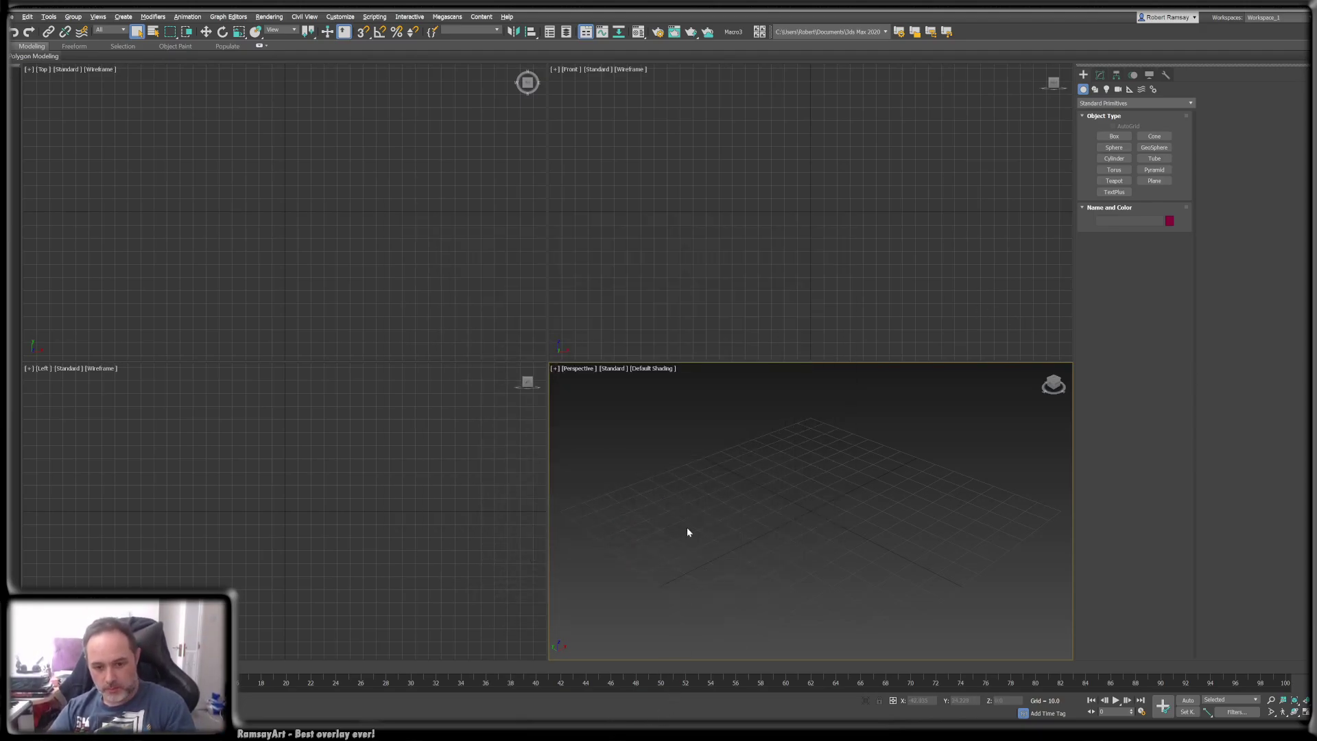
- Maximize the Perspective viewport and frame the grid closely
key(alt+w)
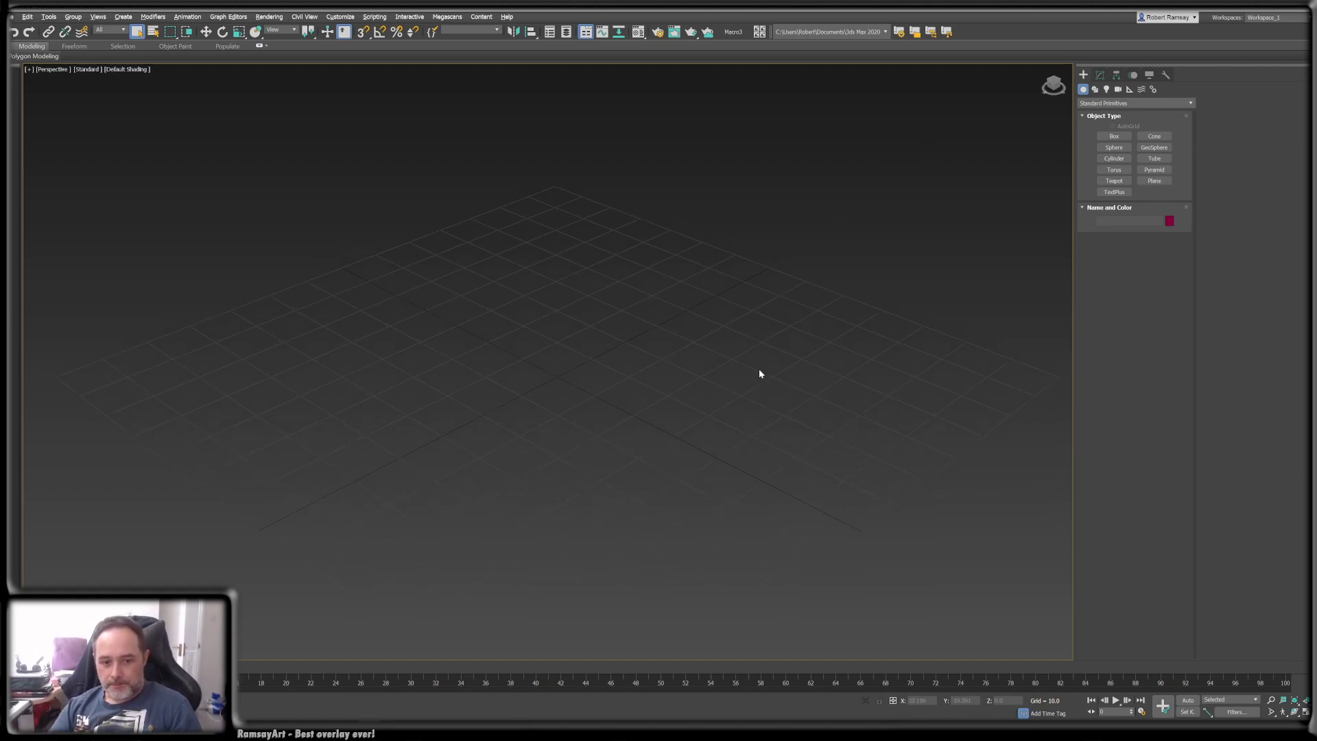
scroll(598, 372, up, 3)
middle_drag(599, 372, 643, 380)
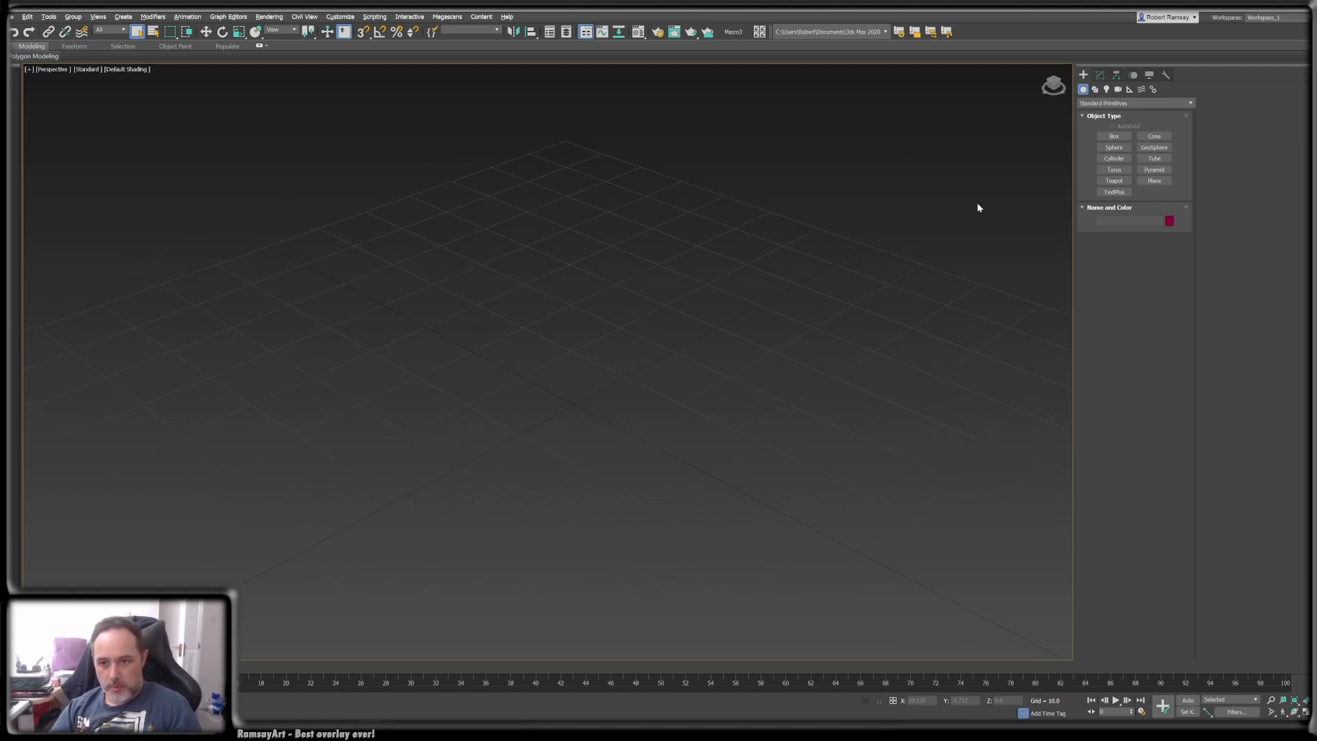
- Create a tall box about 10 long, 7 wide and 20 high at the centre of the grid
click(1150, 161)
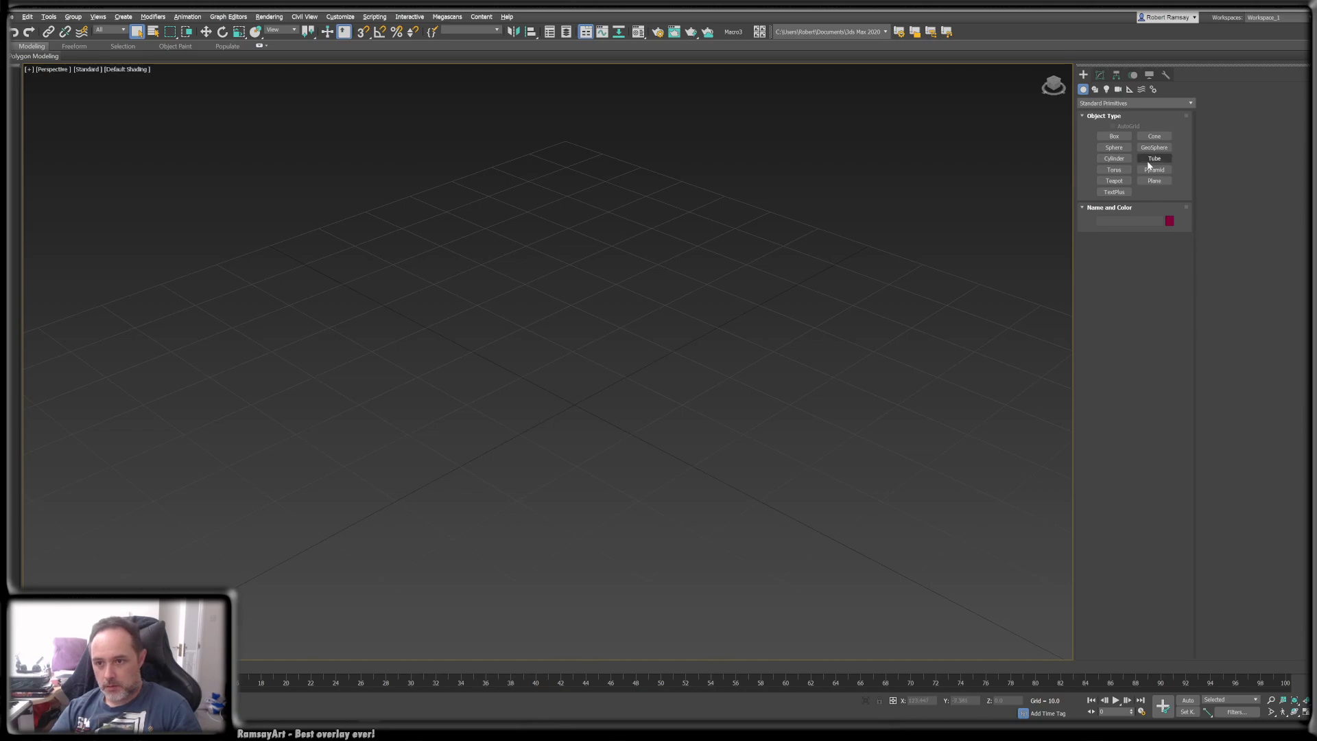
click(1120, 137)
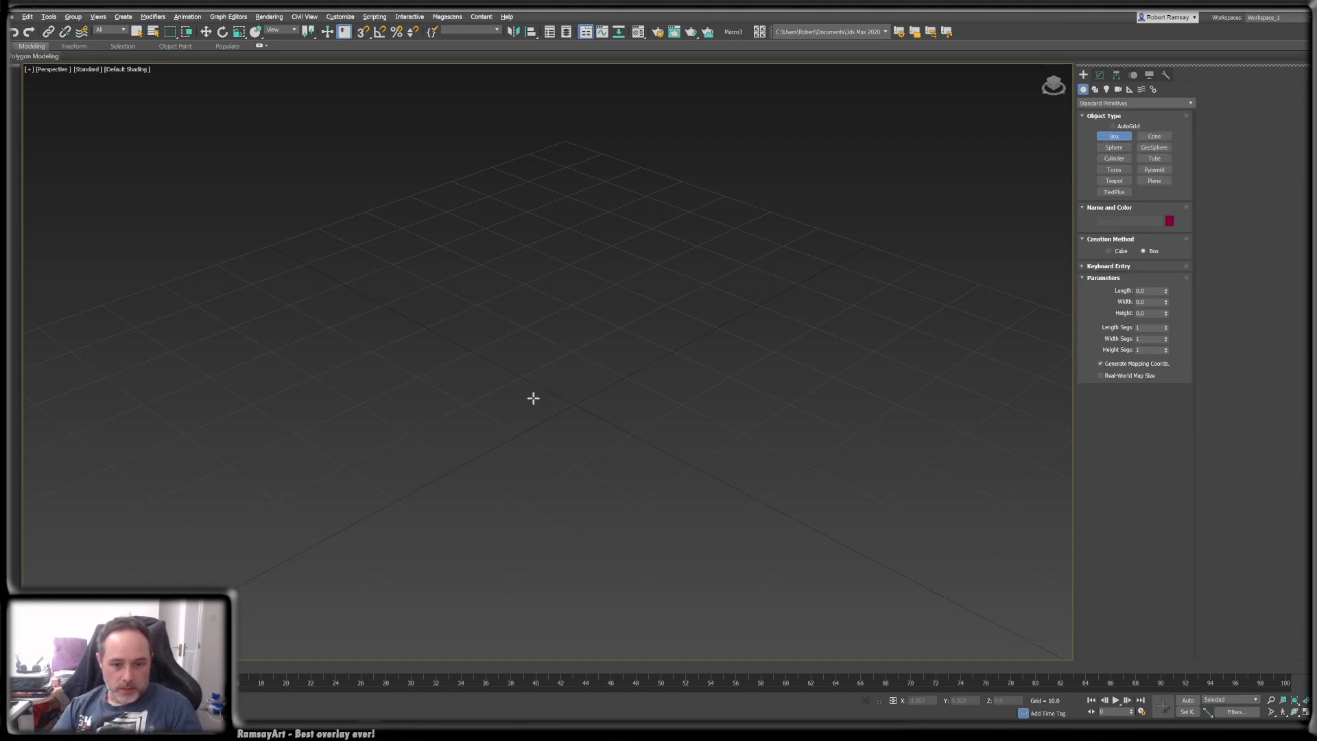
drag(525, 400, 619, 411)
click(628, 258)
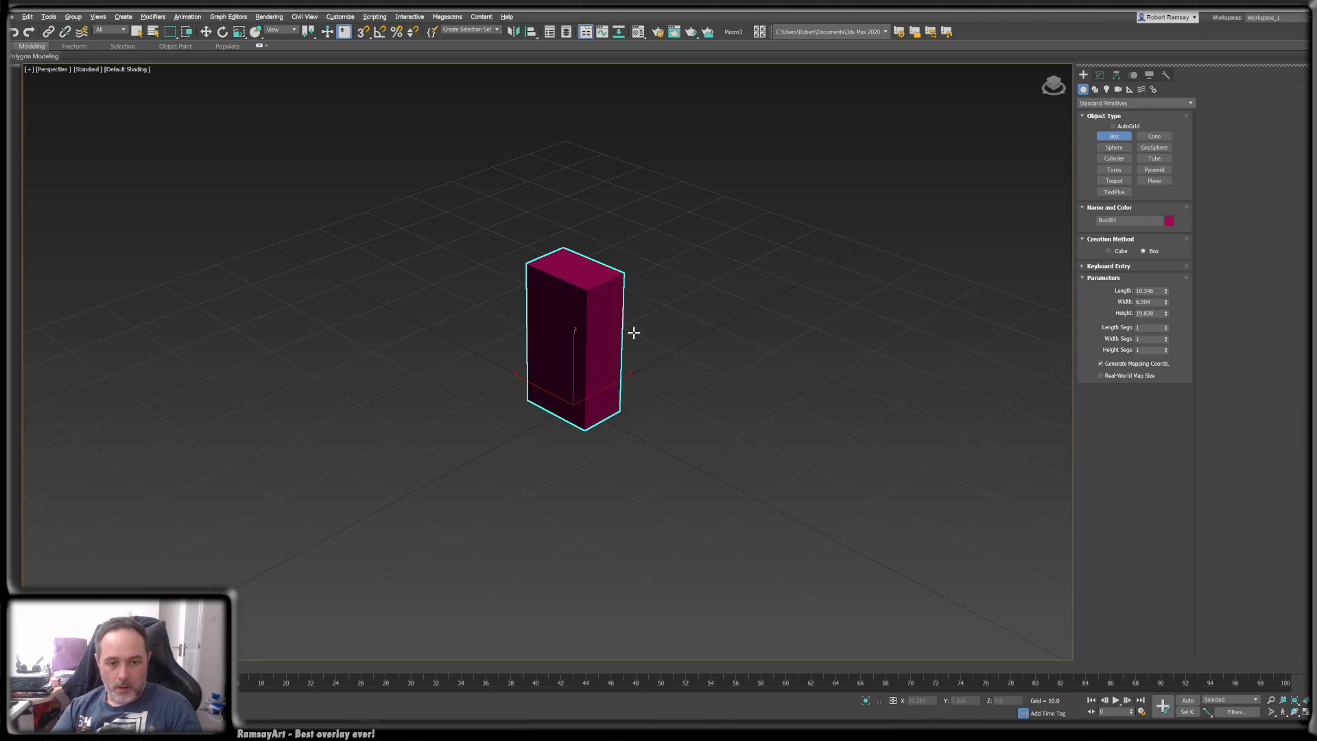
middle_drag(633, 333, 647, 351)
right_click(647, 351)
scroll(699, 332, up, 4)
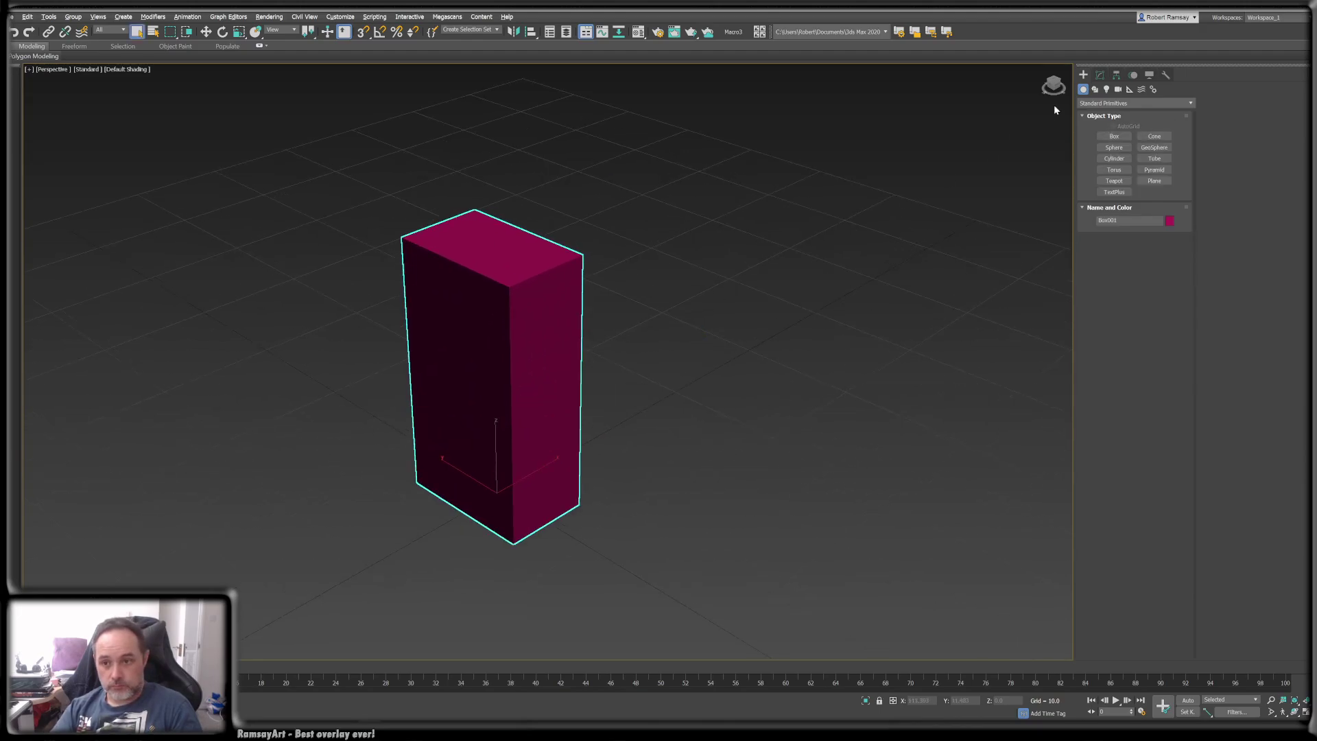
- View the tall box's modify parameters and pivot from several angles with the Move tool, and delete the box
click(1100, 76)
middle_drag(669, 377, 774, 377)
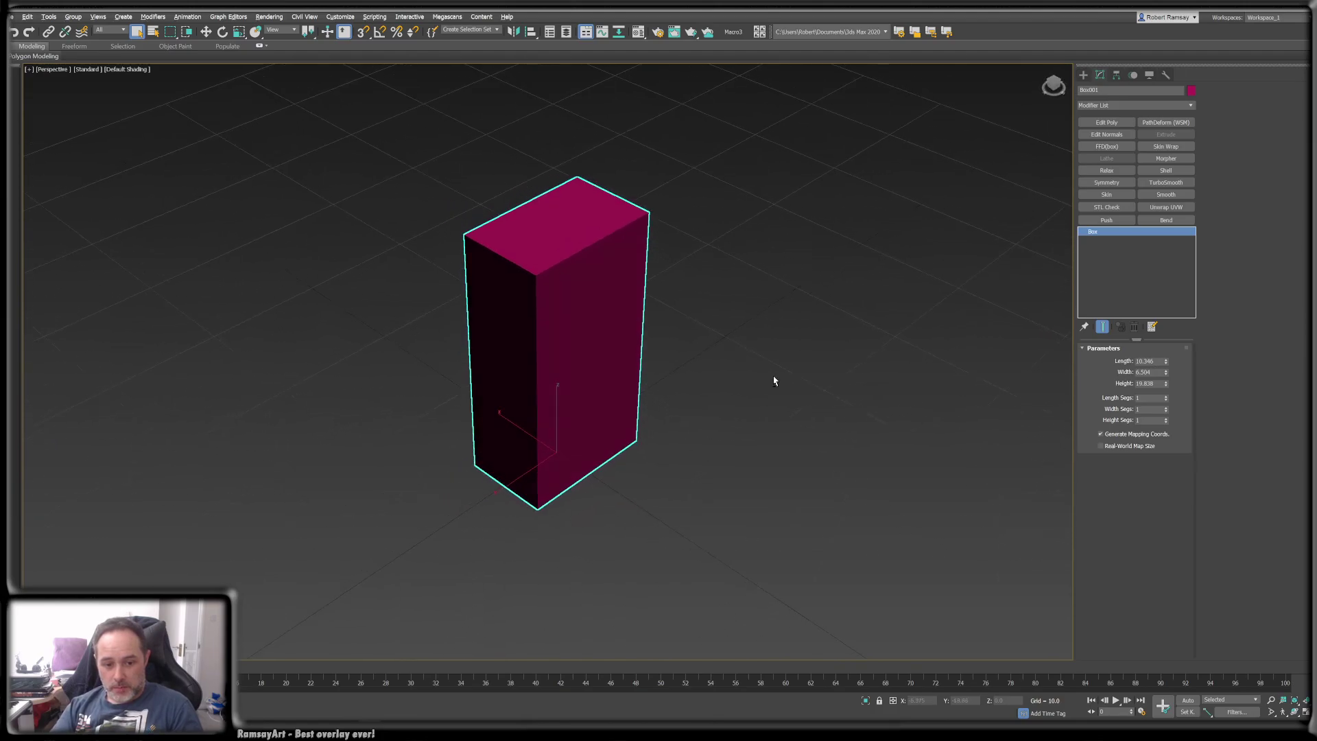
middle_drag(603, 320, 624, 348)
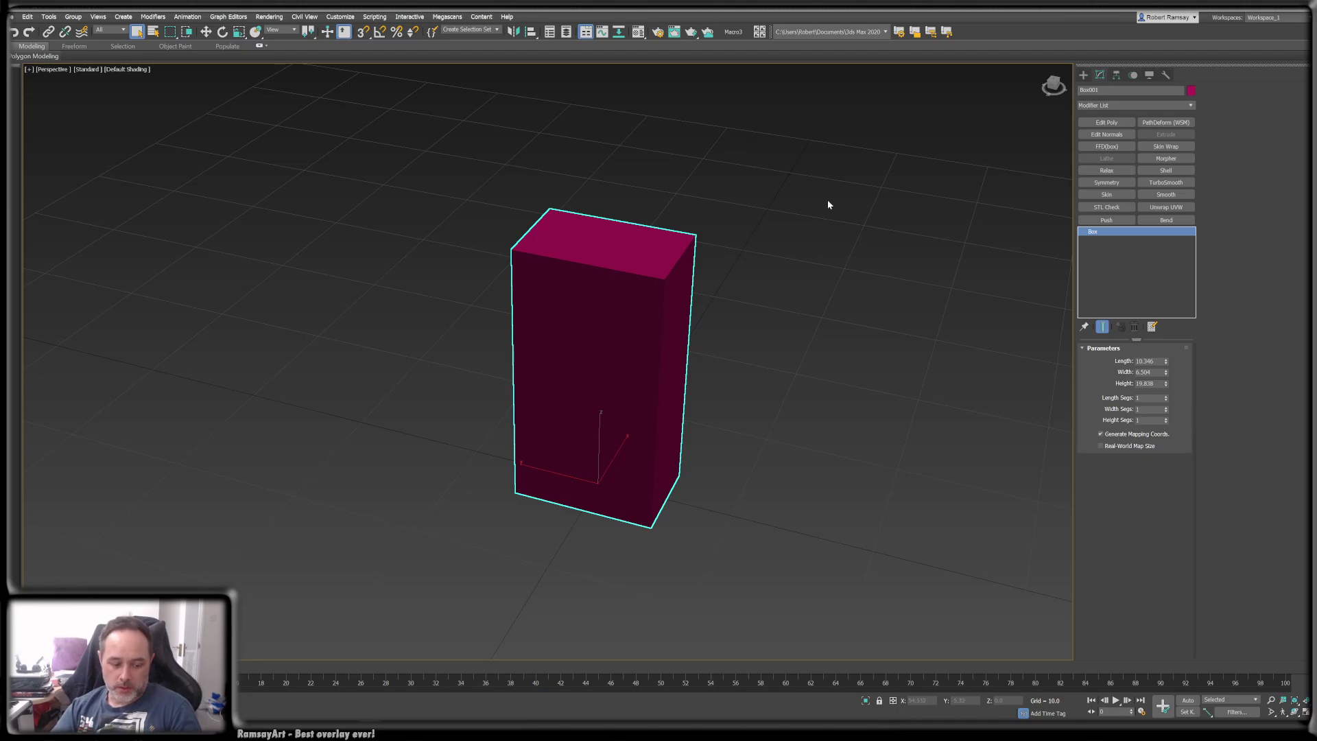
alt+middle_drag(827, 201, 817, 203)
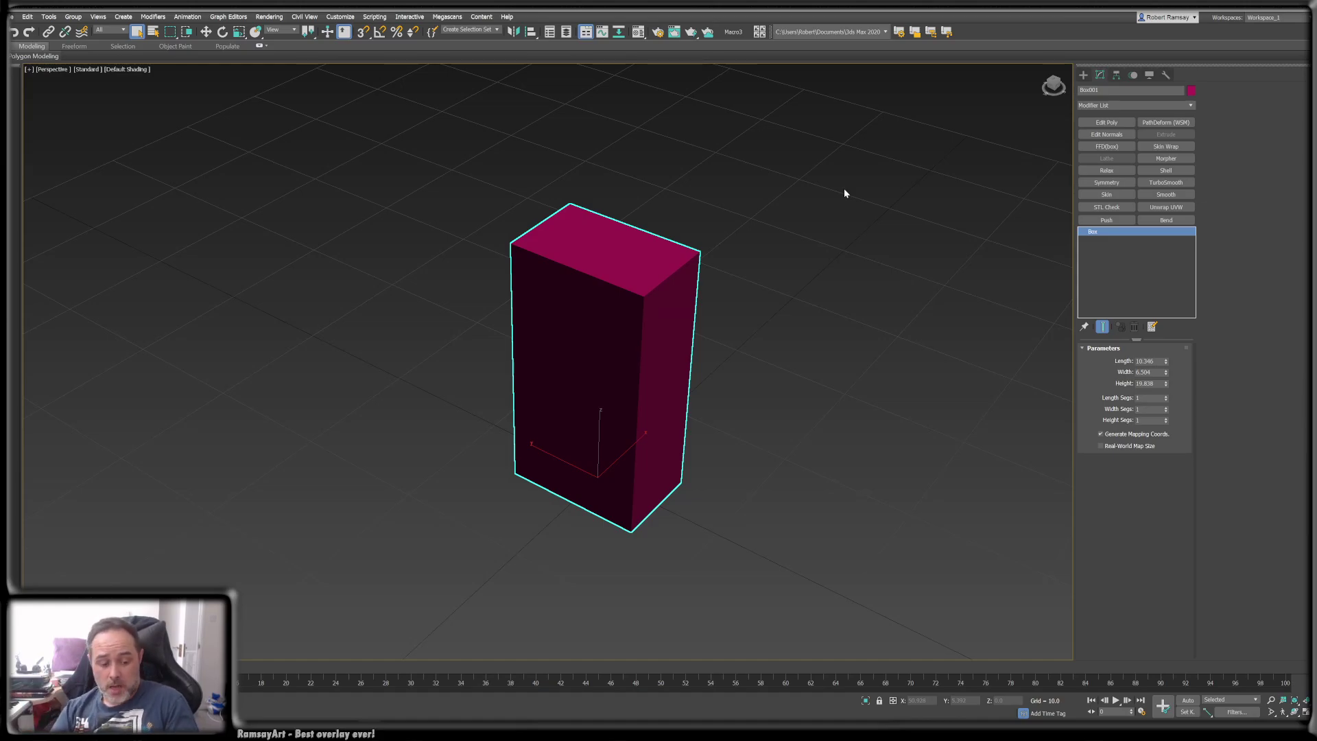
key(w)
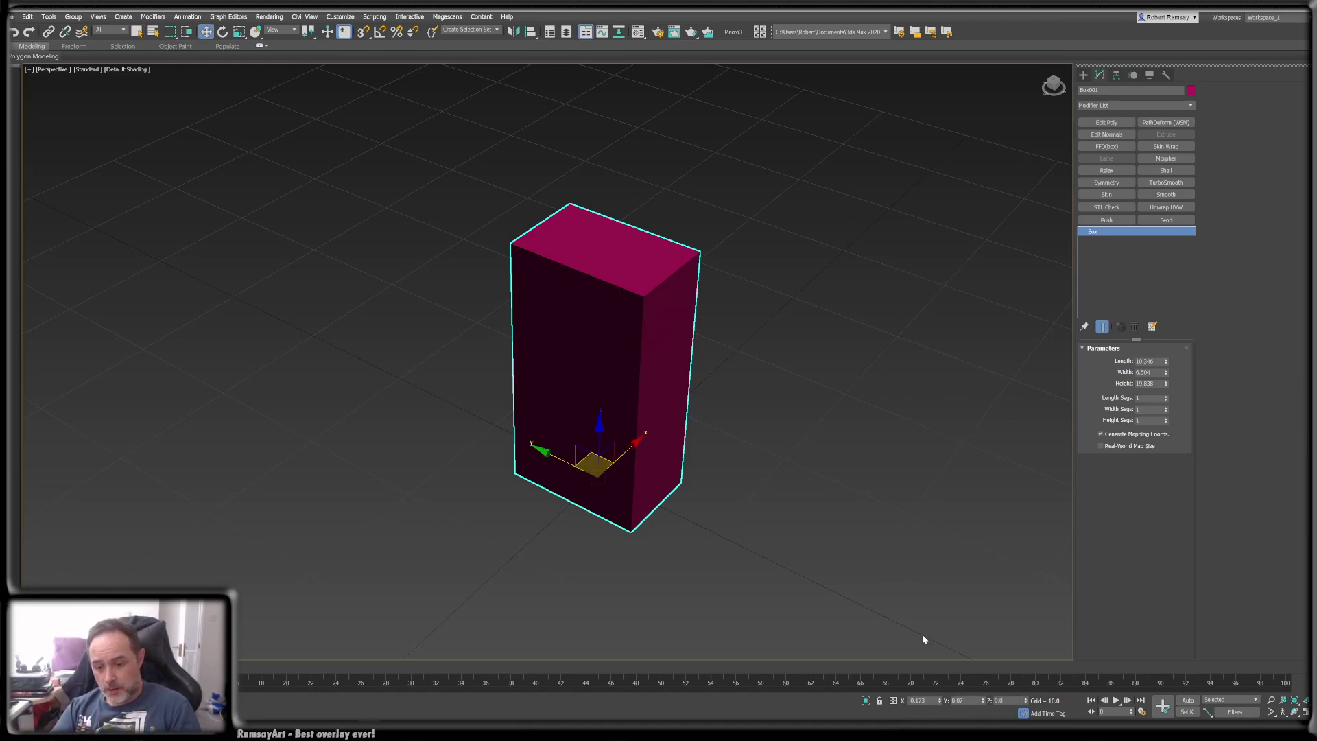
alt+middle_drag(788, 460, 835, 454)
middle_drag(621, 474, 639, 456)
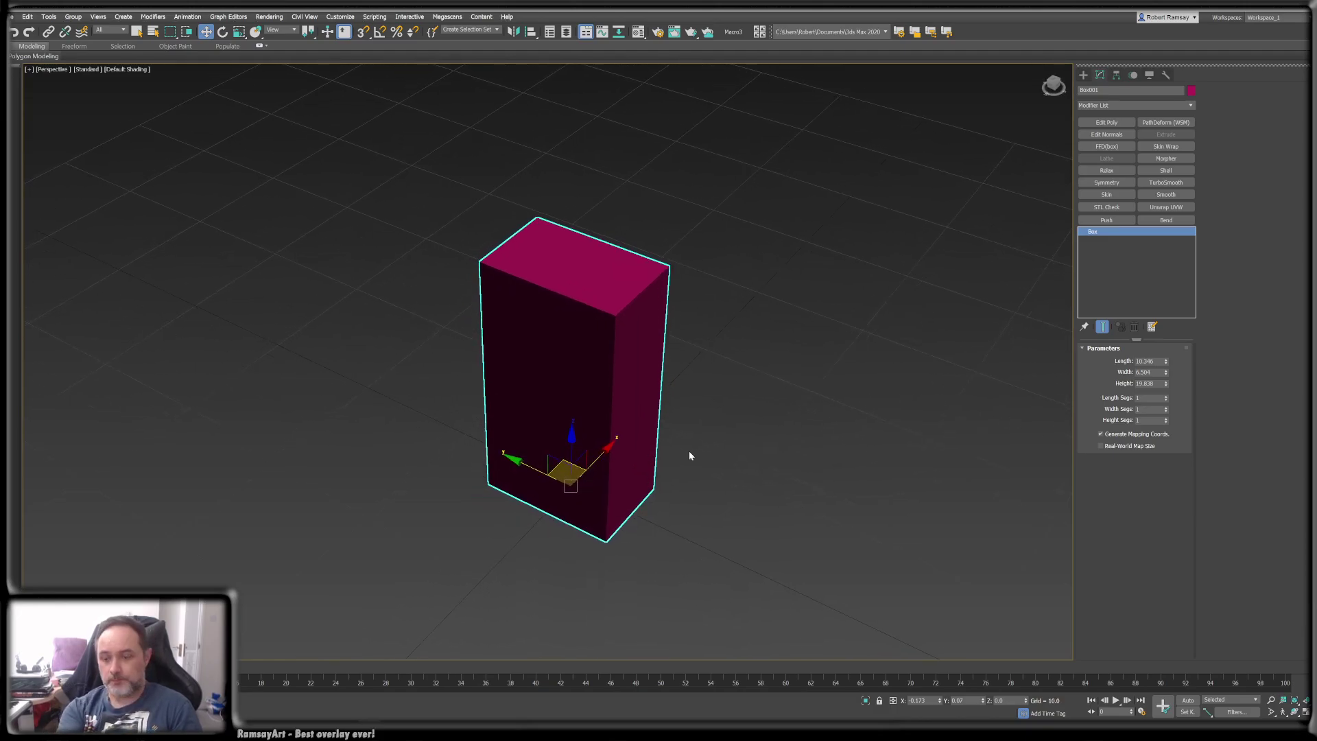
key(Delete)
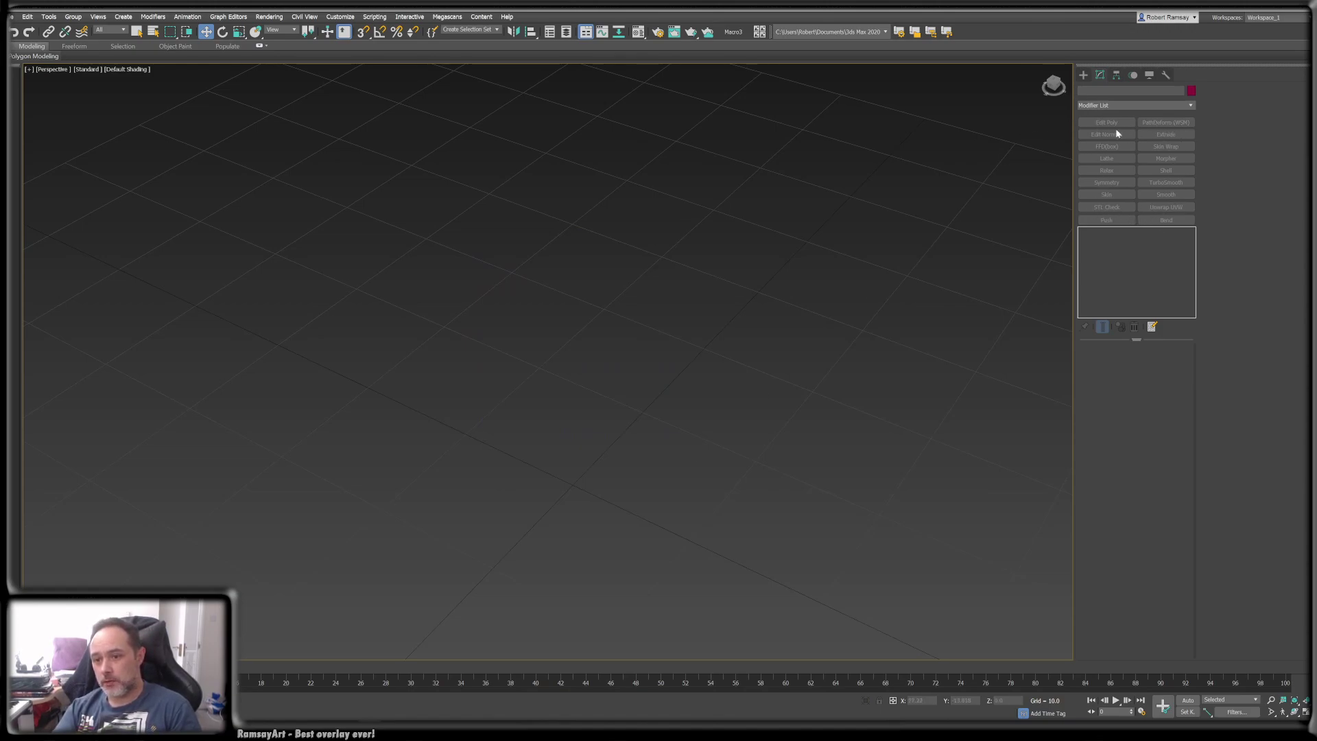
click(1129, 105)
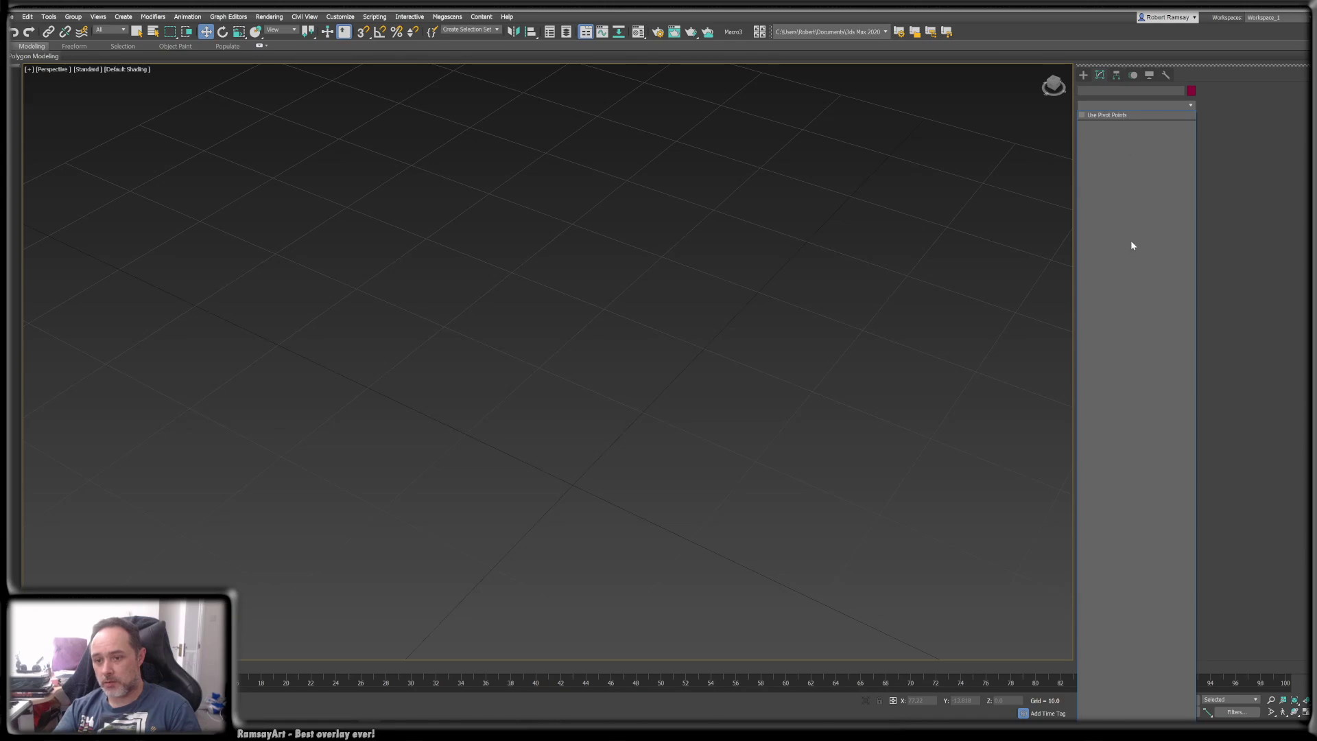
click(1121, 109)
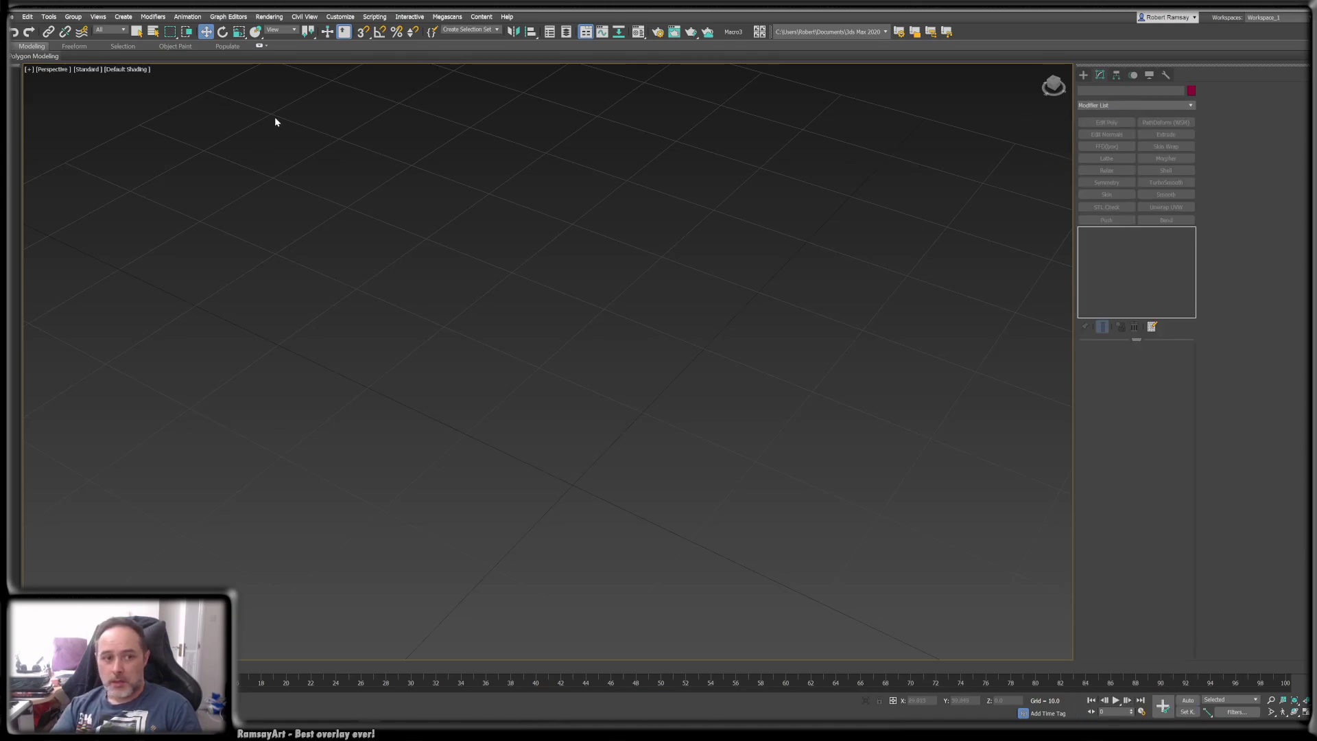
- Create a larger box about 24 long, 21 wide and 20 high over the centre of the grid
click(1084, 75)
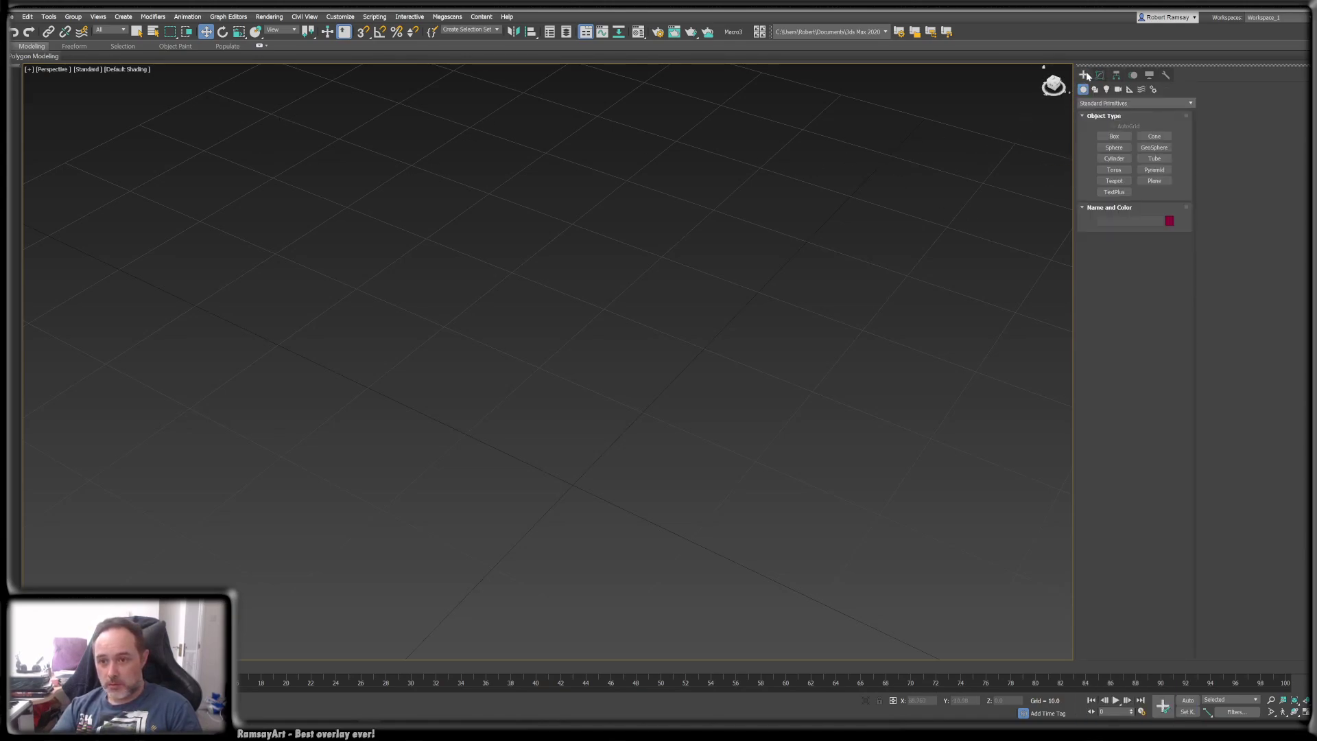
click(1113, 135)
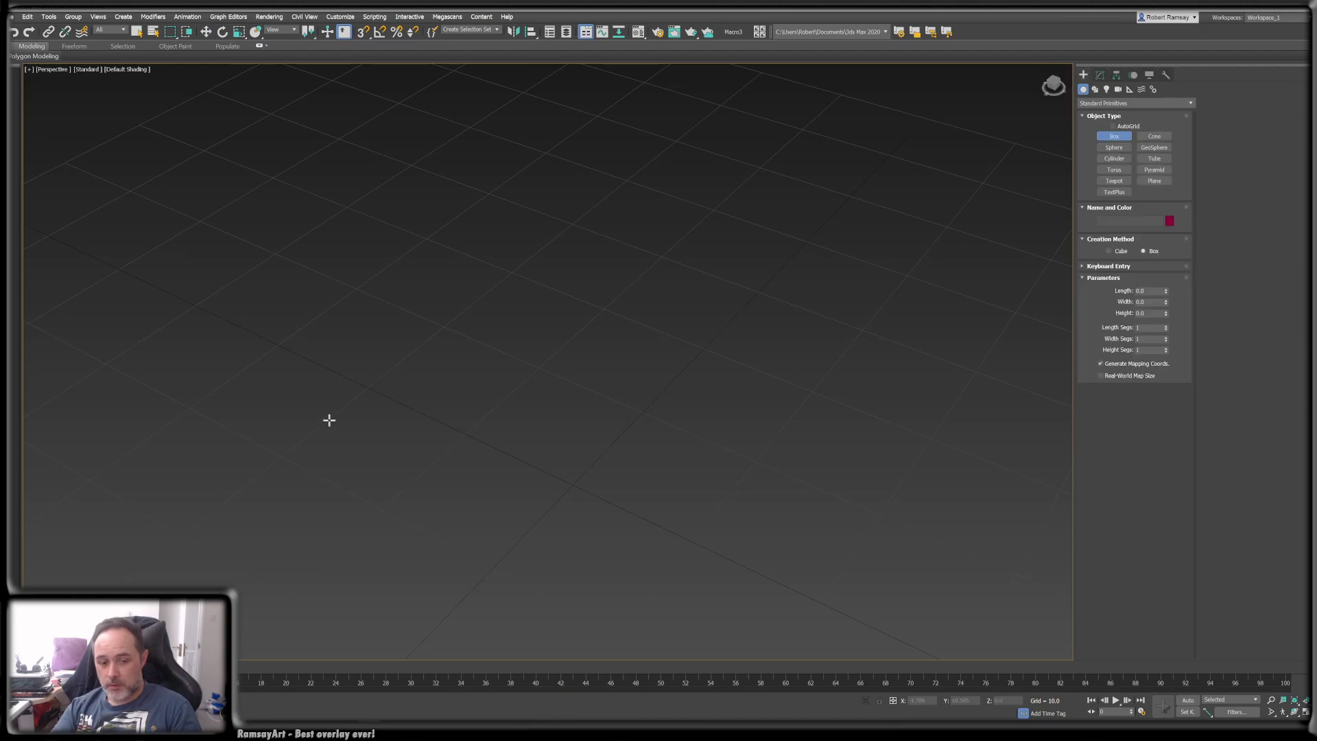
drag(512, 344, 622, 630)
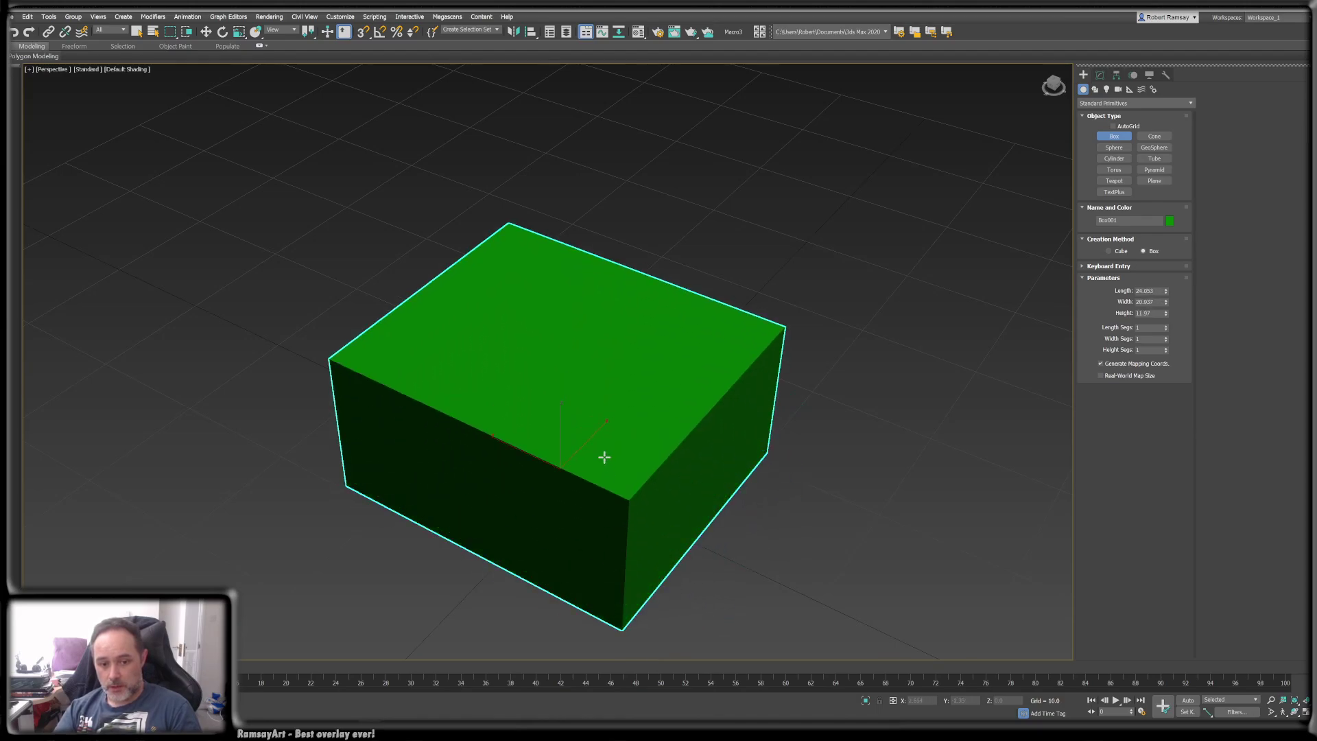
click(606, 396)
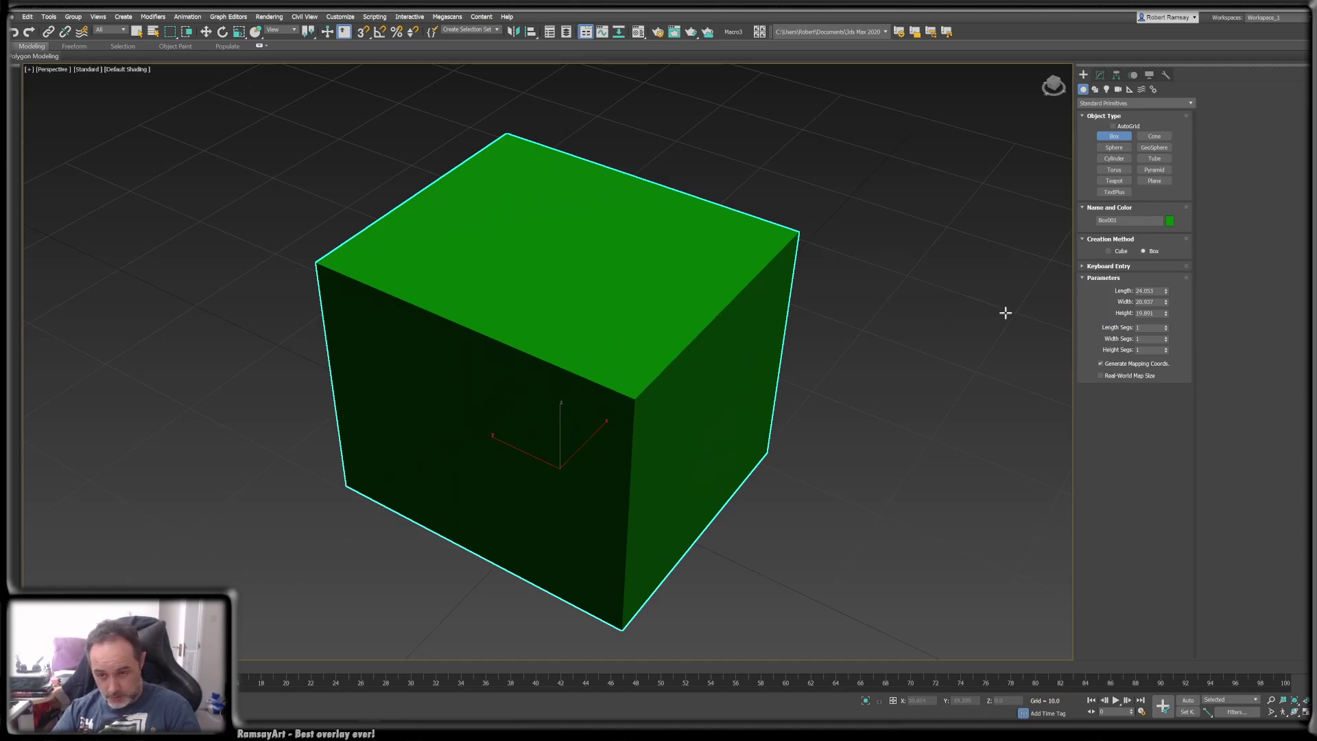
- Adjust the box to about 27.9 long and 16.9 high, with 3 length segments
drag(1168, 292, 1168, 332)
click(1167, 327)
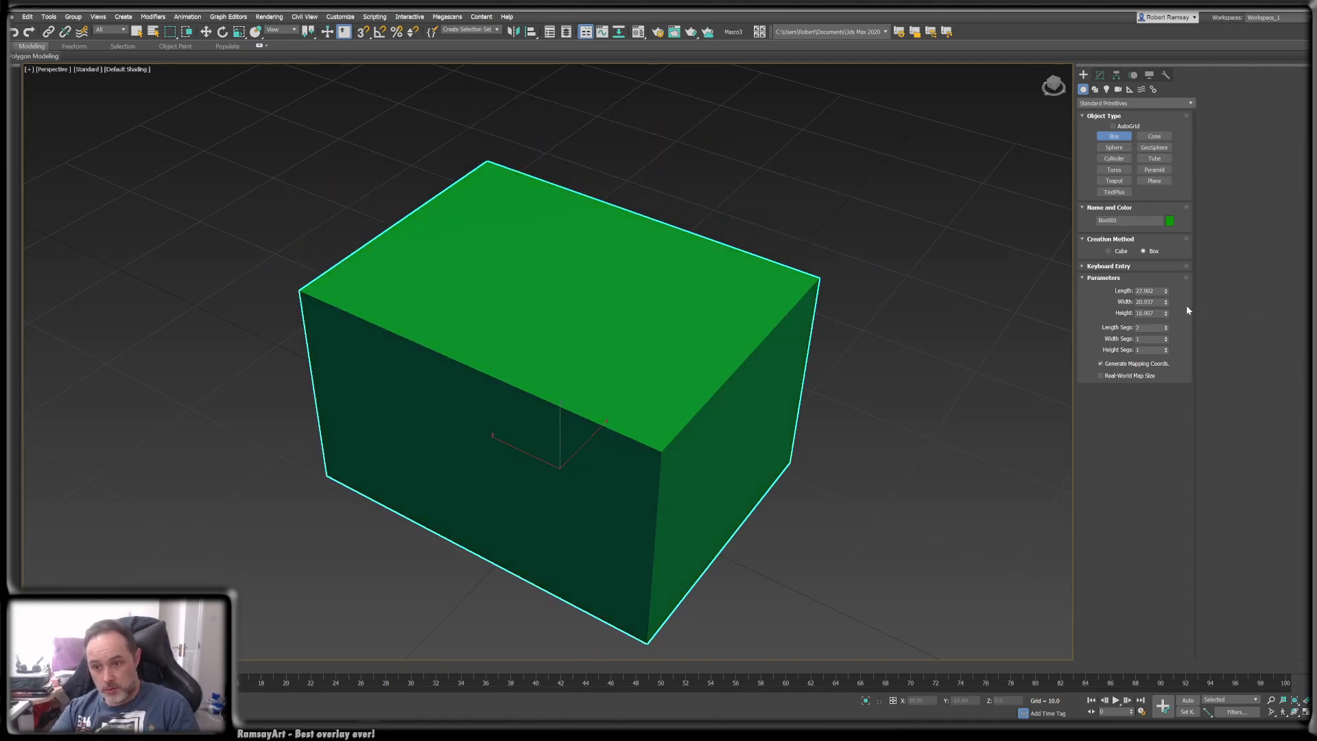
- Toggle the viewport between wireframe and shaded display, with and without edges, and leave it shaded with edged faces
key(F3)
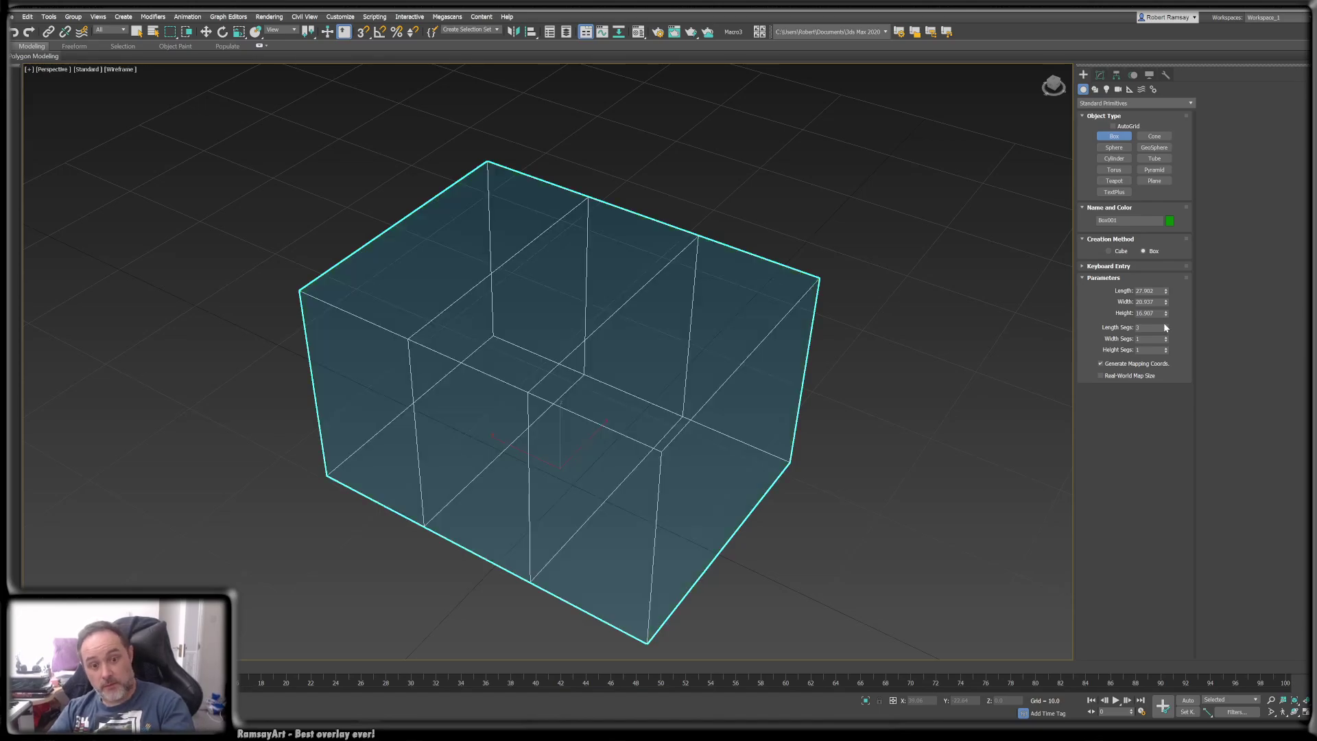
key(F4)
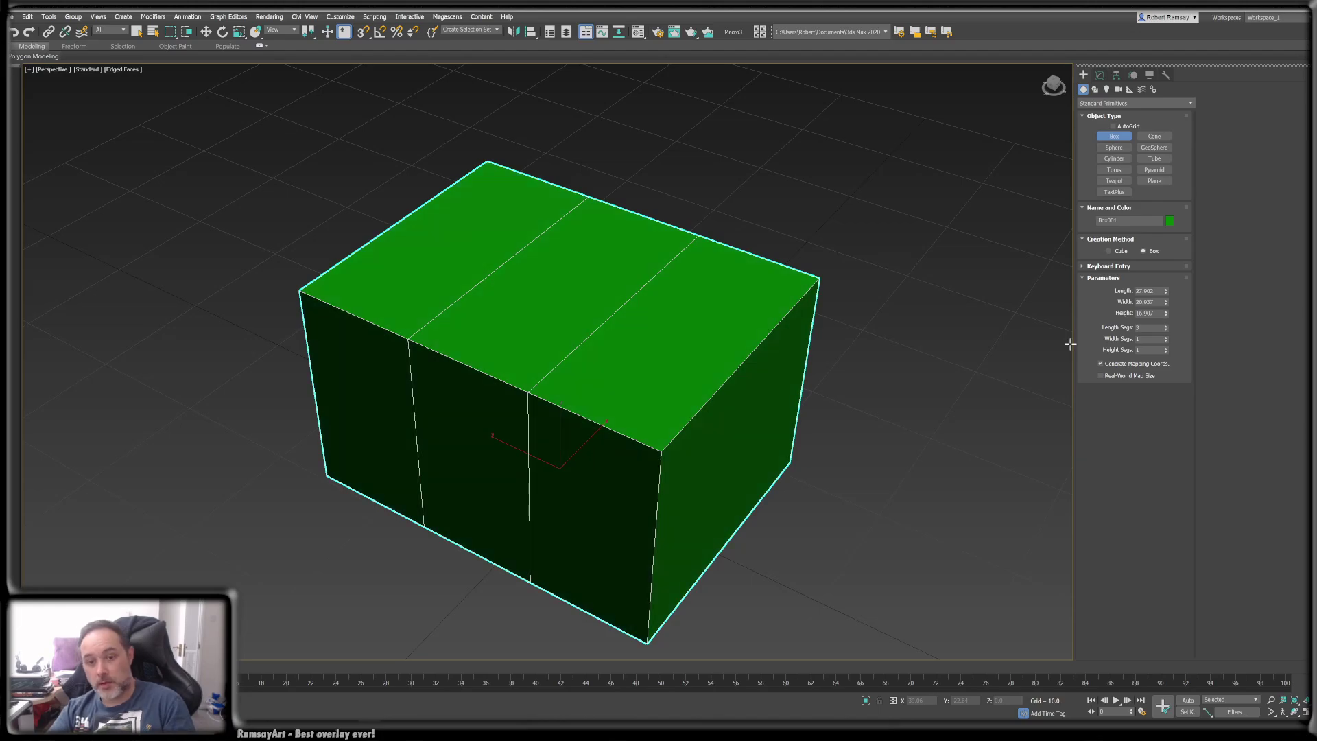
key(F3)
key(F3)
key(F4)
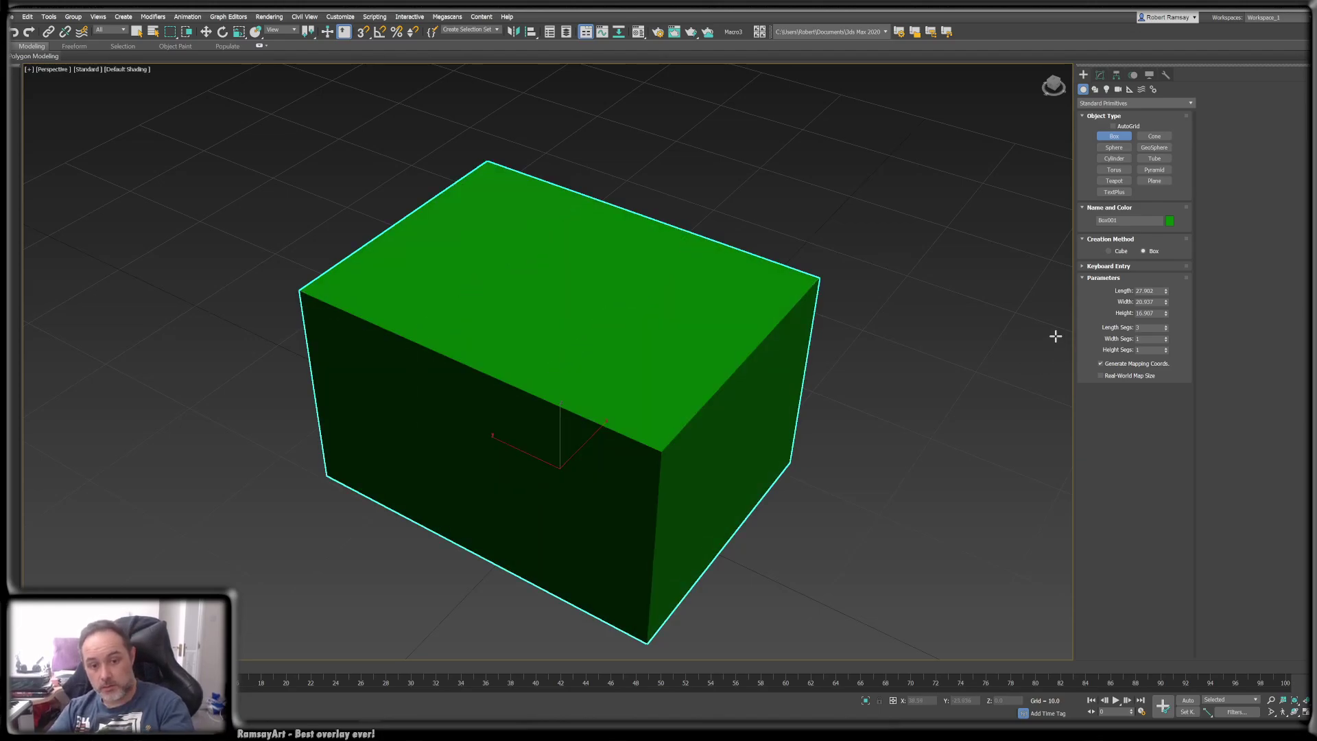
key(F4)
key(F4)
key(F4)
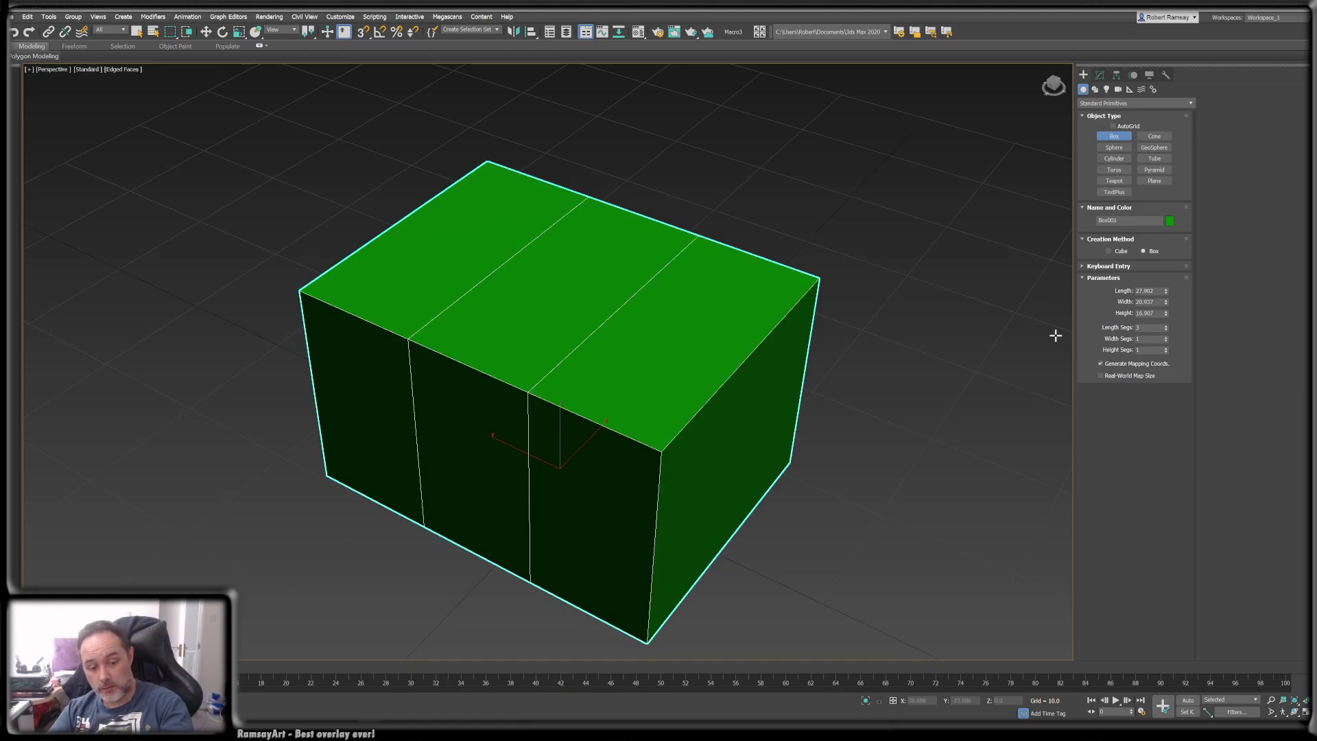
key(F3)
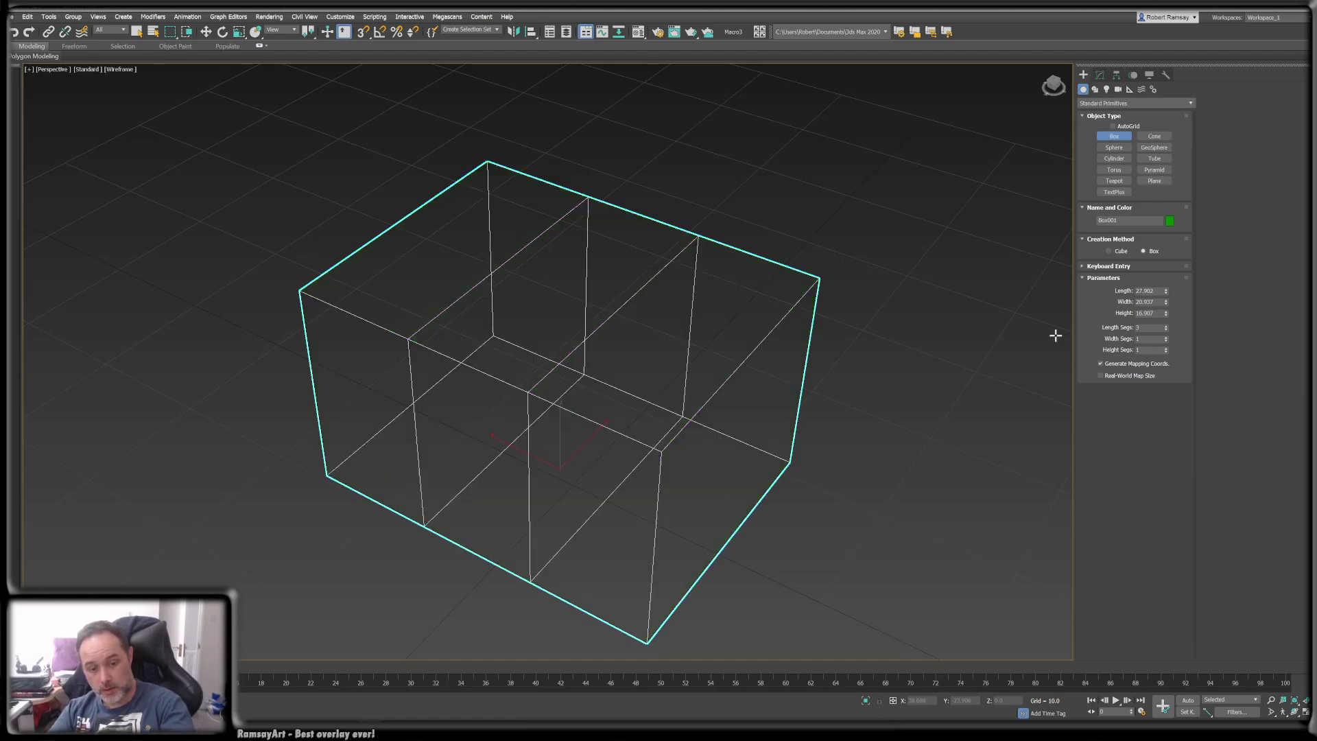
key(F3)
key(F3)
key(F3)
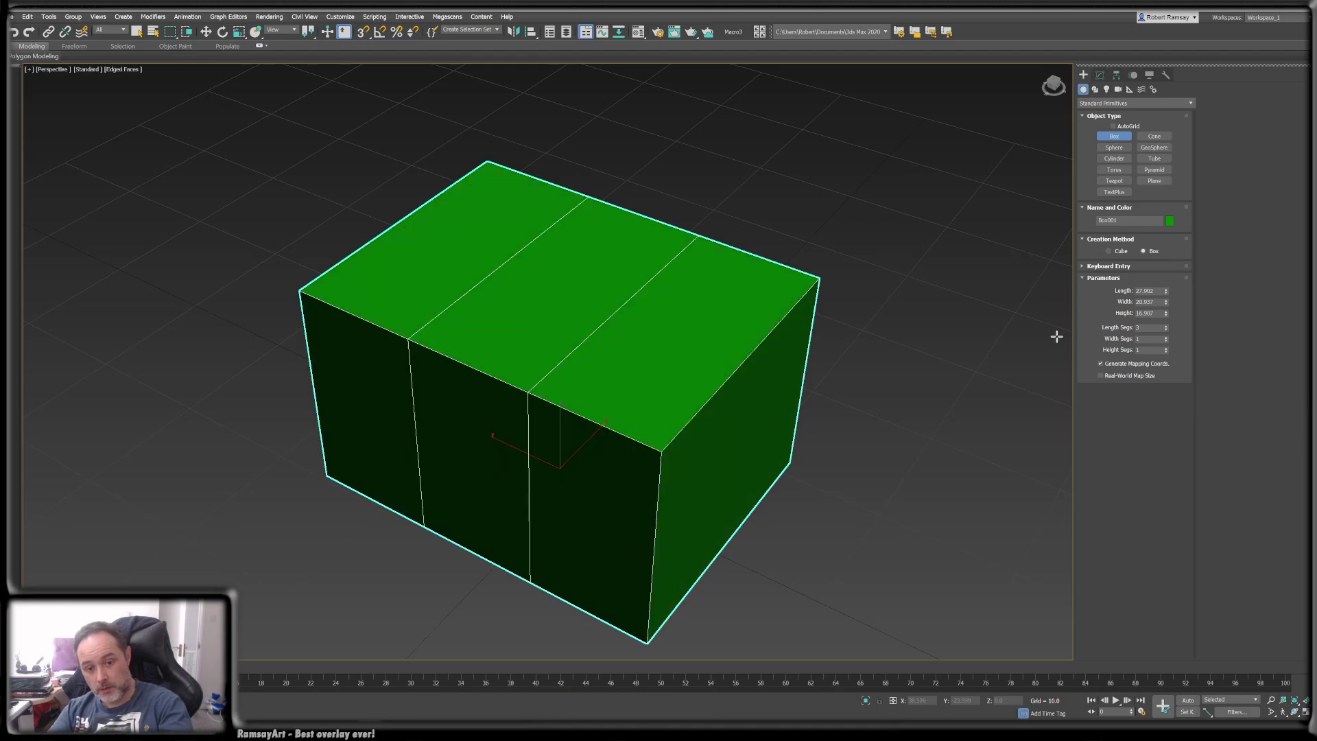
- Switch the edged-faces display off and on several times to compare how the box's segments are shown
key(F1)
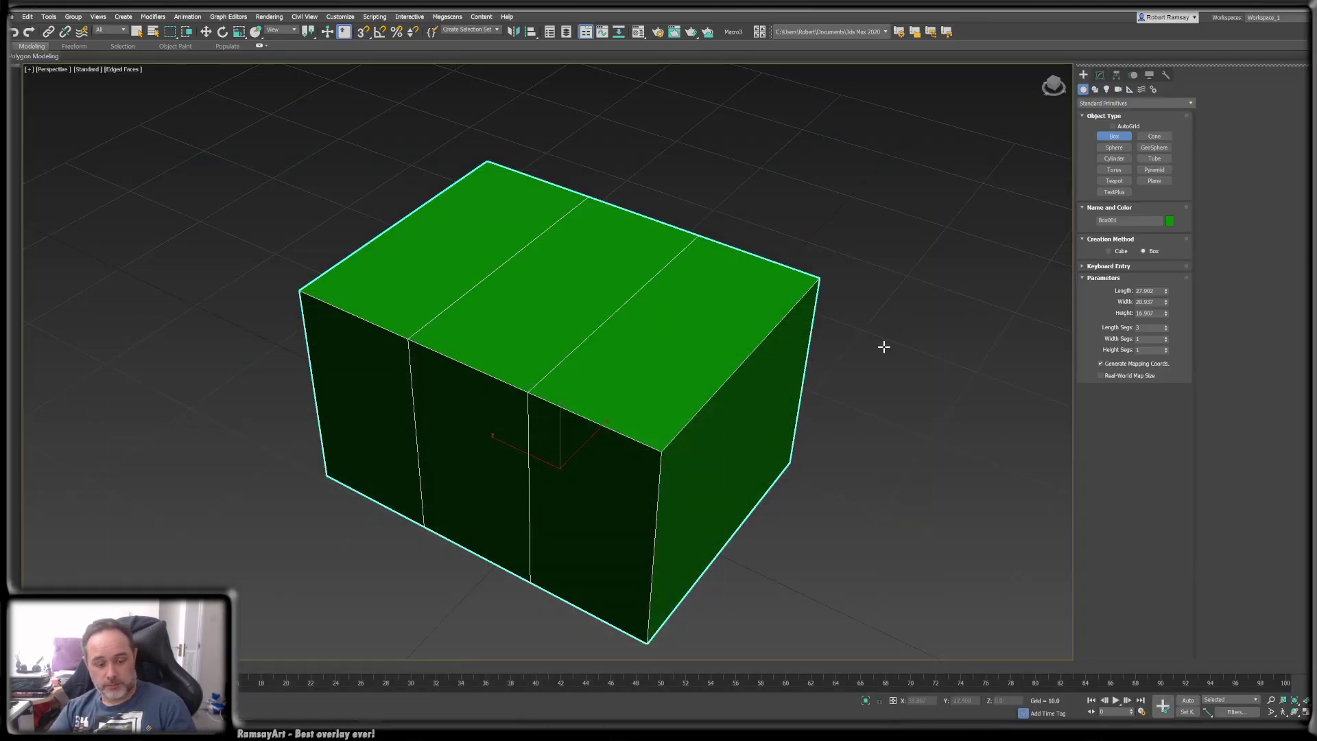
key(F2)
key(F2)
key(F4)
key(F4)
key(F4)
key(F4)
key(F4)
key(F4)
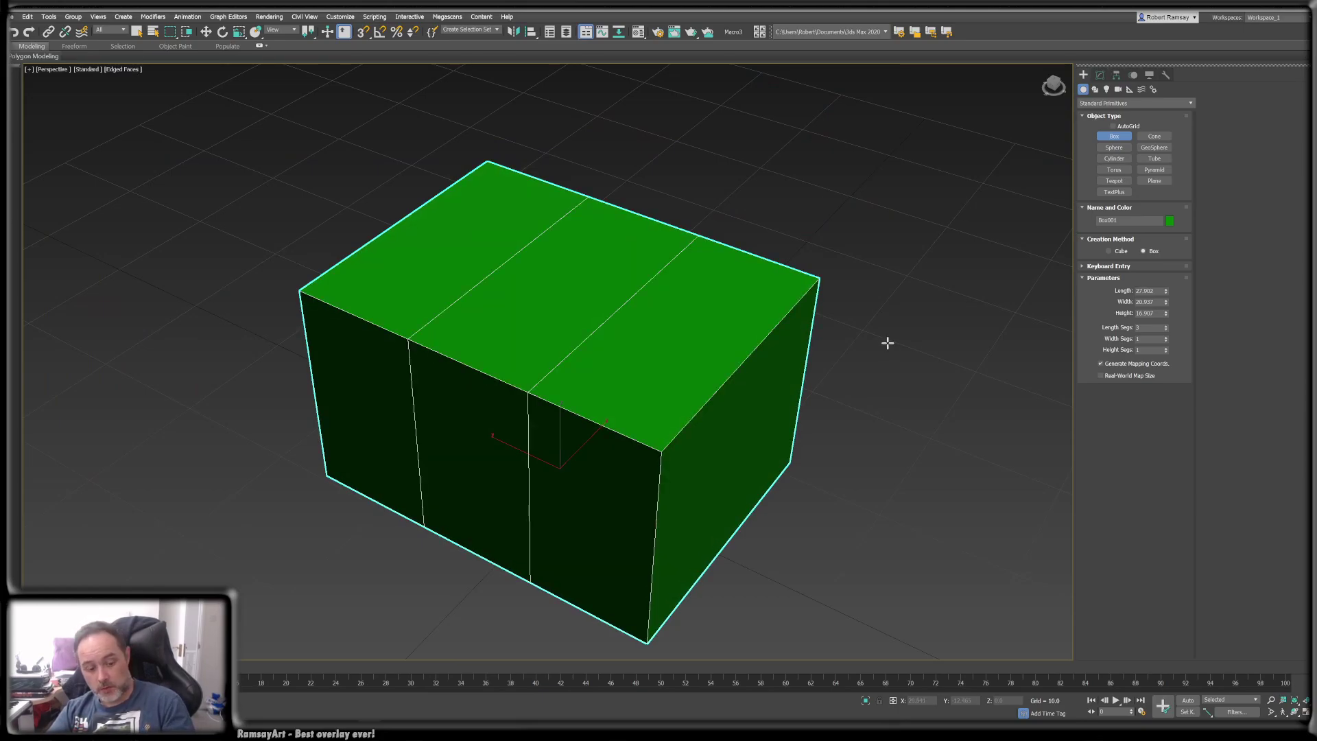
- Set the box's width segments to 3
alt+middle_drag(806, 355, 794, 359)
click(1165, 337)
click(1165, 337)
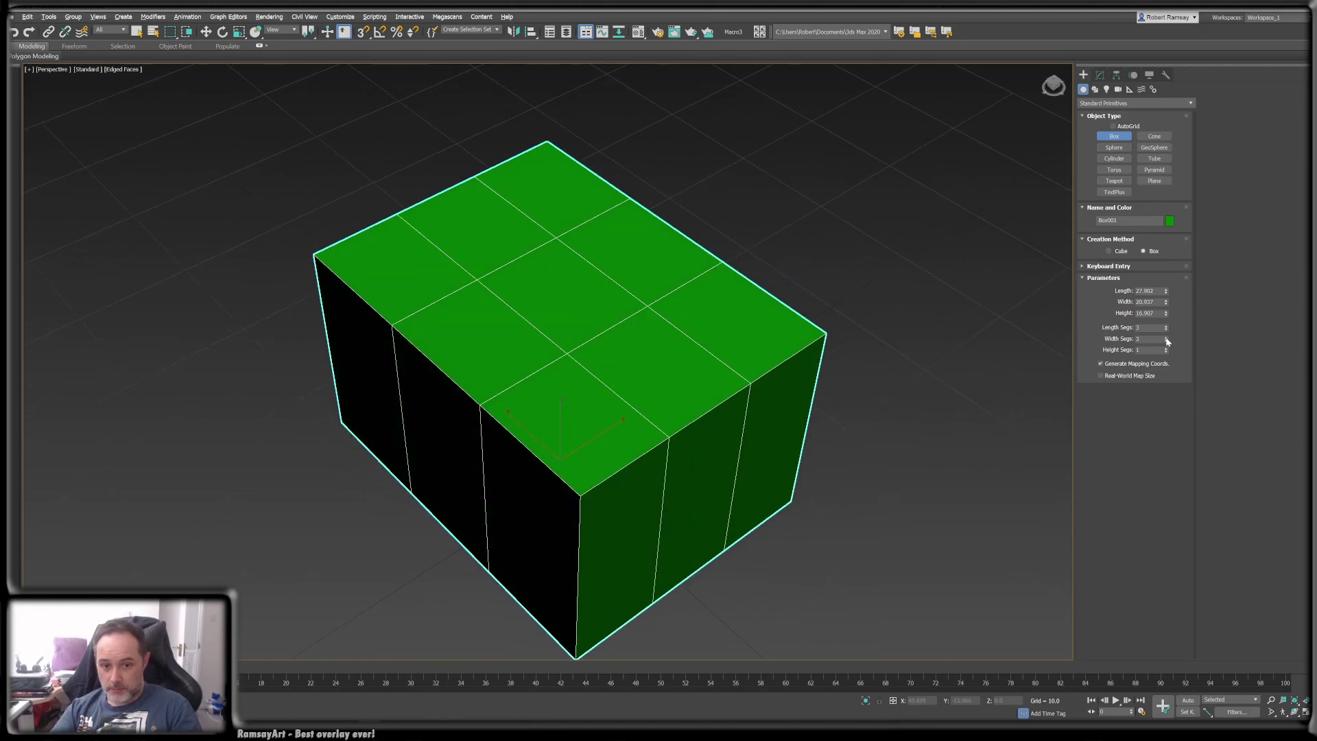
- Set the box's height segments to 3 in its modify parameters
mouse_move(698, 324)
alt+middle_down()
mouse_move(659, 320)
mouse_move(652, 341)
mouse_move(680, 335)
alt+middle_up()
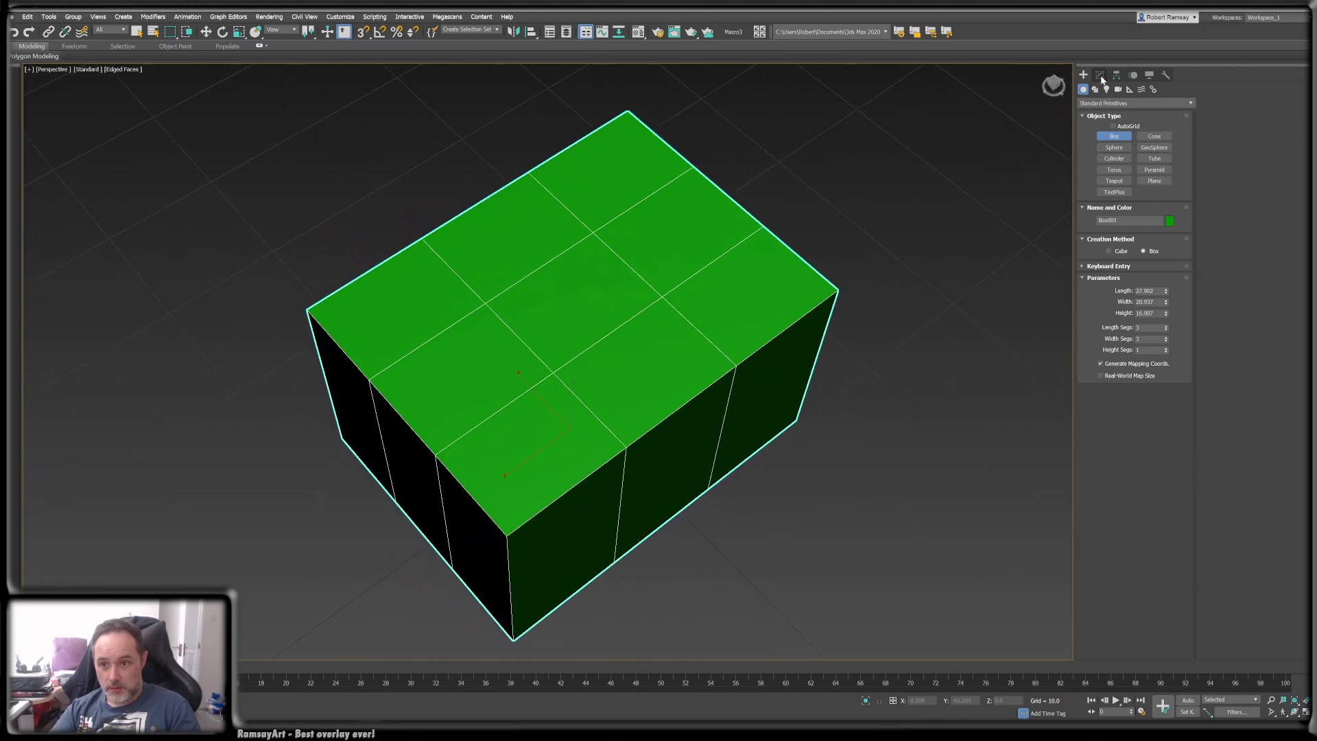
click(1100, 76)
middle_drag(863, 398, 959, 376)
click(1166, 419)
click(1165, 418)
click(1165, 418)
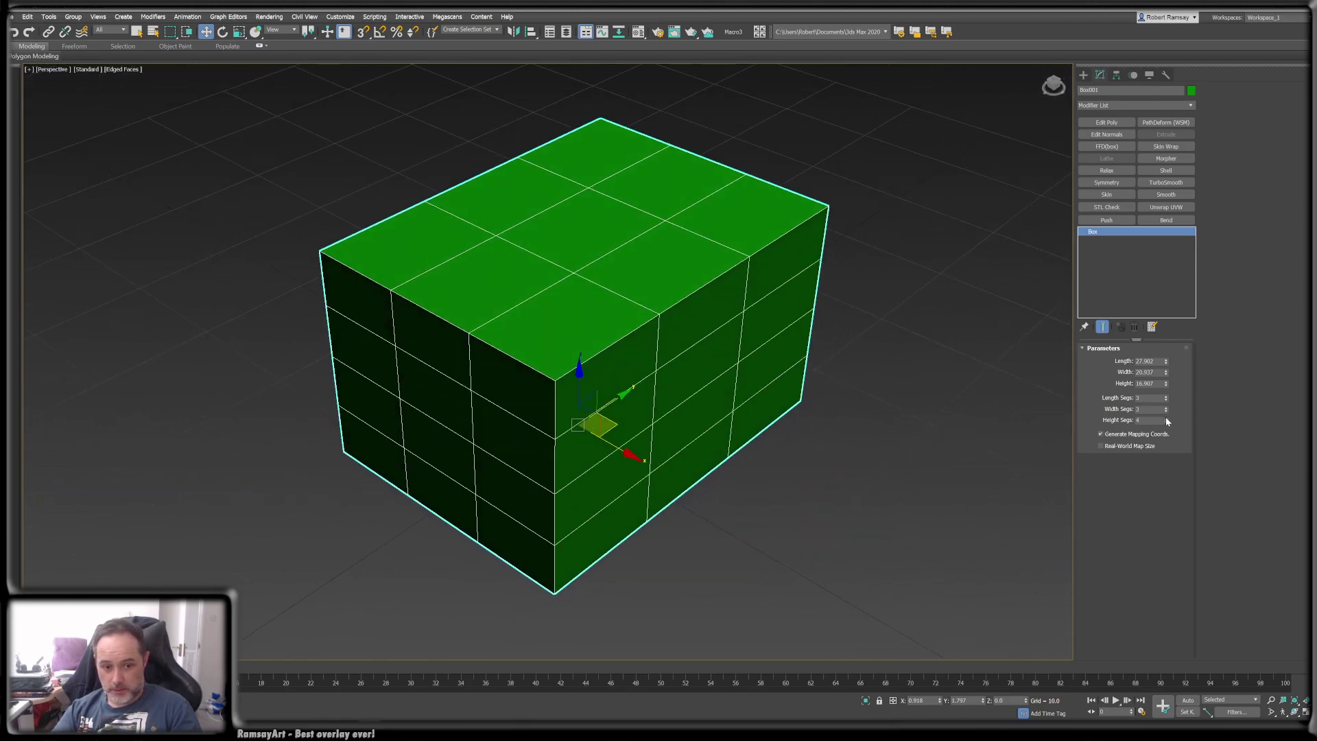
click(1165, 421)
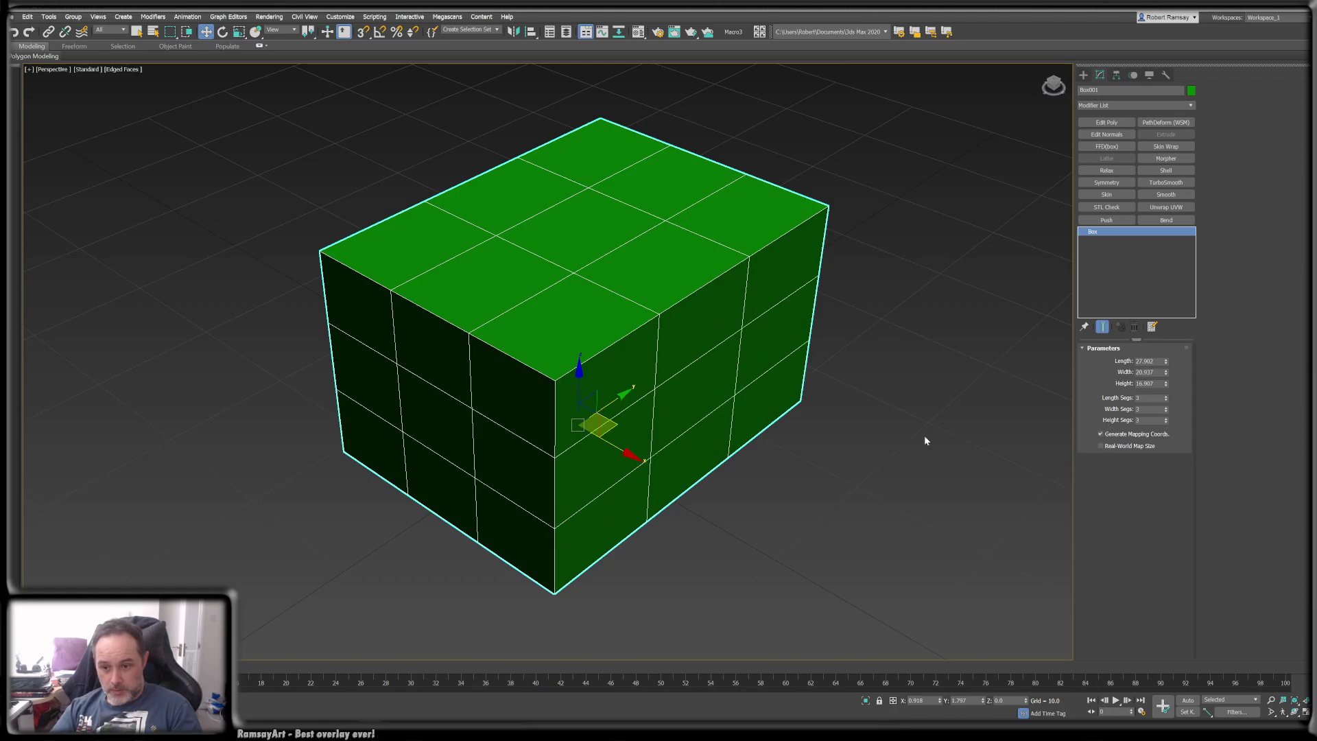
- Centre the box on the world origin by resetting its X and Y position to 0.0
alt+middle_drag(924, 435, 1020, 440)
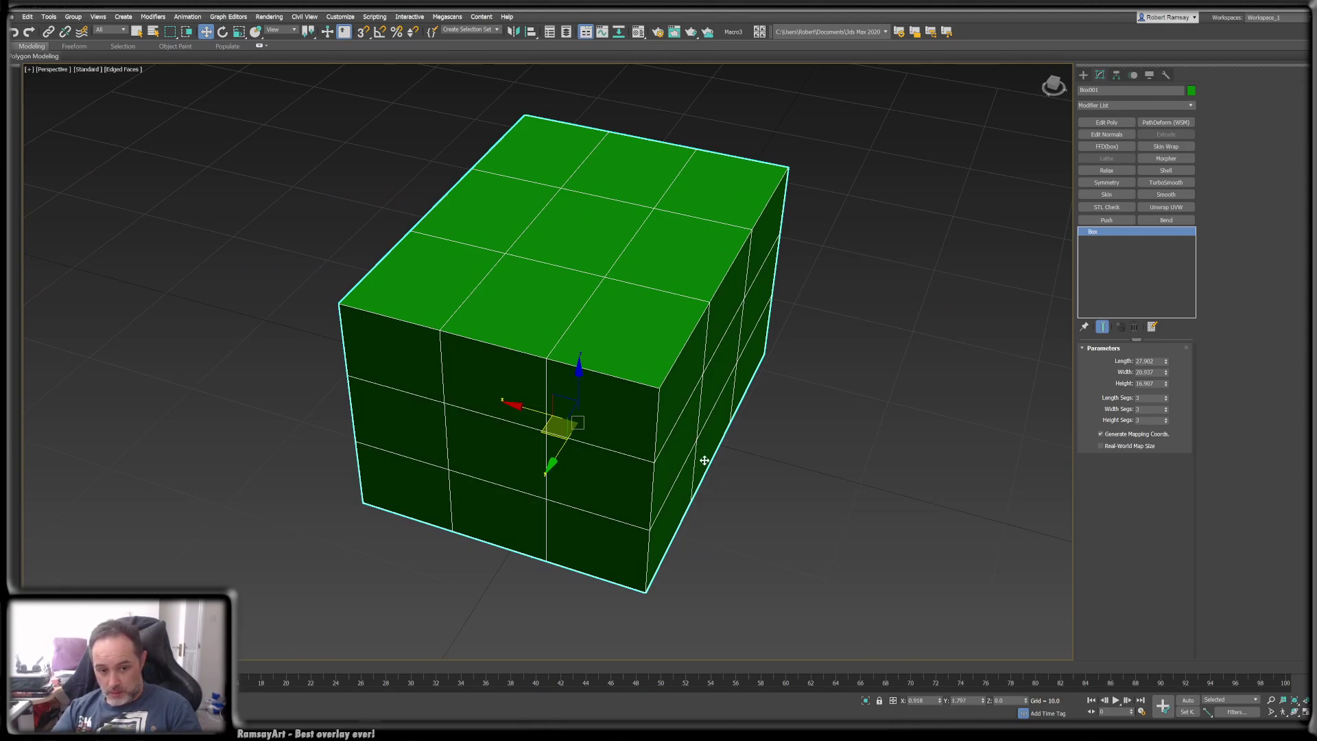
alt+middle_drag(703, 459, 671, 449)
alt+middle_drag(589, 450, 588, 444)
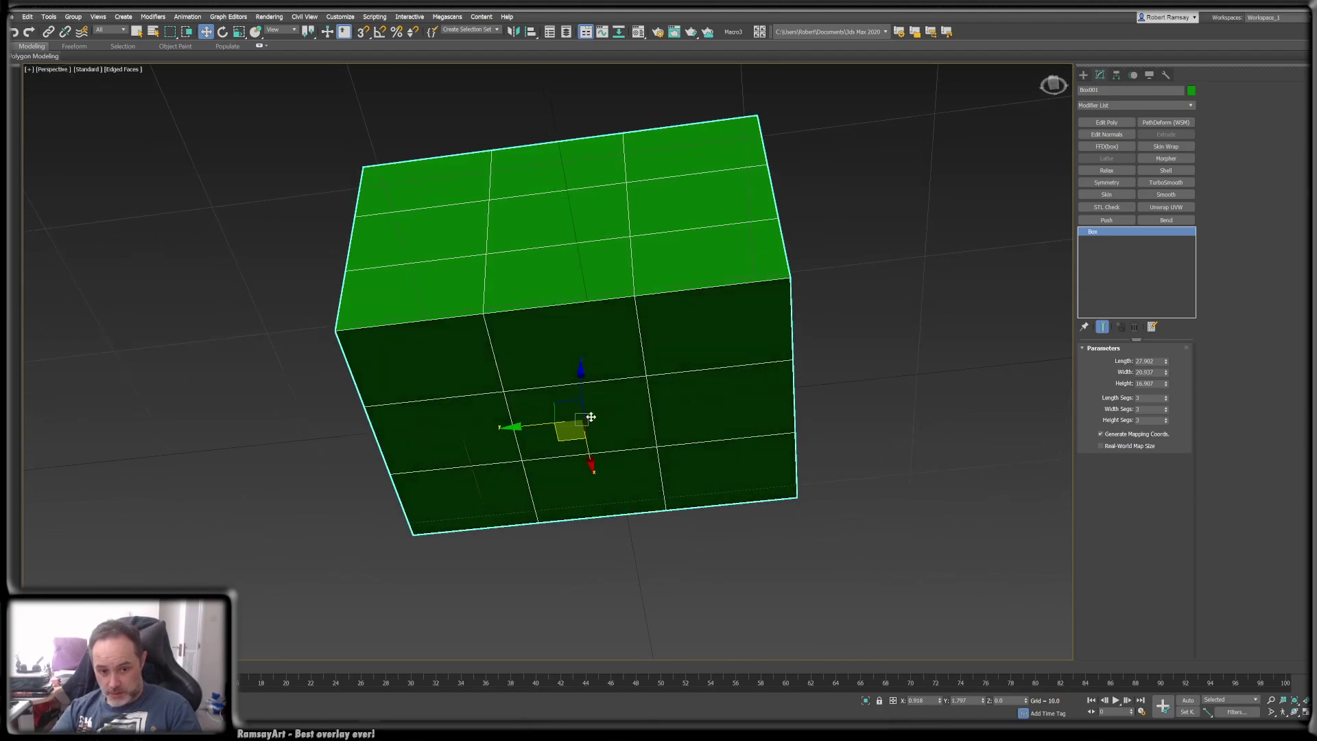
alt+middle_drag(721, 473, 777, 564)
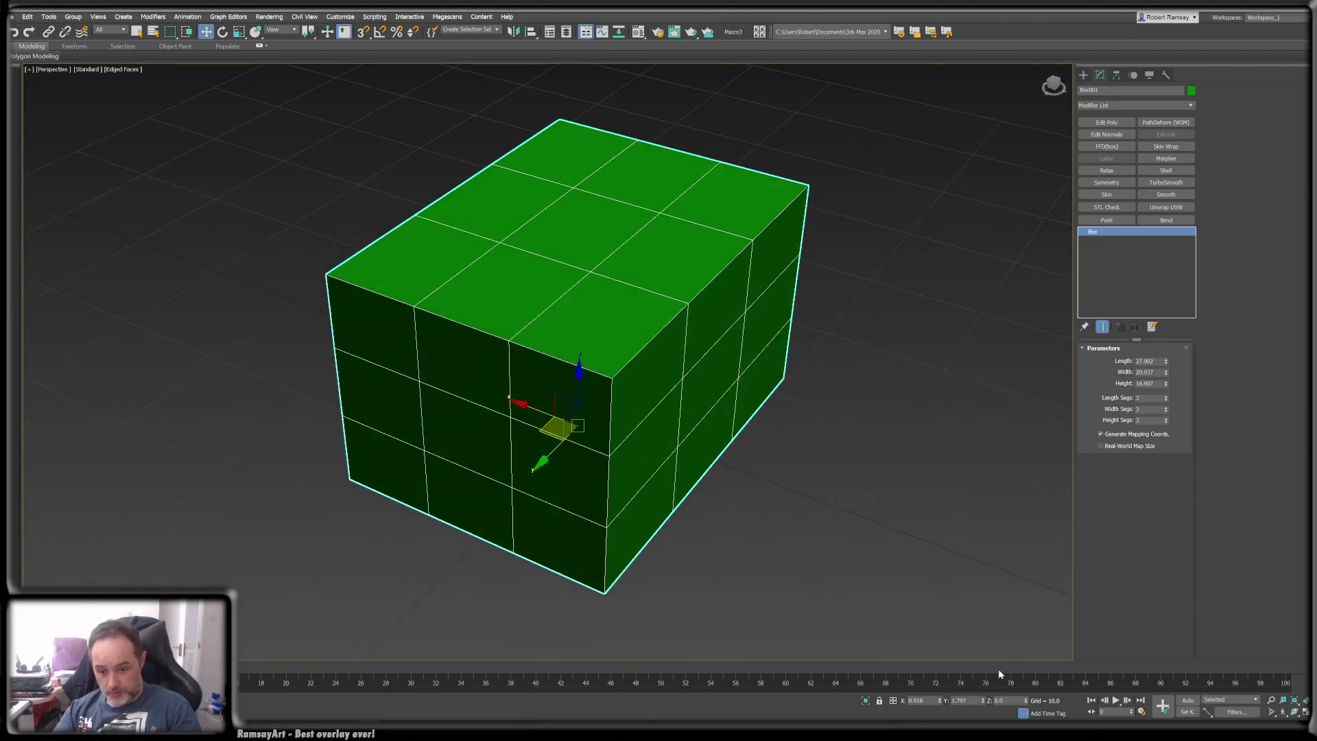
right_click(939, 700)
right_click(982, 700)
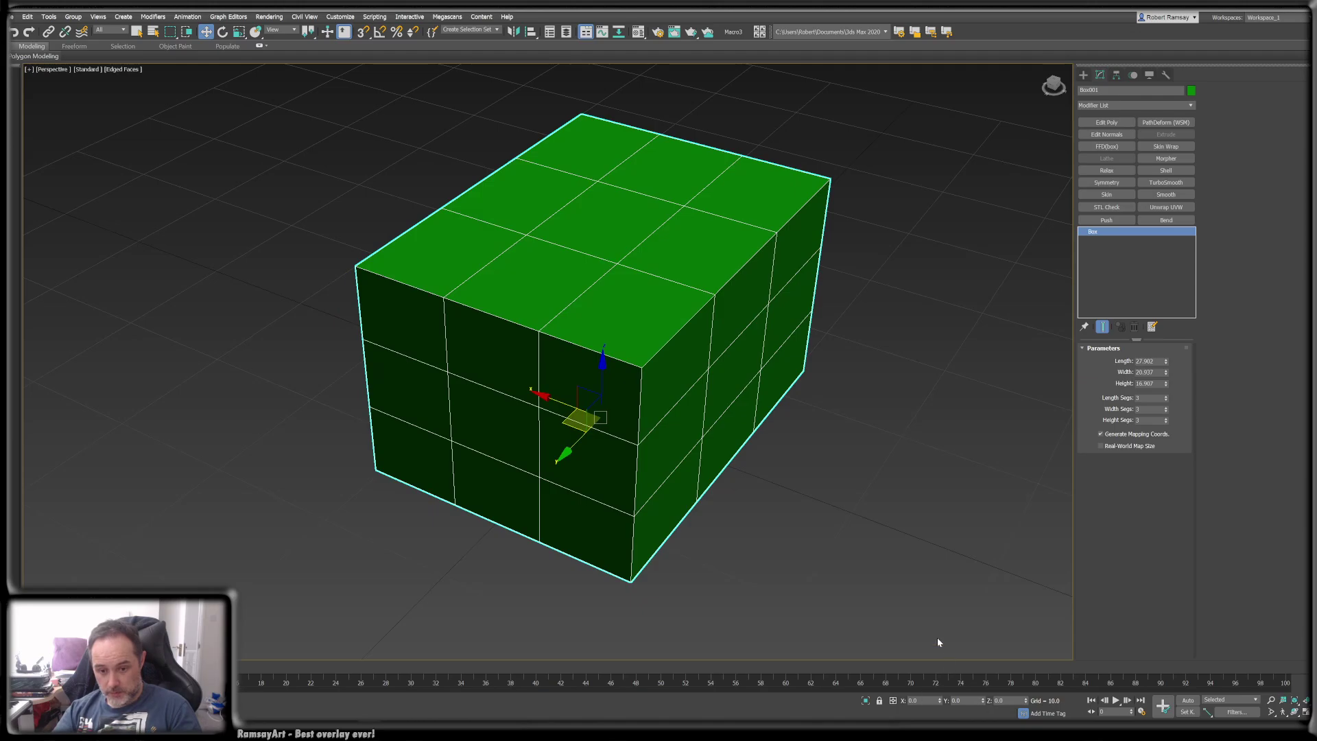
alt+middle_drag(790, 511, 825, 505)
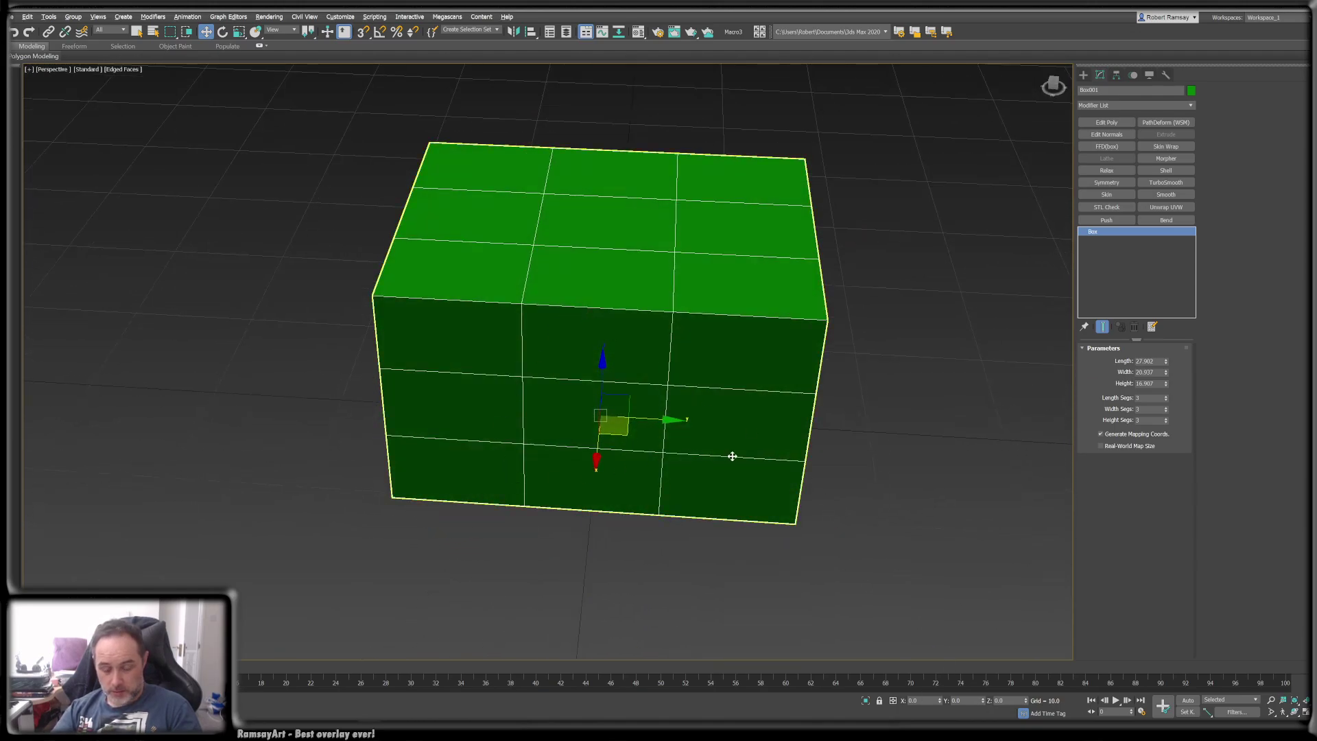
mouse_move(733, 456)
alt+middle_down()
mouse_move(735, 484)
mouse_move(735, 450)
alt+middle_up()
middle_drag(741, 389, 720, 447)
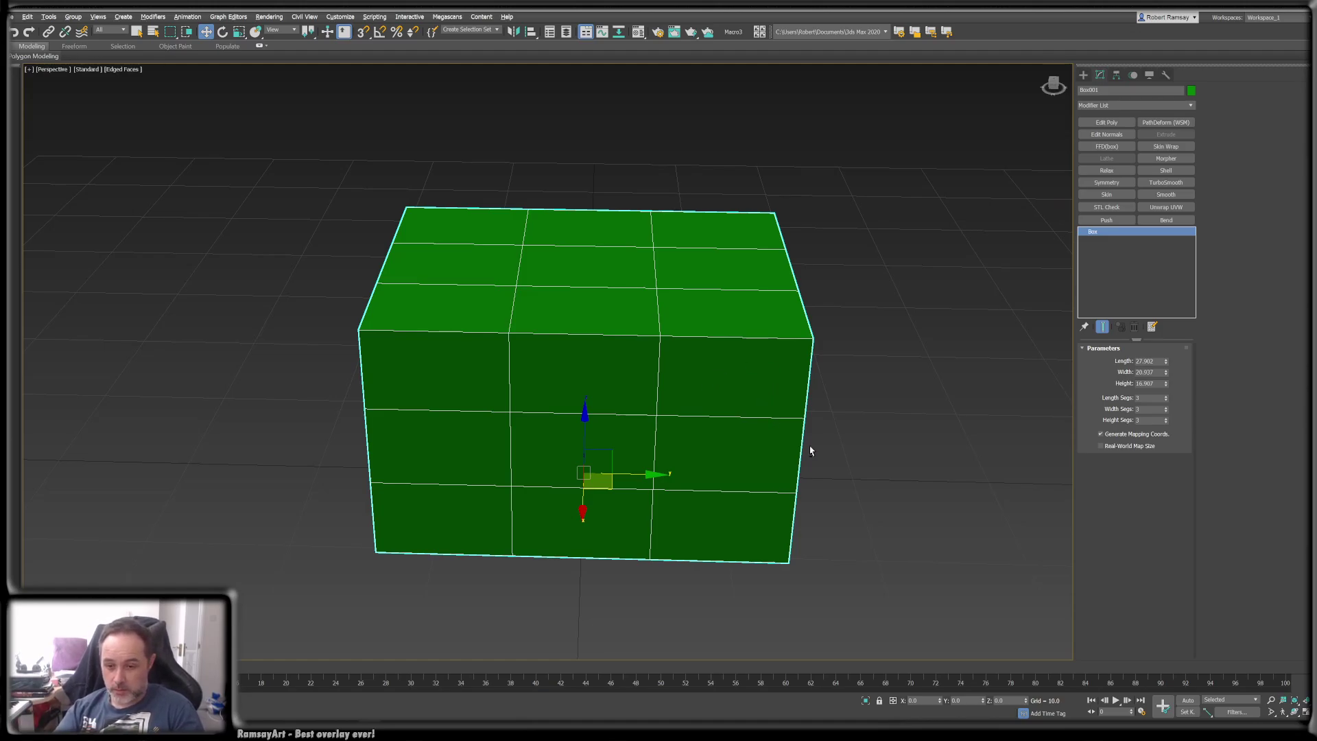
mouse_move(812, 451)
alt+middle_down()
mouse_move(805, 464)
mouse_move(788, 459)
mouse_move(829, 459)
alt+middle_up()
alt+middle_drag(644, 365, 688, 368)
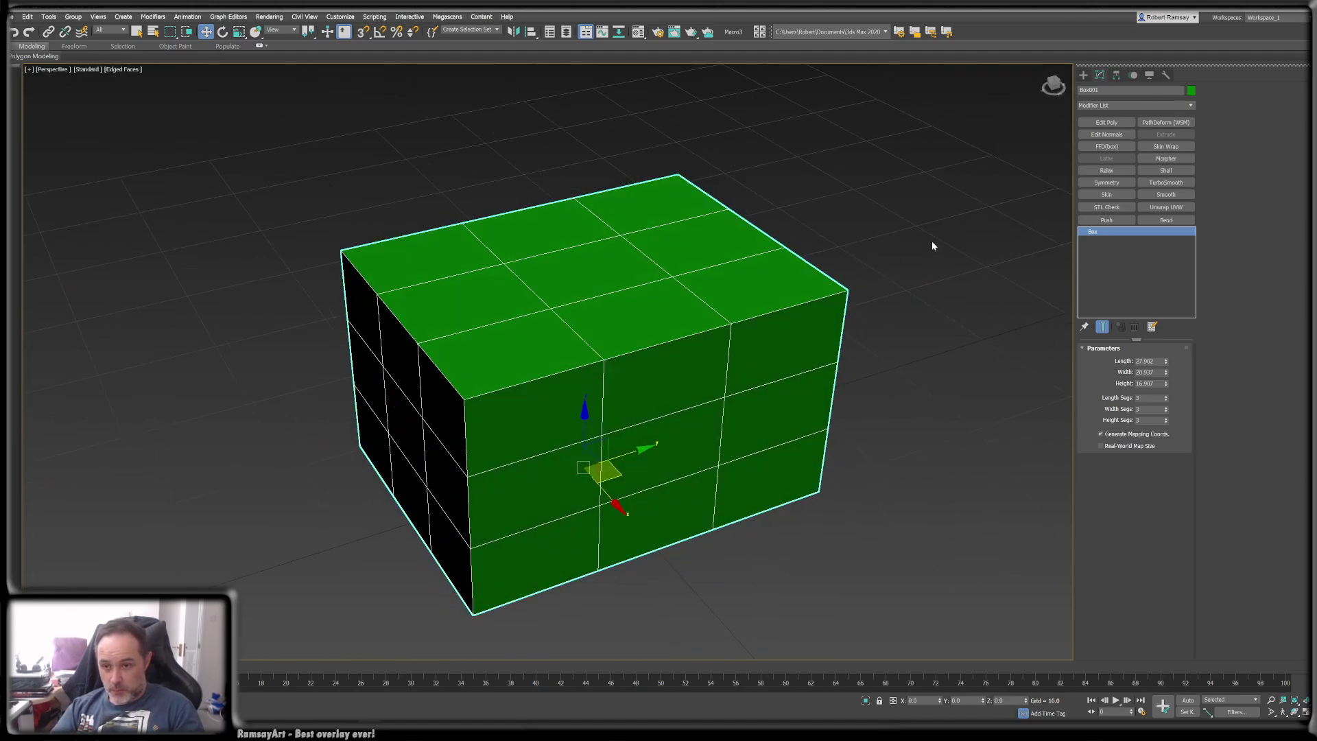
right_click(741, 275)
mouse_move(763, 381)
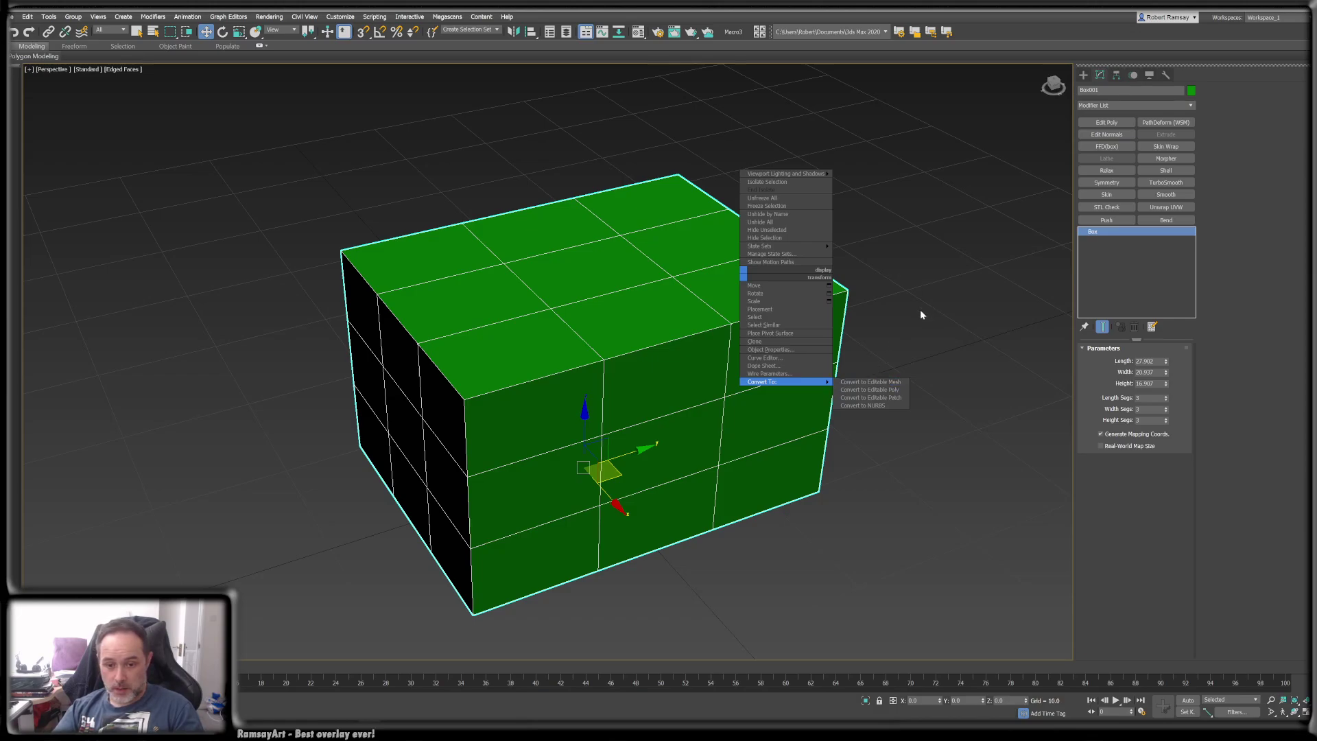
- Add an Edit Poly modifier to the box and expand its list of sub-object levels
click(1147, 104)
click(1191, 106)
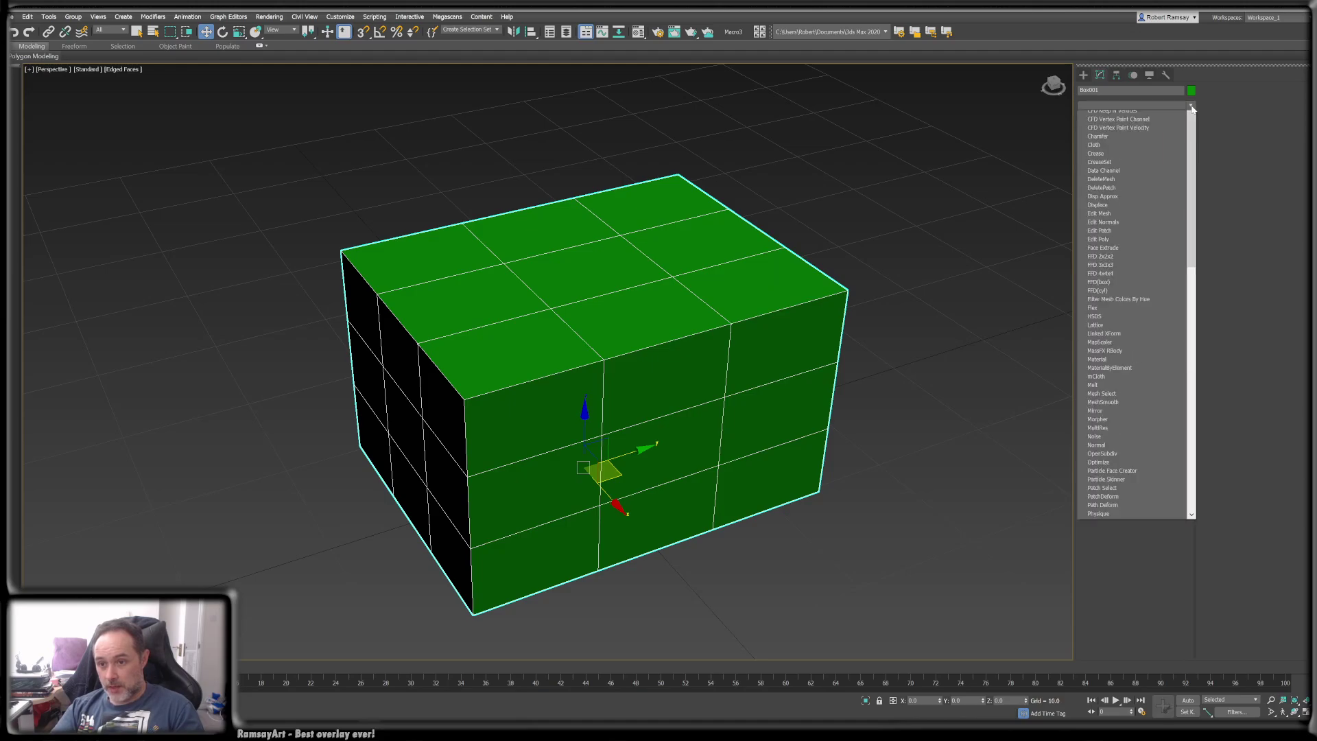
drag(1191, 156, 1196, 207)
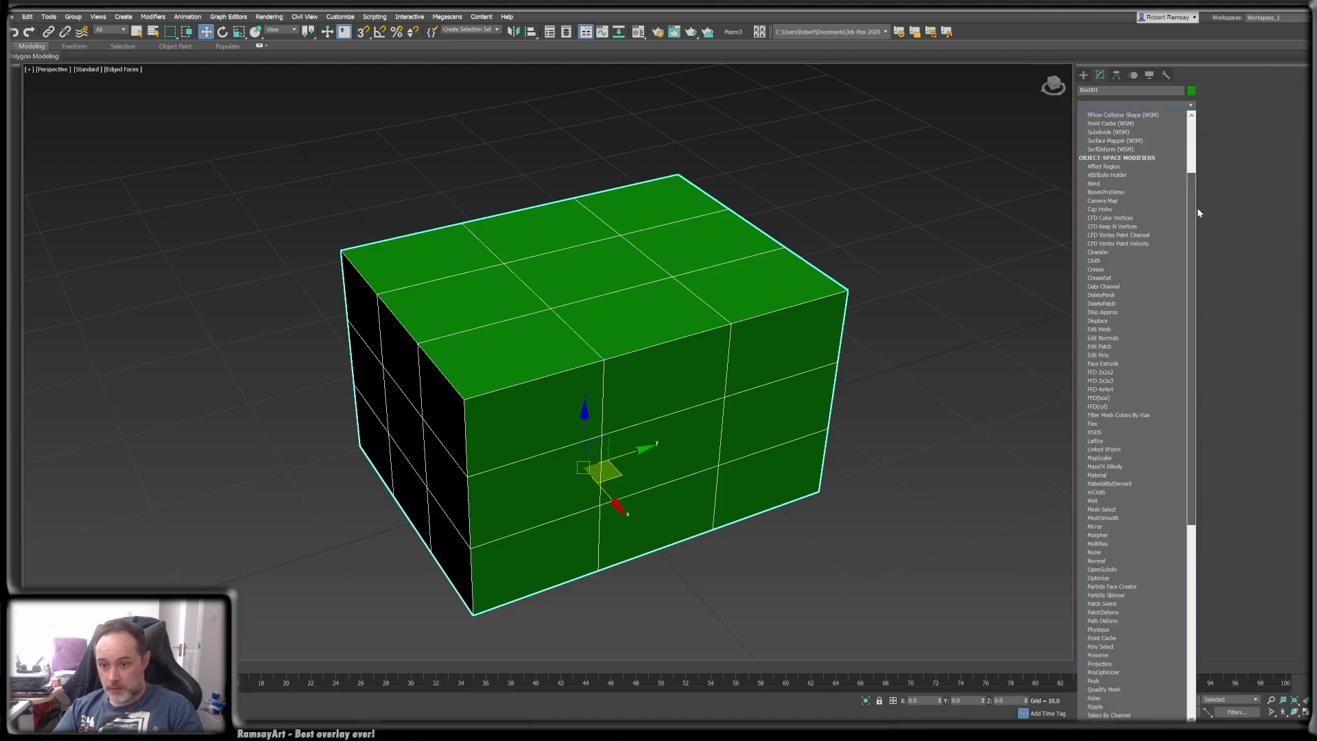
click(1093, 354)
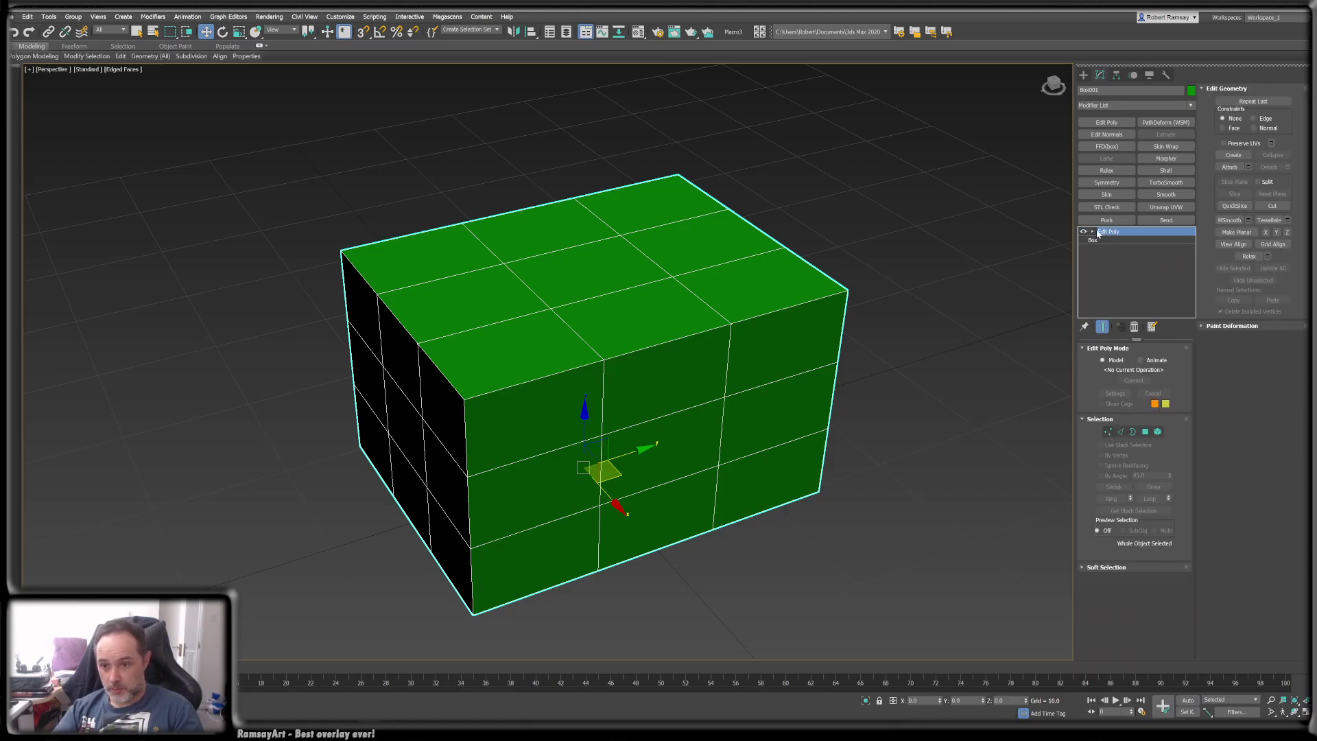
click(1093, 232)
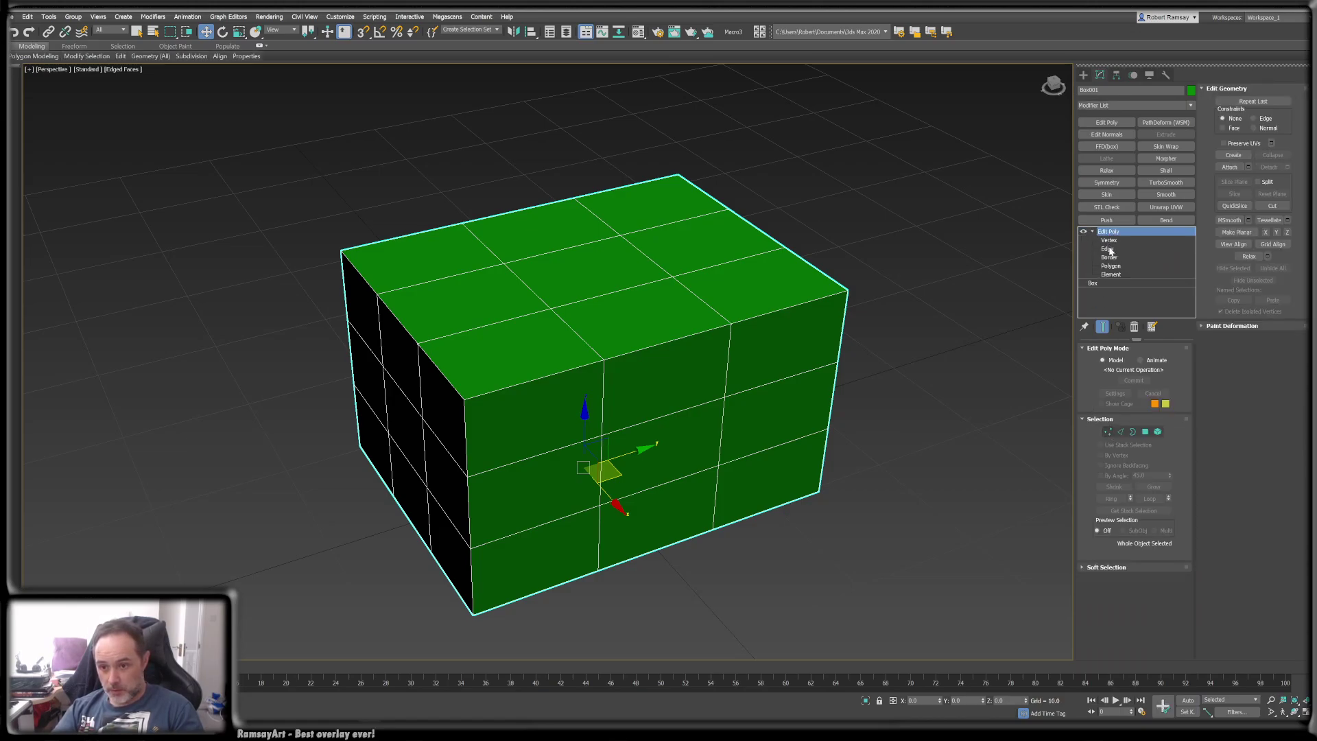
- Select the entire box as a single element at the Element sub-object level
click(1115, 266)
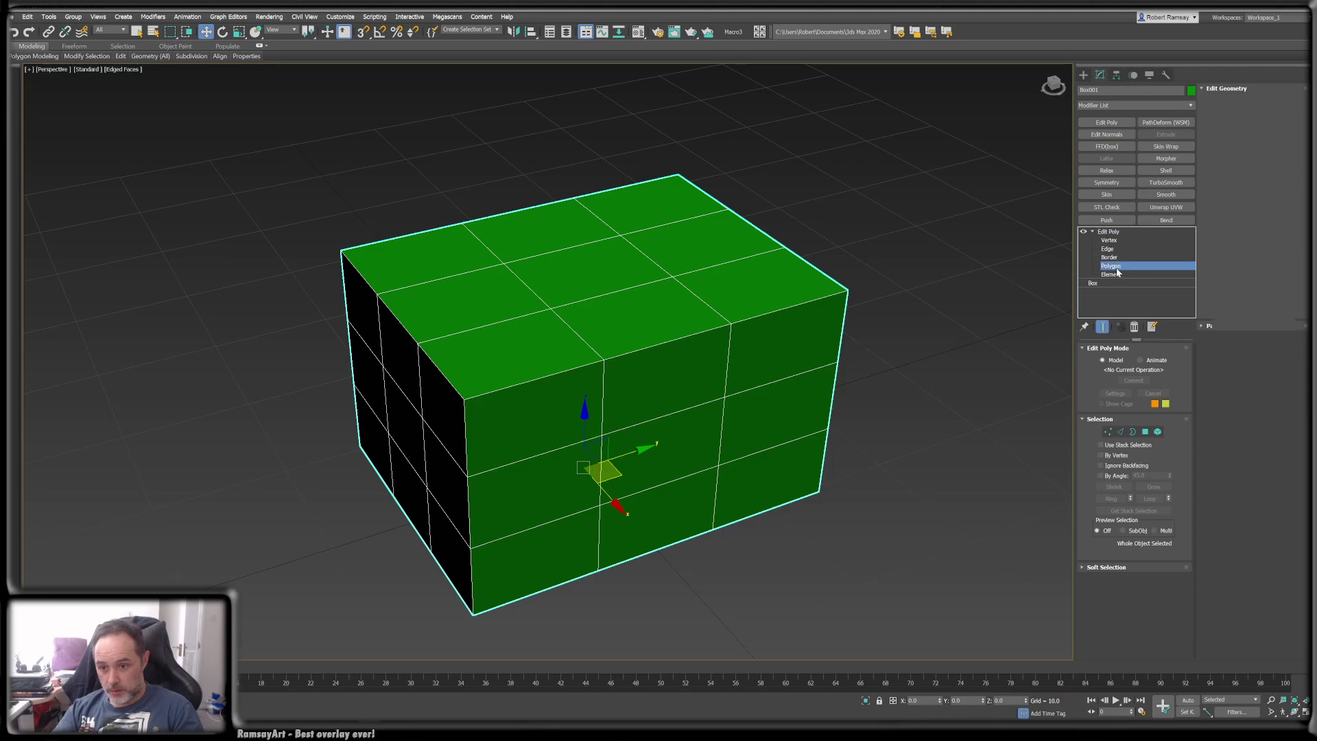
click(1158, 431)
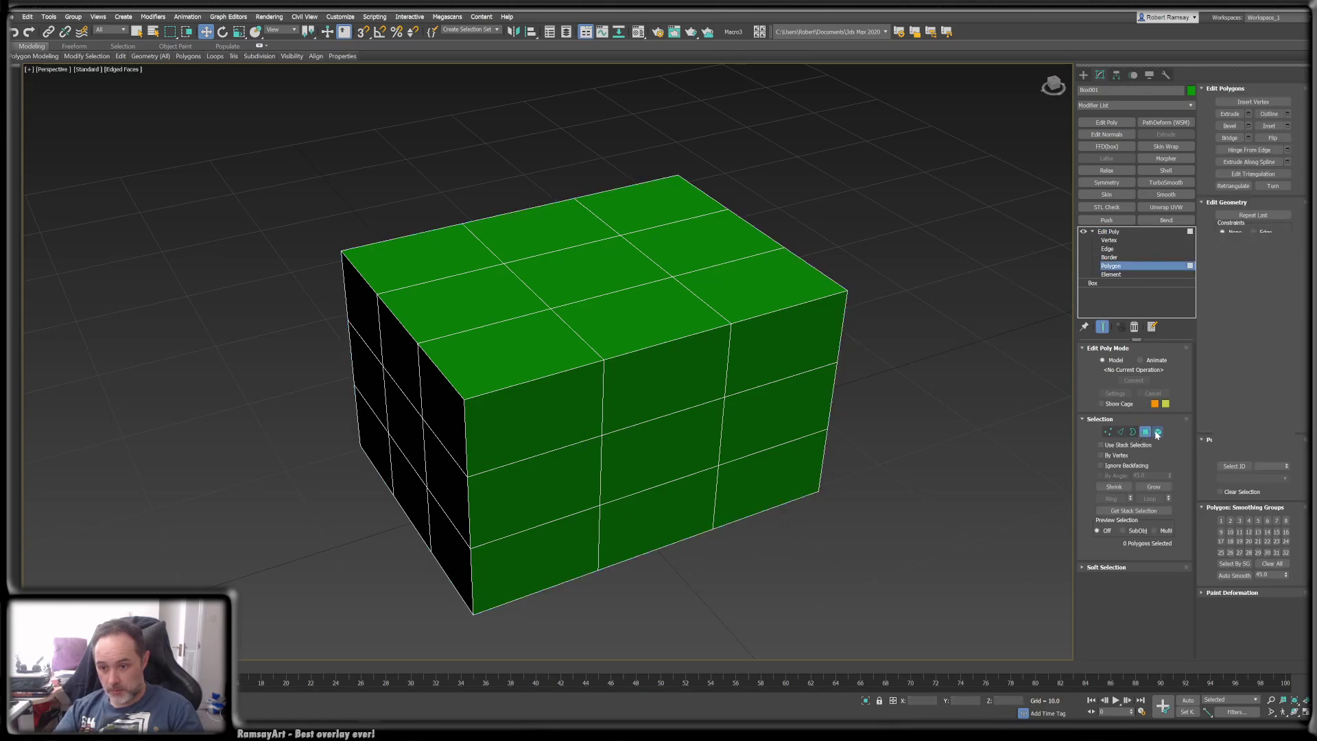
click(721, 247)
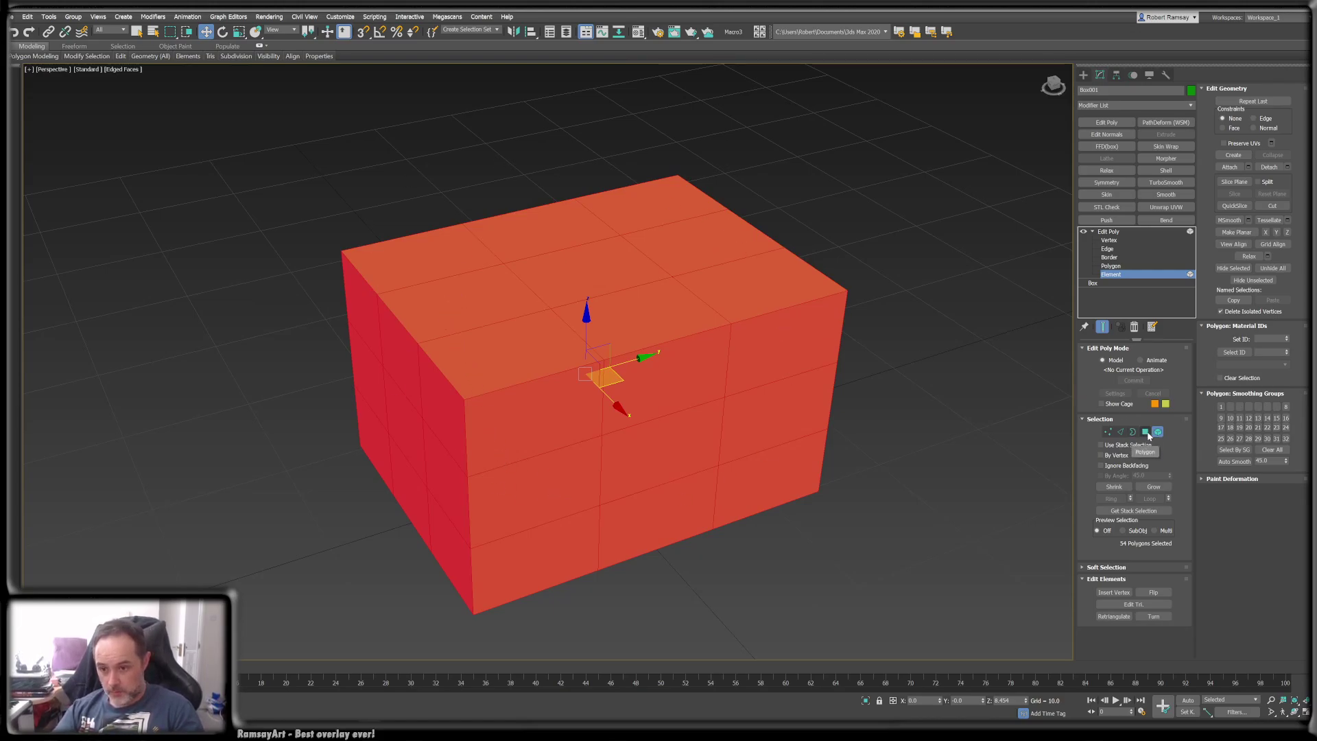
- Select one corner polygon on the box's upper face, and try a Border-level region selection across the whole box
click(1146, 432)
click(738, 302)
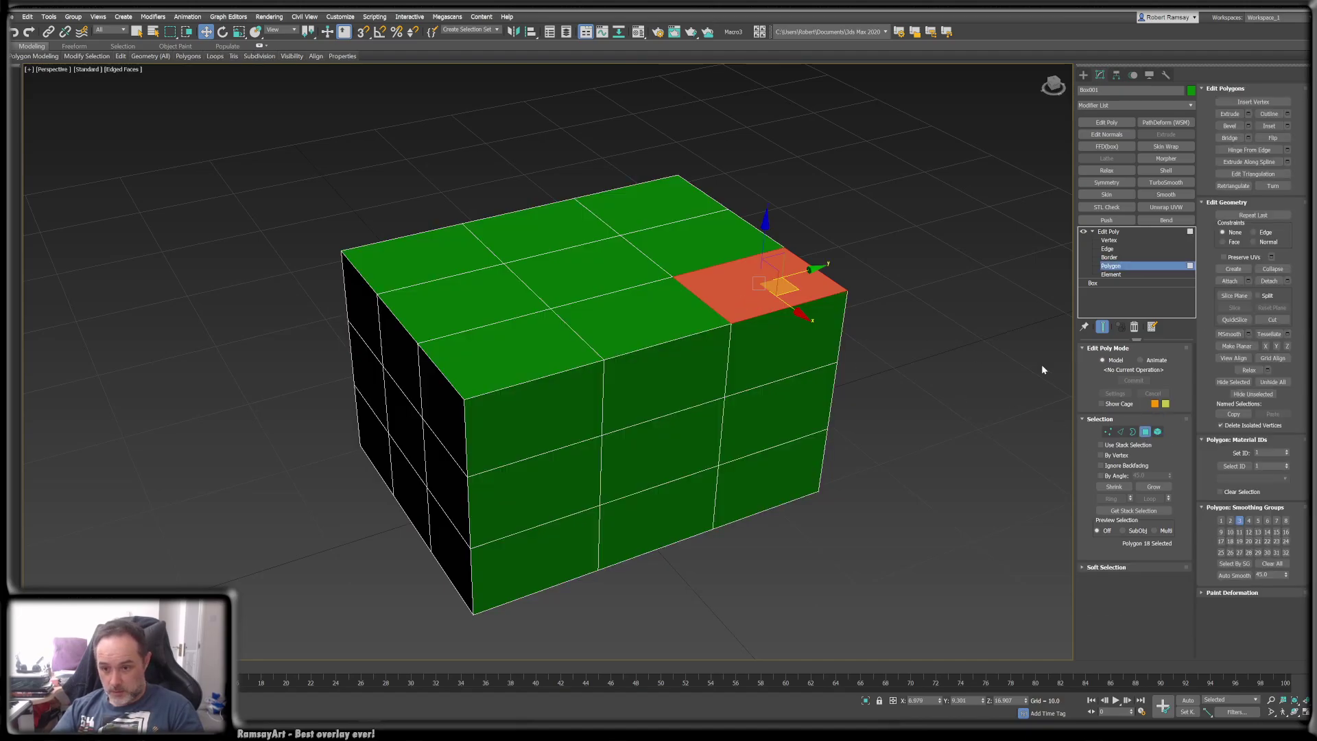
click(1131, 432)
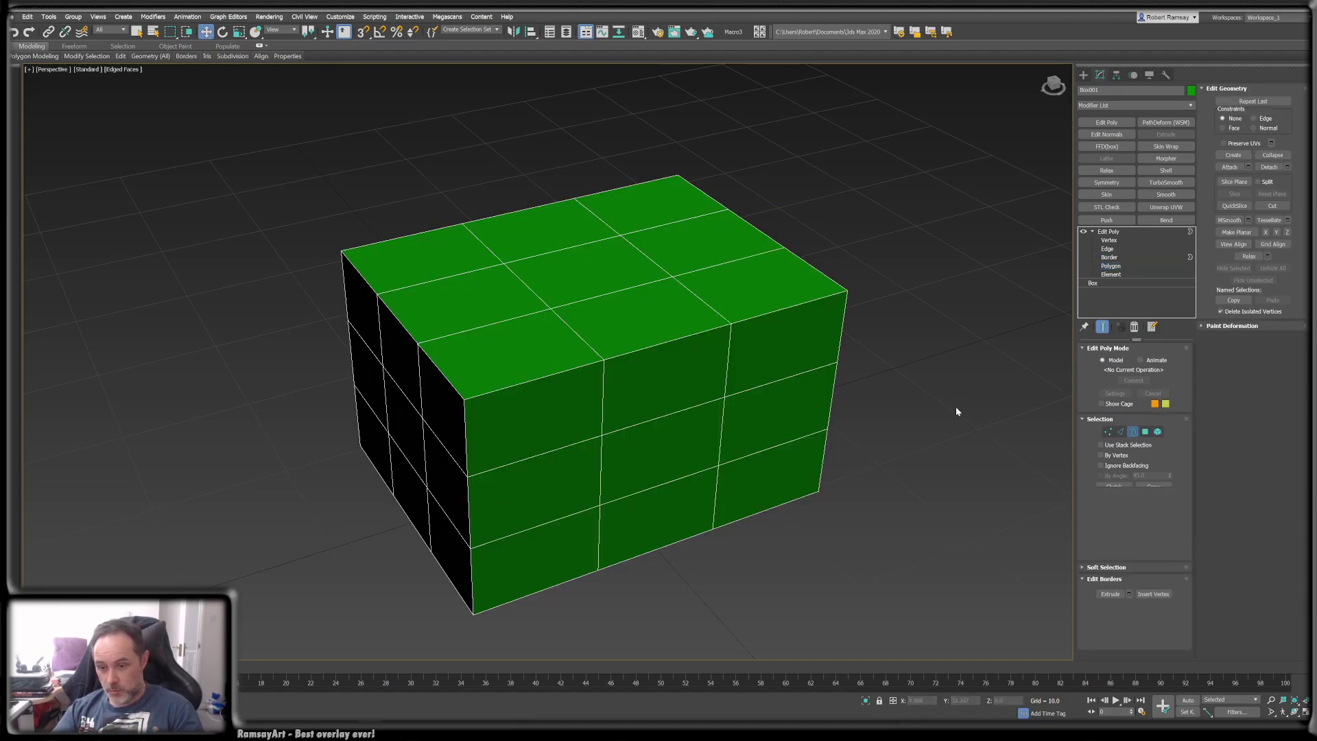
drag(223, 139, 828, 578)
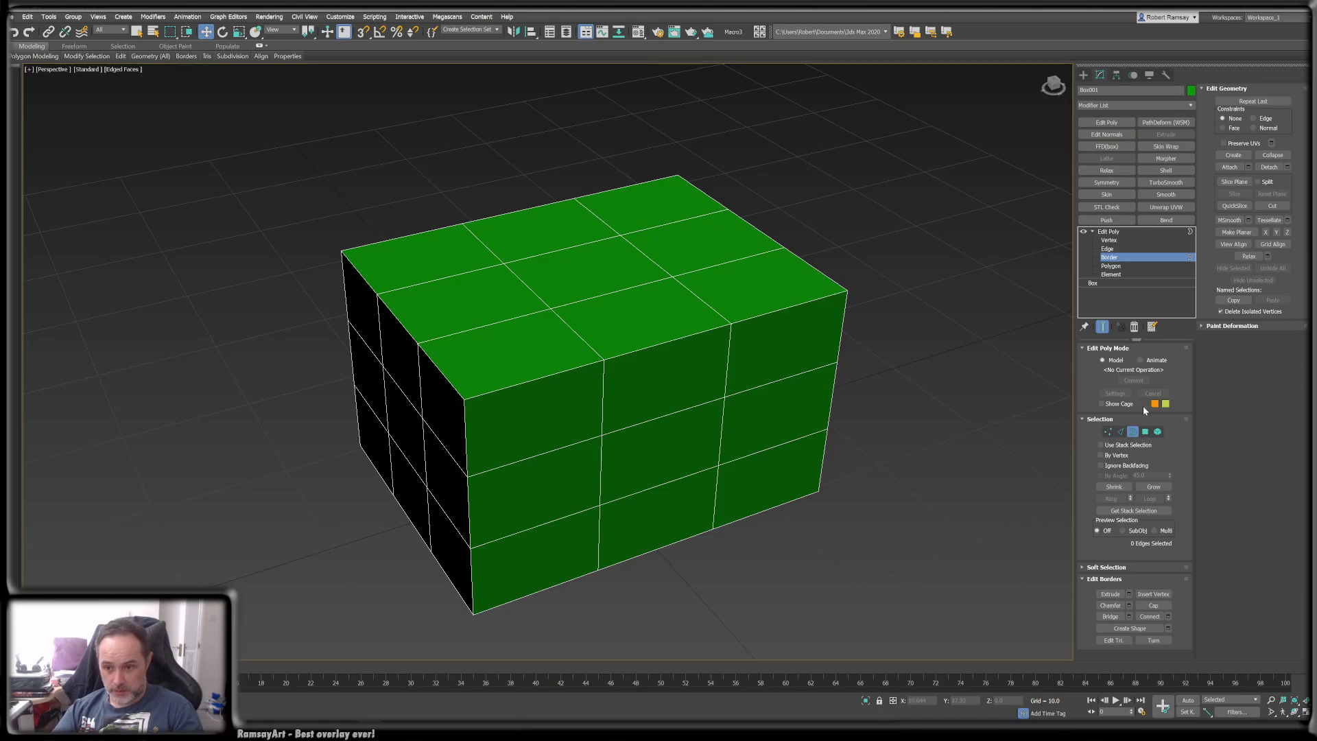
- Region-select the edges around one end corner of the box, and the vertices there at Vertex level
click(1121, 431)
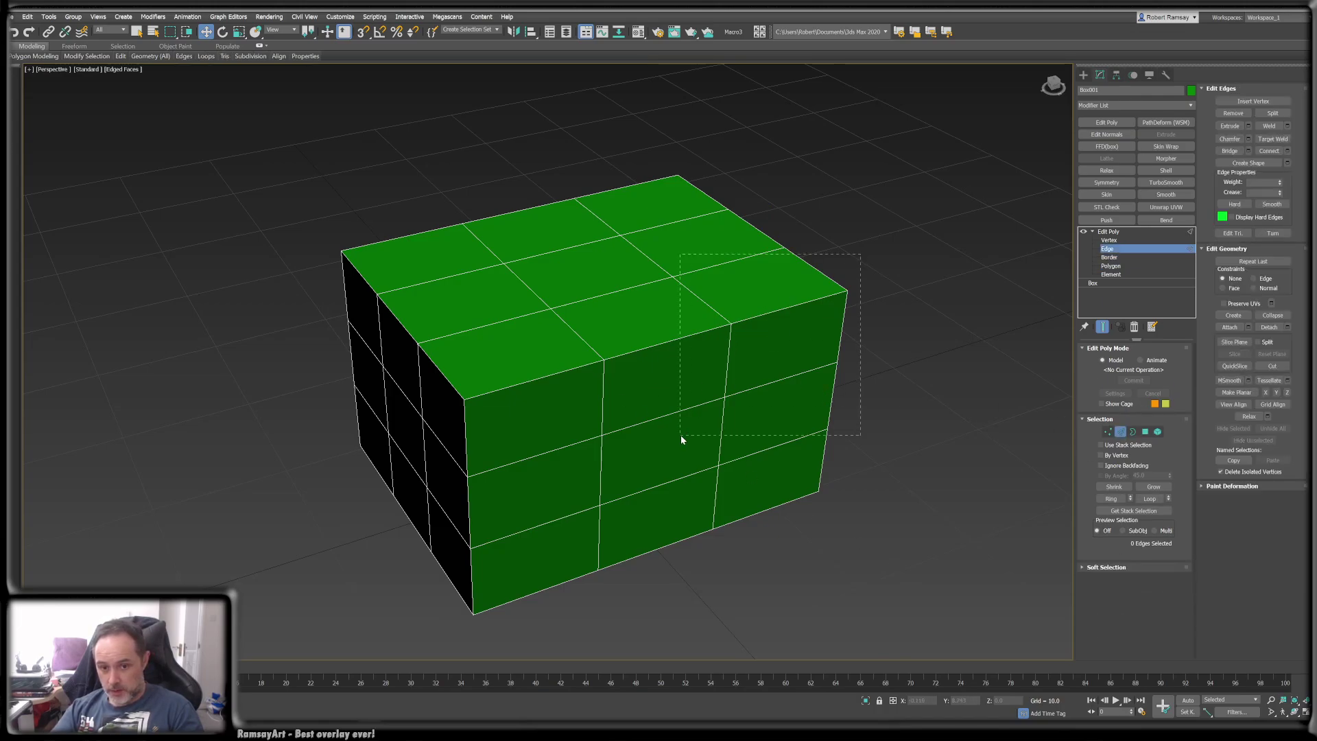
drag(680, 435, 680, 435)
click(1108, 432)
drag(892, 261, 785, 374)
- Switch between the Edit Poly's Vertex, Edge and Border levels and the whole object to compare the selections stored at each
click(1111, 249)
click(1116, 259)
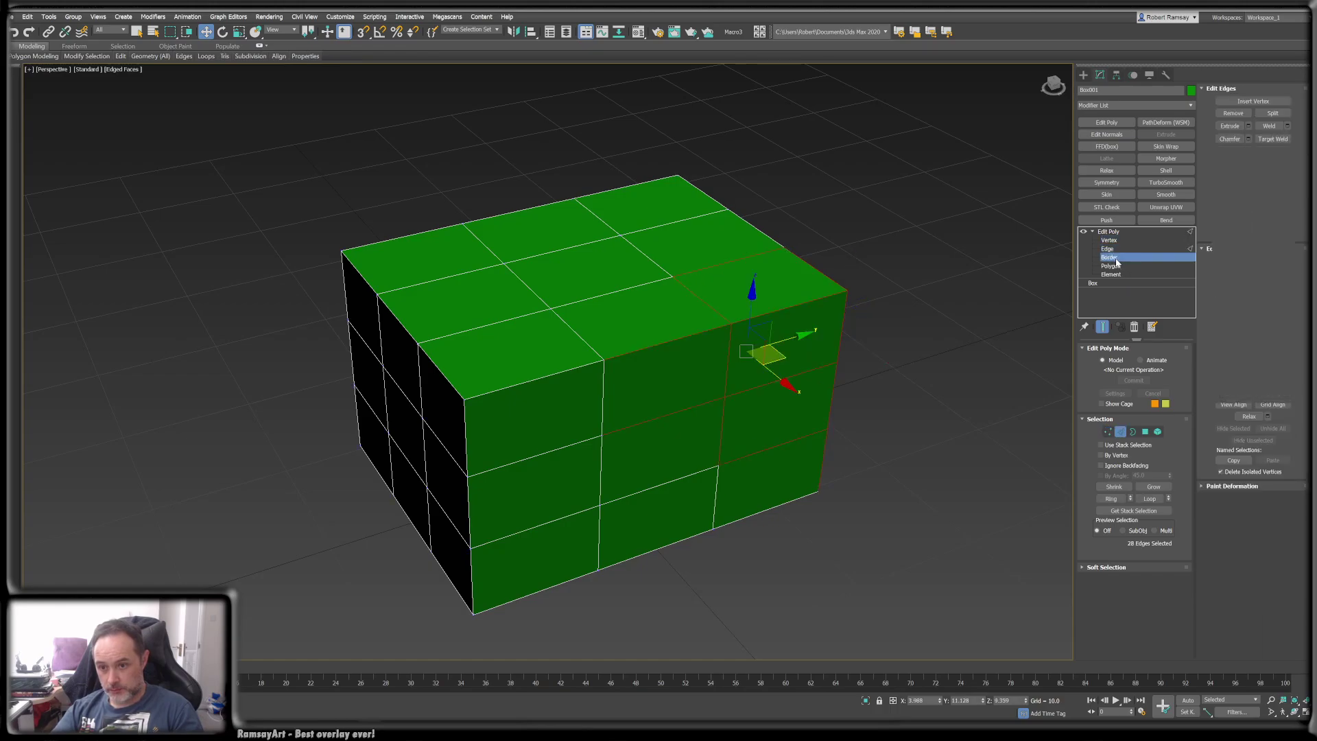
click(1111, 241)
click(1104, 285)
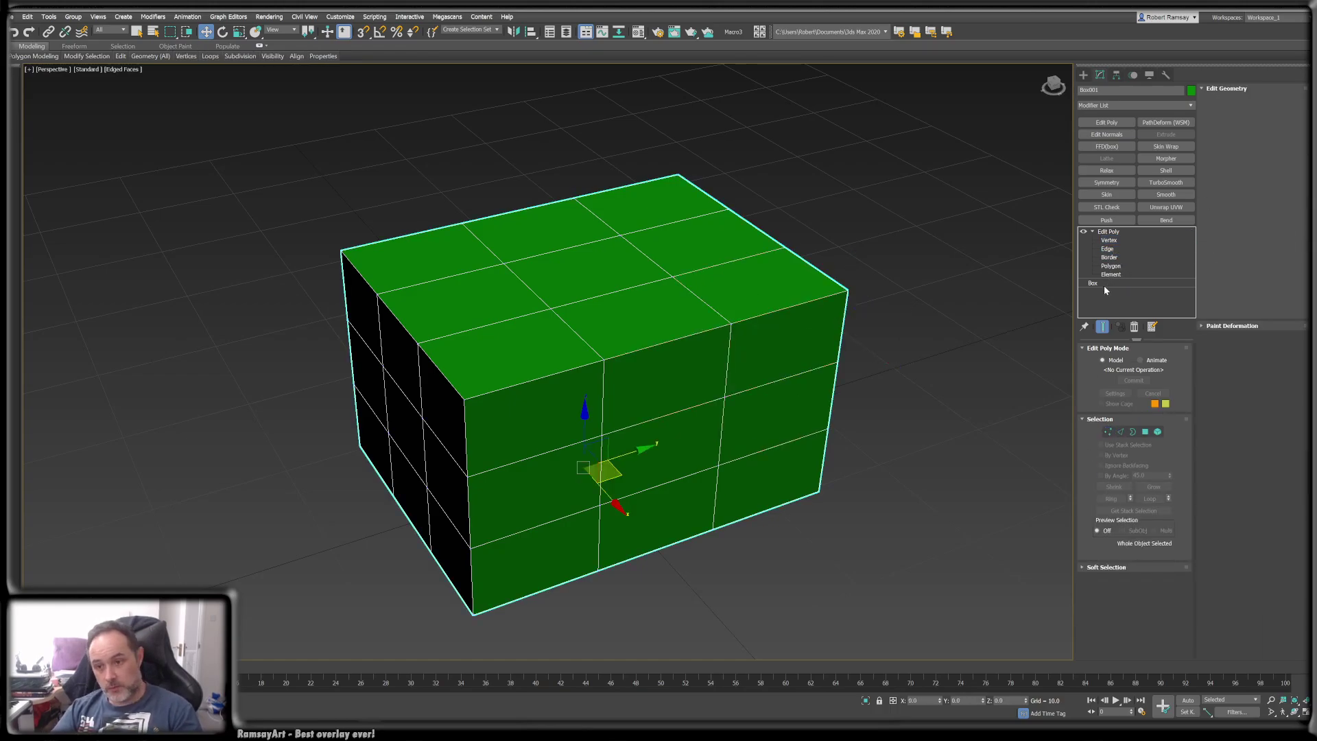
key(2)
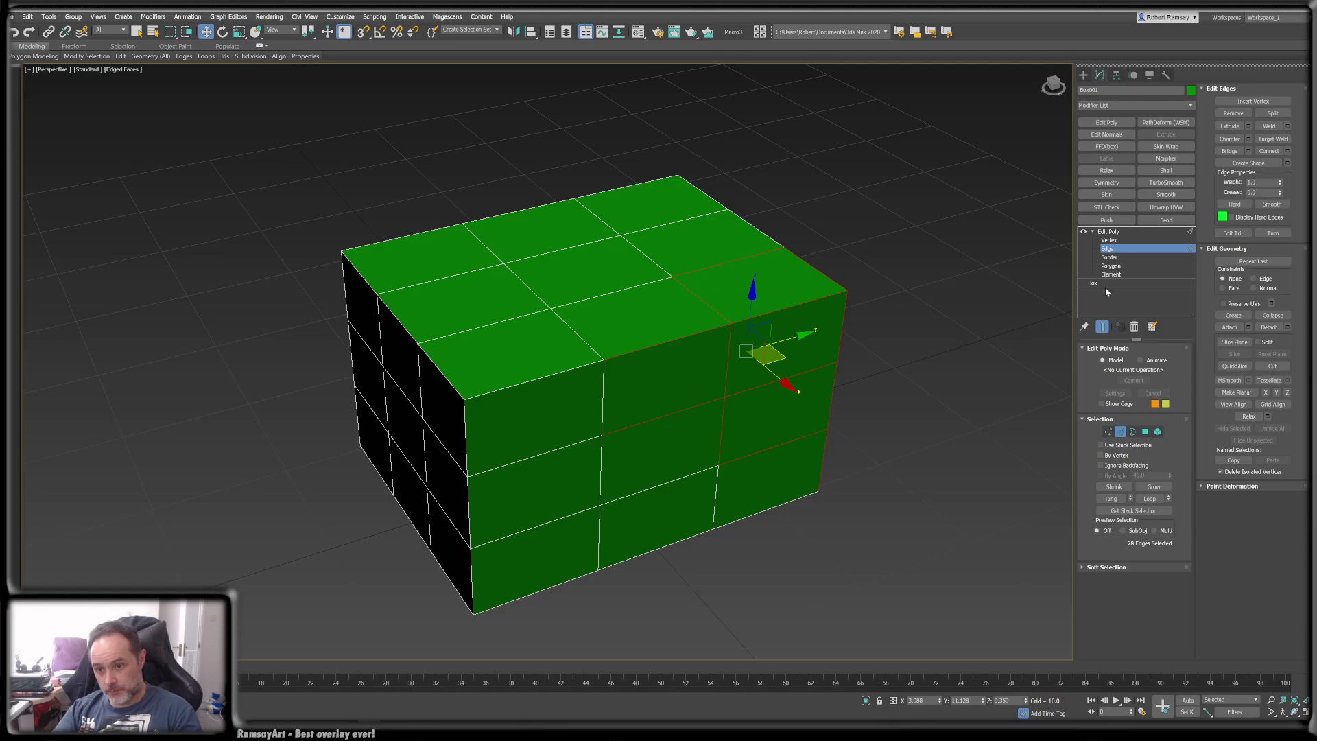
click(1115, 253)
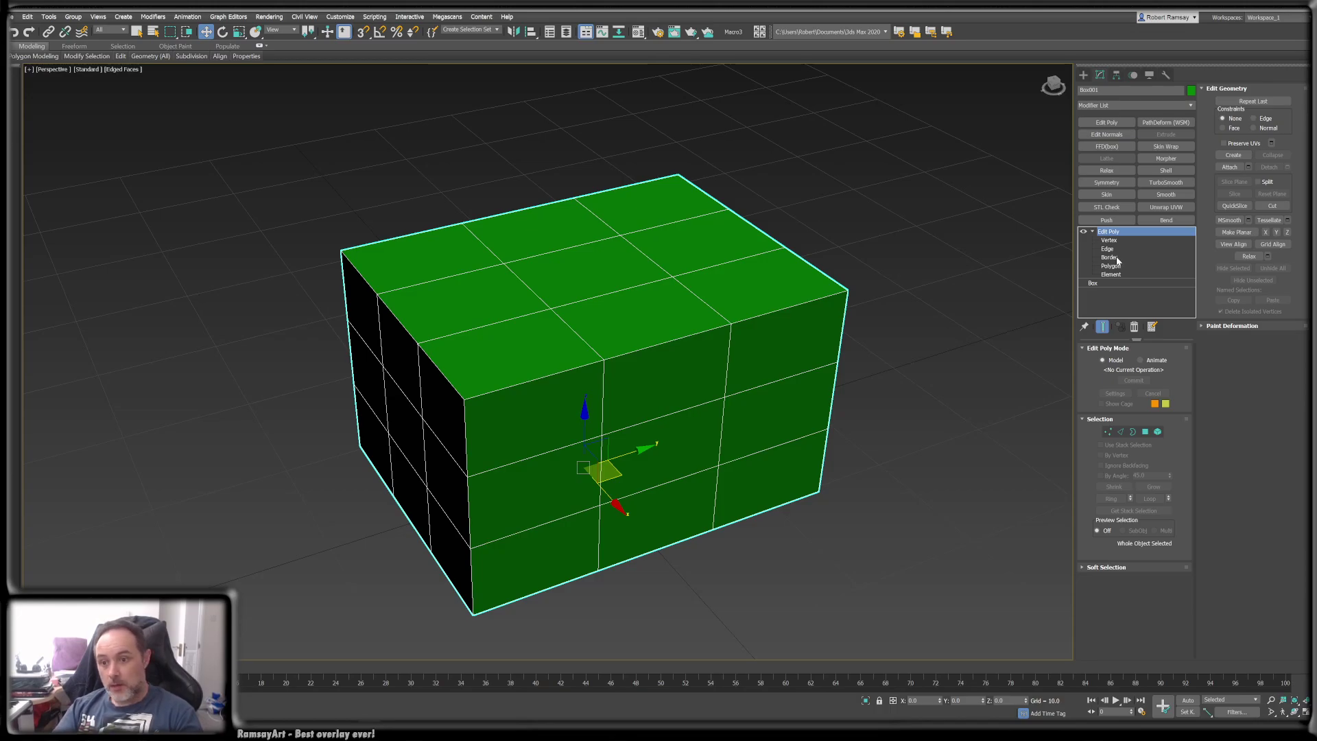
click(1109, 258)
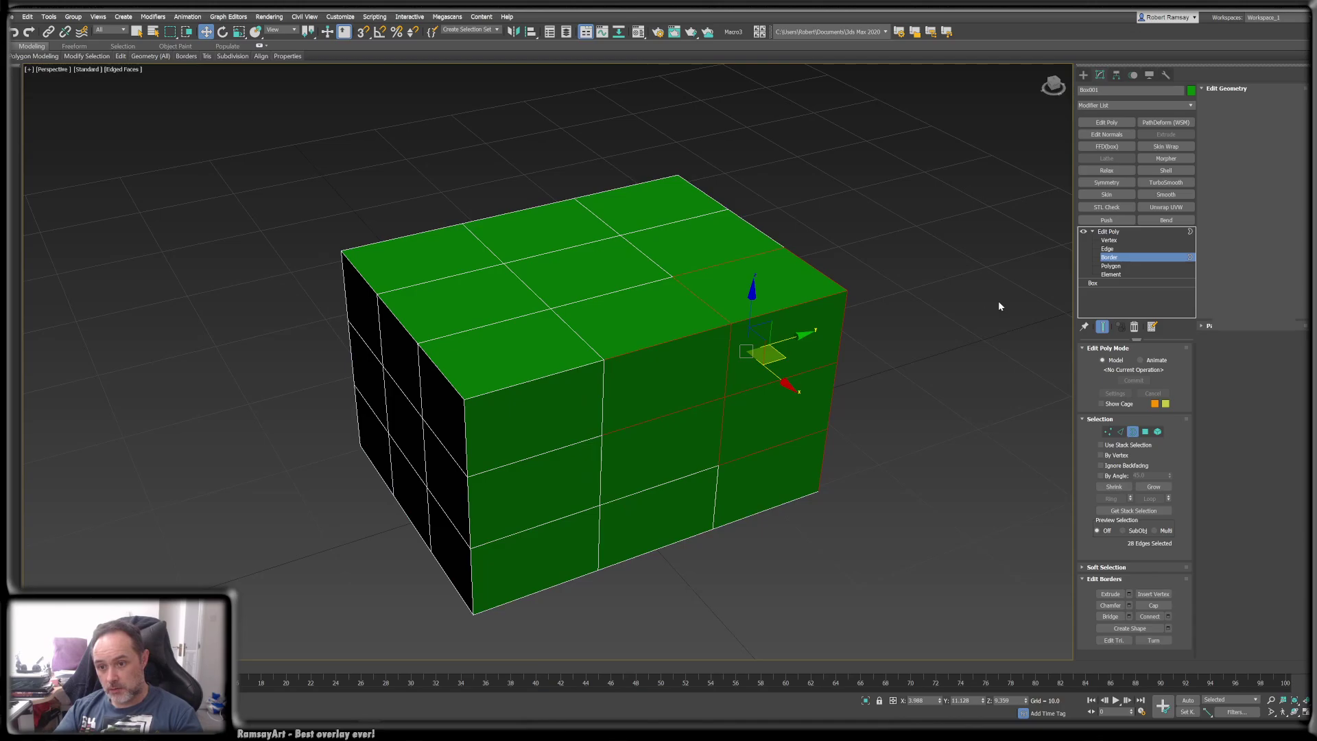
- Region-select polygons at Polygon level, first over one end of the box and finally around its opposite near corner
click(1112, 266)
drag(925, 200, 607, 454)
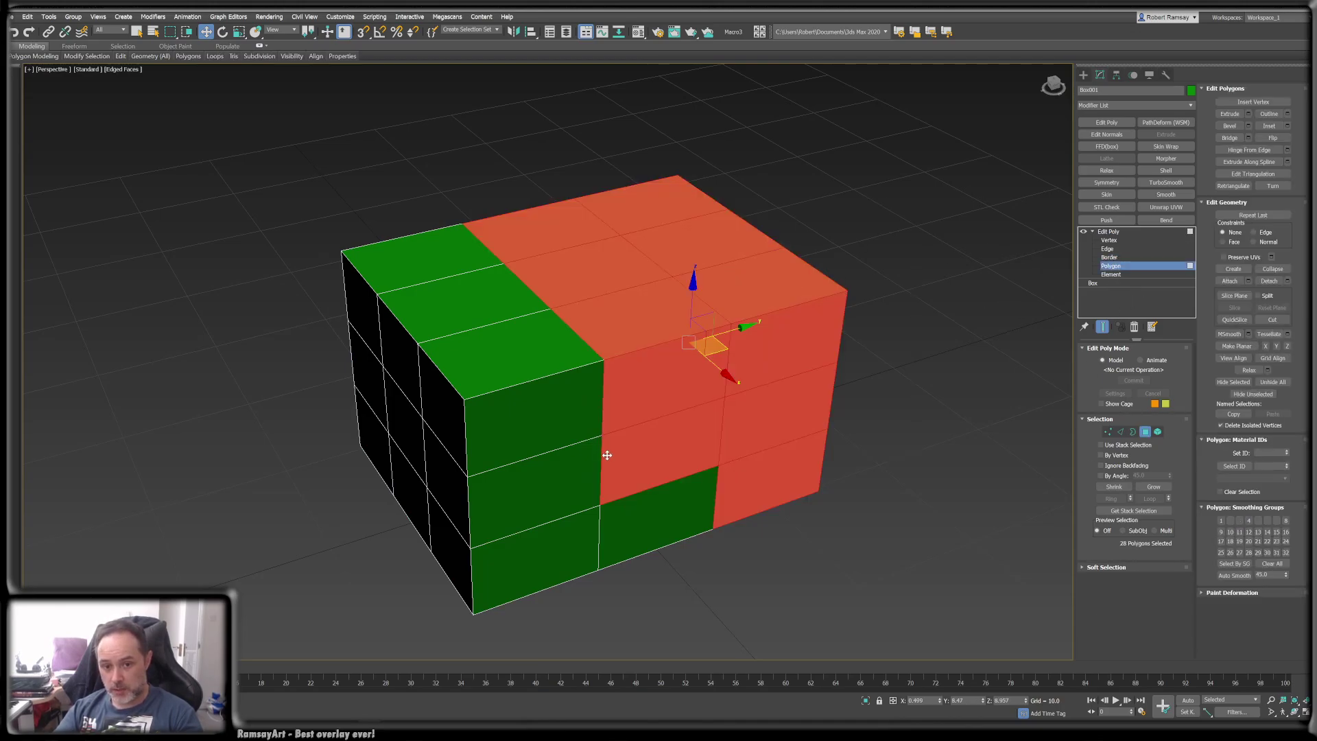
drag(411, 314, 527, 402)
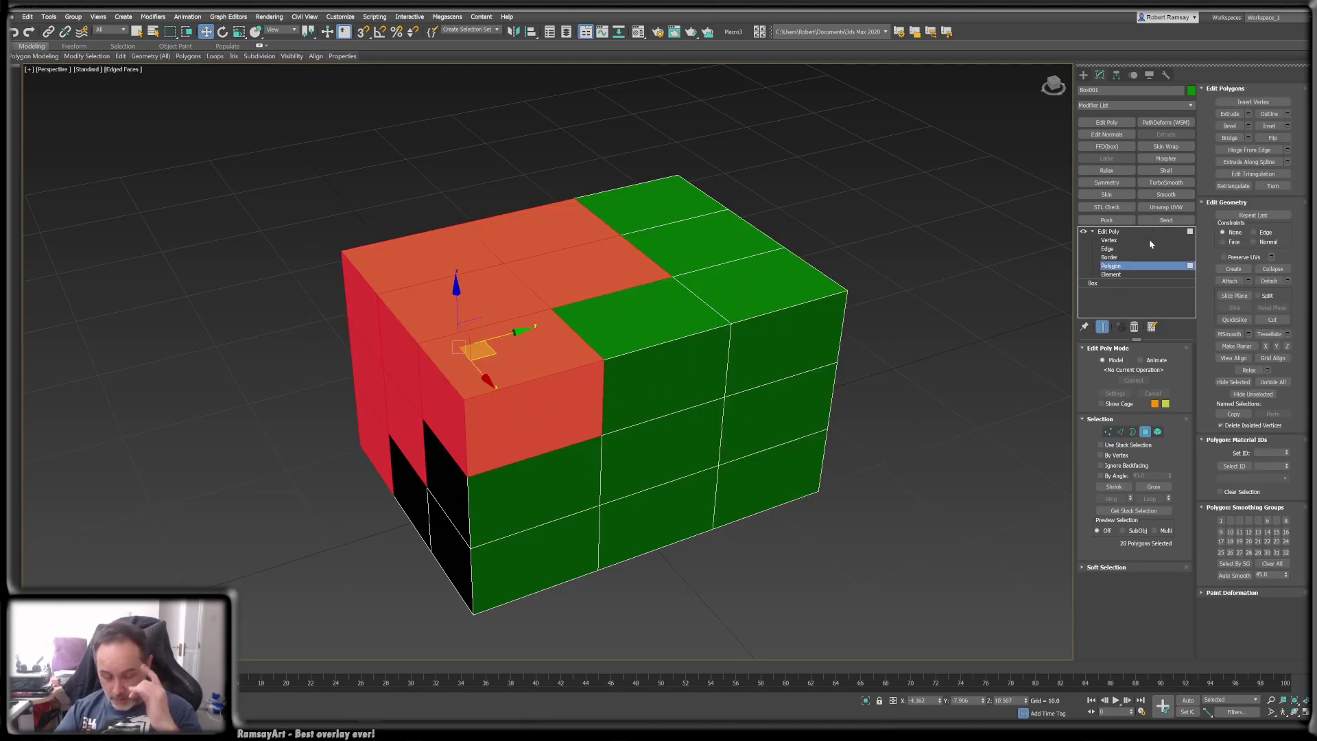
- Compare the stored edge and polygon selections, and convert the polygon selection to its edges and vertices
click(1108, 249)
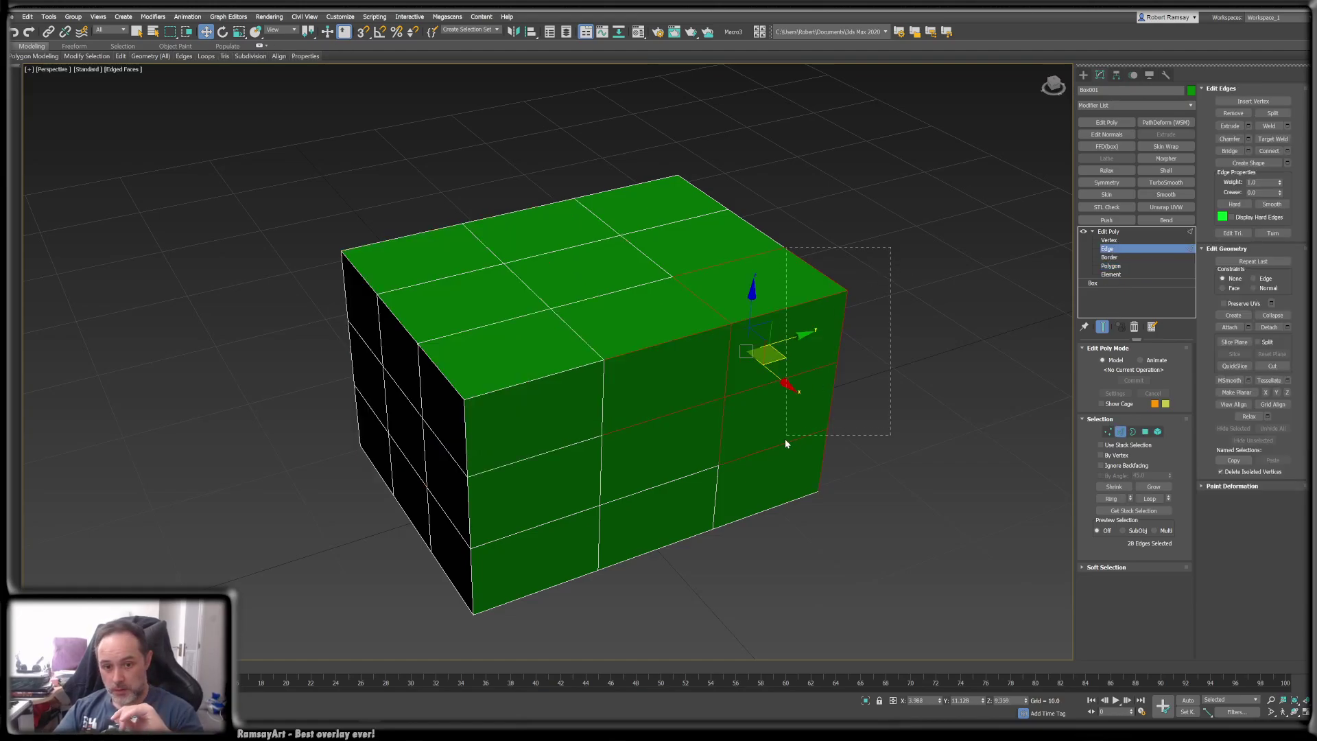
key(4)
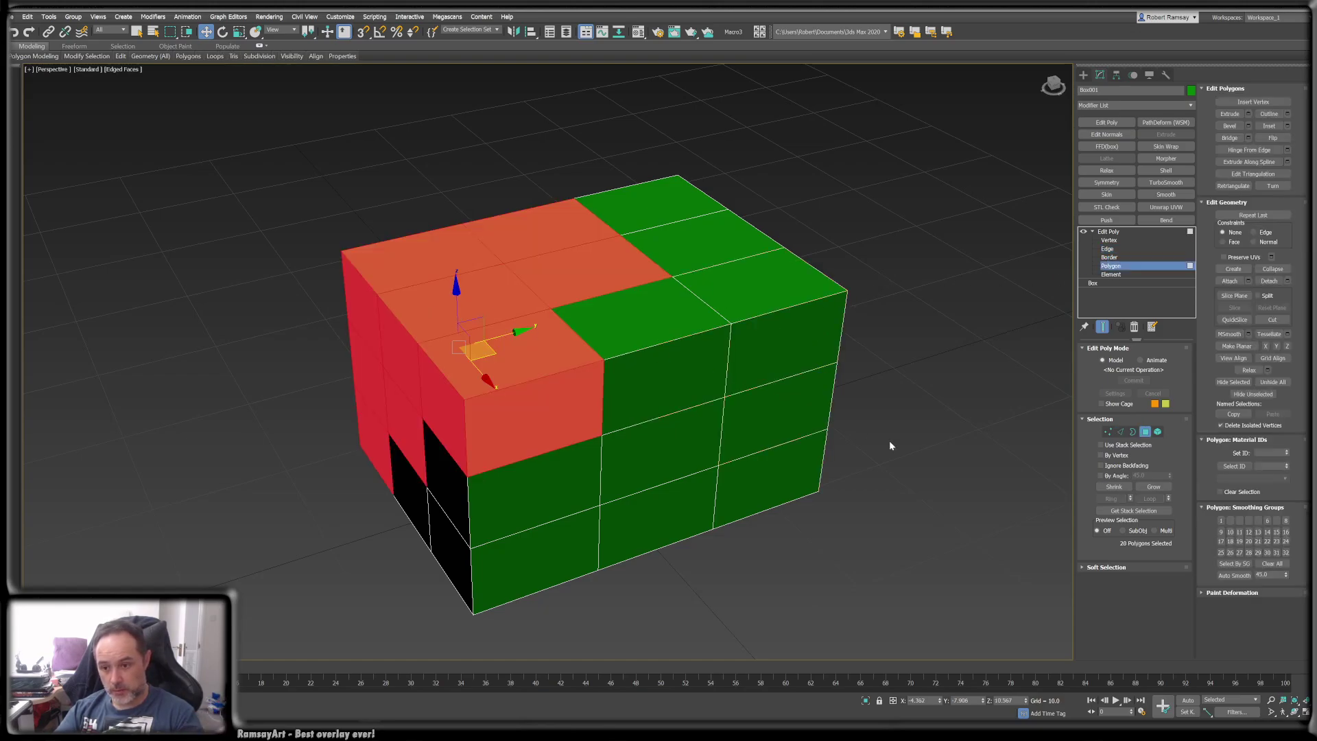
click(1120, 432)
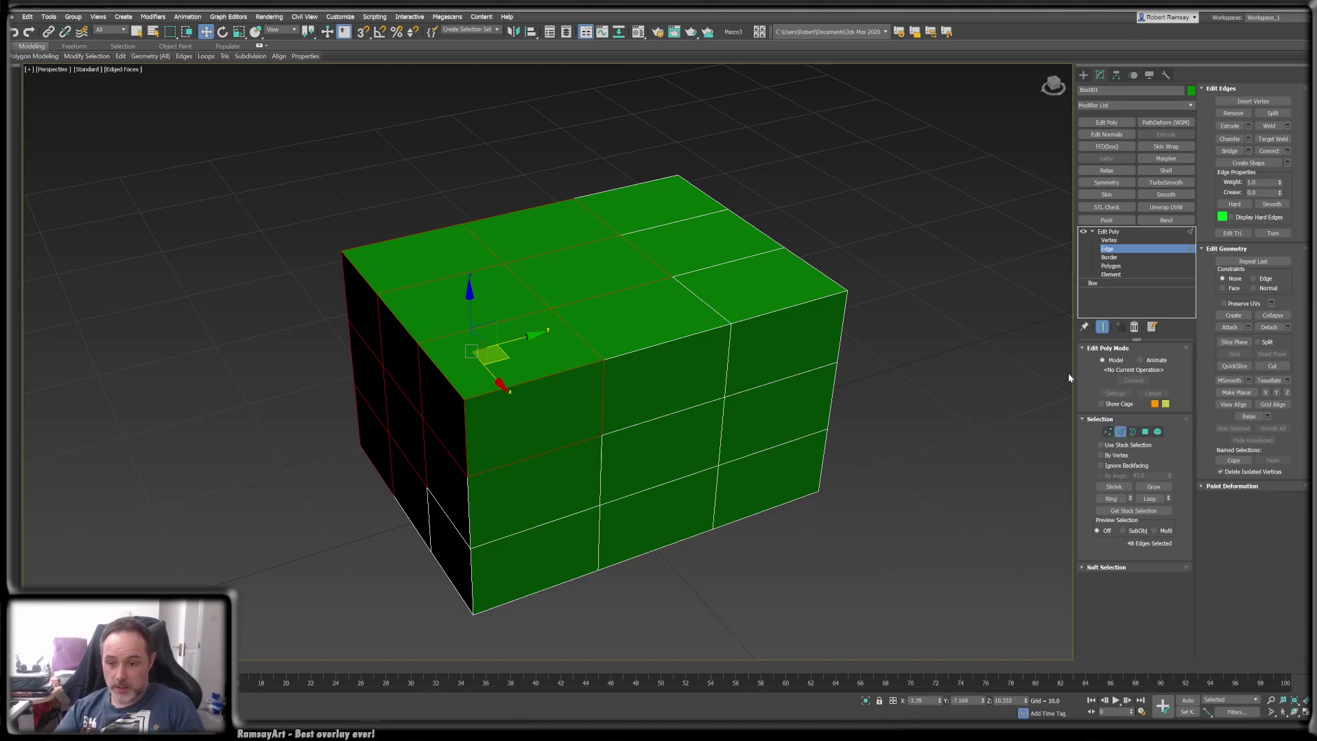
click(1108, 432)
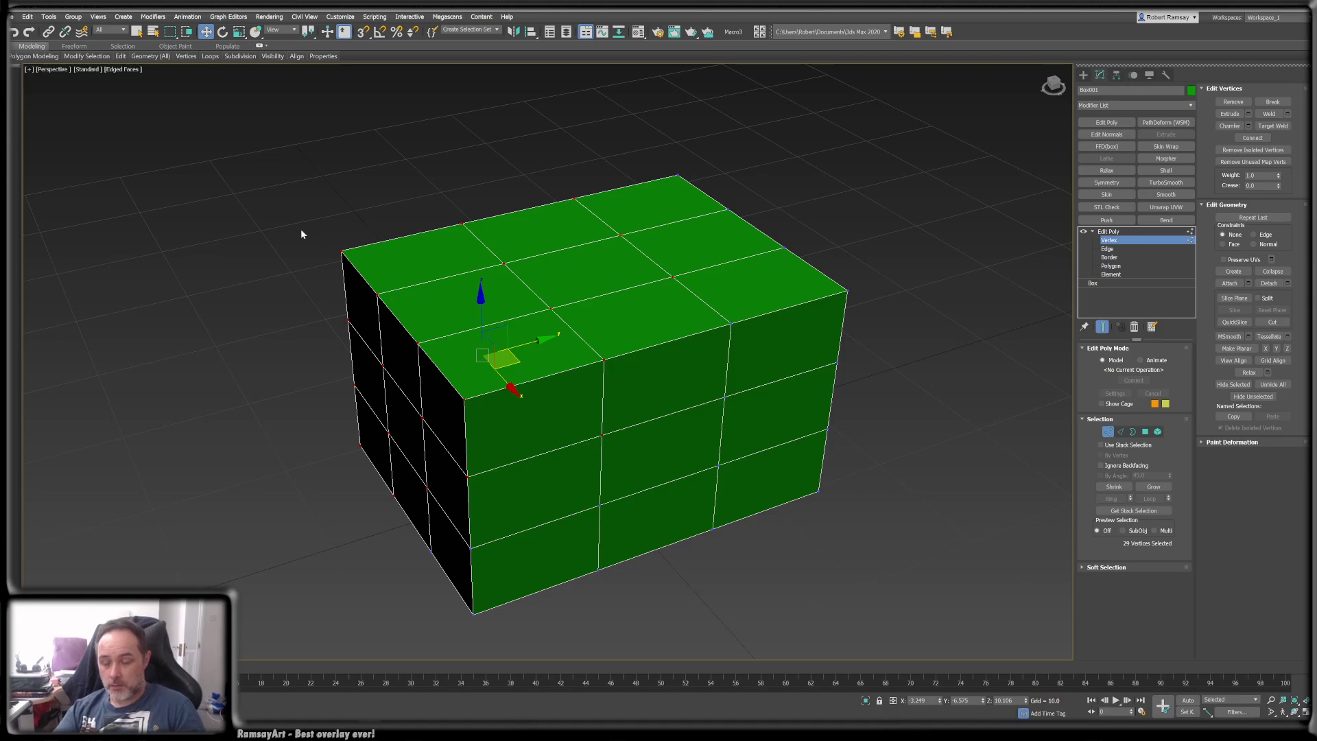
- Select the upper middle polygon on the box's long side facing positive X, check its corner vertices, and delete the polygon
click(1146, 433)
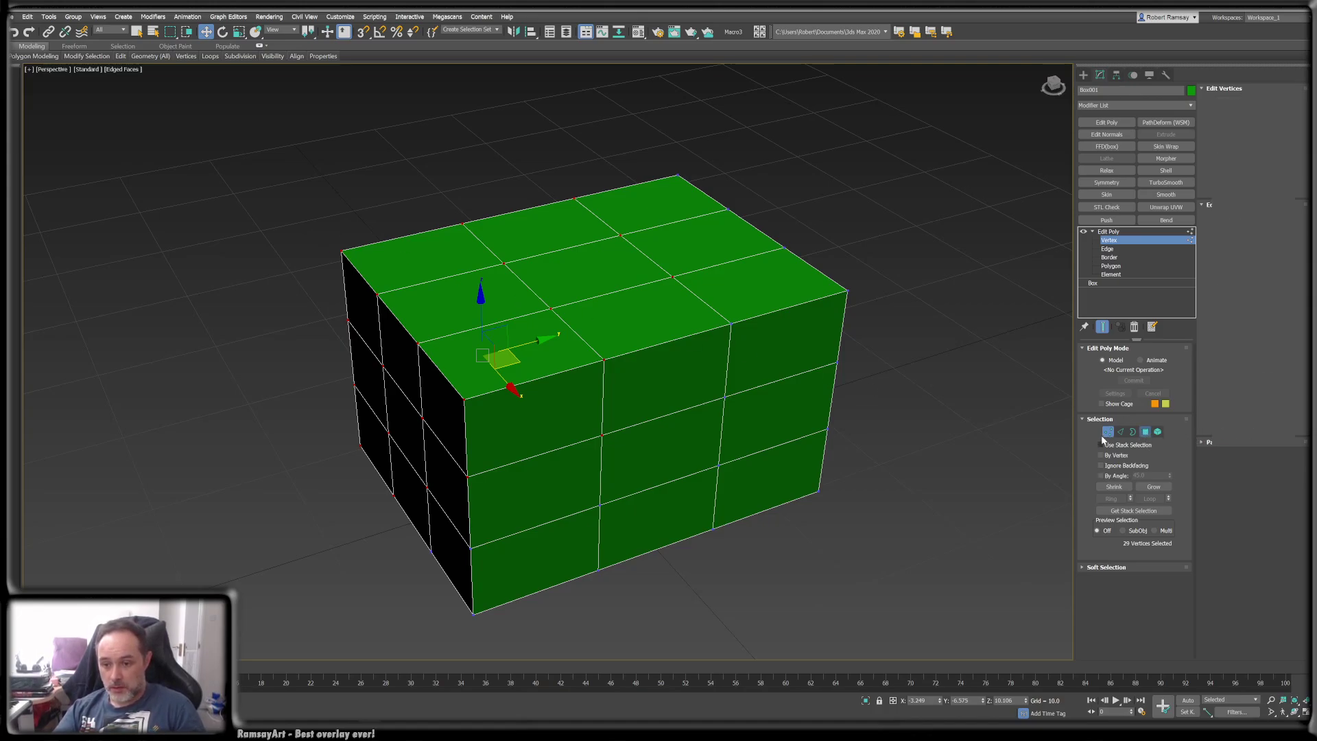
click(712, 373)
click(1108, 432)
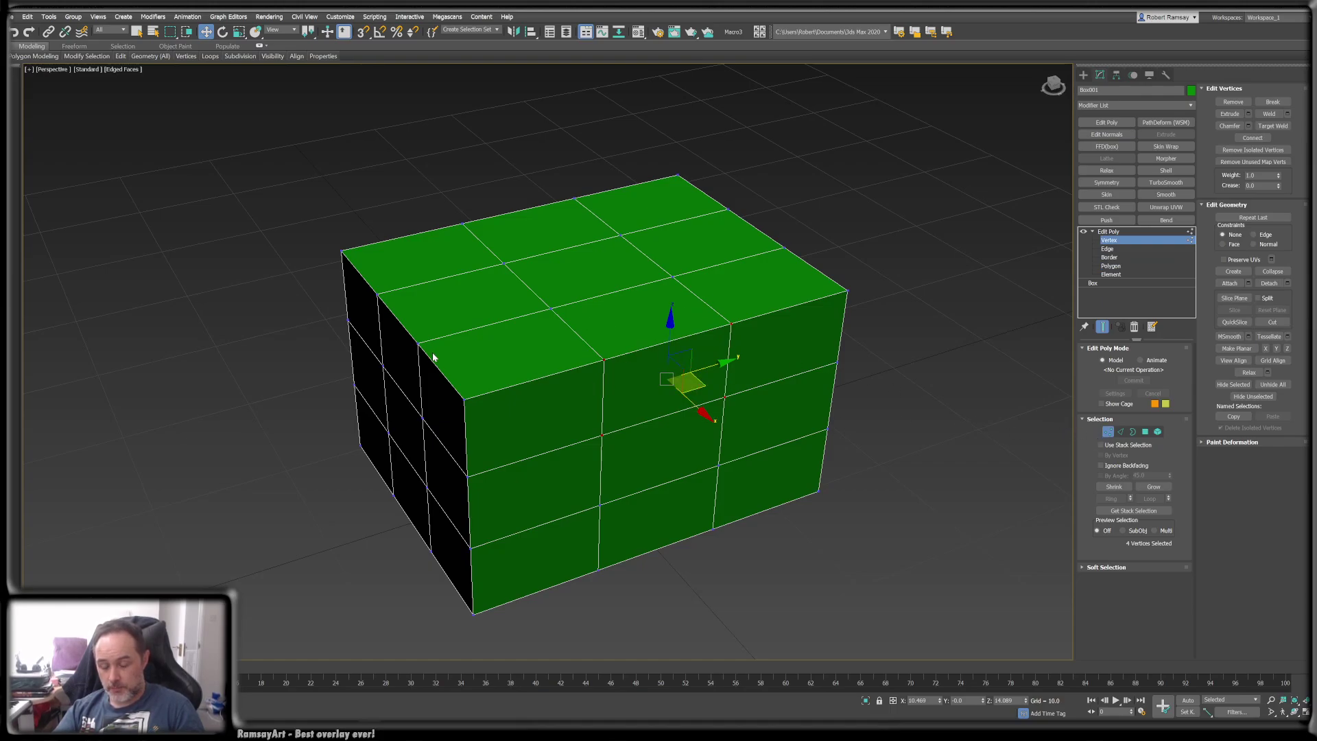
click(1146, 432)
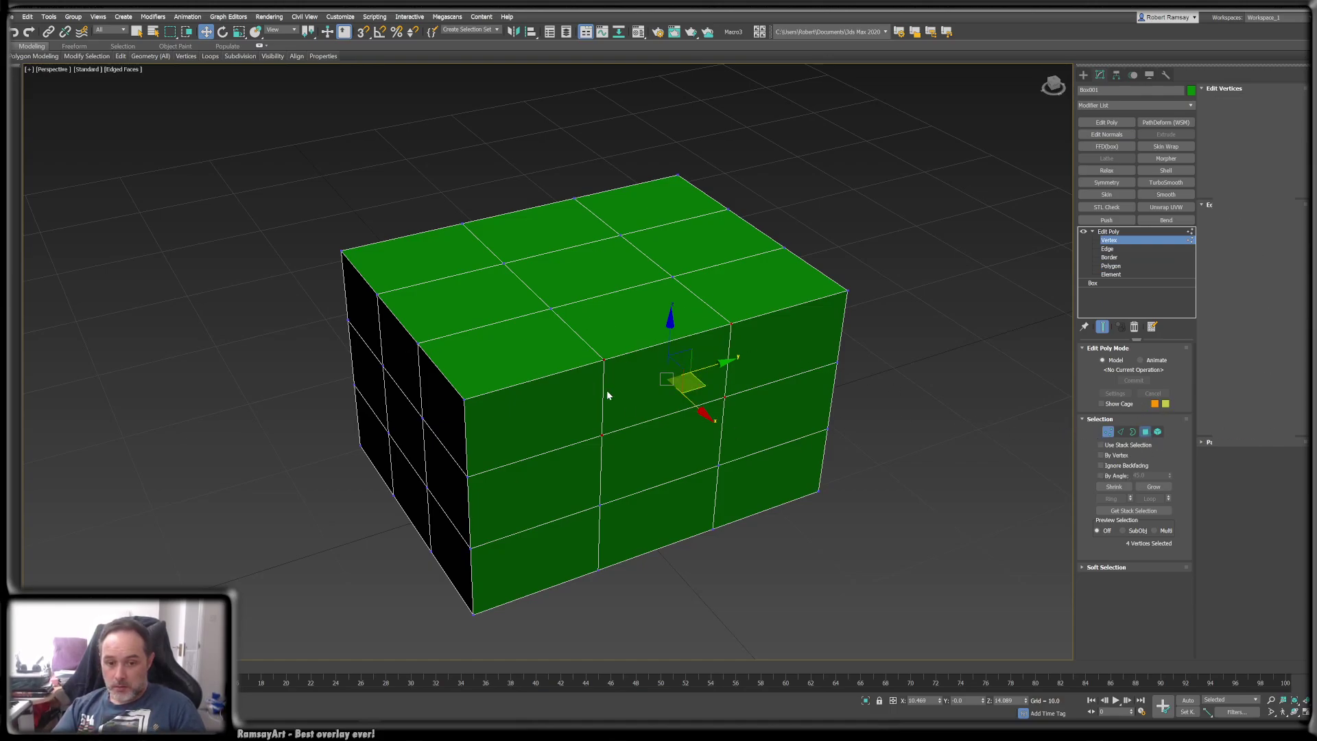
key(Delete)
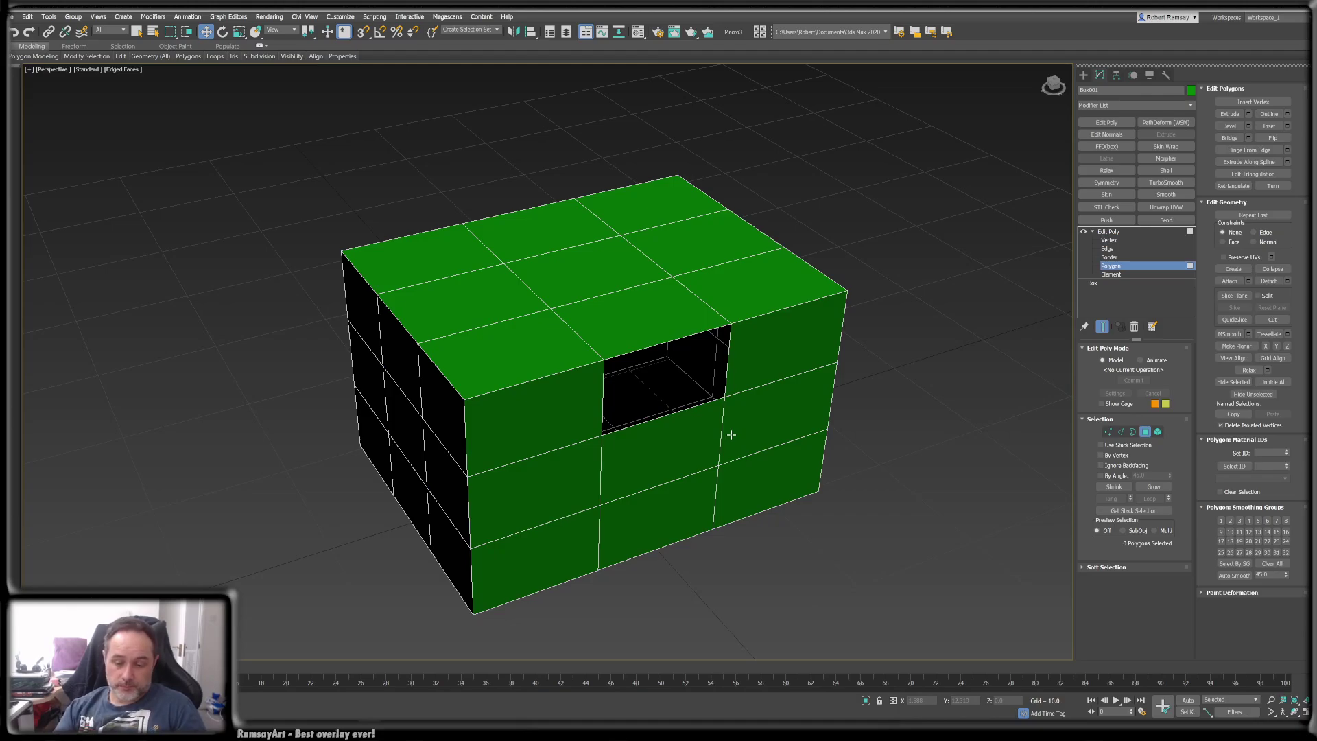
- Select the border of the hole and extrude it outward along the X axis by a move-copy
click(1133, 431)
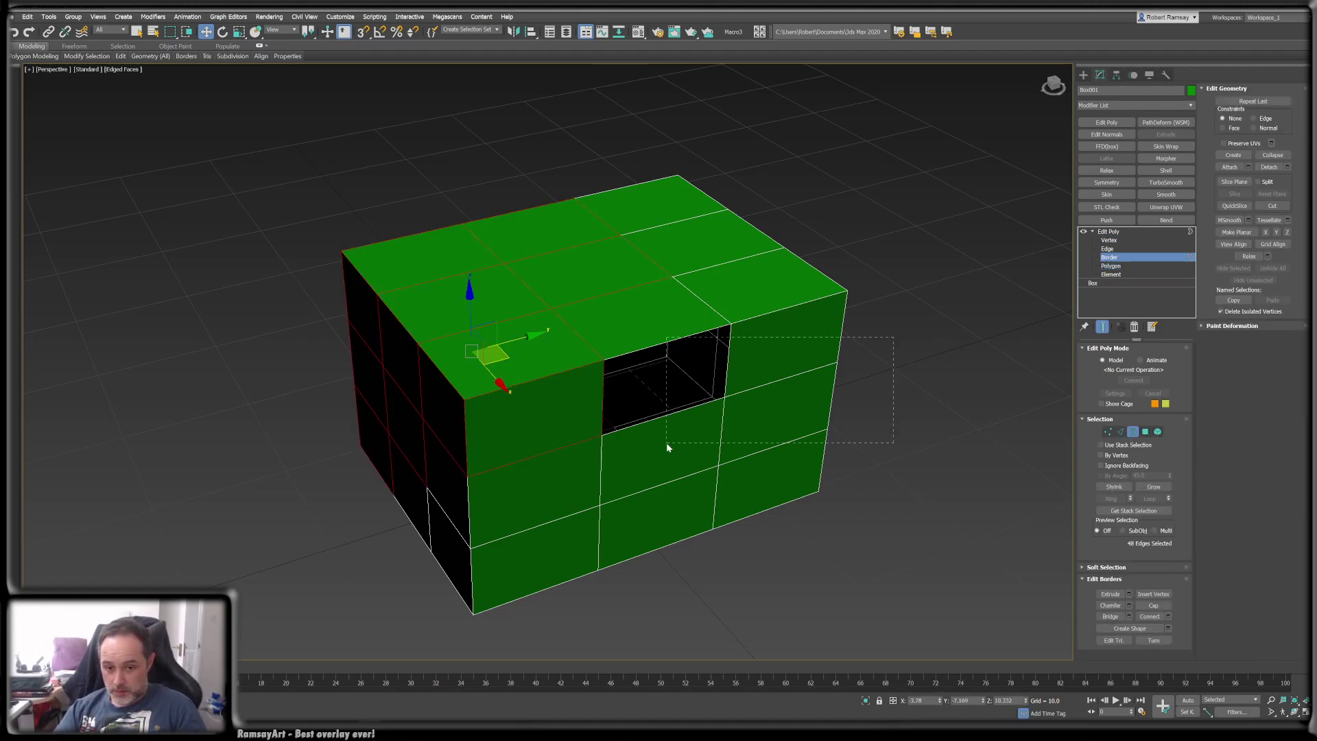
drag(666, 445, 666, 445)
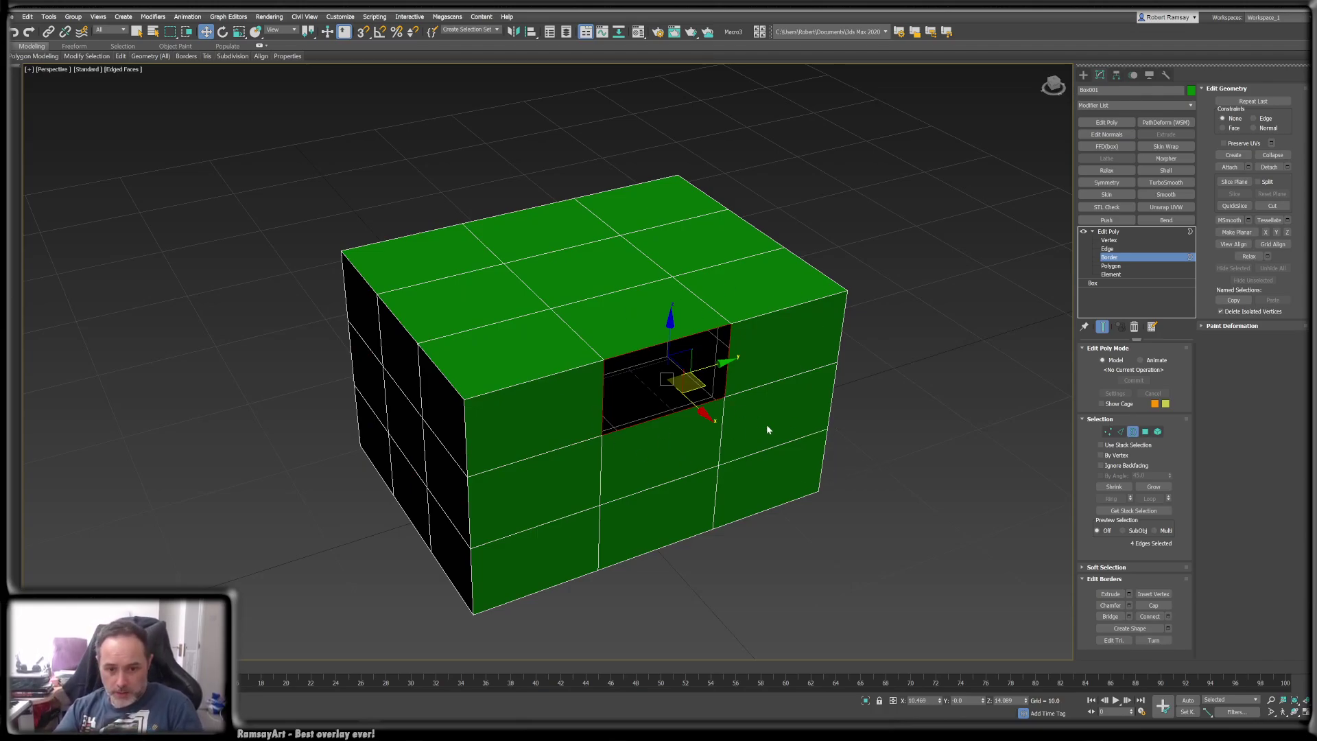
shift+drag(707, 413, 762, 447)
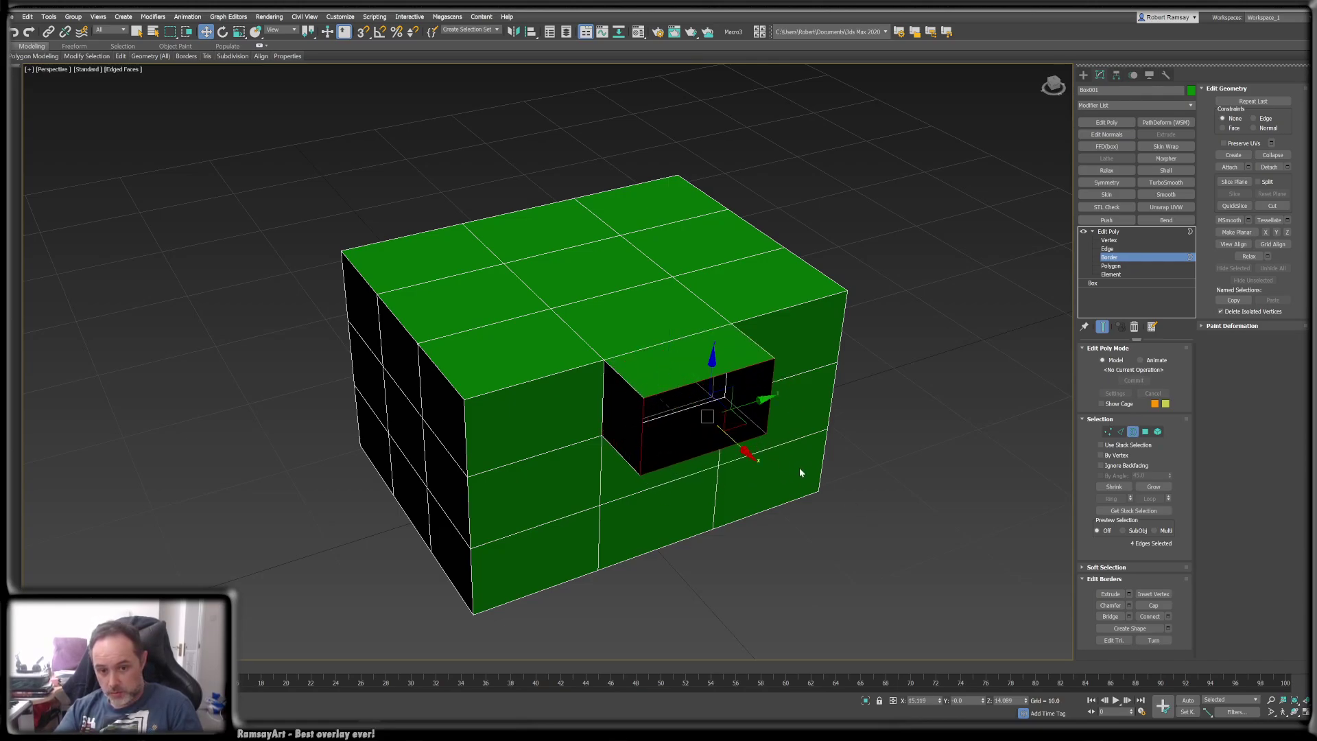
- Cap the open end of the extruded border and switch to the plain Select tool
alt+middle_drag(800, 472, 901, 499)
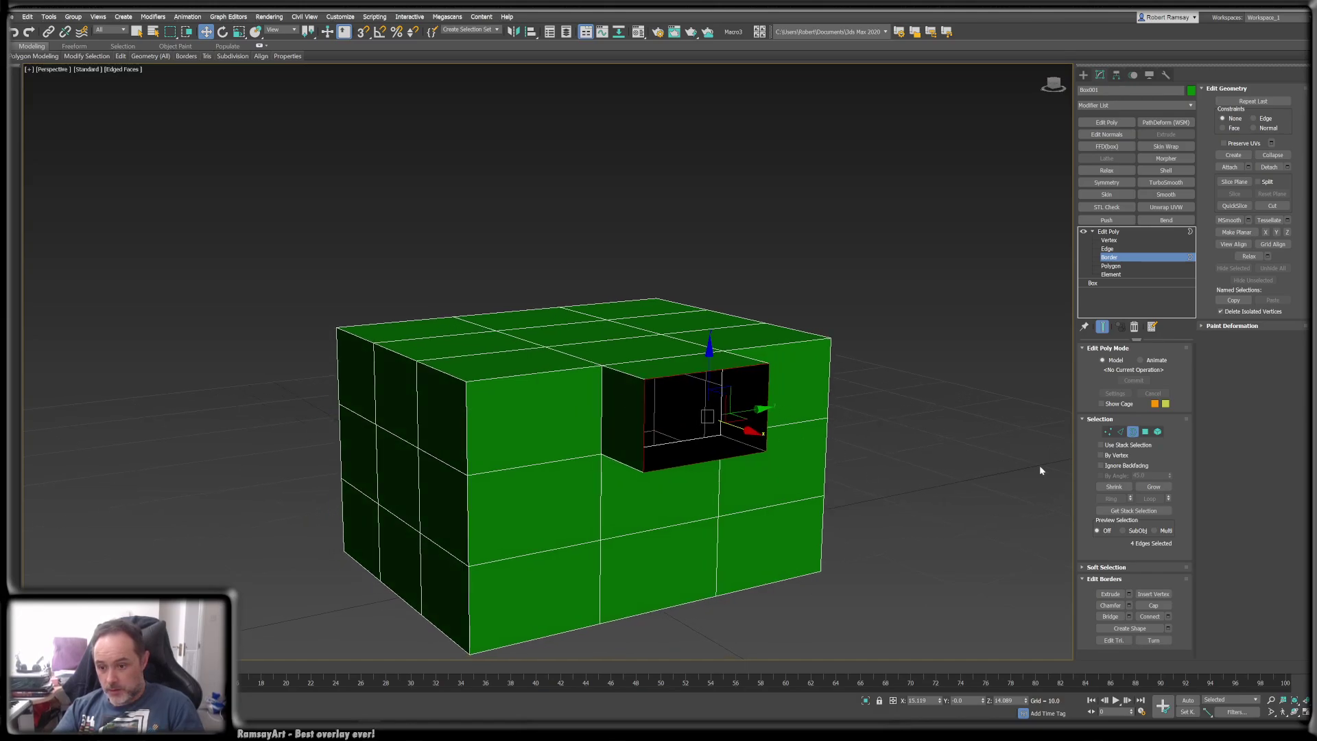
click(1158, 605)
alt+middle_drag(794, 367, 788, 404)
key(q)
alt+middle_drag(744, 486, 500, 415)
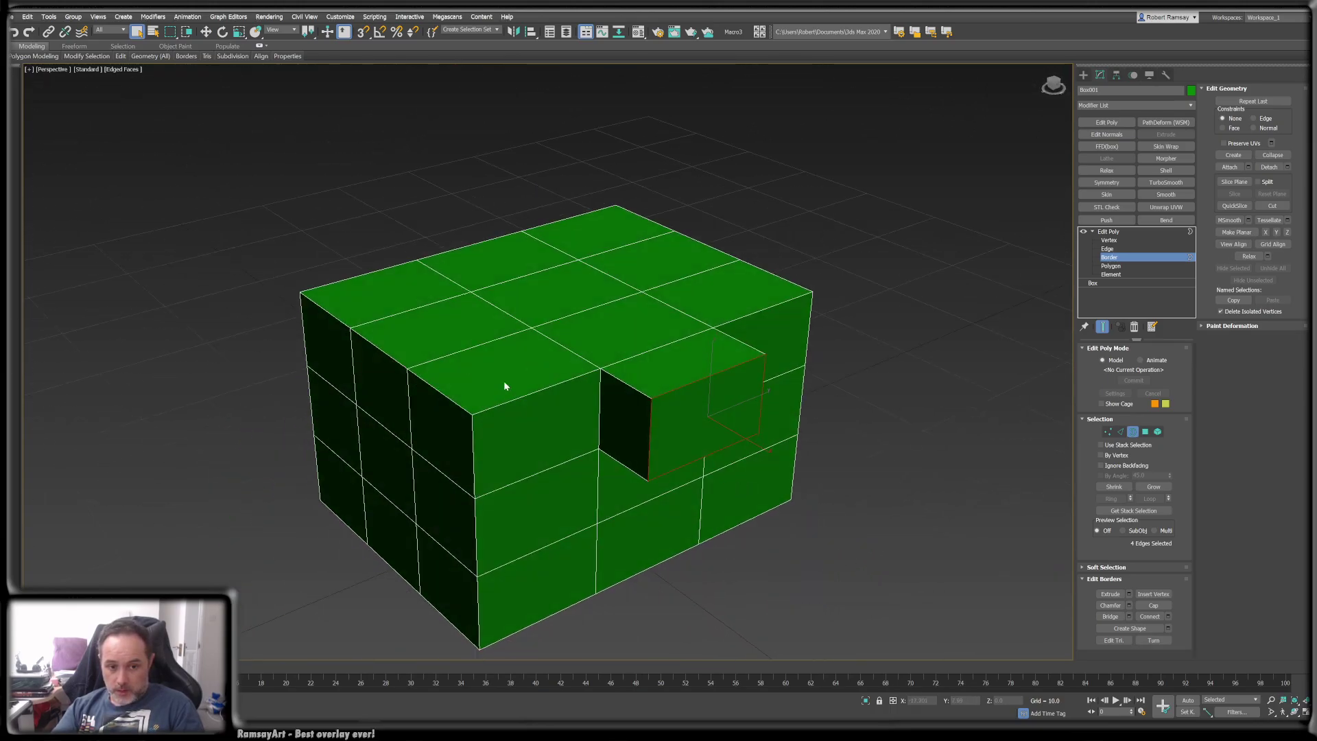
- Connect two diagonally opposite vertices of the centre polygon on the box's top face with a new edge
mouse_move(675, 371)
alt+middle_down()
mouse_move(720, 335)
mouse_move(703, 288)
mouse_move(714, 344)
mouse_move(693, 353)
alt+middle_up()
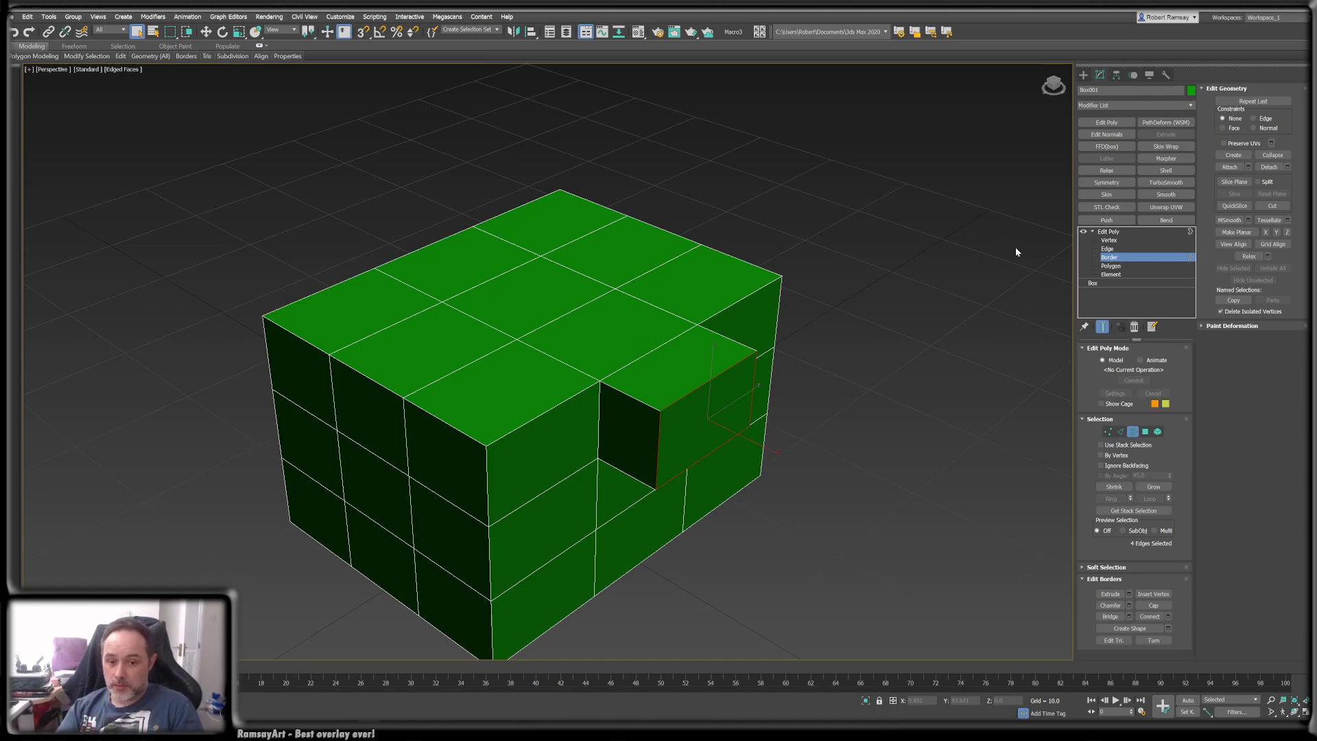
alt+middle_drag(634, 350, 653, 360)
middle_drag(452, 273, 602, 322)
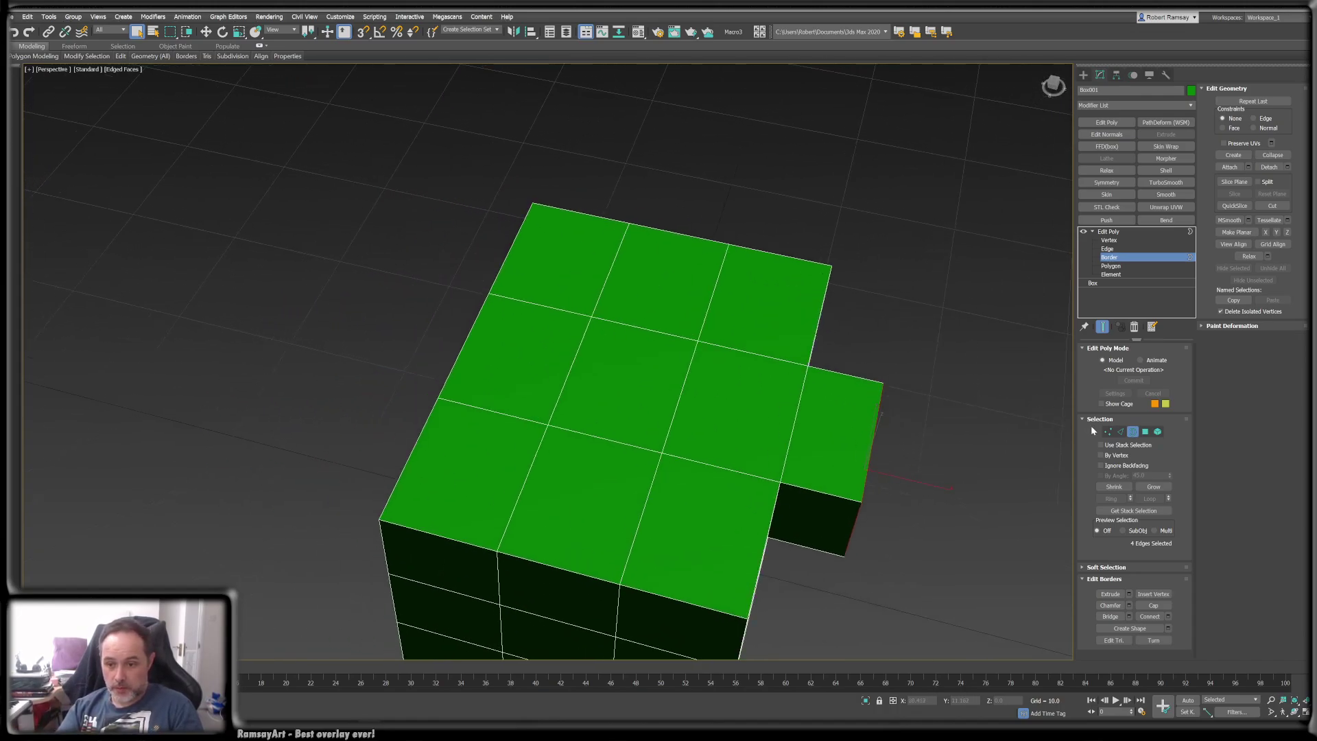
click(1109, 432)
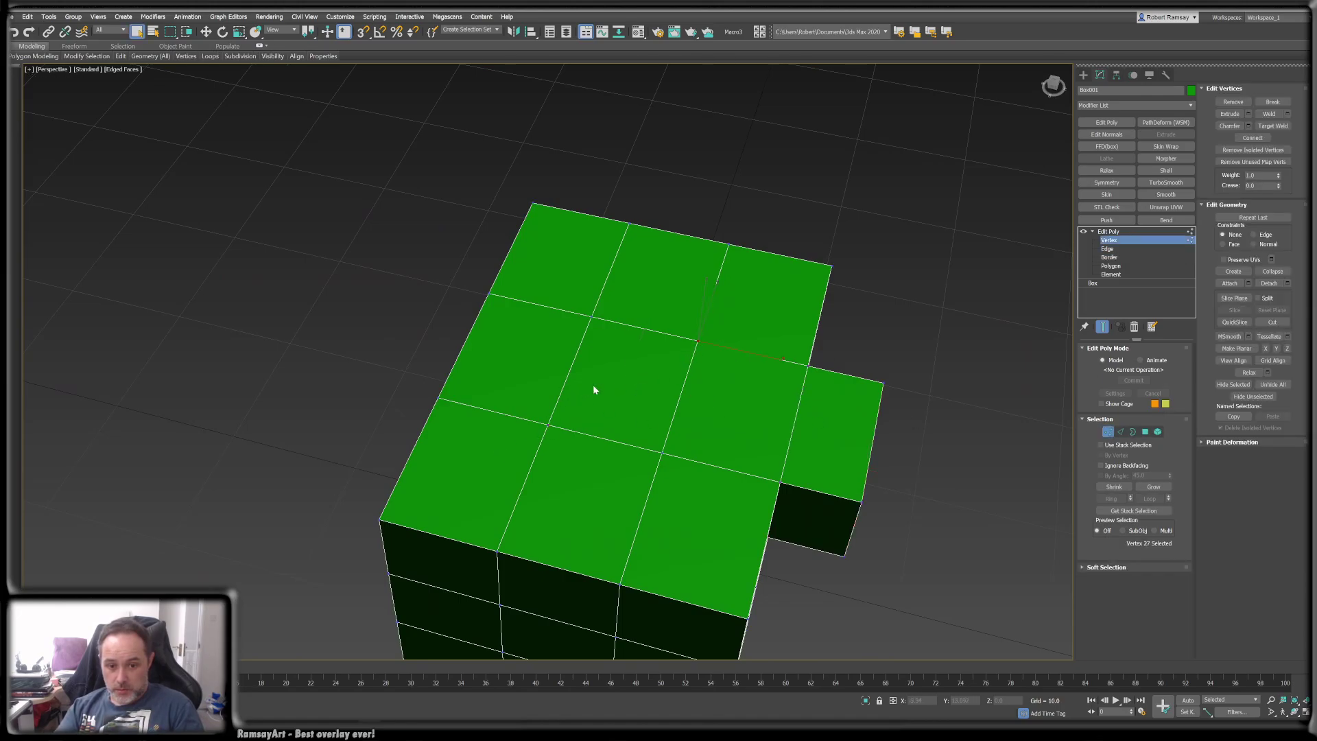
ctrl+click(548, 424)
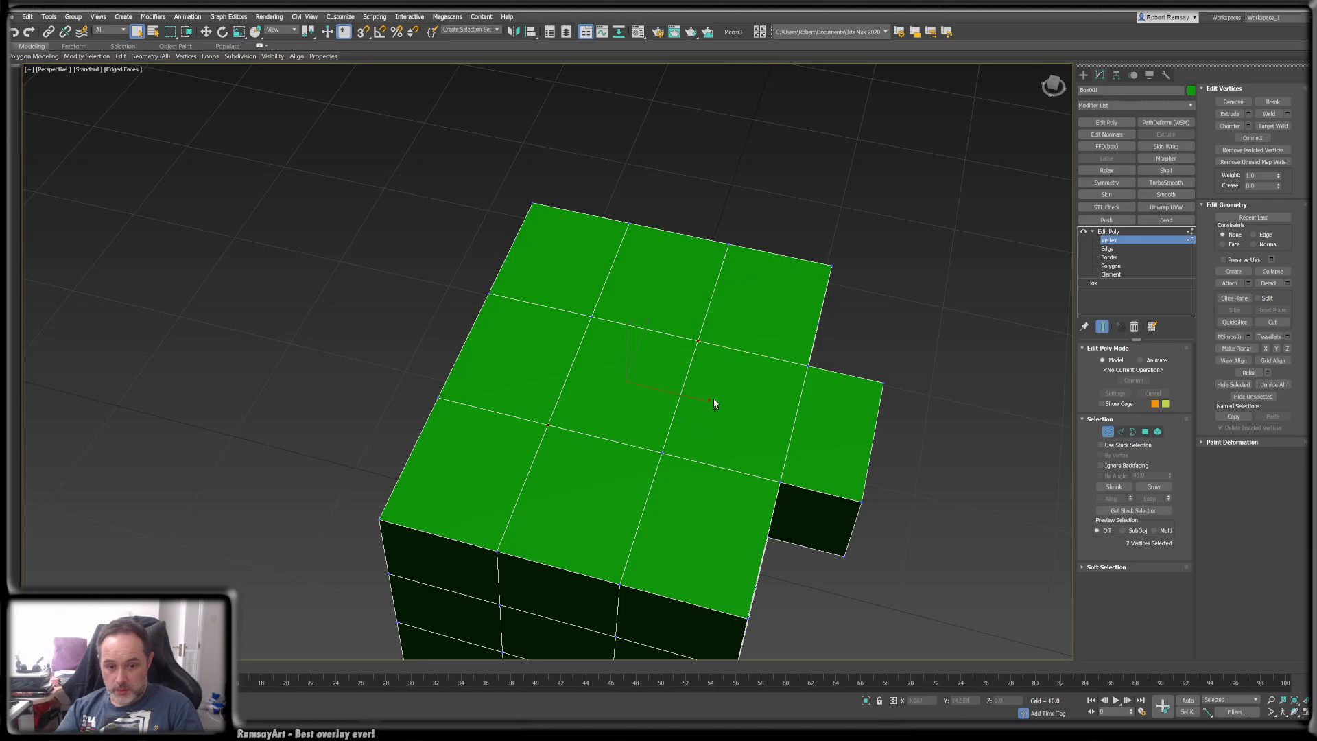
click(1252, 138)
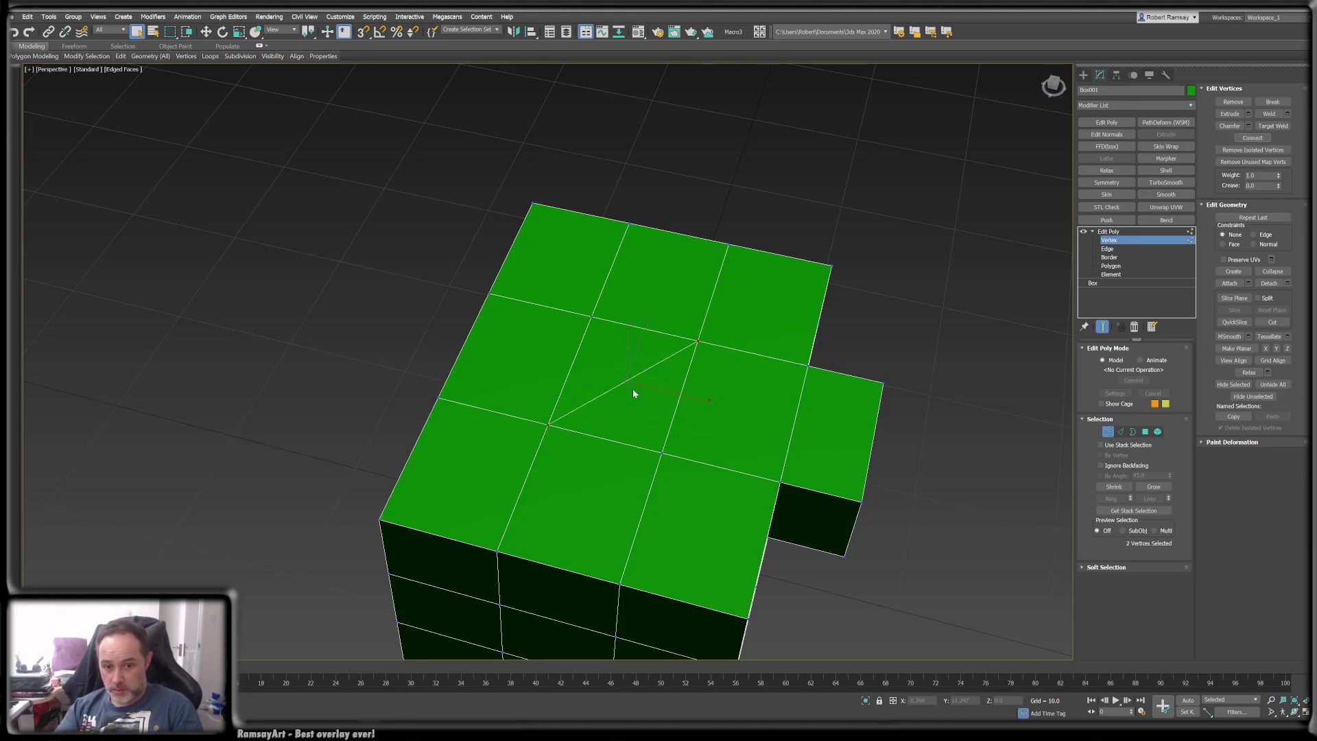
- Preview the top face's diagonal edge under a TurboSmooth modifier, and delete that modifier
alt+middle_drag(633, 388, 656, 379)
click(1144, 232)
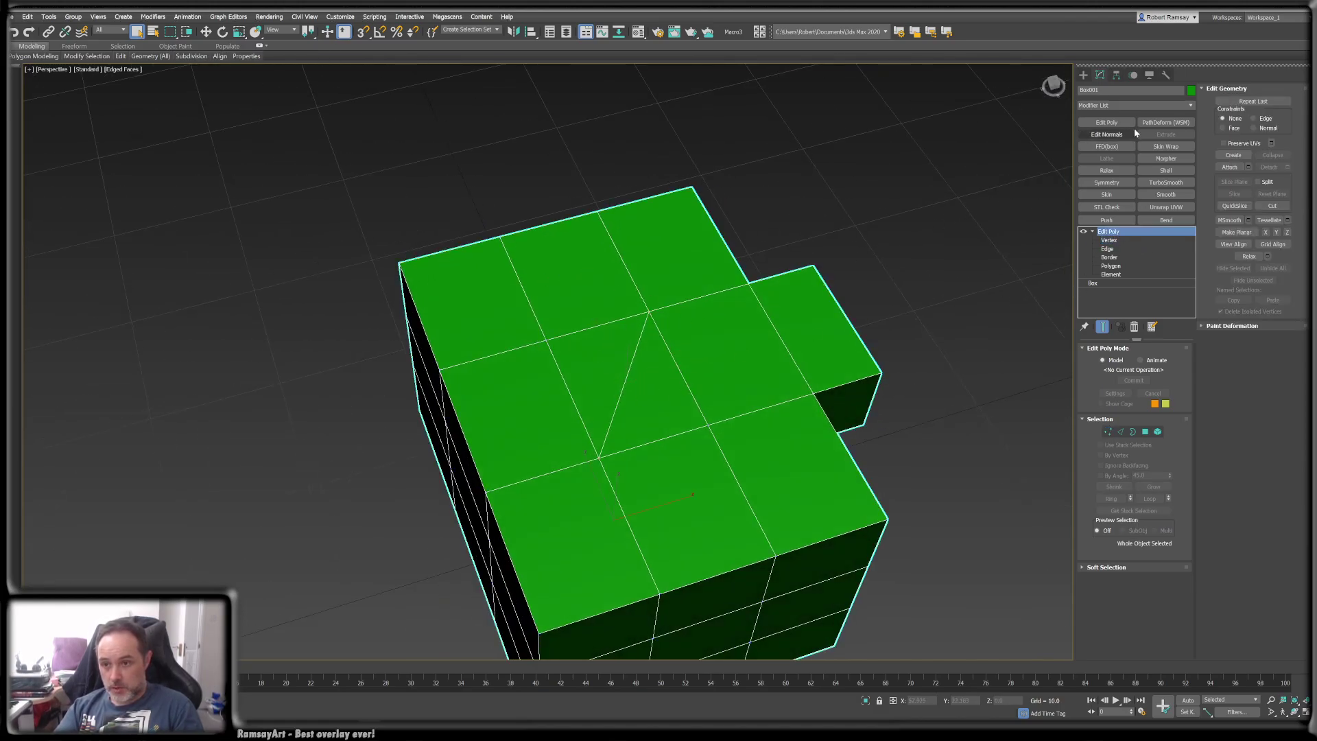
click(1189, 105)
drag(1190, 123, 1228, 396)
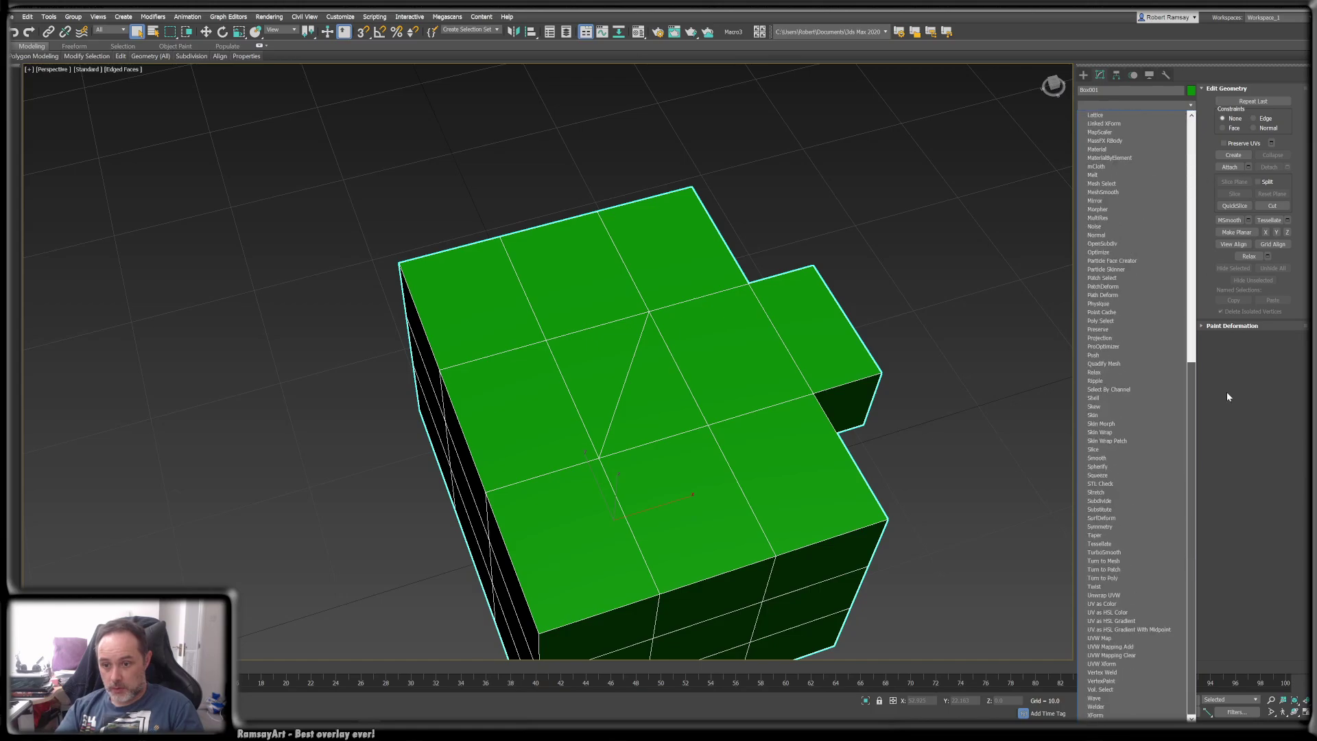
click(1129, 552)
alt+middle_drag(621, 422, 688, 450)
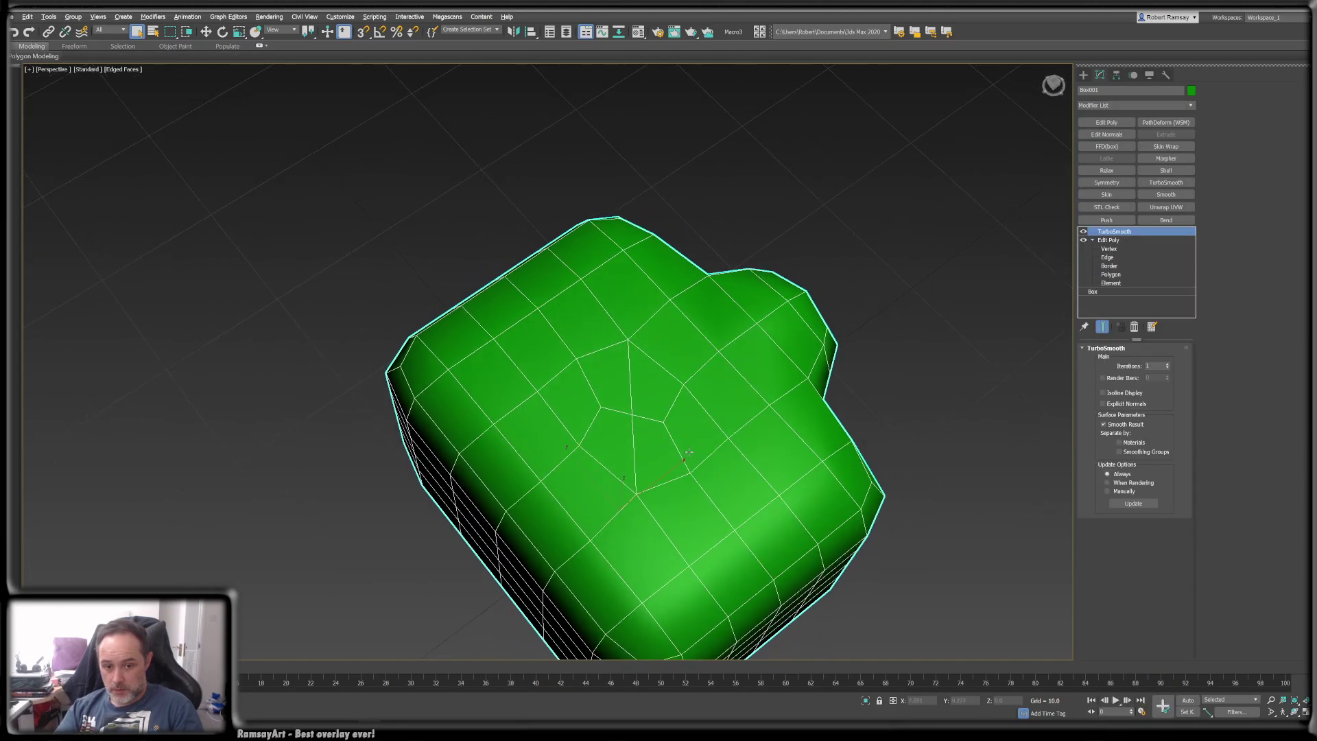
scroll(646, 427, up, 3)
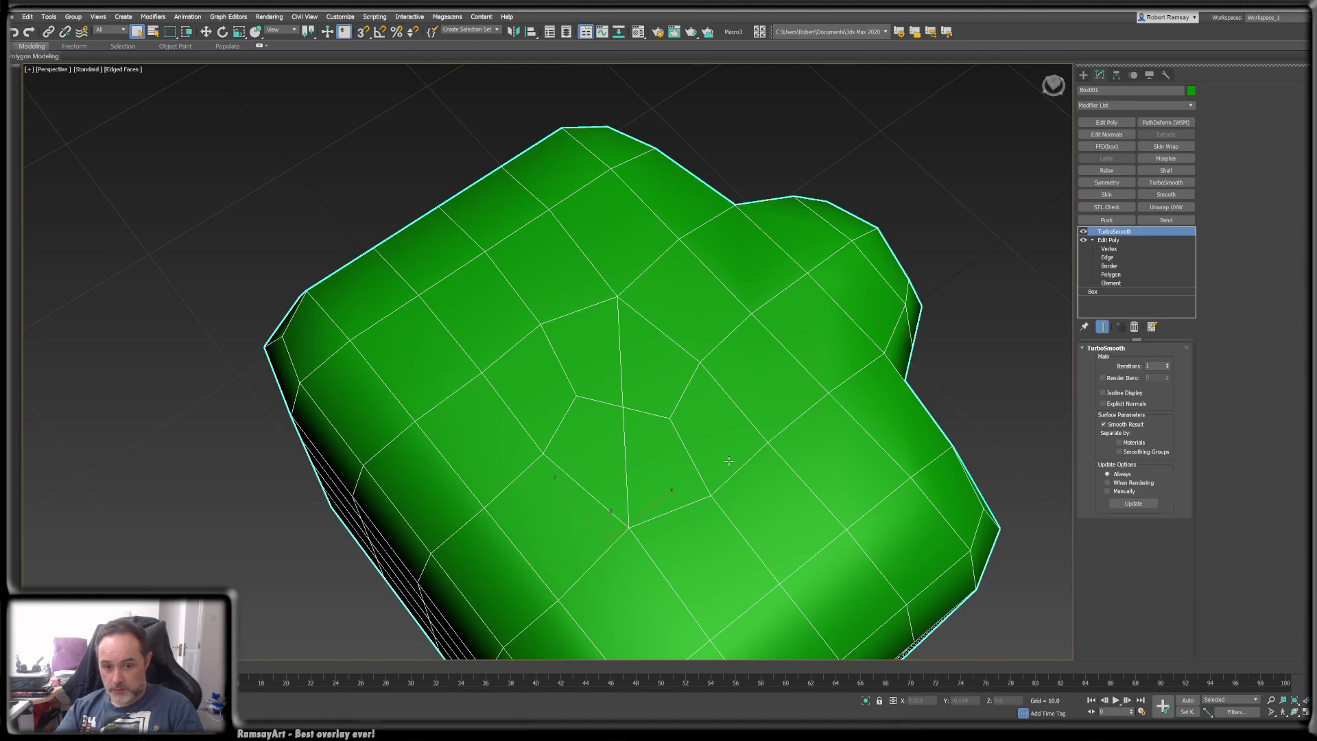
alt+middle_drag(729, 461, 635, 461)
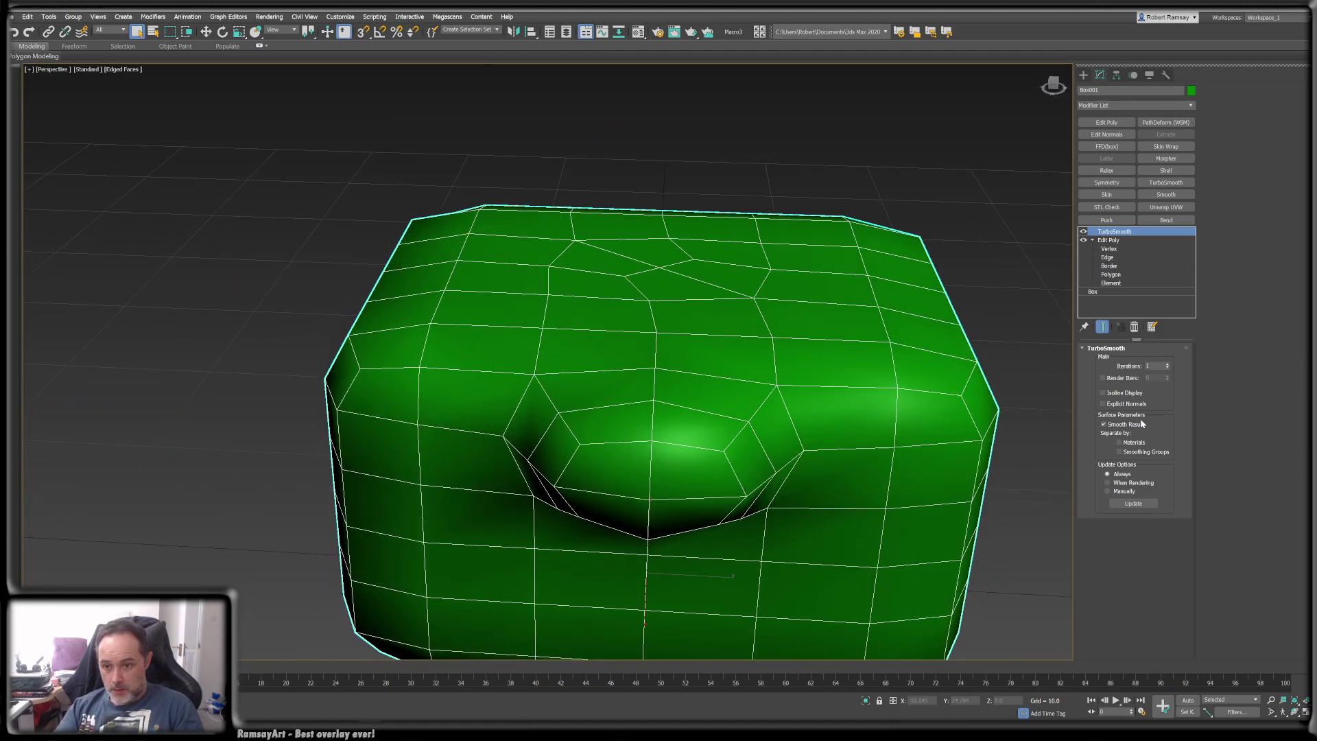
click(1134, 327)
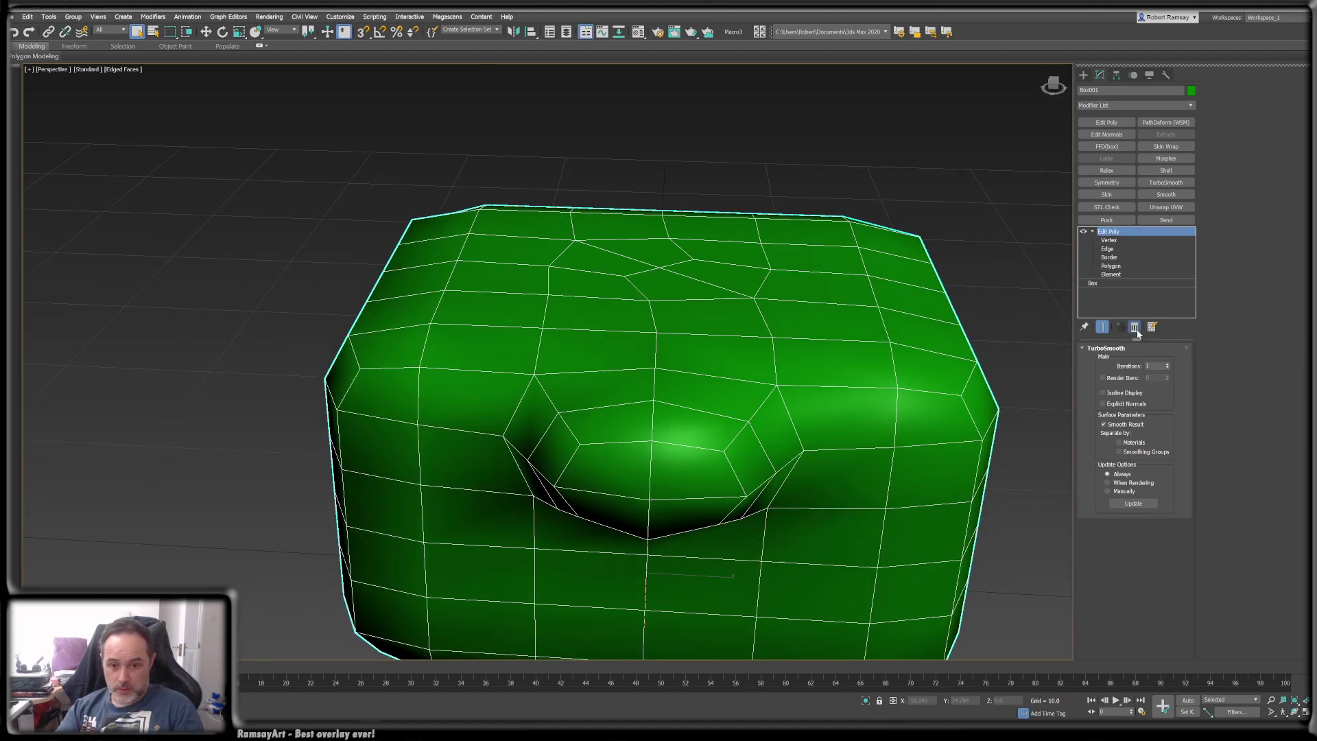
- Move the upper intermediate vertex on the vertical corner edge beside the protrusion down along Z, almost onto the vertex below it
alt+middle_drag(708, 375, 700, 388)
middle_drag(856, 416, 759, 329)
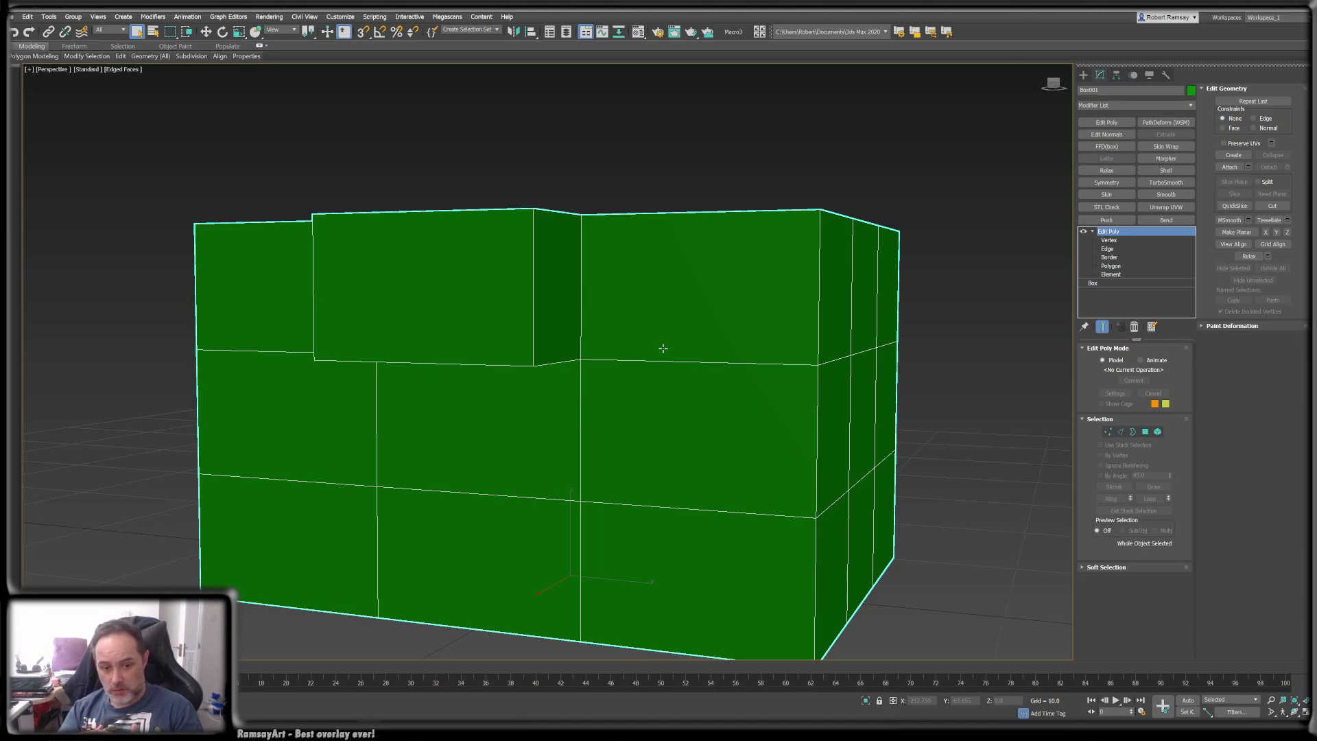
click(1107, 431)
key(w)
mouse_move(819, 365)
mouse_down()
mouse_move(832, 506)
mouse_move(821, 452)
mouse_up()
alt+middle_drag(815, 535, 808, 538)
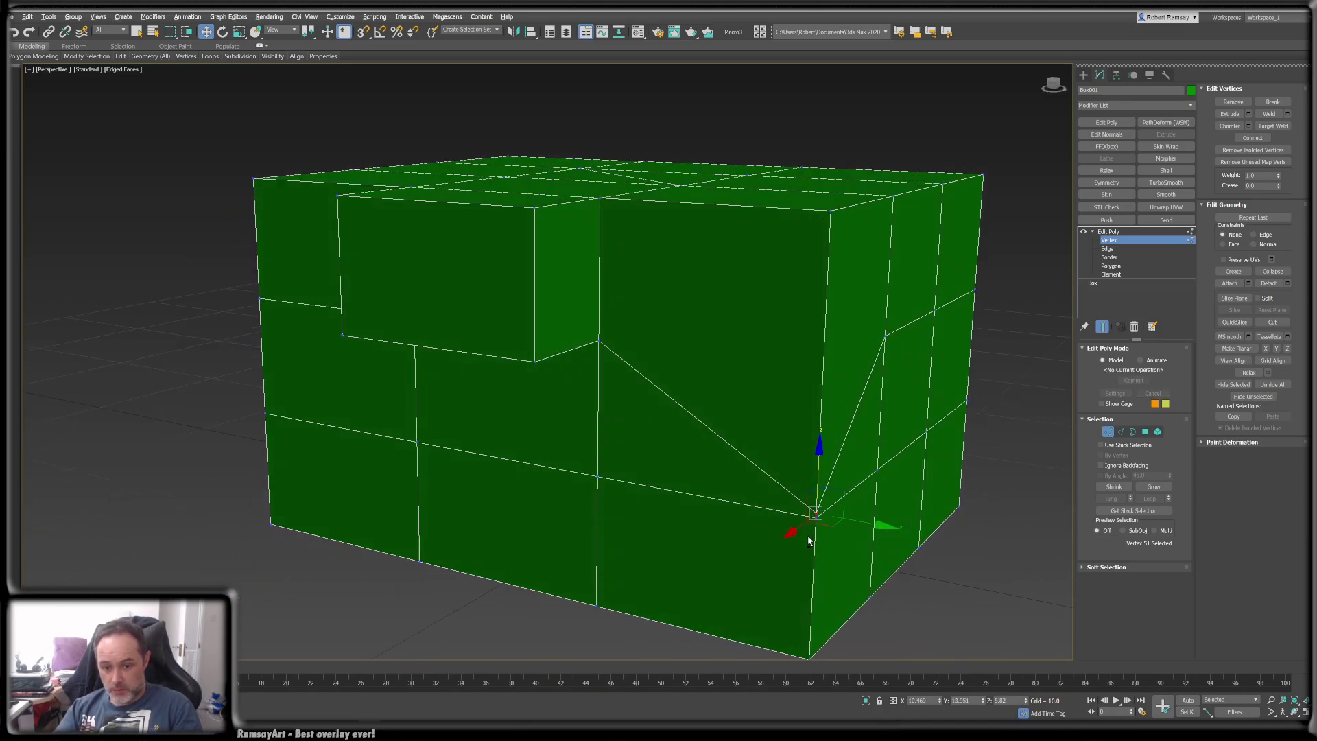
- Weld the two nearly coincident corner vertices by raising the Weld Threshold
key(q)
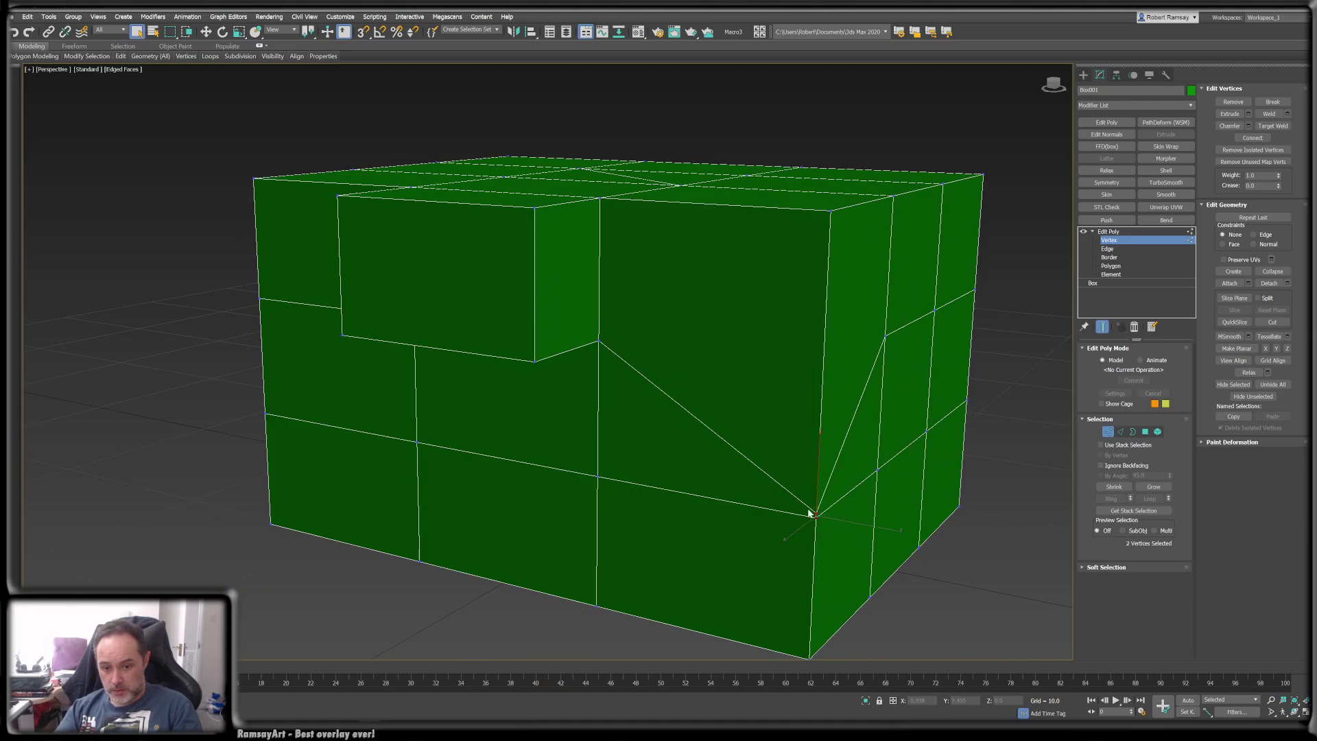
ctrl+click(816, 515)
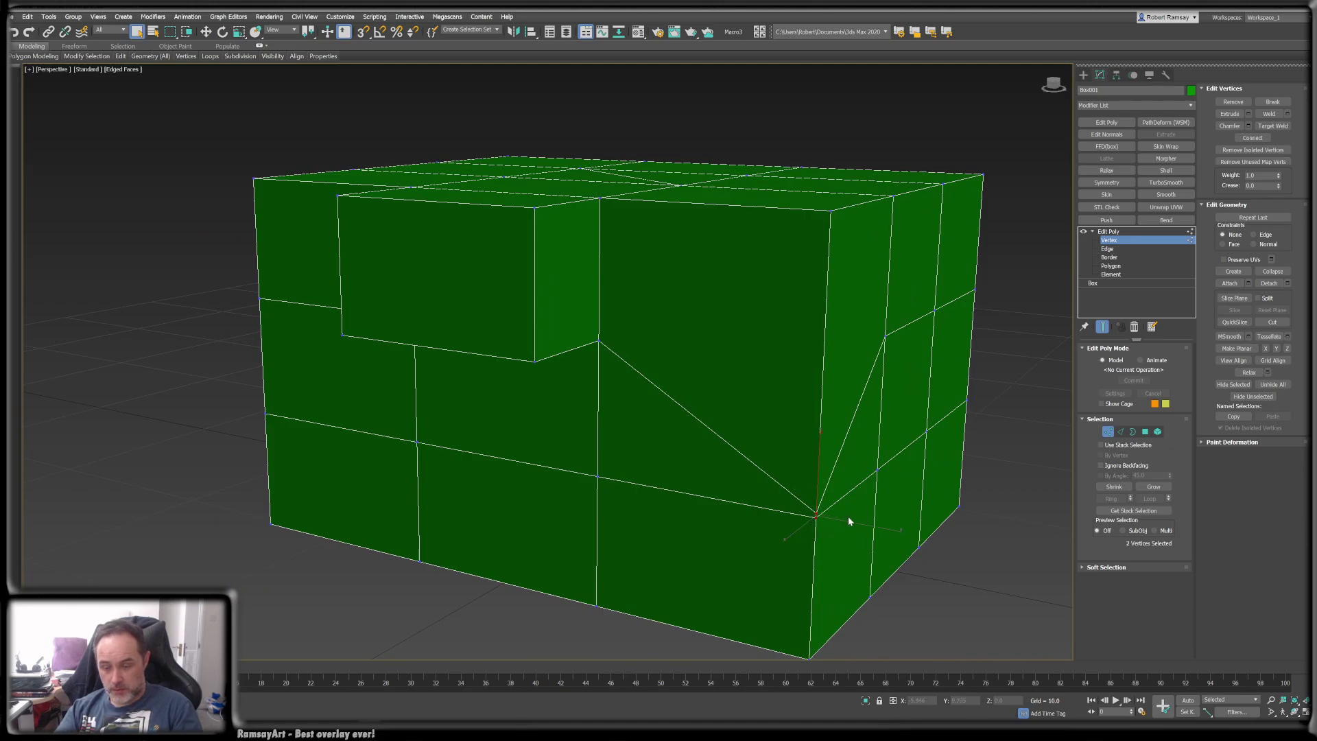
click(1287, 114)
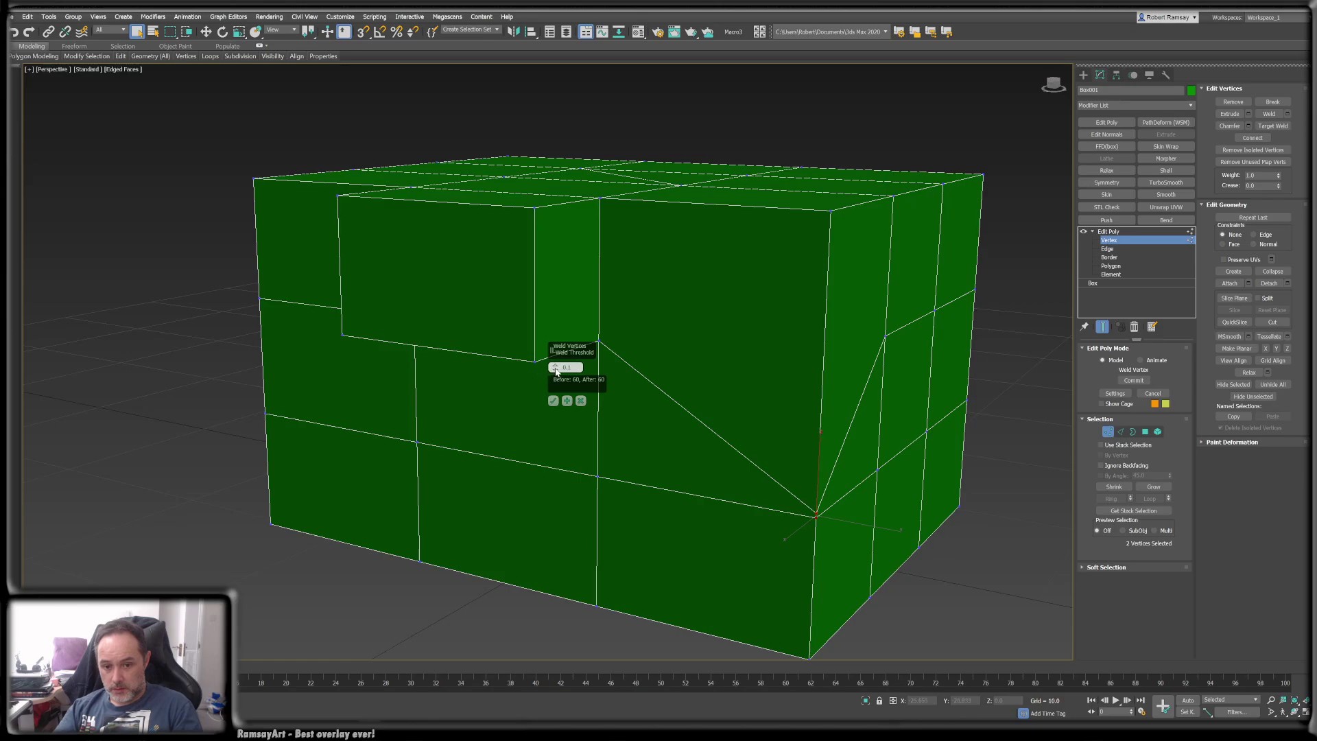
drag(554, 369, 555, 348)
click(553, 401)
- Select the lower horizontal edge loop around the box and remove it together with its vertices
alt+middle_drag(879, 426, 776, 386)
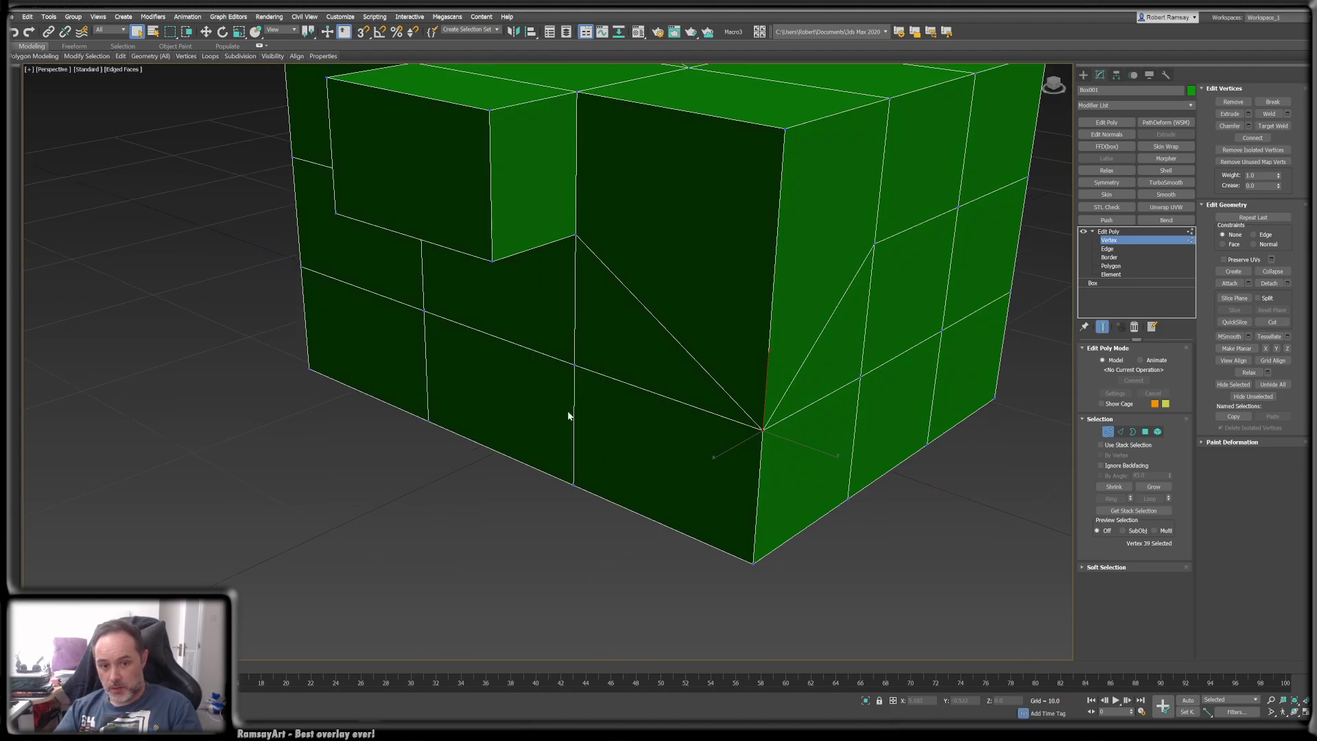
alt+middle_drag(568, 416, 624, 411)
scroll(597, 322, down, 5)
alt+middle_drag(583, 313, 744, 381)
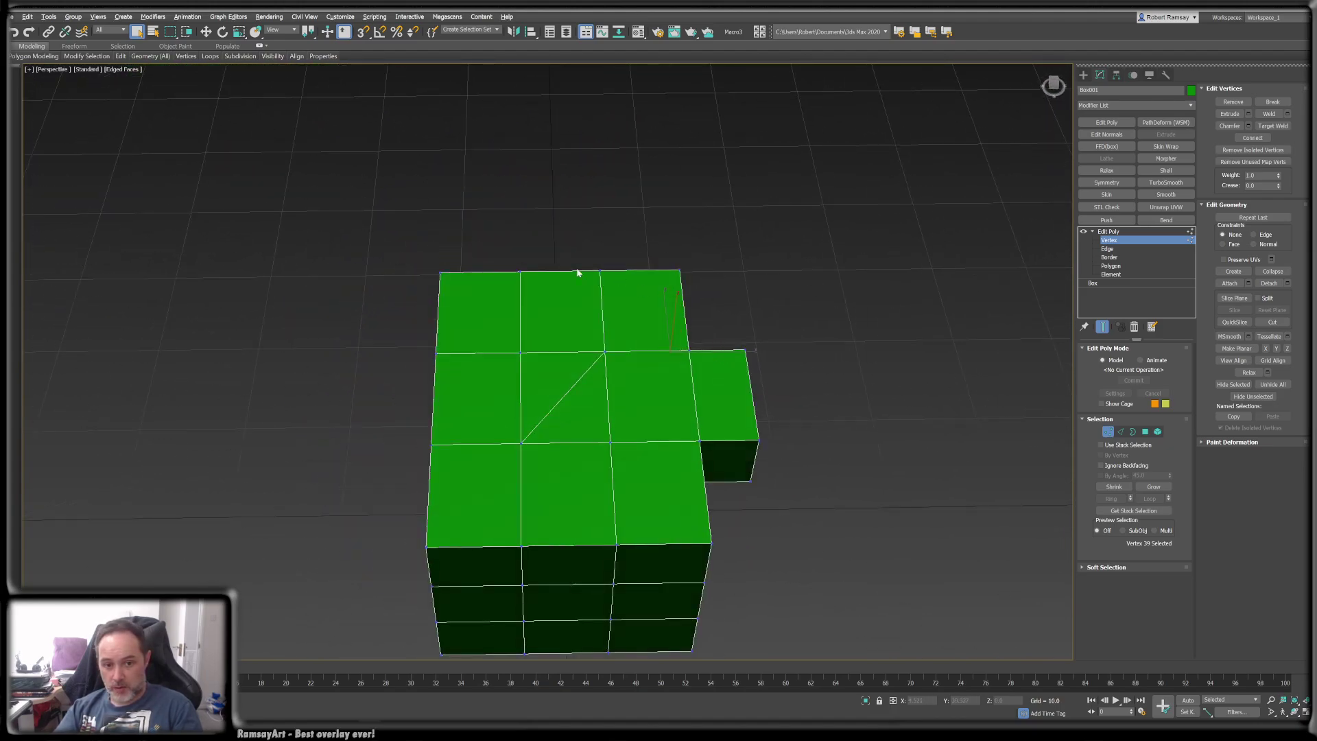
alt+middle_drag(577, 273, 467, 360)
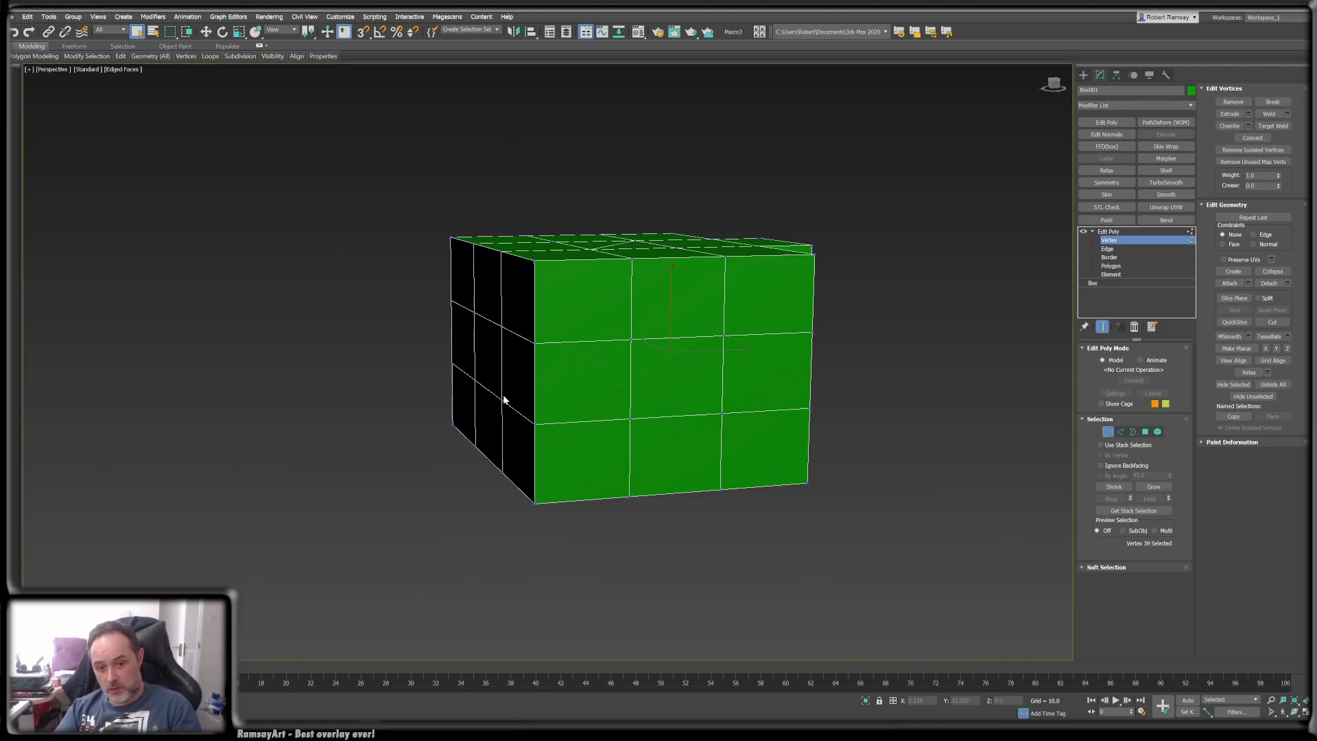
alt+middle_drag(504, 400, 649, 321)
click(1121, 432)
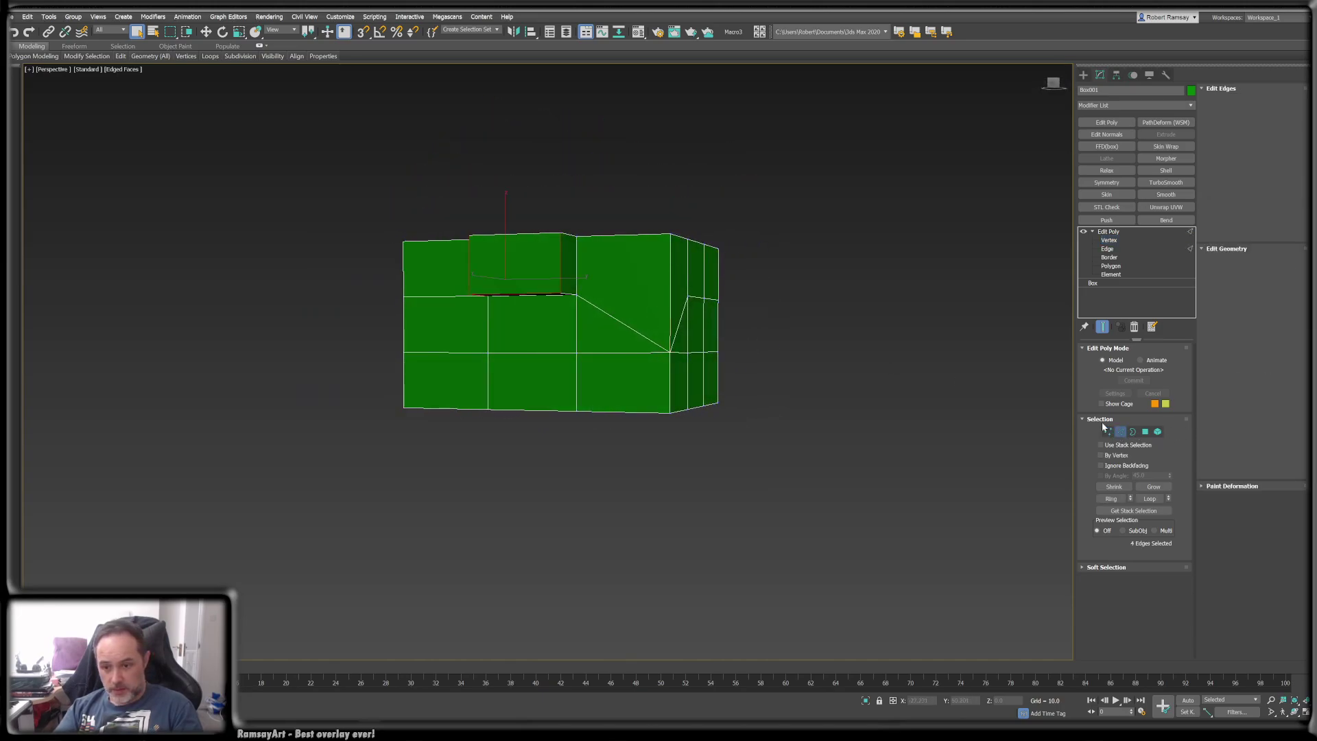
double_click(624, 352)
alt+middle_drag(632, 358, 524, 385)
key(ctrl+BackSpace)
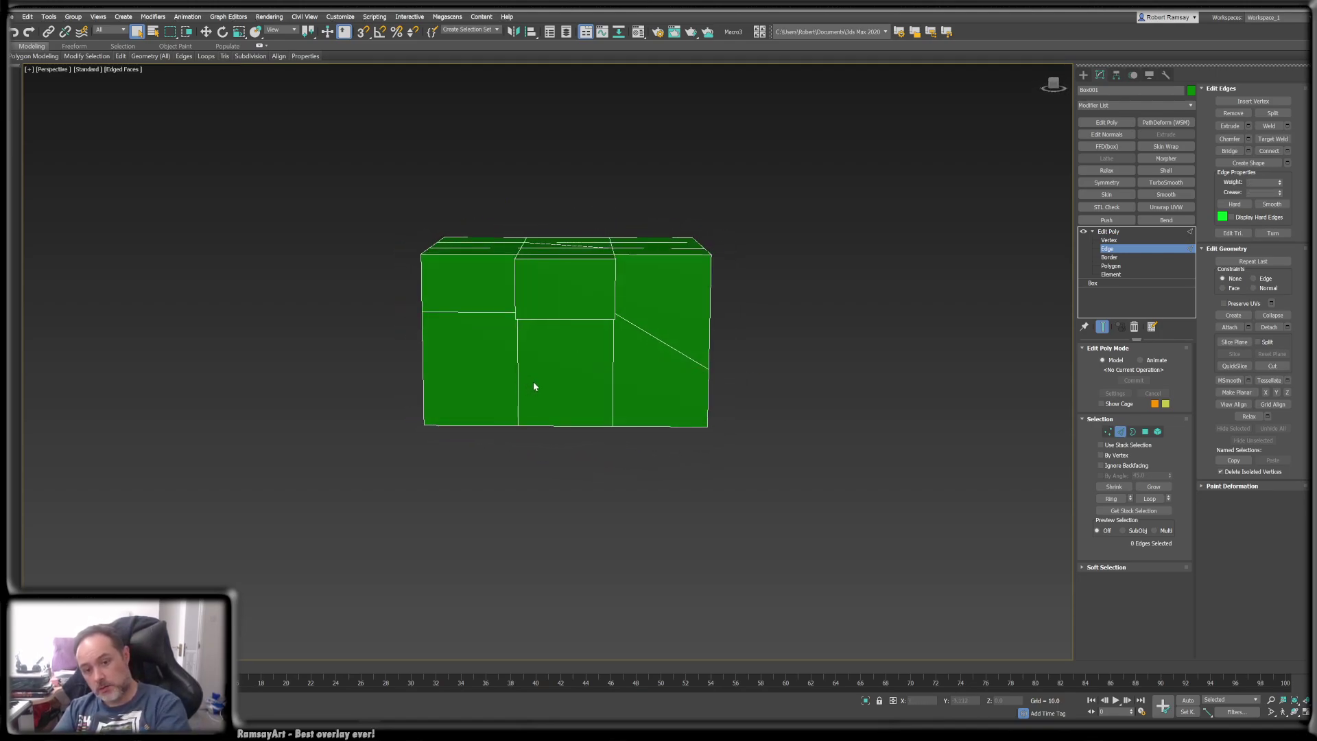
- Target-weld the corner edge's intermediate vertex to the bottom corner, and its neighbour on the short side to the bottom vertex below
alt+middle_drag(682, 391, 617, 365)
scroll(630, 387, up, 2)
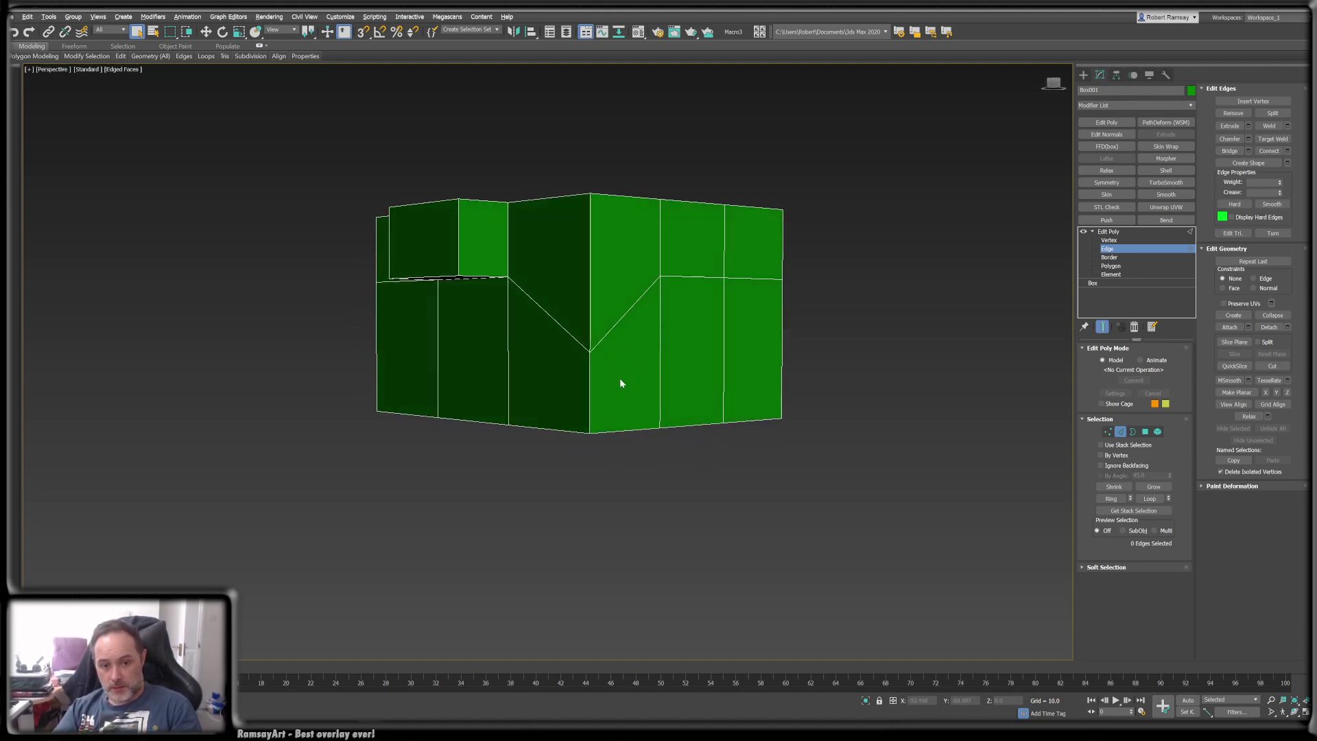
click(1108, 431)
alt+middle_drag(613, 414, 594, 371)
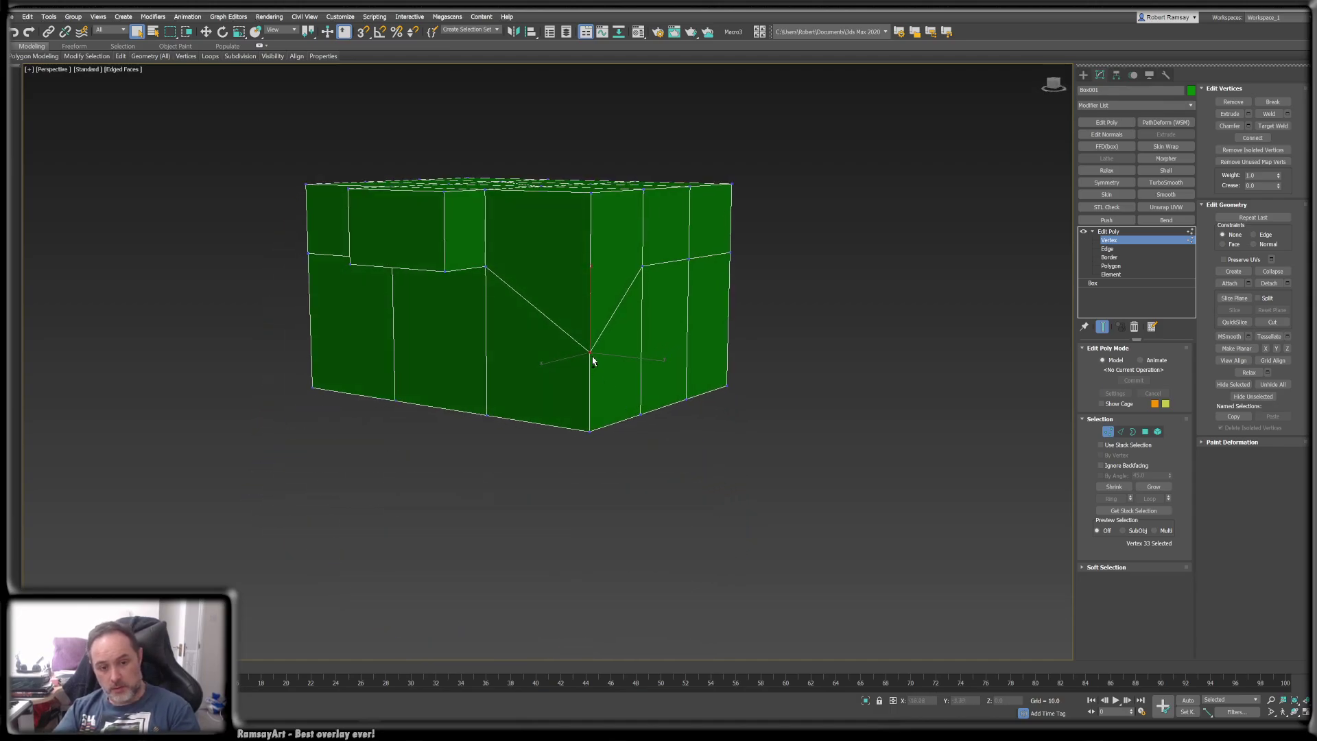
click(1271, 126)
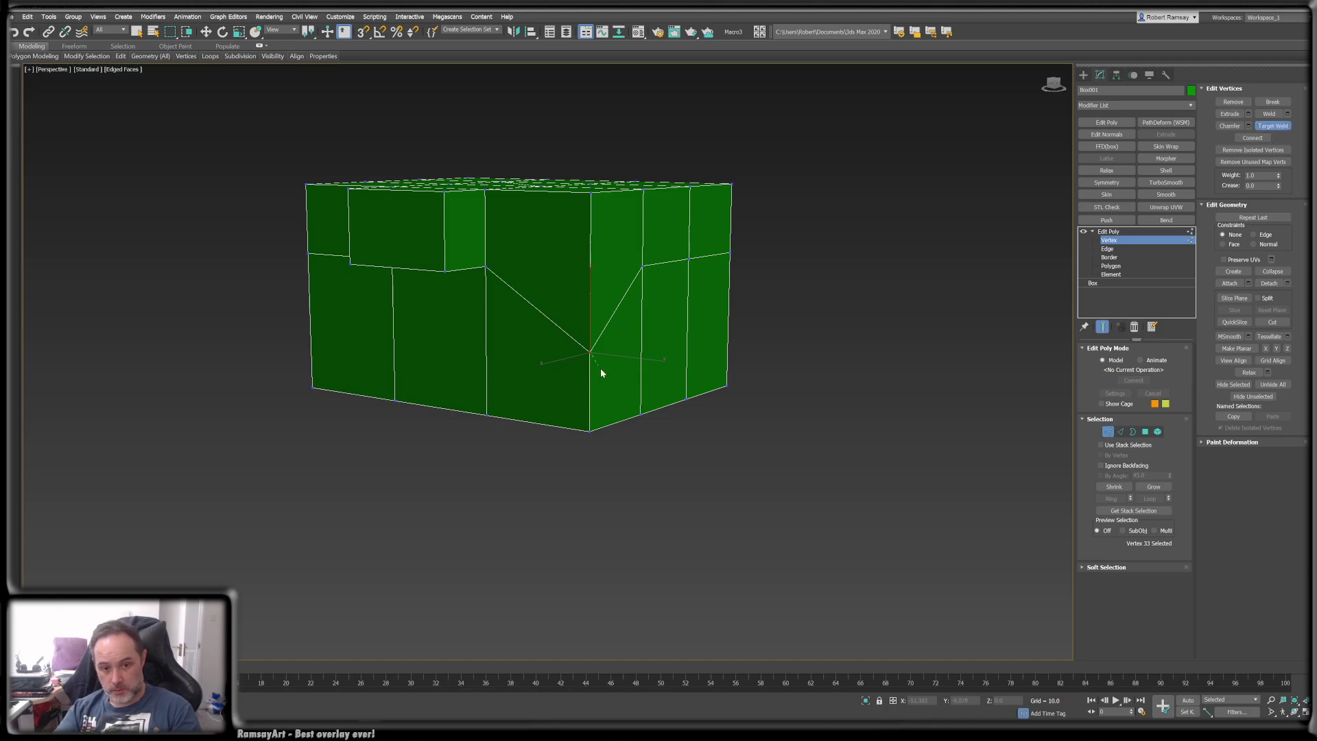
click(589, 431)
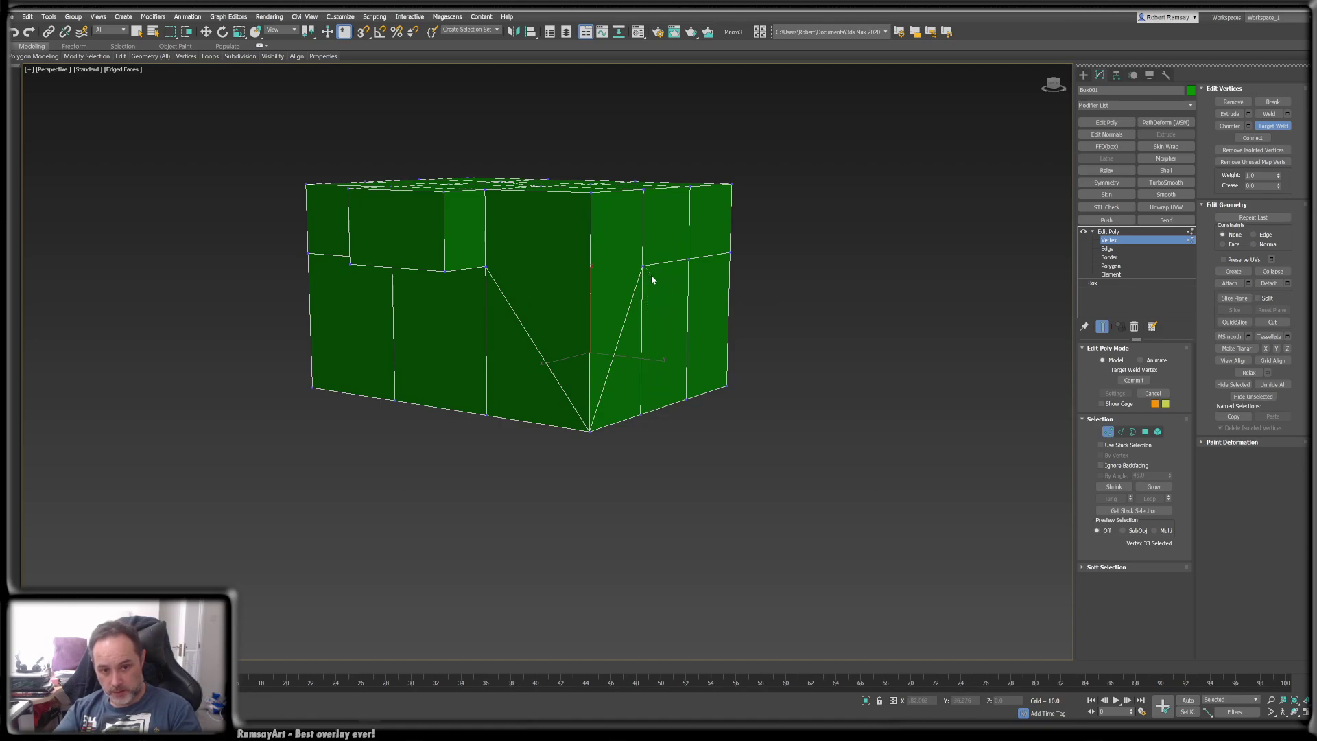
click(641, 413)
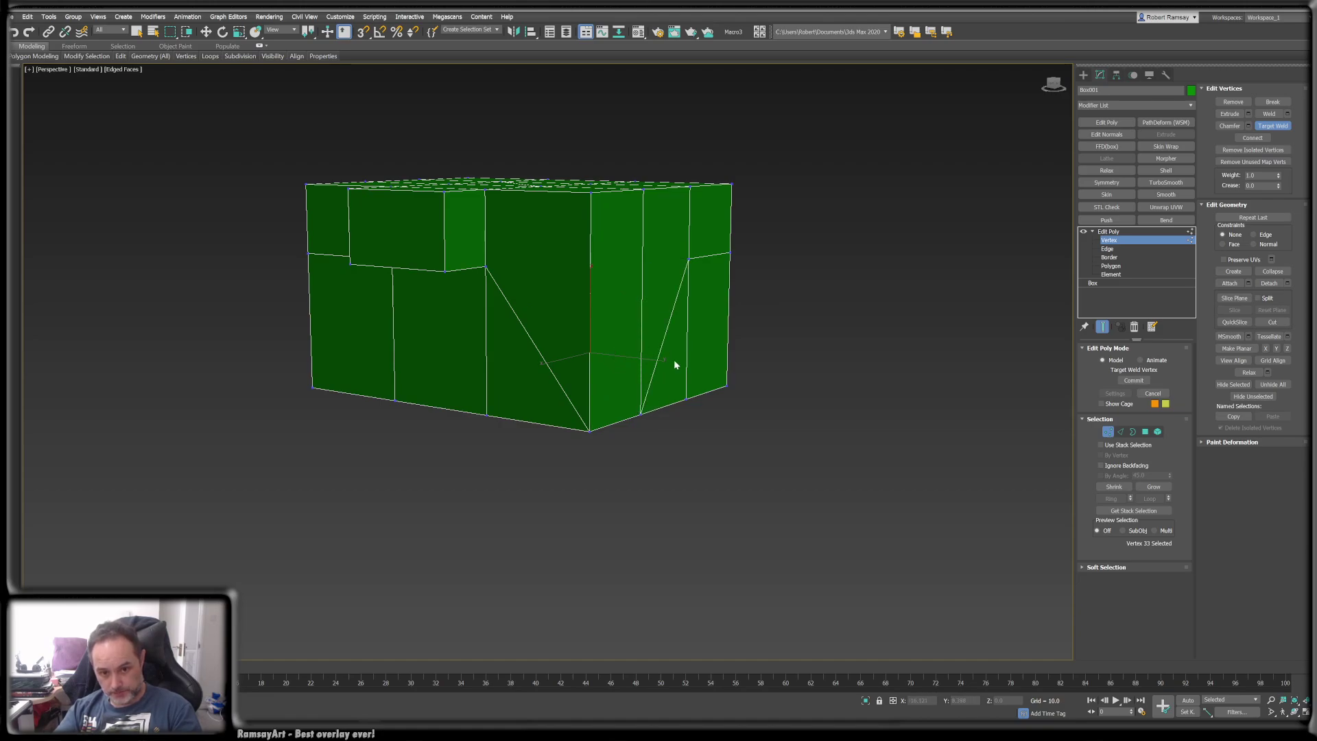
- Select the remaining edge loop through the short side's diagonal edge and remove it together with its vertices
alt+middle_drag(689, 289, 690, 295)
key(2)
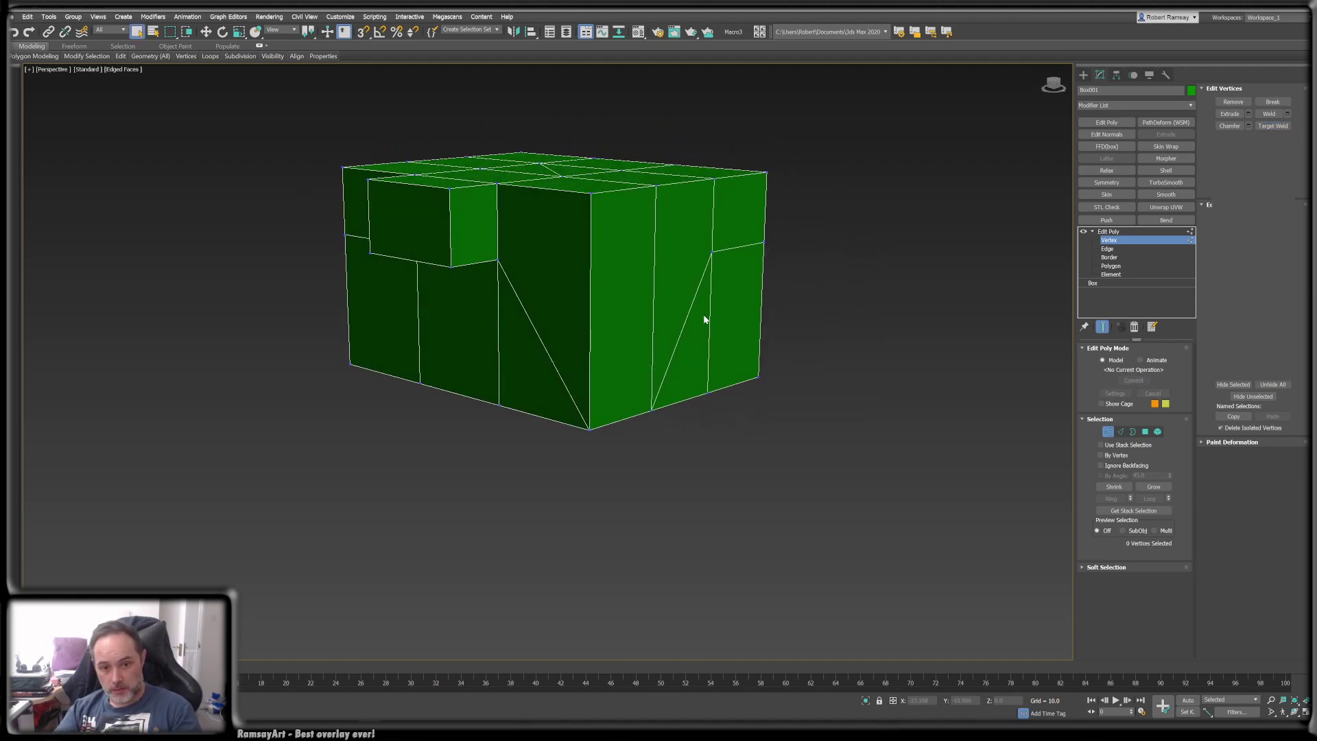
double_click(692, 303)
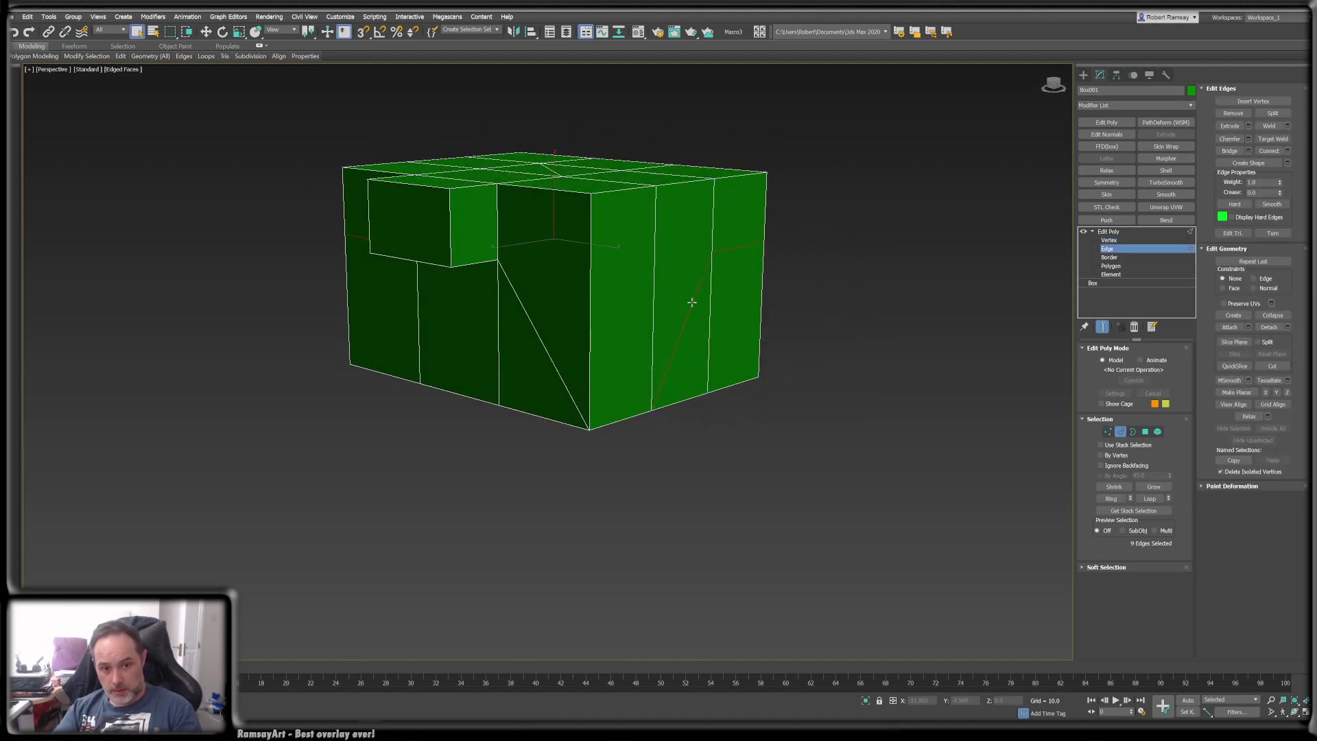
alt+middle_drag(651, 323, 649, 245)
key(ctrl+BackSpace)
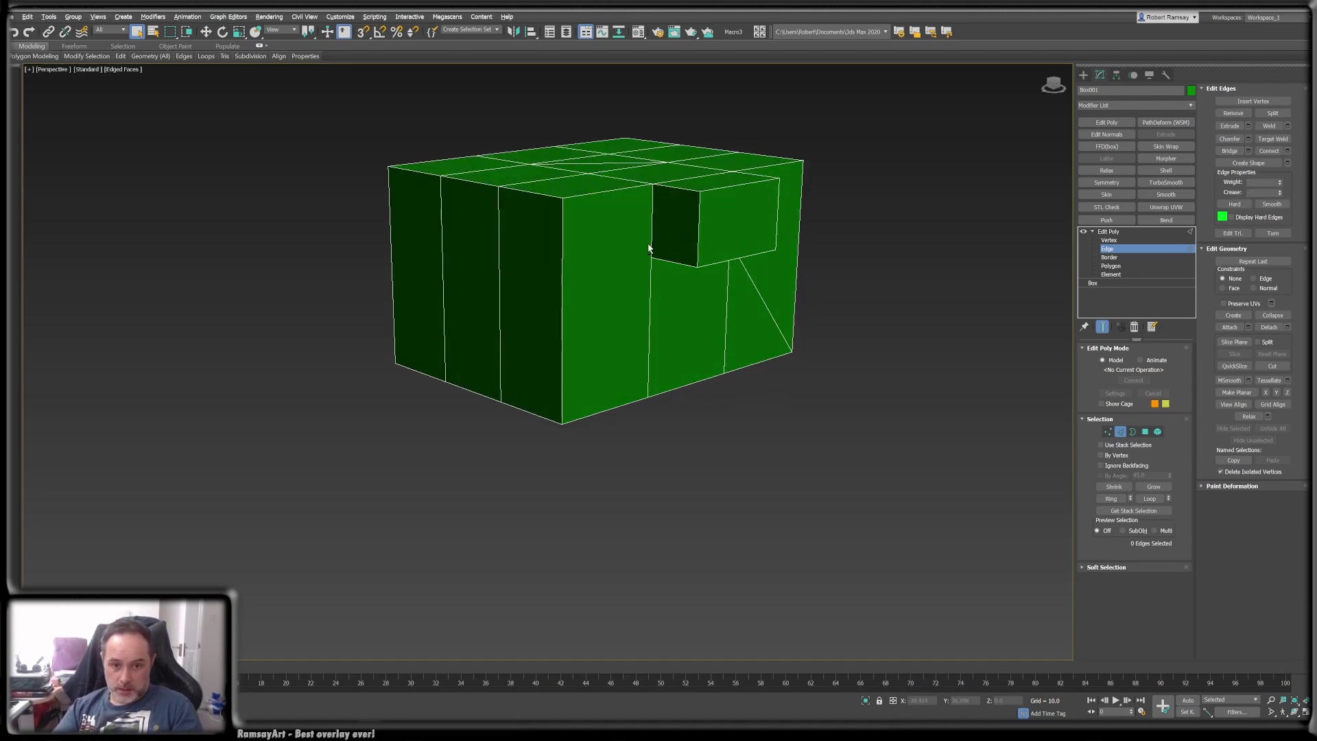
- Select the vertex at the protrusion's lower inner corner, on the side away from the diagonal edge
scroll(633, 269, up, 3)
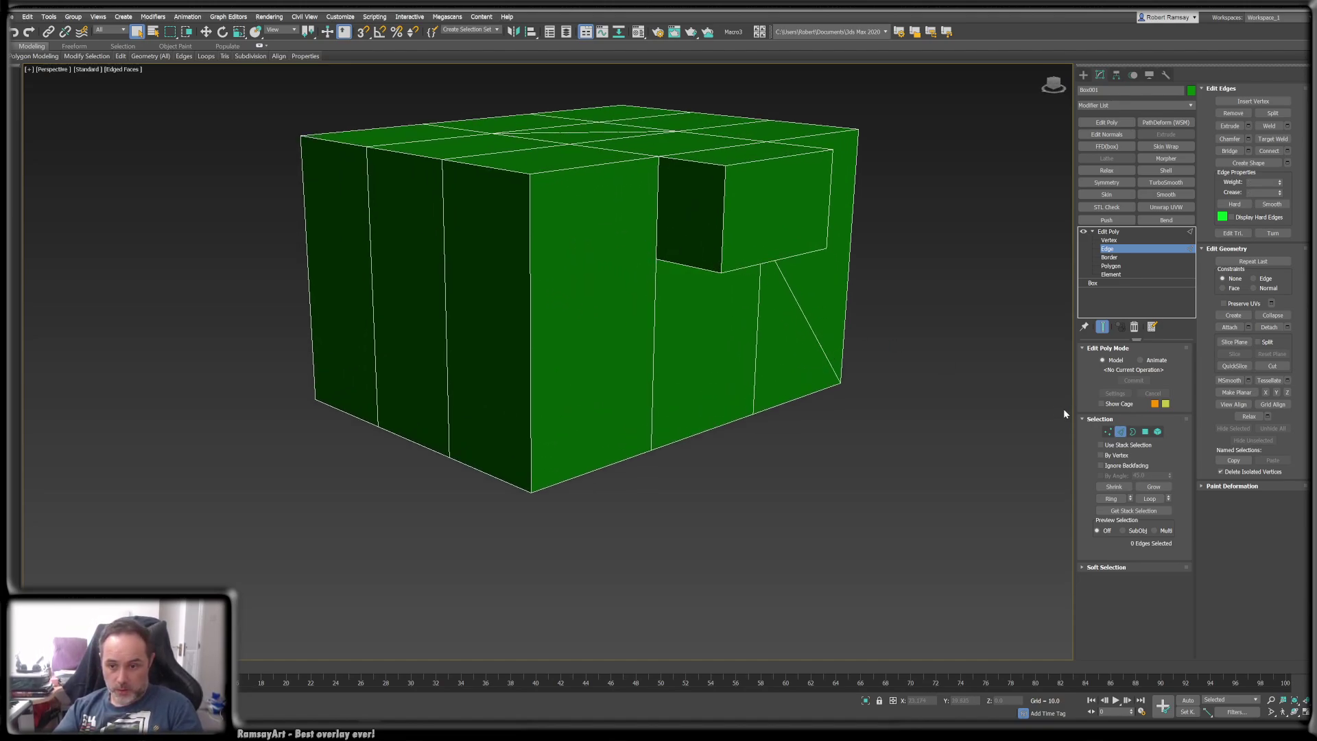
click(1108, 431)
click(656, 258)
- Try moving the selected vertex along the Y axis, and undo the move
alt+middle_drag(650, 318, 689, 304)
key(w)
drag(700, 258, 719, 255)
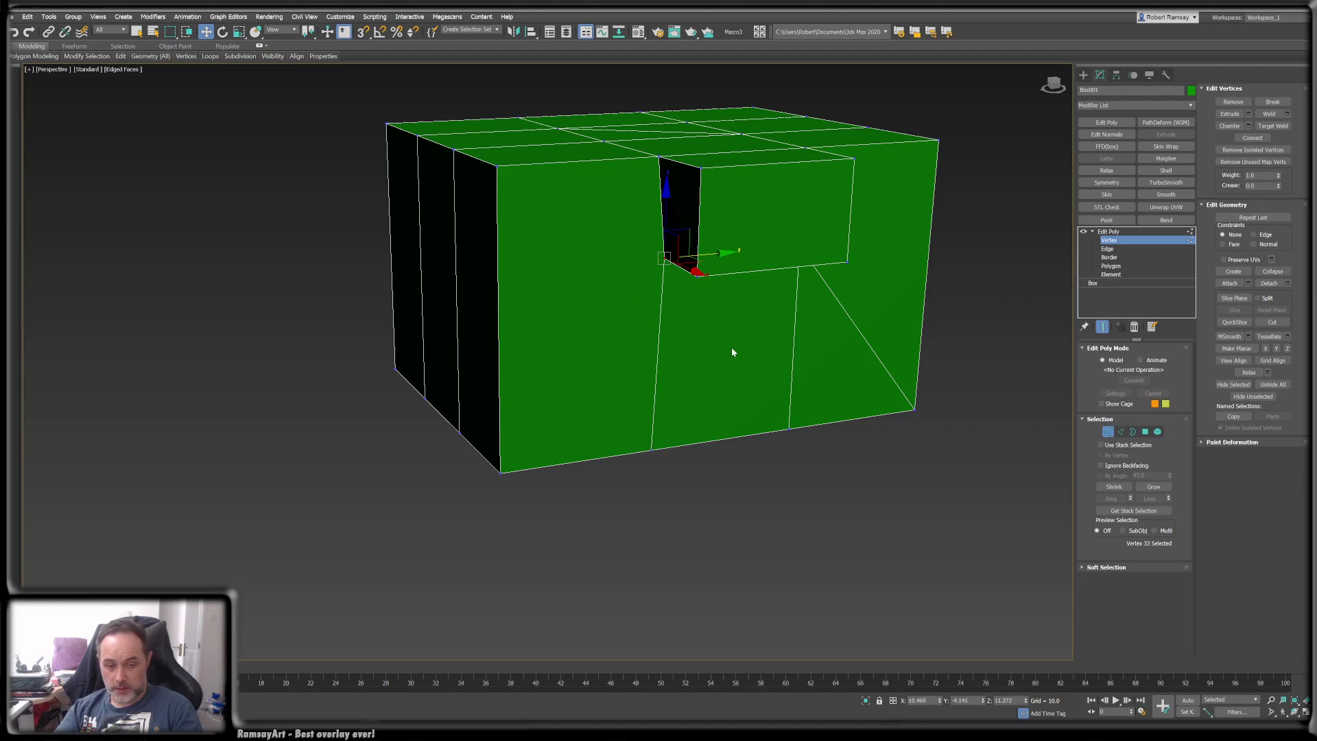
key(ctrl+z)
- Connect the selected protrusion vertex to the box's nearest bottom corner vertex with a diagonal edge
alt+middle_drag(620, 285, 646, 283)
alt+middle_drag(635, 388, 629, 395)
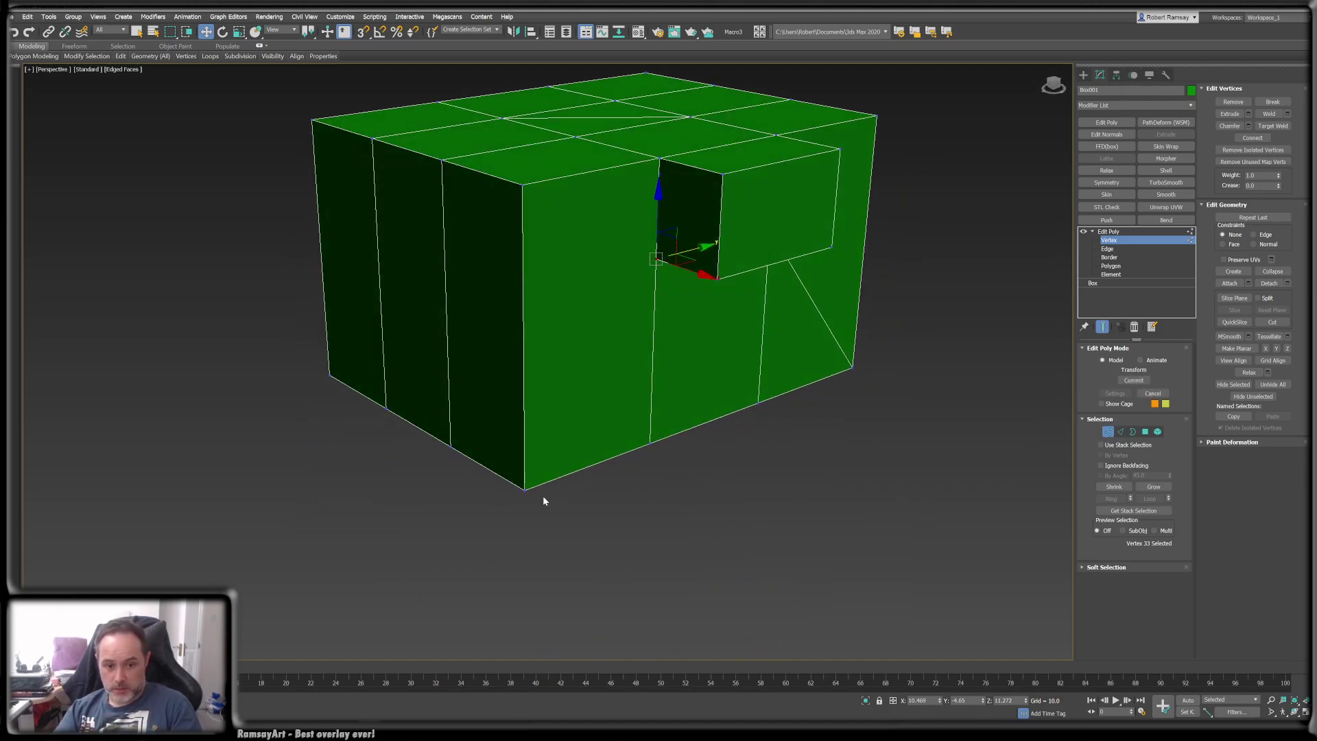
ctrl+click(525, 491)
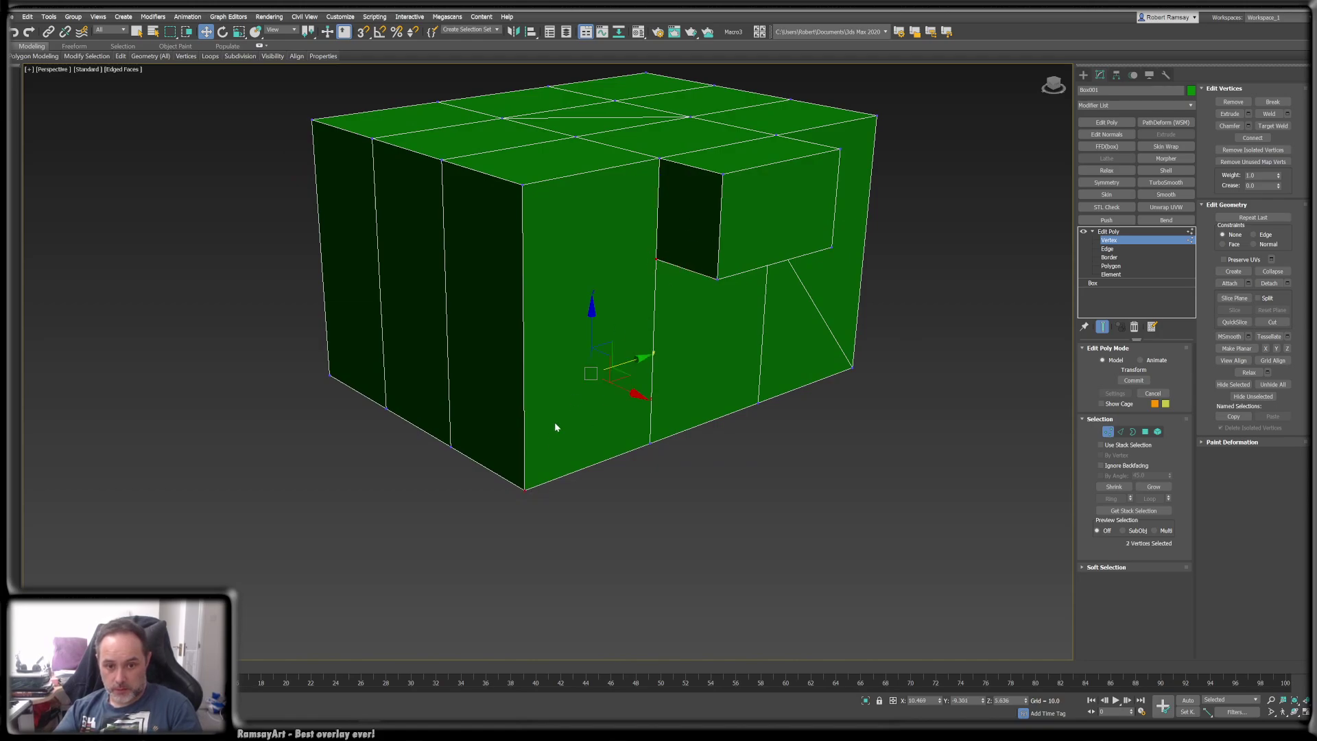
click(1244, 139)
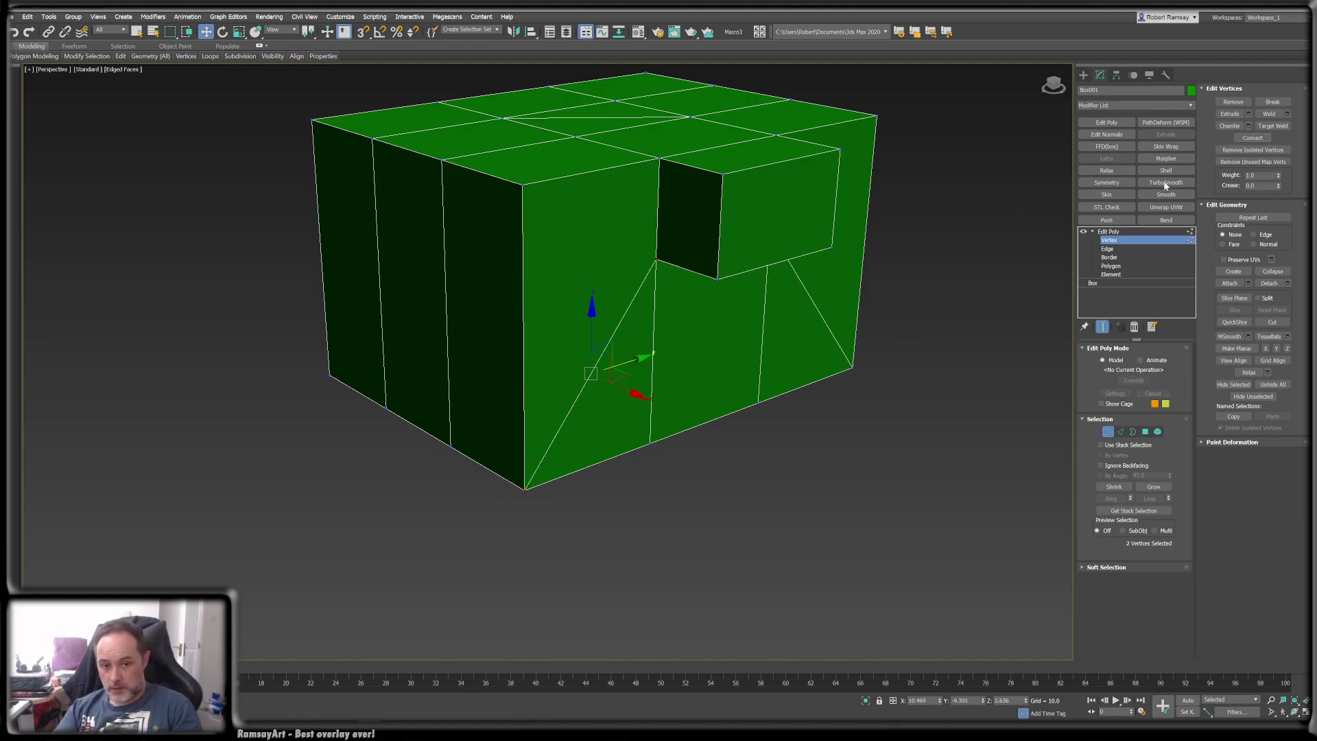
- Select the edge loop running from the protrusion's newly connected lower corner down the side and across the box's underside
click(914, 371)
alt+middle_drag(920, 364, 893, 350)
mouse_move(702, 258)
alt+middle_down()
mouse_move(707, 229)
mouse_move(705, 247)
alt+middle_up()
key(2)
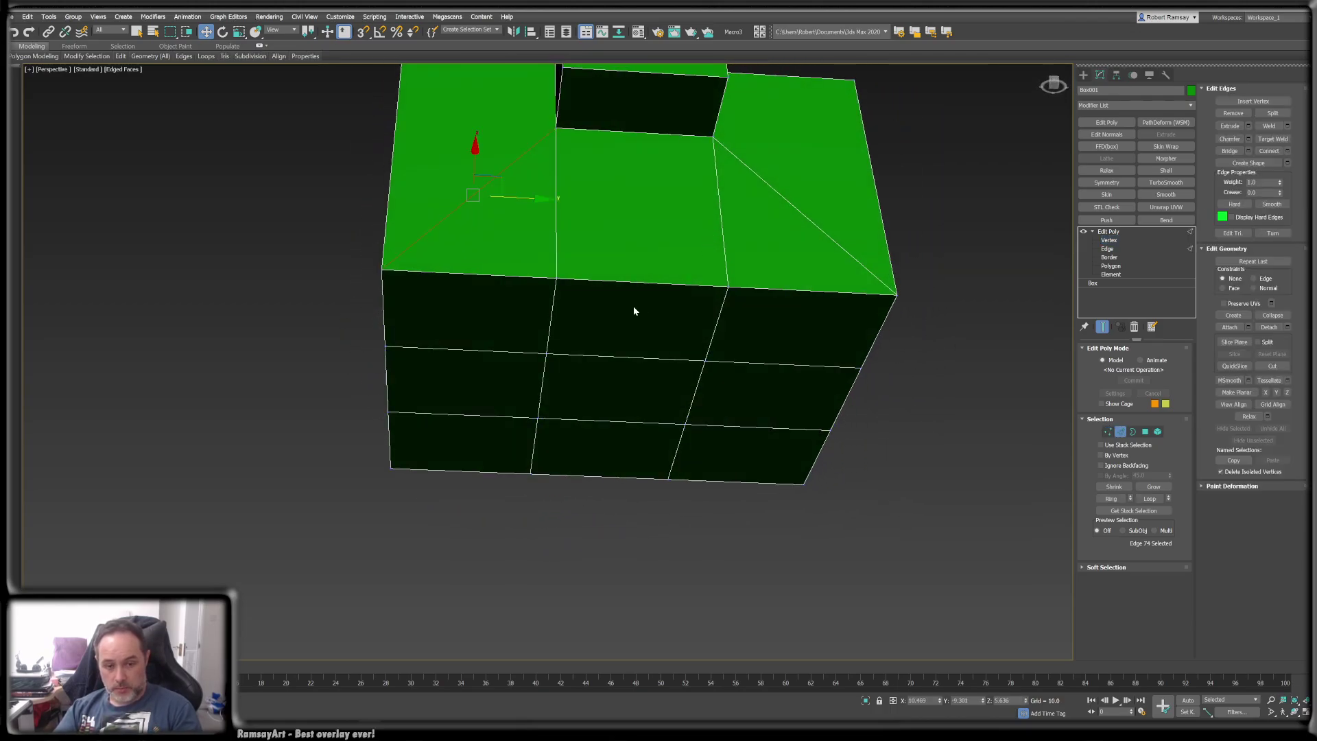
double_click(556, 308)
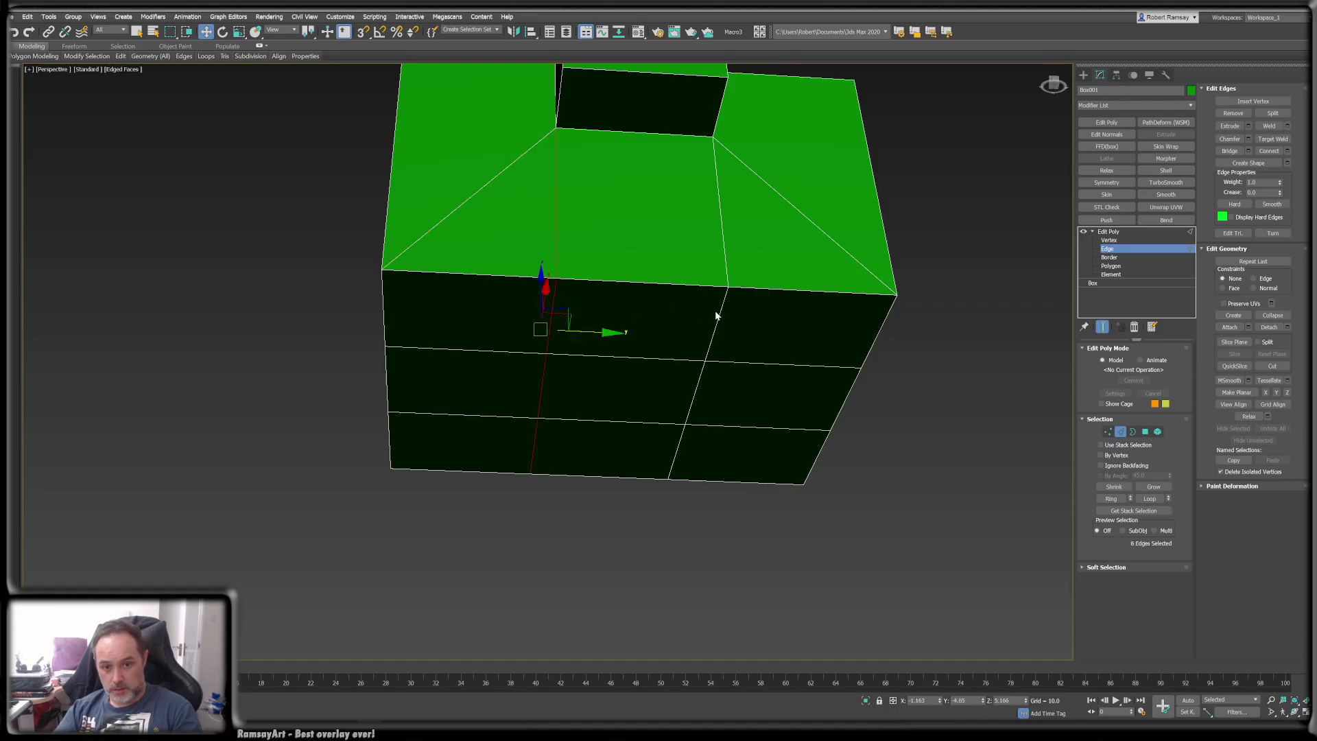
- Try dragging the single underside edge on the neighbouring loop with Move, and switch to the Select Object tool
key(q)
key(w)
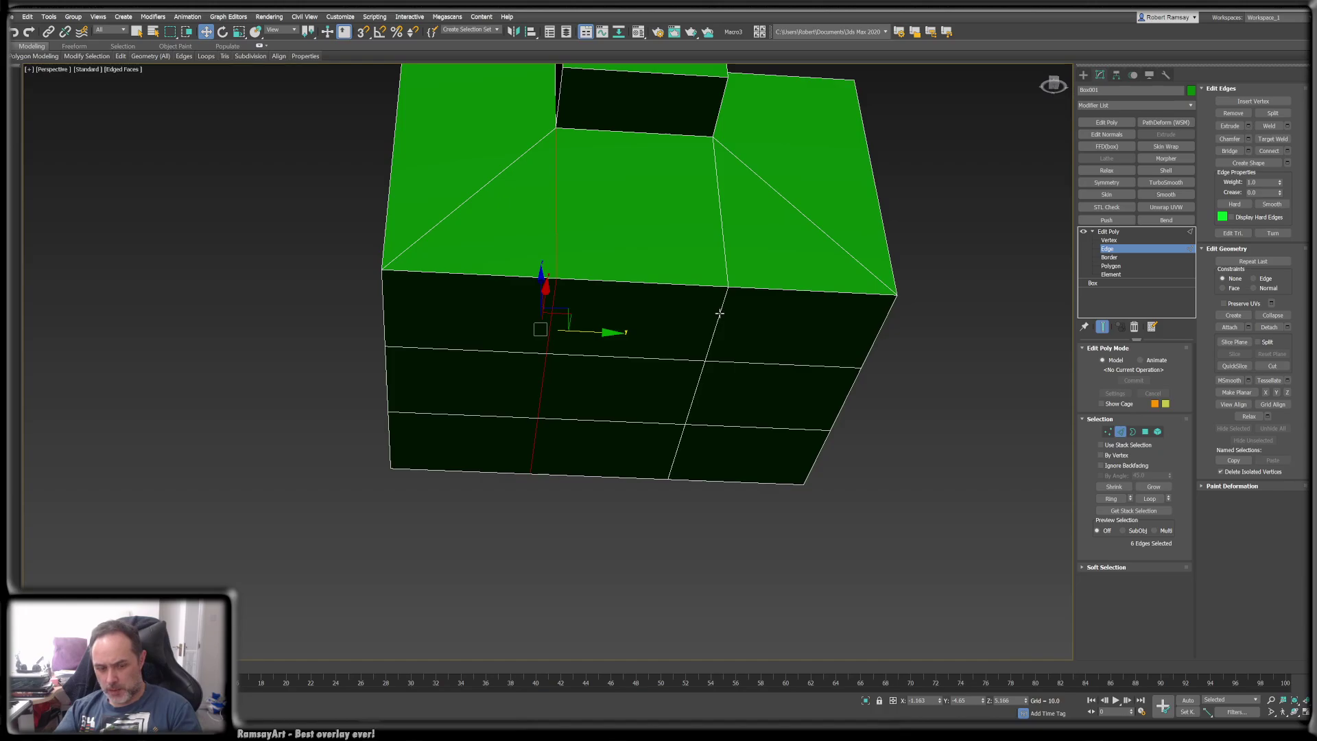
drag(720, 313, 588, 331)
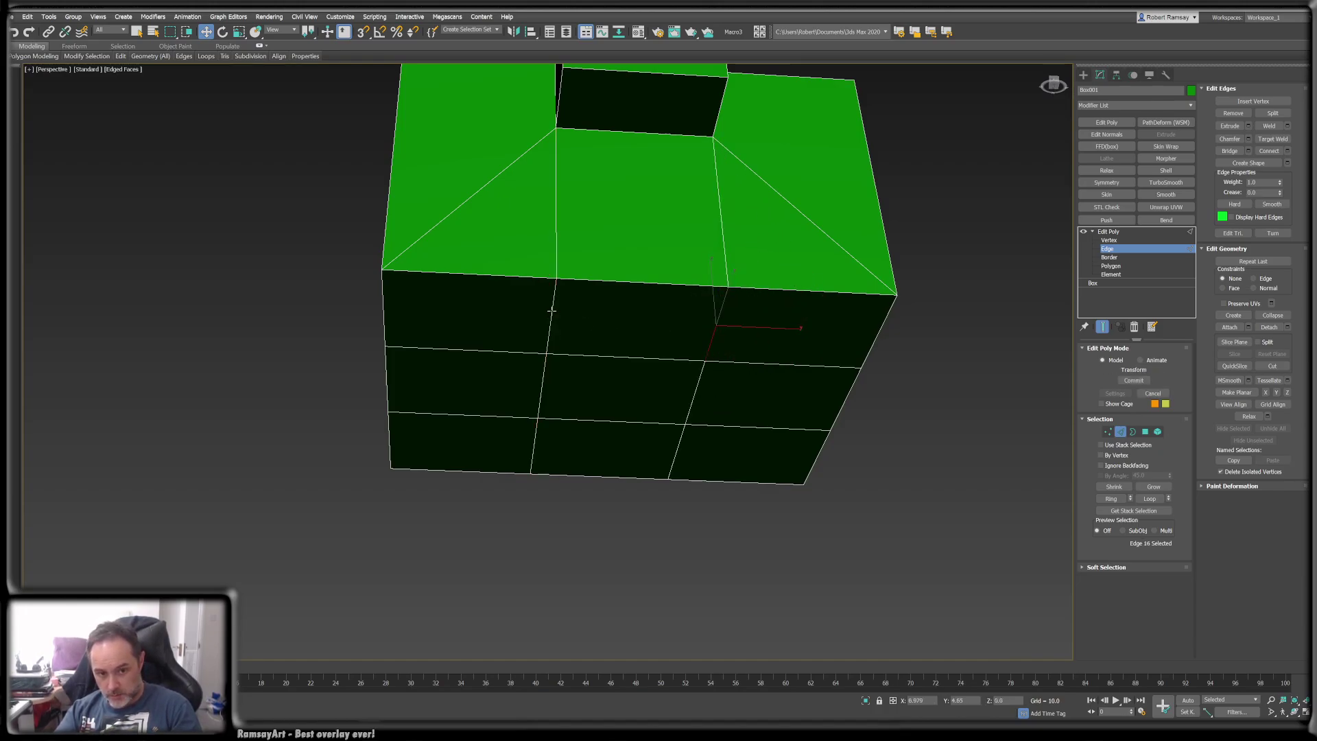
key(q)
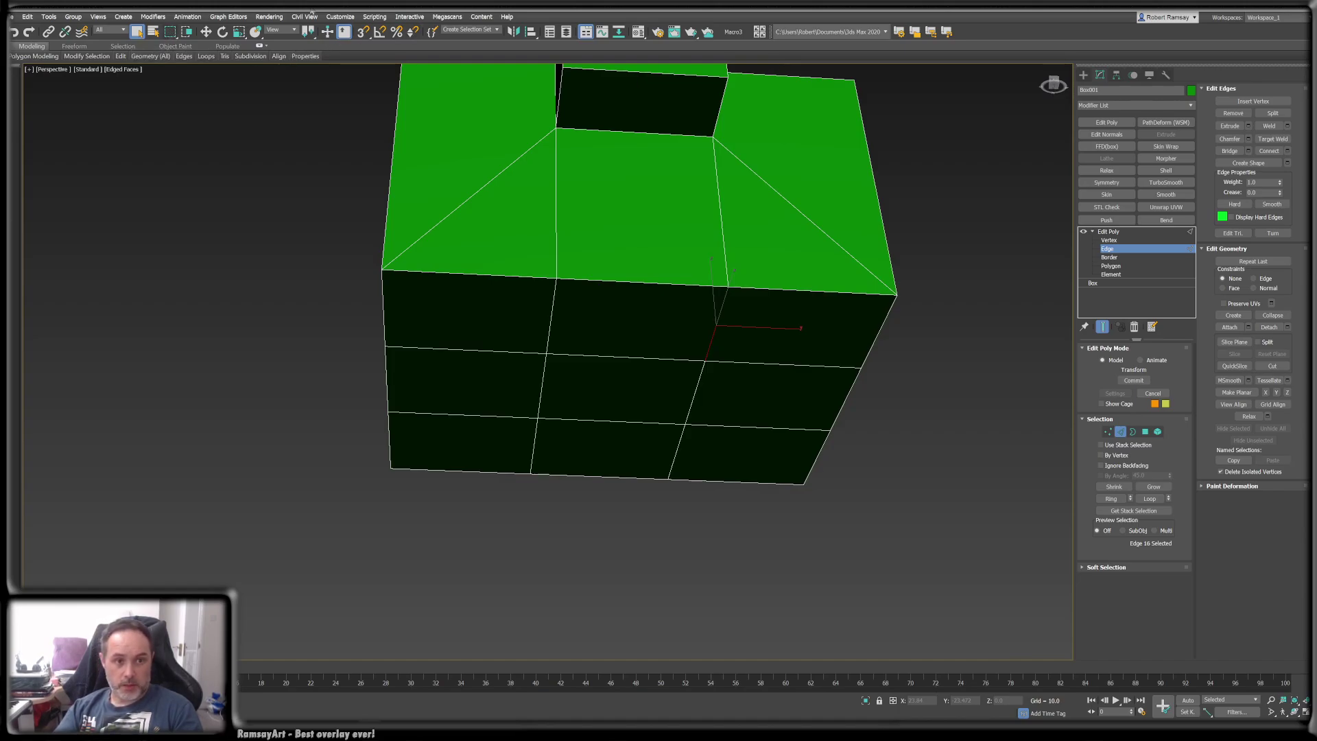
- Open the keyboard shortcut customization and find the Select Object action in the Main UI command list
click(340, 16)
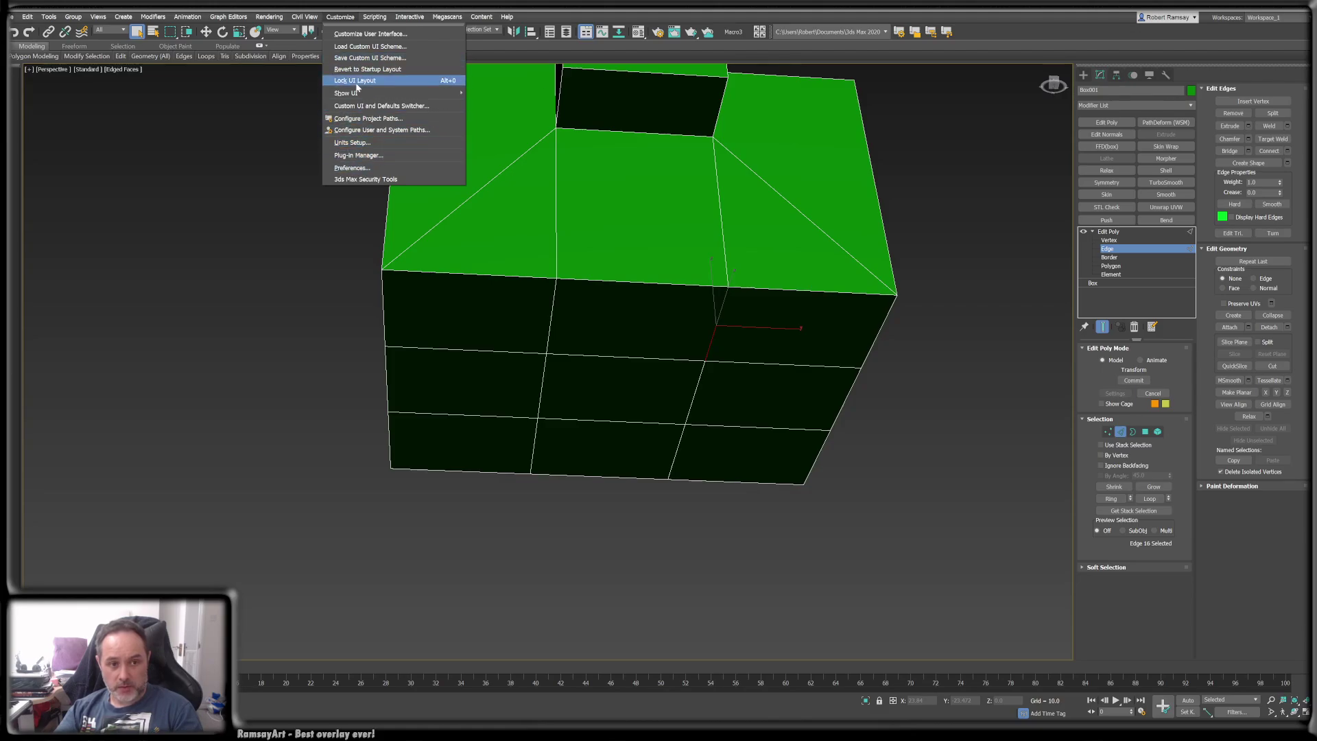
click(362, 34)
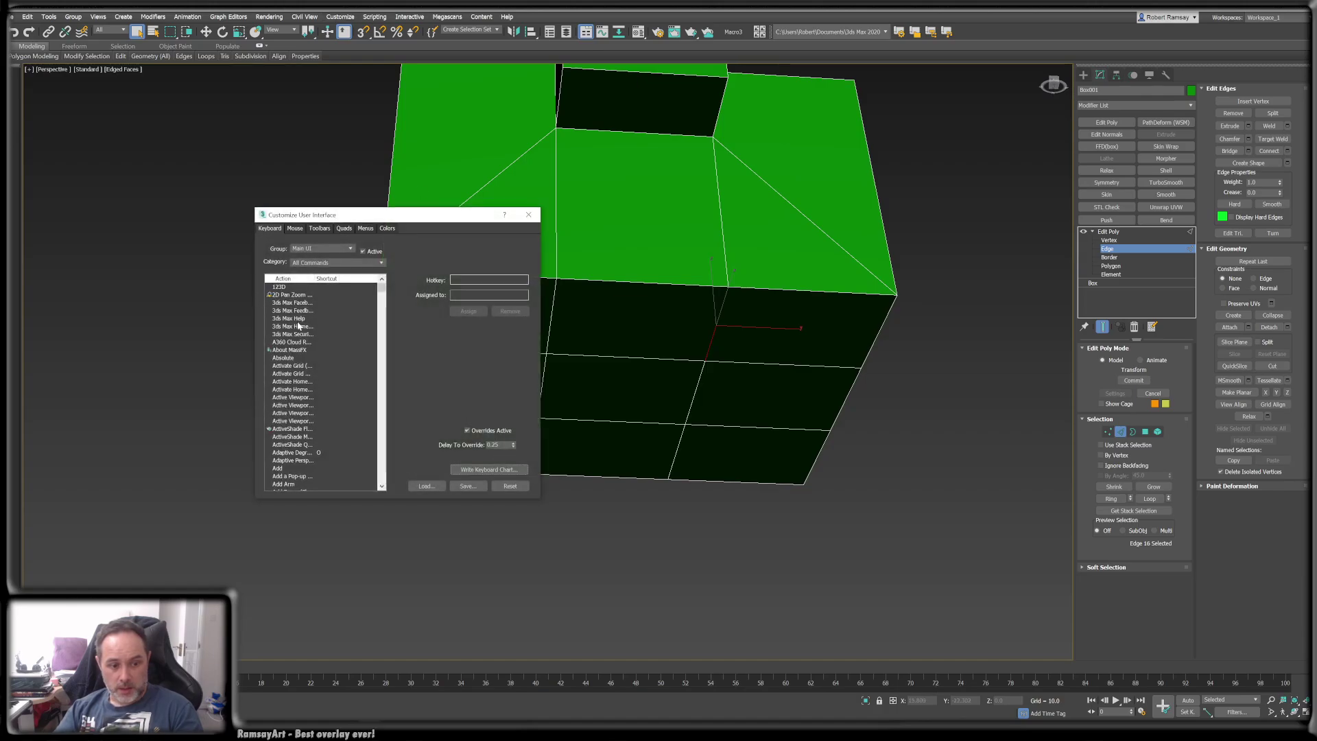
click(301, 319)
text(sel)
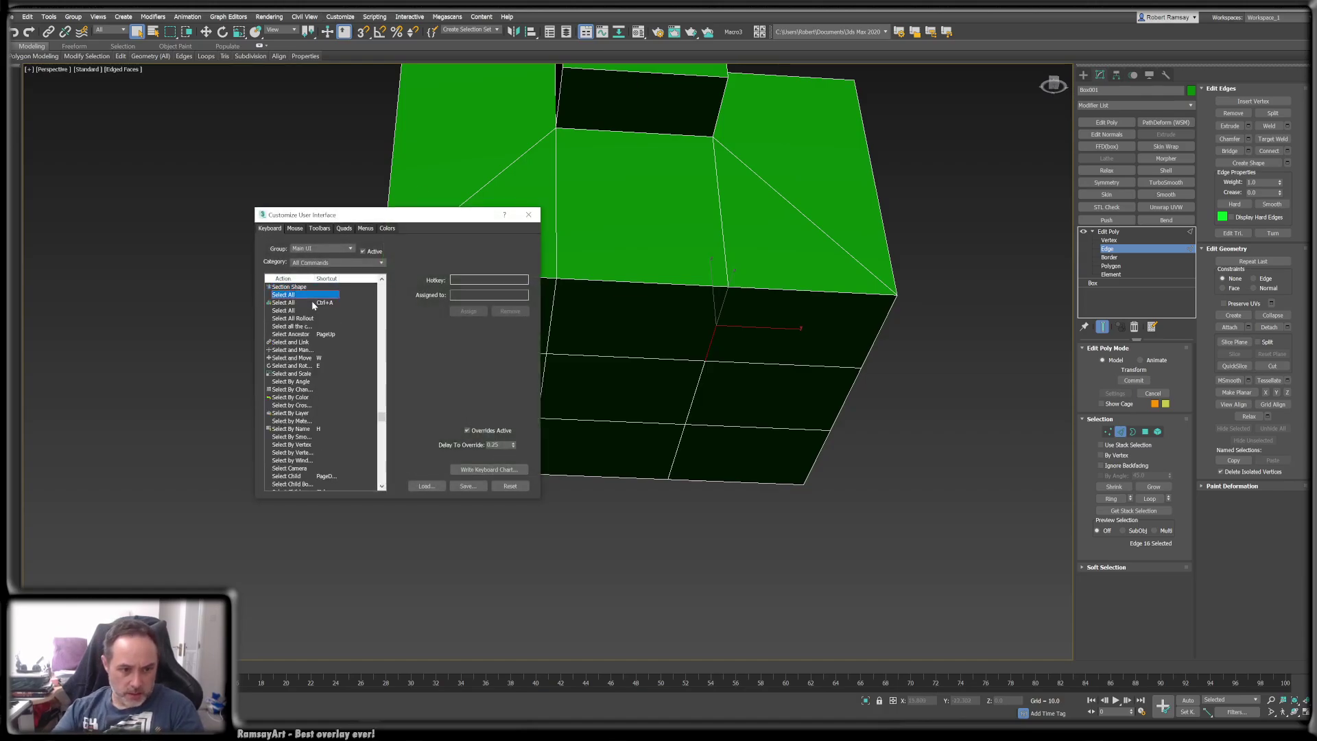
drag(383, 419, 384, 422)
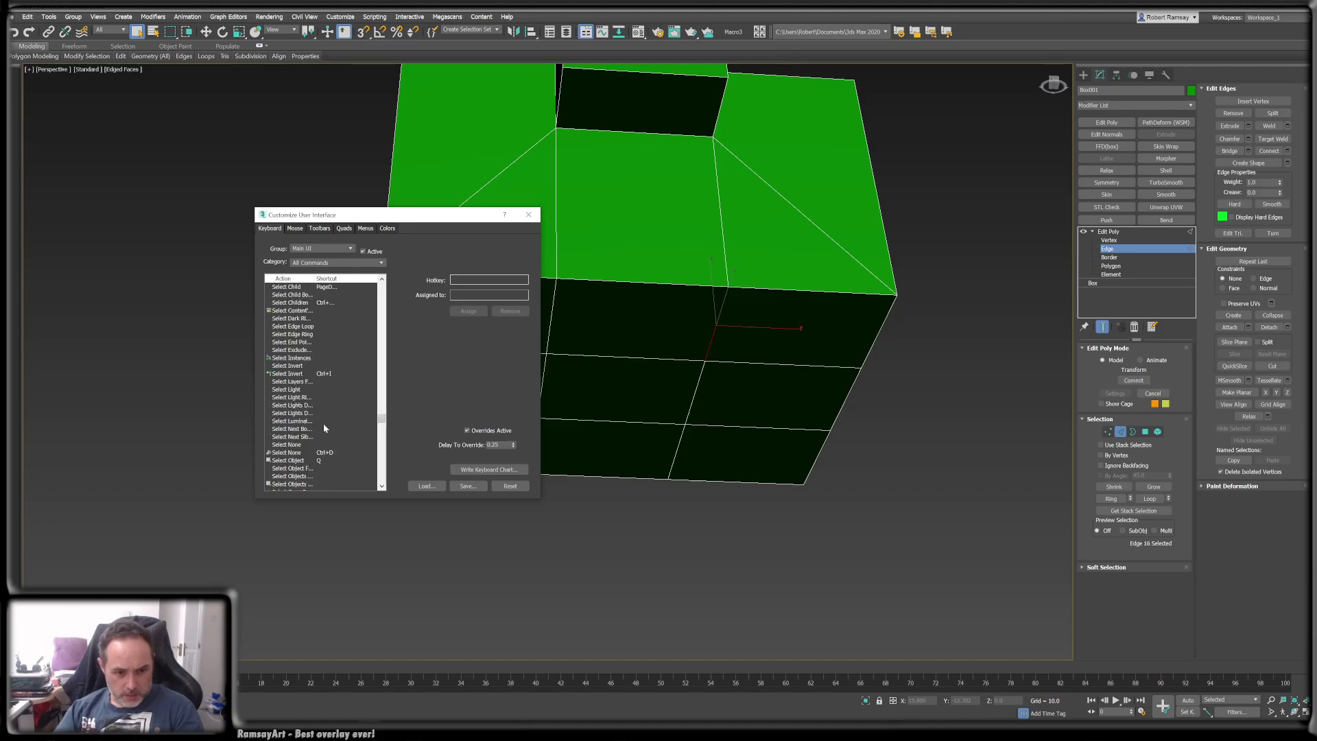
scroll(323, 422, down, 2)
click(292, 460)
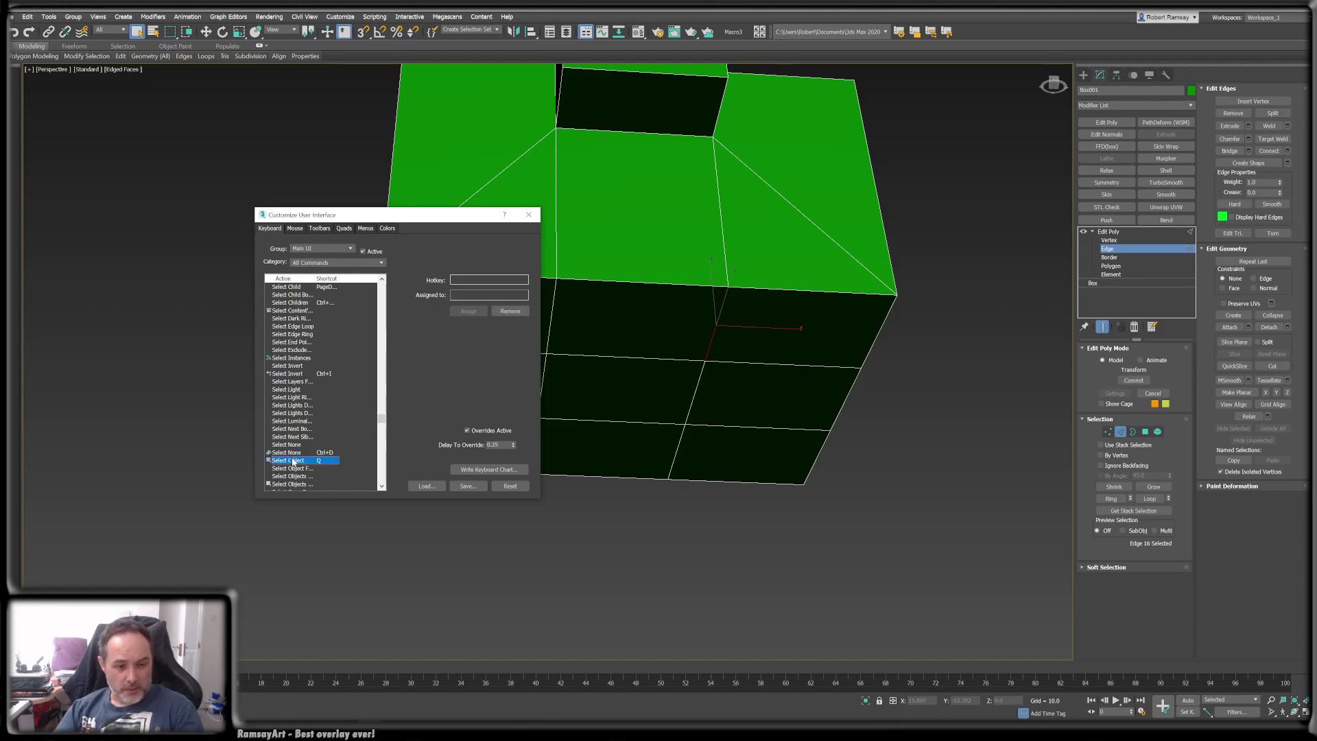
- Look through the other select, shrink, skin, render and remove actions in the shortcut list, and close the customization dialog
scroll(322, 431, down, 2)
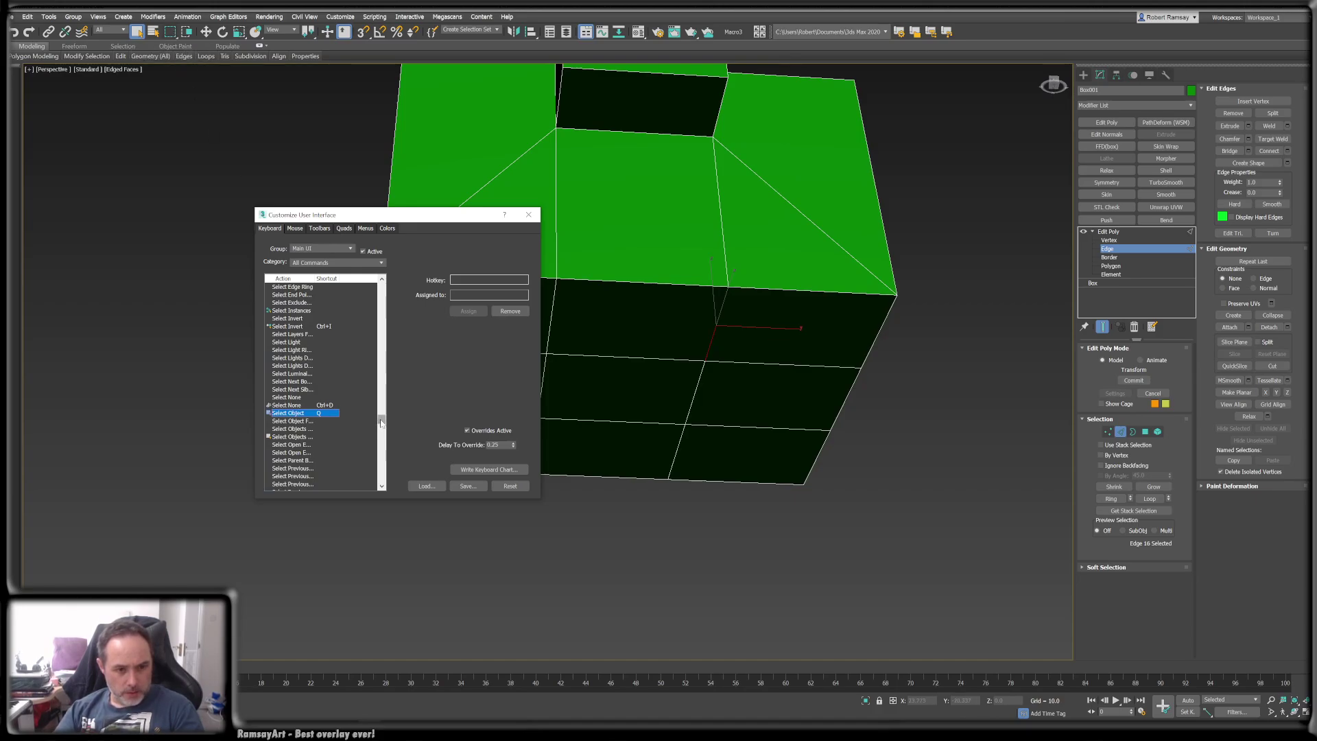
drag(380, 422, 383, 437)
click(299, 342)
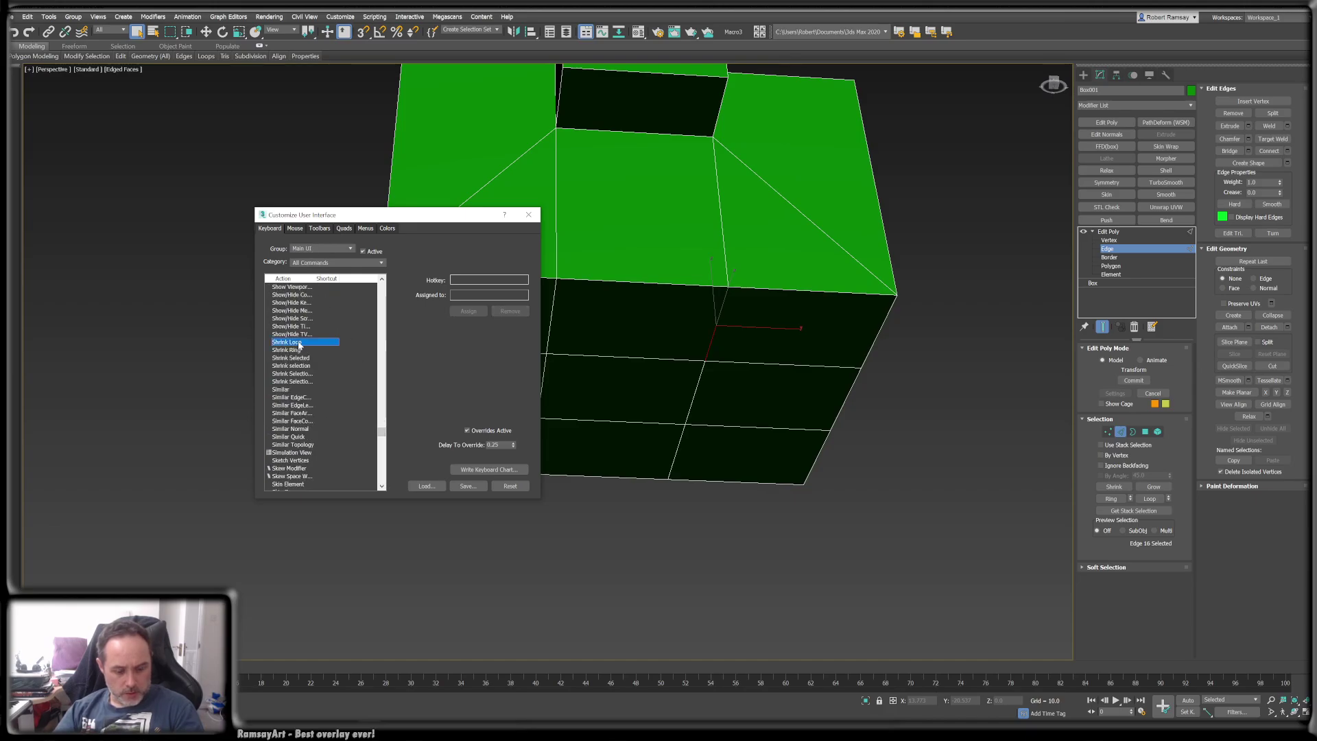
scroll(317, 404, down, 4)
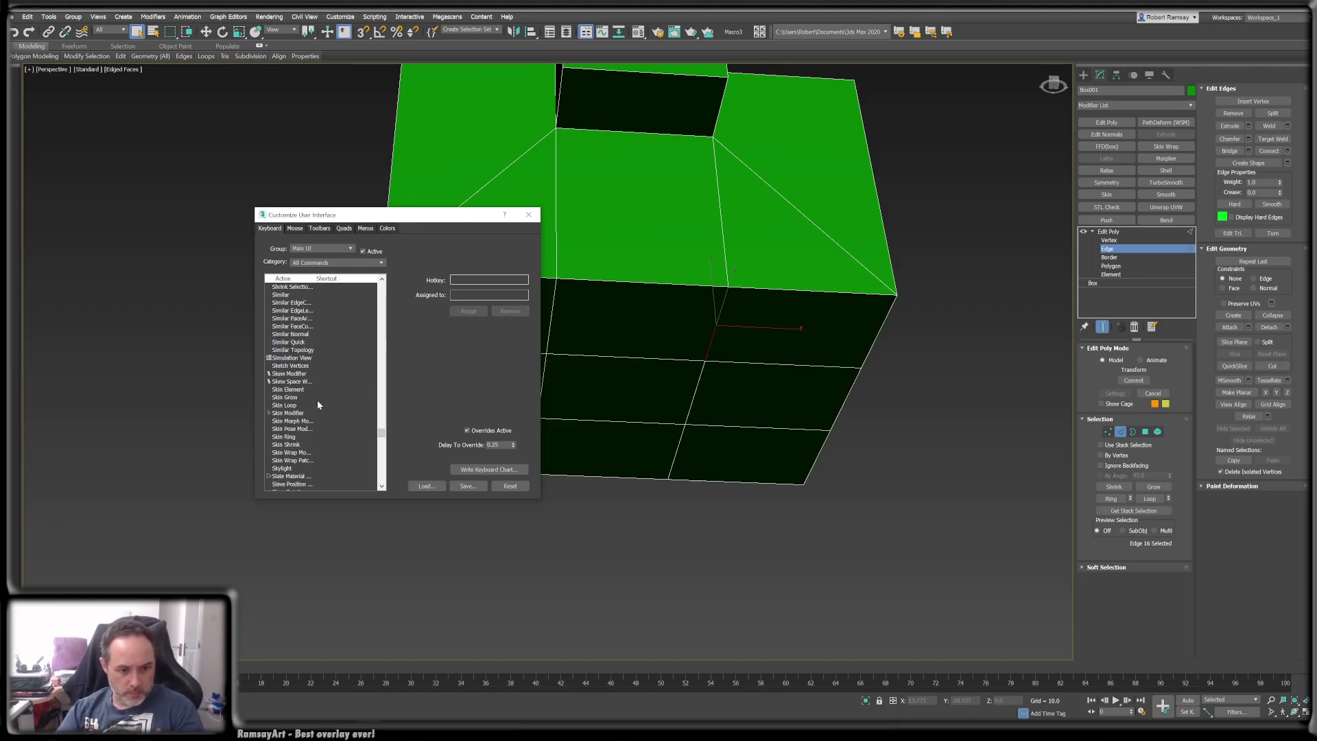
scroll(318, 401, down, 3)
drag(382, 435, 388, 418)
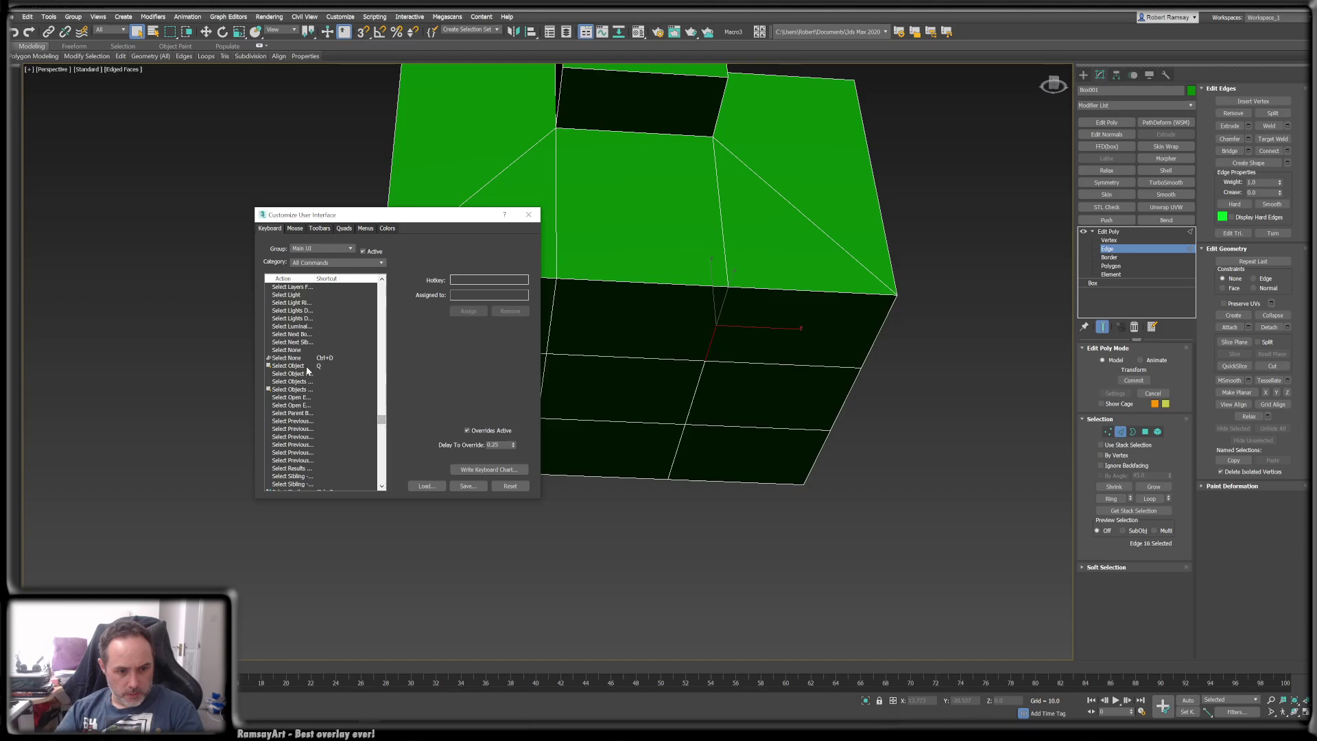
scroll(314, 391, down, 3)
scroll(313, 390, up, 12)
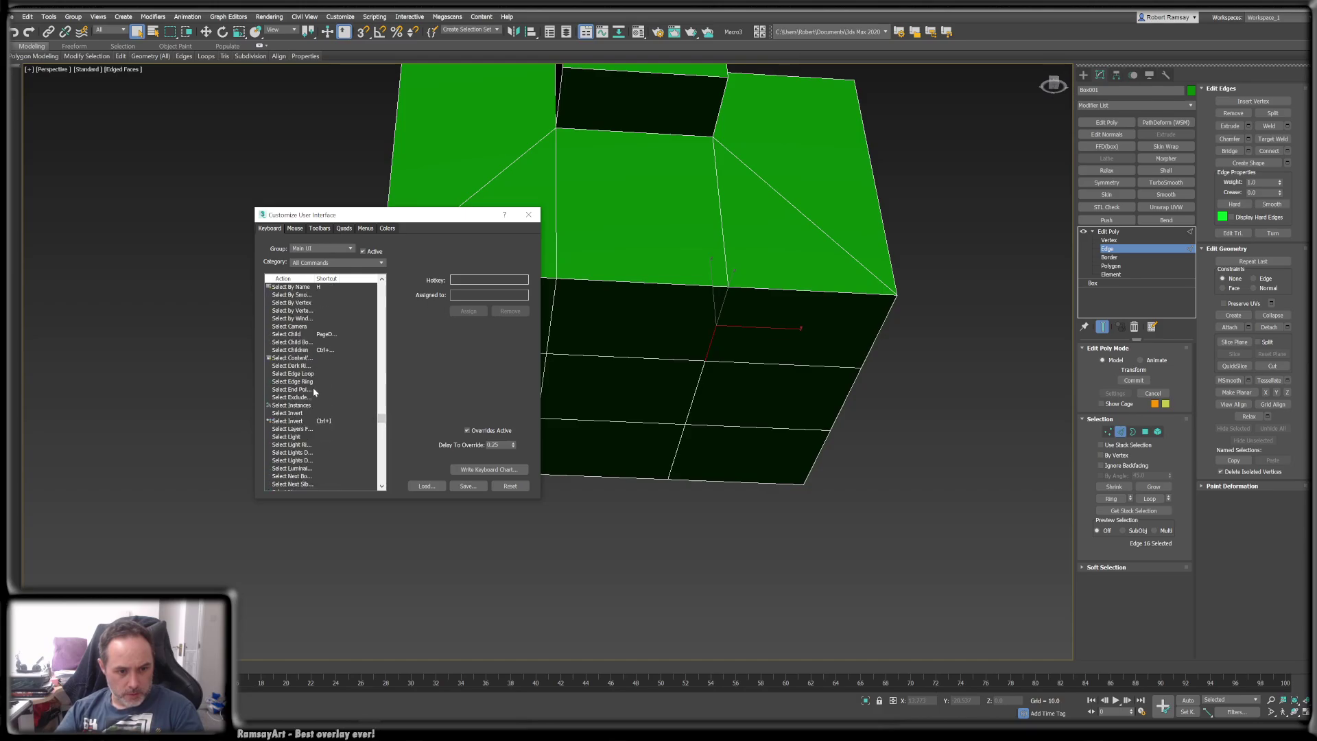
scroll(313, 387, up, 10)
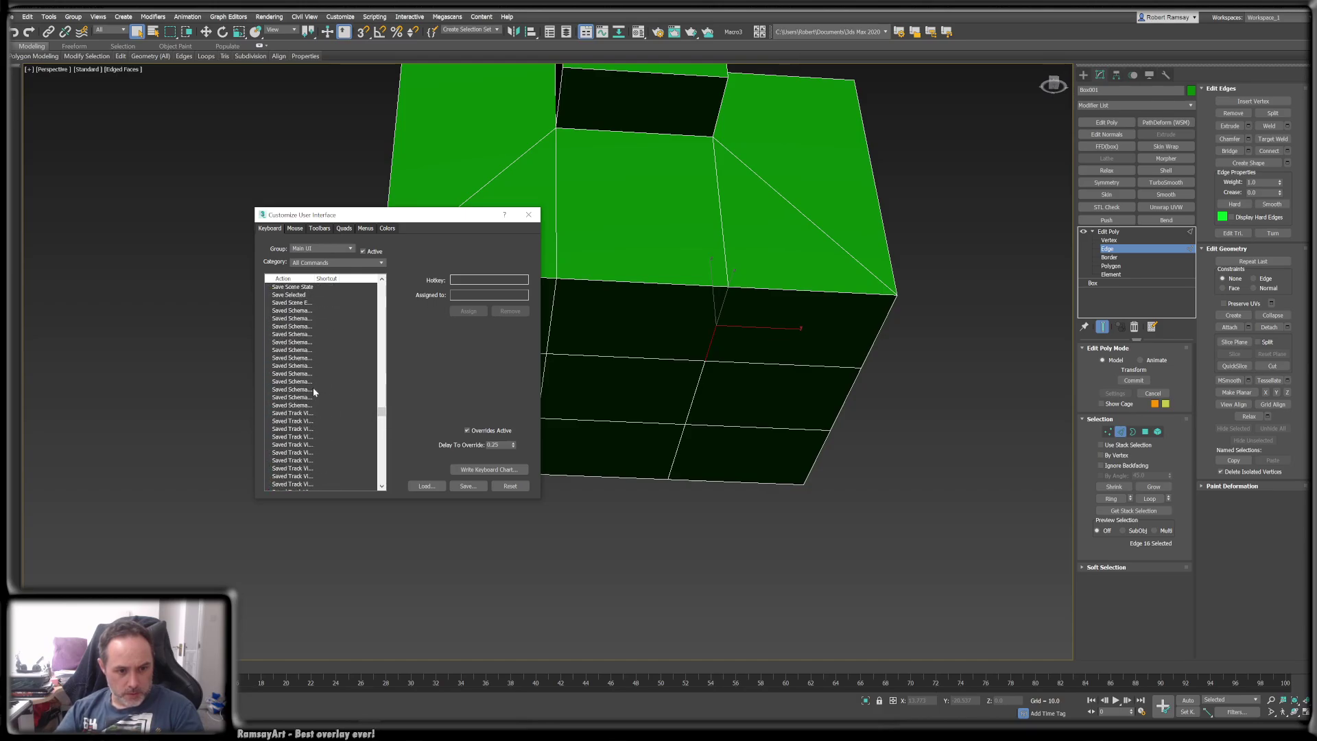
scroll(313, 386, up, 10)
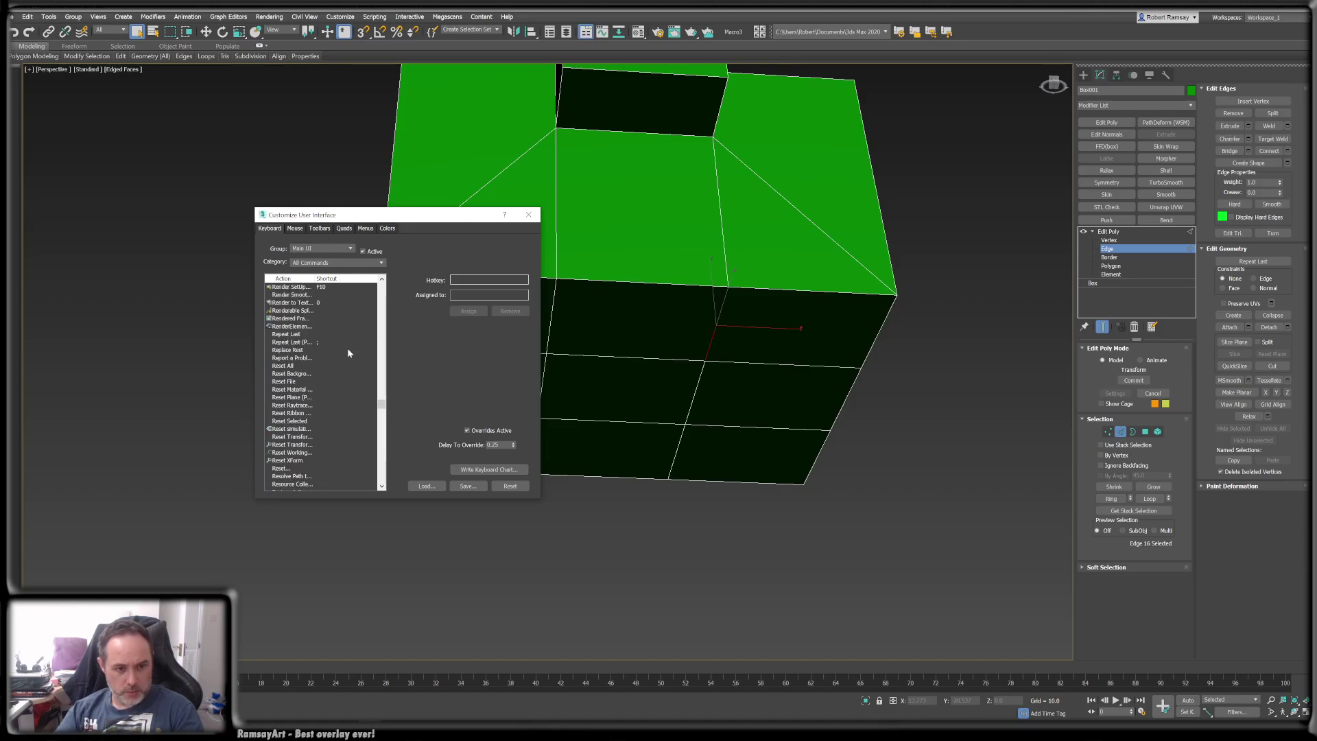
scroll(306, 392, up, 6)
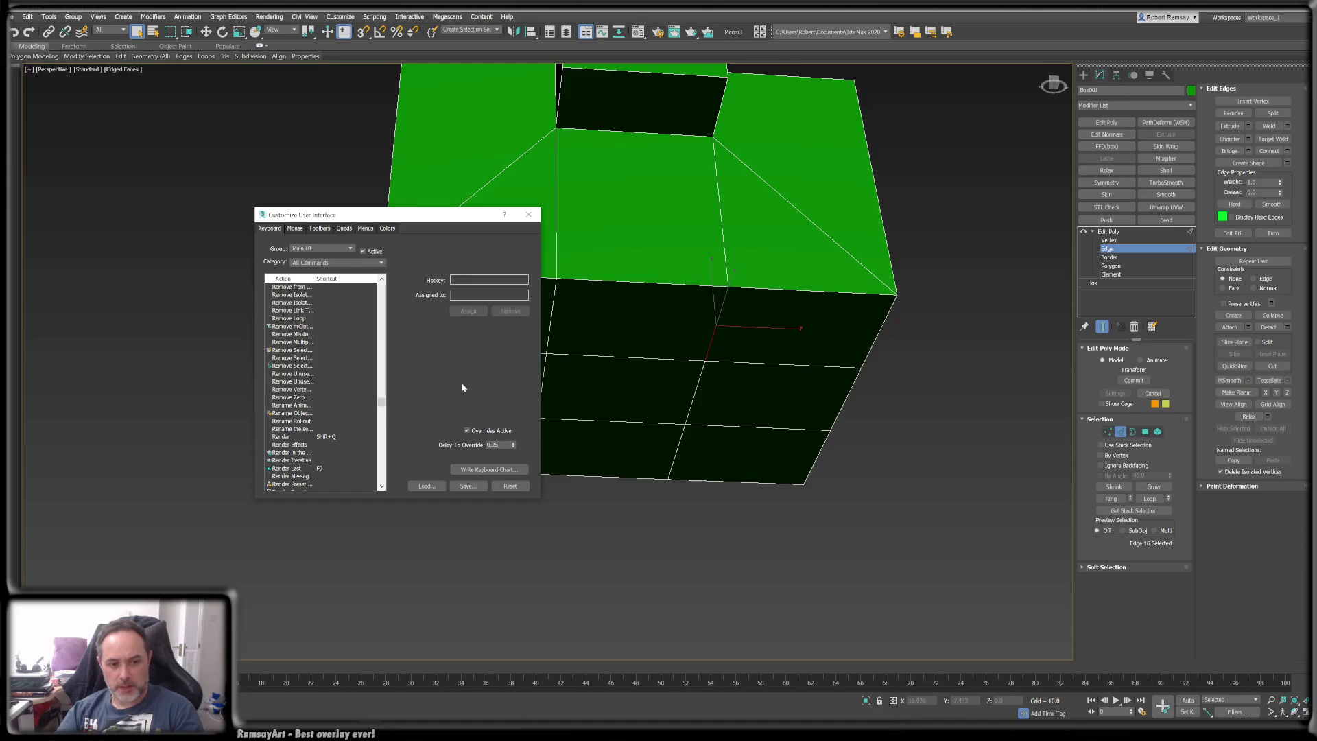
click(528, 215)
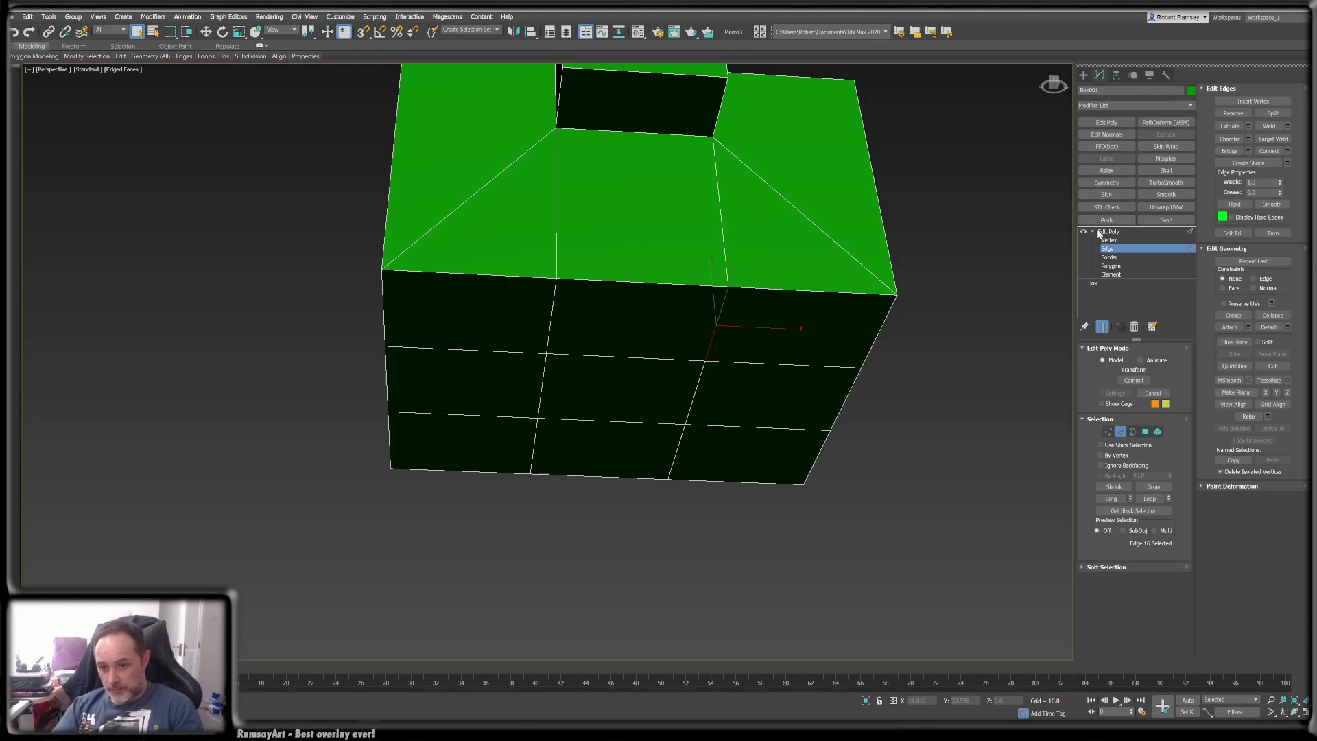
- Select the centre polygon of the box's underside and move it outward along Z to about -2.87
alt+middle_drag(638, 361, 709, 384)
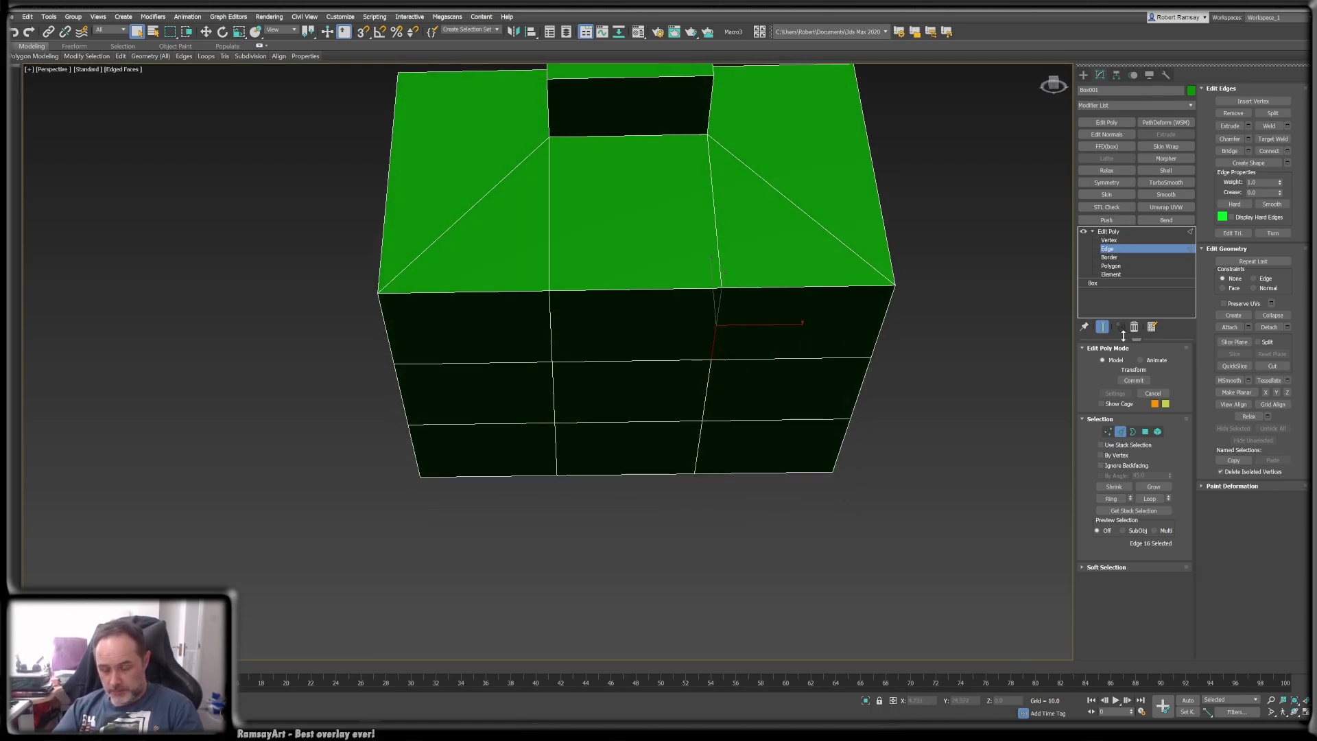
alt+middle_drag(926, 408, 924, 424)
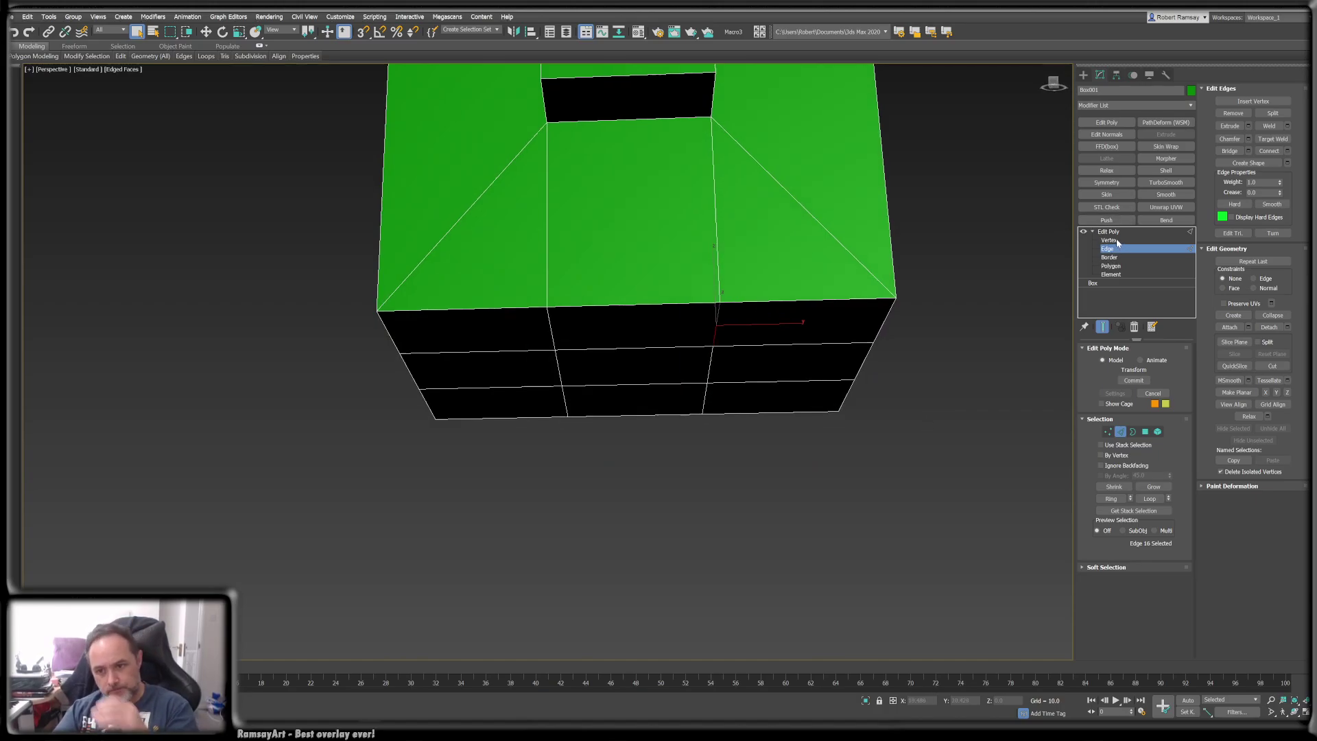
click(1112, 240)
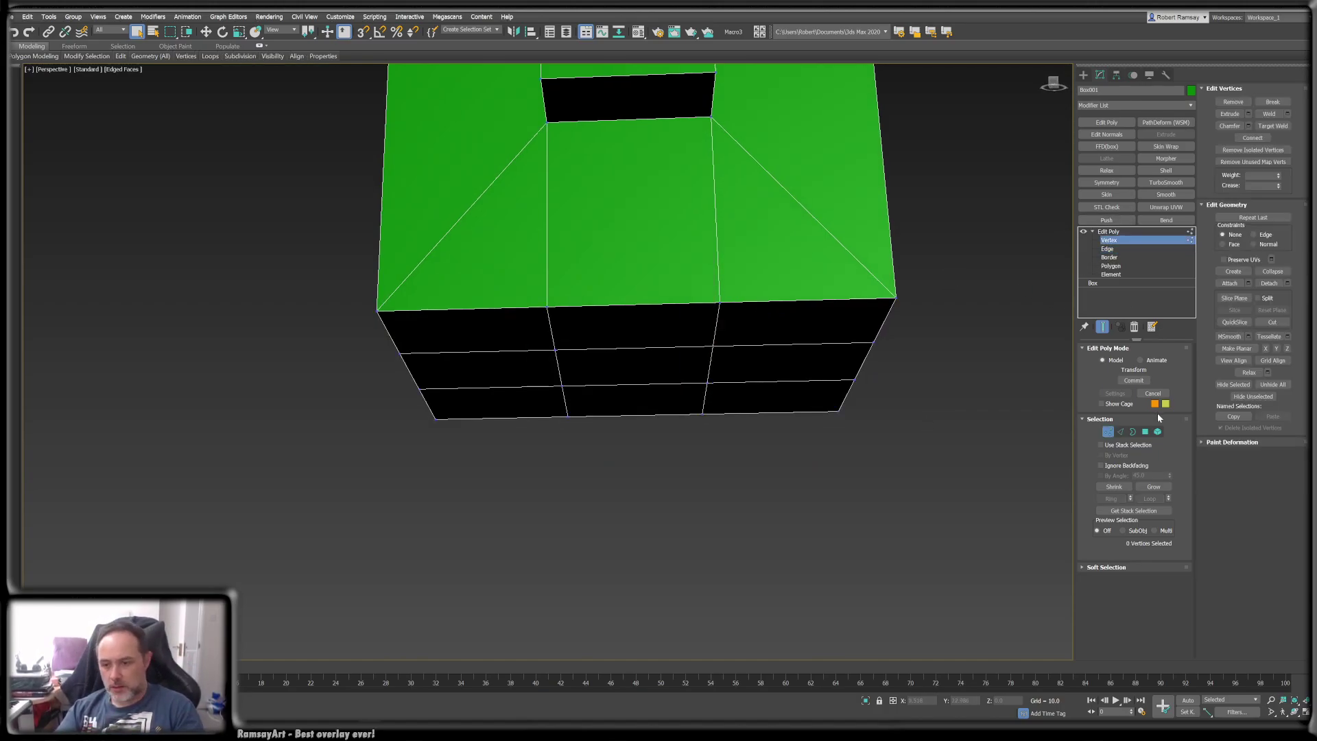
click(1145, 432)
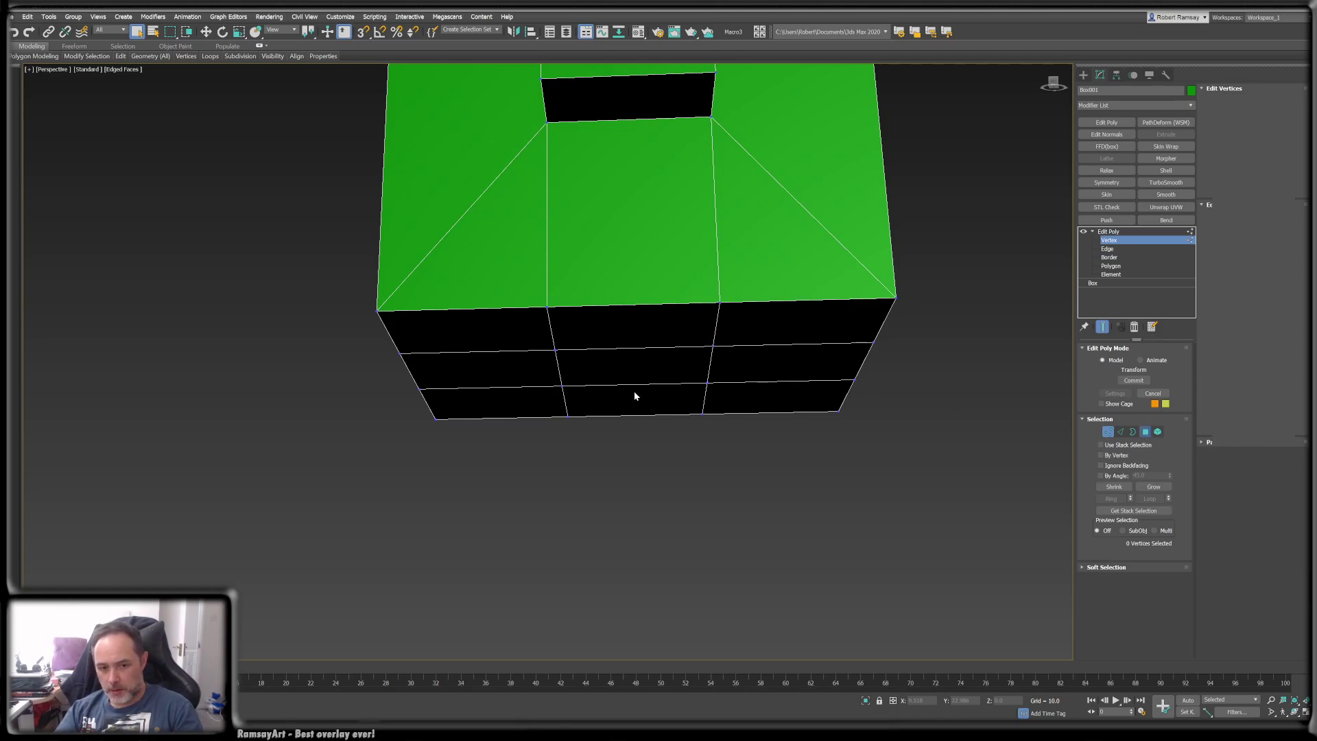
click(632, 373)
alt+middle_drag(633, 374, 641, 354)
key(w)
drag(634, 317, 649, 350)
mouse_move(761, 308)
alt+middle_down()
mouse_move(773, 267)
mouse_move(775, 292)
alt+middle_up()
- Try a TurboSmooth modifier on the box with the underside's centre polygon selected, and undo it
click(1185, 182)
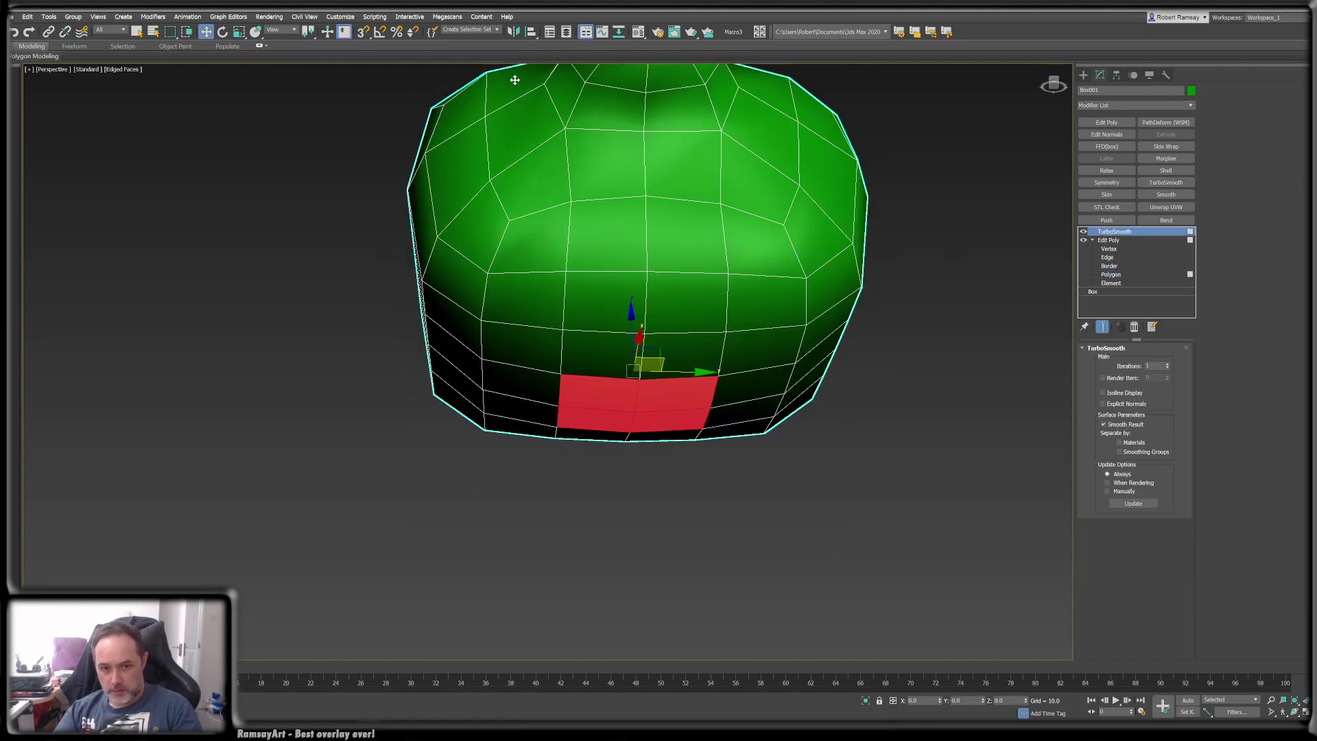
key(ctrl+z)
key(4)
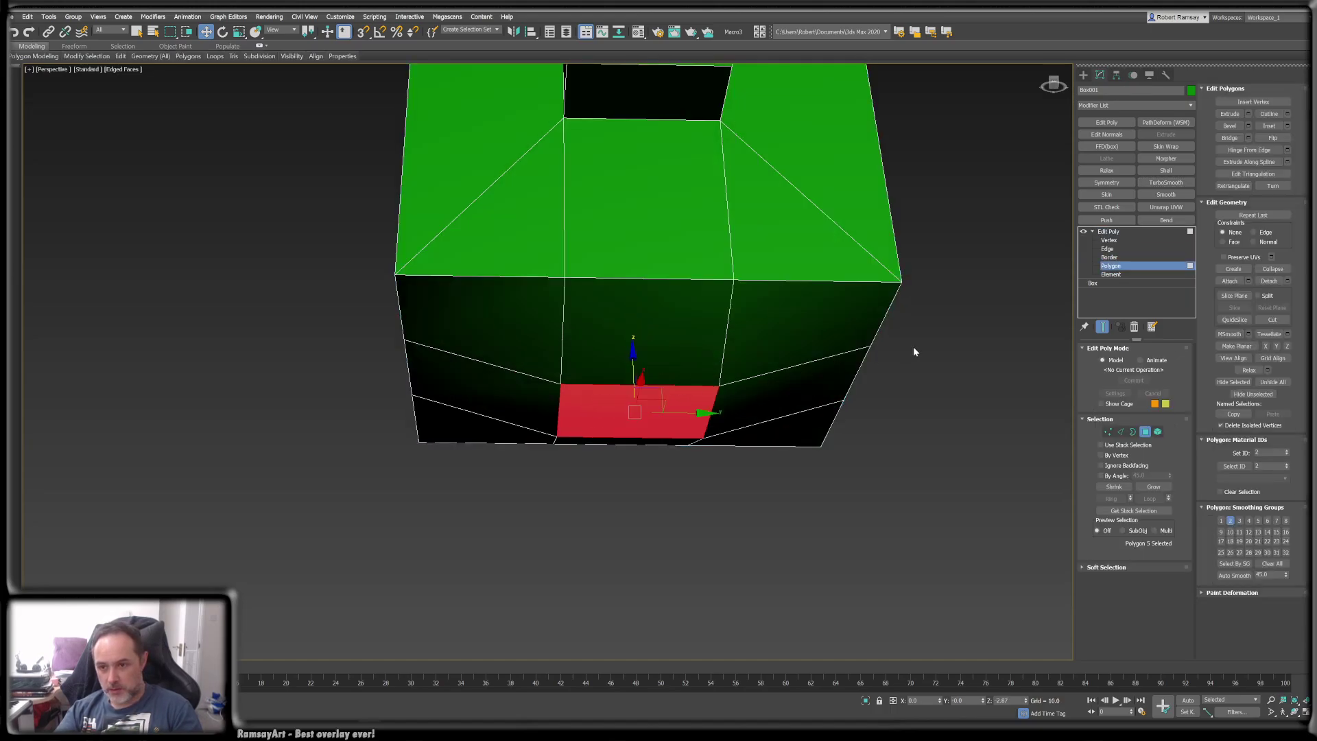
- Add a Tessellate modifier to the selected underside polygon, operating on polygons with 2 iterations
click(1192, 104)
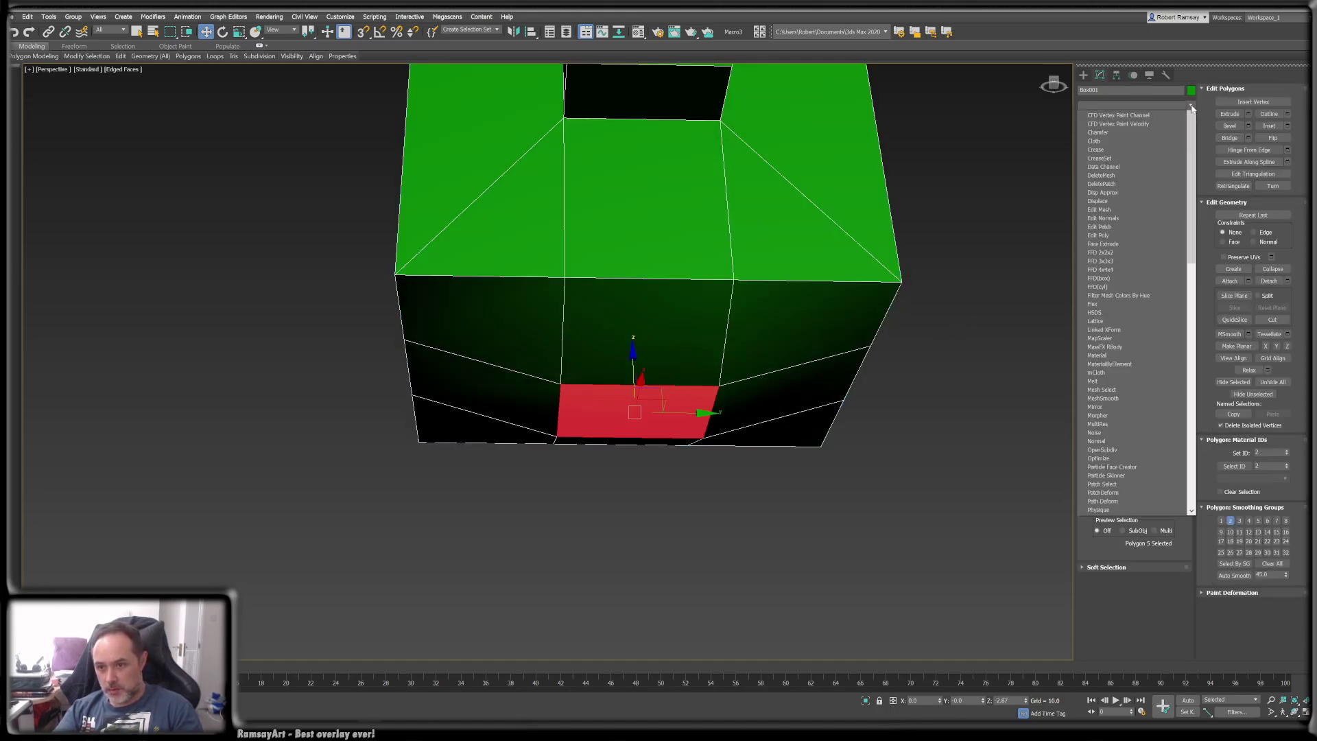
drag(1193, 153, 1199, 463)
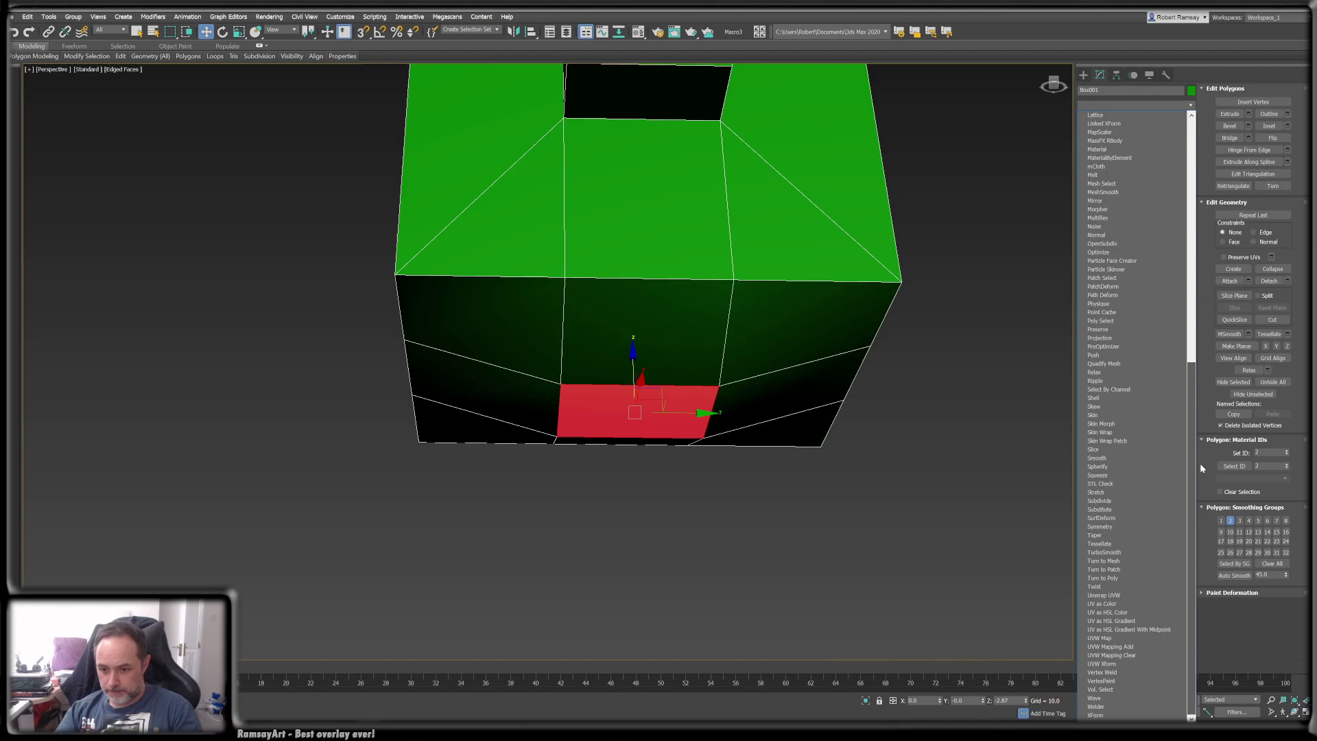
click(1096, 543)
alt+middle_drag(697, 406, 695, 344)
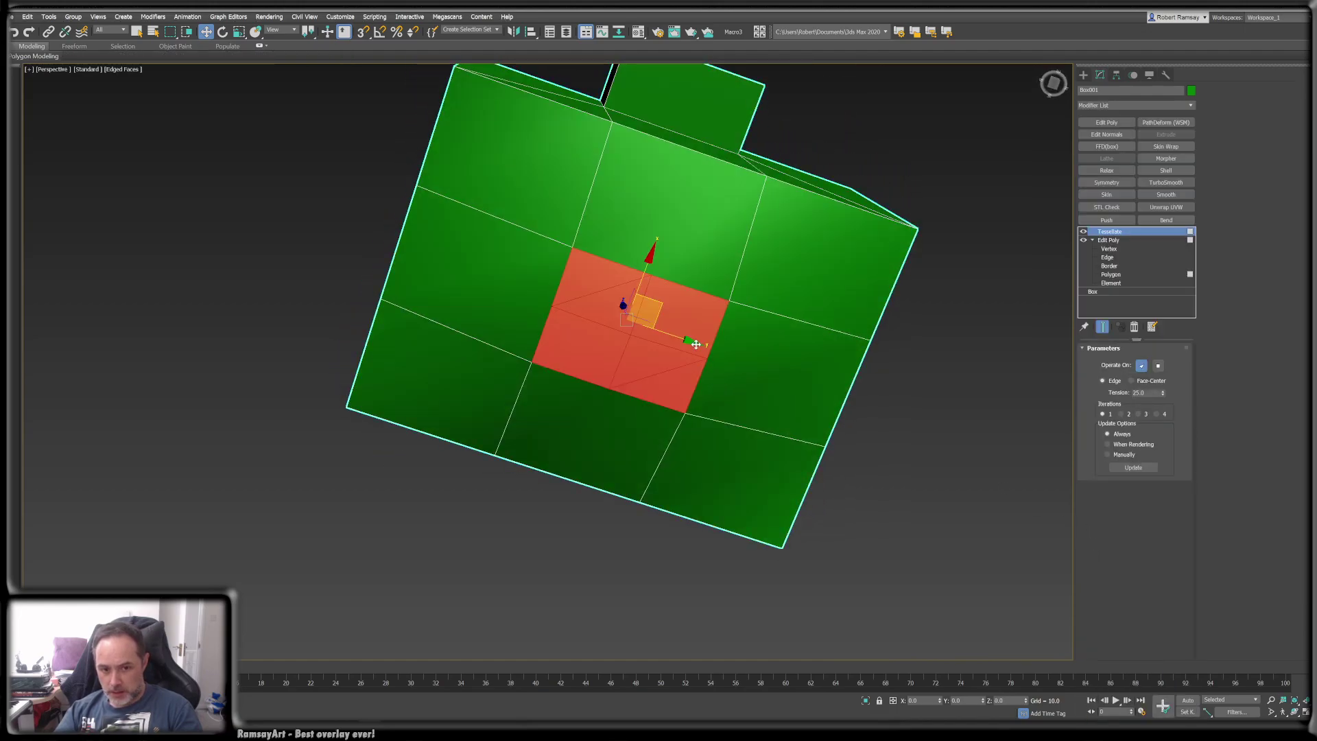
click(1157, 366)
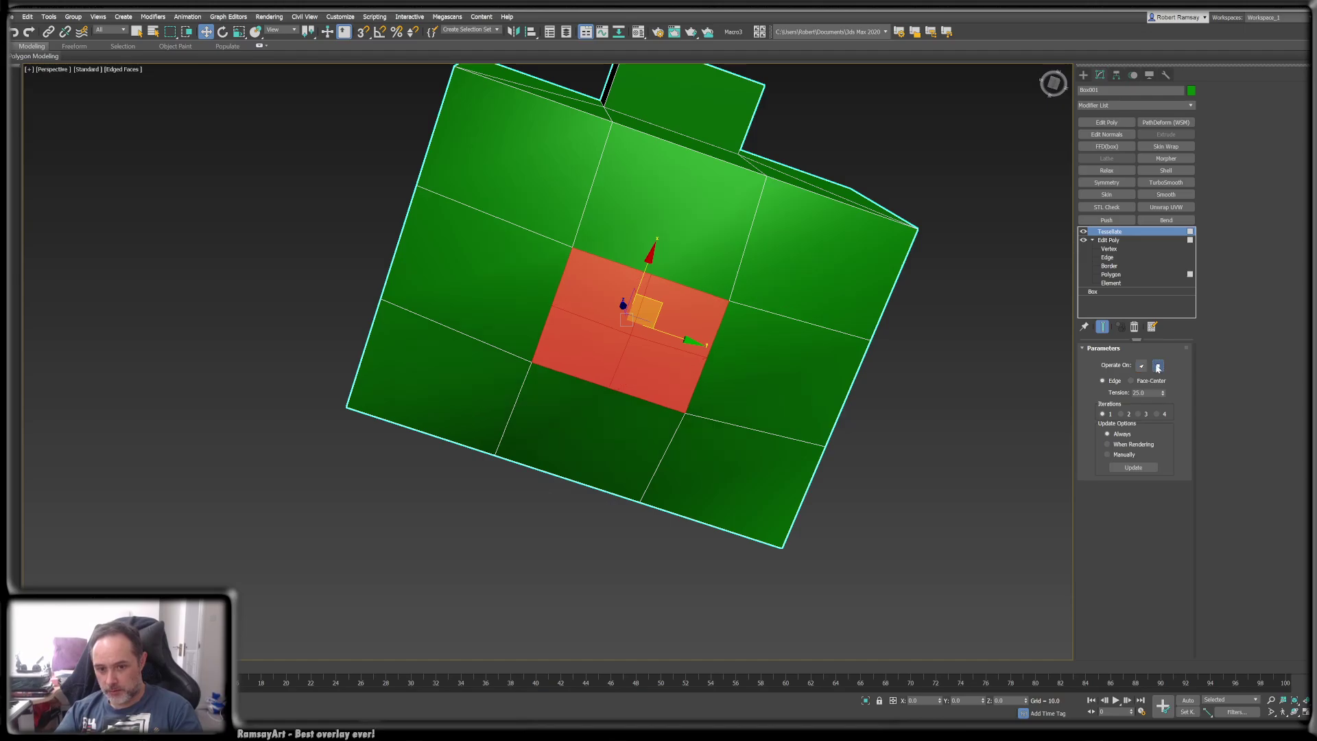
click(1120, 414)
alt+middle_drag(618, 172, 649, 233)
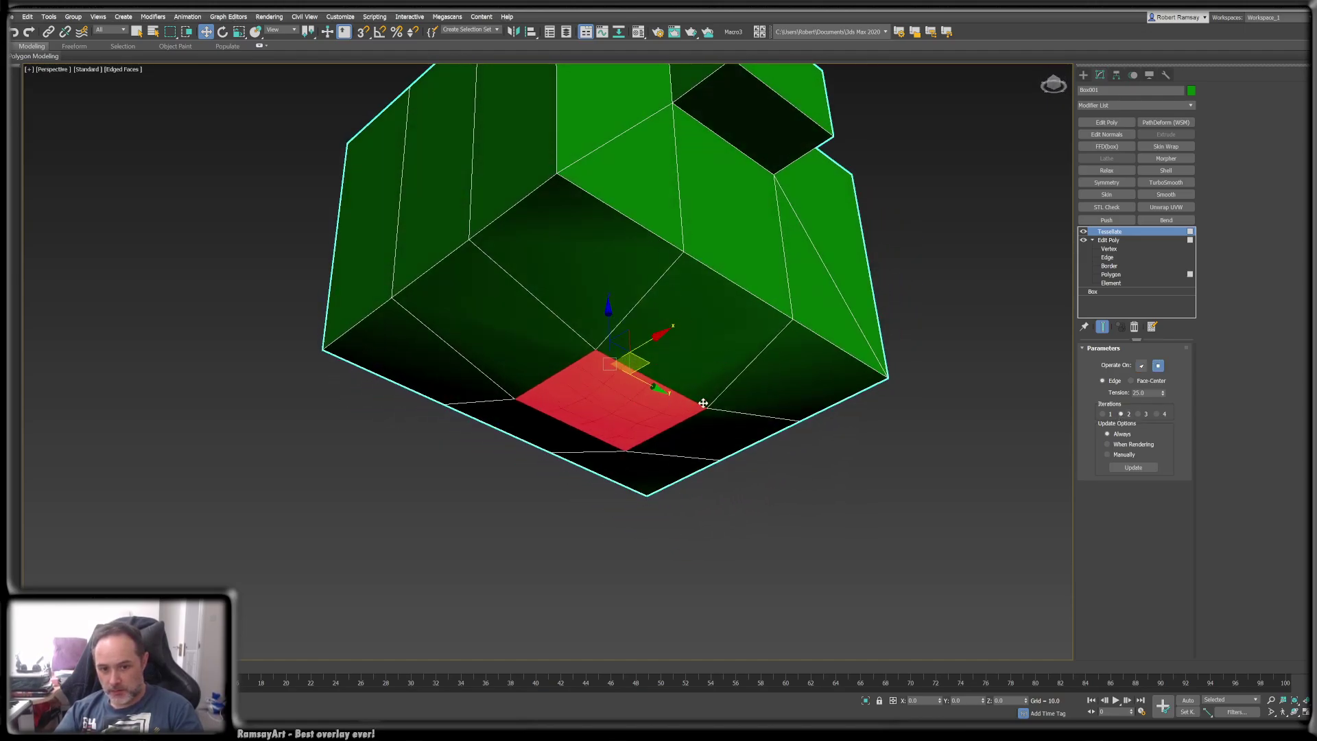
- Add the adjacent underside polygon toward the protrusion to the Edit Poly selection, preview whole-object tessellation, and return to the Tessellate modifier
click(1109, 240)
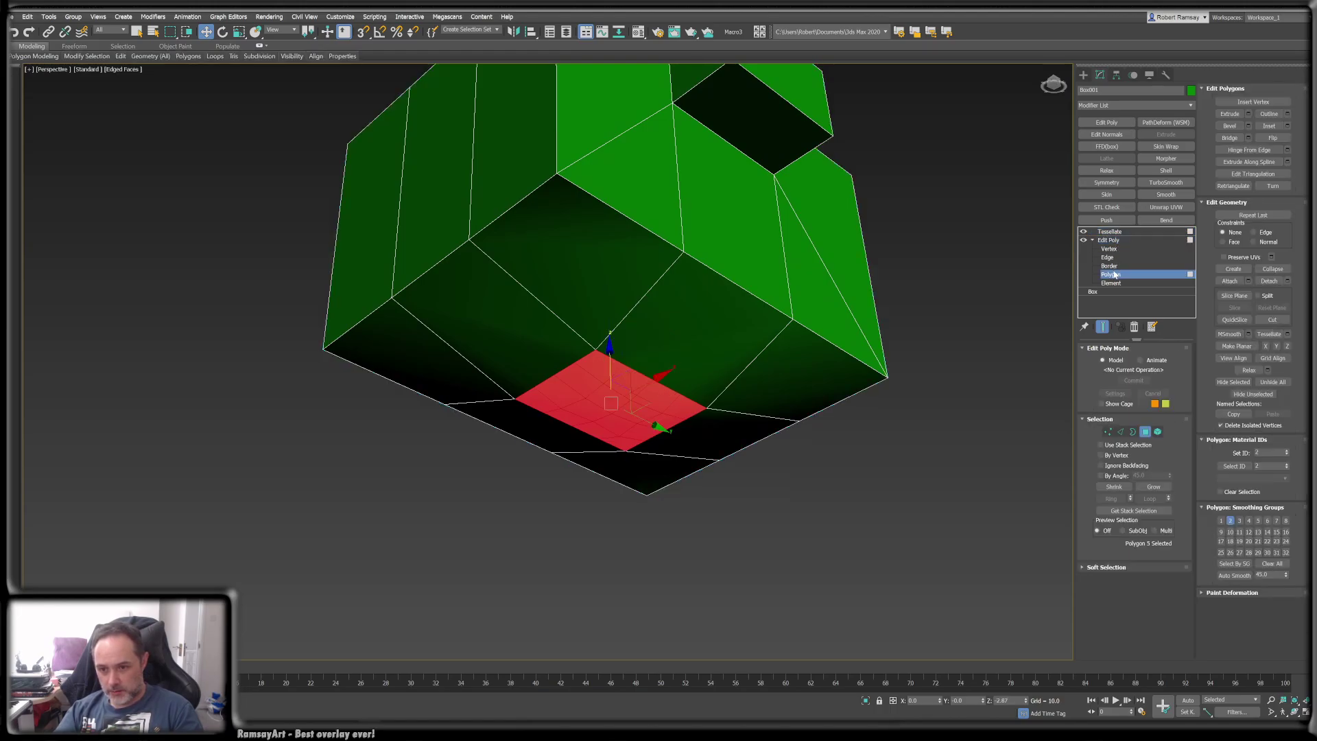
ctrl+click(669, 354)
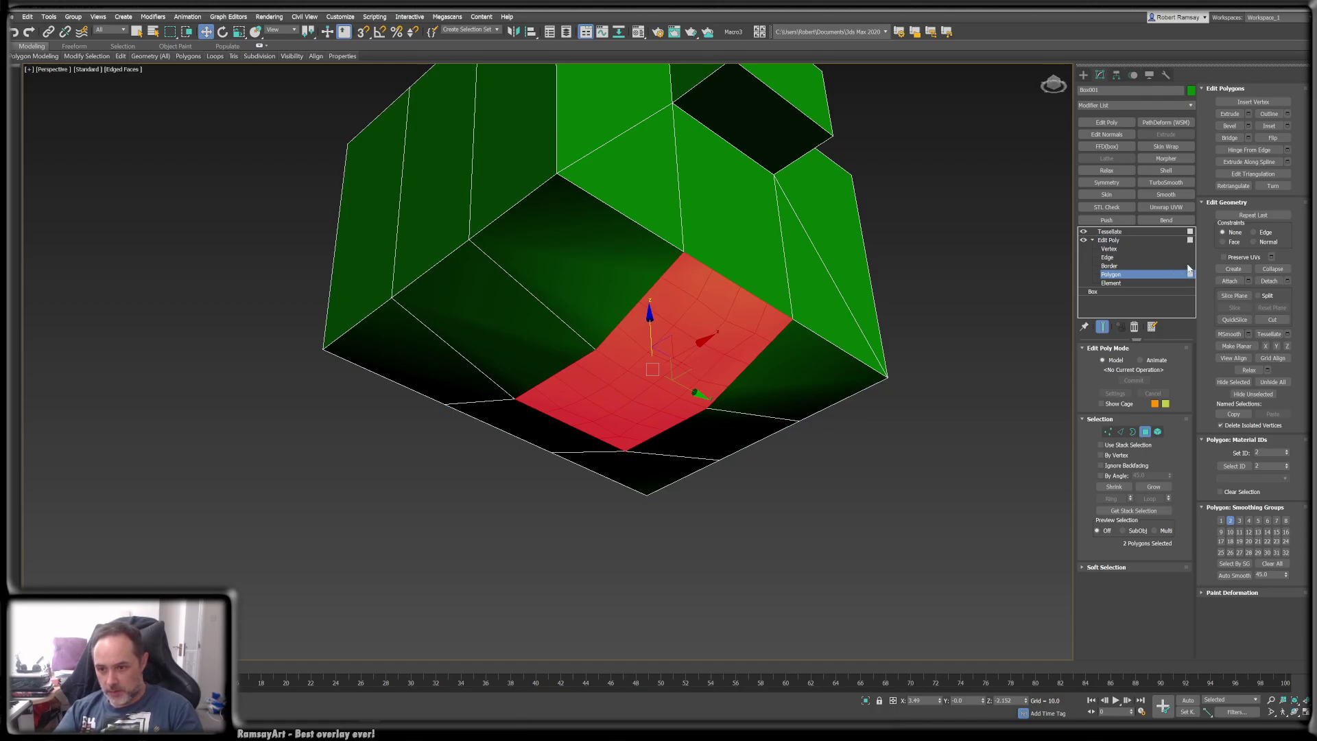
click(1118, 241)
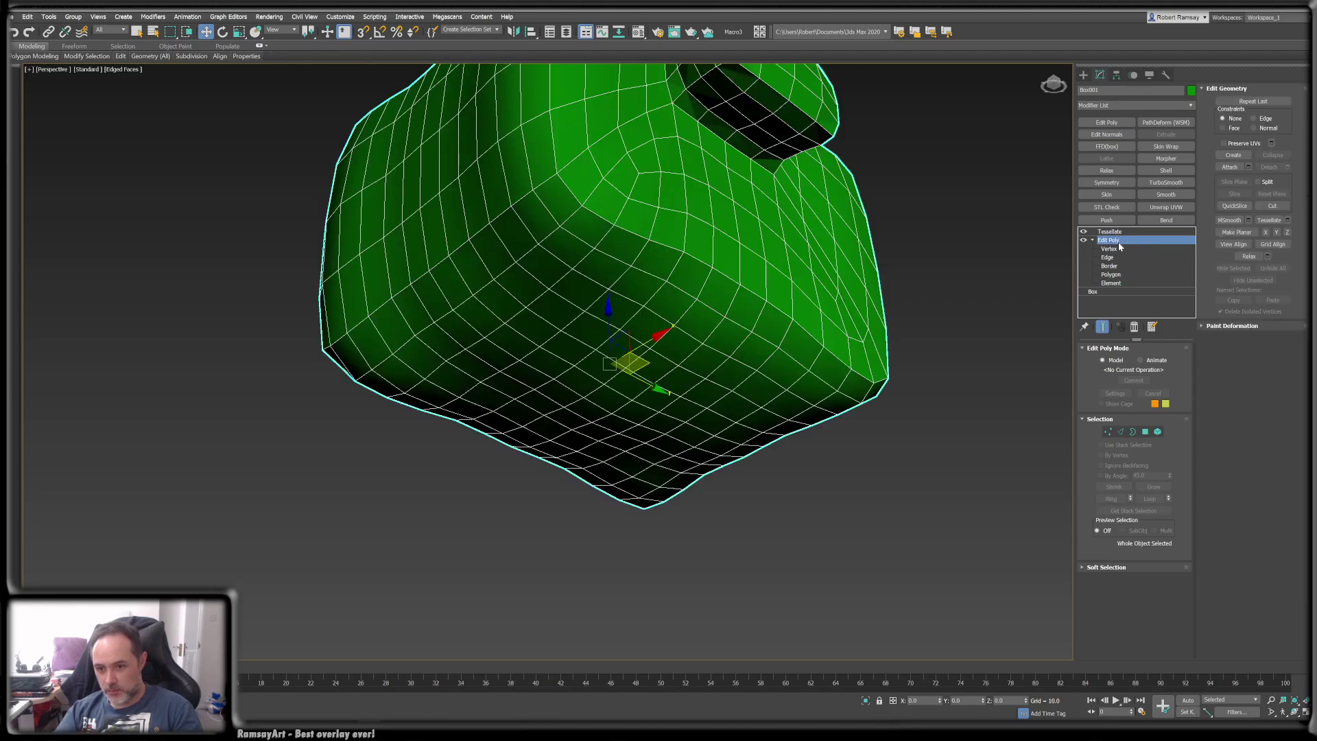
click(1112, 275)
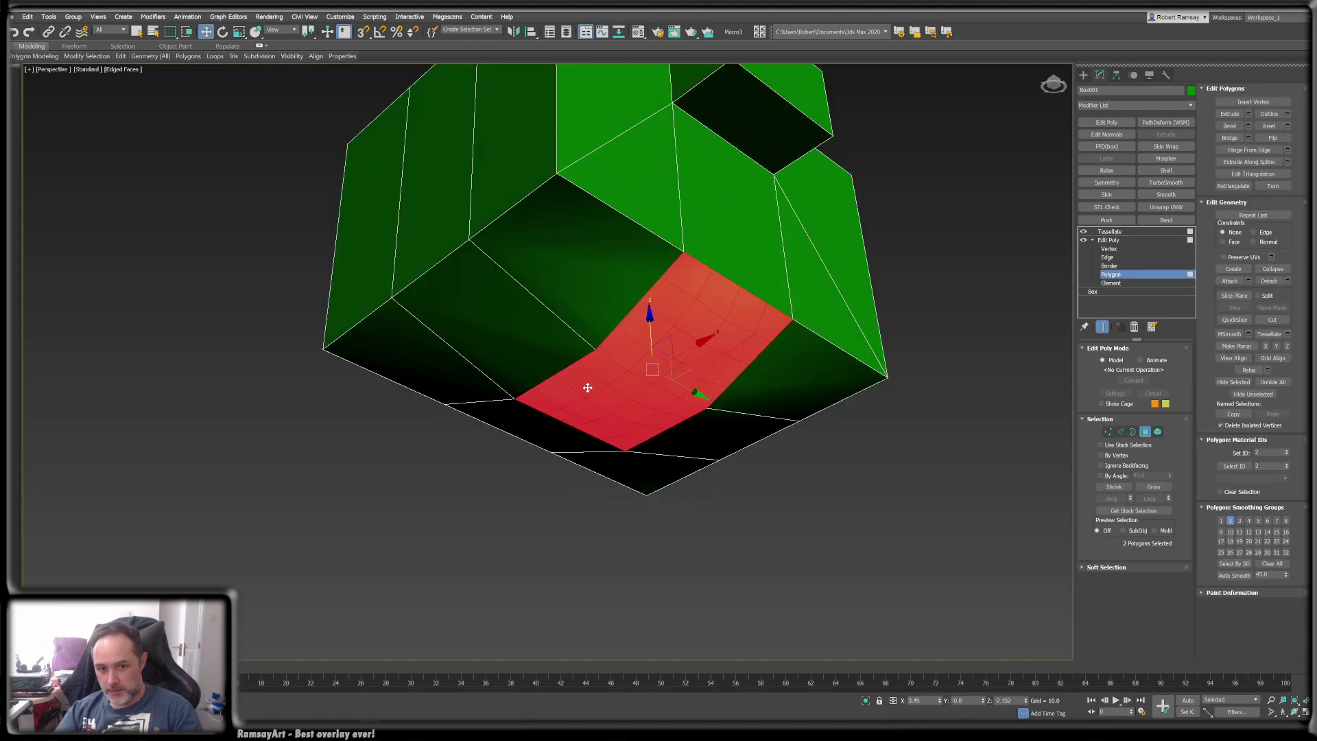
click(1109, 231)
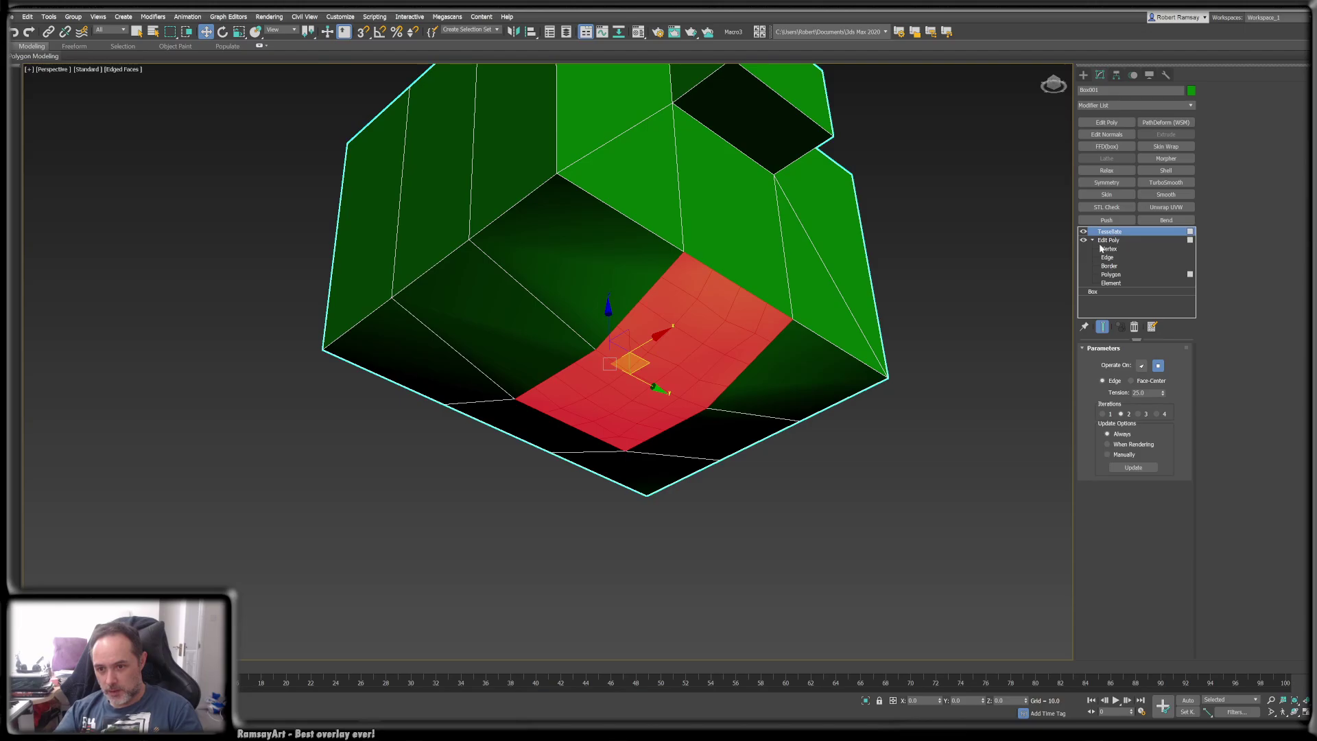
- Collapse the modifier stack from Tessellate downward into an Editable Poly, accepting the warning
click(1093, 240)
alt+middle_drag(715, 258, 699, 226)
right_click(1127, 233)
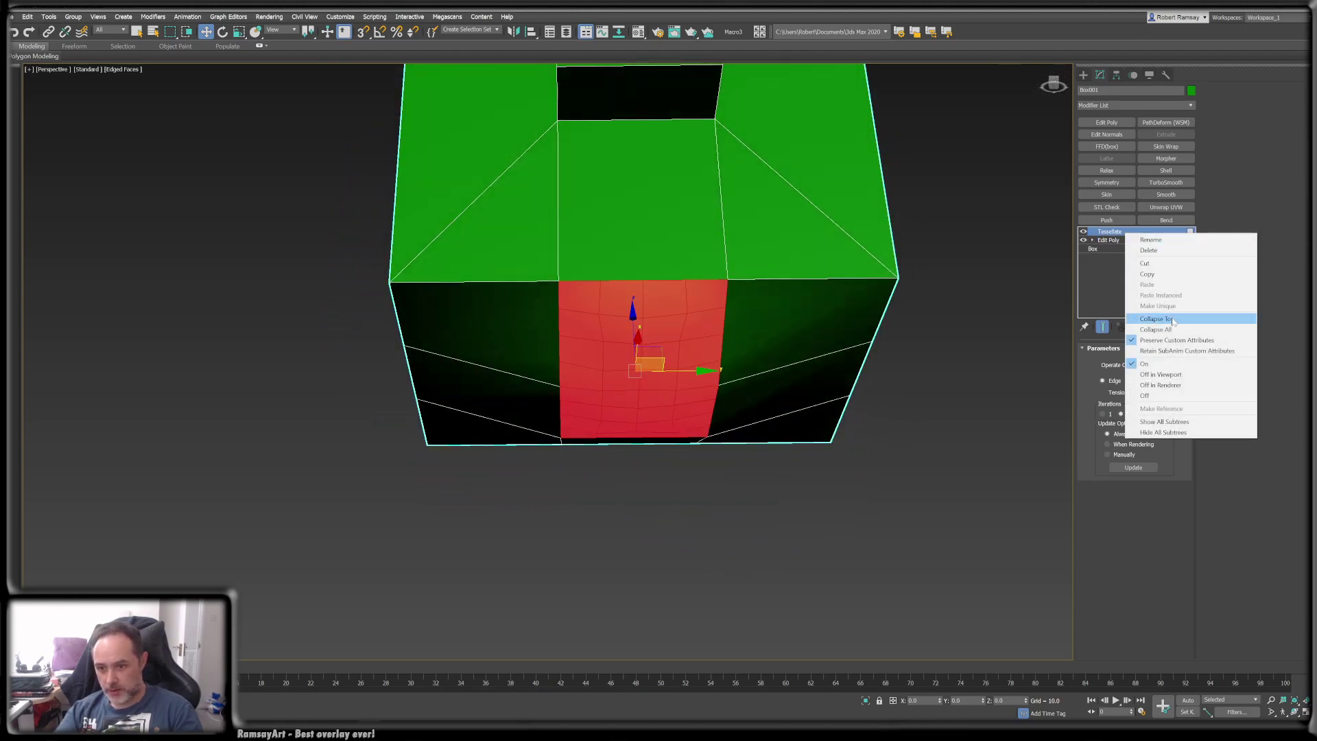
click(1171, 321)
click(711, 408)
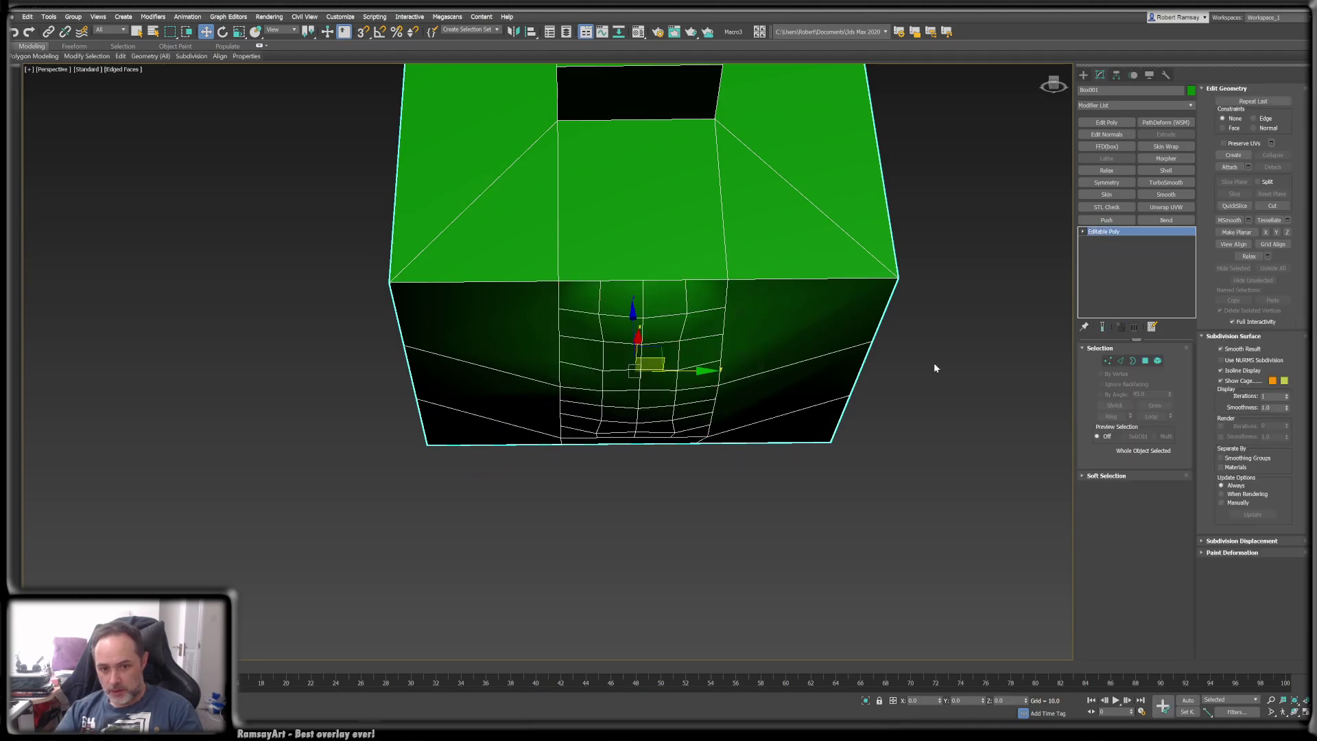
- Examine the collapsed, tessellated underside with the box deselected, reselect the box and undo the collapse
click(934, 368)
alt+middle_drag(764, 237, 709, 180)
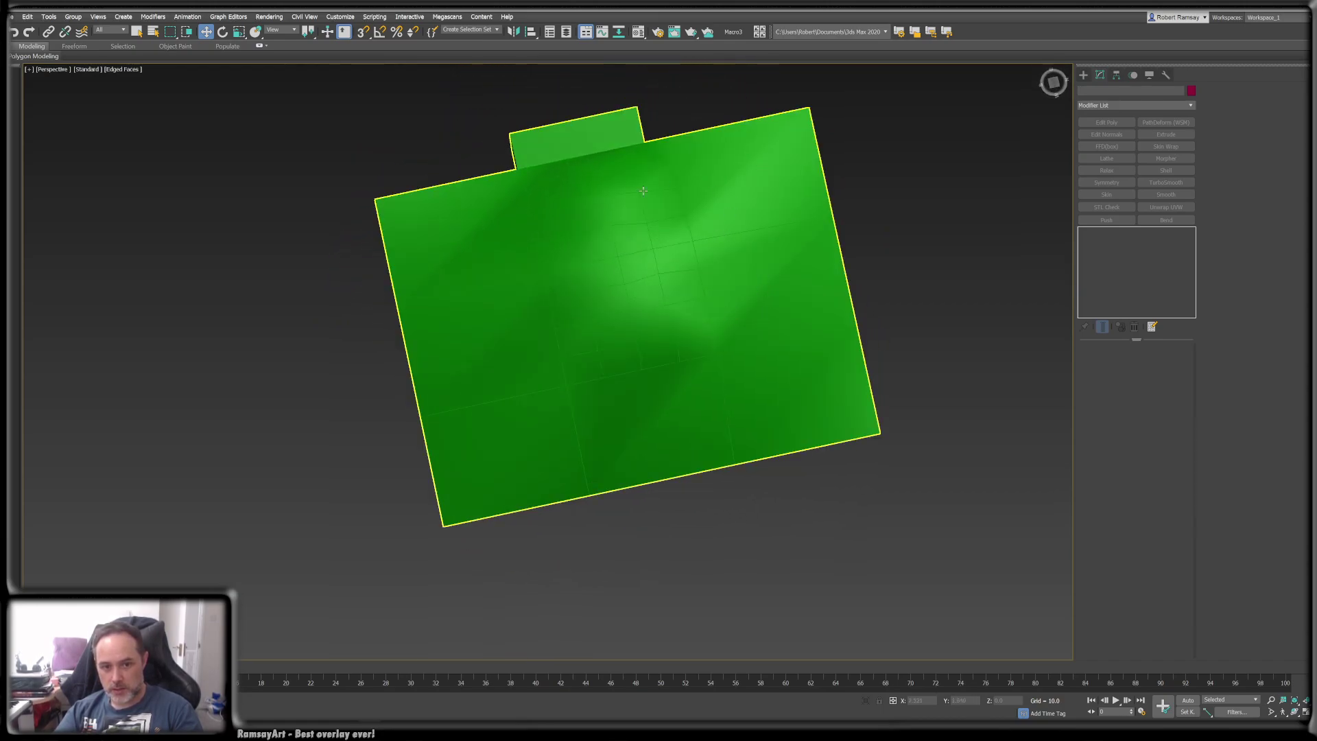
alt+middle_drag(516, 254, 651, 300)
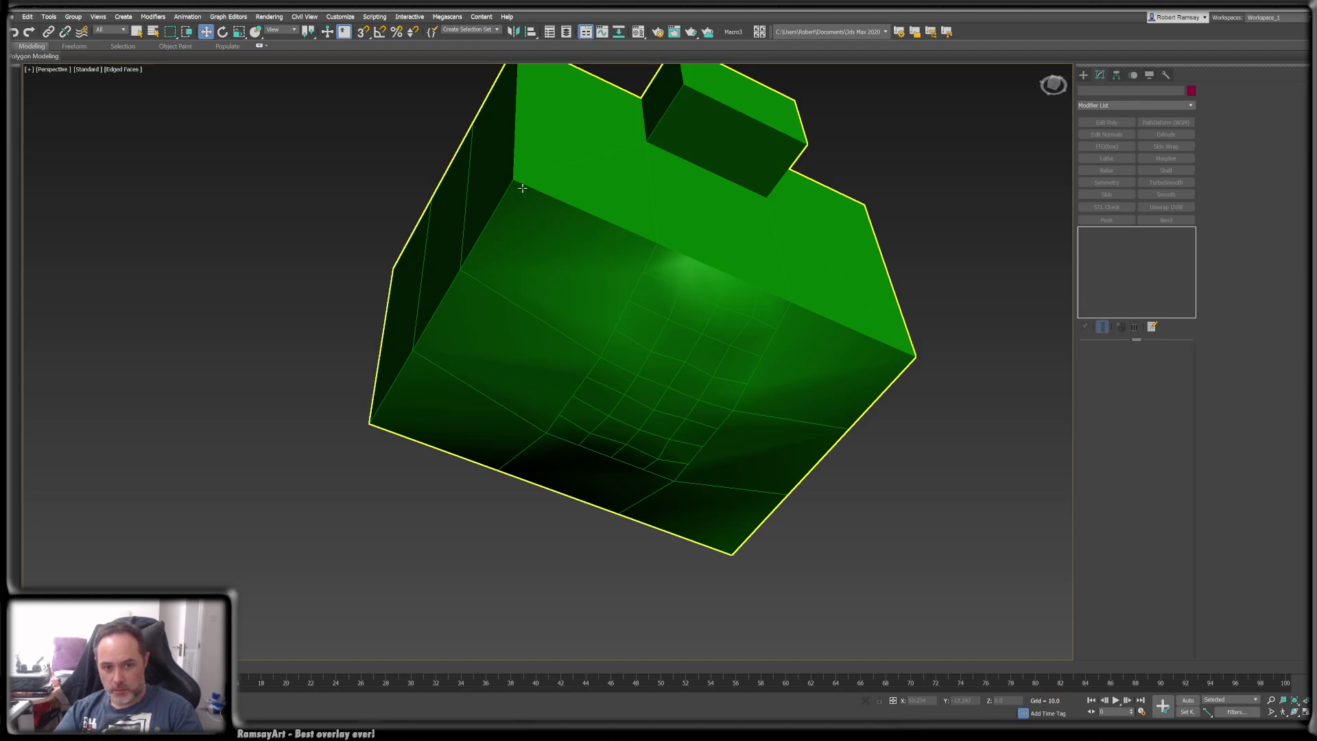
mouse_move(635, 286)
alt+middle_down()
mouse_move(649, 356)
mouse_move(645, 308)
alt+middle_up()
click(646, 307)
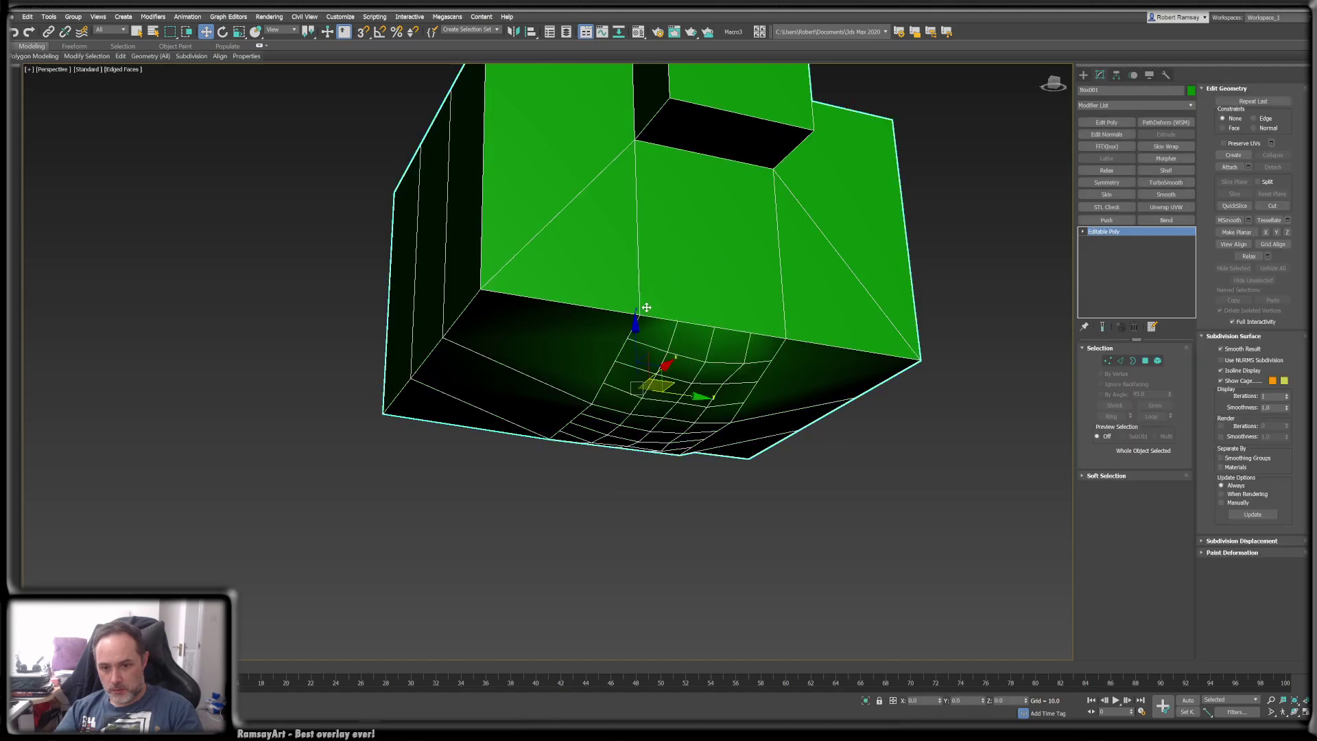
key(ctrl+z)
key(ctrl+z)
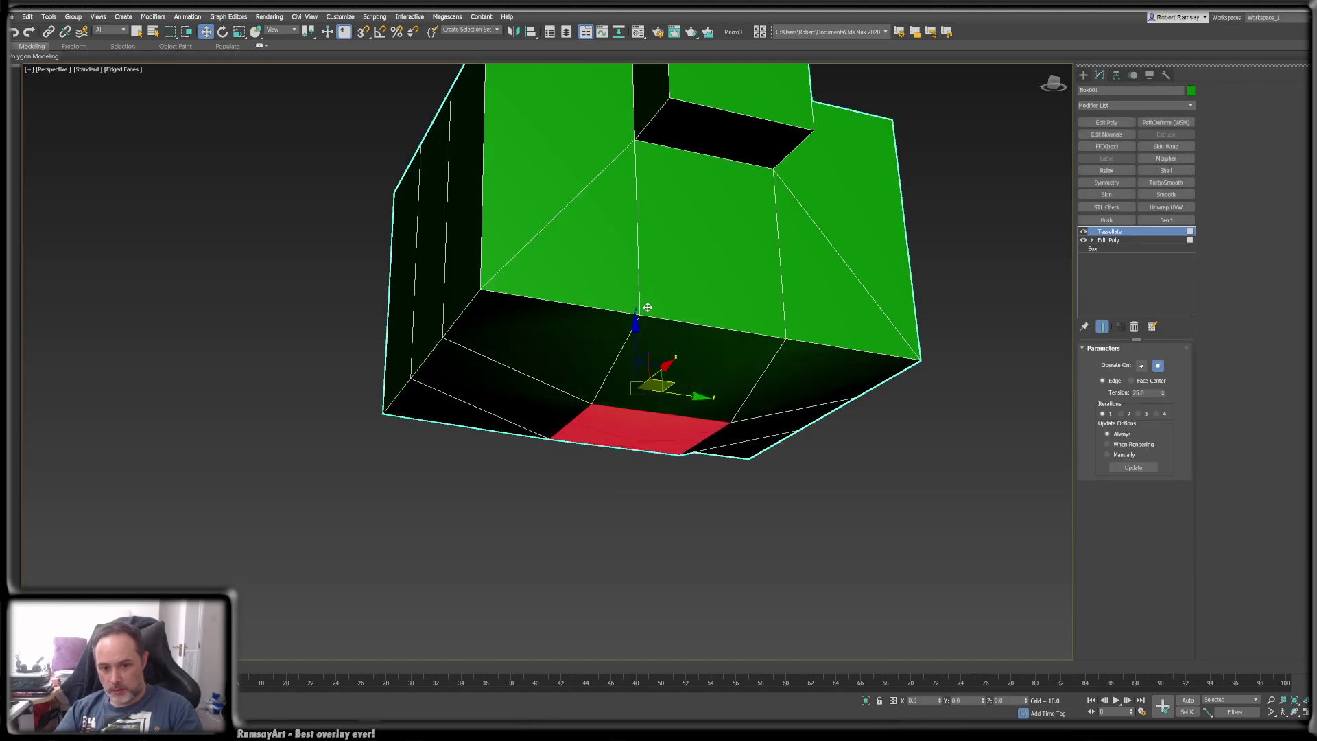
- Delete the Tessellate modifier and return to the Edit Poly's object level with its sub-object list expanded
click(1134, 326)
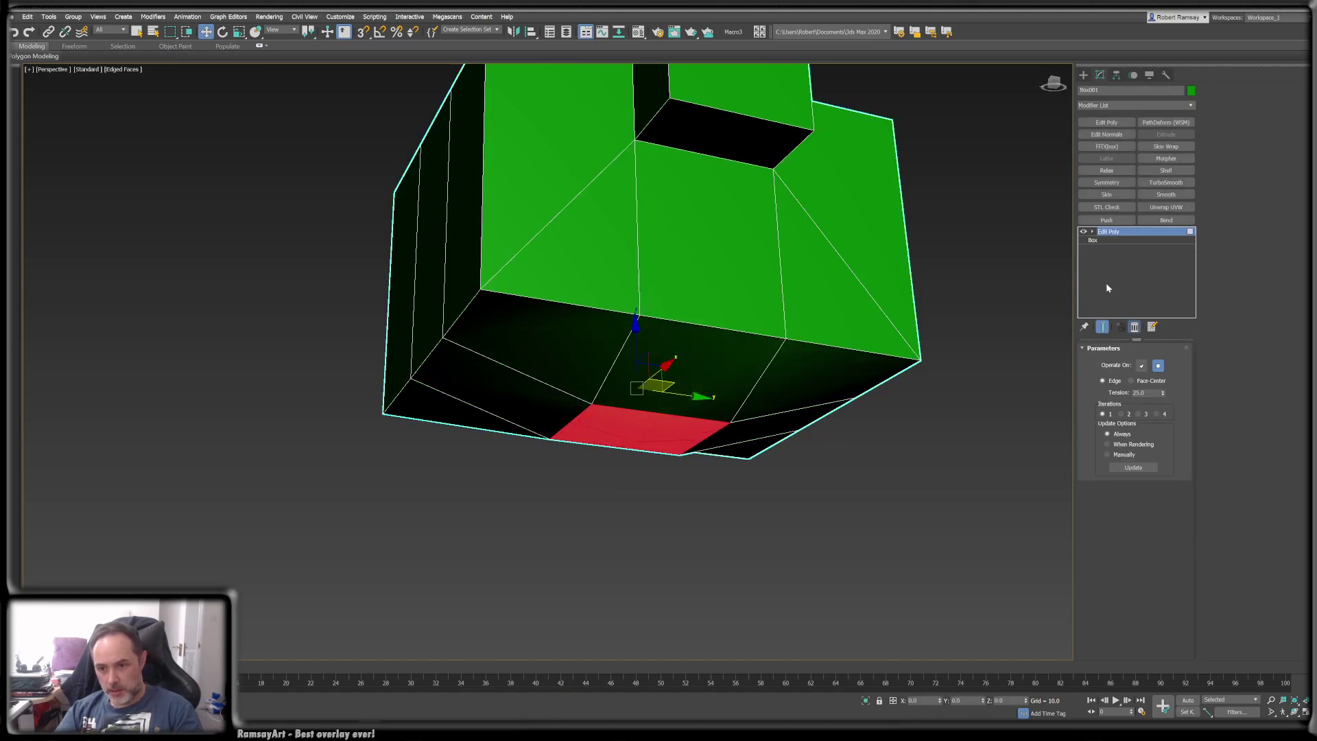
click(1092, 232)
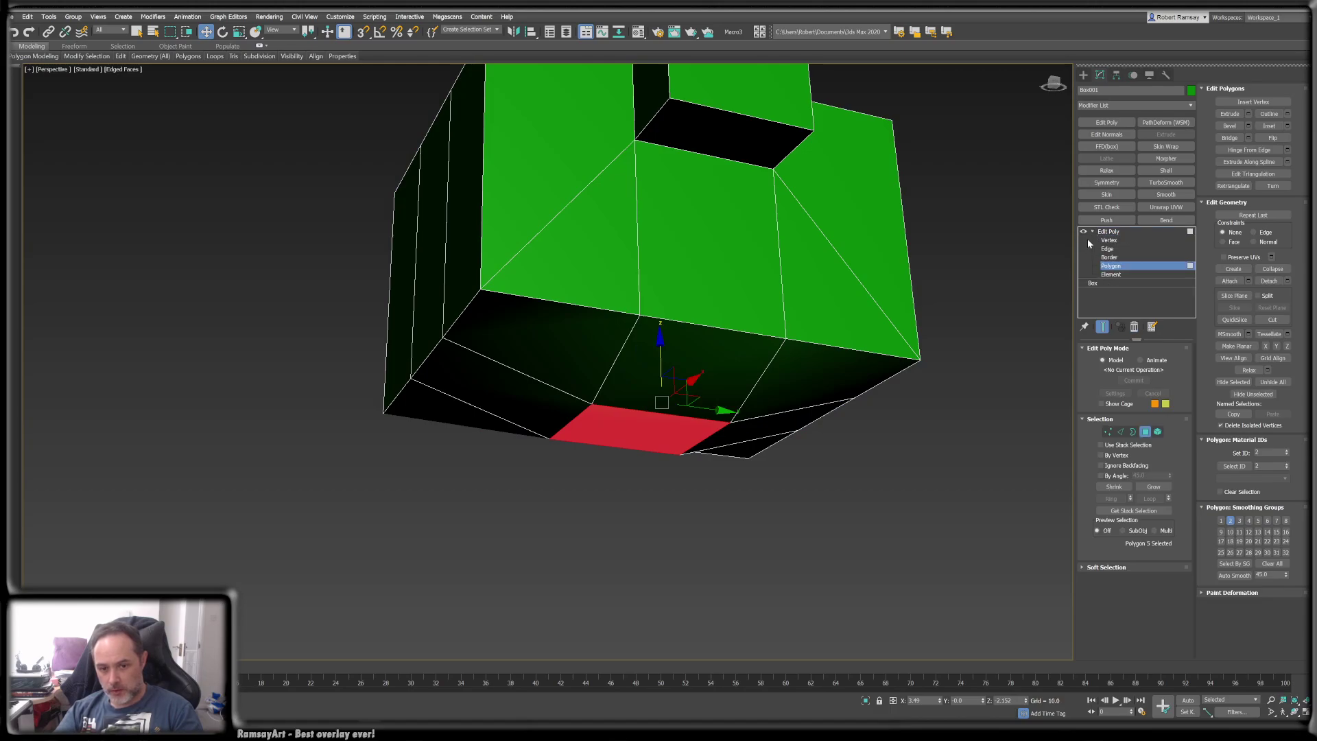
click(1109, 232)
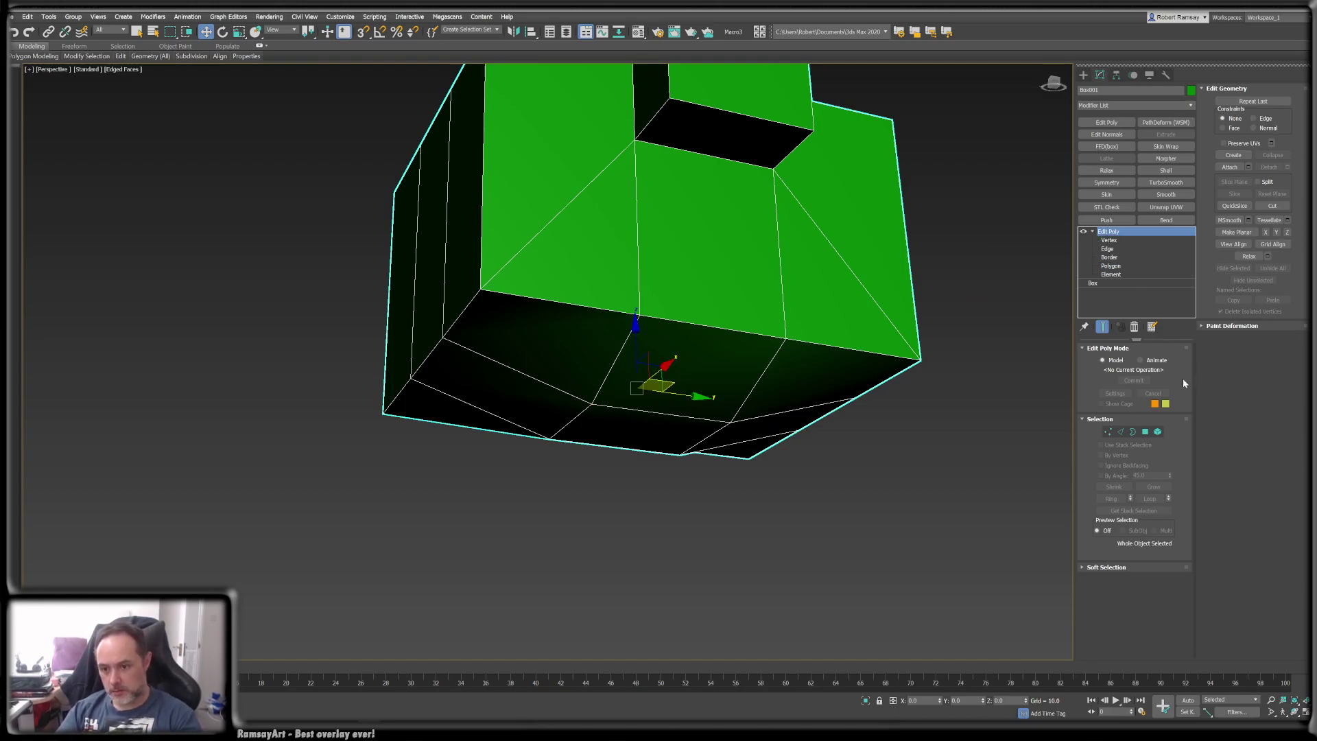
- Toggle the Edit Poly's Vertex sub-object level on and off, returning to object level
click(1116, 431)
key(2)
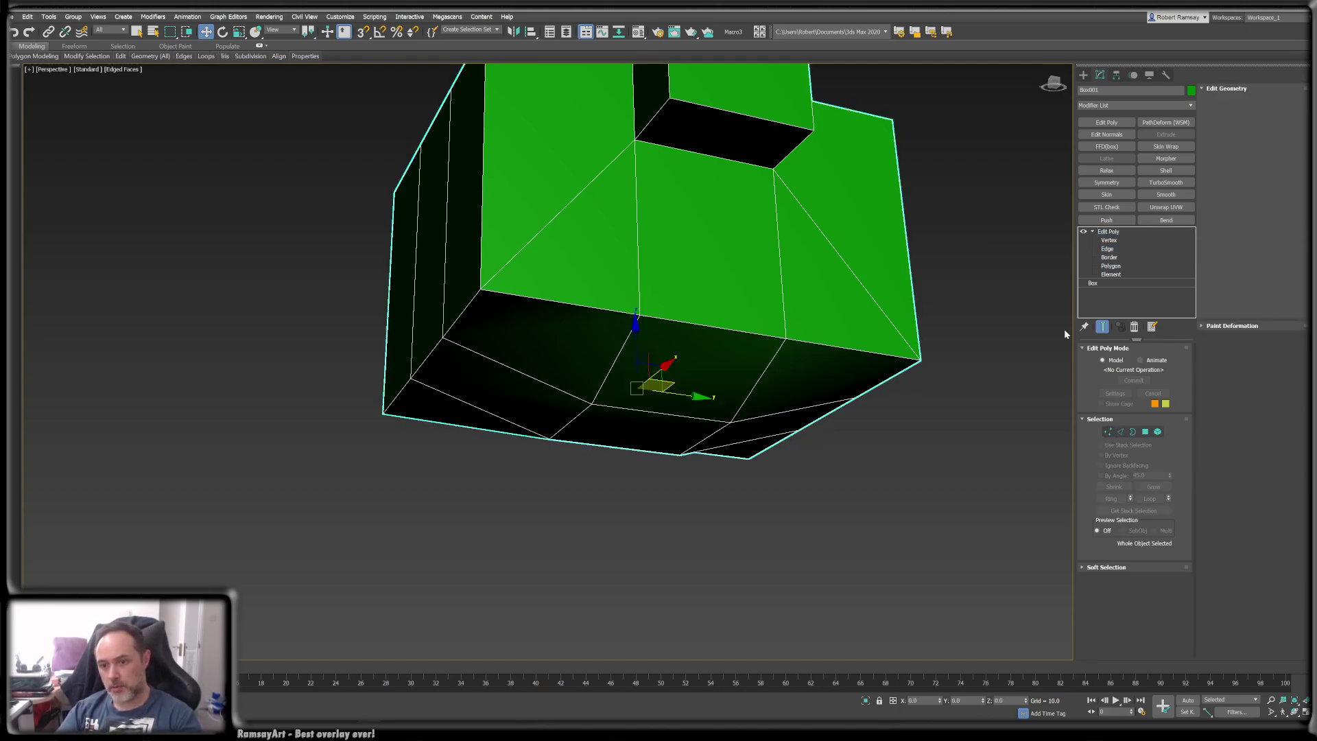
click(1108, 431)
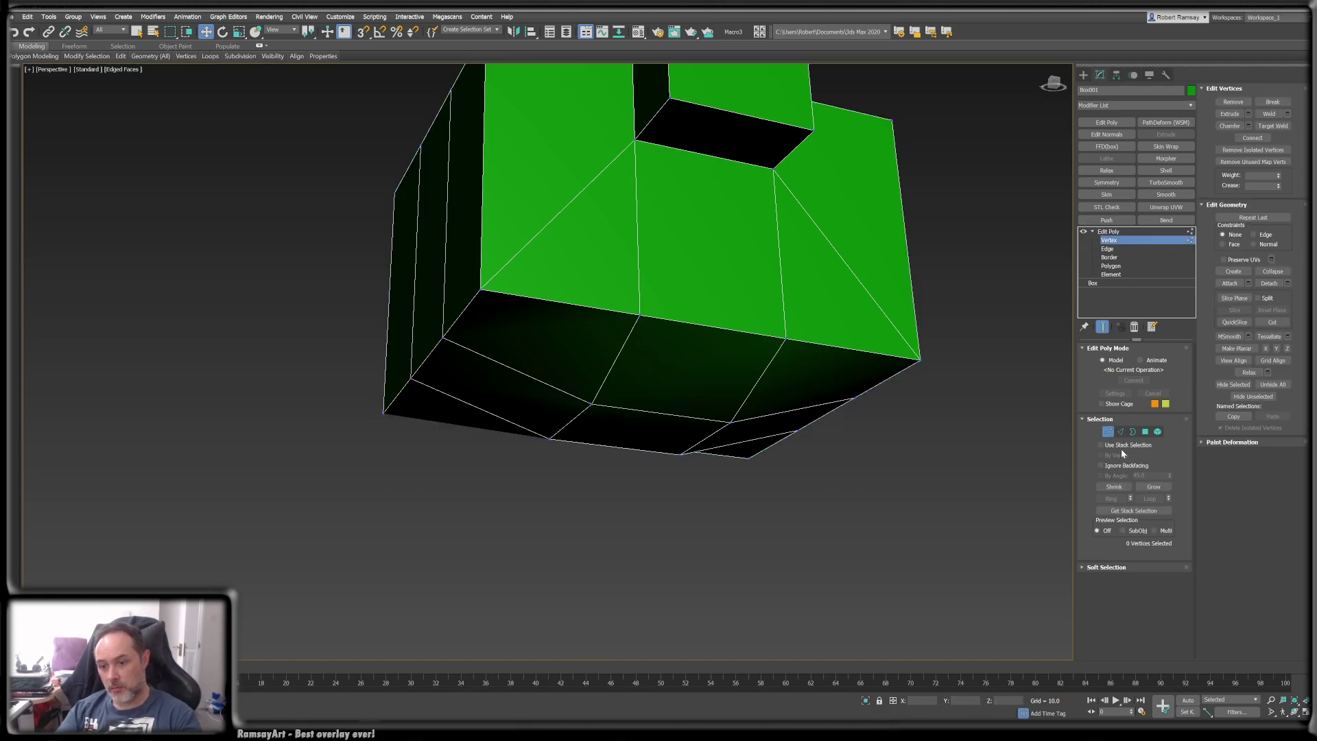
key(1)
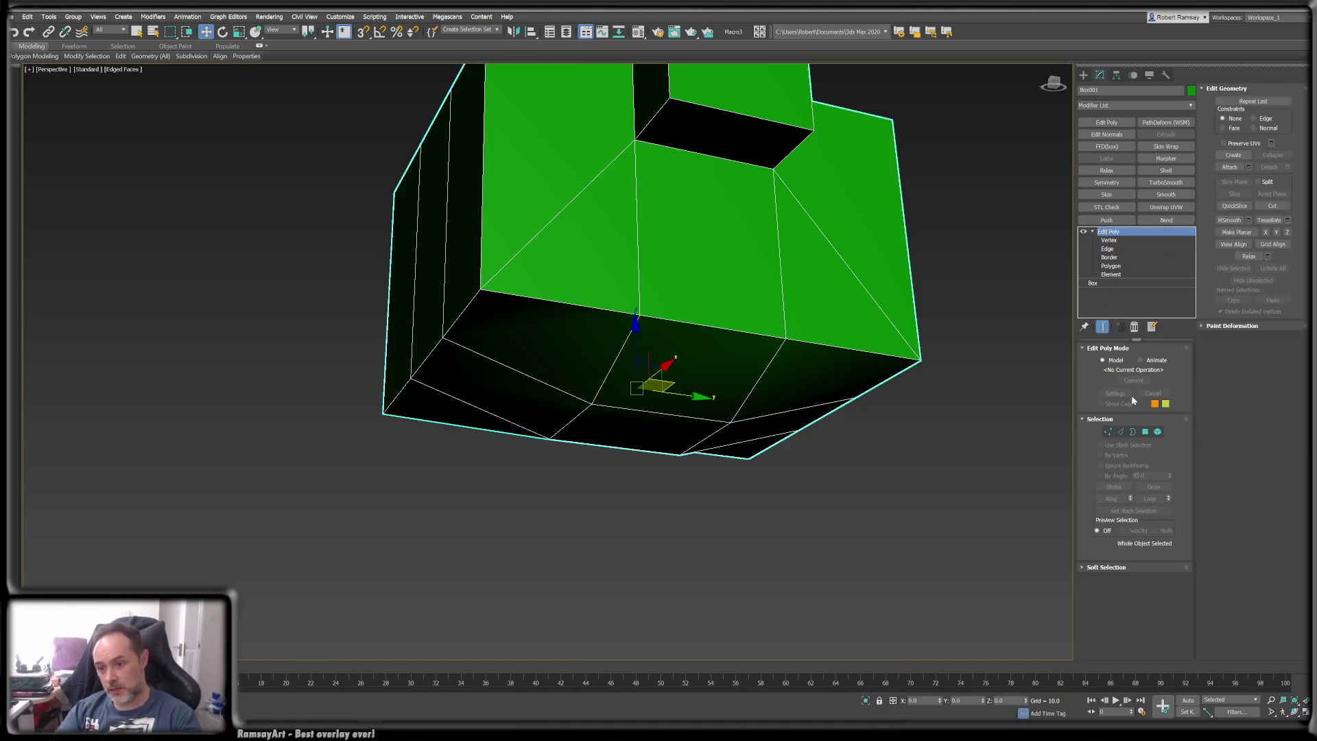
key(1)
key(1)
key(1)
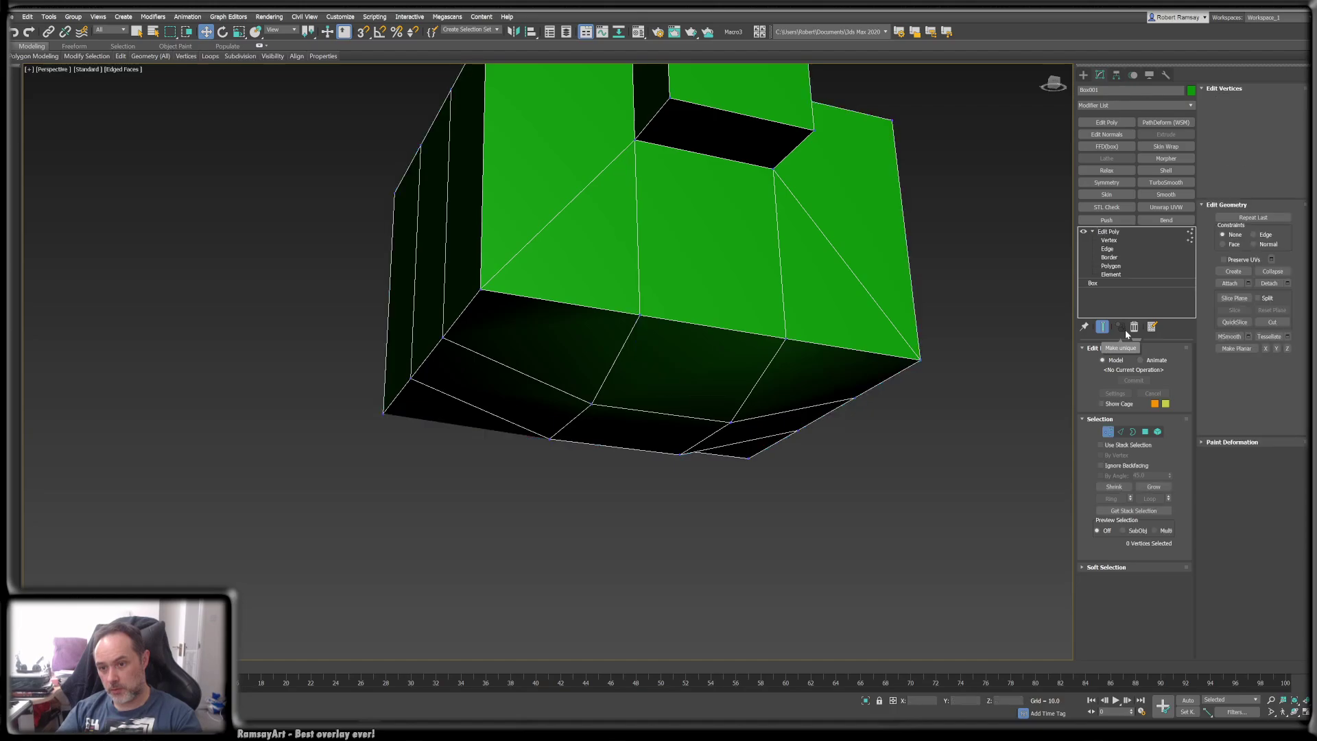
key(1)
- Toggle the Edge, Border, Polygon and Element sub-object levels in turn, ending at object level
key(2)
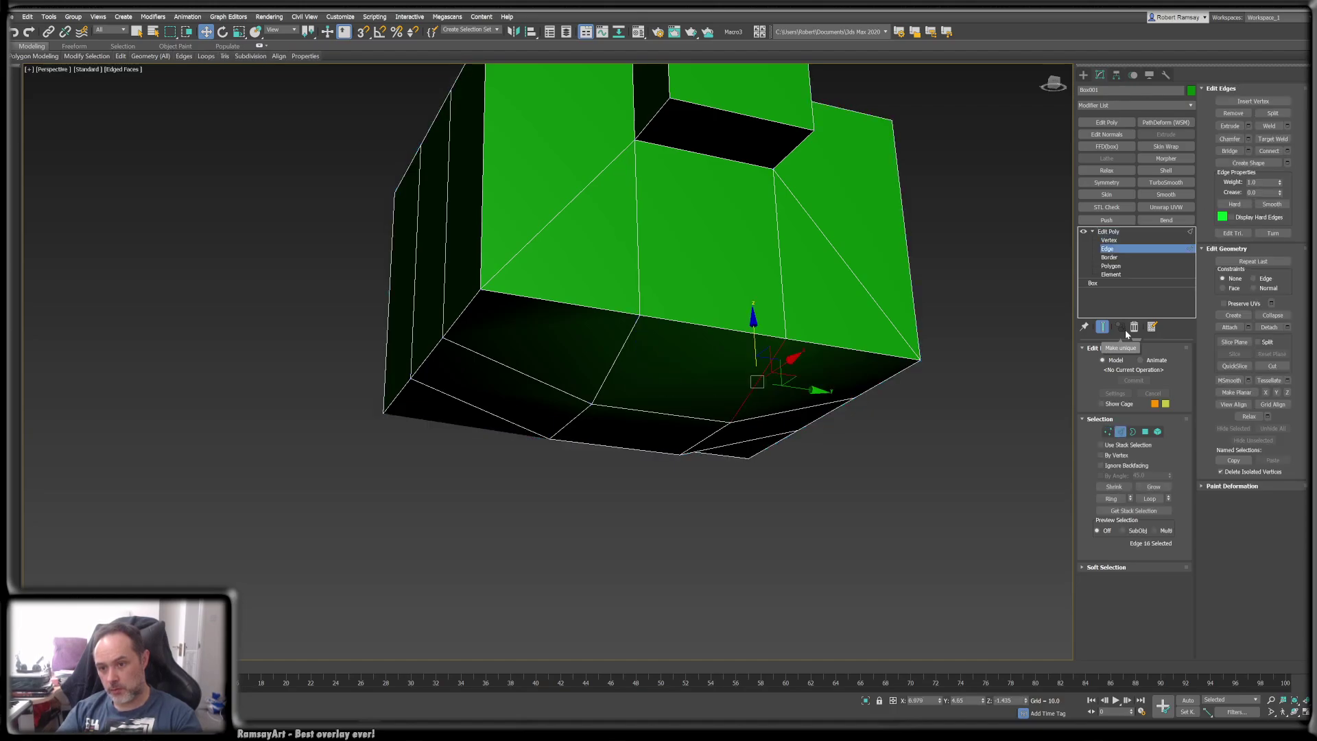
key(2)
key(3)
key(3)
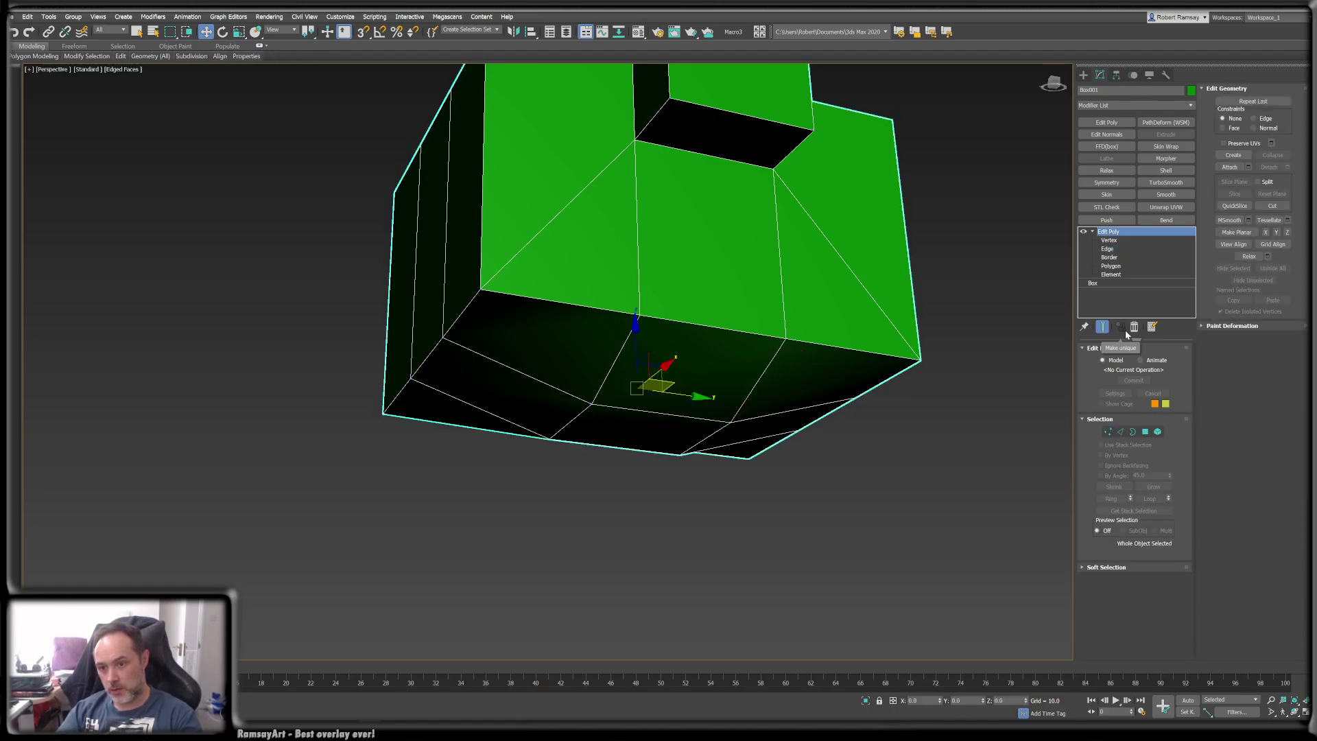
key(4)
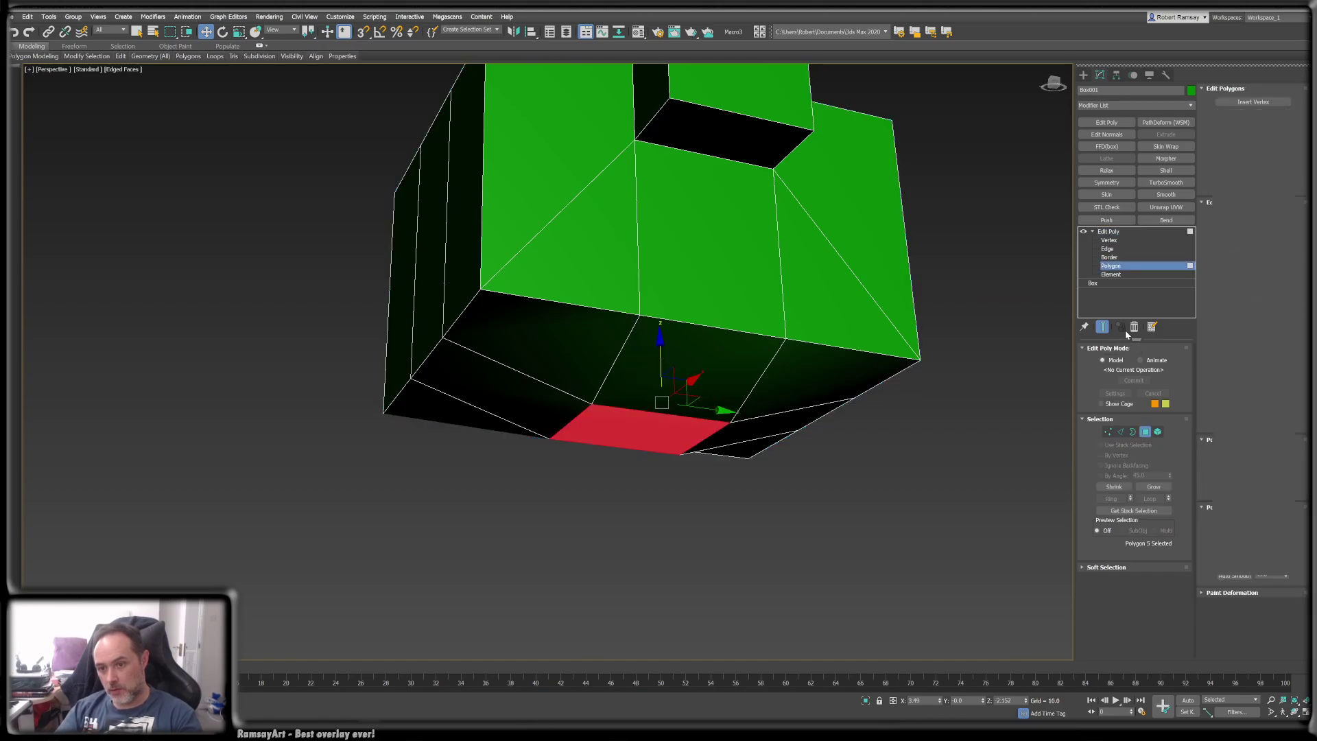
key(4)
key(5)
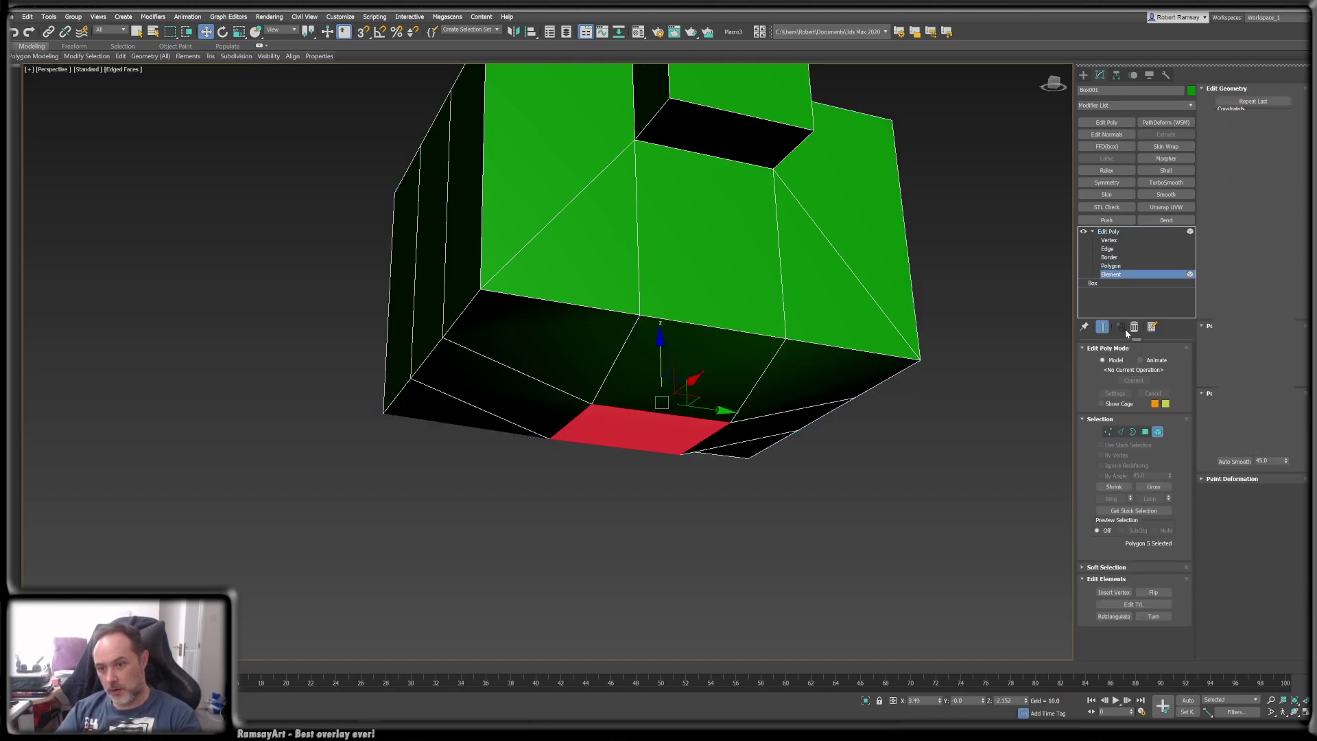
key(5)
key(5)
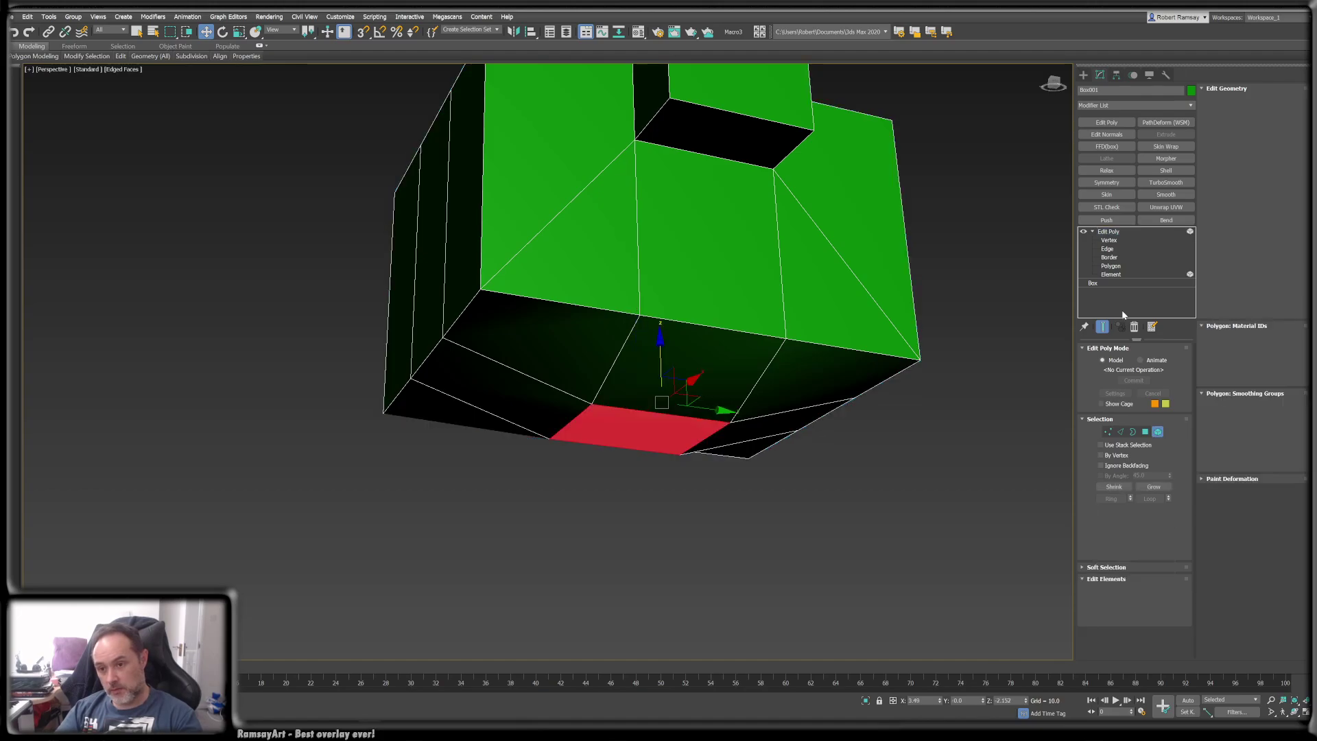
key(5)
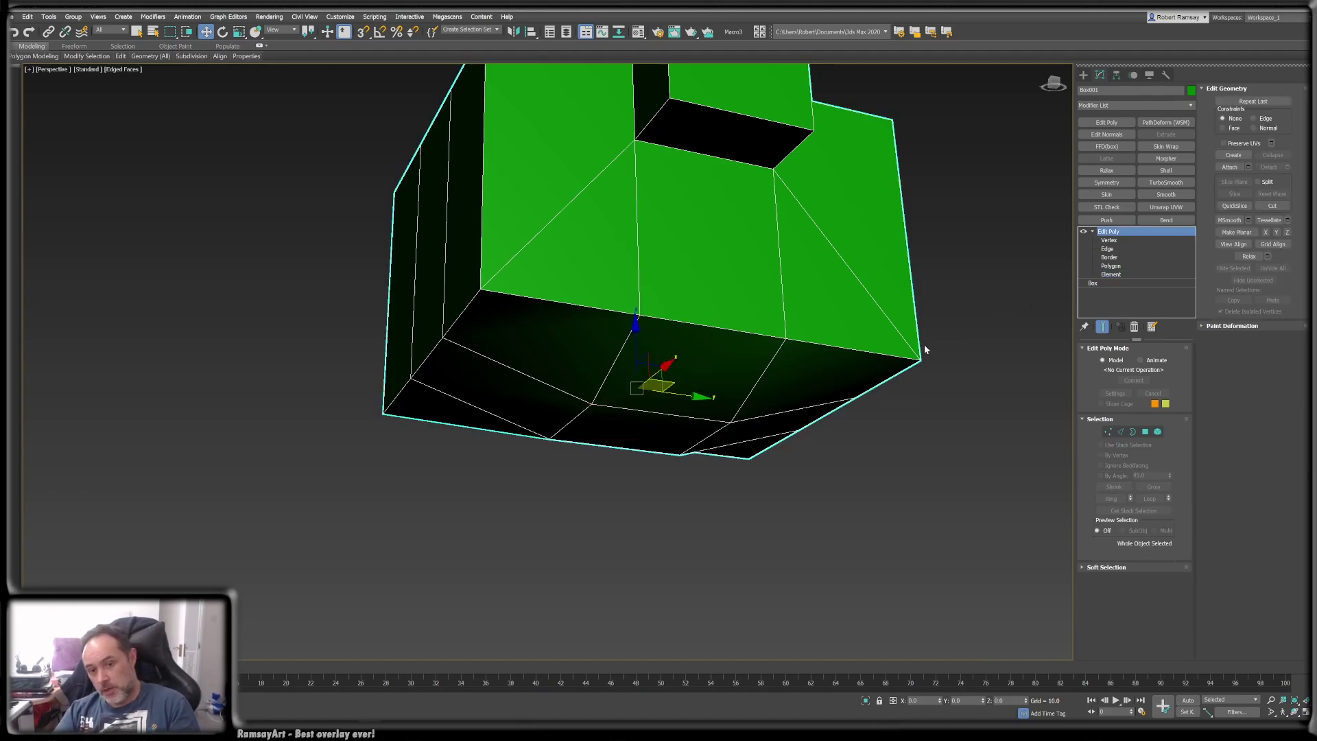
- Collapse the Edit Poly's sub-object list and switch the modifier off to view the original segmented box
alt+middle_drag(877, 295, 895, 340)
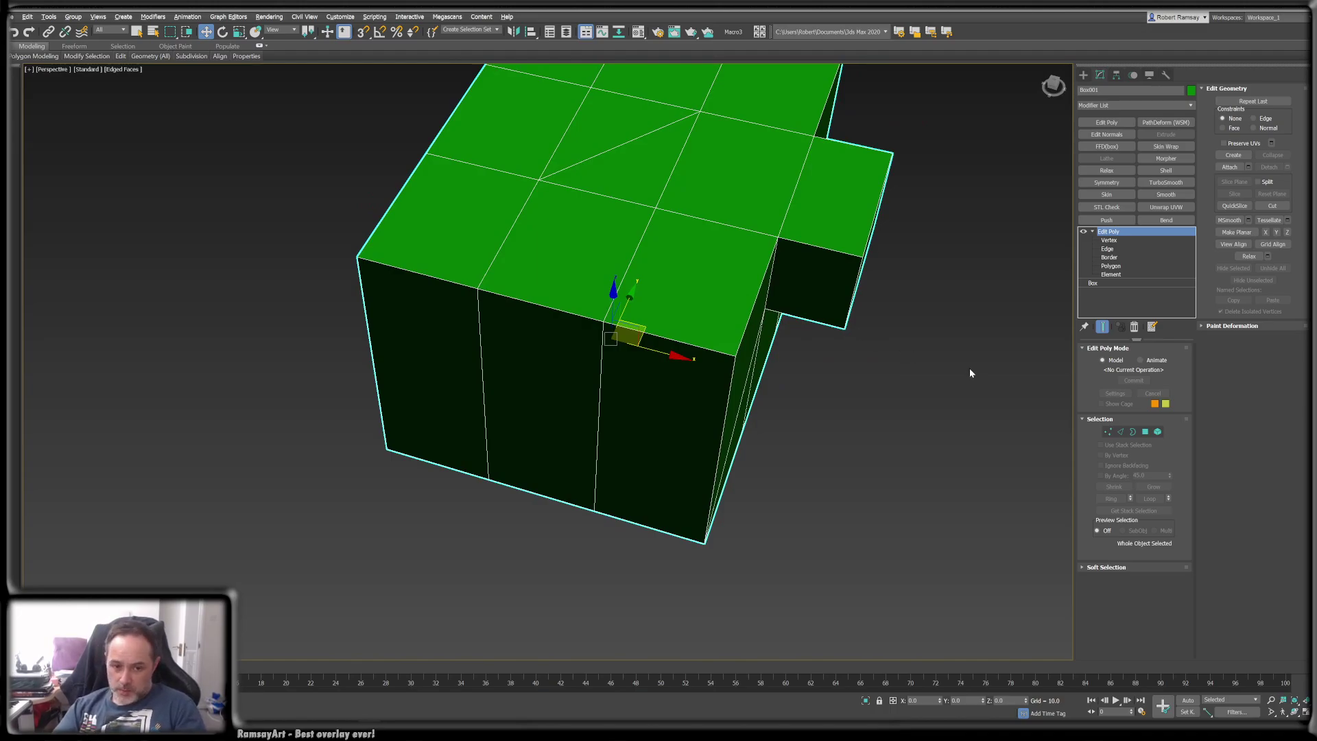
alt+middle_drag(841, 370, 925, 362)
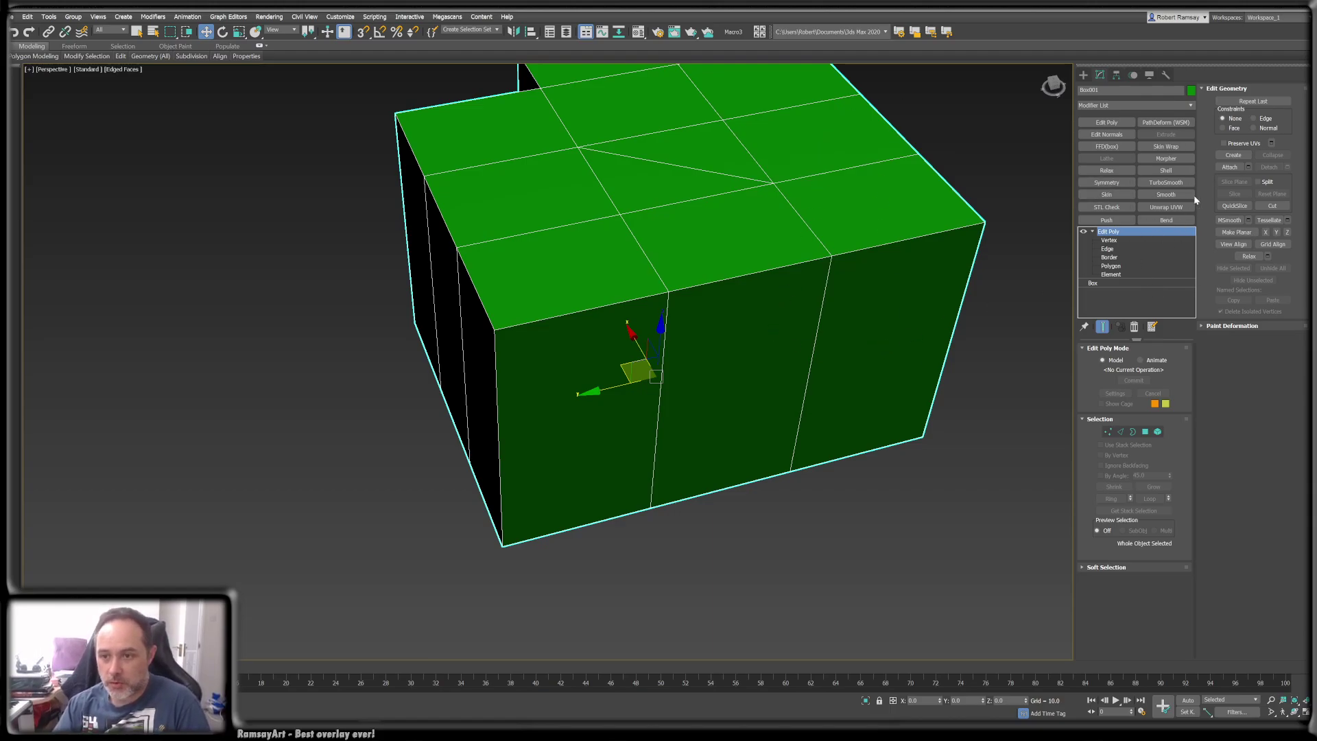
alt+drag(905, 388, 947, 388)
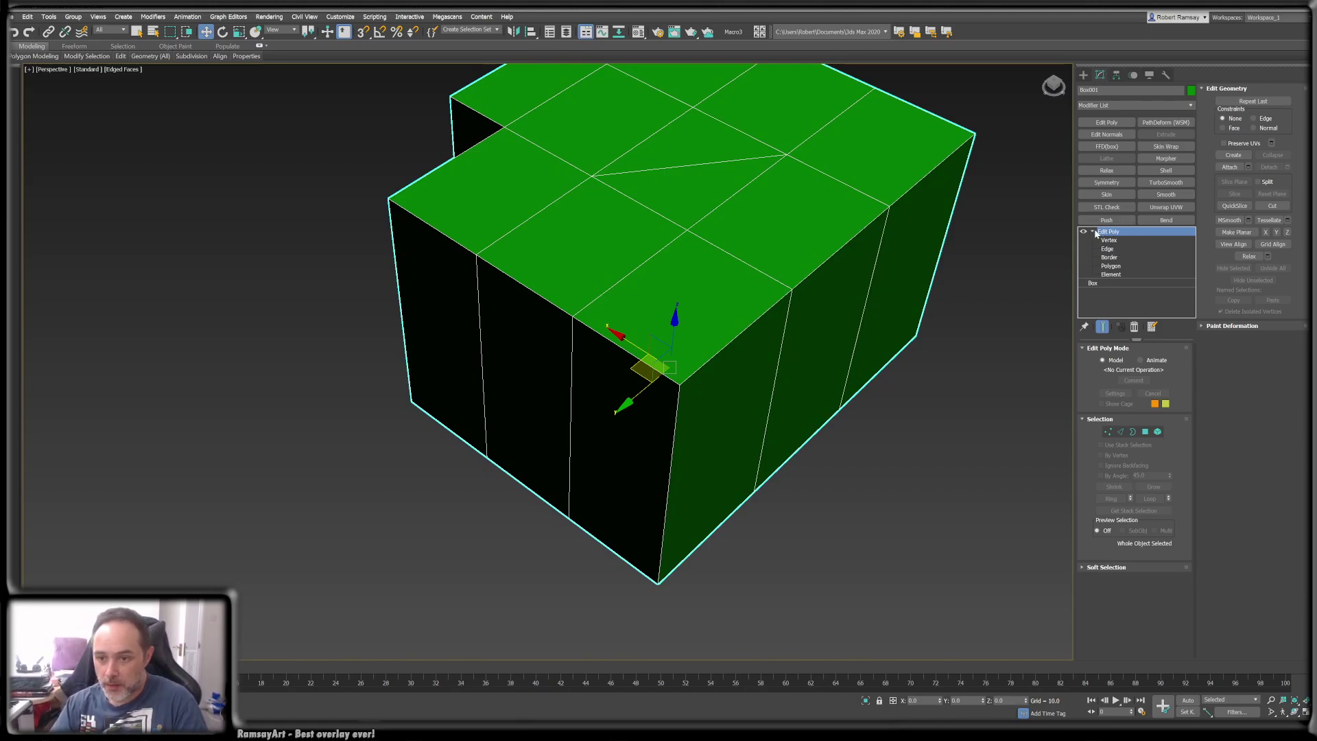
alt+middle_drag(826, 282, 903, 362)
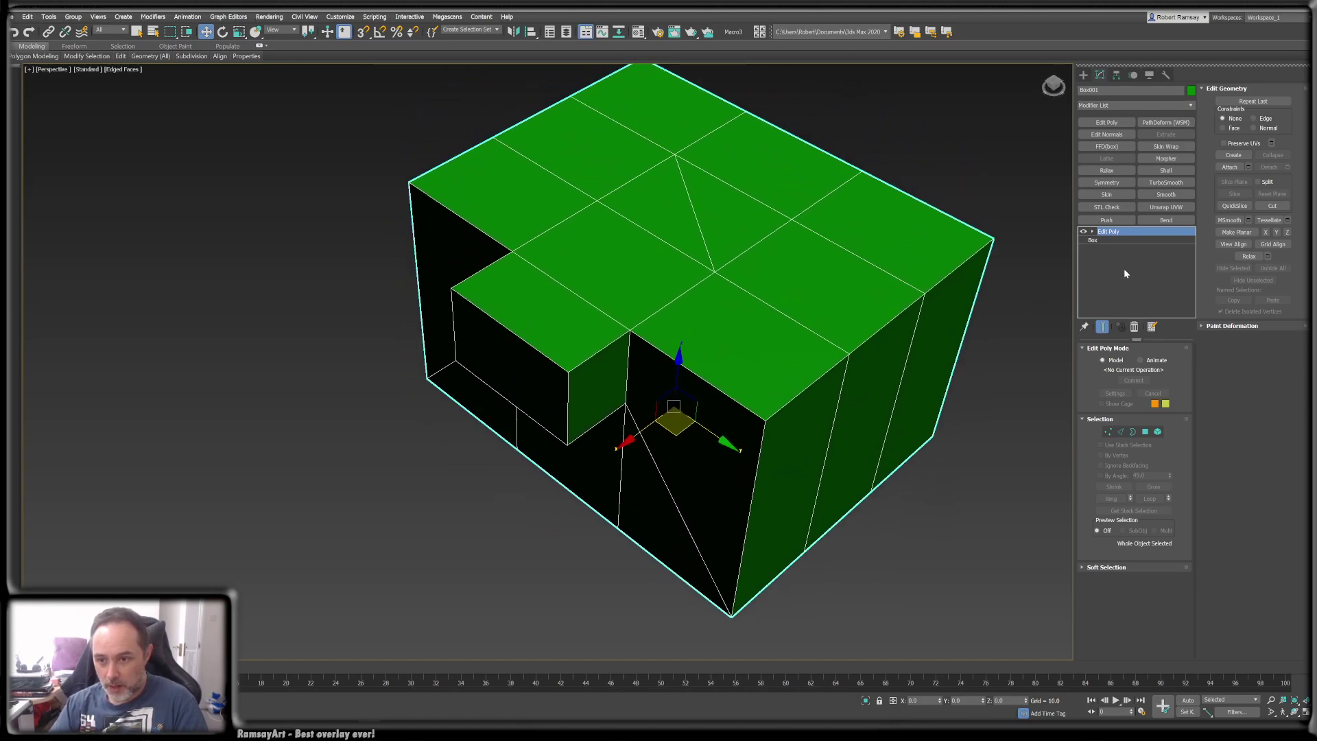
click(1084, 232)
alt+middle_drag(760, 360, 821, 338)
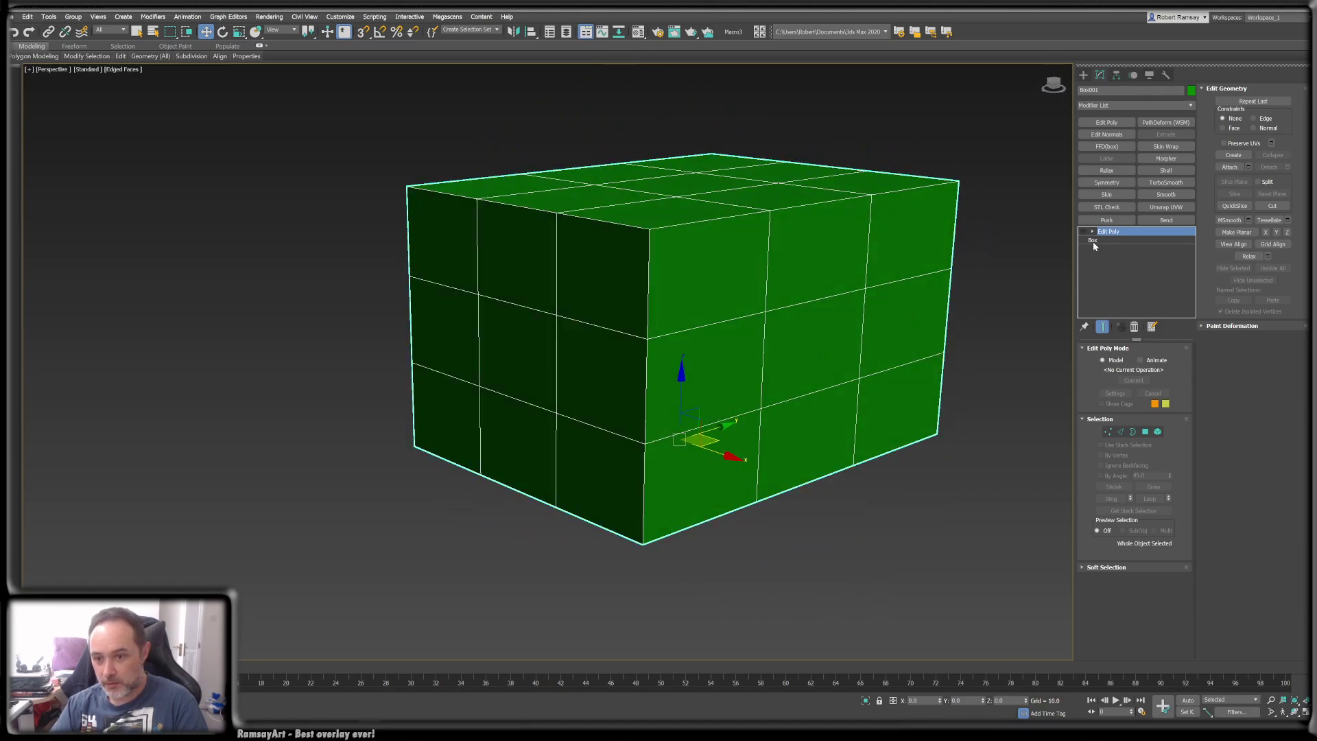
- Set the base Box's length and width segments to 4 and switch Edit Poly back on to examine the mesh
click(1096, 240)
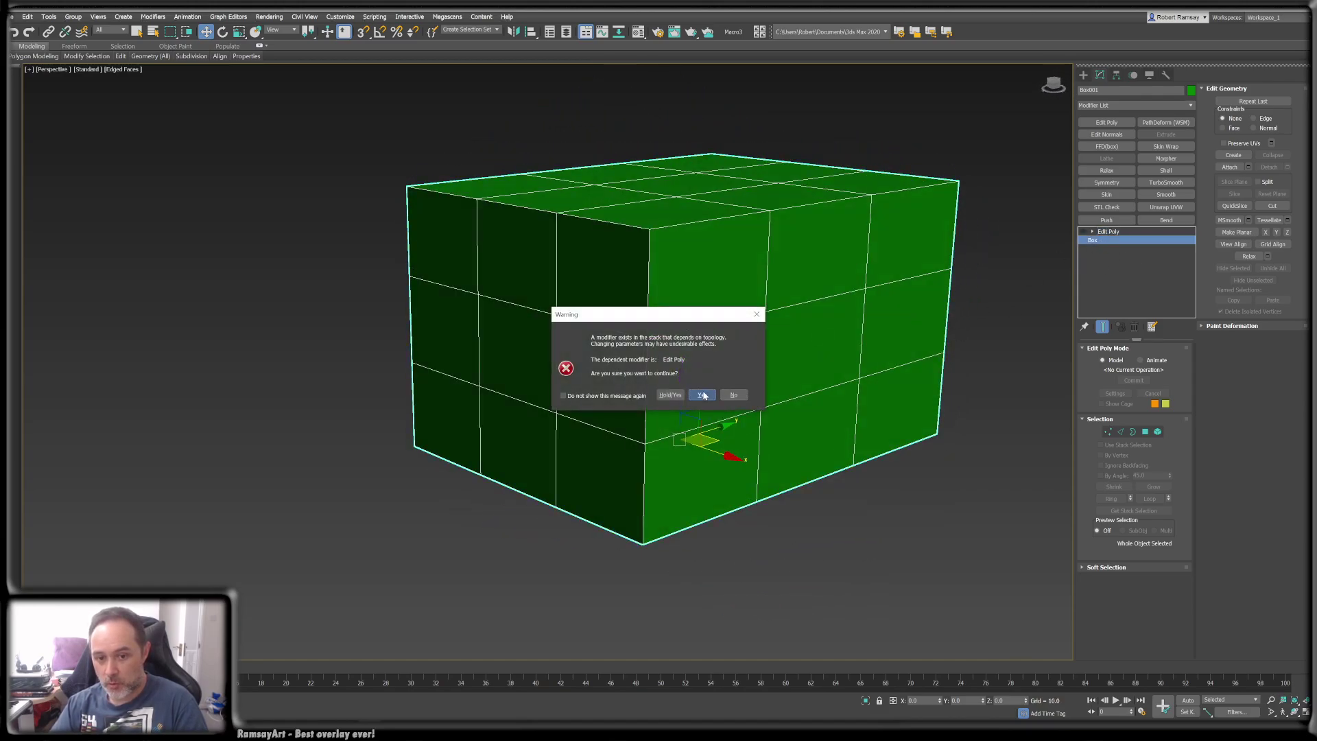
click(702, 395)
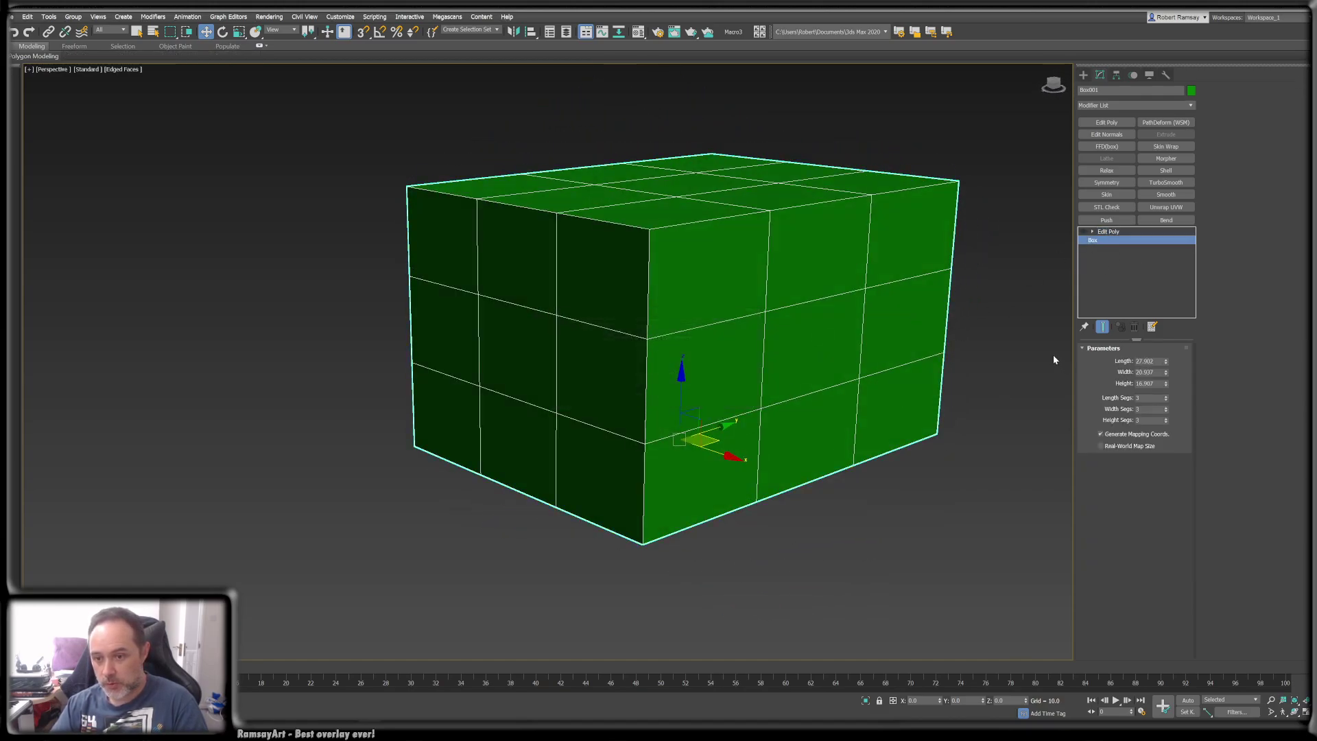
click(1166, 395)
click(1166, 408)
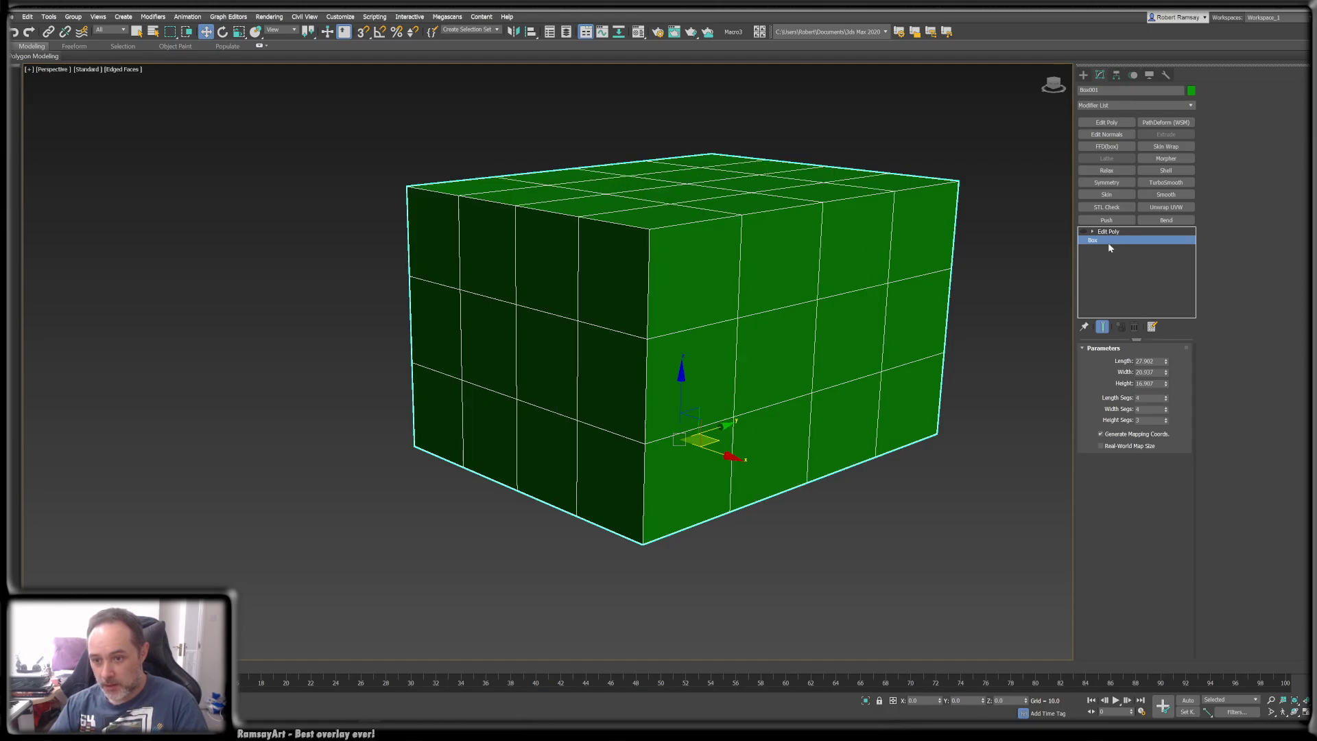
click(1104, 233)
click(1084, 232)
alt+middle_drag(960, 284, 947, 368)
alt+middle_drag(870, 382, 767, 203)
alt+middle_drag(919, 329, 941, 351)
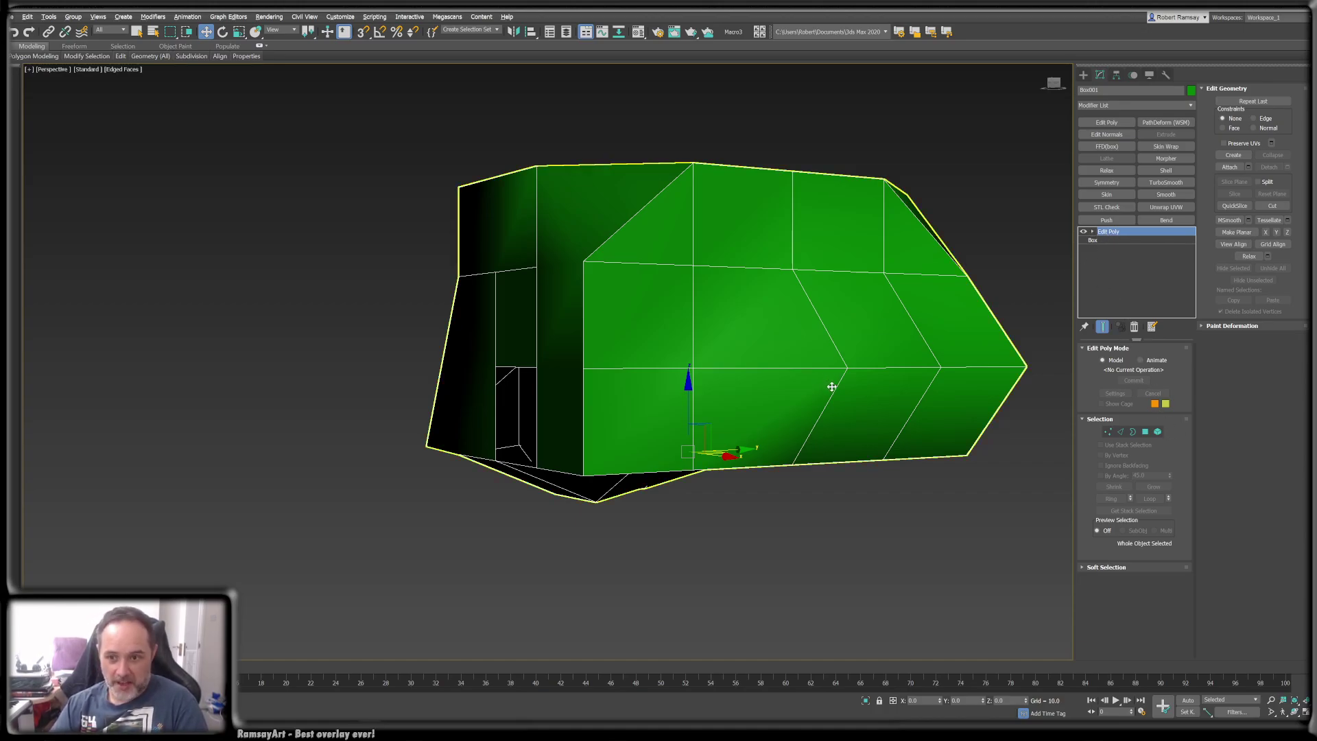
alt+middle_drag(832, 387, 902, 443)
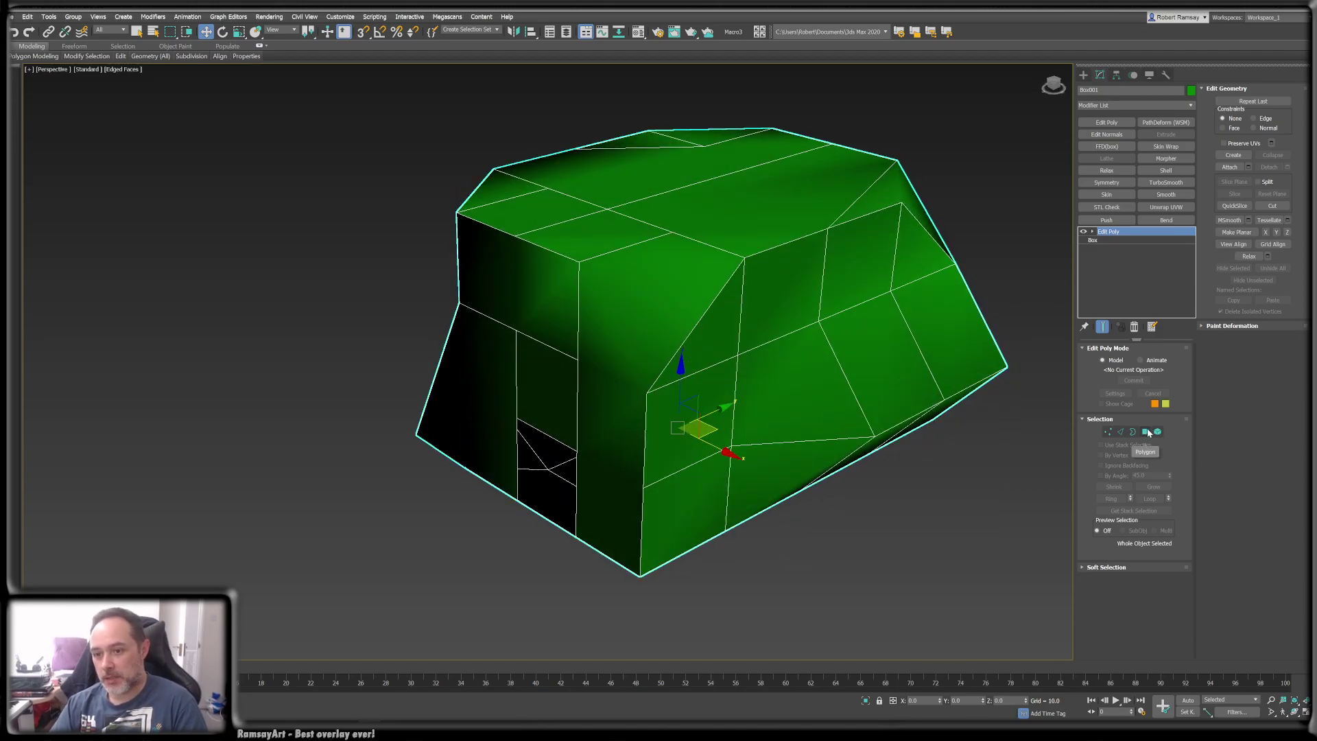
- Set the base Box's length and width segments back to 3, accepting the topology warning, and return to Edit Poly
click(1100, 239)
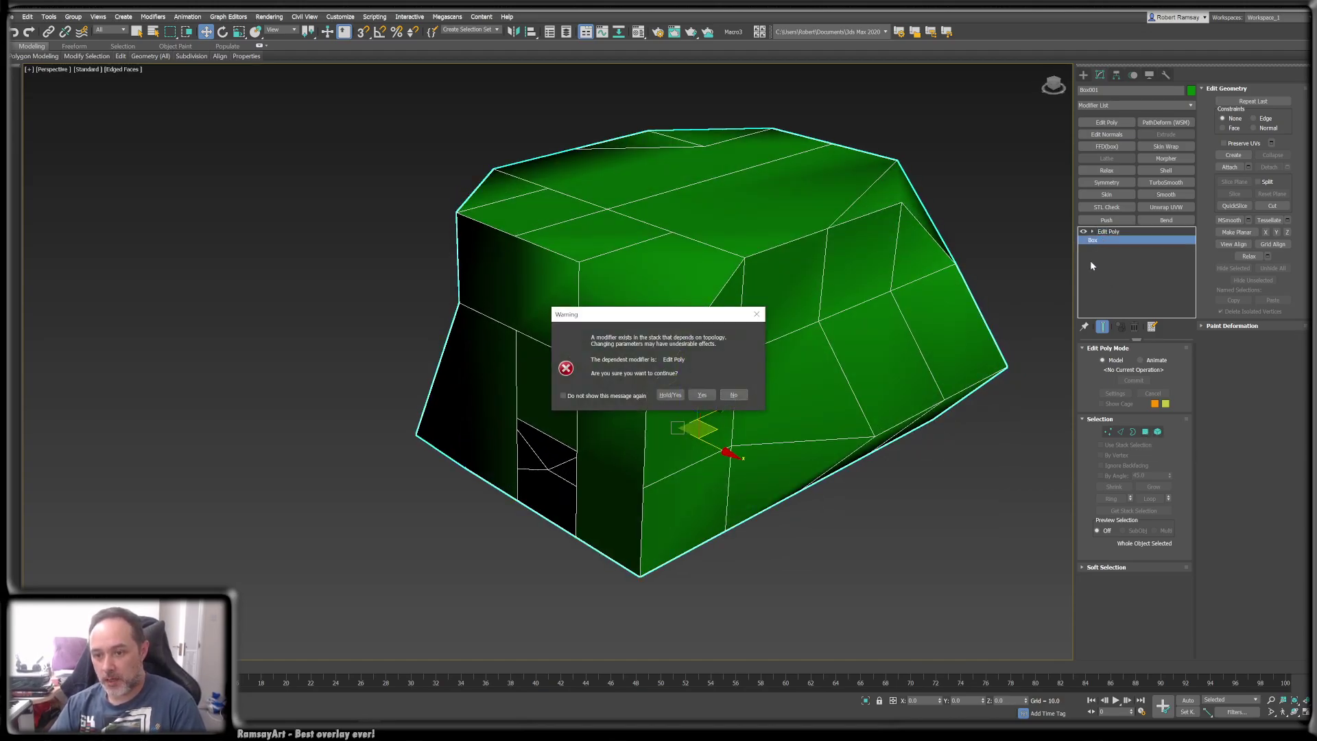
click(699, 395)
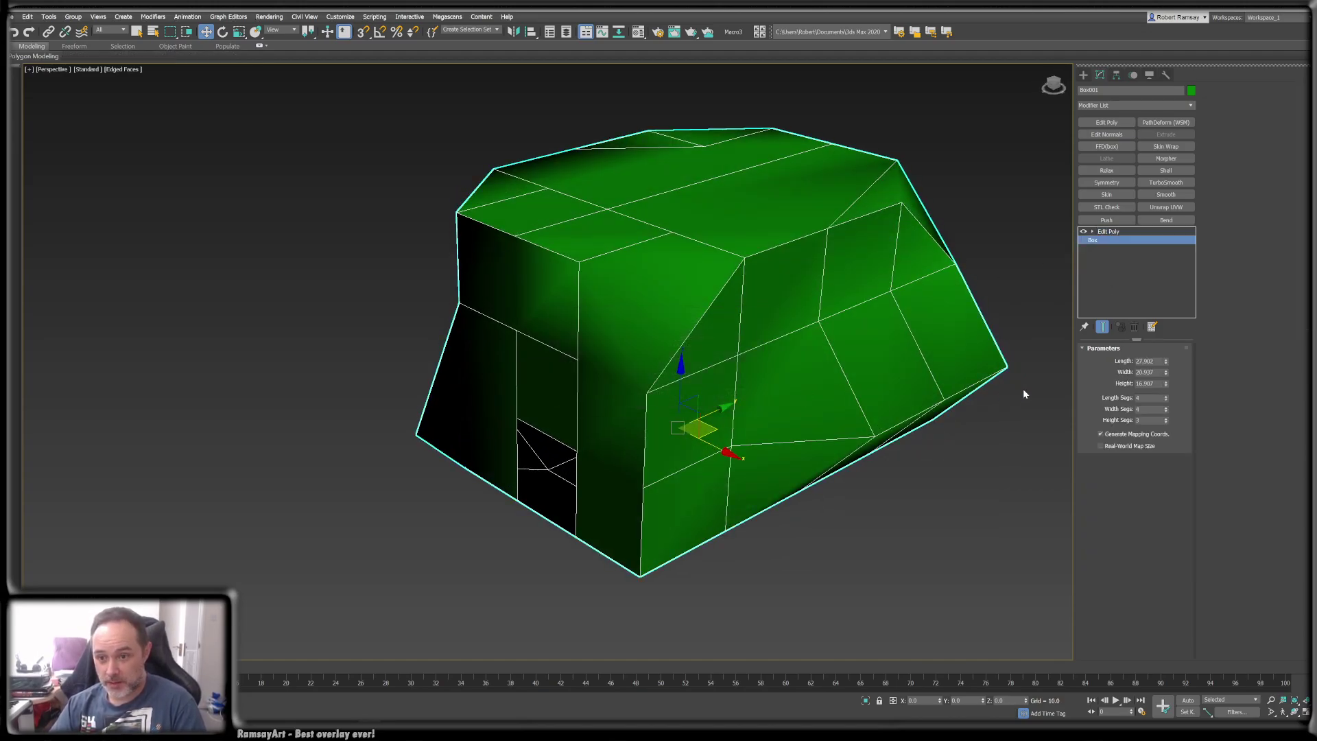
click(1165, 400)
click(1165, 411)
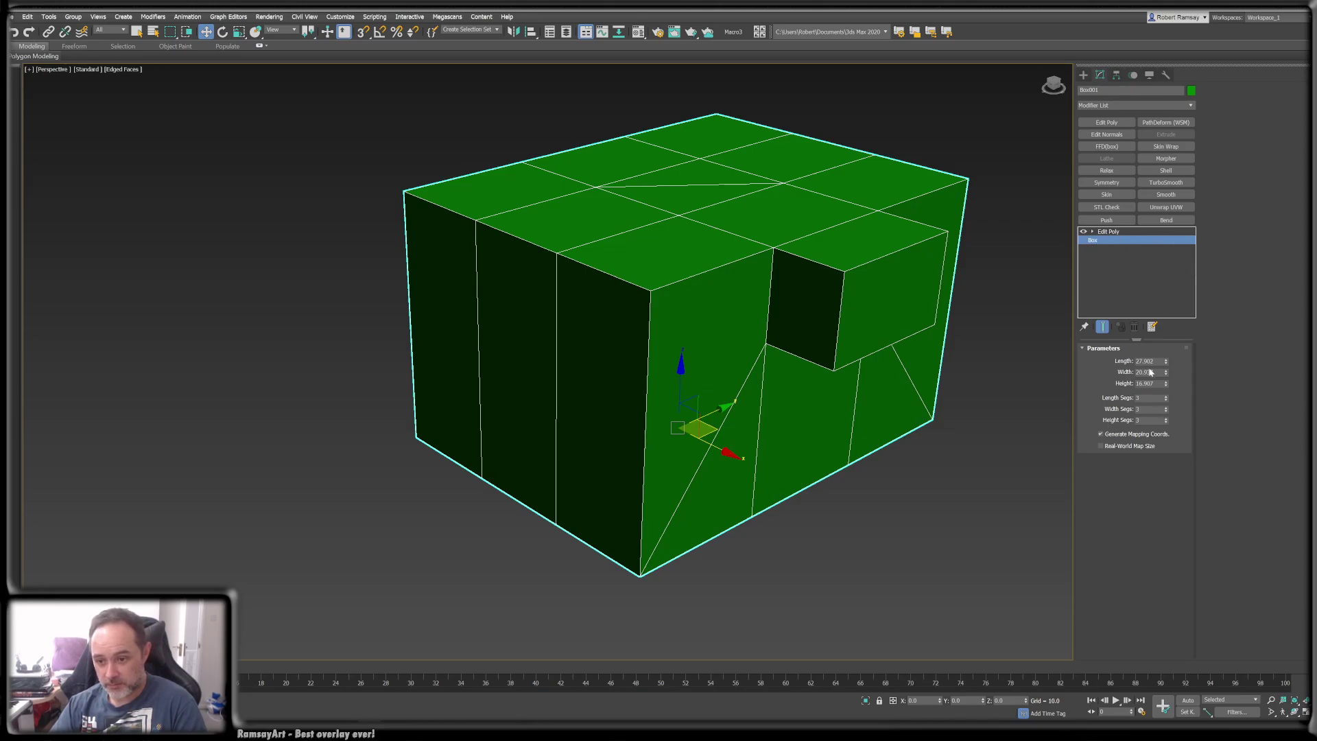
click(1113, 232)
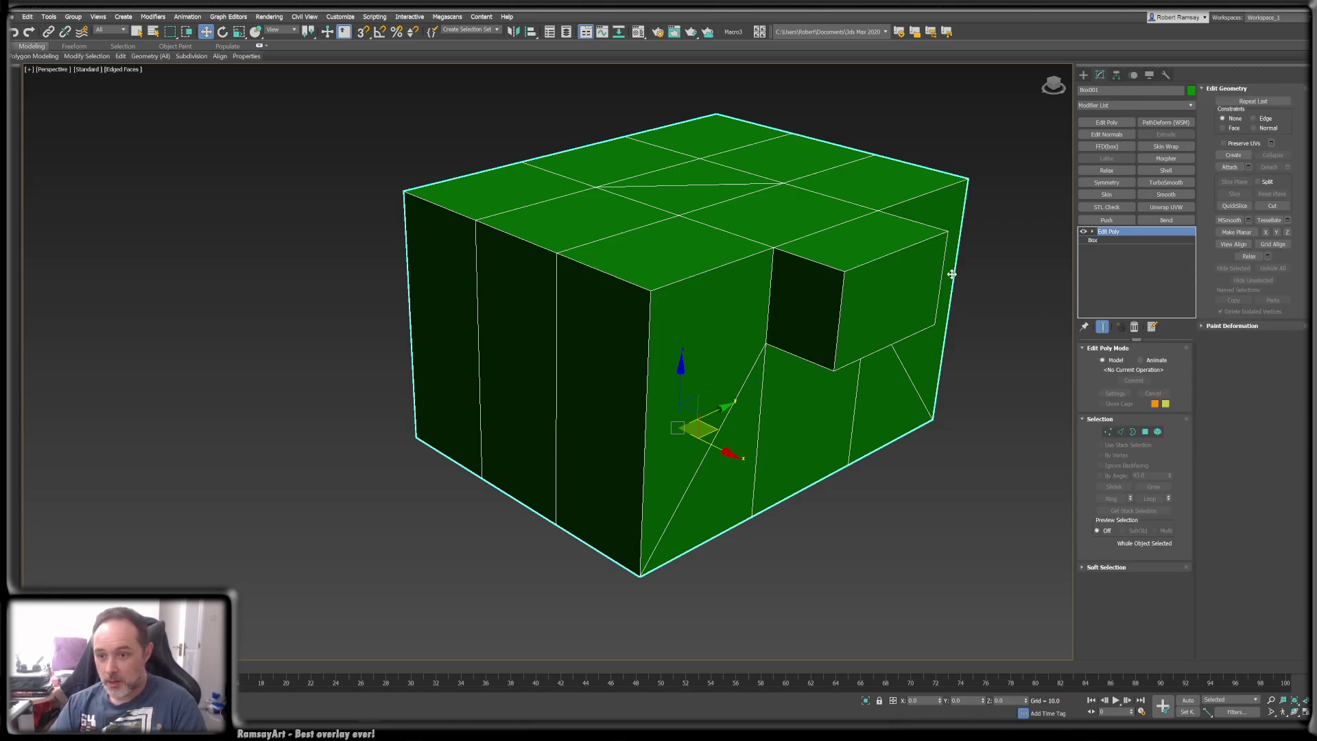
- Add a second Edit Poly modifier above the existing one and rename it Optimise
alt+middle_drag(952, 274, 979, 358)
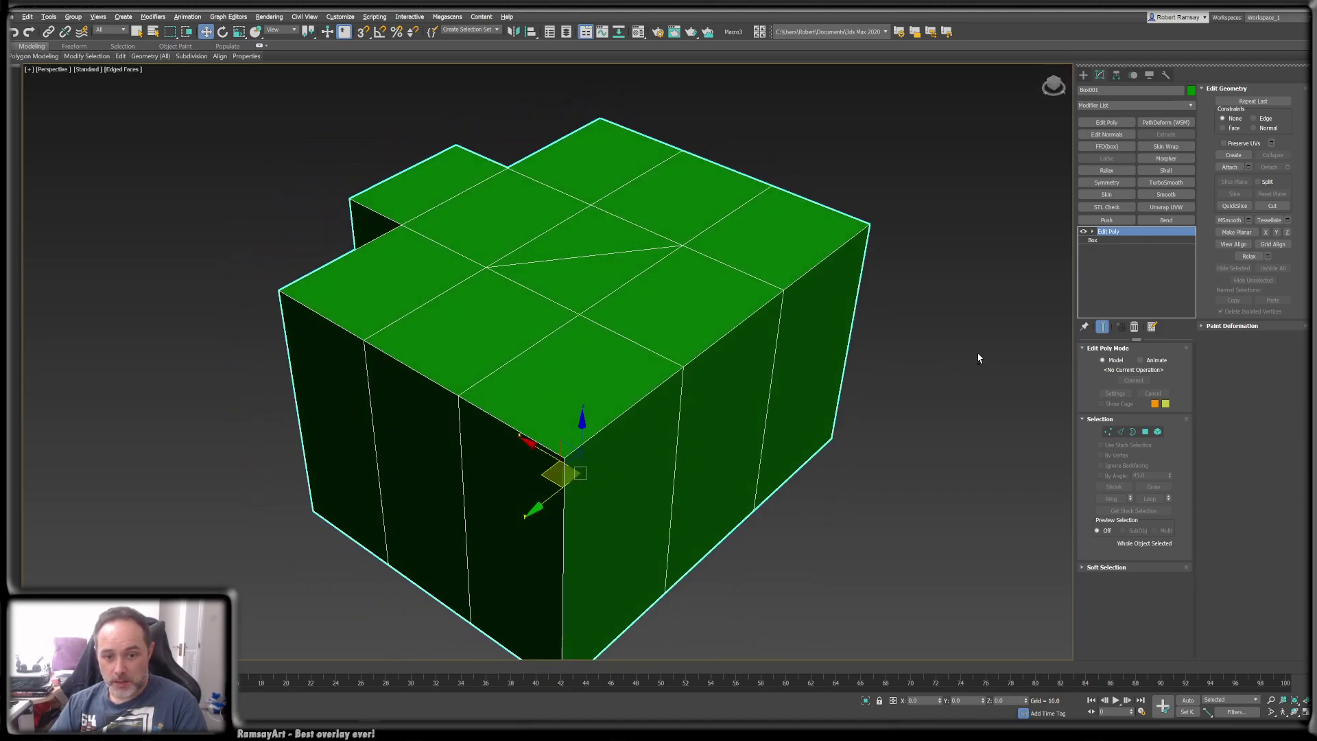
click(1106, 123)
right_click(1116, 235)
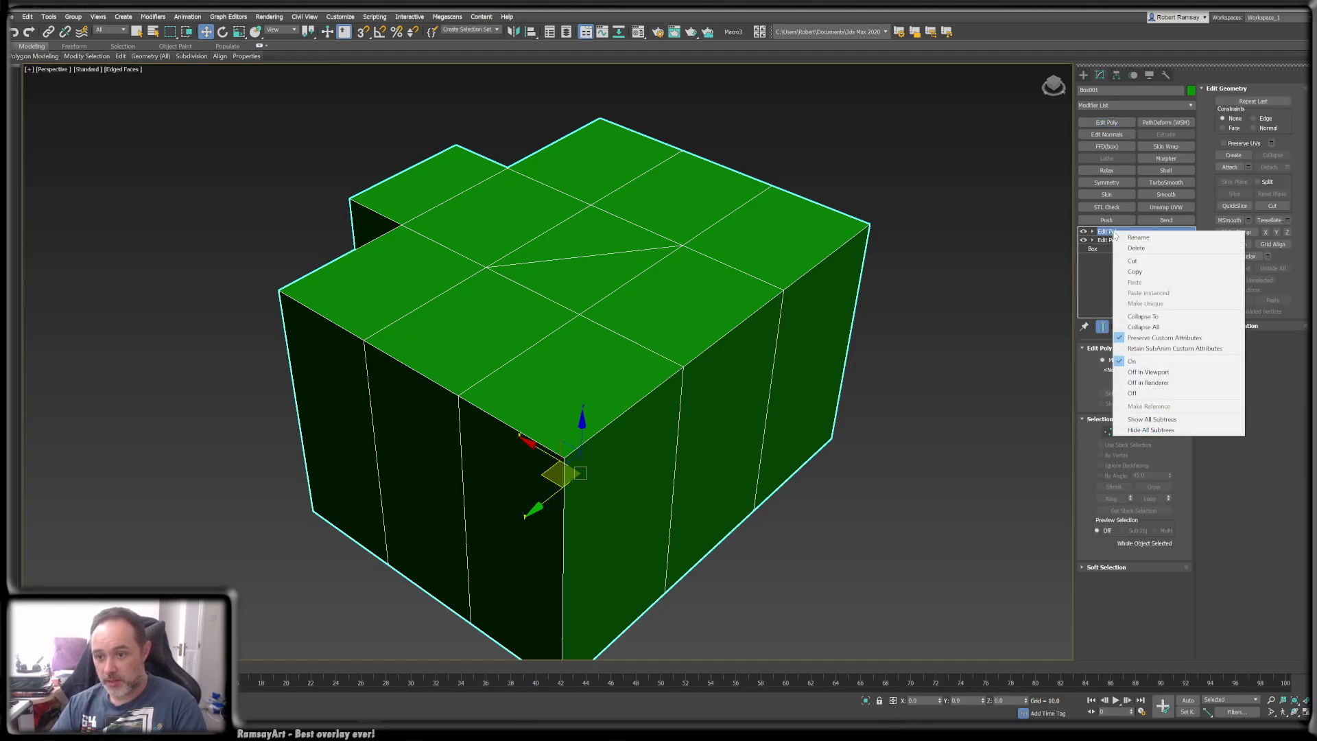
click(1156, 237)
text(Optimise)
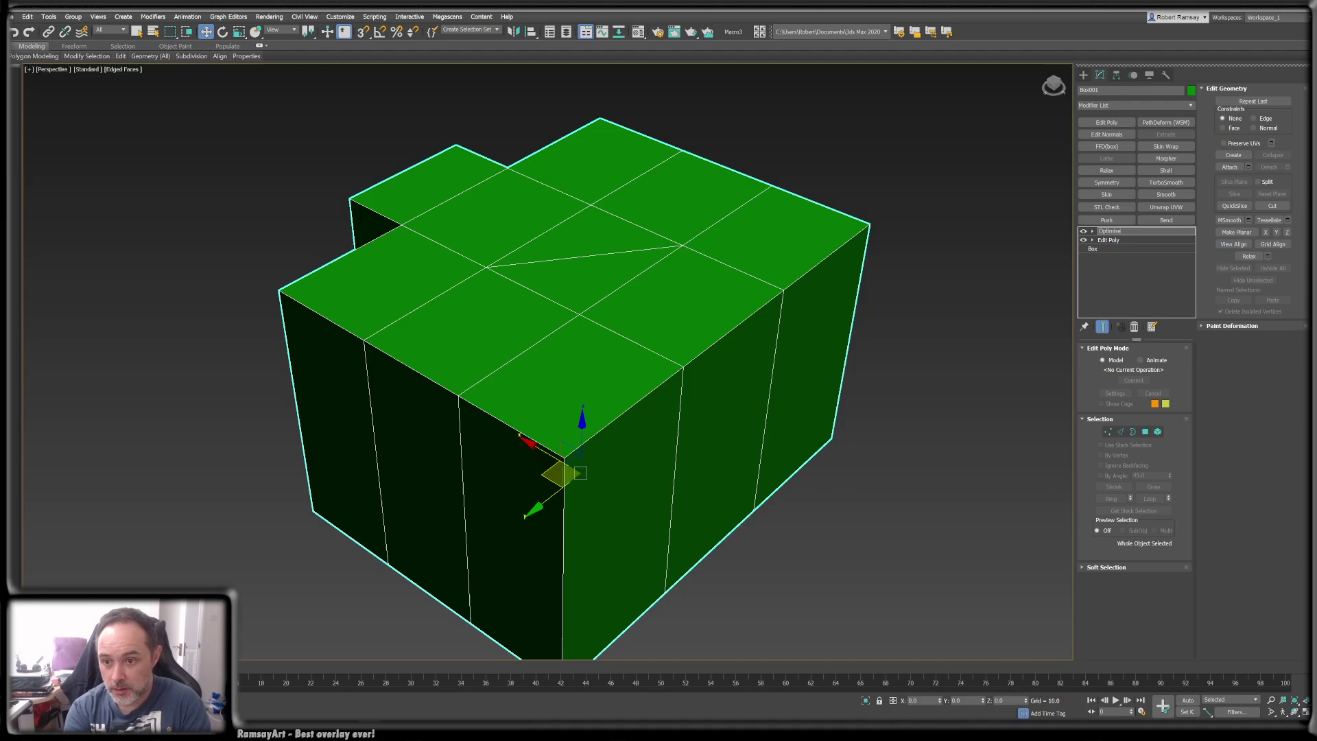
key(Return)
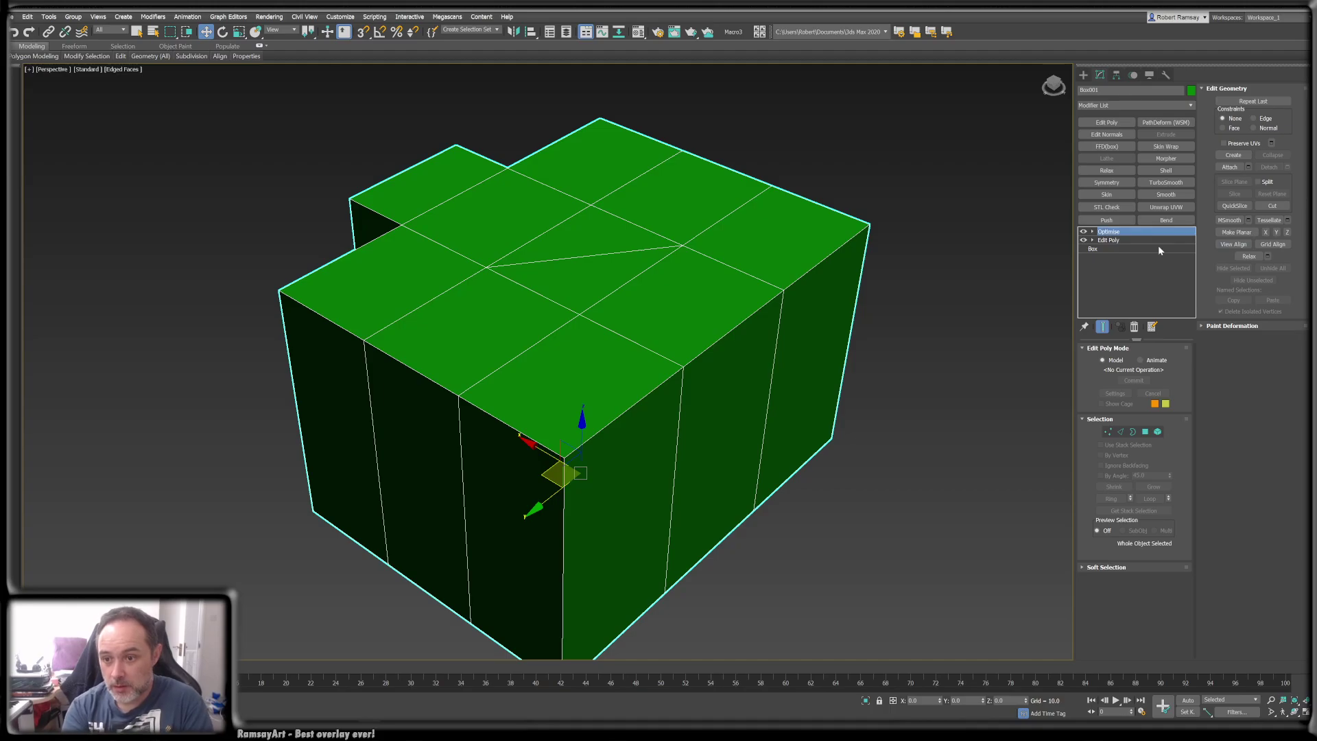
- Check the available modifiers for a similarly named one, and rename the upper Edit Poly modifier E_optimizing
click(1192, 104)
scroll(1174, 339, down, 5)
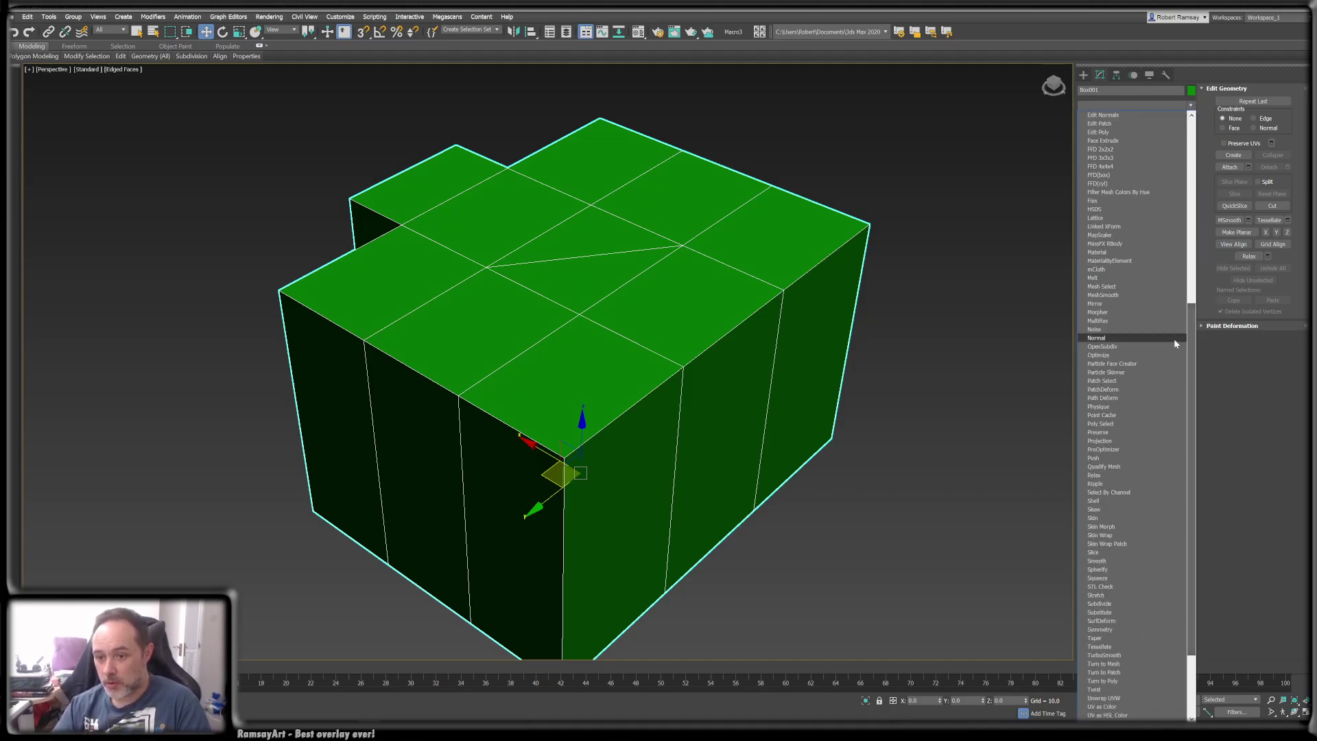
click(1010, 333)
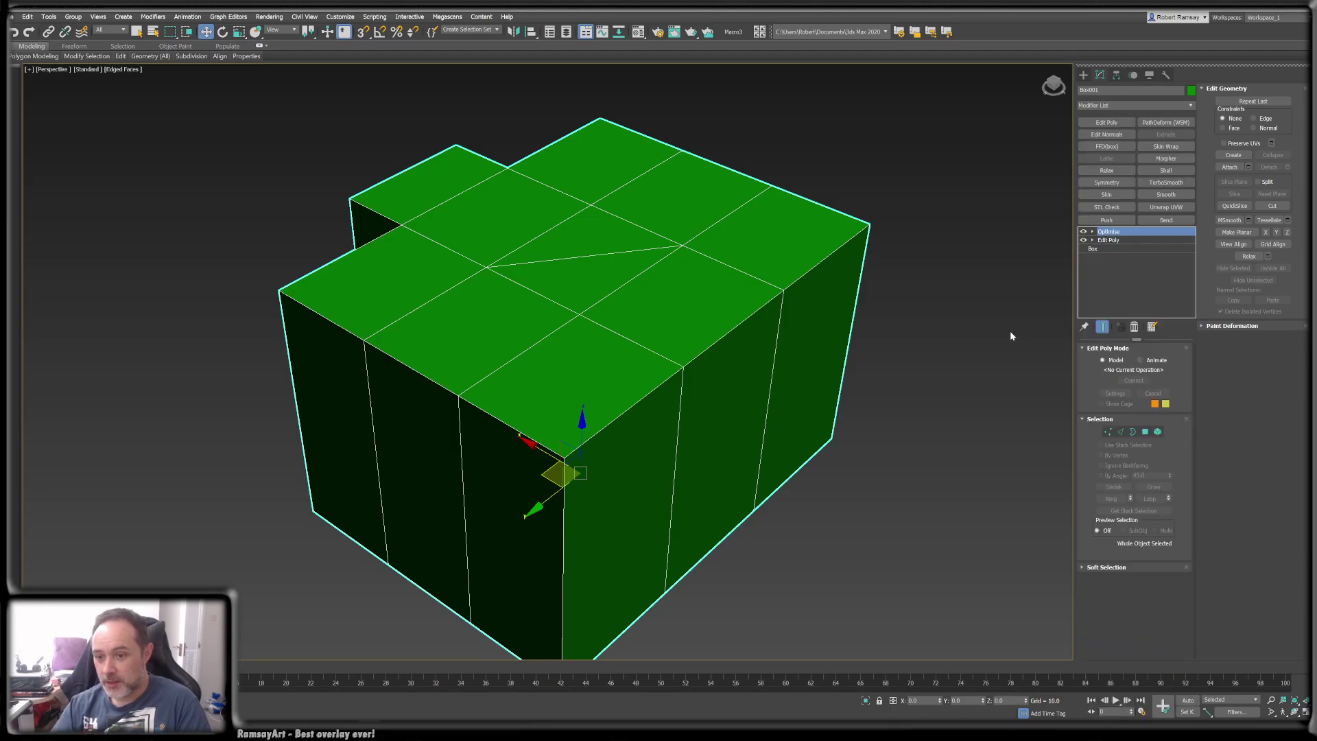
double_click(1114, 231)
right_click(1114, 231)
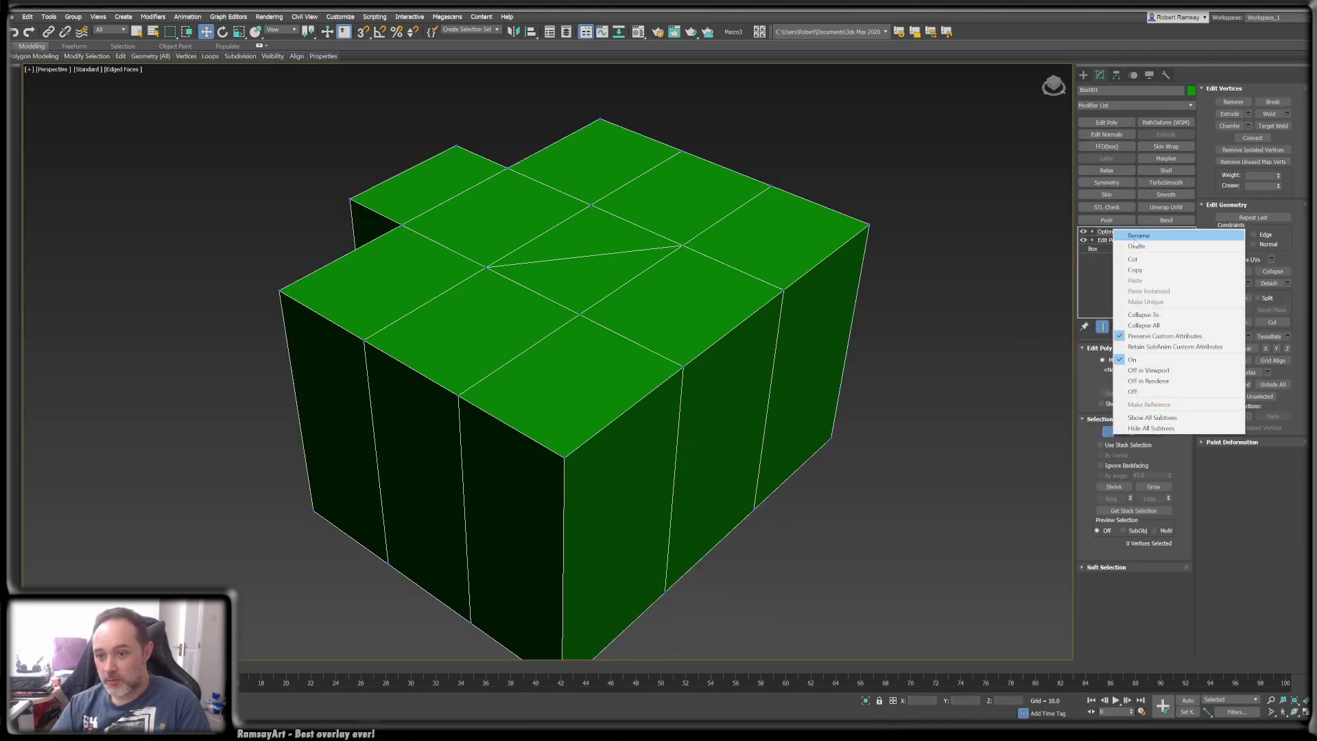
click(1136, 235)
text(E_optimizing)
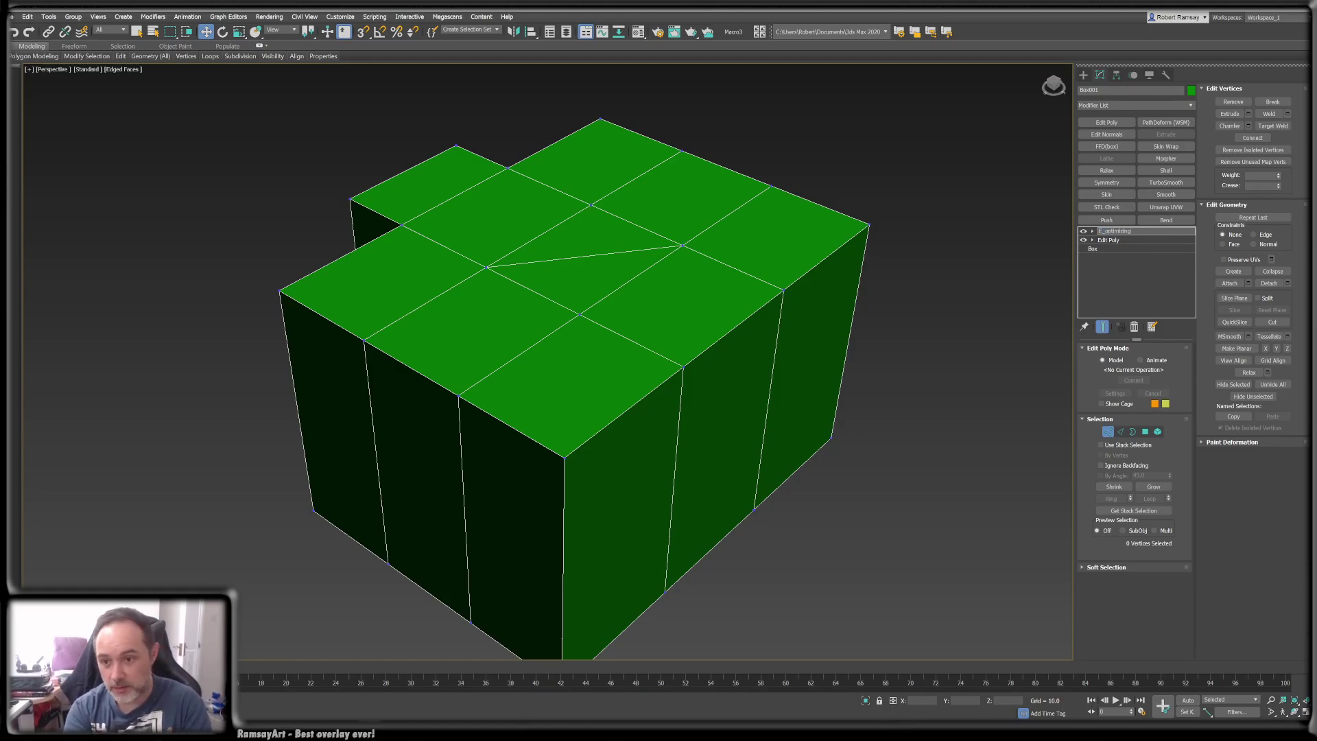
key(Return)
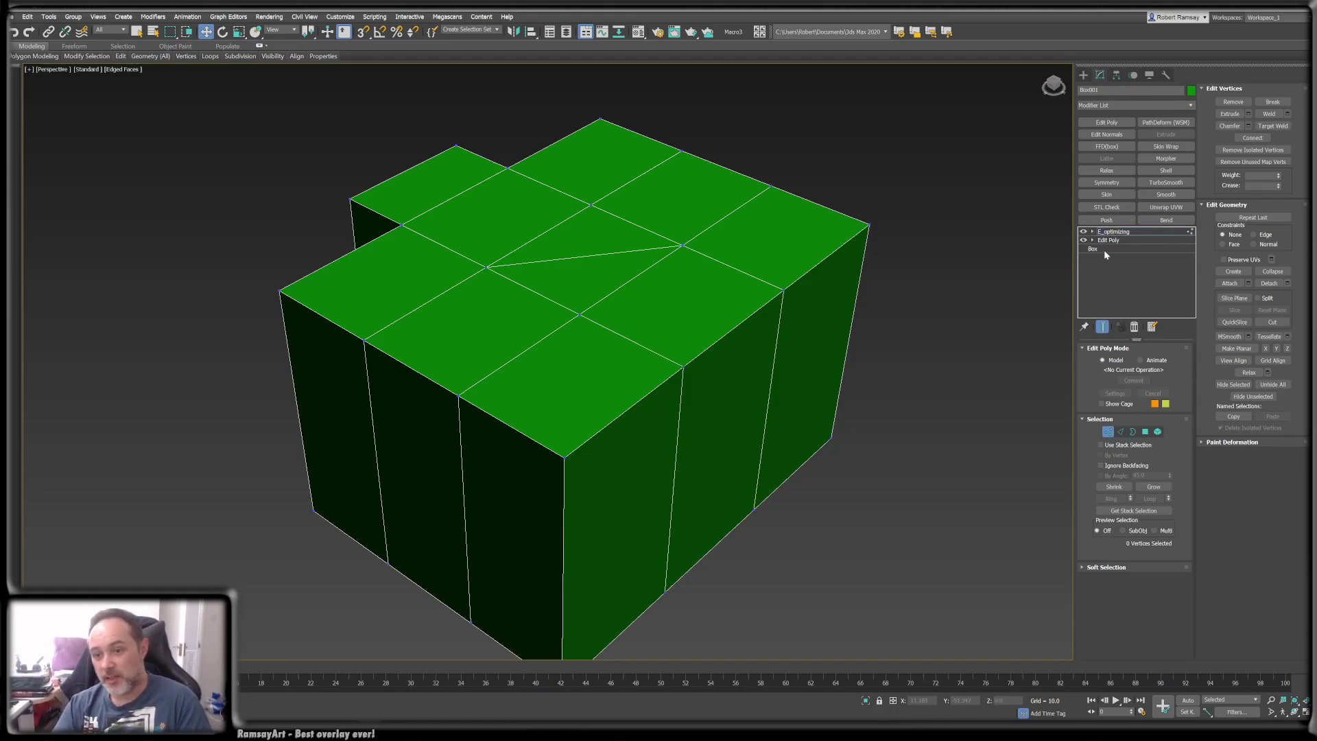
- Toggle E_optimizing's visibility to compare the box, and select a short top edge on its segmented side at Edge level
alt+middle_drag(726, 267, 806, 291)
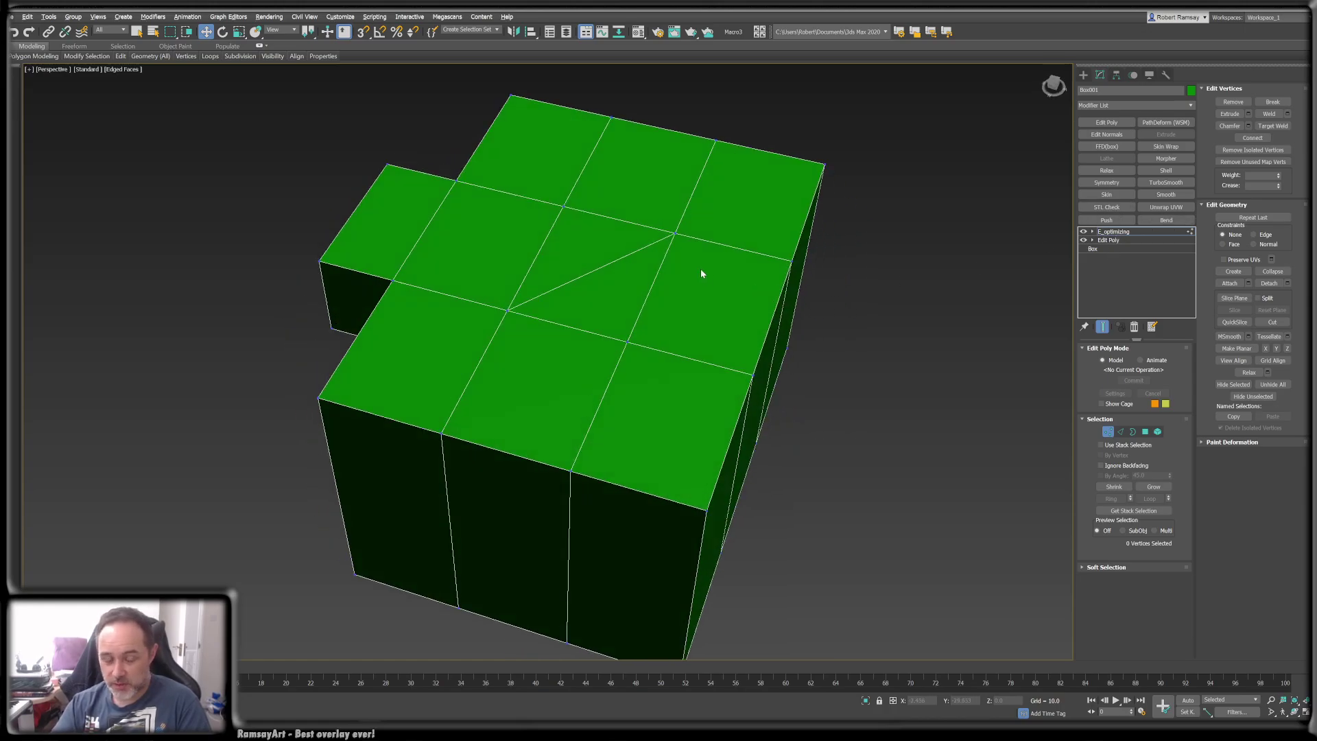
alt+middle_drag(701, 273, 940, 264)
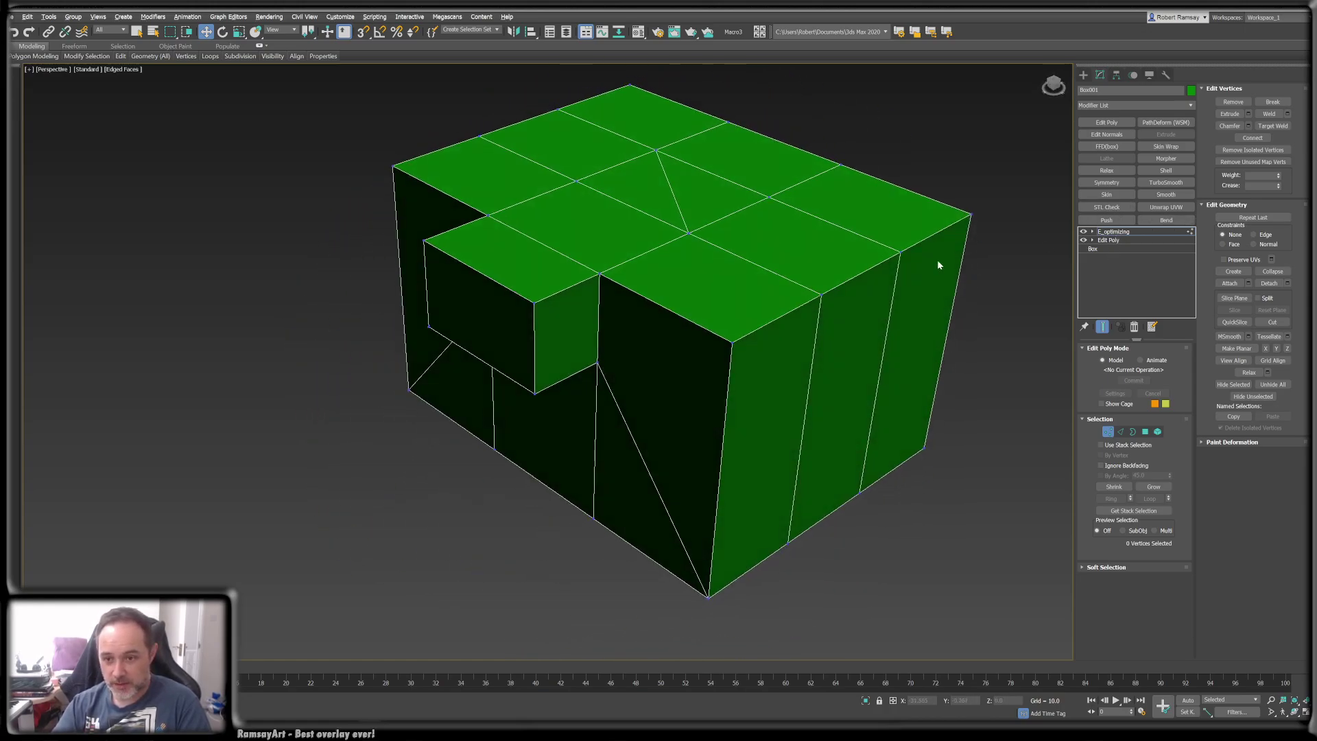
click(1083, 232)
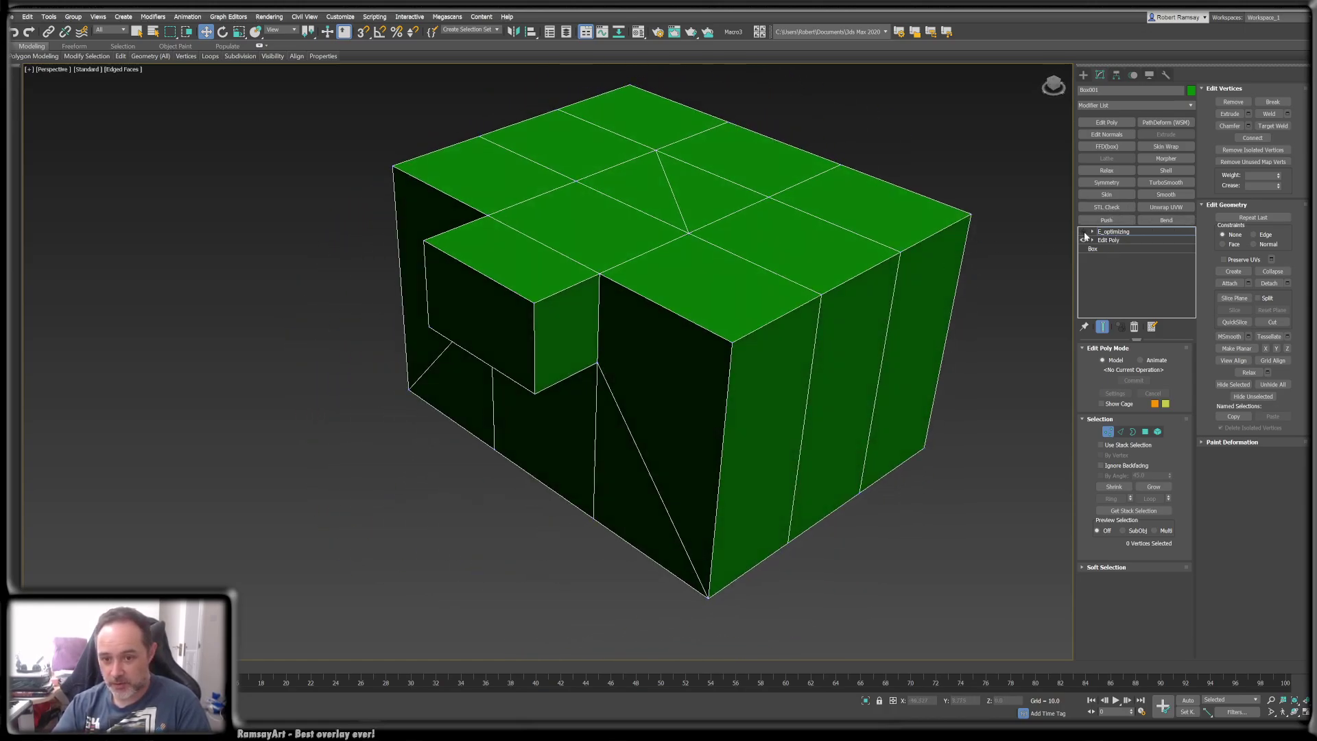
click(1121, 433)
click(852, 279)
- Examine the box's flat, domed and extruded sides to identify which segment edges contribute to its shape and which are redundant
alt+middle_drag(960, 397, 815, 413)
key(q)
scroll(735, 438, down, 3)
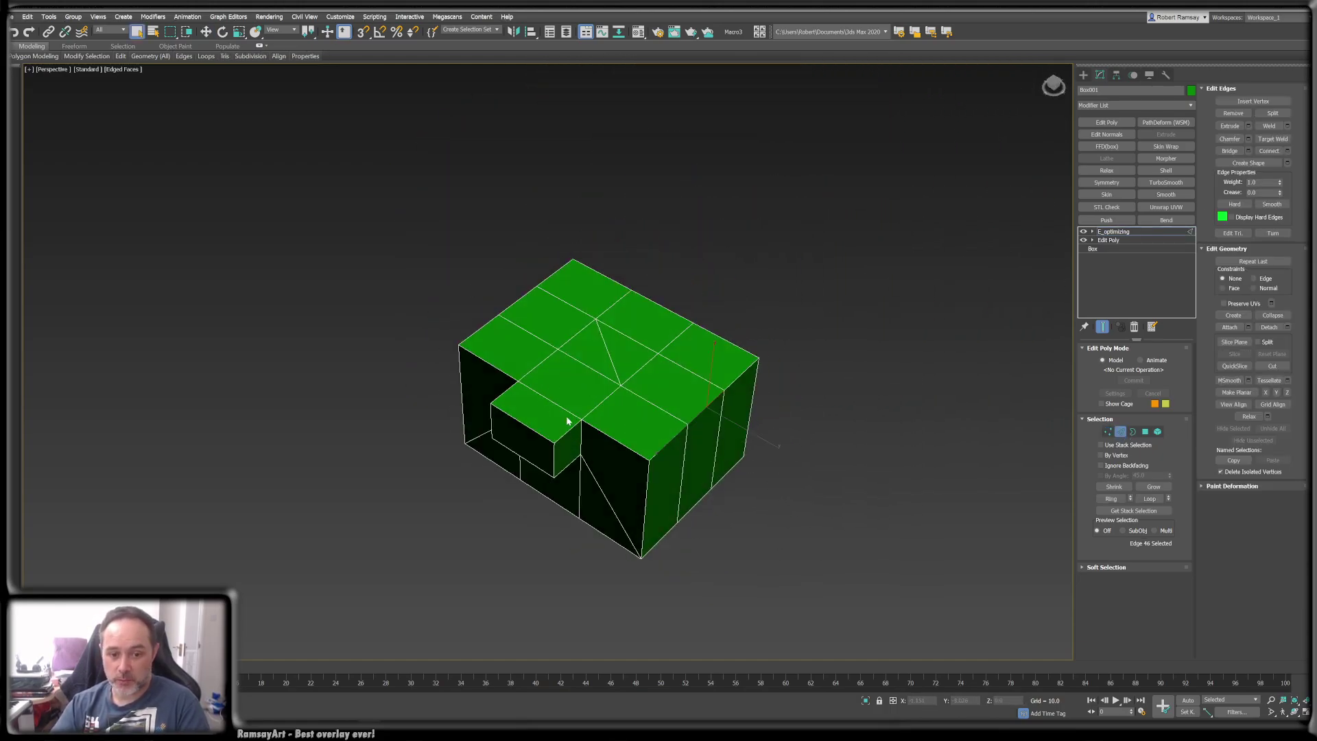
alt+middle_drag(567, 421, 643, 458)
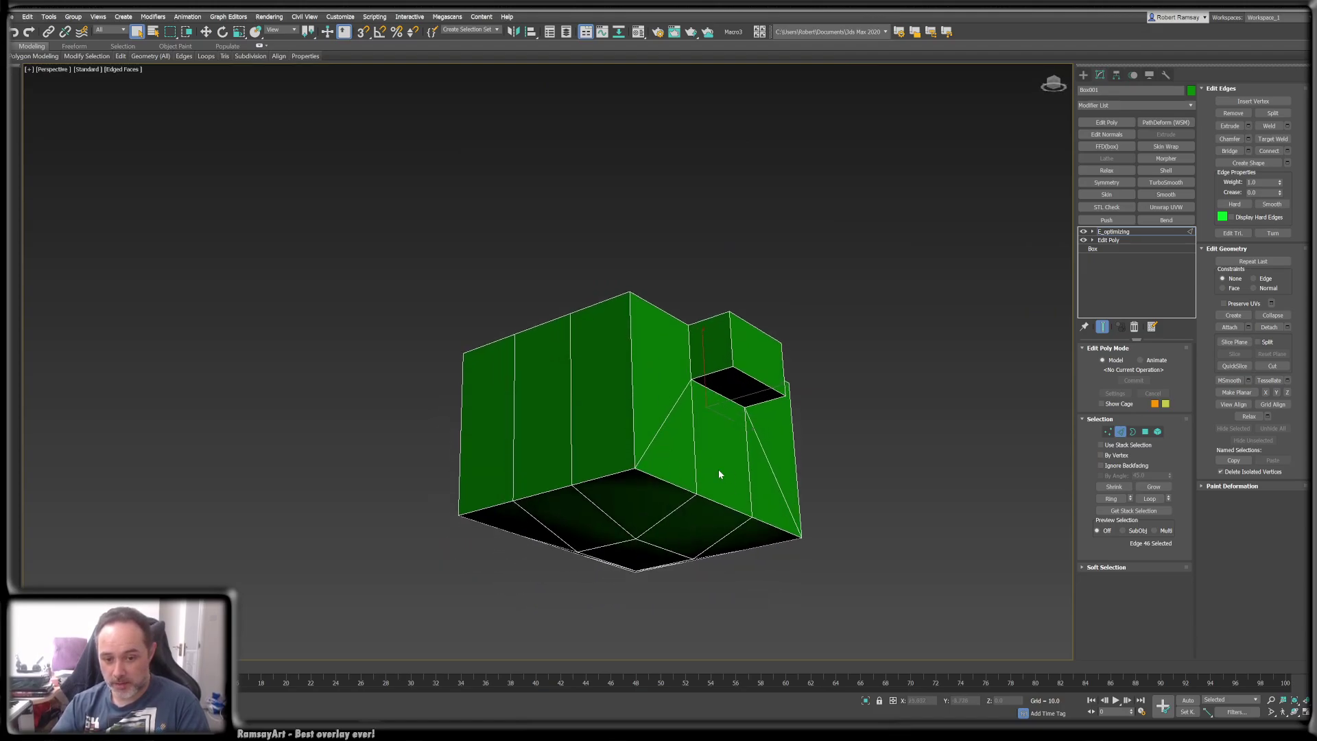
alt+middle_drag(719, 474, 723, 359)
scroll(705, 365, up, 5)
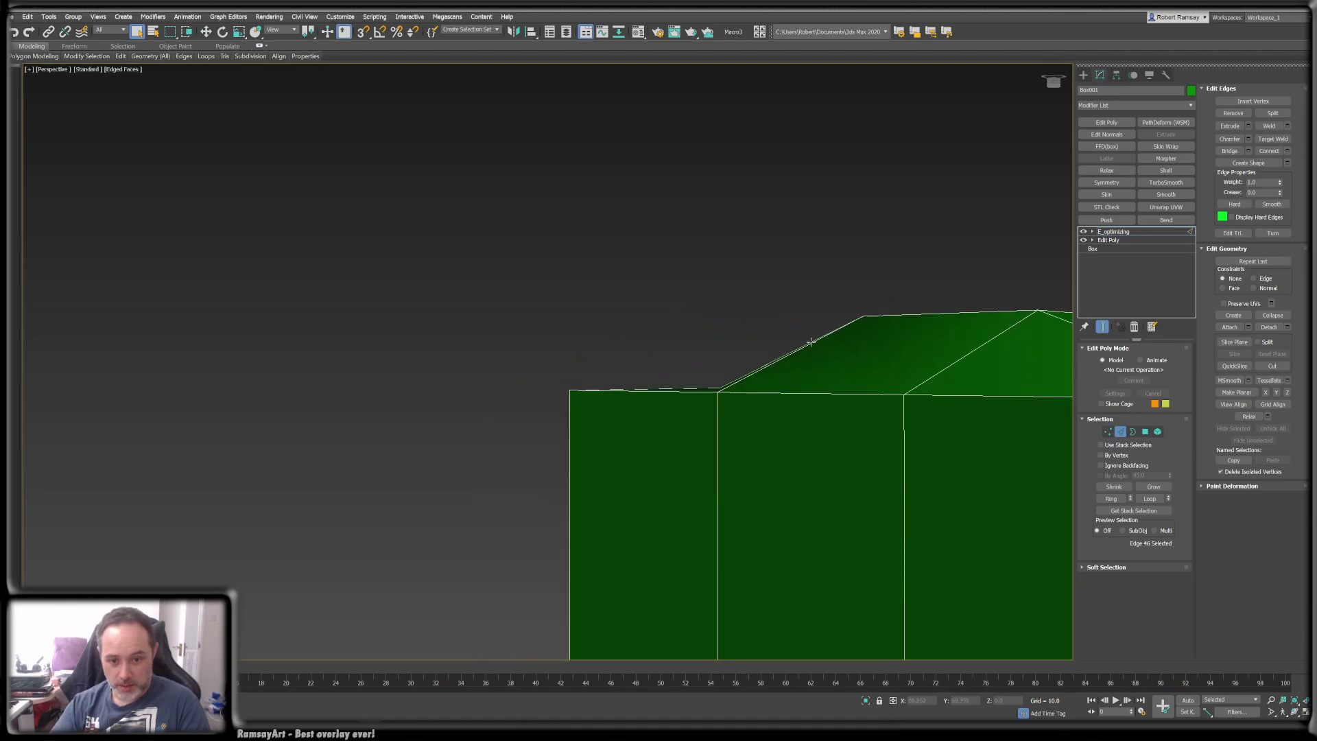
alt+middle_drag(850, 390, 806, 387)
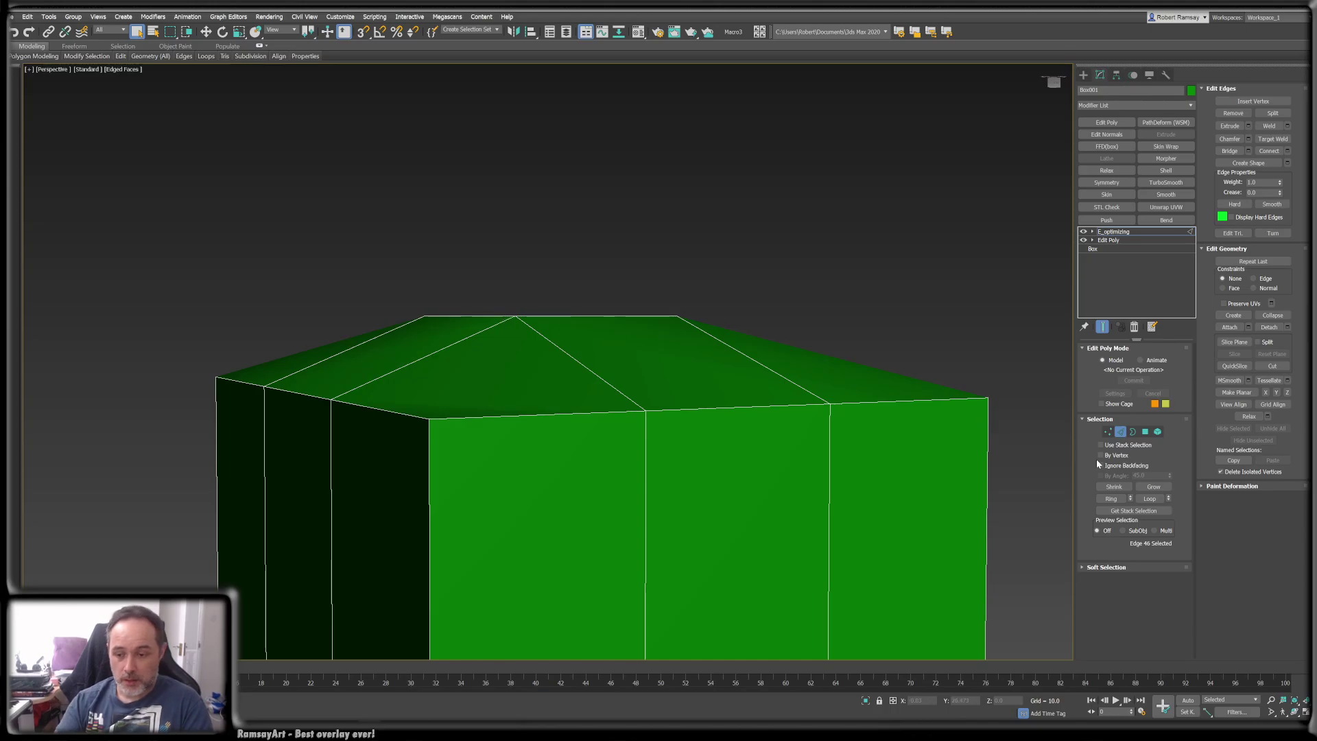
alt+middle_drag(778, 427, 755, 448)
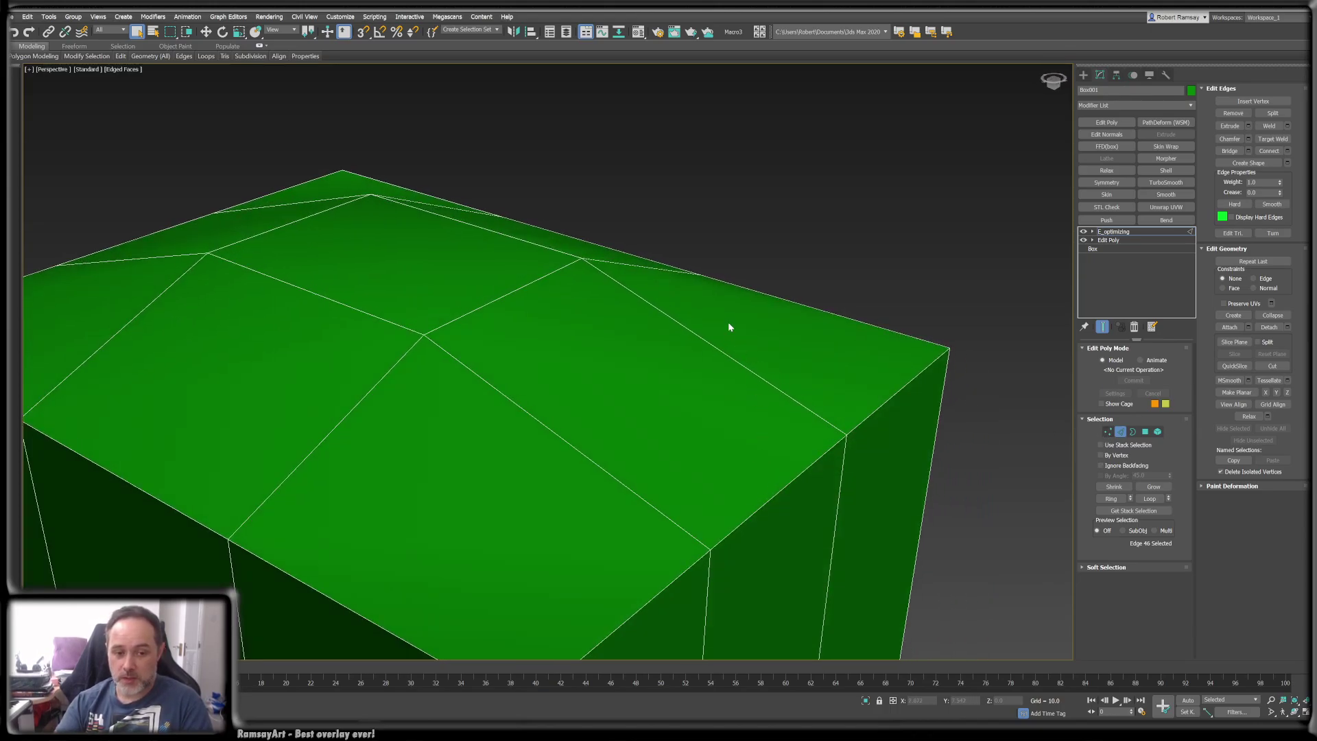
scroll(729, 327, down, 5)
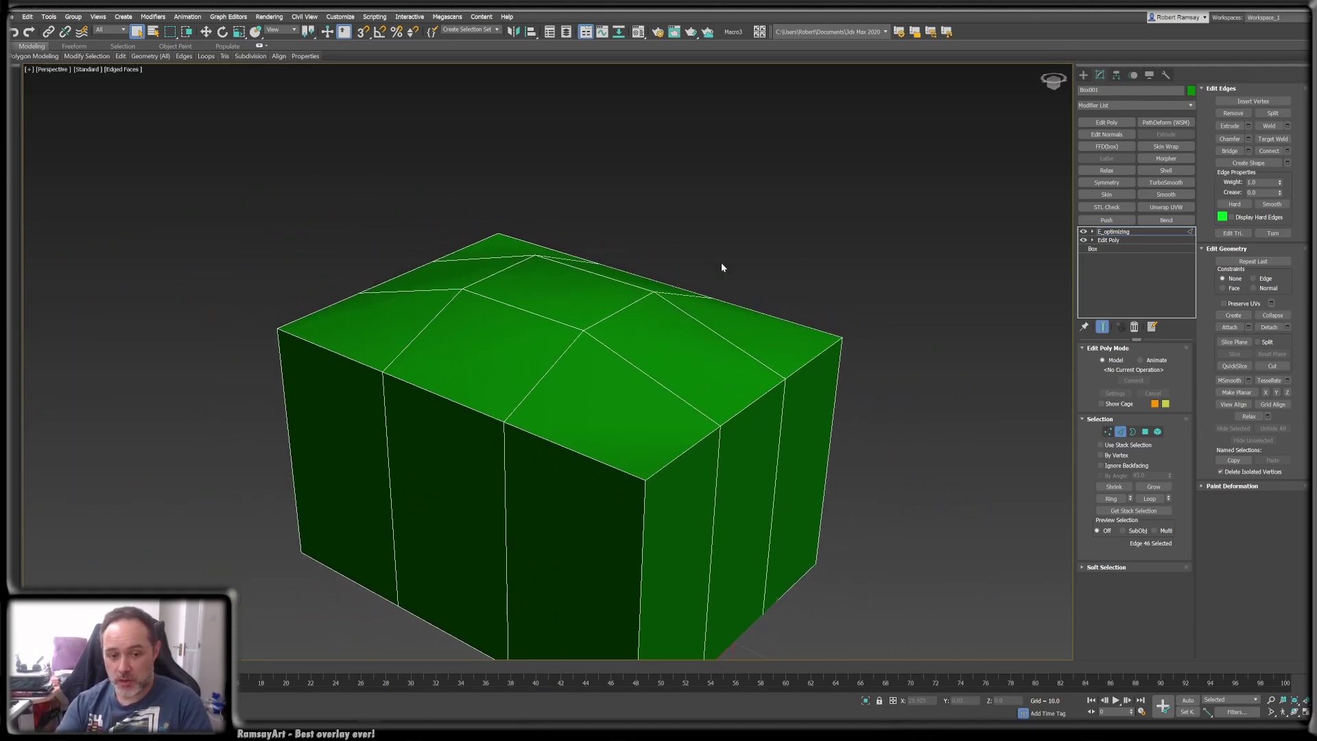
alt+middle_drag(670, 371, 675, 483)
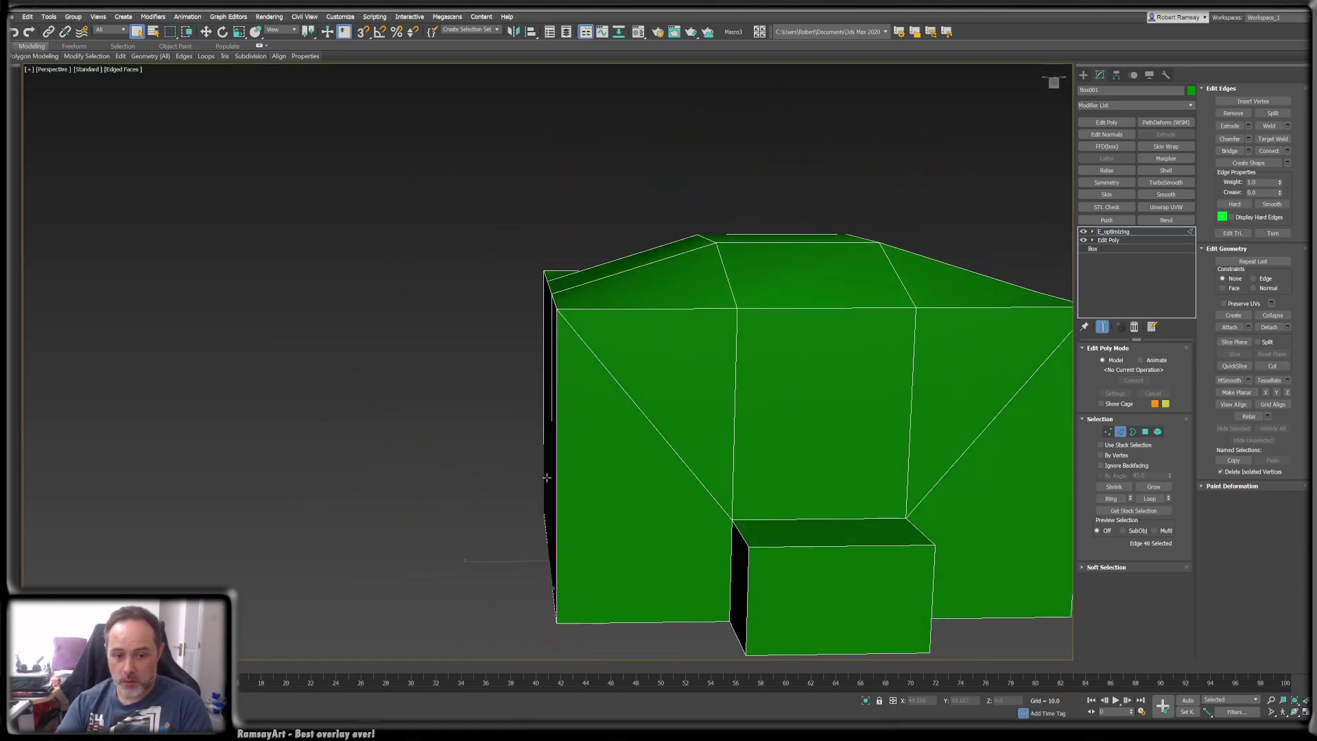
alt+middle_drag(814, 494, 830, 496)
alt+middle_drag(795, 492, 816, 445)
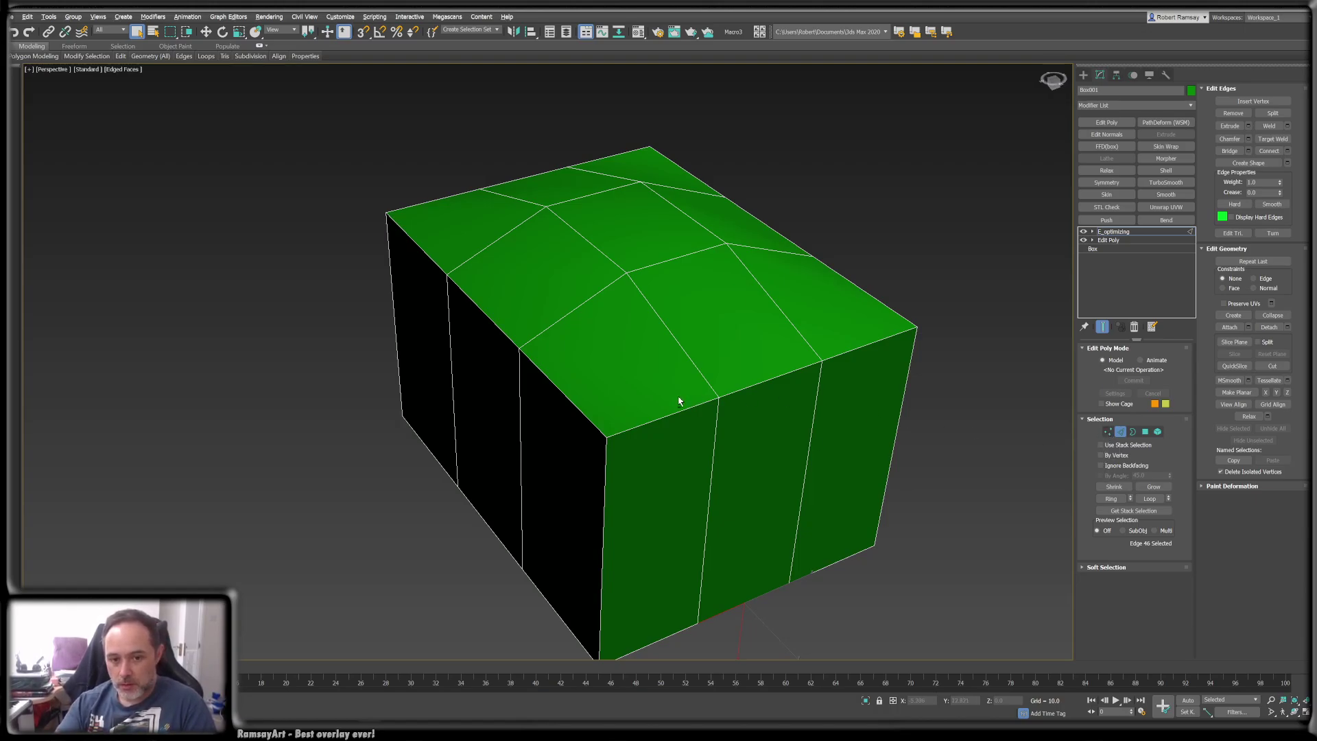
alt+middle_drag(679, 404, 574, 415)
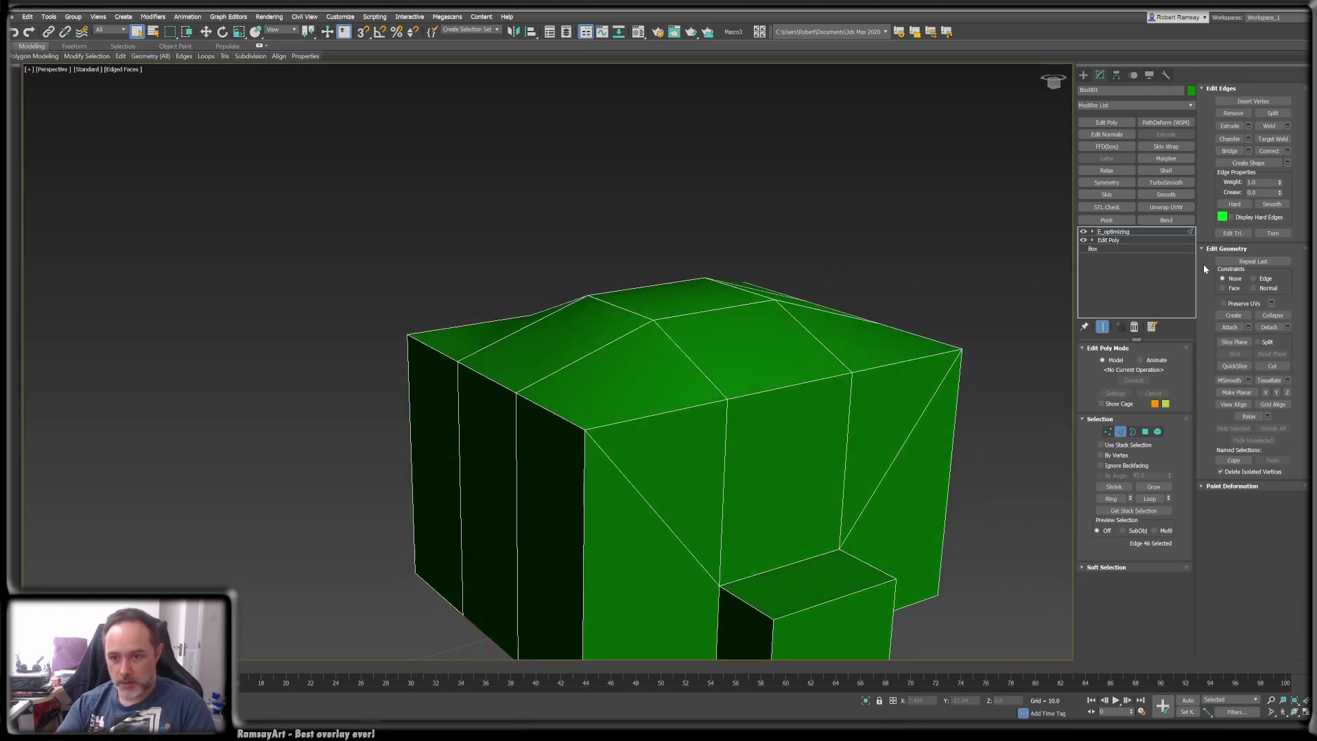
alt+middle_drag(724, 379, 649, 403)
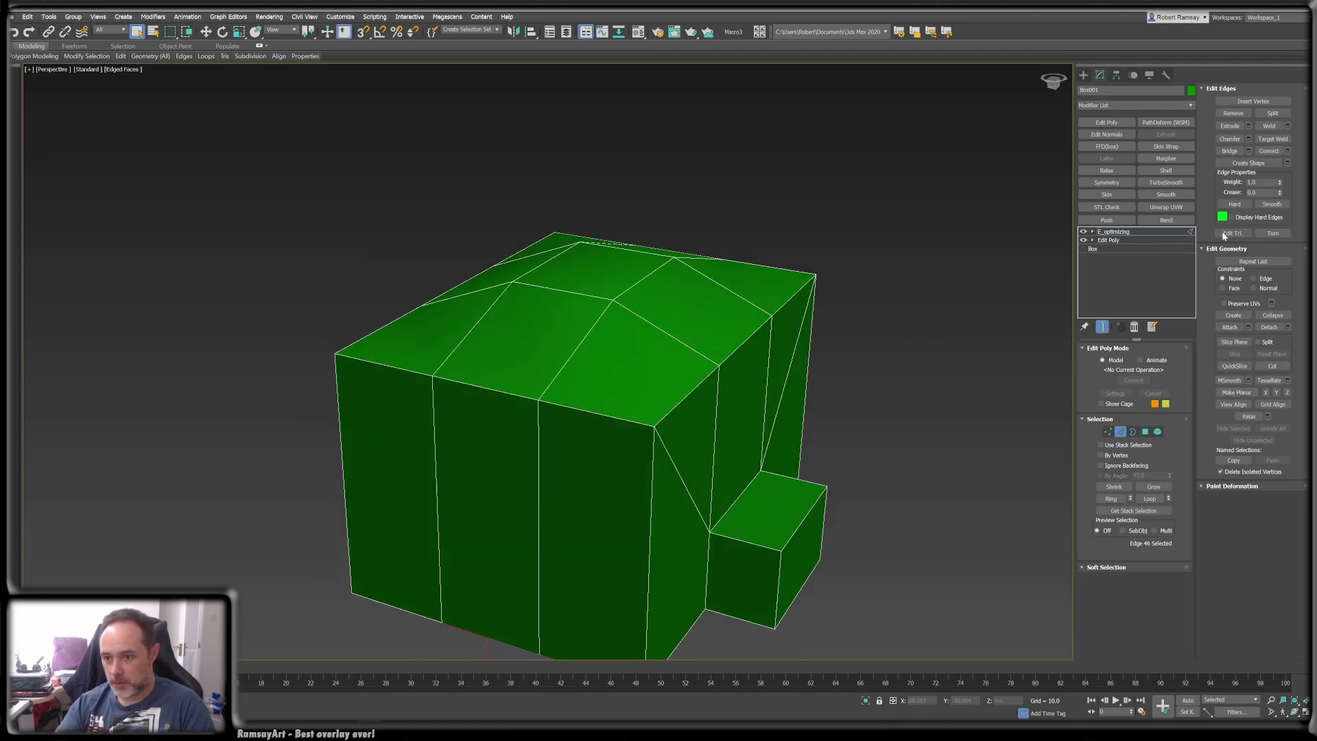
- At Vertex level, Target Weld one intermediate vertex on the domed face's straight border to its nearest corner
click(1107, 432)
click(1272, 126)
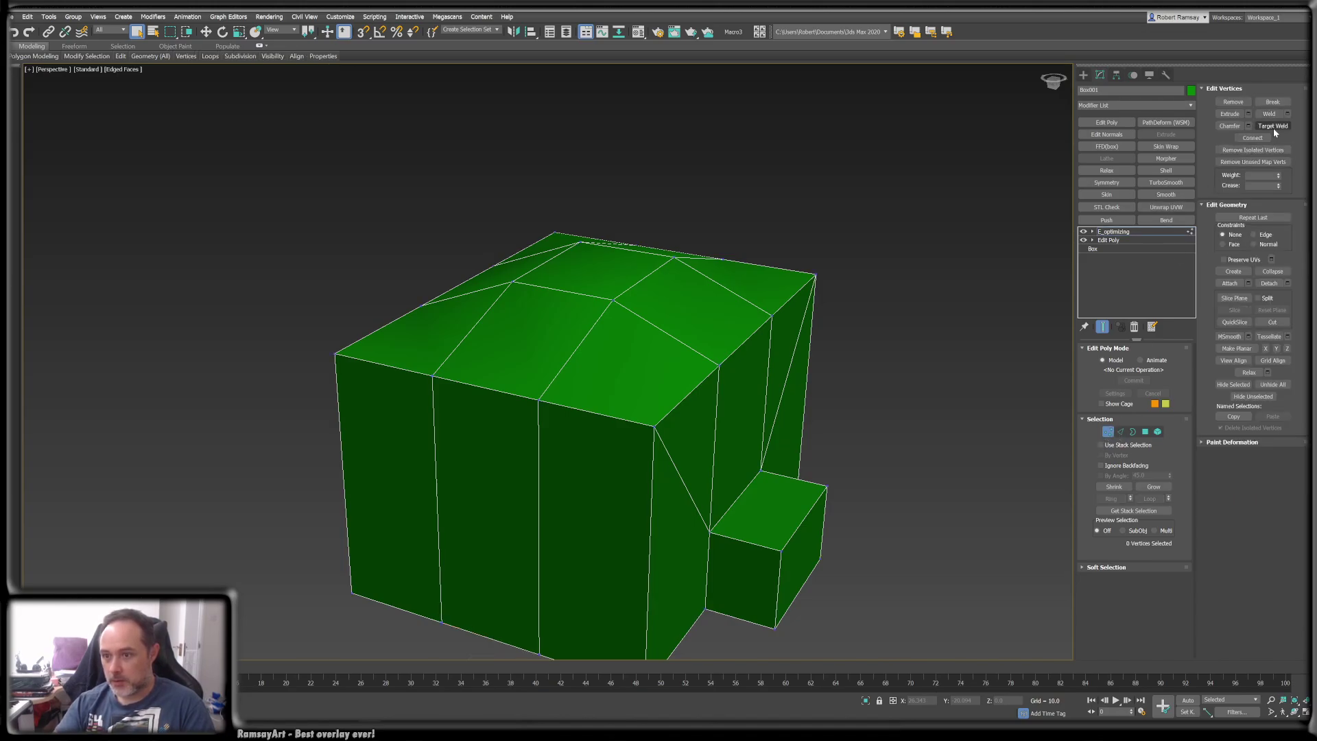
click(539, 400)
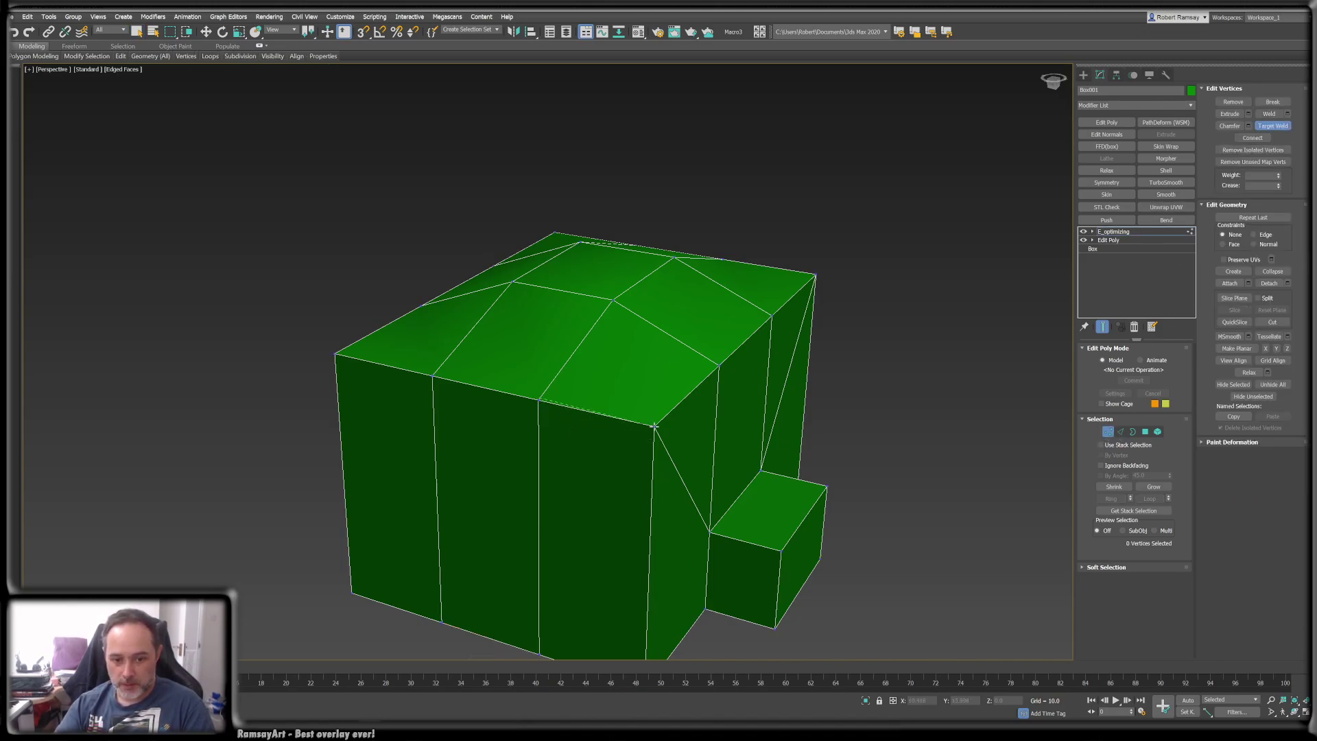
click(655, 427)
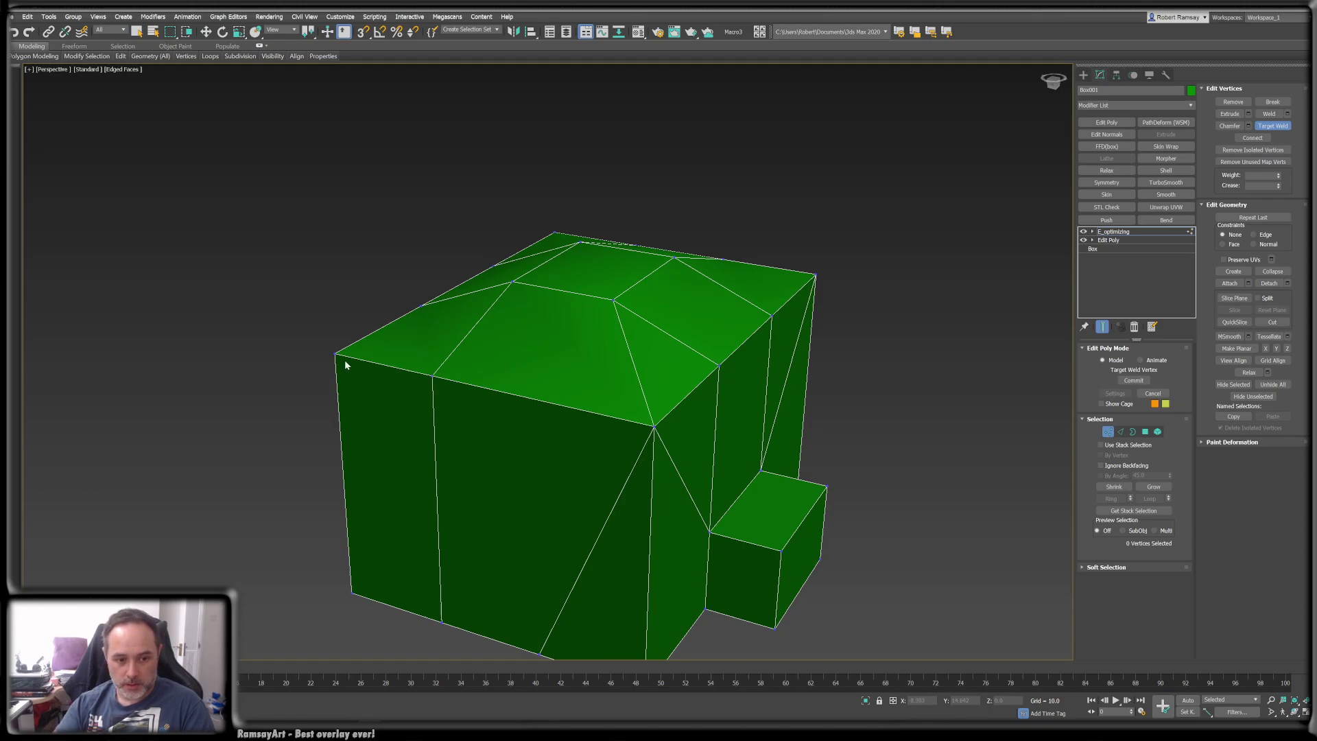
- Target Weld the remaining intermediate vertex on that same domed-face border to the opposite corner
right_click(431, 380)
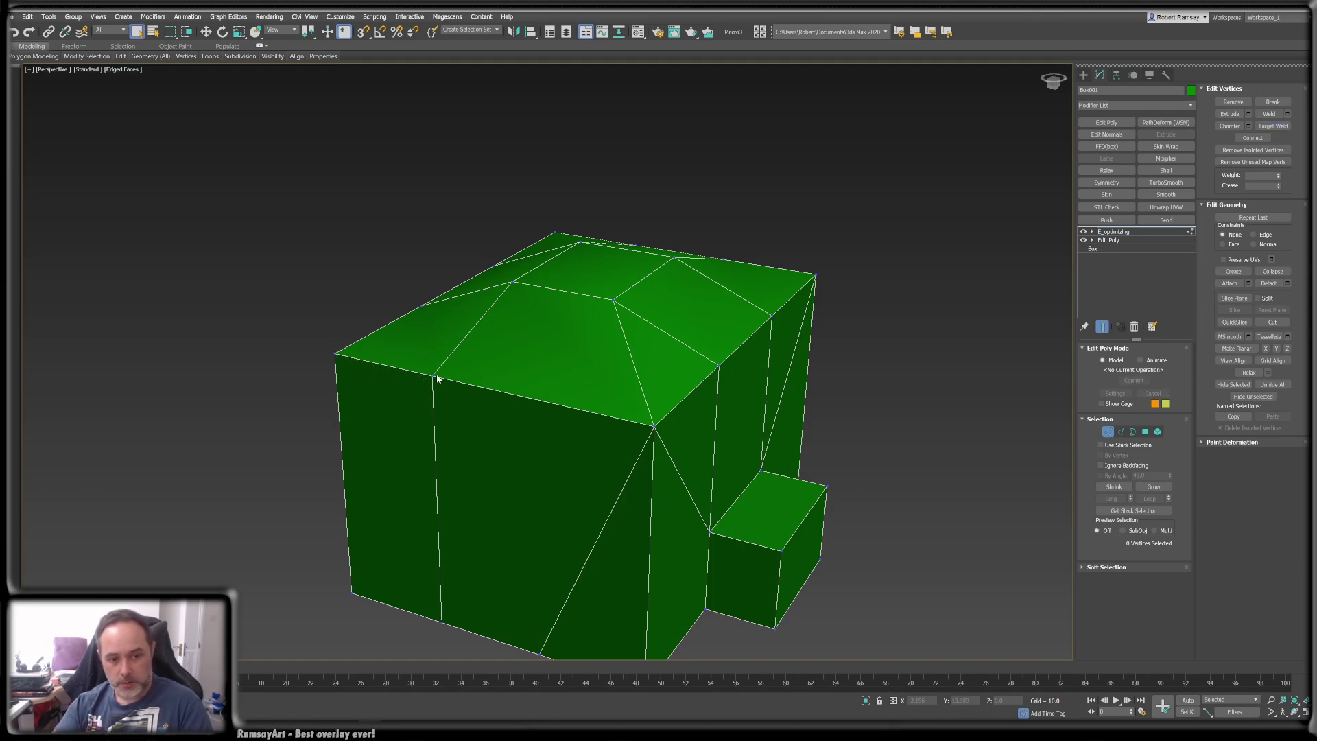
click(432, 376)
click(335, 354)
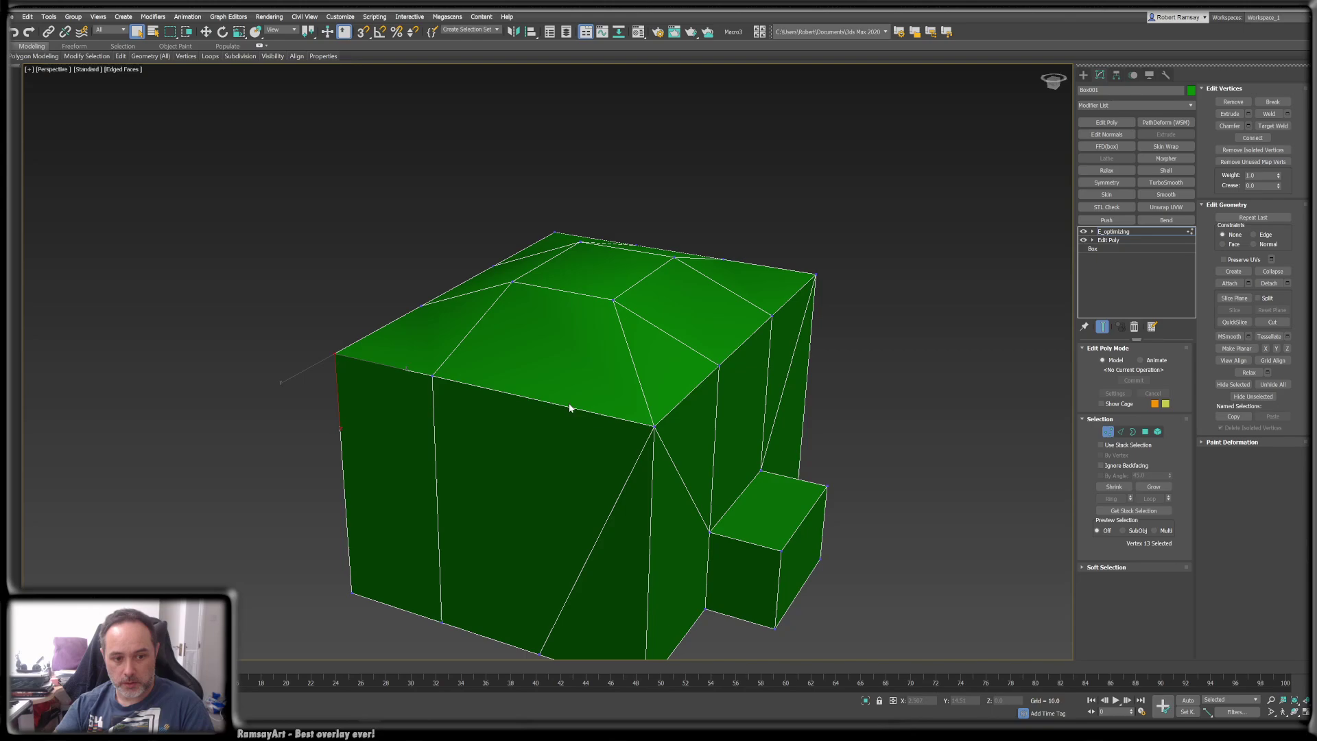
click(358, 333)
key(ctrl+shift+w)
click(432, 376)
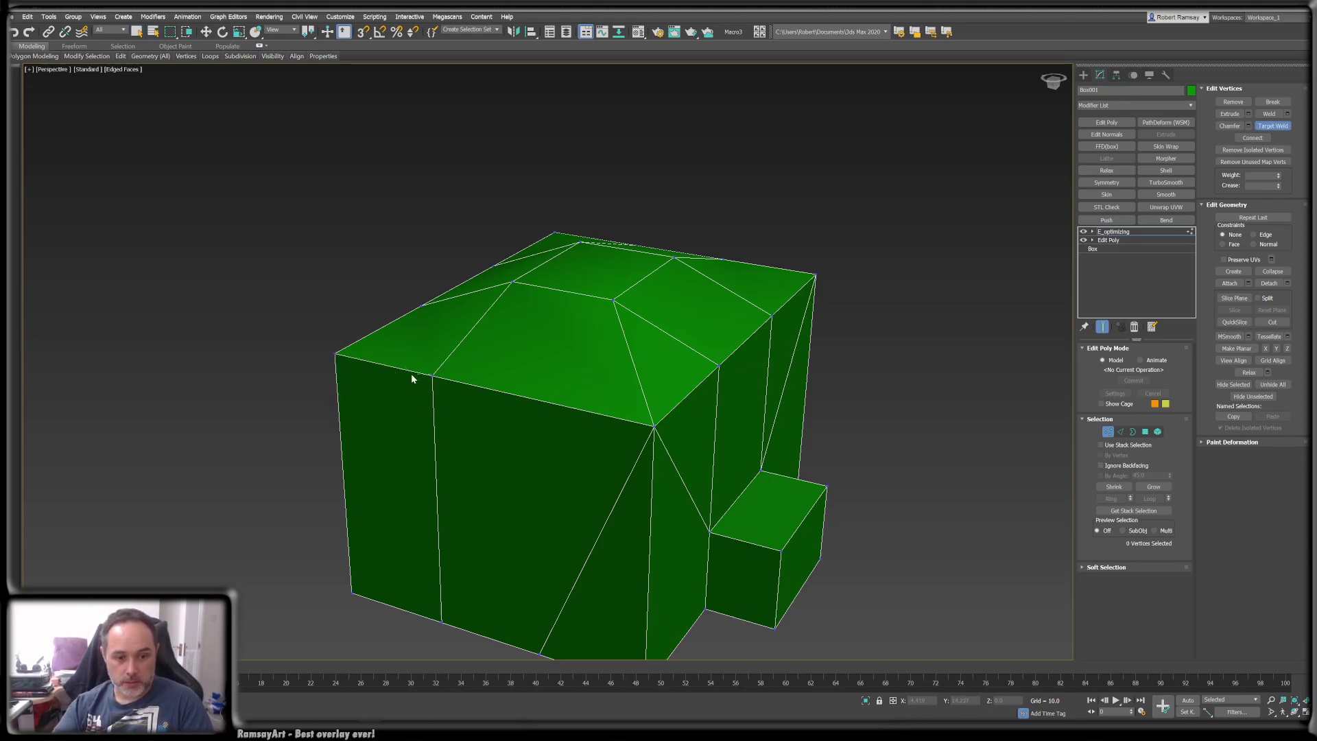
click(335, 354)
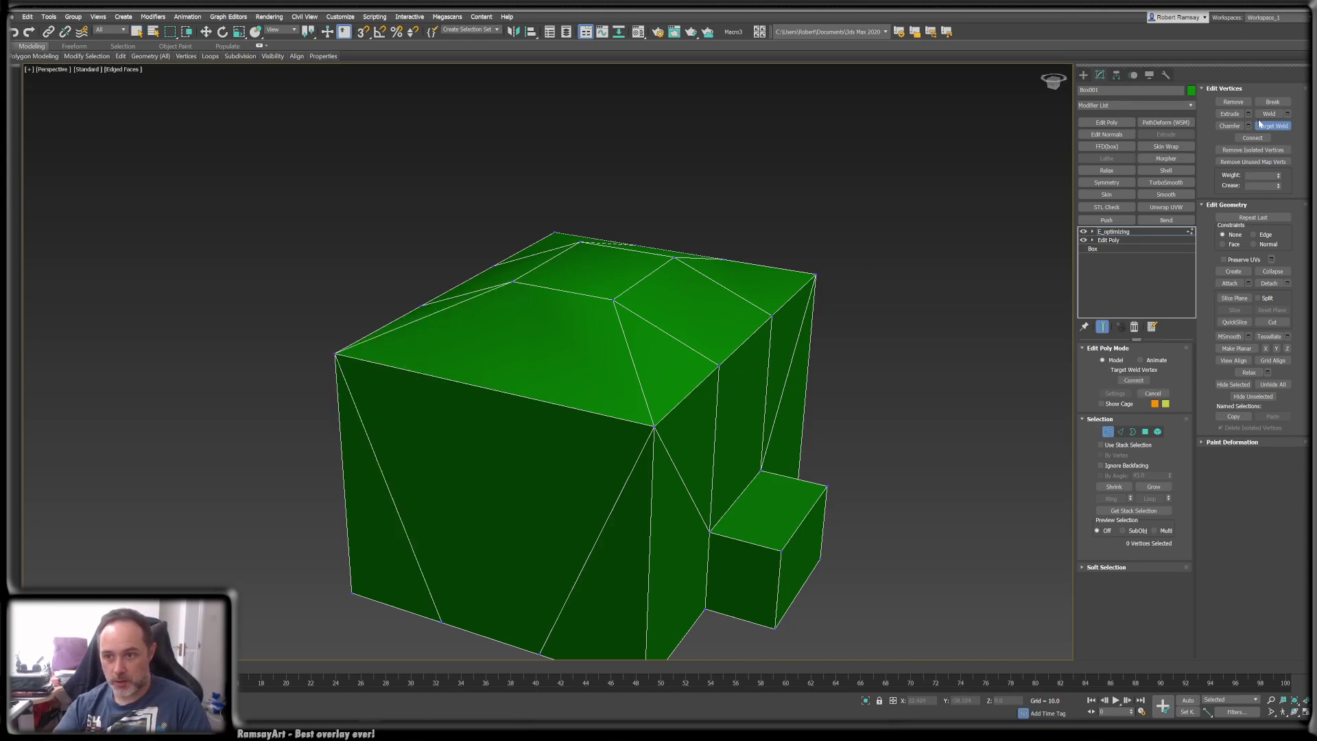
- Target Weld the two intermediate vertices on the same side's flat-face border to their adjacent corners
middle_drag(642, 415, 672, 291)
alt+middle_drag(458, 523, 437, 470)
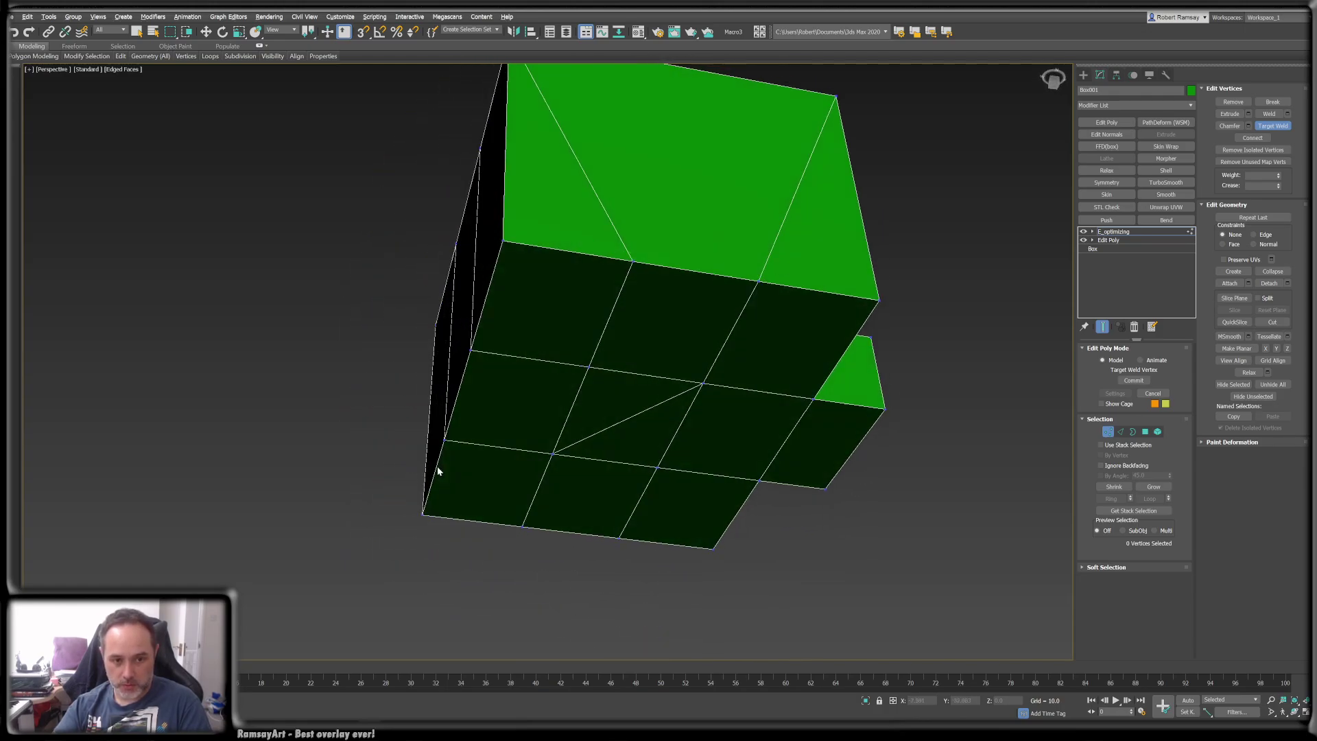
click(632, 262)
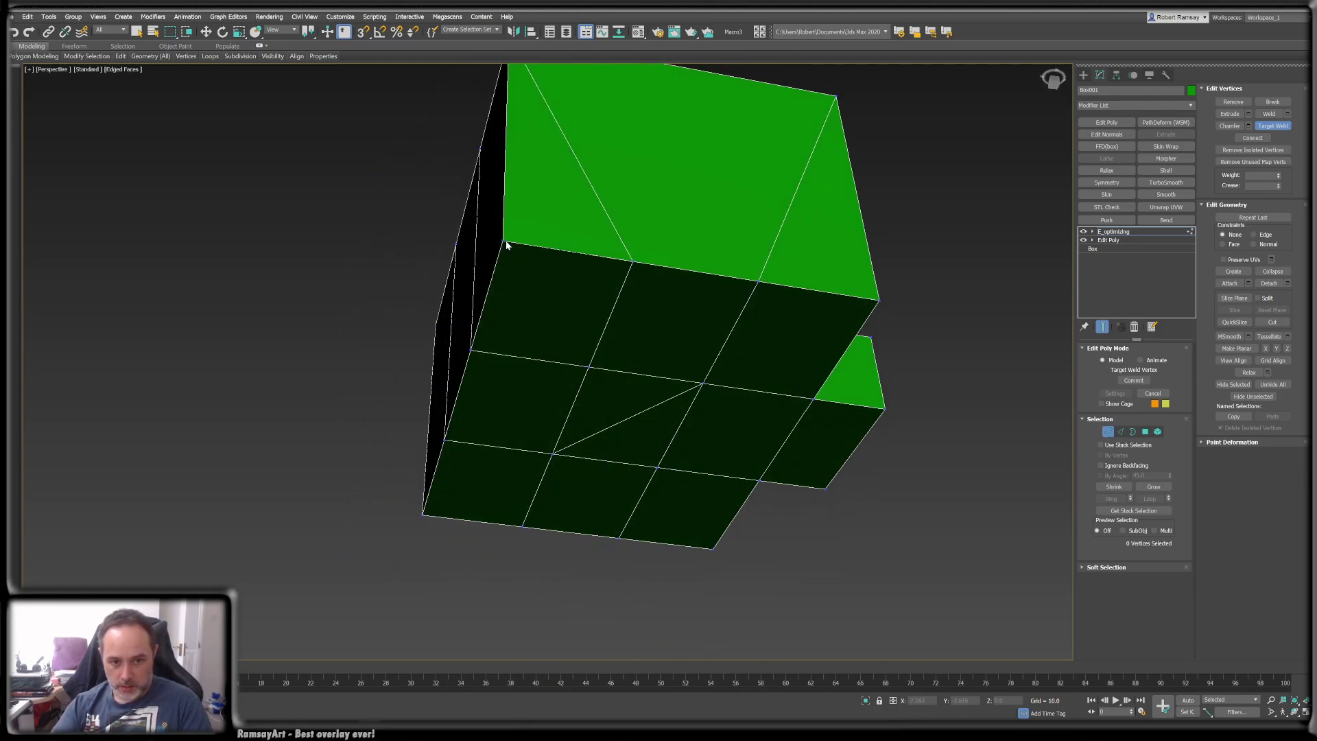
click(505, 241)
alt+drag(840, 345, 858, 357)
alt+middle_drag(858, 357, 855, 360)
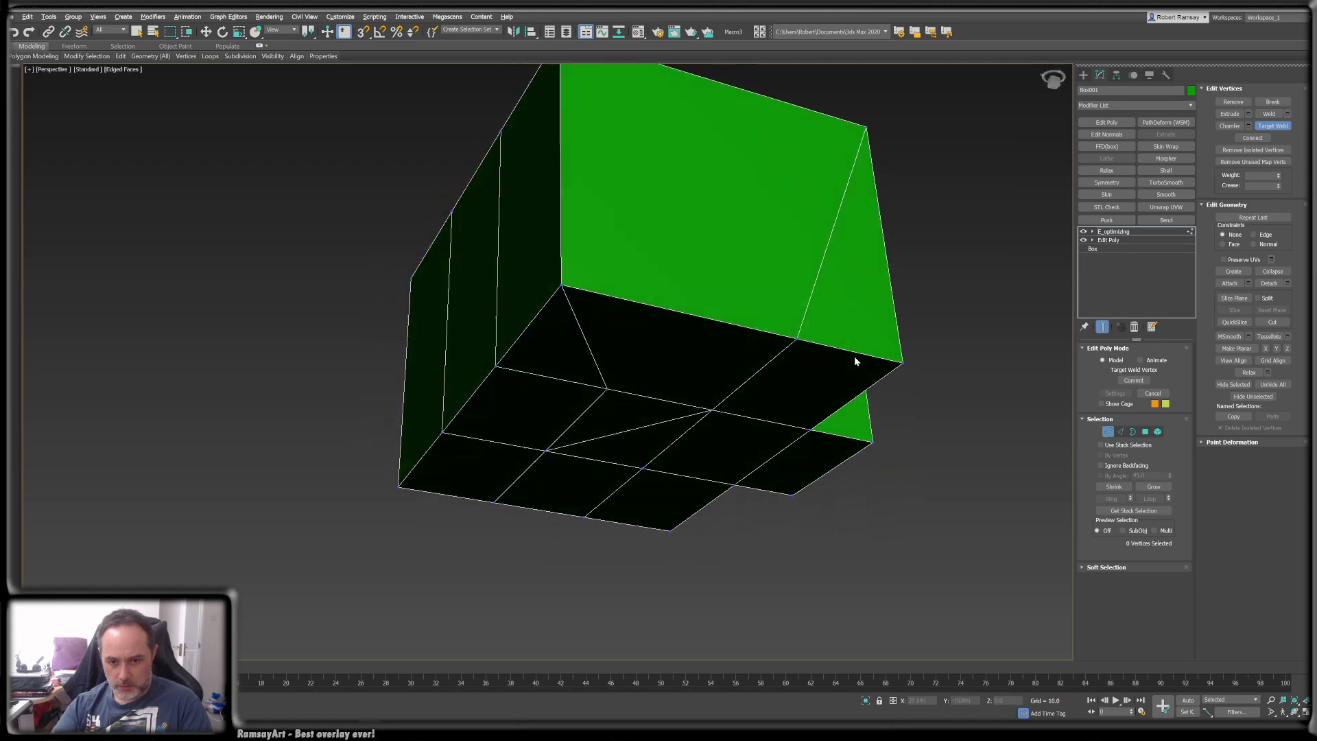
alt+middle_drag(939, 364, 868, 362)
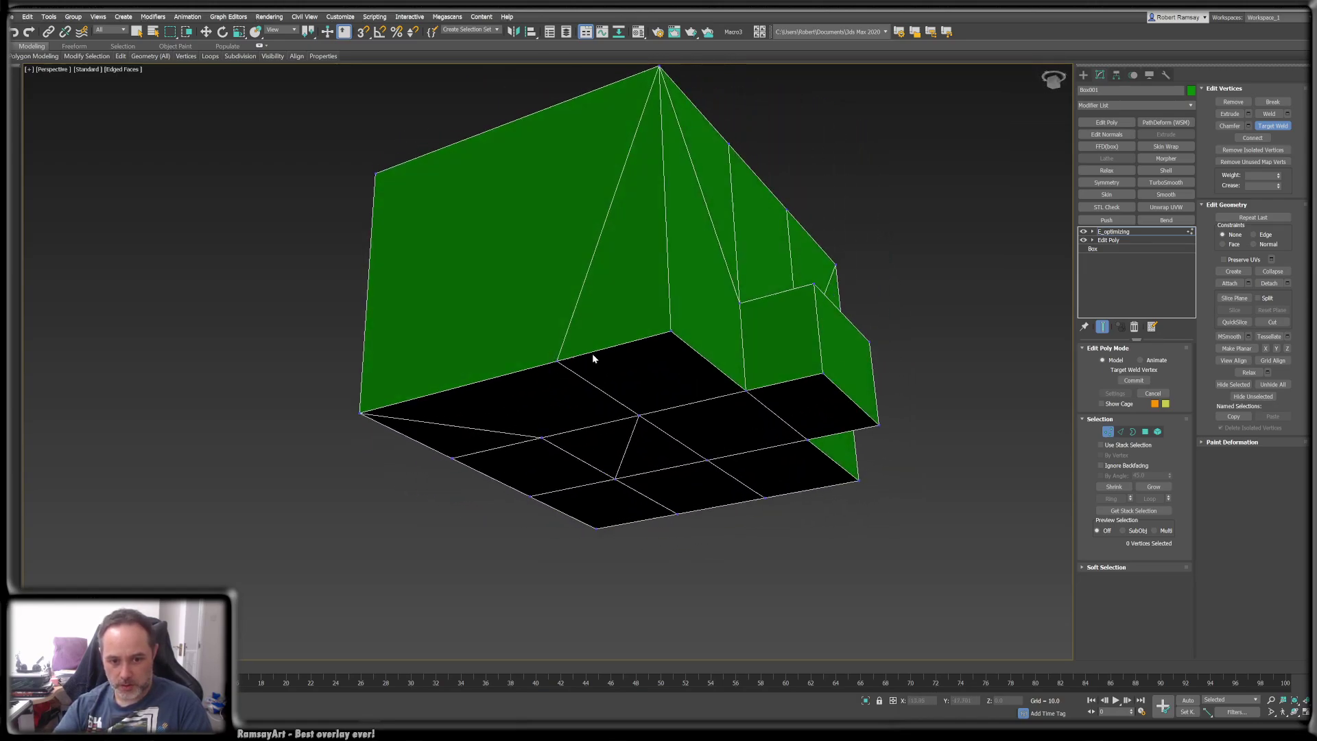
click(669, 332)
- On the extrusion side, Target Weld one intermediate vertex on the domed face's border to its nearest corner
alt+middle_drag(741, 401, 755, 364)
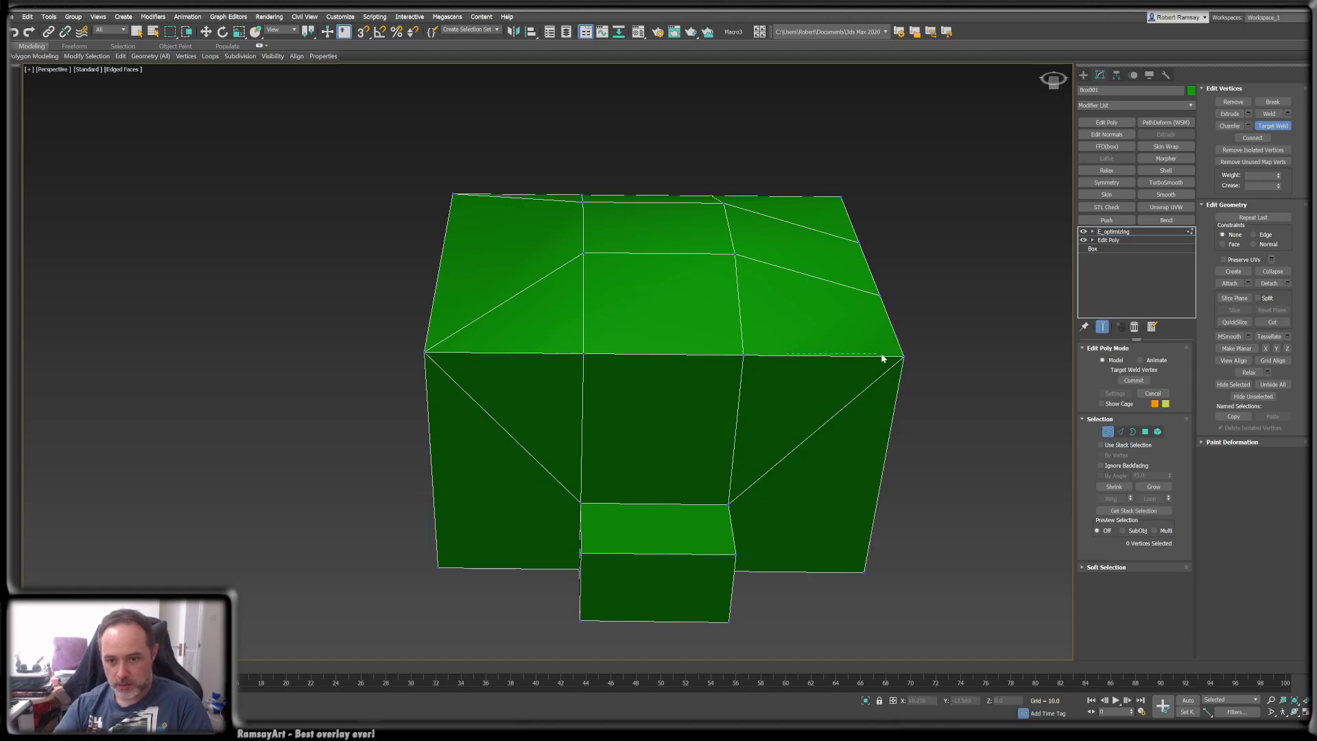
click(904, 357)
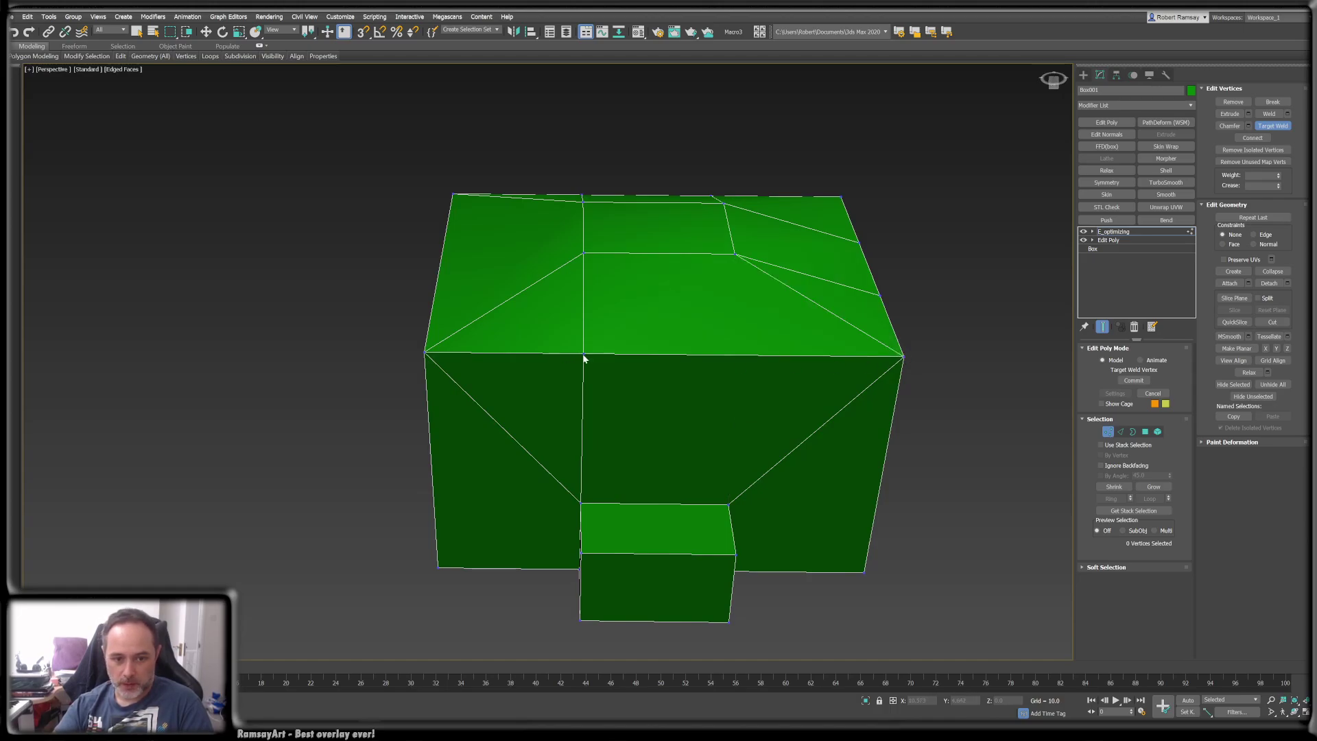
- Target Weld the last intermediate vertex on the extrusion side's domed-face border and the two on the neighbouring side to their nearest corners
click(425, 352)
alt+middle_drag(1049, 360, 731, 404)
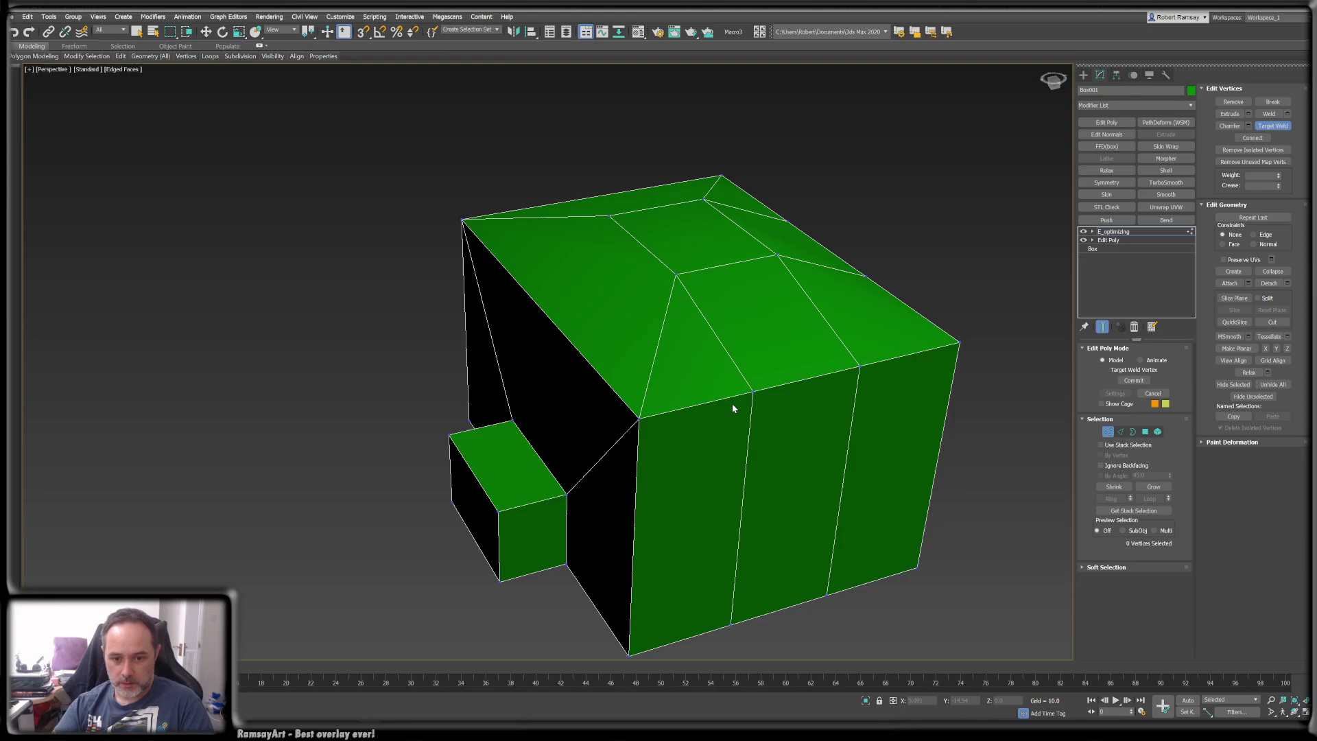
click(639, 419)
alt+middle_drag(1049, 367, 956, 368)
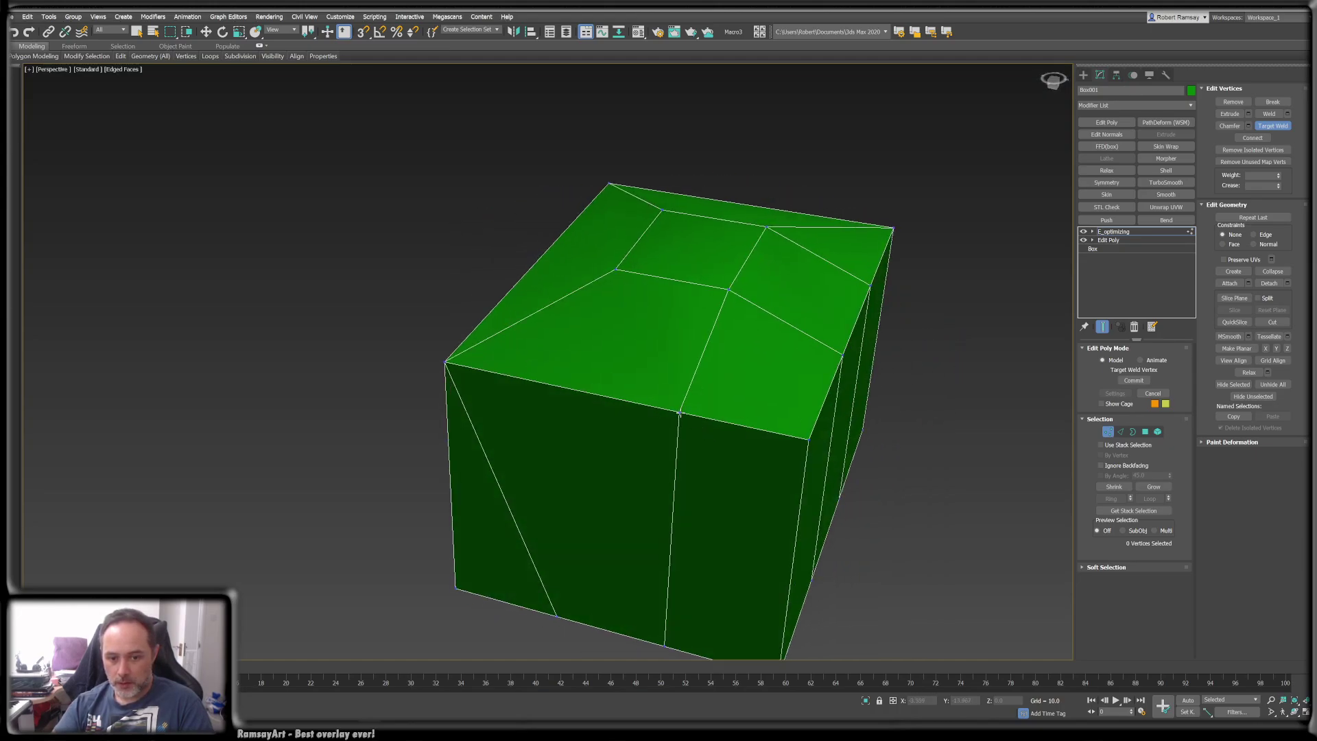
click(809, 440)
- On the side opposite the extrusion, Target Weld the two intermediate vertices on the domed-face border to their nearest corners
alt+middle_drag(1035, 470, 827, 434)
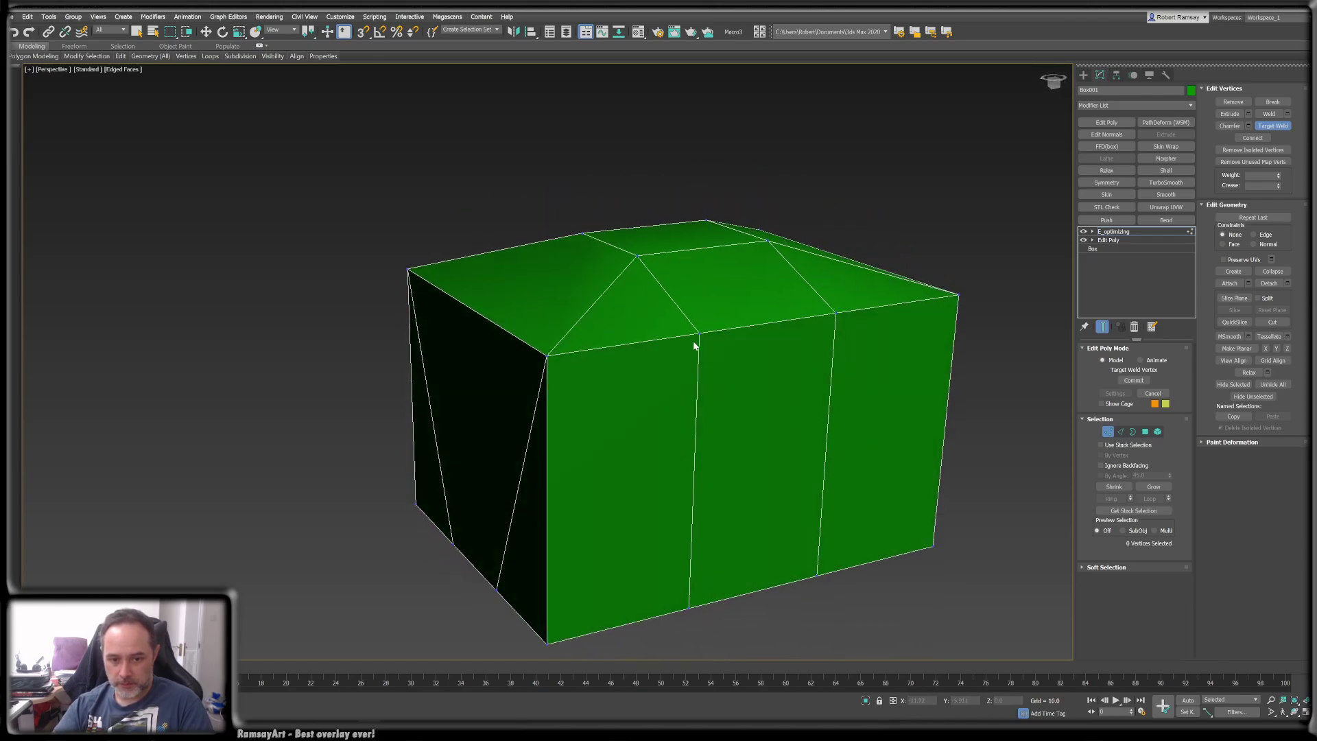
click(546, 355)
alt+middle_drag(1029, 353, 833, 372)
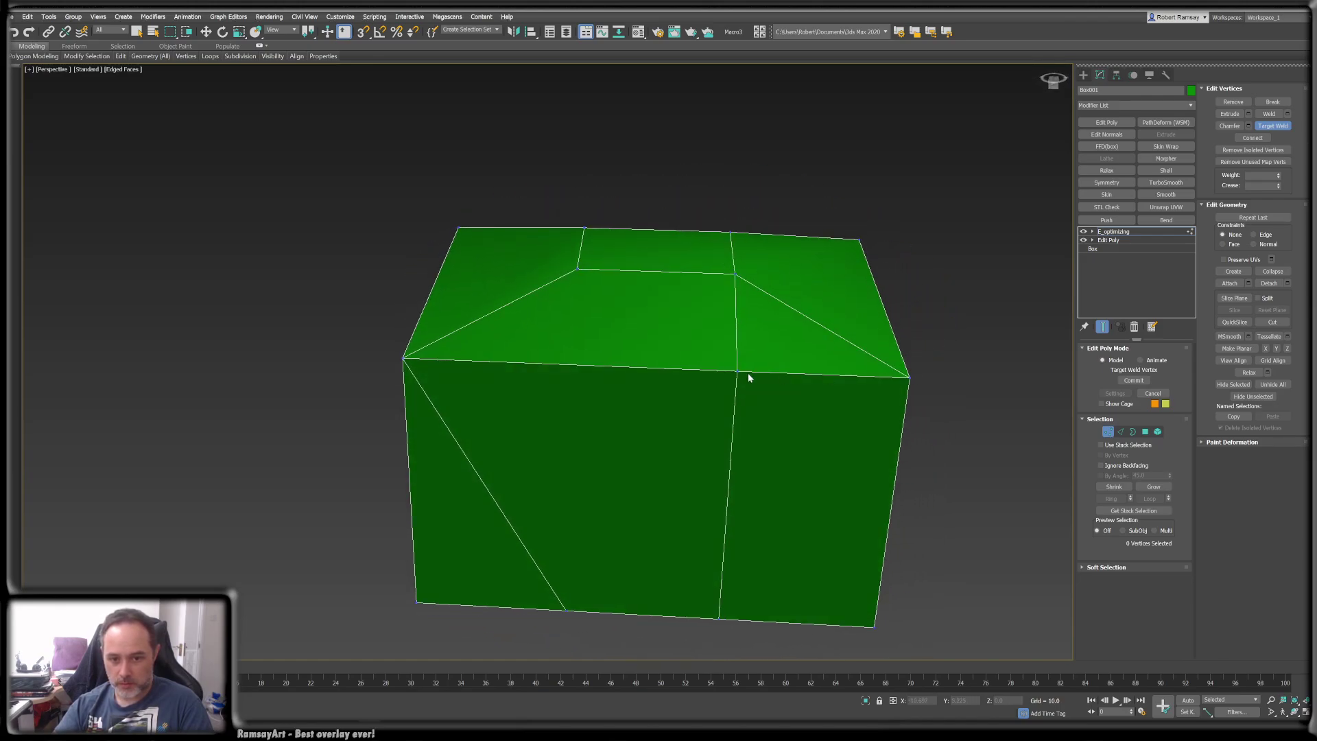
click(910, 377)
- Target Weld the remaining intermediate vertices along the flat face's outer border to their nearest corners
alt+middle_drag(808, 542, 793, 435)
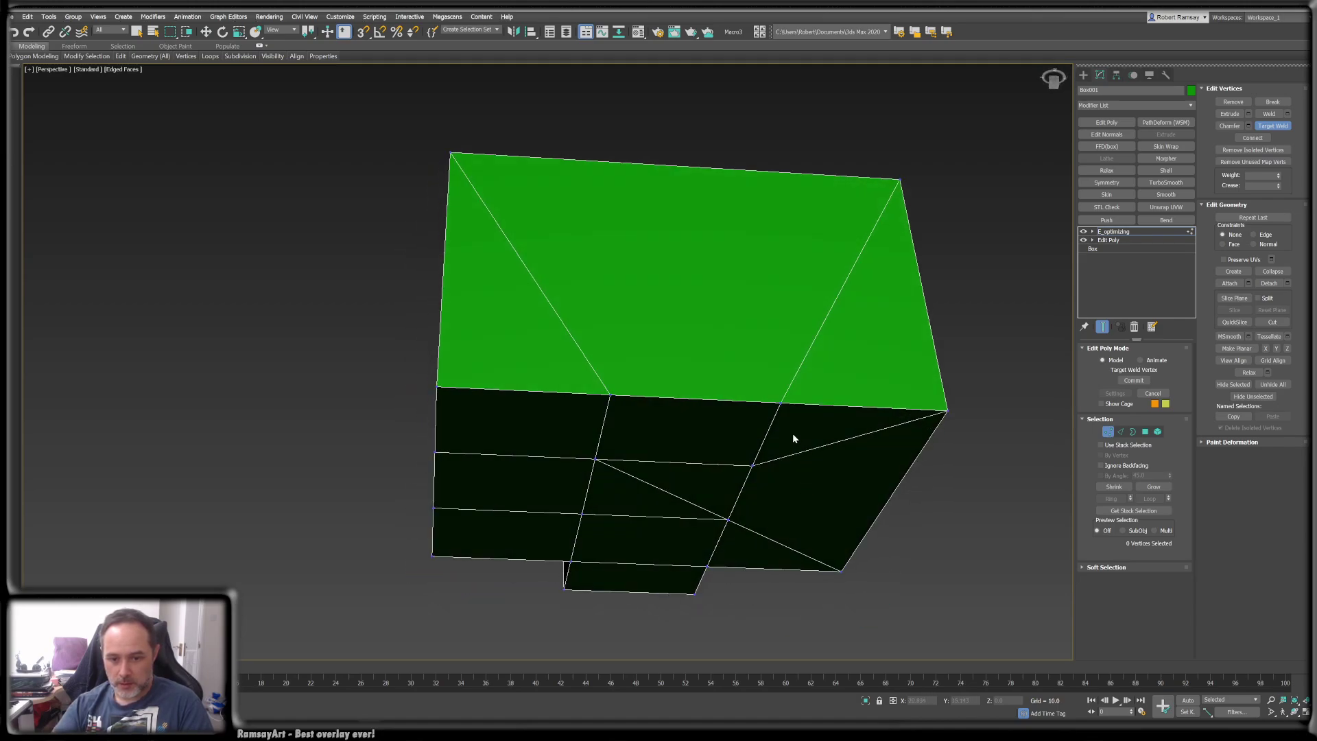
click(947, 412)
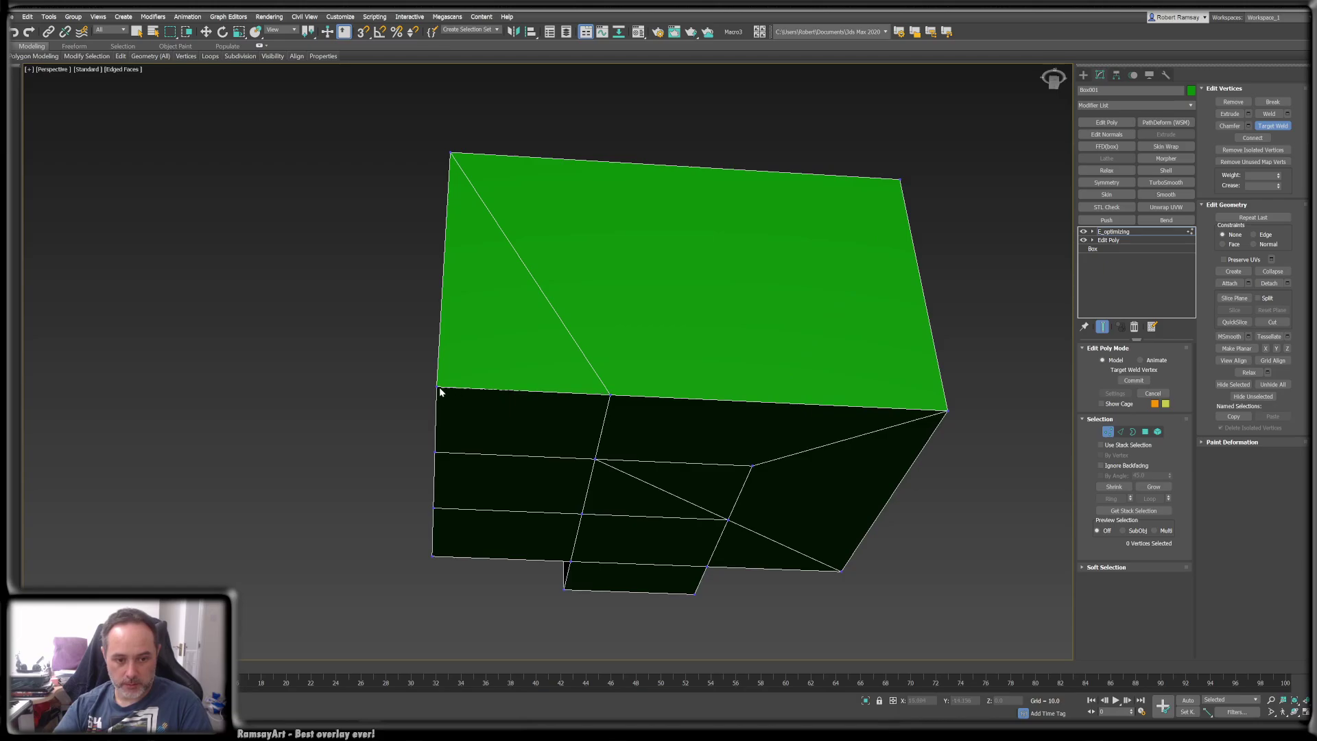
alt+middle_drag(434, 386, 665, 308)
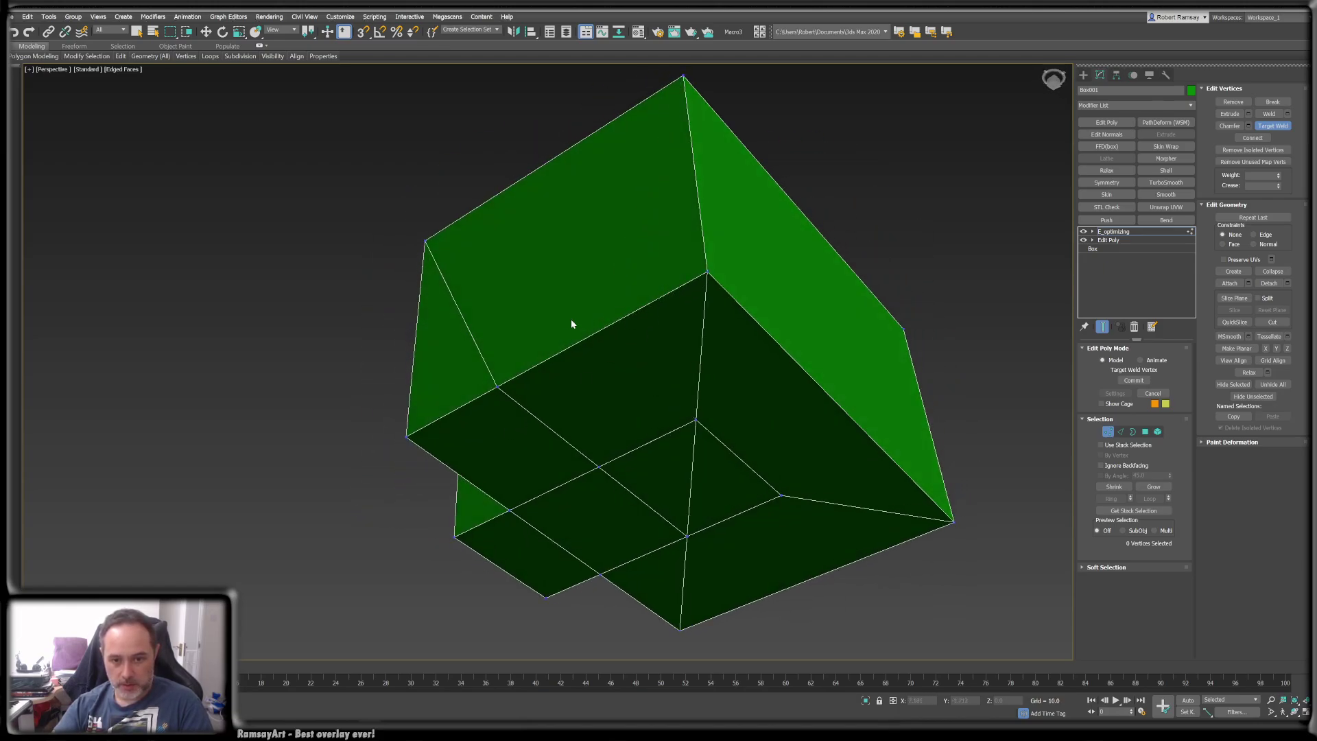
alt+middle_drag(570, 320, 631, 299)
click(667, 295)
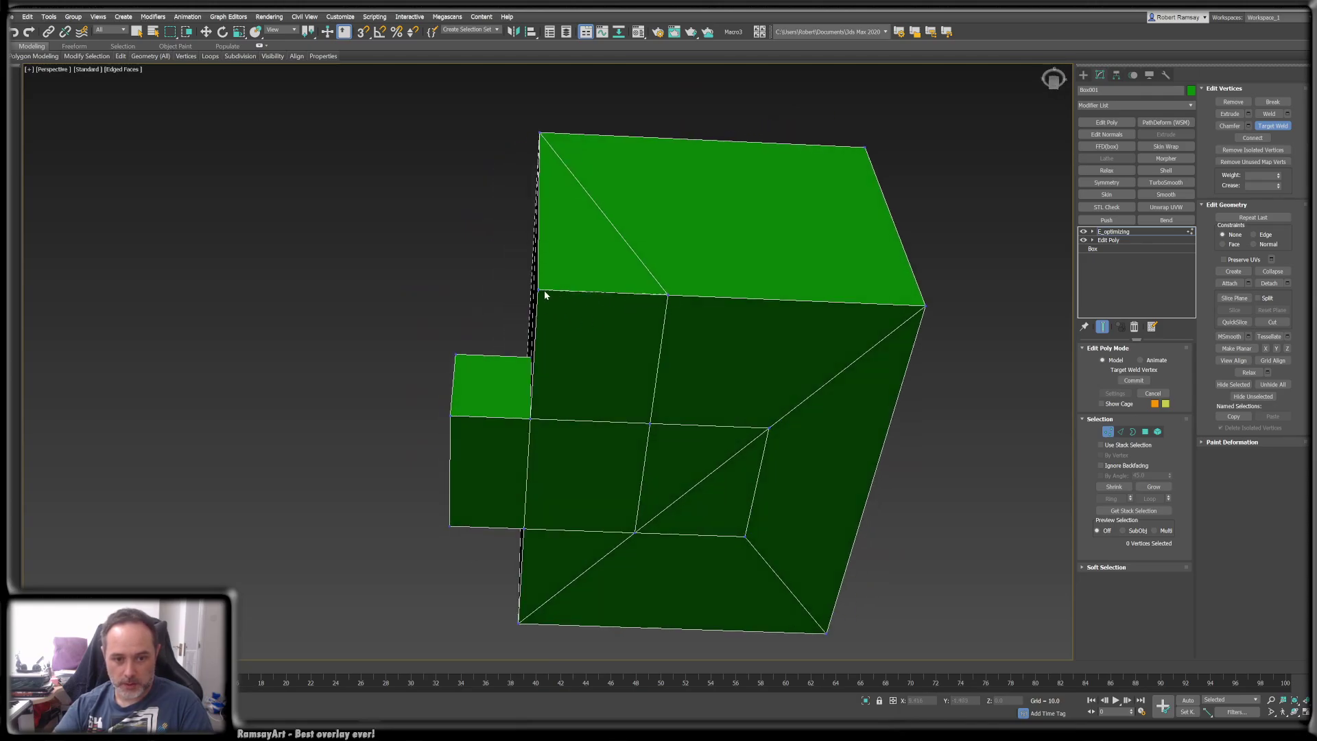
click(539, 290)
- Target Weld the flat face's four inner vertices to the face's four outer corners
alt+middle_drag(583, 346, 487, 296)
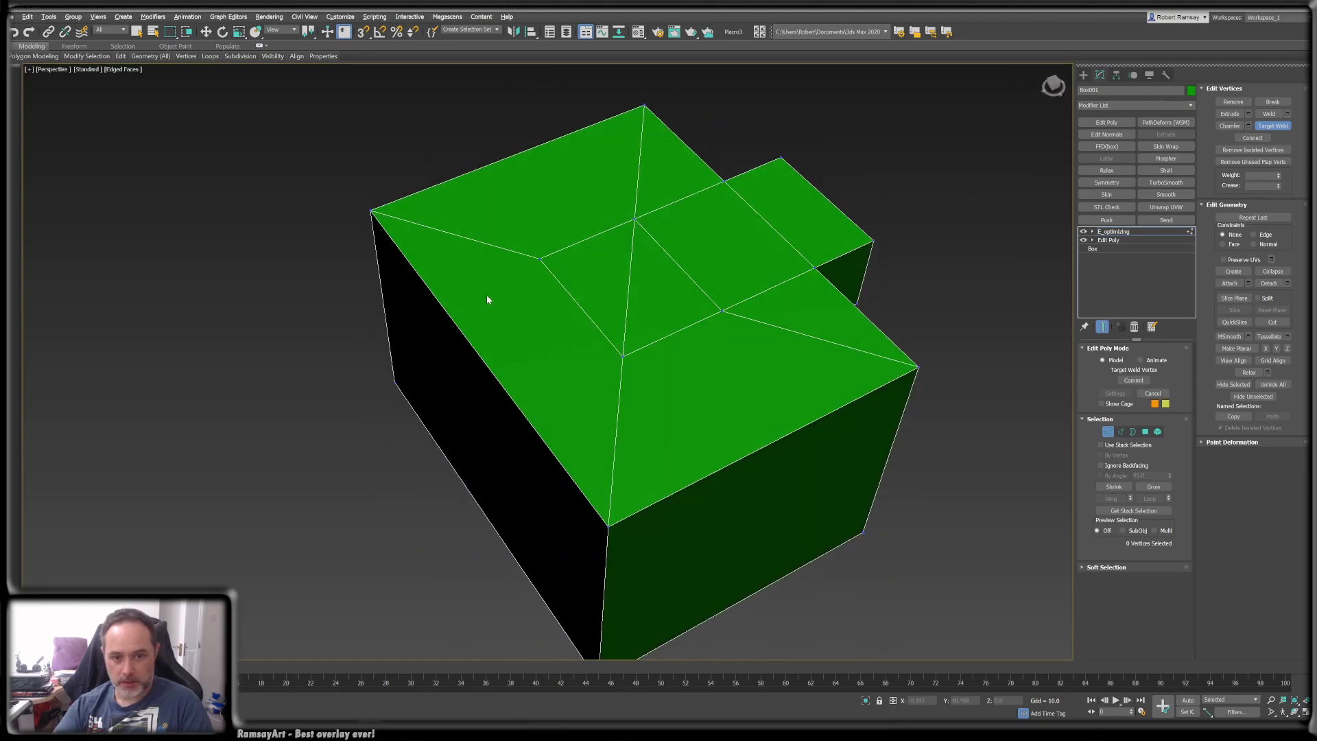
click(540, 259)
click(372, 211)
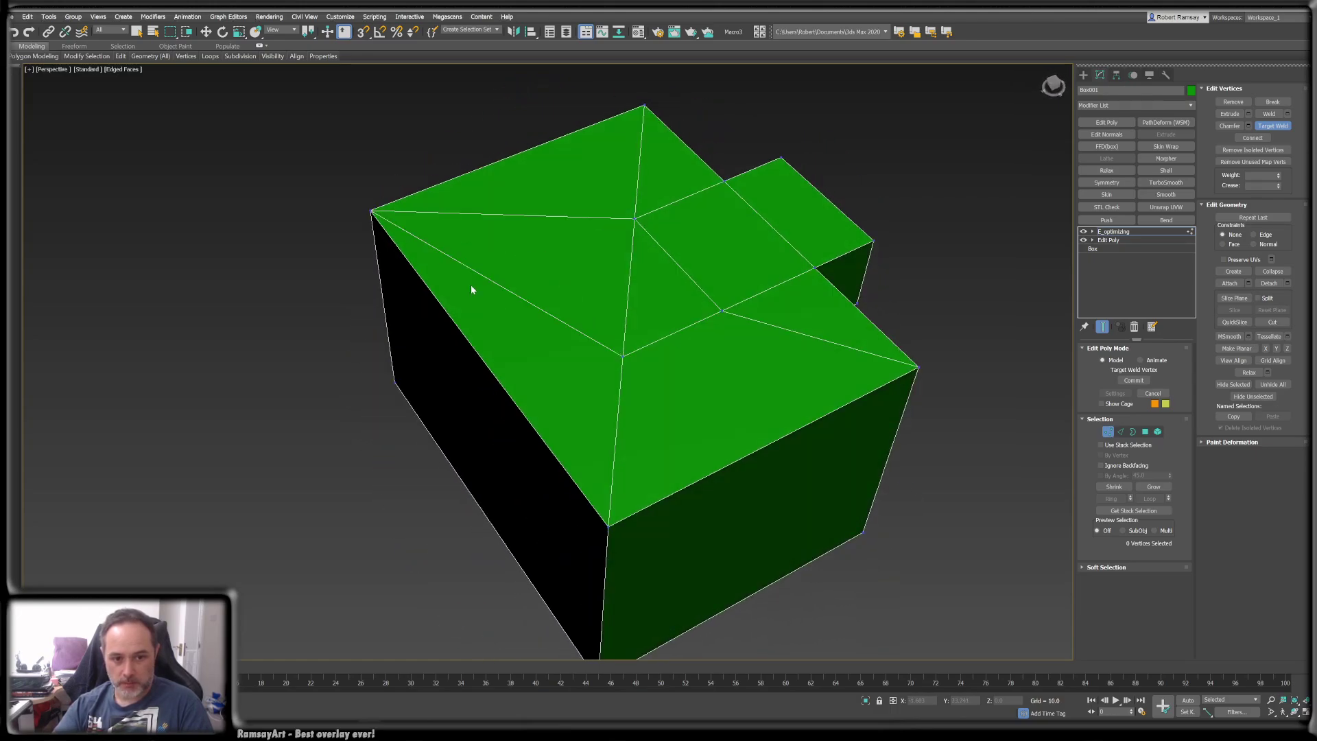
click(607, 526)
click(918, 368)
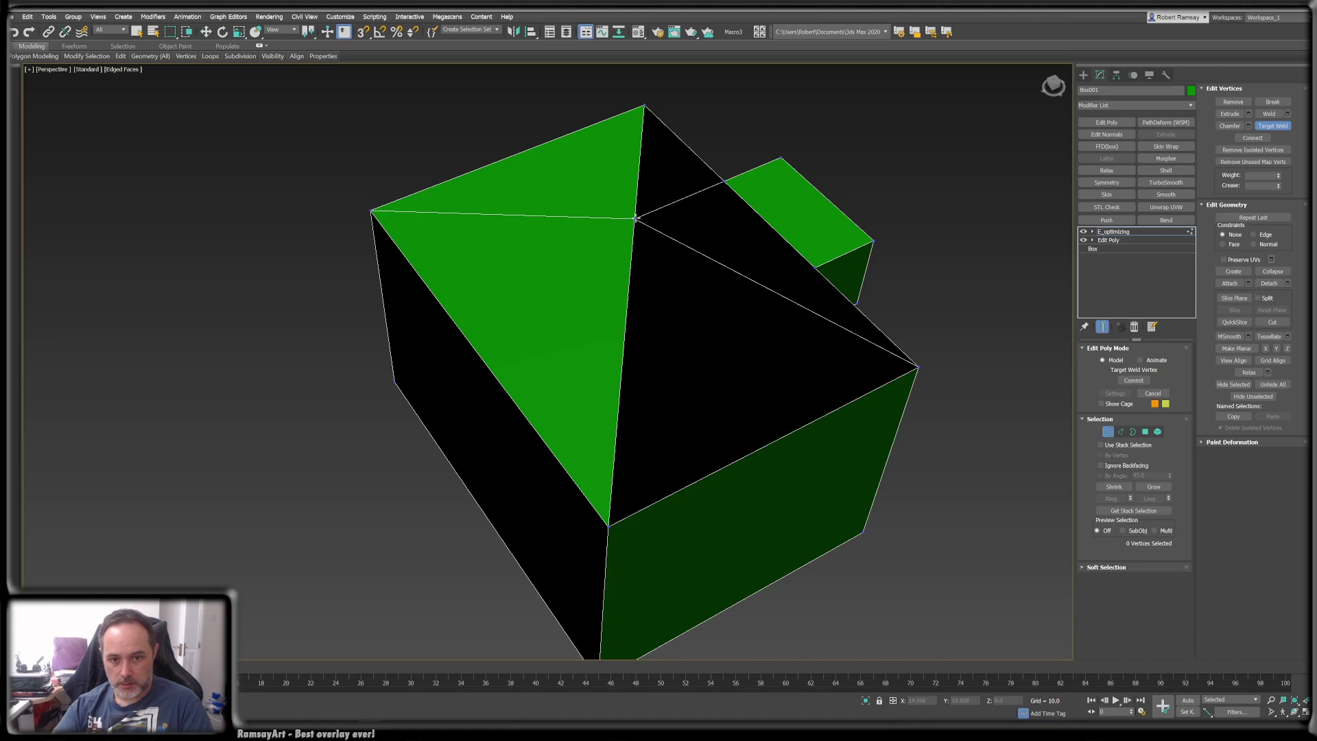
click(645, 105)
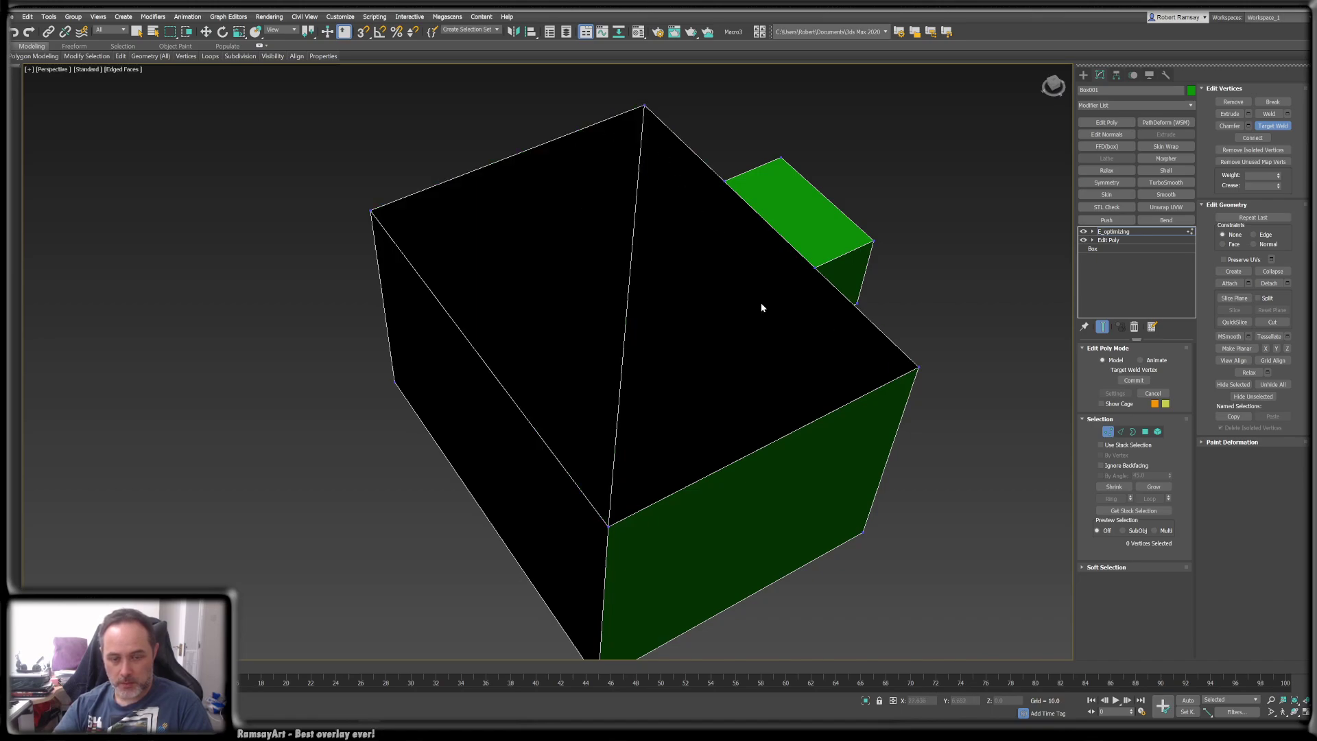
mouse_move(760, 302)
alt+middle_down()
mouse_move(763, 287)
mouse_move(767, 405)
mouse_move(755, 344)
mouse_move(723, 326)
mouse_move(762, 293)
mouse_move(741, 288)
alt+middle_up()
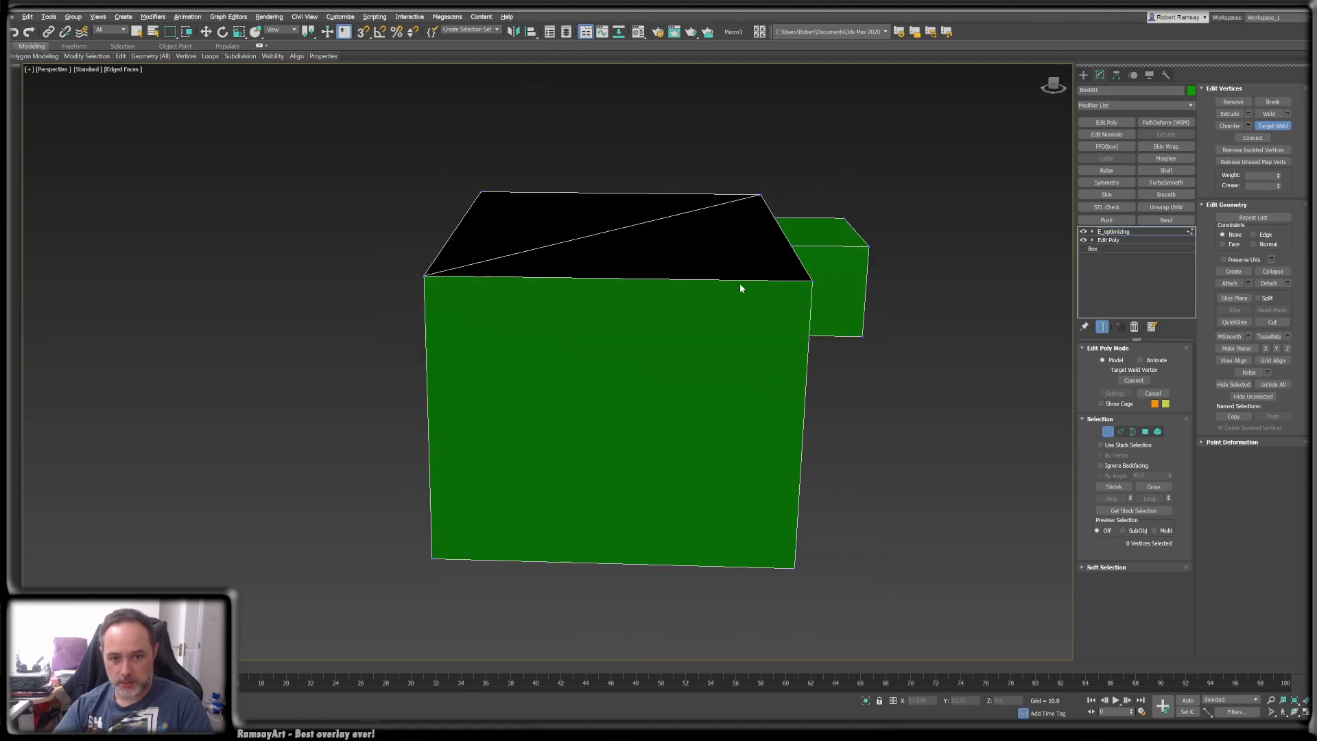
- Undo the four inner-vertex welds and the last border weld on the flat face
key(ctrl+z)
key(ctrl+z)
key(ctrl+z)
key(ctrl+z)
key(ctrl+z)
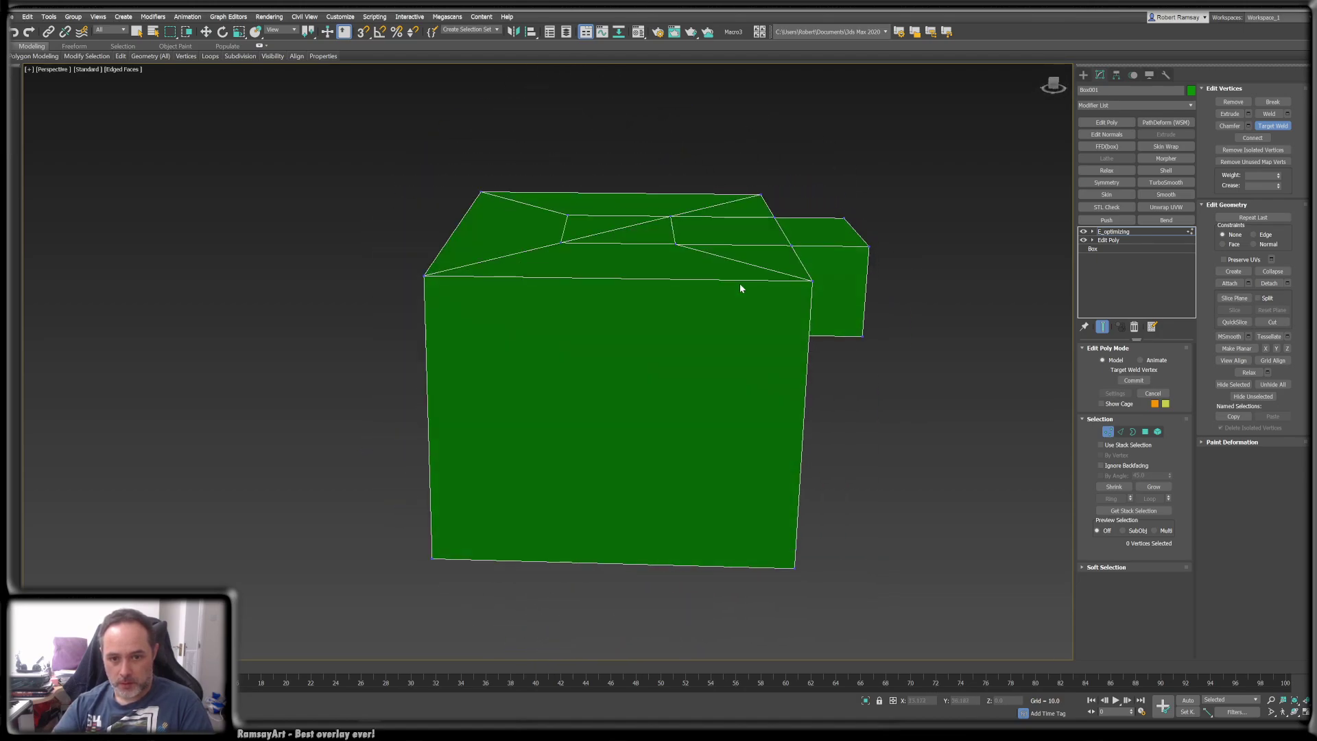
- Target Weld the last intermediate vertex on the flat face's border to the nearest corner on the extrusion side
alt+middle_drag(740, 288, 759, 315)
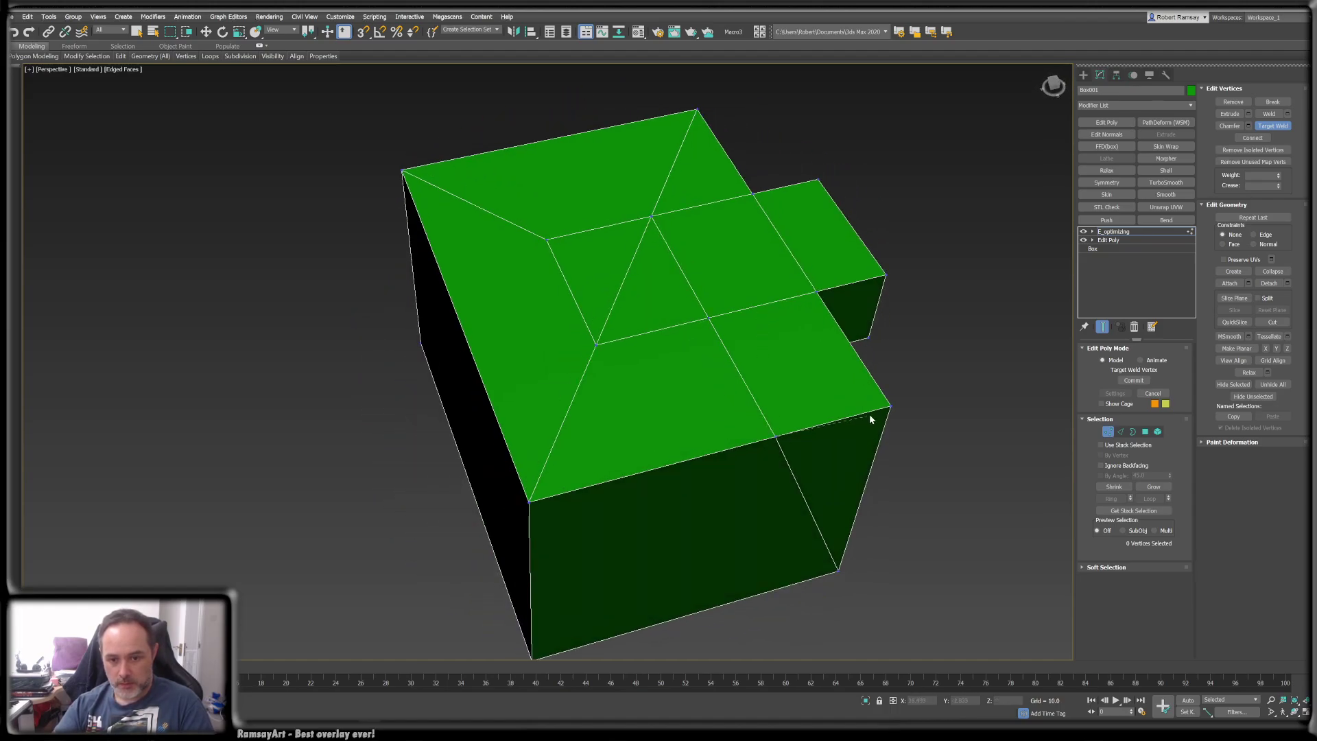
click(889, 407)
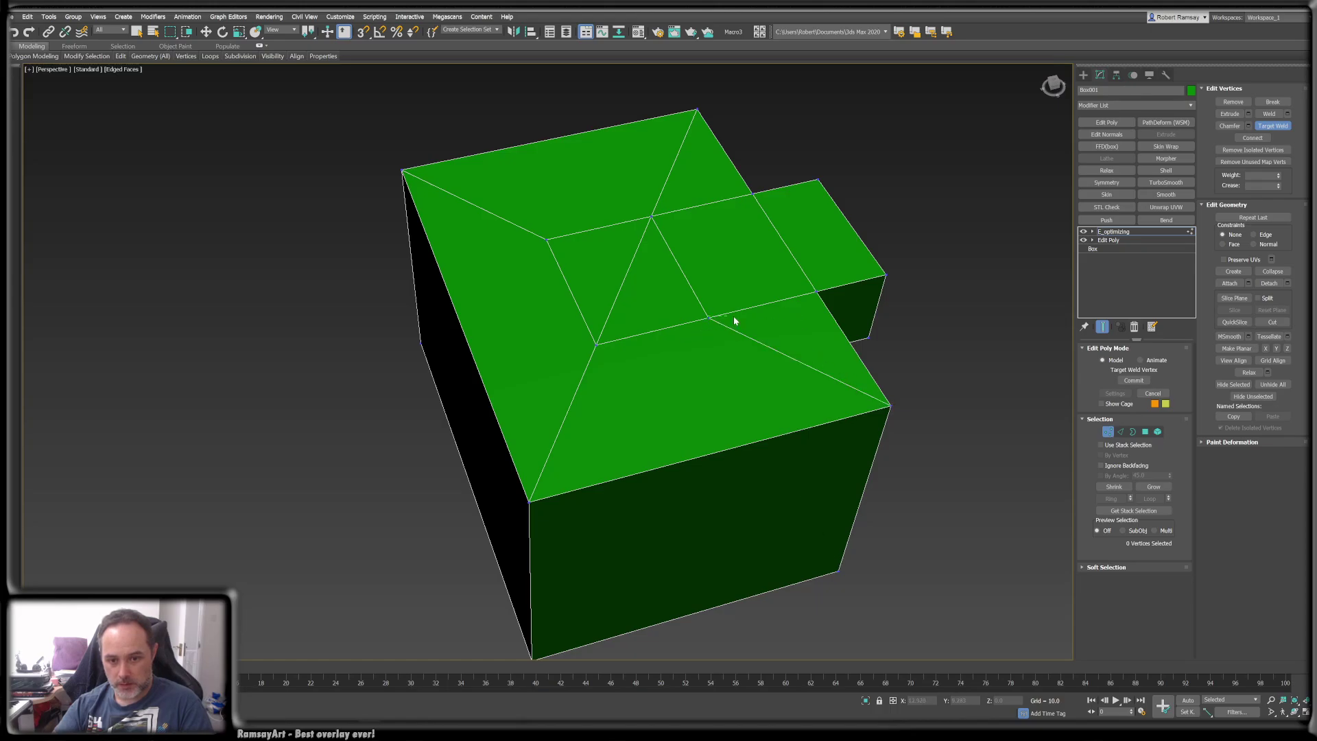
- Target Weld the flat face's four inner vertices to the two vertices where the extrusion meets that face
click(817, 292)
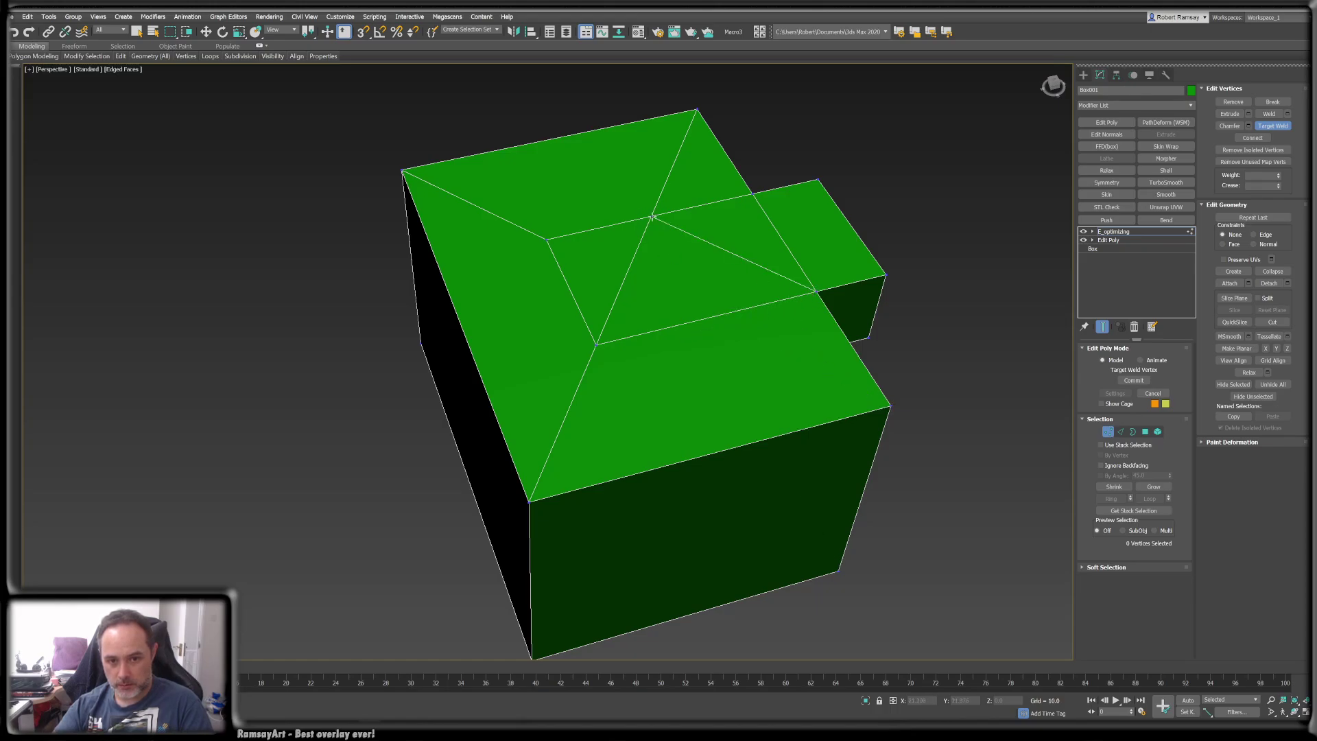
click(753, 194)
mouse_move(718, 269)
alt+middle_down()
mouse_move(708, 258)
mouse_move(654, 263)
mouse_move(718, 273)
alt+middle_up()
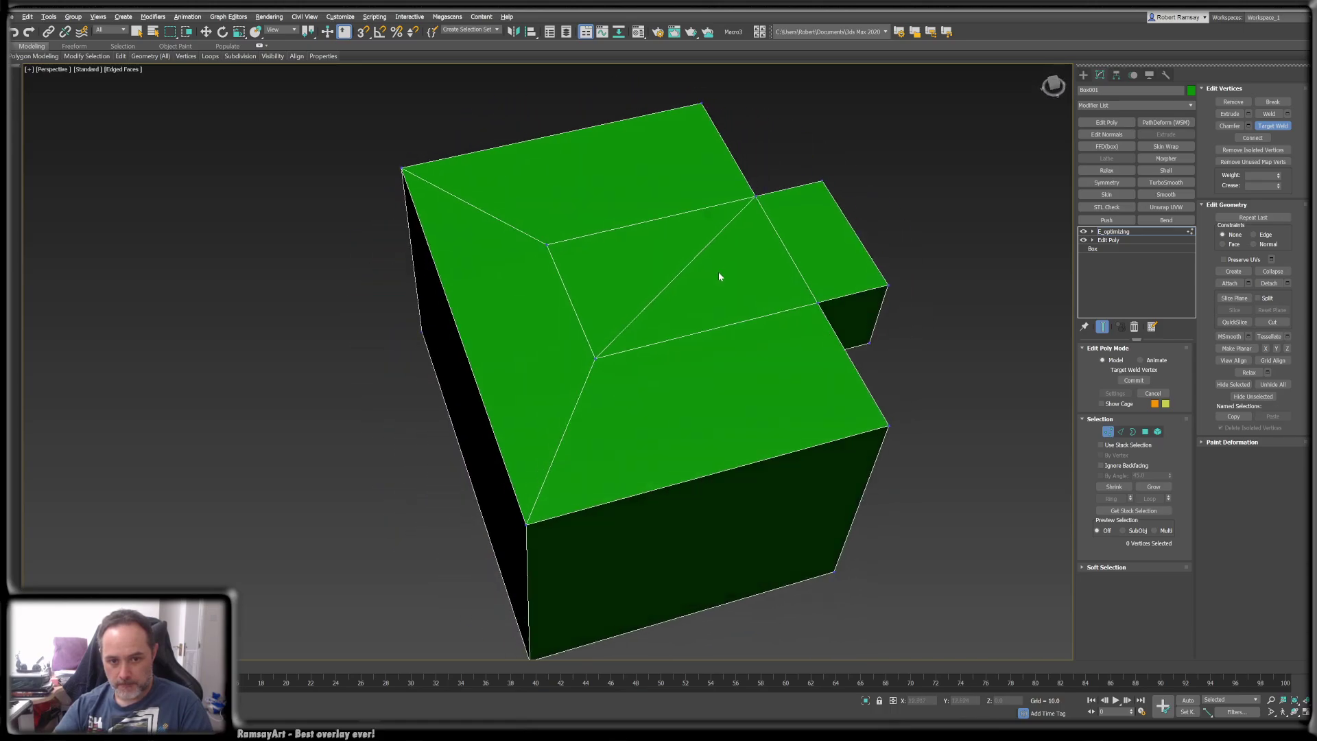
click(549, 242)
click(754, 196)
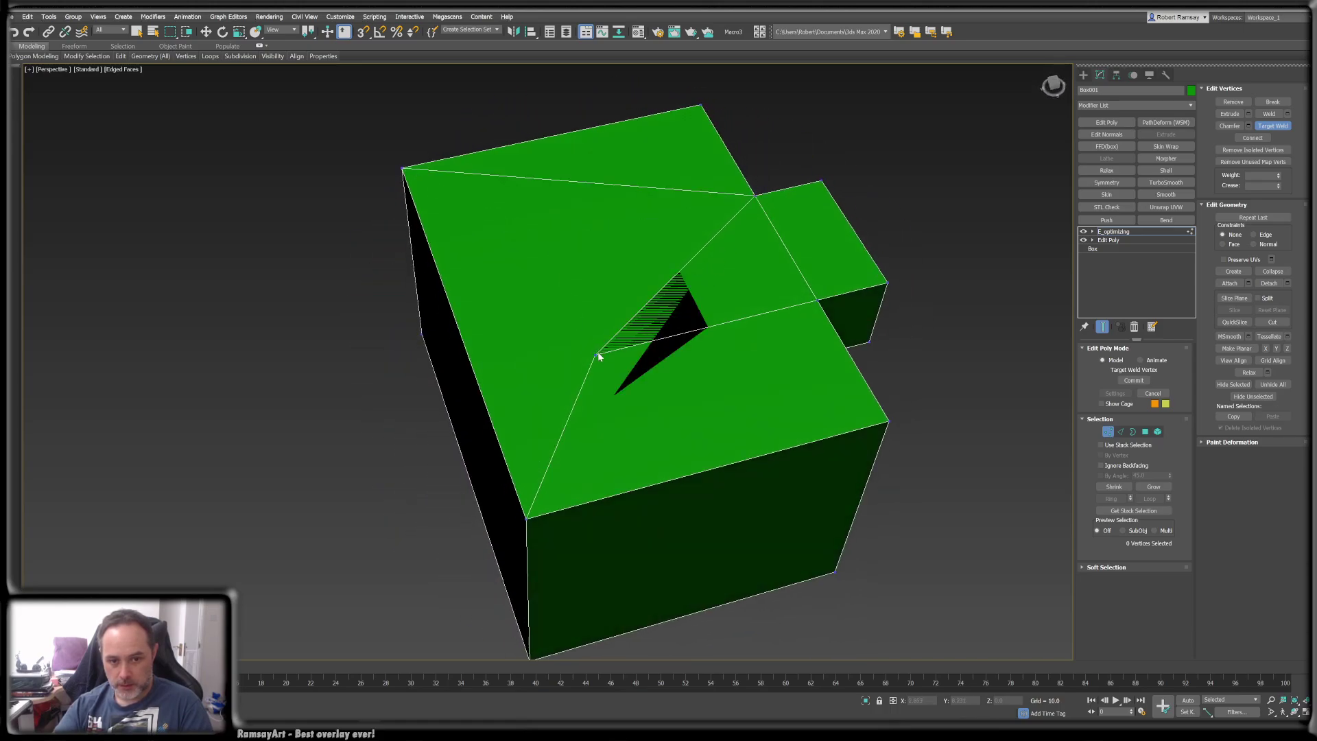
click(816, 300)
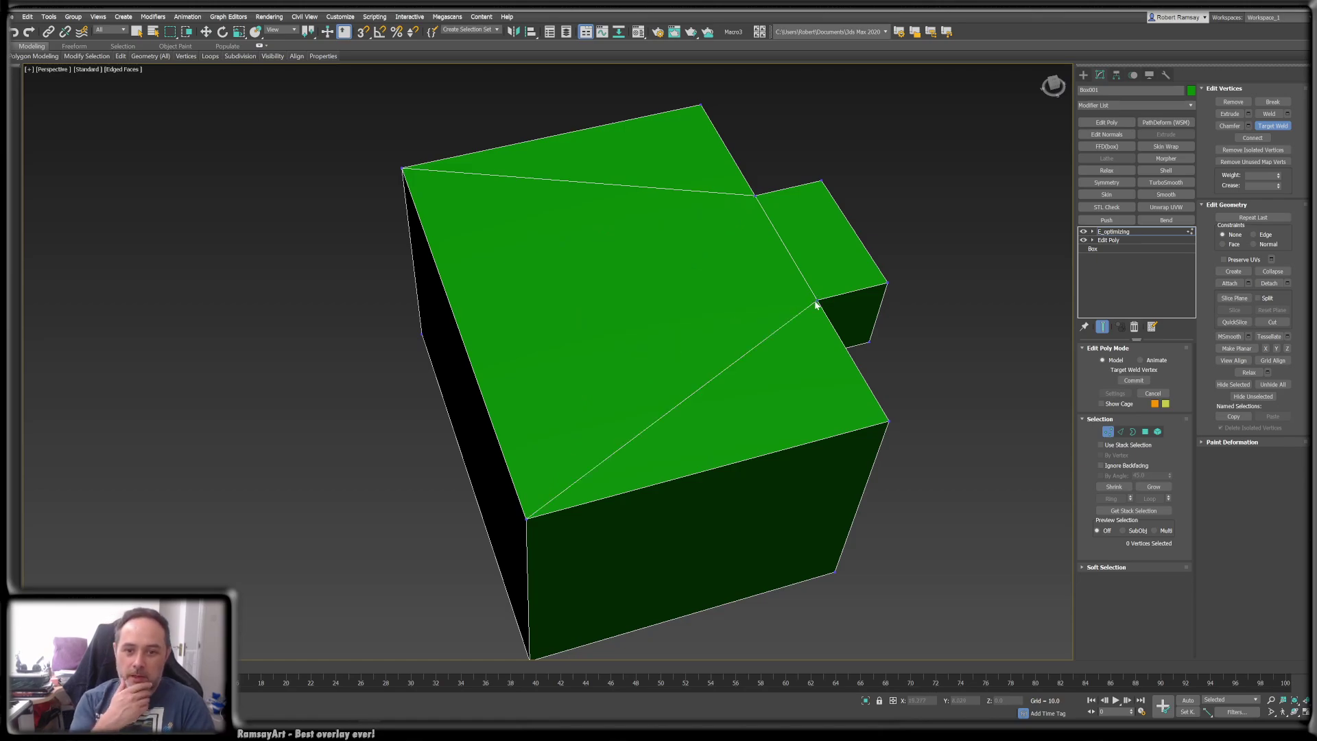
- Undo the inner-vertex welds and step further back through the recent border welds around the flat face
key(ctrl+z)
key(ctrl+z)
key(ctrl+z)
key(ctrl+z)
key(ctrl+z)
key(ctrl+z)
key(ctrl+z)
key(ctrl+z)
key(ctrl+z)
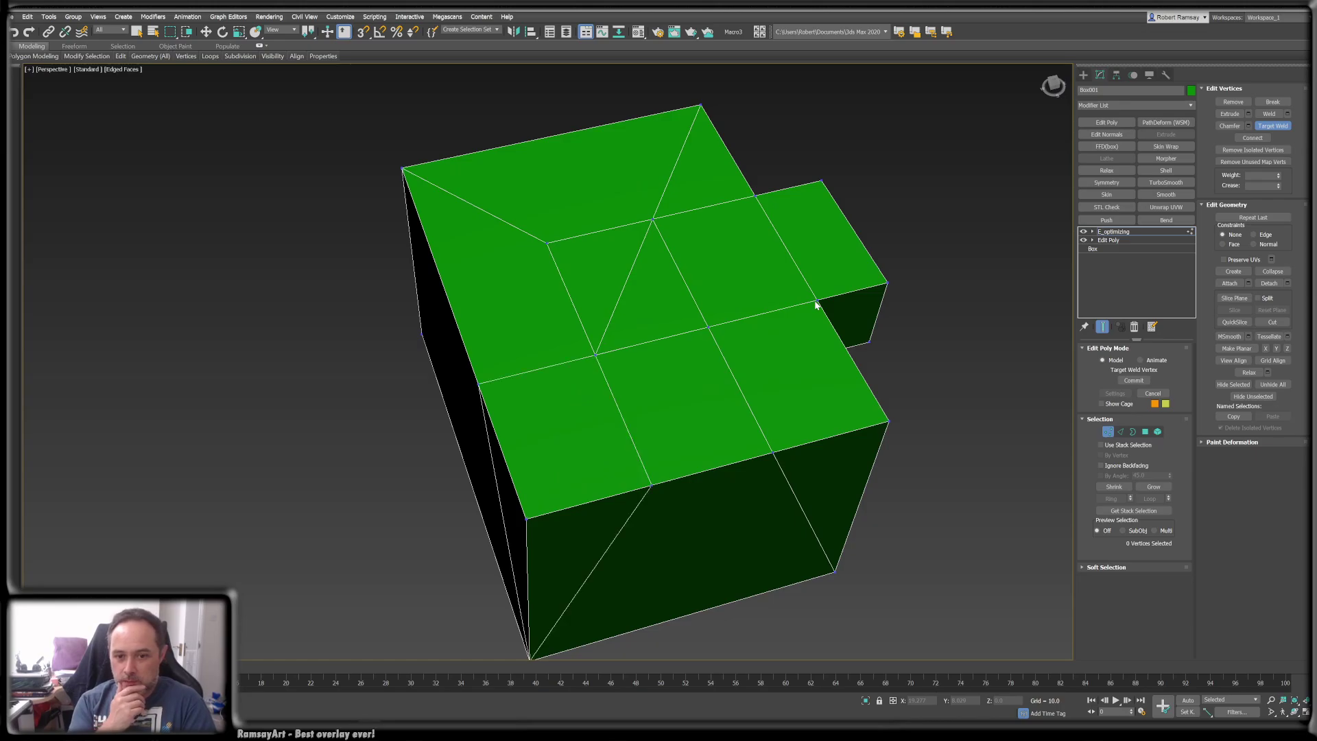
key(ctrl+z)
key(ctrl+z)
key(ctrl+z)
key(ctrl+z)
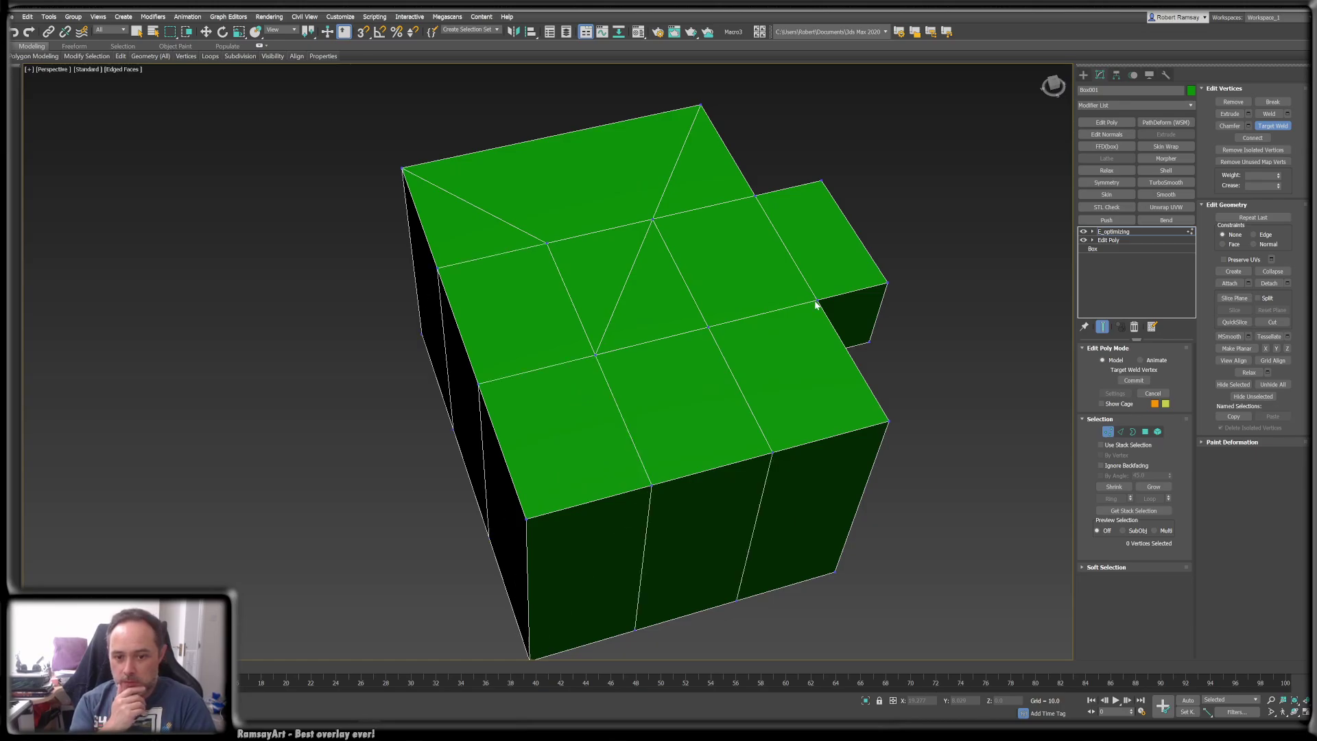
- Redo the border welds around the flat face, stopping before the inner-vertex welds
key(ctrl+y)
key(ctrl+y)
key(ctrl+y)
key(ctrl+y)
key(ctrl+y)
key(ctrl+y)
key(ctrl+y)
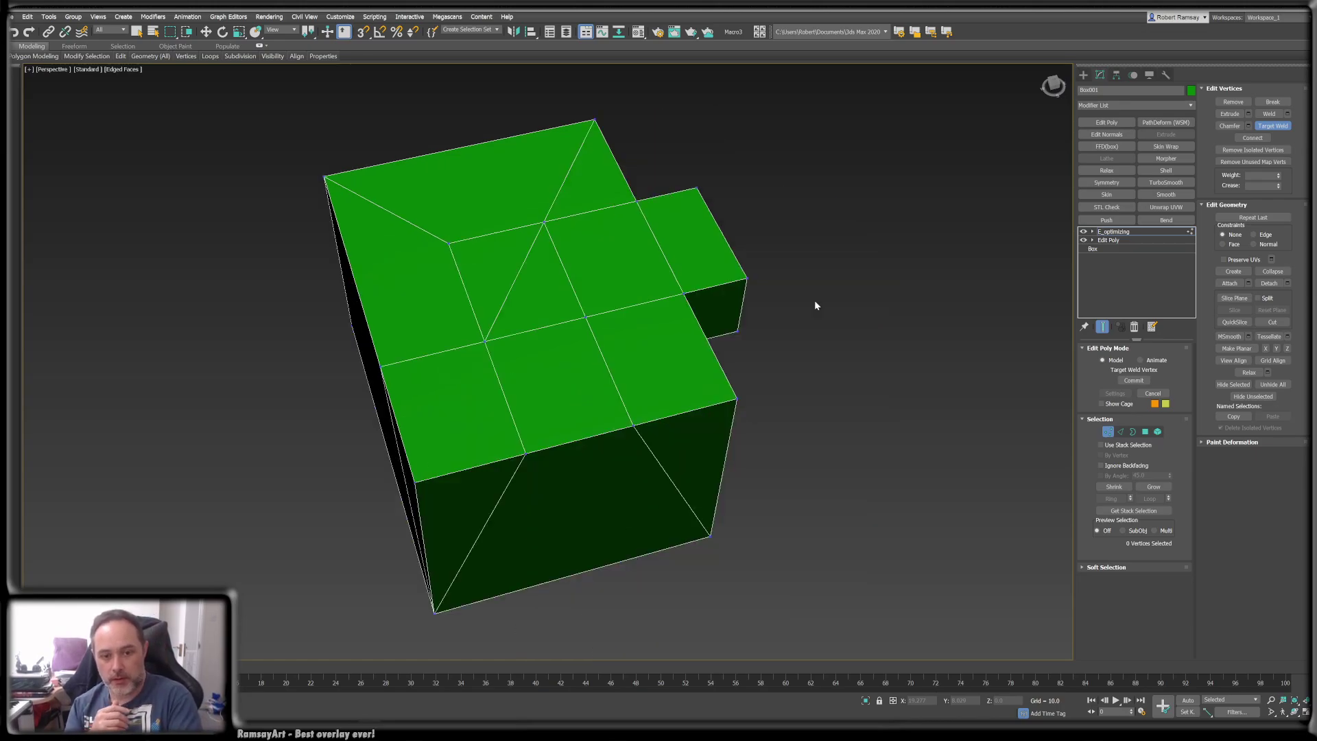
- Target Weld the flat face's inner vertices row by row onto the extrusion's two base corners, two vertices per corner
right_click(637, 209)
click(544, 221)
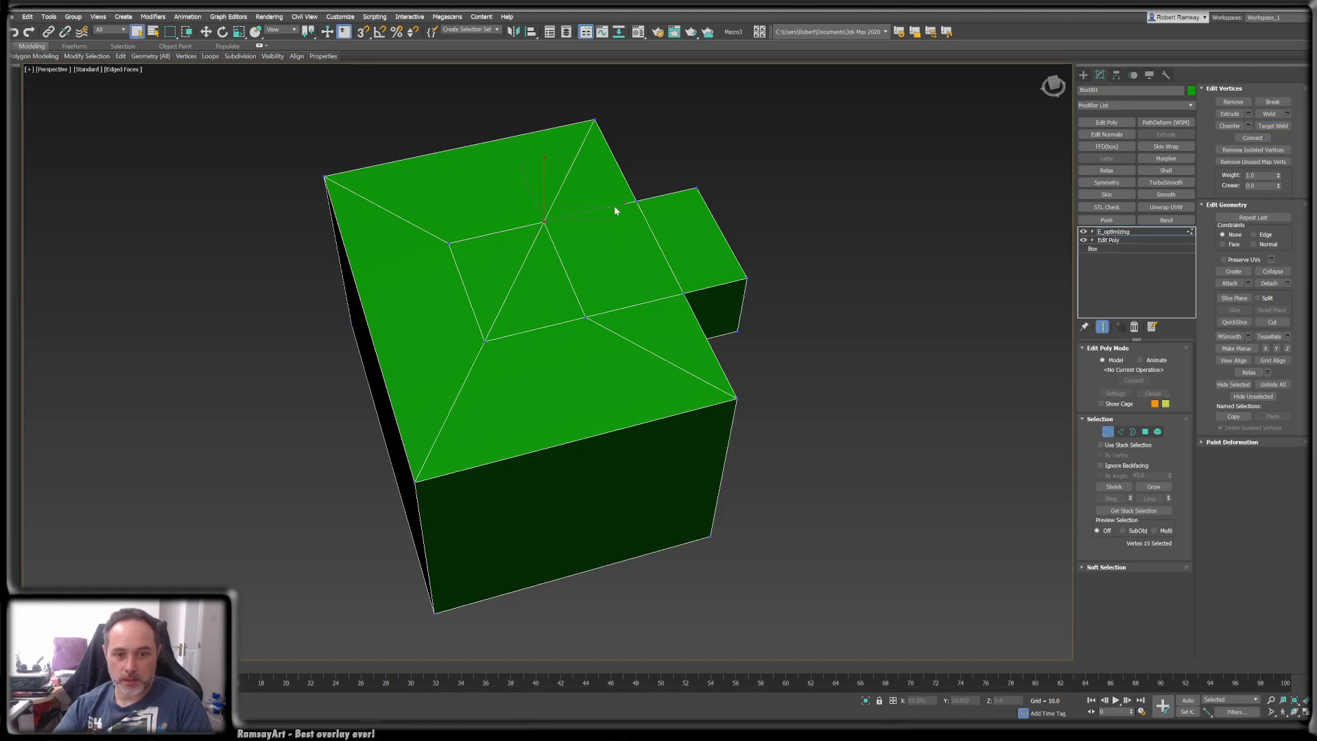
click(639, 202)
key(ctrl+shift+w)
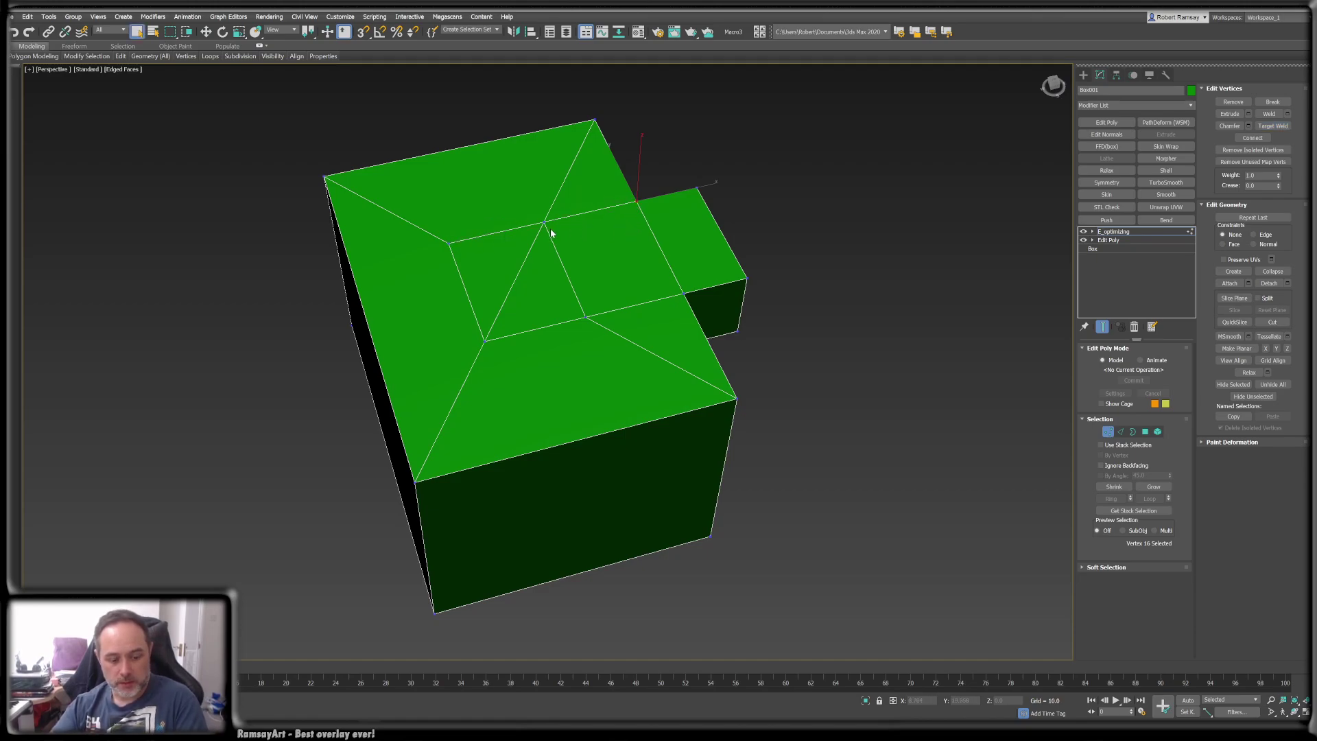
click(637, 201)
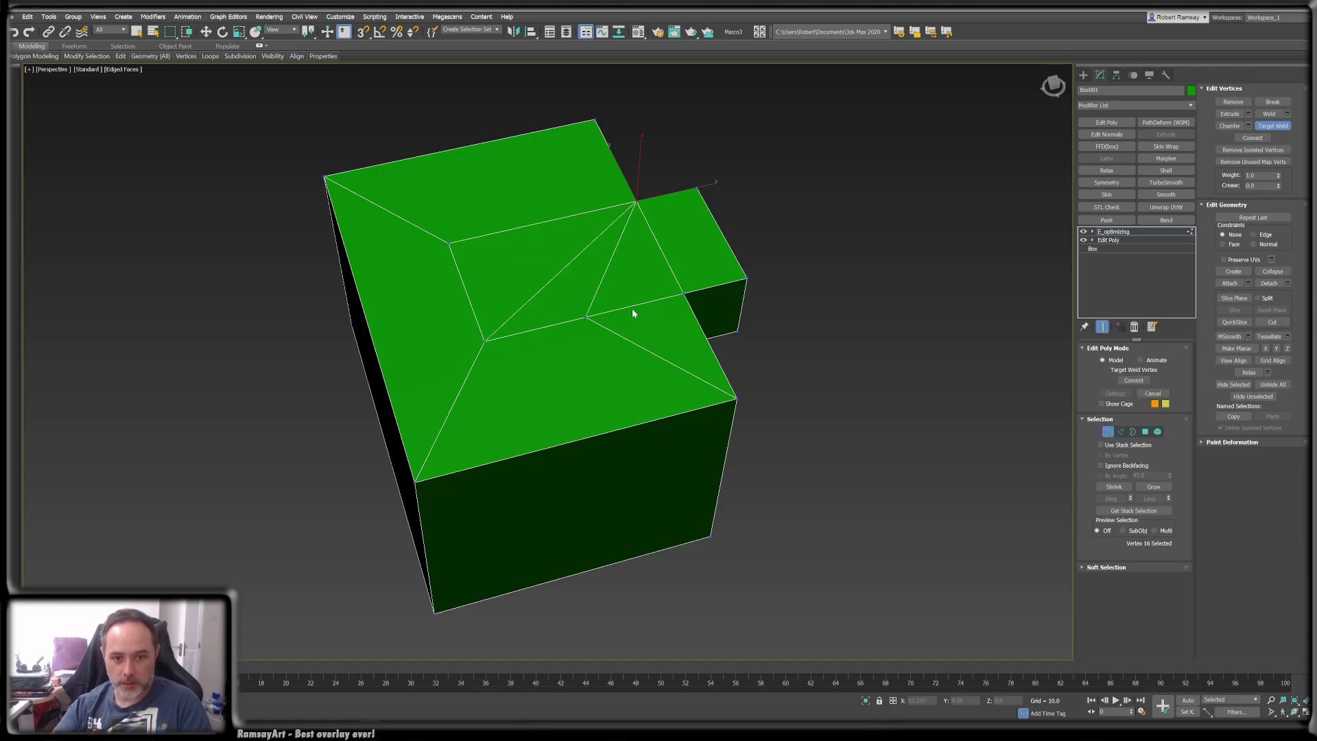
click(683, 294)
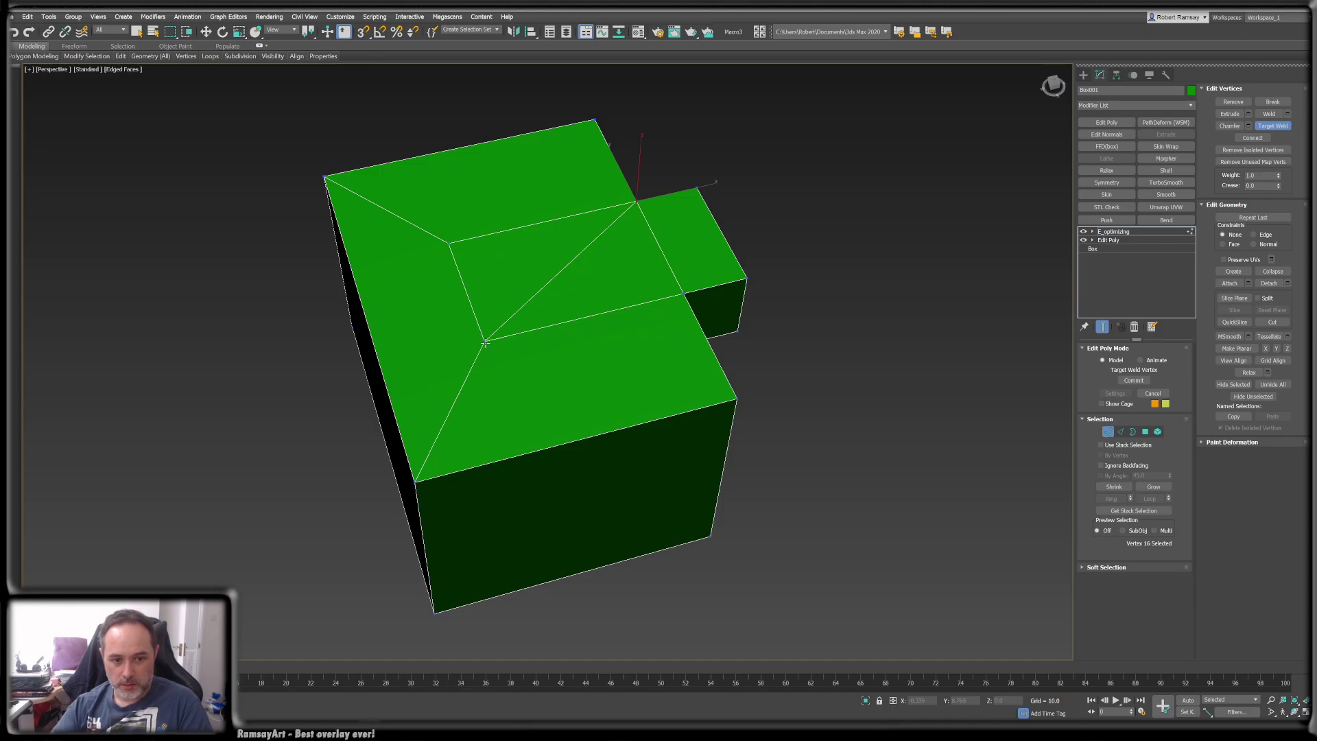
click(679, 296)
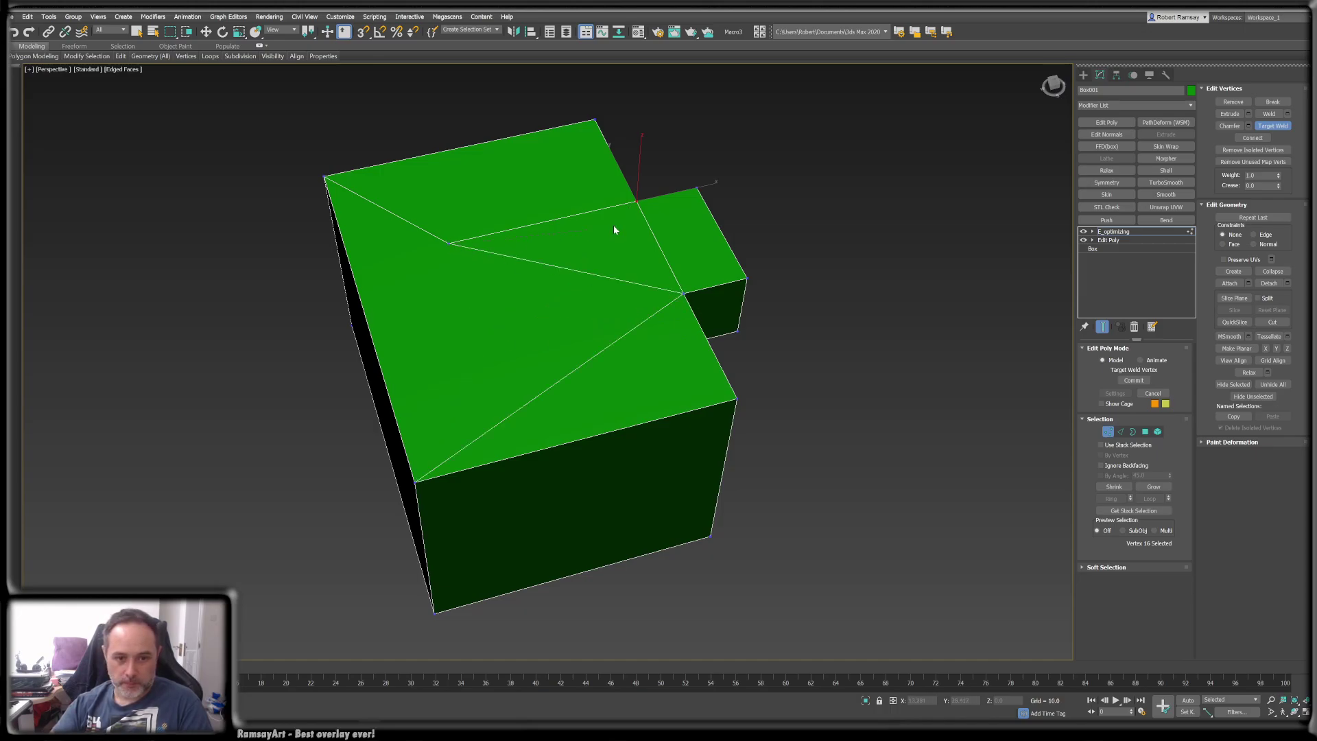
click(638, 202)
- Leave Target Weld, select the triangular polygon beside the extrusion on the flat face at Polygon level, activate Move and inspect the triangle
alt+middle_drag(668, 275, 560, 292)
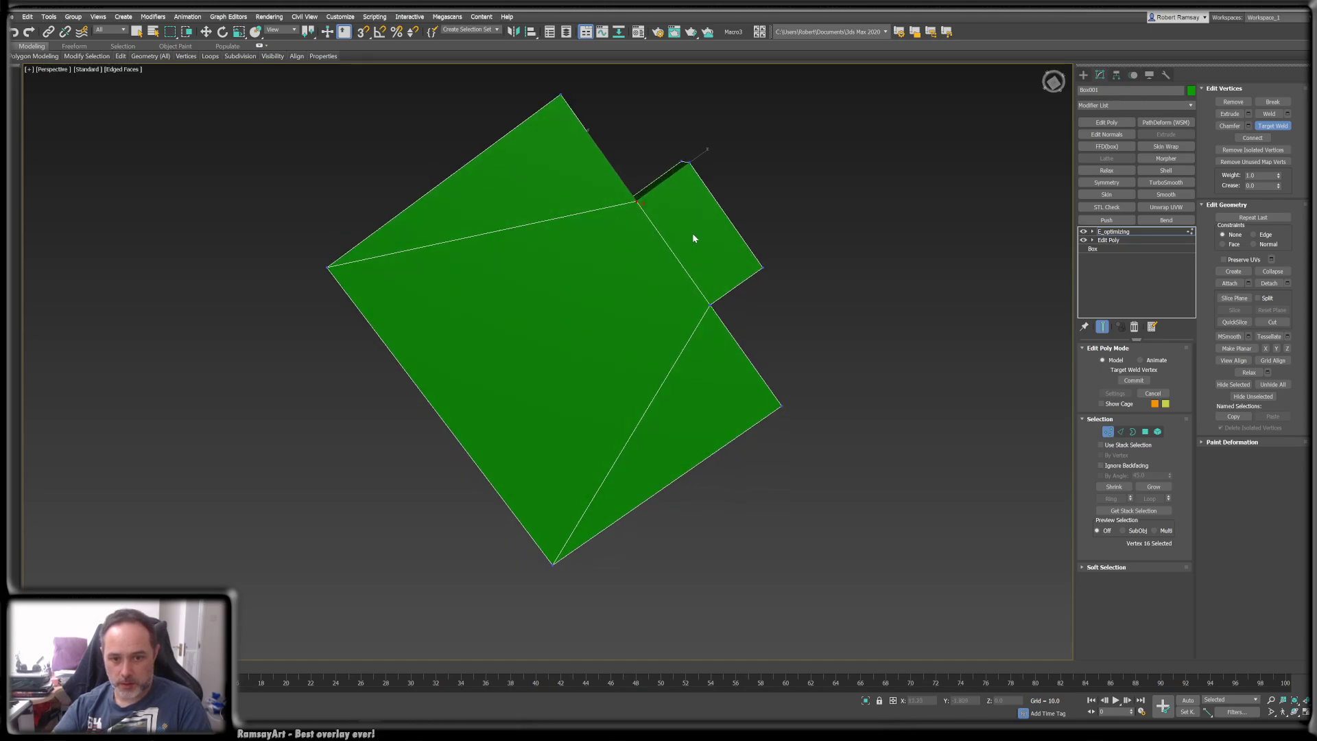
alt+middle_drag(693, 238, 586, 384)
alt+middle_drag(615, 308, 668, 308)
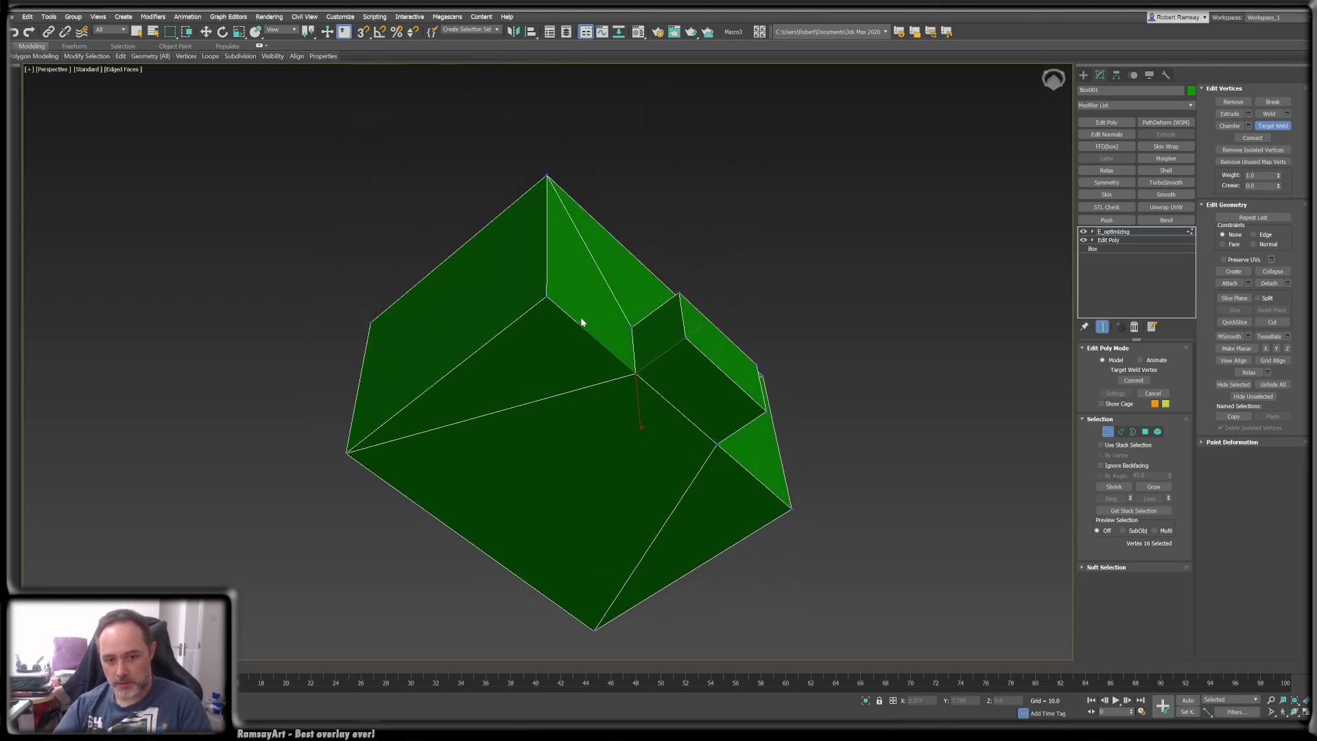
alt+middle_drag(581, 320, 733, 417)
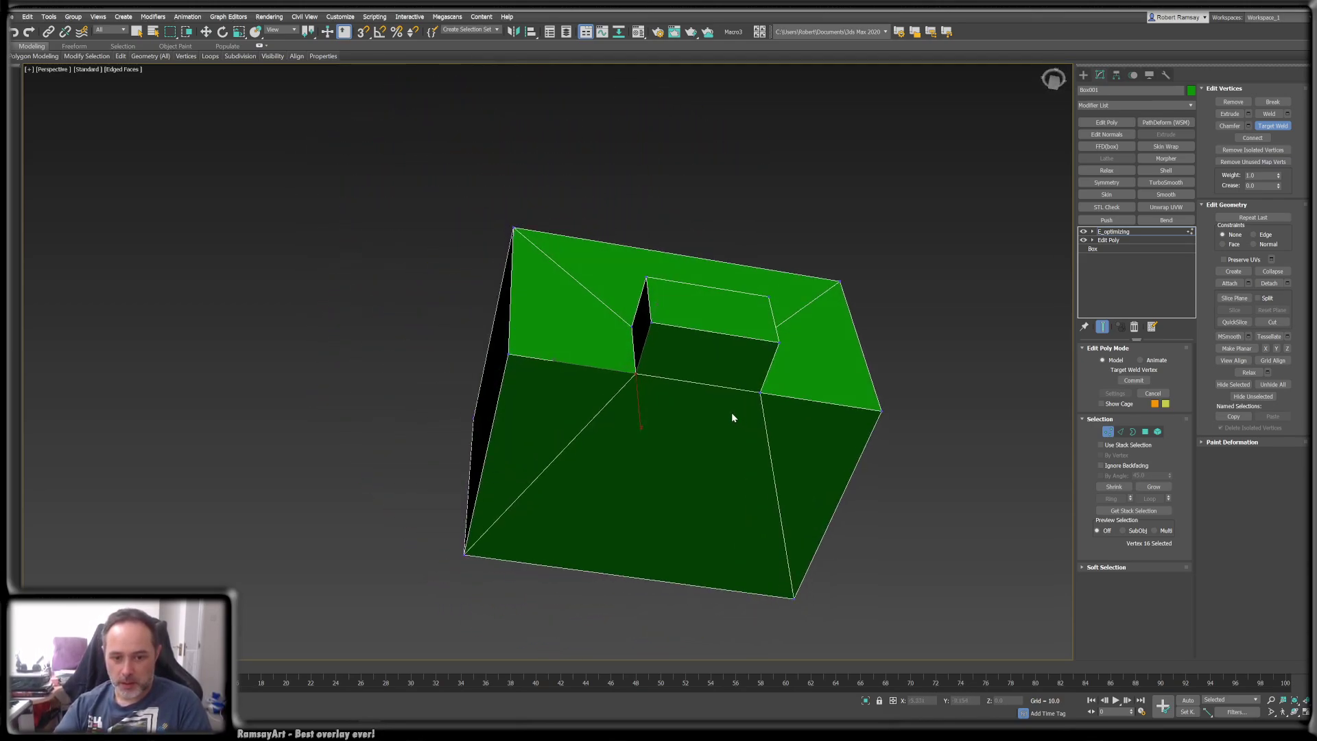
right_click(733, 415)
click(945, 474)
click(1144, 432)
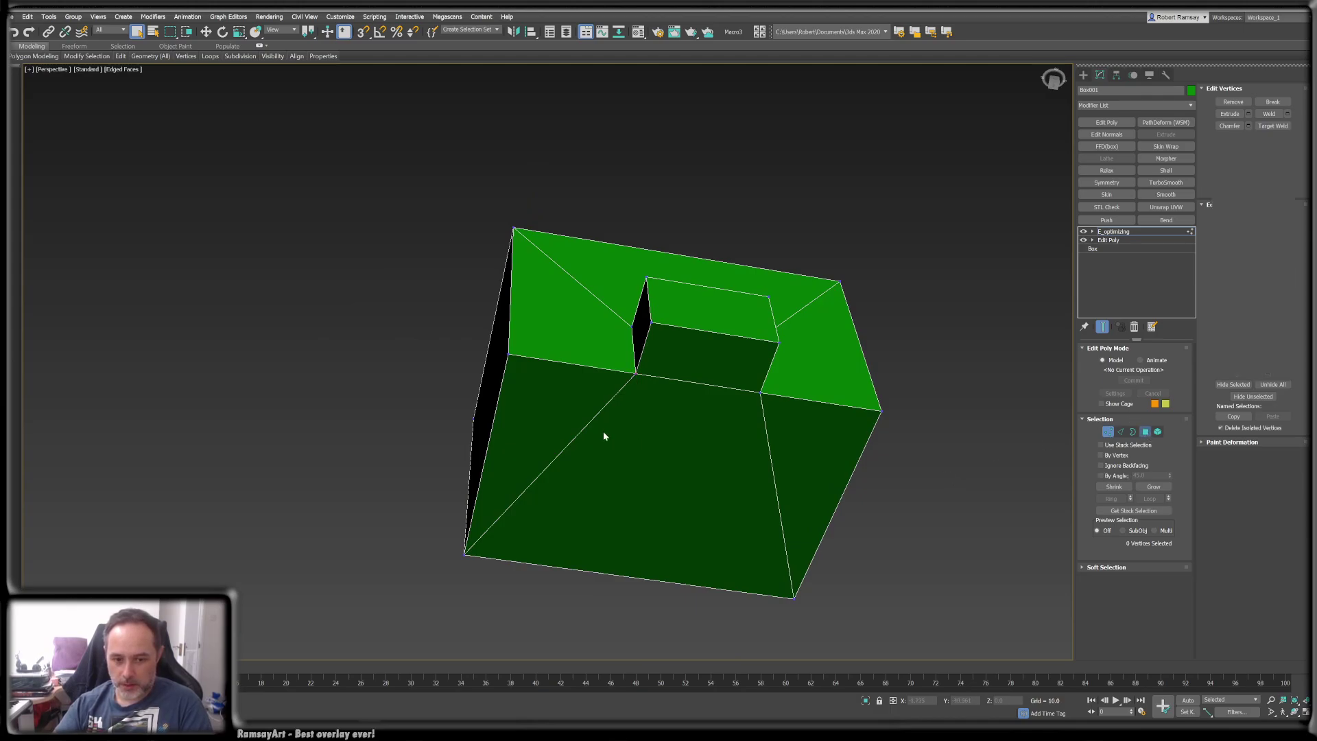
click(563, 379)
alt+middle_drag(658, 445, 624, 407)
key(w)
alt+middle_drag(599, 453, 608, 410)
alt+middle_drag(552, 446, 554, 457)
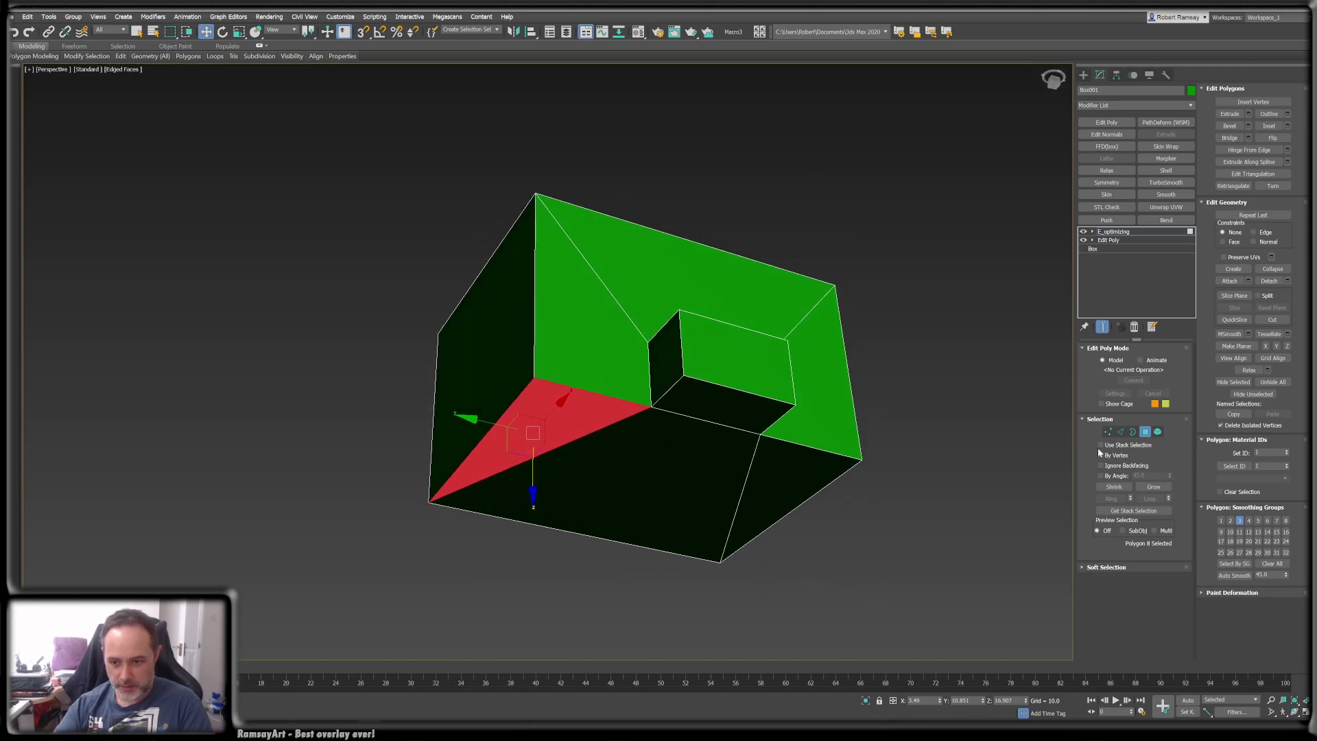
- Return to Vertex level and select all of the model's vertices, viewing the welded corner up close
click(1109, 433)
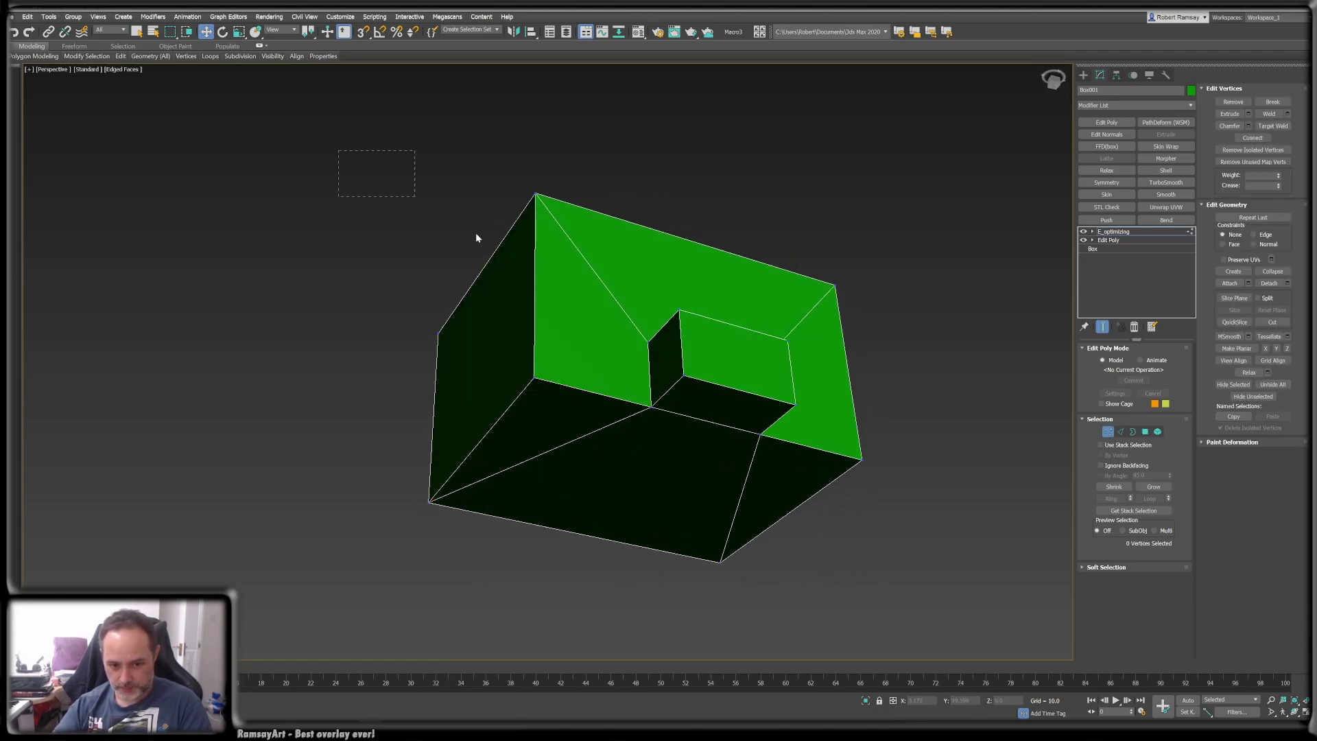
drag(476, 233, 944, 592)
alt+middle_drag(694, 509, 685, 442)
scroll(522, 204, up, 5)
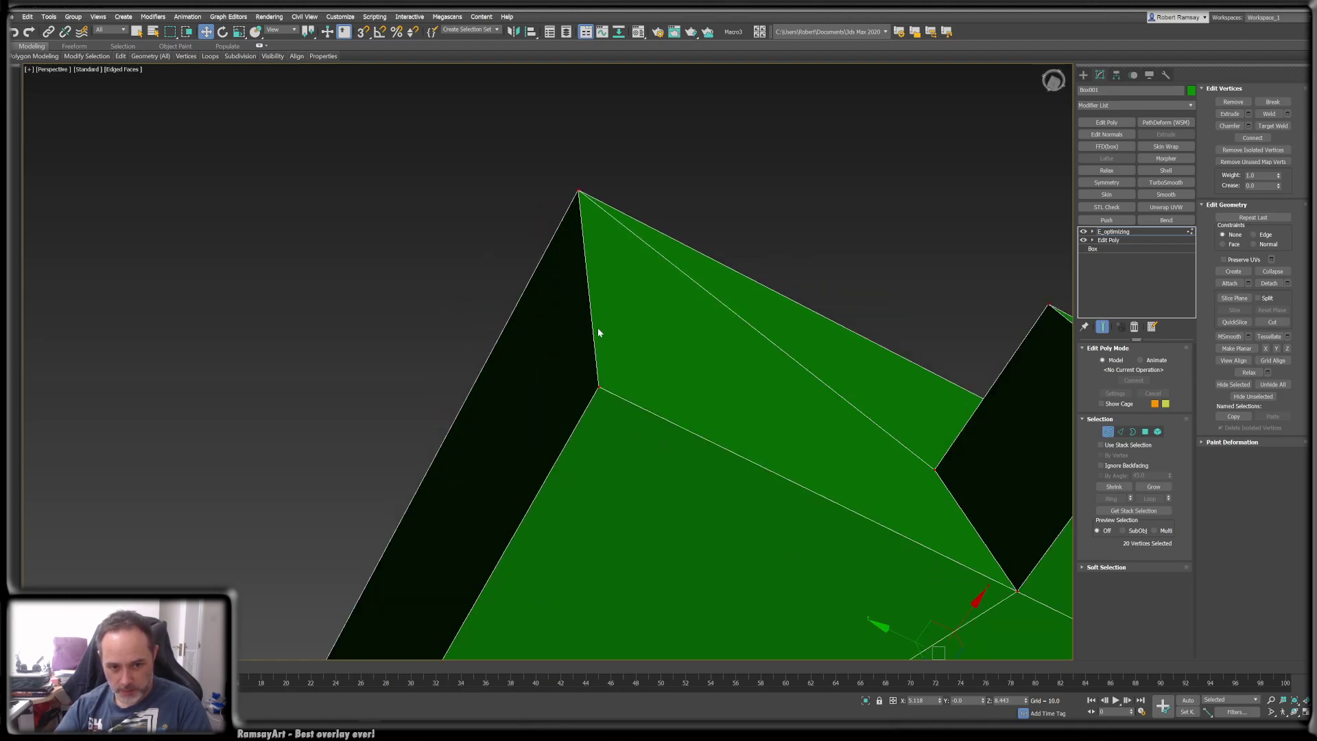
- Try moving the extrusion's base-corner vertex along Z to see its effect on the surrounding faces, and undo the move
scroll(771, 475, down, 4)
alt+middle_drag(770, 475, 585, 456)
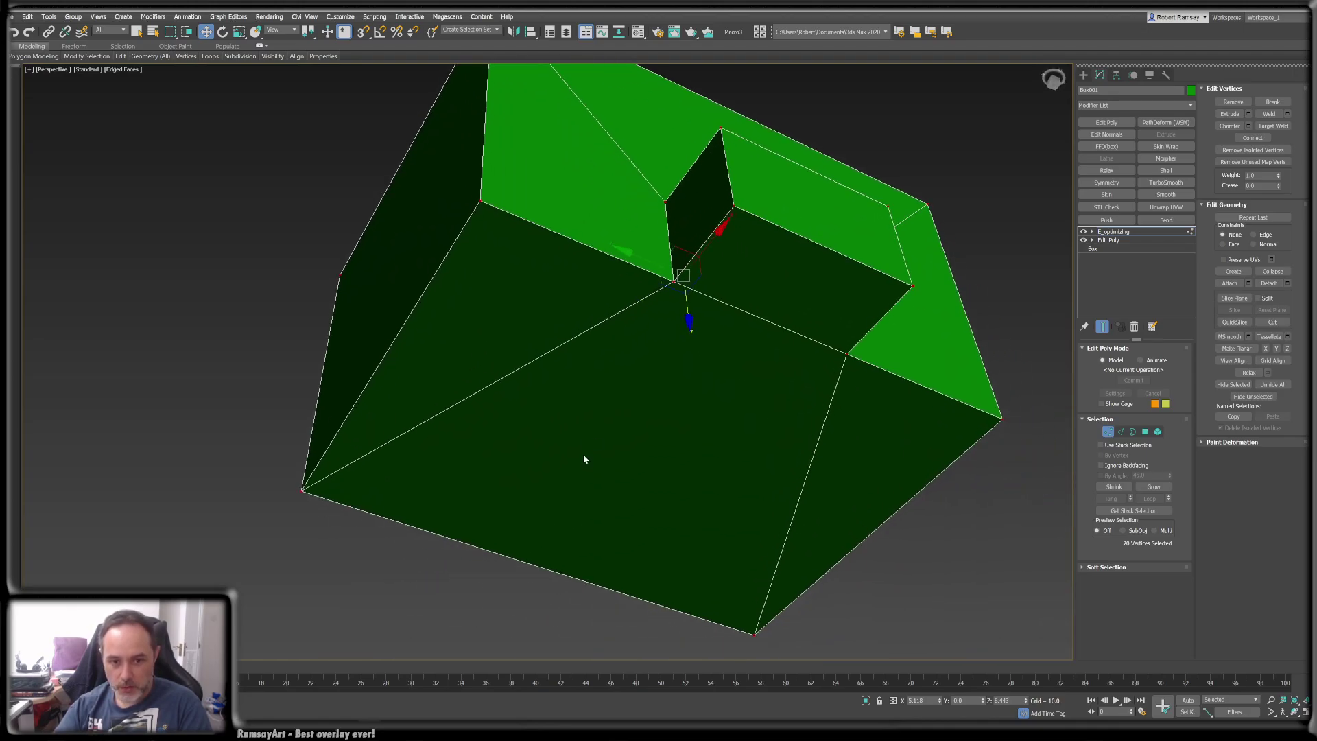
click(584, 456)
click(673, 282)
drag(676, 320, 684, 369)
right_click(684, 369)
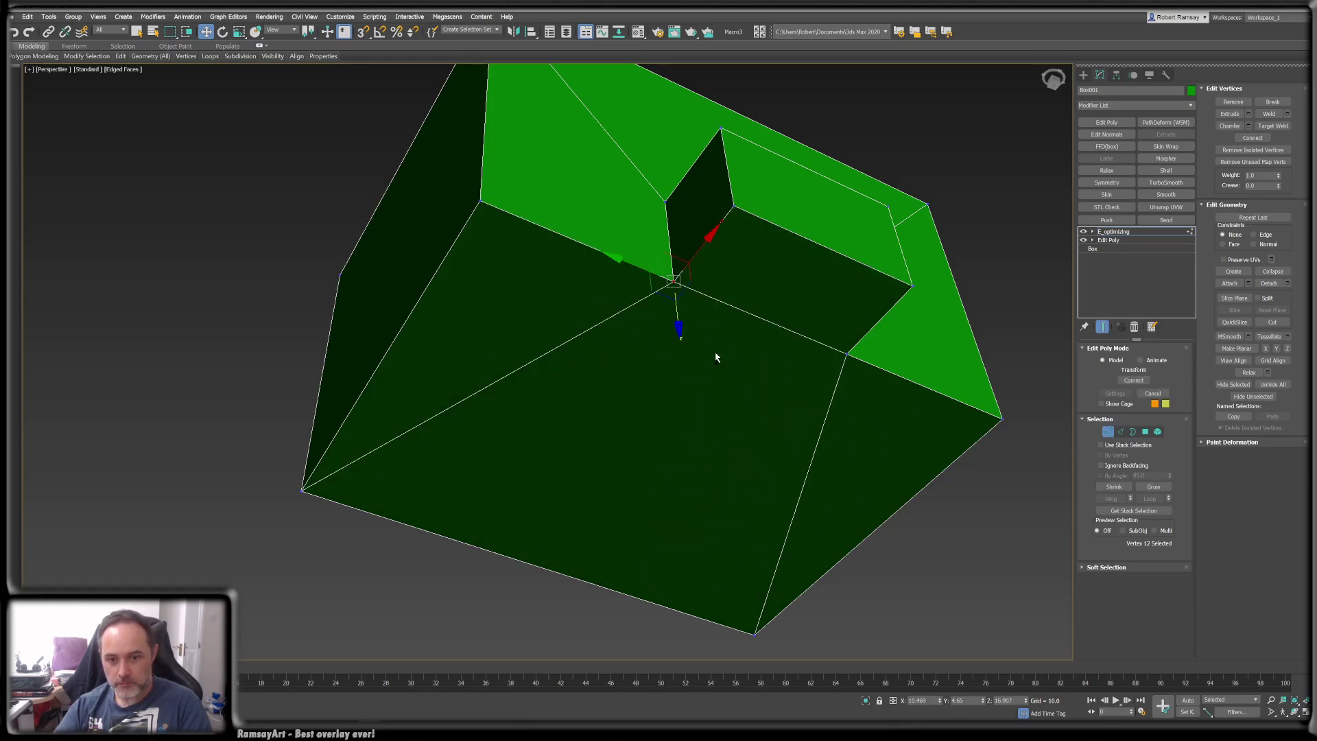
alt+middle_drag(746, 348, 676, 312)
drag(679, 306, 687, 334)
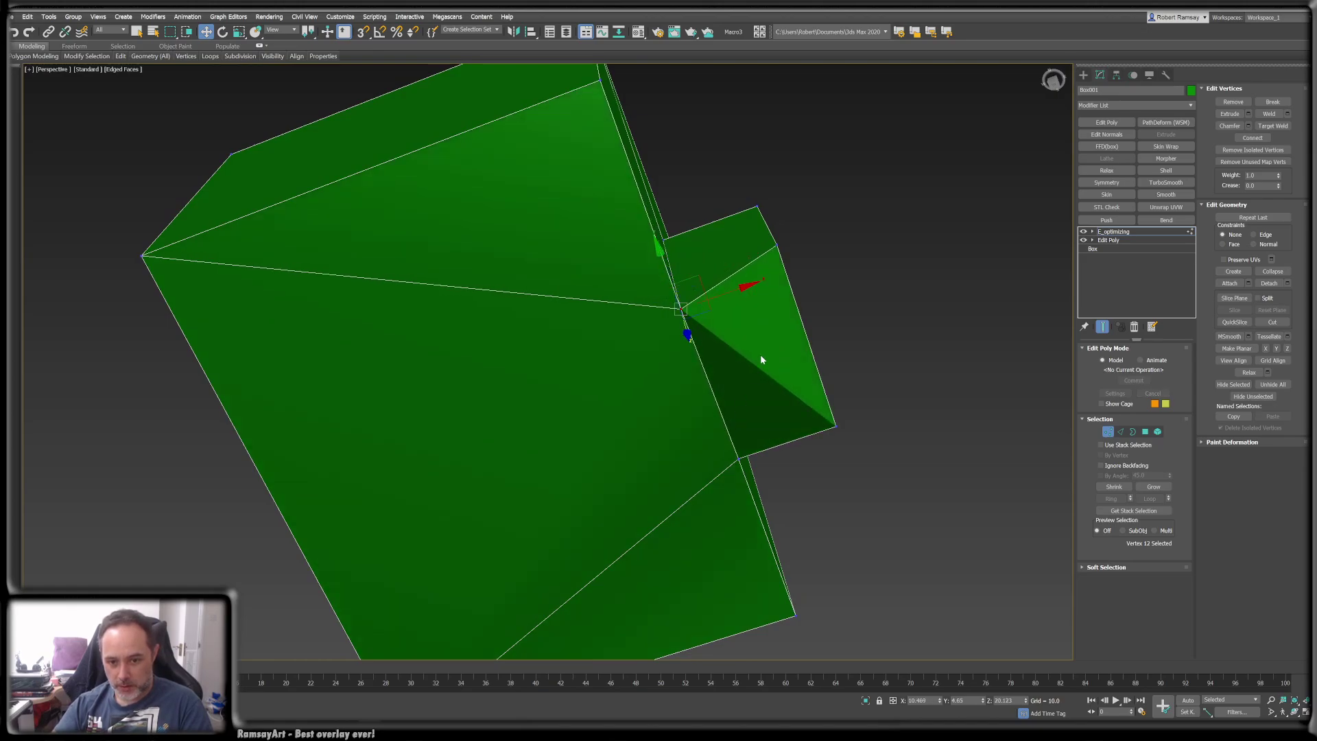
alt+middle_drag(809, 354, 826, 397)
key(ctrl+z)
- Compare the mesh with the E_optimizing modifier switched off and on, viewing the box from several sides
alt+middle_drag(769, 321, 573, 260)
scroll(637, 288, down, 4)
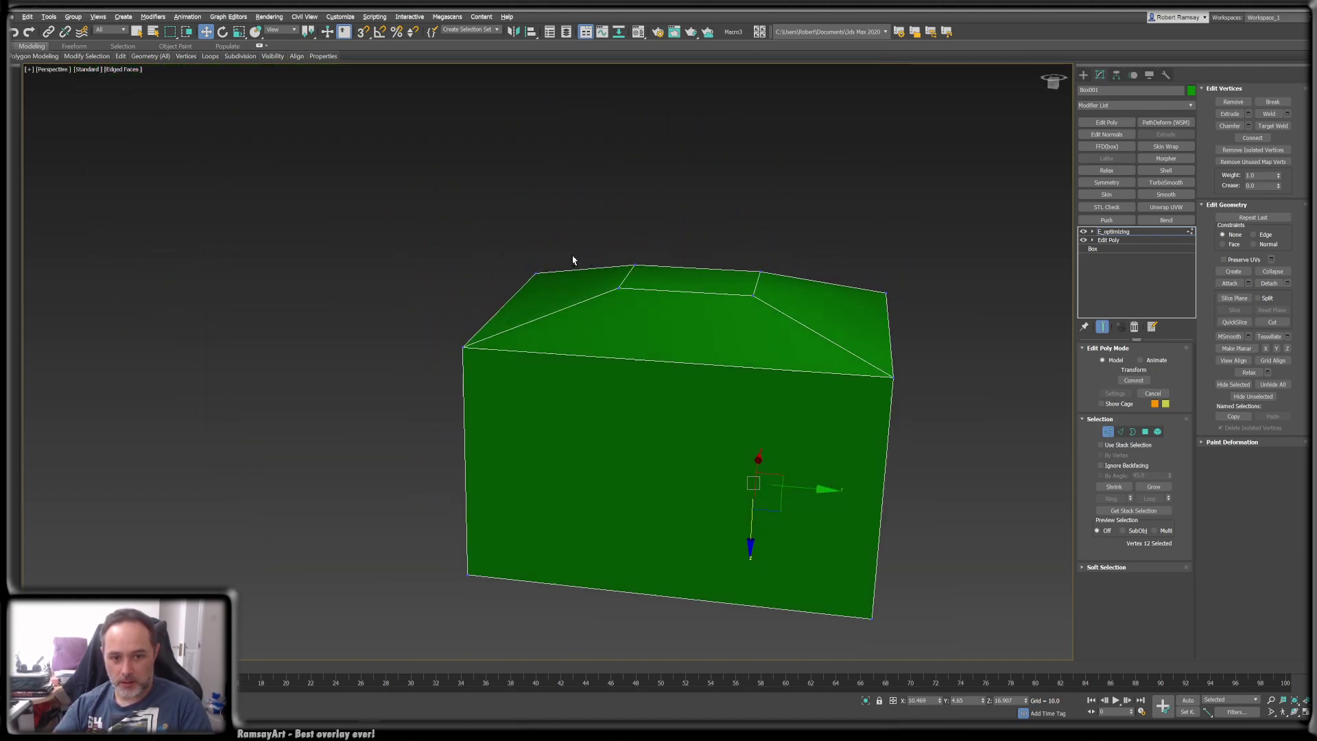
alt+middle_drag(641, 293, 751, 291)
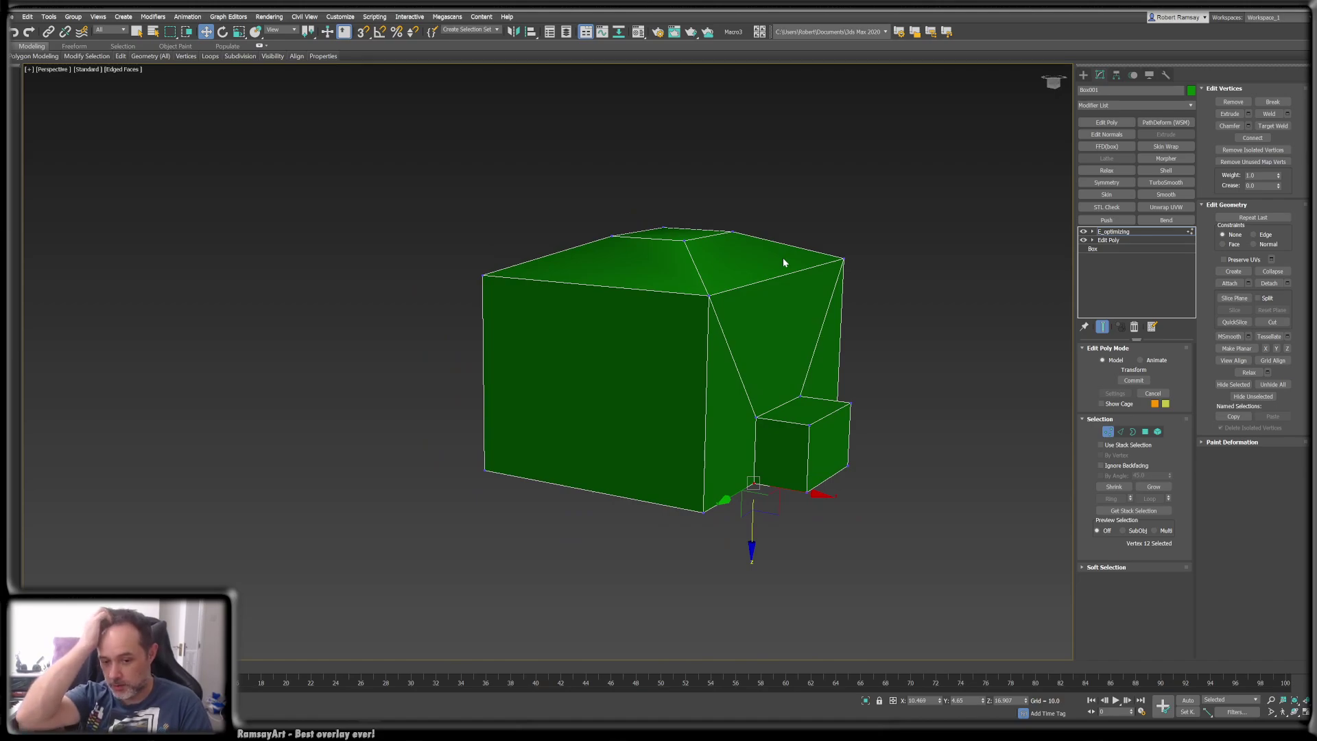
click(1084, 233)
click(1084, 233)
click(1083, 232)
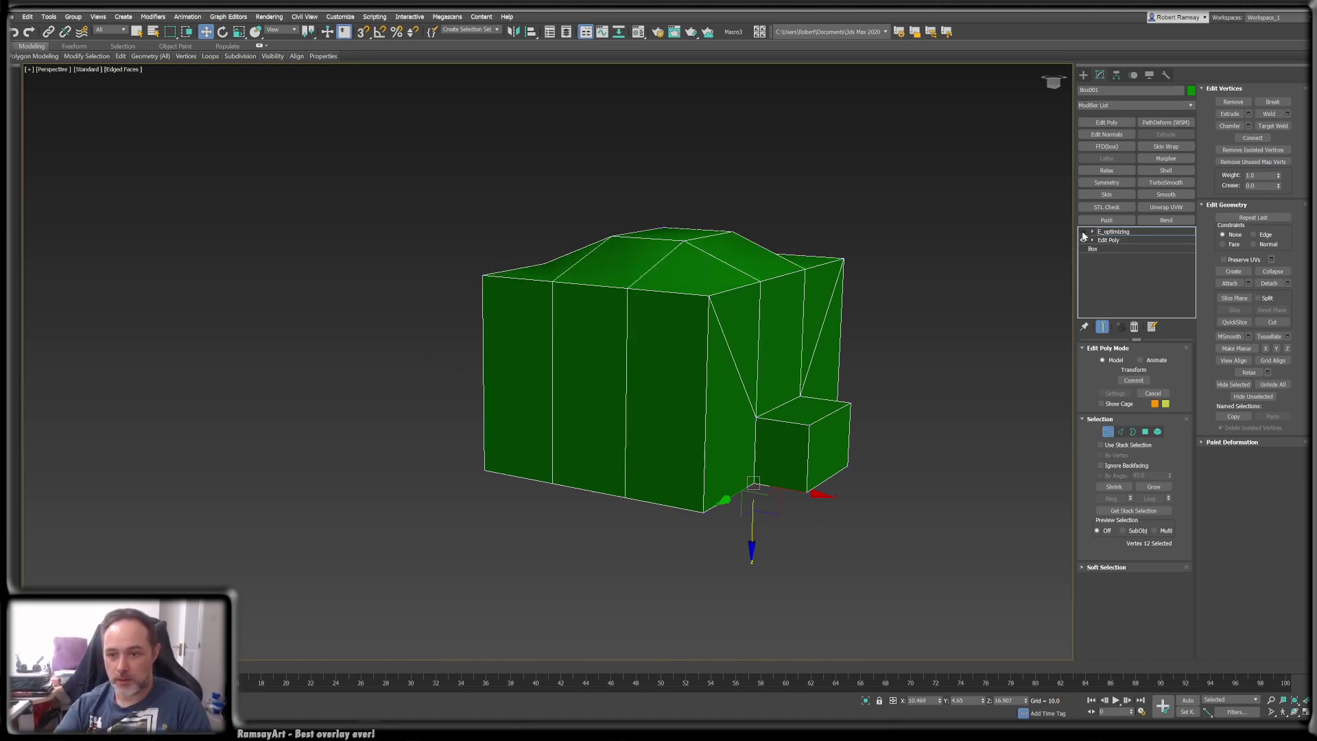
click(1084, 232)
alt+middle_drag(723, 269, 670, 268)
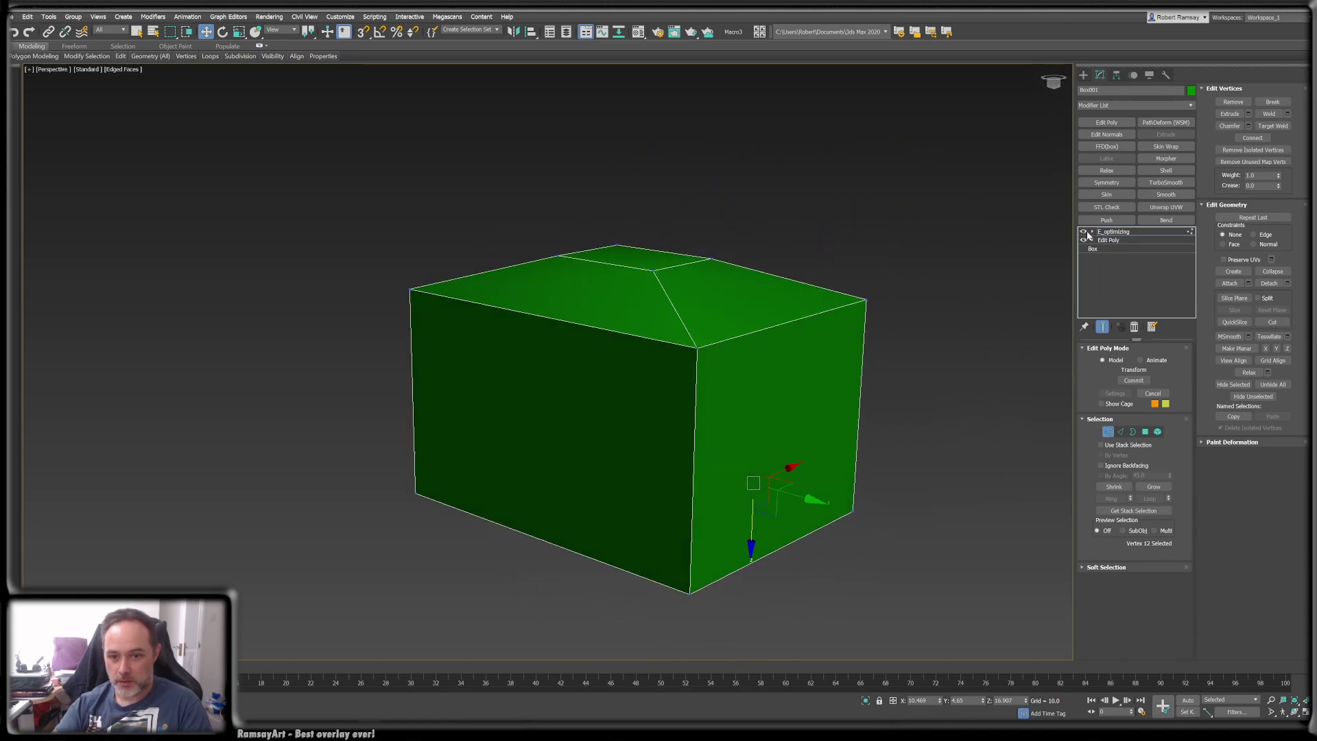
click(1084, 232)
click(1084, 232)
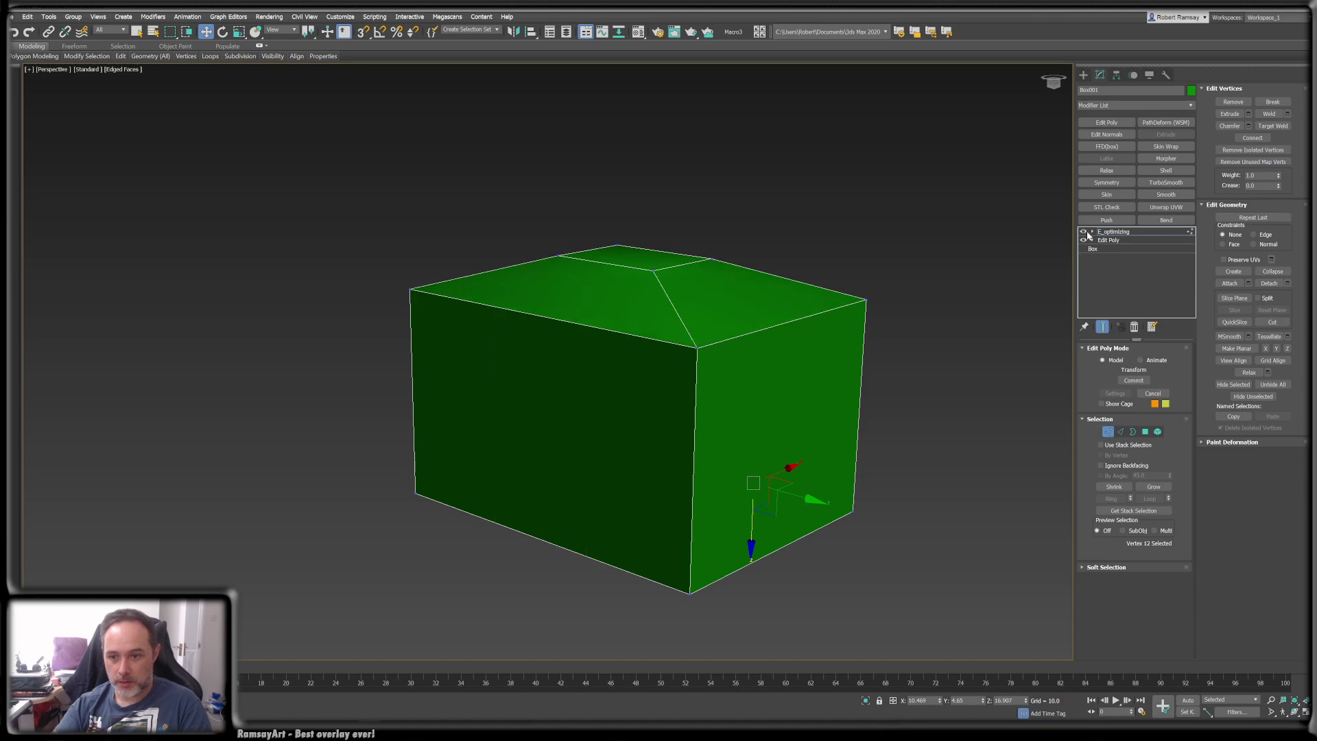
- Switch off E_optimizing and add a new Edit Poly modifier directly above the base Edit Poly
click(1118, 249)
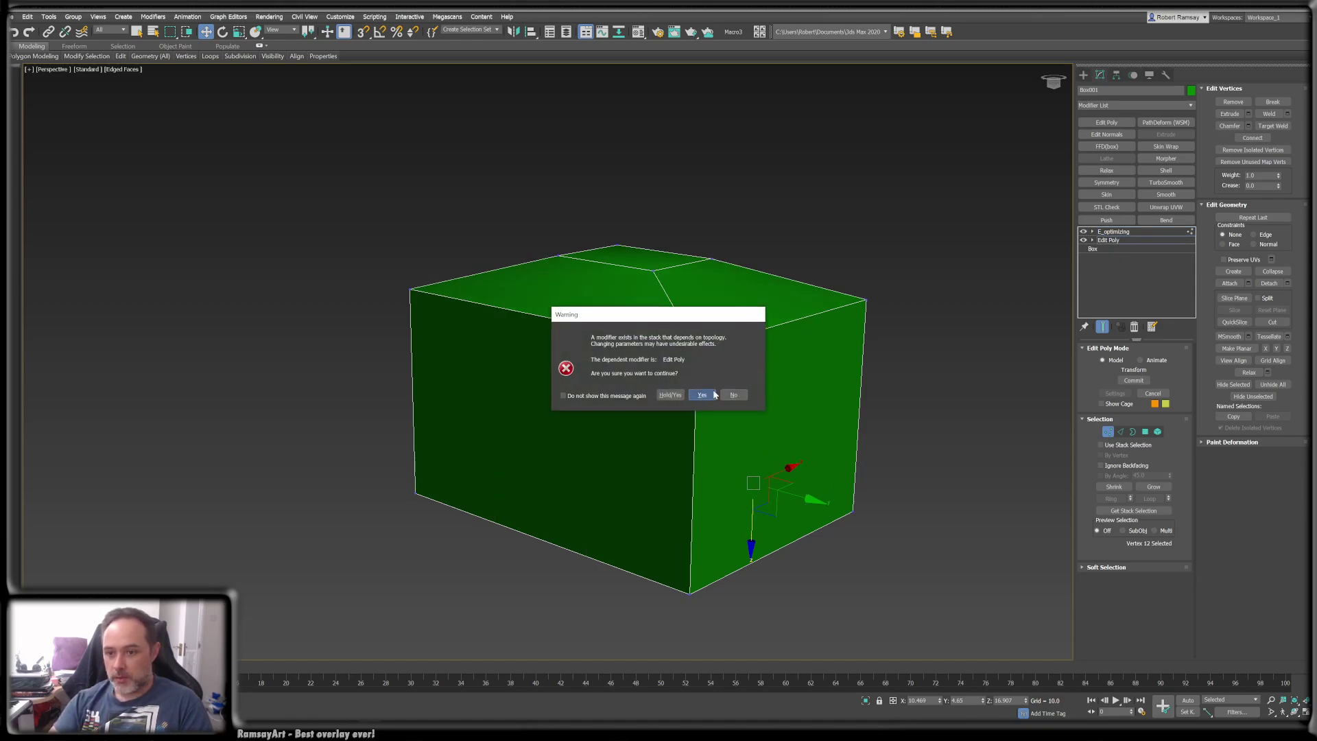
click(702, 394)
click(1107, 240)
click(1083, 231)
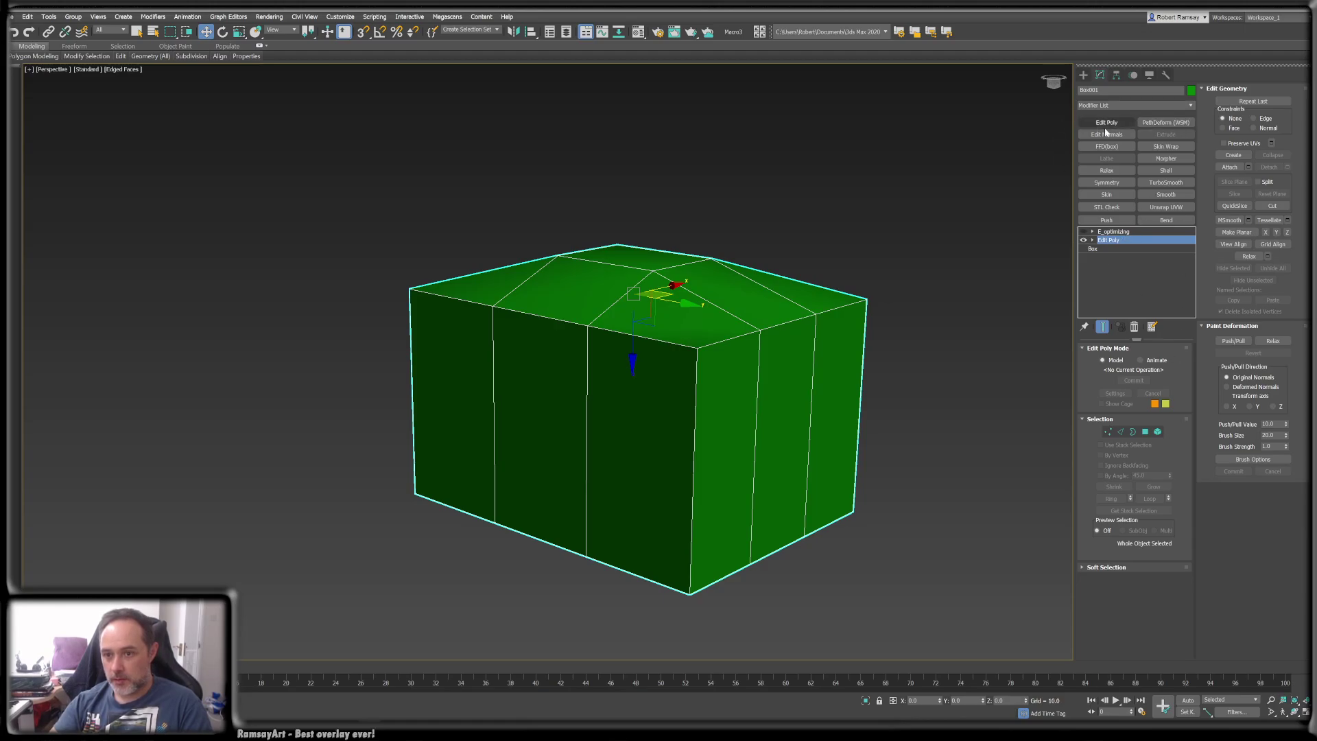
click(1190, 106)
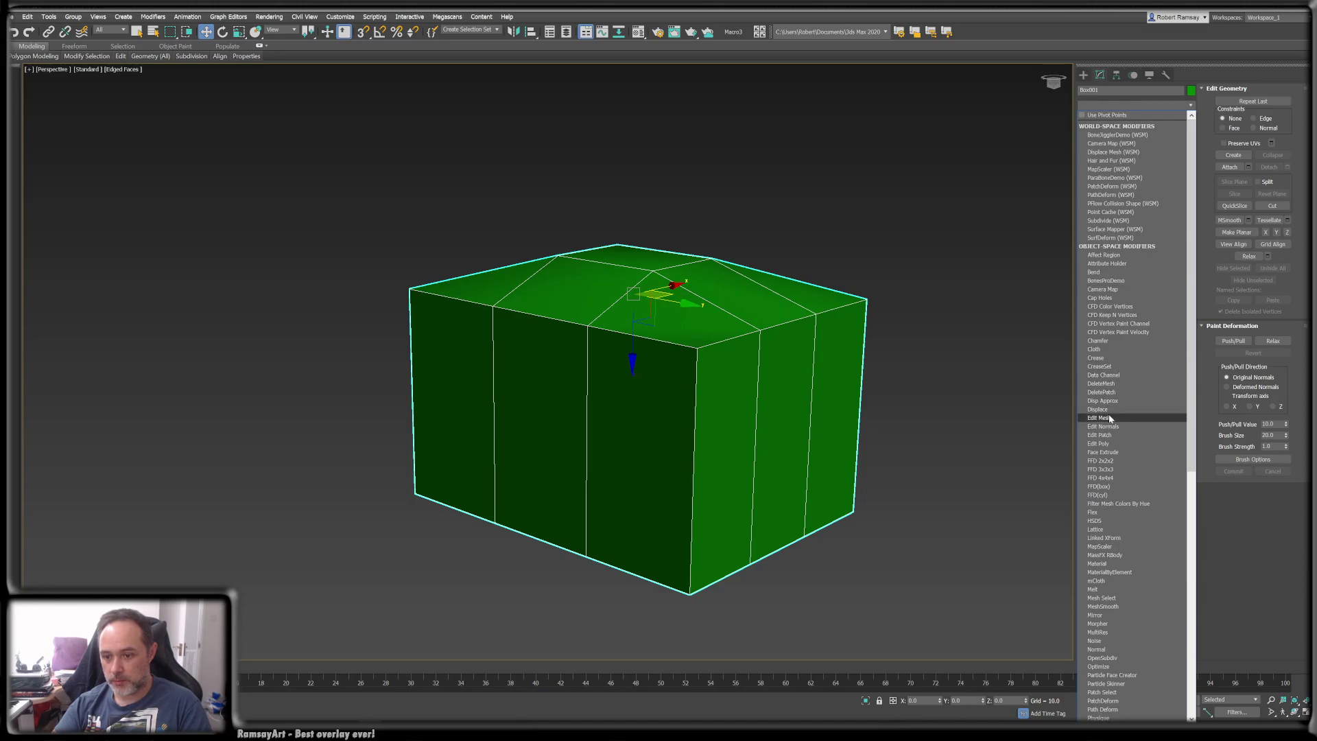
click(1115, 442)
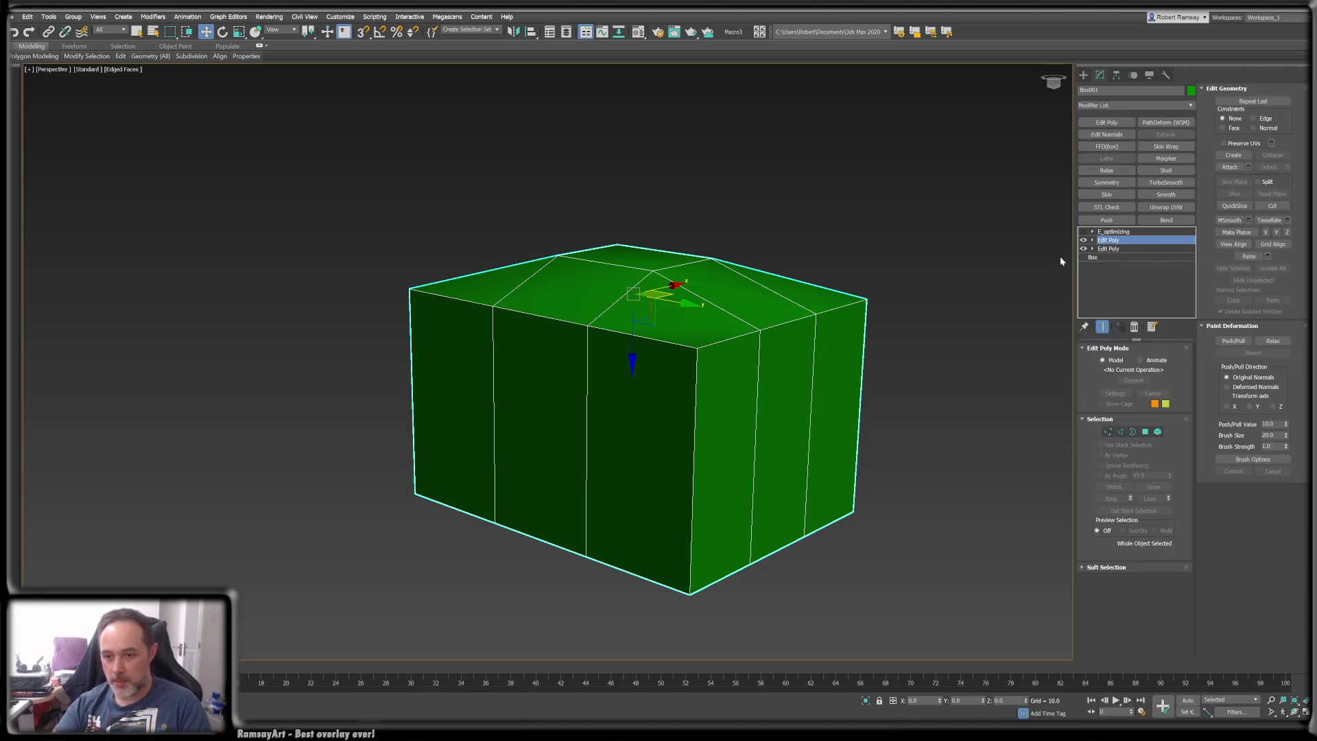
- Rename the new Edit Poly modifier as E_EditTriangulation
right_click(1123, 241)
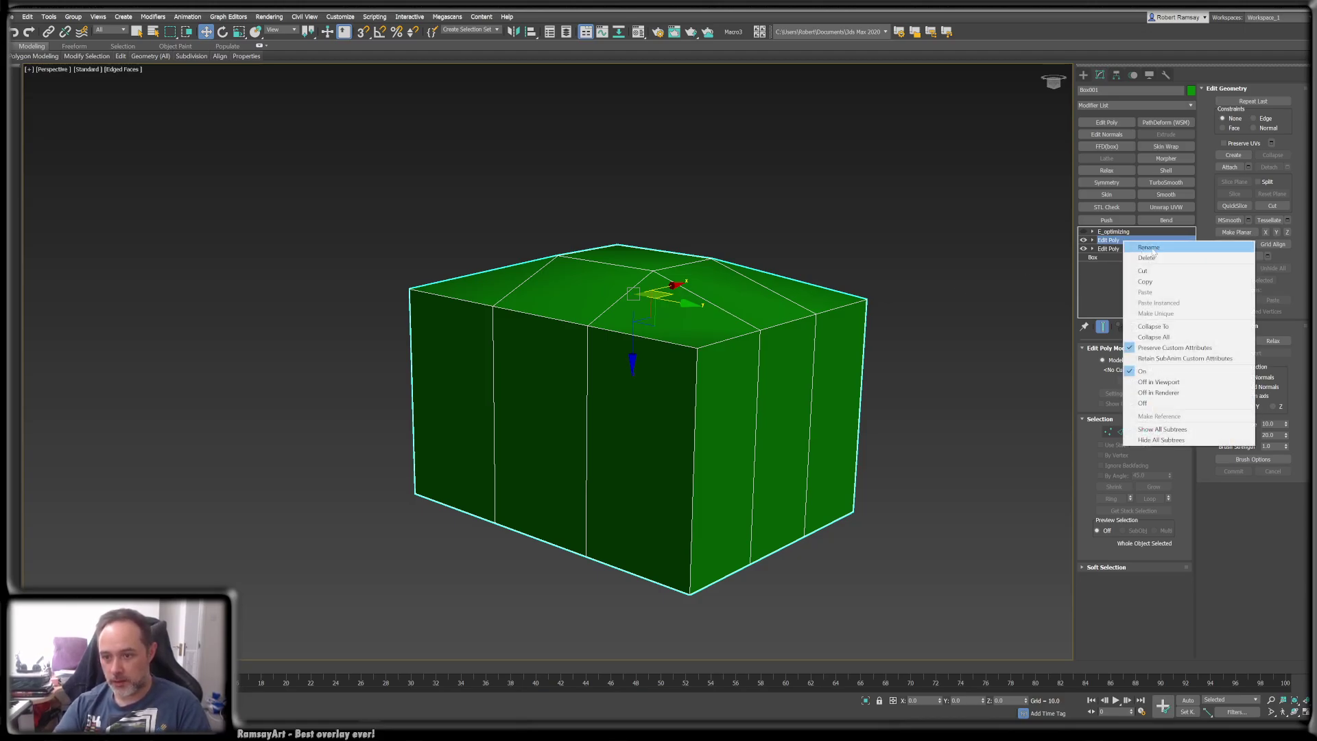
click(1151, 249)
text(E_)
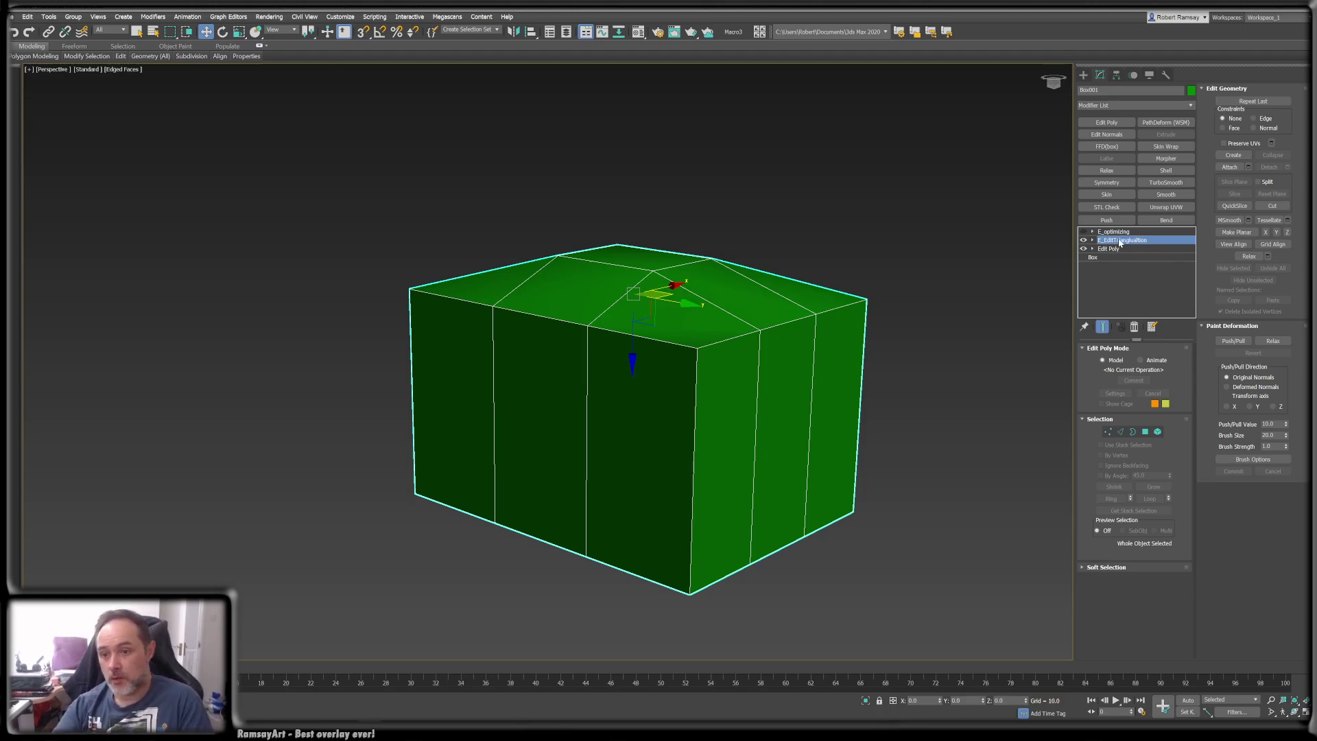
- Enter the Vertex level of the E_EditTriangulation modifier, reselecting the box if it gets deselected, with its raised top face in view
key(1)
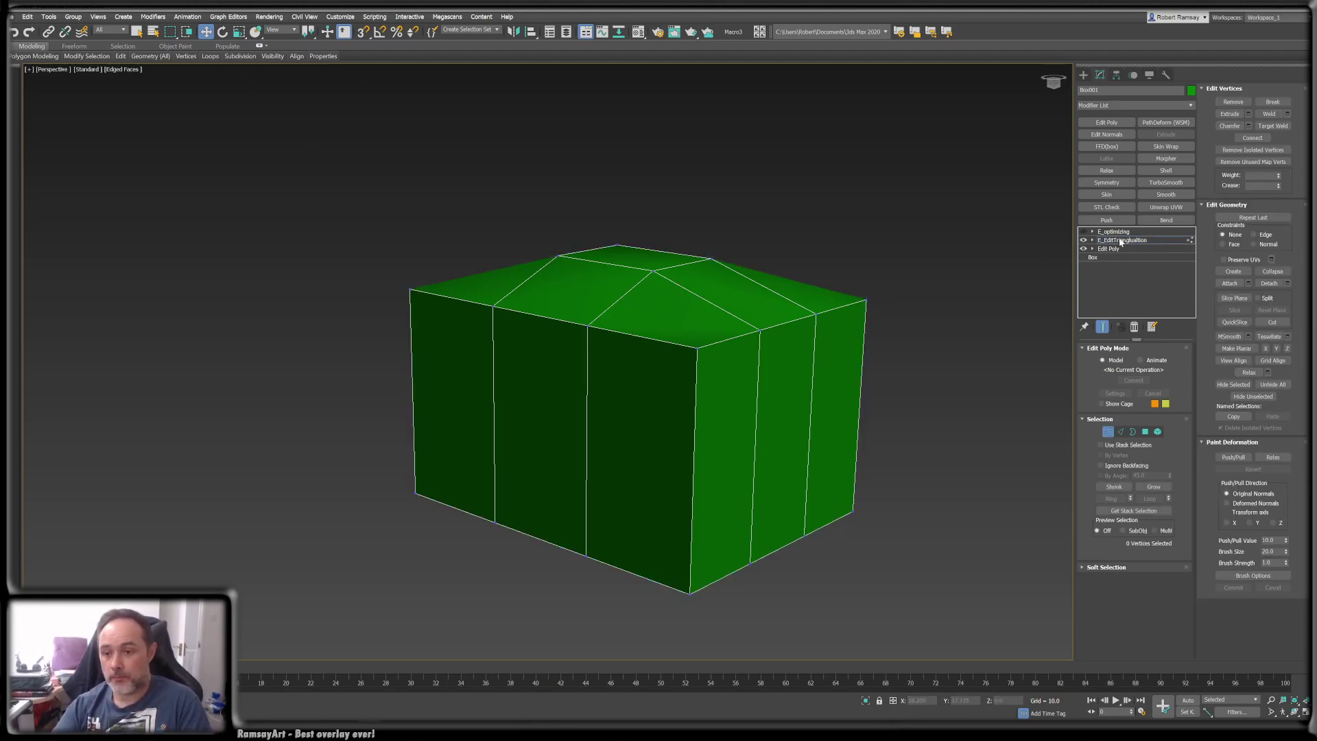
click(1121, 241)
click(988, 333)
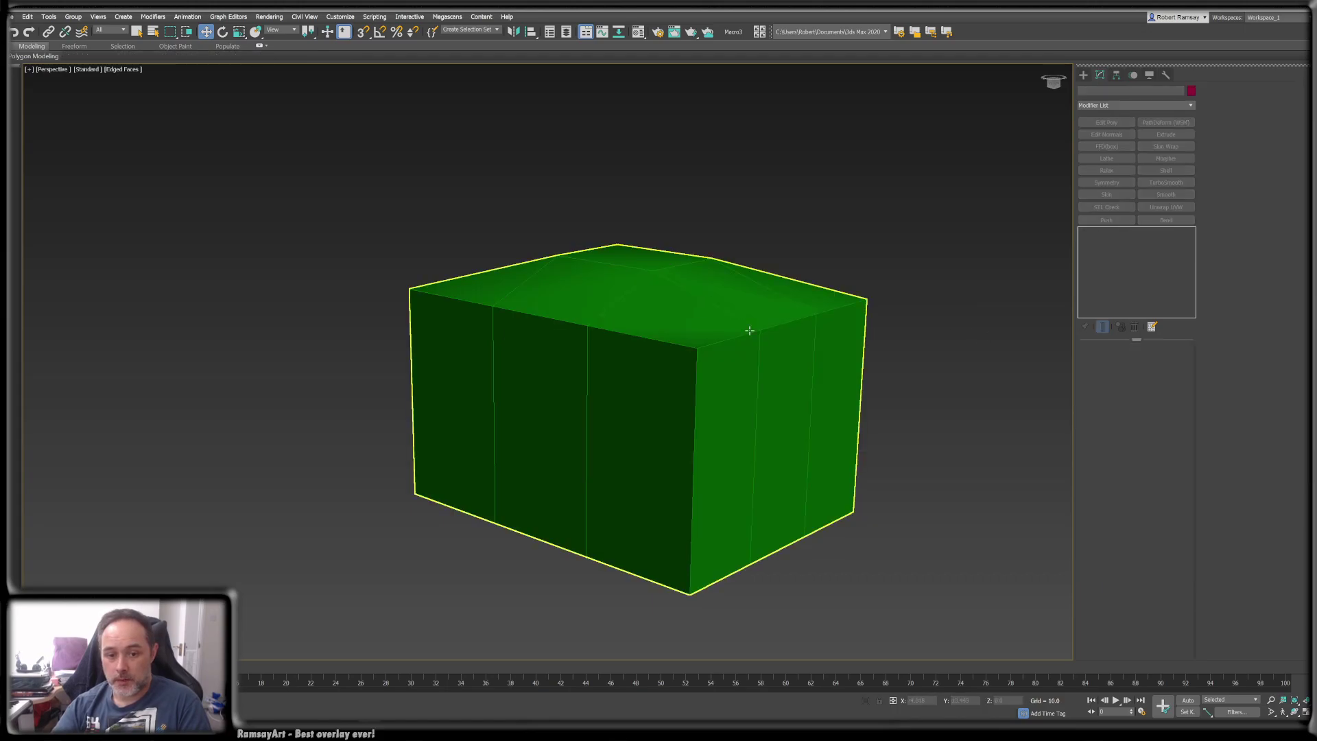
click(740, 328)
key(1)
alt+middle_drag(677, 311, 610, 302)
middle_drag(569, 295, 707, 332)
scroll(706, 332, up, 5)
alt+middle_drag(541, 344, 683, 347)
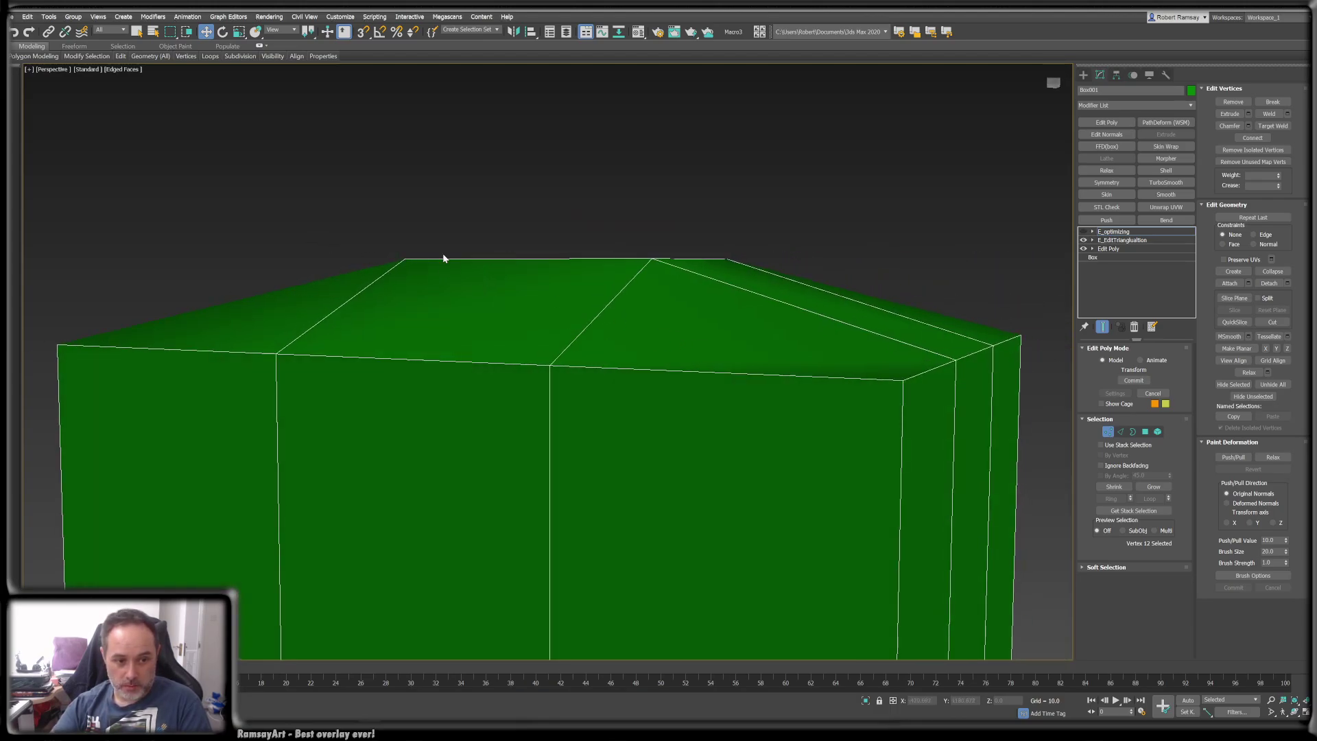
alt+middle_drag(442, 258, 585, 298)
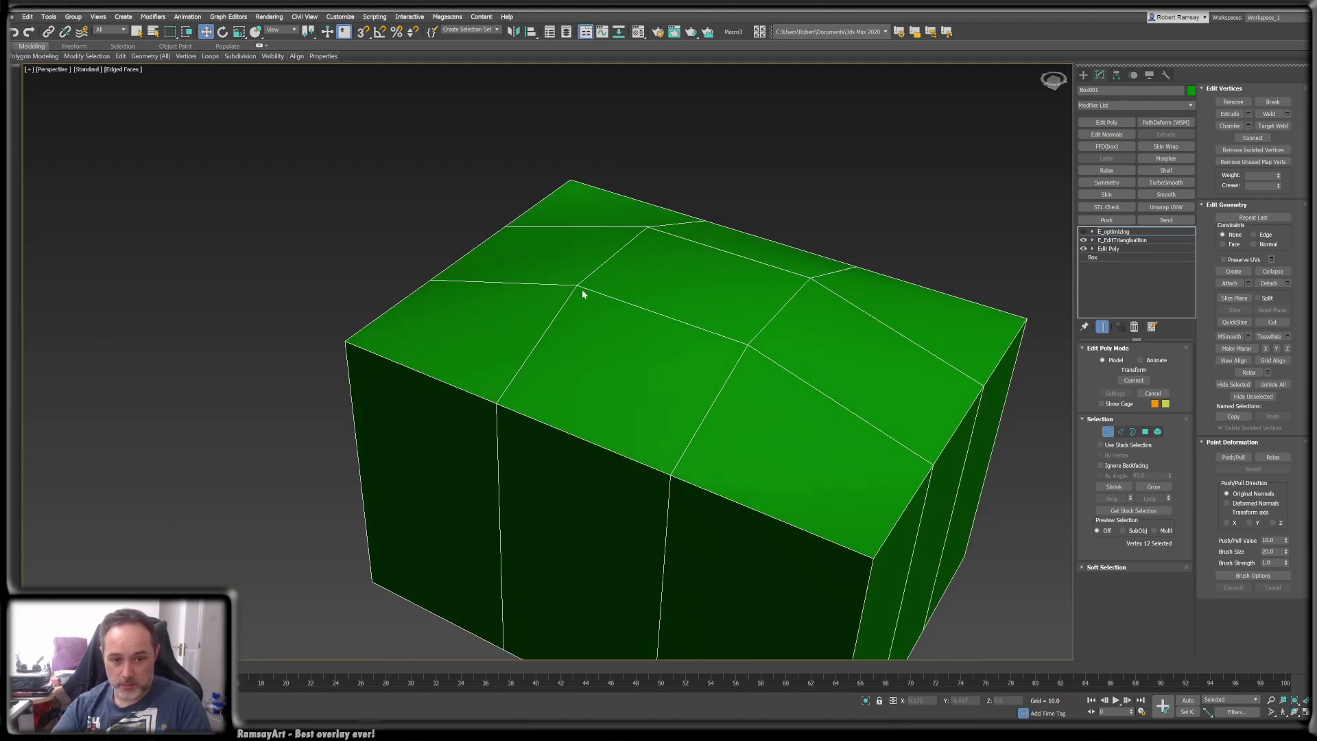
click(1093, 240)
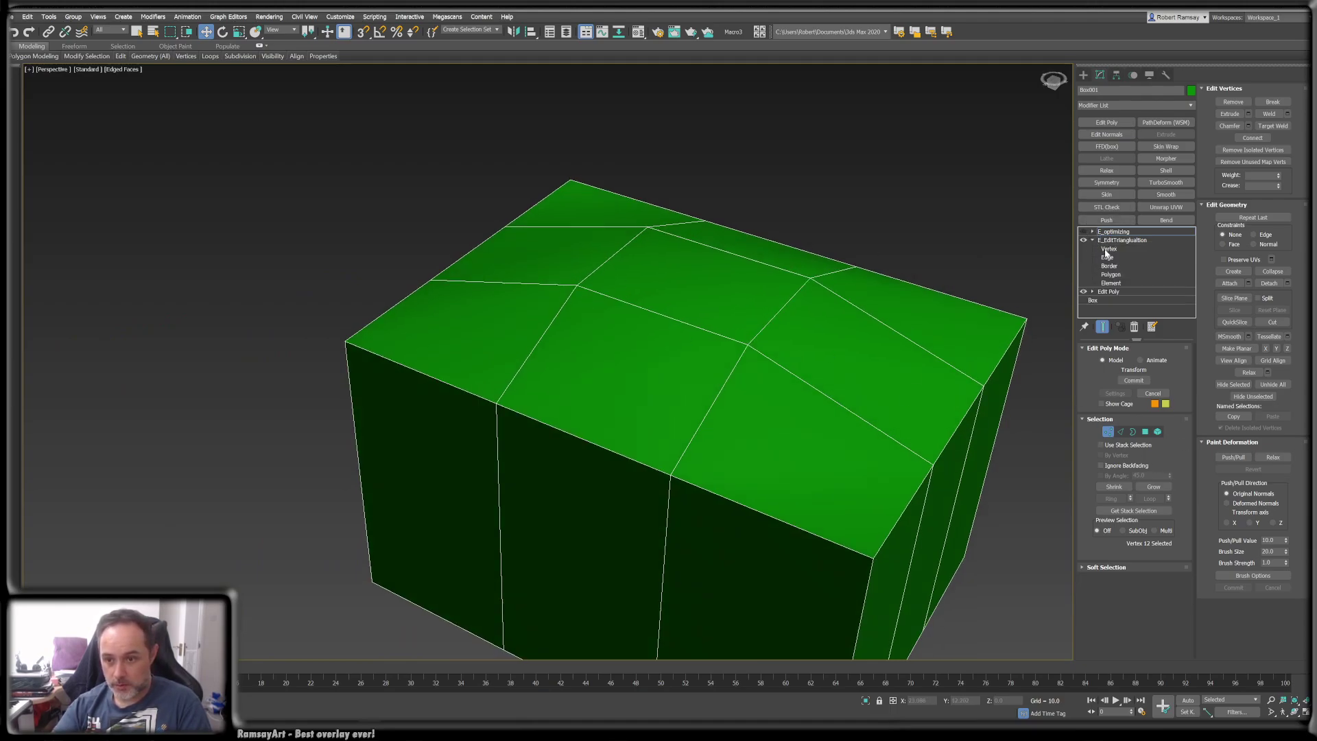
click(1108, 249)
- Connect one inner vertex of the raised top face to its nearest outer corner vertex
click(705, 395)
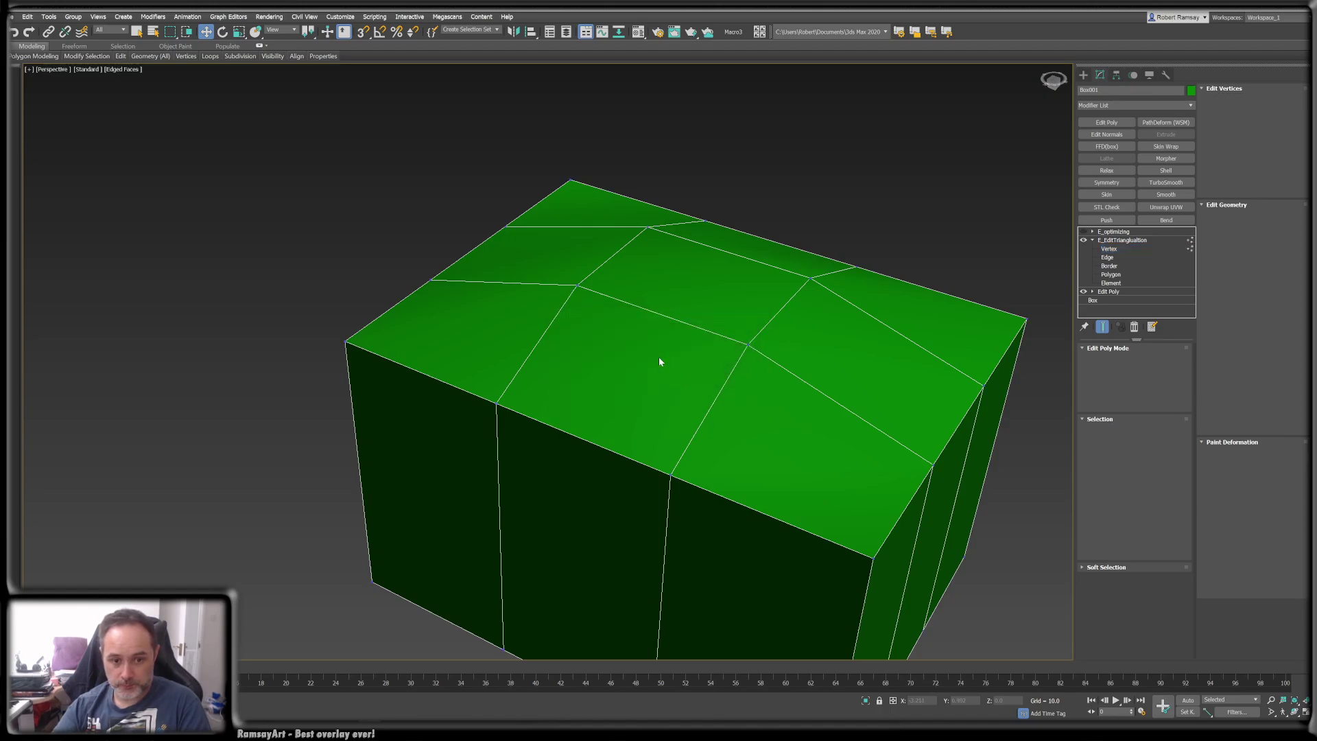
click(578, 286)
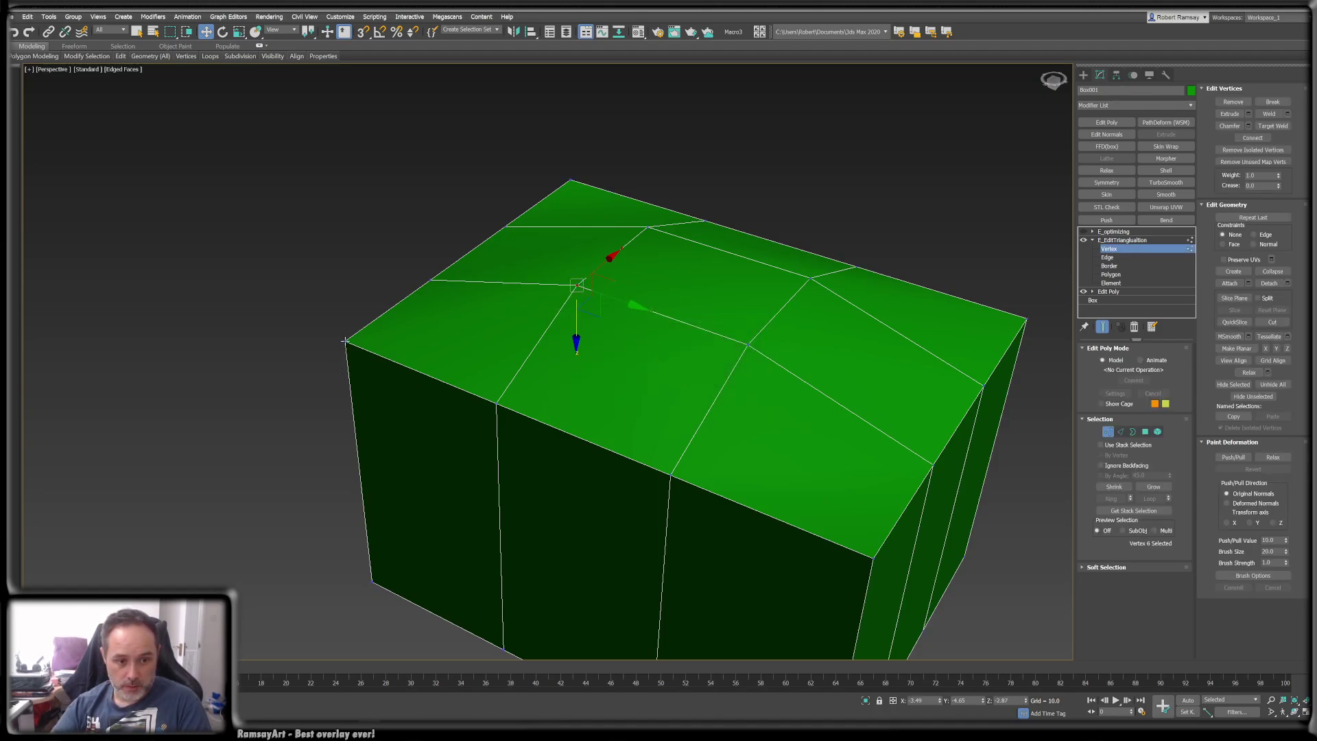
ctrl+click(345, 342)
click(1258, 138)
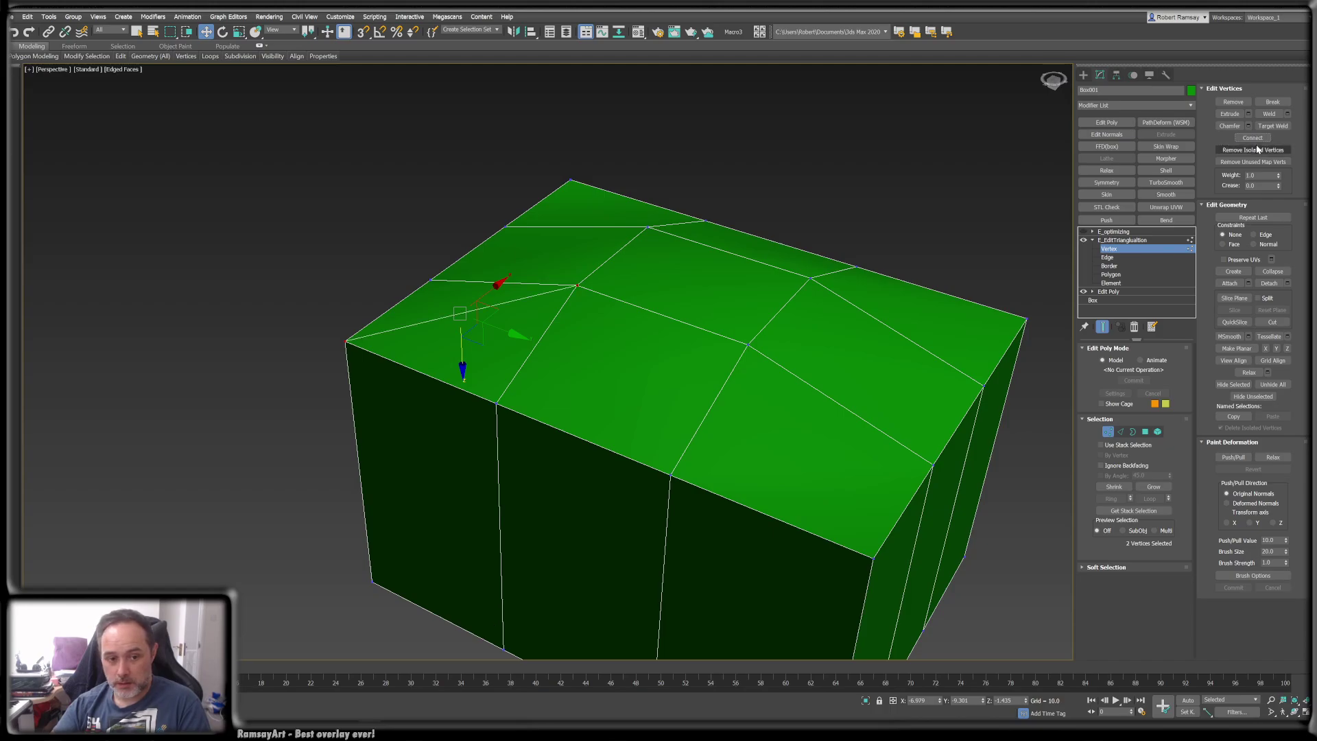
- Select the other three inner vertices of the top face with their outer corners and connect them with diagonal edges
key(q)
mouse_move(527, 302)
alt+middle_down()
mouse_move(531, 289)
mouse_move(526, 321)
alt+middle_up()
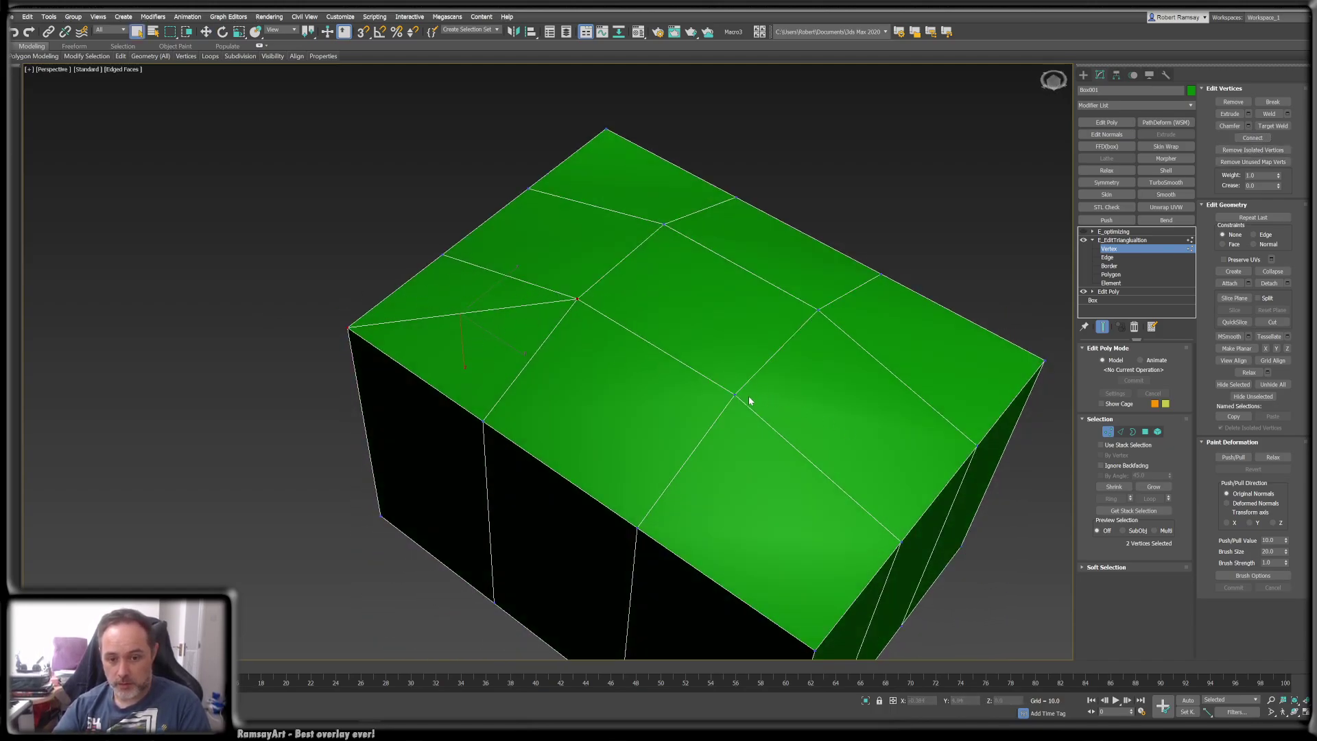
alt+middle_drag(733, 393, 768, 446)
ctrl+drag(747, 283, 725, 273)
ctrl+drag(943, 311, 990, 351)
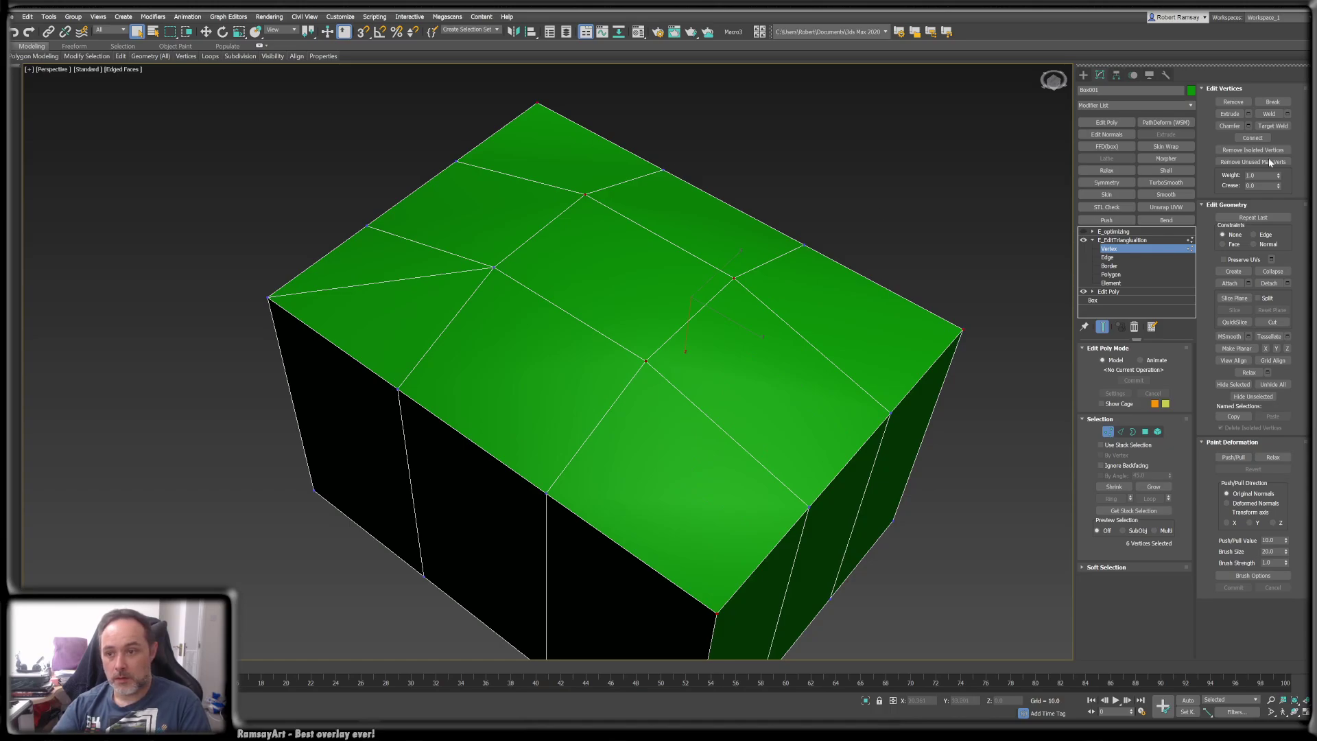
click(1253, 138)
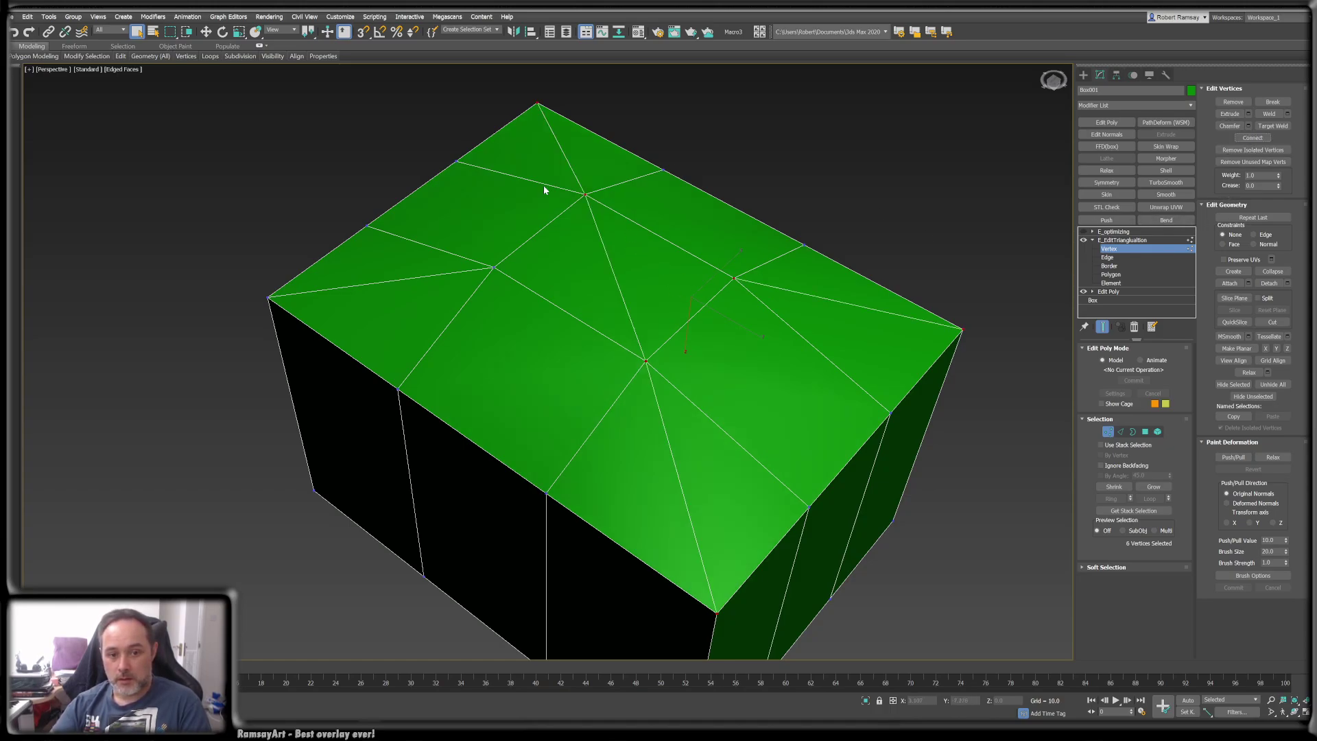
- Remove the unwanted diagonal edge across the top's central polygon at Edge level
key(2)
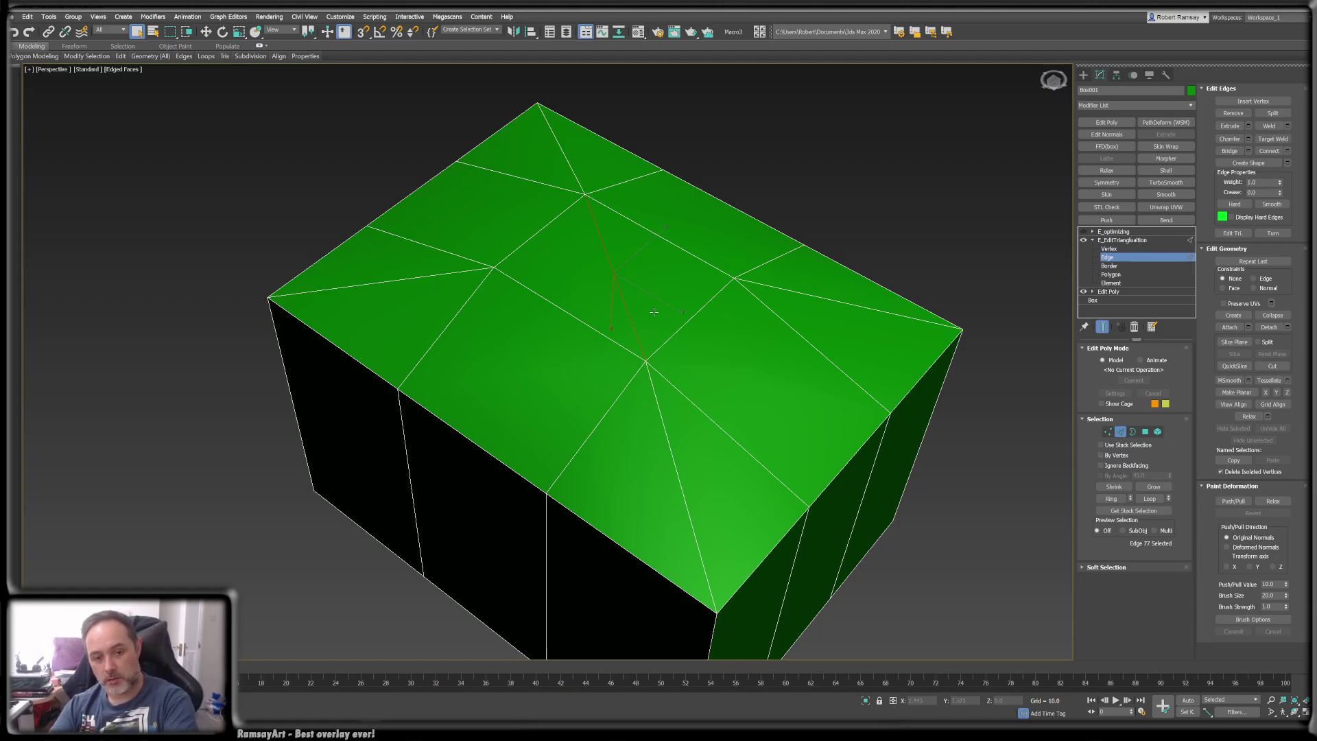
key(BackSpace)
mouse_move(658, 297)
alt+middle_down()
mouse_move(669, 331)
mouse_move(661, 303)
mouse_move(656, 329)
mouse_move(653, 302)
alt+middle_up()
- Try inserting several edge loops with Swift Loop across the top face's polygons and around the box
key(alt+1)
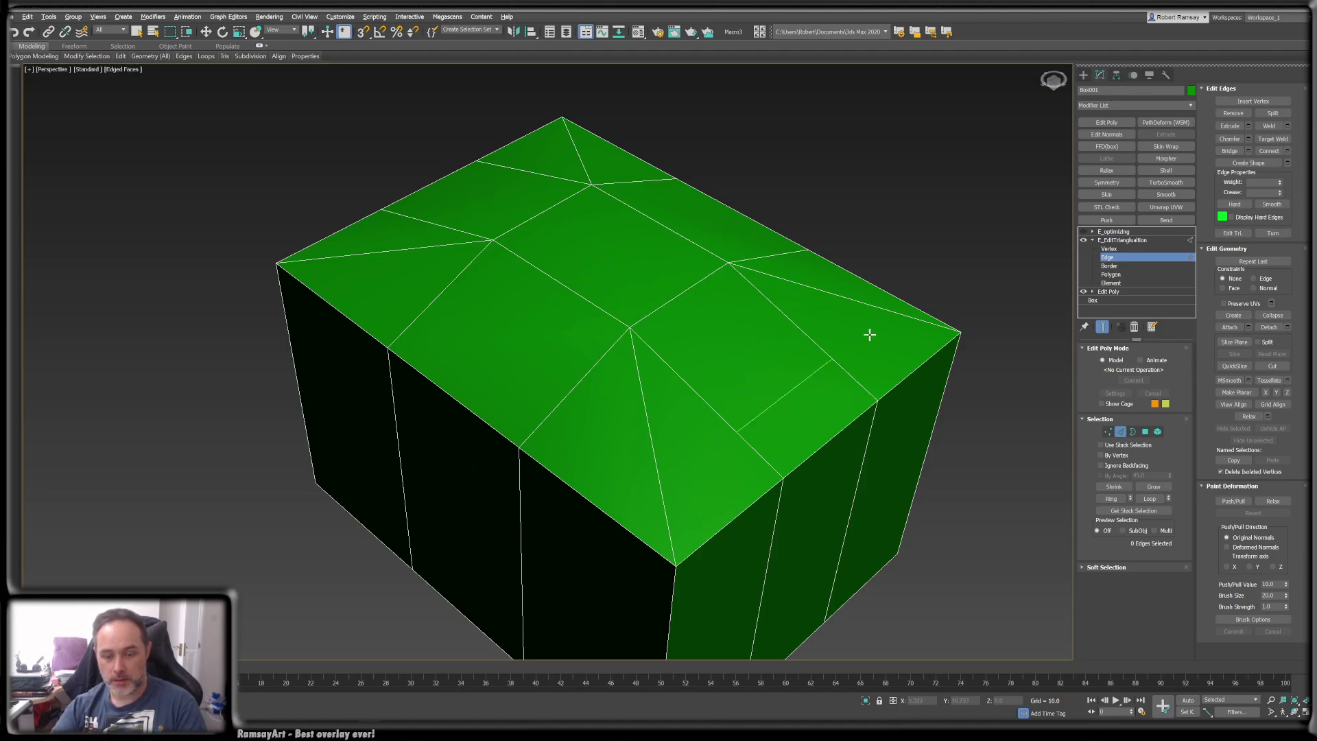
alt+middle_drag(828, 368, 755, 379)
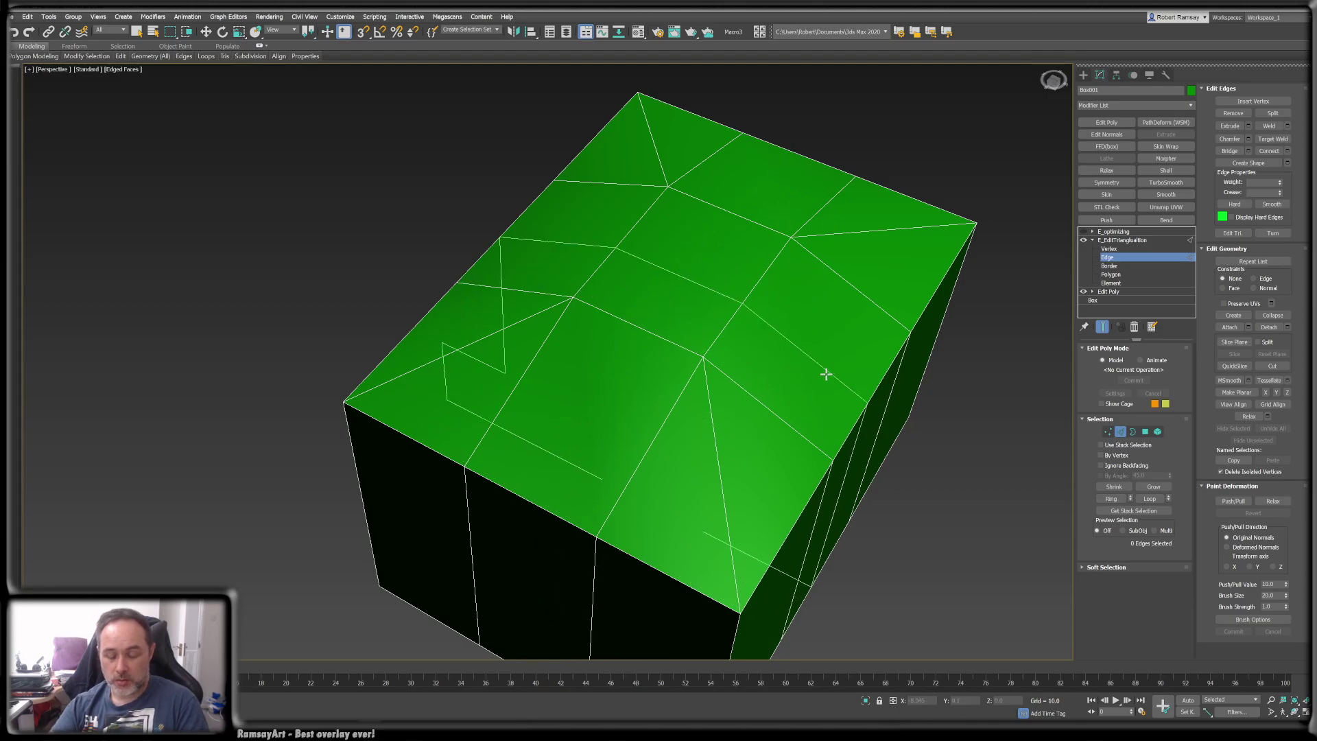
click(646, 447)
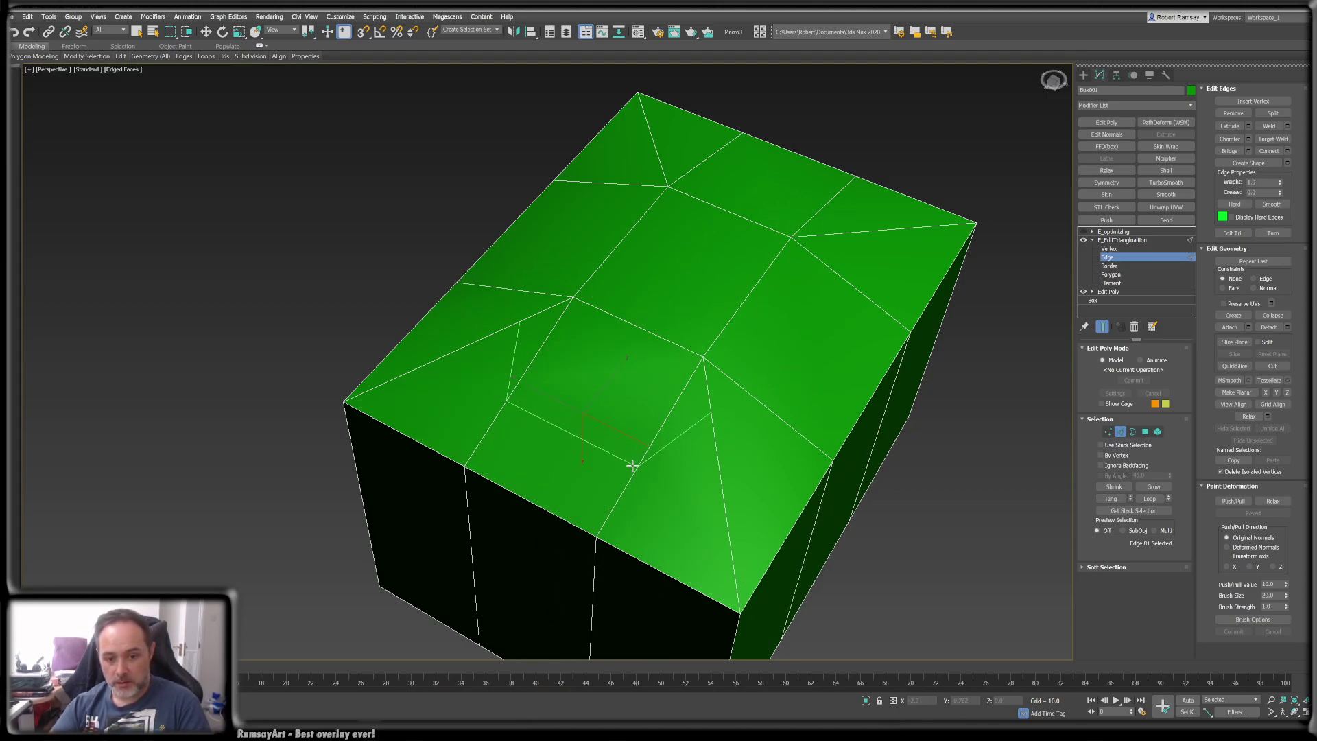
click(633, 466)
click(614, 505)
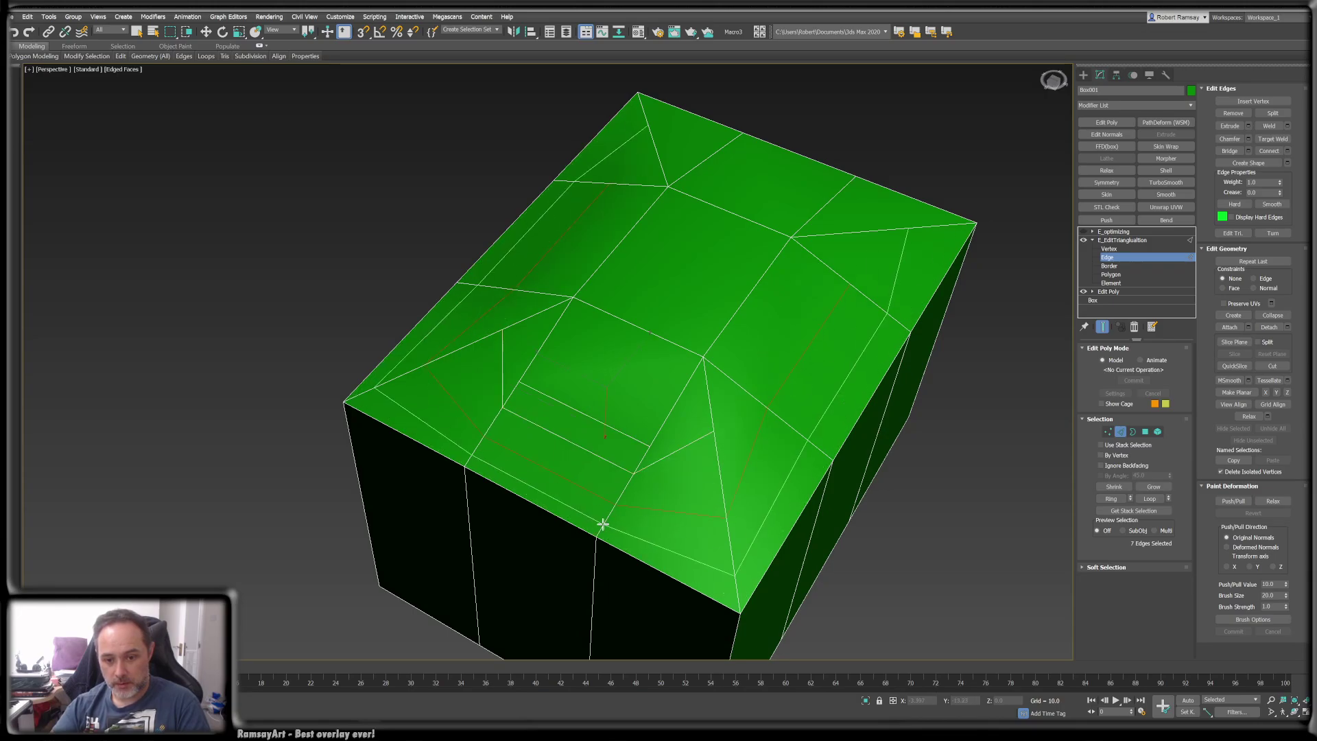
click(603, 523)
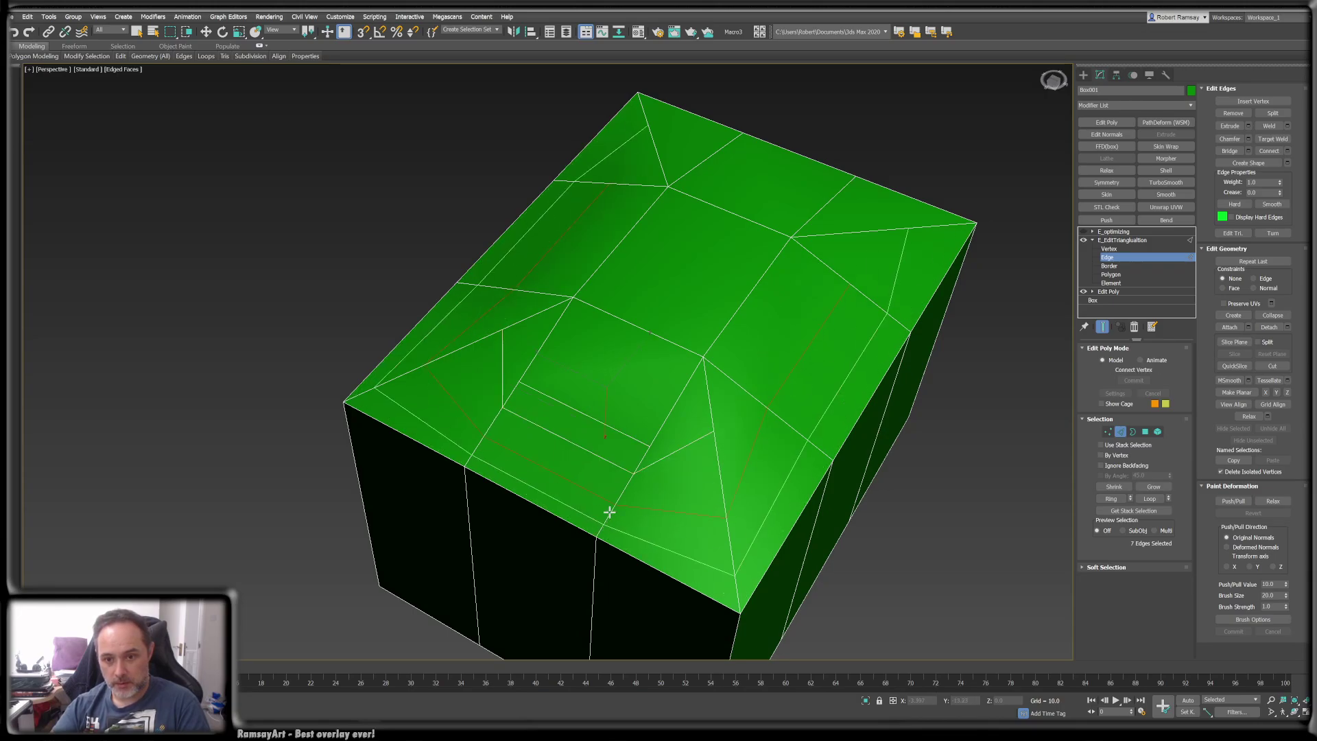
click(657, 434)
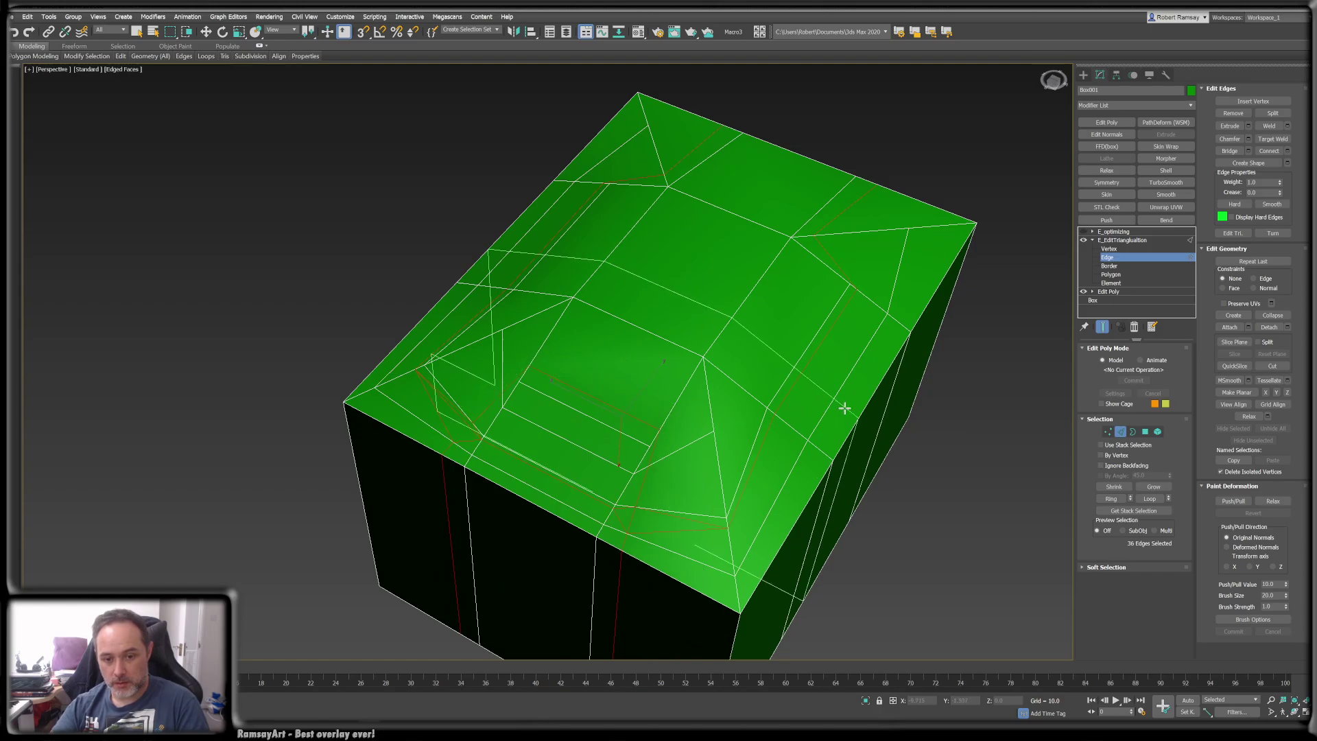
- Undo the Swift Loop insertions, the diagonal's removal and the corner connections, and leave Swift Loop
key(ctrl+z)
key(ctrl+z)
key(ctrl+z)
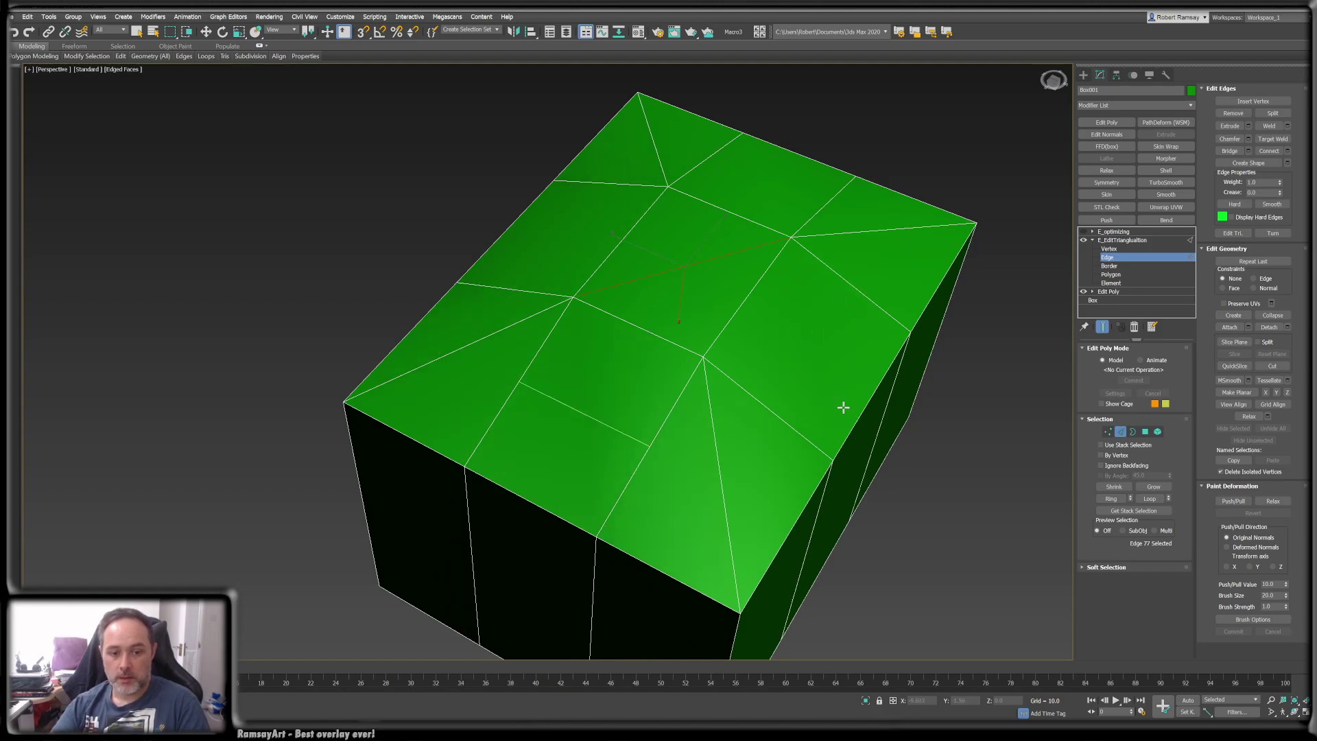
key(ctrl+z)
key(ctrl+z)
key(ctrl+z)
right_click(858, 426)
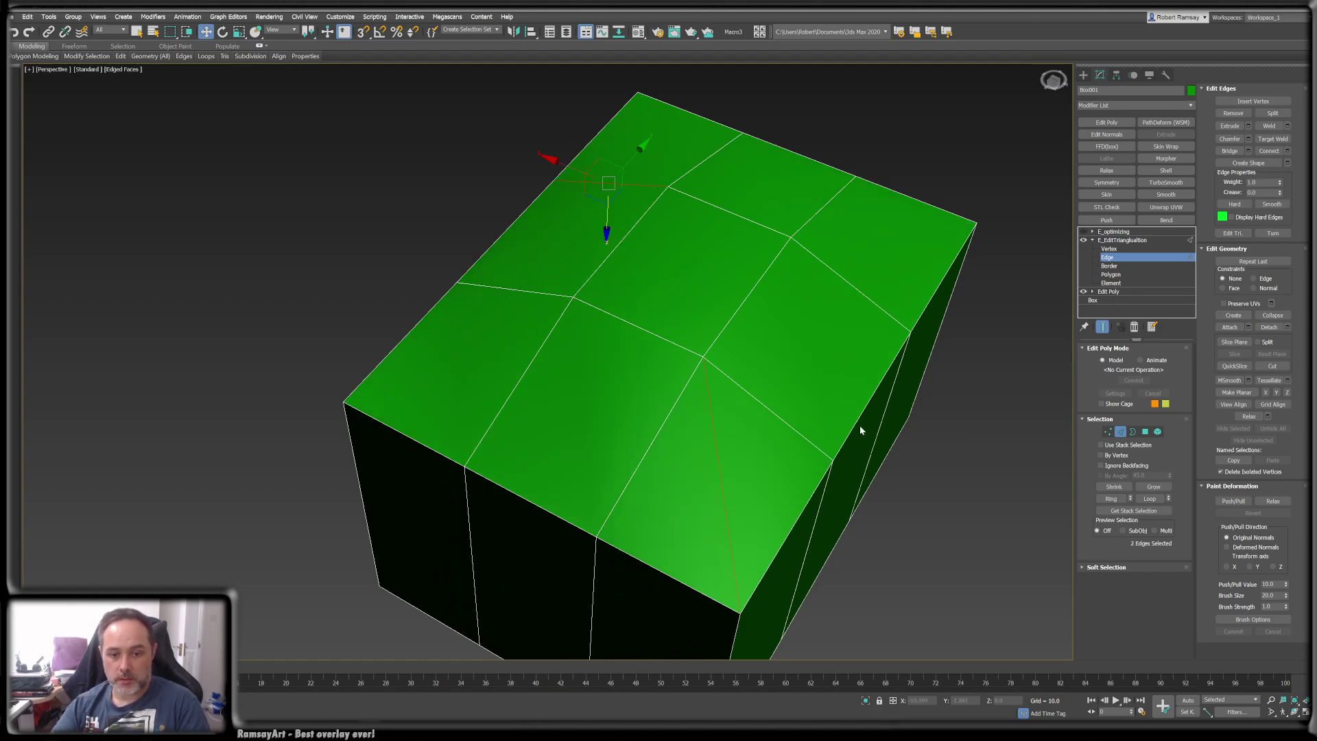
alt+middle_drag(859, 427, 833, 424)
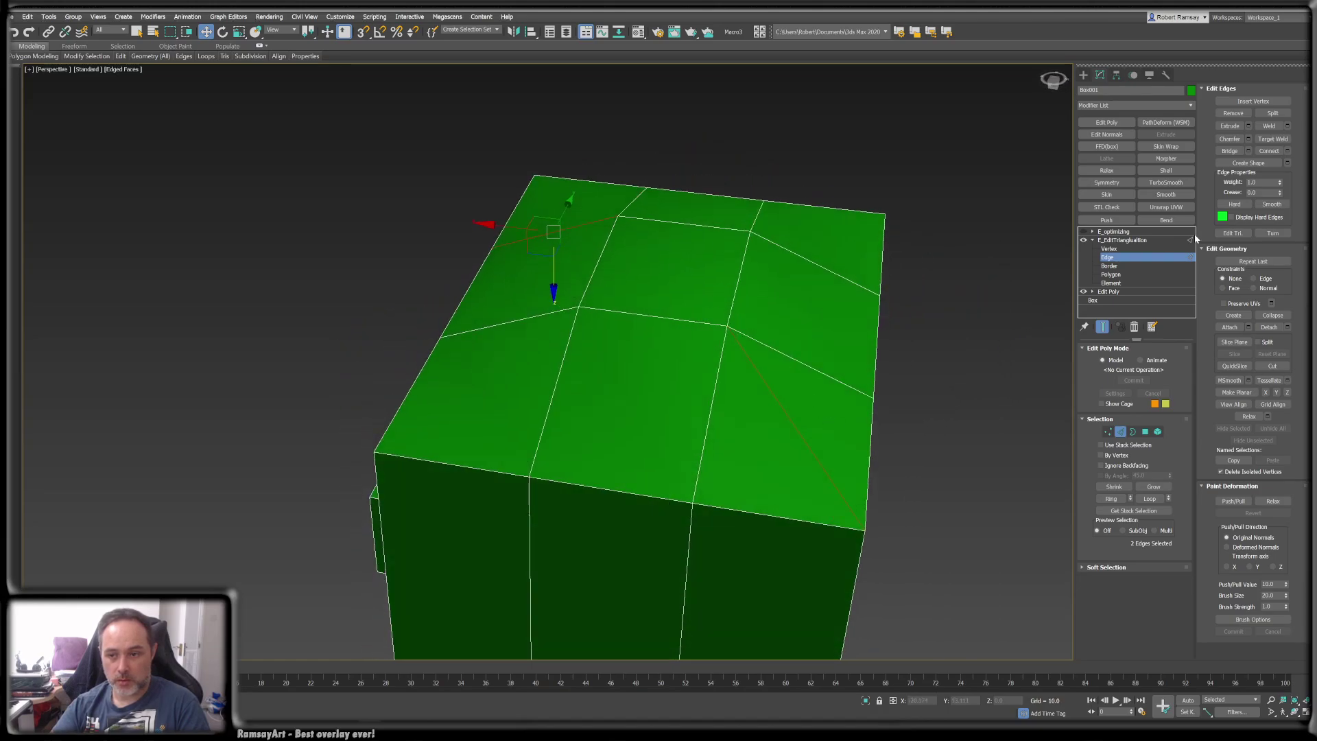
- At Vertex level, connect the other three outer corners of the top face to their nearest inner vertices with diagonal edges
click(1107, 432)
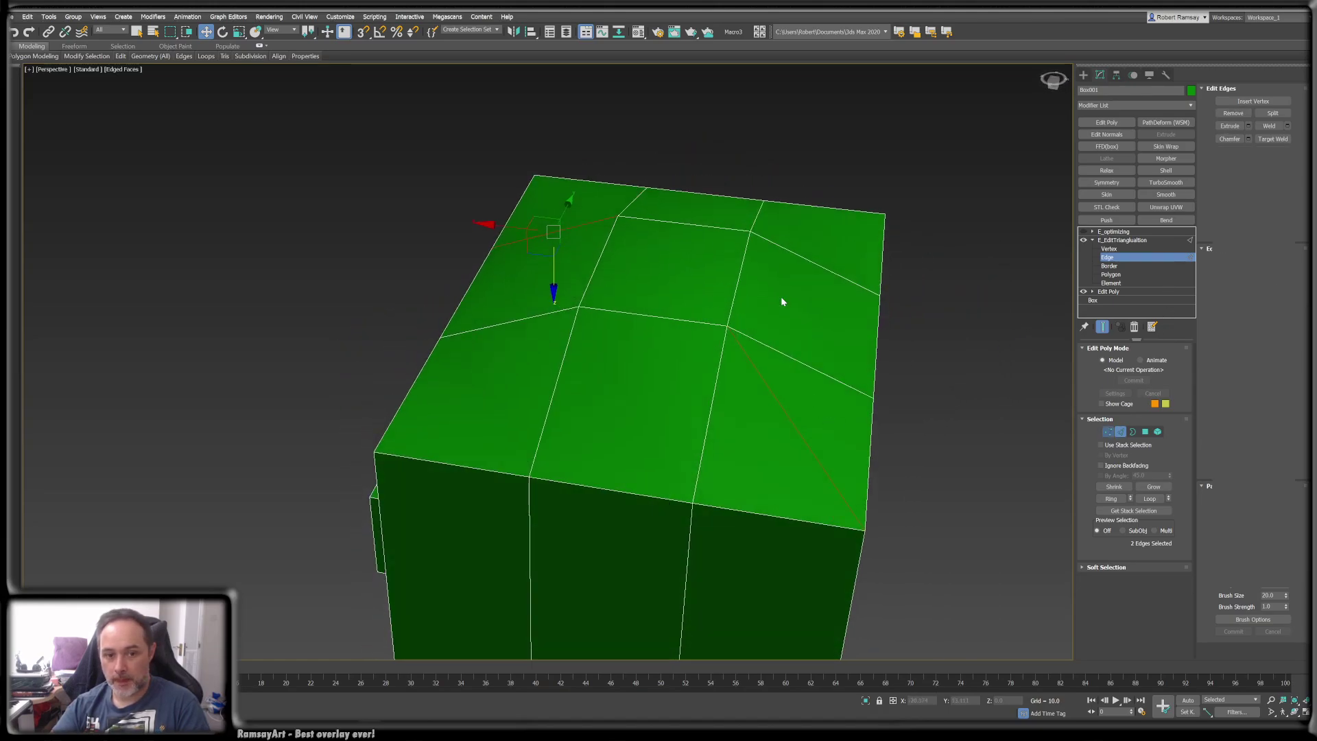
click(535, 175)
ctrl+click(617, 217)
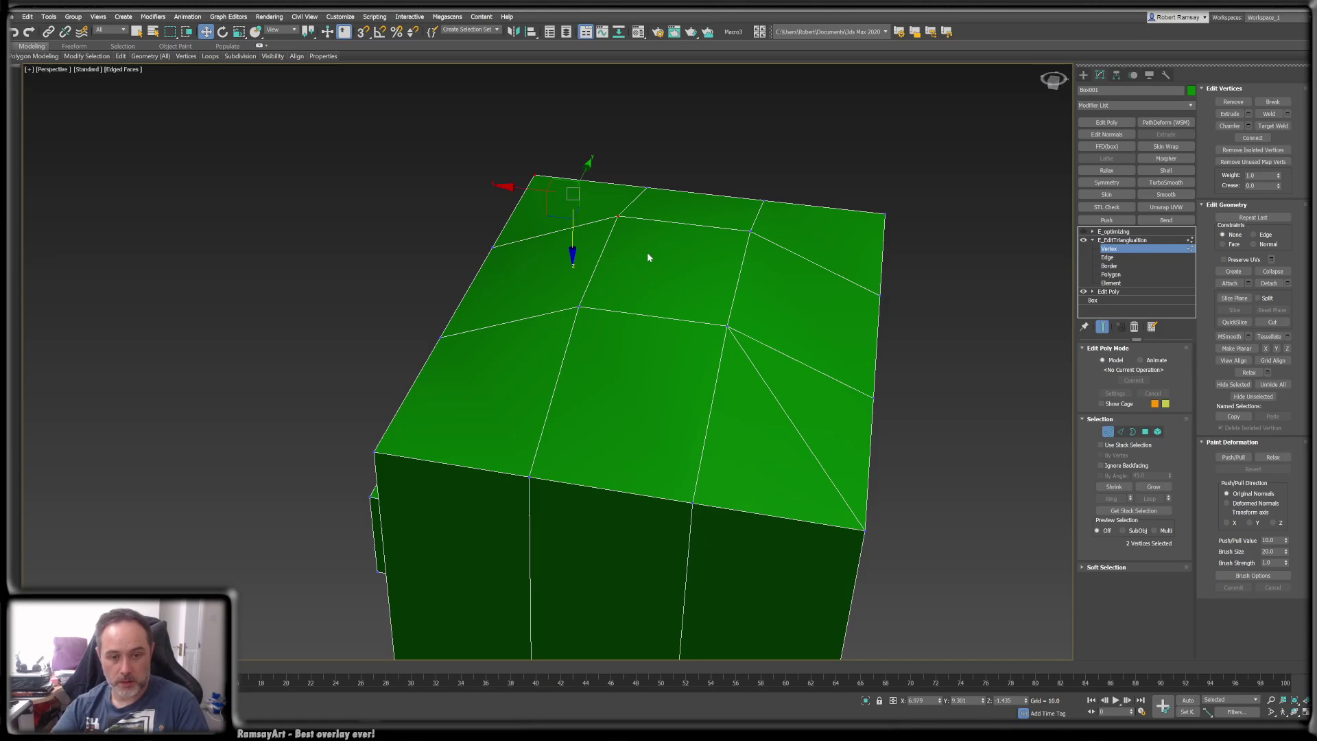
key(ctrl+shift+e)
click(579, 306)
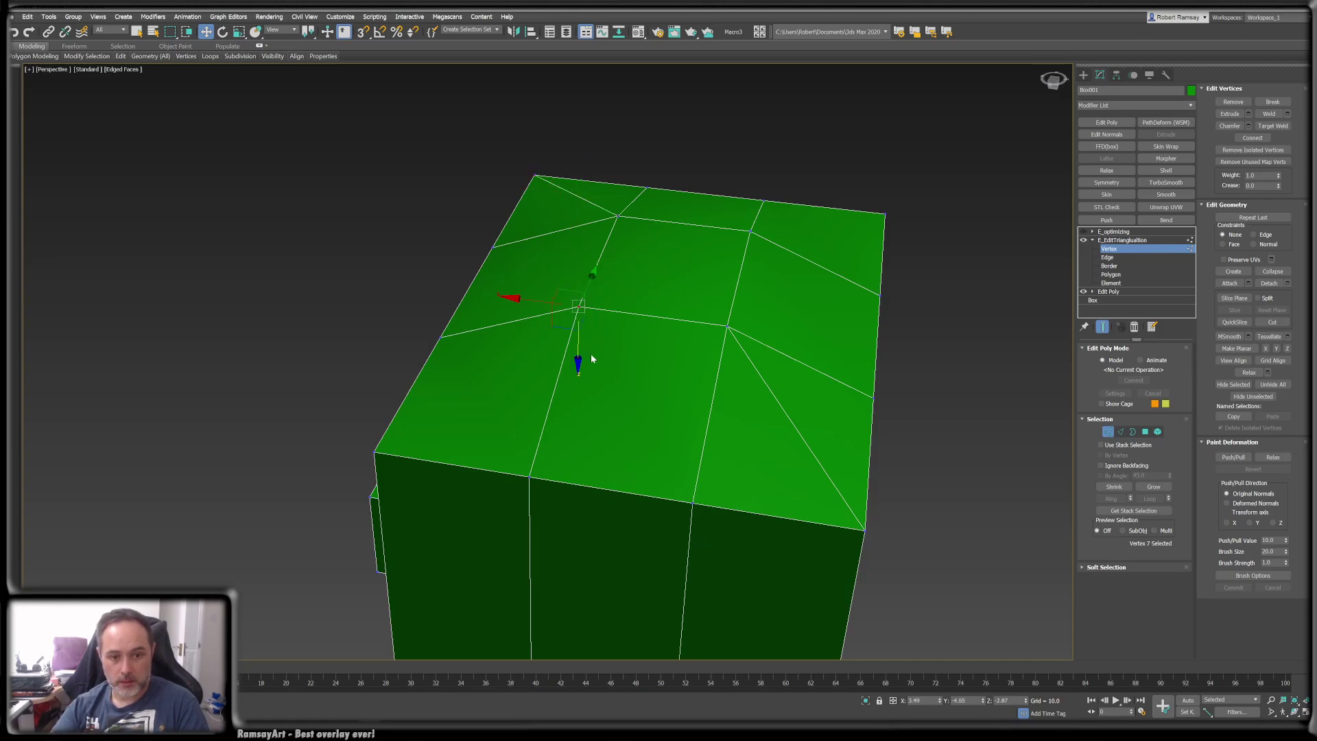
ctrl+click(384, 463)
key(ctrl+shift+e)
click(749, 231)
ctrl+click(883, 214)
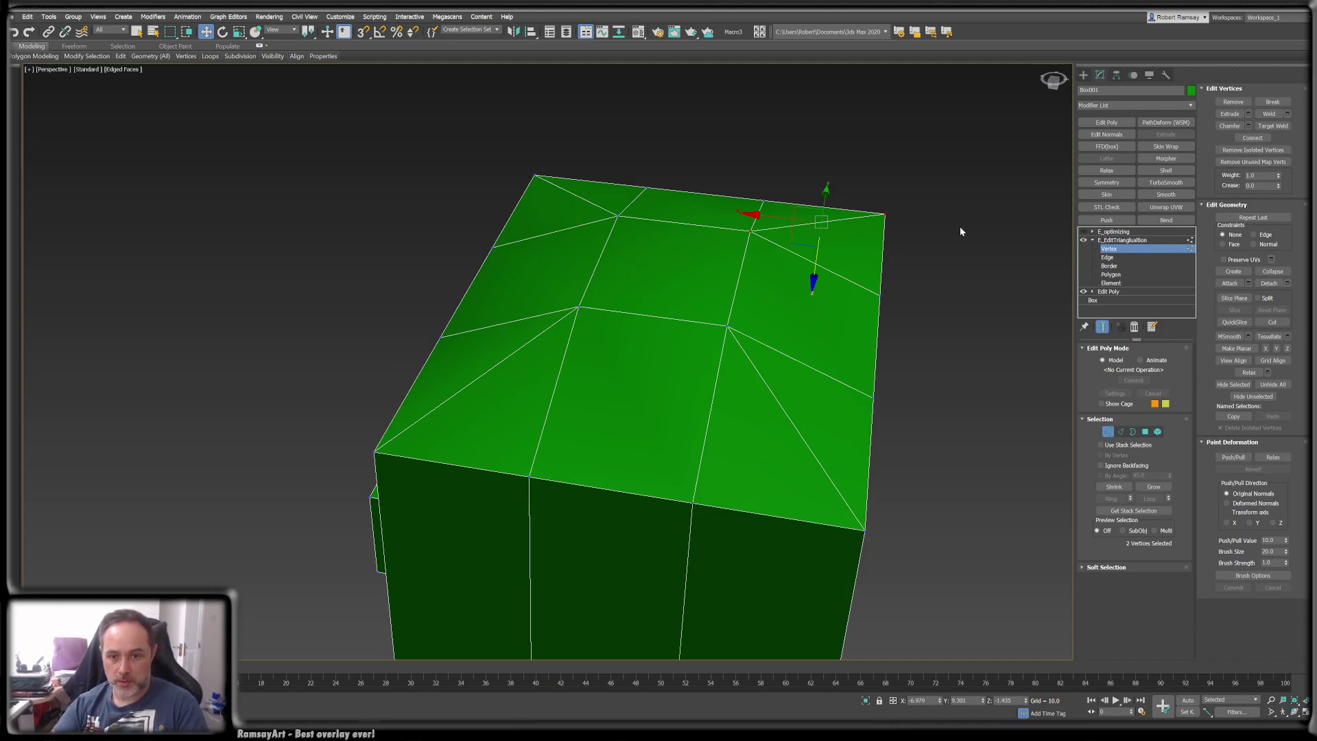
- Turn off the edge-connection triangulation layer and add a new Edit Poly modifier above it named E_TurnTris
alt+middle_drag(1007, 324, 890, 318)
middle_drag(890, 317, 591, 314)
mouse_move(844, 352)
alt+middle_down()
mouse_move(803, 348)
mouse_move(790, 330)
mouse_move(875, 332)
mouse_move(857, 341)
alt+middle_up()
click(1118, 240)
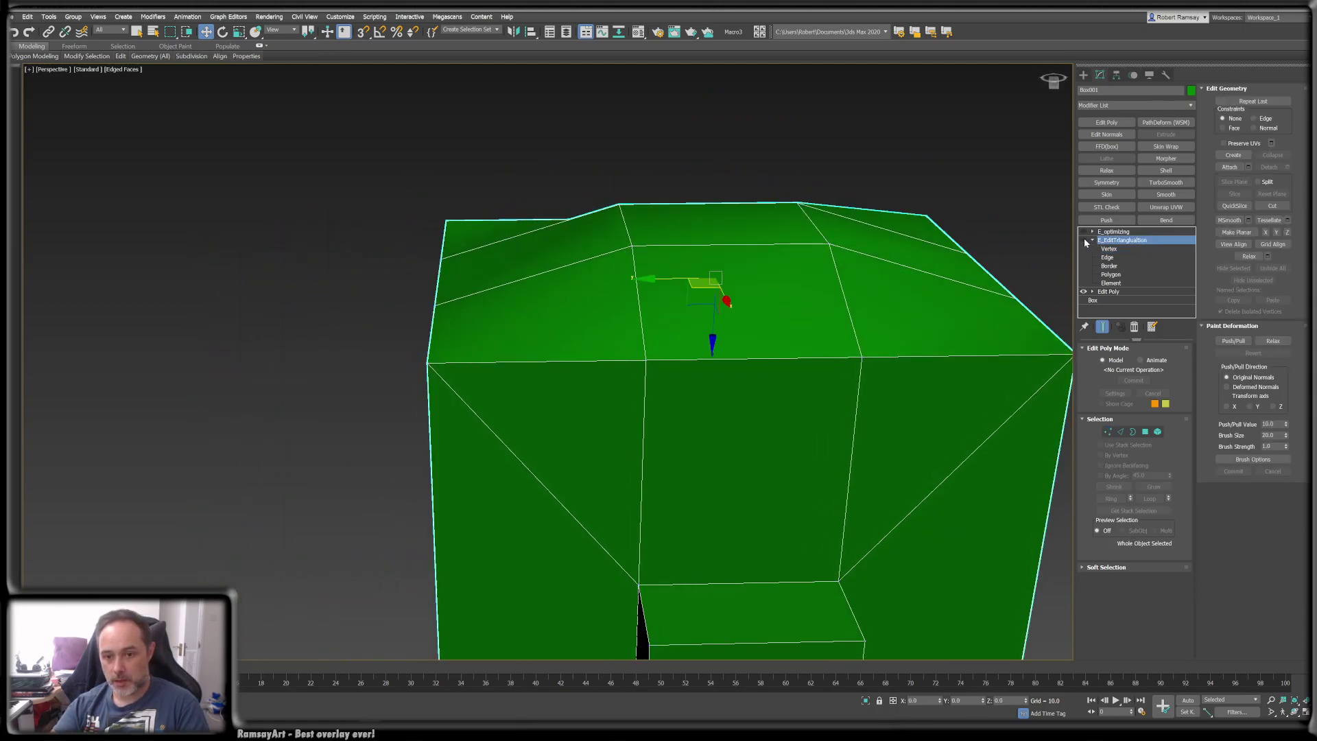
click(1120, 121)
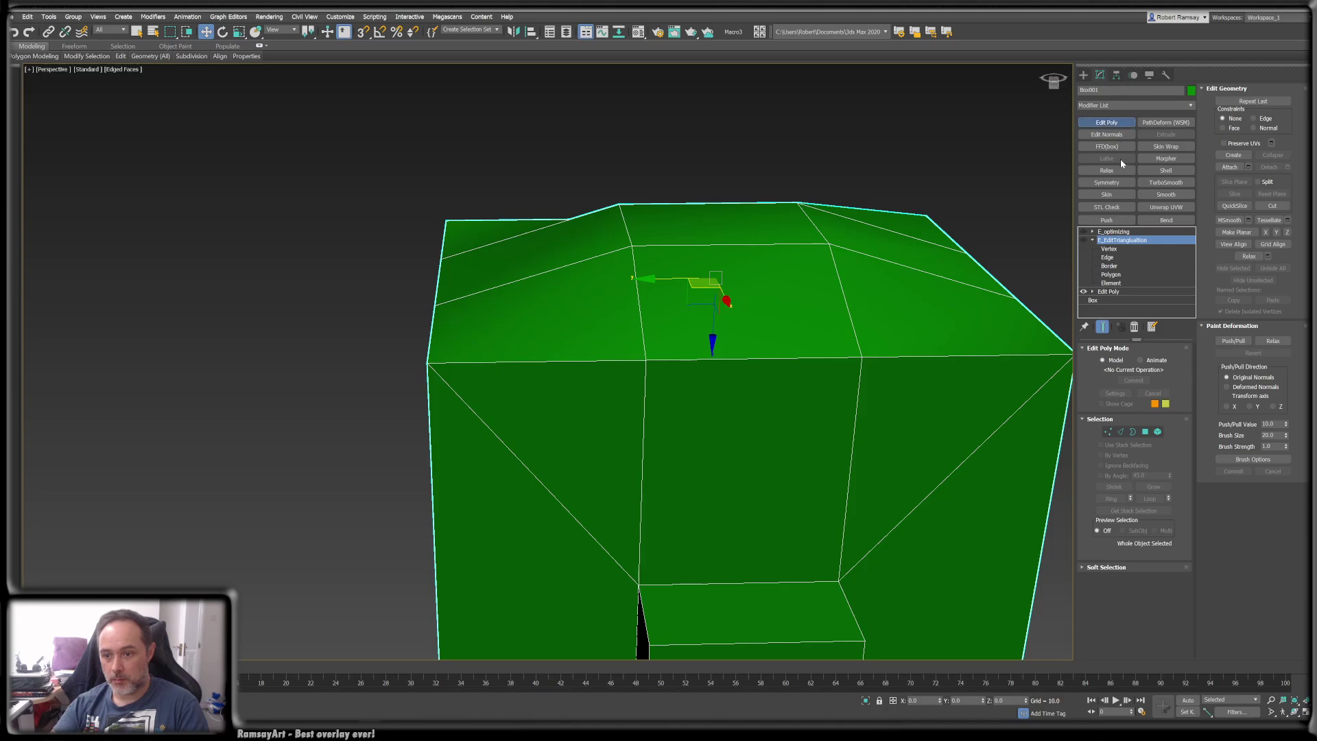
right_click(1111, 241)
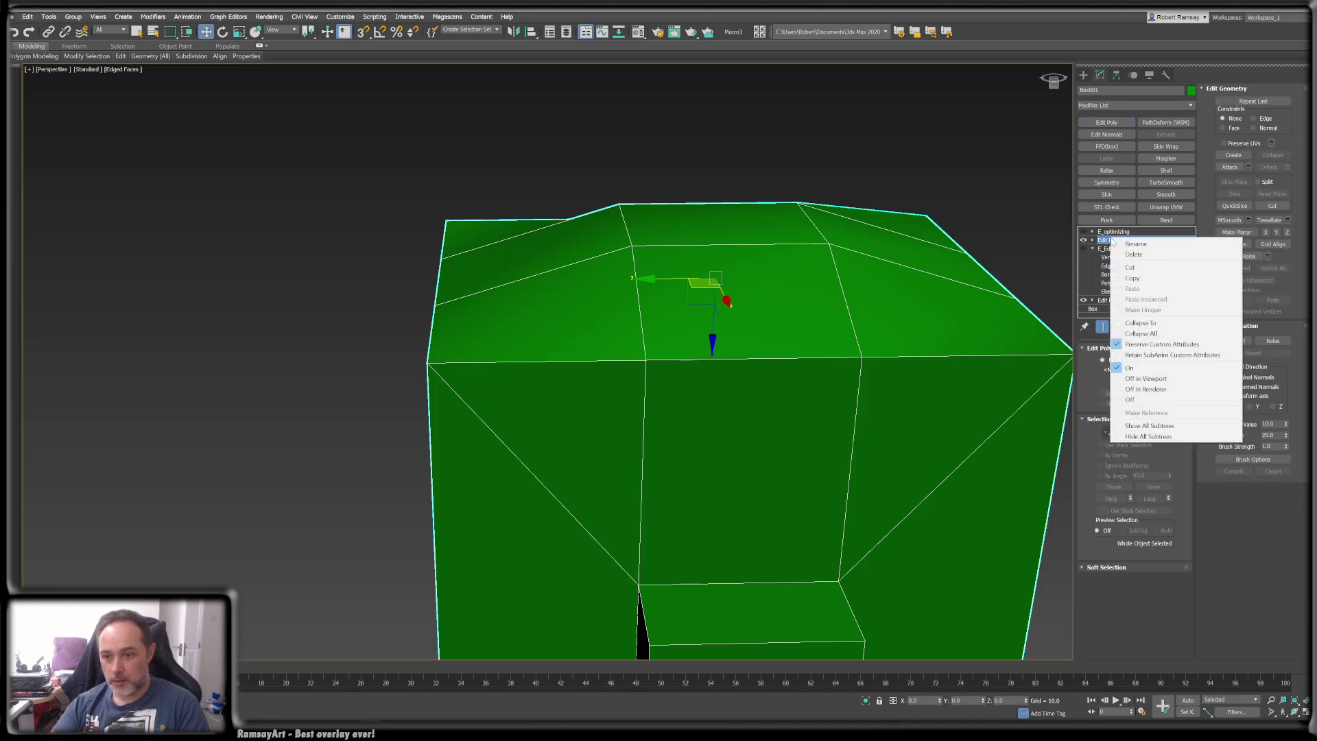
click(1139, 247)
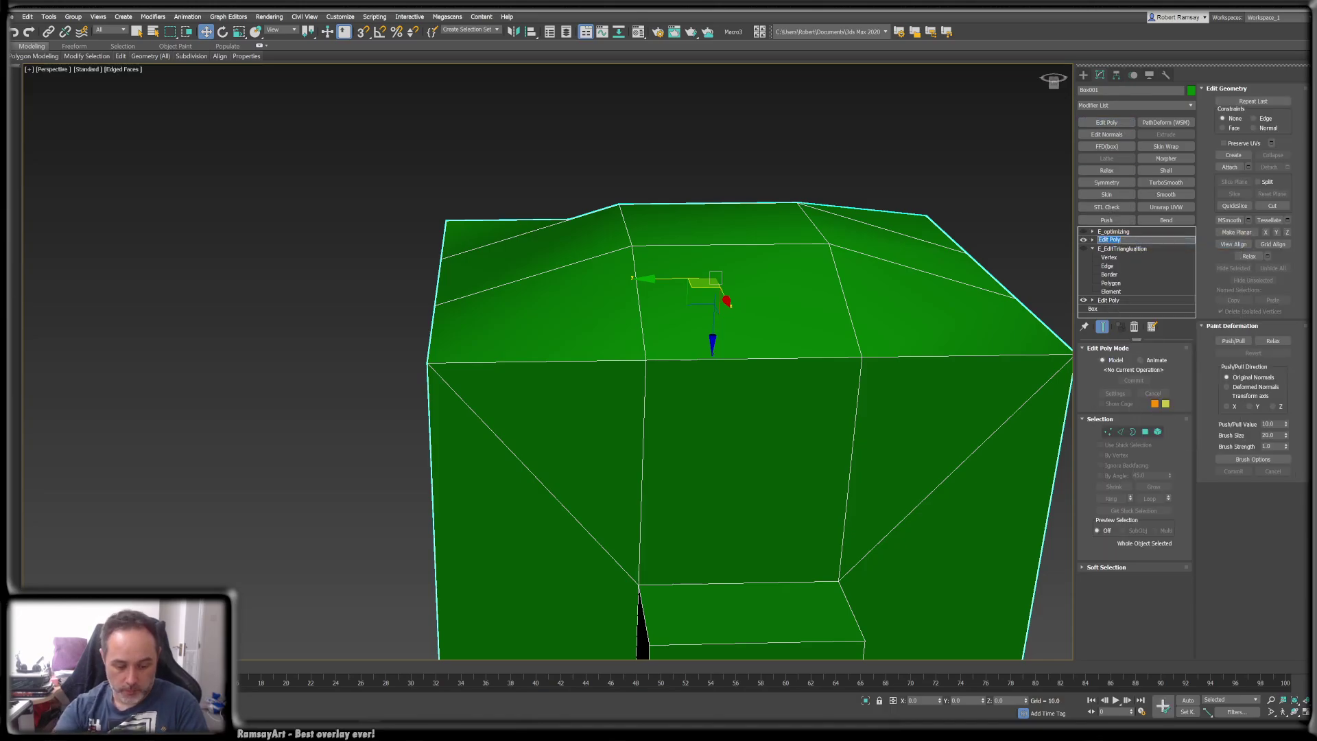
text(E_TurnTris)
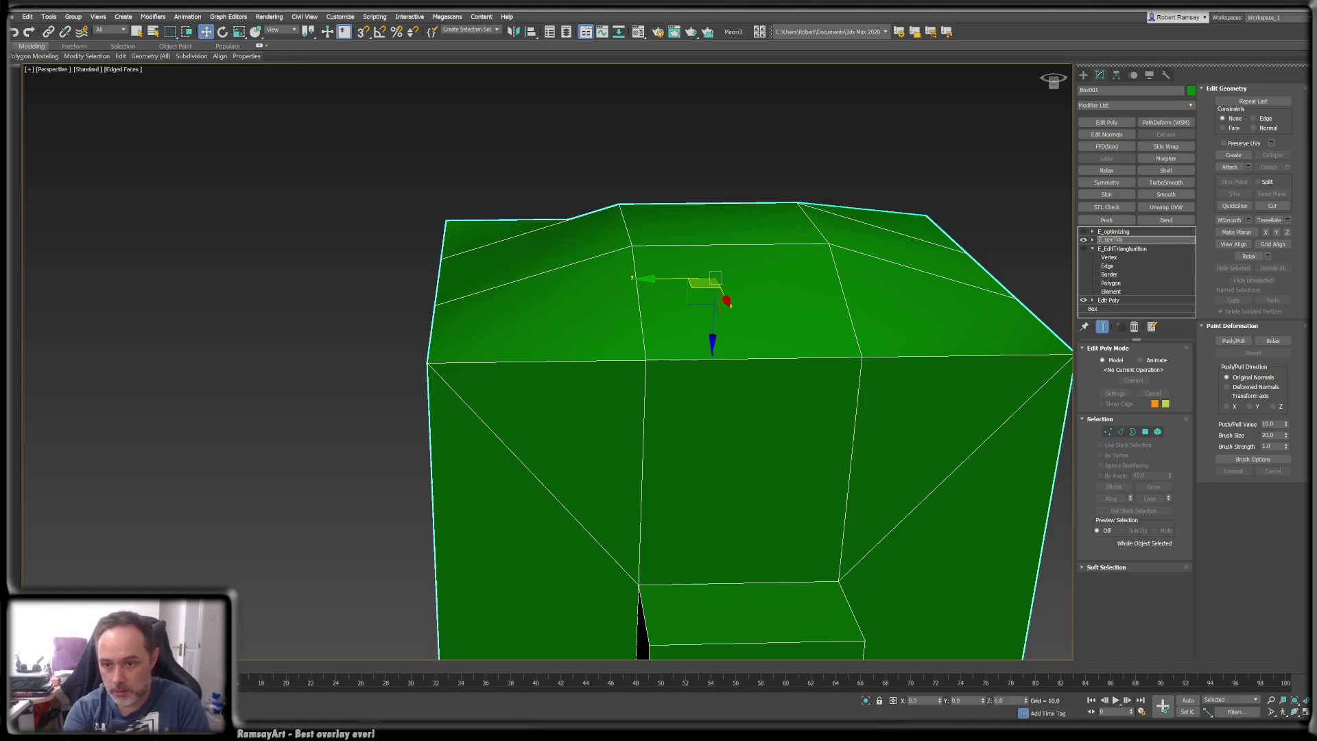
text(U)
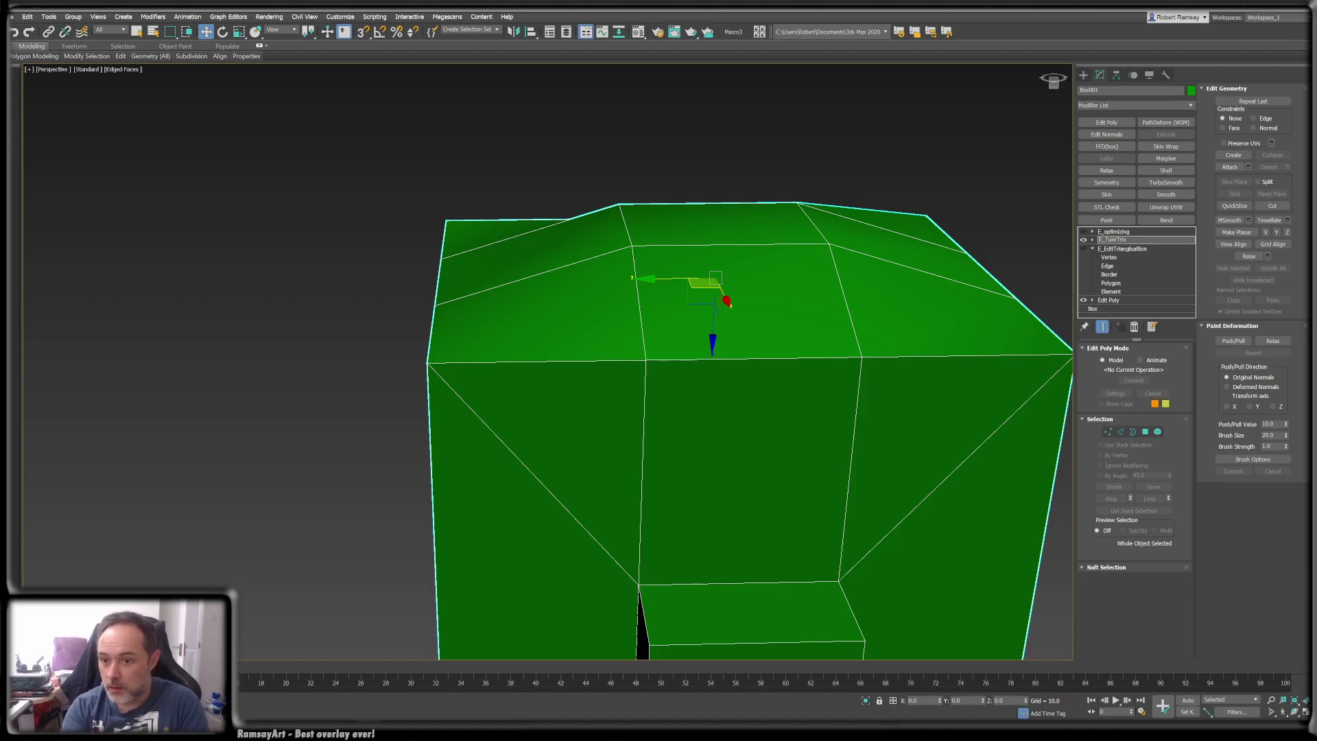
key(Return)
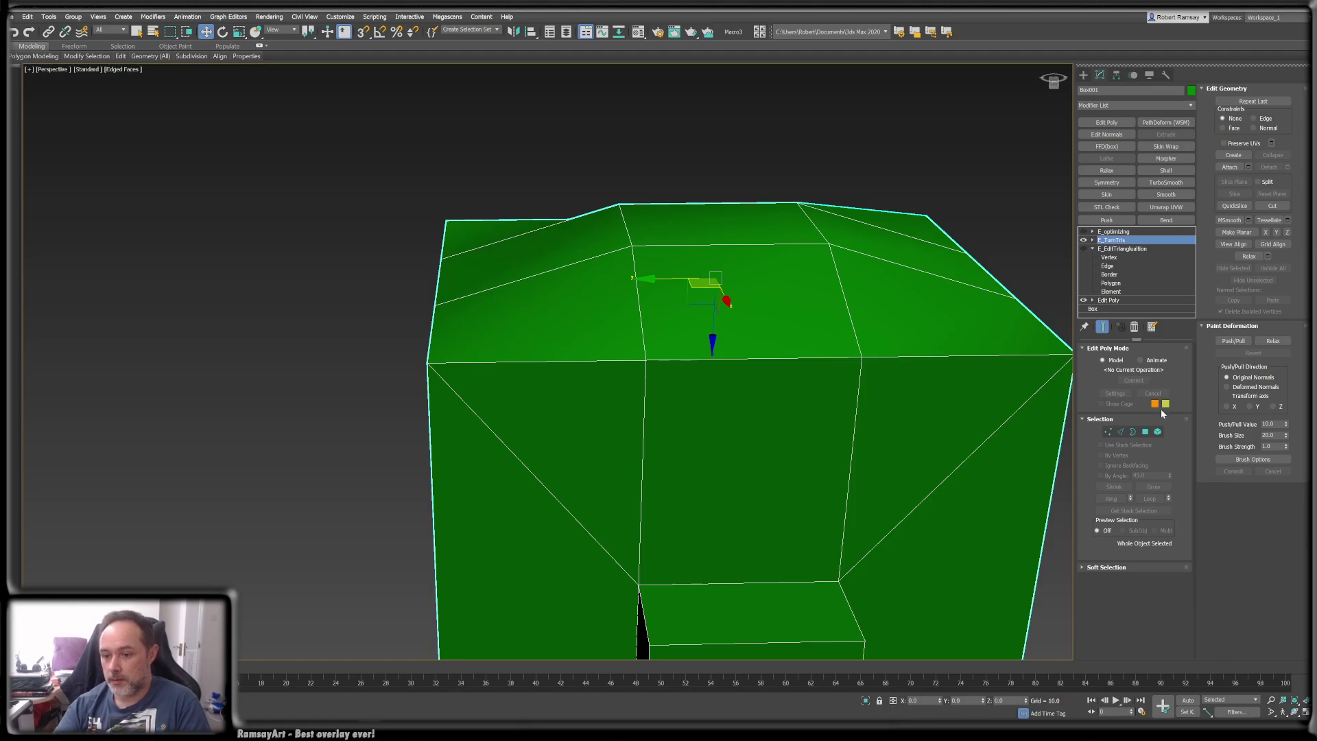
- Activate the Turn tool at Polygon level and examine the hidden triangulation on the top and sides of the box
click(1145, 434)
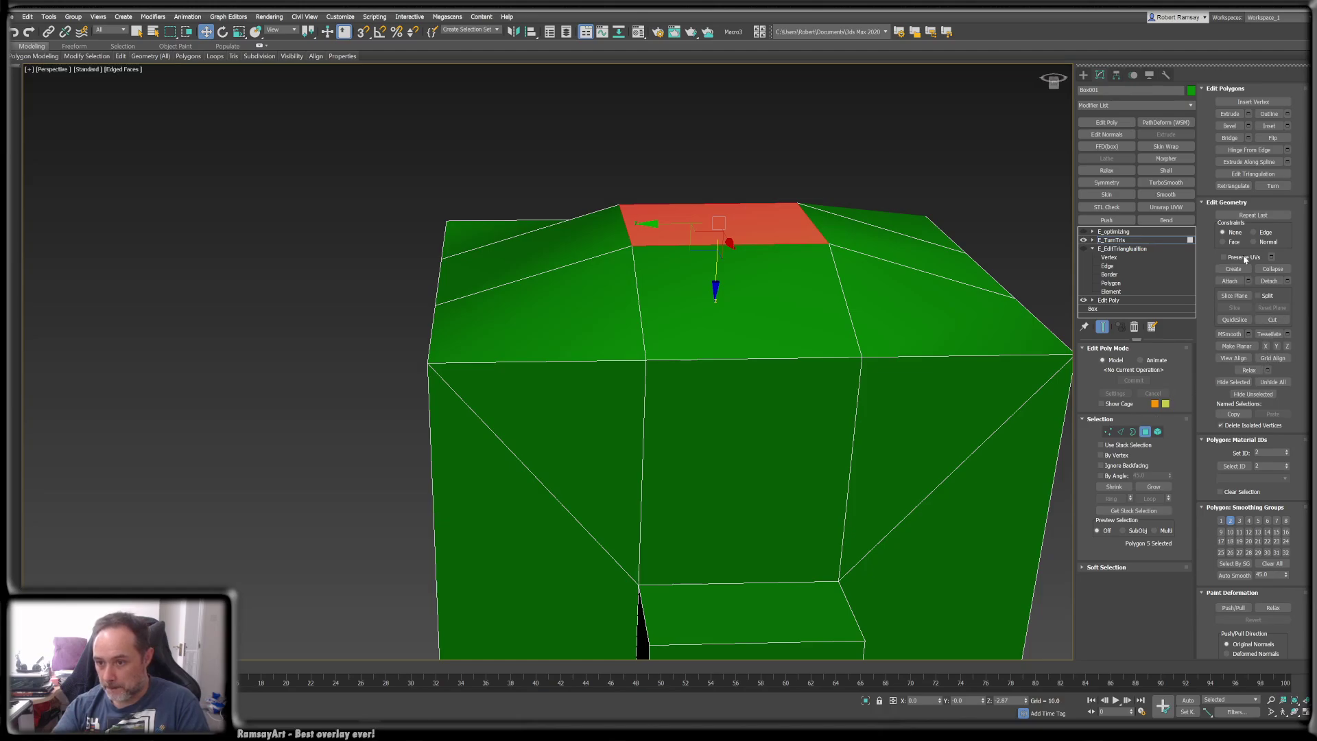
click(1274, 184)
alt+middle_drag(784, 342, 849, 353)
scroll(620, 344, down, 5)
alt+middle_drag(632, 527, 533, 538)
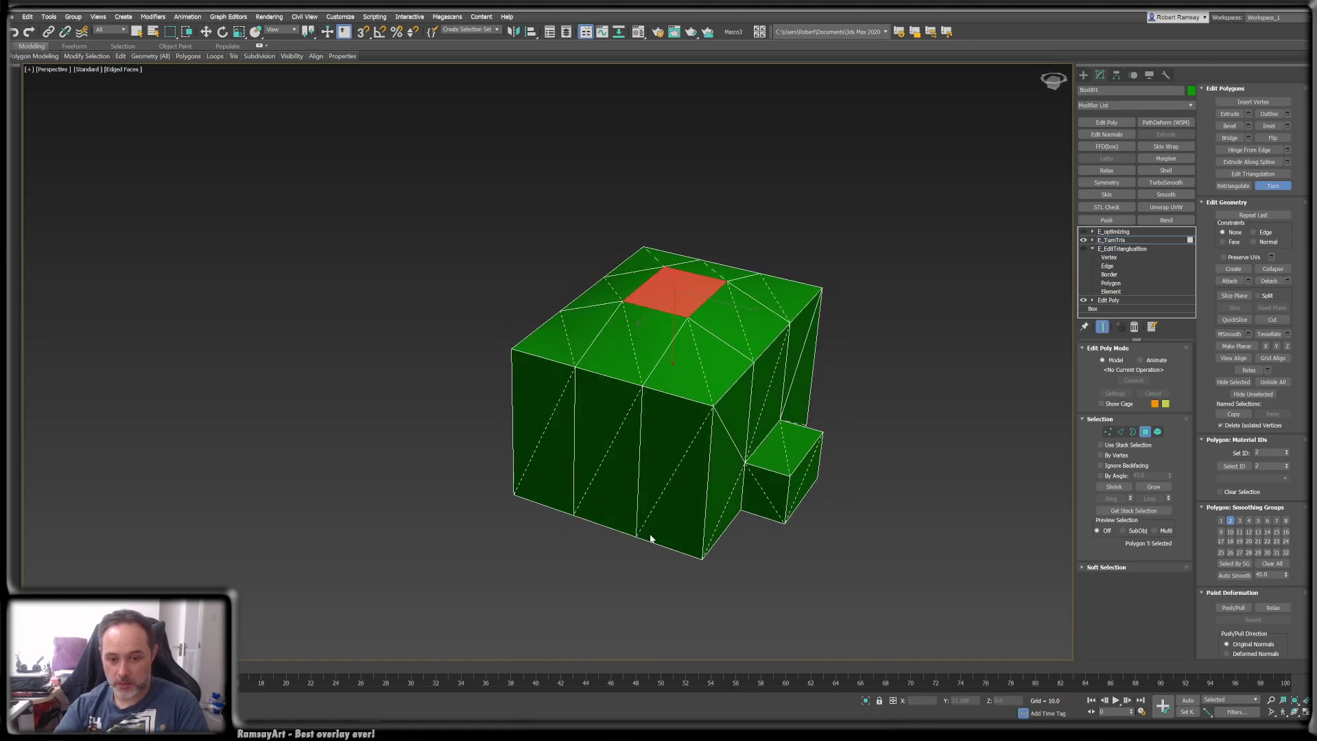
alt+middle_drag(685, 526, 665, 516)
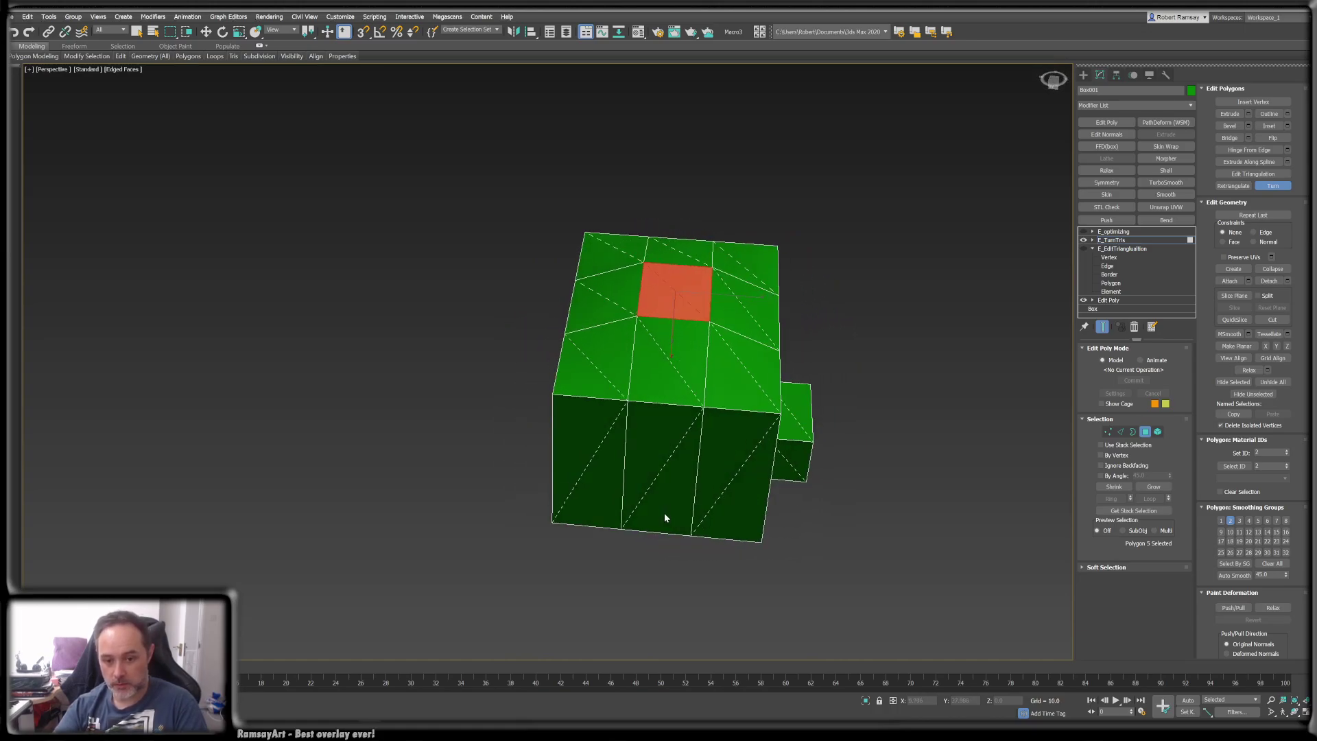
scroll(720, 484, up, 4)
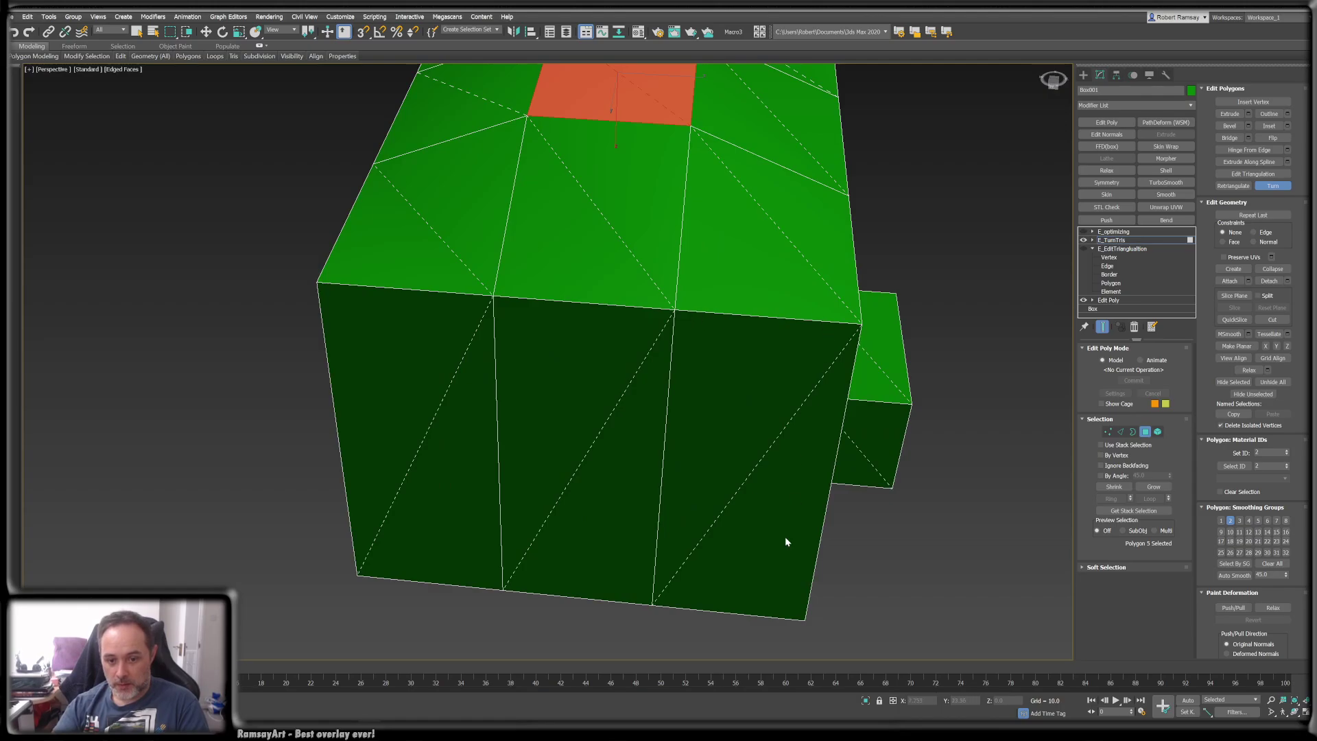
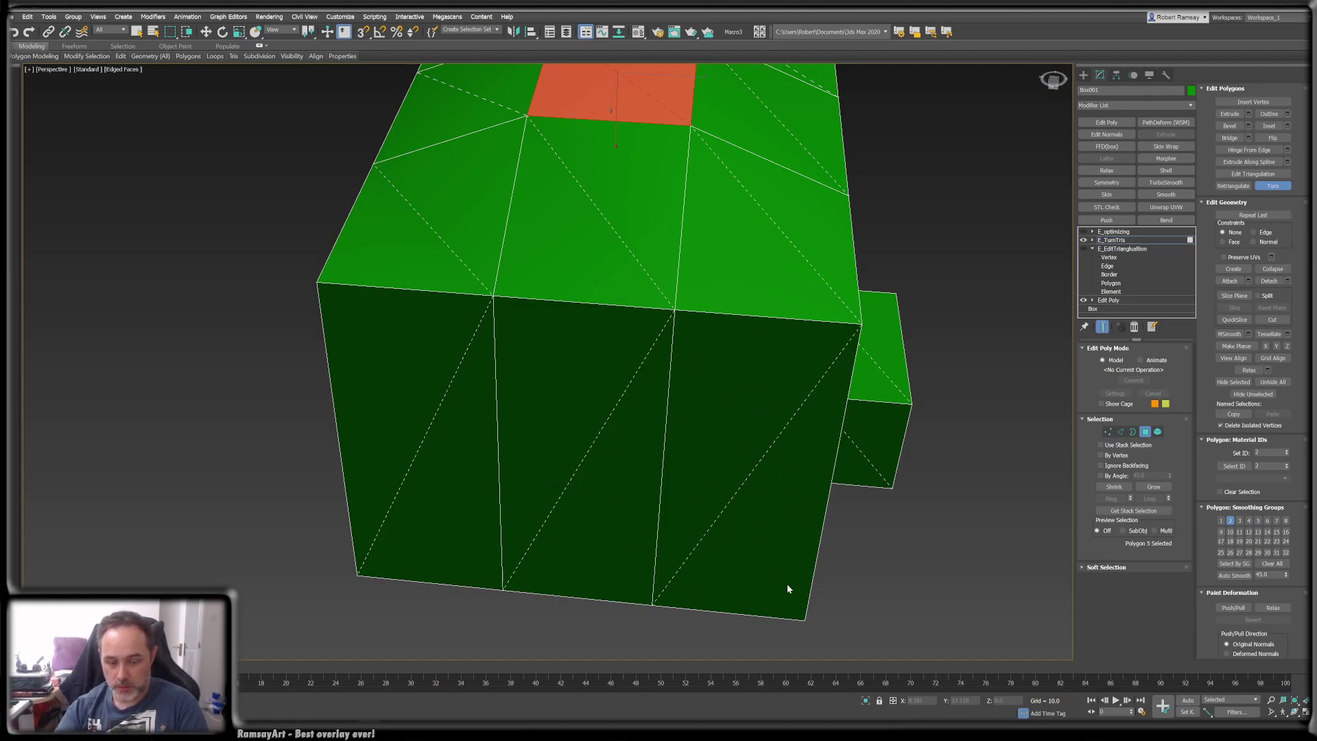
alt+middle_drag(677, 525, 667, 504)
scroll(656, 447, down, 2)
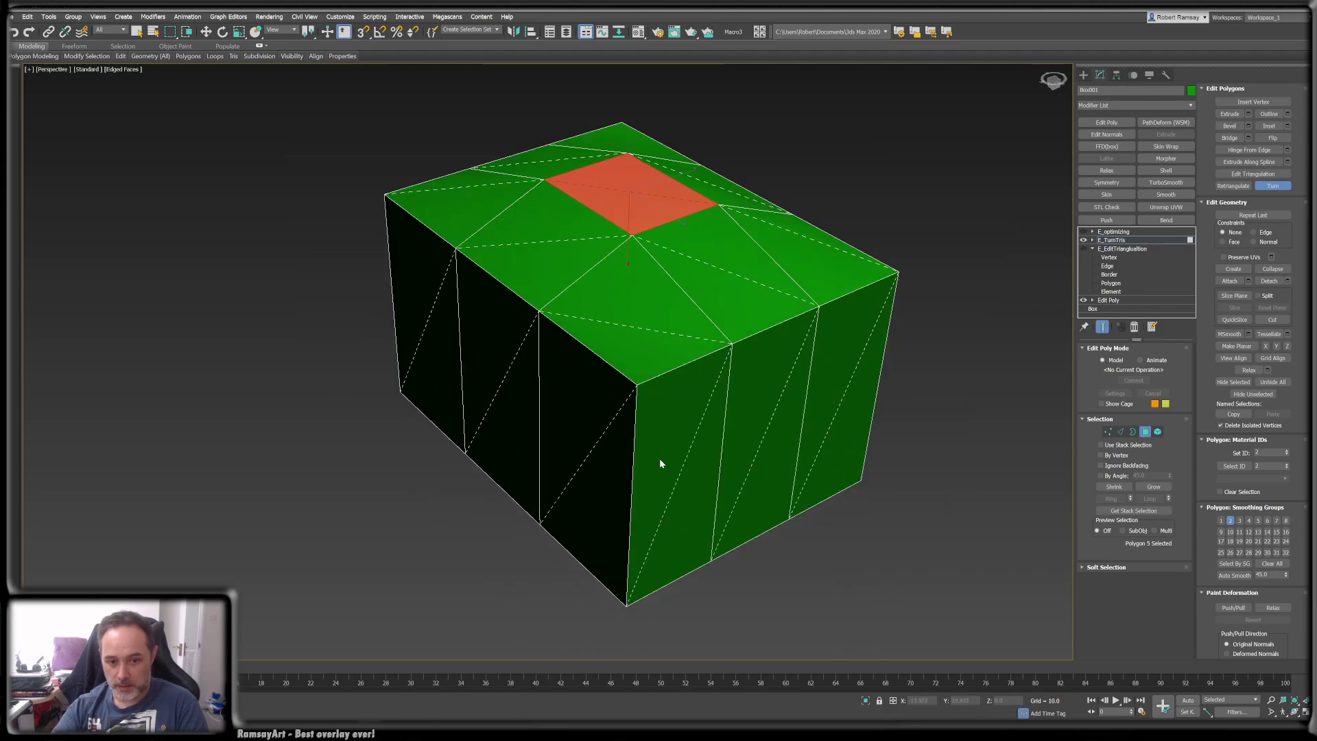
alt+middle_drag(659, 458, 694, 518)
alt+middle_drag(701, 513, 677, 495)
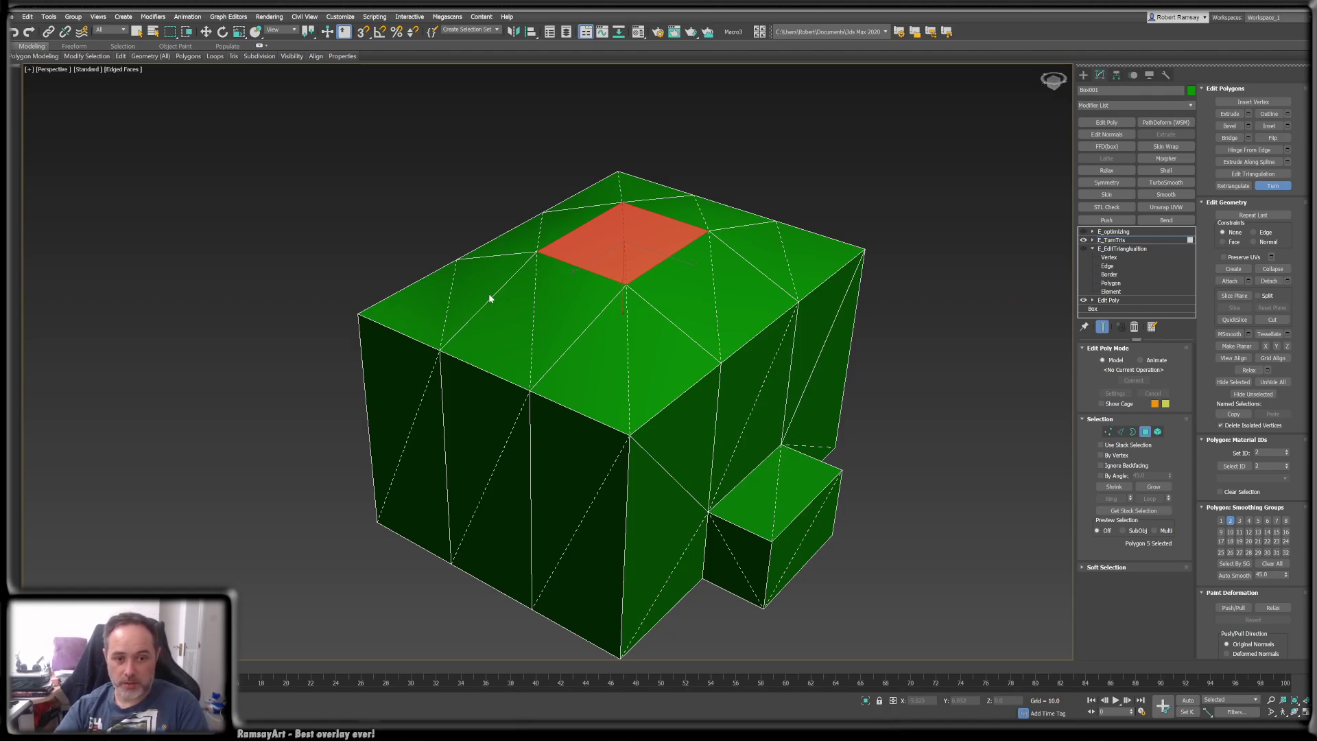
mouse_move(484, 298)
alt+middle_down()
mouse_move(482, 279)
mouse_move(485, 315)
alt+middle_up()
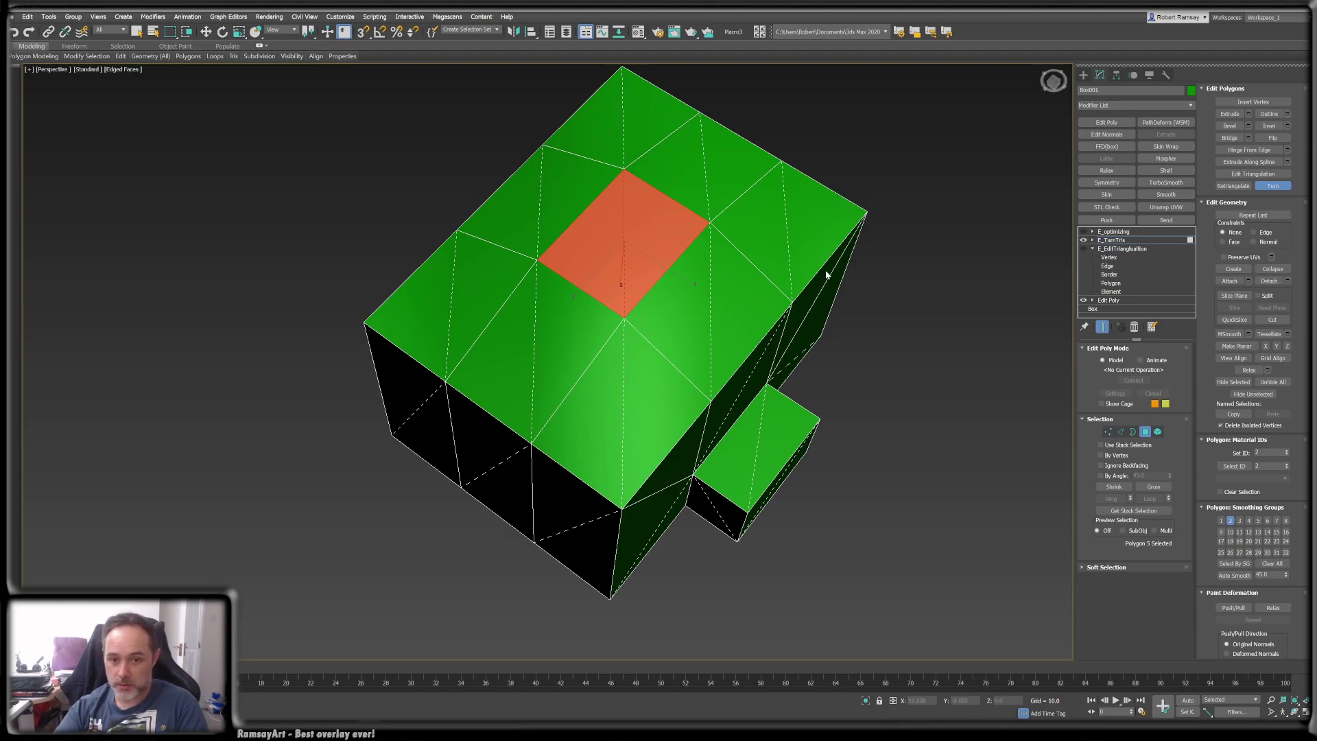
alt+middle_drag(827, 275, 732, 295)
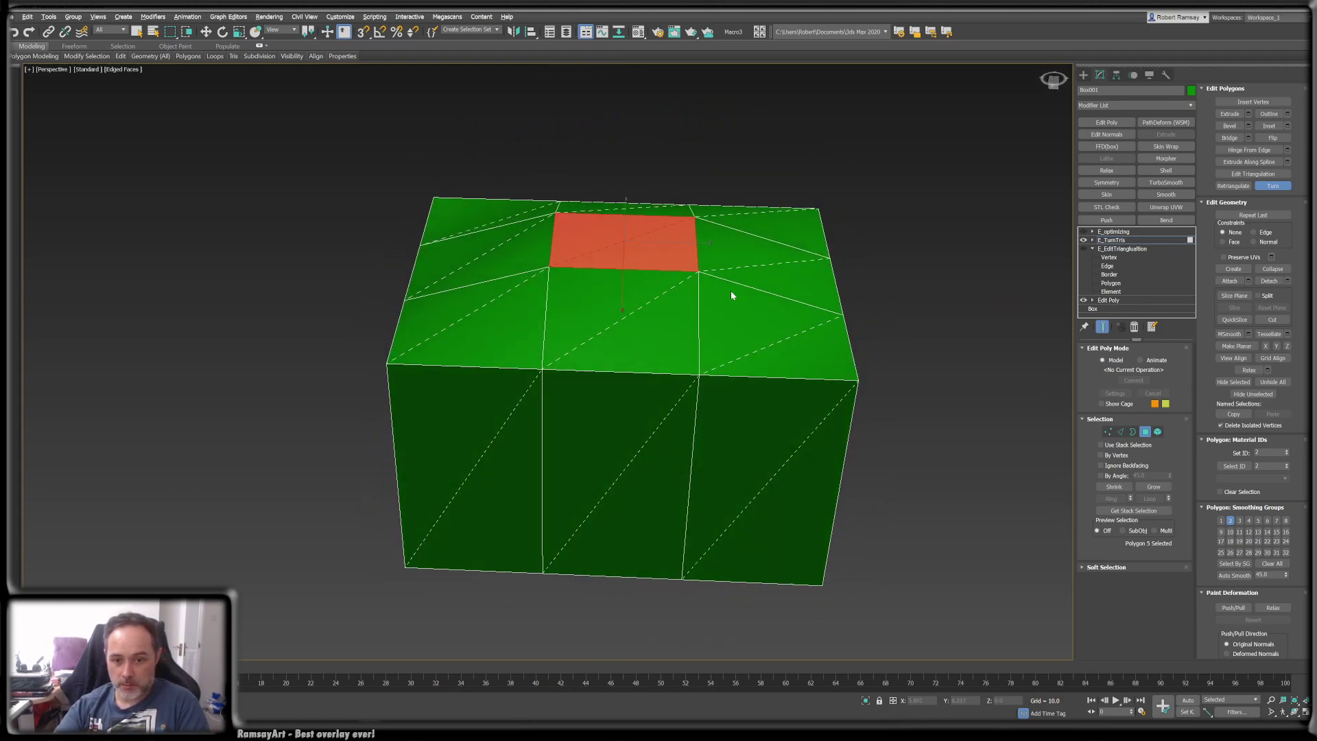
- Turn the misdirected hidden diagonals in the top's corner polygons to run from inner vertices to outer corners, and return to object level
alt+middle_drag(864, 319, 574, 199)
click(801, 275)
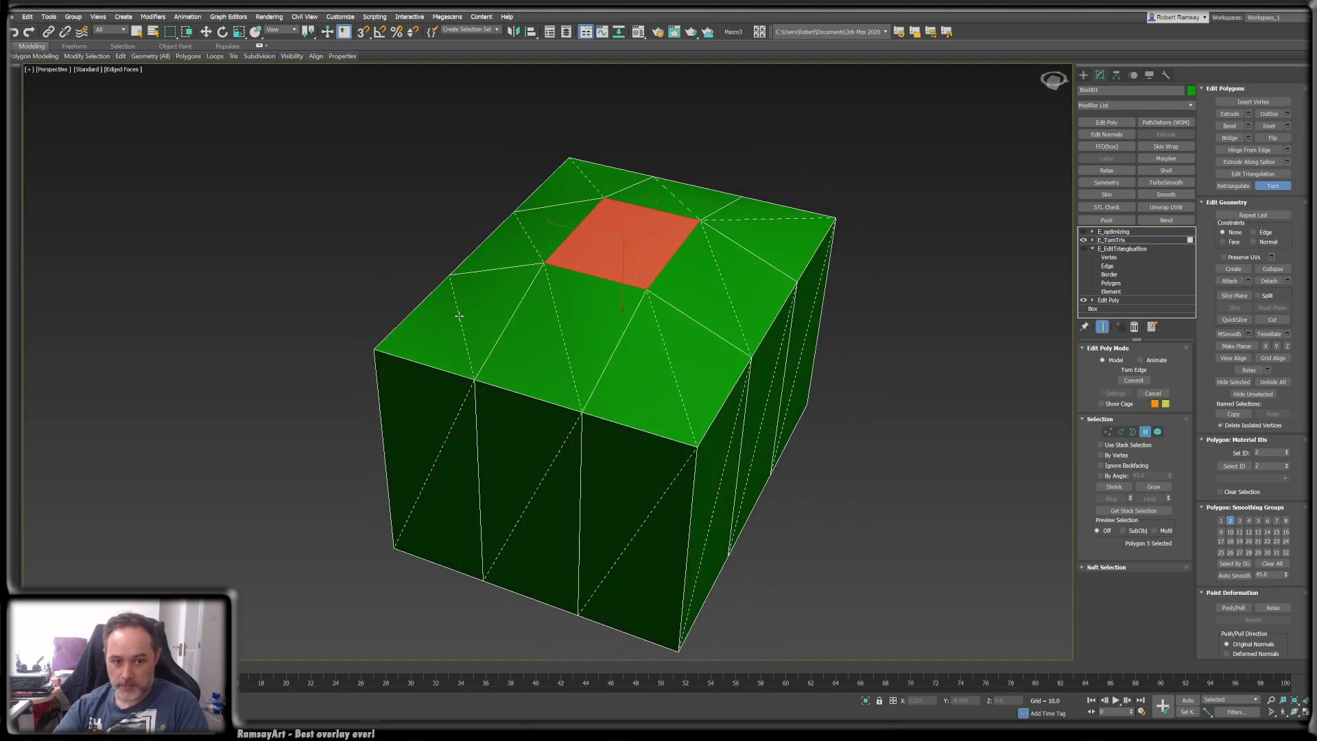
alt+middle_drag(538, 322, 620, 314)
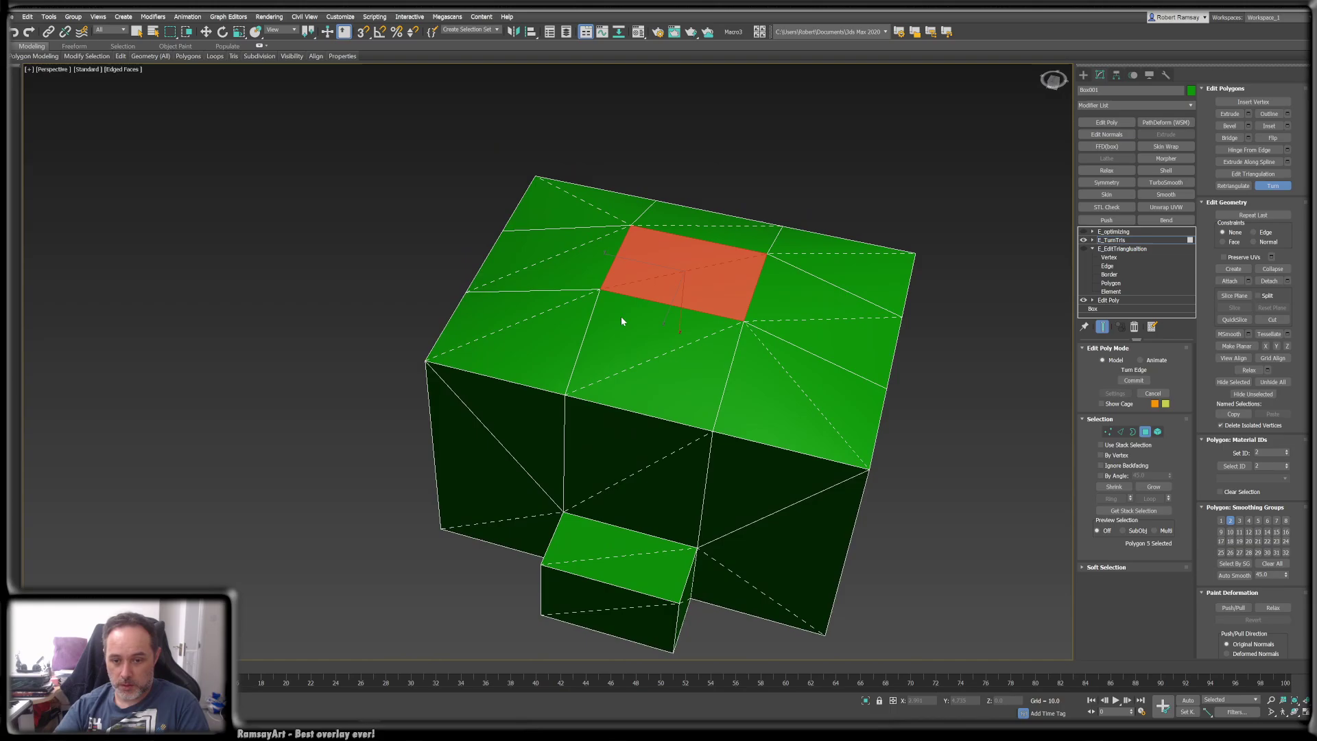
click(1272, 188)
click(1092, 240)
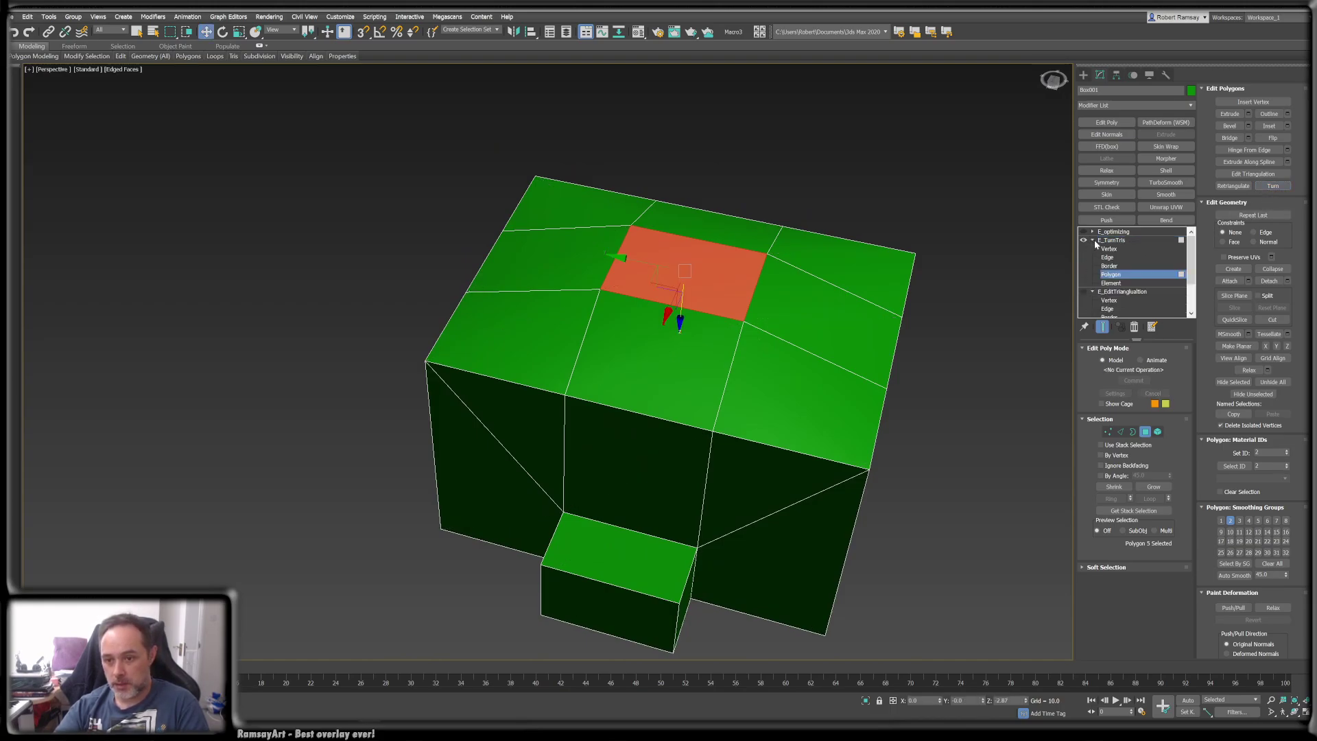
click(1107, 242)
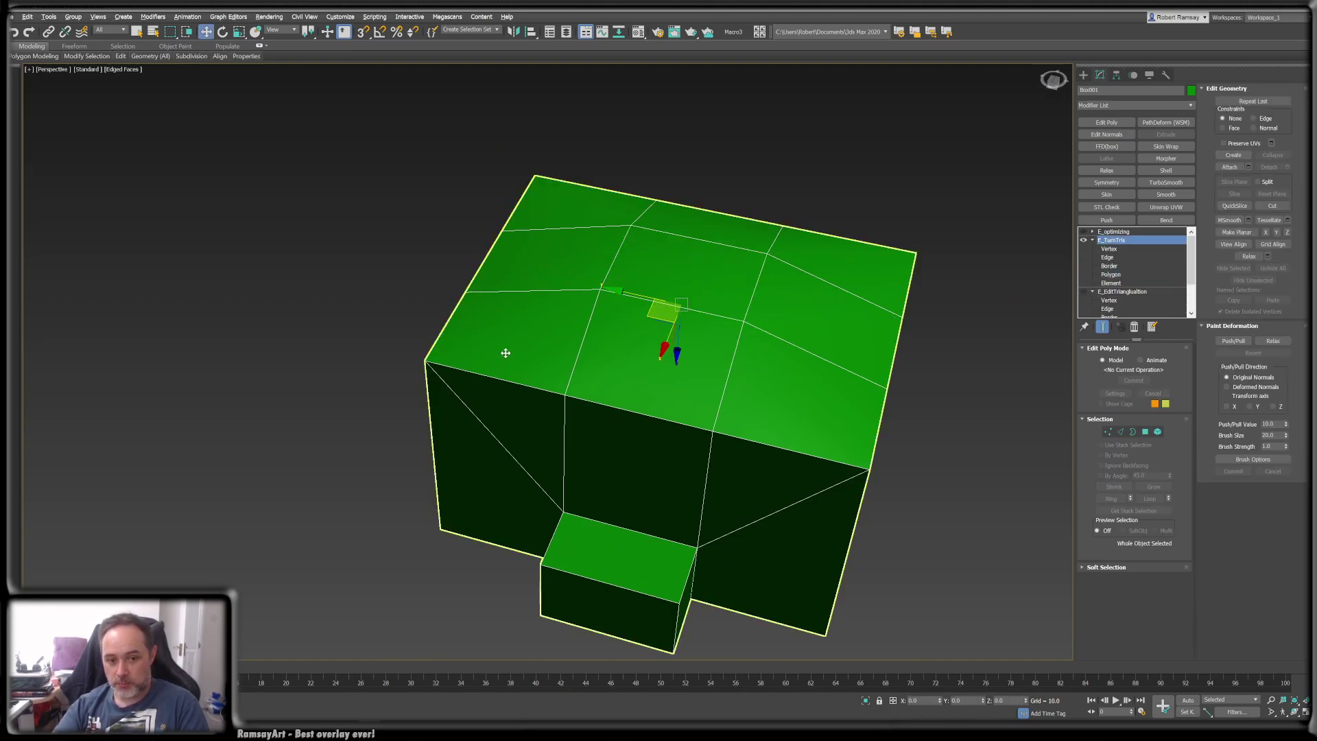
alt+middle_drag(505, 352, 678, 314)
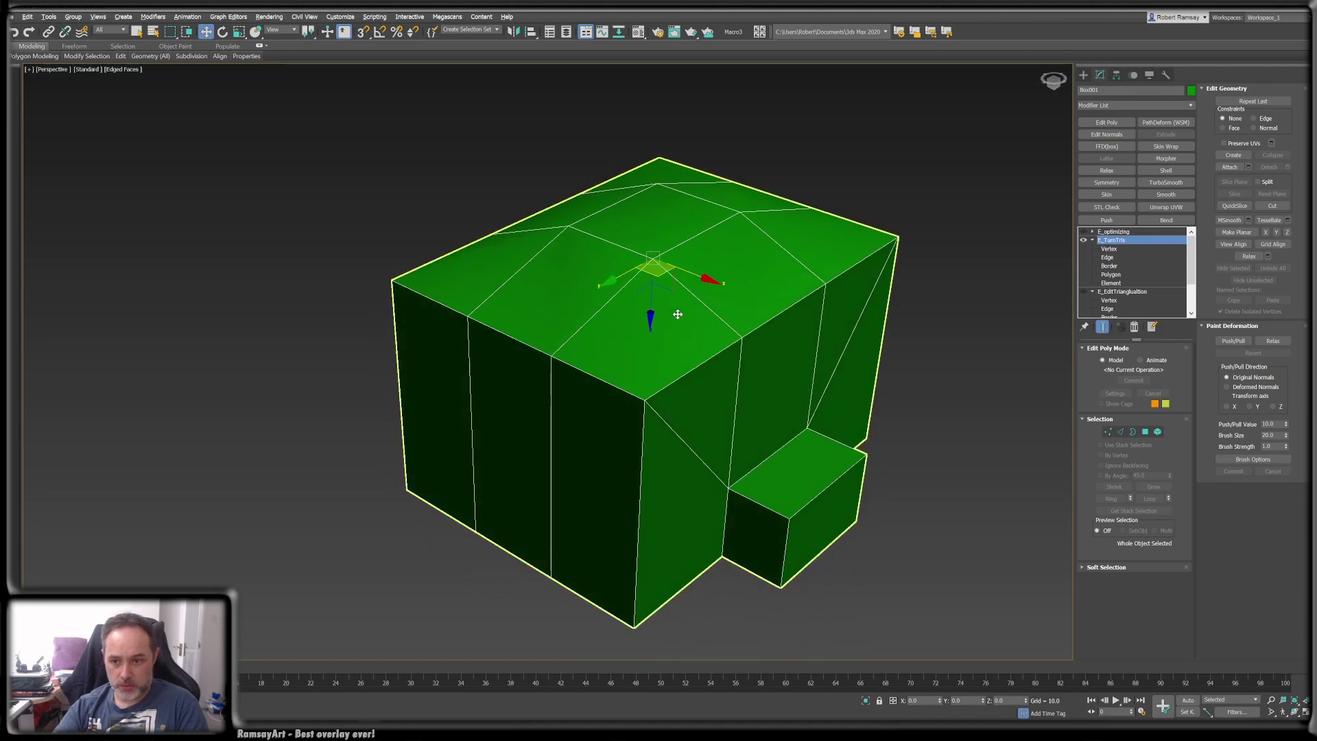
click(1092, 240)
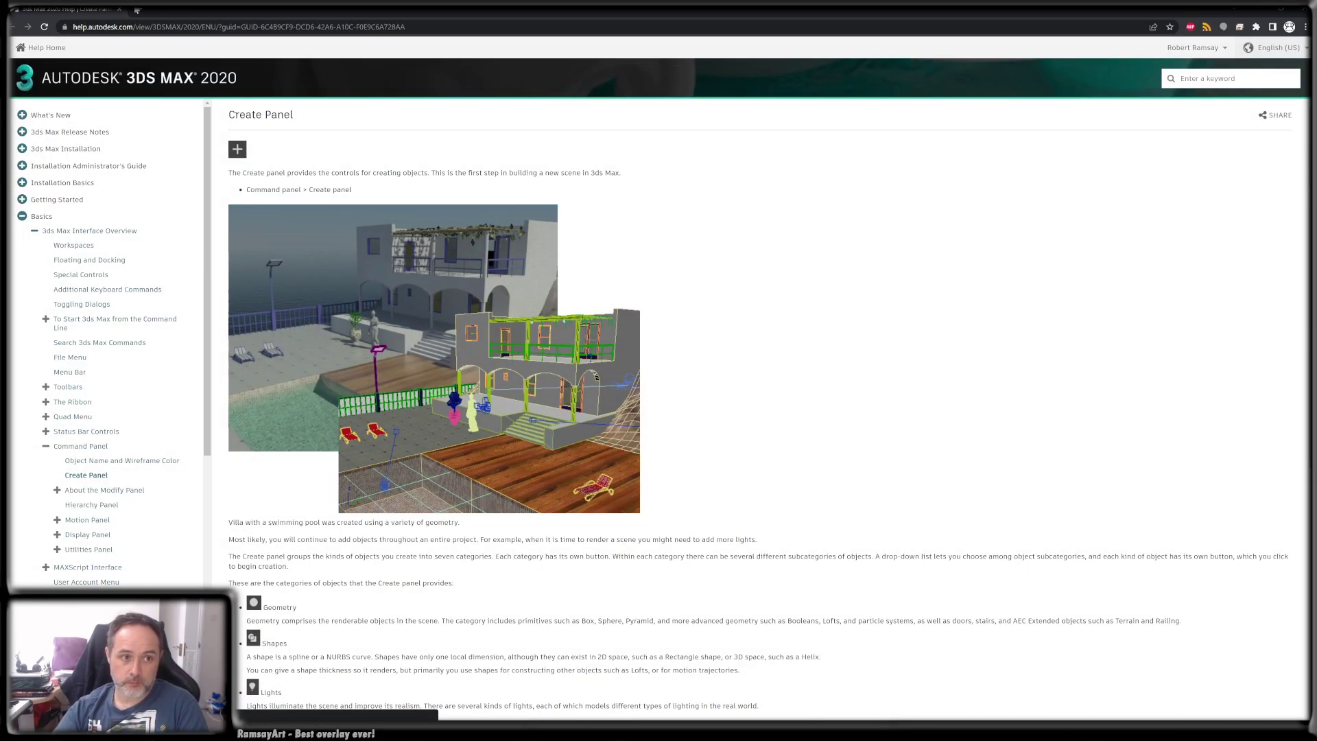
- Switch to the web browser, approve the Marmoset Toolbag 3 license transfer from its e-mail, and go to Marmoset Toolbag's empty scene
click(137, 10)
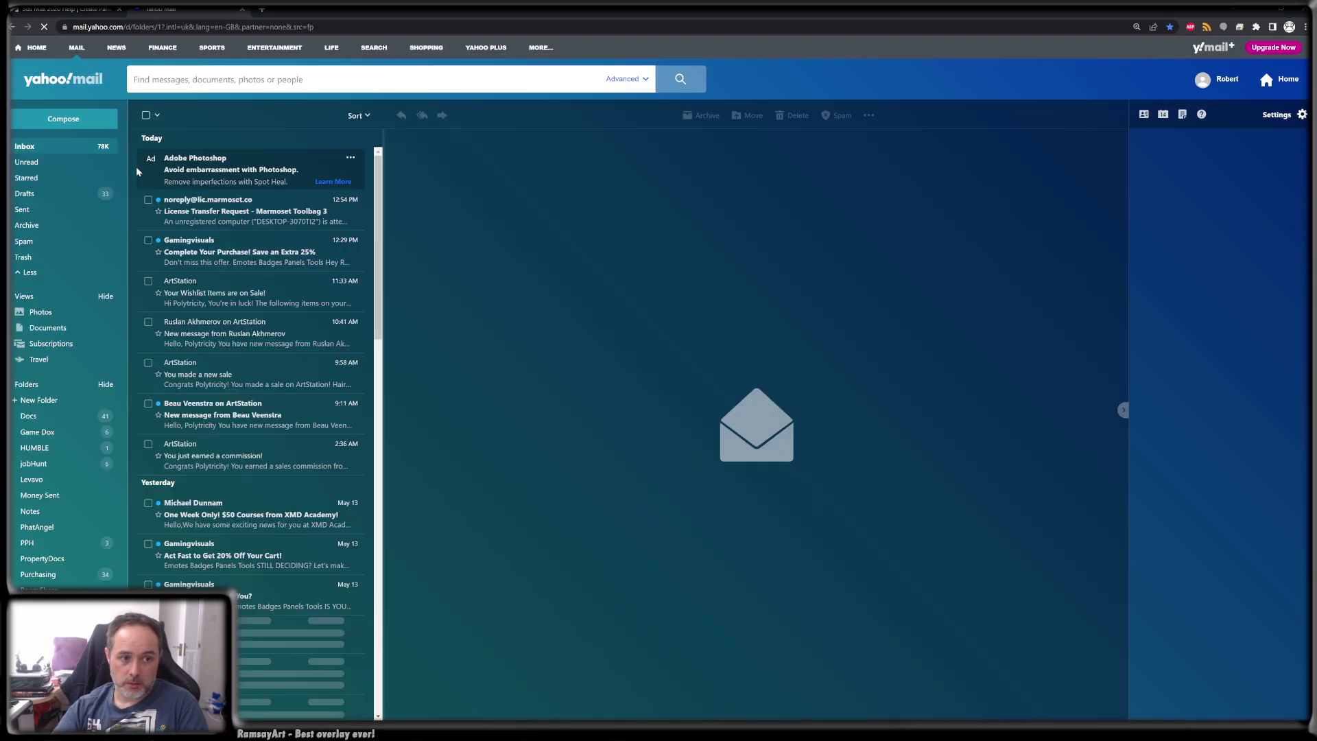
click(208, 207)
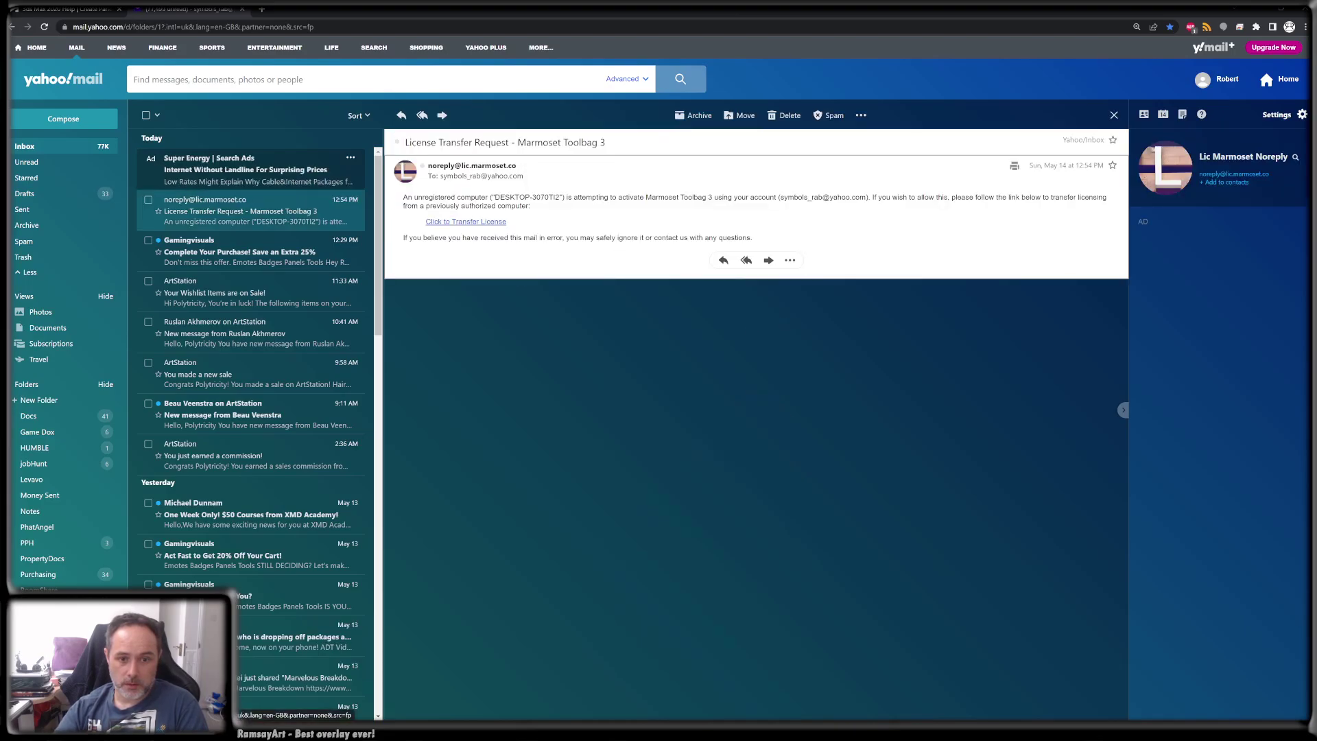
click(452, 224)
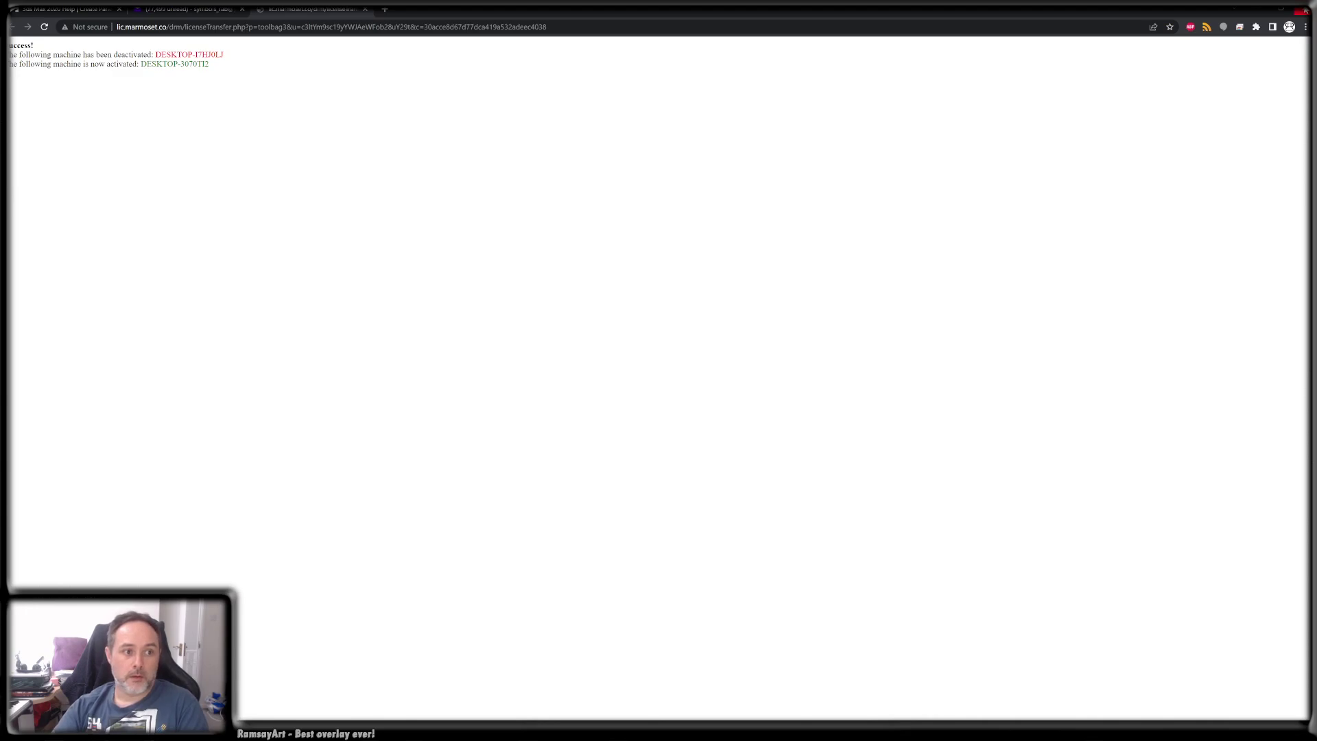
click(1305, 10)
click(724, 391)
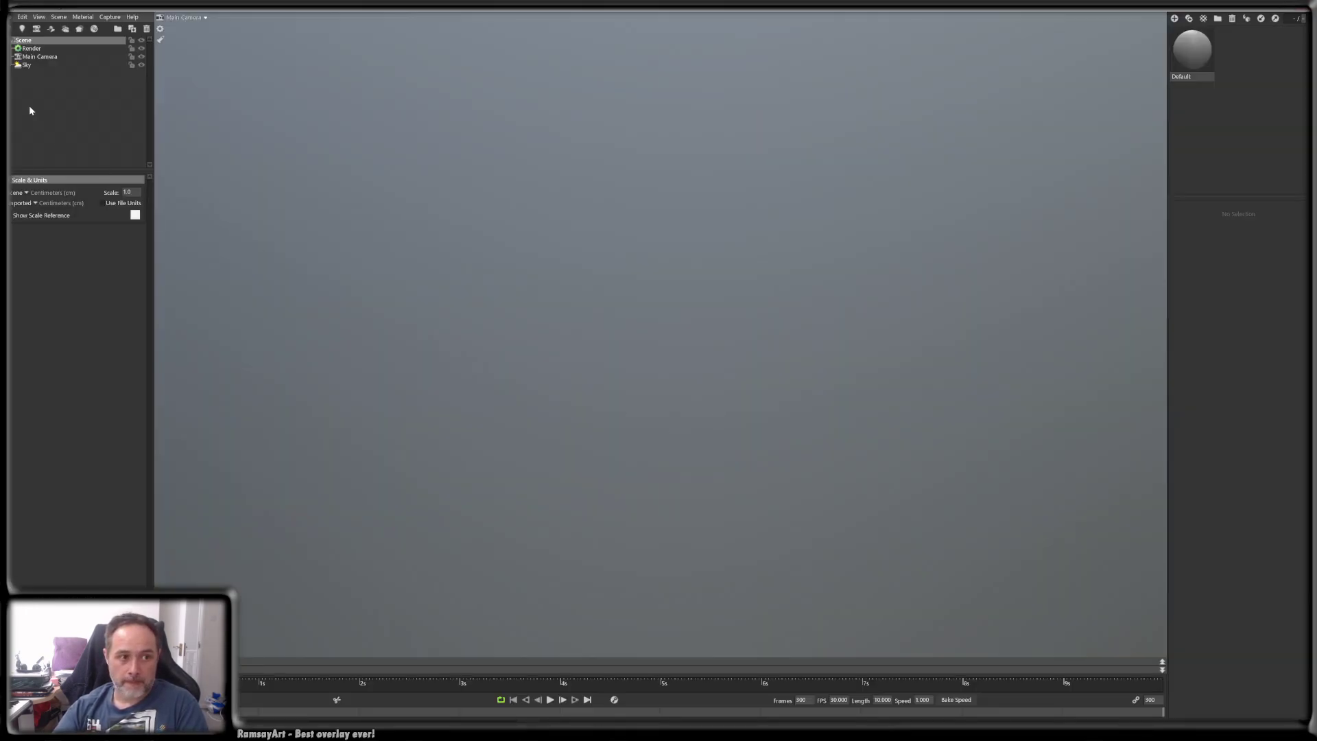
click(11, 17)
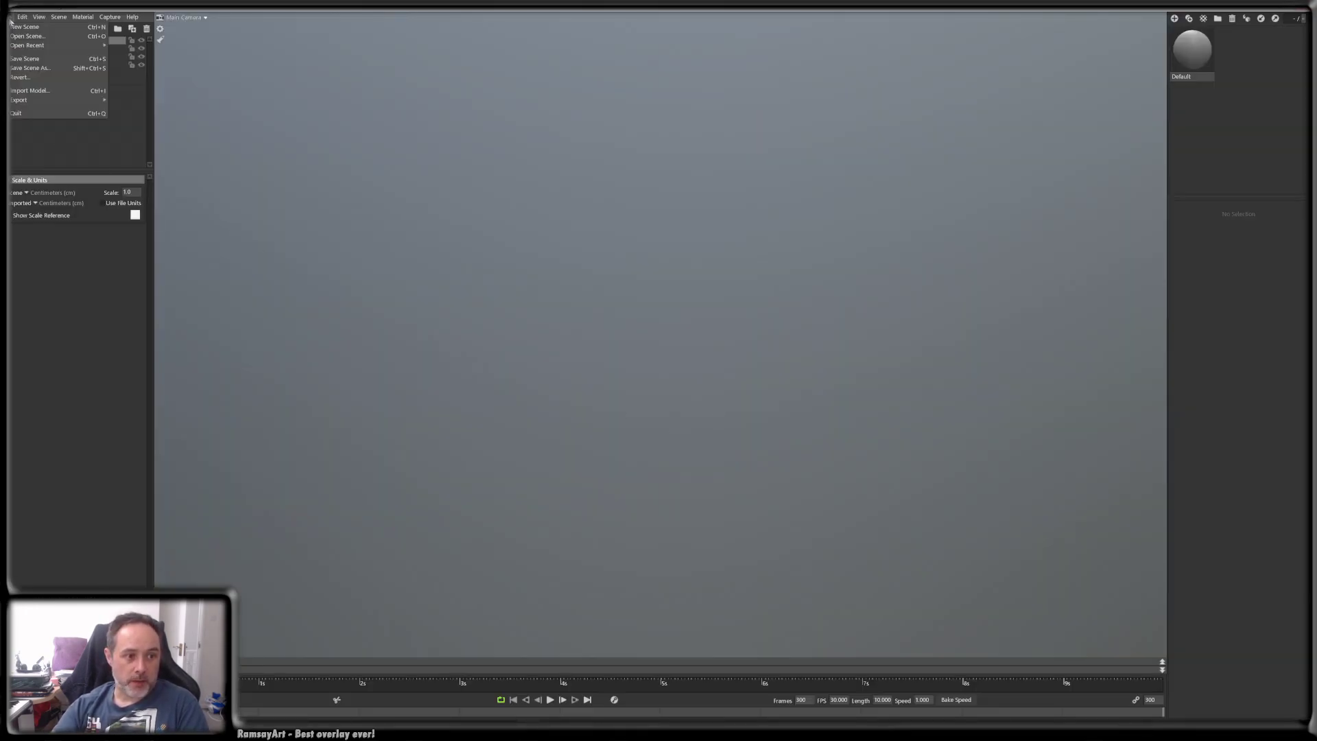
click(11, 24)
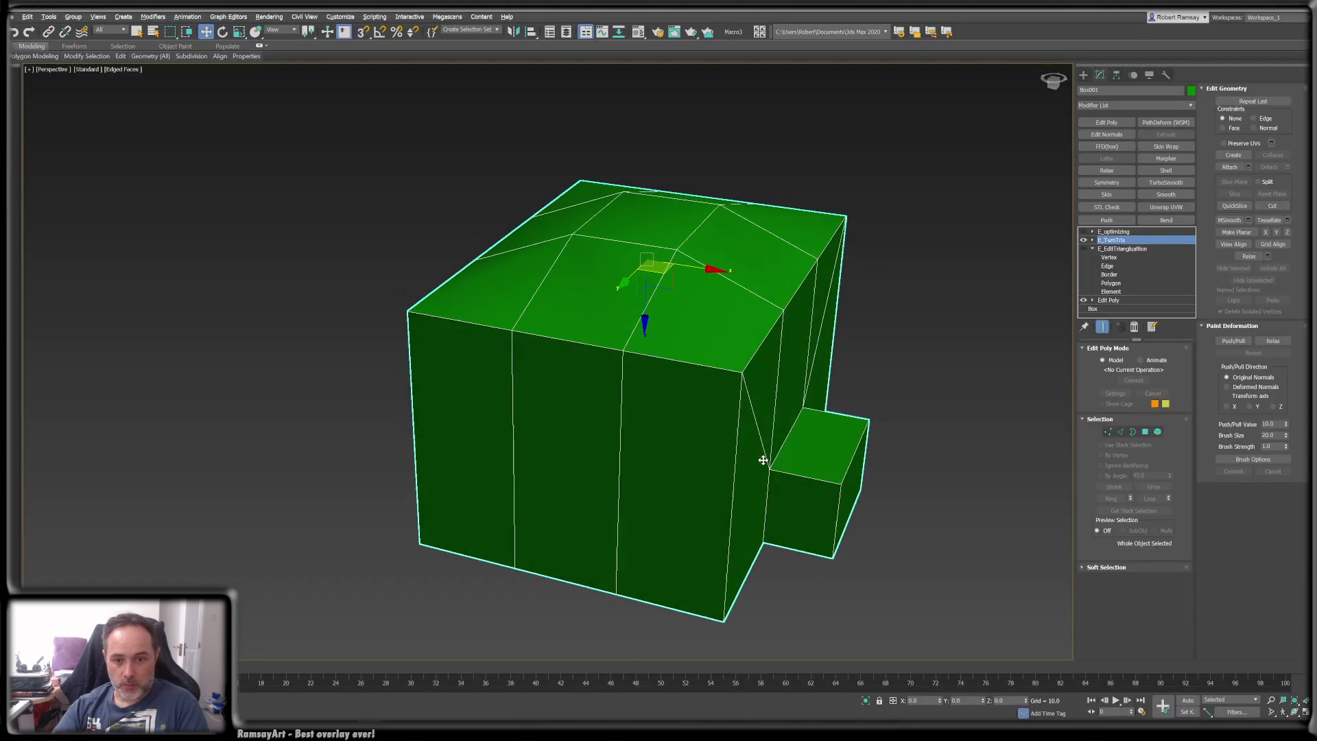
- Export the selected box to the Desktop as an FBX named test_box, keeping the current export options
alt+middle_drag(763, 461, 782, 452)
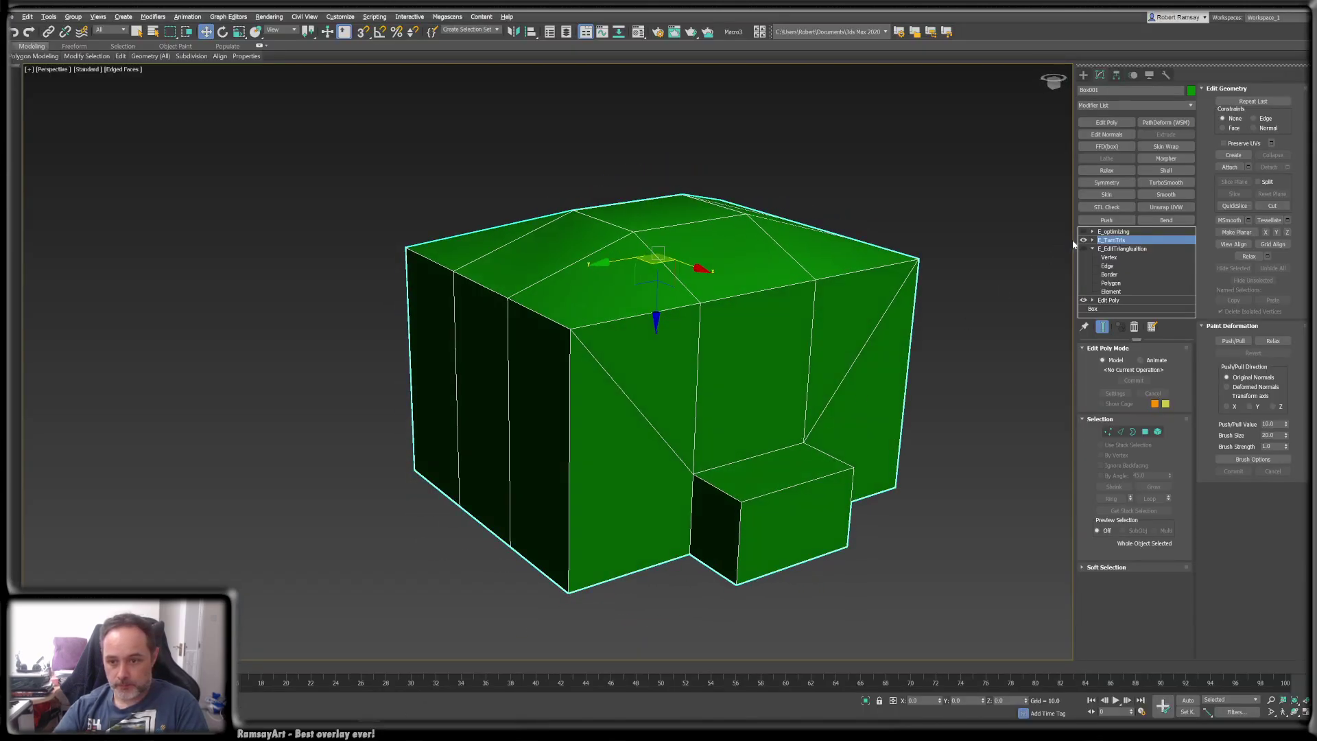
click(11, 16)
mouse_move(41, 161)
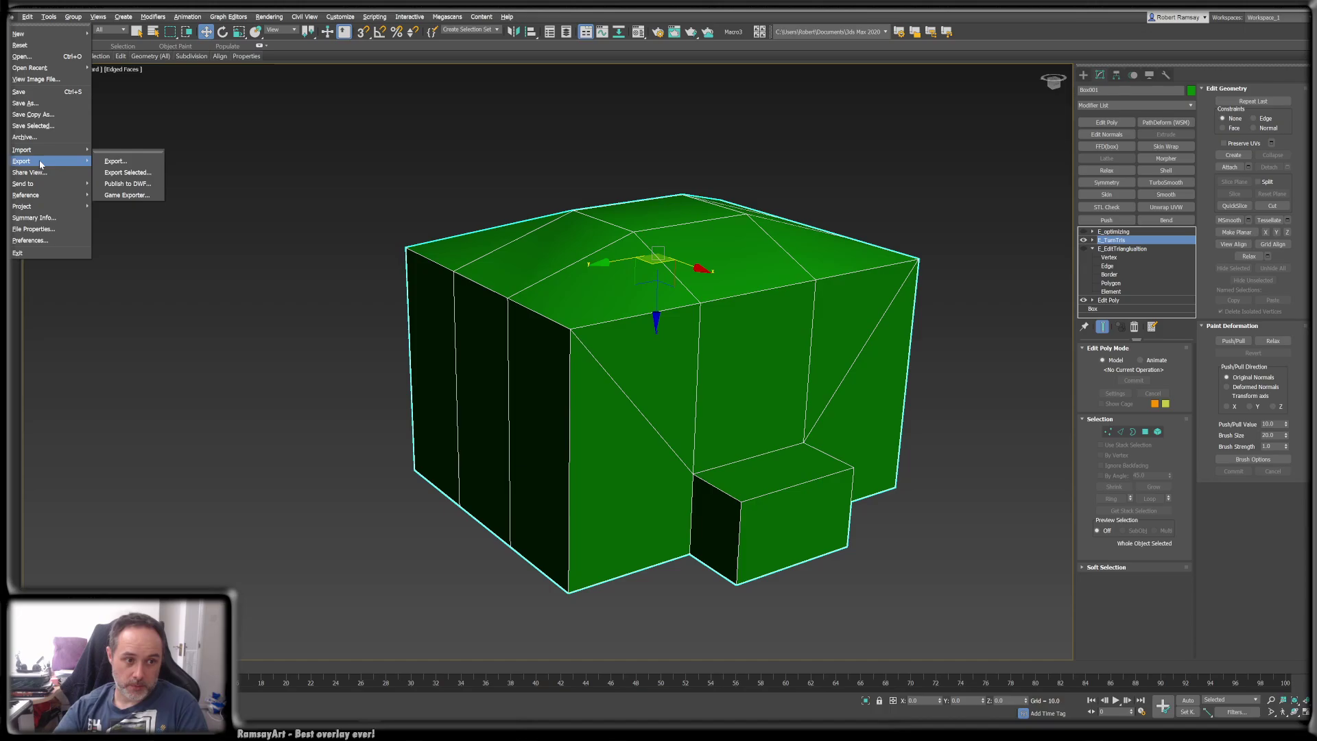
click(154, 172)
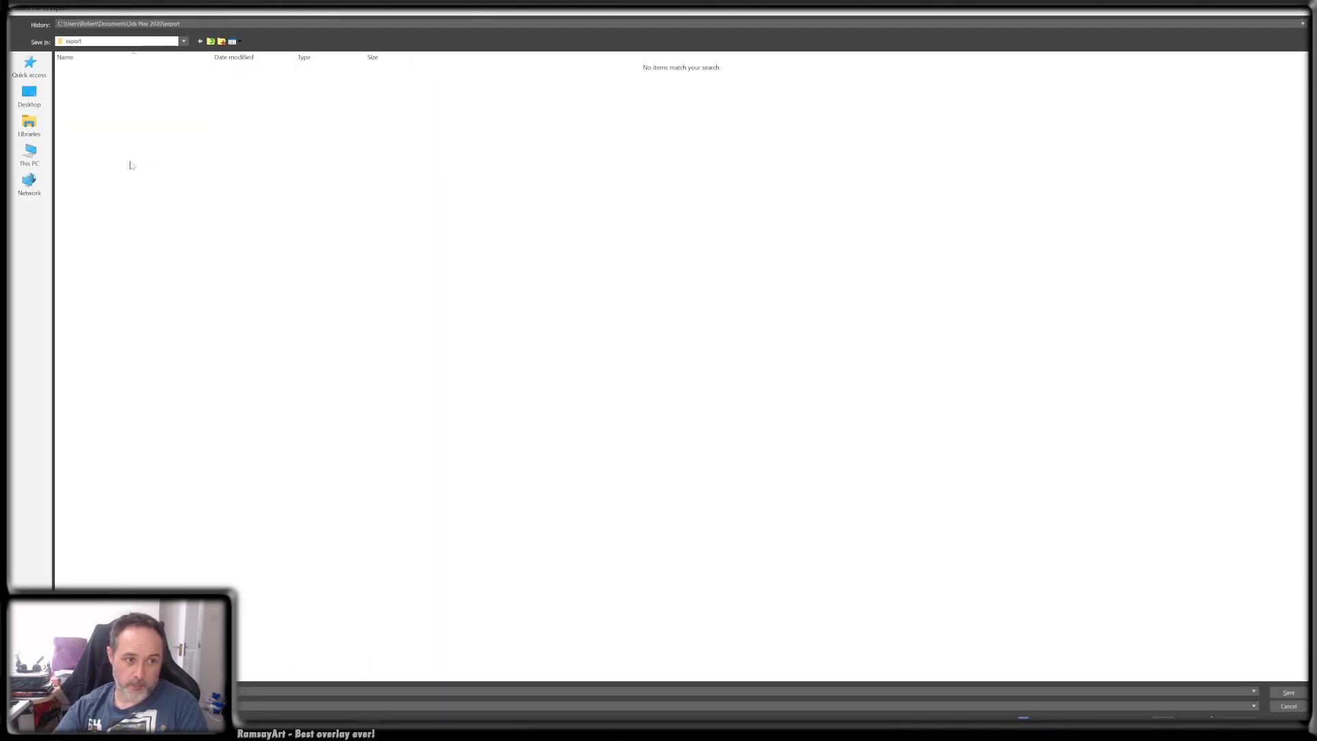
click(29, 96)
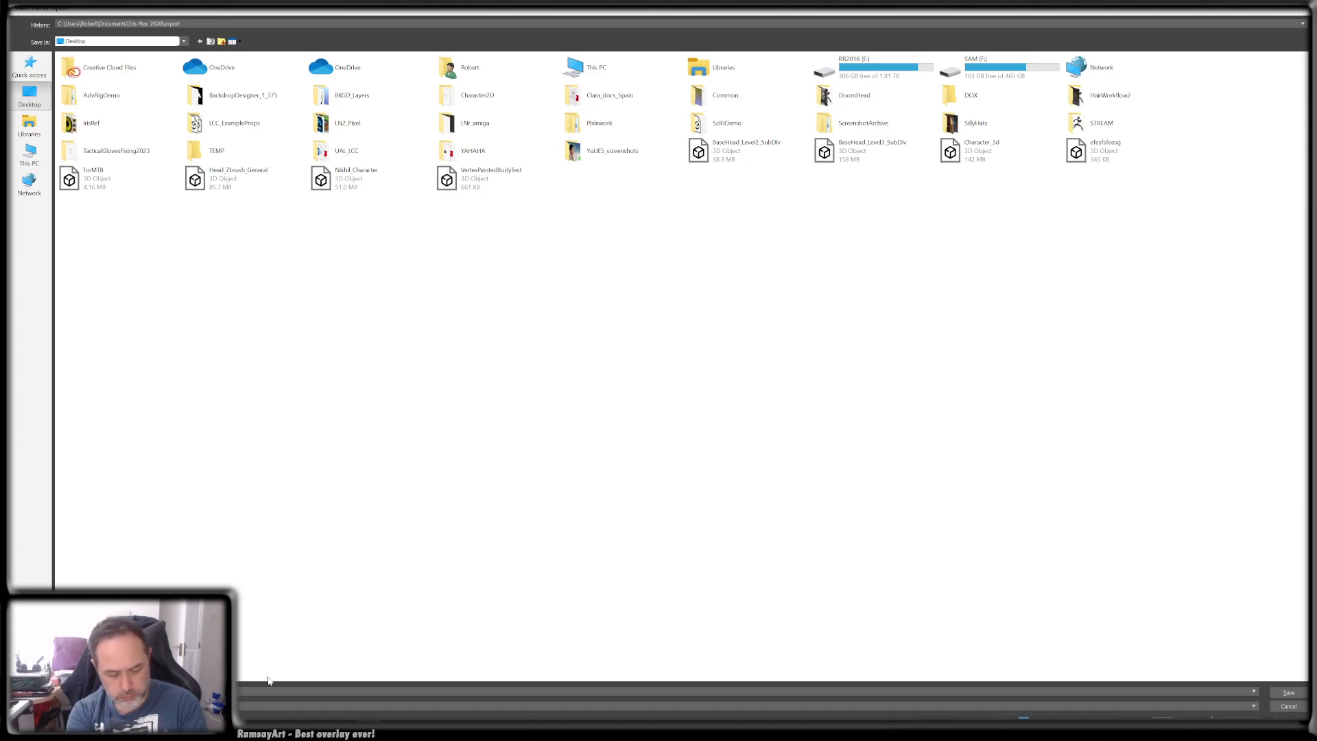
text(t)
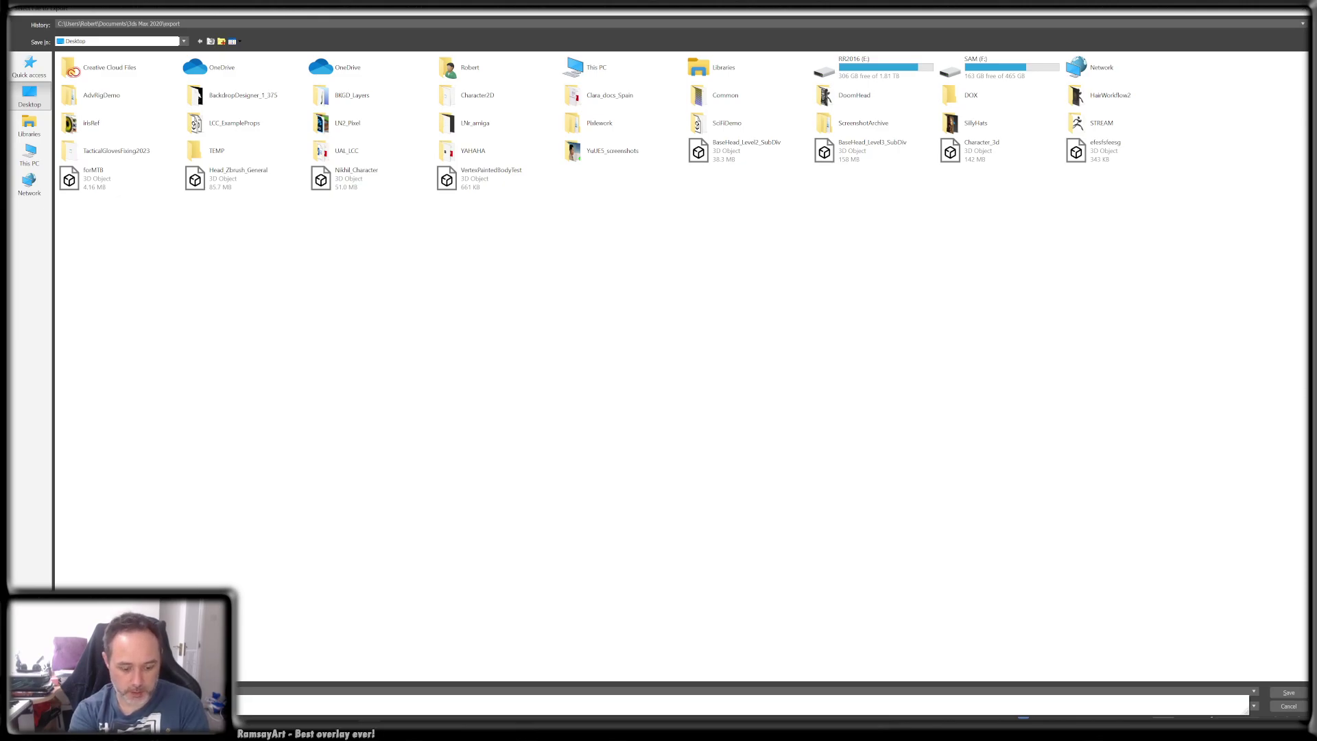
key(Return)
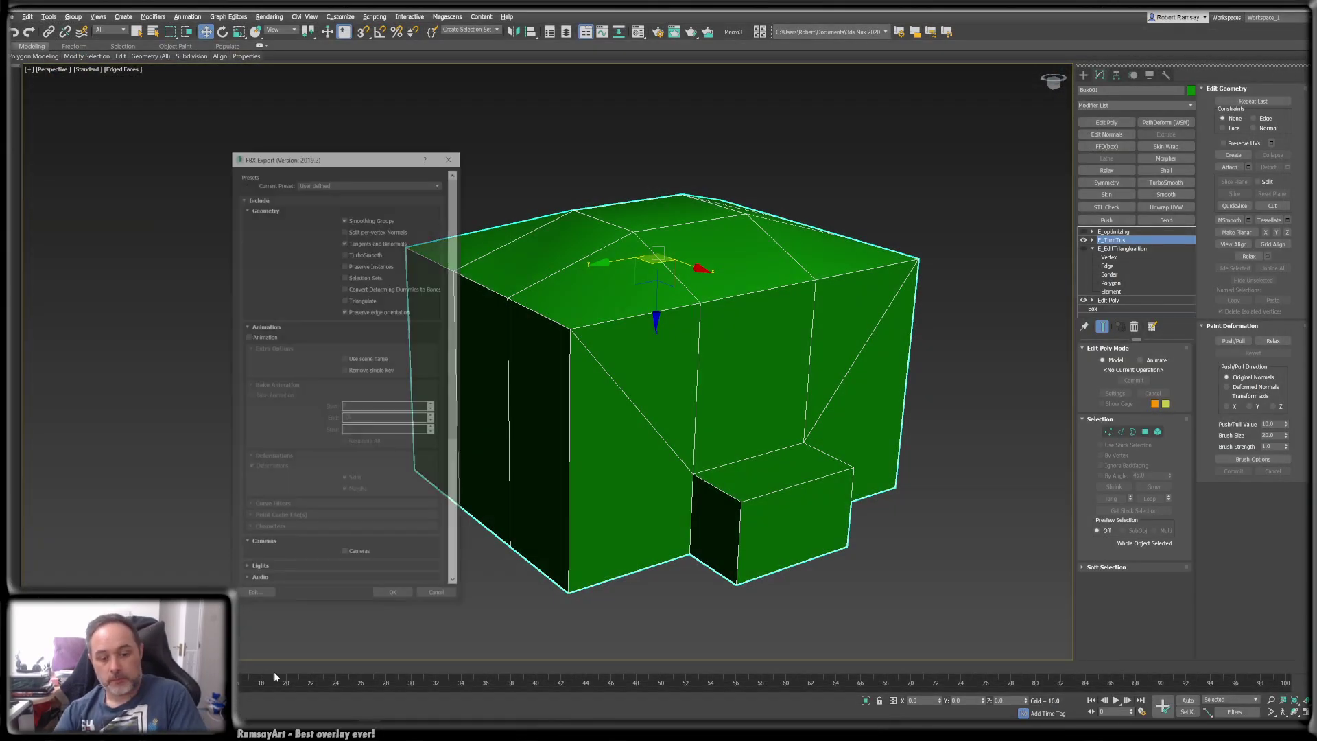
click(392, 592)
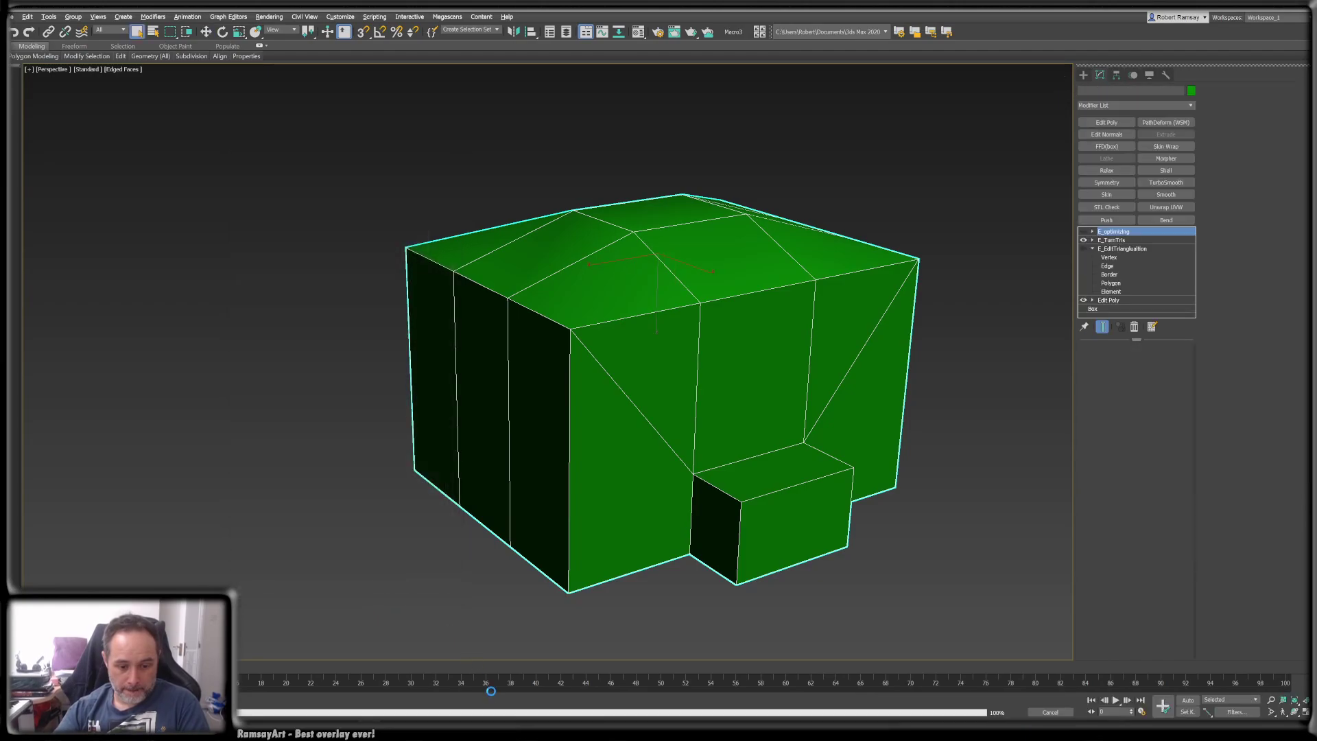
- Switch to Marmoset Toolbag, import the test_box model from the Desktop, and select its box mesh
click(528, 728)
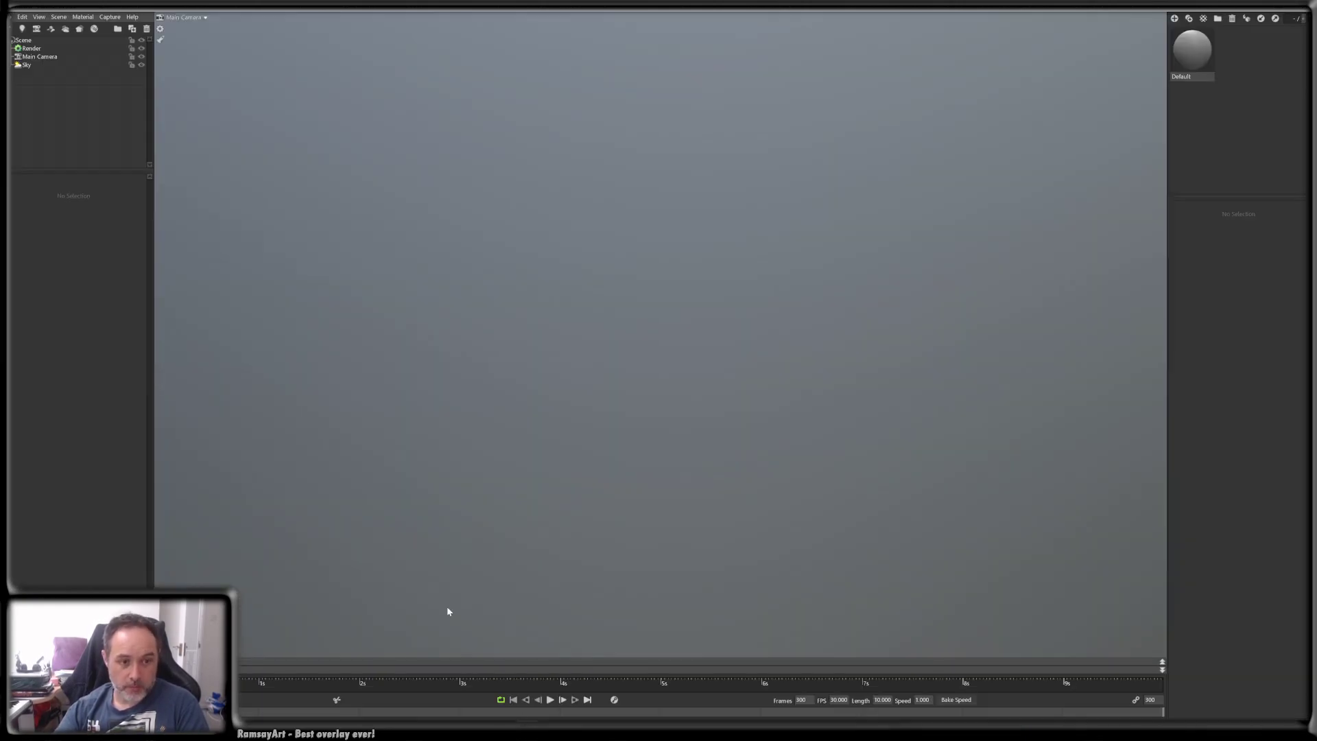
click(11, 19)
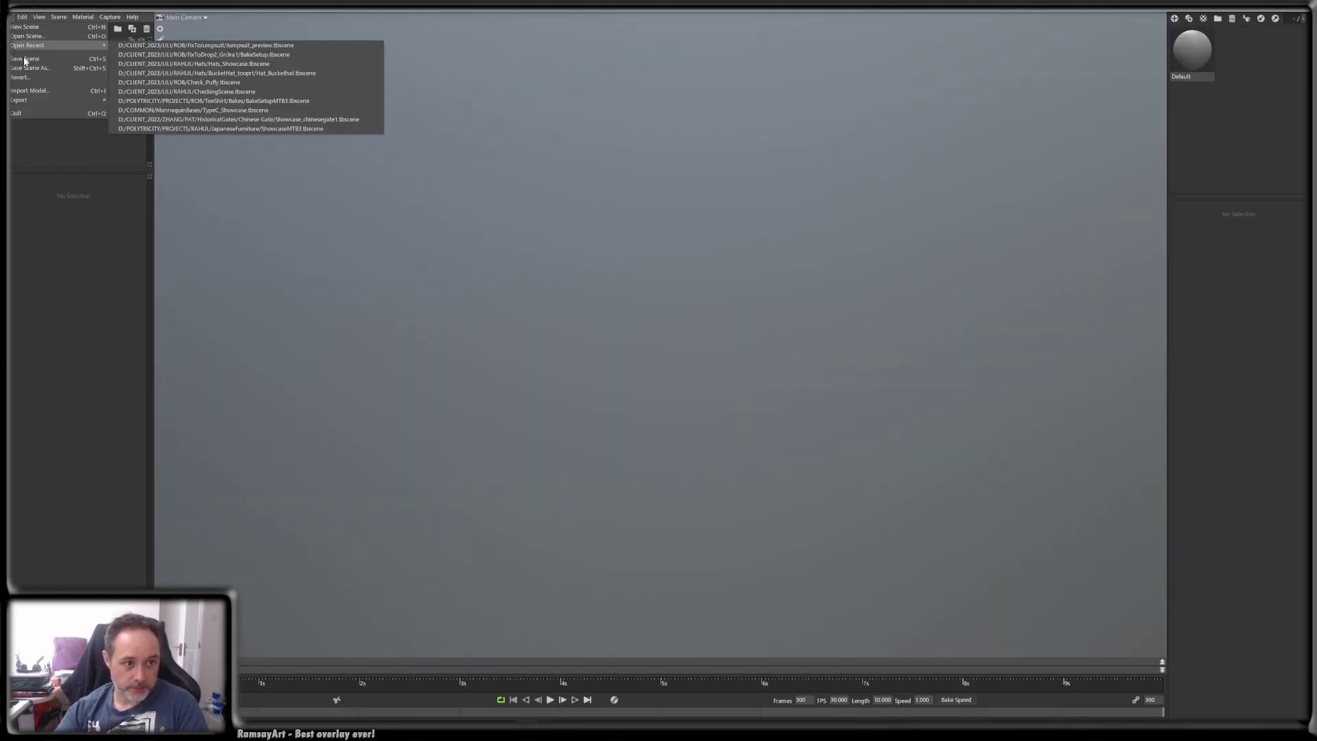
click(38, 91)
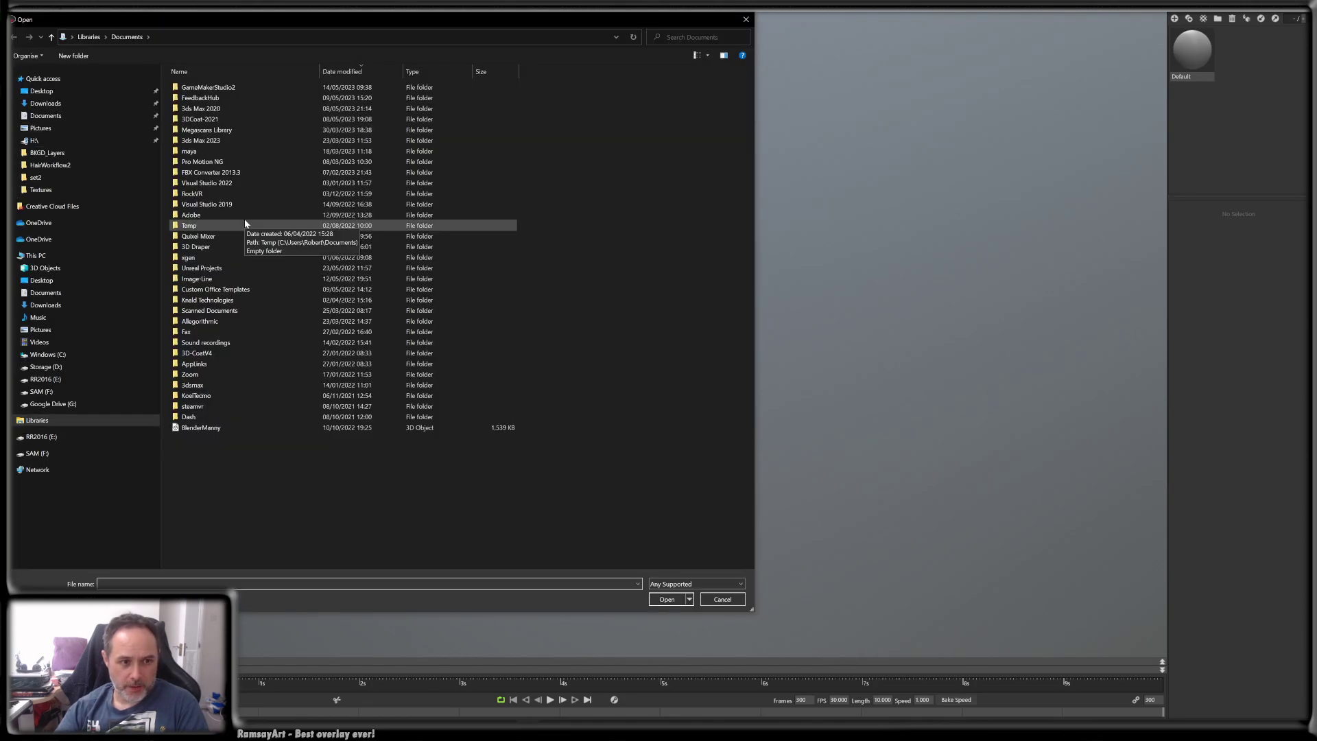
click(104, 91)
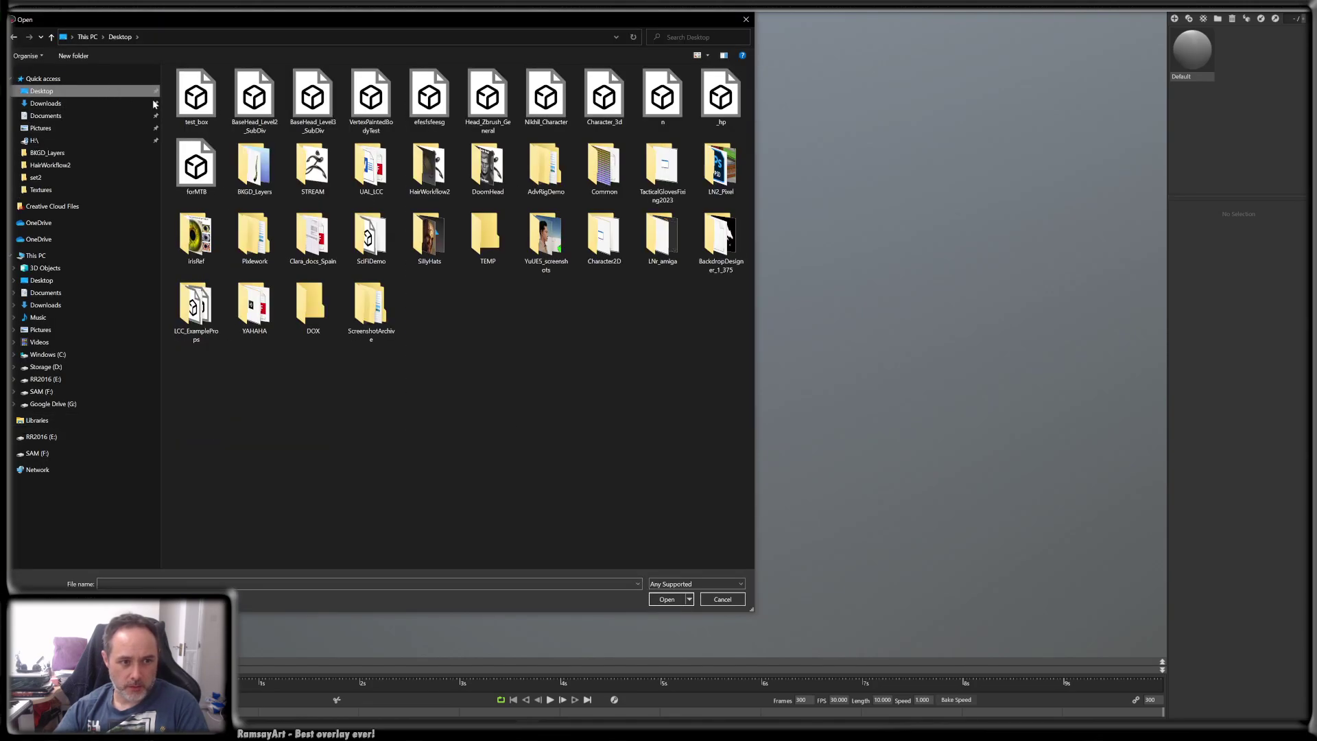
double_click(196, 96)
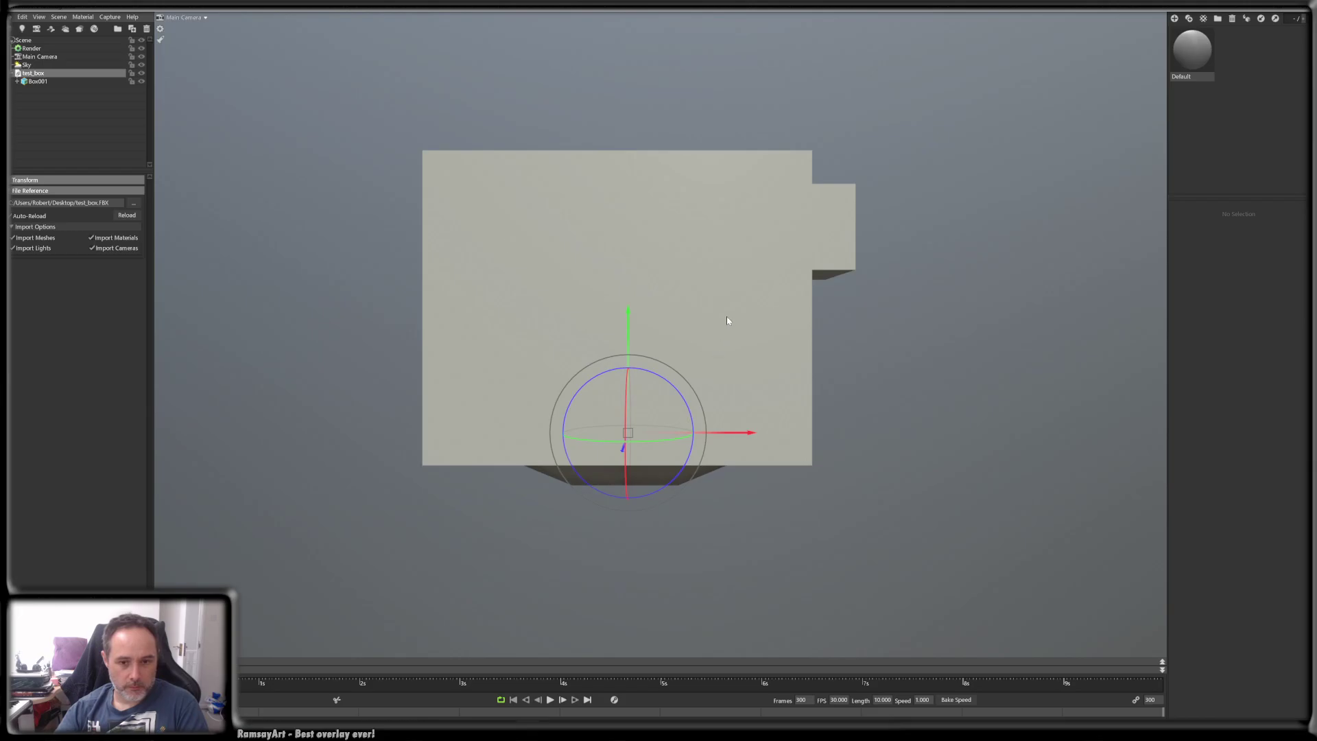
alt+drag(726, 315, 797, 385)
click(763, 351)
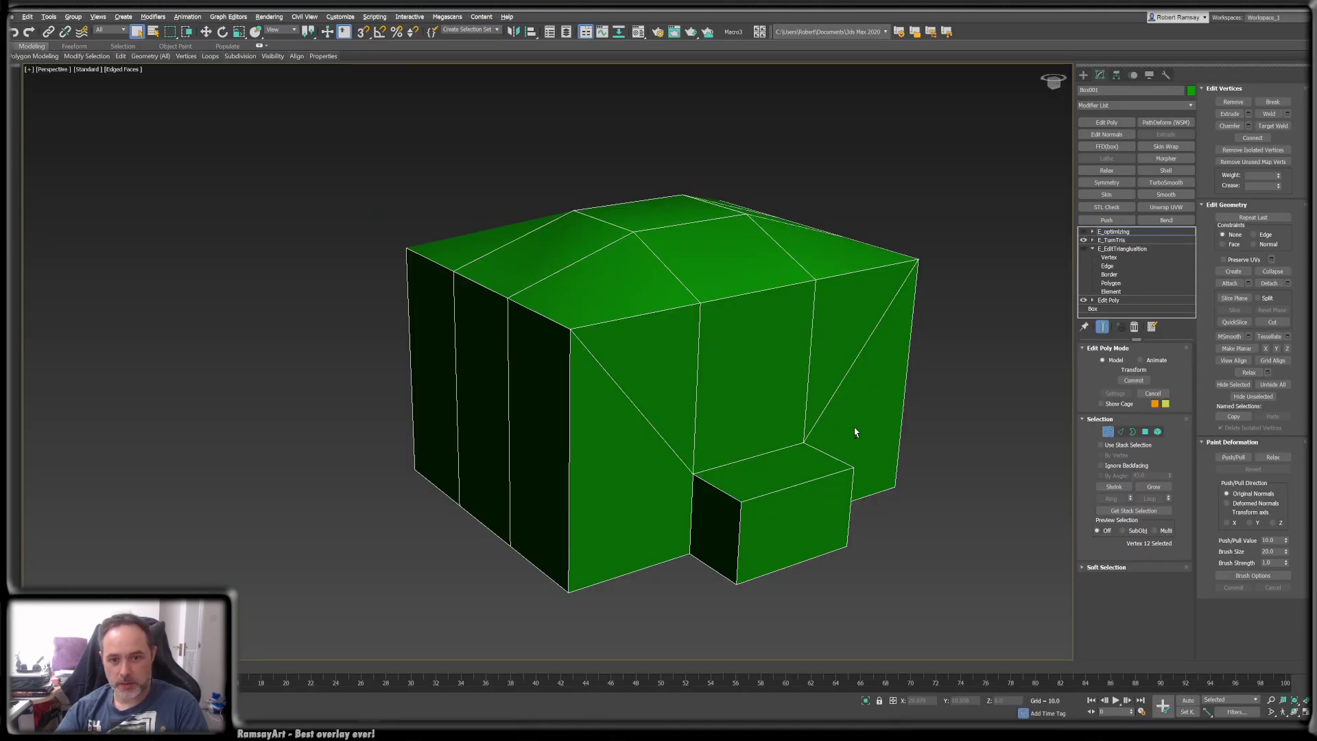
- Turn on the scene's wireframe display in the Render settings with a strength of 0.91
alt+middle_drag(855, 432, 935, 285)
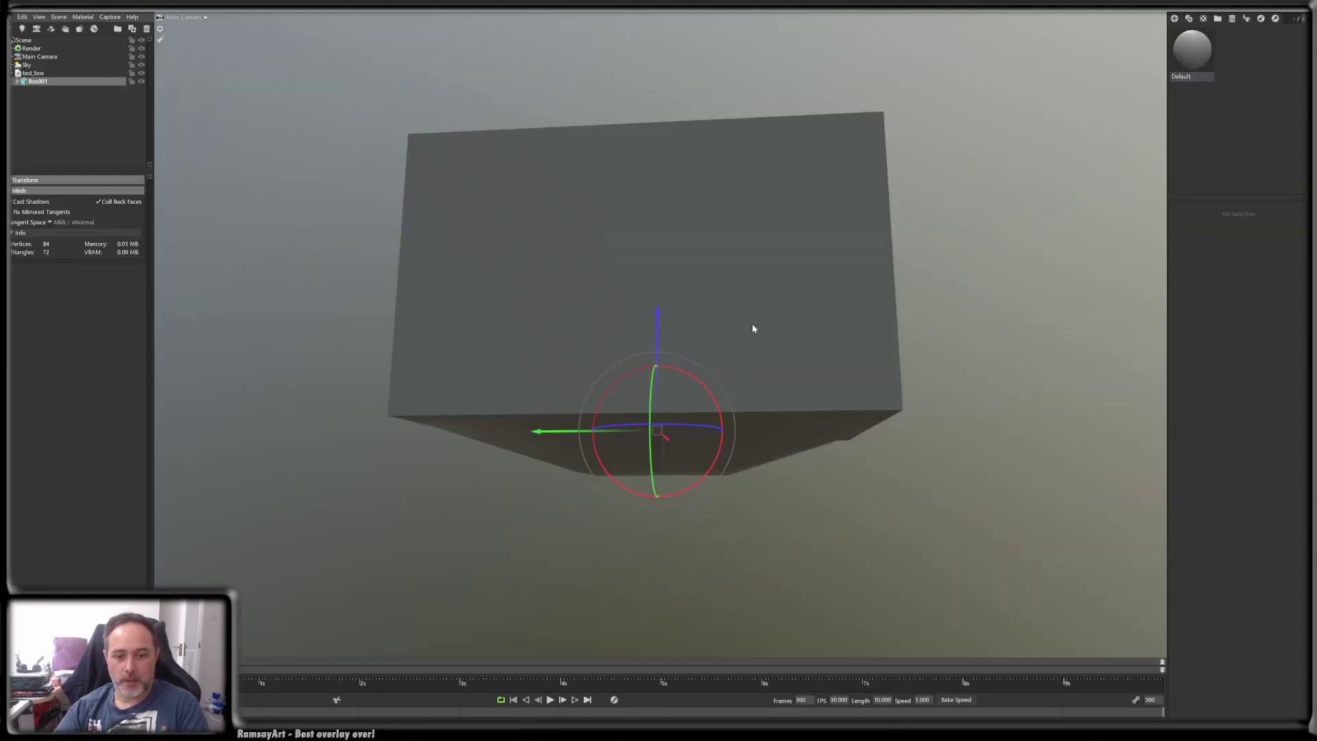
alt+drag(752, 328, 852, 359)
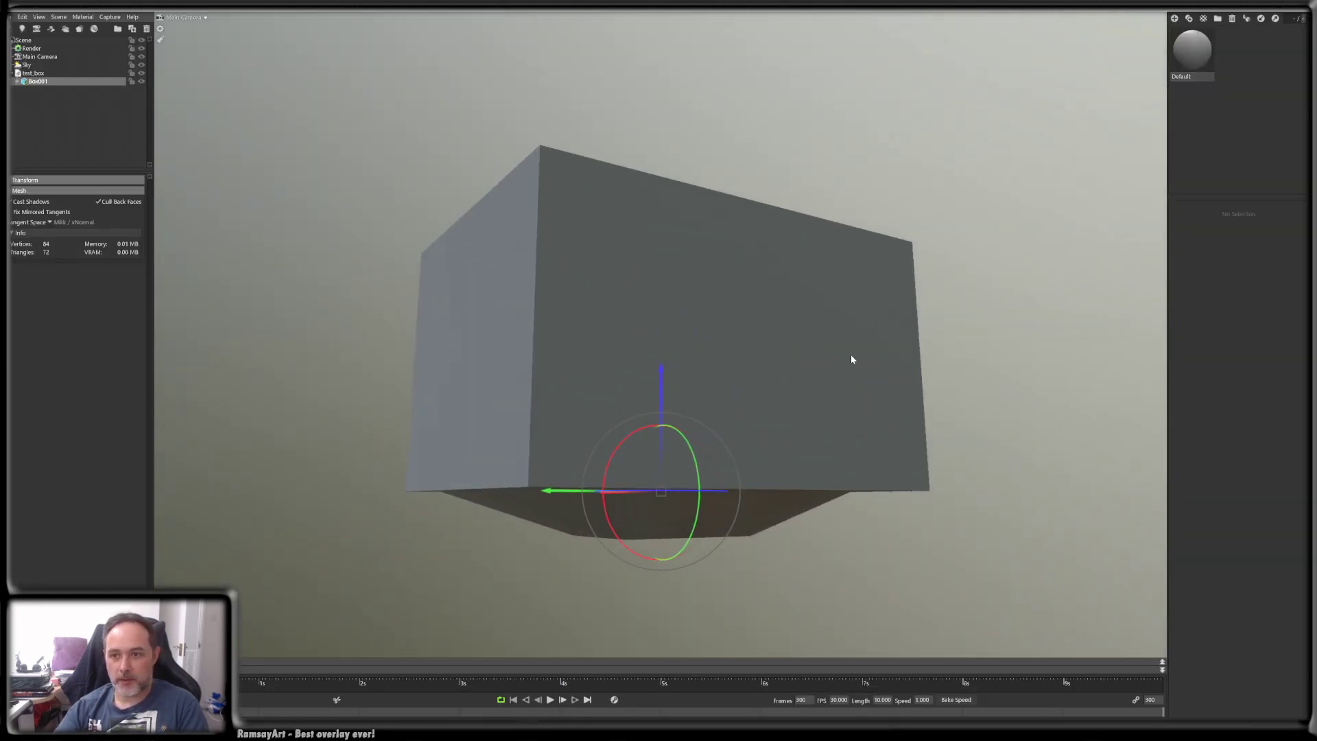
click(28, 49)
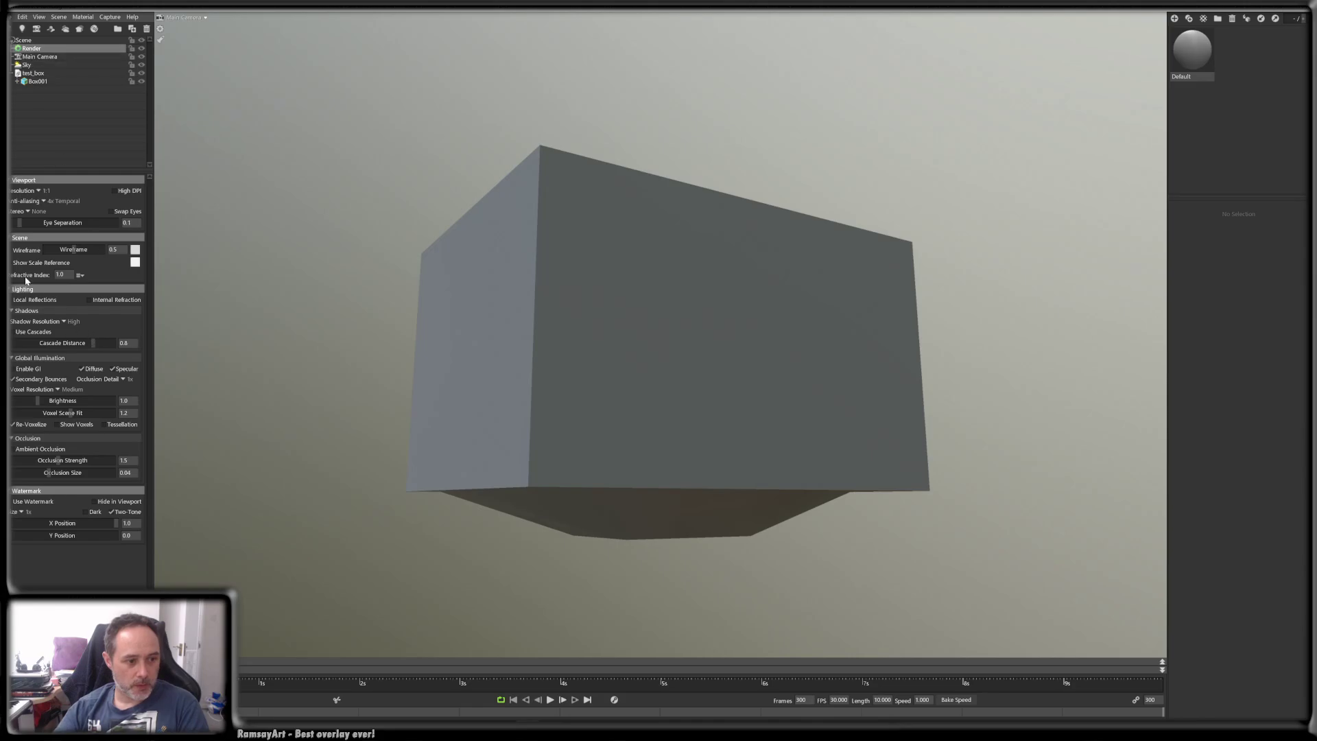
click(22, 251)
- Examine the imported box's wireframe and shading from several sides and compare them with the original in 3ds Max
drag(641, 372, 477, 446)
drag(523, 491, 683, 432)
drag(474, 403, 475, 424)
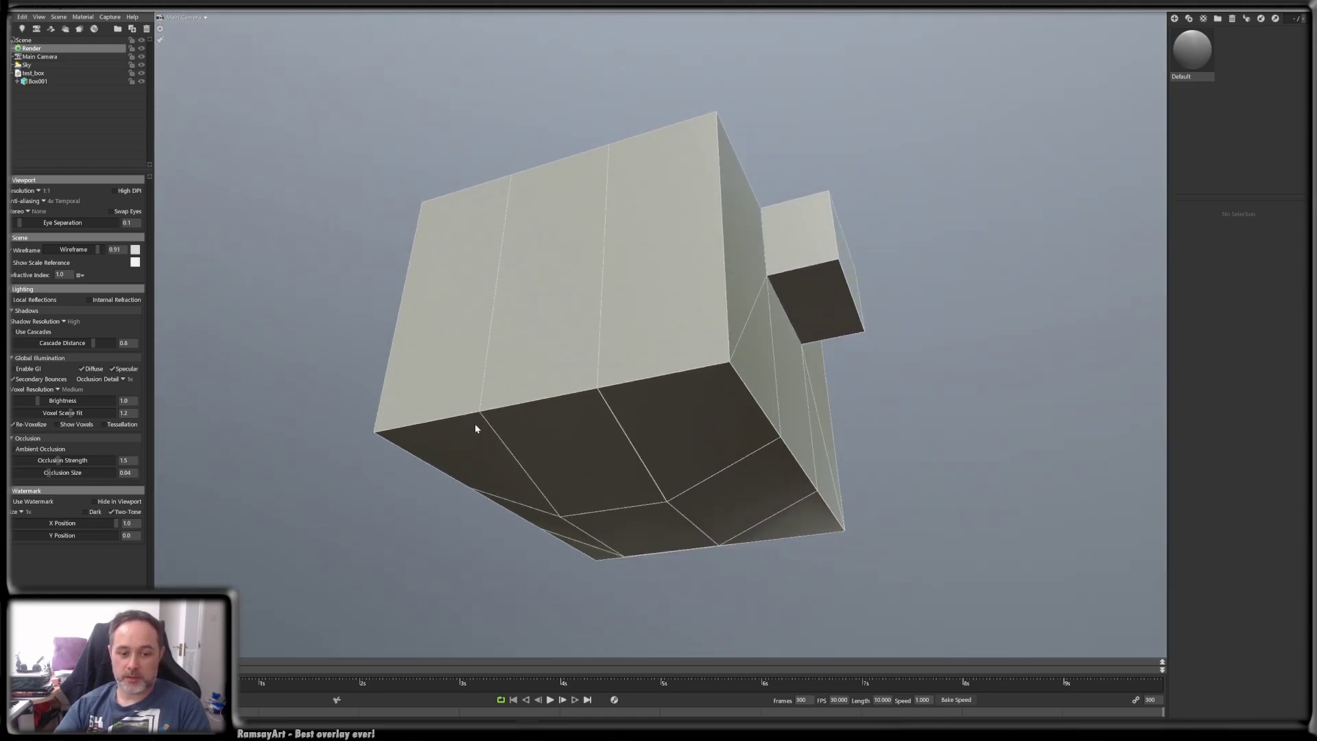
drag(747, 339, 450, 297)
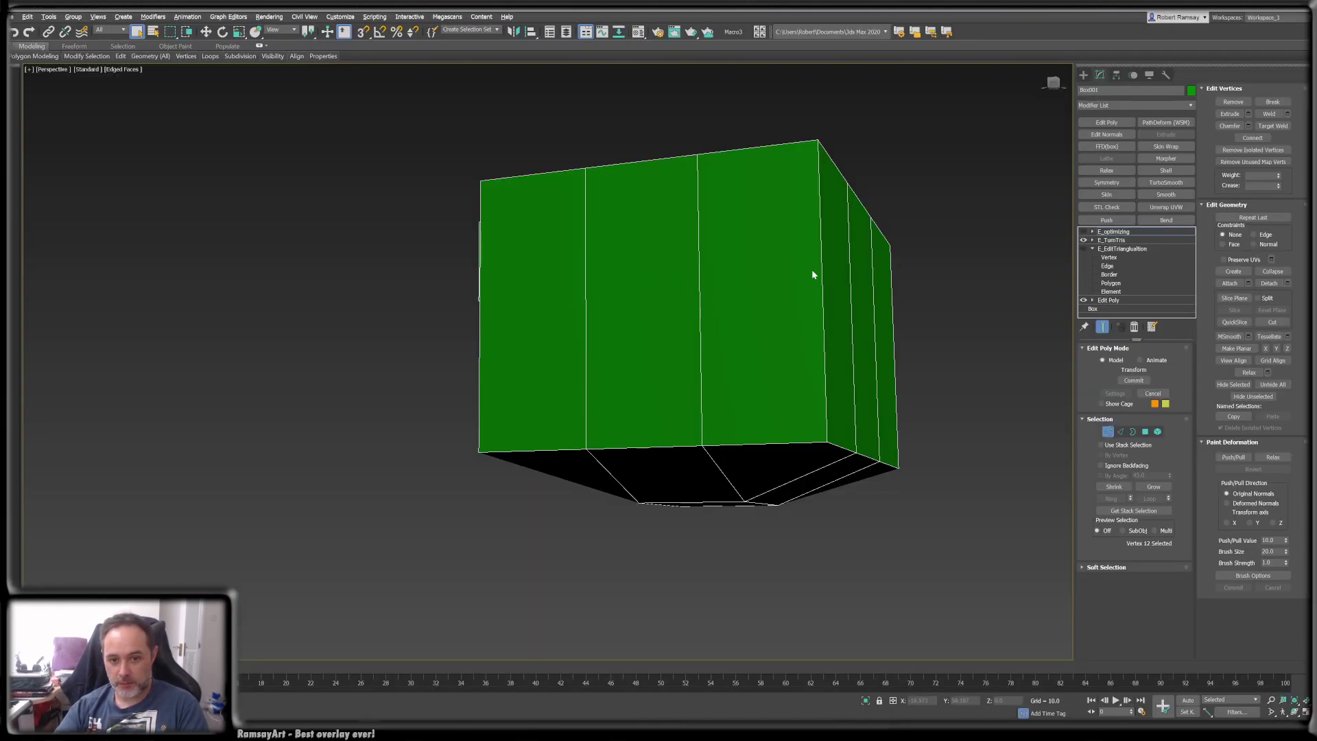
alt+middle_drag(814, 273, 755, 116)
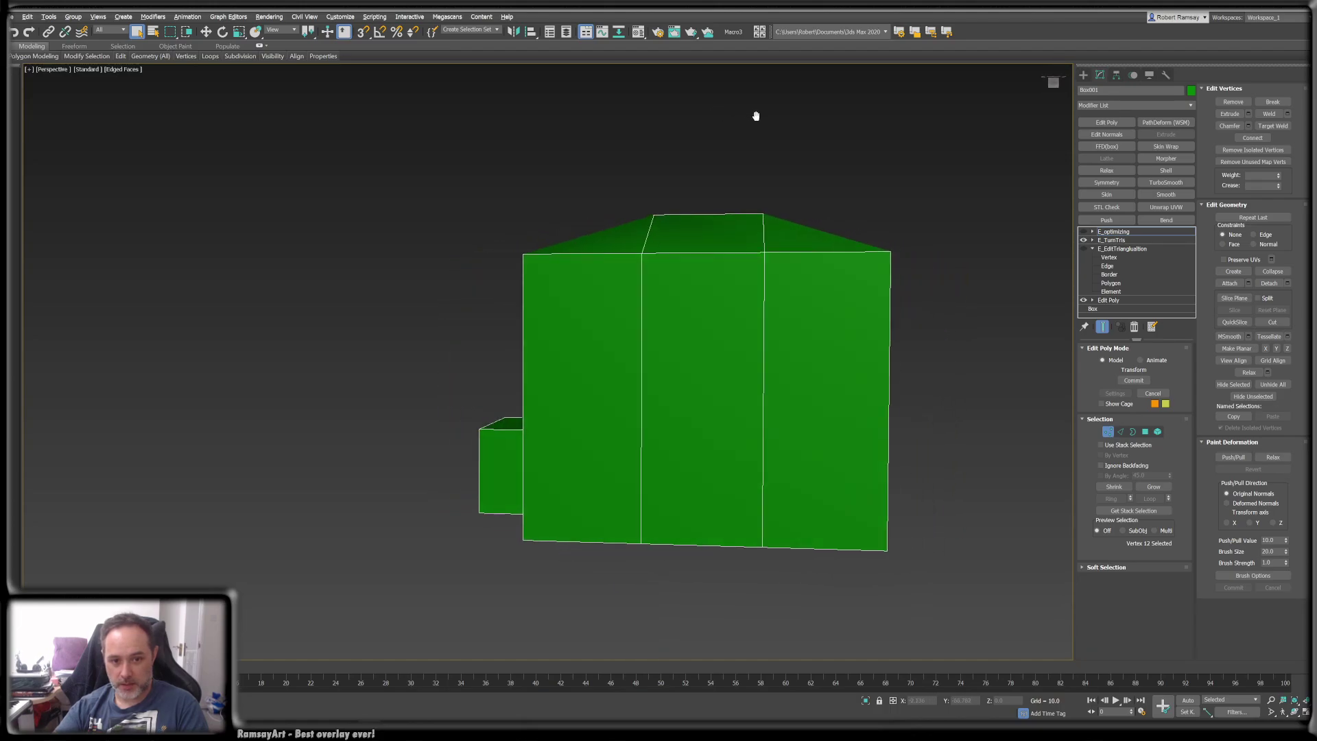
alt+middle_drag(659, 226, 741, 227)
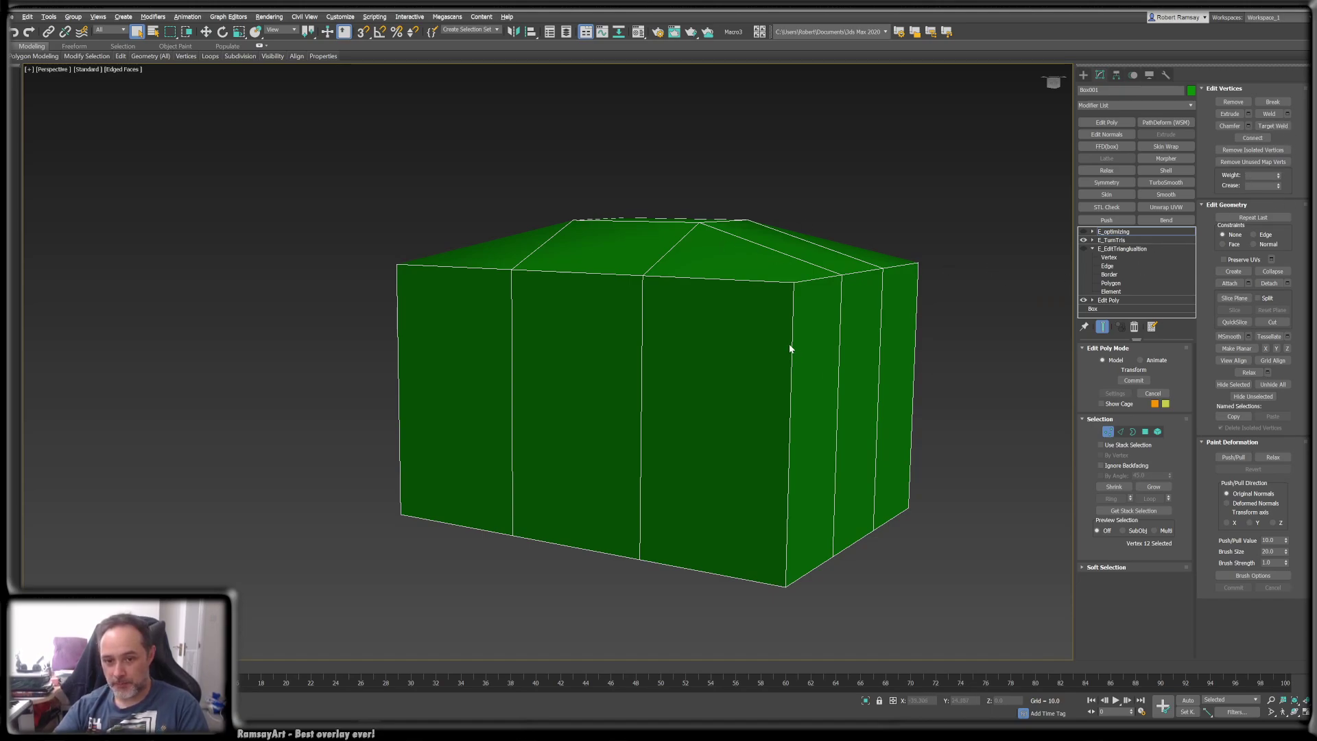
alt+middle_drag(790, 345, 775, 336)
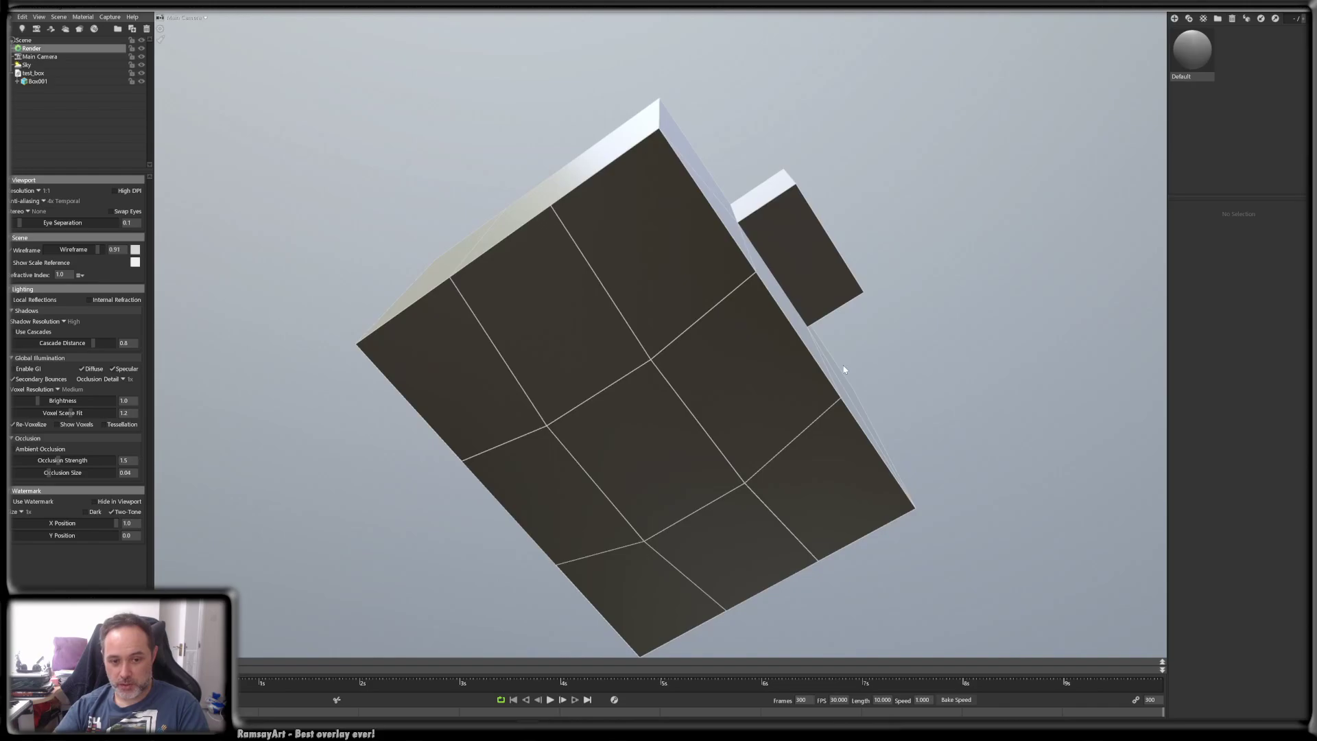
drag(840, 368, 758, 529)
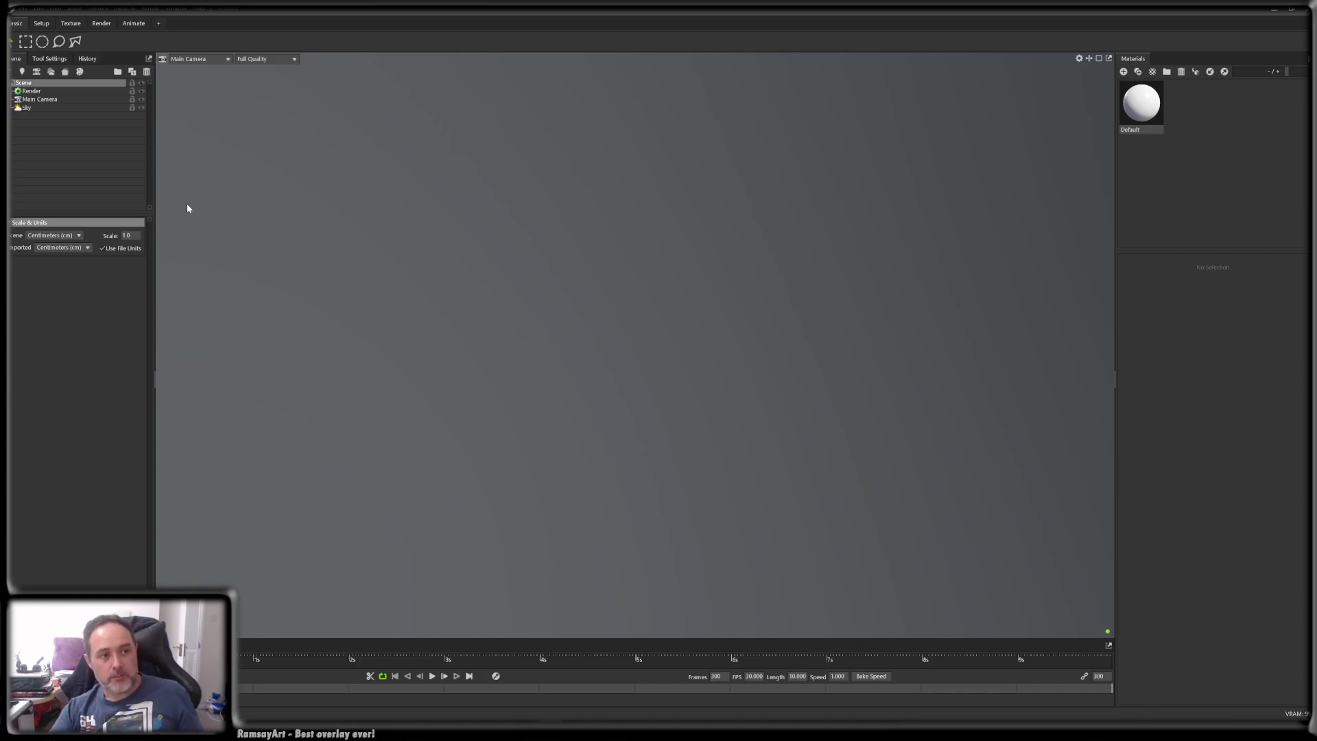
- Start a model import in the empty scene of the other Marmoset Toolbag version
click(24, 10)
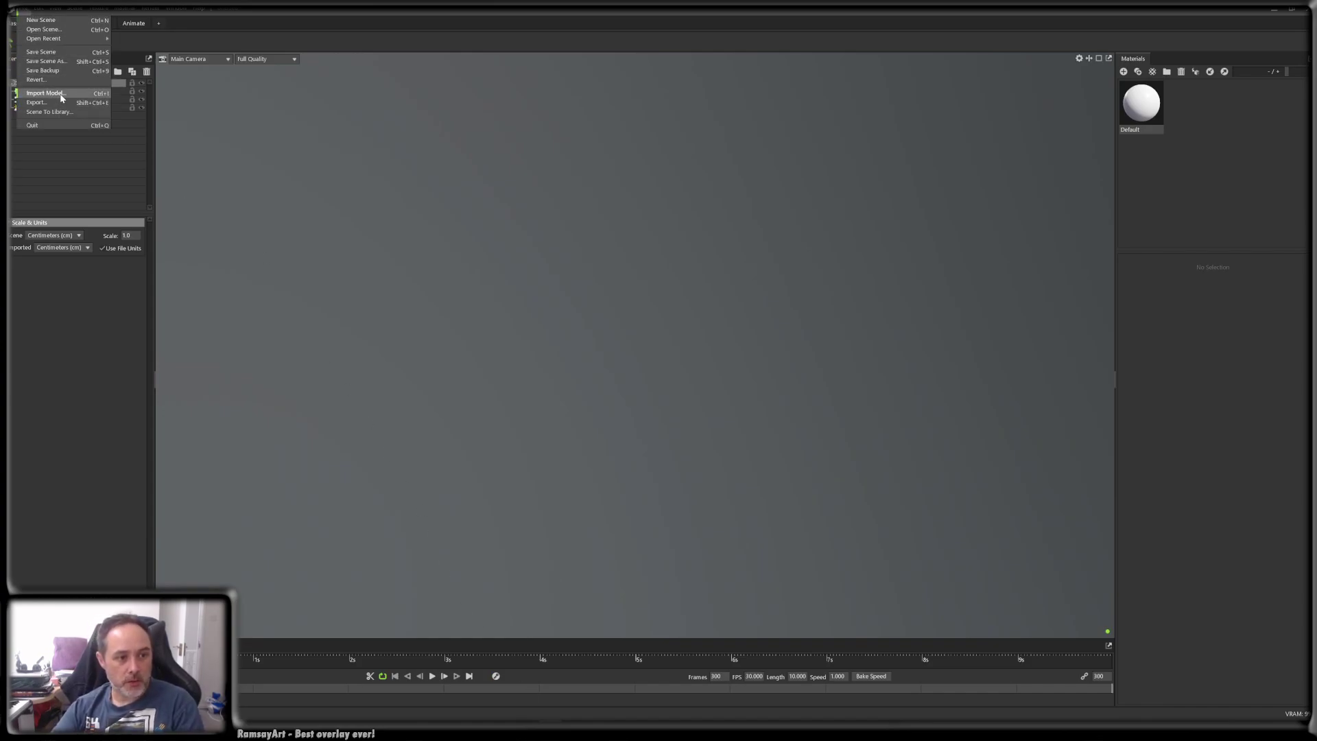
- Import the test_box model from the Desktop into the scene and orbit to its underside
click(59, 93)
double_click(196, 86)
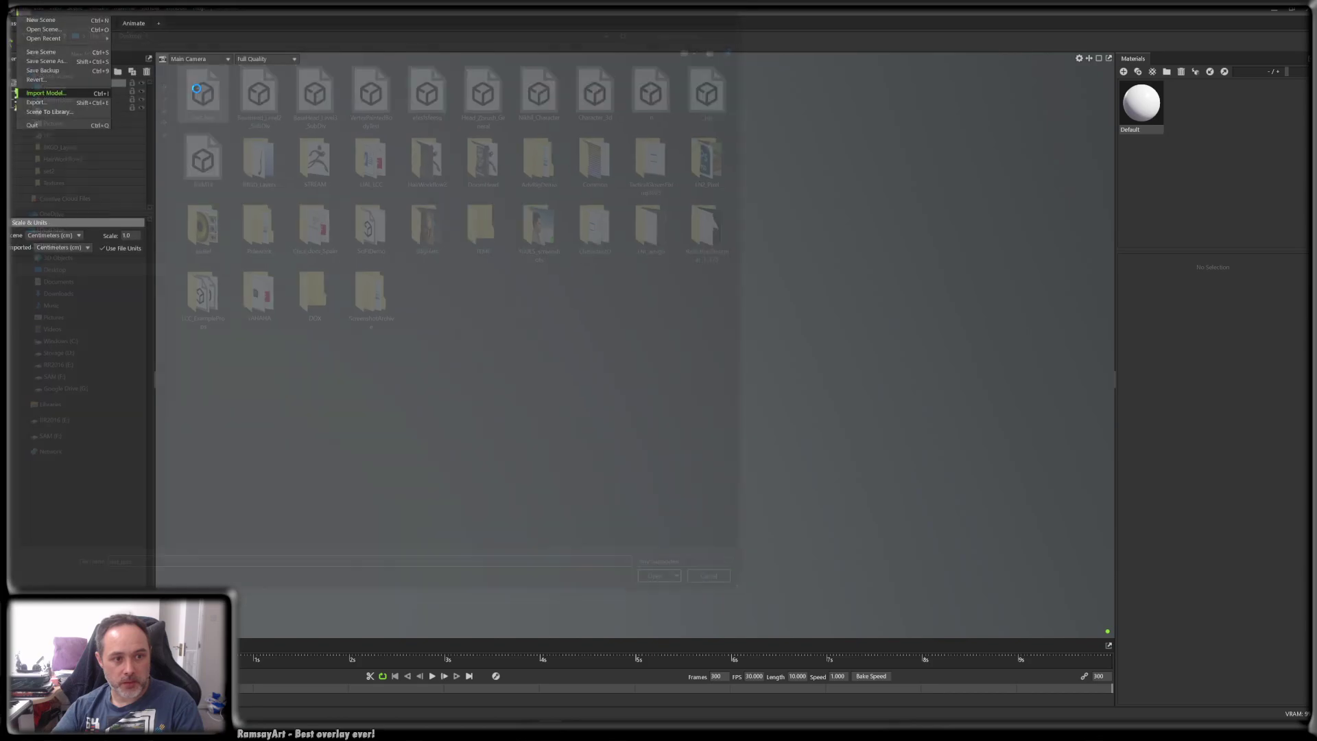
drag(790, 458, 604, 427)
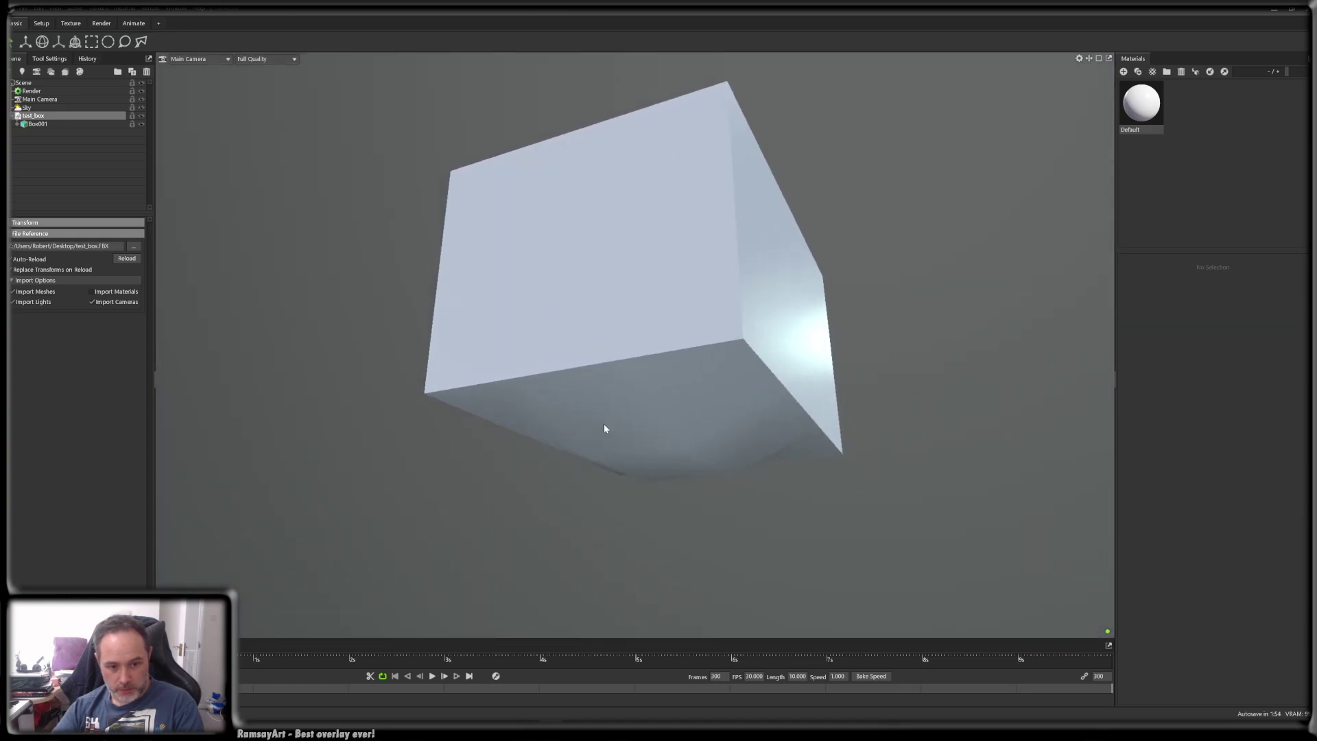
- Enable the viewport wireframe overlay, set its strength to about 0.73, and view the box's edges from another angle
click(1078, 58)
drag(1004, 153, 1058, 155)
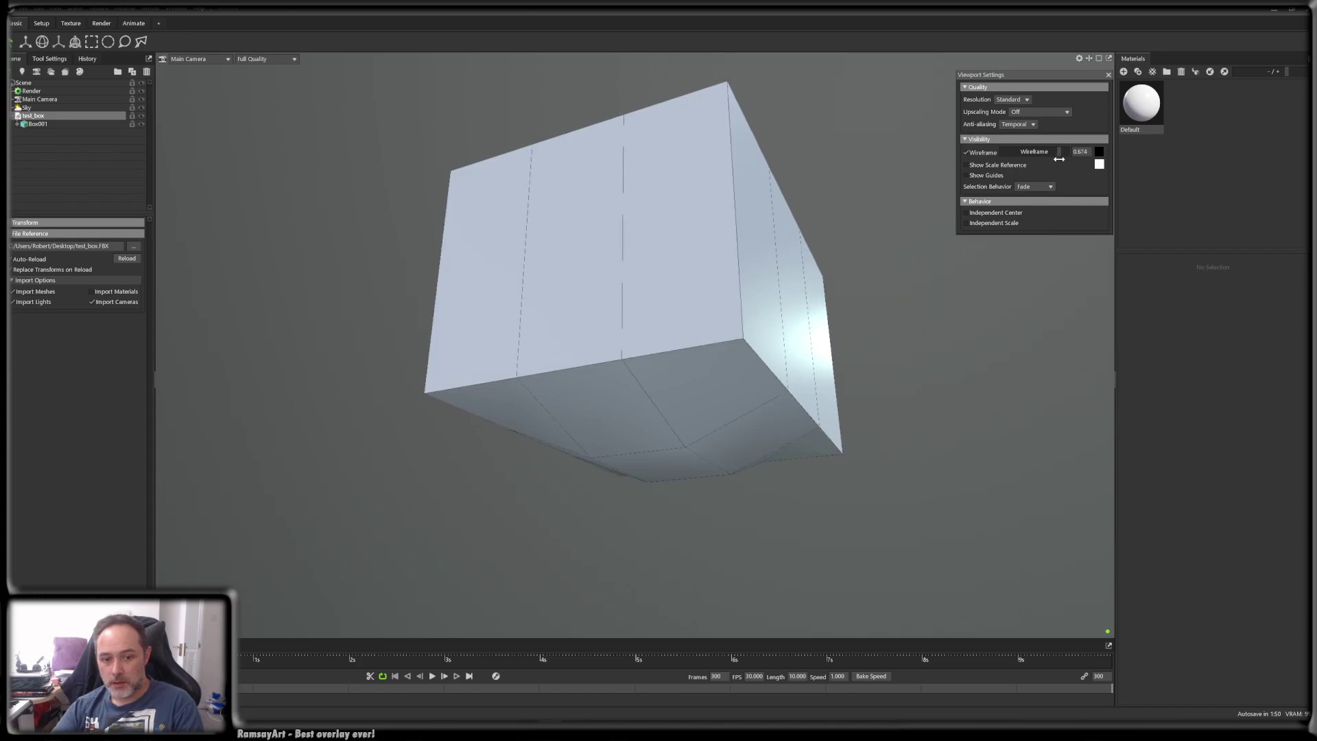
alt+drag(669, 351, 748, 243)
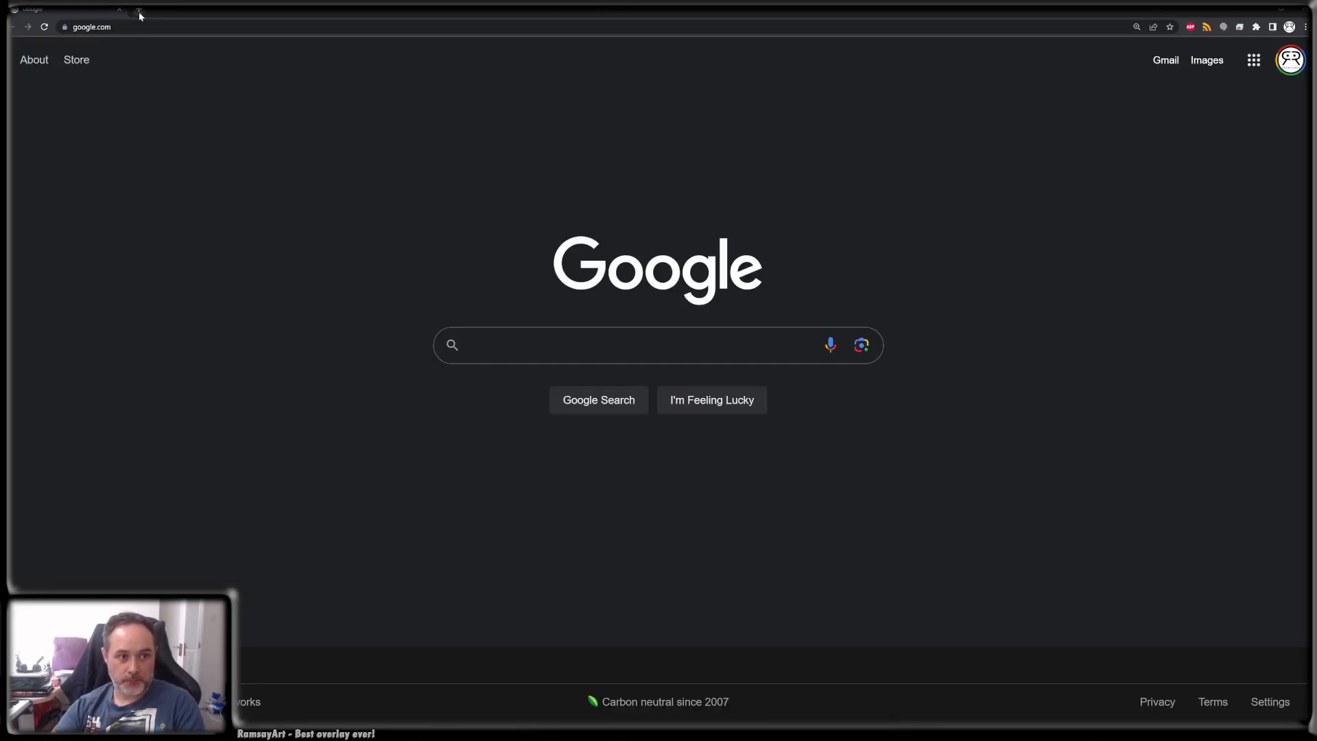
- Switch to the web browser, open Sketchfab in a new tab and start a new model upload
click(138, 13)
text(sket)
key(Return)
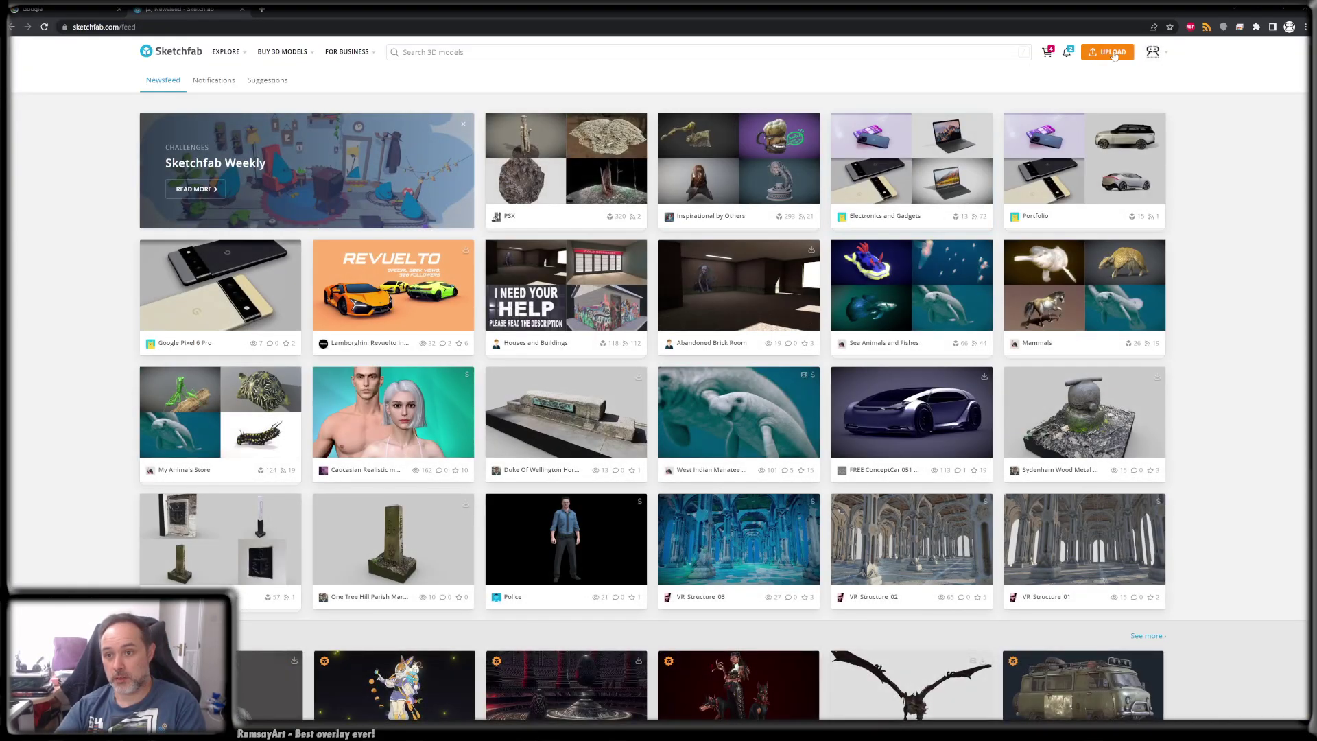
click(1112, 53)
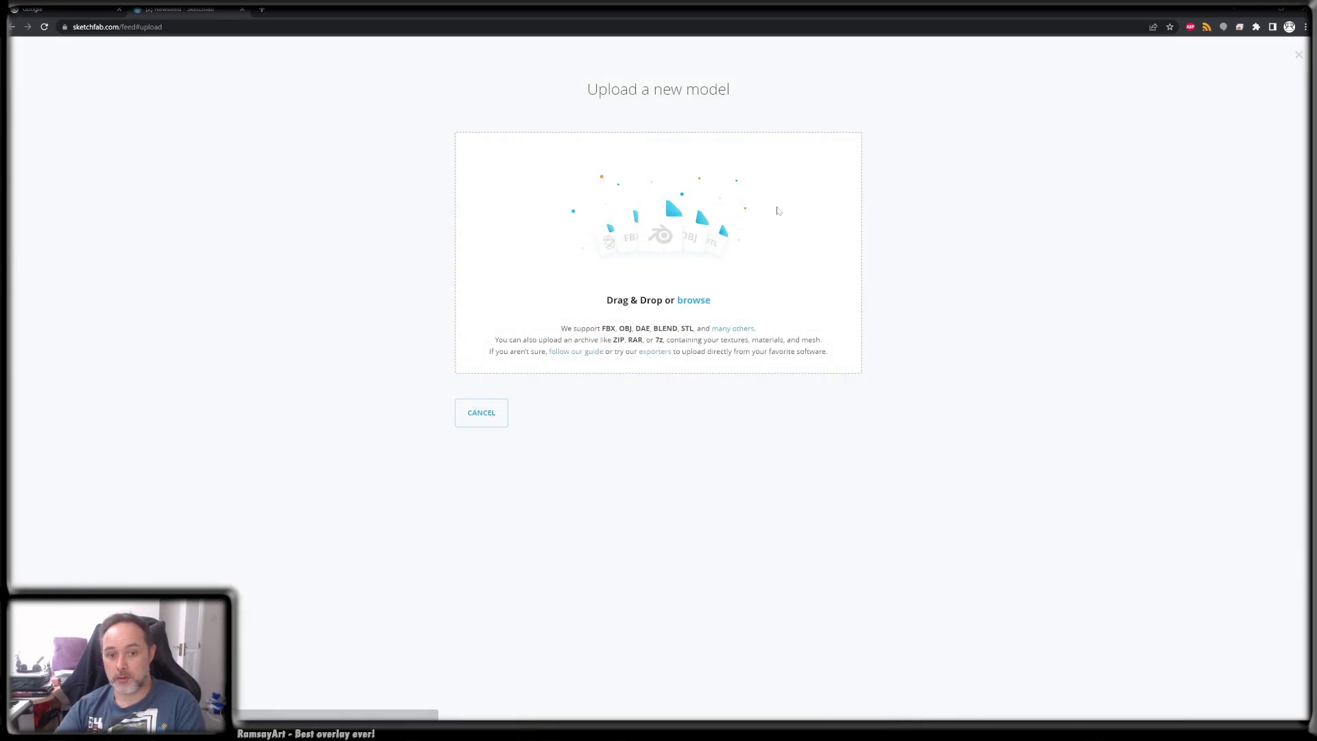
- Choose the test_box file from the Desktop and upload it to Sketchfab
click(700, 307)
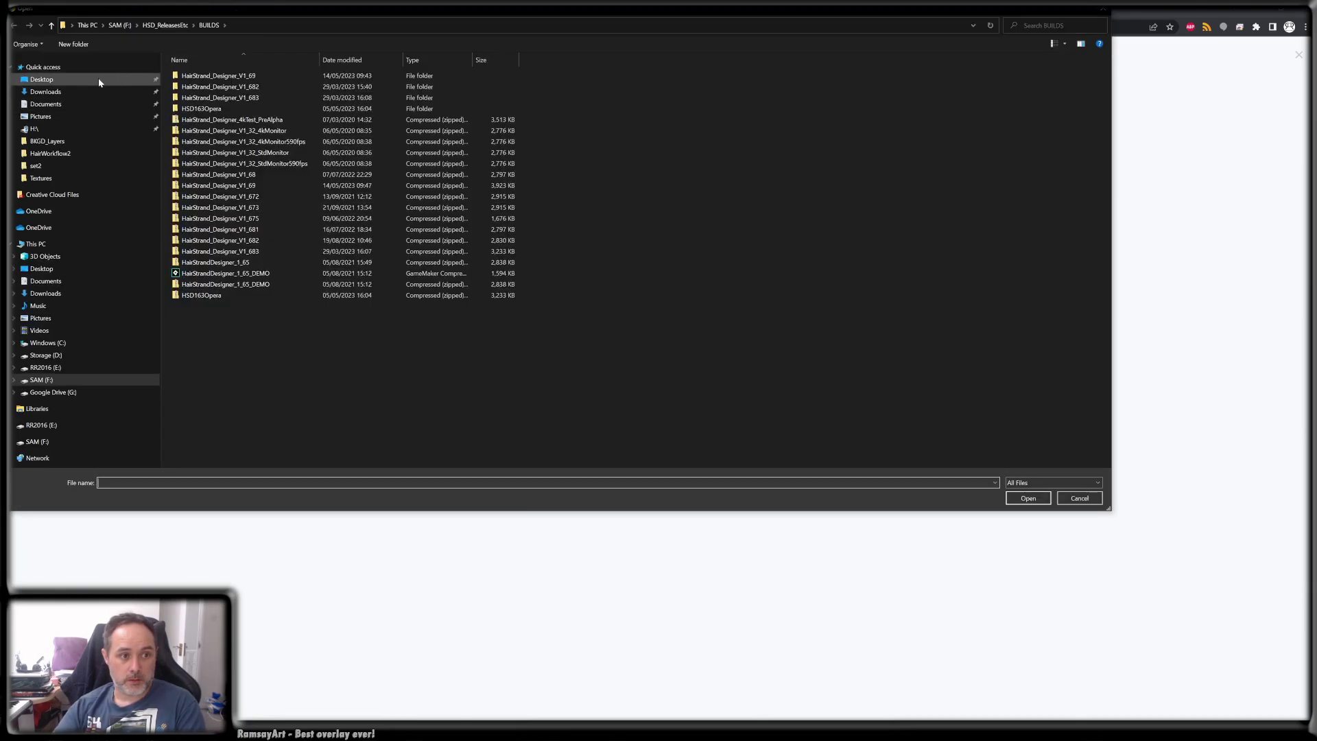
click(62, 84)
double_click(194, 87)
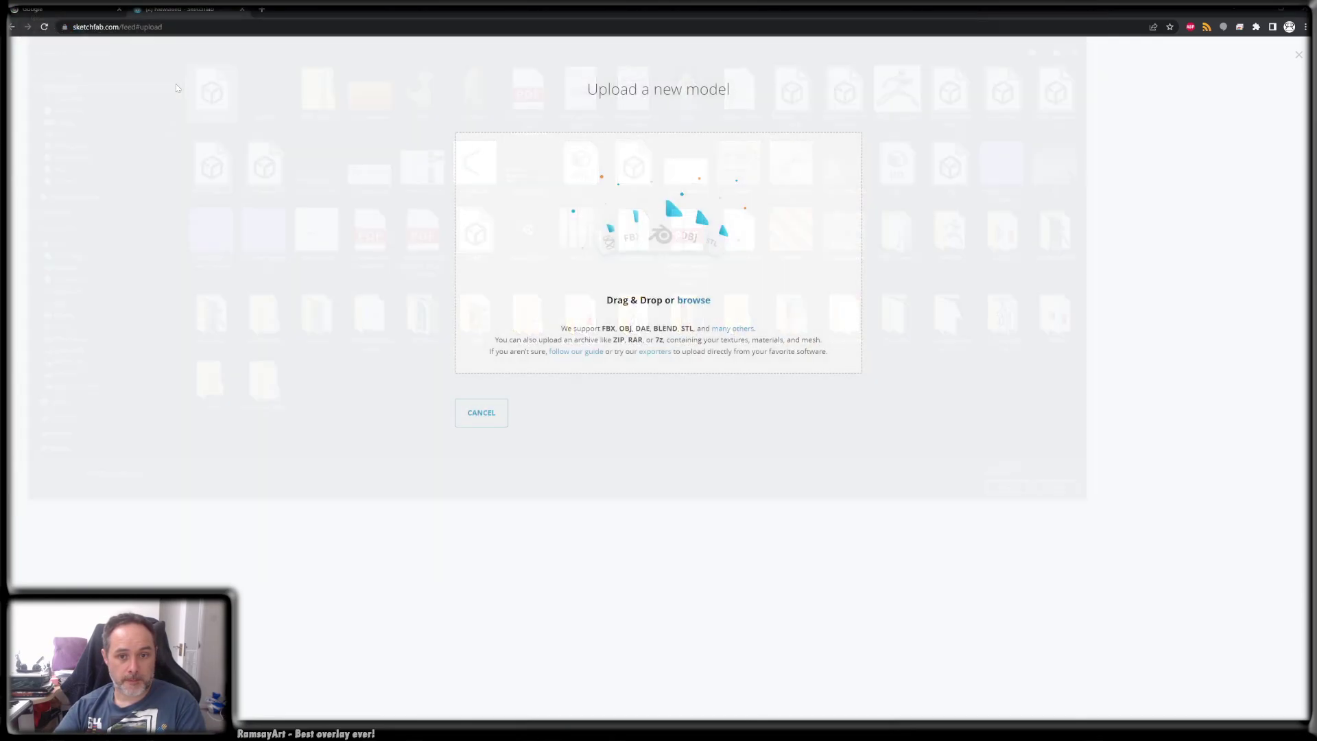
click(823, 264)
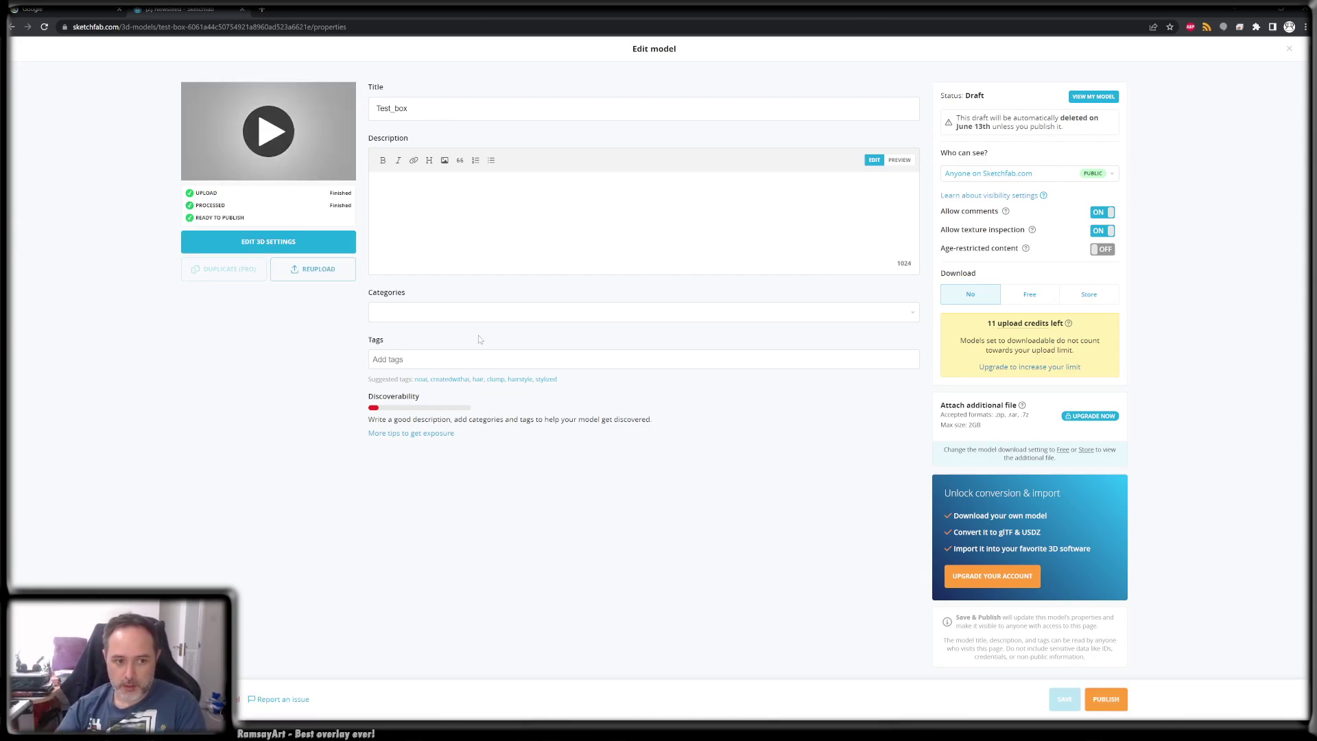
- Open the 3D settings of the uploaded model and straighten it with two positive rotation steps about the Y axis
click(315, 248)
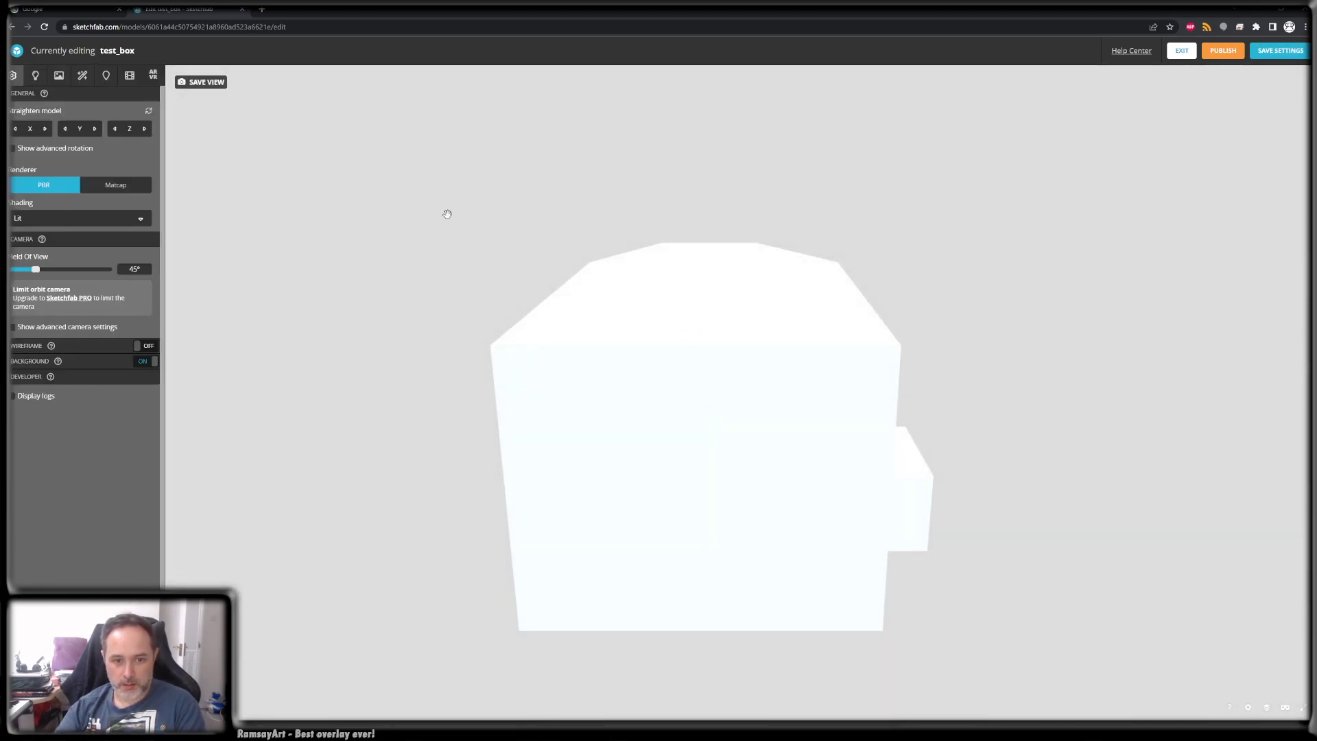
click(94, 131)
click(93, 131)
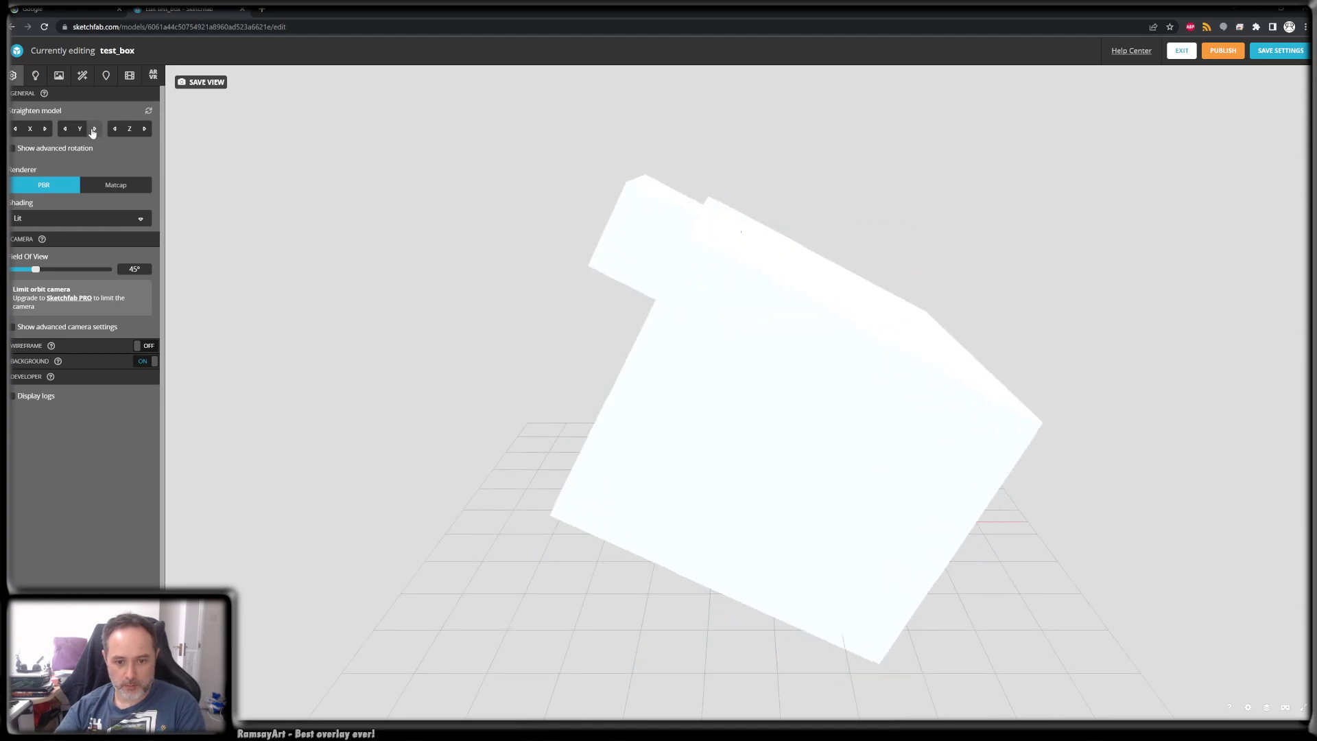
drag(593, 409, 303, 357)
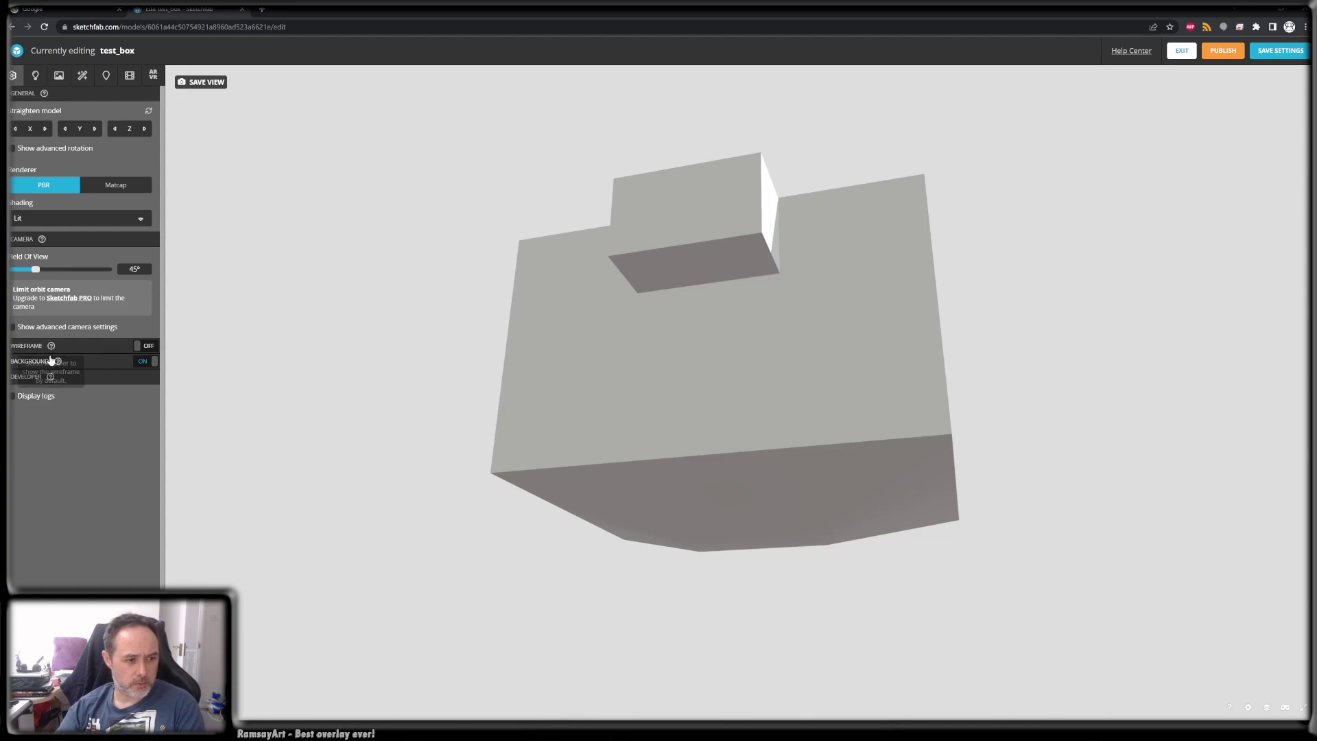
- Turn on the model's wireframe, expand its wireframe options and inspect the edges on the box's sides, top and underside
click(148, 346)
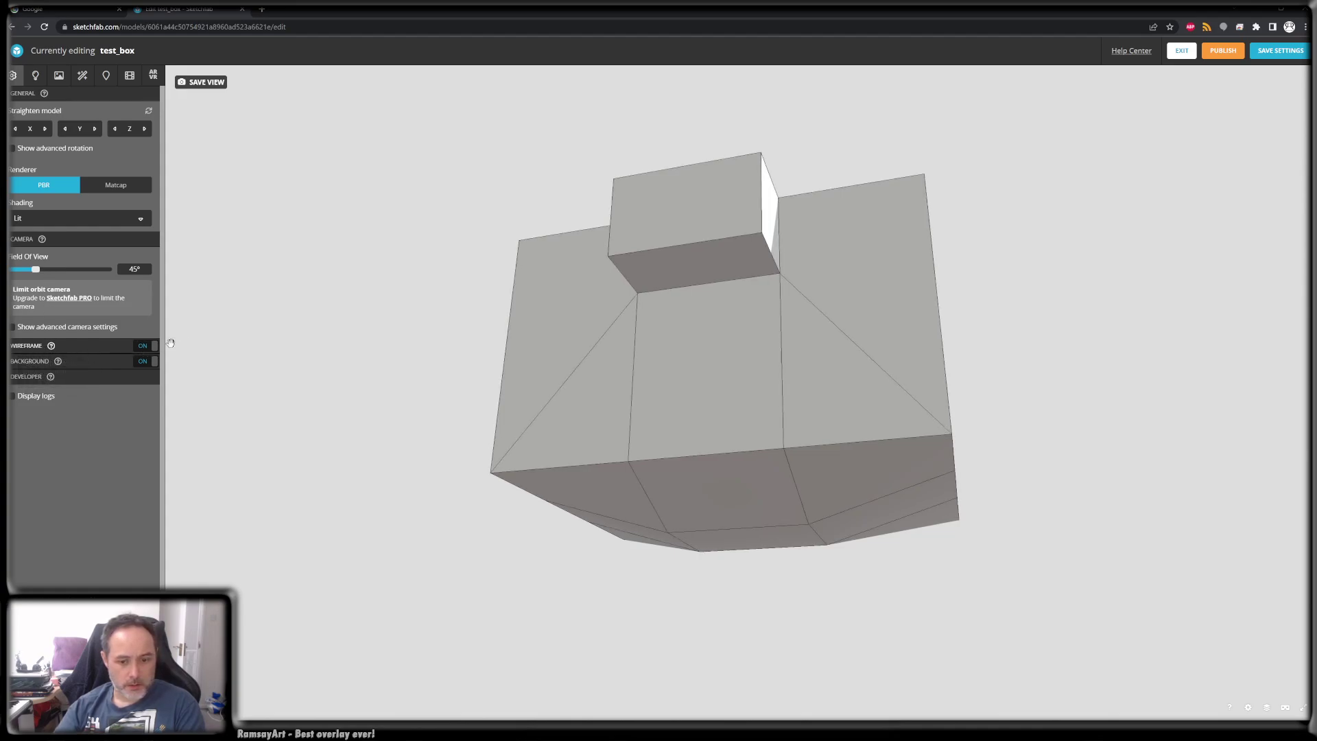
click(50, 350)
drag(473, 361, 535, 376)
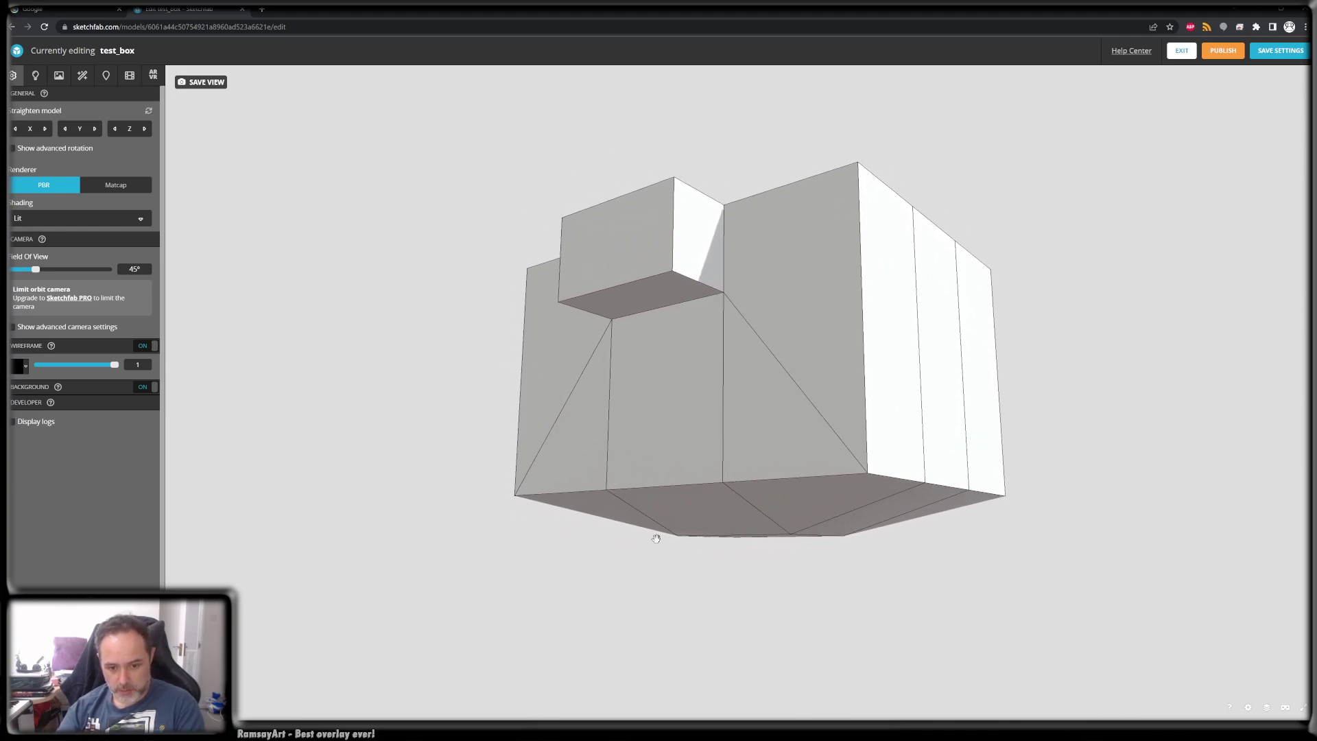
drag(819, 514, 866, 517)
drag(726, 485, 590, 373)
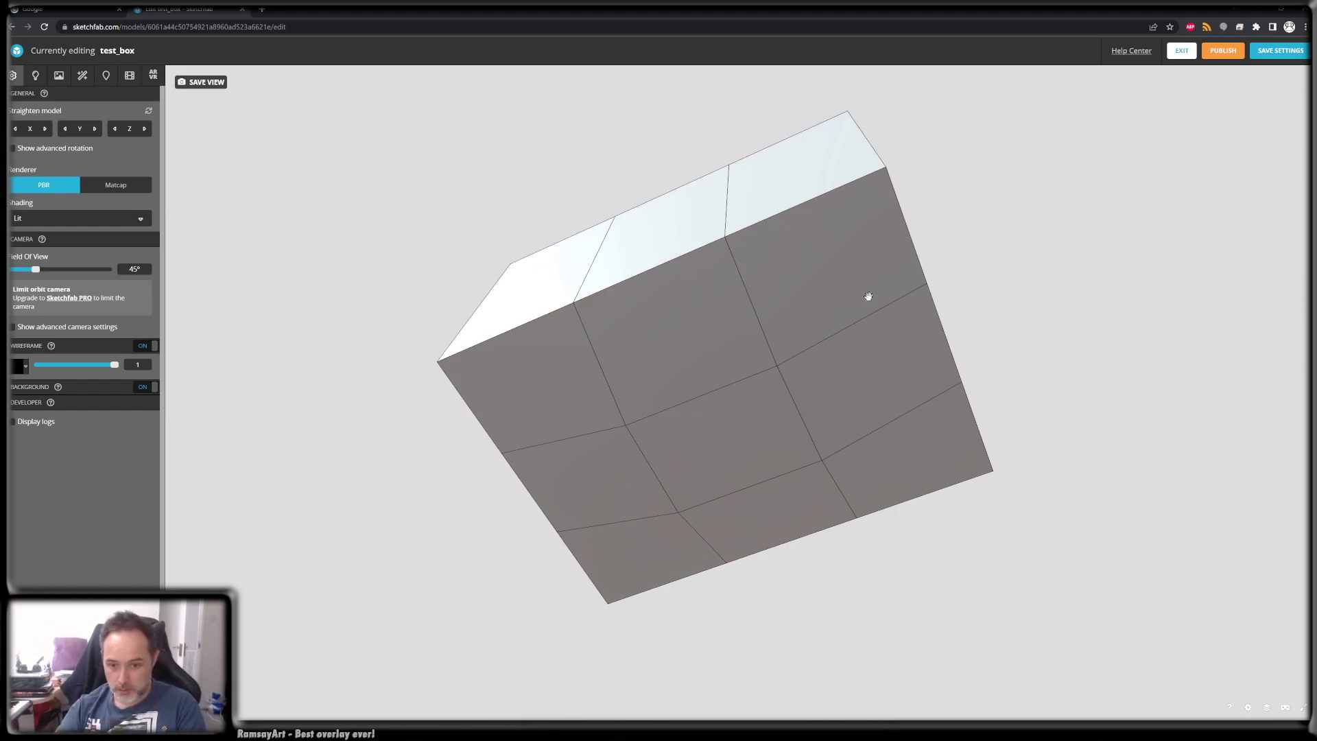
mouse_move(867, 297)
mouse_down()
mouse_move(834, 269)
mouse_move(841, 341)
mouse_move(867, 318)
mouse_up()
drag(686, 432, 679, 476)
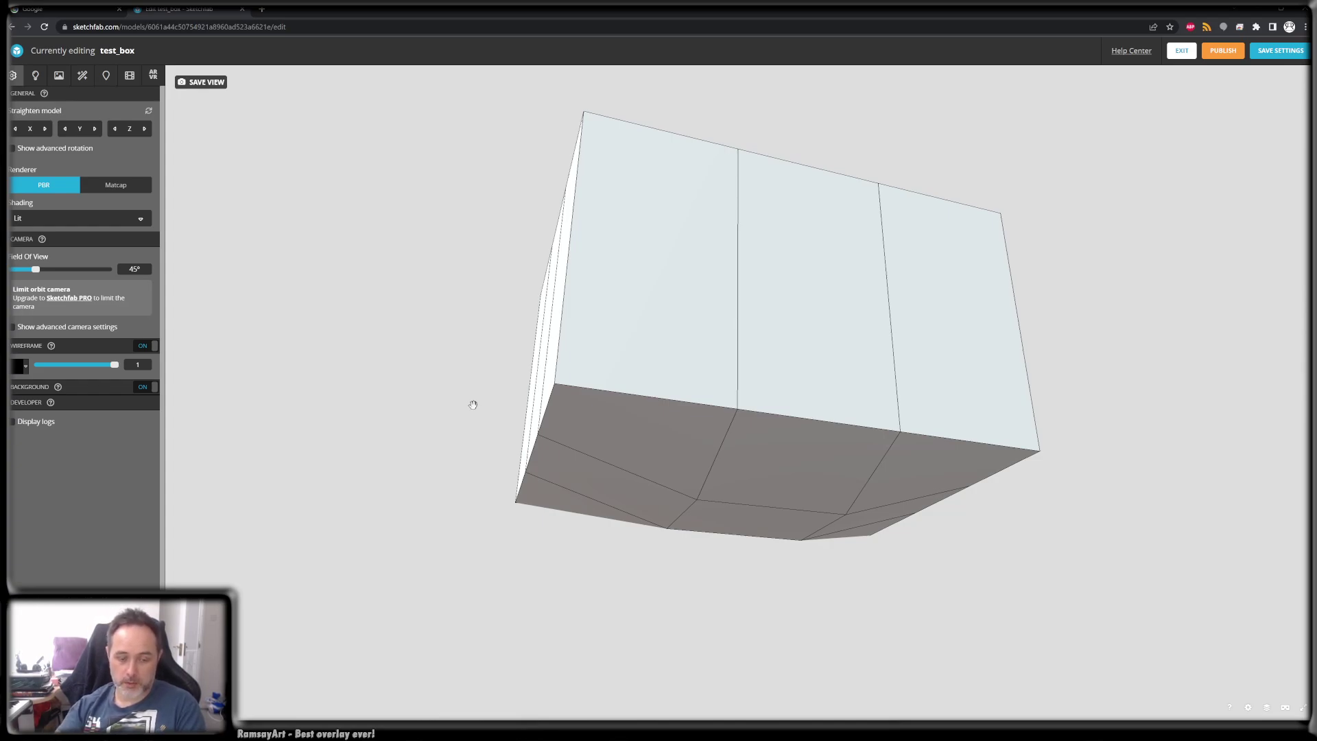
drag(556, 255, 601, 296)
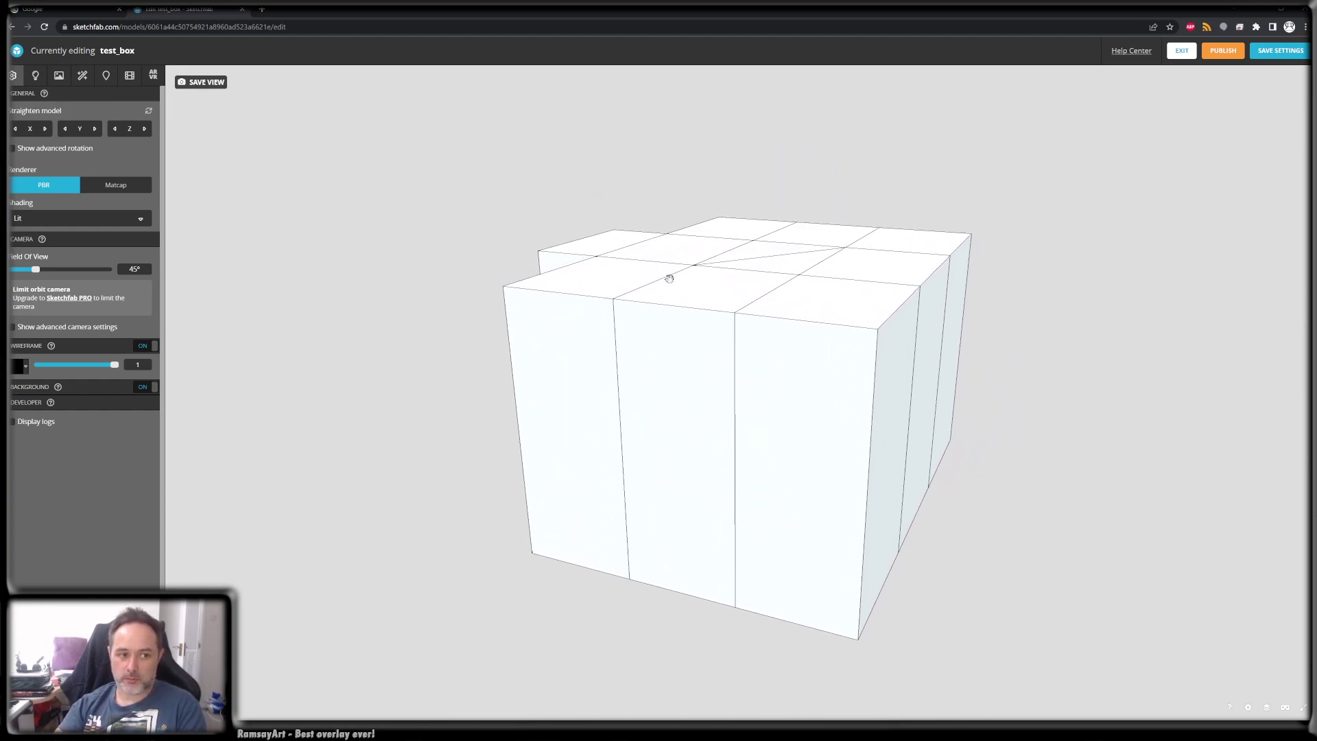
drag(709, 297, 592, 393)
- Compare the box's edge layout in Marmoset Toolbag with the original green box in 3ds Max from several angles
key(alt+Tab)
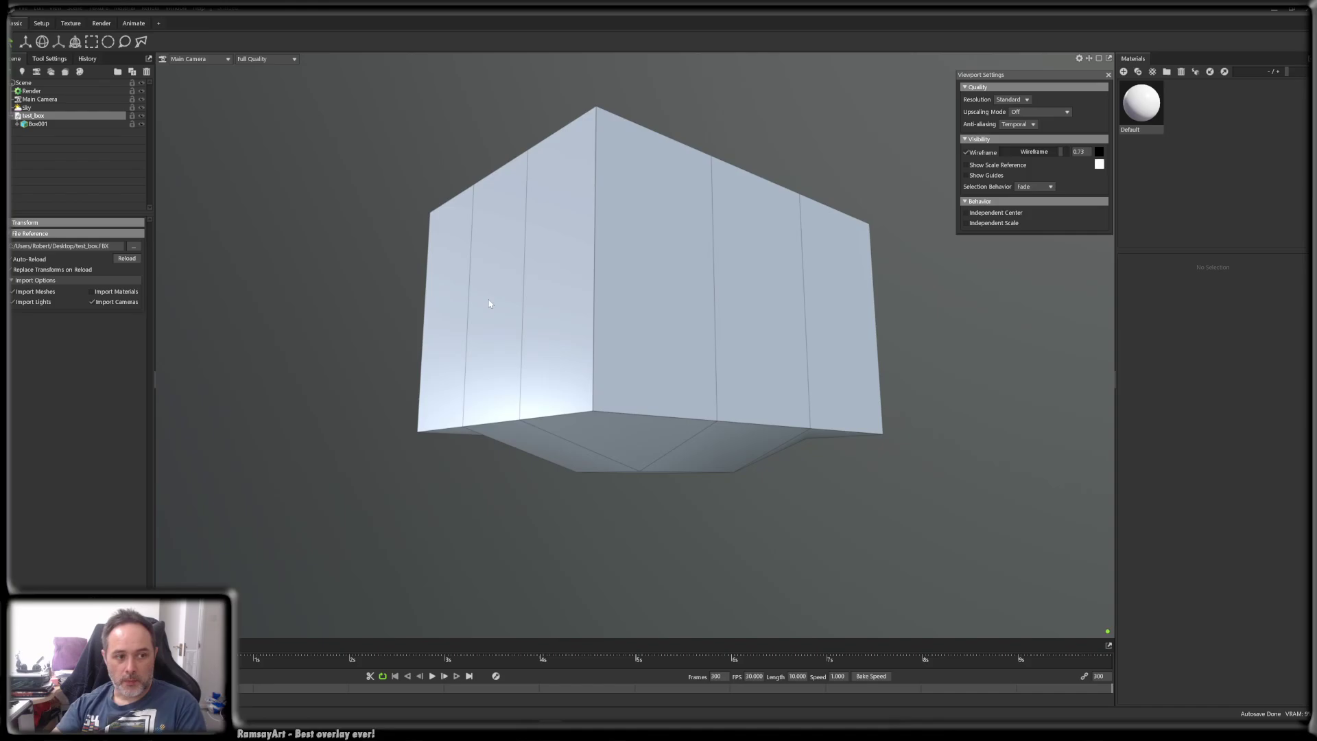
alt+drag(538, 299, 494, 283)
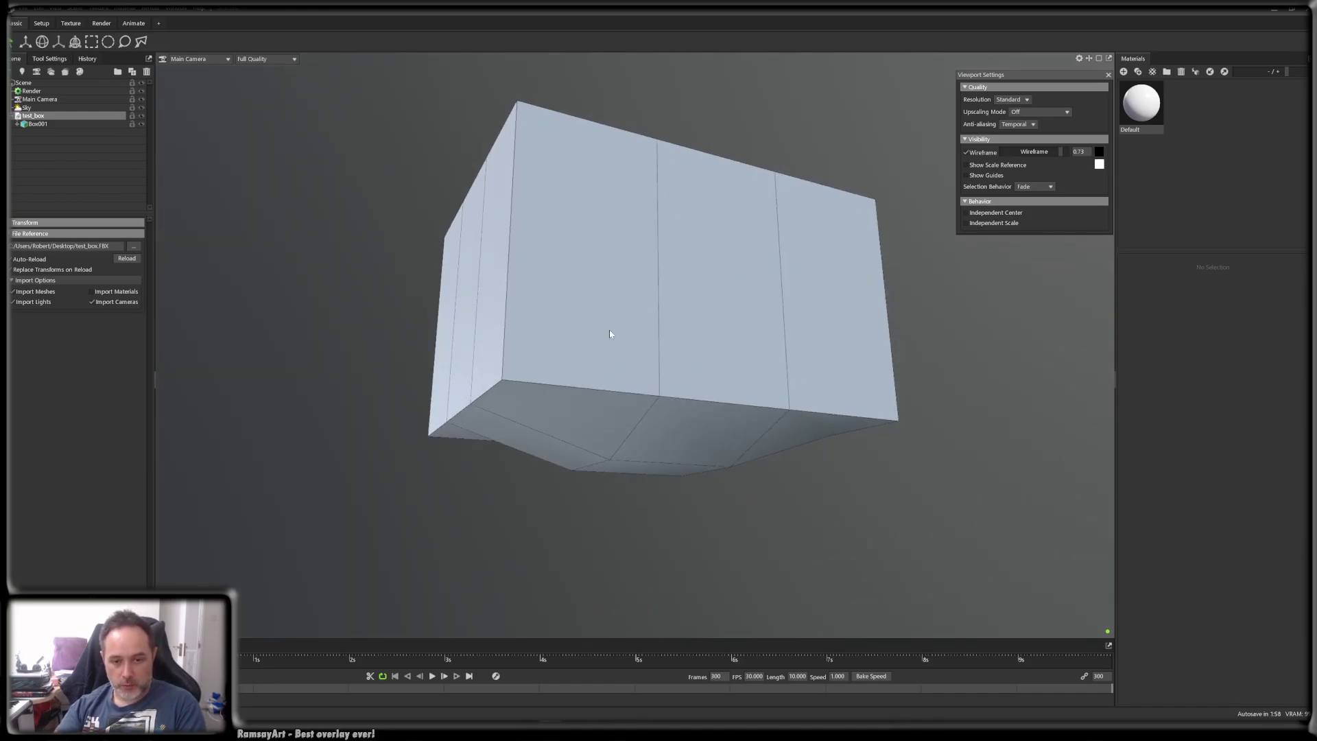
key(alt+Tab)
key(alt+Tab)
key(alt+Tab)
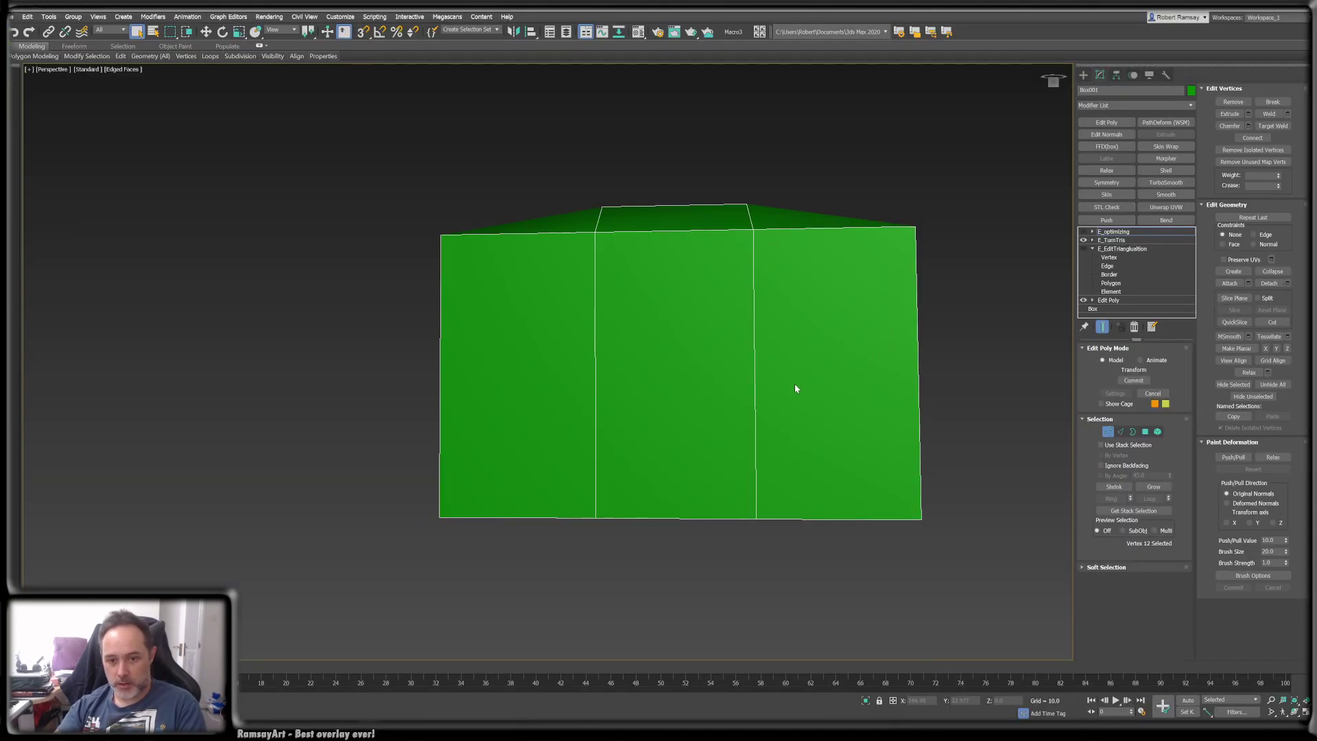
alt+middle_drag(794, 389, 848, 340)
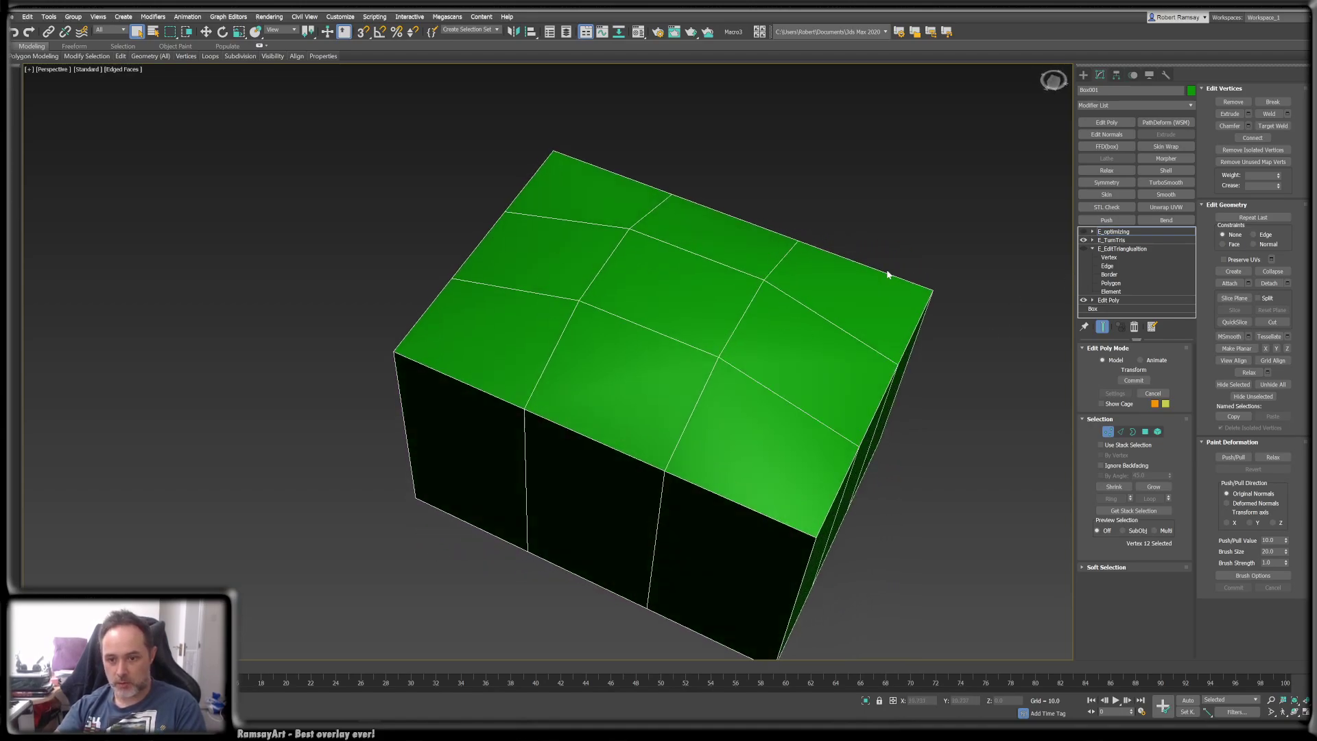
alt+middle_drag(499, 178, 559, 211)
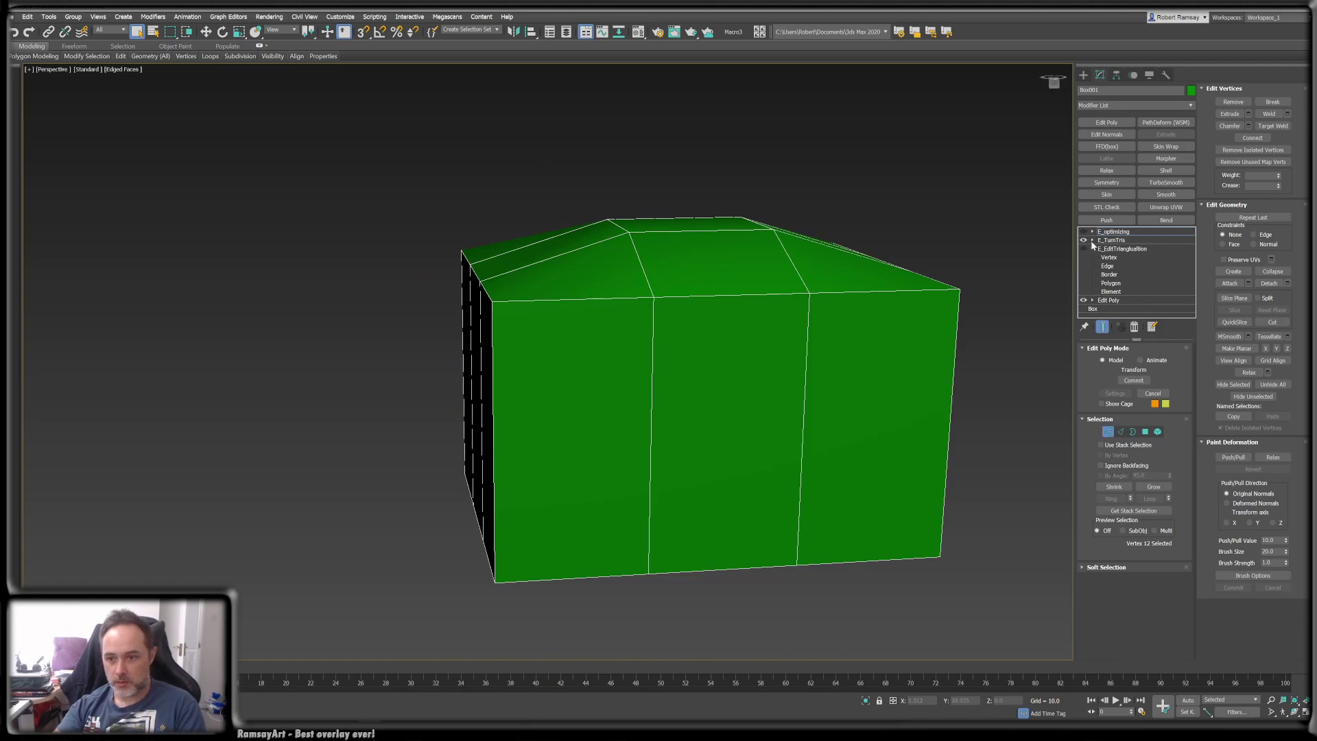
alt+middle_drag(734, 303, 556, 303)
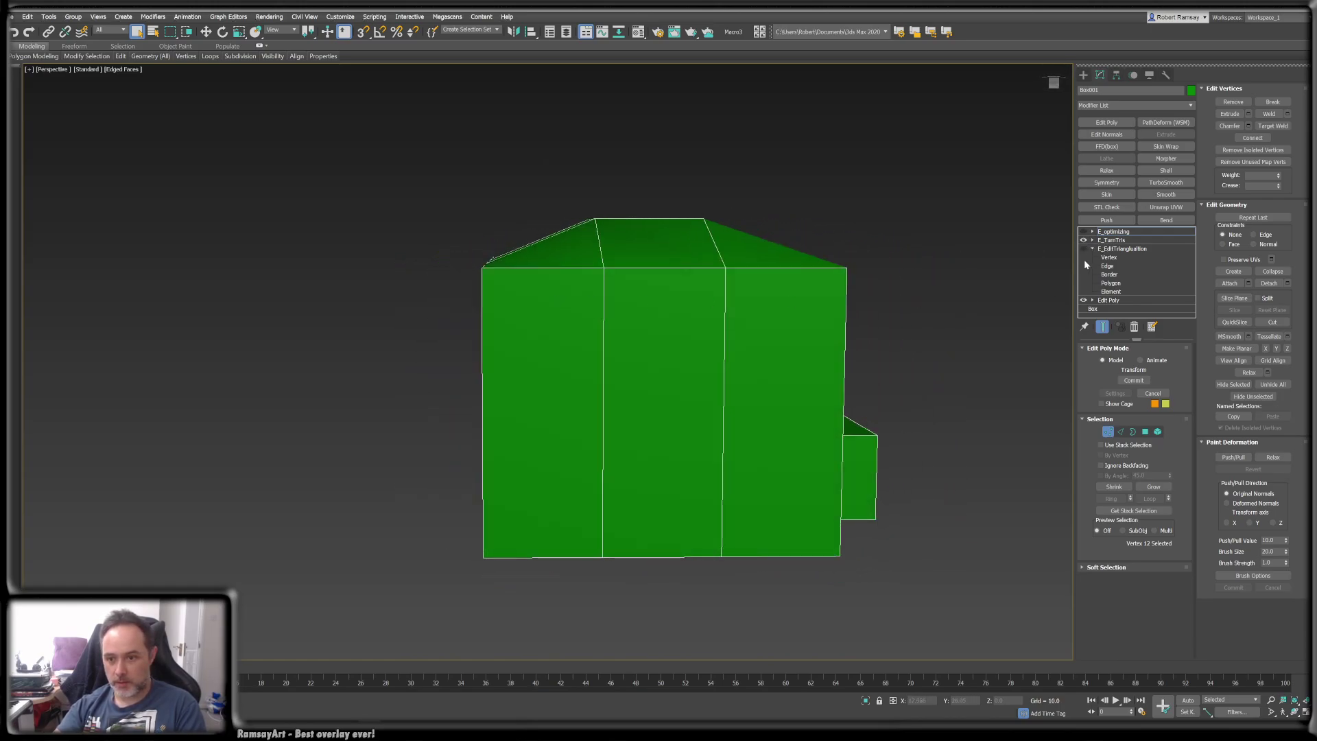
- Export the selected box to the Desktop as an FBX named test_box_tri, with Triangulate and Preserve edge orientation enabled
click(12, 16)
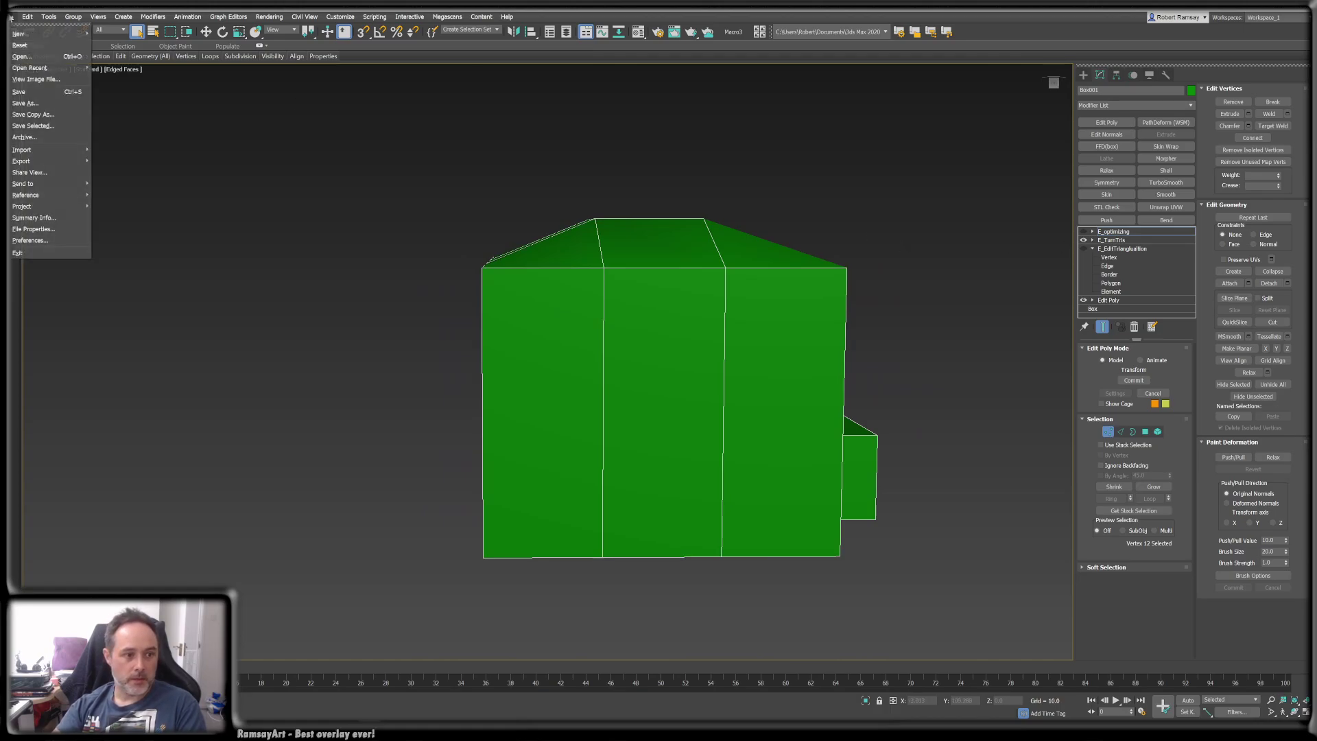
mouse_move(42, 164)
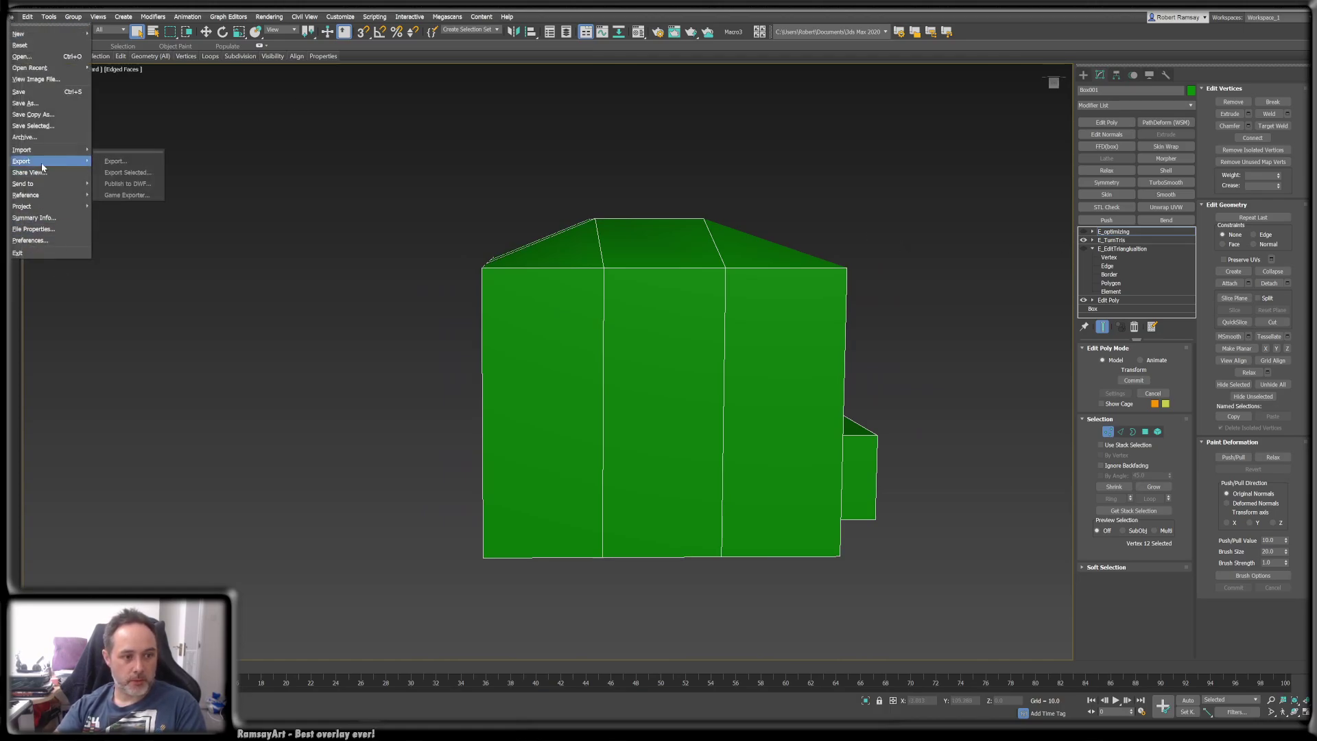
click(119, 173)
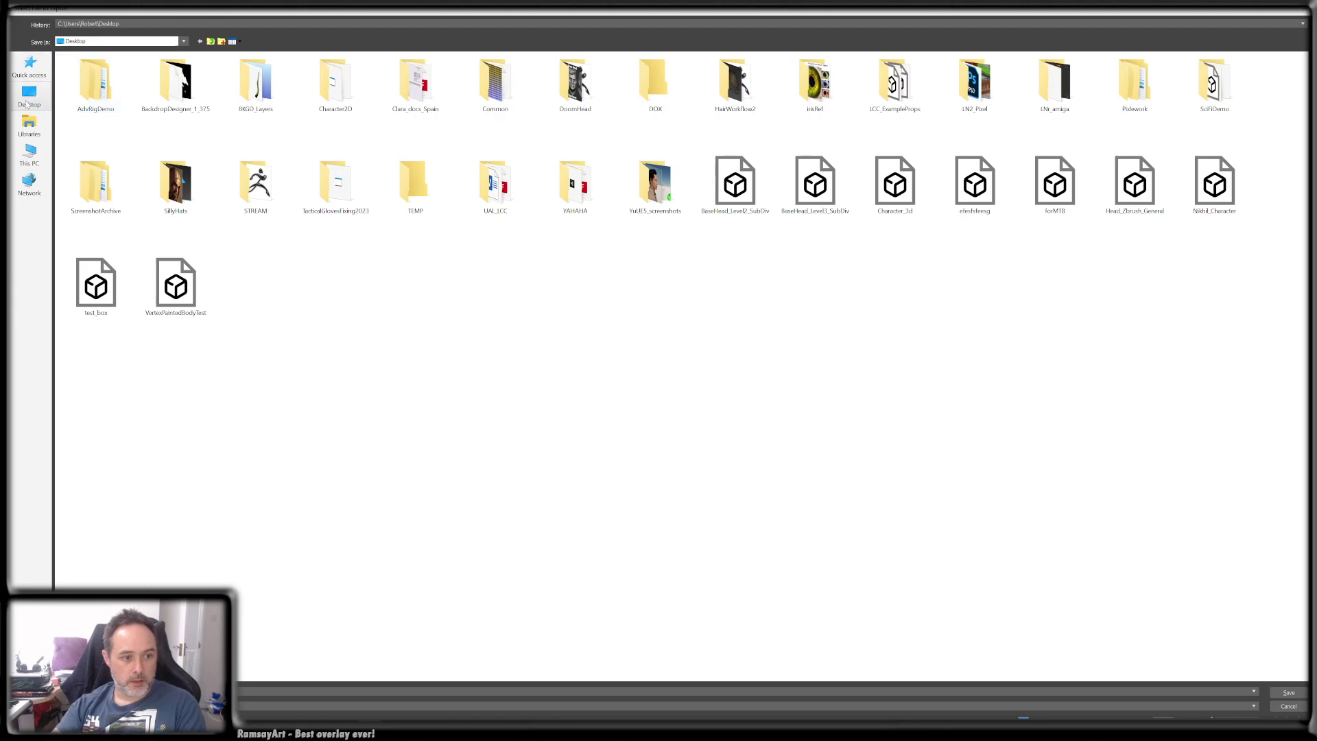
click(79, 272)
click(110, 692)
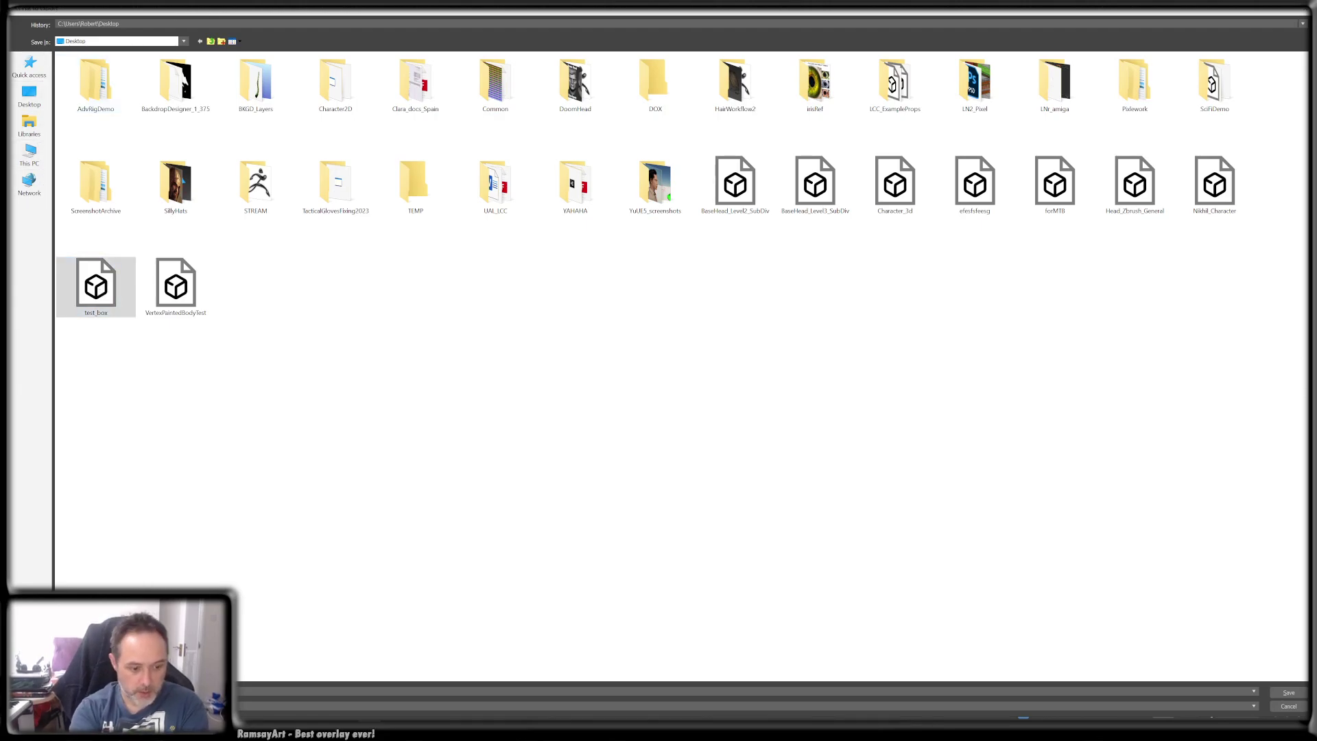
key(Return)
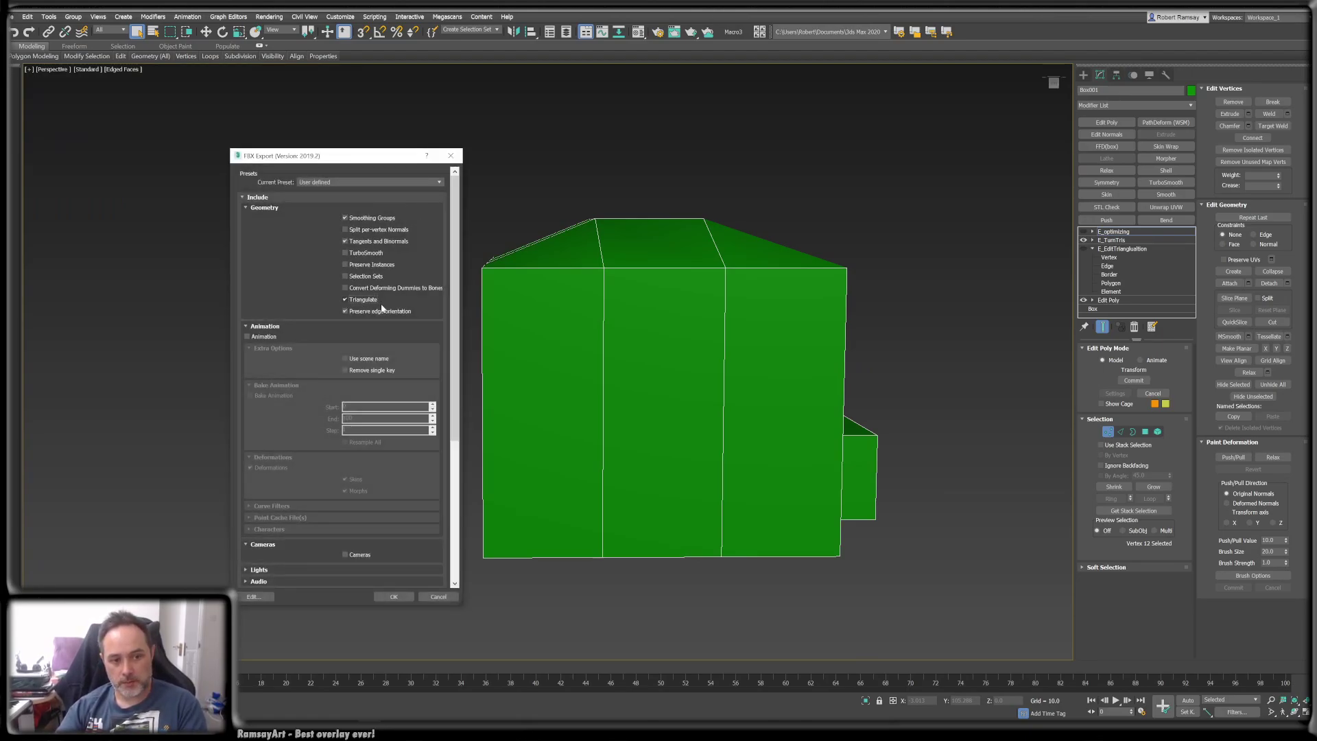
click(393, 596)
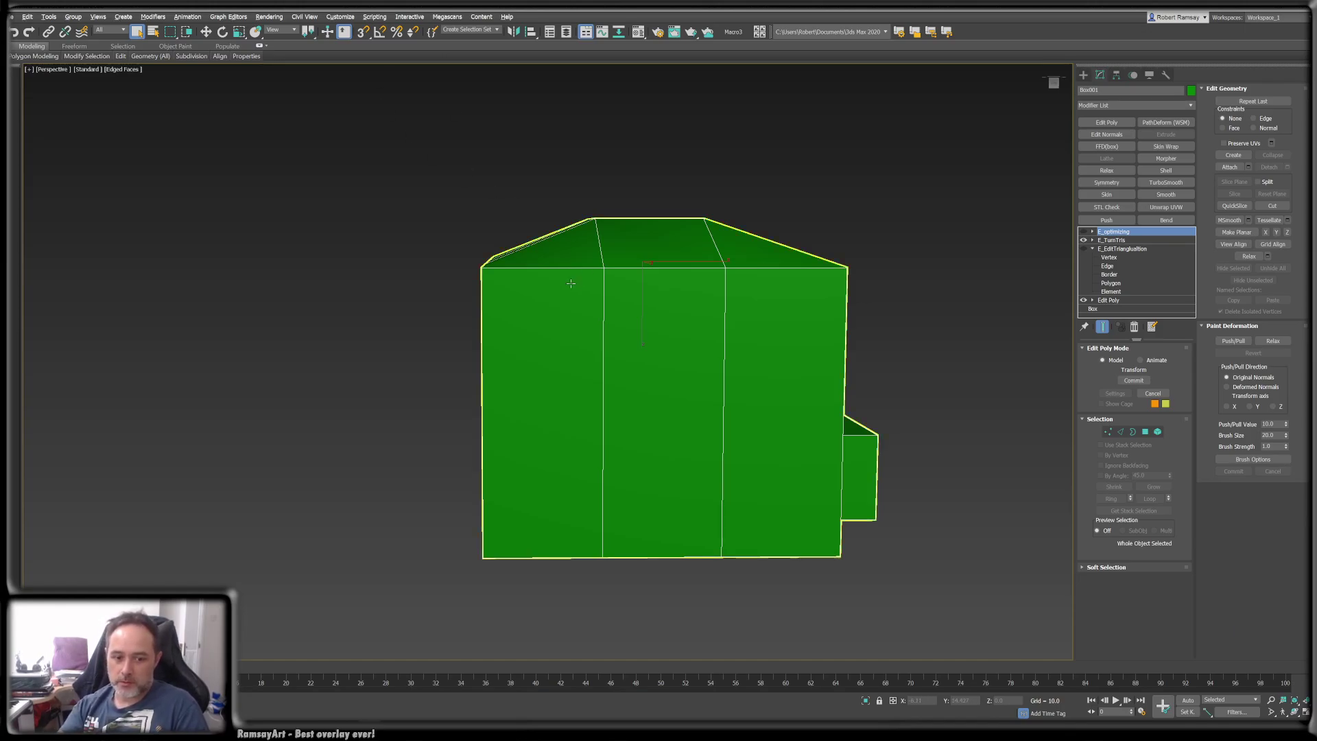
- Switch to Marmoset Toolbag and import test_box_tri from the Desktop into the scene alongside the existing box
alt+middle_drag(573, 284, 549, 296)
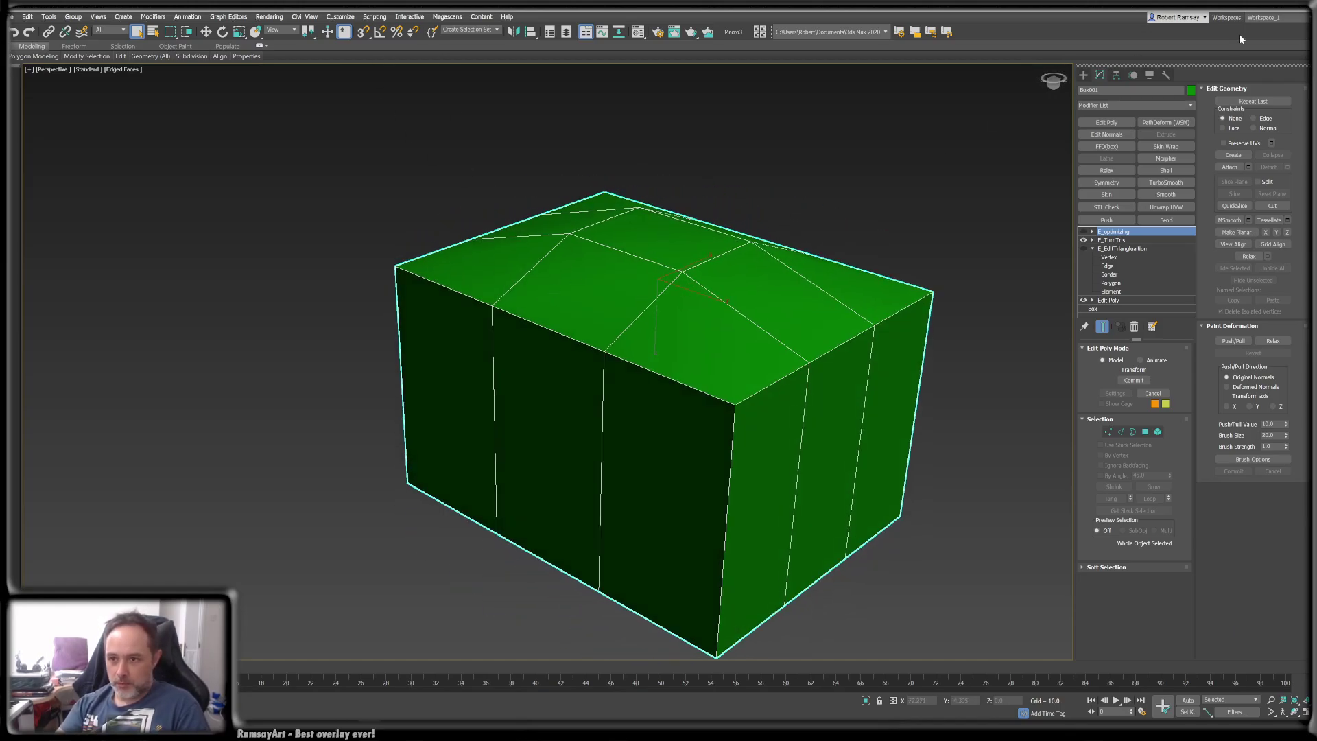
key(alt+Tab)
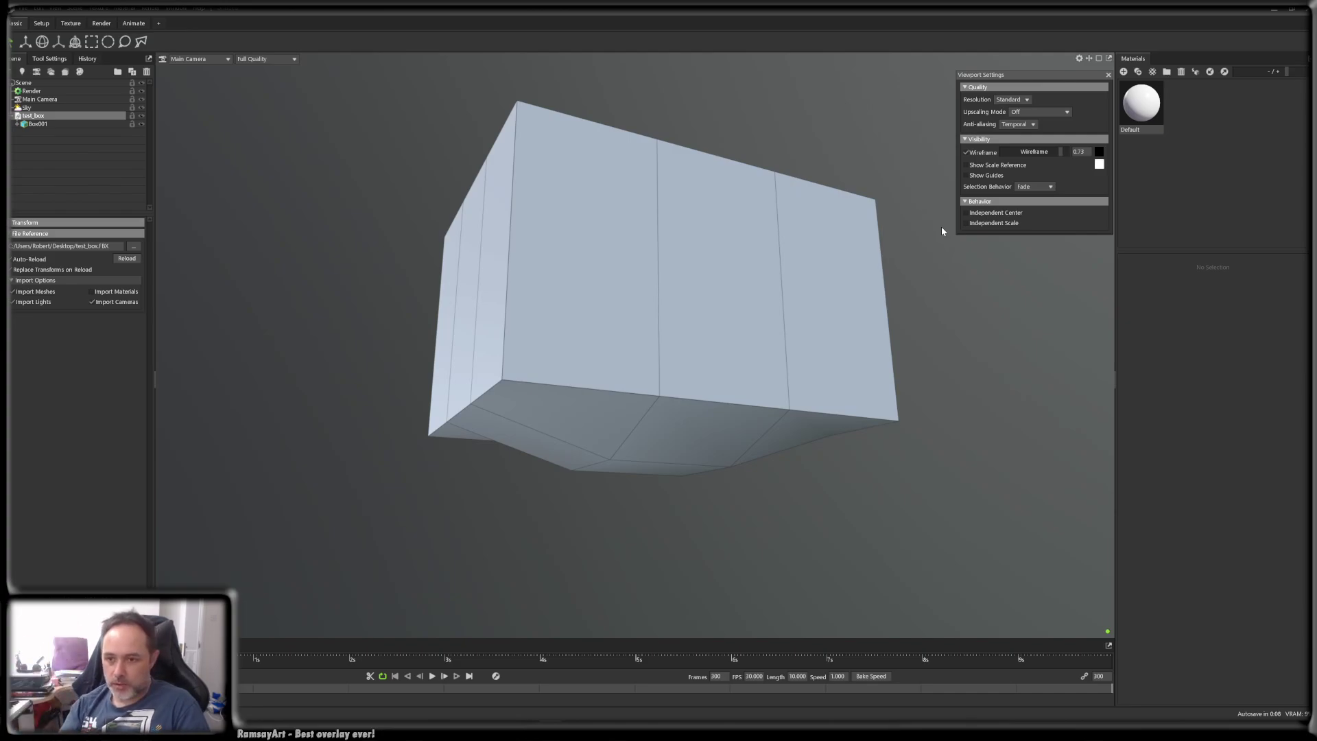
middle_drag(802, 211, 816, 187)
alt+drag(816, 188, 705, 206)
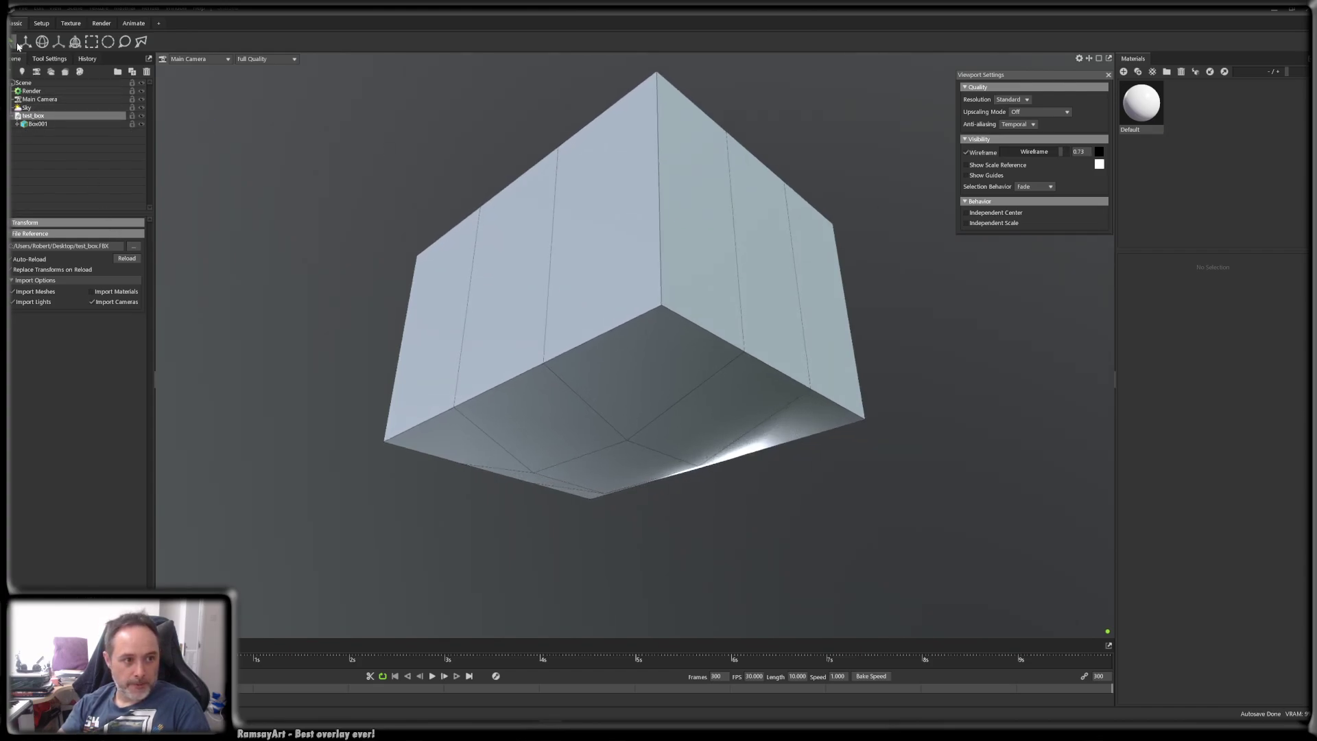
click(22, 8)
click(45, 92)
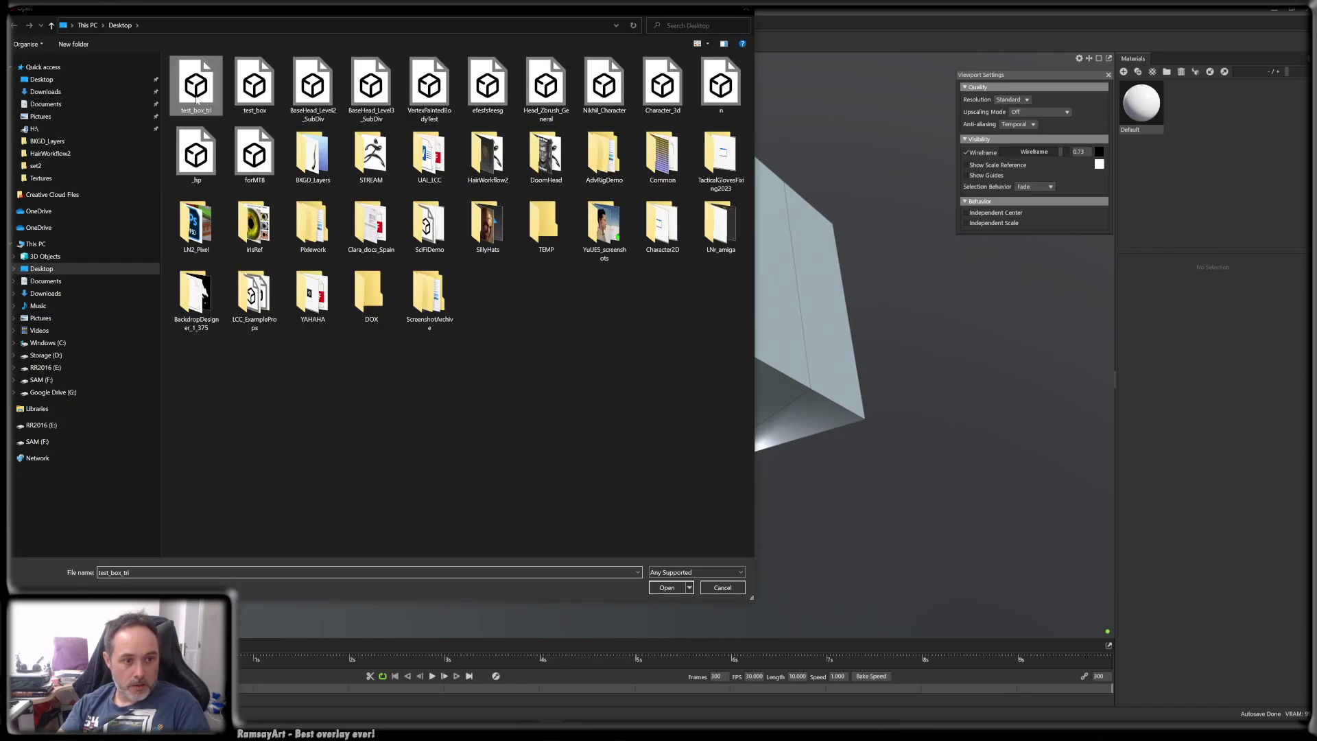
double_click(197, 100)
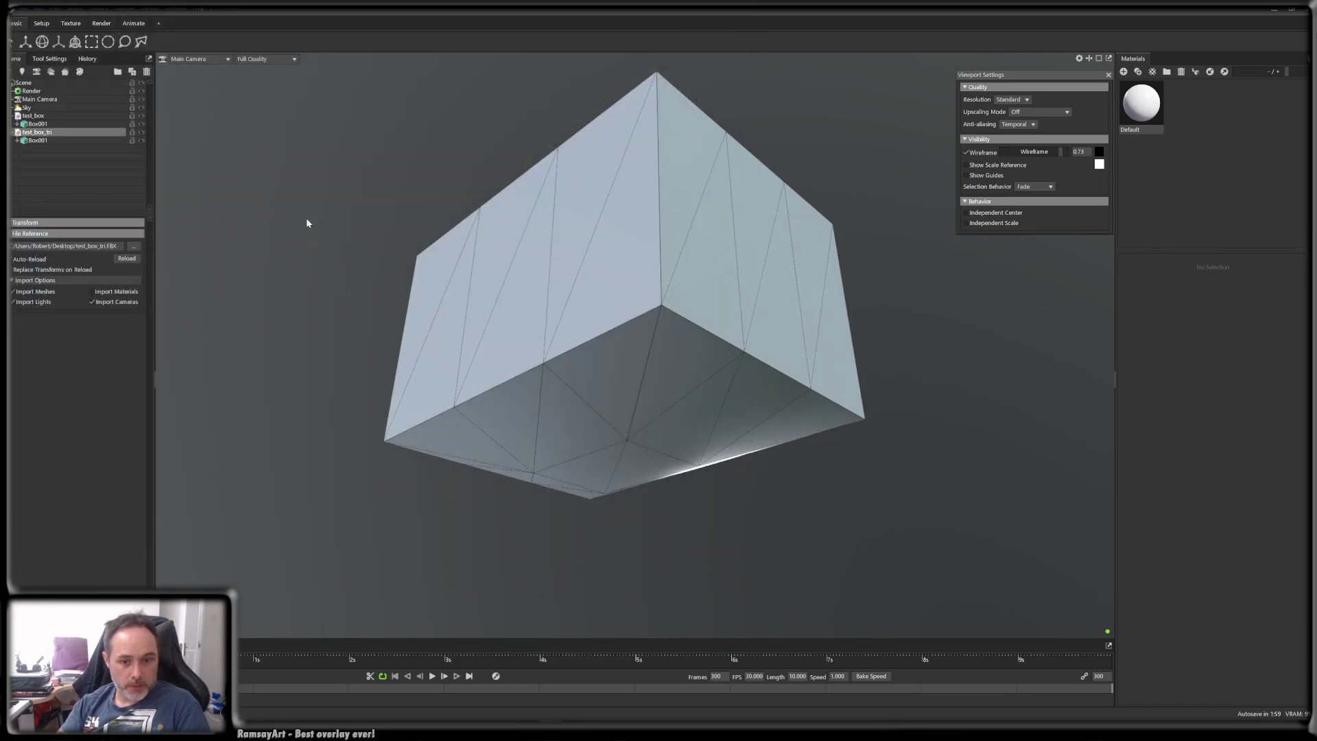
- Inspect the wireframe edges of the imported triangulated box from several angles in Marmoset Toolbag
scroll(513, 347, down, 3)
drag(513, 349, 546, 364)
key(w)
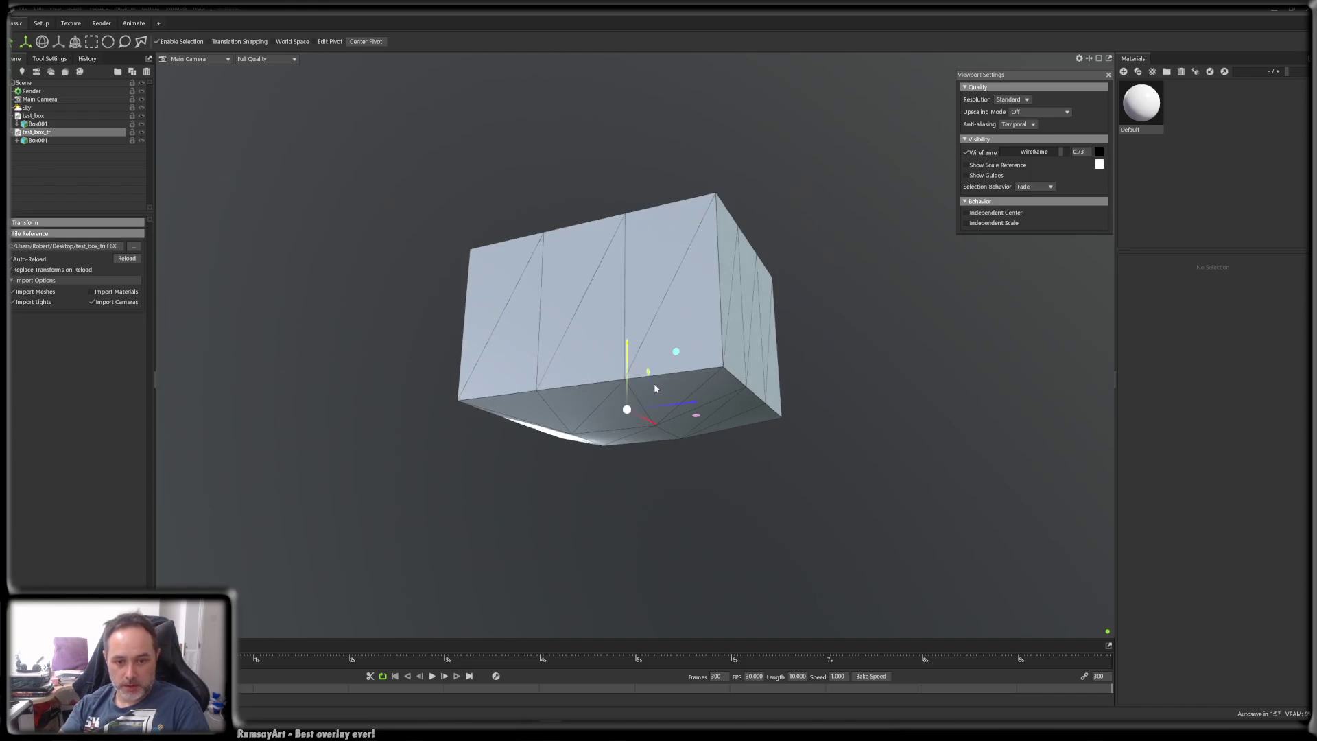
drag(714, 408, 940, 474)
right_drag(940, 474, 944, 523)
drag(944, 524, 634, 295)
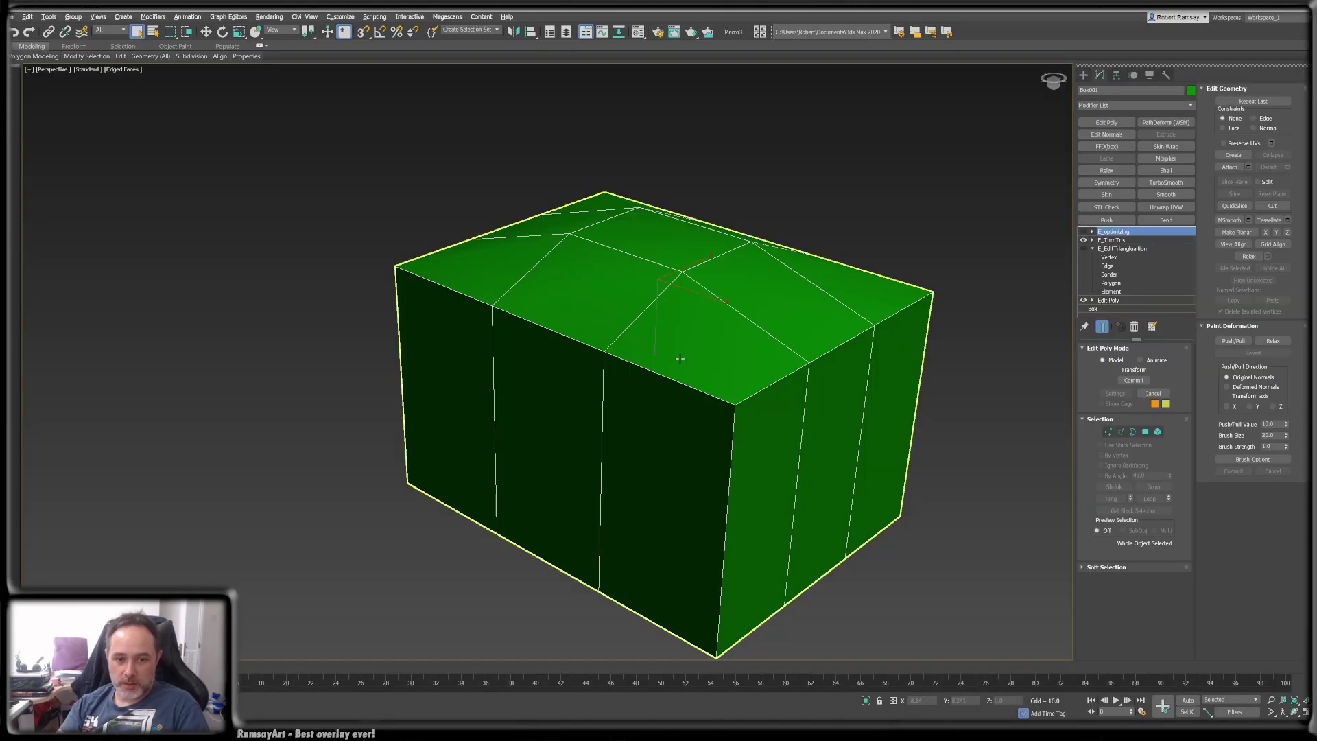
- Switch to 3ds Max and examine the hidden diagonals of the box's polygons with Edit Triangulation in the E_TurnTris modifier
alt+middle_drag(713, 288, 436, 437)
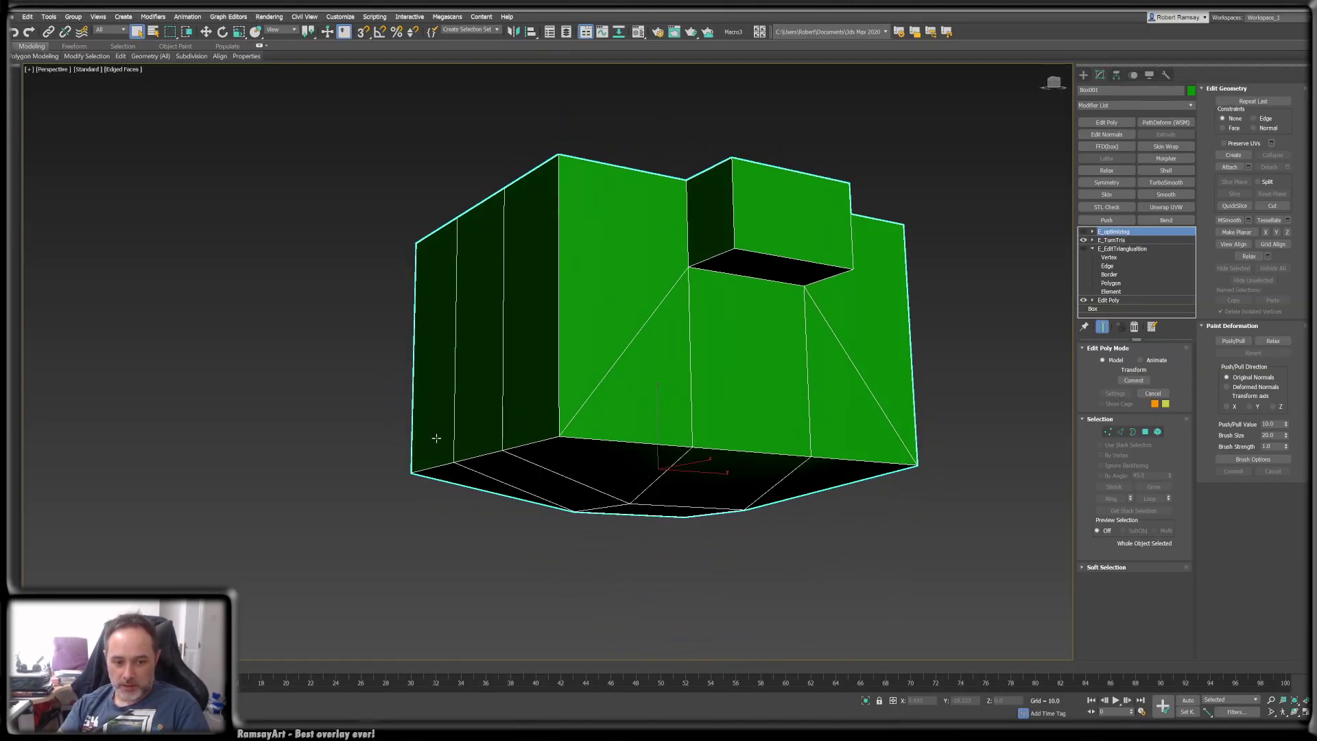
alt+middle_drag(815, 492, 858, 455)
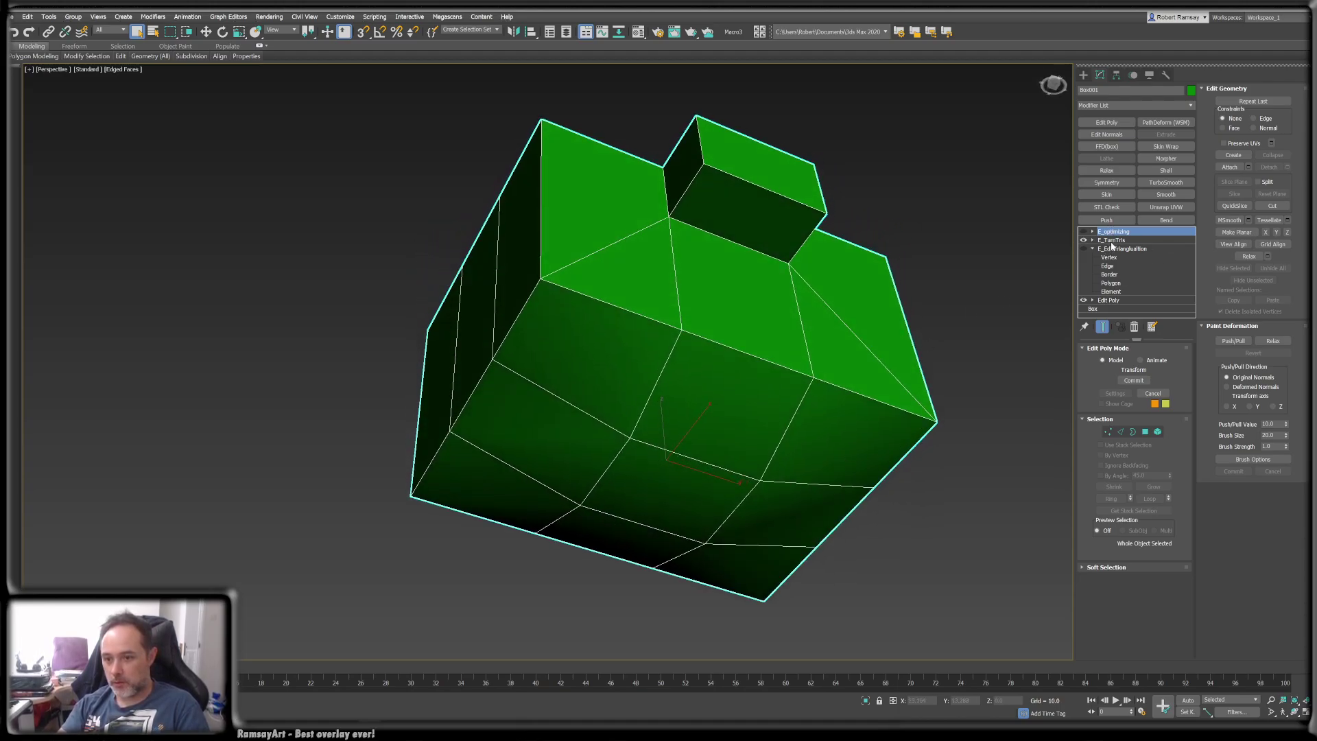
click(1111, 241)
click(705, 395)
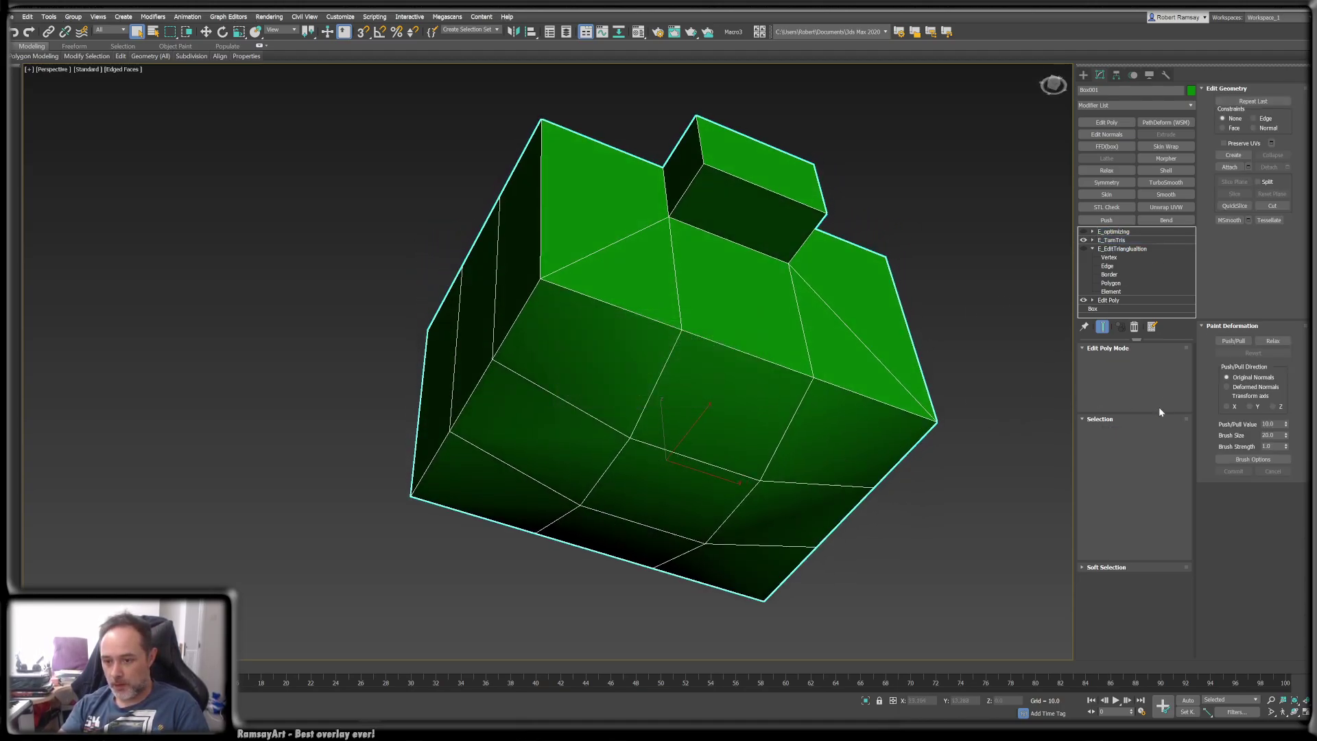
click(1145, 432)
click(869, 430)
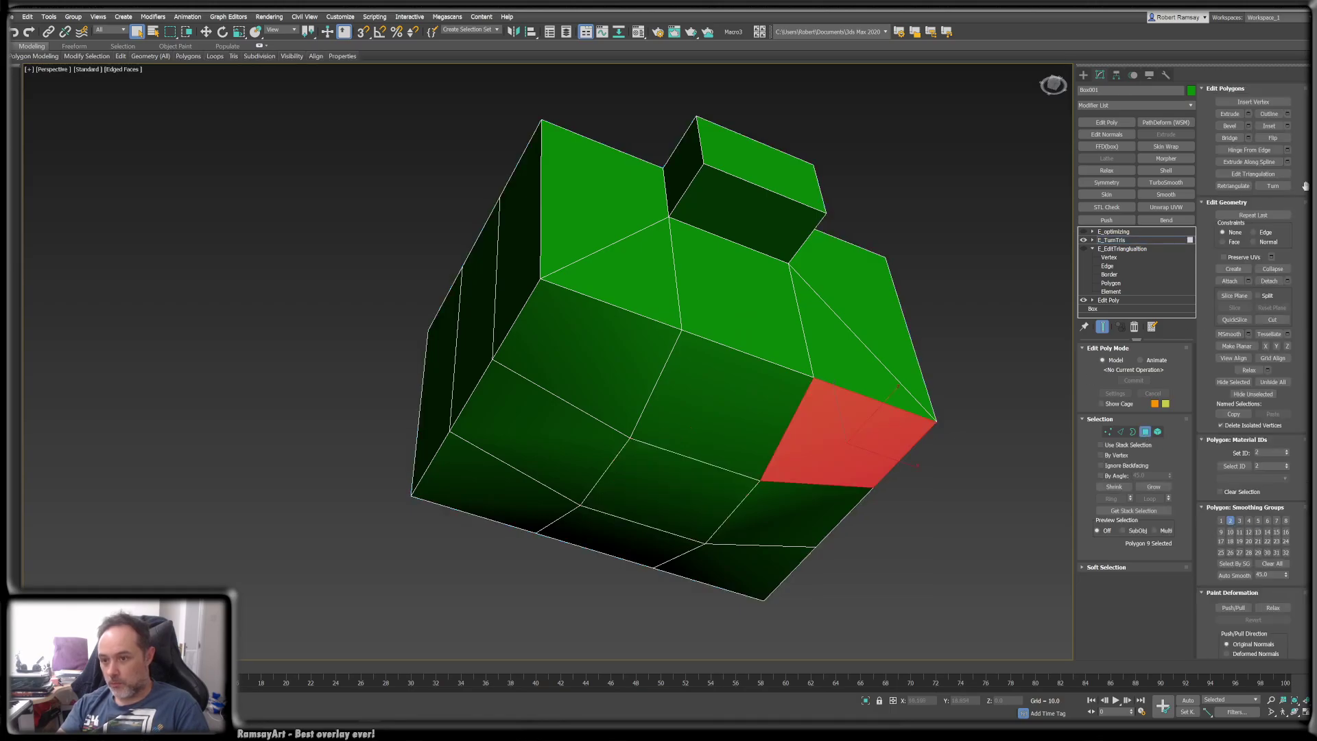
click(1280, 175)
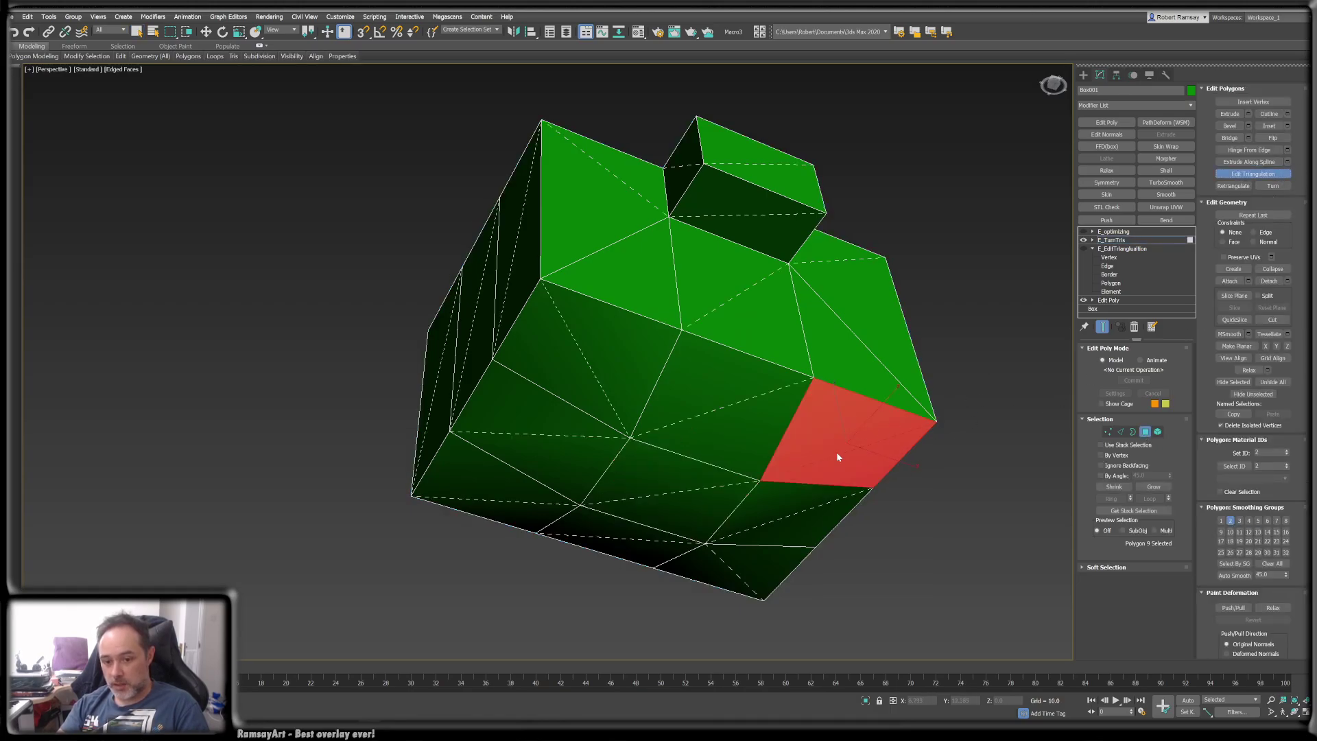
alt+middle_drag(634, 346, 630, 372)
alt+middle_drag(1058, 486, 863, 374)
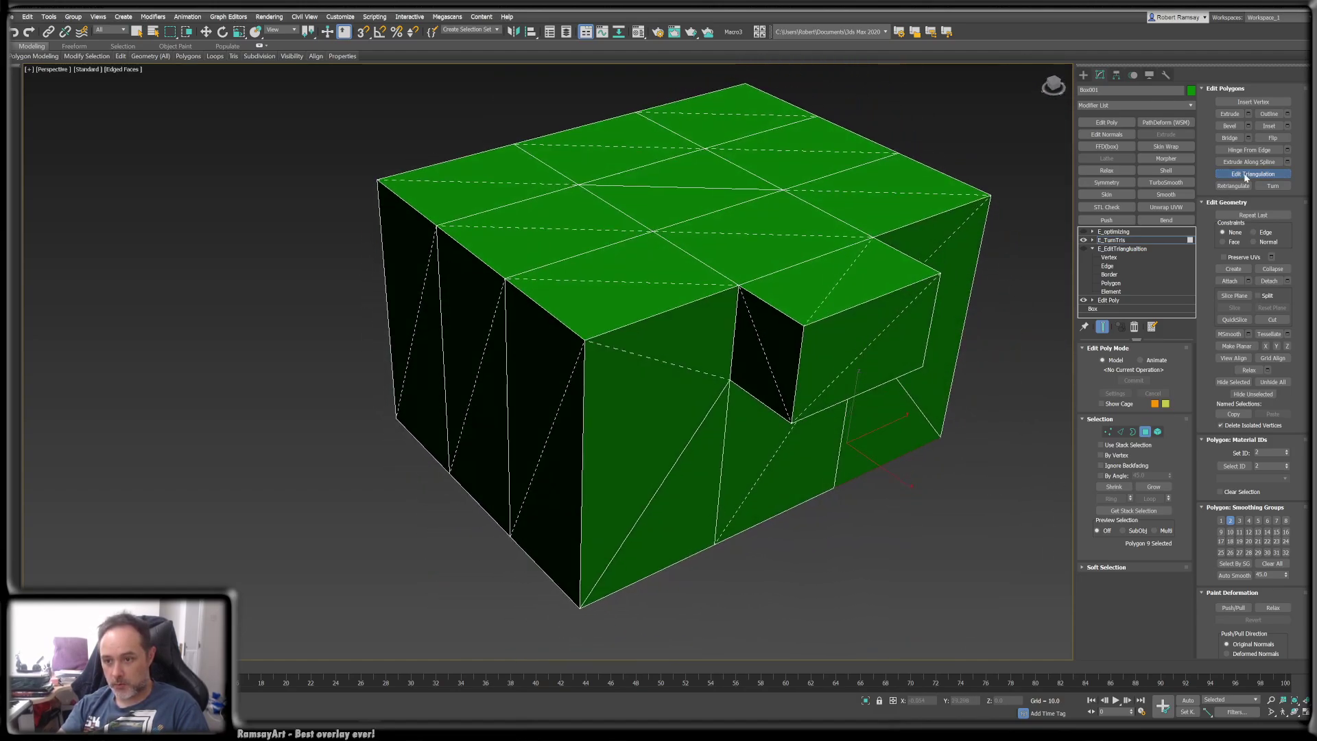
click(1247, 176)
click(1092, 240)
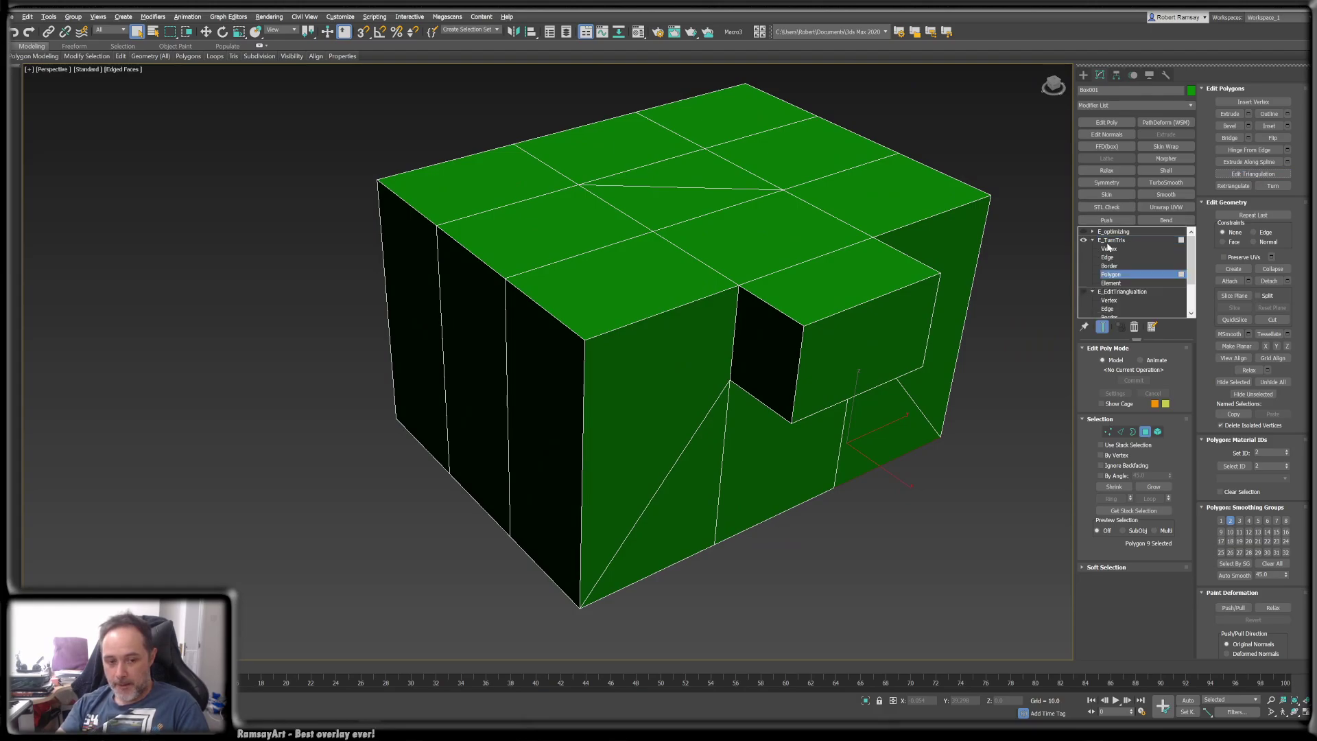
- Disable the E_TurnTris modifier, enable the edit triangulation modifier below it and examine the box's edges
key(alt+Tab)
key(alt+Tab)
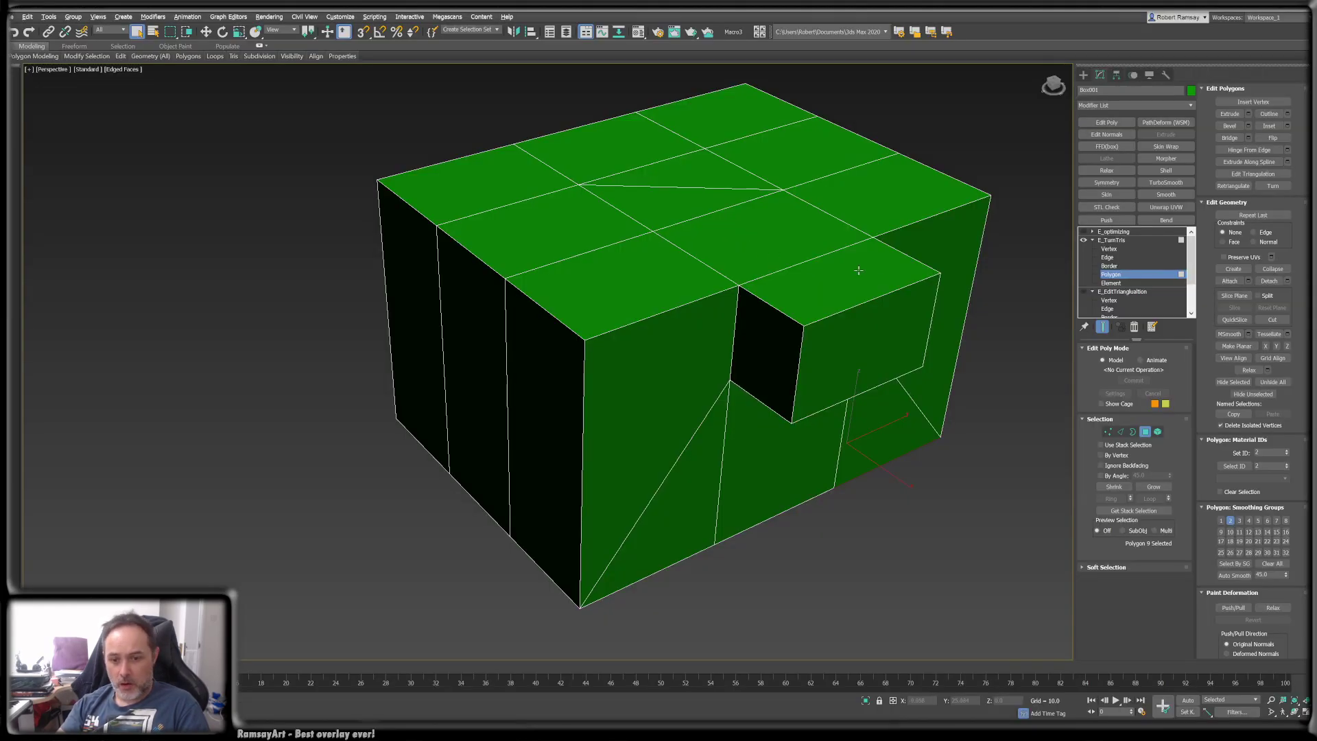
click(1108, 239)
click(1084, 292)
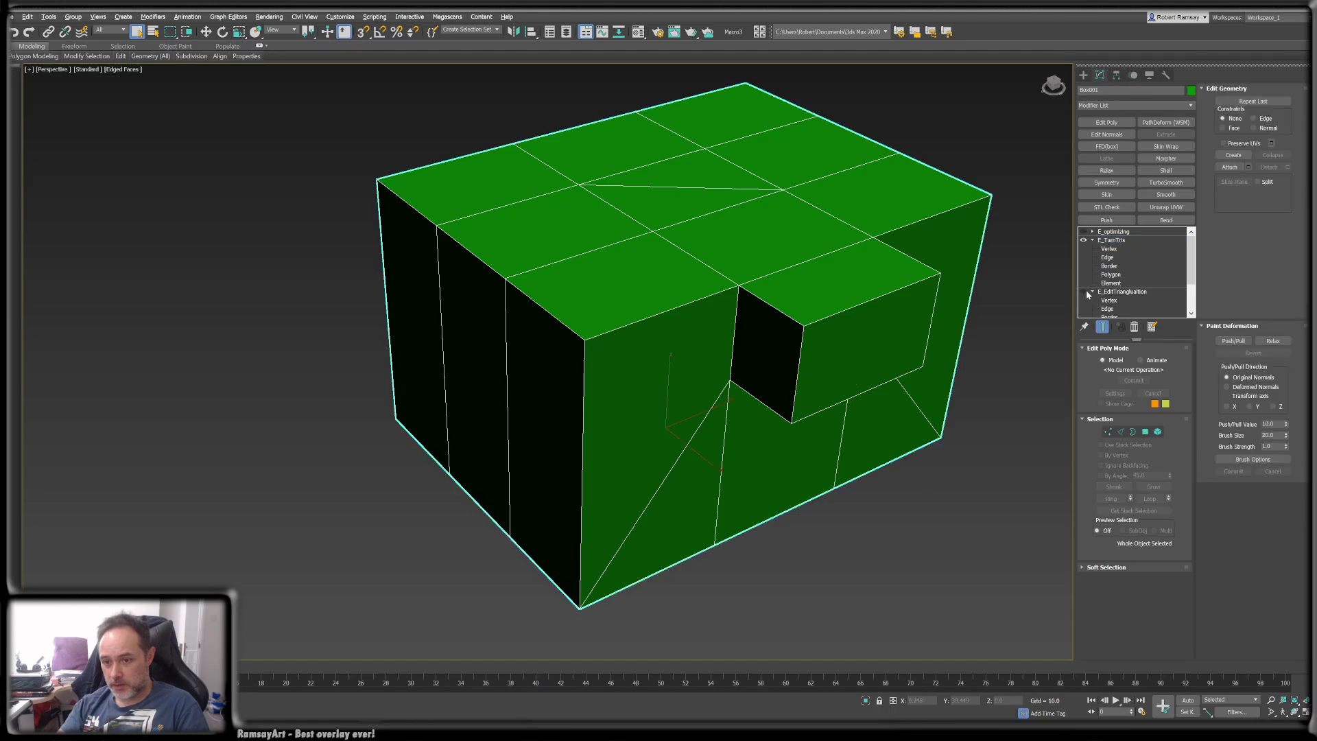
alt+middle_drag(916, 318, 856, 255)
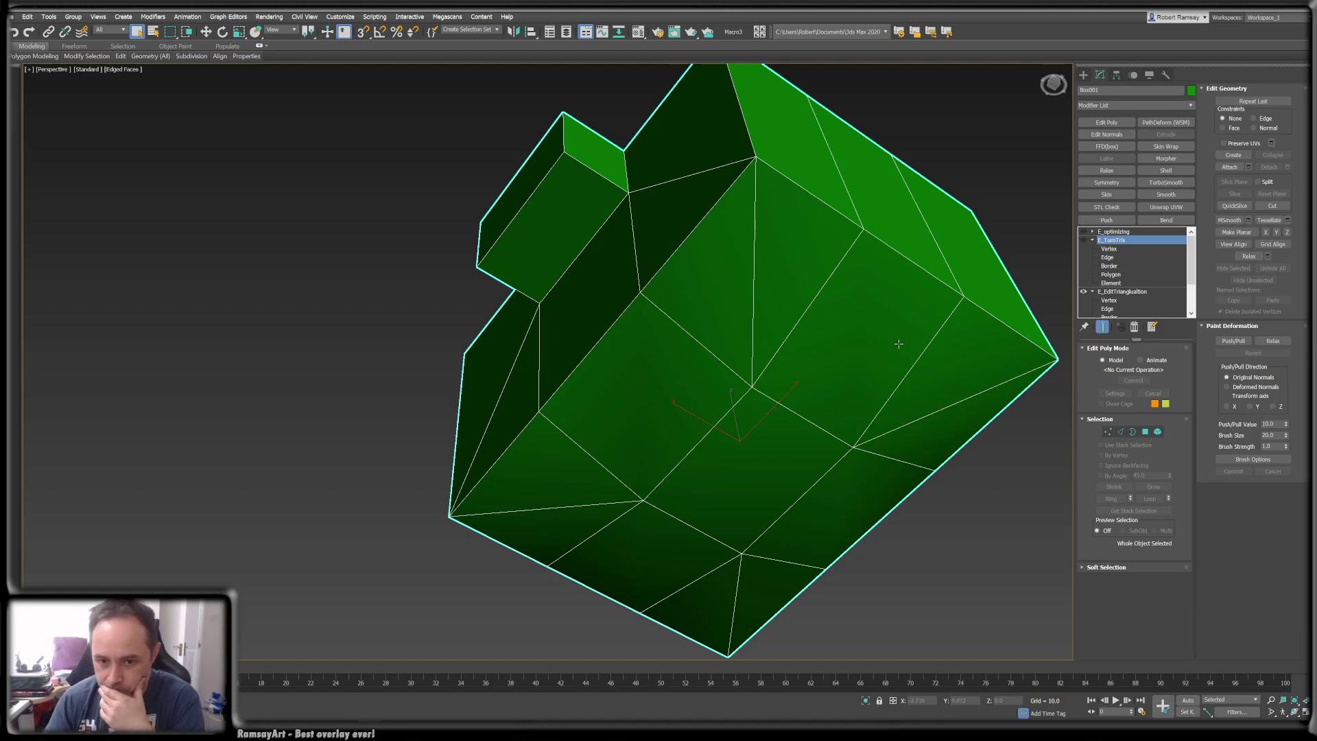
alt+middle_drag(770, 338, 810, 369)
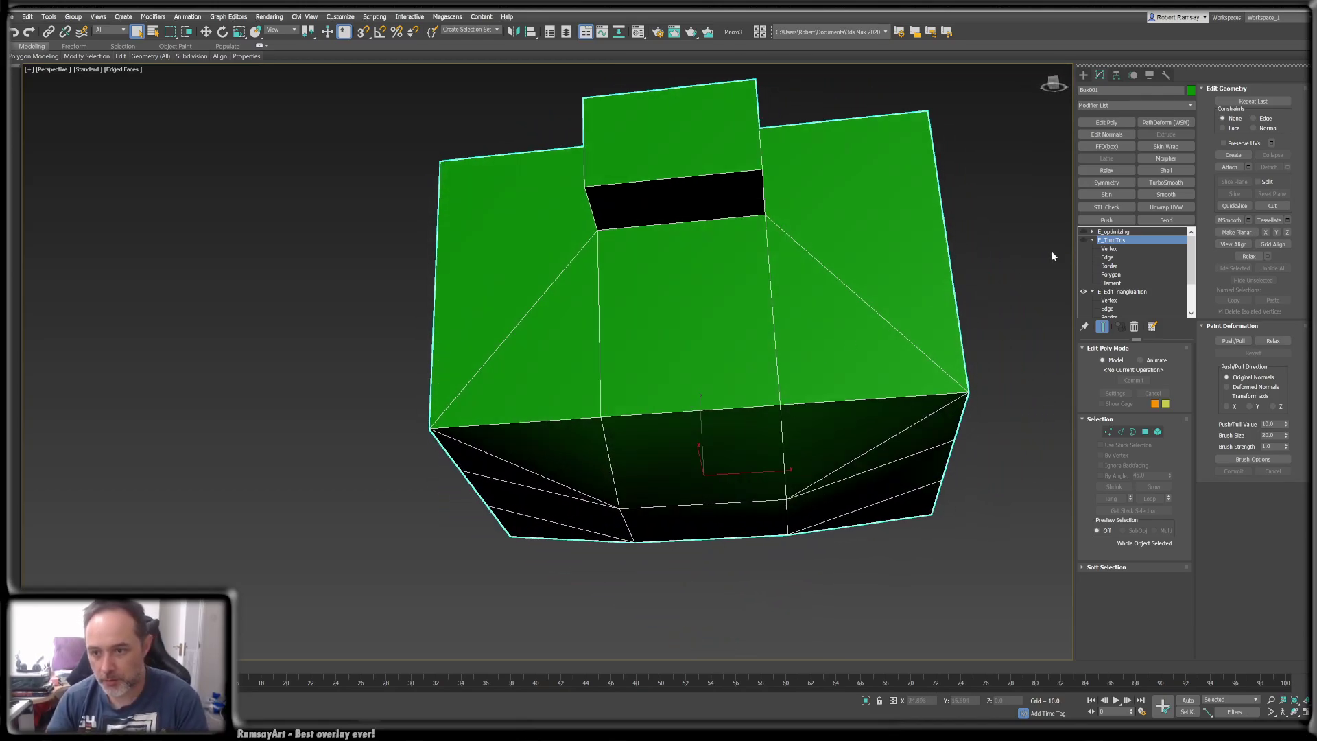
- Add an Edit Poly modifier above E_TurnTris and target-weld the middle vertices along the bulged face's long edge into its corners
click(1105, 124)
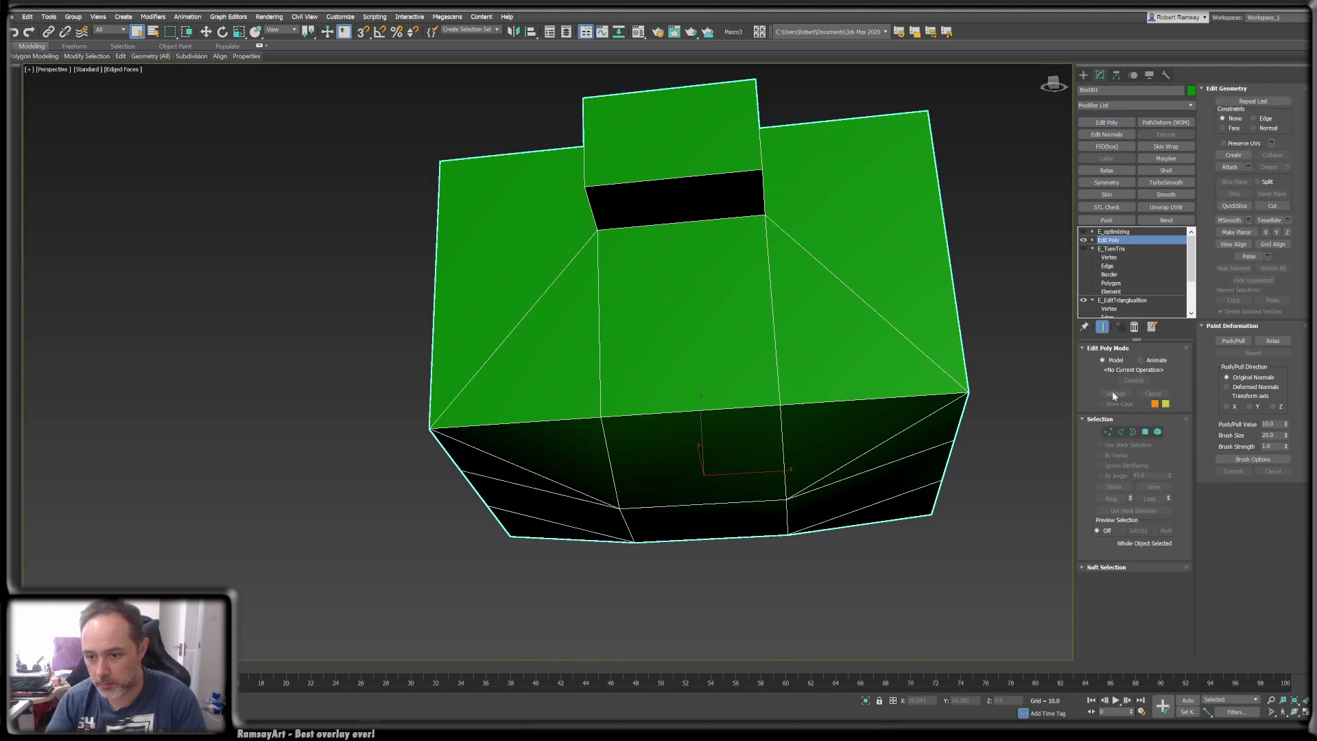
click(1108, 431)
alt+middle_drag(817, 426, 743, 284)
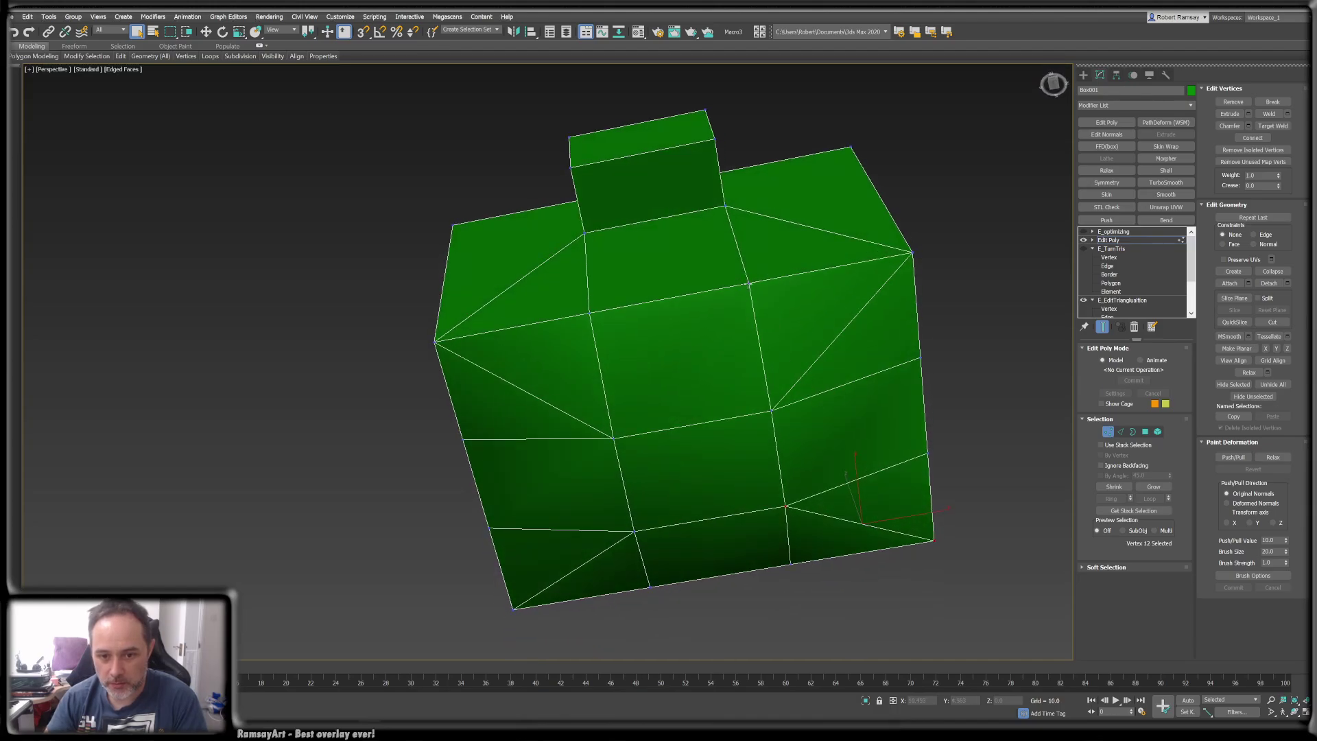
click(749, 283)
key(w)
mouse_move(808, 273)
mouse_down()
mouse_move(849, 268)
mouse_move(804, 287)
mouse_up()
alt+middle_drag(805, 287, 725, 347)
key(ctrl+shift+w)
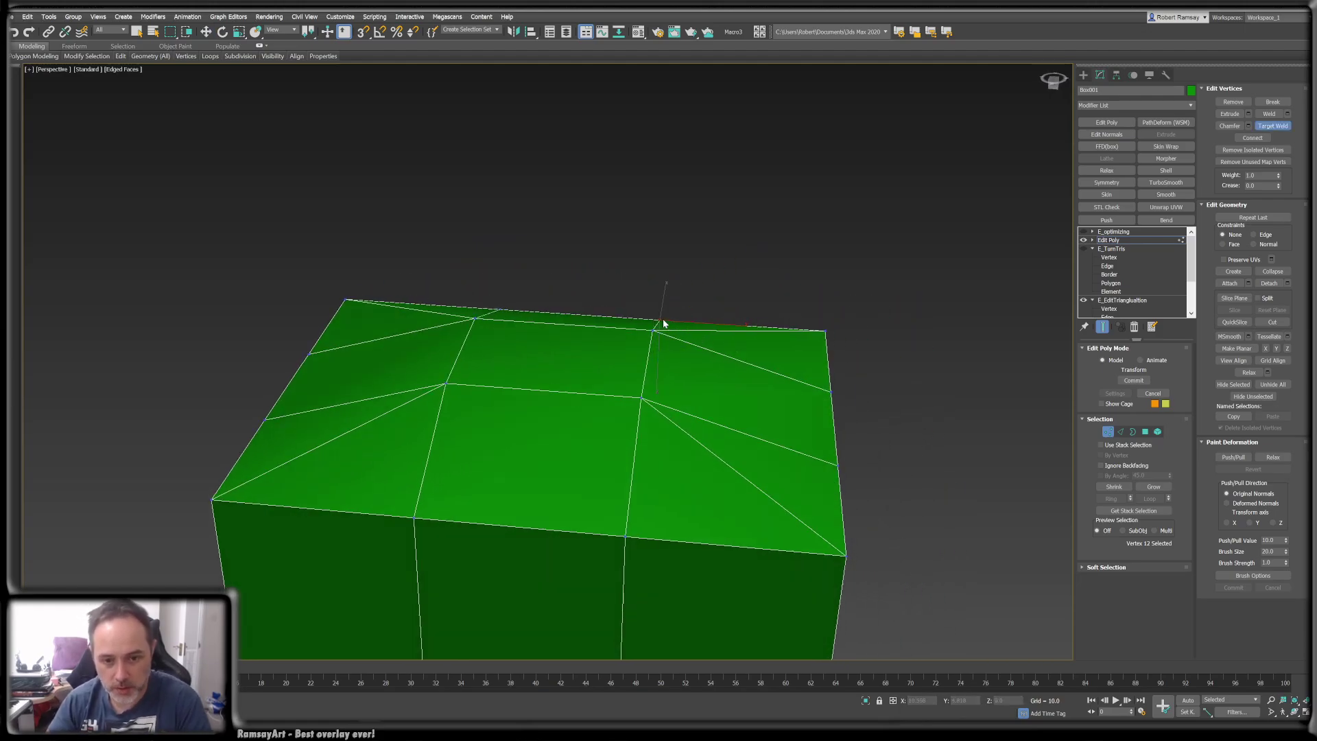
click(826, 330)
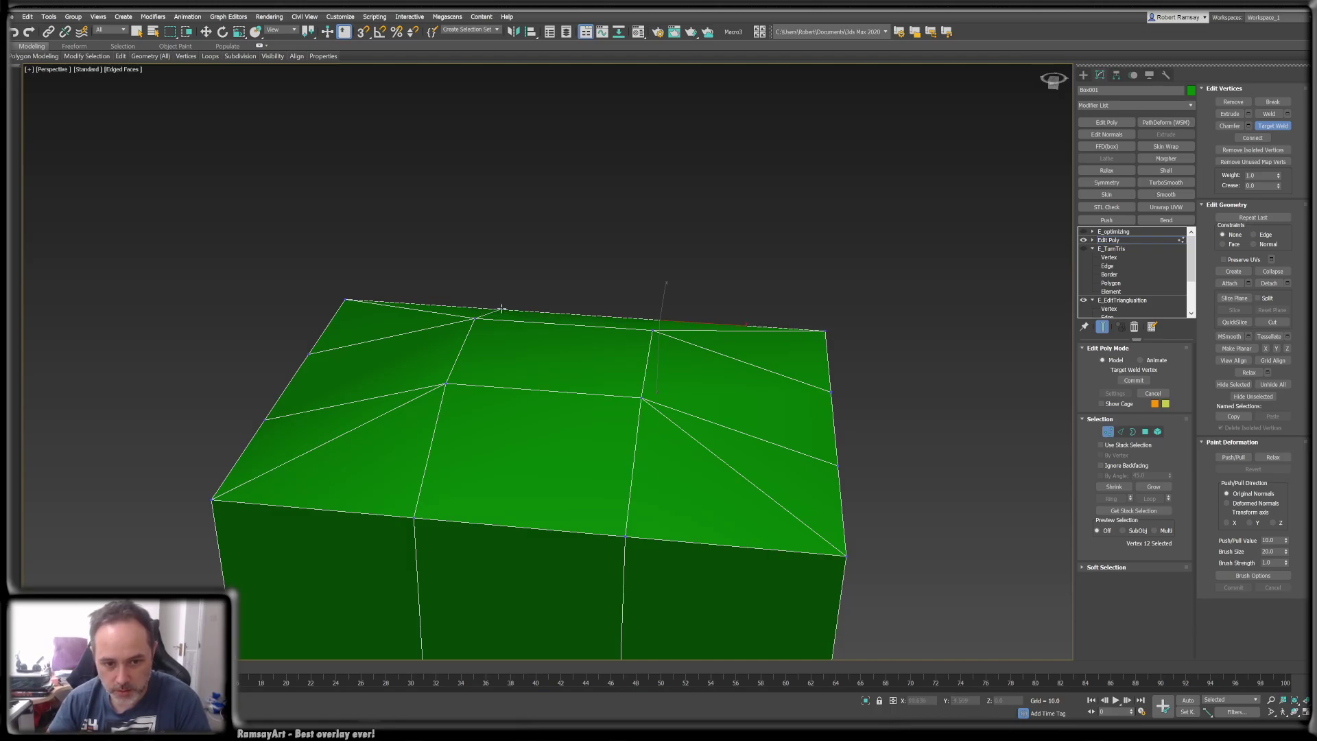
alt+middle_drag(467, 315, 514, 389)
alt+middle_drag(657, 329, 696, 381)
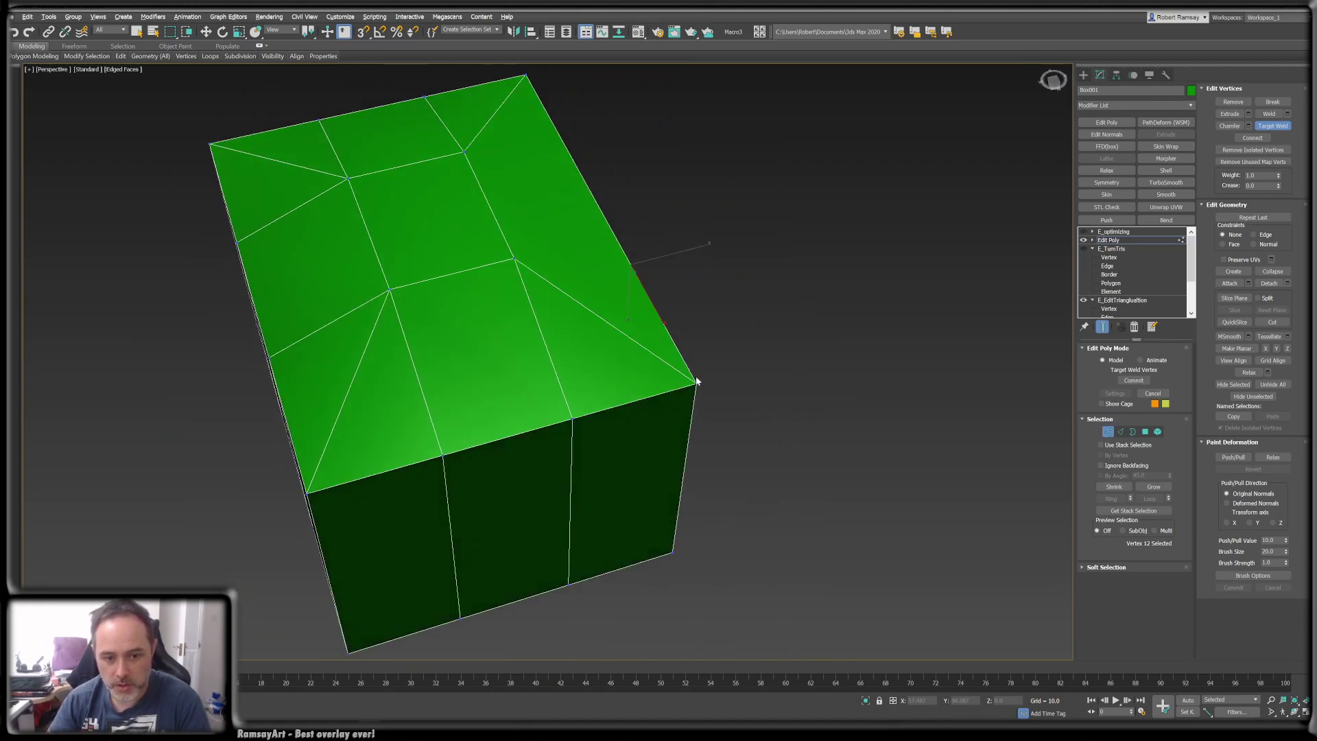
- Target-weld the middle vertices on the box's adjacent short side into its corners and return to the E_optimizing modifier
alt+middle_drag(575, 414, 573, 423)
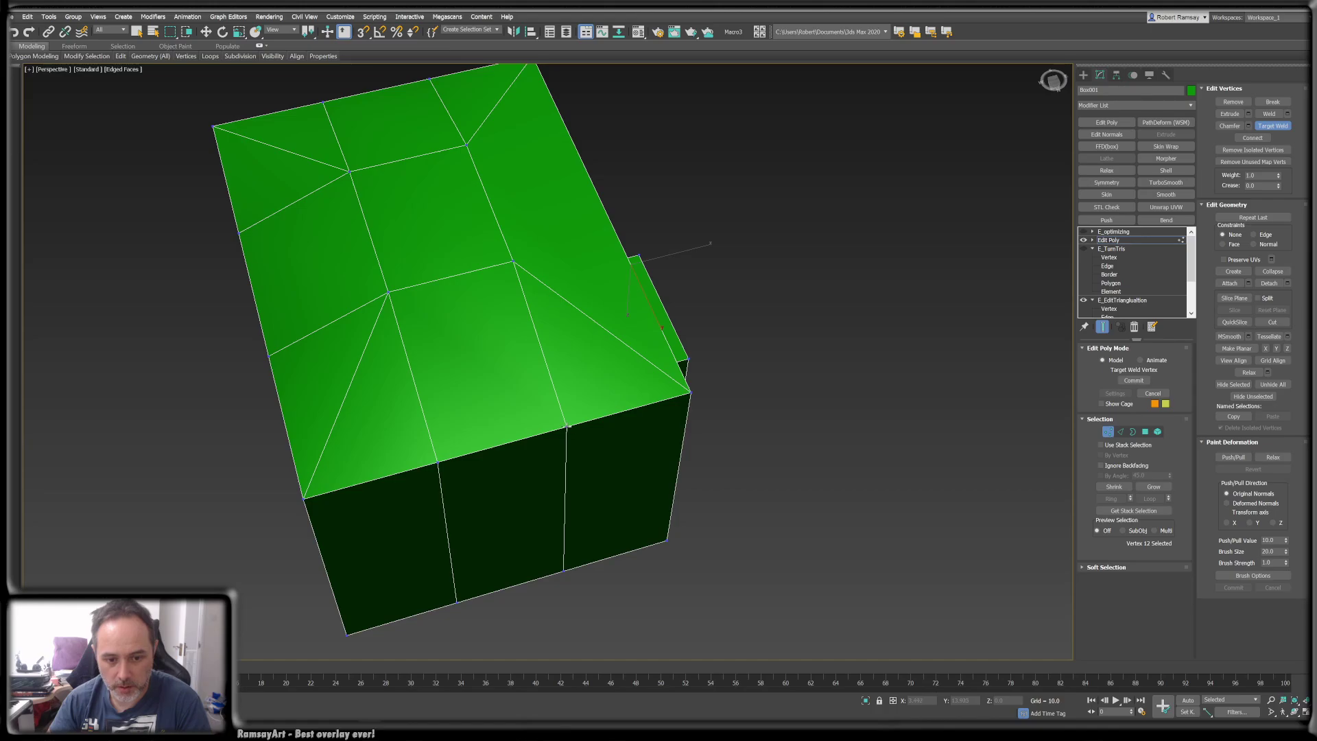
alt+middle_drag(691, 394, 727, 435)
click(635, 490)
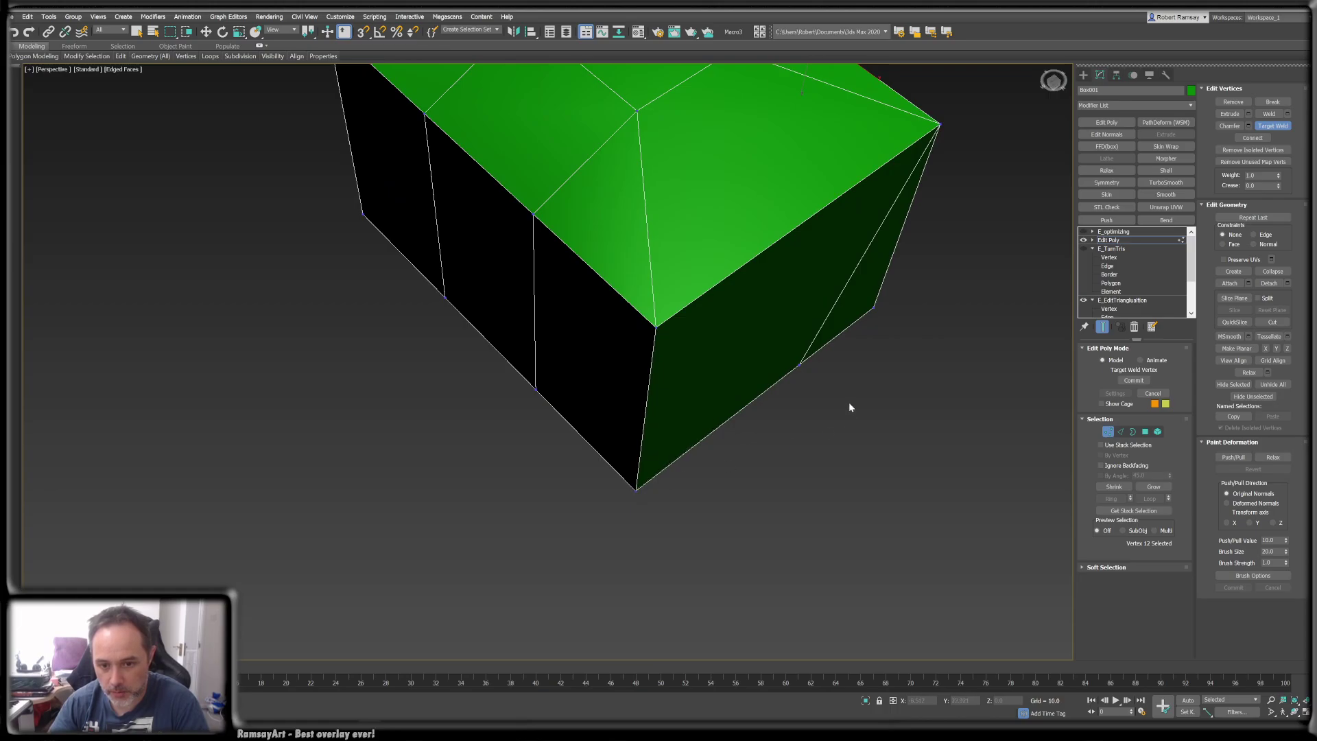
click(875, 309)
right_click(1052, 306)
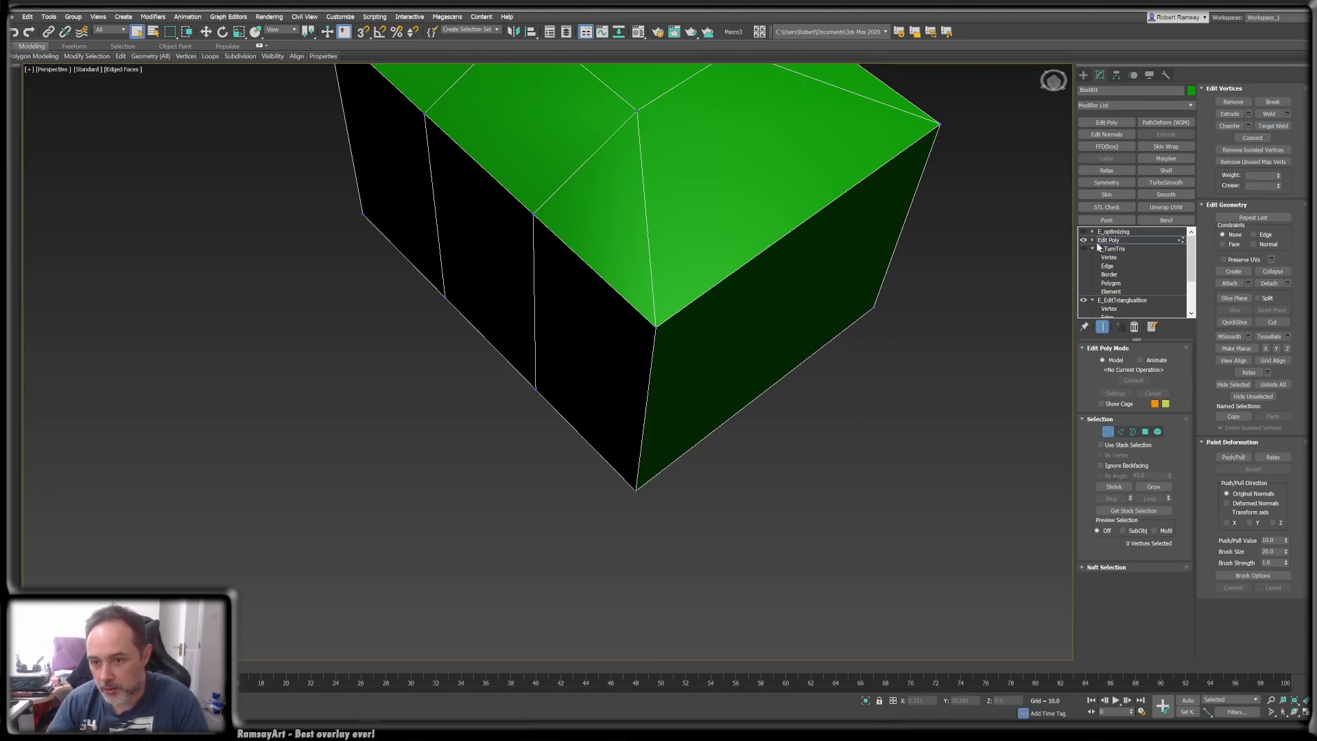
click(1092, 240)
click(1106, 240)
click(1111, 232)
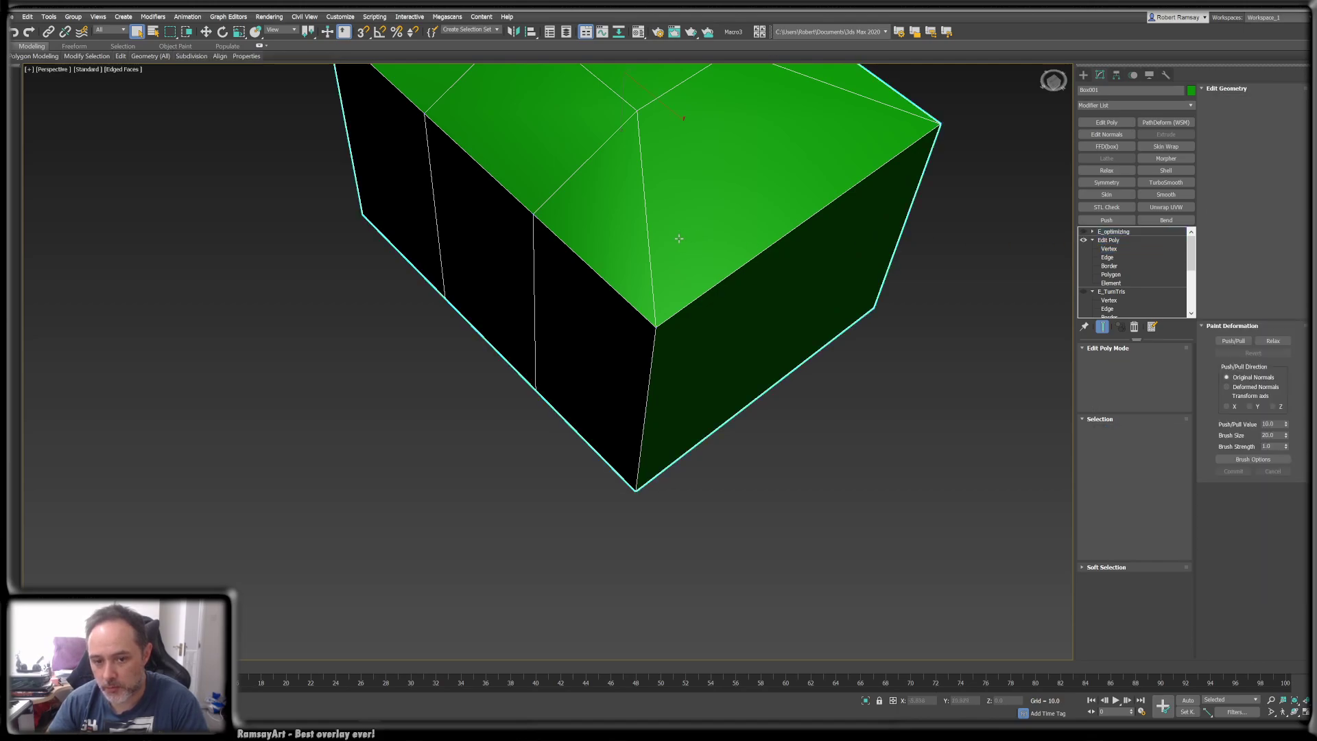
- Create a tube beside the box with radii of about 15 and 12 and a height of about 21
scroll(706, 356, down, 5)
alt+middle_drag(734, 478, 978, 168)
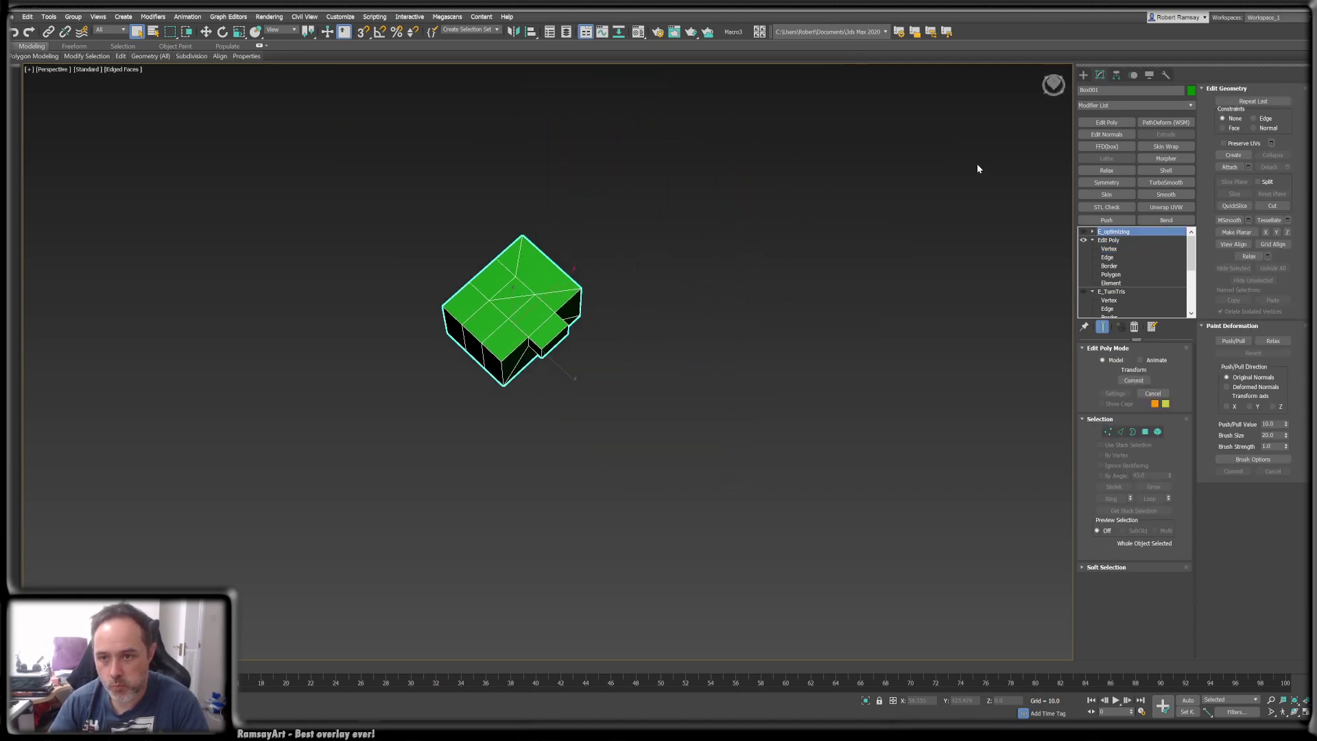
click(1057, 85)
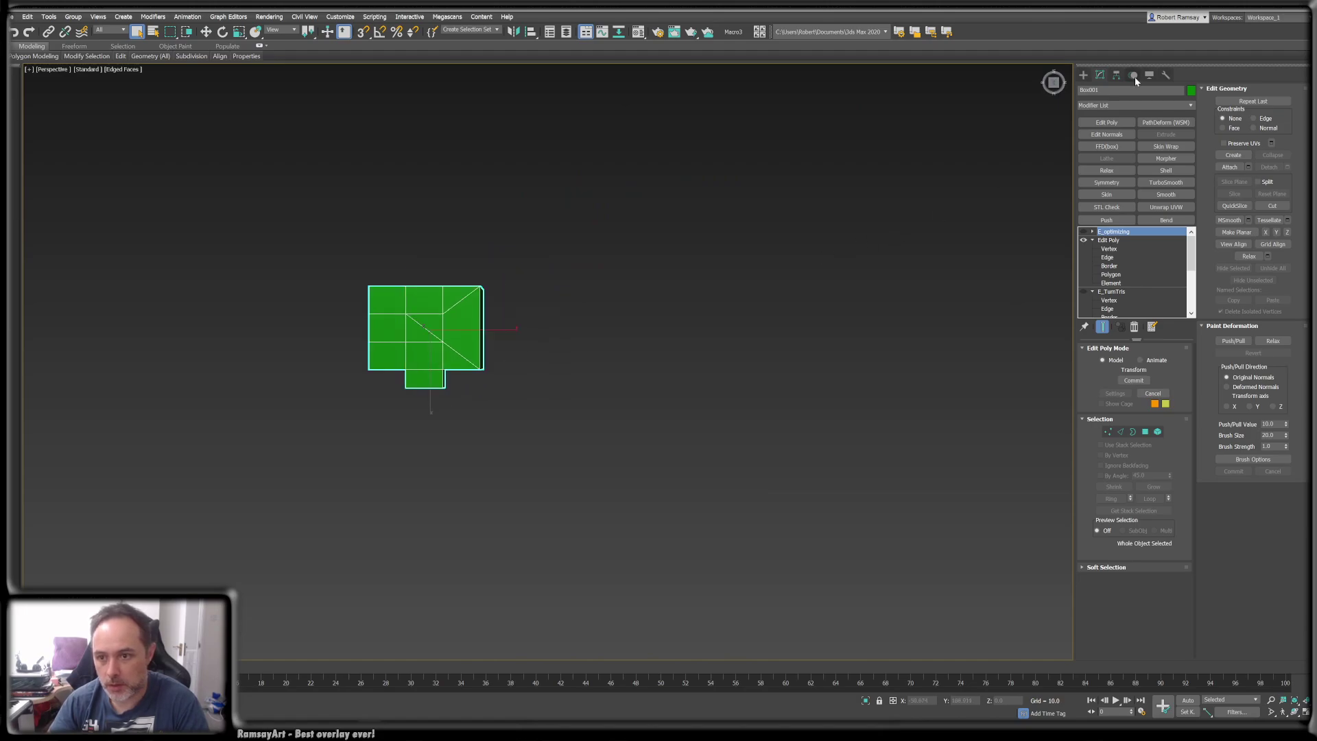
click(1085, 76)
click(1115, 158)
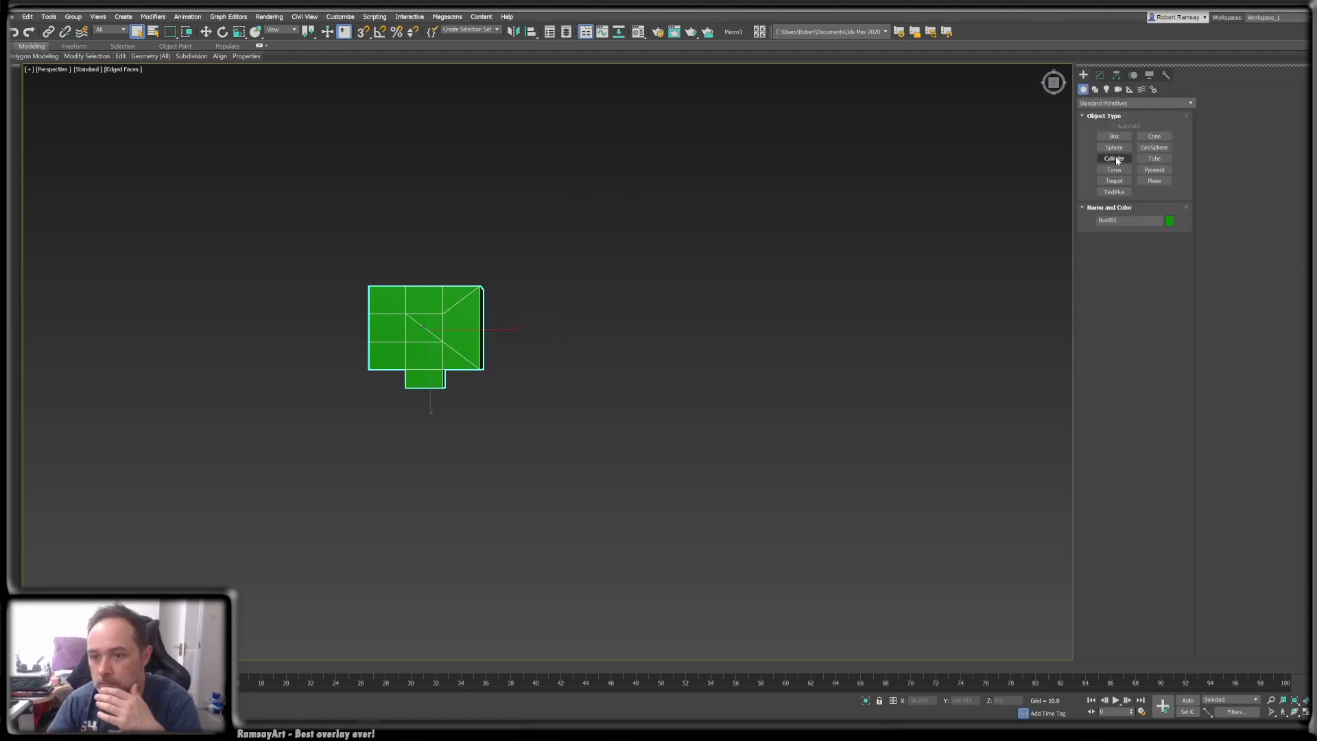
click(1154, 159)
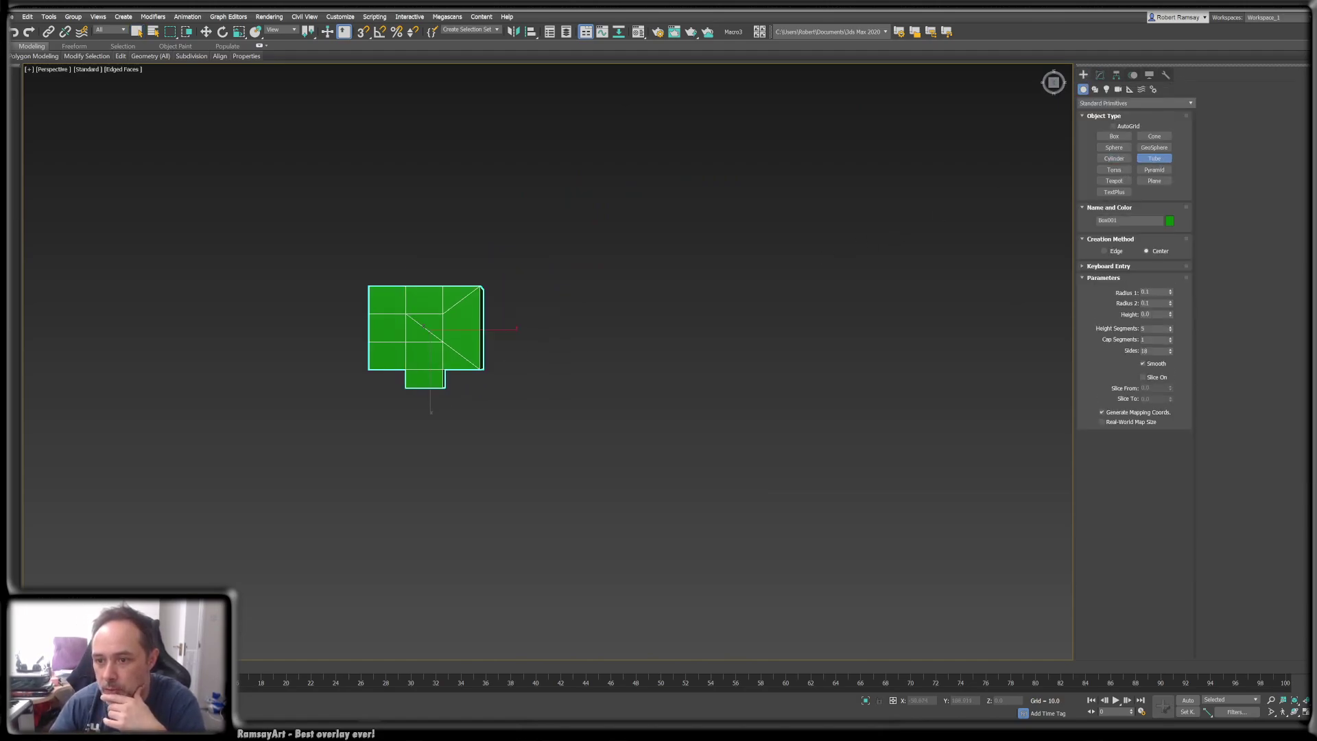
scroll(529, 371, up, 5)
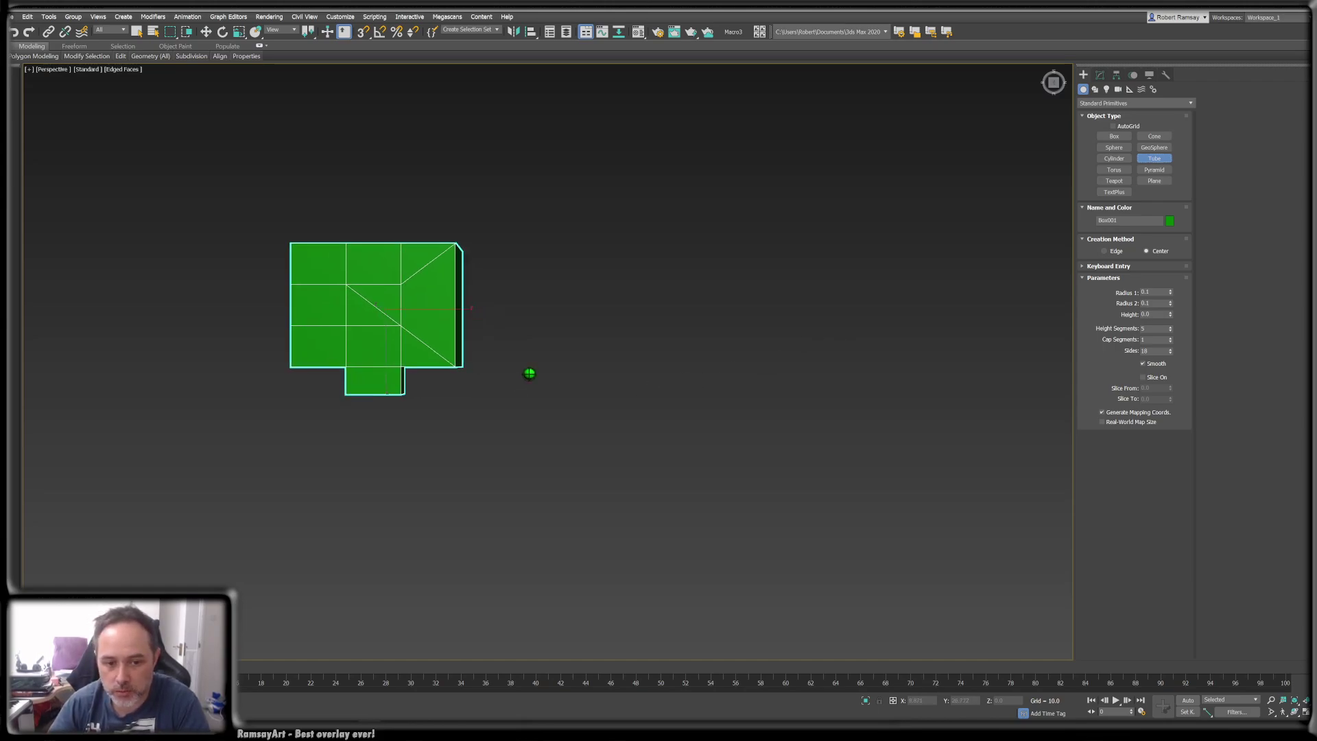
drag(610, 303, 664, 380)
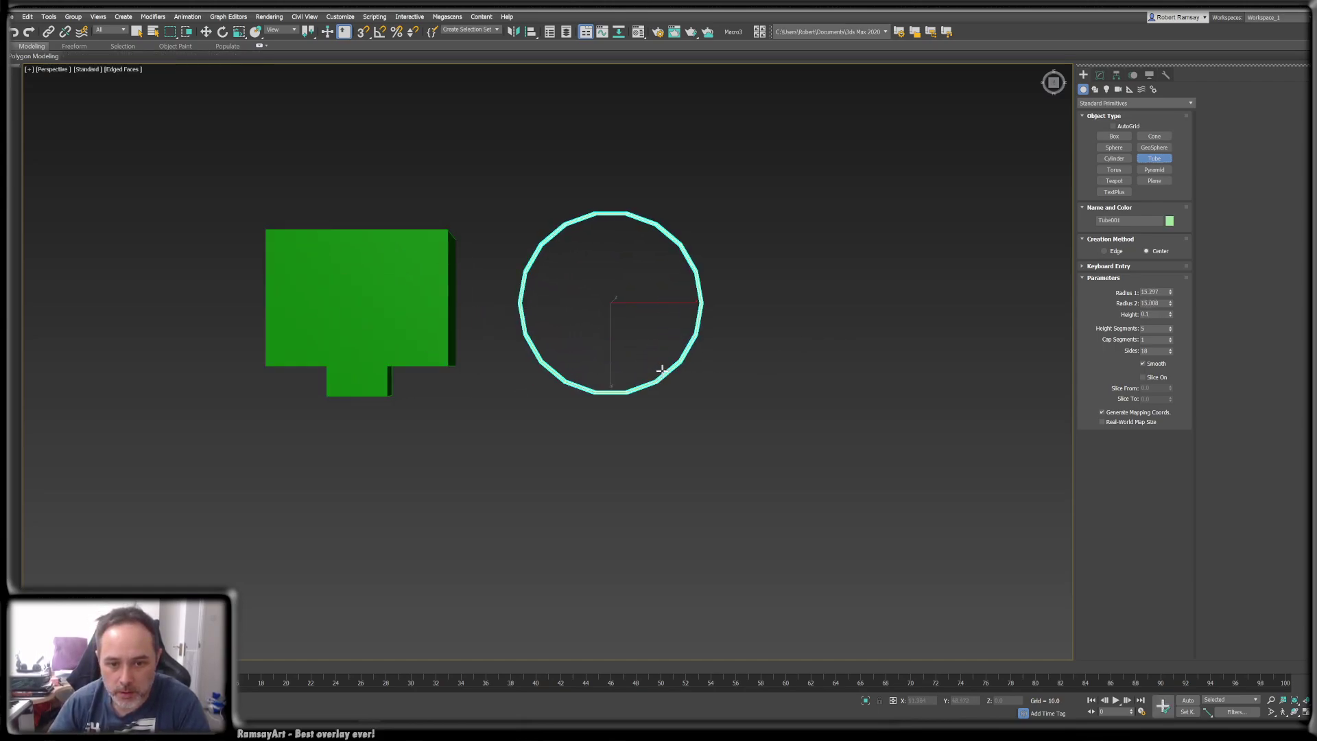
click(657, 362)
click(660, 234)
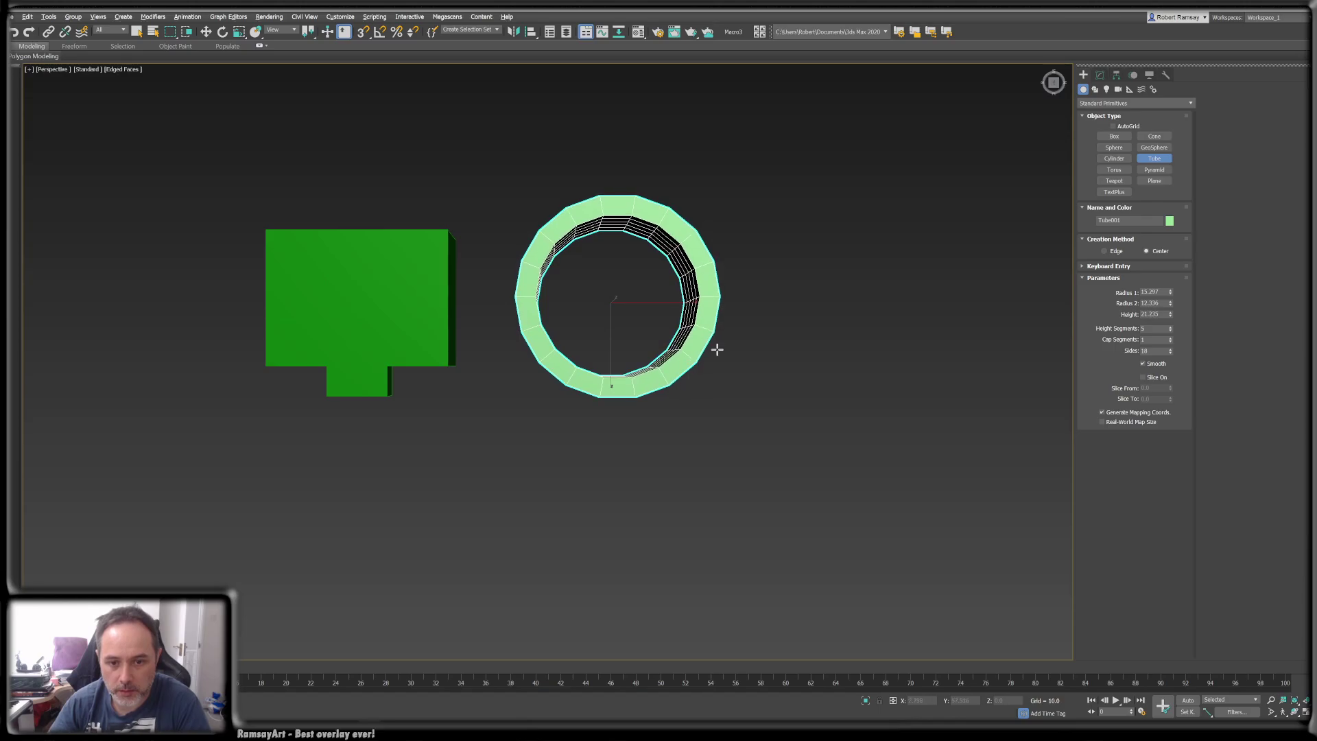
alt+middle_drag(716, 349, 505, 397)
right_click(762, 353)
key(w)
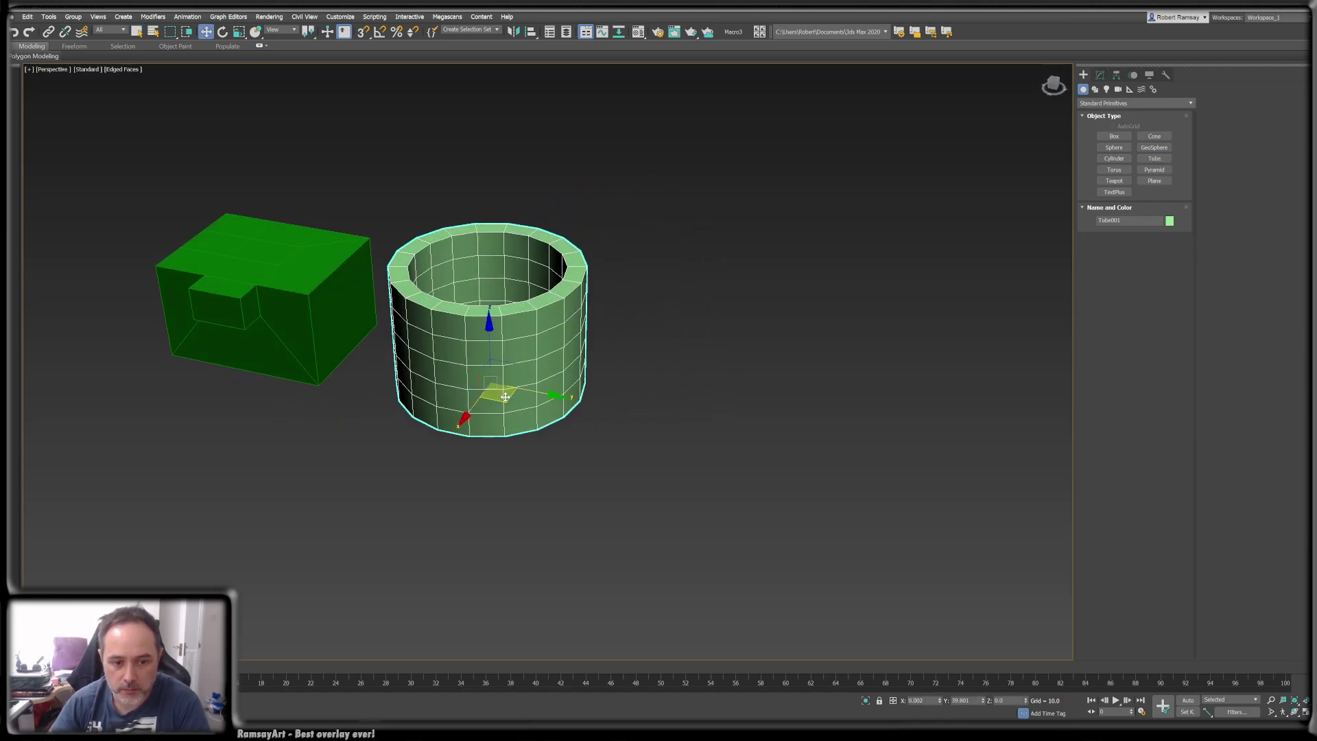
- Examine the segments on the tube's rim, inner wall and outer wall from several angles
scroll(446, 300, up, 1)
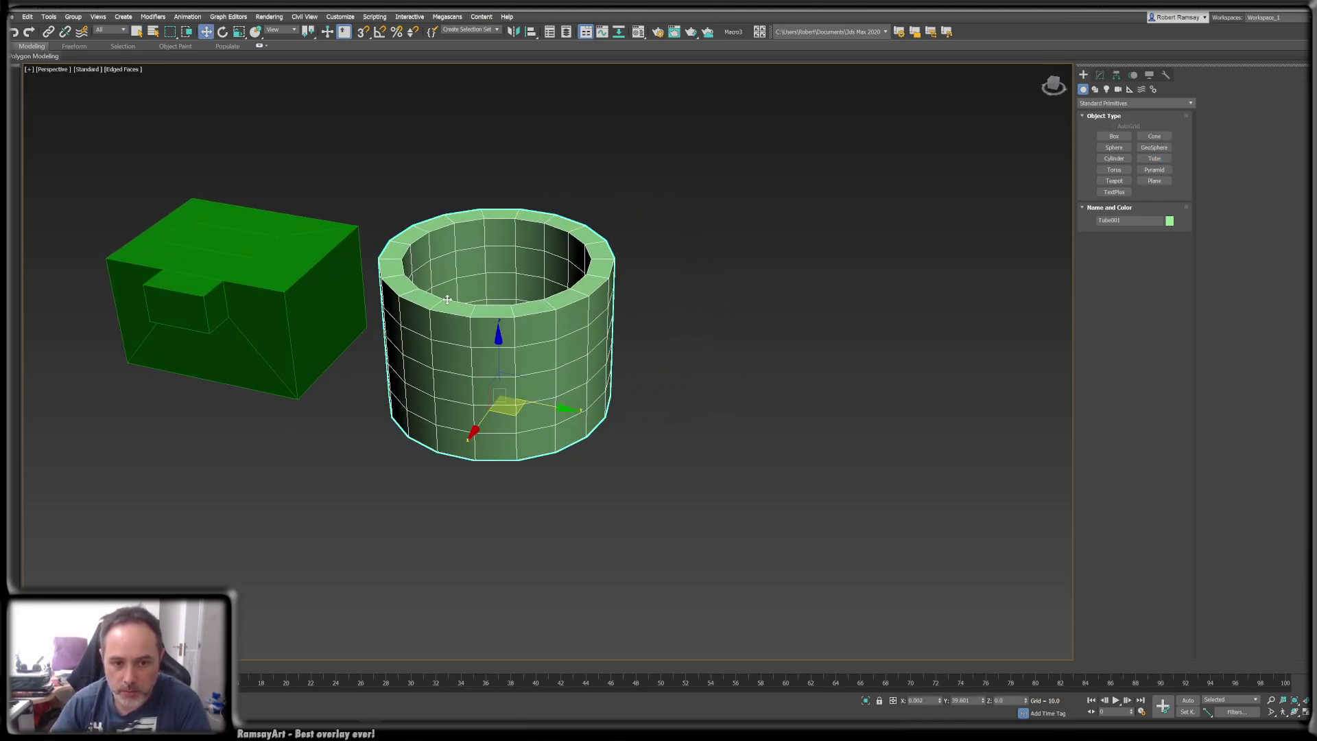
mouse_move(520, 373)
alt+middle_down()
mouse_move(528, 408)
mouse_move(529, 393)
alt+middle_up()
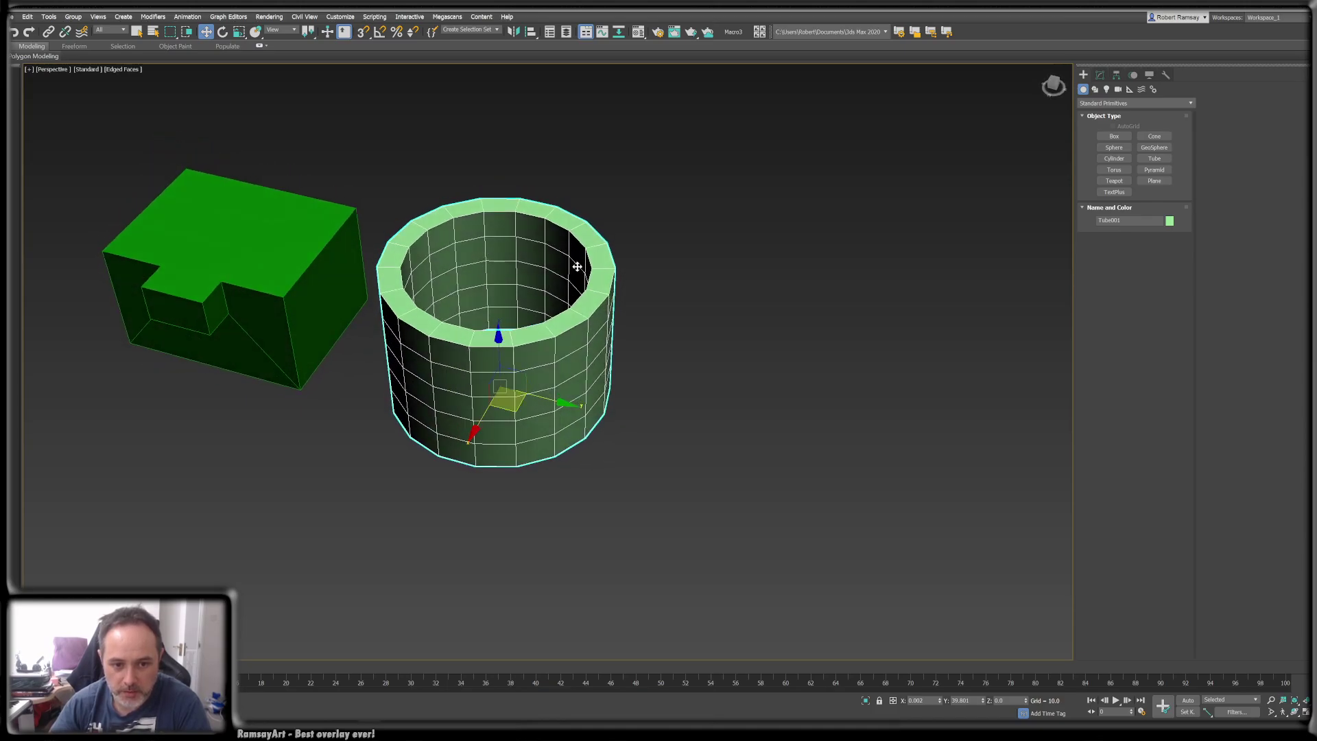
scroll(405, 269, down, 5)
middle_drag(567, 304, 628, 382)
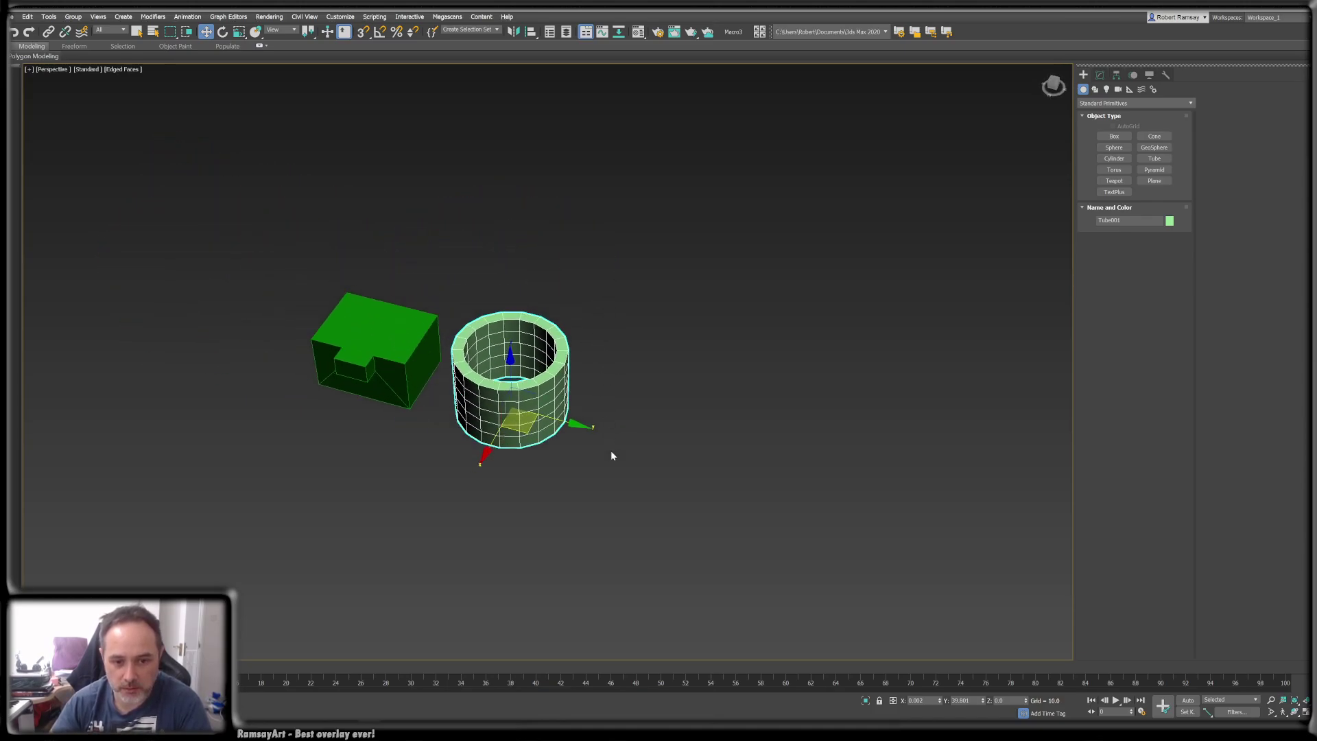
scroll(520, 329, up, 8)
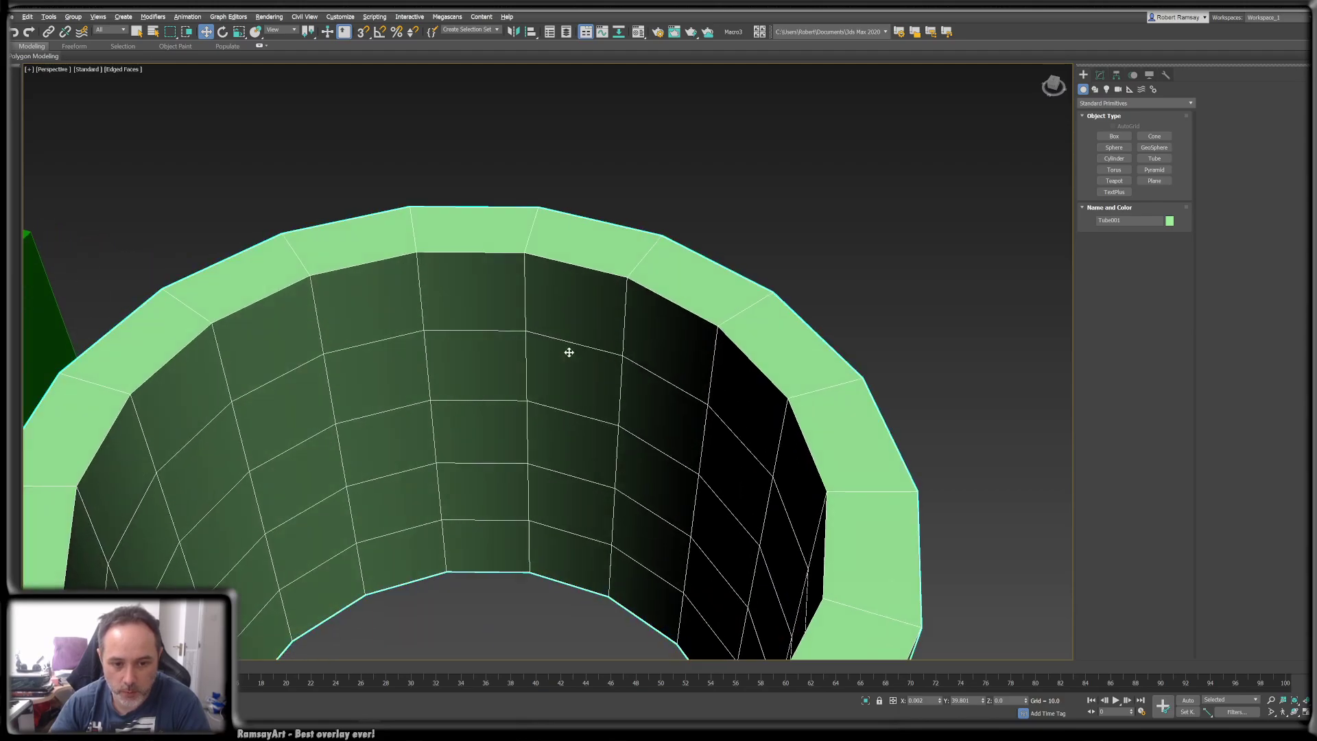
alt+middle_drag(567, 352, 586, 268)
scroll(557, 343, down, 3)
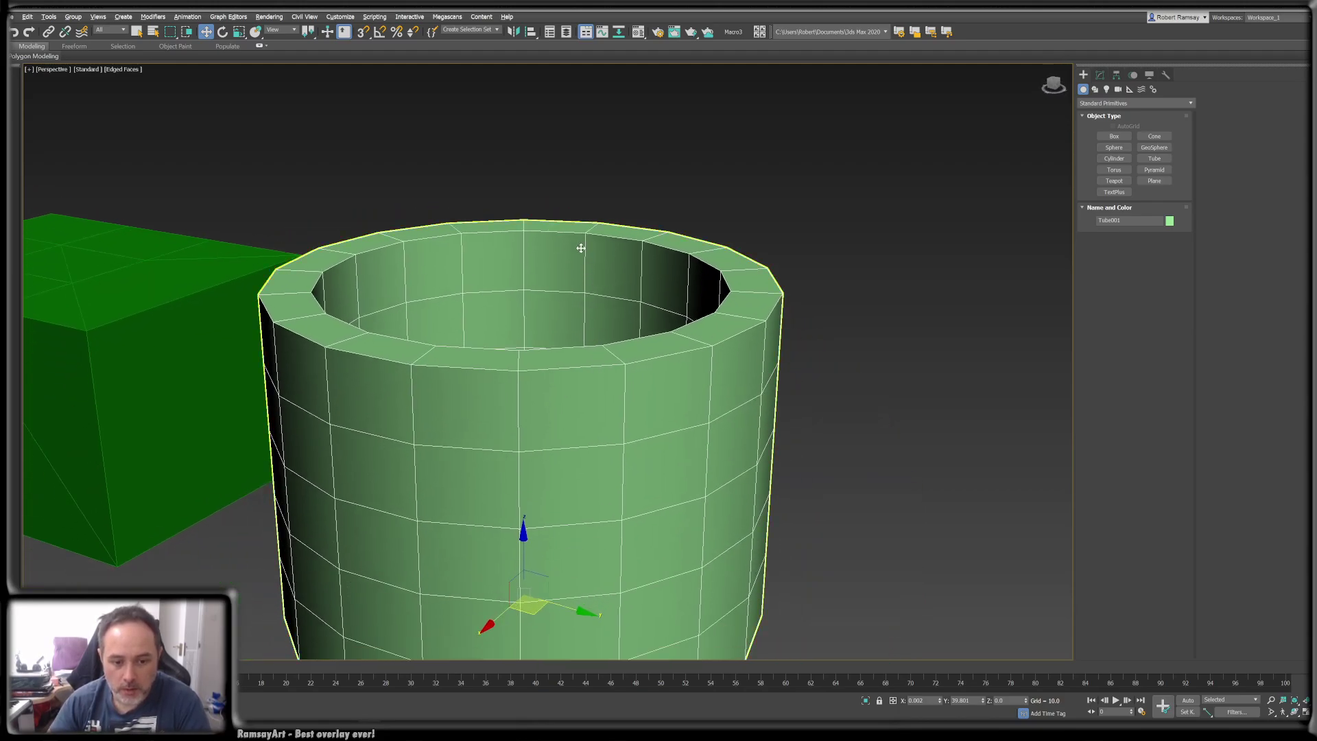
- Duplicate the tube as an independent copy placed beside the original, away from the box
scroll(579, 250, down, 6)
shift+drag(614, 406, 871, 458)
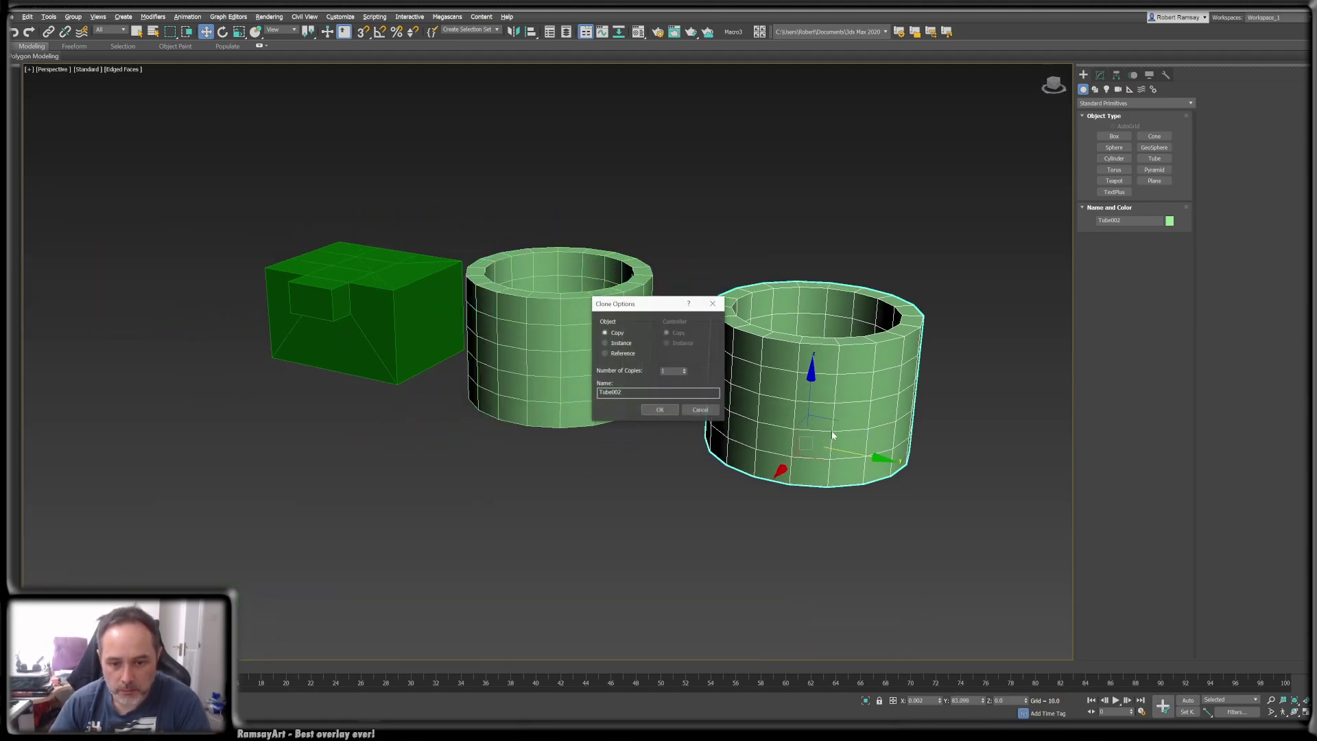
click(659, 409)
alt+middle_drag(788, 409, 795, 429)
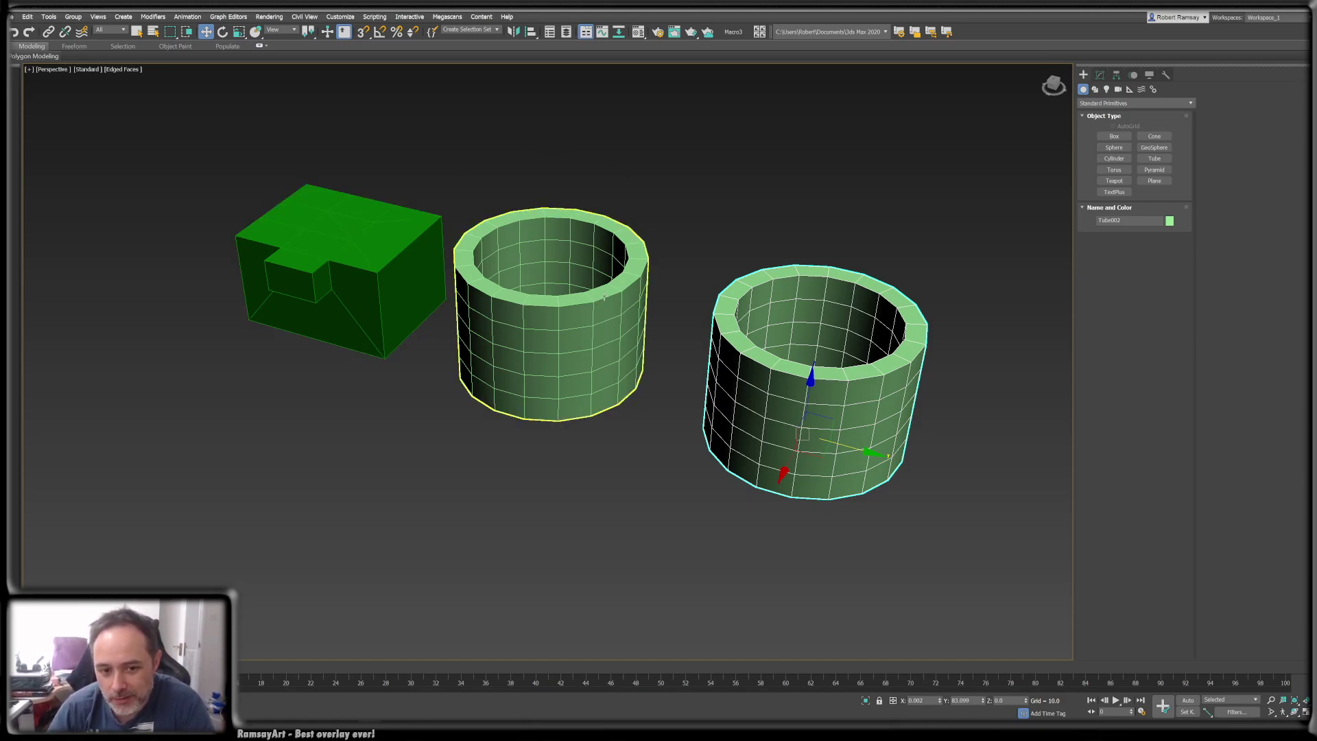
scroll(833, 403, down, 2)
middle_drag(833, 403, 695, 388)
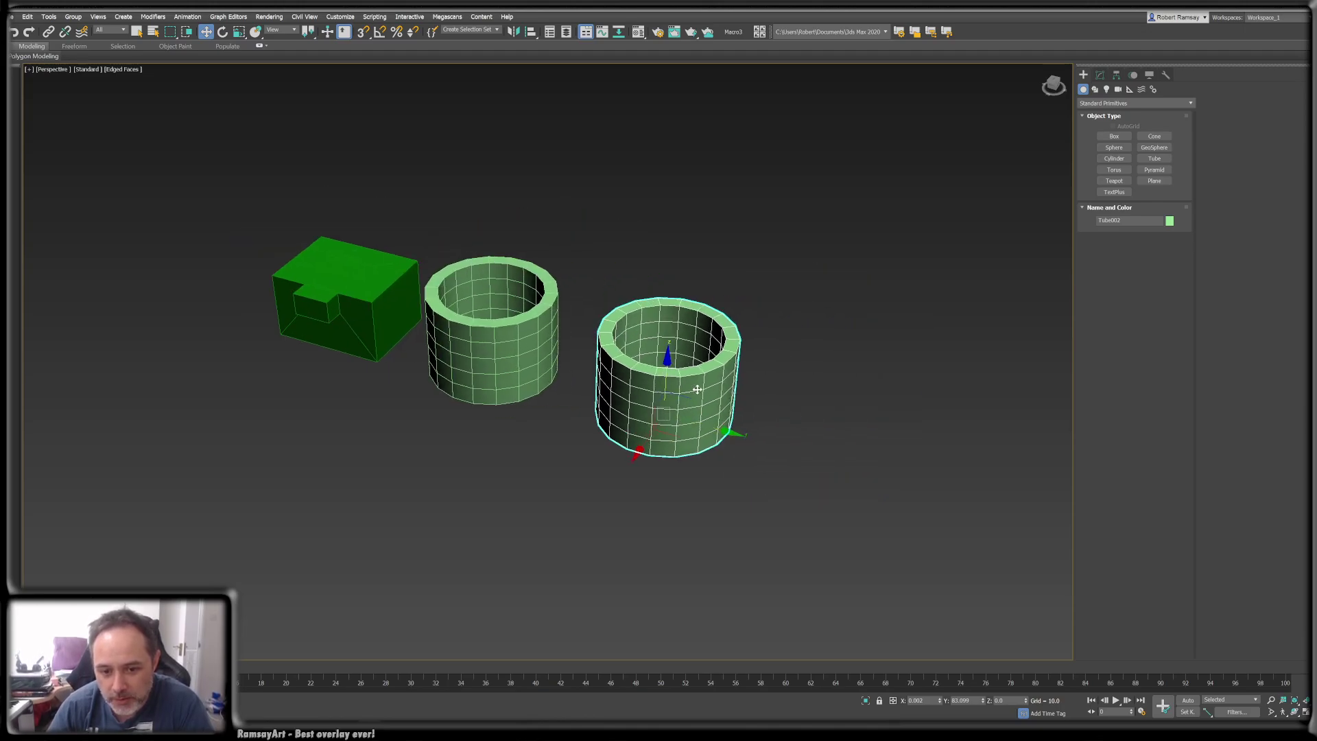
- Add an Edit Poly modifier to the copied tube and remove the four horizontal edge loops from its inner wall
scroll(683, 388, up, 4)
mouse_move(694, 328)
alt+middle_down()
mouse_move(641, 264)
mouse_move(690, 189)
mouse_move(697, 329)
mouse_move(685, 336)
alt+middle_up()
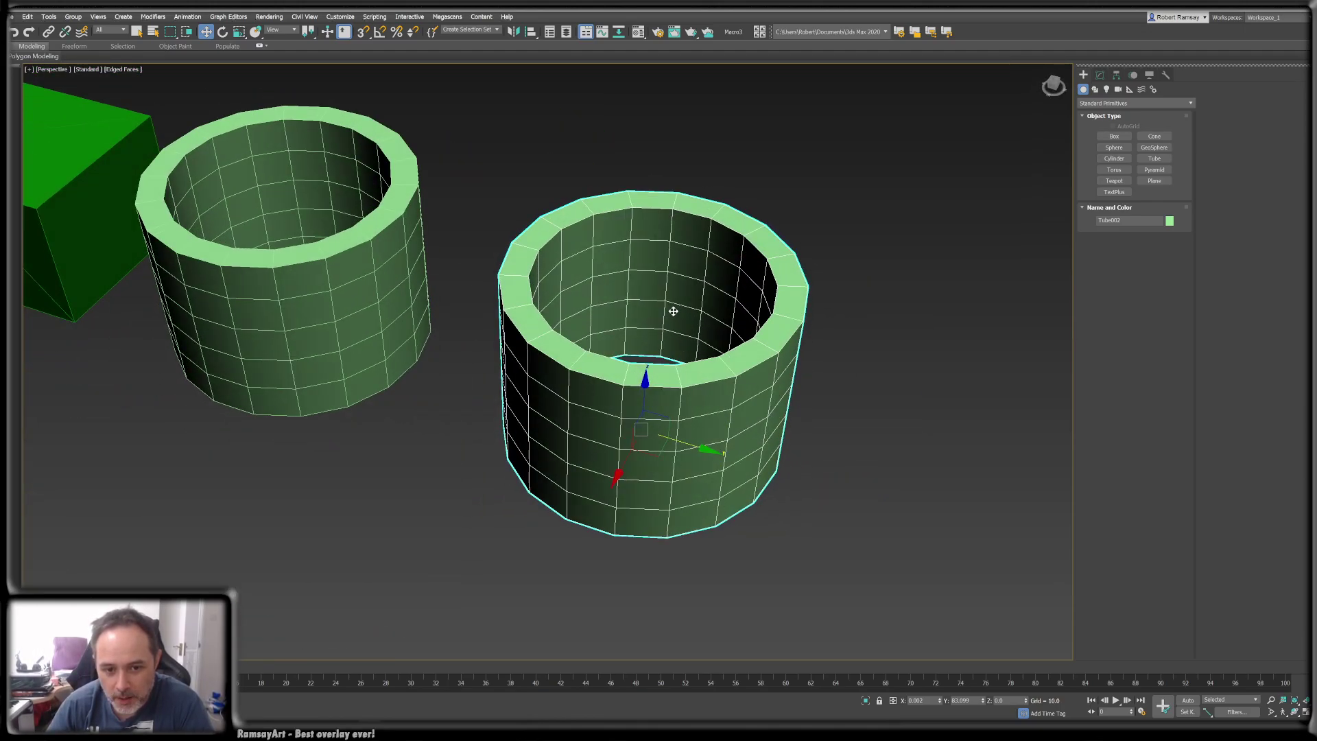
click(1099, 77)
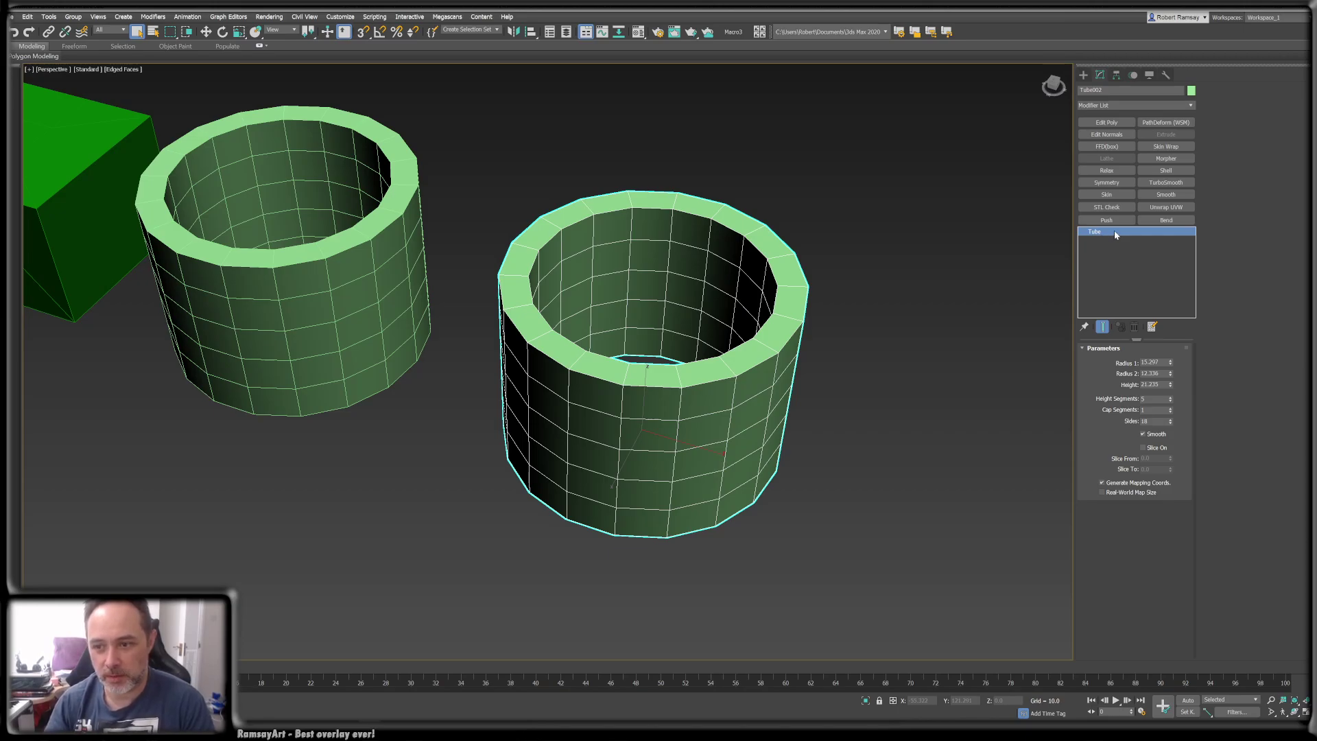
click(1107, 125)
click(1122, 432)
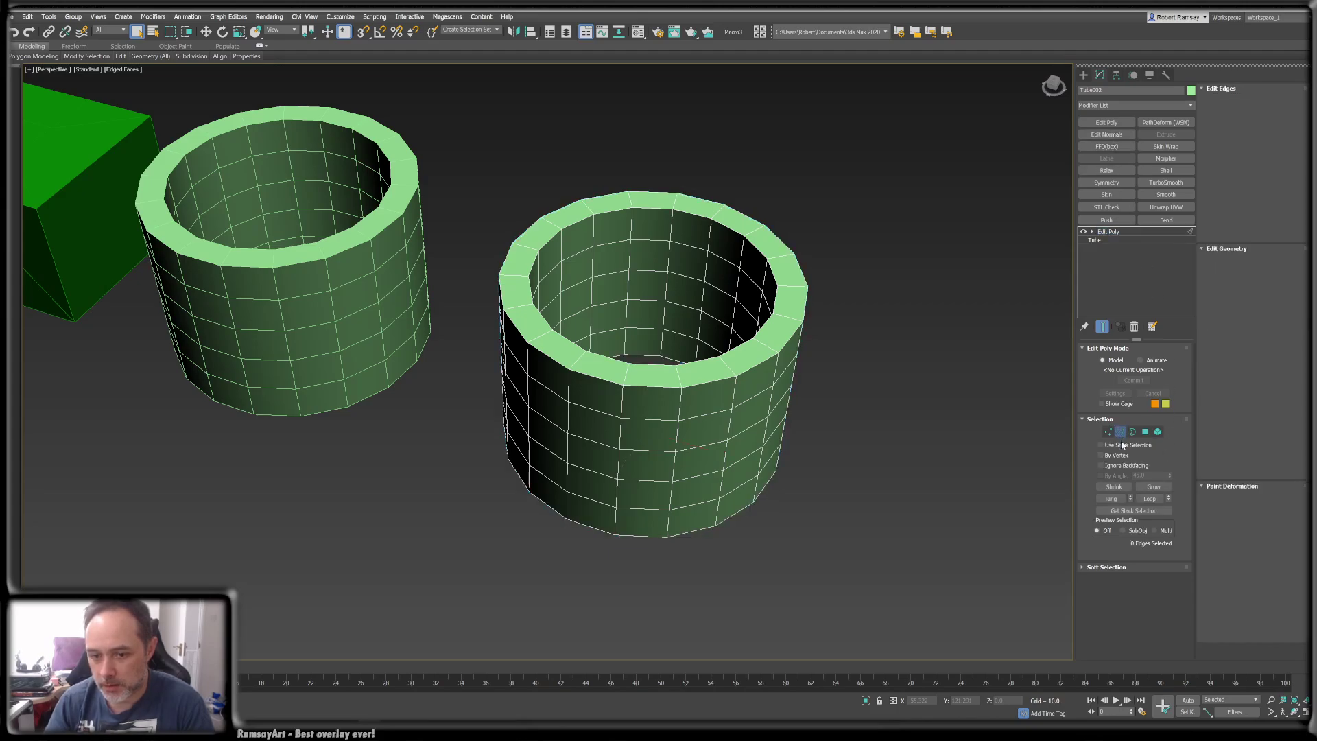
double_click(687, 245)
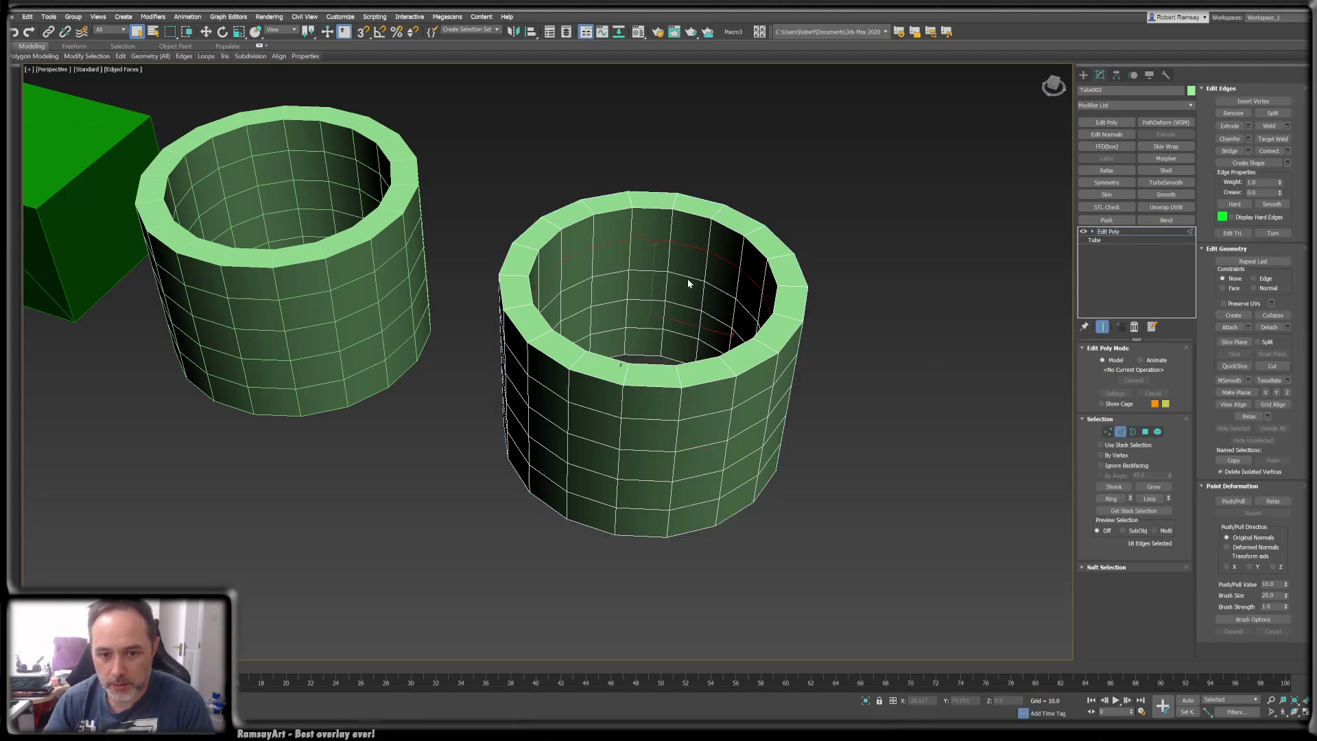
ctrl+double_click(687, 278)
ctrl+double_click(685, 308)
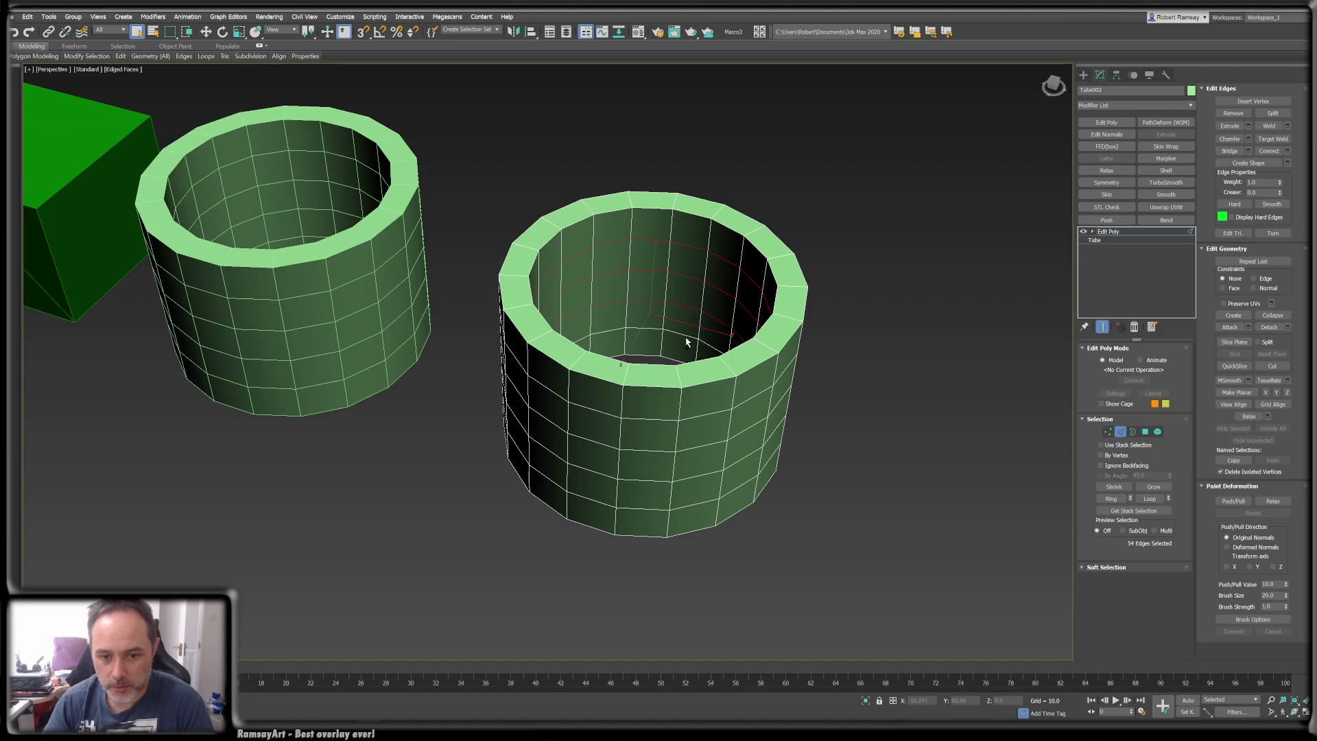
ctrl+double_click(685, 334)
key(ctrl+BackSpace)
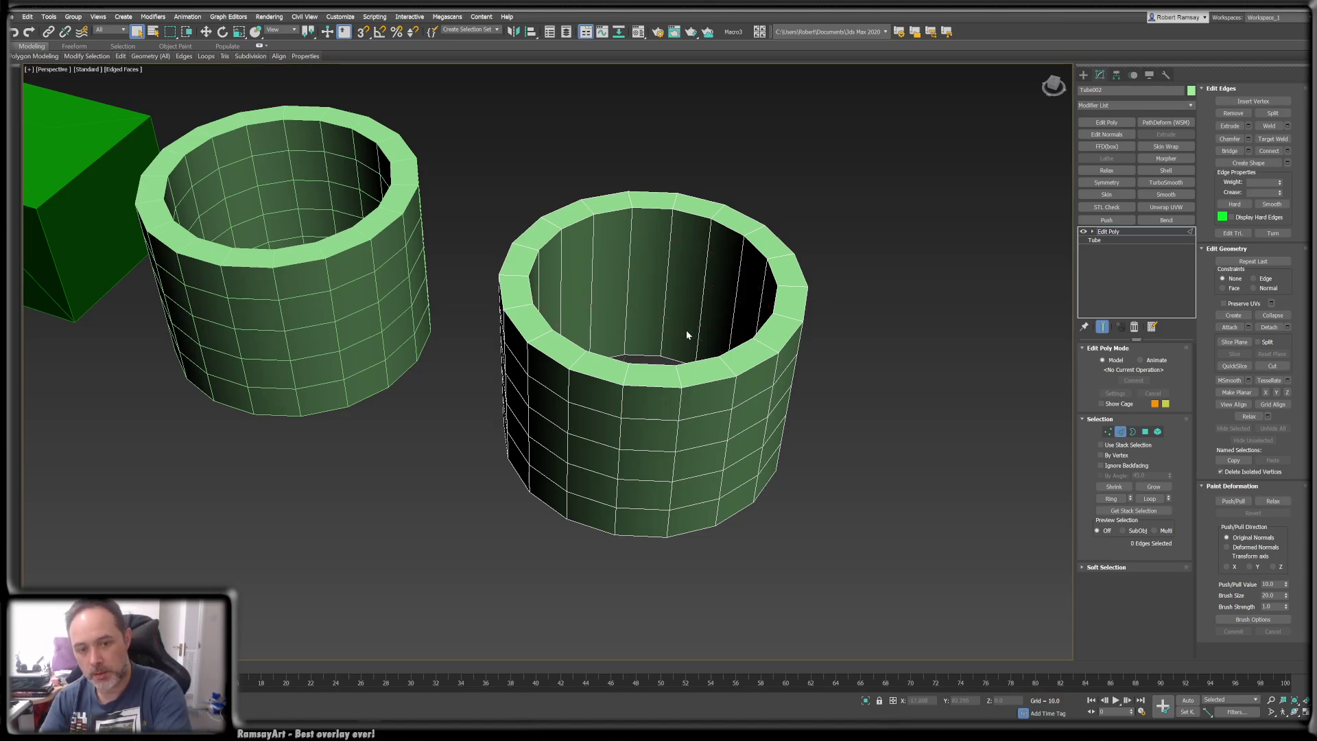
- Remove the four horizontal edge loops from the copied tube's outer wall and leave edge editing
double_click(712, 414)
ctrl+double_click(714, 444)
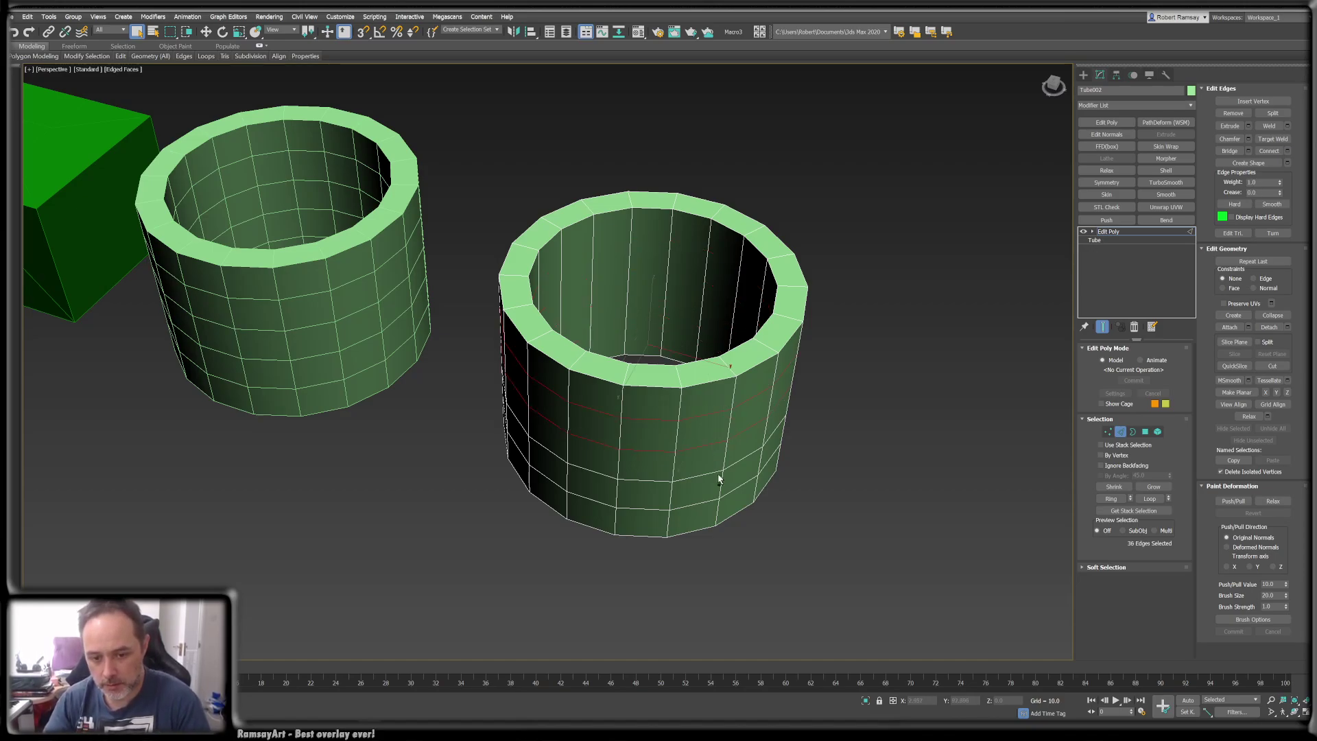
ctrl+double_click(716, 478)
ctrl+double_click(711, 501)
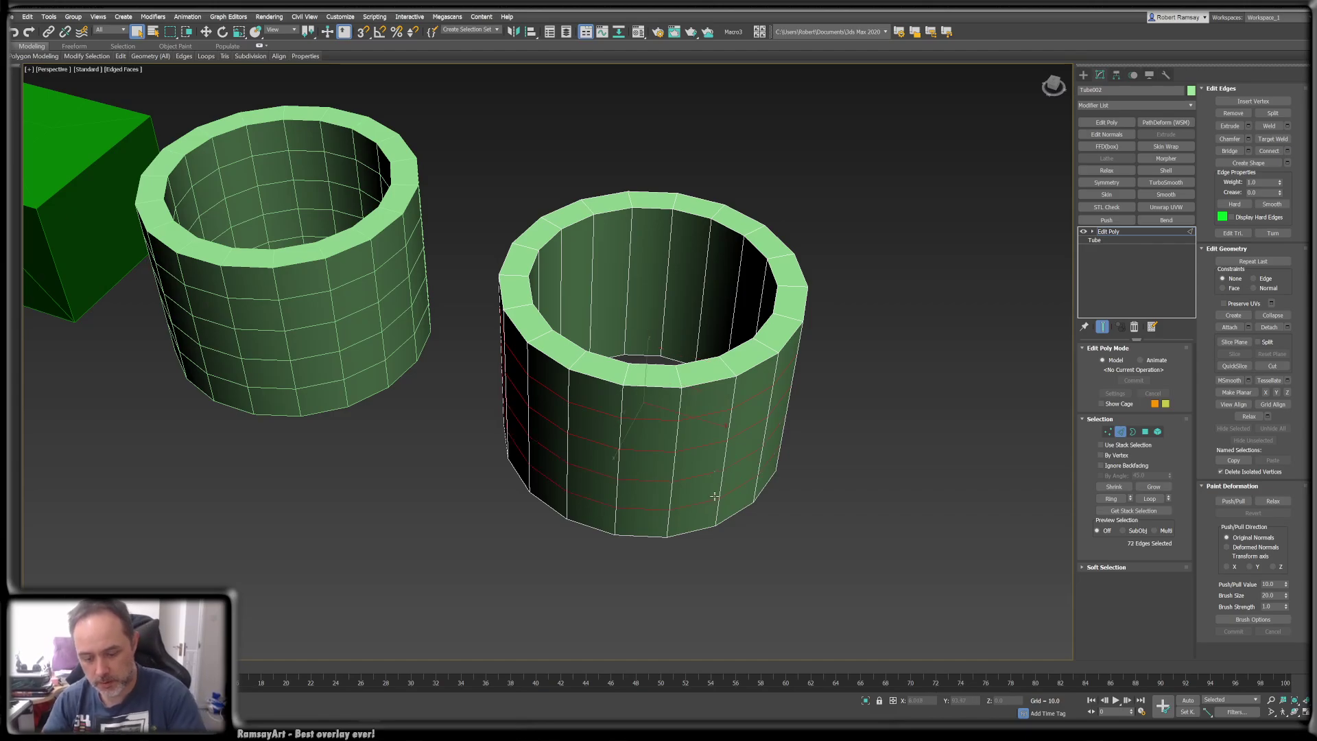
key(ctrl+BackSpace)
mouse_move(774, 409)
alt+middle_down()
mouse_move(782, 333)
mouse_move(775, 410)
alt+middle_up()
alt+middle_drag(651, 306, 603, 339)
scroll(656, 318, down, 3)
click(1093, 232)
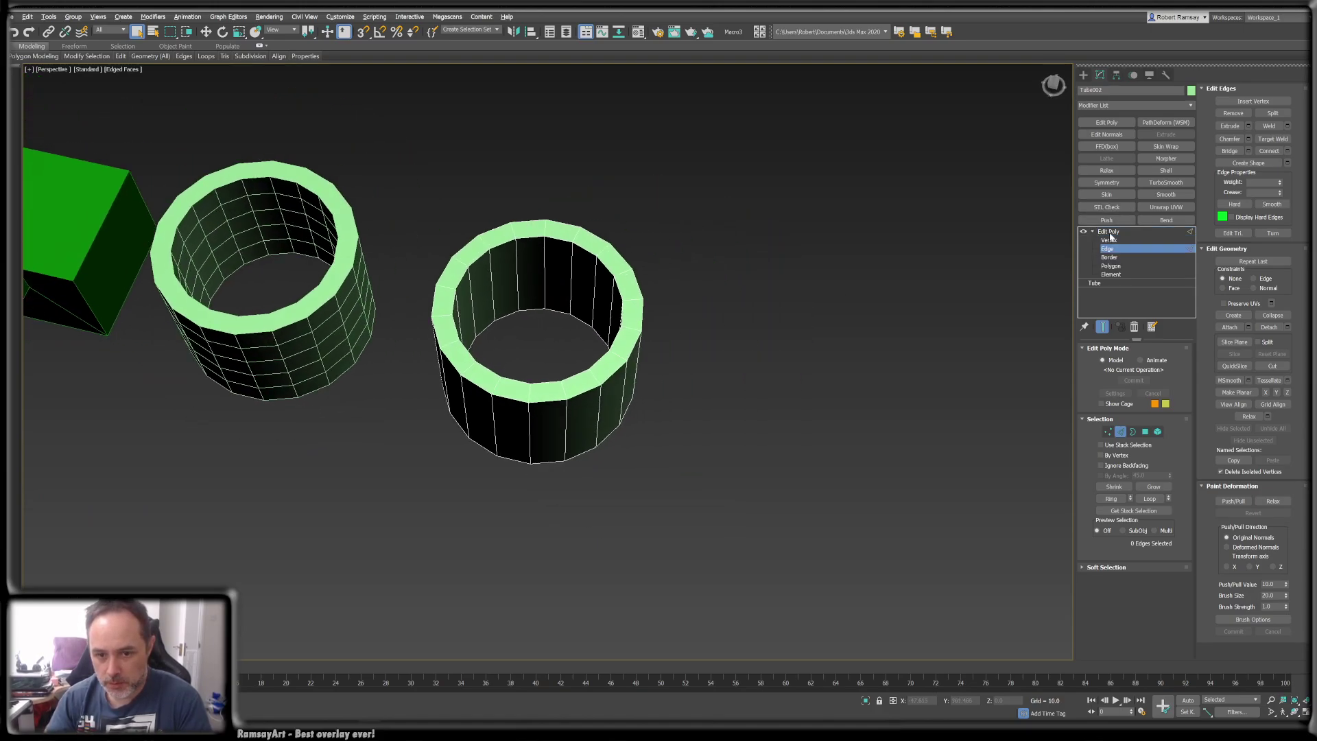
click(1107, 233)
- Create a cylinder beside the tubes with 12 sides, 1 height segment, a radius of about 9.2 and a height of about 5.4
alt+middle_drag(911, 253, 950, 289)
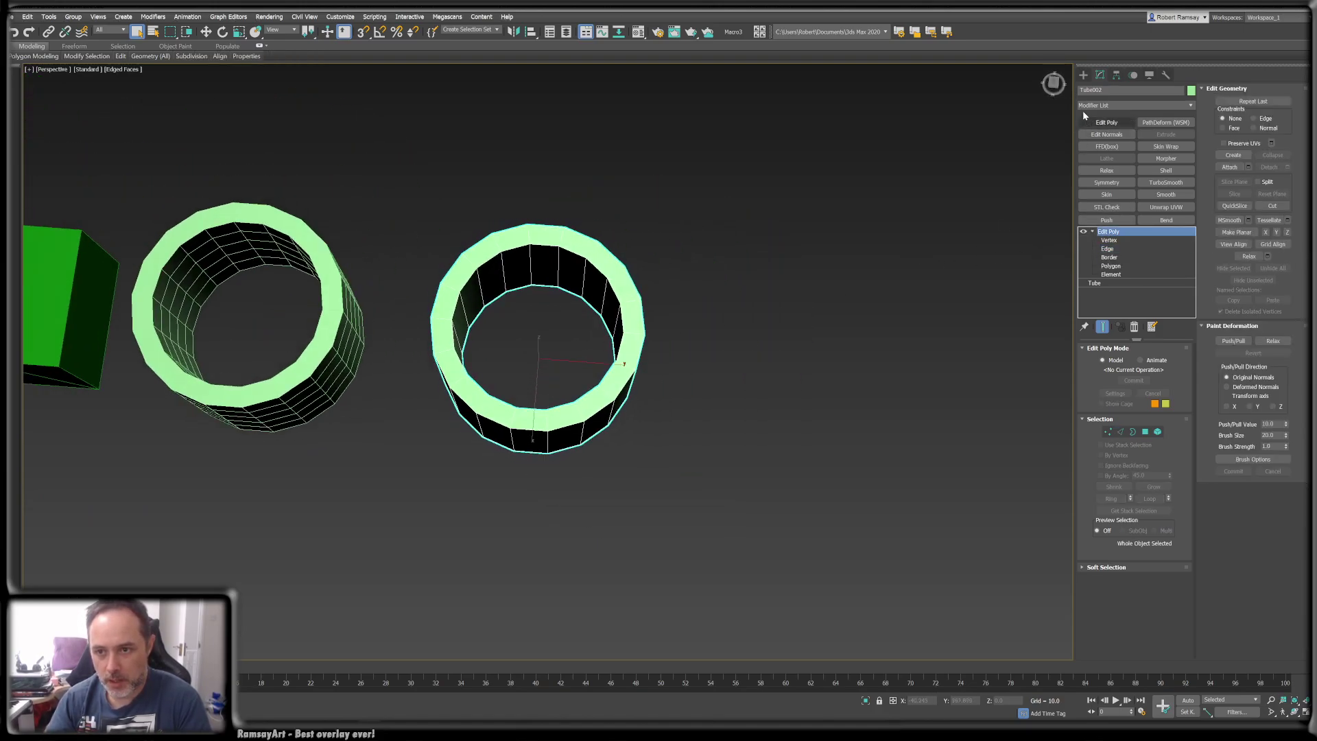
click(1052, 83)
click(1083, 75)
click(1114, 158)
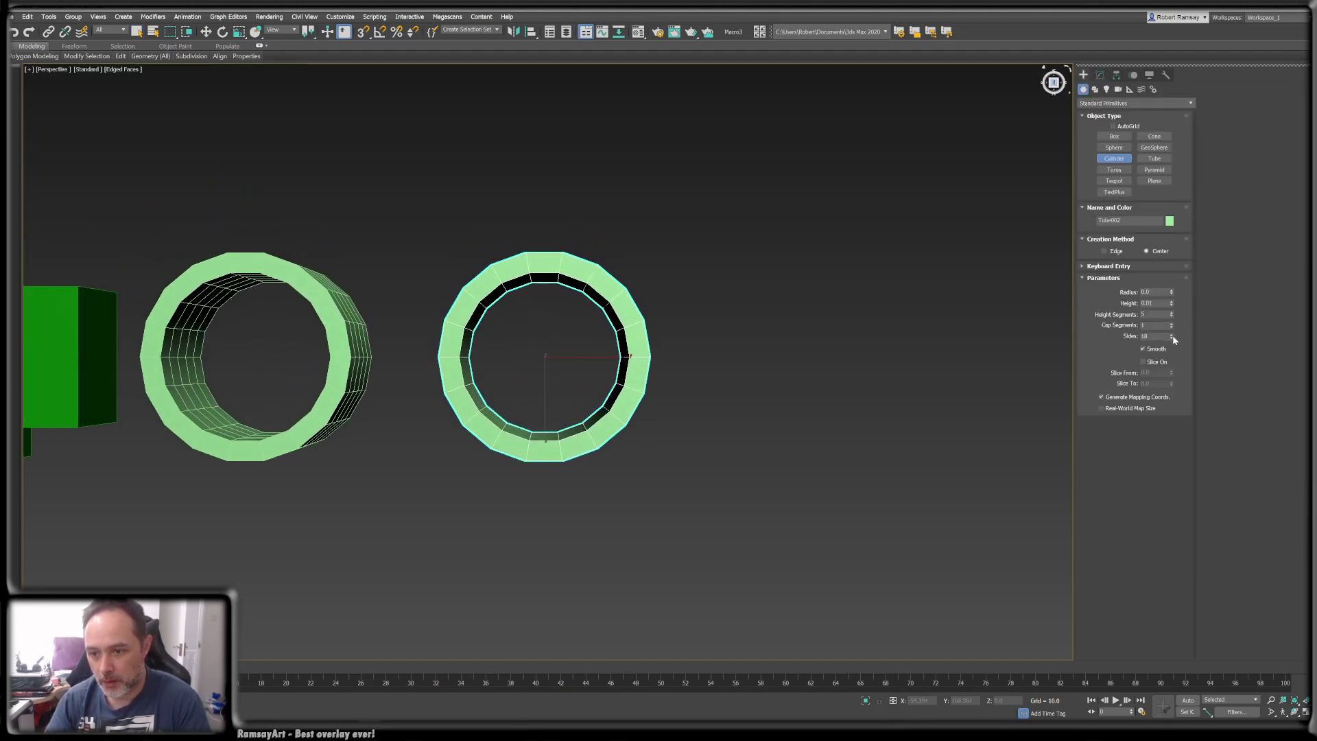
drag(1158, 336, 1131, 334)
text(12)
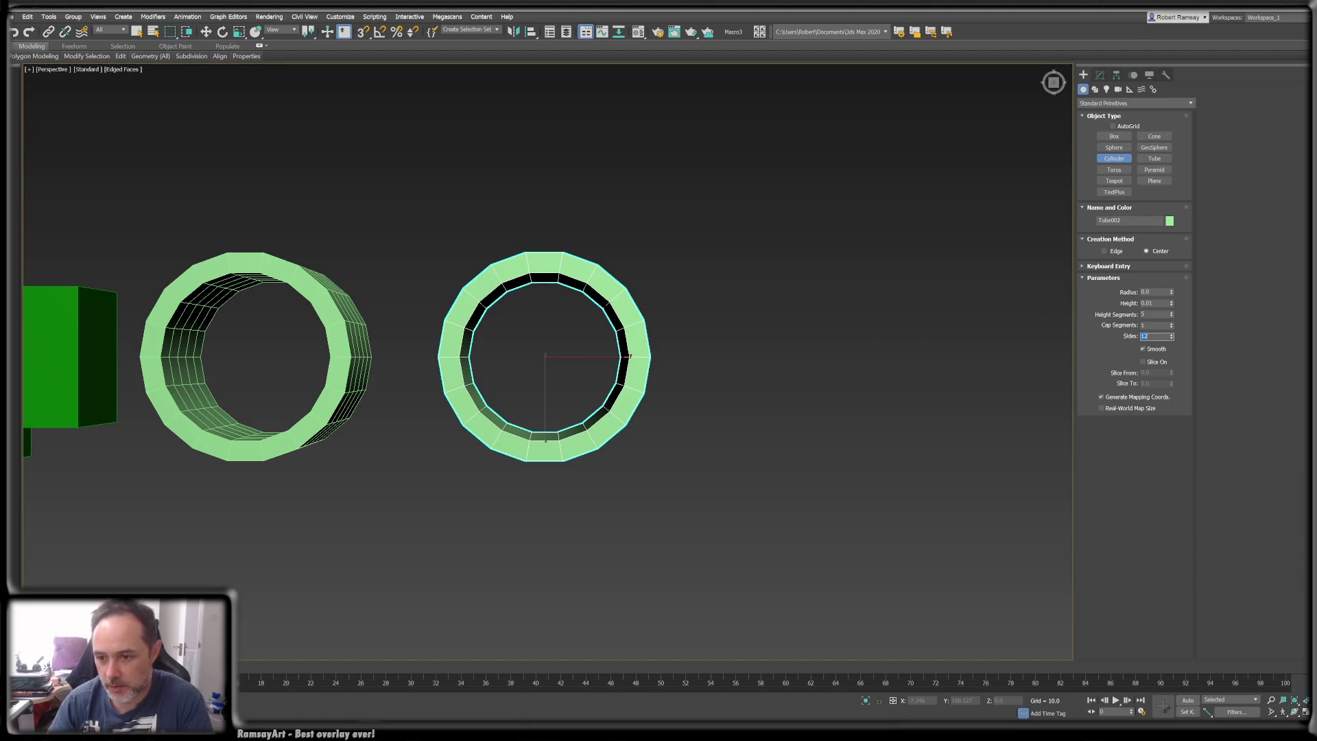
double_click(1143, 314)
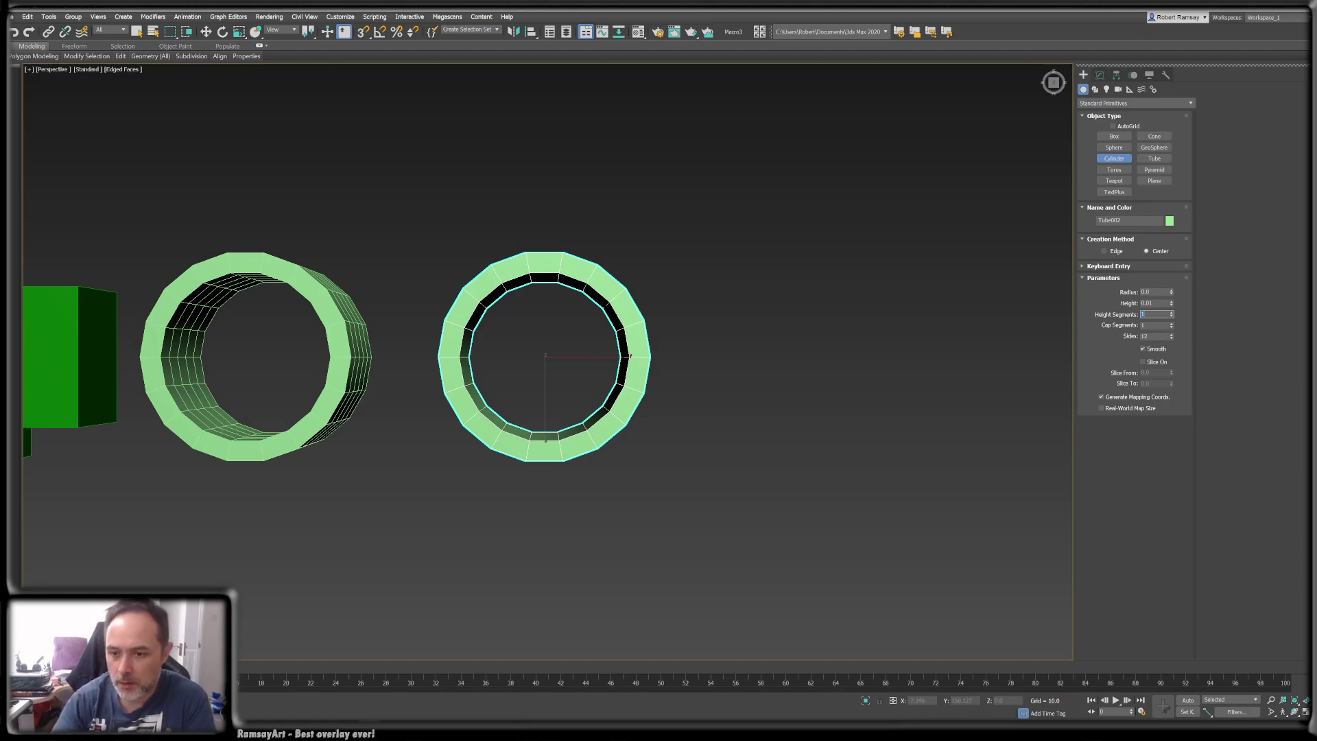
drag(787, 364, 824, 398)
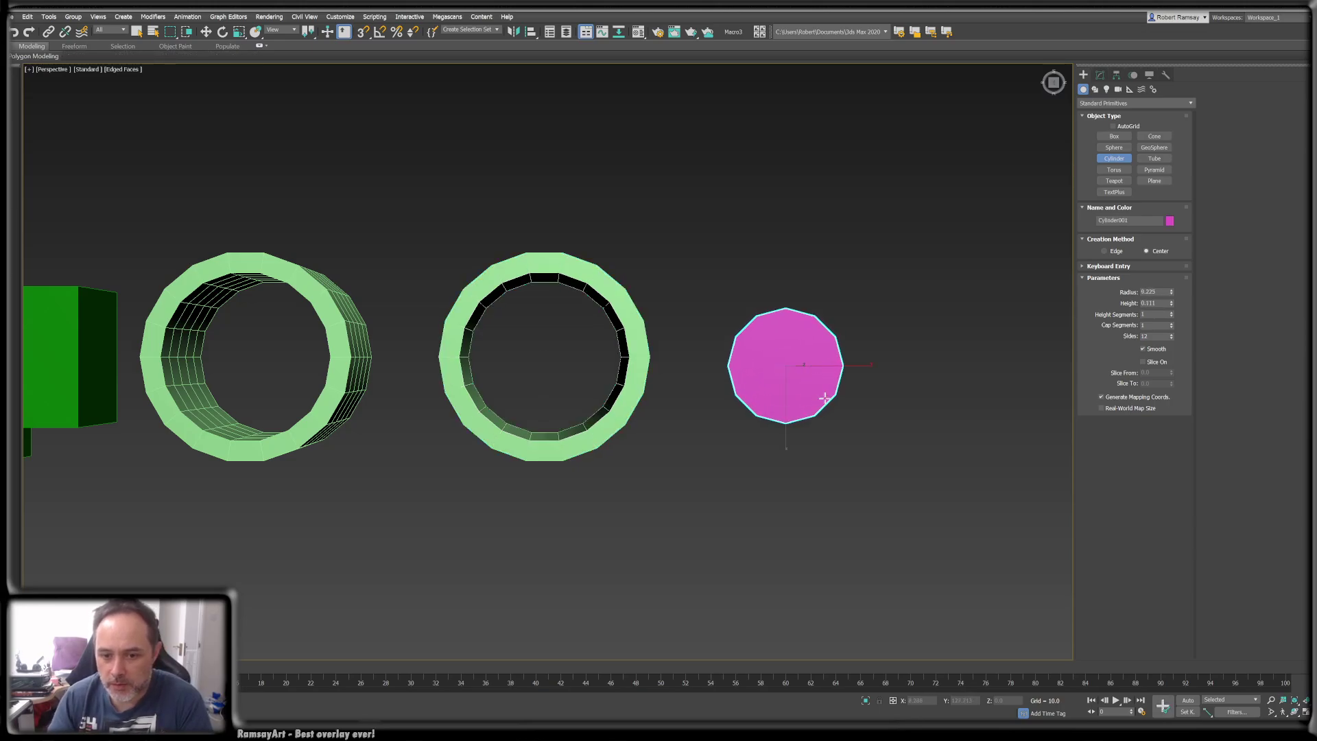
click(830, 378)
- Rotate the cylinder to 90 degrees about the Y axis so that it stands on its side
alt+middle_drag(914, 401, 749, 403)
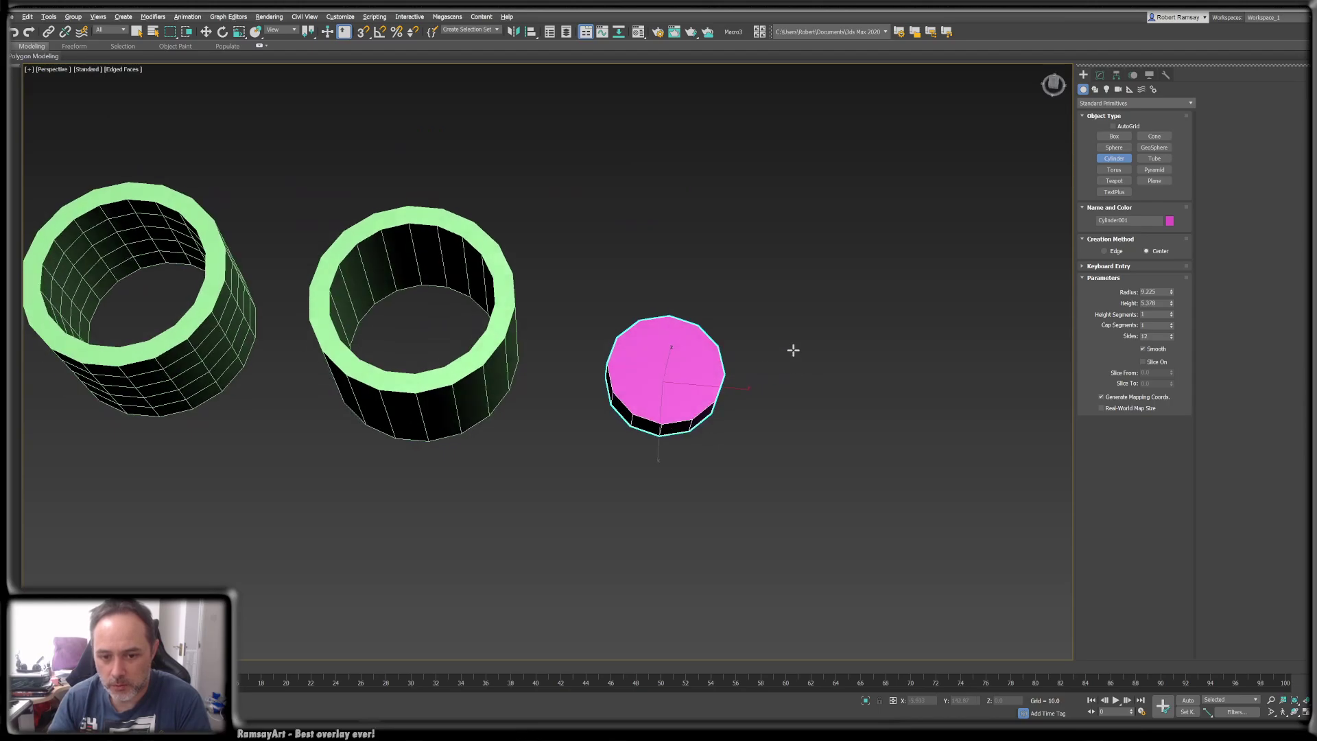
alt+middle_drag(793, 350, 755, 370)
key(e)
drag(600, 382, 606, 446)
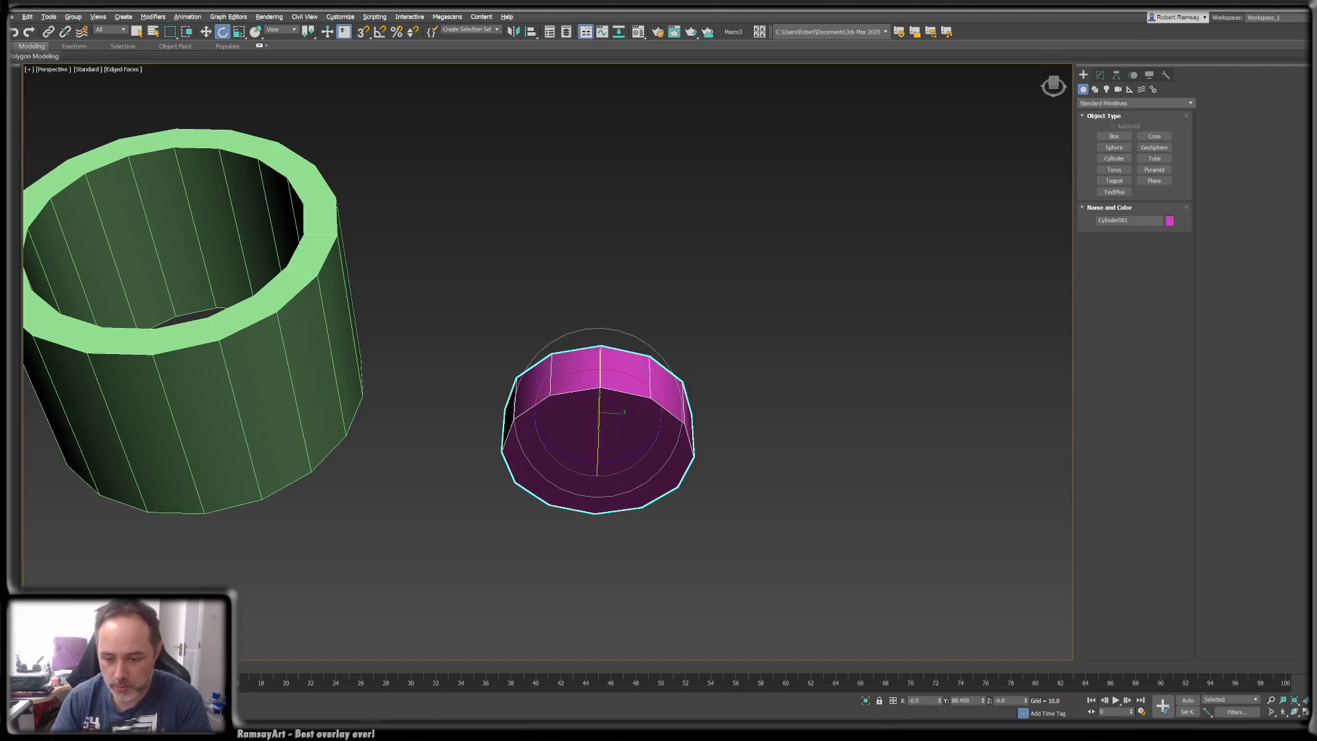
drag(971, 700, 837, 673)
text(90)
key(Return)
- Duplicate the rotated cylinder along the Y axis as a copy beside the original
mouse_move(764, 500)
alt+middle_down()
mouse_move(760, 473)
mouse_move(789, 438)
alt+middle_up()
key(w)
shift+drag(664, 419, 873, 423)
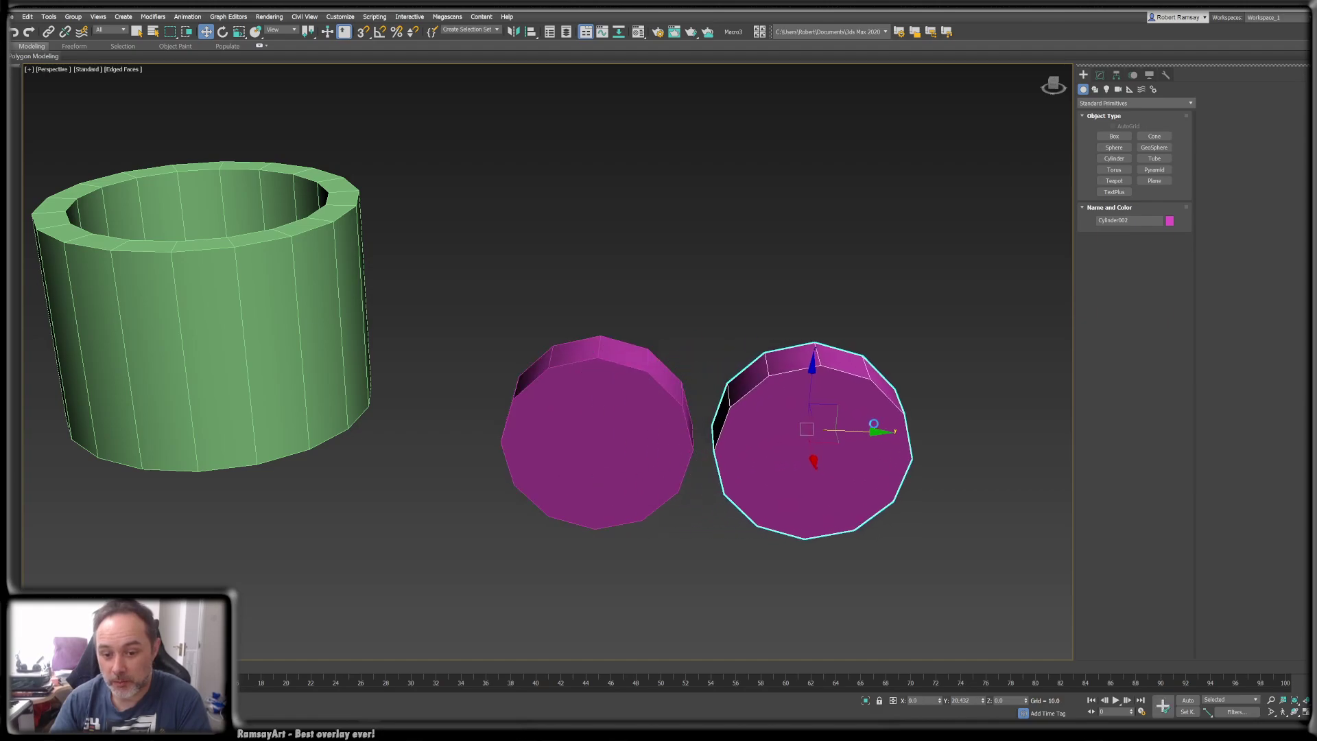
click(697, 410)
- Scale the copied cylinder down uniformly to about 11% and stretch it along the X axis into a thin rod
key(r)
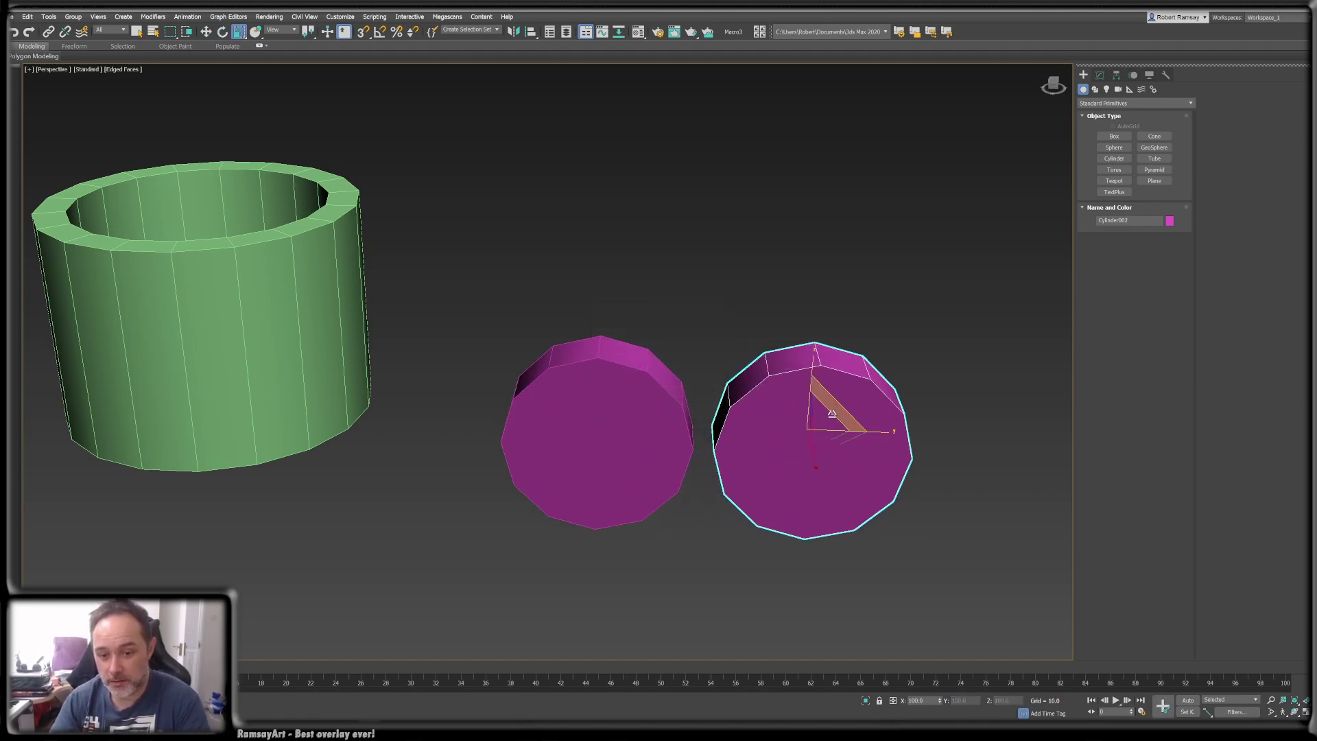
drag(837, 416, 729, 726)
key(ctrl+z)
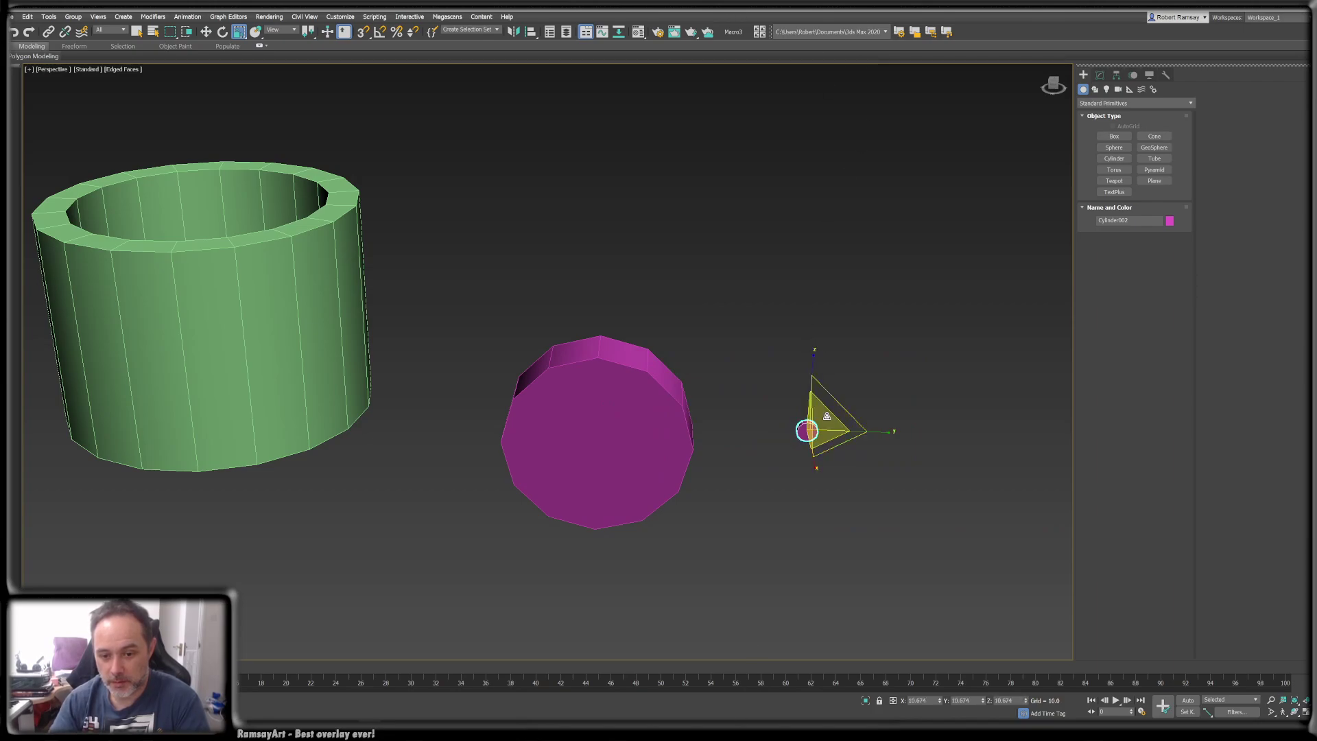
drag(813, 445, 820, 474)
key(q)
click(884, 461)
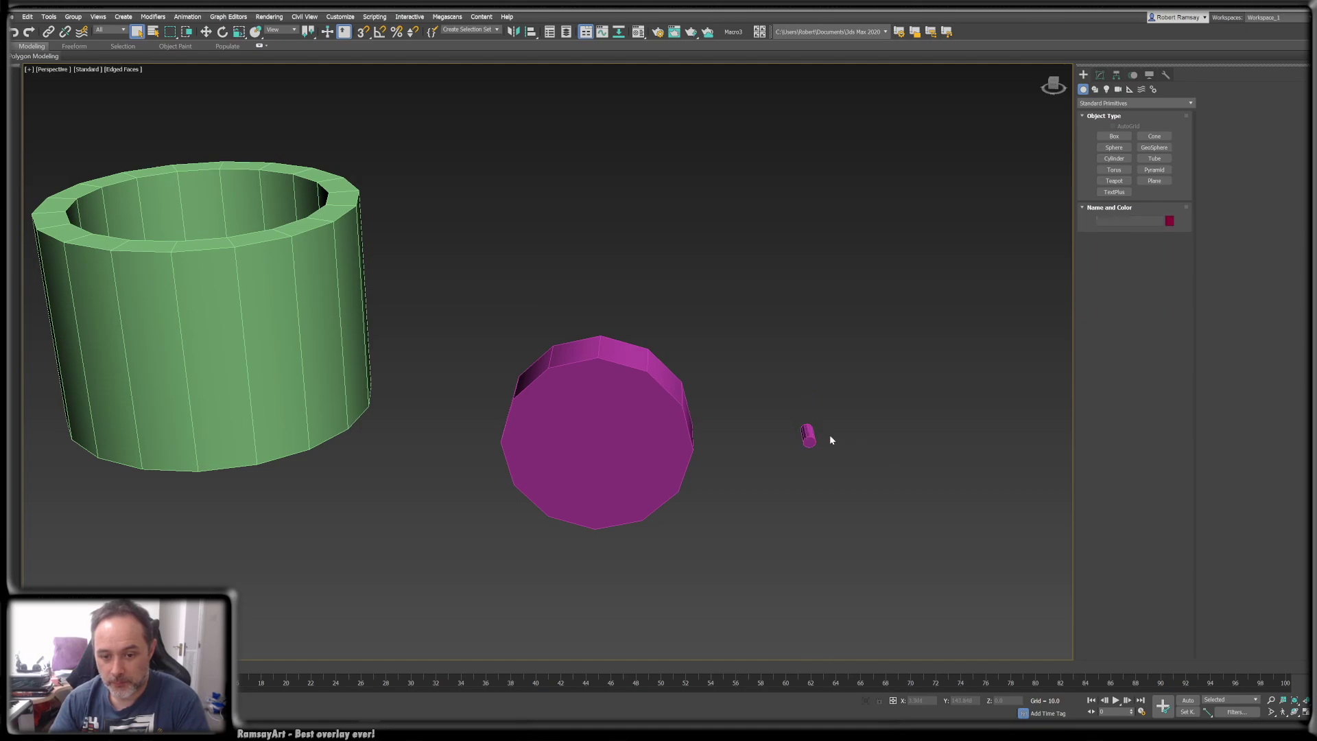
- Compare the outlines of the thin rod and the large cylinder from several angles and distances
click(810, 437)
alt+middle_drag(812, 437, 874, 391)
click(874, 390)
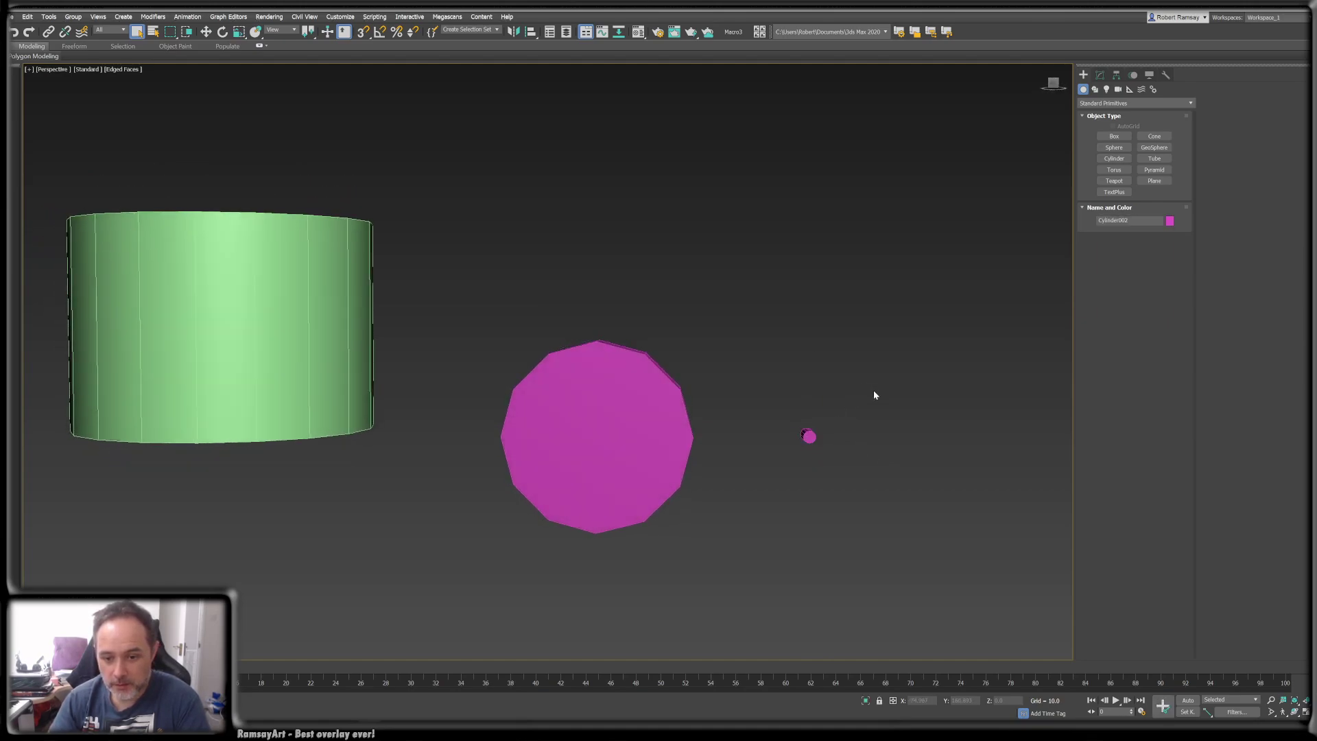
alt+middle_drag(849, 468, 811, 421)
scroll(799, 421, up, 3)
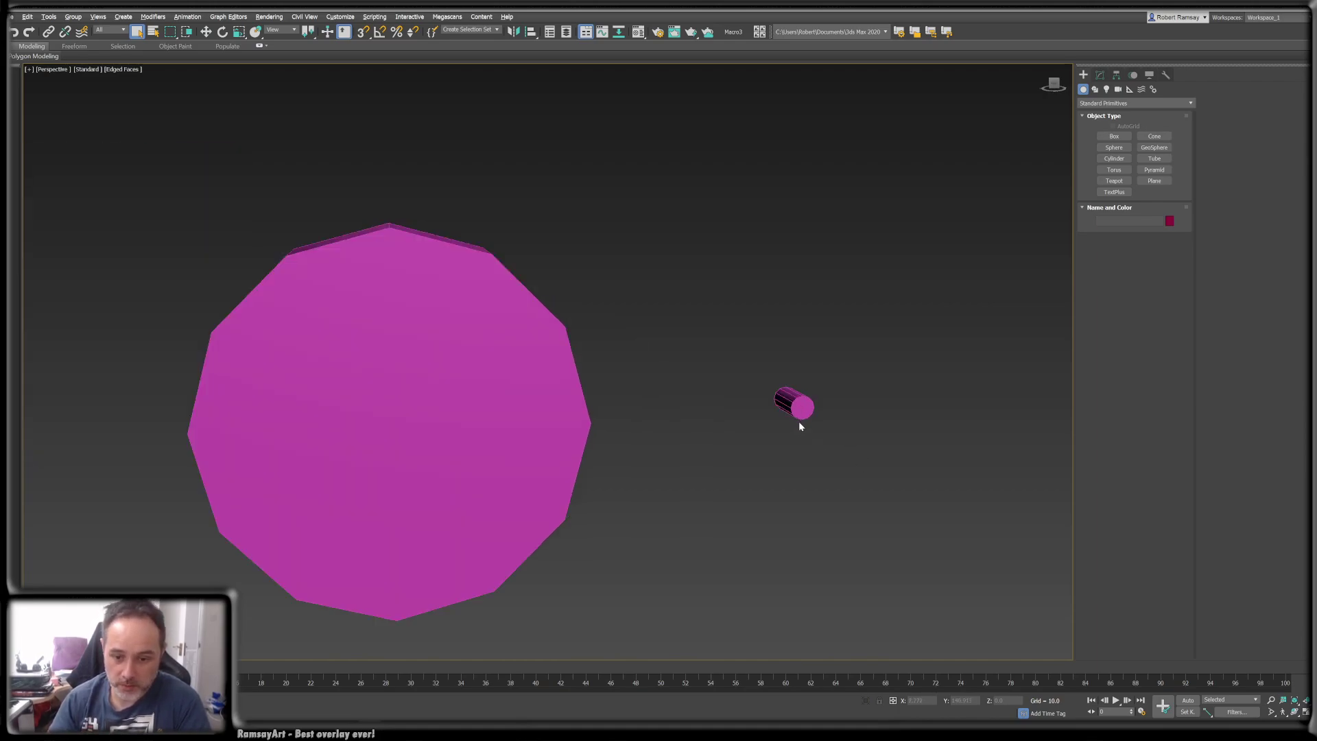
scroll(834, 406, down, 1)
scroll(840, 442, down, 1)
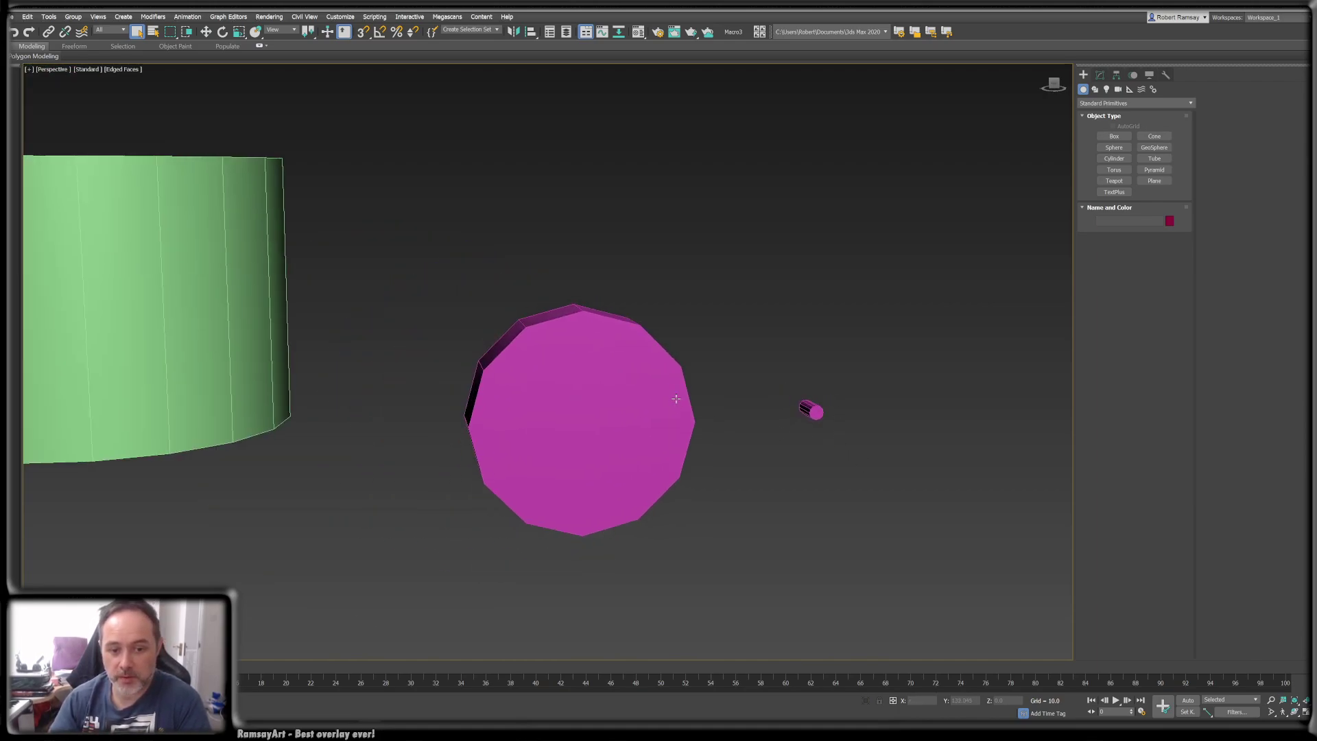
click(664, 402)
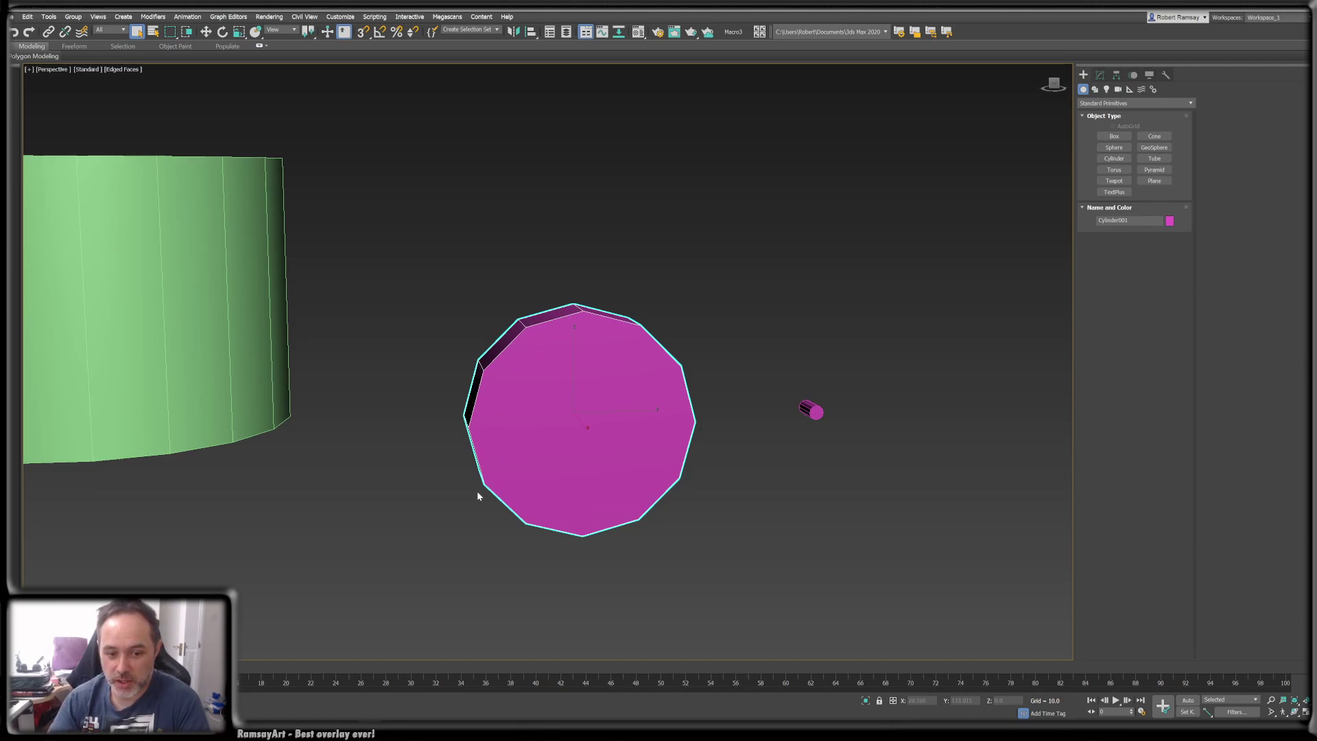
scroll(636, 390, down, 1)
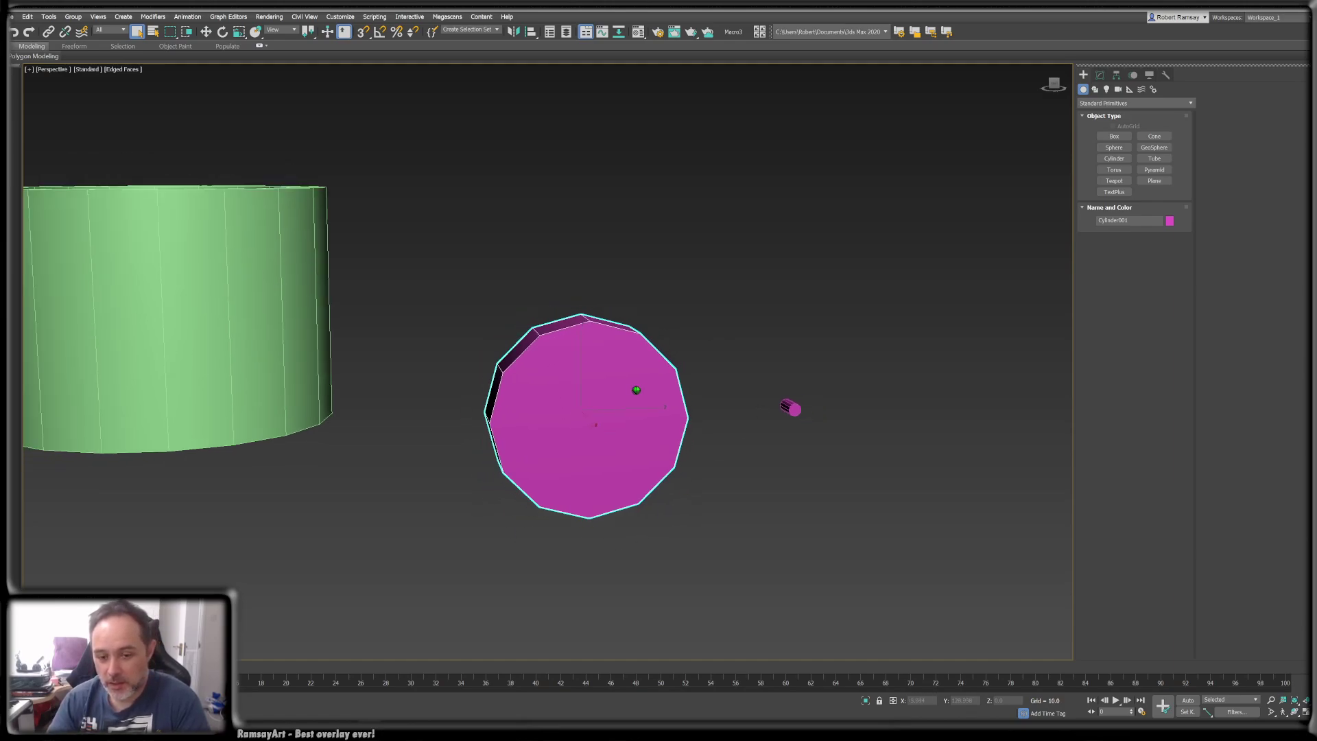
click(797, 432)
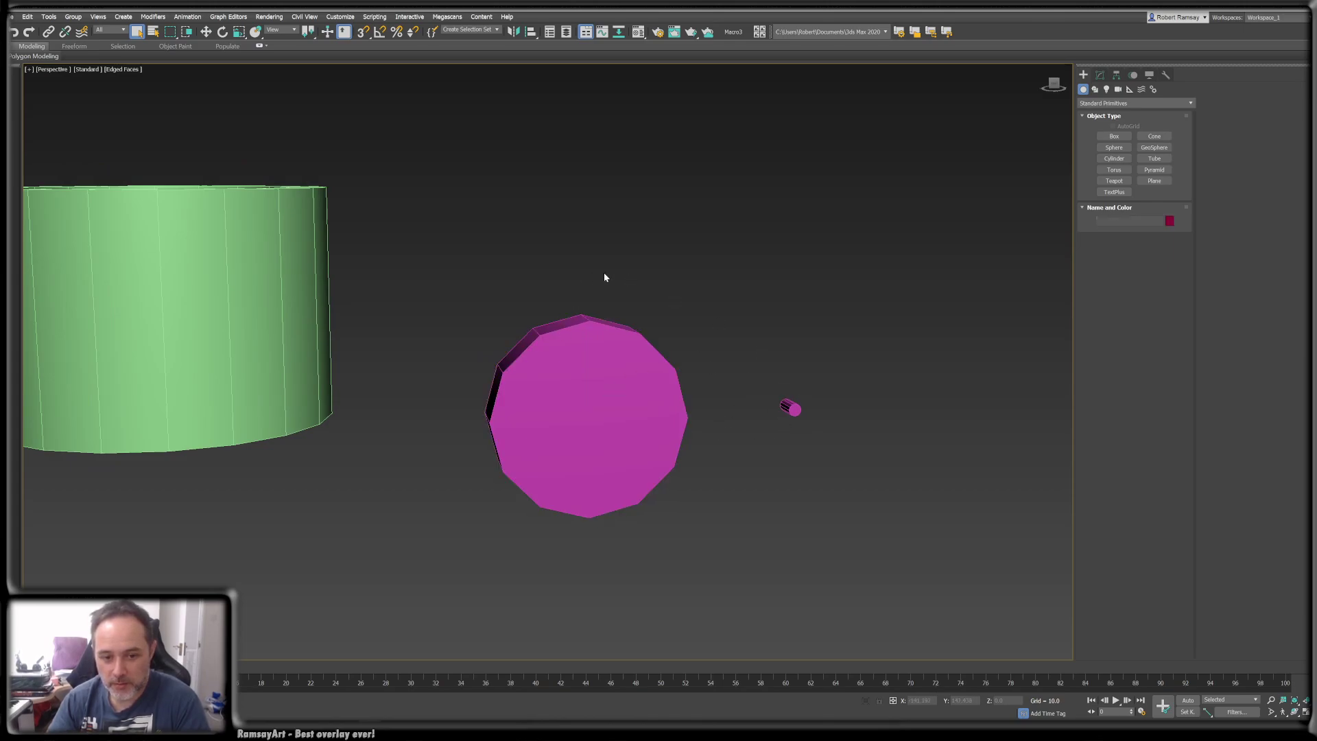
middle_drag(814, 374, 714, 382)
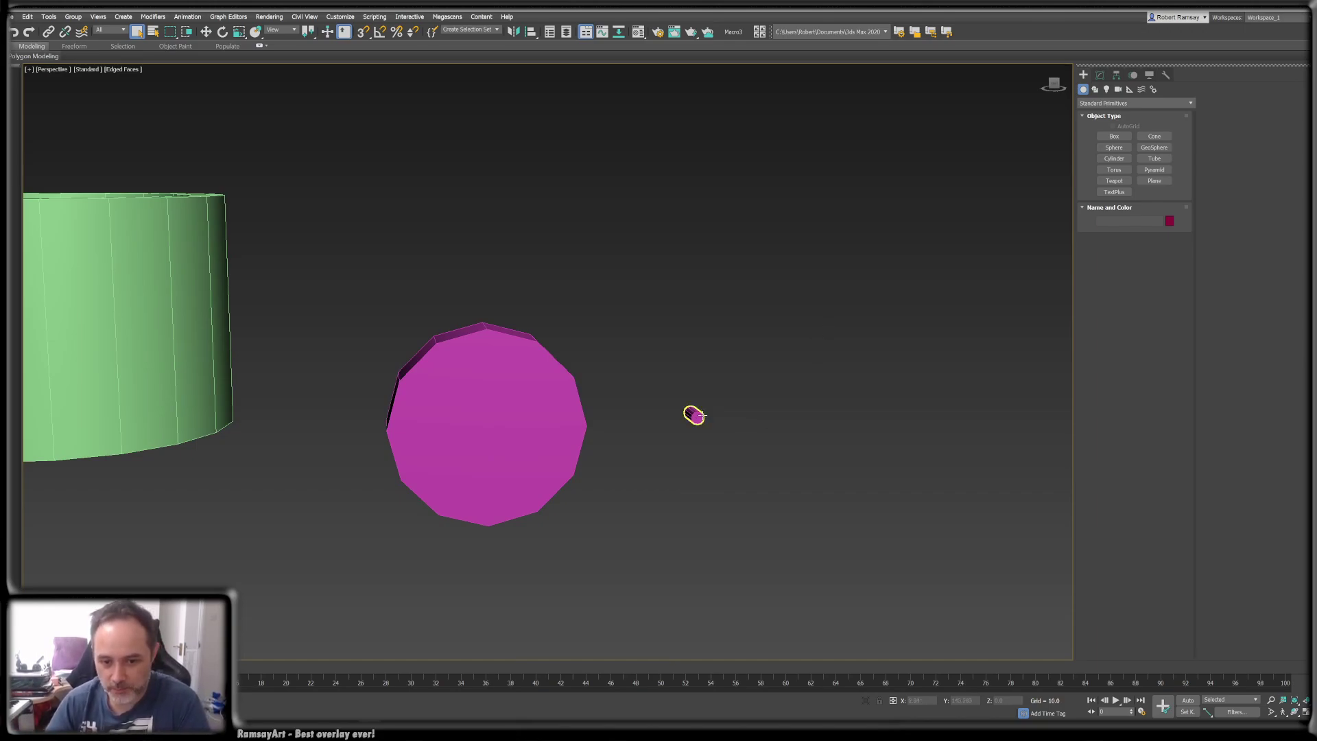
scroll(684, 415, up, 6)
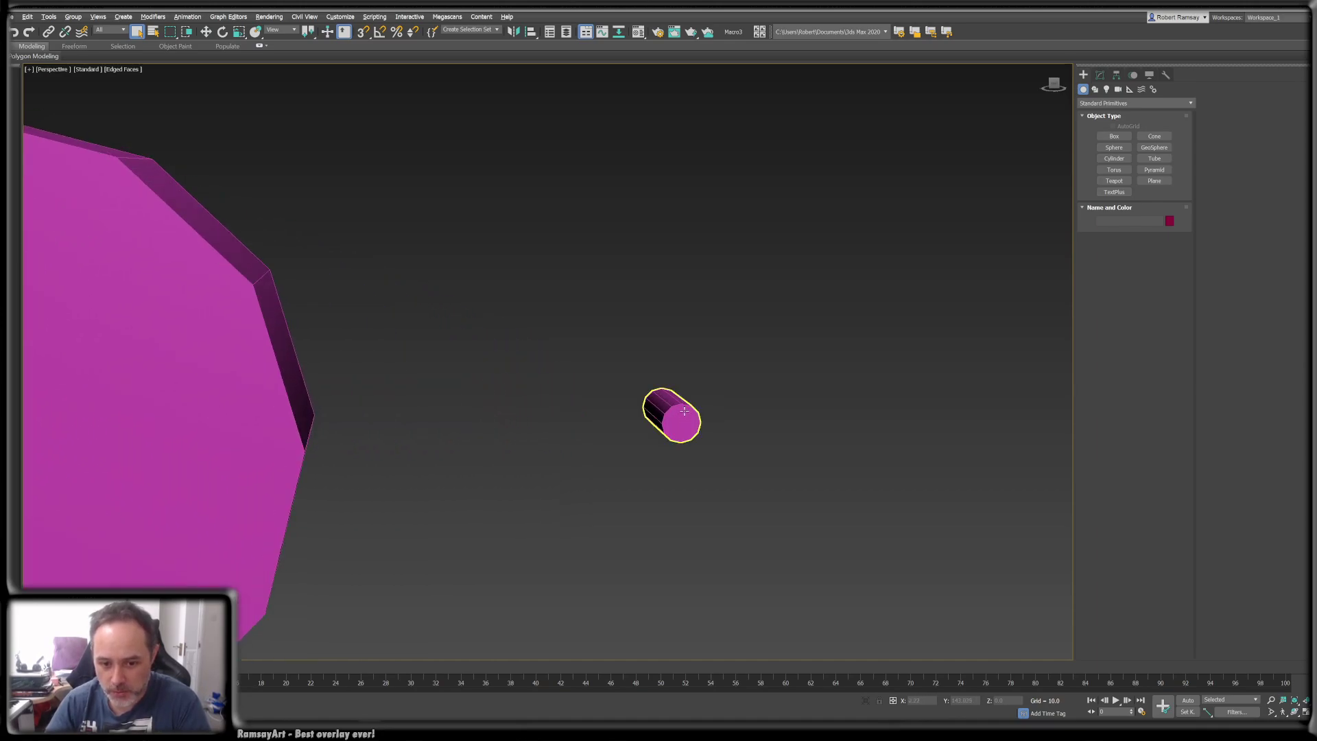
scroll(717, 399, down, 5)
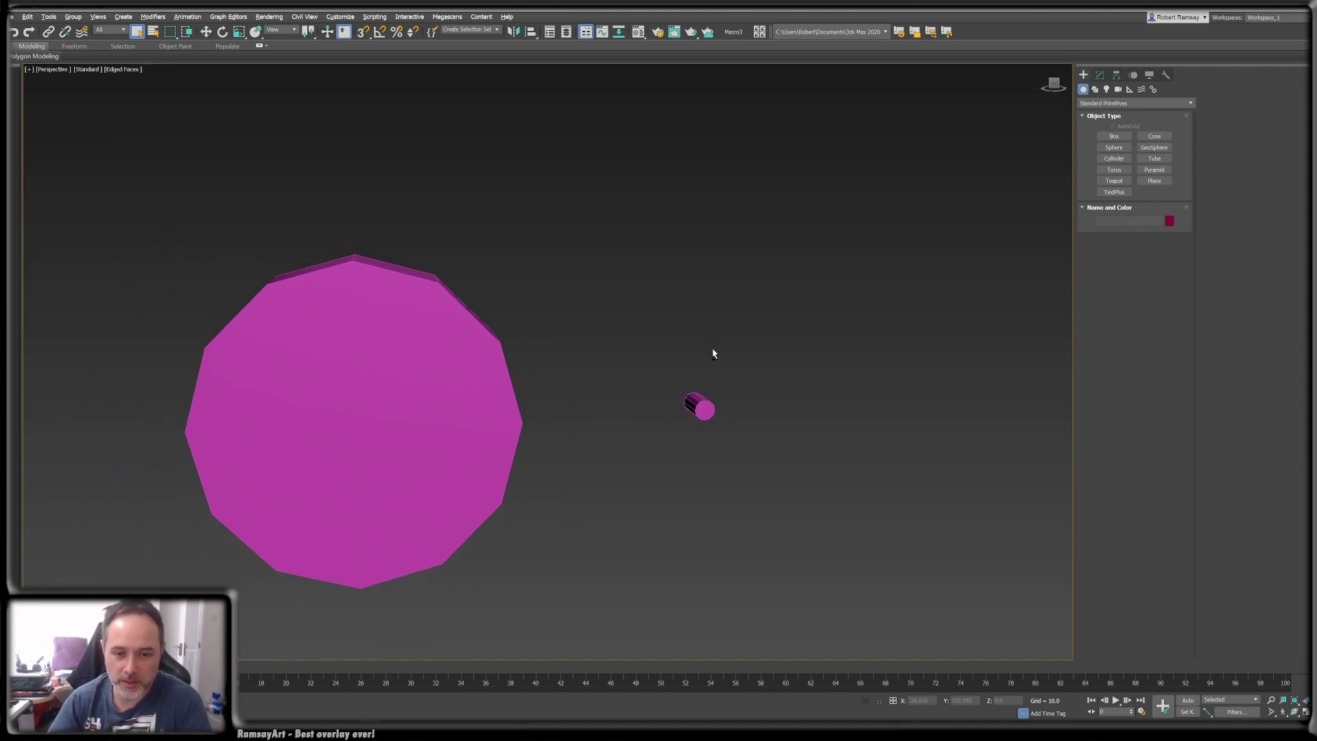
scroll(711, 352, down, 3)
- Duplicate the large cylinder along the Y axis to the far side of the thin rod
click(1054, 84)
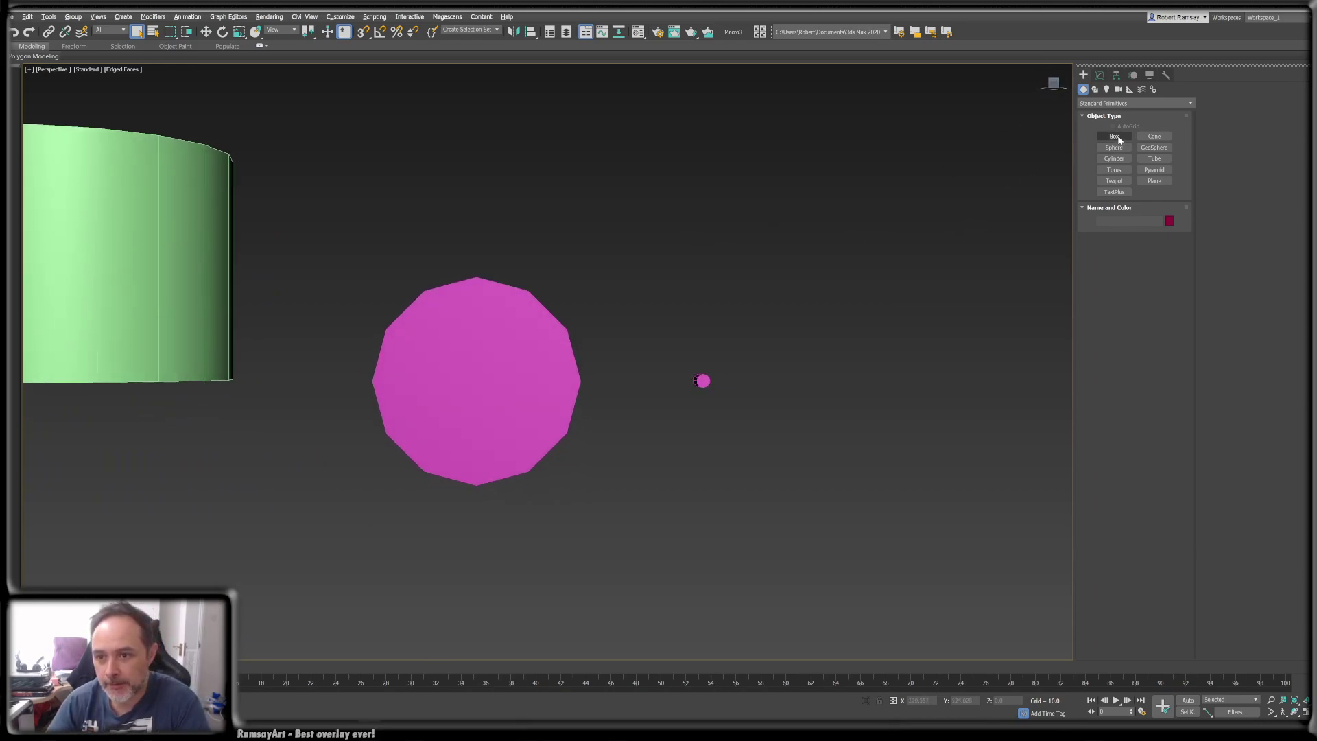
click(566, 319)
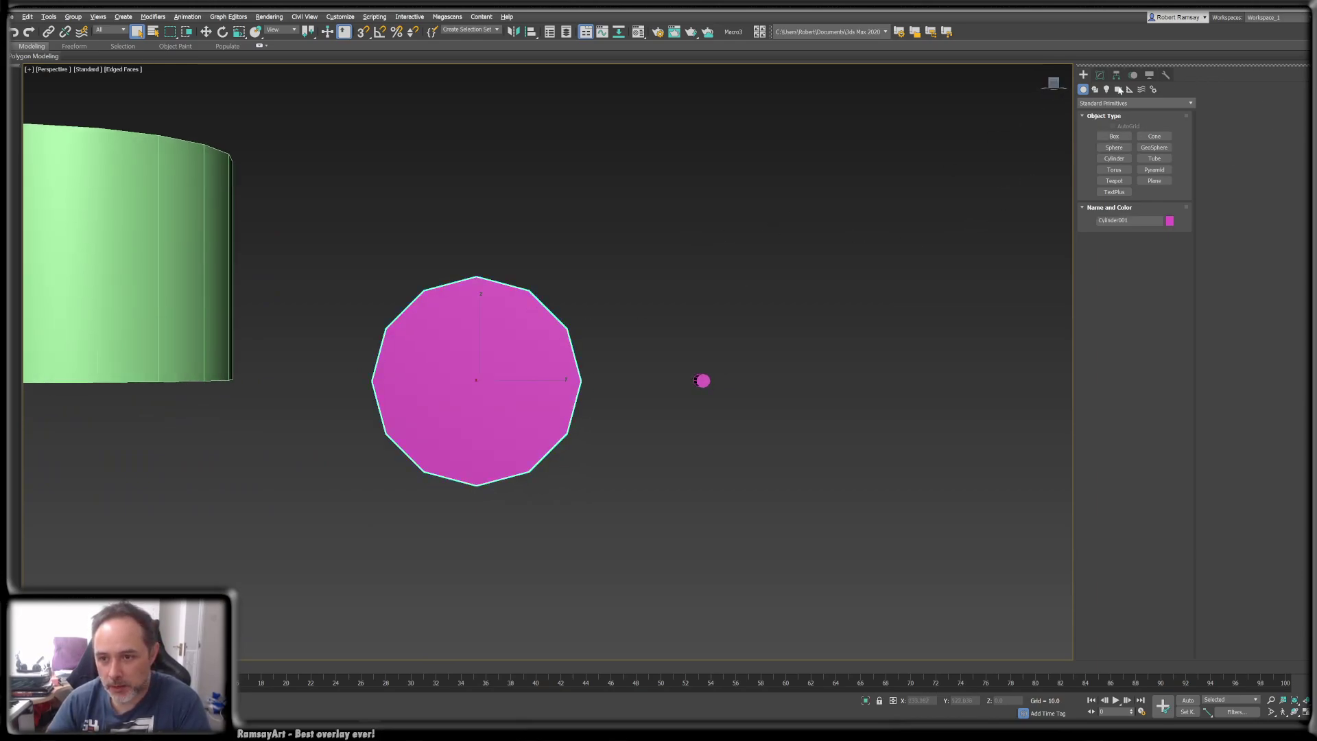
key(w)
shift+drag(550, 380, 946, 380)
click(661, 410)
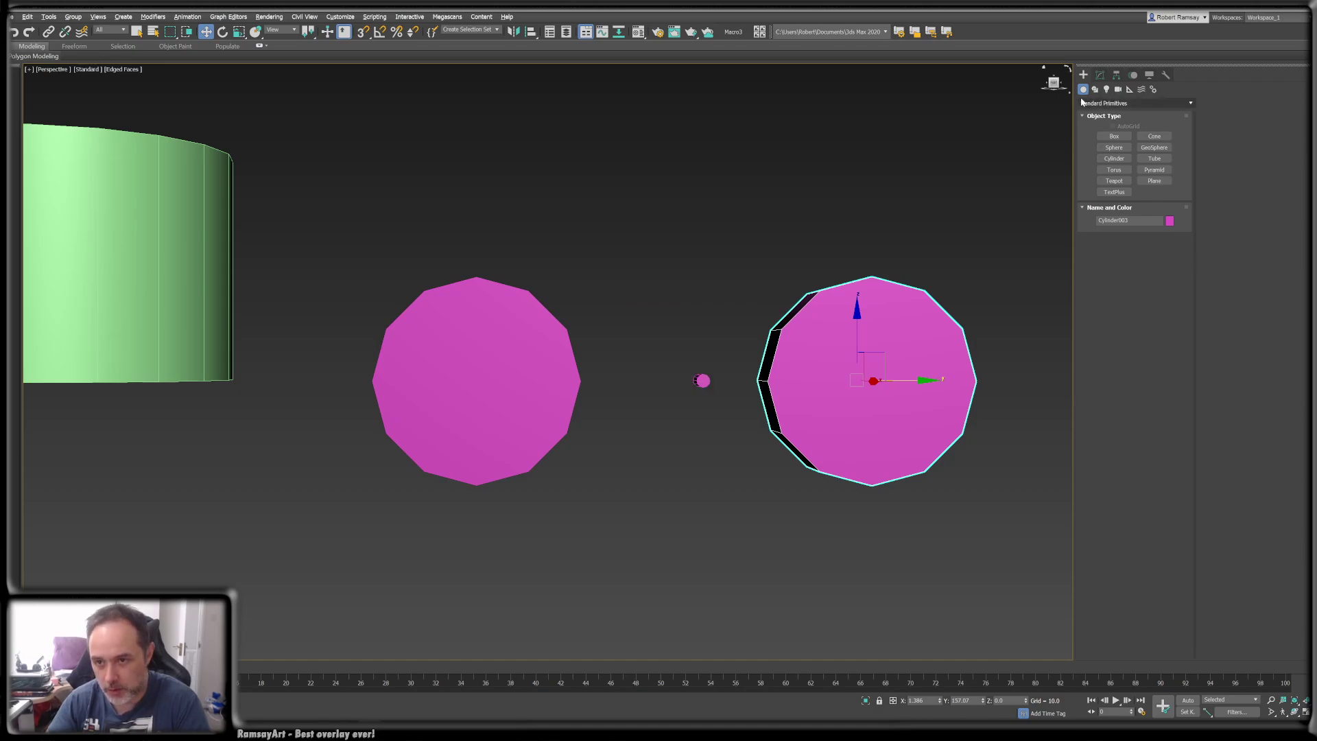
- Try a side count of 24 on the duplicated large cylinder beyond the thin rod
click(1099, 74)
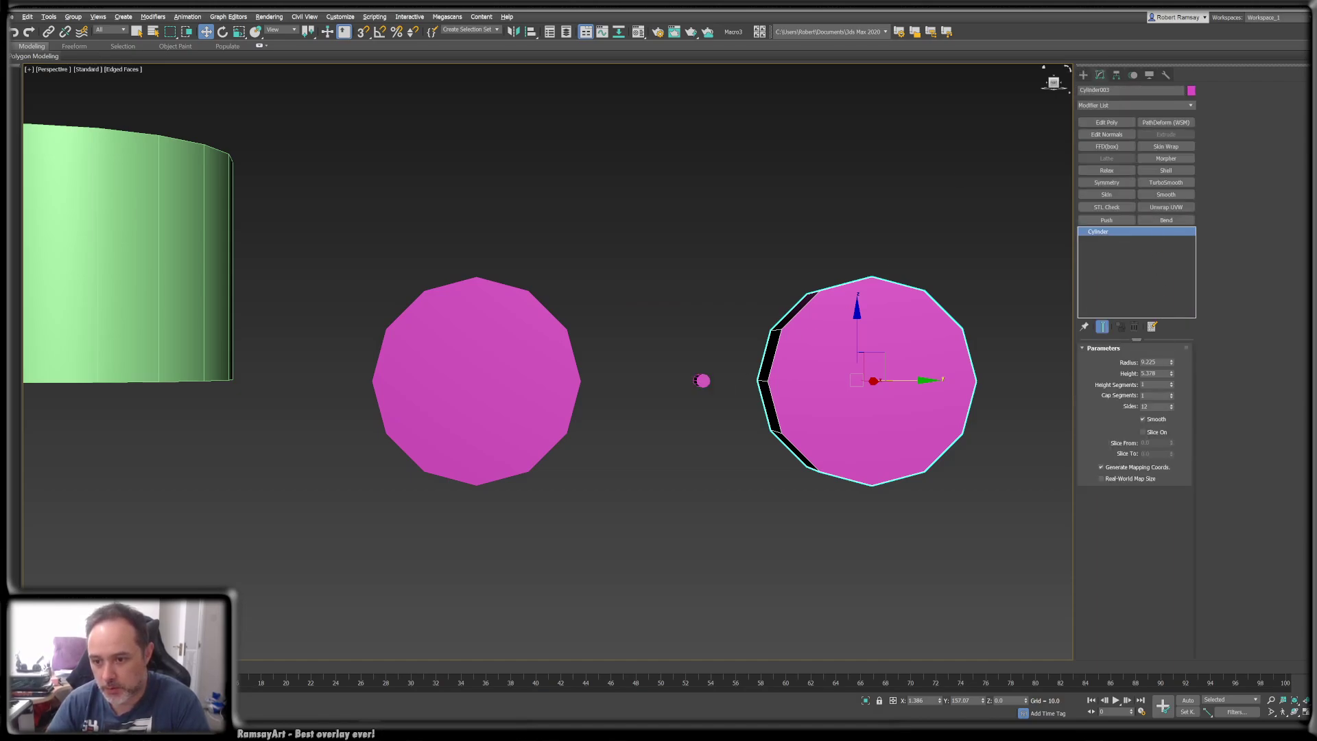
drag(1155, 406, 1096, 379)
text(24)
key(Return)
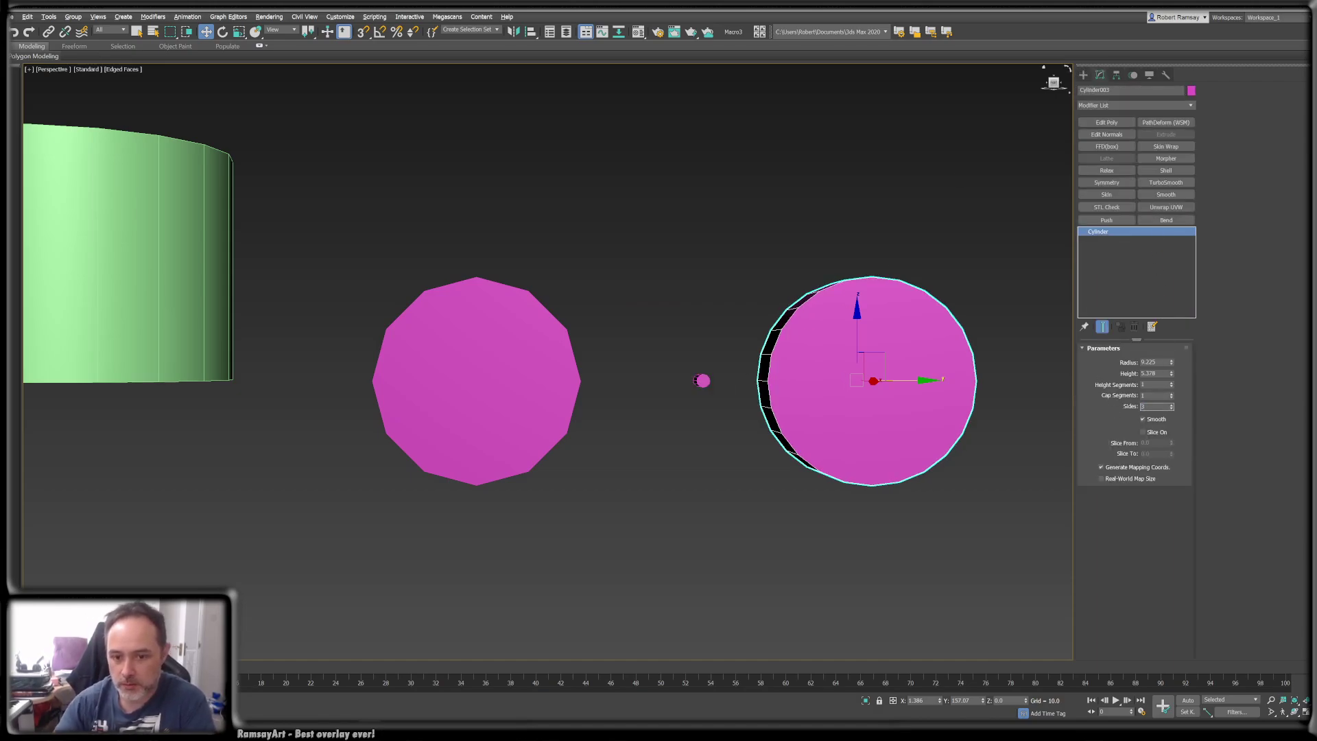
click(752, 255)
click(858, 332)
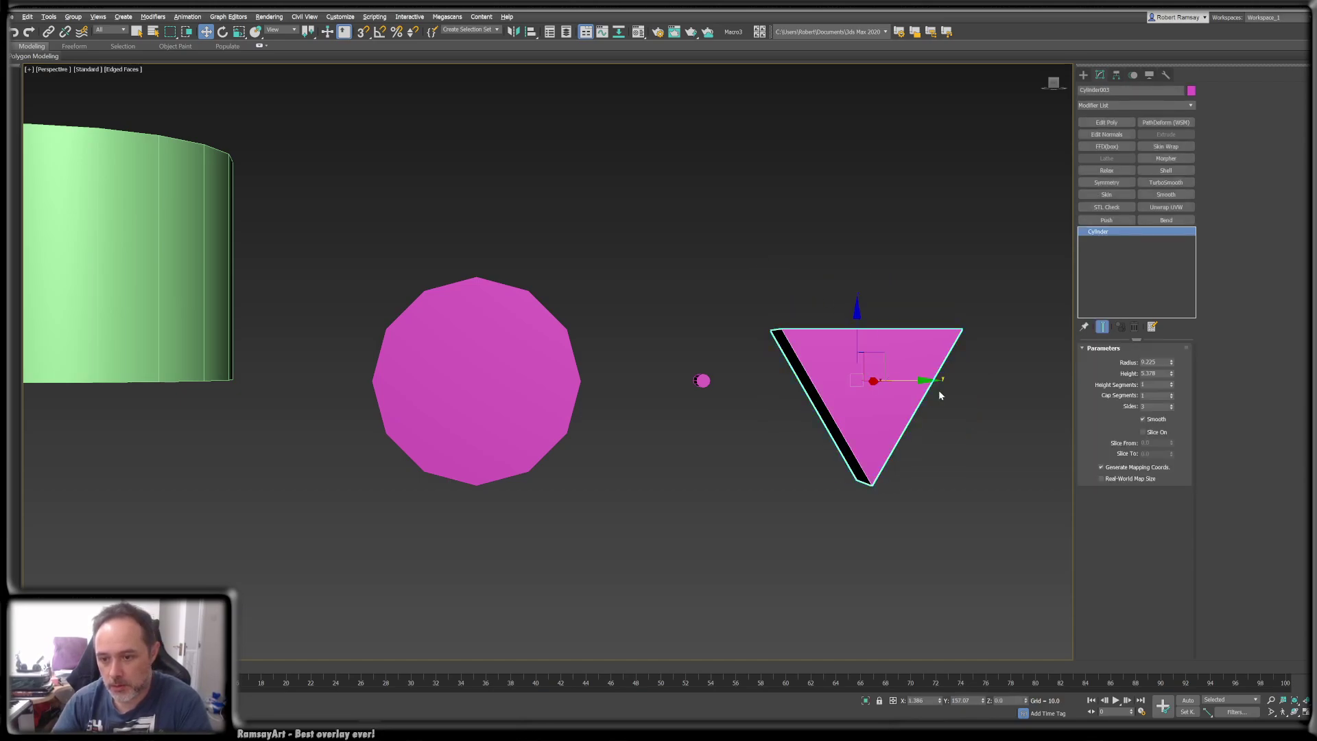
click(1147, 405)
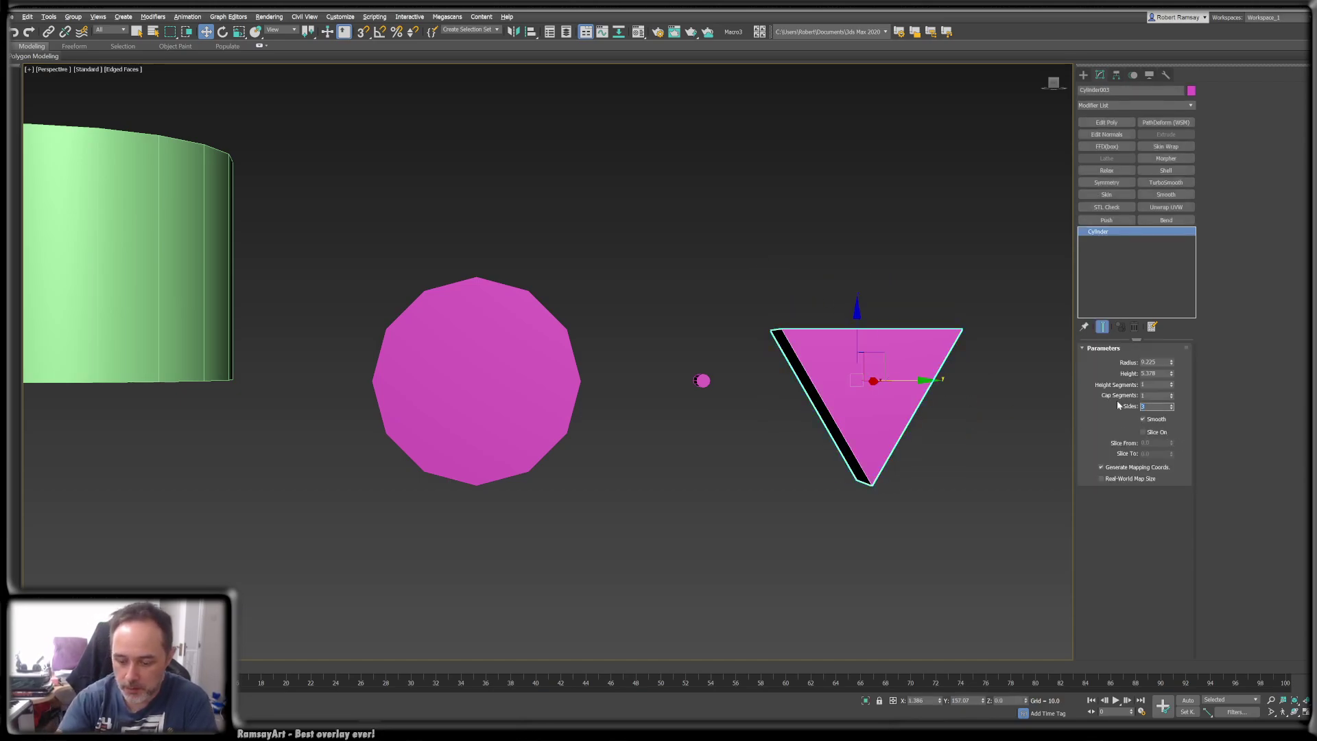
text(24)
key(Return)
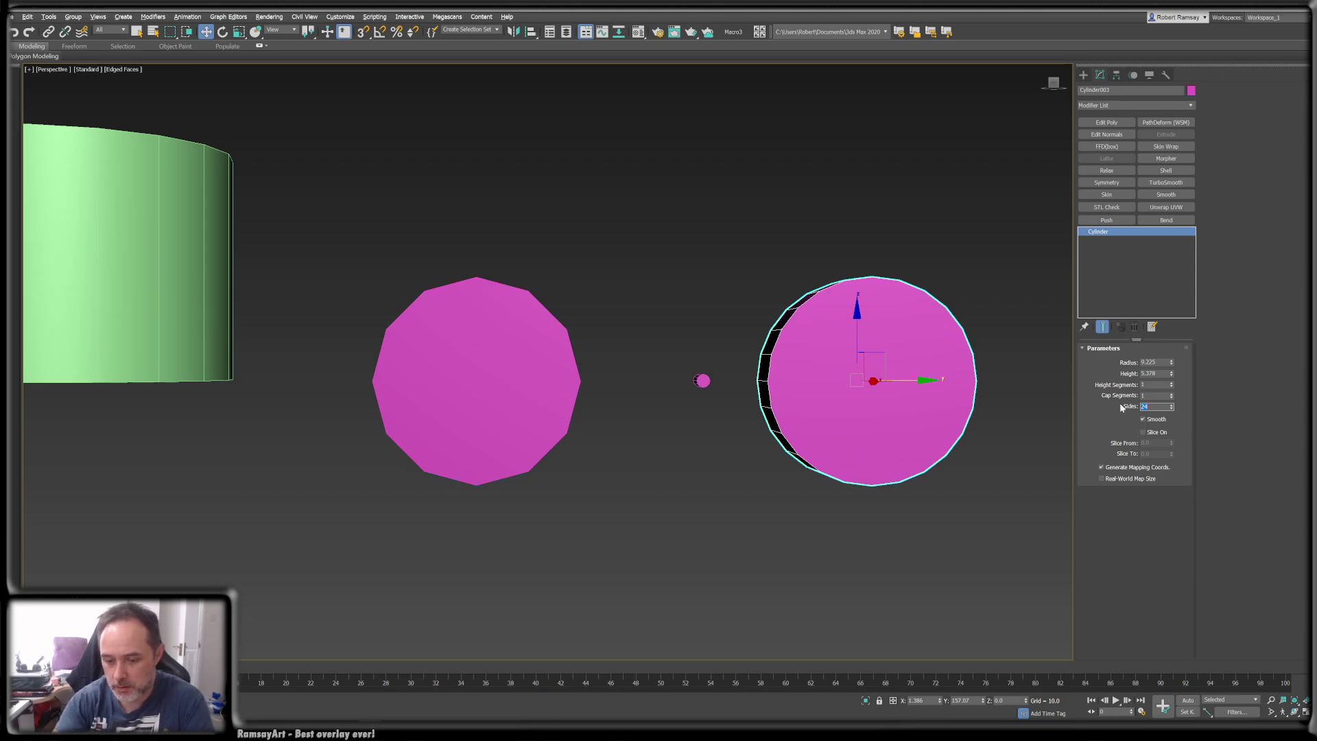
- Try 30, 180, 90 and 45 sides on the same cylinder to compare how round its outline looks
text(30)
key(Return)
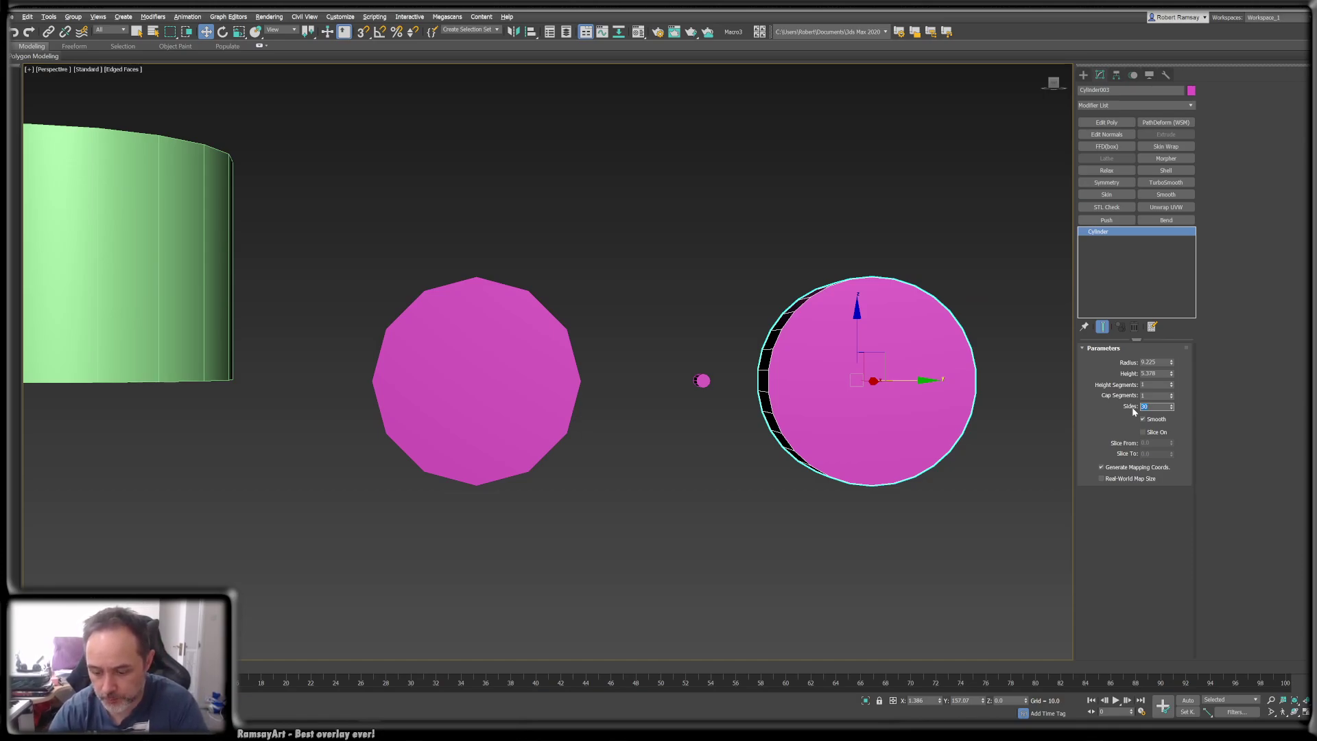
key(Return)
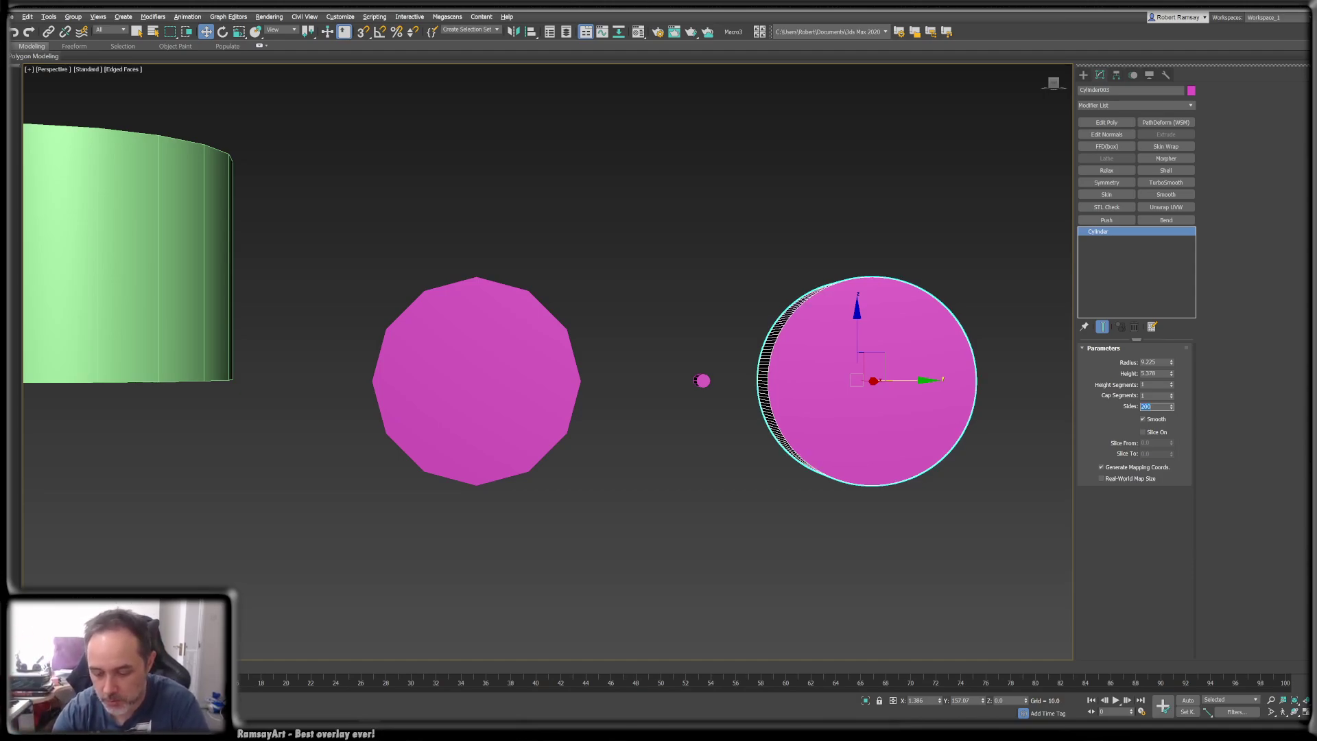
key(Return)
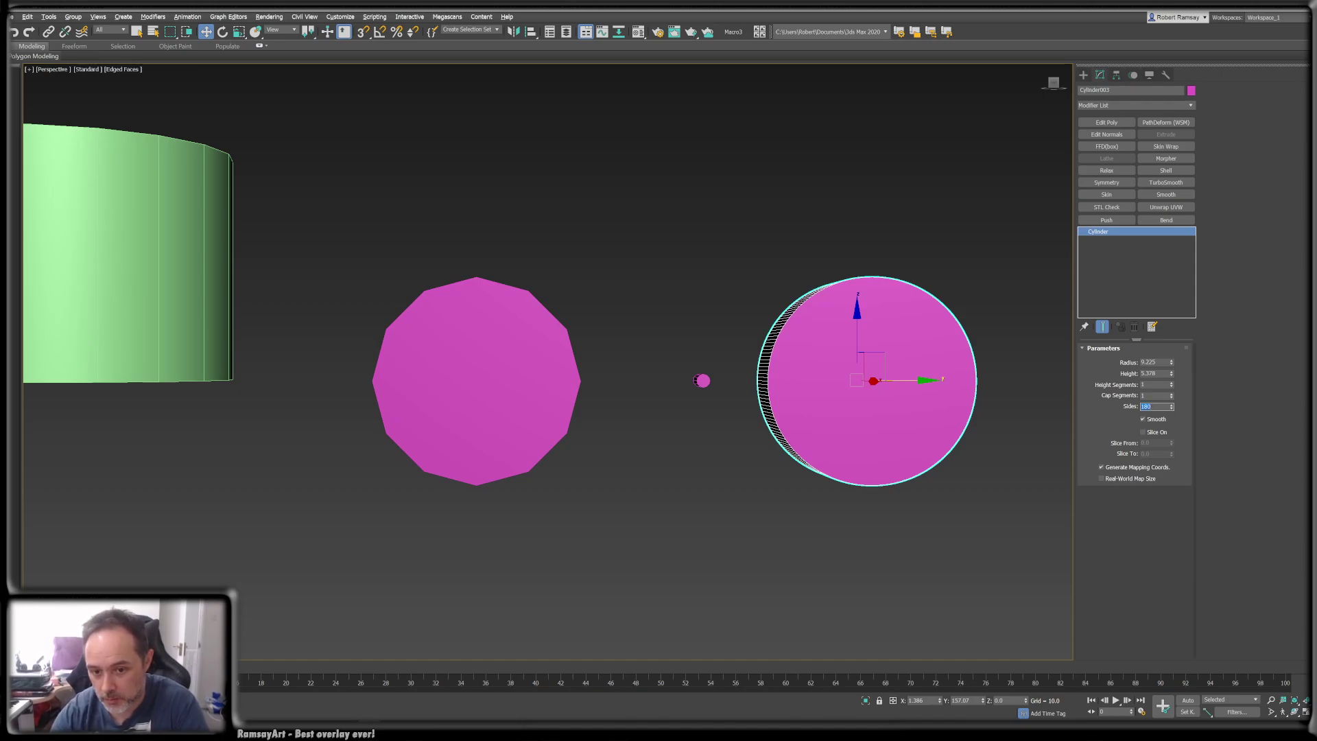
text(90)
key(Return)
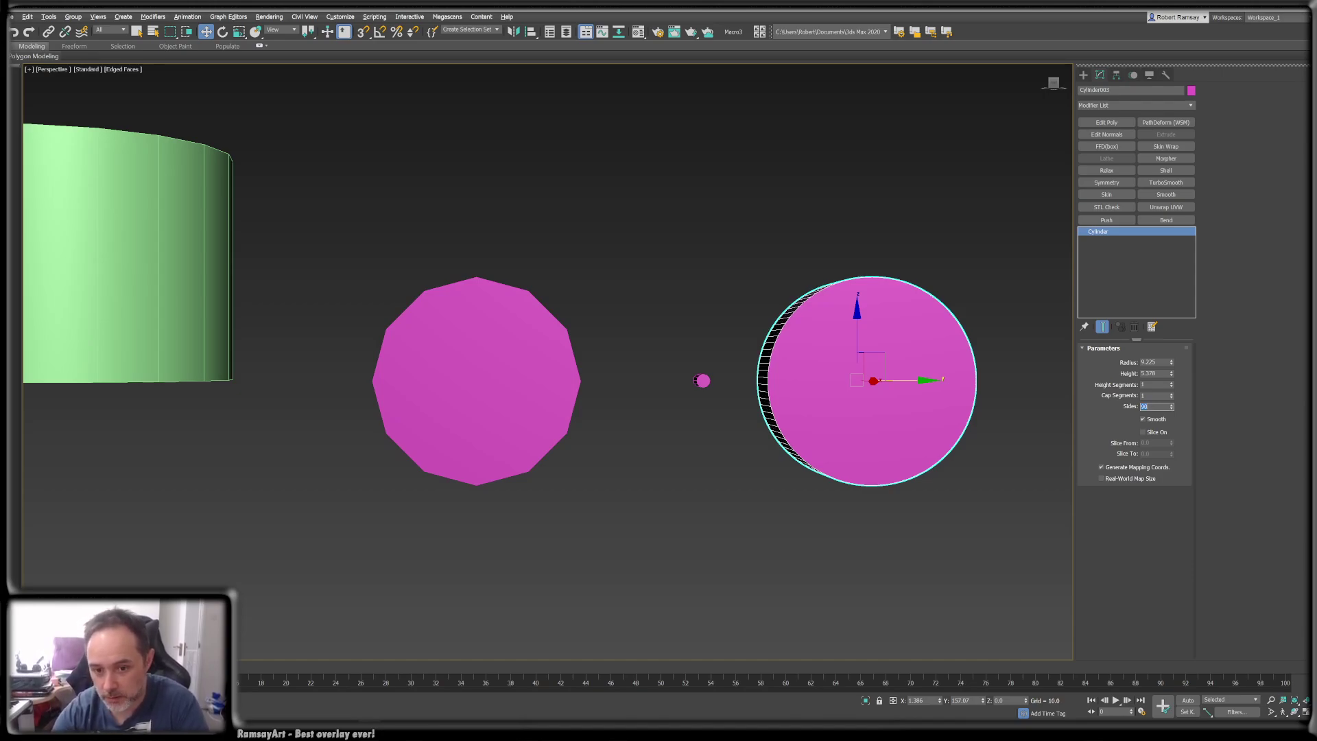
text(45)
key(Return)
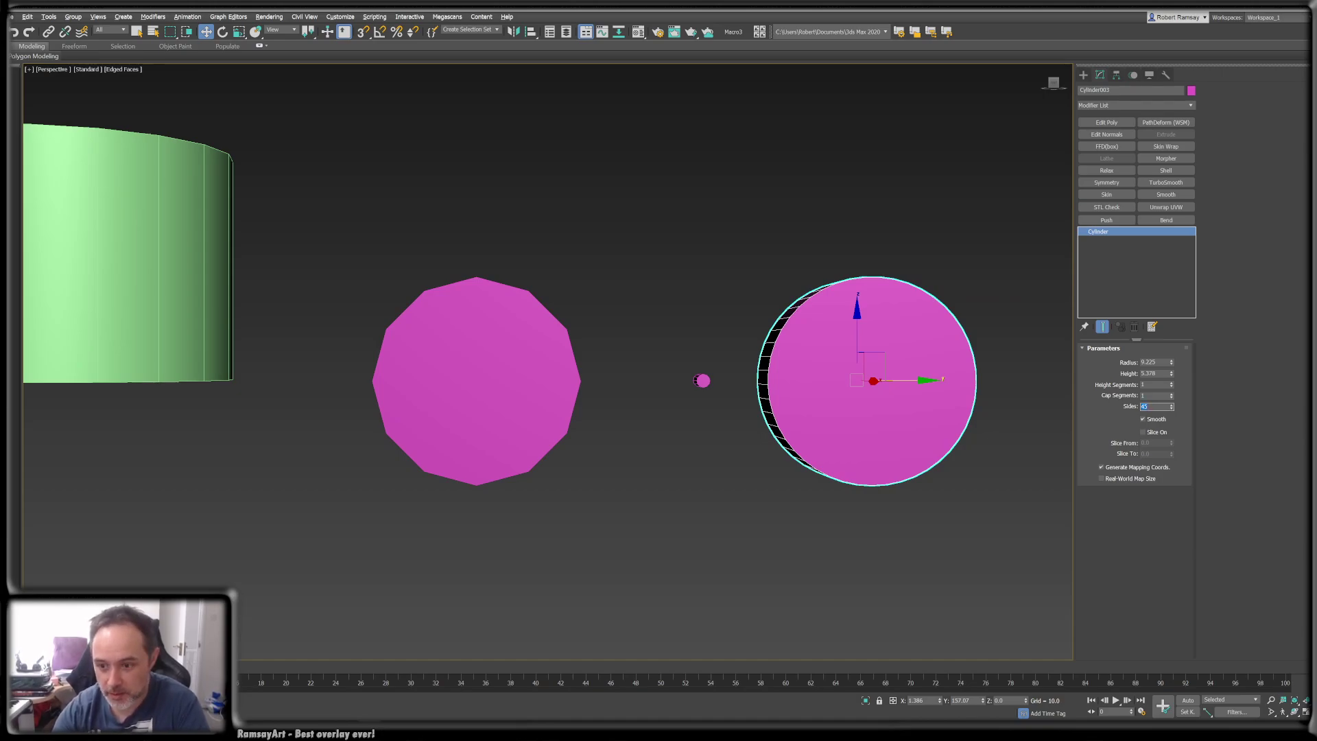
- Set the duplicated cylinder's side count to 36
key(Return)
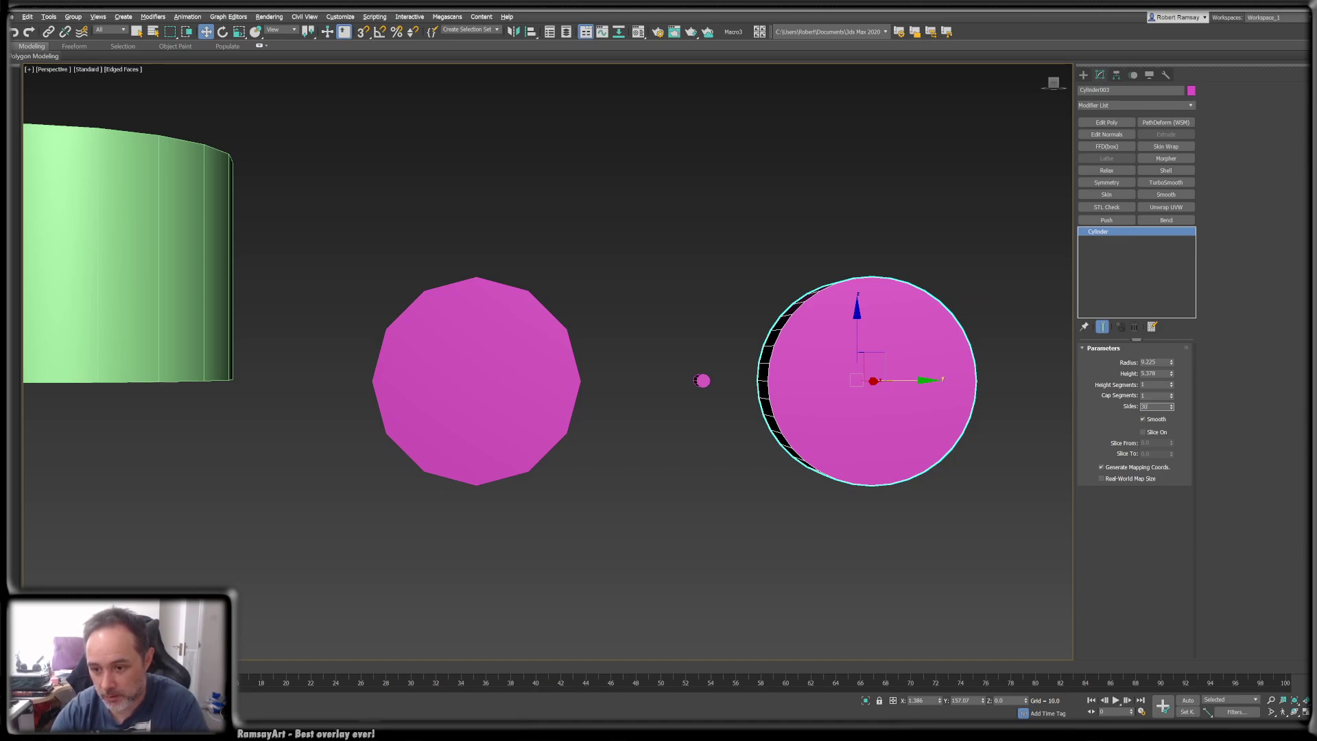
text(30)
key(Return)
key(Return)
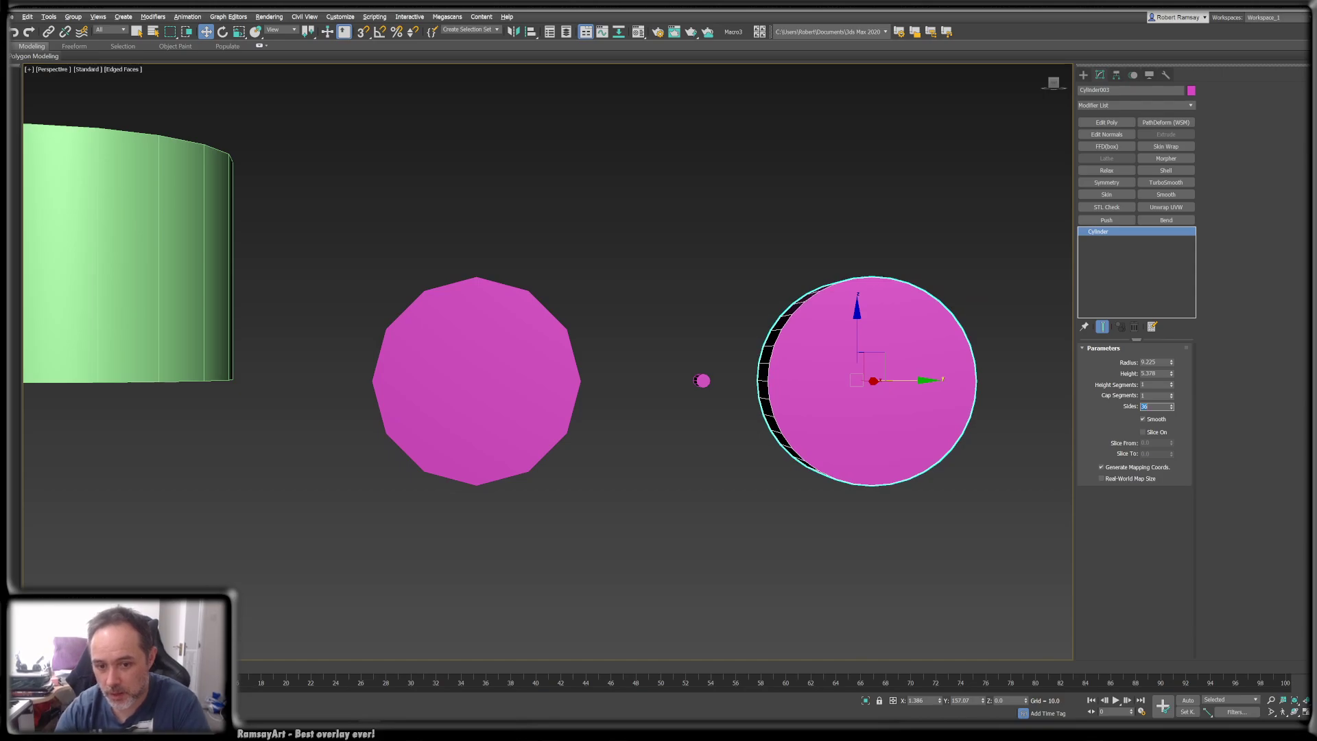
- Compare the outline of the 36-sided cylinder with its neighbours from several angles, both isolated and in the full scene
alt+middle_drag(757, 386, 801, 392)
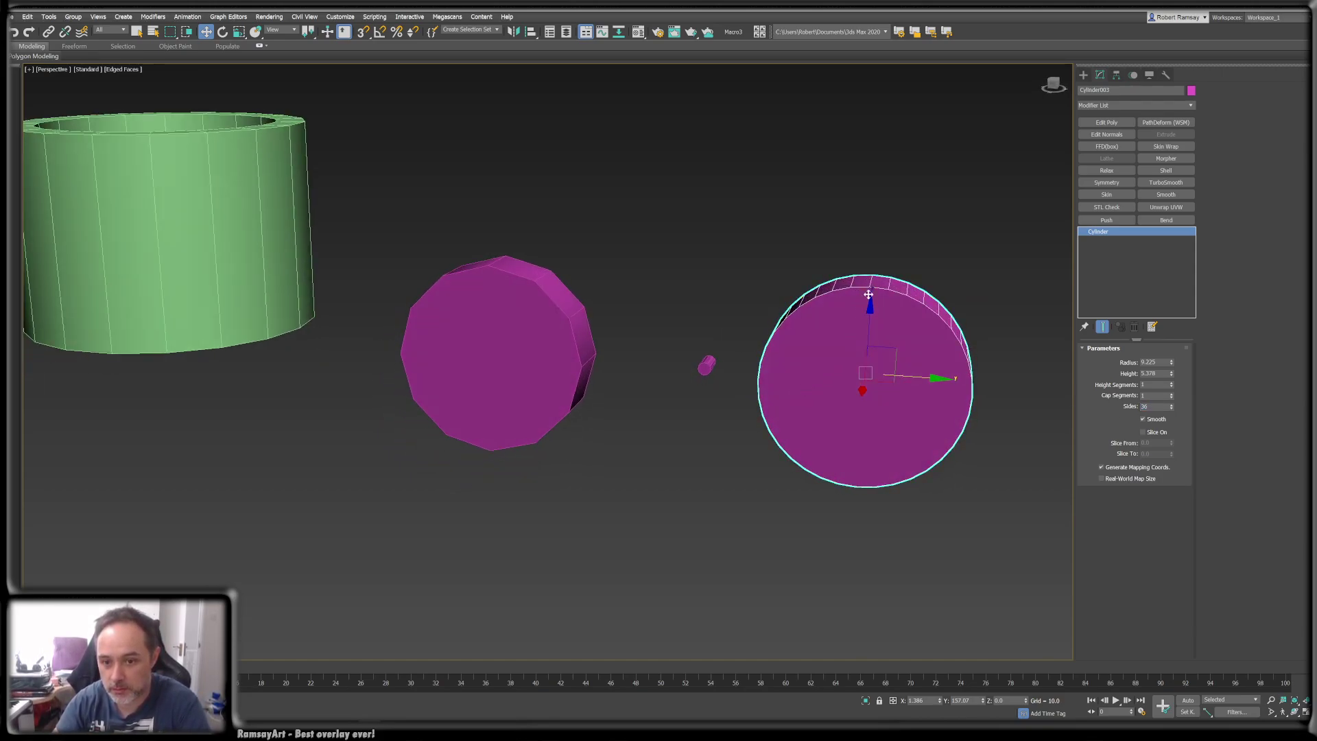
alt+middle_drag(870, 348, 885, 335)
alt+middle_drag(806, 397, 794, 386)
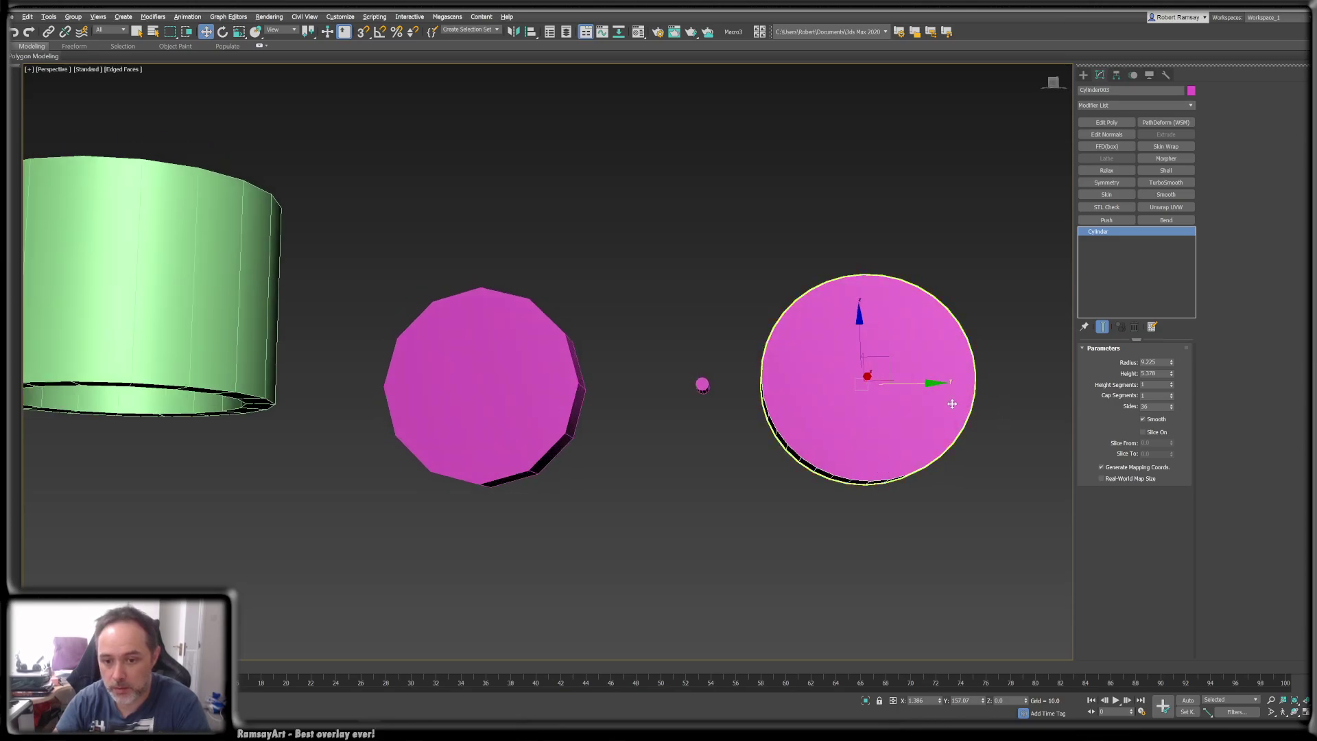
alt+middle_drag(950, 403, 961, 413)
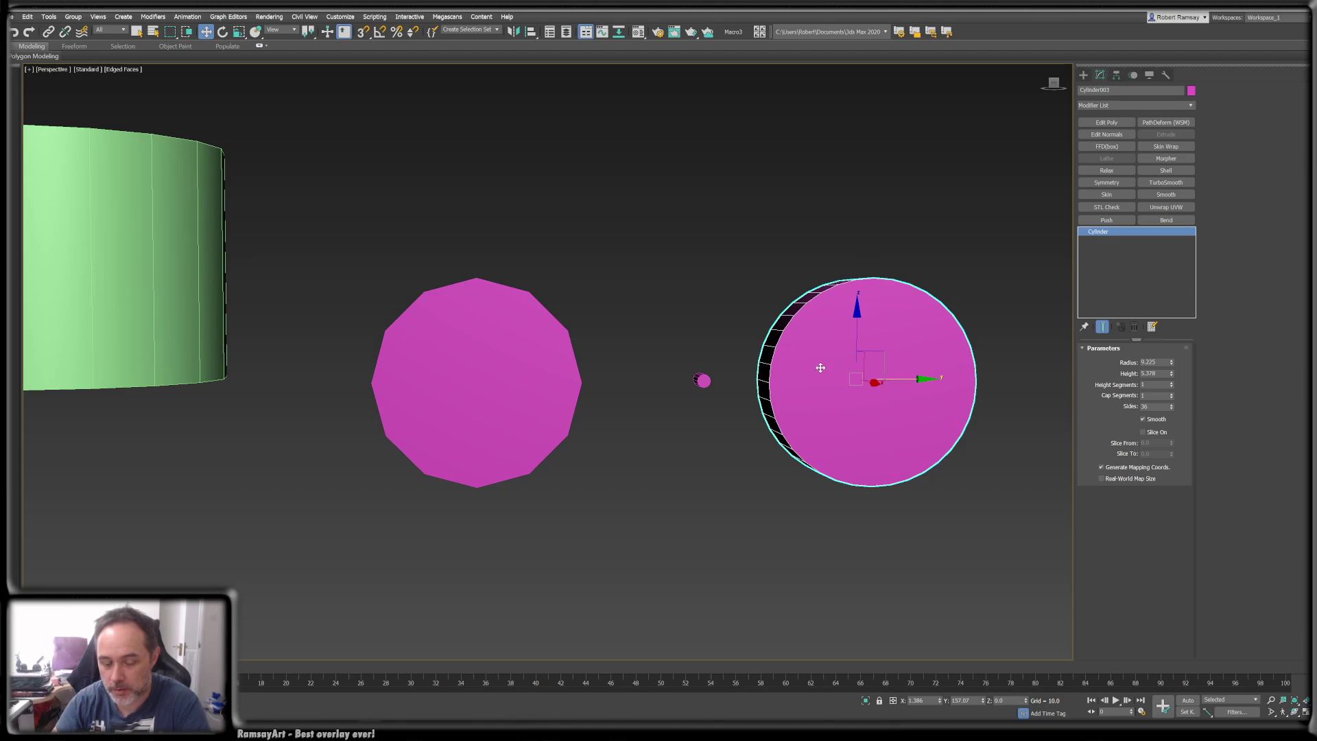
alt+middle_drag(820, 368, 741, 364)
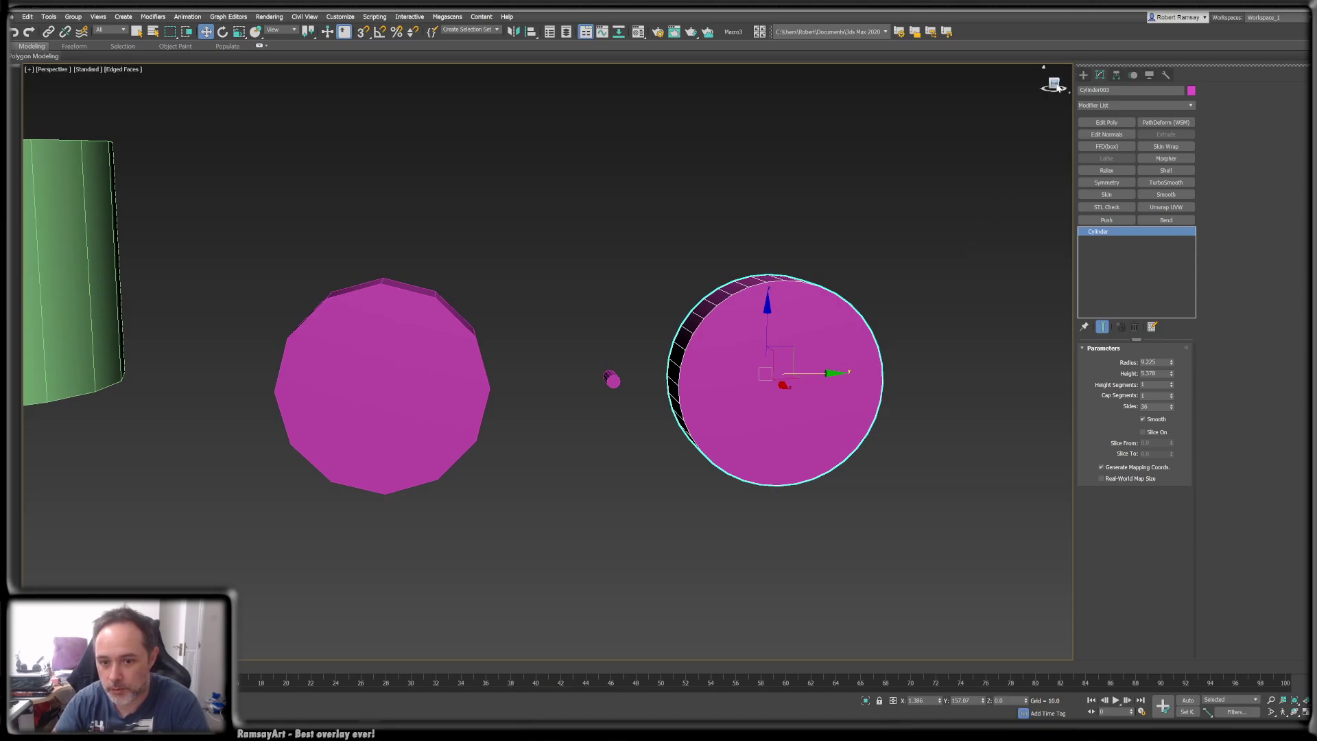
click(1057, 86)
middle_drag(899, 260, 882, 259)
key(alt+q)
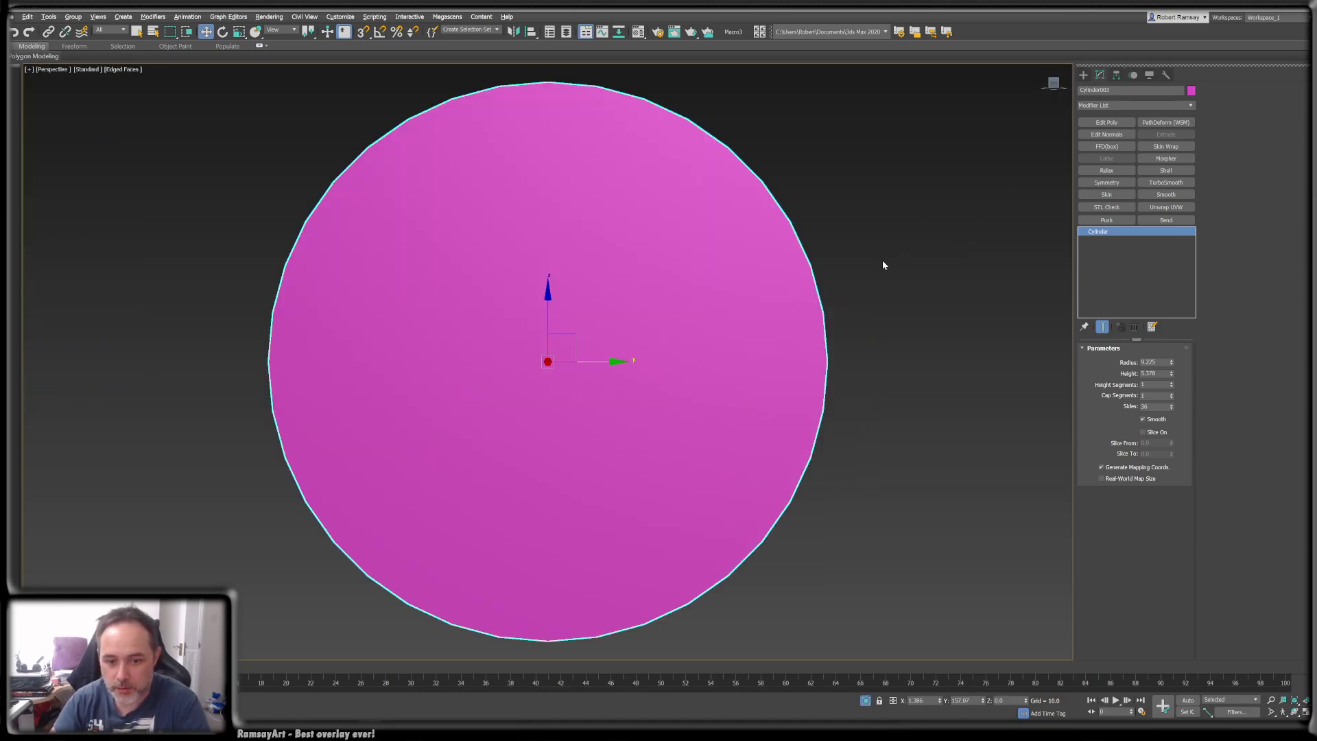
scroll(798, 246, down, 1)
key(alt+q)
scroll(829, 253, down, 3)
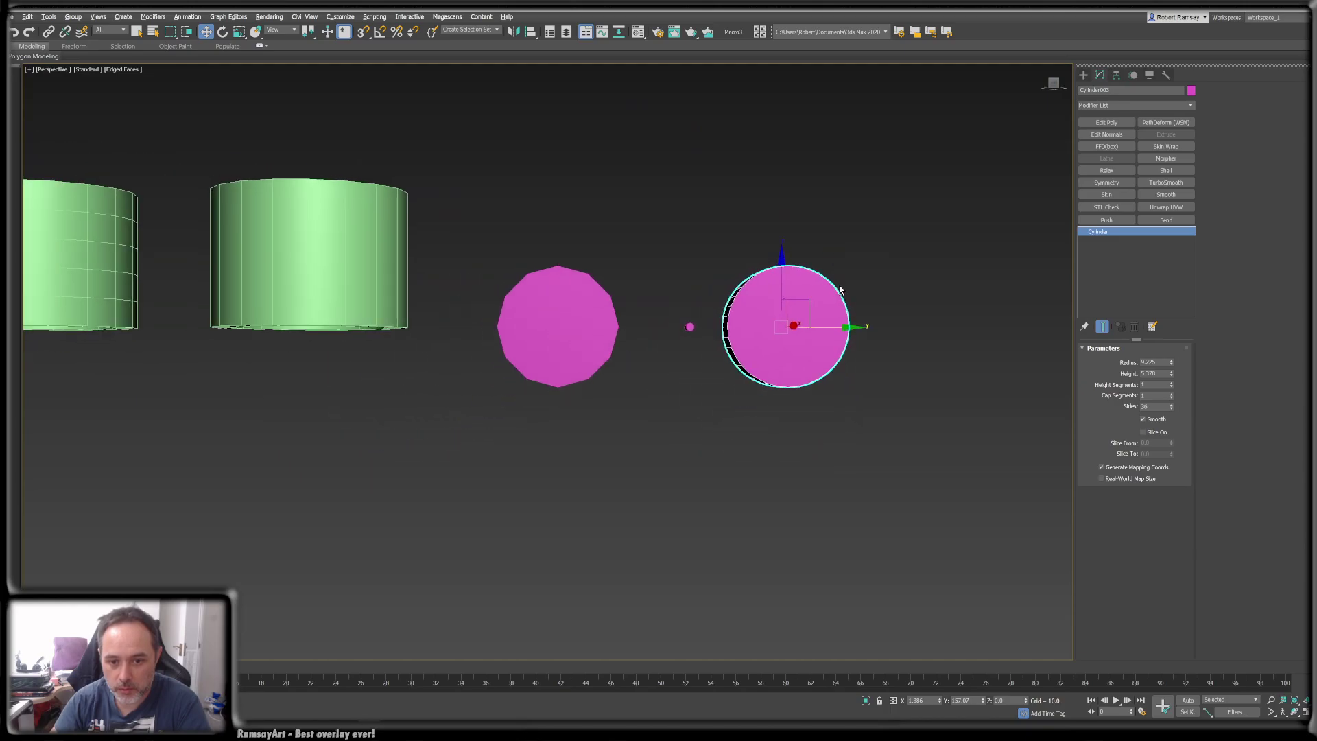
alt+middle_drag(837, 291, 856, 305)
key(alt+q)
alt+middle_drag(638, 320, 655, 315)
key(alt+q)
mouse_move(803, 313)
alt+middle_down()
mouse_move(802, 331)
mouse_move(813, 300)
alt+middle_up()
- Isolate the 36-sided cylinder and add an Edit Poly modifier to it
key(alt+q)
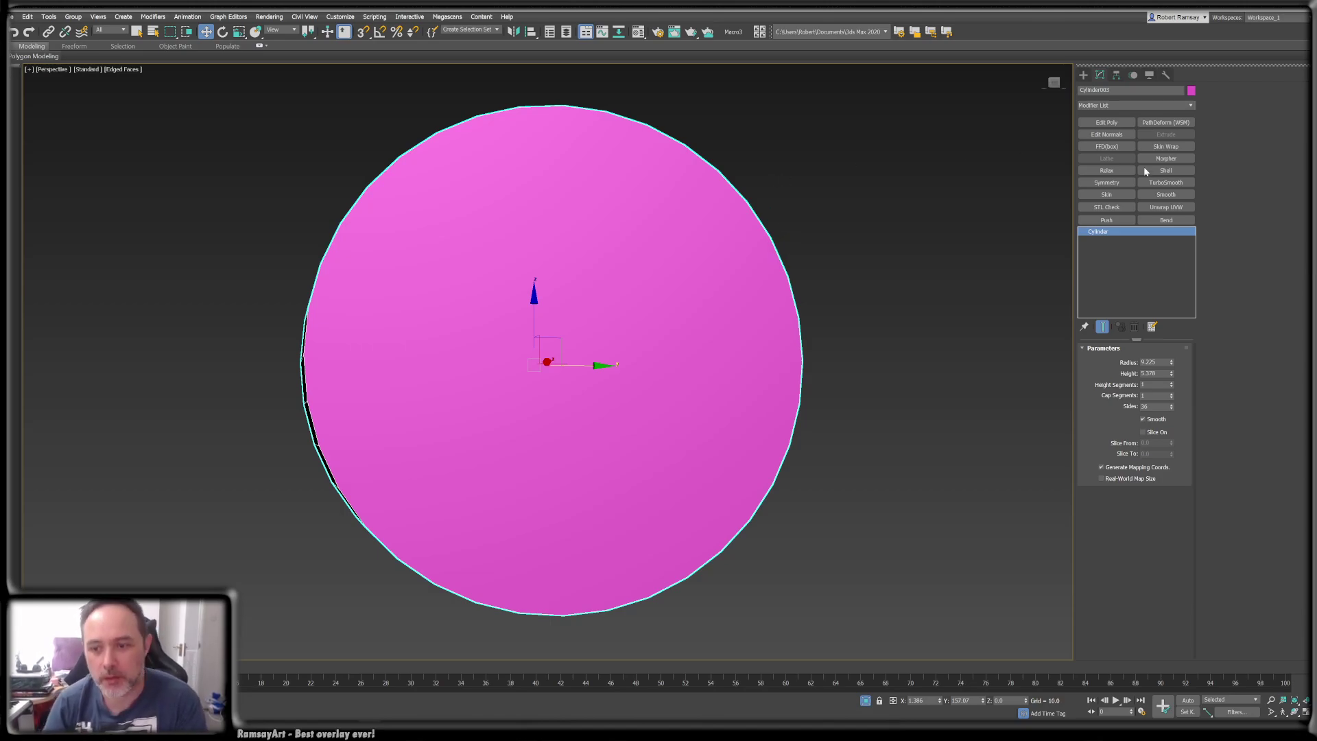
alt+middle_drag(952, 187, 962, 197)
click(1112, 121)
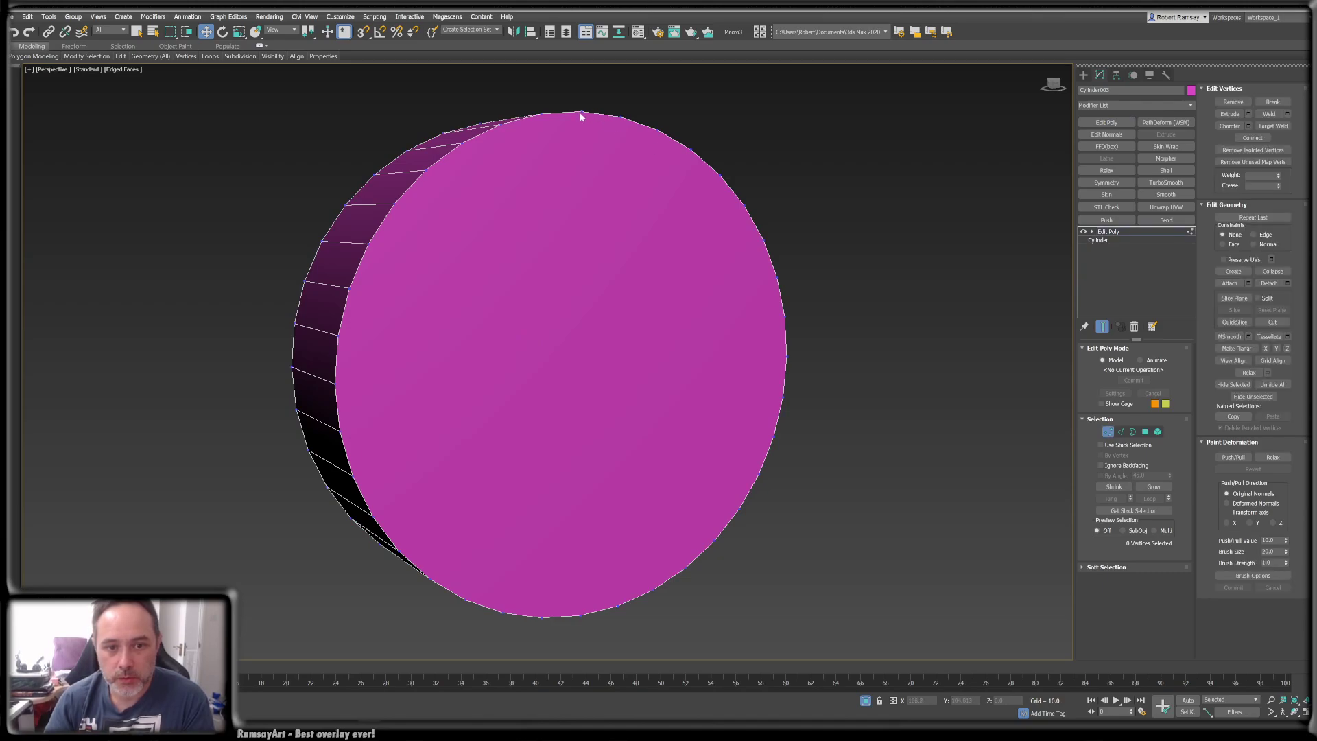
- Connect the topmost and bottommost vertices of the front cap with a vertical edge
click(581, 112)
alt+middle_drag(618, 202, 596, 211)
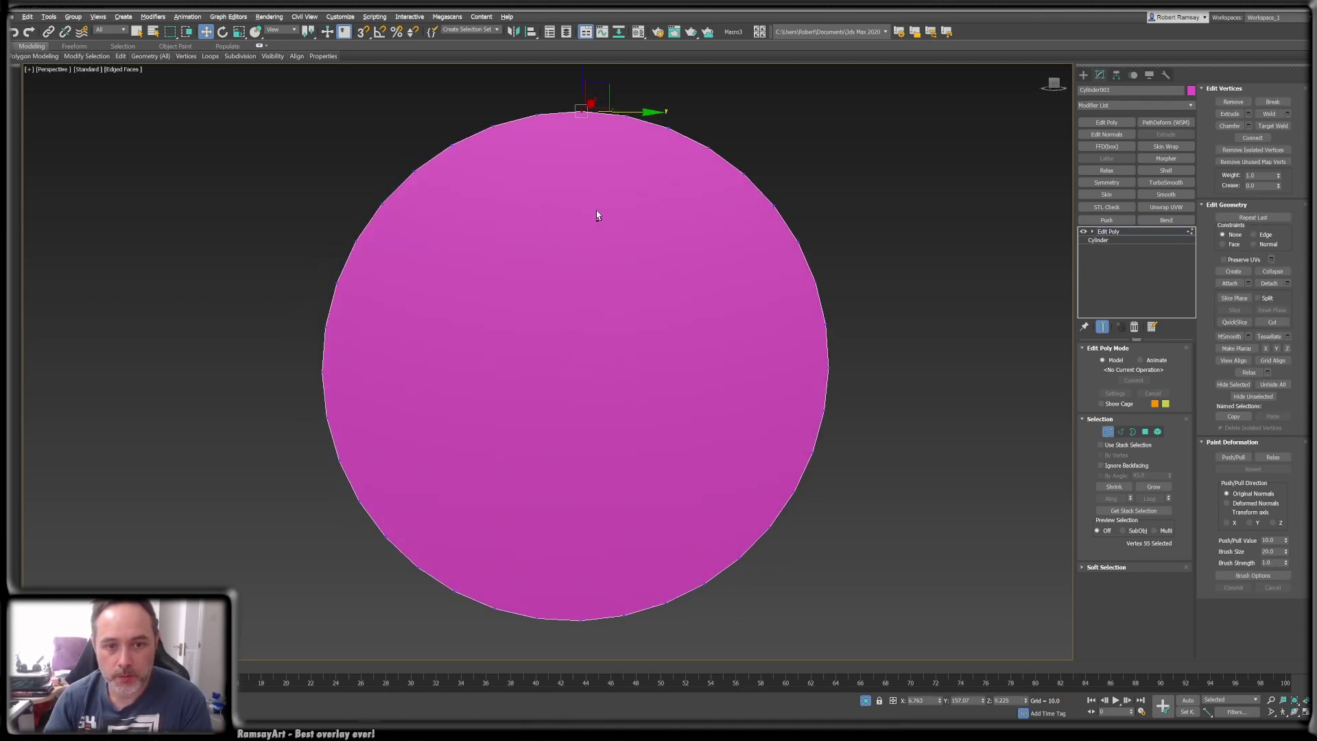
ctrl+click(582, 622)
alt+middle_drag(723, 223, 728, 228)
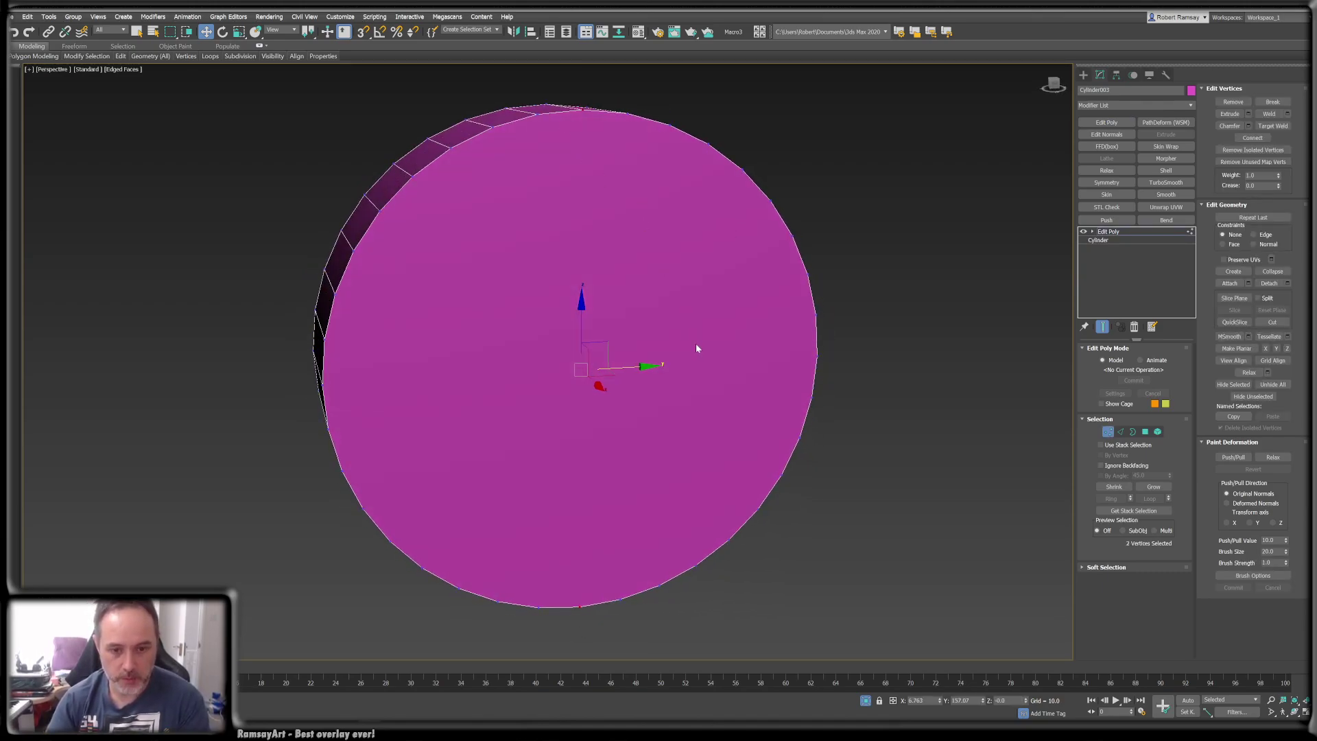
key(ctrl+shift+e)
- Cut a horizontal edge across the front cap from its leftmost vertex to its rightmost vertex, dividing it into quarters
click(322, 384)
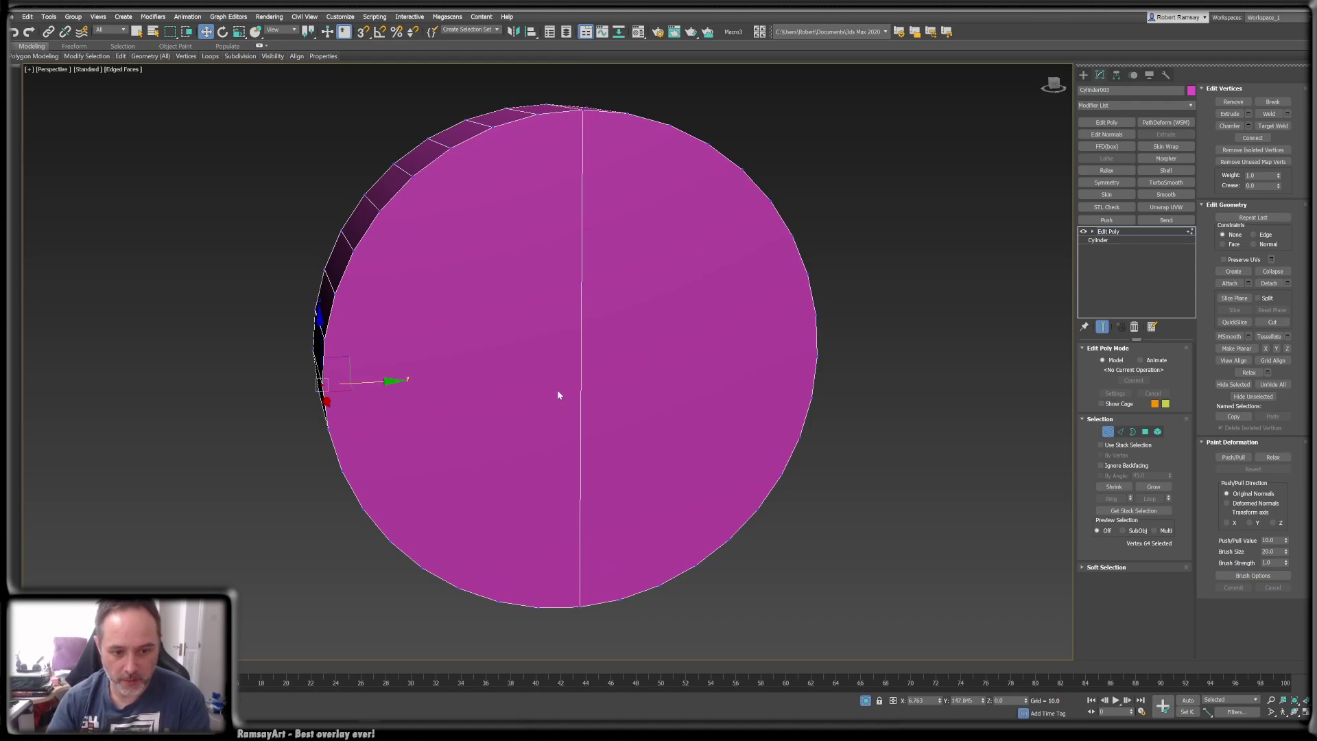
alt+middle_drag(557, 395, 544, 386)
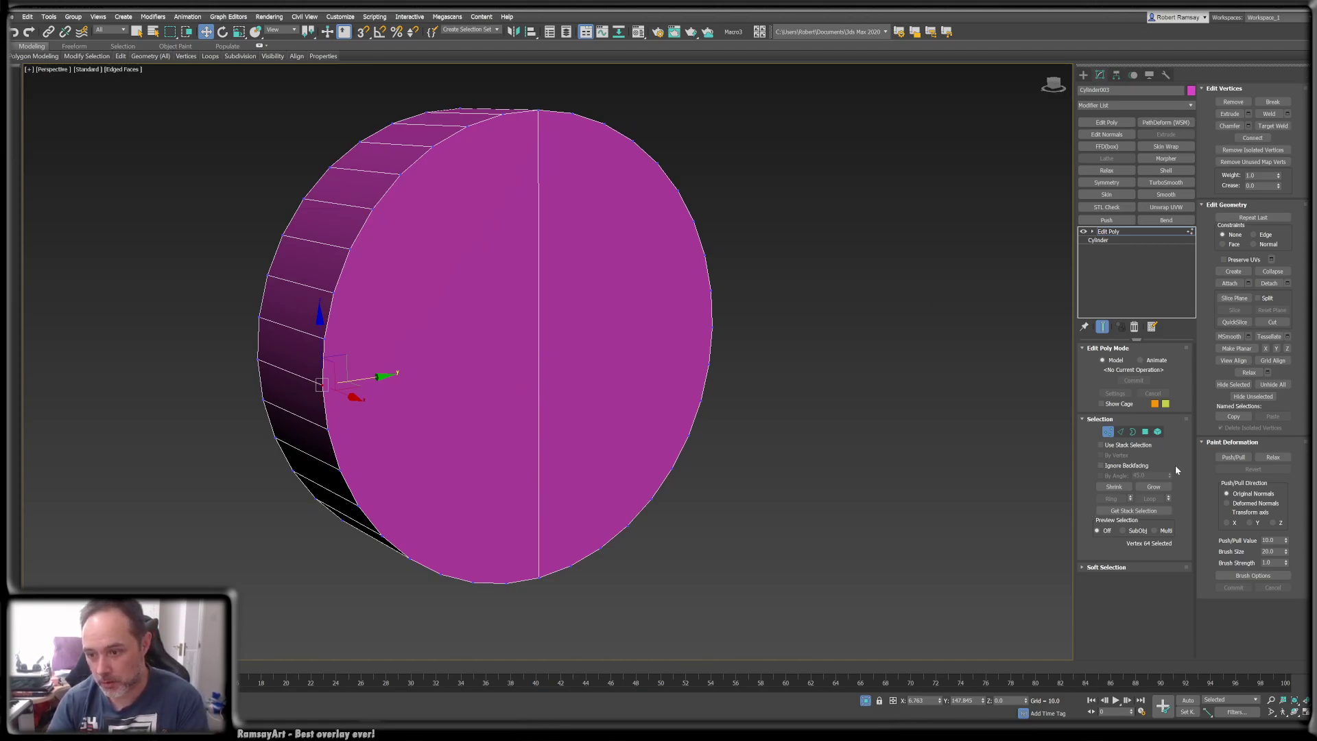
click(1274, 322)
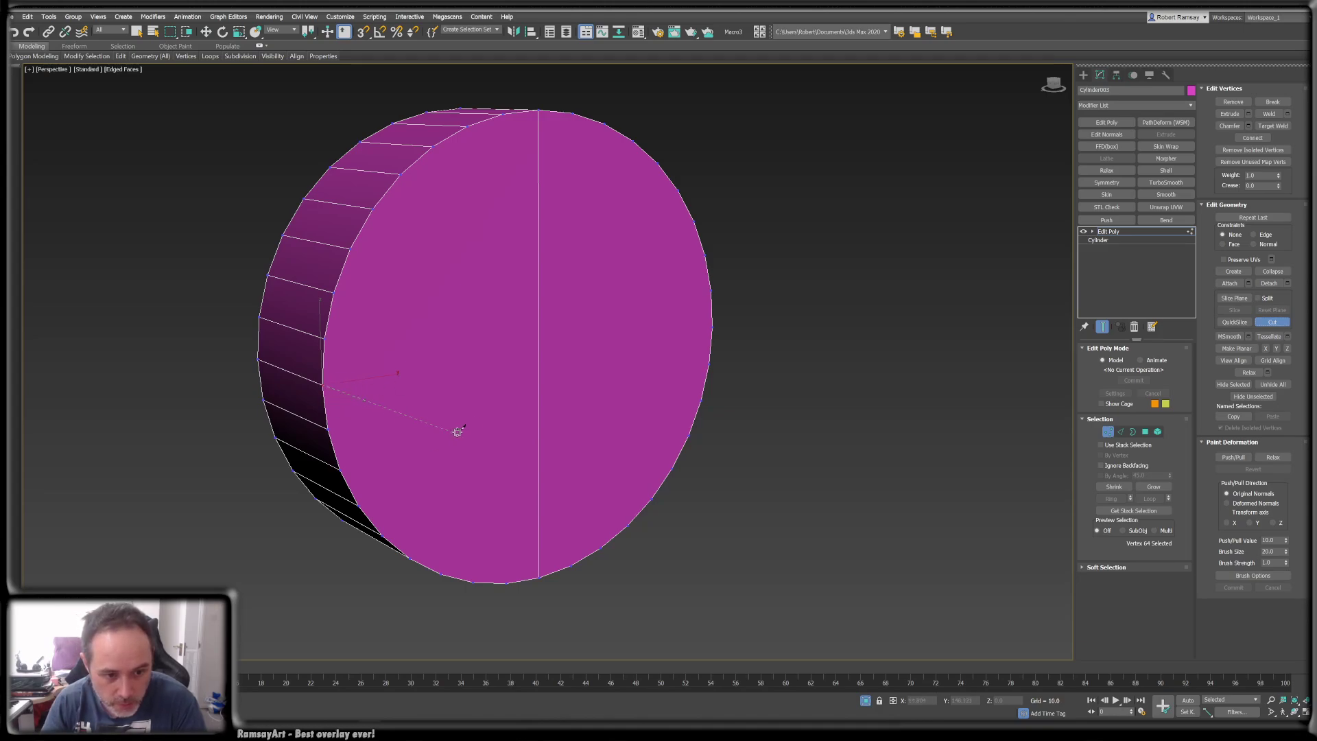
click(713, 327)
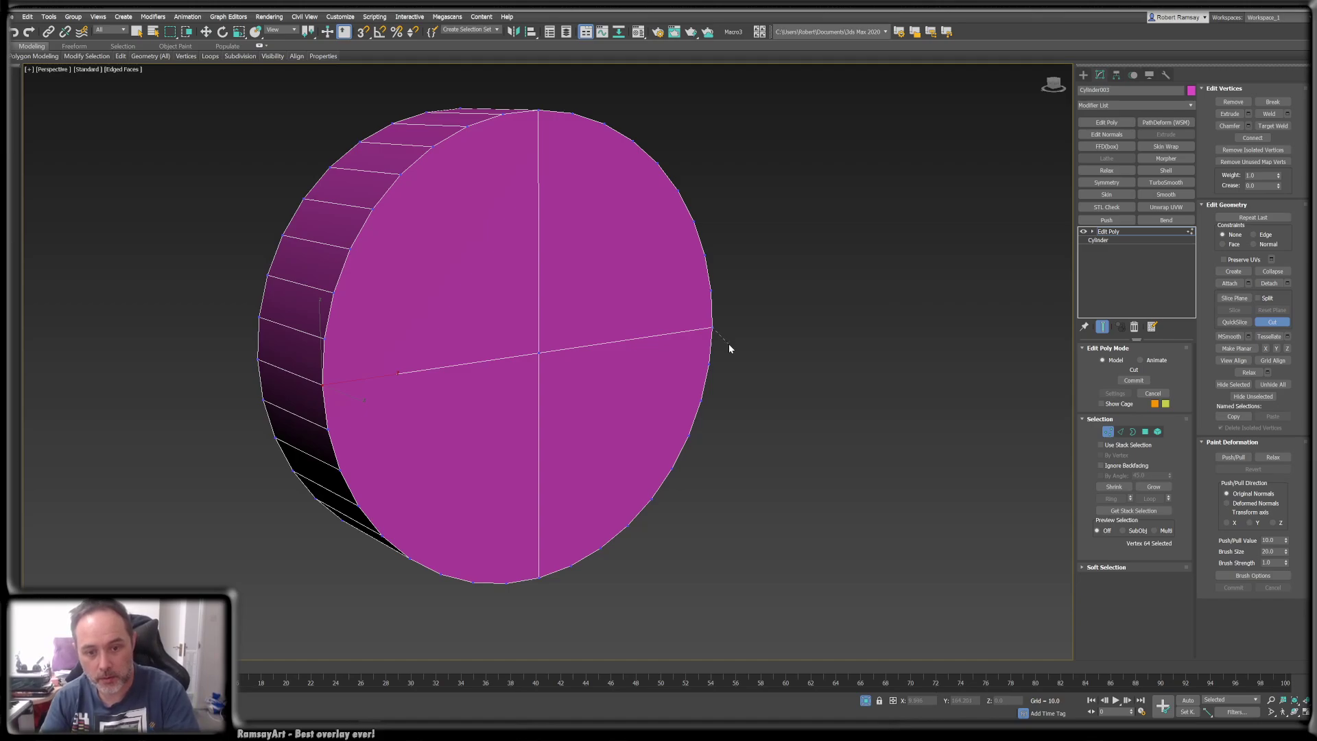
right_click(729, 345)
alt+middle_drag(736, 356, 741, 356)
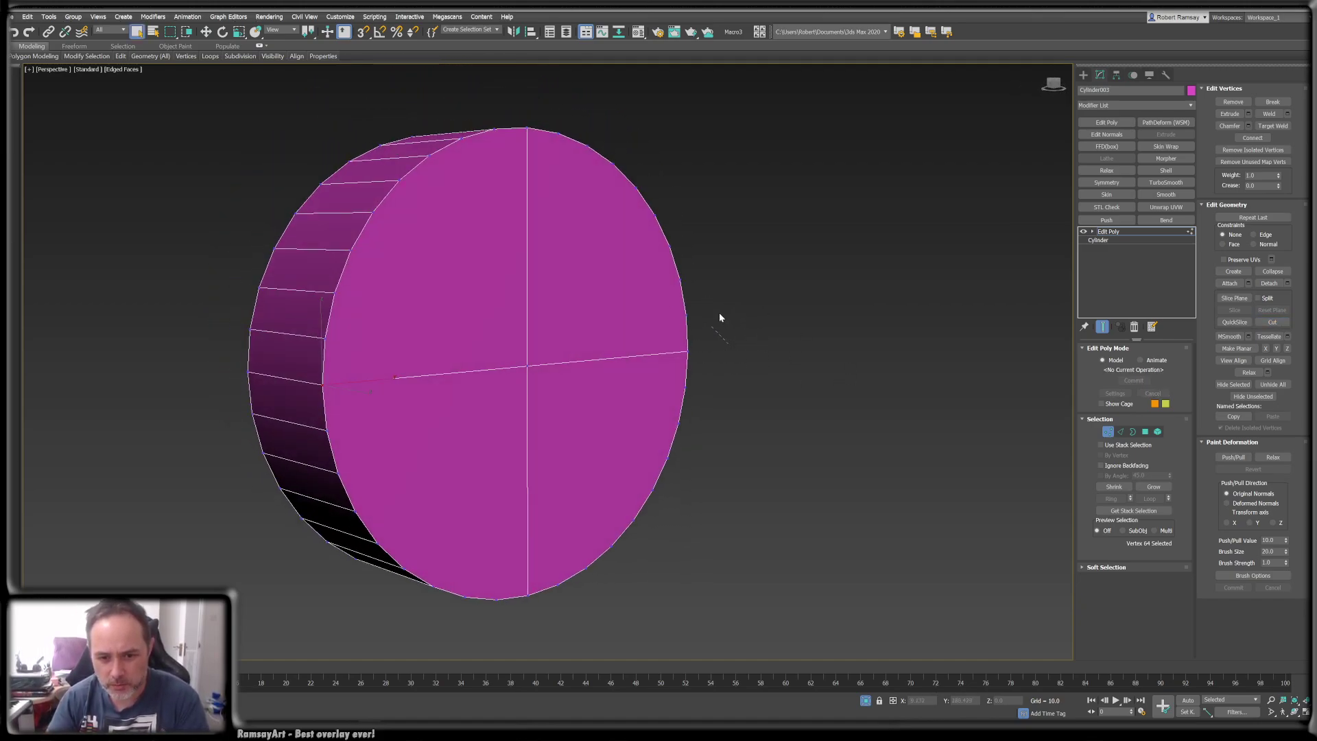
alt+middle_drag(719, 314, 688, 348)
scroll(691, 319, down, 1)
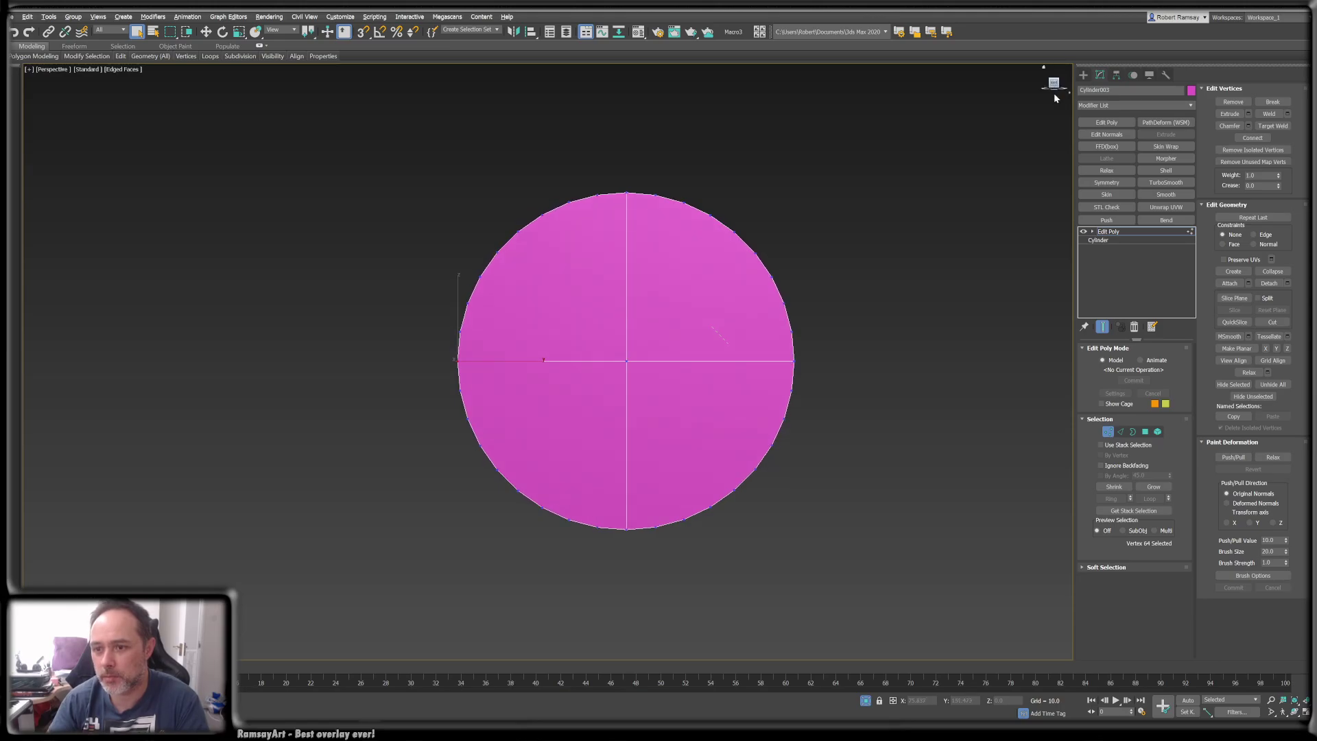
- Inset the upper-left quarter polygon of the front cap twice to form a wide border and a narrow inner border
alt+middle_drag(749, 312, 775, 319)
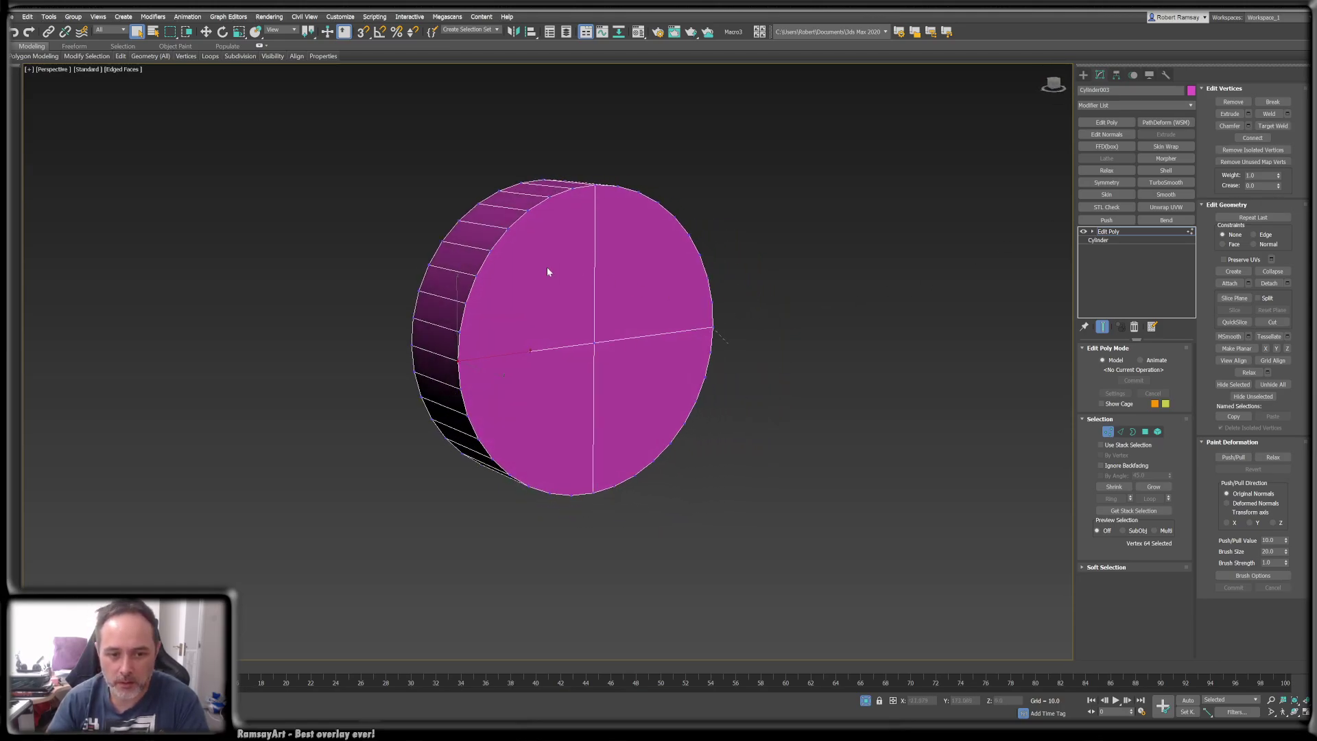
alt+middle_drag(515, 275, 910, 380)
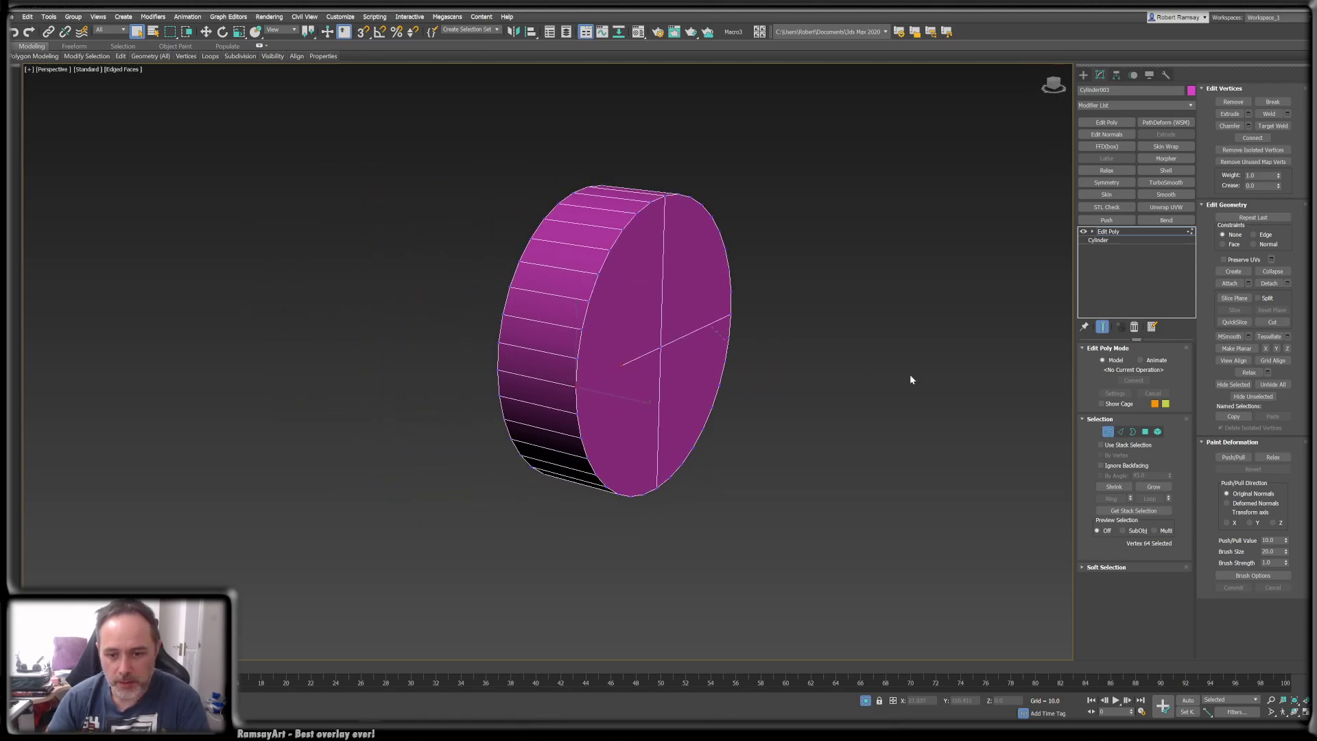
click(1145, 432)
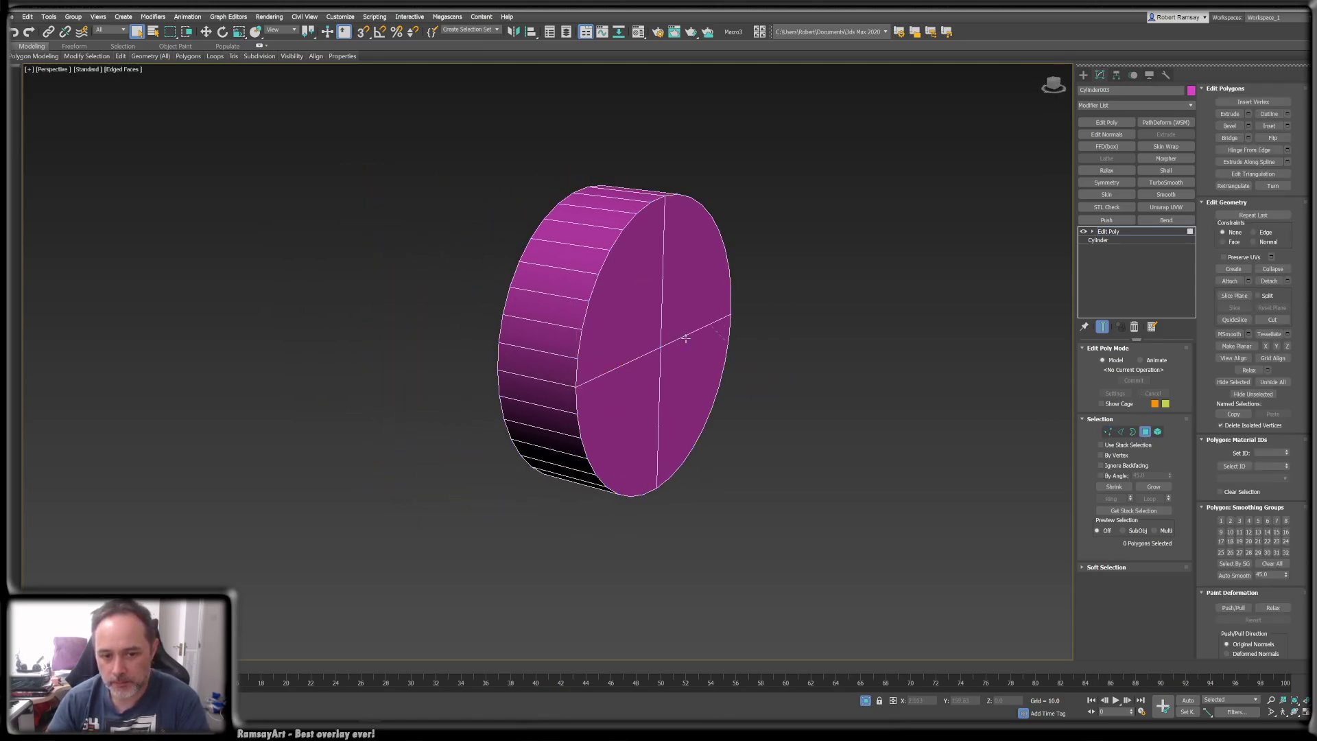
click(634, 326)
mouse_move(635, 327)
alt+middle_down()
mouse_move(650, 306)
mouse_move(617, 335)
mouse_move(652, 323)
mouse_move(623, 323)
alt+middle_up()
scroll(652, 321, up, 2)
scroll(622, 322, up, 3)
right_click(626, 309)
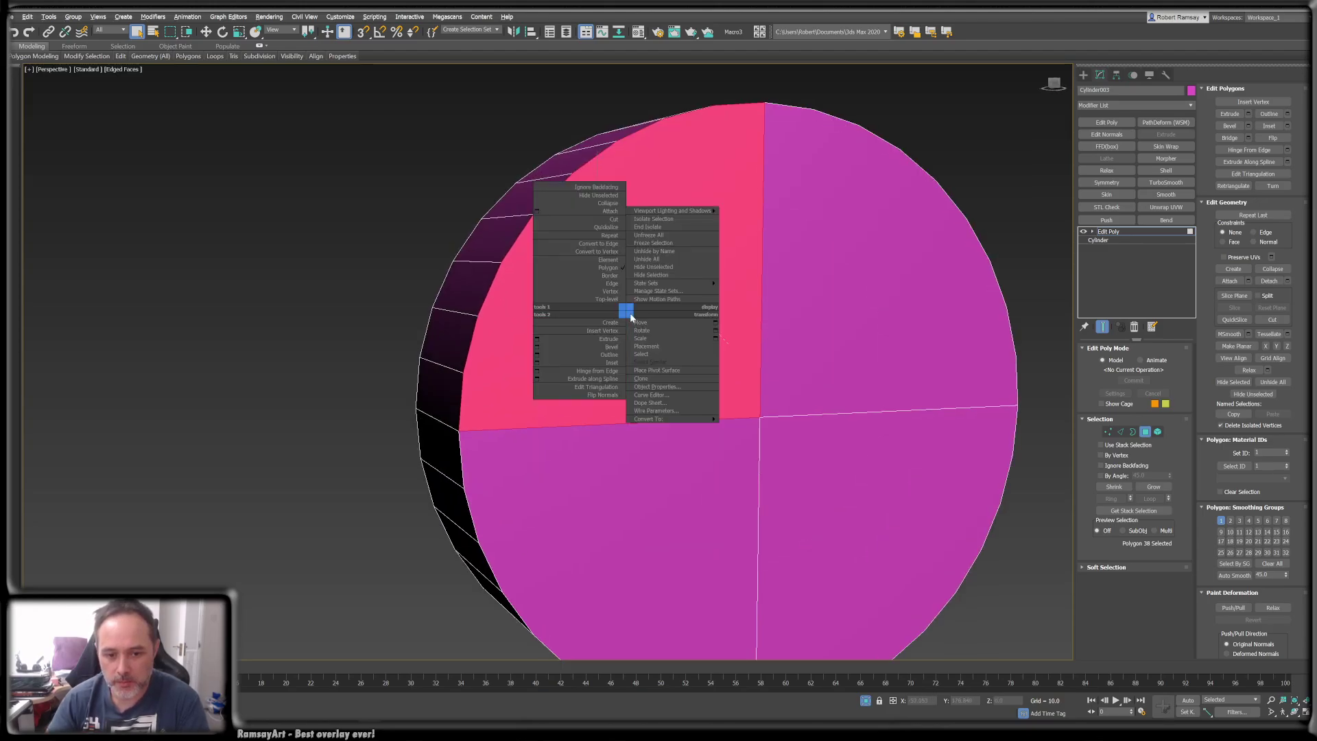
click(615, 364)
drag(652, 327, 655, 310)
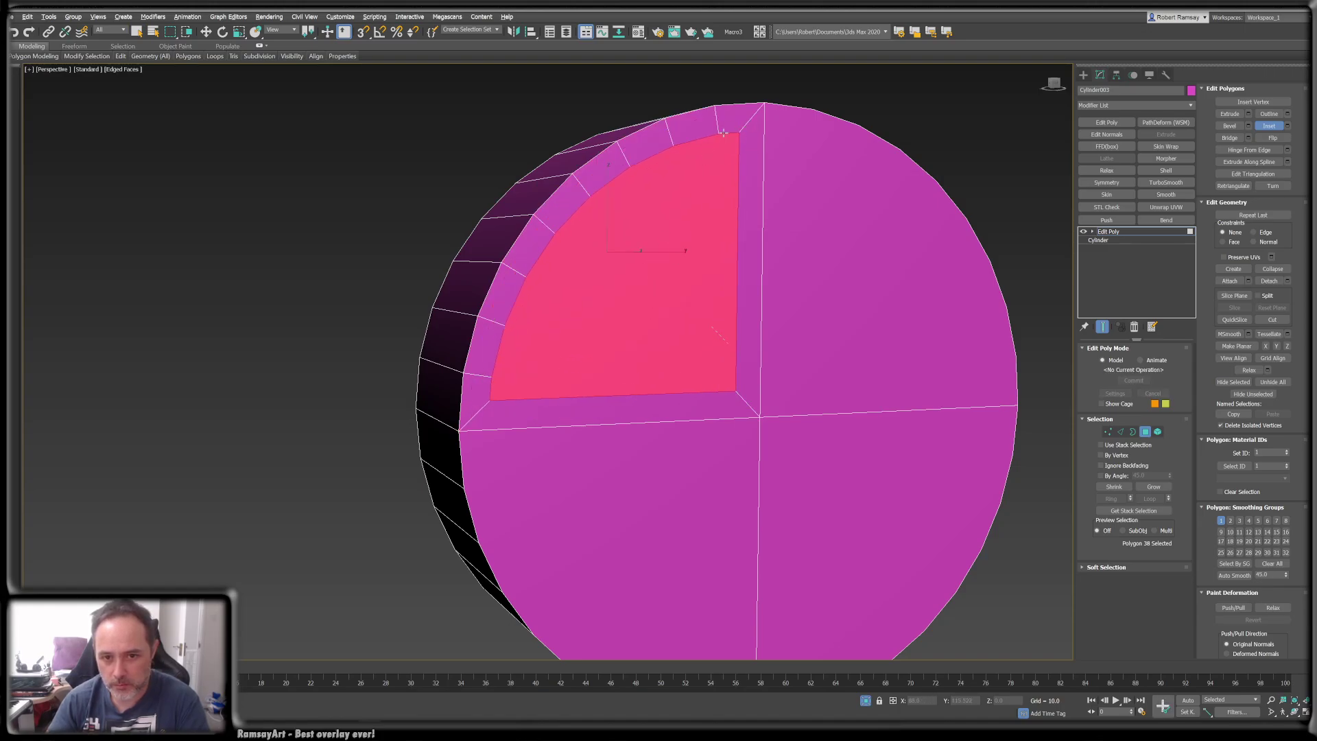
mouse_move(719, 170)
mouse_down()
mouse_move(727, 130)
mouse_move(728, 168)
mouse_up()
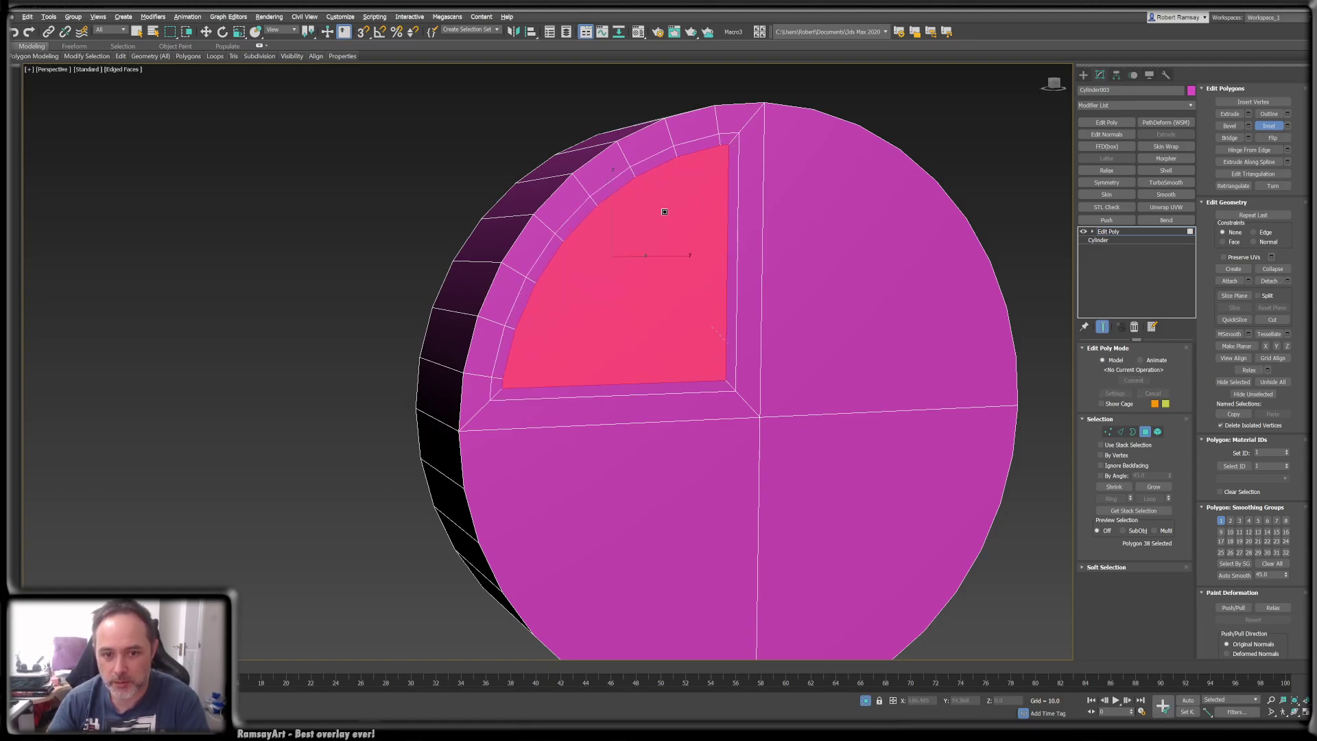
- Move the selected inner polygon of the cap's upper-left quarter inward to form a recess with slanted sides
mouse_move(664, 212)
alt+middle_down()
mouse_move(682, 223)
mouse_move(664, 223)
alt+middle_up()
key(w)
alt+middle_drag(643, 266, 660, 269)
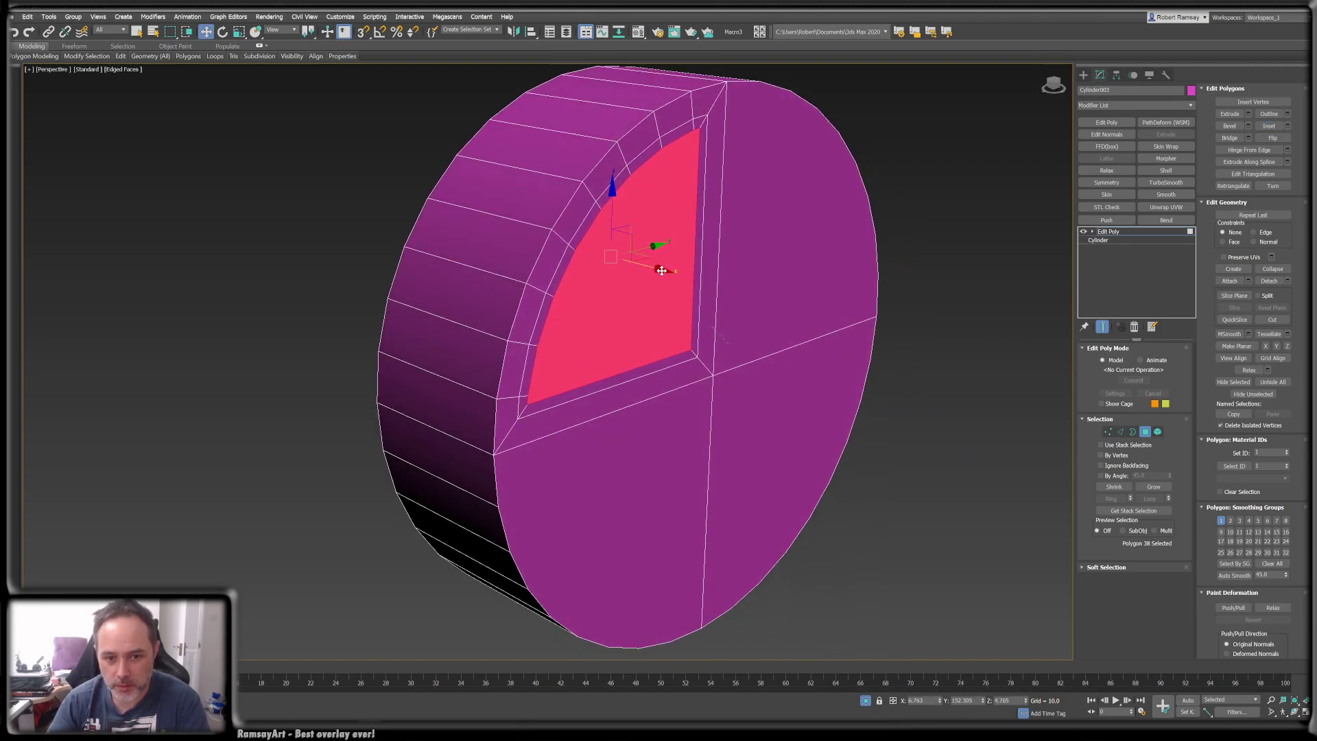
drag(662, 270, 649, 266)
alt+middle_drag(650, 271, 629, 293)
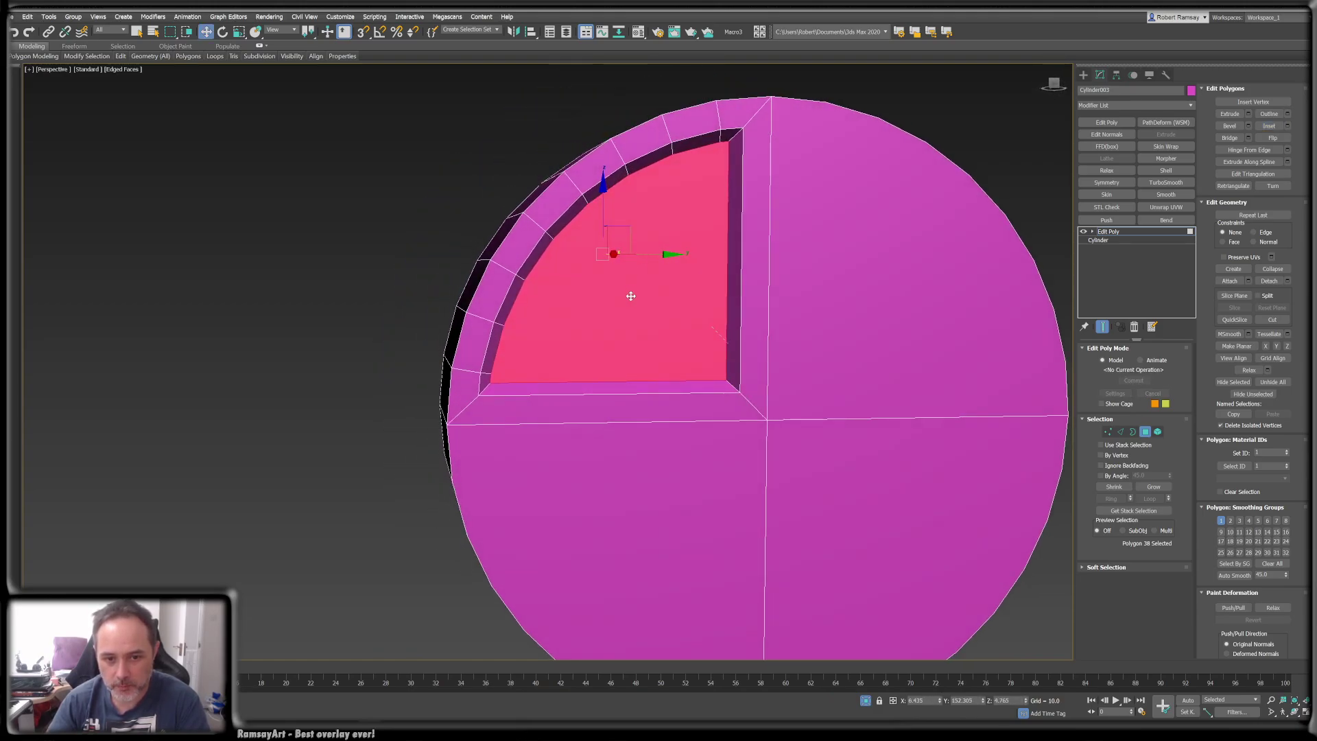
- Inset the recessed quarter polygon slightly to add a thin border around it
right_click(627, 293)
click(617, 345)
drag(636, 295, 635, 290)
alt+middle_drag(635, 291, 671, 271)
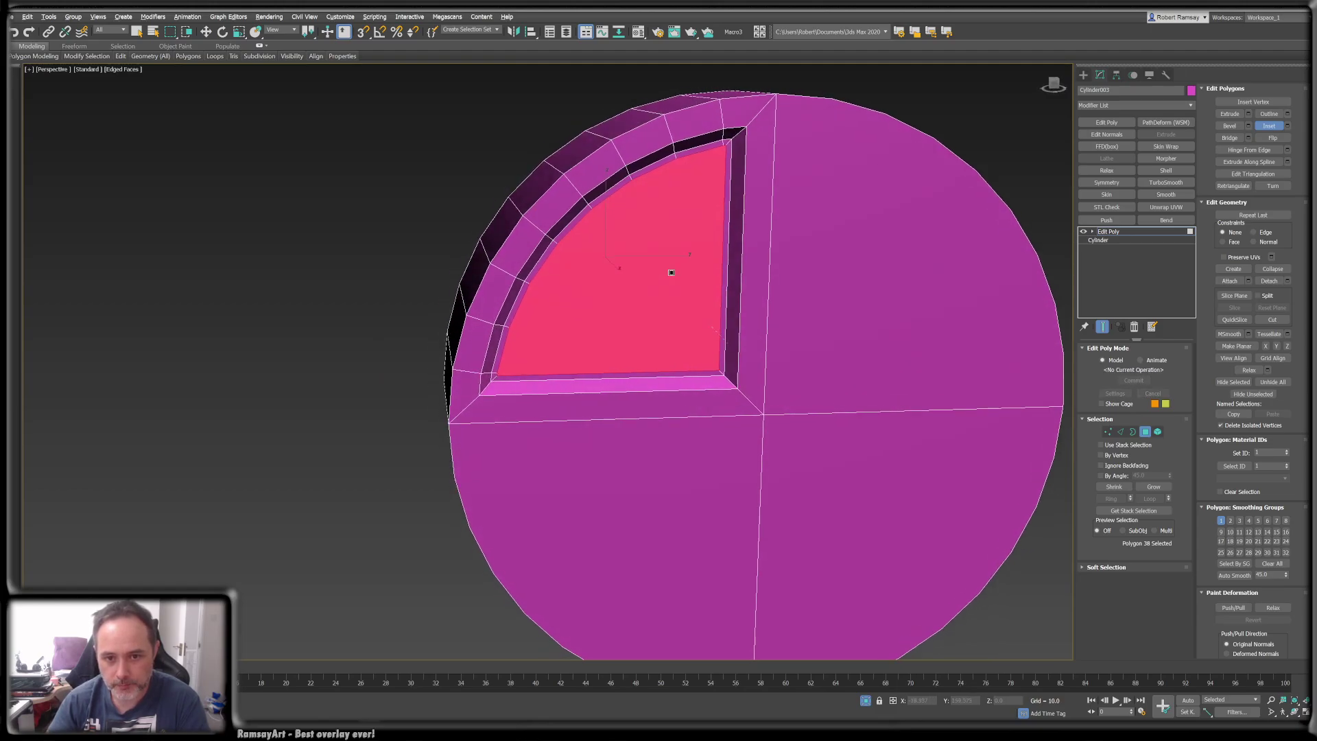
- Weld the nearly coincident vertices around the recessed polygon with a threshold of 0.1
scroll(759, 82, up, 4)
scroll(759, 82, up, 3)
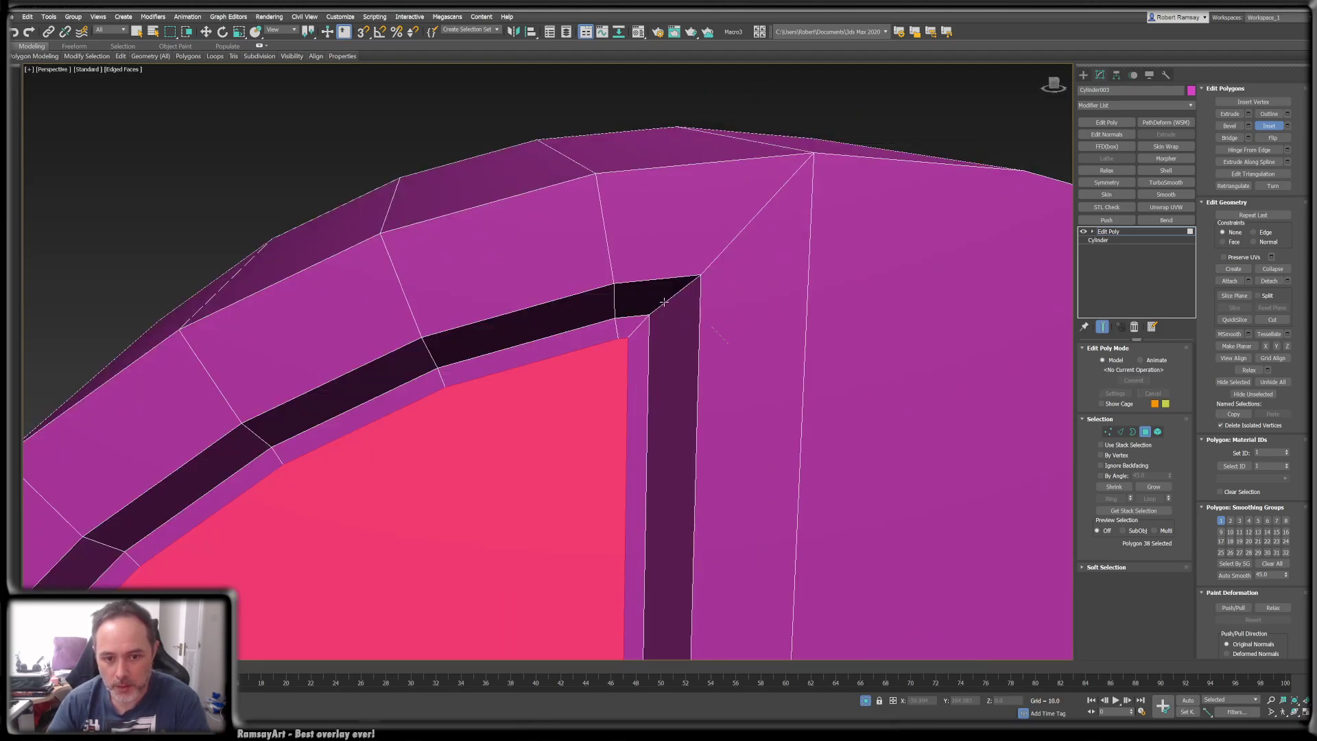
ctrl+click(1109, 434)
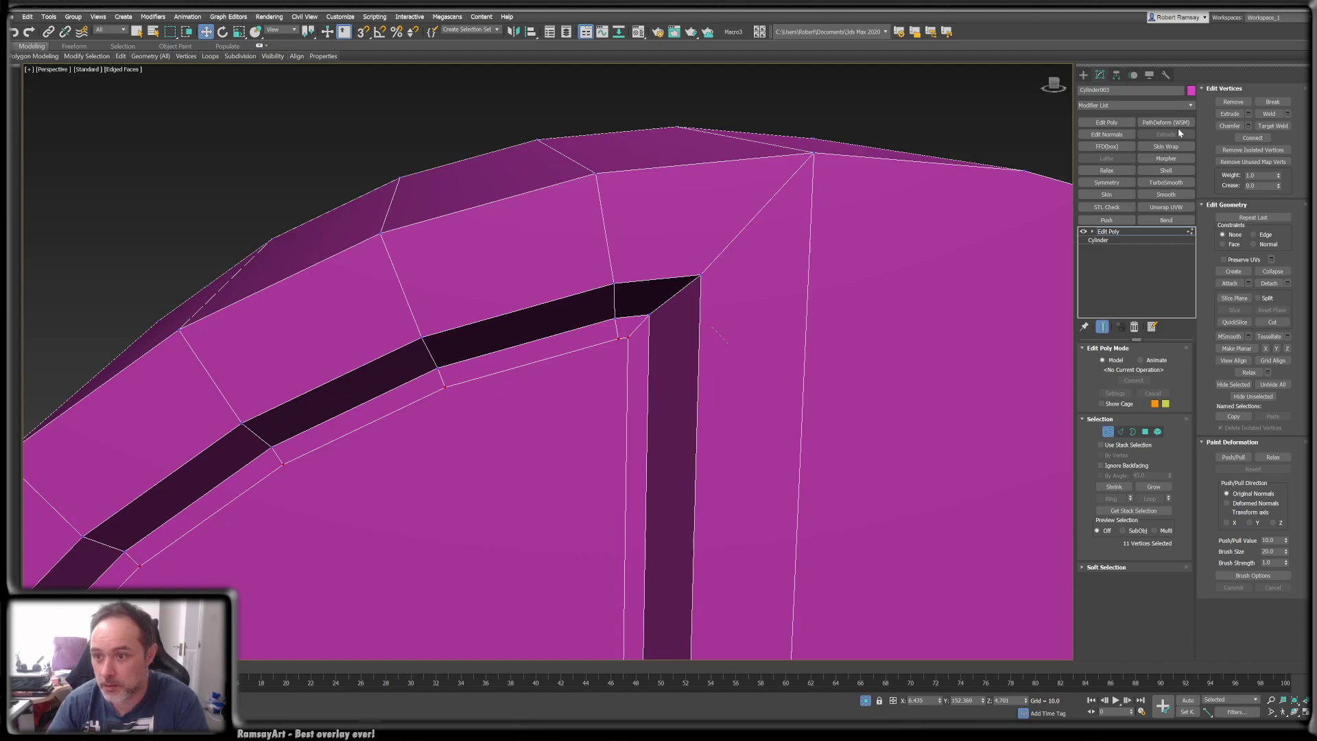
click(1288, 114)
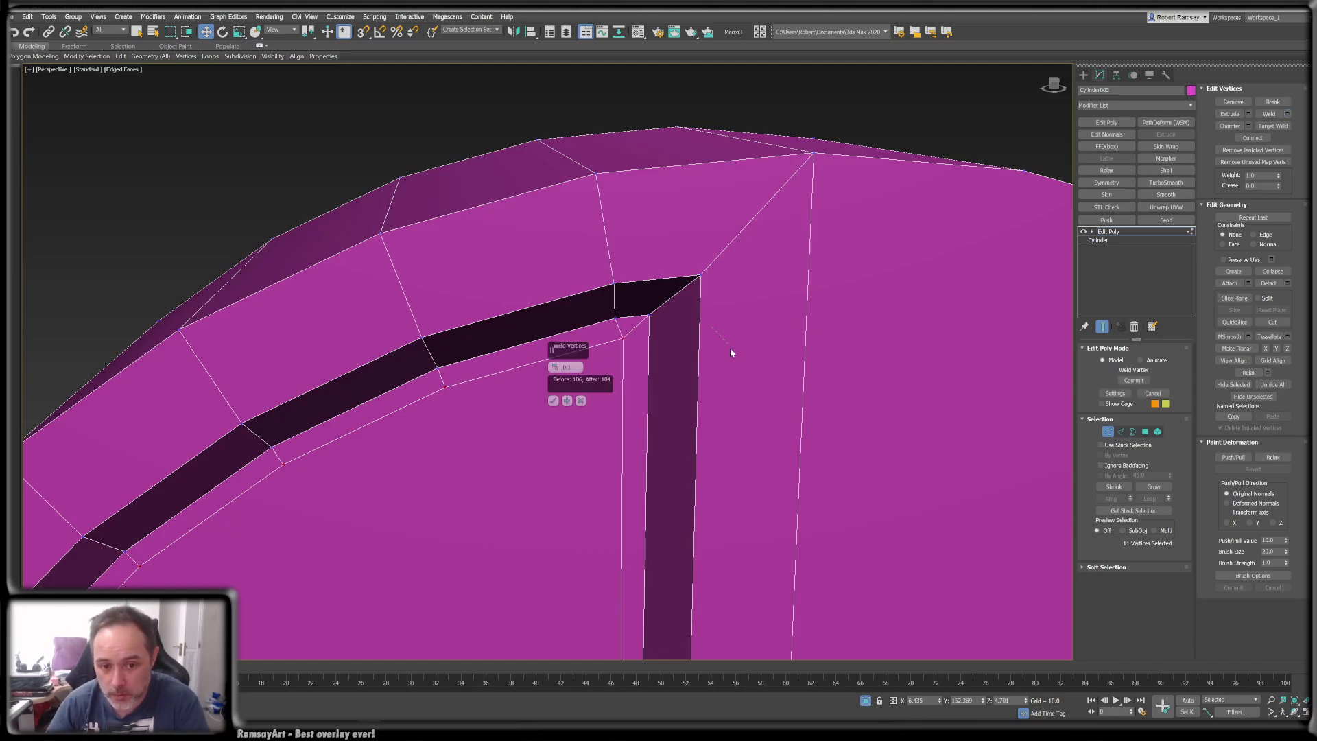
click(553, 400)
- Nudge the thin border's corner vertex nearest the cap centre to even out the border
scroll(656, 319, down, 4)
middle_drag(644, 318, 679, 147)
middle_drag(585, 509, 628, 443)
scroll(700, 555, up, 1)
click(711, 530)
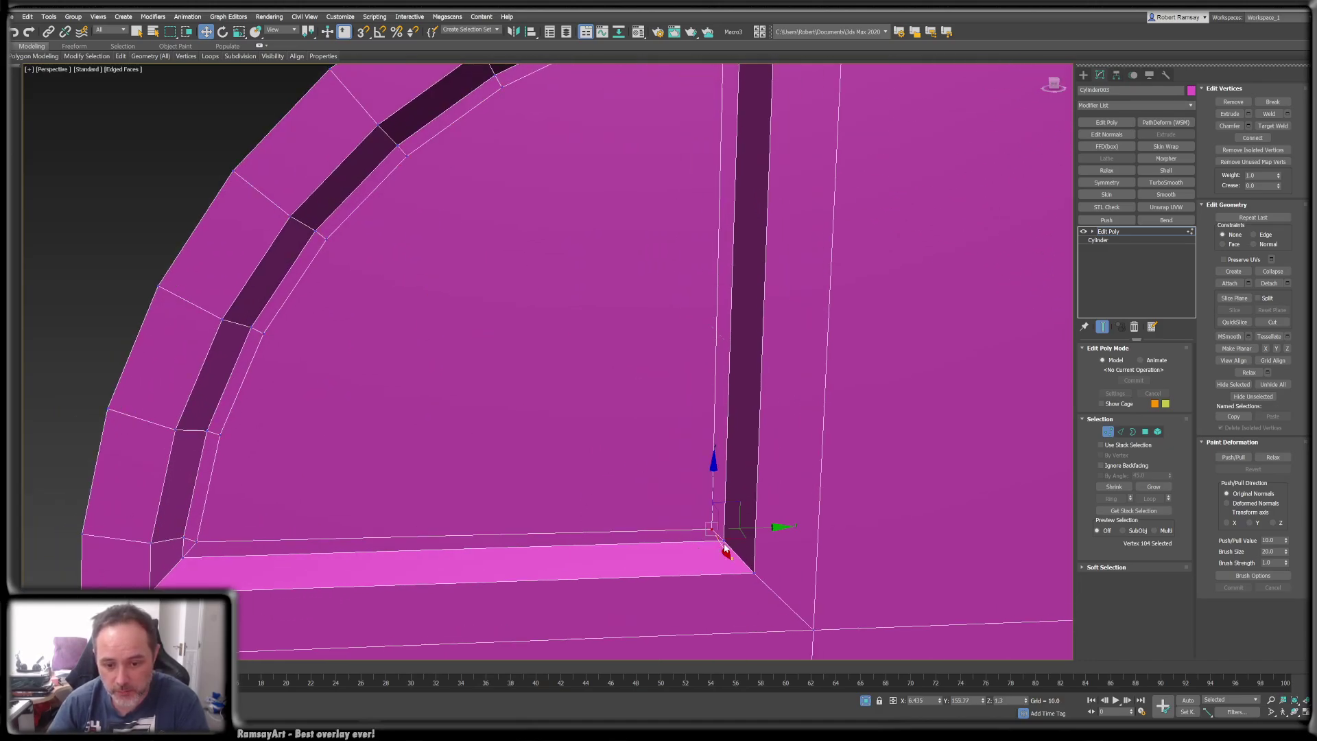
drag(739, 501, 736, 500)
scroll(609, 341, down, 1)
alt+middle_drag(608, 341, 936, 363)
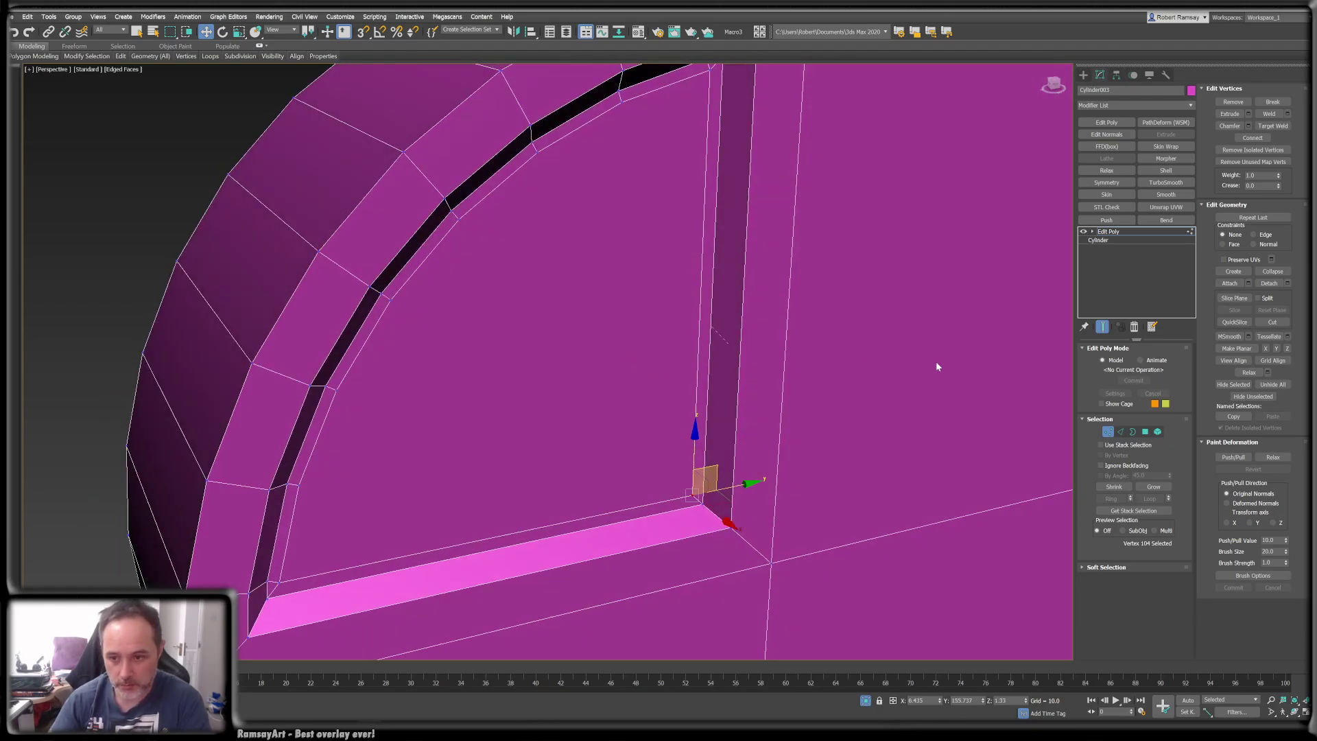
- Inset the recessed quarter polygon once more, move it slightly outward as a raised panel, and leave polygon editing
click(1145, 431)
click(554, 370)
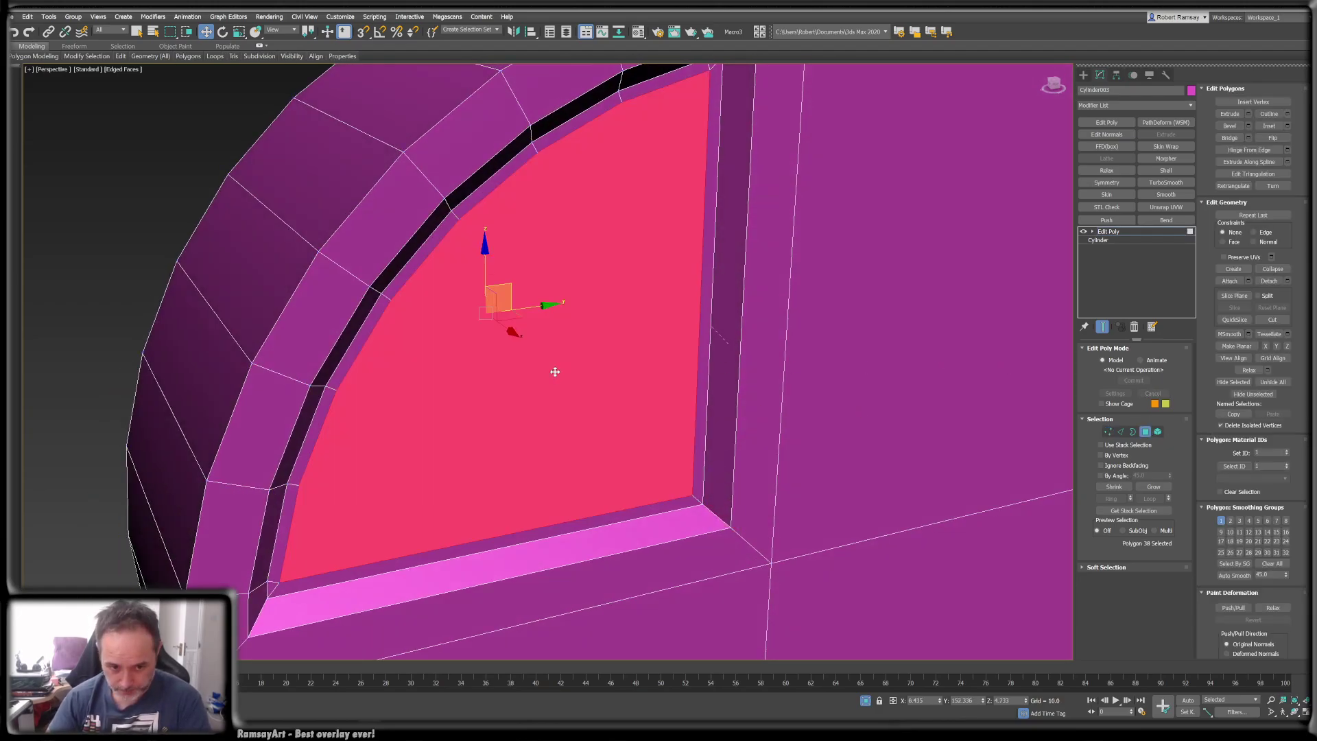
right_click(554, 370)
click(535, 420)
drag(557, 390, 560, 376)
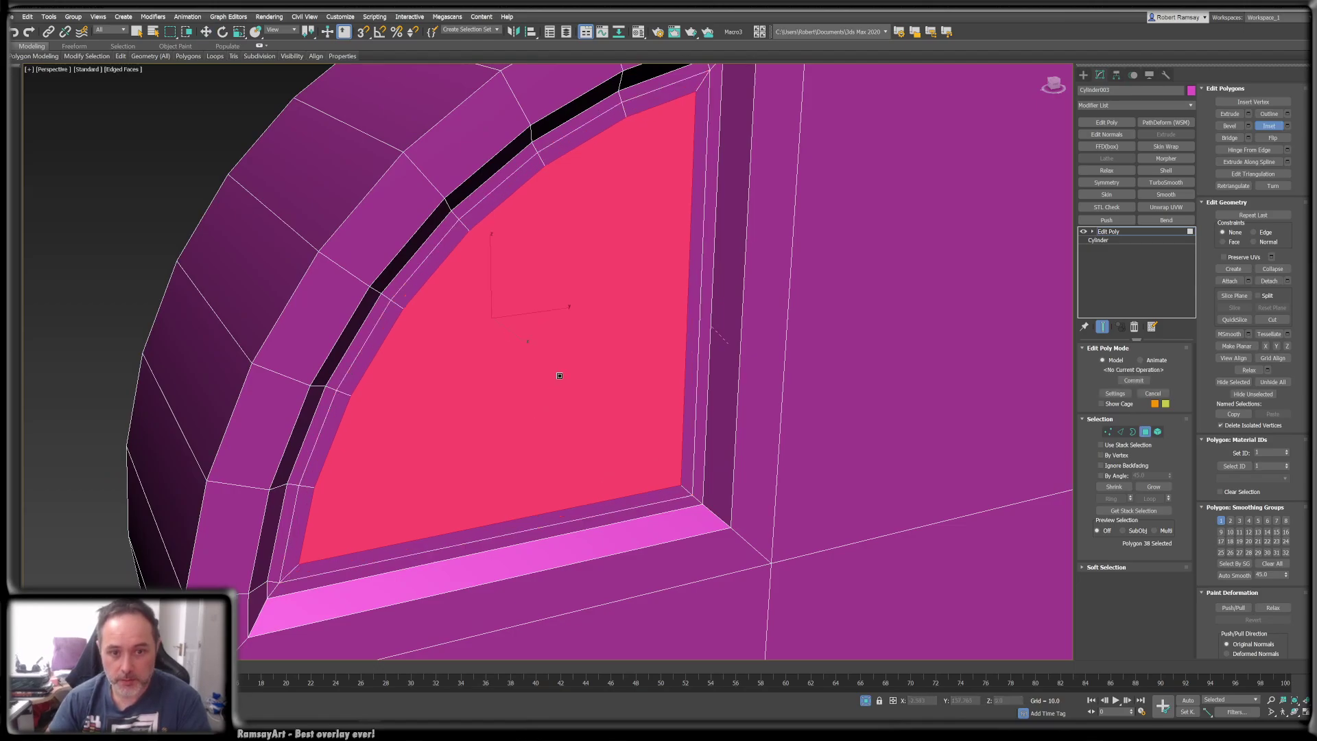
alt+middle_drag(560, 377, 559, 386)
key(w)
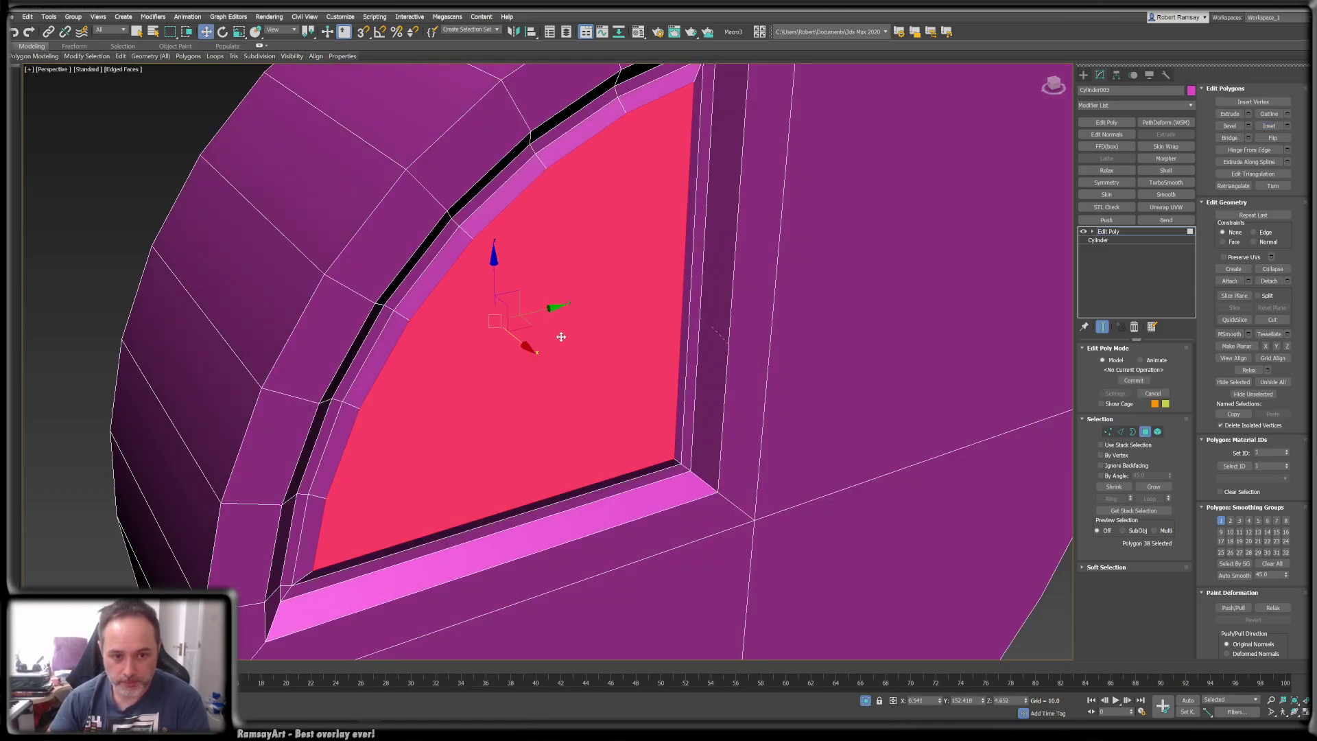
scroll(573, 378, down, 2)
key(q)
click(1092, 231)
click(1114, 232)
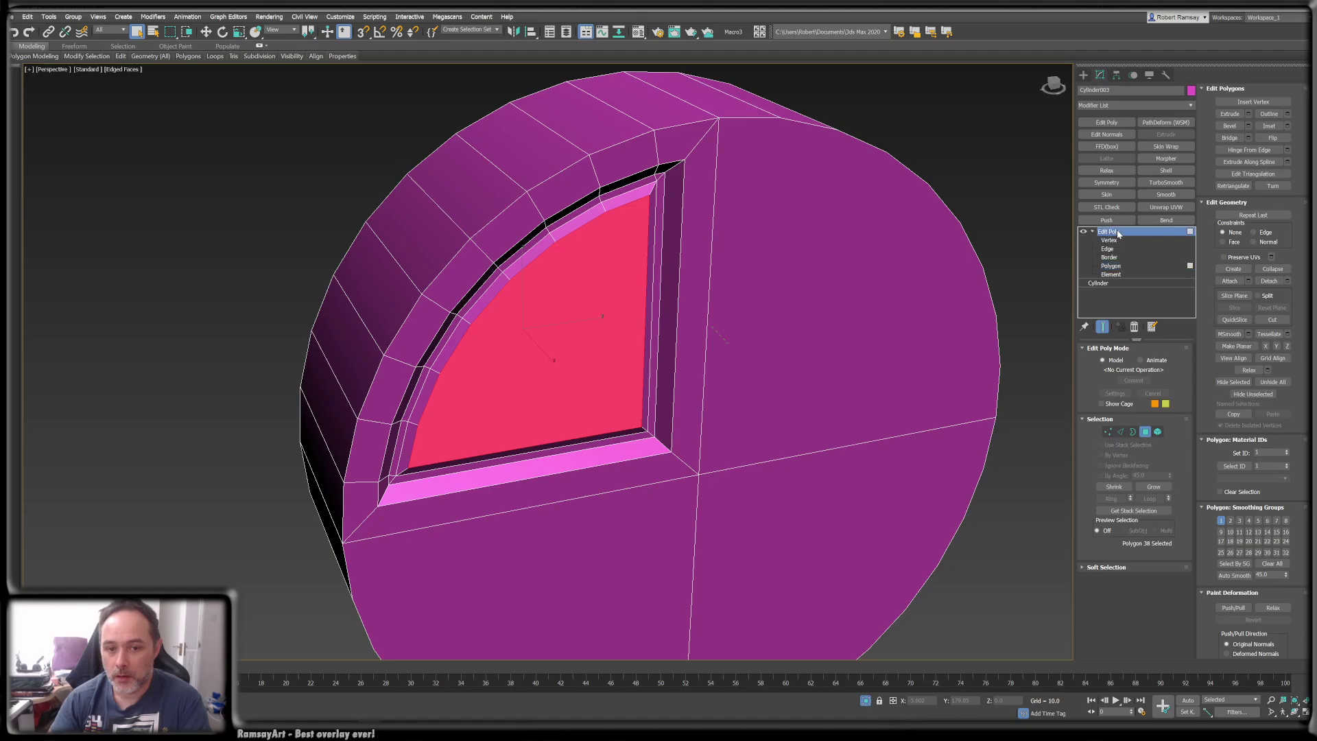
- Delete all polygons of the cylinder's right half
alt+middle_drag(849, 287, 763, 240)
scroll(762, 240, down, 3)
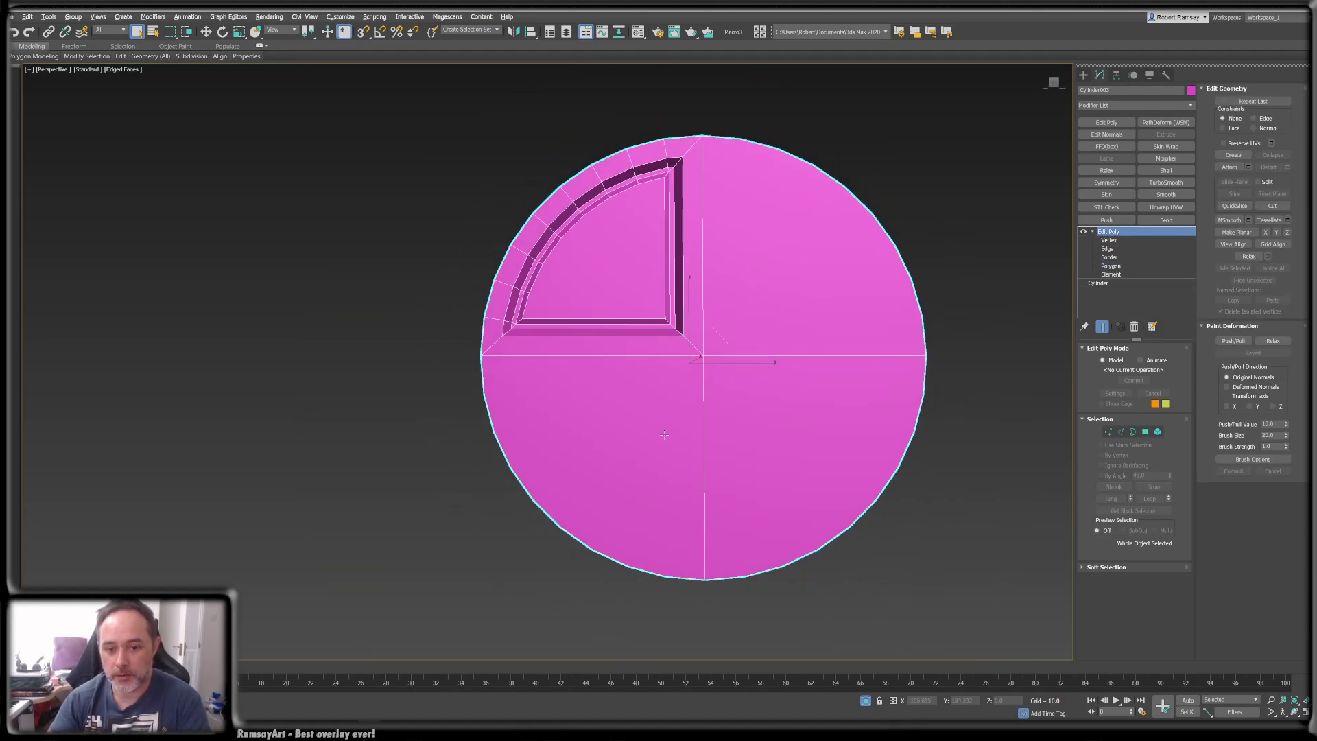
alt+middle_drag(635, 492, 758, 263)
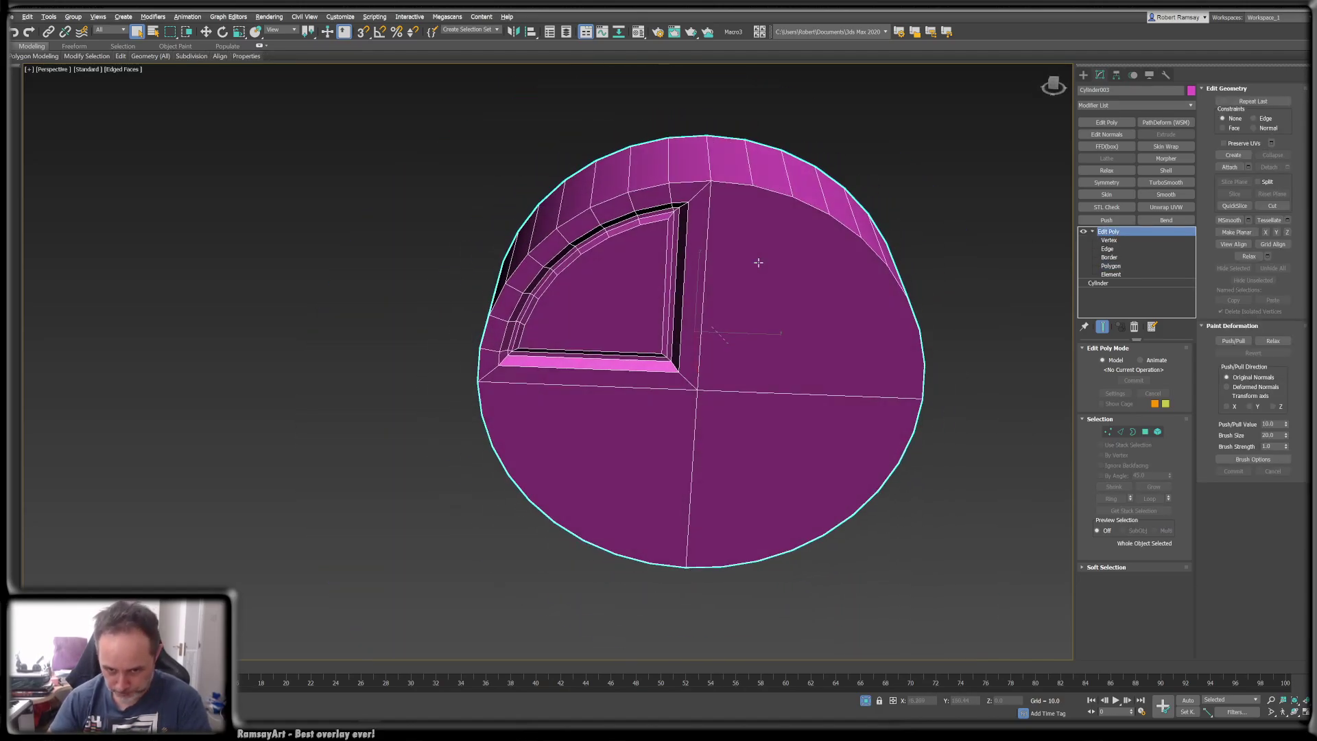
click(1149, 433)
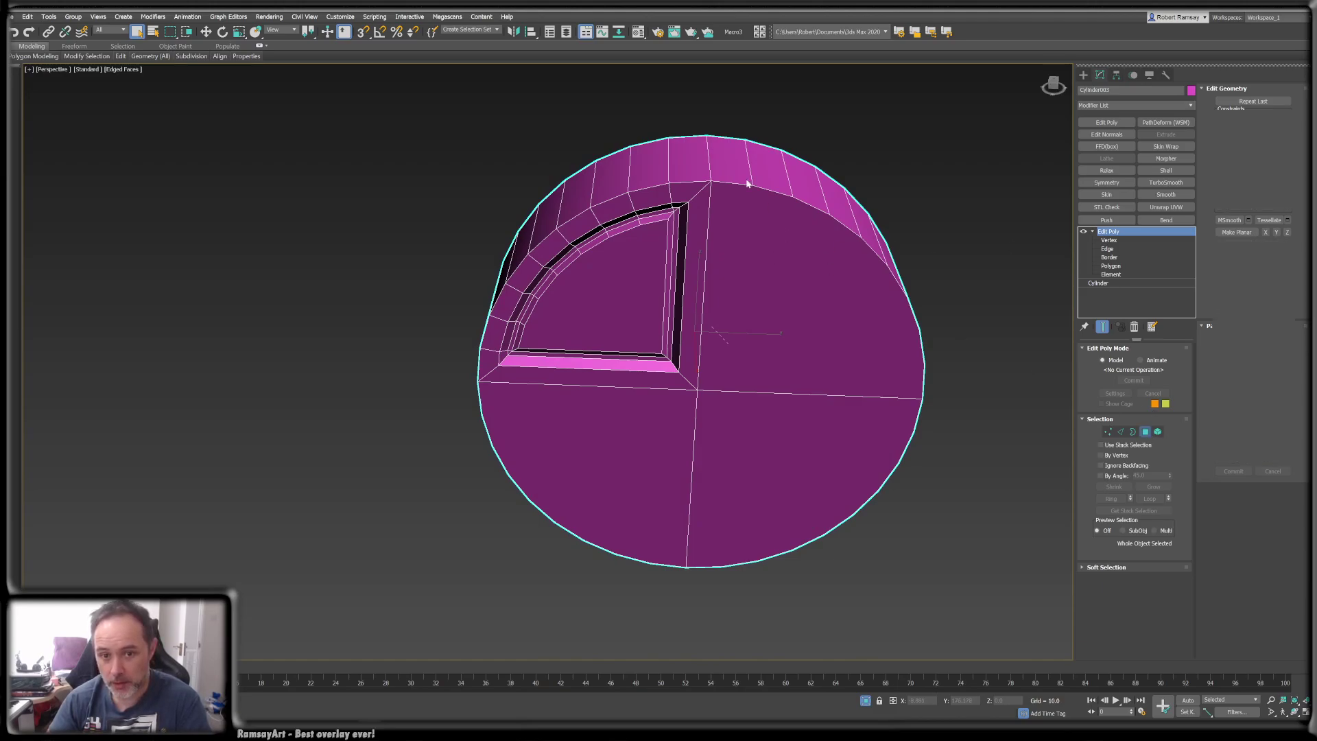
drag(731, 117, 1040, 676)
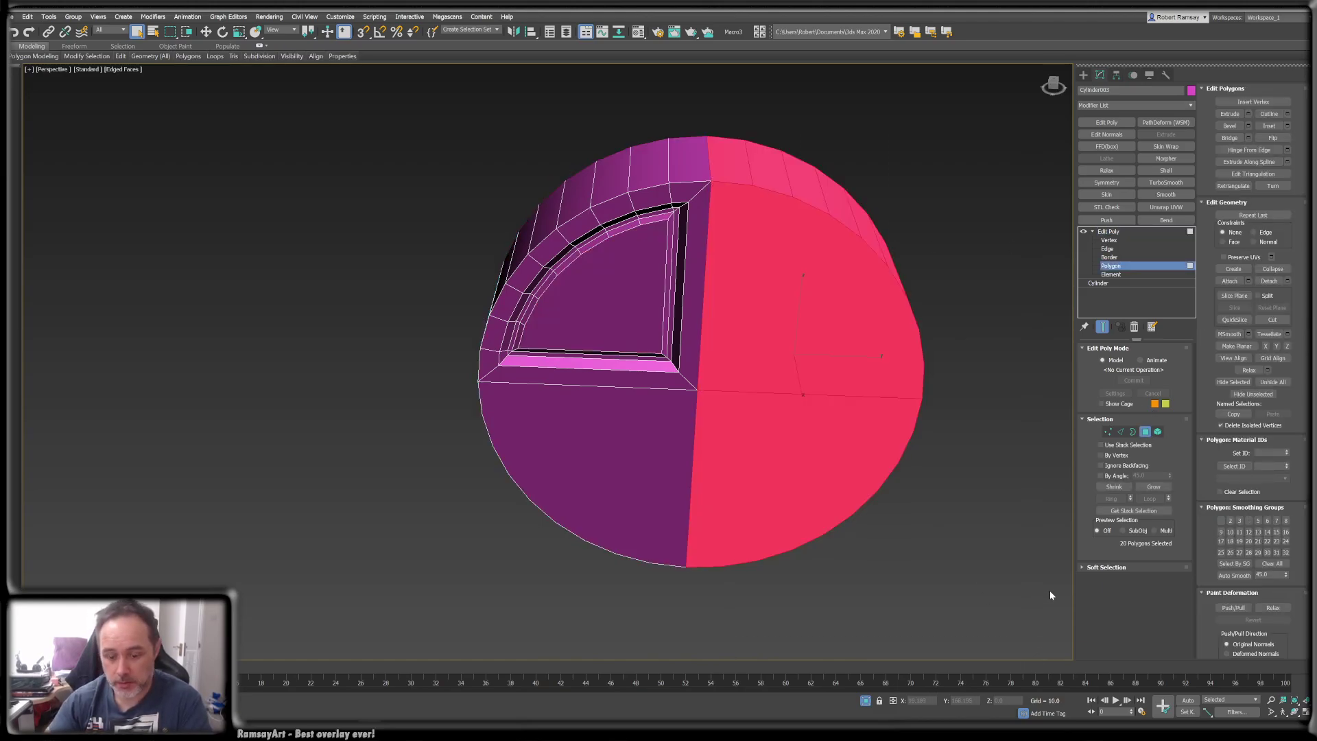
key(Delete)
- Delete the lower-left quarter and its leftover side polygons, leaving only the detailed upper-left quarter
drag(780, 519, 816, 457)
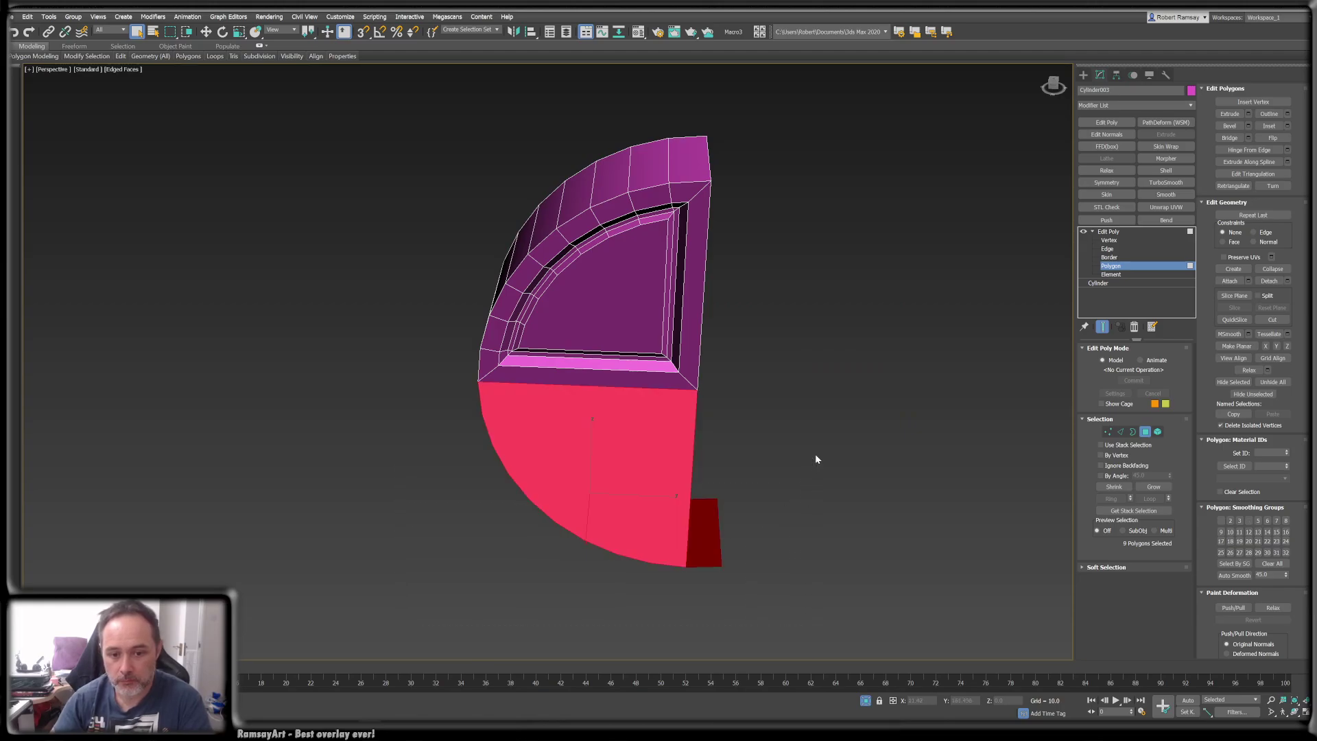
key(Delete)
alt+middle_drag(708, 473, 447, 428)
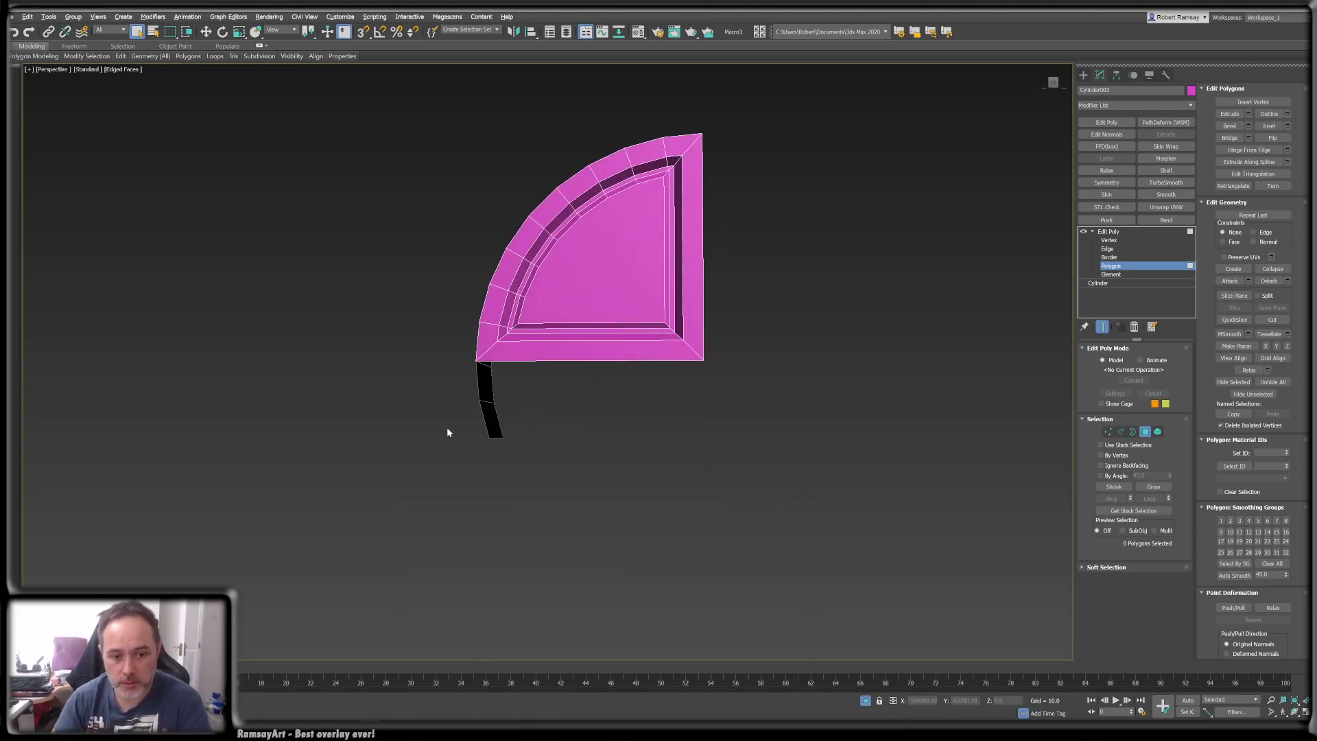
drag(543, 392, 542, 391)
alt+middle_drag(545, 398, 607, 433)
key(Delete)
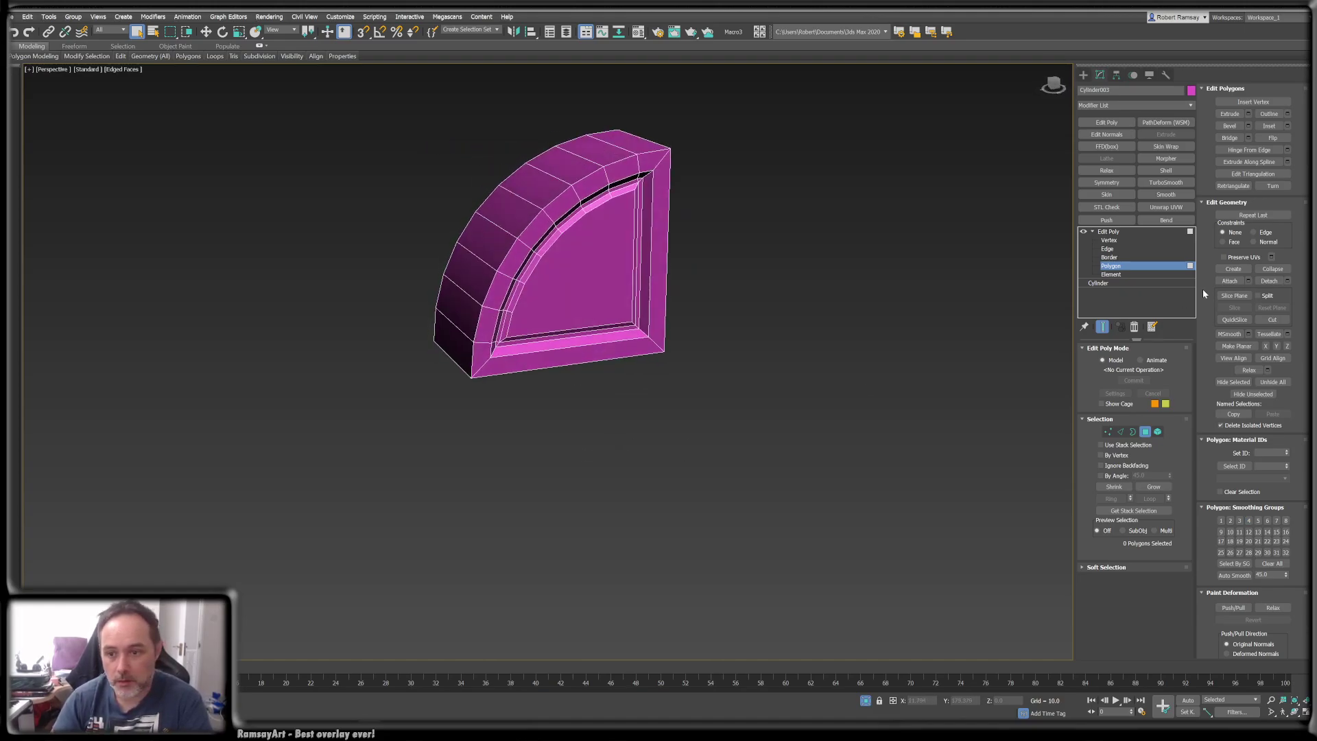
- Add a Symmetry modifier to the quarter piece and flip its mirroring on the X axis
click(1116, 233)
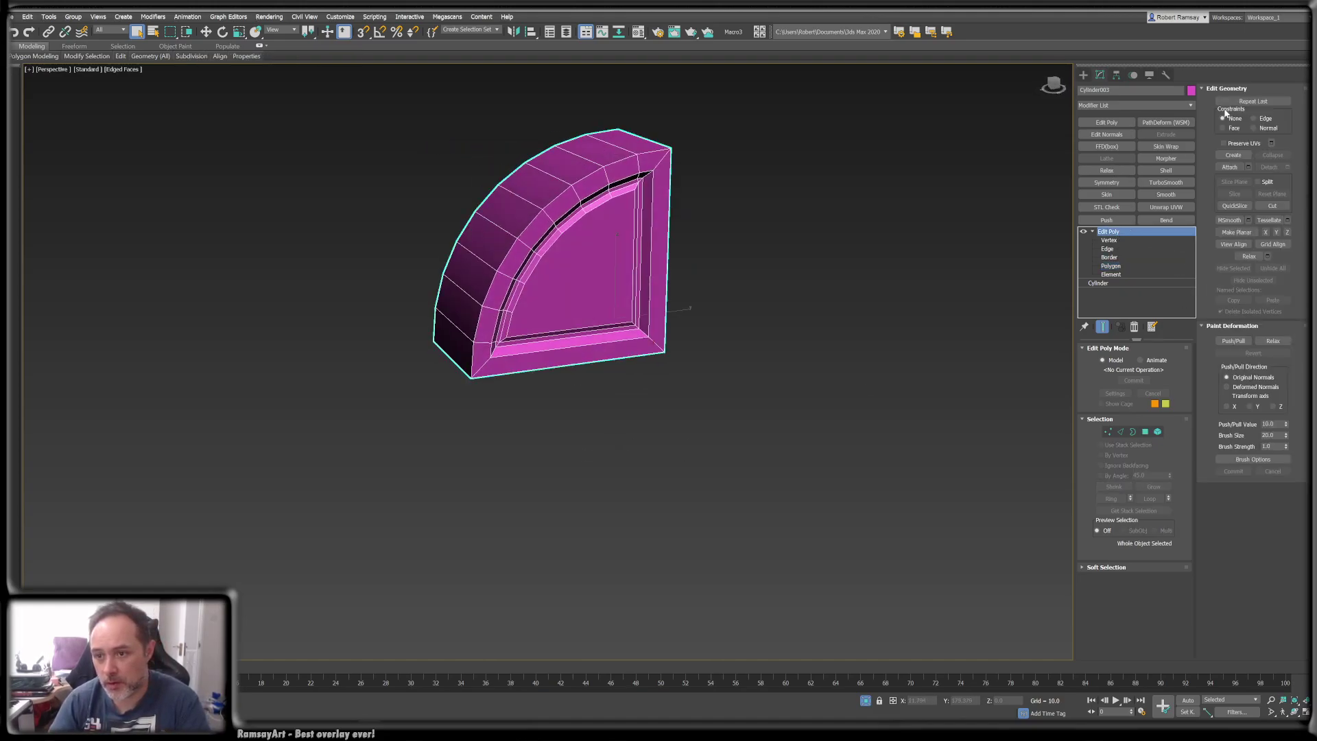
click(1193, 106)
scroll(1184, 412, down, 15)
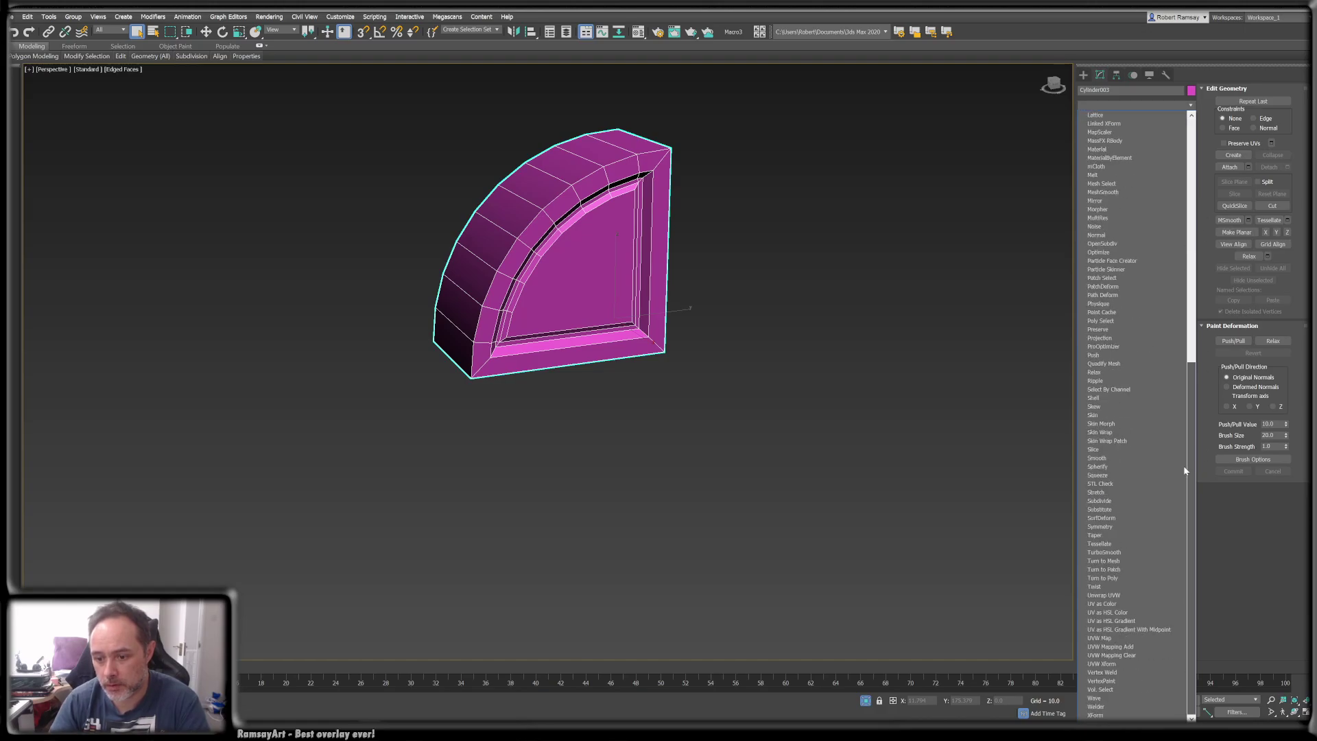
click(1097, 526)
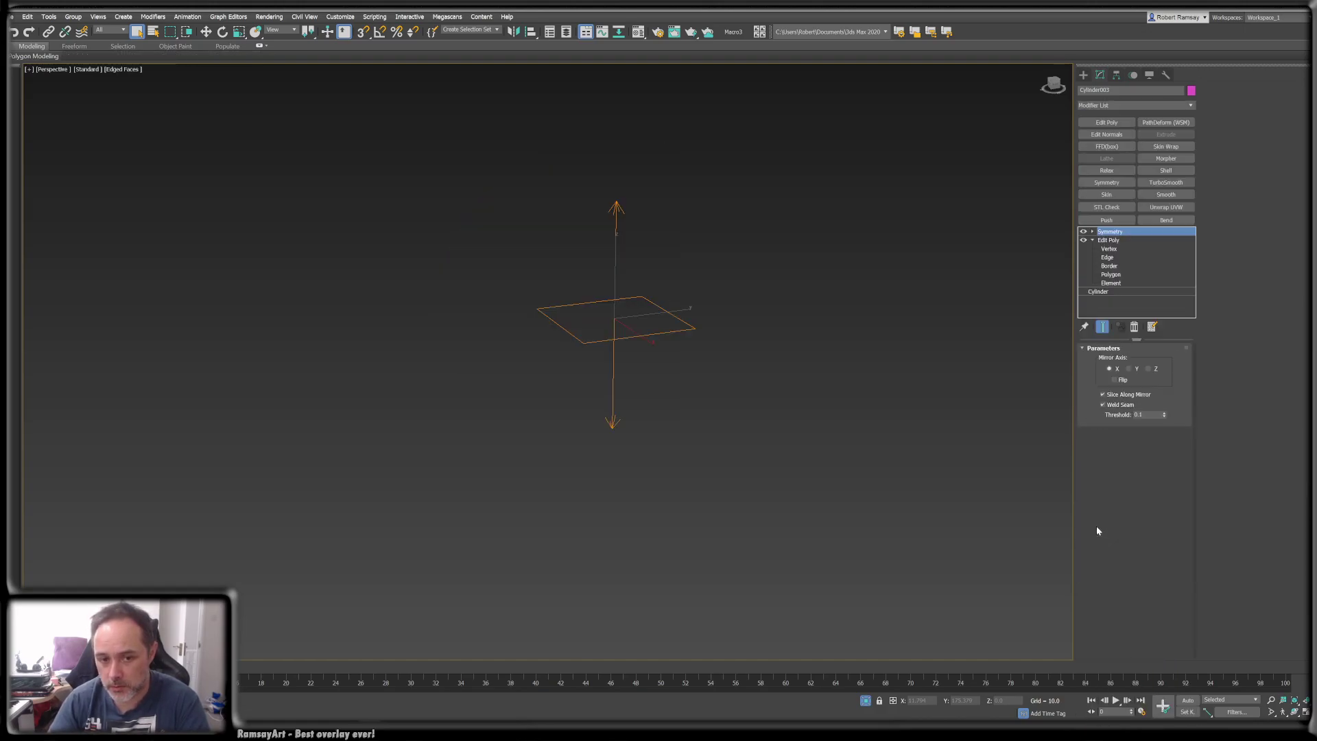
alt+middle_drag(728, 366, 884, 390)
click(1115, 380)
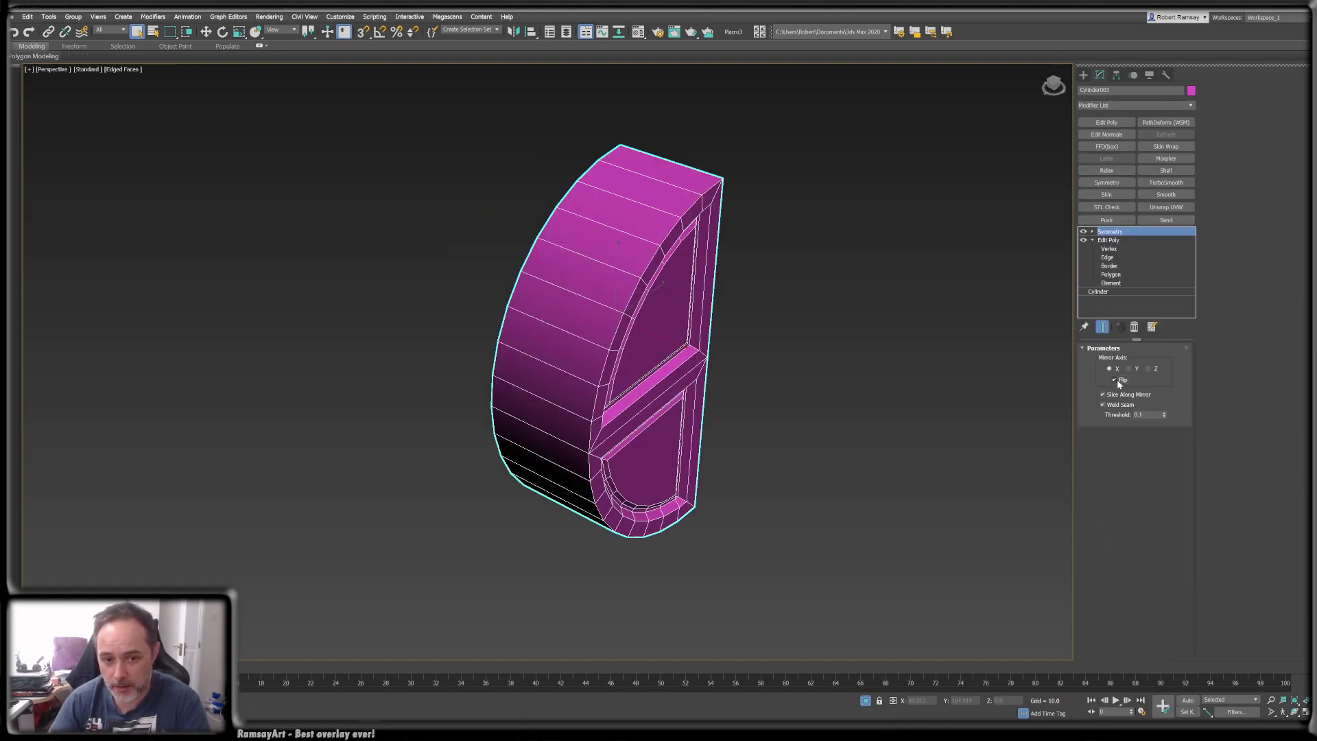
alt+middle_drag(800, 377, 871, 394)
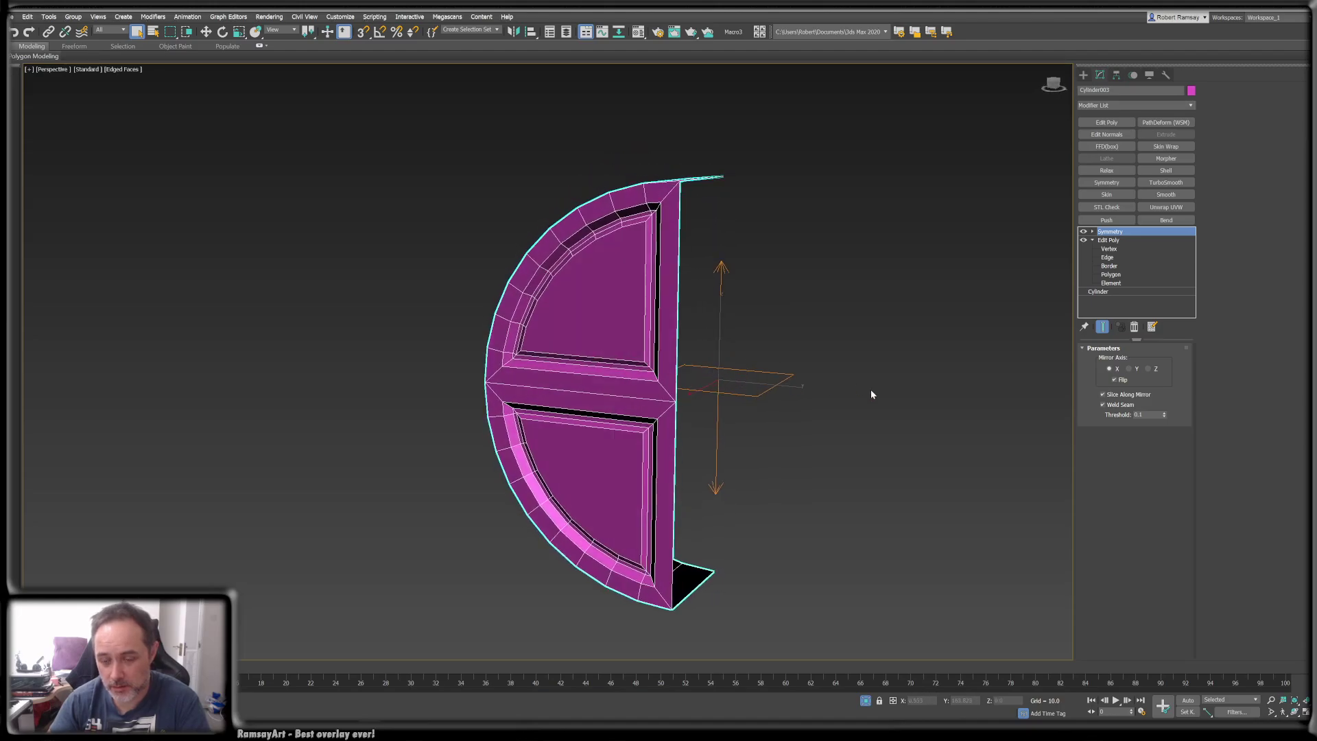
- Try moving the Symmetry modifier's mirror plane, and undo the move
click(1094, 232)
click(1109, 240)
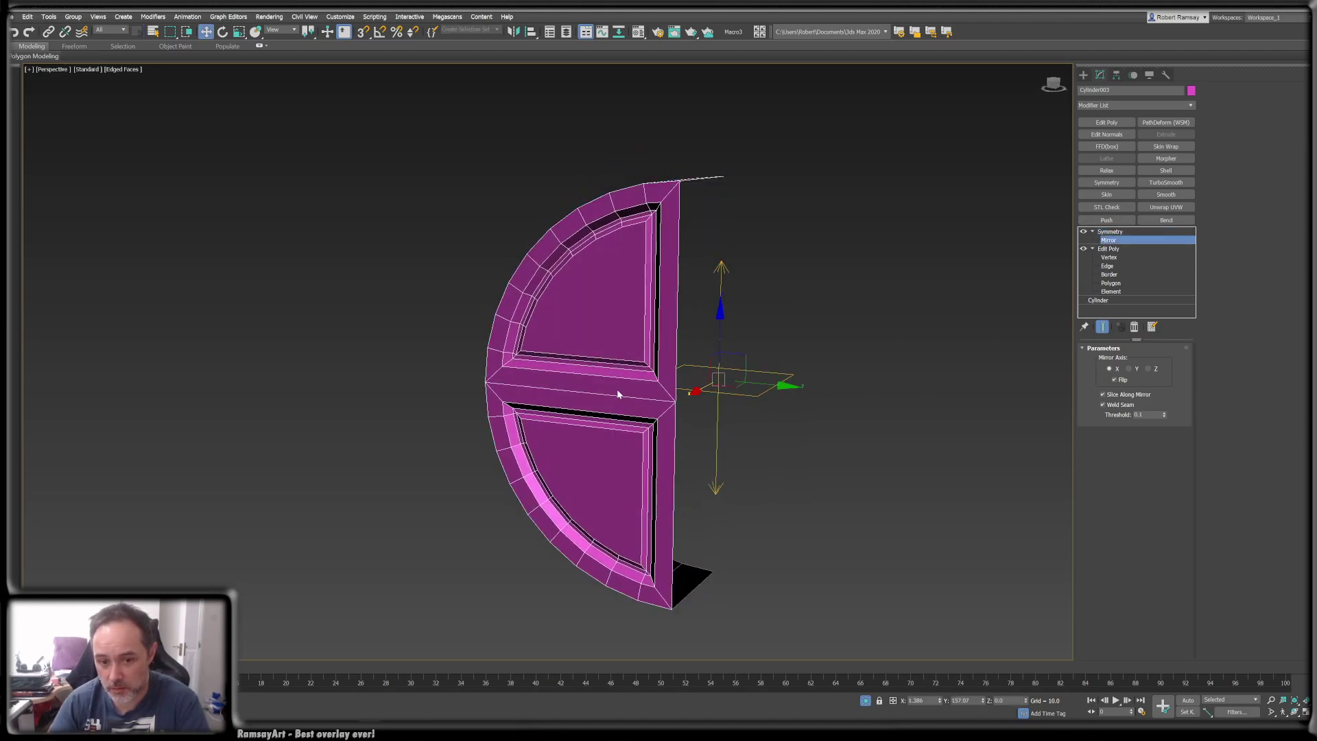
drag(721, 311, 745, 322)
key(ctrl+z)
alt+middle_drag(764, 371, 586, 329)
mouse_move(884, 429)
alt+middle_down()
mouse_move(848, 448)
mouse_move(901, 439)
alt+middle_up()
middle_drag(959, 555, 826, 499)
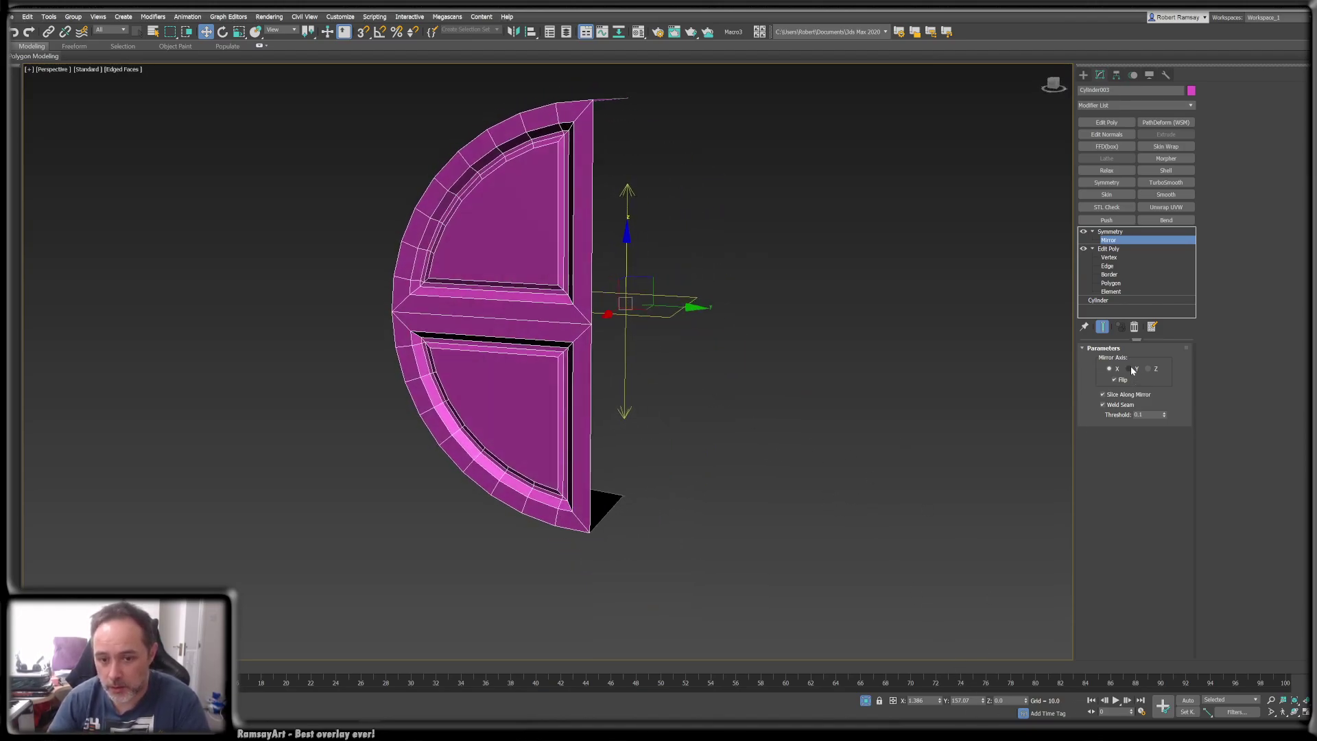
- Change the Symmetry modifier's mirror axis to Z with Flip off, mirroring the quarter front to back
click(1130, 369)
click(1148, 369)
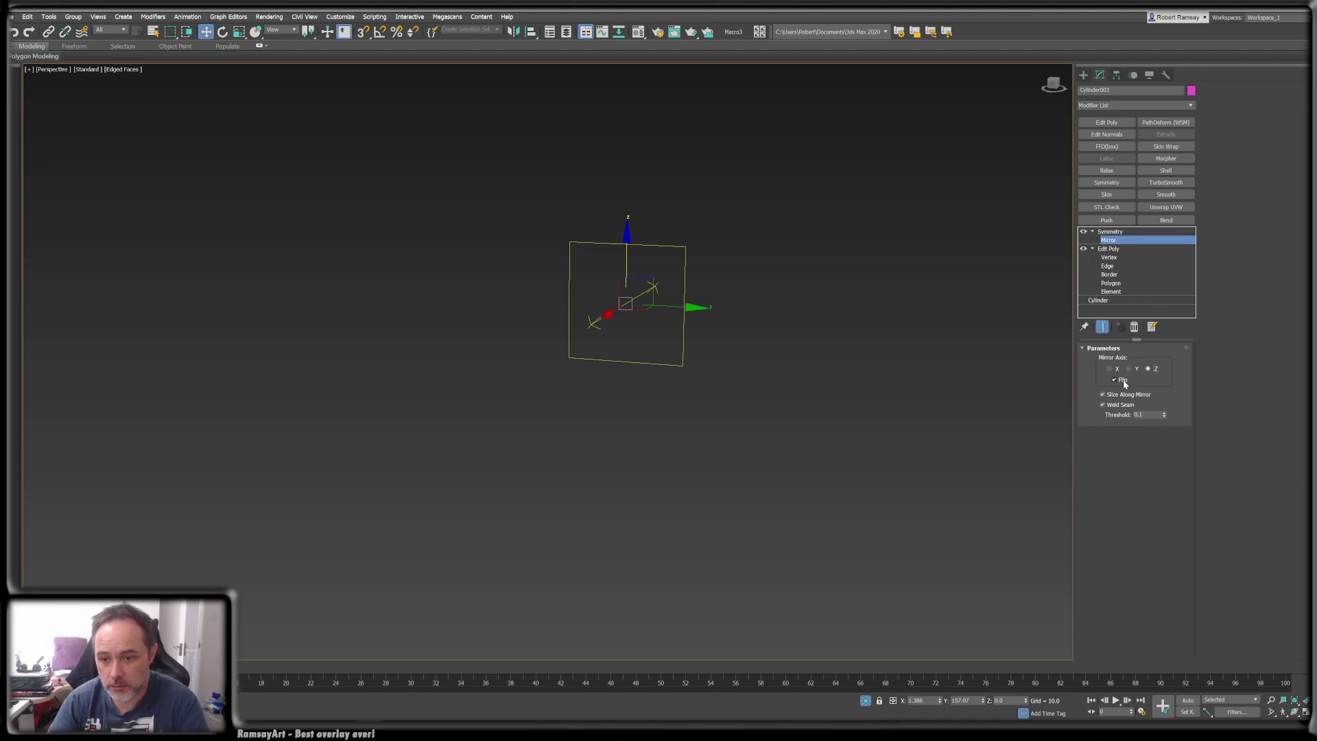
alt+middle_drag(856, 398, 816, 409)
click(1113, 381)
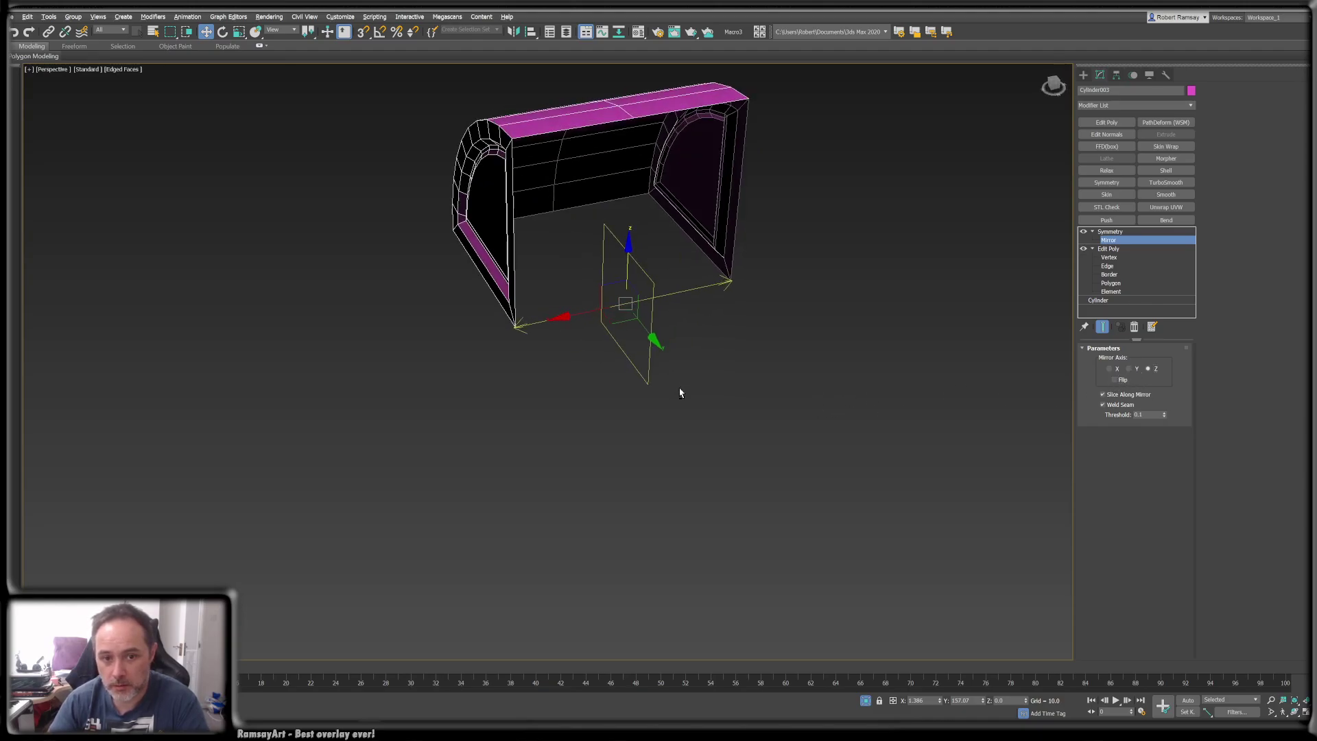
alt+middle_drag(677, 391, 724, 382)
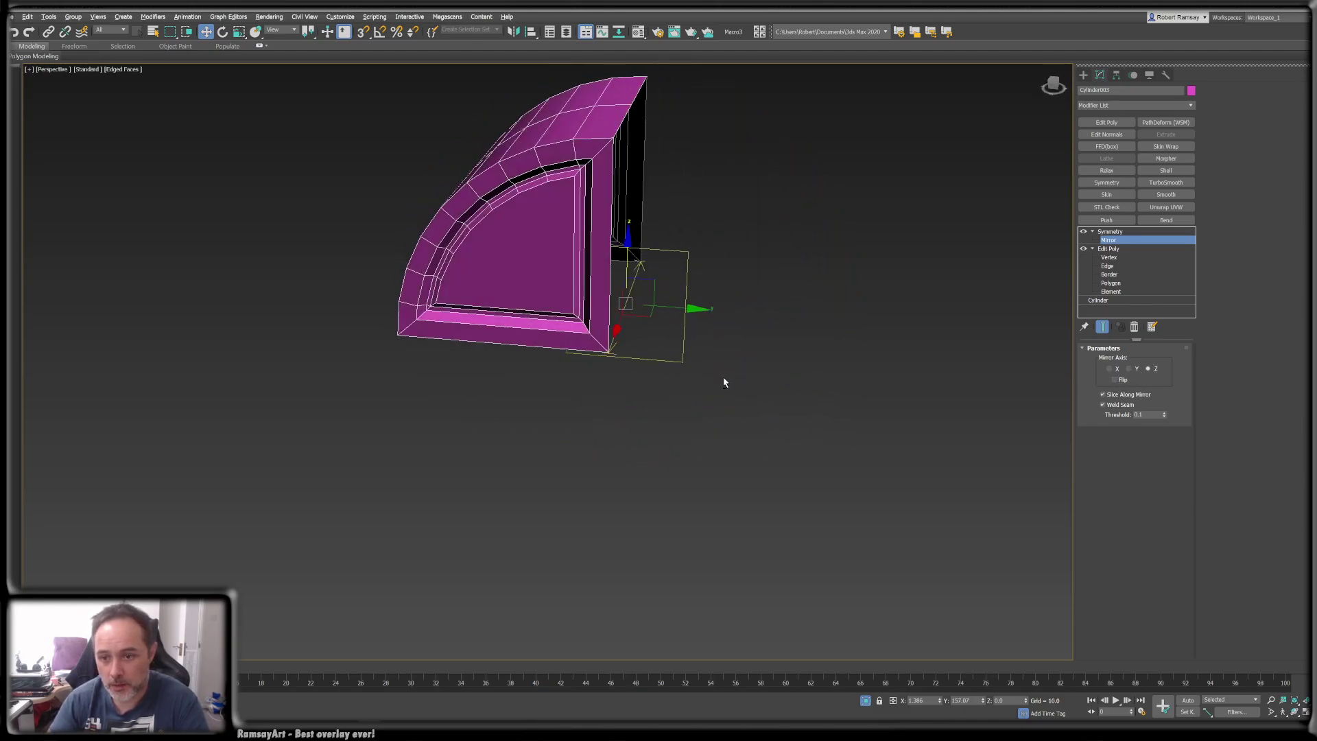
- Add a second Symmetry modifier that mirrors the piece on the Y axis with Flip on
click(1105, 240)
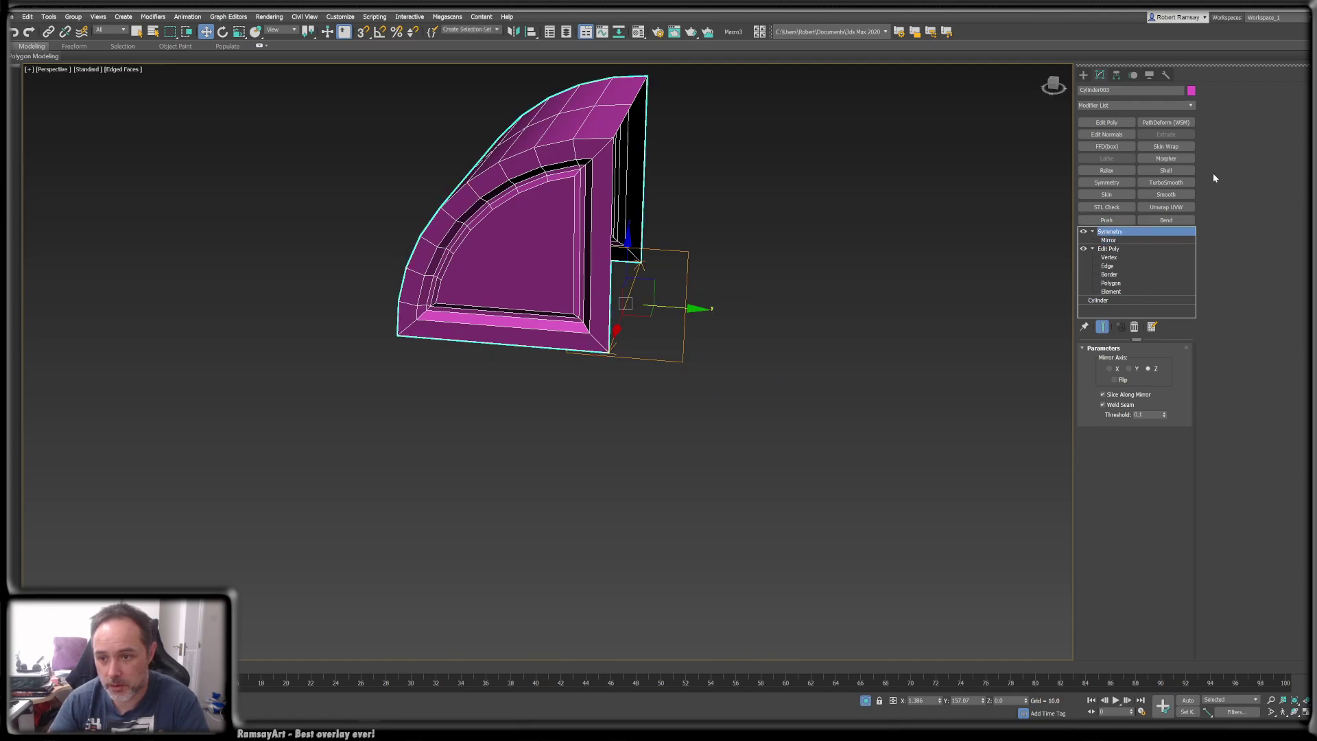
click(1121, 182)
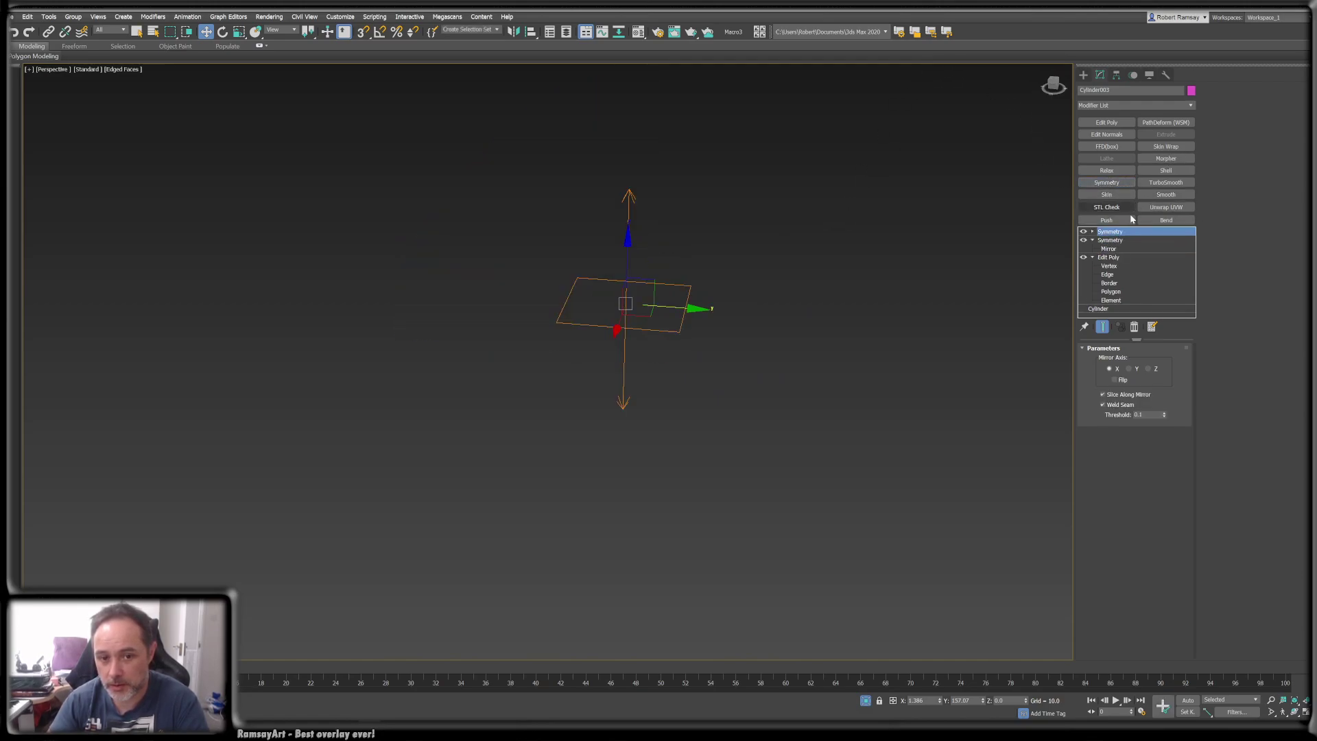
click(1130, 369)
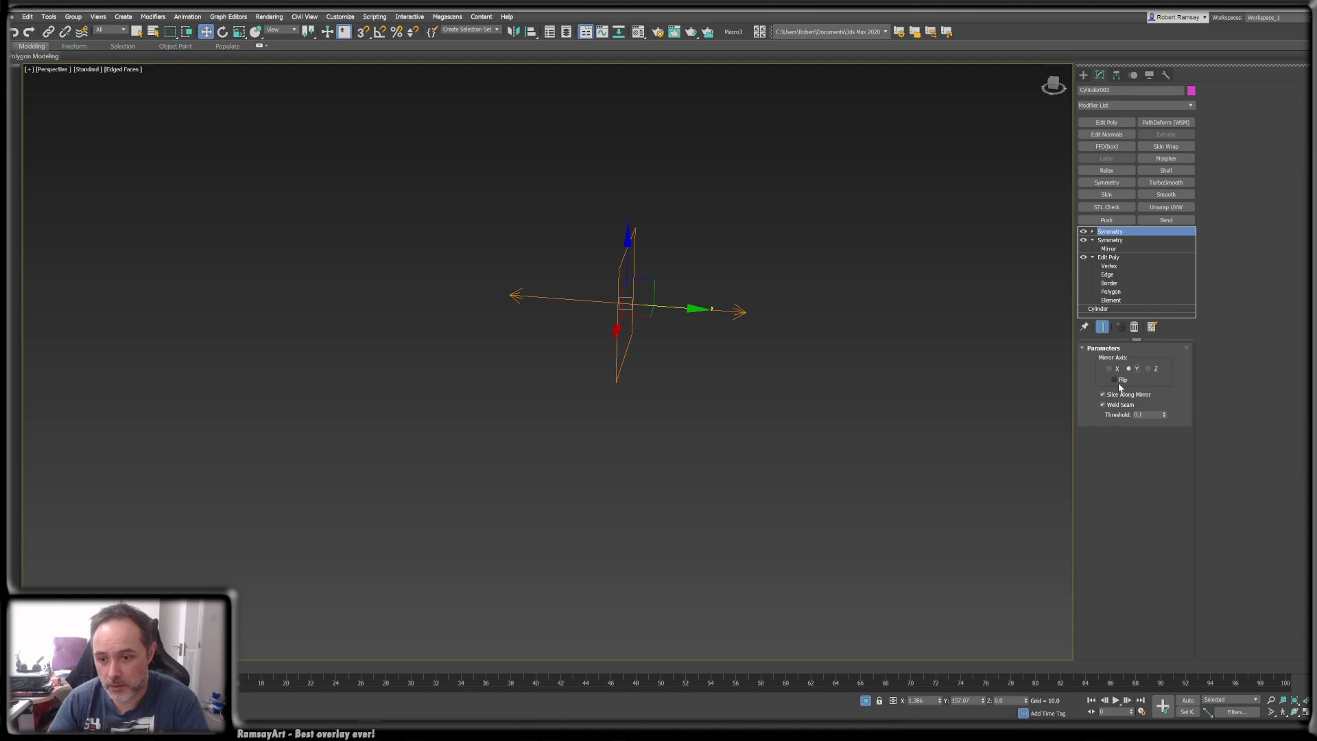
click(1117, 381)
alt+middle_drag(505, 214, 552, 204)
- Add a third Symmetry modifier on the X axis with Flip on to complete the full cylinder
click(1095, 183)
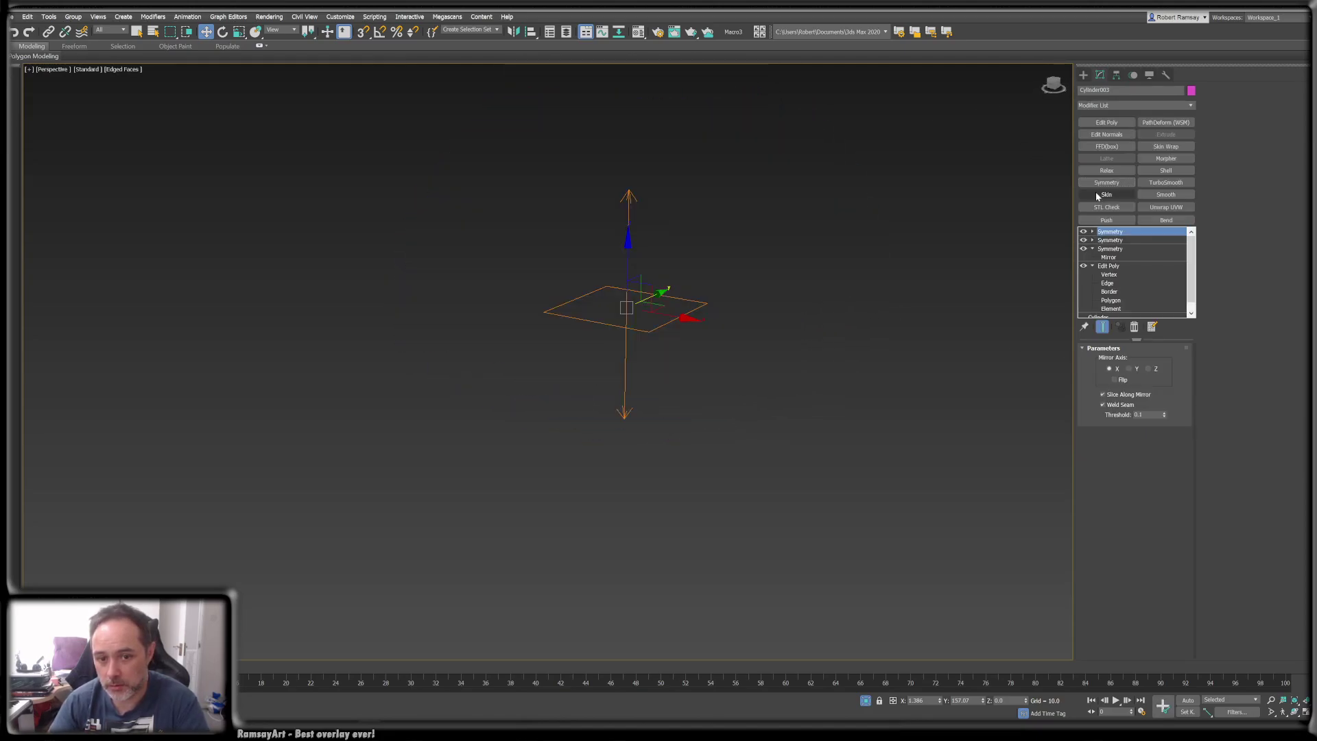
click(1123, 380)
alt+middle_drag(799, 288, 766, 283)
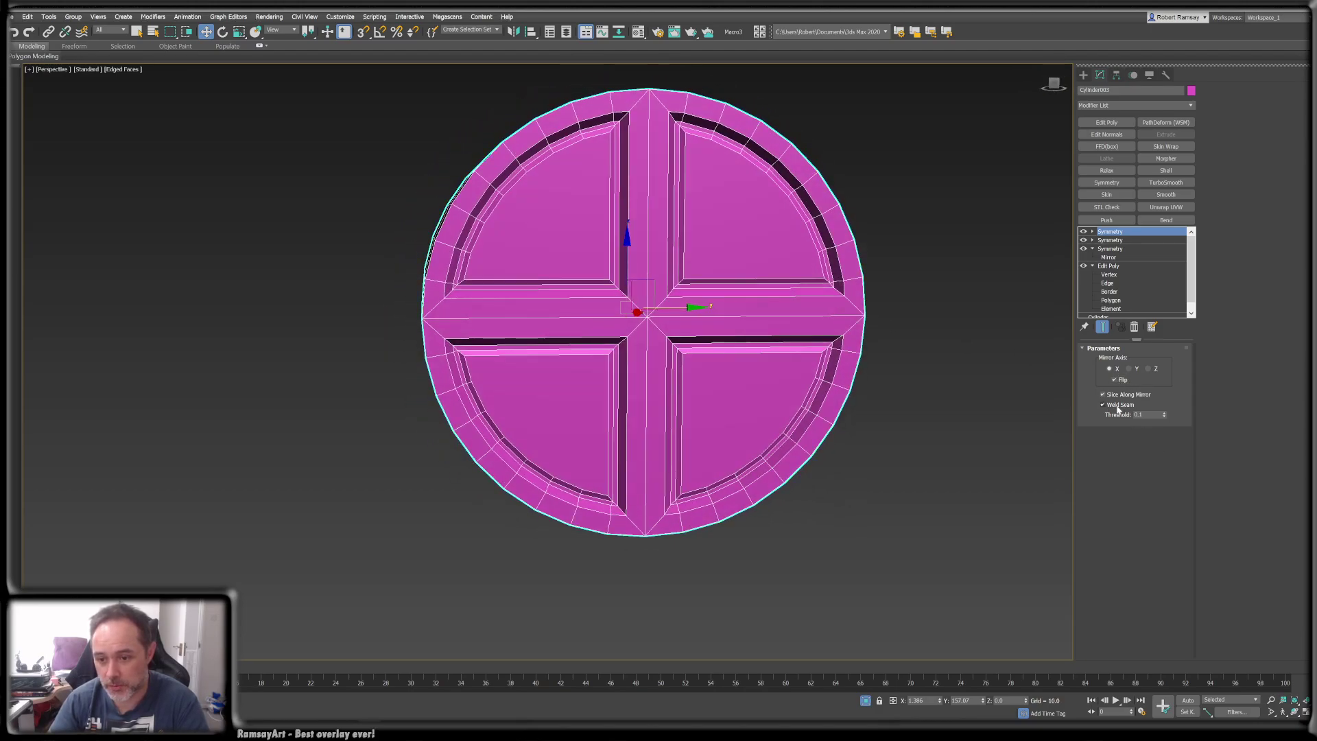
alt+middle_drag(733, 300, 745, 305)
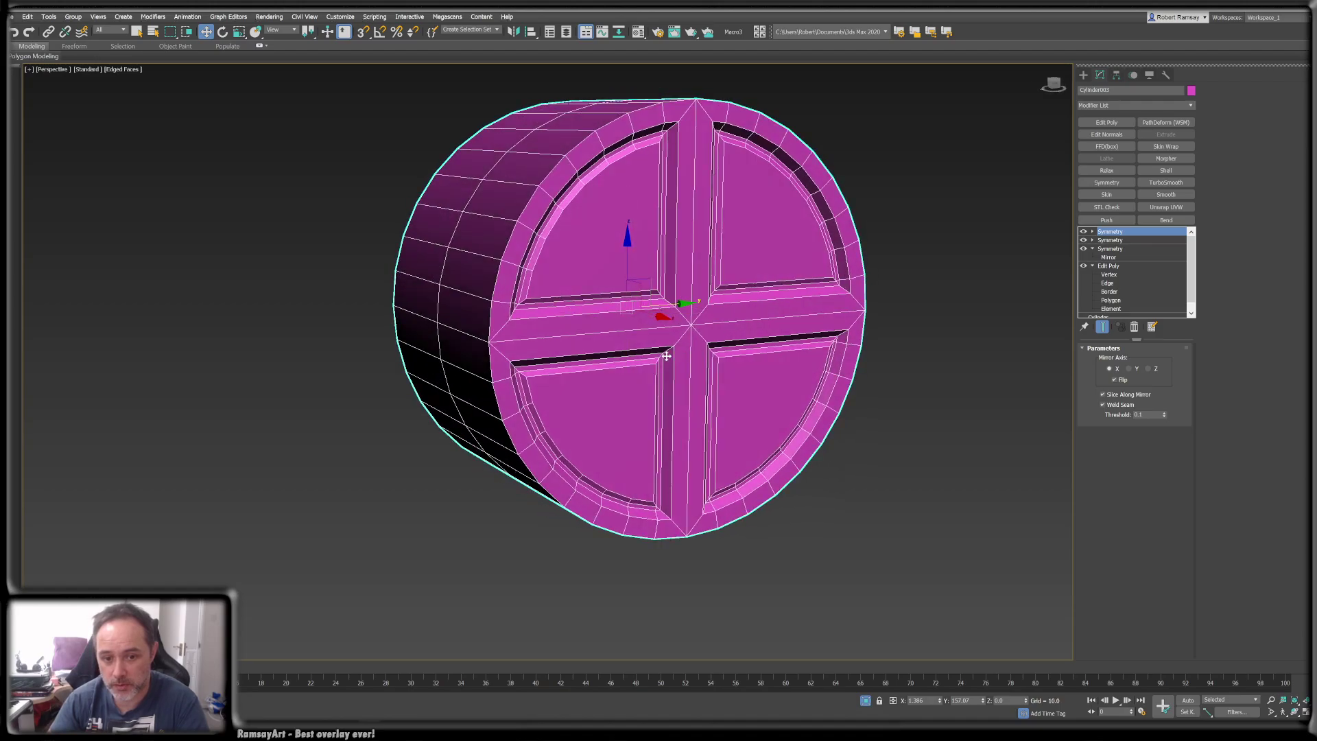
- Add an Edit Poly modifier on top of the Symmetry modifiers and select the vertex at the cap's centre
click(1107, 123)
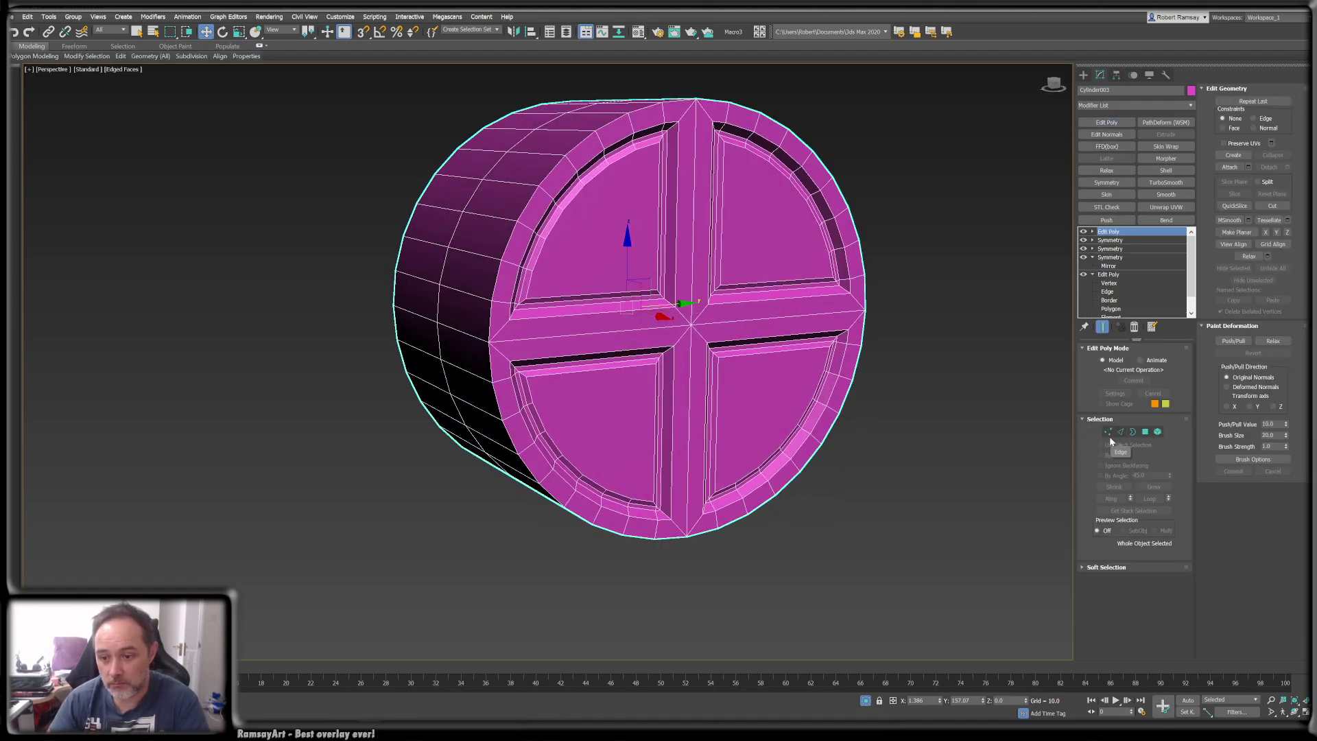
click(1108, 432)
click(692, 324)
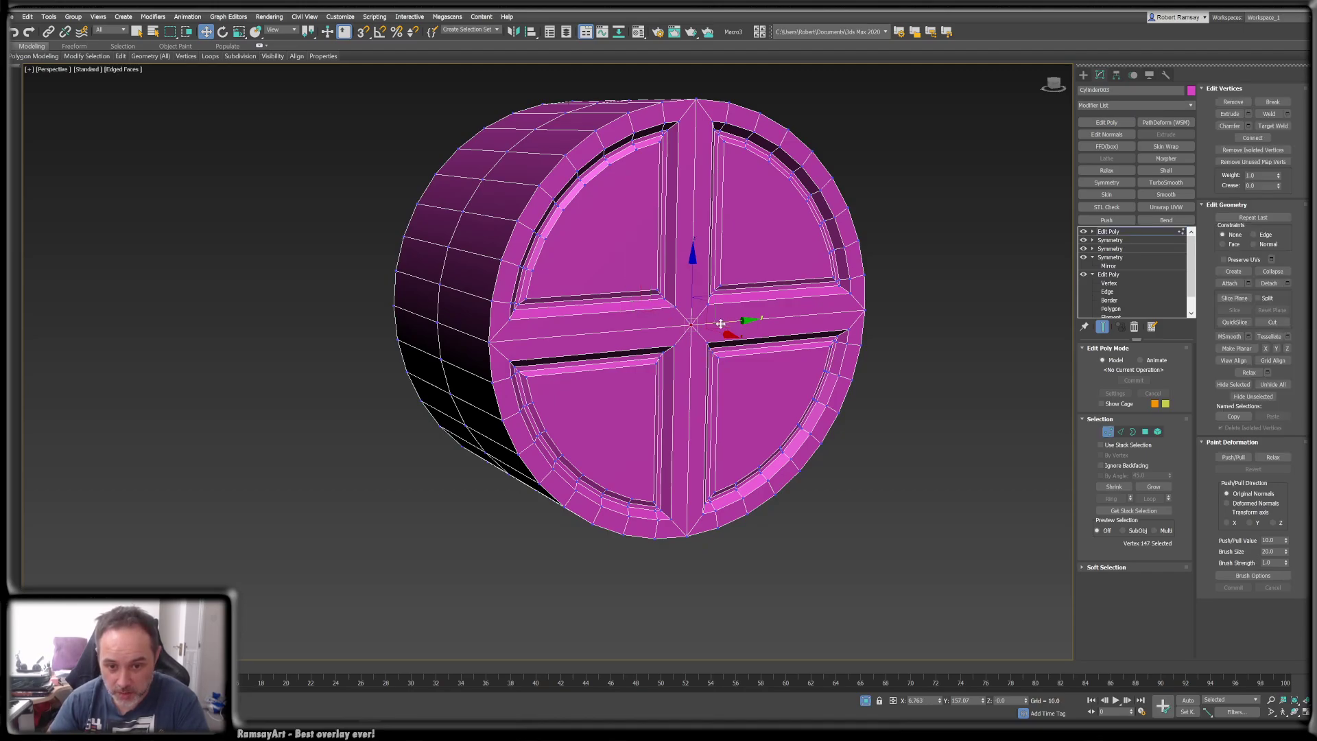
mouse_move(714, 305)
mouse_down()
mouse_move(731, 291)
mouse_move(714, 304)
mouse_up()
alt+middle_drag(638, 329, 657, 347)
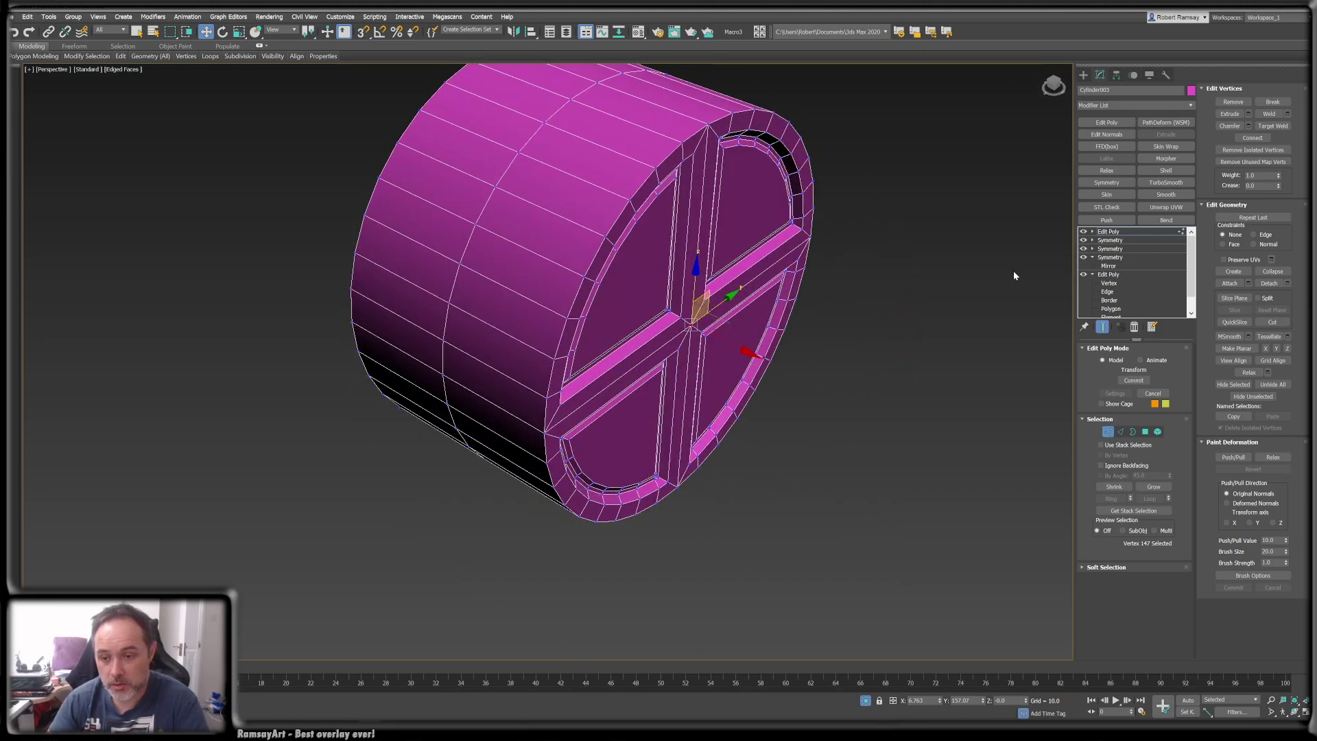
click(1094, 232)
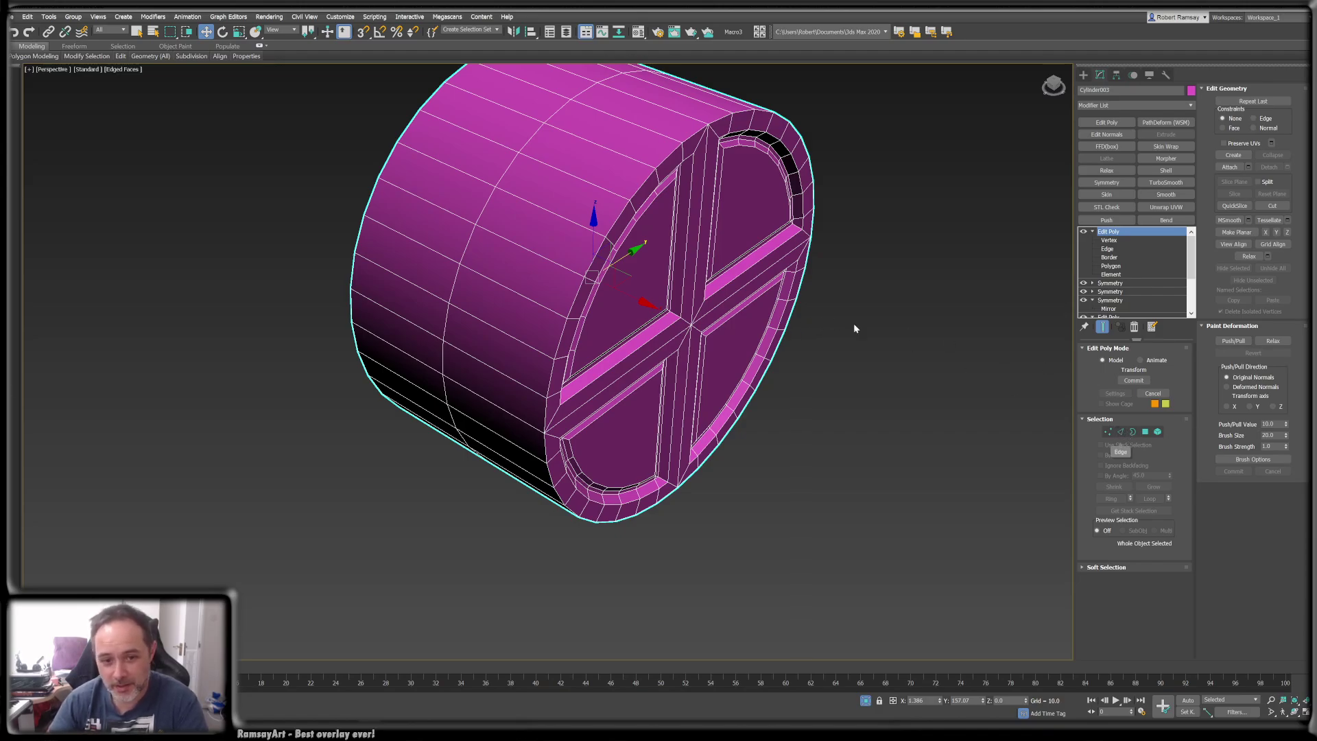
- Select the ring of lengthwise edges around the cylinder's front half, and clear the selection
middle_drag(721, 263, 862, 323)
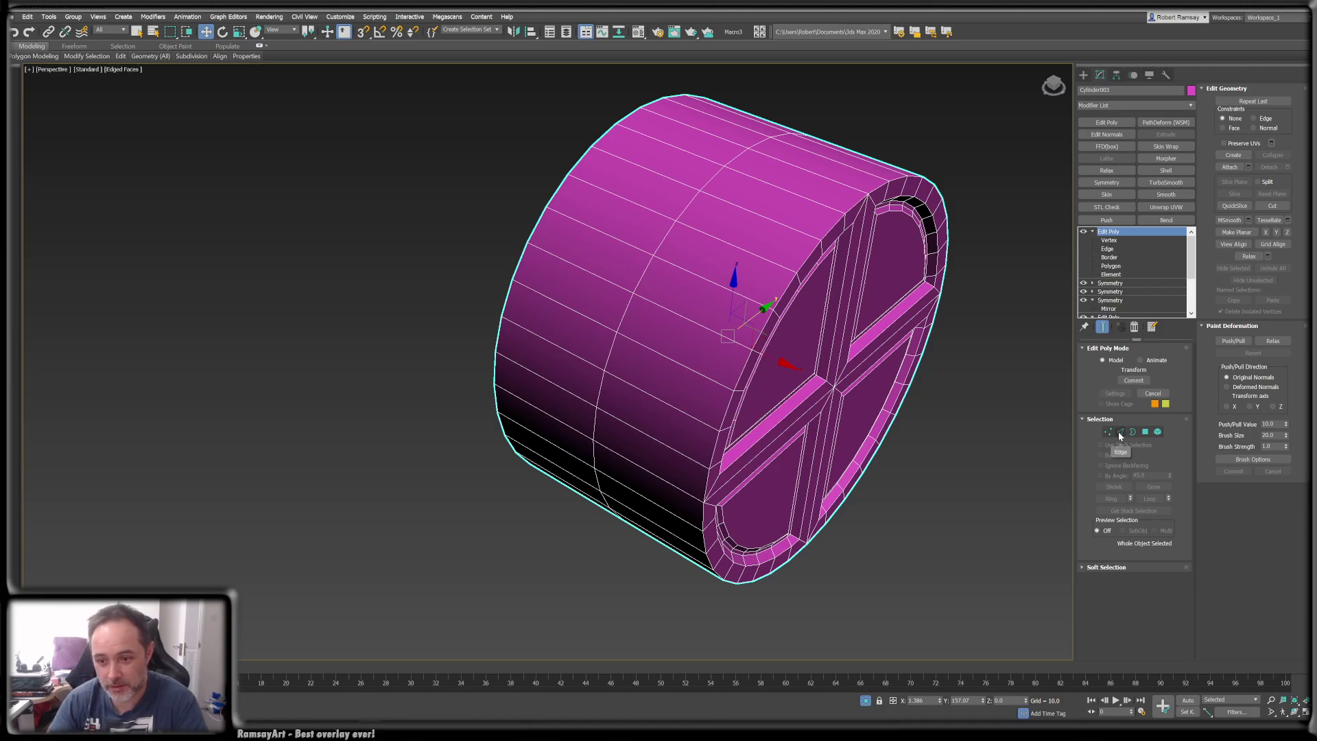
click(1121, 434)
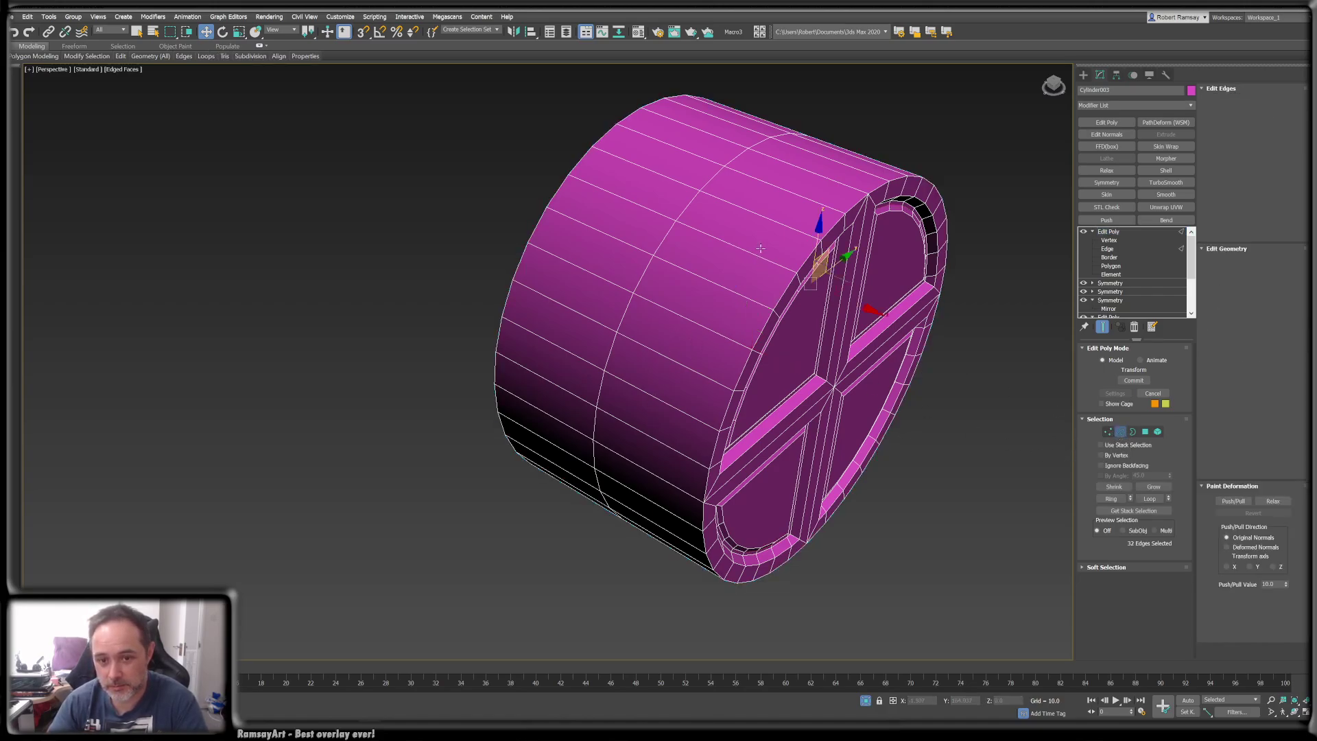
key(q)
shift+click(761, 256)
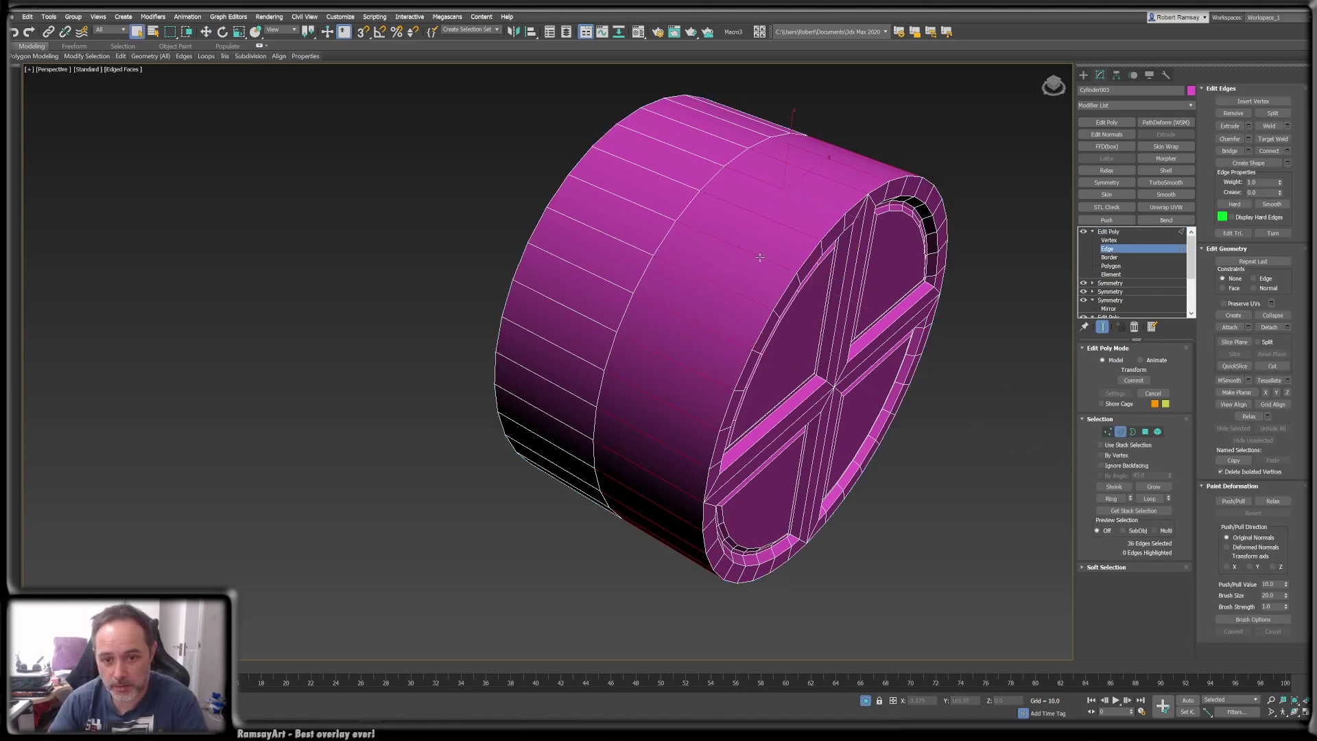
ctrl+click(666, 218)
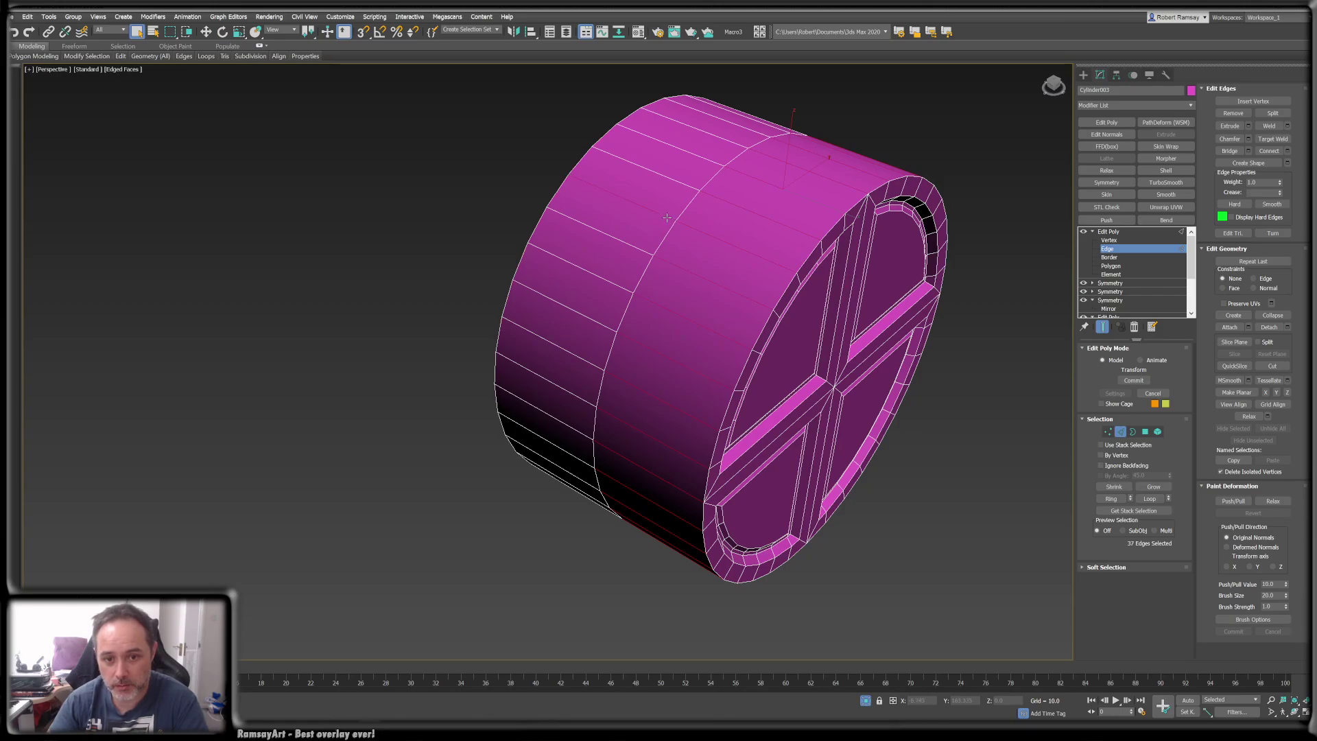
shift+click(695, 189)
click(993, 293)
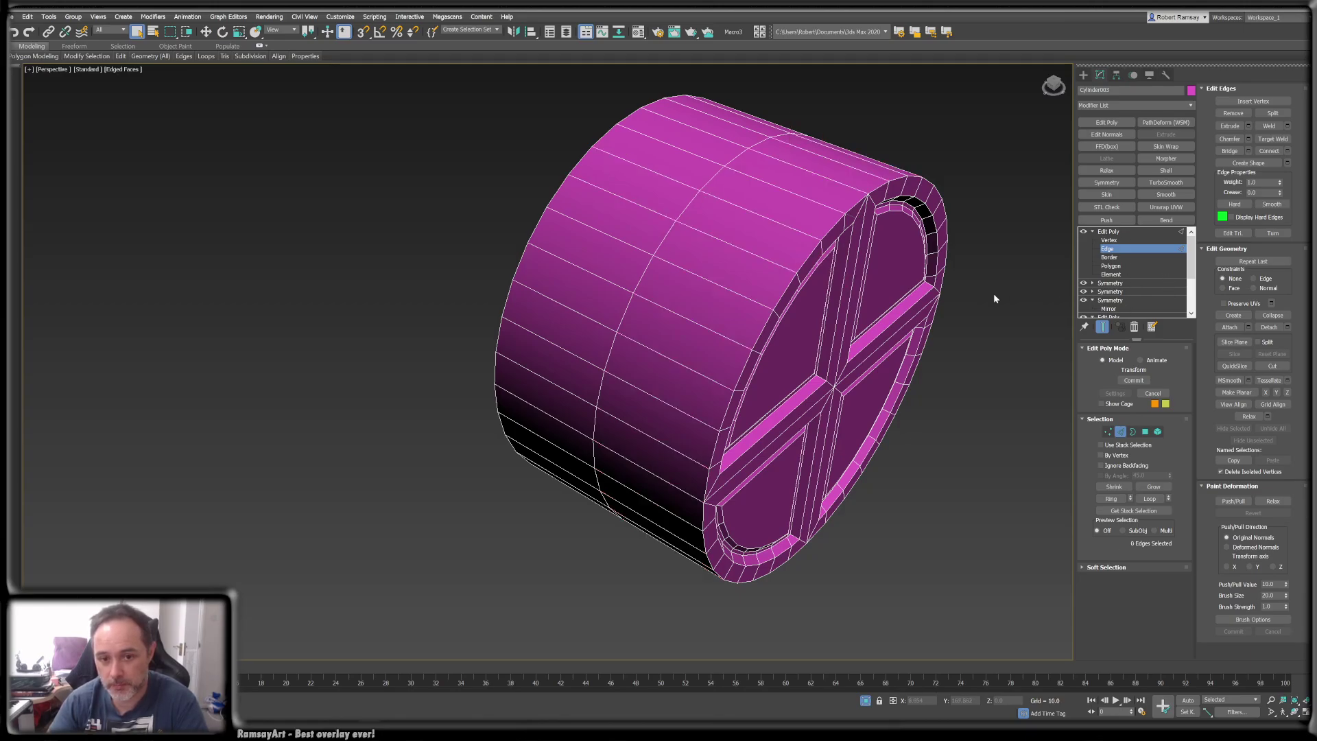
click(786, 266)
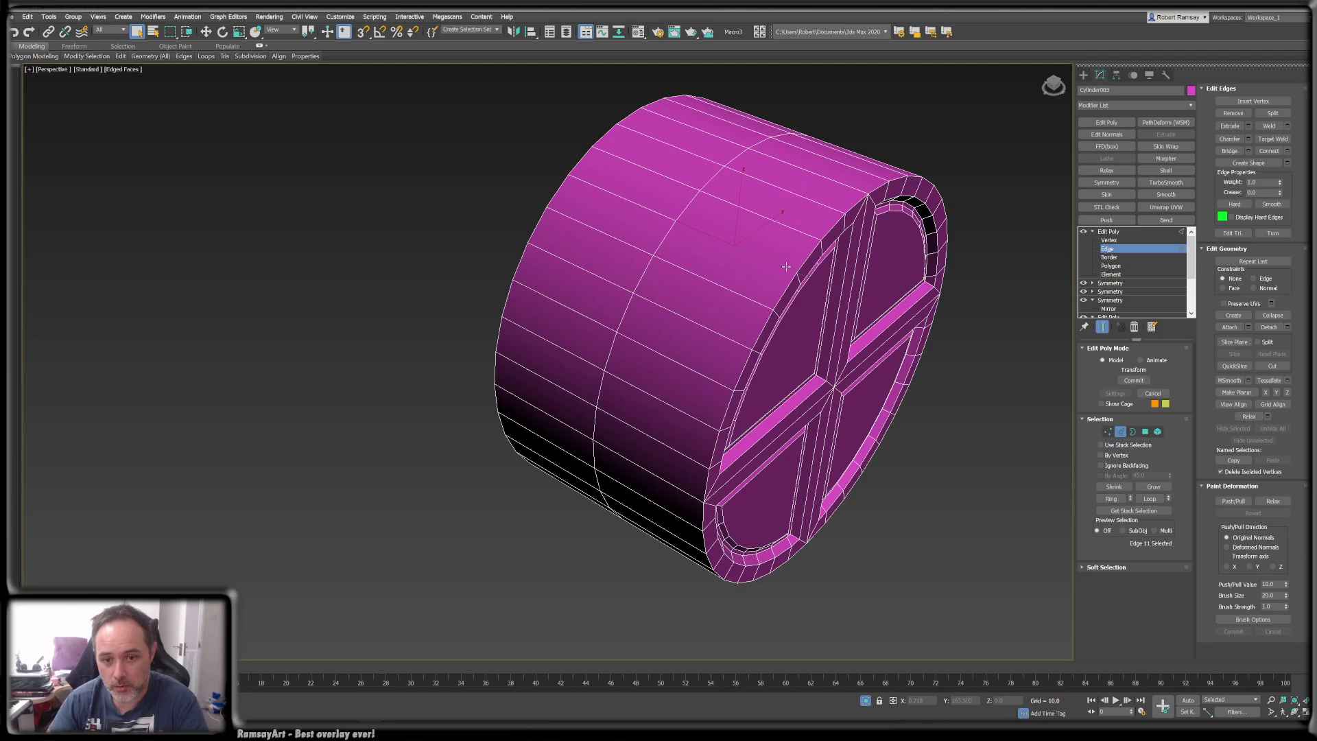
shift+click(803, 233)
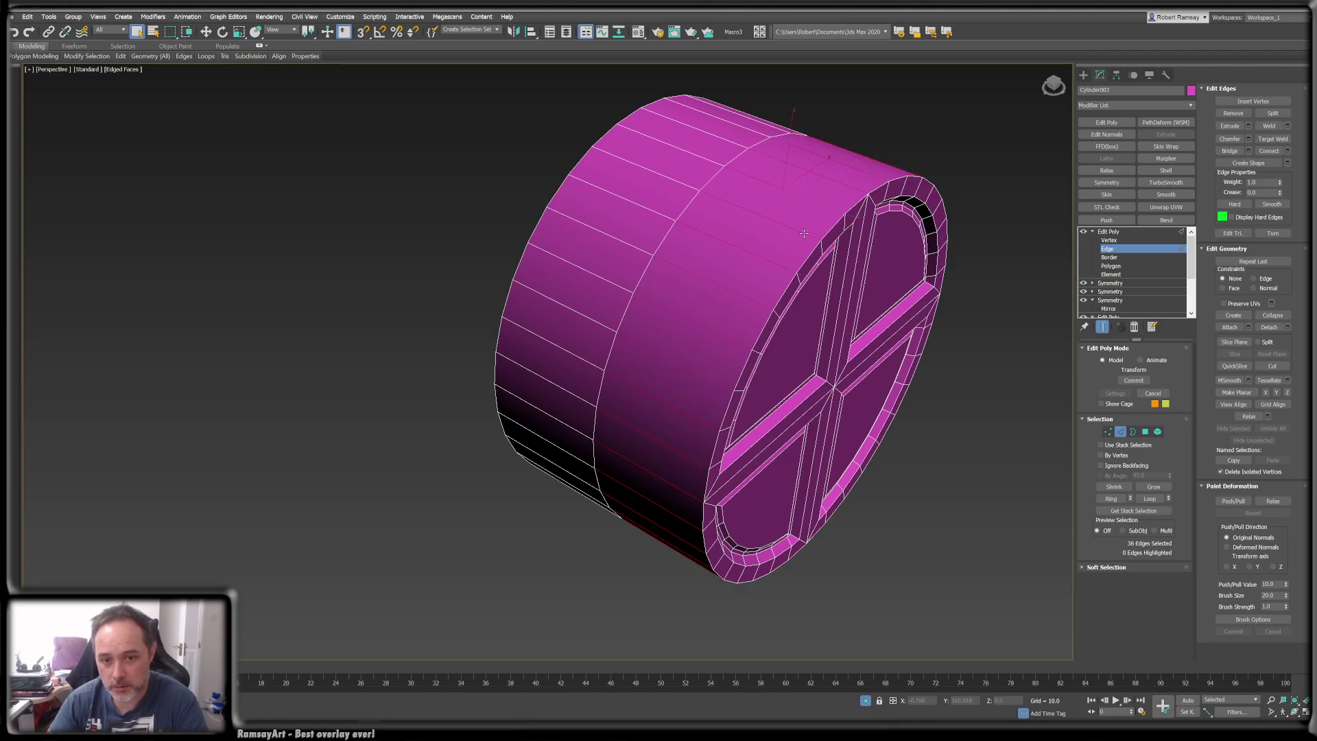
click(979, 280)
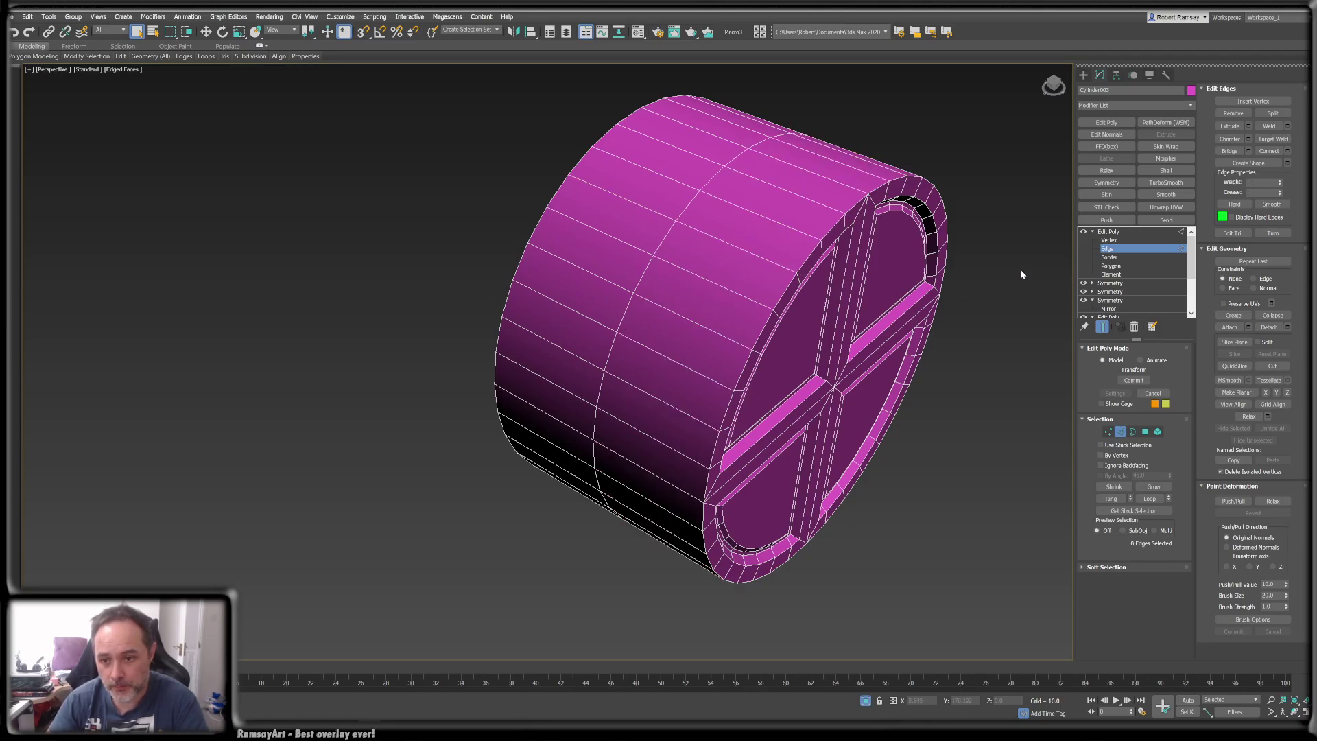
- Leave edge editing and turn off the edged faces display to show only the shaded cylinder
click(1106, 232)
alt+middle_drag(960, 291, 617, 312)
scroll(859, 278, down, 2)
key(F4)
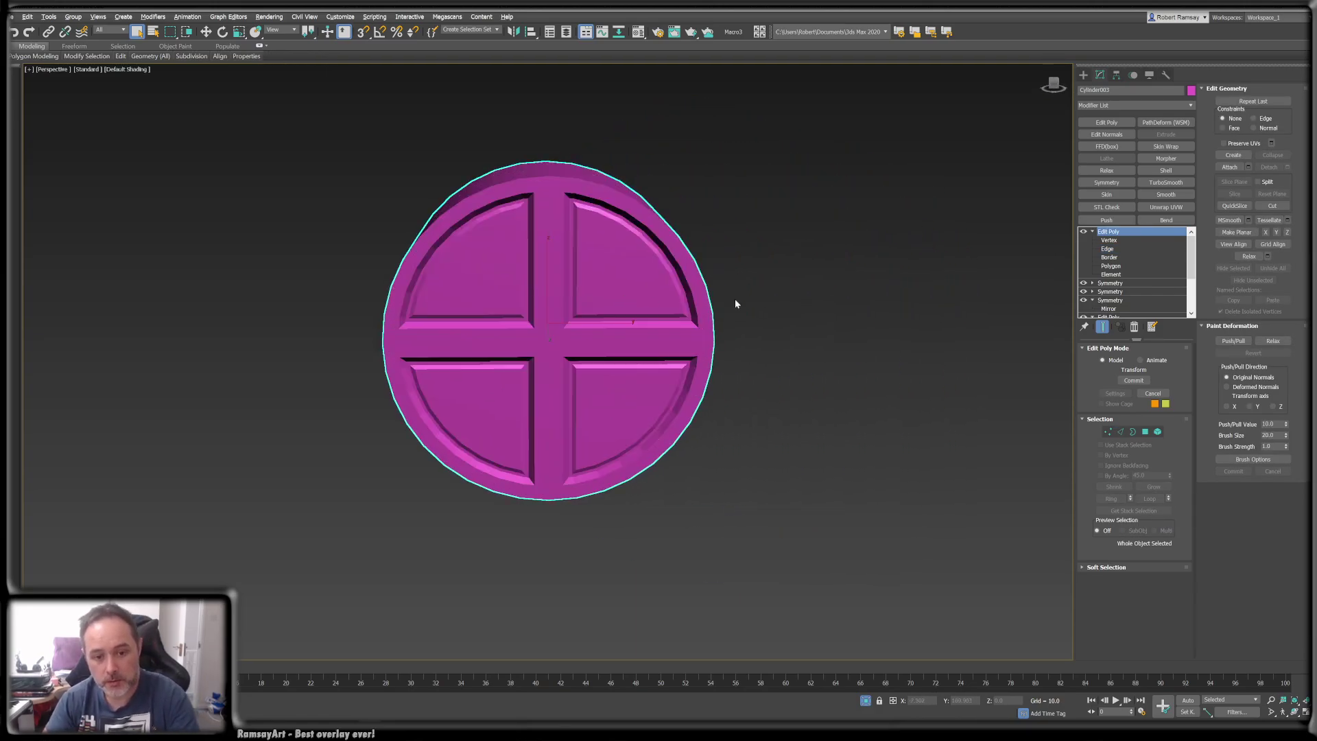
- Examine the shading of the recessed curved walls on the cylinder's cap up close
mouse_move(735, 303)
alt+middle_down()
mouse_move(762, 312)
mouse_move(739, 303)
alt+middle_up()
scroll(691, 237, up, 3)
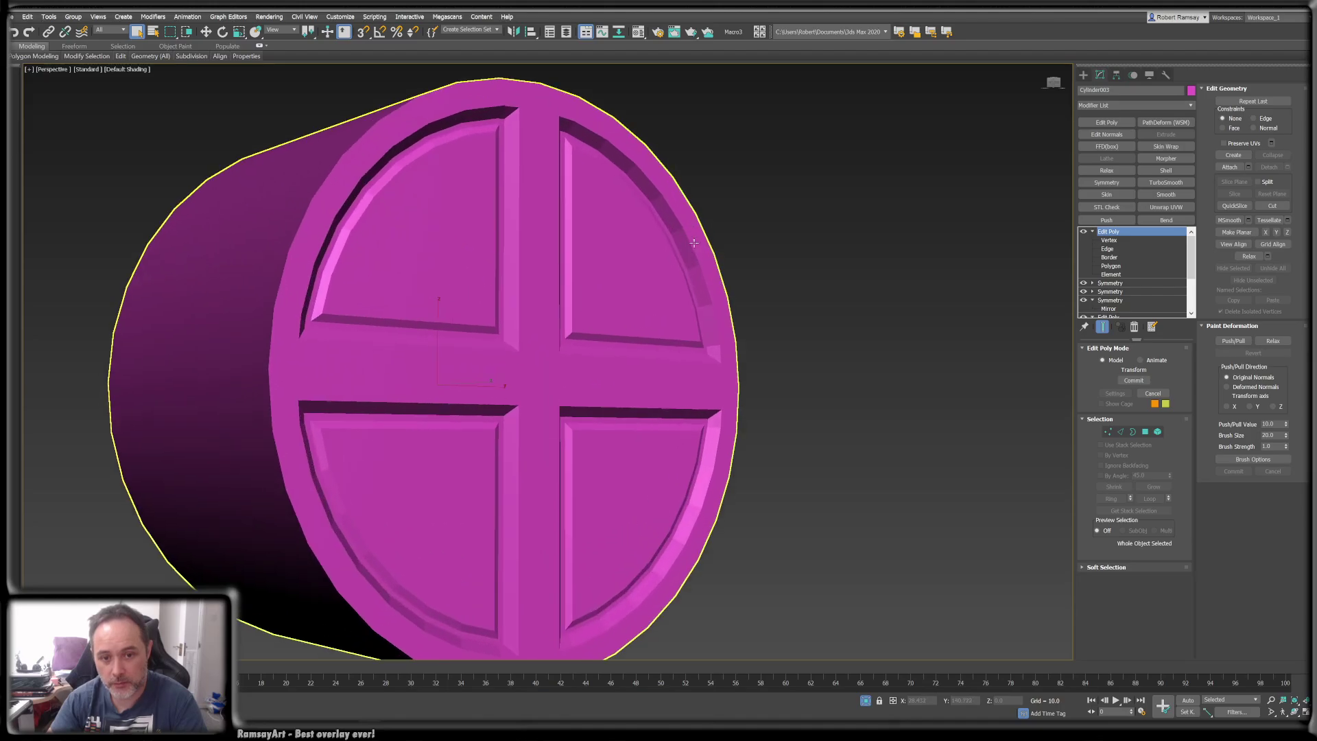
alt+middle_drag(653, 194, 618, 168)
scroll(617, 167, up, 3)
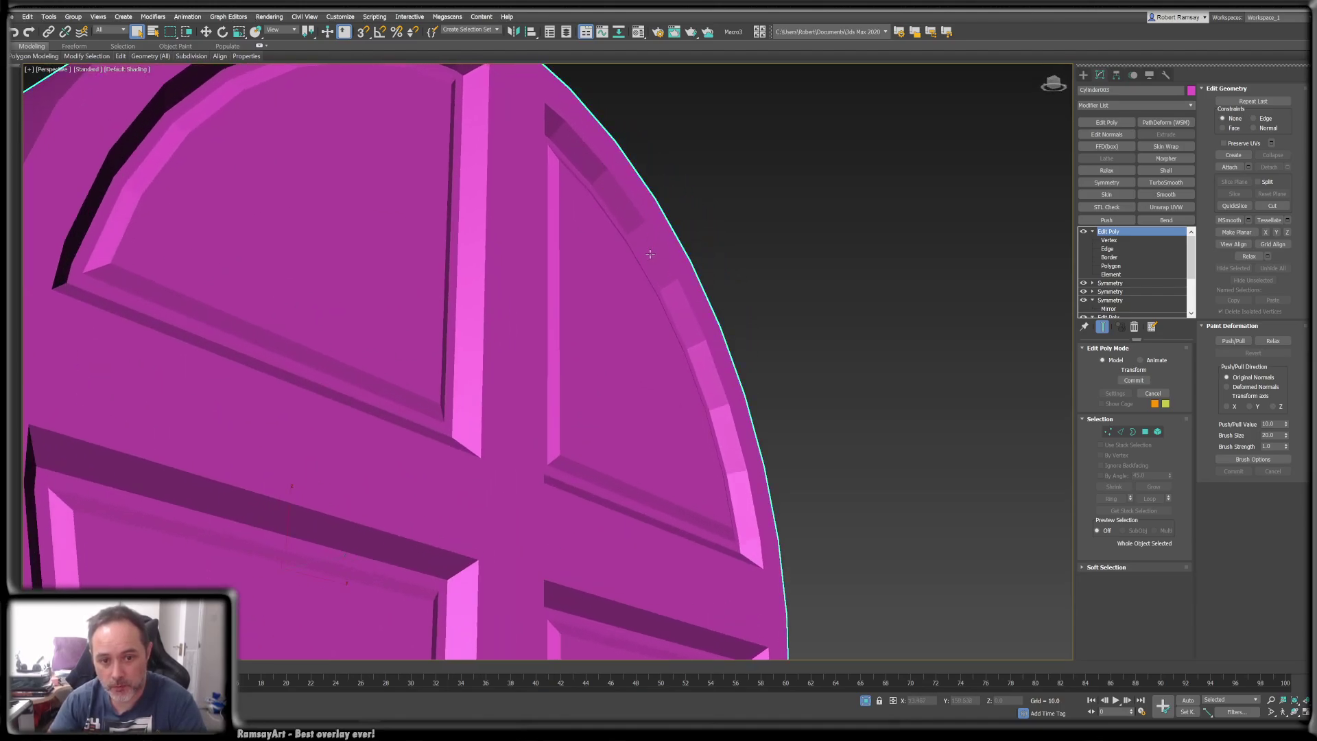
alt+middle_drag(726, 422, 721, 378)
scroll(719, 399, down, 3)
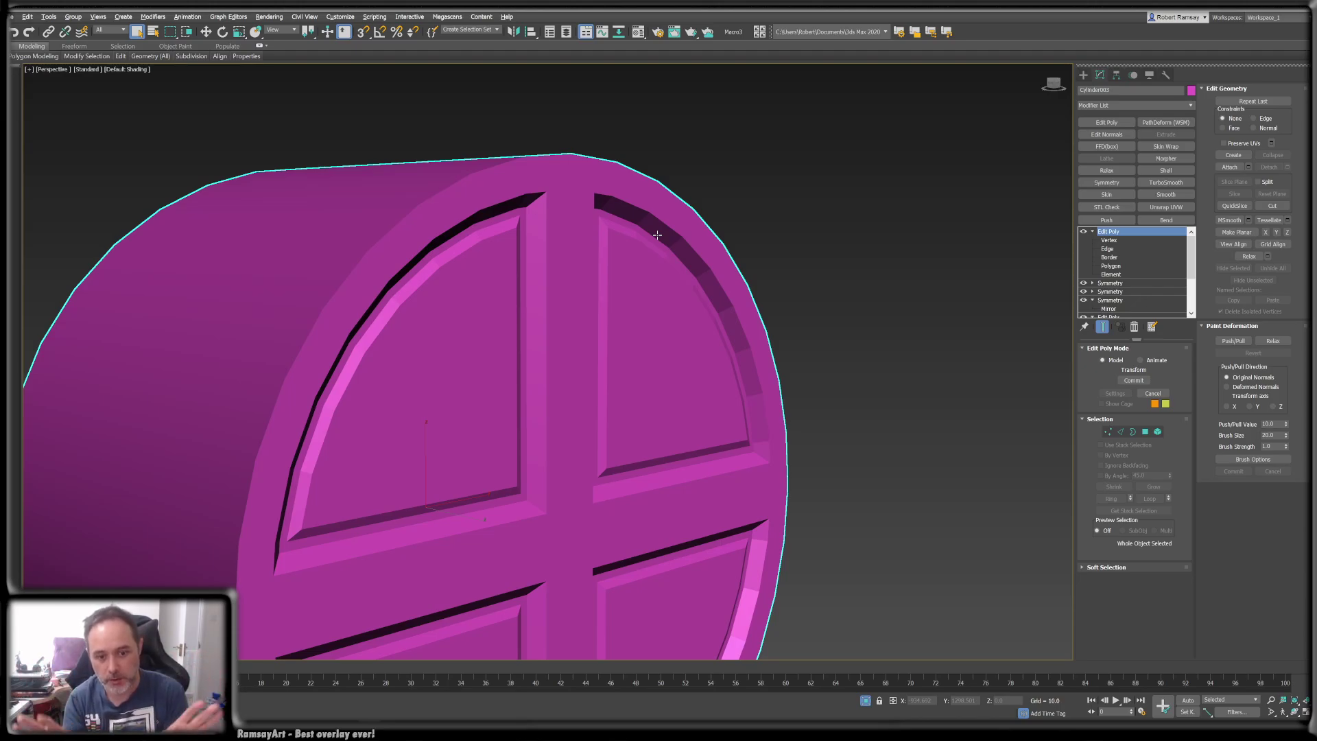
alt+middle_drag(702, 262, 632, 223)
scroll(631, 223, up, 6)
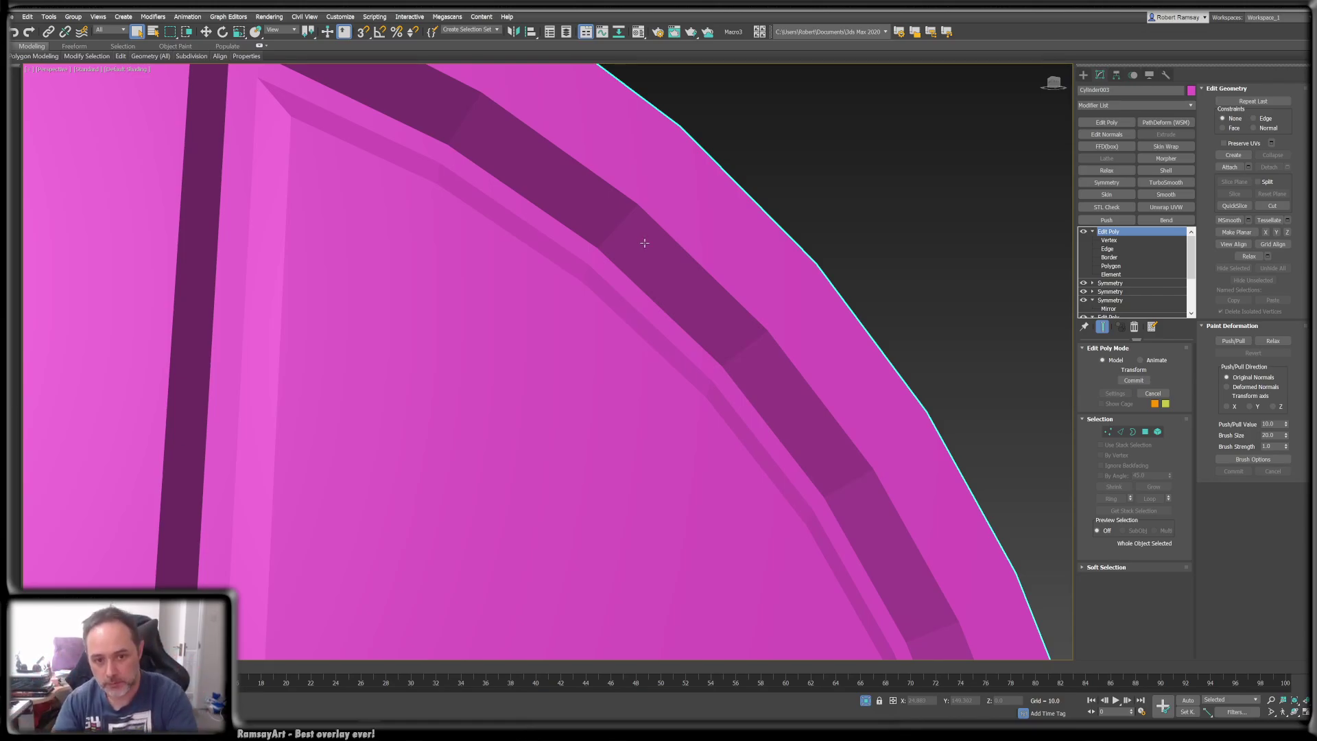
- Add an Edit Normals modifier with a display length of 0.3 and set normals to be selected by face
click(1110, 136)
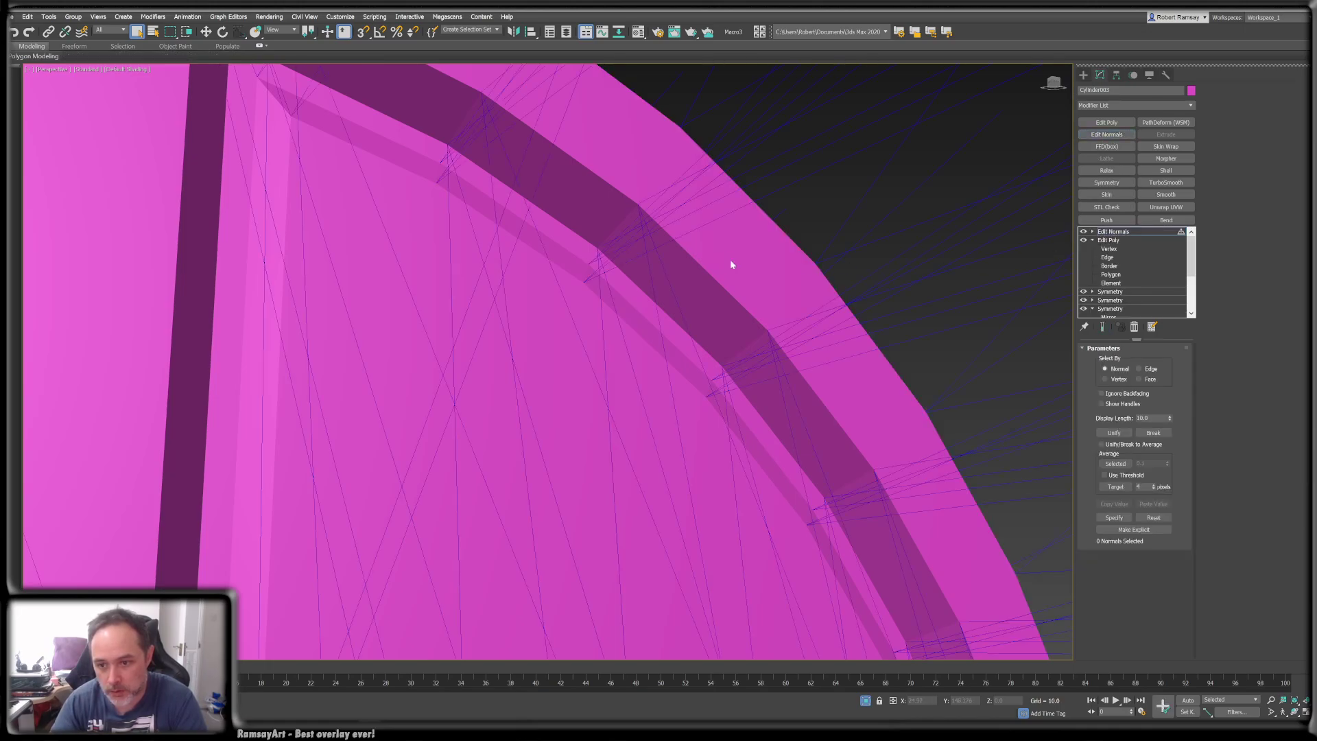
drag(1170, 418, 1170, 450)
scroll(615, 251, up, 5)
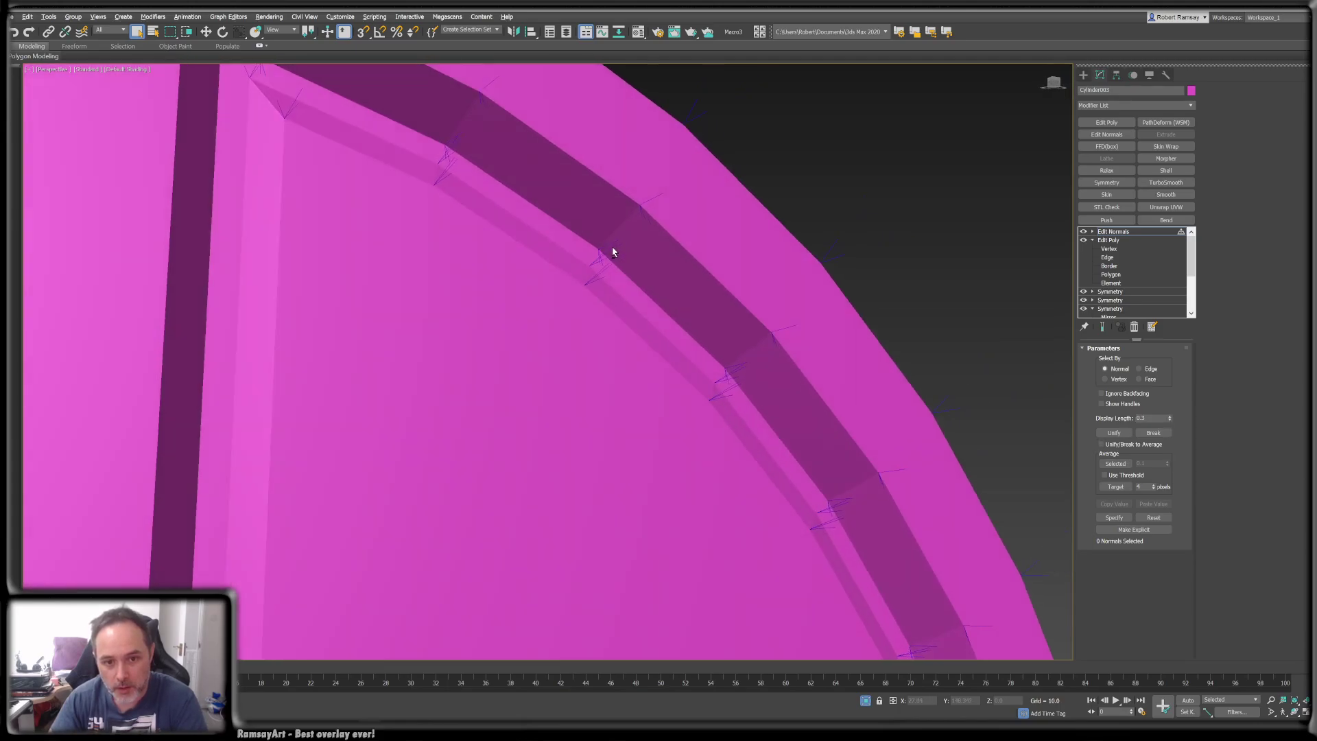
click(1092, 232)
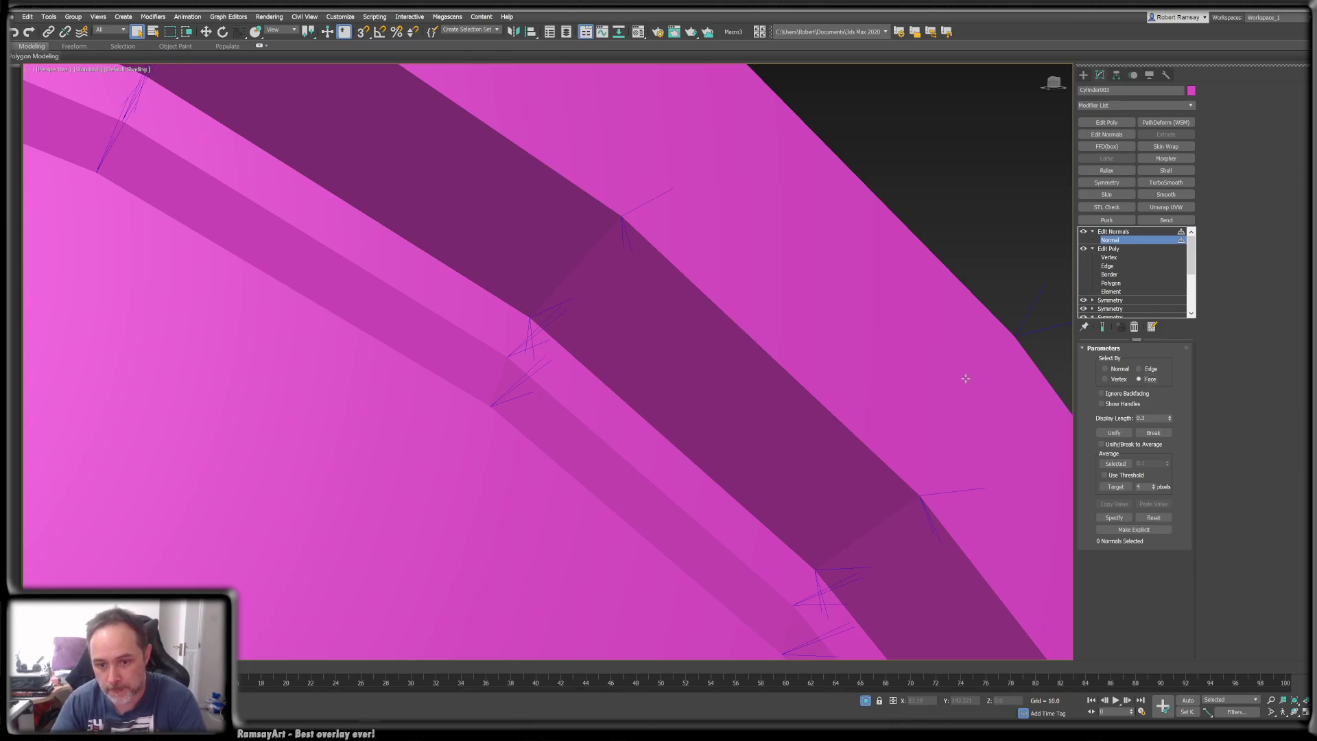
- Select the four normals of one face on the recessed curved wall and move them to alter its shading
mouse_move(631, 259)
alt+middle_down()
mouse_move(603, 261)
mouse_move(623, 253)
alt+middle_up()
scroll(579, 230, up, 3)
scroll(590, 236, up, 2)
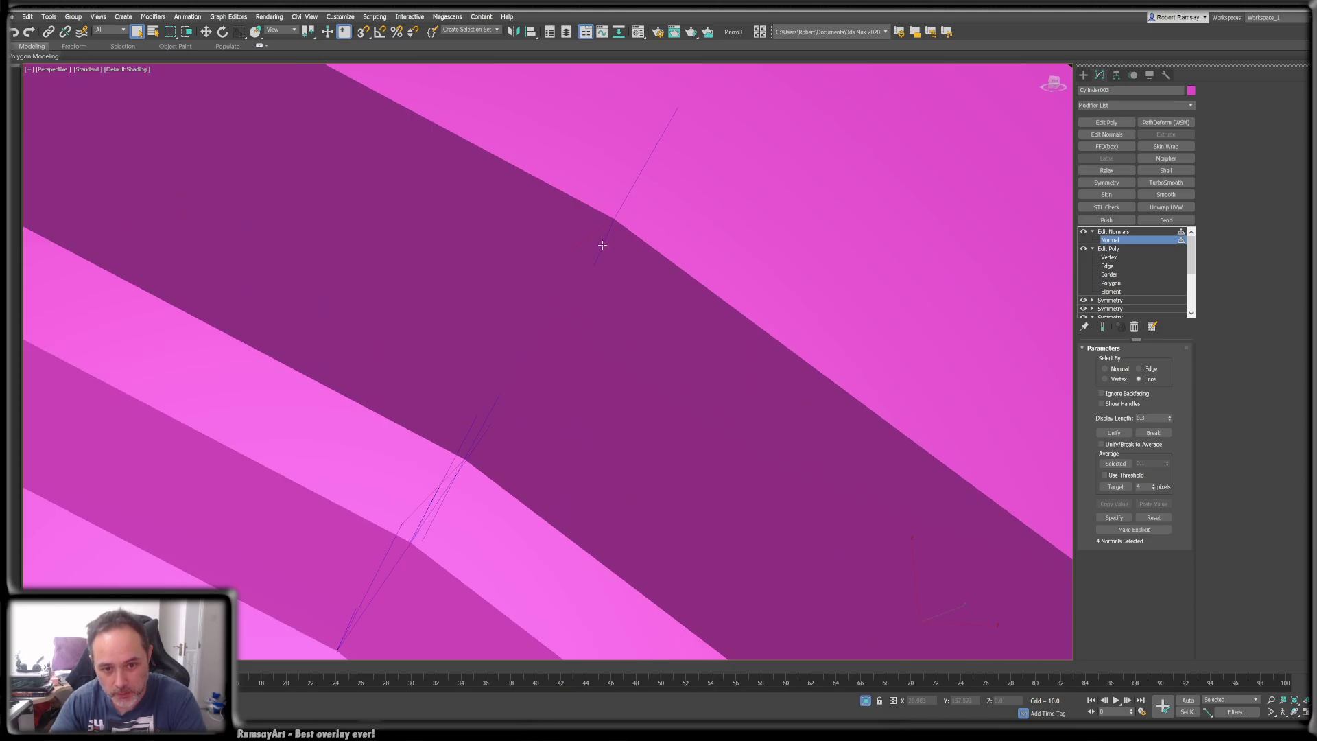
scroll(627, 268, down, 3)
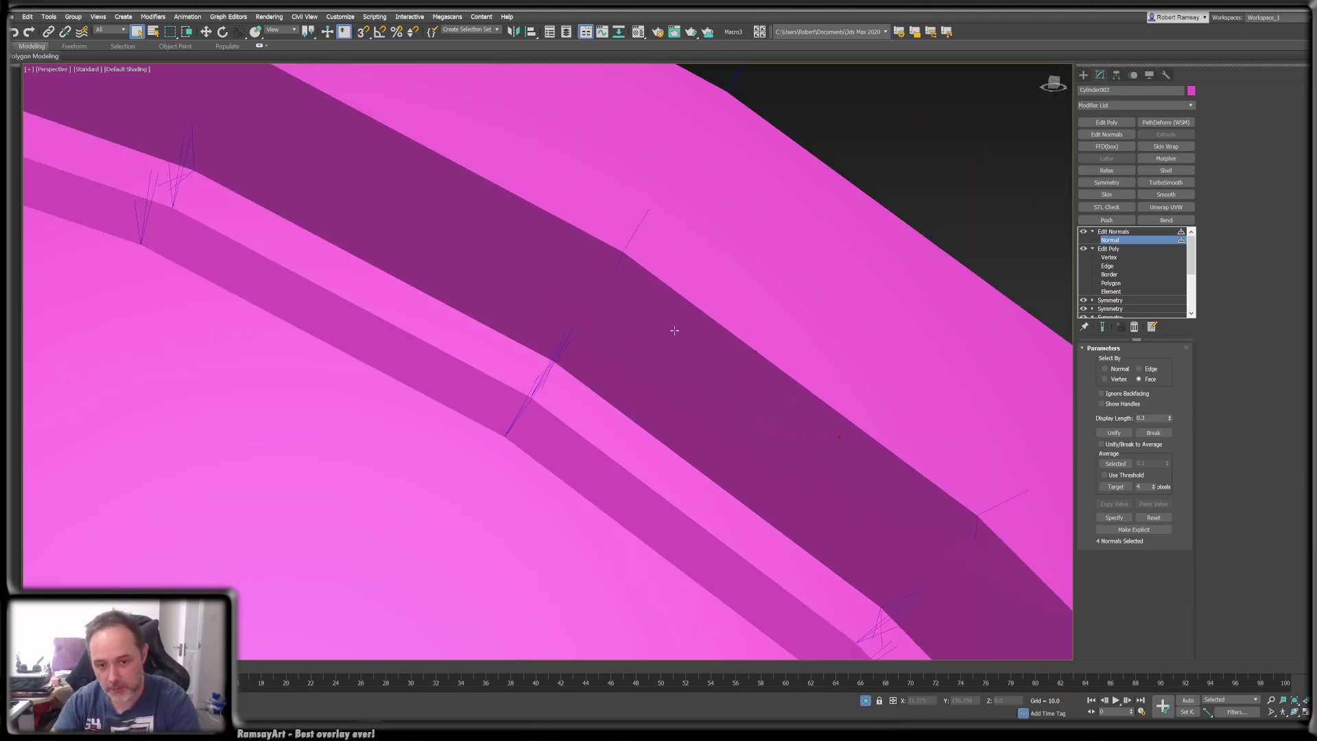
mouse_move(770, 399)
alt+middle_down()
mouse_move(788, 391)
mouse_move(756, 360)
mouse_move(756, 372)
alt+middle_up()
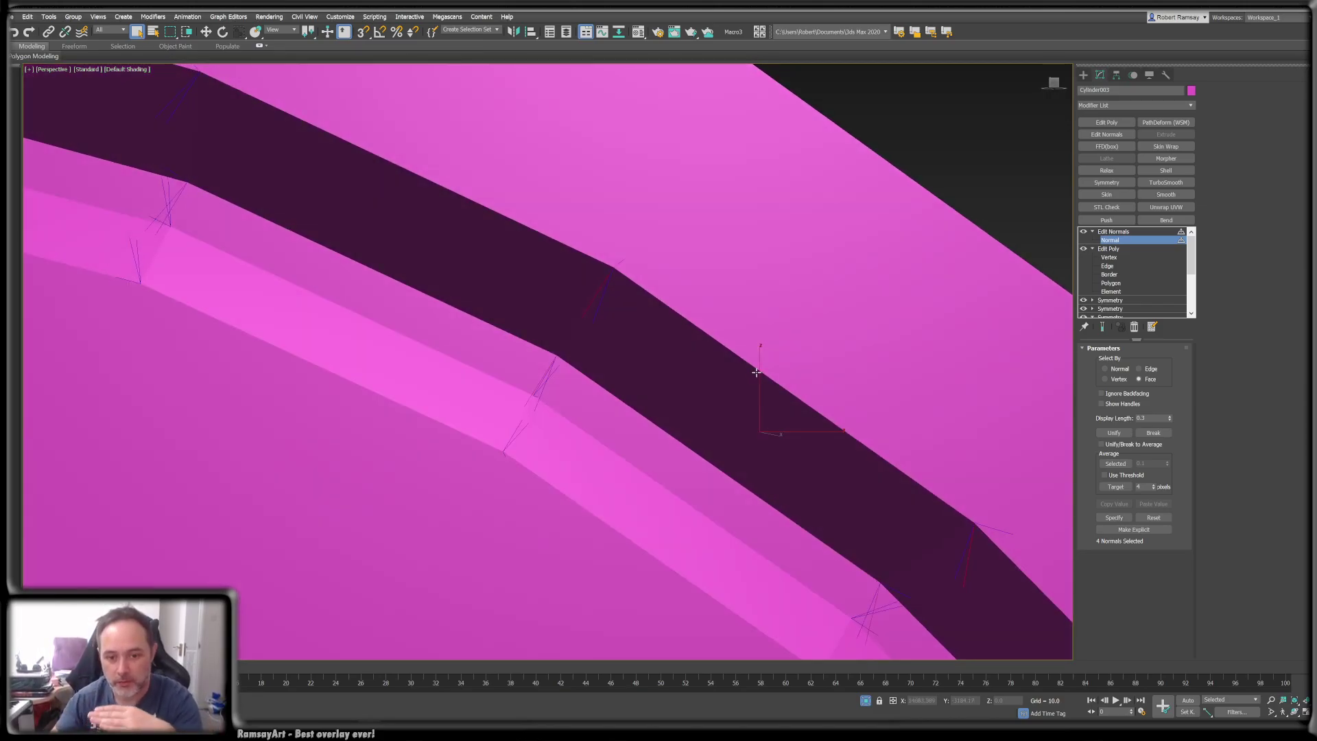
mouse_move(683, 354)
alt+middle_down()
mouse_move(687, 341)
mouse_move(597, 286)
alt+middle_up()
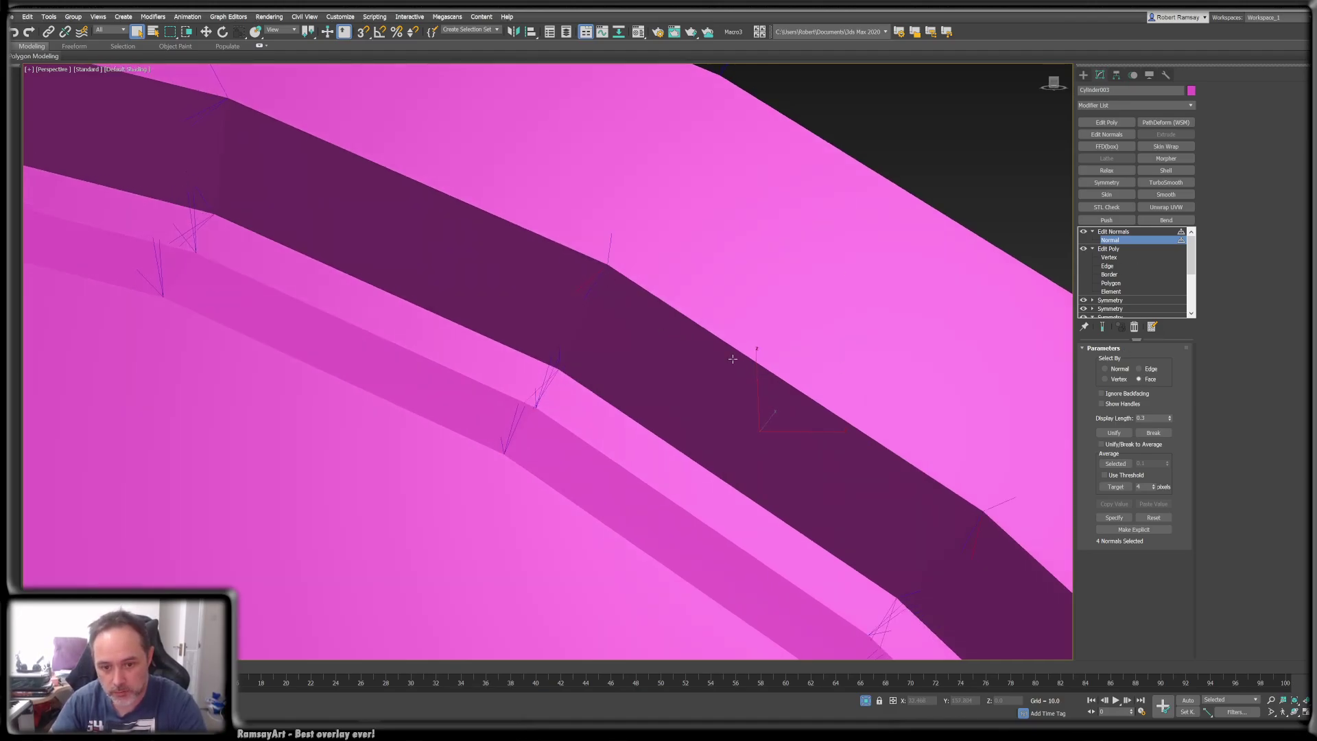
key(w)
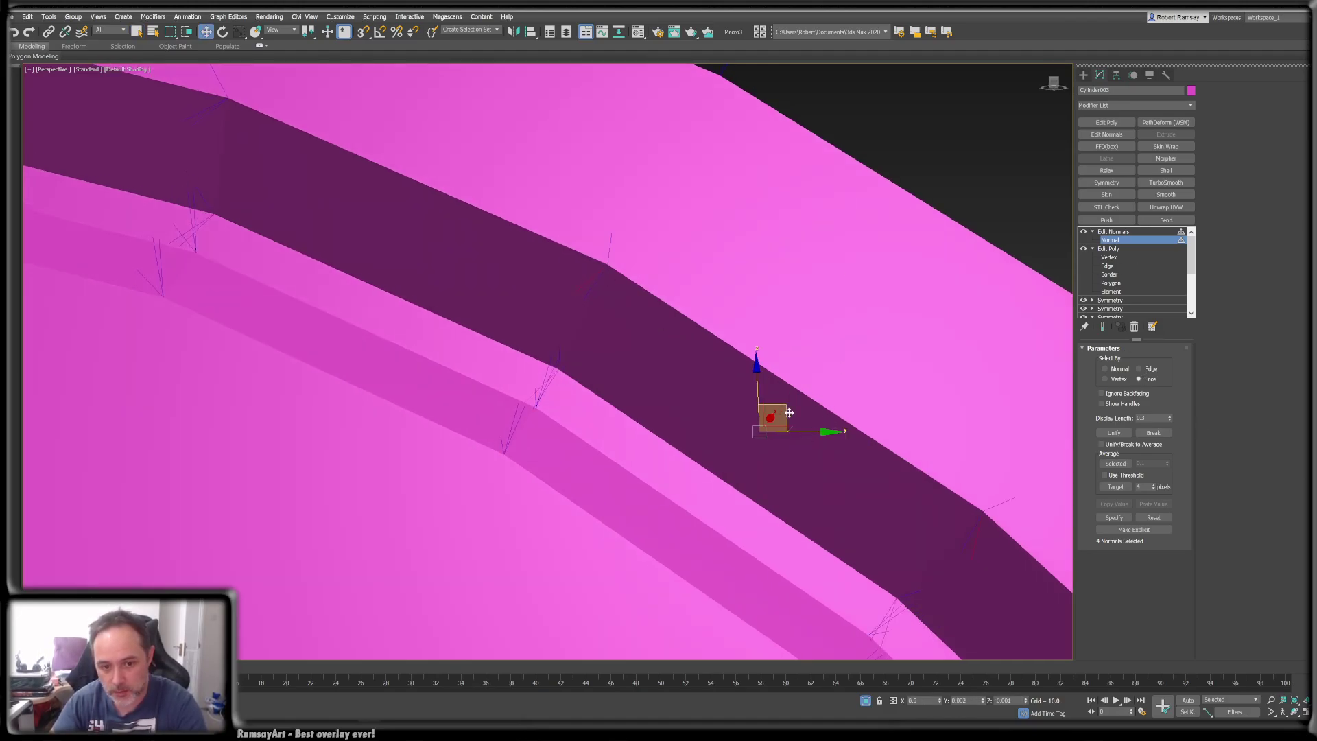
mouse_move(789, 412)
mouse_down()
mouse_move(799, 331)
mouse_move(726, 297)
mouse_move(779, 441)
mouse_move(892, 375)
mouse_move(797, 350)
mouse_up()
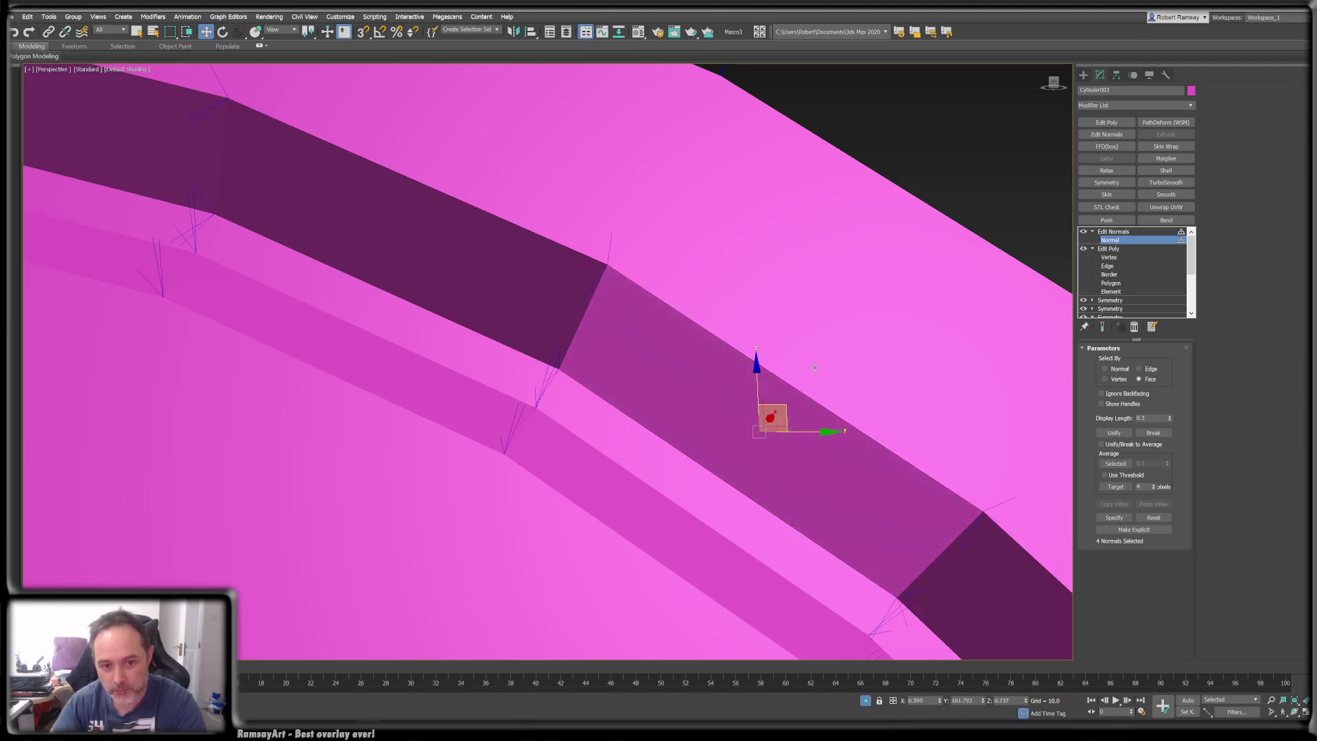
- Try further moves of the selected face normals, undoing one, to adjust that wall segment's shading
scroll(814, 368, down, 5)
mouse_move(816, 388)
alt+middle_down()
mouse_move(826, 361)
mouse_move(828, 387)
alt+middle_up()
mouse_move(814, 375)
mouse_down()
mouse_move(838, 381)
mouse_move(829, 351)
mouse_move(801, 374)
mouse_move(829, 390)
mouse_move(814, 353)
mouse_move(823, 376)
mouse_up()
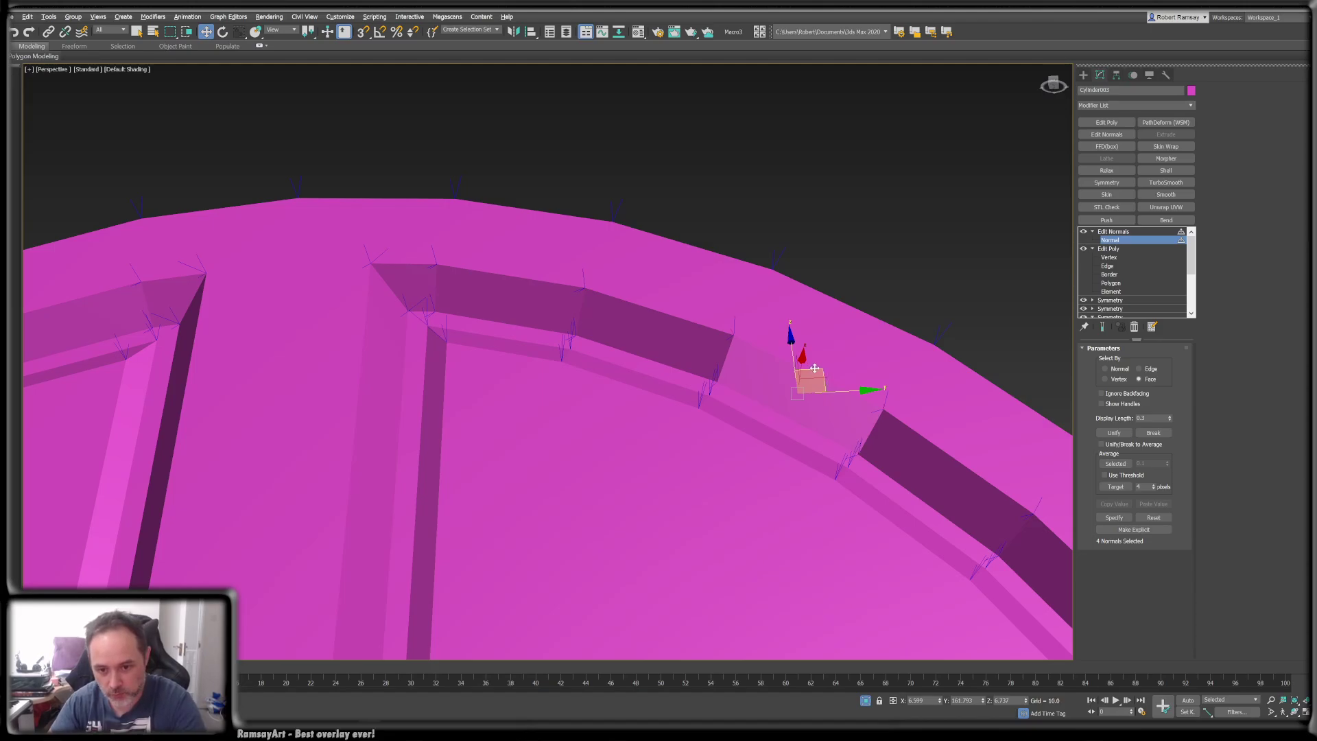
drag(816, 369, 828, 372)
key(ctrl+z)
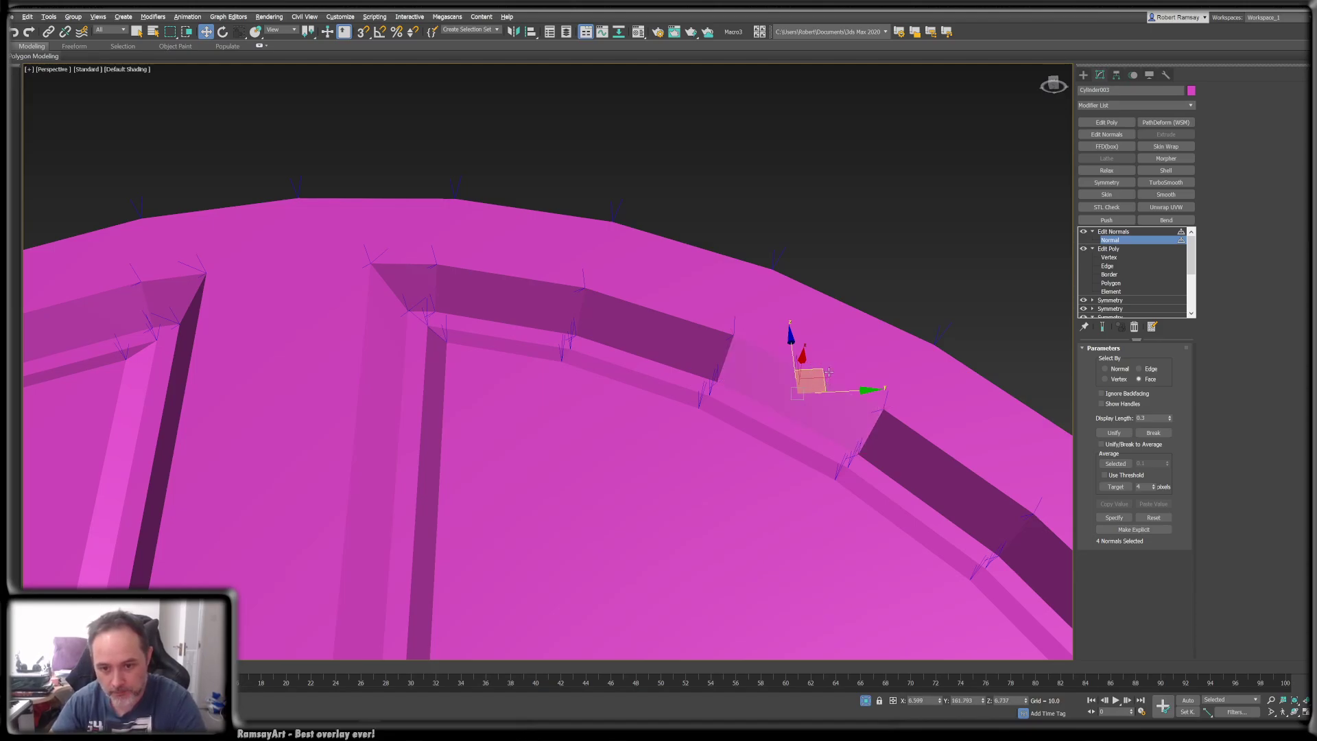
alt+middle_drag(822, 383, 827, 399)
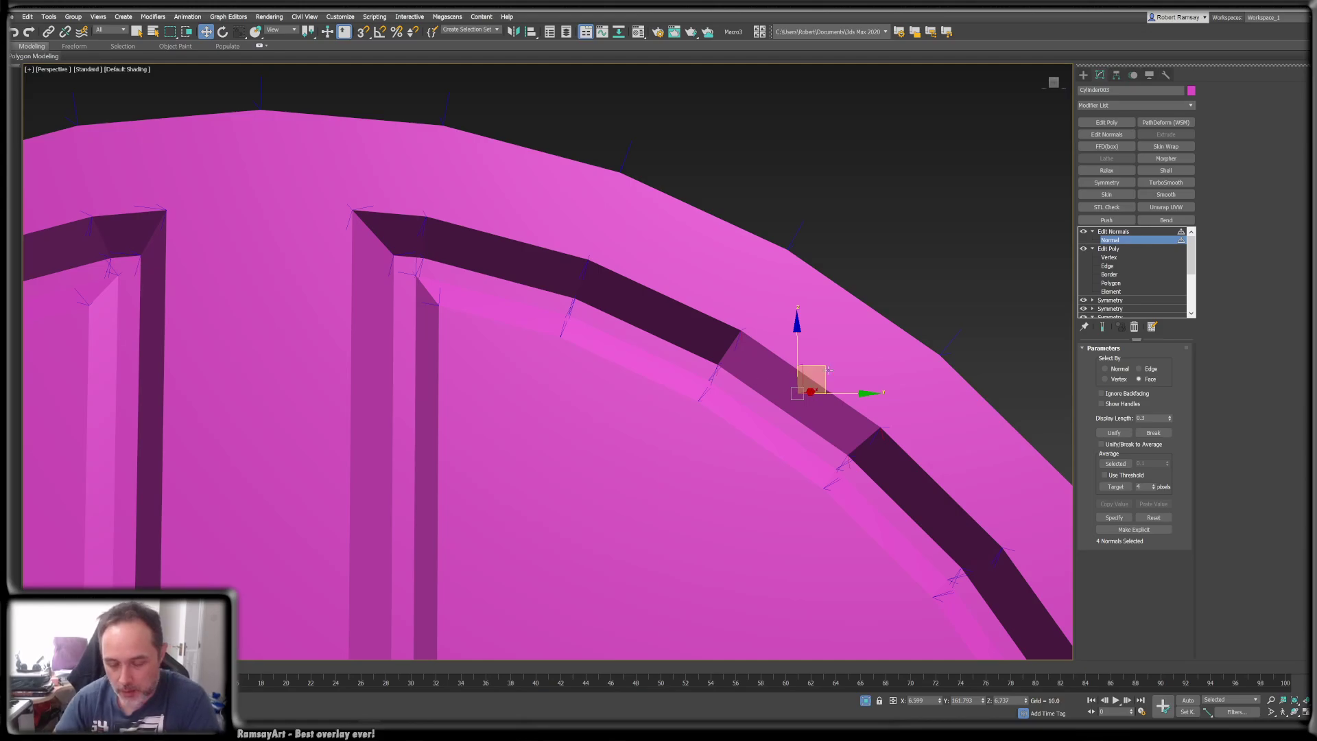
mouse_move(820, 371)
mouse_down()
mouse_move(845, 349)
mouse_move(820, 335)
mouse_move(773, 373)
mouse_move(817, 335)
mouse_move(775, 356)
mouse_move(837, 360)
mouse_move(770, 358)
mouse_move(832, 407)
mouse_up()
mouse_move(832, 408)
alt+middle_down()
mouse_move(807, 378)
mouse_move(829, 408)
mouse_move(816, 395)
mouse_move(850, 362)
alt+middle_up()
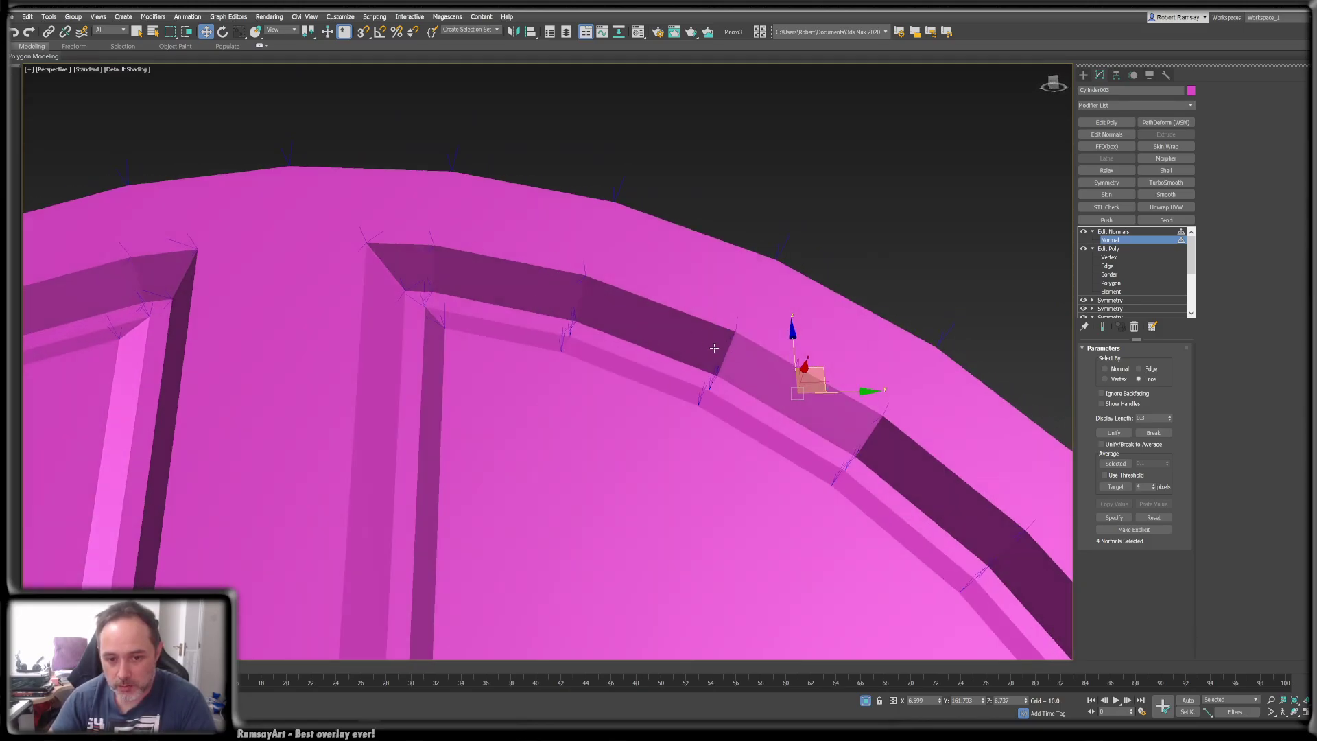
- Delete the Edit Normals modifier from the cylinder's modifier stack
click(1119, 232)
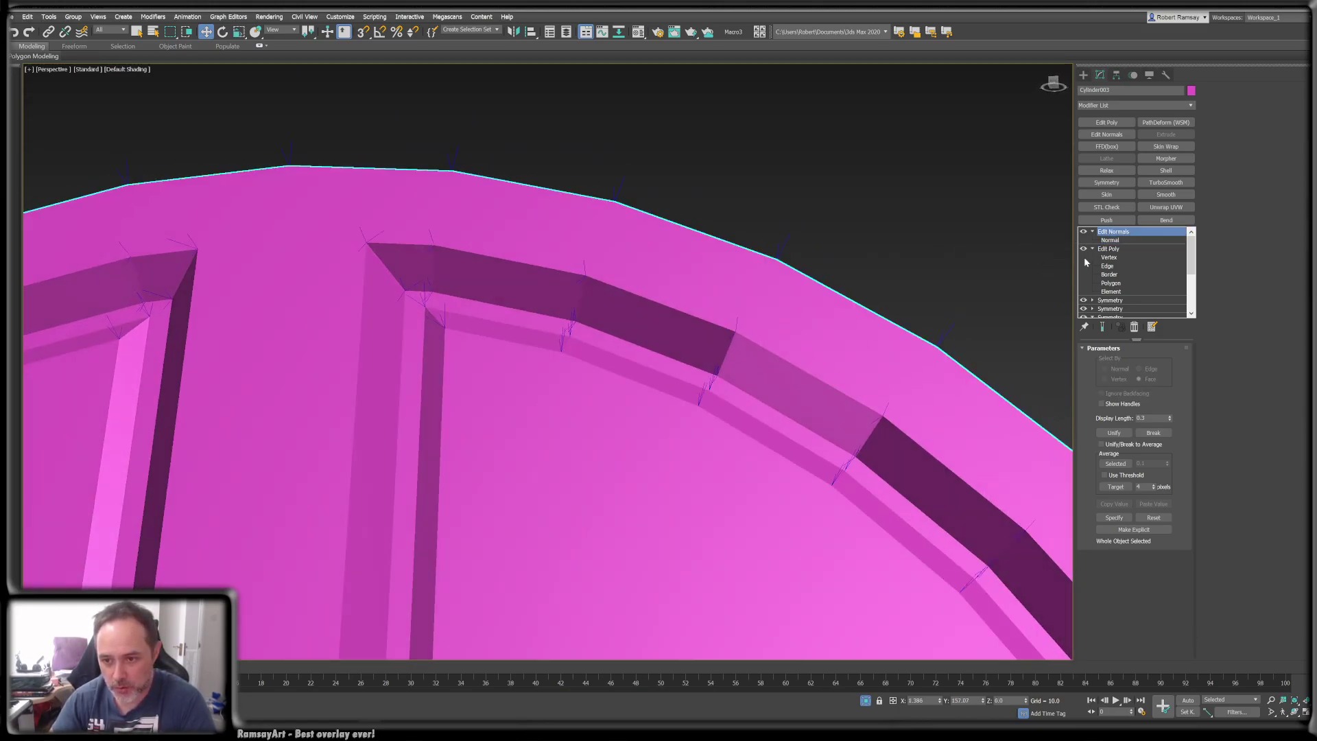
click(1135, 330)
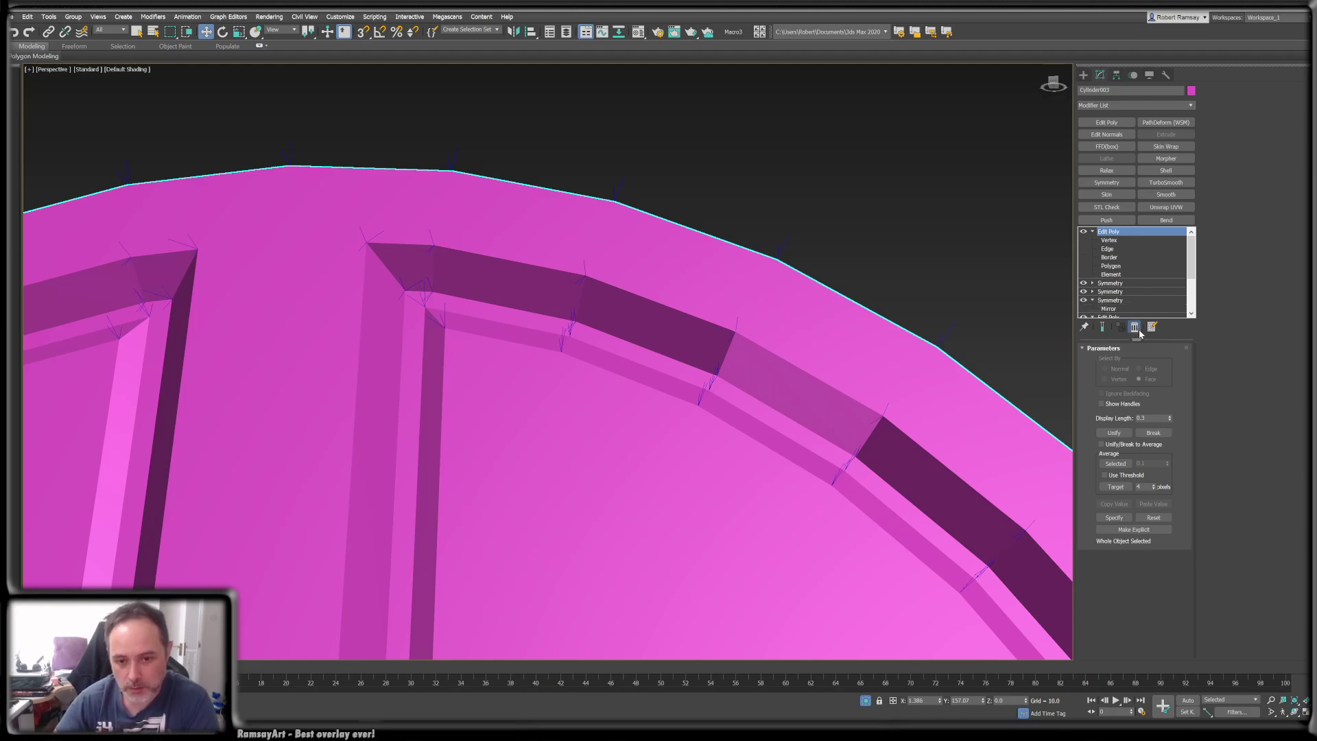
scroll(848, 341, down, 5)
alt+middle_drag(848, 342, 808, 302)
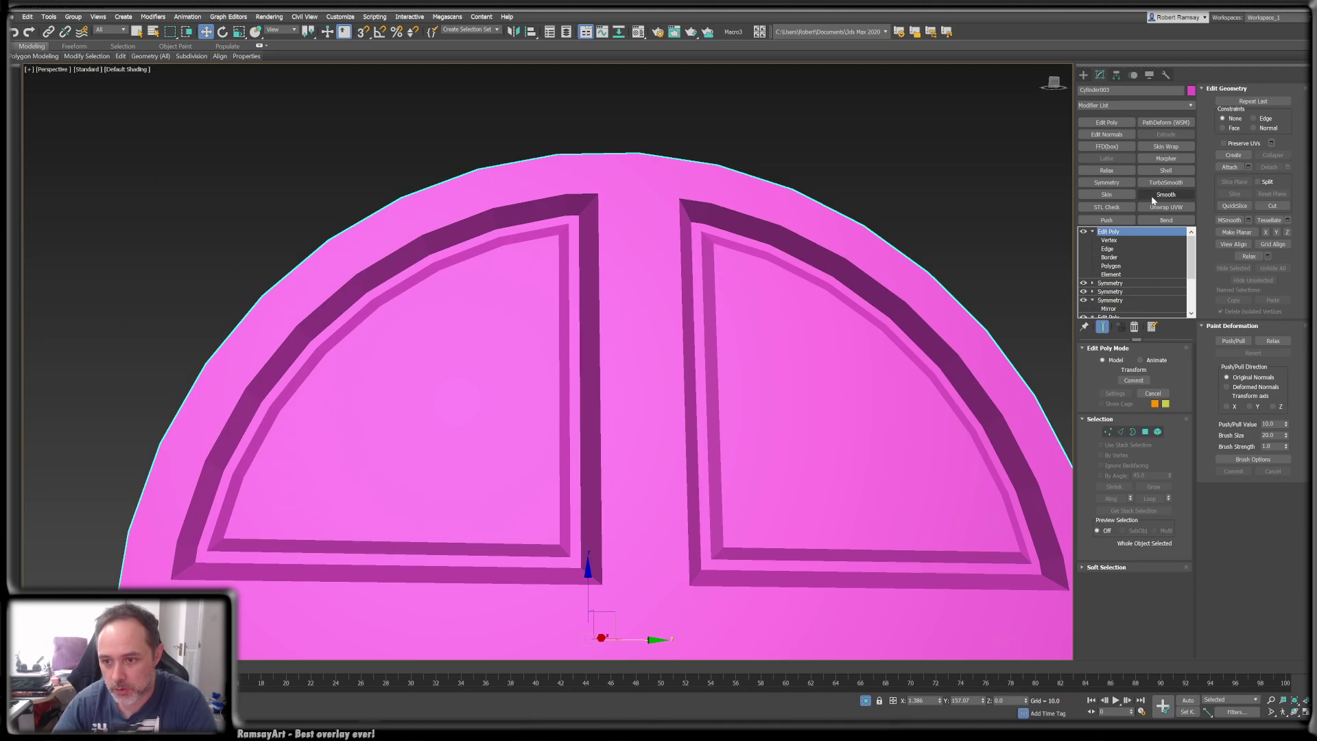
- Add a Smooth modifier above the cylinder's Edit Poly and enable Auto Smooth
click(1189, 104)
drag(1192, 126, 1200, 427)
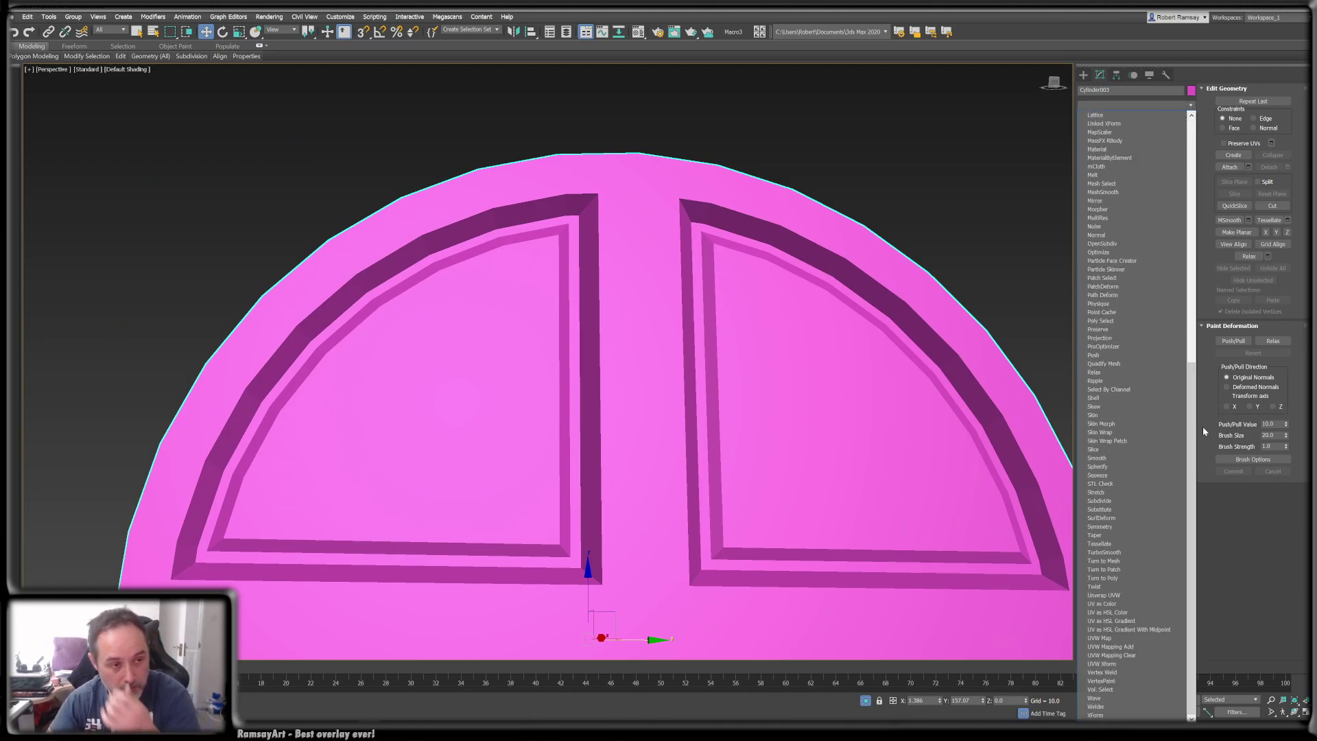
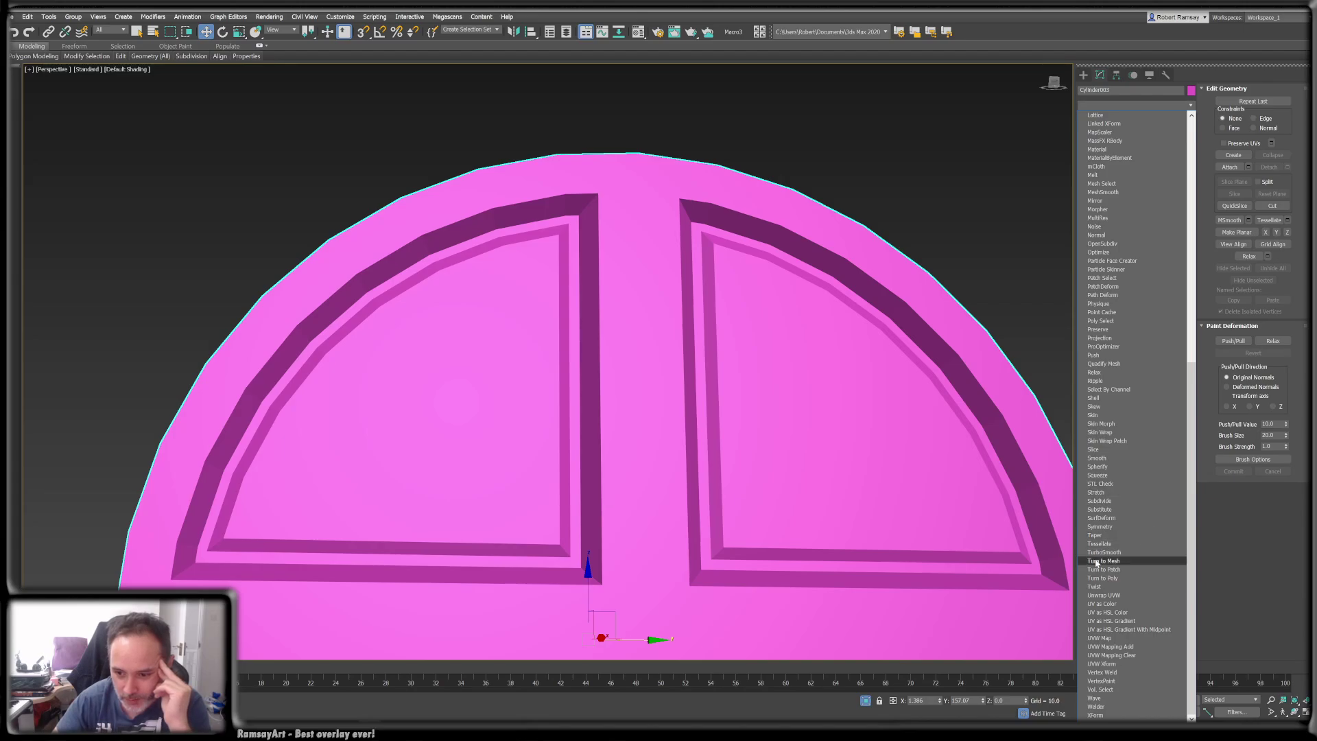
click(1100, 457)
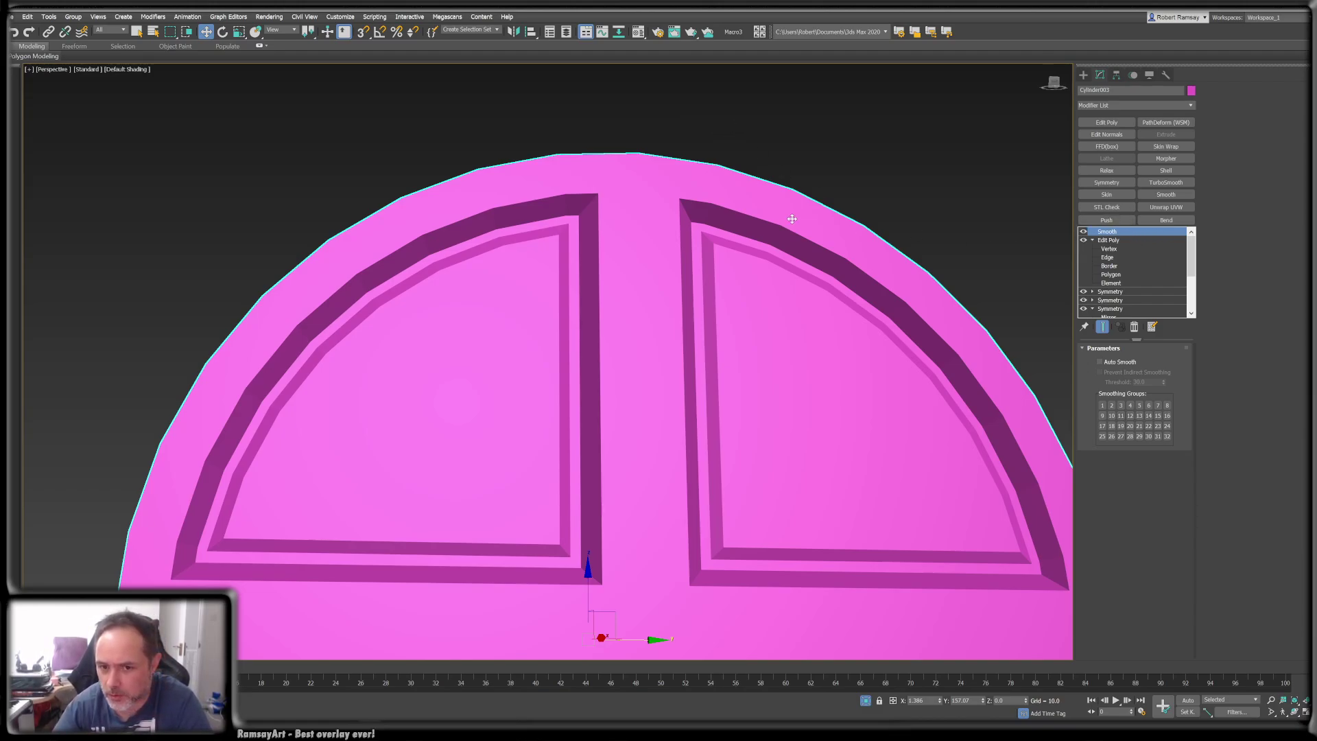
click(1118, 364)
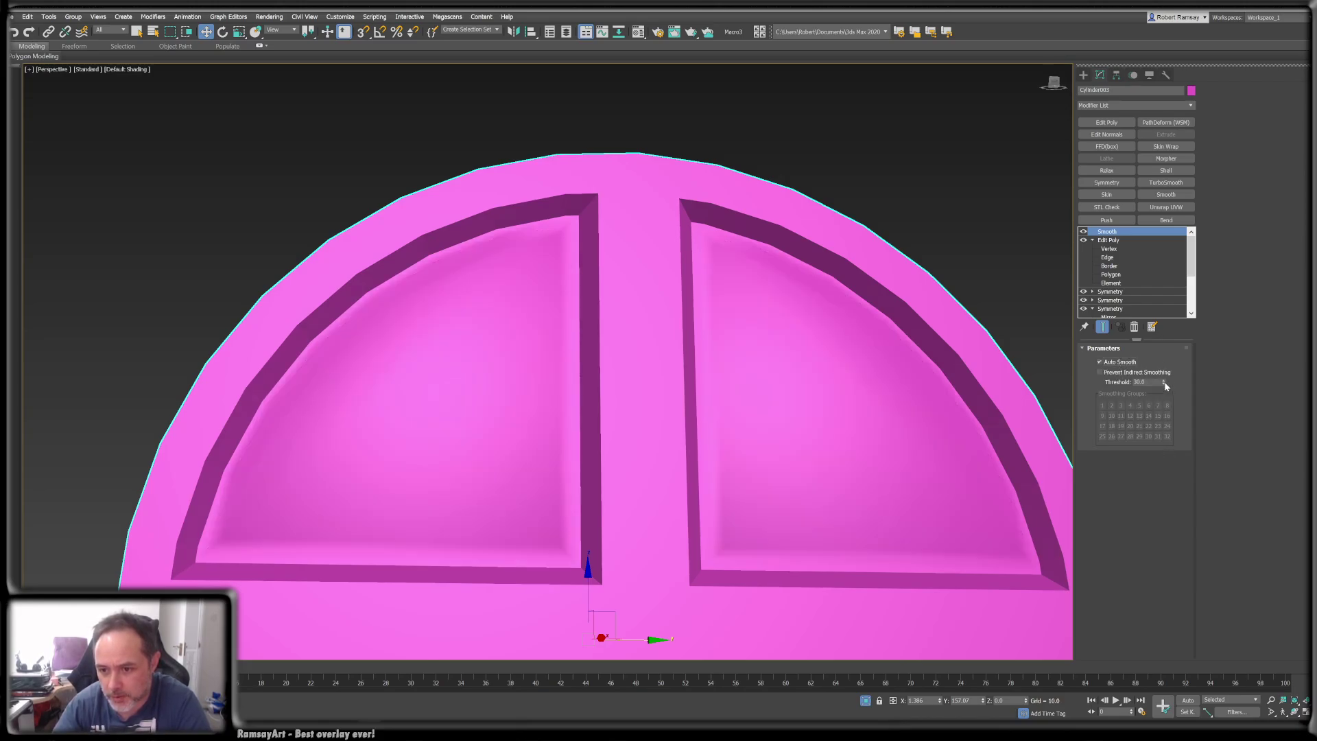
- Lower the Auto Smooth threshold to 0 and inspect the shading of the recessed curved wall
drag(1165, 390, 1174, 509)
alt+middle_drag(887, 384, 869, 343)
scroll(869, 343, up, 5)
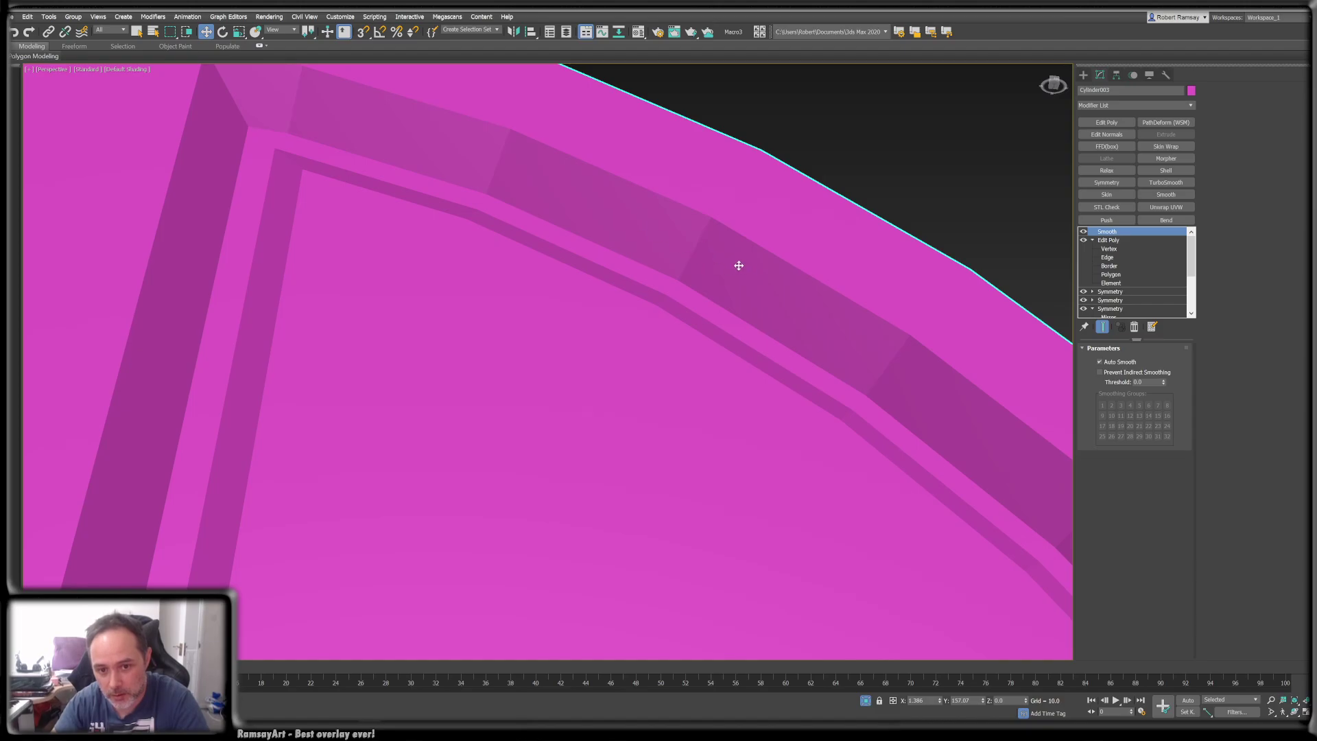
alt+middle_drag(703, 242, 702, 280)
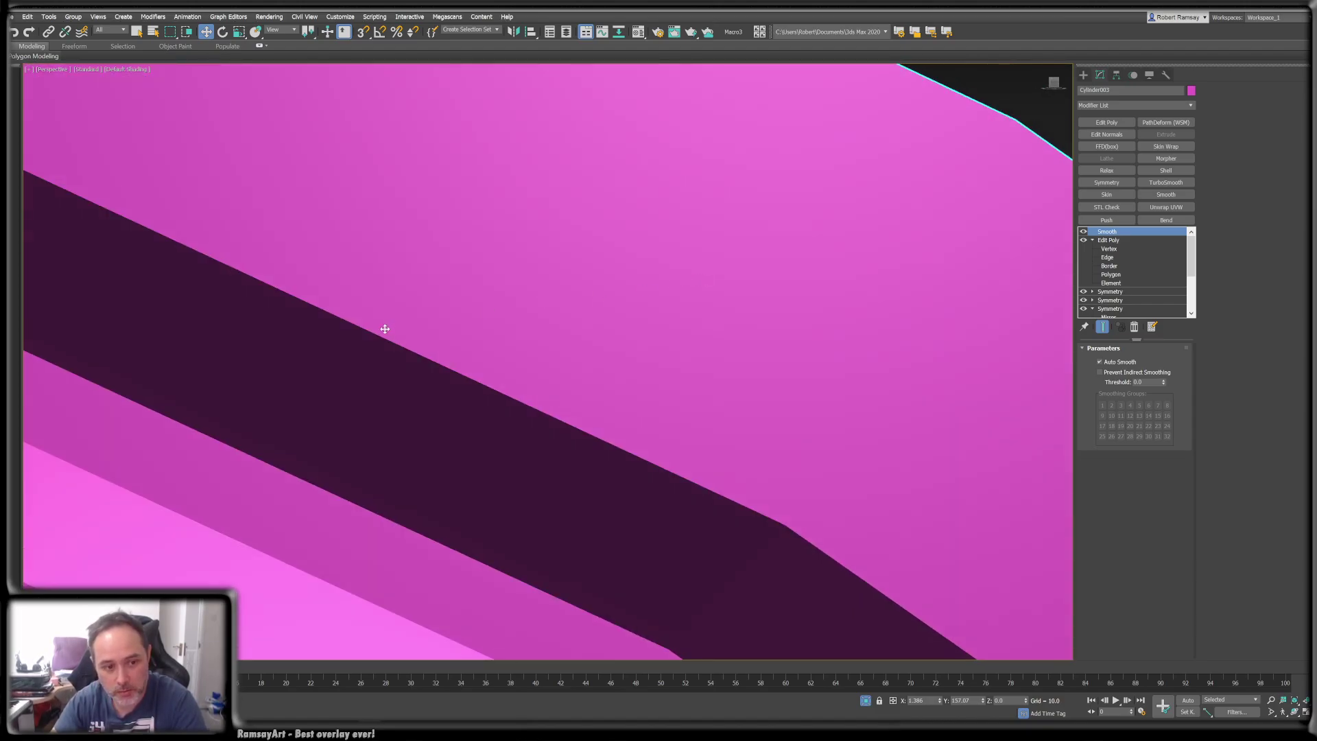
scroll(384, 330, down, 6)
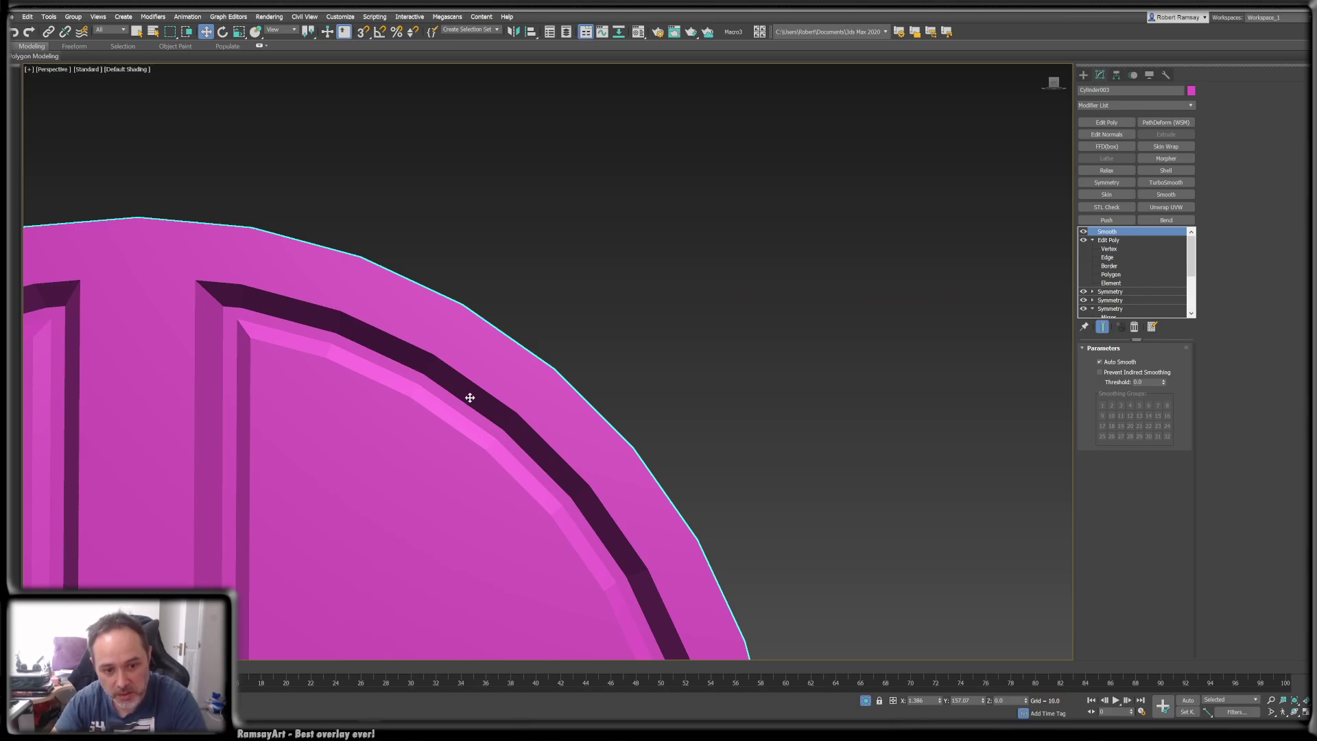
mouse_move(529, 418)
alt+middle_down()
mouse_move(532, 394)
mouse_move(649, 382)
mouse_move(653, 352)
alt+middle_up()
scroll(648, 380, up, 5)
- Raise the Auto Smooth threshold to about 11 and check the recessed curved wall's shading
drag(1165, 382, 1164, 340)
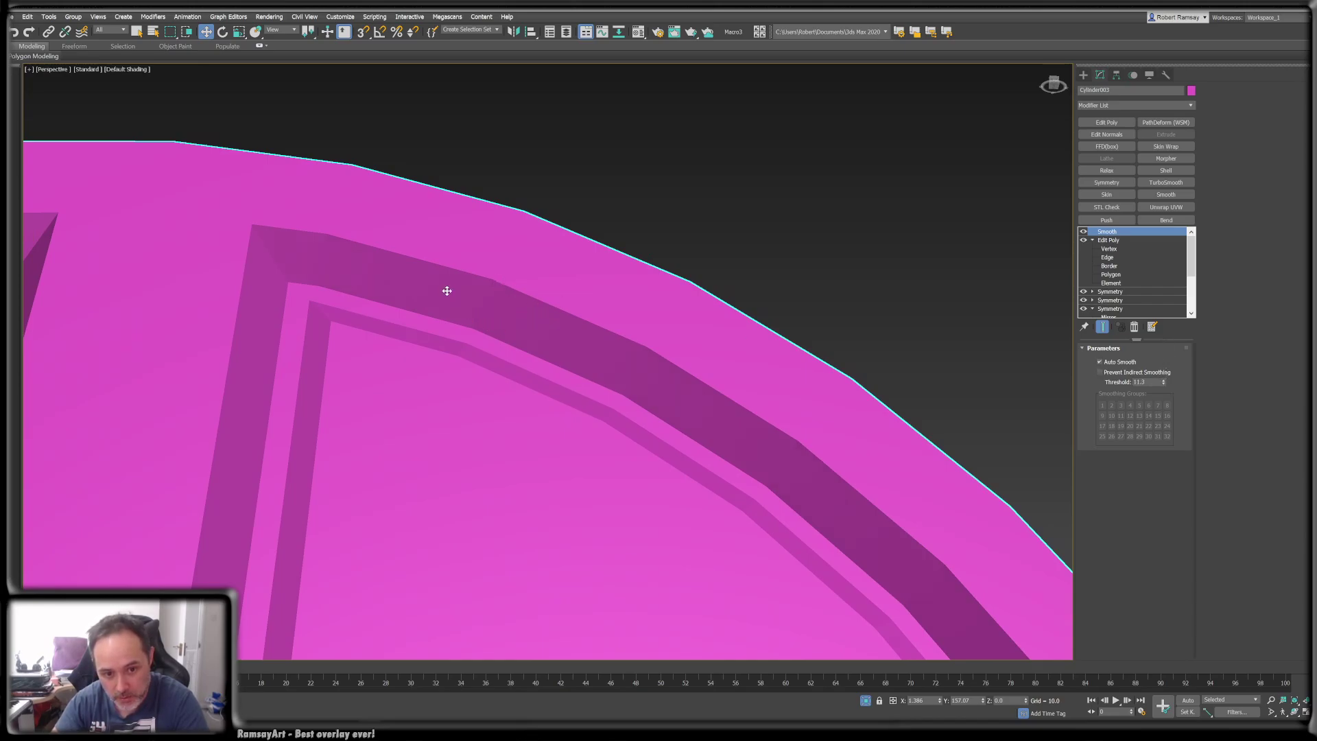
alt+middle_drag(491, 309, 494, 300)
scroll(489, 312, up, 2)
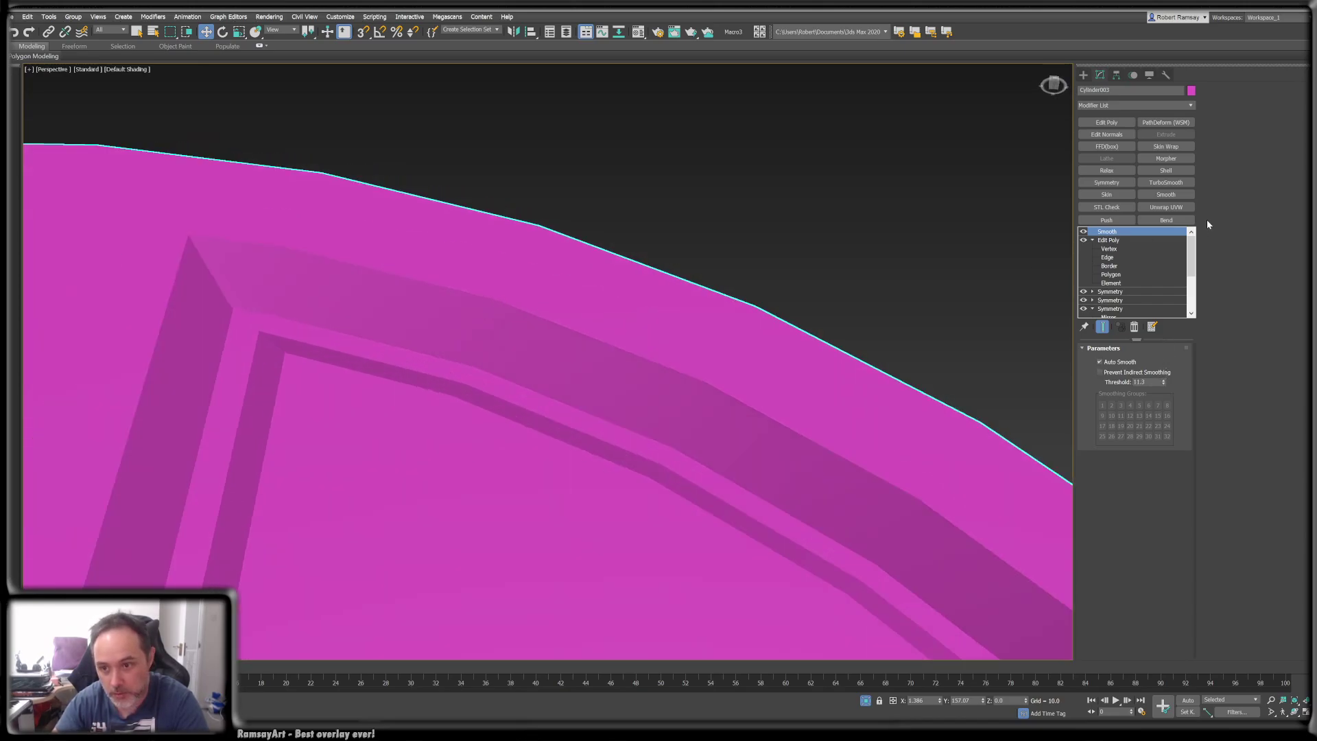
- Add an Edit Normals modifier above Smooth and select the curved wall's normals by face, then by edge
click(1104, 134)
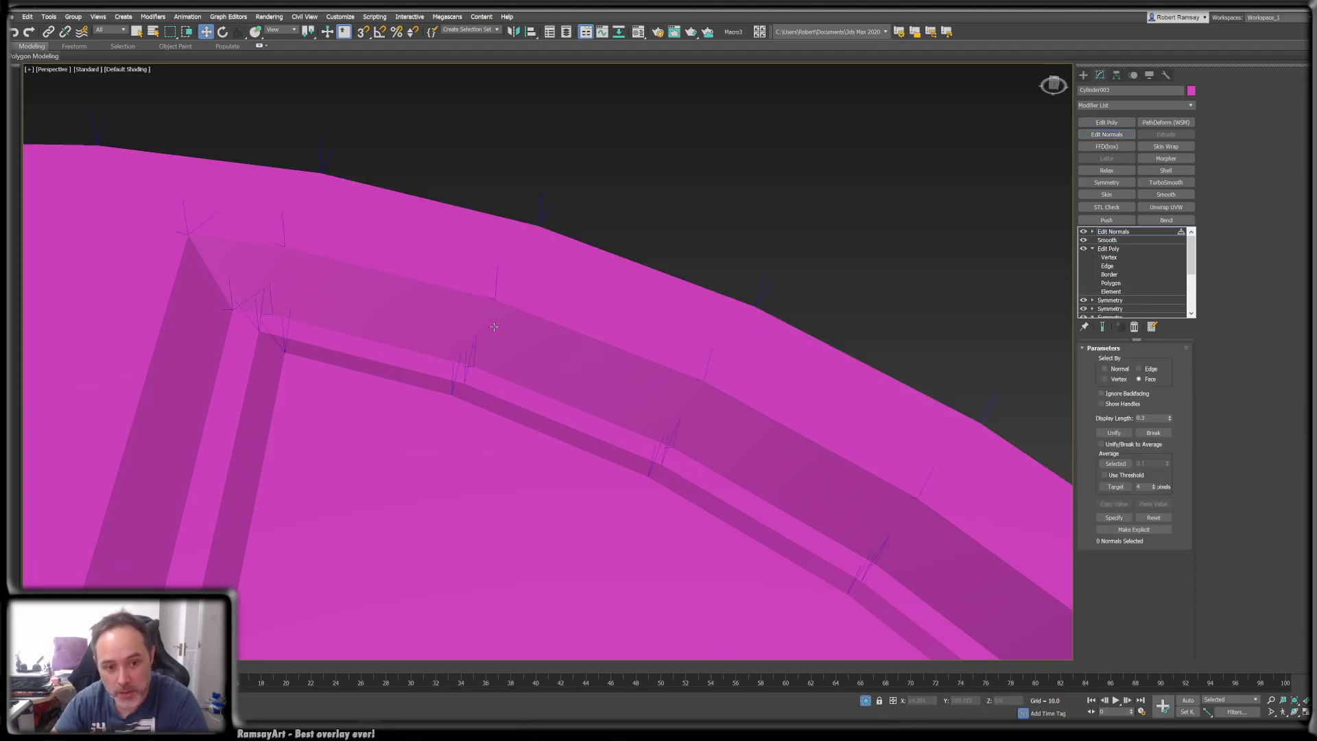
scroll(700, 388, up, 2)
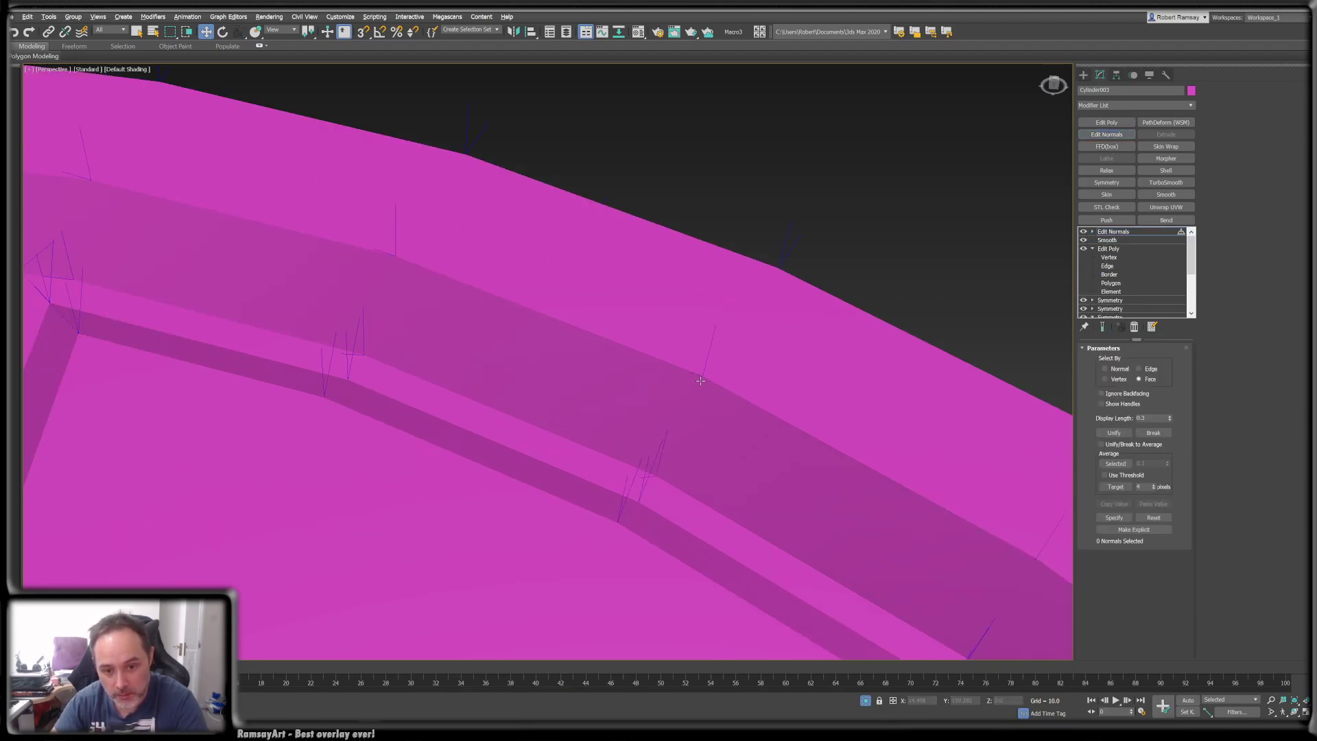
scroll(700, 382, up, 1)
alt+middle_drag(699, 385, 706, 364)
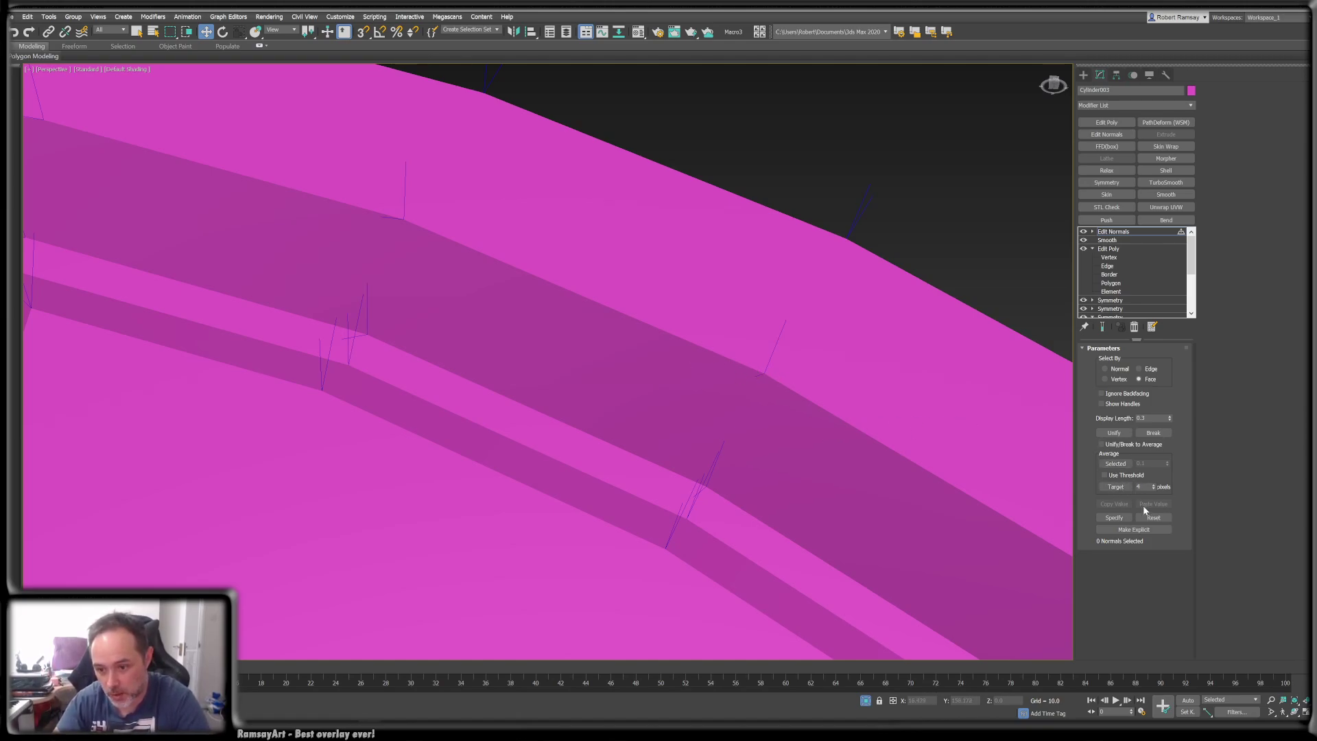
click(801, 456)
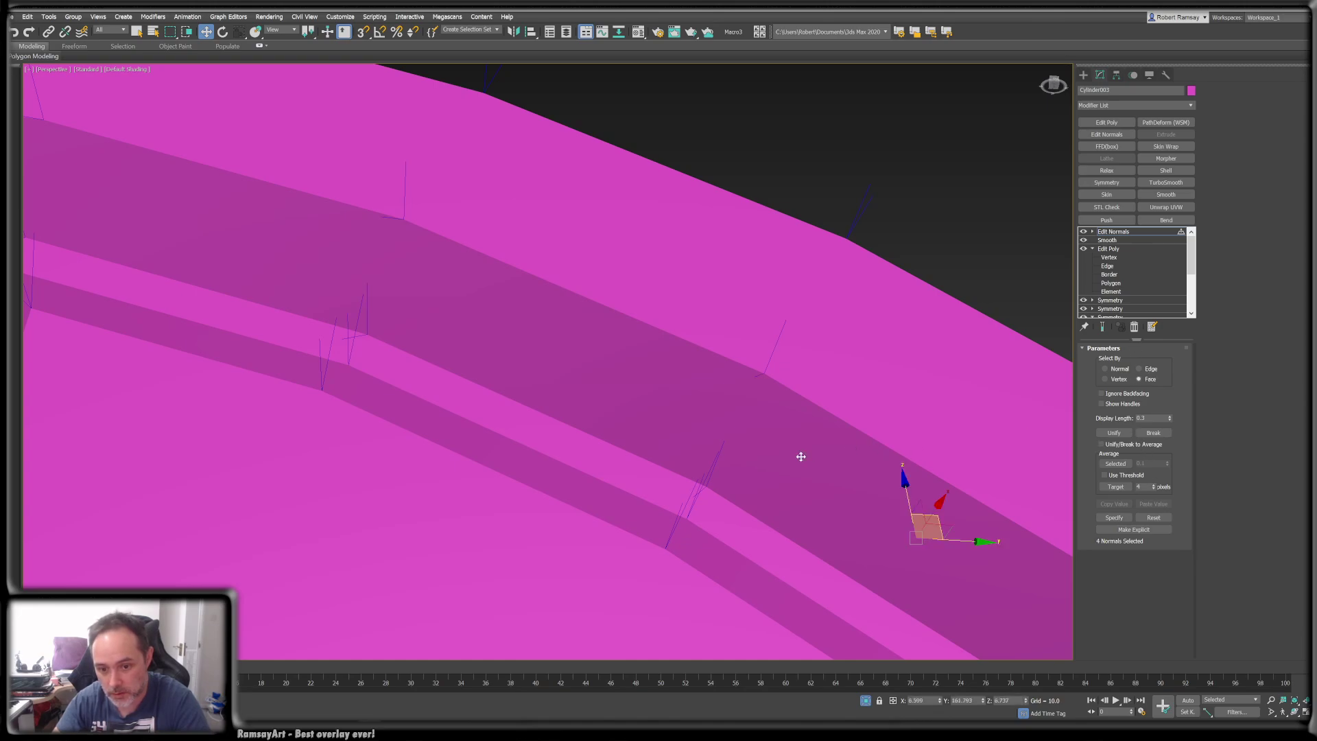
click(677, 415)
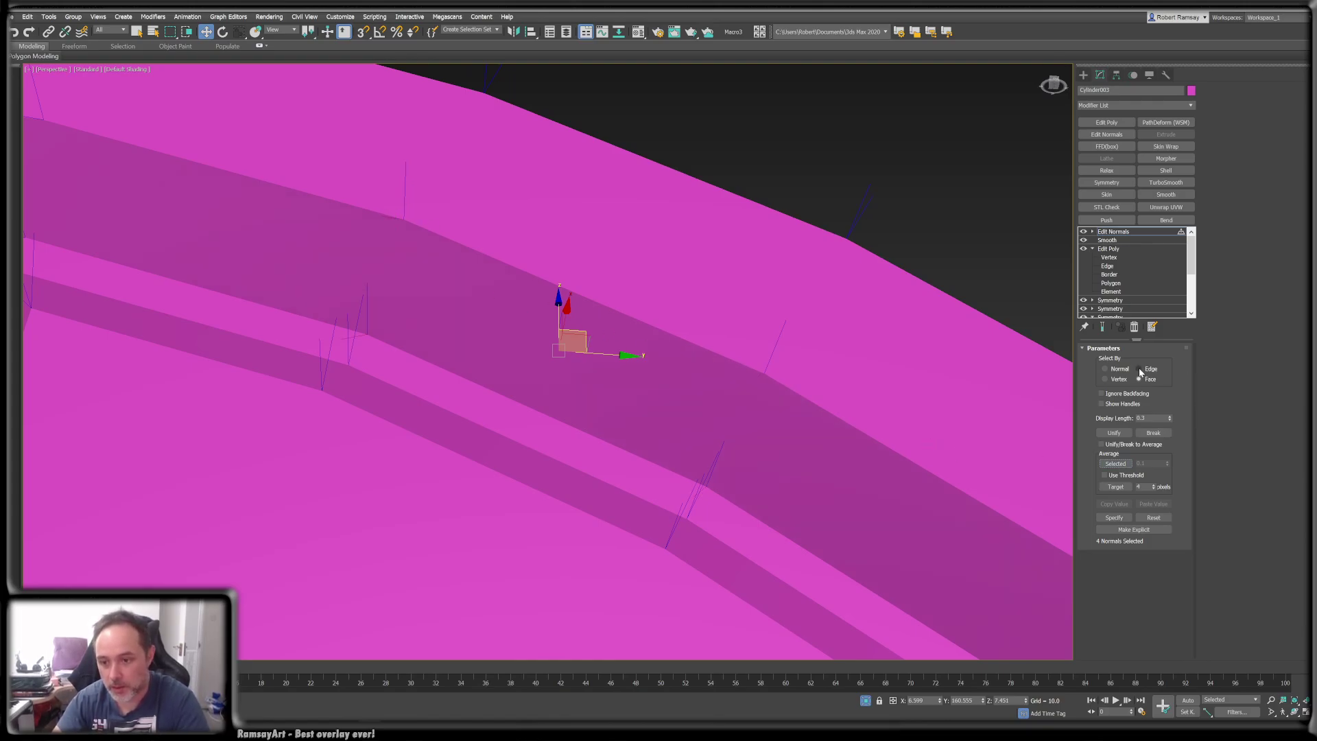
click(749, 396)
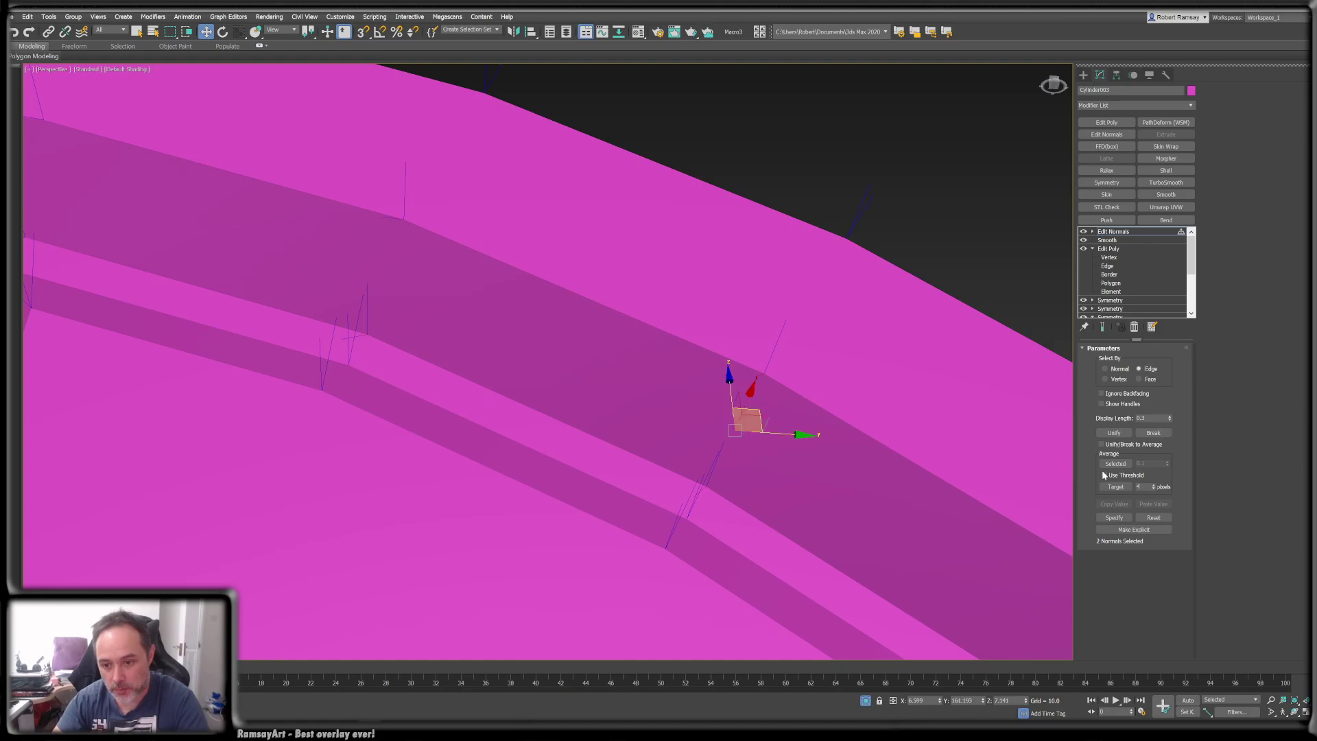
- Leave normal selection and delete the Edit Normals modifier above Smooth
scroll(762, 412, down, 2)
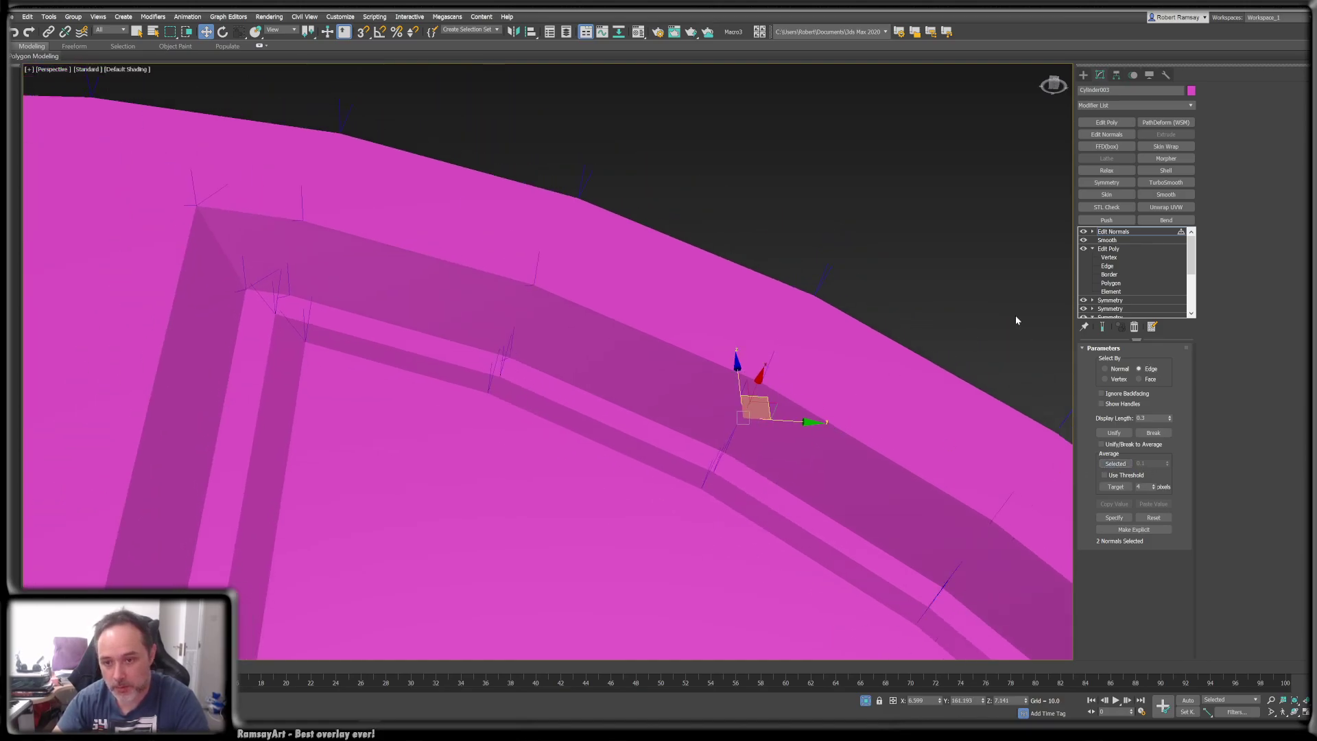
click(1092, 232)
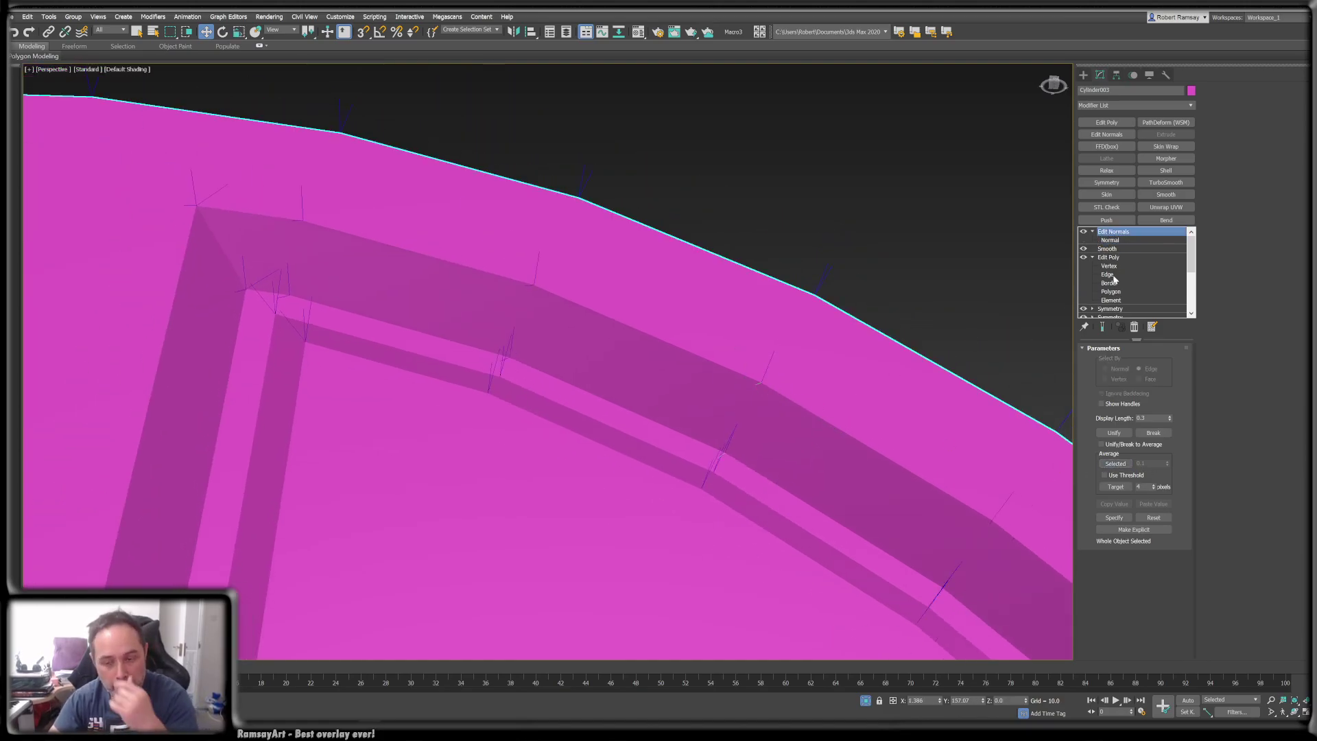
click(1134, 326)
- Raise the Auto Smooth threshold to 25.1 and check the shading on the cylinder's side and recessed panels
scroll(656, 235, down, 5)
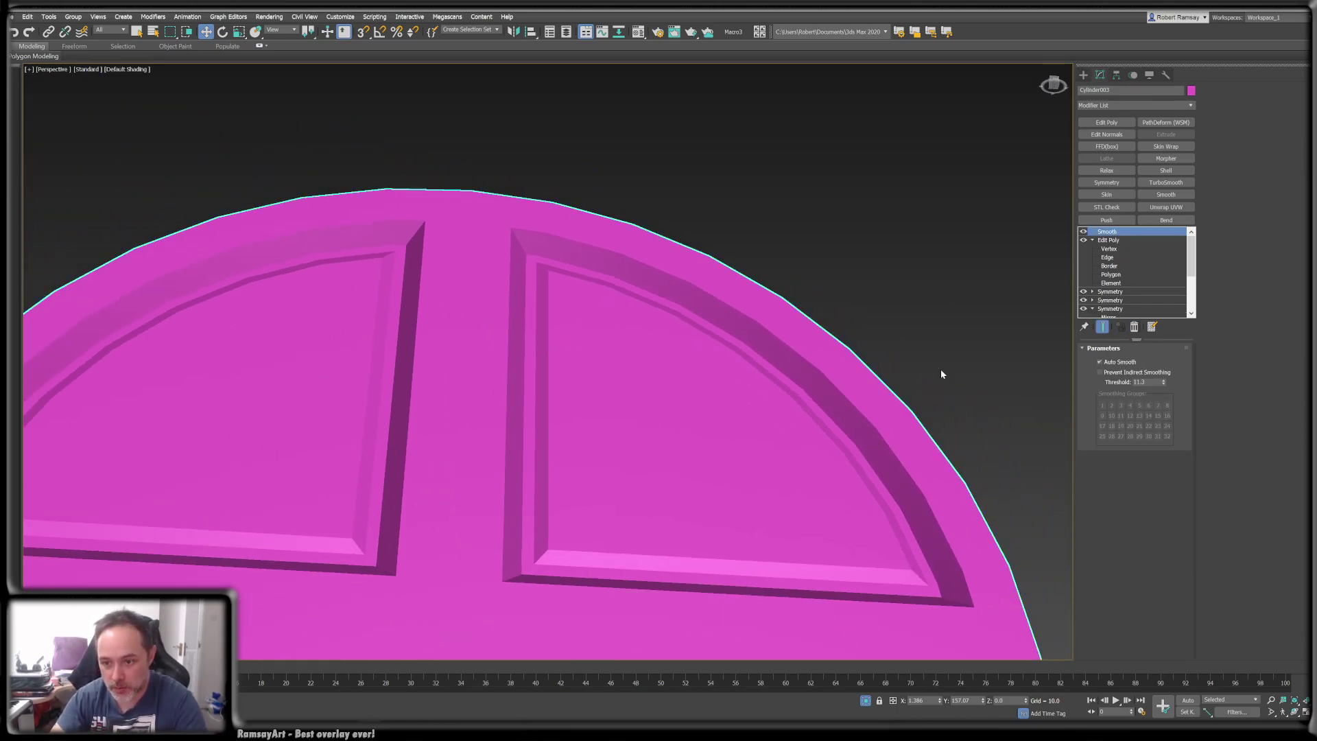
scroll(790, 329, down, 4)
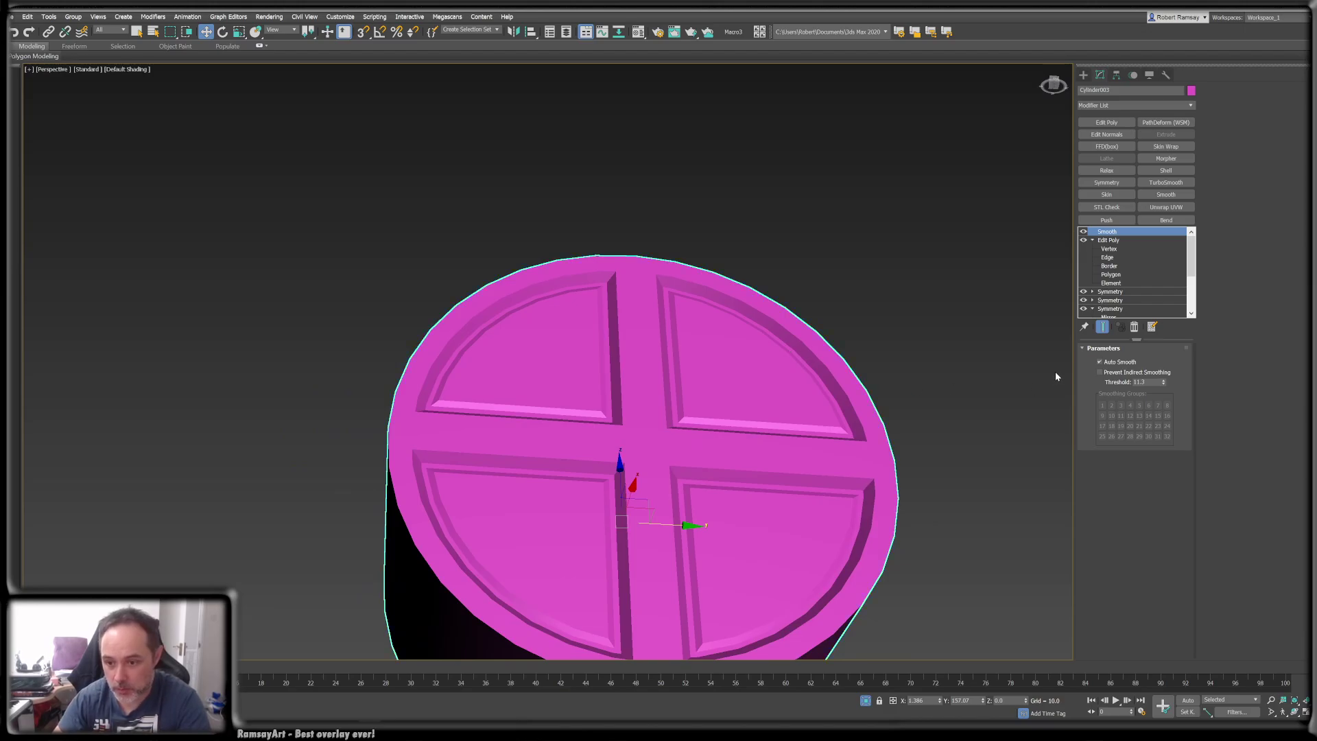
alt+middle_drag(725, 332, 978, 381)
drag(1163, 384, 1176, 331)
alt+middle_drag(746, 357, 723, 268)
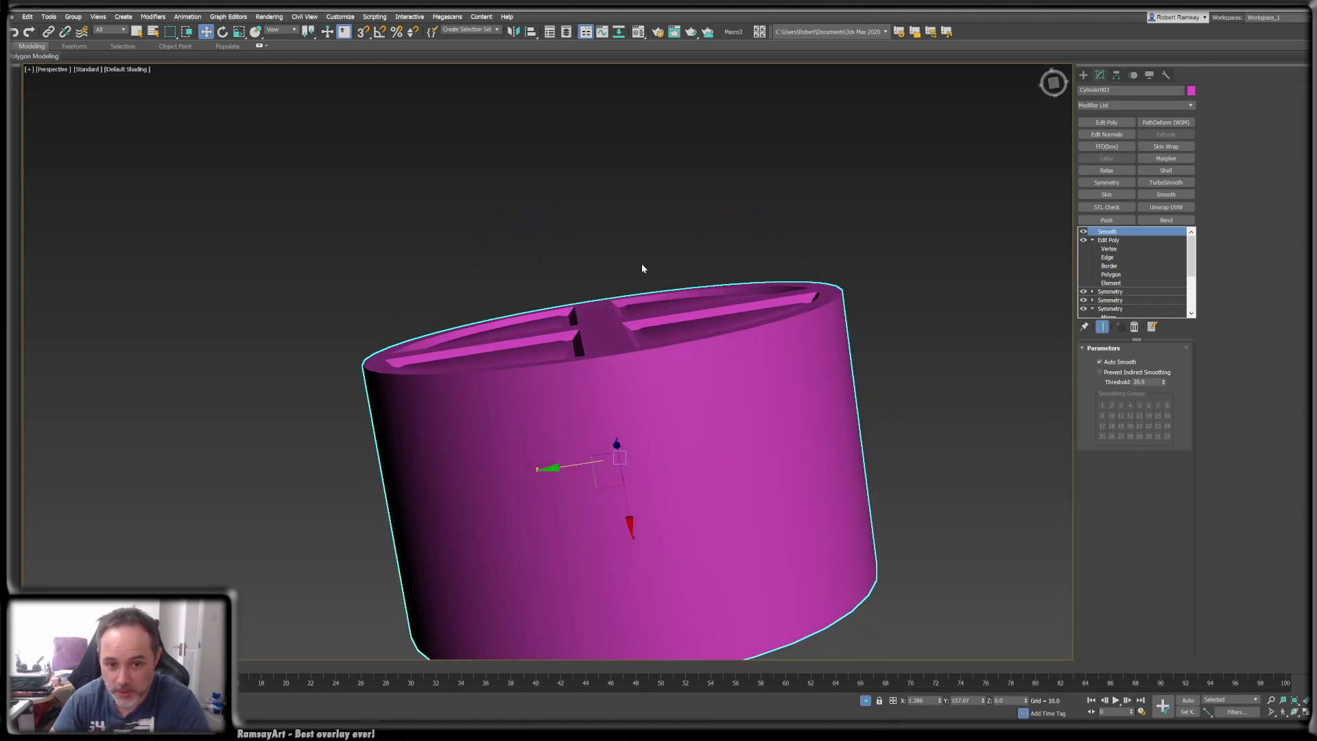
scroll(646, 267, up, 8)
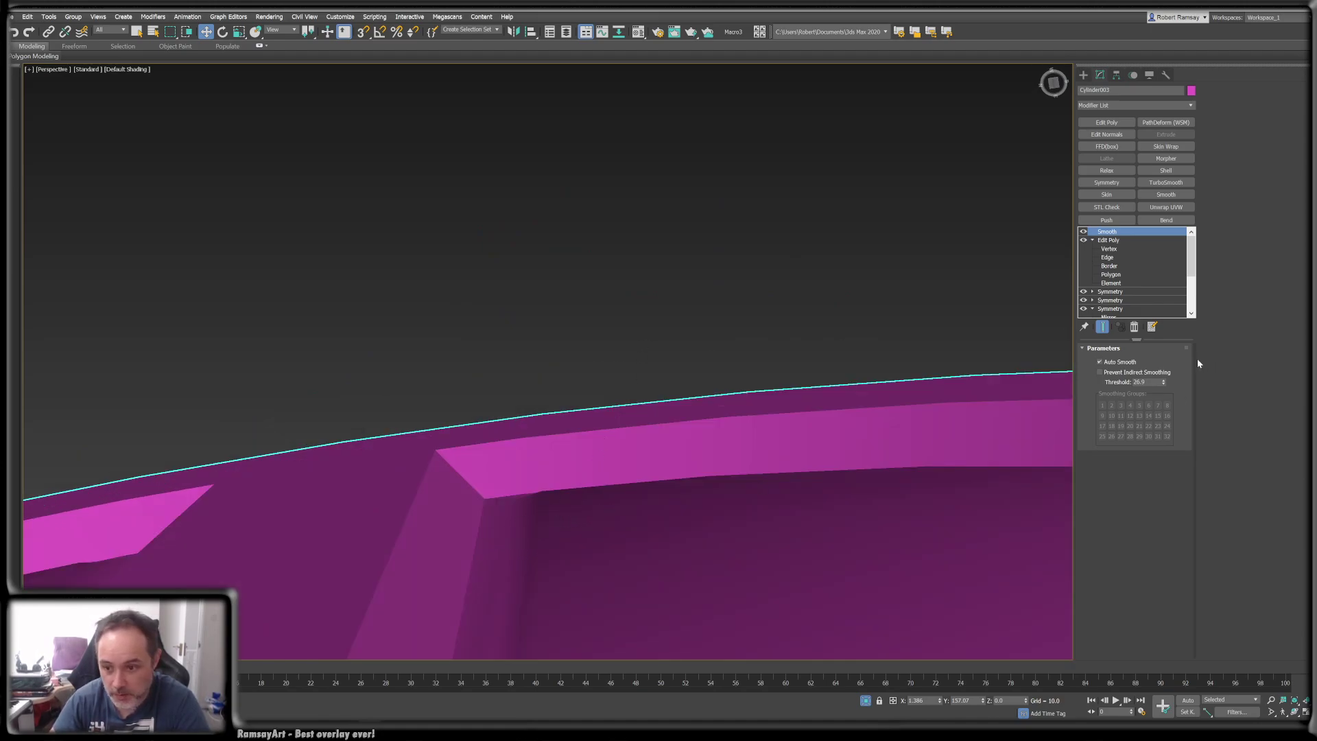
drag(1164, 383, 1170, 387)
scroll(627, 150, down, 10)
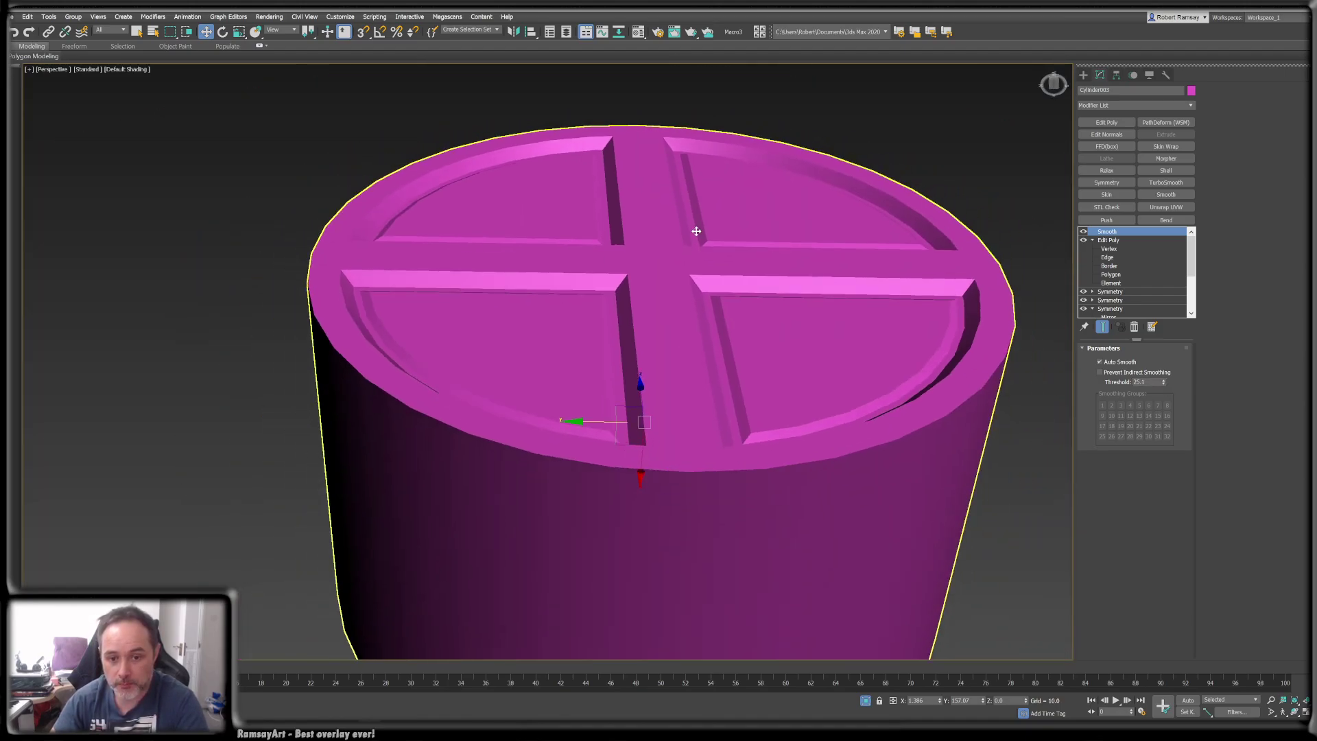
alt+middle_drag(696, 231, 719, 290)
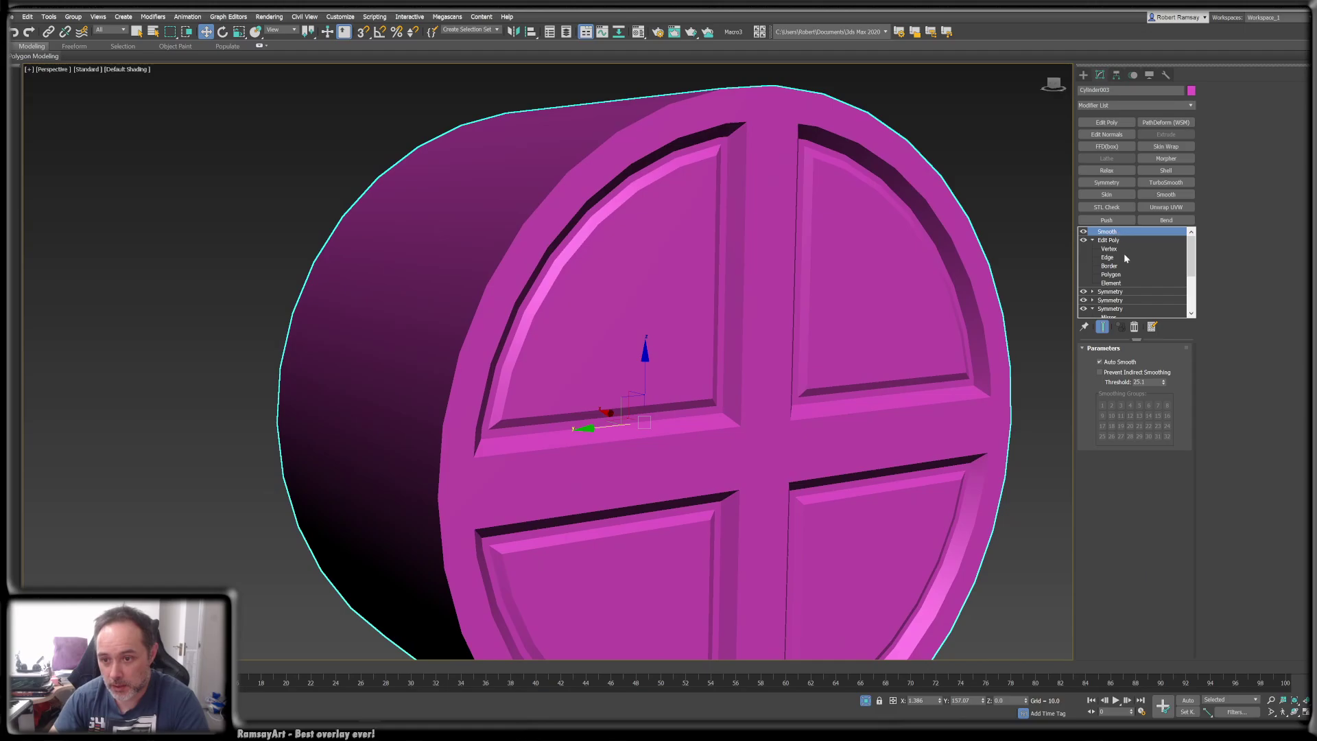
- Add a TurboSmooth modifier to the cylinder and separate its surface by smoothing groups
click(1171, 183)
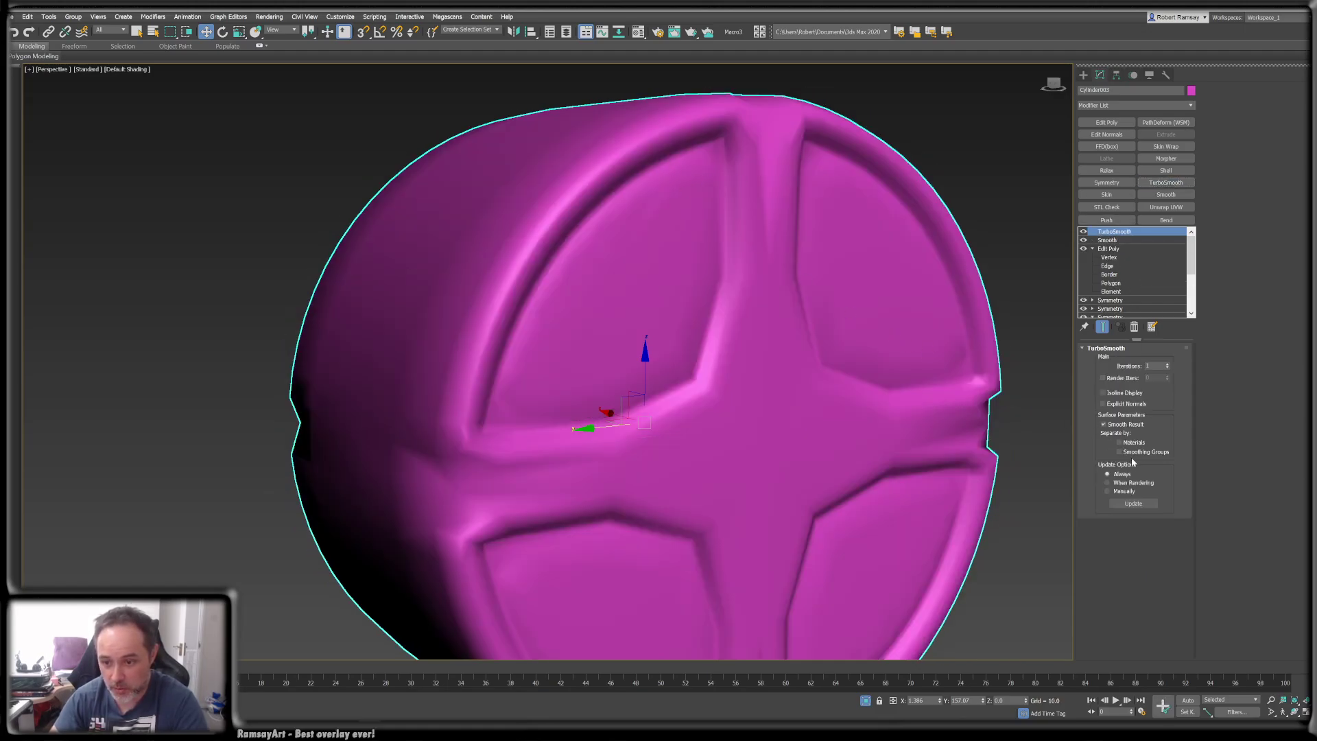
click(1138, 454)
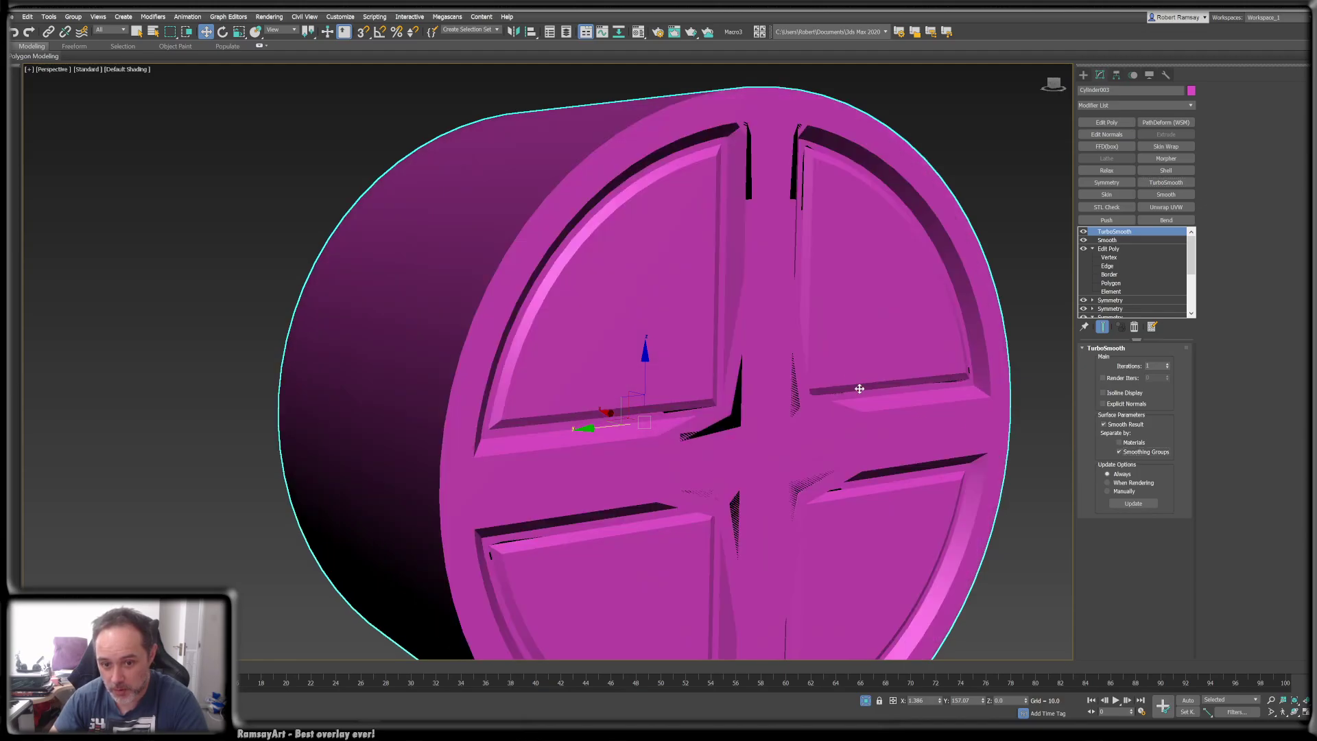
mouse_move(814, 373)
alt+middle_down()
mouse_move(779, 364)
mouse_move(799, 365)
alt+middle_up()
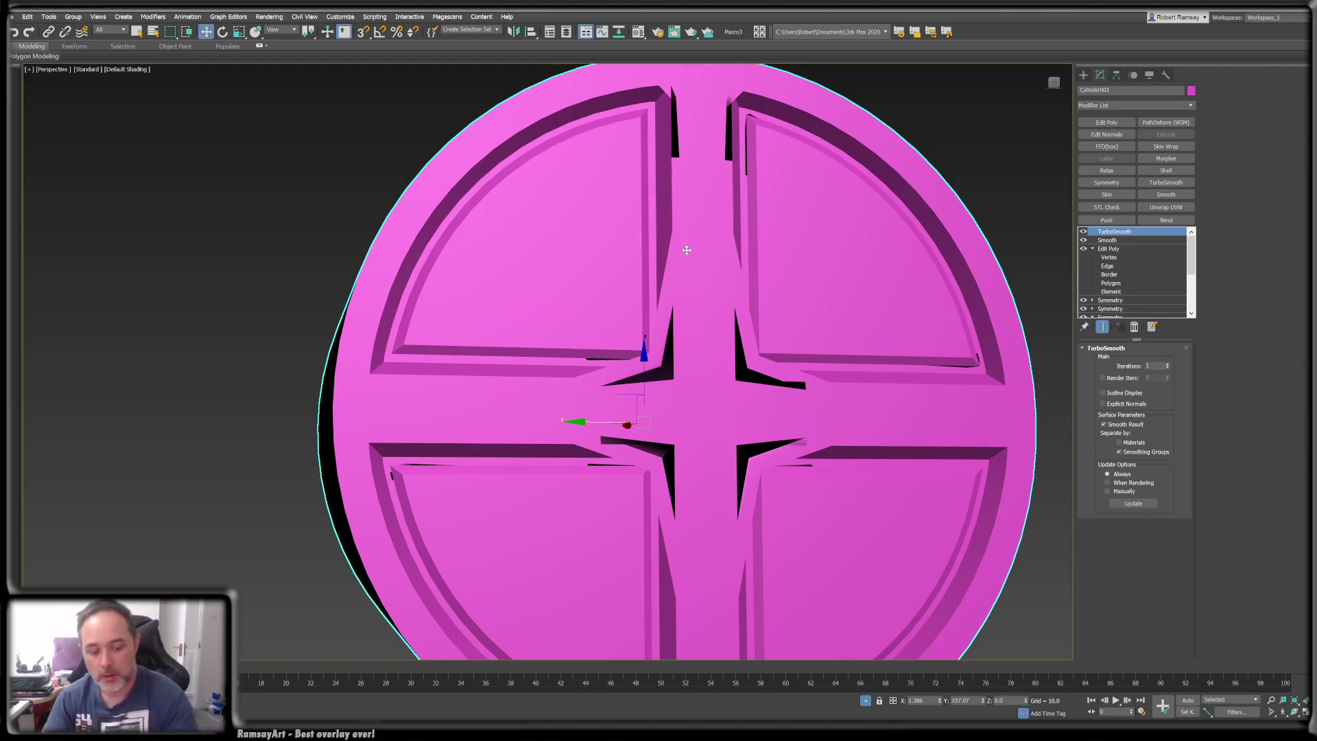
- Turn off TurboSmooth, insert an Edit Poly modifier between it and Smooth, and display edged faces
click(1083, 233)
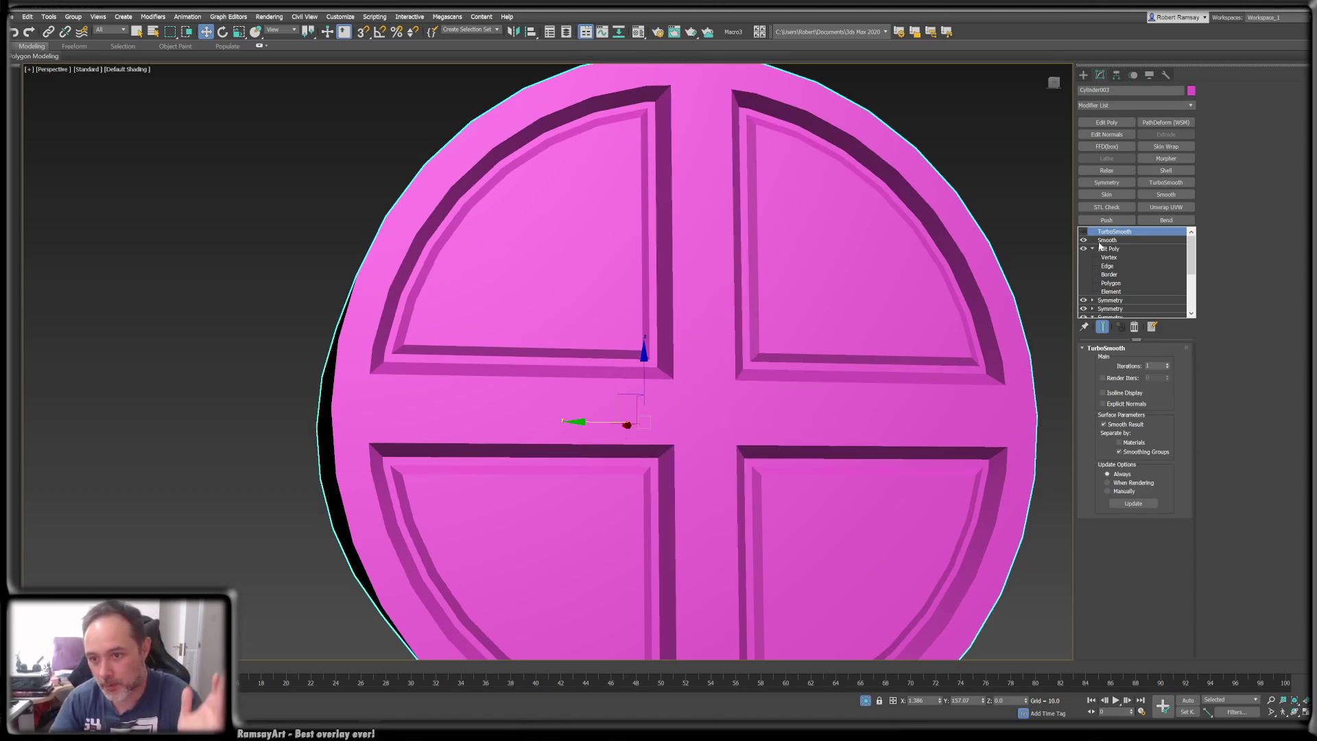
click(1107, 240)
click(1104, 122)
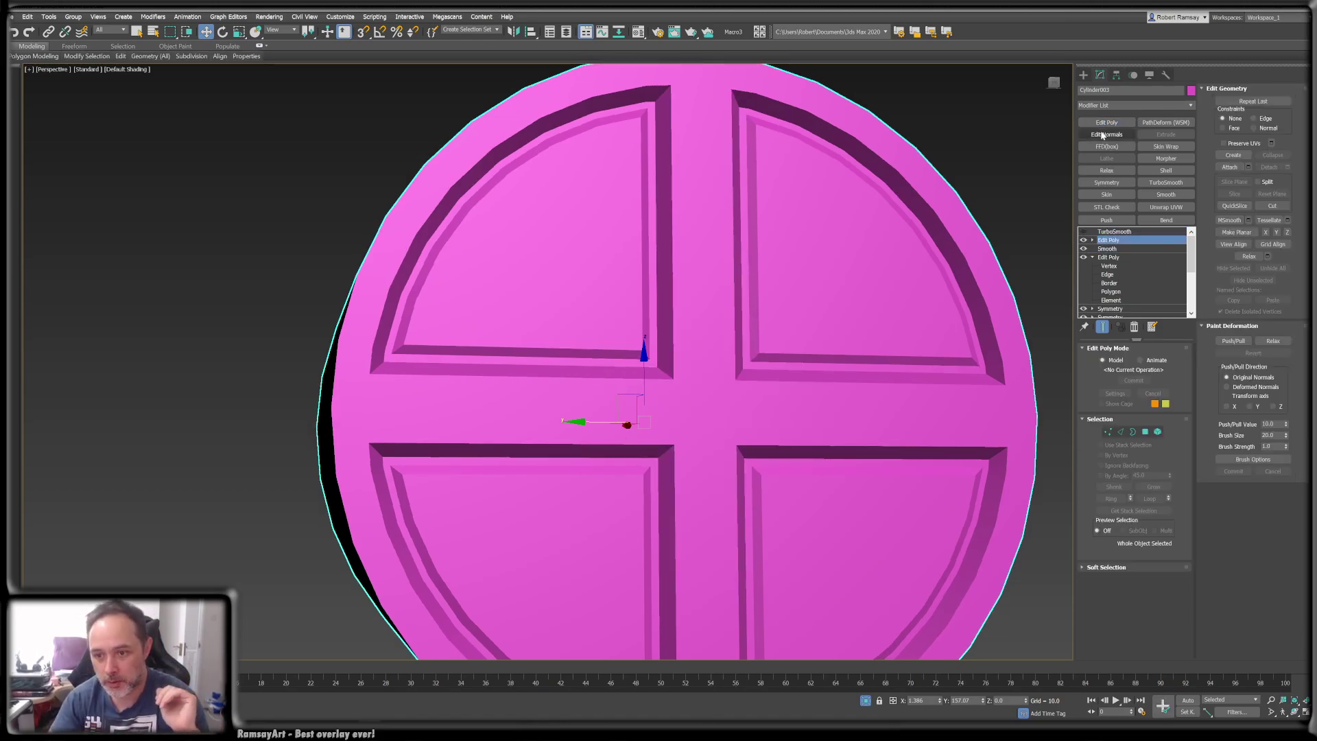
key(F4)
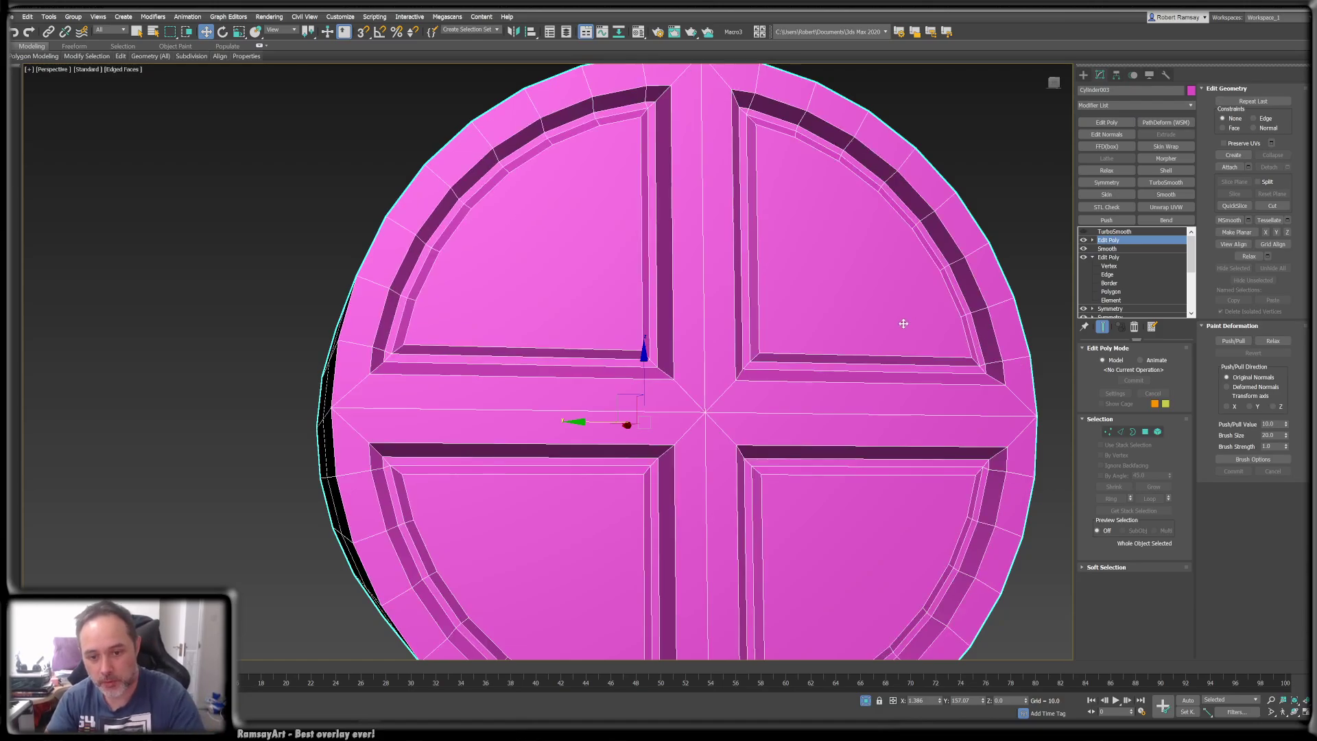
alt+middle_drag(805, 381, 899, 415)
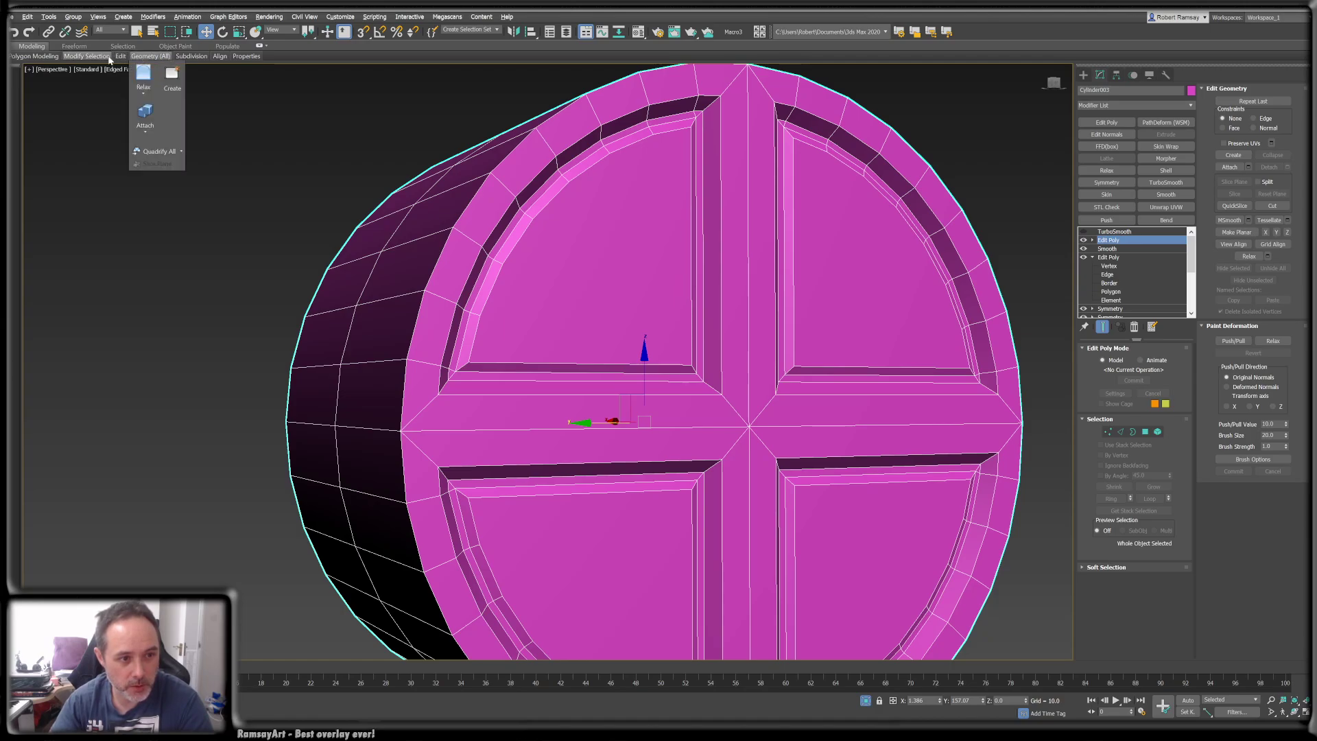
- Insert an edge loop in the frame surrounding the upper-left recessed panel
mouse_move(121, 57)
click(207, 78)
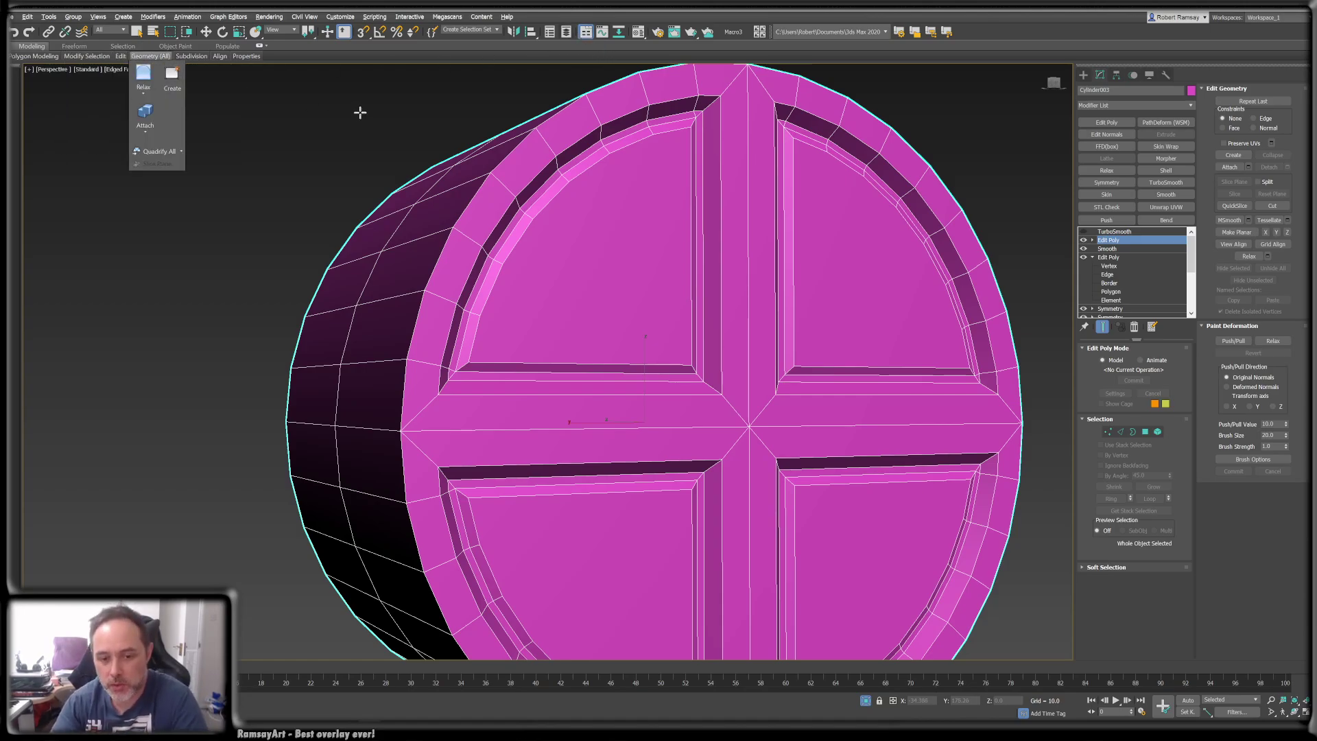
click(741, 412)
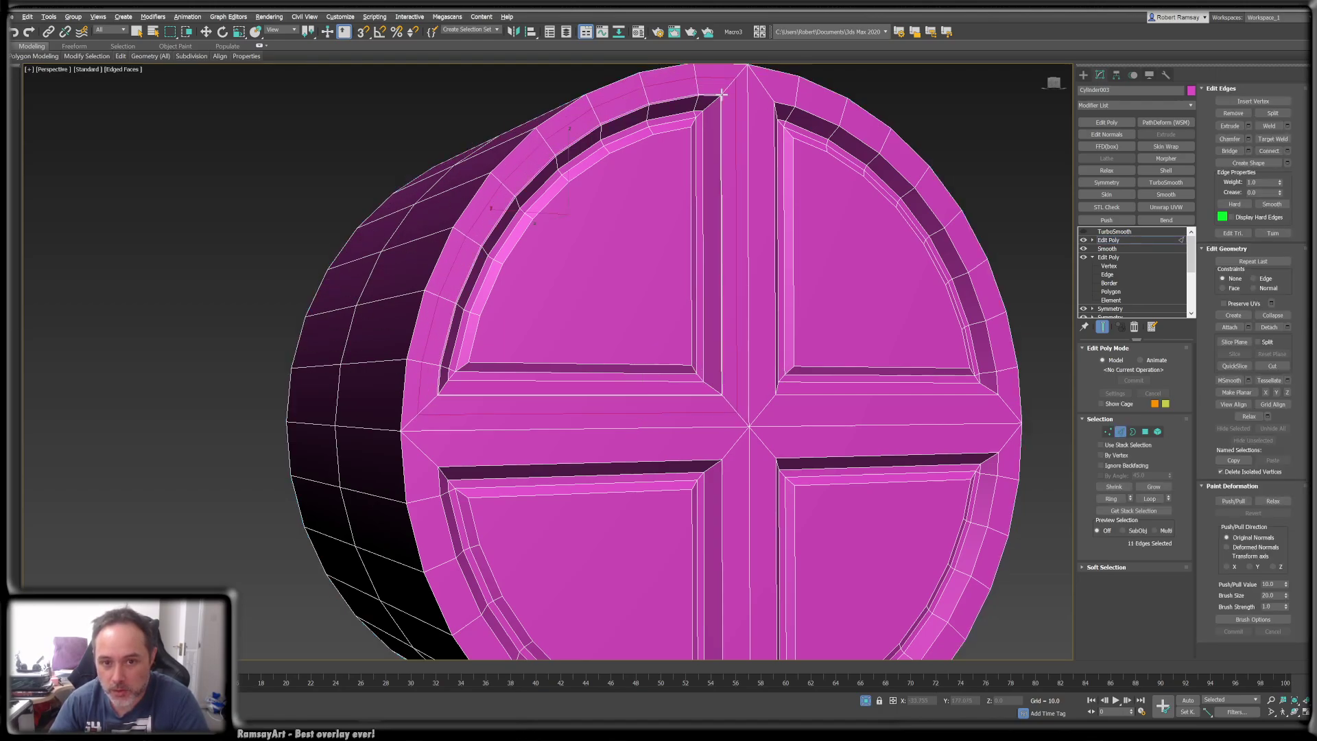
- Preview the new edge loop with TurboSmooth, turn the modifier off again and undo the loop
click(1084, 231)
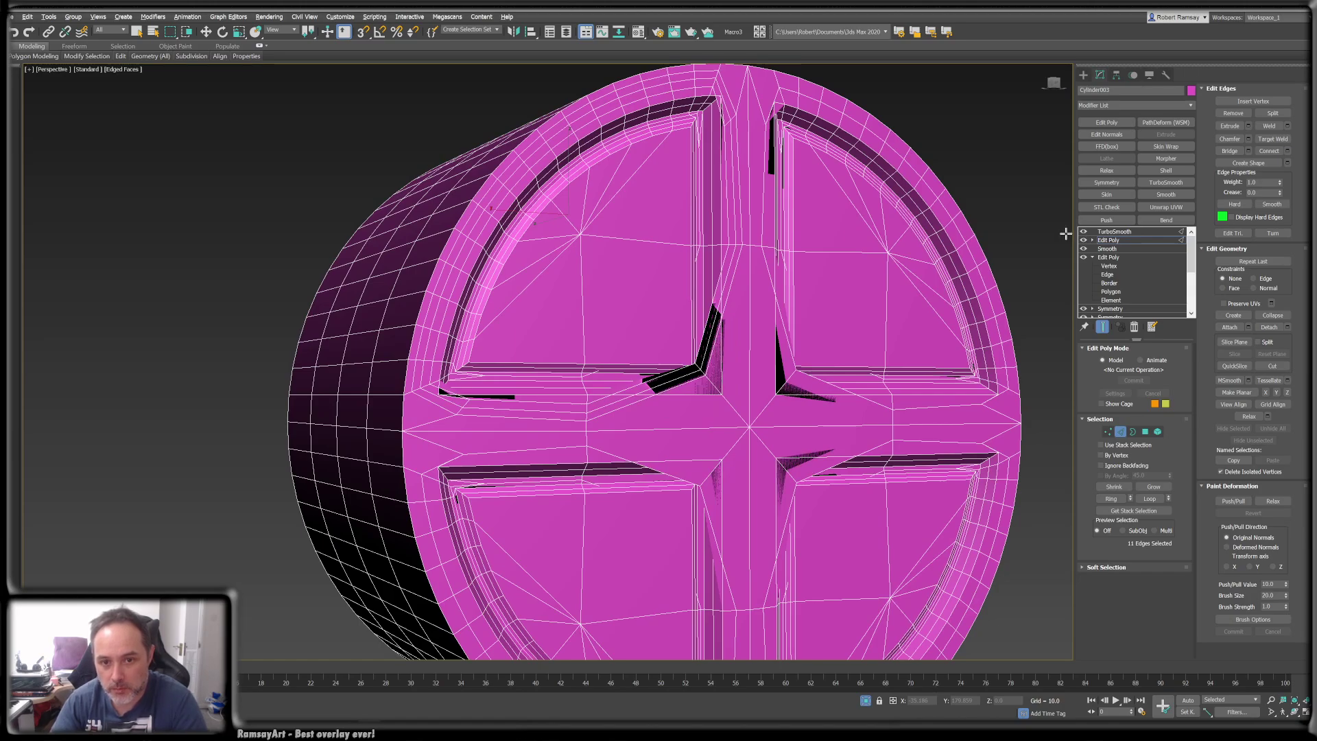
click(1083, 232)
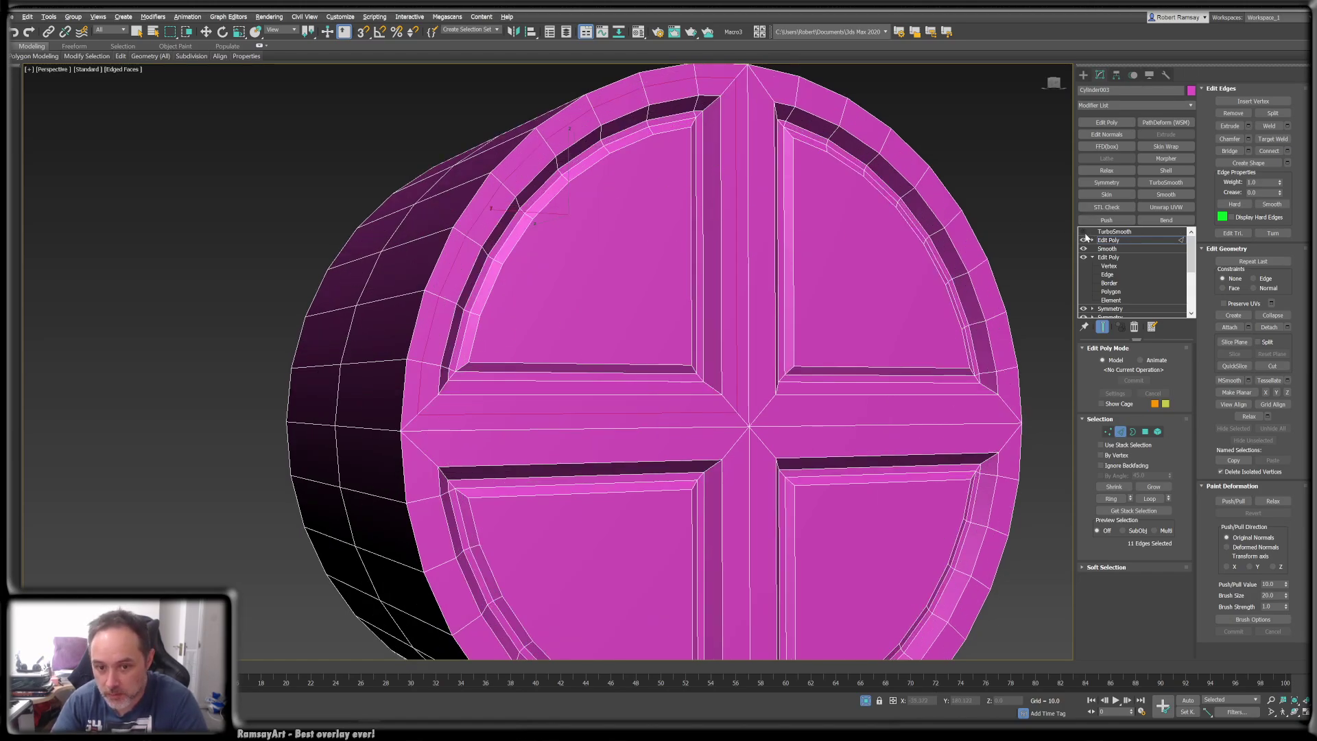
key(ctrl+z)
key(ctrl+z)
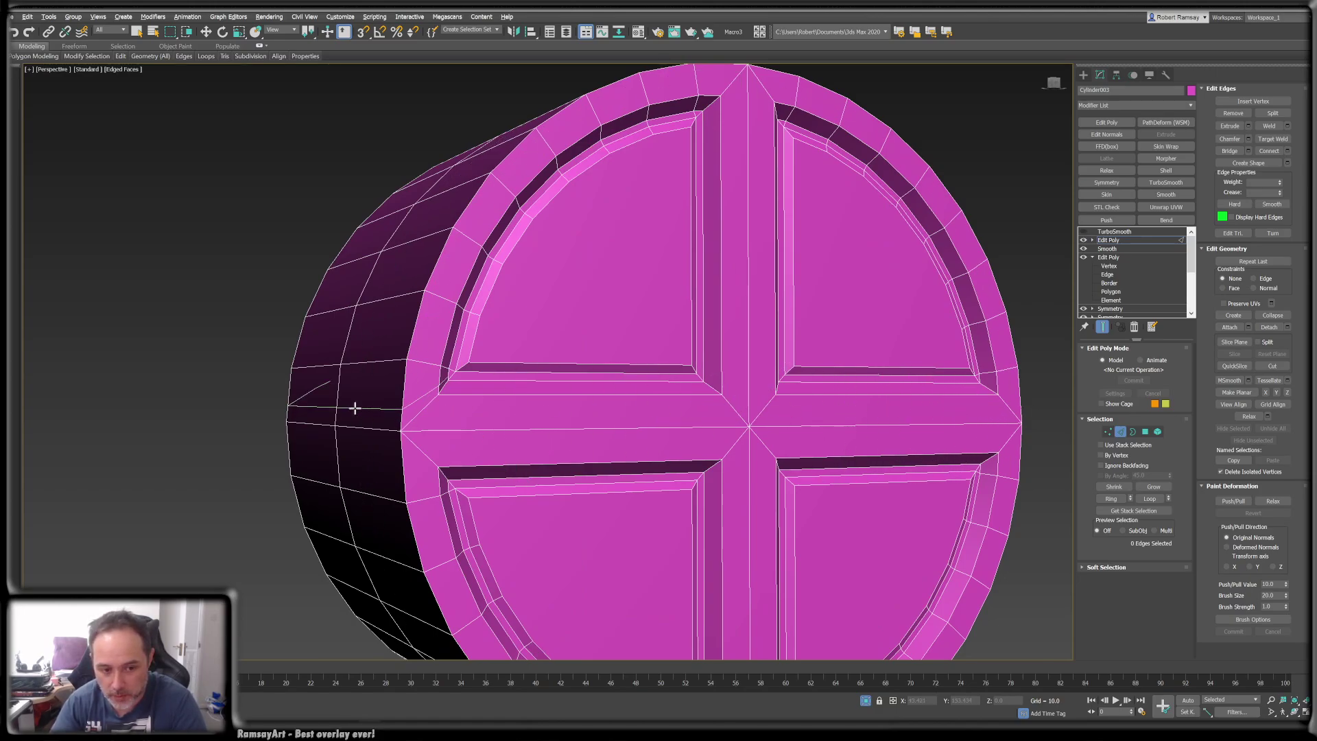
- Activate a slice plane on the panelled cylinder in a front-facing view and rotate it to horizontal with angle snap enabled
key(w)
alt+middle_drag(556, 455, 338, 411)
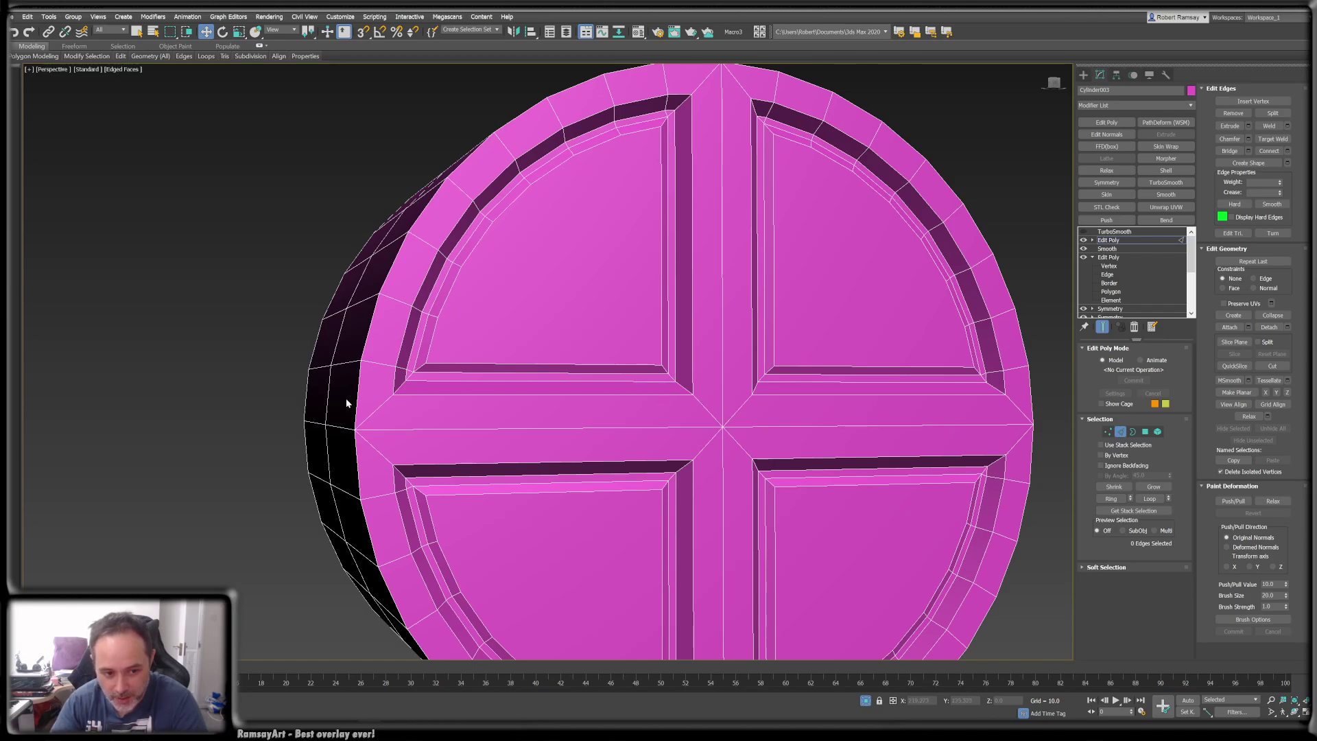
click(1054, 83)
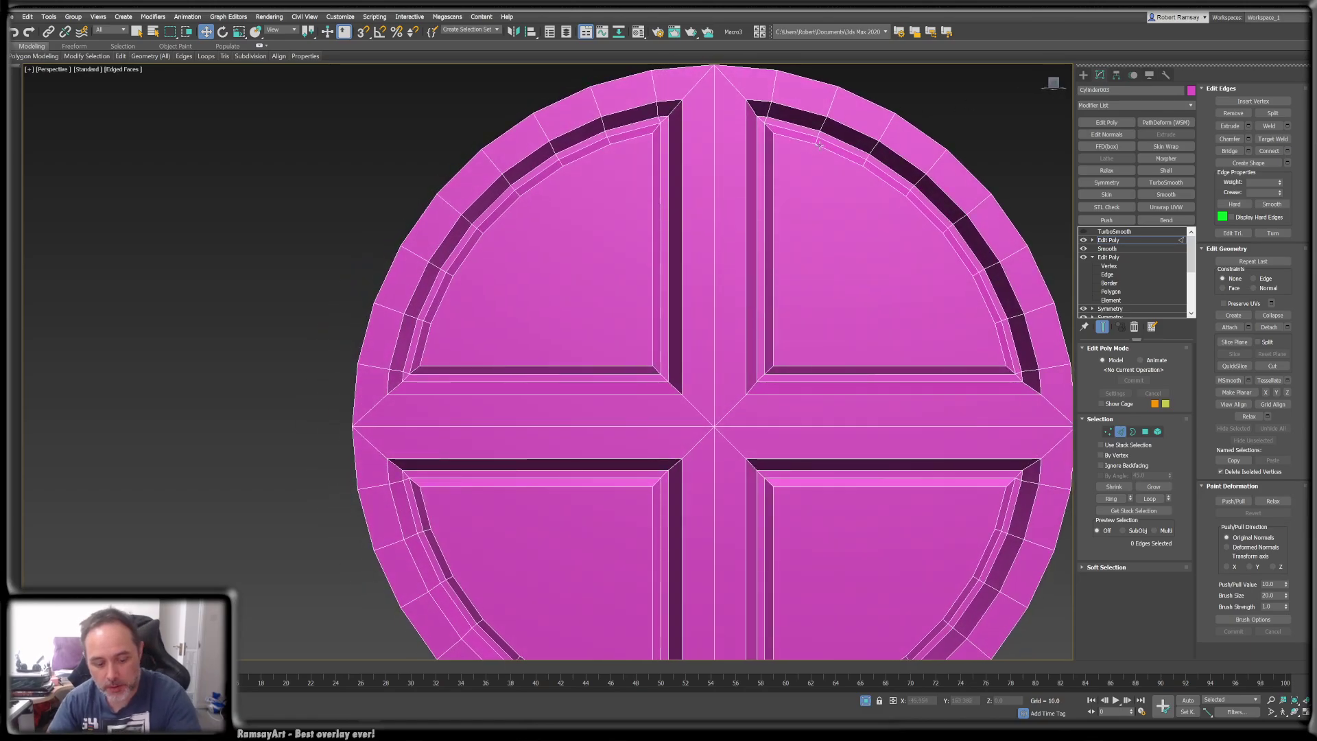
middle_drag(967, 406, 879, 364)
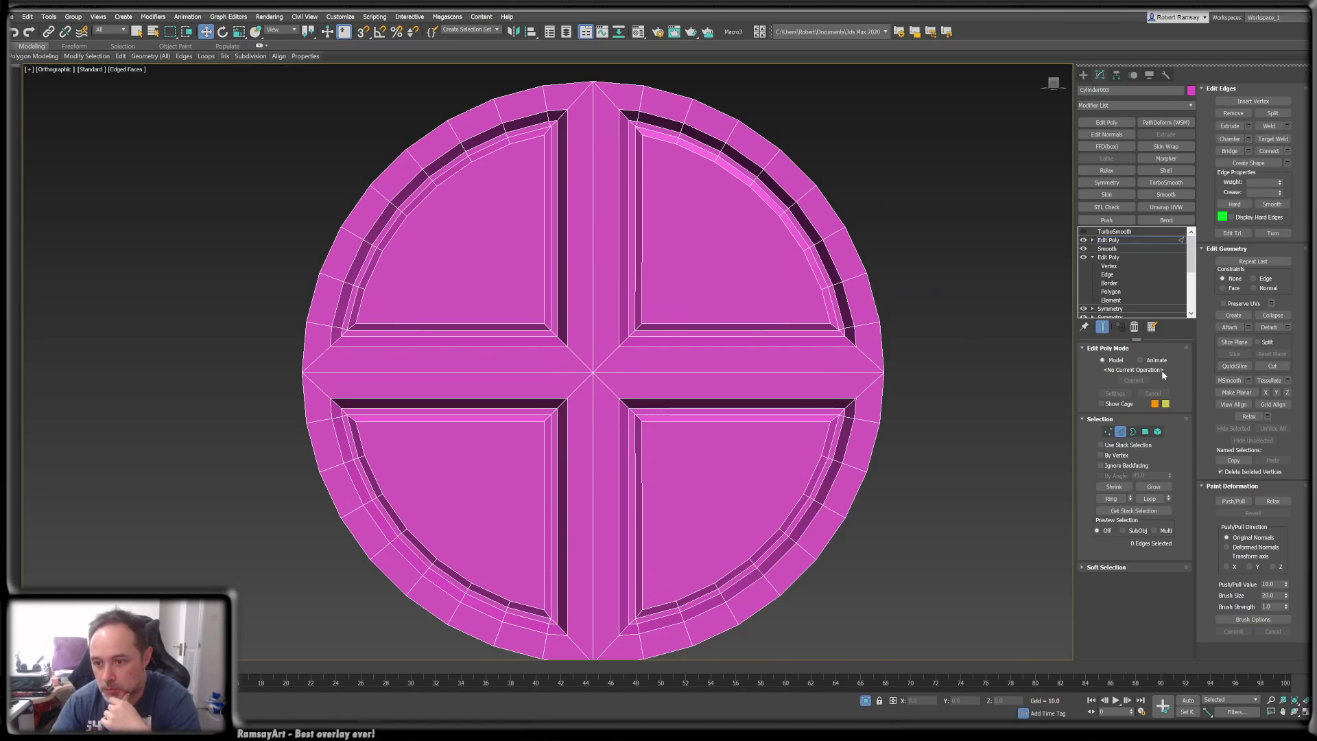
click(1228, 343)
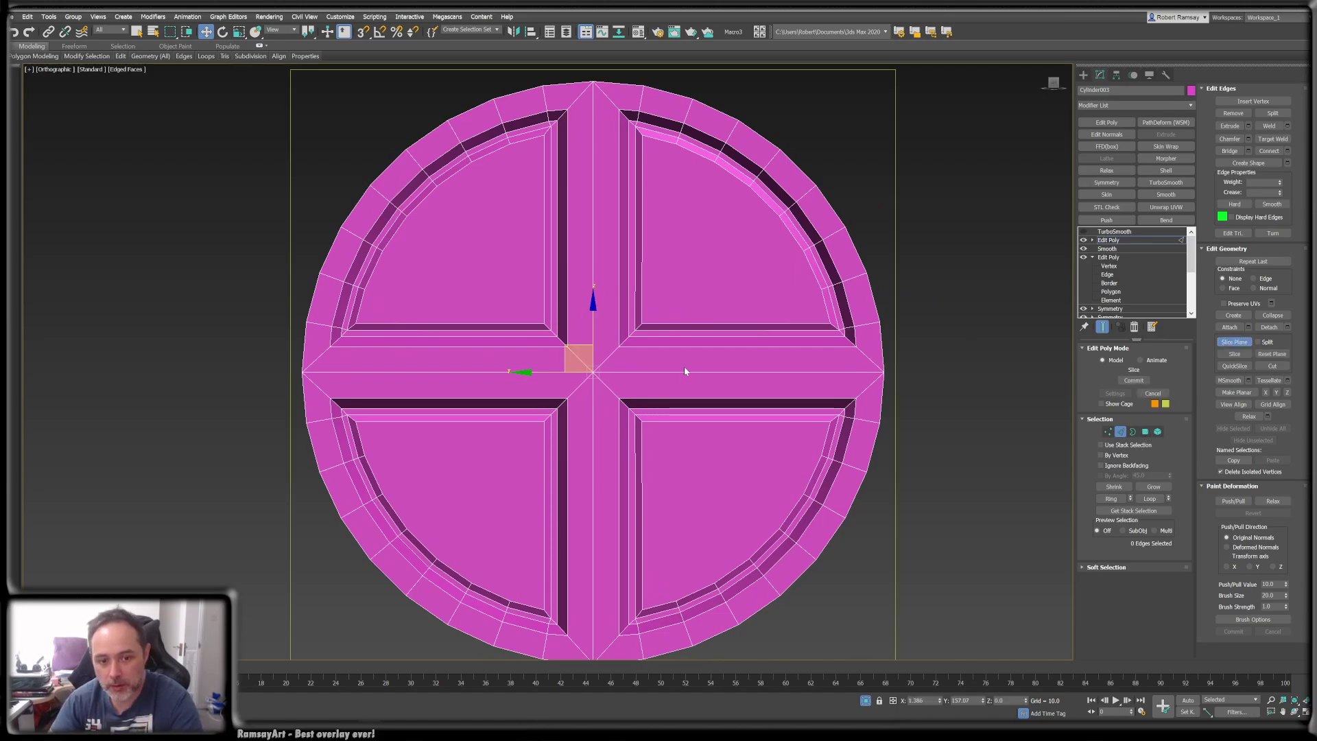
key(e)
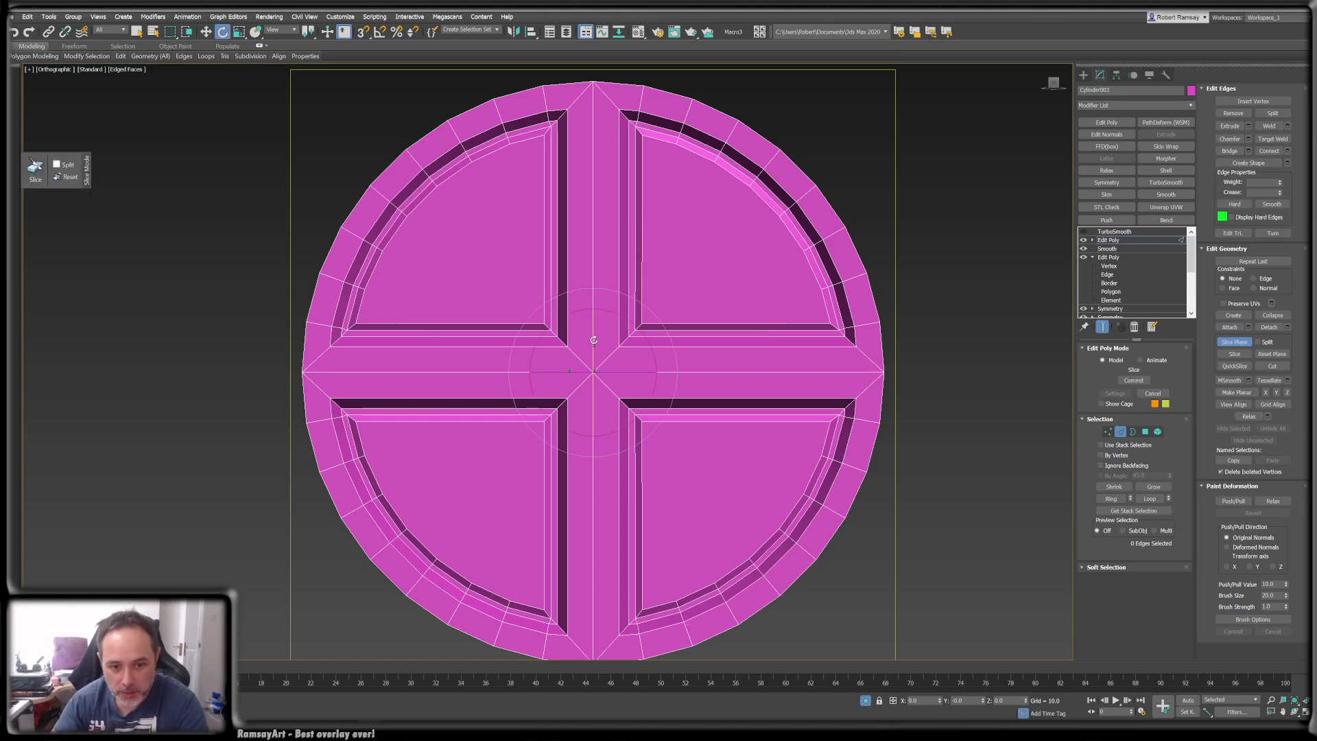
drag(594, 342, 597, 390)
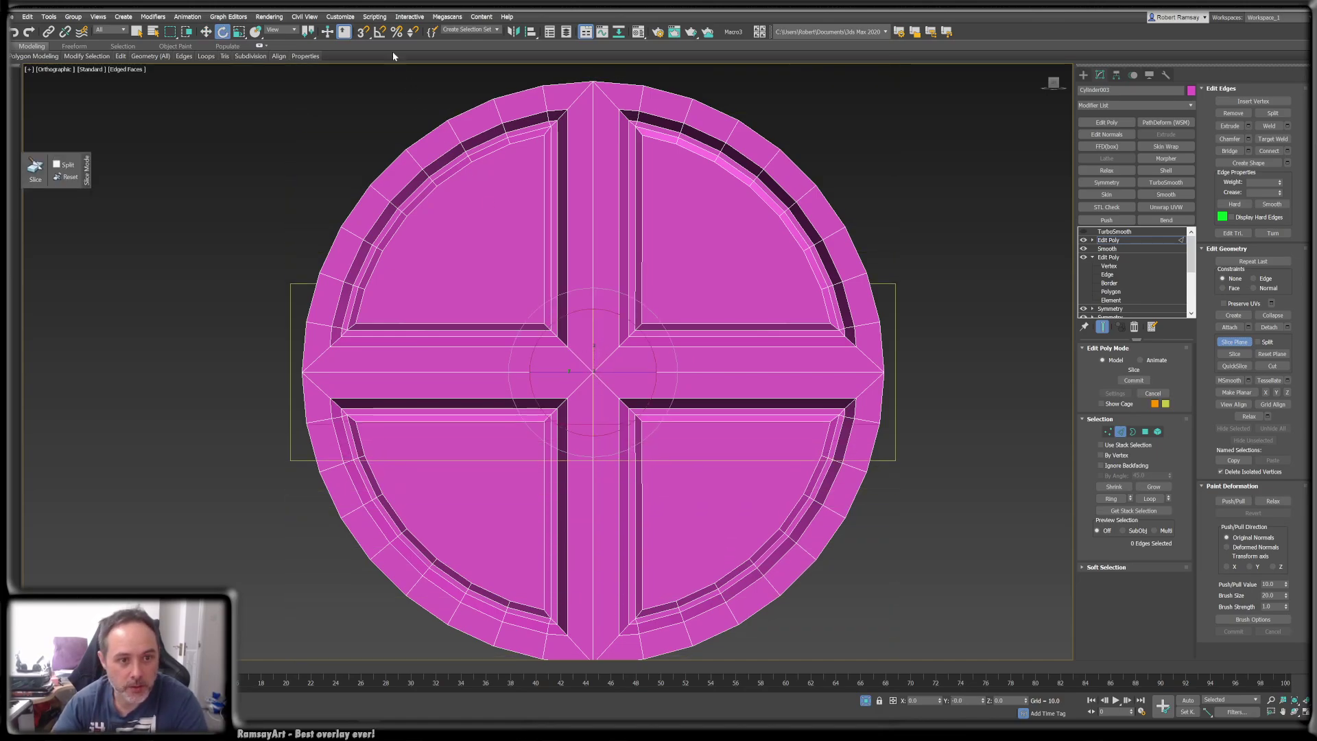
click(380, 32)
drag(594, 344, 599, 367)
key(ctrl+z)
key(ctrl+z)
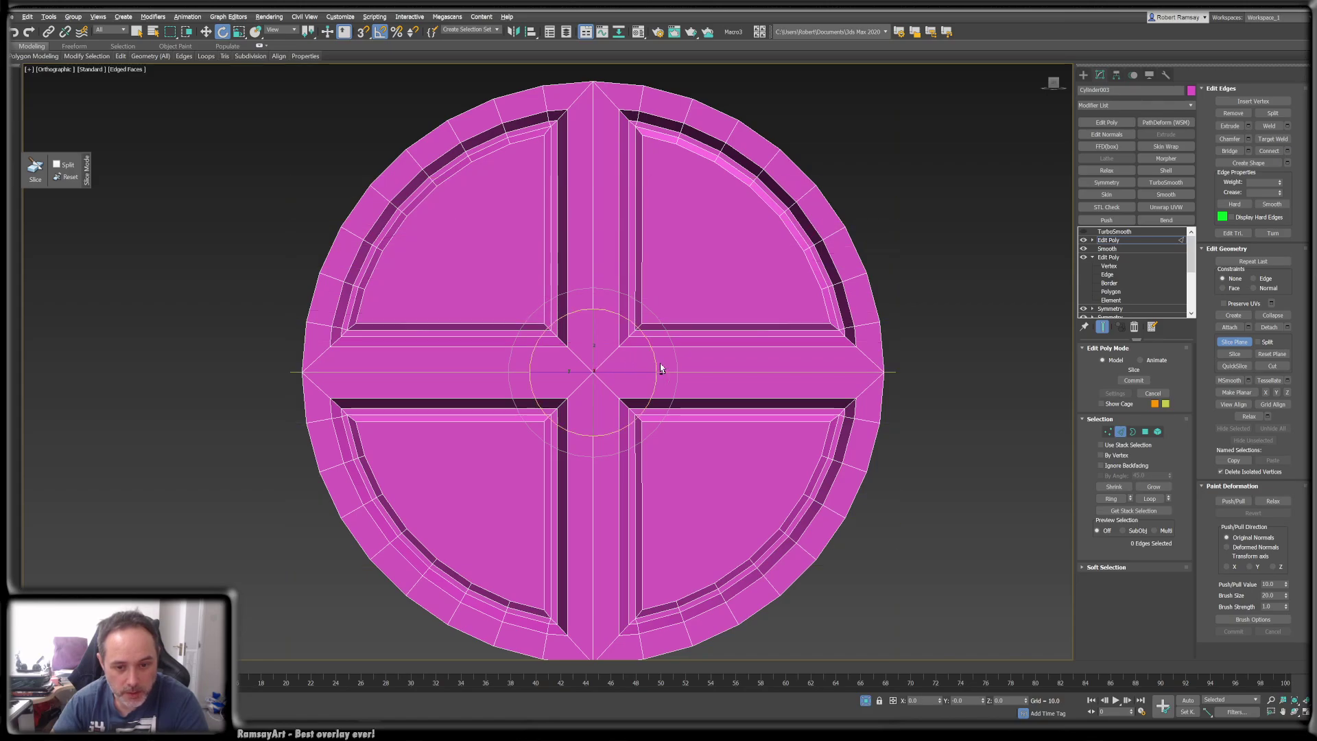
- Raise the slice plane slightly above the cylinder's horizontal centre line and slice the mesh there
alt+middle_drag(661, 368, 703, 384)
alt+middle_drag(725, 434, 722, 428)
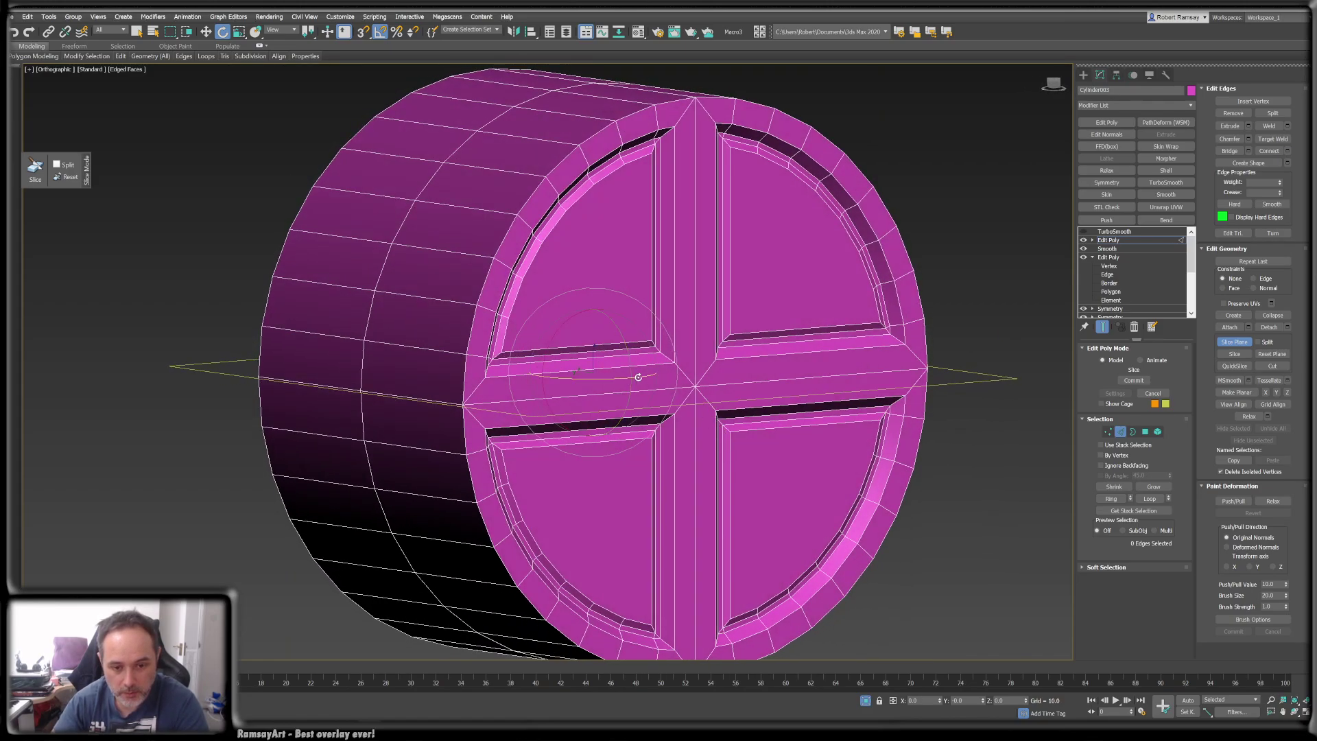
key(w)
drag(593, 306, 592, 291)
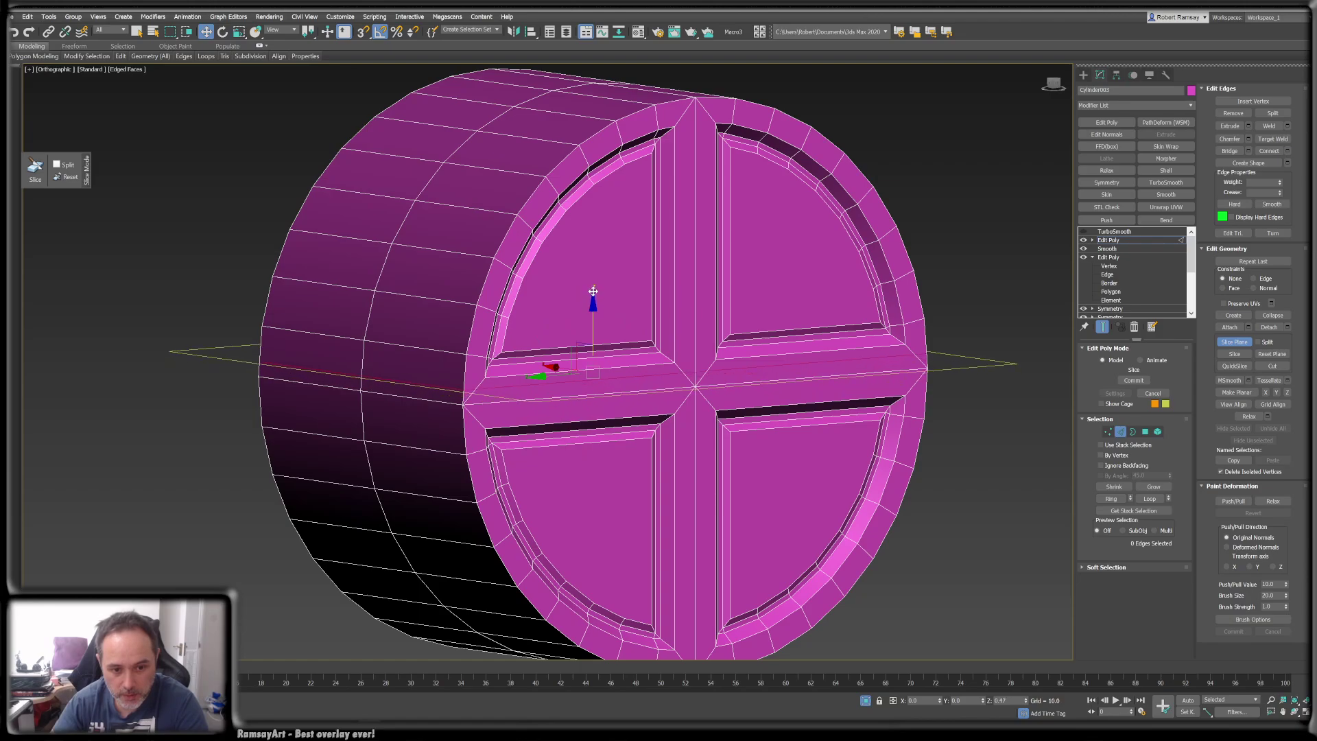
alt+middle_drag(476, 394, 338, 376)
scroll(341, 377, up, 2)
alt+middle_drag(434, 402, 424, 399)
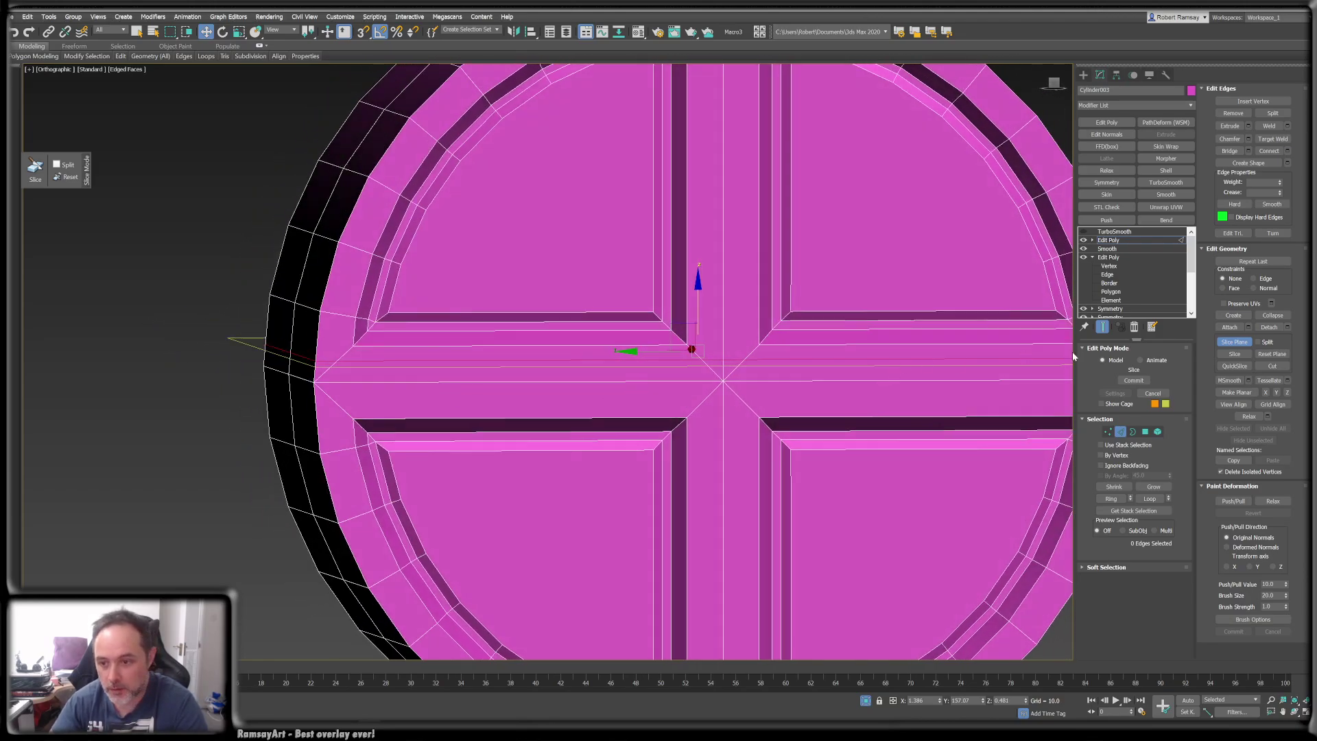
click(1237, 355)
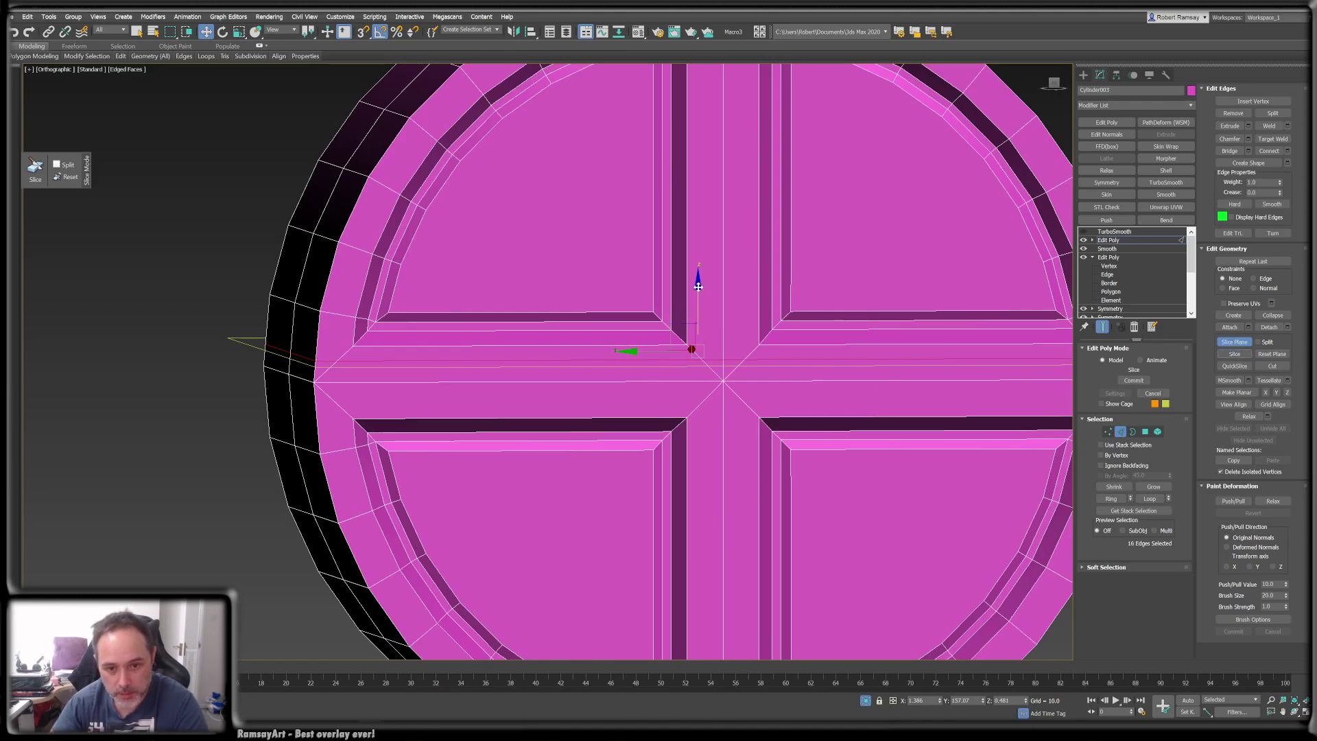
- Lower the slice plane just below the horizontal centre line, slice the mesh again and leave slicing and edge editing
drag(697, 286, 697, 326)
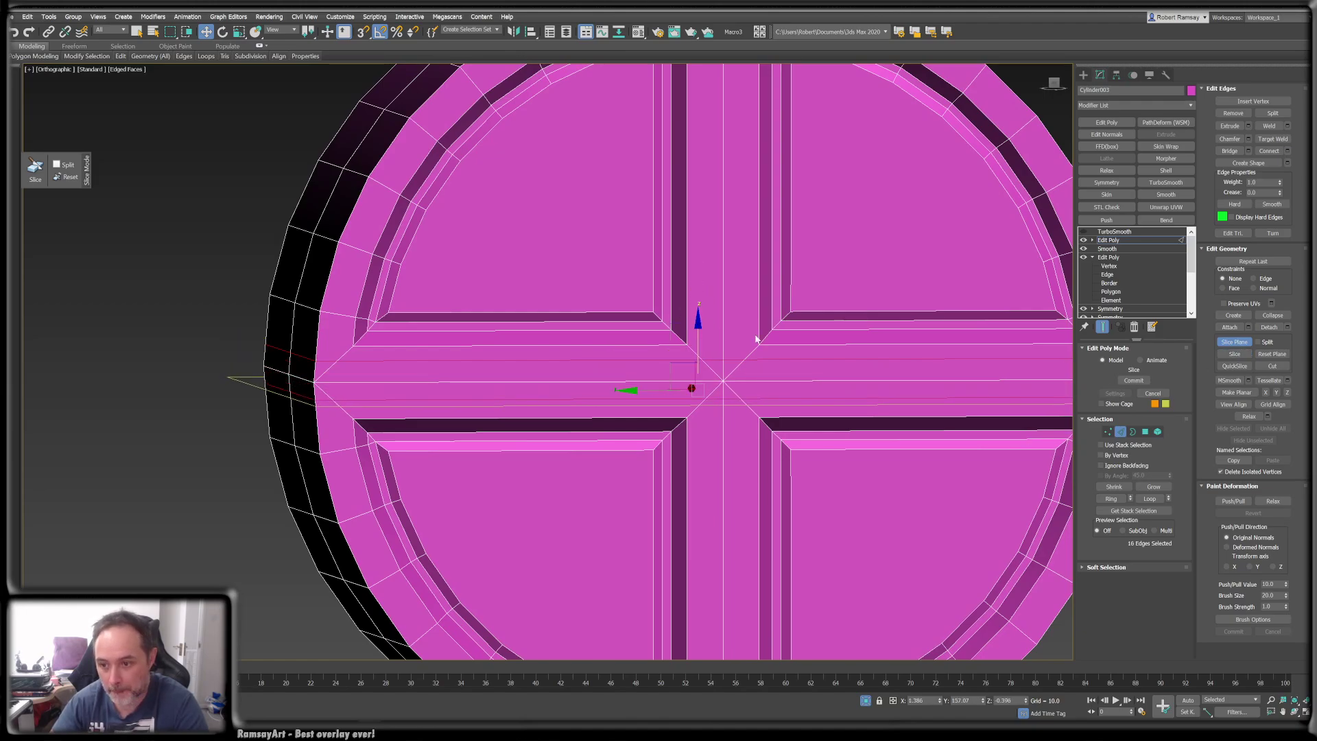
click(1234, 354)
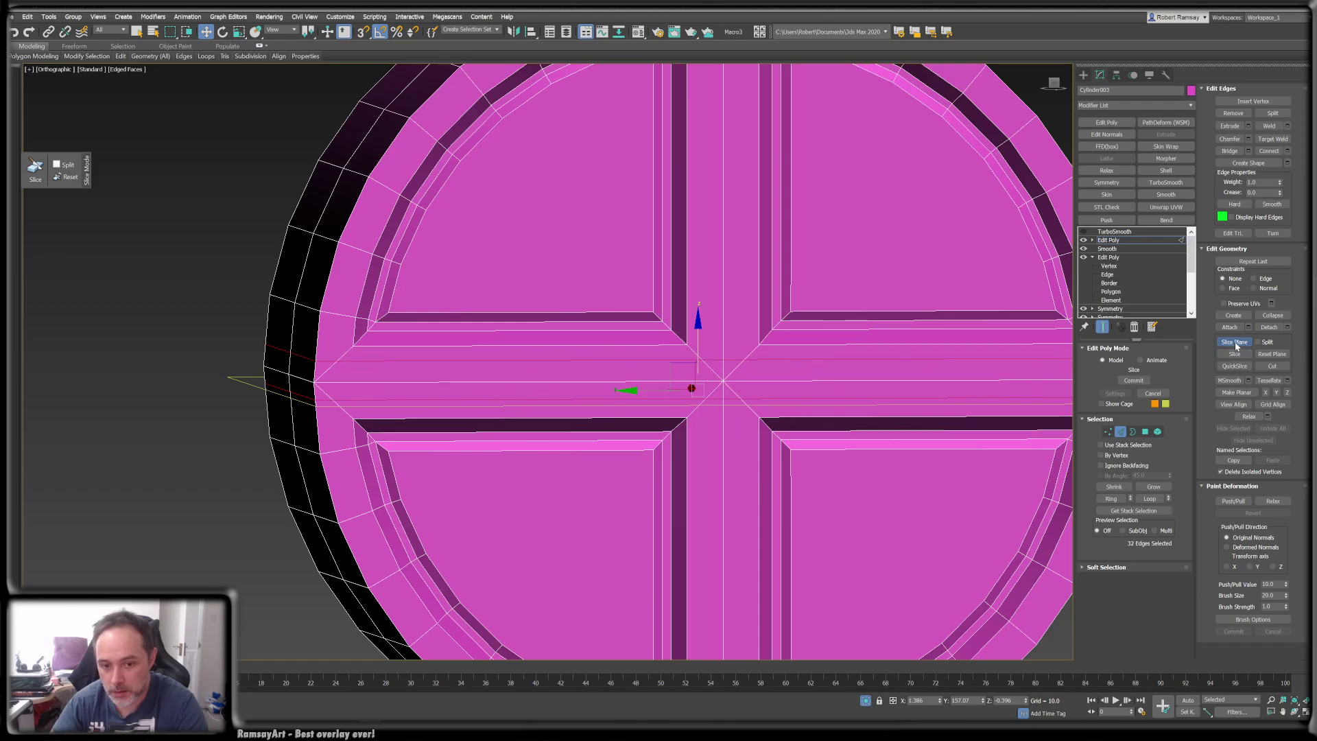
click(1235, 345)
scroll(754, 330, down, 3)
click(1092, 240)
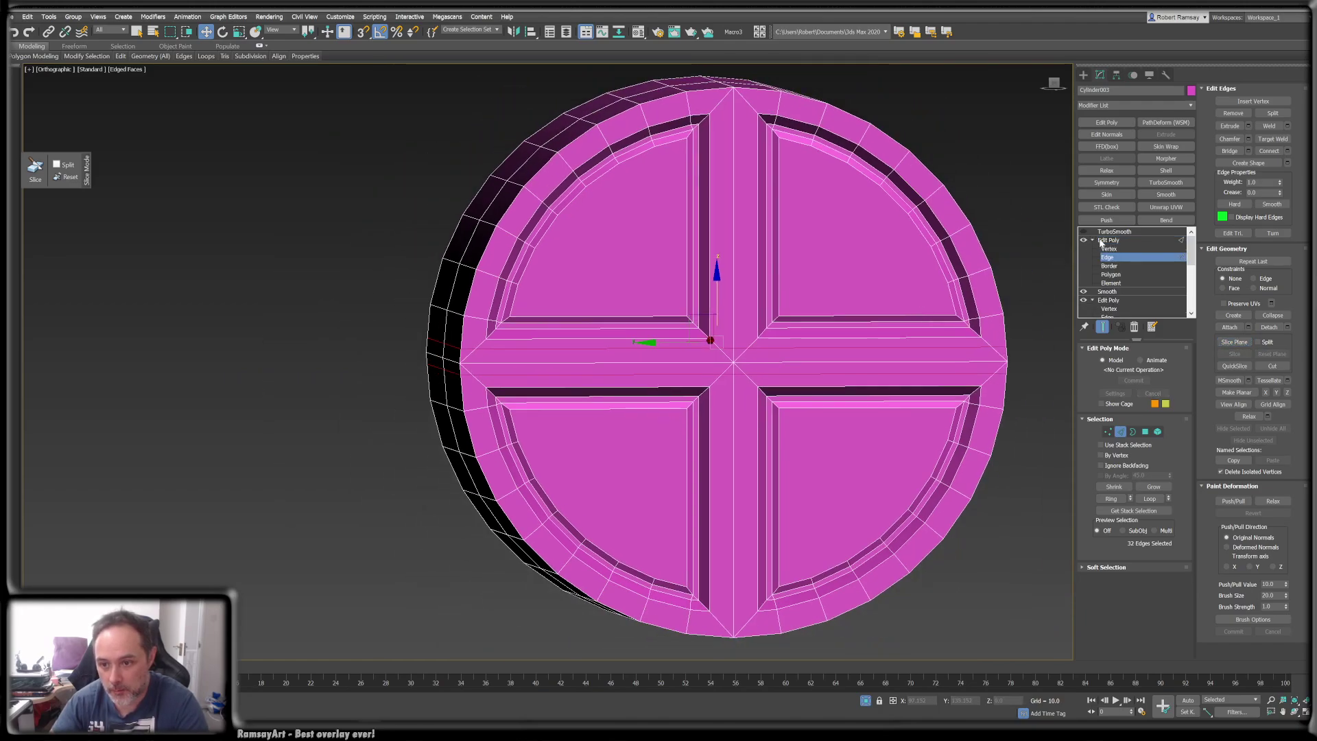
click(1109, 241)
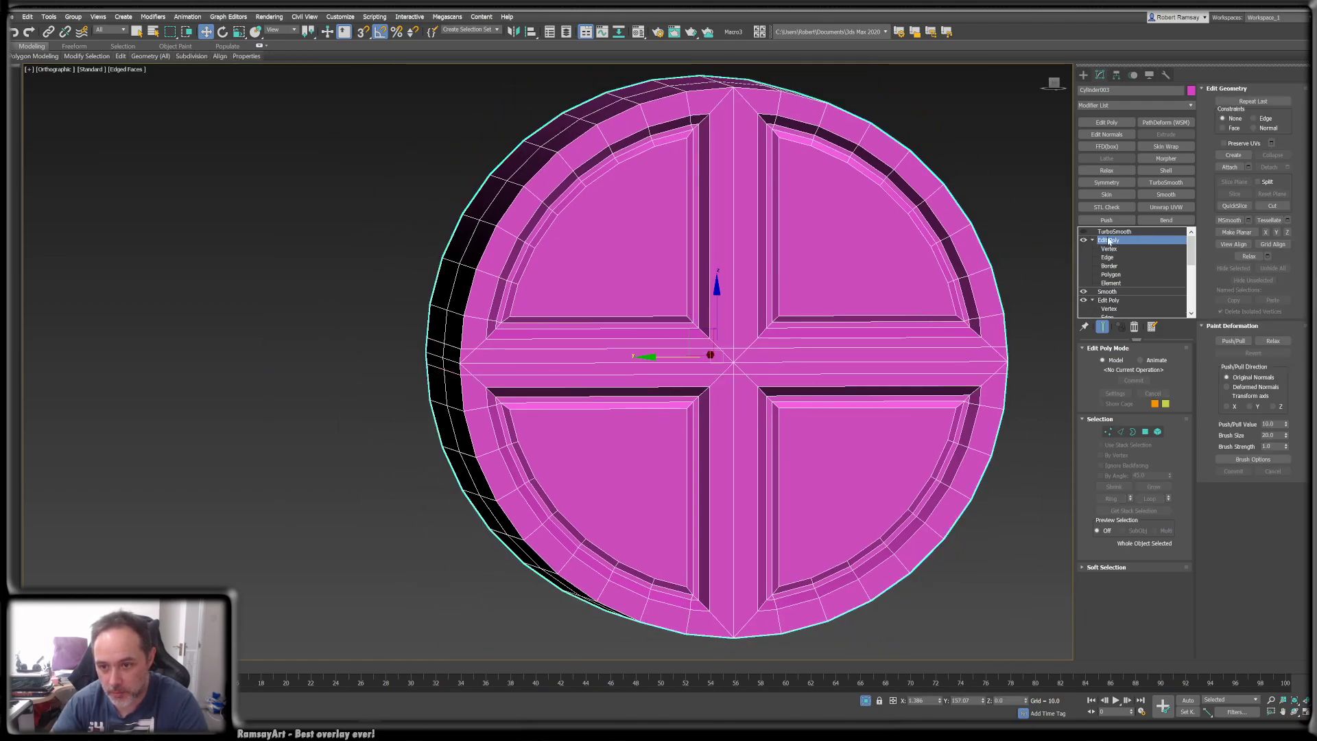
- Preview the sliced cylinder with TurboSmooth, both with and without edged faces, and turn the modifier off again
click(1114, 232)
click(1084, 232)
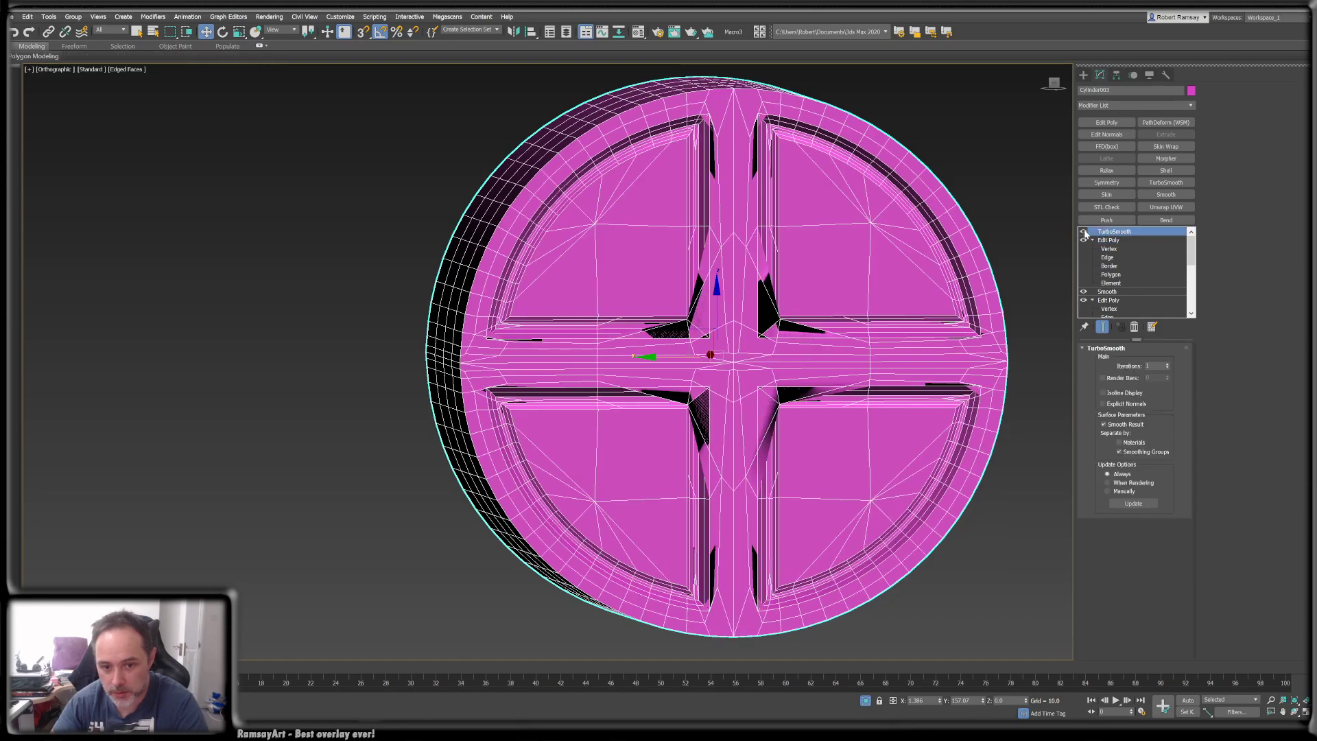
key(F4)
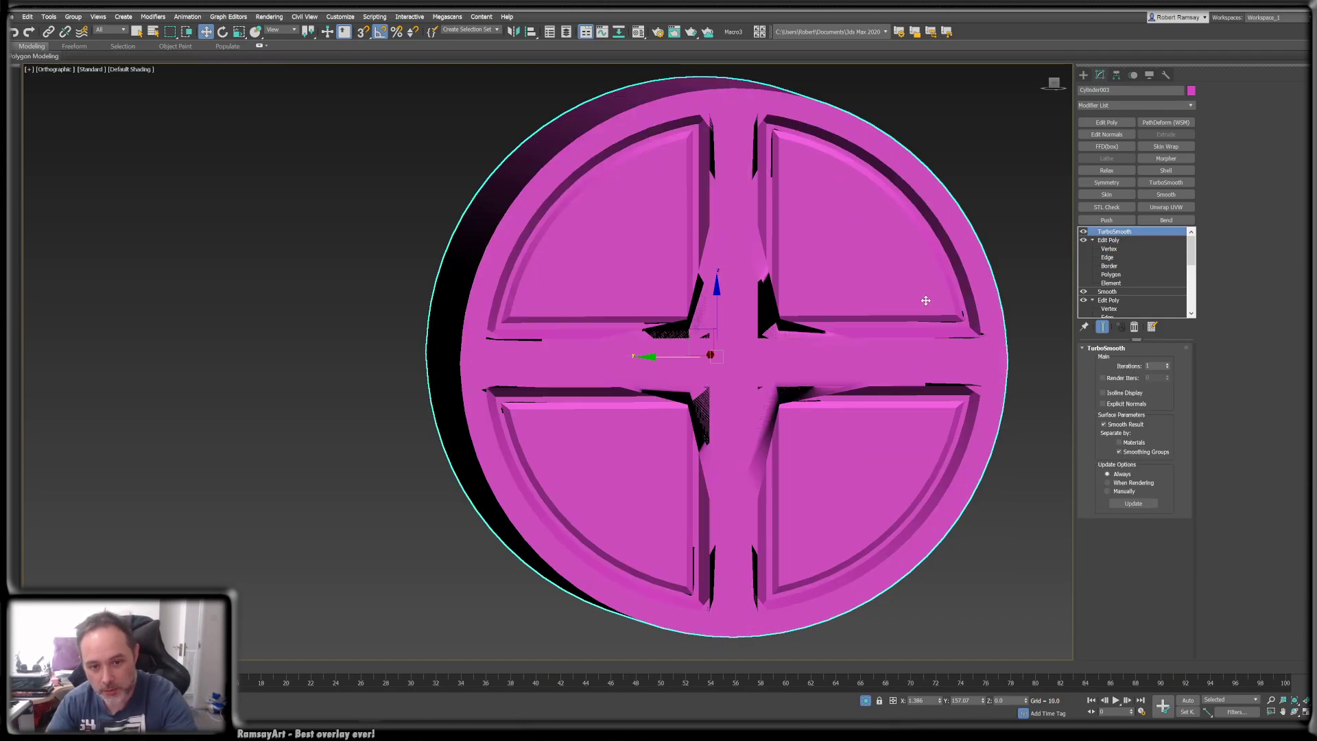
alt+middle_drag(557, 381, 526, 367)
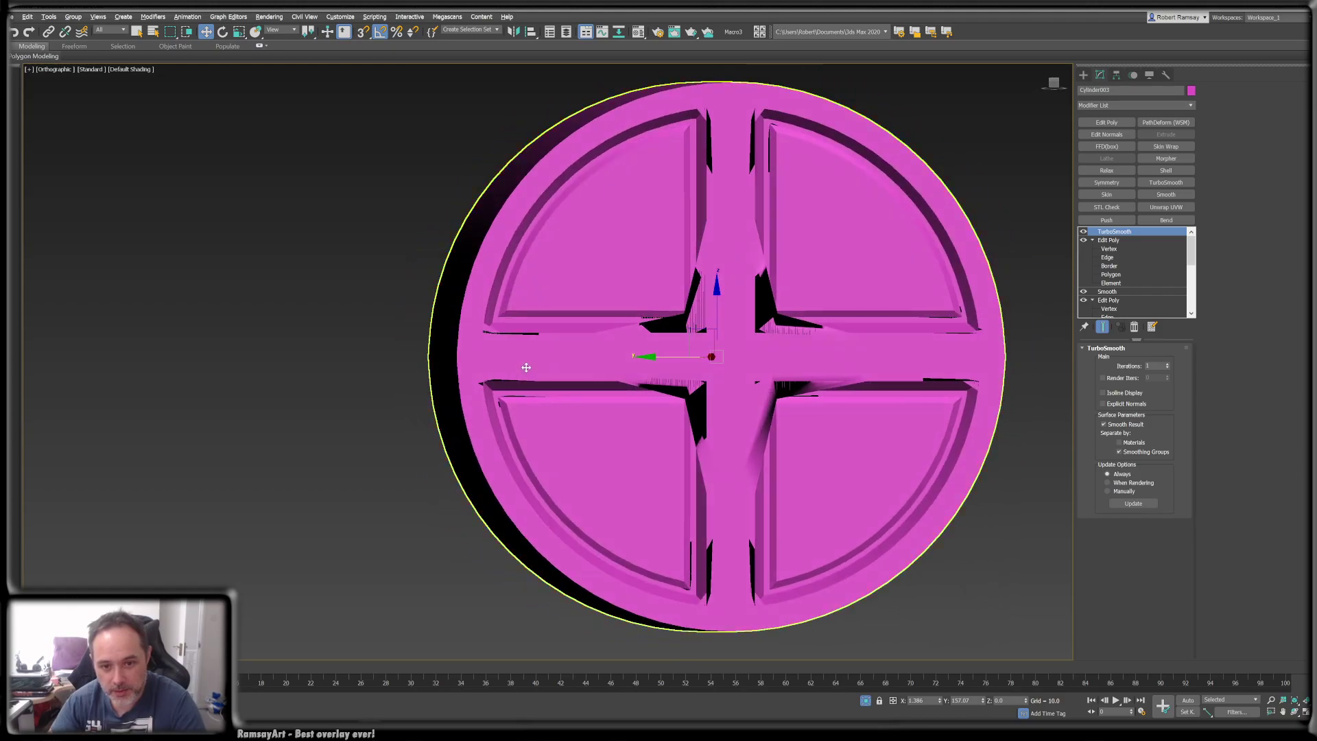
alt+middle_drag(687, 333, 670, 351)
key(F4)
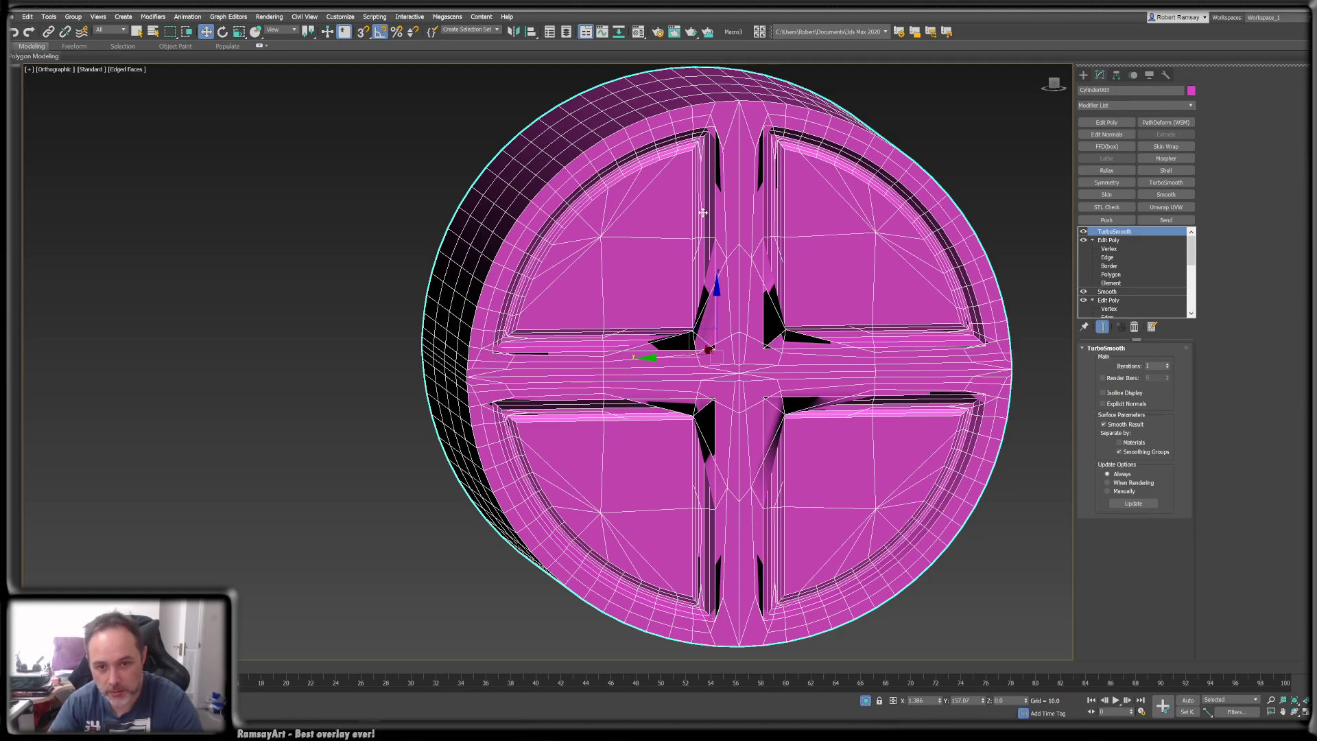
alt+middle_drag(704, 134, 716, 112)
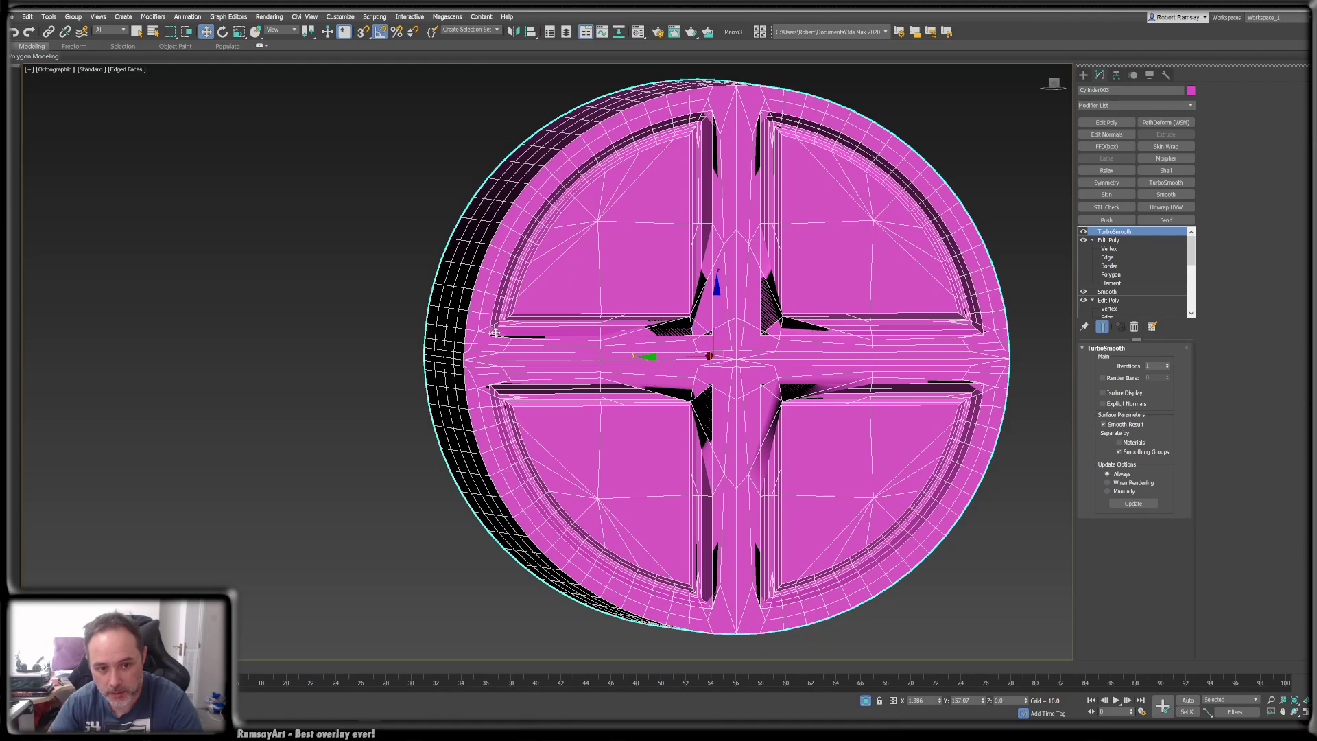
alt+middle_drag(541, 357, 557, 382)
click(1085, 232)
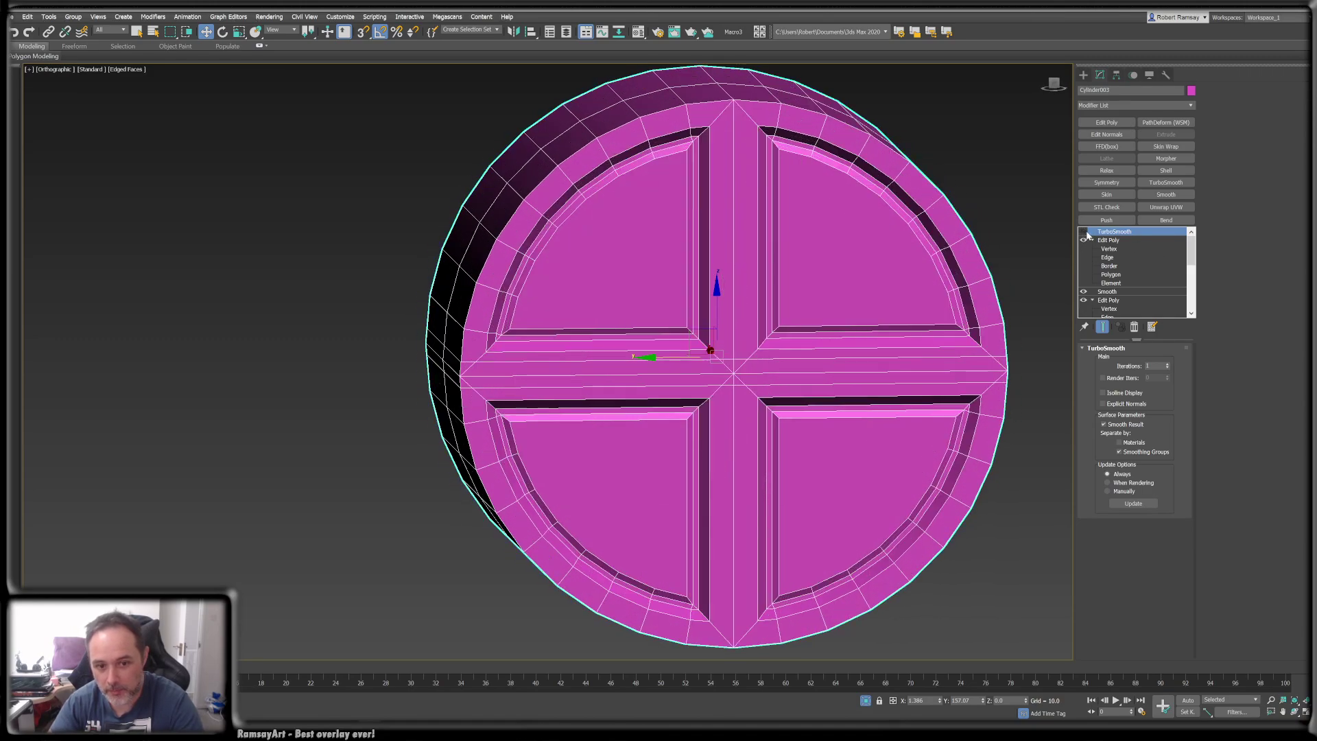
- Insert supporting edge loops in the Edit Poly modifier across the horizontal crossbar near the rim and beside the inner panel corners
key(alt+e)
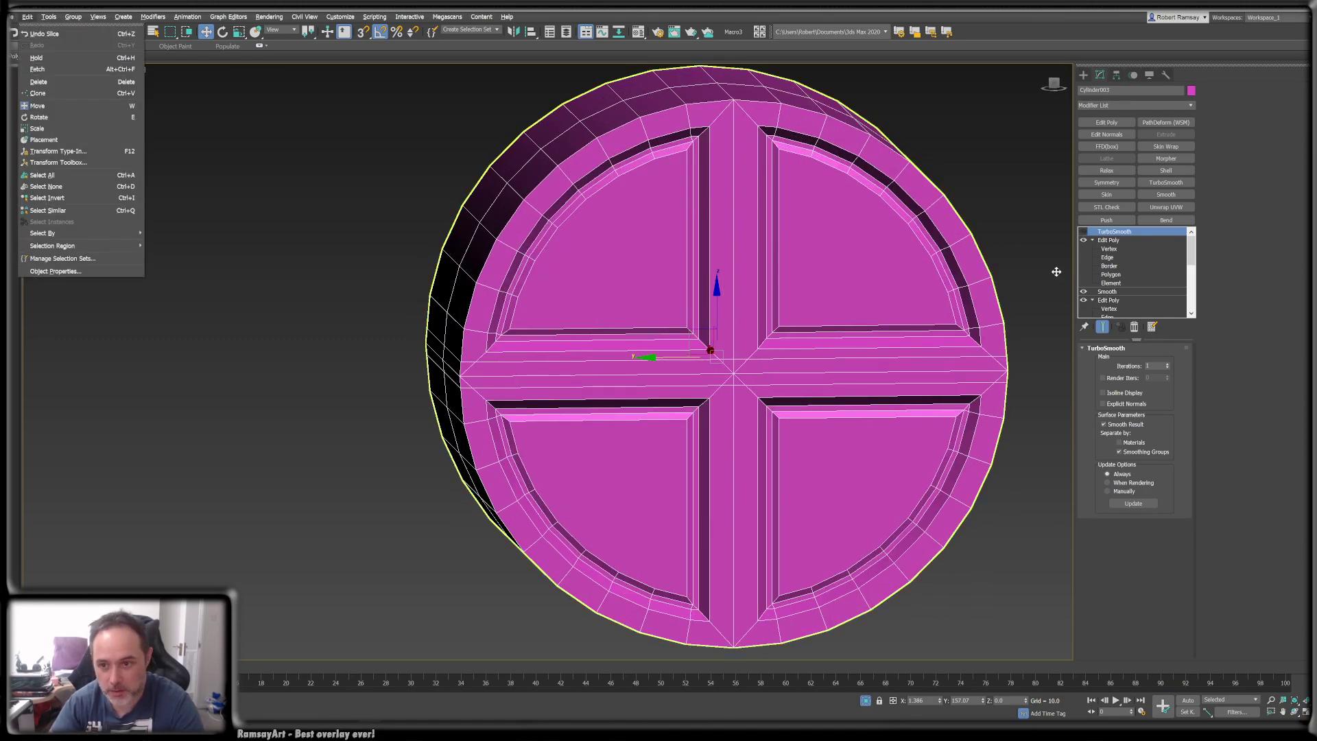
click(1114, 241)
key(alt+e)
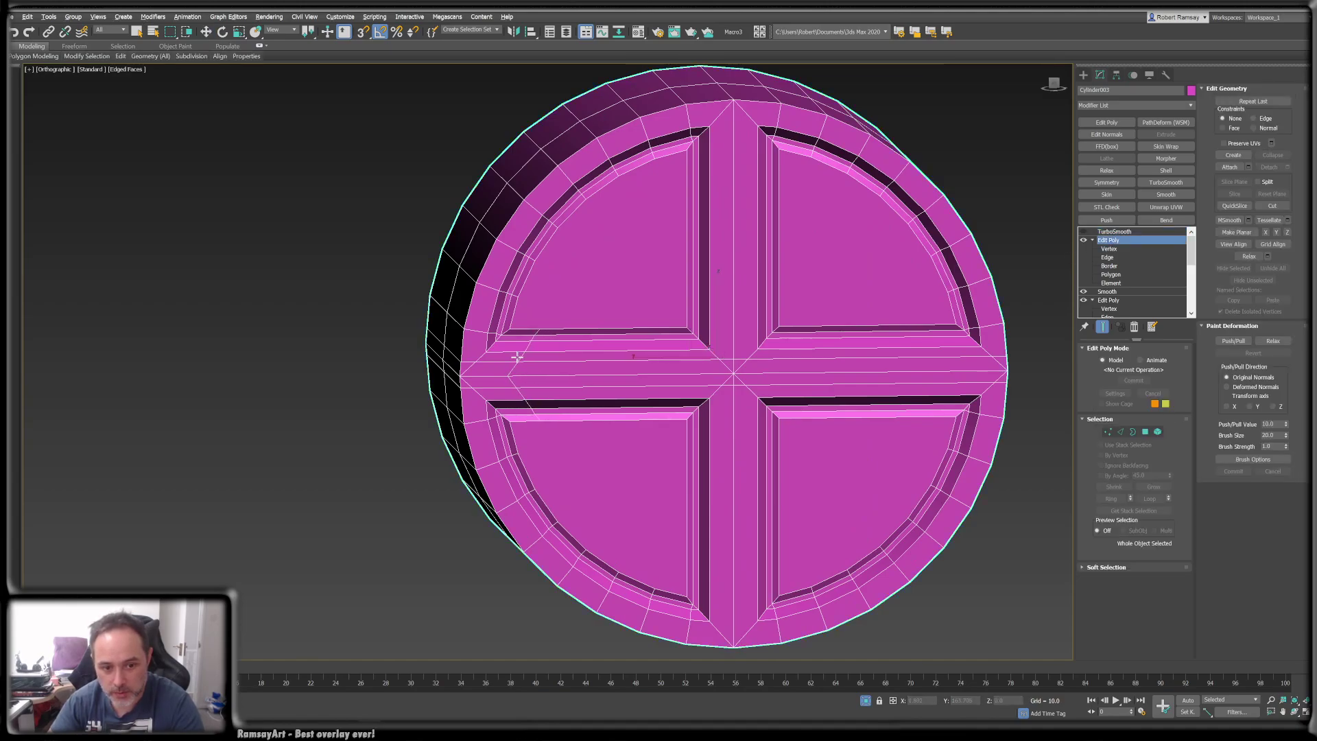
click(501, 354)
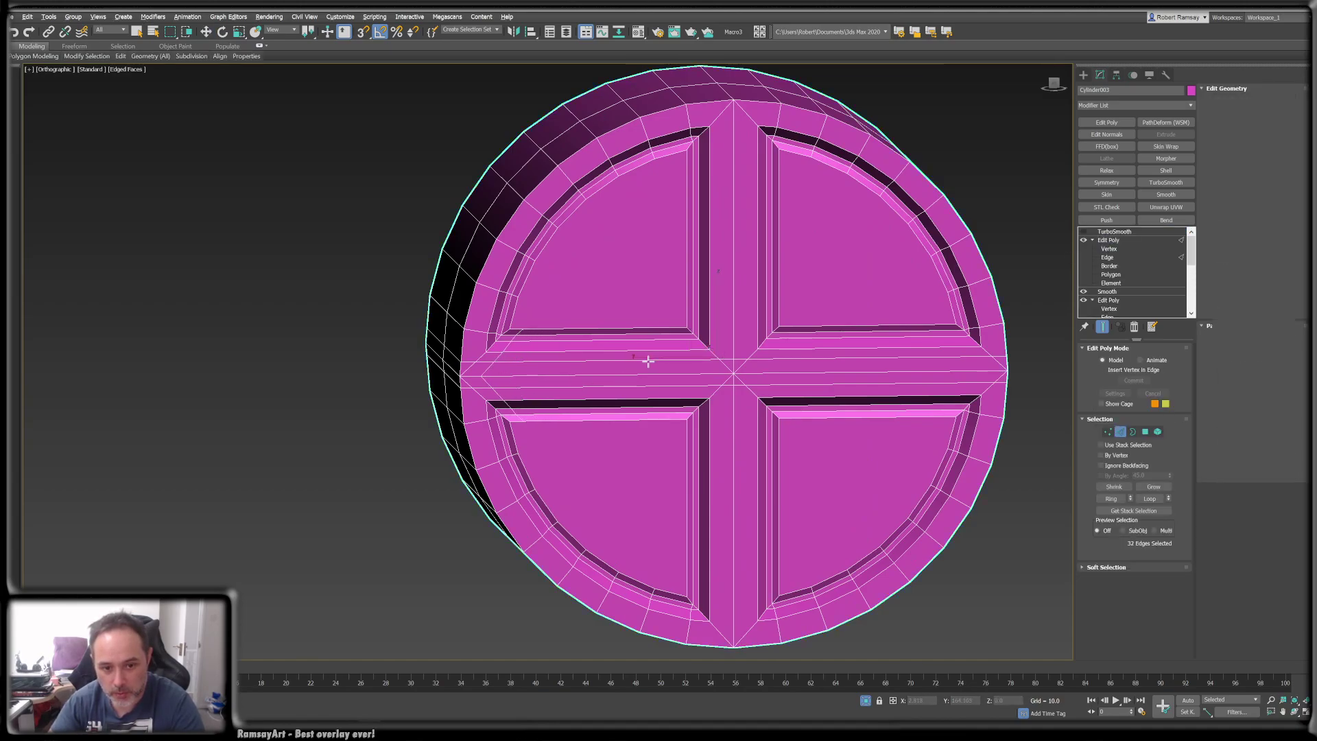
click(694, 351)
click(707, 331)
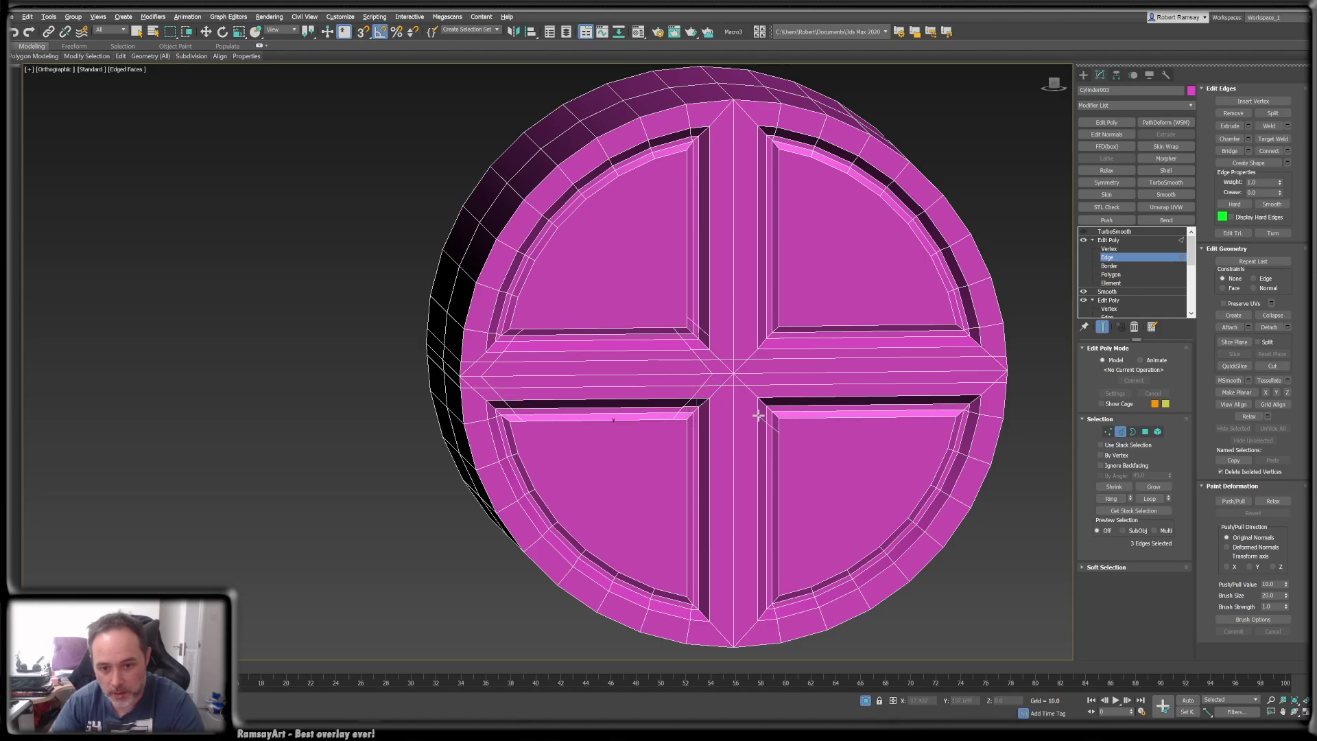
click(768, 341)
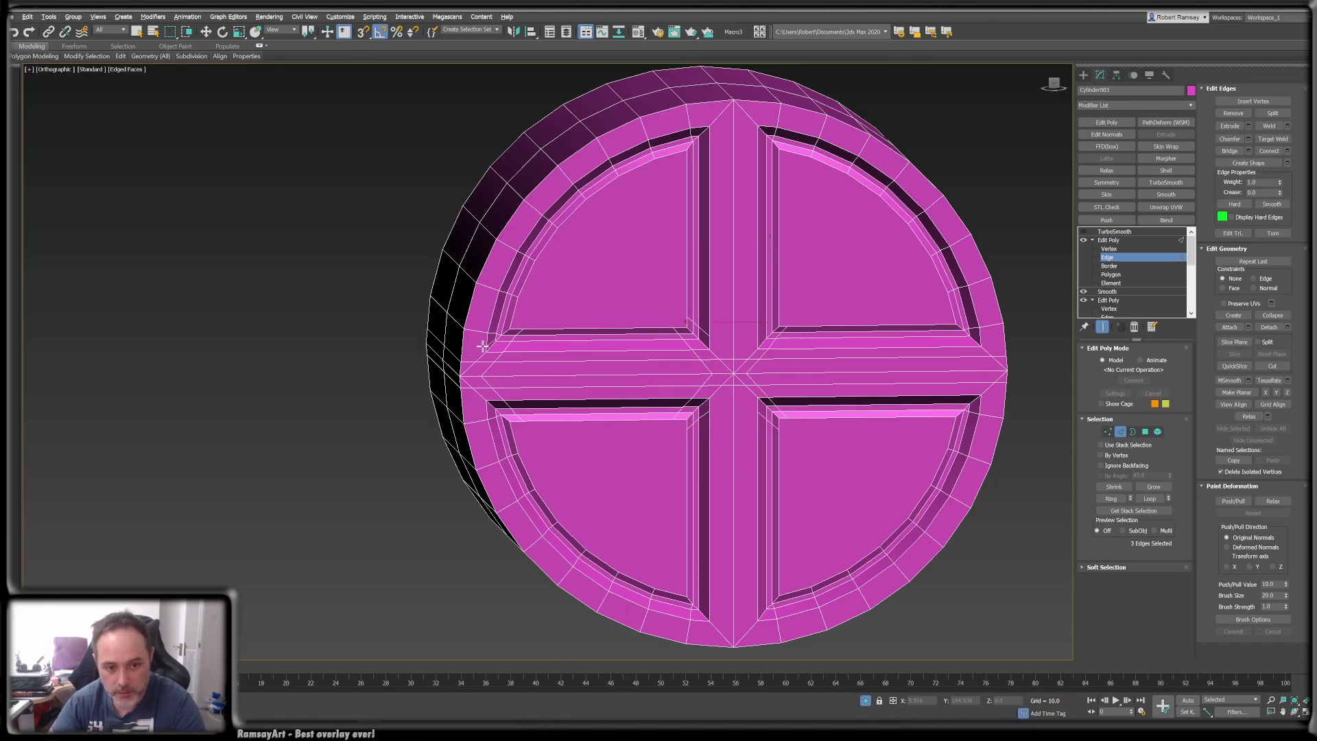
- Turn TurboSmooth on, hide the edged faces and examine the shading around the panels with the new loops
click(1111, 232)
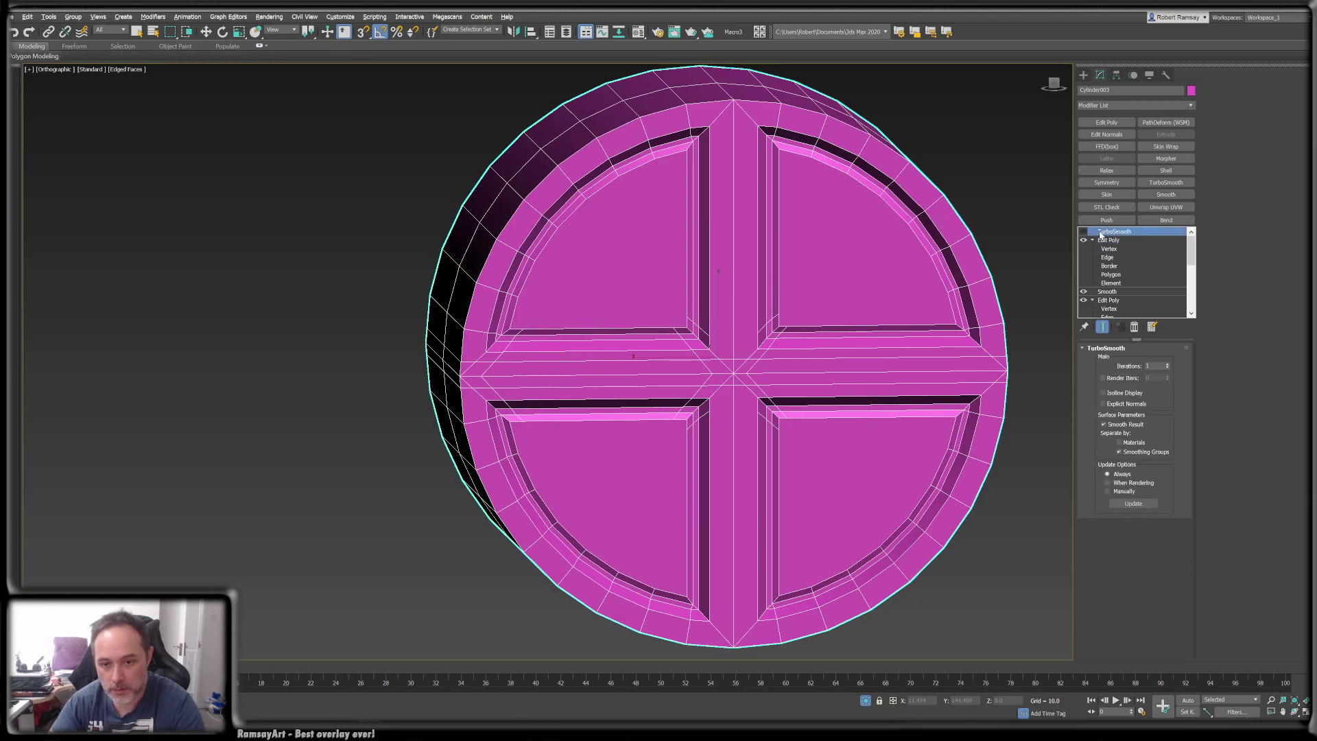
click(1081, 233)
key(w)
key(F4)
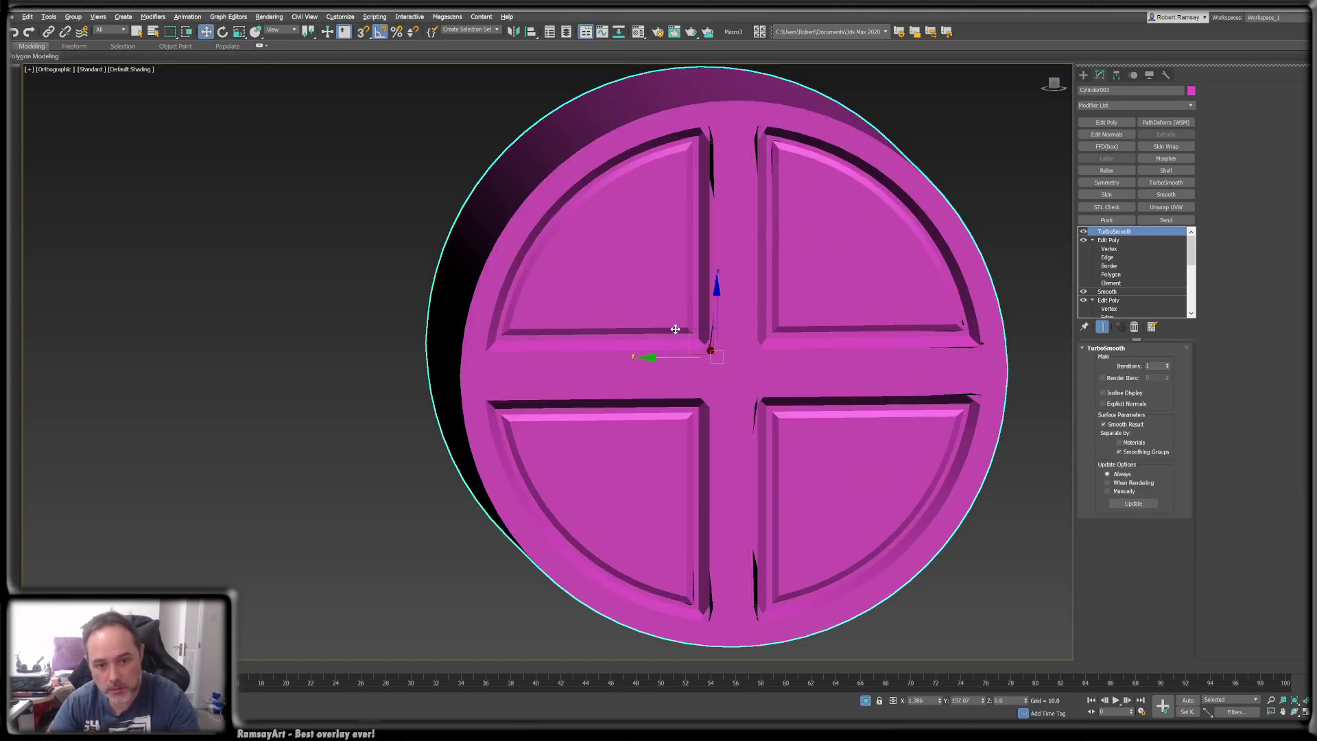
alt+middle_drag(674, 419, 698, 398)
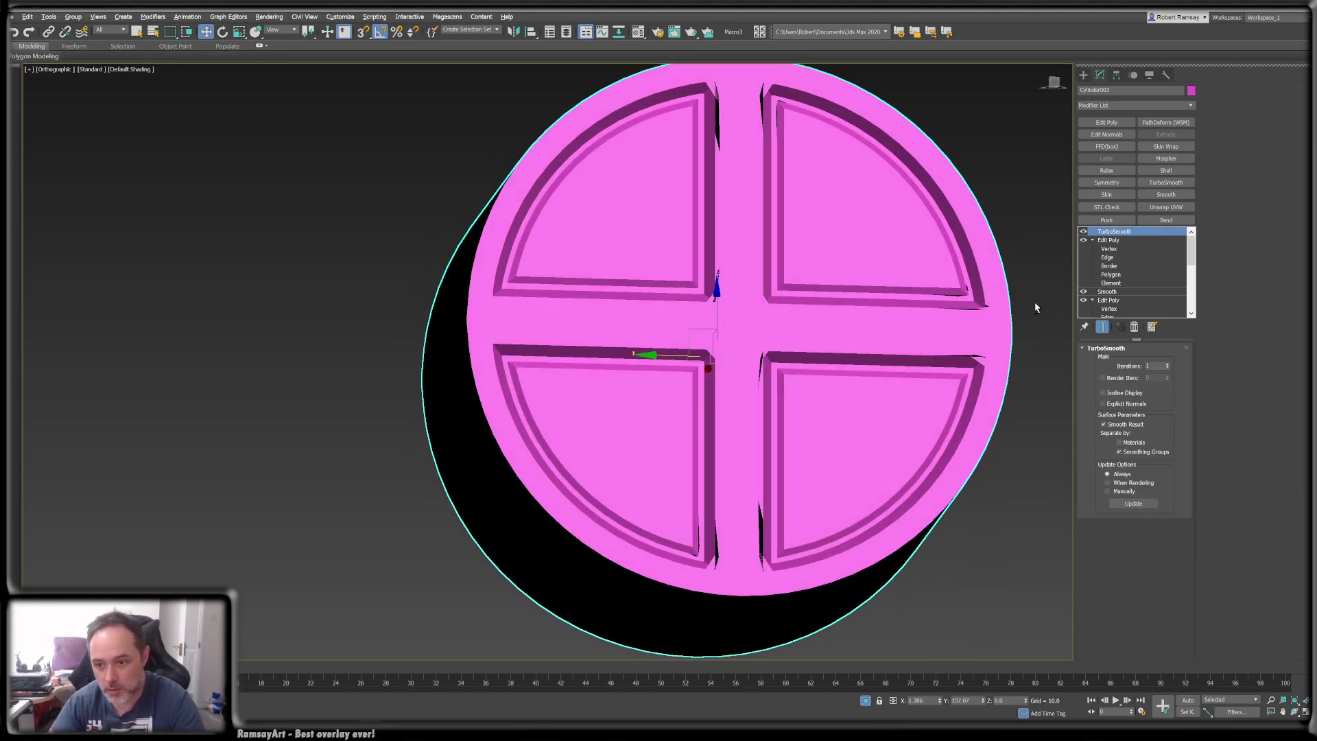
- Add a second TurboSmooth modifier on top and inspect the rim and side wall where the slices run
click(1175, 184)
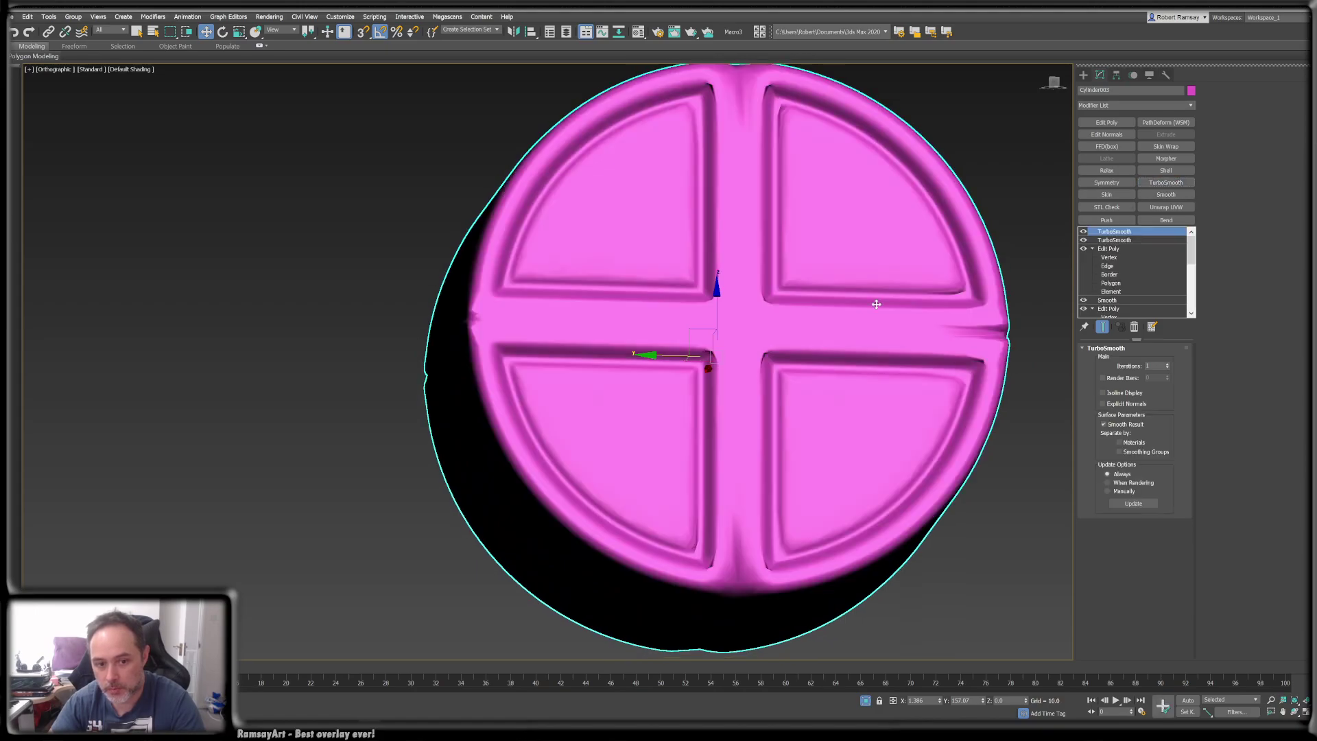
mouse_move(650, 356)
alt+middle_down()
mouse_move(652, 400)
mouse_move(664, 355)
alt+middle_up()
middle_drag(710, 171, 727, 280)
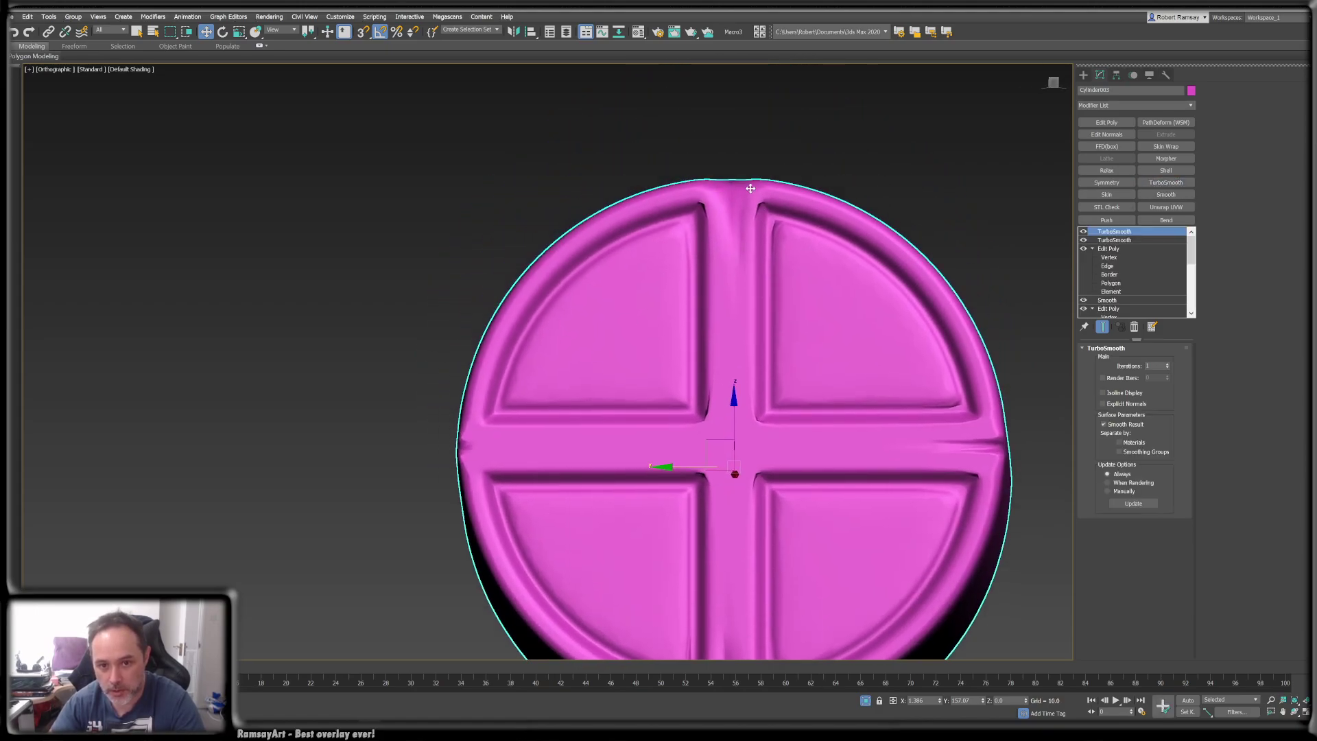
alt+middle_drag(494, 398, 544, 464)
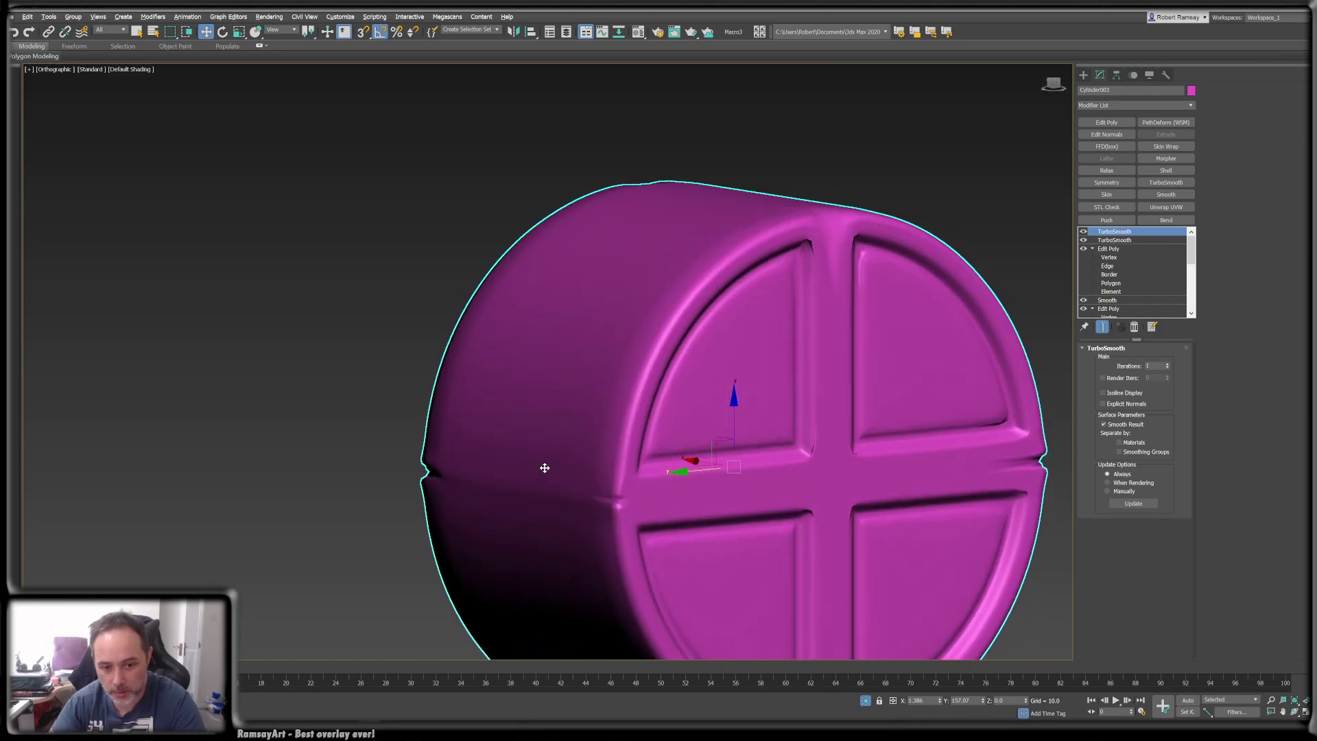
- Delete both TurboSmooth modifiers and the Edit Poly modifier above Smooth, and display edged faces
click(1134, 328)
click(1134, 328)
key(F4)
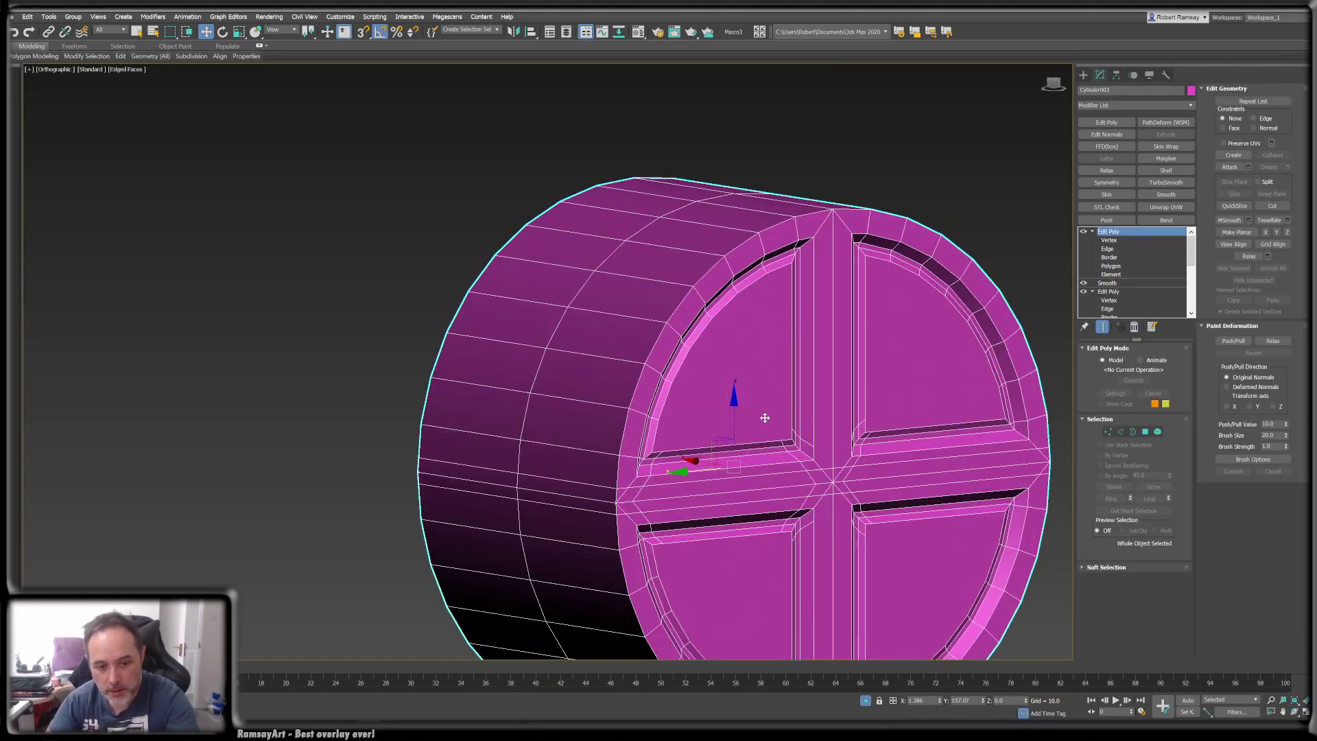
alt+middle_drag(743, 509, 719, 526)
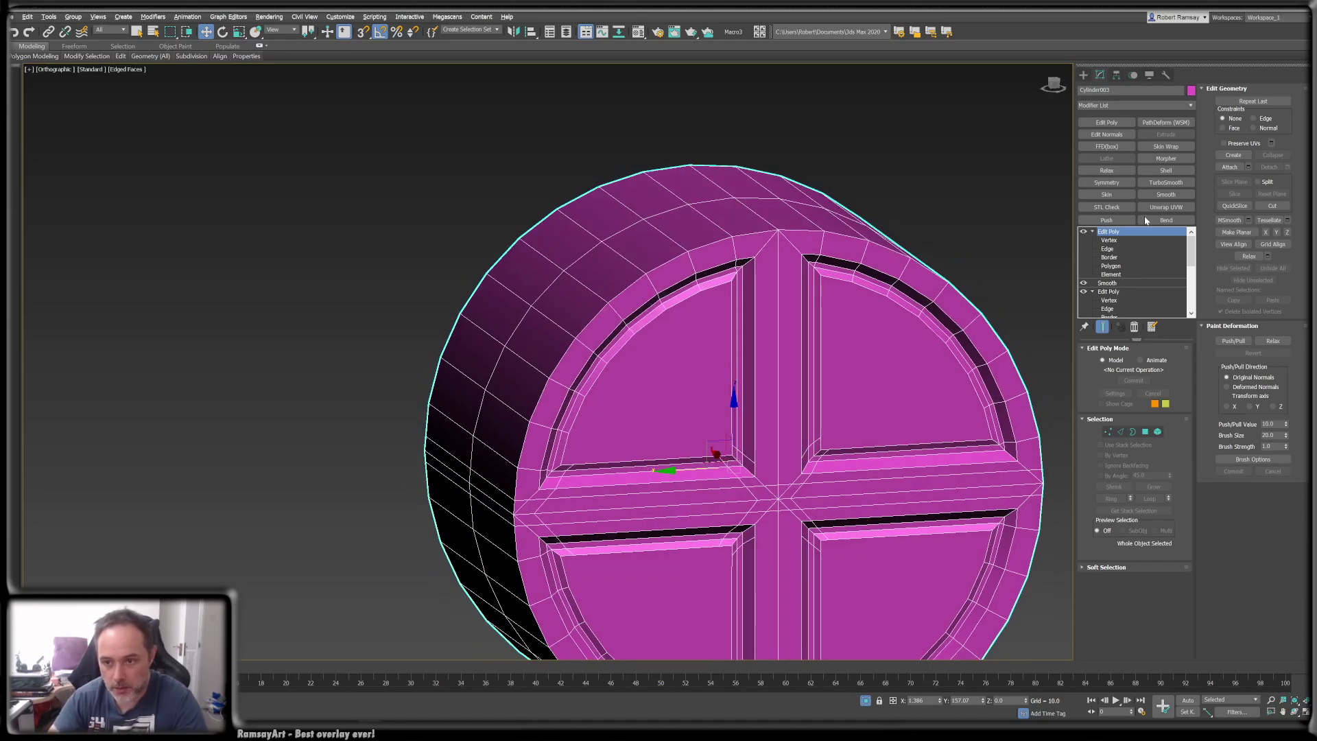
click(1134, 327)
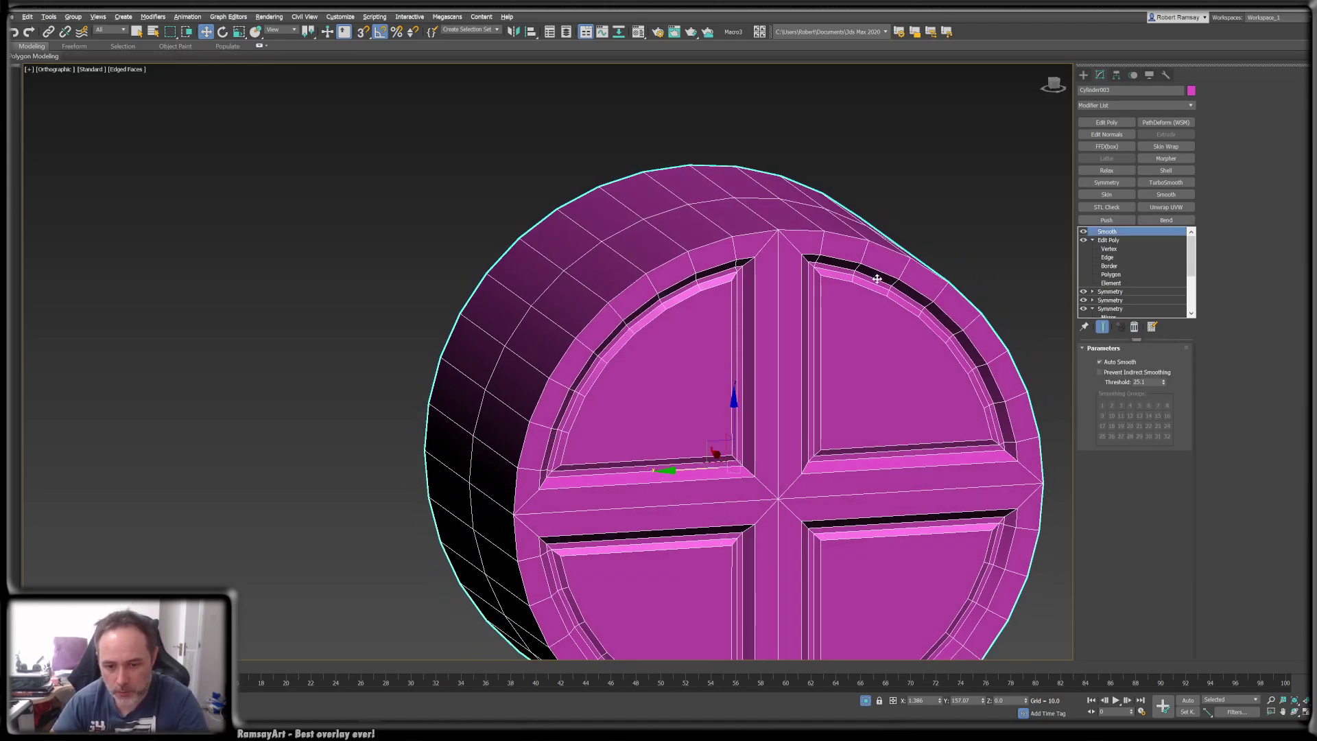
- Collapse the cylinder's modifier stack from Smooth down into a single Editable Poly, keeping edged faces displayed
scroll(879, 289, down, 3)
mouse_move(918, 305)
middle_down()
mouse_move(714, 298)
mouse_move(800, 295)
mouse_move(810, 317)
mouse_move(799, 319)
middle_up()
key(F4)
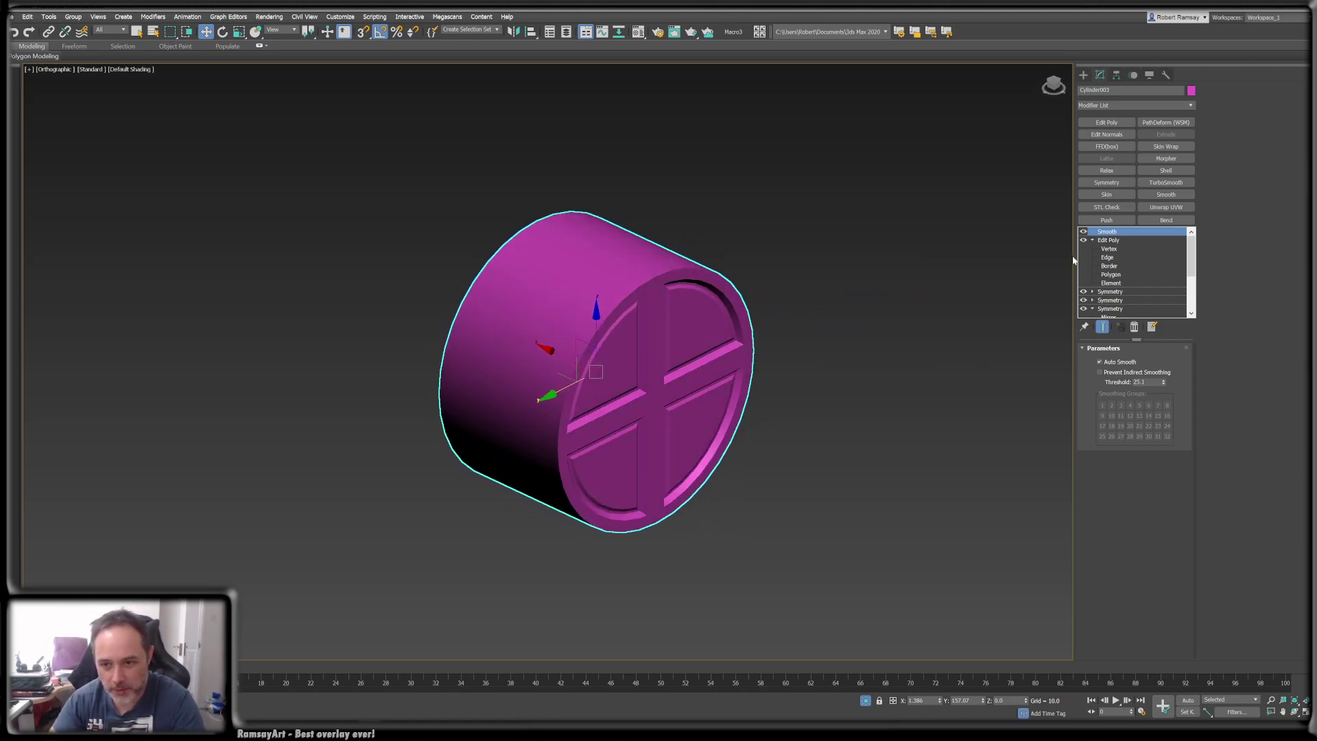
right_click(1107, 232)
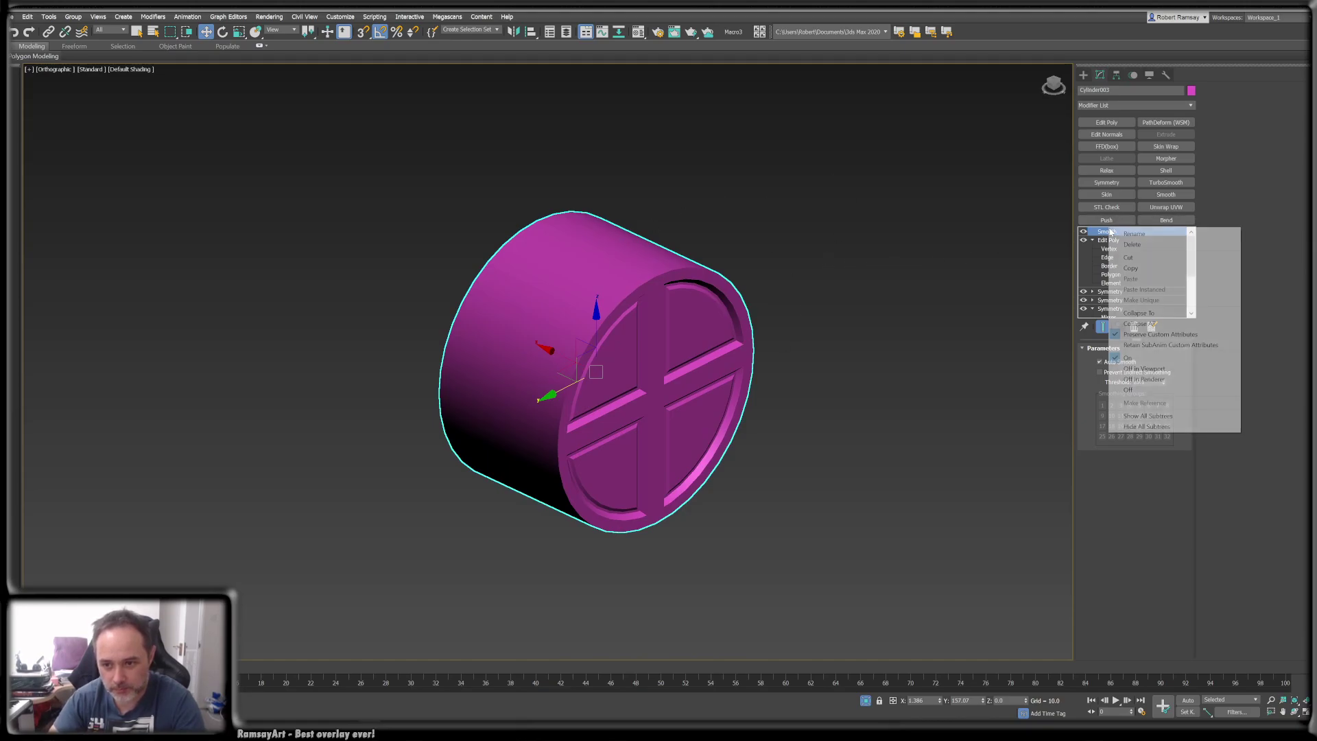
click(1152, 315)
click(706, 408)
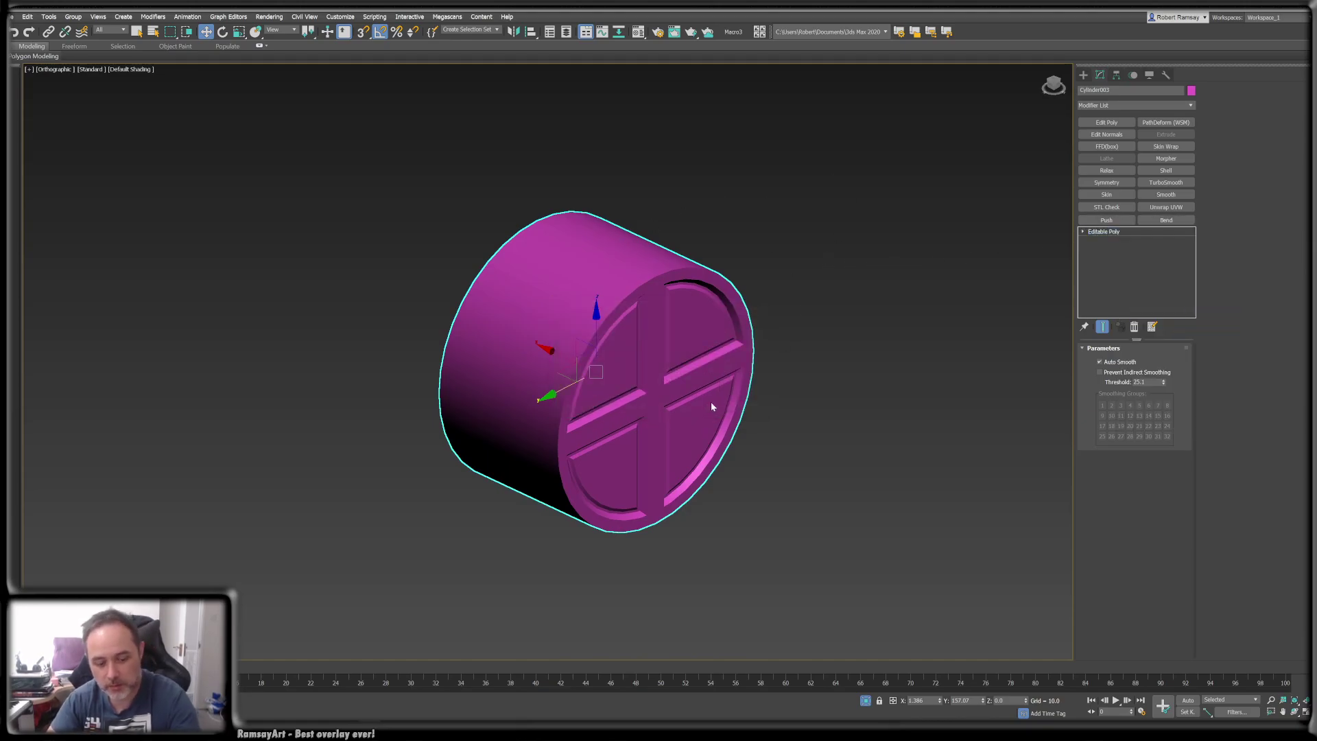
key(F4)
- Select all four quarter segments of the outer edge loop around the cylinder's front rim
click(1121, 361)
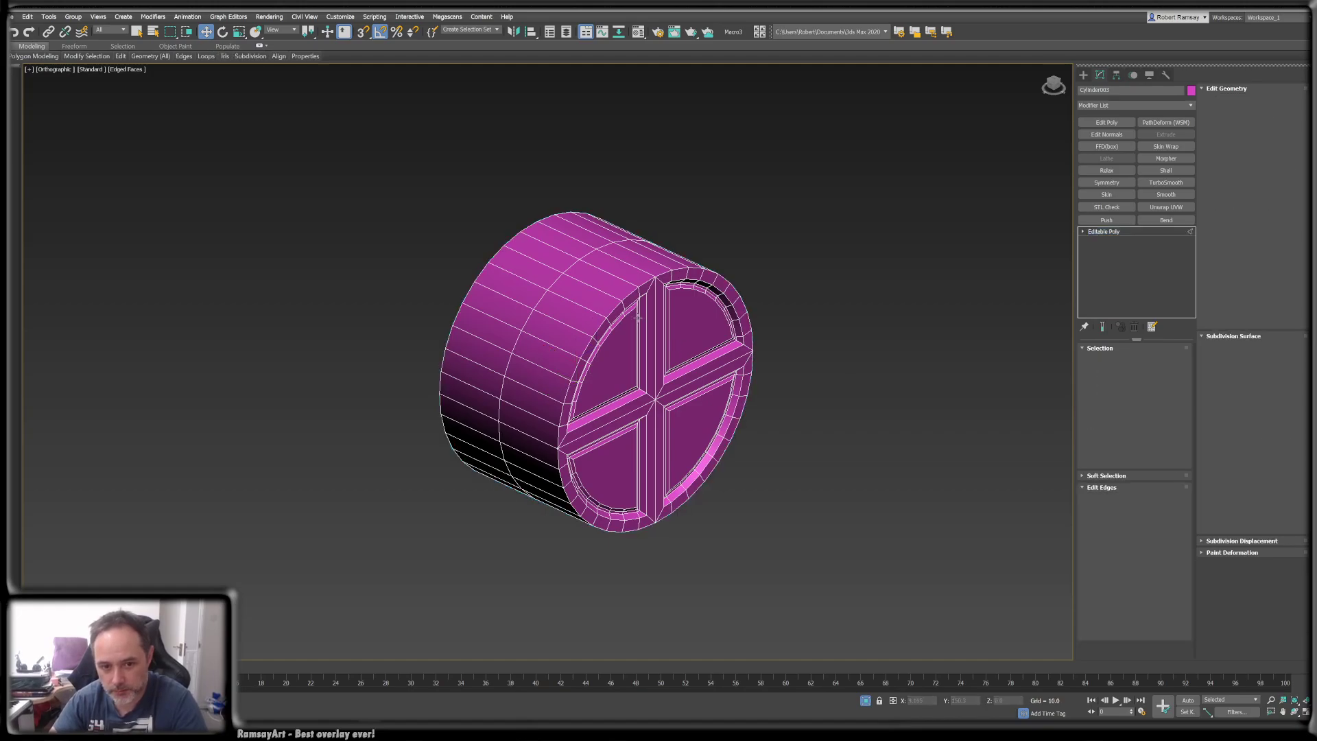
alt+middle_drag(708, 327, 711, 342)
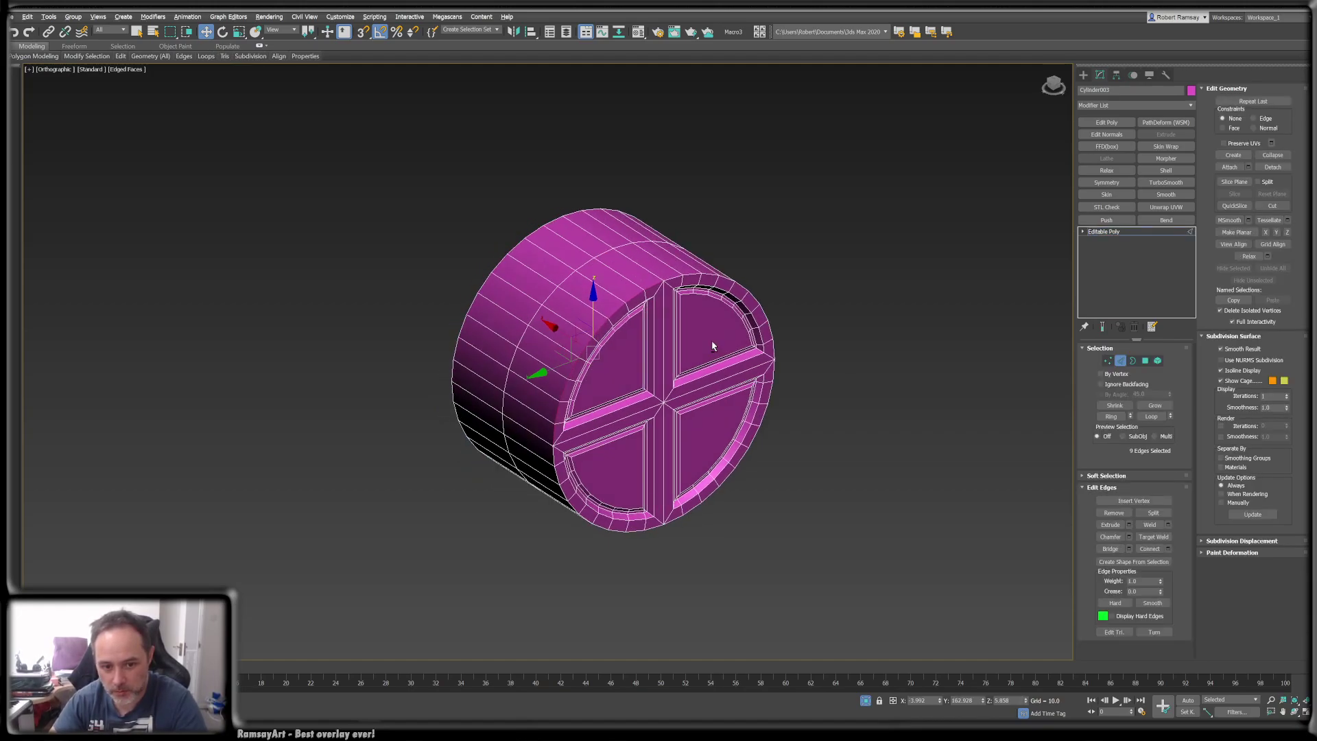
key(q)
ctrl+double_click(552, 457)
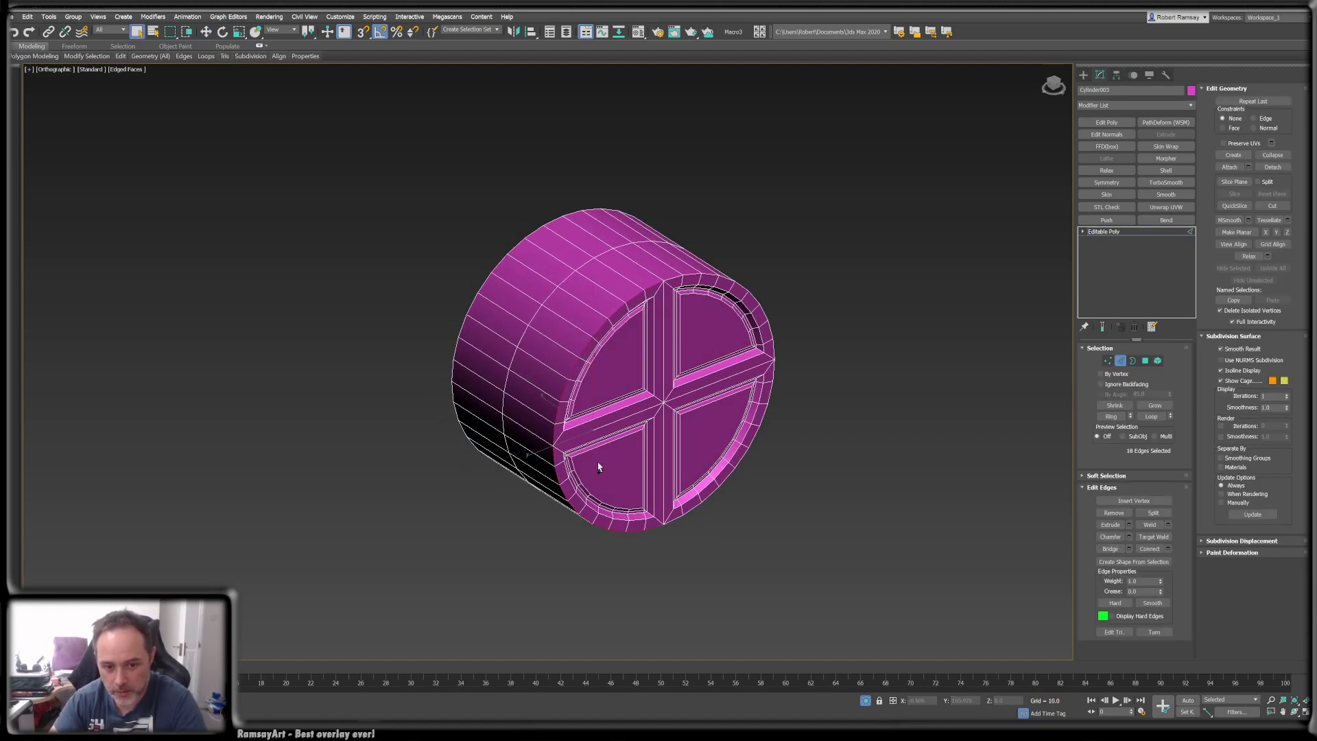
ctrl+double_click(741, 461)
ctrl+double_click(769, 328)
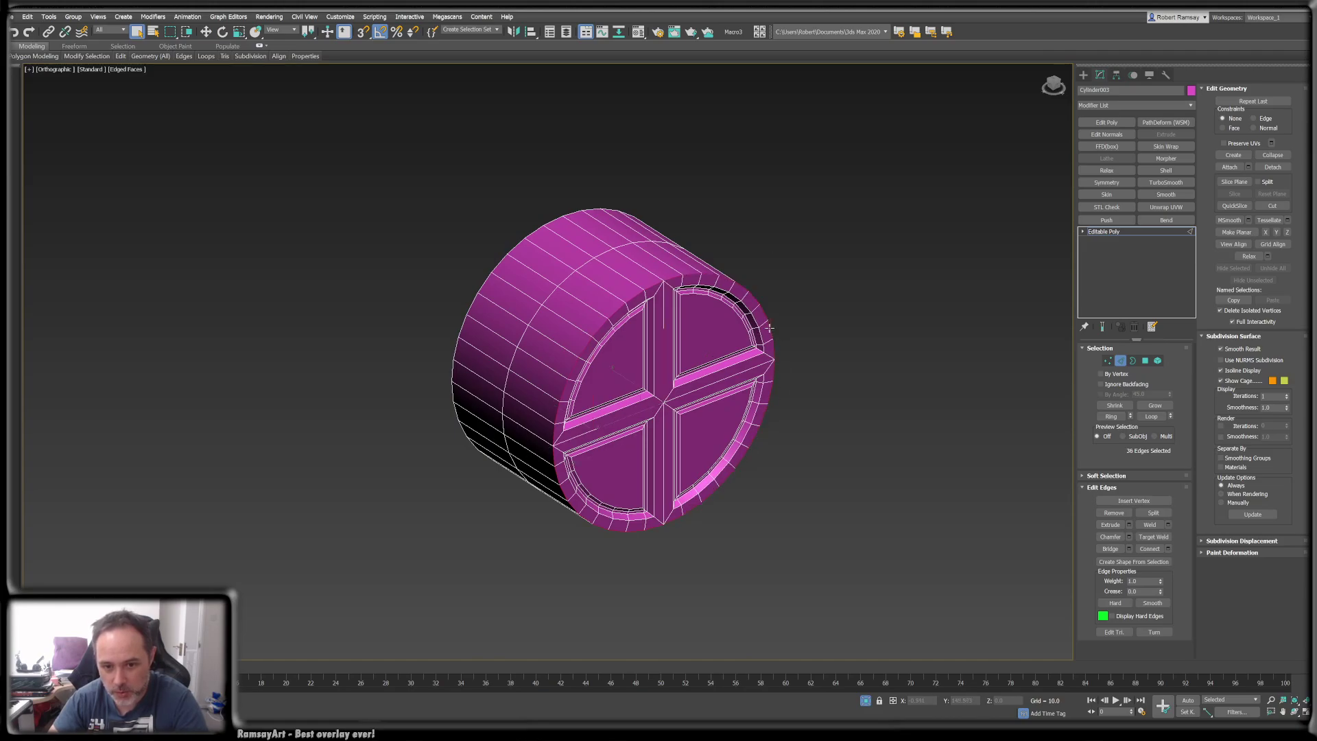
- Chamfer the selected front rim edges by a narrow amount
scroll(559, 349, up, 5)
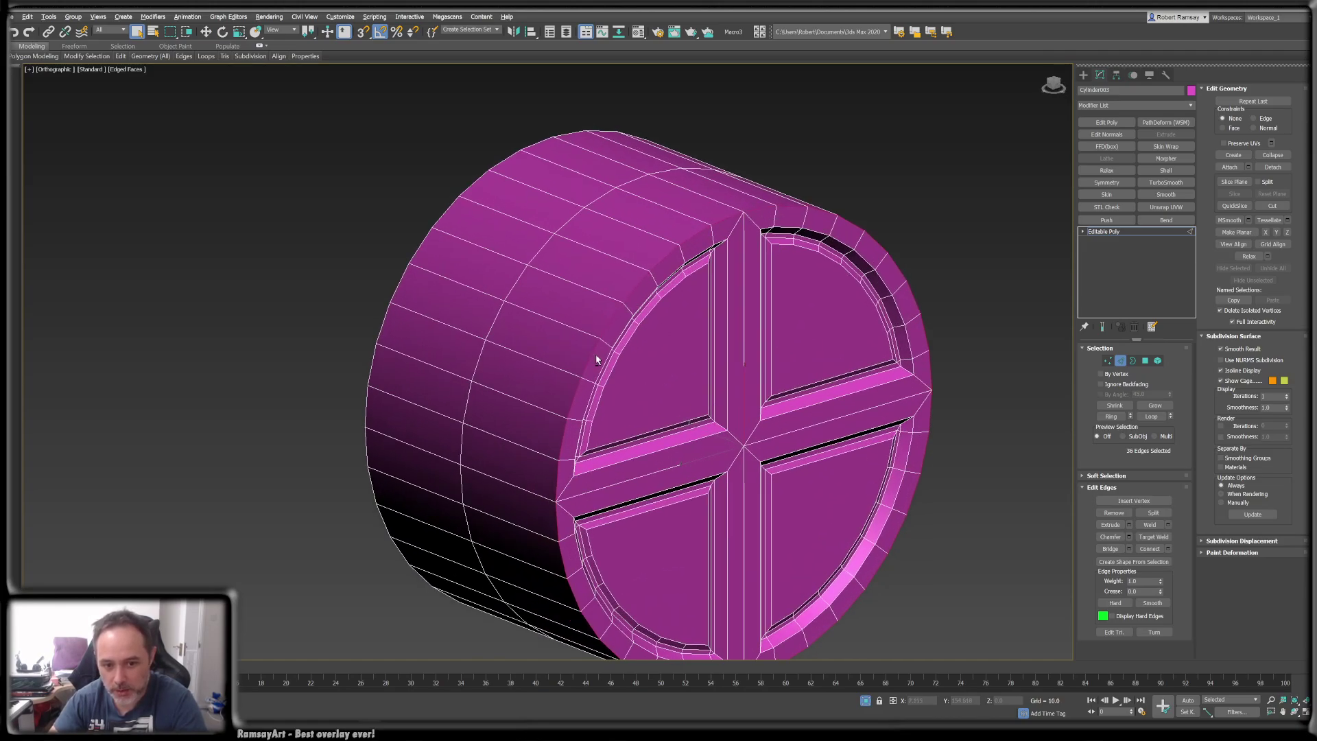
scroll(598, 356, up, 2)
right_click(593, 344)
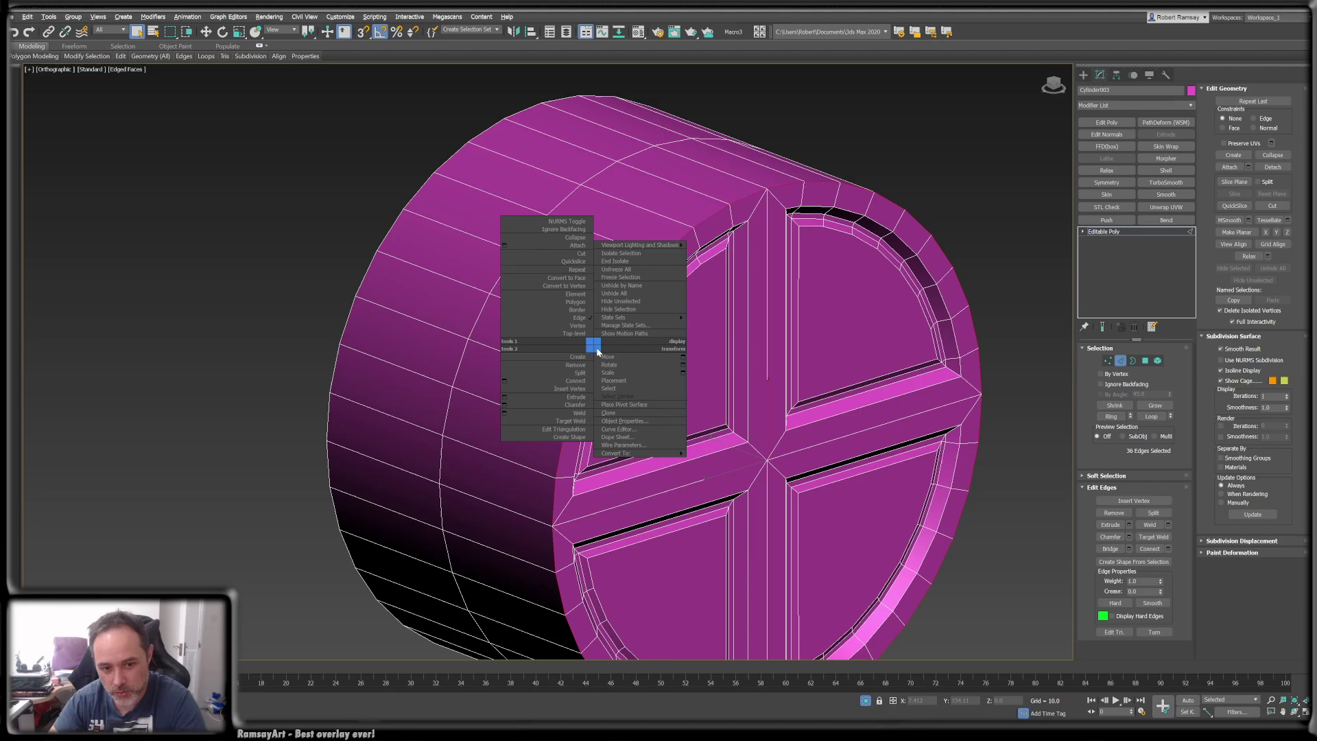
click(575, 404)
drag(587, 369, 592, 365)
right_click(709, 355)
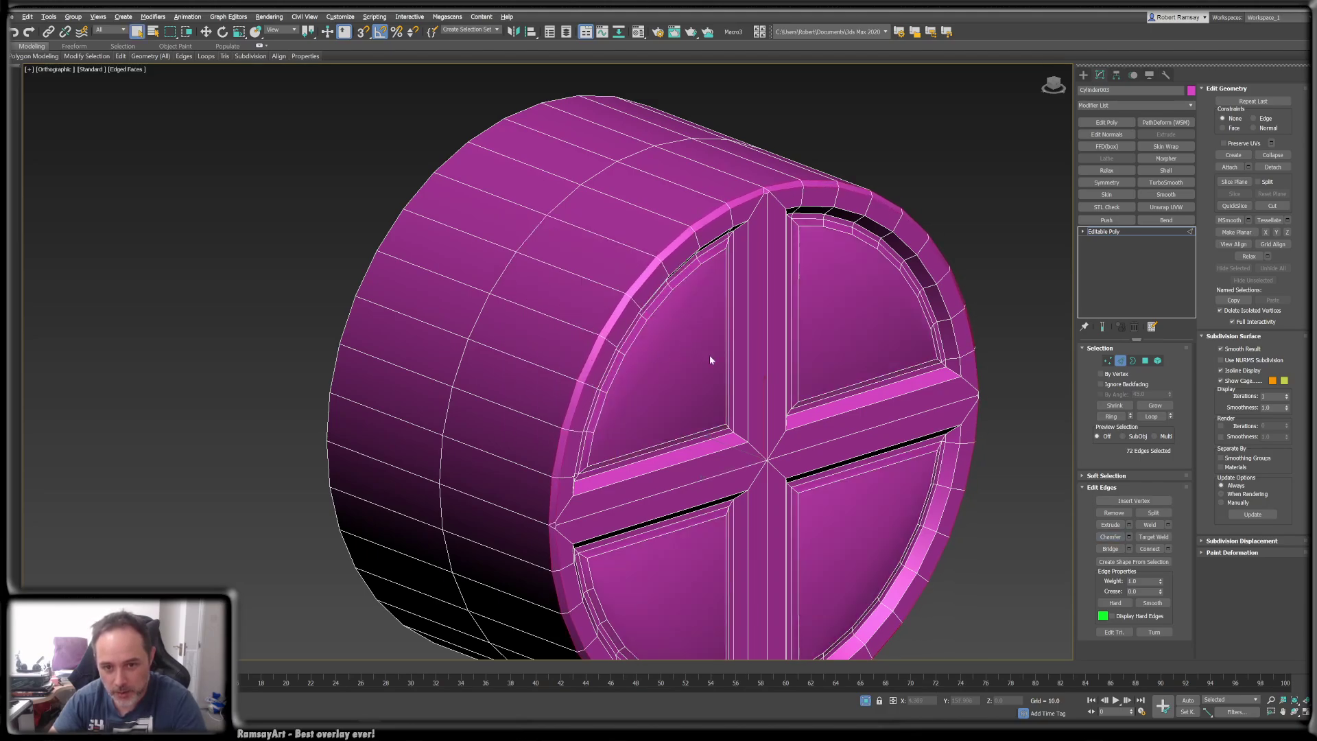
- Cut a new edge across the upper end of the vertical crossbar, joining the neighbouring corners of the two upper panel recesses
alt+middle_drag(741, 361, 696, 397)
middle_drag(772, 198, 757, 292)
scroll(758, 292, up, 5)
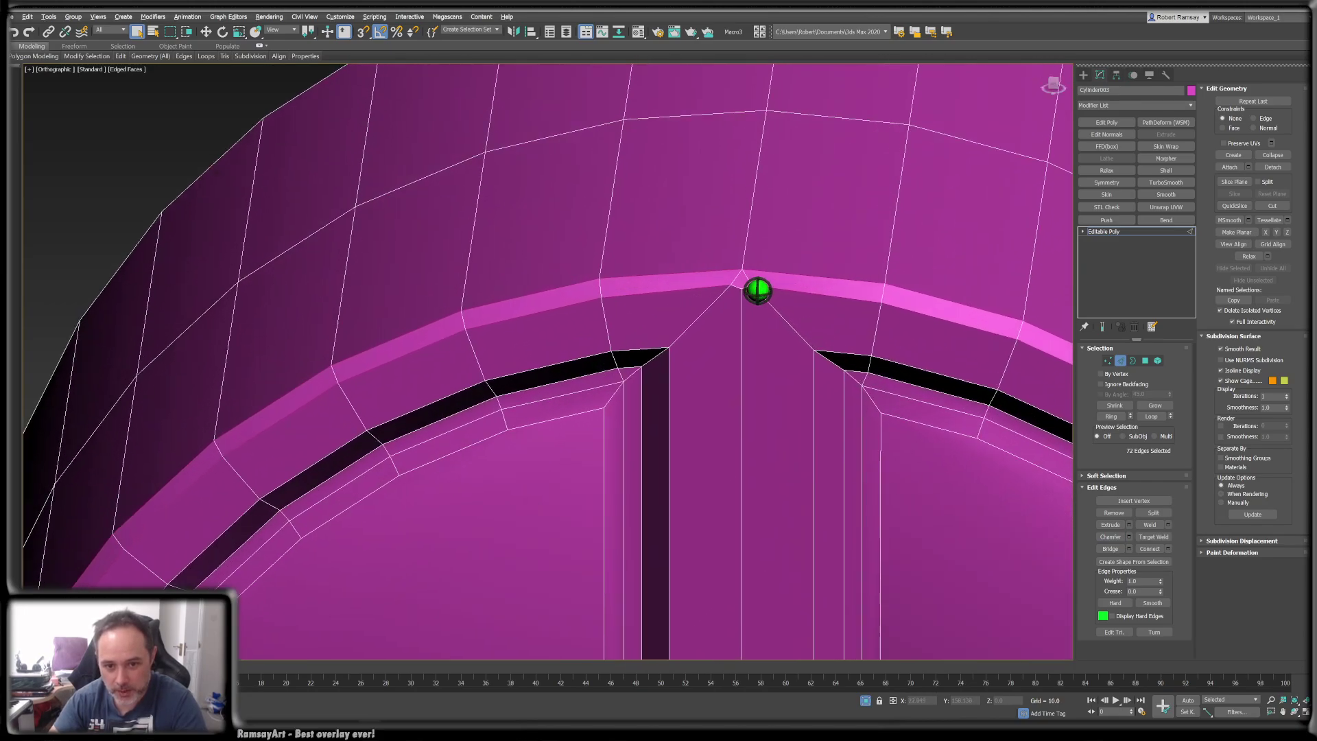
click(1106, 360)
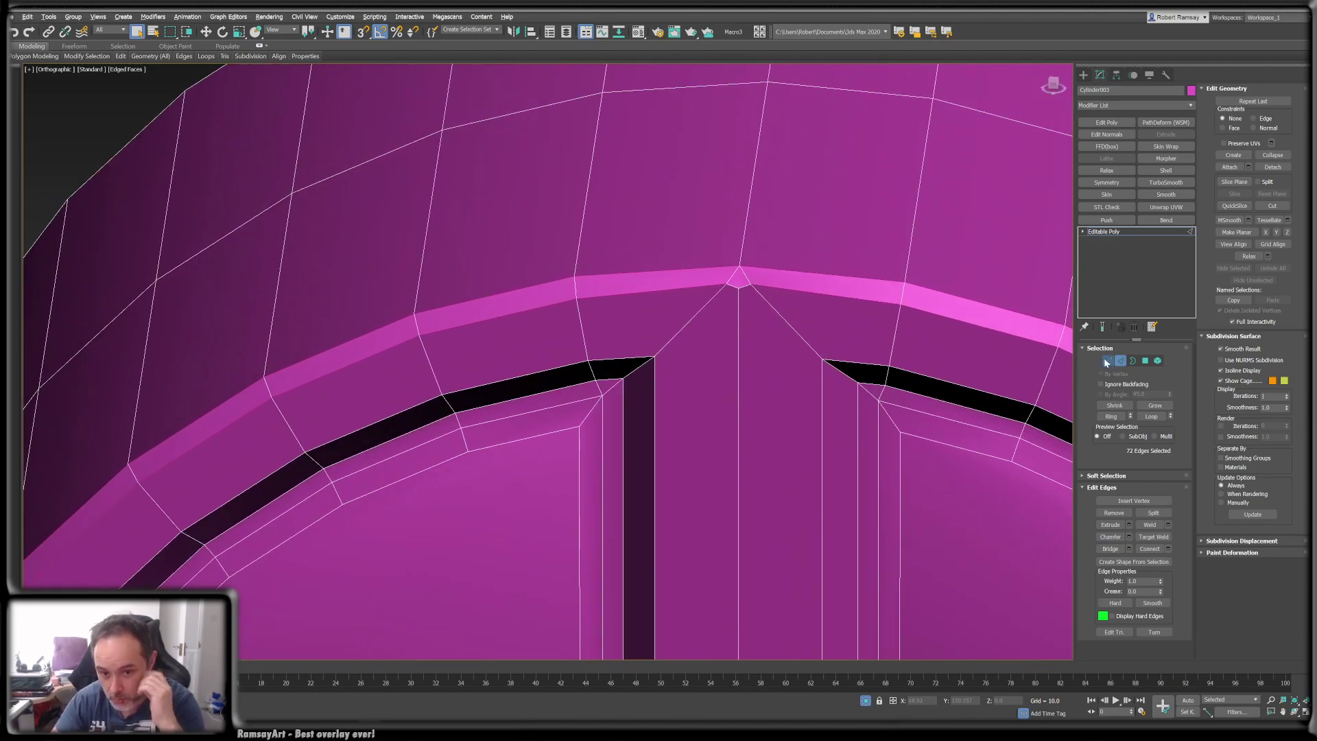
key(alt+c)
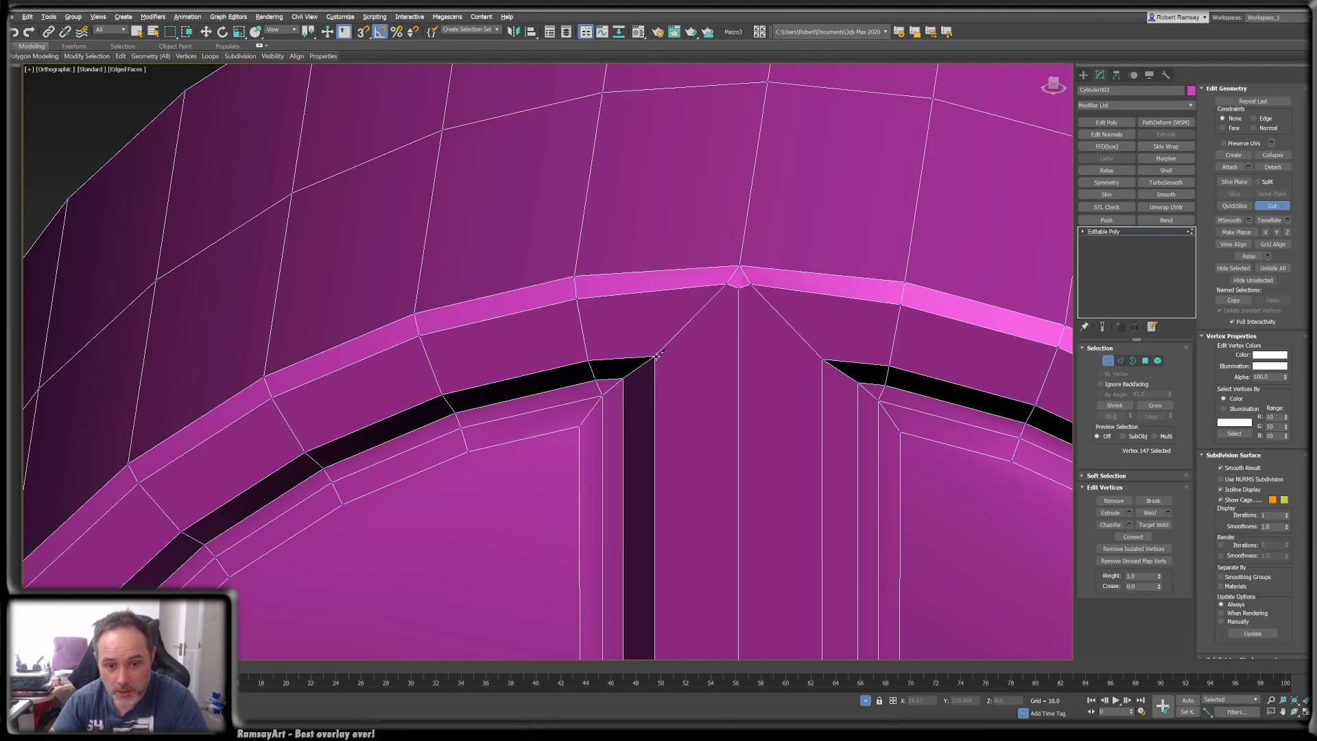
click(655, 356)
click(822, 359)
right_click(823, 359)
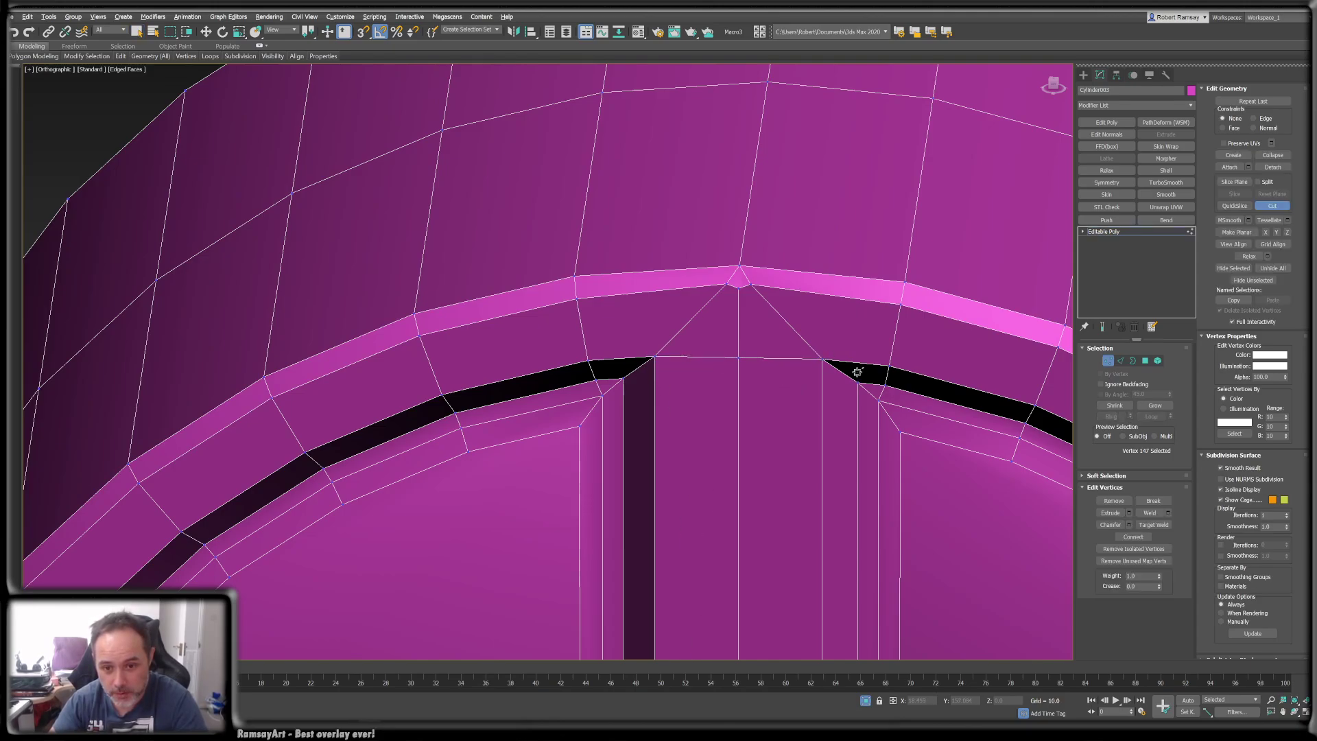
right_click(856, 371)
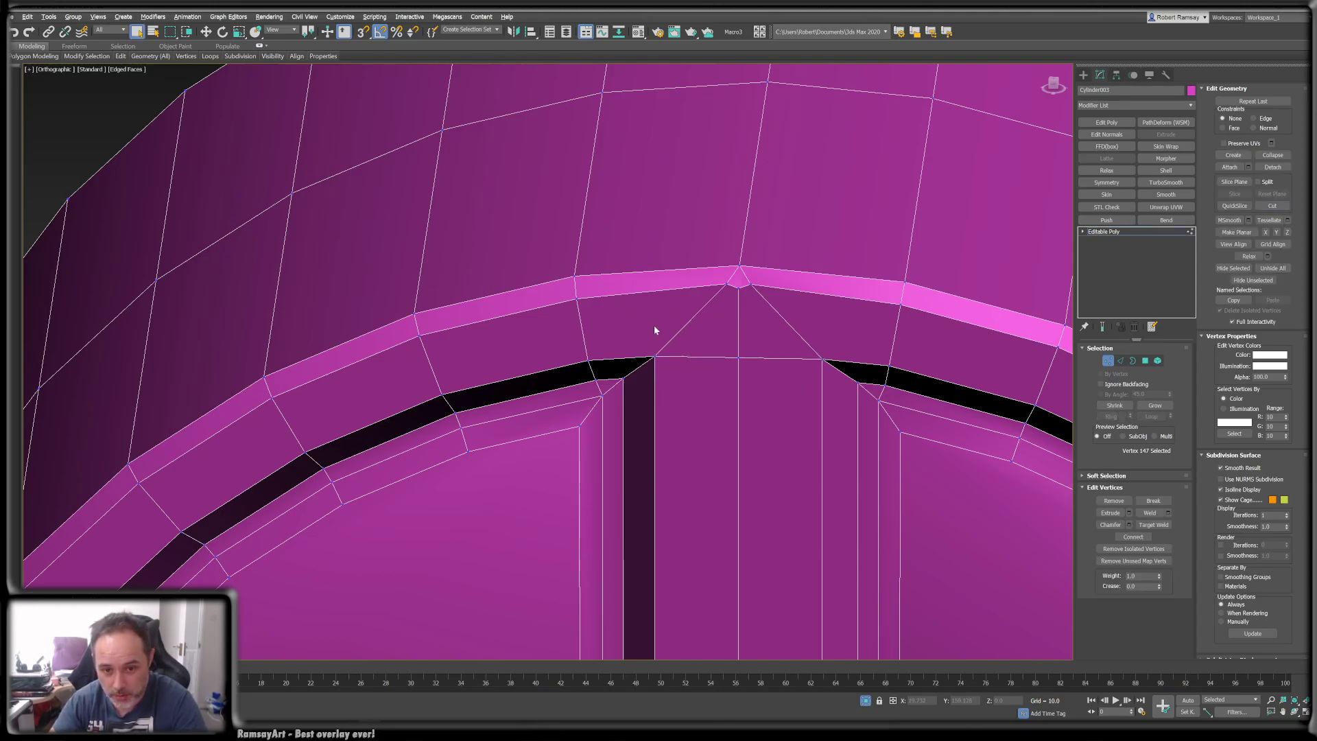
- Insert SwiftLoop edge loops on the front face between chamfer and panels, and around the side wall just behind the chamfer
key(alt+s)
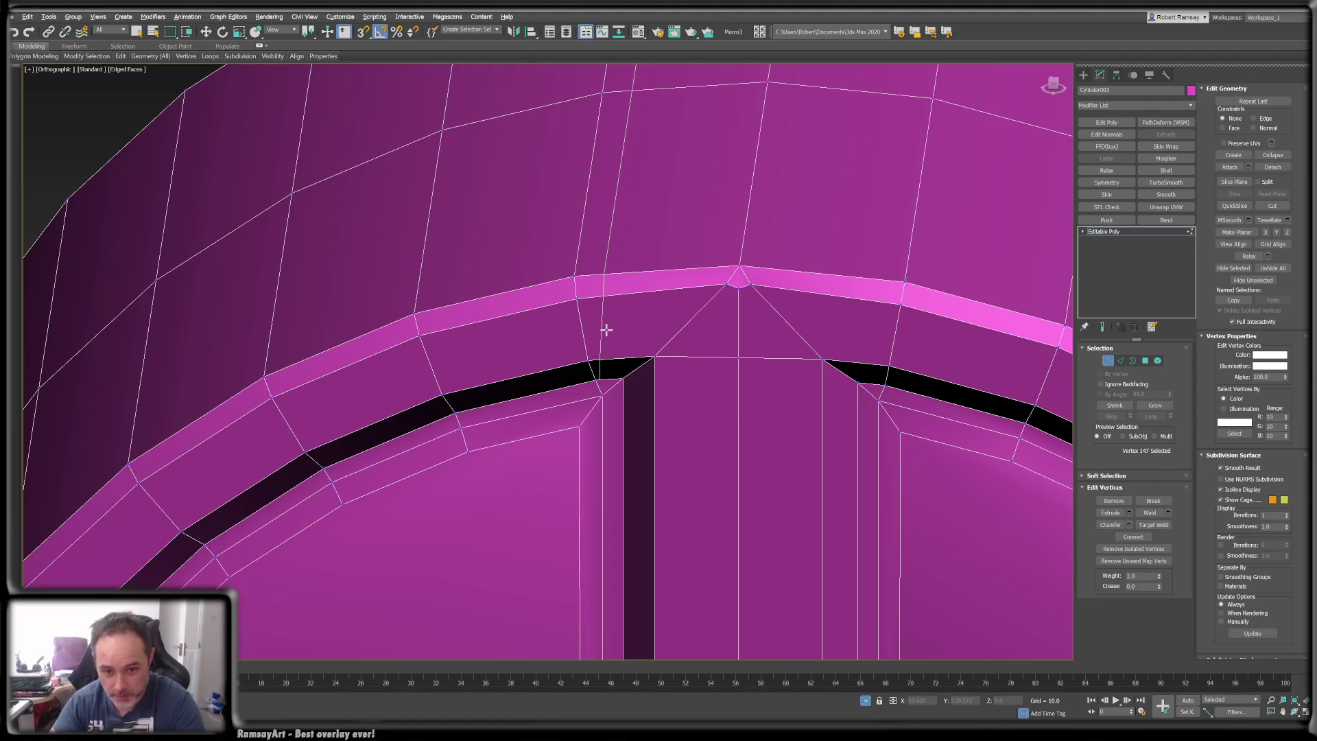
key(w)
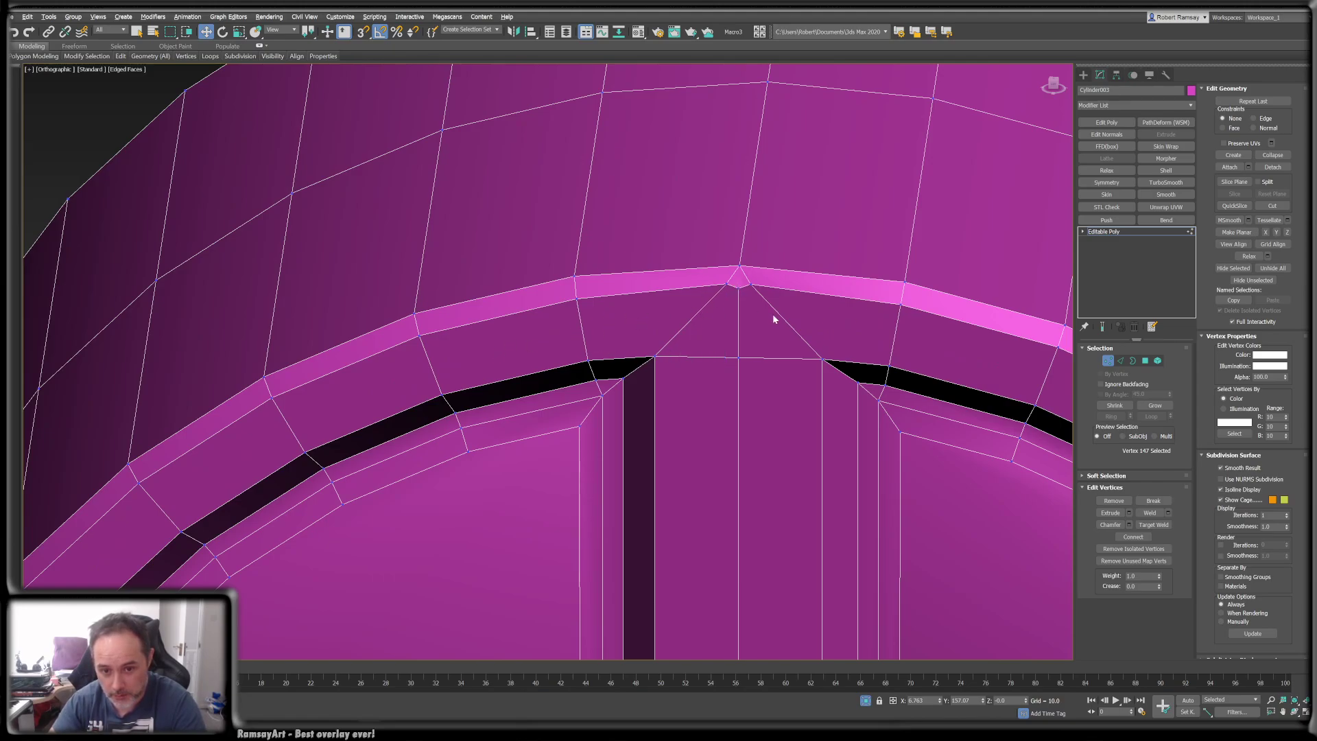
key(alt+s)
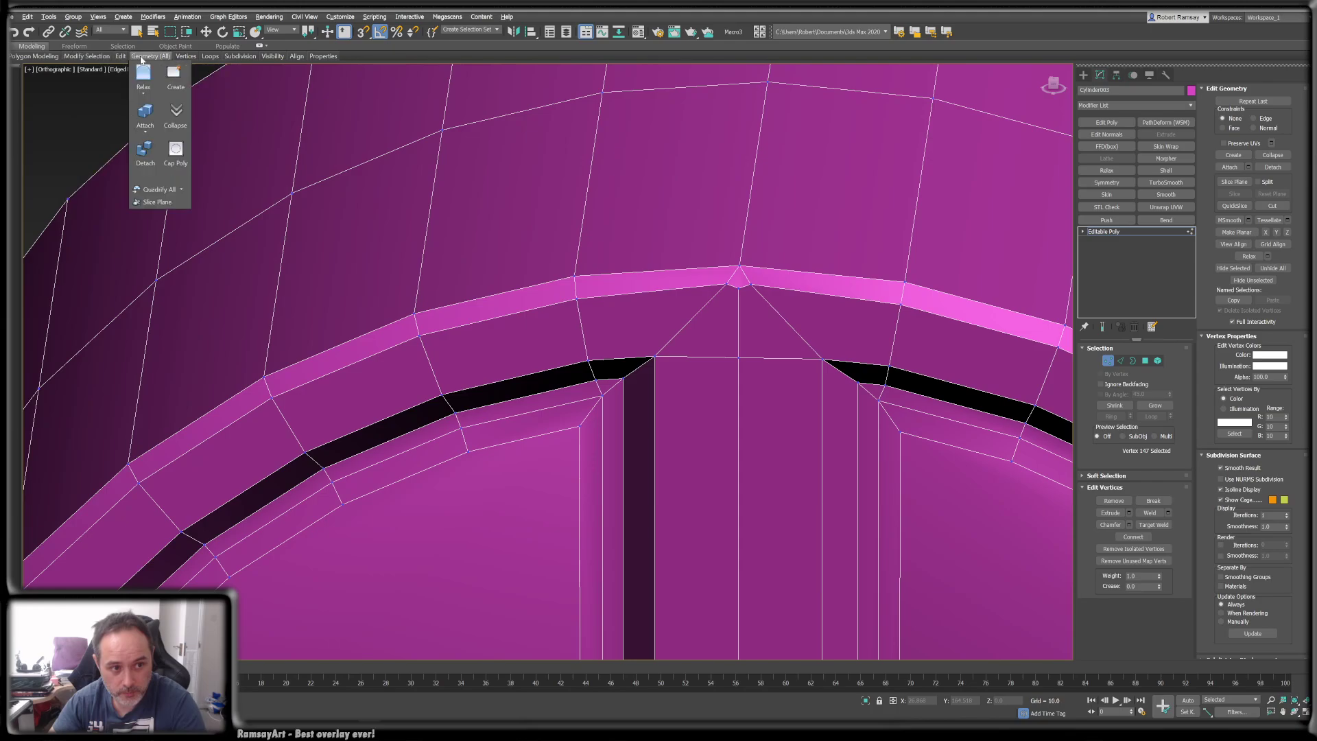
mouse_move(119, 58)
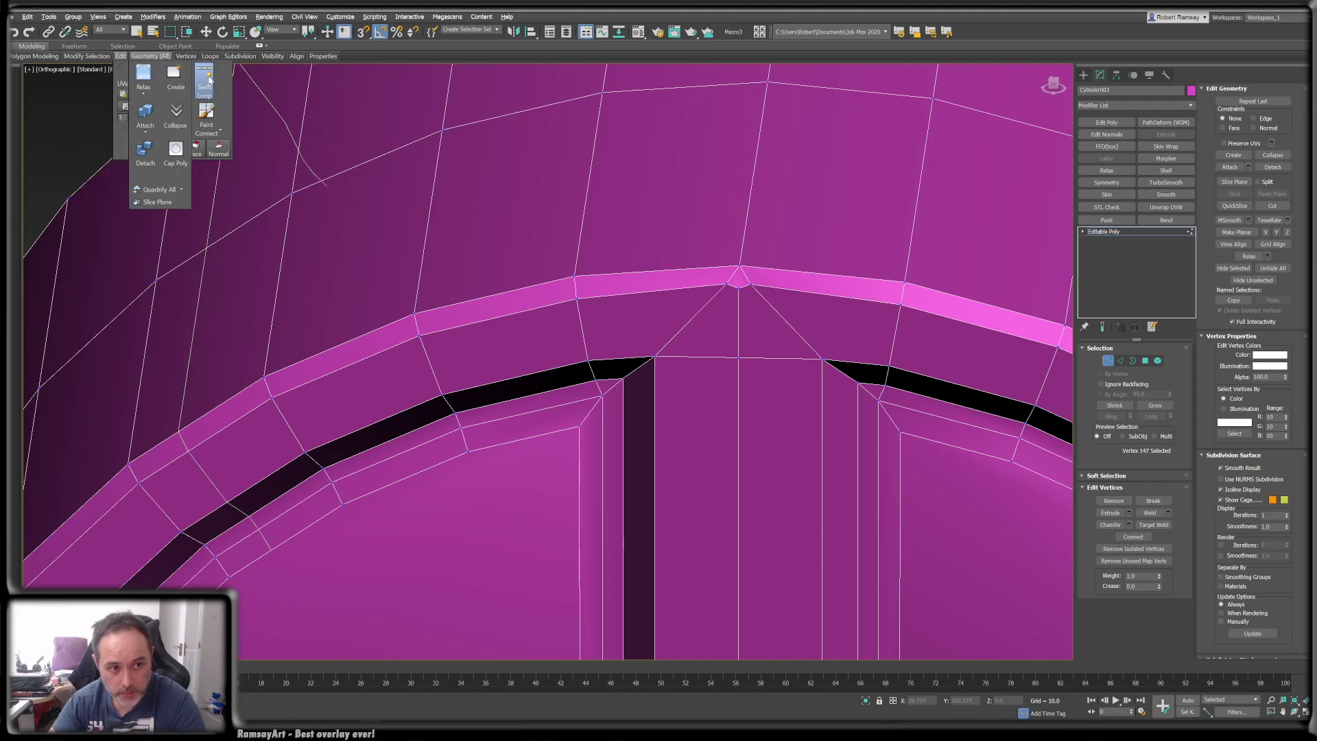
click(697, 316)
key(w)
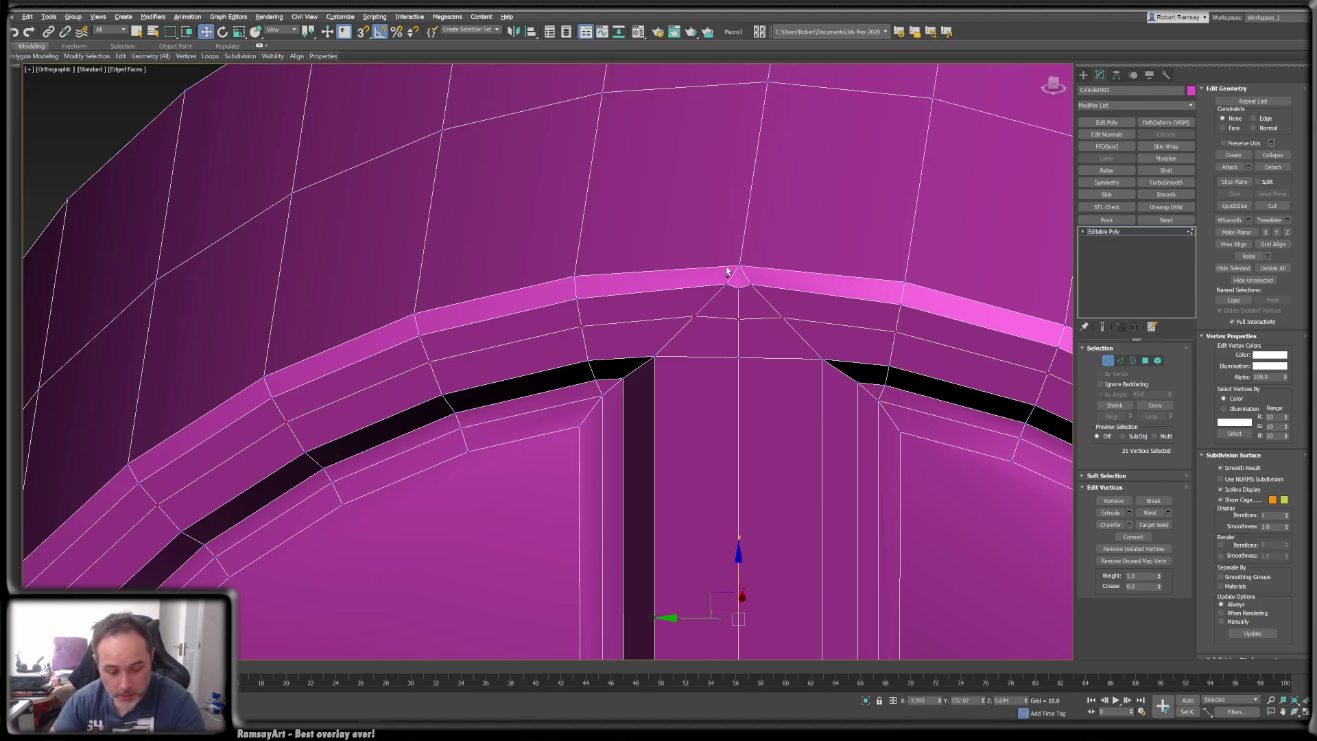
key(alt+1)
click(742, 244)
key(w)
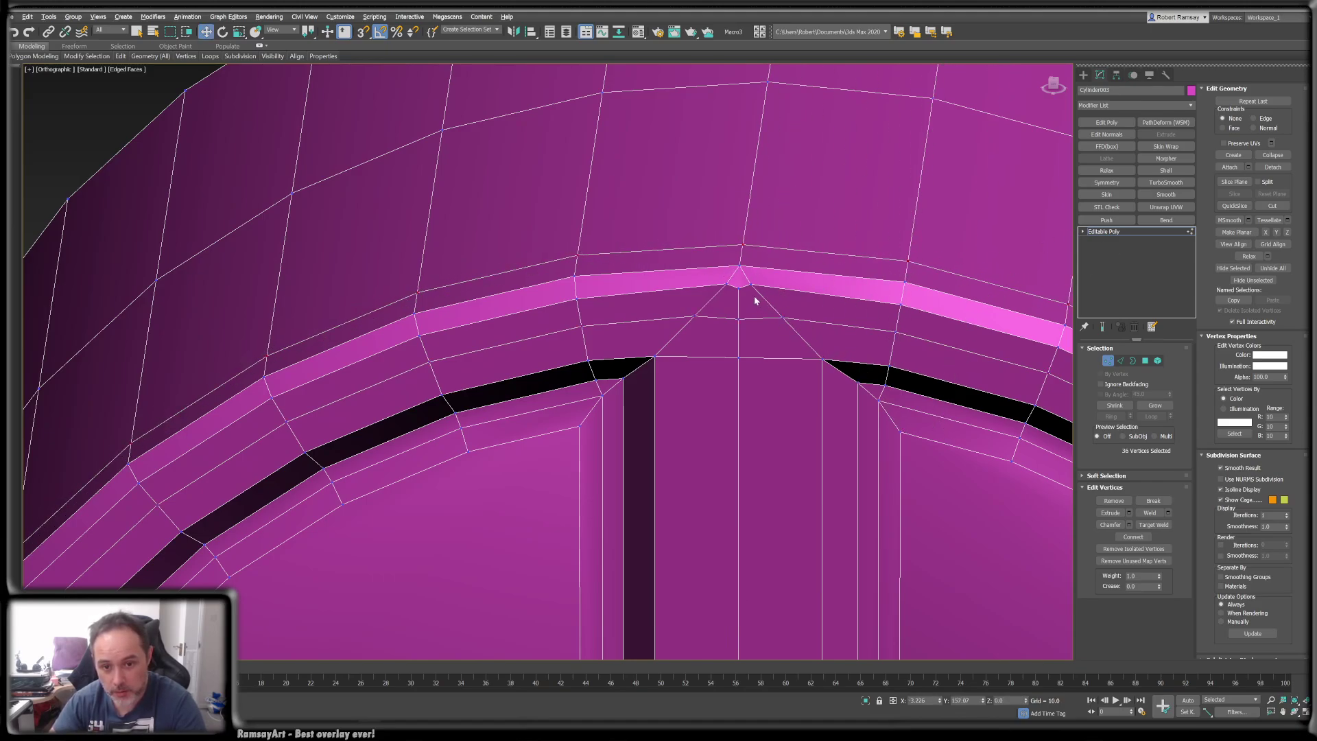
- Collapse the cluster of chamfer vertices at the rim above the vertical crossbar into one vertex
scroll(753, 295, up, 2)
drag(714, 277, 771, 289)
key(ctrl+alt+c)
alt+middle_drag(770, 306, 781, 308)
scroll(781, 308, down, 1)
- Add a TurboSmooth modifier above the Editable Poly and set its iterations to 2
click(1100, 231)
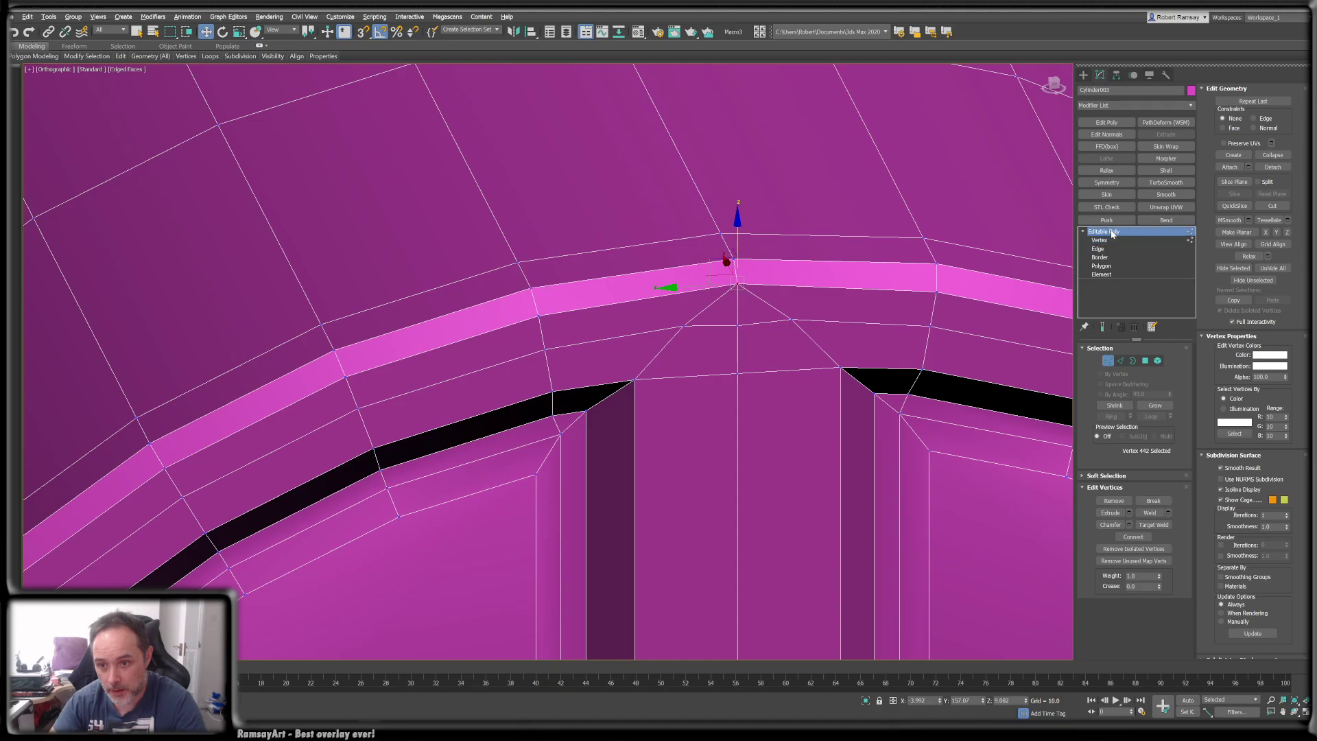
click(1166, 183)
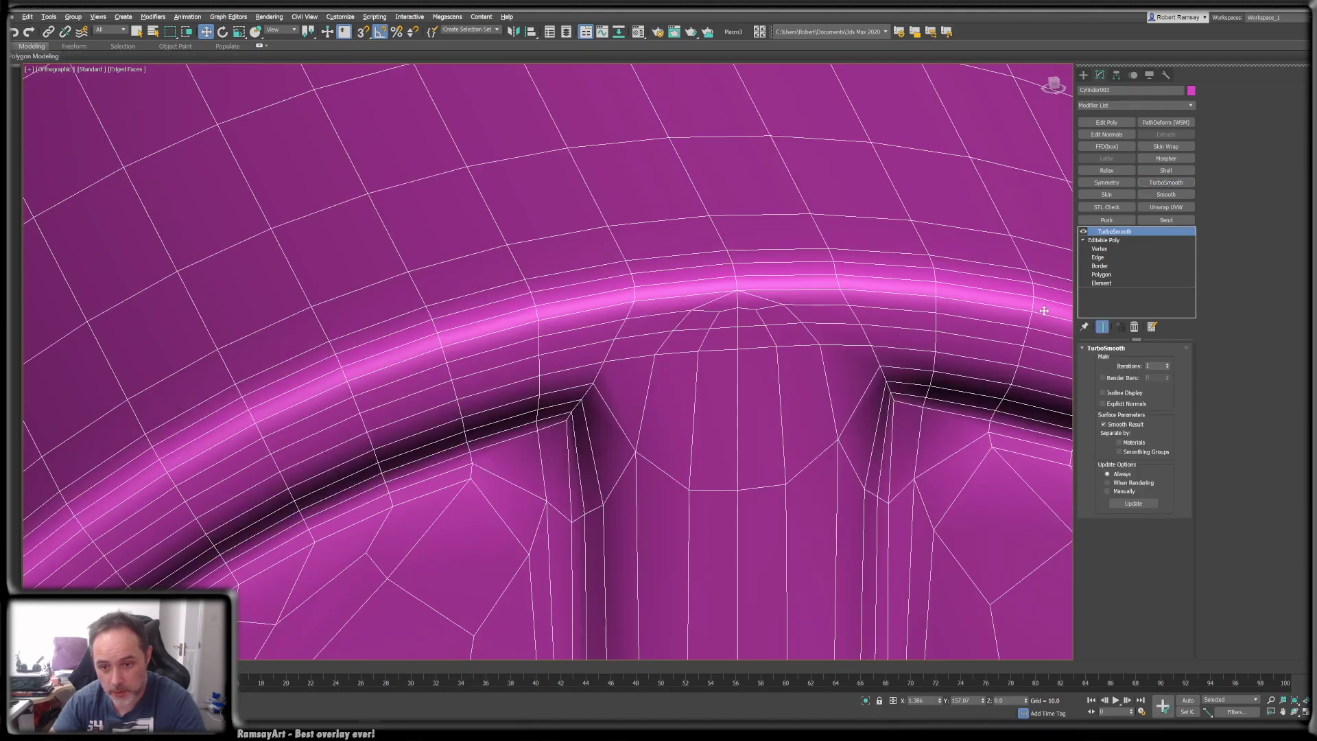
click(1166, 365)
- Examine the smoothed rim, side wall and crossbar ends both with and without edged faces
key(F4)
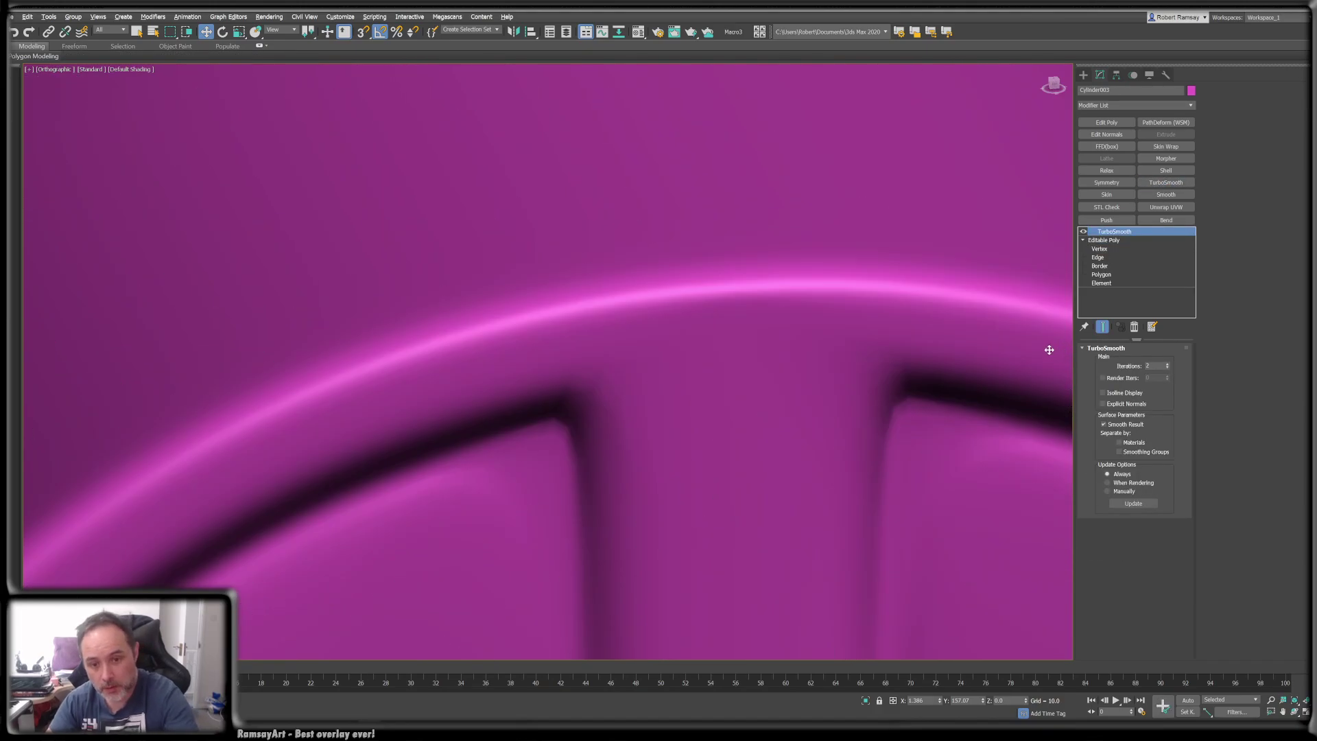
scroll(716, 311, down, 2)
scroll(716, 312, up, 1)
scroll(738, 338, down, 7)
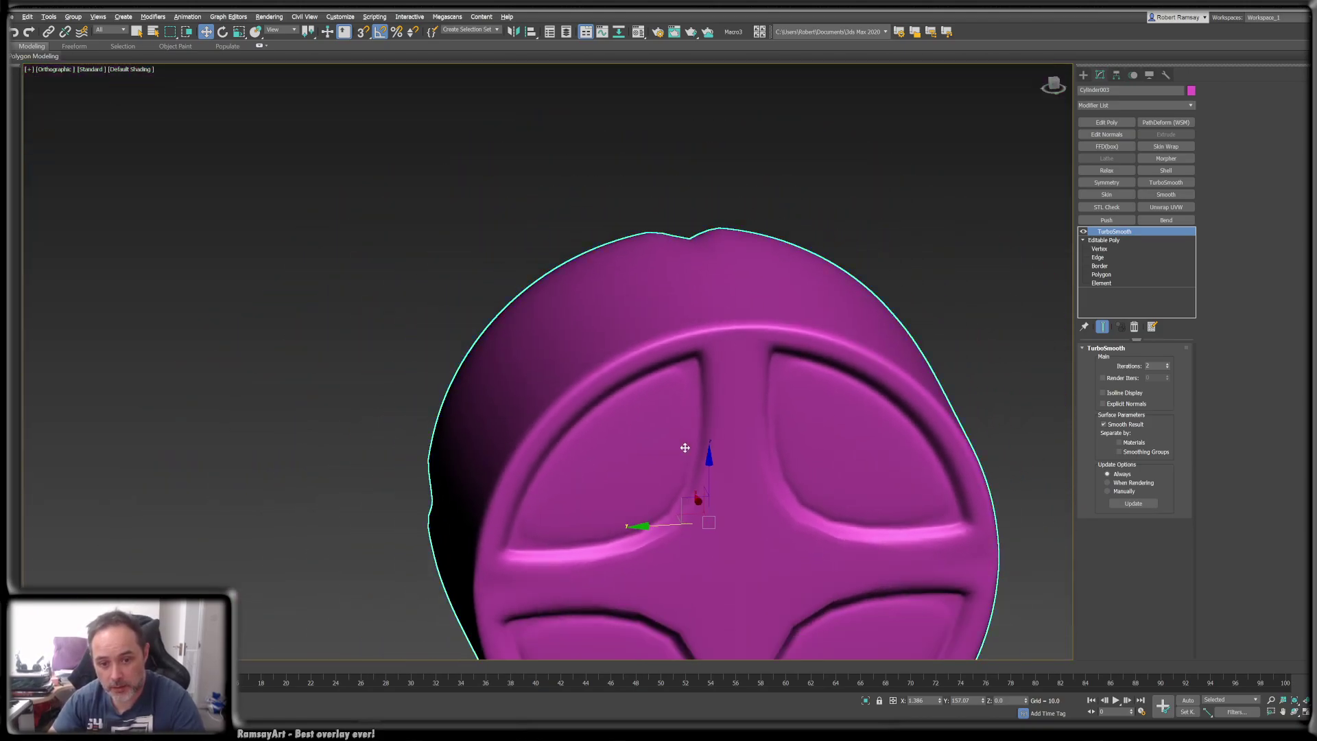
middle_drag(685, 446, 762, 332)
scroll(567, 460, down, 2)
scroll(564, 414, up, 6)
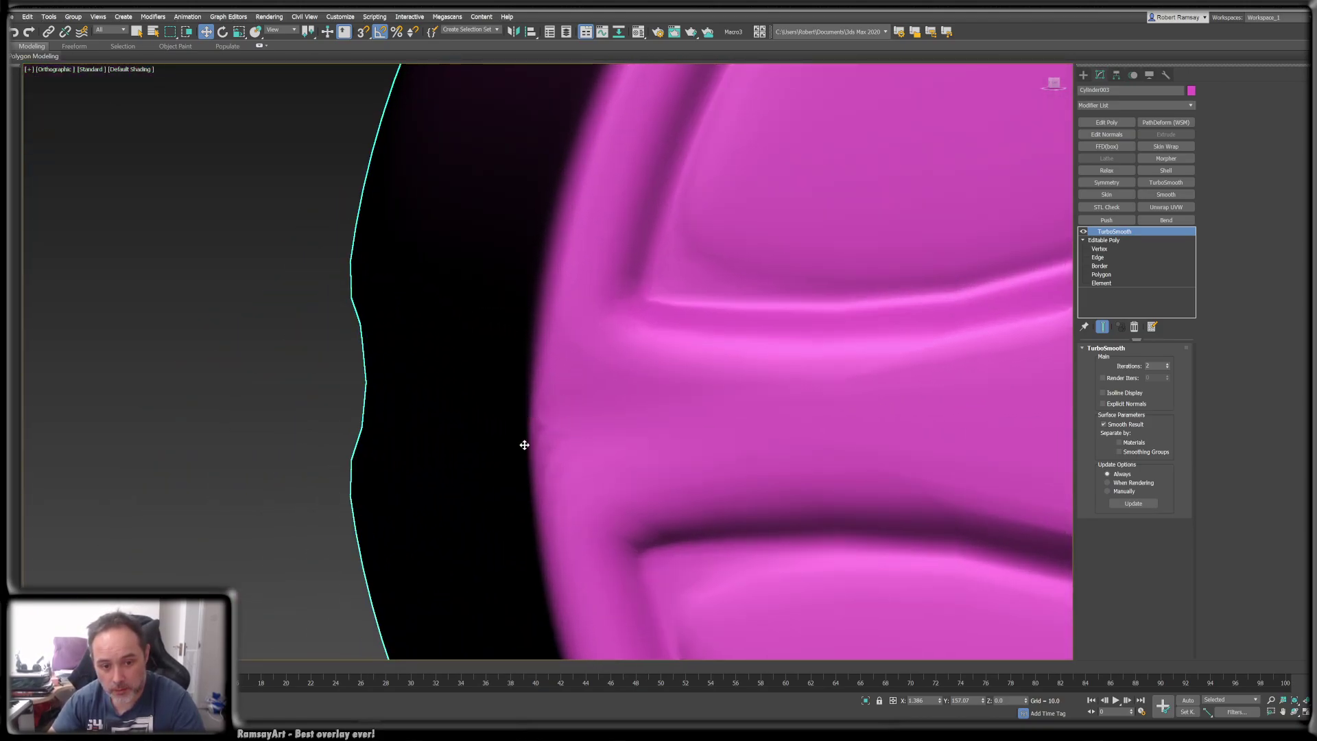
key(F4)
scroll(541, 426, down, 3)
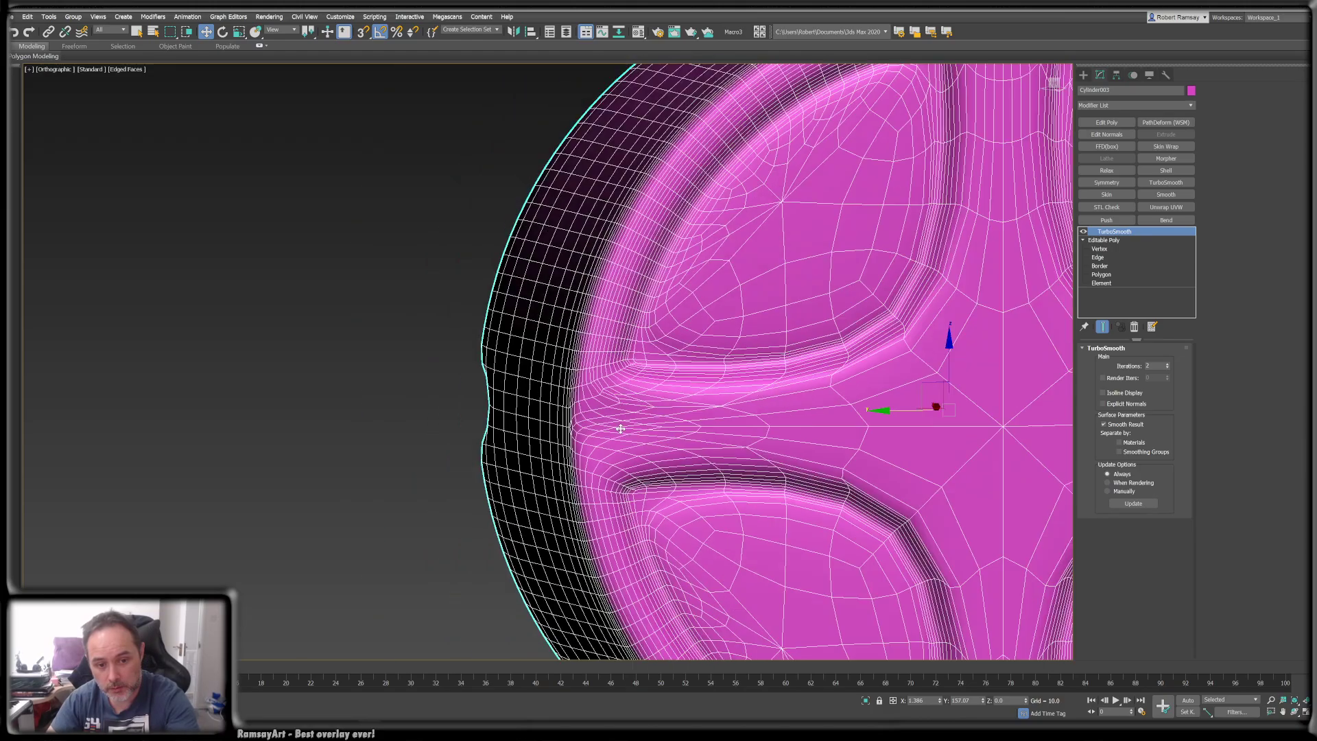
middle_drag(620, 424, 436, 530)
mouse_move(770, 241)
middle_down()
mouse_move(734, 364)
mouse_move(744, 238)
middle_up()
scroll(743, 234, up, 3)
scroll(744, 238, up, 3)
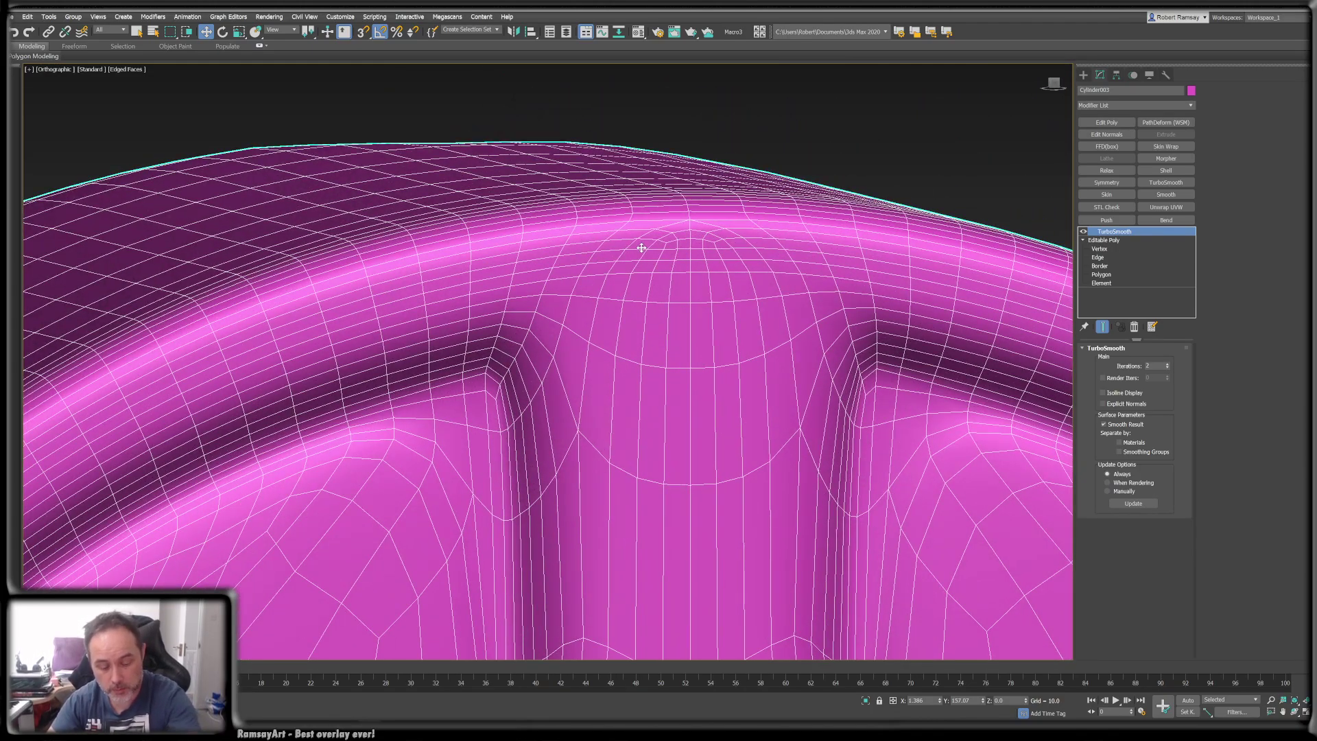
key(F4)
- Turn TurboSmooth off and collapse the three middle loop vertices above the vertical crossbar into one in the Editable Poly
click(1083, 233)
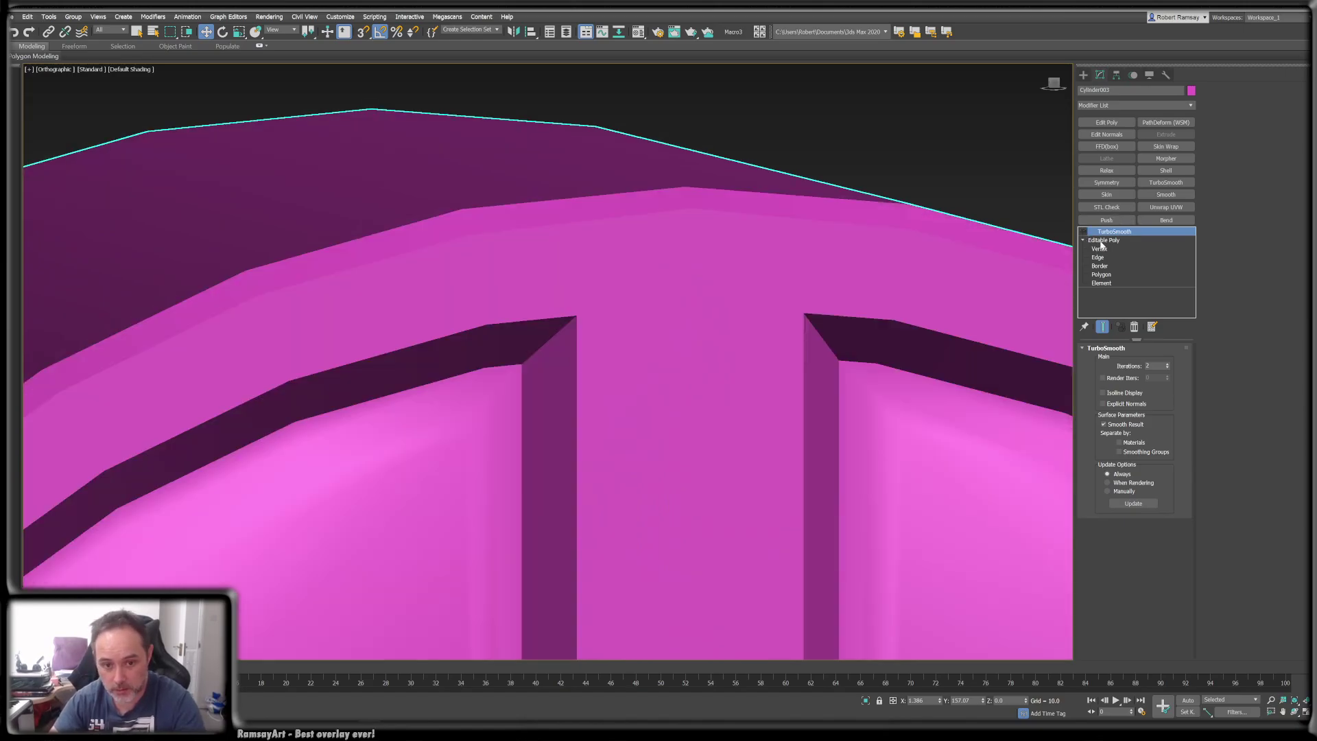
key(F4)
click(1105, 241)
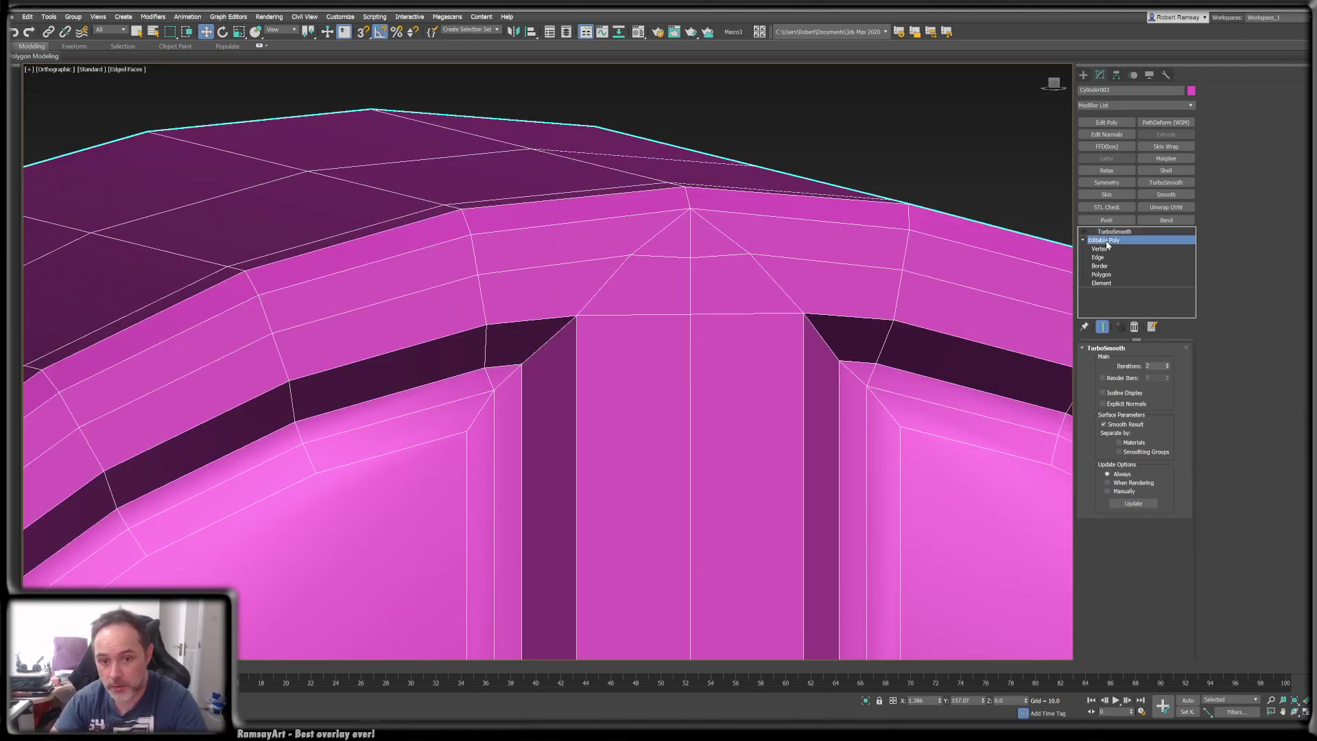
click(1108, 360)
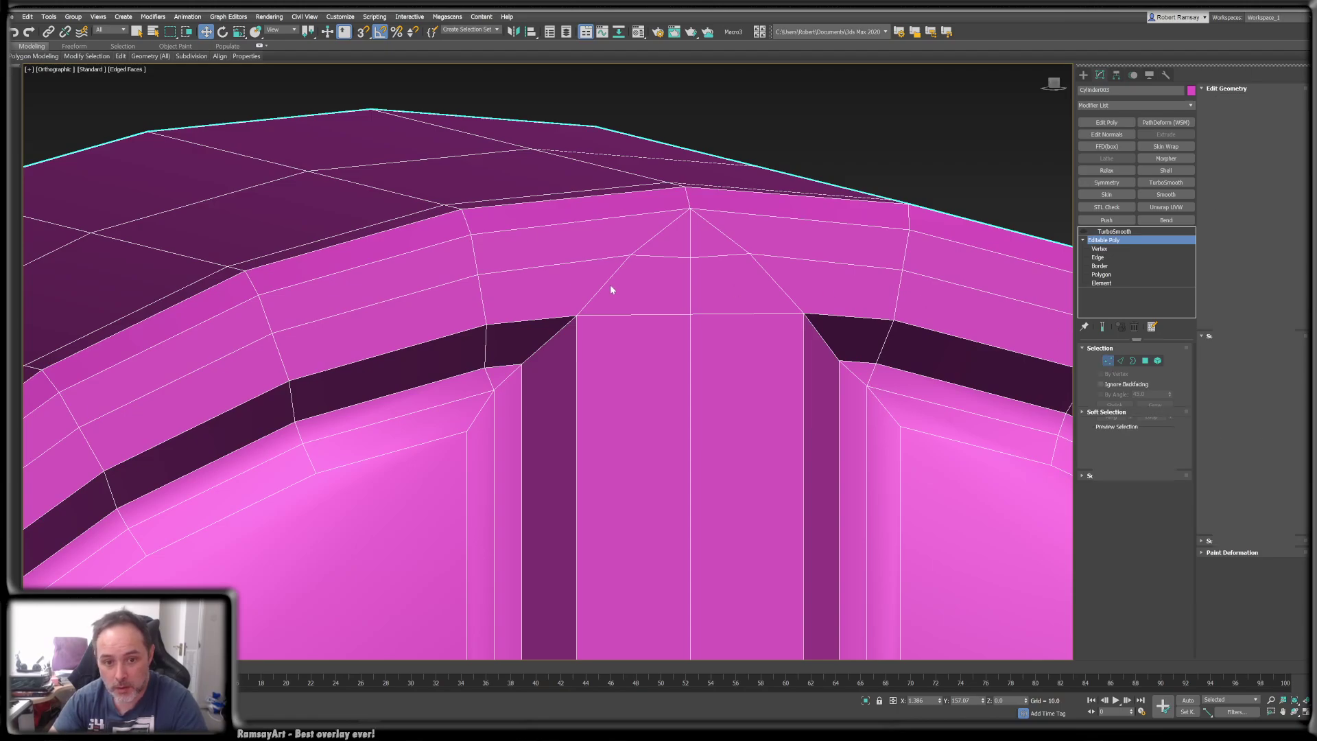
click(630, 256)
key(q)
ctrl+click(690, 258)
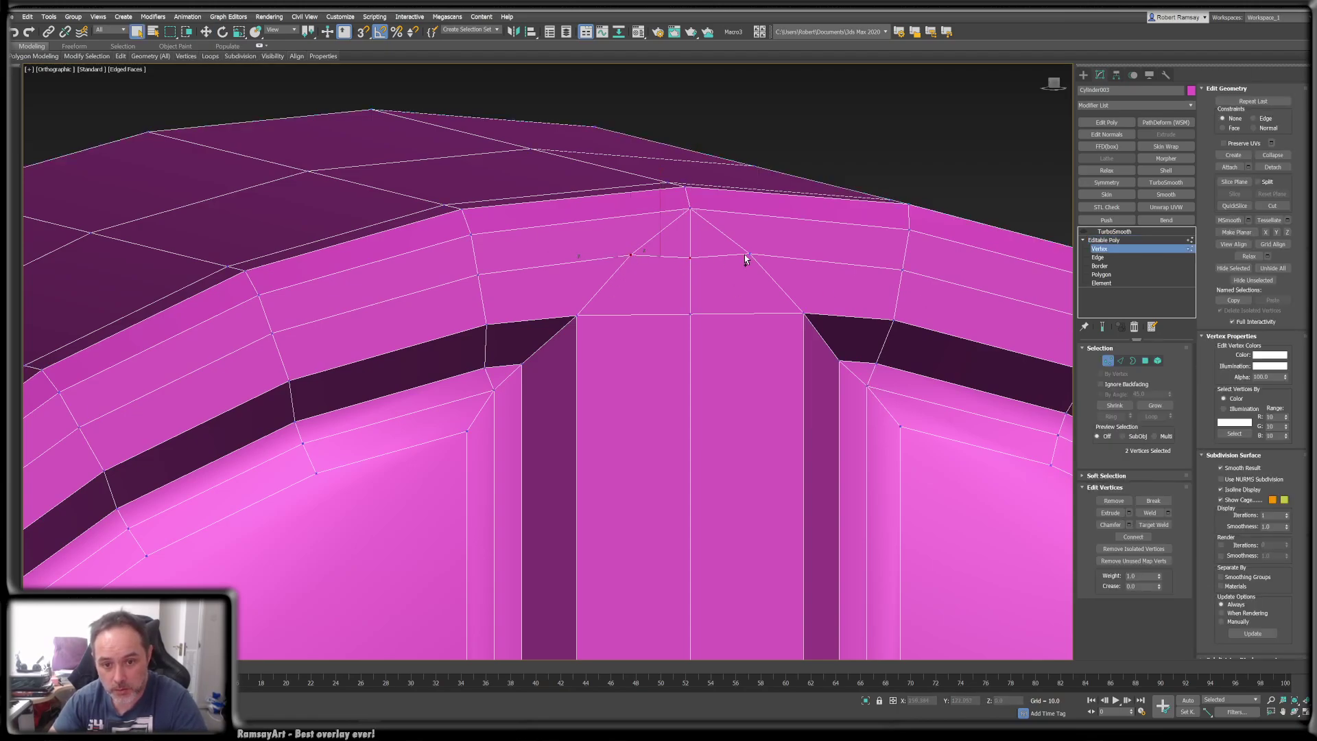
key(ctrl+alt+c)
alt+middle_drag(730, 303, 672, 350)
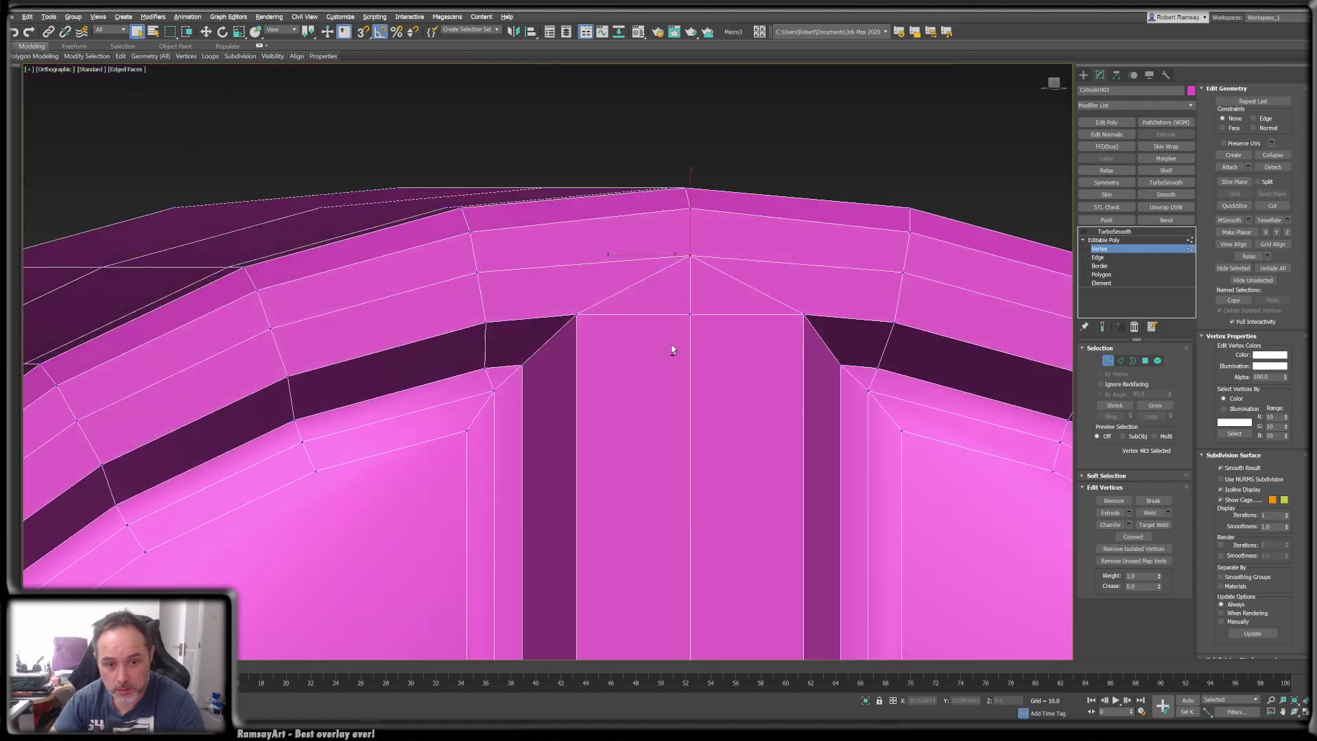
- Insert a SwiftLoop edge loop across the vertical crossbar just below the upper panel corners
key(alt+1)
click(580, 372)
key(w)
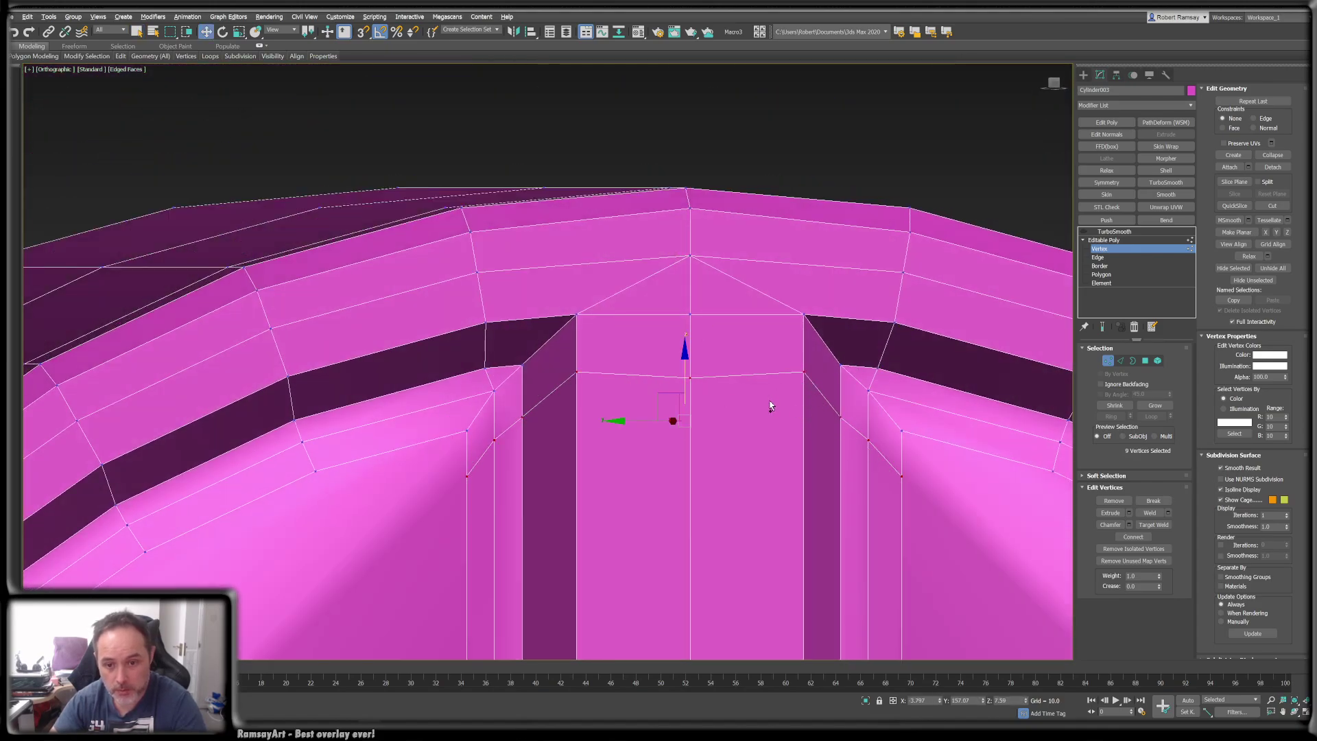
- Connect each end vertex of the new crossbar loop to the nearest inner arc vertex in both upper panels
scroll(769, 403, down, 3)
alt+middle_drag(930, 447, 857, 449)
click(856, 449)
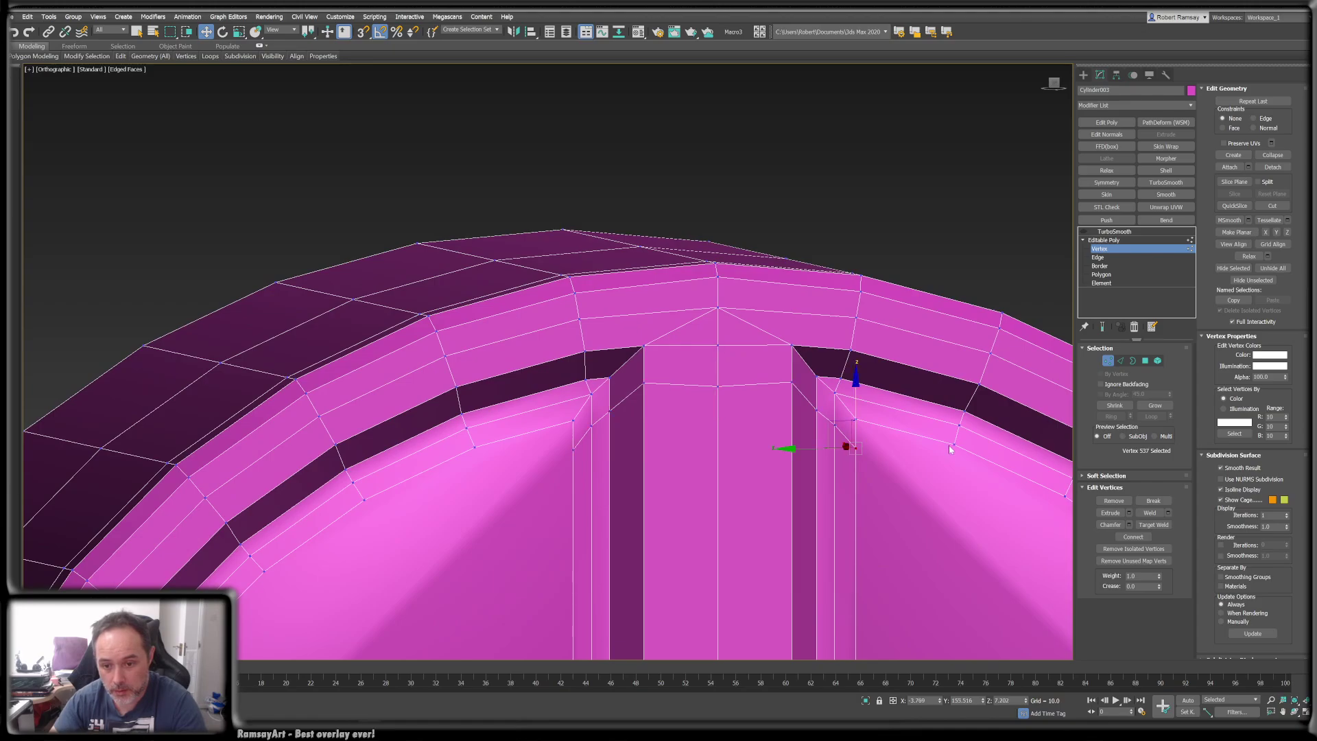
key(q)
ctrl+click(953, 445)
key(ctrl+shift+e)
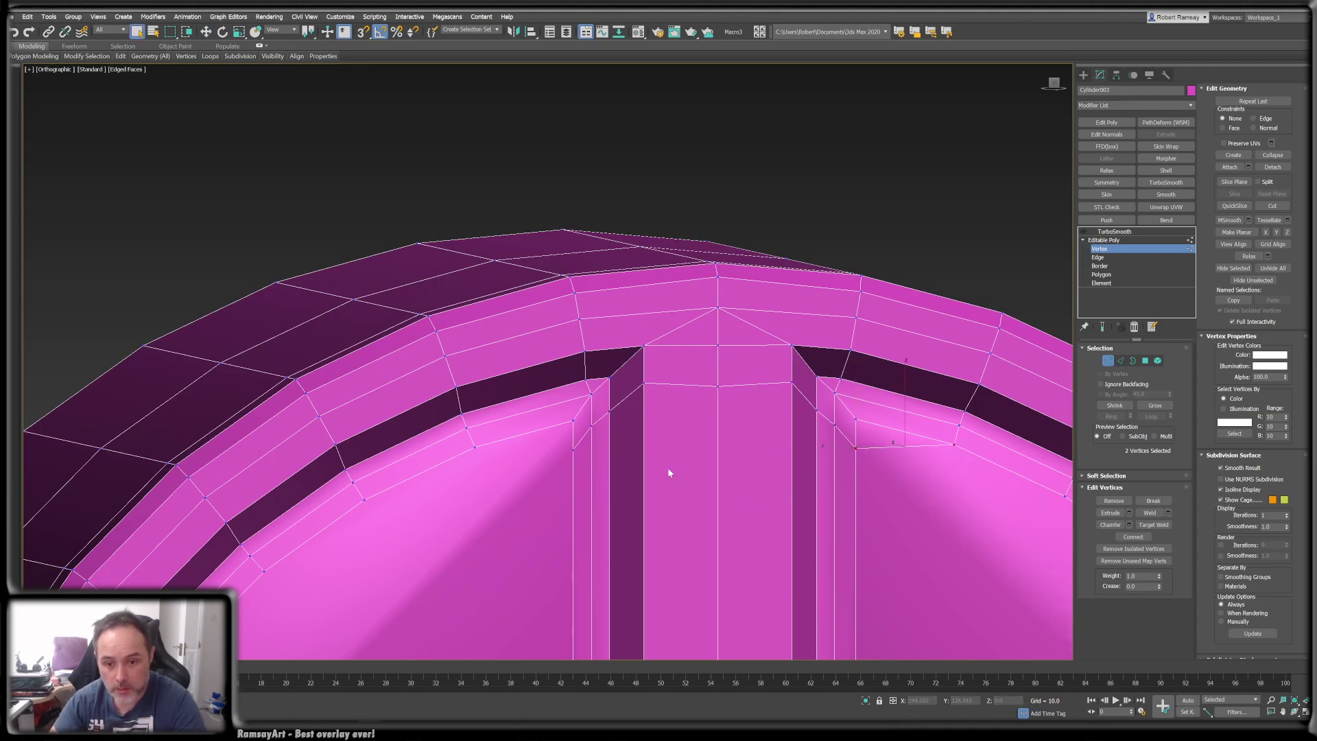
click(573, 450)
ctrl+click(474, 446)
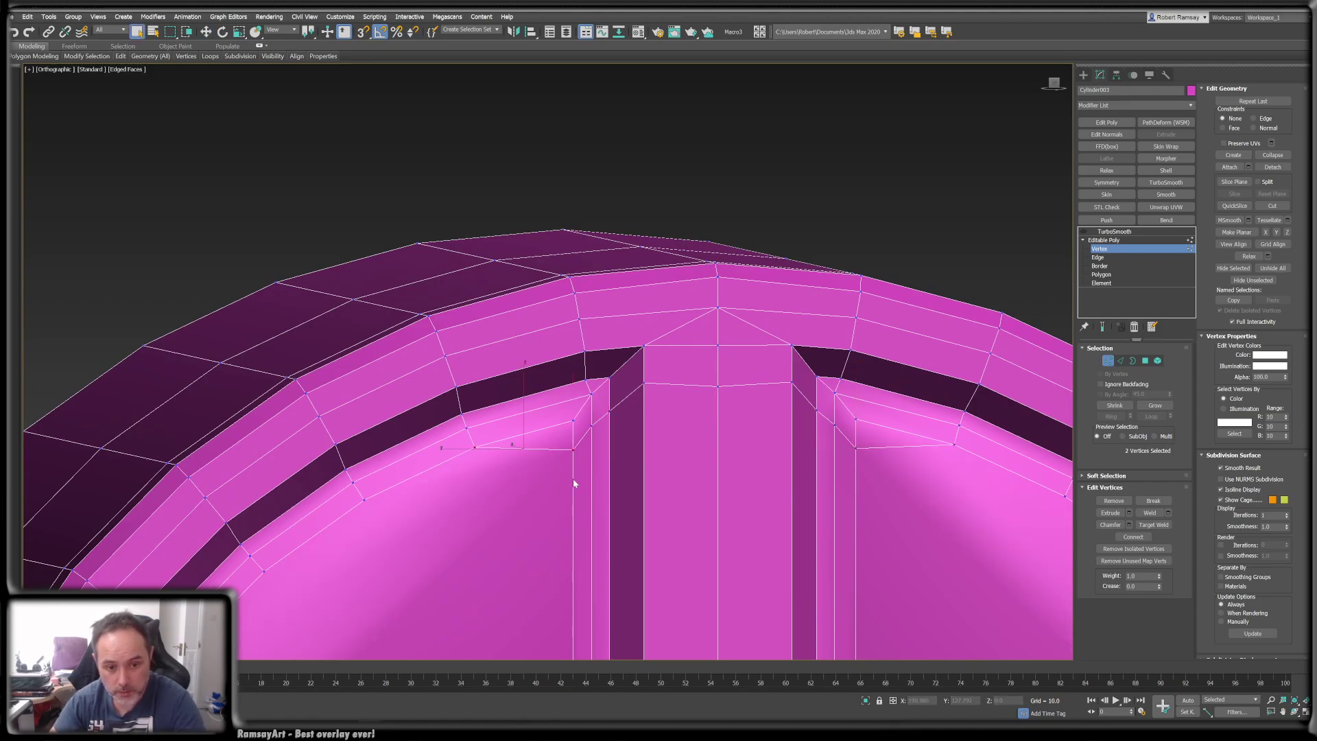
- Turn TurboSmooth back on and compare the crossbar's upper end at 1 and 2 iterations, with and without edged faces
alt+middle_drag(748, 465, 758, 465)
click(1113, 232)
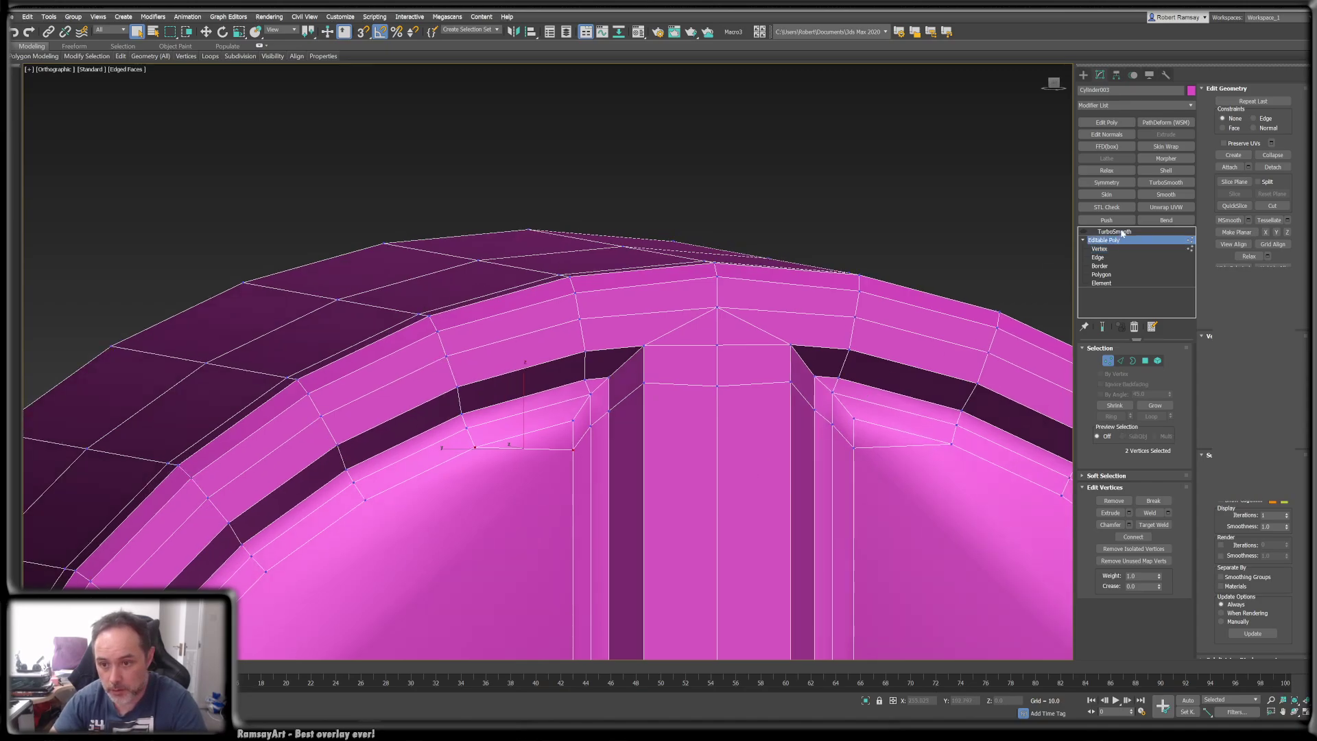
click(1083, 232)
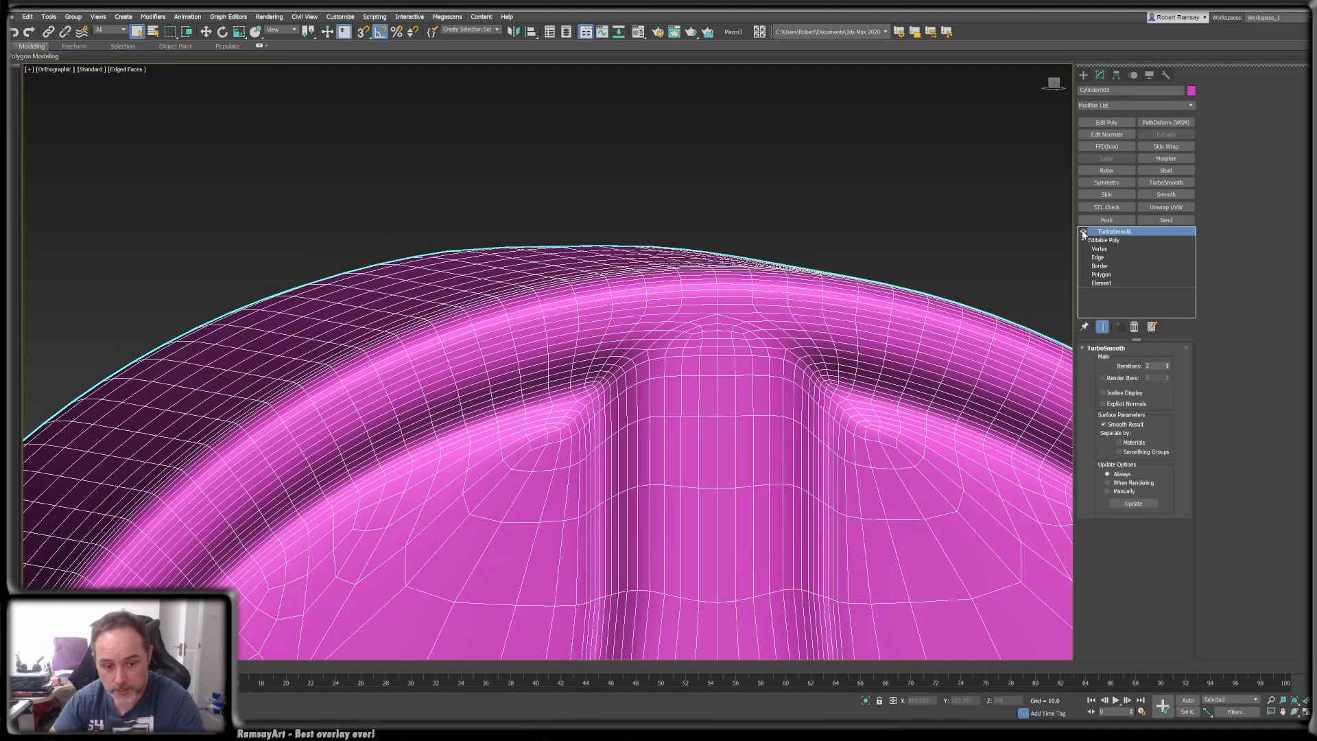
key(F4)
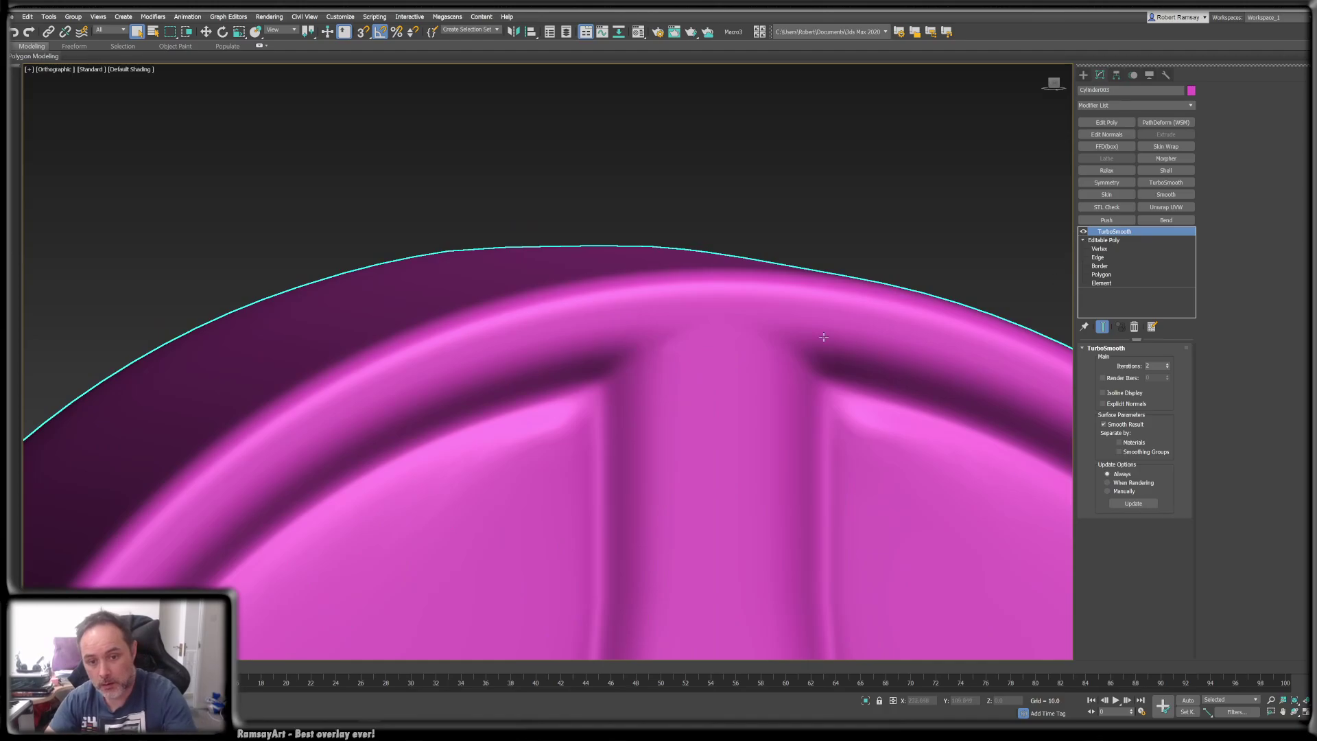
alt+middle_drag(823, 337, 618, 282)
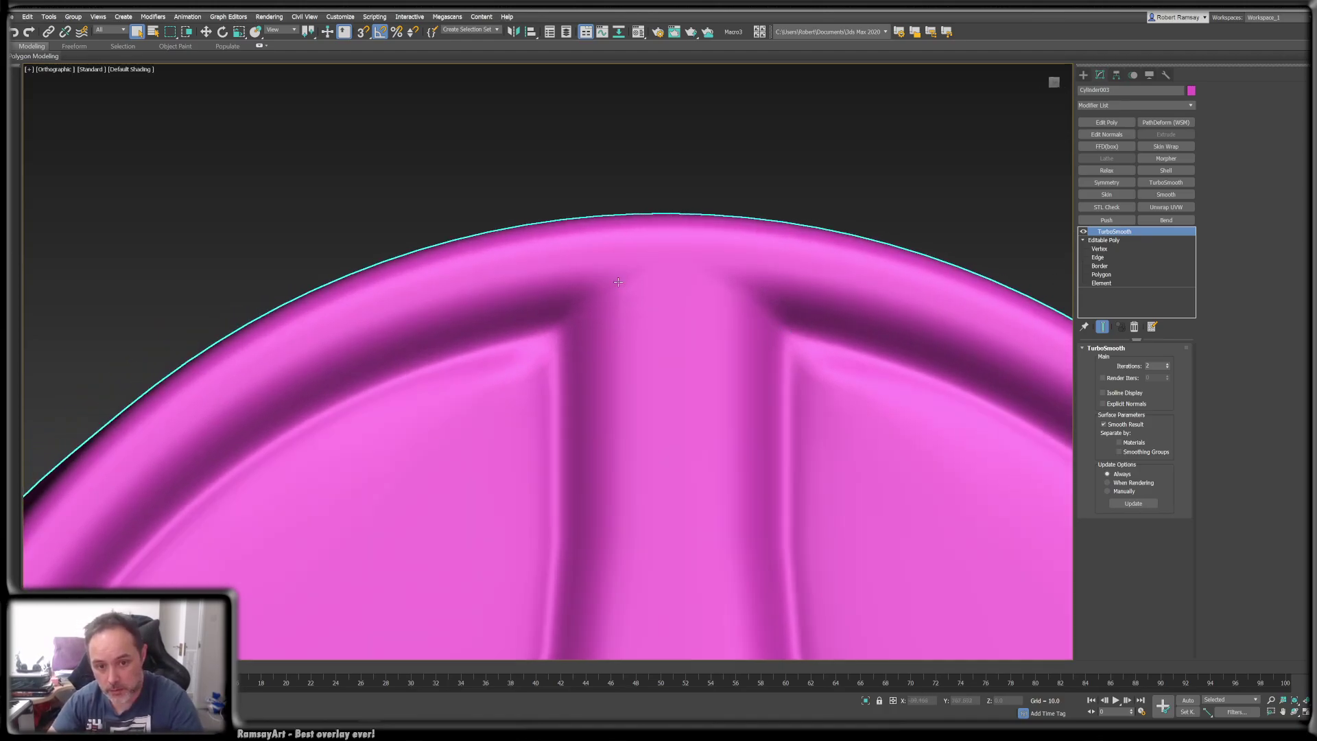
click(1167, 368)
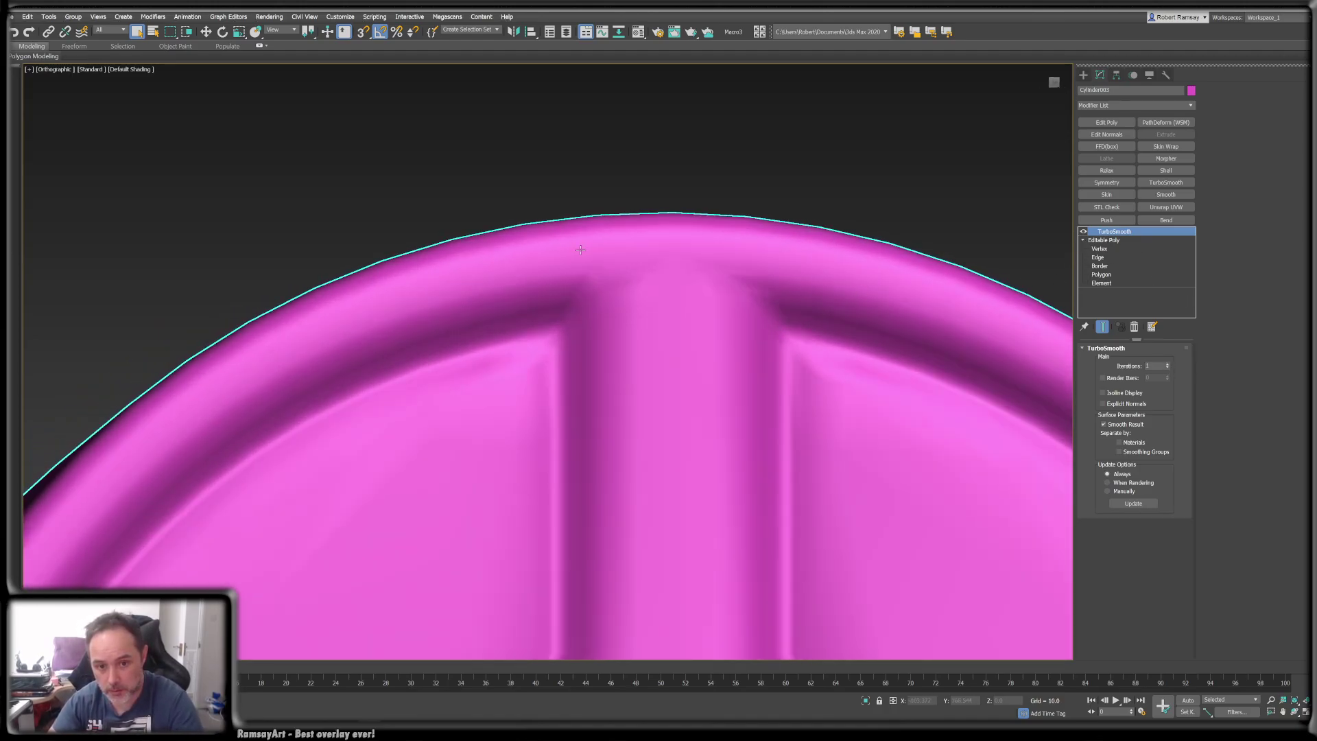
key(F4)
click(1168, 363)
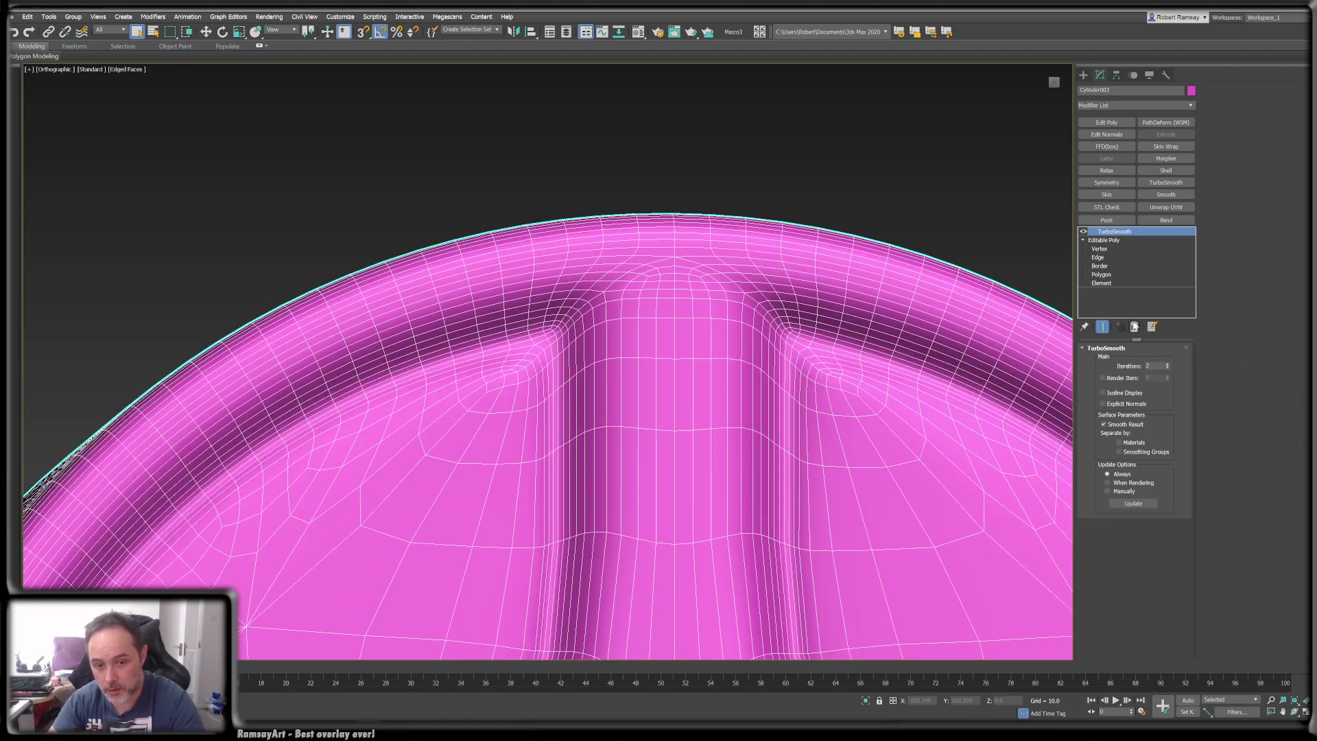
- Delete the TurboSmooth modifier from the stack, keeping edged faces displayed
click(1133, 326)
key(F4)
key(F4)
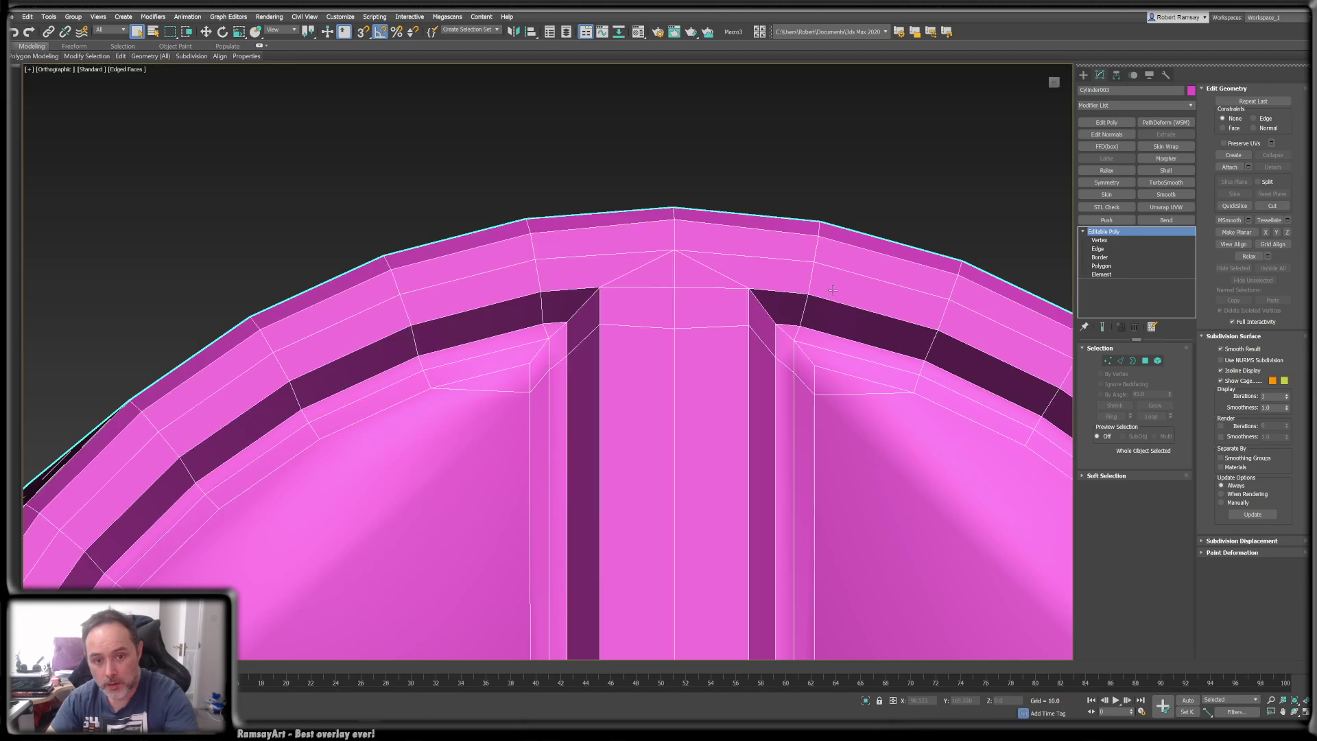
- Examine the unsmoothed rim, side wall and upper panel topology from several angles
mouse_move(622, 269)
alt+middle_down()
mouse_move(638, 309)
mouse_move(643, 245)
mouse_move(602, 262)
alt+middle_up()
scroll(631, 279, up, 2)
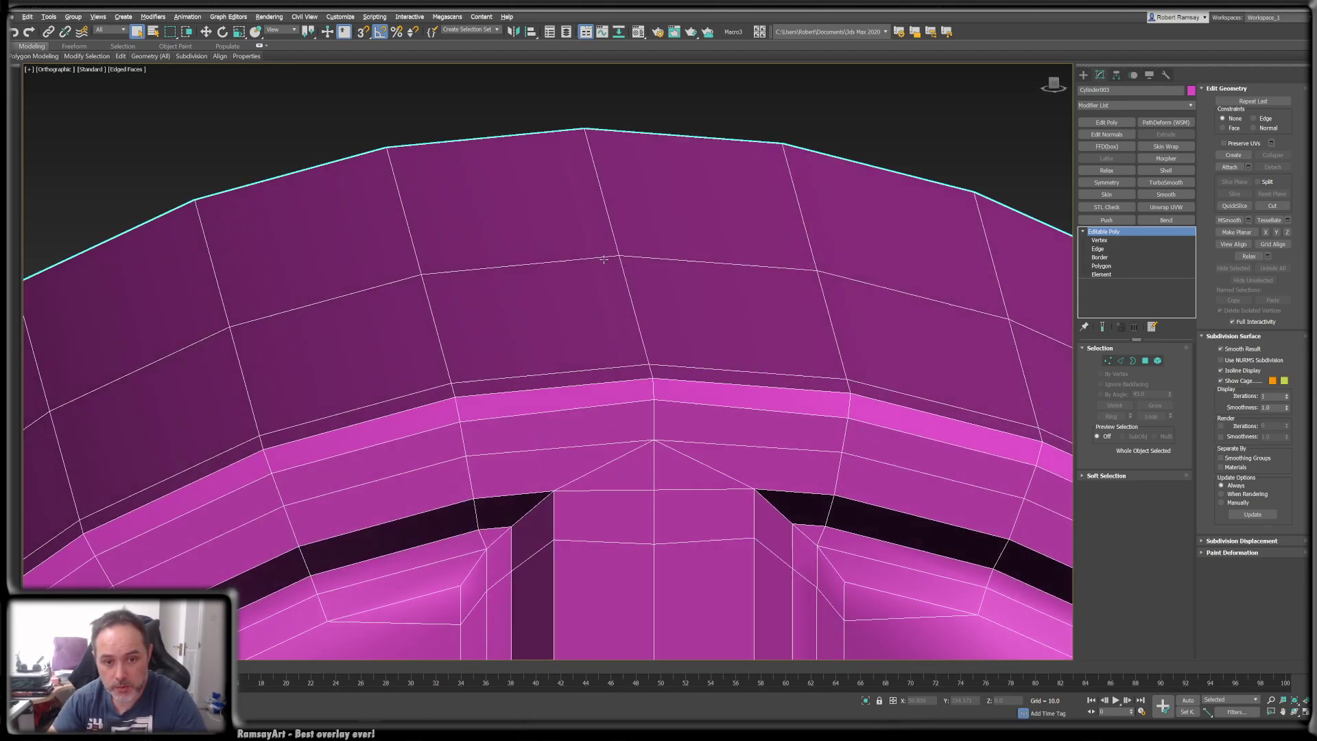
scroll(331, 275, down, 3)
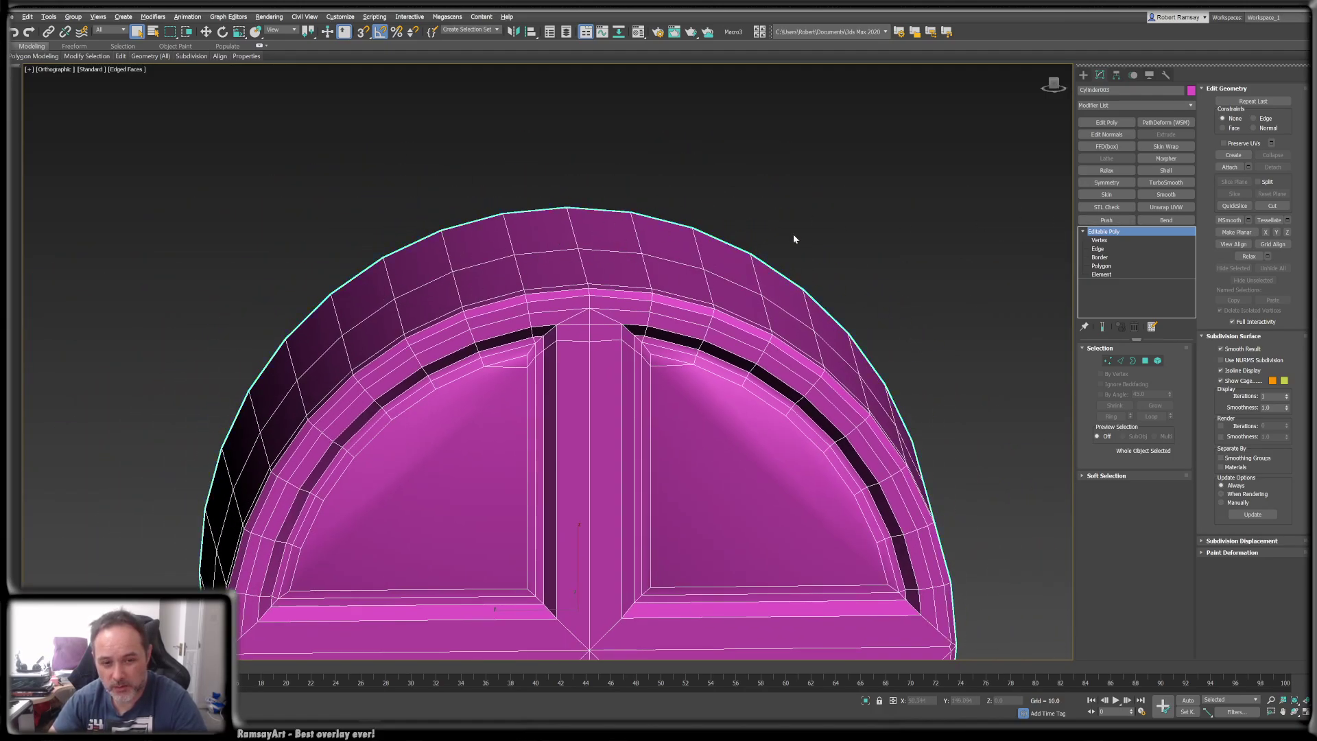
scroll(542, 213, up, 2)
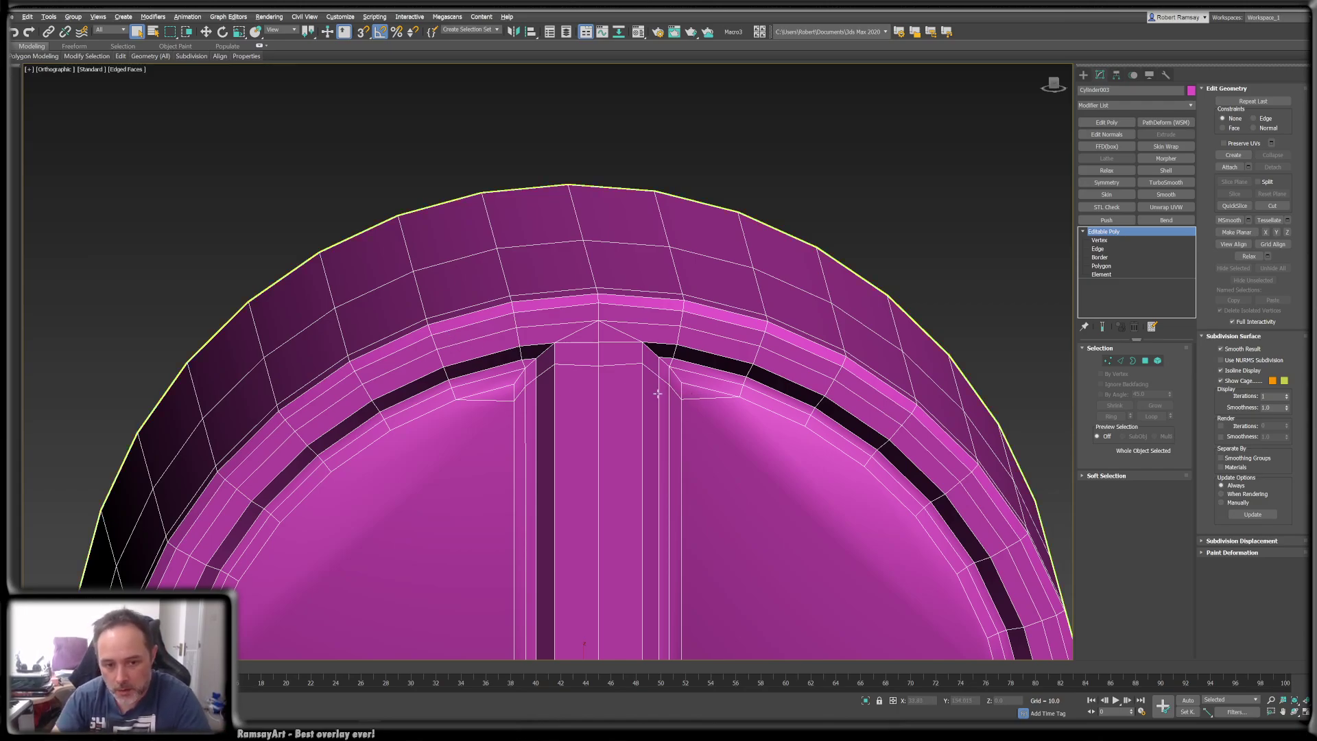
mouse_move(655, 394)
alt+middle_down()
mouse_move(736, 389)
mouse_move(642, 389)
mouse_move(679, 385)
alt+middle_up()
scroll(737, 389, down, 5)
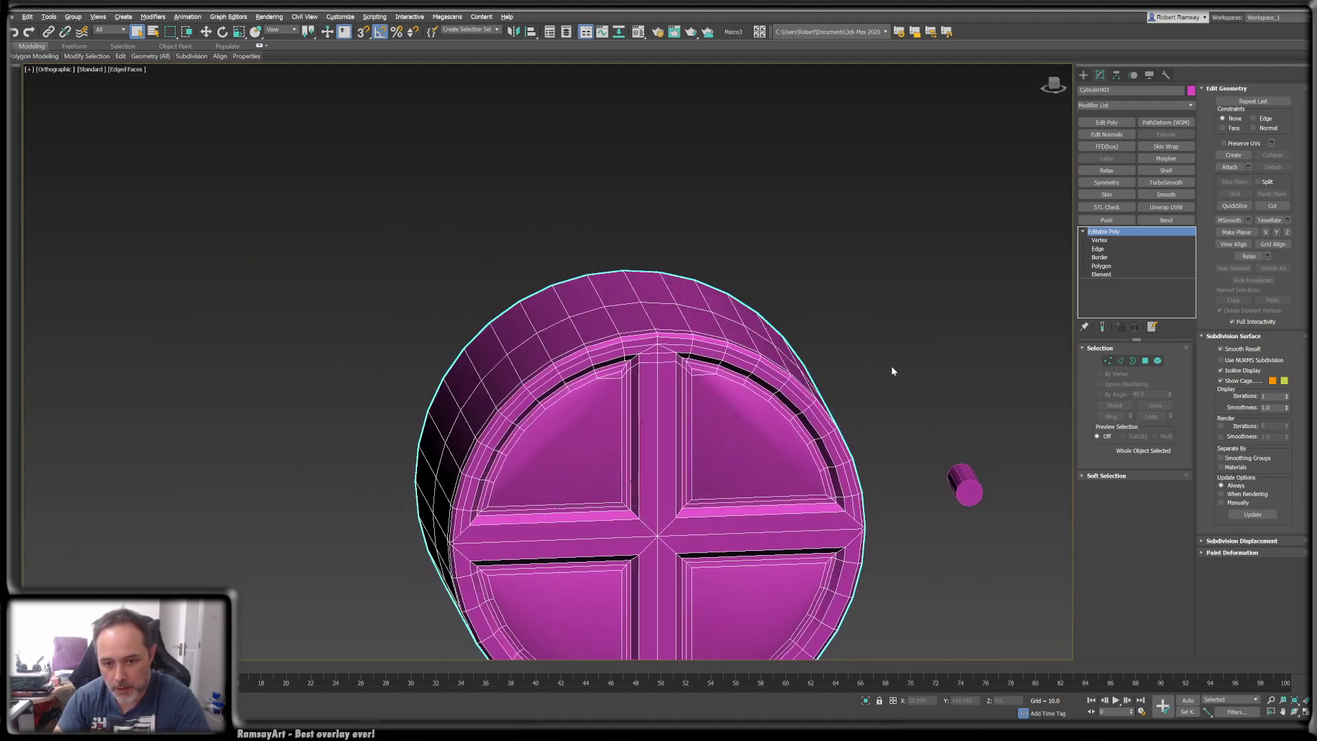
scroll(792, 374, up, 4)
alt+middle_drag(792, 374, 818, 358)
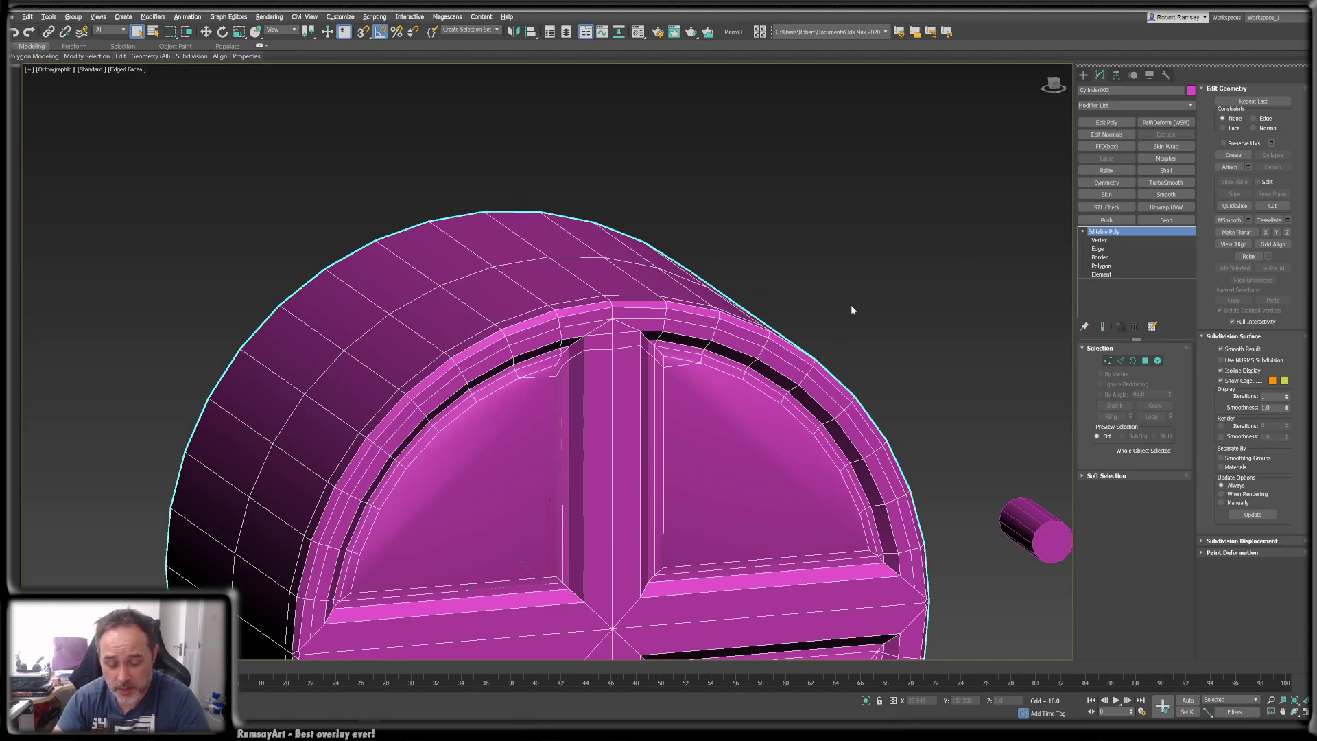
- Insert a second SwiftLoop edge loop across the vertical crossbar, a little below the first one
middle_drag(594, 444, 633, 418)
key(alt+1)
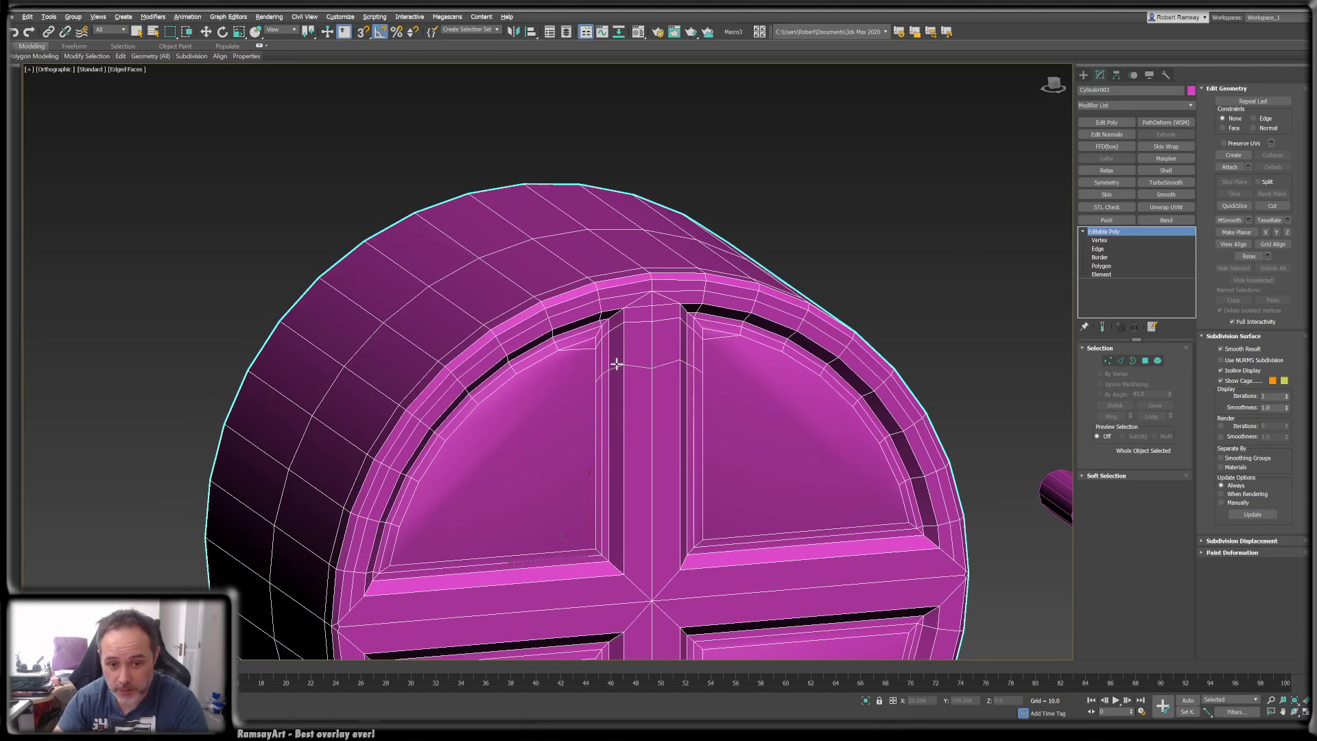
key(w)
- Connect the second loop's end vertices to the next inner arc vertices in both upper panels
click(1107, 360)
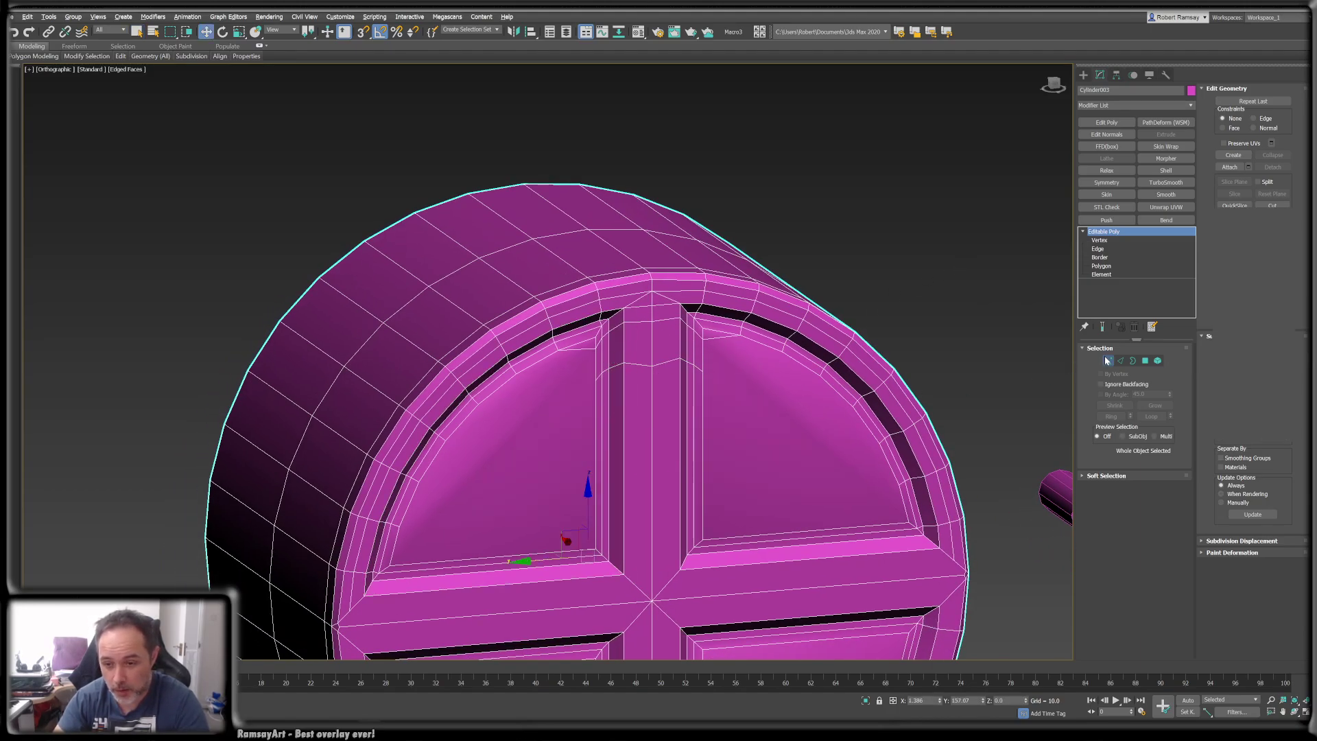
key(q)
click(784, 353)
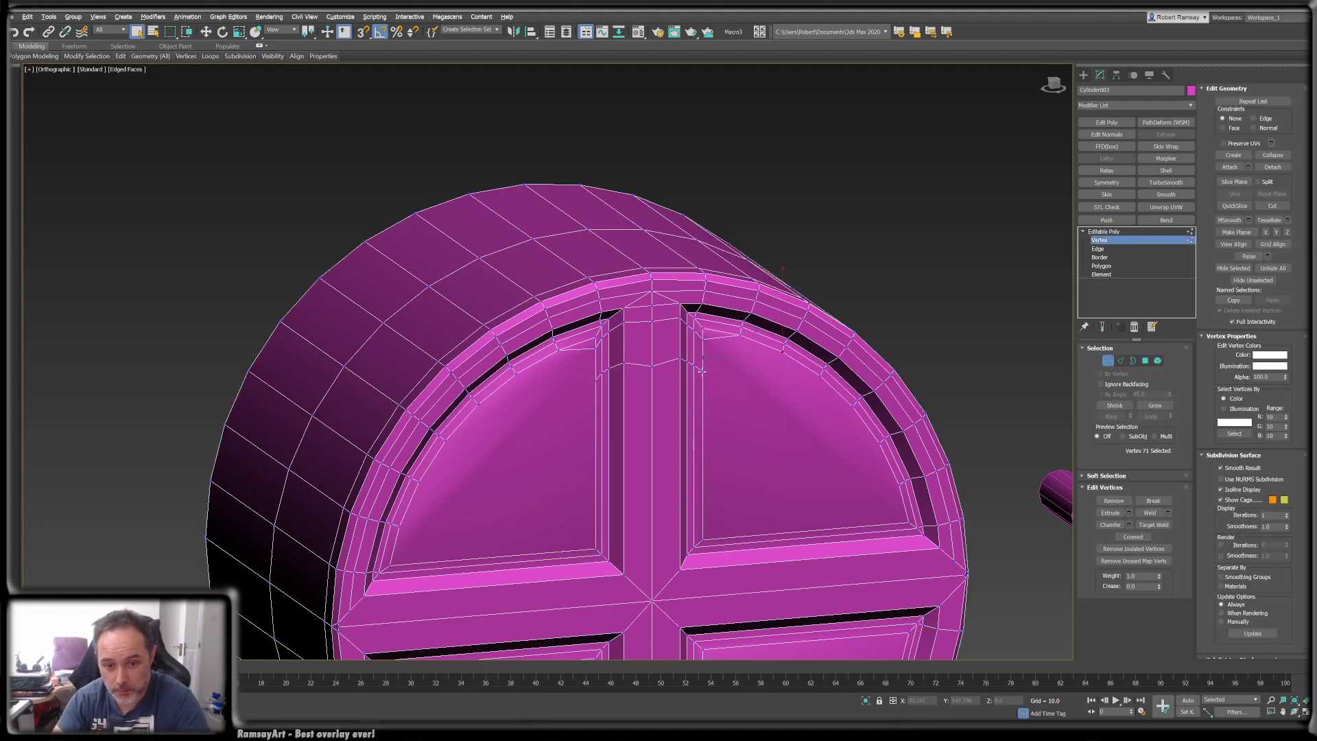
key(ctrl+shift+e)
click(595, 380)
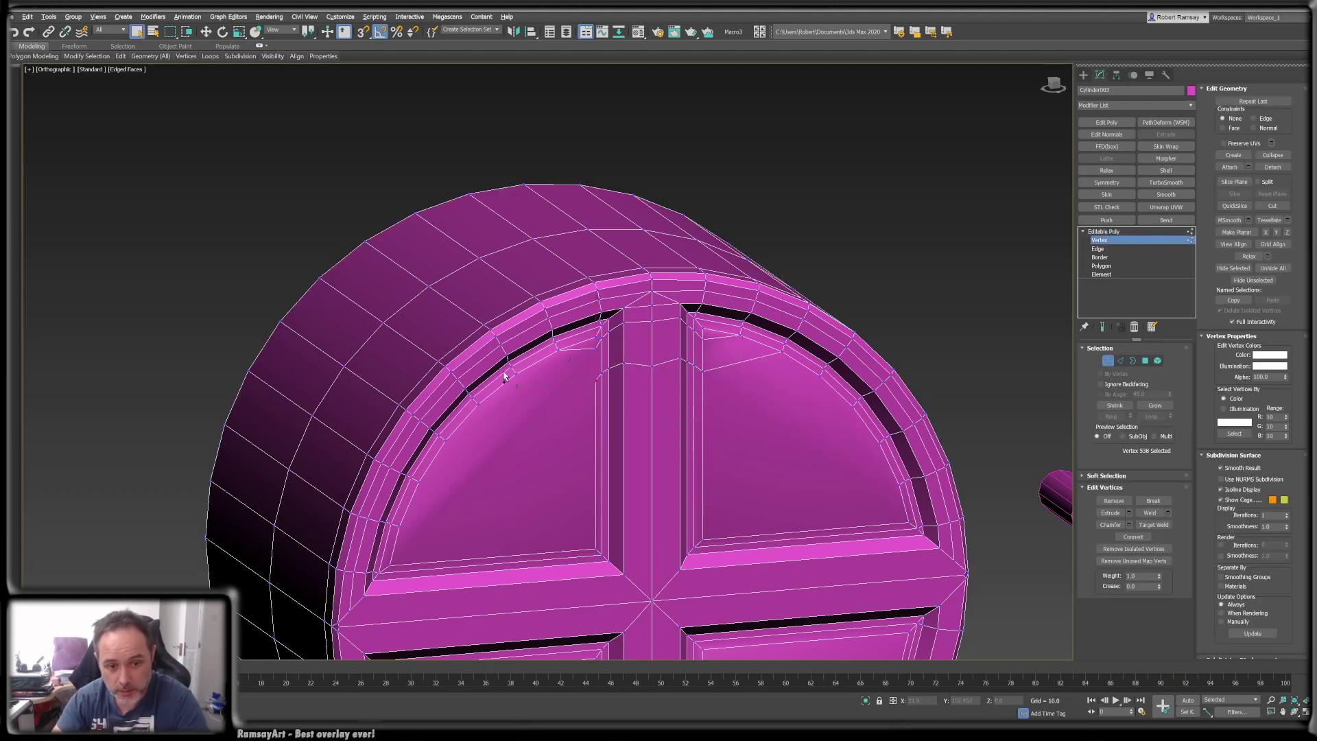
ctrl+click(517, 375)
key(ctrl+shift+e)
- Leave vertex editing and add a new TurboSmooth modifier above the Editable Poly
scroll(630, 304, up, 4)
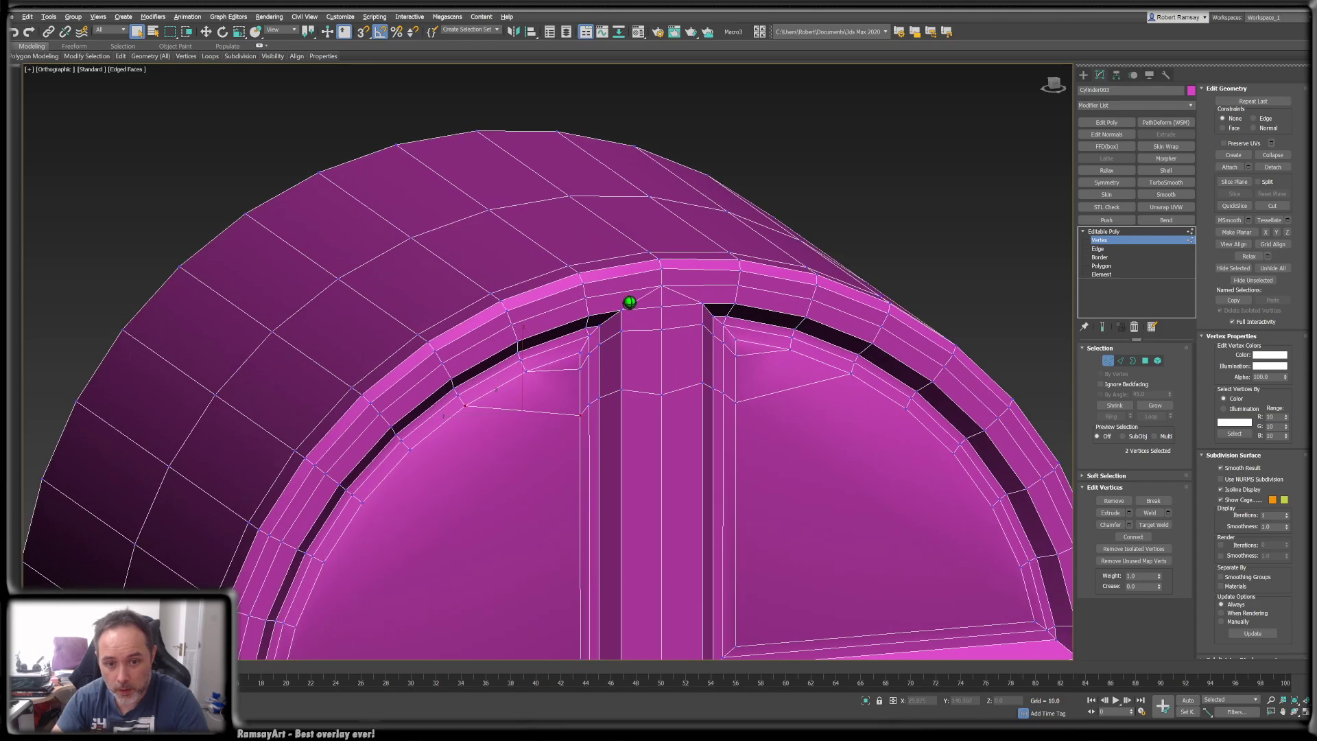
scroll(664, 295, up, 2)
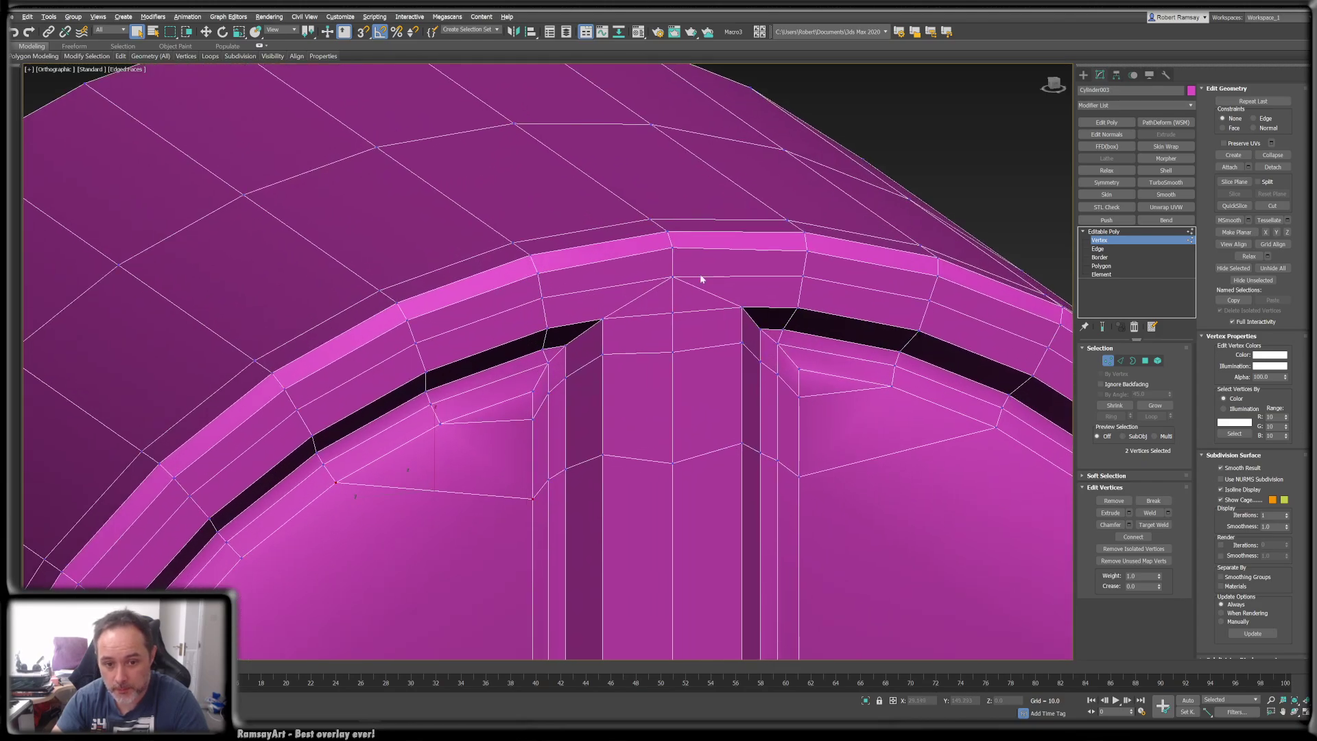
click(1129, 233)
click(1166, 182)
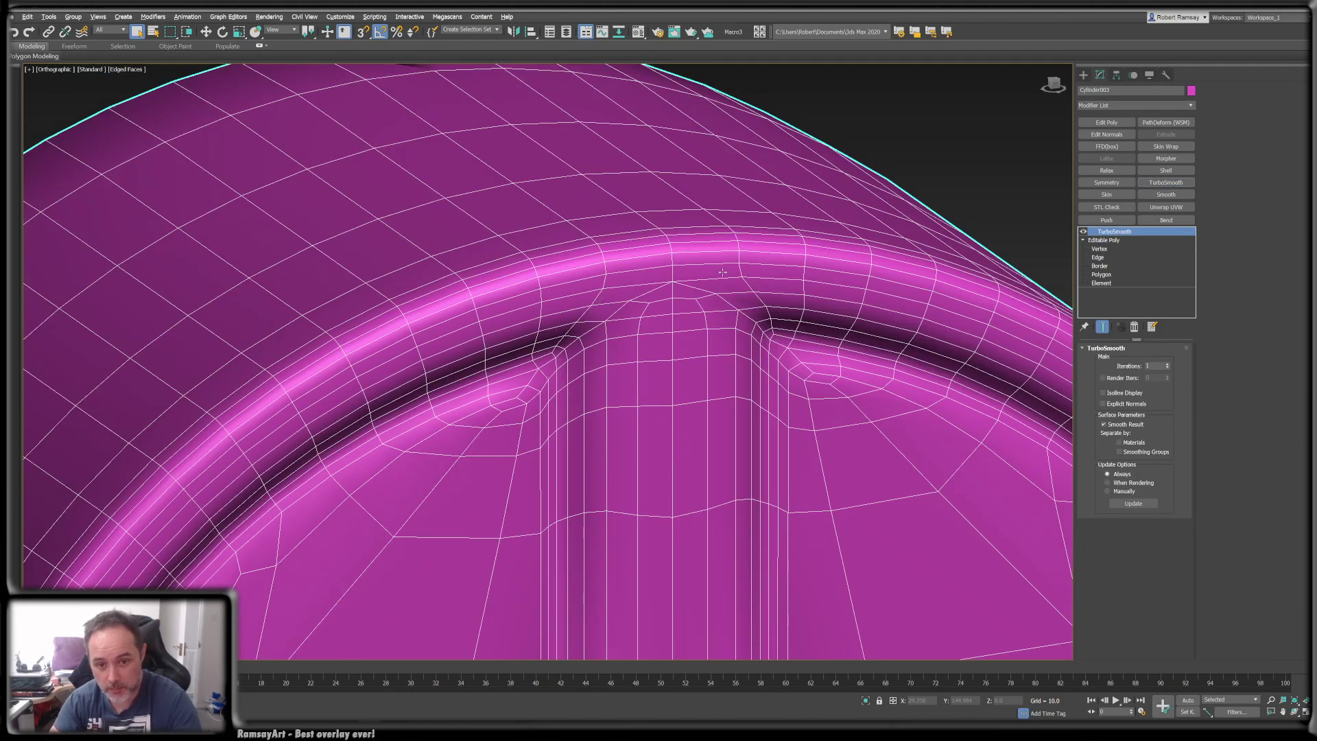
- Set the TurboSmooth iterations to 2 and examine the unwired shading where the upper spoke meets the wheel rim
key(F4)
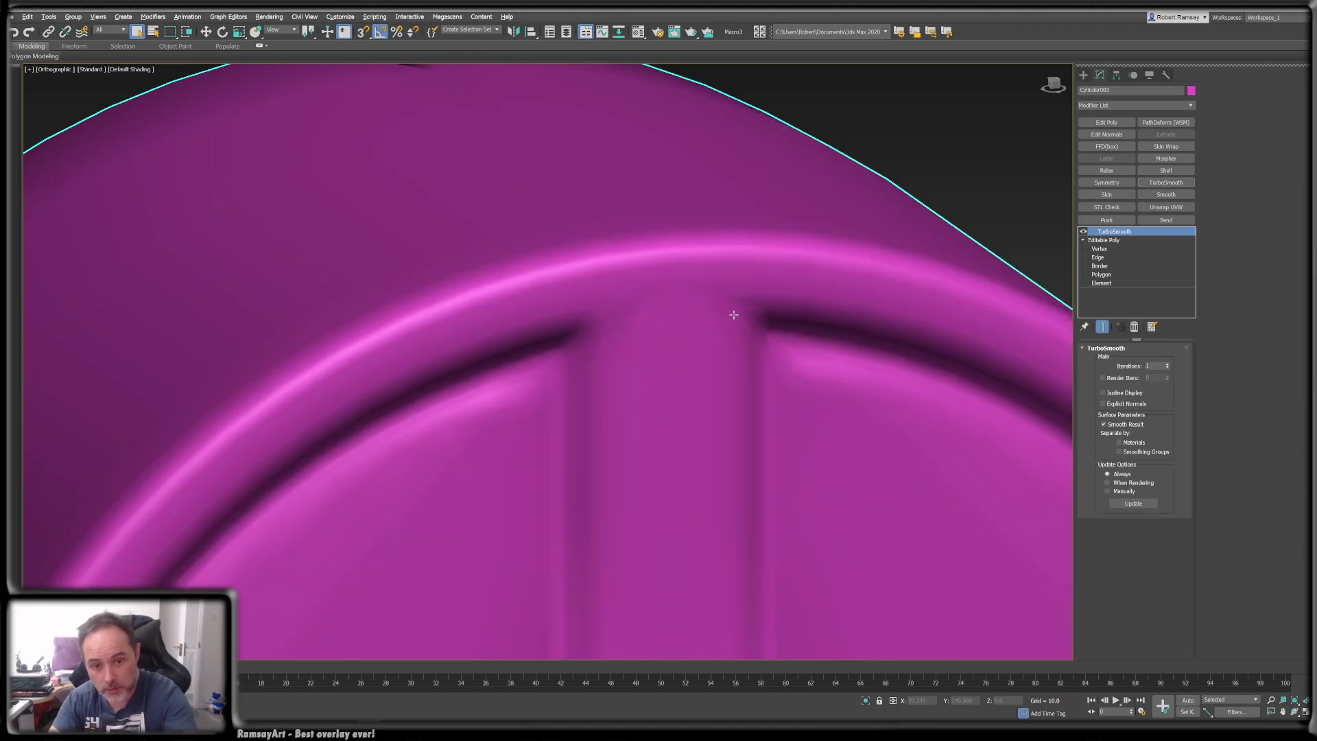
key(F4)
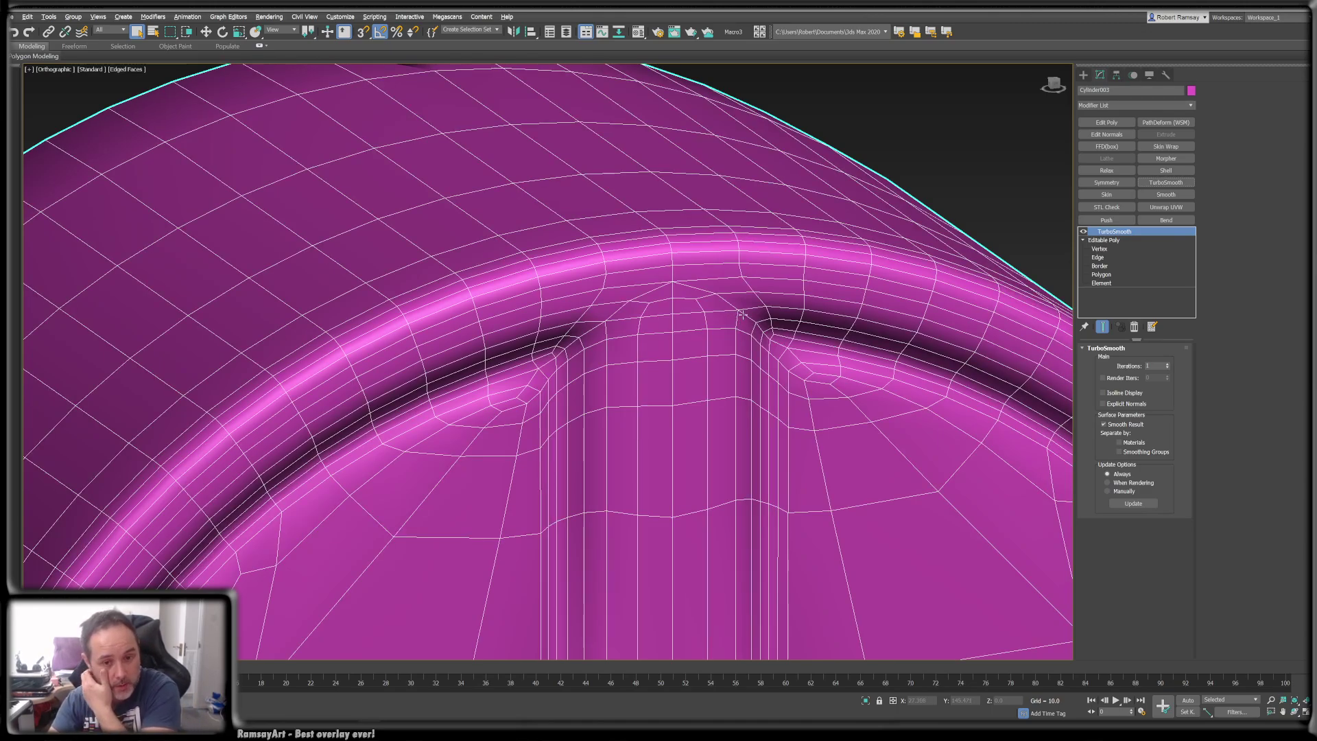
key(F4)
alt+middle_drag(745, 350, 710, 289)
click(1168, 364)
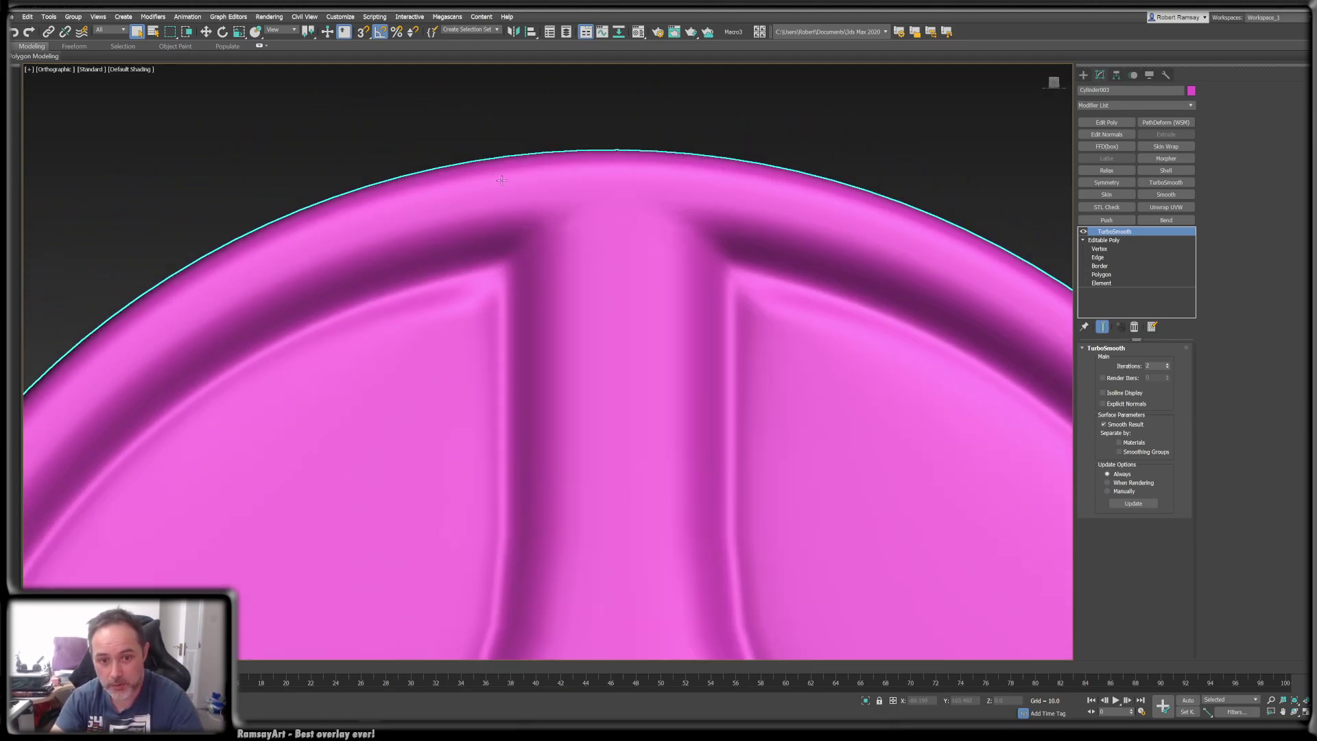
scroll(777, 278, down, 5)
mouse_move(744, 277)
alt+middle_down()
mouse_move(771, 300)
mouse_move(753, 297)
alt+middle_up()
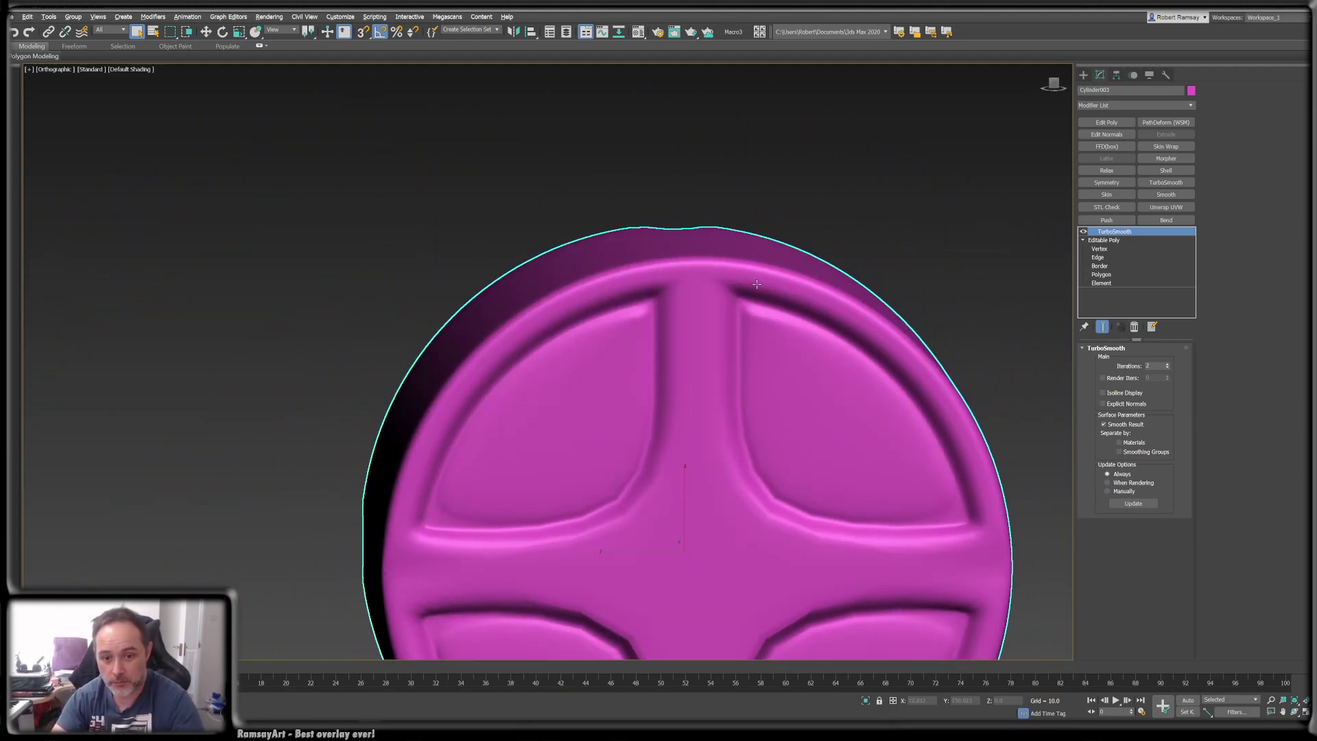
scroll(754, 291, up, 4)
middle_drag(873, 274, 841, 310)
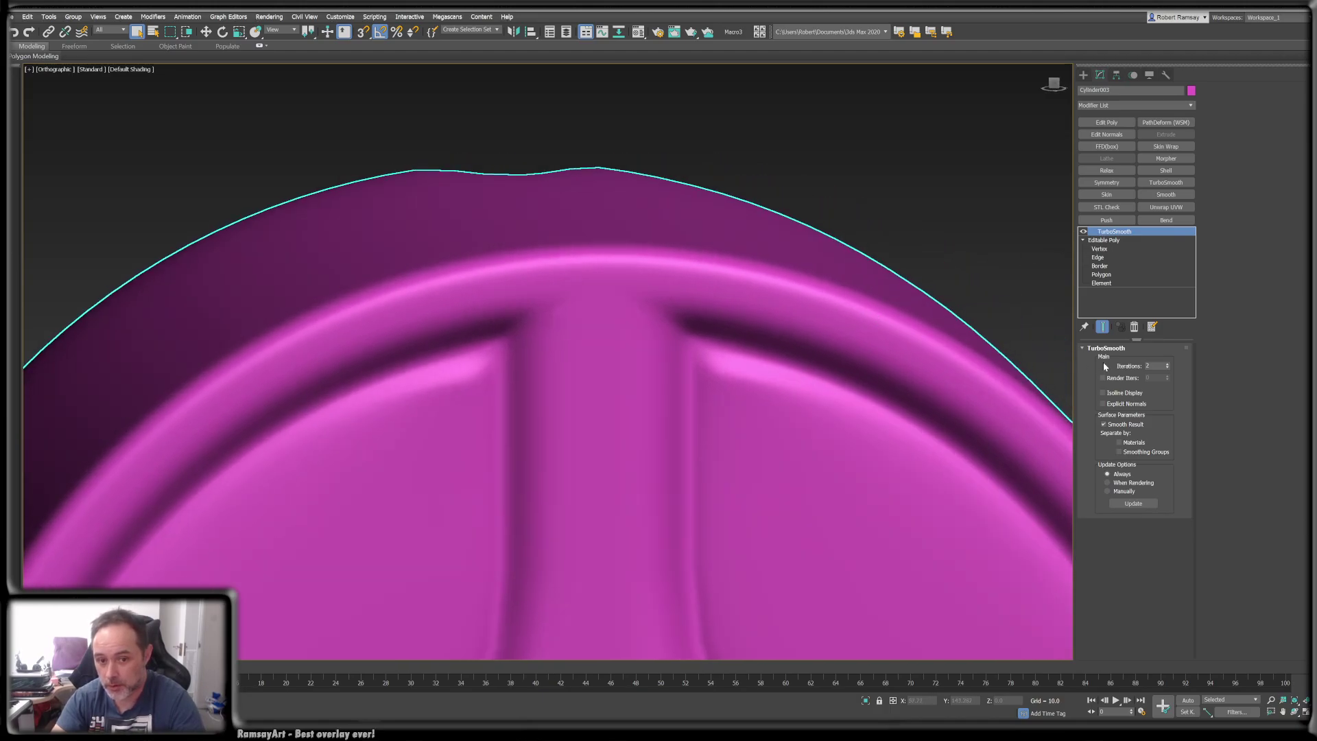
- Reduce the TurboSmooth iterations to 0, delete the modifier, and display the wheel's base mesh with edged faces
click(1167, 368)
click(1168, 368)
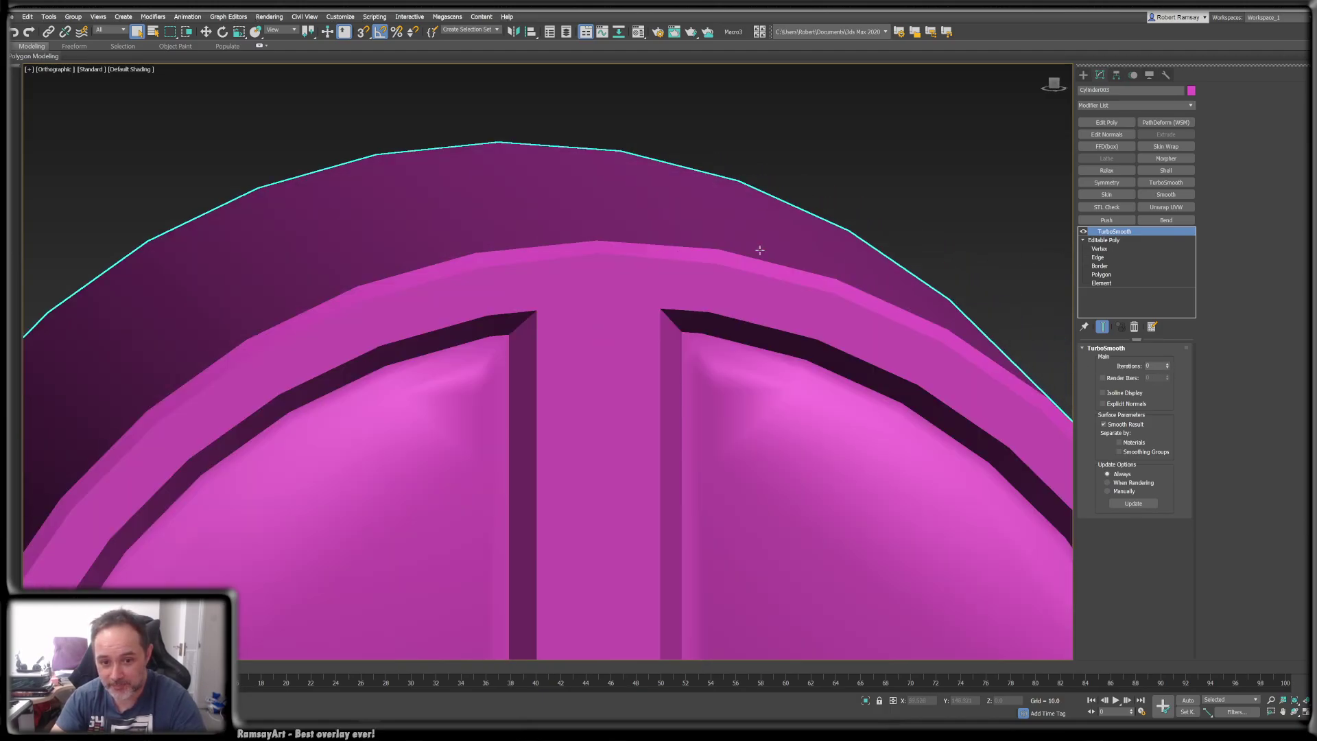
click(1135, 327)
key(F4)
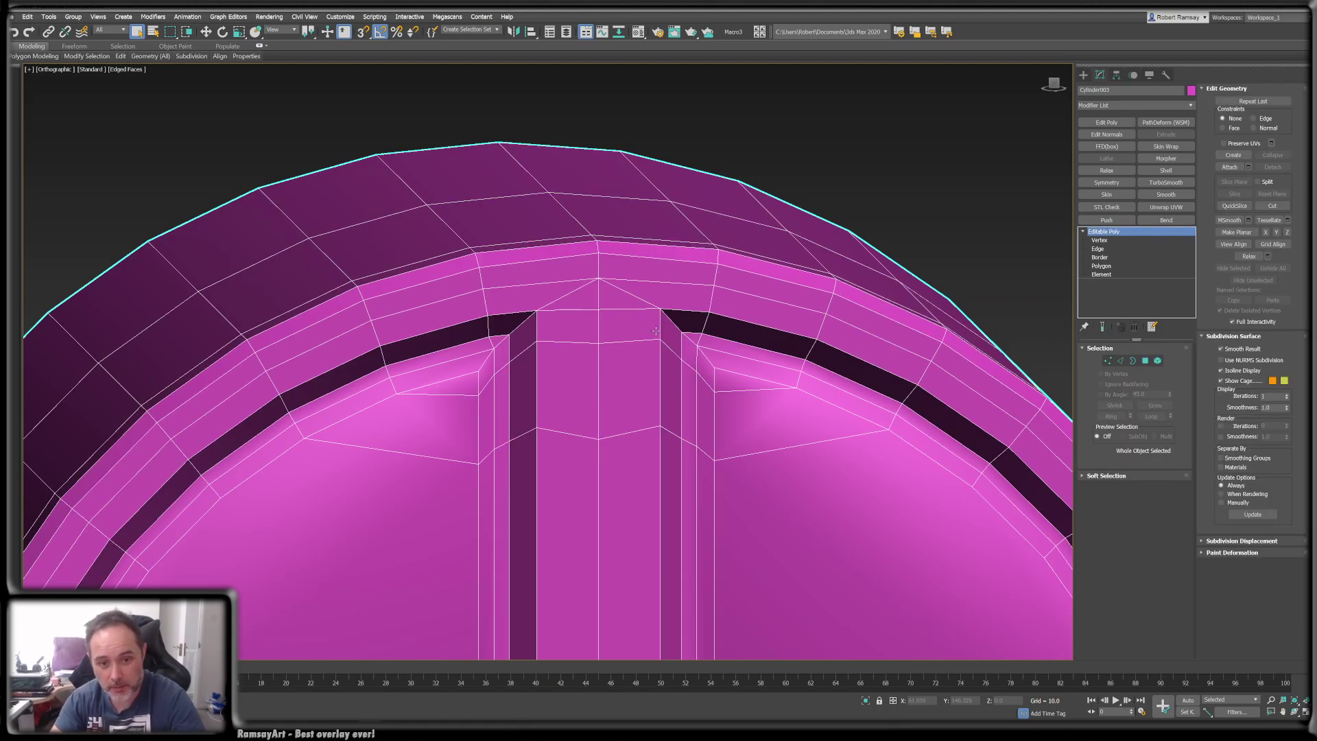
- Cut new edges from both upper corners of the vertical spoke up into the rim and outward to the neighbouring rim edges
scroll(547, 300, up, 3)
key(alt+c)
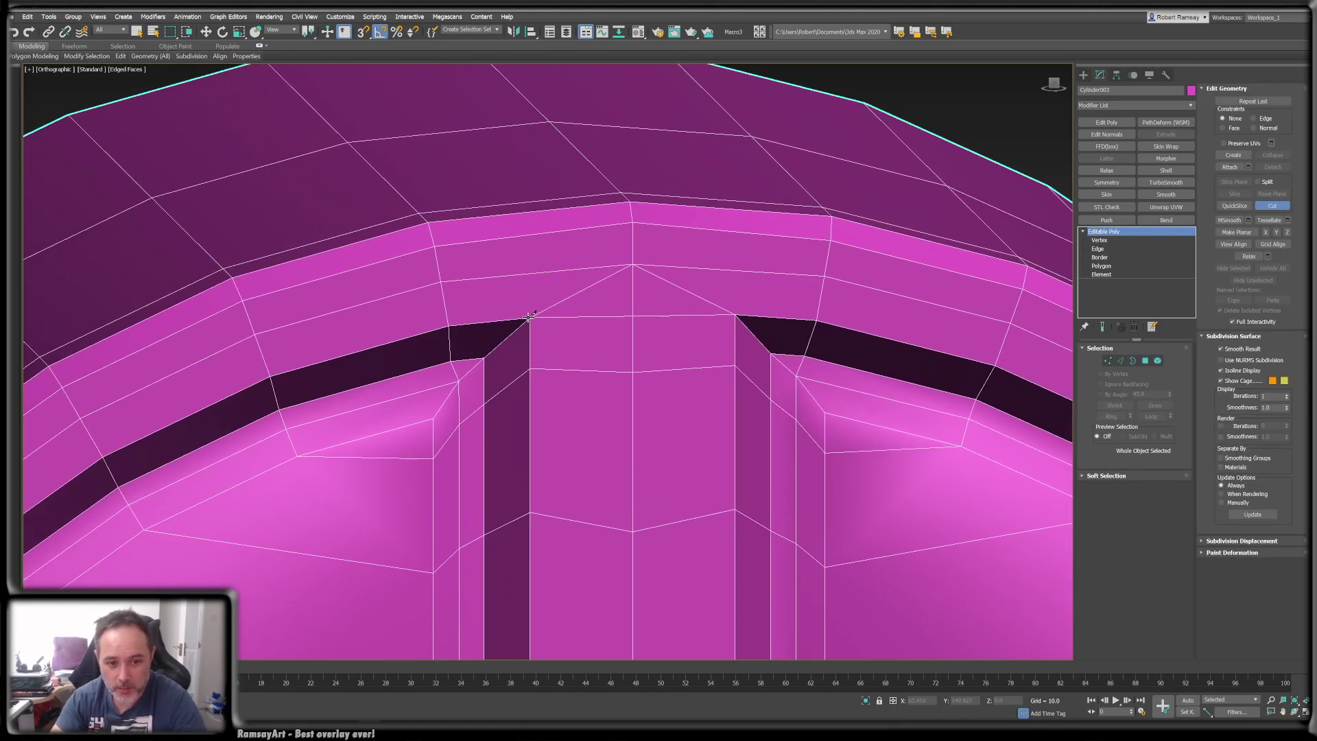
click(529, 317)
click(527, 274)
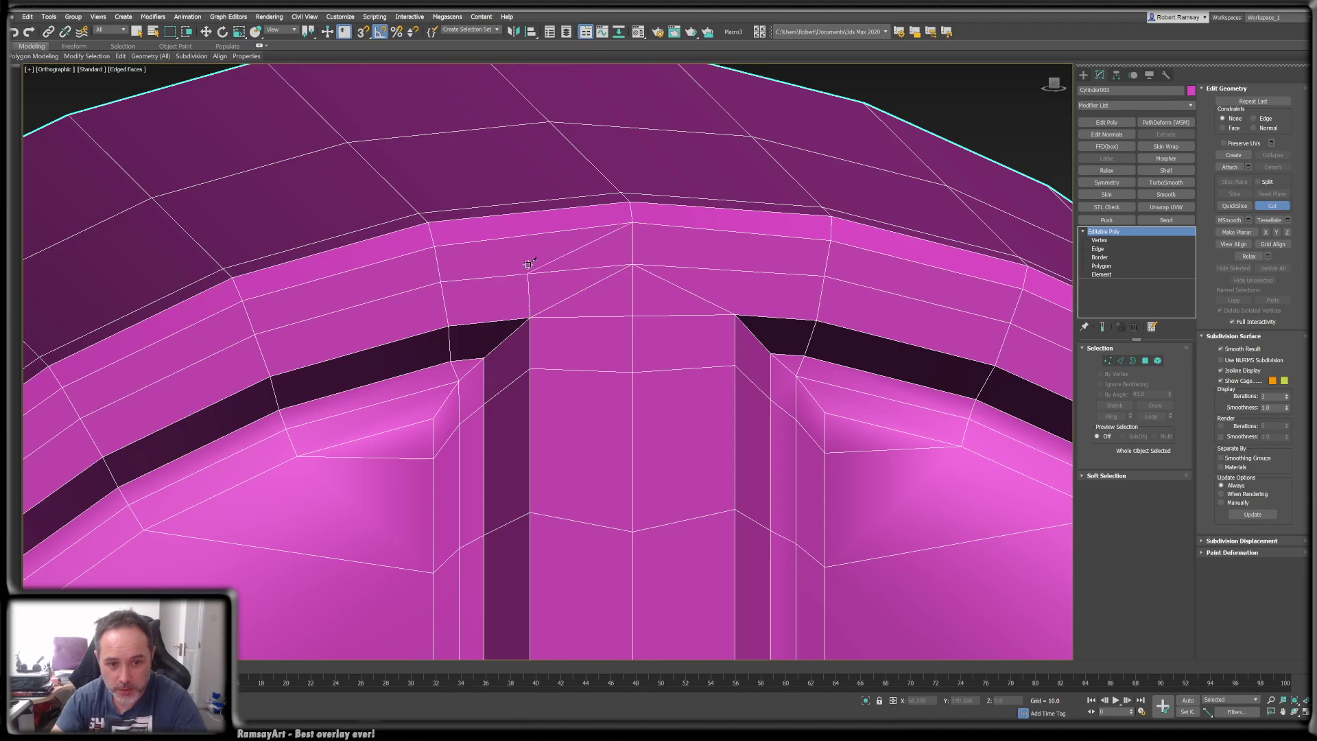
click(434, 246)
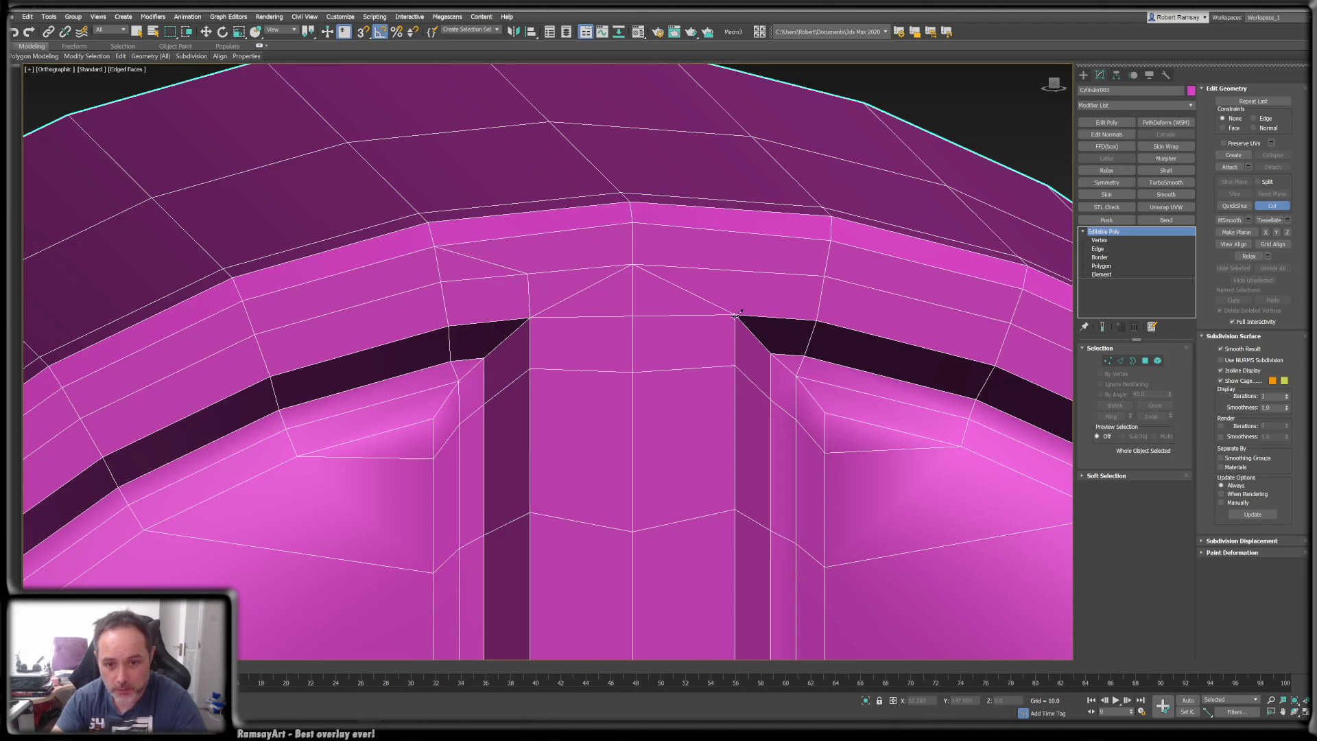
click(736, 315)
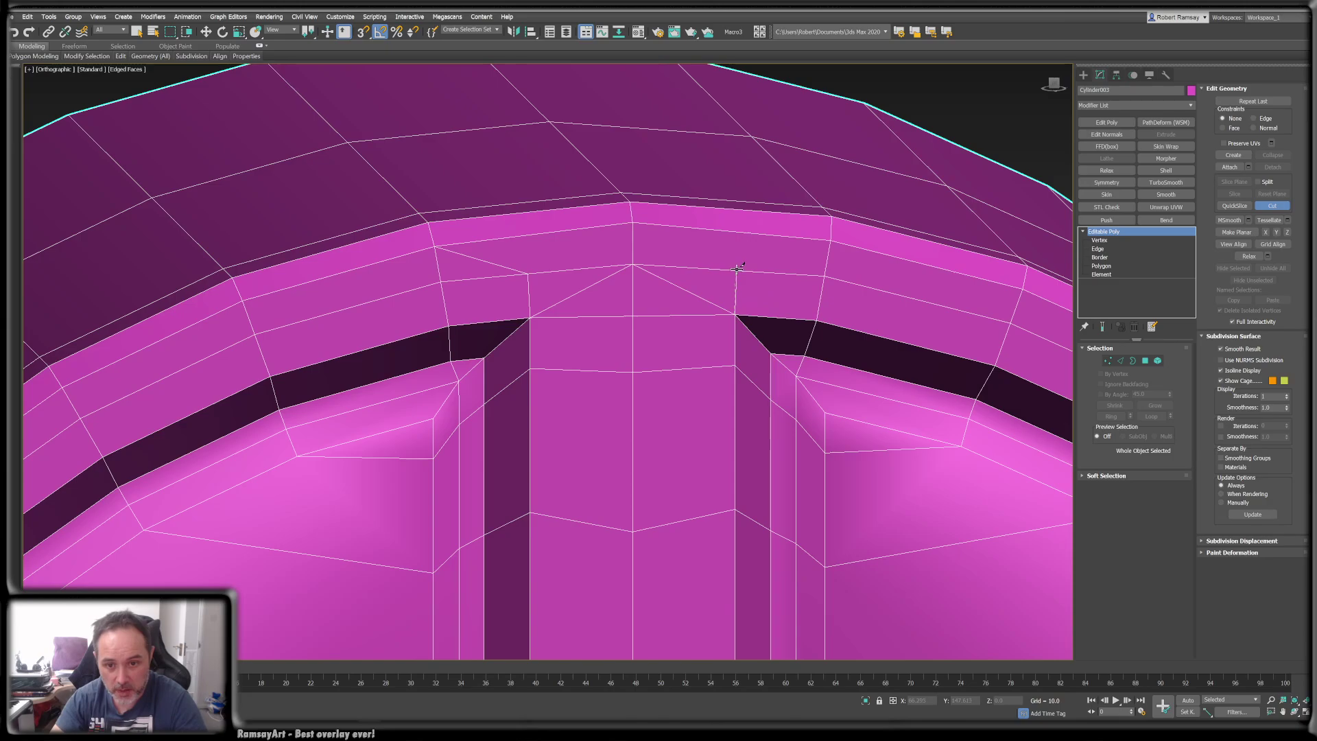
click(736, 268)
right_click(843, 254)
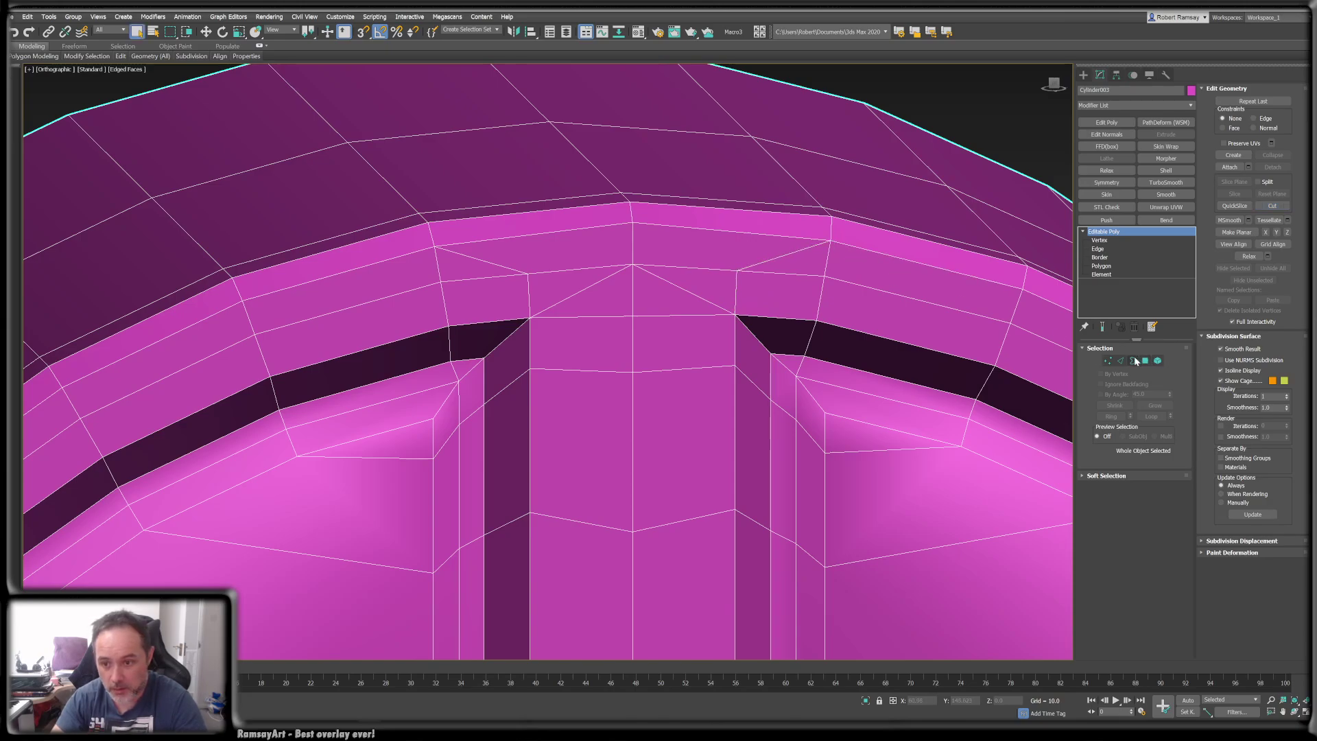
- Remove the two diagonal edges converging on the rim's centre vertex at the top of the vertical spoke
key(2)
click(670, 288)
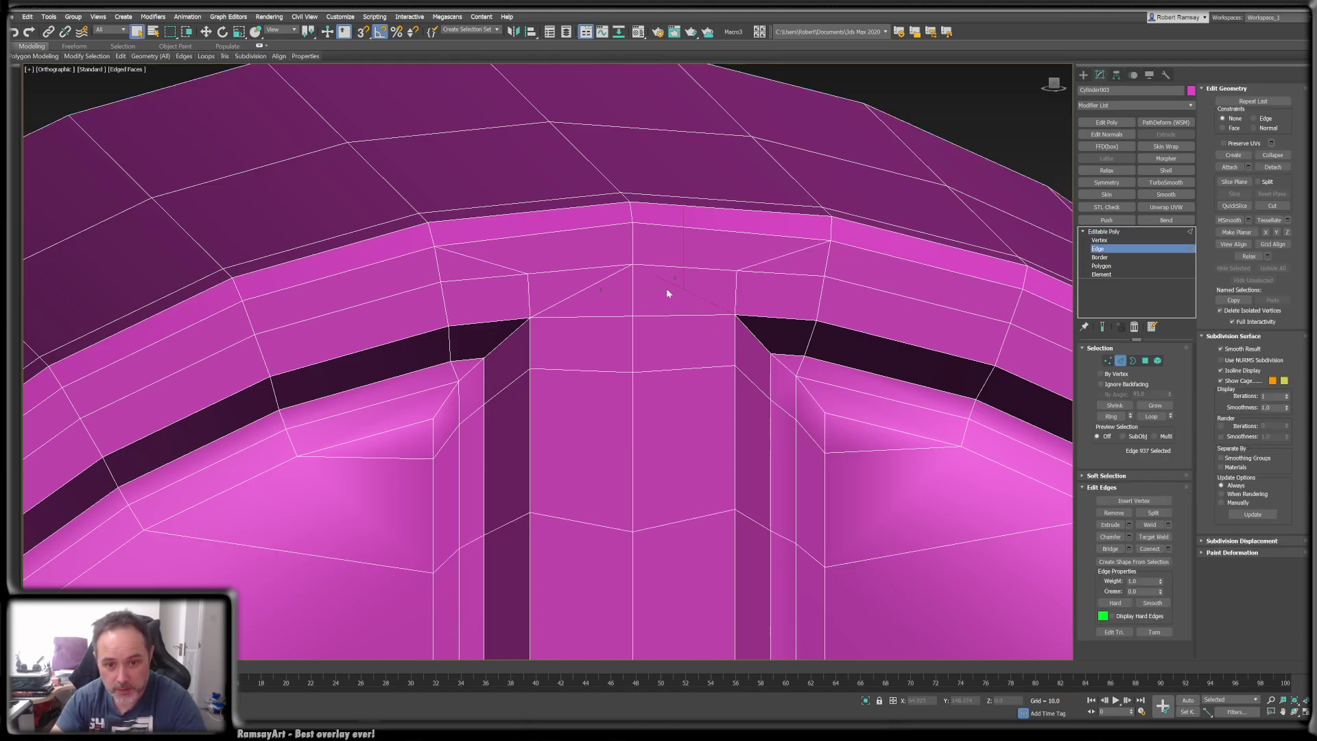
ctrl+click(610, 278)
key(BackSpace)
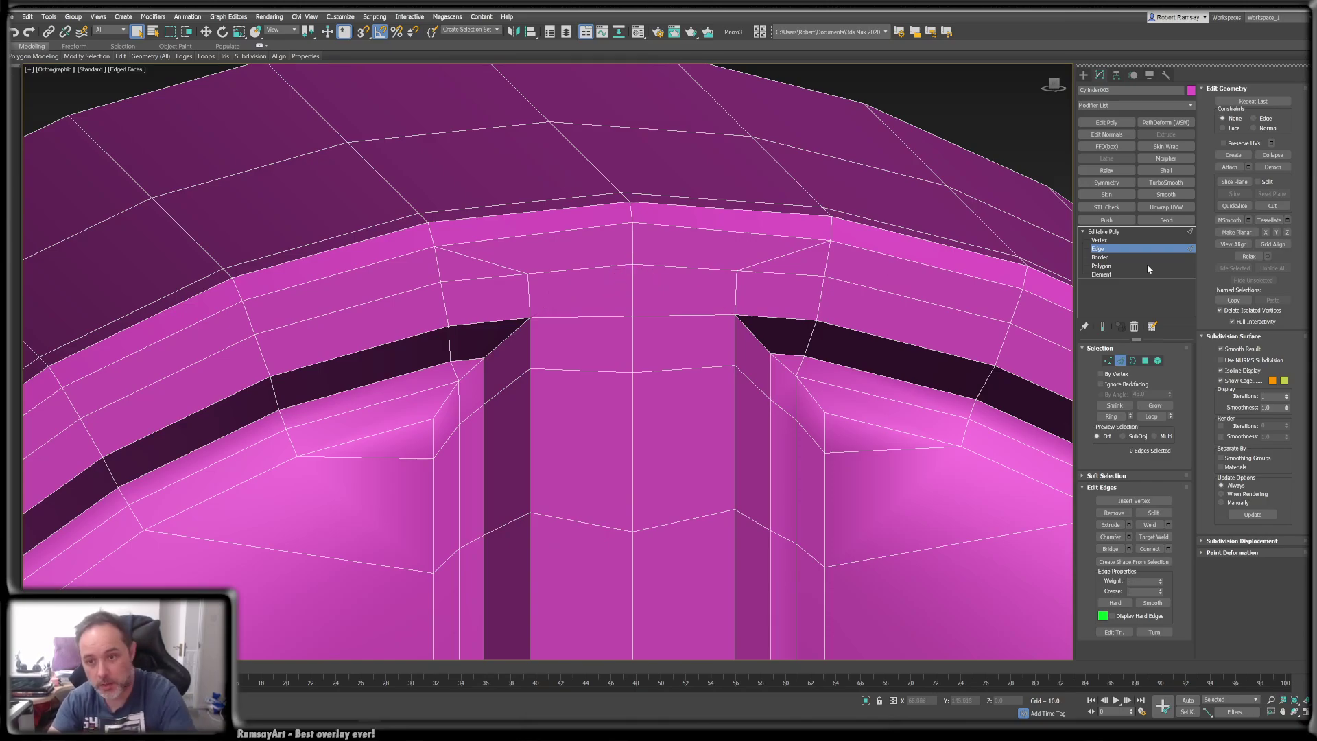
- Apply TurboSmooth to the whole wheel with 2 iterations and hide the edged-face display
click(1118, 231)
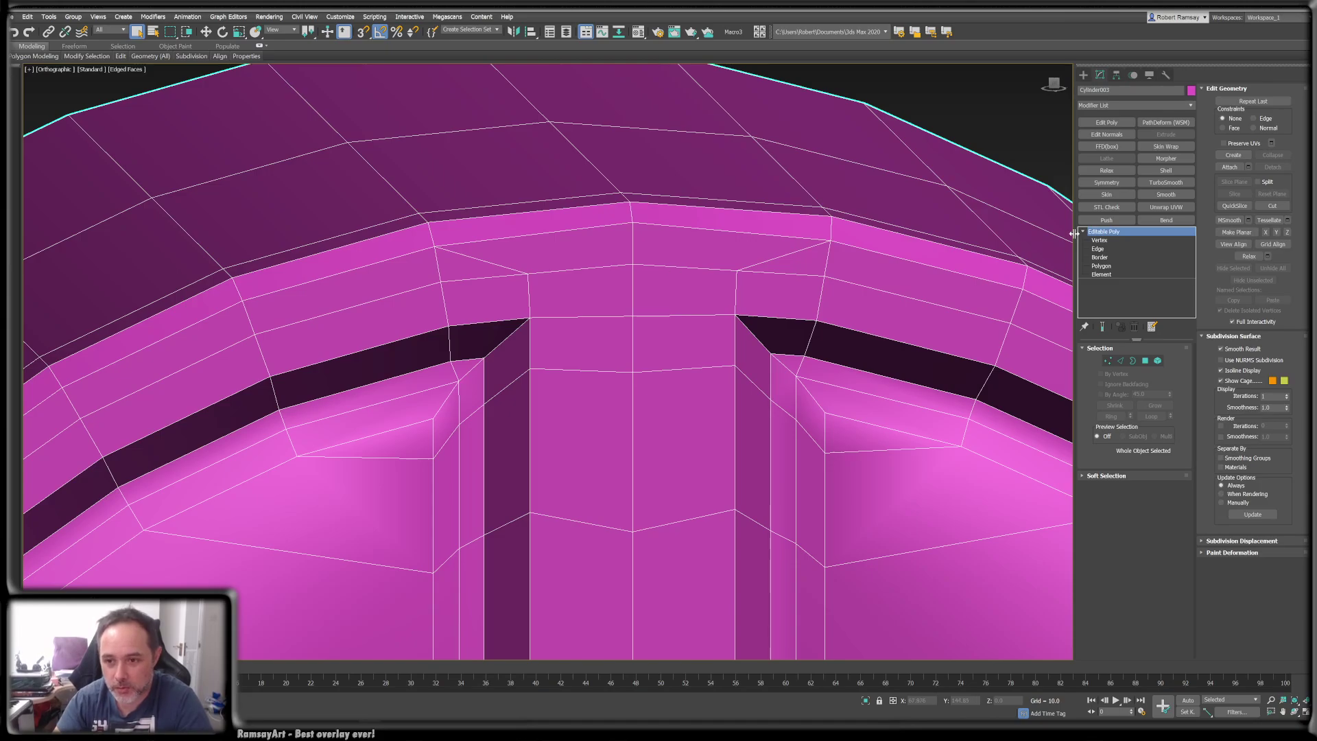
click(1166, 182)
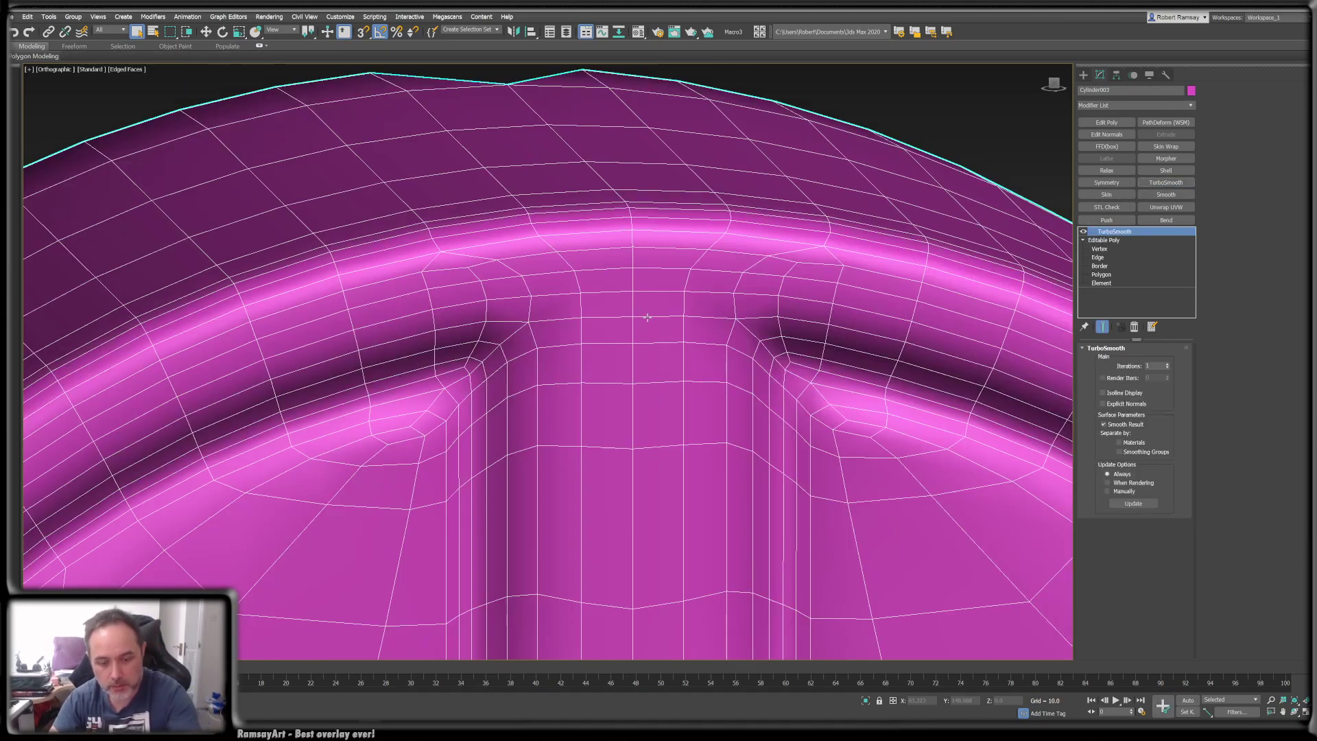
key(F4)
key(F4)
click(1167, 364)
key(F4)
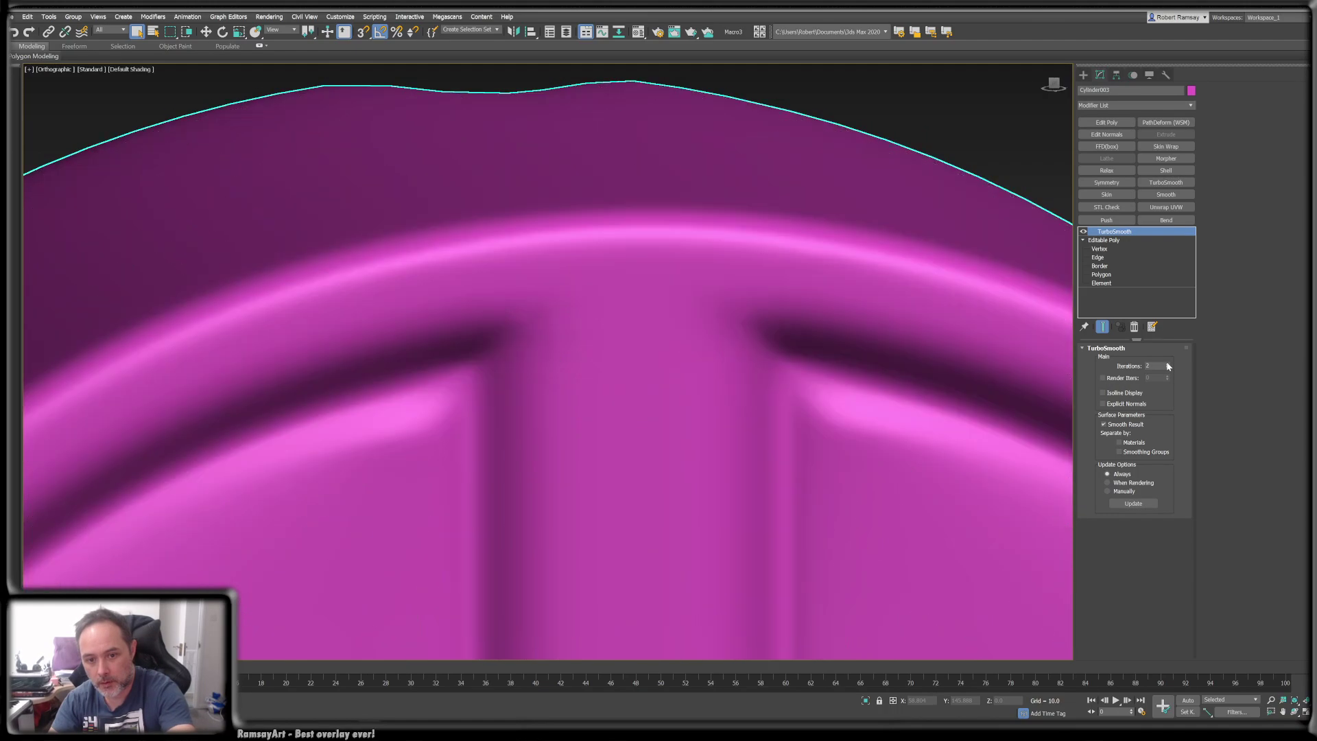
- Set the TurboSmooth iterations to 3 and inspect the smoothed spoke and recess corners from several angles
scroll(627, 332, down, 3)
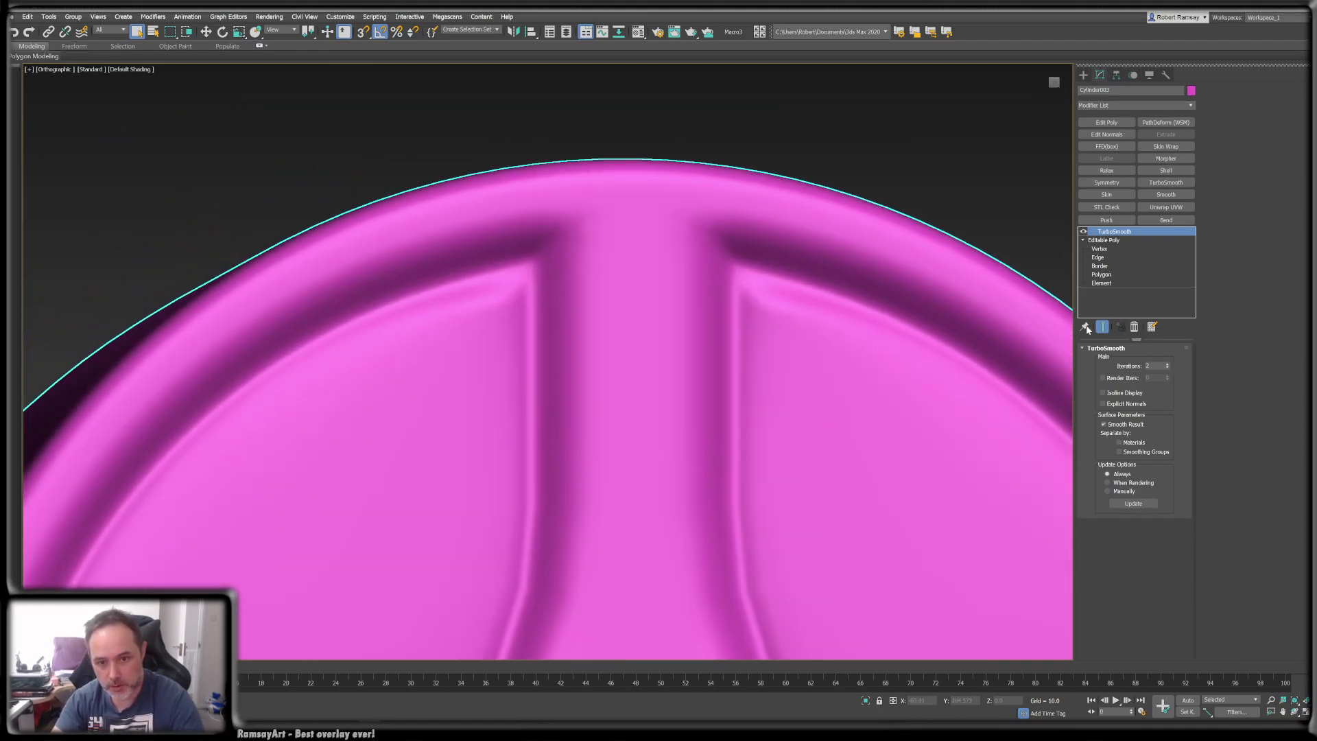
click(1168, 364)
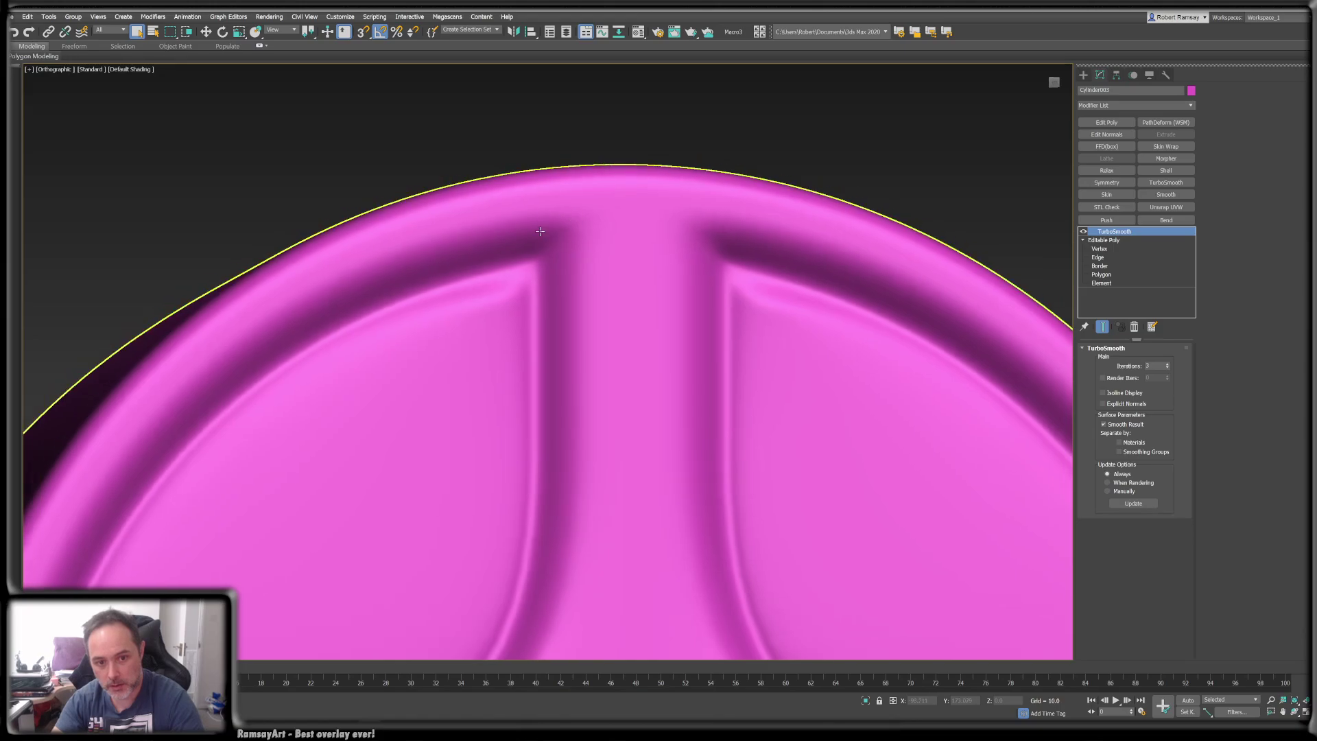
alt+middle_drag(542, 232, 702, 240)
scroll(701, 254, up, 2)
scroll(705, 239, down, 8)
scroll(702, 239, up, 1)
scroll(701, 239, up, 2)
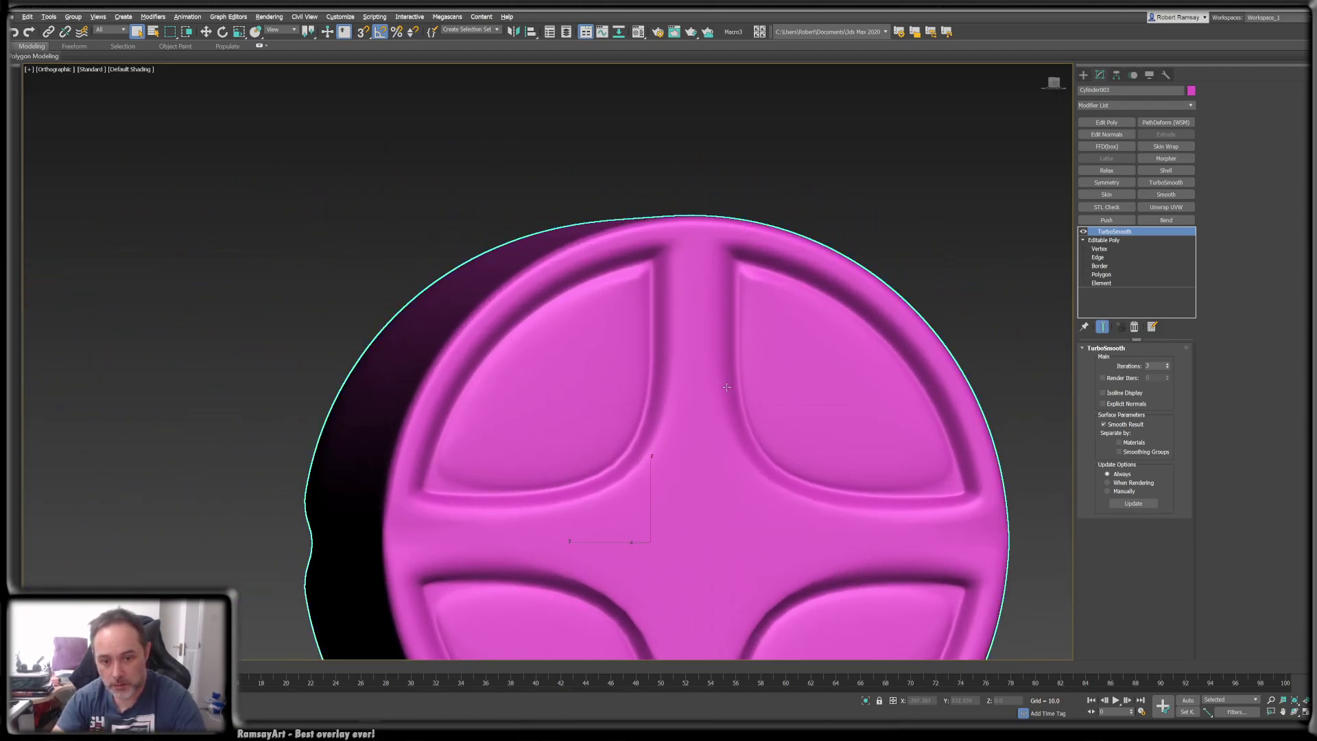
scroll(764, 467, up, 2)
alt+middle_drag(764, 466, 762, 483)
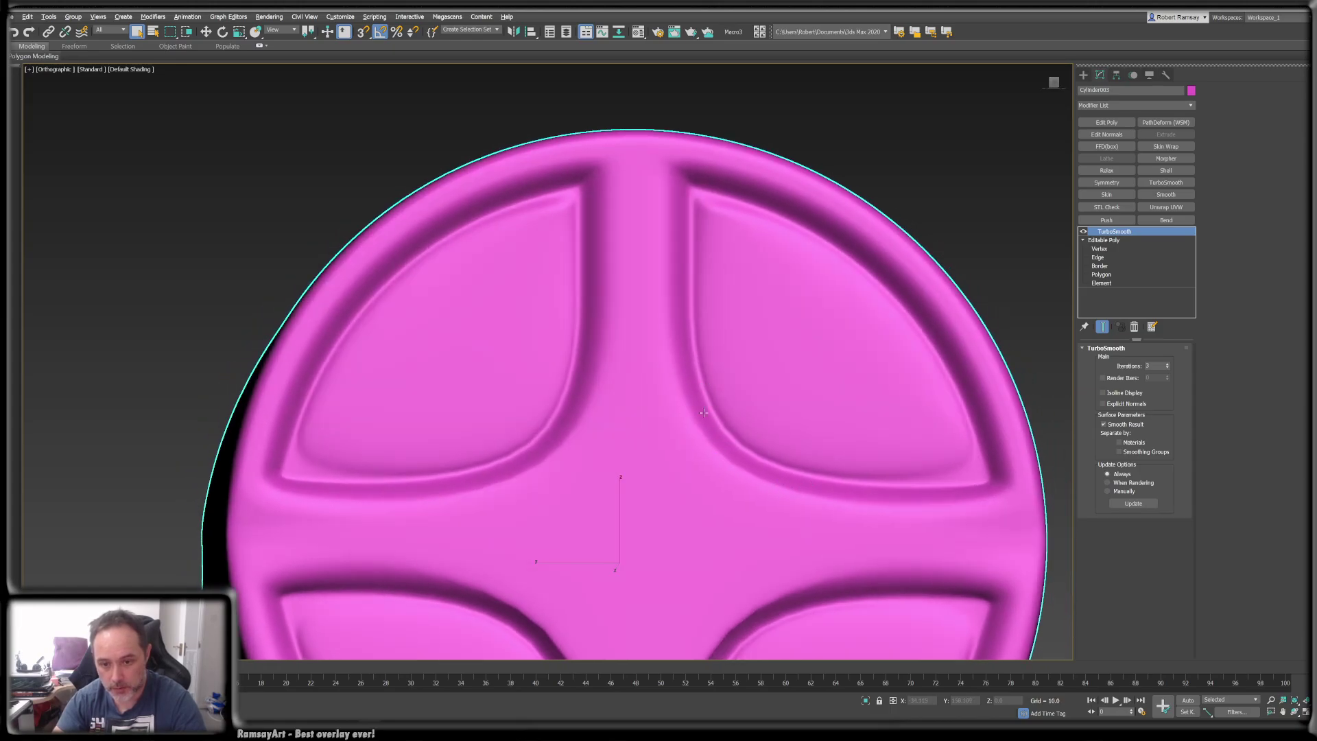
- Disable TurboSmooth and insert edge loops in the base mesh across the vertical spoke and the upper-right recess's lower wall, near the hub
click(1083, 232)
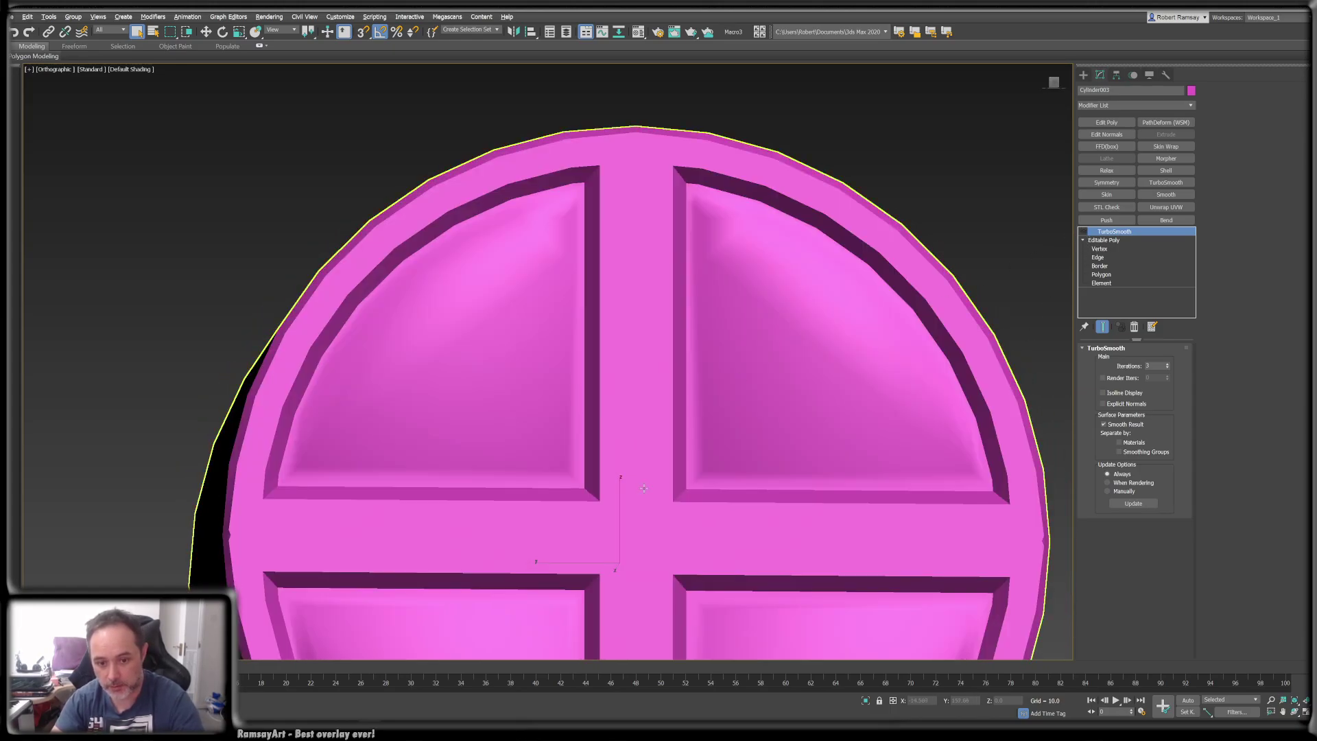
key(F4)
scroll(724, 501, up, 2)
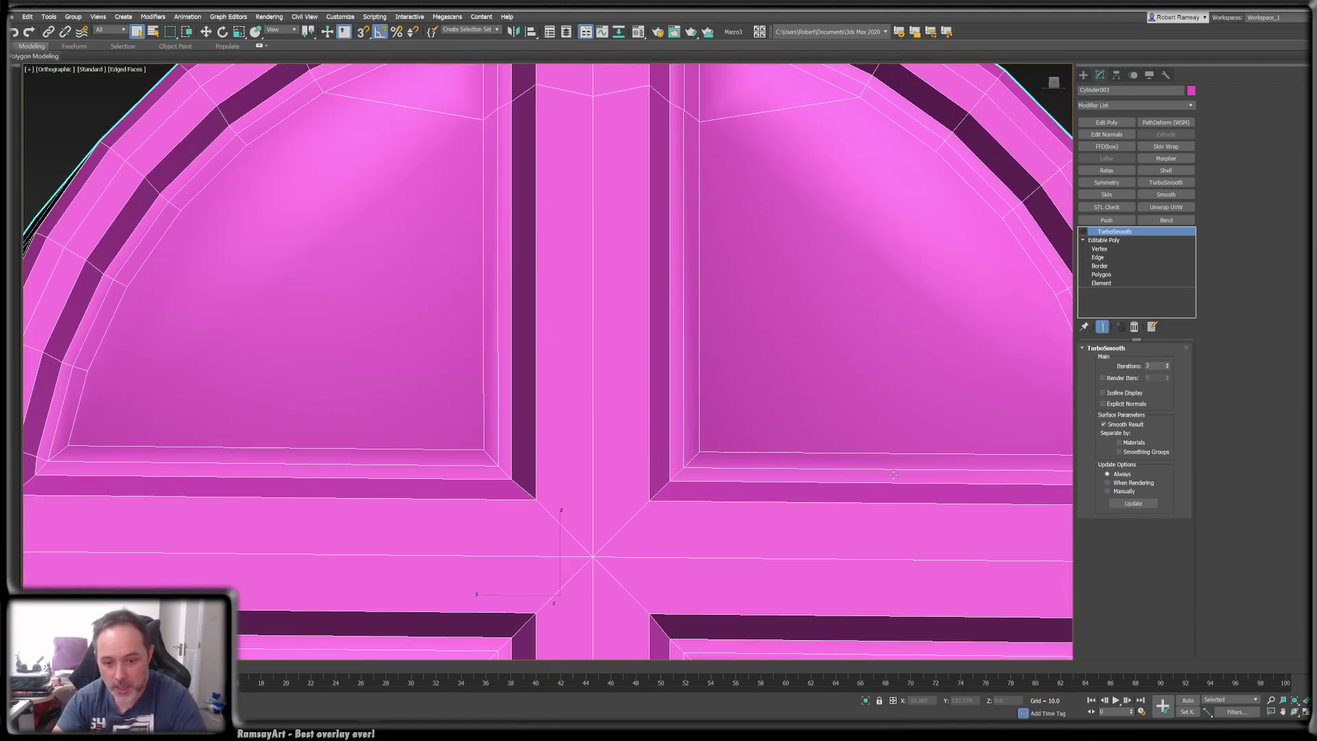
middle_drag(767, 475, 714, 474)
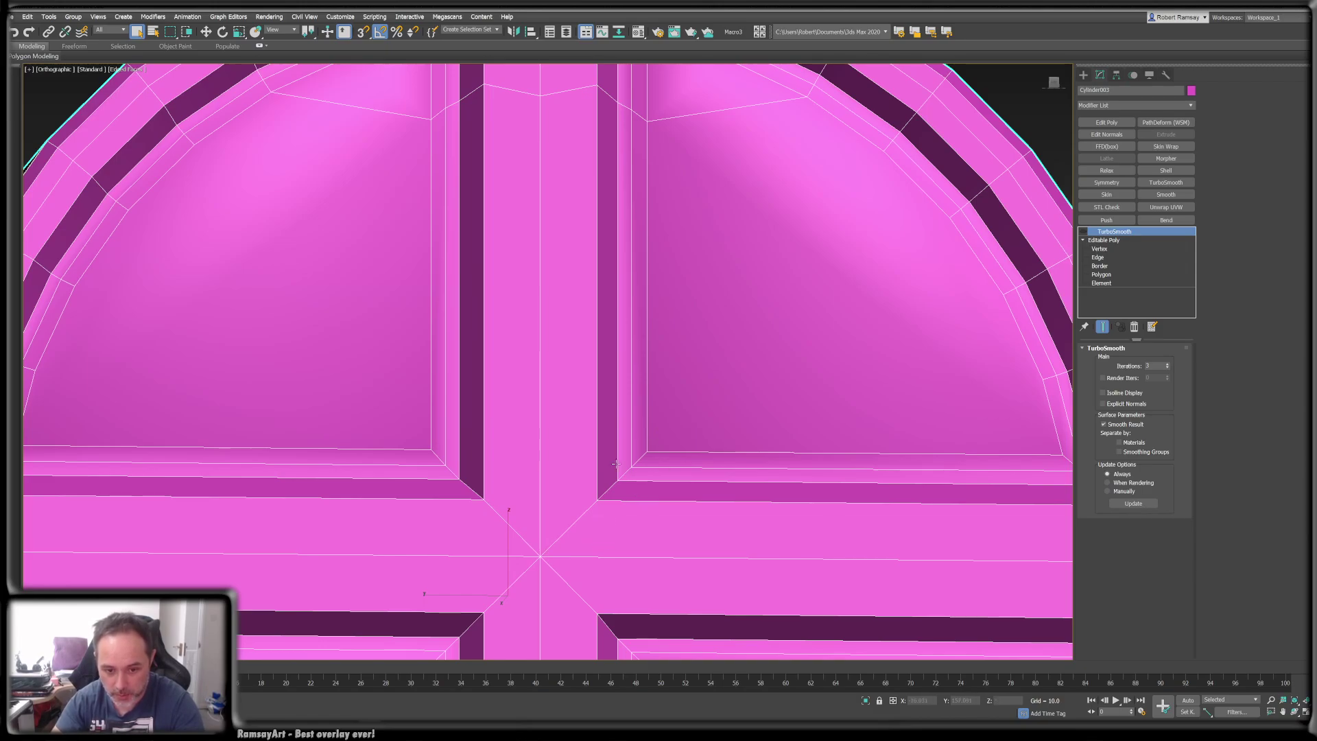
click(1104, 240)
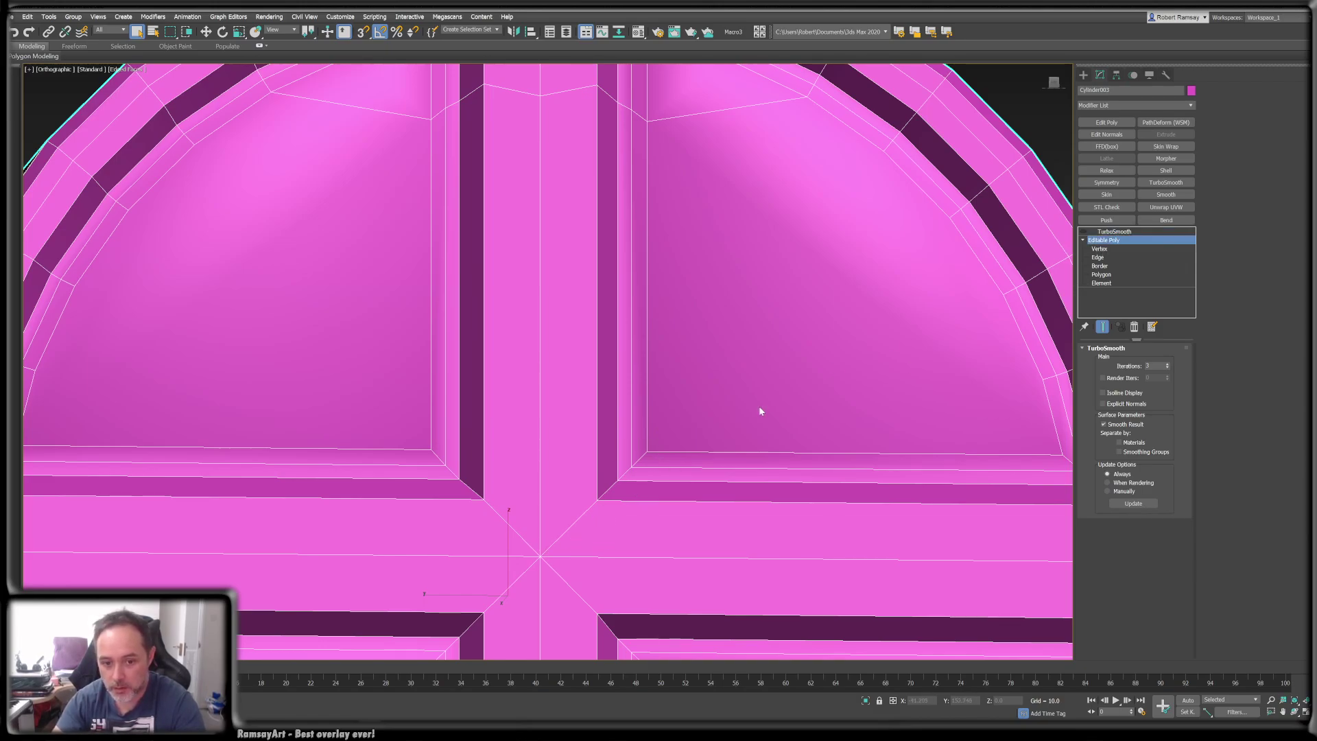
click(622, 452)
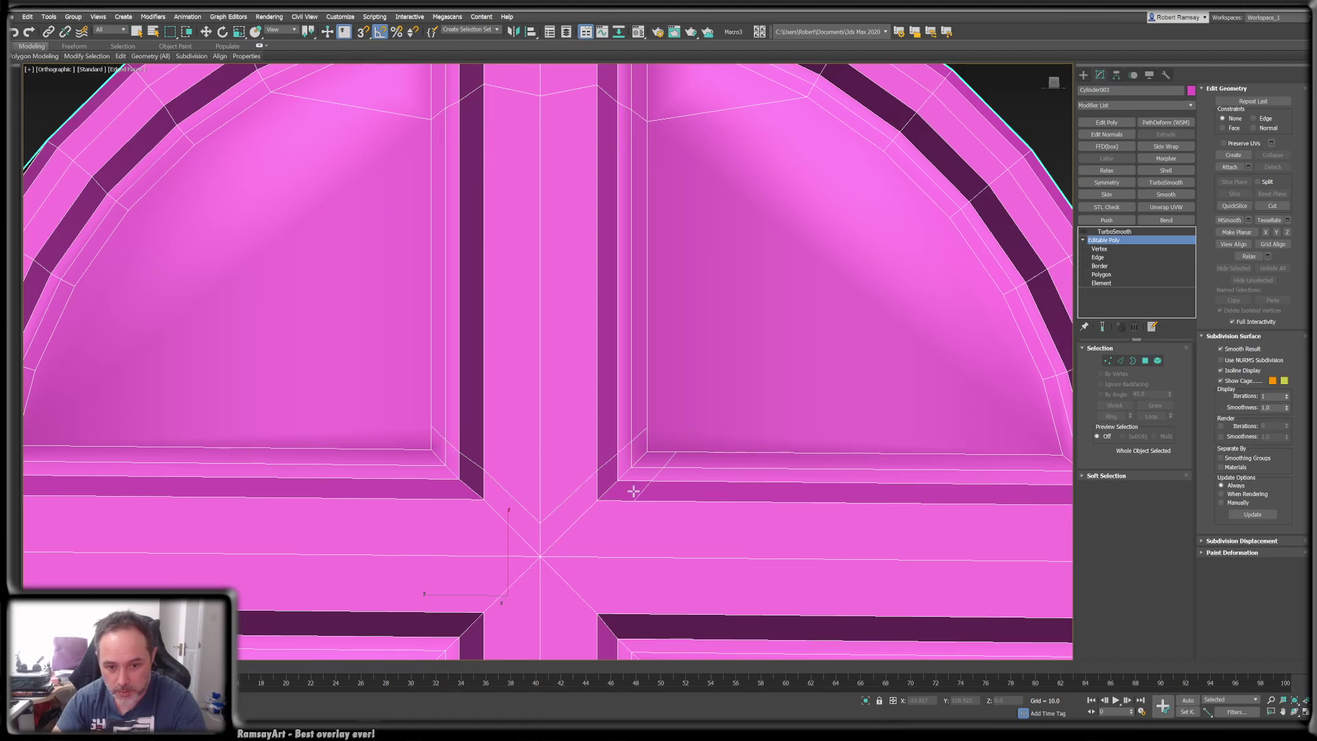
click(624, 491)
click(692, 491)
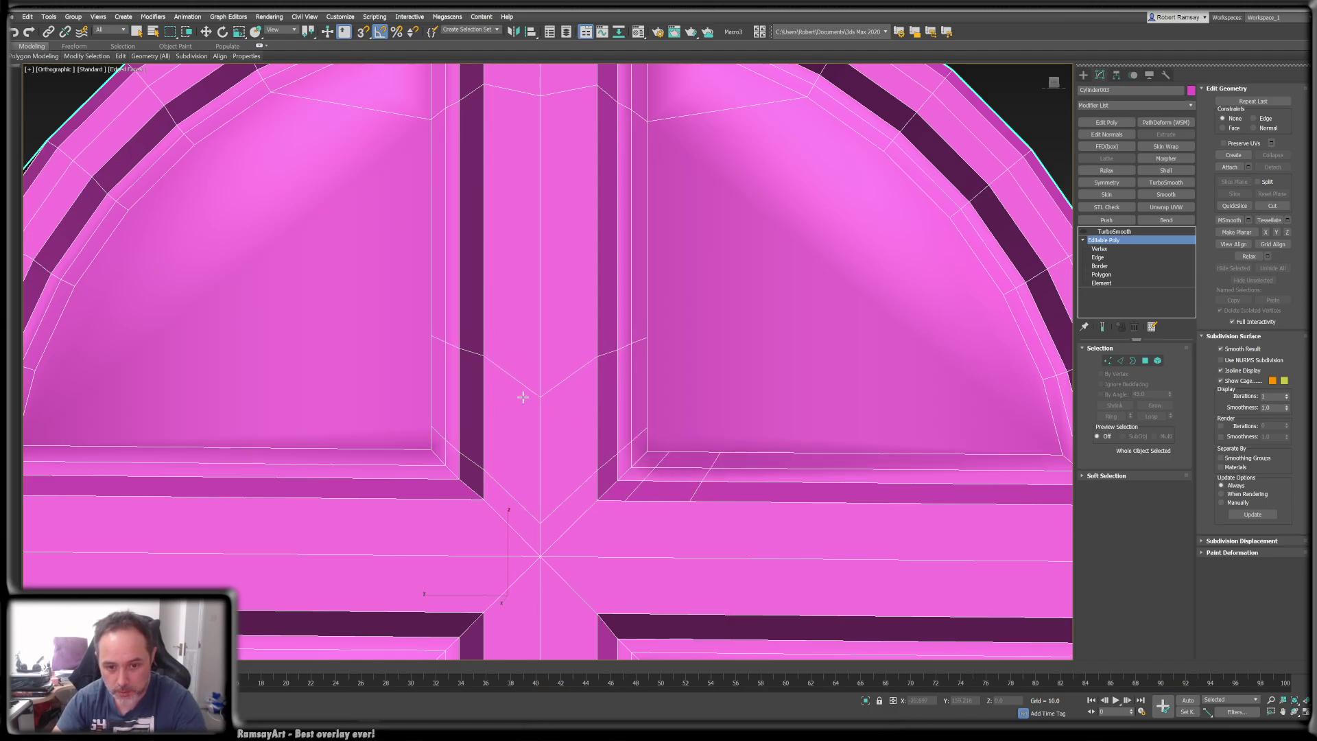
key(w)
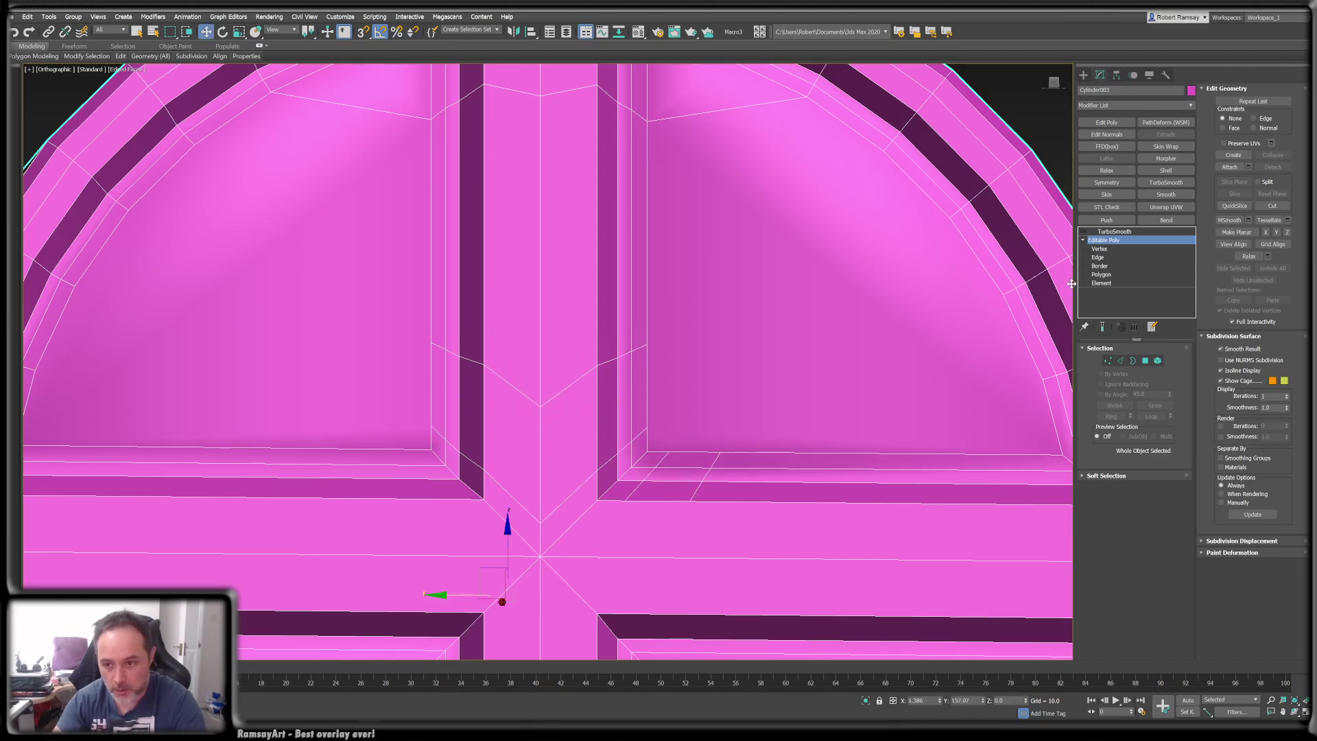
- Re-enable TurboSmooth and examine the shading at the upper-right recess's inner corner with and without edged faces
click(1107, 231)
key(F4)
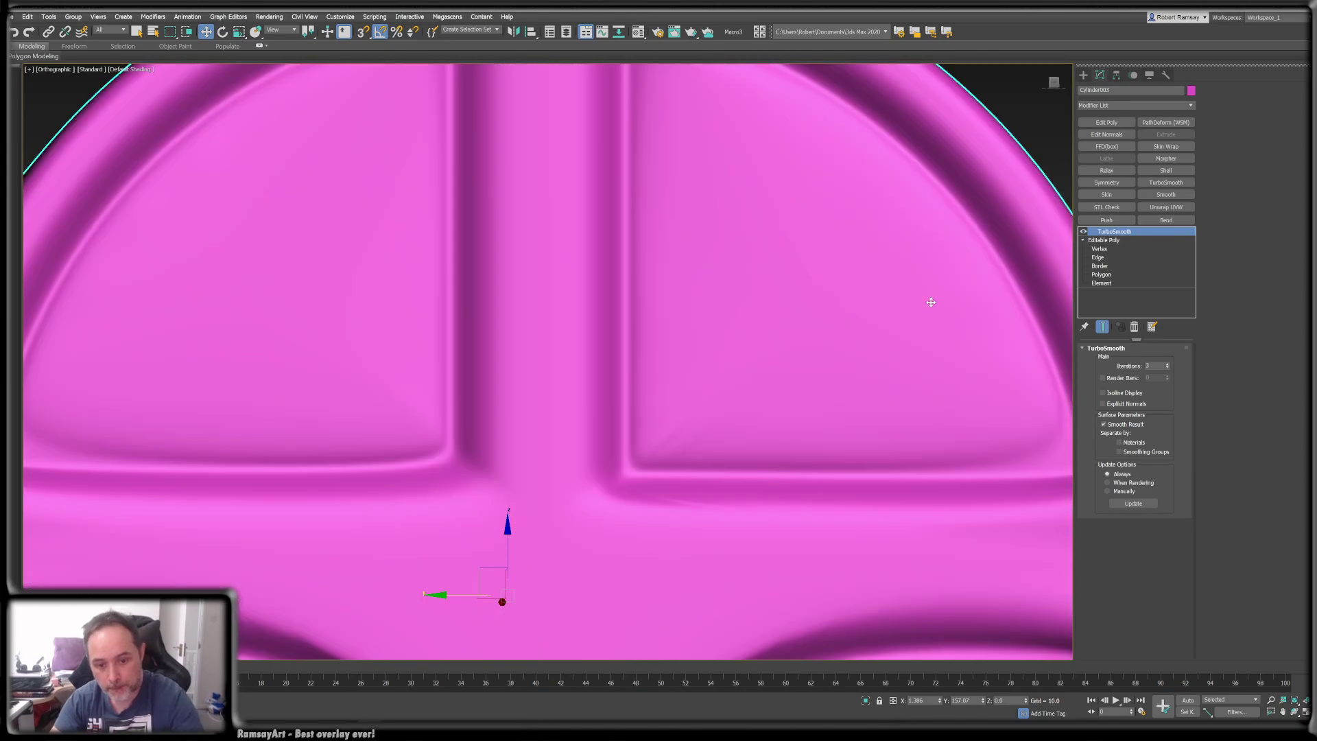
scroll(770, 434, up, 5)
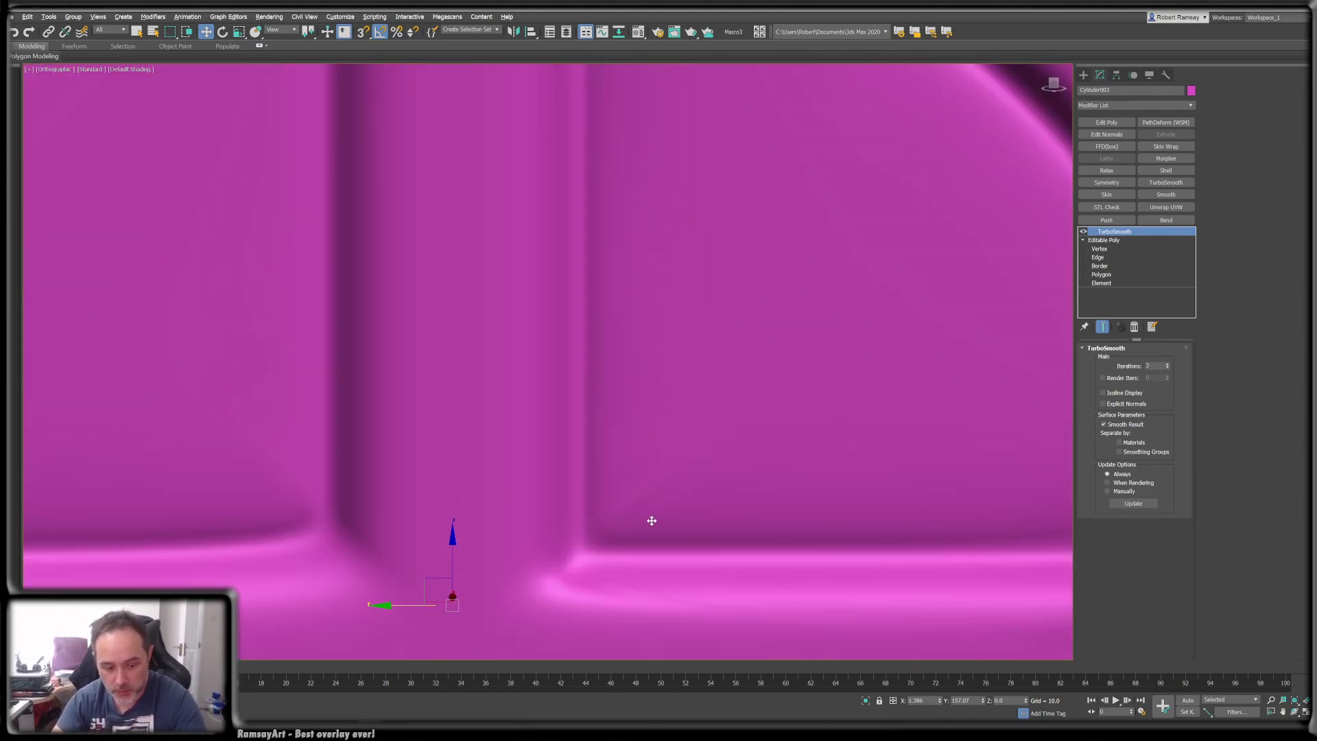
key(F4)
key(F4)
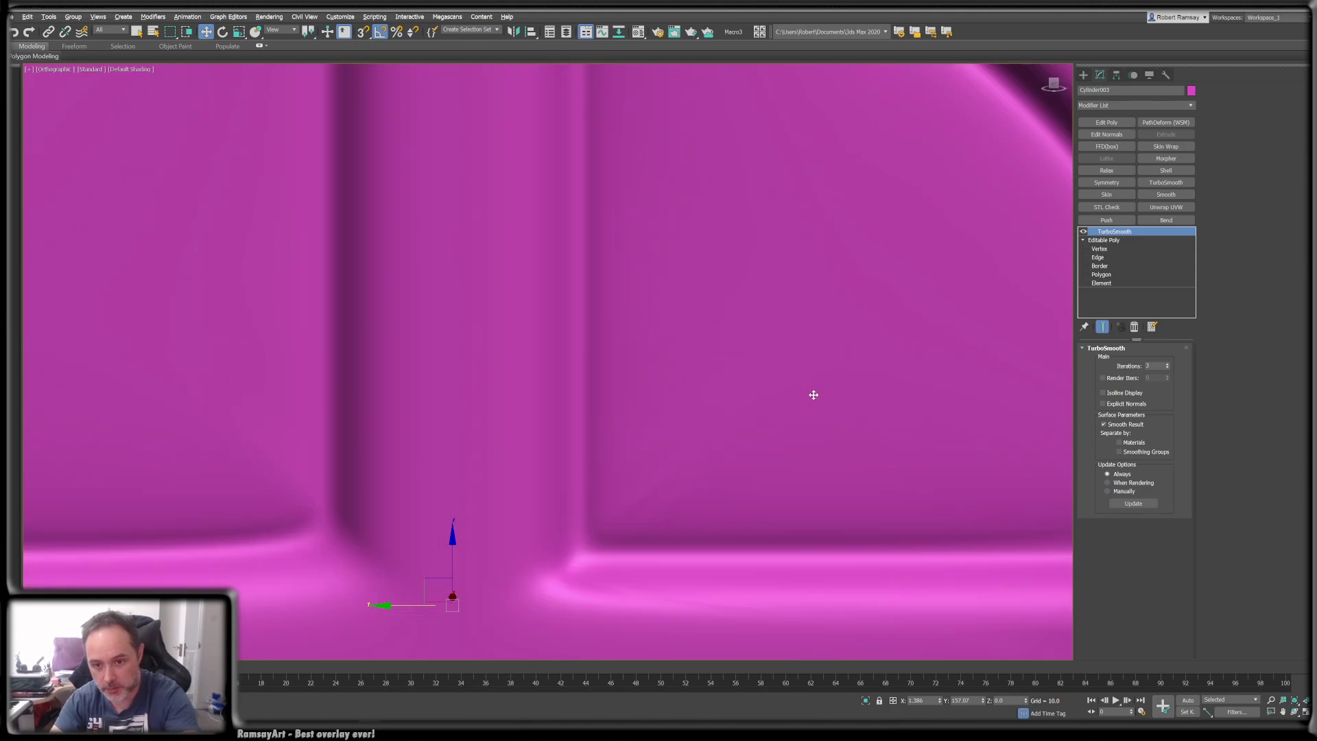
- Disable TurboSmooth and return to the Editable Poly base mesh with edged faces displayed around the upper recesses
click(1083, 232)
click(1106, 240)
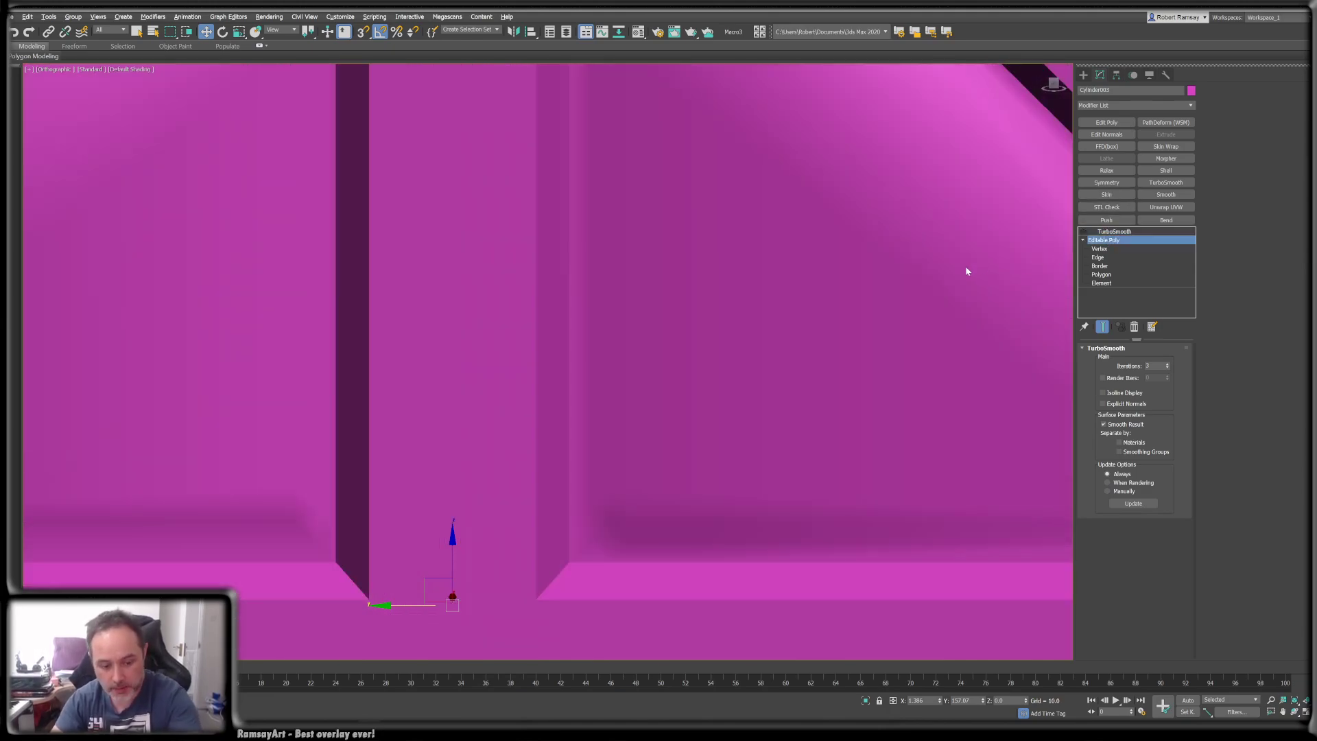
key(F4)
scroll(637, 382, down, 5)
middle_drag(702, 347, 698, 374)
alt+middle_drag(699, 374, 694, 363)
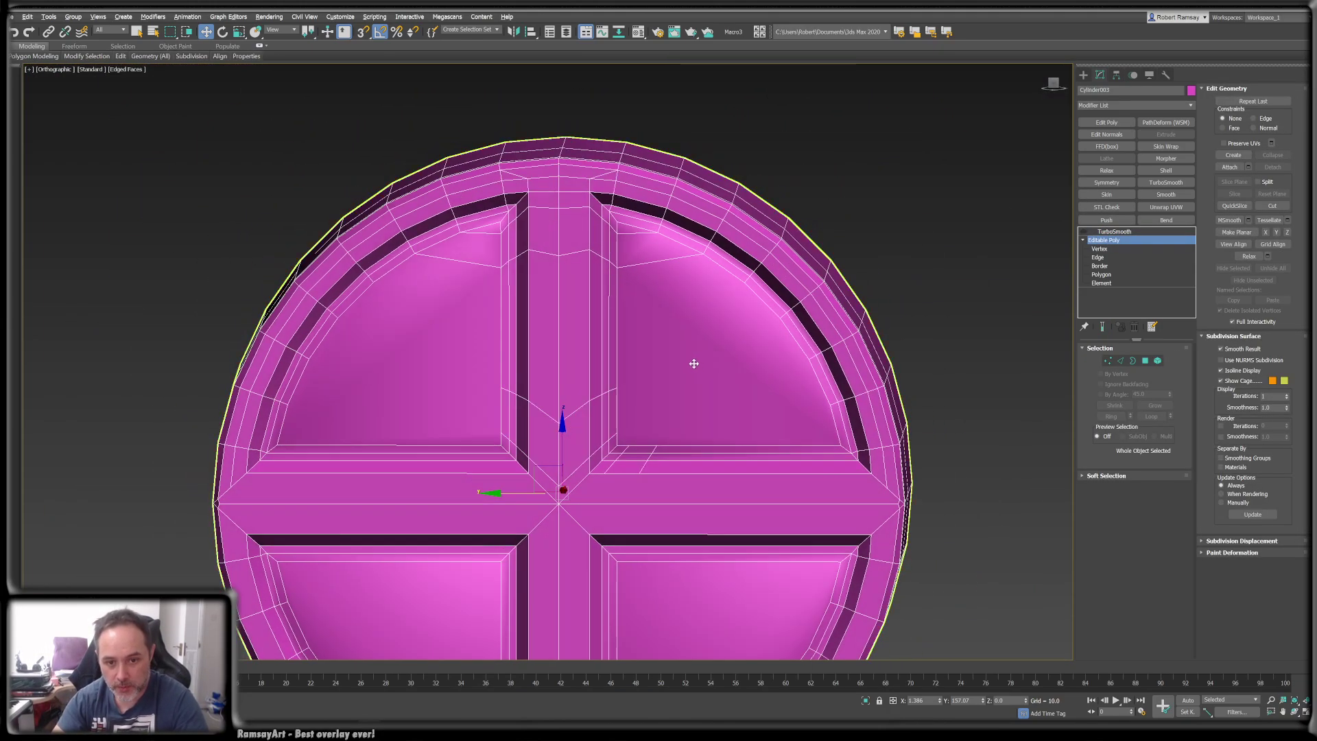
scroll(694, 363, up, 3)
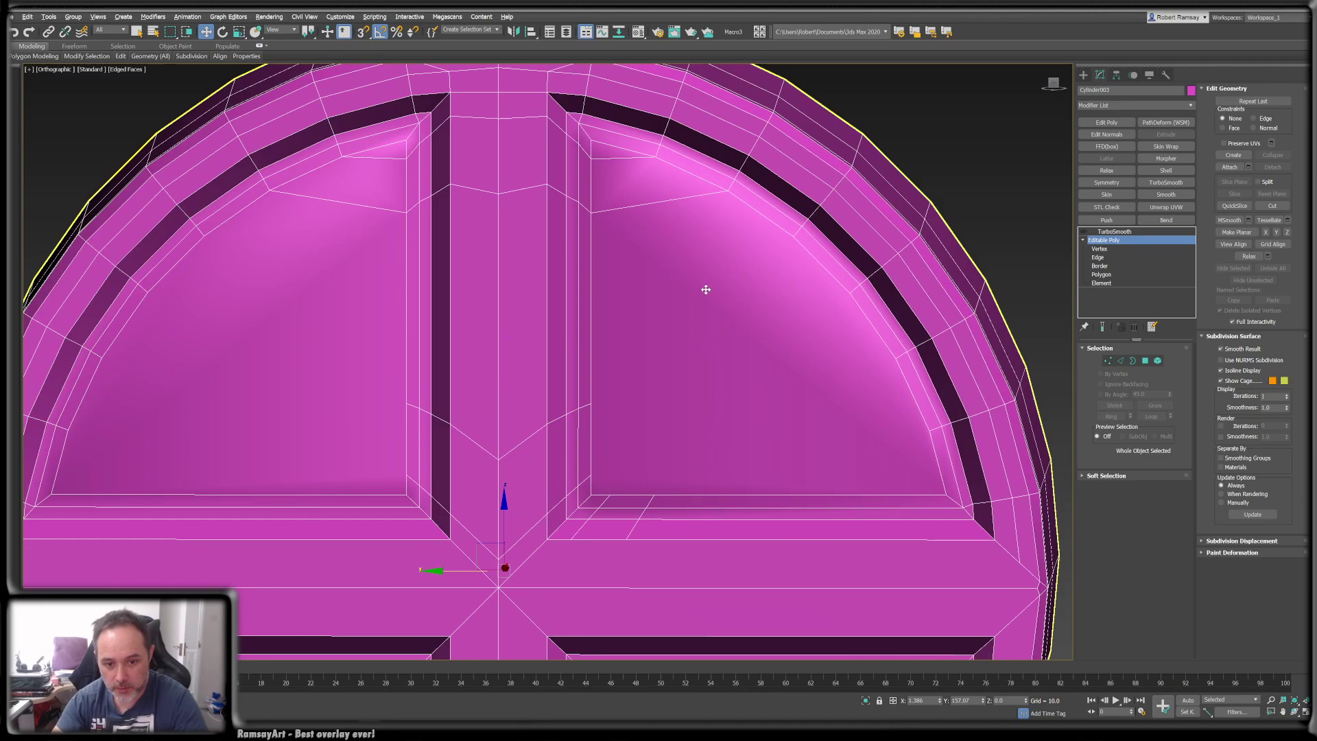
- Inset the large floor polygon of the upper-right recess by a narrow margin
click(1145, 360)
click(669, 352)
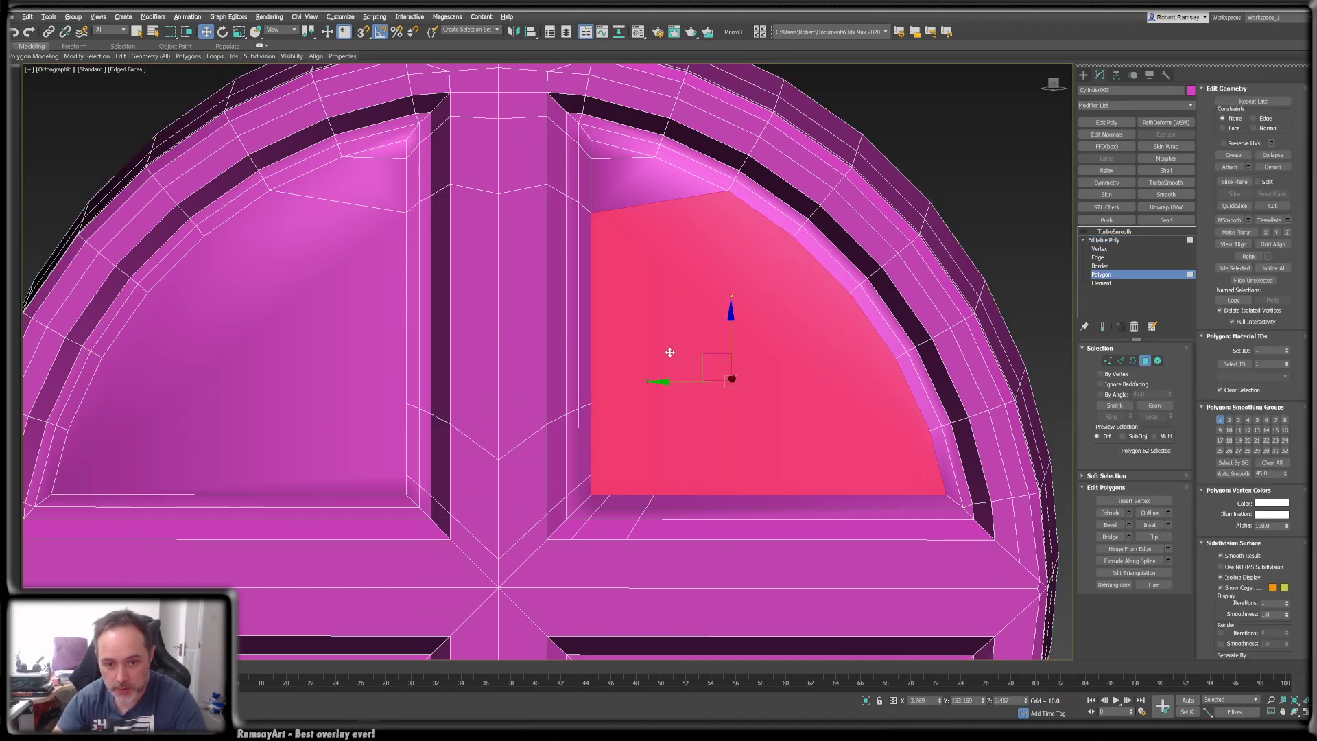
right_click(669, 351)
click(660, 400)
mouse_move(675, 371)
mouse_down()
mouse_move(680, 384)
mouse_move(683, 371)
mouse_up()
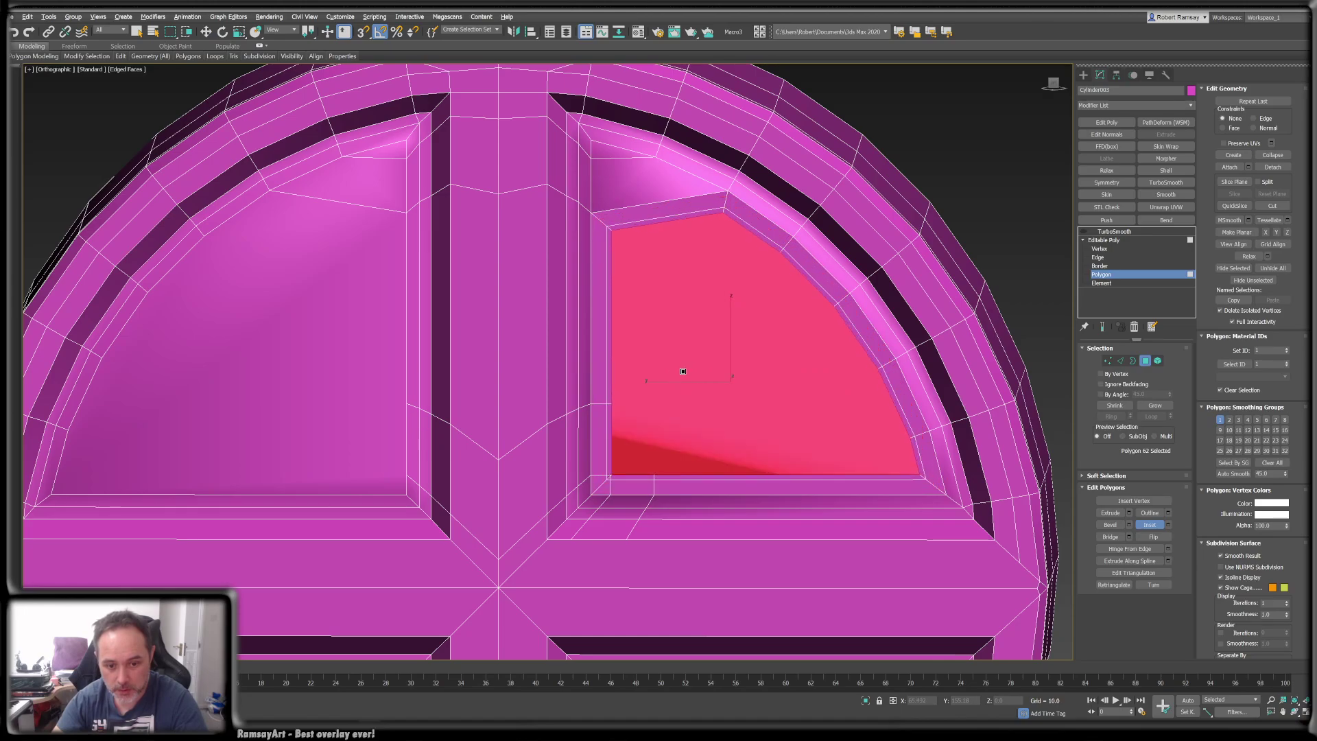
key(ctrl+z)
scroll(607, 478, up, 2)
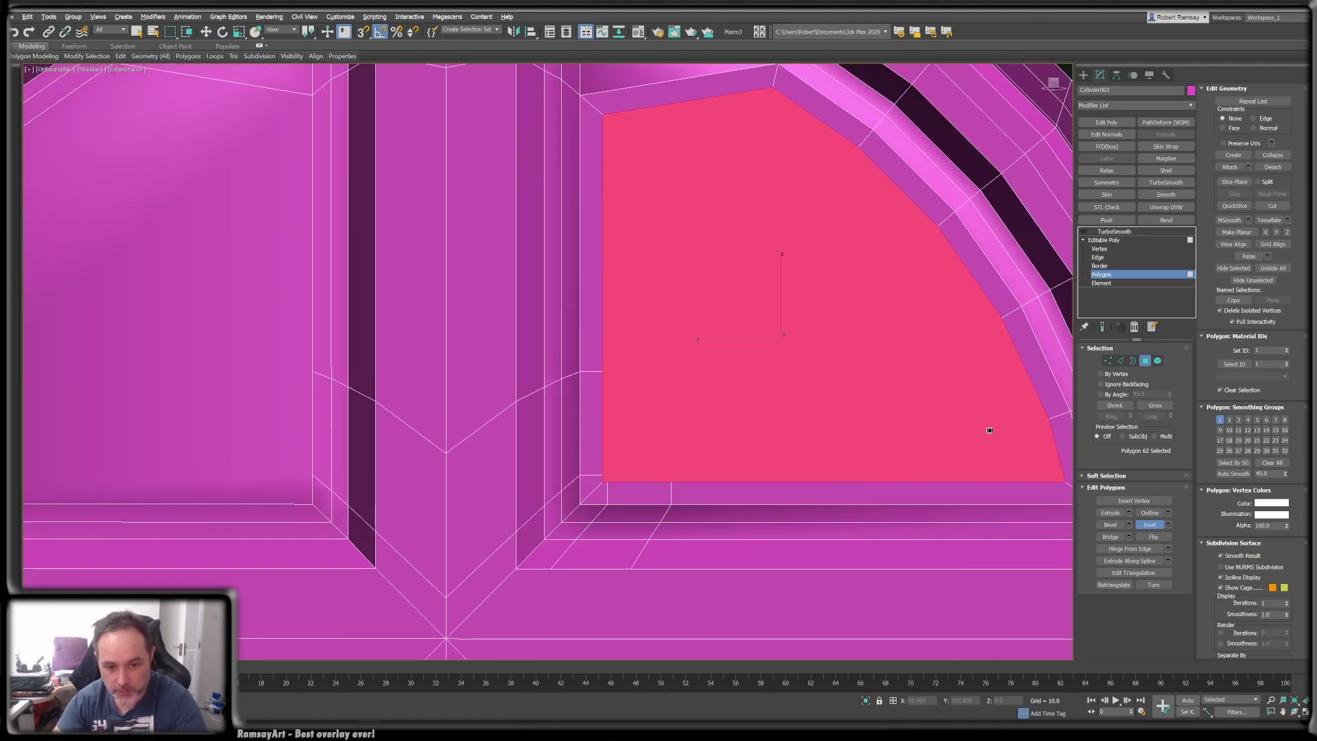
- Convert the inset polygon selection to vertices and weld the nearly coincident ones at the recess's inner corner
ctrl+click(1108, 361)
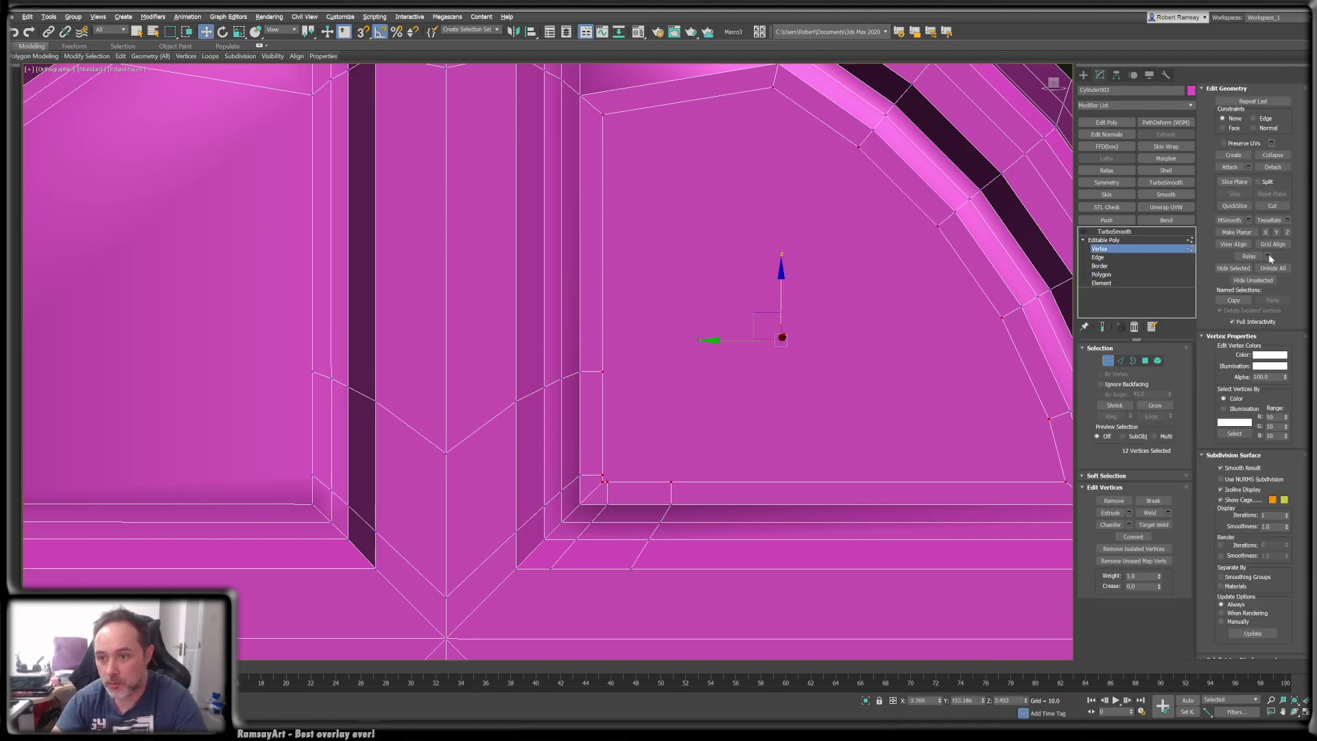
click(1167, 513)
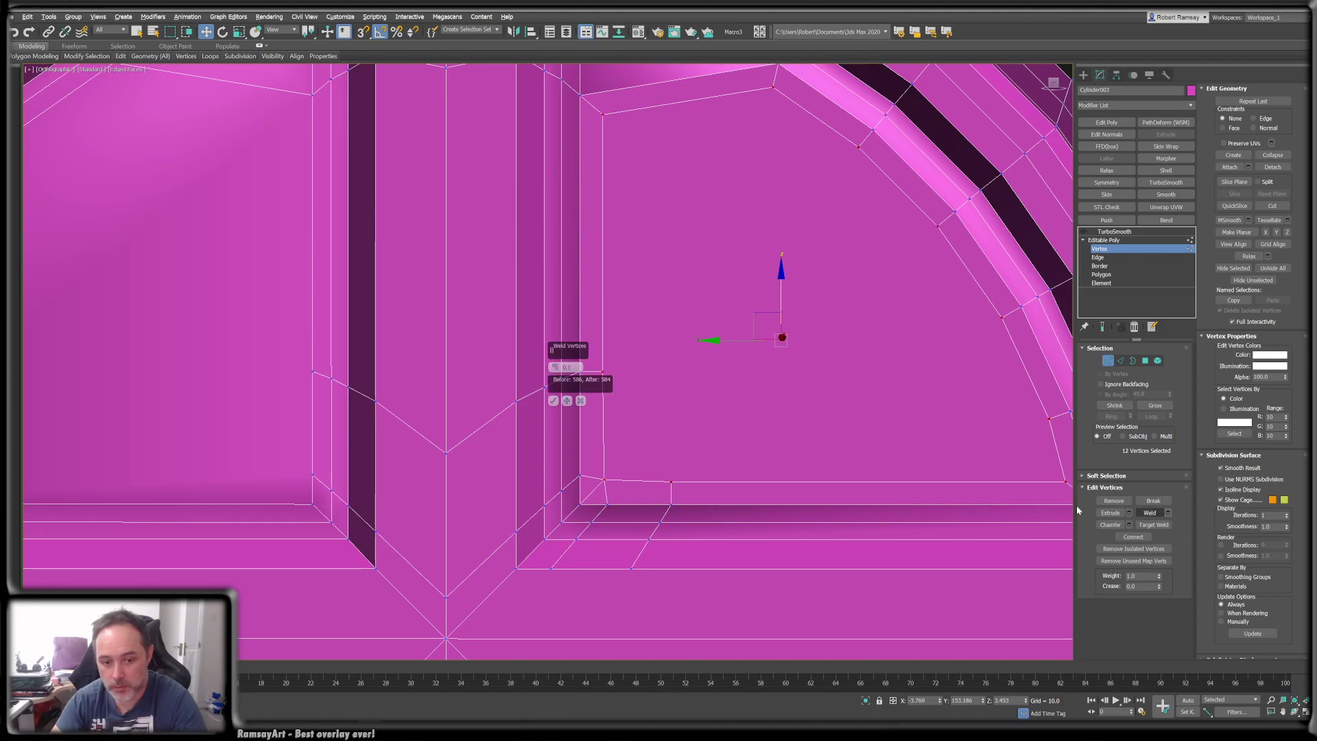
click(553, 400)
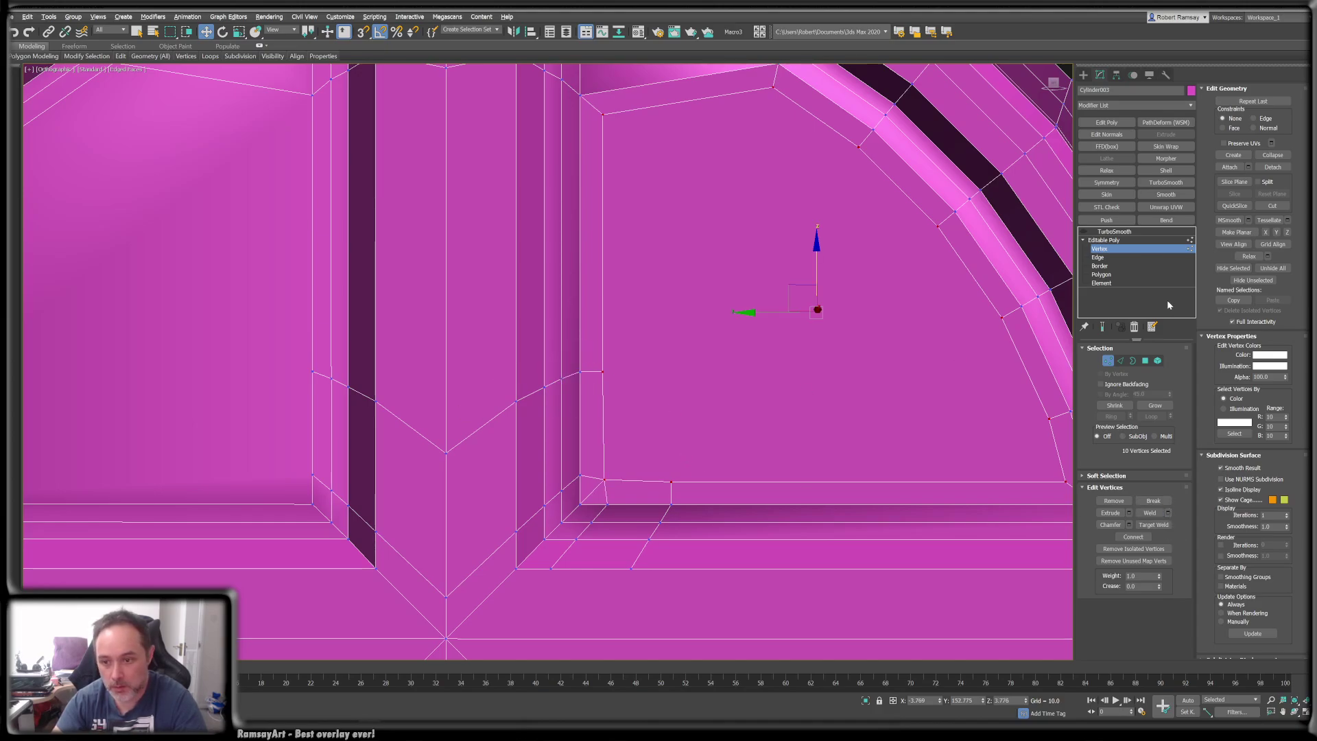
- Inset the upper-right recess's floor polygon again, by a wider margin than the first inset
click(1145, 361)
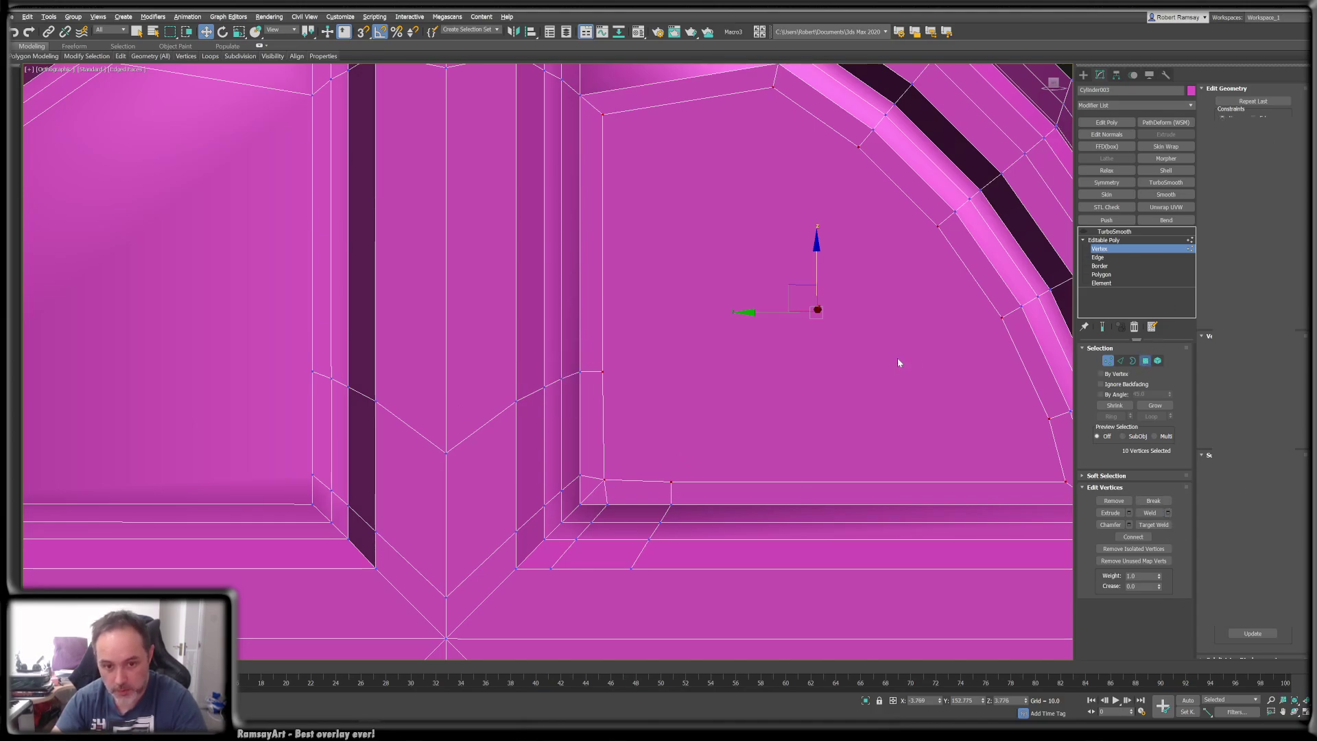
click(804, 363)
right_click(801, 360)
click(782, 412)
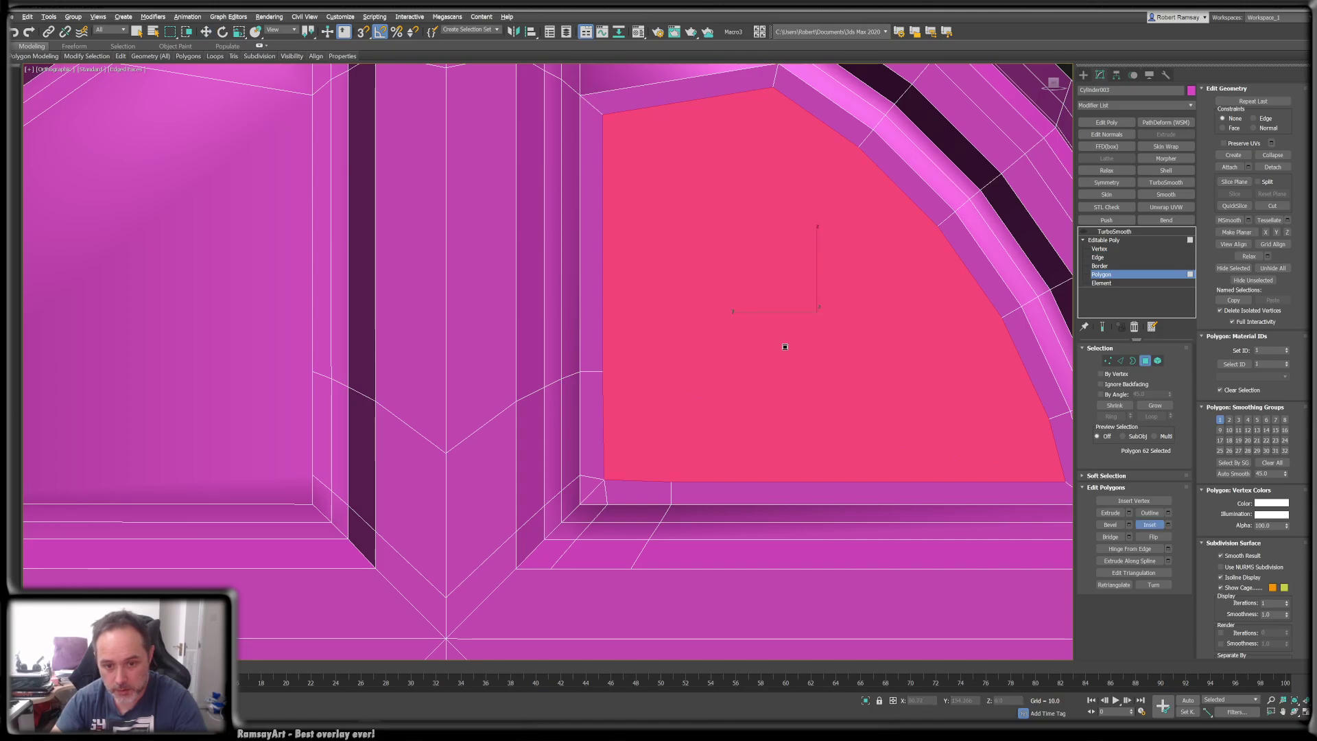
drag(785, 347, 794, 393)
- Collapse three inner-ring vertex pairs, at the hub-side corner and along the arc, and connect the spoke-side vertex to the outer arc vertex
click(1109, 362)
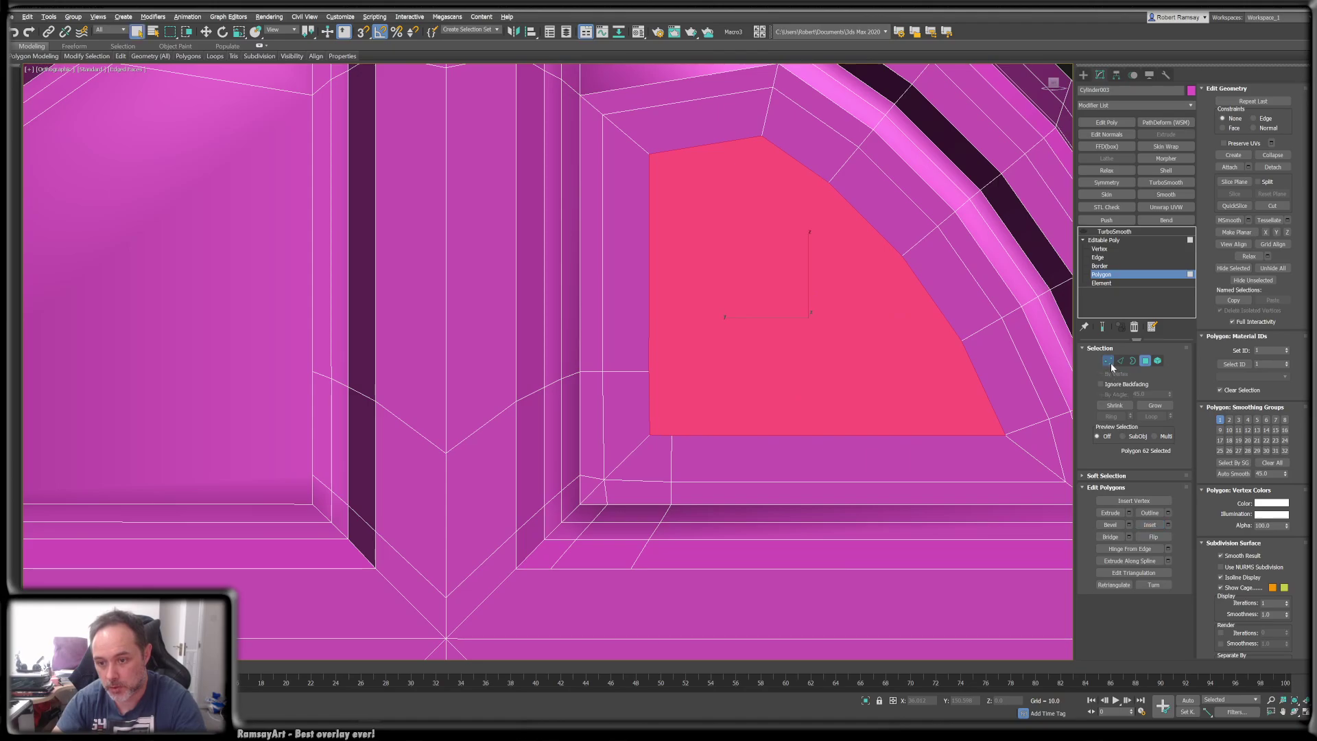
click(1017, 445)
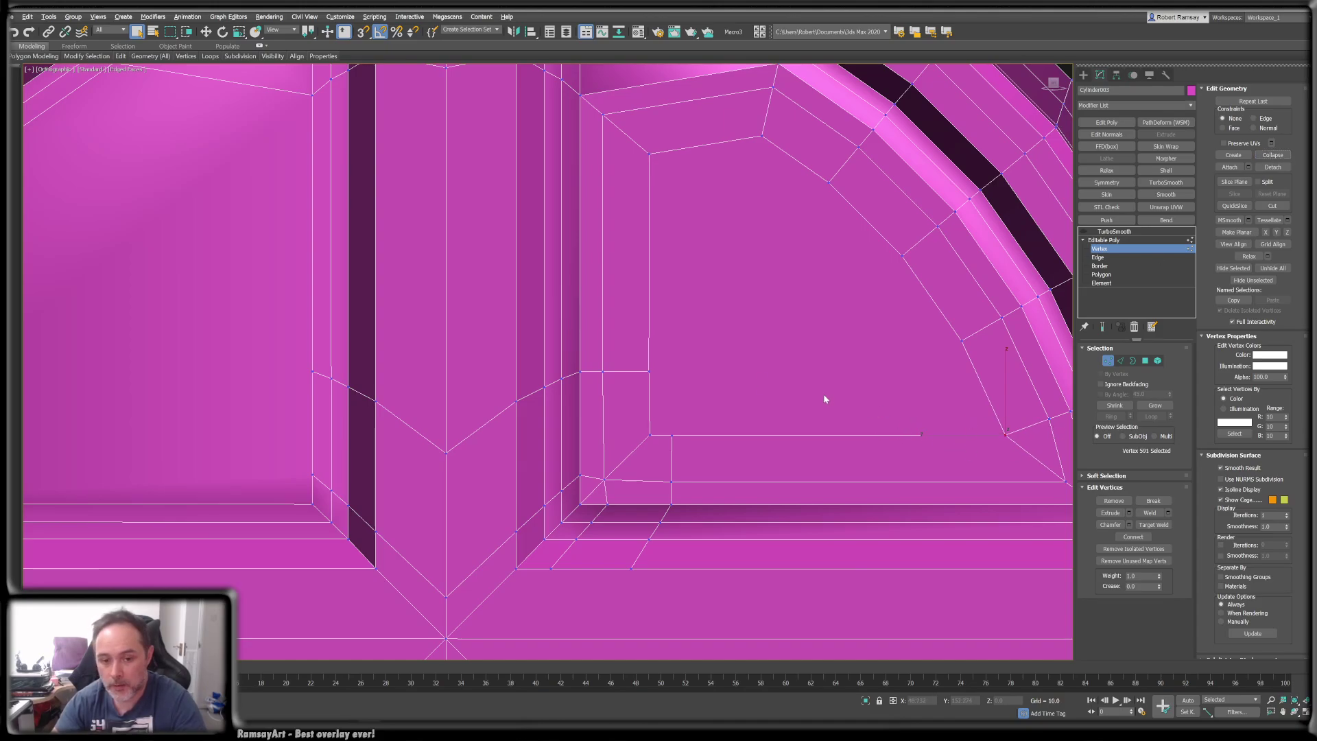
drag(686, 452, 687, 452)
key(ctrl+alt+c)
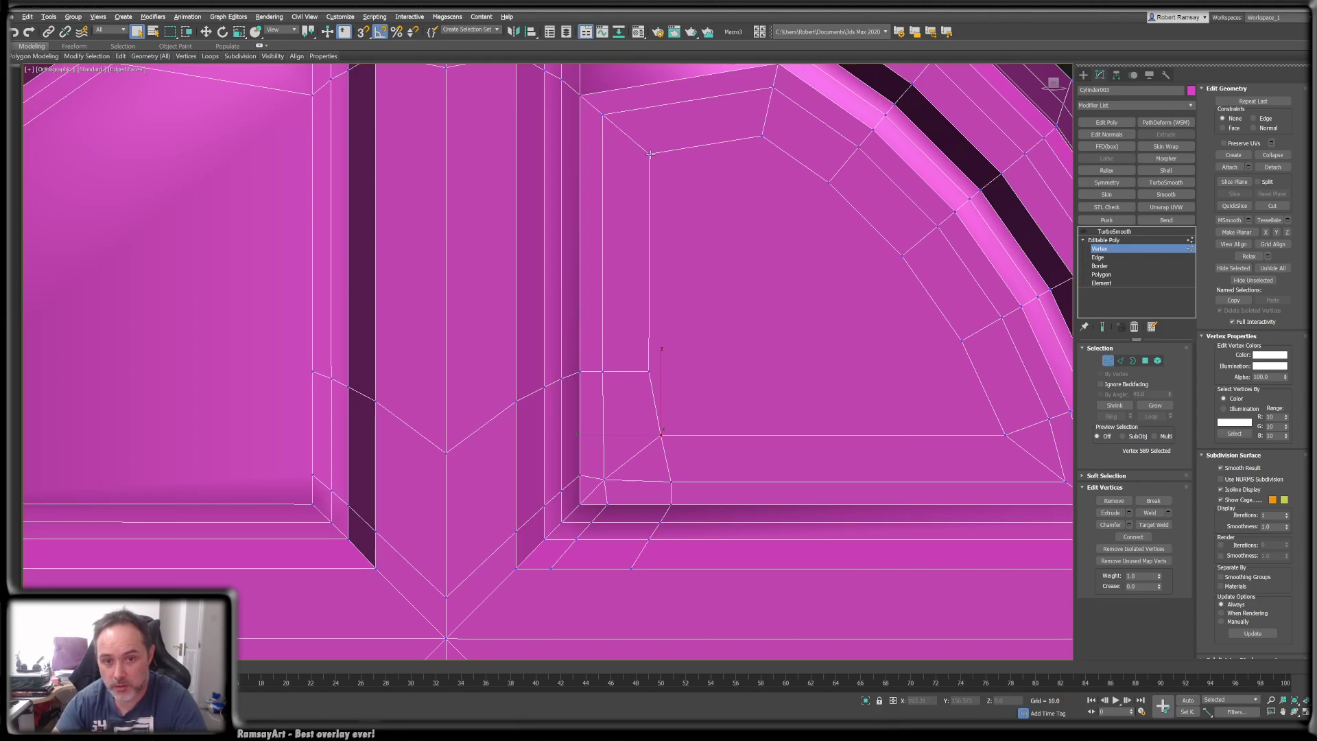
ctrl+drag(817, 176, 837, 197)
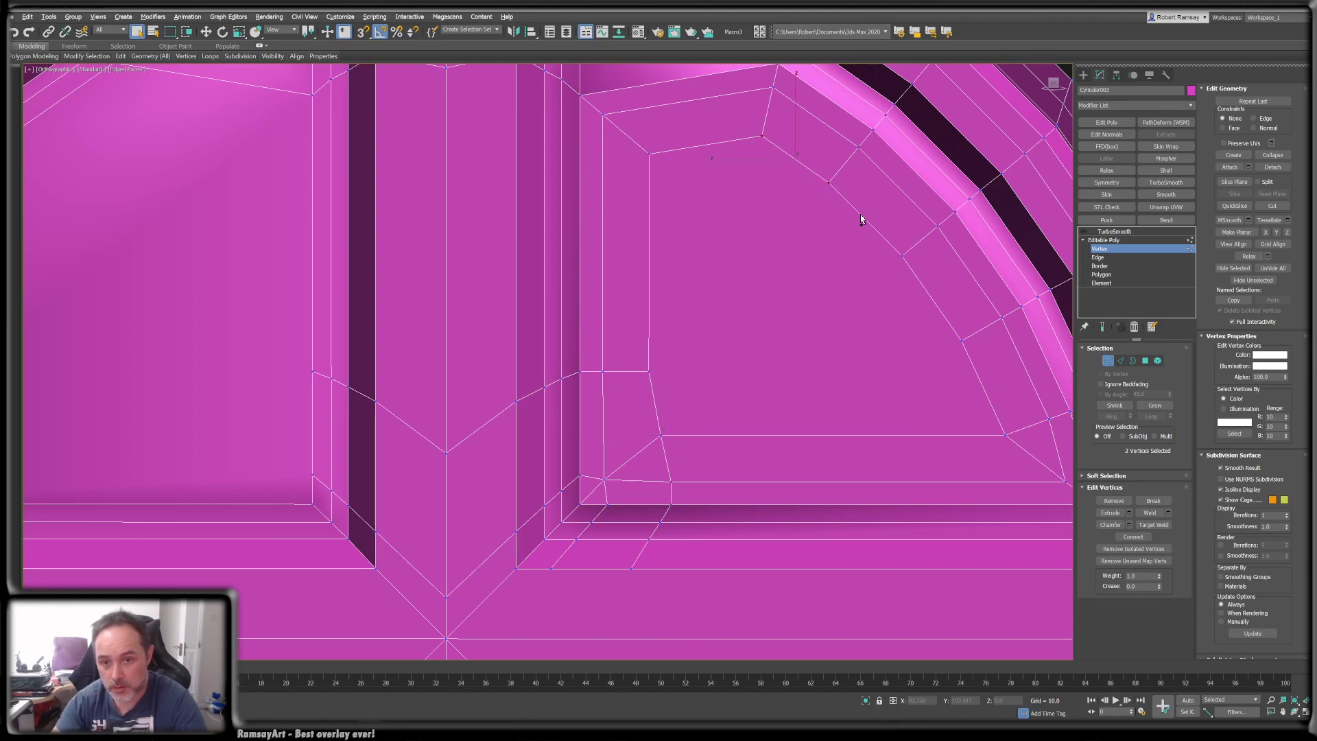
key(ctrl+alt+c)
ctrl+drag(957, 342, 969, 356)
key(ctrl+alt+c)
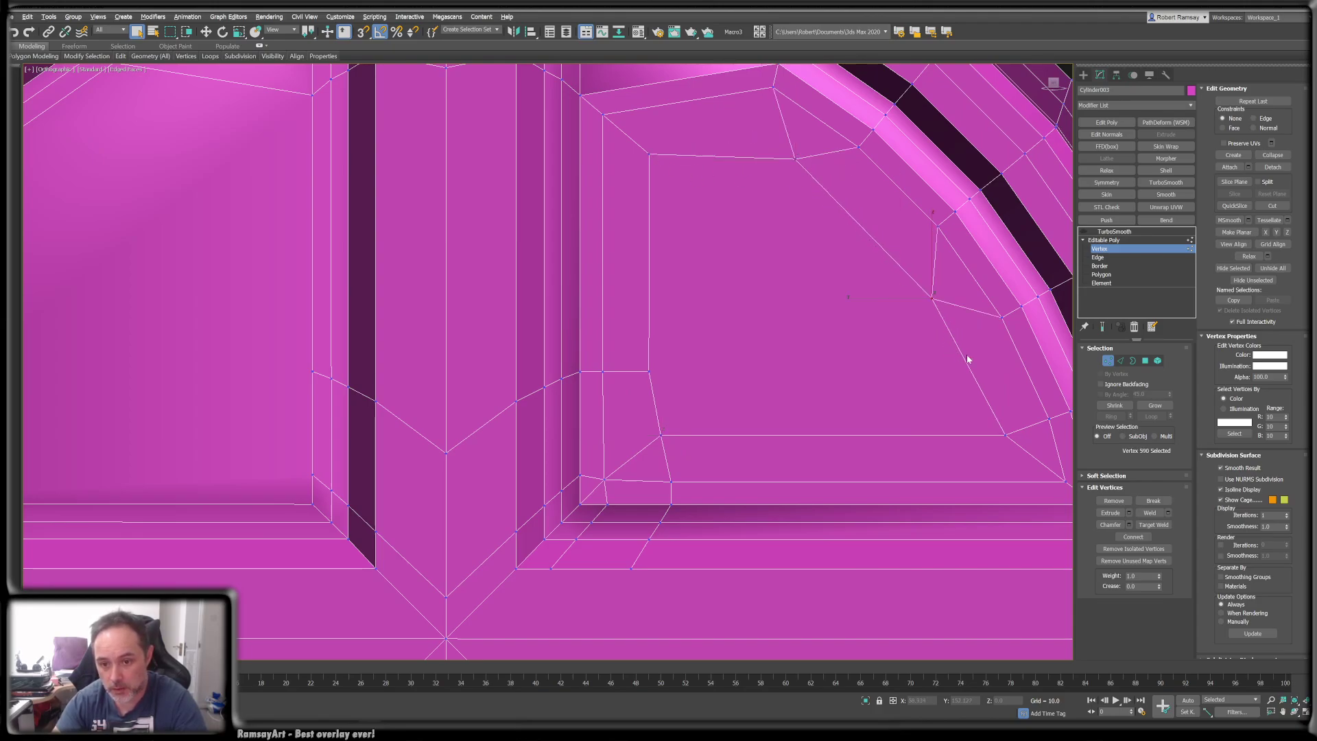
key(ctrl+shift+e)
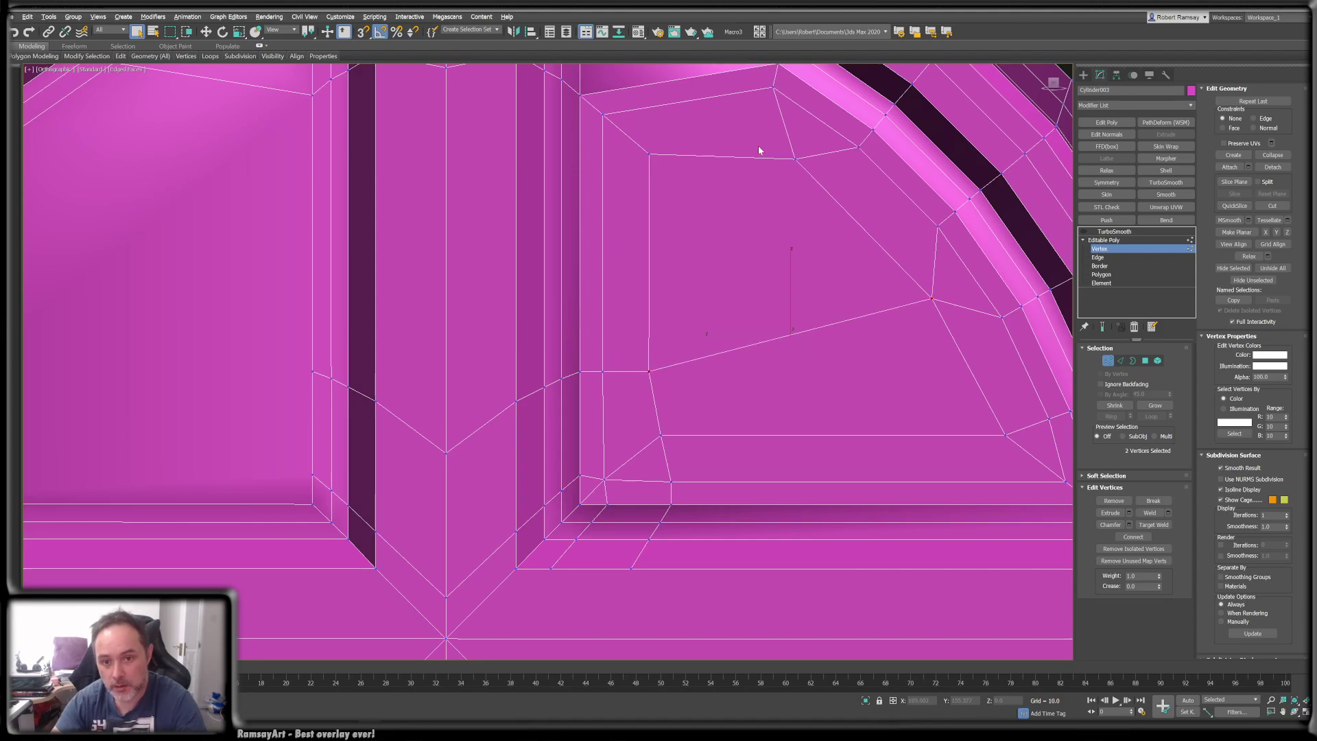
- Re-enable TurboSmooth, hide edged faces and examine the smoothed shading of the upper-right recess against the upper-left one
scroll(967, 281, down, 2)
middle_drag(967, 280, 923, 323)
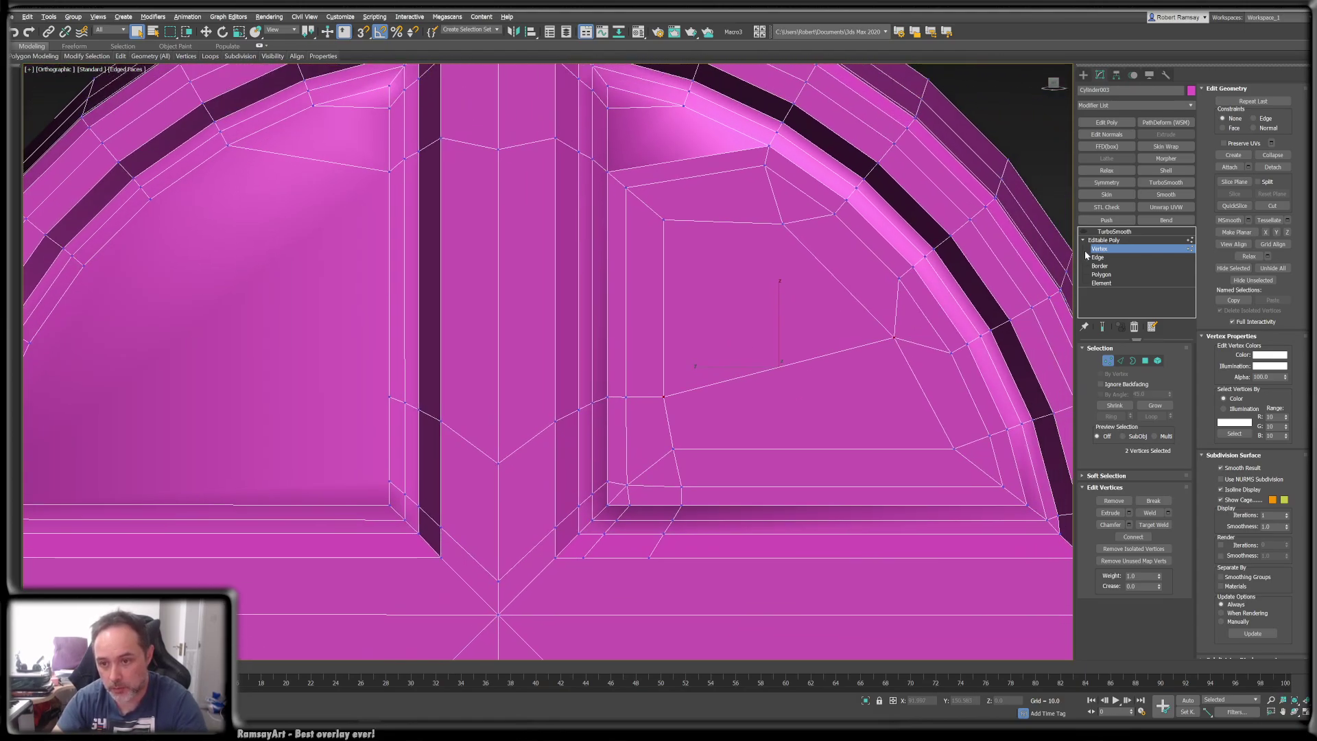
click(1111, 241)
click(1118, 233)
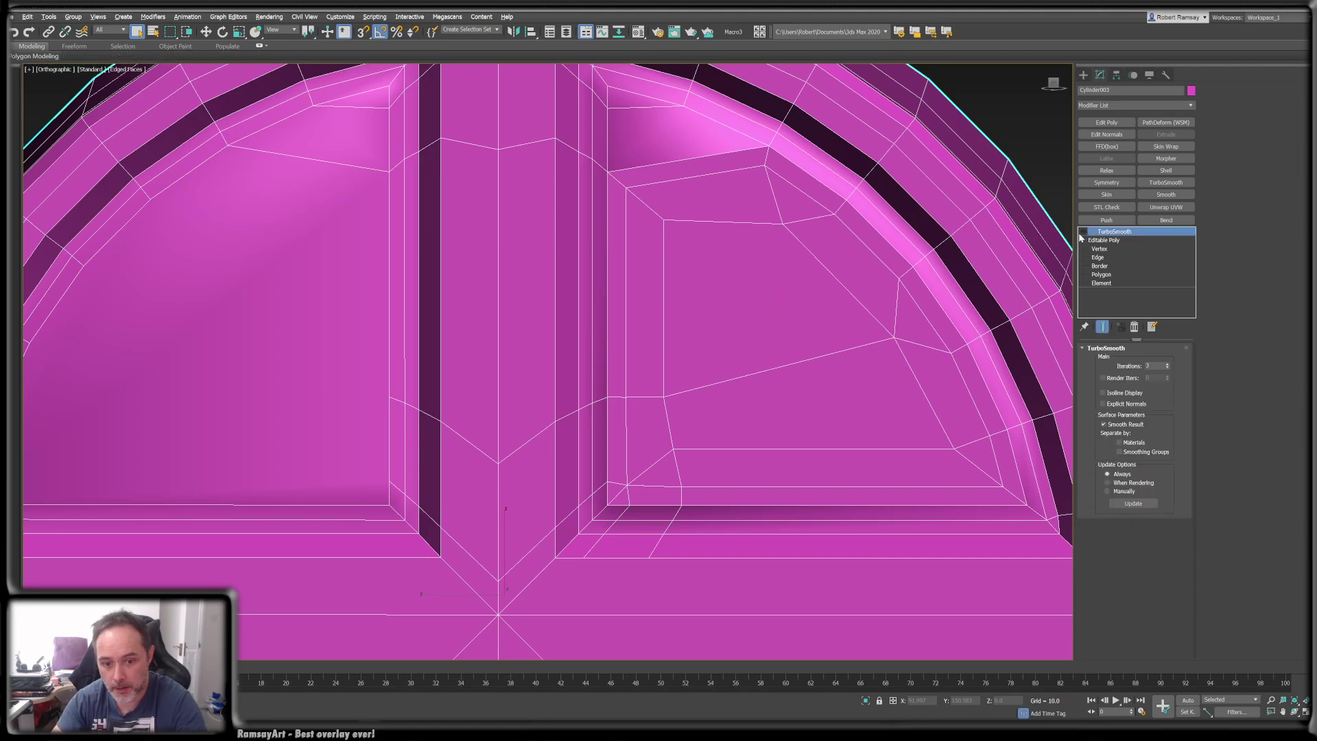
click(1085, 232)
key(F4)
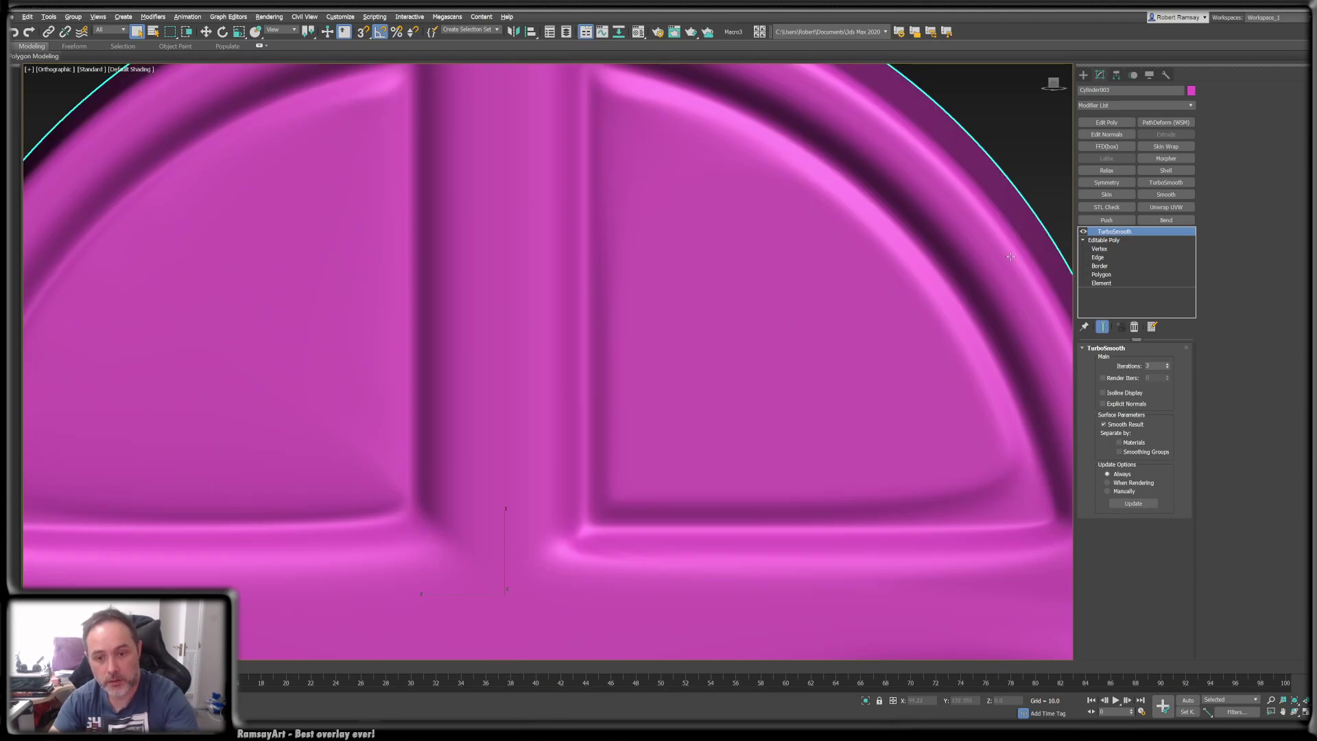
scroll(789, 266, down, 3)
scroll(816, 293, up, 4)
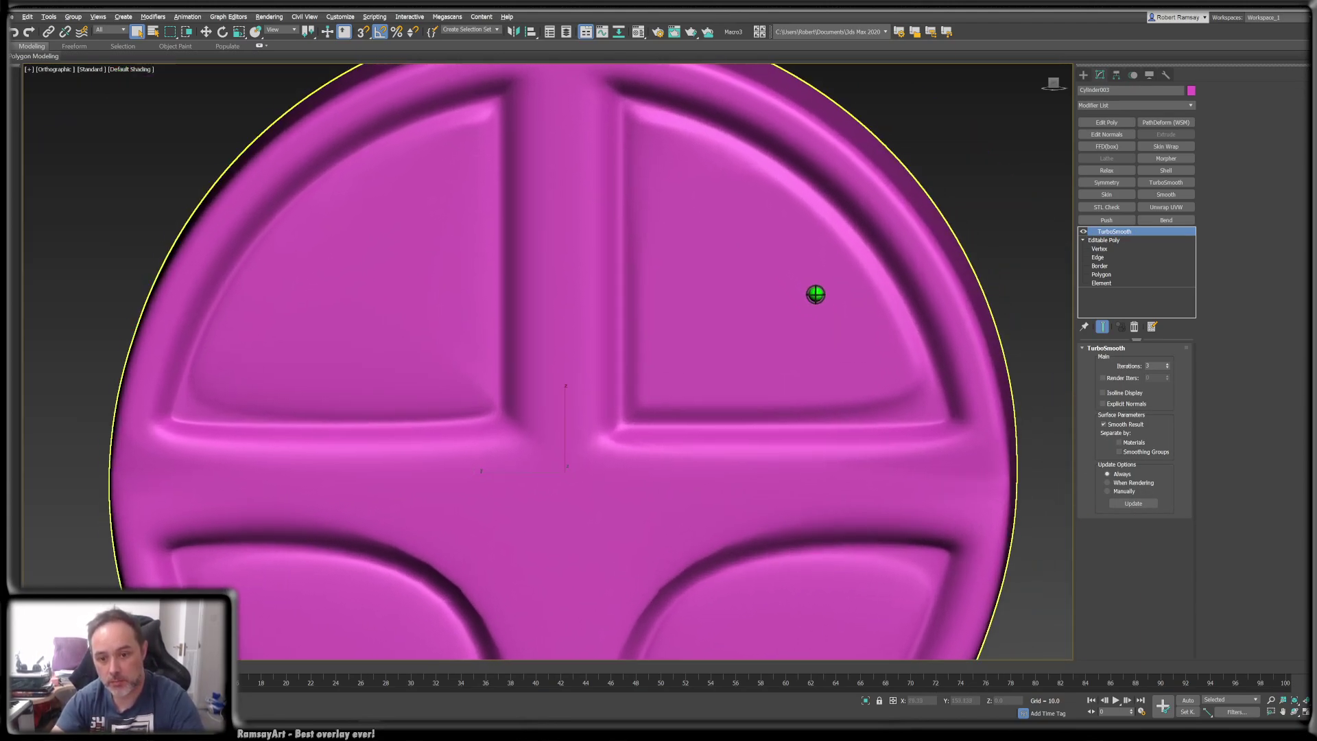
middle_drag(747, 252, 751, 277)
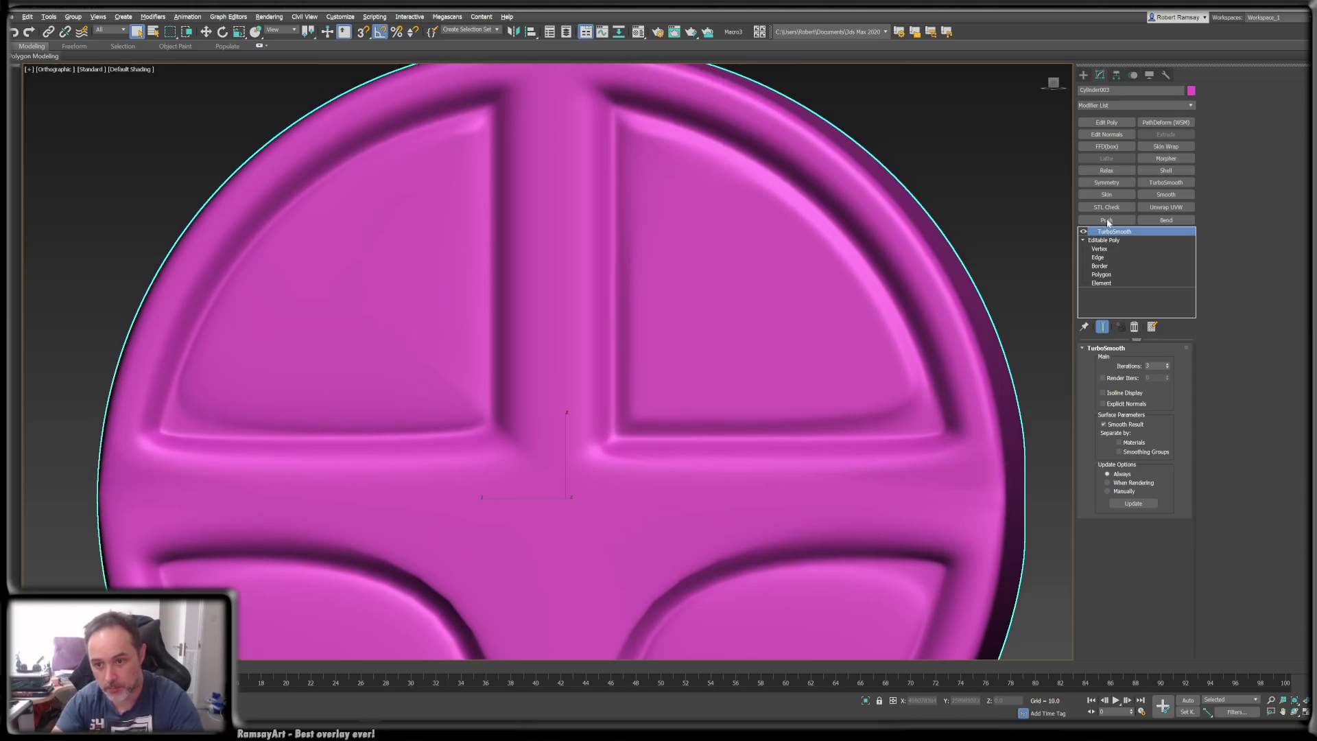
- Disable TurboSmooth, show edged faces and examine the base topology of the upper-right recess against the rest of the wheel
click(1083, 232)
key(F4)
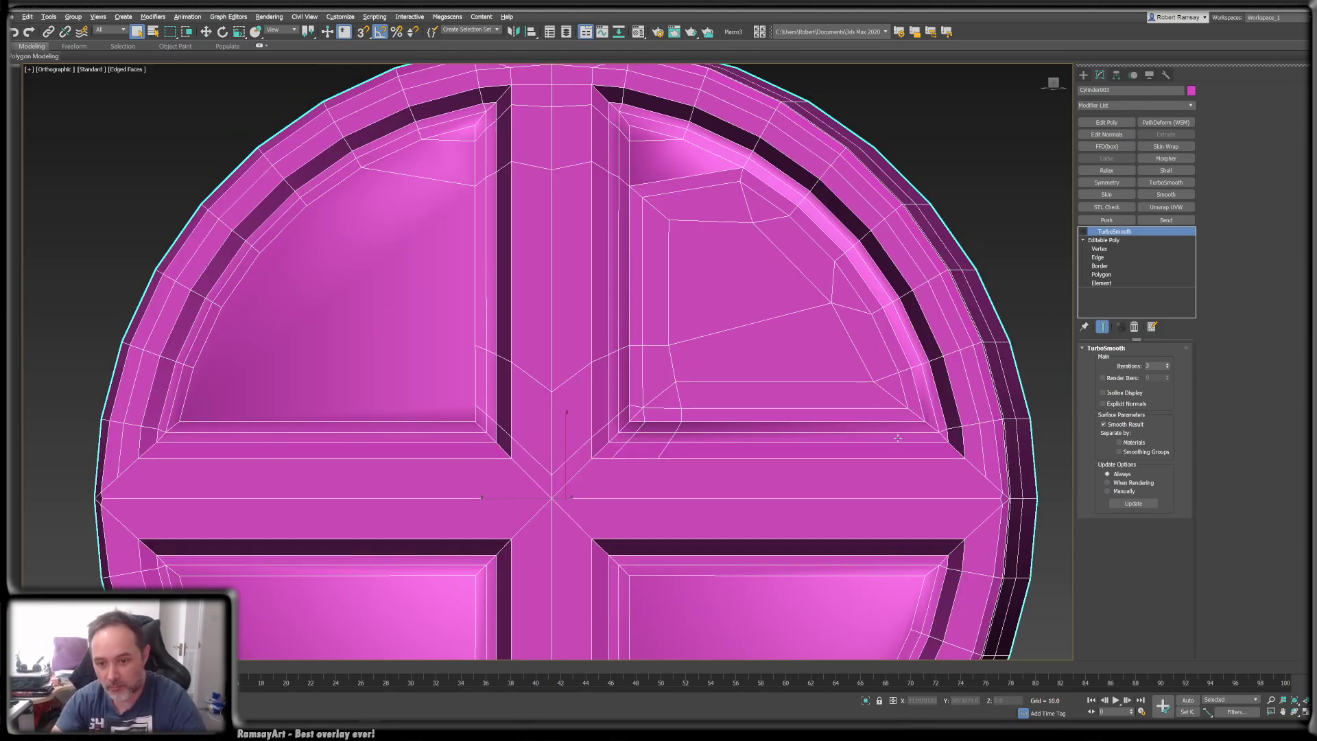
scroll(962, 426, up, 3)
middle_drag(963, 426, 870, 413)
scroll(866, 405, down, 4)
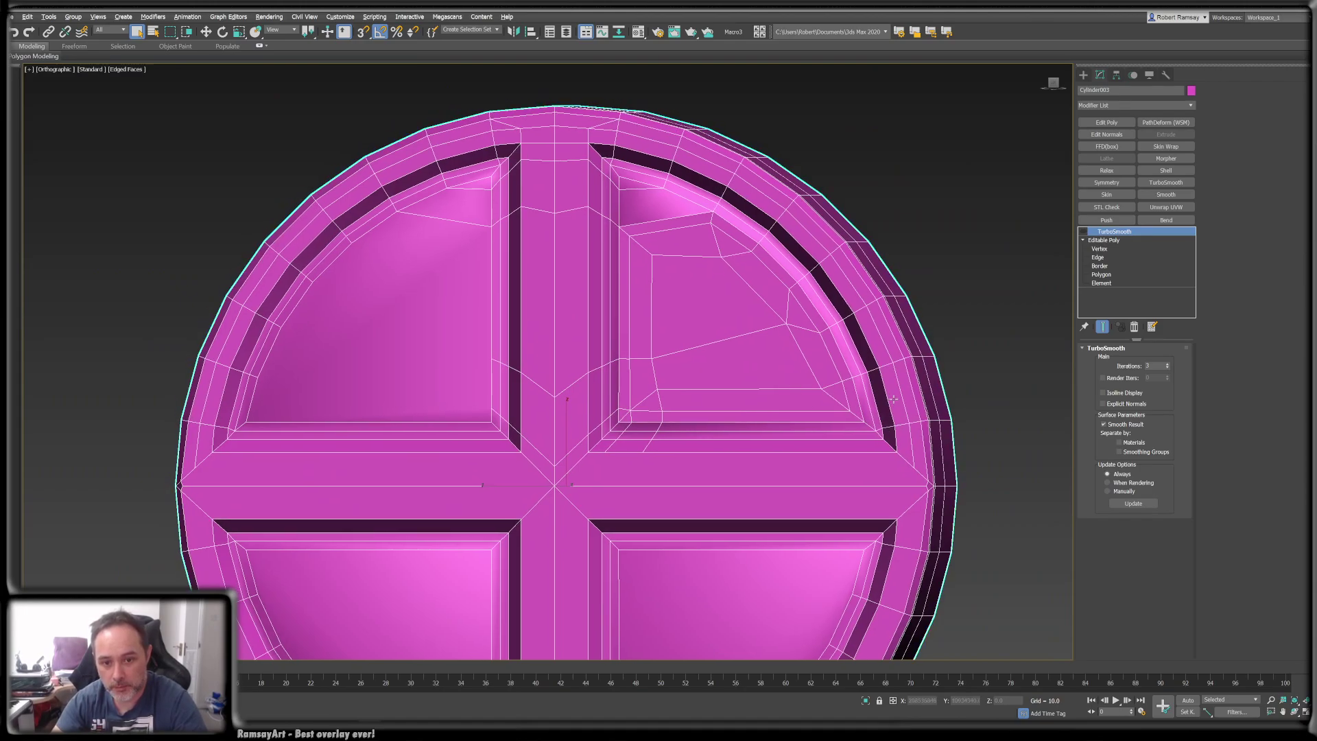
scroll(873, 323, down, 1)
alt+middle_drag(873, 322, 882, 327)
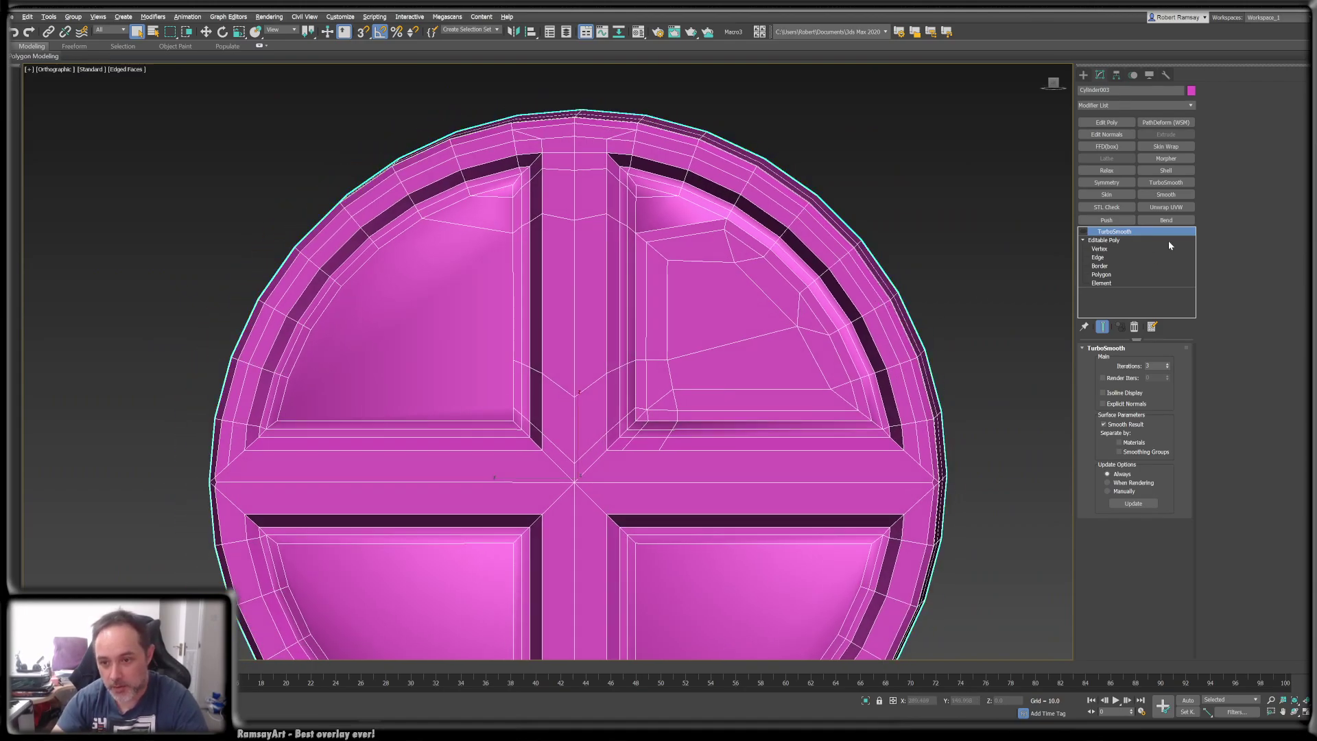
click(1081, 232)
click(1081, 233)
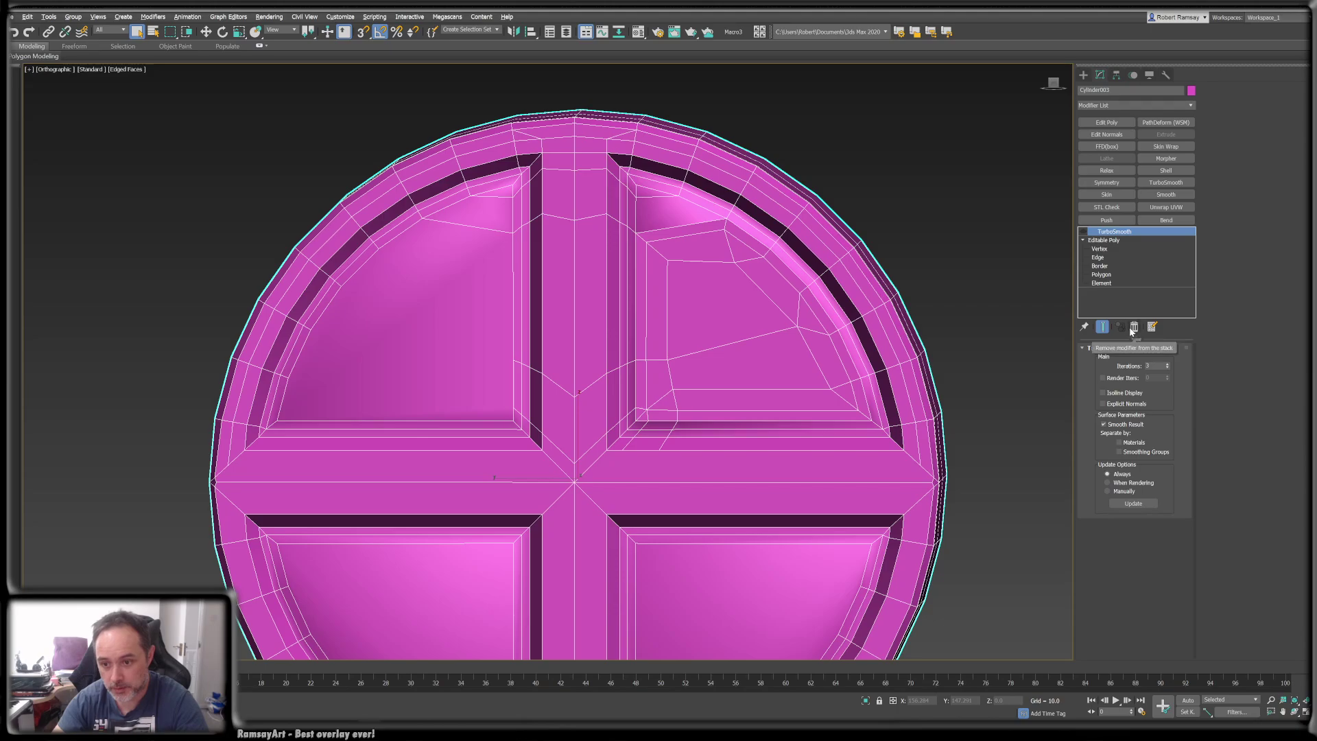
- Add an Edit Poly modifier and, in the Left view, delete the wheel's left and lower halves, keeping the upper-right quarter
scroll(732, 320, down, 1)
click(1053, 82)
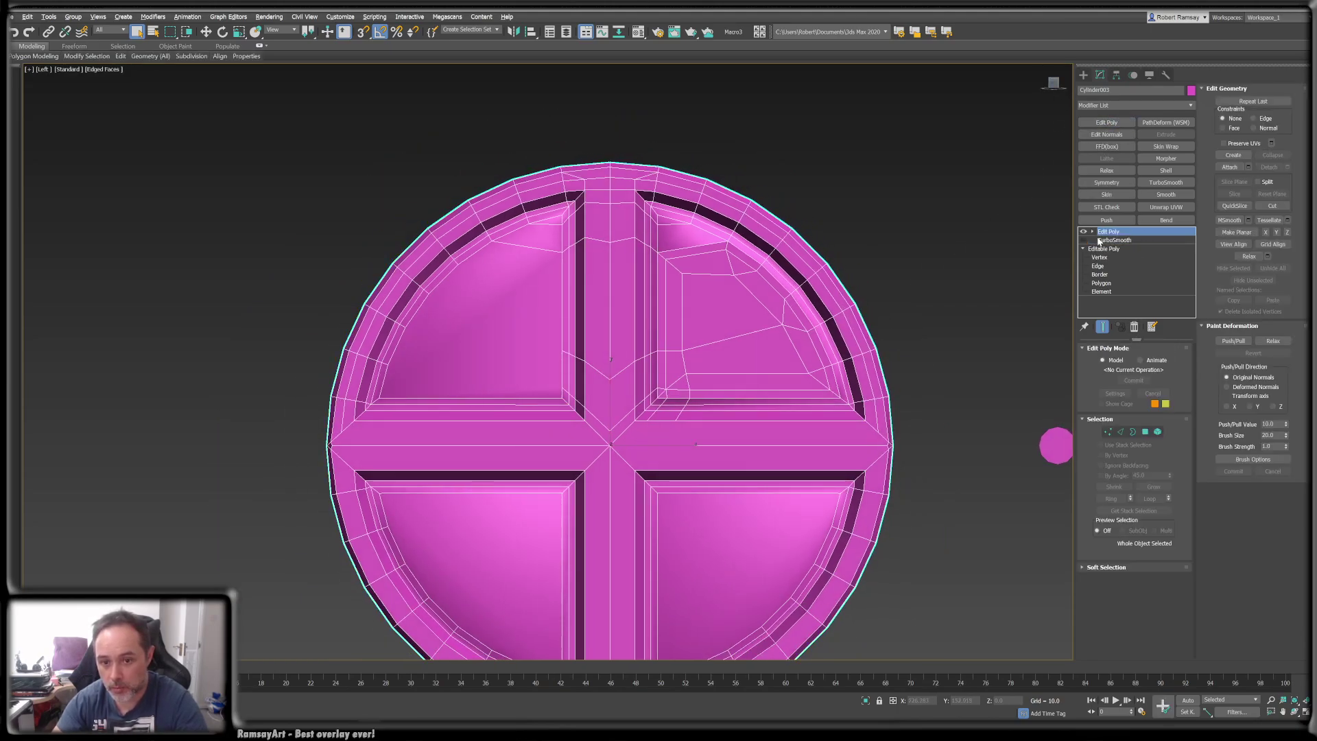
click(1145, 431)
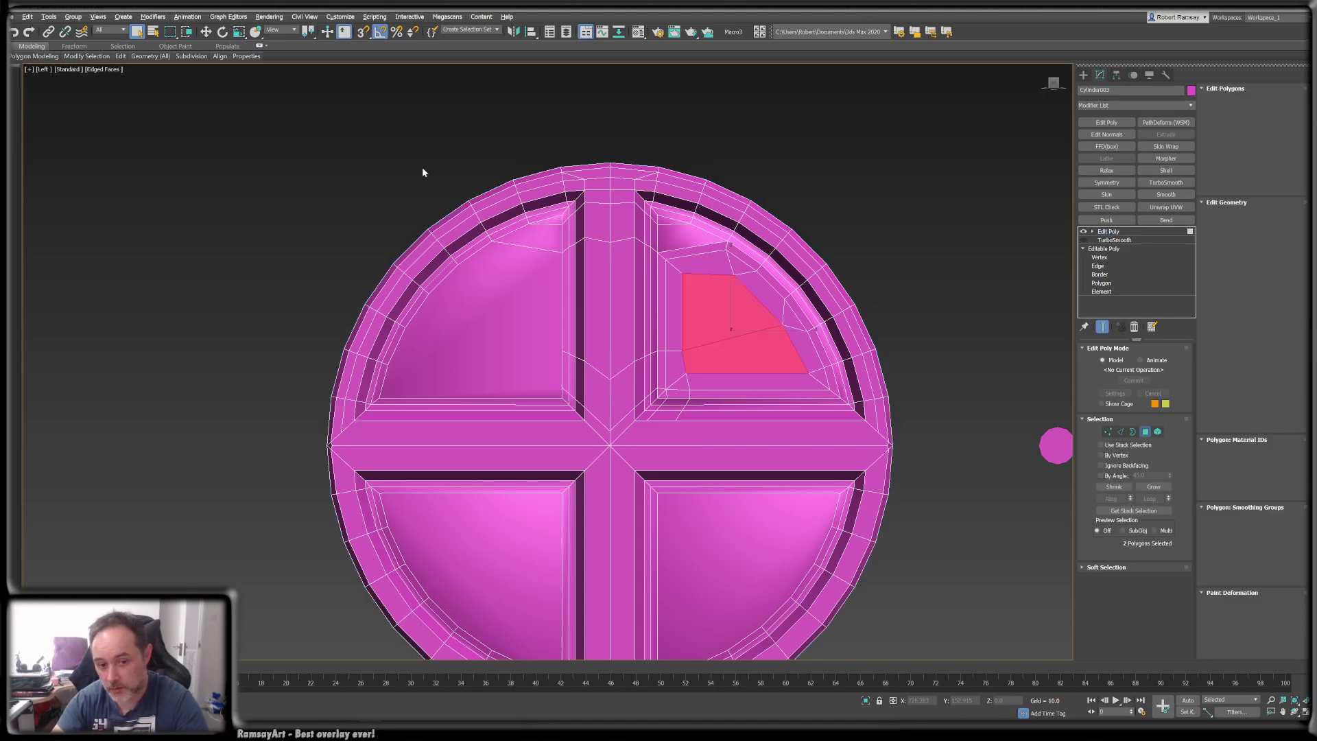
scroll(391, 173, down, 3)
drag(502, 518, 502, 518)
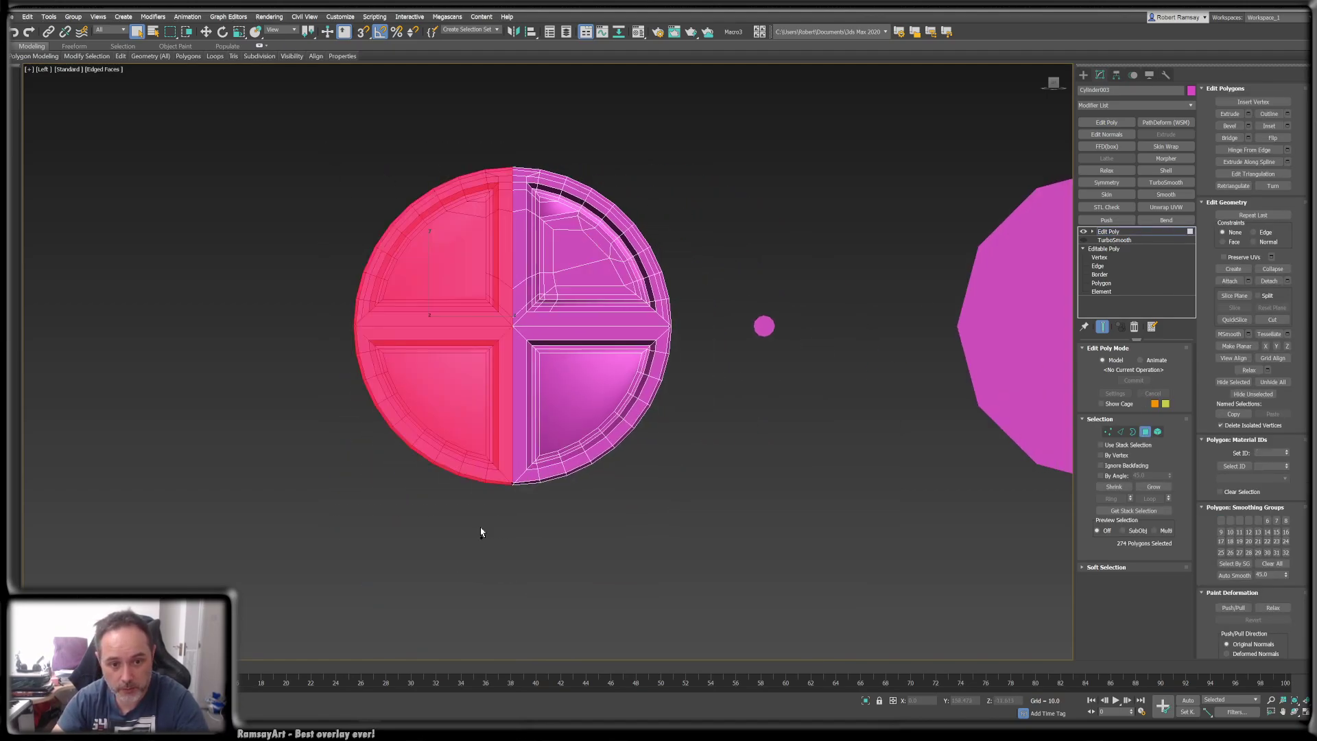
ctrl+drag(389, 542, 717, 332)
key(Delete)
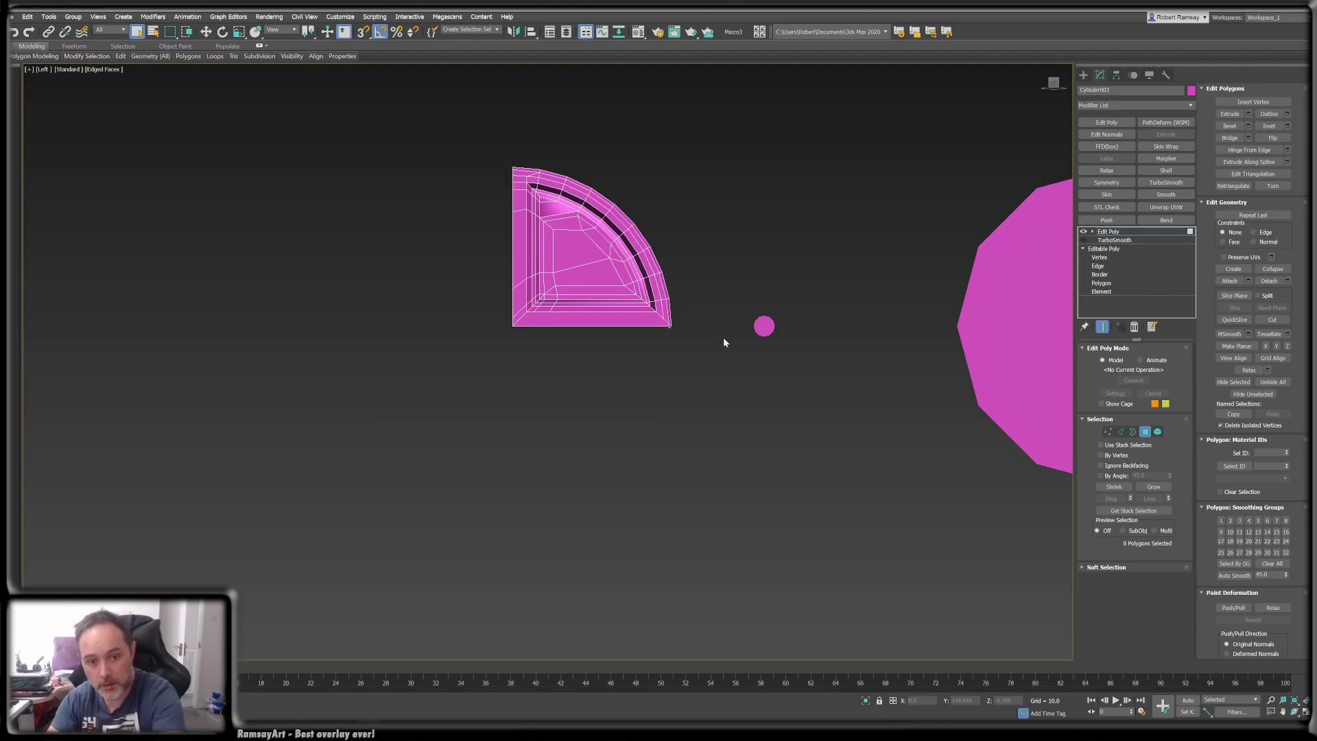
- Delete the leftover polygon protruding below the quarter wheel's outer lower corner
scroll(665, 326, up, 10)
click(681, 302)
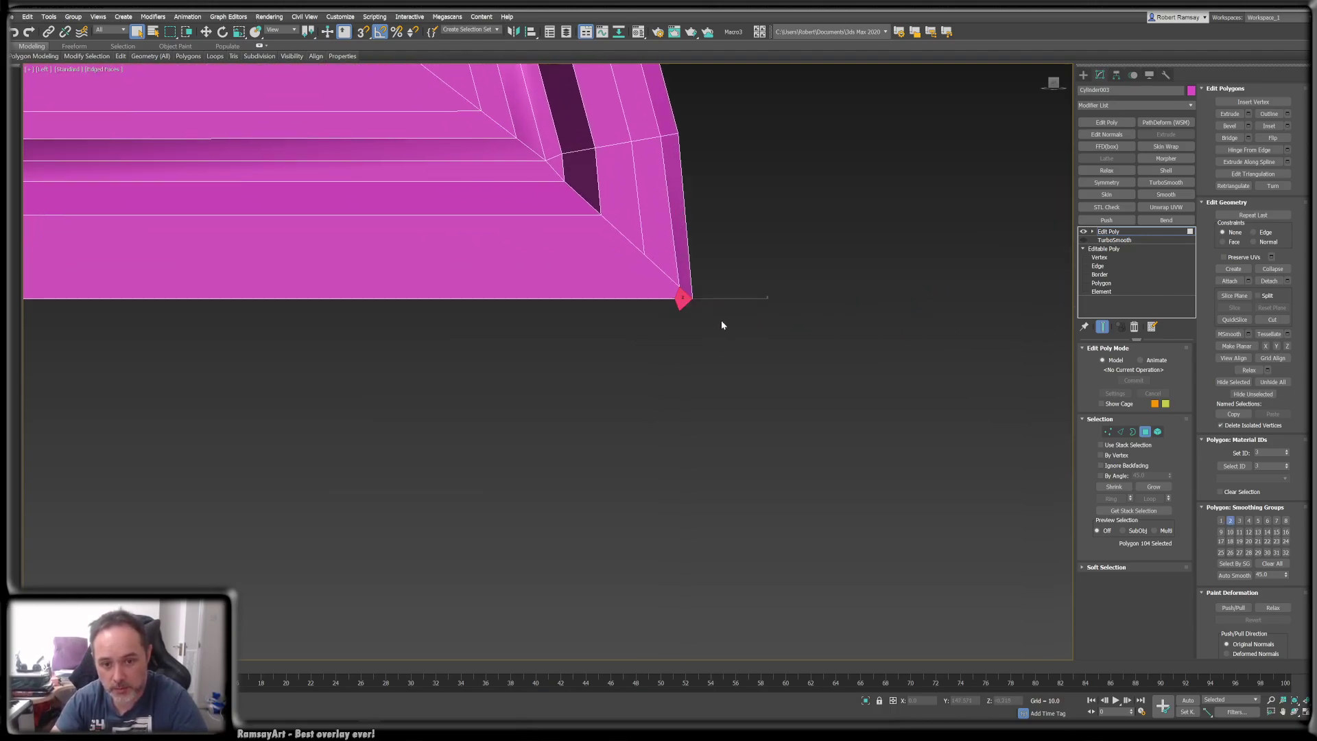
scroll(715, 318, down, 3)
middle_drag(714, 320, 805, 485)
key(Delete)
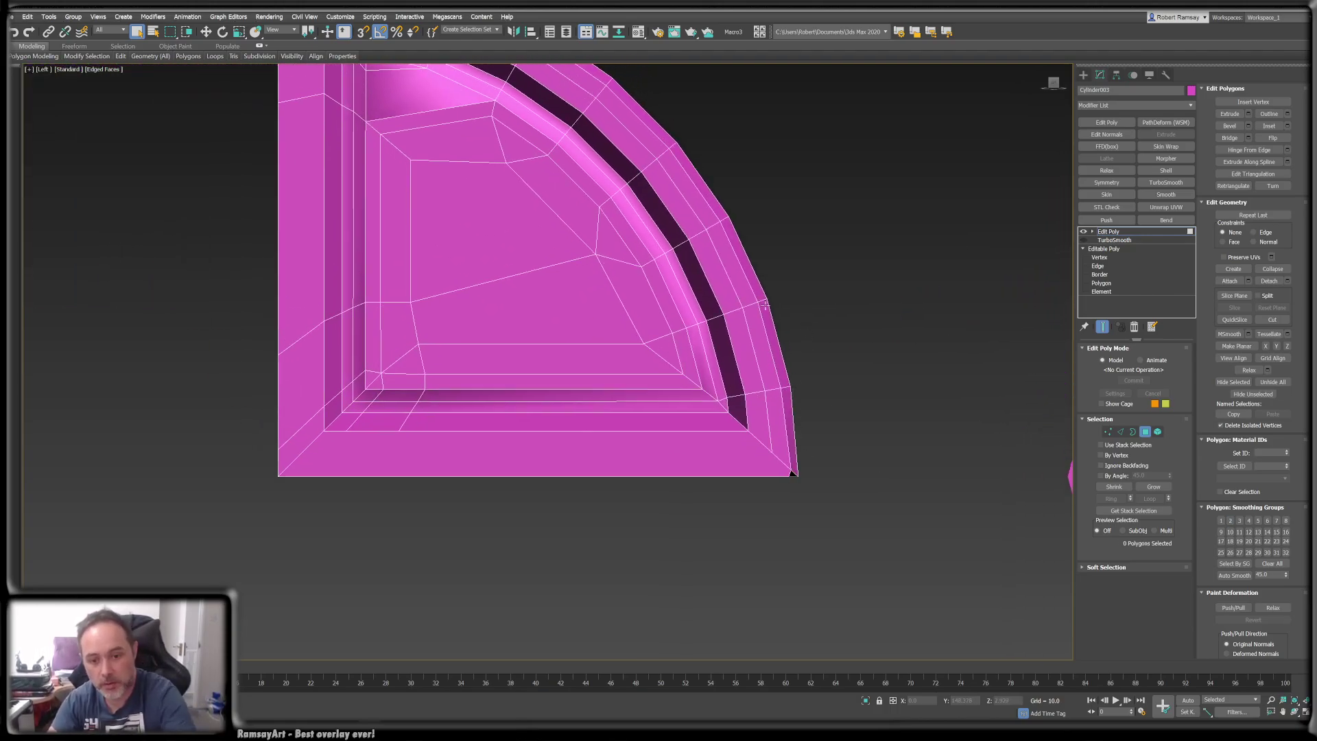
- Add a Symmetry modifier above Edit Poly on the quarter wheel and switch its effect off
scroll(699, 264, down, 5)
middle_drag(694, 287, 710, 359)
scroll(484, 221, up, 3)
middle_drag(828, 260, 785, 260)
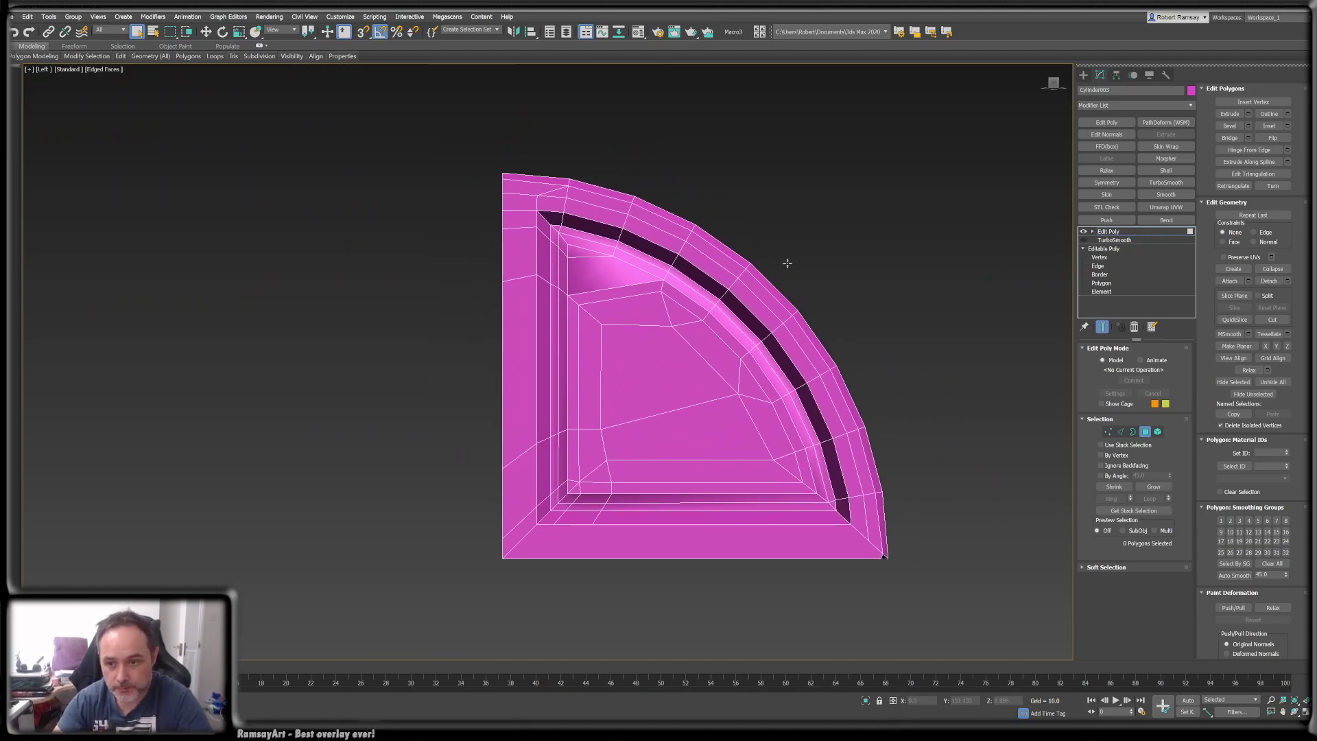
click(1092, 231)
click(1111, 233)
click(1107, 183)
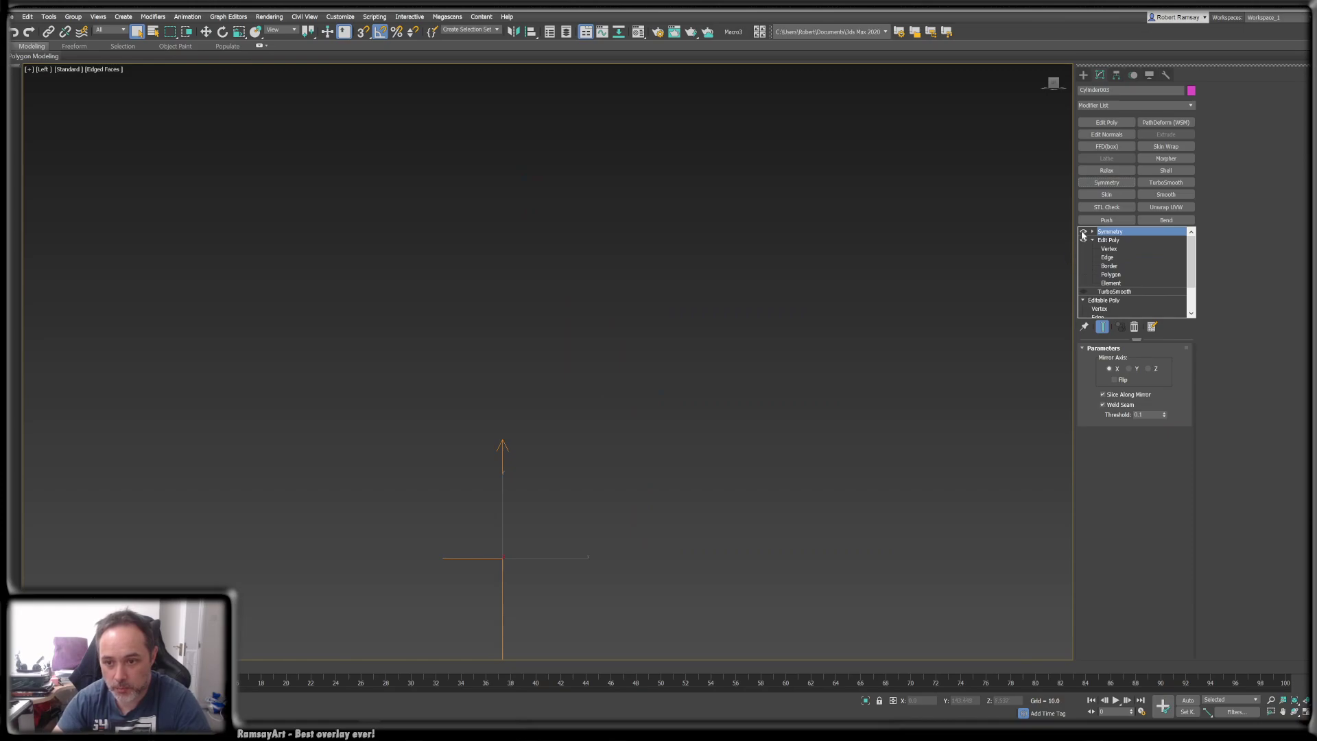
click(1083, 233)
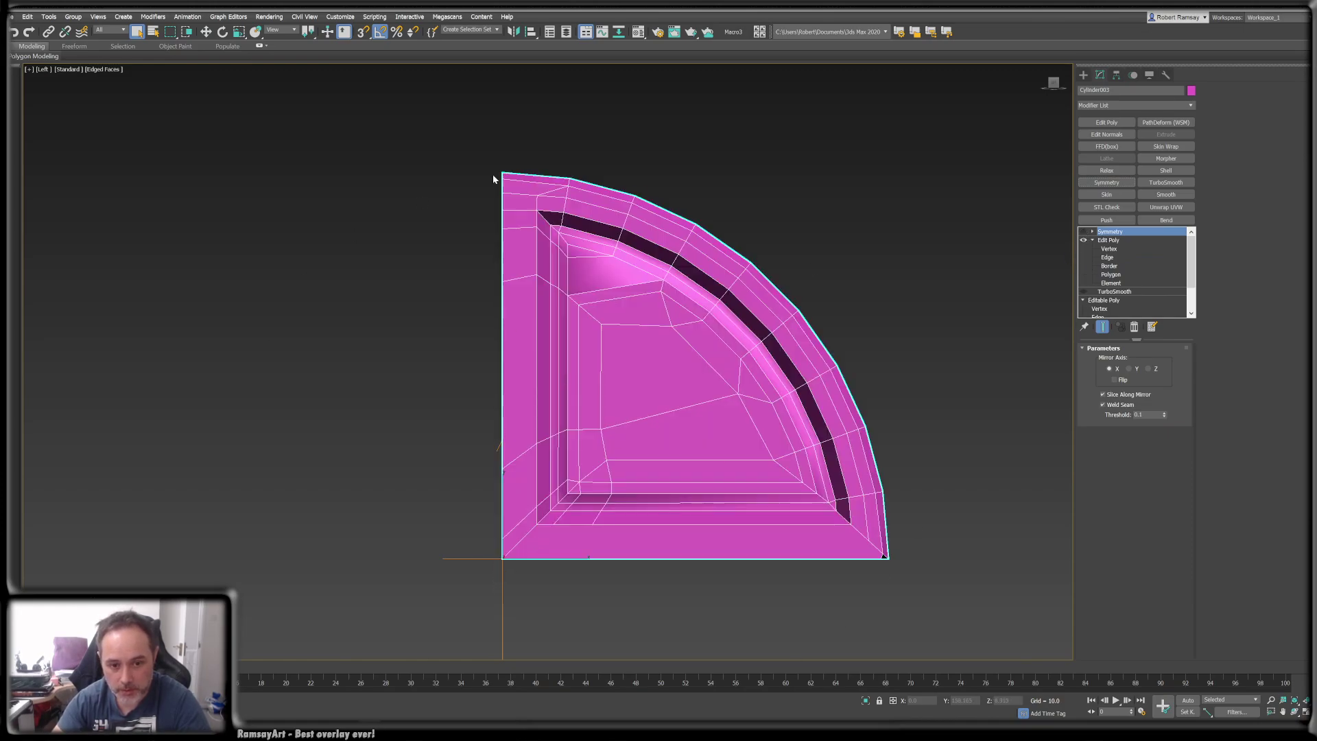
- Switch the Symmetry modifier's effect back on and activate the Rotate tool
click(1083, 232)
key(e)
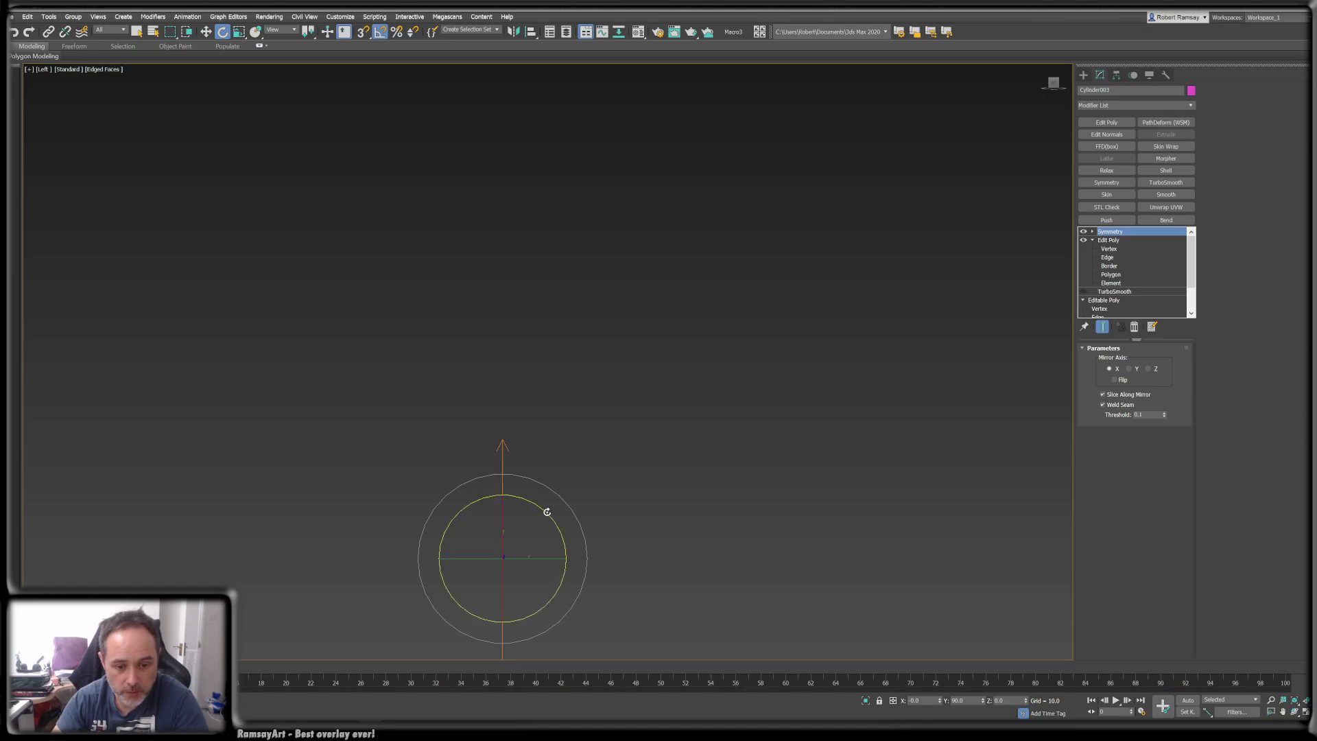
drag(545, 509, 557, 524)
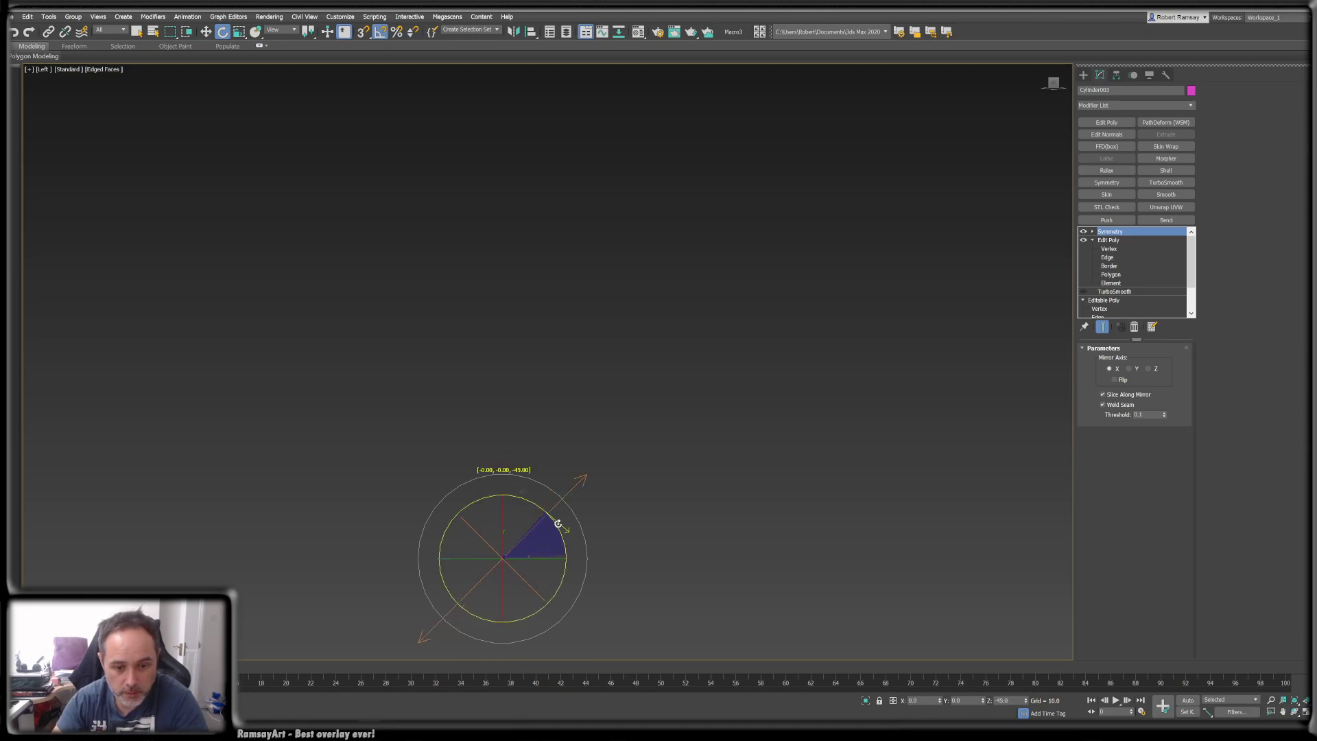
click(1128, 371)
click(1114, 381)
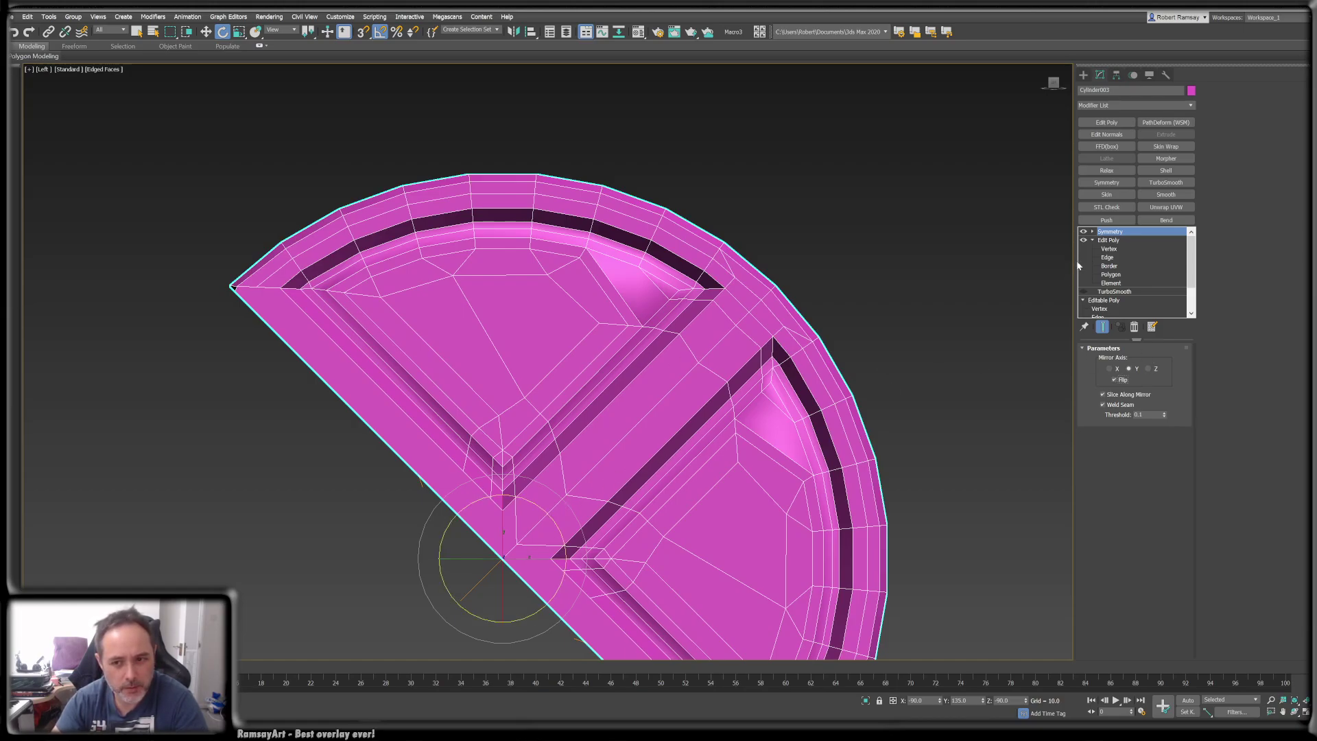
key(ctrl+z)
key(ctrl+z)
key(ctrl+z)
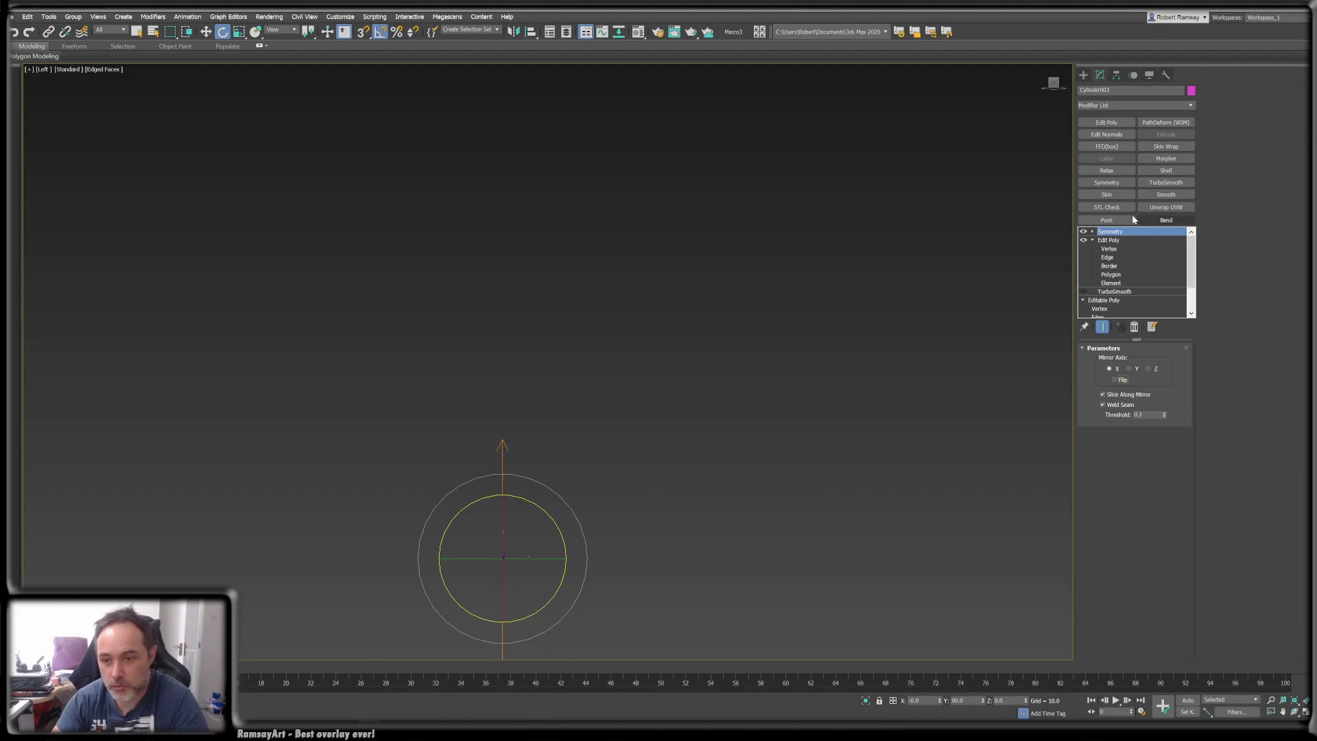
- Rotate the Symmetry modifier's Mirror plane 45 degrees clockwise and set its mirror axis to Y
click(1092, 231)
click(1119, 240)
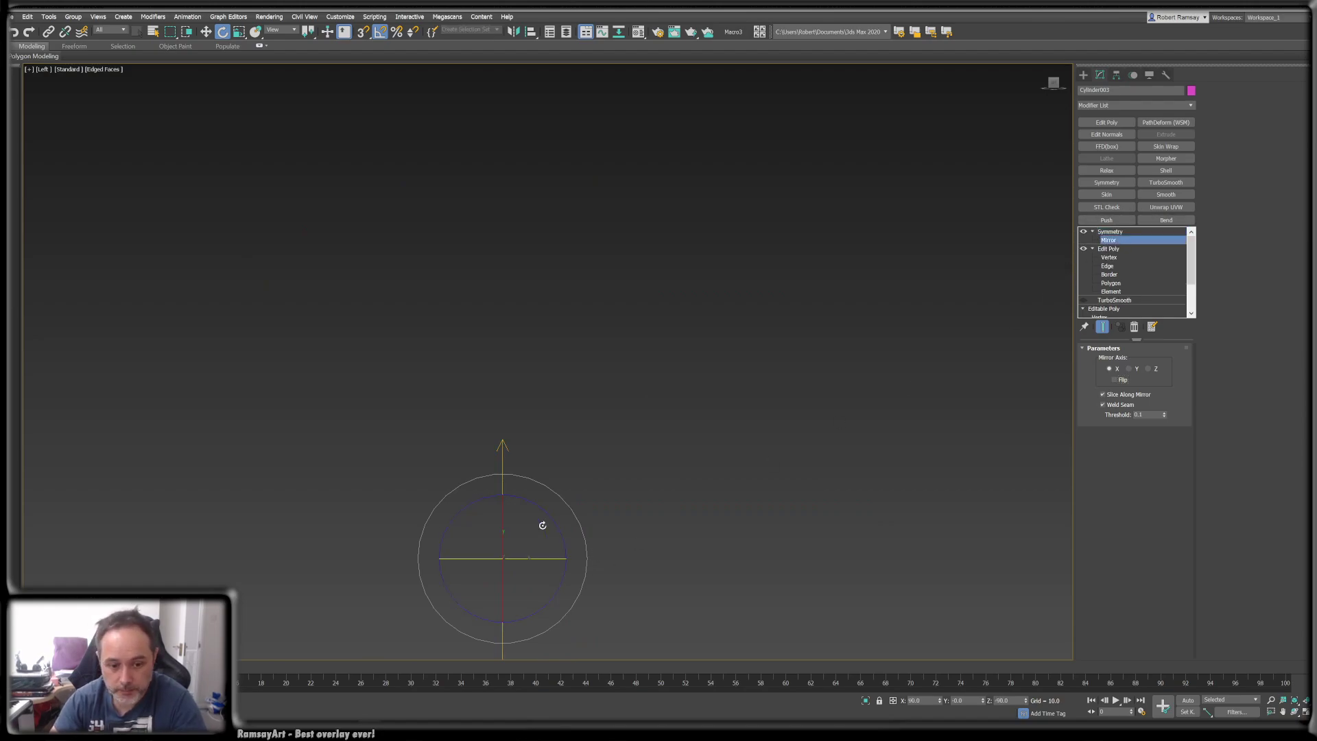
drag(546, 517, 563, 531)
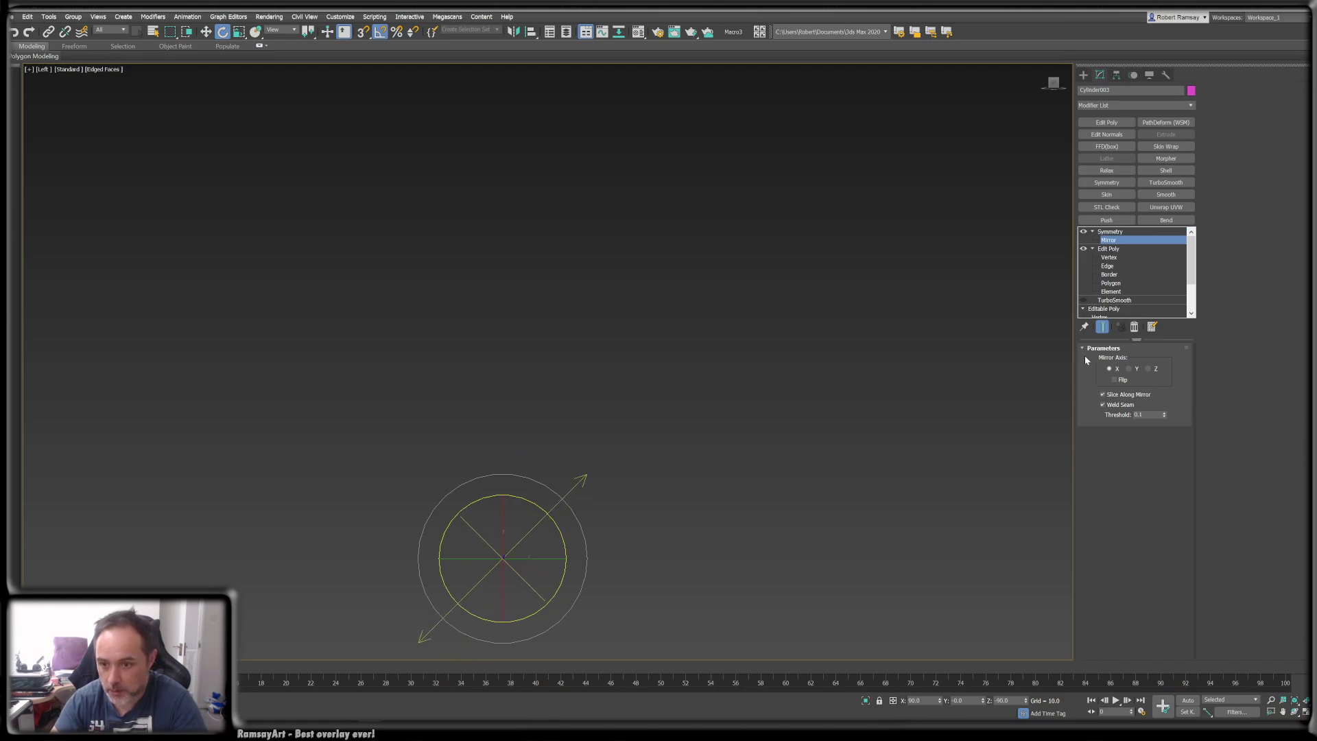
click(1129, 369)
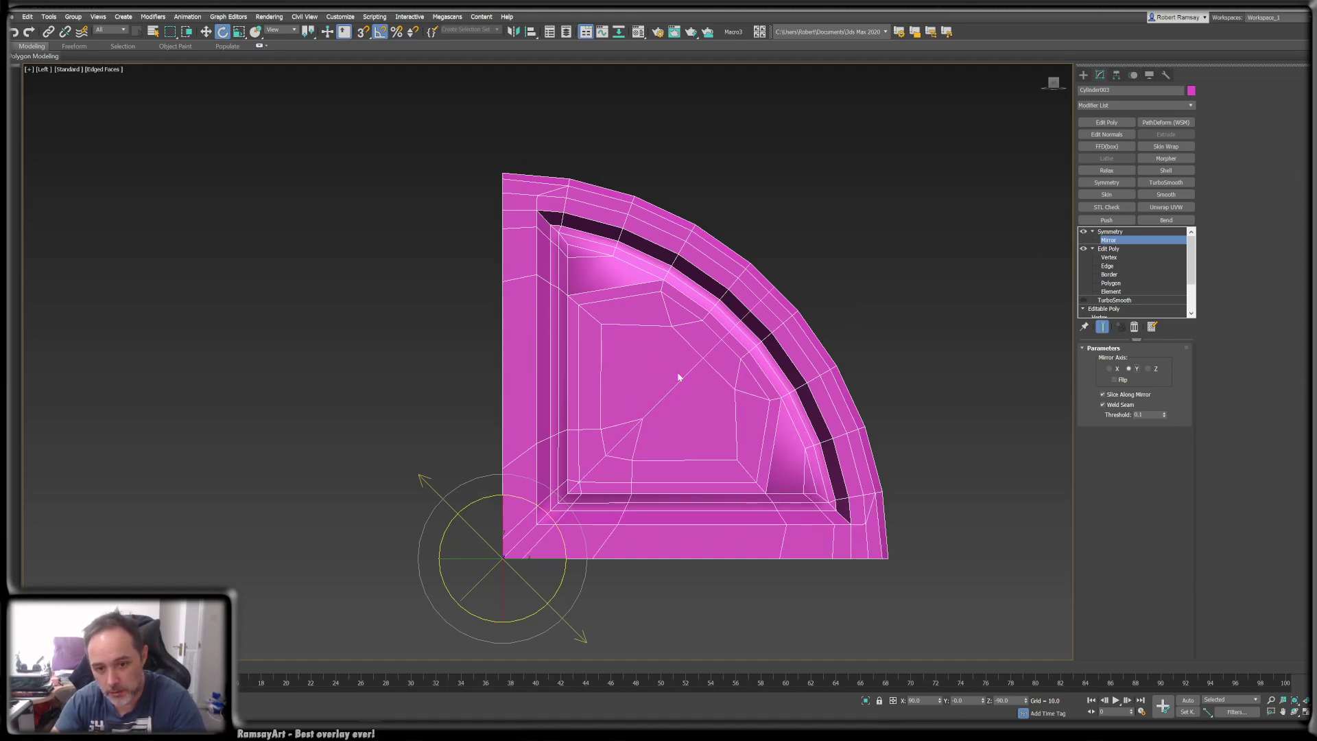
click(1110, 232)
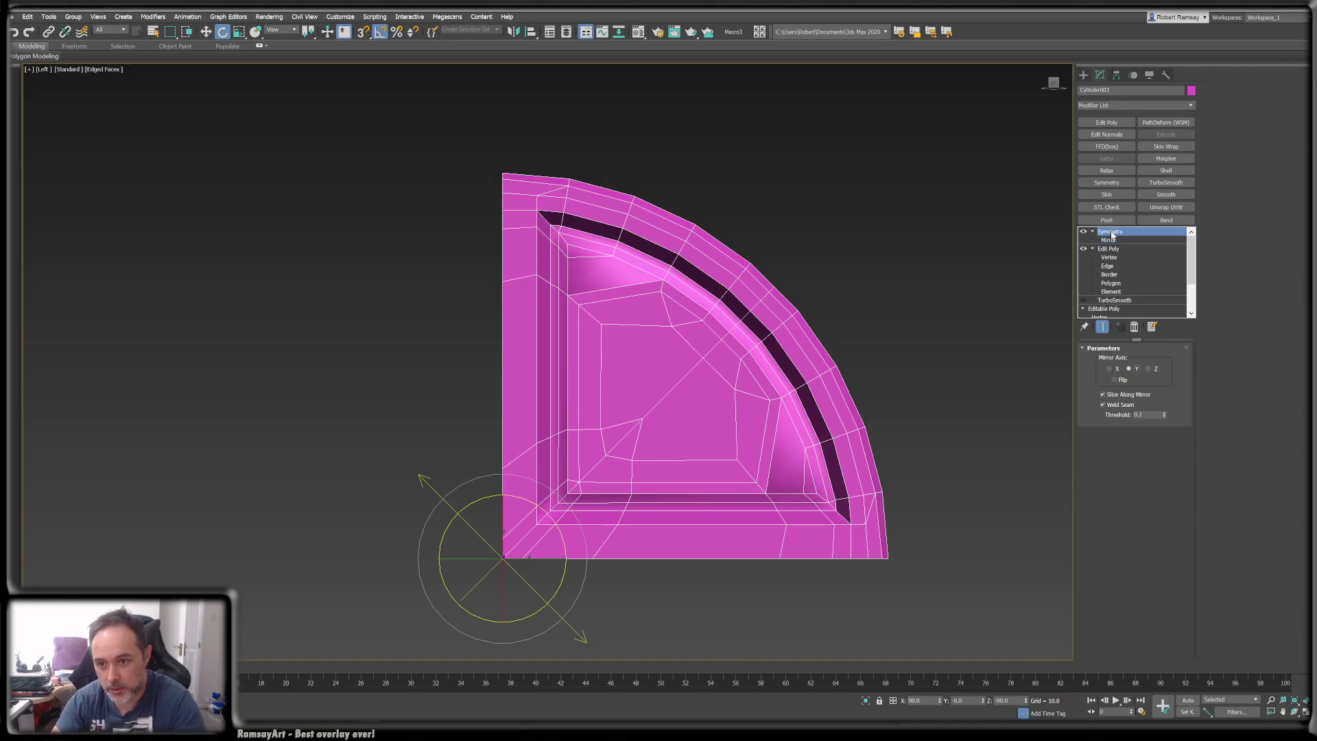
- Add a second Symmetry modifier on the X axis with Flip enabled to mirror the quarter wheel downward into a half
click(1117, 182)
click(1119, 382)
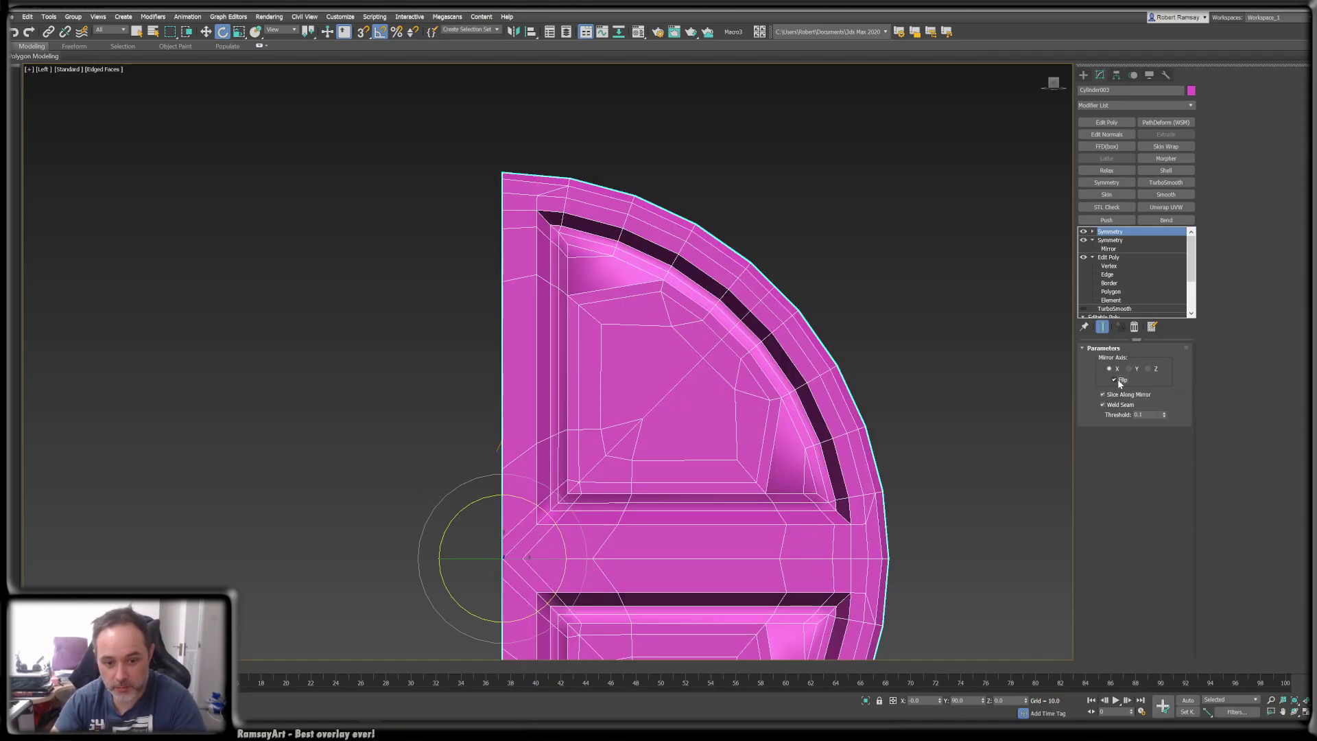
middle_drag(739, 431, 755, 343)
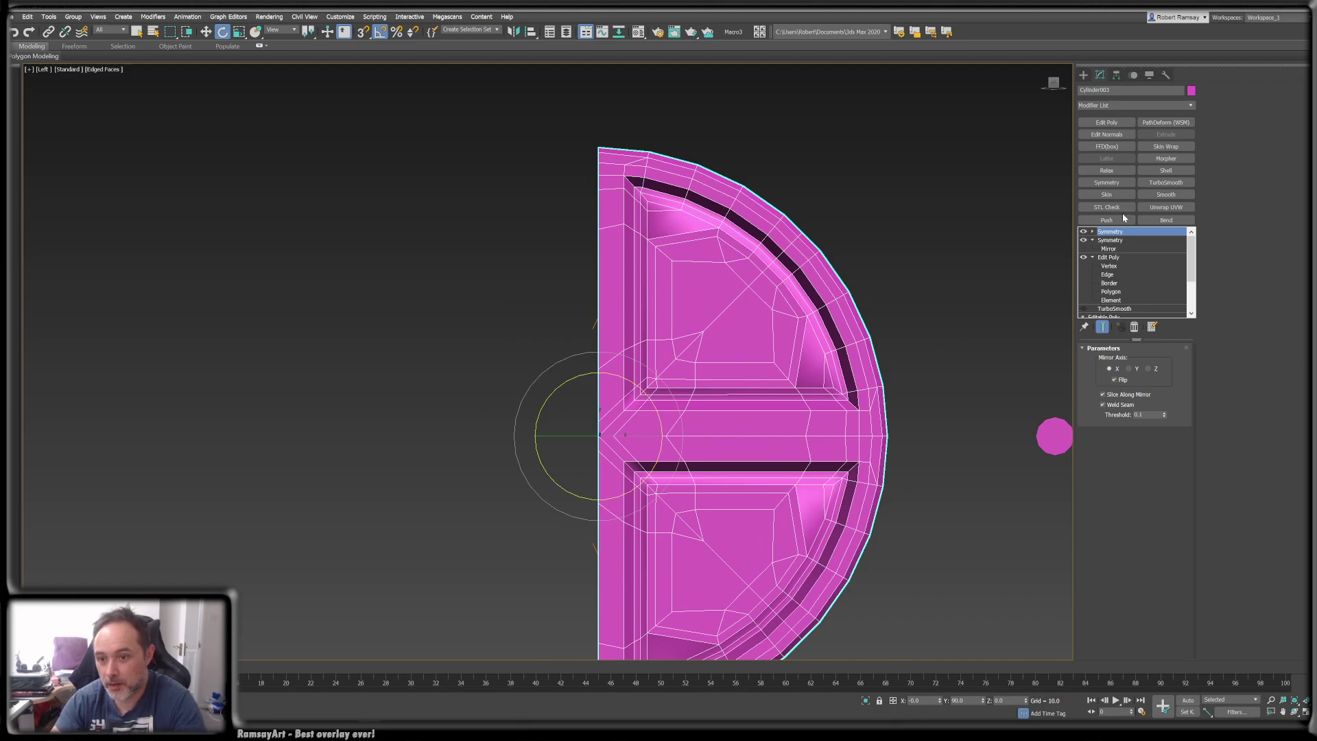
- Add a third Symmetry modifier on the Y axis with Flip enabled to complete the full wheel face
click(1116, 182)
click(1114, 380)
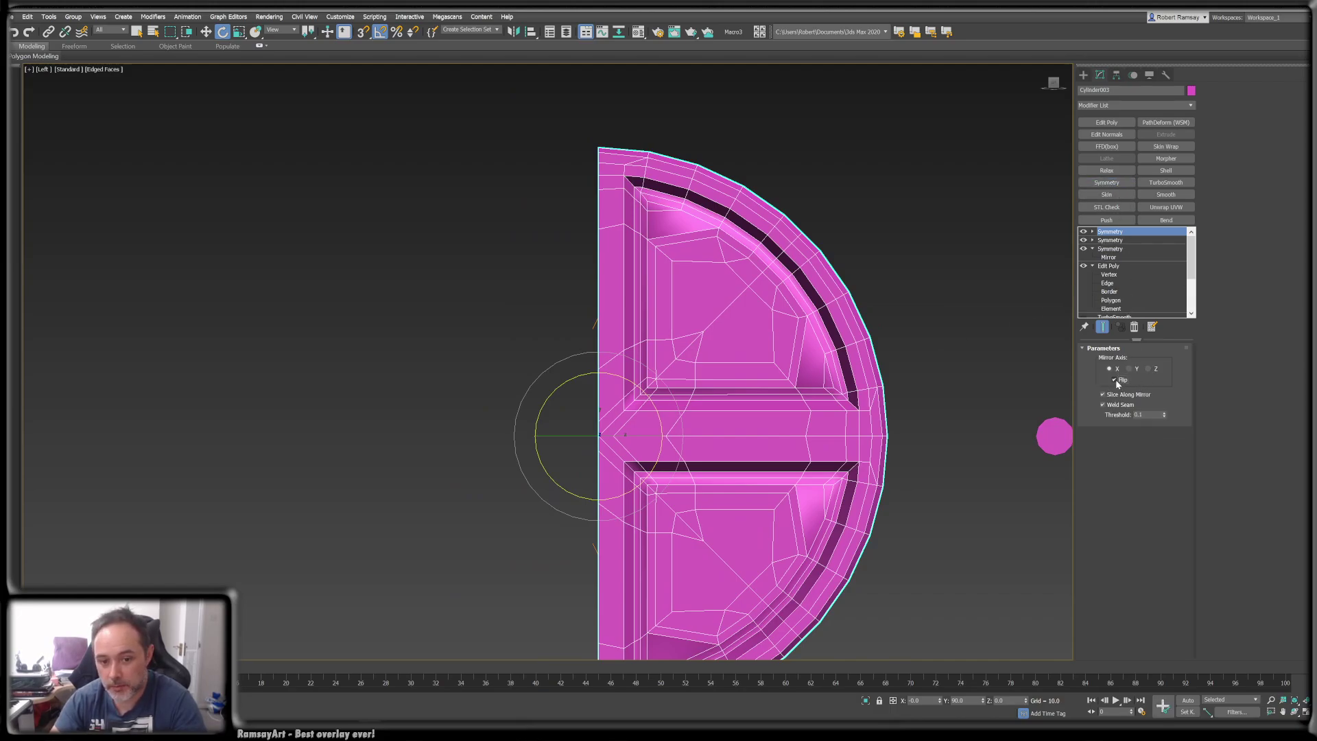
click(1148, 369)
click(1136, 369)
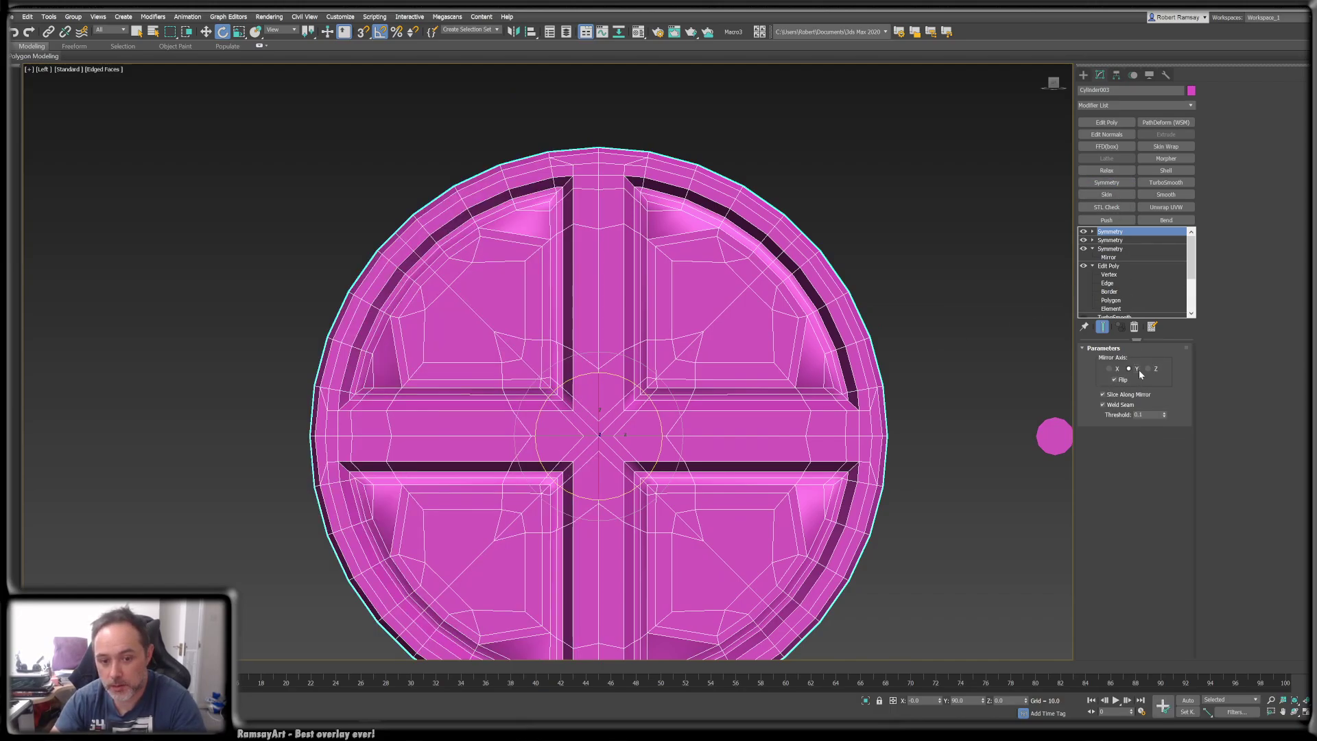
scroll(916, 256, down, 1)
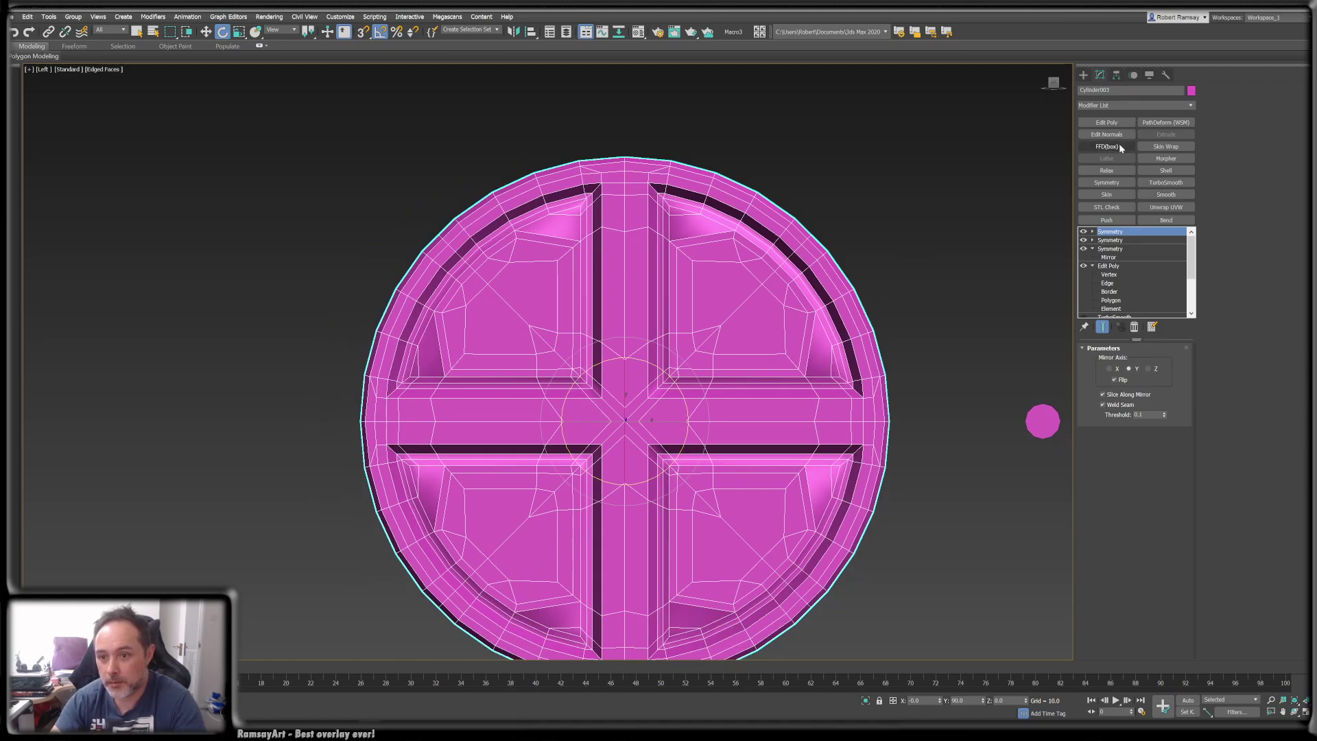
- Add a fourth Symmetry modifier on the Z axis with Flip enabled to mirror the detailed face to the wheel's other side
click(1114, 184)
alt+middle_drag(779, 270, 853, 289)
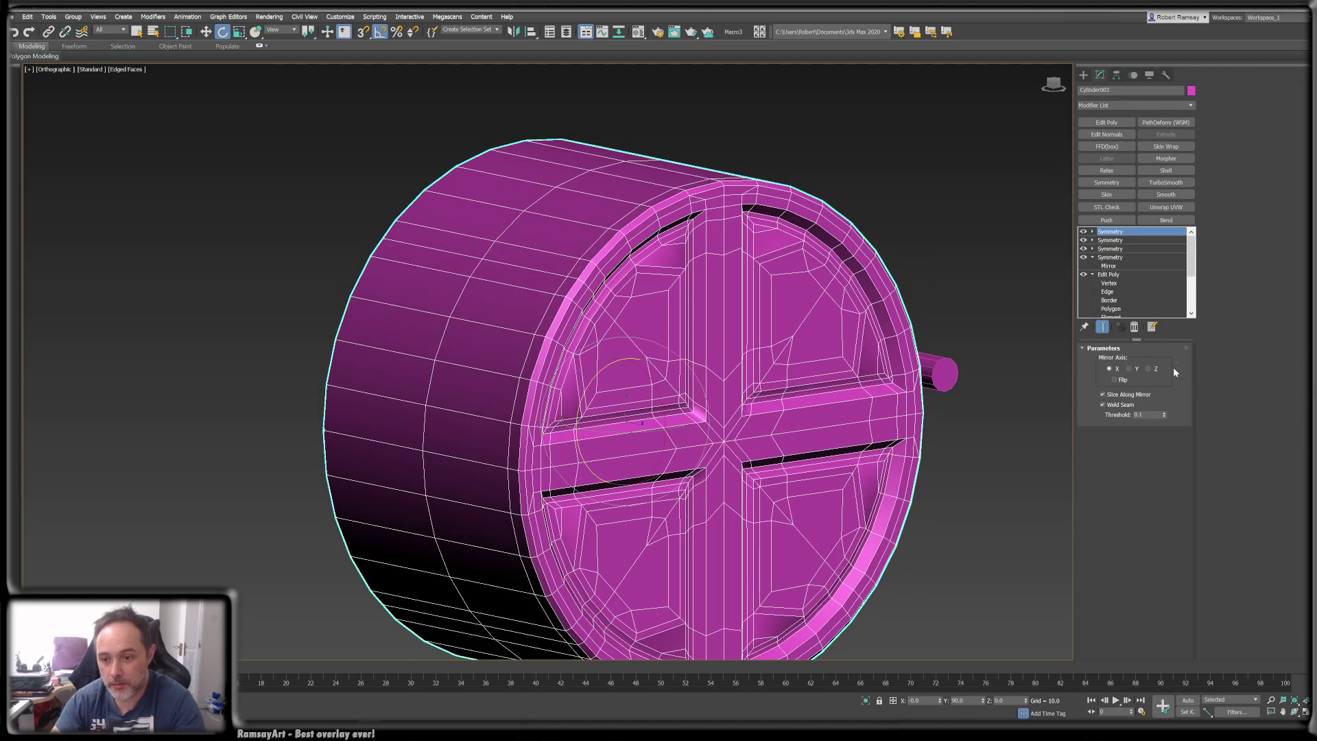
click(1151, 369)
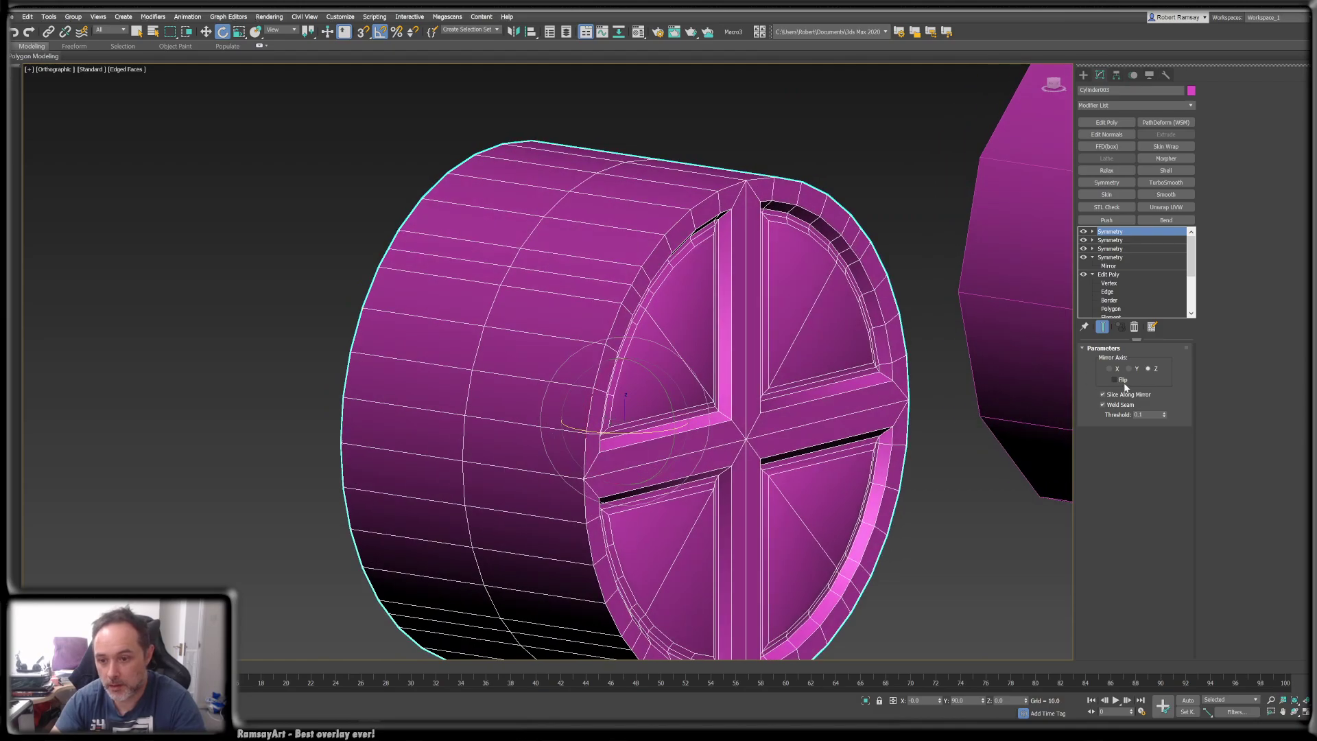
click(1115, 379)
alt+middle_drag(929, 316, 877, 309)
- Hide edged faces and add a Smooth modifier with Auto Smooth on and a threshold of 15.2
key(F4)
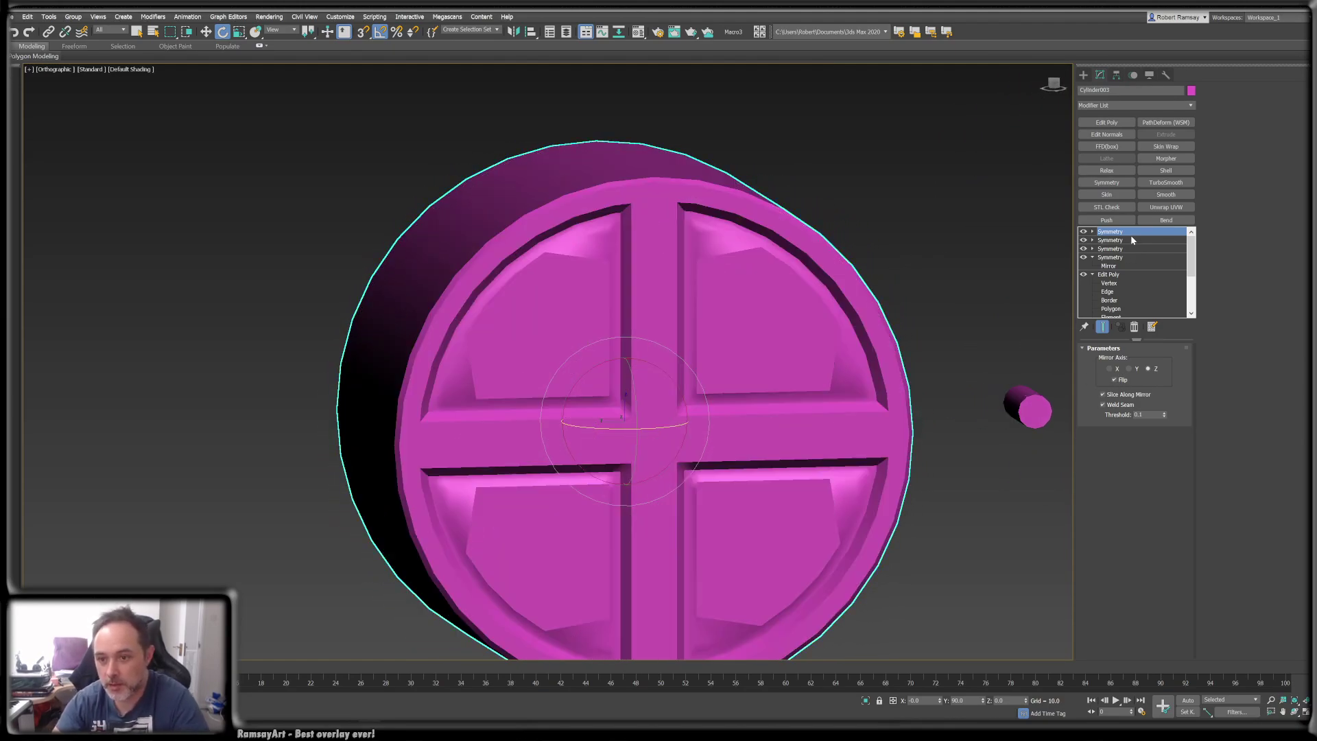
click(1157, 196)
click(1100, 362)
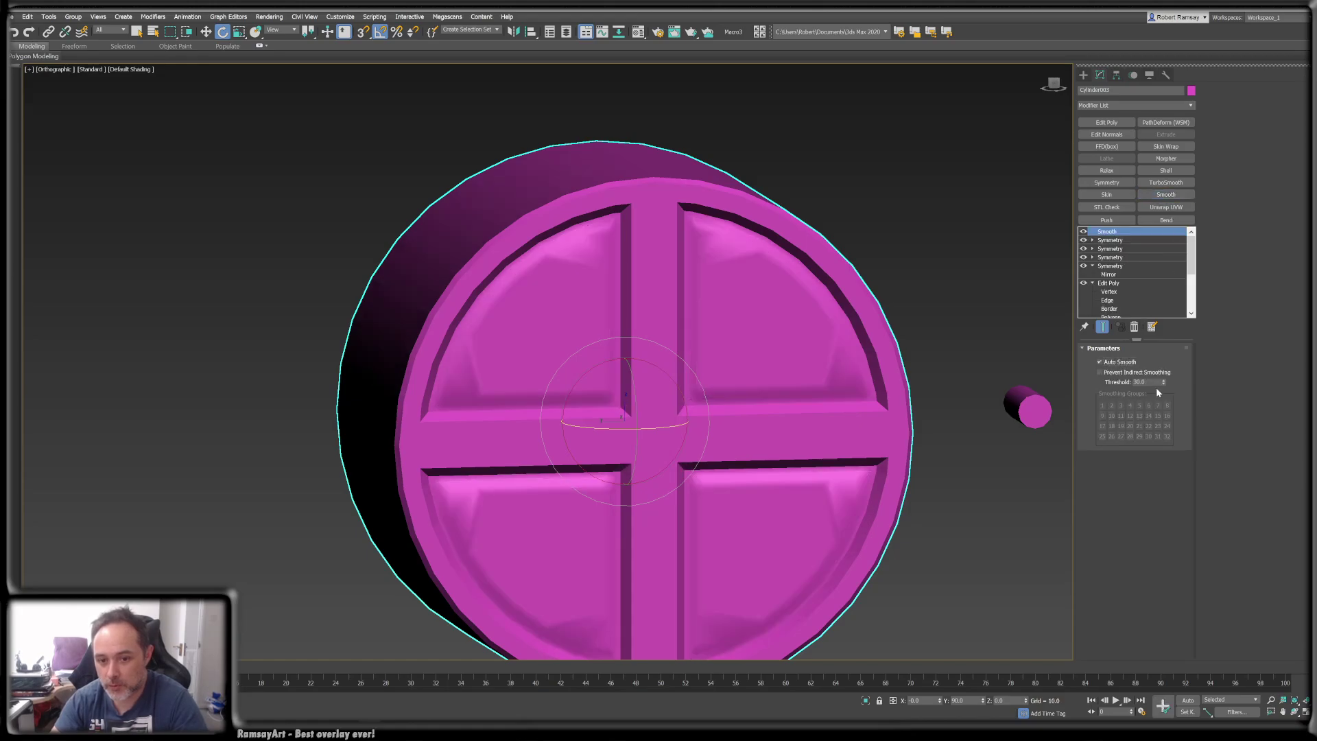
mouse_move(1163, 384)
mouse_down()
mouse_move(1174, 433)
mouse_move(1179, 392)
mouse_up()
mouse_move(775, 403)
alt+middle_down()
mouse_move(752, 355)
mouse_move(765, 323)
alt+middle_up()
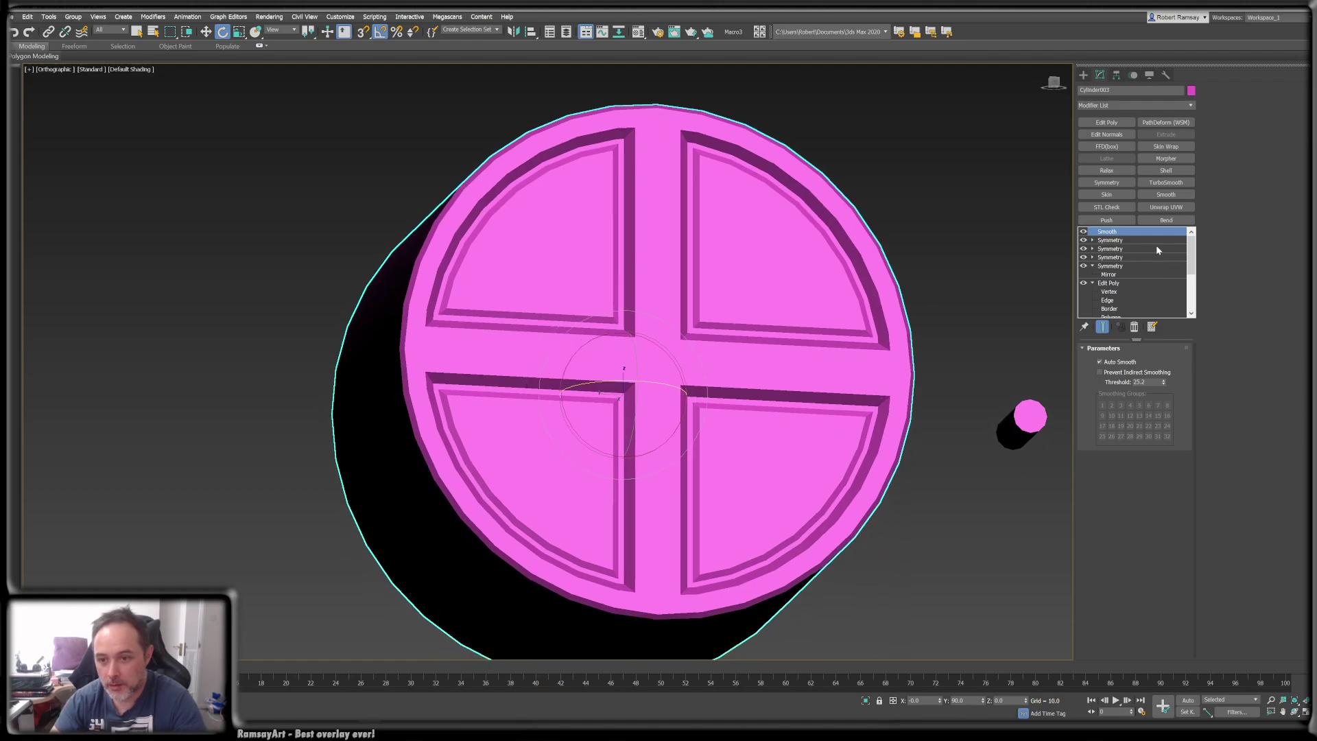
- Add a TurboSmooth modifier separated by Smoothing Groups and check the wheel's mesh with edged faces shown briefly
click(1172, 185)
alt+middle_drag(897, 312, 887, 343)
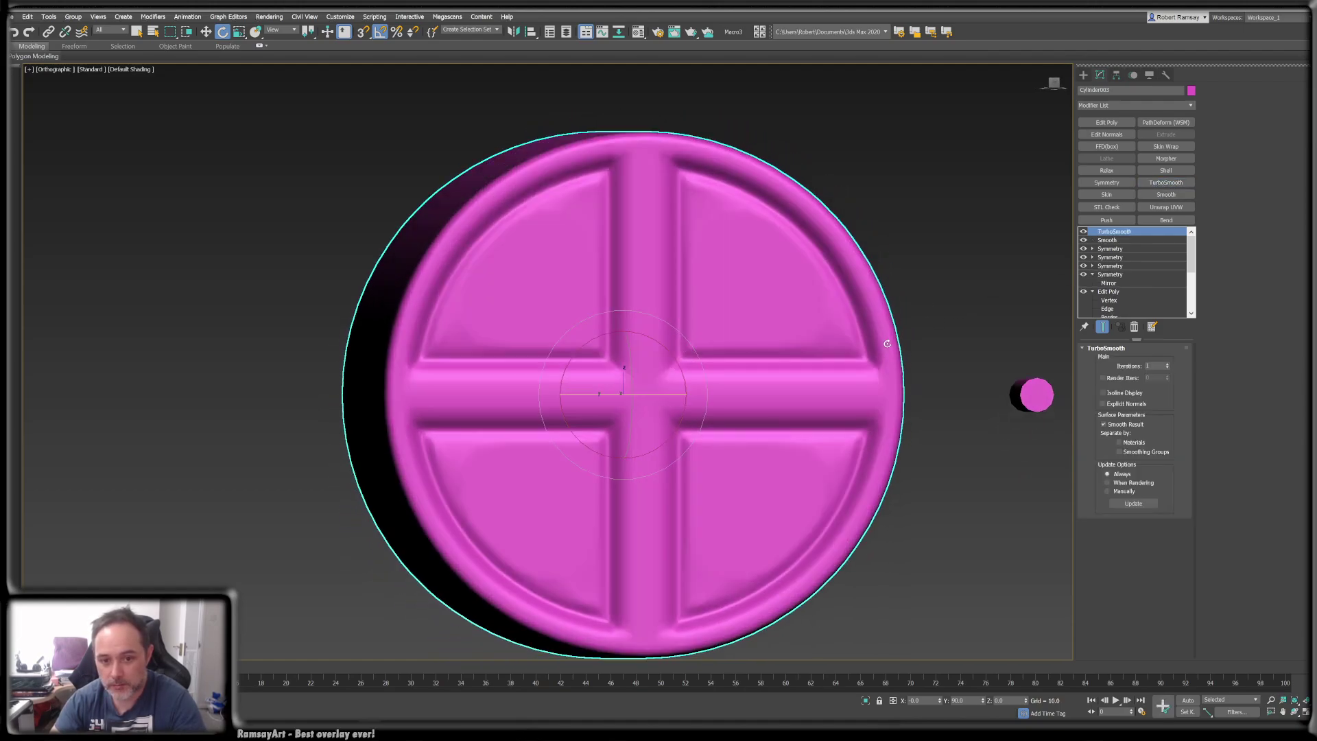
click(1119, 452)
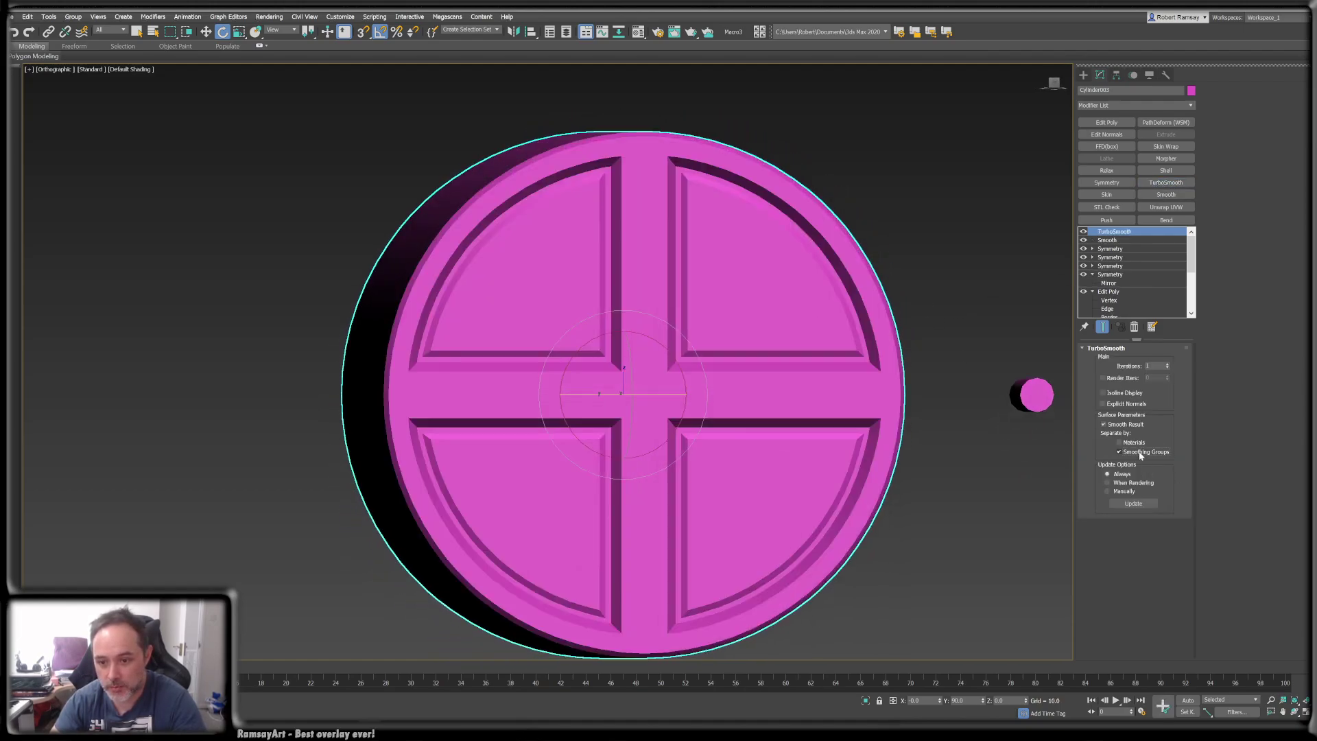
alt+middle_drag(669, 278, 677, 285)
key(F4)
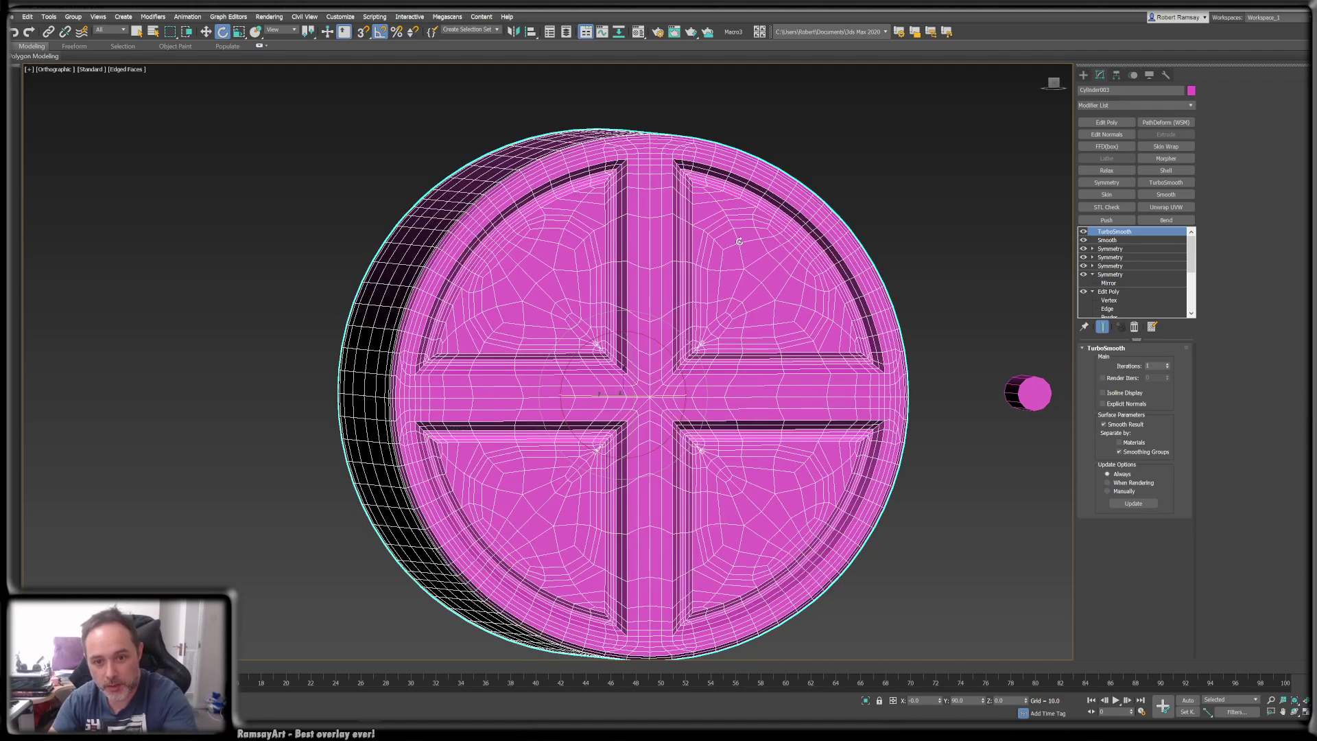
key(F4)
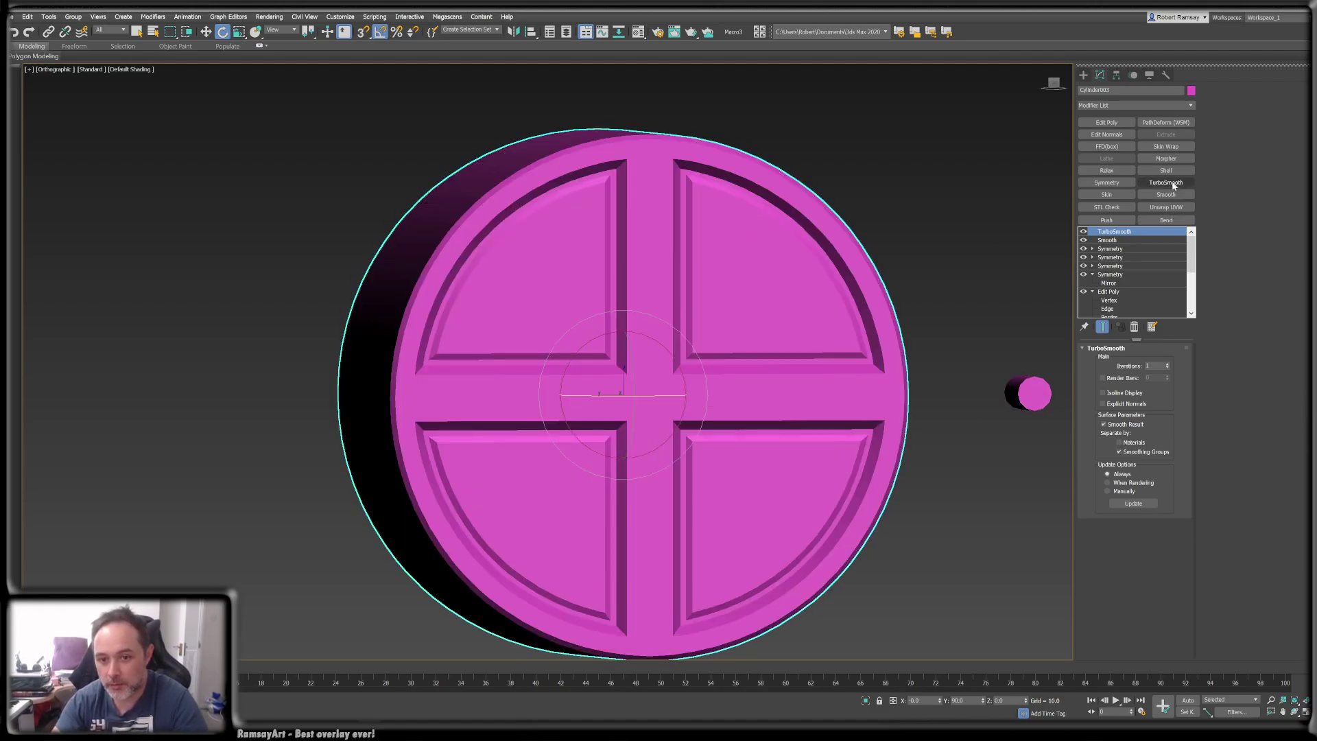
- Add a second TurboSmooth modifier with 2 iterations on top and check the softened wheel edges
click(1166, 182)
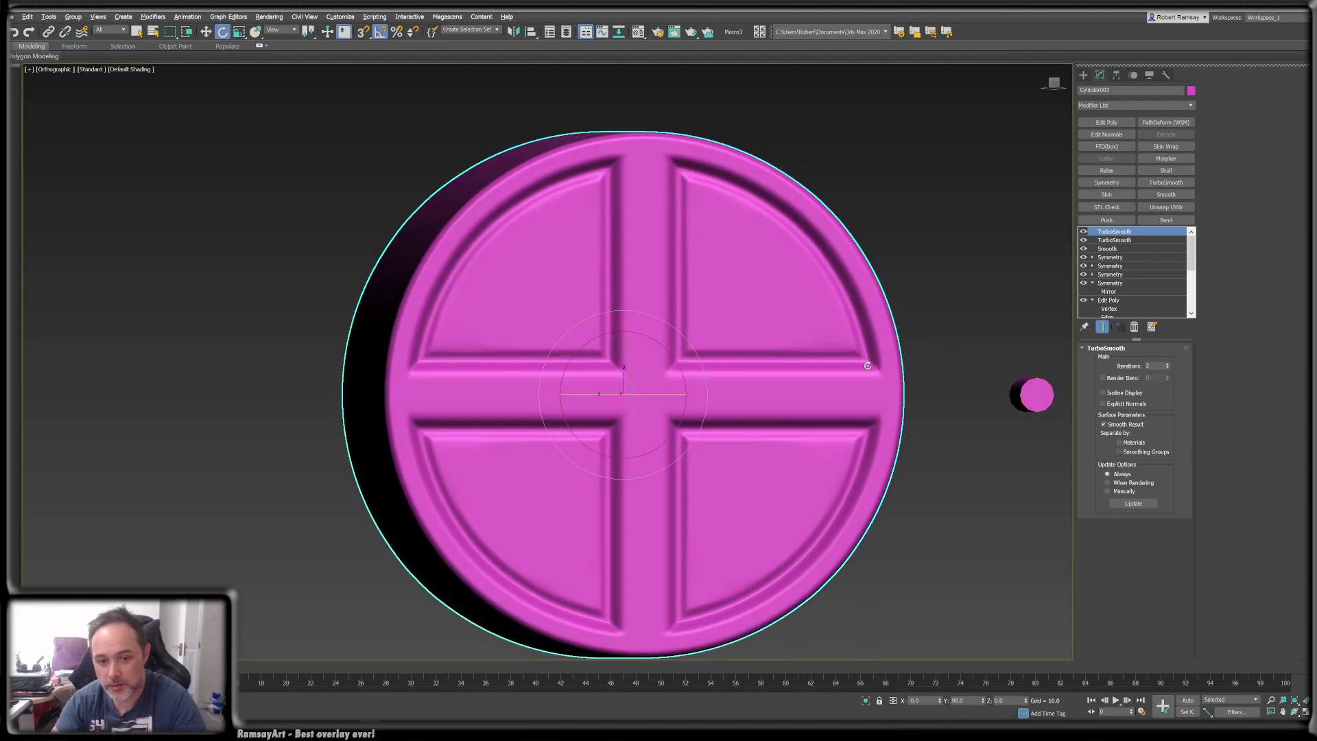
alt+middle_drag(868, 367, 837, 314)
key(F4)
key(F4)
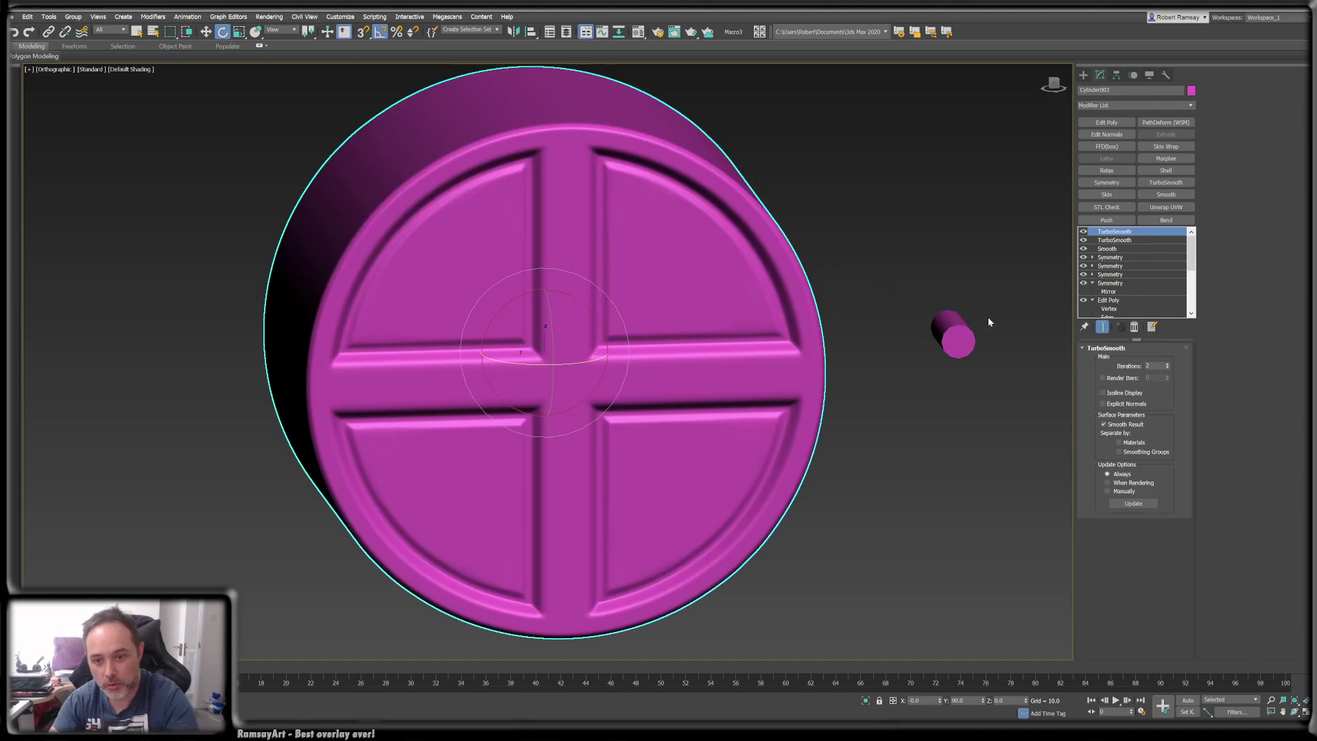
- Delete the small cylinder standing between the wheel and the large low-poly cylinder
click(953, 336)
scroll(834, 353, down, 5)
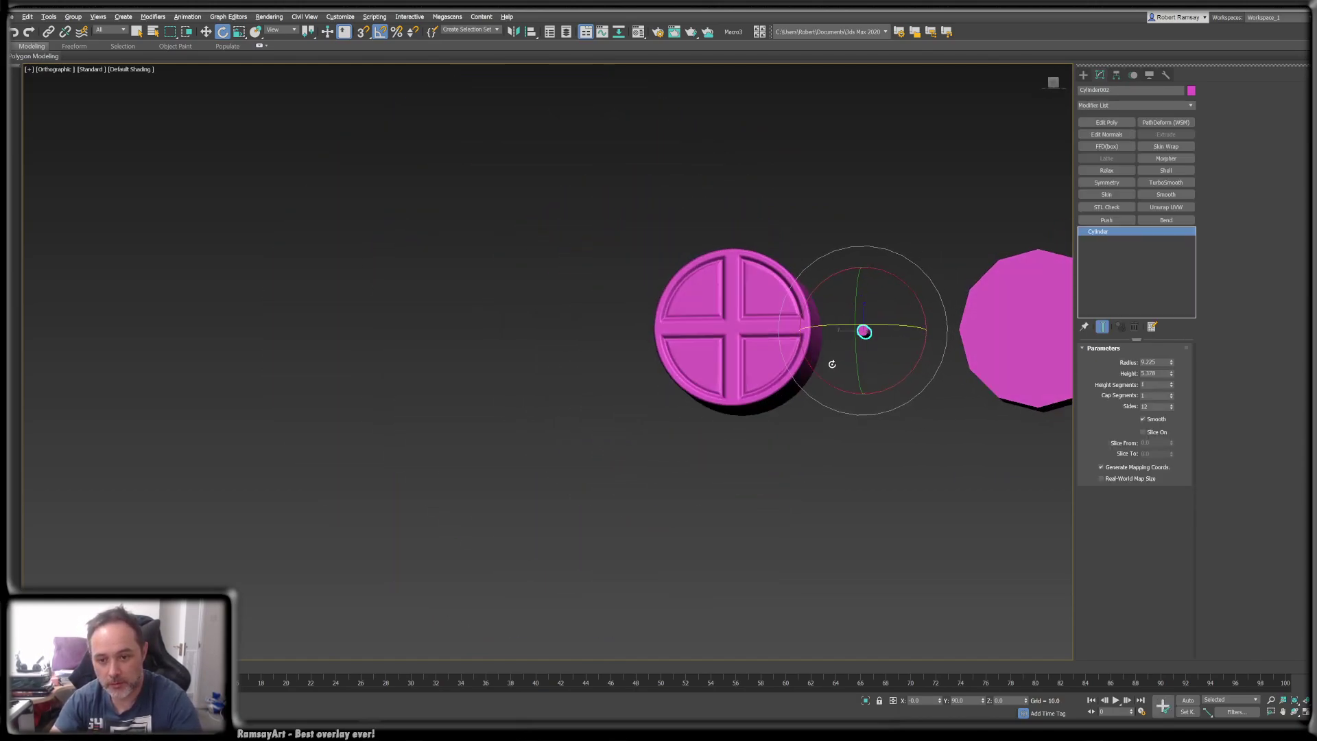
alt+middle_drag(829, 362, 634, 387)
scroll(576, 384, up, 2)
key(q)
key(Delete)
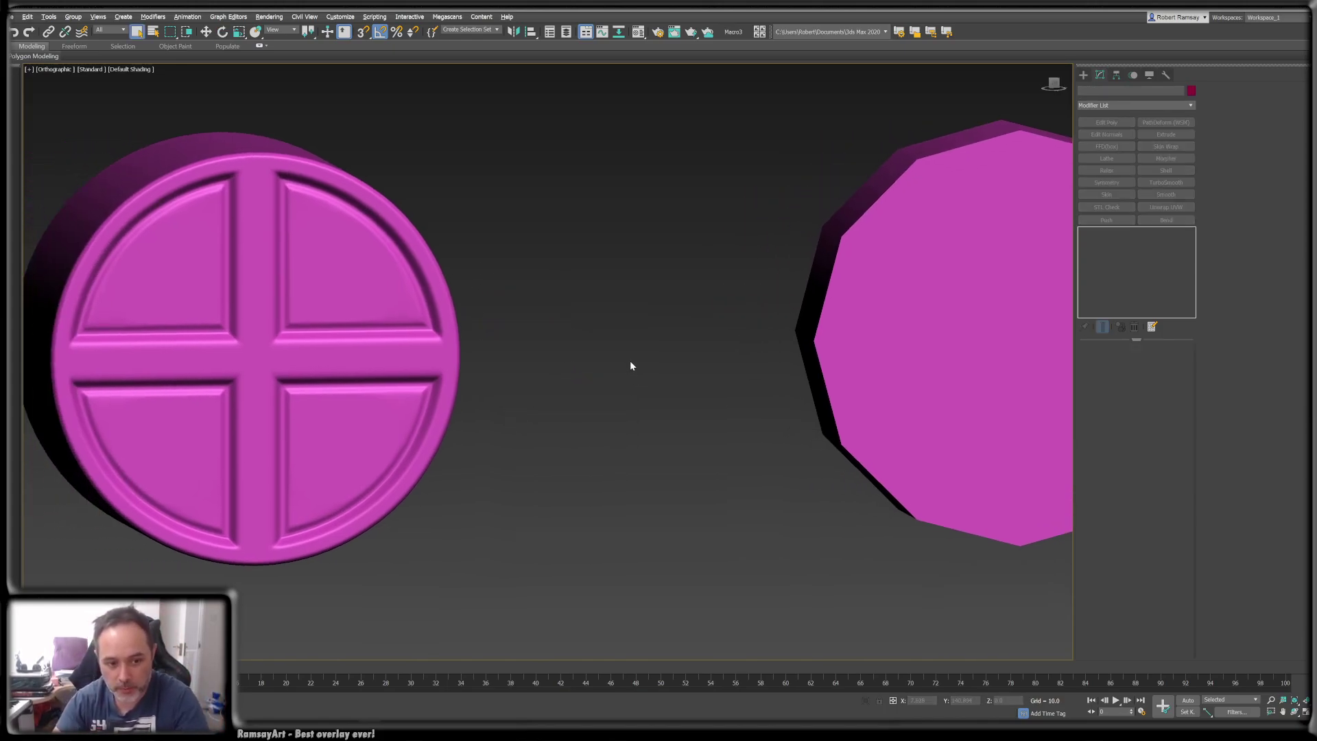
- Select the wheel, show edged faces and examine the dense smoothed mesh on its face and rim
middle_drag(632, 367, 853, 388)
click(561, 384)
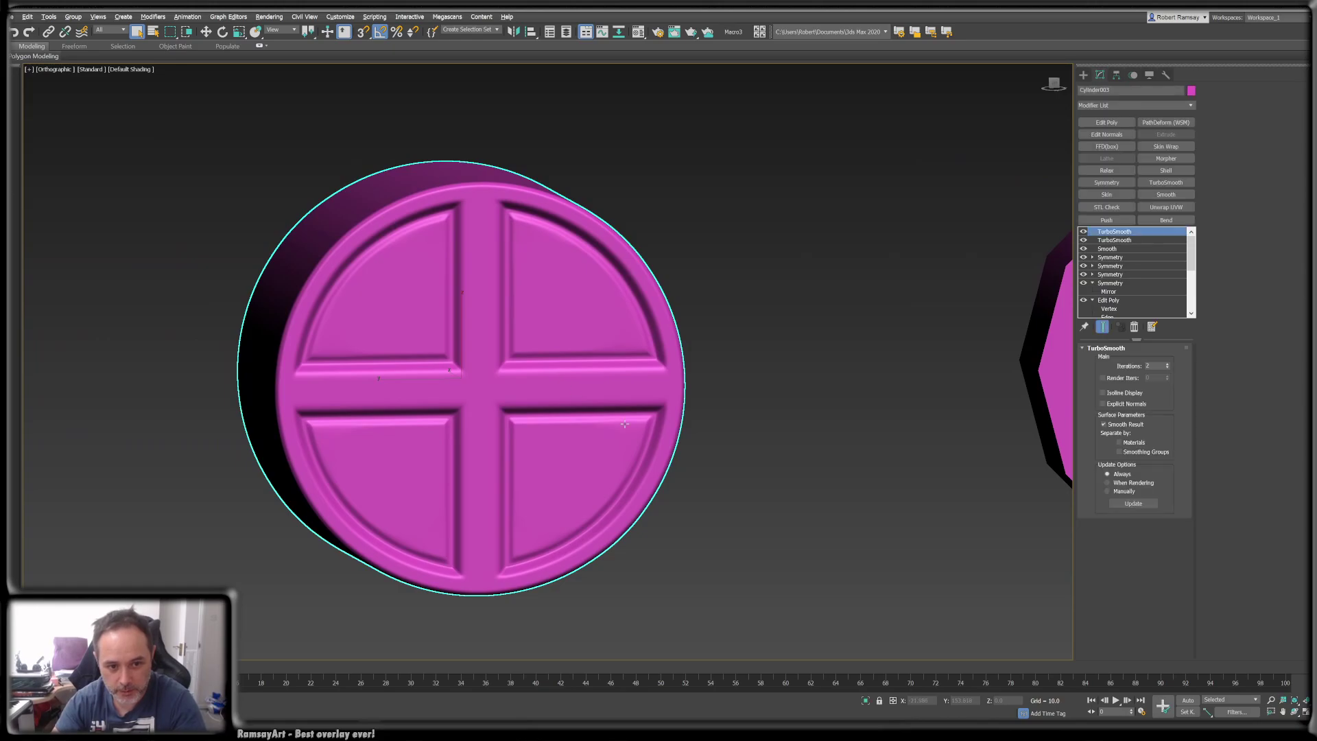
alt+middle_drag(561, 384, 638, 421)
key(F4)
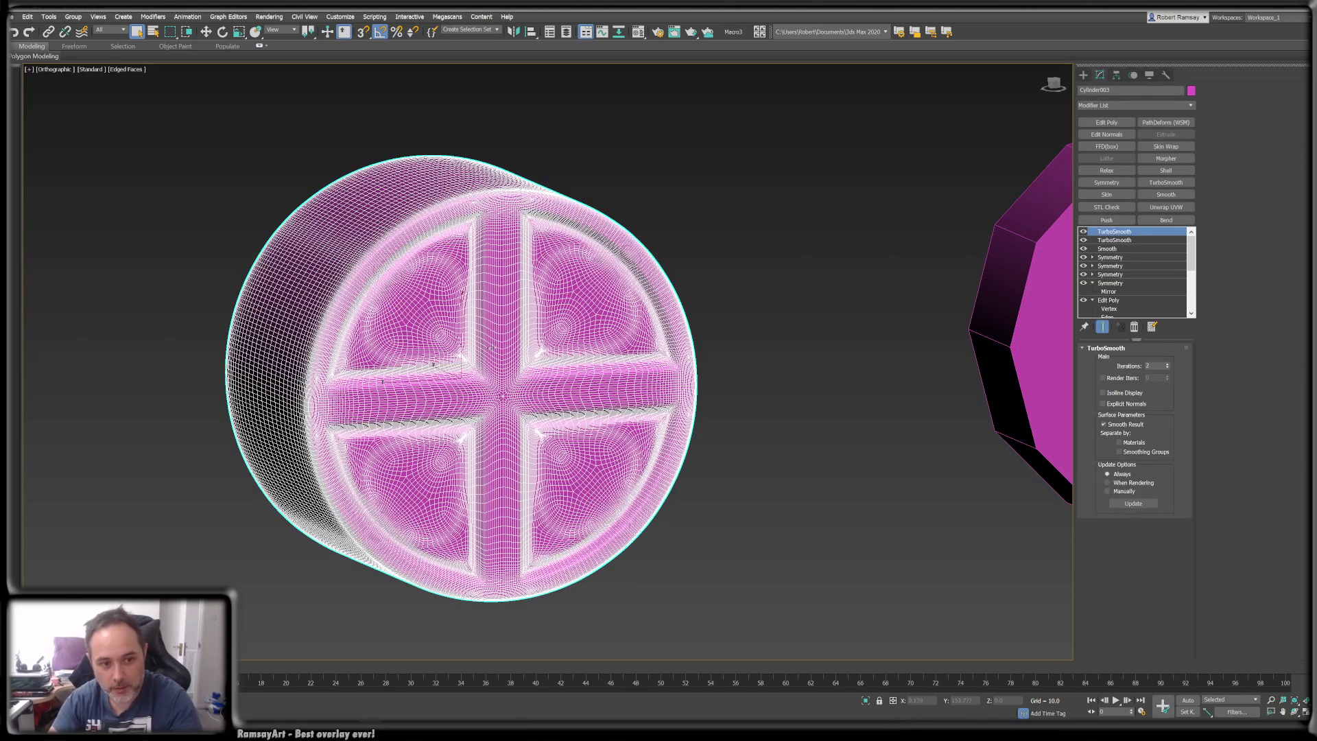
alt+middle_drag(492, 348, 552, 392)
scroll(442, 298, up, 5)
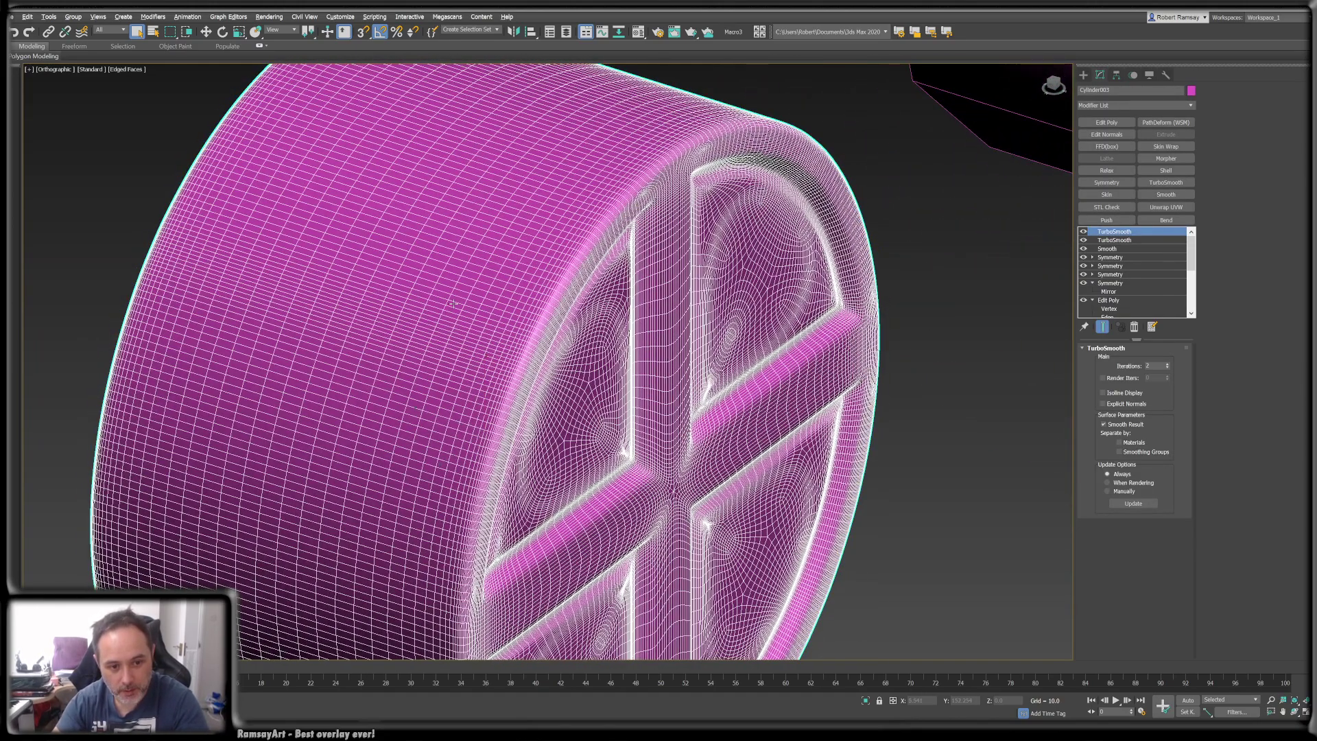
- Switch off both TurboSmooth modifiers, Smooth and the two uppermost Symmetry modifiers, and inspect the half wheel's base topology
click(1083, 231)
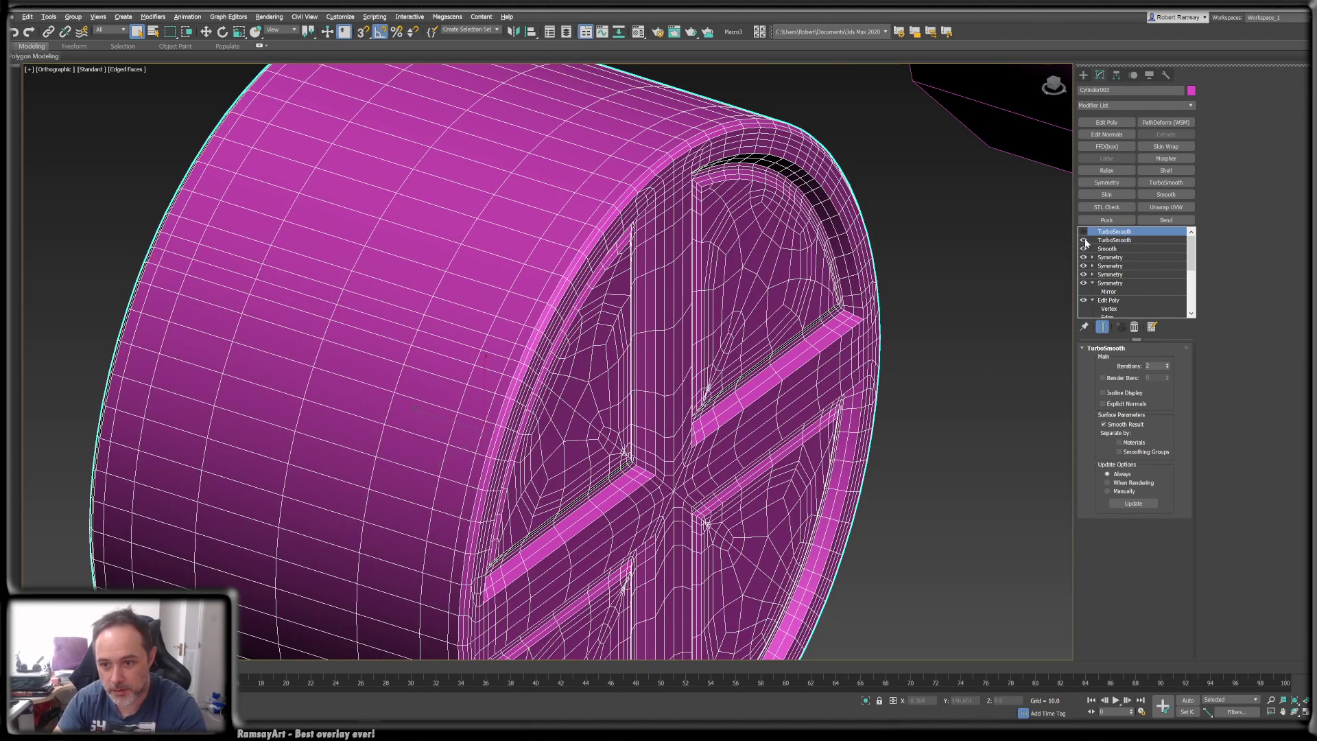
click(1083, 240)
click(1083, 249)
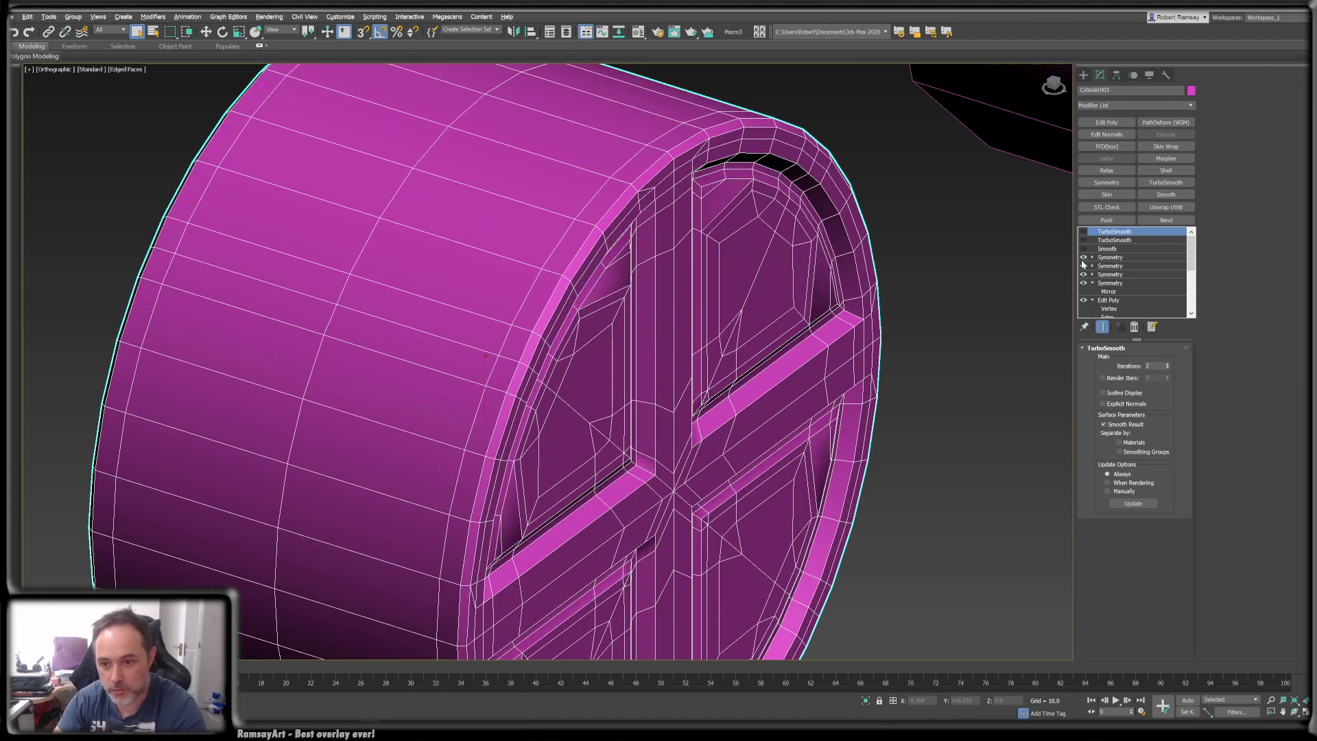
click(1082, 259)
click(1083, 266)
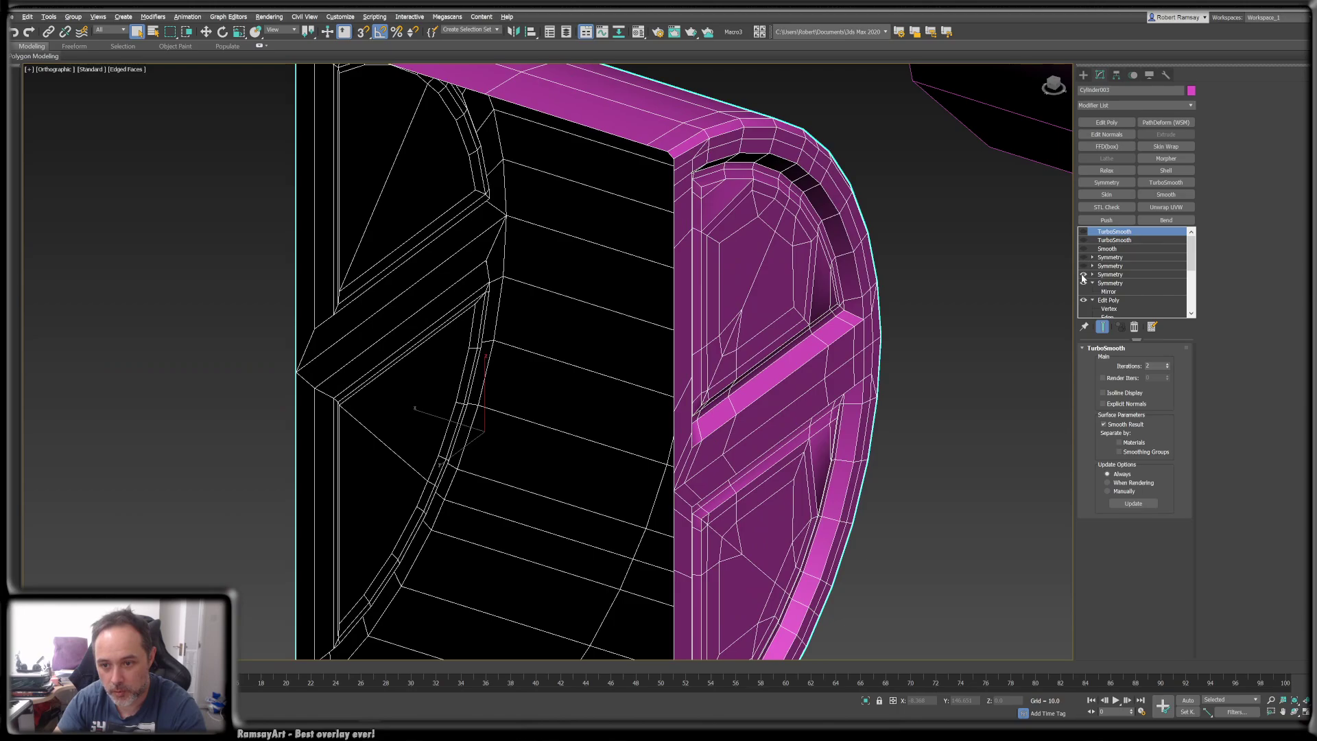
click(1082, 276)
click(1083, 276)
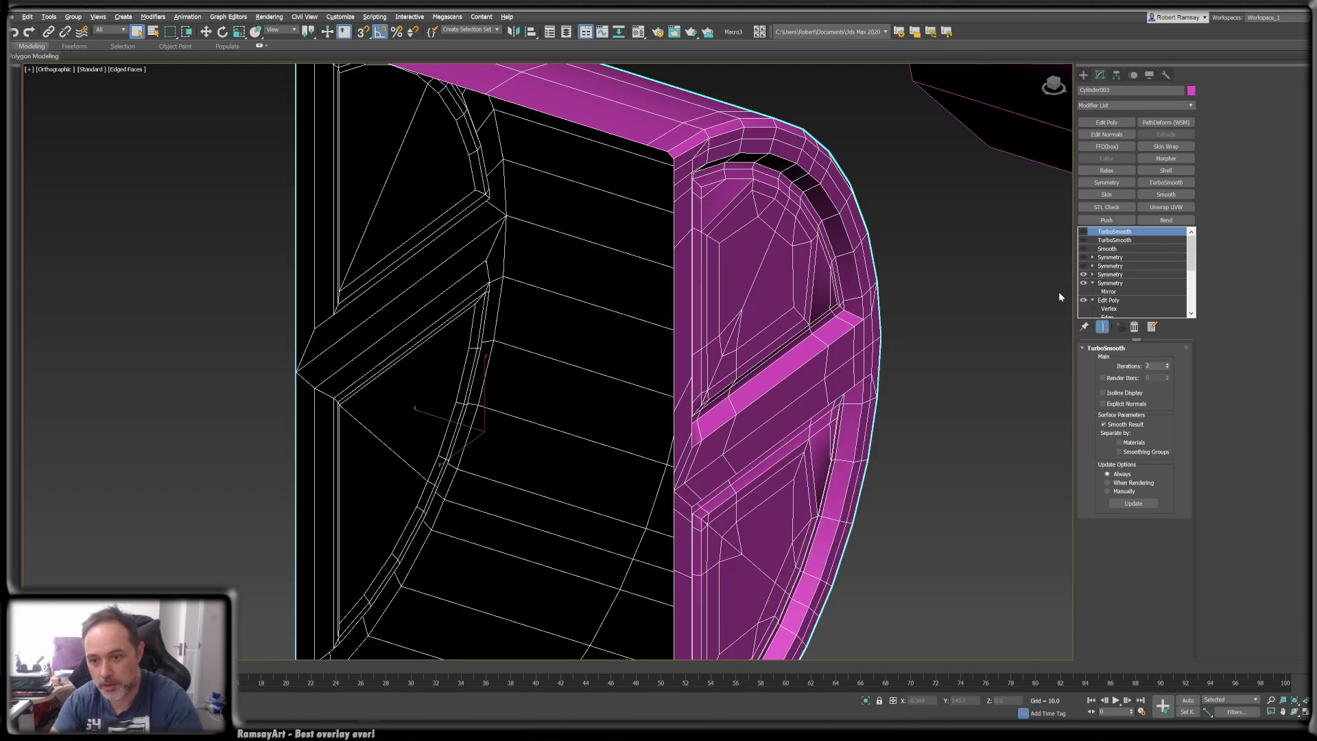
alt+middle_drag(960, 330, 799, 412)
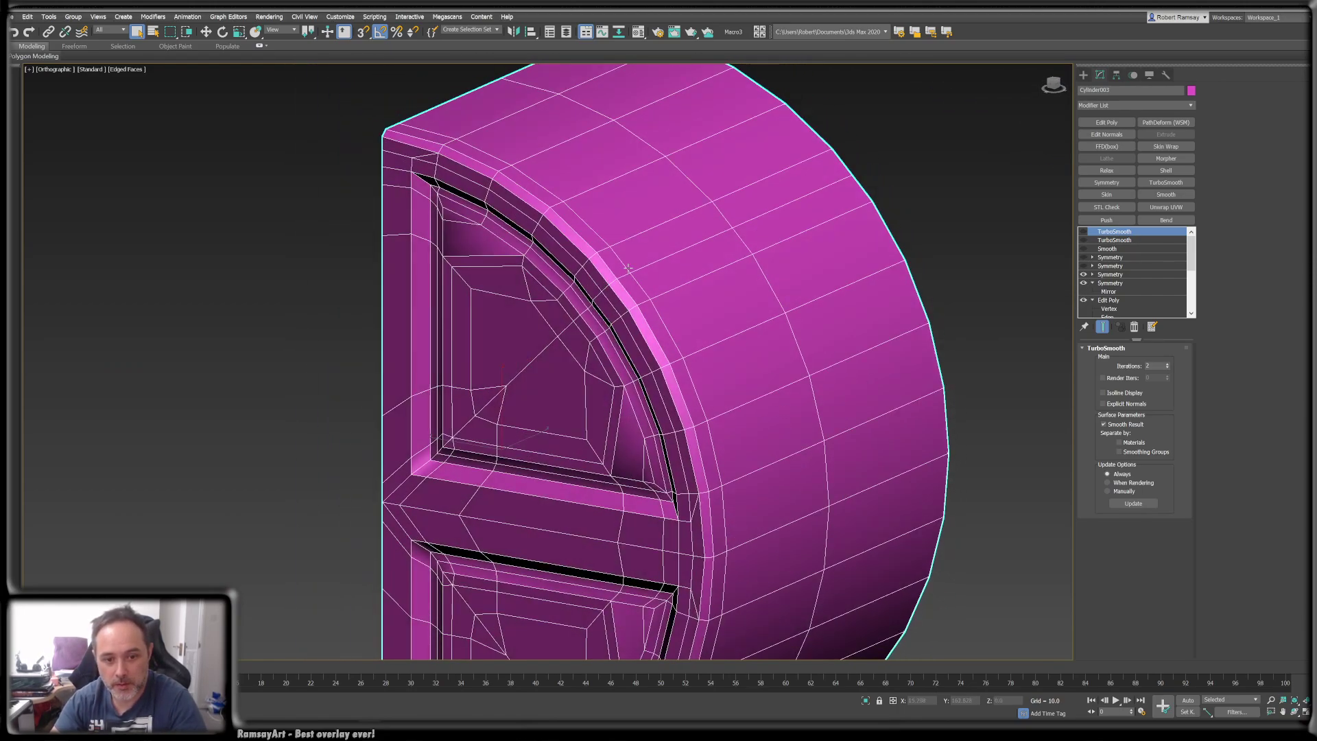
alt+middle_drag(755, 235, 779, 294)
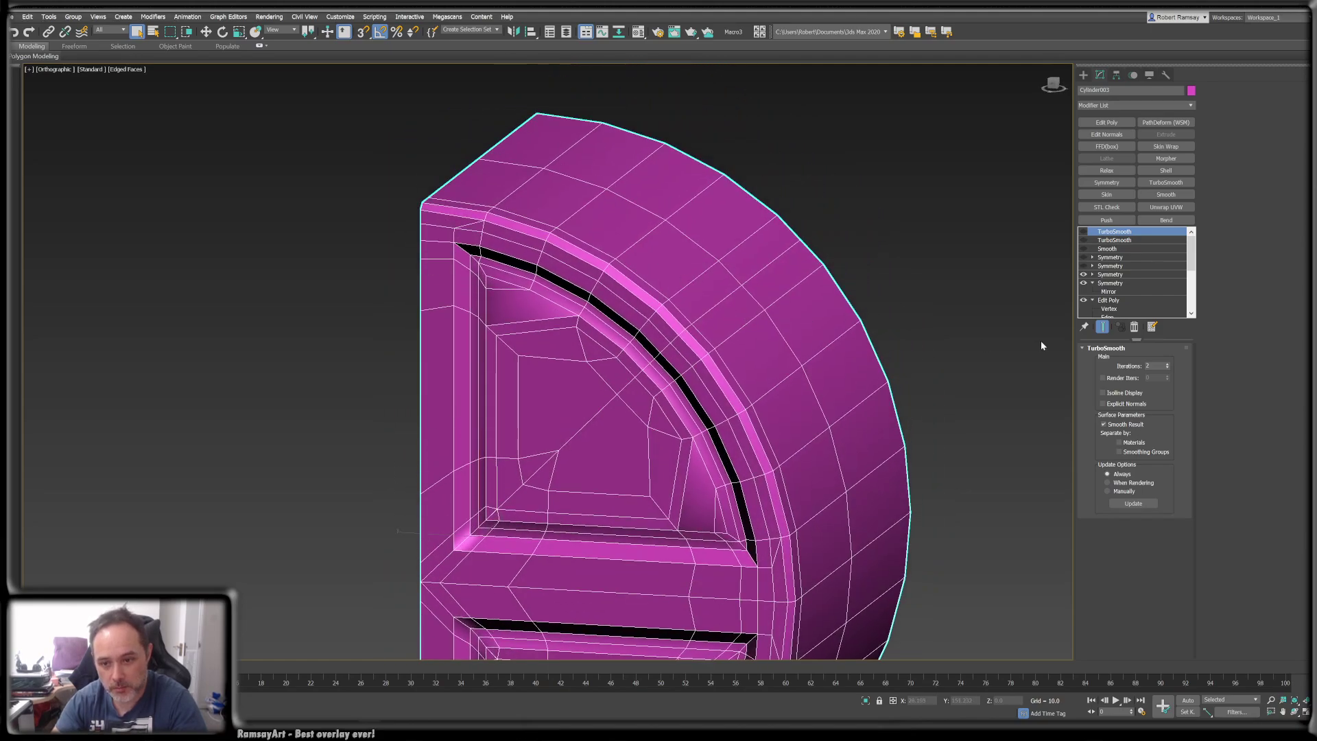
- Switch the two uppermost Symmetry modifiers, Smooth and both TurboSmooth modifiers back on and hide the edged faces
click(1084, 265)
click(1083, 257)
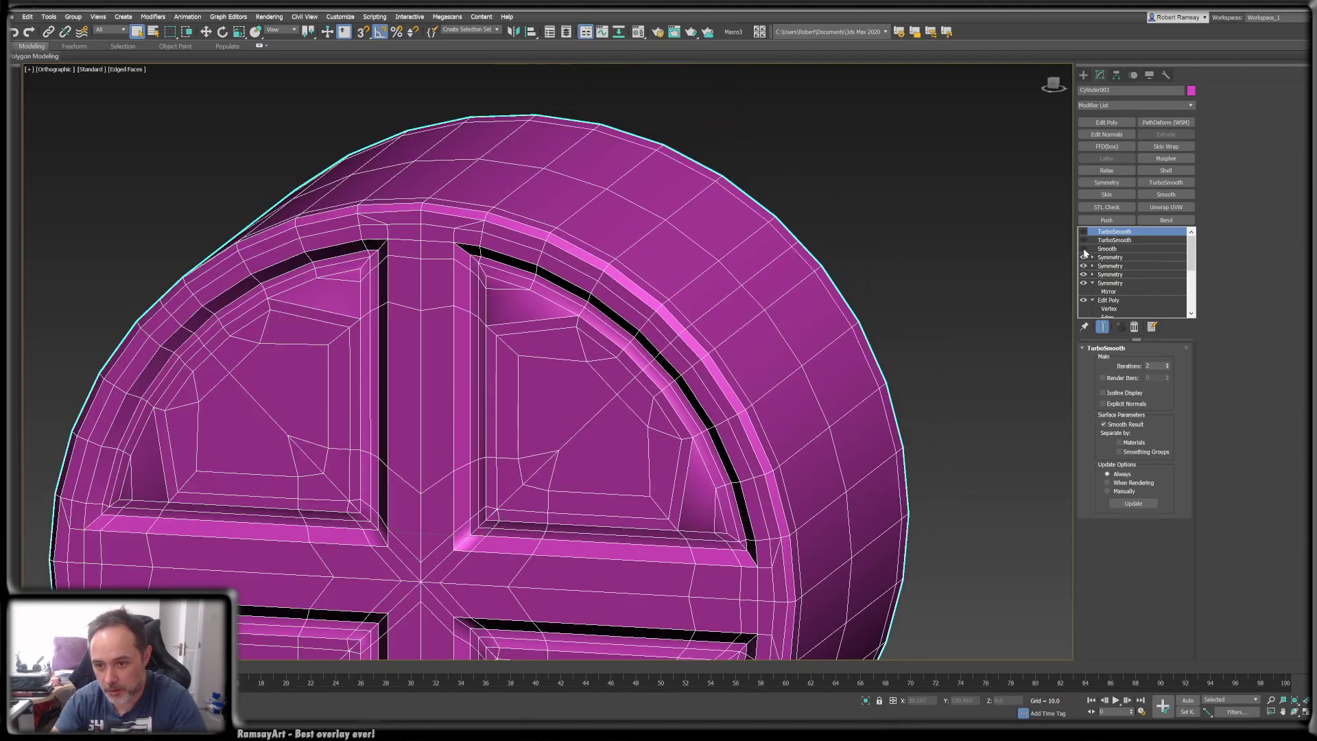
click(1083, 249)
click(1083, 240)
click(1083, 231)
key(F4)
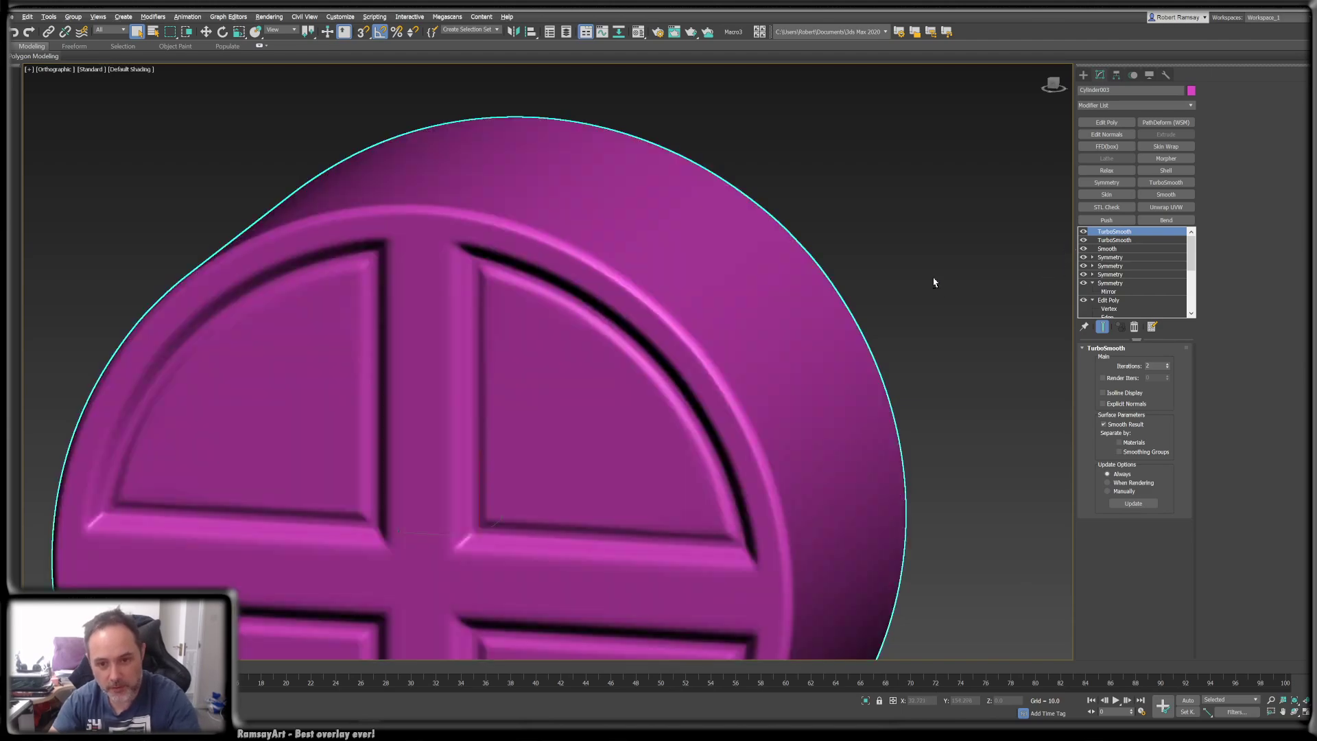
- Examine the smoothed wheel's face and rim from the front and at an angle, with and without edged faces
alt+middle_drag(935, 281, 952, 266)
click(1057, 83)
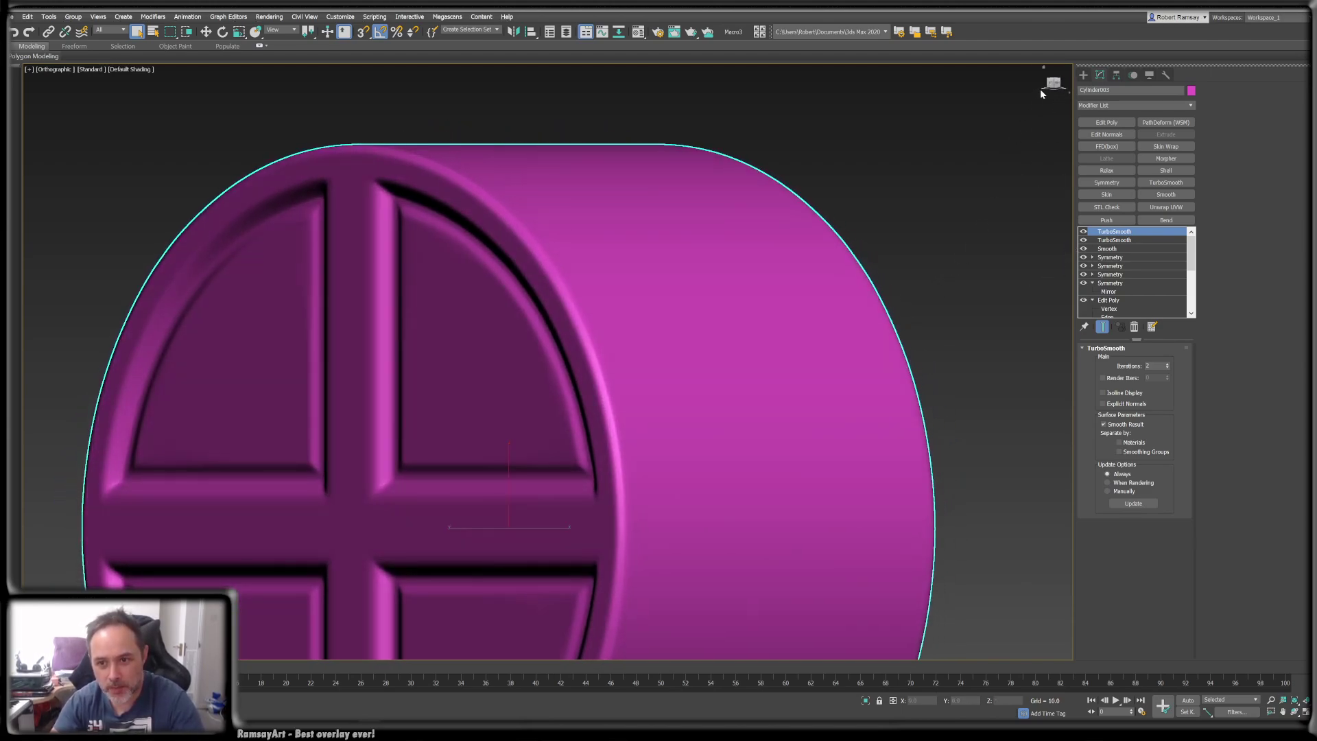
click(1050, 87)
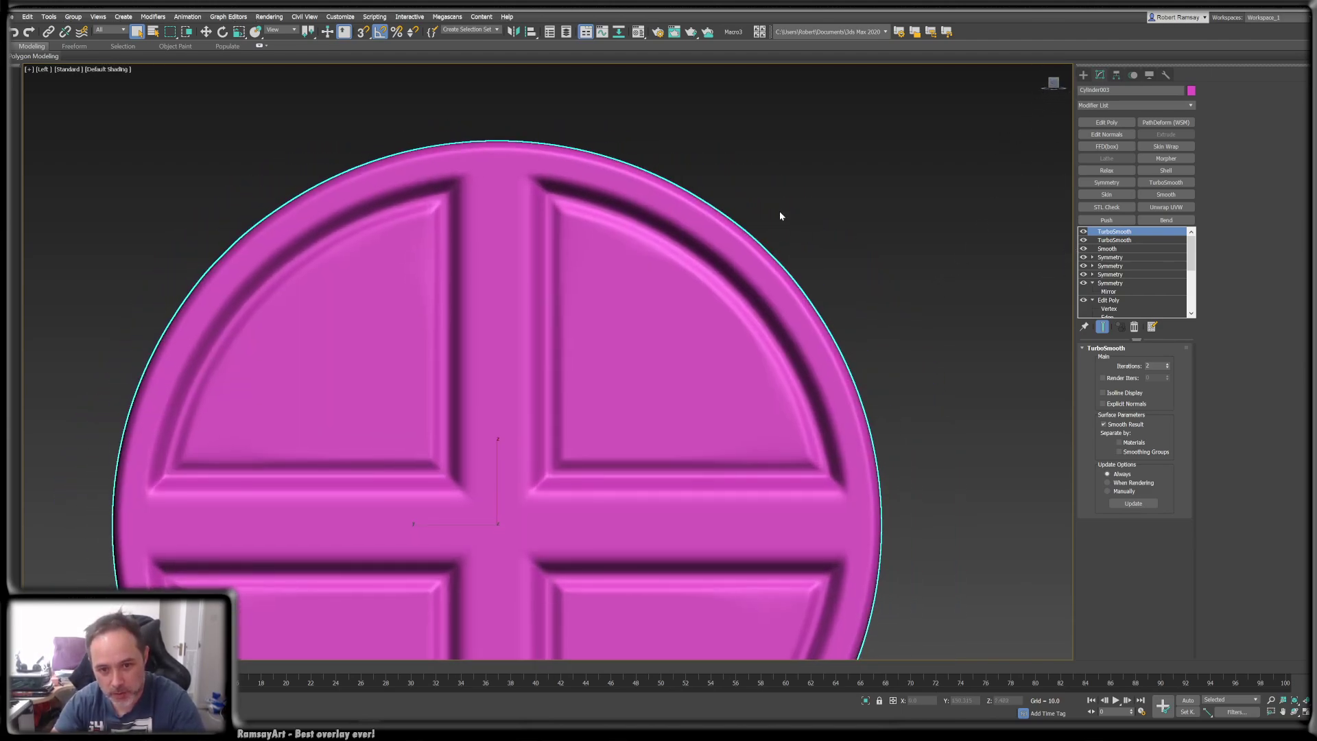
alt+middle_drag(779, 211, 772, 229)
key(F4)
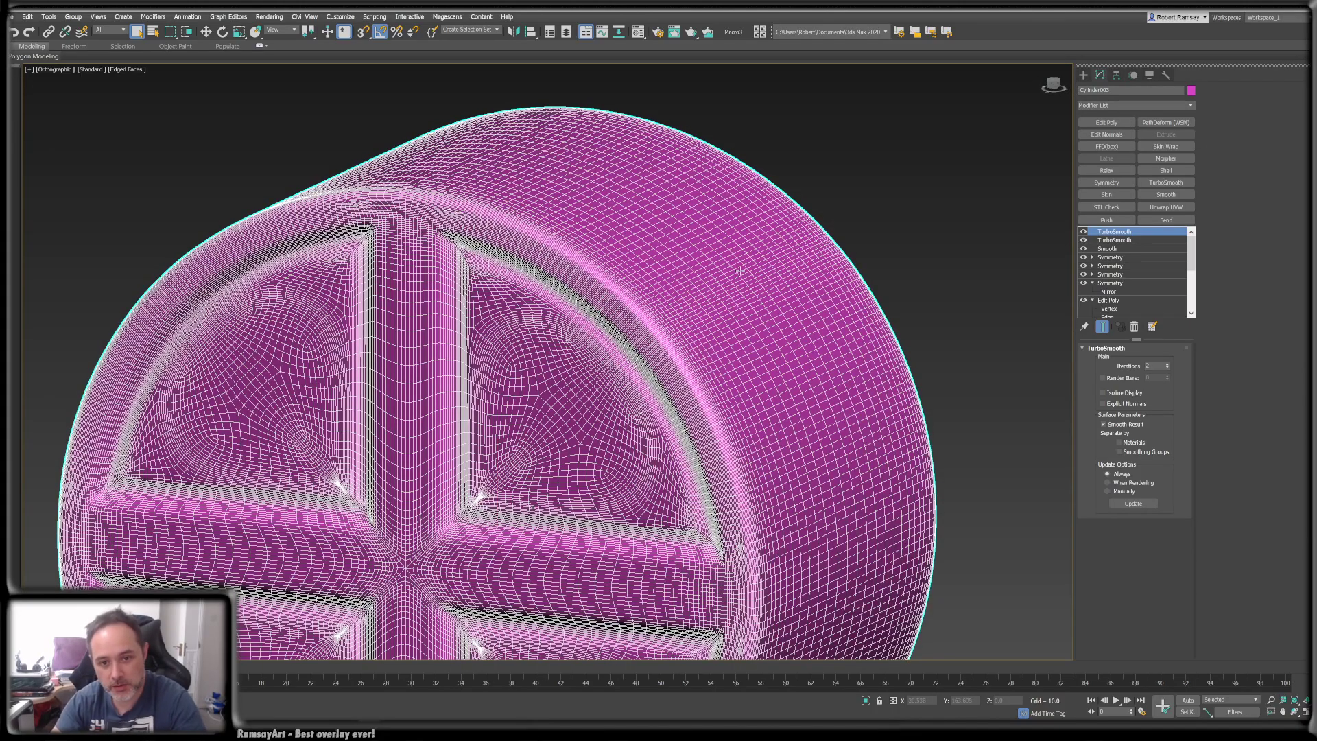
alt+middle_drag(778, 292, 819, 262)
scroll(773, 253, up, 4)
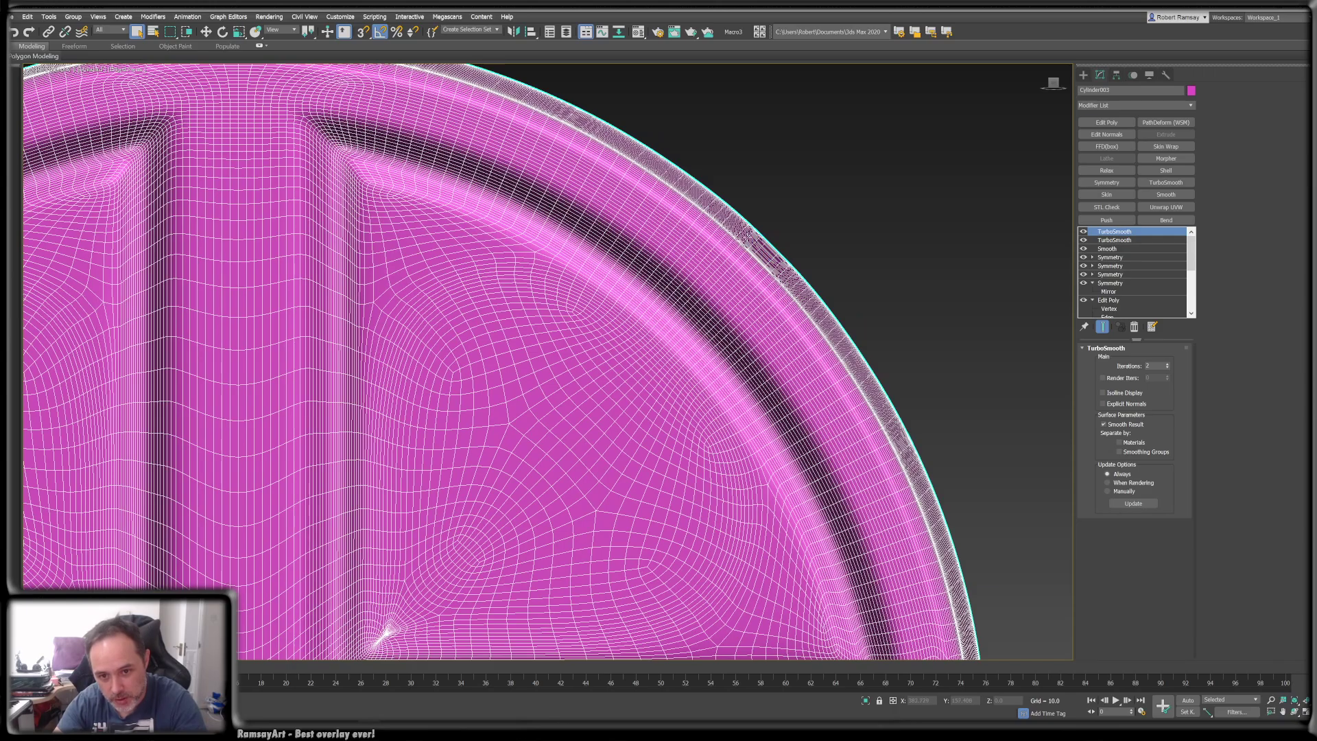
scroll(748, 233, down, 3)
scroll(970, 194, down, 1)
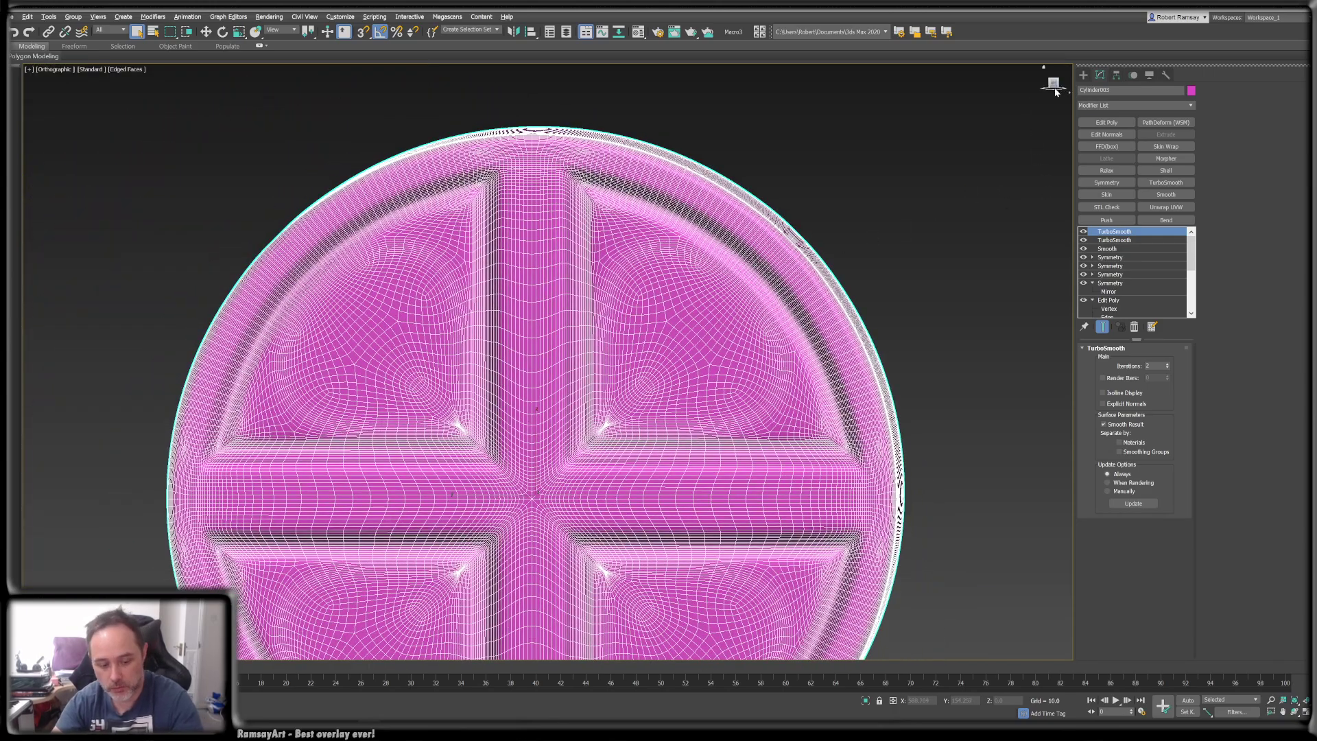
- Compare the wheel's shaded edges with the uppermost TurboSmooth switched off and on, without edged faces
key(F4)
alt+middle_drag(1009, 272, 980, 294)
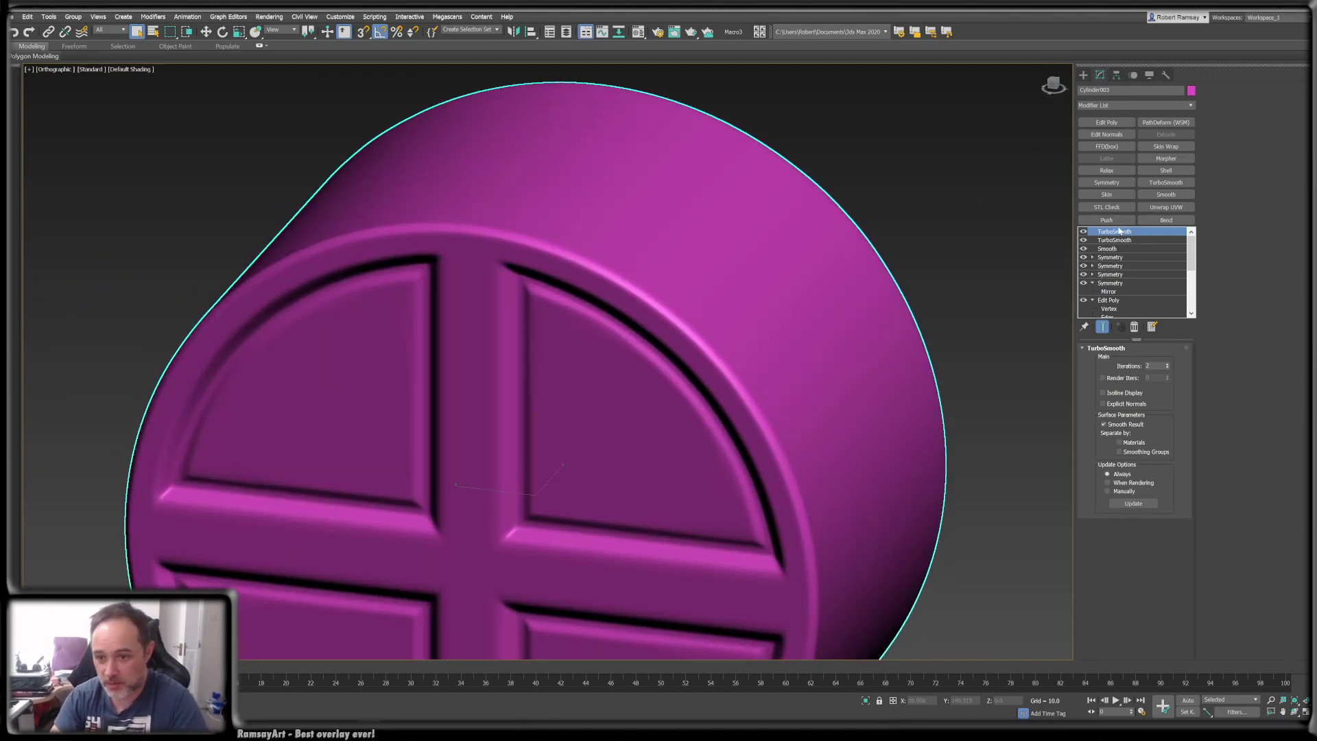
click(1083, 232)
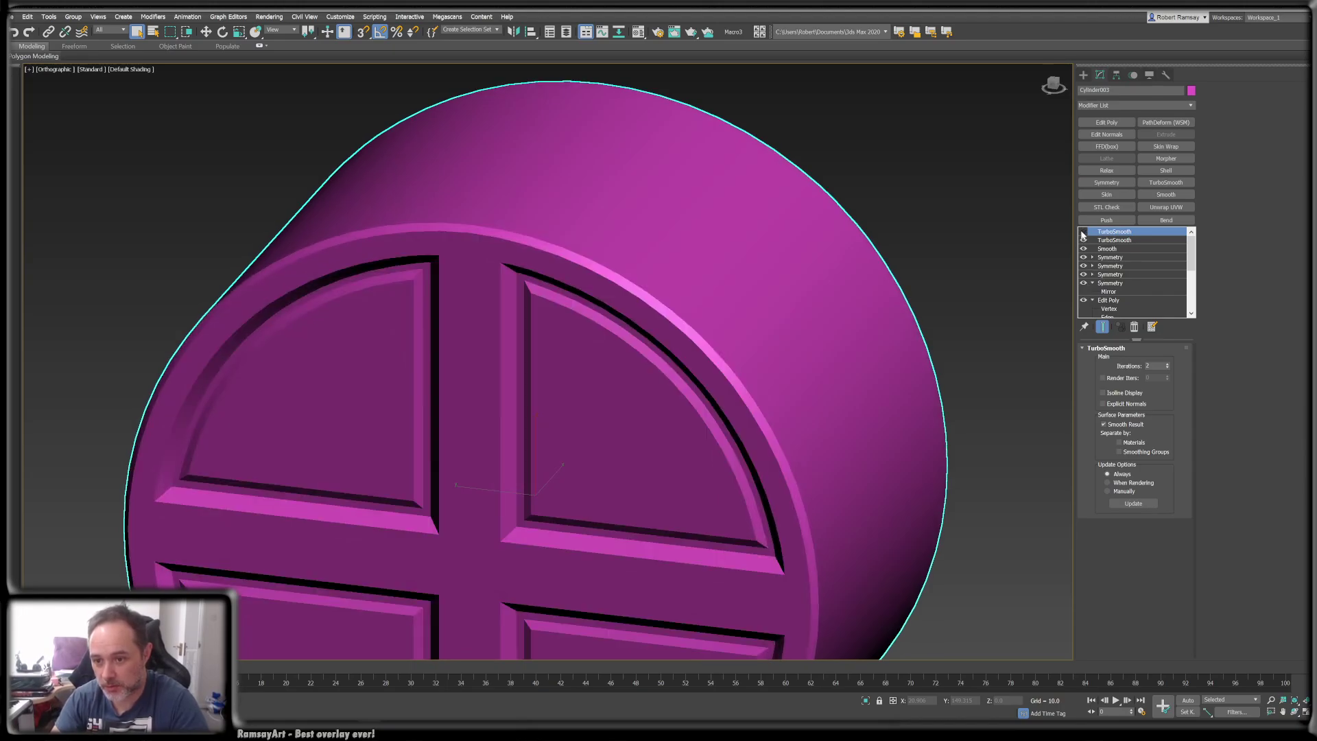
click(1083, 233)
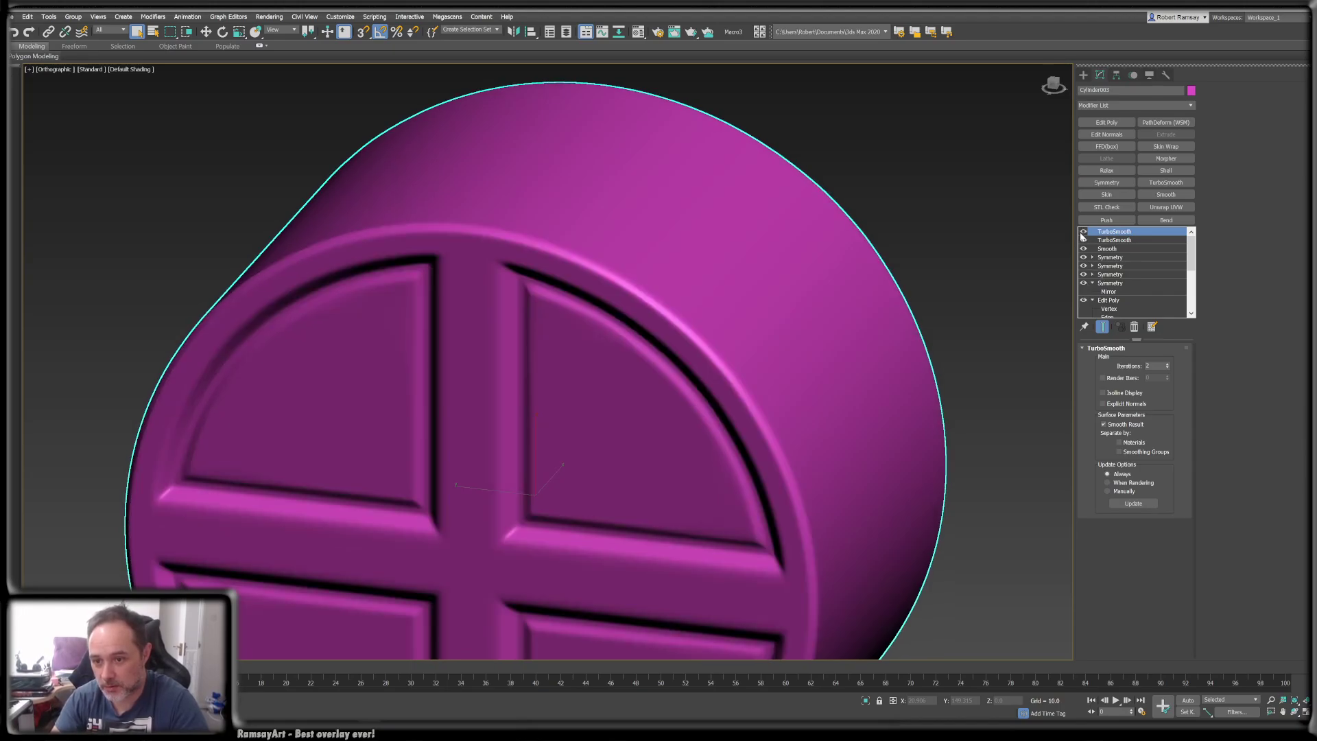
- Turn off the end result, show edged faces and add an Edit Poly at edge level above the lowest Symmetry
click(1102, 327)
click(1108, 300)
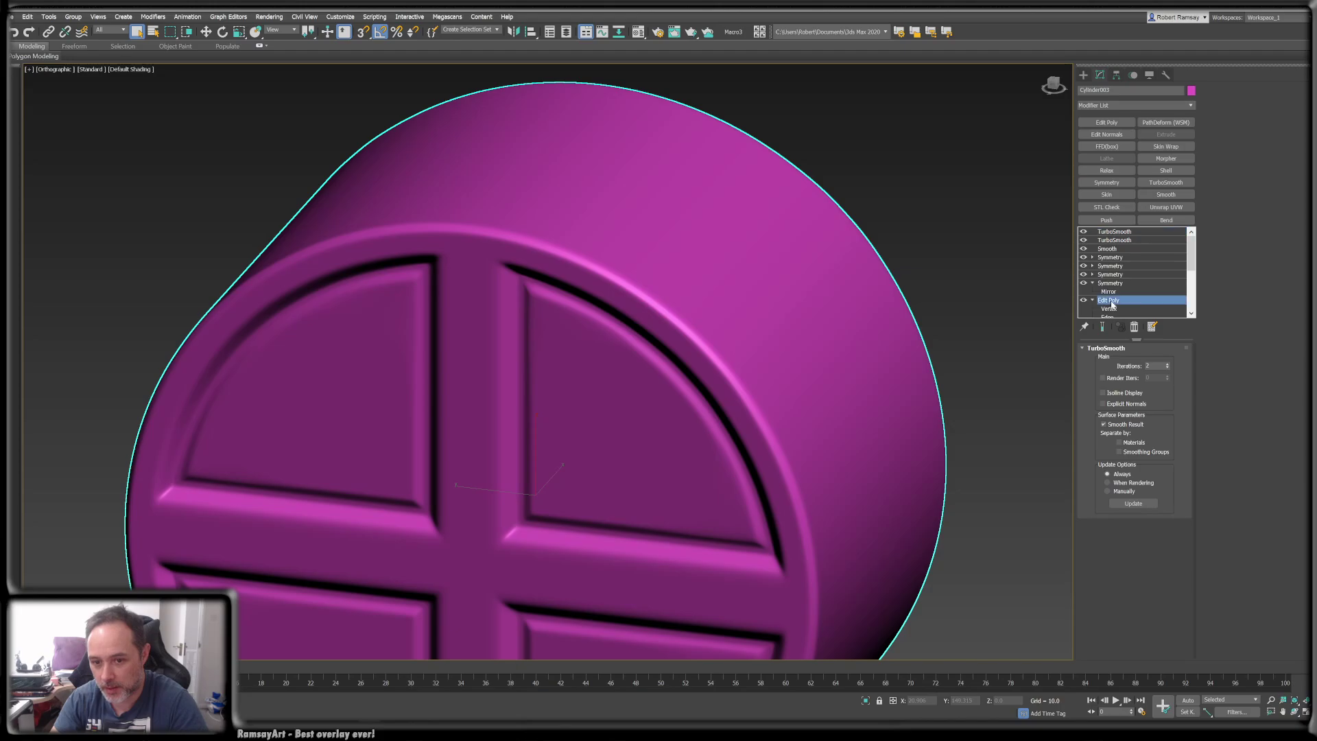
key(F4)
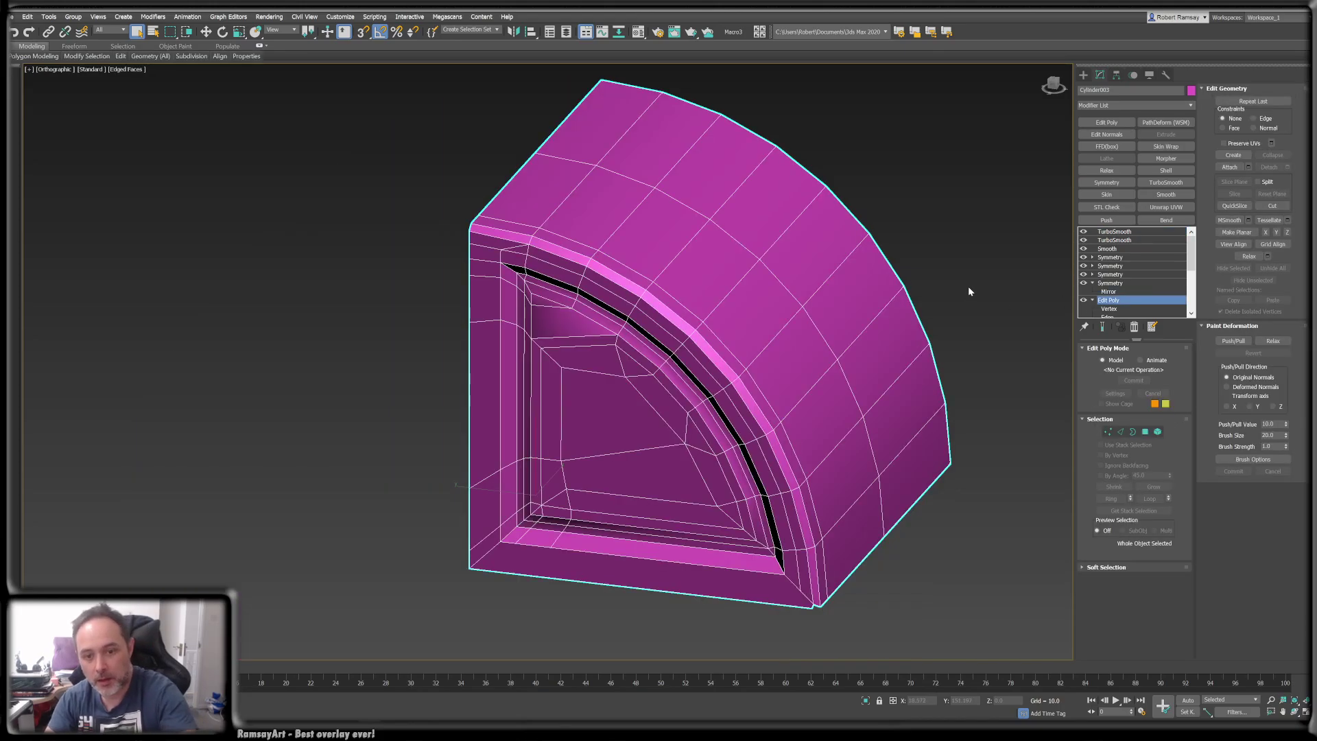
click(1110, 283)
click(1106, 122)
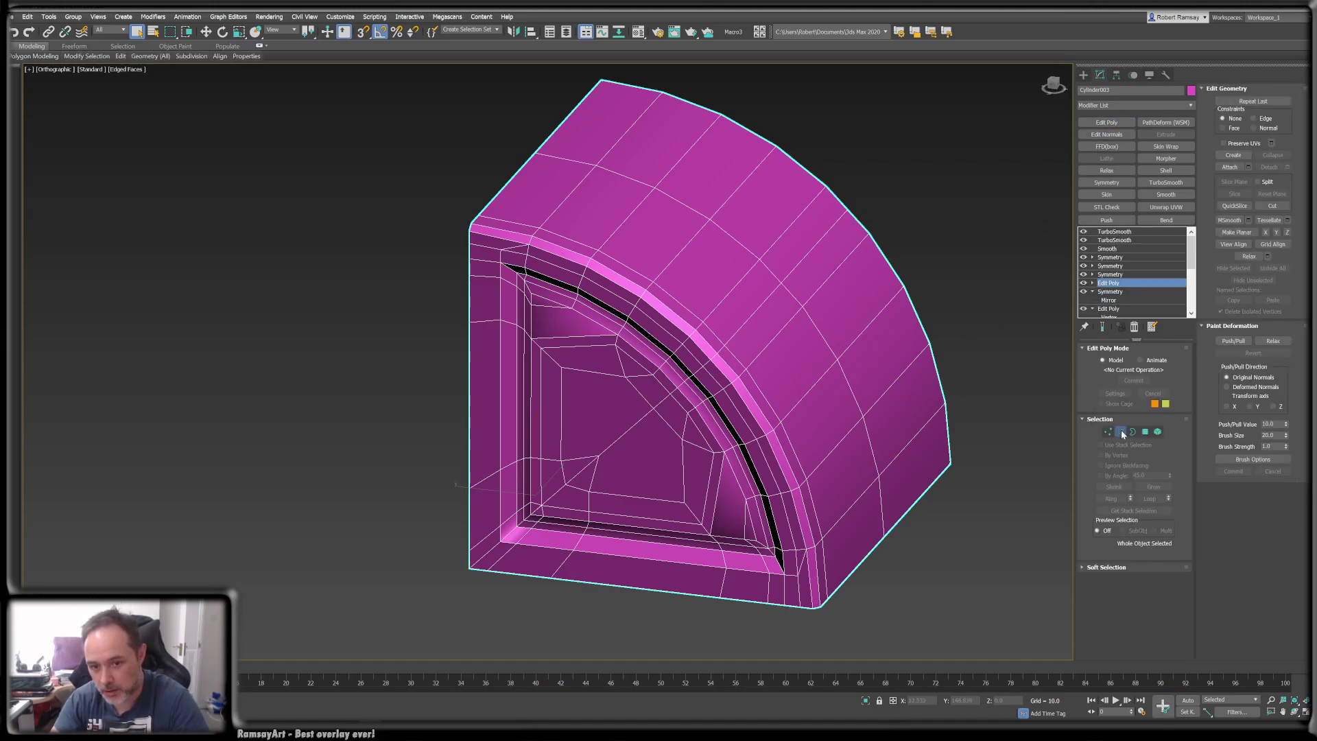
click(1120, 432)
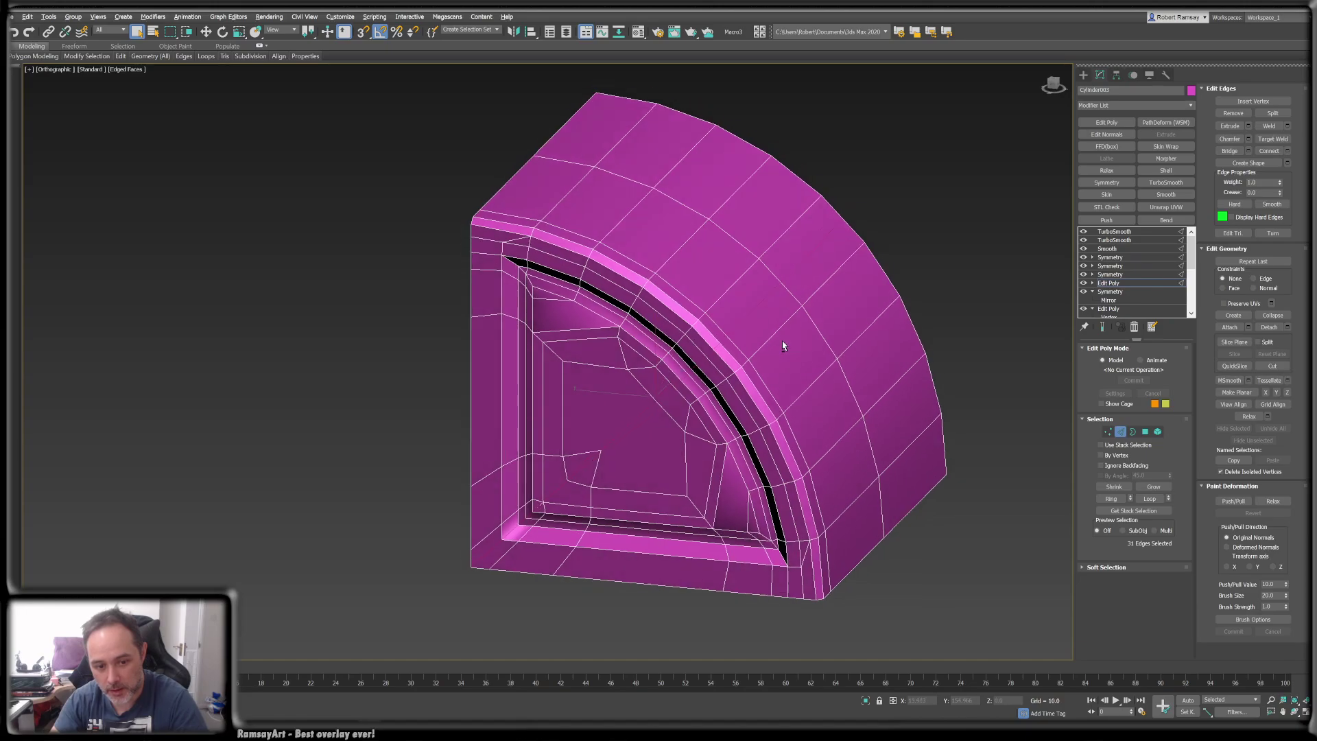
- Try to remove all the selected edges along the quarter's diagonal seam, and undo the removal
mouse_move(782, 342)
alt+middle_down()
mouse_move(791, 316)
mouse_move(786, 330)
alt+middle_up()
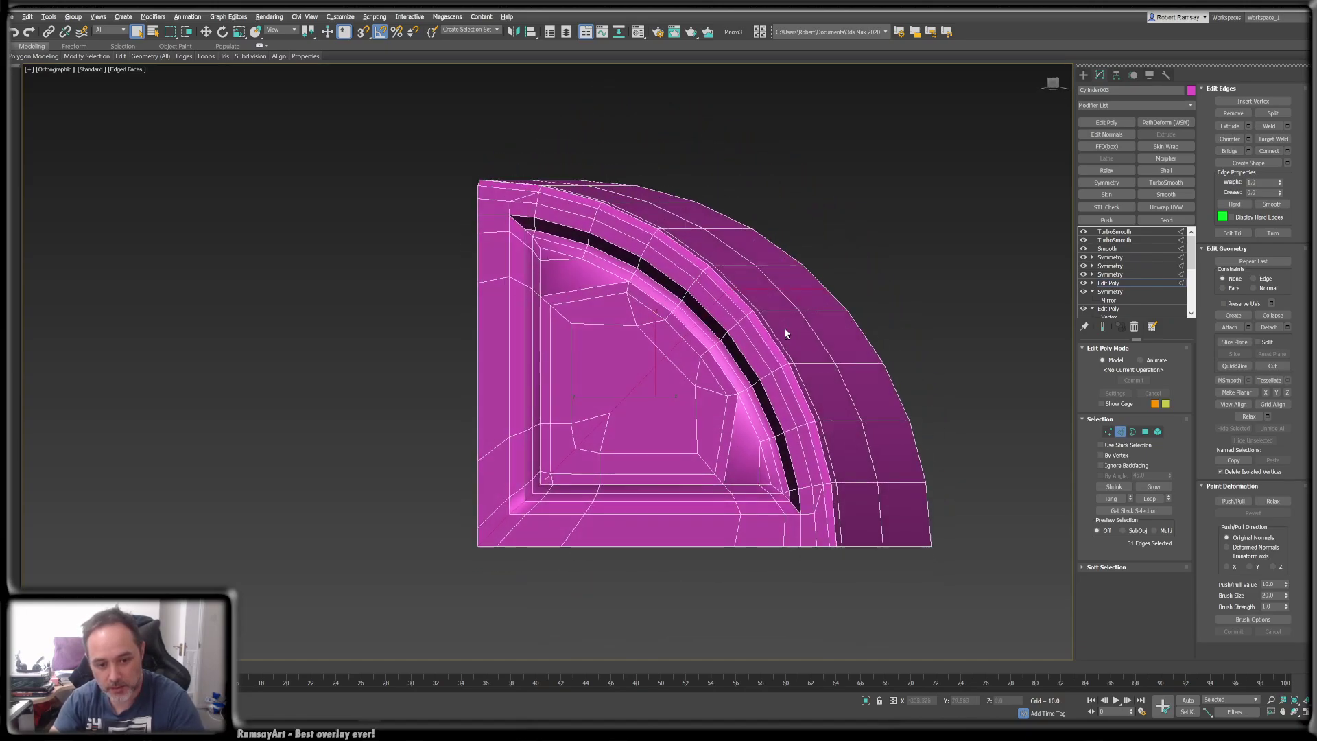
key(ctrl+BackSpace)
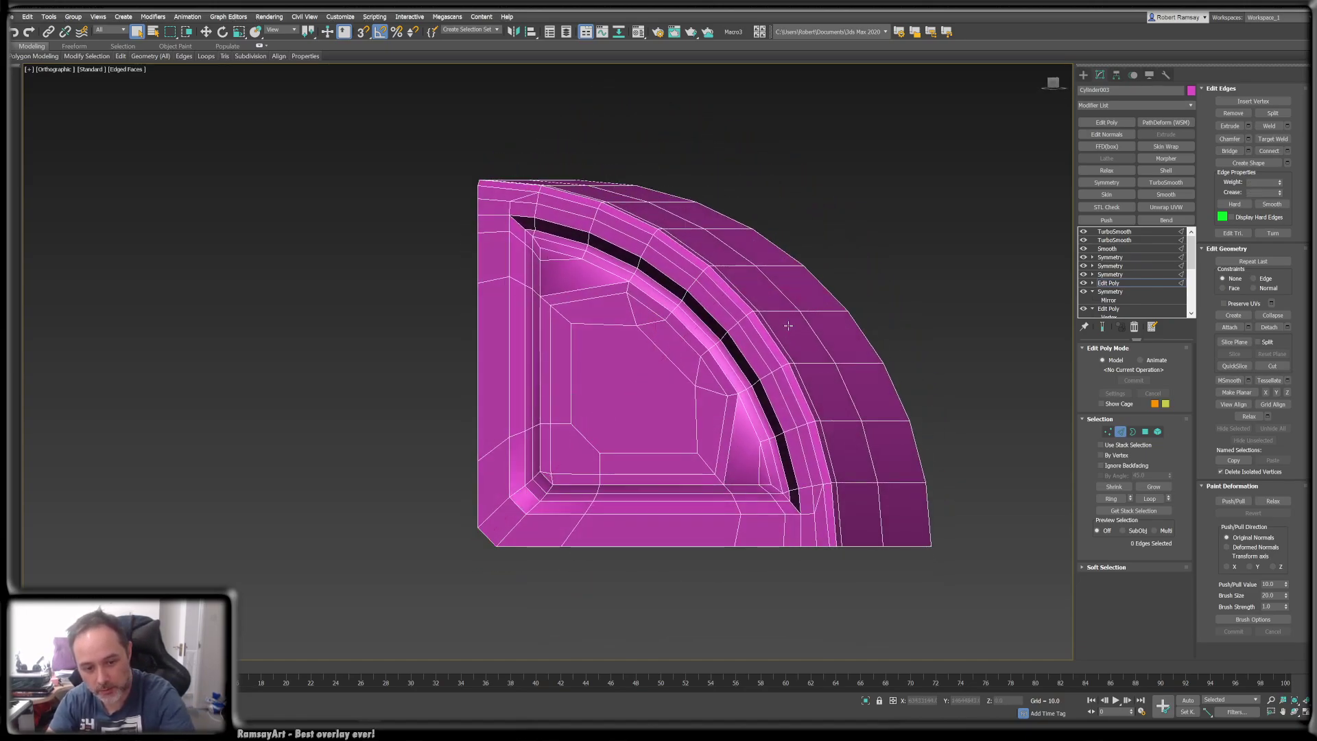
key(ctrl+z)
- Deselect the seam edges towards the wheel's centre and remove the remaining selected edges across the rim side
alt+middle_drag(660, 401, 724, 346)
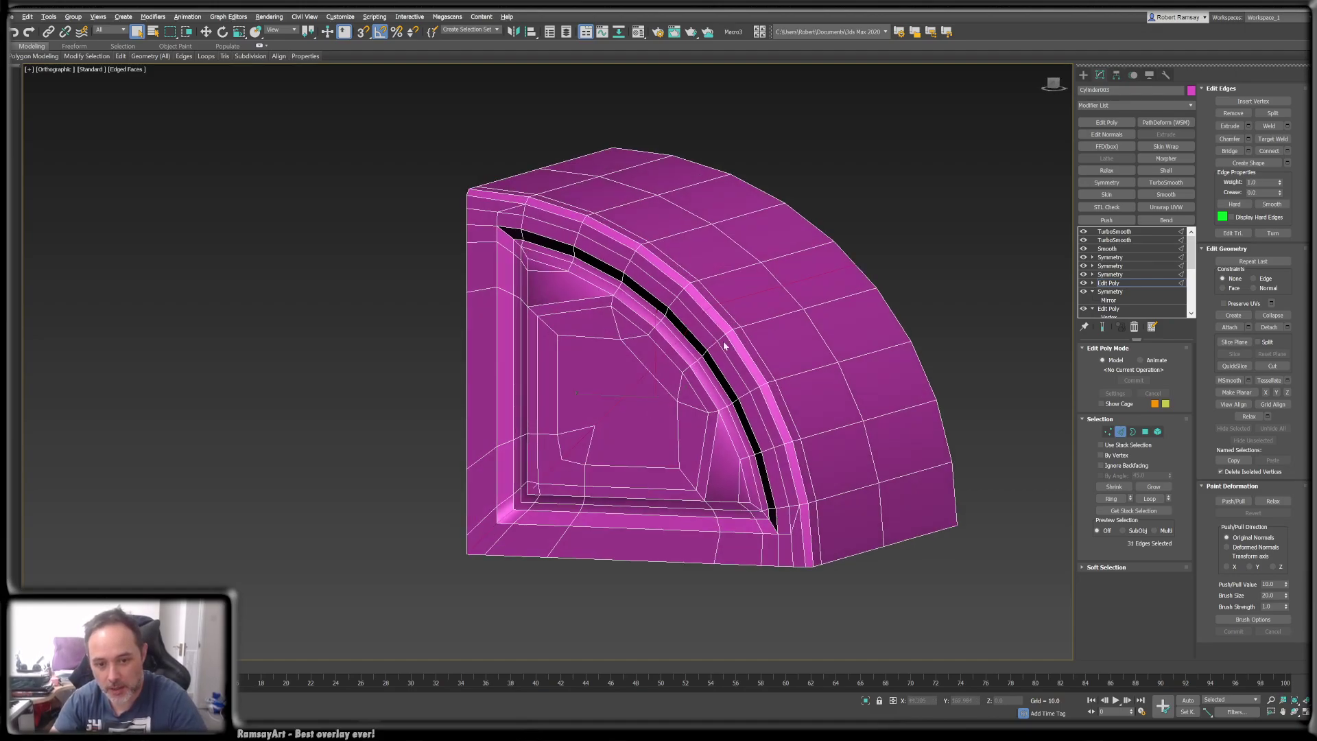
alt+middle_drag(745, 297, 782, 286)
click(1050, 85)
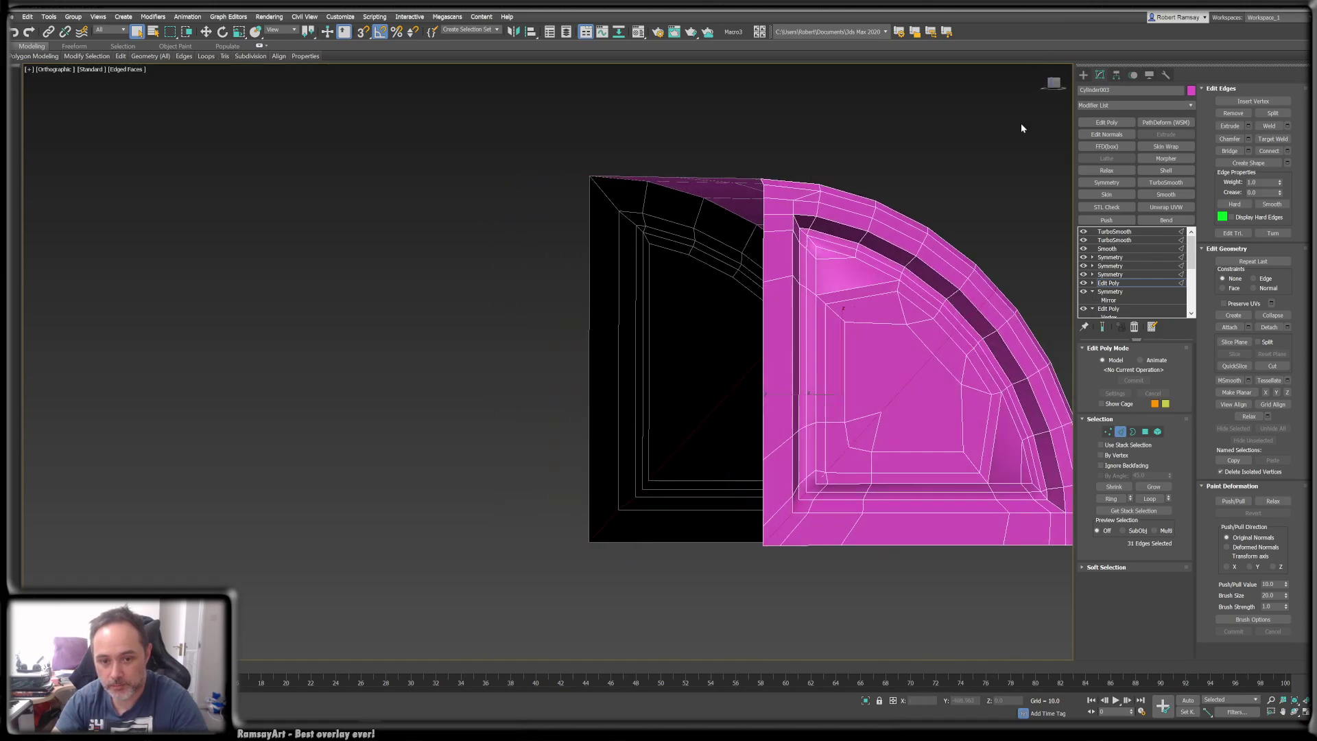
alt+middle_drag(908, 323, 837, 330)
click(1057, 85)
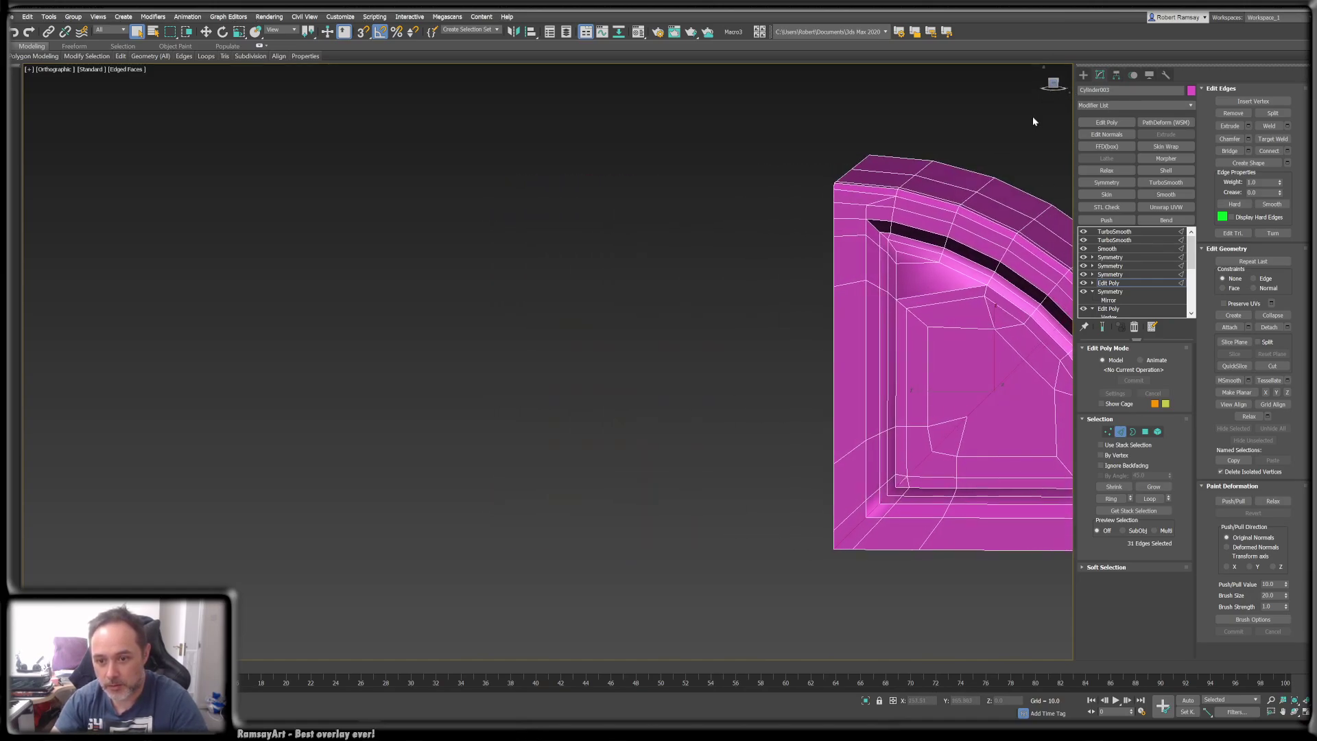
alt+drag(822, 358, 822, 358)
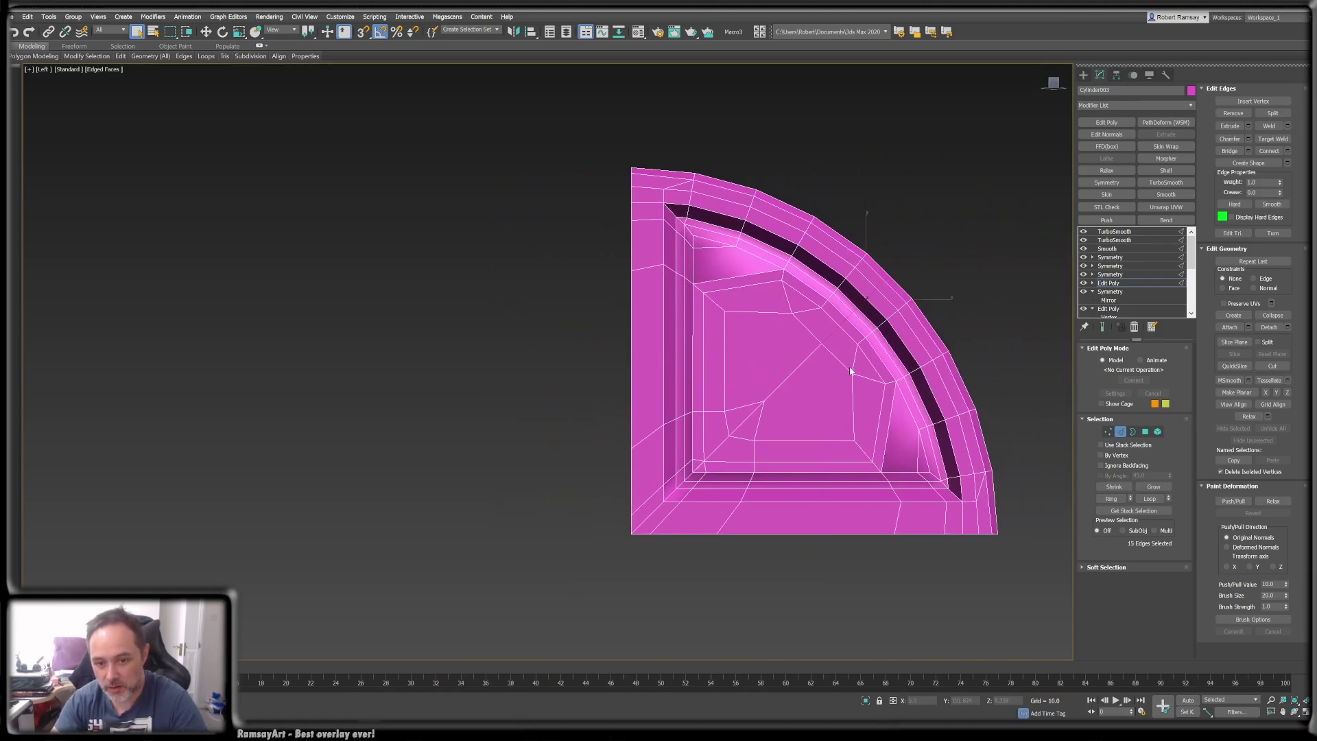
middle_drag(856, 371, 741, 428)
scroll(708, 394, up, 4)
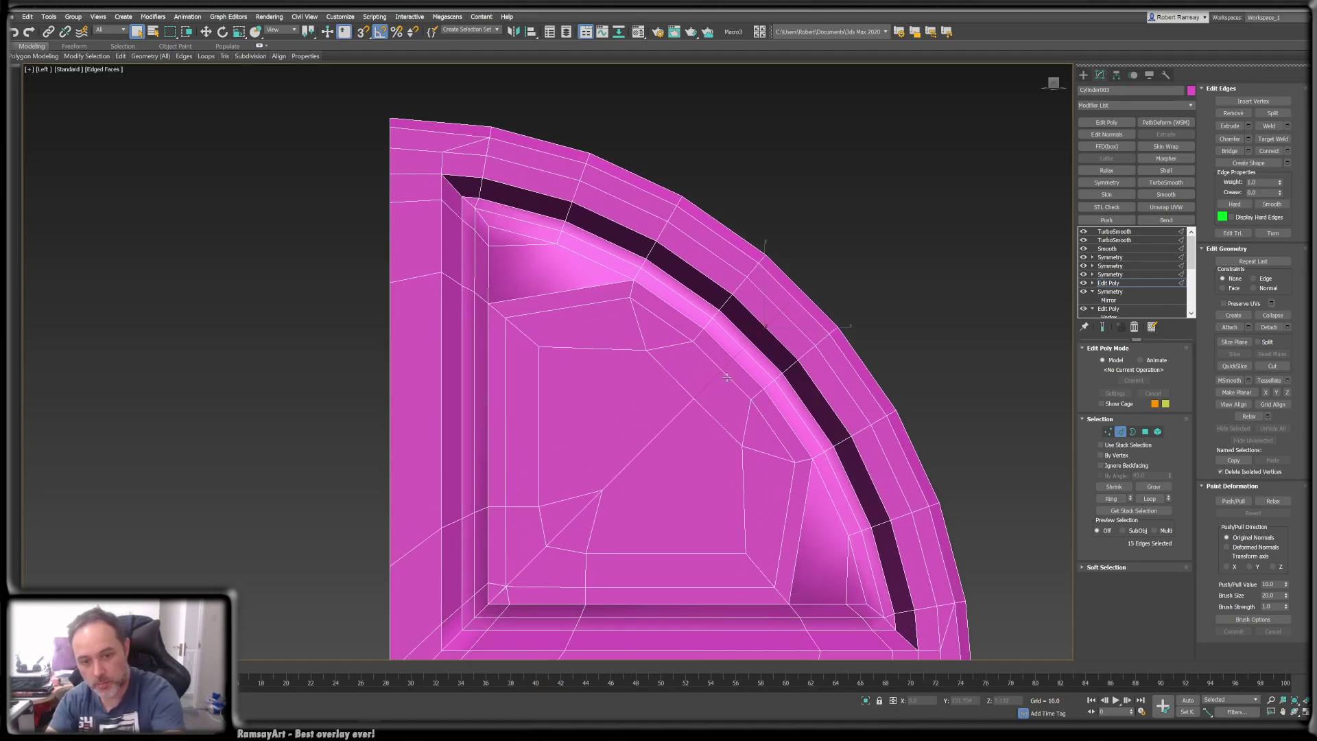
scroll(721, 389, up, 2)
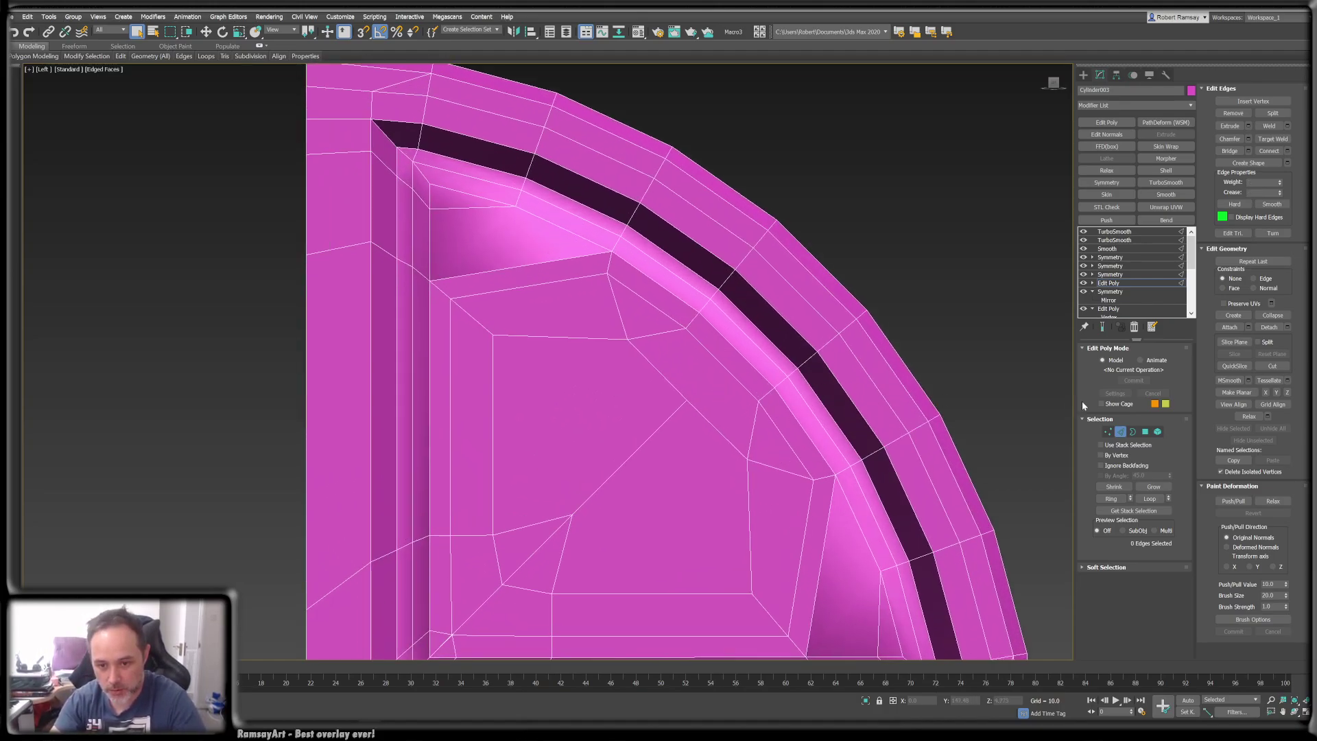
- Connect the outer end vertex of the panel's diagonal to the two neighbouring vertices along the curved panel edge
click(1109, 432)
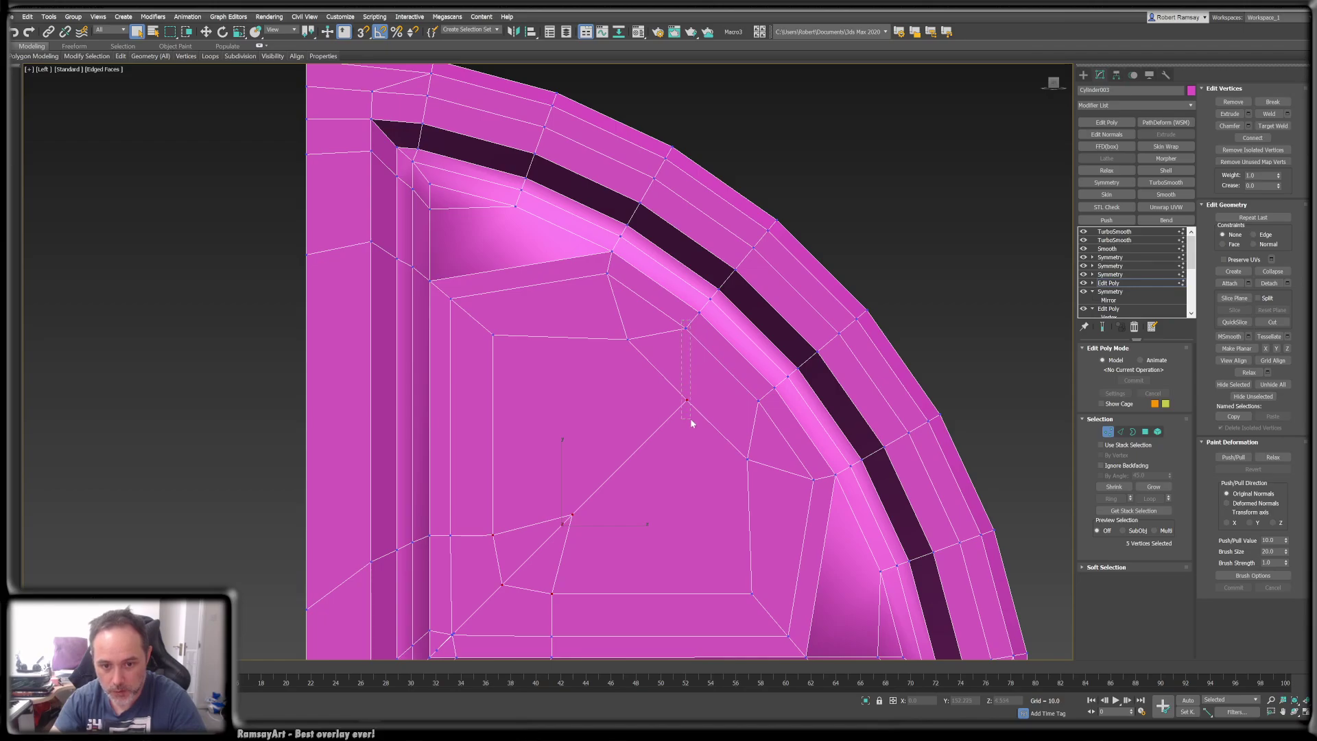
drag(762, 397, 657, 421)
key(ctrl+shift+e)
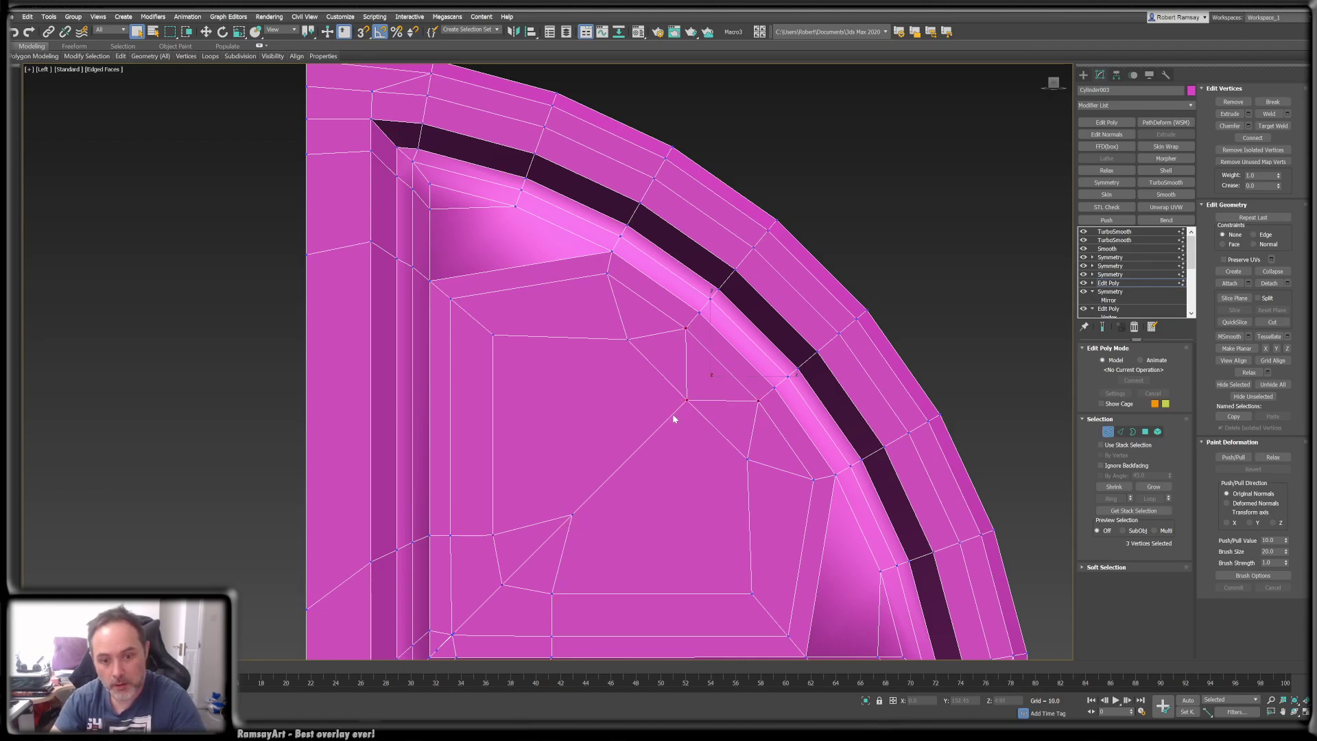
- Select the vertices on the quarter's rear side and delete them, keeping the front face and rim
scroll(709, 389, down, 3)
alt+middle_drag(720, 432, 626, 441)
middle_drag(794, 453, 918, 401)
alt+middle_drag(667, 372, 655, 456)
scroll(715, 356, down, 4)
drag(474, 558, 477, 561)
alt+middle_drag(480, 560, 525, 516)
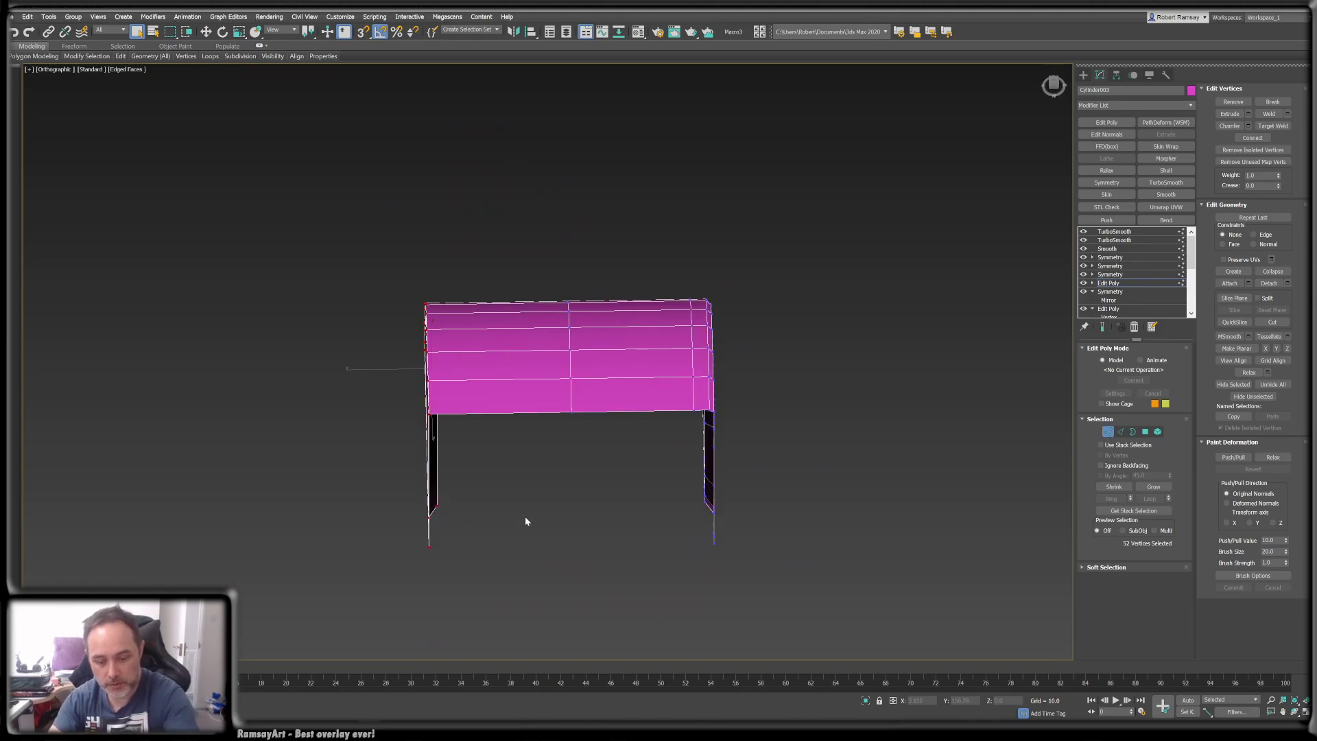
key(Delete)
alt+middle_drag(810, 370, 792, 328)
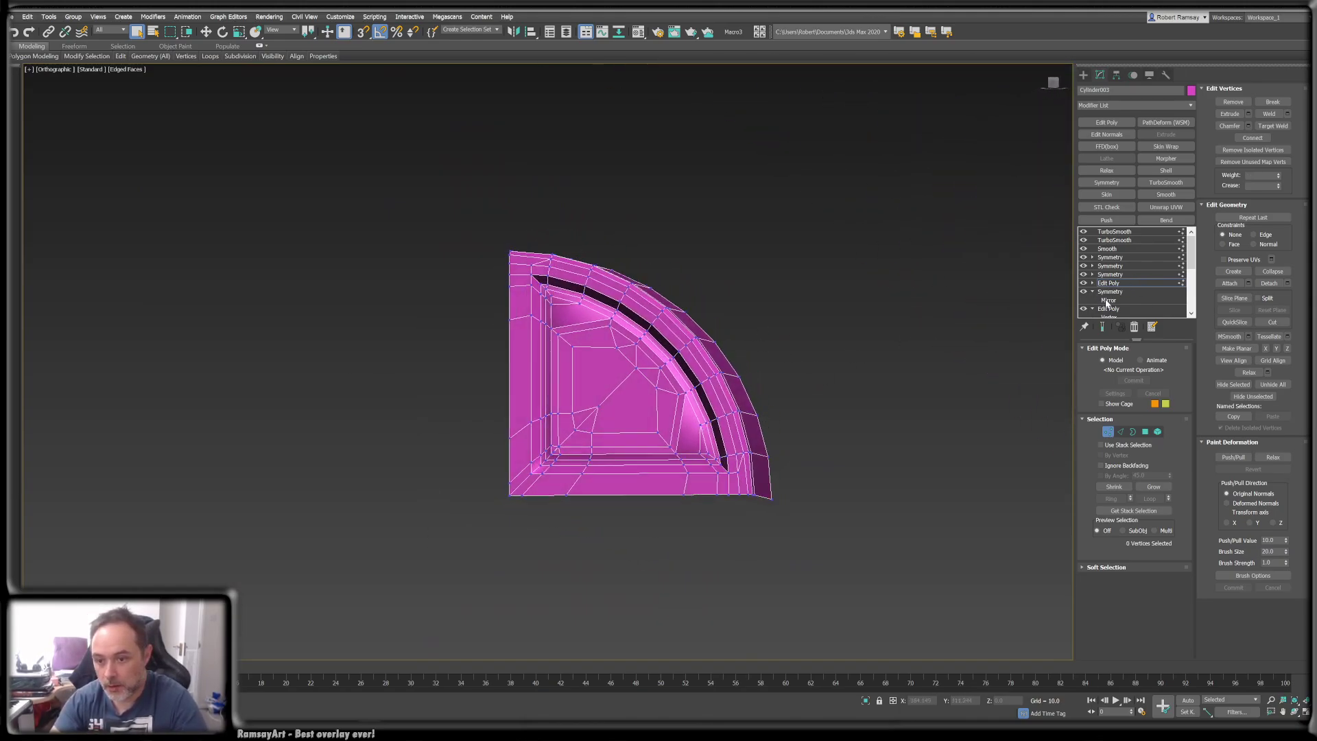
- Show the full stack's end result without edged faces and go down to the Edit Poly below the lowest Symmetry
click(1103, 328)
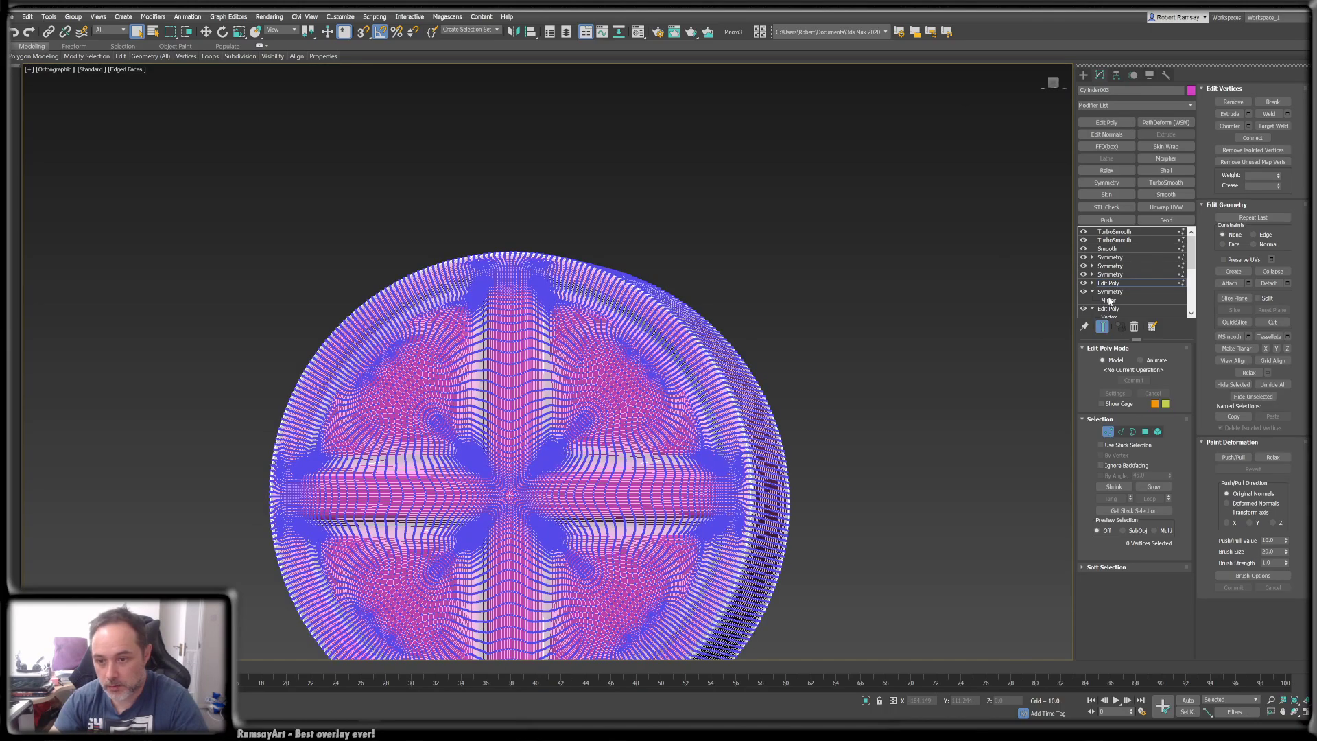
key(F4)
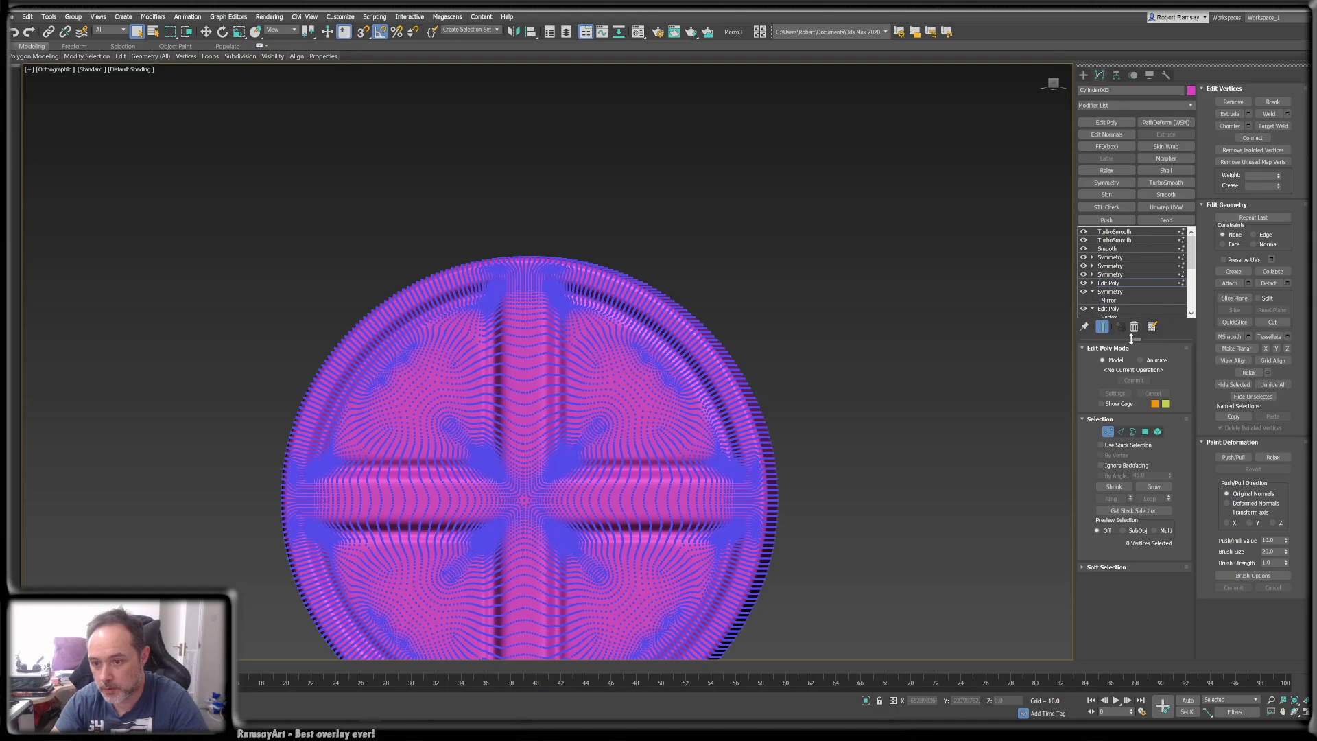
scroll(1122, 309, down, 3)
click(1111, 258)
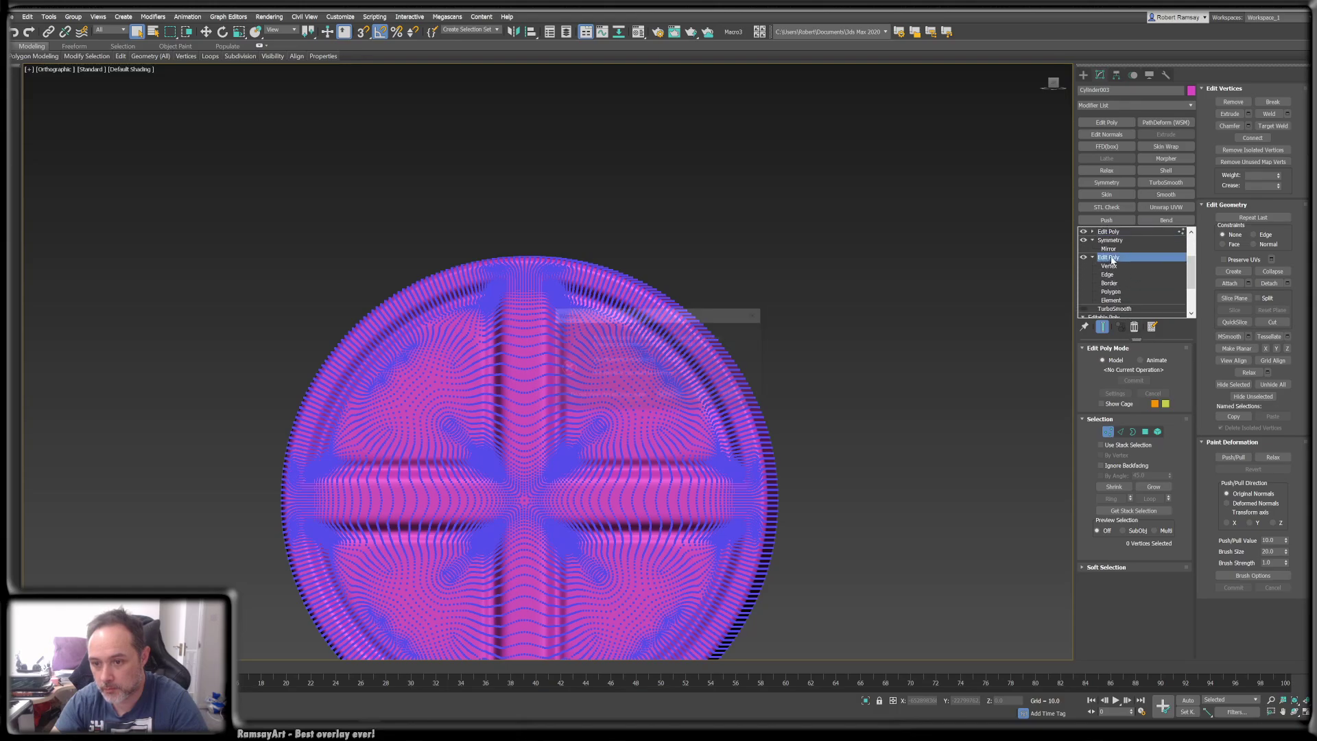
click(703, 396)
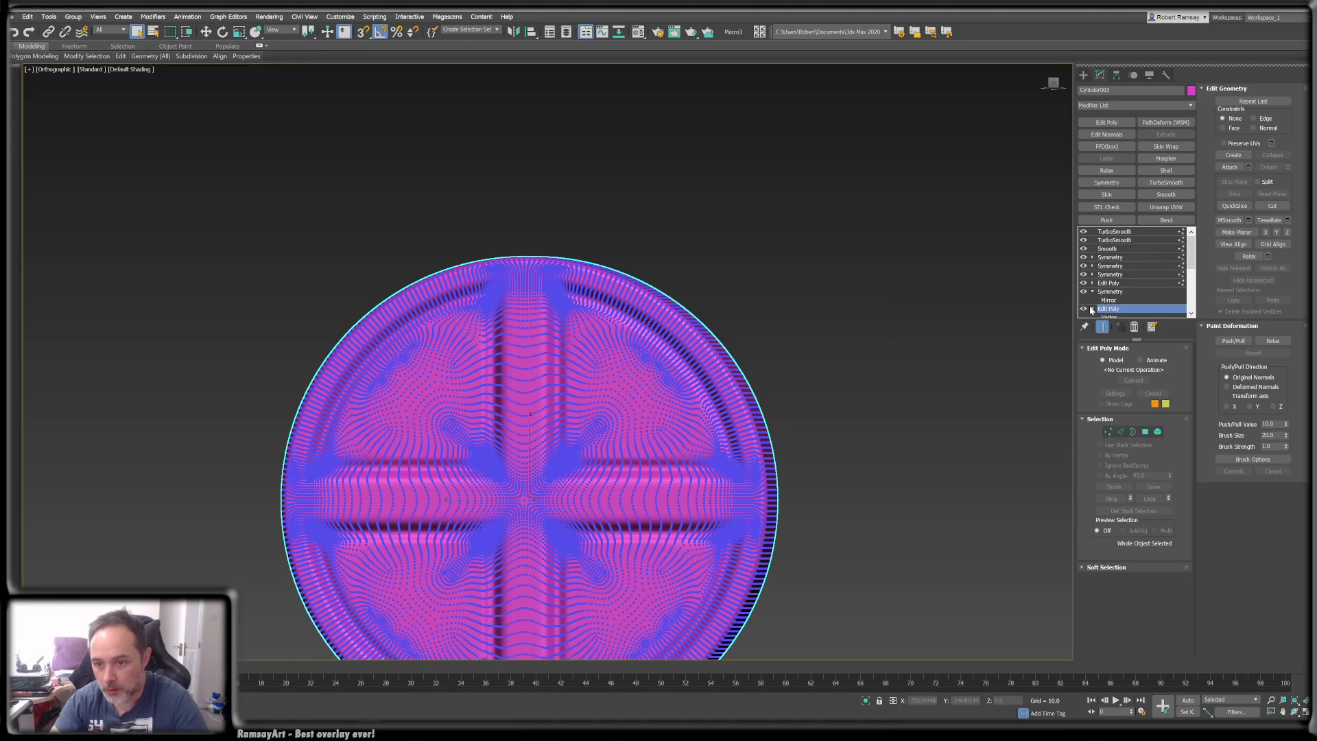
- Clear the selection to check the wheel's smooth shading, and select the wheel again
key(F4)
key(F4)
click(1036, 322)
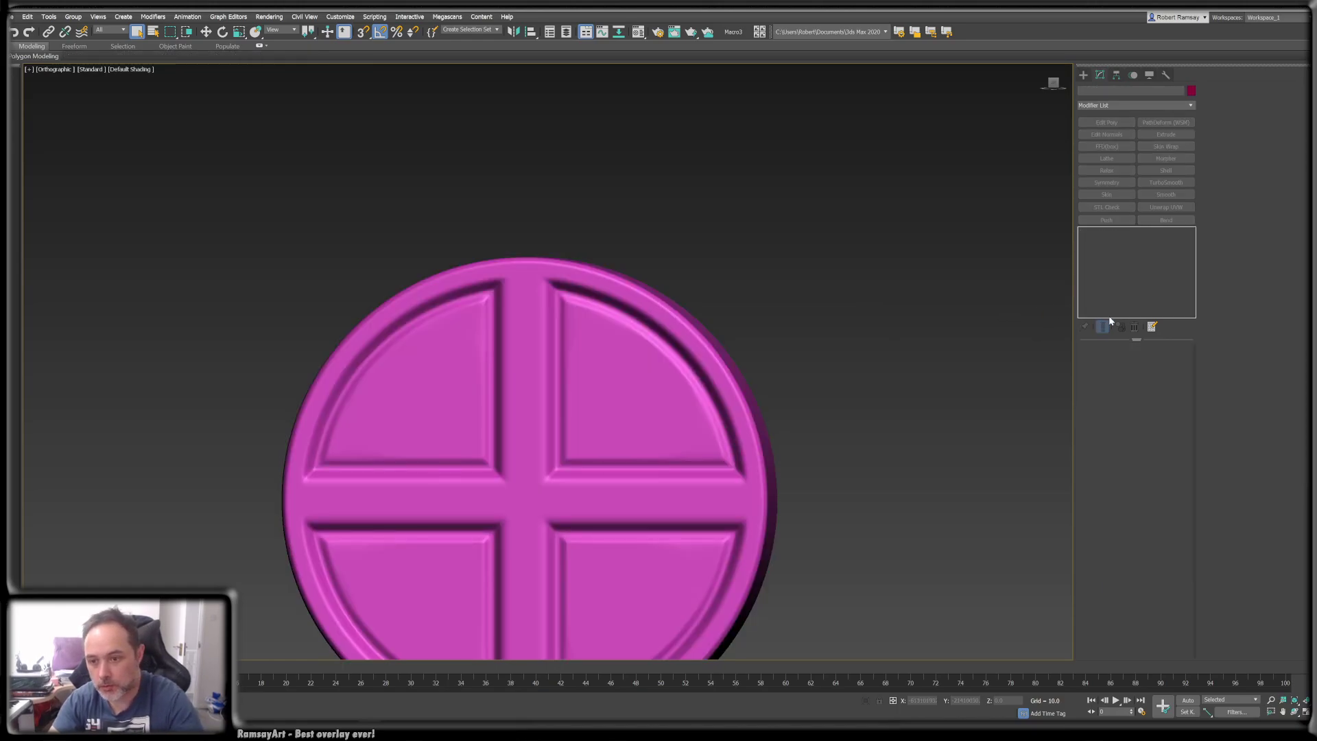
click(741, 387)
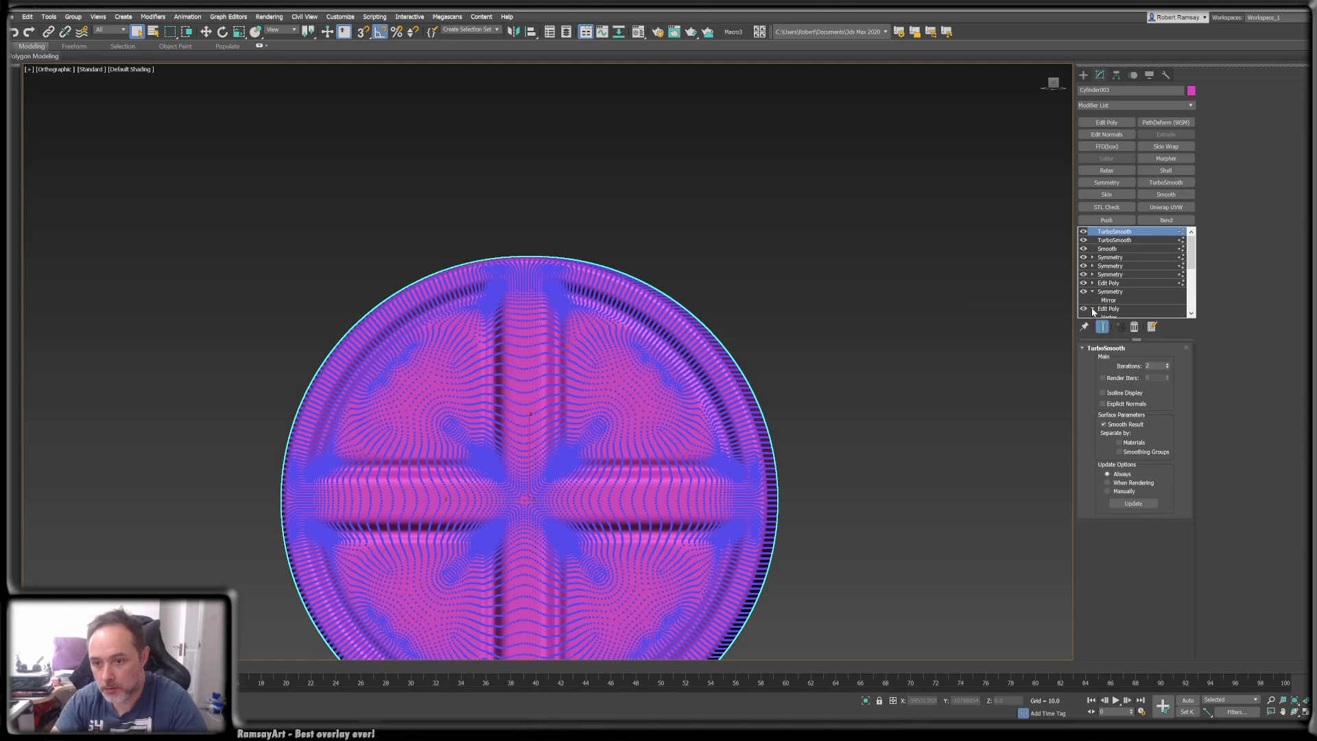
- Turn off the end result and enter the vertex level of the Edit Poly beneath the three upper Symmetry modifiers
click(1104, 328)
drag(1191, 267, 1191, 286)
click(1106, 257)
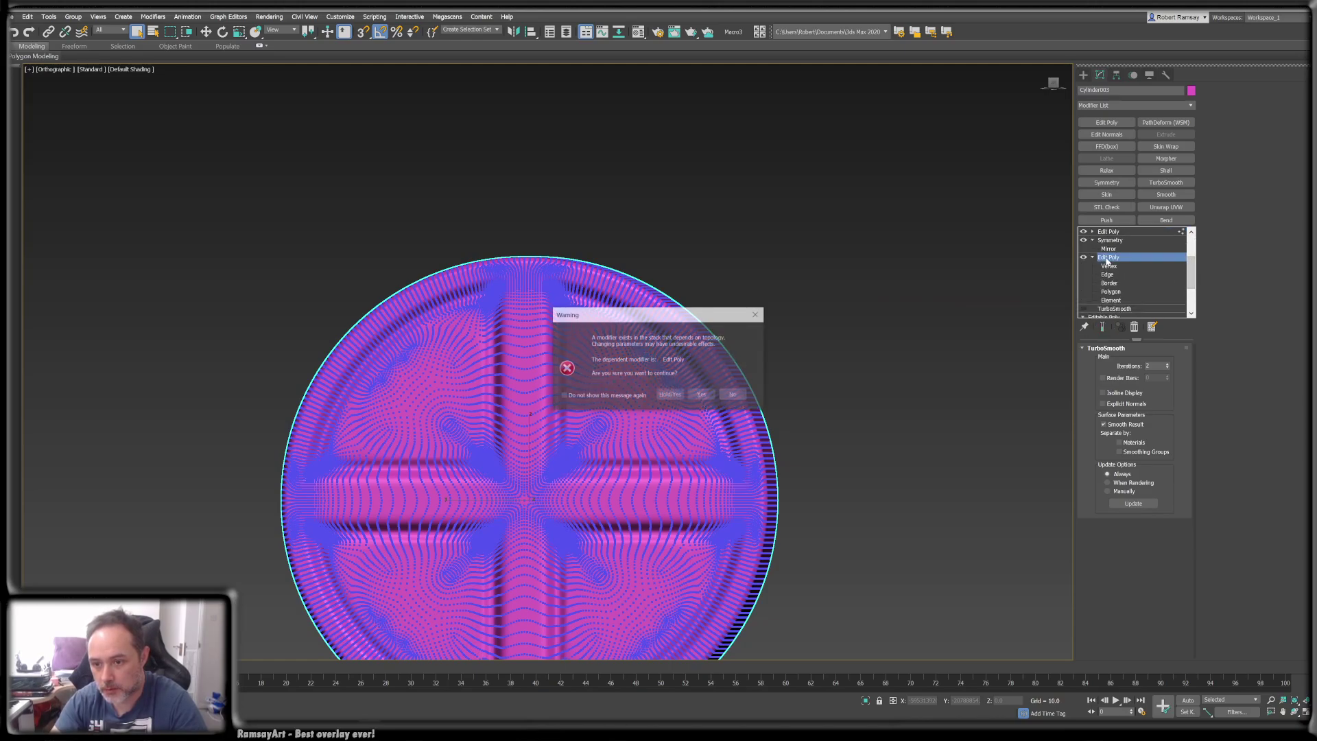
click(702, 395)
click(1092, 283)
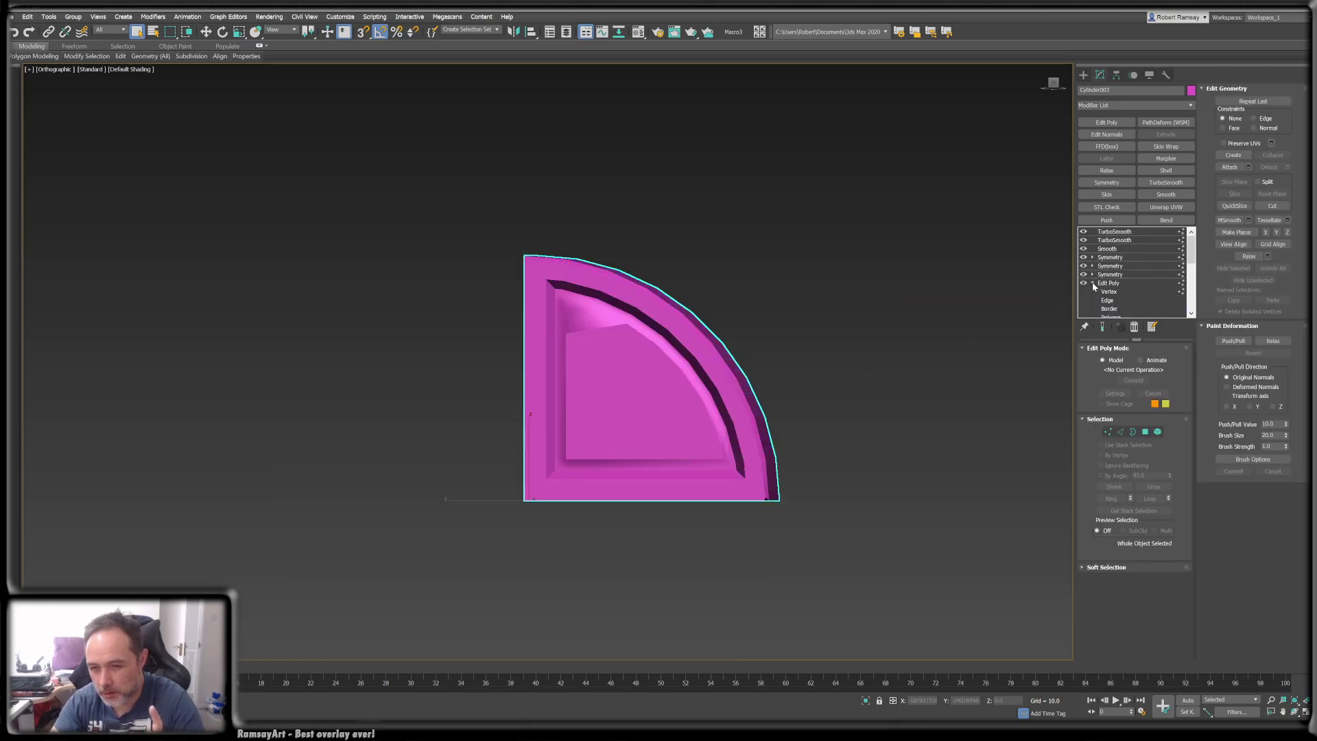
click(1111, 291)
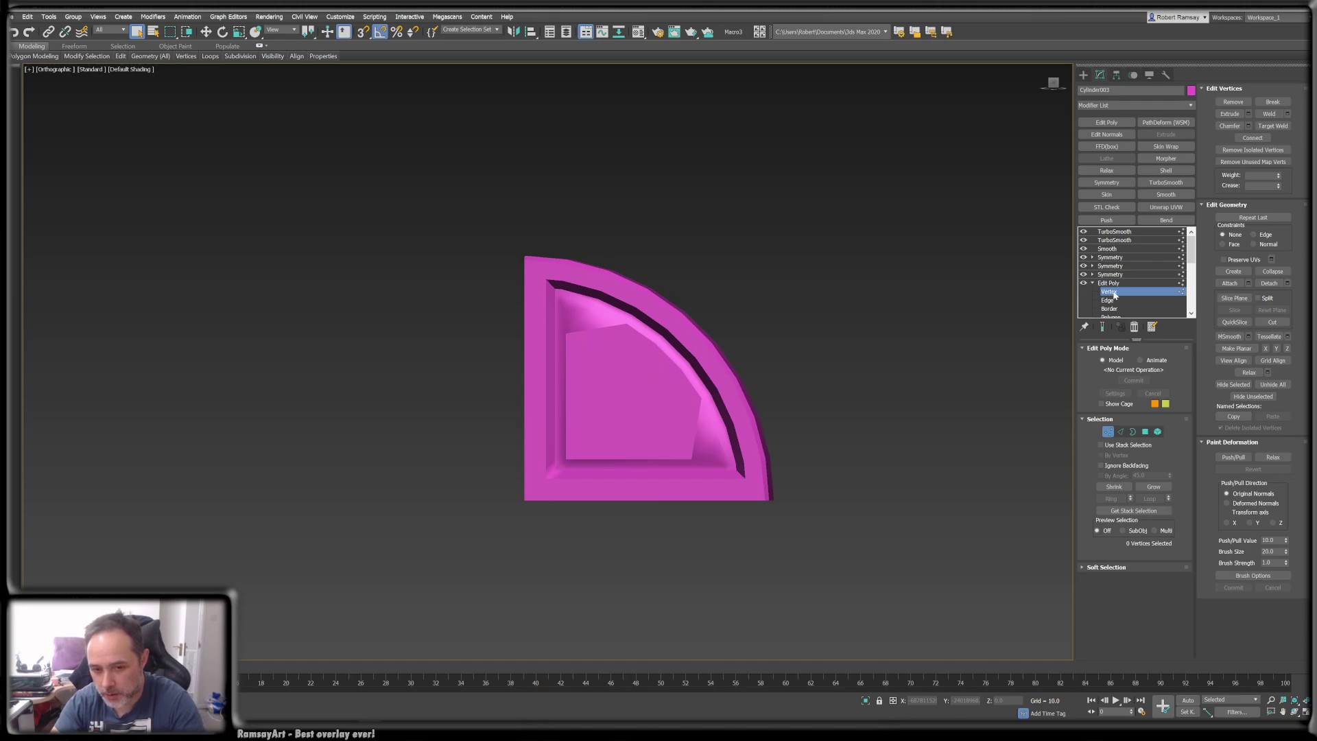
- Leave the vertex level, fold up the Edit Poly's sub-objects and go to the topmost TurboSmooth in the stack
click(1114, 285)
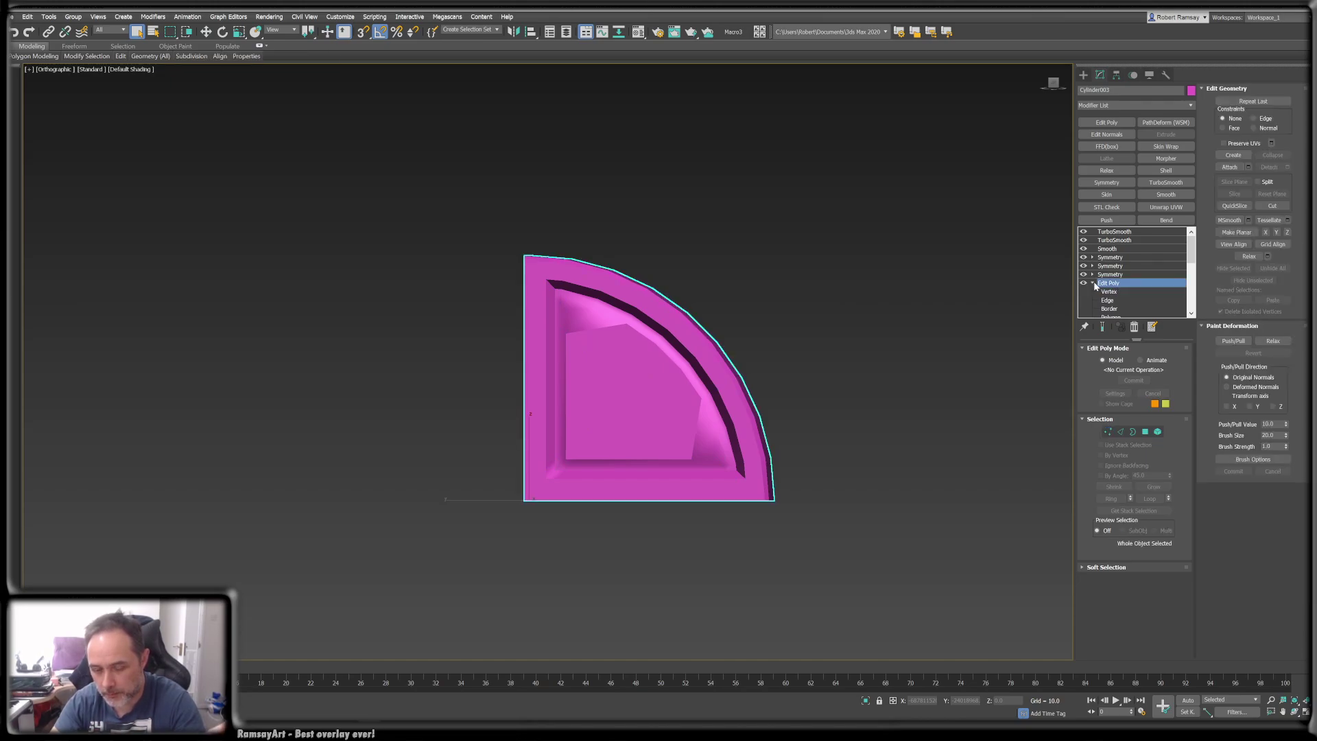
click(1093, 283)
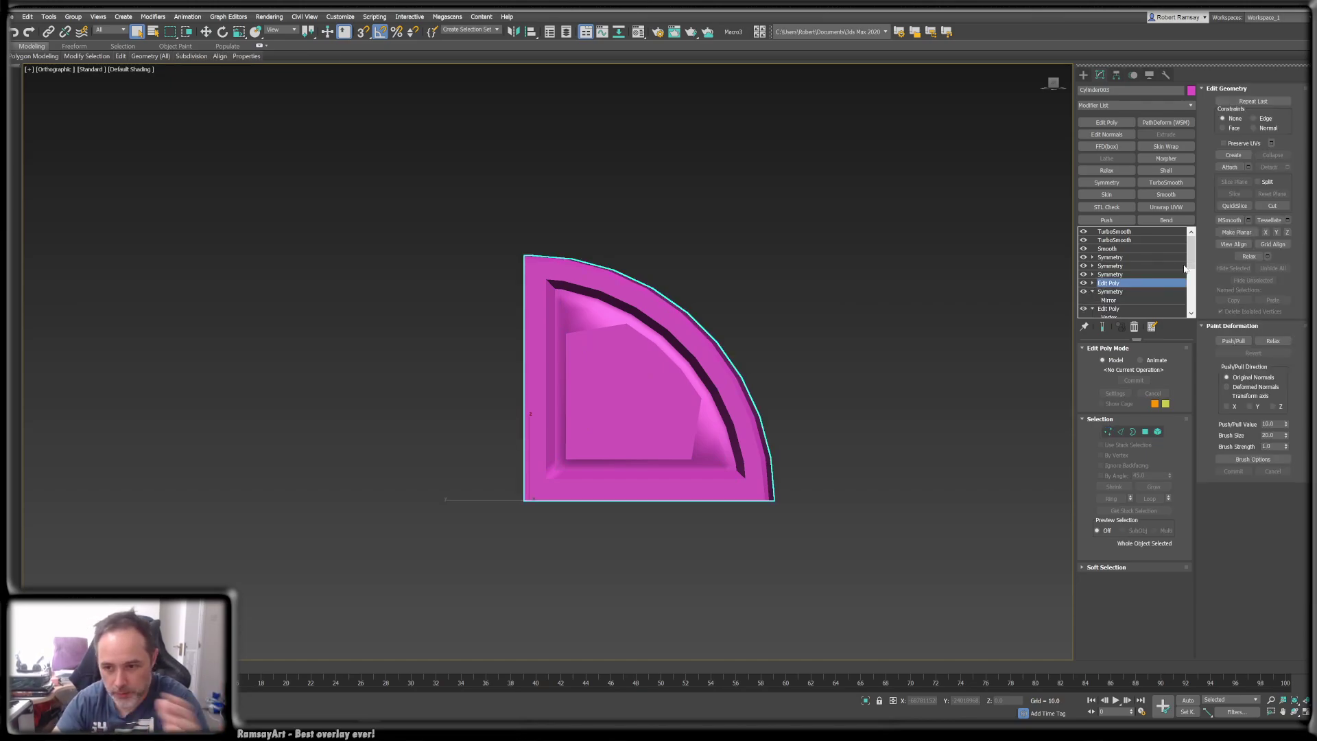
click(1114, 232)
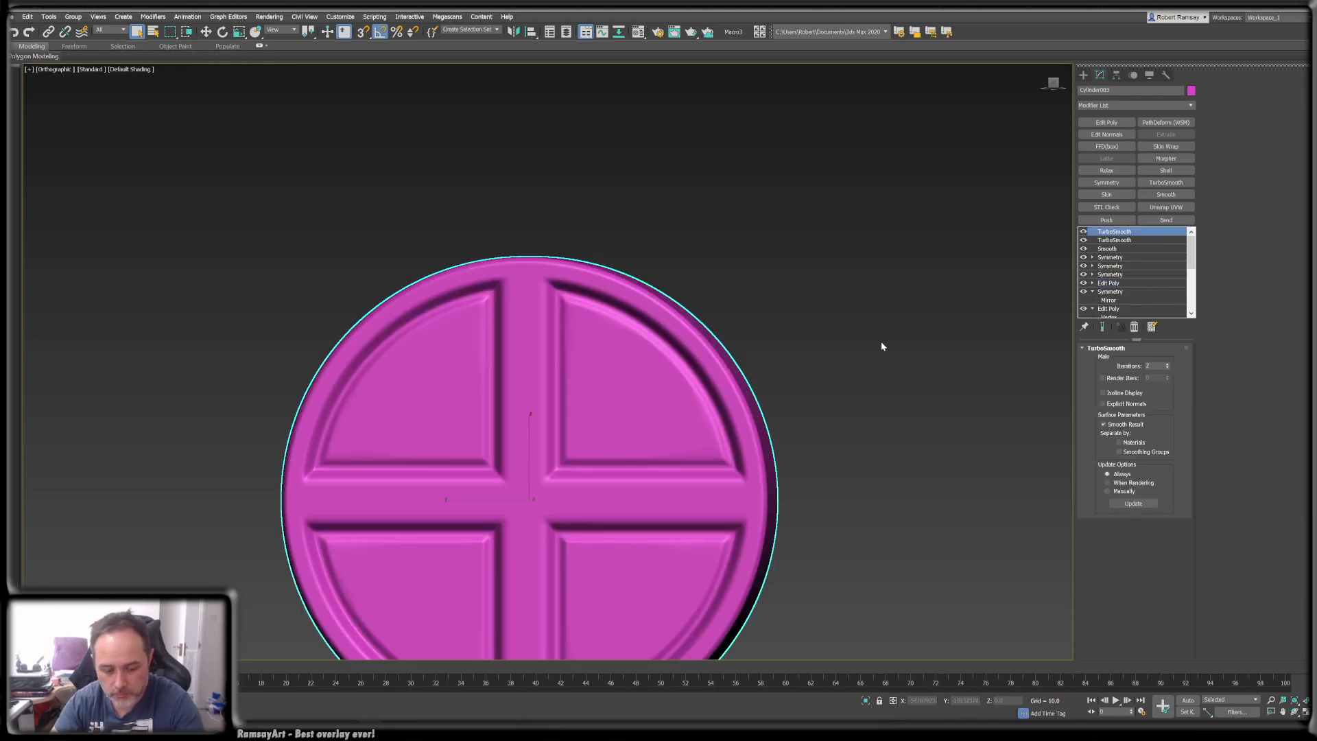
- Examine the finished wheel's front face, rim and depth from several angles, with and without edged faces
key(F4)
key(F4)
mouse_move(888, 376)
alt+middle_down()
mouse_move(828, 425)
mouse_move(923, 340)
mouse_move(874, 369)
alt+middle_up()
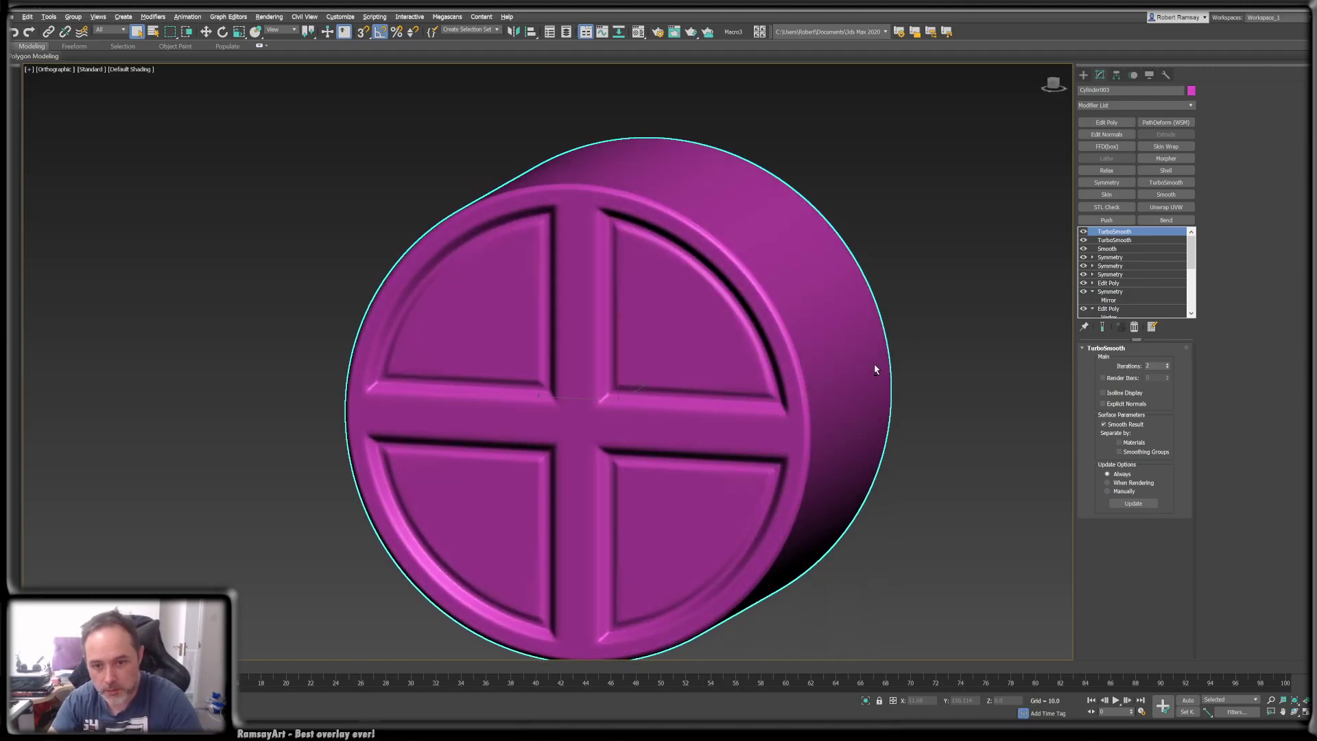
key(F4)
alt+middle_drag(734, 164, 689, 247)
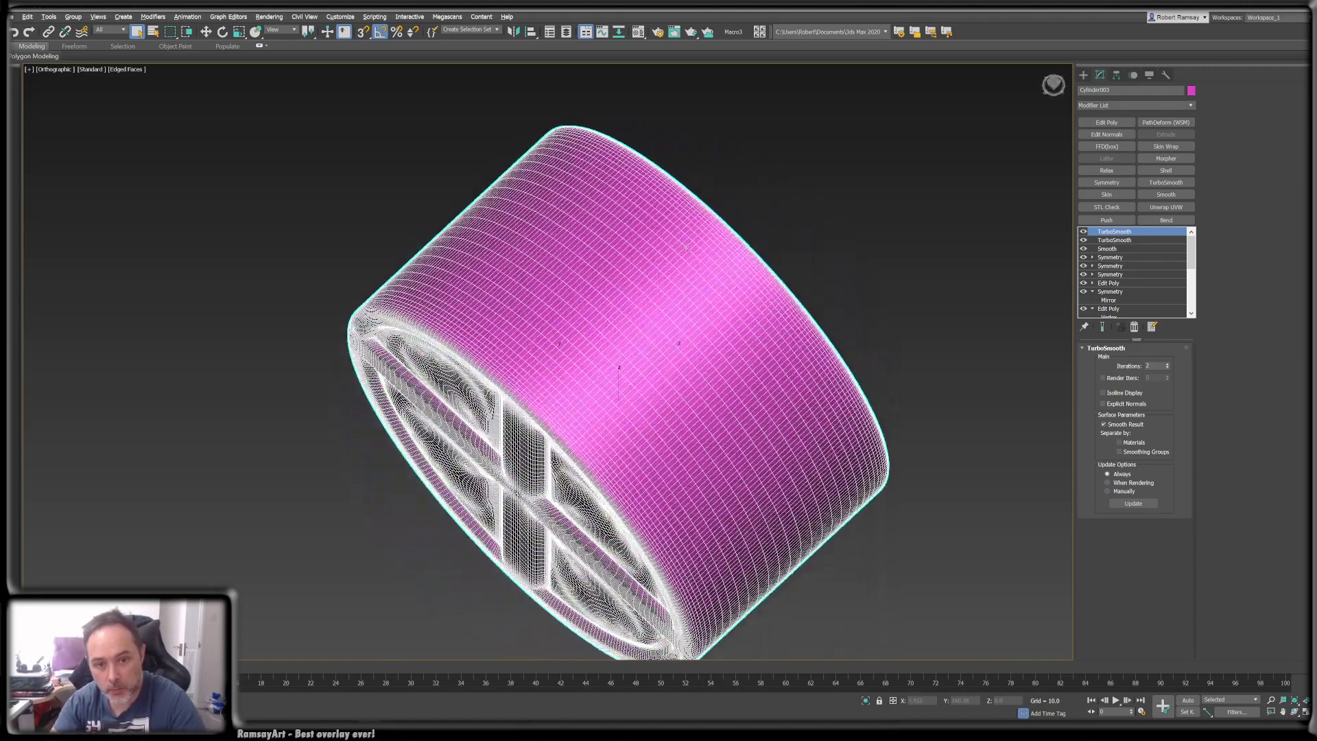
alt+middle_drag(742, 393, 768, 427)
key(F4)
scroll(731, 365, up, 3)
scroll(758, 330, down, 4)
scroll(652, 374, up, 4)
scroll(770, 406, up, 2)
scroll(757, 401, down, 4)
middle_drag(768, 426, 603, 431)
alt+middle_drag(603, 431, 650, 438)
scroll(699, 343, down, 5)
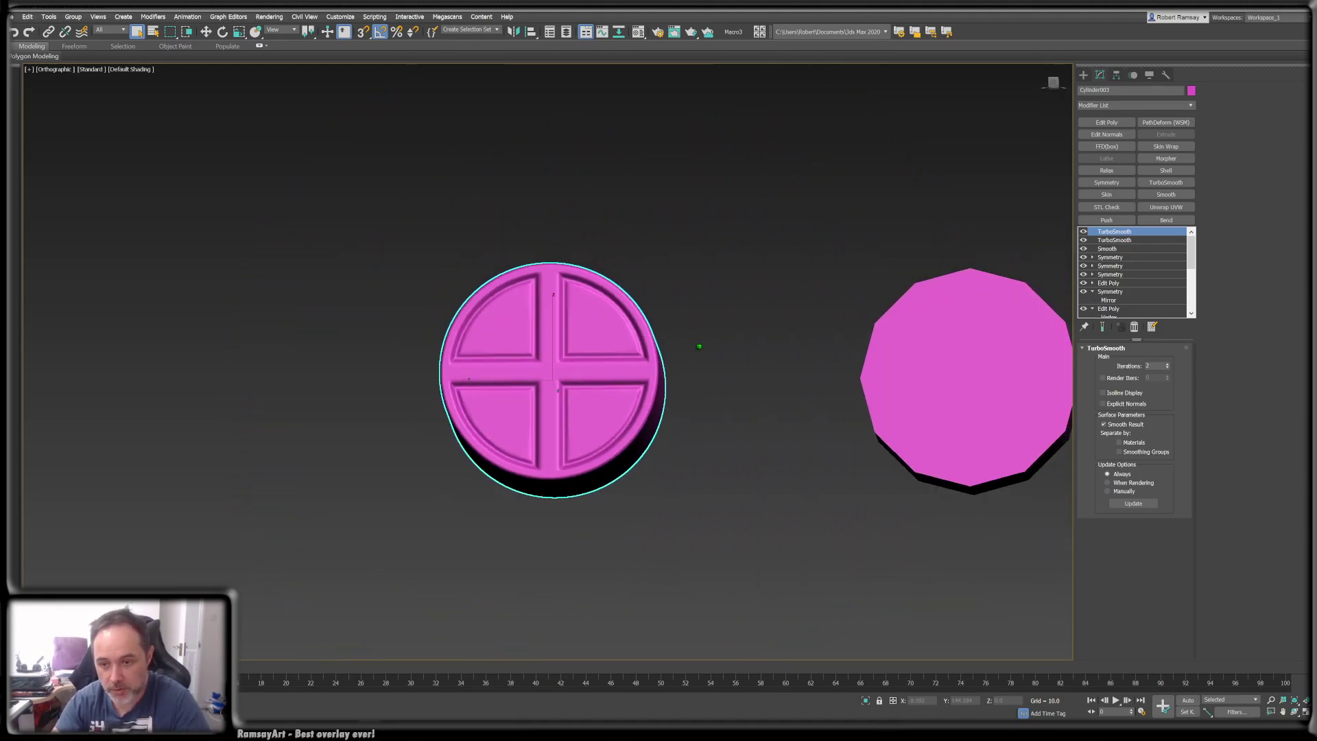
- In the Left view, select the plain 12-sided cylinder beside the wheel and change its object color to dark blue
click(1056, 82)
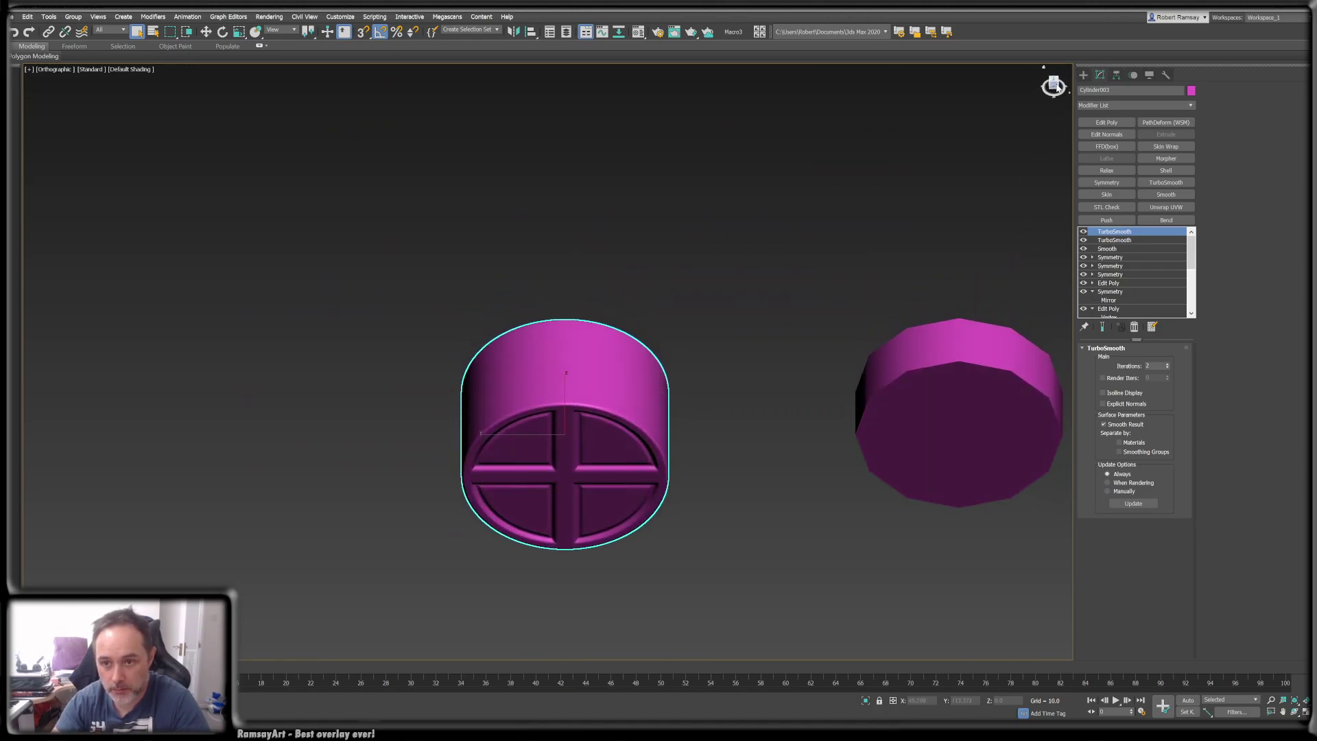
click(1054, 87)
scroll(543, 343, up, 2)
middle_drag(637, 344, 456, 303)
scroll(511, 311, down, 1)
click(955, 263)
key(w)
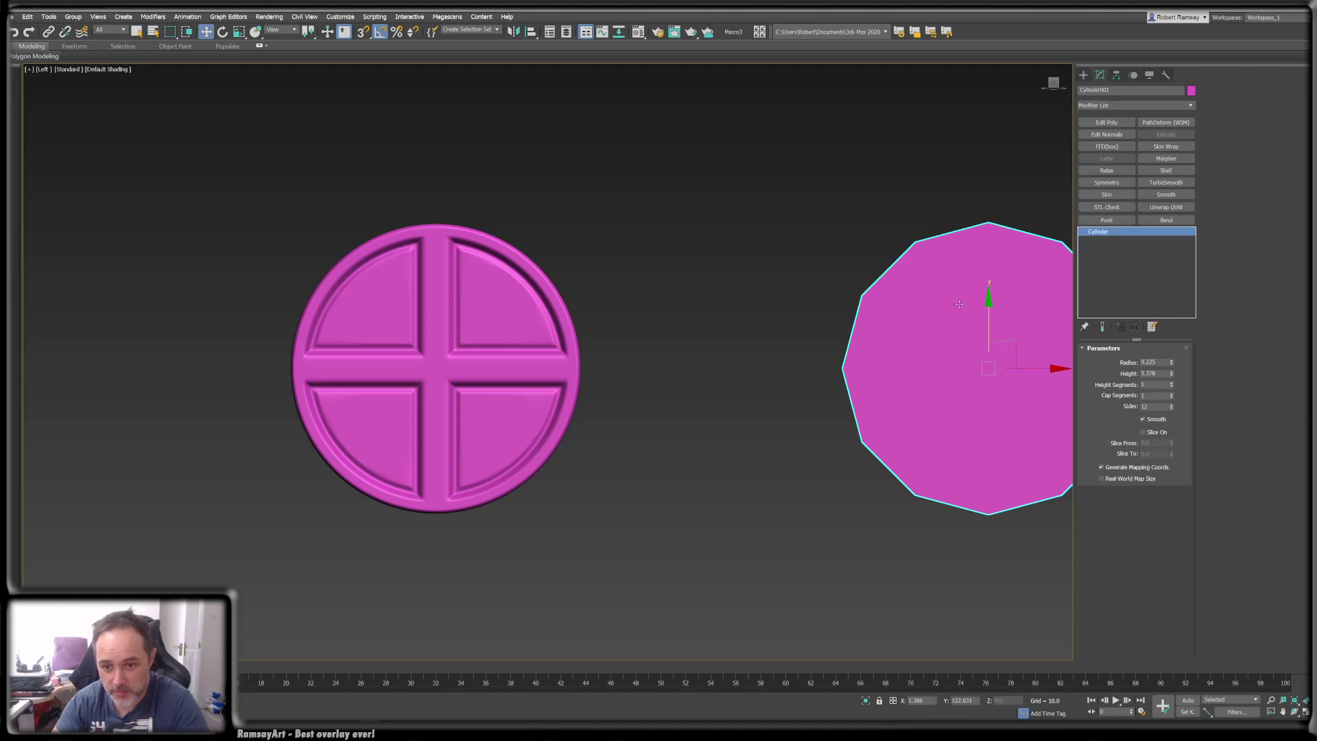
middle_drag(996, 371, 849, 375)
scroll(914, 371, down, 1)
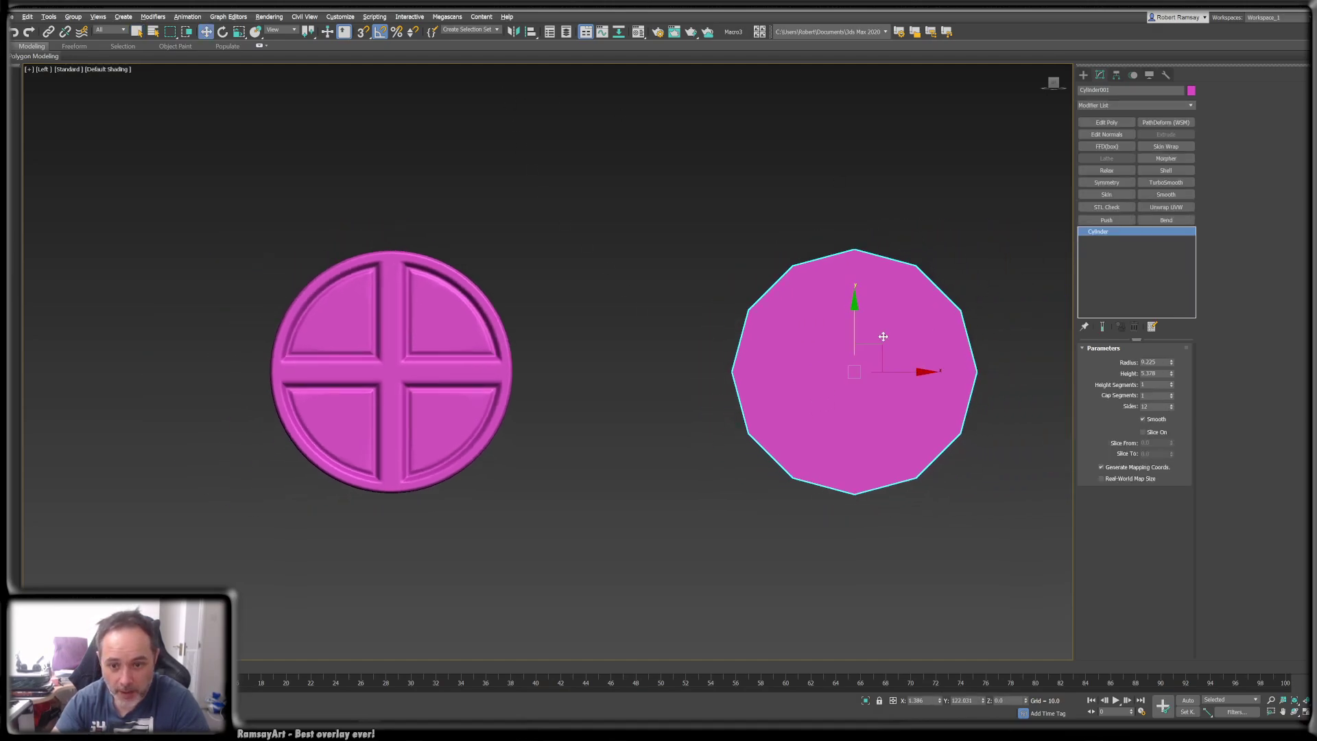
click(1191, 90)
click(710, 421)
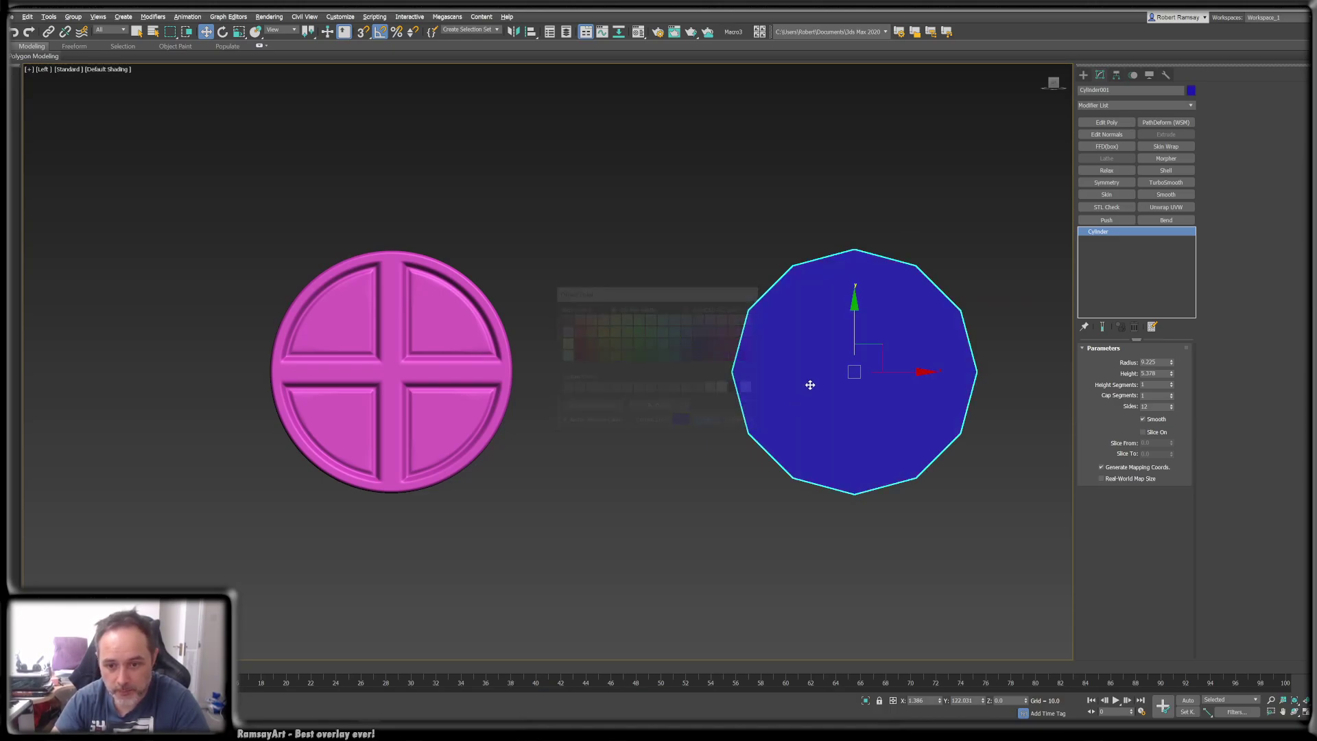
- Align the blue cylinder to the four-spoke wheel in X, Y and Z position, Pivot Point to Pivot Point
alt+middle_drag(808, 382, 854, 413)
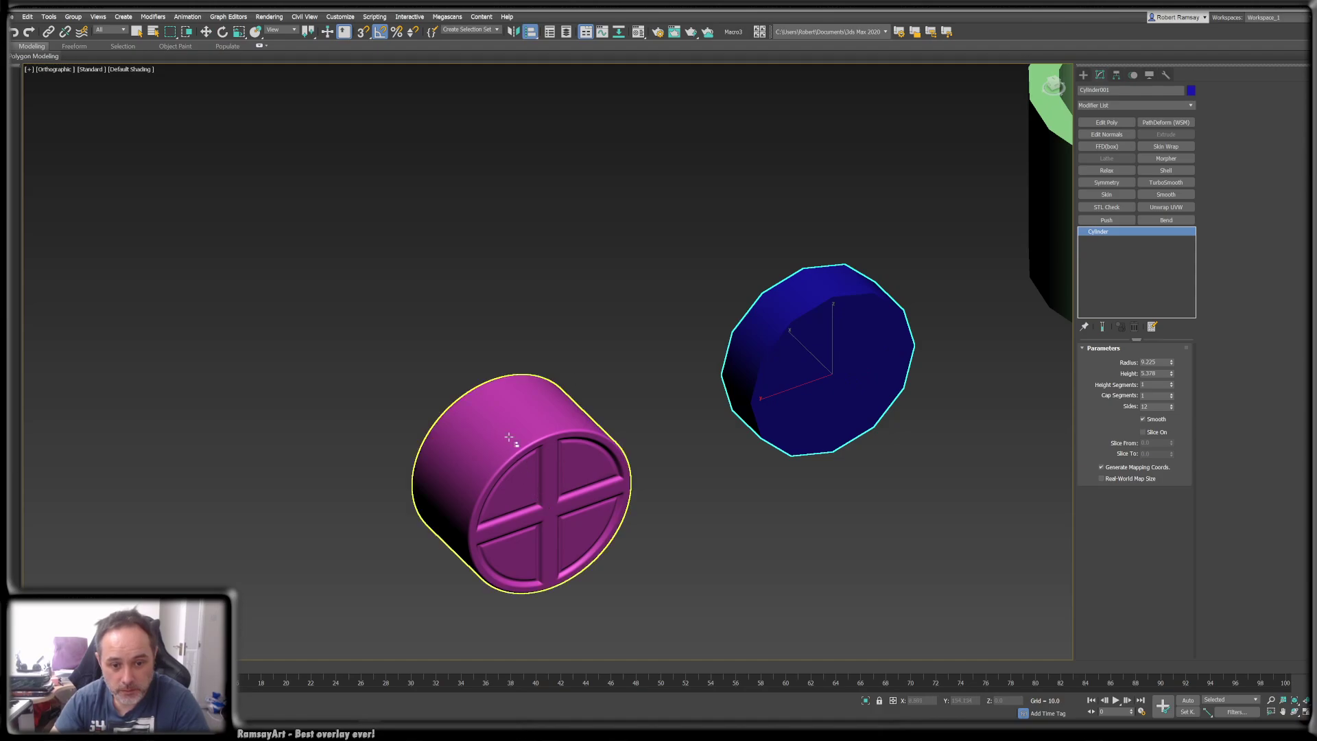
click(533, 446)
click(616, 333)
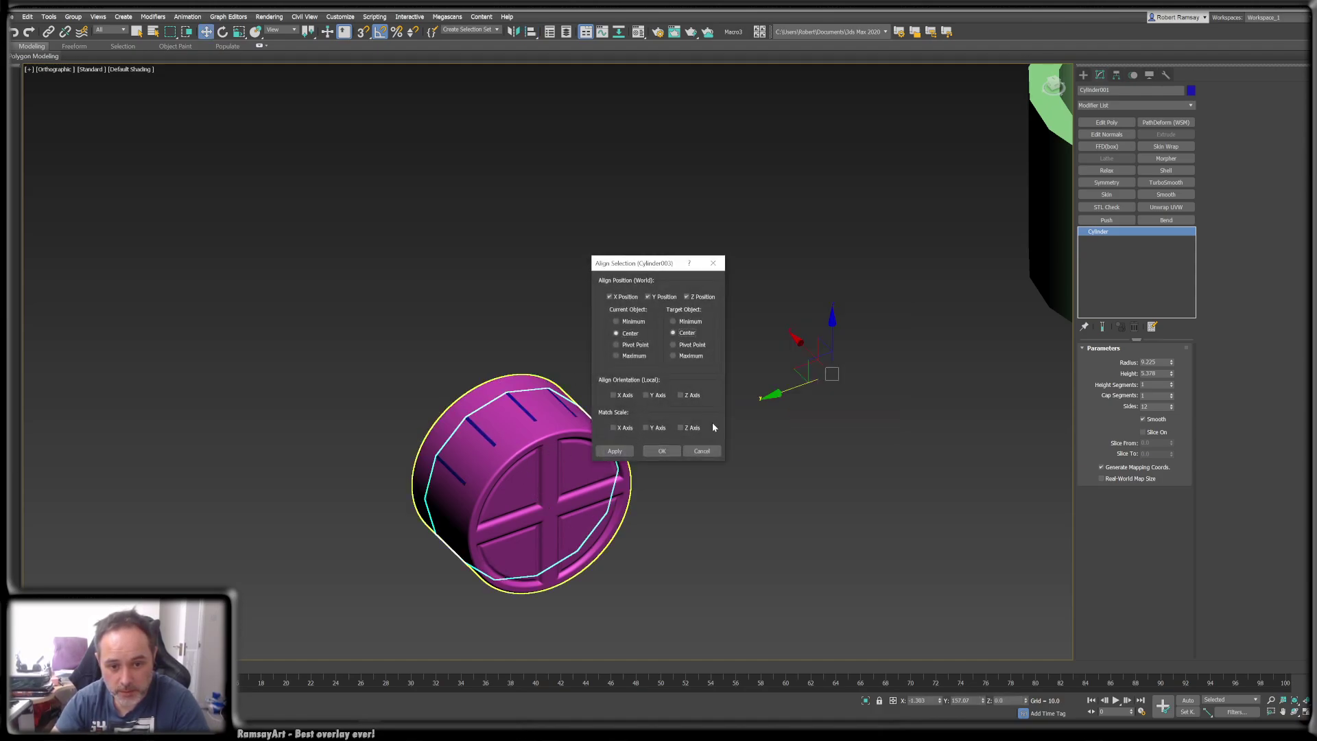
click(634, 345)
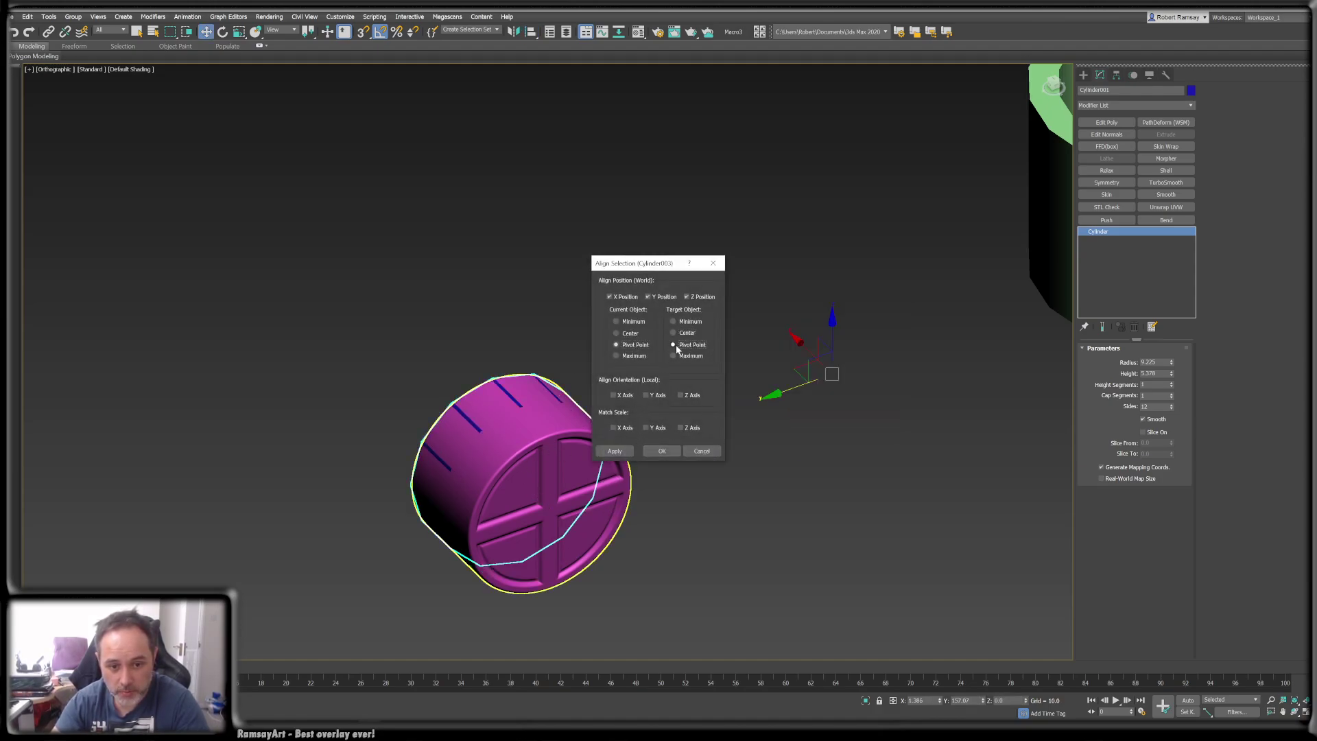
click(662, 450)
- Try to lengthen the aligned cylinder by increasing its height, and undo the change
alt+middle_drag(512, 506, 713, 427)
scroll(557, 509, up, 5)
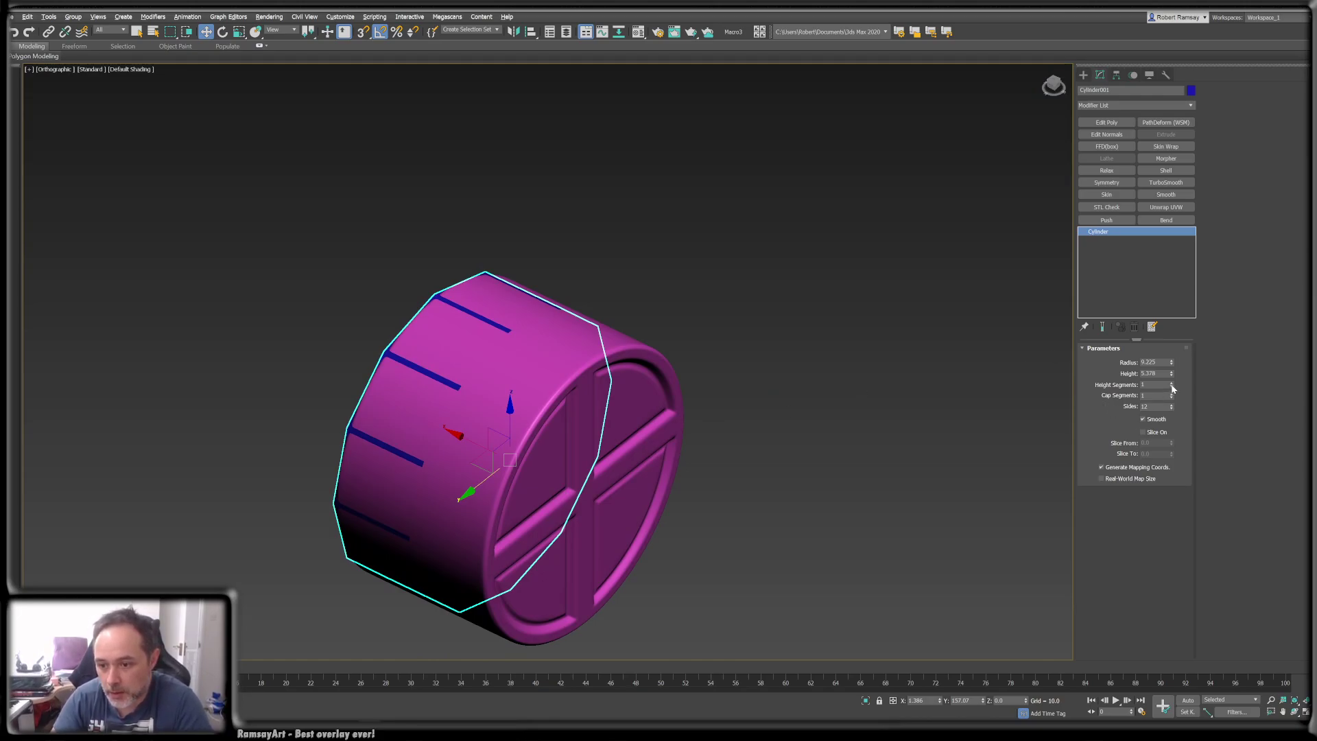
drag(1171, 375, 1175, 347)
alt+middle_drag(524, 405, 587, 412)
key(ctrl+z)
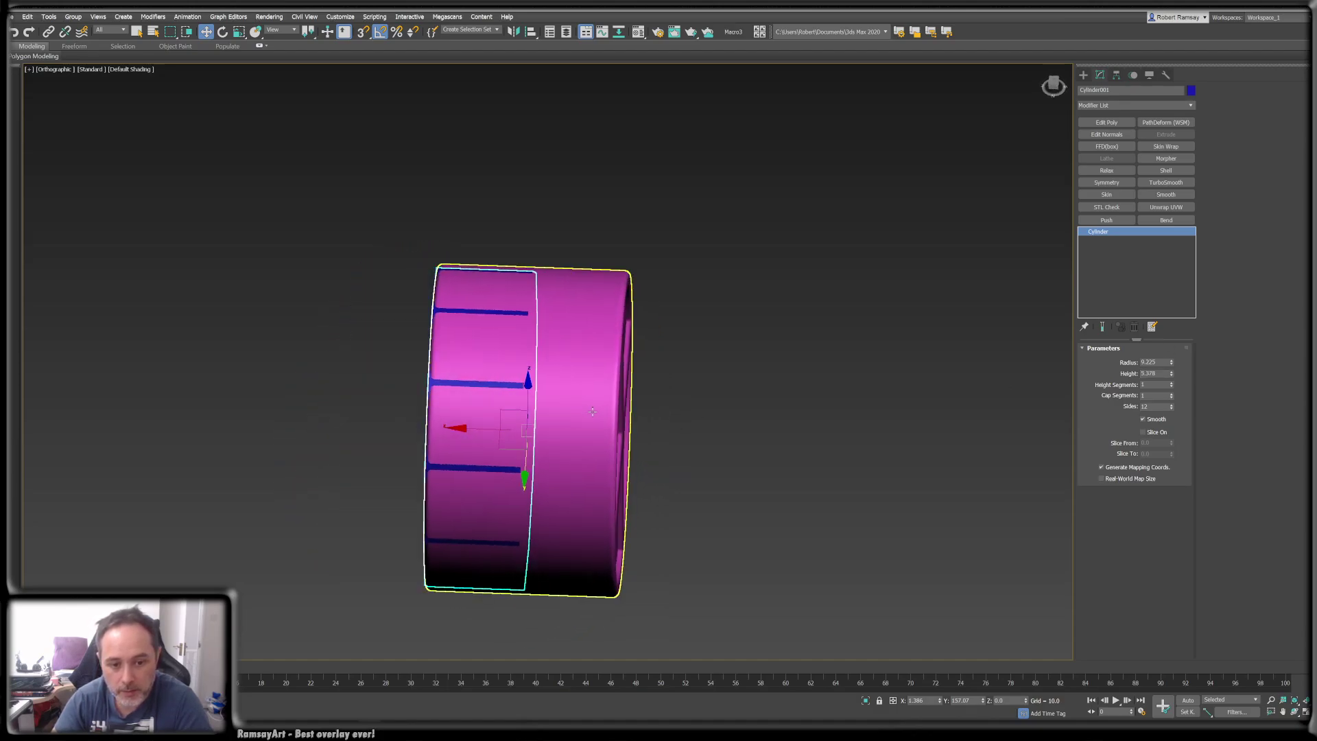
- Try to fit the cylinder by moving it to the wheel's front face and increasing its height to about 10.5, and undo these changes
drag(466, 425, 556, 427)
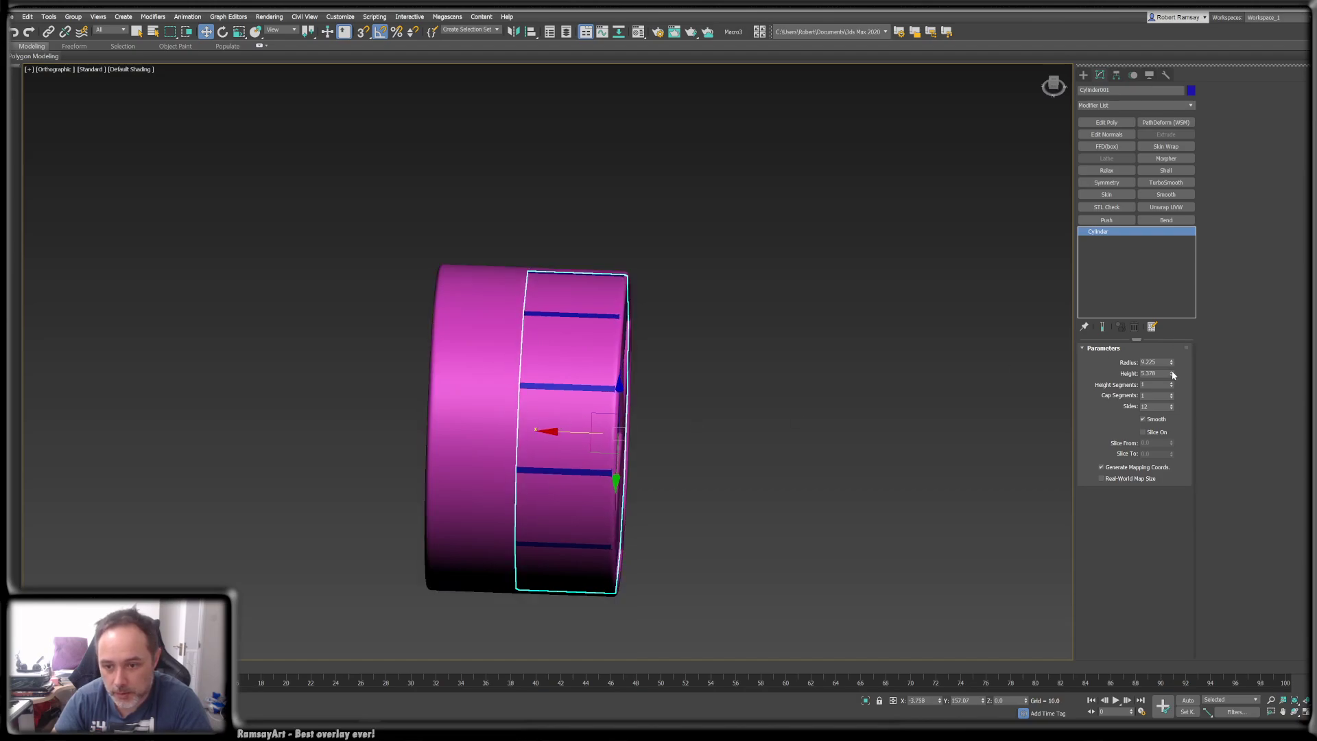
drag(1172, 373, 1165, 341)
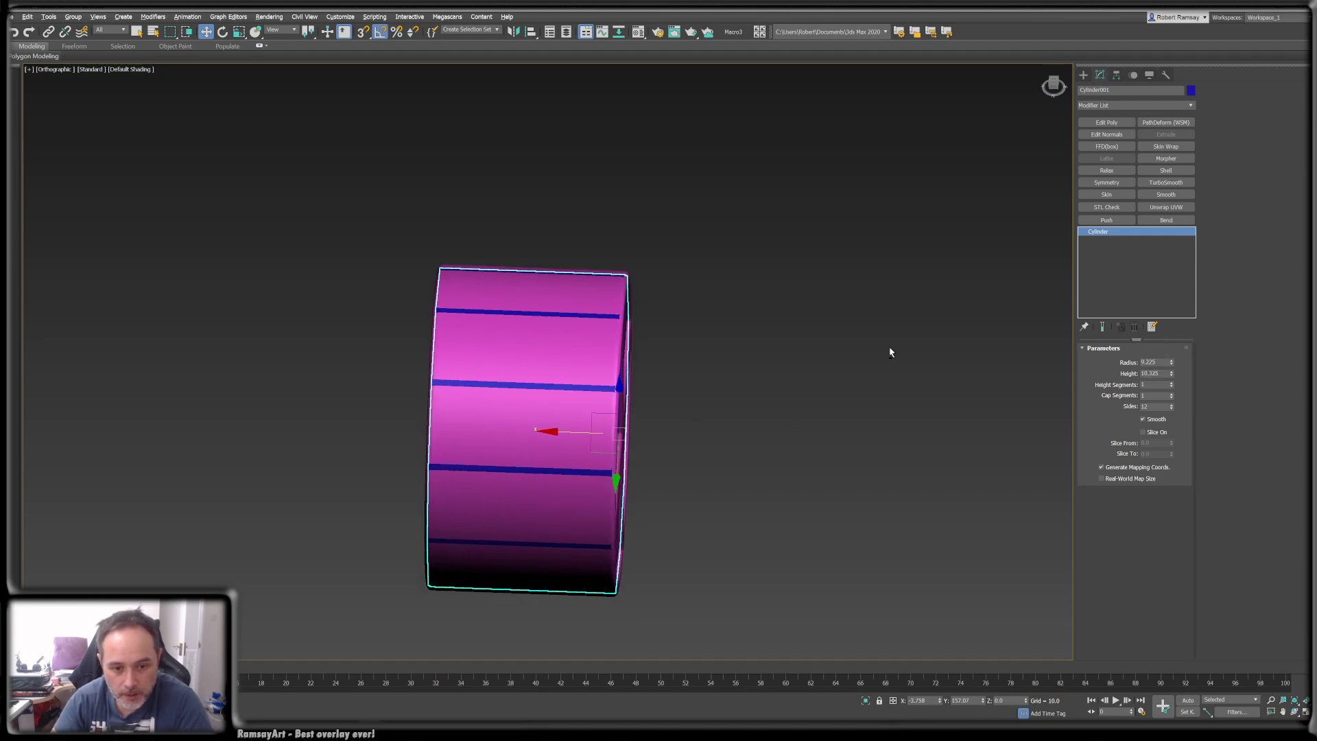
alt+middle_drag(888, 347, 792, 327)
scroll(661, 376, up, 1)
middle_drag(672, 371, 770, 367)
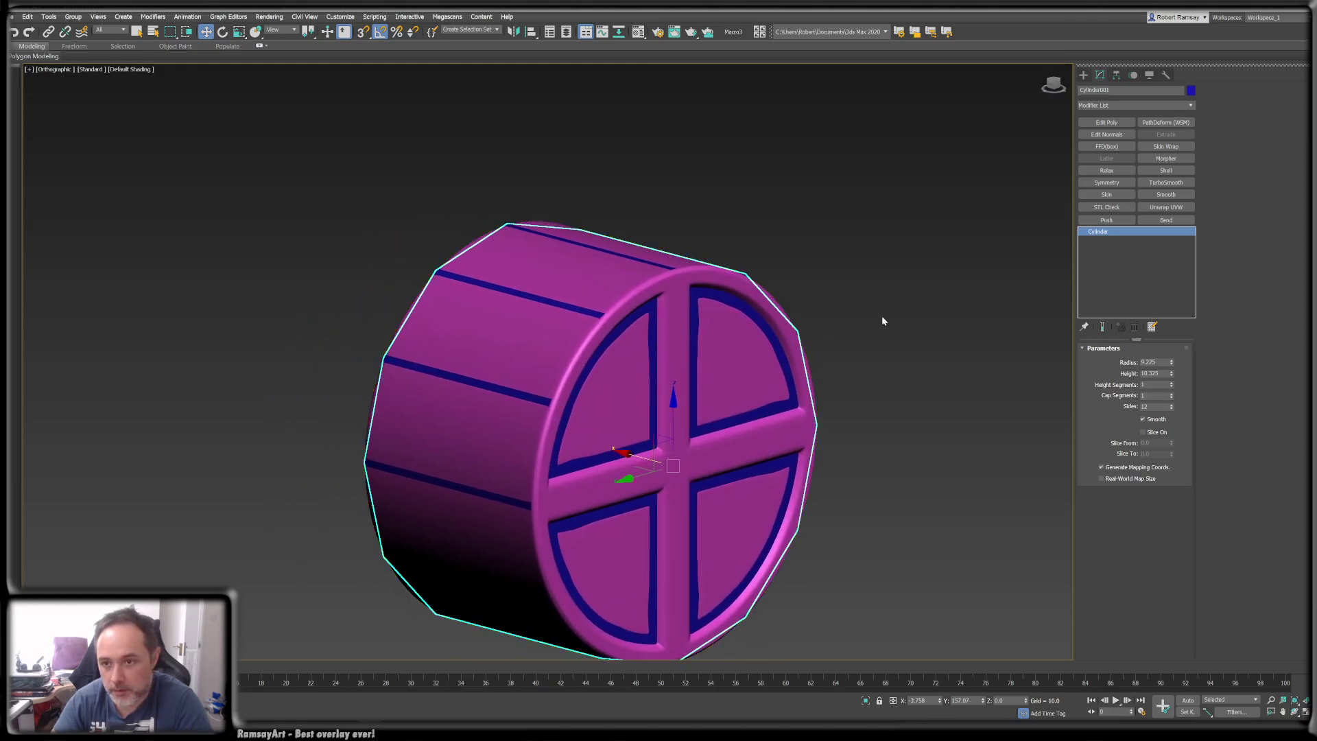
alt+middle_drag(882, 318, 885, 305)
drag(627, 451, 629, 451)
alt+middle_drag(663, 450, 692, 449)
alt+middle_drag(742, 385, 769, 379)
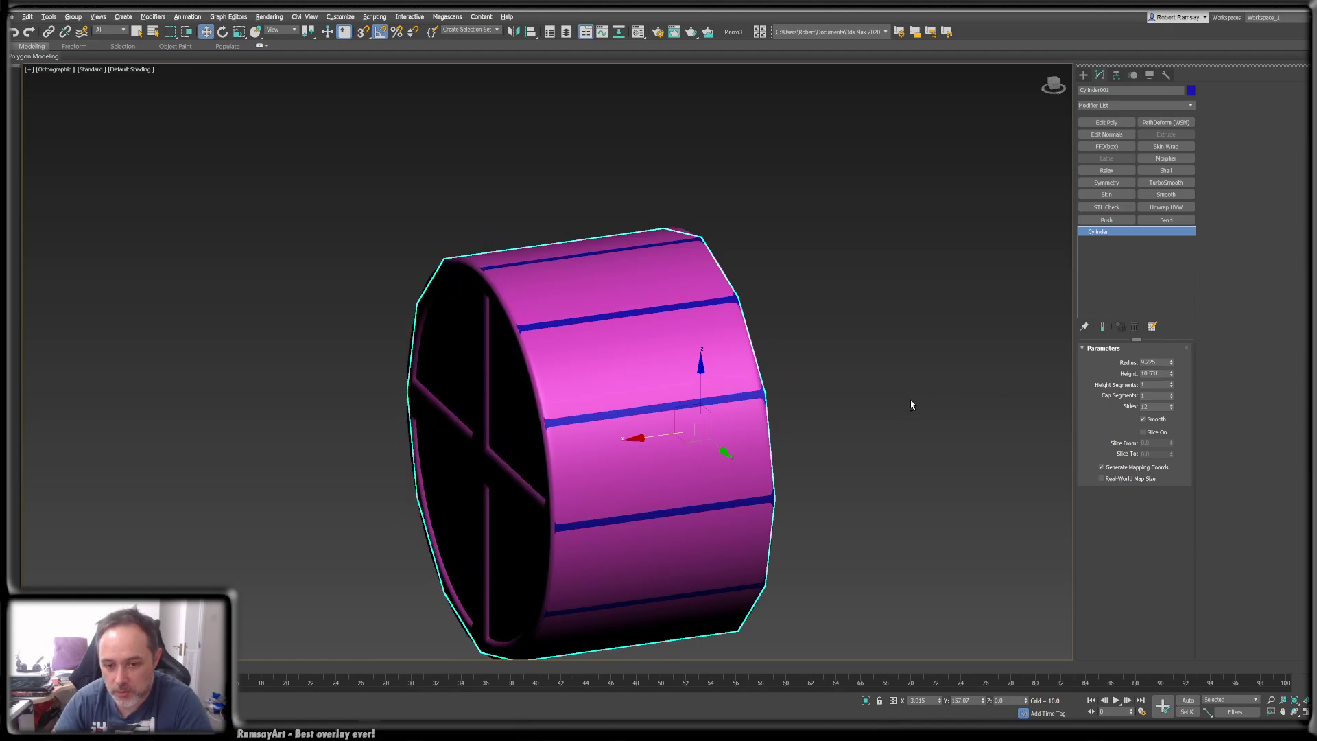
alt+middle_drag(911, 403, 863, 373)
key(ctrl+z)
key(ctrl+z)
- Add a Symmetry modifier to the cylinder with Z as the mirror axis so it spans the wheel's full depth
click(1107, 182)
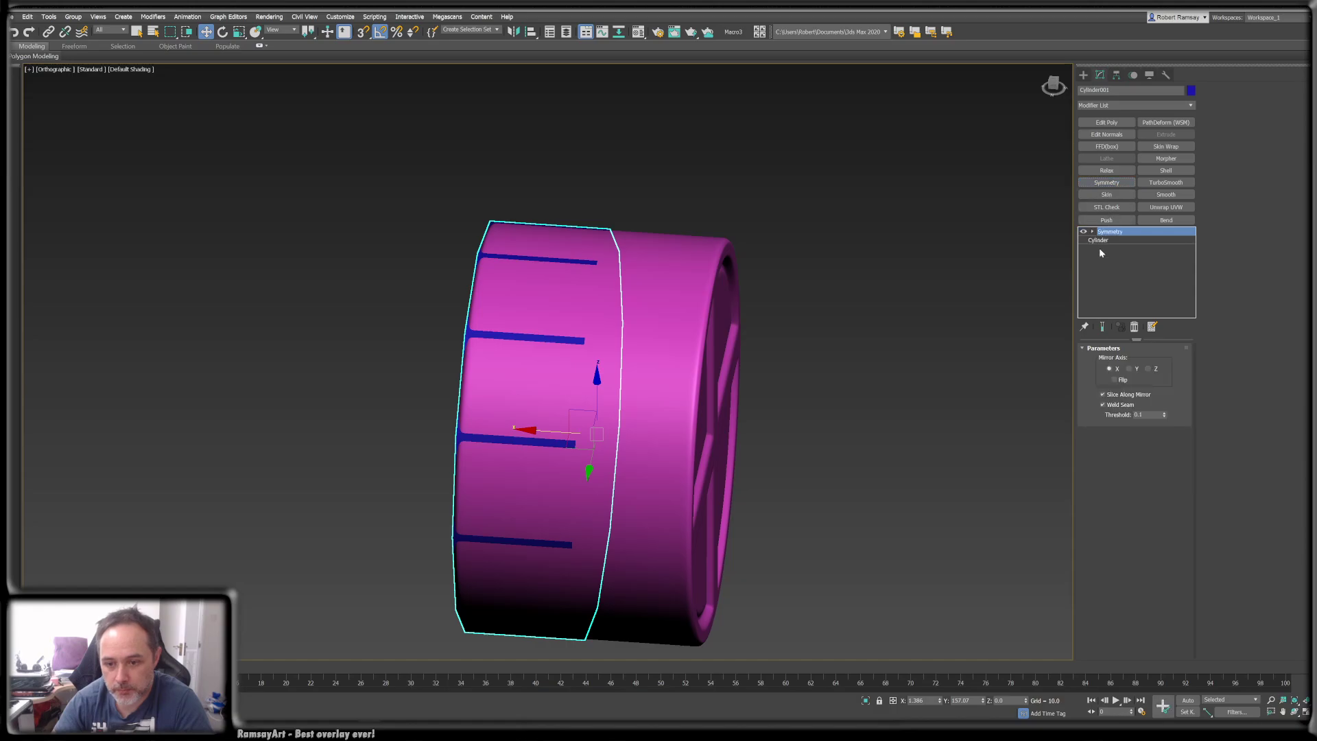
click(1150, 370)
click(1123, 380)
alt+middle_drag(871, 377, 900, 313)
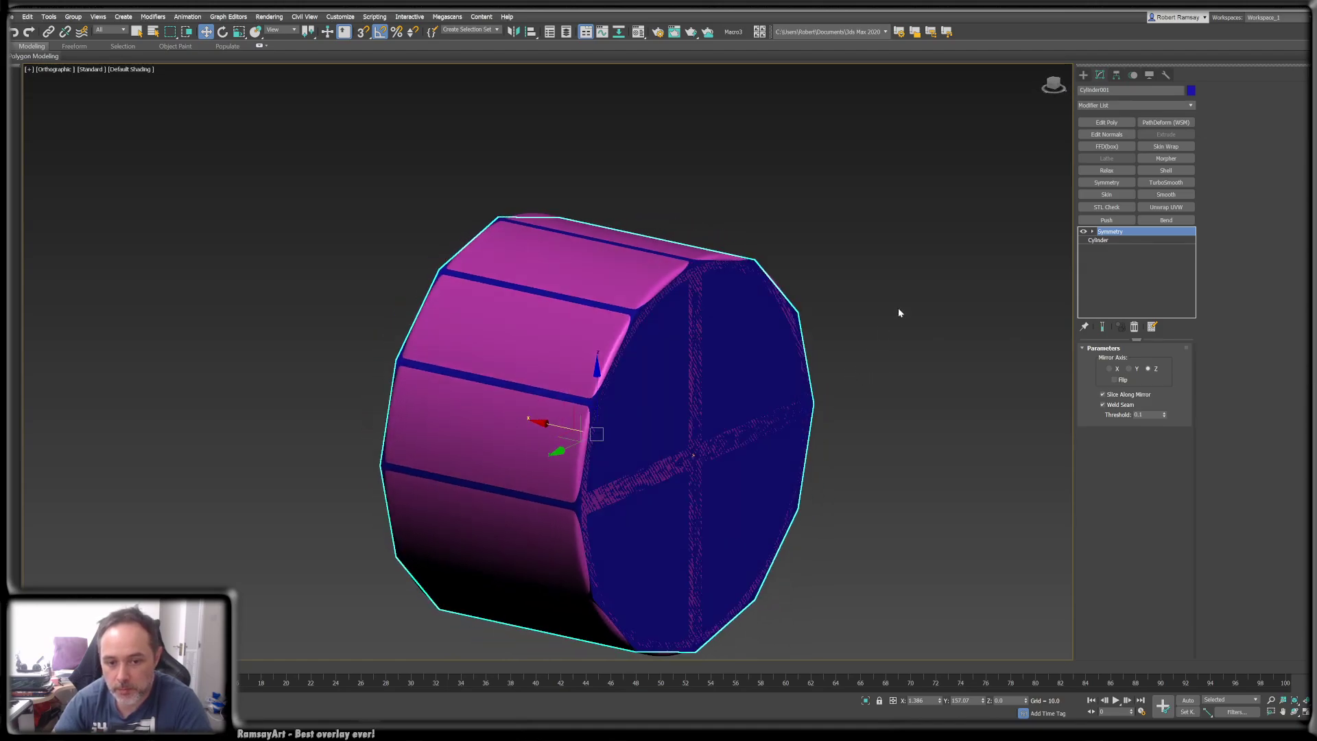
- Collapse the cylinder's Symmetry modifier stack into a single Editable Mesh
drag(1108, 230, 1126, 260)
click(1092, 231)
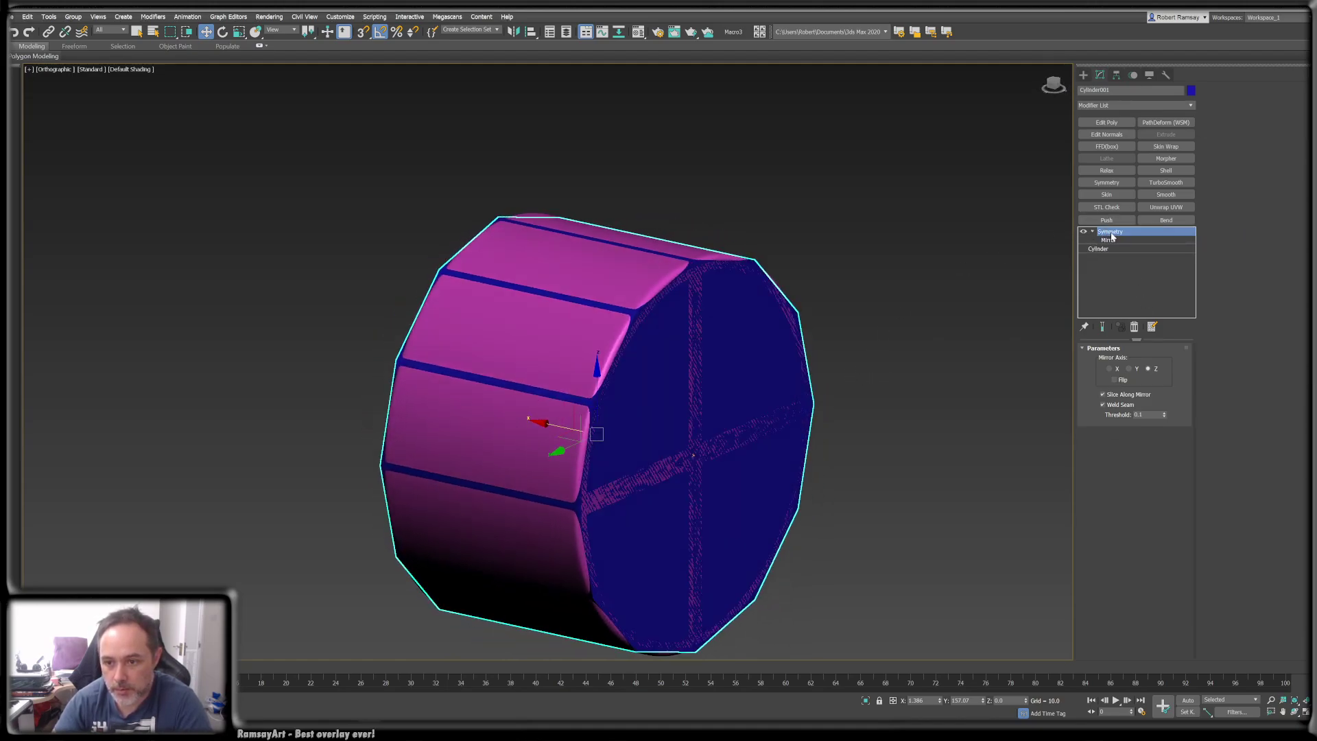
right_click(1112, 236)
click(1131, 315)
click(712, 411)
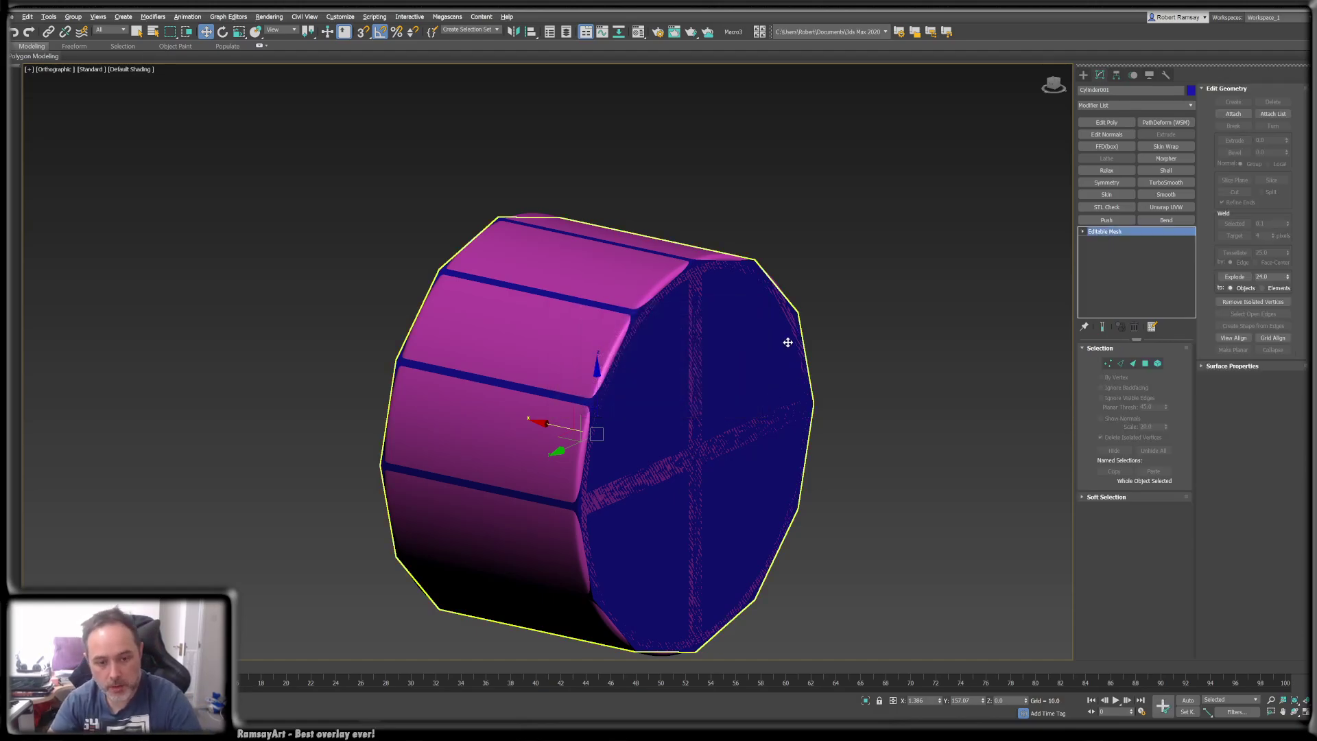
- Isolate the collapsed cylinder, show its edged faces and convert it to an Editable Poly
middle_drag(817, 382, 767, 375)
key(alt+q)
key(F4)
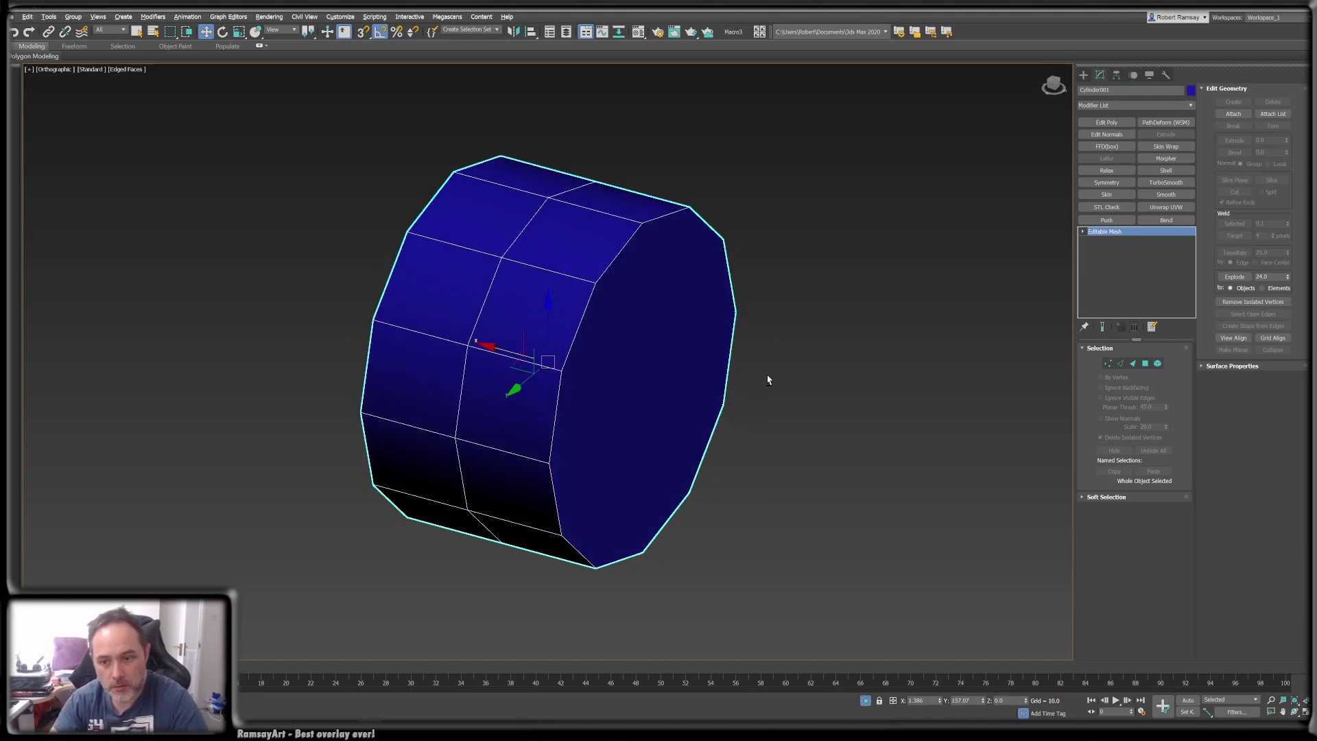
right_click(1091, 232)
click(1125, 304)
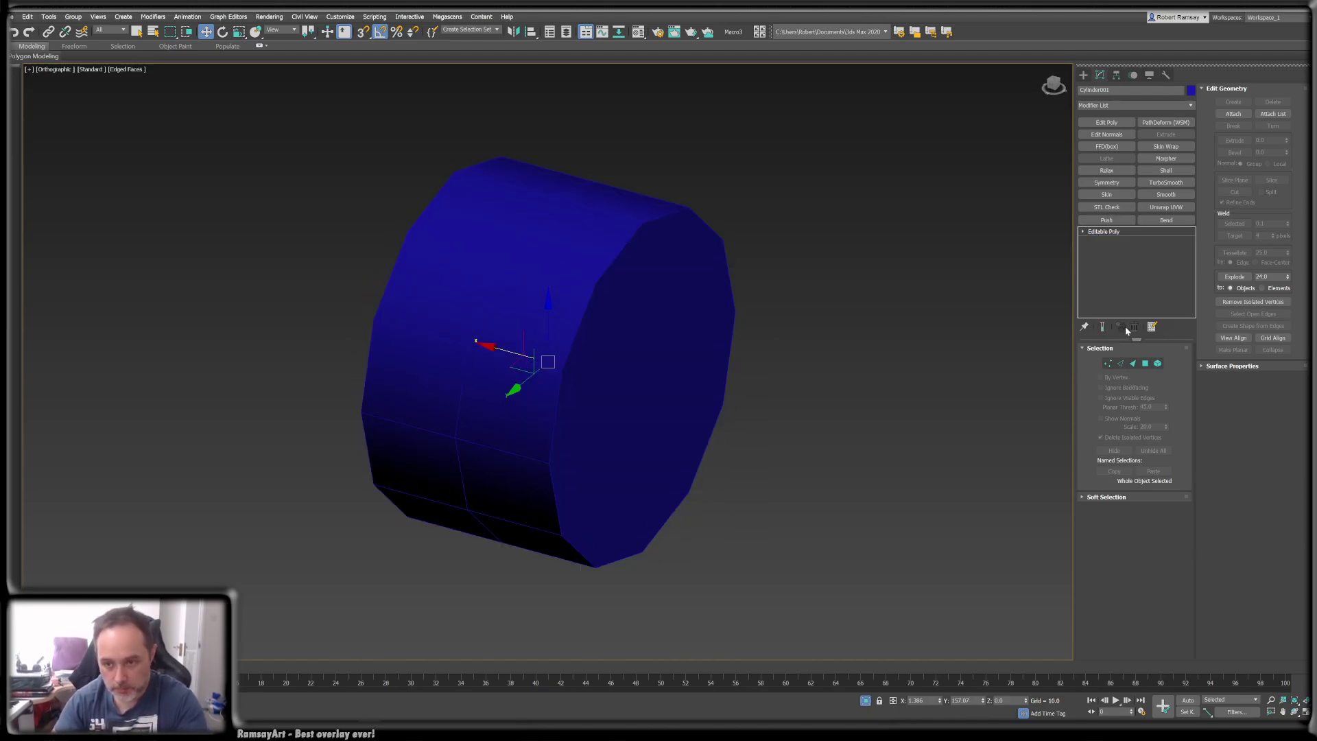
- Select the edge loop around the middle of the cylinder's side and remove it
click(1120, 360)
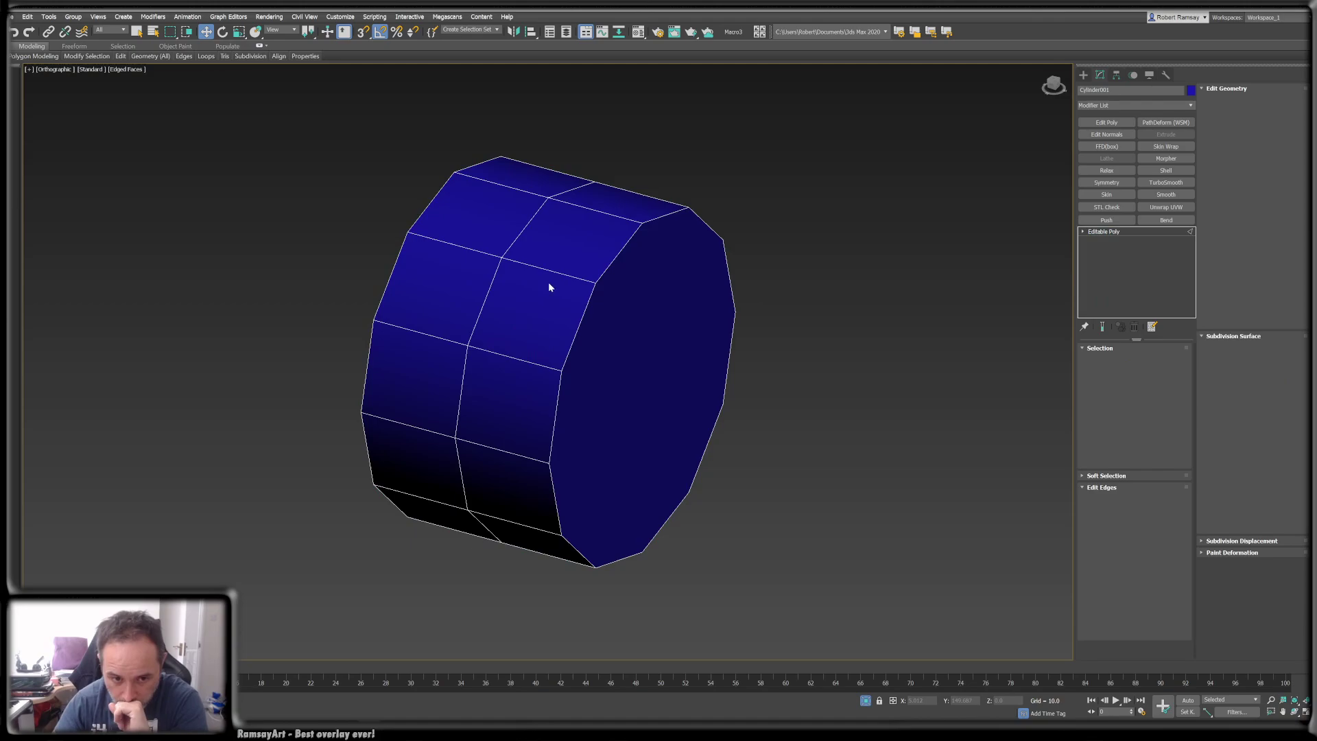
double_click(519, 240)
key(BackSpace)
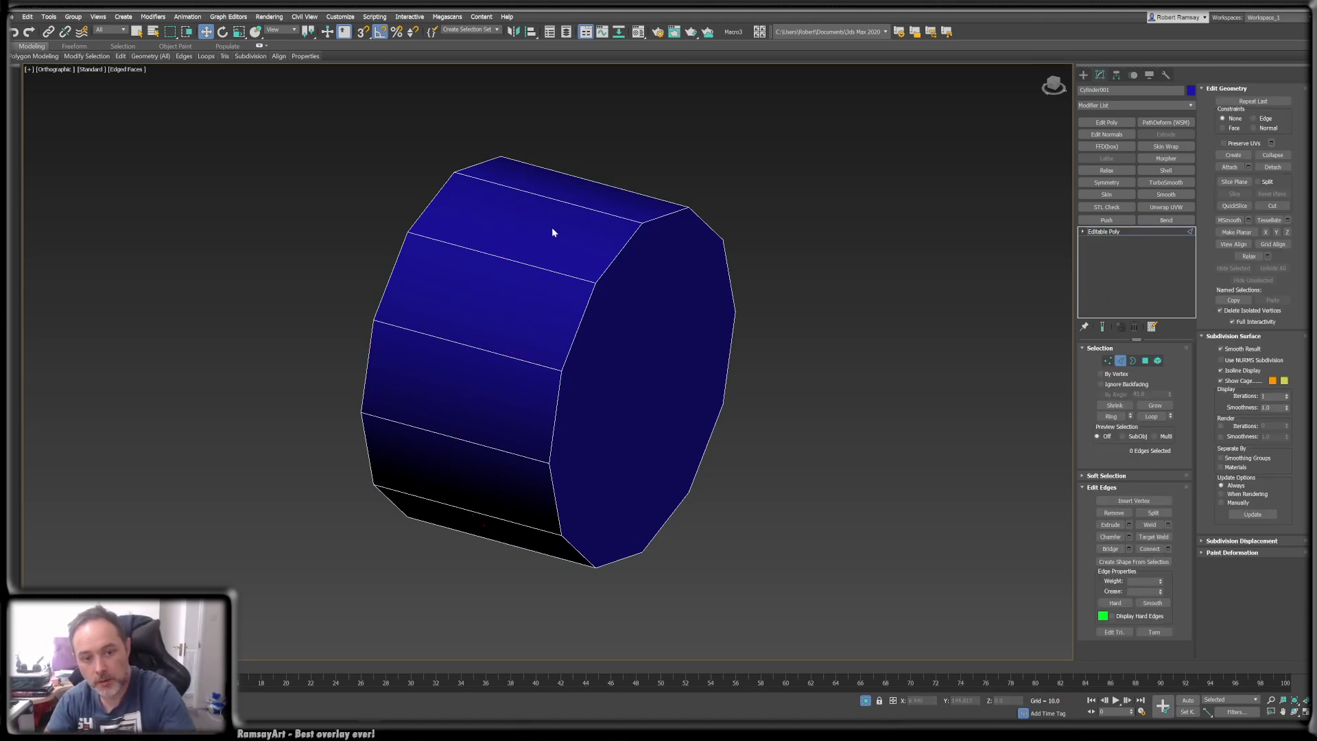
- Select both end caps of the cylinder, inset them and collapse each inset polygon to a center point
alt+middle_drag(553, 232, 649, 250)
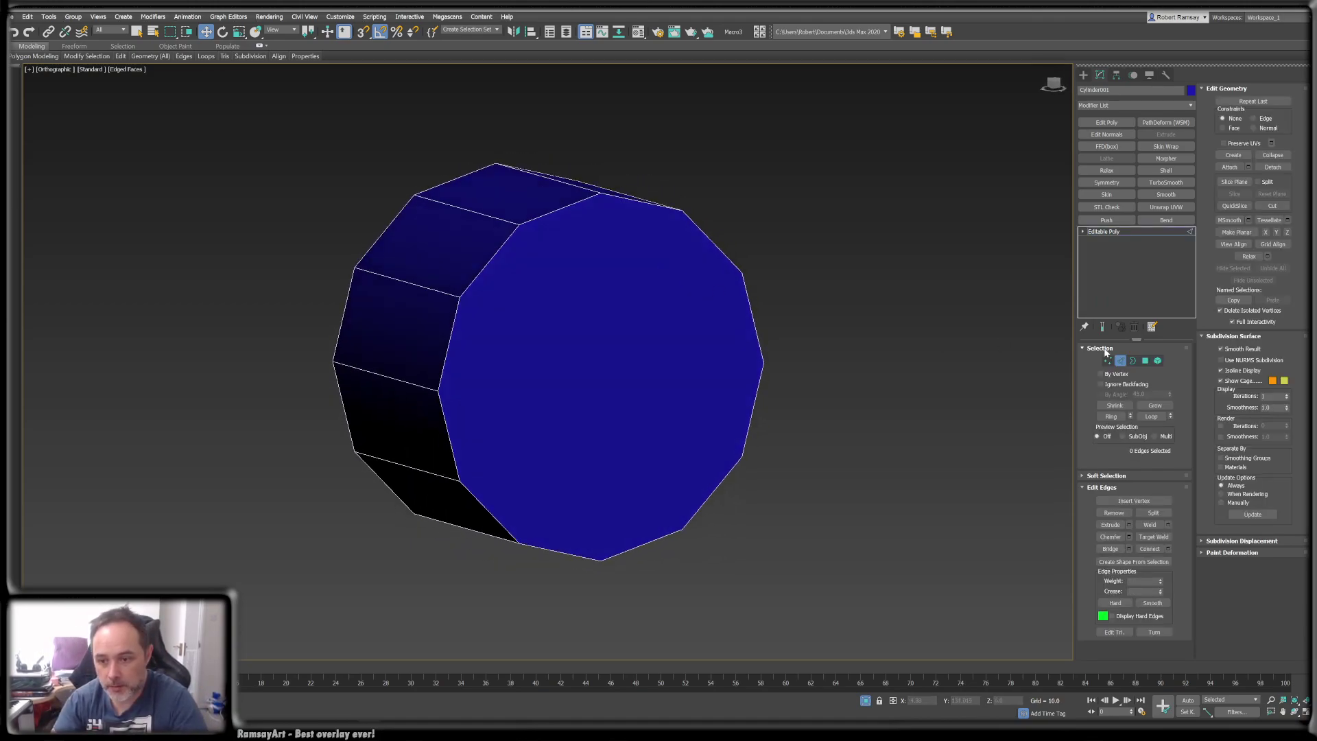
click(1144, 361)
click(635, 349)
key(q)
alt+middle_drag(483, 373, 609, 377)
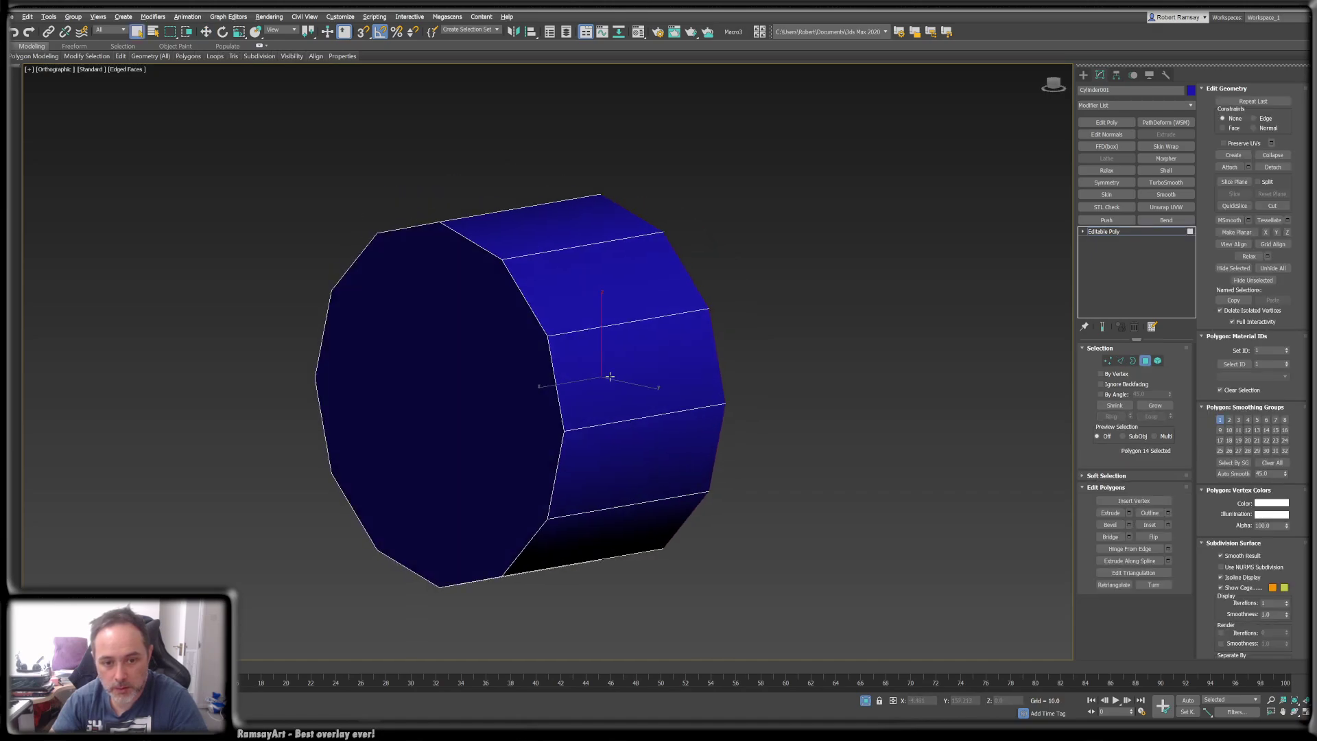
ctrl+click(505, 386)
right_click(516, 383)
click(500, 437)
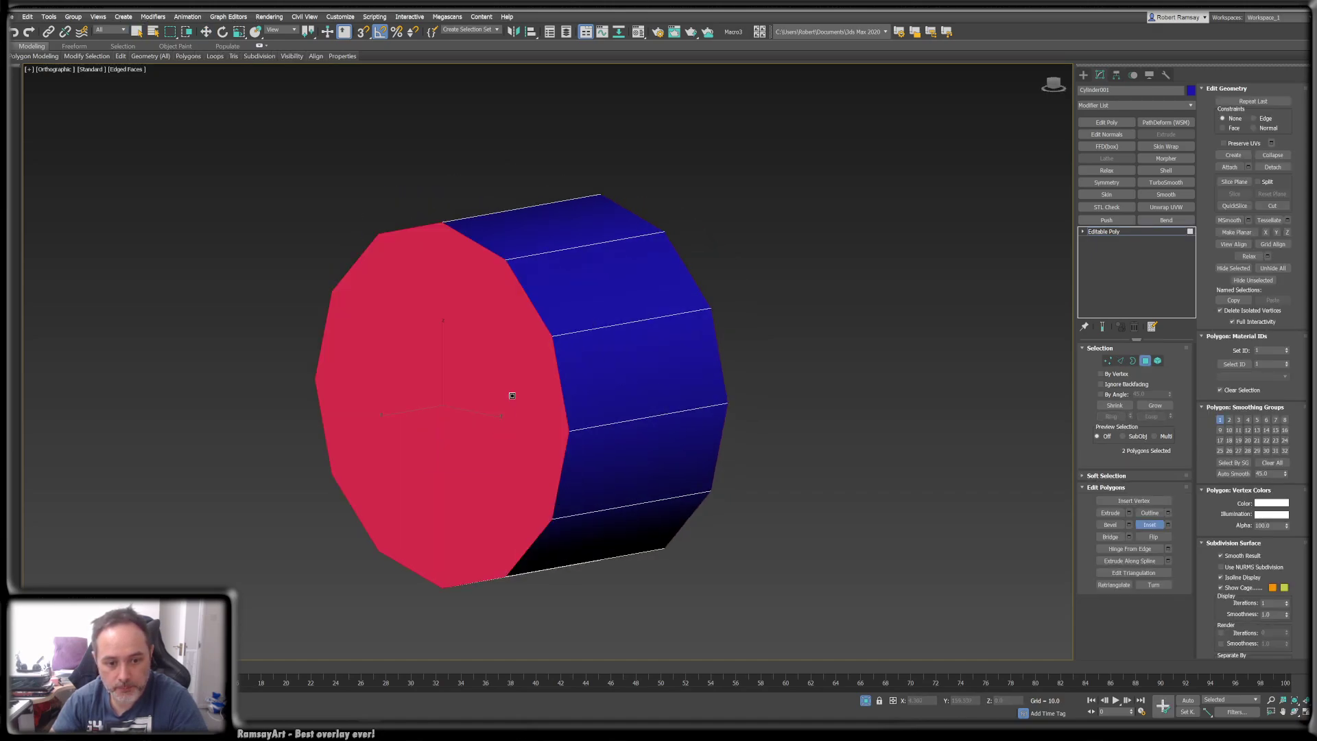
drag(515, 381, 513, 397)
key(ctrl+alt+c)
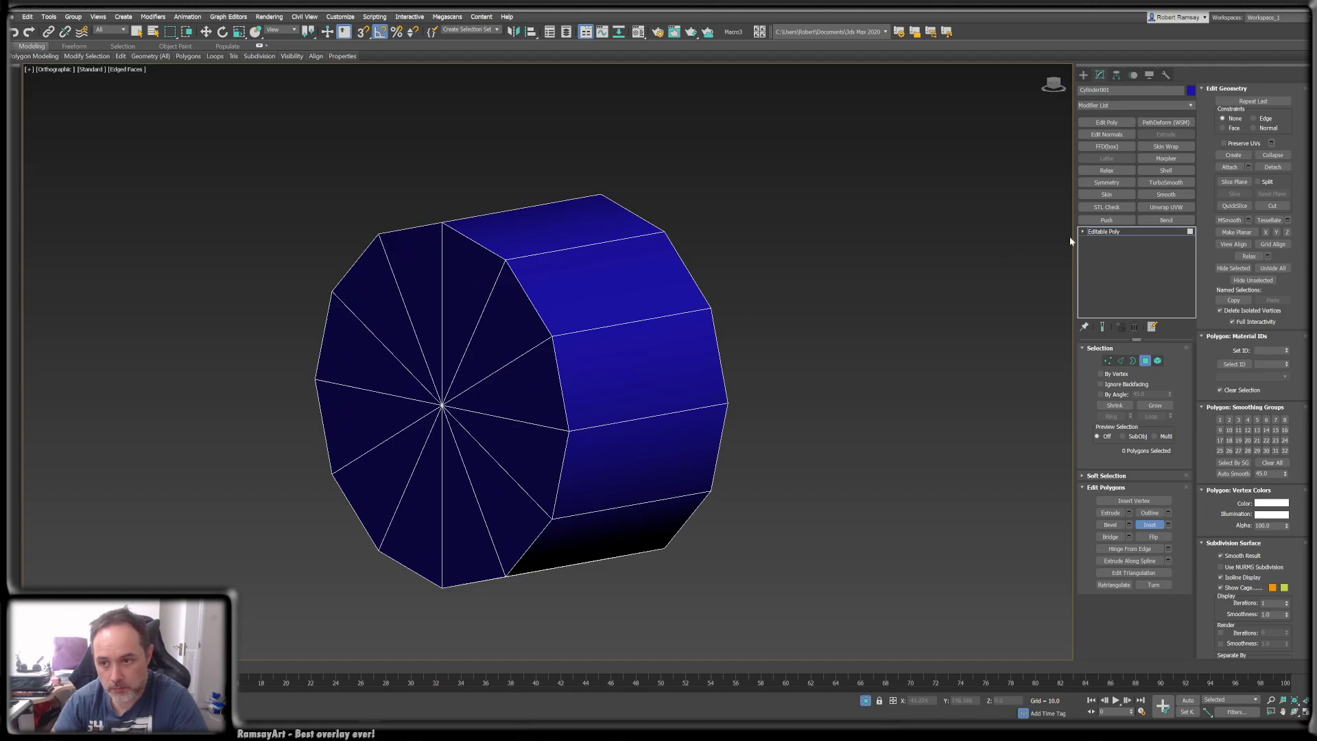
- Check both triangulated caps and end the isolation to compare the cylinder with the four-spoke wheel
alt+middle_drag(1070, 237, 990, 234)
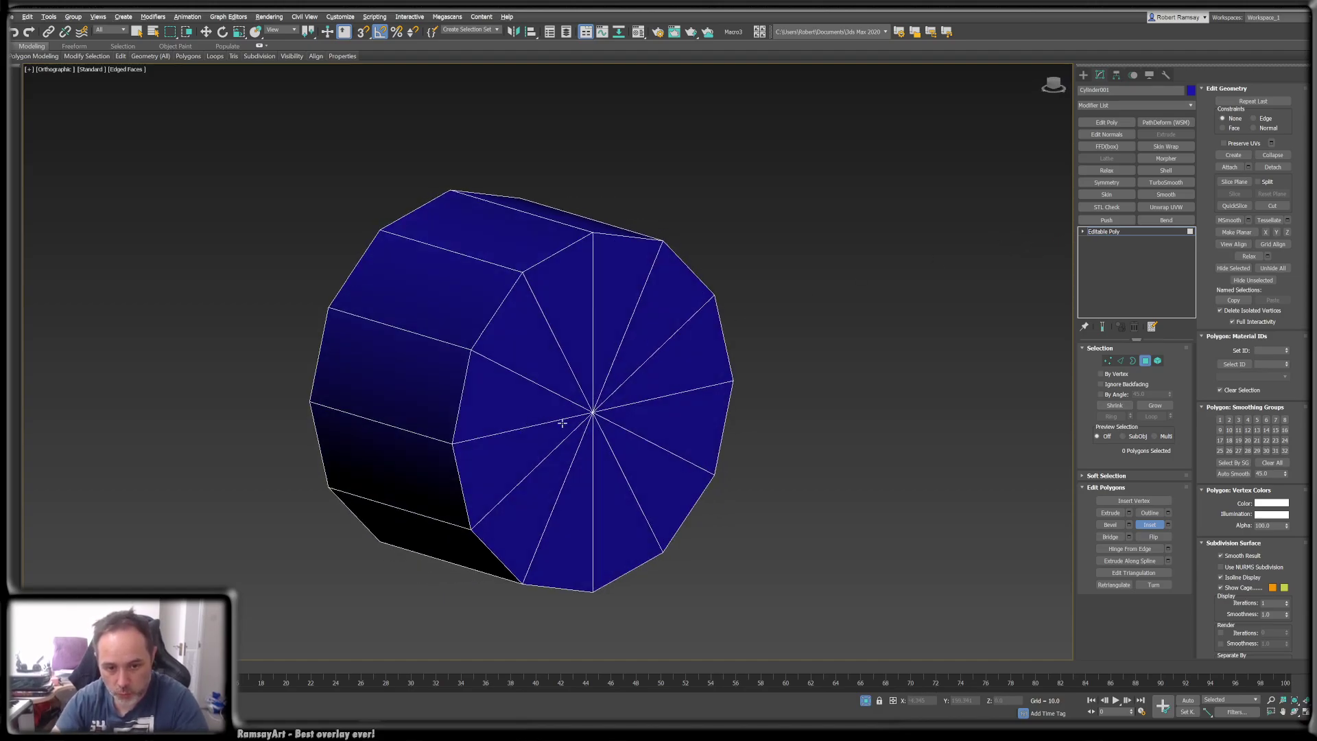
alt+middle_drag(562, 423, 612, 425)
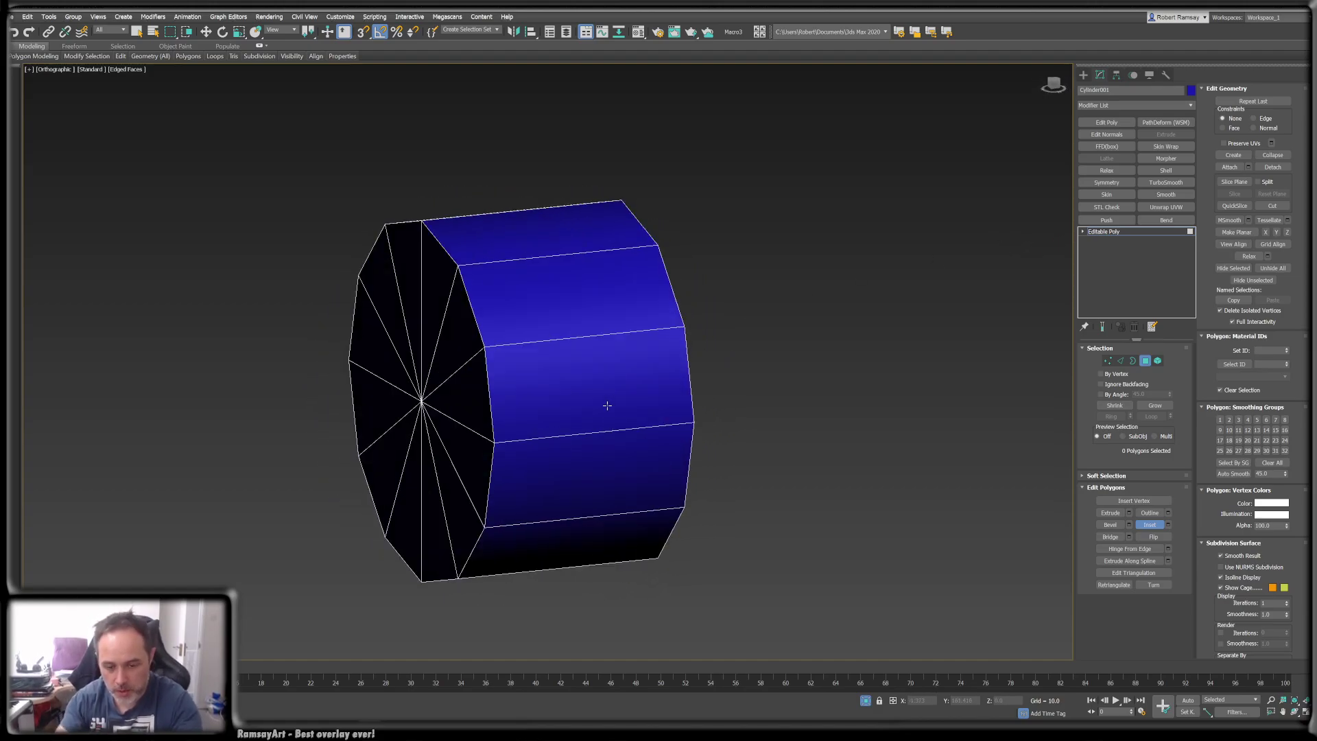
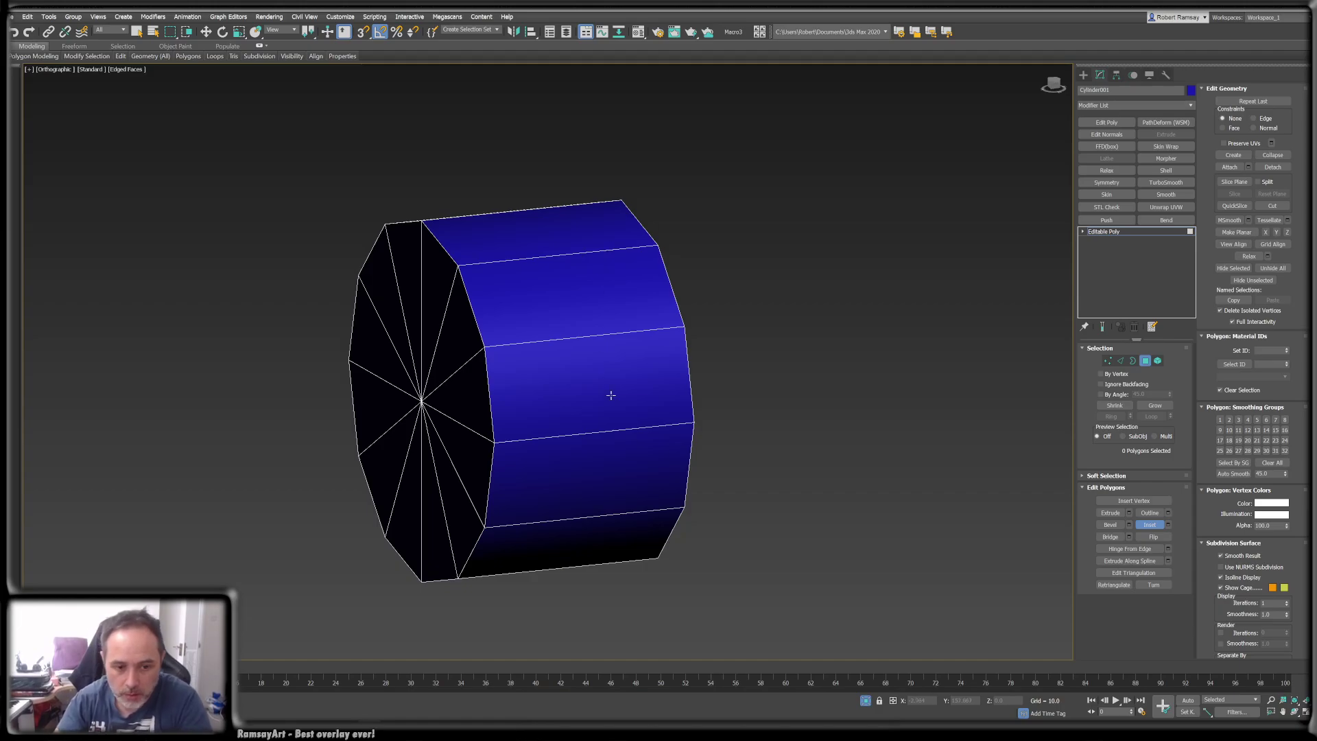
alt+middle_drag(610, 395, 578, 400)
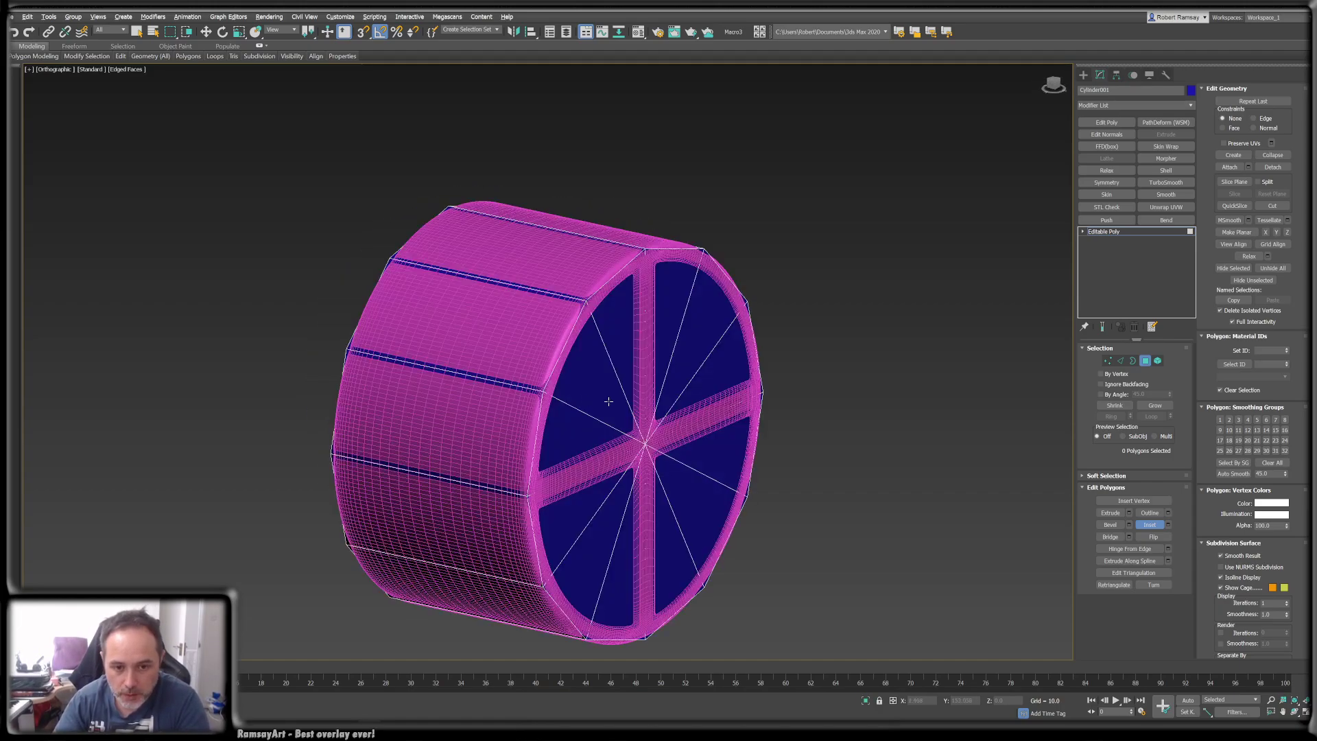
- Leave polygon editing on the cylinder and compare its faceted outline with the smoothed wheel's rim in the Left view
alt+middle_drag(733, 405, 691, 418)
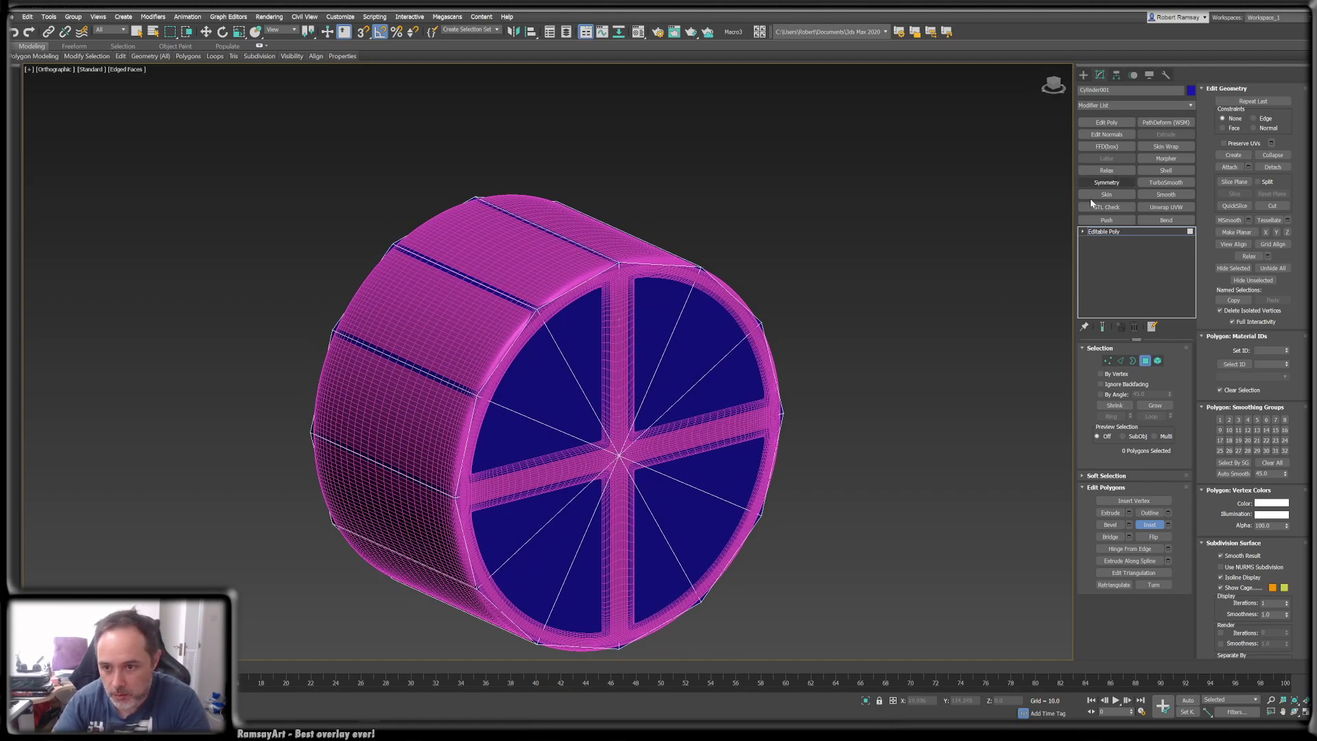
click(1084, 232)
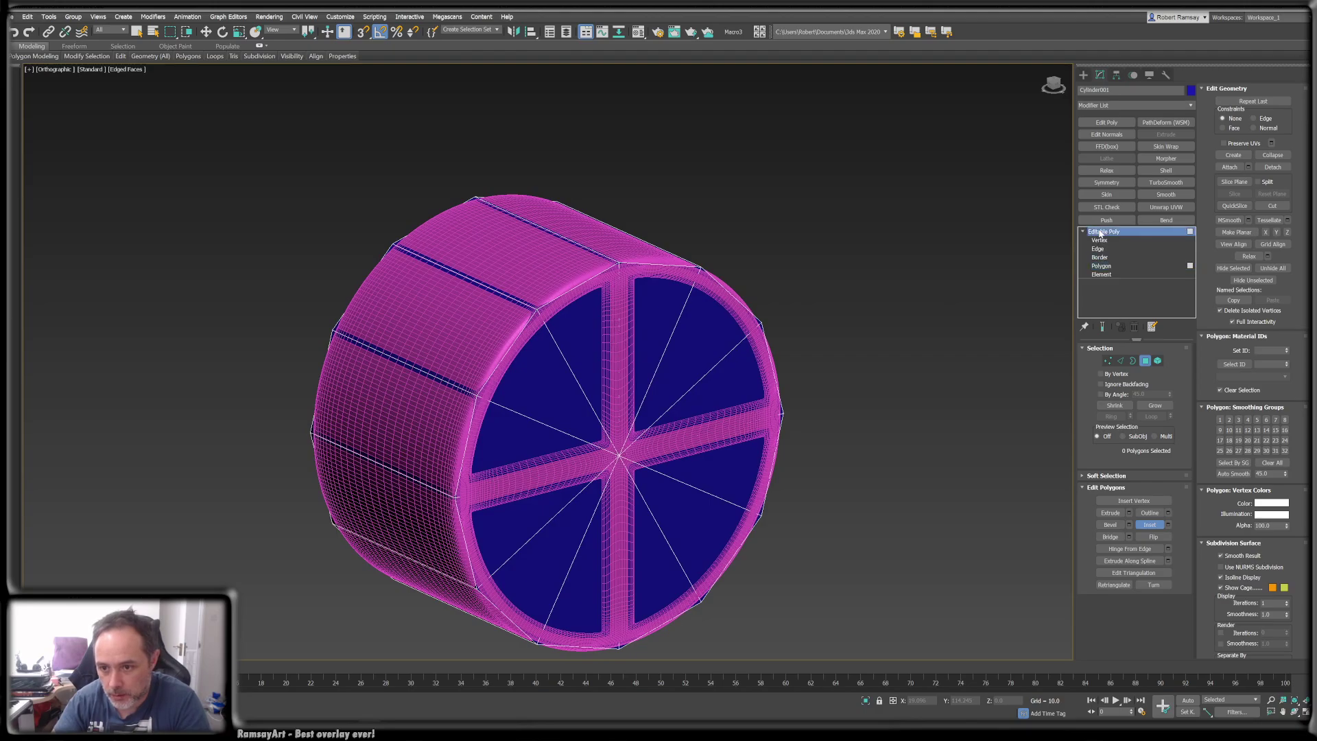
click(1057, 87)
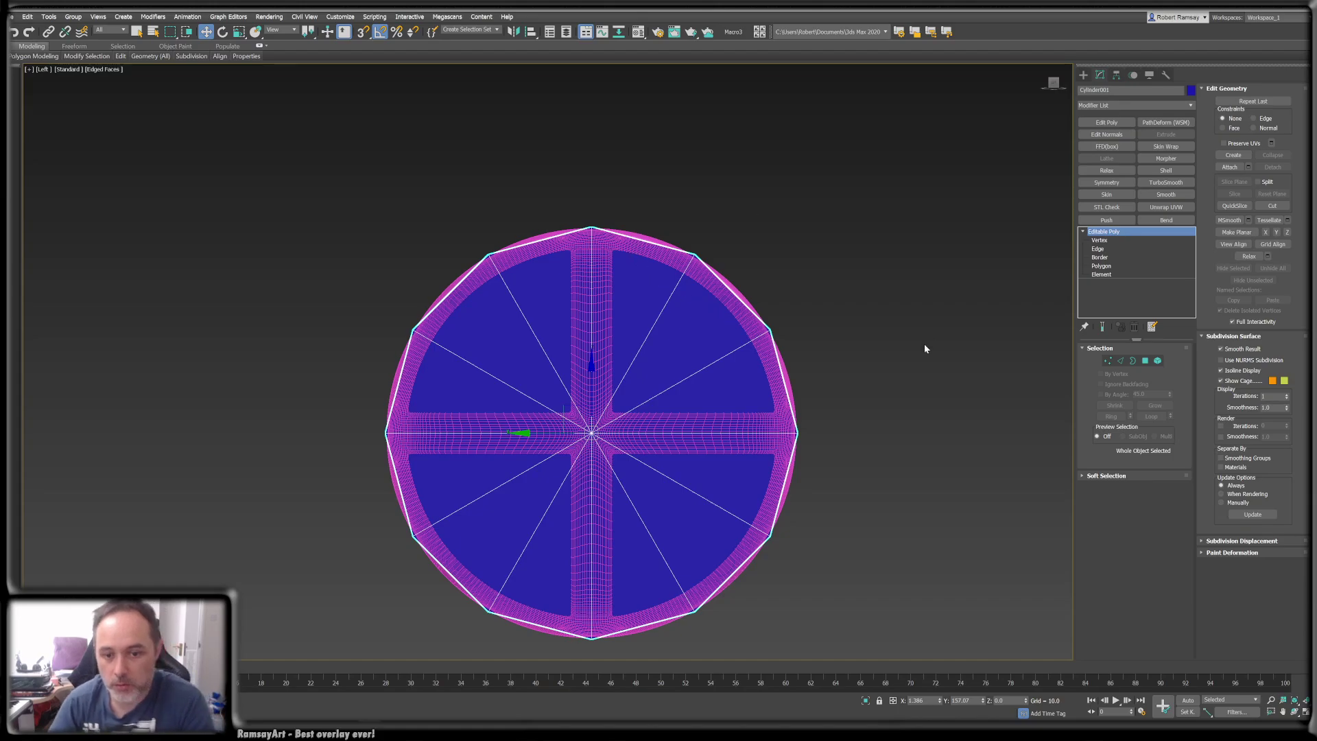
click(757, 314)
scroll(757, 314, up, 2)
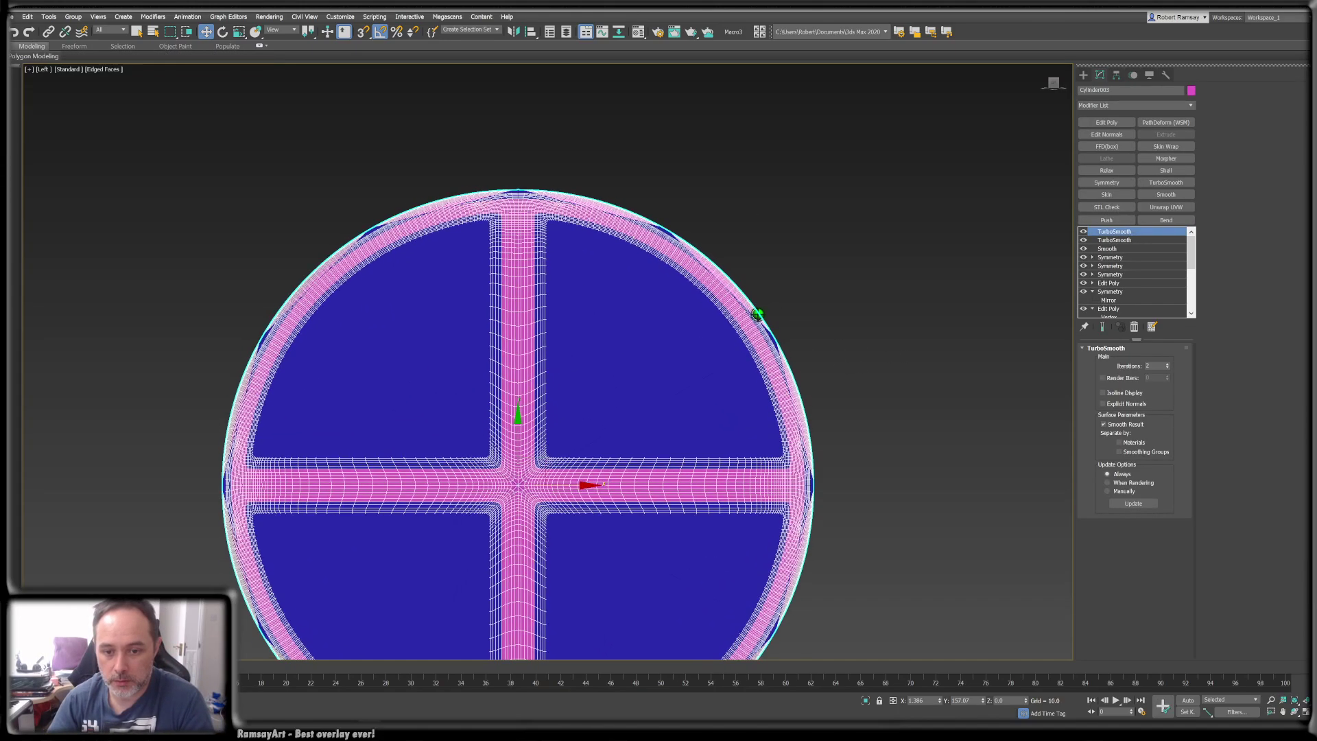
scroll(758, 313, down, 2)
scroll(758, 316, up, 6)
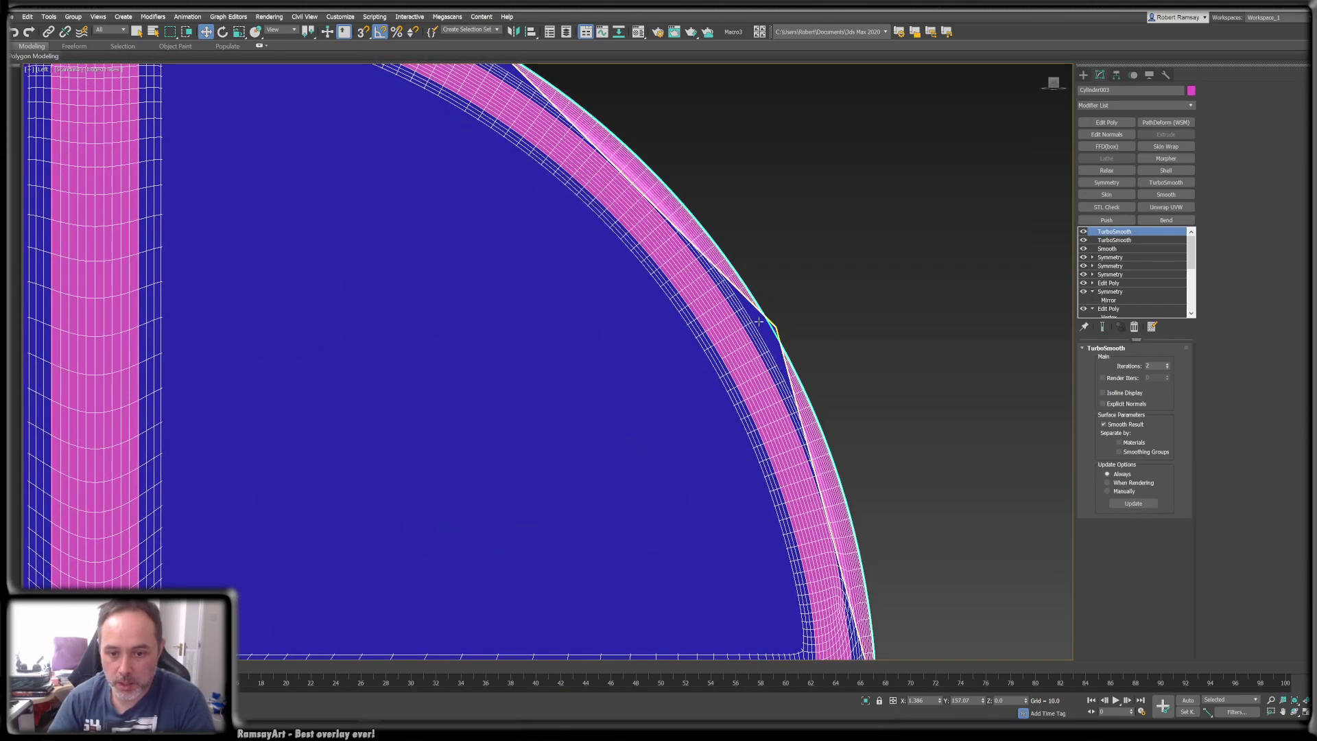
scroll(874, 463, down, 3)
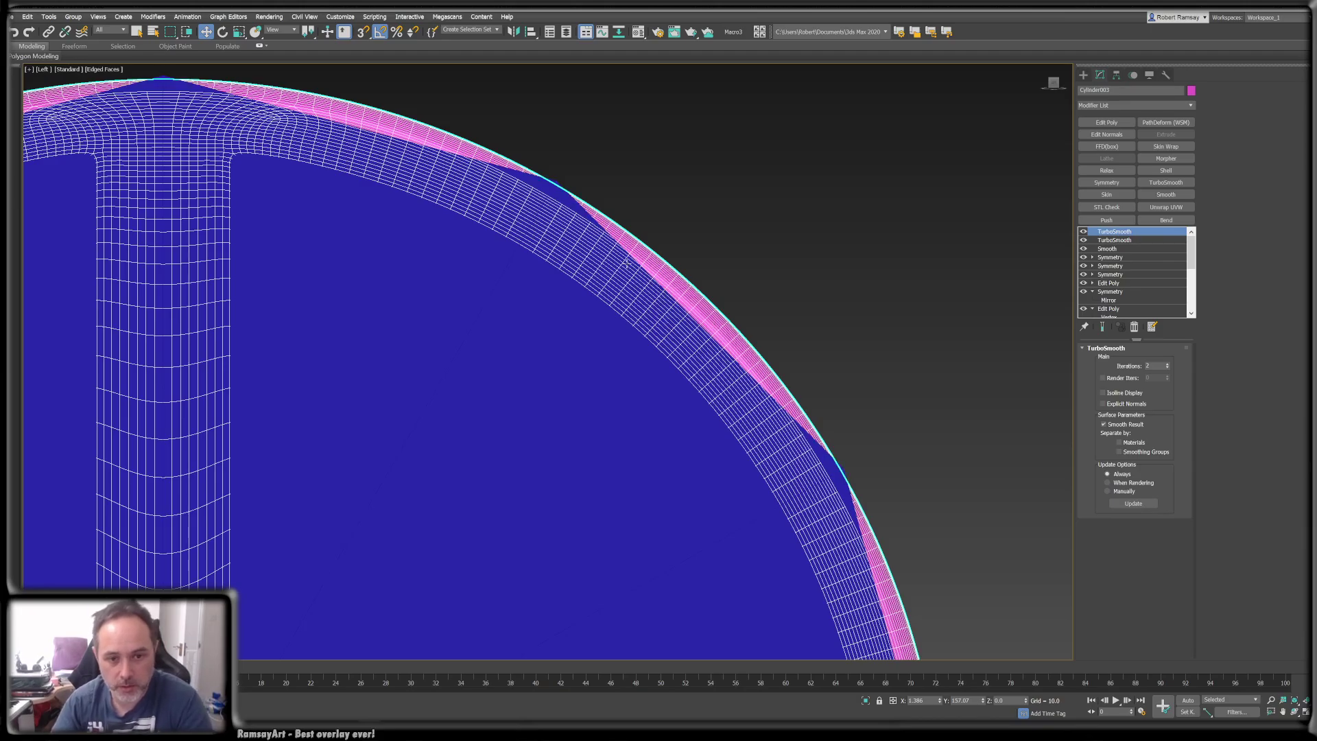
scroll(626, 263, down, 5)
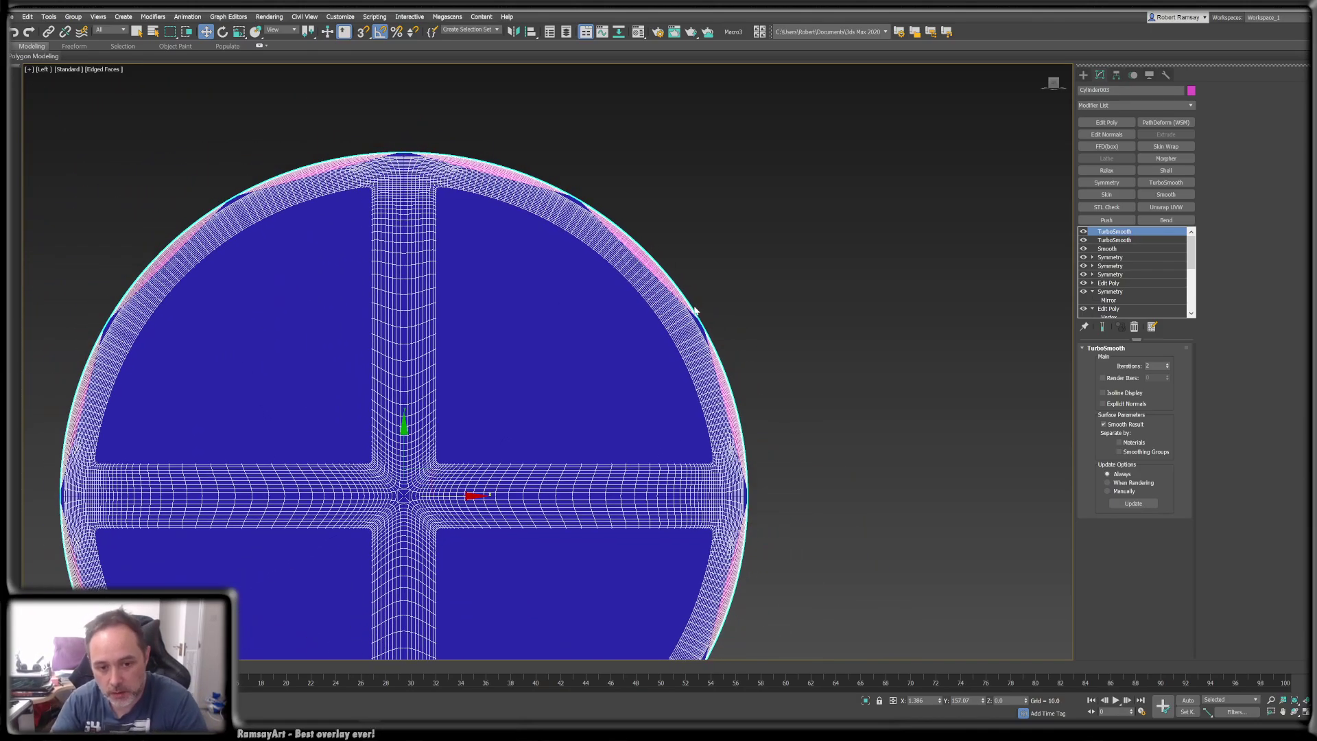
- Reselect the low-poly cylinder and examine how closely its side facets follow the wheel's tread from several angles
alt+middle_drag(695, 311, 742, 341)
scroll(645, 247, up, 2)
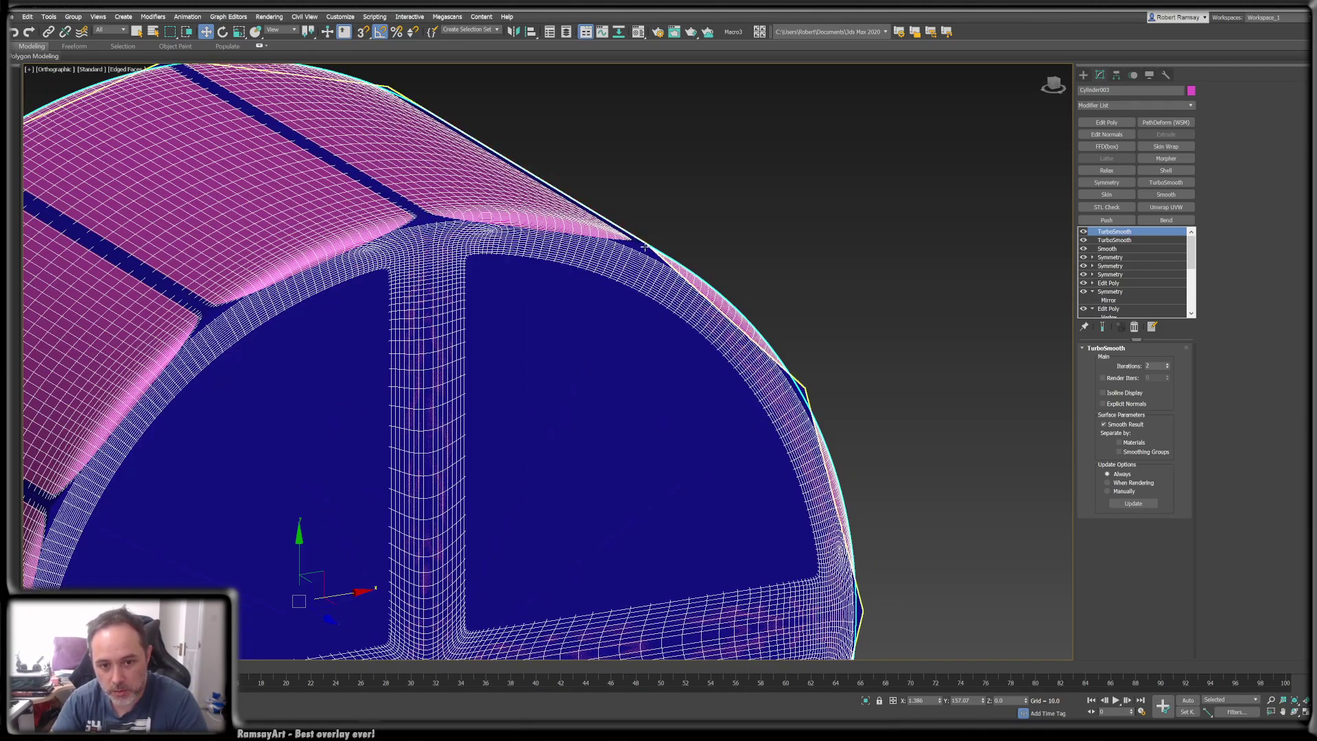
click(644, 247)
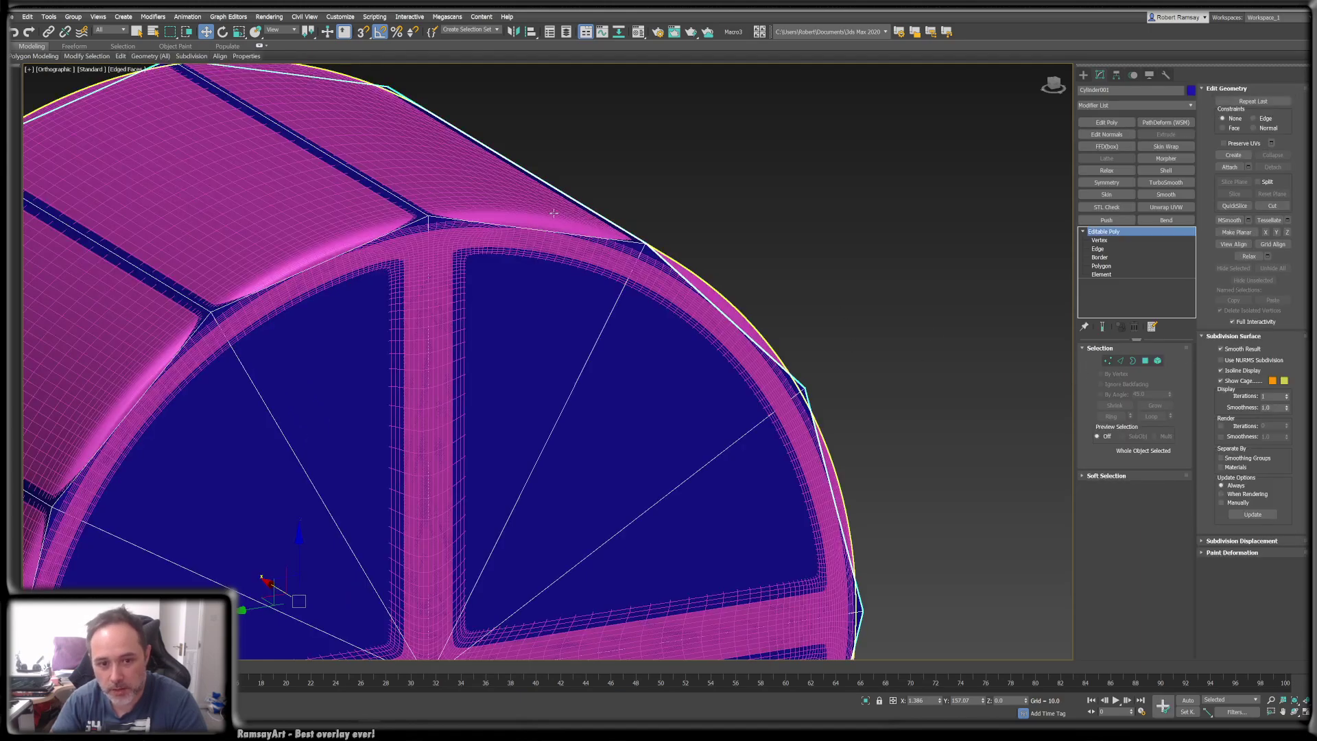
scroll(680, 354, down, 5)
alt+middle_drag(679, 354, 676, 346)
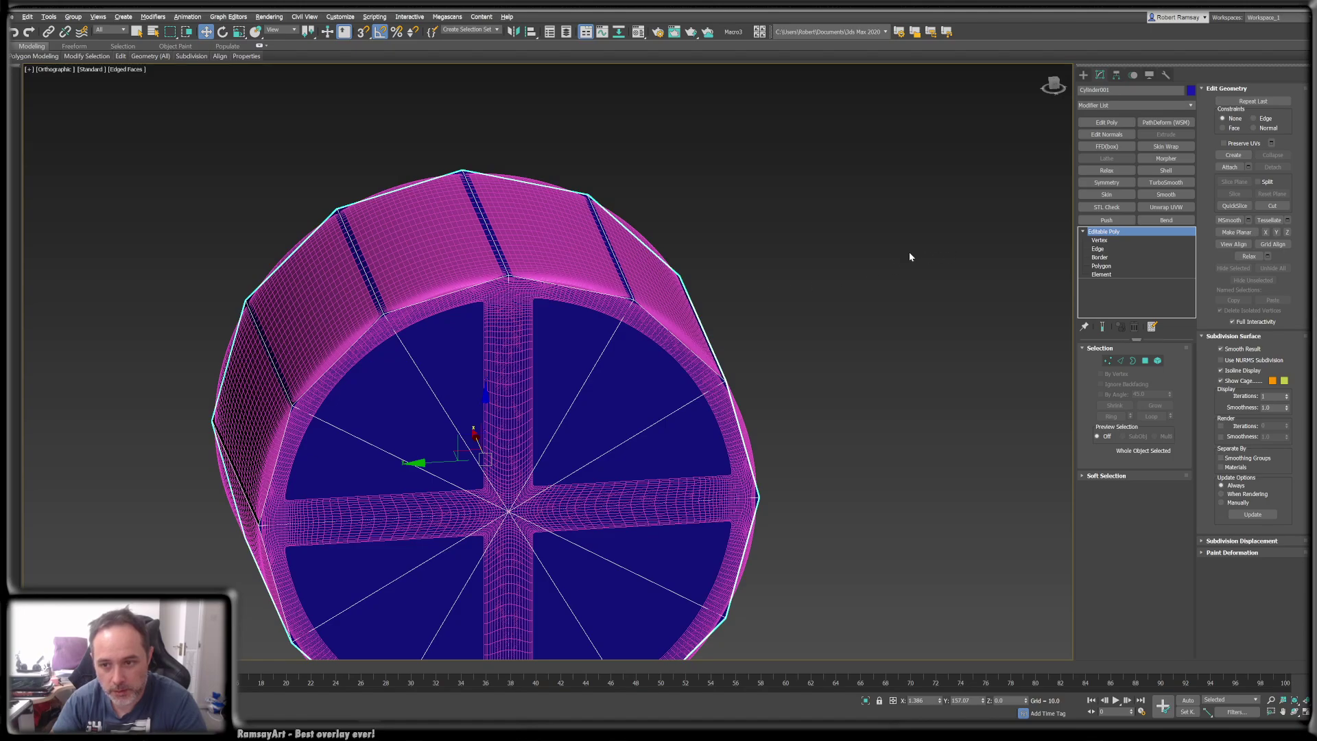
alt+middle_drag(864, 271, 871, 277)
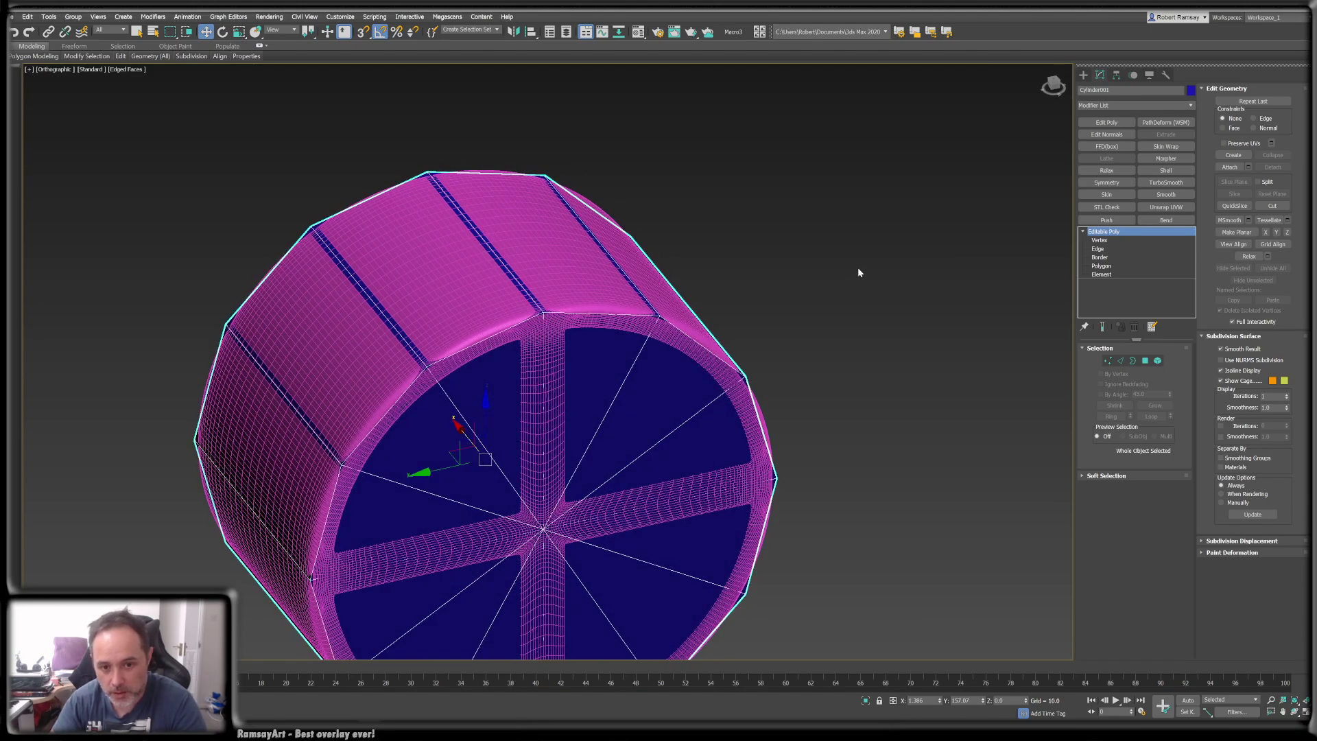
- Isolate the cylinder and use SwiftLoop to insert curvature-following lengthwise edges midway across the first four side facets
key(alt+q)
mouse_move(679, 276)
alt+middle_down()
mouse_move(664, 286)
mouse_move(667, 274)
alt+middle_up()
key(alt+s)
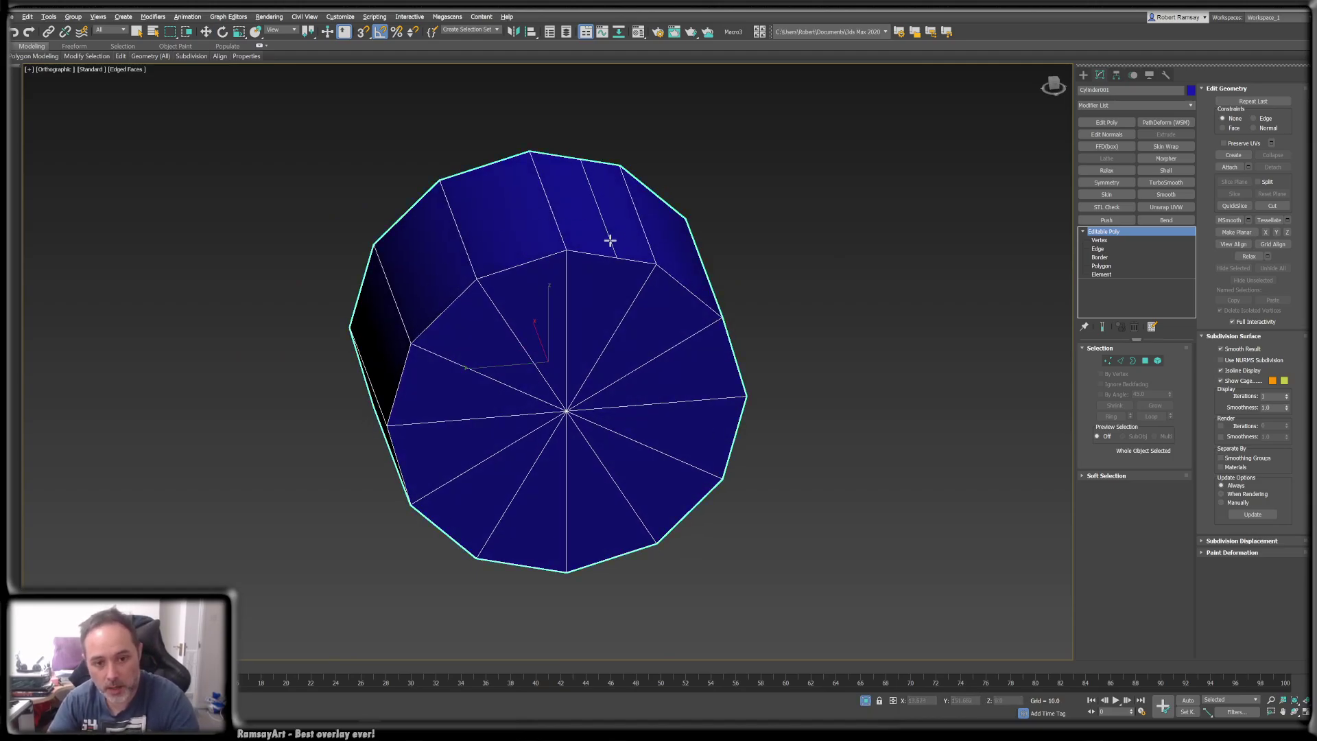
click(609, 260)
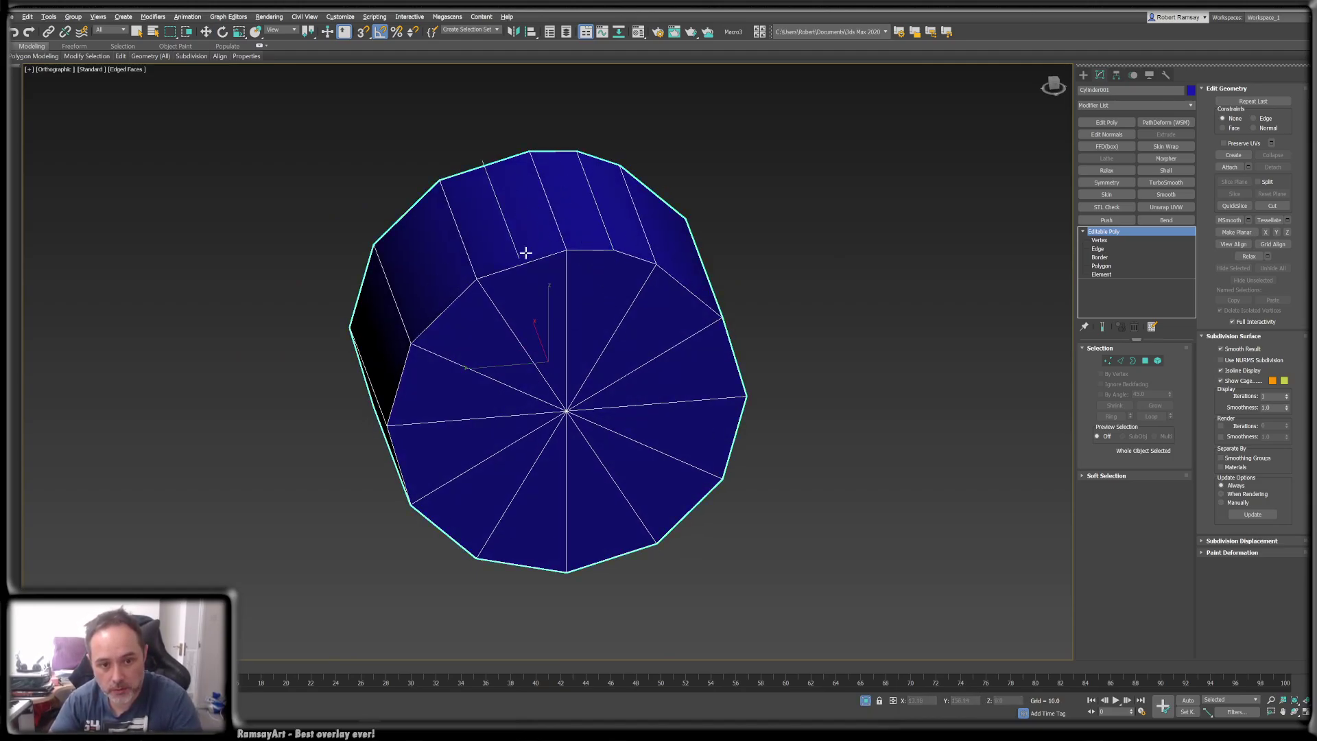
click(526, 253)
click(430, 286)
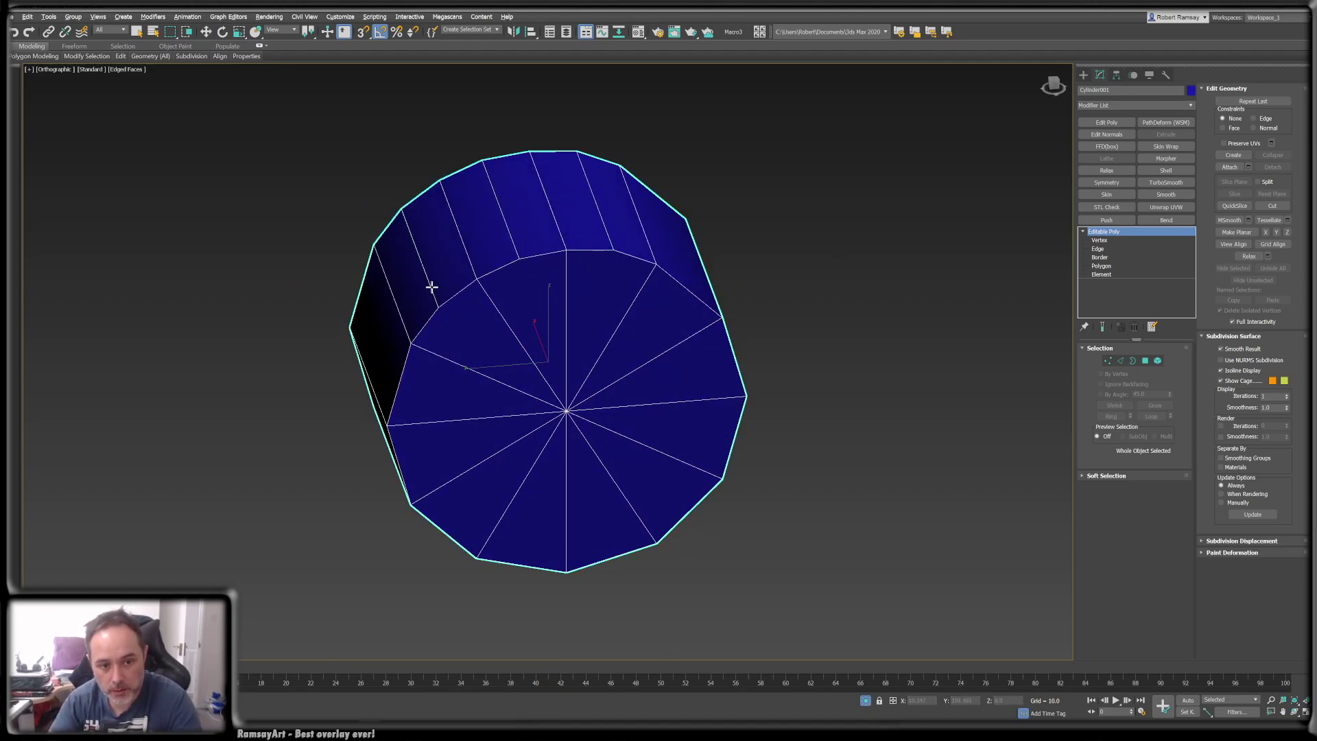
click(400, 364)
- Insert curvature-following lengthwise edges midway across the remaining side facets with SwiftLoop to round the whole cylinder
alt+middle_drag(608, 374, 530, 343)
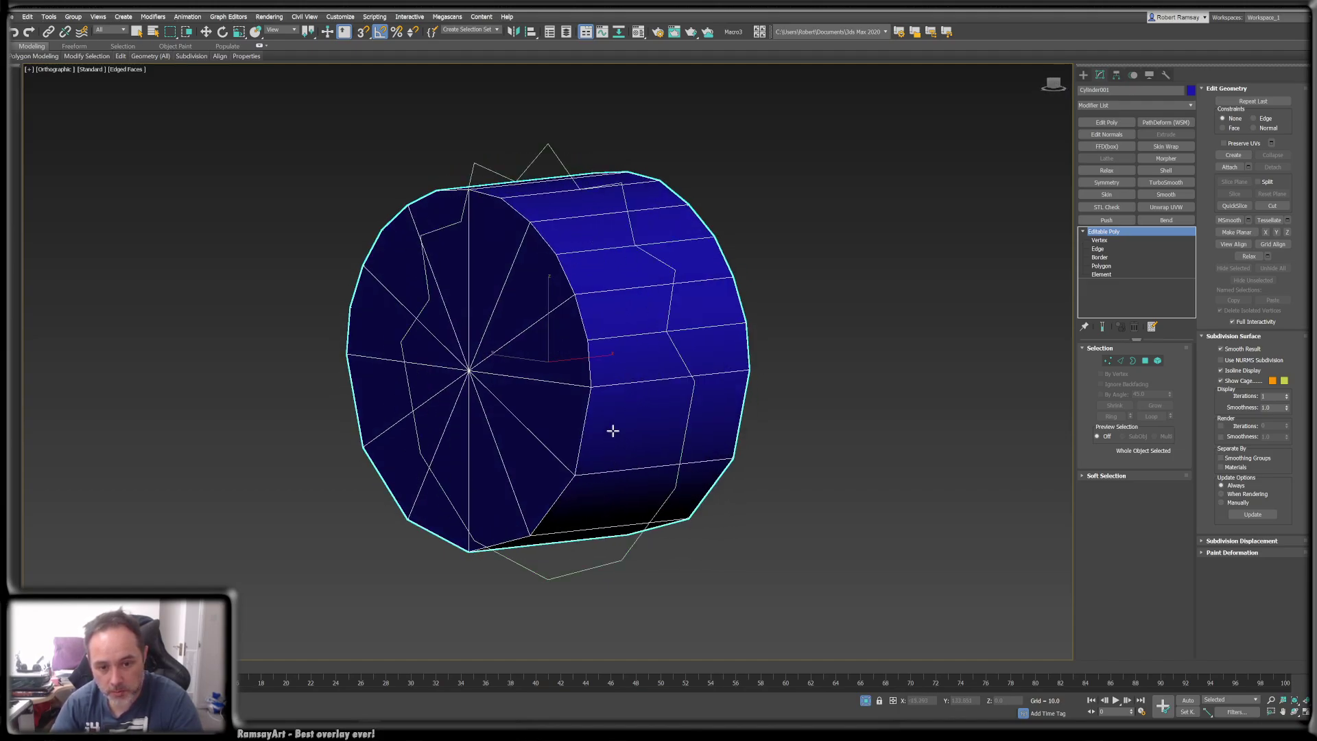
alt+middle_drag(672, 470, 679, 427)
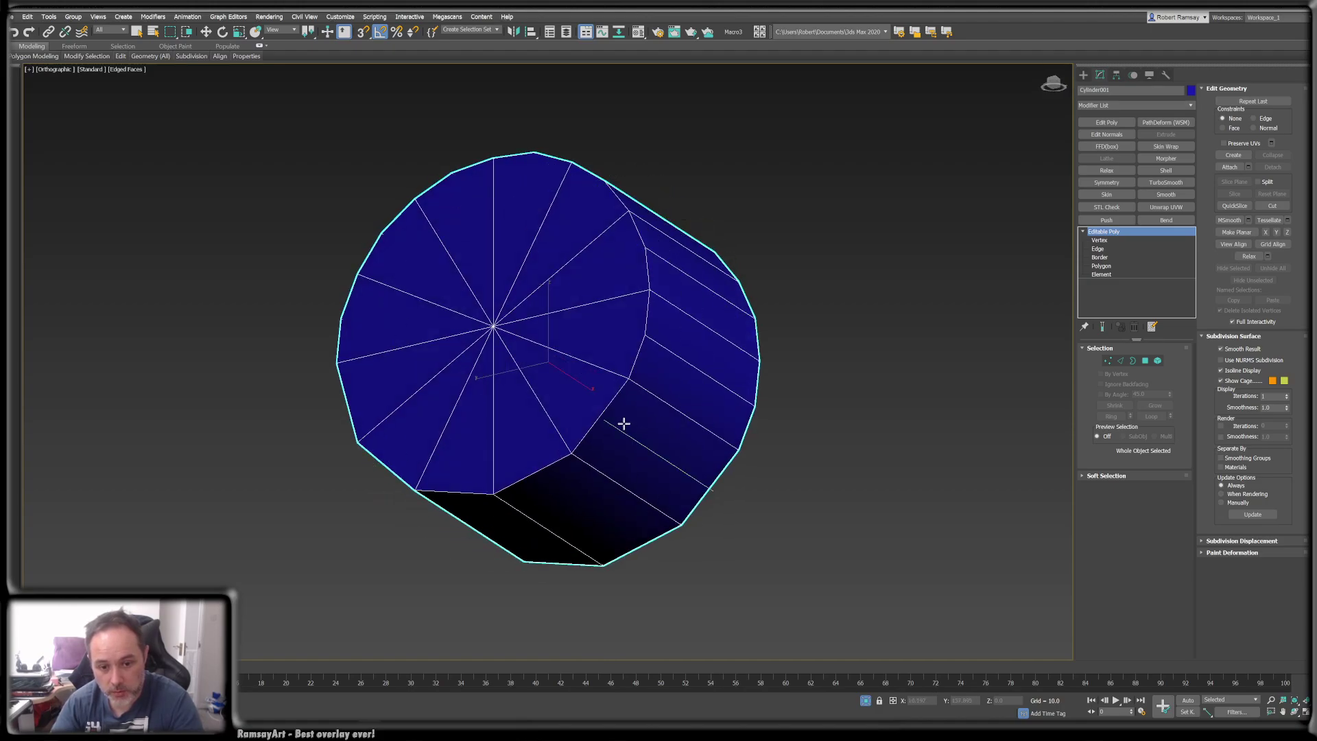
shift+click(624, 424)
alt+middle_drag(609, 503, 589, 467)
shift+click(588, 466)
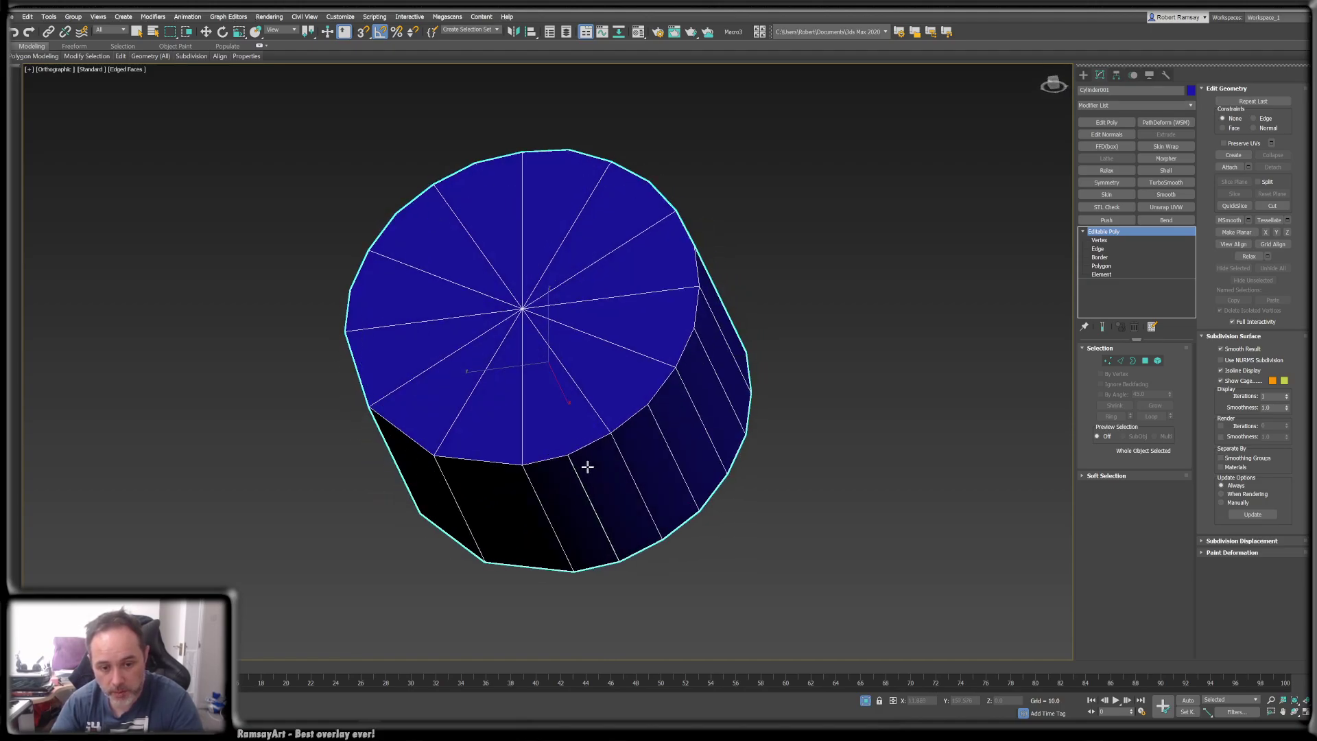
shift+click(487, 476)
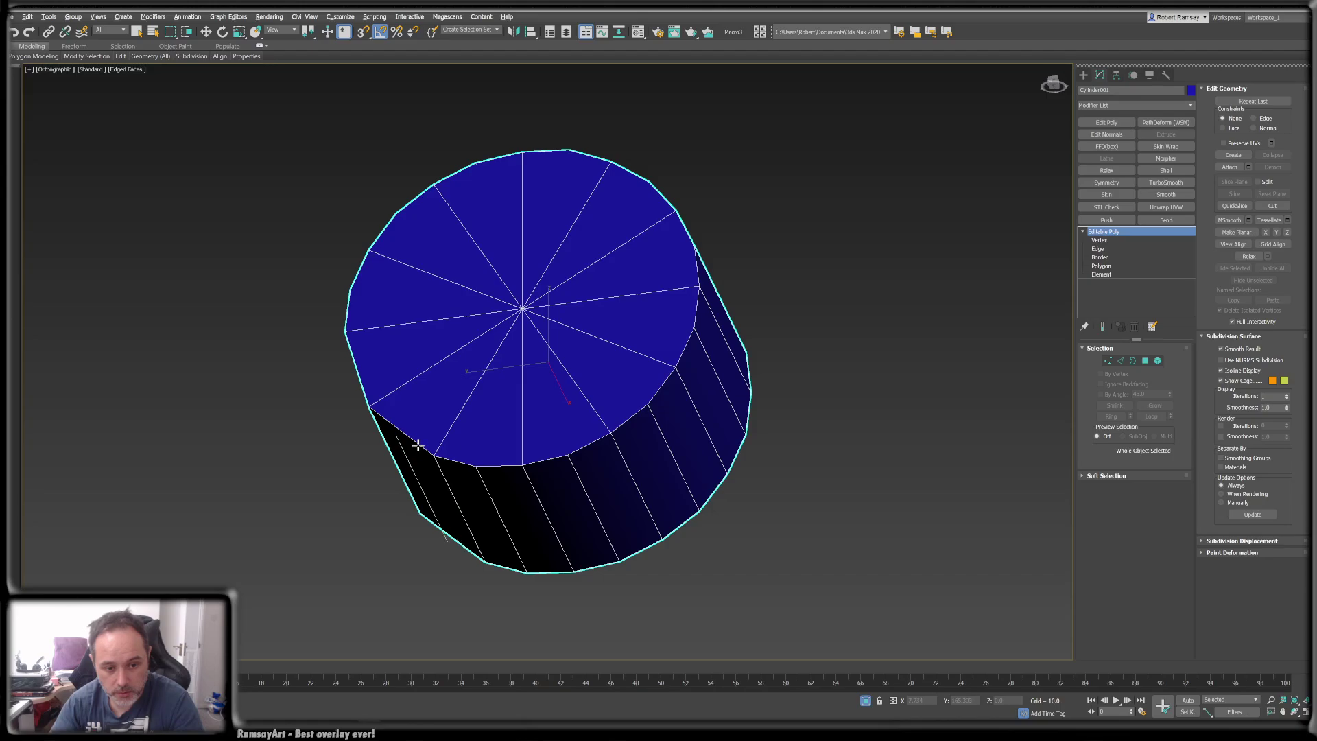
alt+middle_drag(411, 443, 471, 458)
shift+click(484, 357)
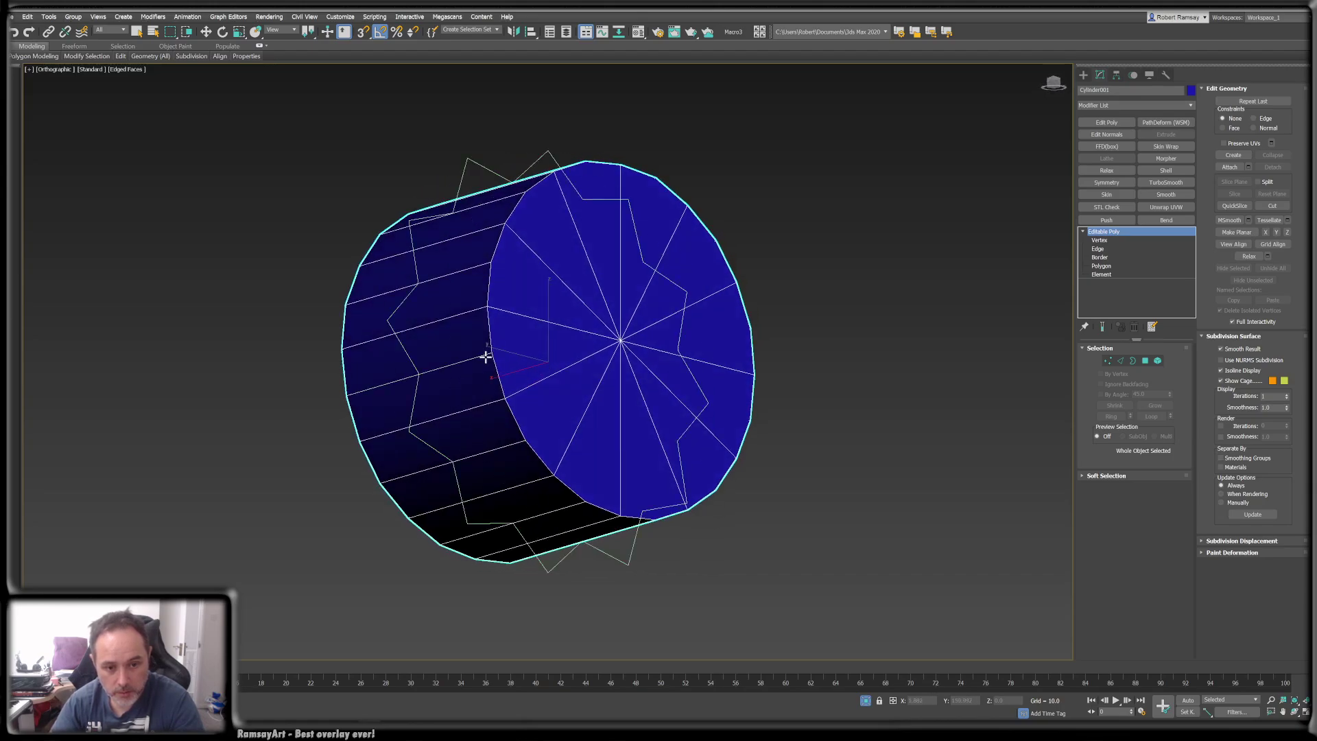
- End the isolation and check the cylinder's added side segments against the wheel's rim
alt+middle_drag(764, 473, 720, 494)
key(alt+q)
mouse_move(809, 467)
alt+middle_down()
mouse_move(794, 450)
mouse_move(825, 471)
mouse_move(800, 469)
alt+middle_up()
key(w)
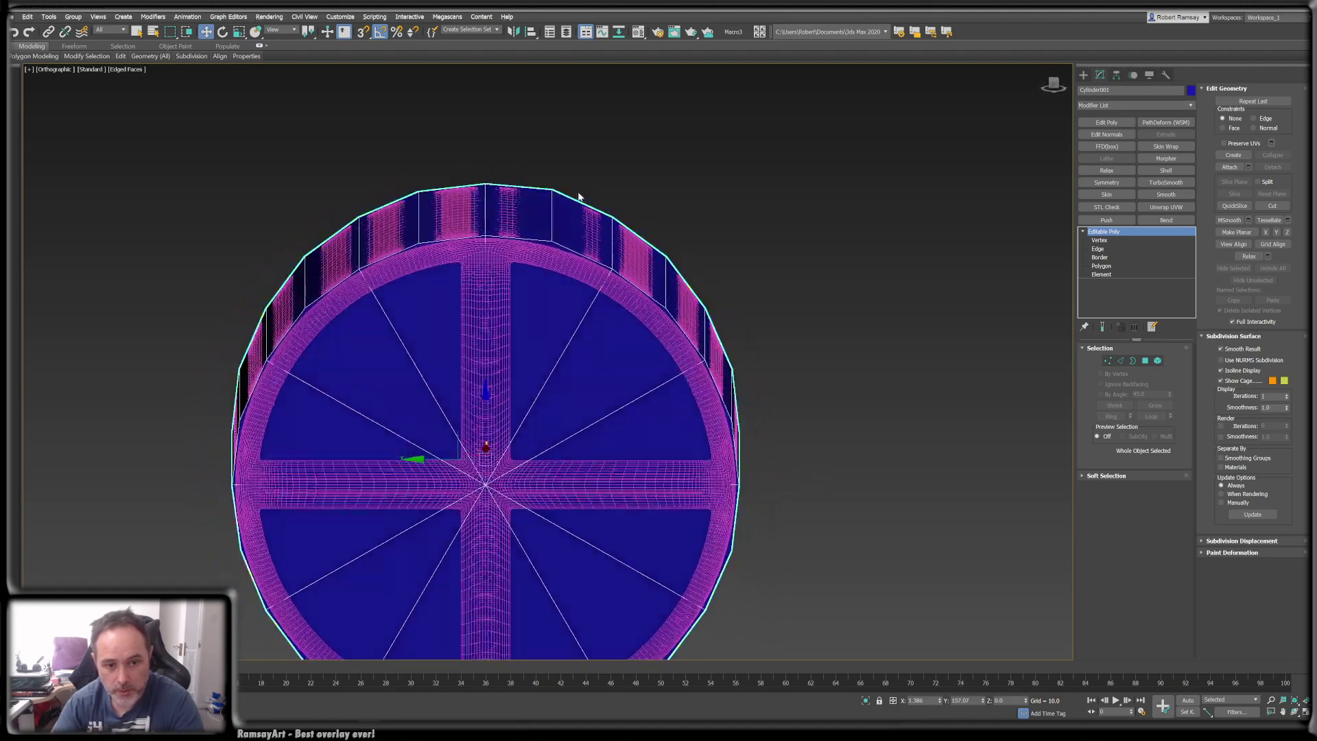
scroll(568, 218, up, 3)
scroll(569, 218, up, 2)
scroll(617, 301, down, 5)
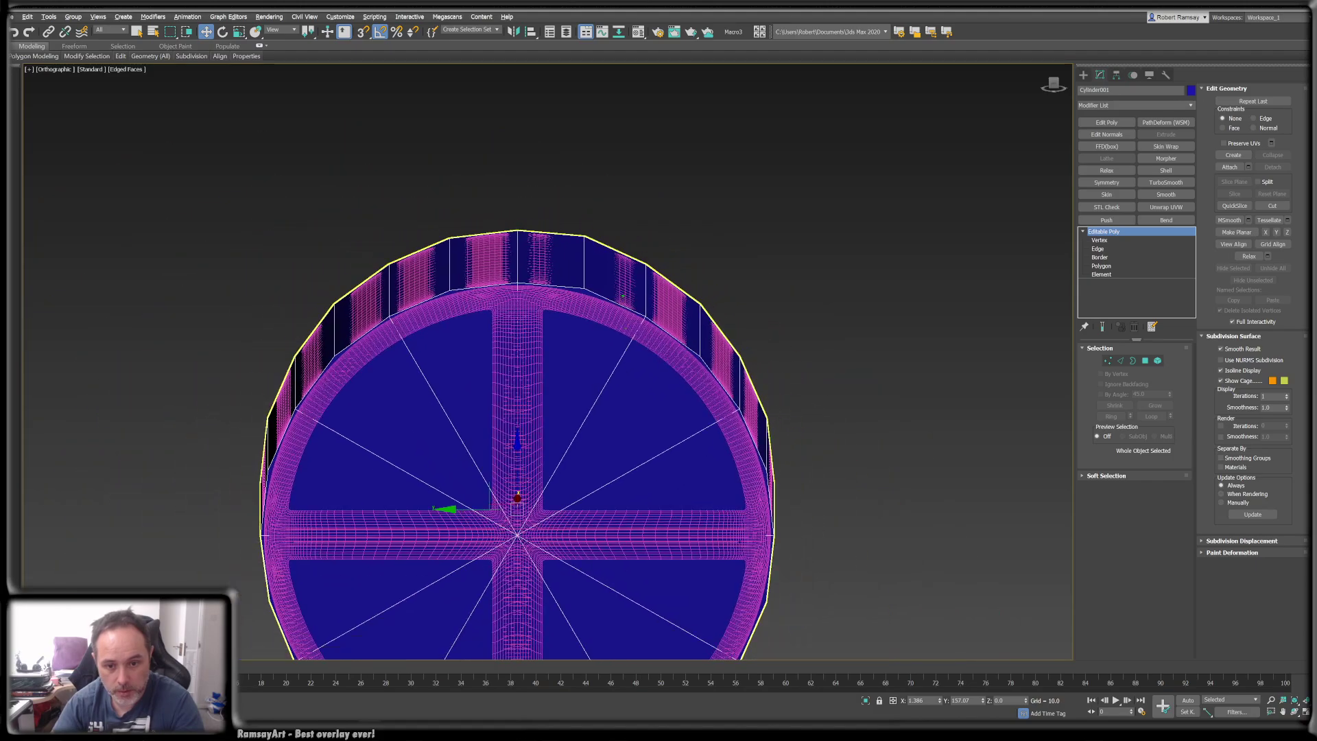
- Compare the refined cylinder's outline with the four-spoke wheel in the Left view and from oblique angles
click(1052, 85)
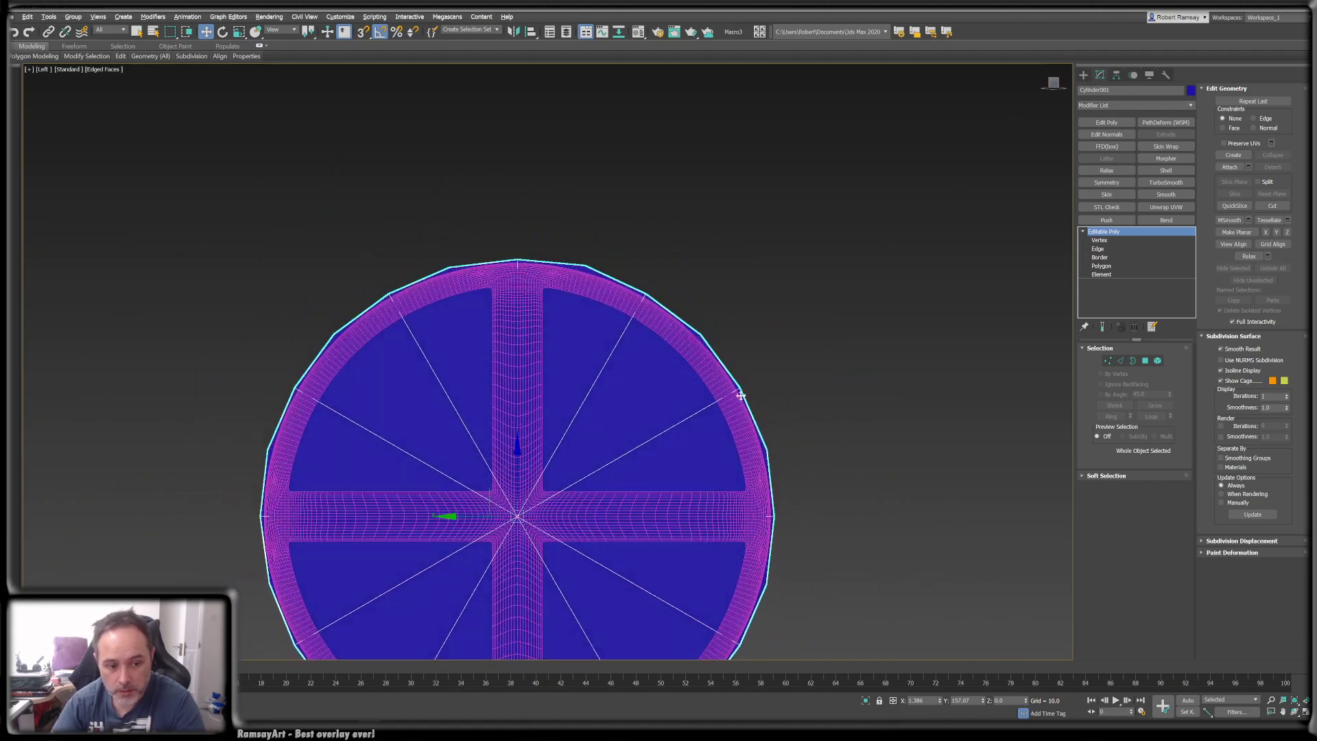
middle_drag(680, 451, 711, 333)
key(q)
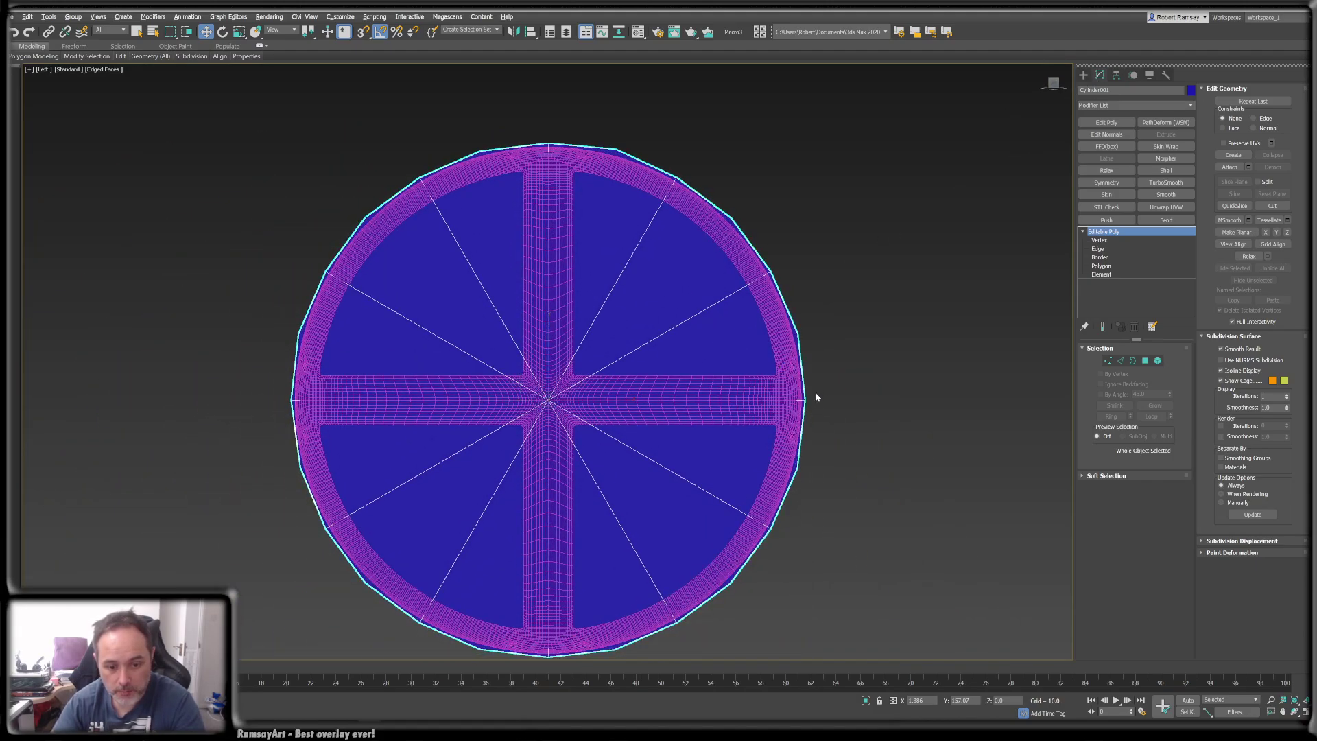
alt+middle_drag(814, 393, 825, 406)
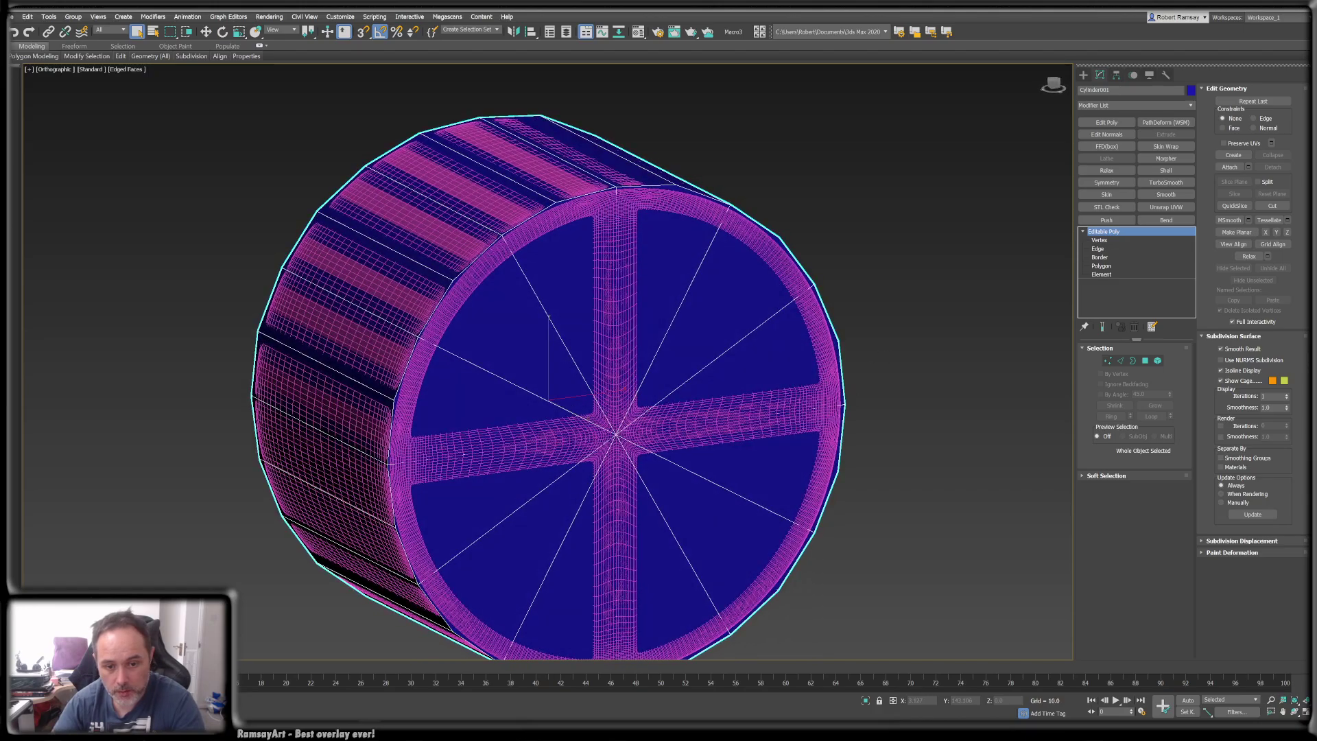
scroll(877, 368, down, 3)
alt+middle_drag(877, 369, 932, 362)
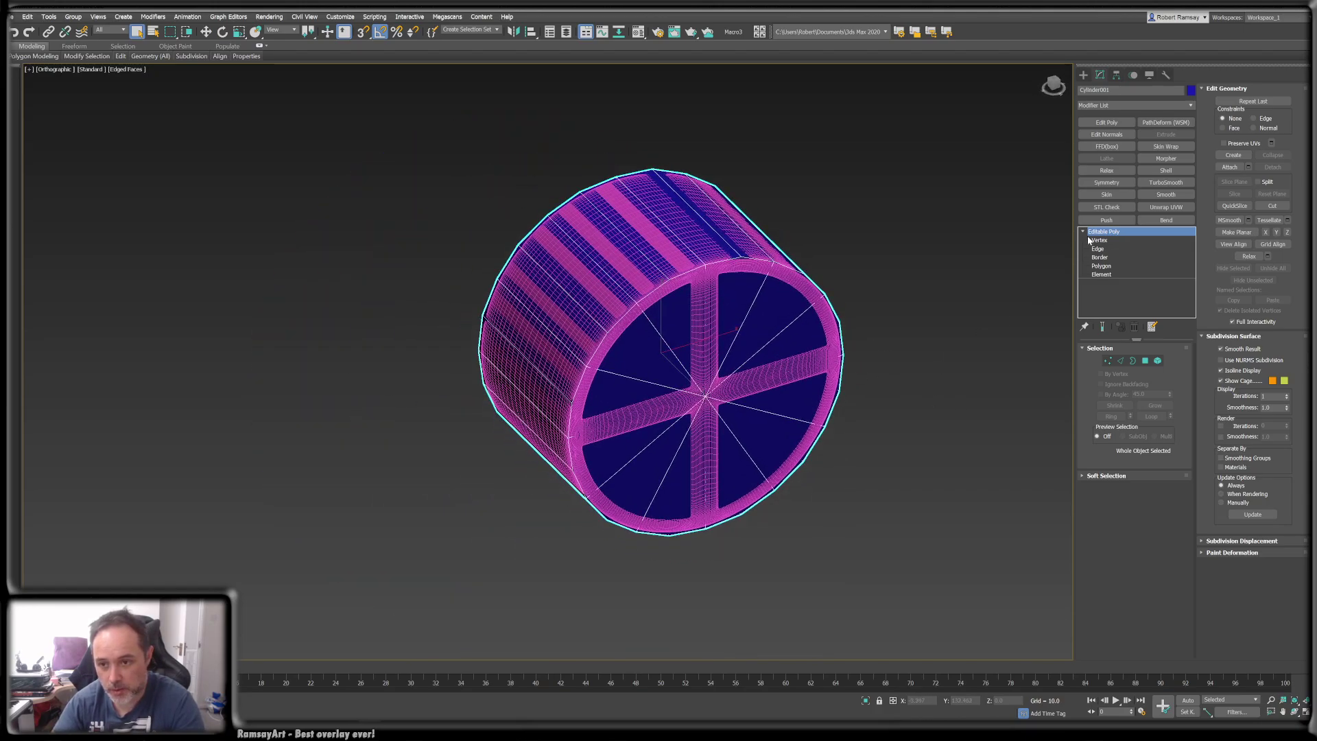
click(1083, 231)
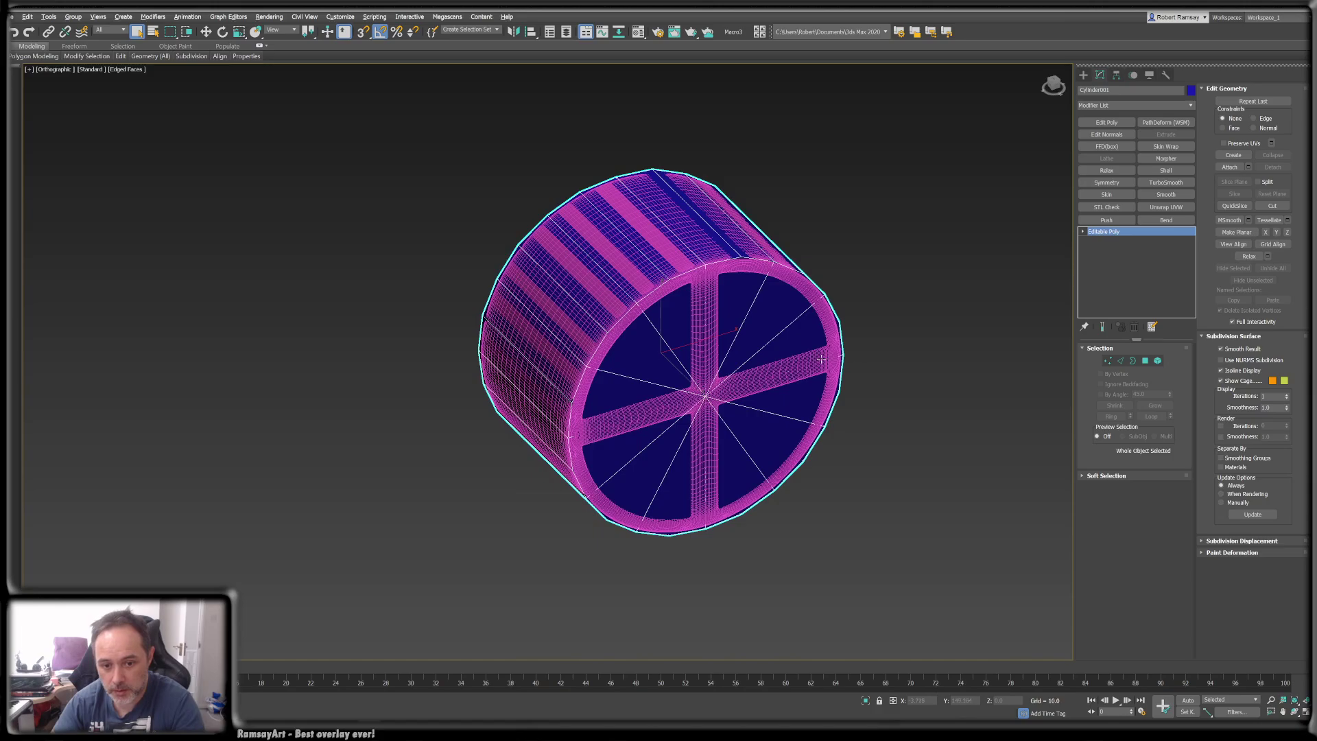
scroll(821, 358, down, 2)
middle_drag(821, 358, 719, 380)
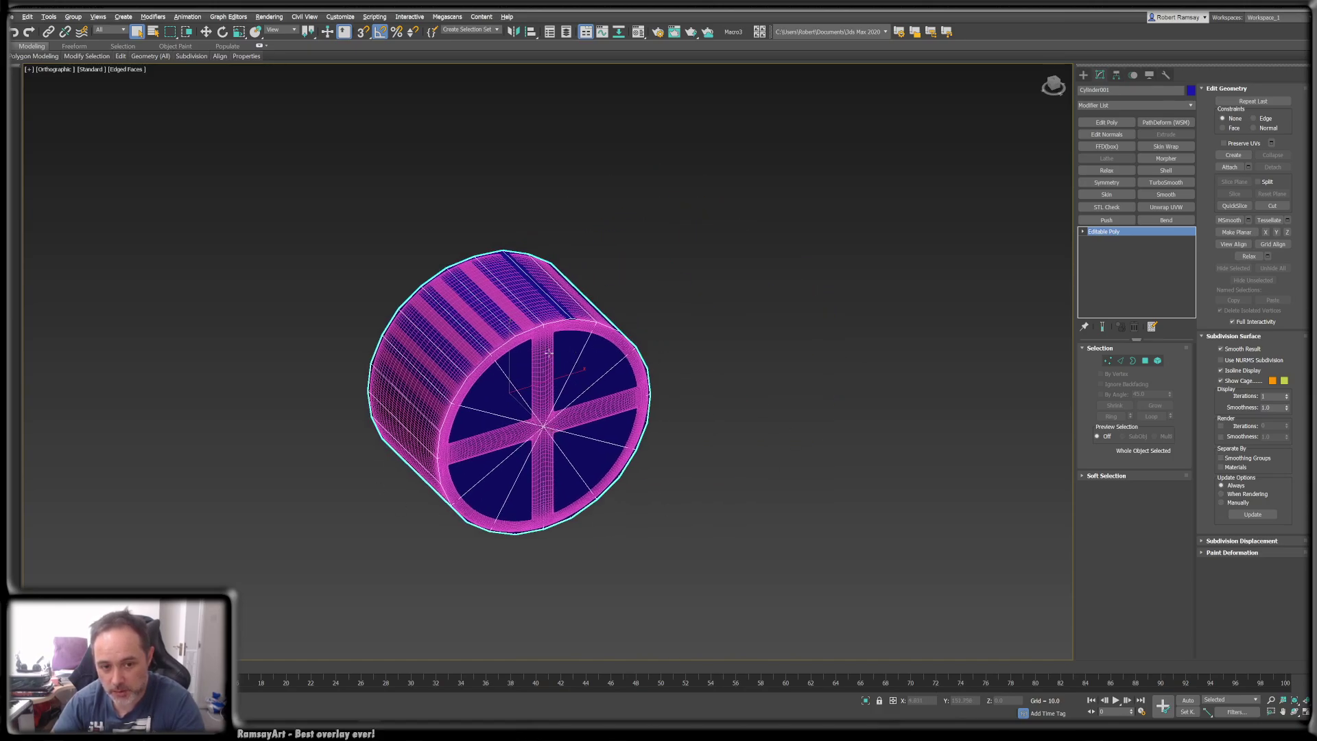
alt+middle_drag(548, 353, 542, 355)
key(w)
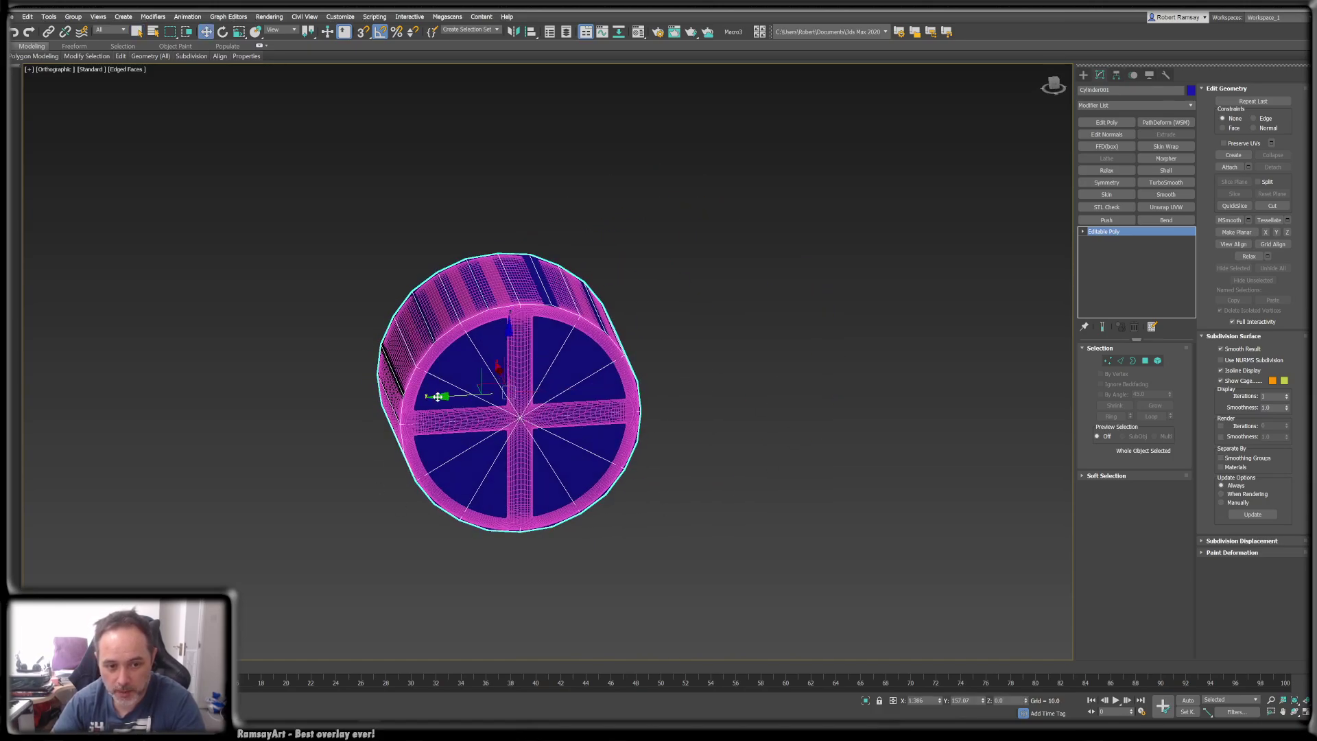
scroll(551, 294, up, 5)
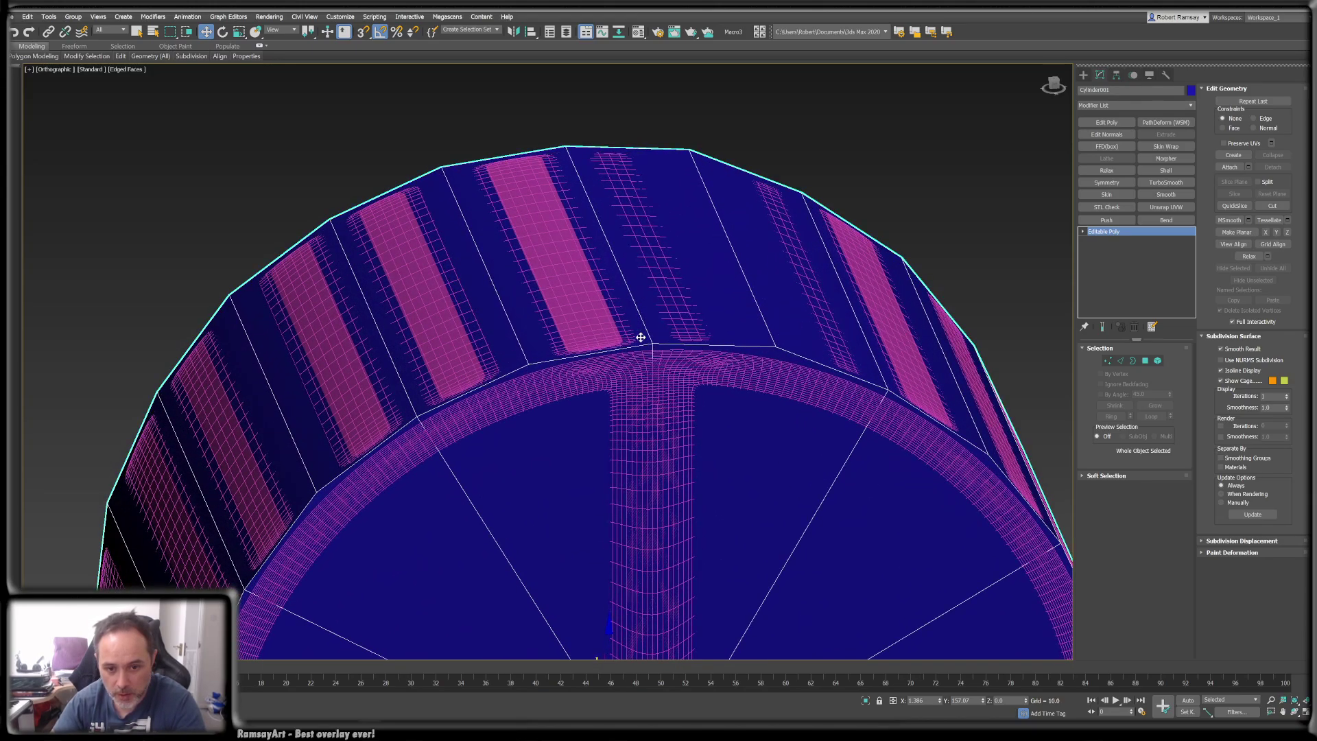
scroll(767, 344, down, 5)
alt+middle_drag(731, 434, 574, 373)
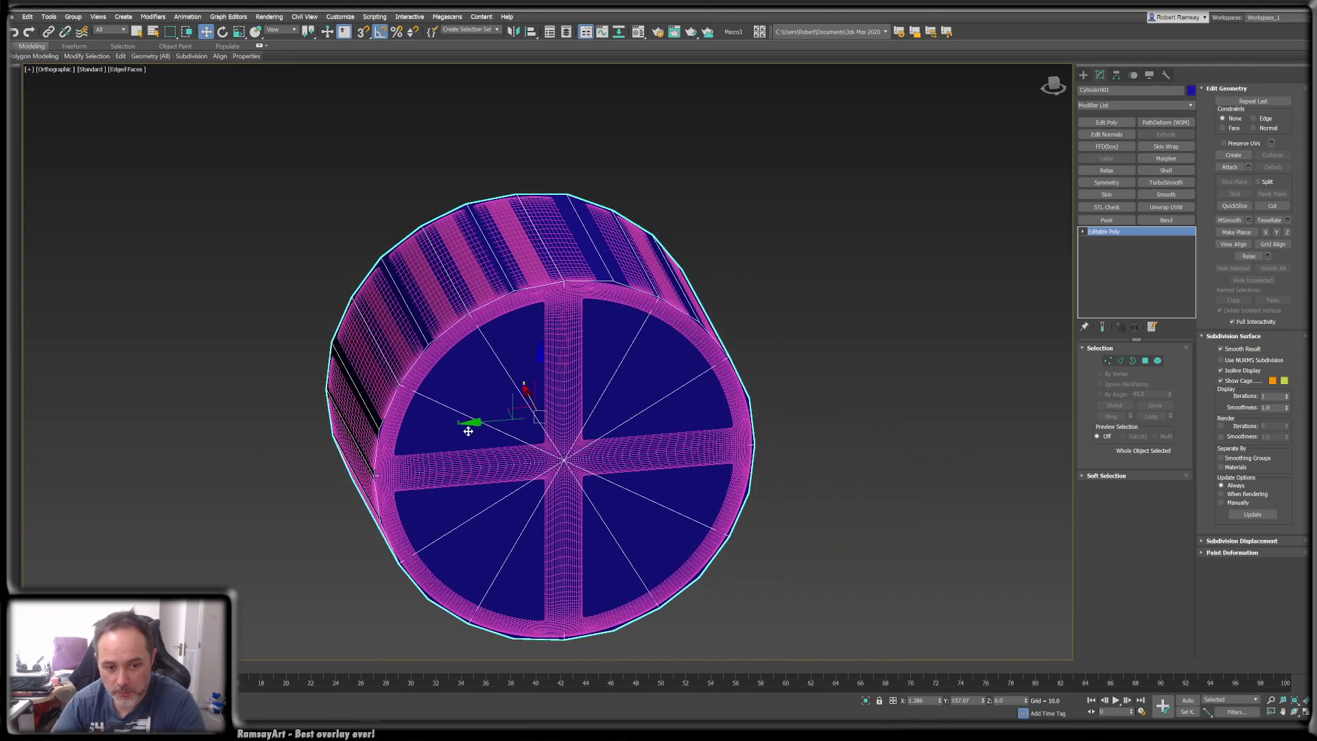
- Move the cylinder along Y clear of the wheel and compare both objects side by side
drag(472, 423, 941, 353)
middle_drag(903, 333, 737, 351)
scroll(672, 286, down, 4)
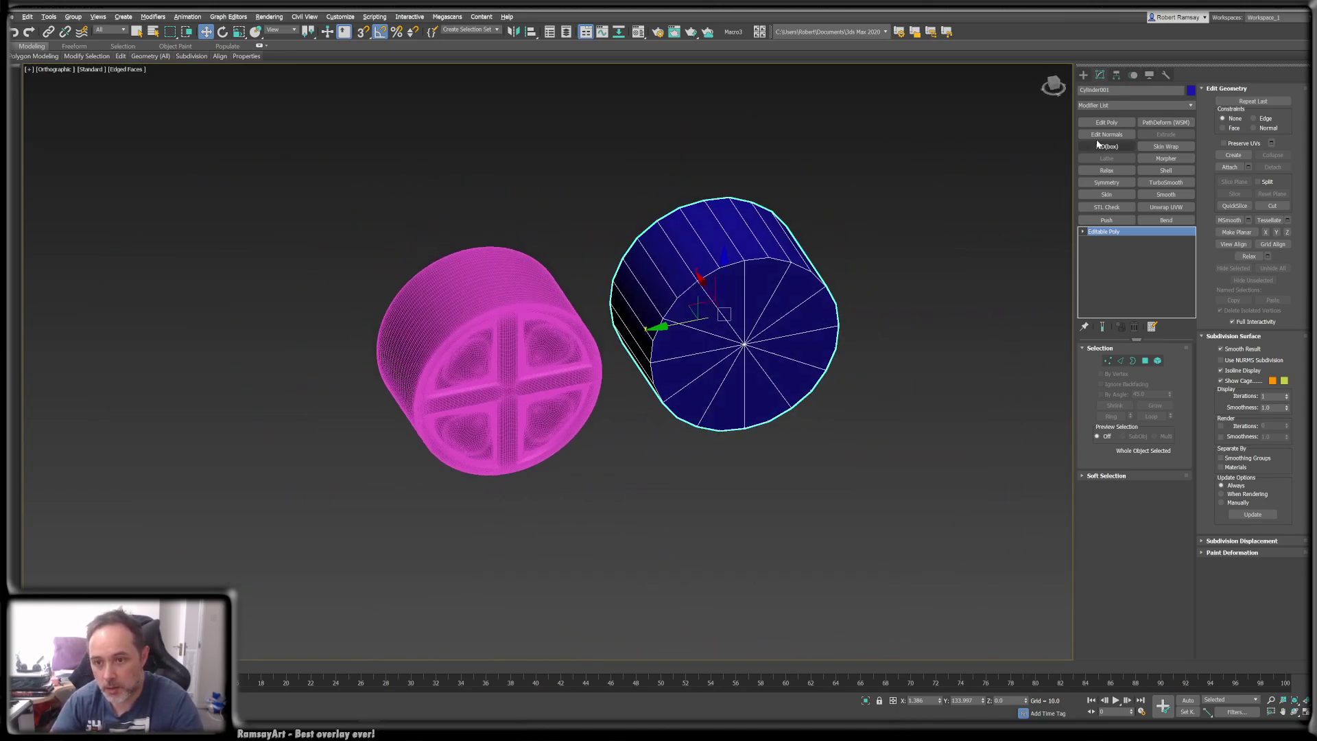
click(1083, 75)
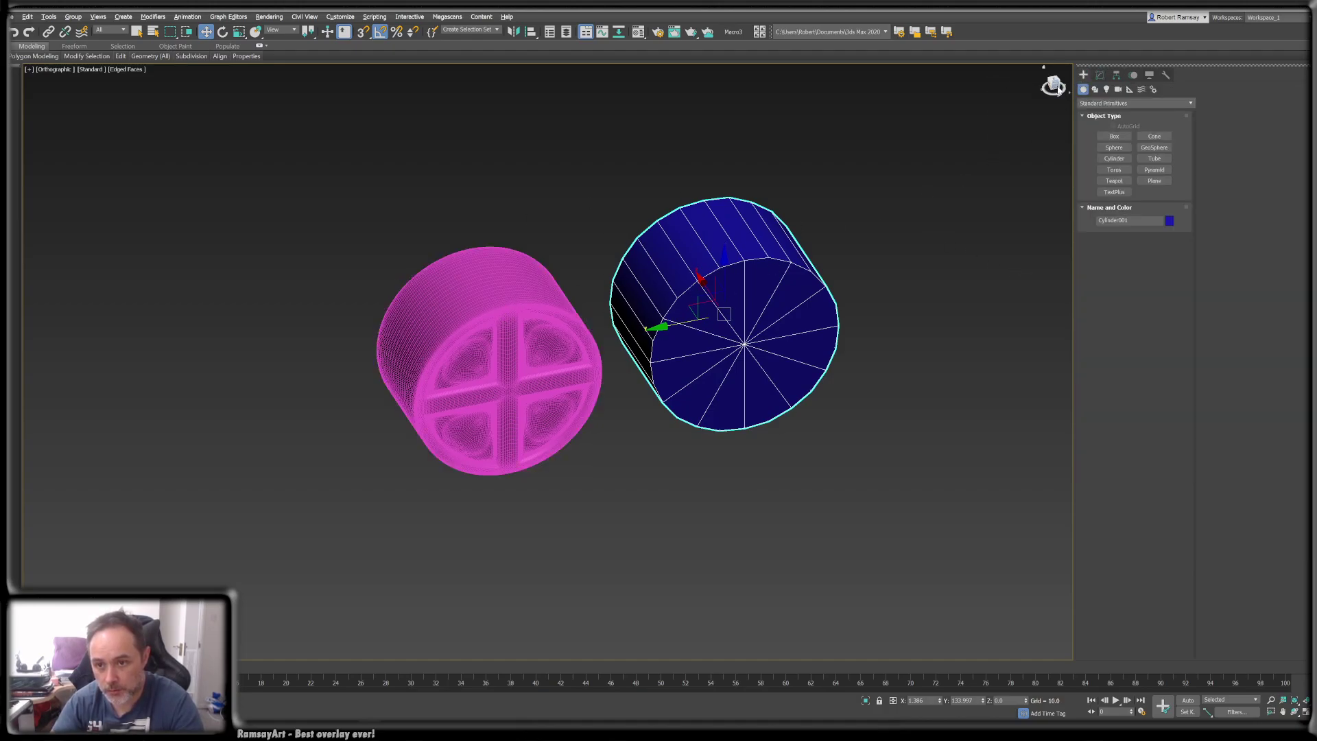
click(1056, 91)
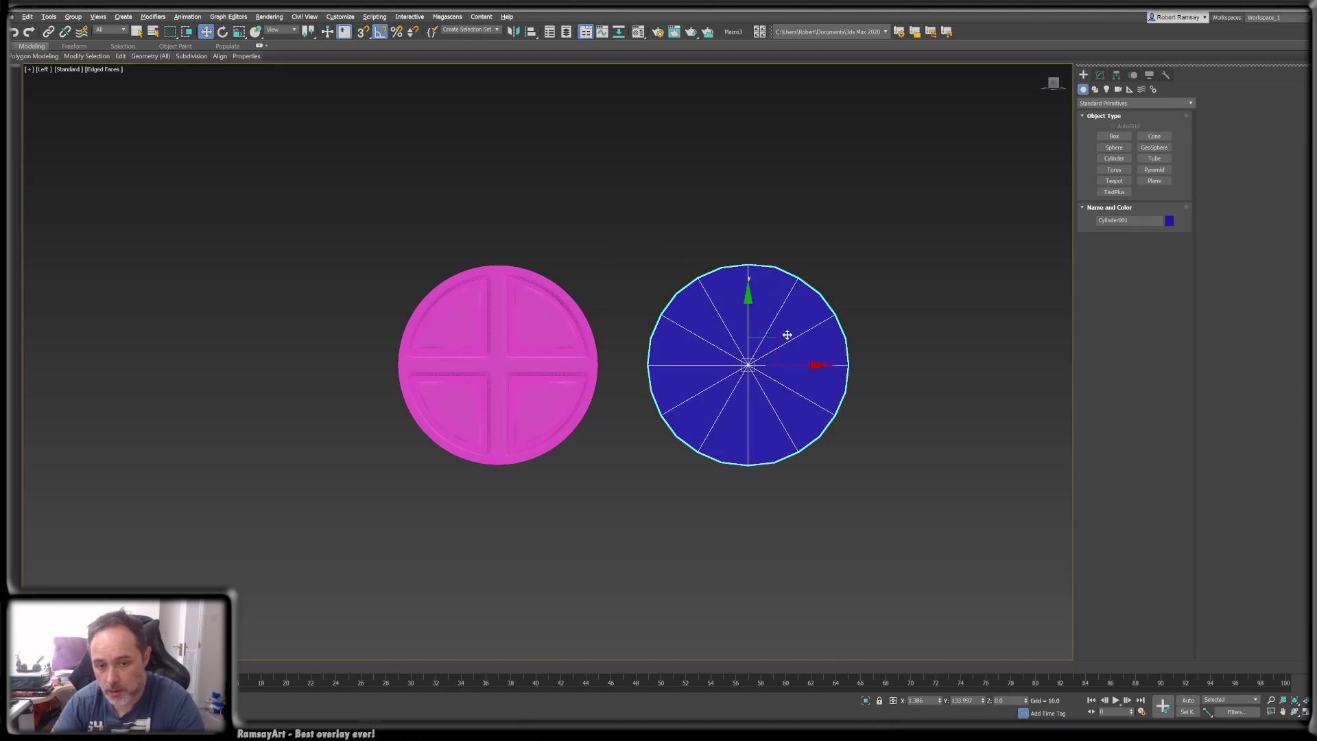
alt+middle_drag(789, 317, 806, 352)
key(q)
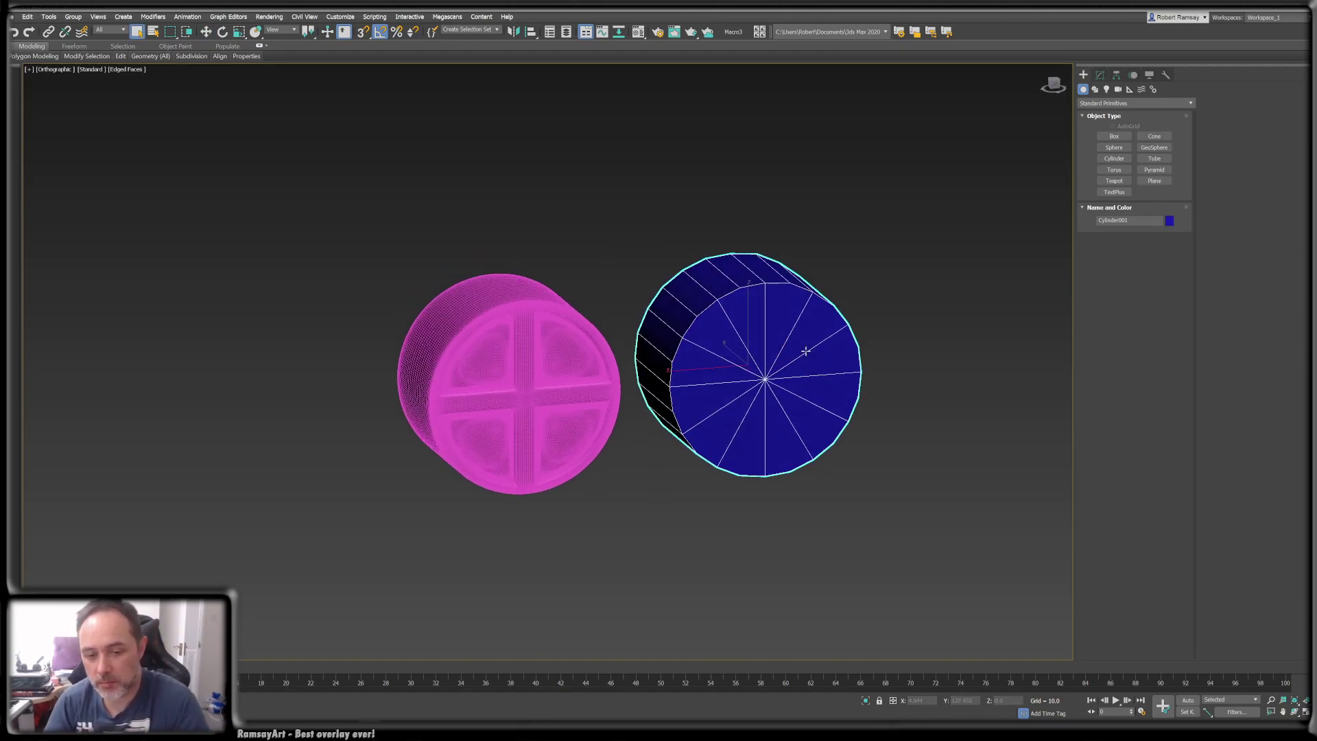
- Undo the cylinder's sideways move and isolate the cylinder
key(ctrl+z)
alt+middle_drag(643, 331, 661, 376)
scroll(659, 340, up, 2)
key(alt+q)
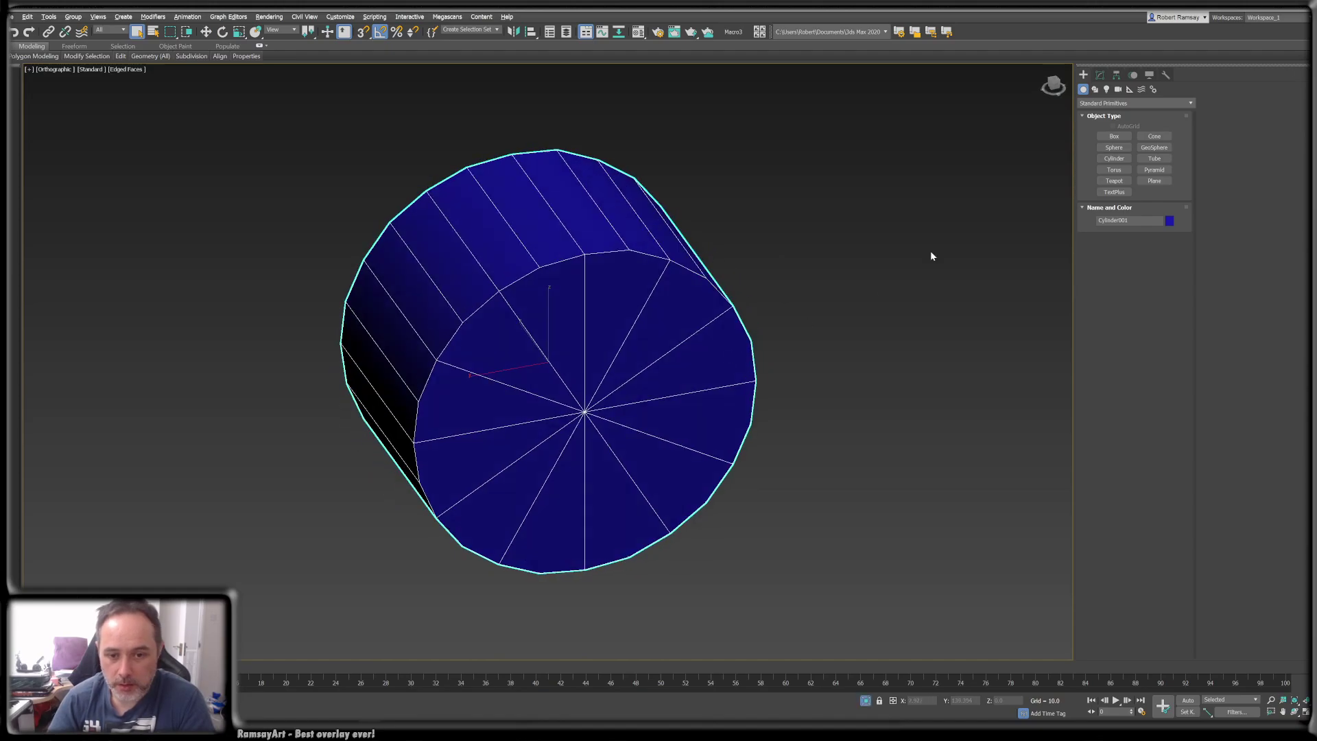
- Apply an Unwrap UVW modifier to the cylinder
click(1102, 73)
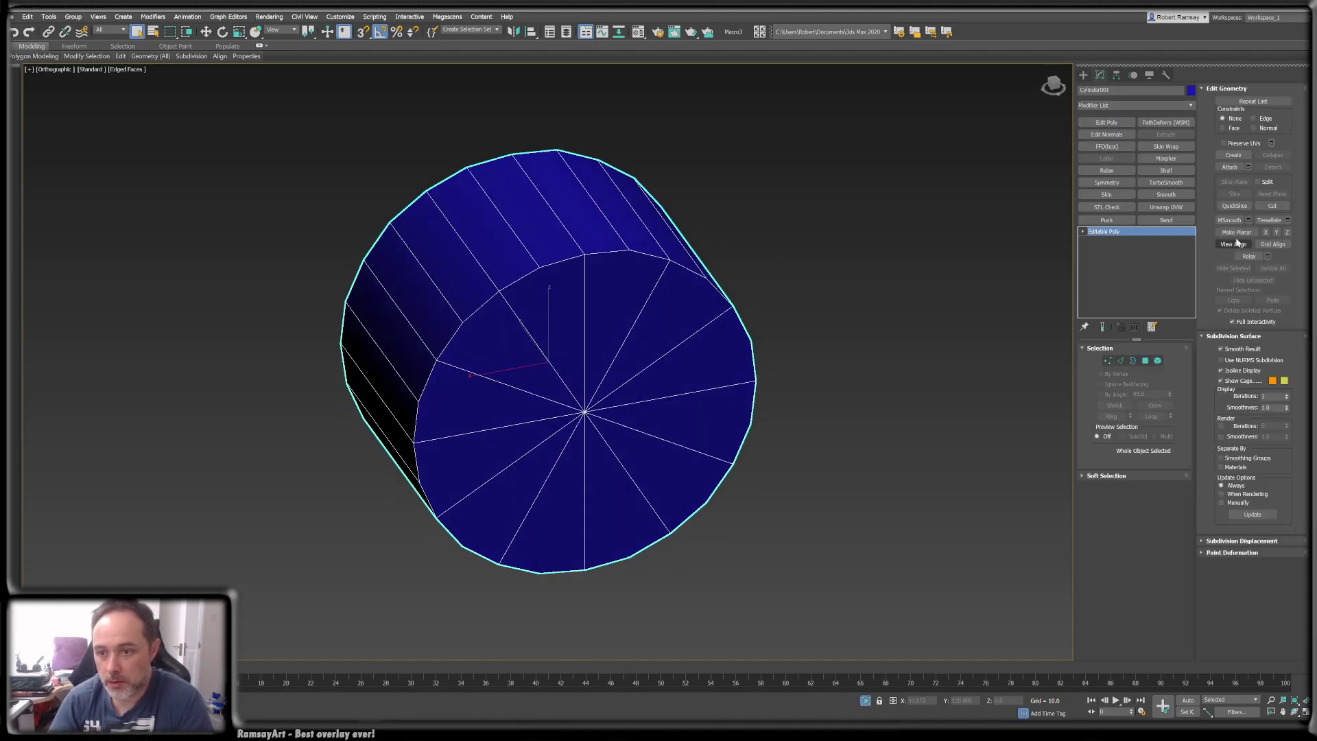
click(1188, 106)
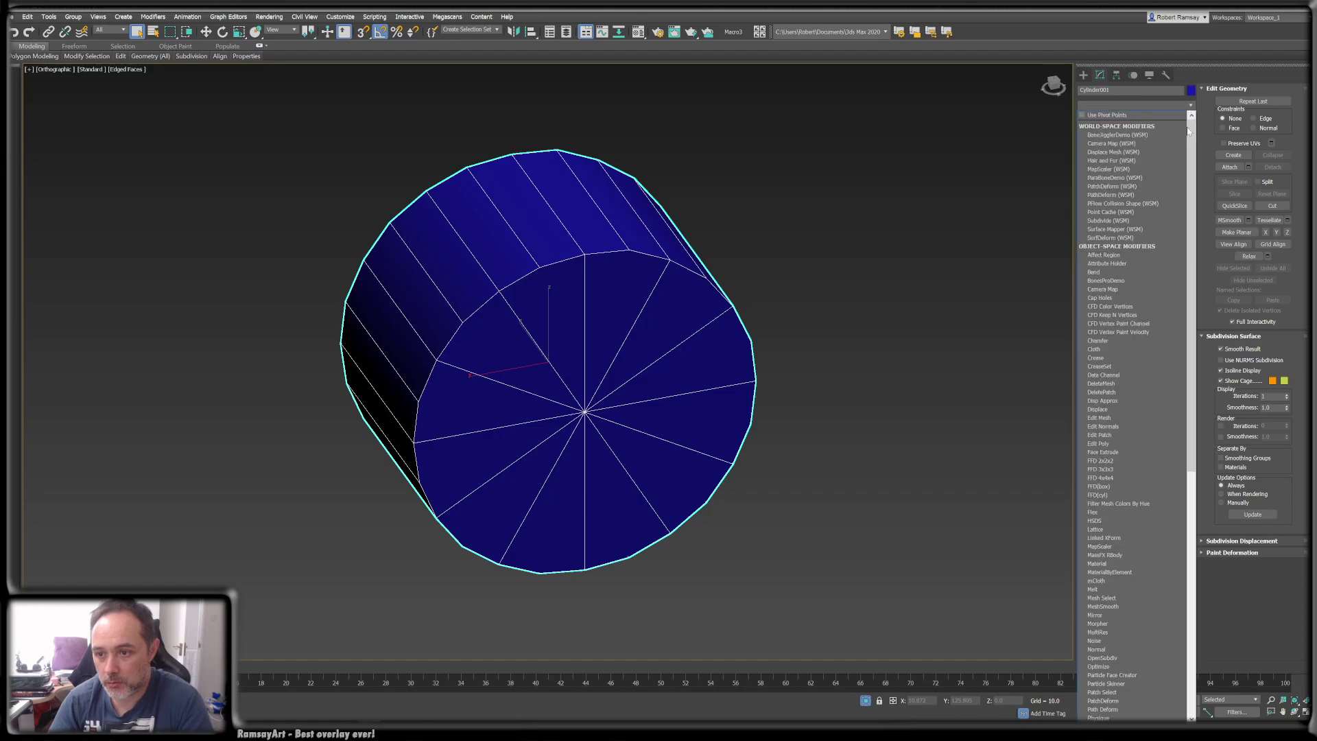
drag(1193, 228, 1213, 664)
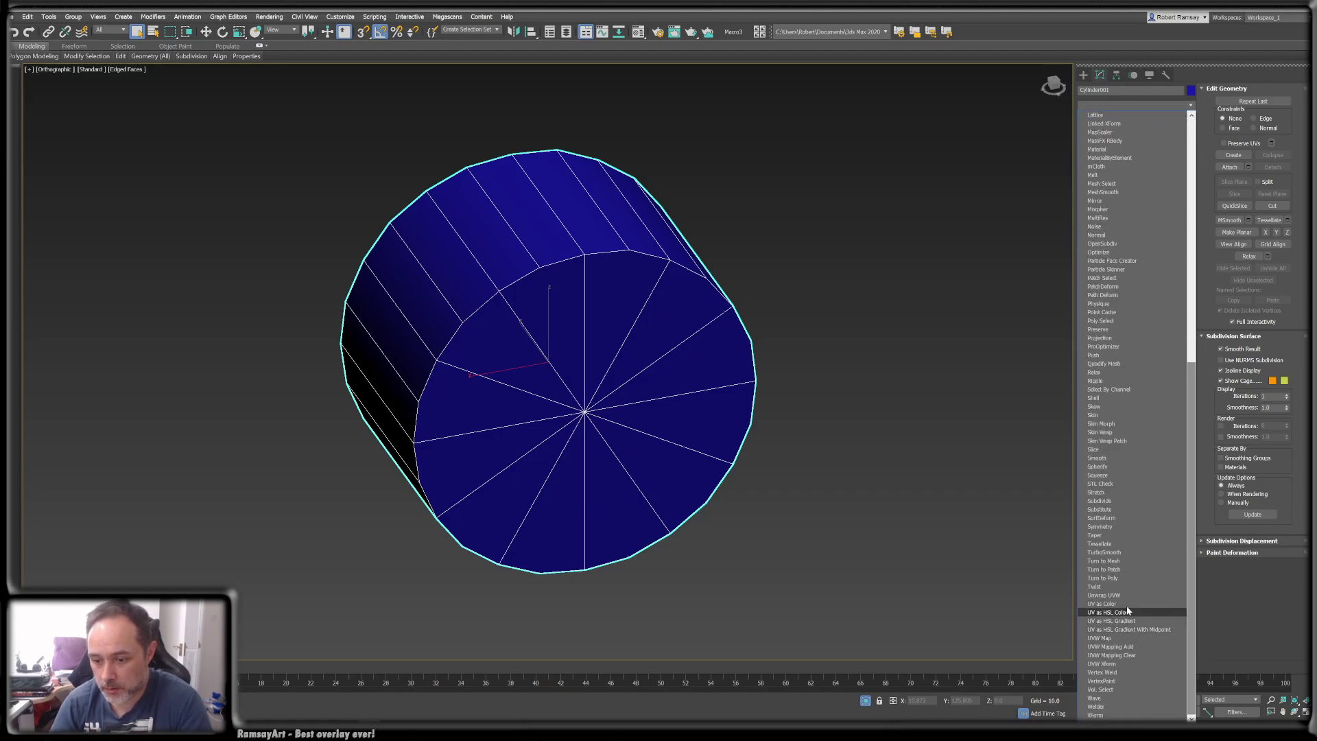
click(1111, 595)
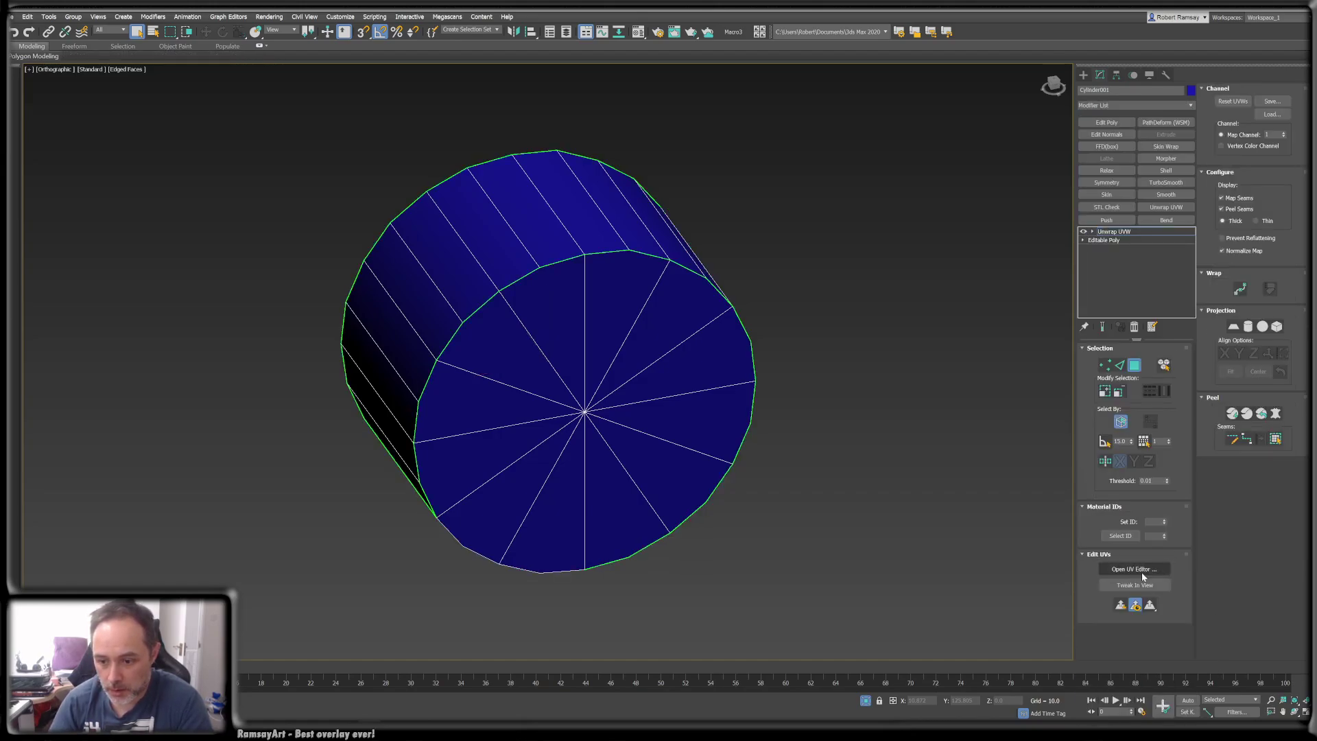
- Open the UV editor for the cylinder and enlarge its window so the checker tile and the model are both visible
click(1143, 570)
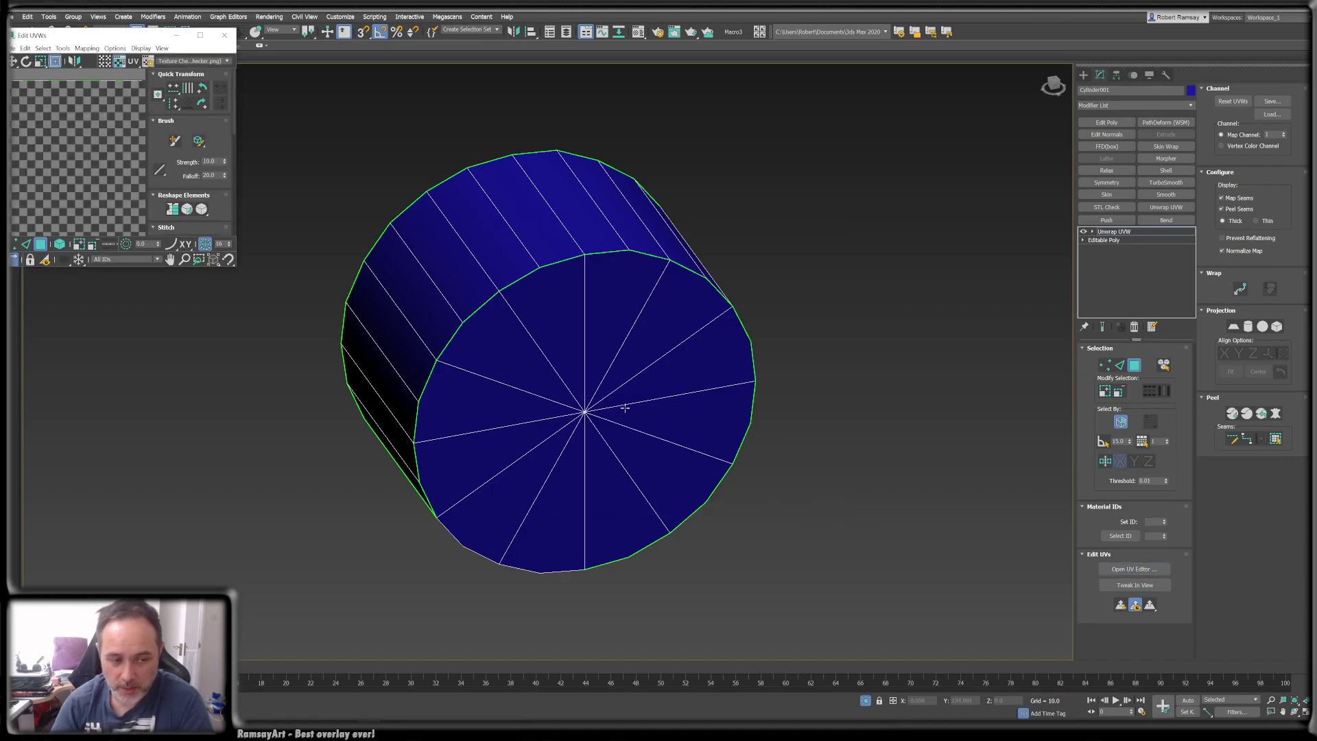
drag(235, 265, 413, 533)
alt+middle_drag(793, 433, 768, 417)
drag(411, 316, 508, 317)
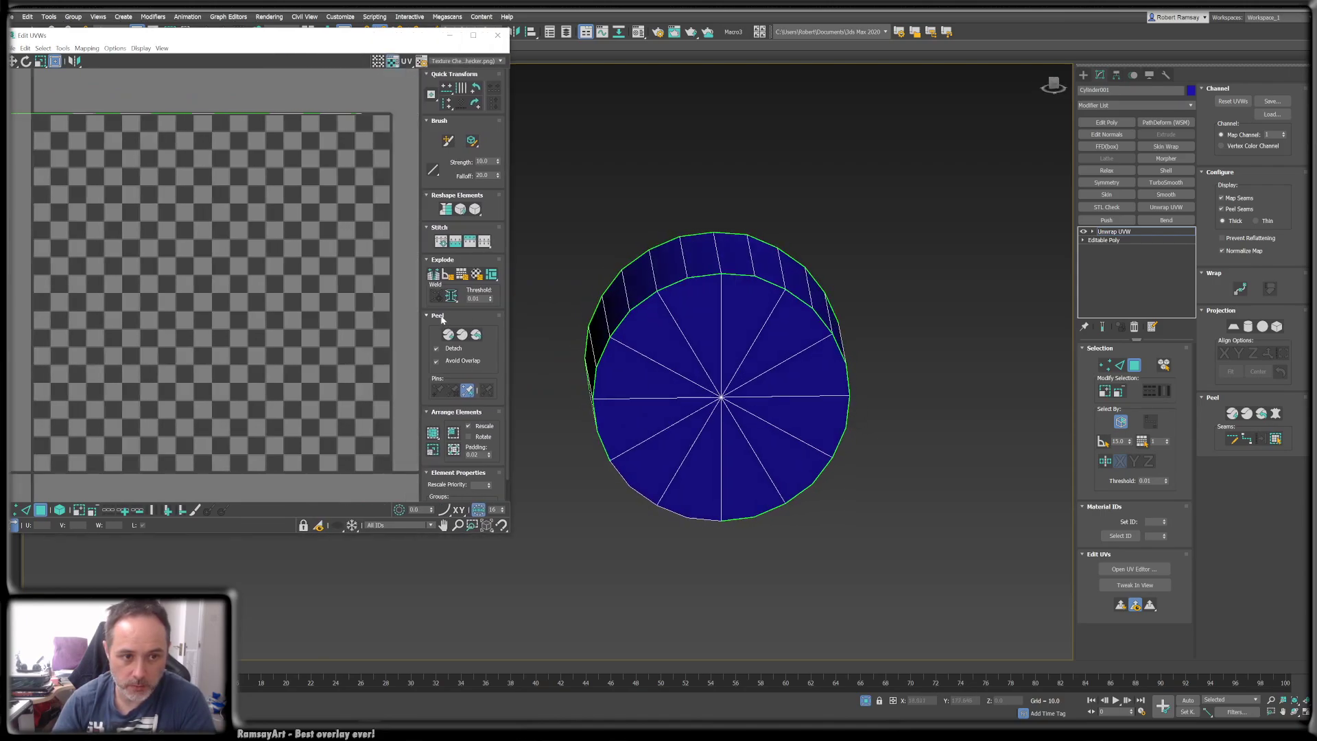
scroll(300, 303, down, 5)
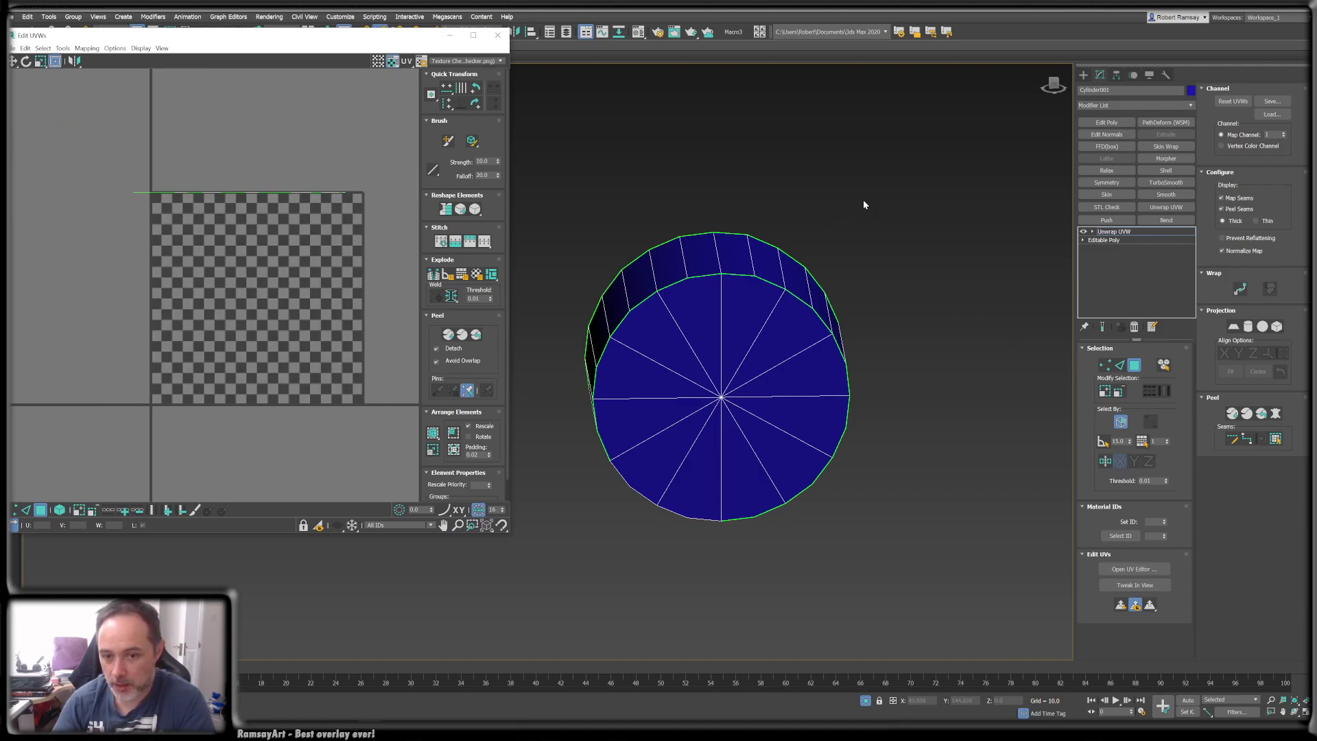
- Allow back-facing polygons to be selected and select all of the cylinder's faces
drag(881, 198, 562, 580)
alt+middle_drag(809, 412, 953, 418)
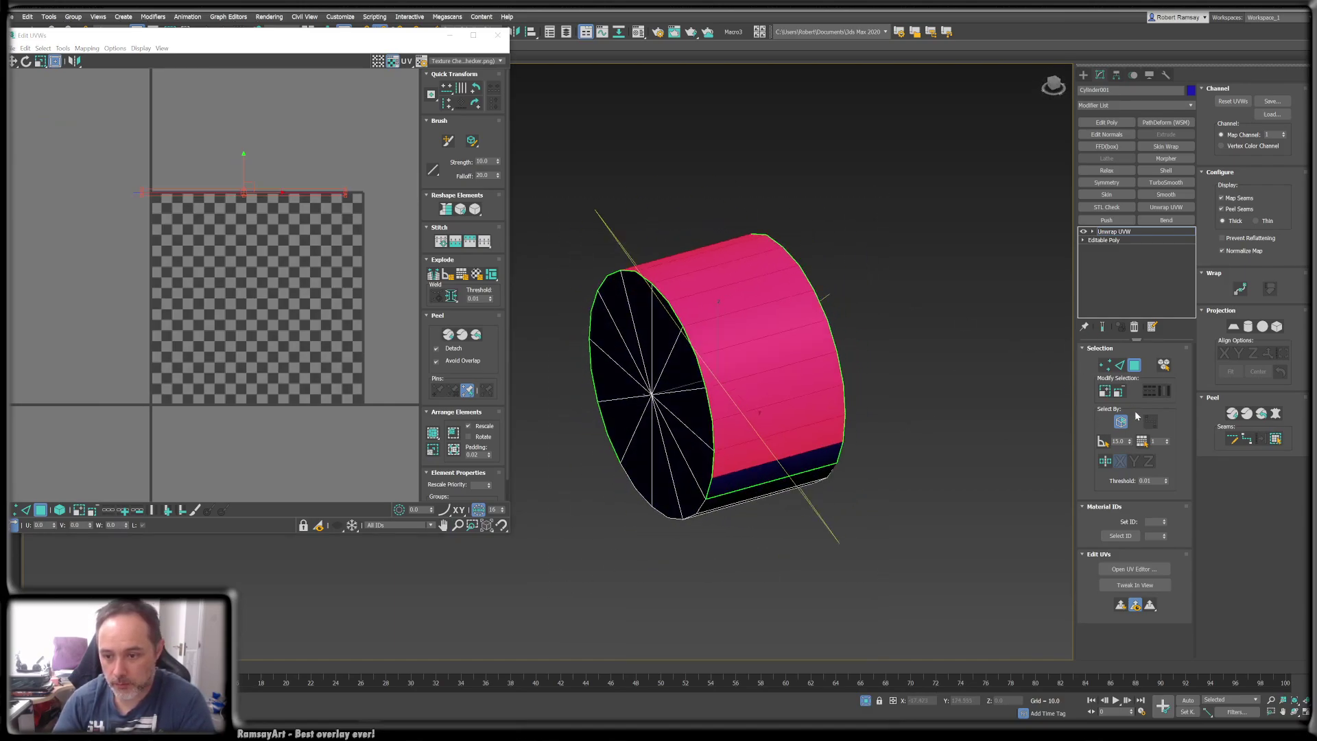
click(1122, 424)
drag(528, 583, 527, 583)
alt+middle_drag(881, 527, 758, 495)
- Apply a cylindrical UV projection to the selected faces and align it to the X axis
click(1248, 326)
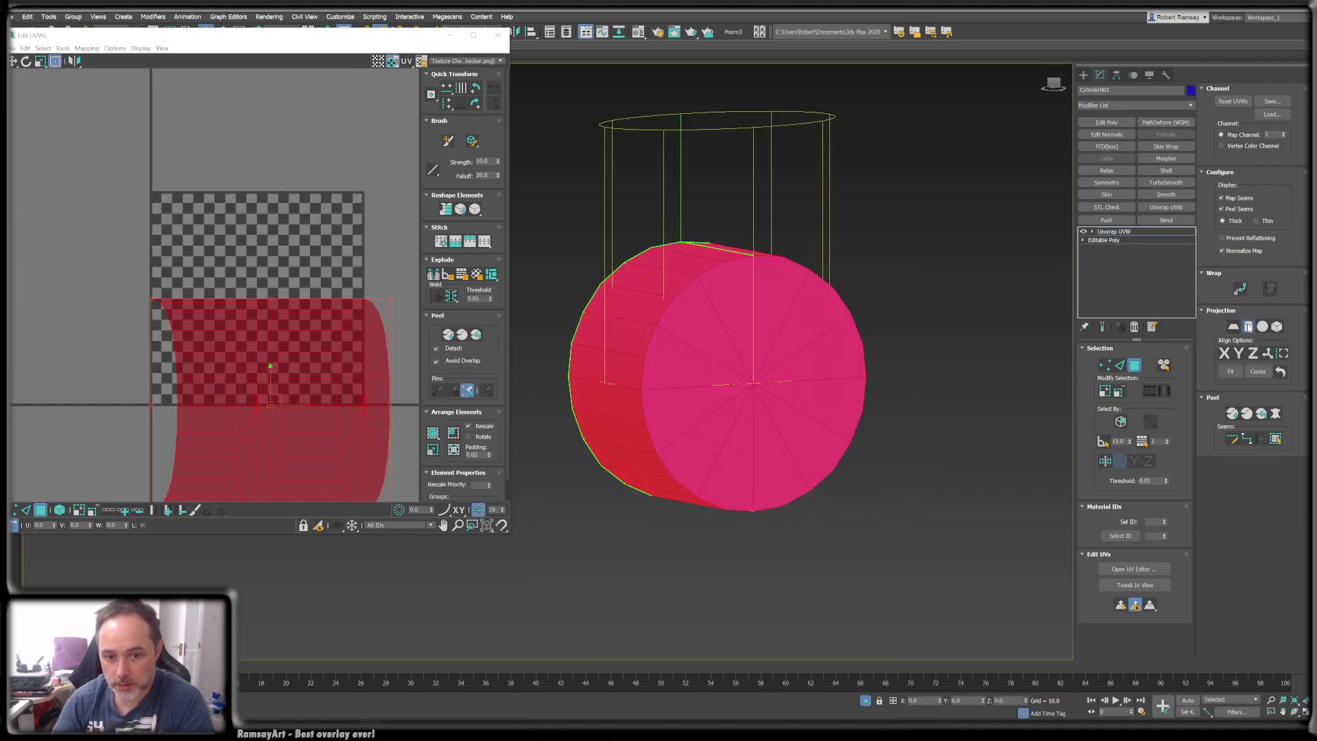
click(1240, 355)
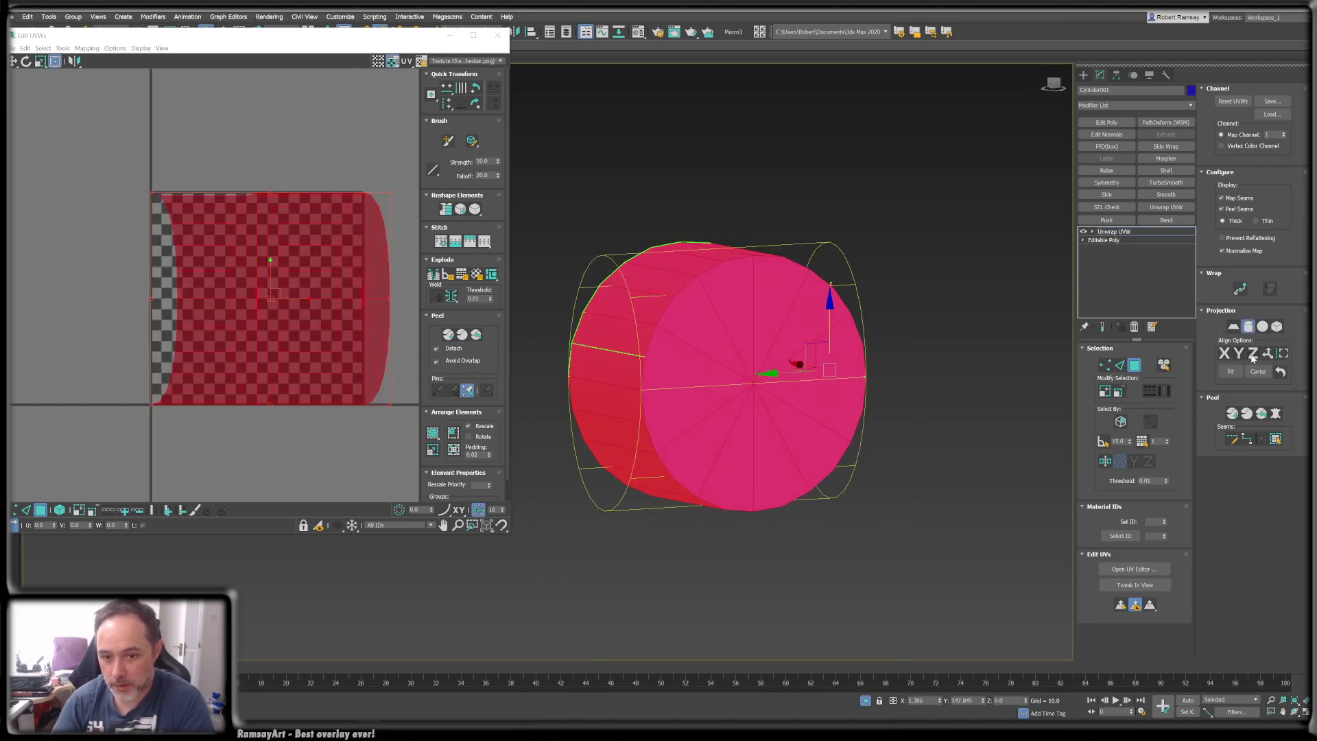
click(1253, 355)
click(1226, 353)
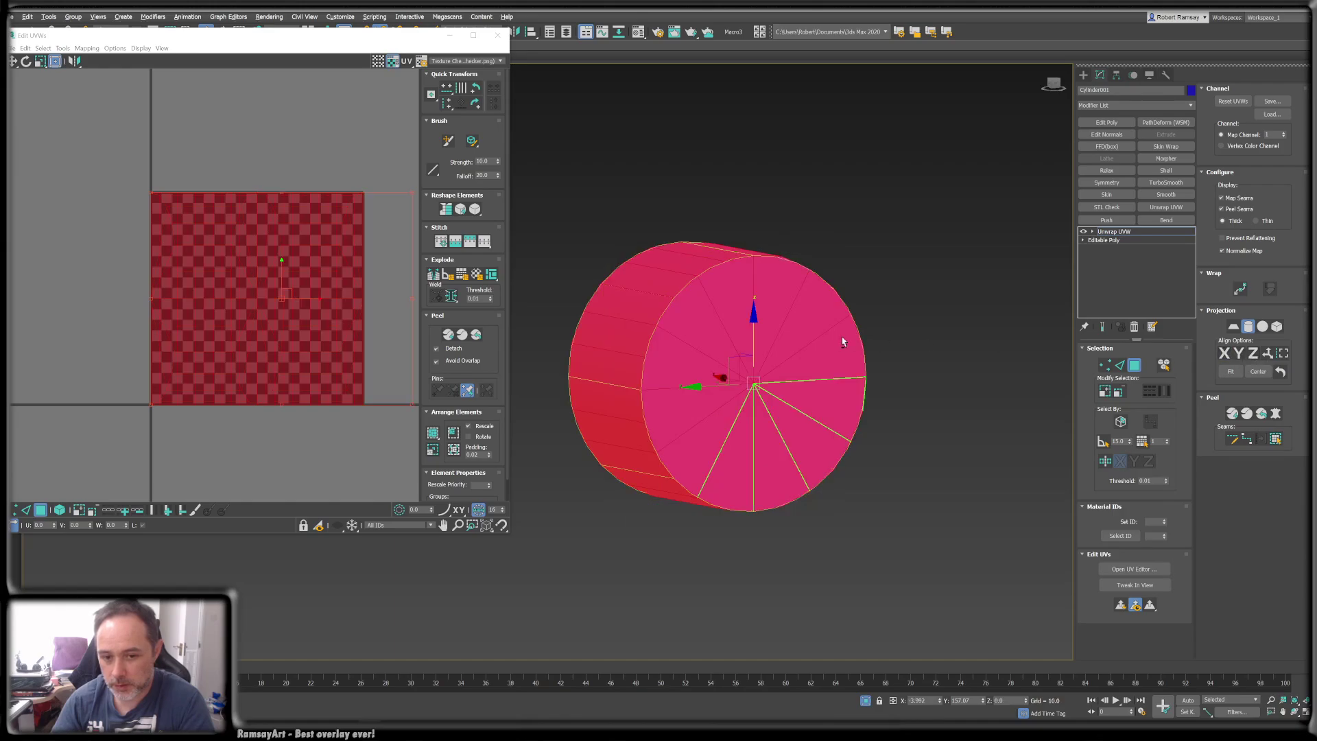
alt+middle_drag(844, 342, 862, 341)
alt+middle_drag(713, 358, 715, 329)
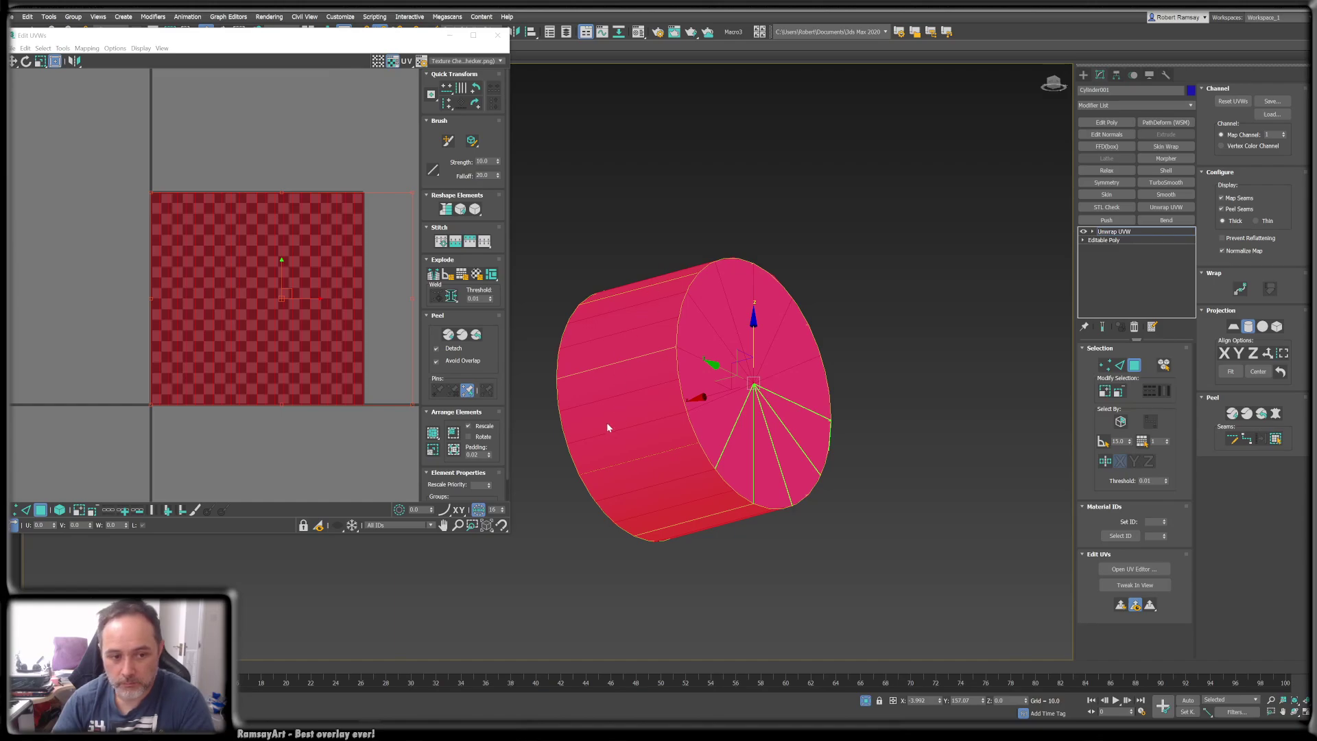
- Clear the face selection and select only the polygons of both end caps, looking at the cylinder end-on
middle_drag(180, 298, 147, 256)
scroll(227, 321, down, 2)
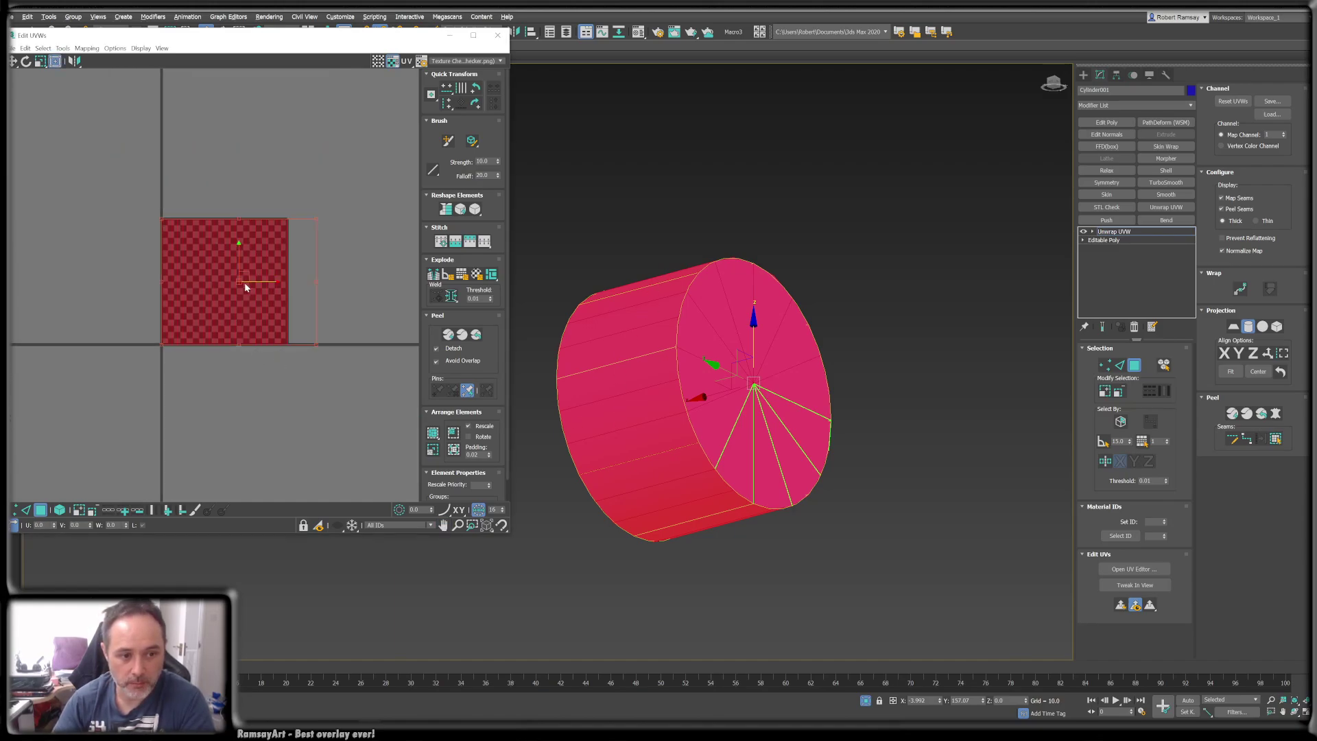
click(261, 310)
click(273, 386)
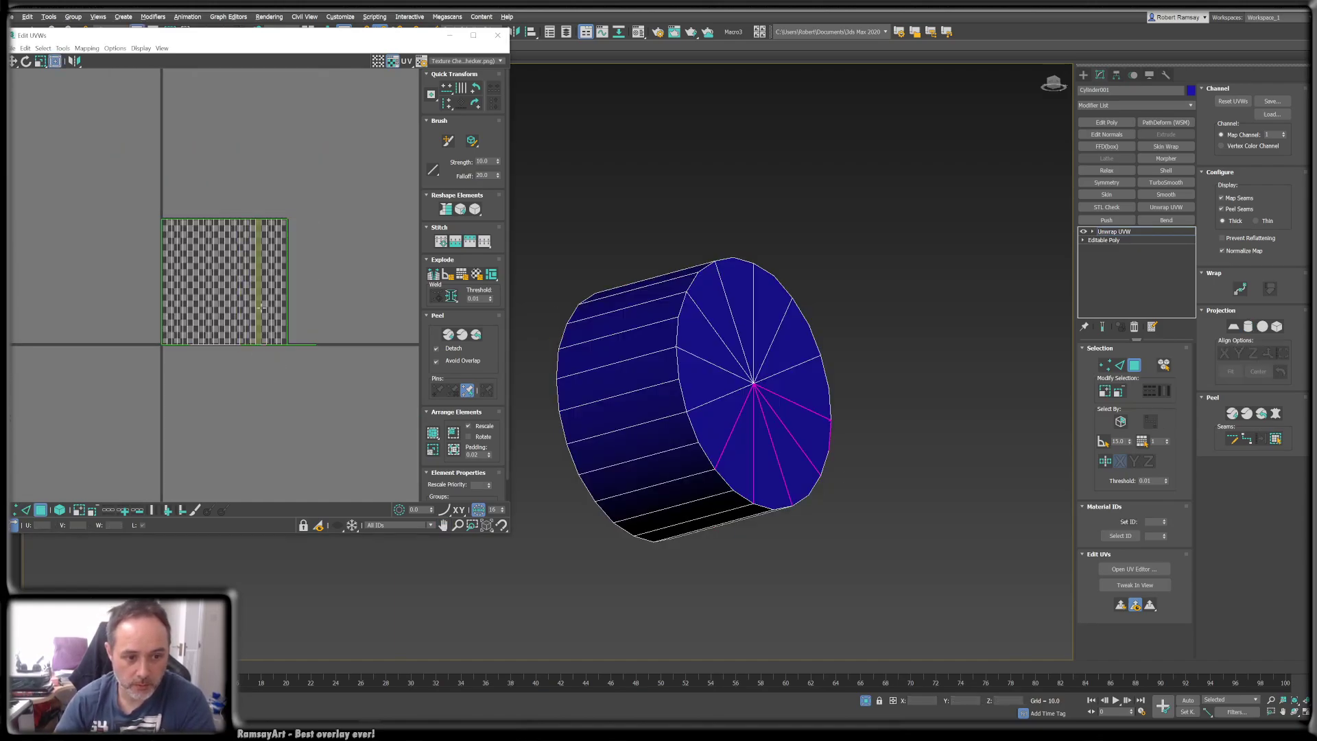
alt+middle_drag(759, 375, 666, 374)
click(665, 374)
drag(665, 375, 746, 430)
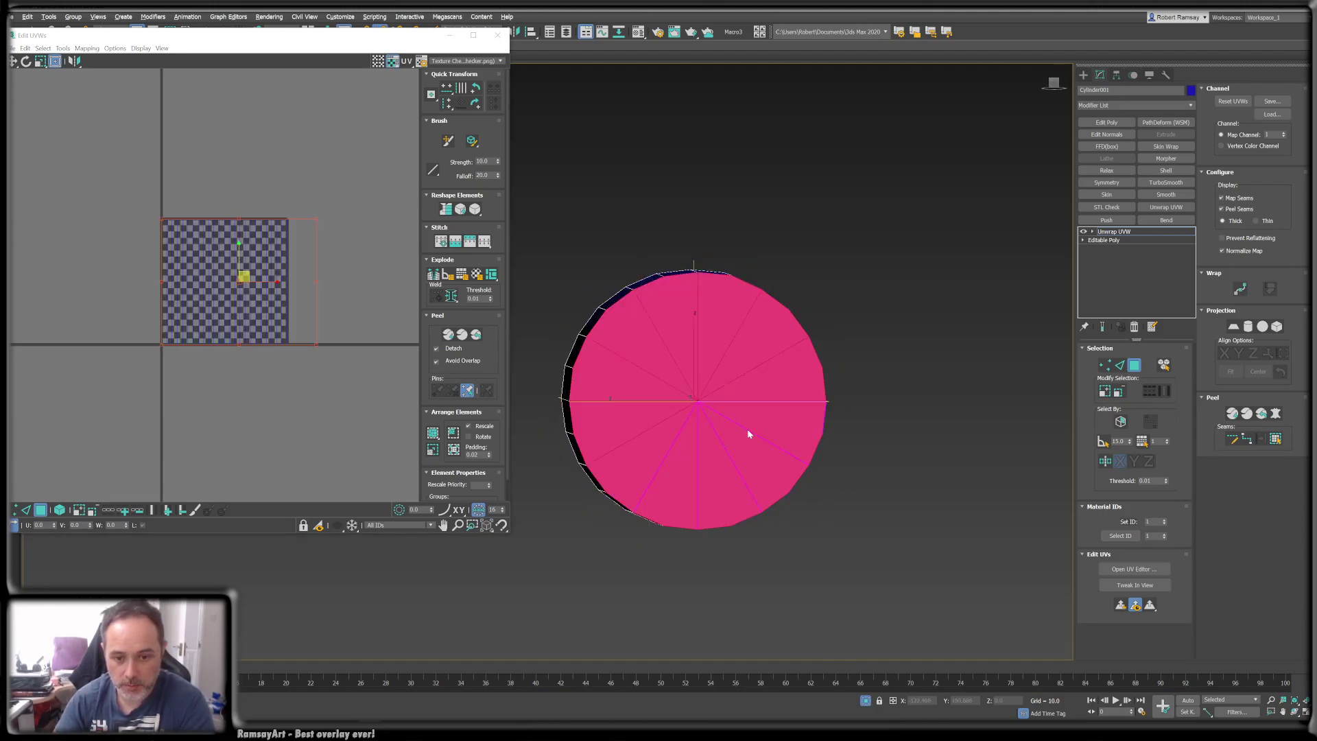
mouse_move(747, 429)
alt+middle_down()
mouse_move(867, 432)
mouse_move(745, 430)
alt+middle_up()
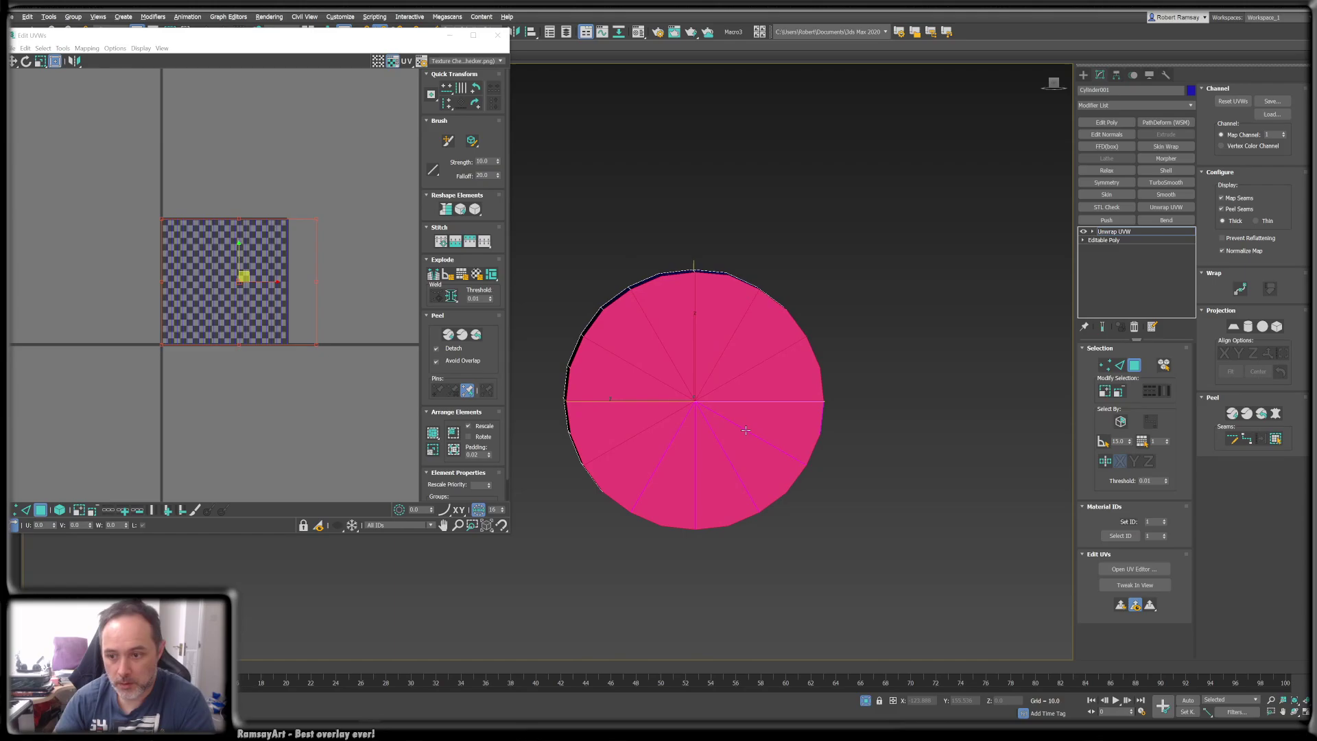
- Apply a planar UV projection to the selected end caps and align it to the view
click(1233, 328)
click(1277, 330)
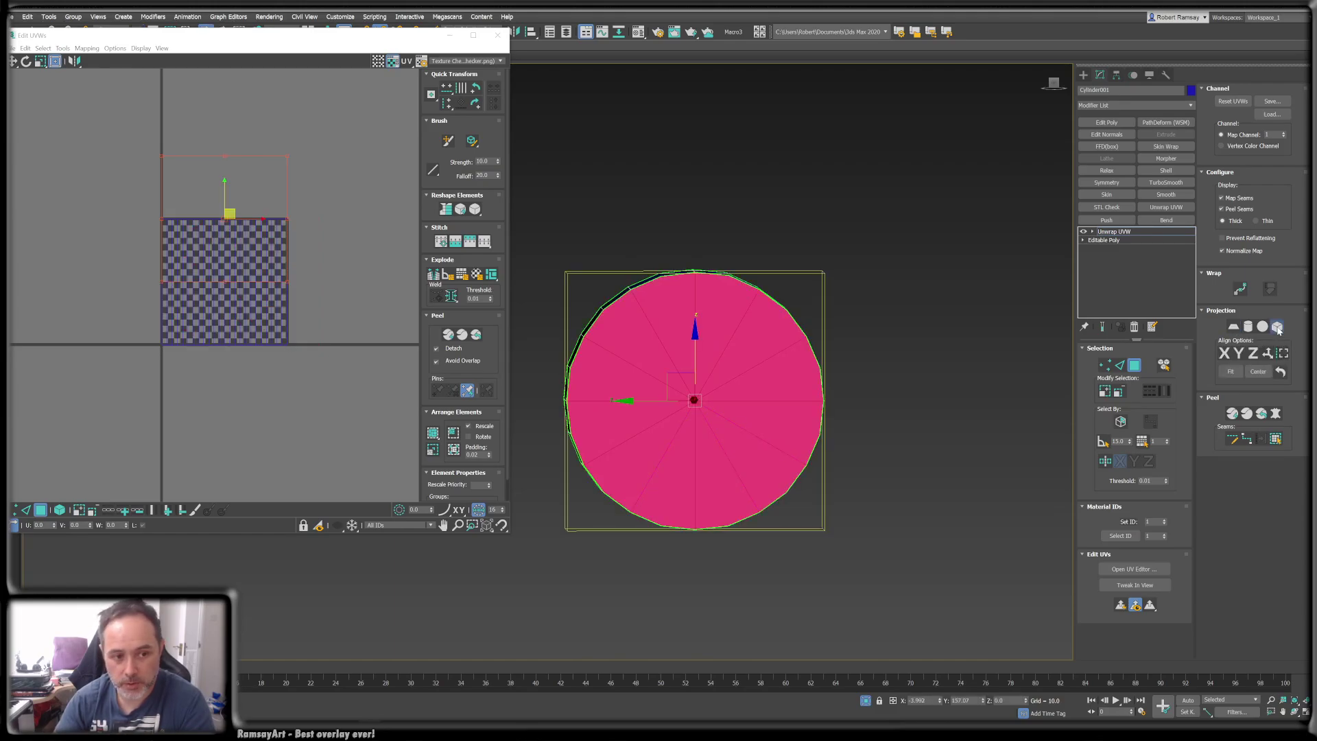
click(1254, 354)
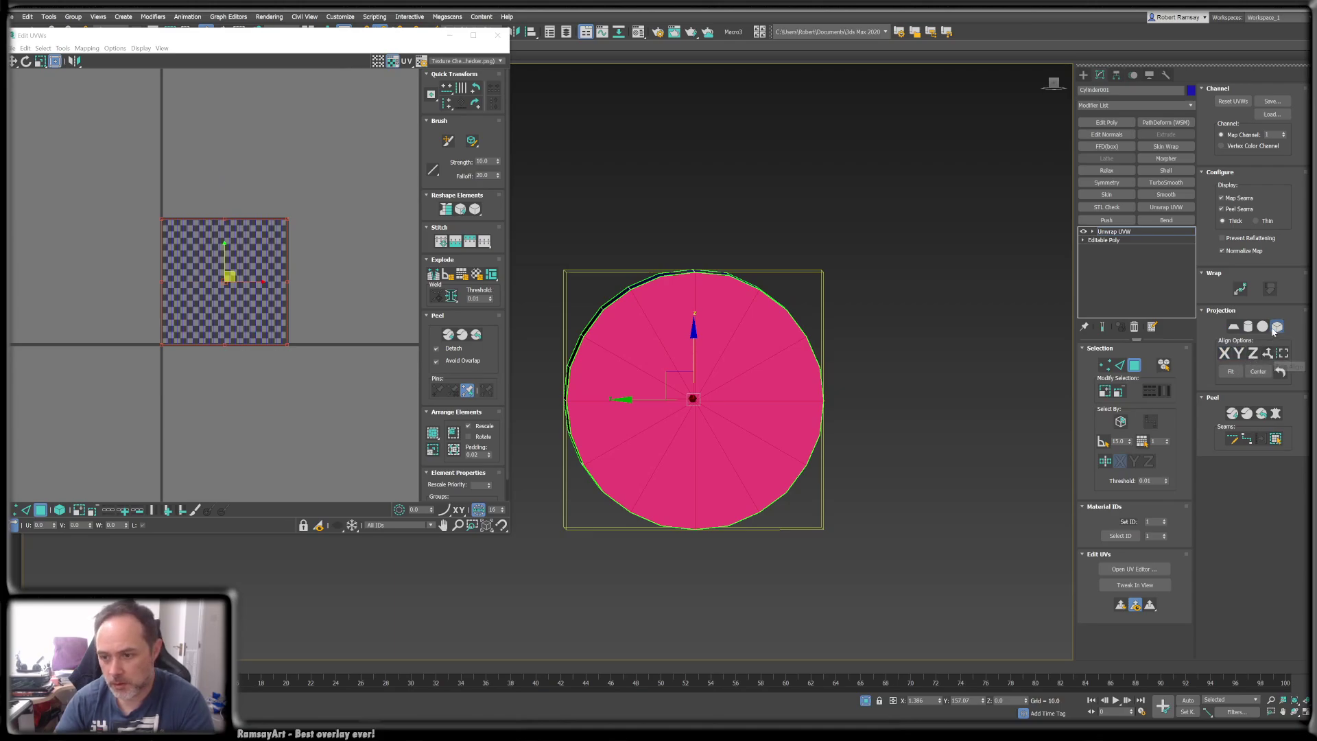
click(1236, 329)
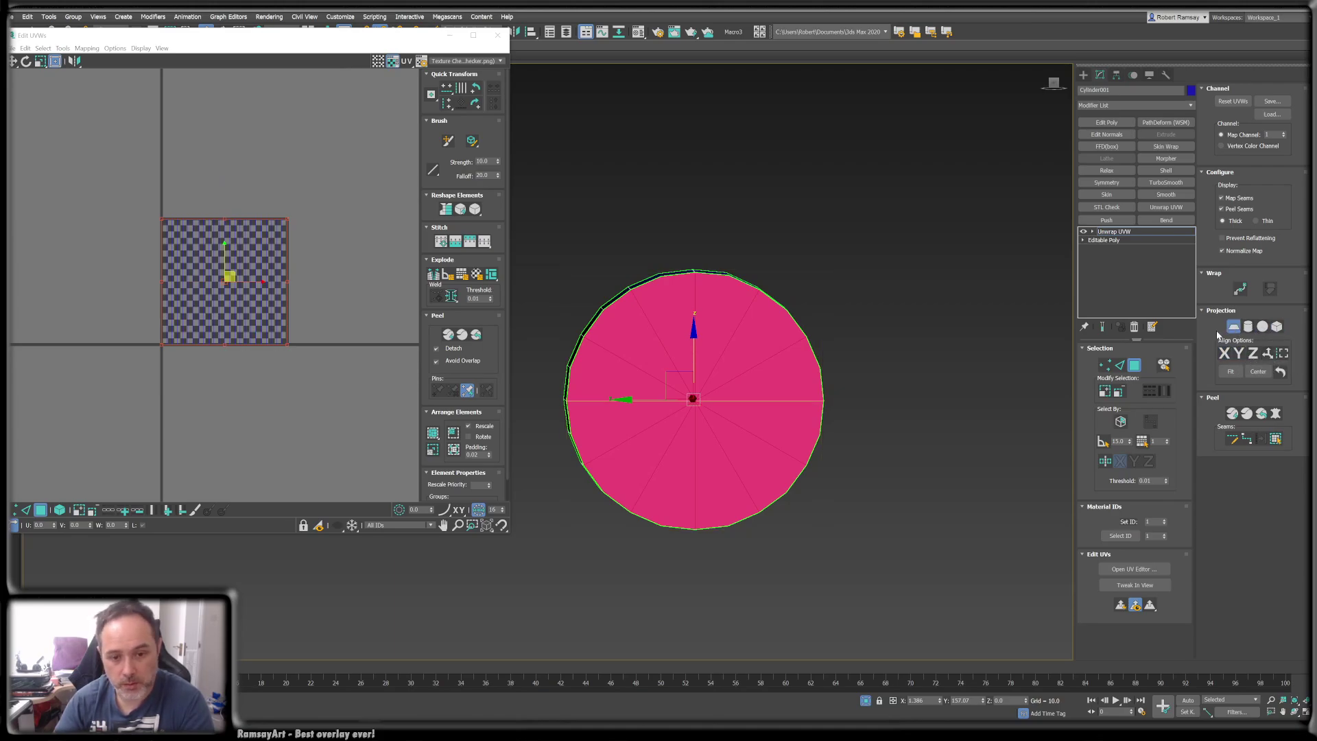
click(1283, 355)
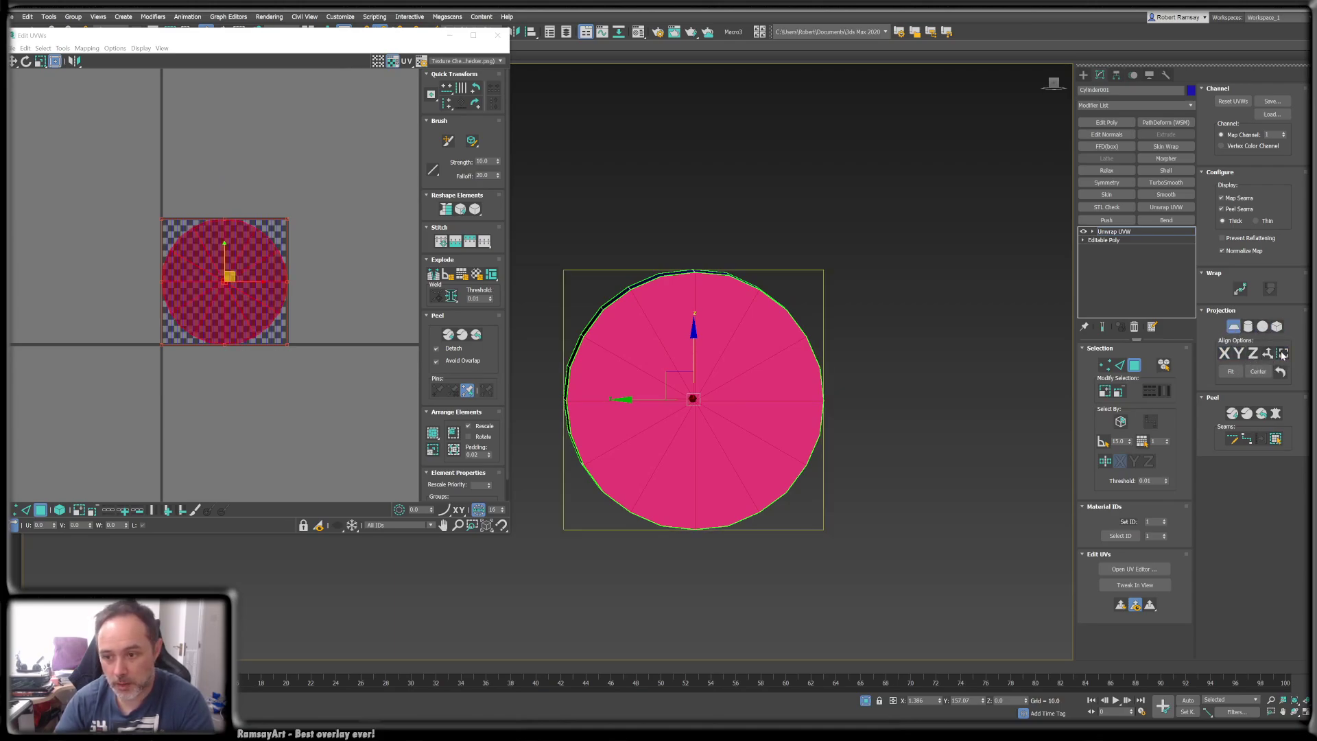
- Move the circular cap UVs off the side UVs and pack all the shells into the UV tile
click(235, 276)
drag(235, 276, 387, 194)
click(389, 334)
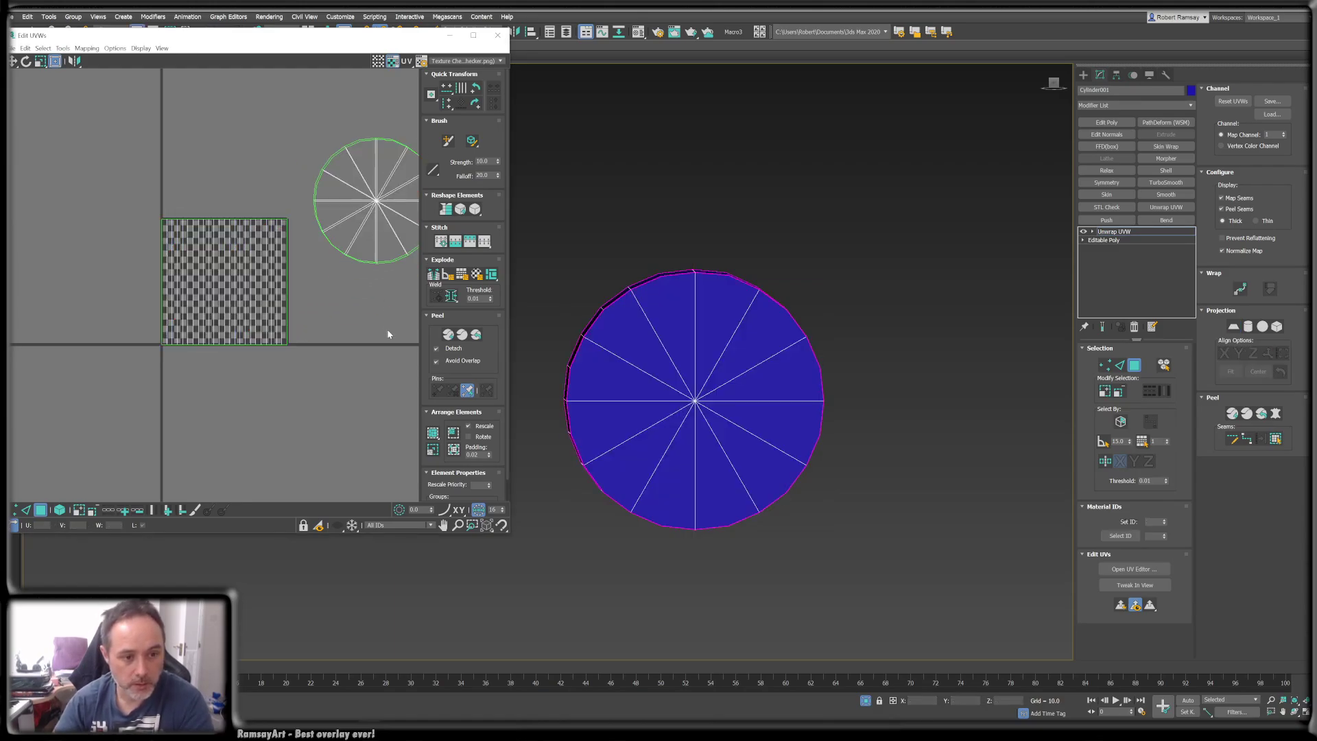
click(455, 452)
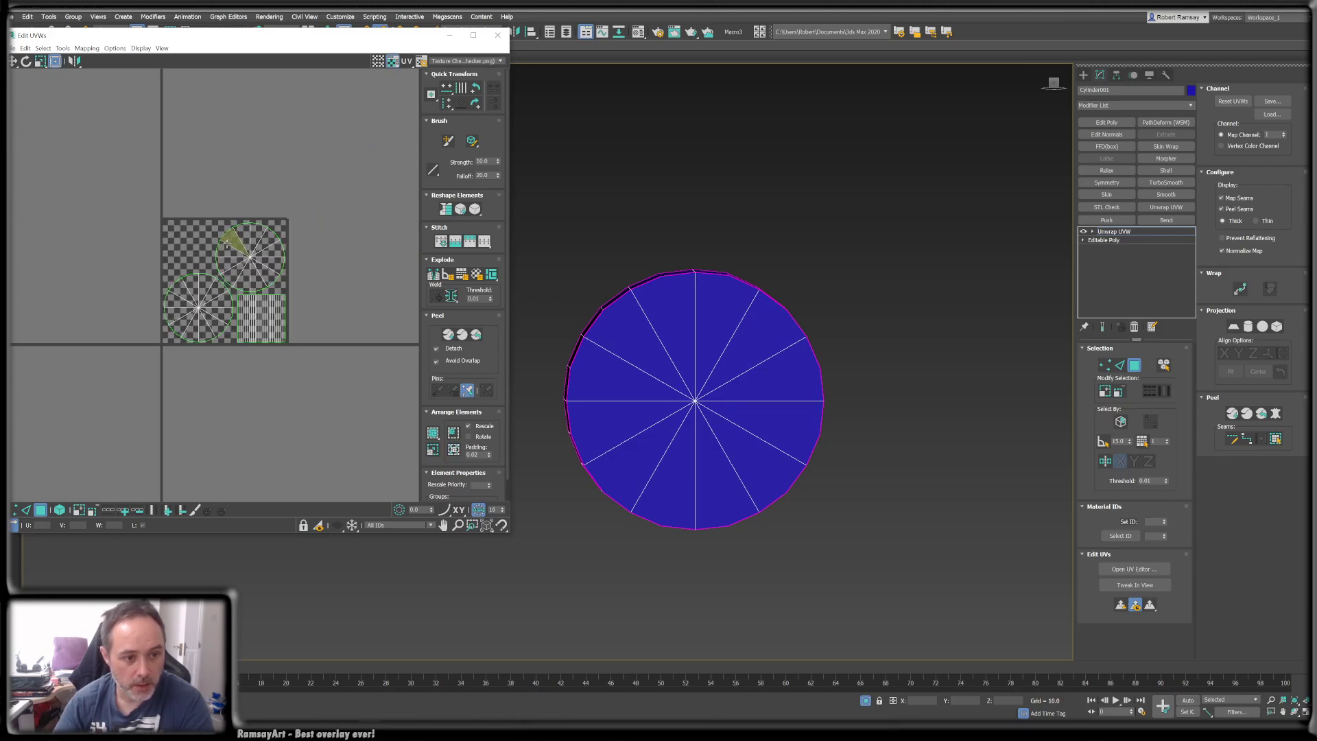
- Turn on element selection for the UVs and check the lower circular shell against the cylinder's caps
click(227, 249)
click(200, 300)
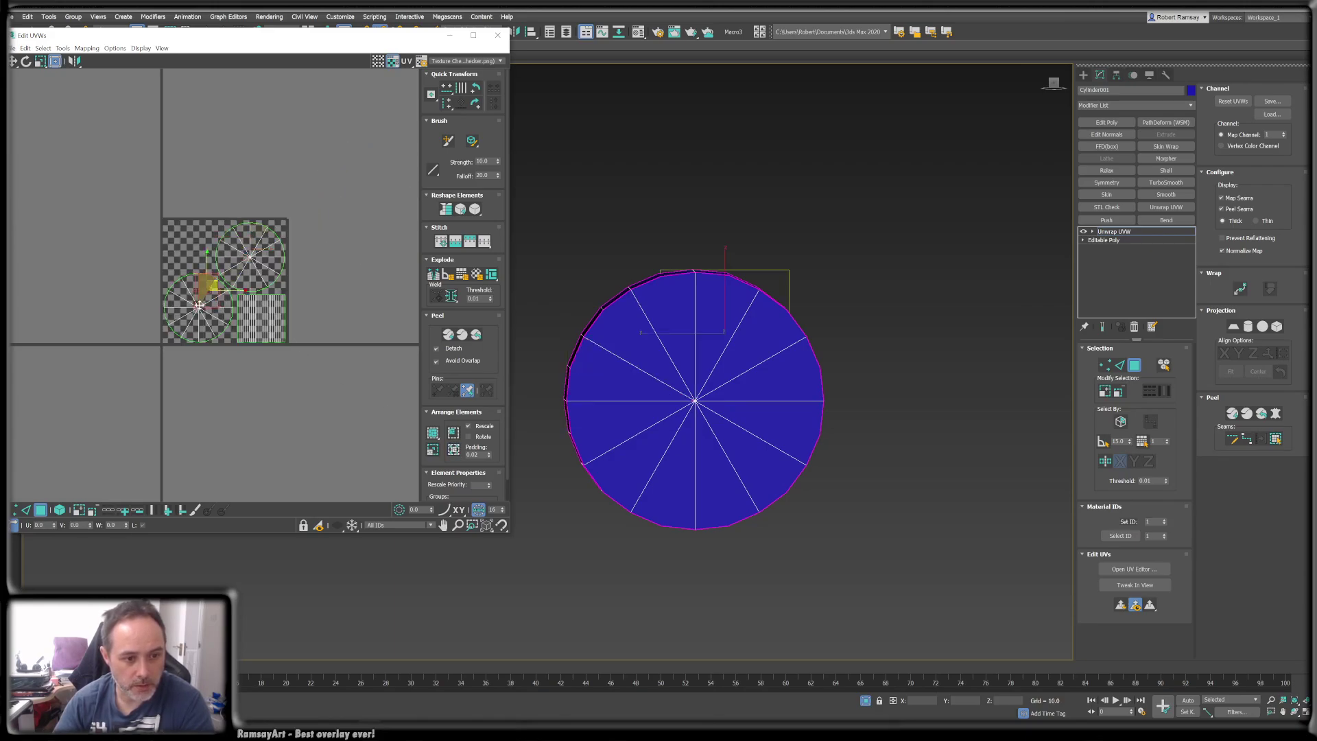
click(59, 509)
click(220, 311)
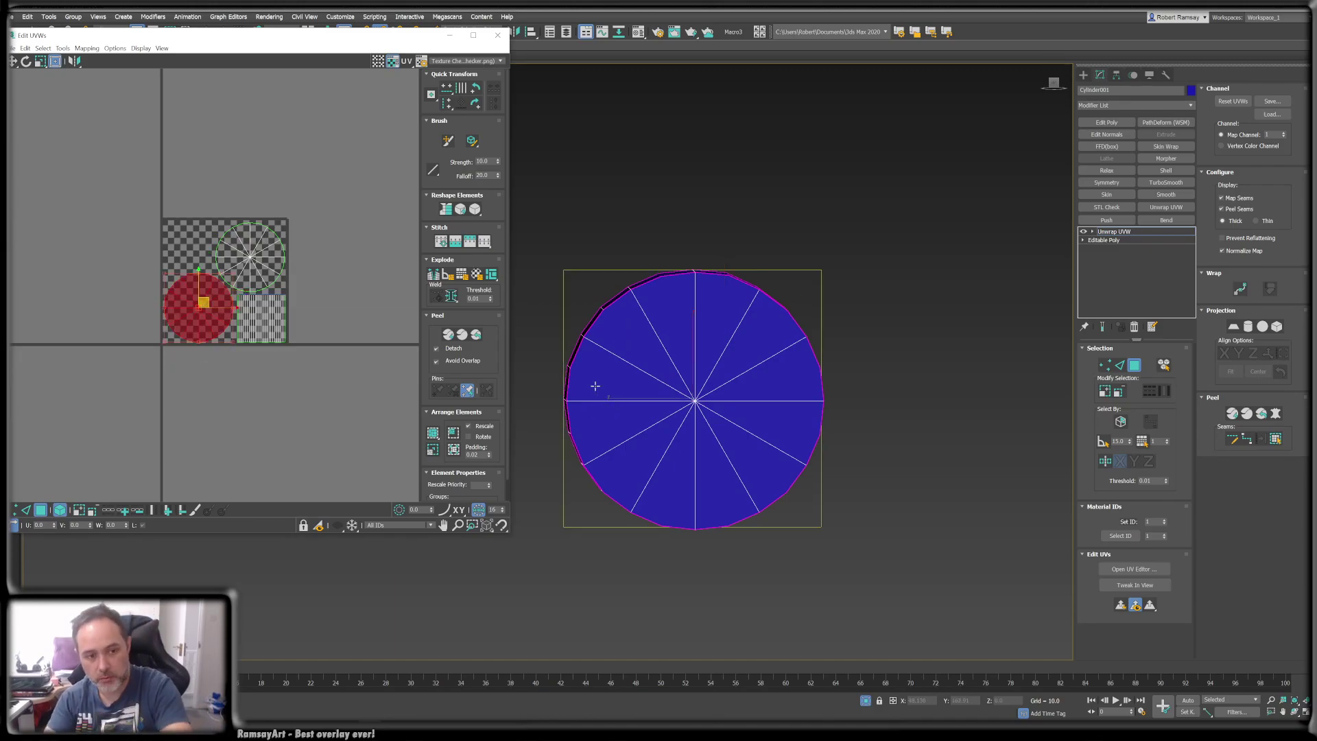
alt+middle_drag(768, 379, 662, 391)
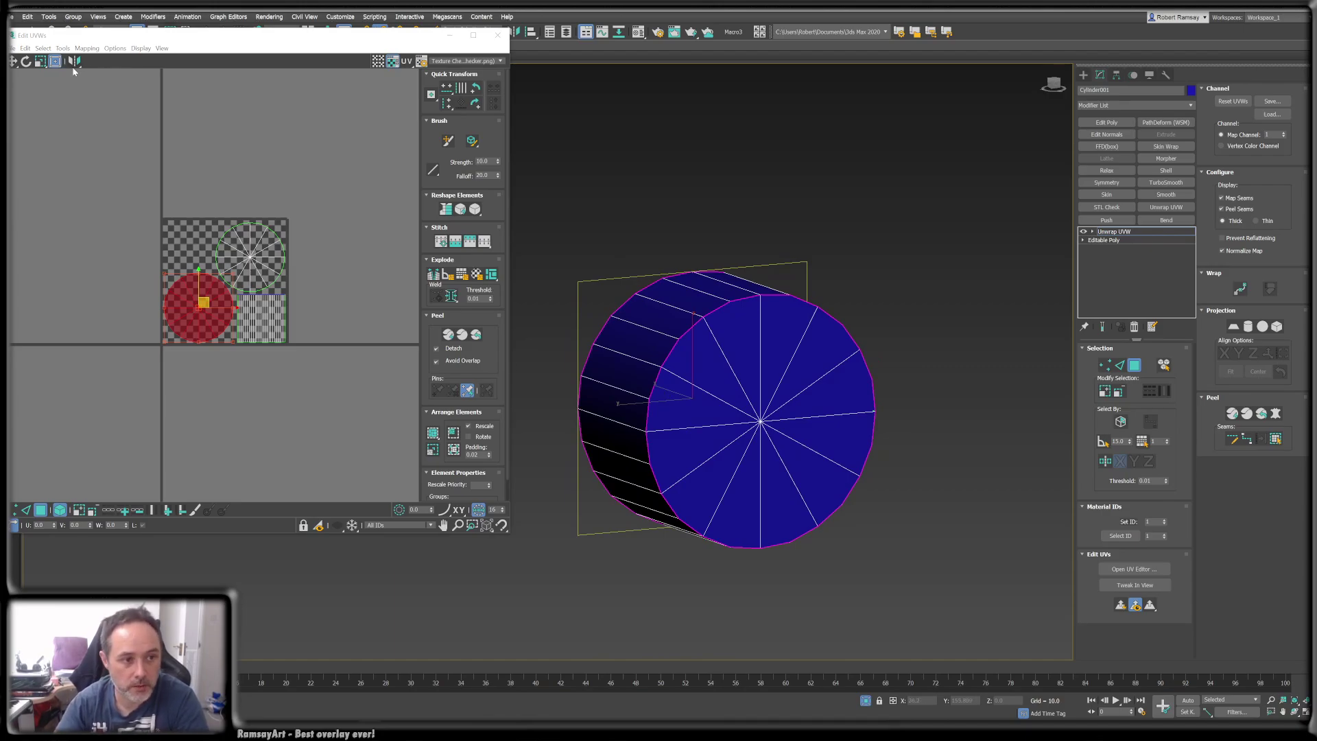
click(138, 218)
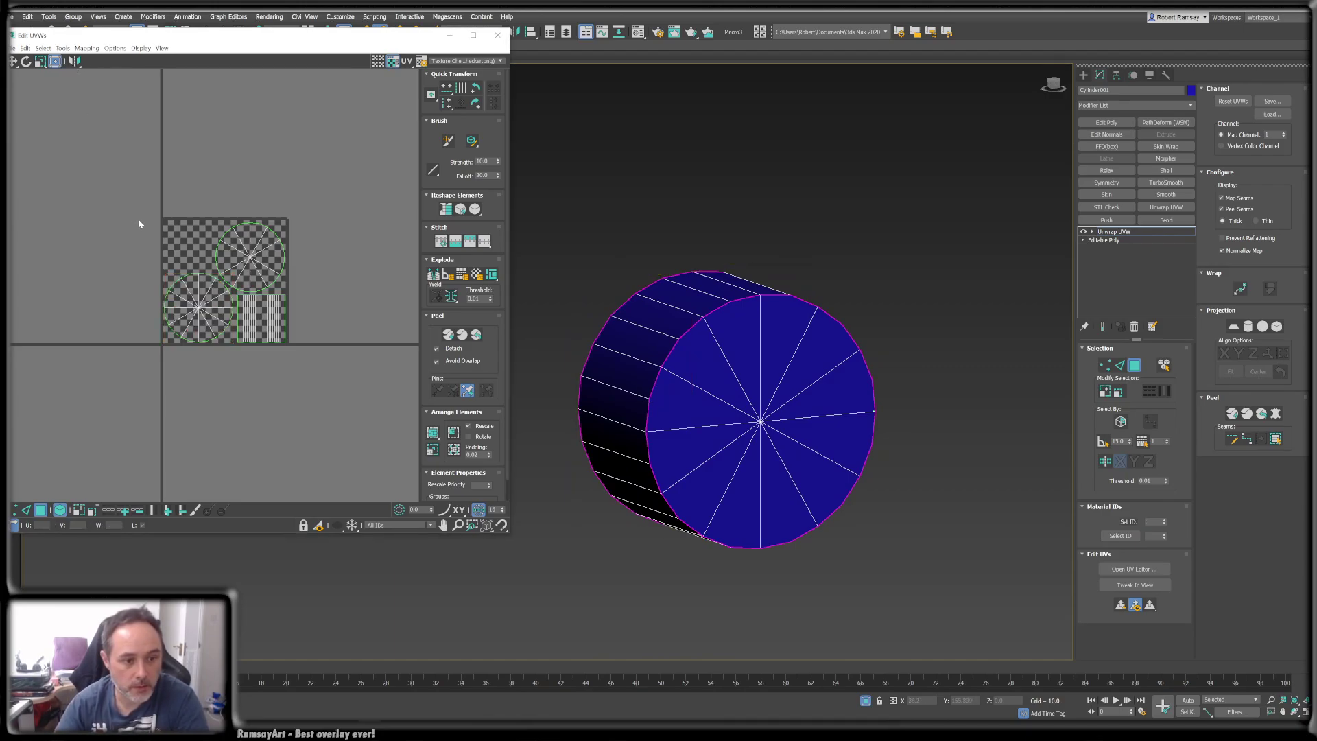
- Relax the UVs twice by polygon angles with 100 iterations and an amount of 0.1
click(62, 48)
click(82, 210)
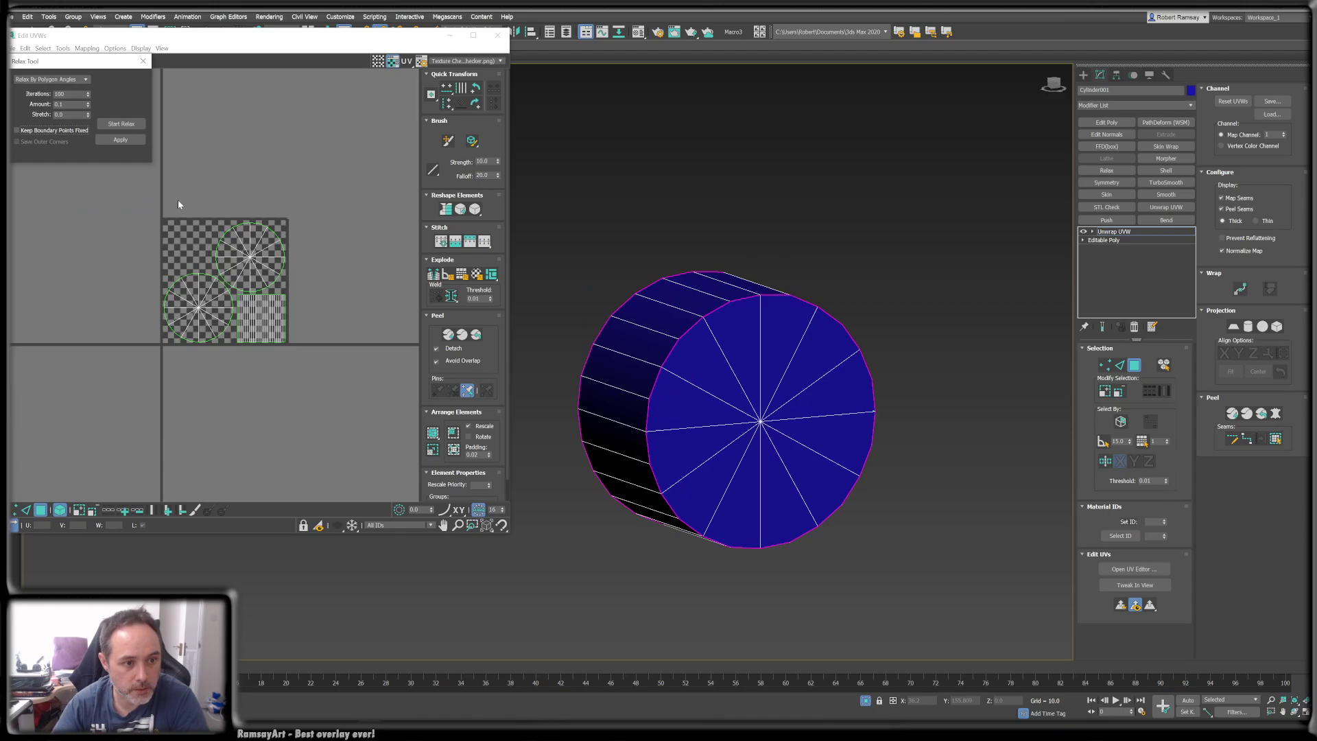
click(134, 141)
click(135, 141)
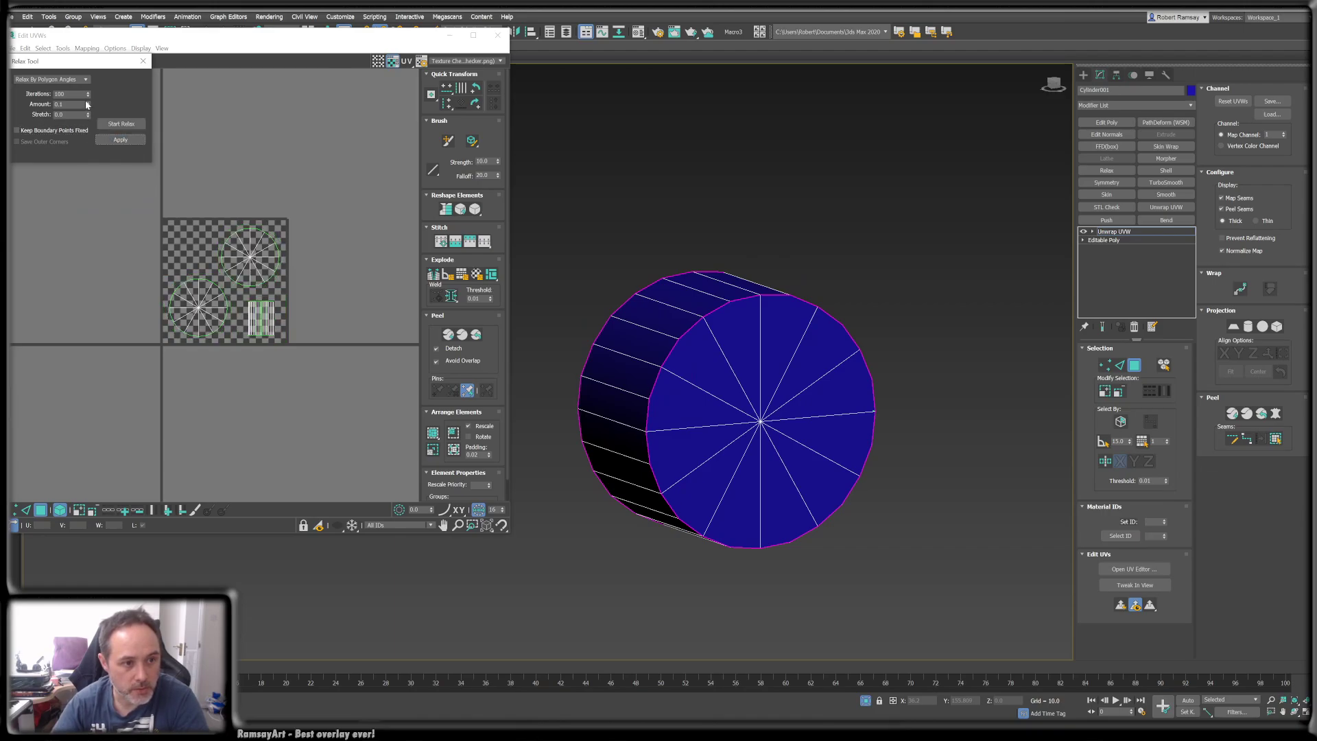
- Try relaxing the UVs continuously with the amount raised to 1.0, and undo the result
drag(87, 105, 90, 57)
click(112, 126)
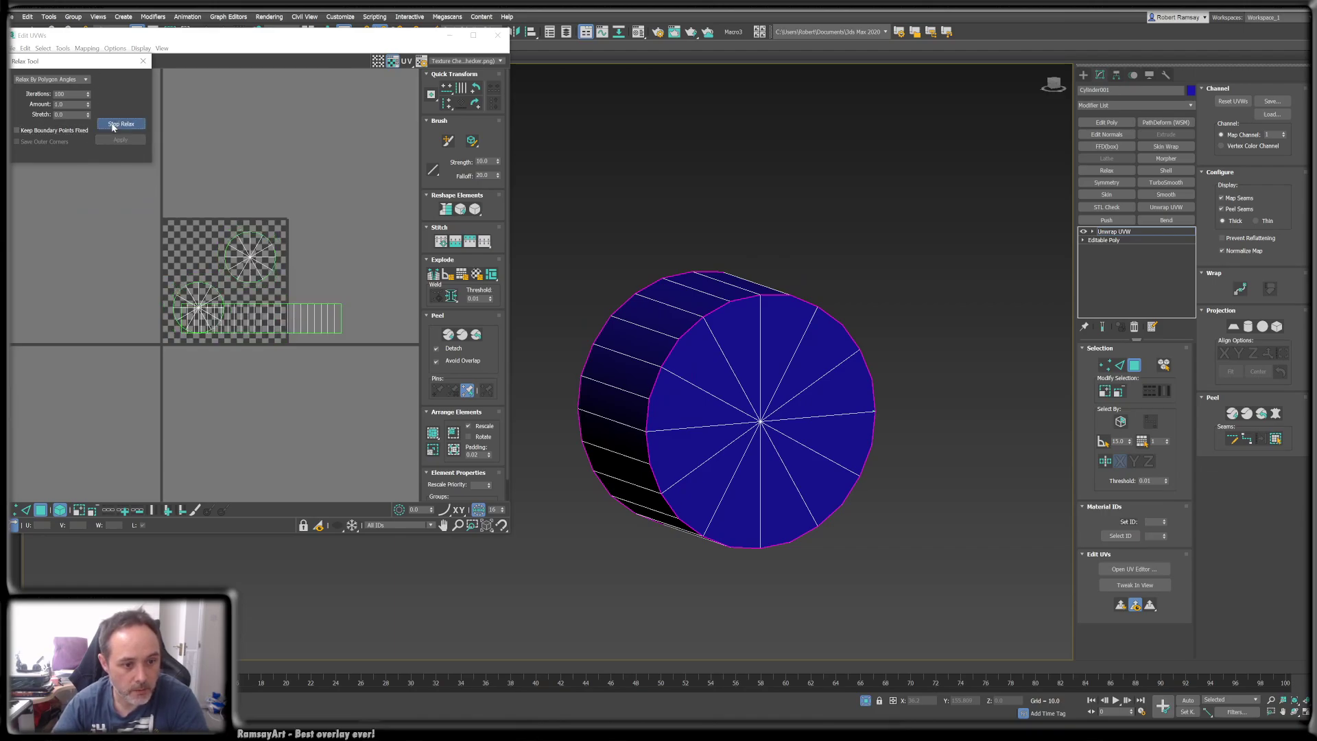
click(114, 127)
key(ctrl+z)
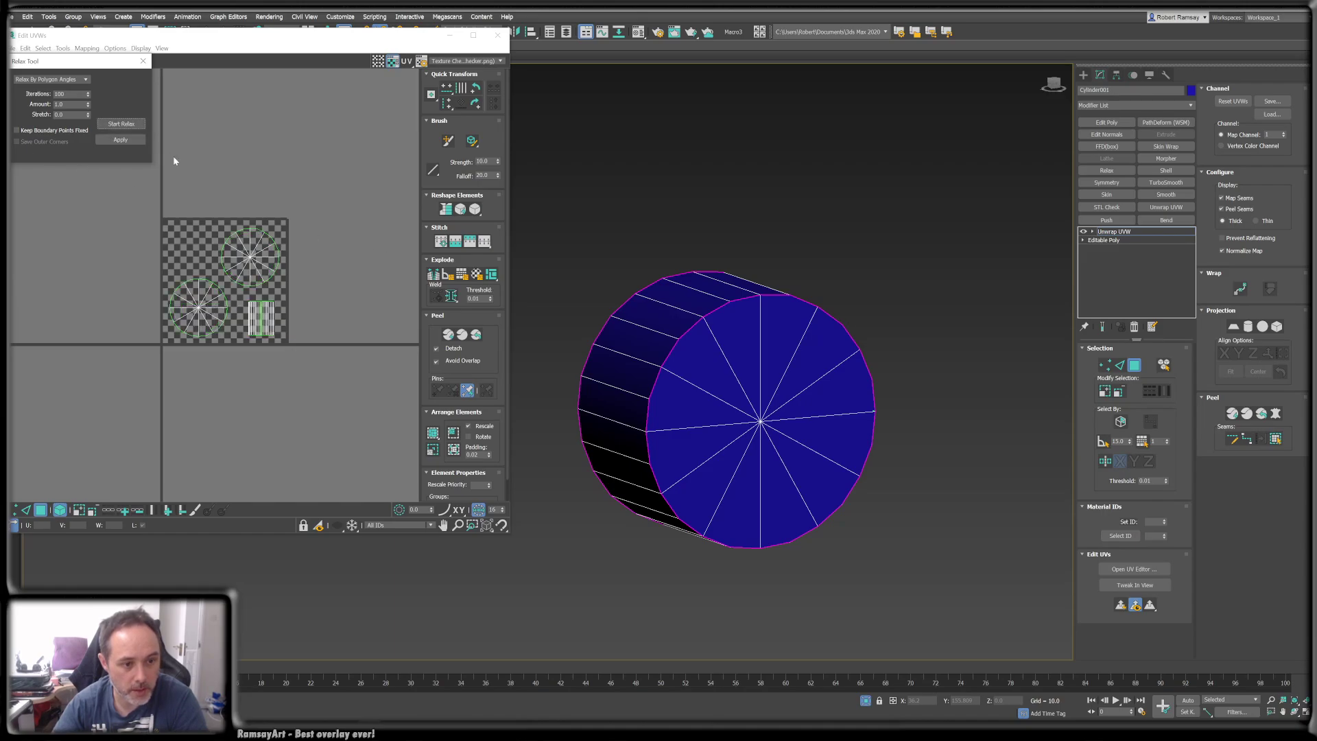
- Set the relax amount to 0.01 and relax the UVs continuously until the side shell spreads into a long strip
drag(88, 103, 103, 170)
click(87, 103)
click(122, 125)
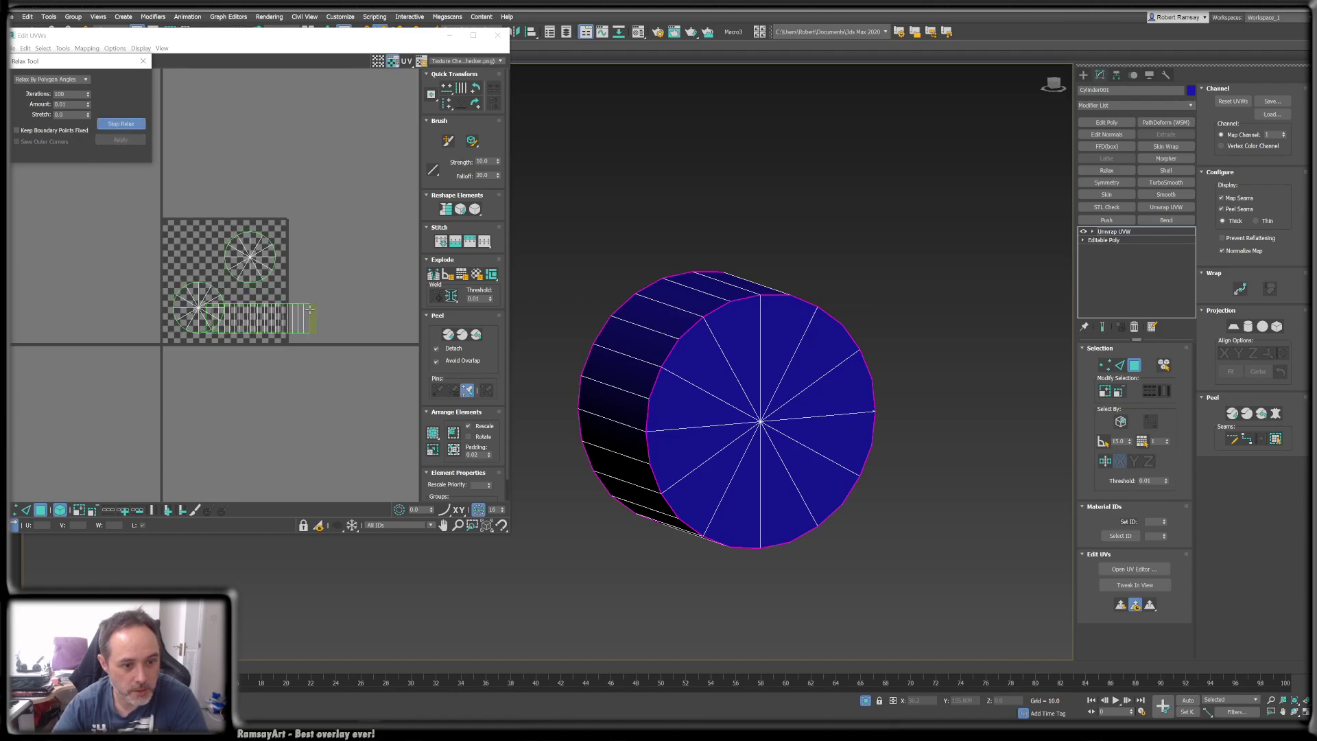
click(120, 124)
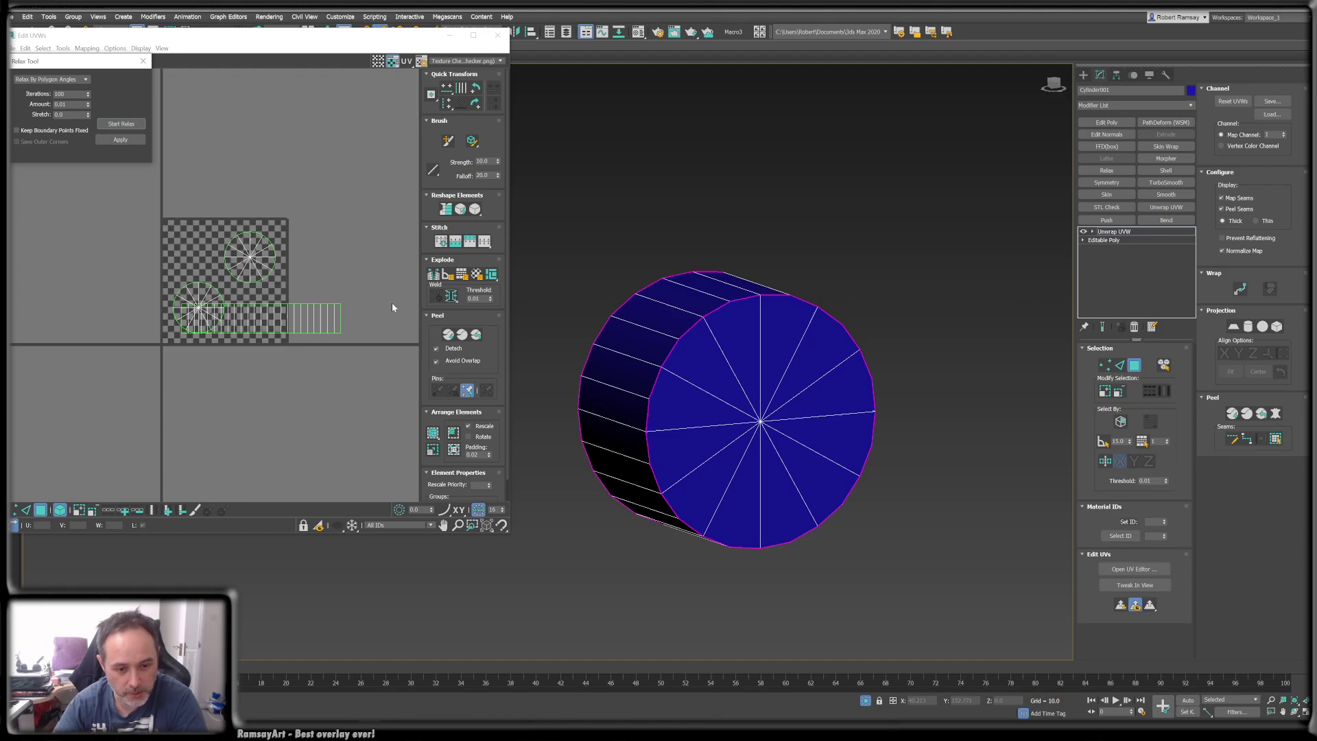
- Pack the relaxed shells into the UV tile and select the upper circular cap shell
click(455, 449)
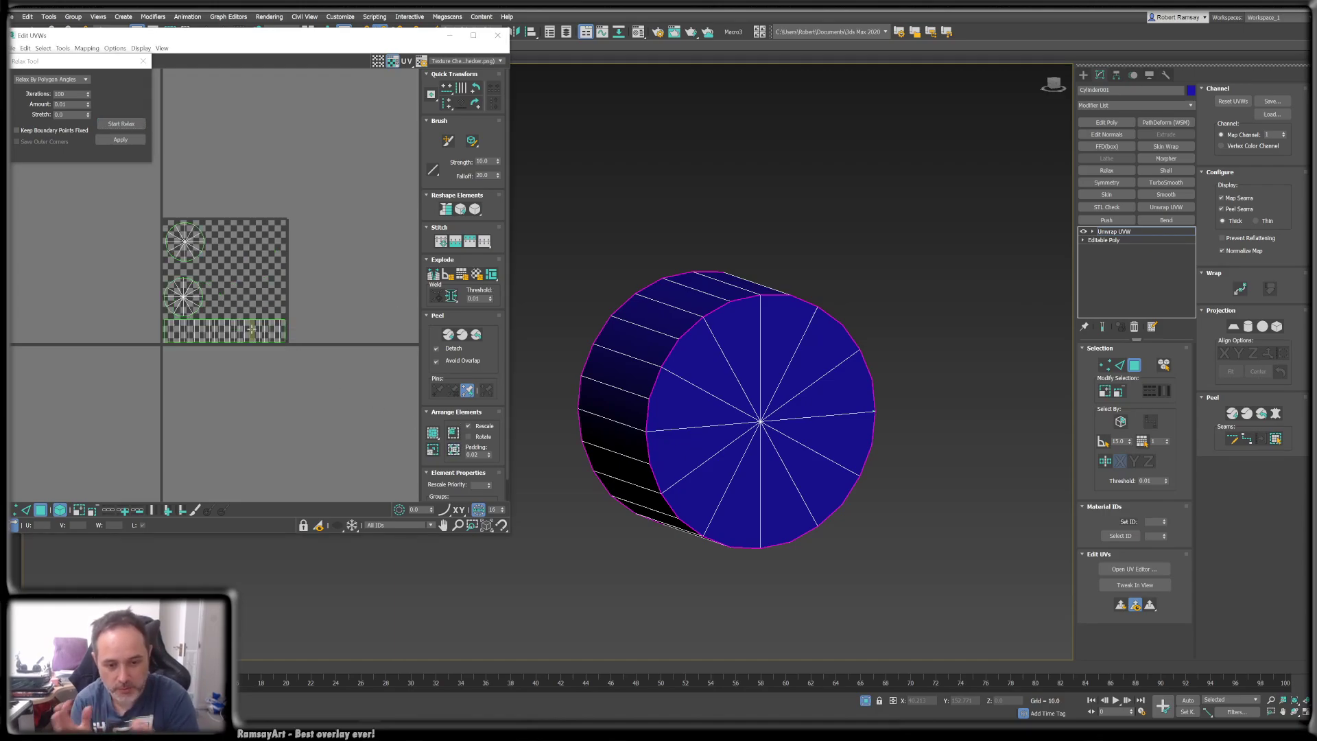
scroll(162, 247, up, 3)
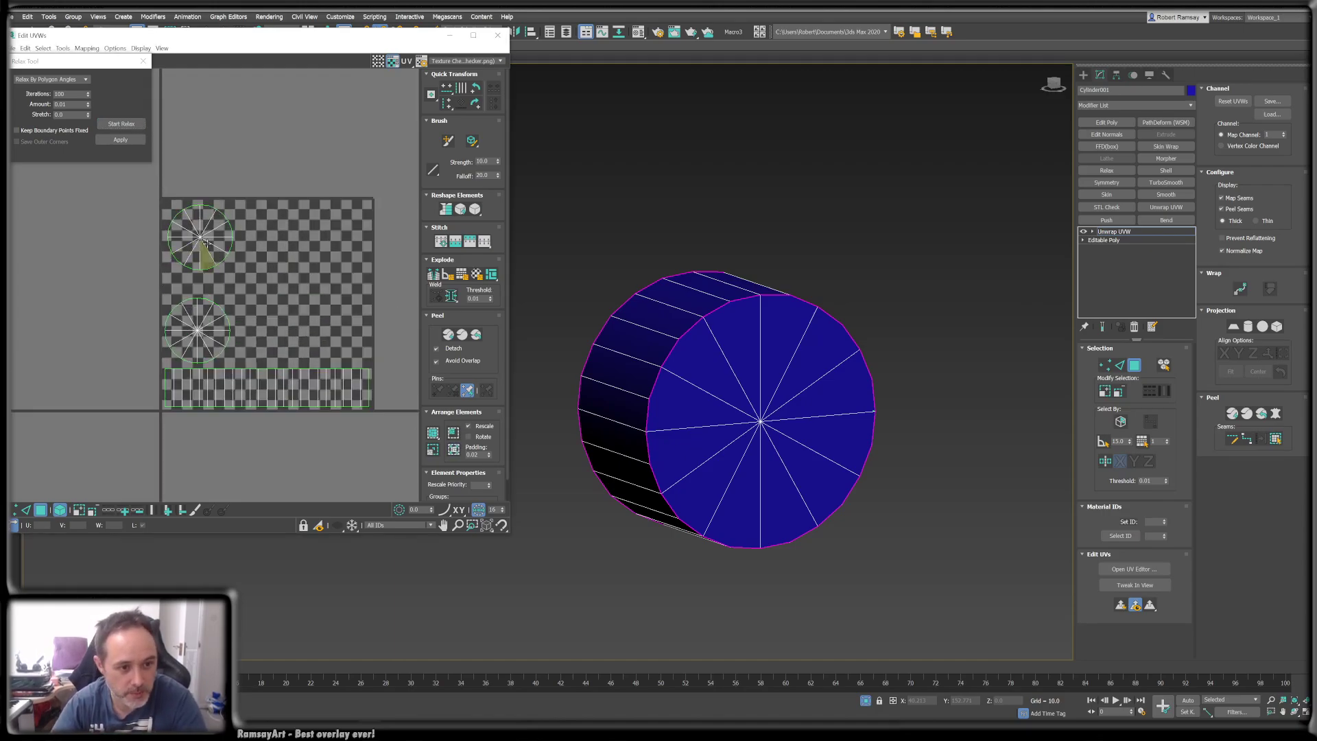
click(208, 243)
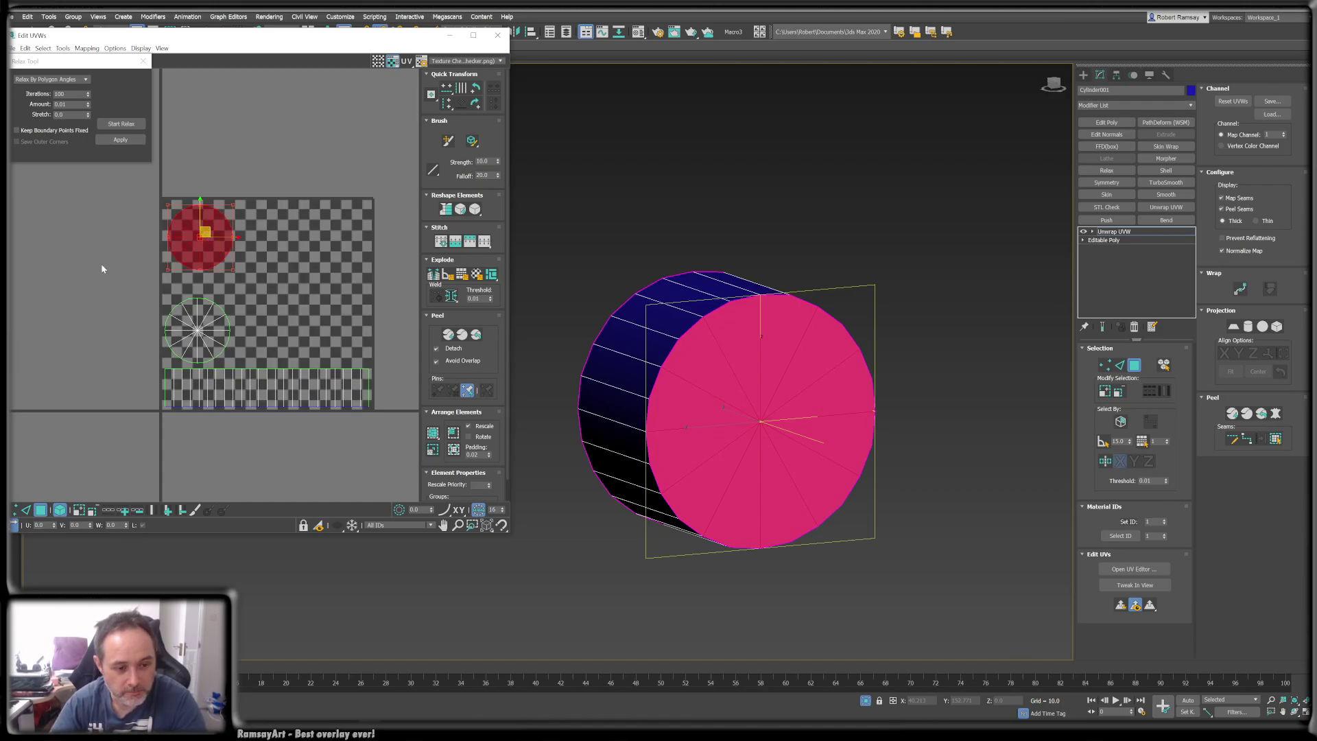
- Close the relax settings, clear the shell selection and display the checker pattern on the cylinder
click(144, 62)
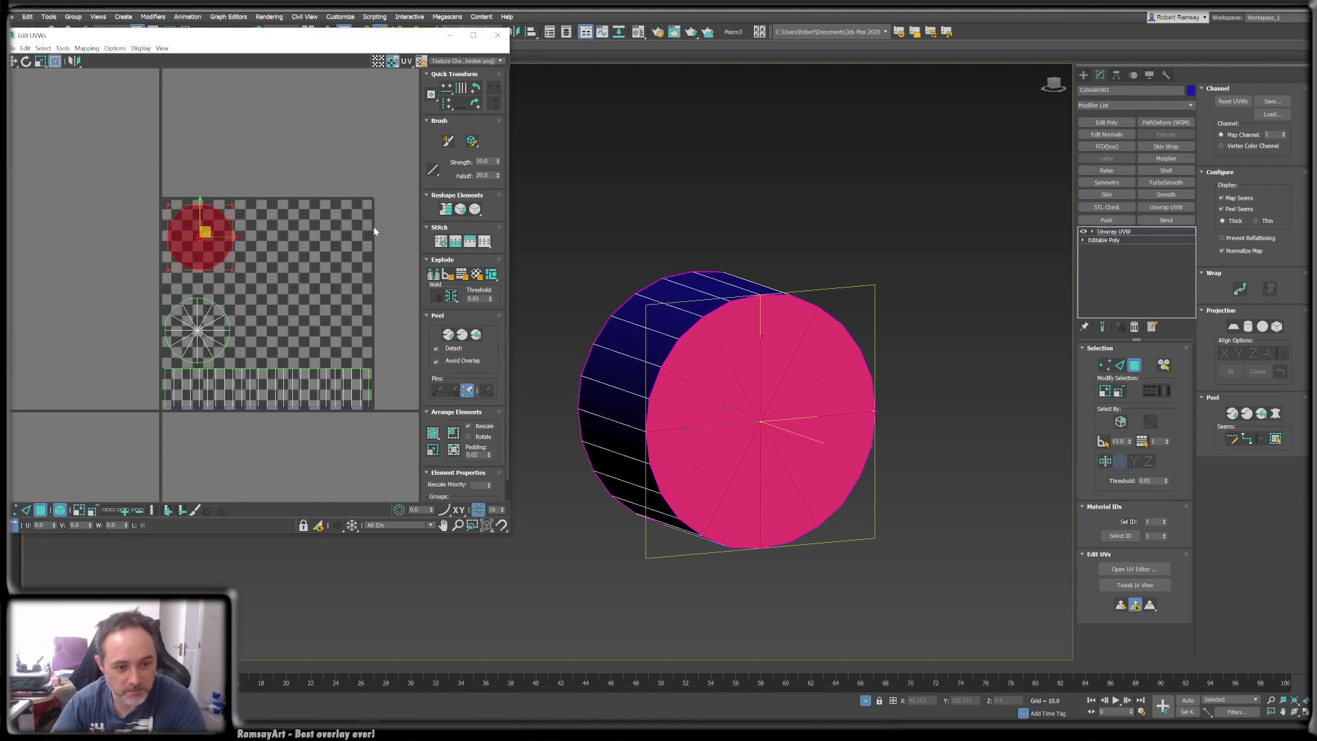
click(393, 120)
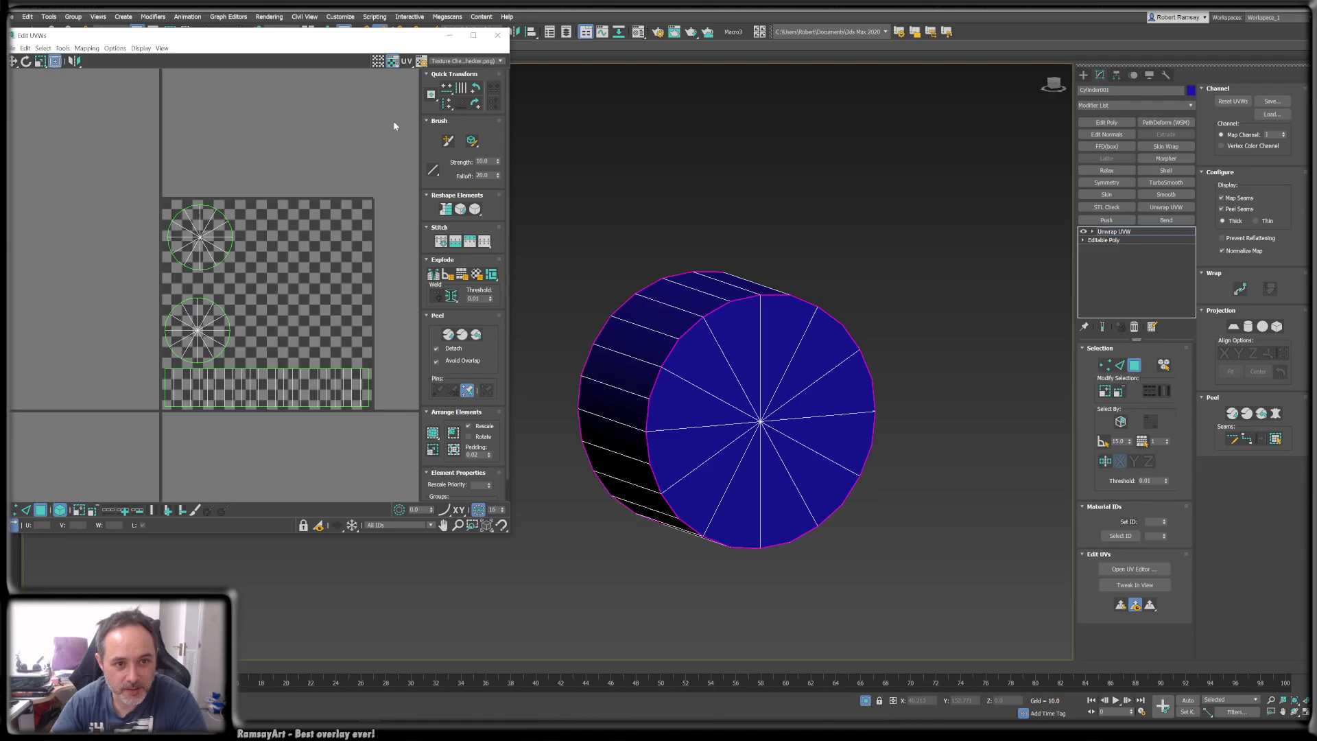
click(382, 63)
click(443, 62)
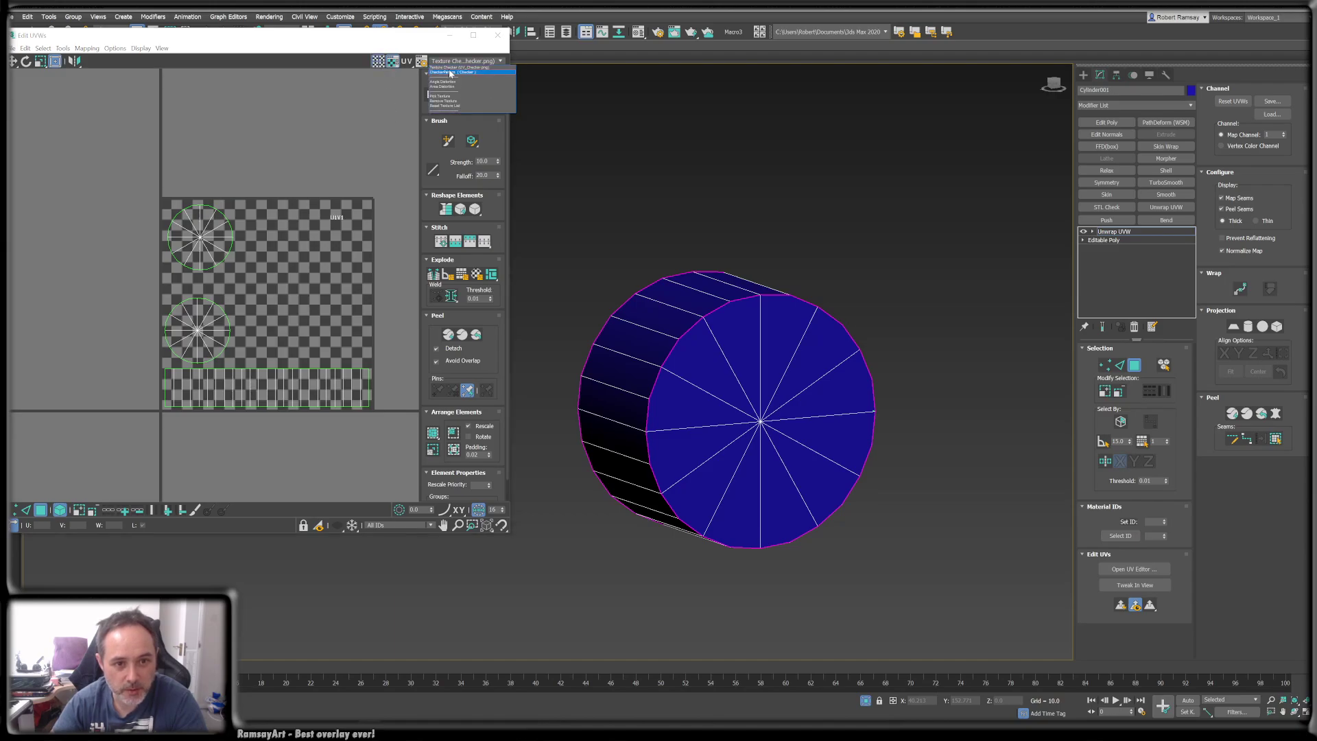
click(449, 69)
alt+middle_drag(669, 300, 700, 337)
scroll(720, 315, up, 4)
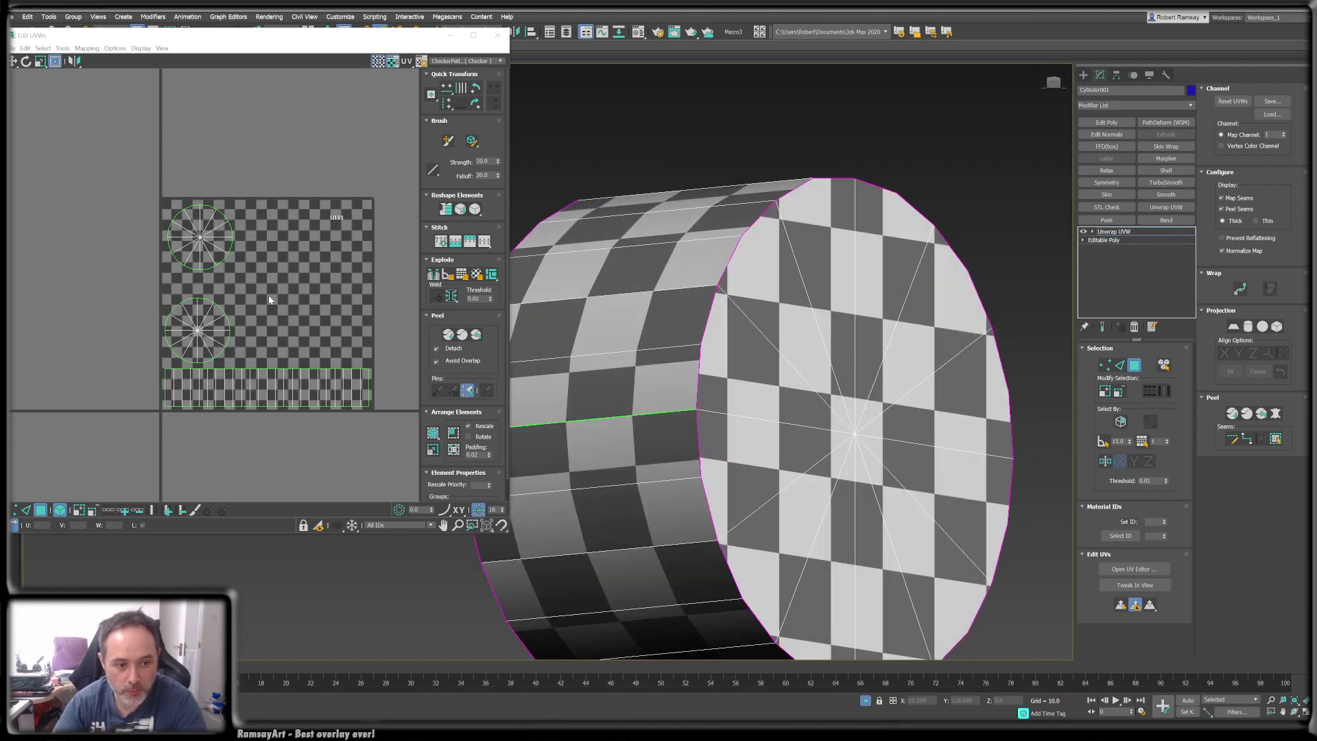
- Move the upper circular cap shell beside the other cap shell, just above the side strip
drag(137, 194, 291, 291)
drag(209, 229, 277, 322)
middle_drag(318, 449, 302, 420)
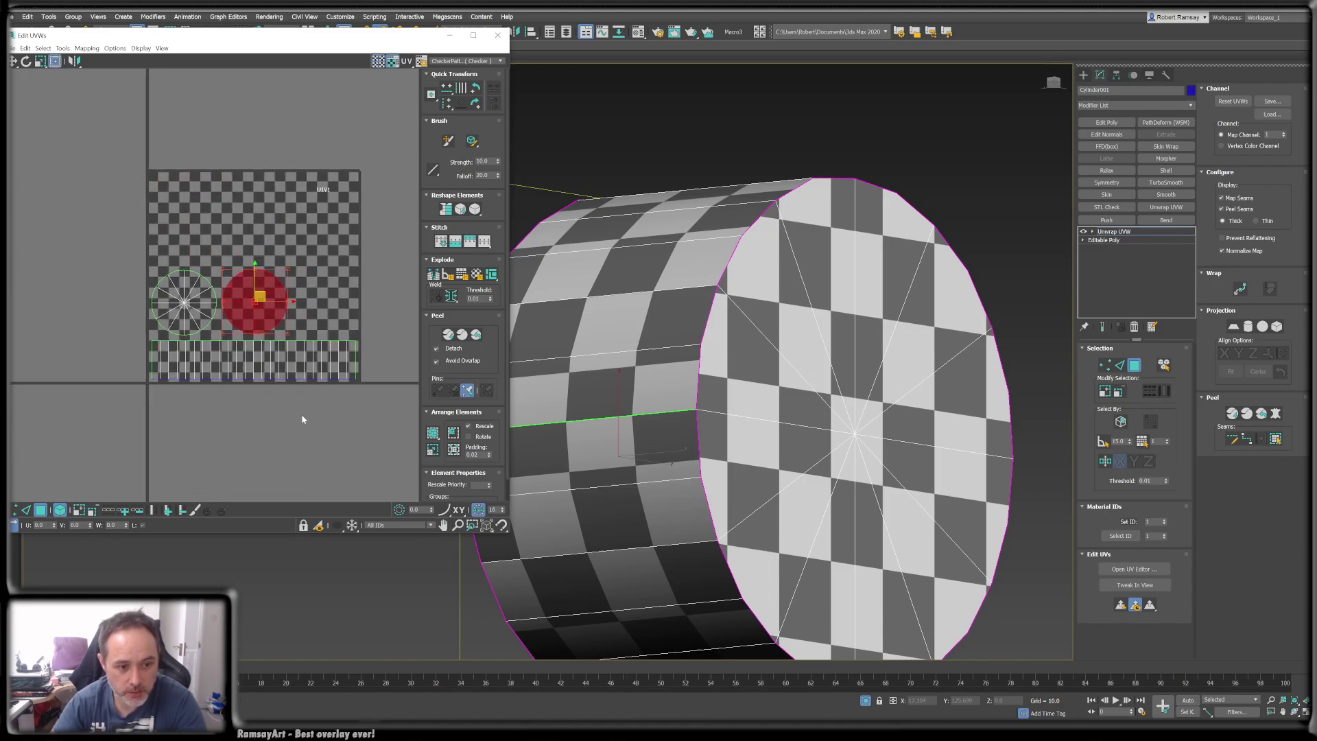
scroll(265, 391, up, 1)
scroll(265, 390, down, 2)
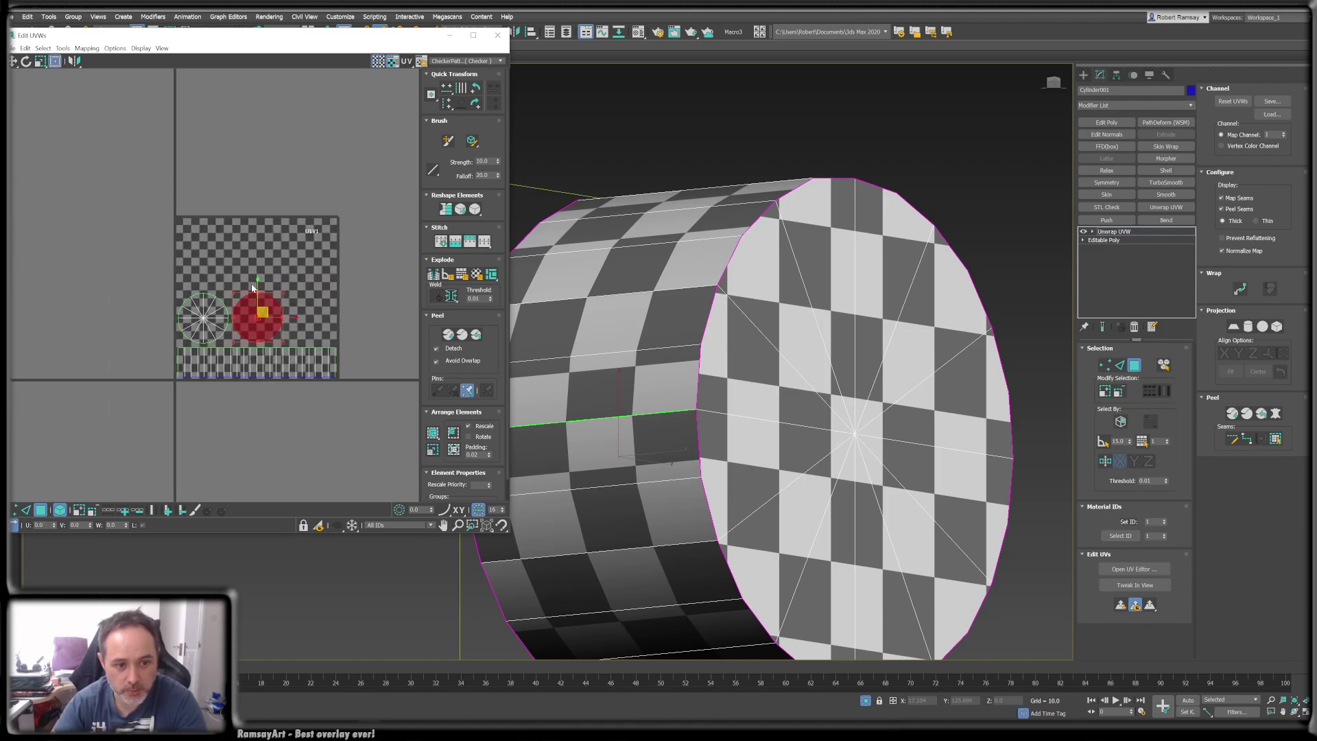
- Select all the UV shells and compare the checker scale on the cylinder's side and cap, and clear the selection
drag(125, 193, 341, 392)
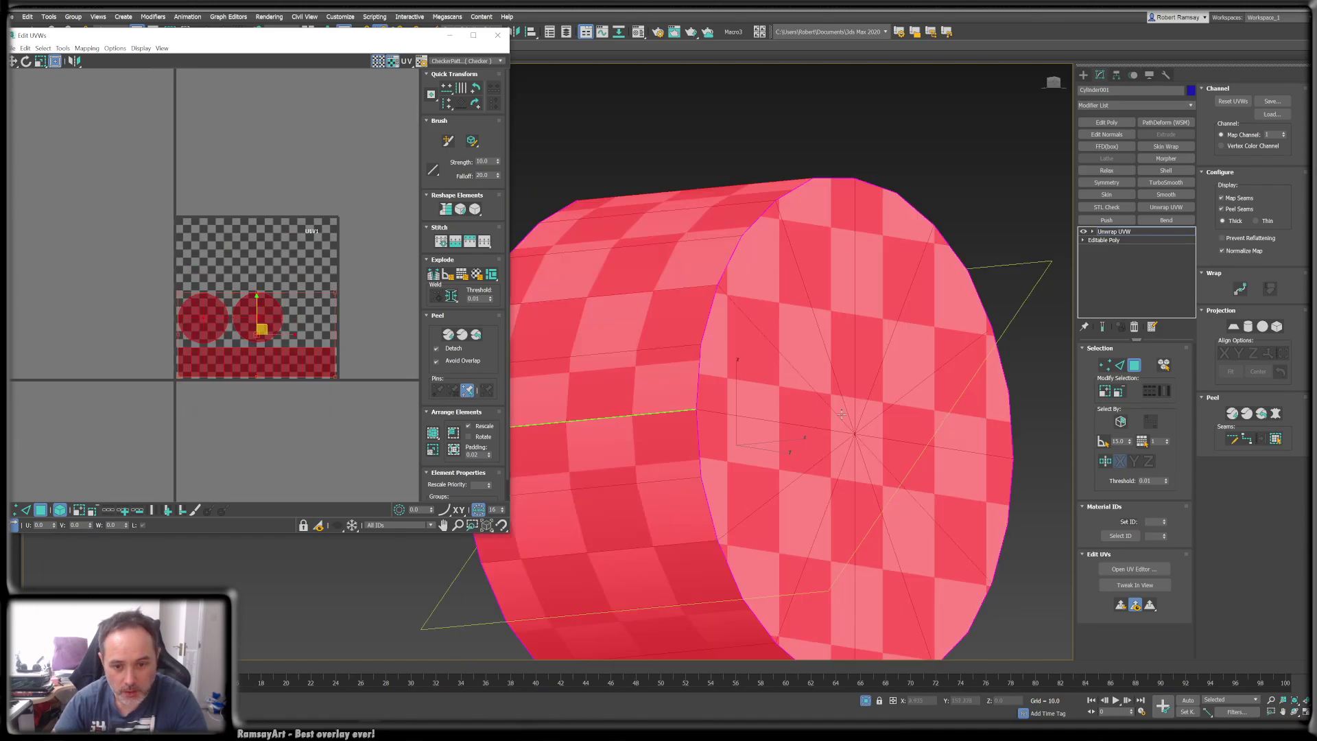
alt+middle_drag(840, 414, 831, 458)
scroll(217, 294, up, 2)
middle_drag(218, 299, 109, 280)
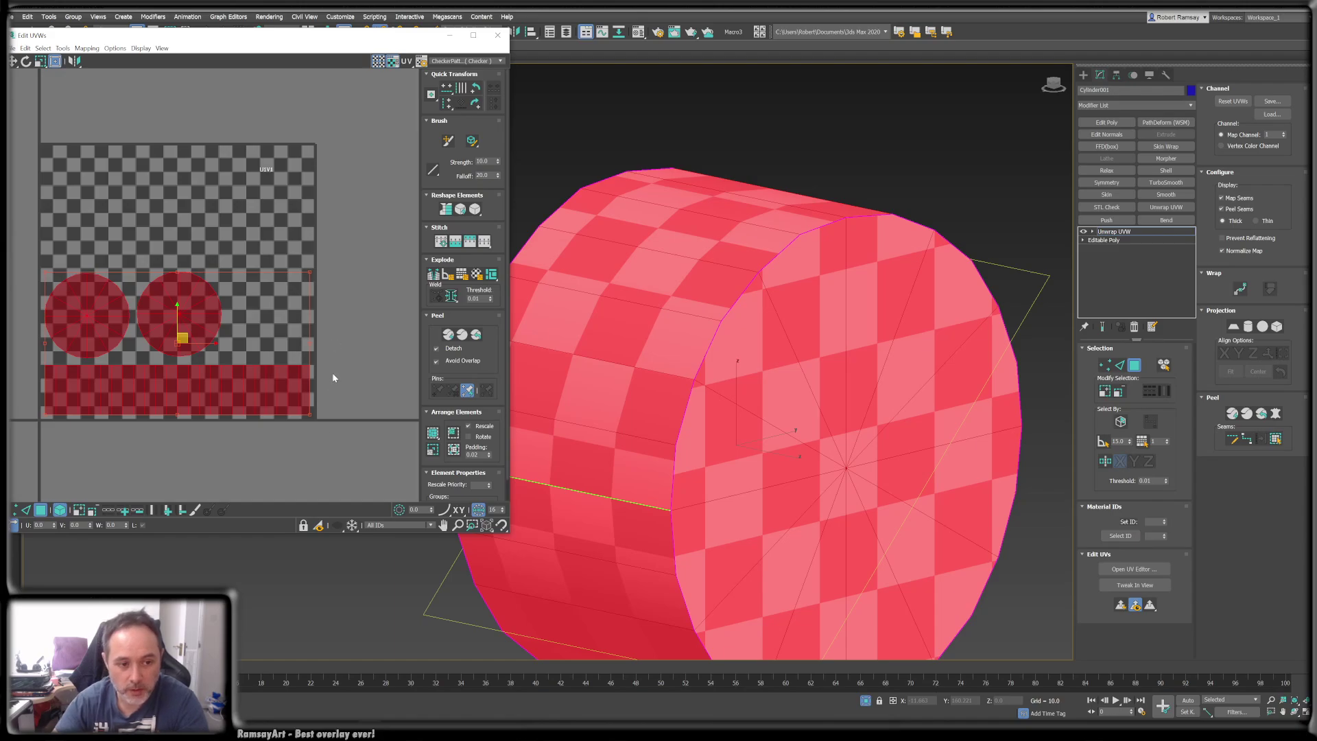
scroll(332, 372, down, 1)
click(203, 407)
scroll(217, 398, up, 1)
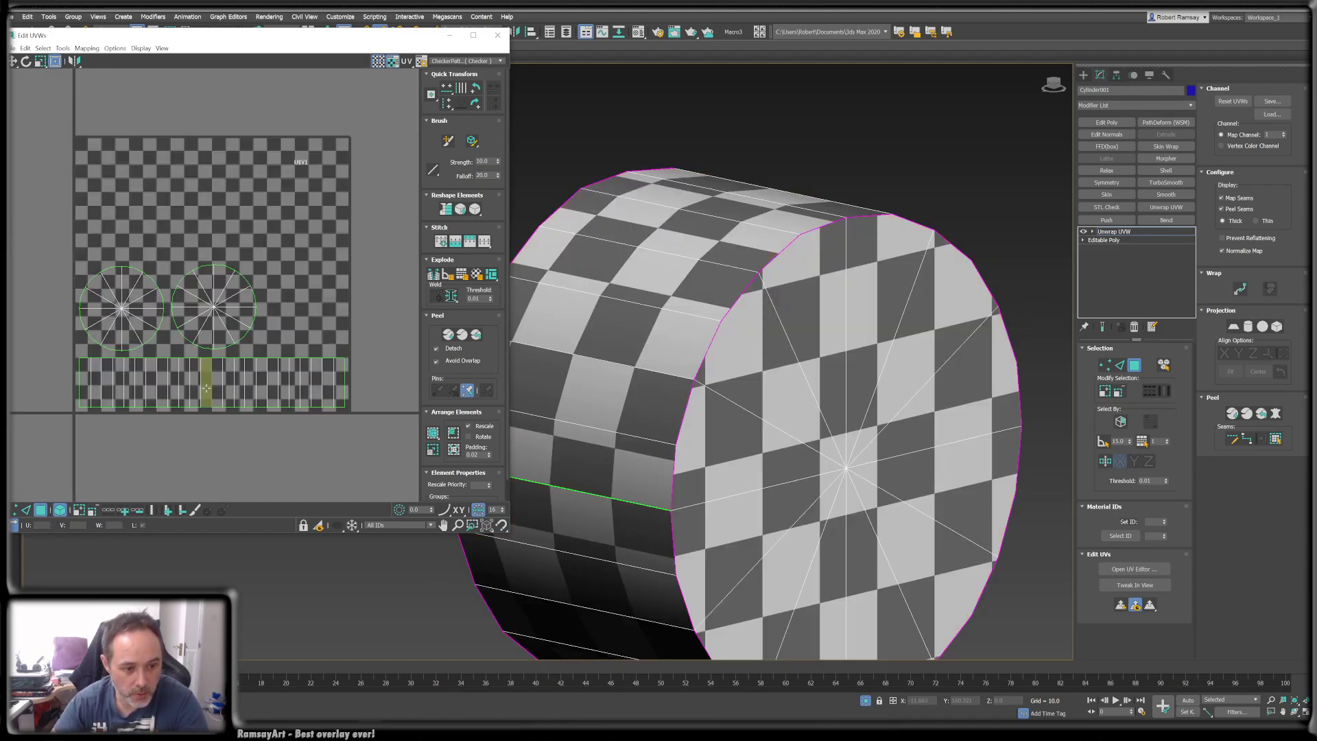
- Select the side edge opposite the existing seam and break the UVs along it to split the side strip in two
alt+middle_drag(870, 396, 1095, 404)
click(1120, 365)
click(808, 457)
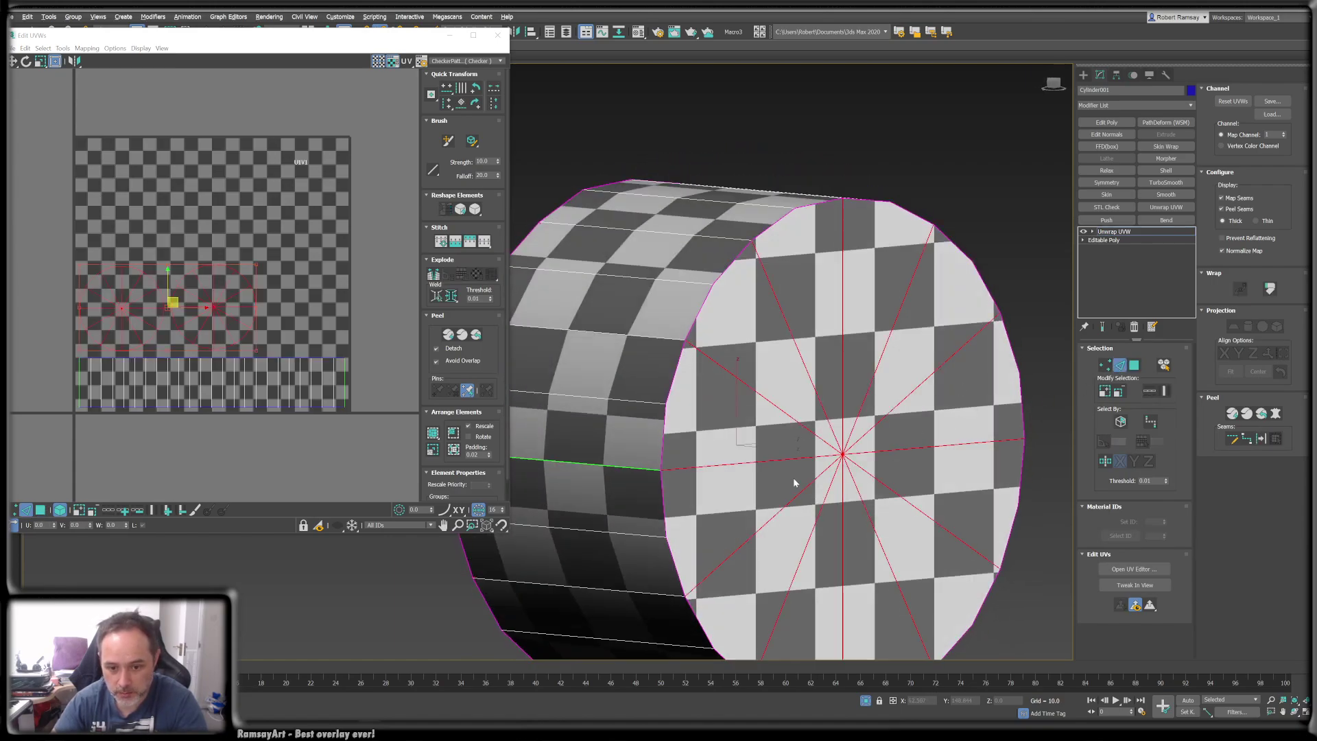
alt+middle_drag(793, 477, 744, 479)
click(953, 462)
alt+middle_drag(860, 416, 915, 415)
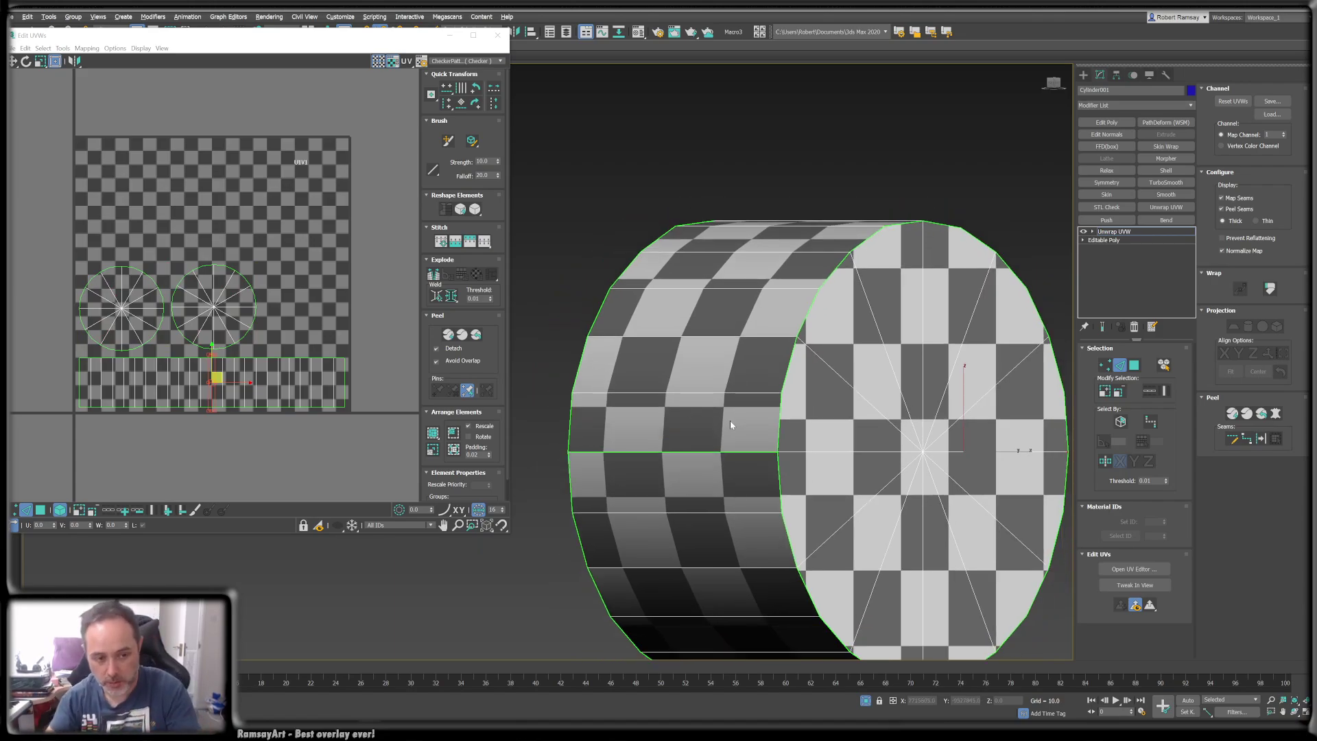
alt+middle_drag(778, 465, 724, 463)
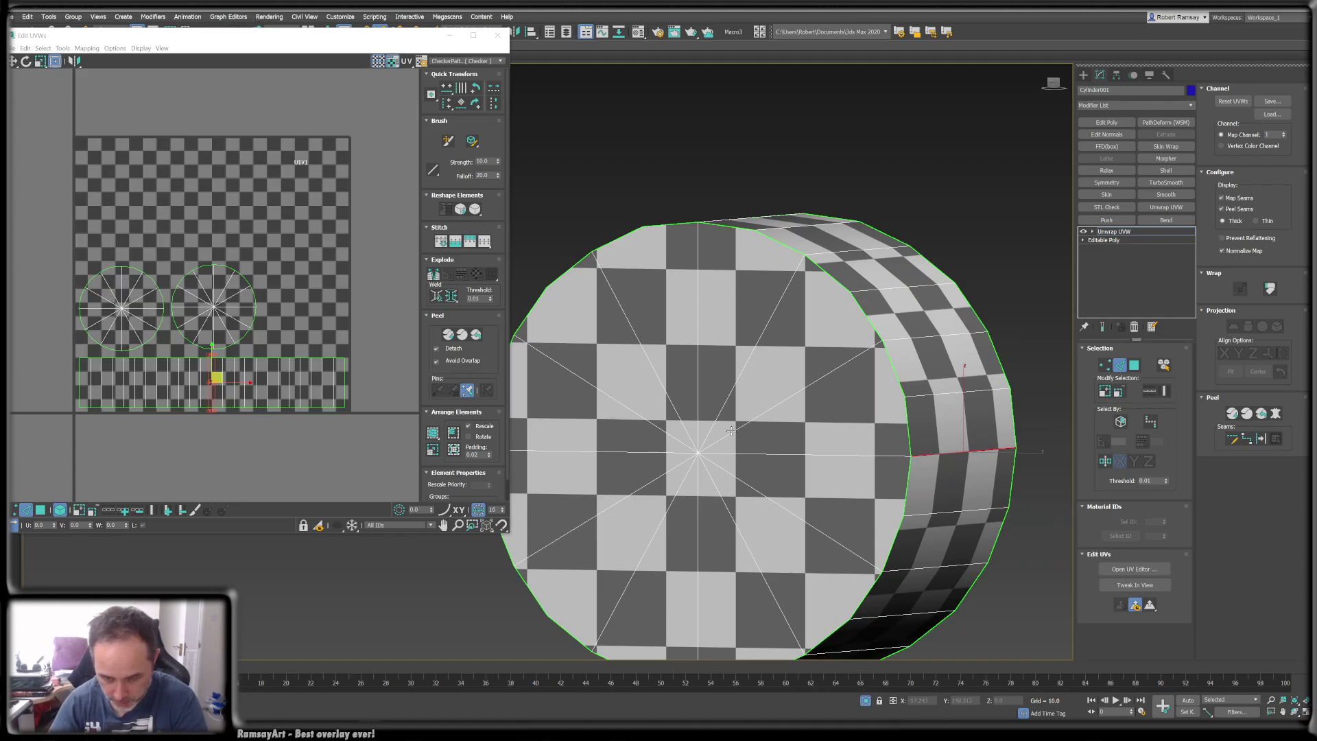
click(432, 274)
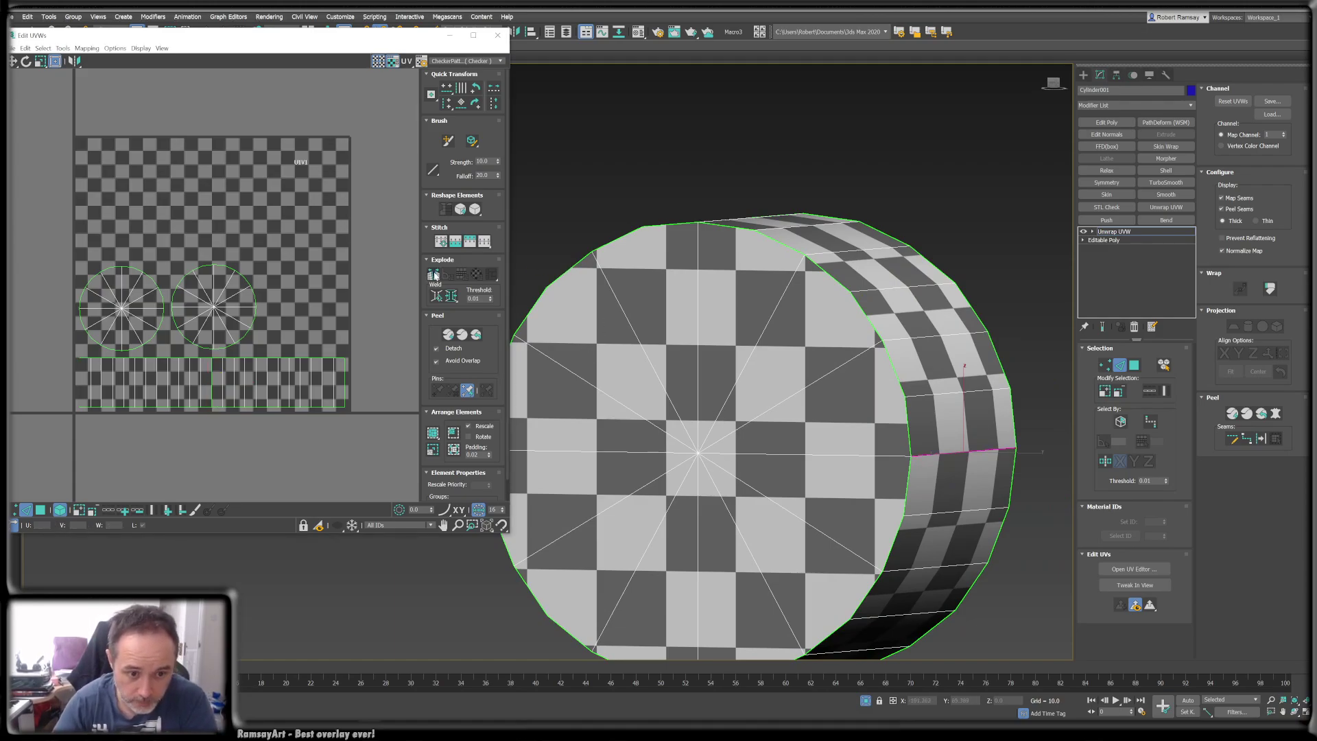
- Move one half of the split side strip away from the other and pack all shells into the UV tile
click(41, 509)
click(277, 379)
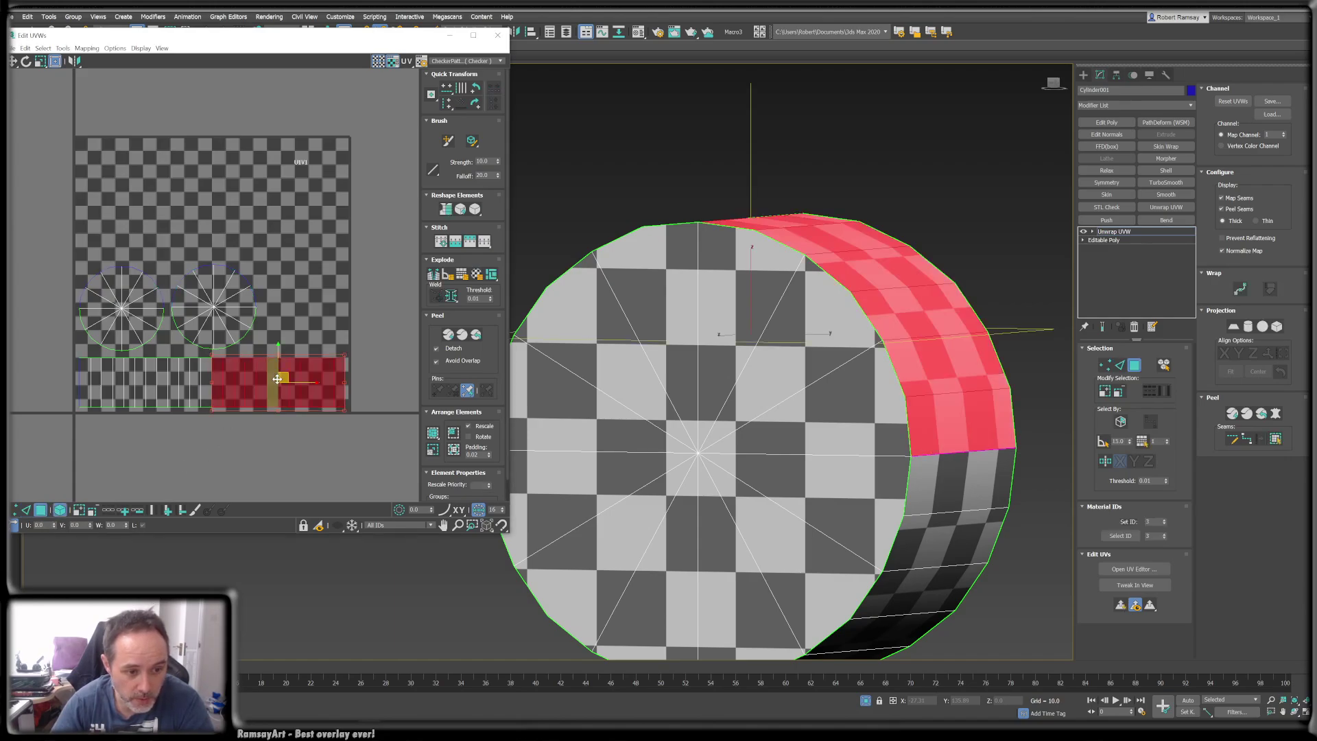
drag(277, 378, 208, 437)
click(364, 352)
click(455, 451)
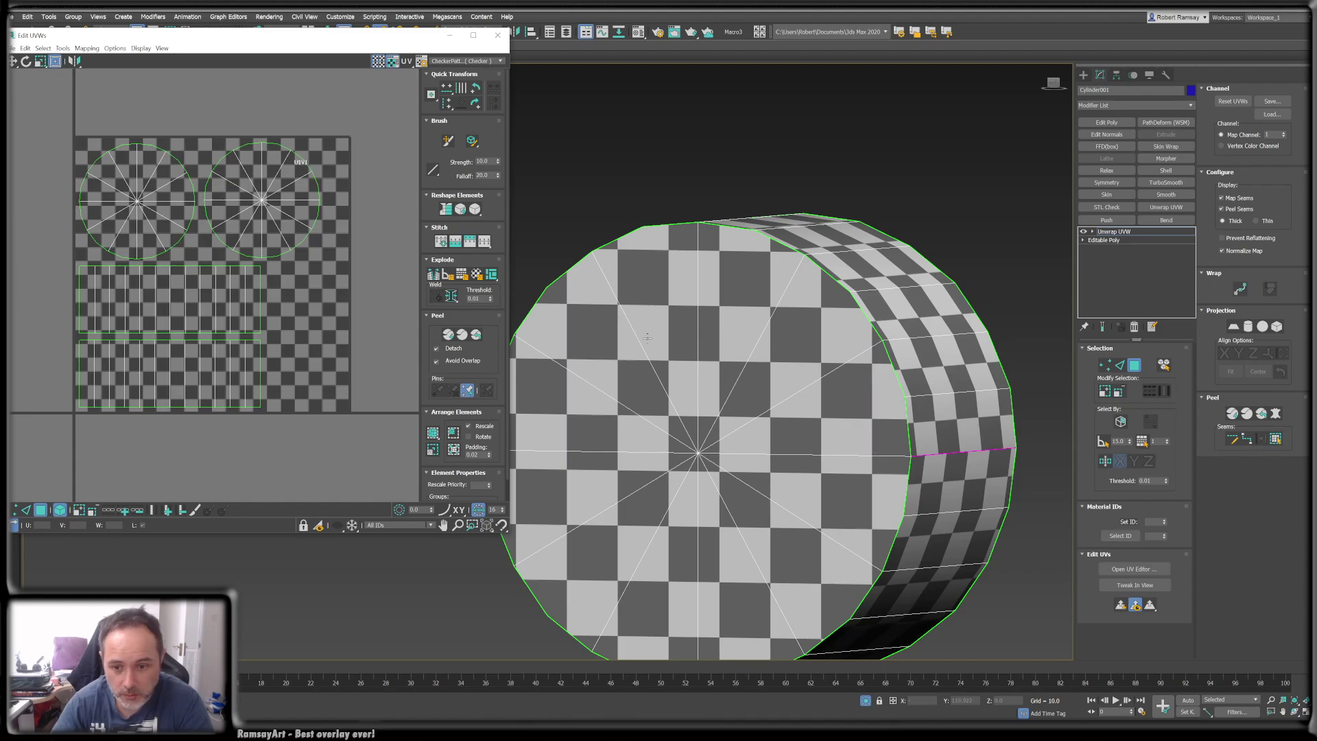
key(ctrl+z)
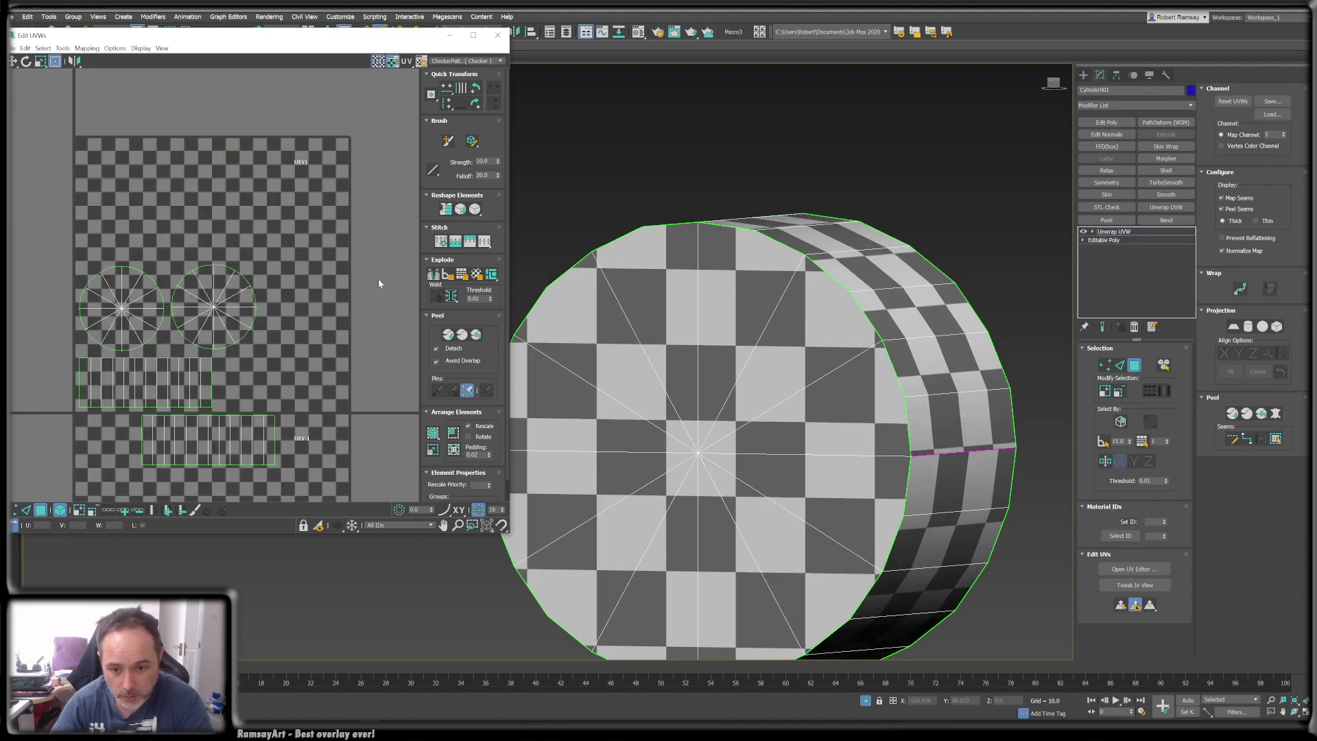
click(453, 450)
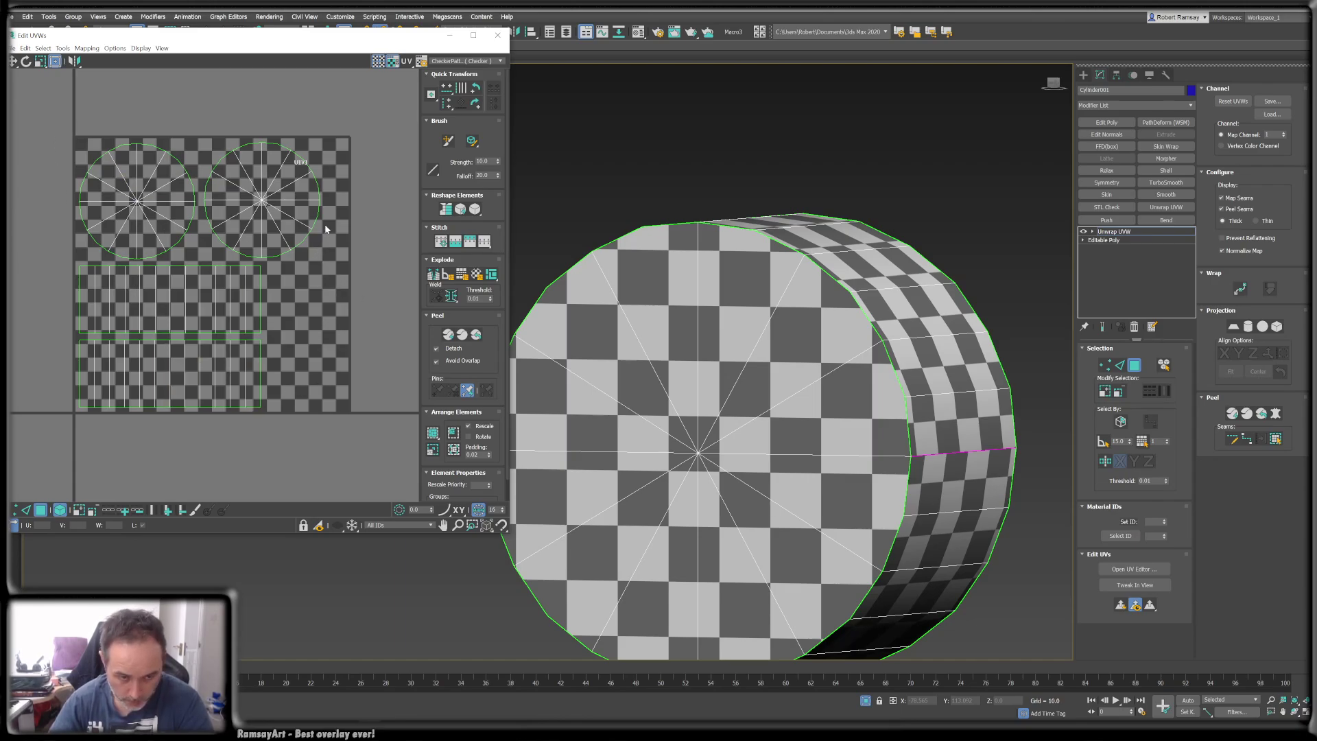
- Check the checker pattern around the cylinder, close the UV editor and collapse the Unwrap UVW modifier into the editable poly
alt+middle_drag(898, 350, 793, 358)
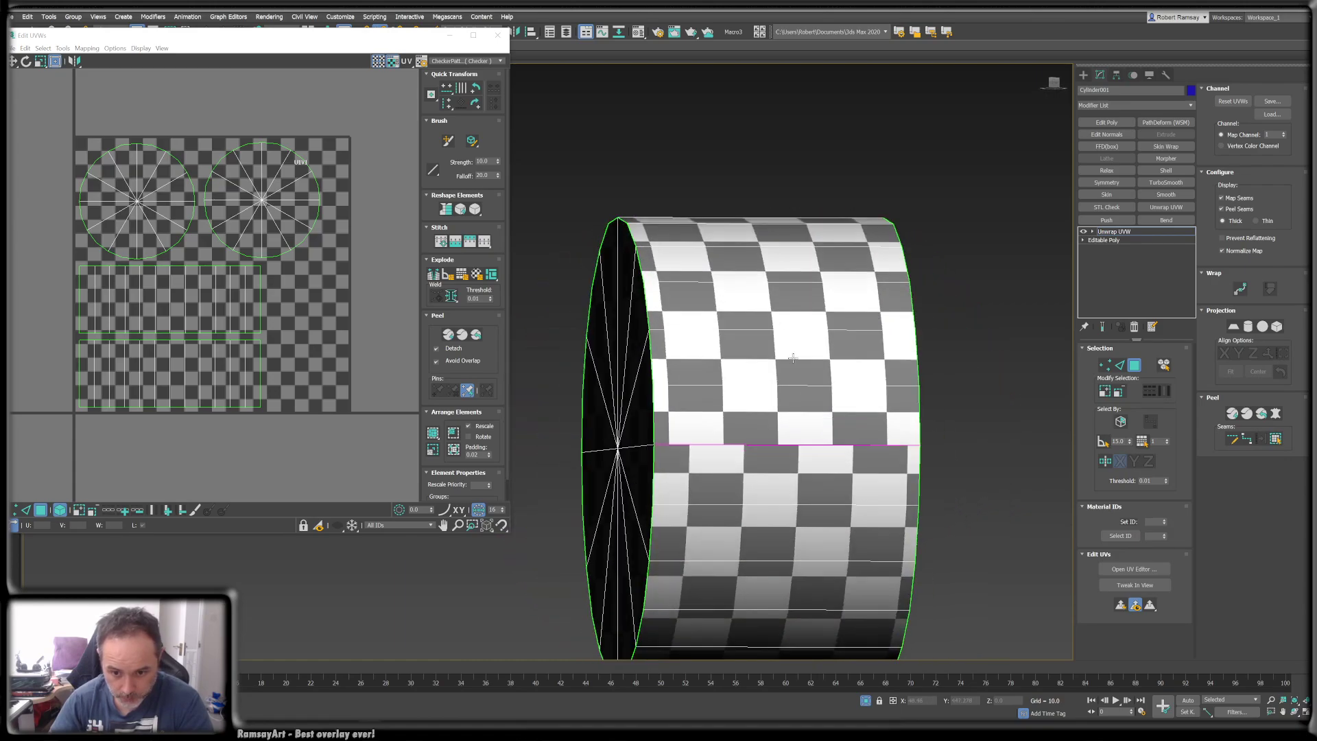
alt+middle_drag(953, 425, 1016, 426)
middle_drag(853, 360, 865, 327)
scroll(865, 328, down, 1)
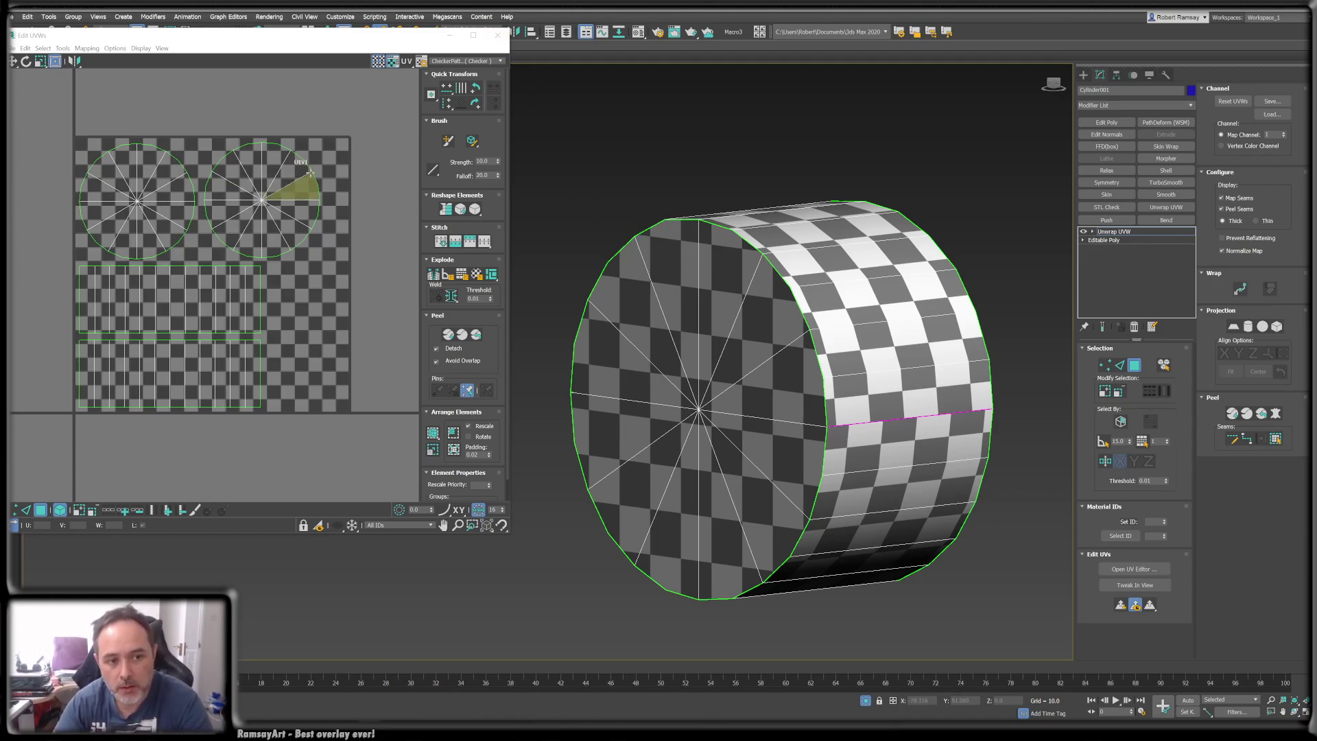
click(498, 35)
click(1092, 232)
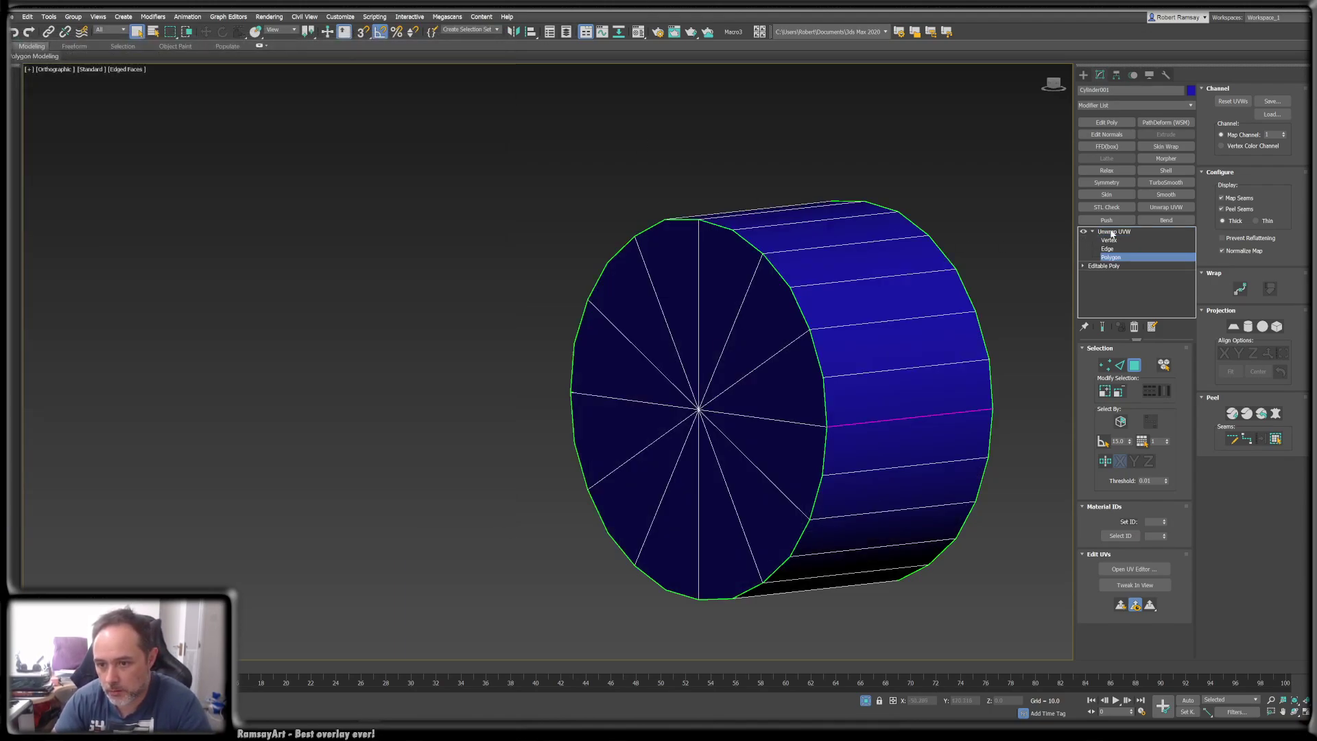
click(1116, 233)
right_click(1119, 231)
click(1156, 319)
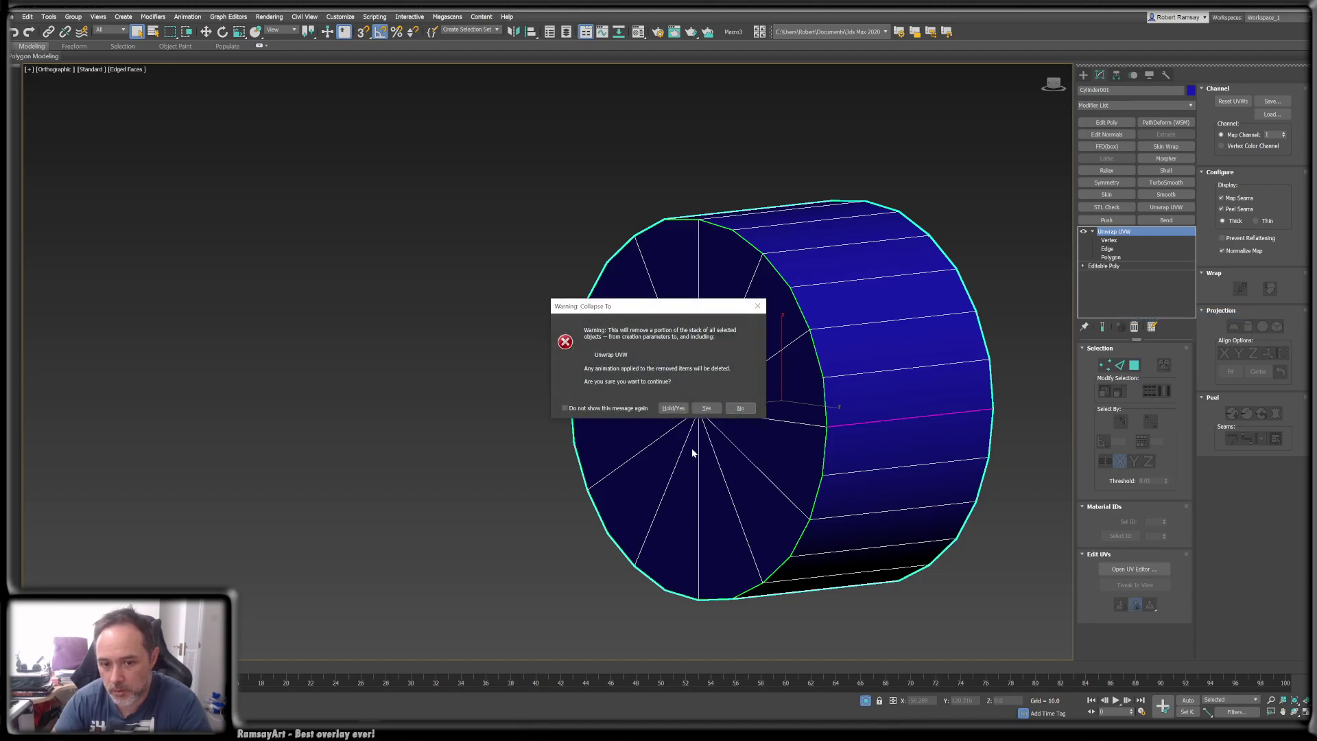
click(706, 407)
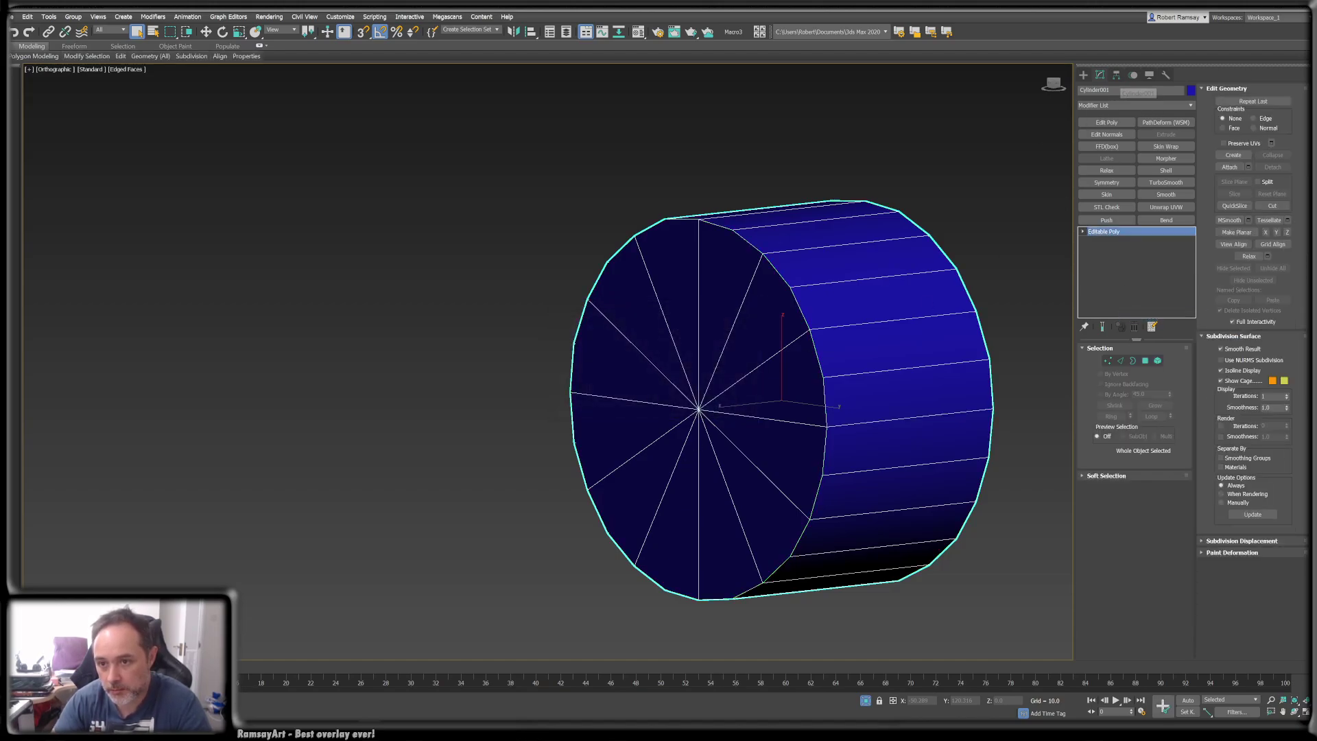
- Rename the low-poly cylinder as Cyl_low
drag(1133, 92, 923, 105)
text(Cyl)
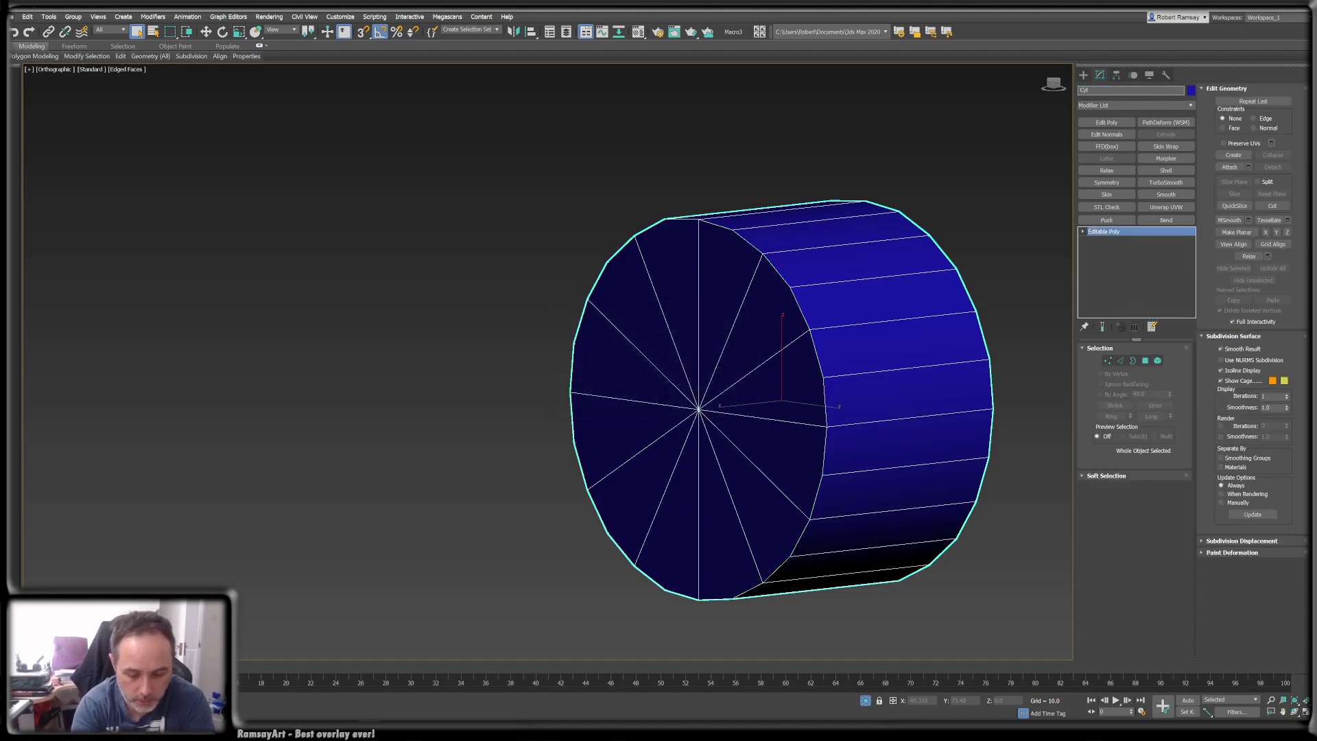
text(_low)
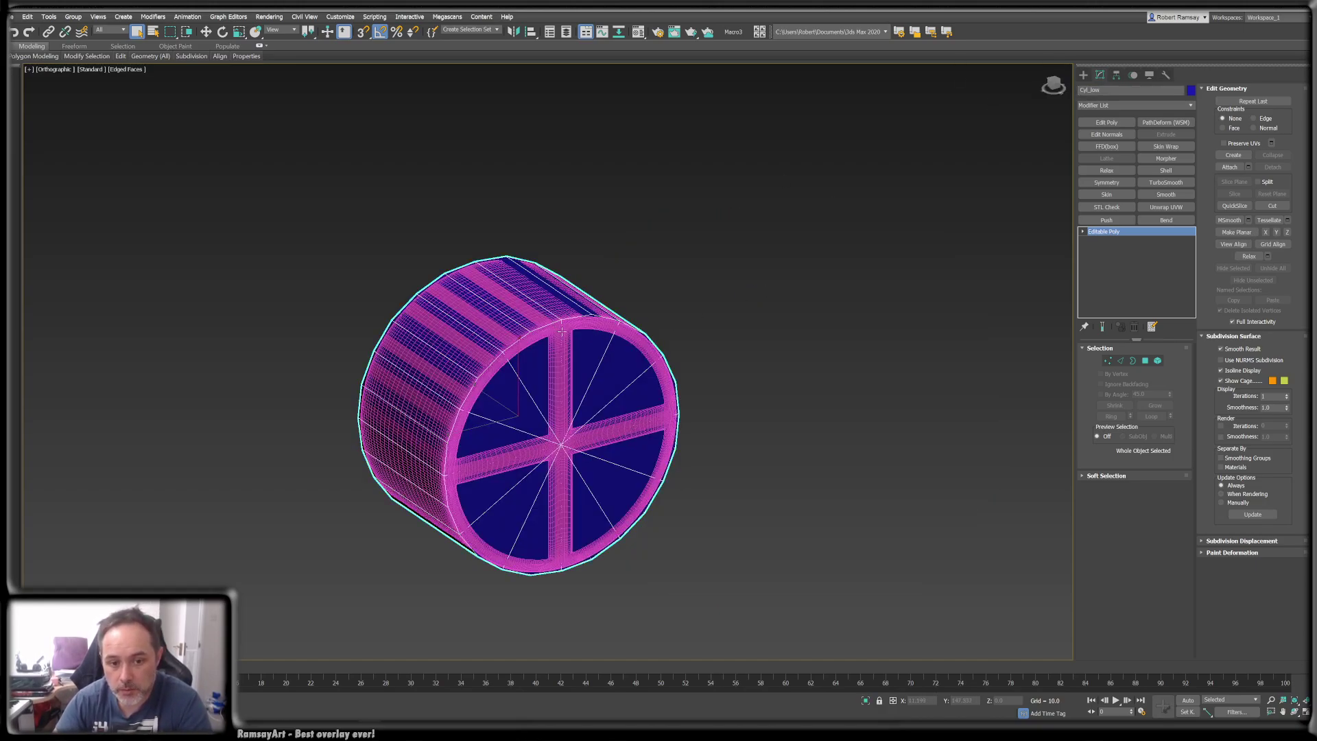
- Isolate the high-poly four-spoke wheel, turn off edged faces and inspect its shading from the front and side
click(614, 334)
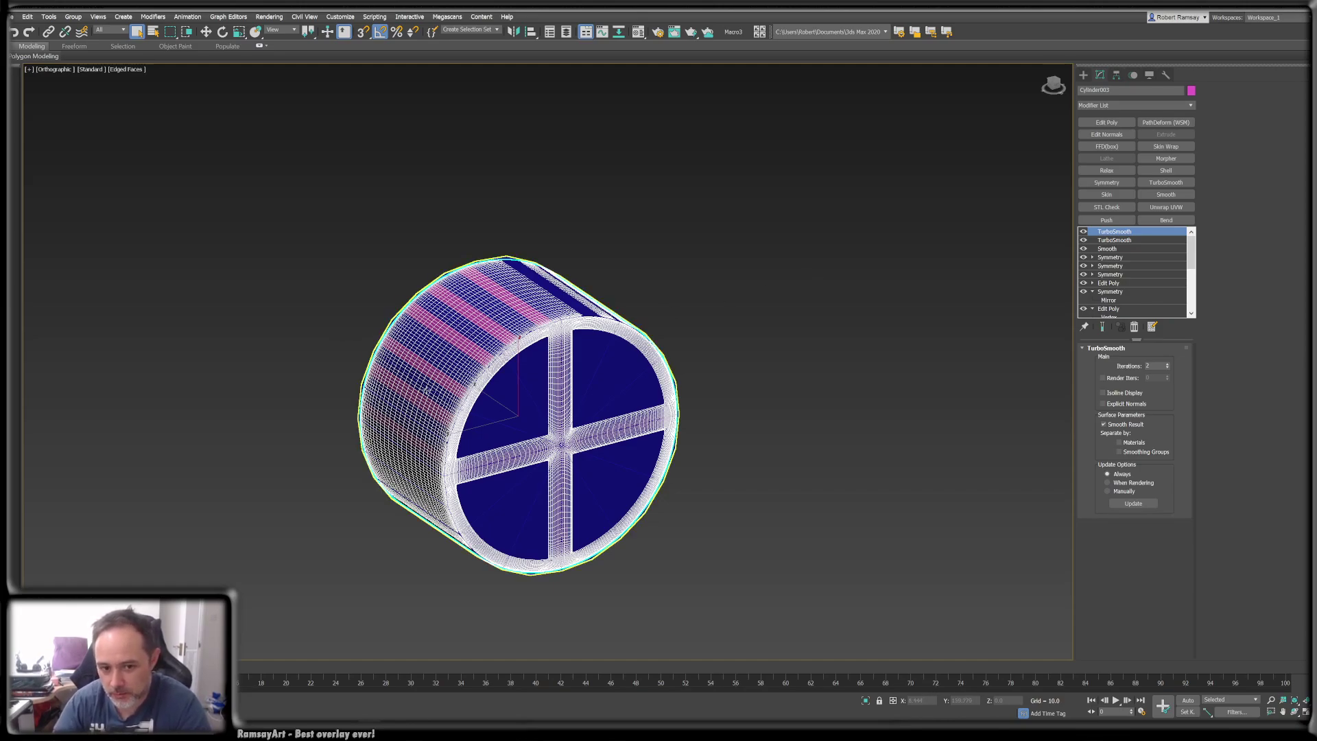
scroll(573, 336, up, 3)
key(alt+q)
middle_drag(573, 336, 606, 314)
key(F4)
mouse_move(648, 398)
alt+middle_down()
mouse_move(660, 374)
mouse_move(698, 367)
mouse_move(696, 400)
mouse_move(723, 374)
mouse_move(647, 379)
alt+middle_up()
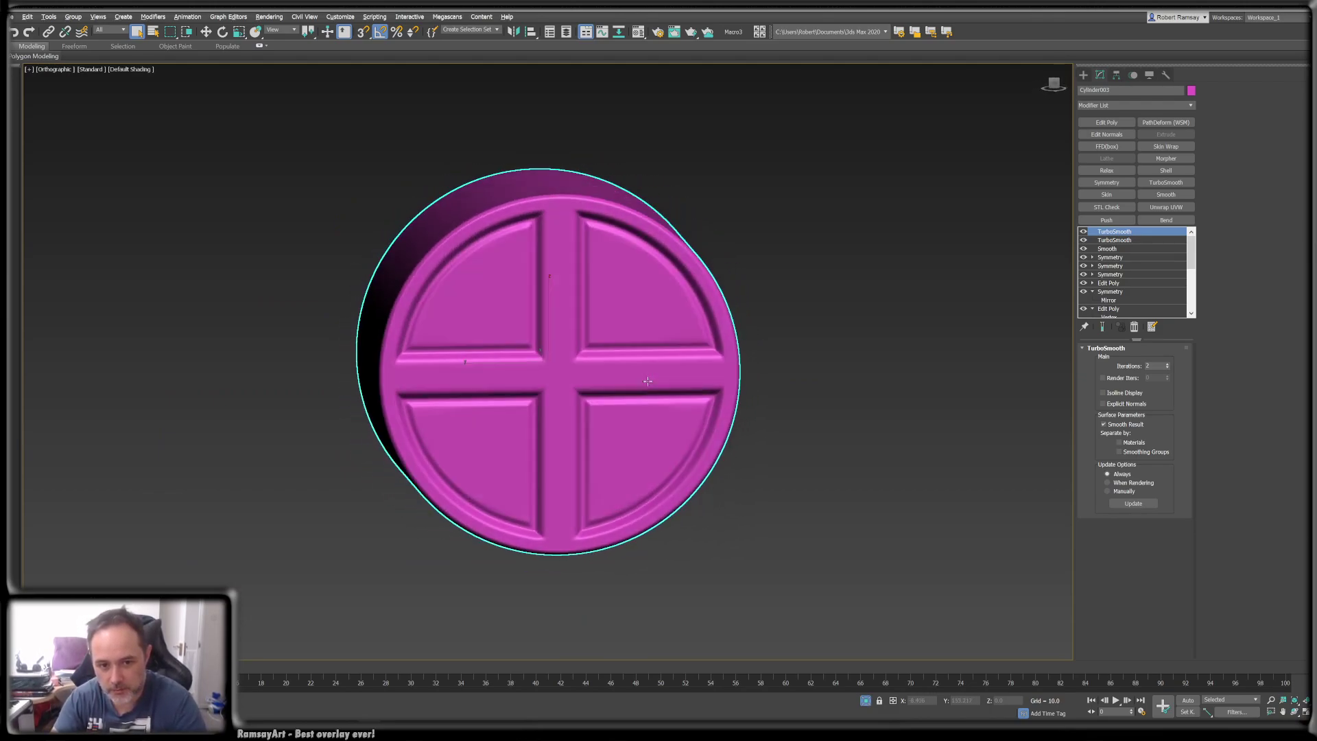
scroll(602, 288, up, 4)
alt+middle_drag(602, 288, 618, 279)
scroll(622, 267, down, 2)
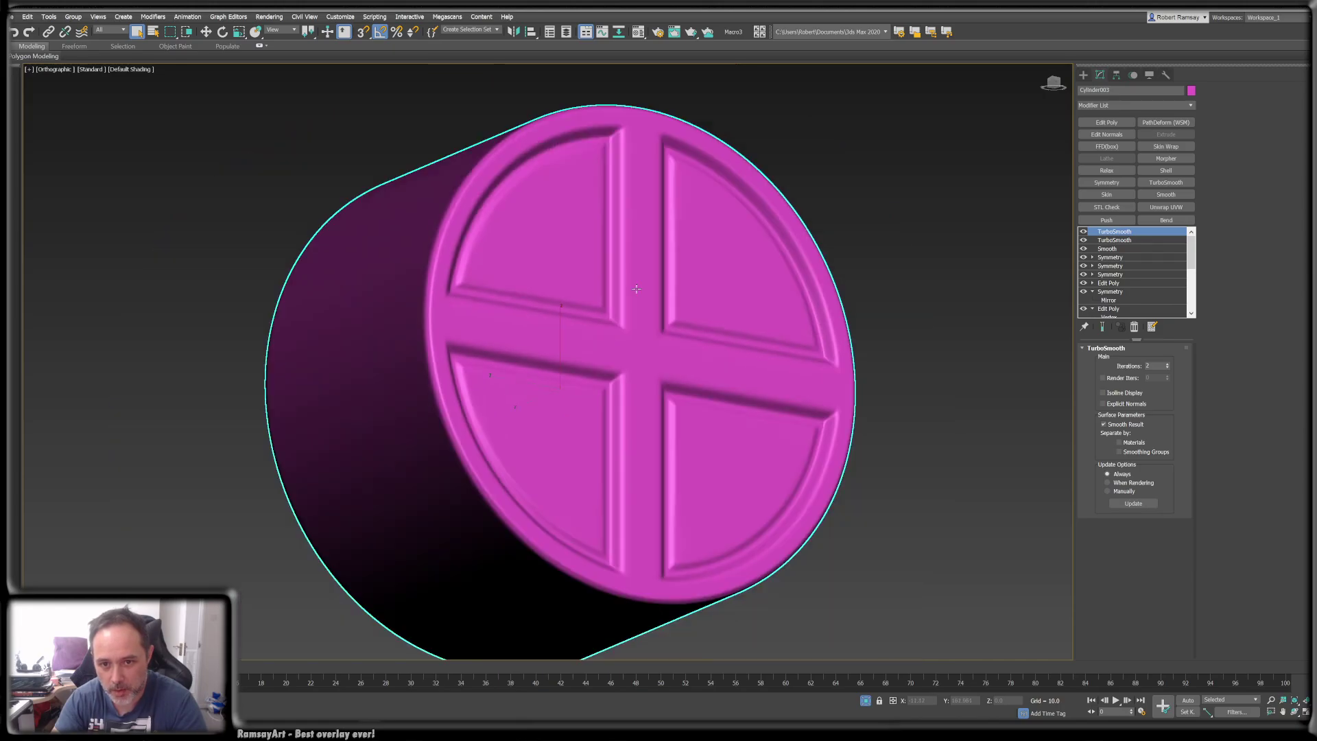
alt+middle_drag(635, 284, 727, 235)
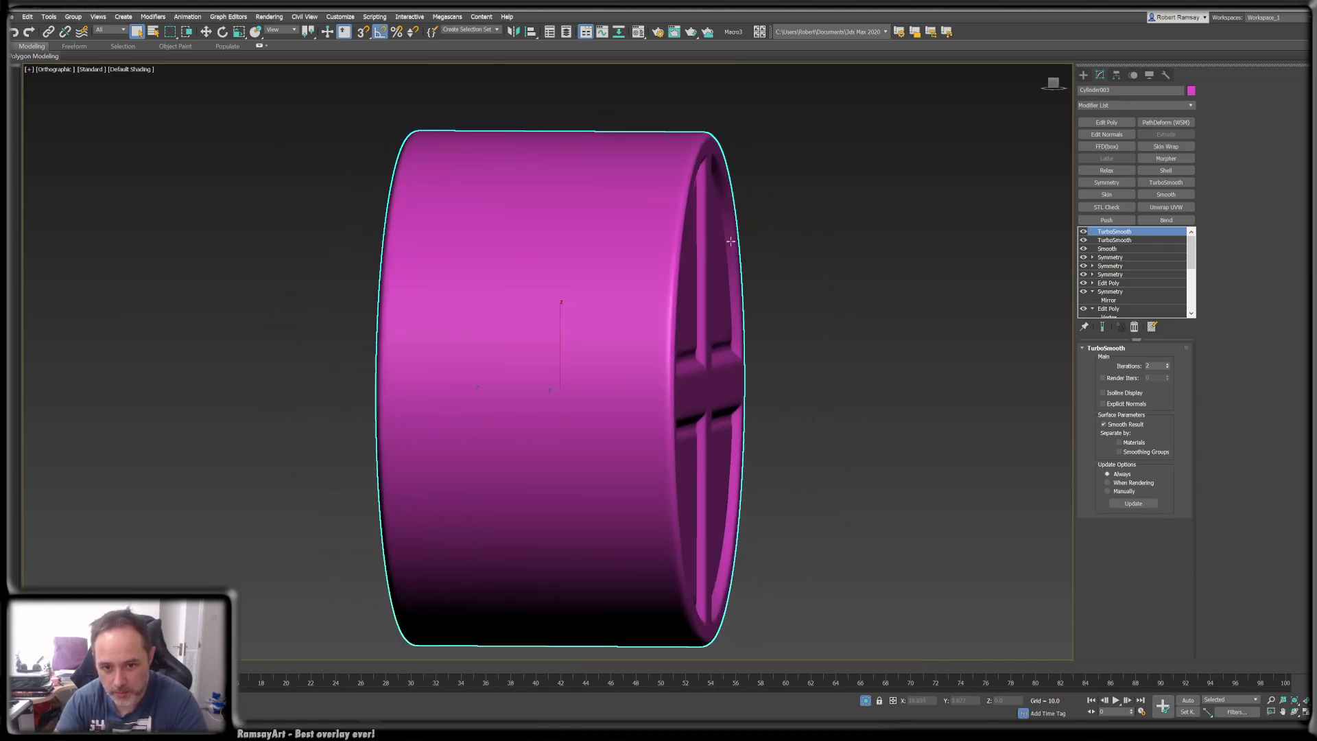
mouse_move(739, 347)
alt+middle_down()
mouse_move(744, 359)
mouse_move(717, 361)
mouse_move(713, 347)
alt+middle_up()
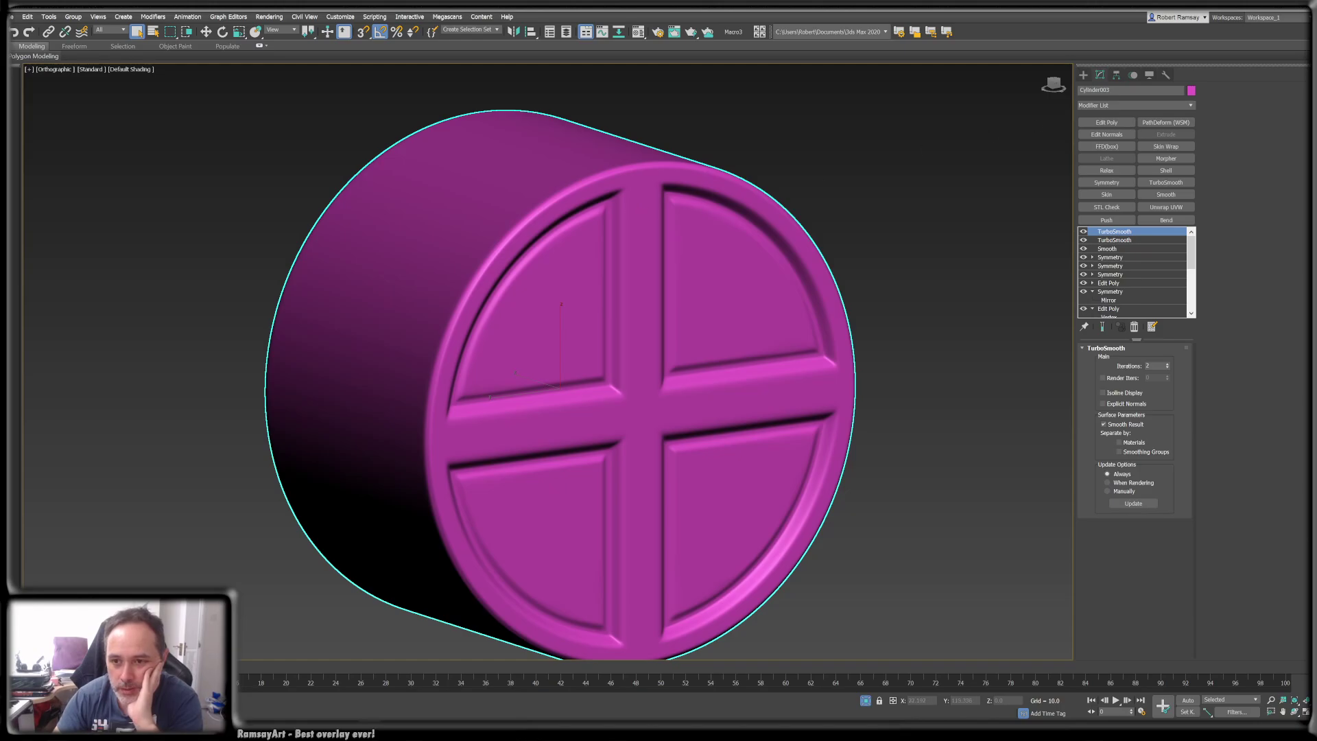
- Rename the high-poly wheel as Cyl_high, exit isolation and deselect it
drag(1124, 91, 978, 102)
text(Cyl_high)
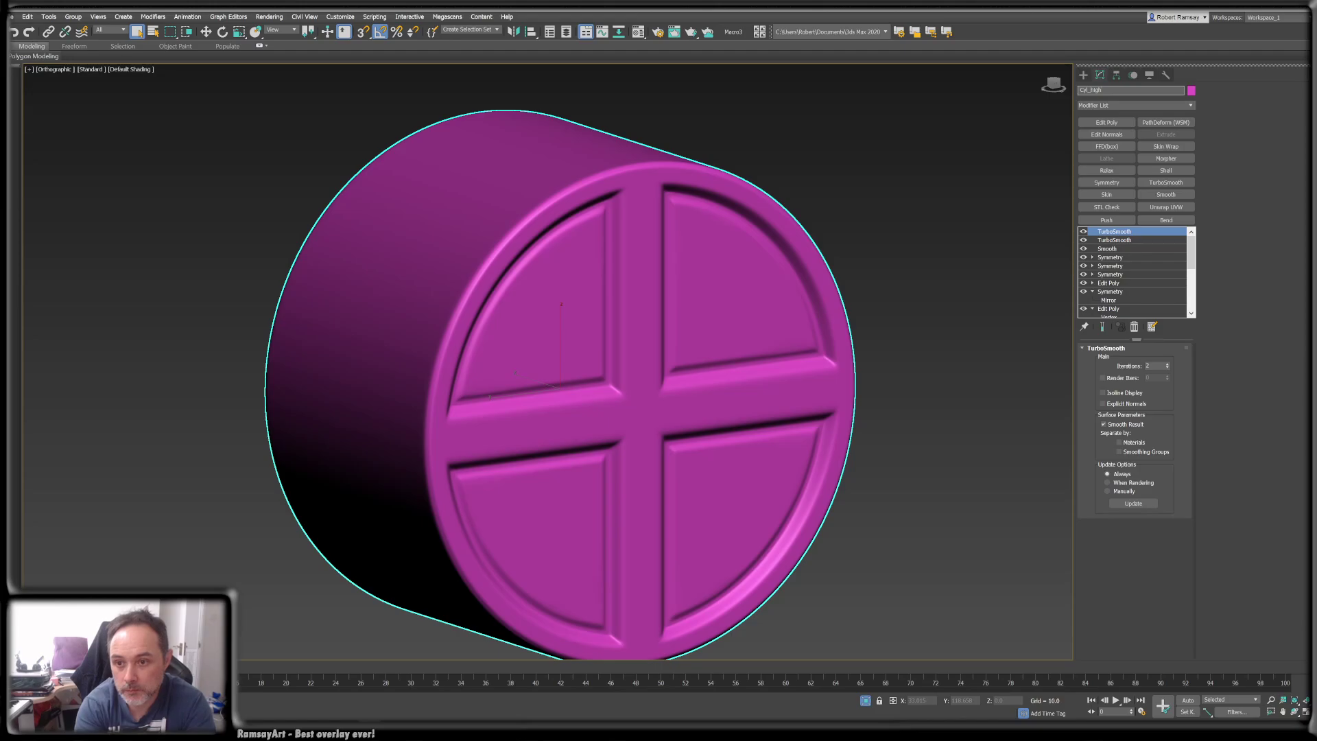
key(Return)
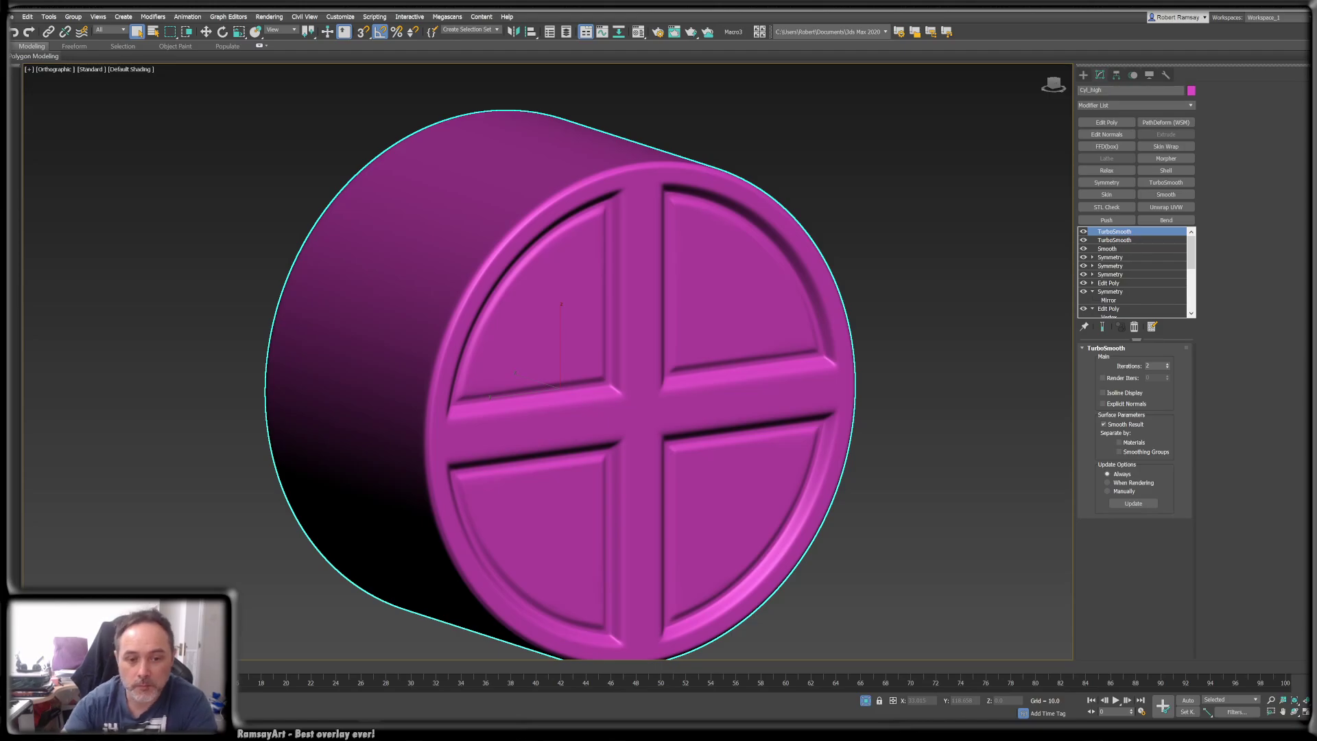
key(alt+q)
click(873, 383)
scroll(718, 347, down, 3)
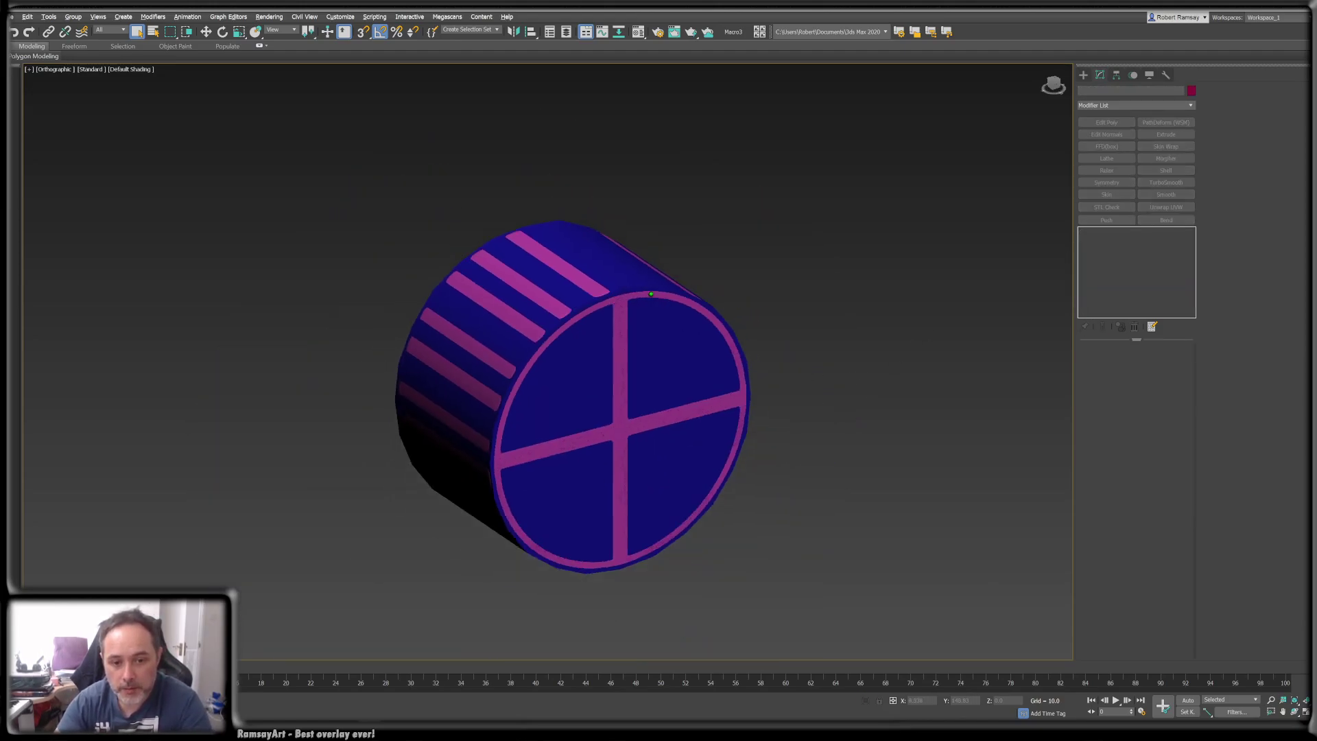
- Select both overlapping cylinders together, and check the low-poly and high-poly objects individually
drag(329, 272, 717, 470)
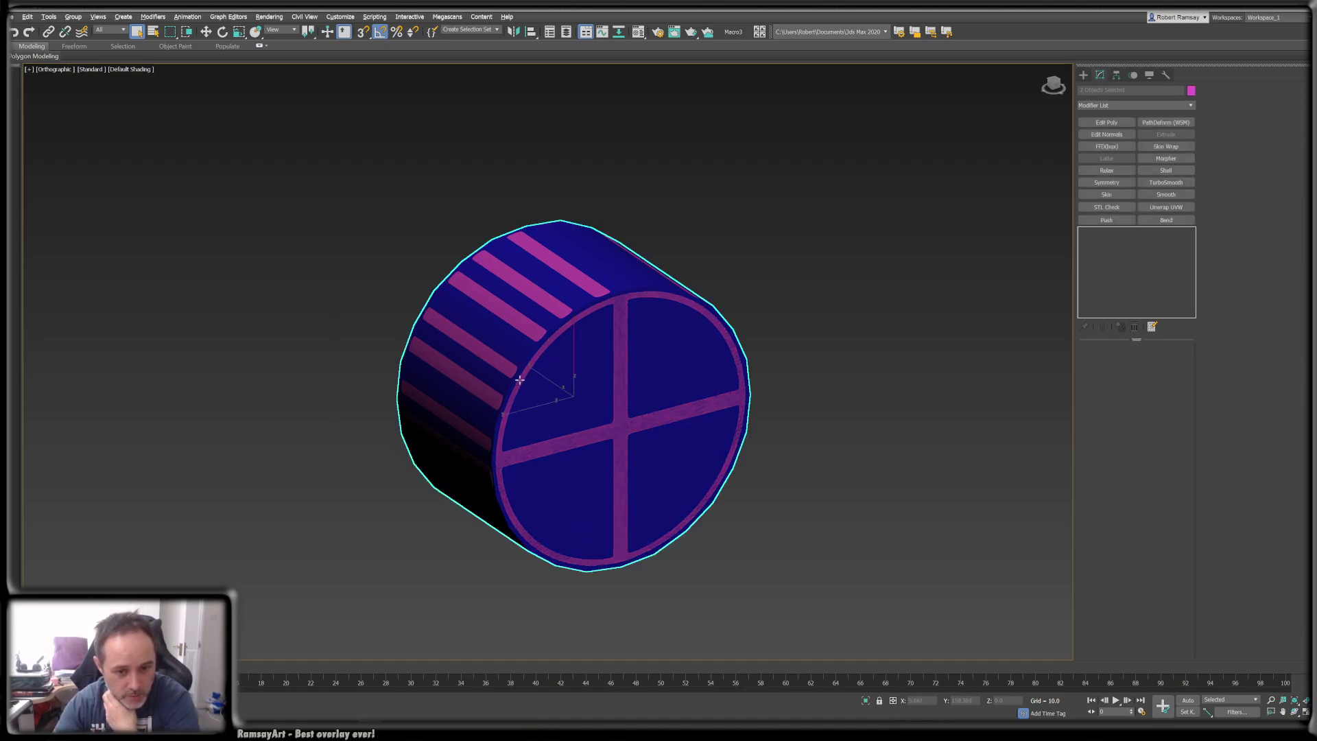
click(511, 358)
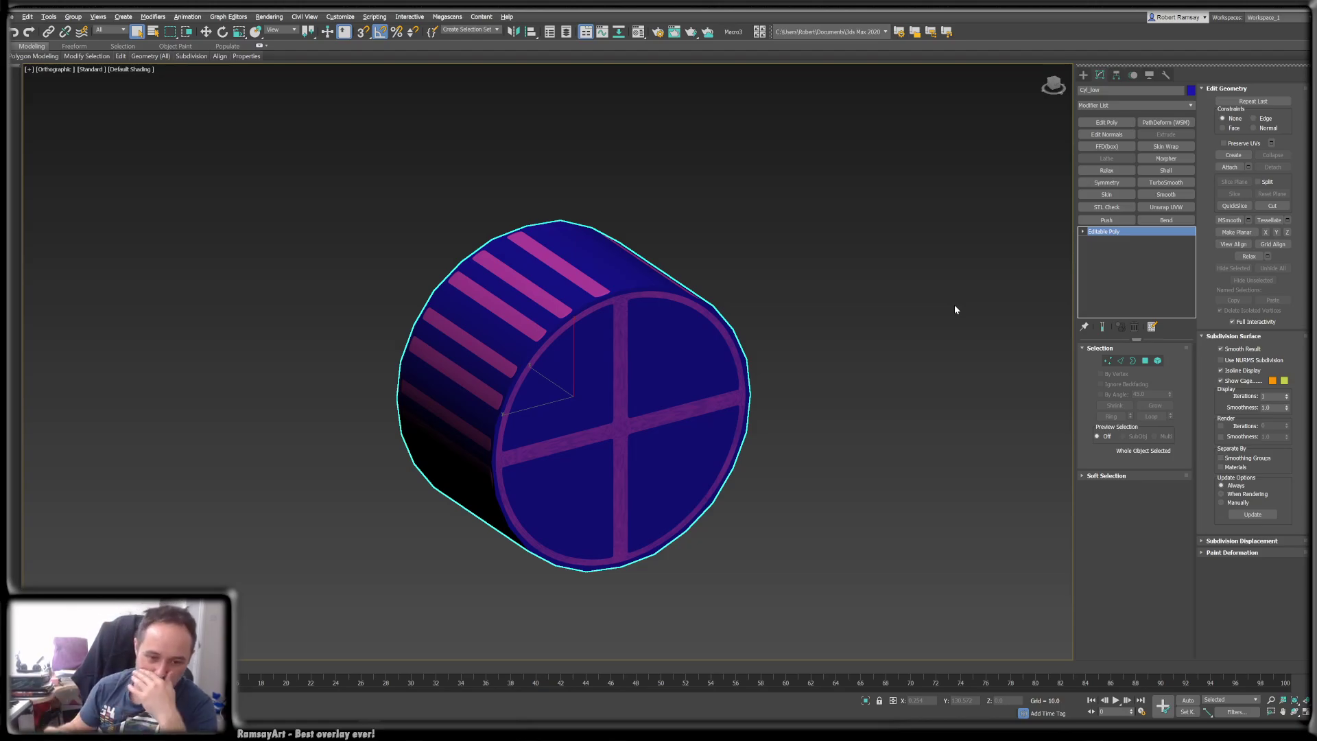
click(535, 340)
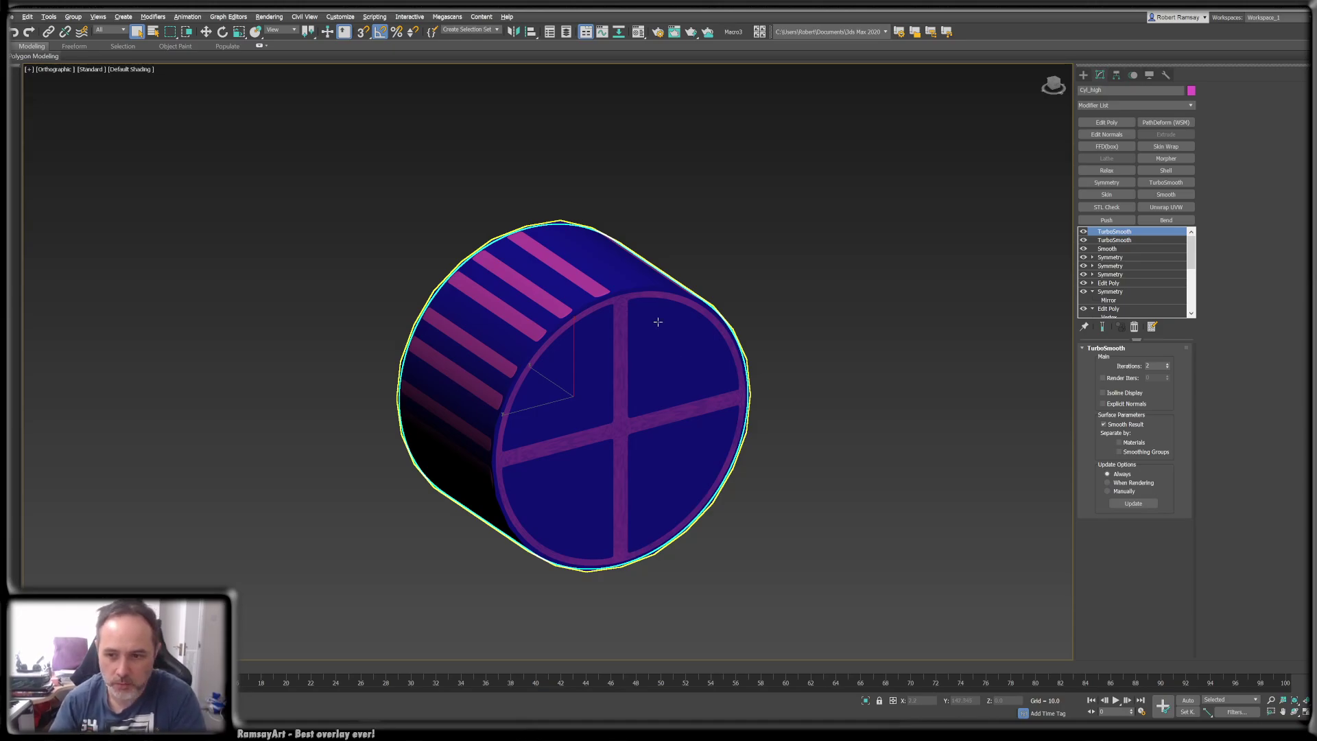
- Select both overlapping cylinders and export only the selection to the Desktop as the FBX file lowHighTest
mouse_move(706, 317)
alt+middle_down()
mouse_move(697, 325)
mouse_move(711, 300)
mouse_move(711, 319)
alt+middle_up()
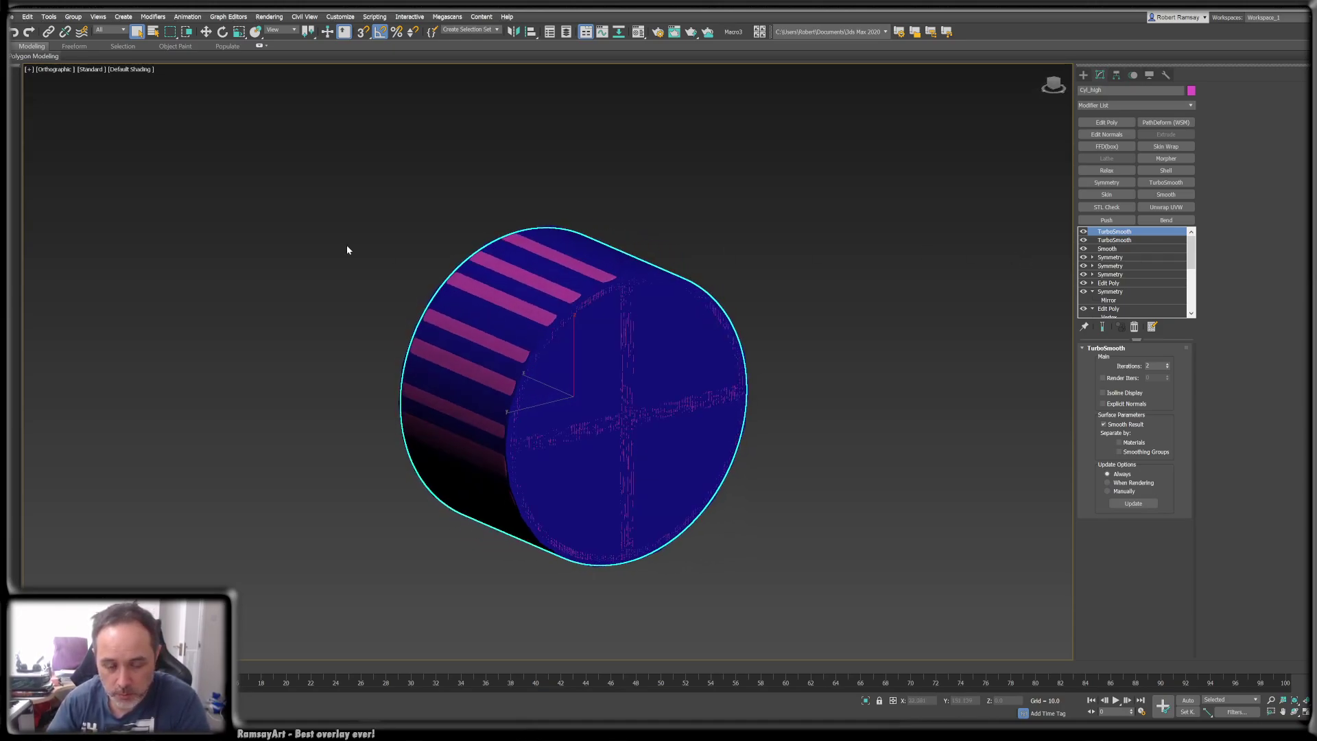
drag(358, 253, 610, 423)
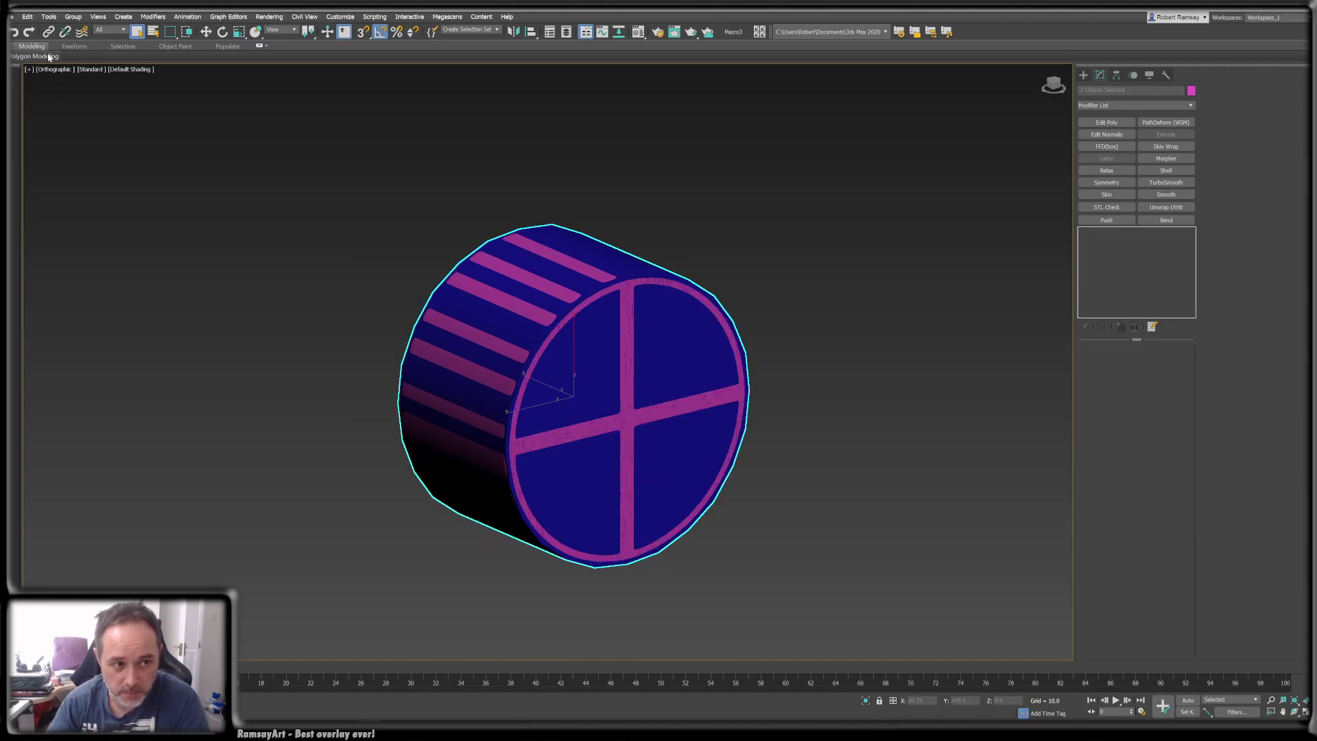
click(10, 19)
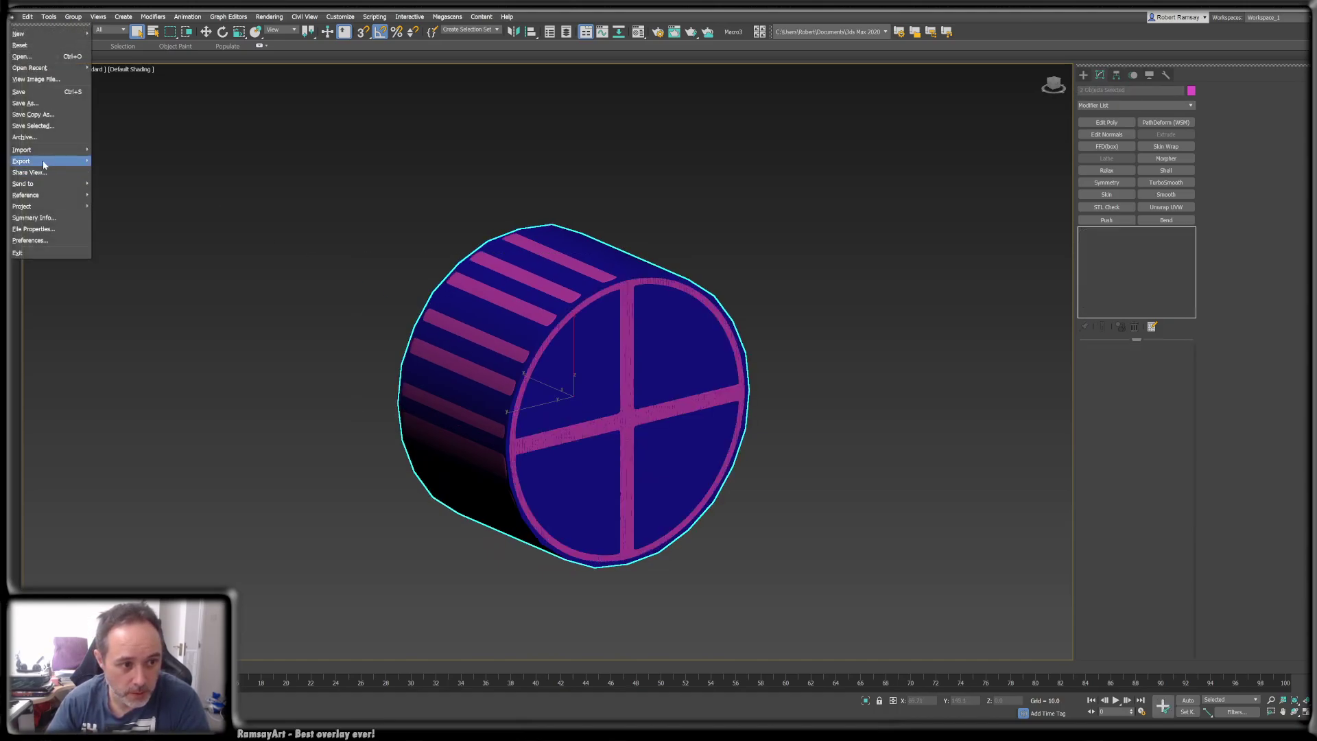
mouse_move(43, 162)
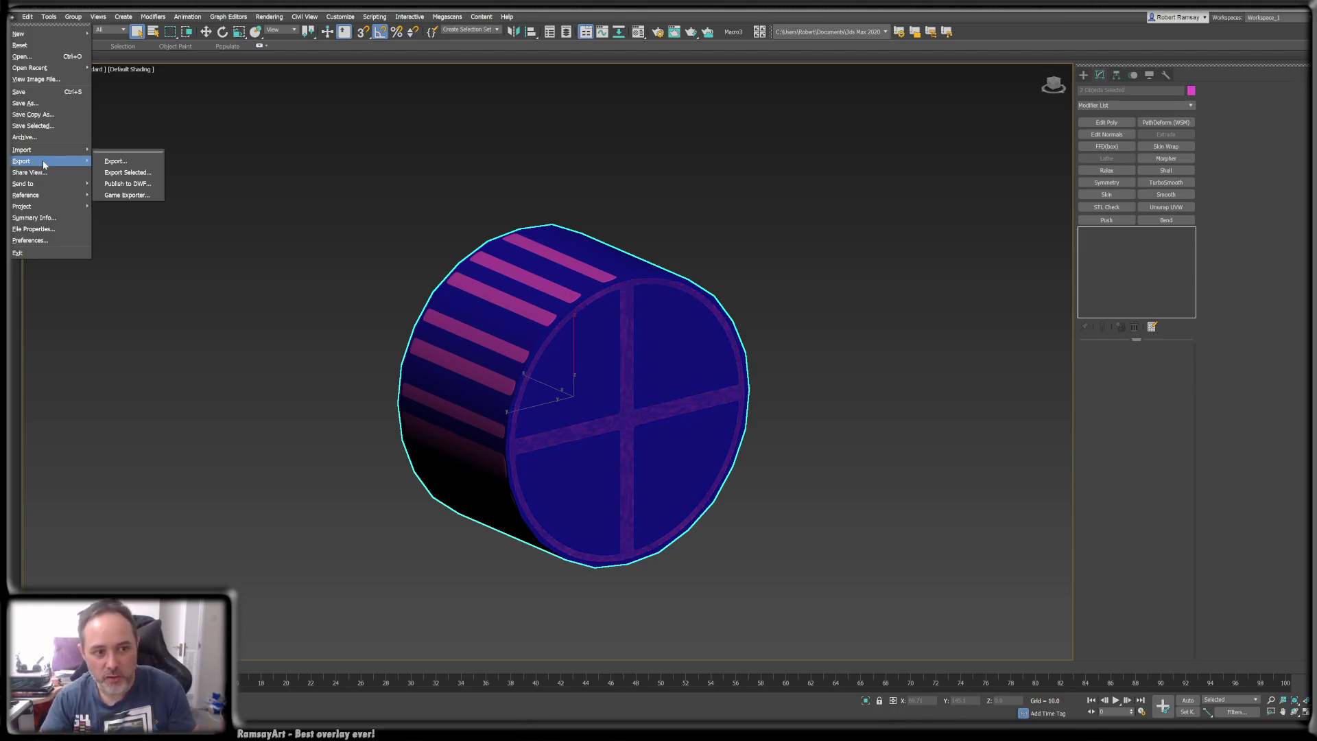
click(114, 175)
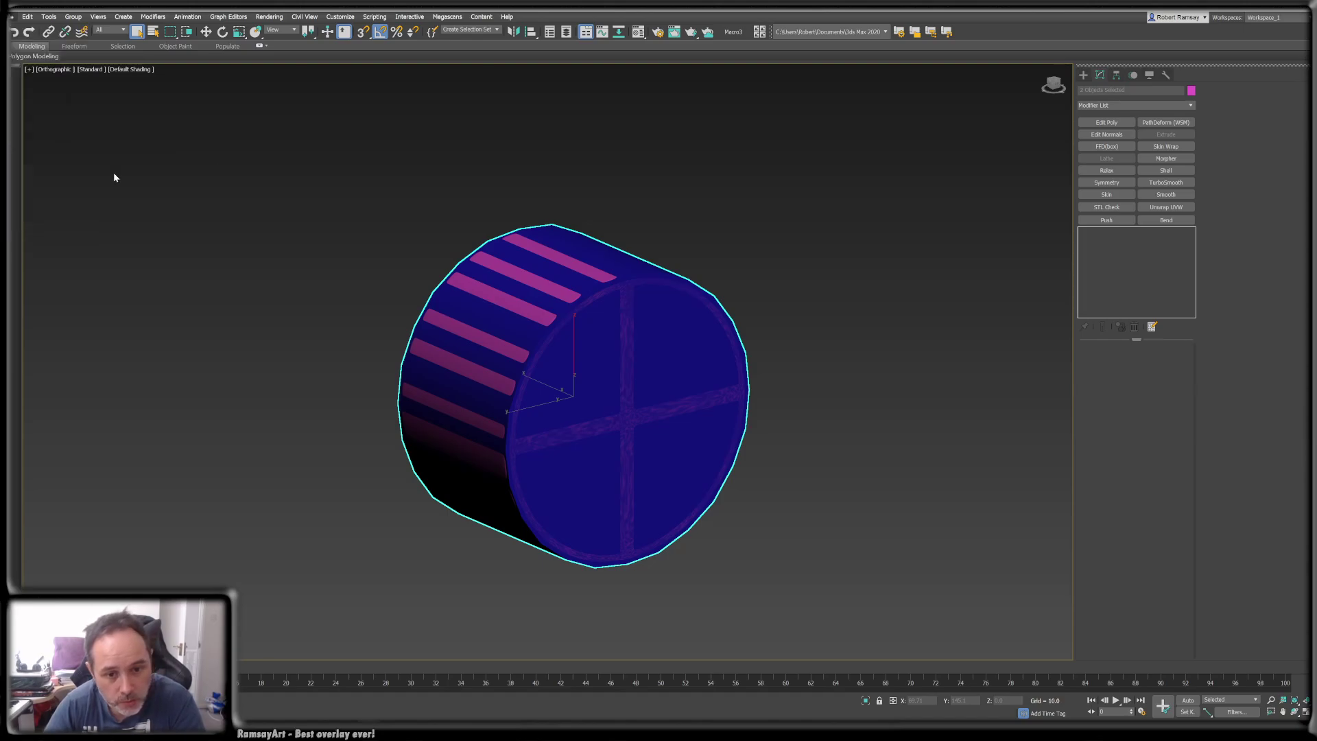
click(34, 101)
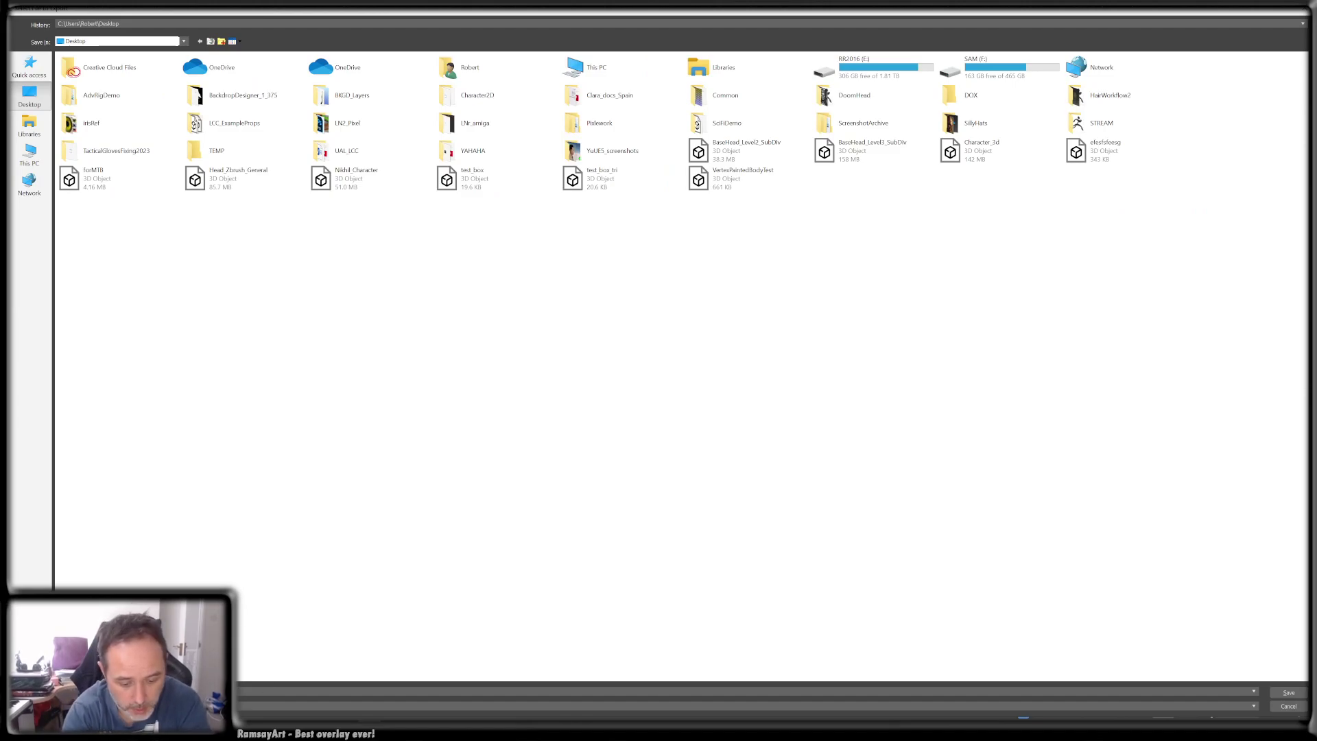
key(Return)
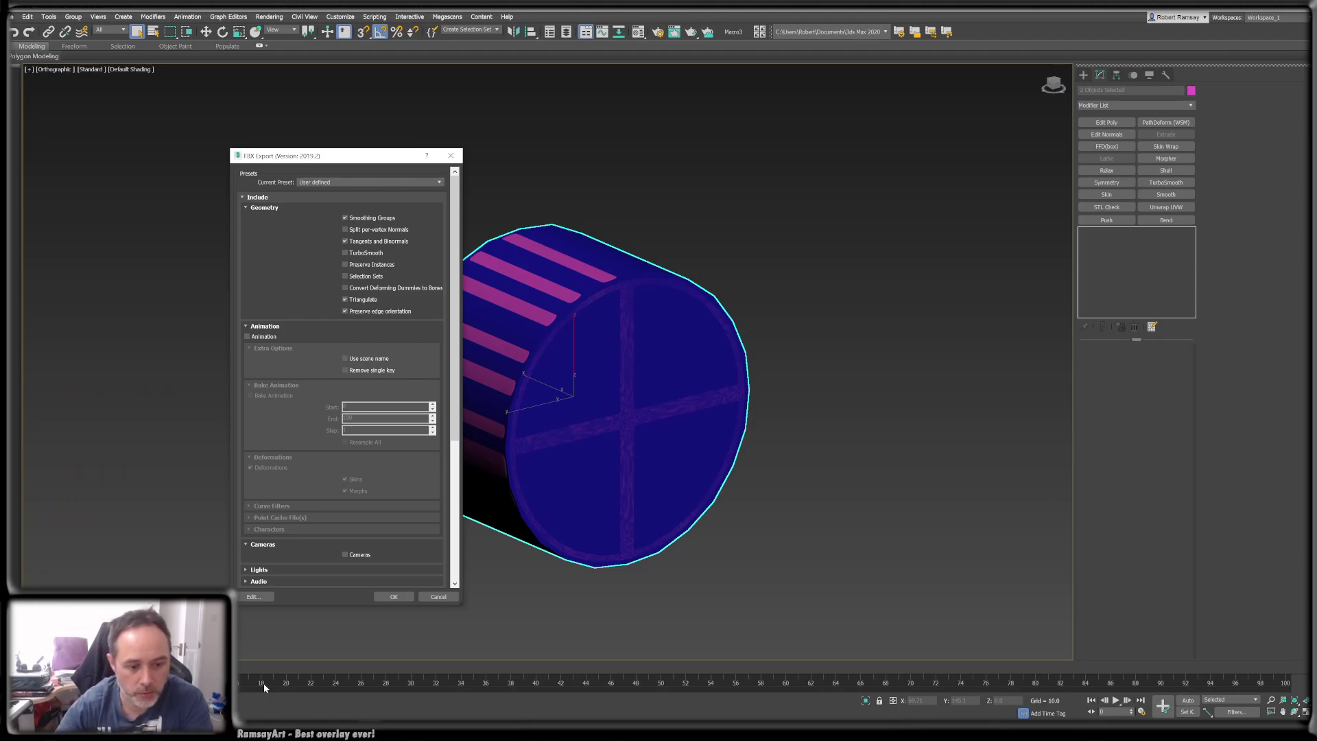
click(400, 597)
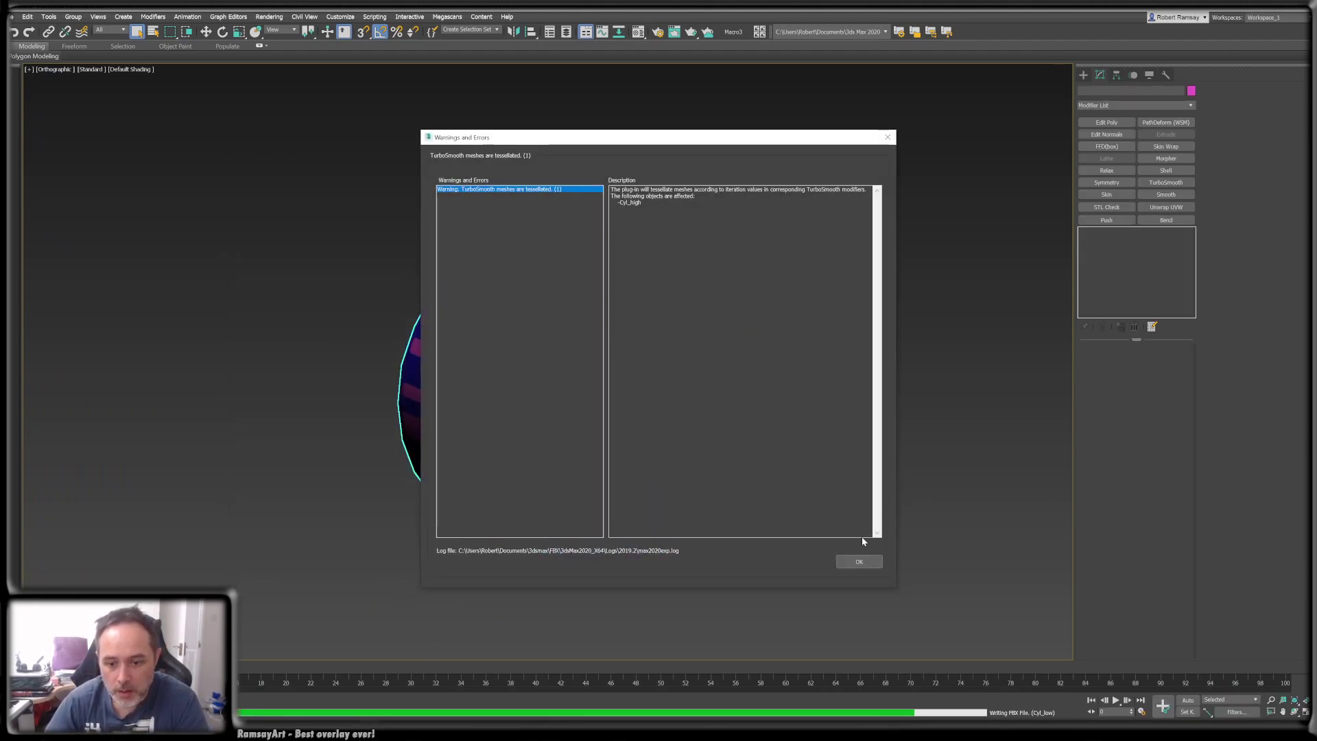
click(857, 561)
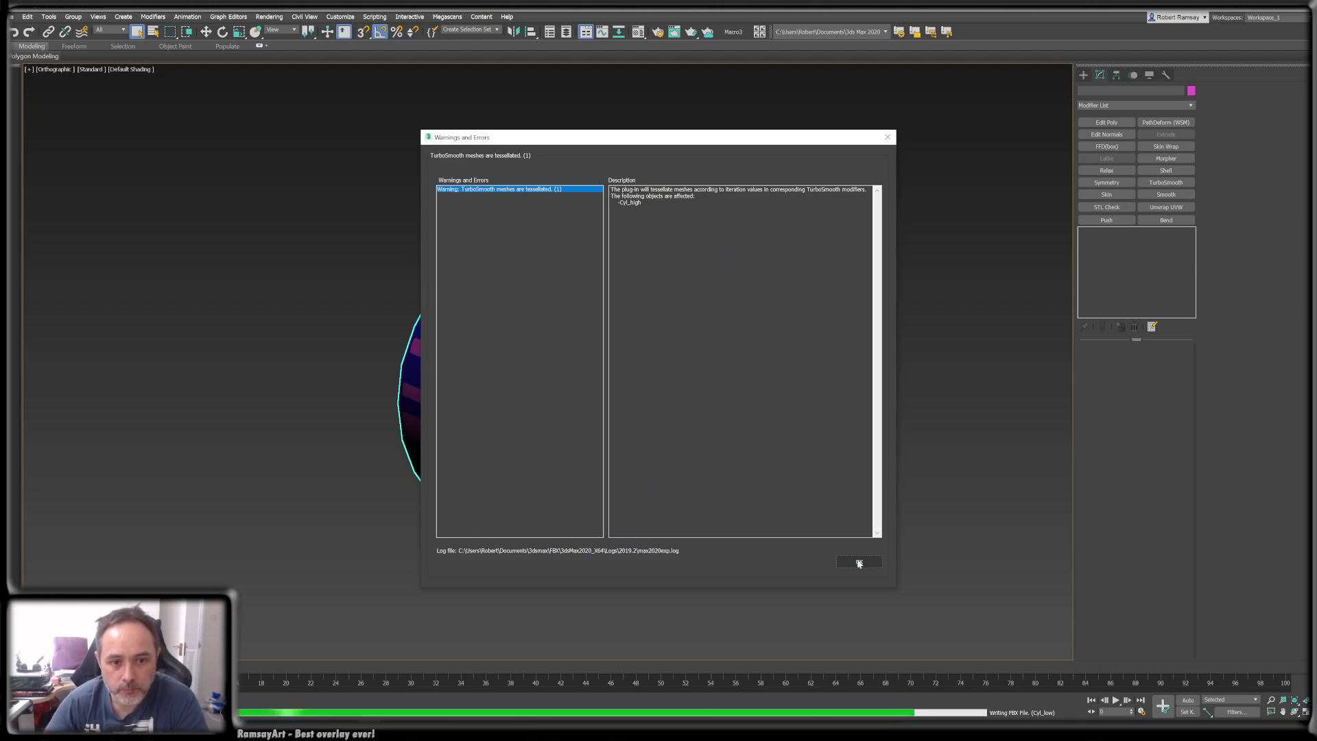
click(859, 563)
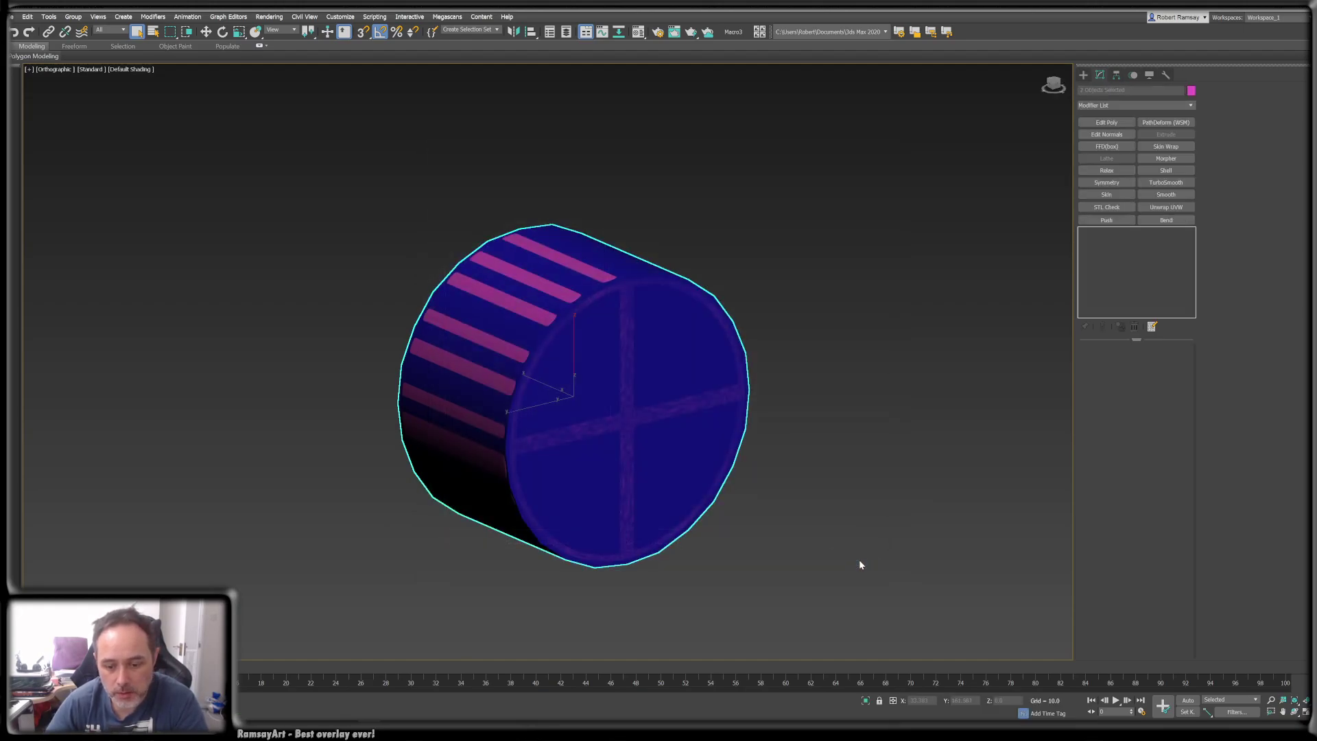
- Switch to Marmoset Toolbag 4.05 and close the other Toolbag window containing test_box_tri
mouse_move(551, 730)
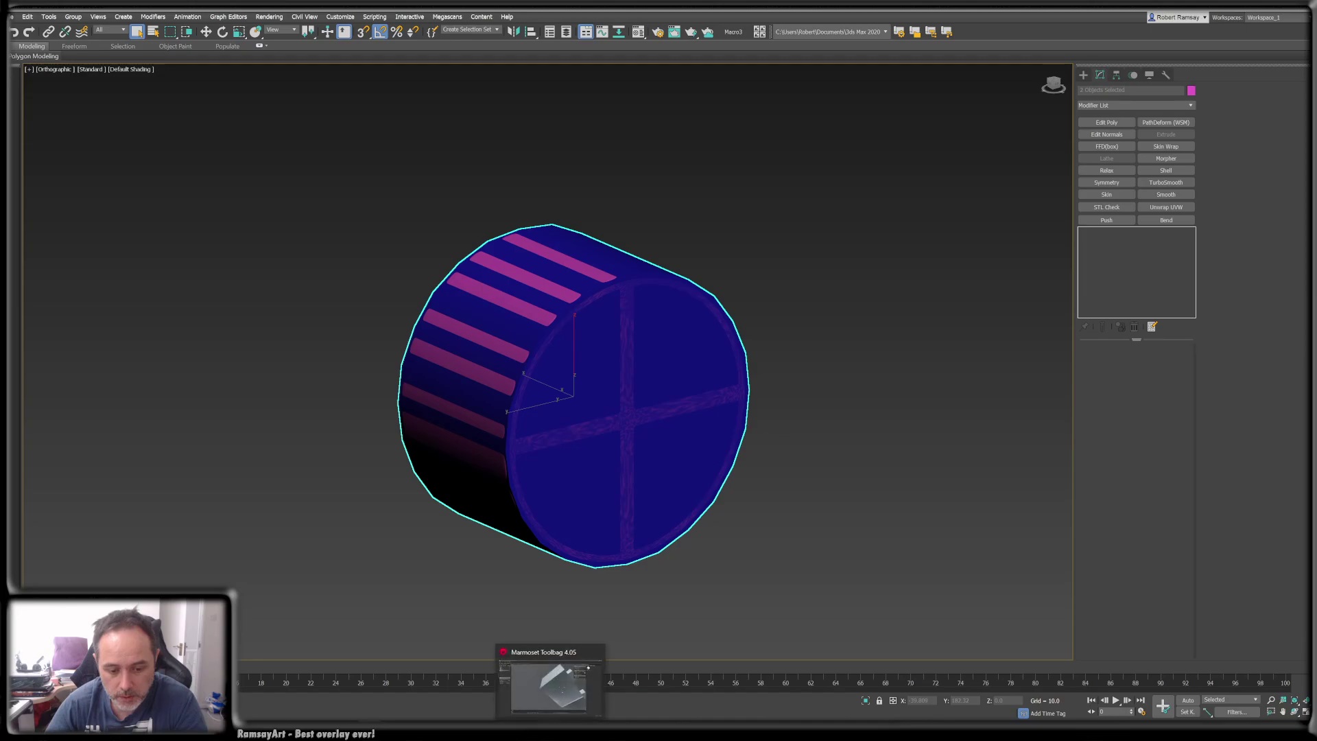
click(588, 666)
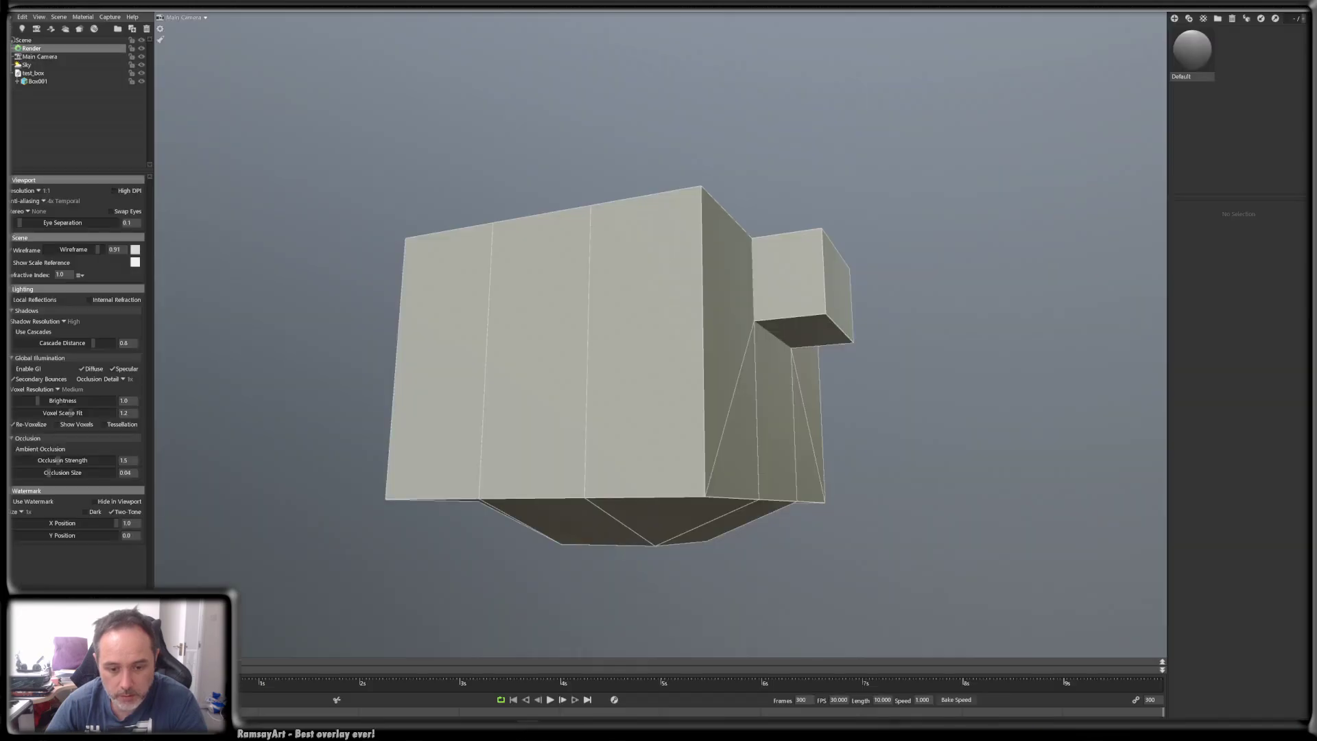
click(1306, 9)
click(1304, 11)
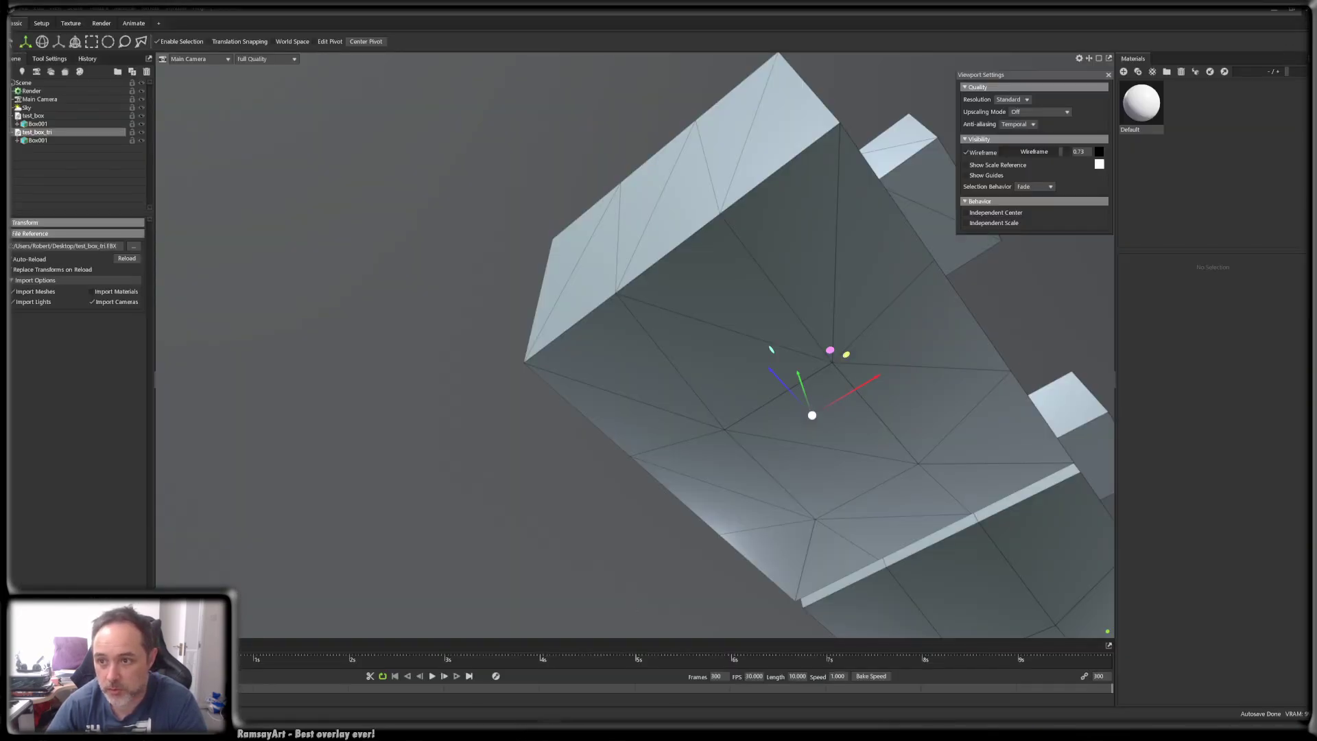
click(693, 403)
click(693, 404)
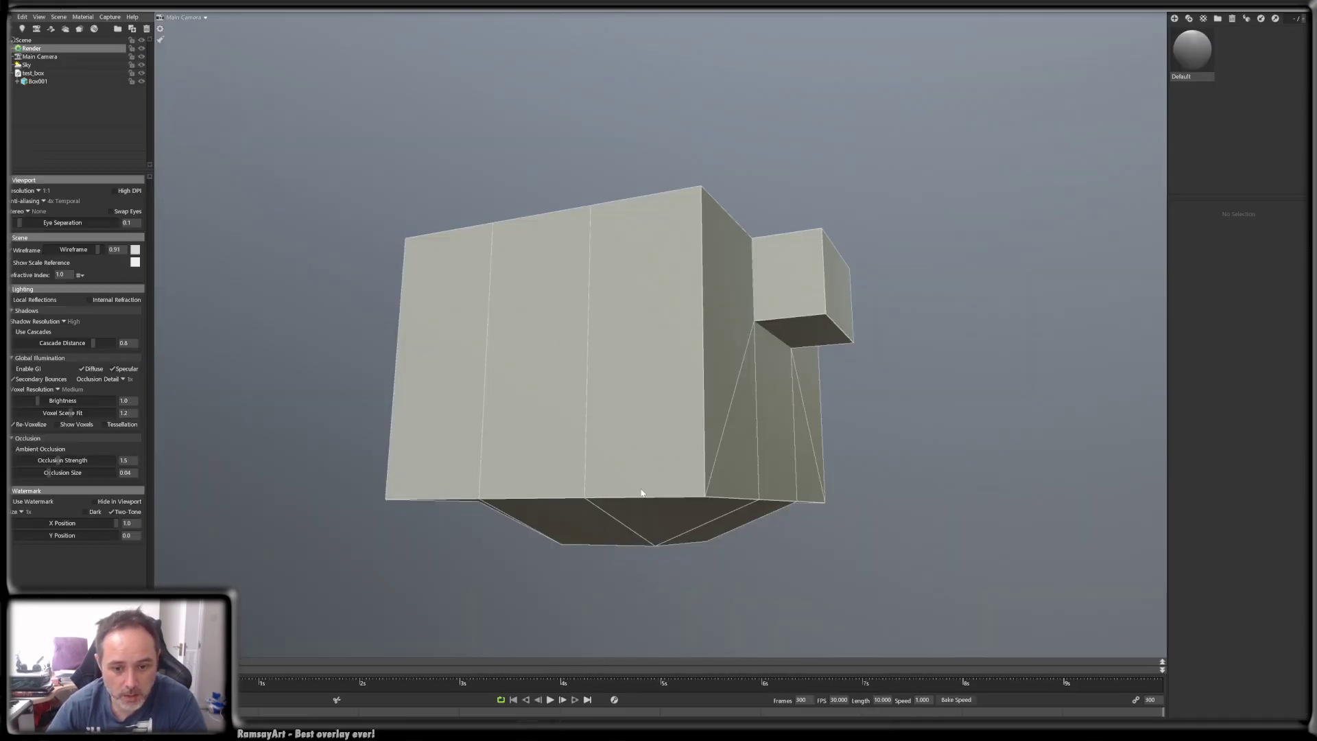
- Delete the test_box model from the scene and import the lowHighTest model from the Desktop
alt+drag(640, 489, 578, 550)
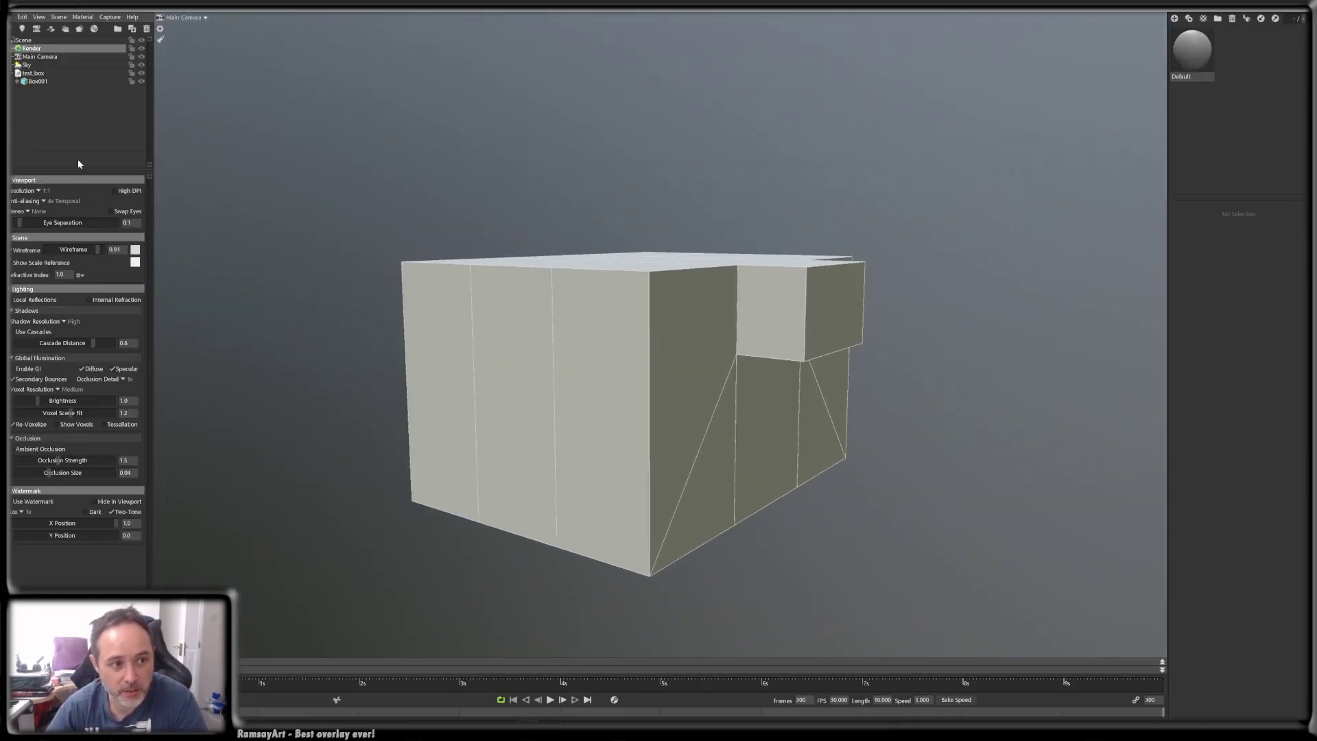
click(42, 72)
key(Delete)
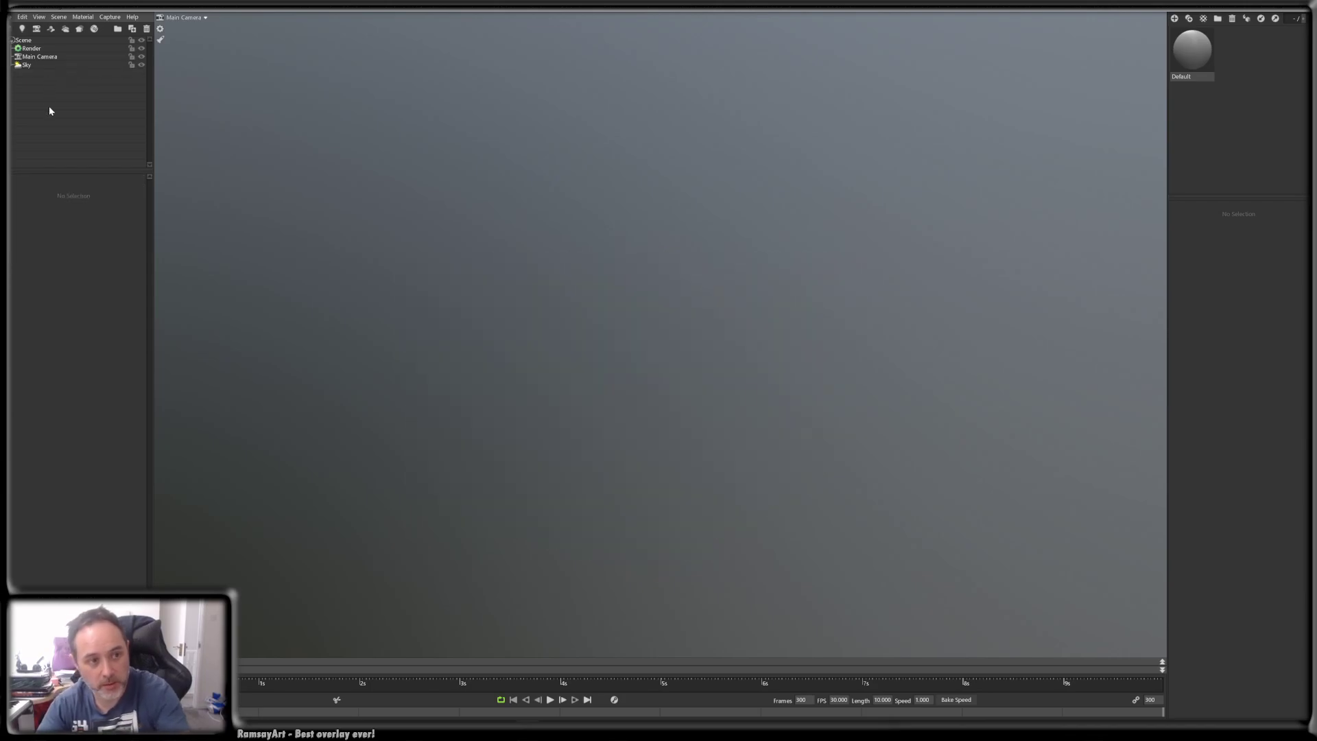
click(10, 17)
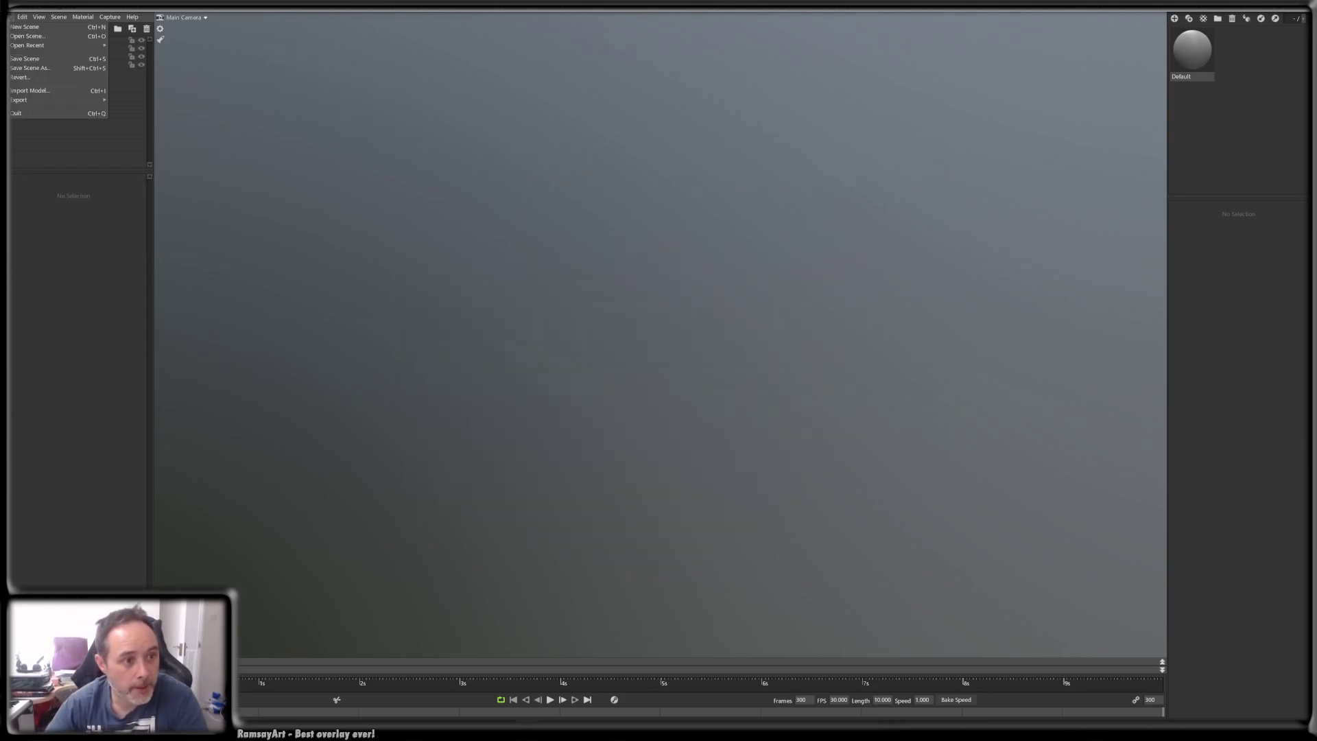
click(24, 92)
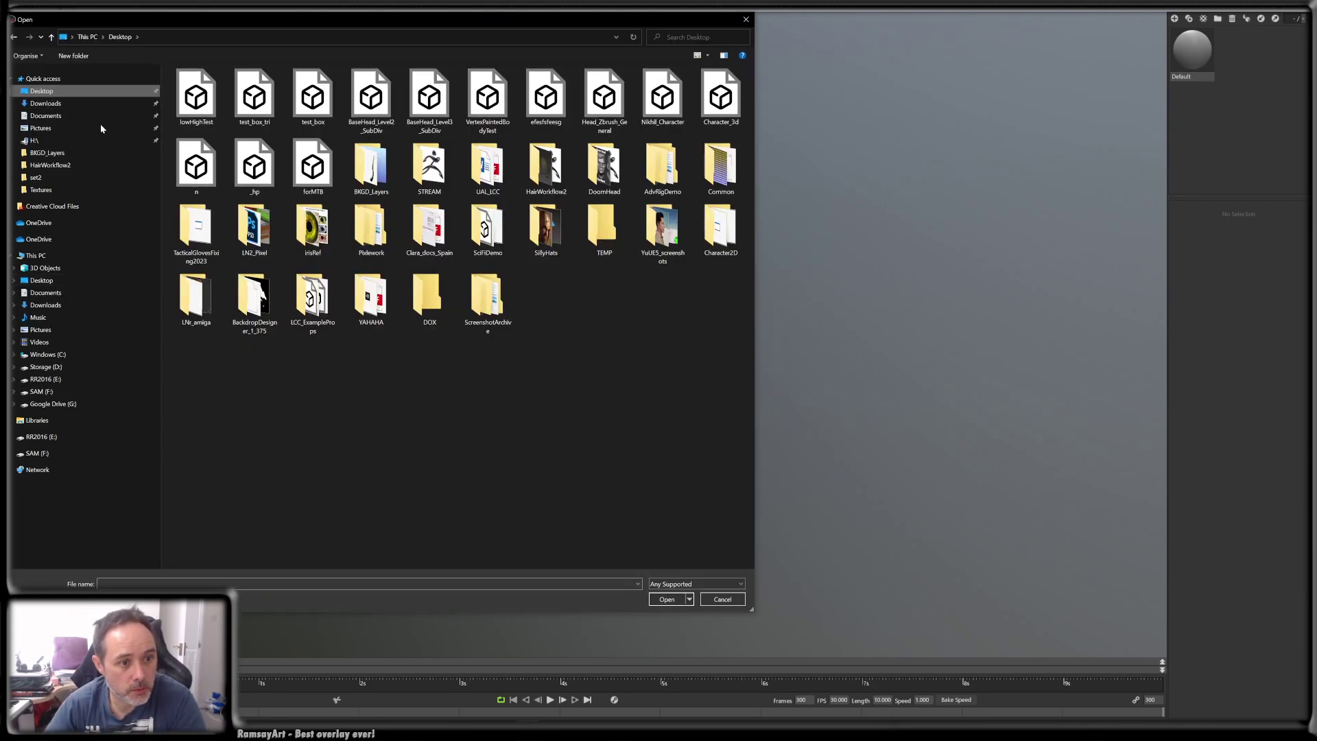
double_click(196, 96)
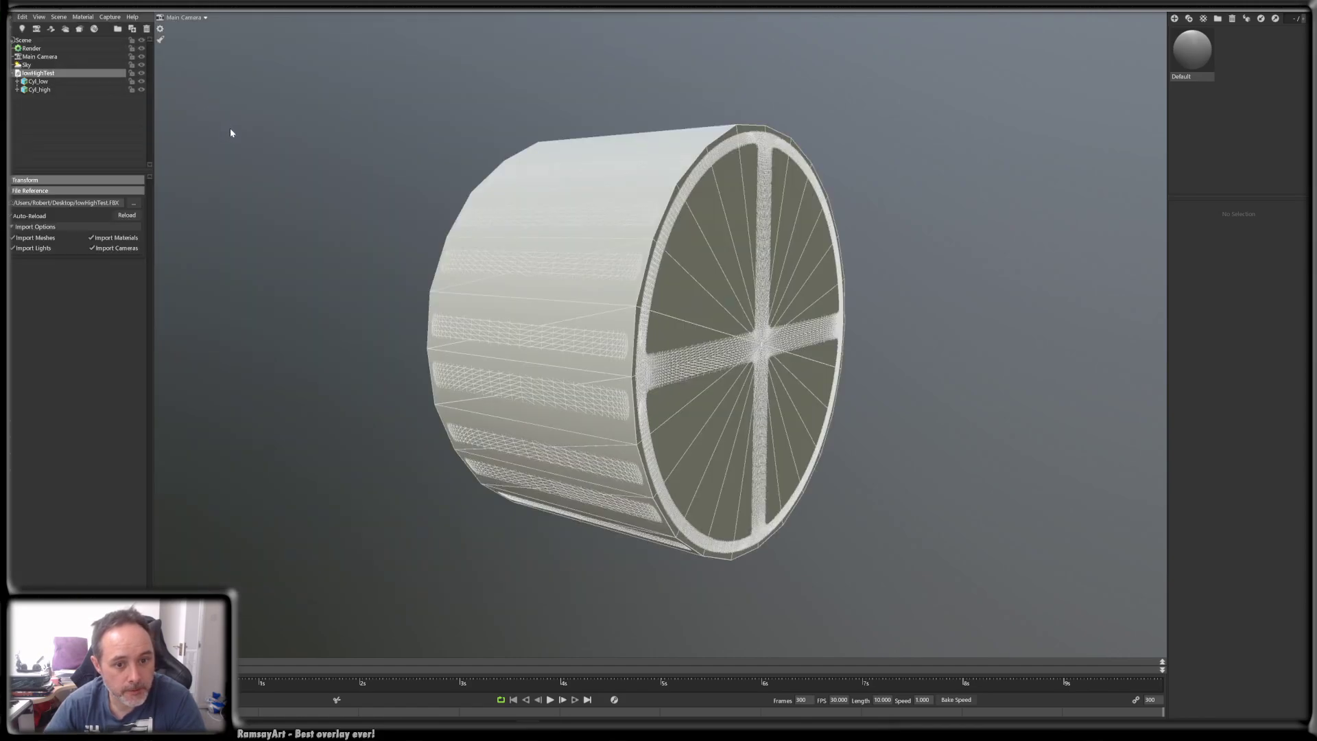
- Inspect the imported cylinders, add a baker to the scene, and assign Cyl_high to its High group and Cyl_low to Low
drag(663, 312, 656, 337)
scroll(662, 377, up, 5)
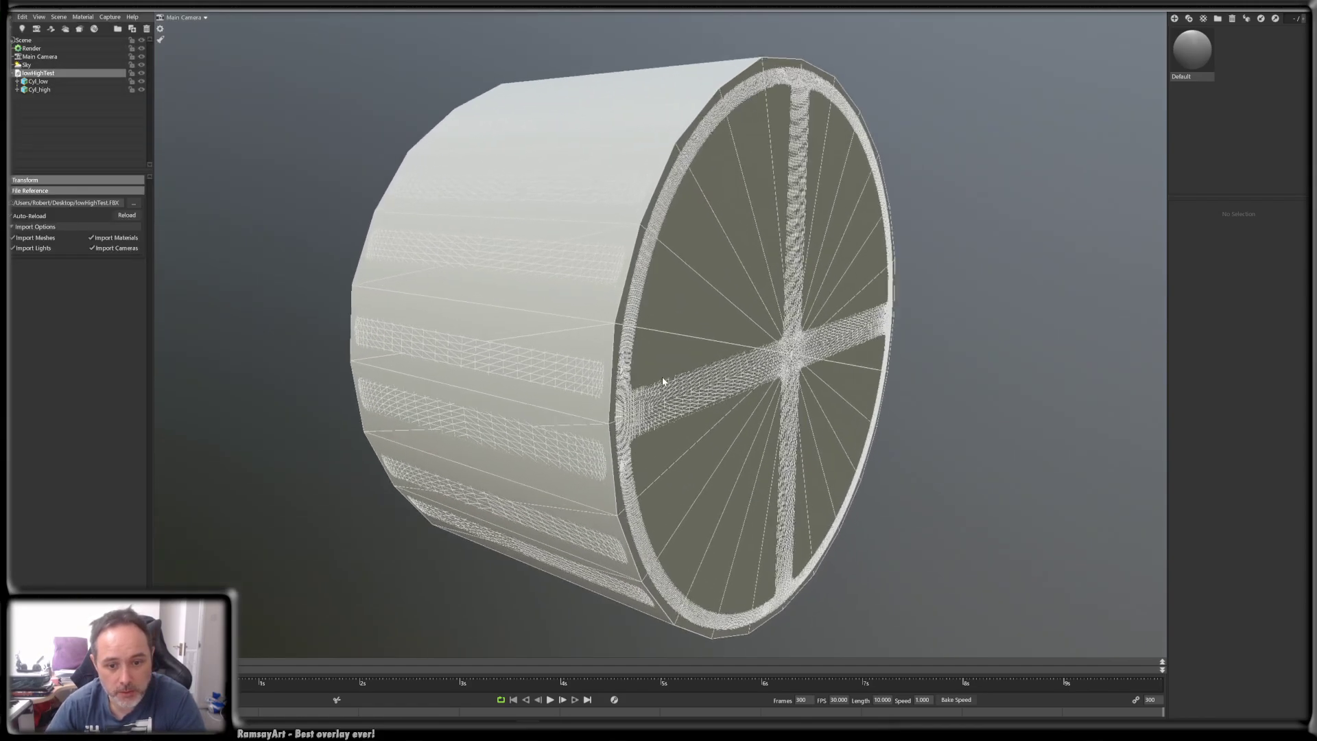
scroll(661, 388, down, 2)
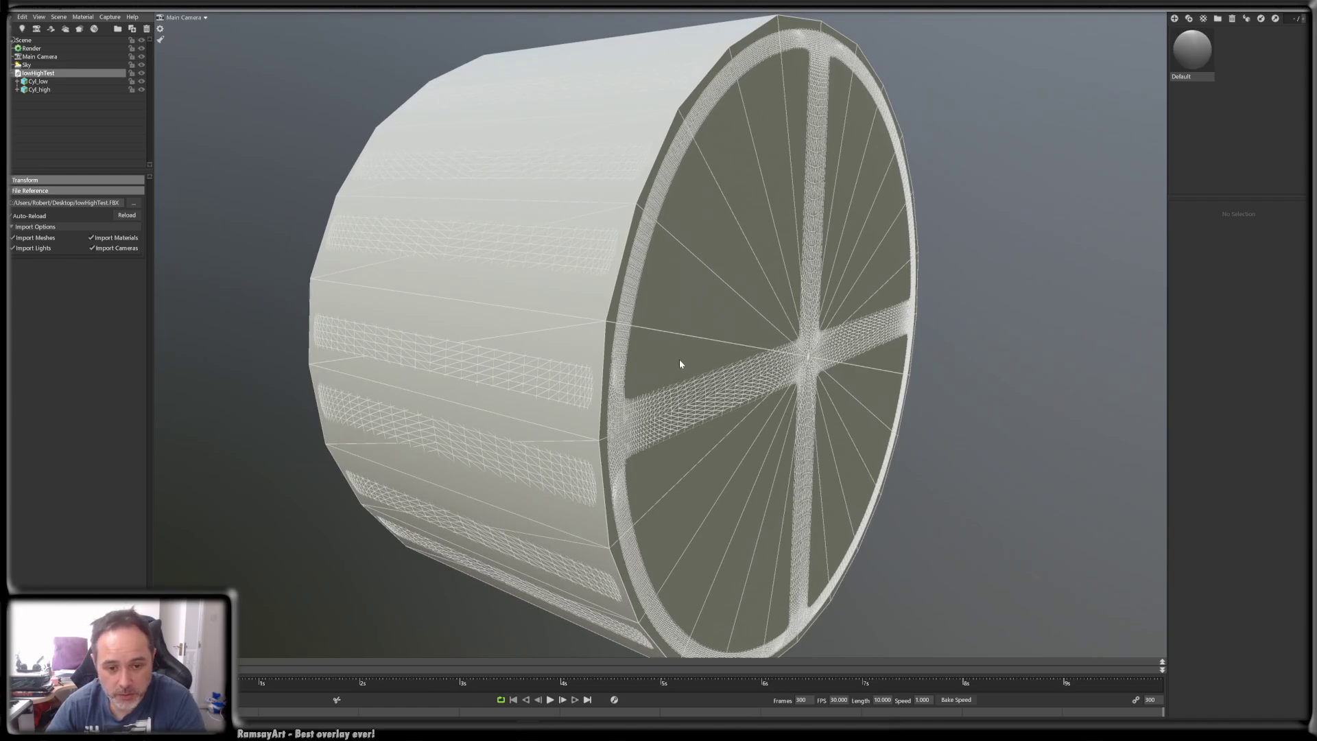
drag(675, 362, 644, 372)
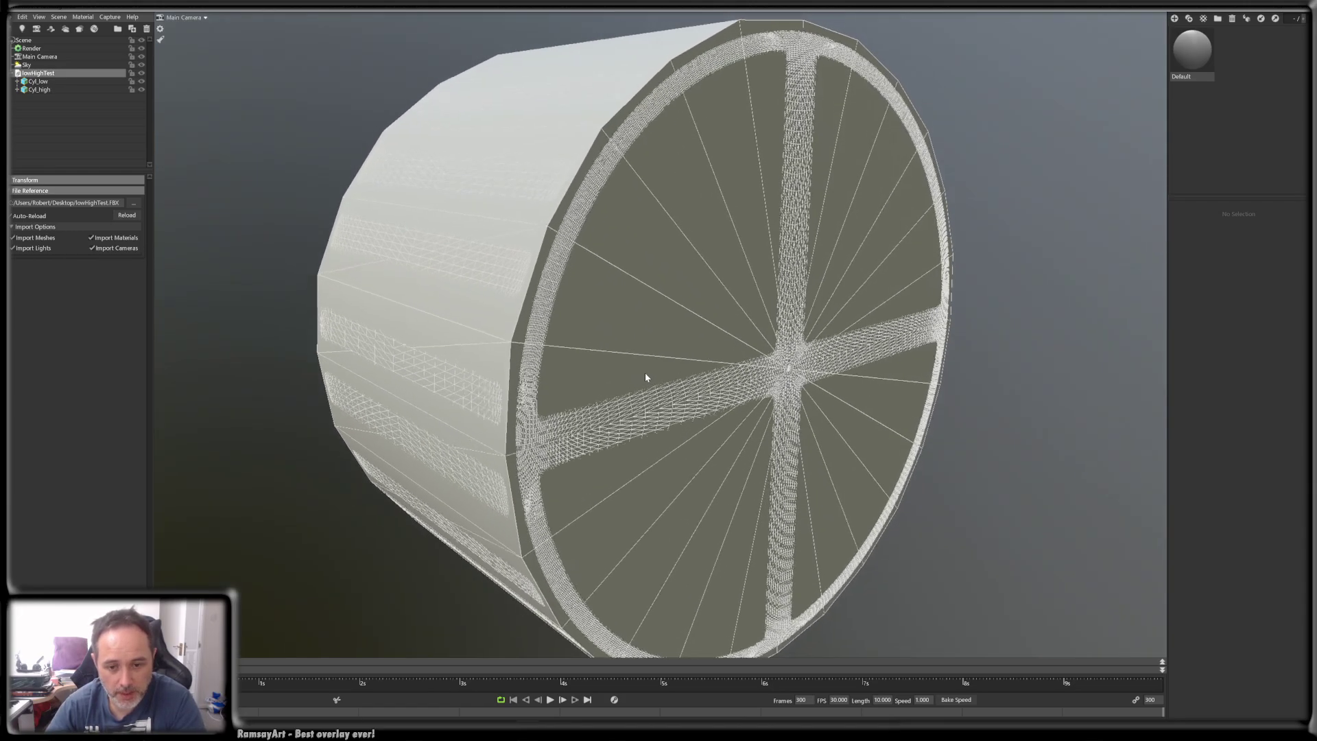
drag(476, 335, 505, 336)
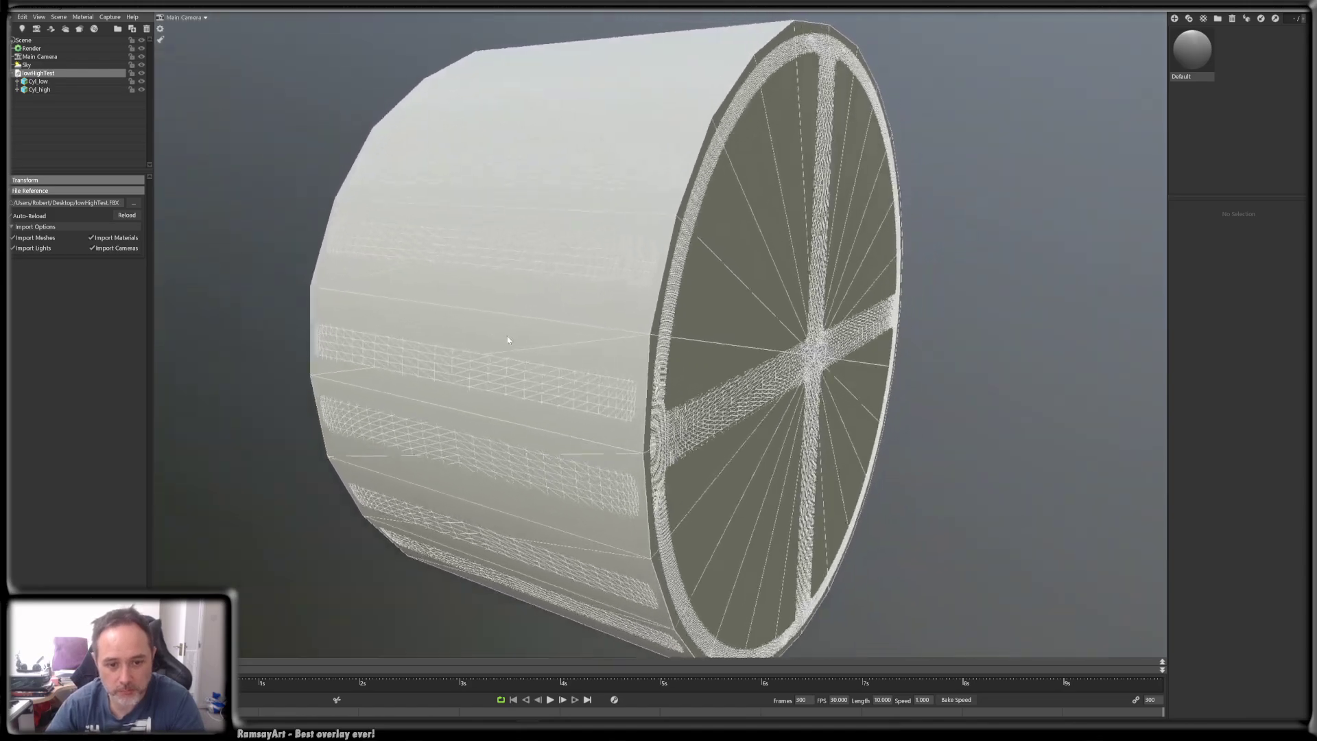
scroll(504, 334, down, 3)
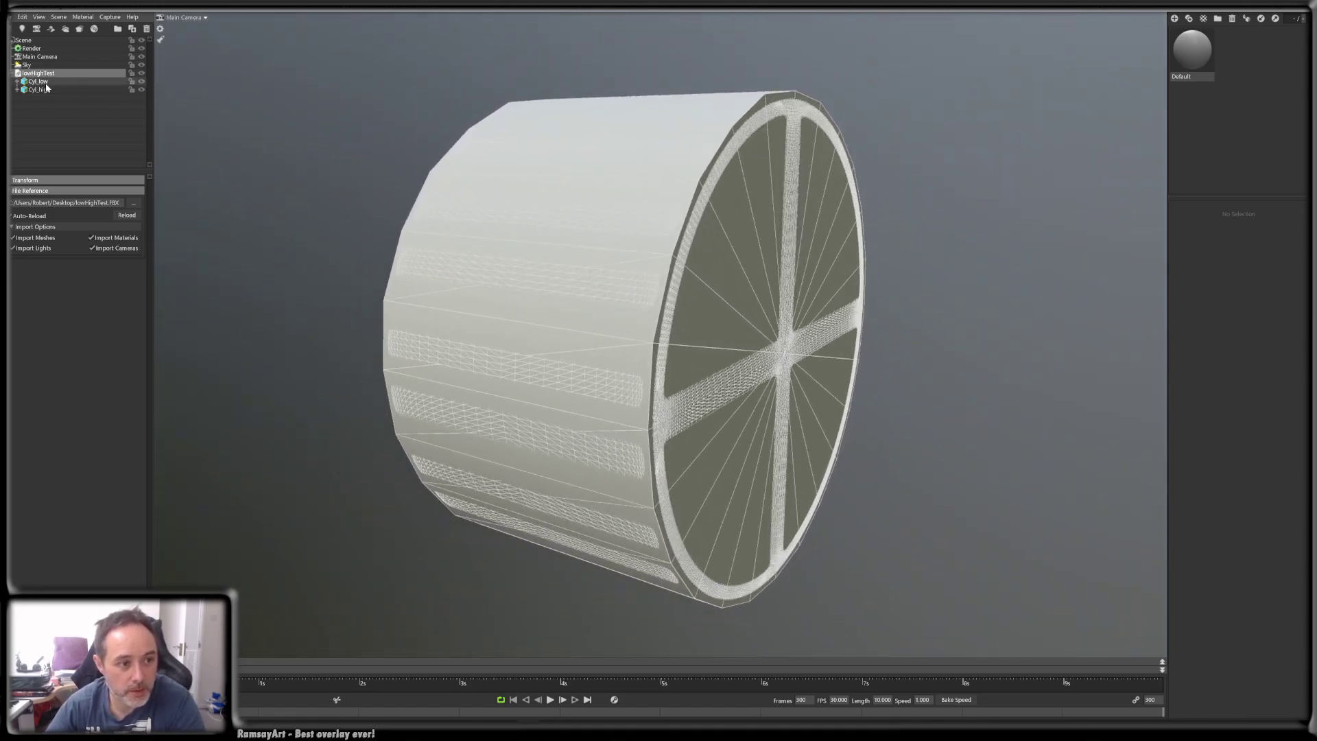
click(79, 29)
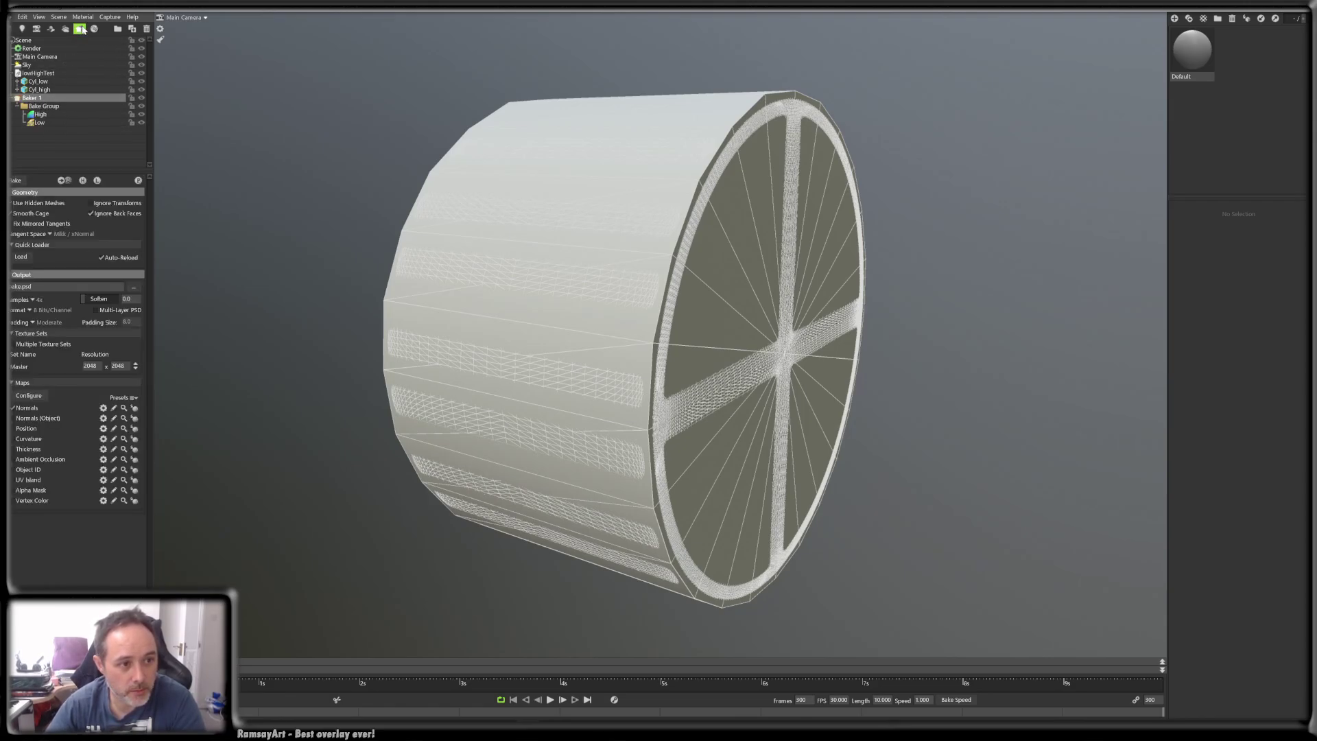
mouse_move(45, 82)
mouse_down()
mouse_move(42, 123)
mouse_move(45, 108)
mouse_up()
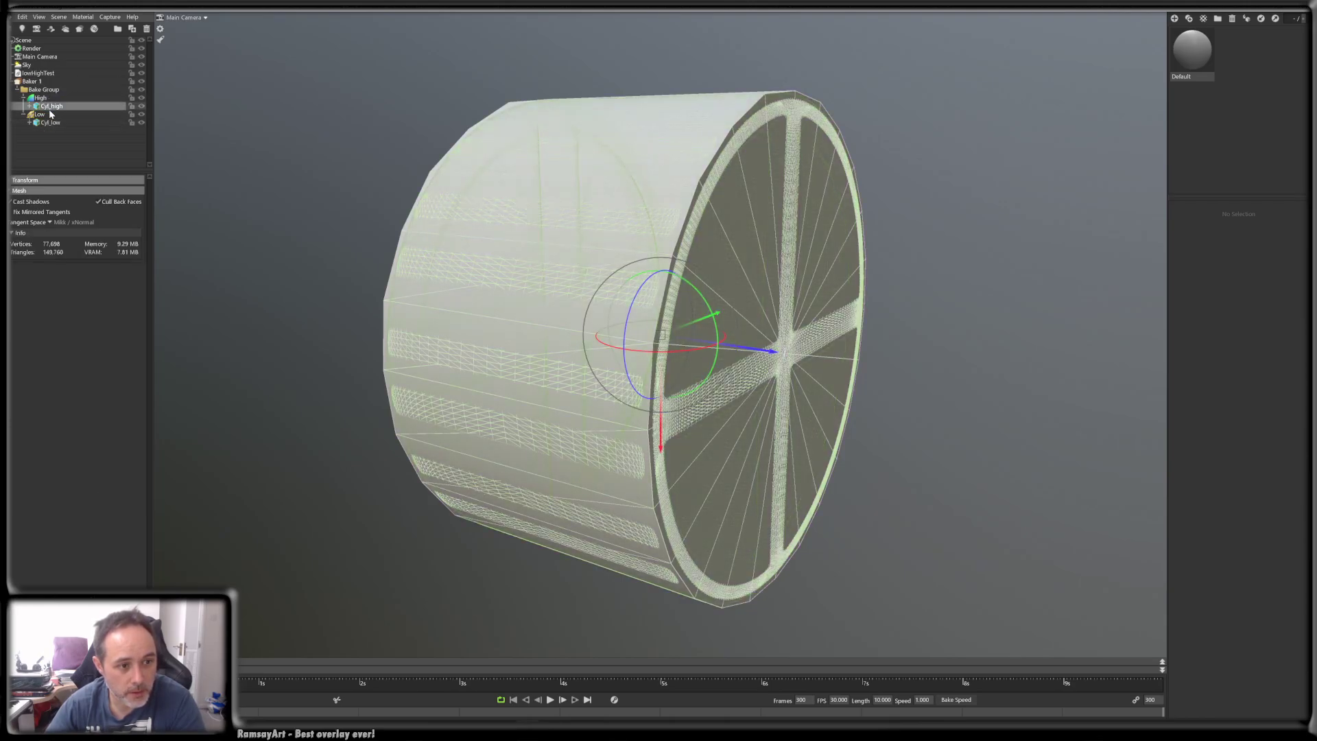
- Raise the Low group's cage opacity to about 0.91 and reduce the cage's max offset to about 0.12
click(40, 113)
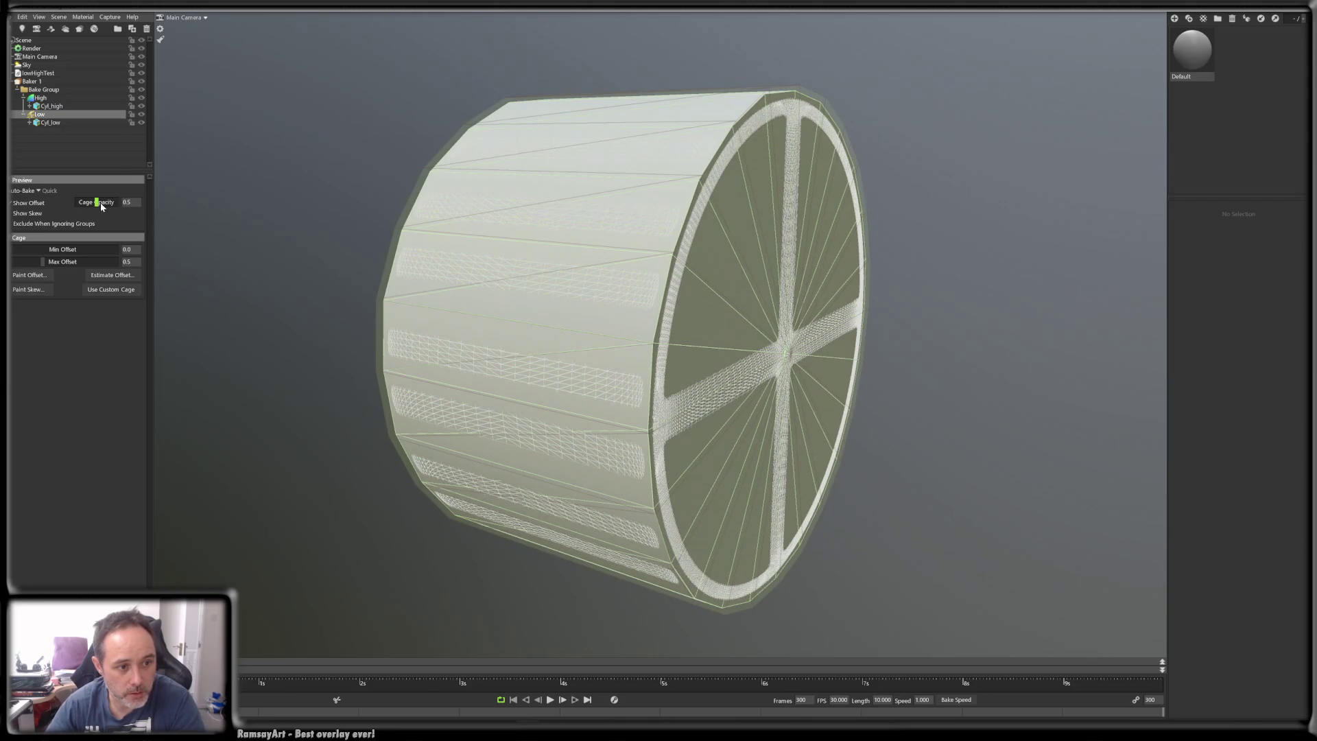
drag(100, 201, 114, 205)
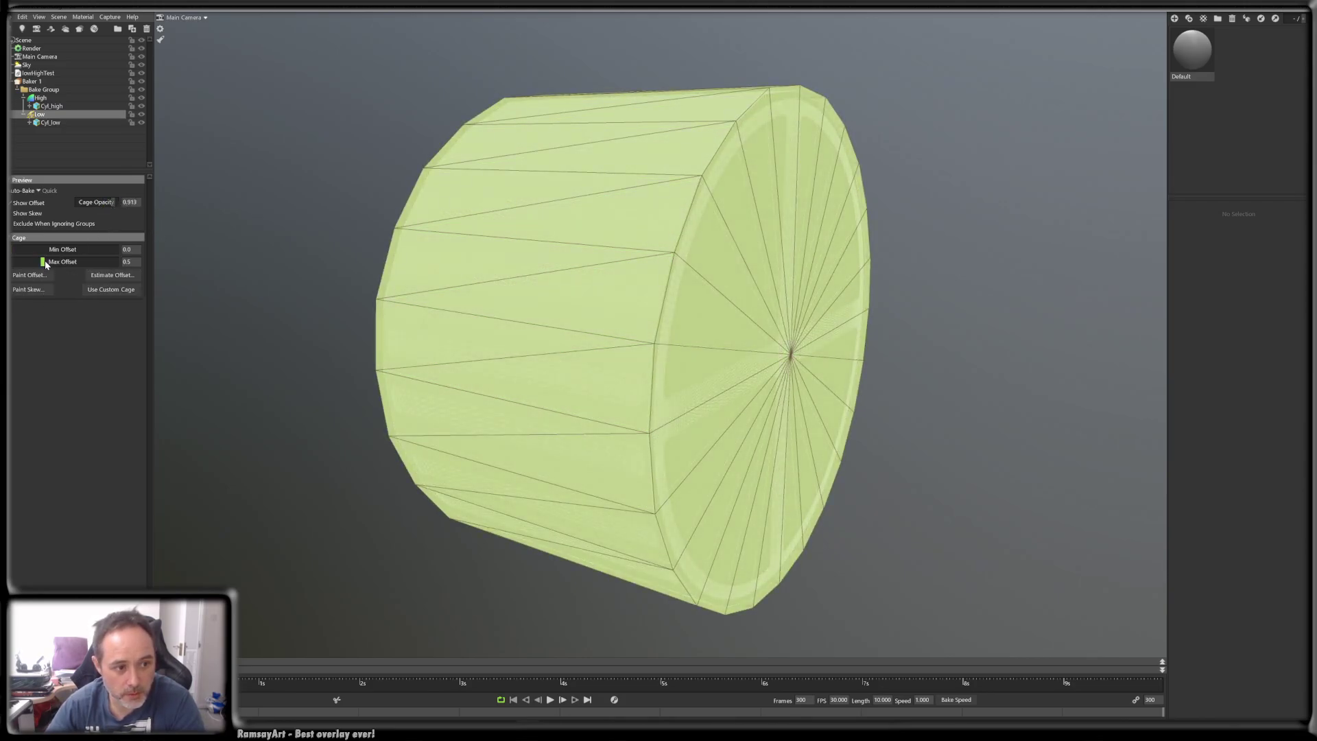
mouse_move(43, 261)
mouse_down()
mouse_move(6, 261)
mouse_move(30, 262)
mouse_up()
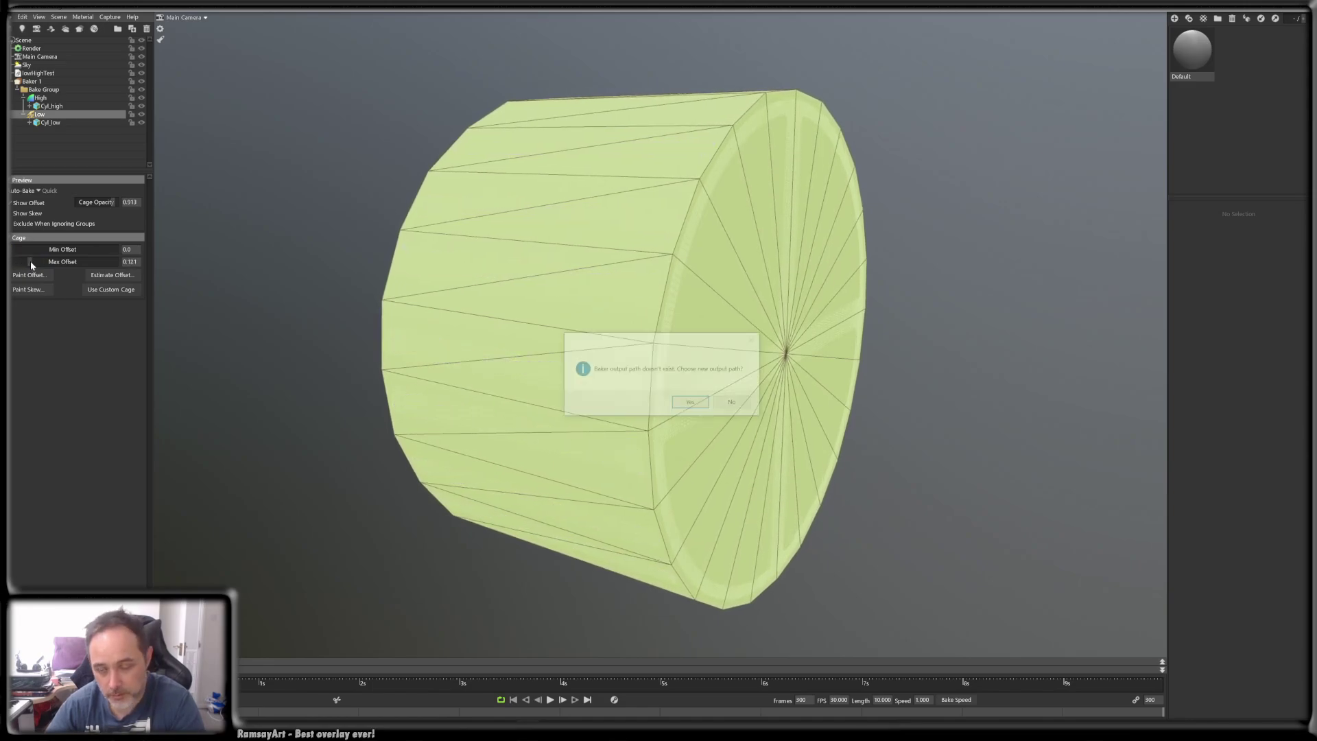
- Start choosing a new bake output path with the Portable Network Graphics format, and create a Desktop folder named BakeTest1
click(691, 404)
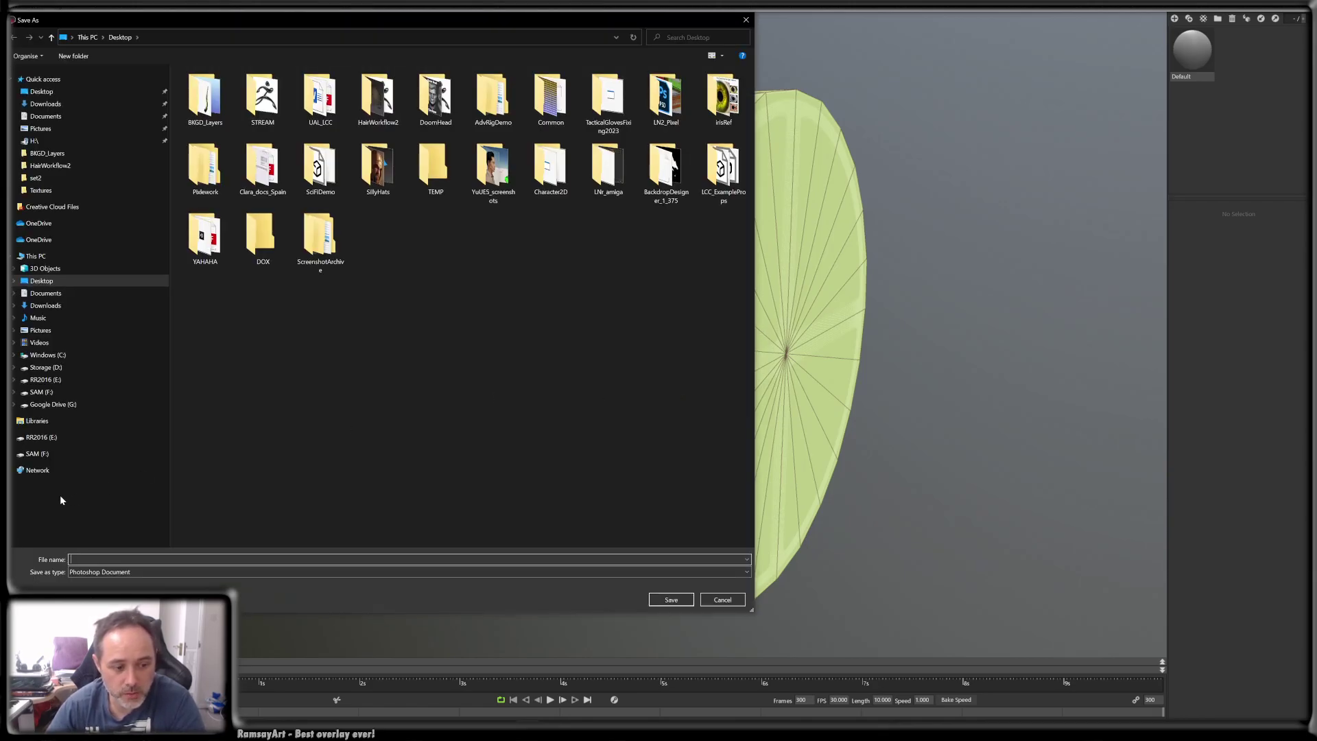
click(153, 573)
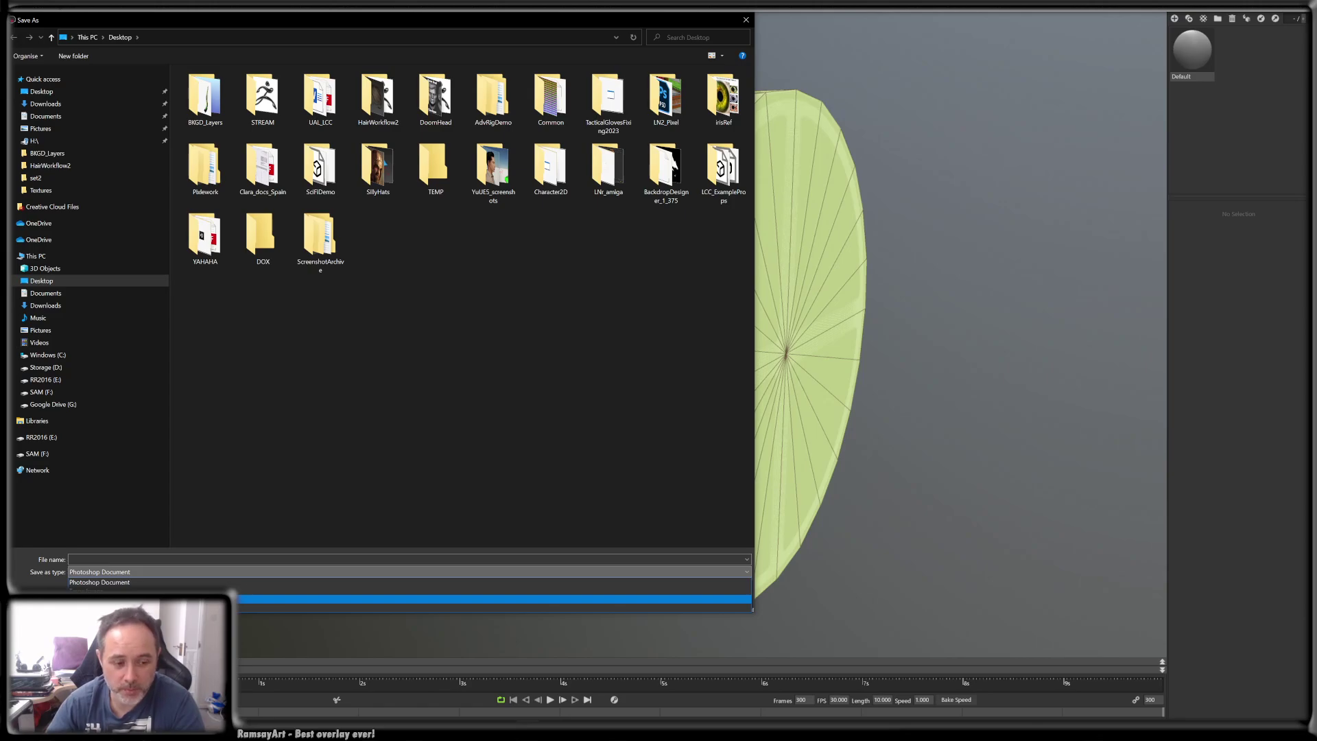
click(106, 599)
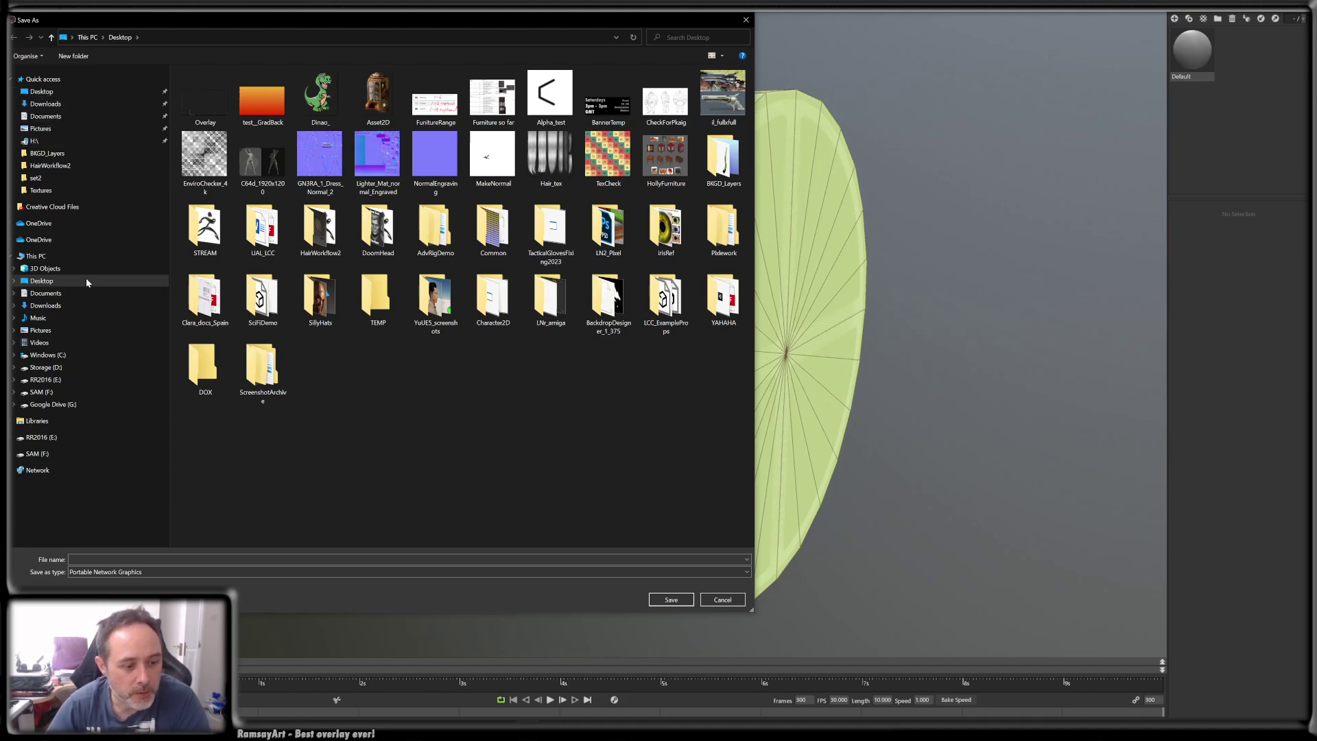
click(63, 58)
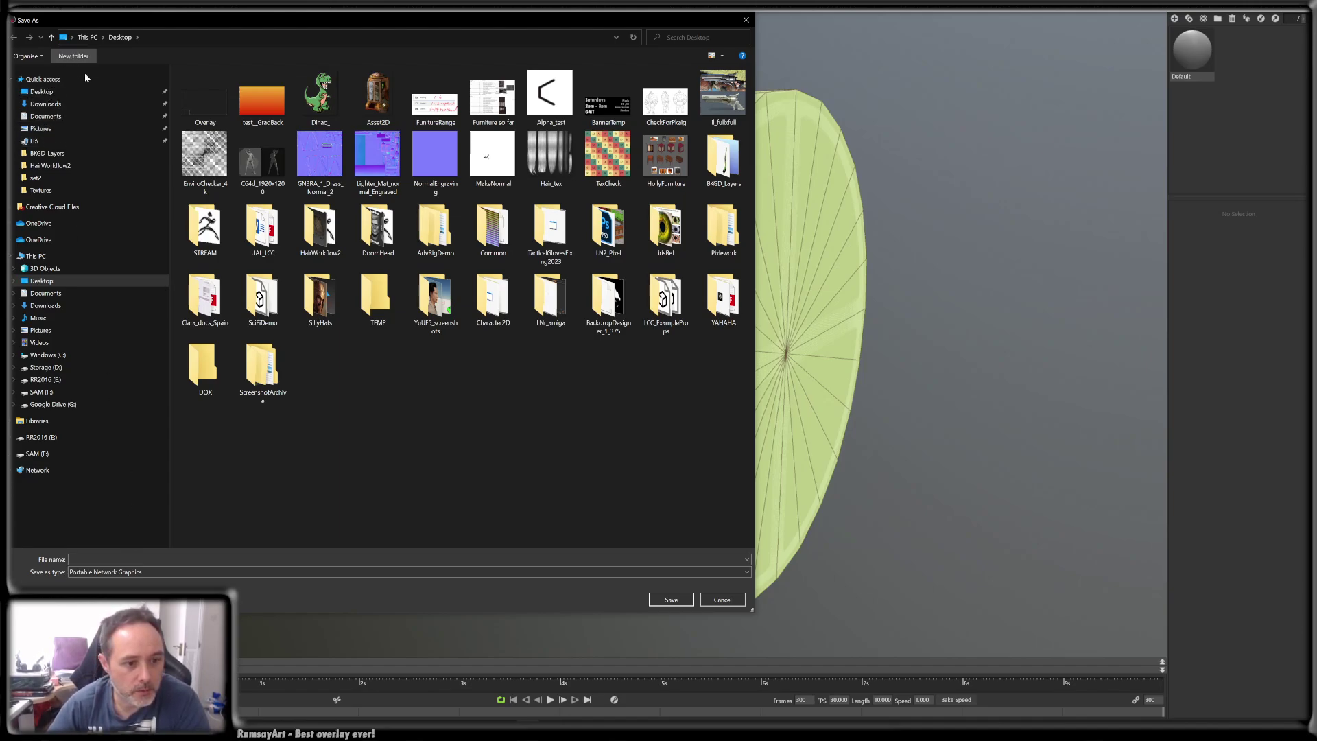
text(Bake)
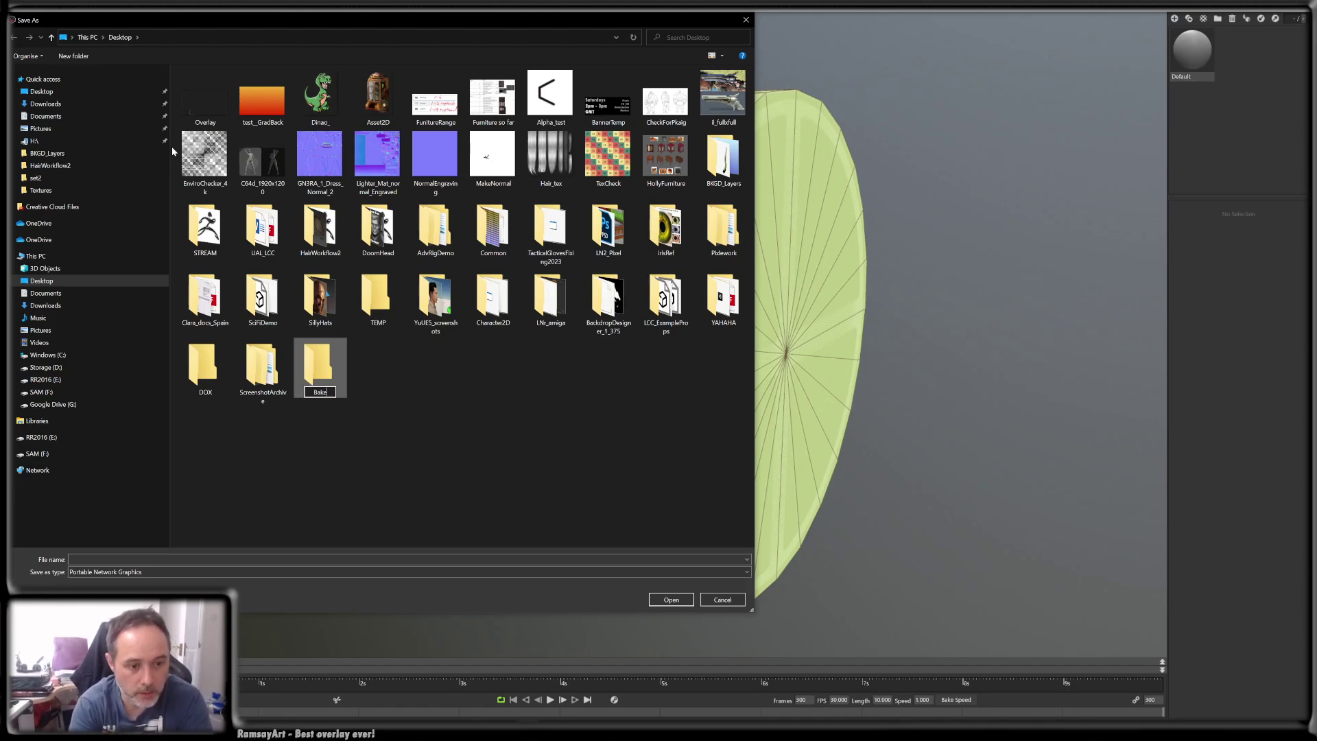
text(Test1)
key(Return)
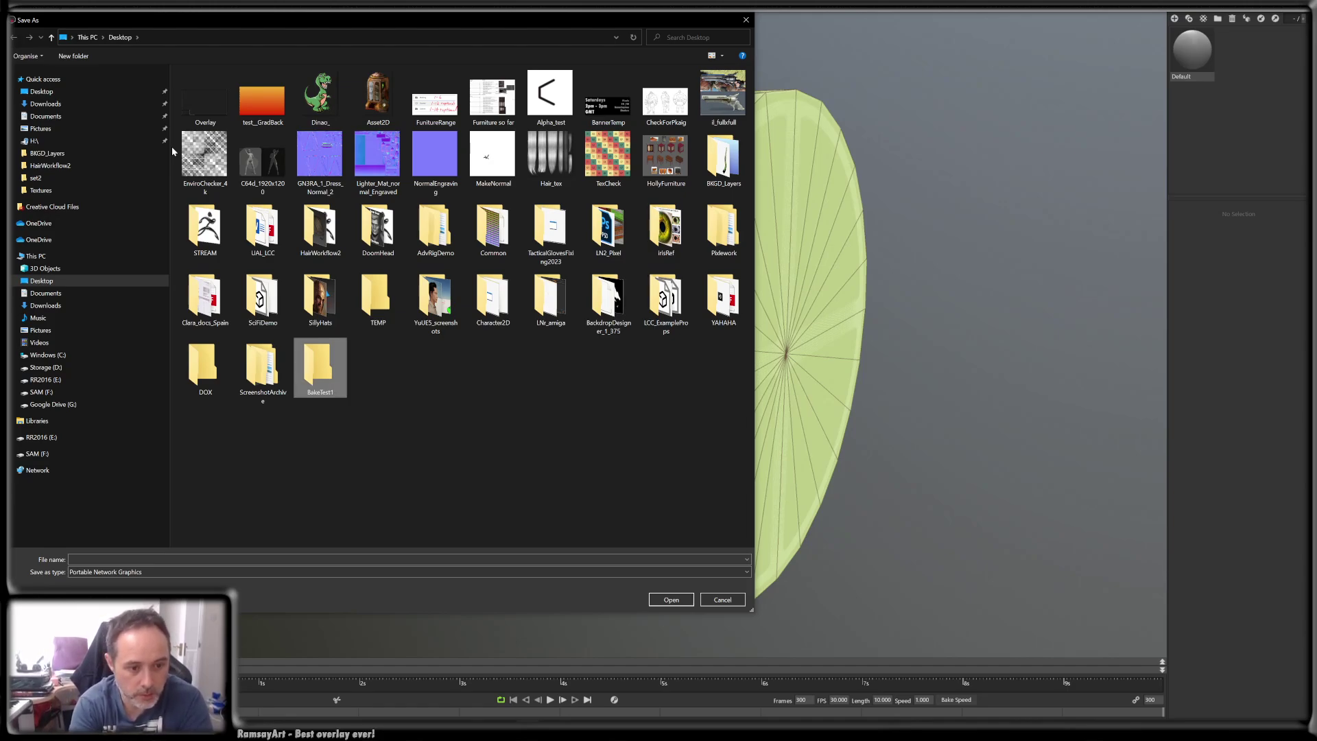
- Set the bake output to a PNG file named cyl inside the BakeTest1 folder
key(Return)
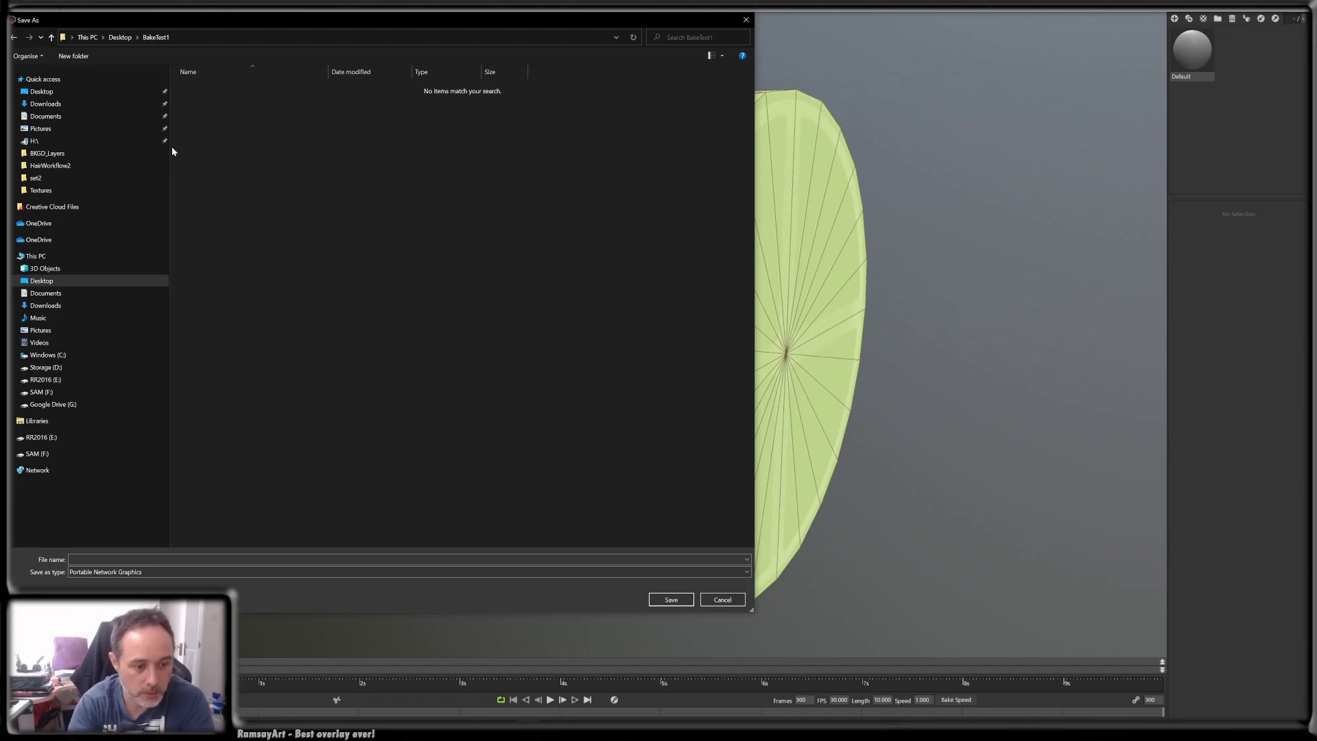
click(242, 558)
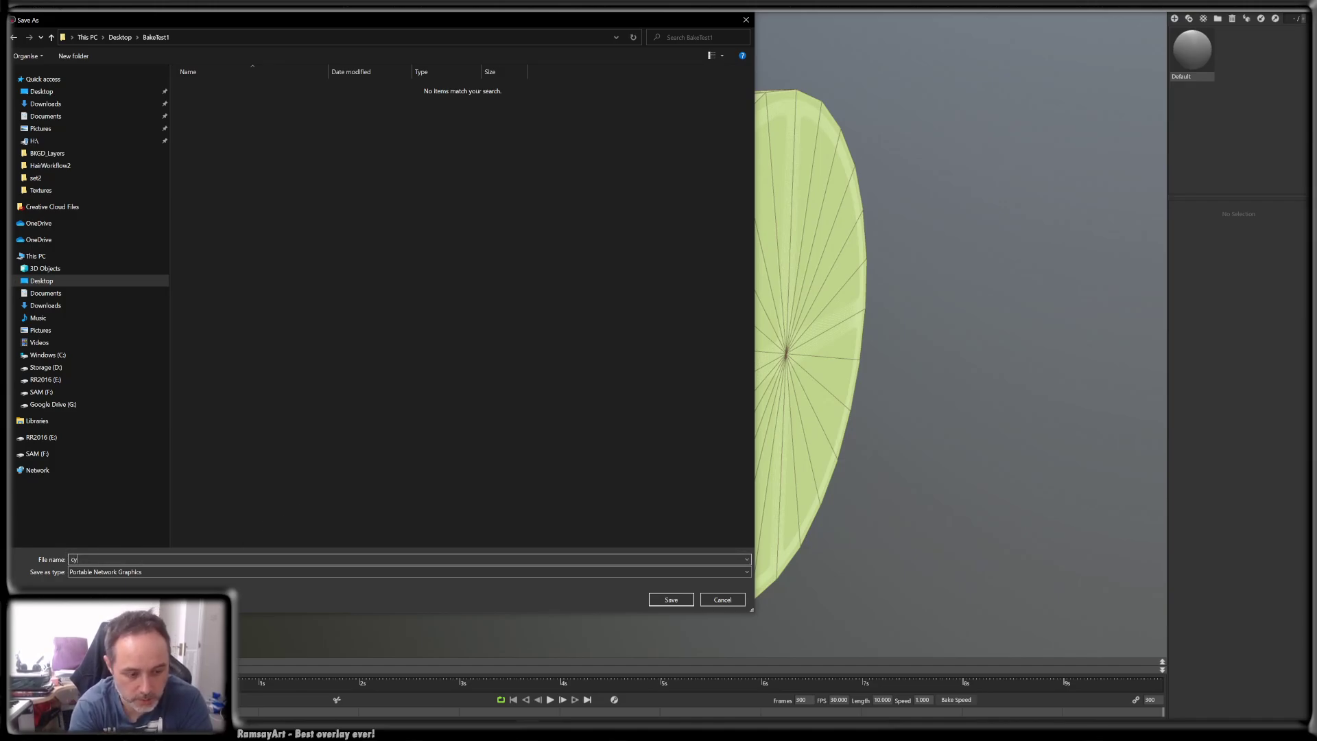
key(Return)
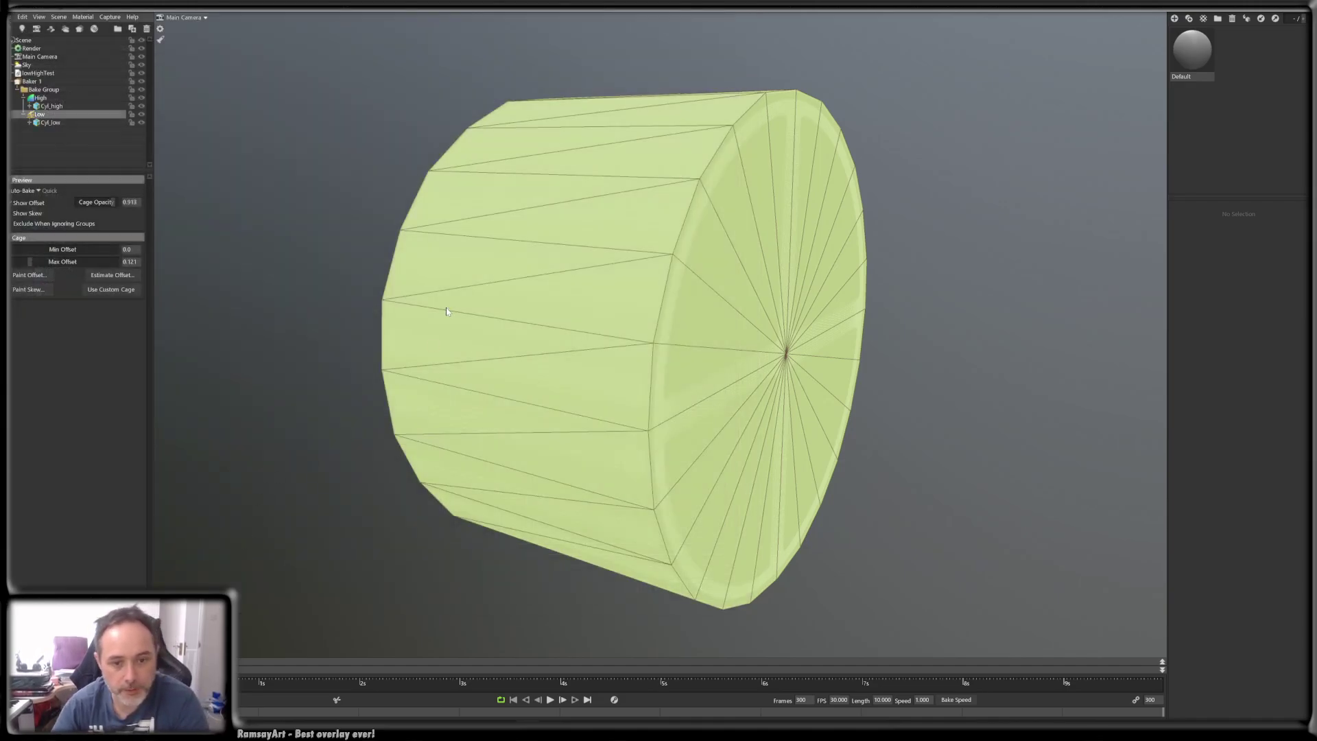
- Select Baker 1 and hide the High group to show only the low-poly cylinder in the viewport
click(28, 81)
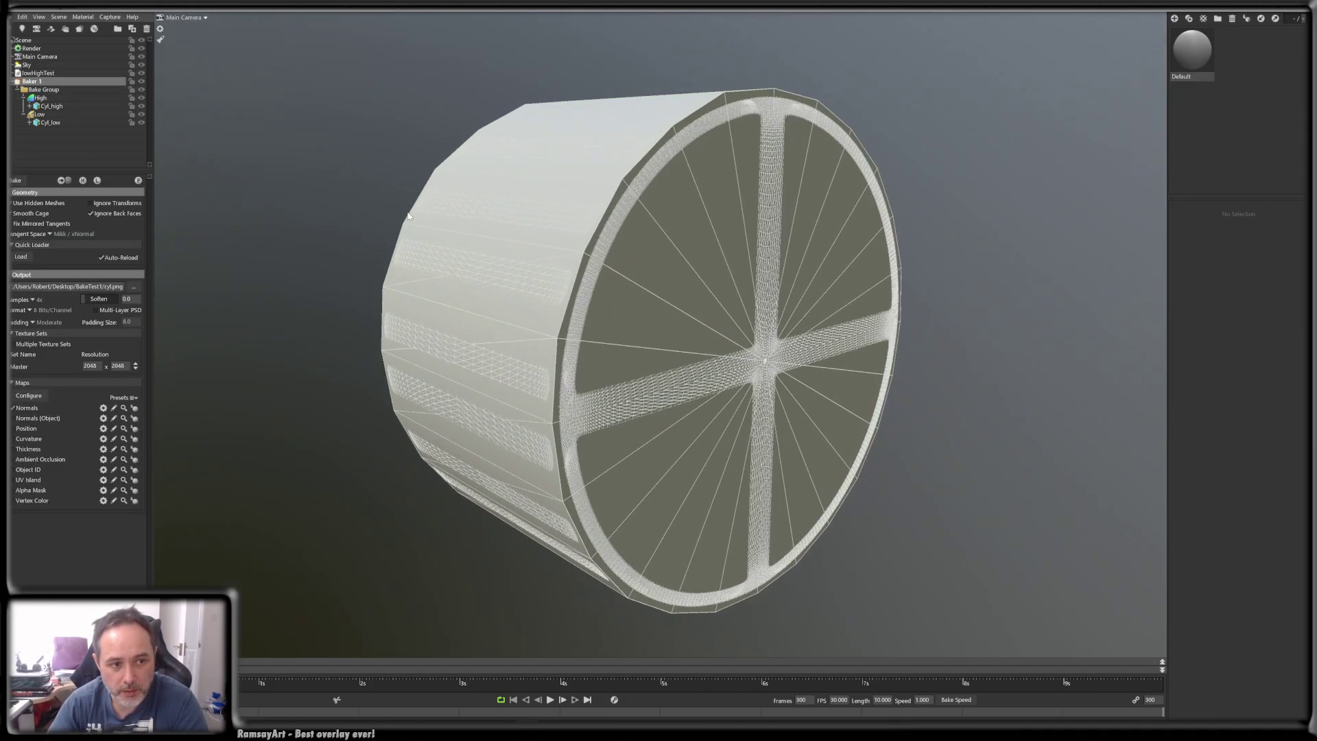
click(141, 98)
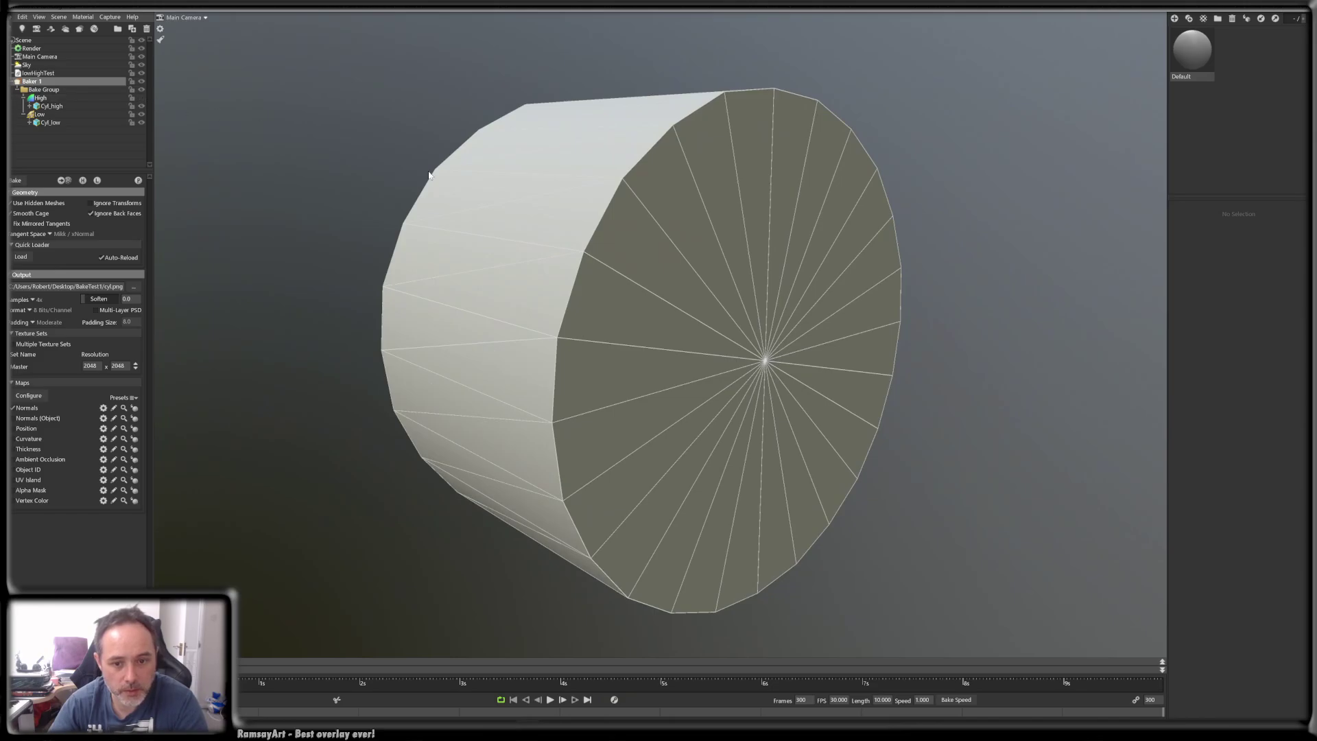
alt+drag(426, 182, 519, 140)
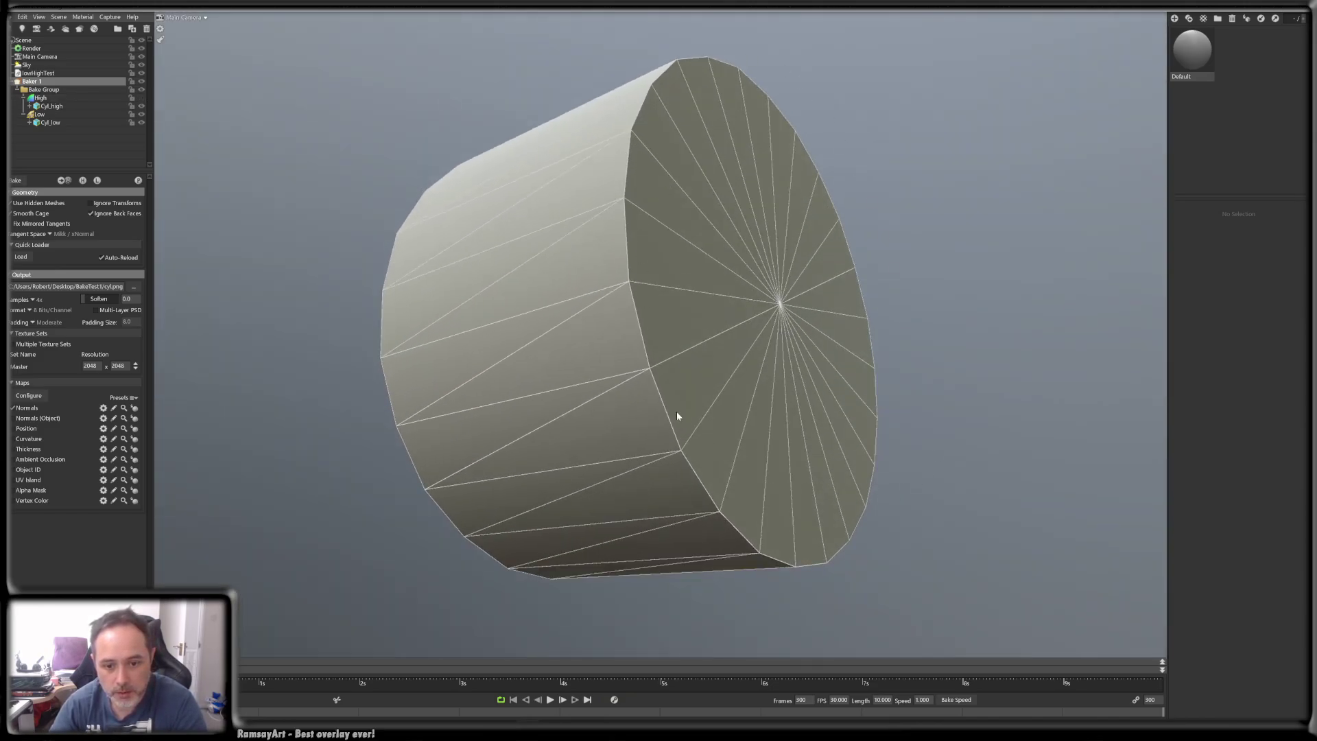
alt+drag(677, 415, 535, 376)
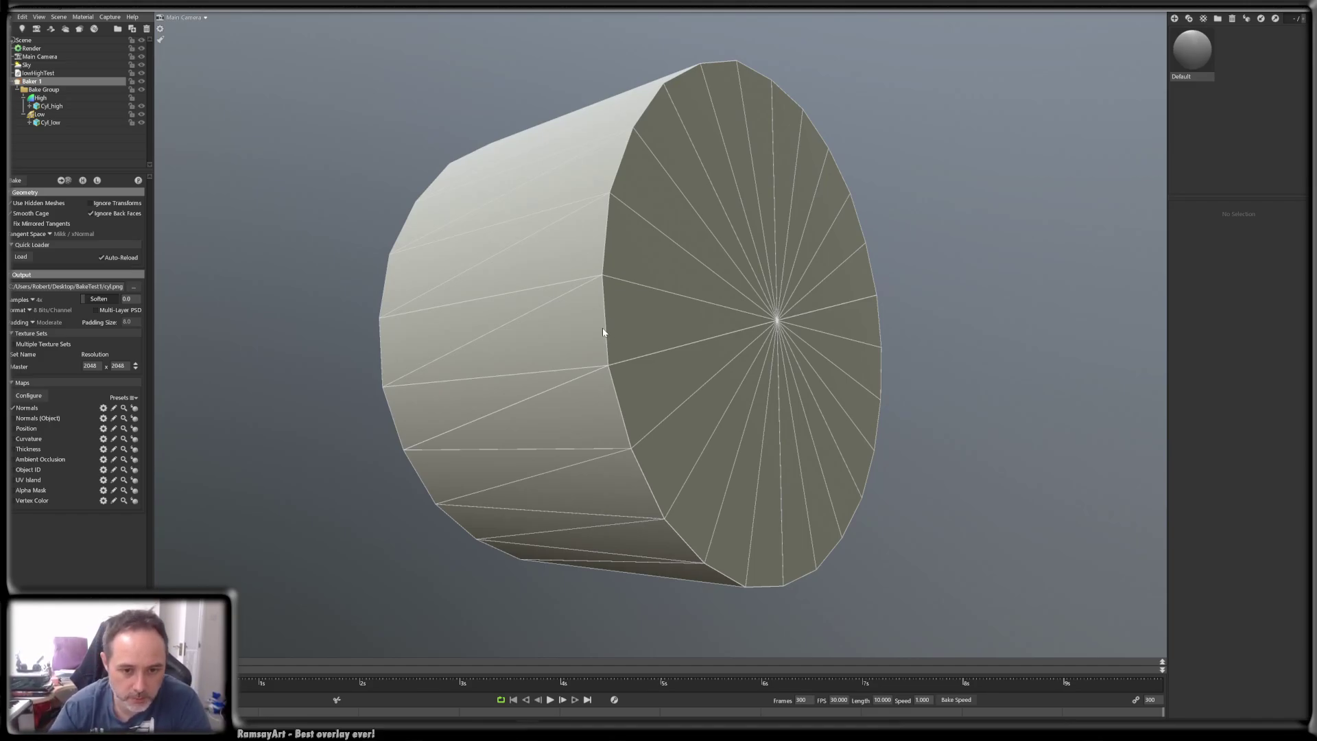
alt+drag(603, 327, 598, 340)
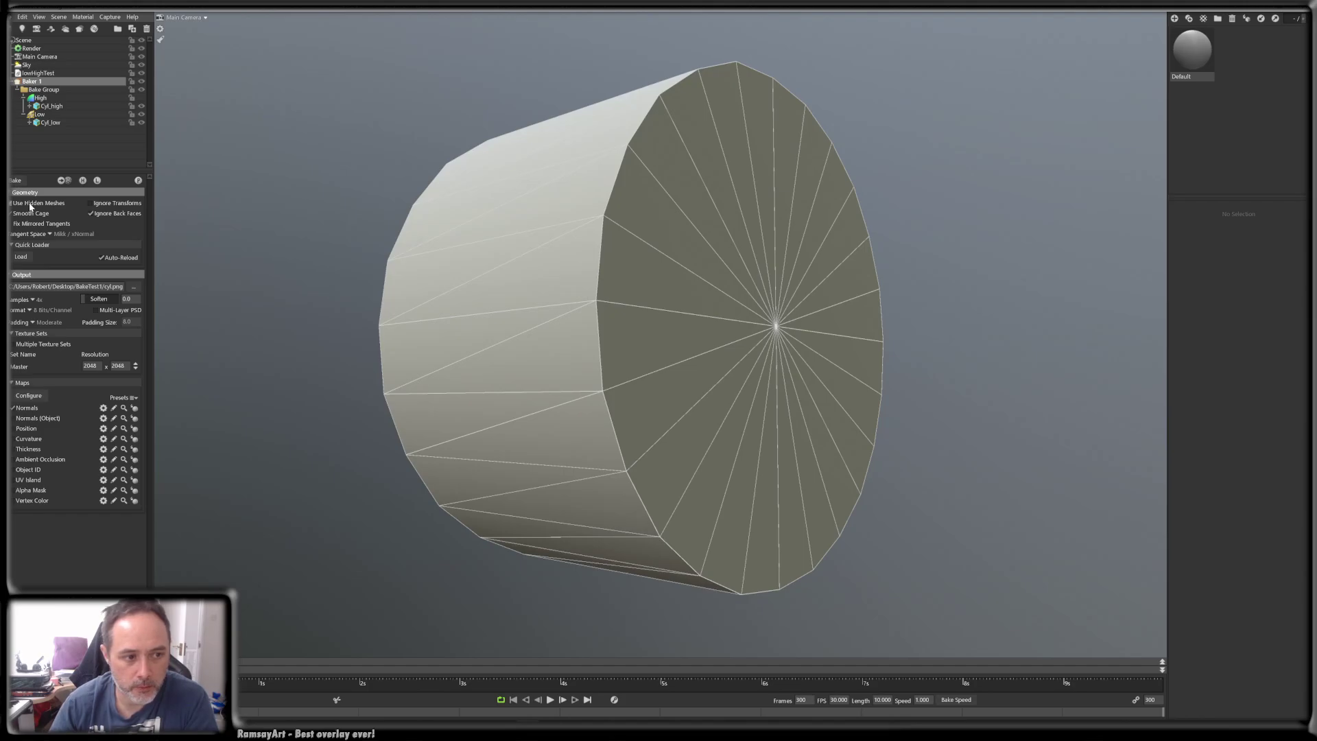
- Preview the bake output on the low-poly cylinder
click(138, 181)
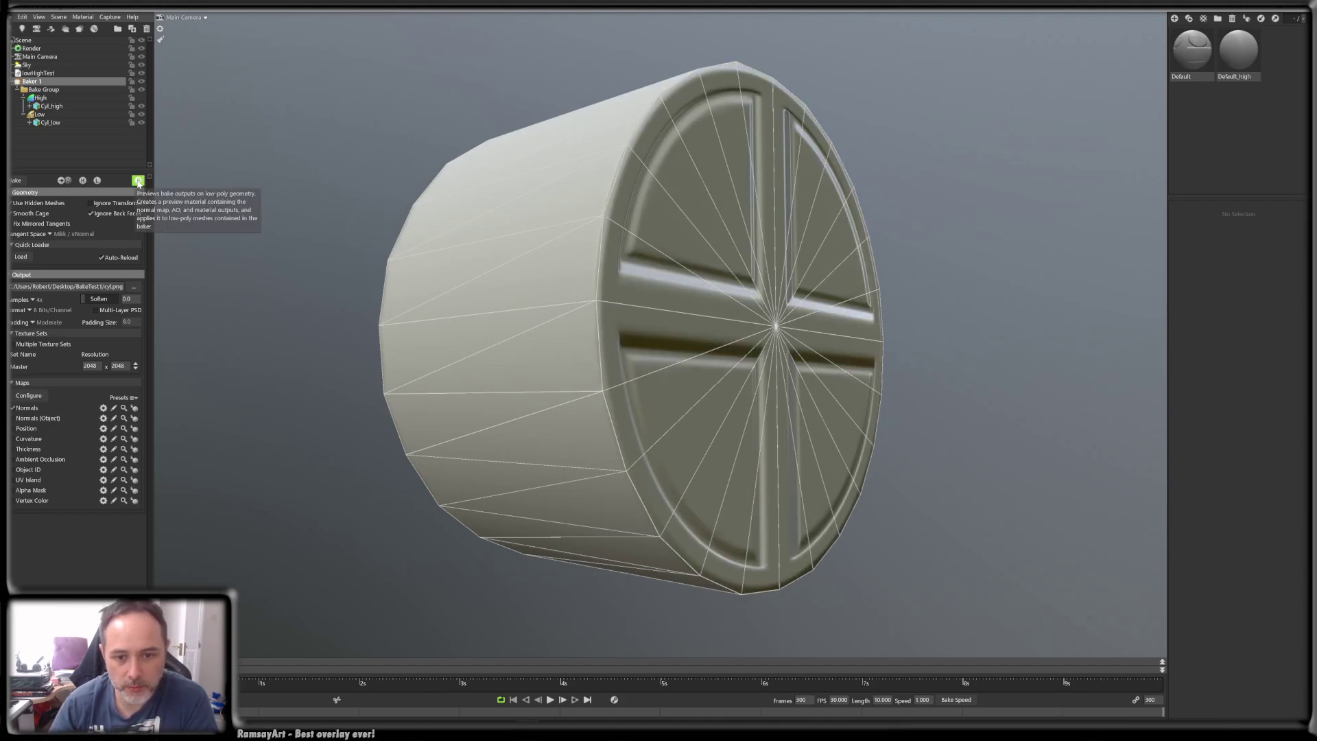
click(84, 182)
click(83, 183)
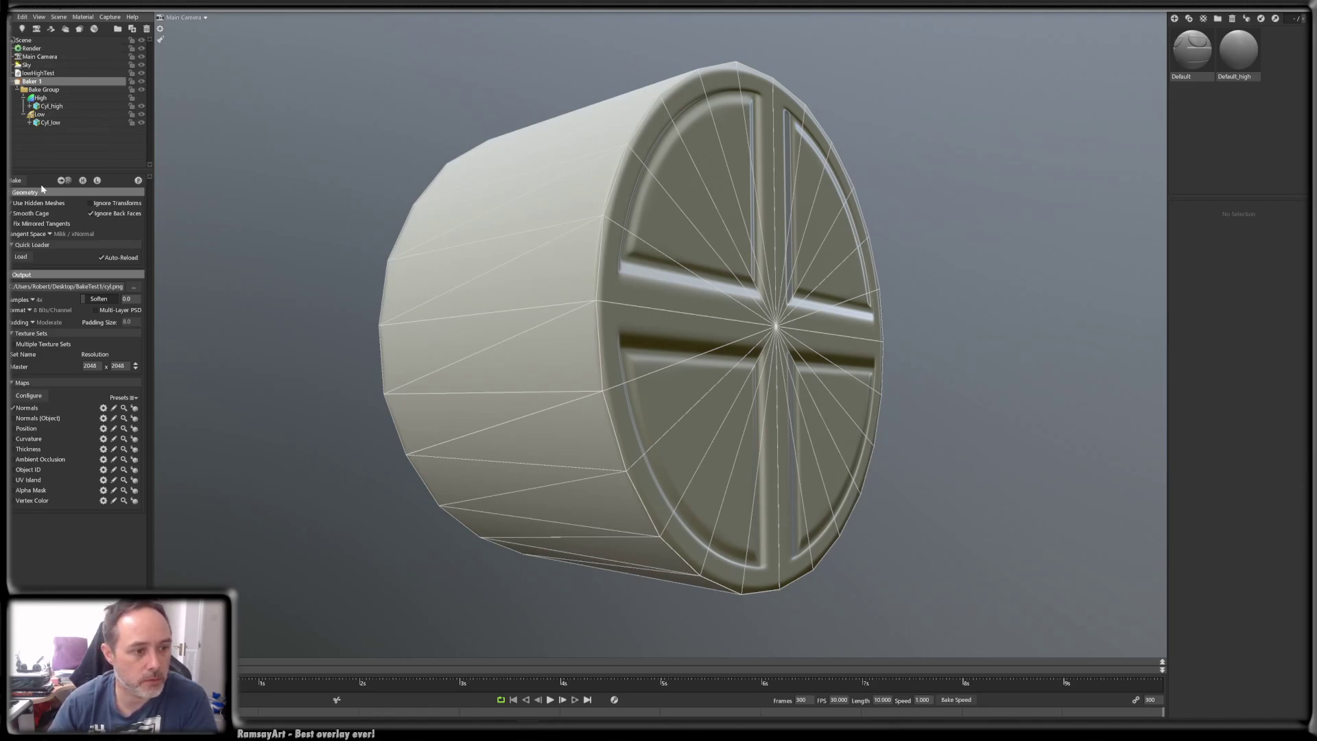
- Turn off the scene wireframe in the Render settings
click(39, 57)
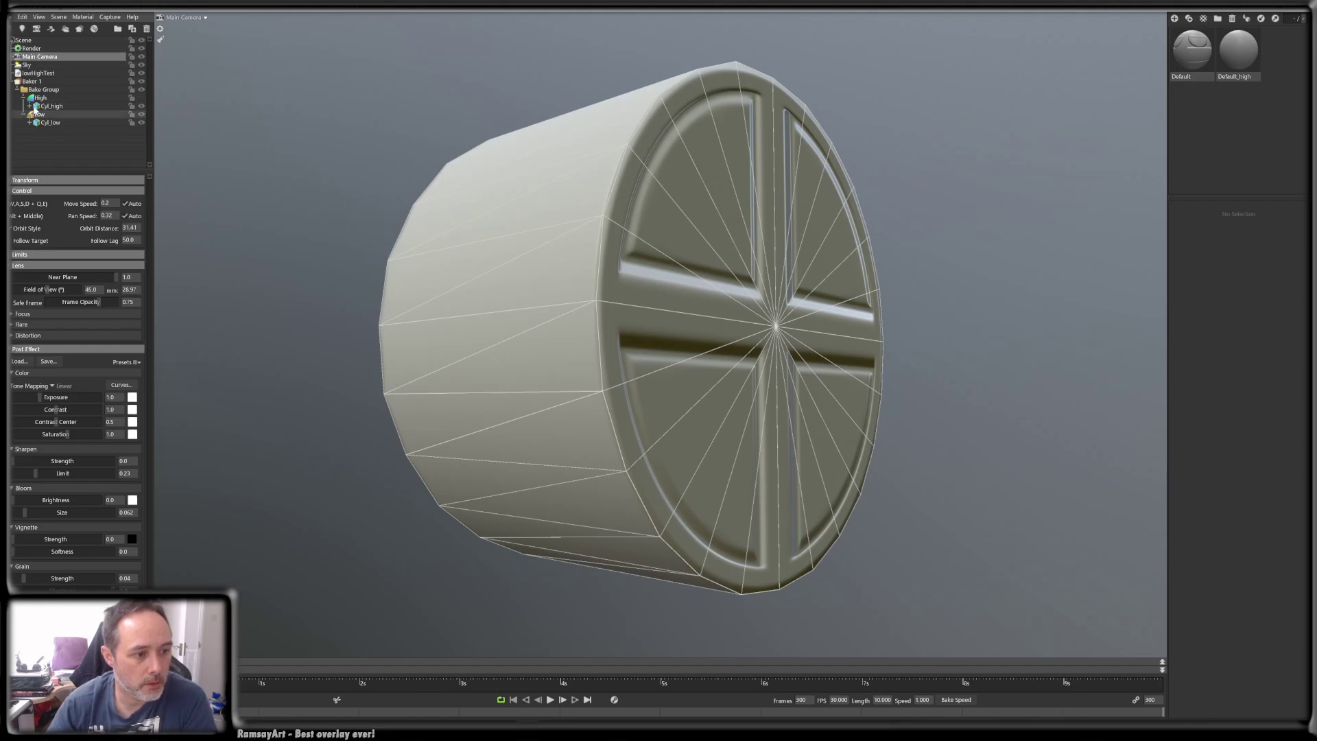
click(32, 48)
click(51, 247)
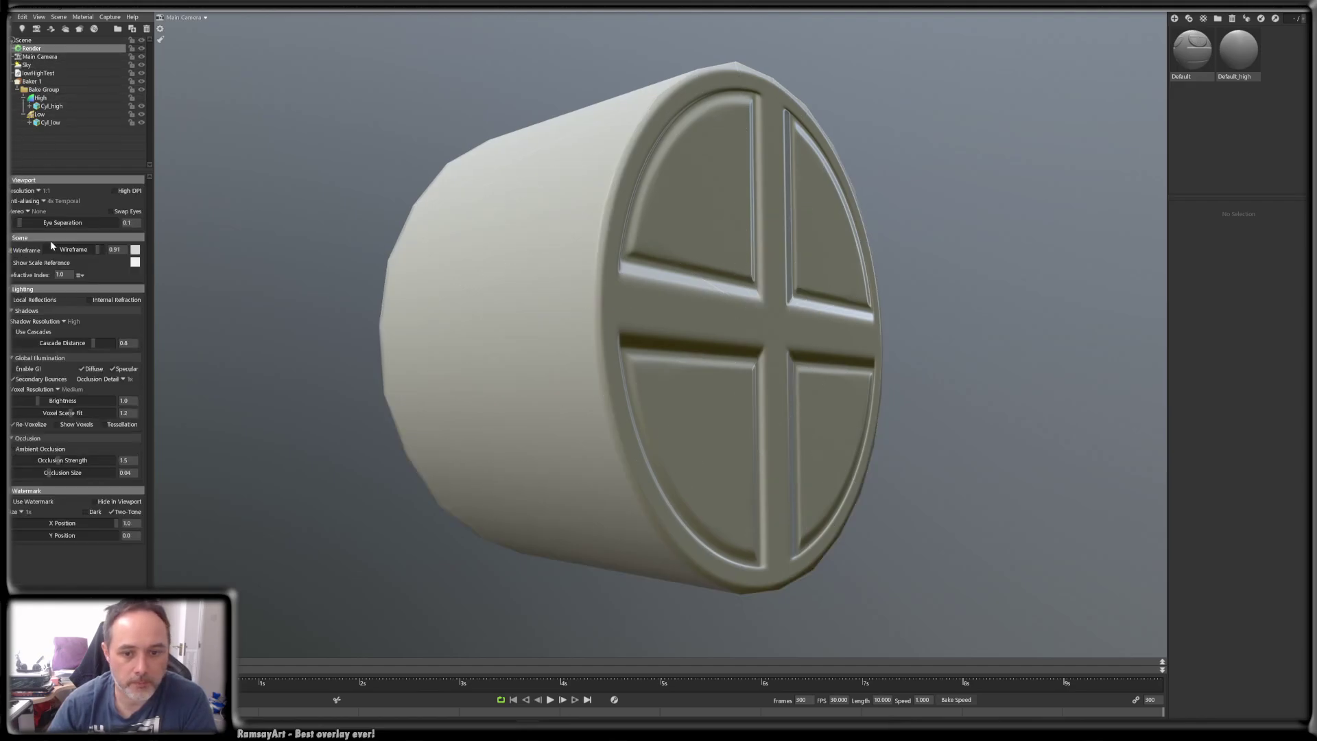
- Examine the baked cylinder's curved side and silhouette edges up close
drag(329, 181, 437, 236)
scroll(285, 195, down, 1)
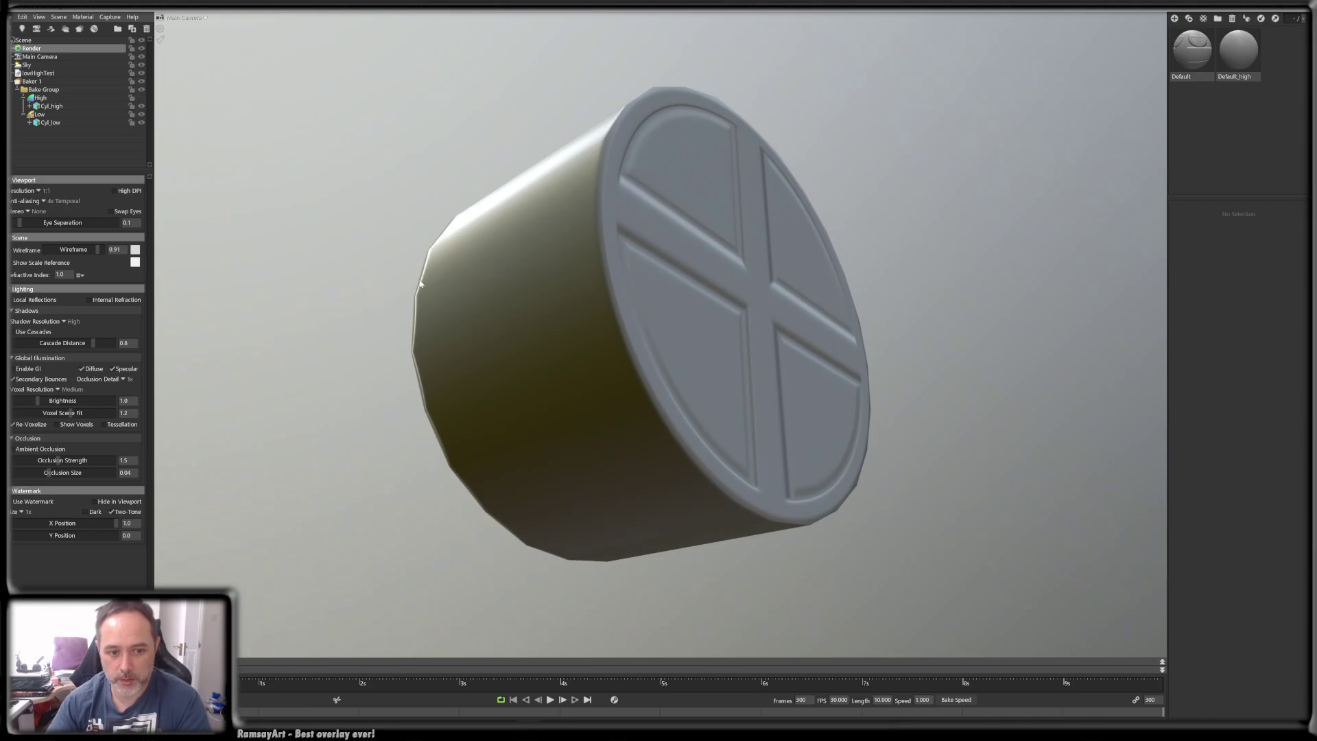
drag(426, 396, 606, 316)
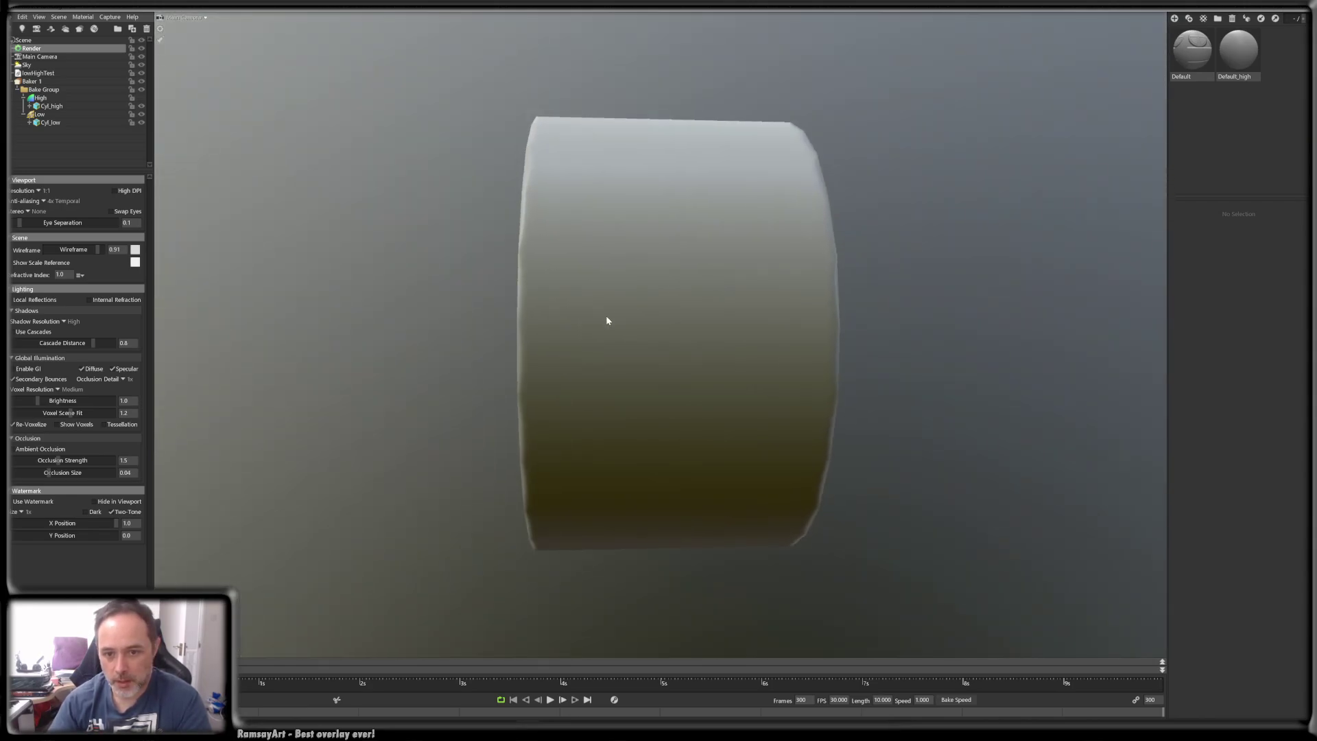
scroll(611, 324, up, 3)
scroll(612, 329, up, 3)
drag(419, 291, 427, 288)
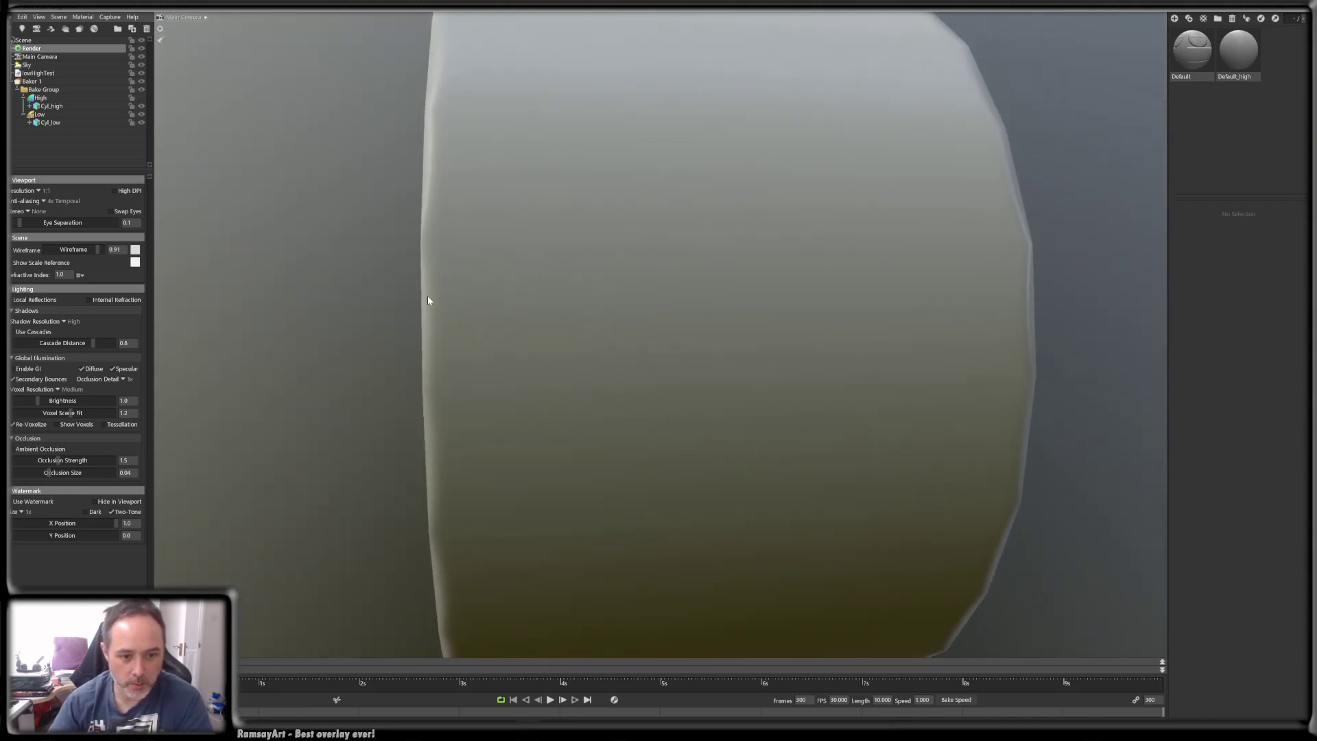
drag(463, 513, 413, 348)
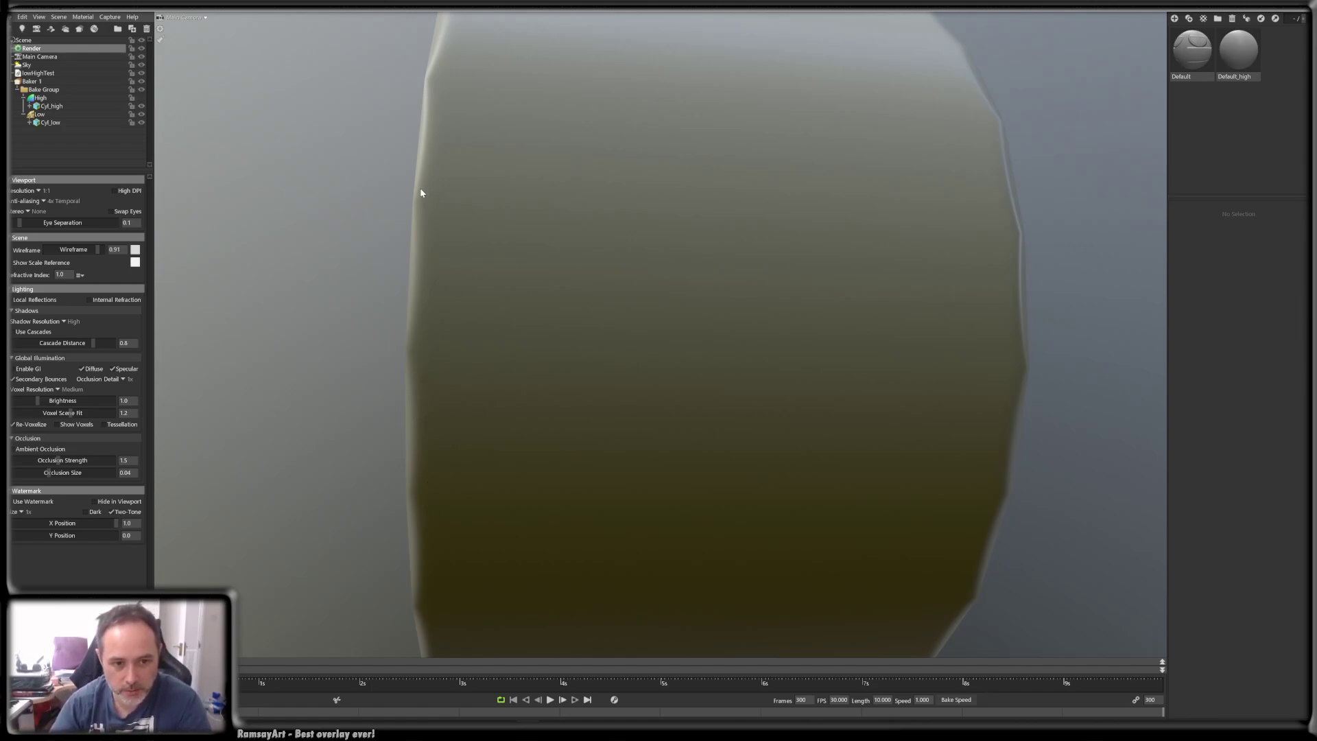
- Examine the baked cross detail on the cylinder's end cap from several angles and viewing distances
alt+drag(475, 300, 553, 299)
alt+right_drag(553, 300, 544, 238)
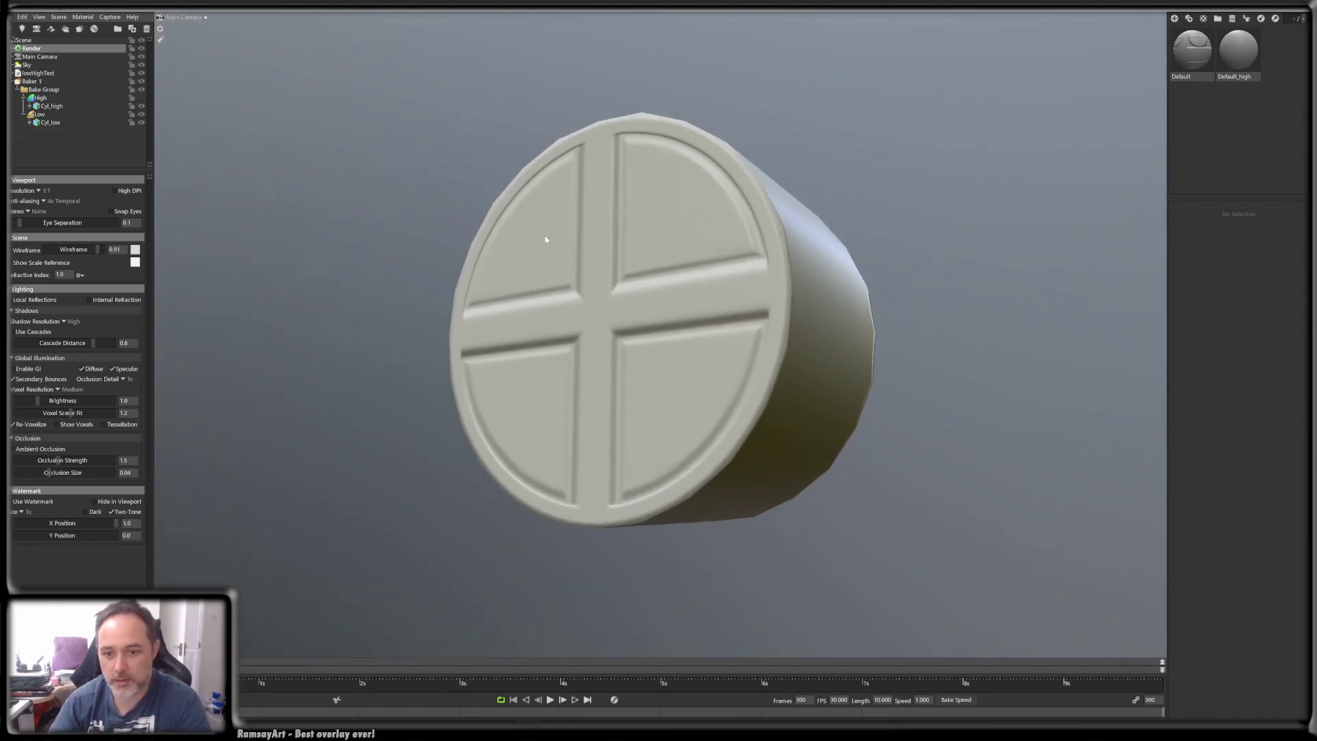
alt+drag(544, 238, 580, 261)
alt+right_drag(580, 261, 583, 164)
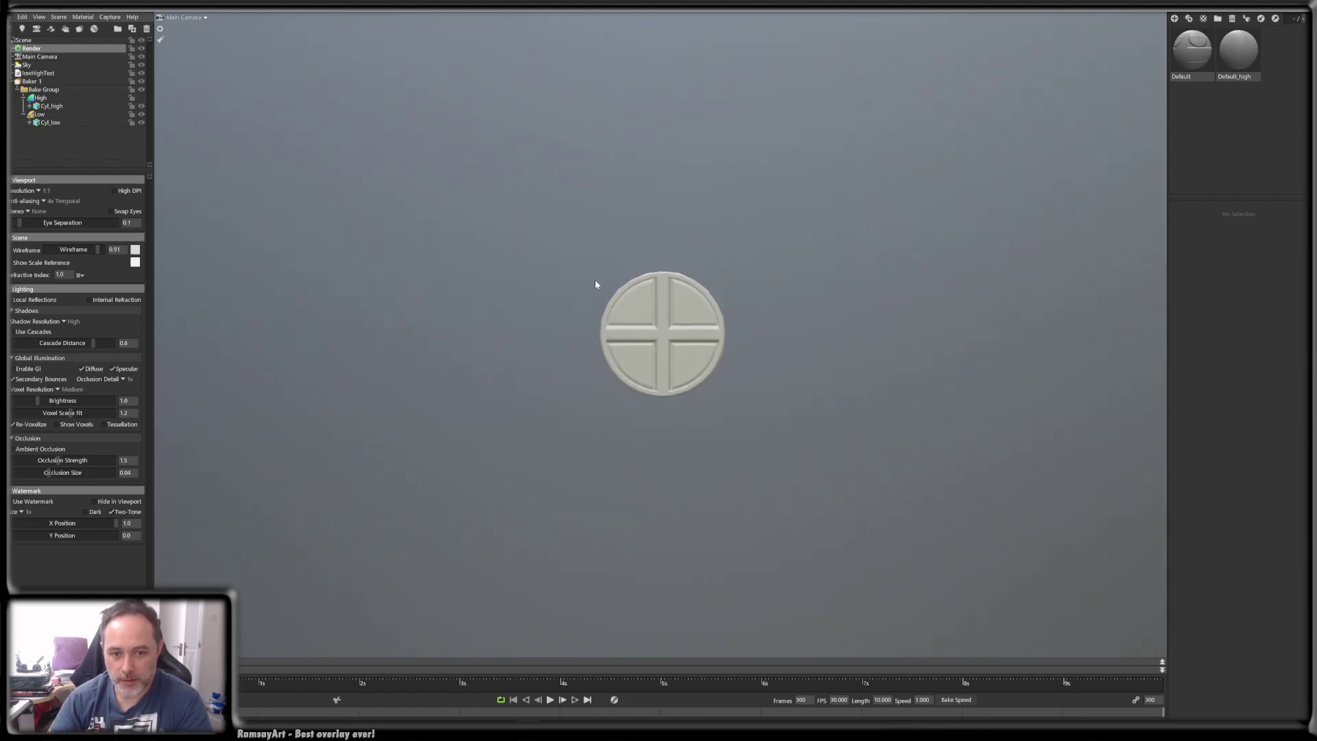
alt+drag(595, 282, 651, 311)
alt+right_drag(651, 311, 629, 235)
alt+drag(629, 235, 581, 242)
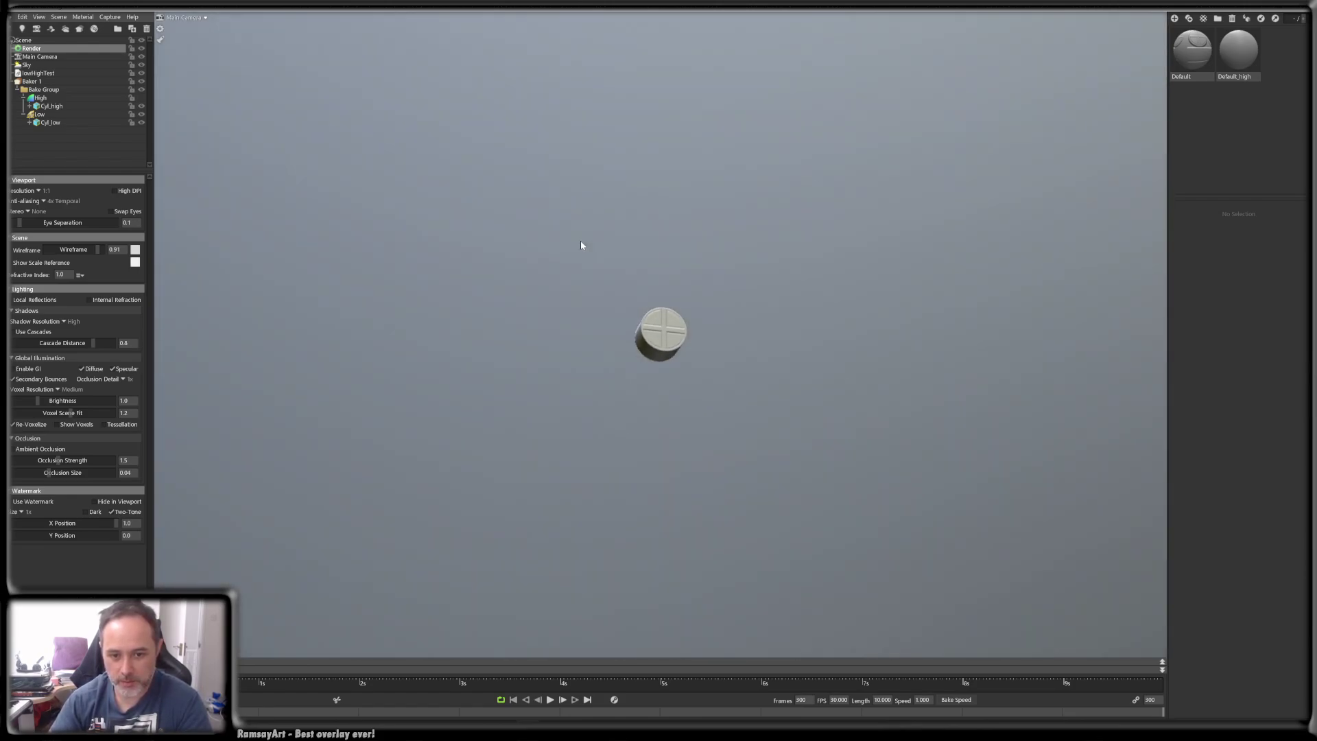
alt+right_drag(580, 242, 612, 350)
mouse_move(612, 350)
alt+mouse_down()
mouse_move(694, 366)
mouse_move(644, 398)
mouse_move(612, 343)
alt+mouse_up()
alt+right_drag(612, 343, 614, 382)
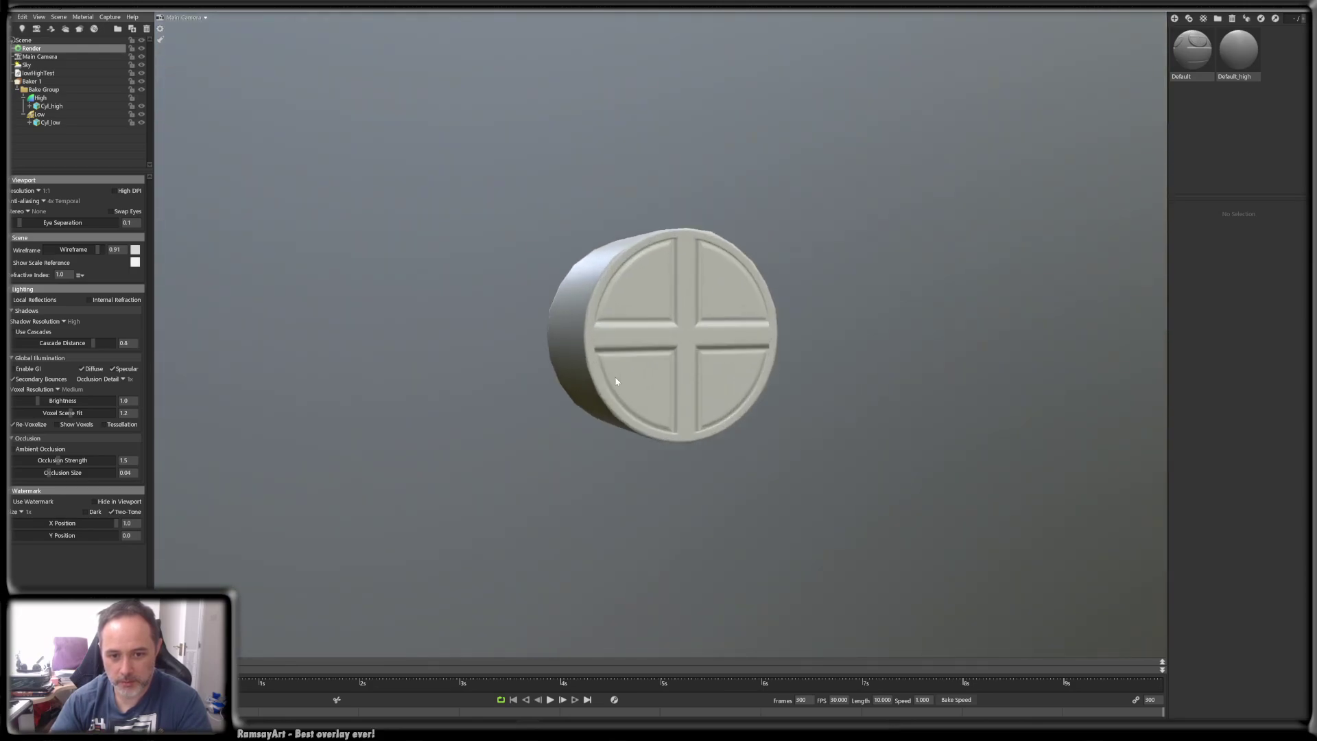
alt+drag(614, 382, 617, 343)
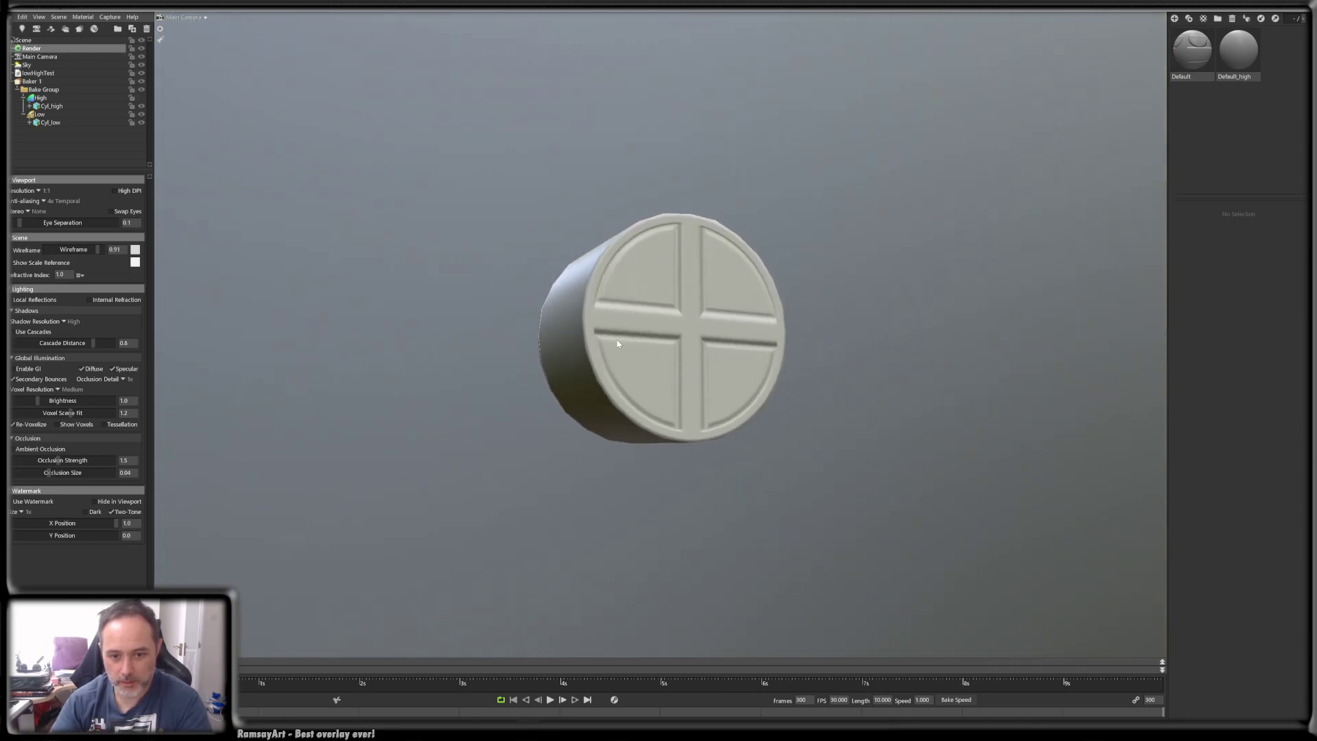
- Set the Baker 1 output samples to 64x and rebake the cylinder's maps
alt+right_drag(617, 343, 624, 408)
alt+drag(624, 409, 624, 423)
alt+right_drag(624, 422, 624, 439)
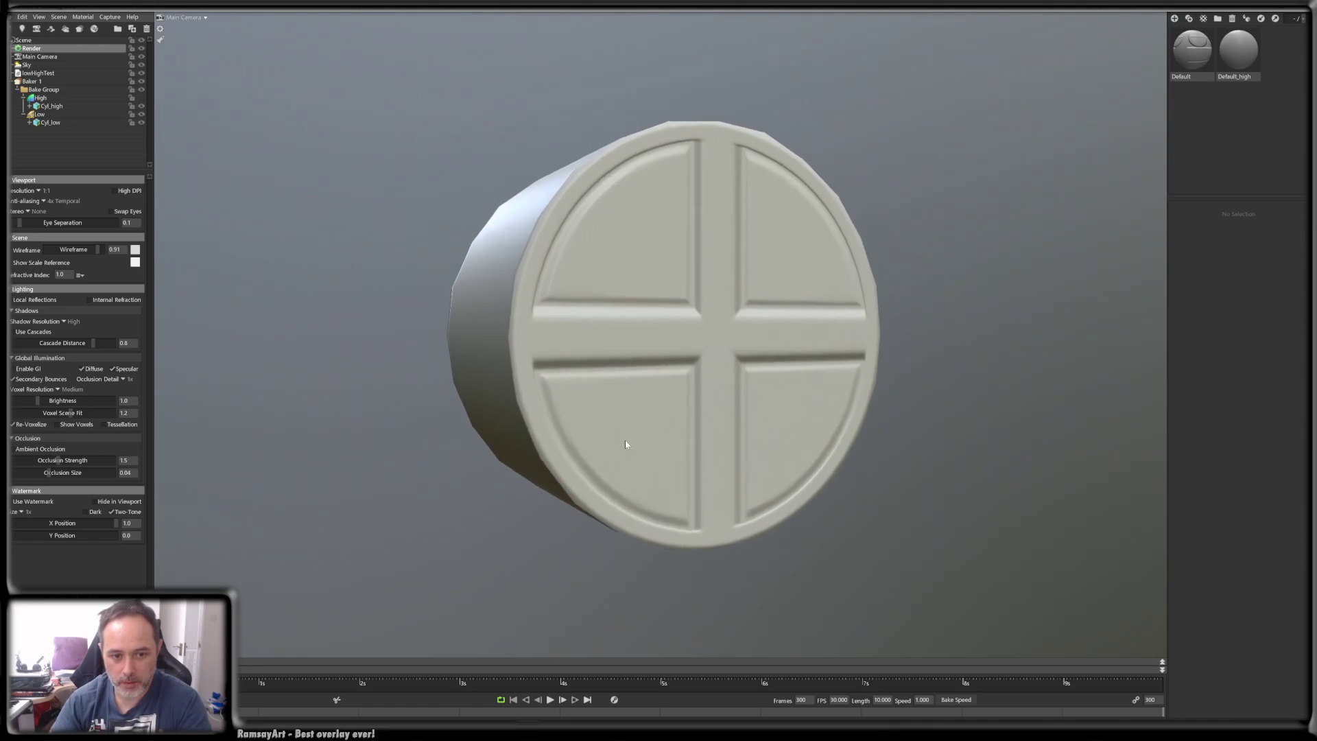
alt+drag(624, 439, 560, 419)
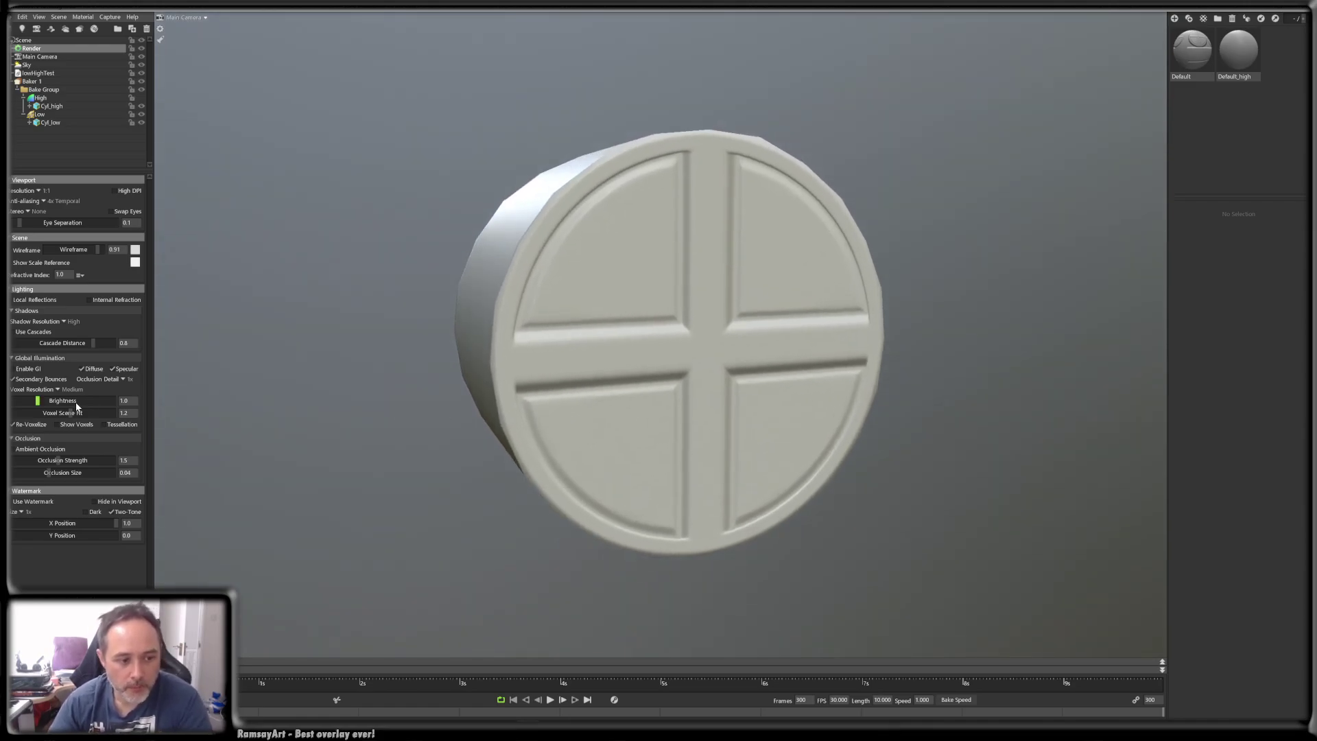
click(32, 81)
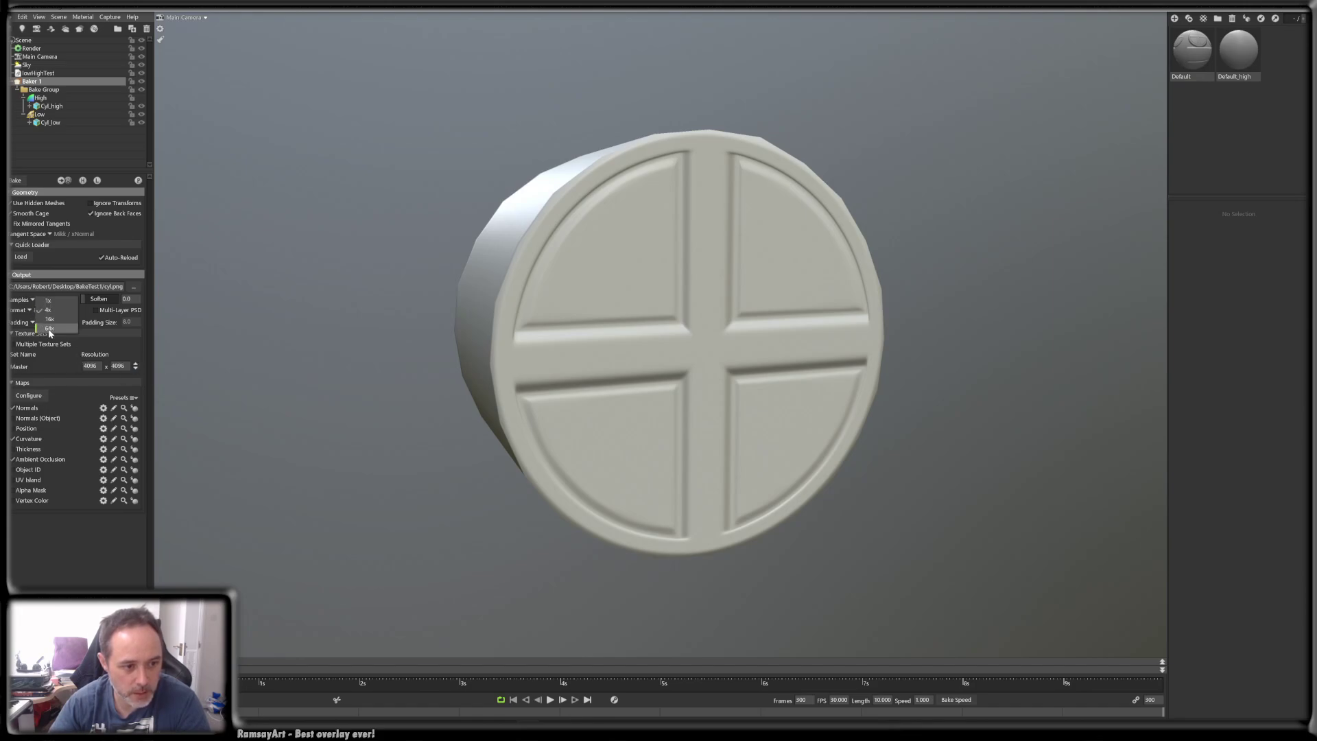
click(49, 328)
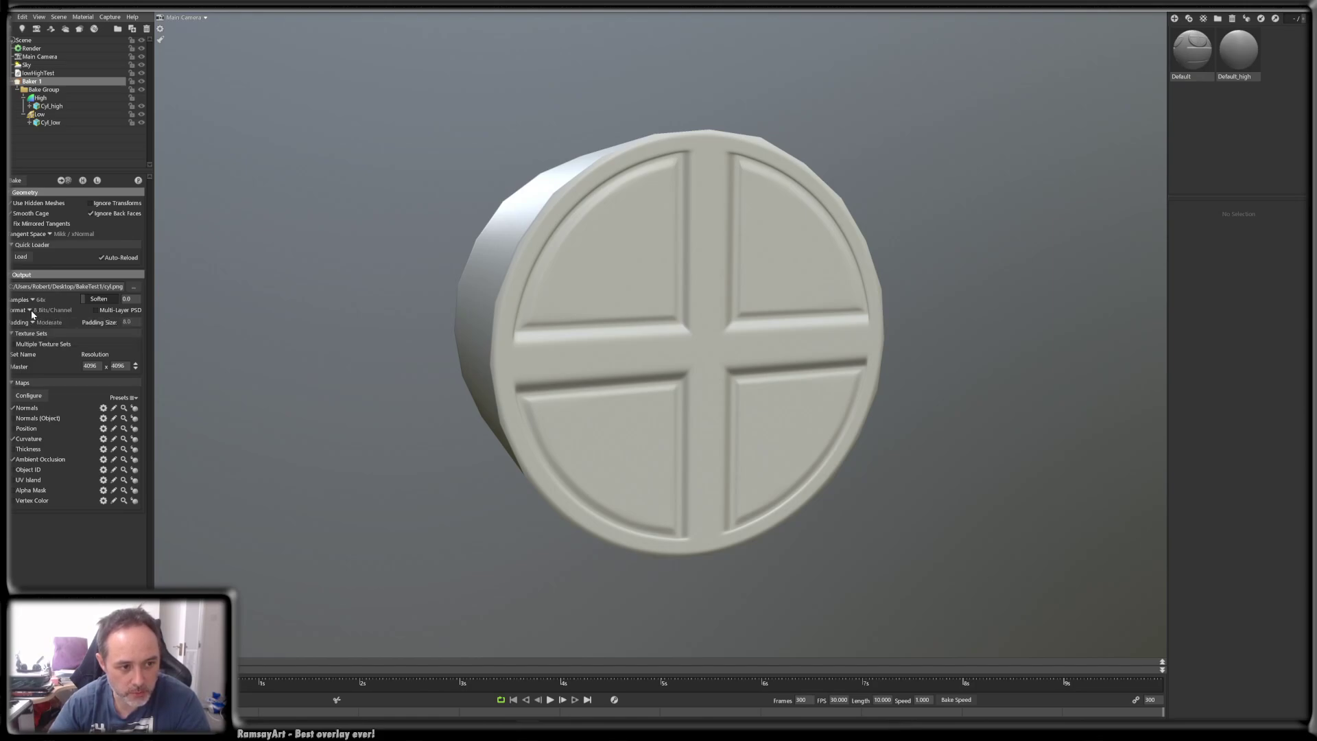
click(17, 181)
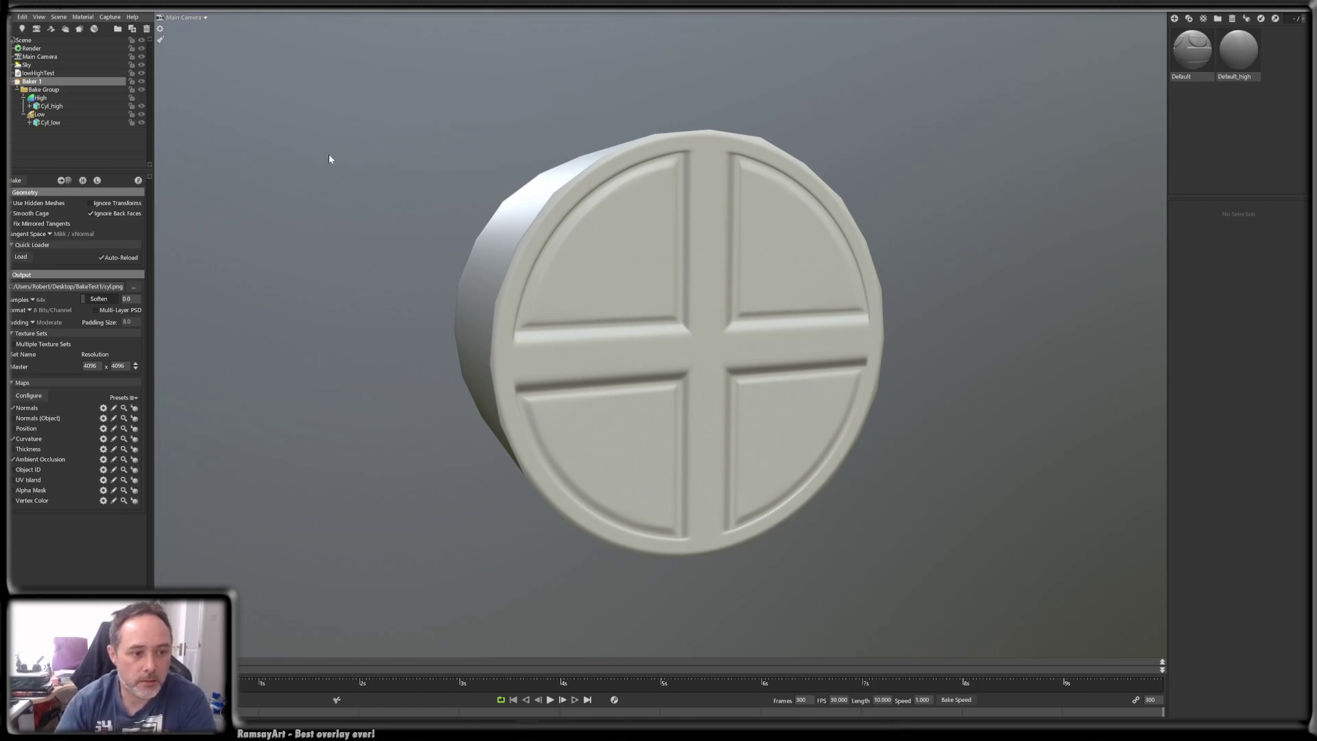
click(137, 181)
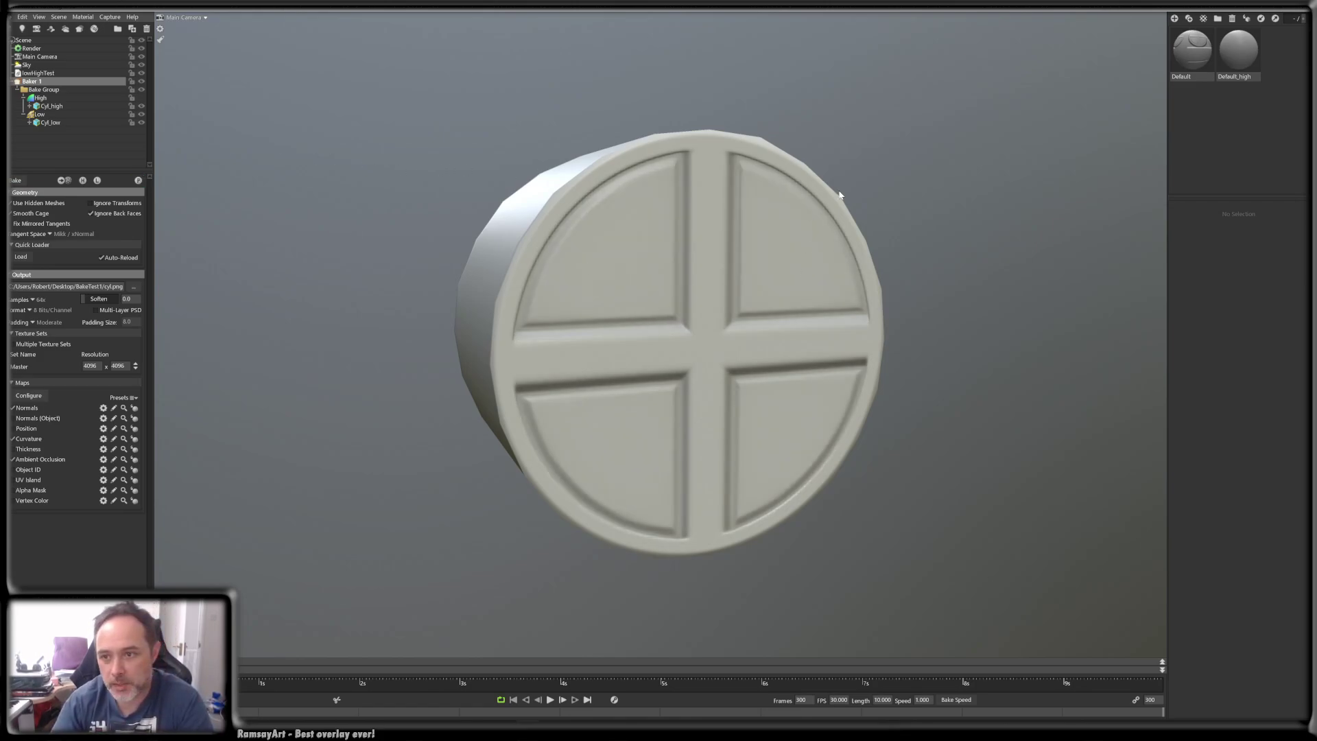
- Load the cyl_curve texture as the albedo map of the Default material
mouse_move(711, 210)
alt+mouse_down()
mouse_move(729, 183)
mouse_move(727, 203)
alt+mouse_up()
click(1190, 51)
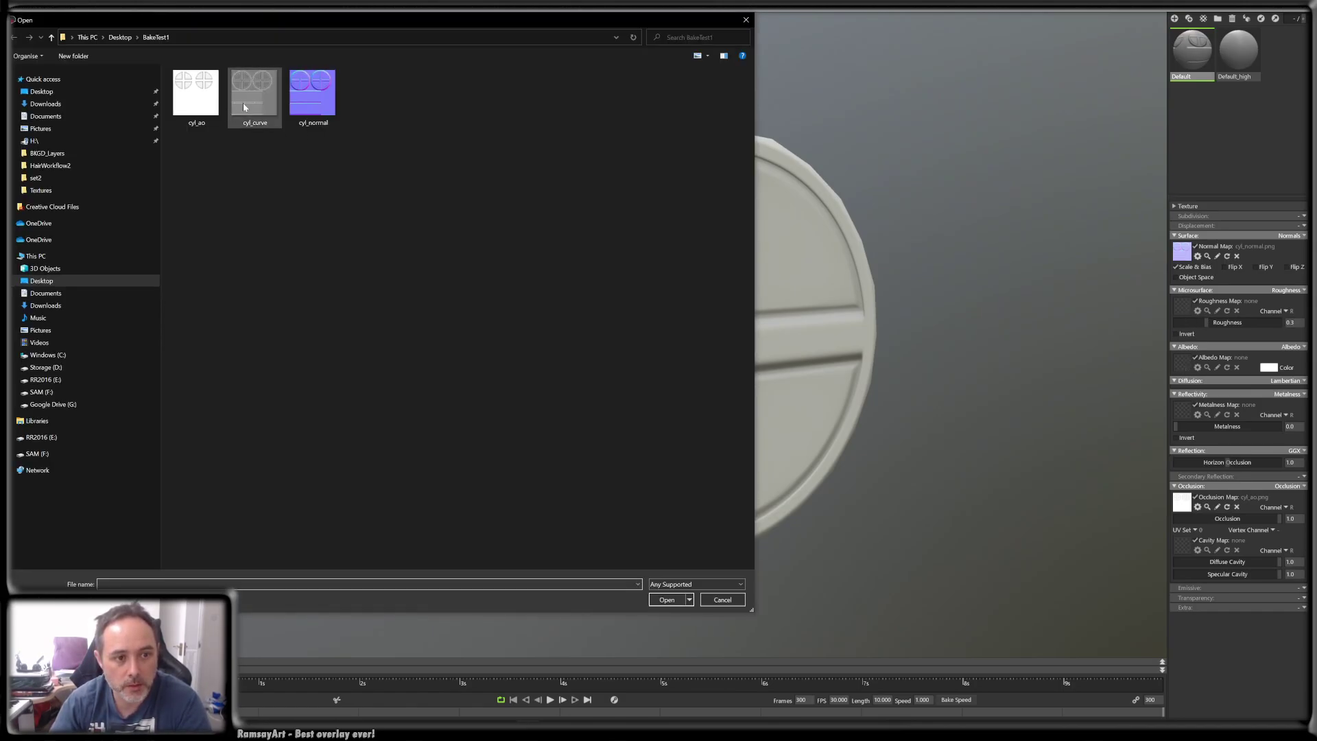
double_click(247, 101)
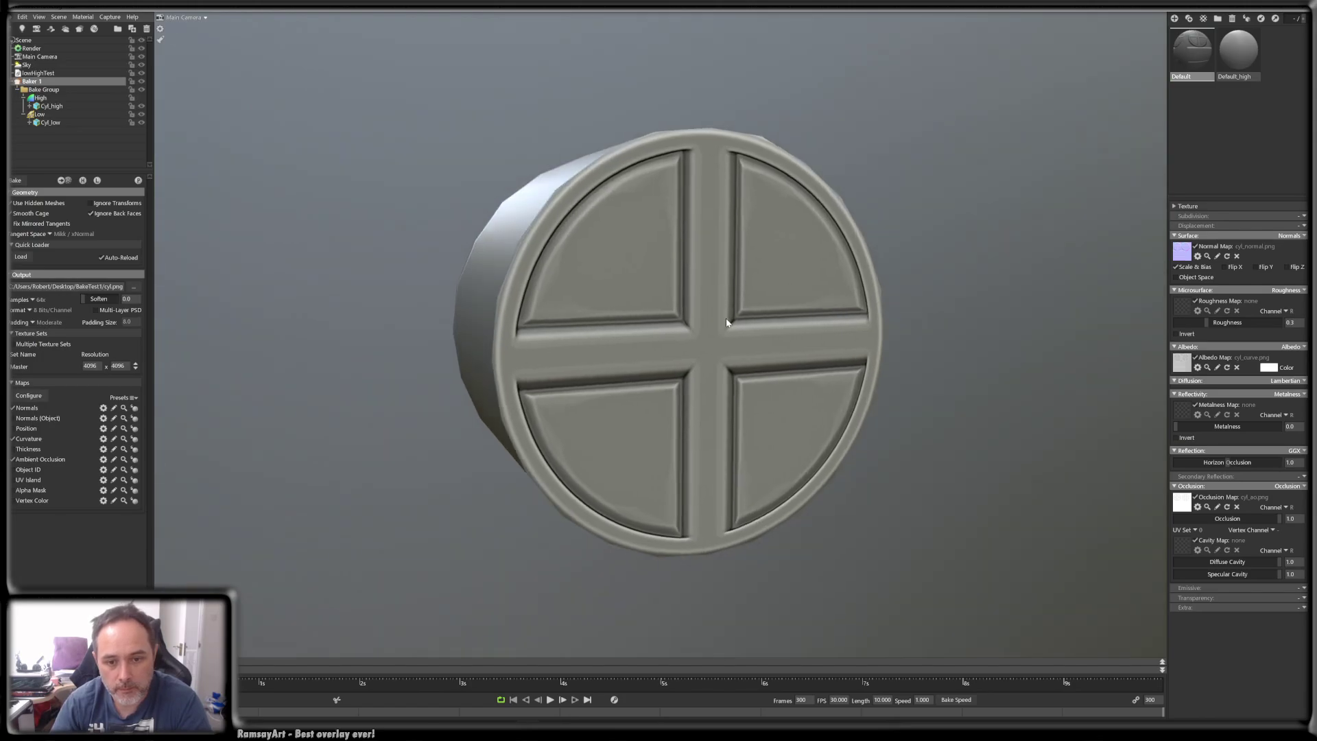
- Examine the cylinder's baked curvature shading from several angles, up close and under rotated sky lighting
alt+right_drag(727, 319, 674, 361)
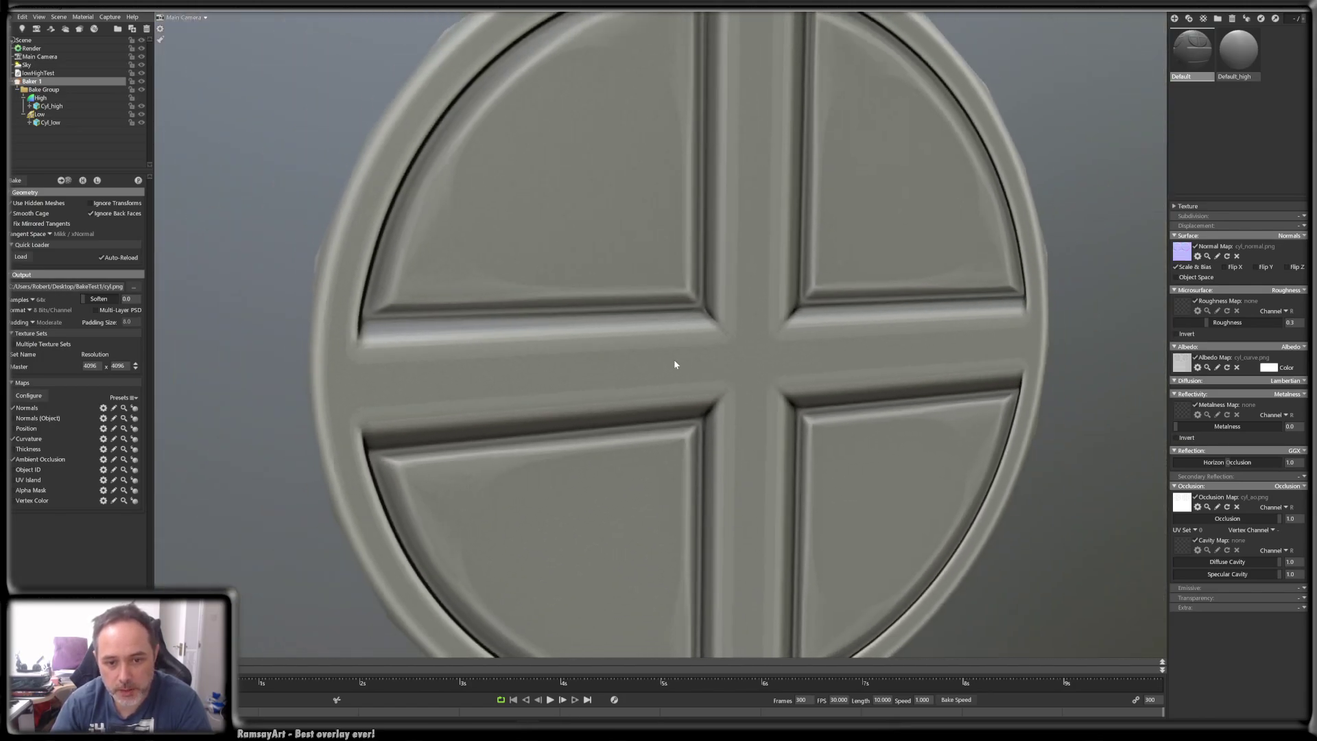
mouse_move(674, 360)
alt+mouse_down()
mouse_move(668, 305)
mouse_move(652, 339)
mouse_move(611, 339)
mouse_move(671, 337)
alt+mouse_up()
alt+right_drag(670, 338, 634, 240)
alt+drag(633, 240, 632, 313)
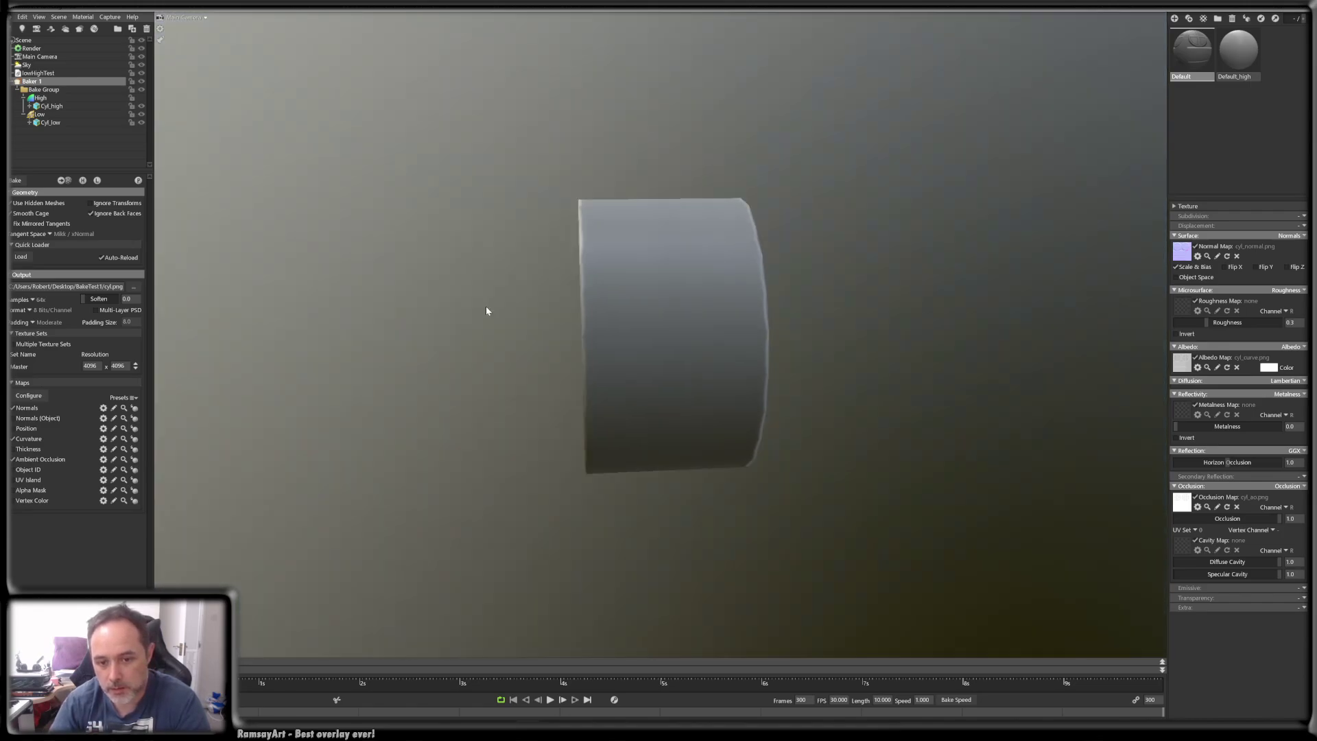
alt+right_drag(632, 313, 617, 279)
mouse_move(618, 280)
alt+mouse_down()
mouse_move(590, 236)
mouse_move(726, 268)
mouse_move(796, 314)
mouse_move(774, 233)
mouse_move(631, 260)
alt+mouse_up()
alt+right_drag(630, 261, 635, 291)
alt+drag(635, 291, 576, 305)
shift+drag(576, 306, 549, 309)
alt+right_drag(549, 308, 570, 271)
alt+drag(570, 271, 638, 281)
shift+drag(638, 282, 759, 306)
alt+right_drag(758, 307, 763, 338)
- Set the Default material's metalness to about 0.83 and its roughness to about 0.251
drag(1207, 323, 1271, 323)
drag(1225, 425, 1261, 427)
drag(1268, 322, 1201, 323)
alt+drag(840, 336, 812, 316)
shift+drag(813, 316, 871, 318)
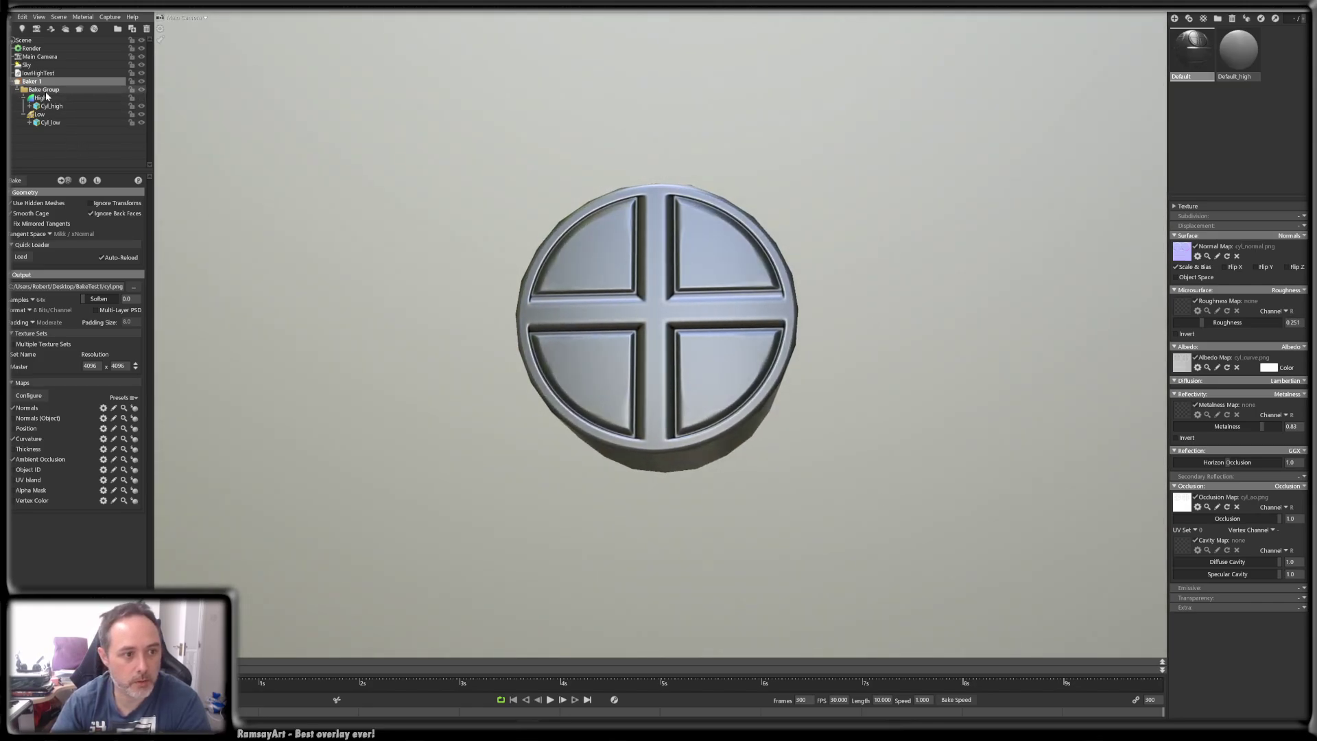
- Show the High group and move the Cyl_high mesh sideways so it stands beside the low-poly cylinder
click(140, 100)
click(41, 97)
scroll(659, 319, down, 4)
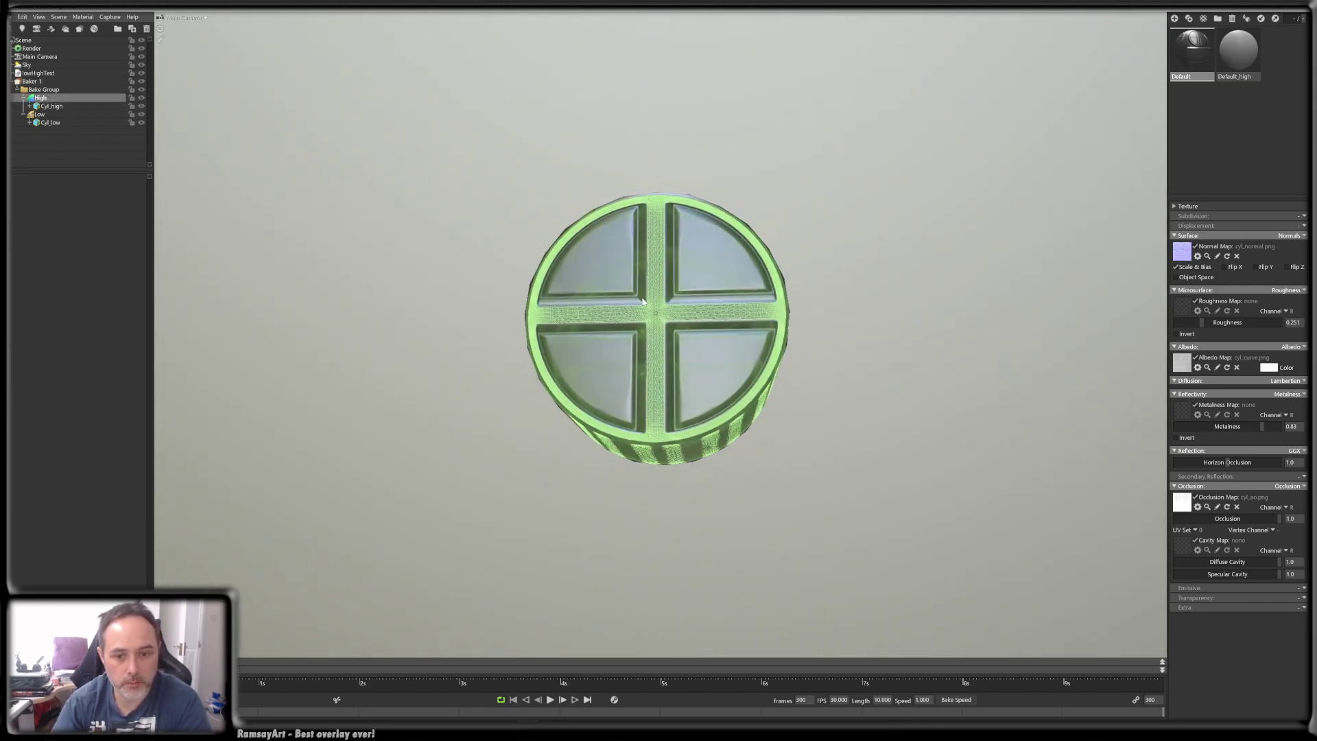
click(84, 106)
drag(539, 341, 764, 334)
- Set the Default_high material's roughness to about 0.251 and its metalness to about 0.795
click(1235, 78)
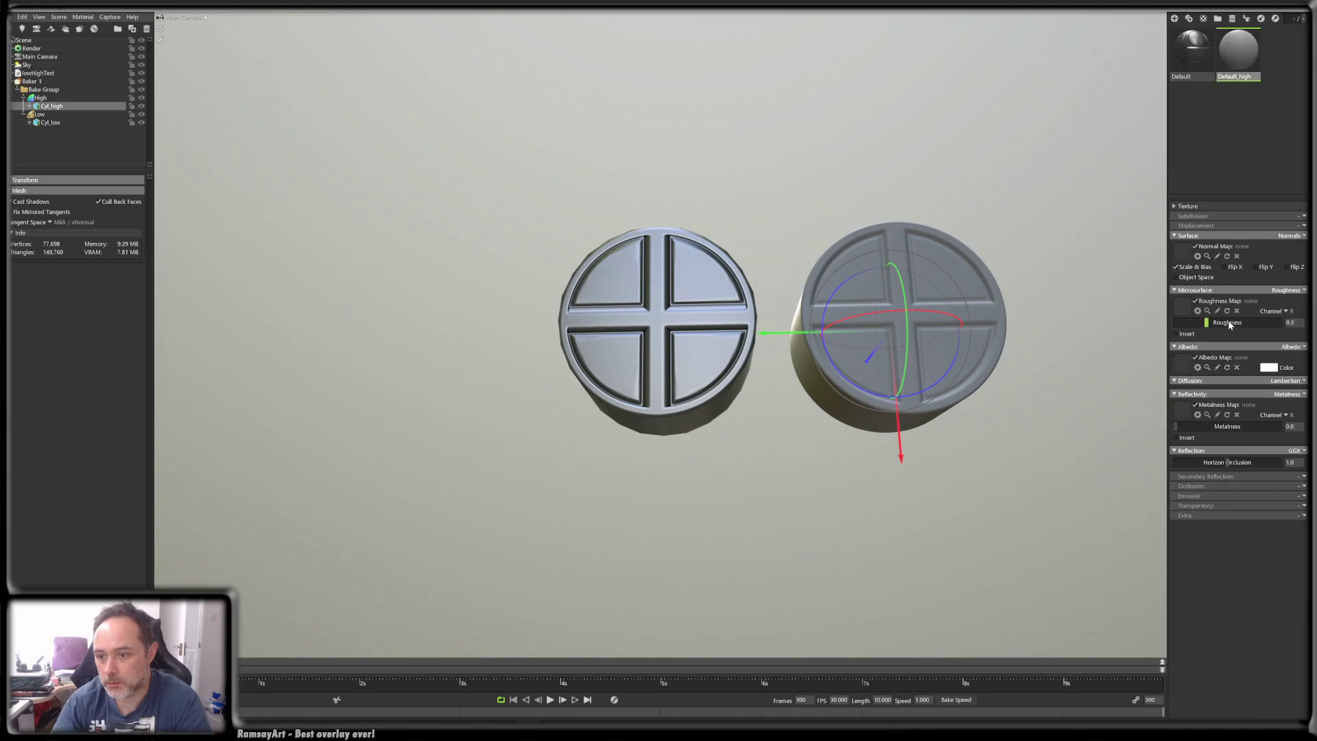
drag(1217, 321, 1202, 322)
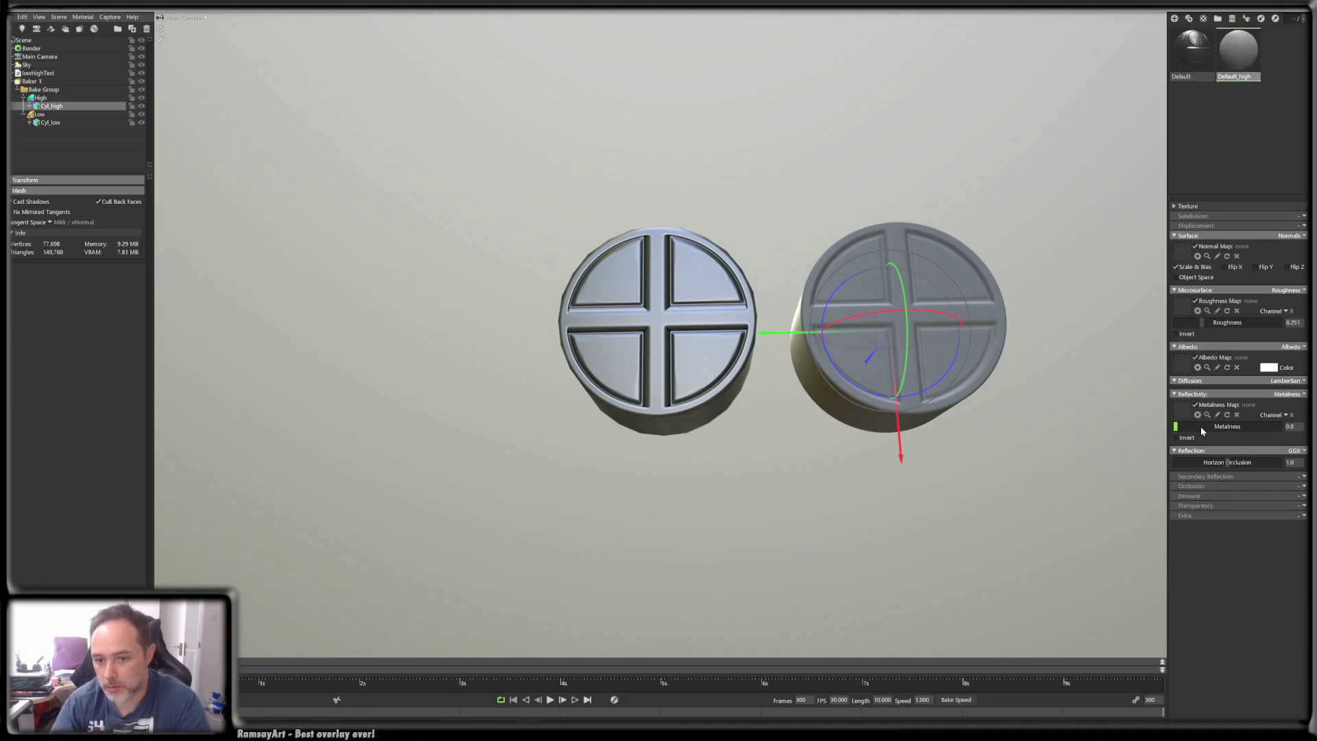
drag(1201, 430, 1254, 427)
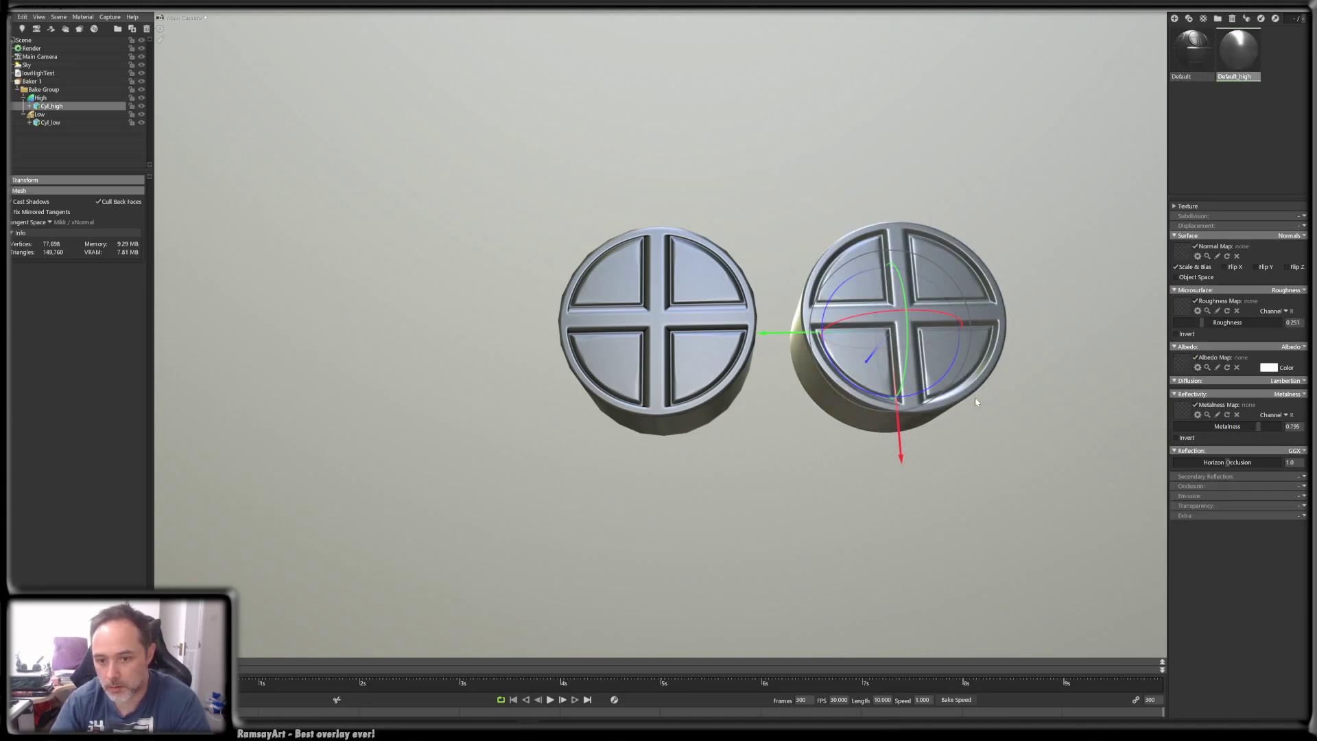
- Compare the high-poly and baked low-poly cylinders side by side from the front and in profile
alt+drag(974, 397, 999, 392)
alt+middle_drag(998, 393, 904, 392)
alt+right_drag(904, 391, 881, 297)
click(887, 375)
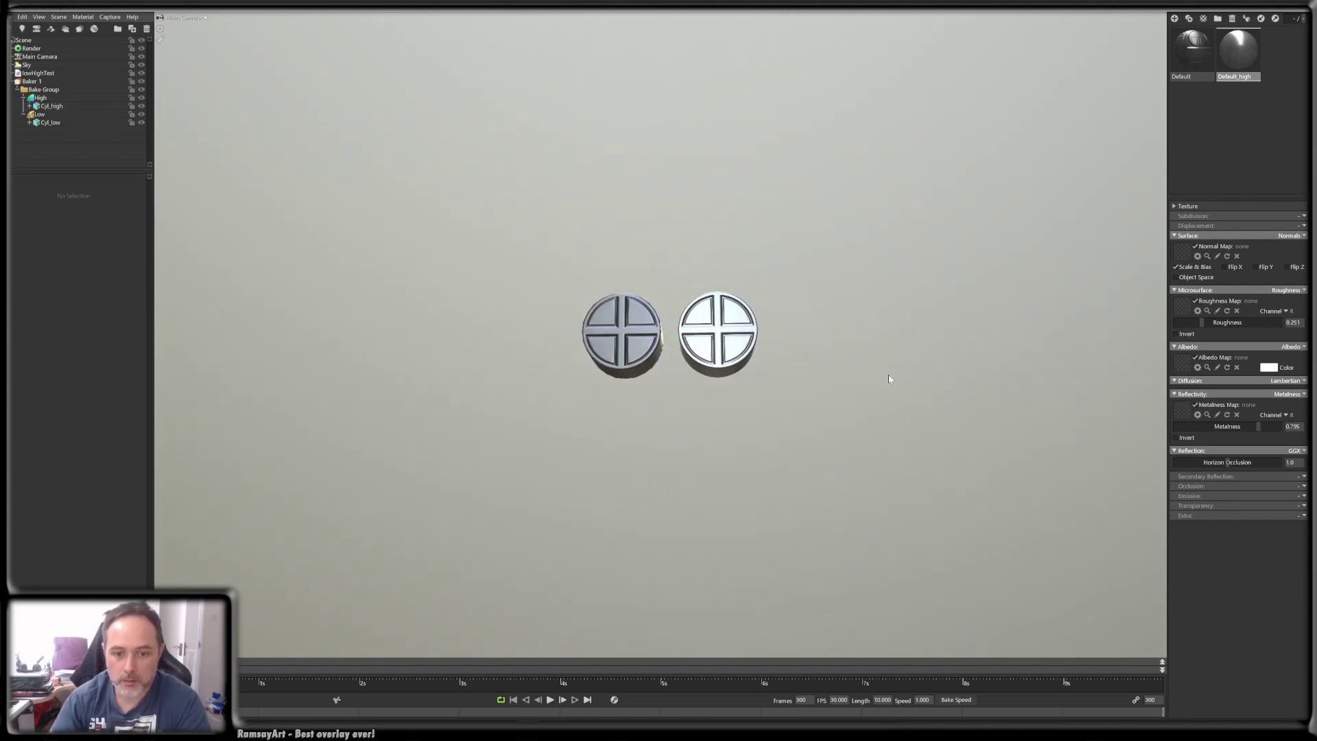
alt+drag(887, 375, 857, 225)
alt+right_drag(858, 225, 696, 289)
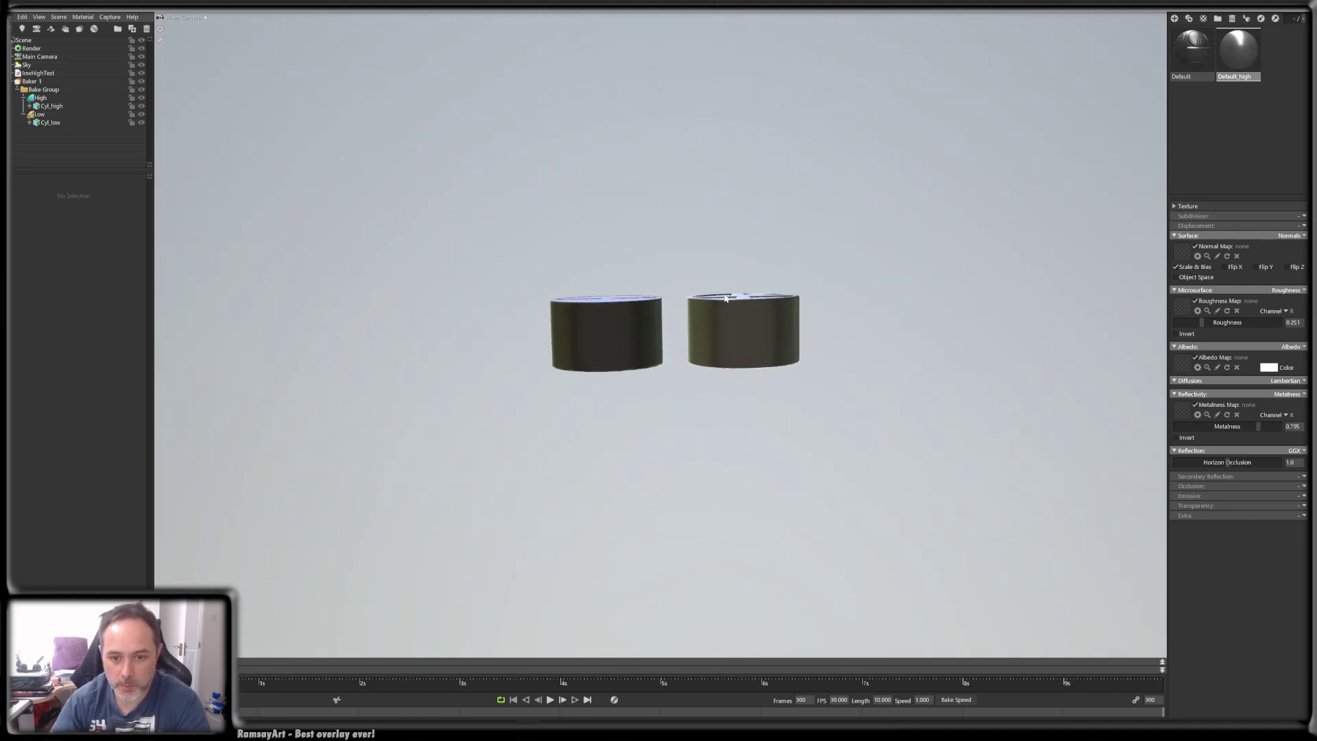
alt+drag(729, 298, 732, 440)
mouse_move(732, 440)
alt+right_down()
mouse_move(699, 321)
mouse_move(717, 435)
mouse_move(730, 430)
alt+right_up()
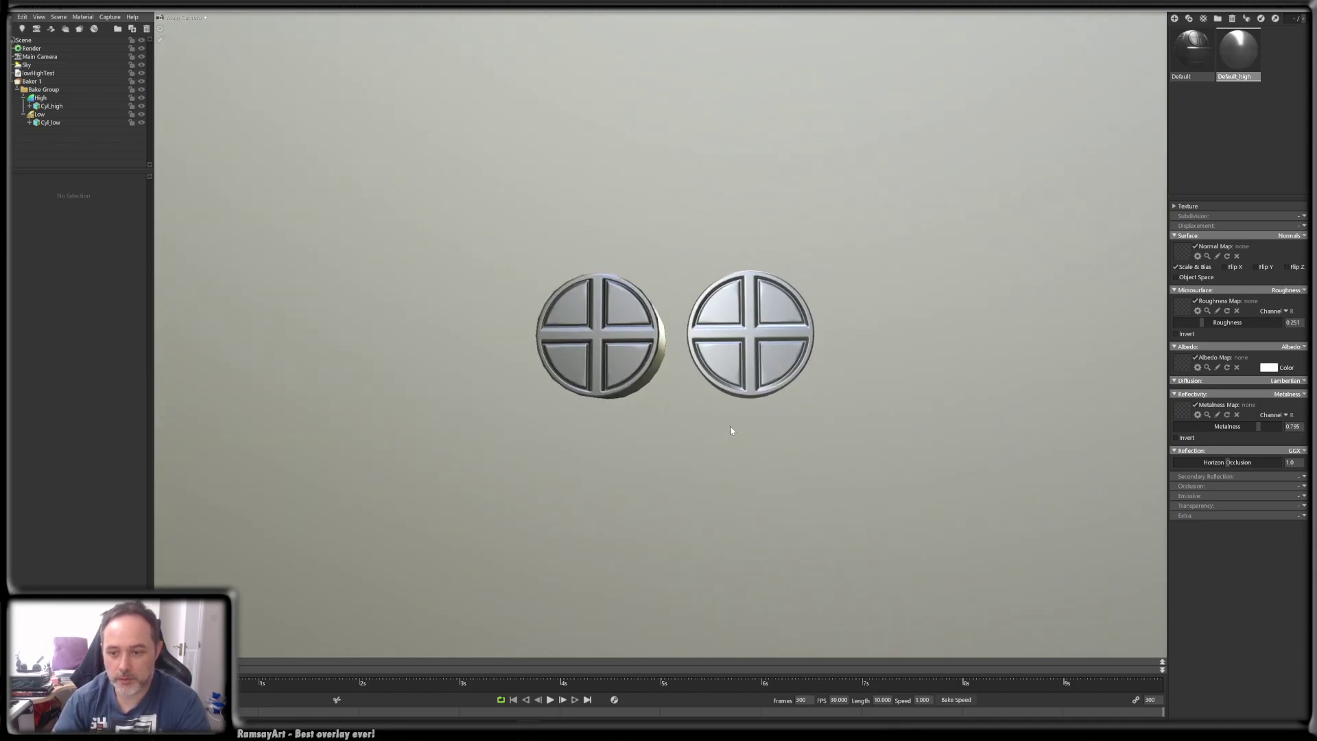
- Change the Default_high material's albedo color to light grey c5c5c5
click(1266, 369)
drag(162, 583, 166, 603)
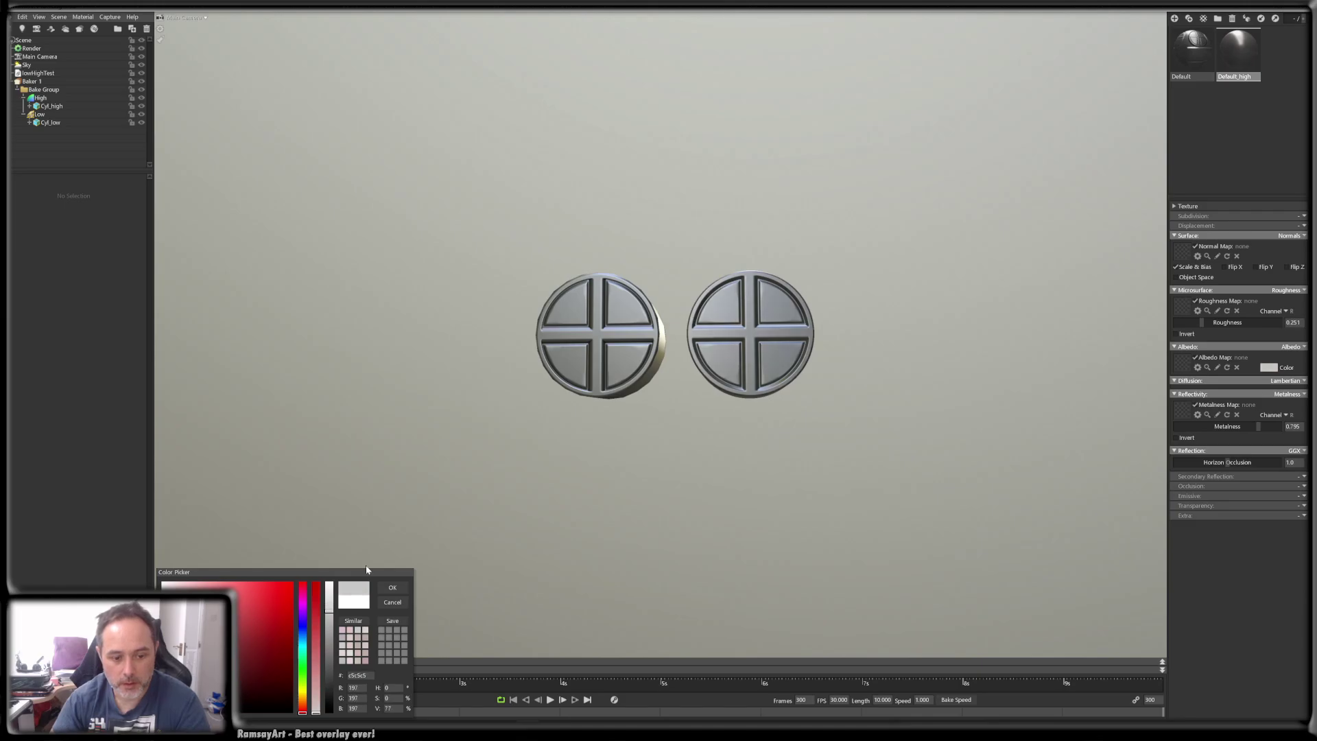
click(390, 587)
- Examine the high-poly cylinder's grooves and bevels up close next to the baked version
alt+drag(676, 439, 752, 385)
alt+middle_drag(716, 347, 642, 373)
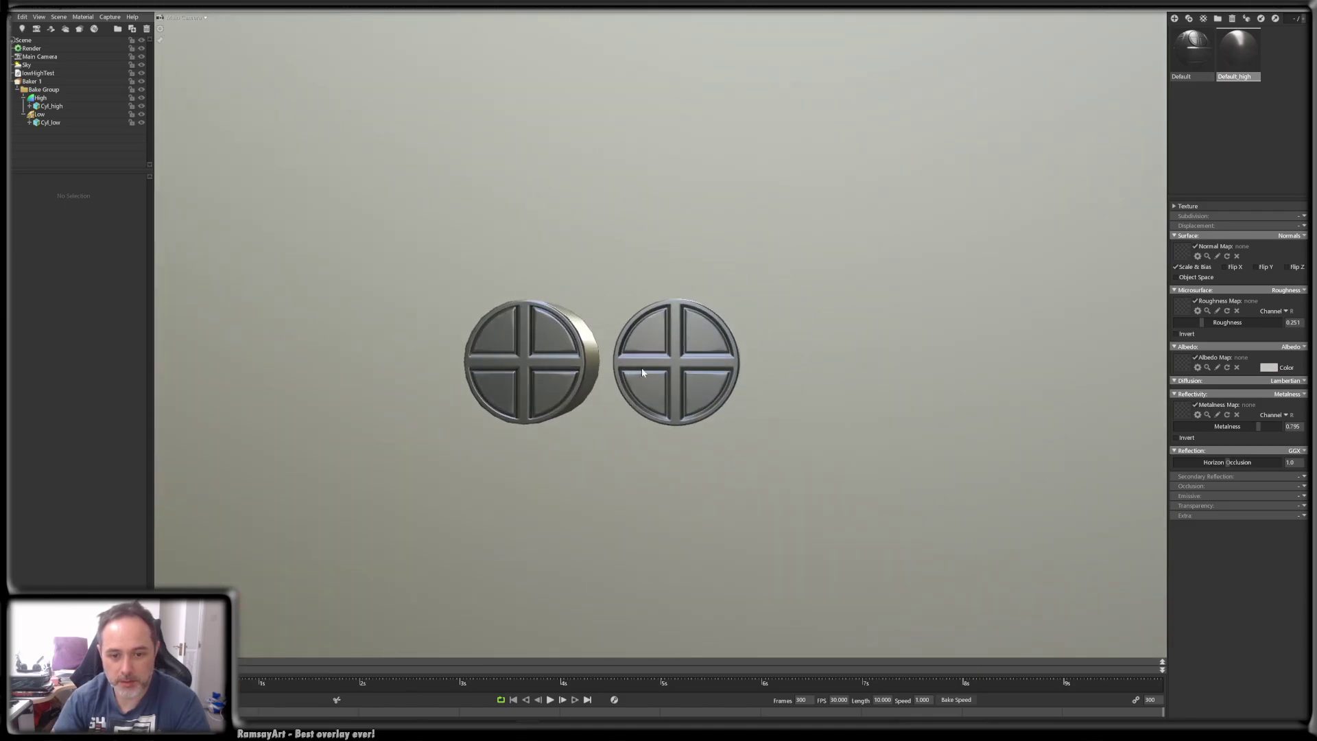
alt+right_drag(641, 370, 681, 465)
alt+drag(681, 465, 706, 444)
alt+right_drag(706, 444, 705, 475)
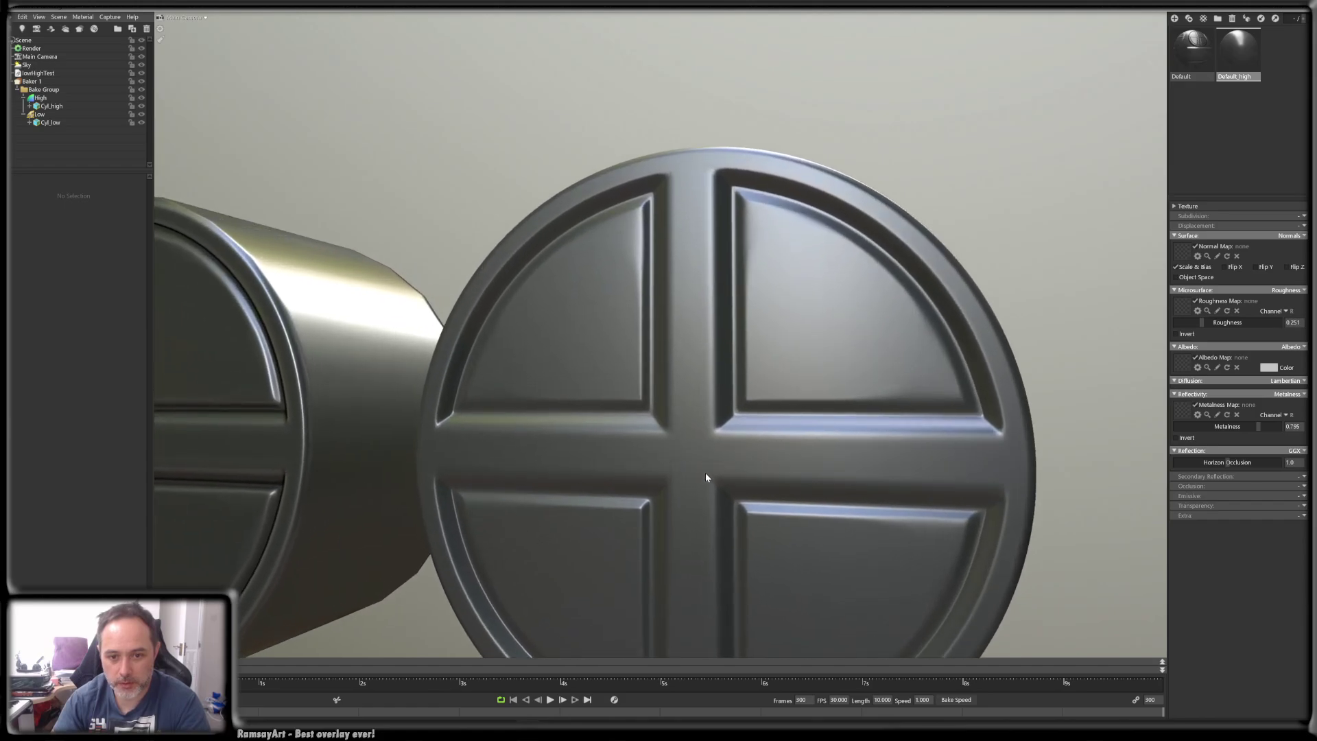
alt+middle_drag(705, 372, 676, 341)
click(676, 341)
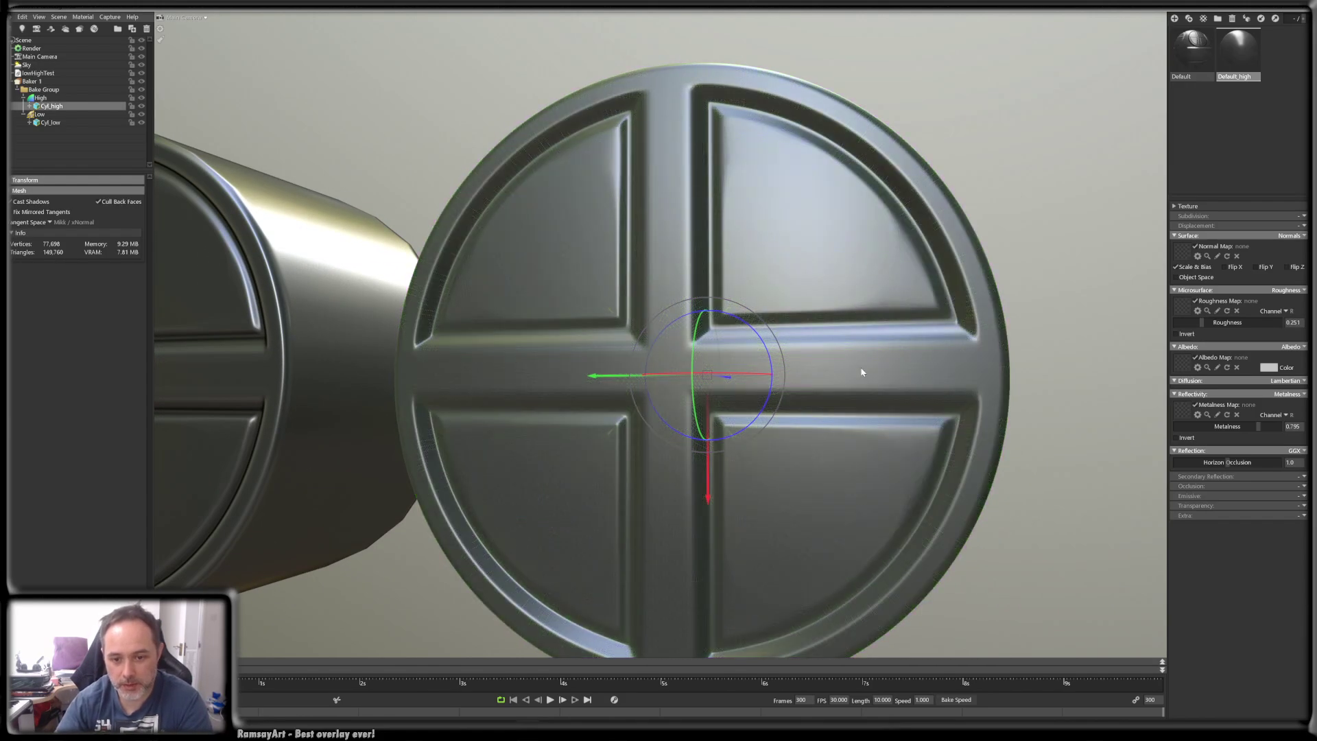
alt+right_drag(862, 369, 832, 318)
alt+middle_drag(680, 409, 769, 395)
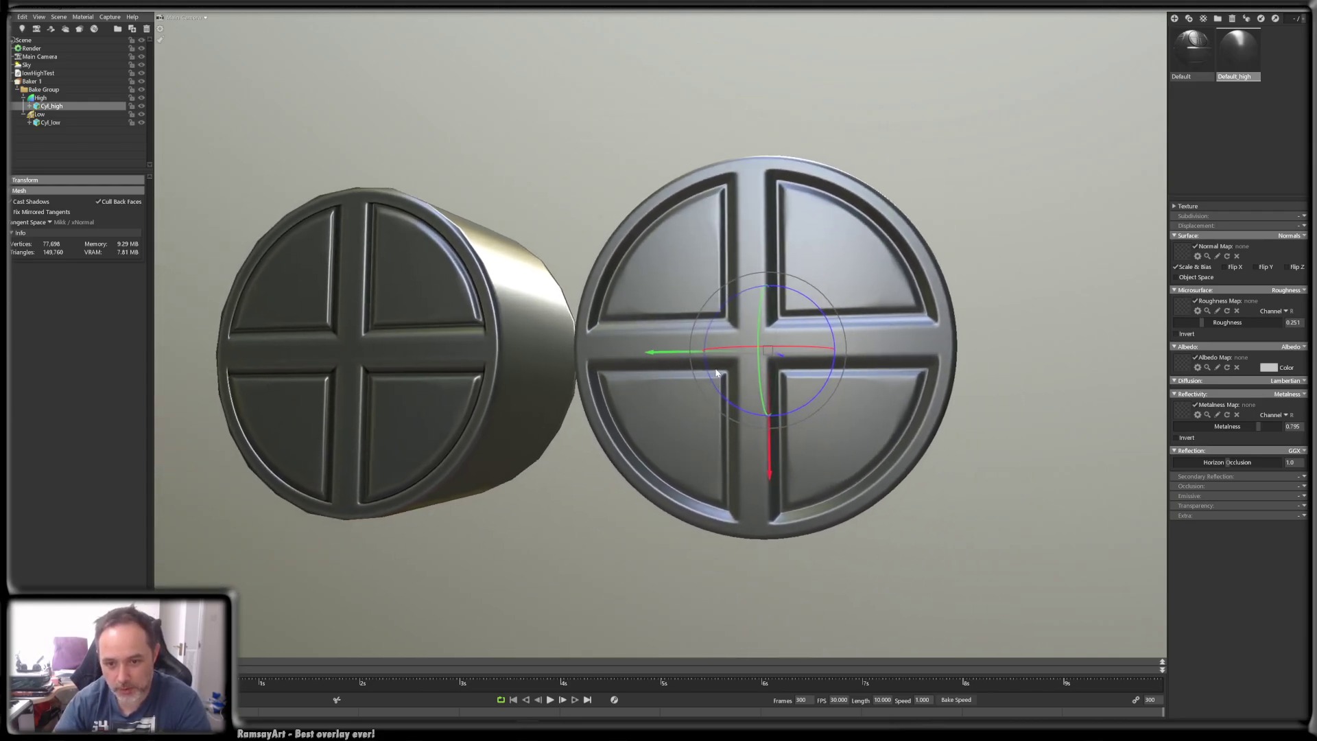
- Inspect the low-poly cylinder's wireframe and compare both cylinders from farther away
alt+right_drag(769, 395, 686, 388)
alt+middle_drag(657, 416, 768, 403)
click(697, 385)
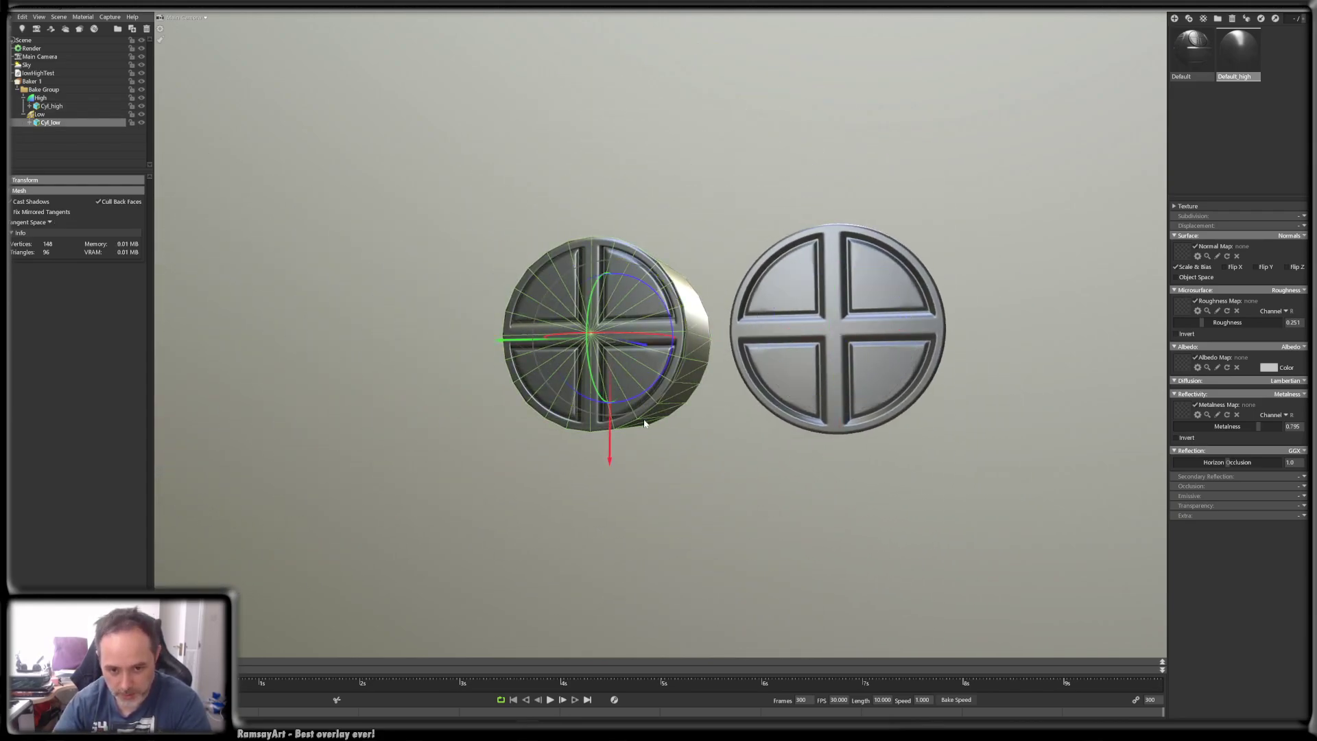
alt+right_drag(647, 421, 606, 302)
click(847, 456)
alt+right_drag(846, 455, 737, 535)
alt+right_drag(663, 320, 682, 438)
alt+drag(682, 439, 720, 423)
alt+right_drag(720, 423, 709, 361)
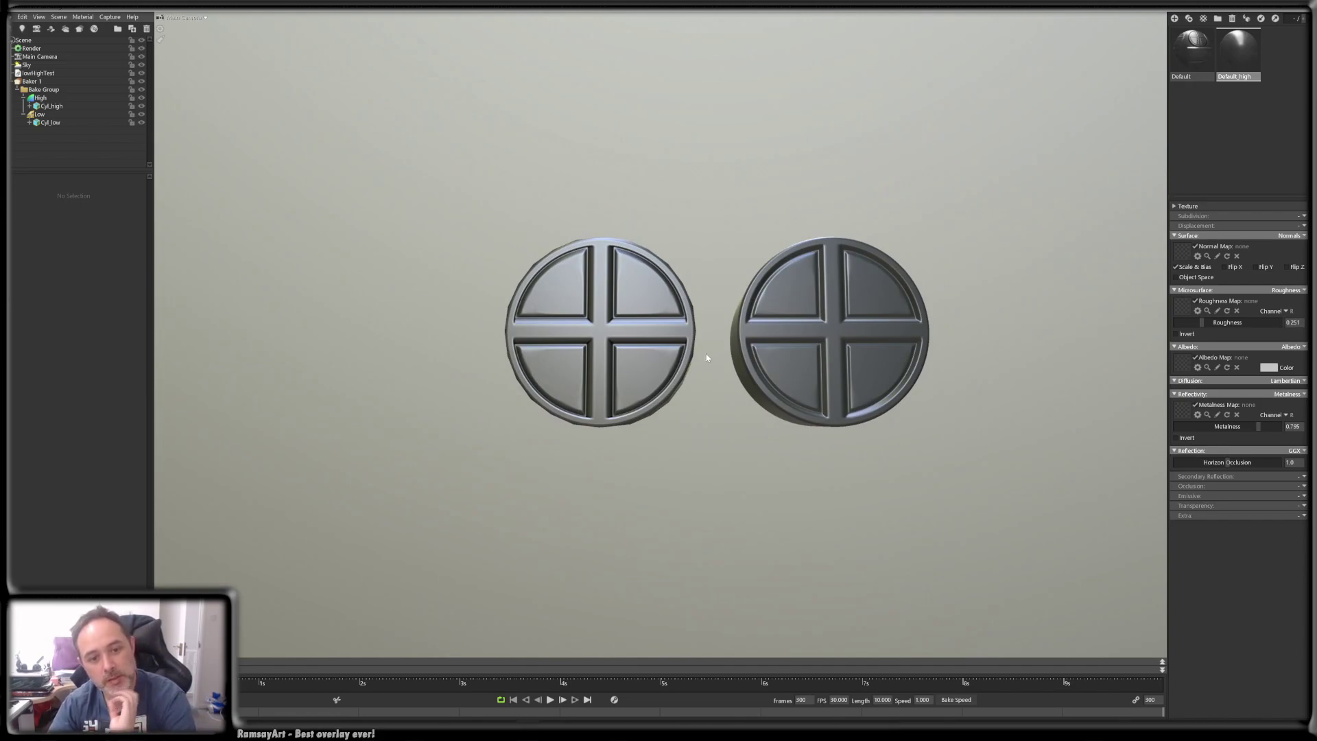
- Compare the sides, silhouettes and front faces of both cylinders while orbiting around them
alt+drag(703, 375, 733, 384)
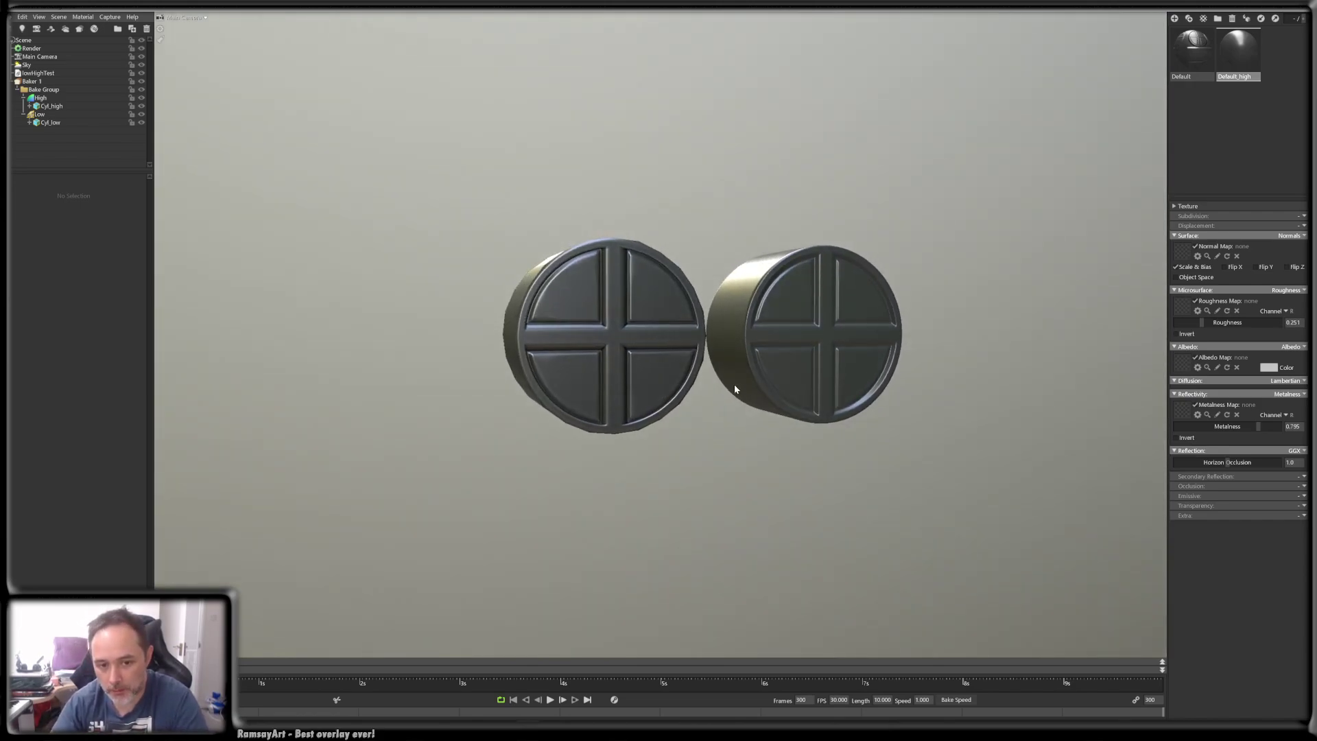
alt+right_drag(734, 384, 729, 299)
alt+drag(728, 299, 757, 371)
alt+right_drag(745, 295, 742, 333)
alt+drag(742, 333, 677, 398)
alt+middle_drag(676, 398, 639, 425)
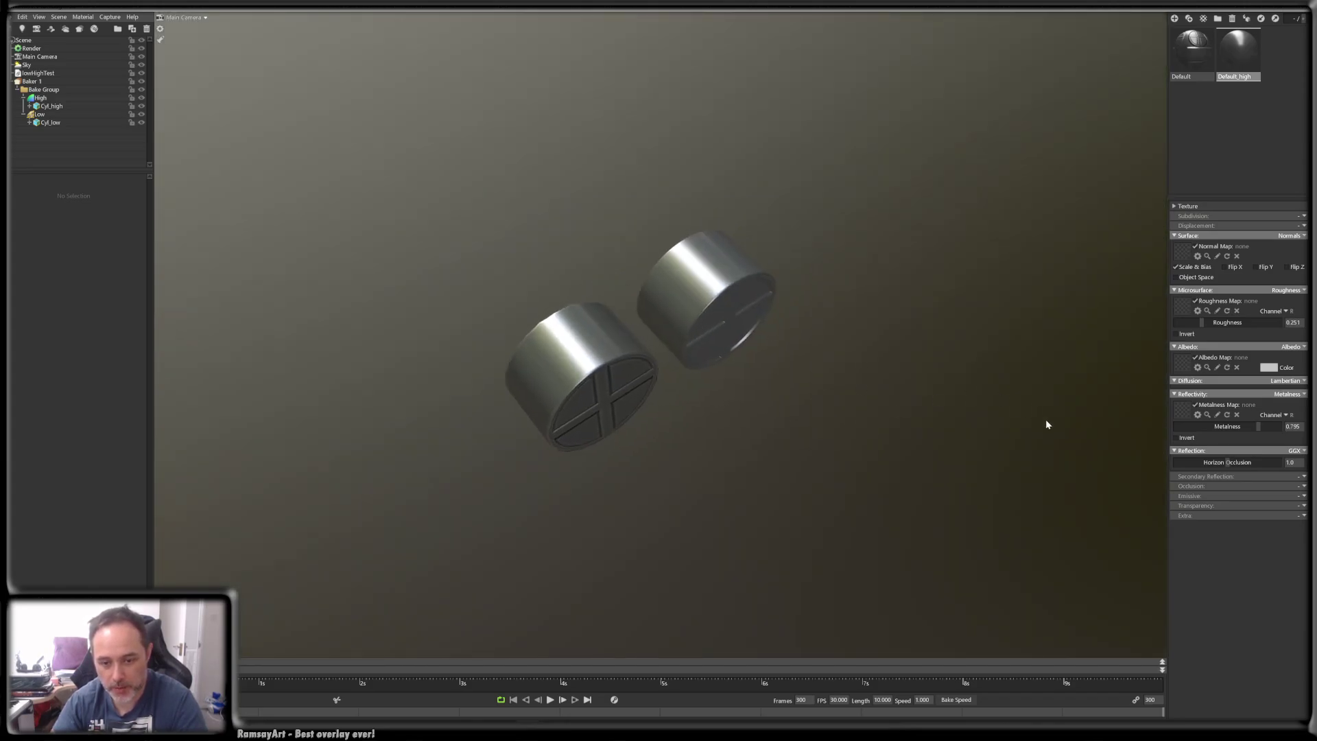
alt+drag(771, 385, 672, 351)
alt+right_drag(672, 351, 665, 388)
alt+drag(665, 388, 600, 284)
middle_drag(508, 310, 537, 303)
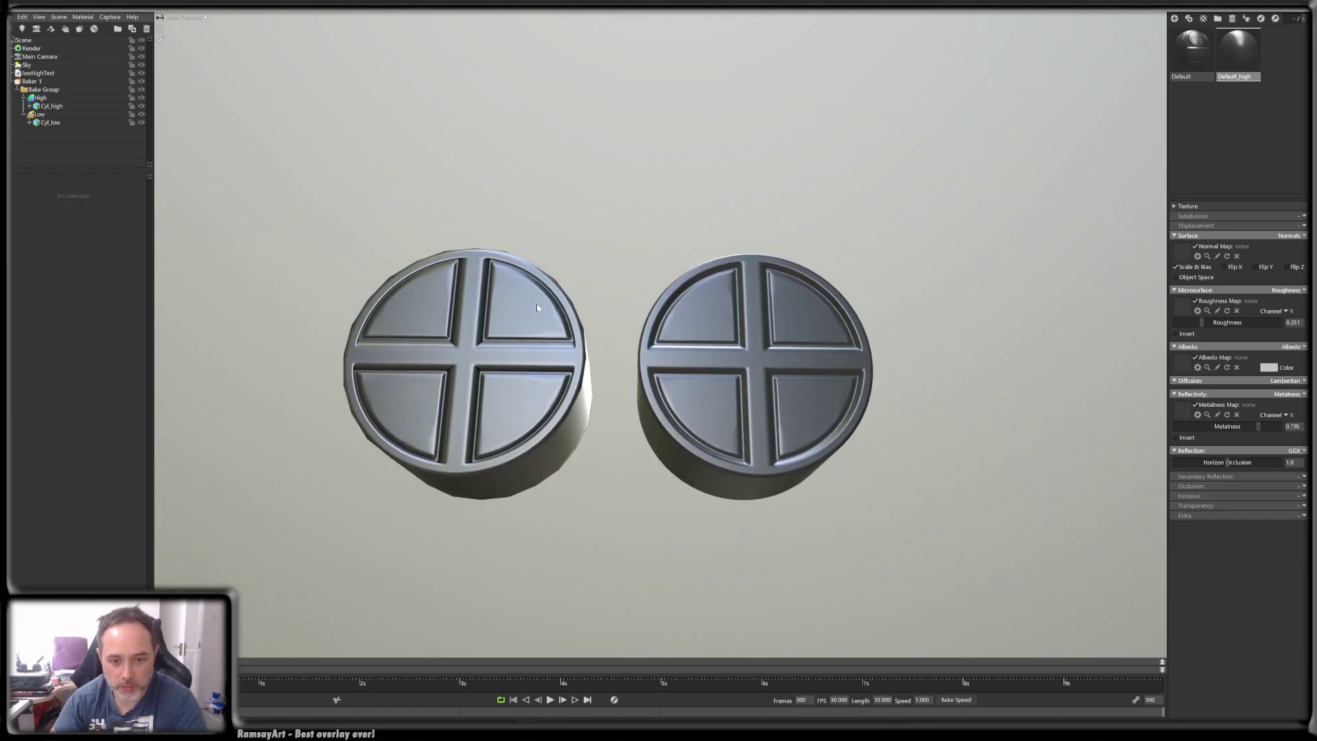
- Move the Cyl_low mesh out of the baker to the scene's top level and delete the Bake Group and Baker 1
click(734, 363)
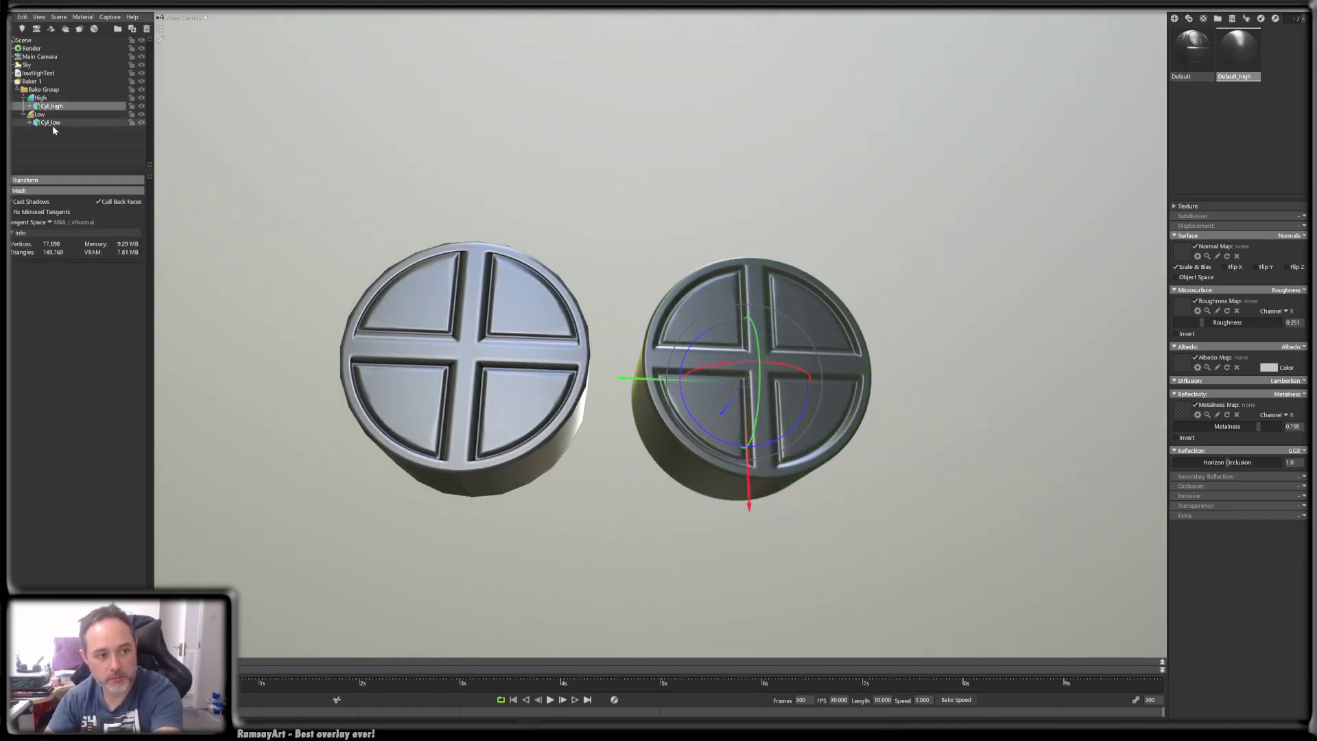
drag(53, 125, 52, 132)
click(50, 91)
key(Delete)
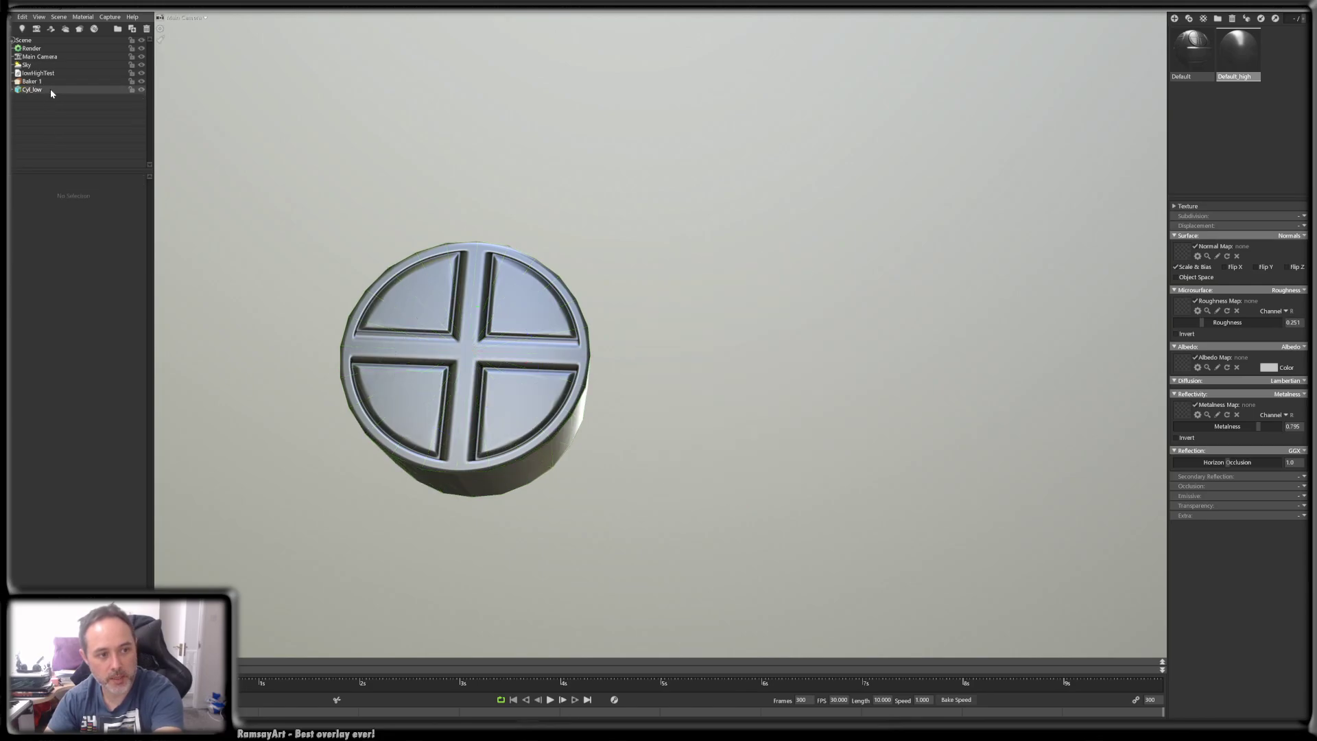
click(35, 81)
key(Delete)
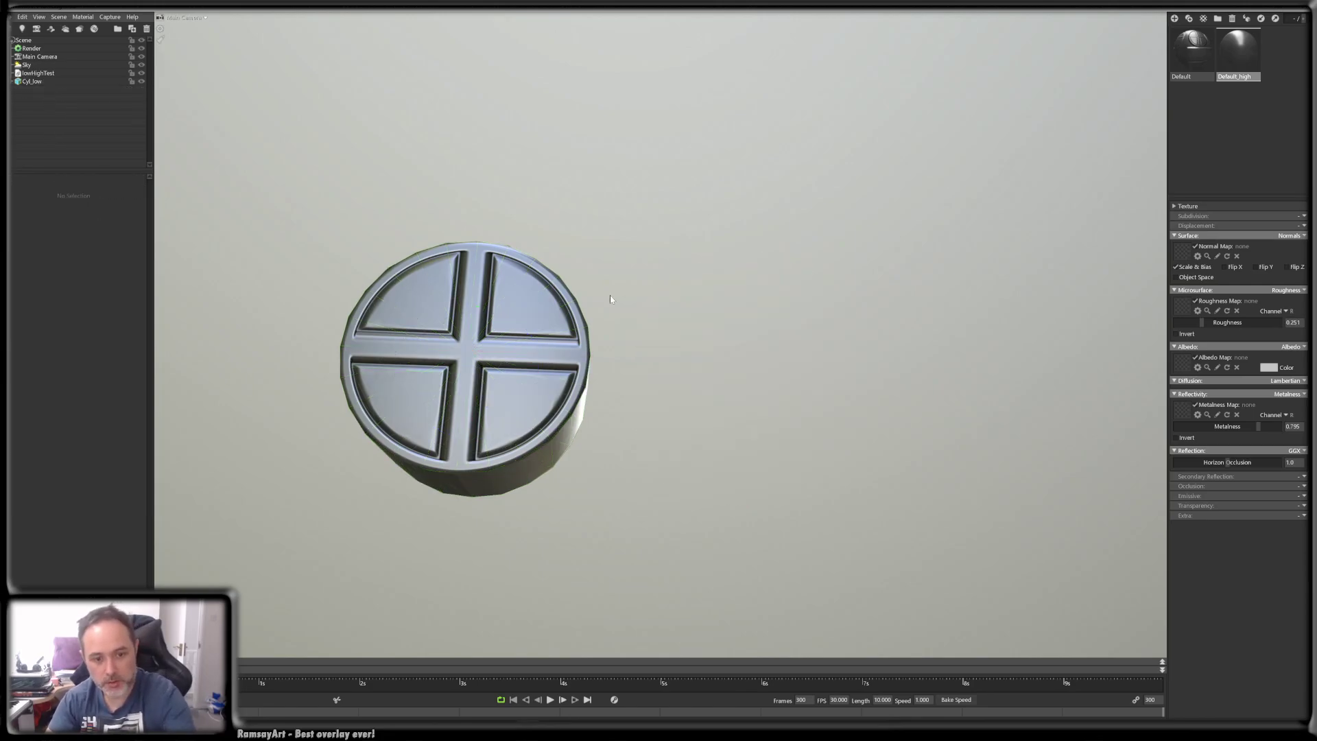
- Examine the remaining low-poly cylinder with its baked maps under rotated sky lighting
click(509, 392)
middle_drag(509, 392, 679, 382)
drag(679, 381, 875, 354)
right_drag(876, 354, 916, 402)
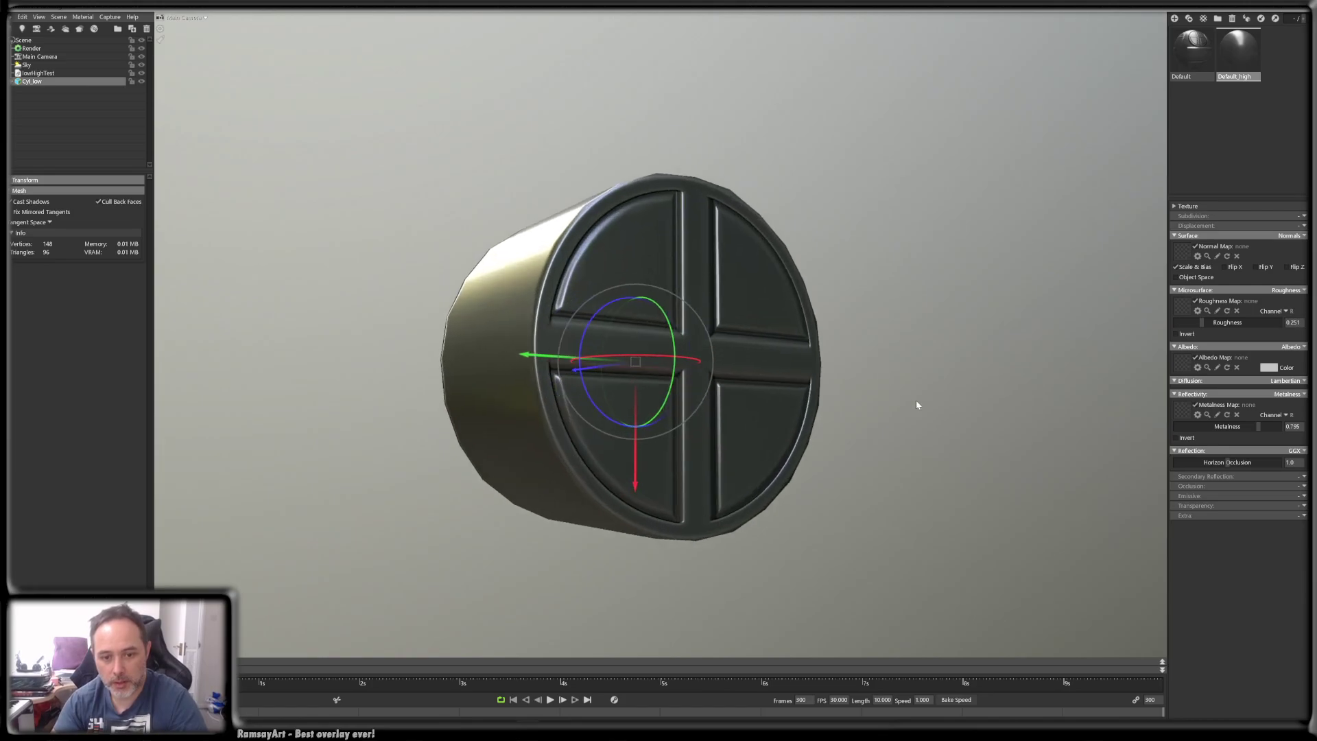
shift+drag(917, 402, 796, 417)
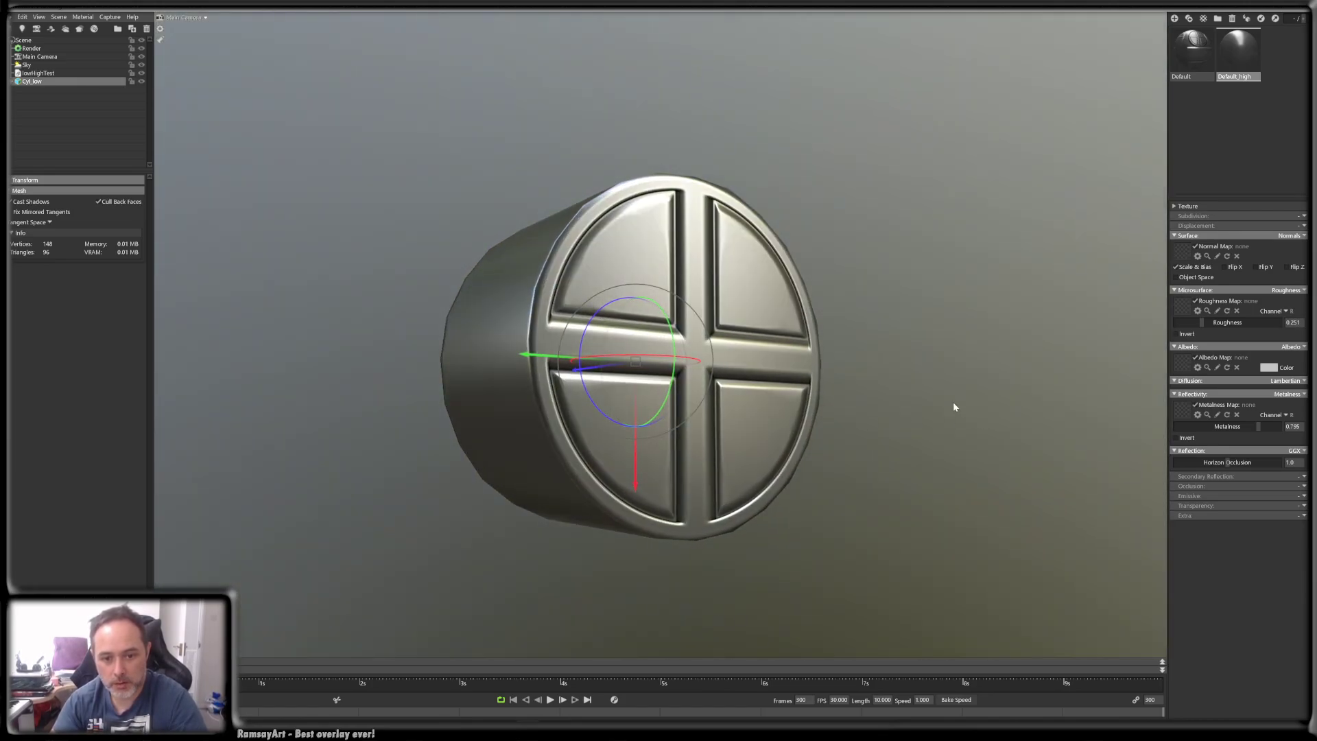
click(953, 404)
drag(891, 381, 887, 357)
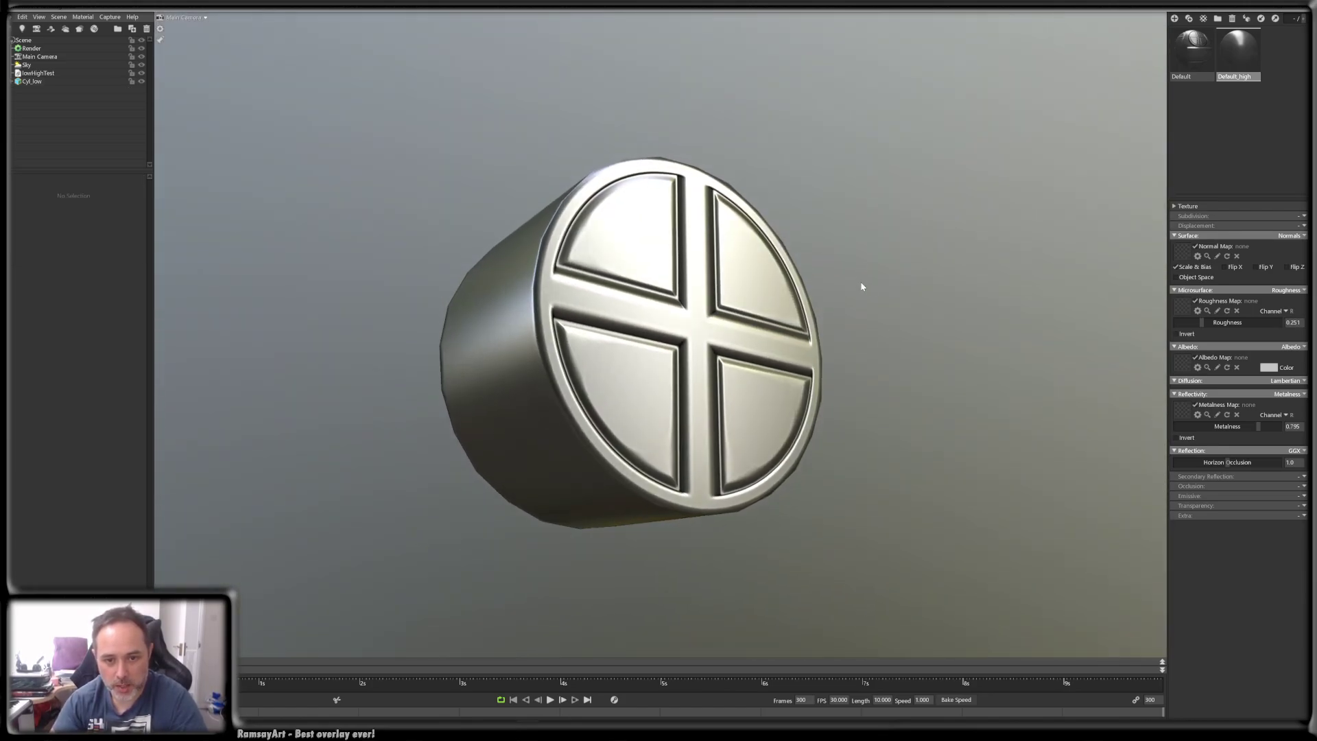
shift+drag(861, 283, 902, 291)
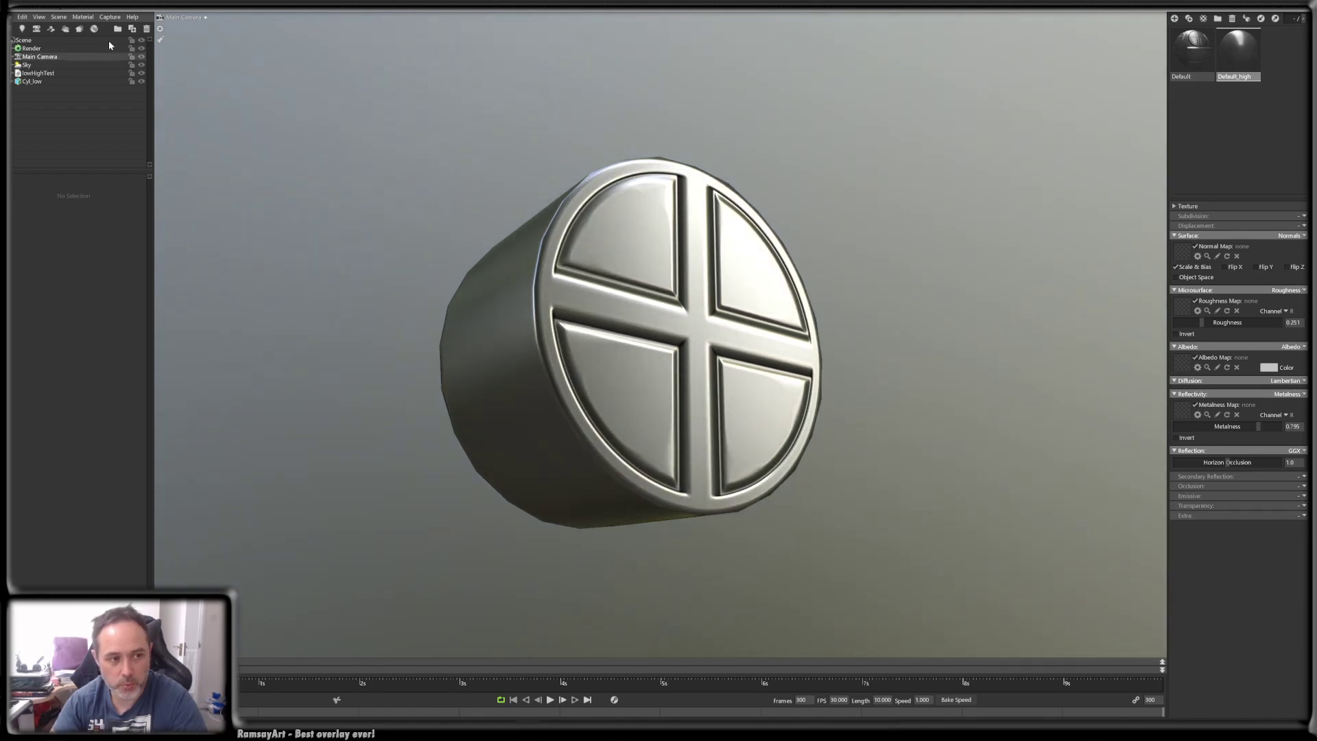
- Reposition the sky light on the sky image to highlight the cylinder's side, and raise the main camera's bloom brightness and size
click(26, 65)
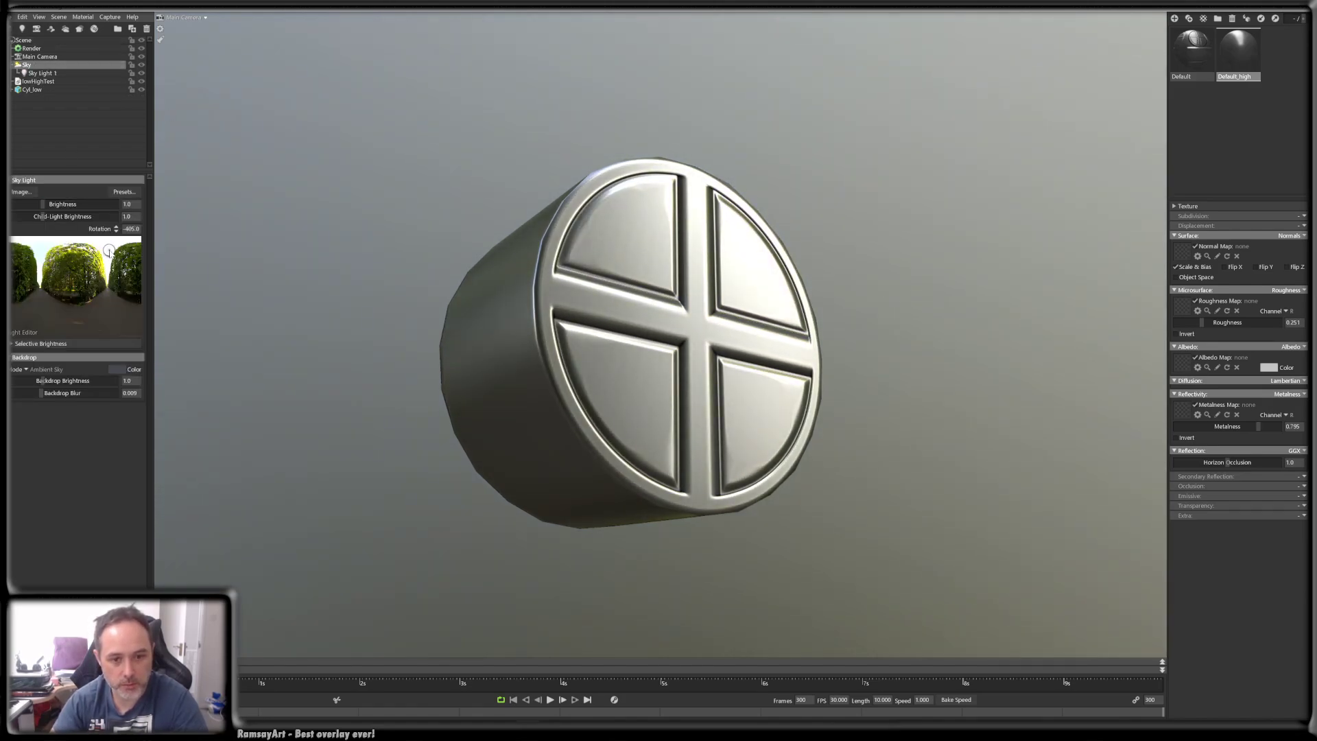
drag(109, 251, 49, 264)
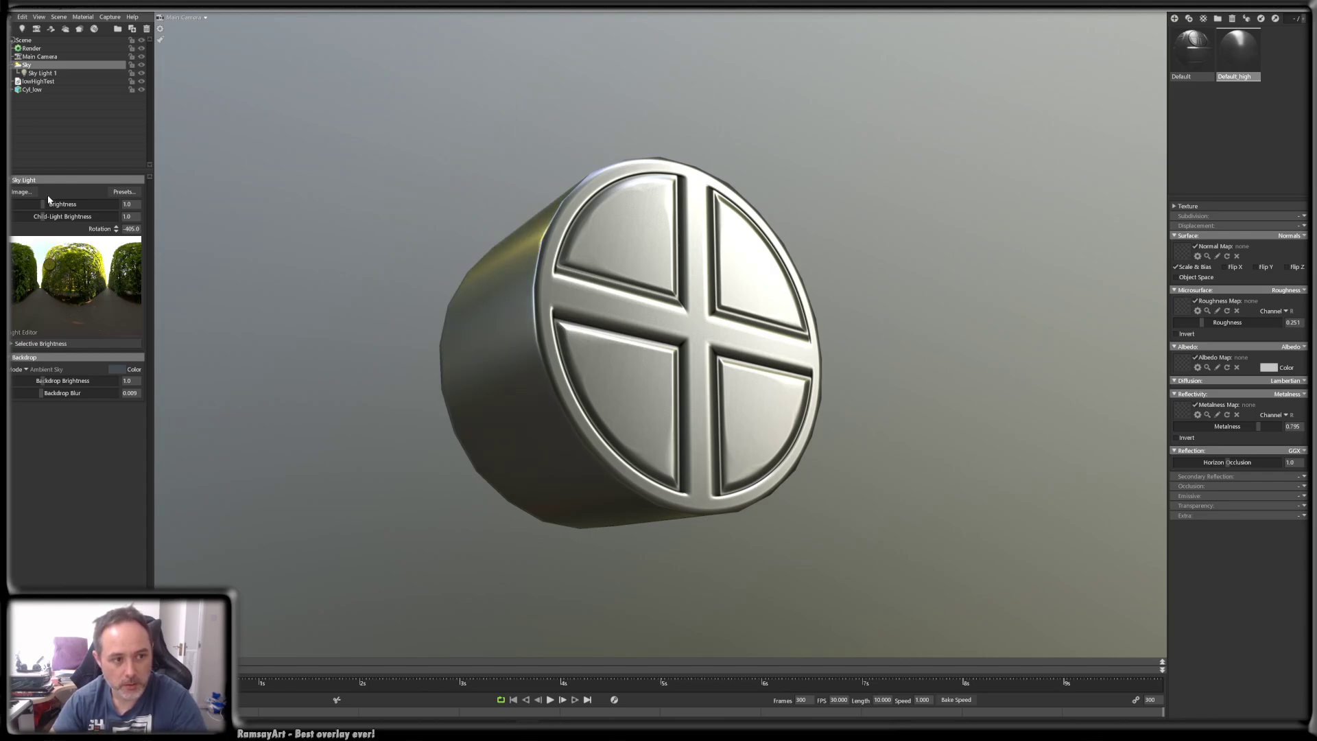
click(26, 58)
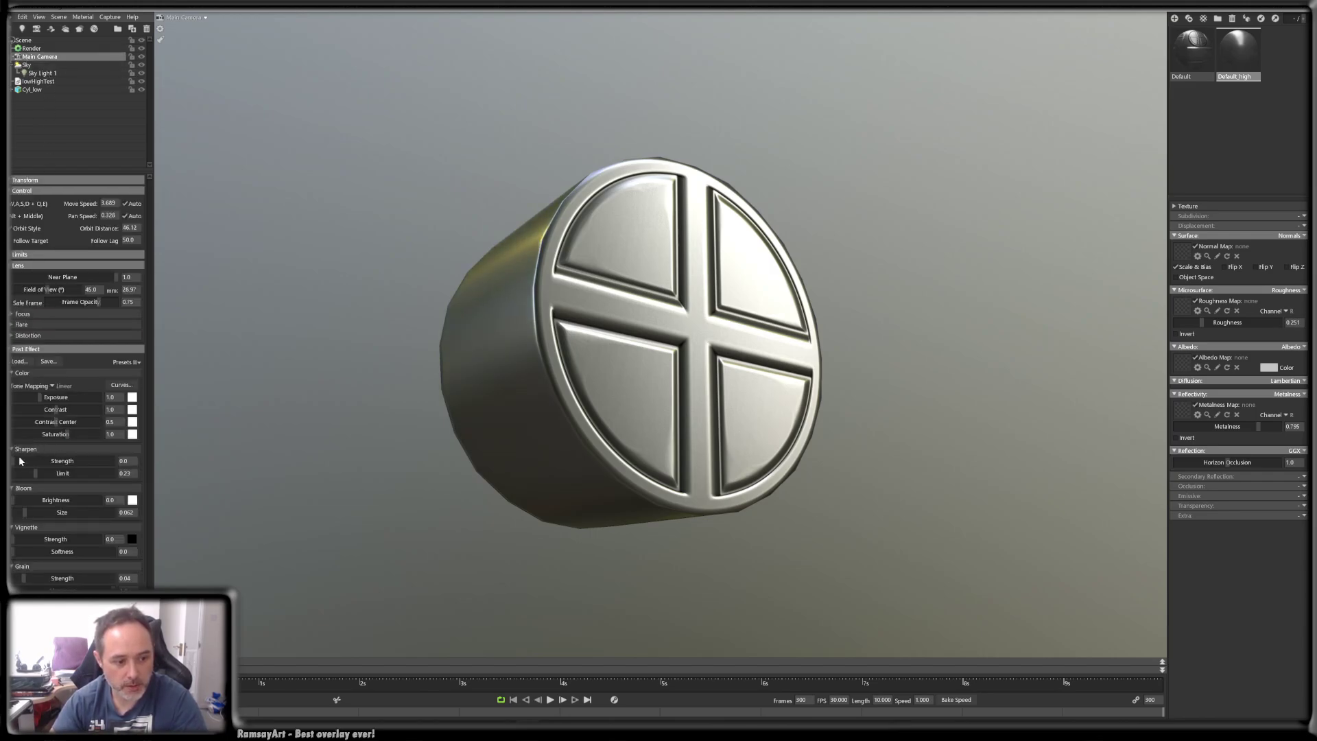
drag(18, 504, 46, 513)
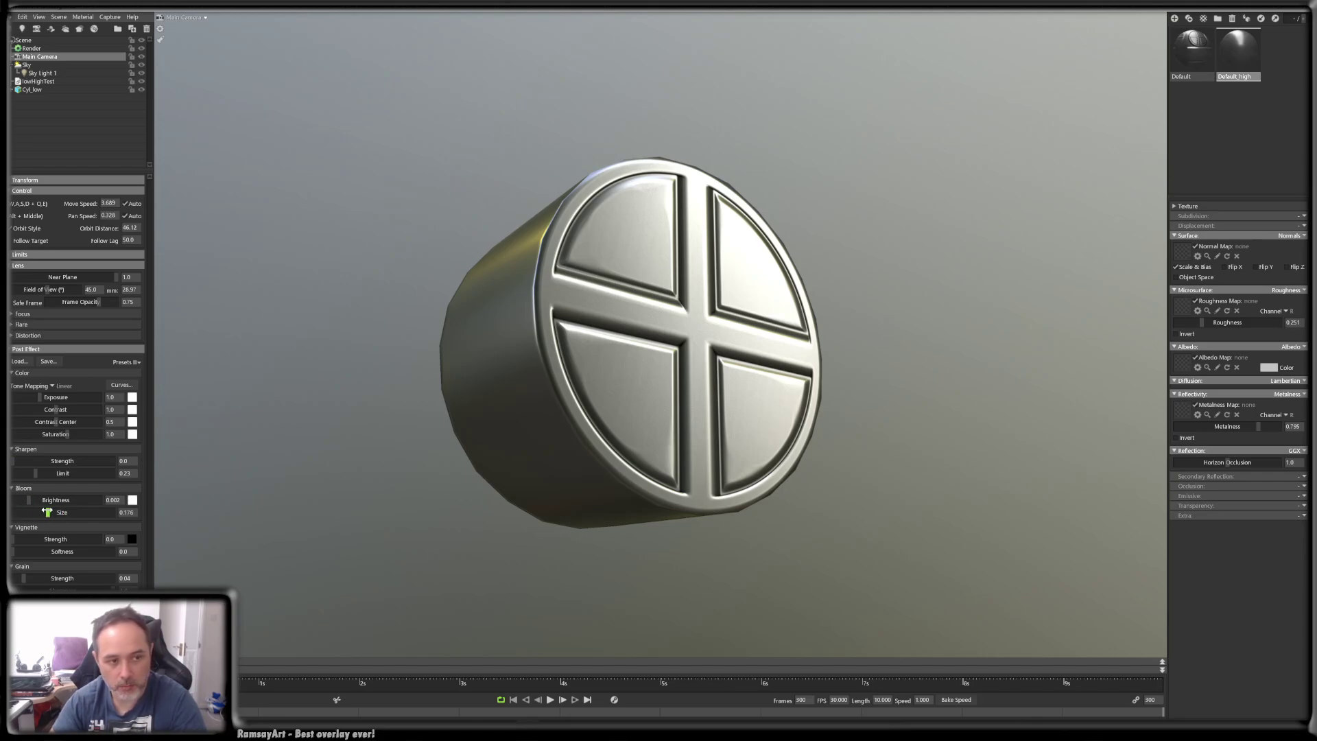
- Enable ambient occlusion with strength 16.0 and size 0.005, and global illumination with brightness about 3.99 and a reduced voxel scene fit
click(34, 49)
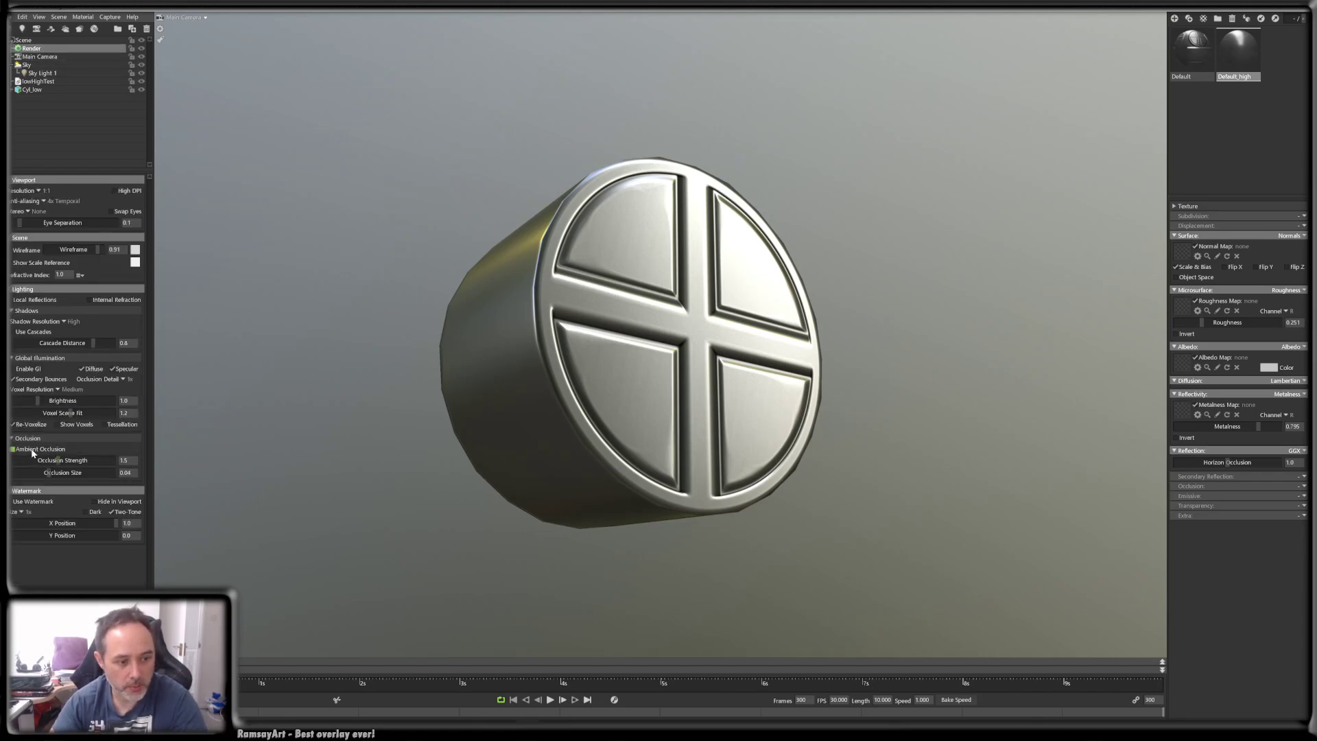
mouse_move(59, 461)
mouse_down()
mouse_move(112, 460)
mouse_move(11, 472)
mouse_up()
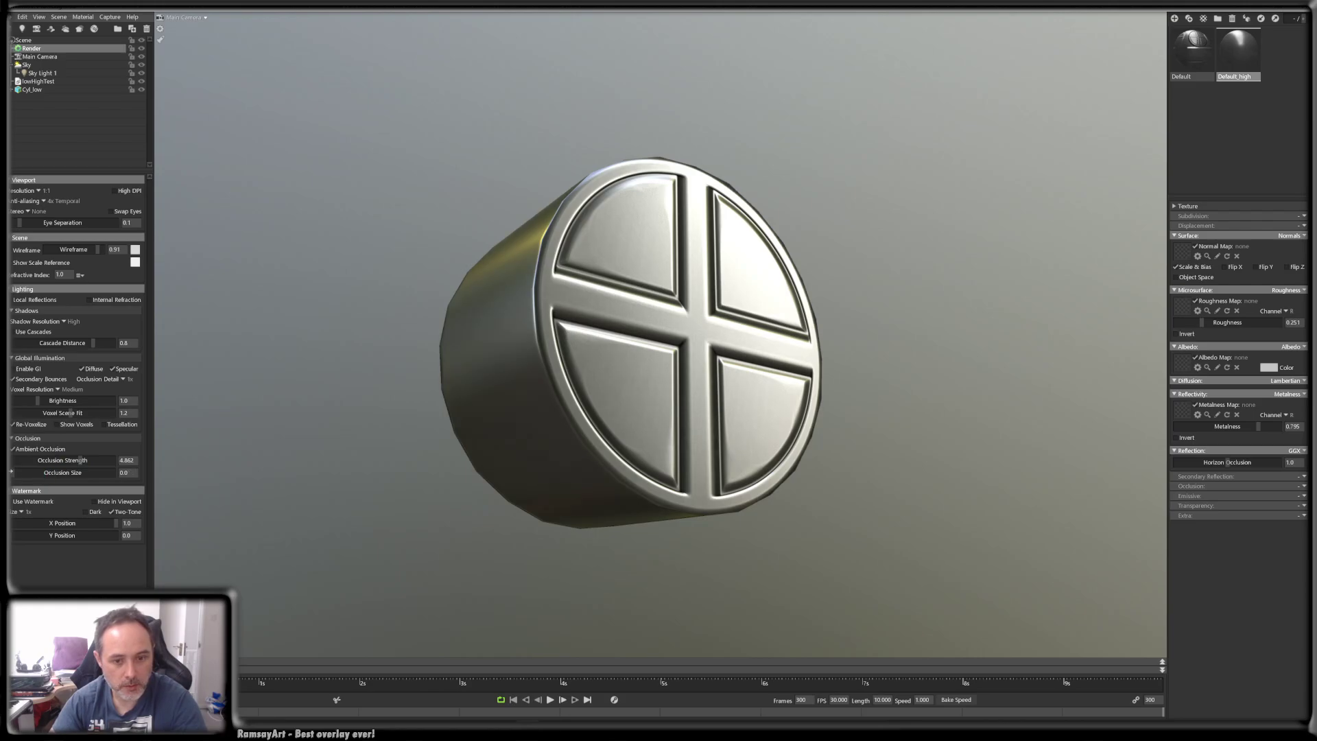
click(26, 369)
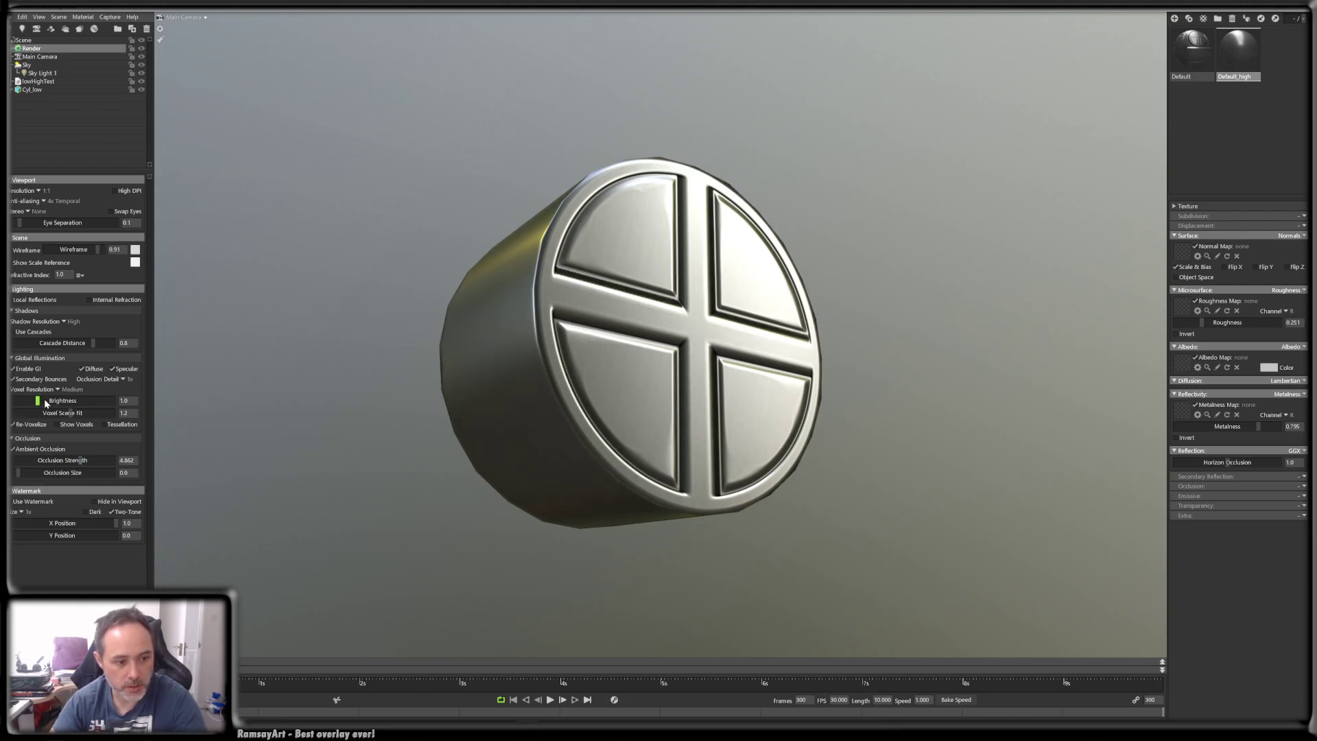
mouse_move(45, 402)
mouse_down()
mouse_move(96, 405)
mouse_move(12, 421)
mouse_move(85, 420)
mouse_move(12, 421)
mouse_move(22, 423)
mouse_up()
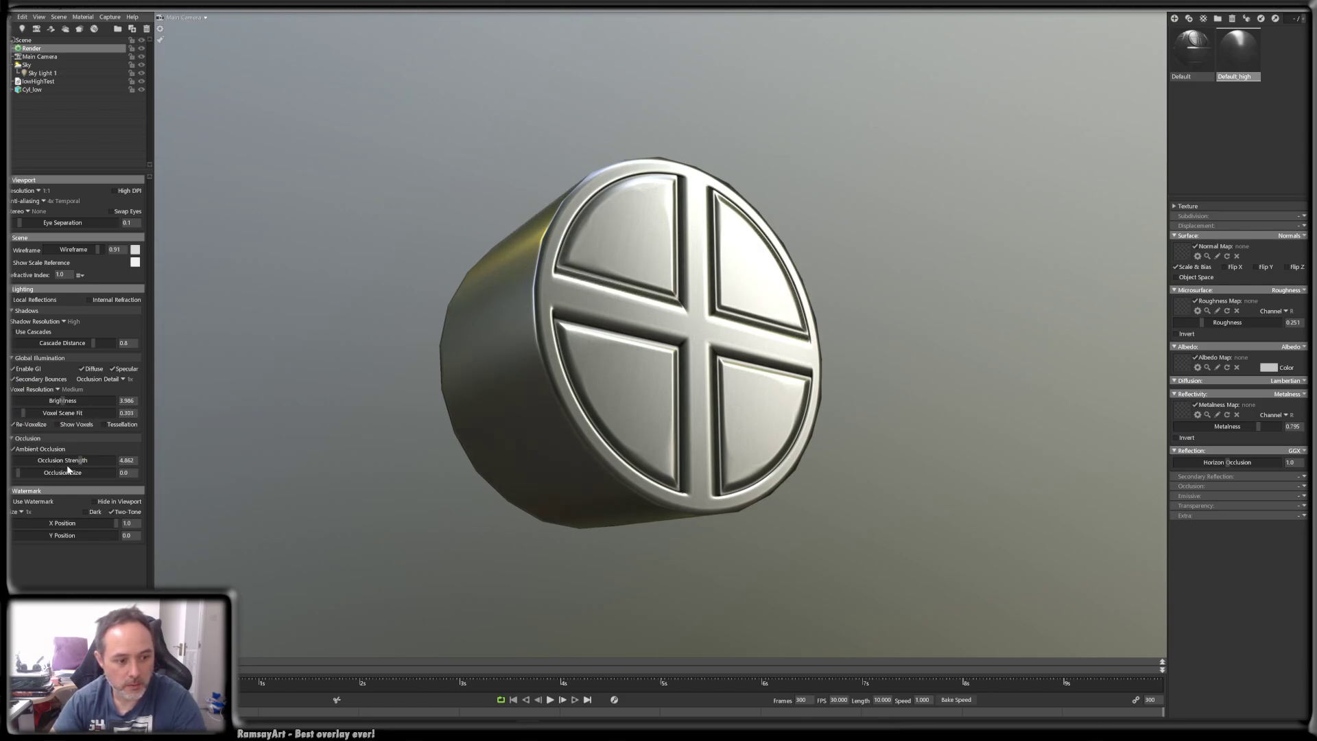
drag(118, 465, 130, 465)
mouse_move(37, 473)
mouse_down()
mouse_move(59, 473)
mouse_move(44, 474)
mouse_up()
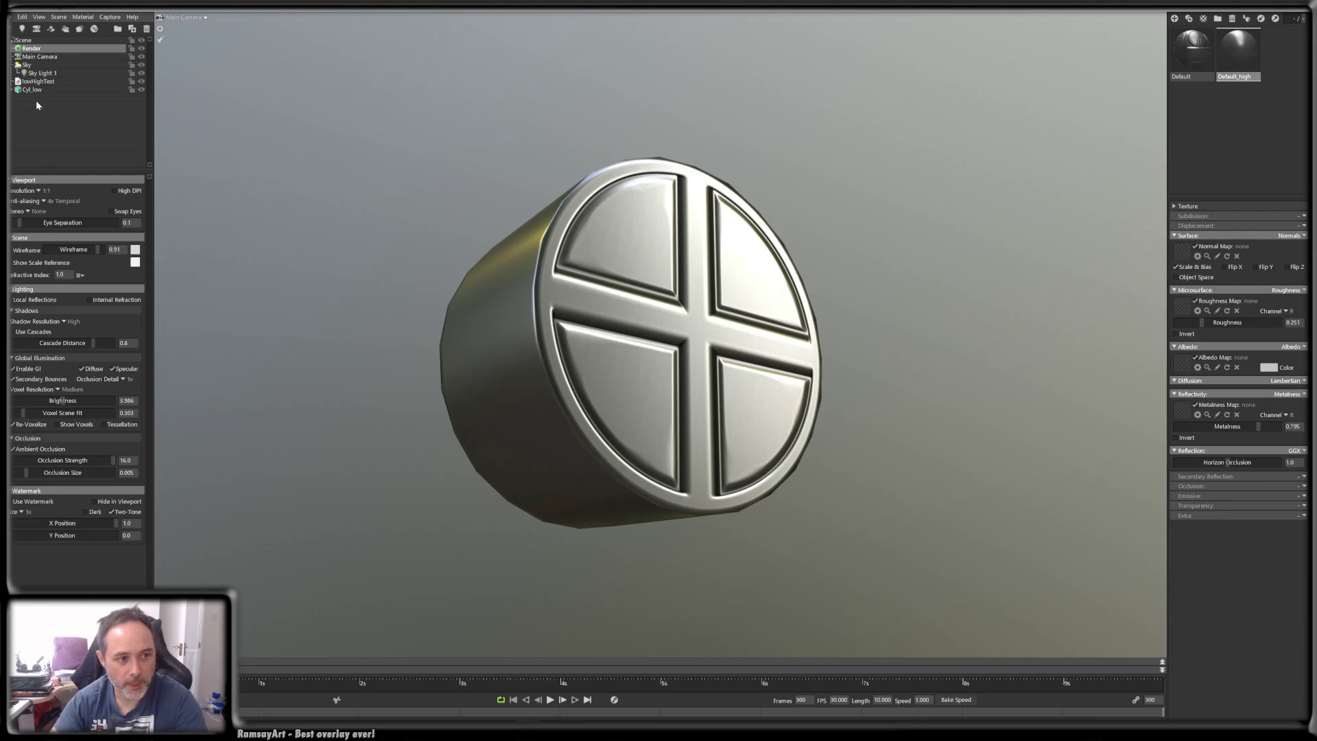
- Set Sky Light 1's brightness to about 1.61, distance to about 67.44 and width to about 17.47
click(28, 65)
click(43, 73)
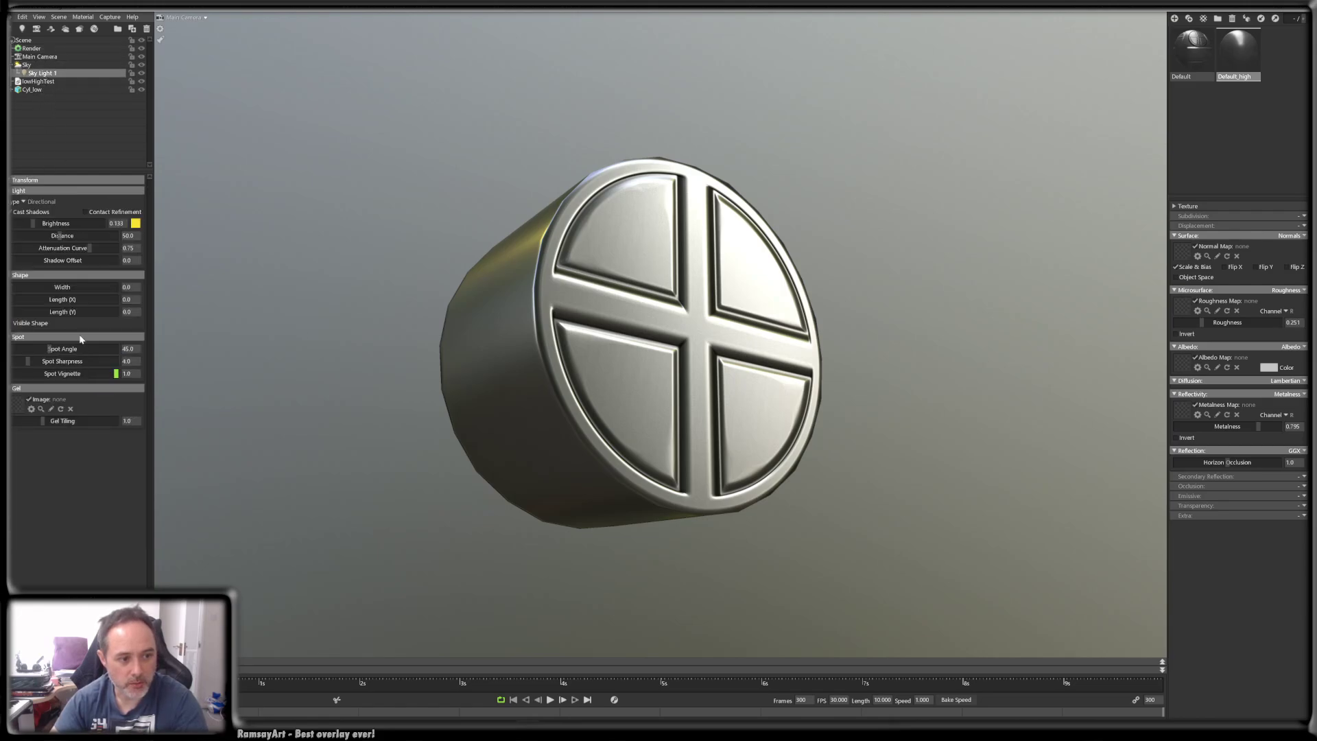
drag(35, 288, 44, 287)
mouse_move(62, 236)
mouse_down()
mouse_move(78, 241)
mouse_move(48, 226)
mouse_up()
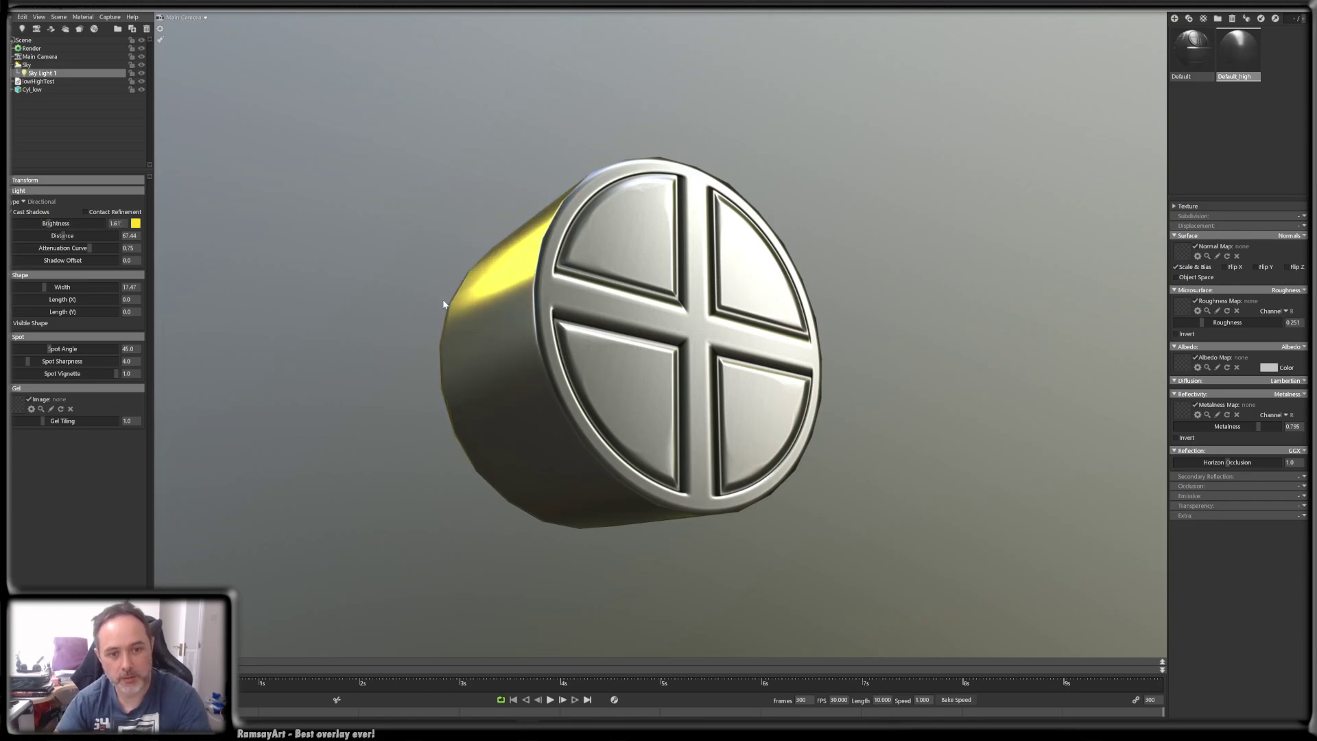
- Add a shadow catcher beneath the low-poly cylinder and hide the viewport guides
mouse_move(443, 299)
mouse_down()
mouse_move(395, 325)
mouse_move(434, 295)
mouse_move(424, 306)
mouse_up()
scroll(434, 295, down, 3)
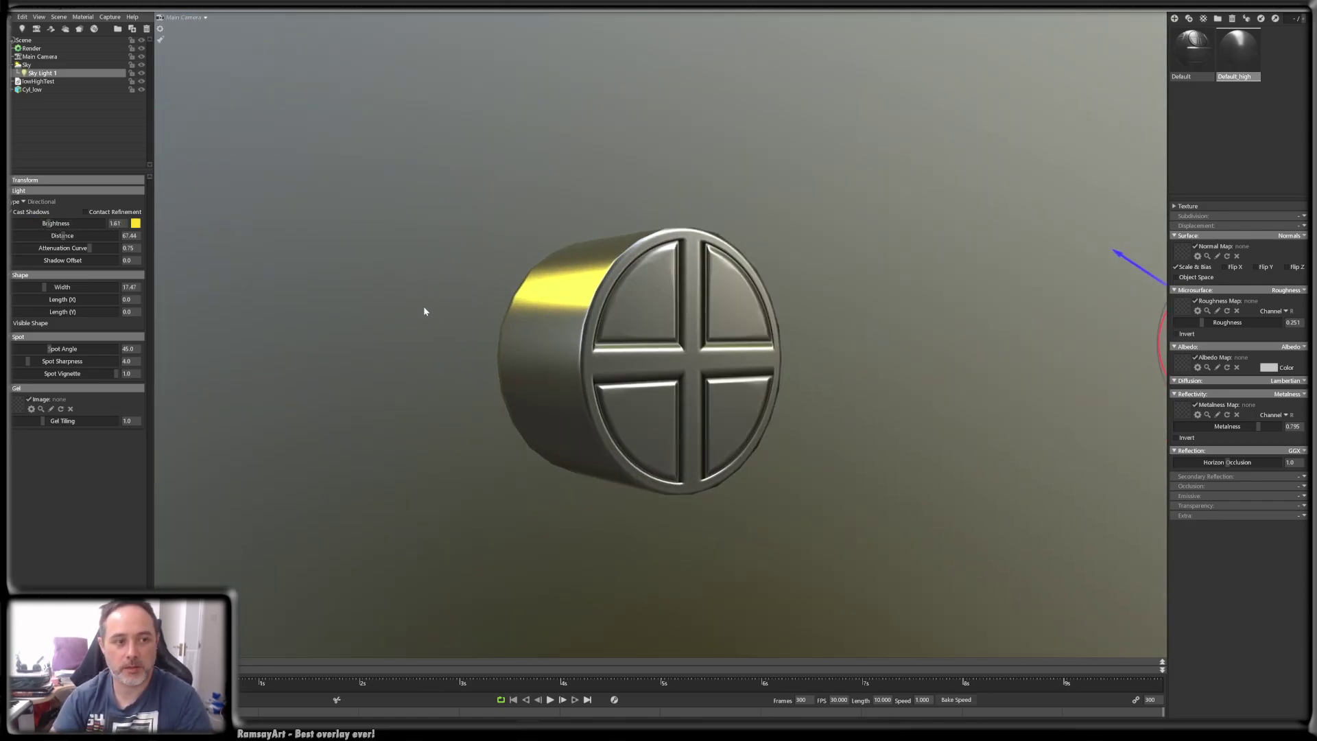
click(52, 29)
scroll(444, 261, up, 1)
click(392, 227)
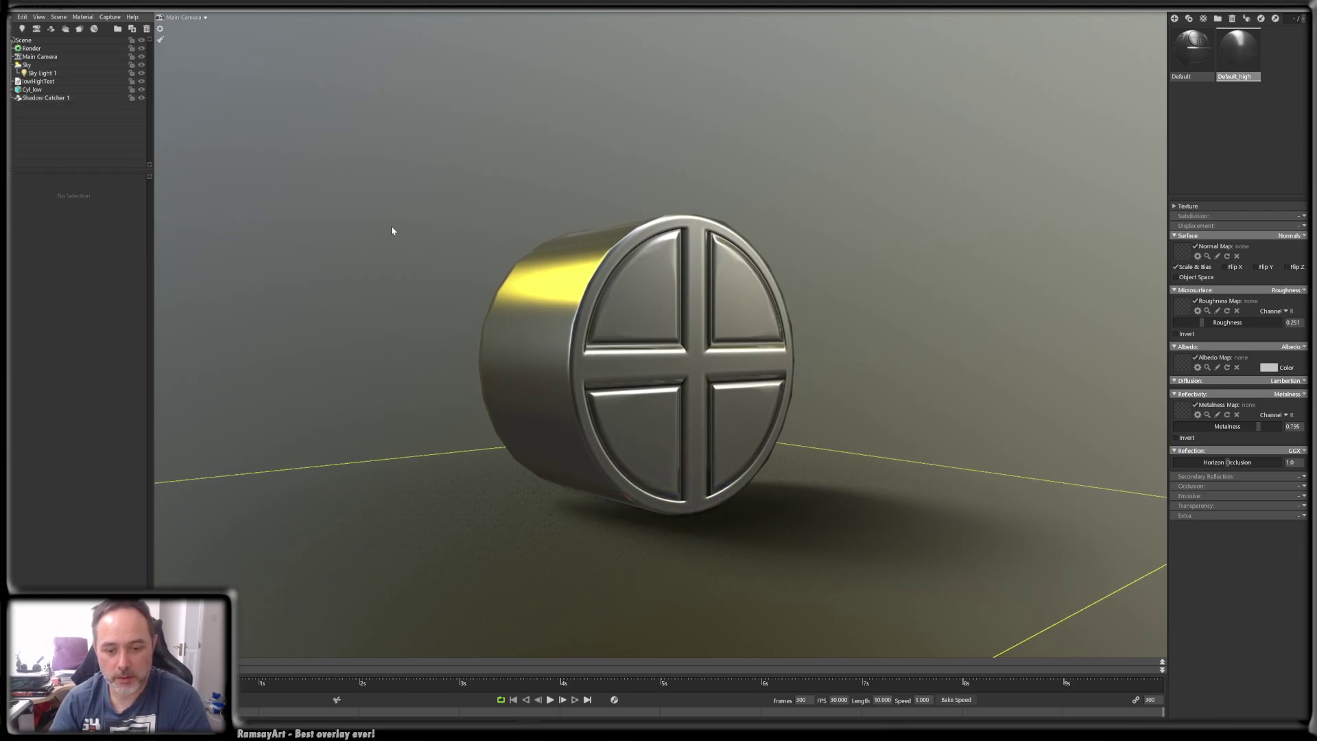
drag(392, 230, 385, 231)
key(ctrl+g)
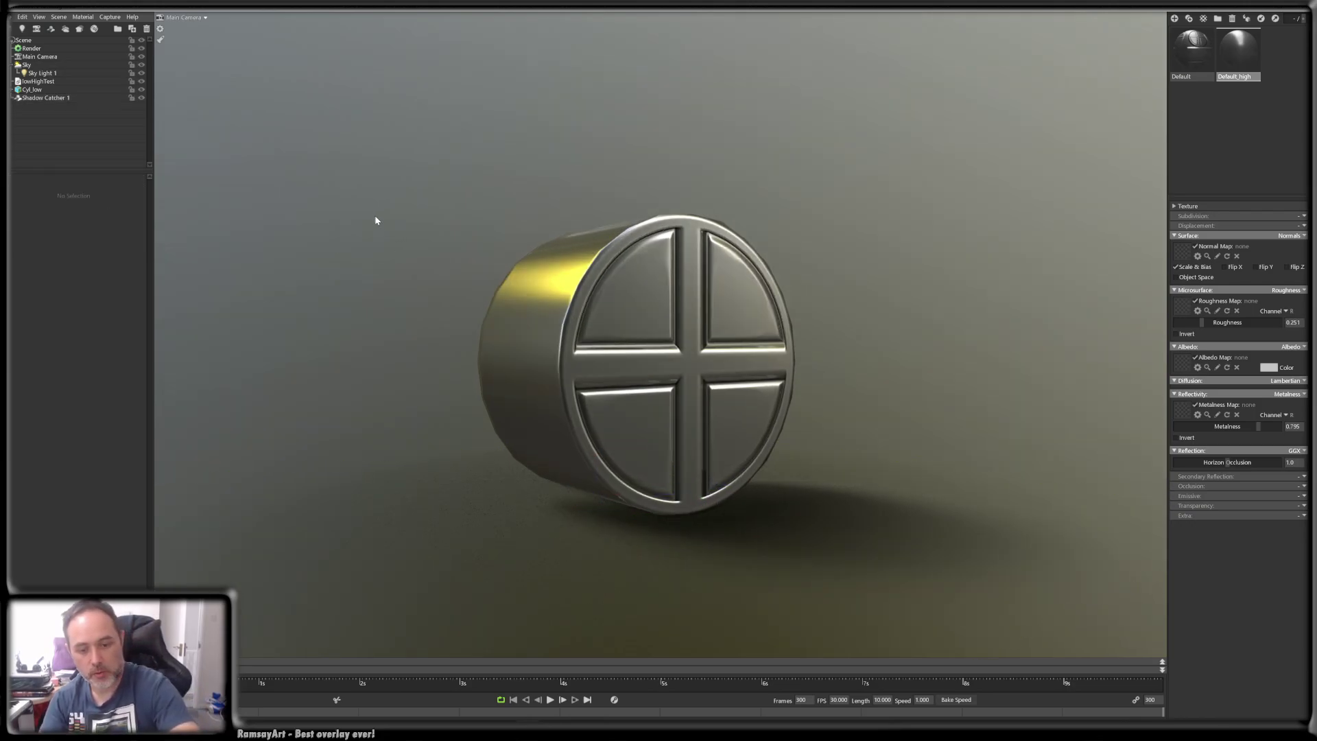
- Examine the cylinder's front face, side and ground shadow from several angles and under rotated sky lighting
drag(448, 287, 507, 321)
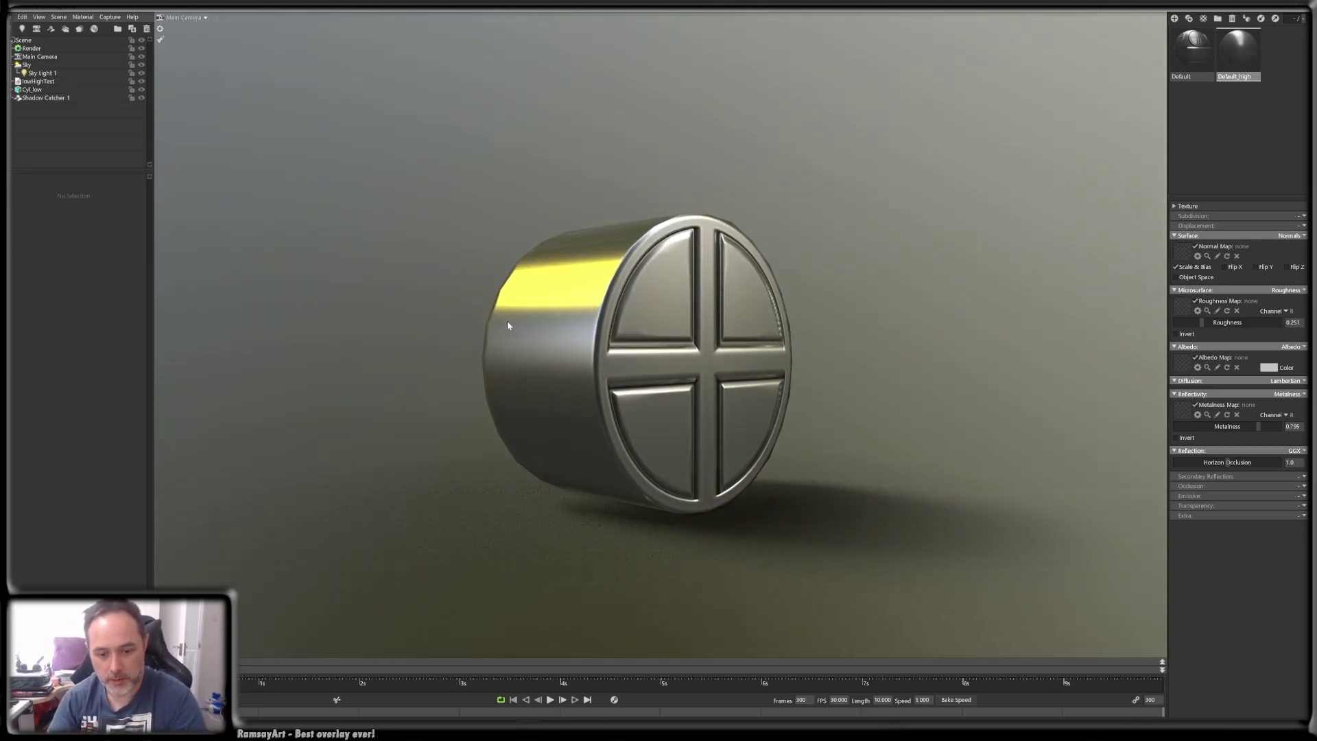
middle_drag(696, 377, 703, 363)
drag(703, 363, 663, 373)
right_drag(664, 373, 676, 393)
middle_drag(676, 392, 682, 351)
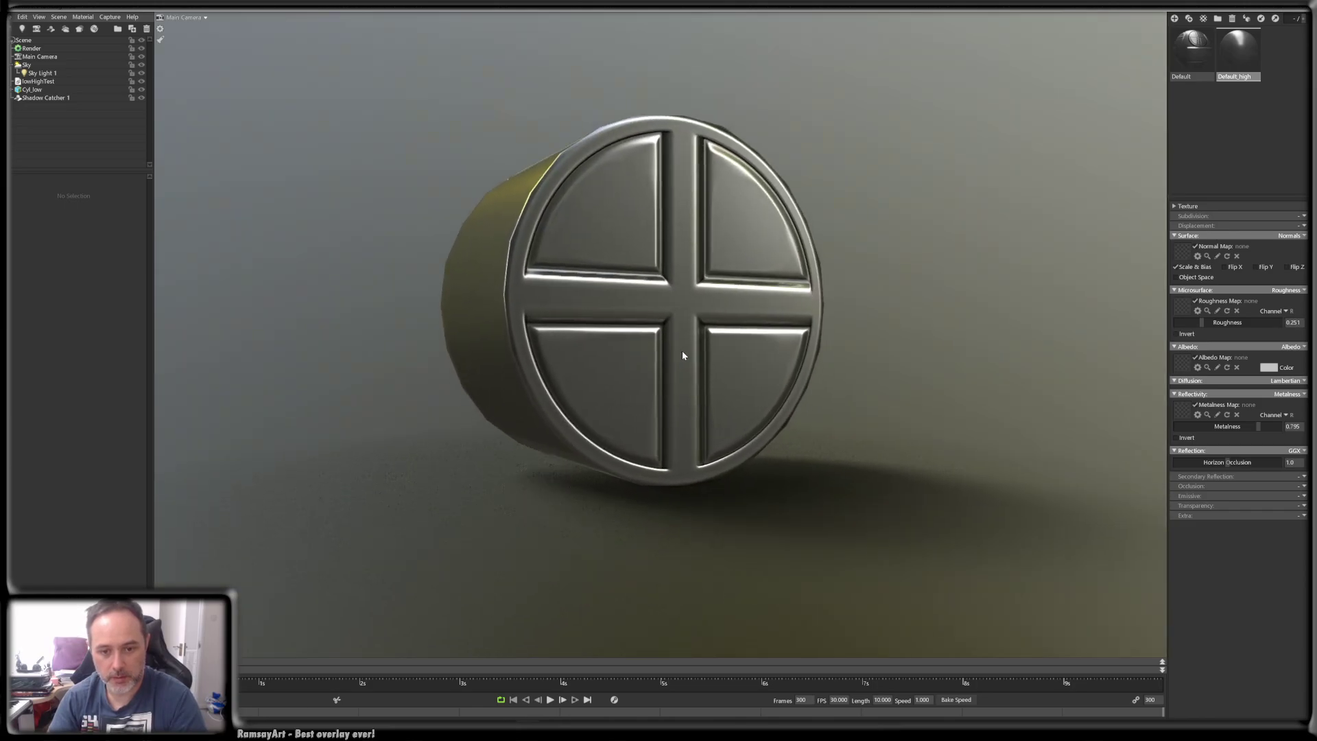
drag(681, 351, 762, 386)
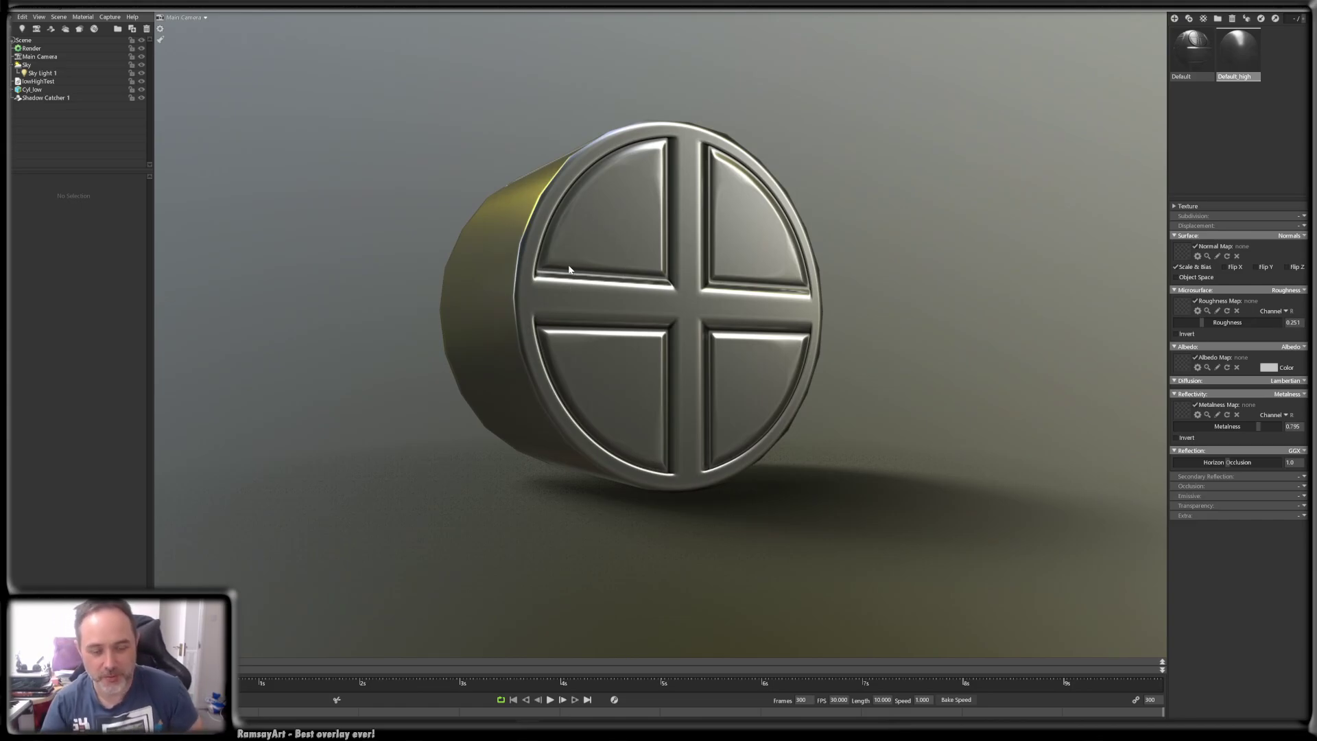
drag(720, 257, 719, 283)
shift+drag(870, 303, 810, 301)
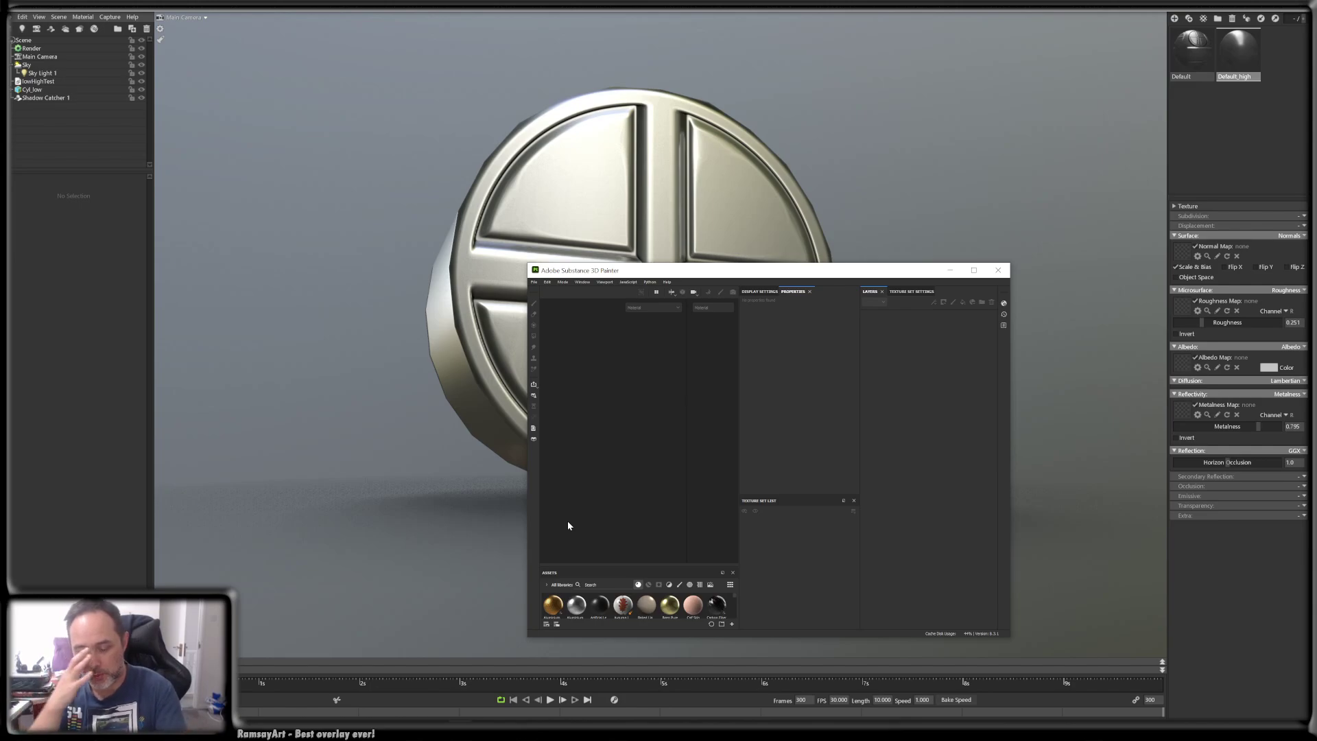
- Maximize the Adobe Substance 3D Painter window and reset its interface layout
click(973, 271)
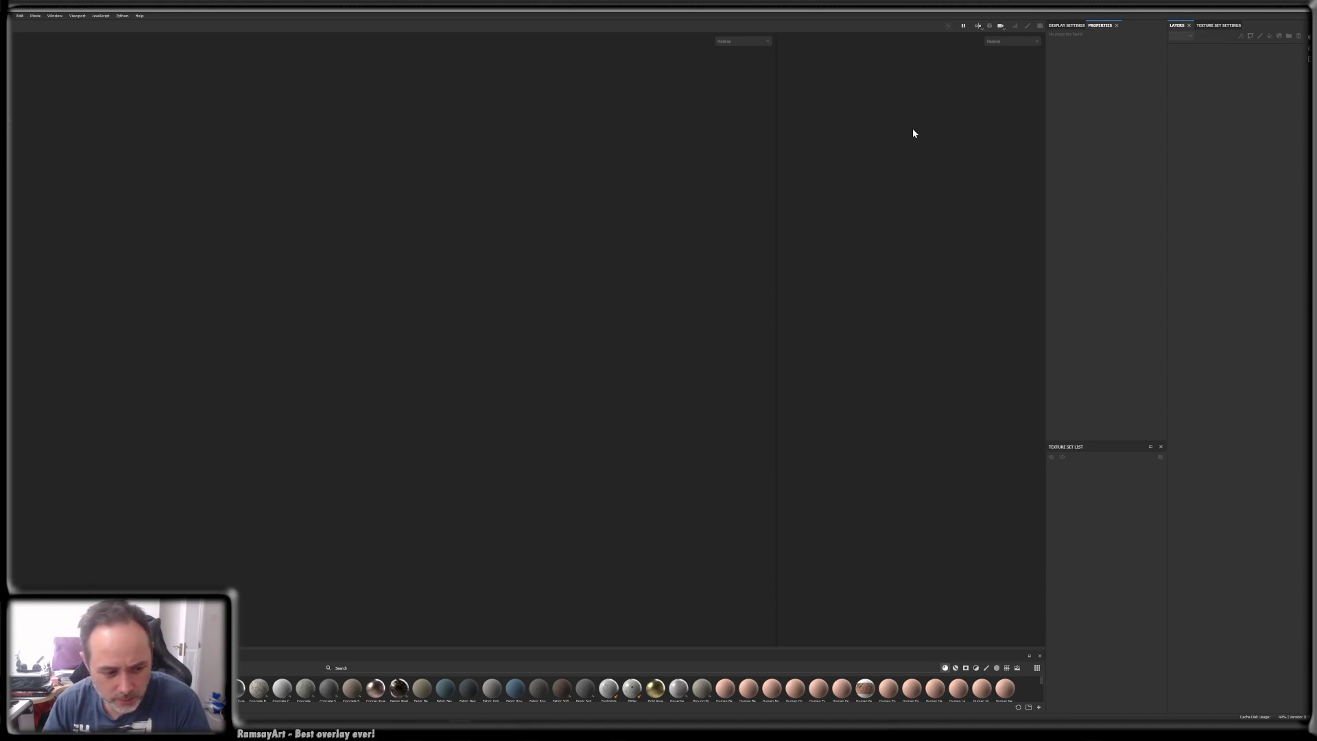
click(55, 16)
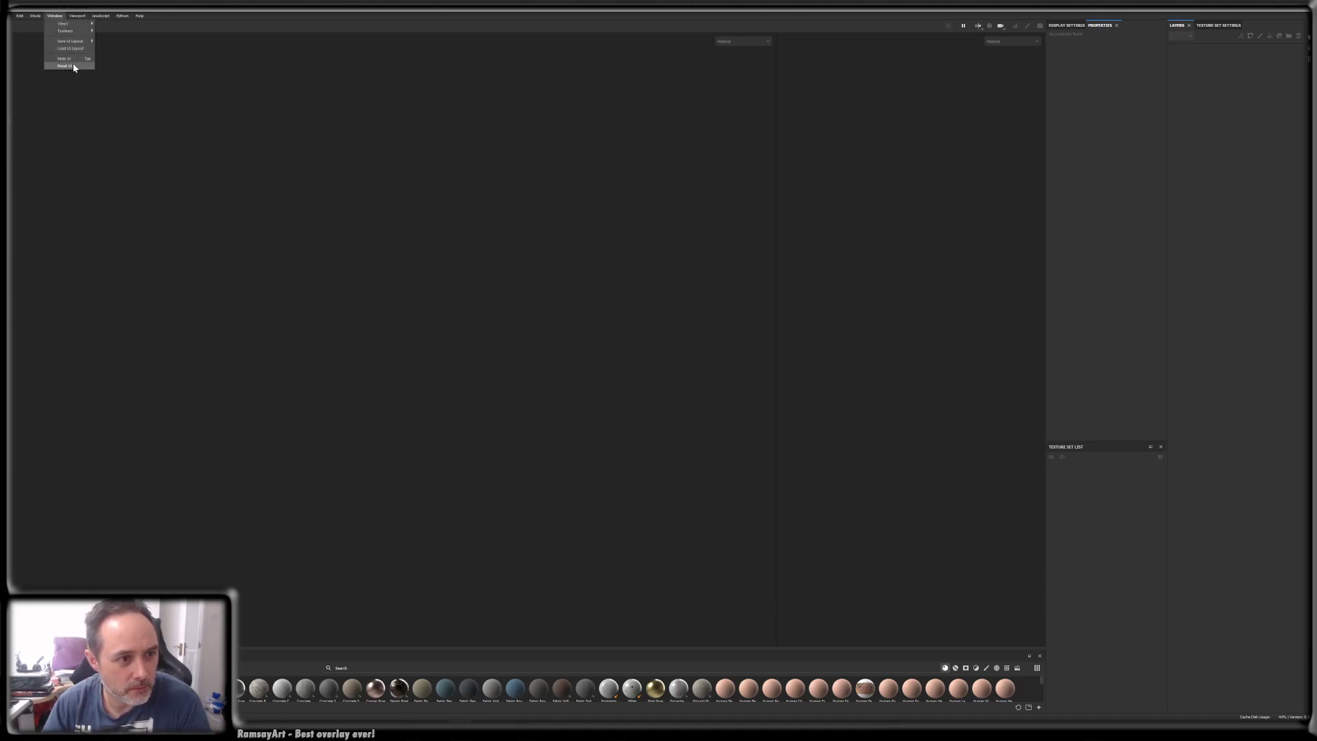
click(74, 67)
- Check Substance Painter's window options and general settings for an interface scaling option, and leave the settings without changes
click(55, 16)
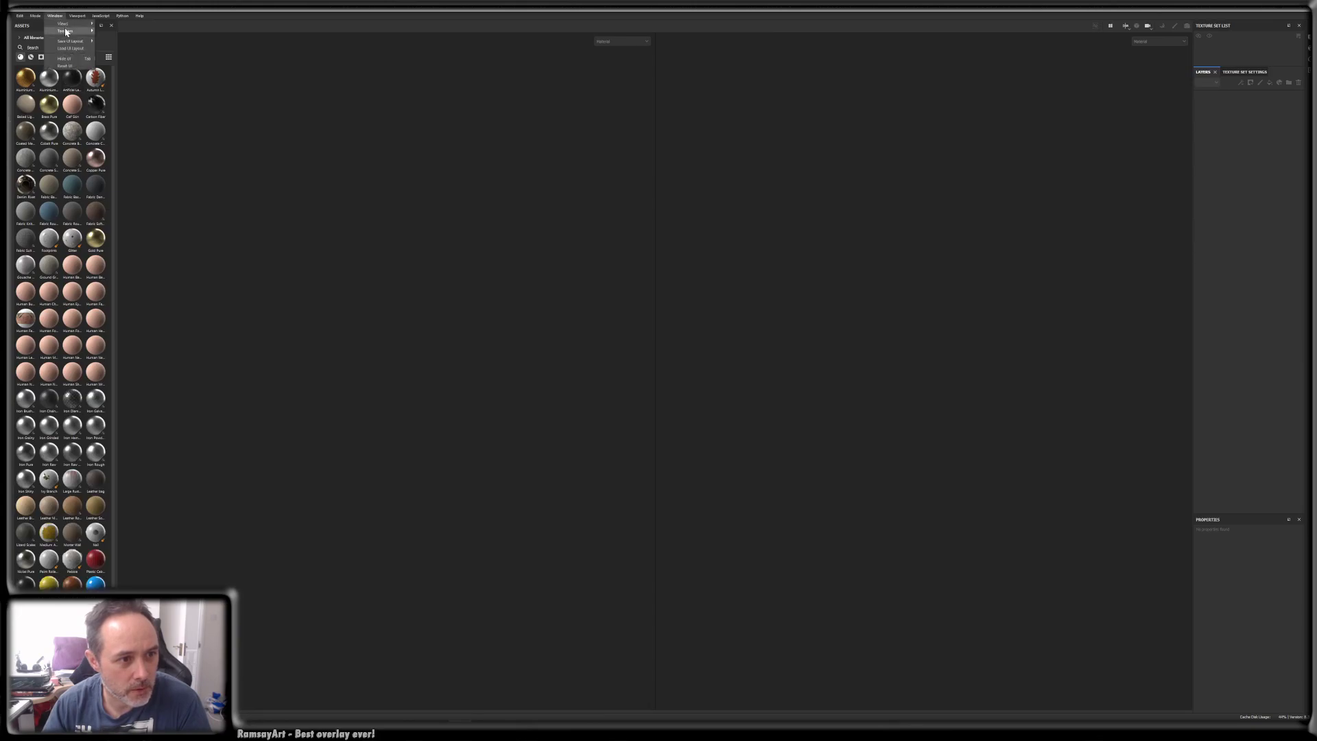
mouse_move(72, 41)
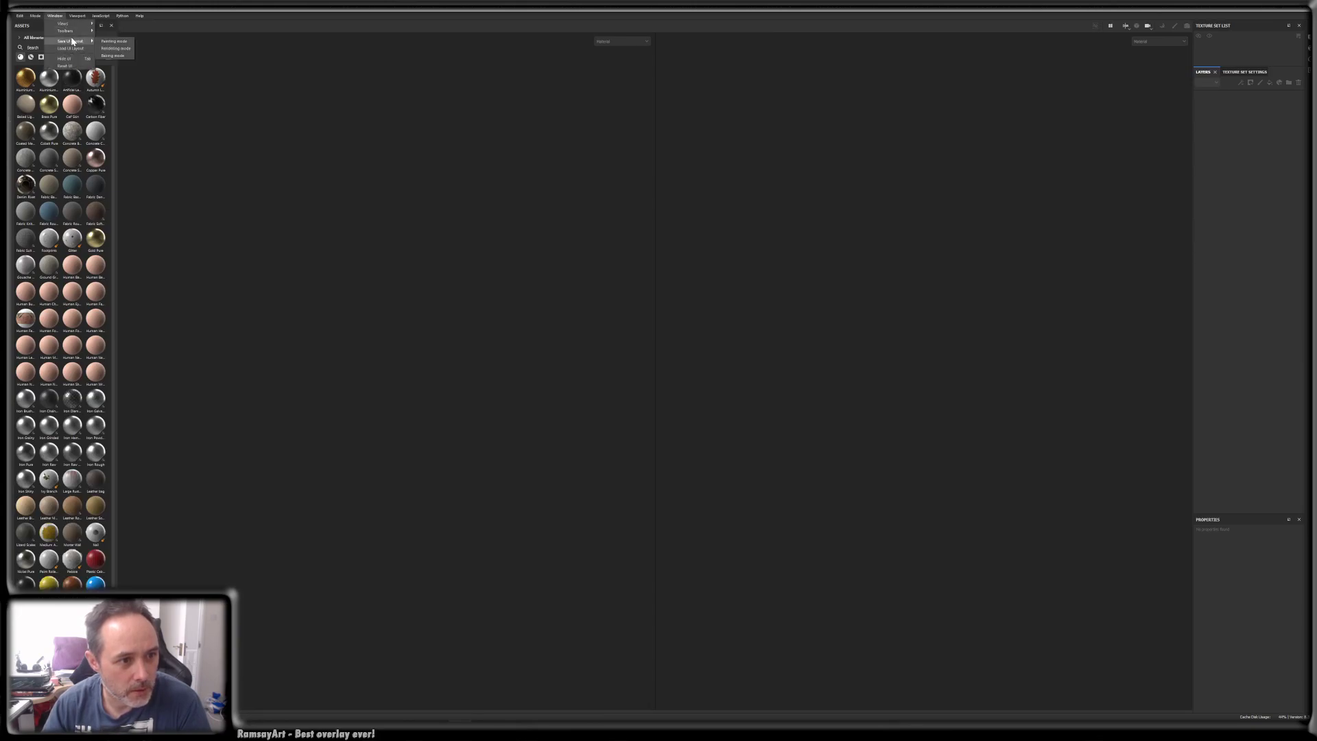
mouse_move(74, 17)
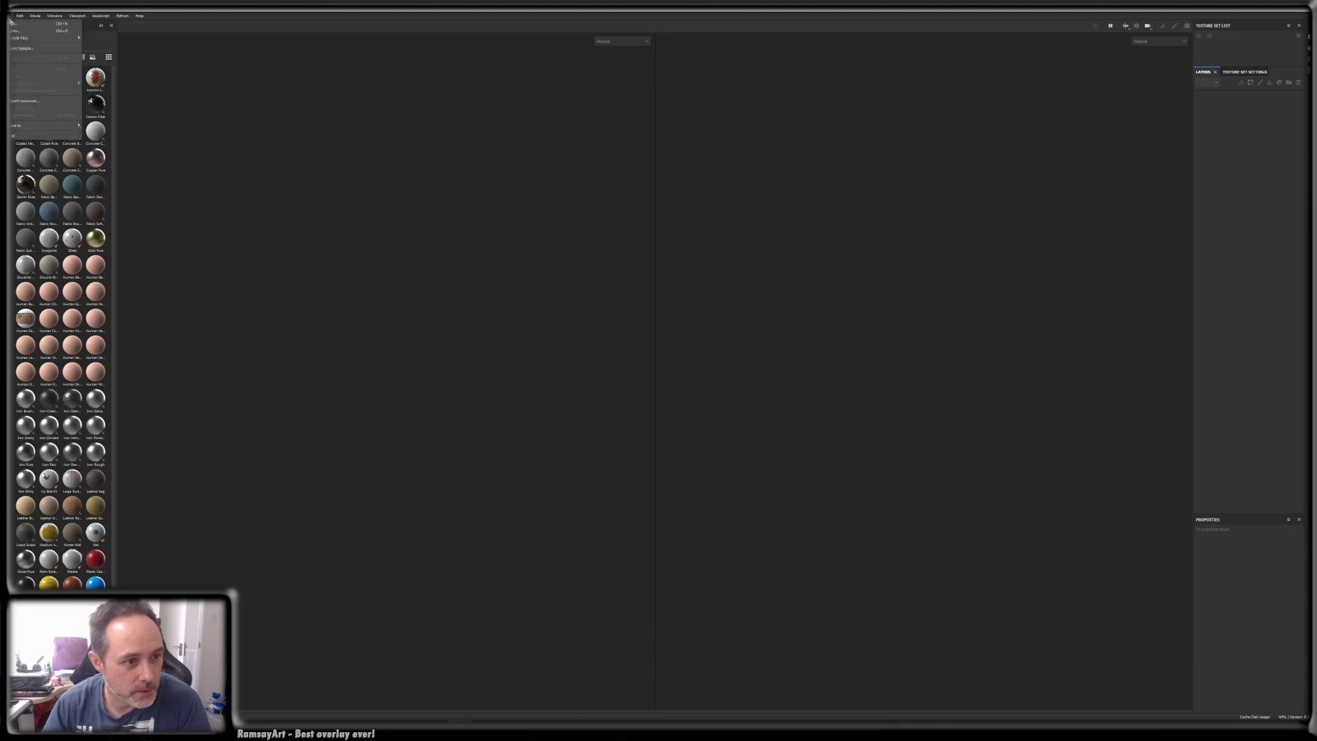
click(27, 52)
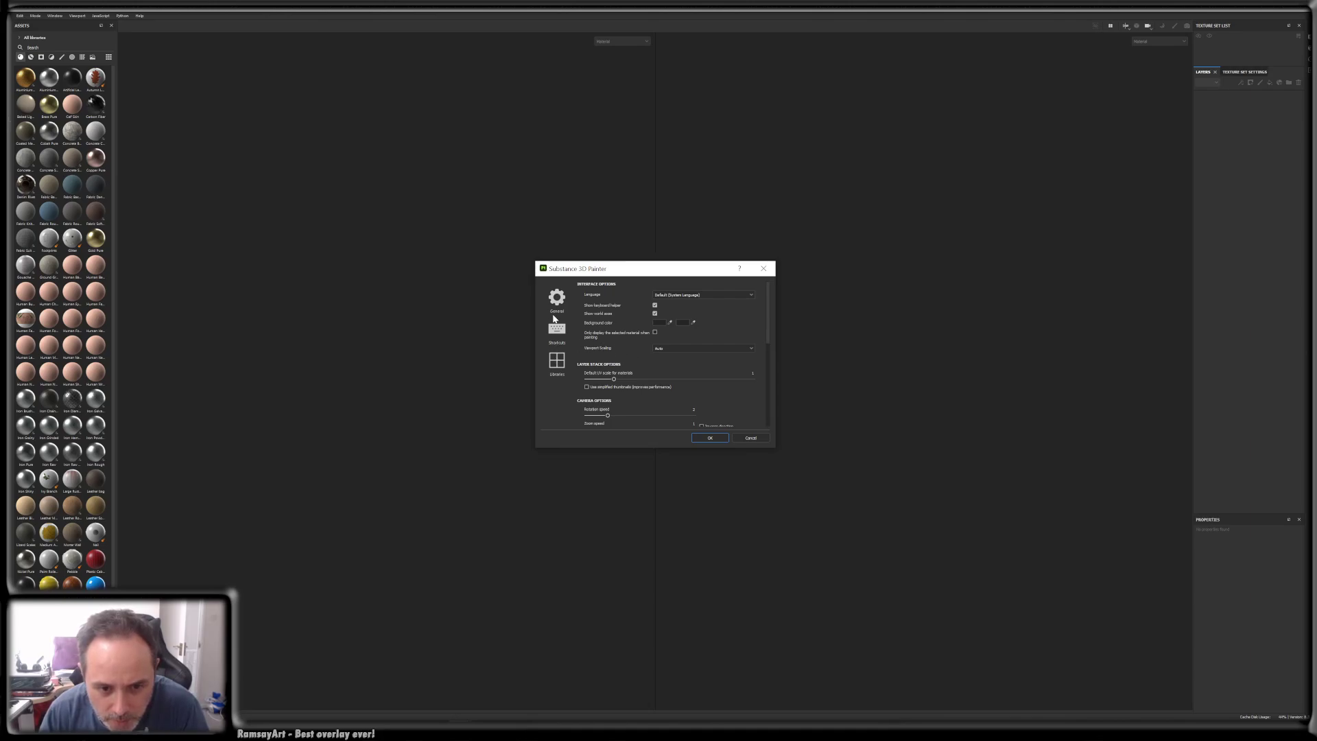
click(558, 302)
scroll(616, 357, down, 5)
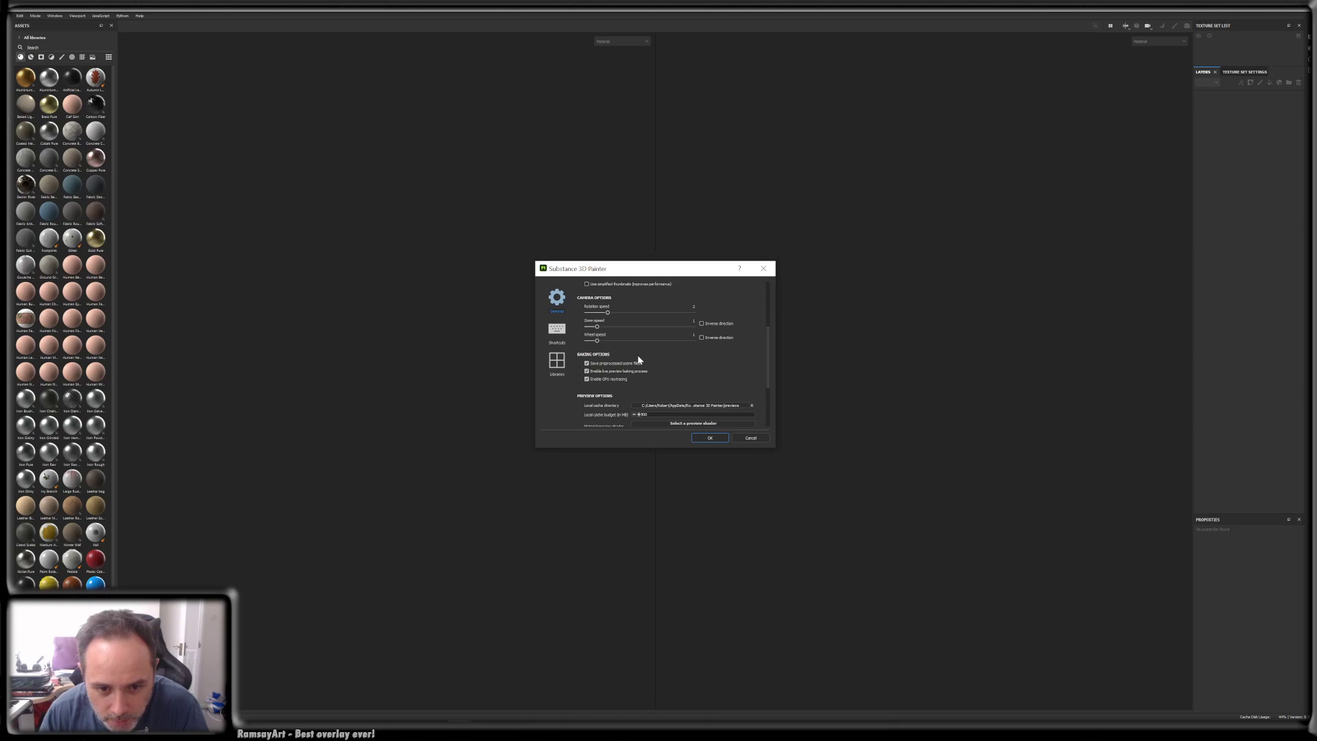
scroll(638, 357, down, 2)
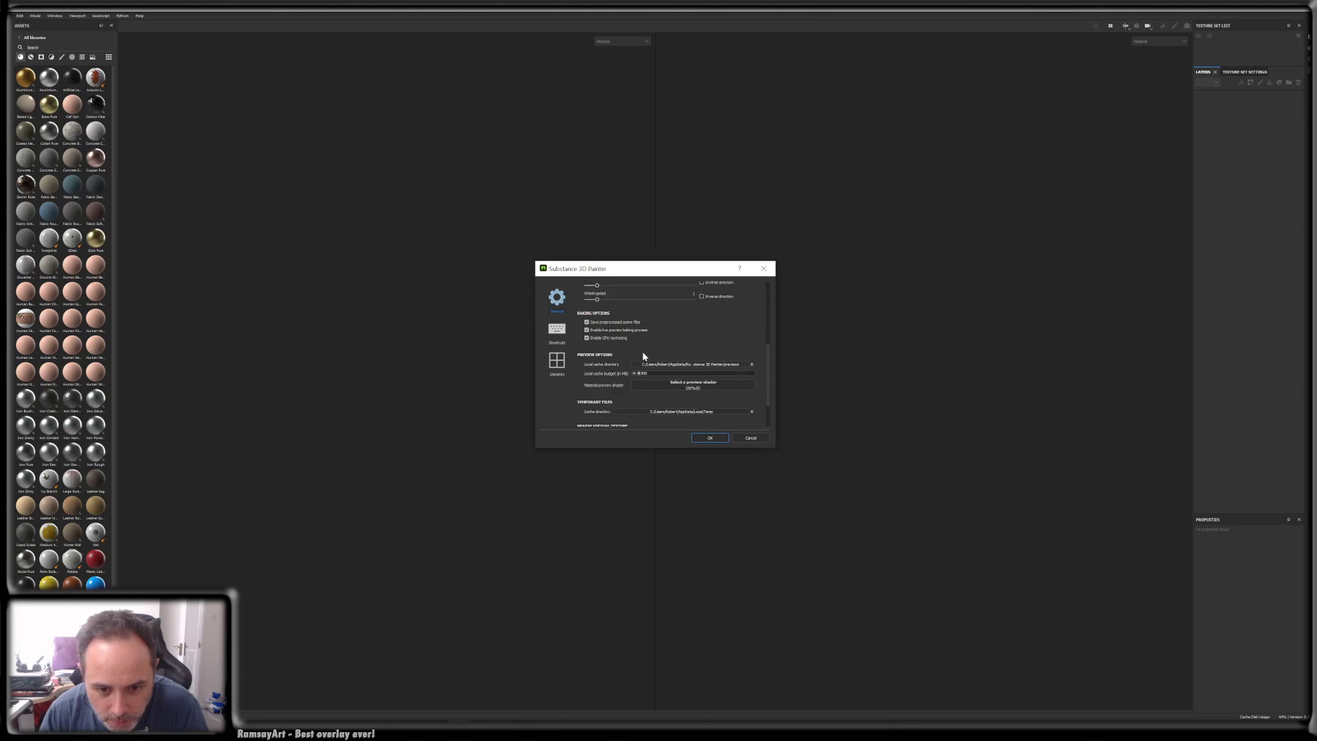
scroll(643, 356, down, 2)
scroll(643, 350, up, 8)
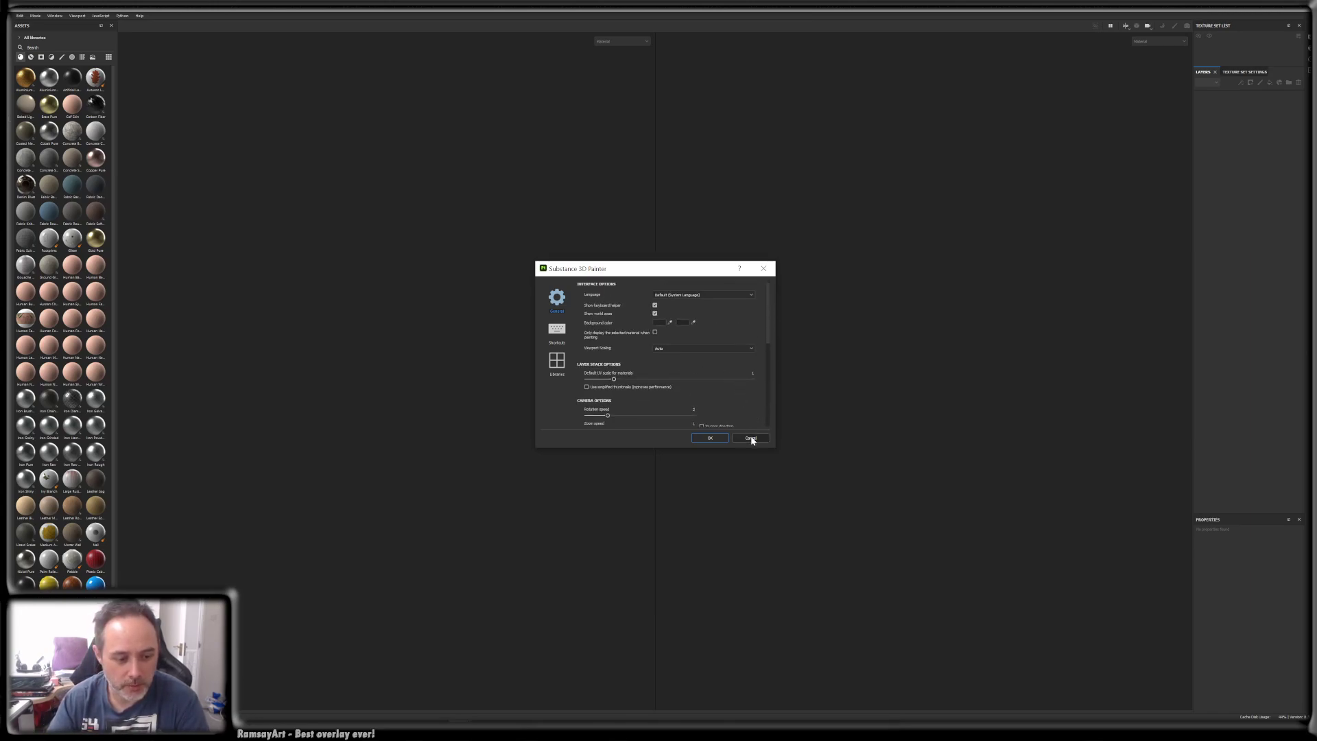
click(751, 437)
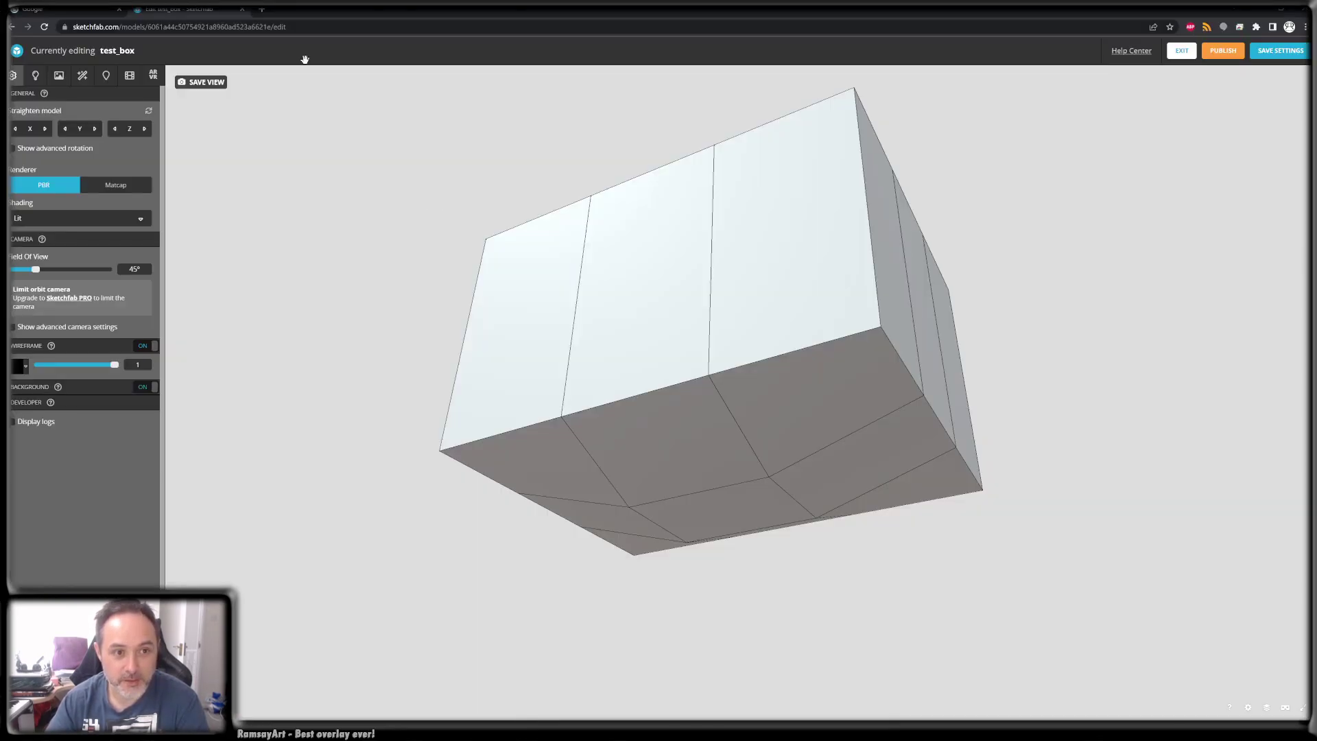
- Switch to the web browser and search Google in a new tab for "substance painter too small 4k"
click(265, 11)
text(substance painter)
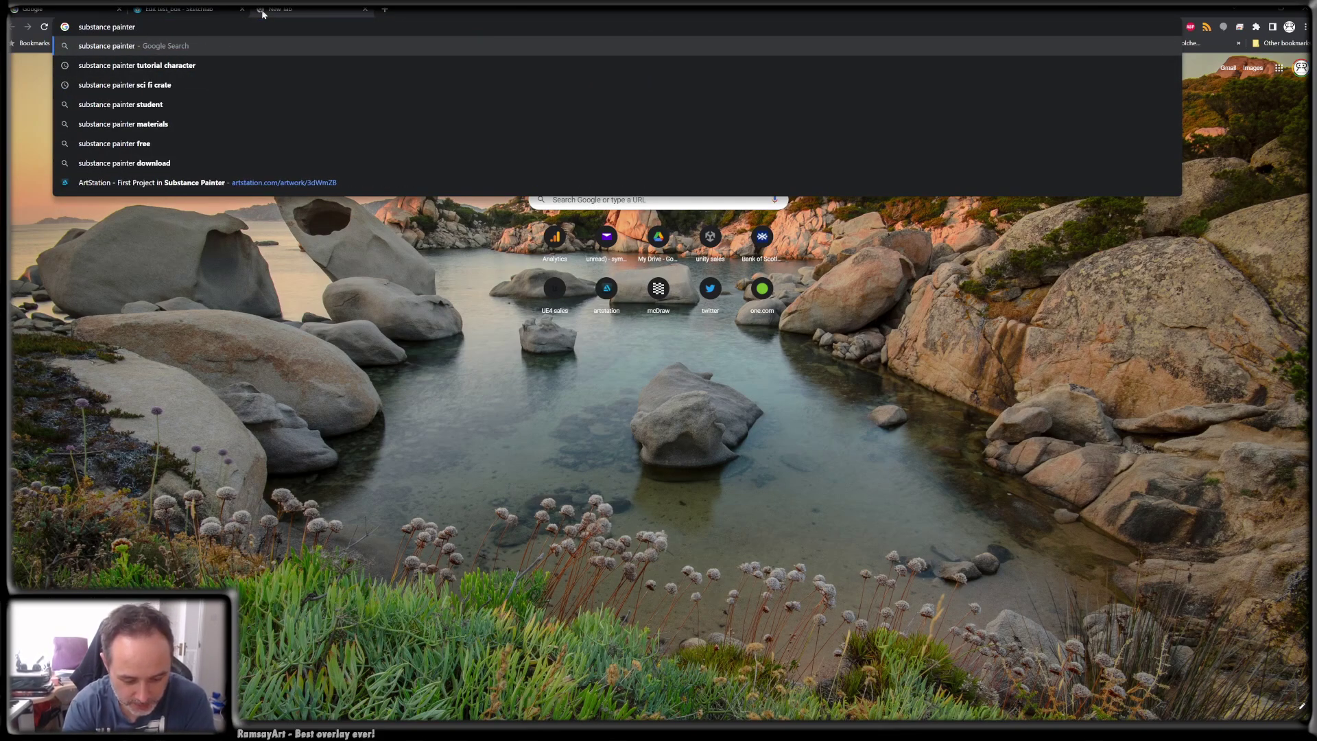
text( too small )
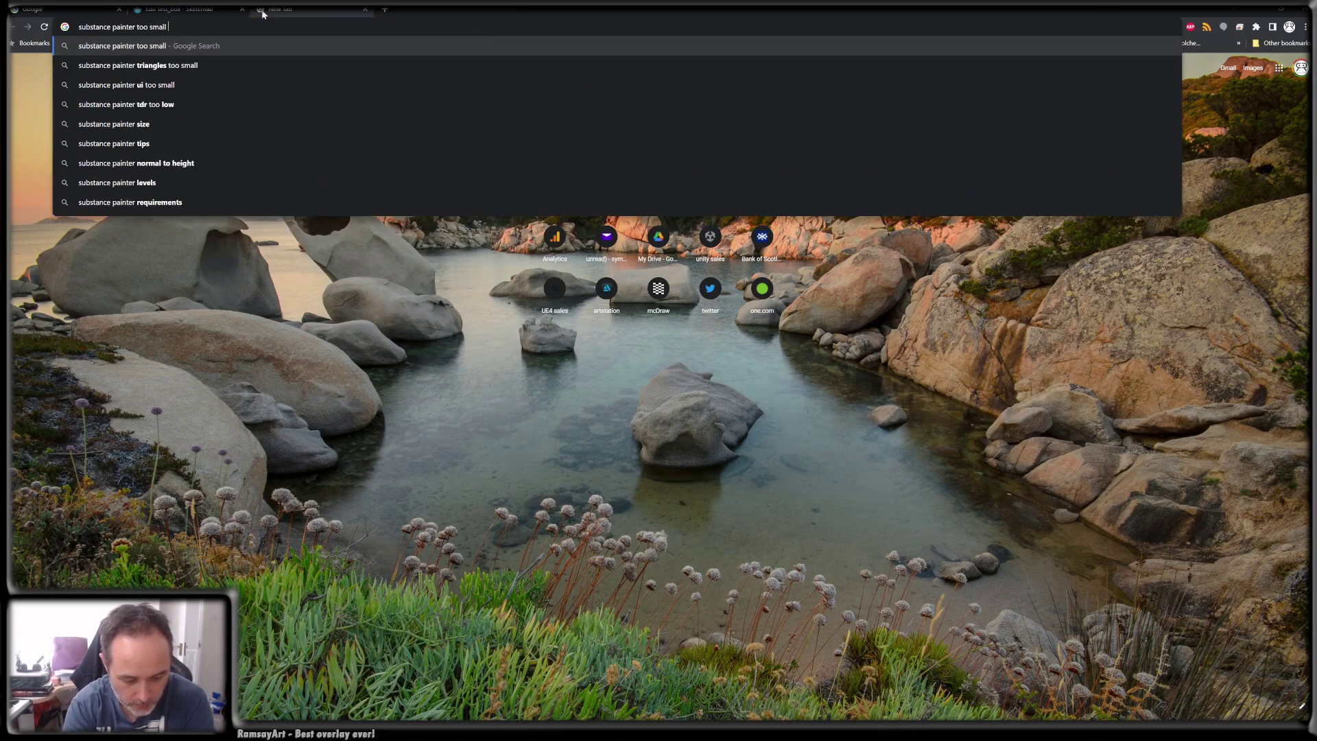
text(4k)
key(Return)
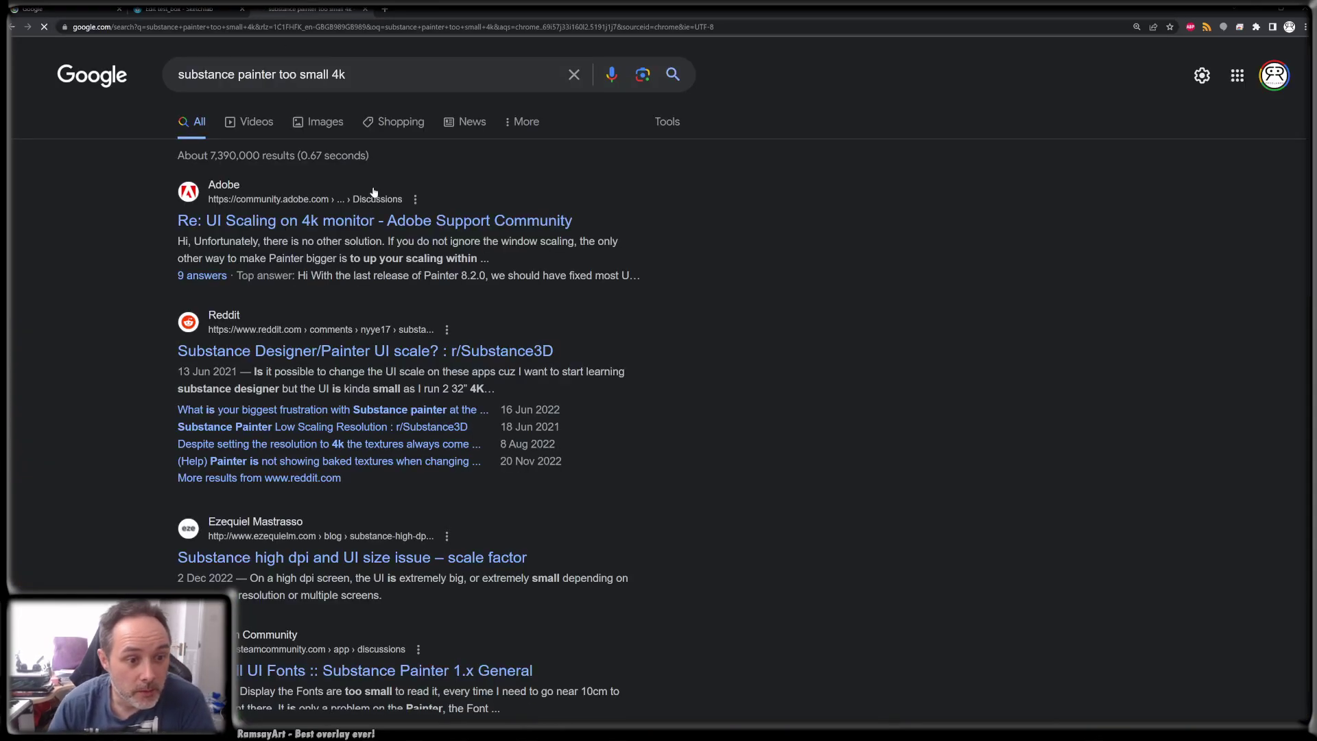
- Open the Adobe Support Community discussion about UI scaling on a 4k monitor and read its answers and replies
click(295, 222)
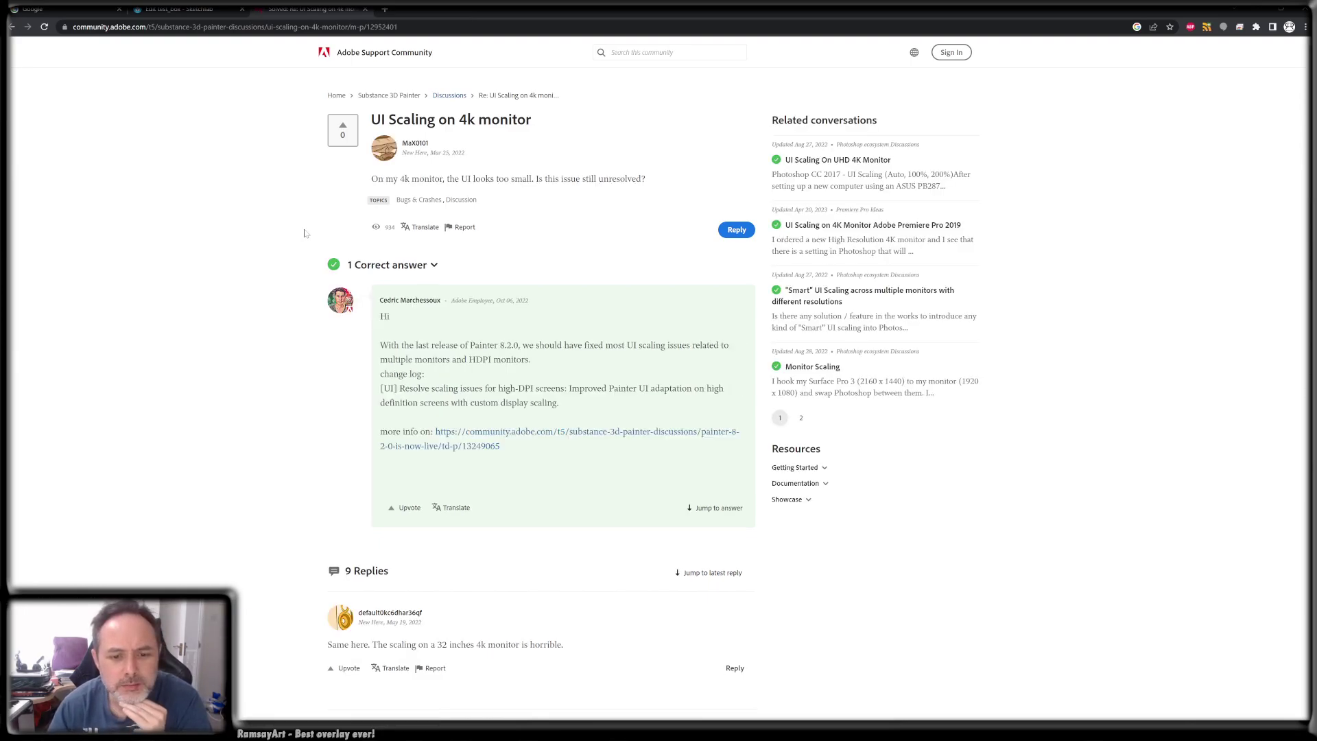
scroll(642, 363, down, 5)
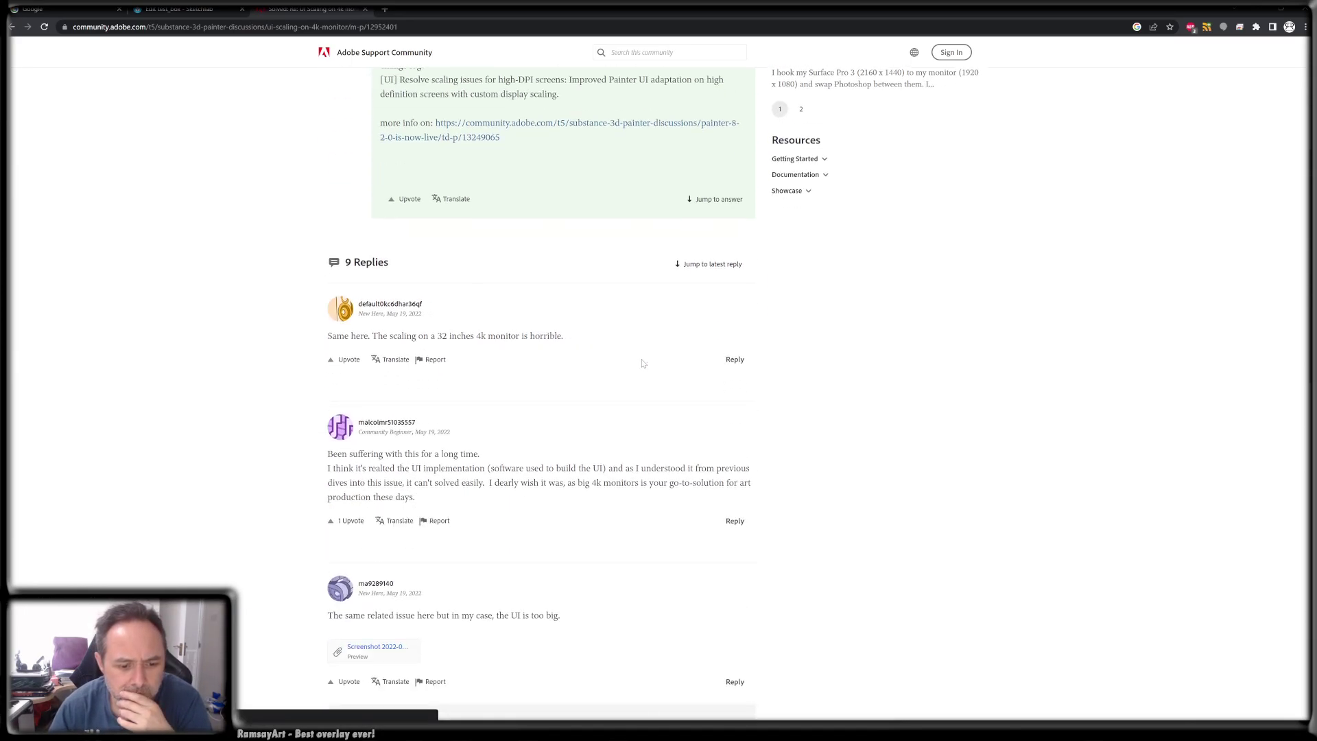
scroll(643, 361, down, 1)
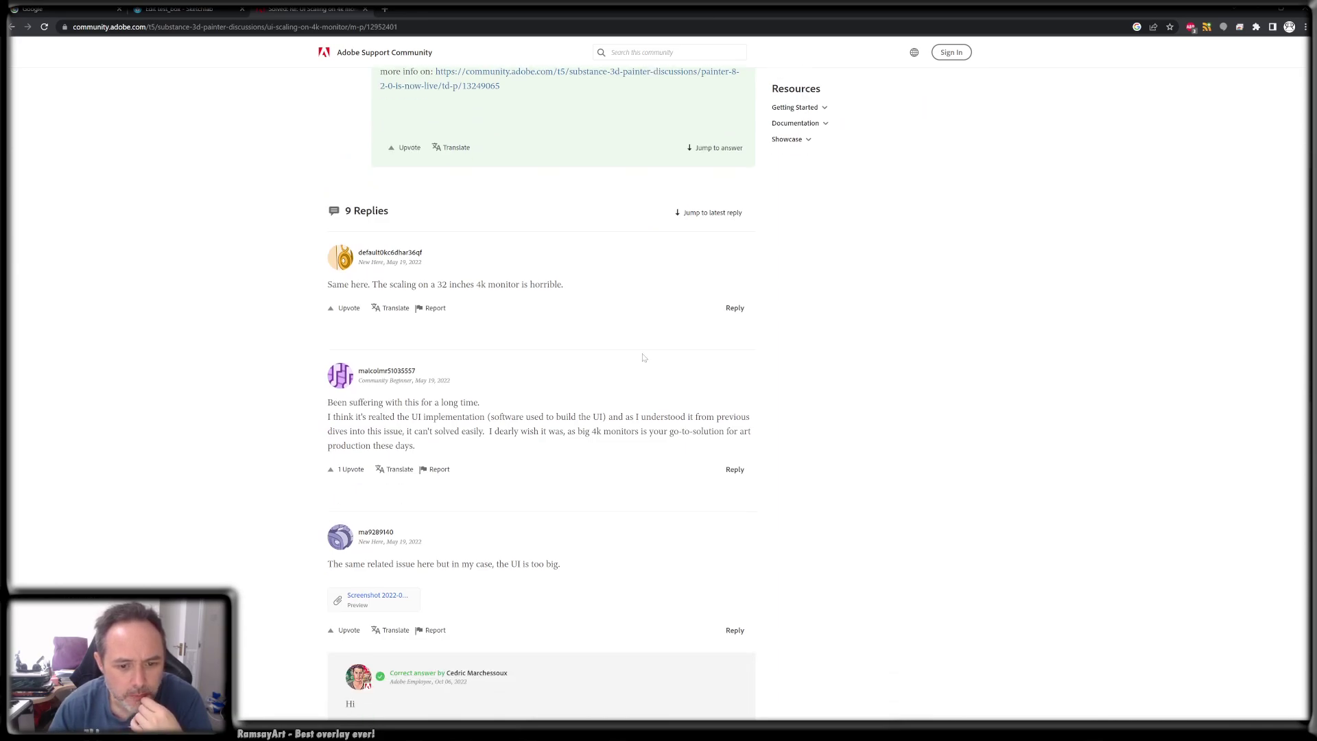
scroll(643, 357, down, 2)
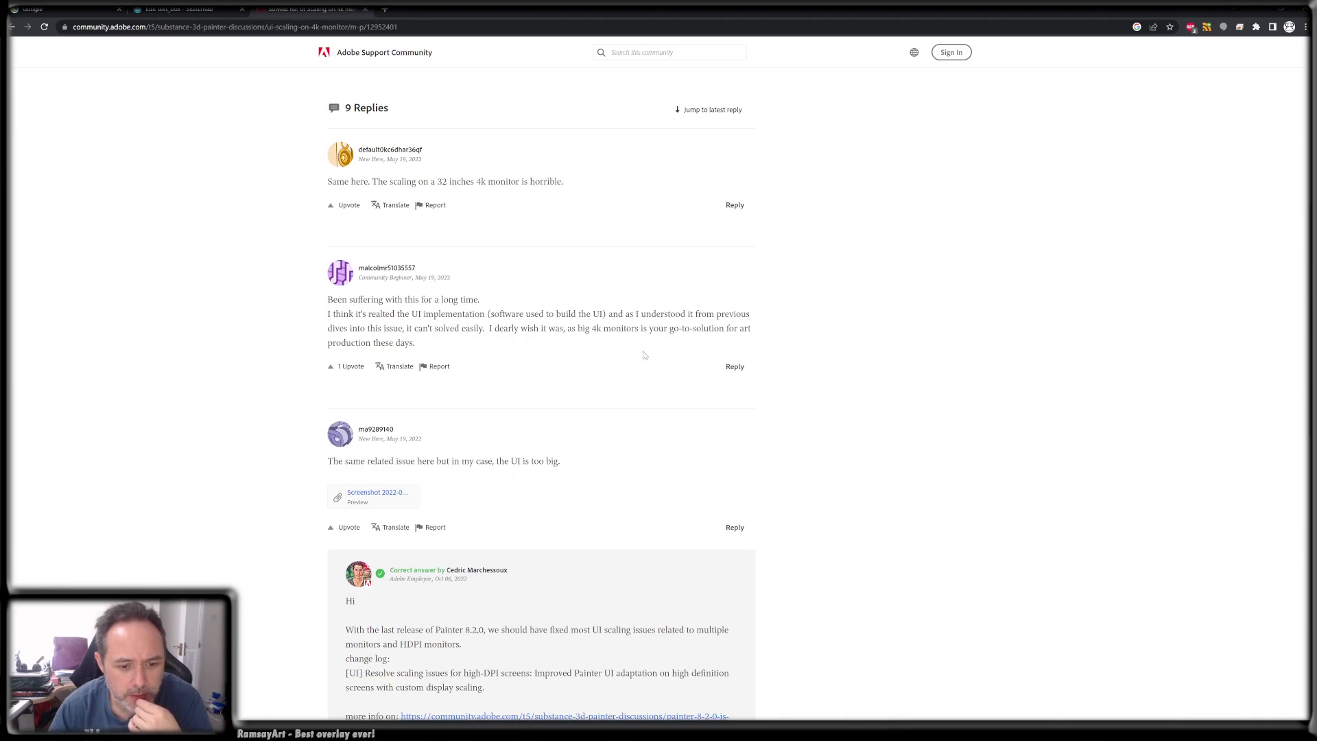
- Read the remaining replies about Windows display scaling and the high DPI override, and minimize the web browser
scroll(642, 351, down, 1)
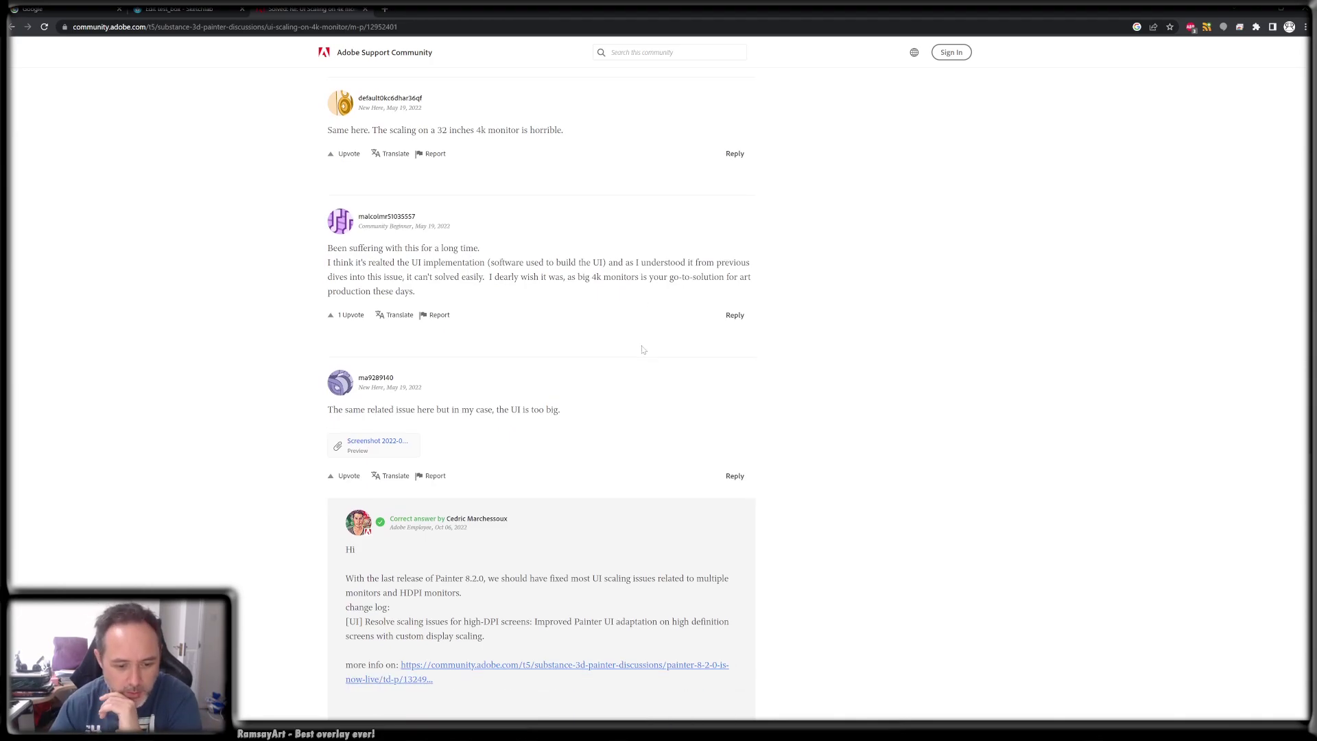
scroll(642, 350, down, 3)
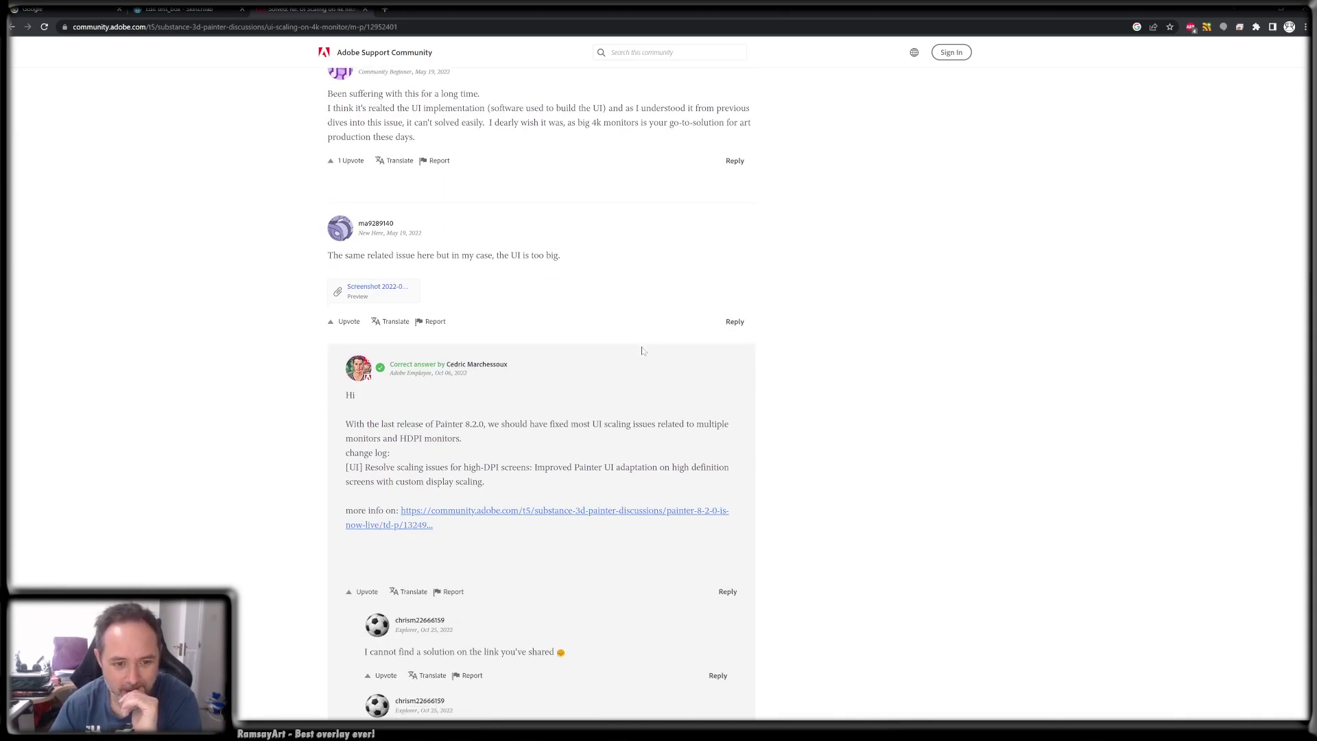
scroll(643, 351, up, 10)
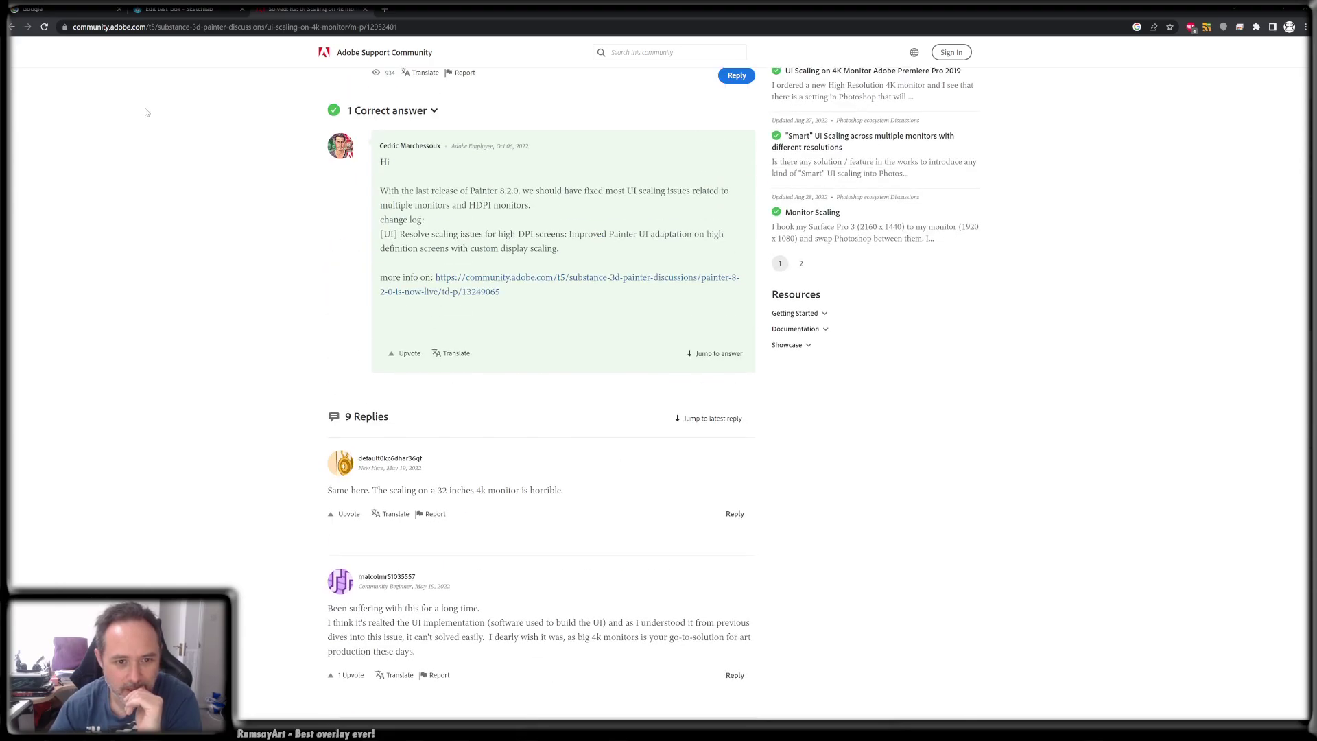
scroll(145, 112, up, 3)
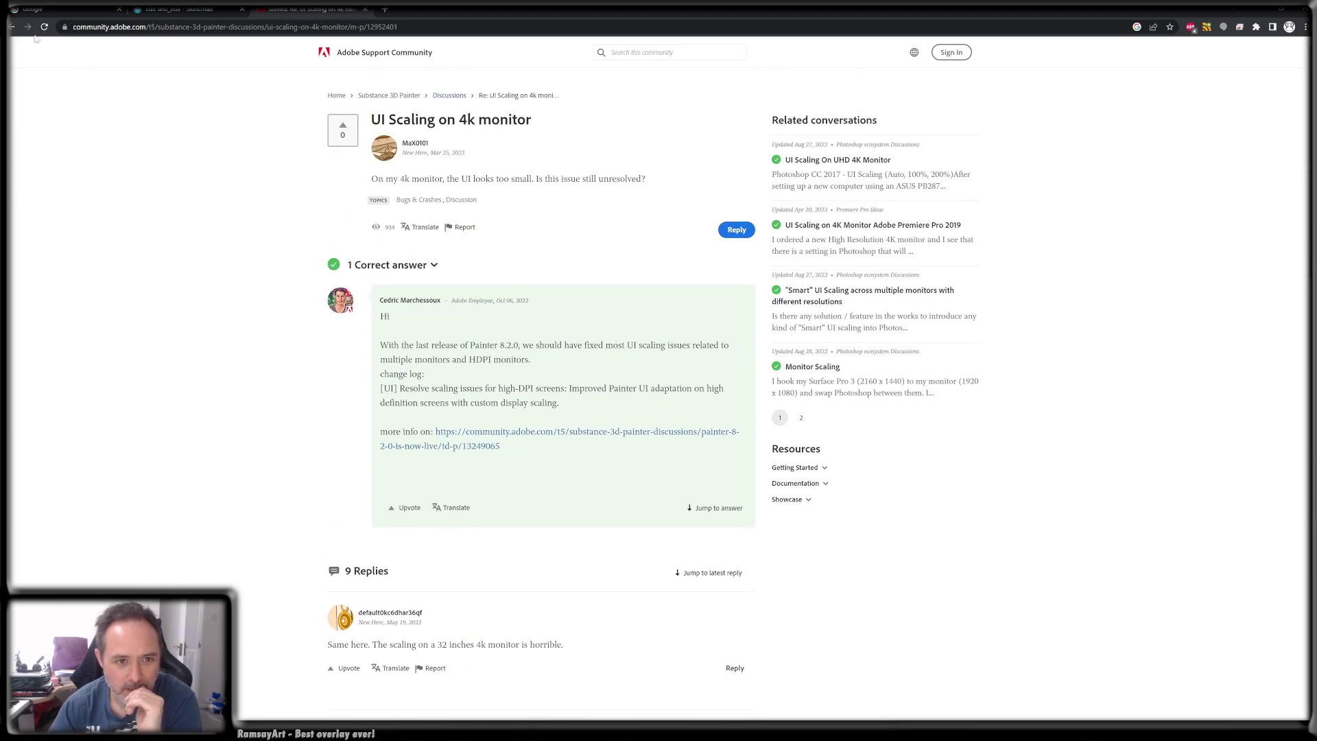
scroll(234, 253, down, 18)
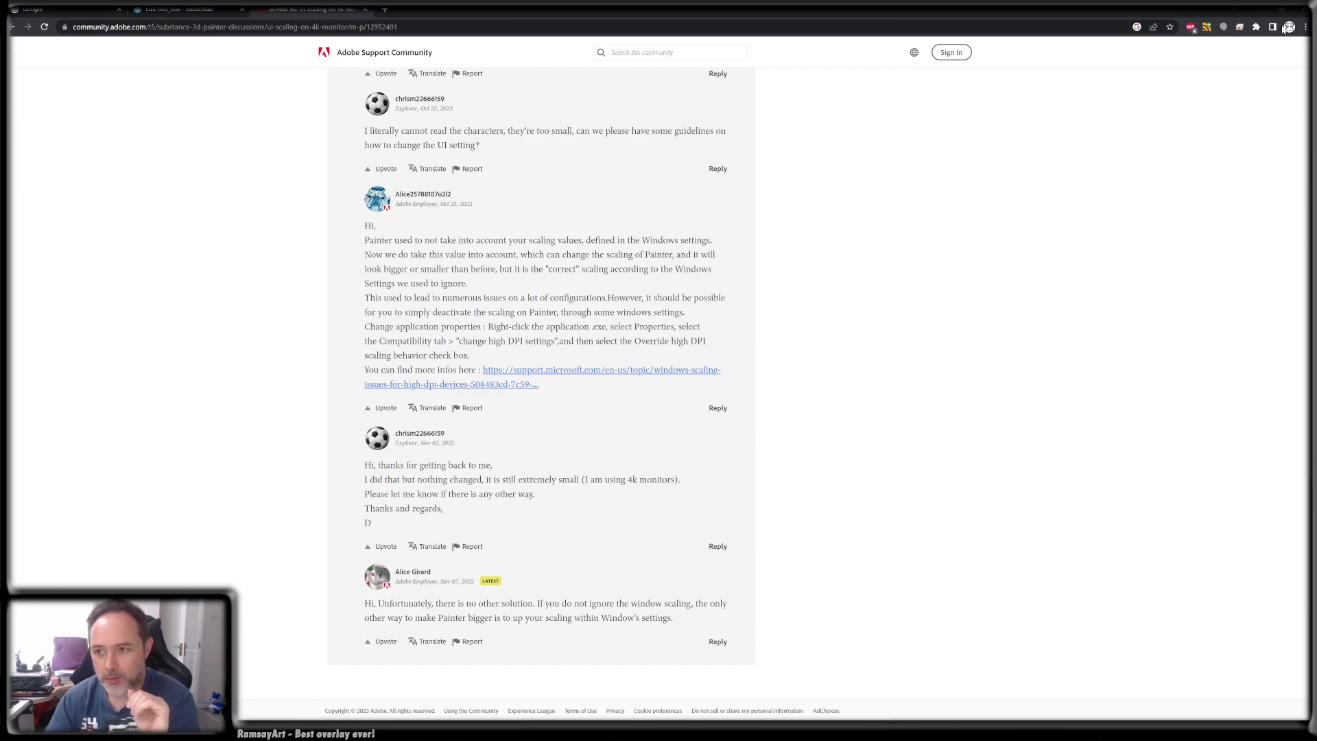
click(1259, 11)
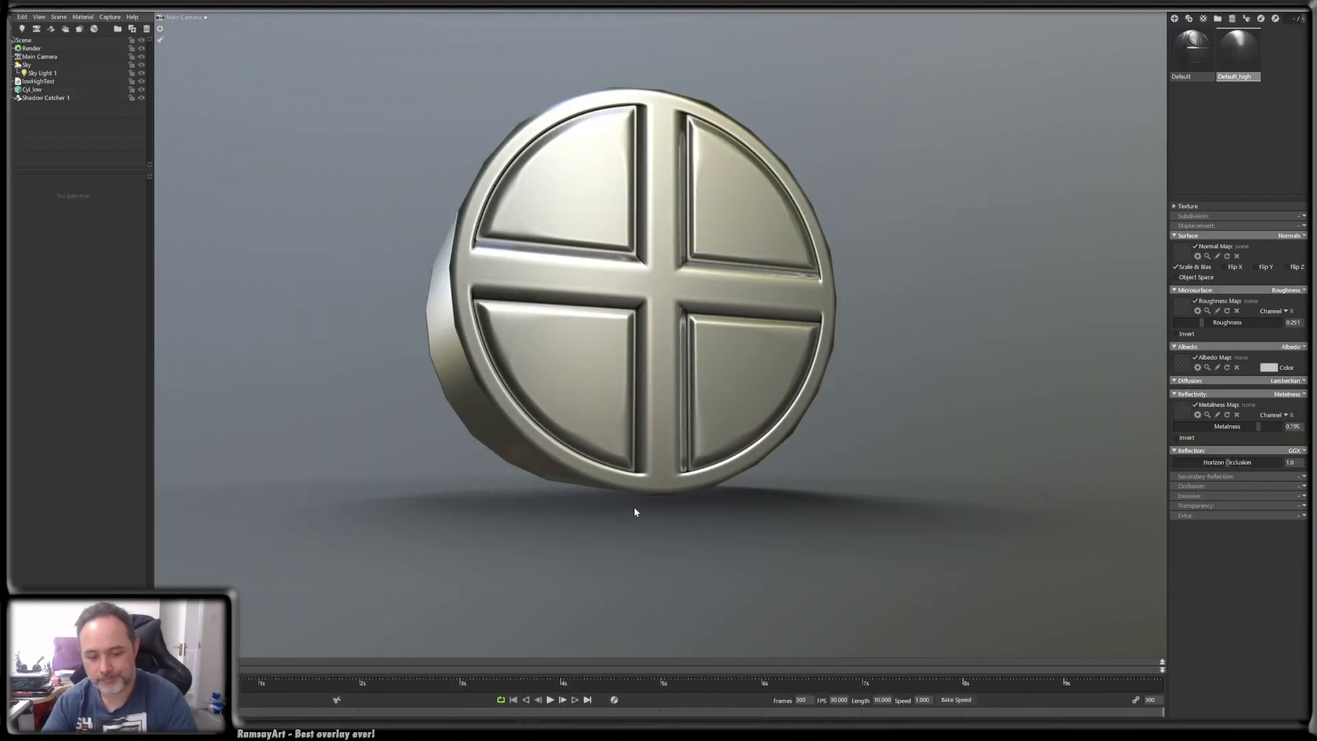
- Switch to Adobe Substance 3D Painter, start a new project and open the file selection for its mesh
key(alt+Tab)
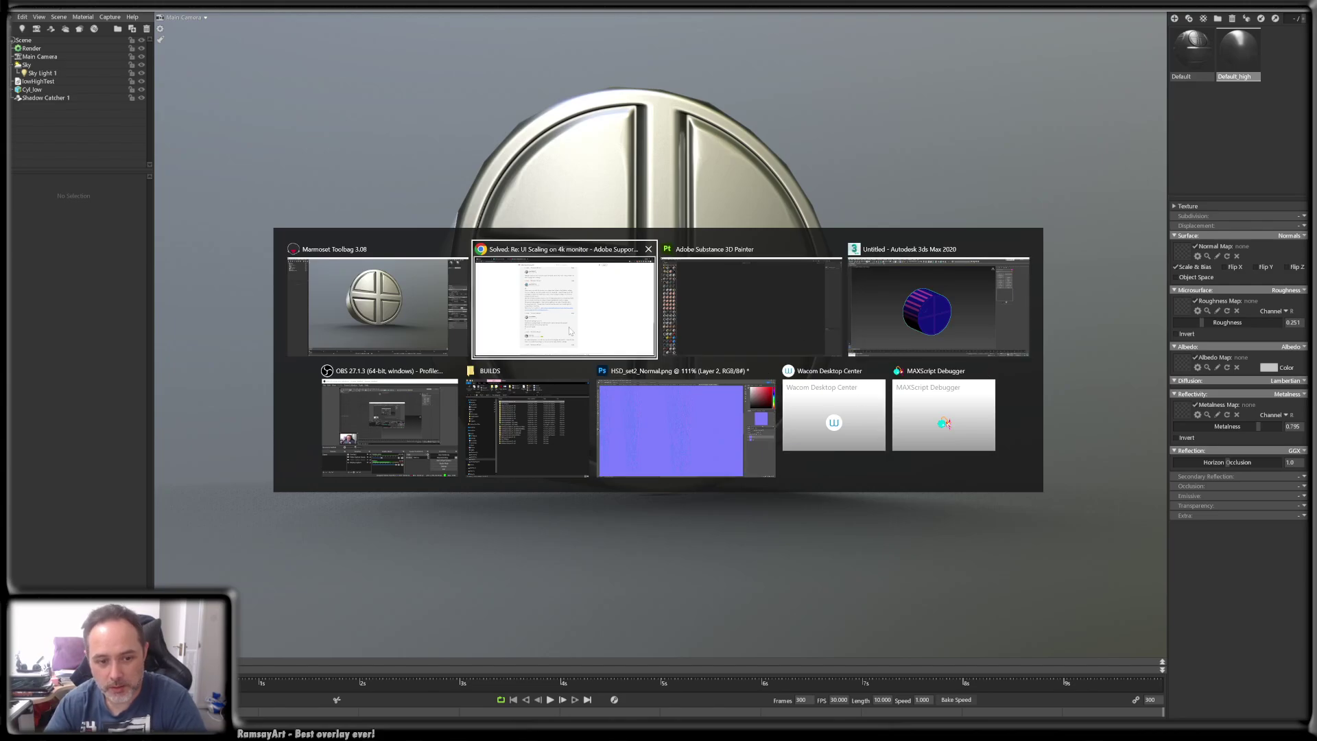
click(740, 287)
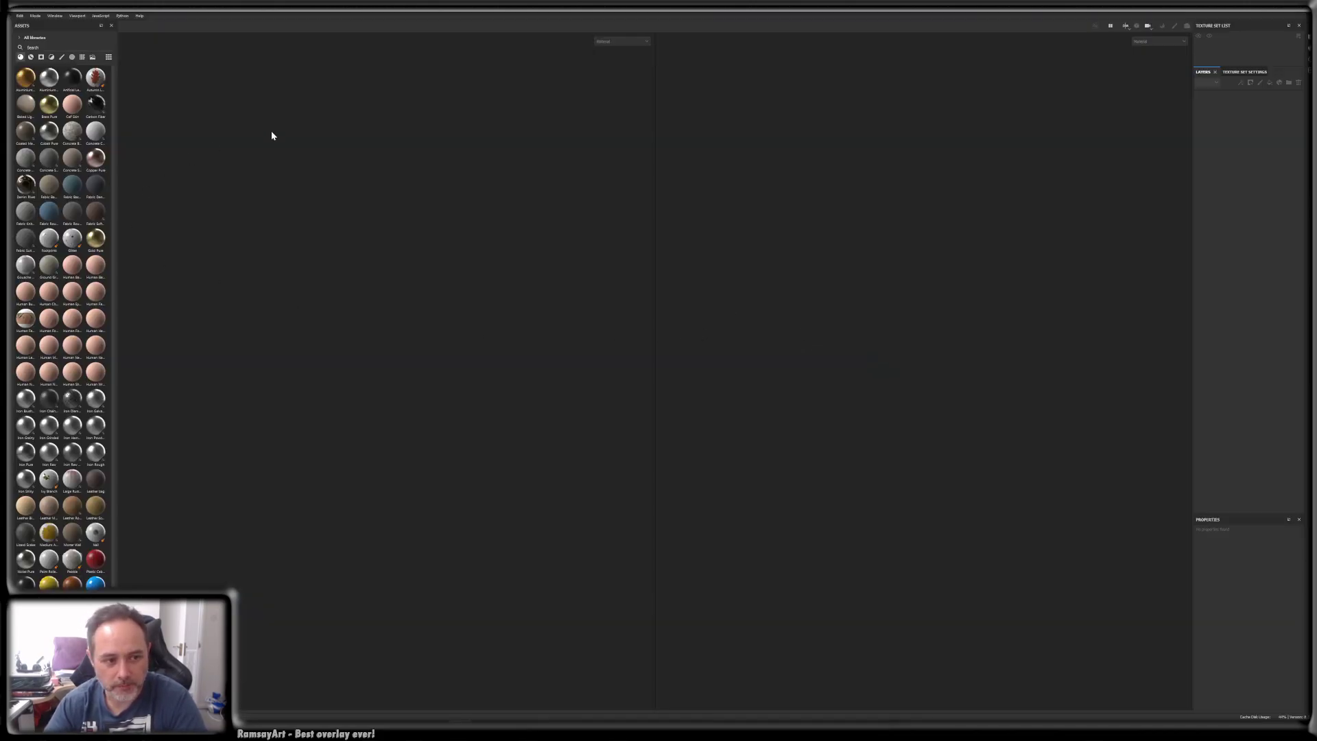
click(10, 17)
click(14, 24)
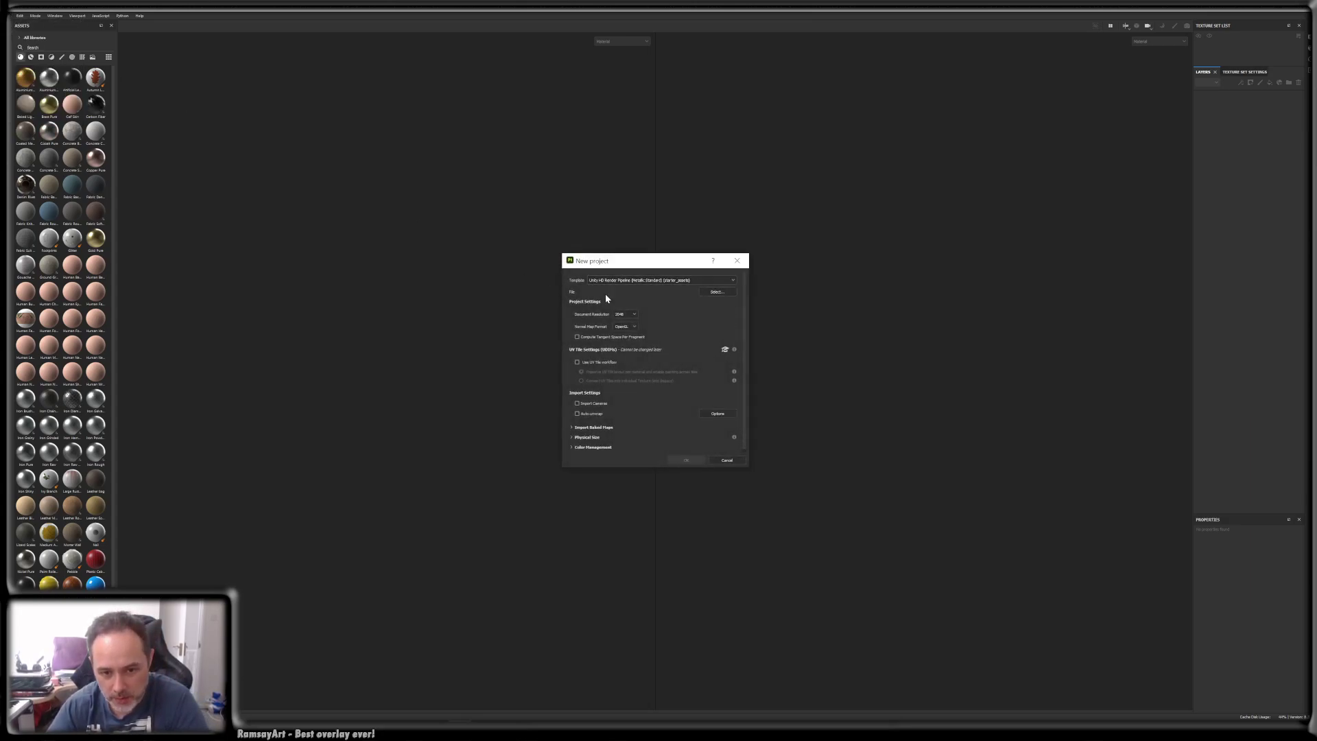
click(716, 293)
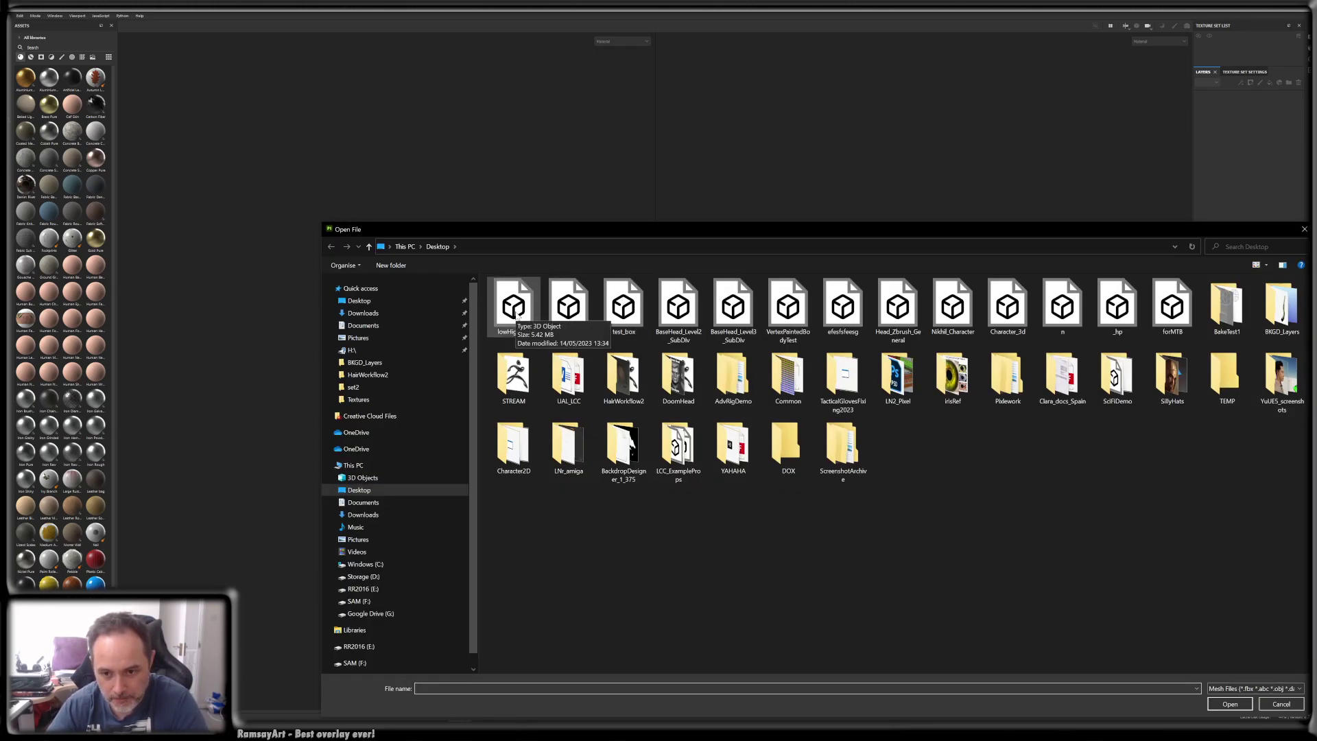
- Switch to Autodesk 3ds Max and isolate the low-poly cylinder Cyl_low
key(alt+Tab)
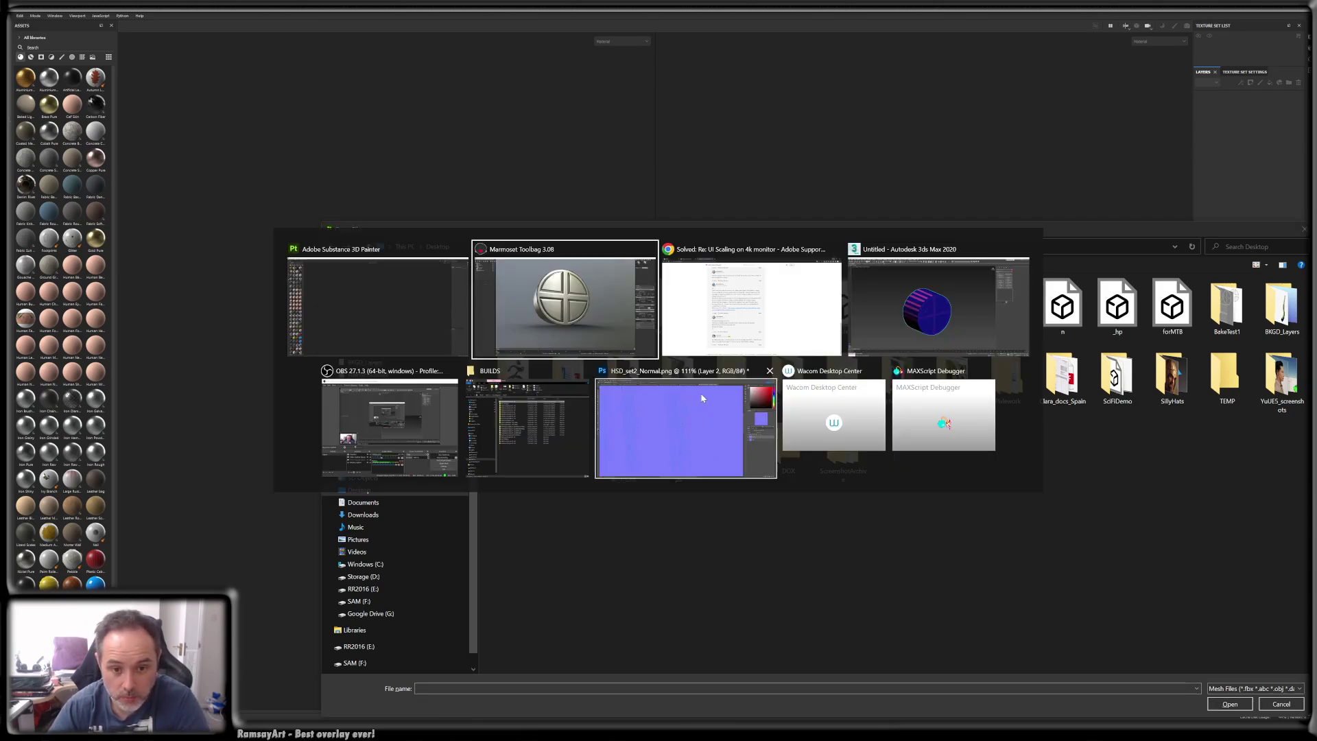
click(914, 306)
click(820, 332)
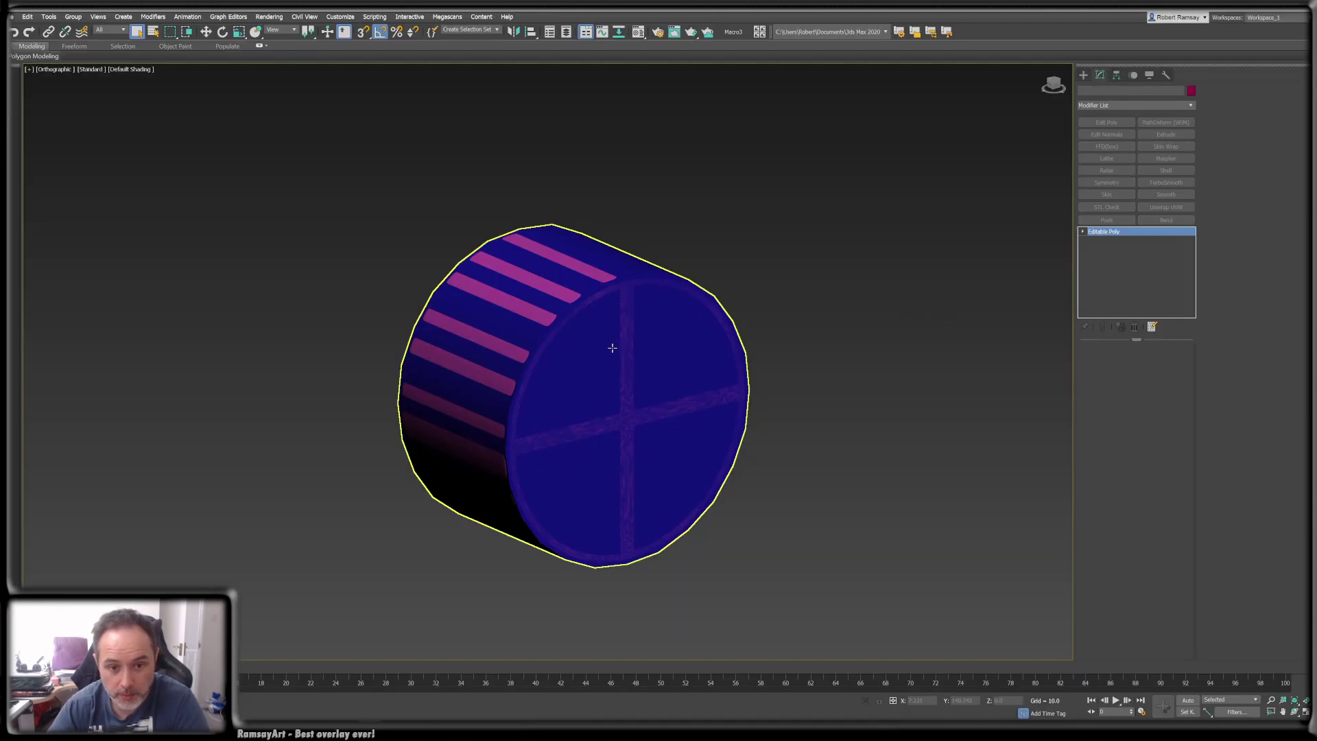
click(611, 347)
key(alt+q)
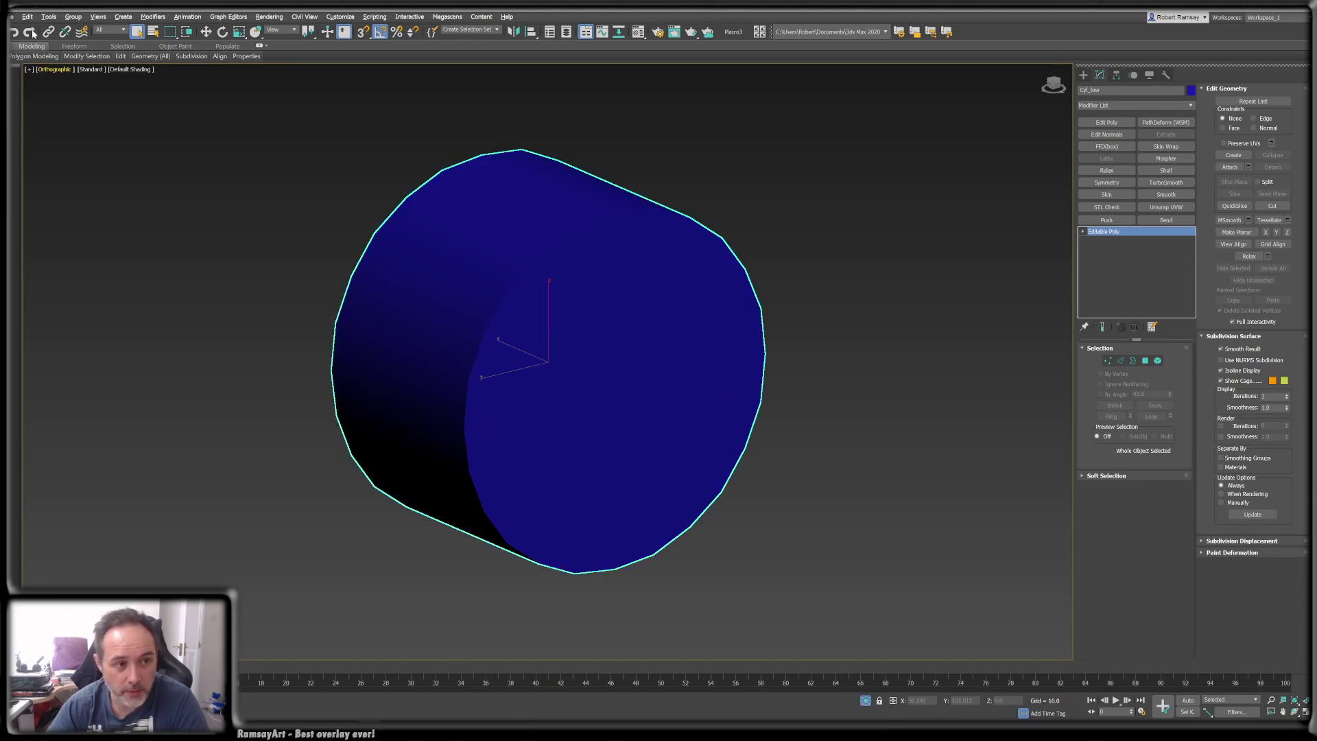
- Export only the selected low-poly cylinder to the Desktop as the FBX file lowThing, keeping the current export options
click(11, 17)
mouse_move(41, 163)
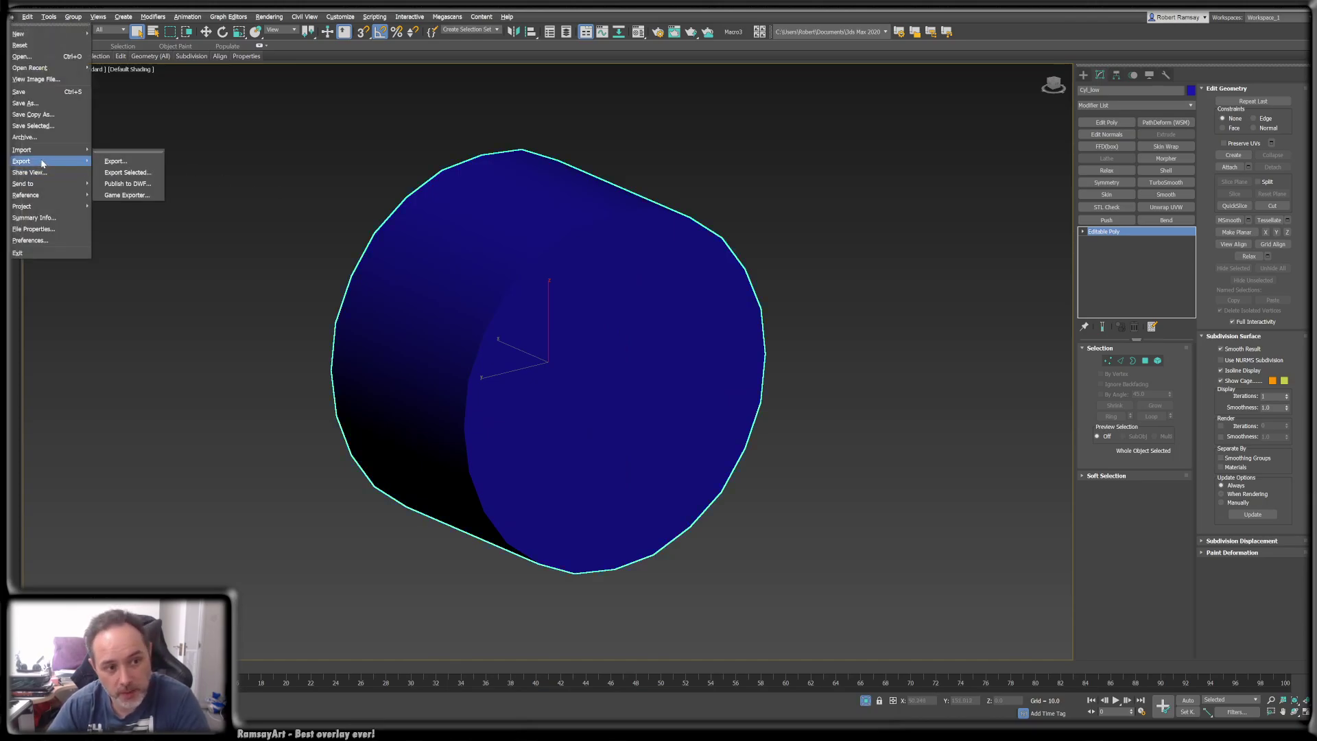
click(137, 173)
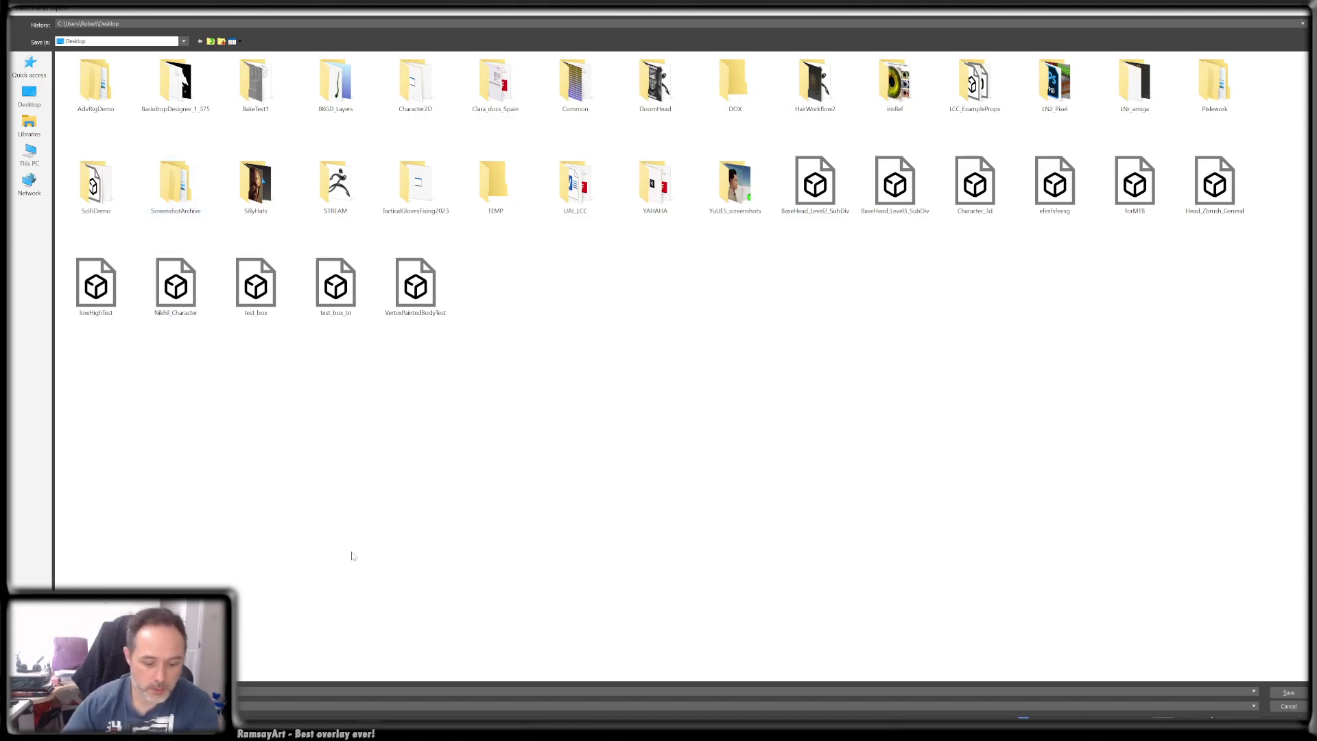
text(low)
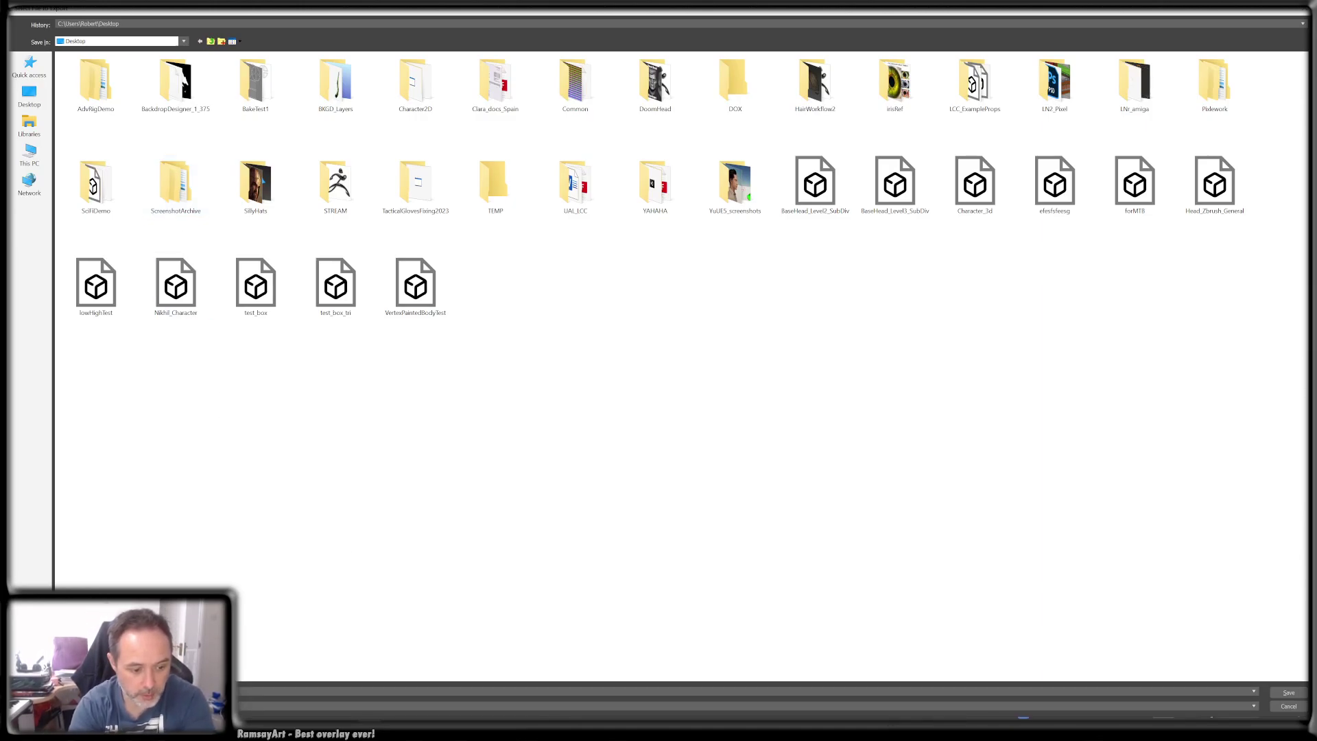
key(Return)
key(alt+Tab)
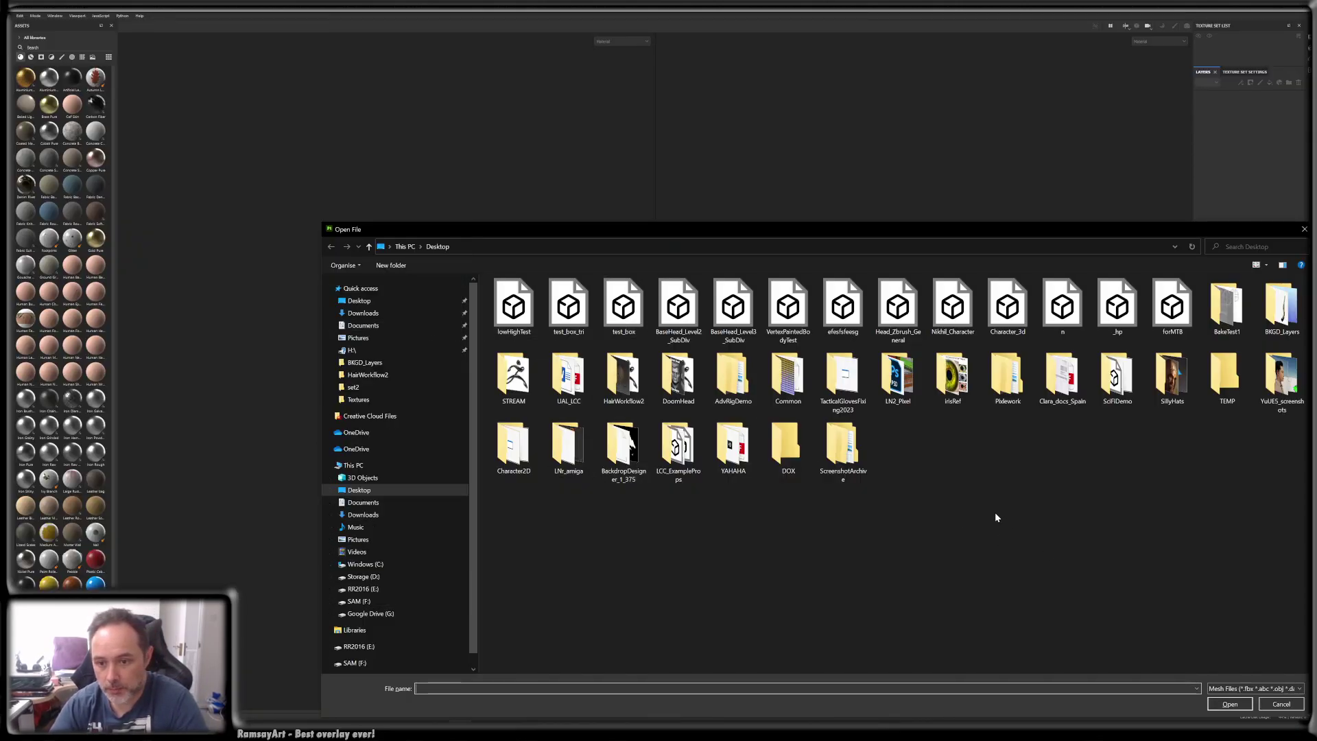
key(alt+Tab)
key(alt+Tab)
alt+click(602, 330)
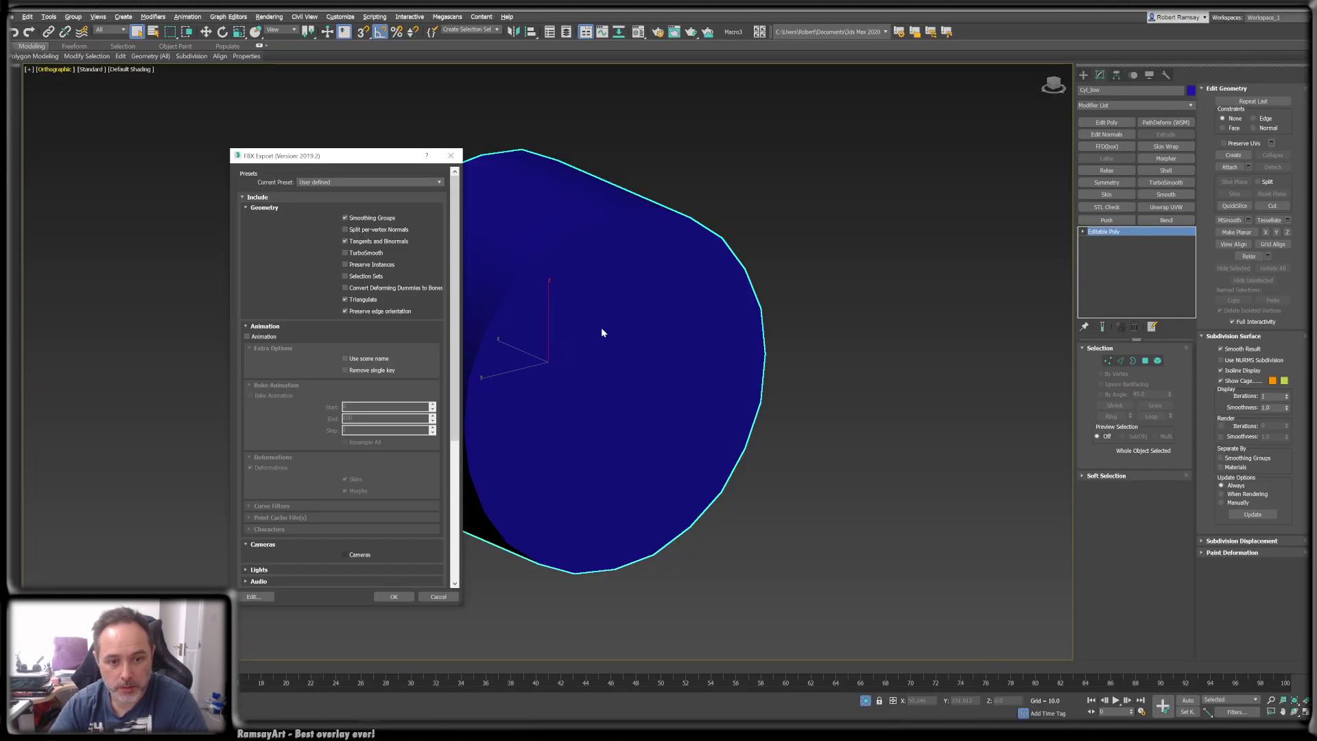
click(398, 596)
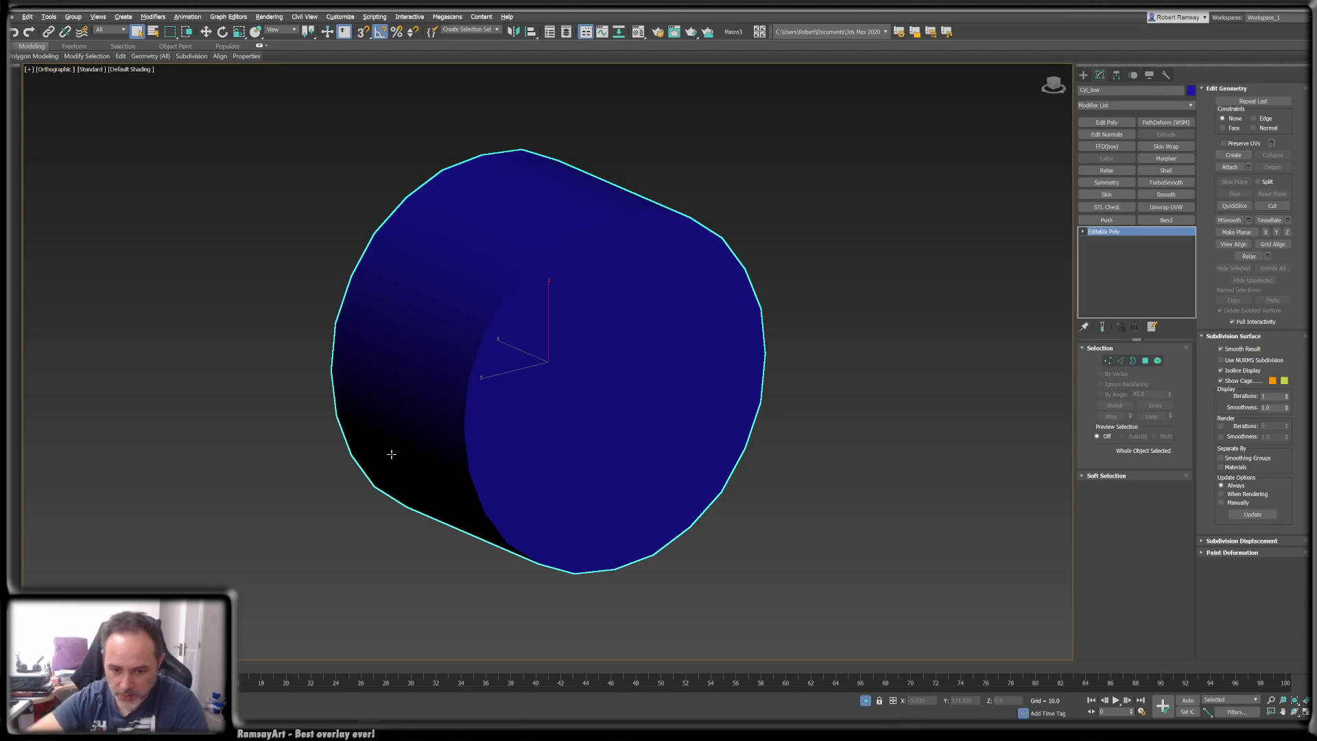
- Switch back to Substance 3D Painter, load lowThing as the project mesh, create the project and view the cylinder at an angle
key(alt+Tab)
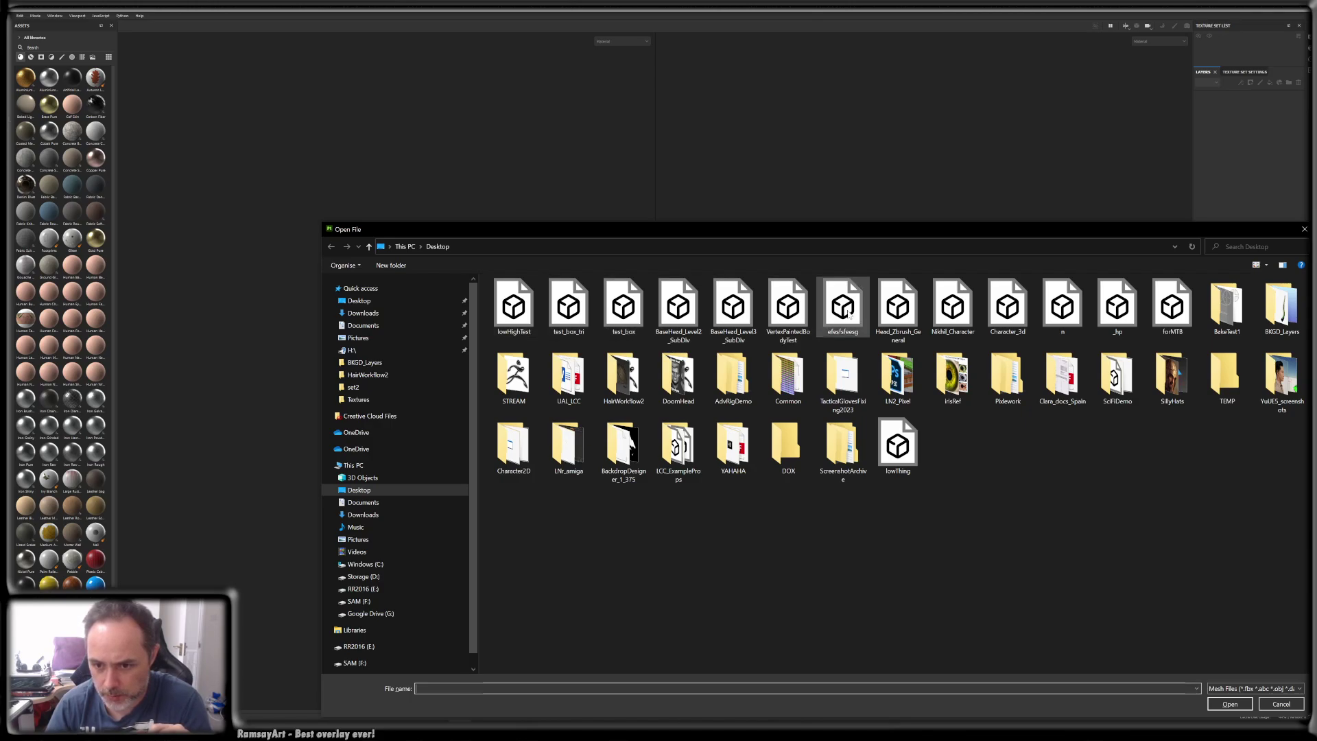
right_click(1034, 518)
double_click(898, 444)
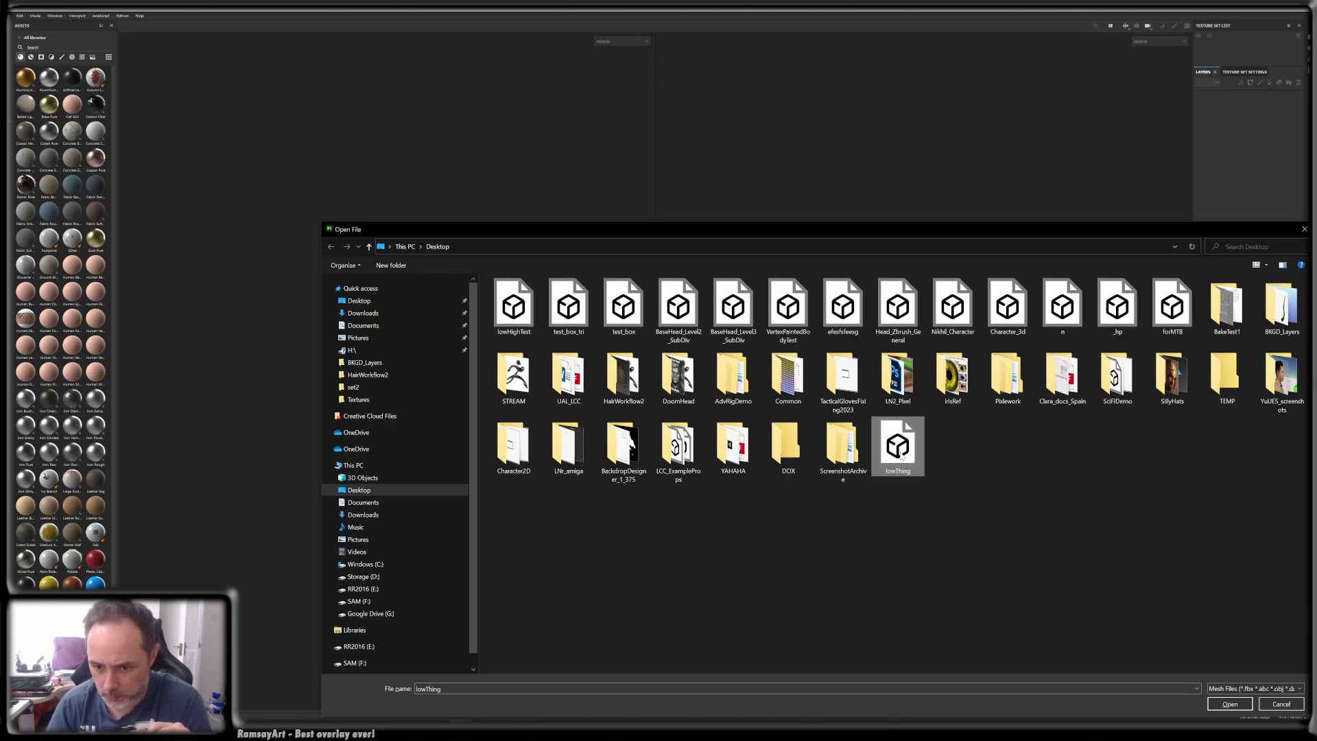
click(685, 460)
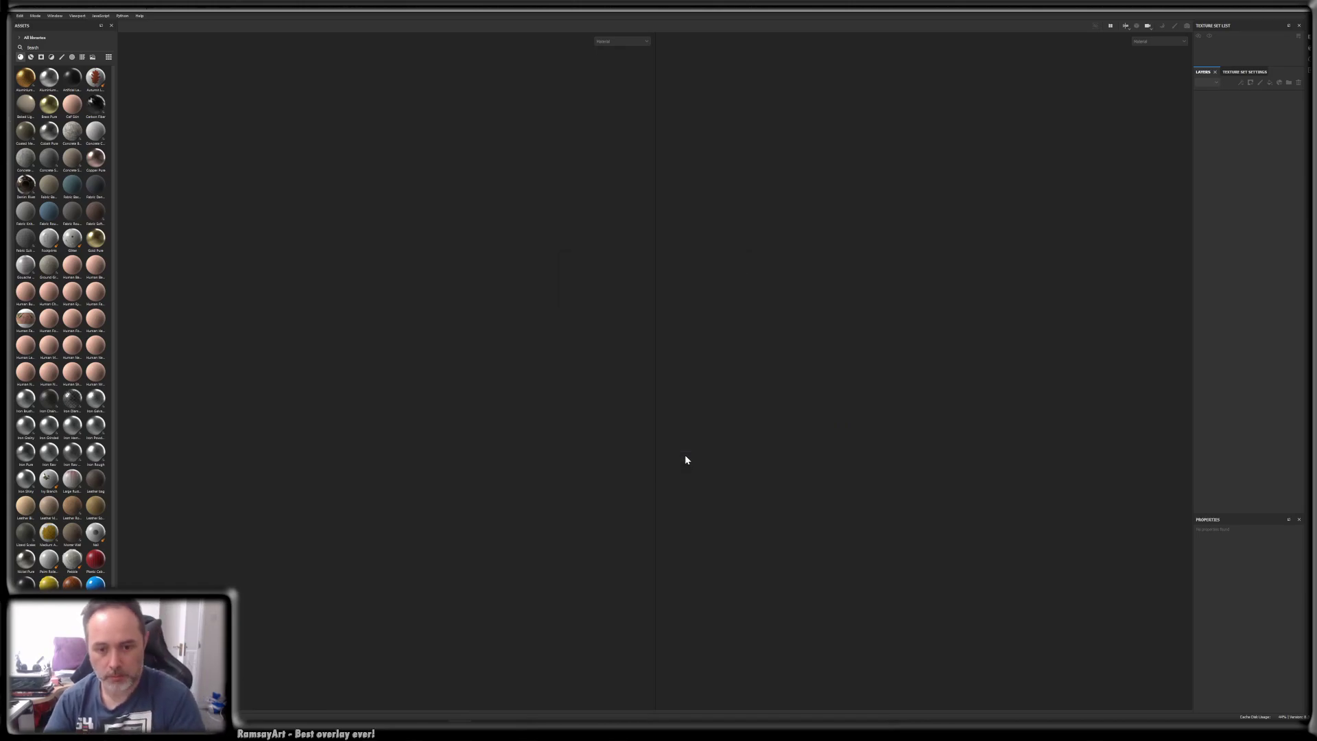
key(alt+Tab)
key(alt+Tab)
key(Tab)
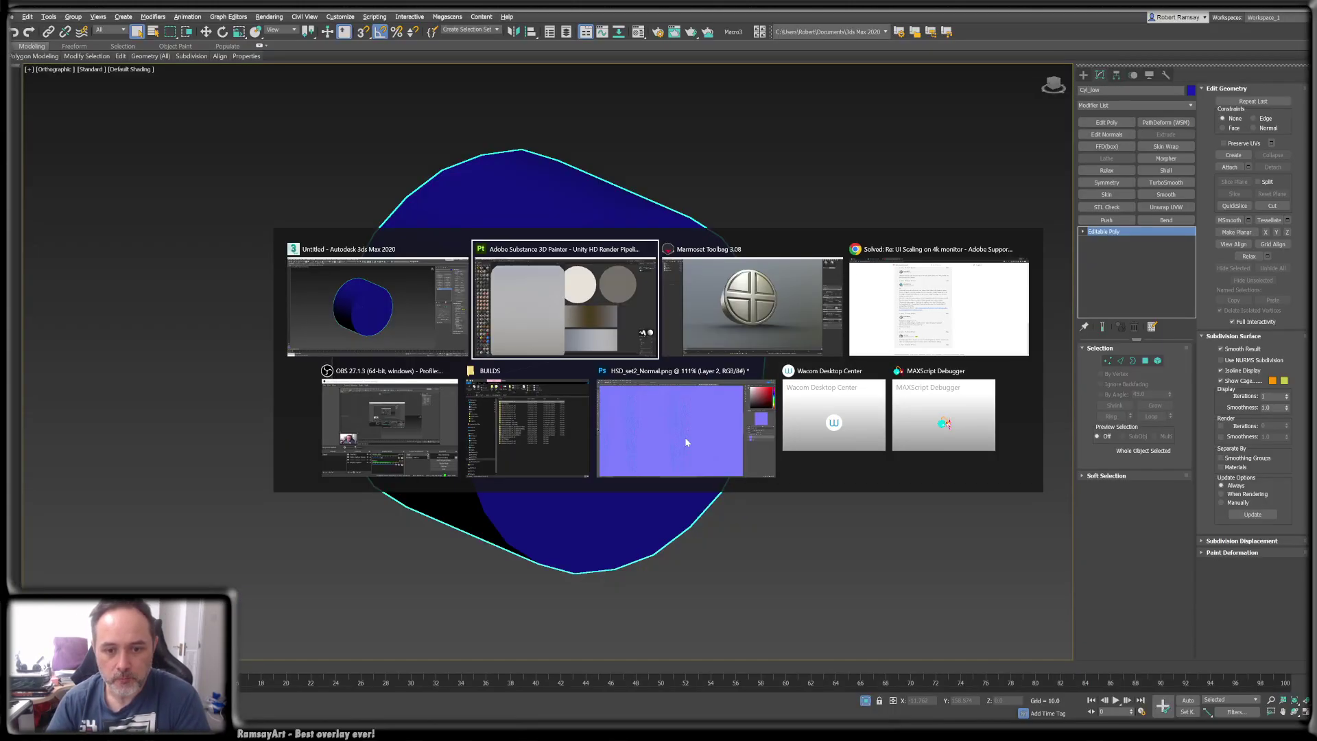
scroll(493, 350, down, 5)
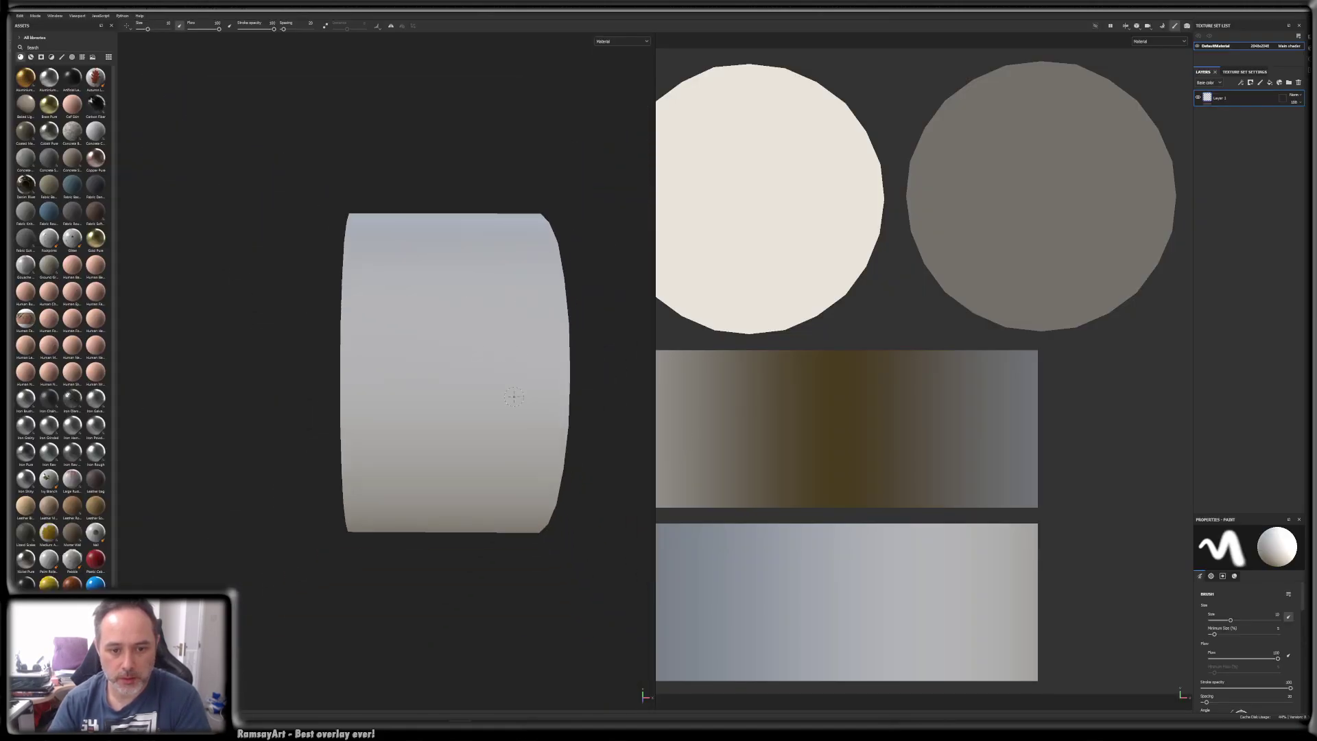
alt+drag(517, 390, 417, 382)
alt+middle_drag(529, 409, 438, 400)
- Switch to Marmoset Toolbag, frame the baked cylinder's upper rim up close and rotate the sky lighting around it
key(alt+Tab)
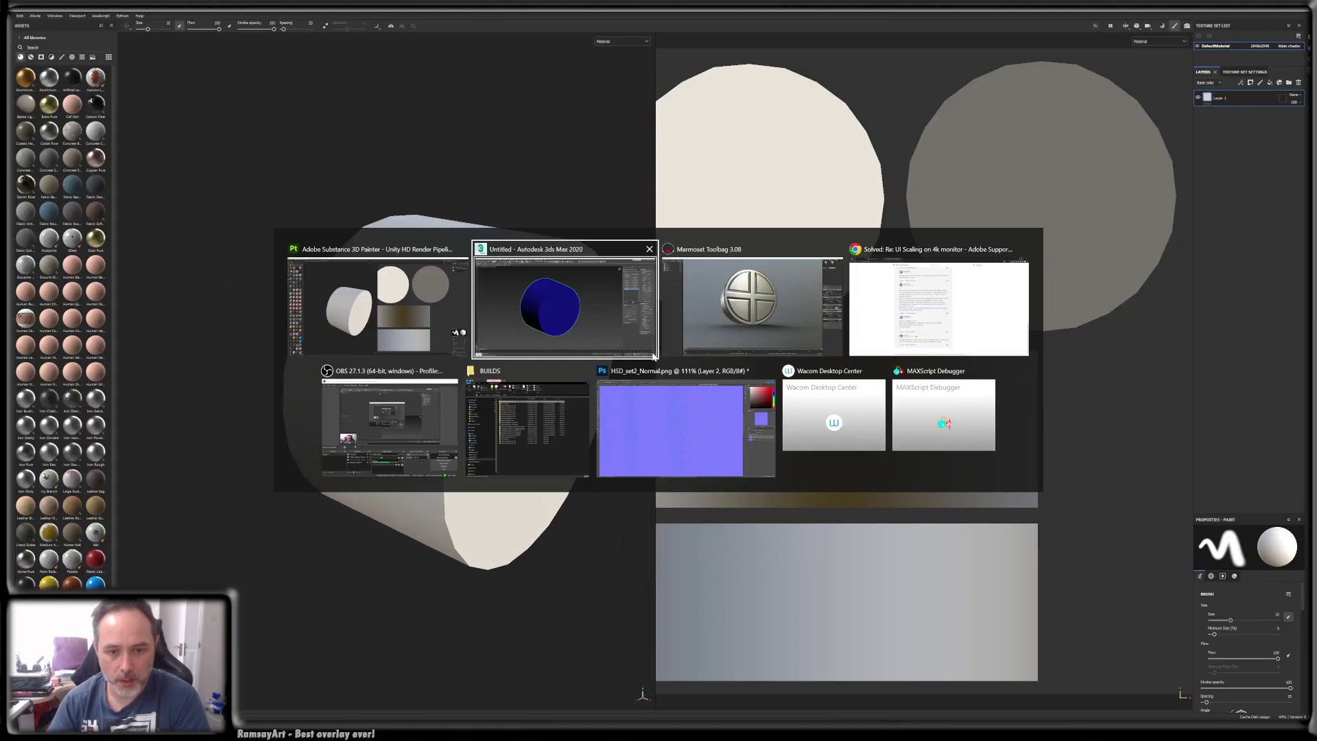
click(694, 355)
alt+drag(553, 336, 628, 340)
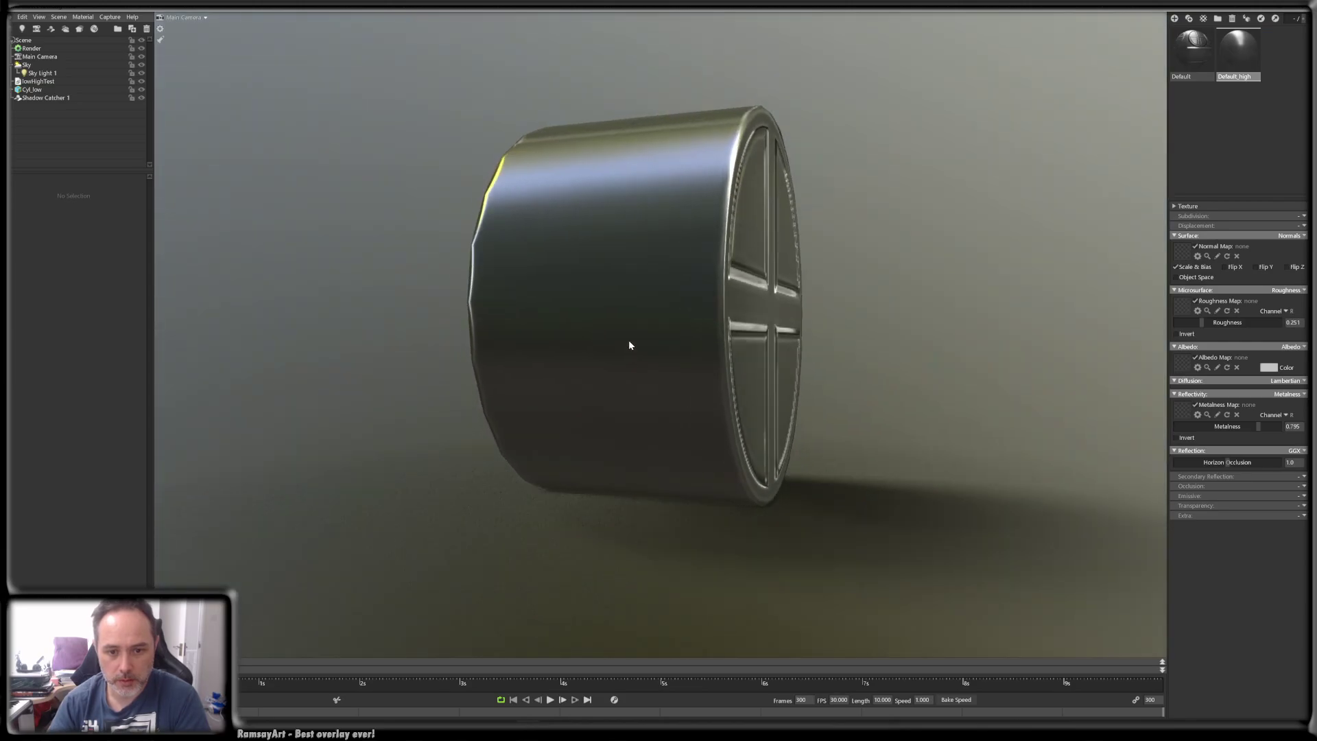
alt+middle_drag(628, 341, 552, 436)
scroll(599, 377, up, 5)
alt+drag(601, 380, 558, 402)
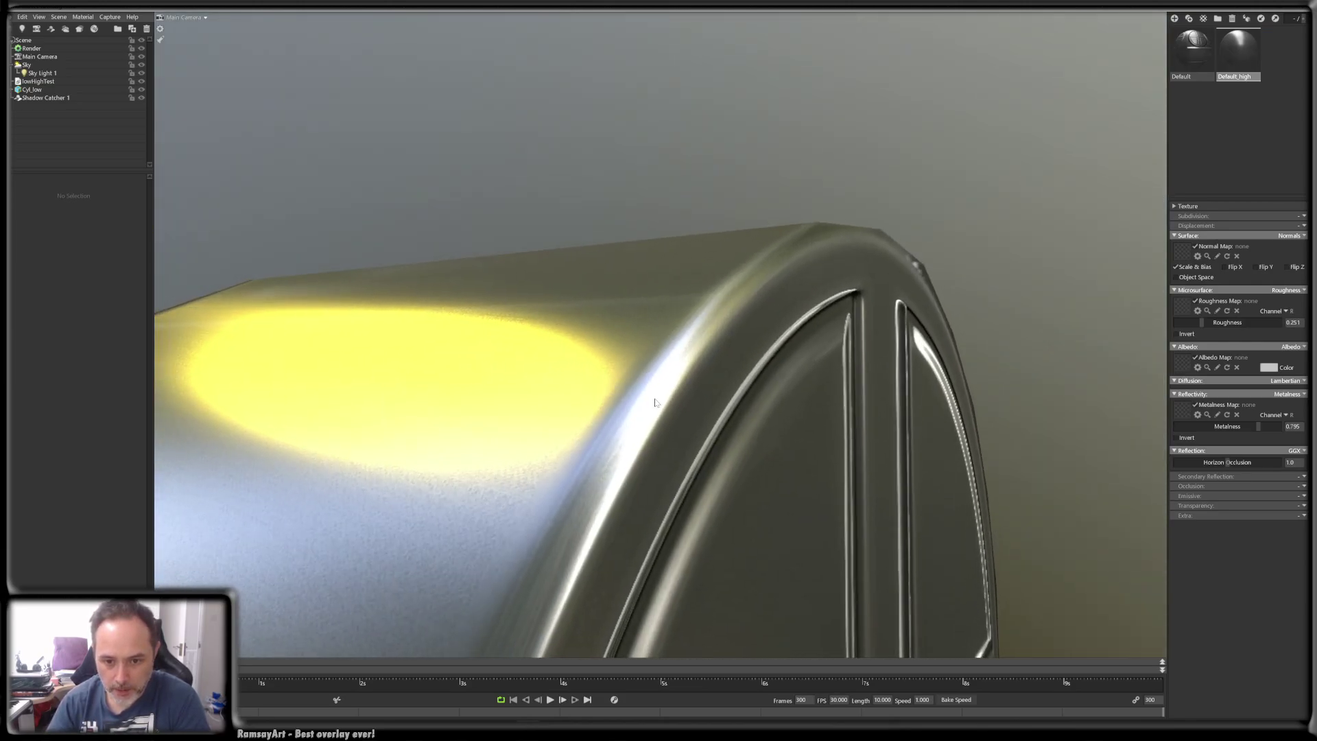
shift+drag(655, 400, 346, 314)
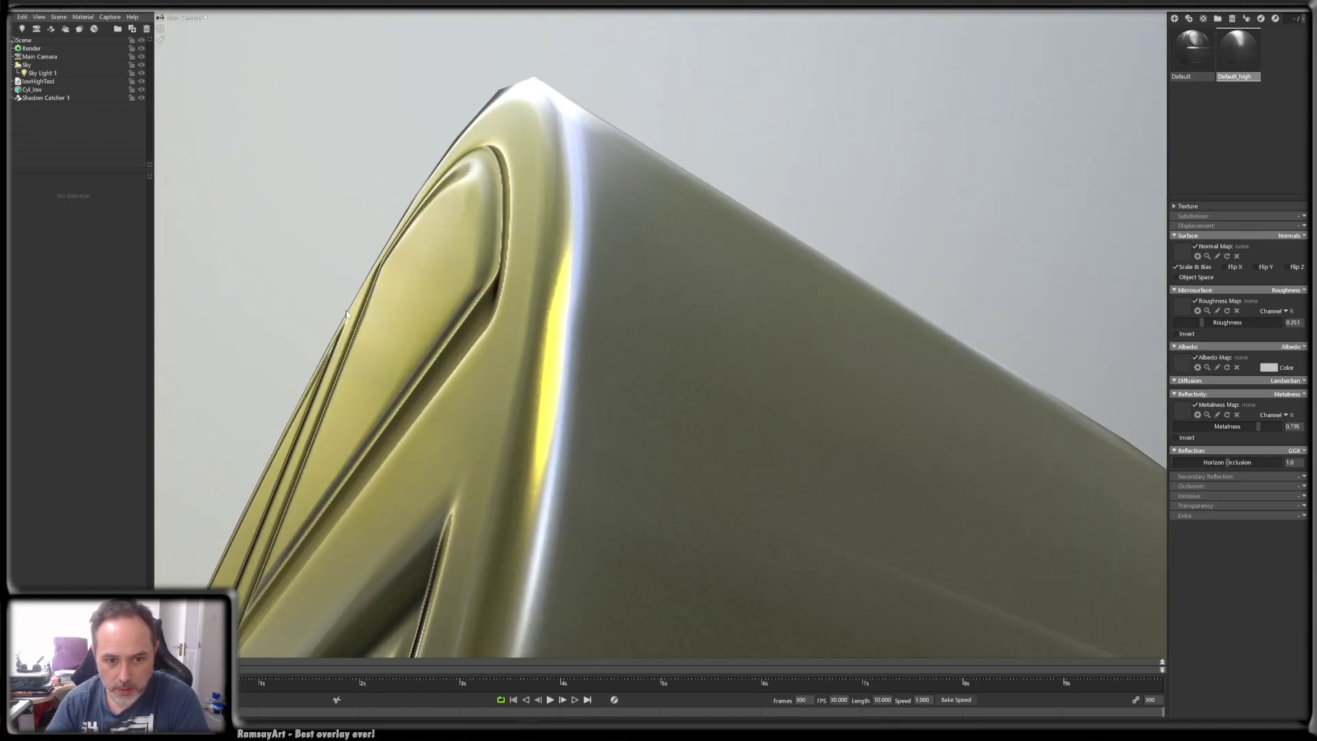
- Select the low-poly cylinder and examine its baked bevels, rim and cross-shaped face from several angles
click(709, 392)
alt+drag(572, 310, 652, 348)
alt+right_drag(674, 354, 664, 294)
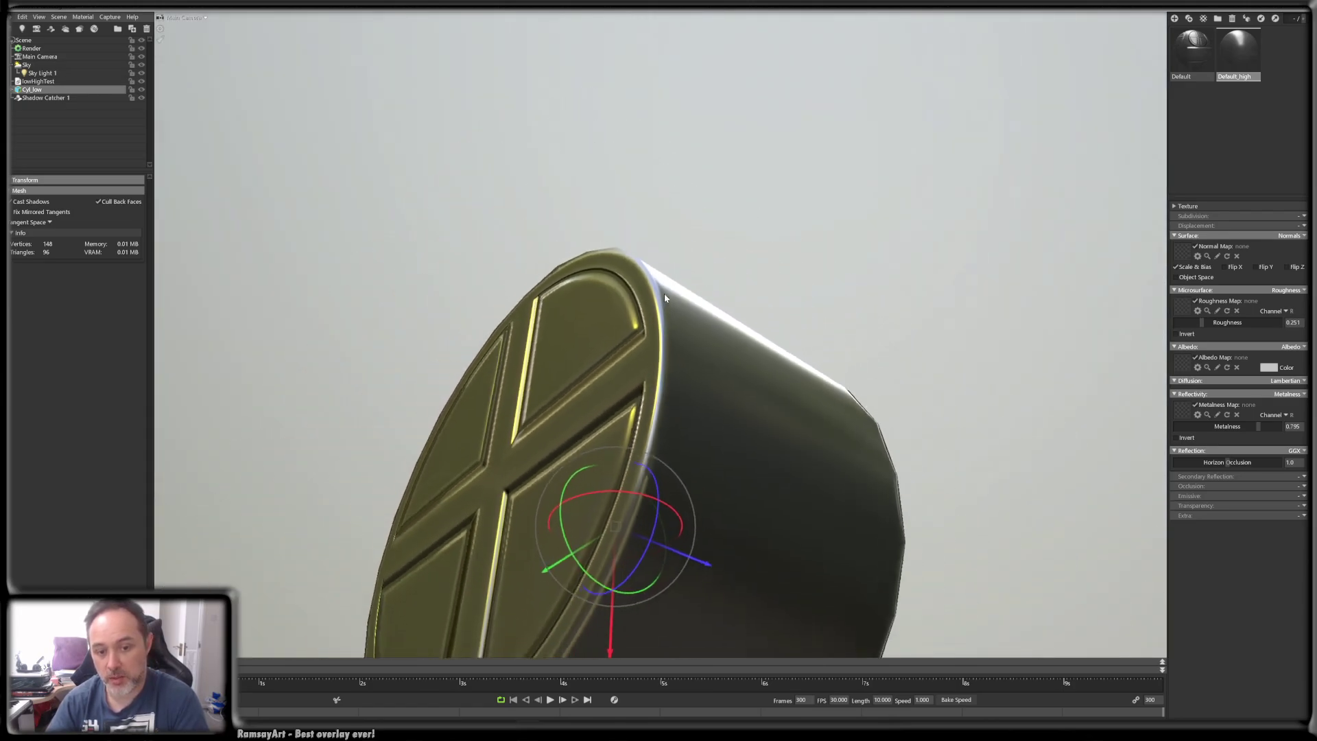
alt+drag(664, 294, 880, 381)
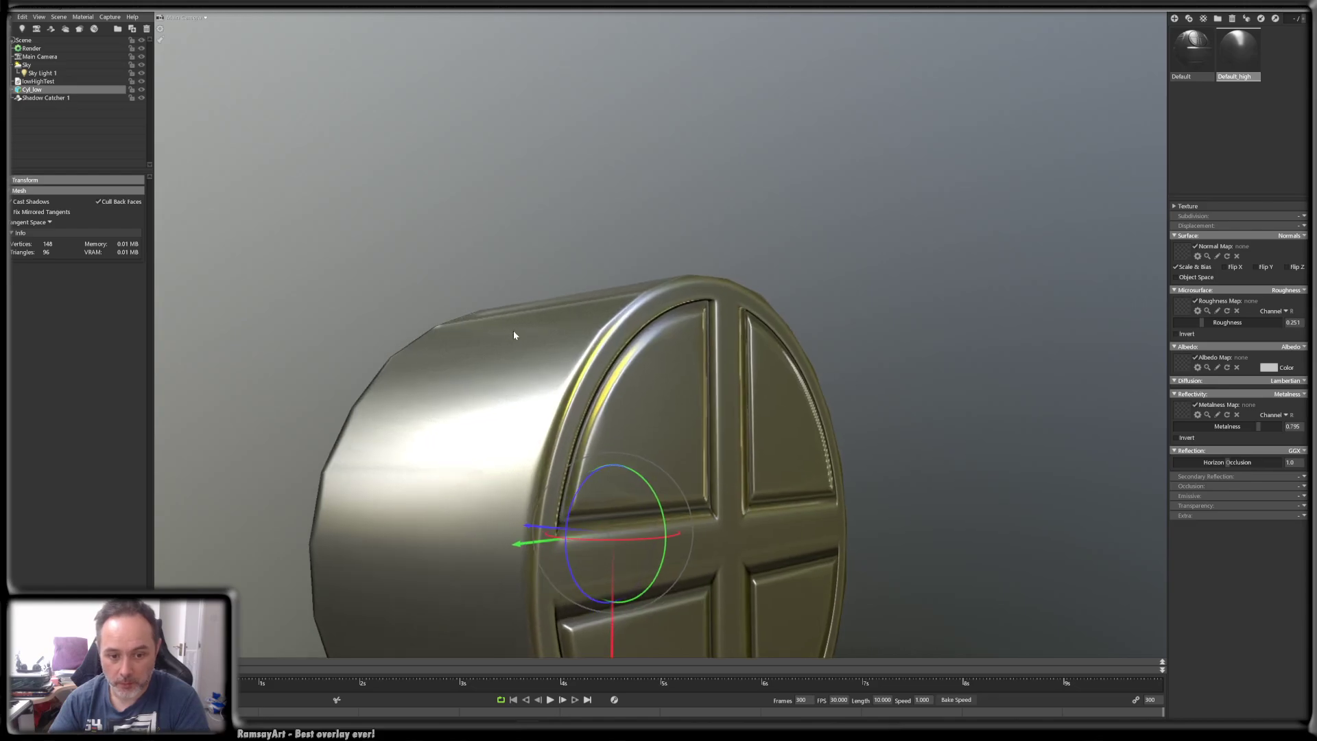
alt+right_drag(513, 331, 524, 344)
mouse_move(524, 343)
alt+mouse_down()
mouse_move(549, 344)
mouse_move(566, 325)
mouse_move(518, 319)
alt+mouse_up()
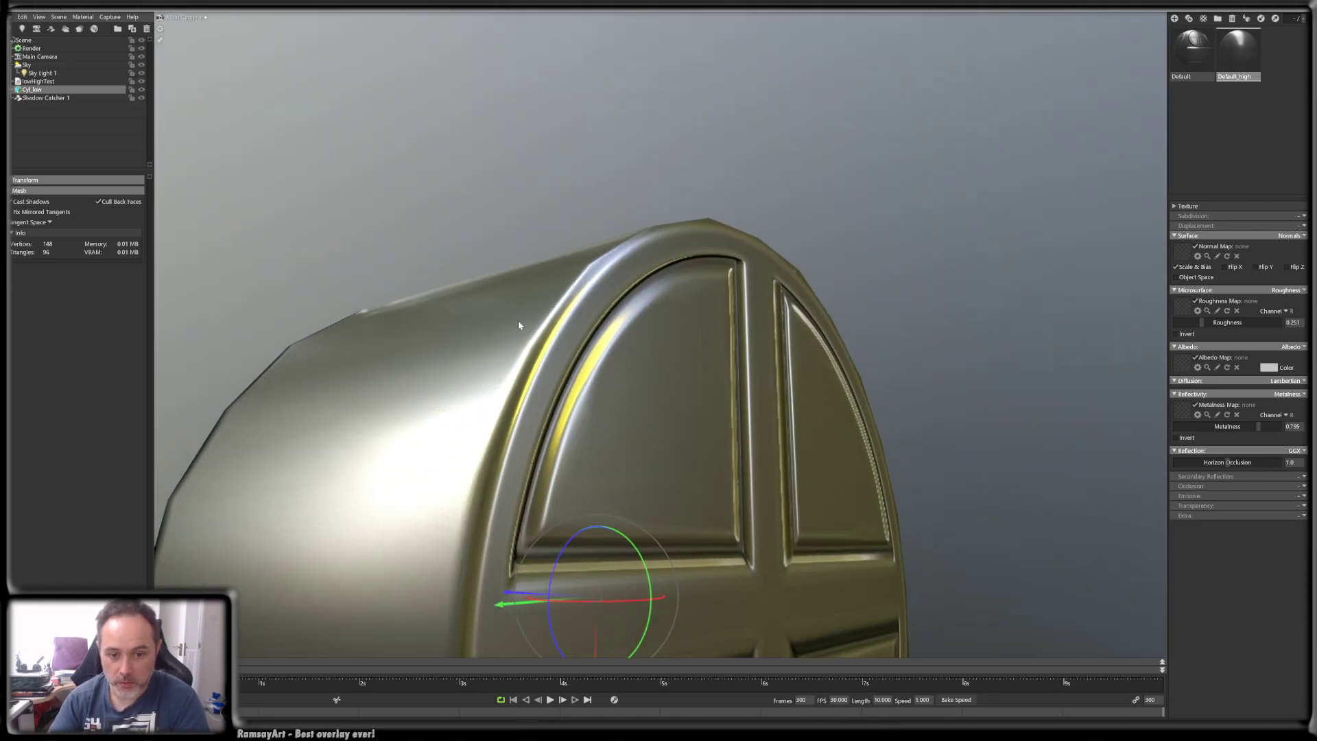
alt+drag(628, 355, 555, 311)
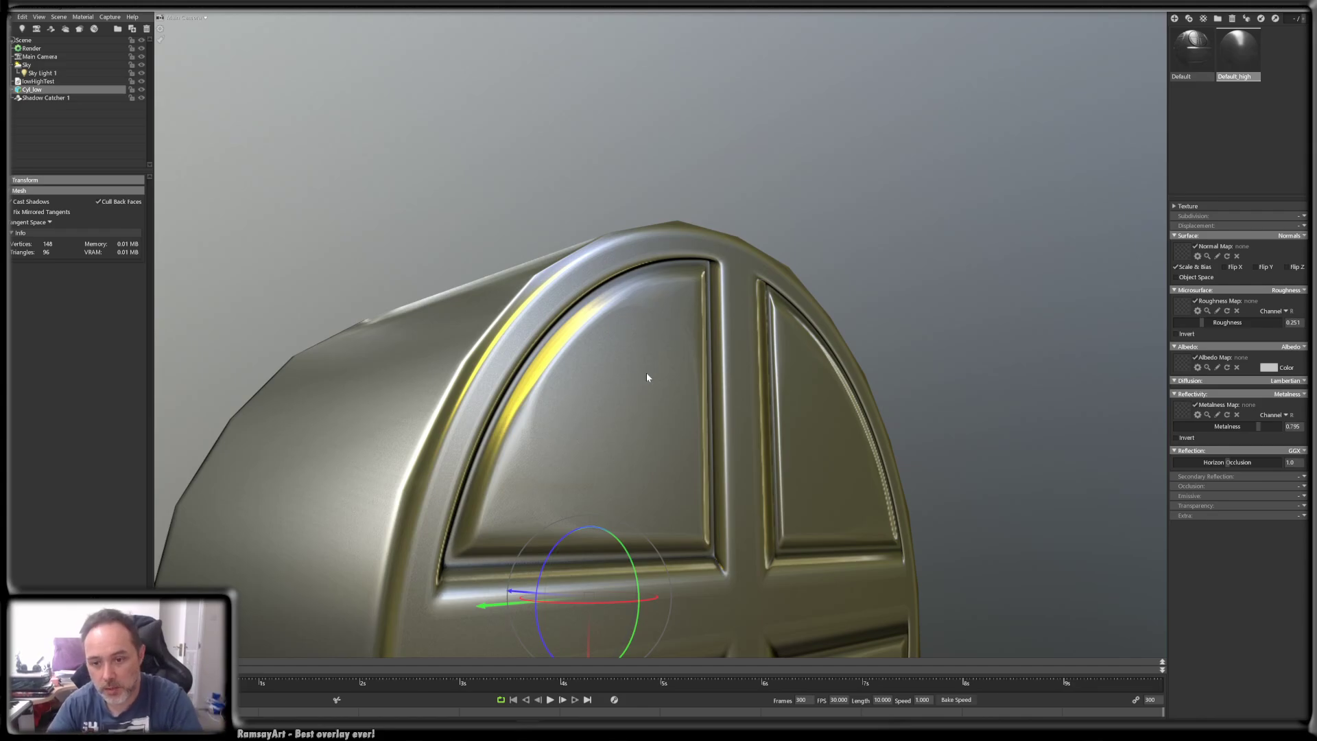
alt+drag(647, 377, 485, 314)
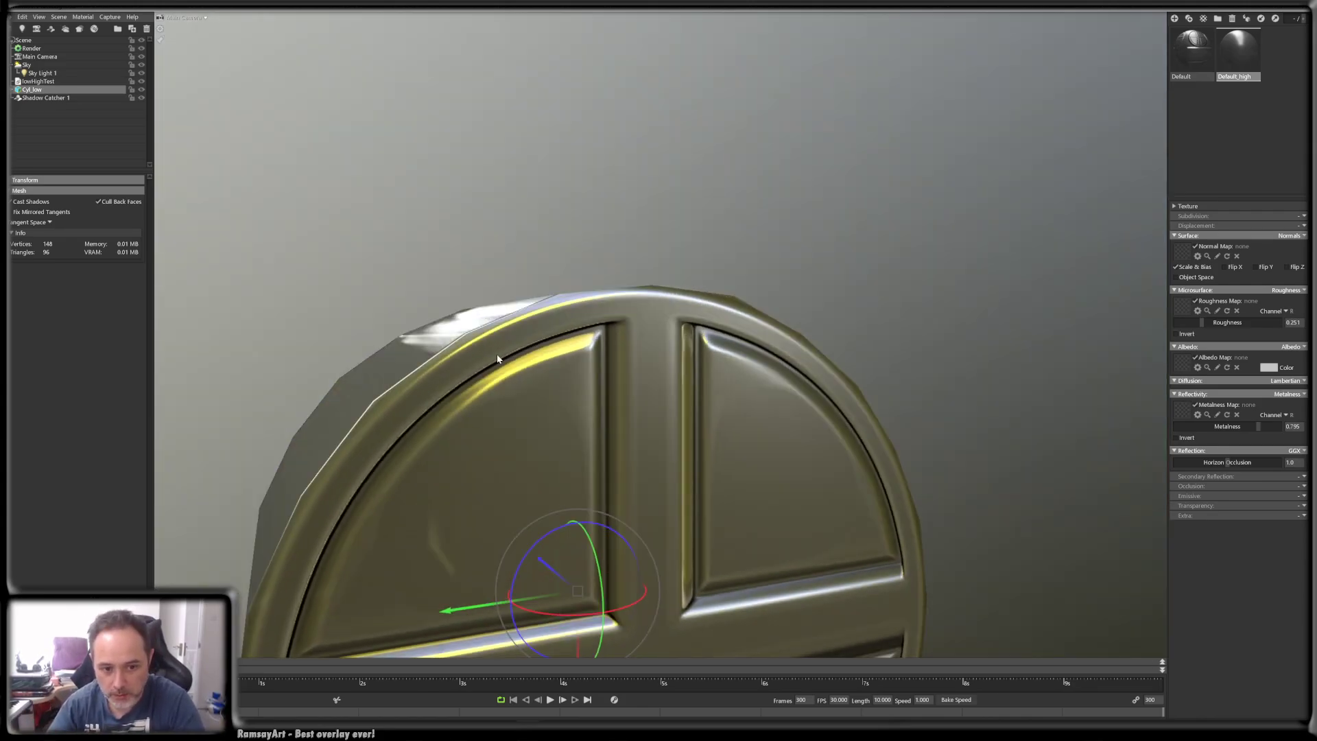
alt+drag(437, 351, 477, 357)
scroll(477, 357, down, 3)
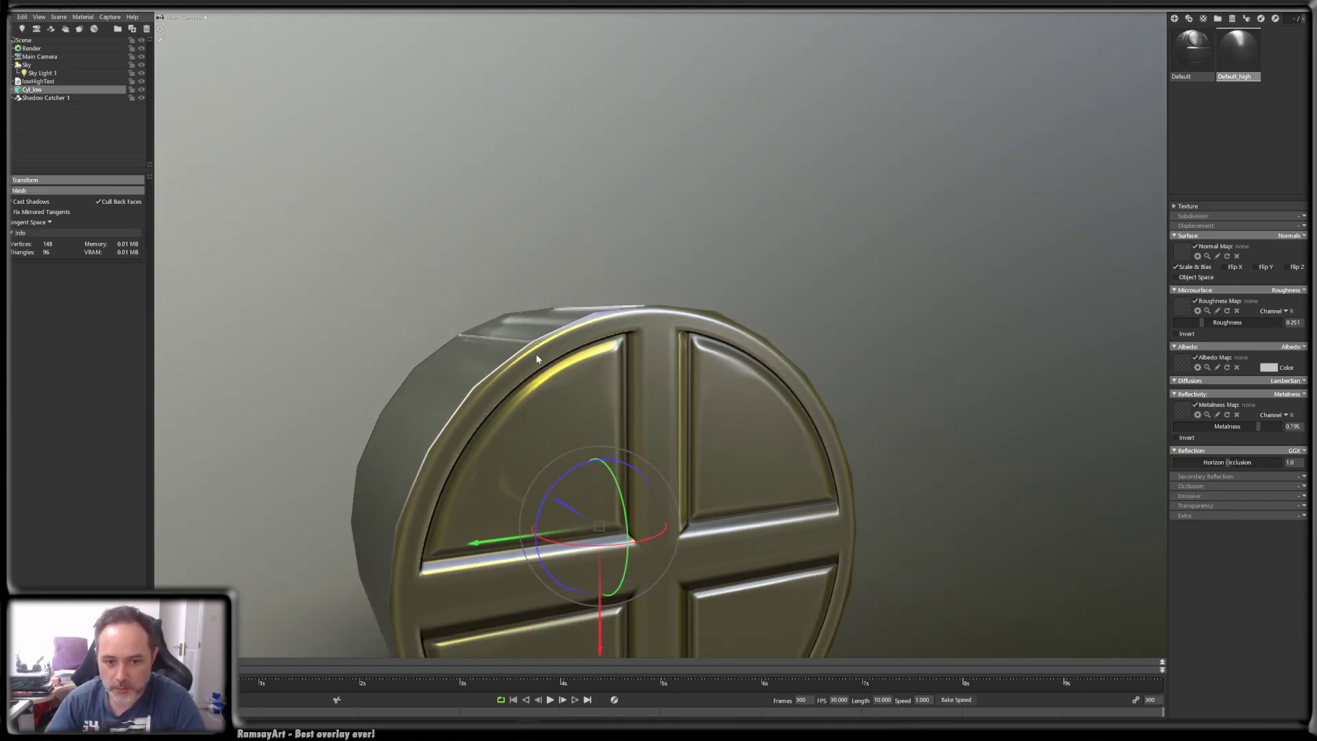
alt+middle_drag(536, 352, 599, 209)
mouse_move(580, 259)
alt+mouse_down()
mouse_move(568, 247)
mouse_move(597, 249)
alt+mouse_up()
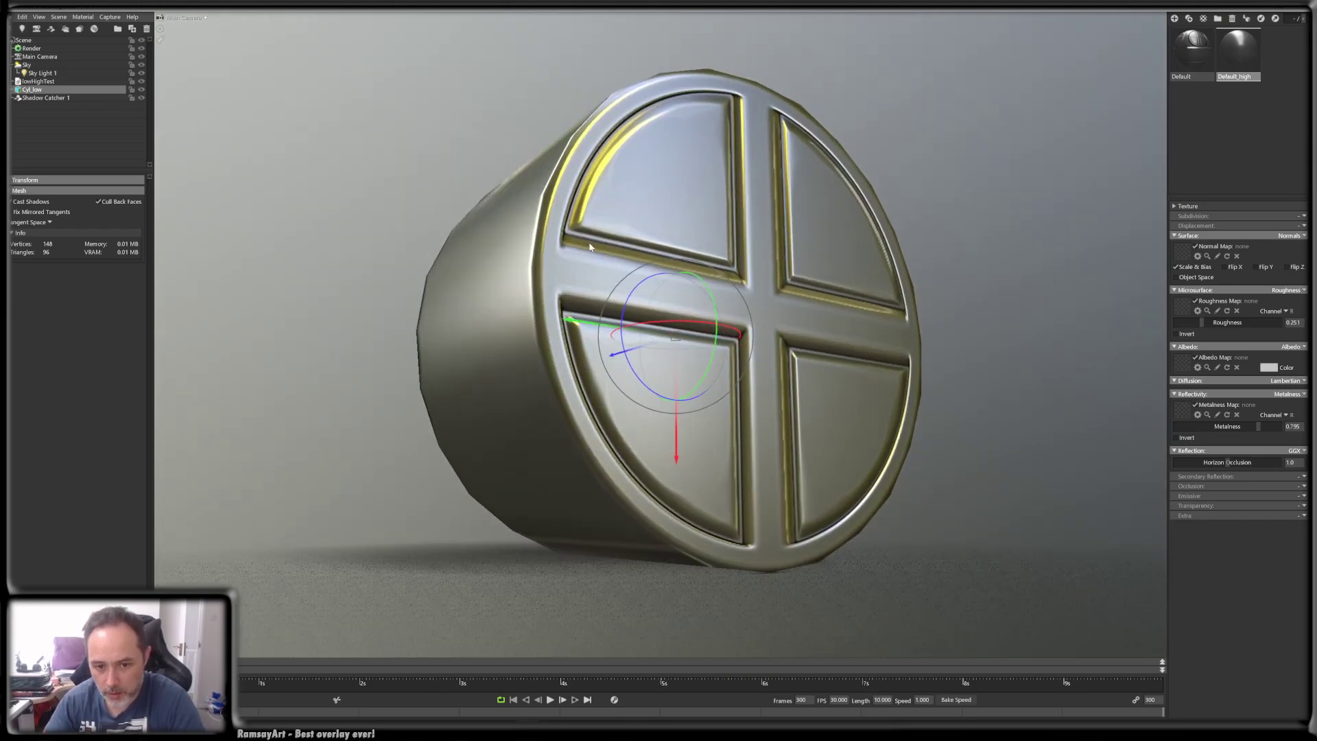
- Switch to Substance 3D Painter, turn the cylinder slightly and frame its complete UV layout in the 2D view
click(1264, 9)
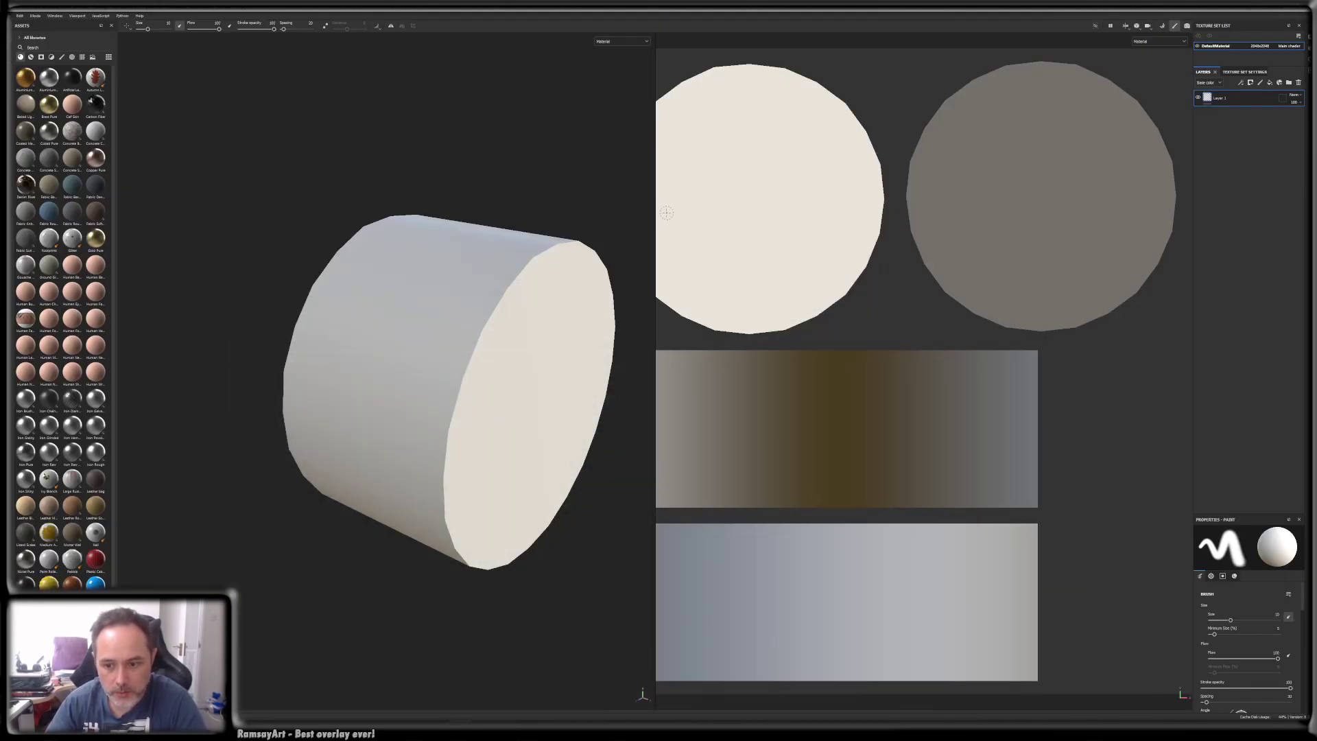
alt+drag(387, 228, 370, 217)
alt+middle_drag(473, 240, 439, 235)
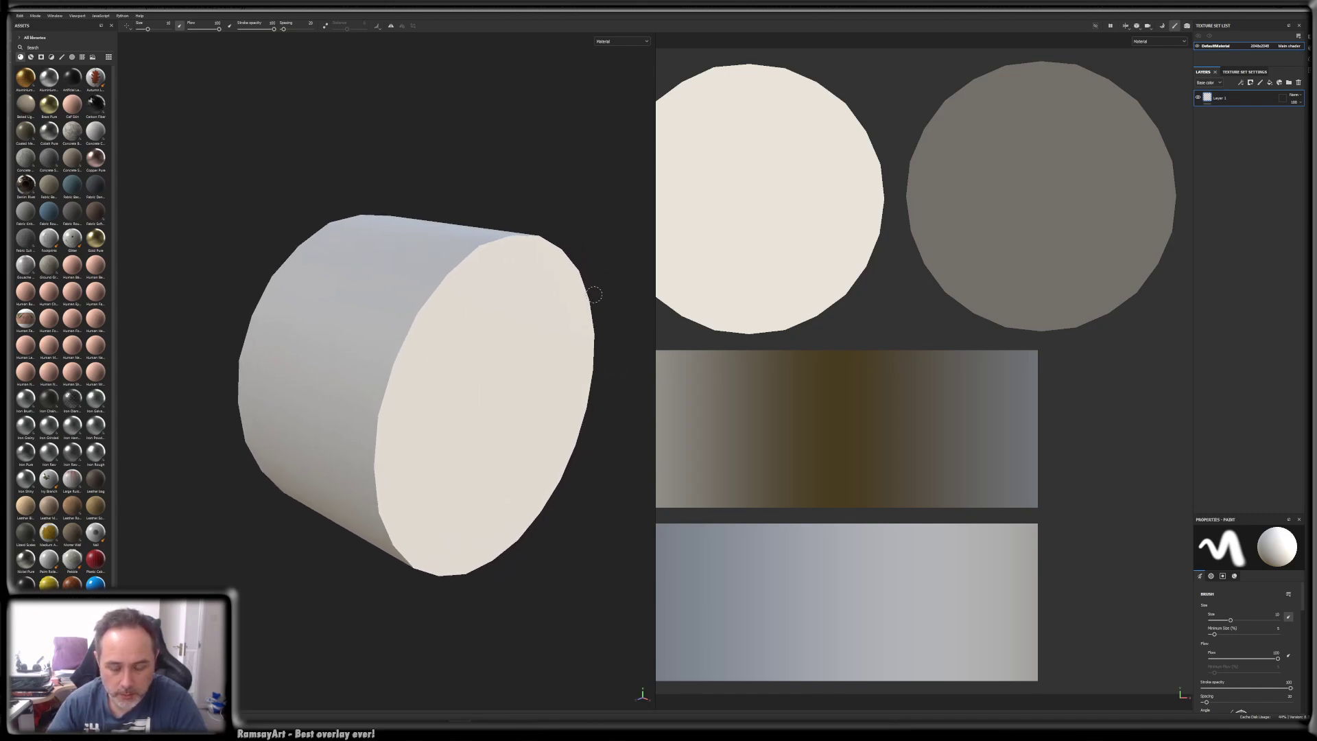
scroll(698, 338, down, 1)
scroll(860, 356, down, 1)
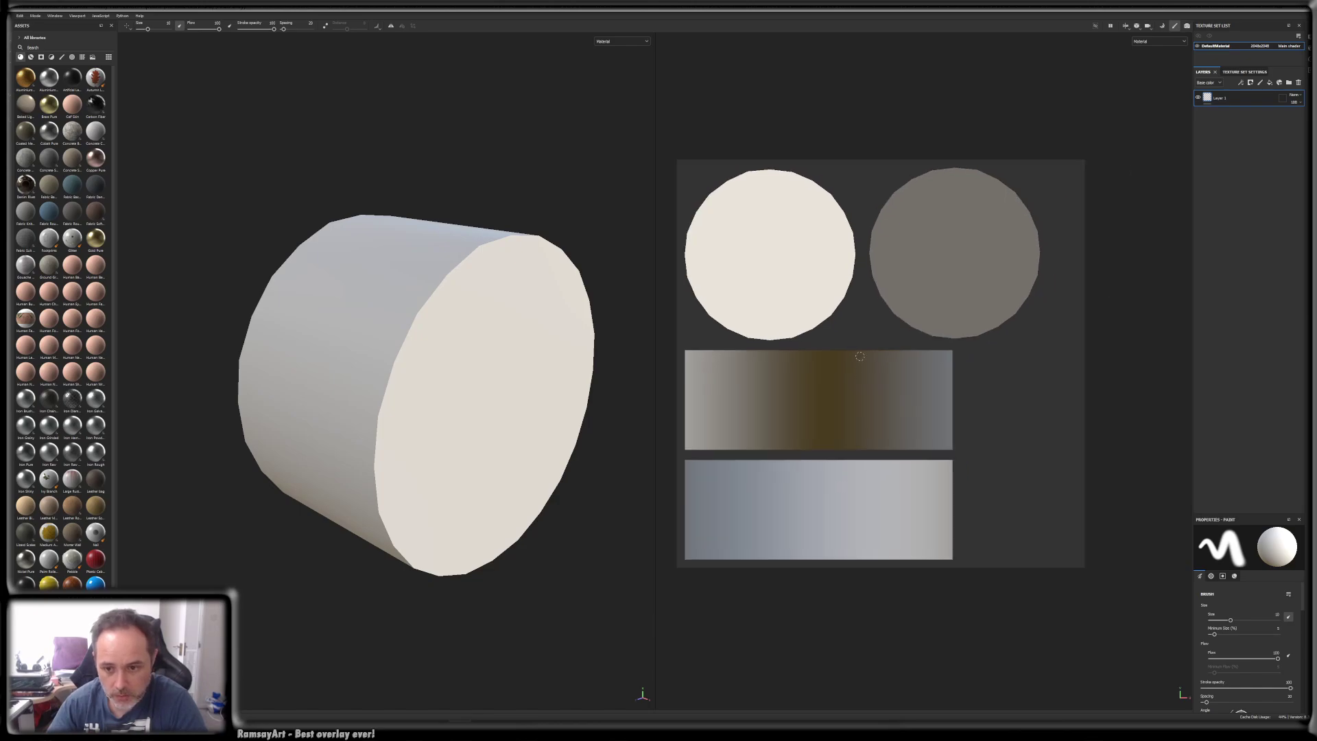
middle_drag(1110, 280, 1153, 271)
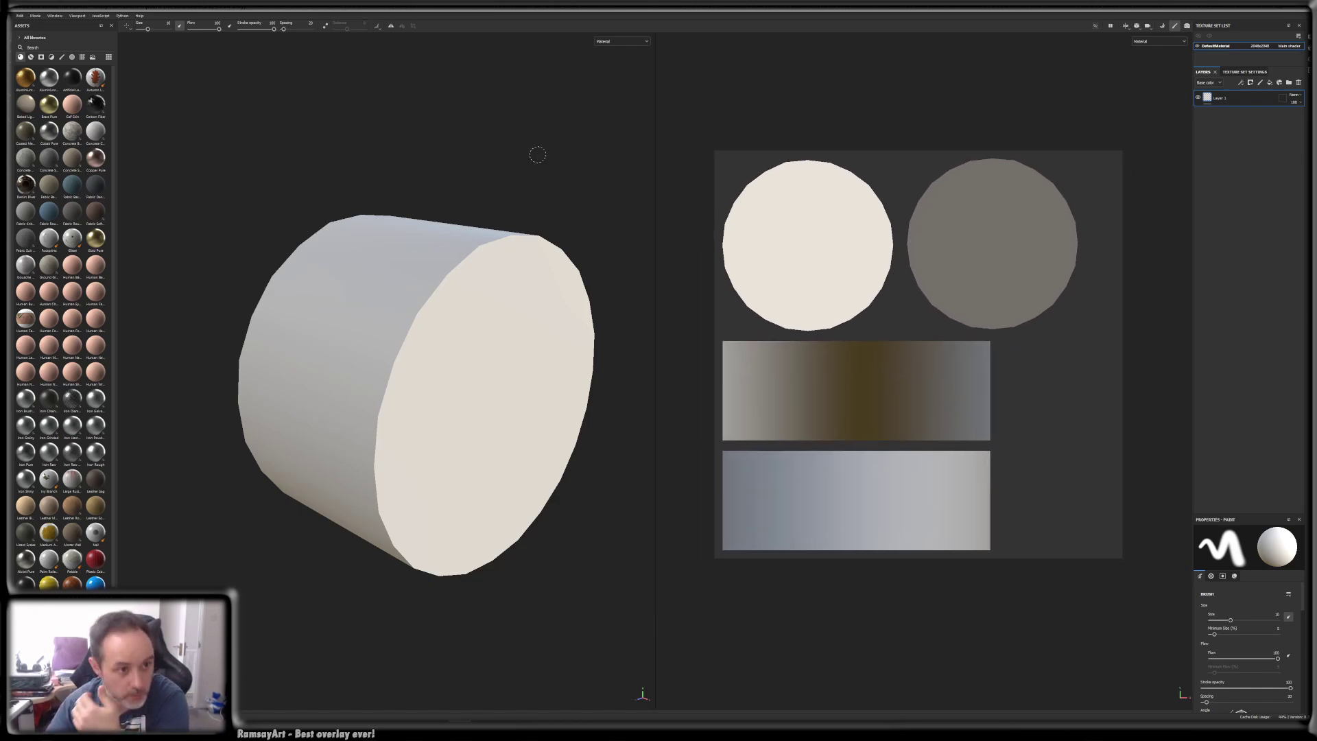
click(22, 15)
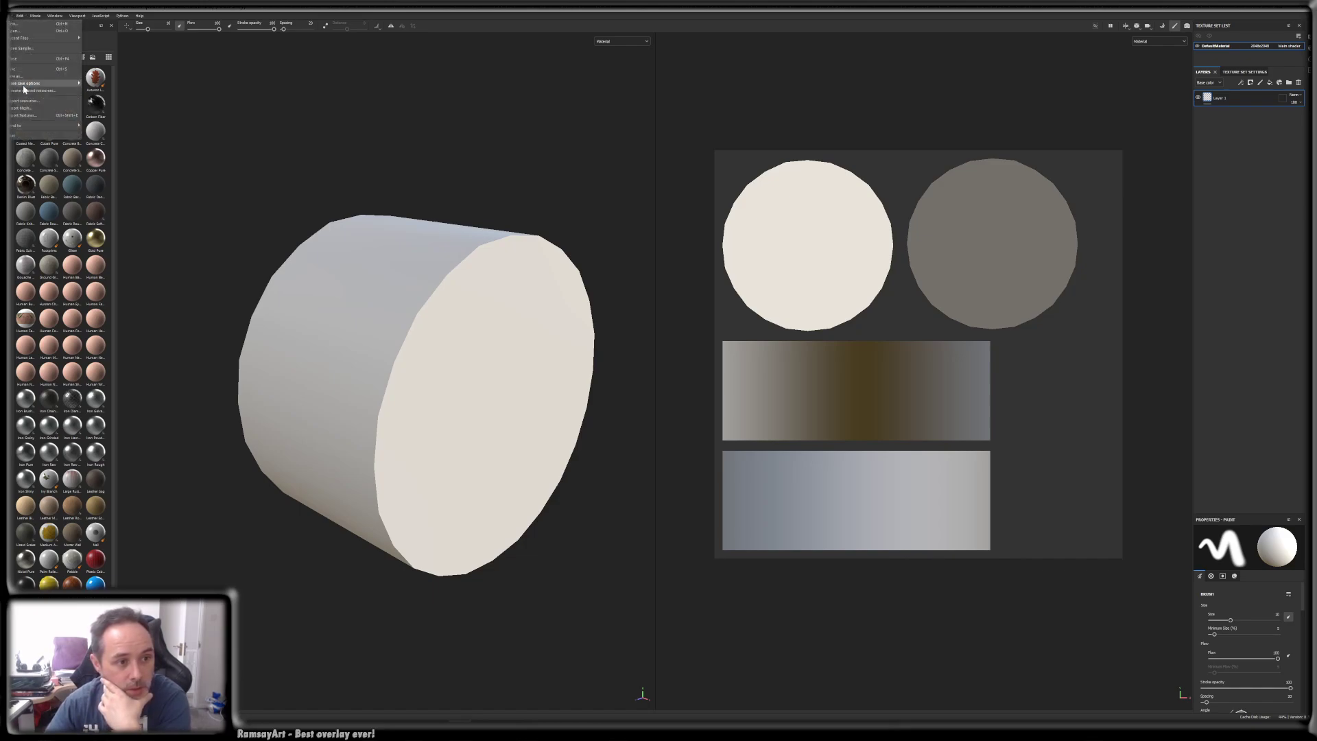
click(333, 143)
ctrl+right_drag(351, 139, 305, 139)
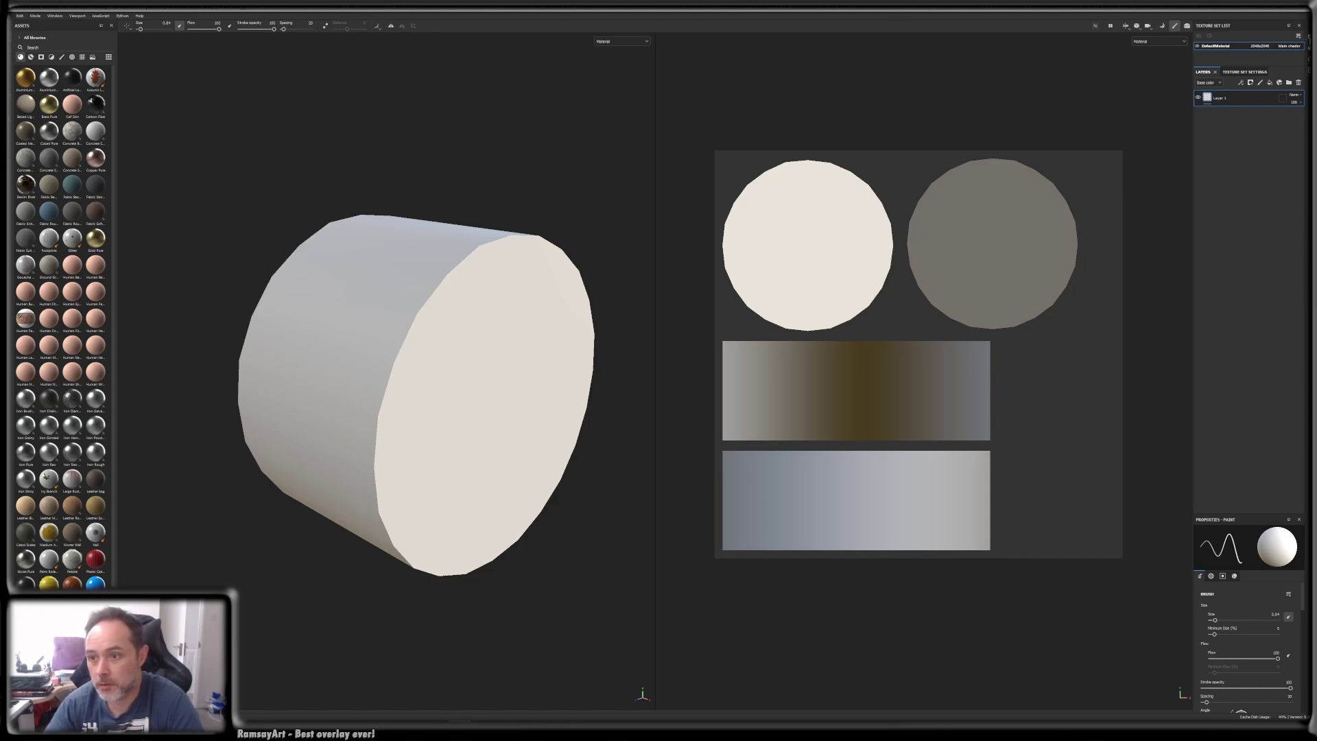
click(1309, 41)
click(1308, 39)
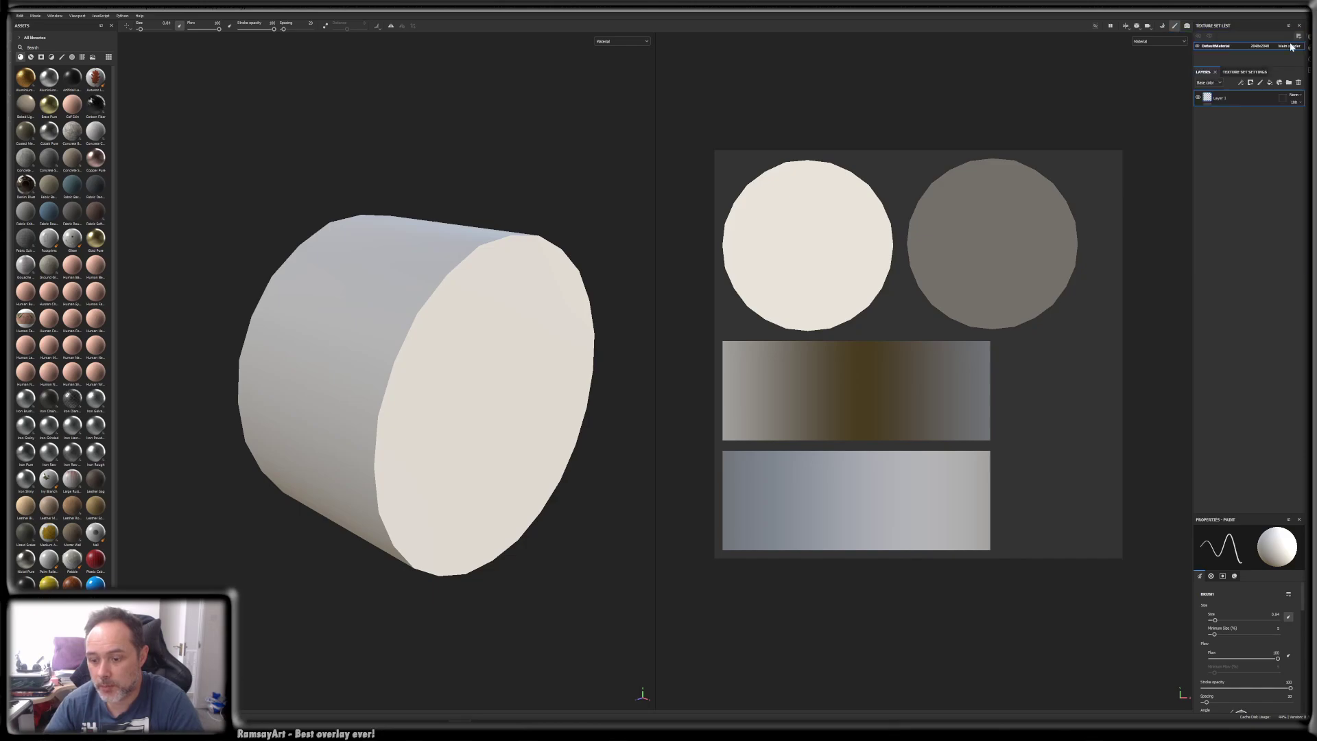
- Start a resource import and add cyl_ao, cyl_curve and cyl_normal from the Desktop folder BakeTest1
click(9, 16)
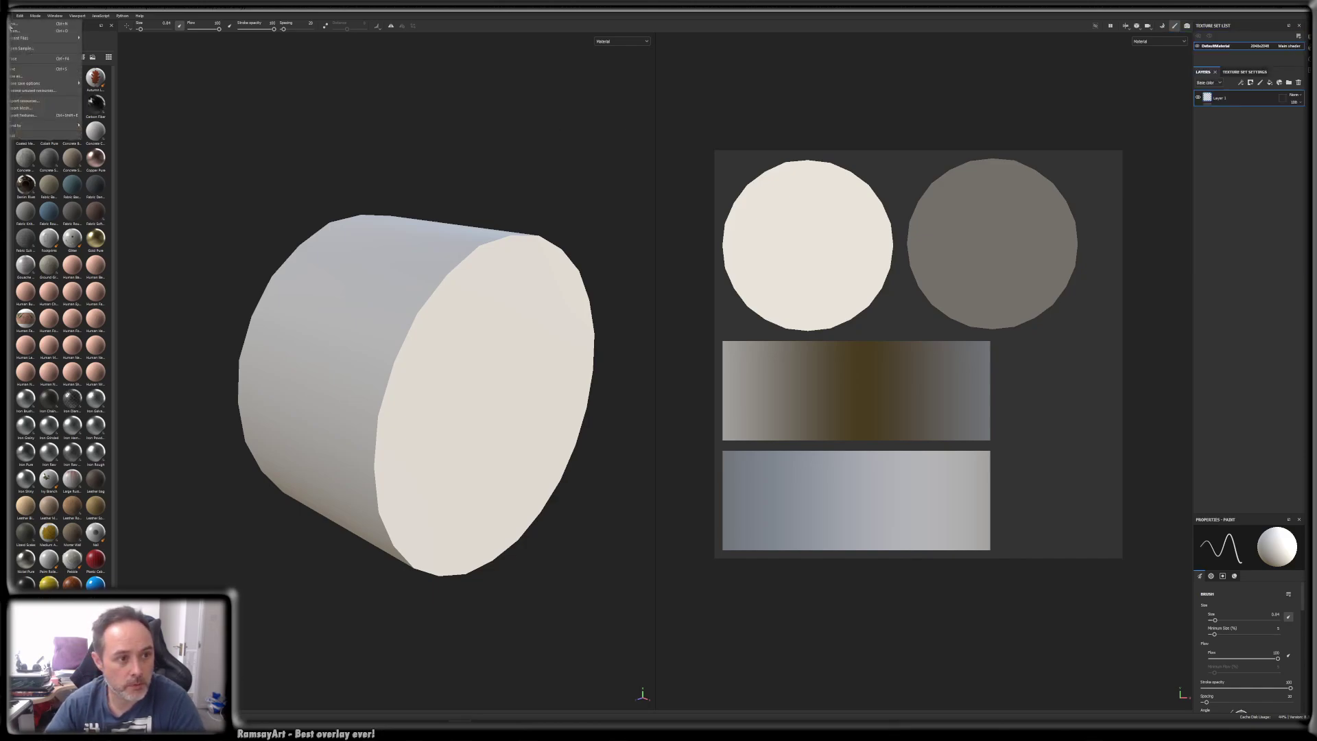
click(28, 101)
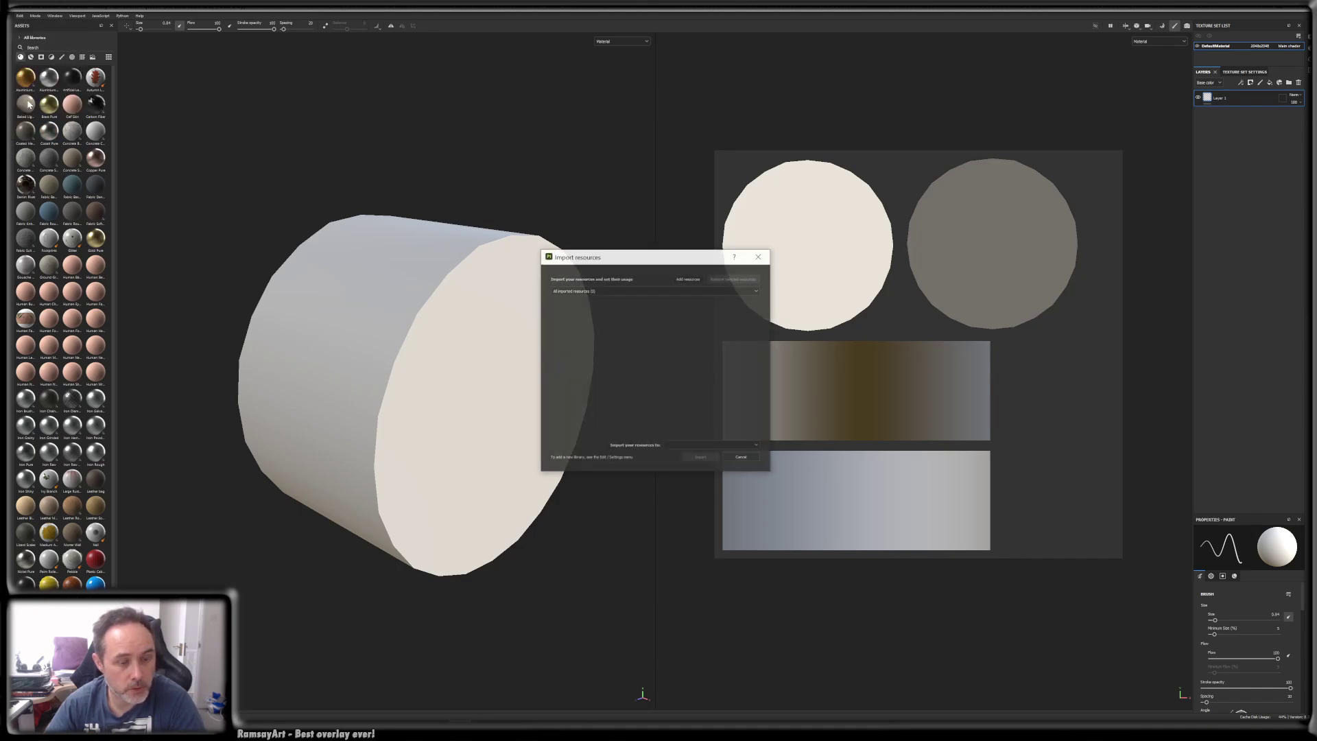
click(688, 280)
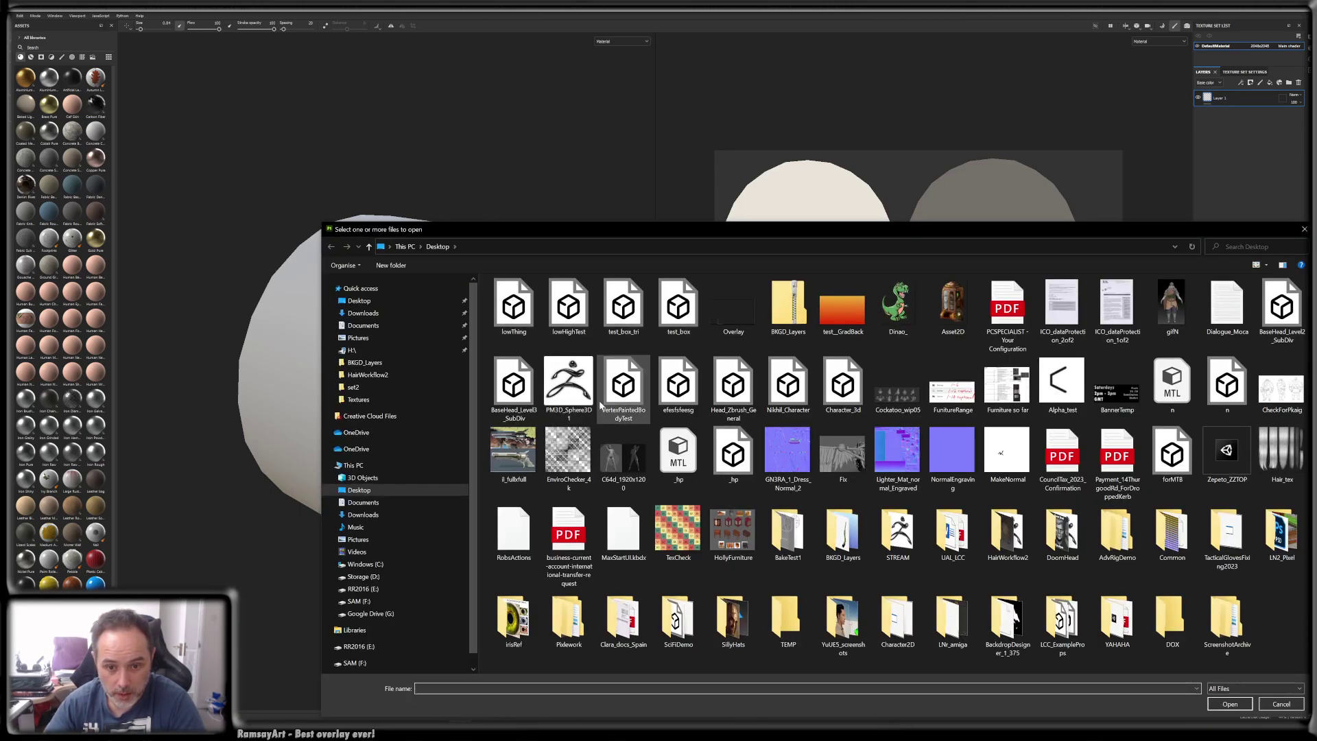
double_click(789, 535)
drag(526, 377, 658, 329)
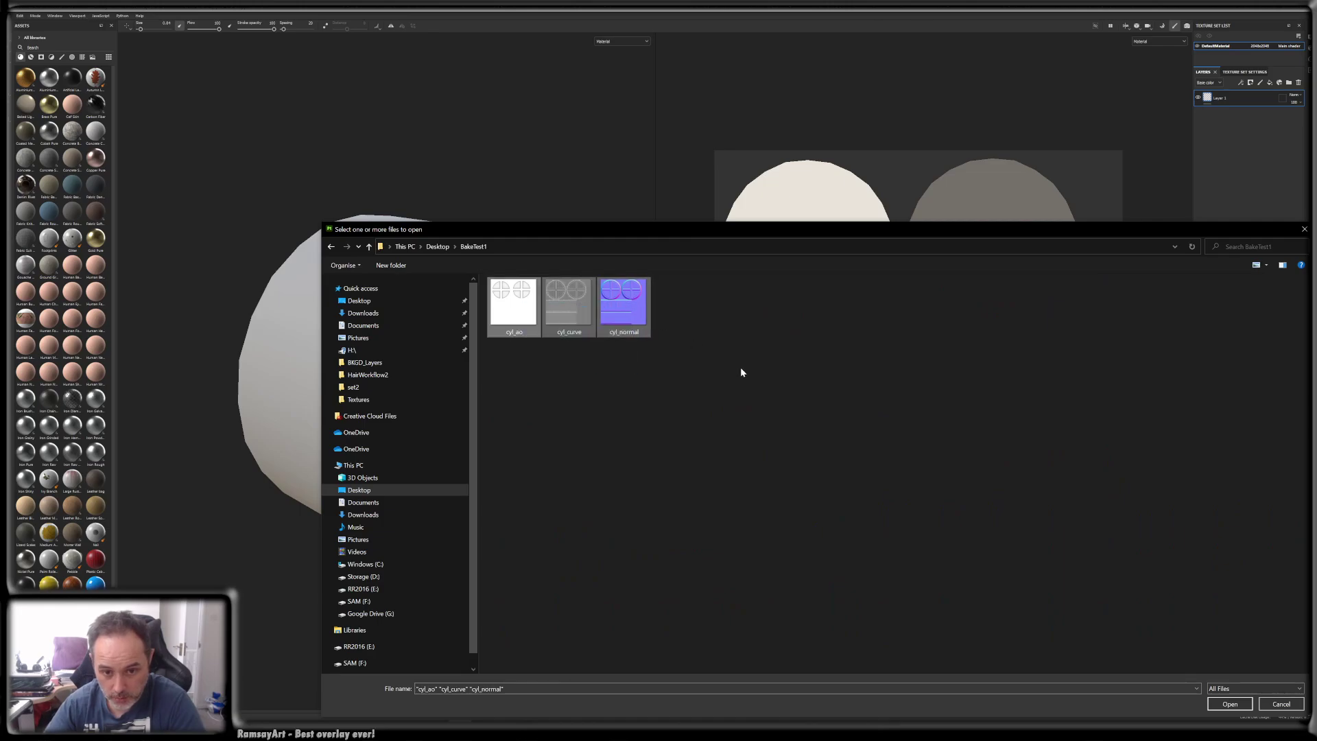
click(1230, 704)
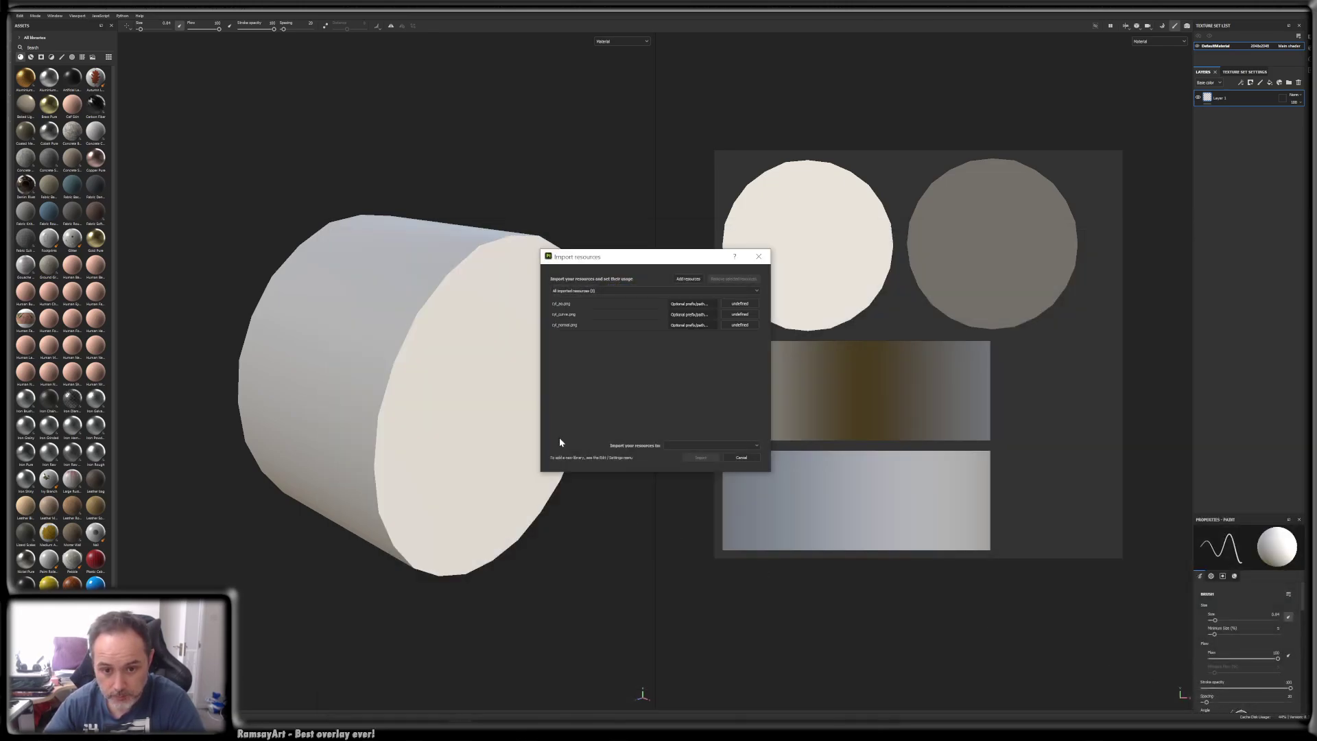
- Set the usage of all three baked maps to texture and import them into the current session
click(739, 304)
click(741, 327)
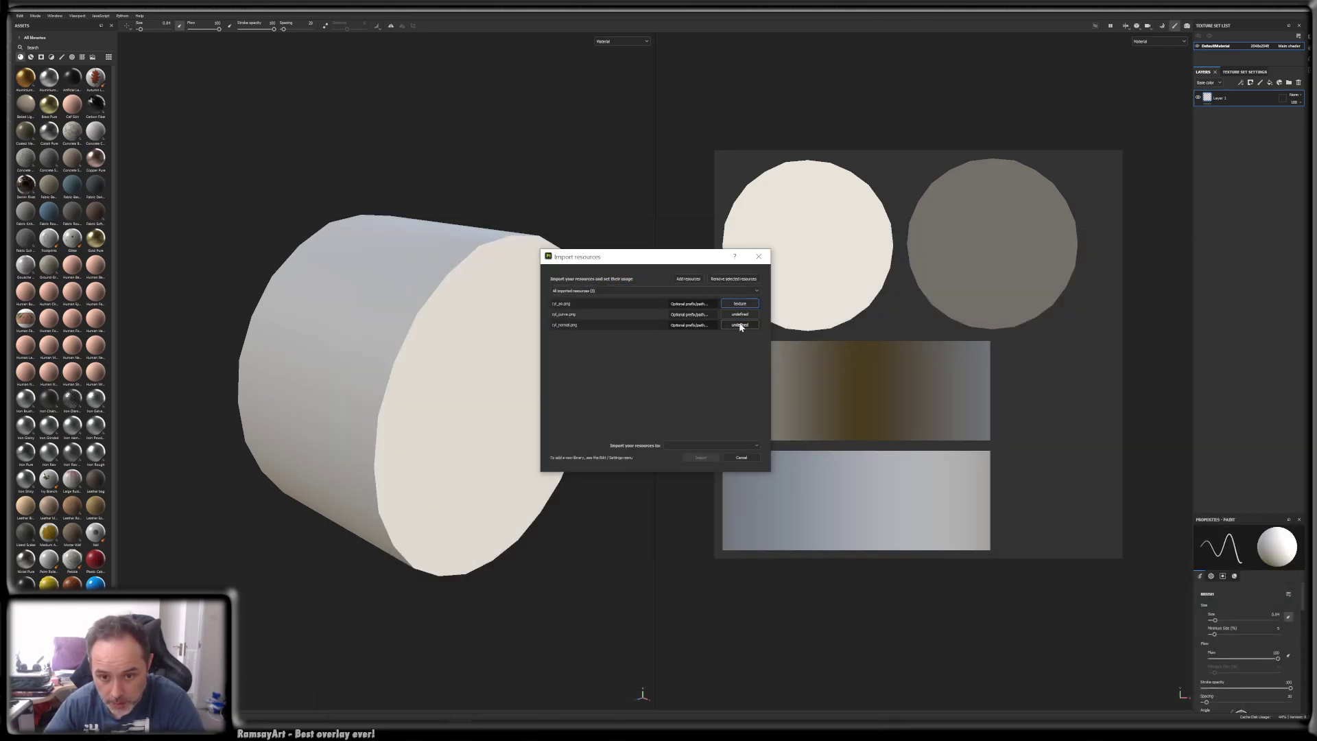
click(740, 315)
click(743, 340)
click(739, 326)
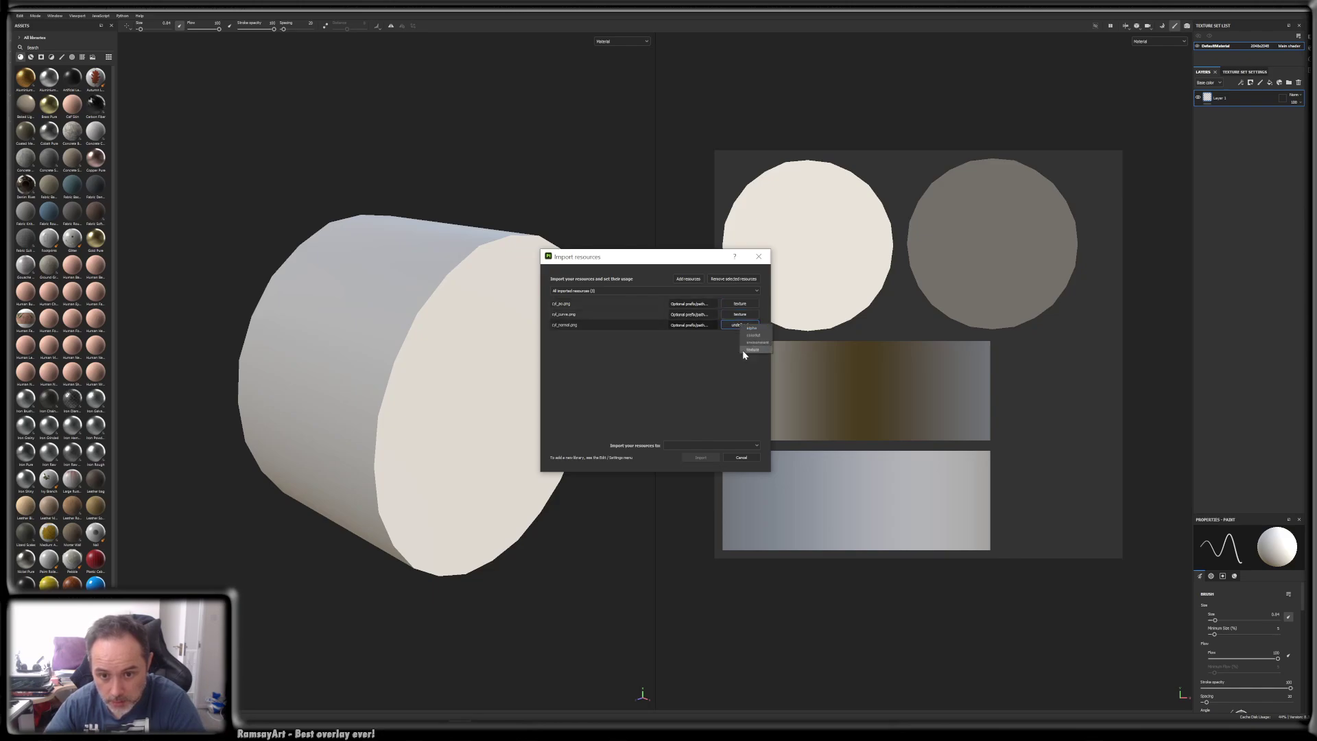
click(687, 445)
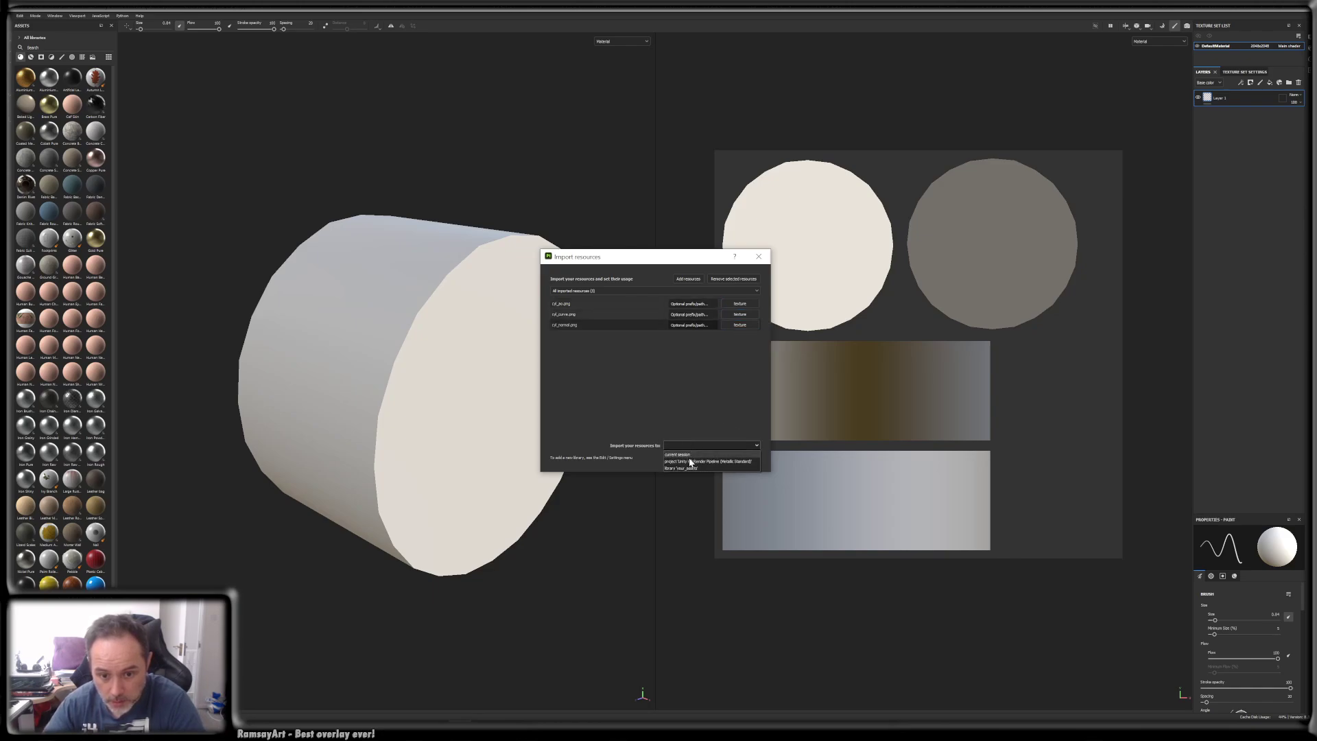
click(679, 454)
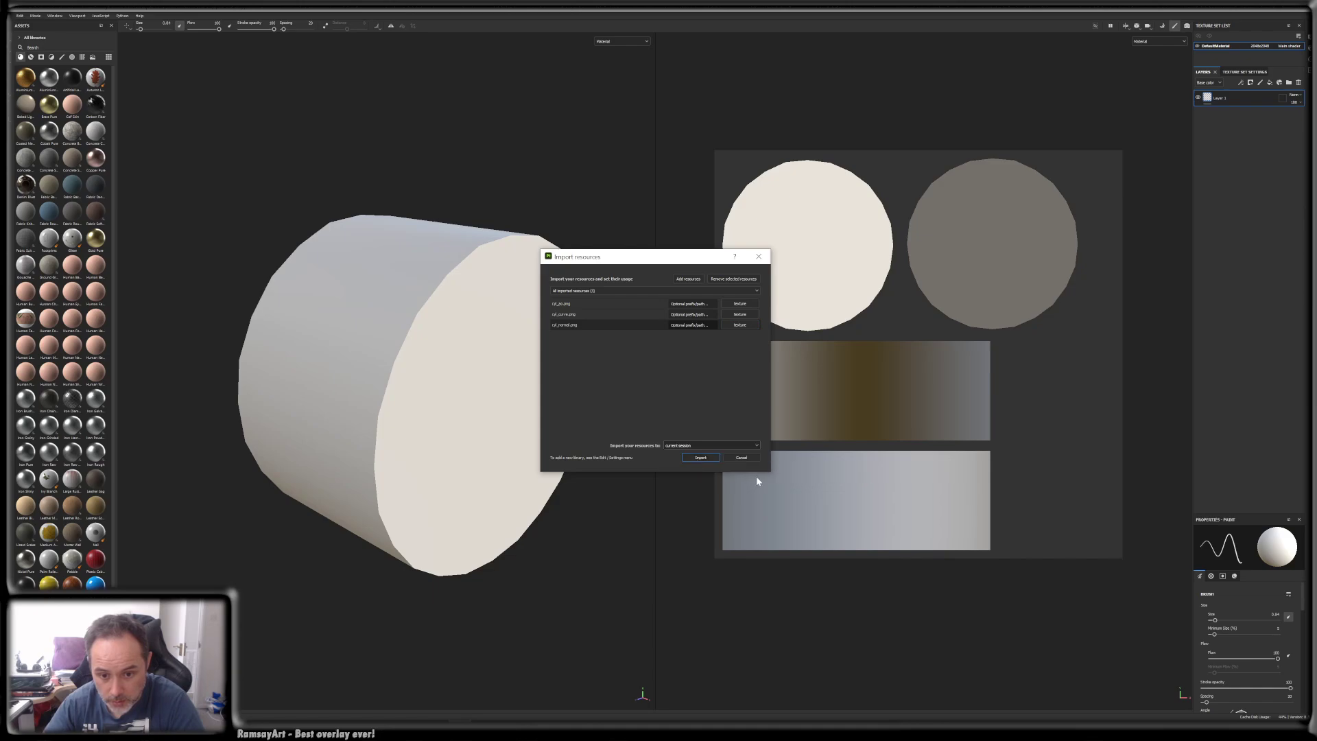
click(700, 458)
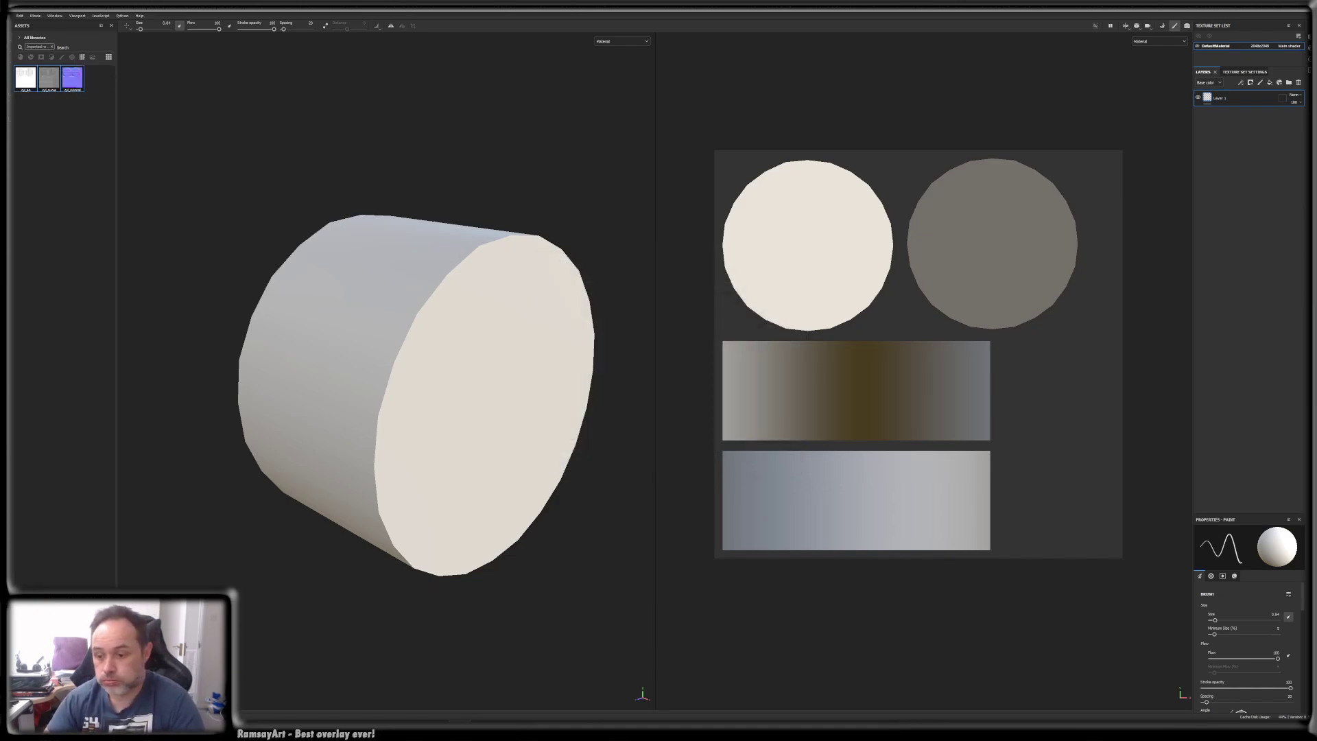
- In the texture set's mesh maps, assign cyl_normal as Normal, cyl_curve as Curvature and cyl_ao as Ambient occlusion
drag(1192, 473, 1111, 475)
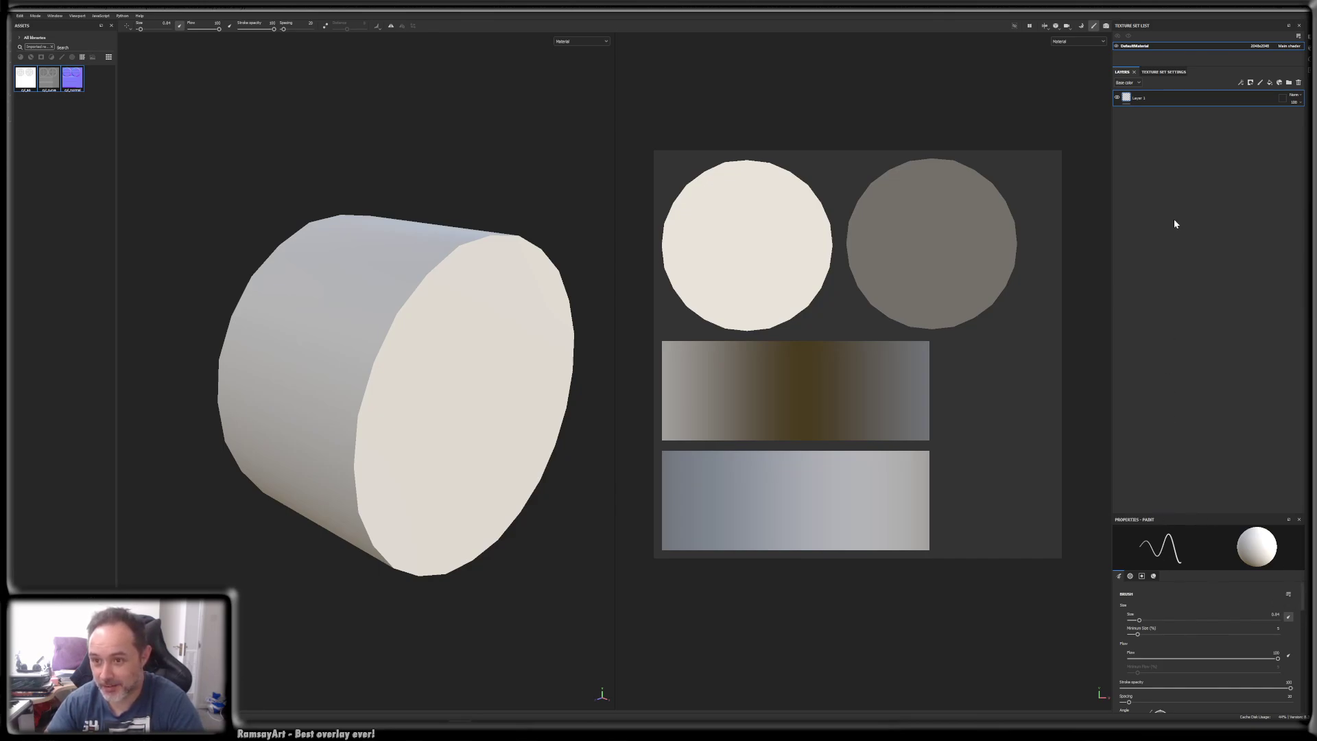
click(1157, 72)
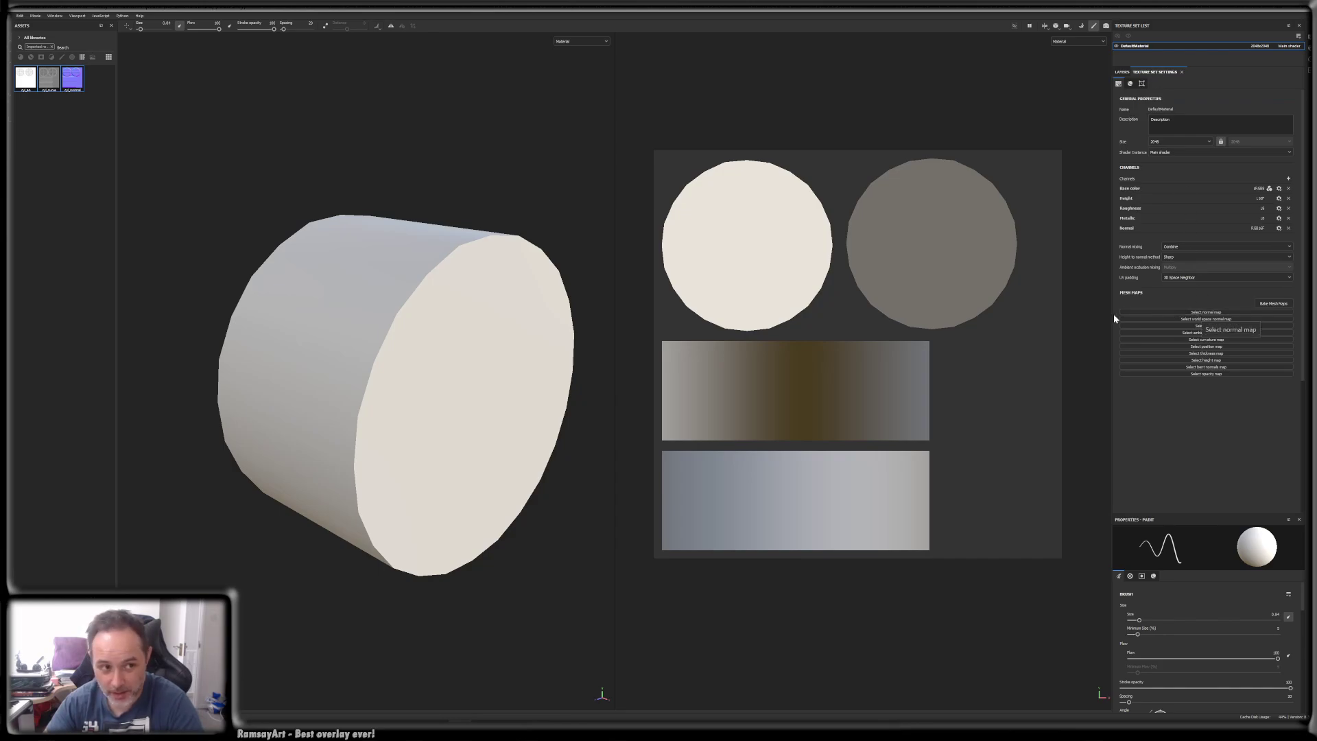
drag(73, 80, 1177, 316)
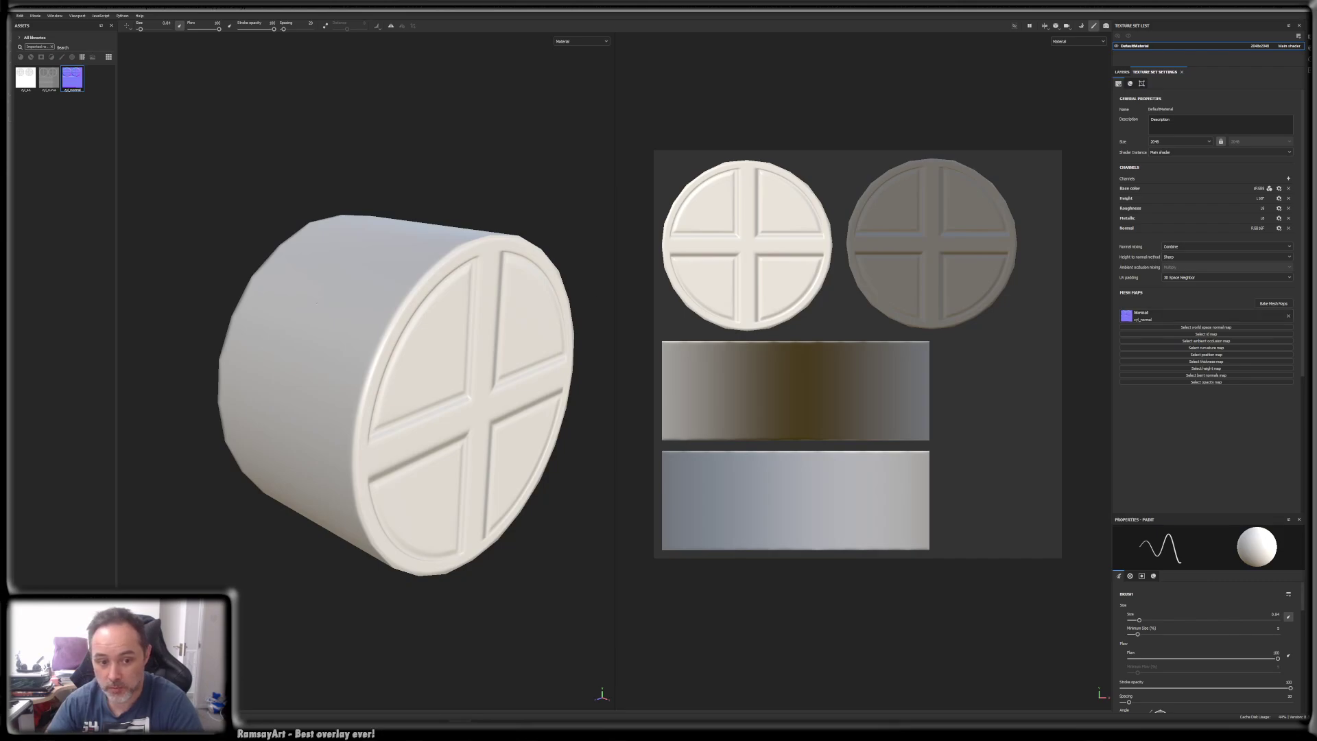
alt+drag(316, 302, 369, 290)
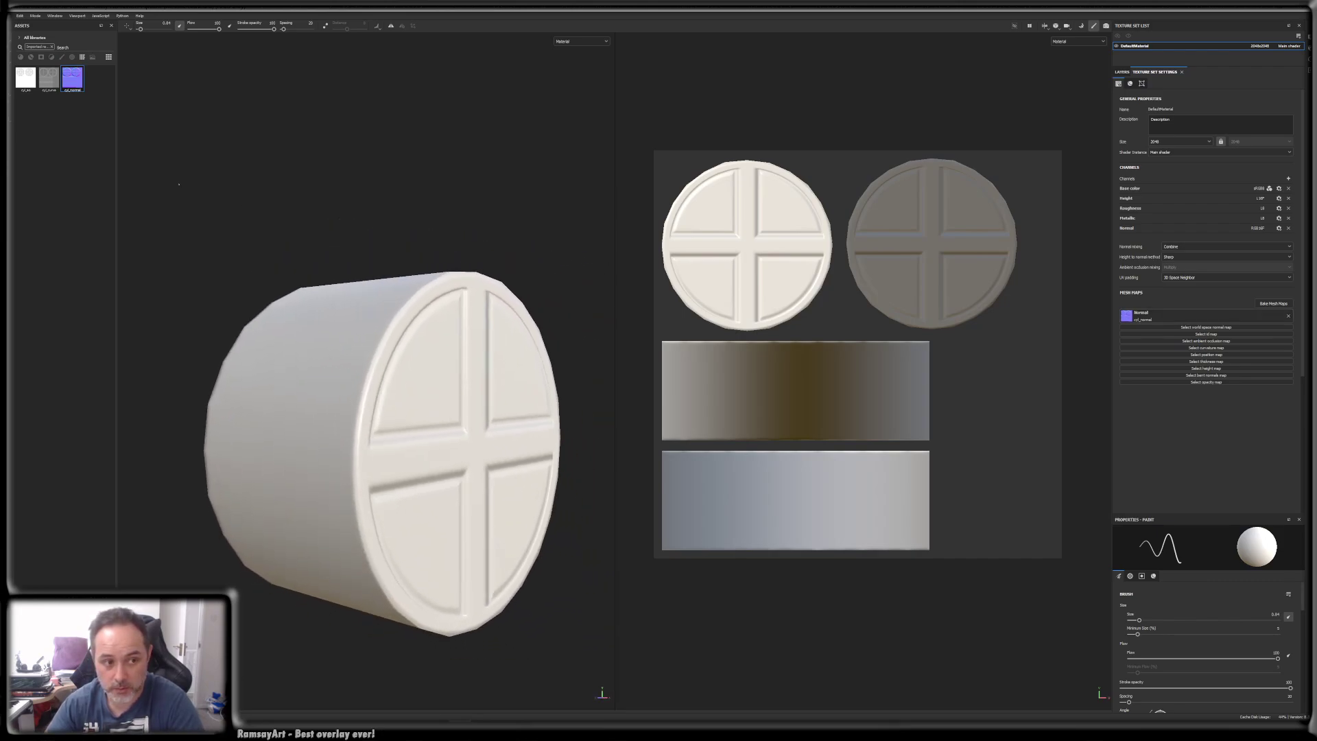
drag(49, 79, 1216, 352)
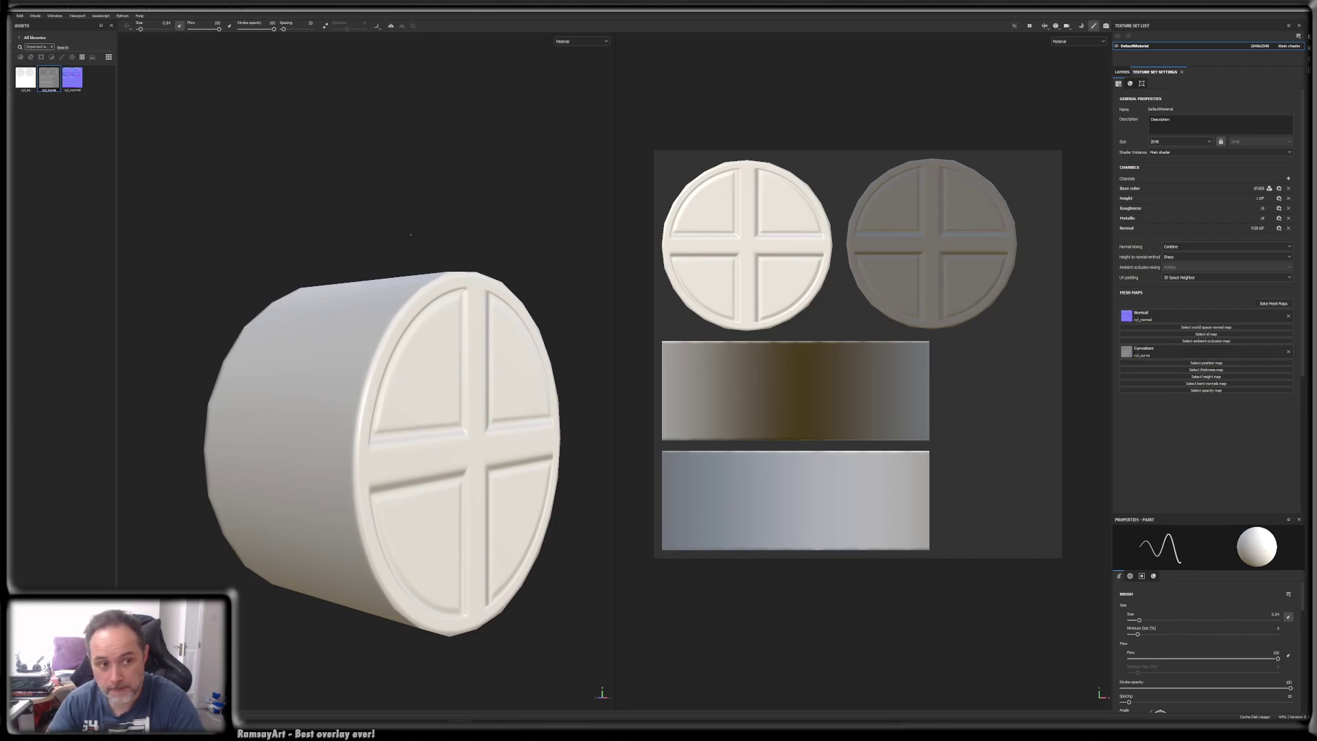
drag(26, 77, 1208, 344)
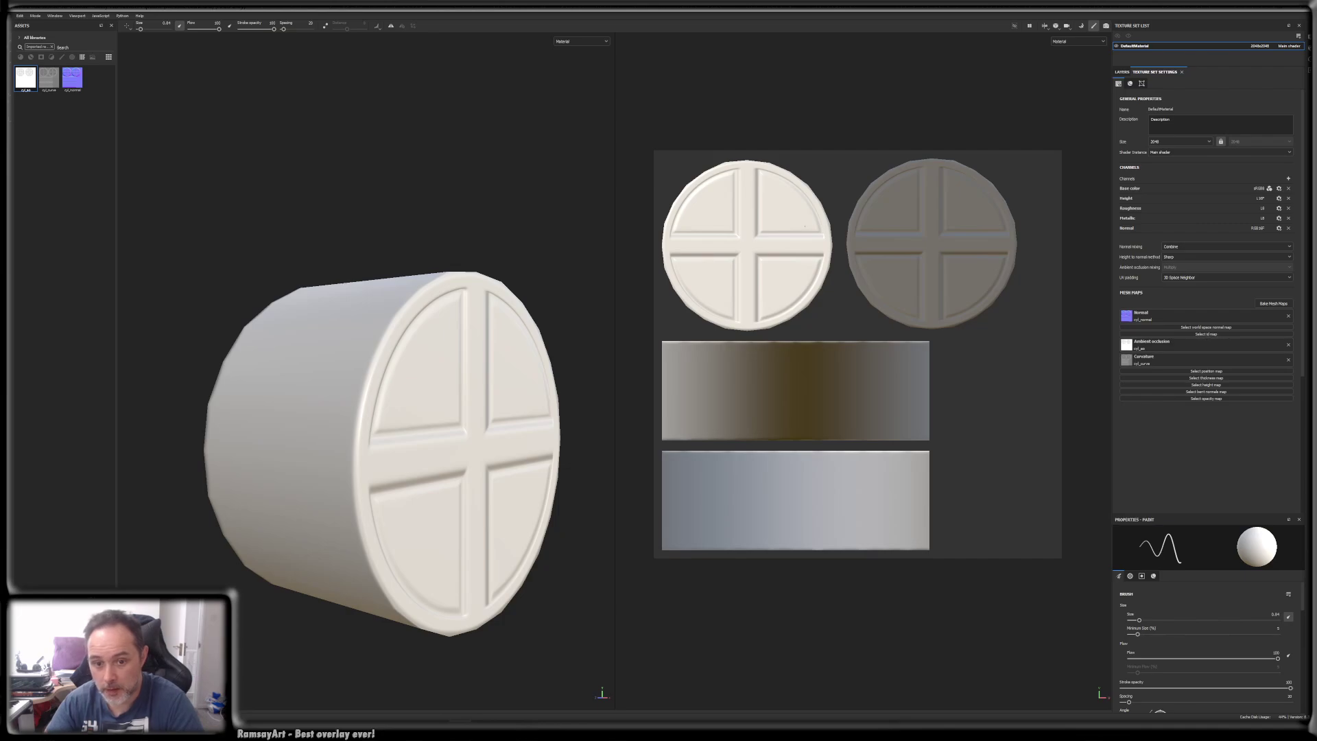
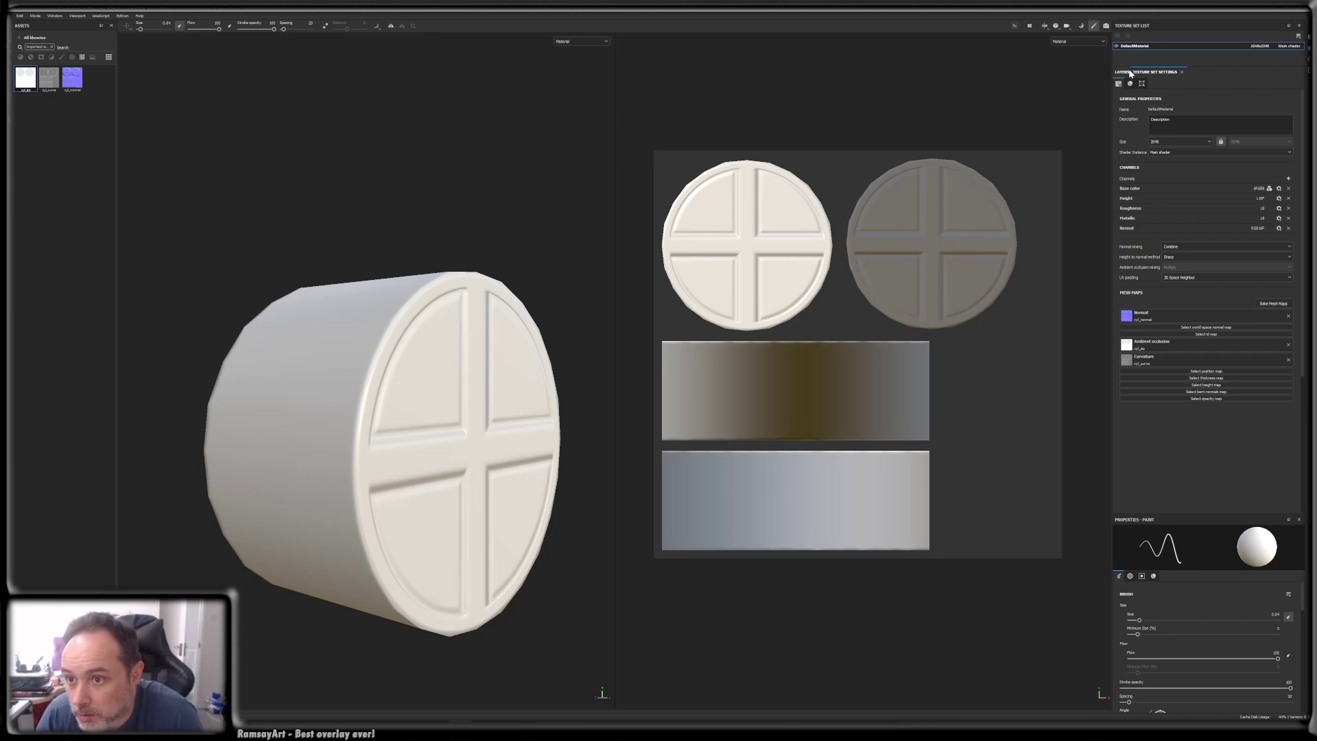
- Return to the layer stack, clear the imported-resources filter and browse the smart materials in a widened asset library
click(1122, 72)
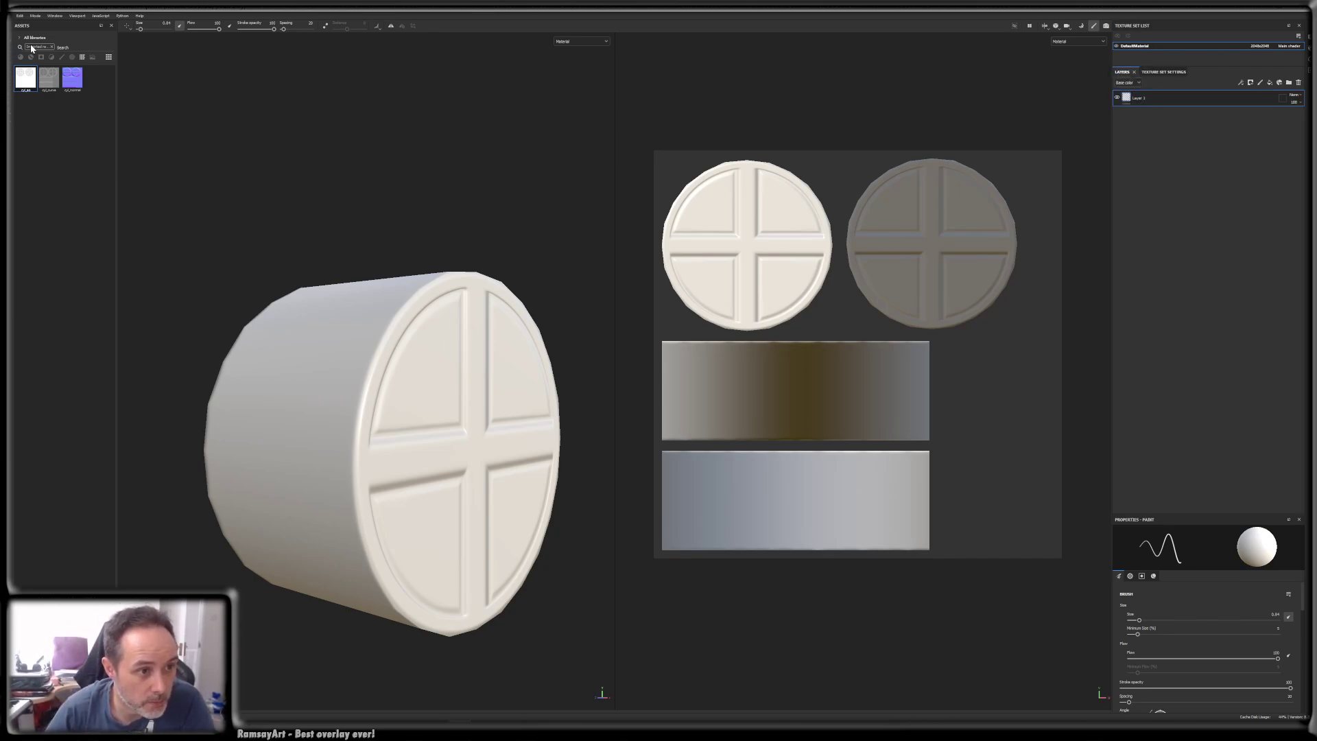
click(19, 57)
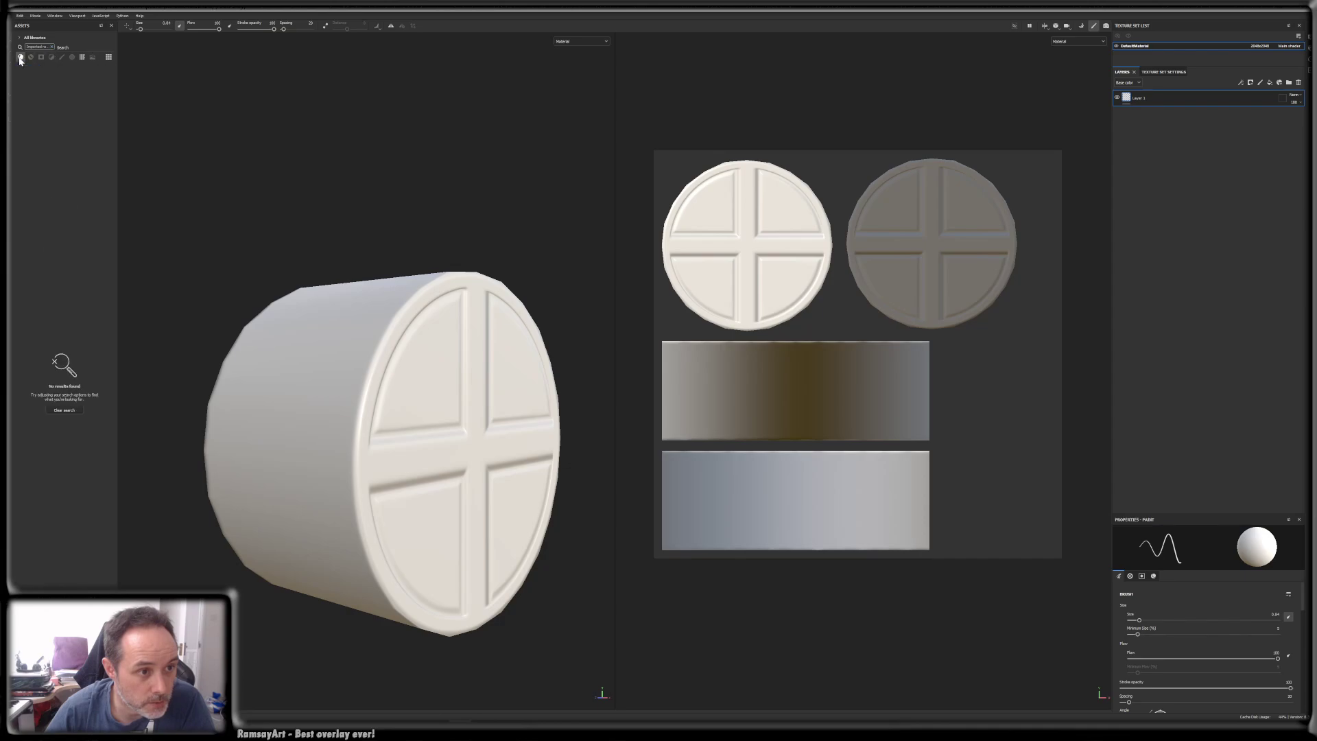
click(52, 48)
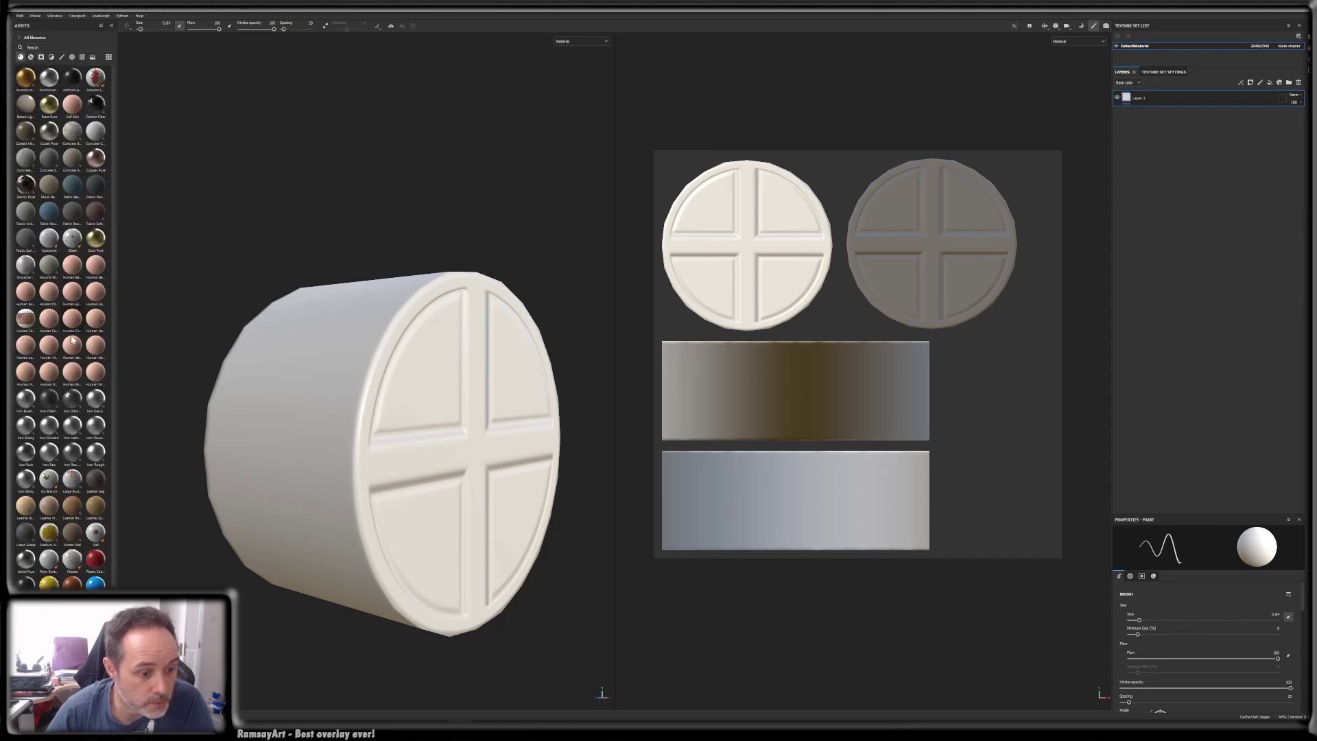
click(31, 57)
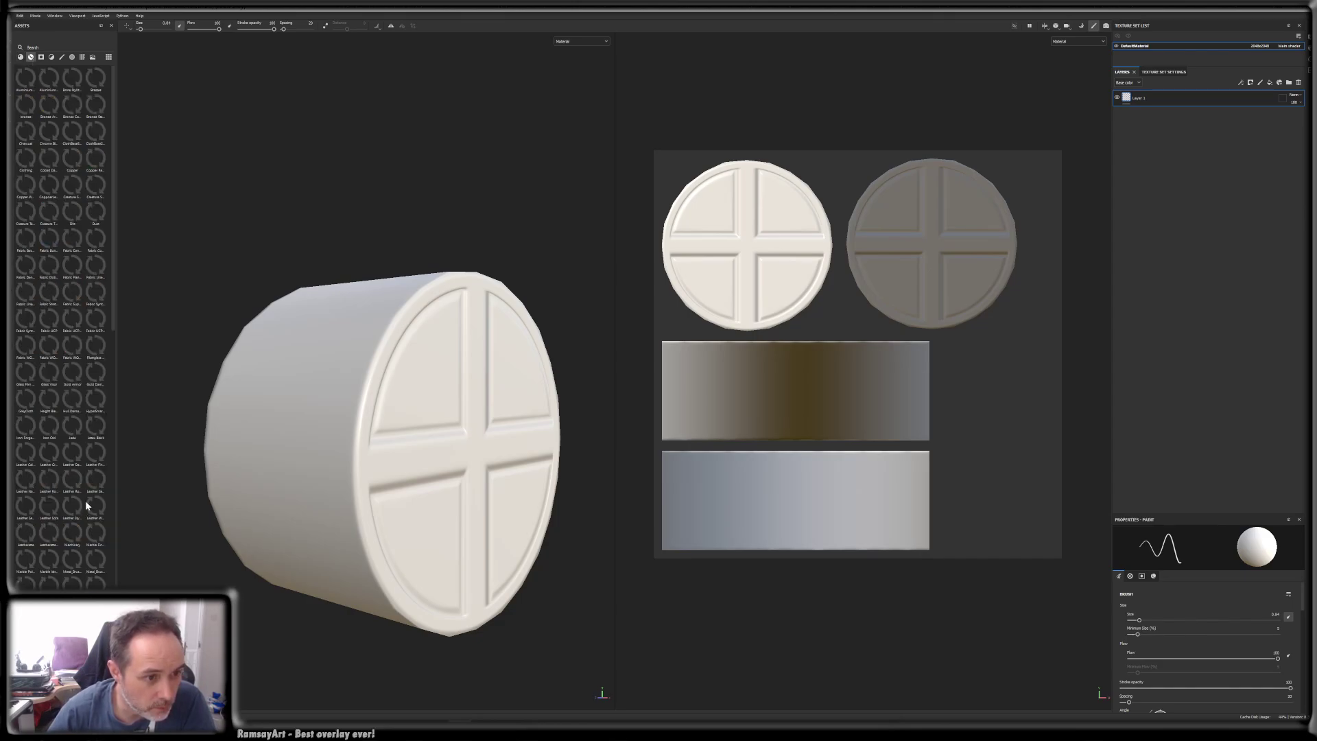
scroll(86, 505, down, 3)
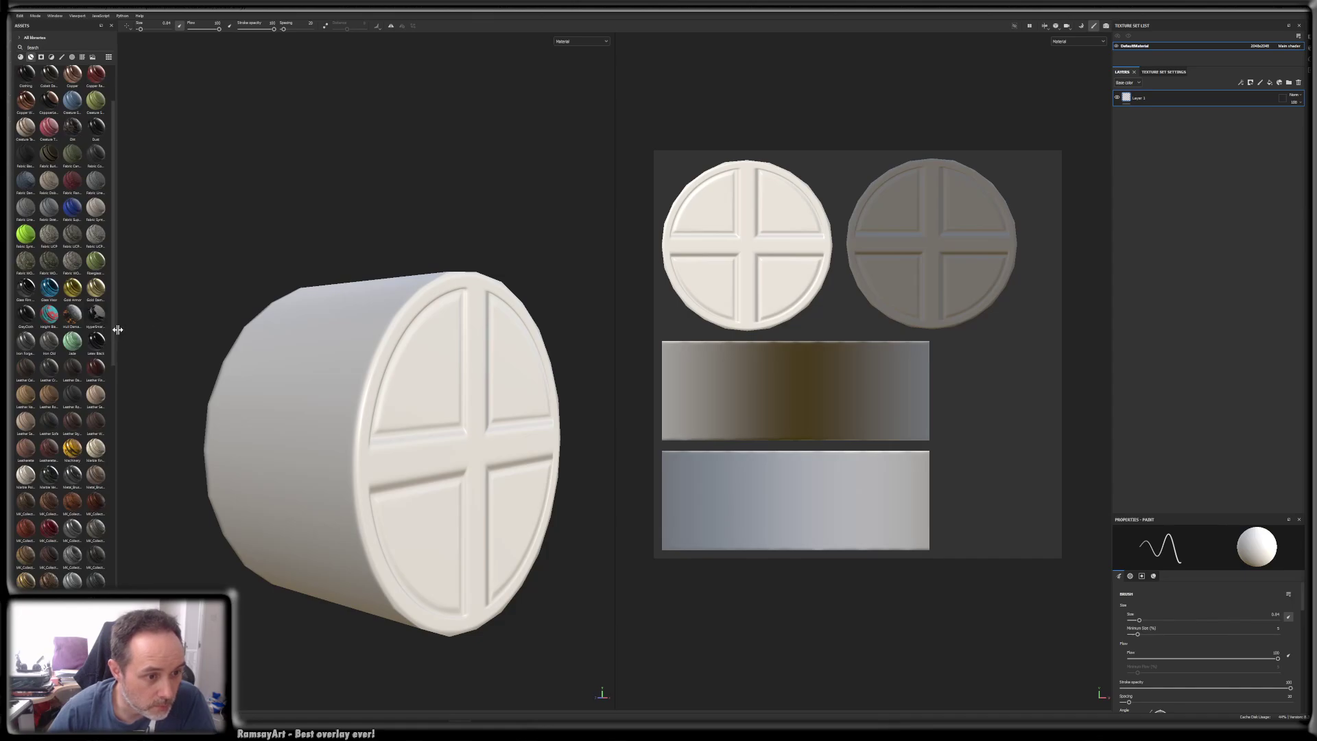
drag(117, 329, 304, 330)
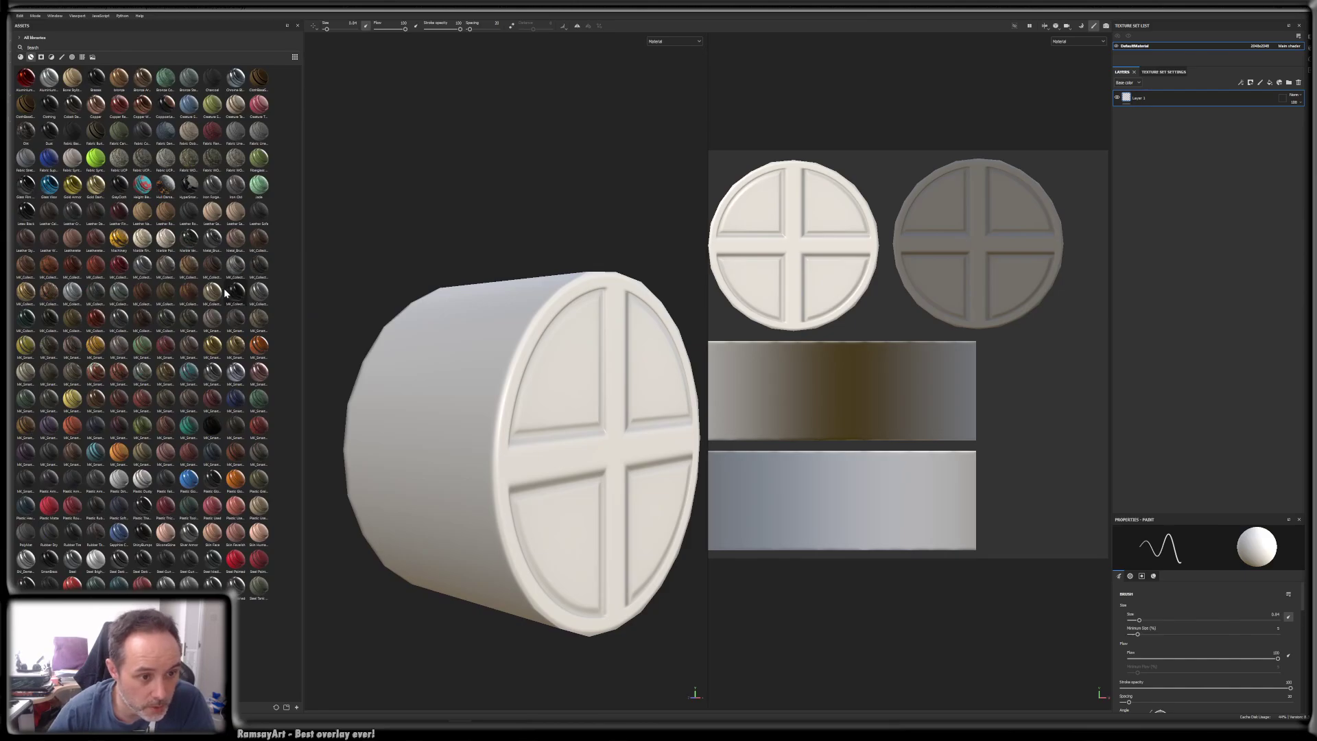
- Apply the smart material MK_Collection_Metal_09 to the cylinder and inspect its face and side in an enlarged 3D view
mouse_move(190, 270)
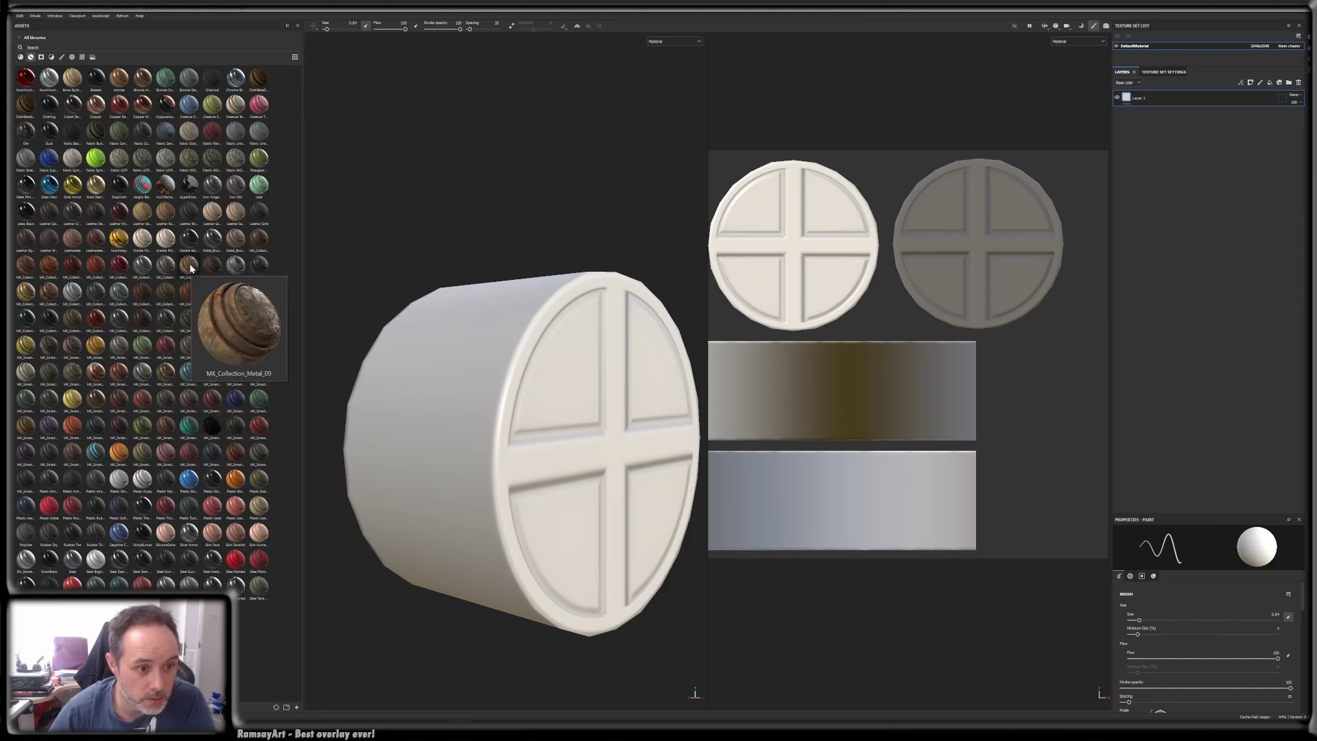
drag(189, 263, 559, 342)
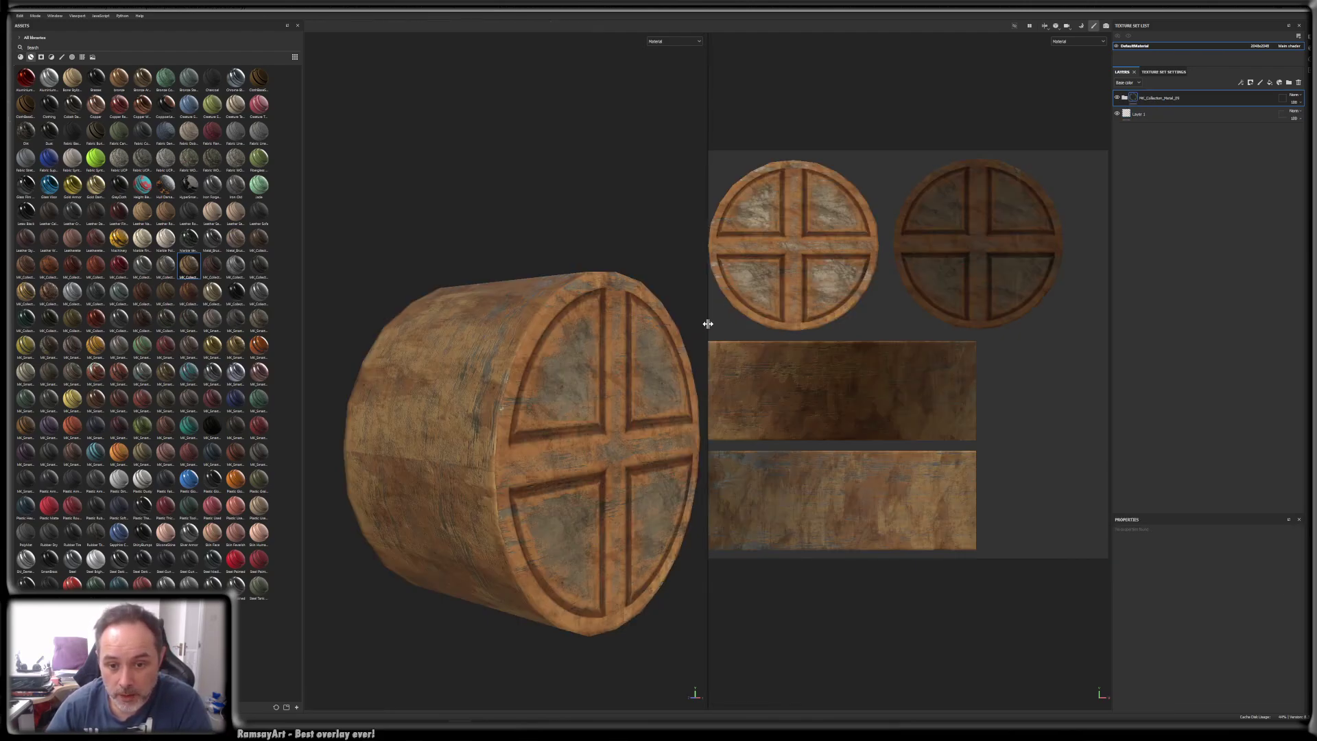
drag(707, 325, 714, 292)
alt+drag(431, 468, 336, 480)
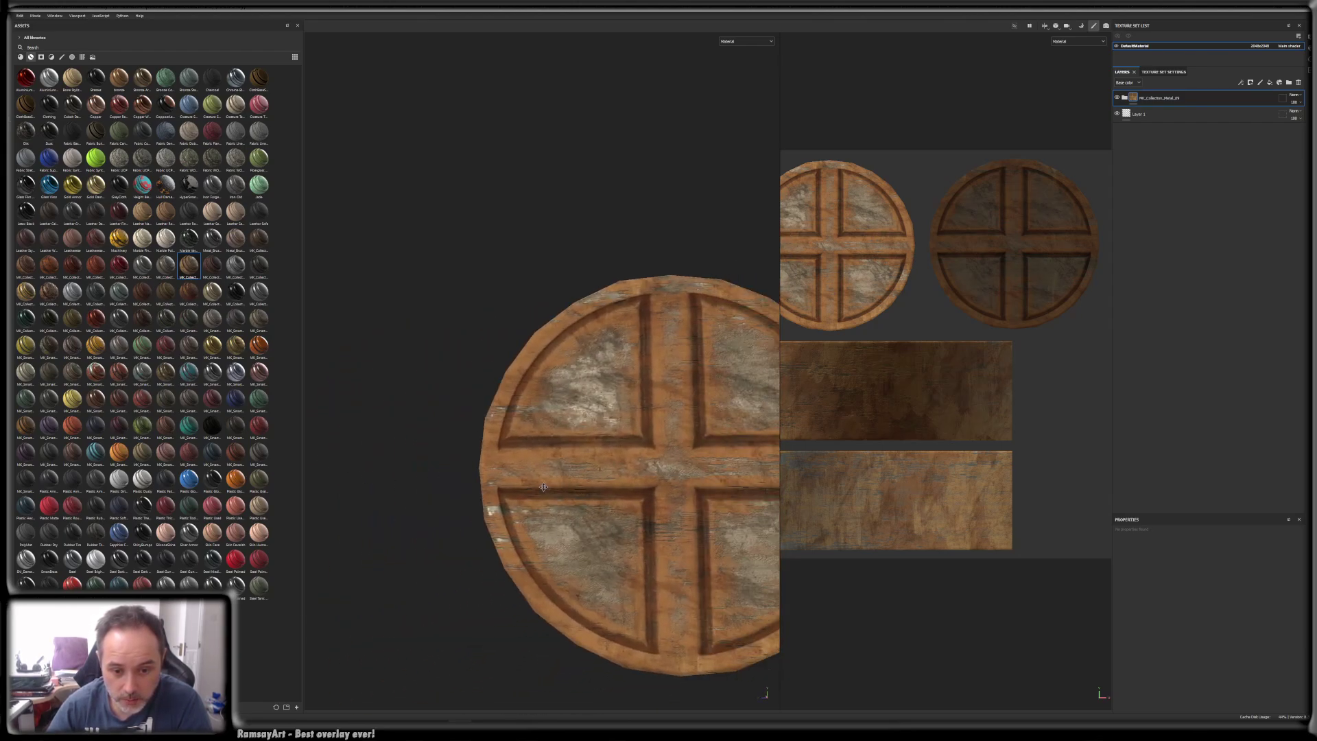
alt+drag(693, 495, 549, 484)
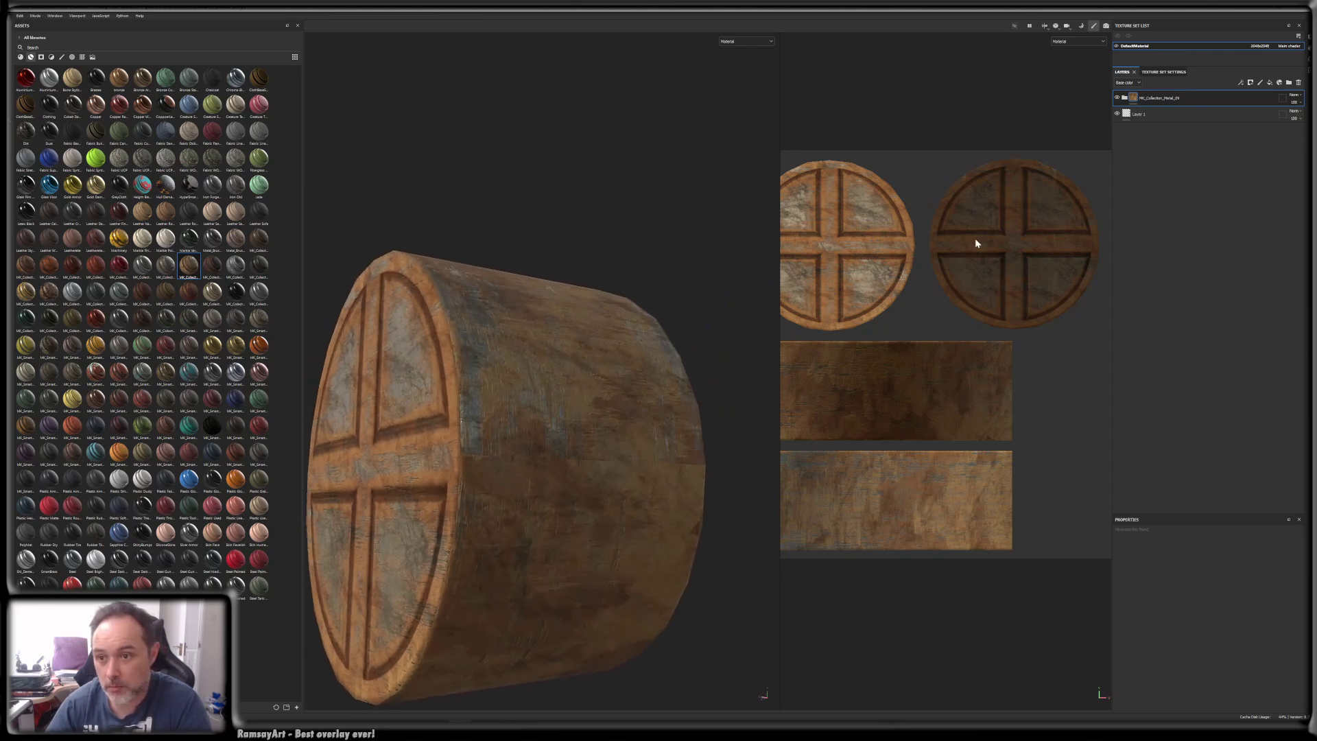
- Duplicate the MK_Collection_Metal_09 folder and expand the copy's layers in a widened layer stack
right_click(1162, 97)
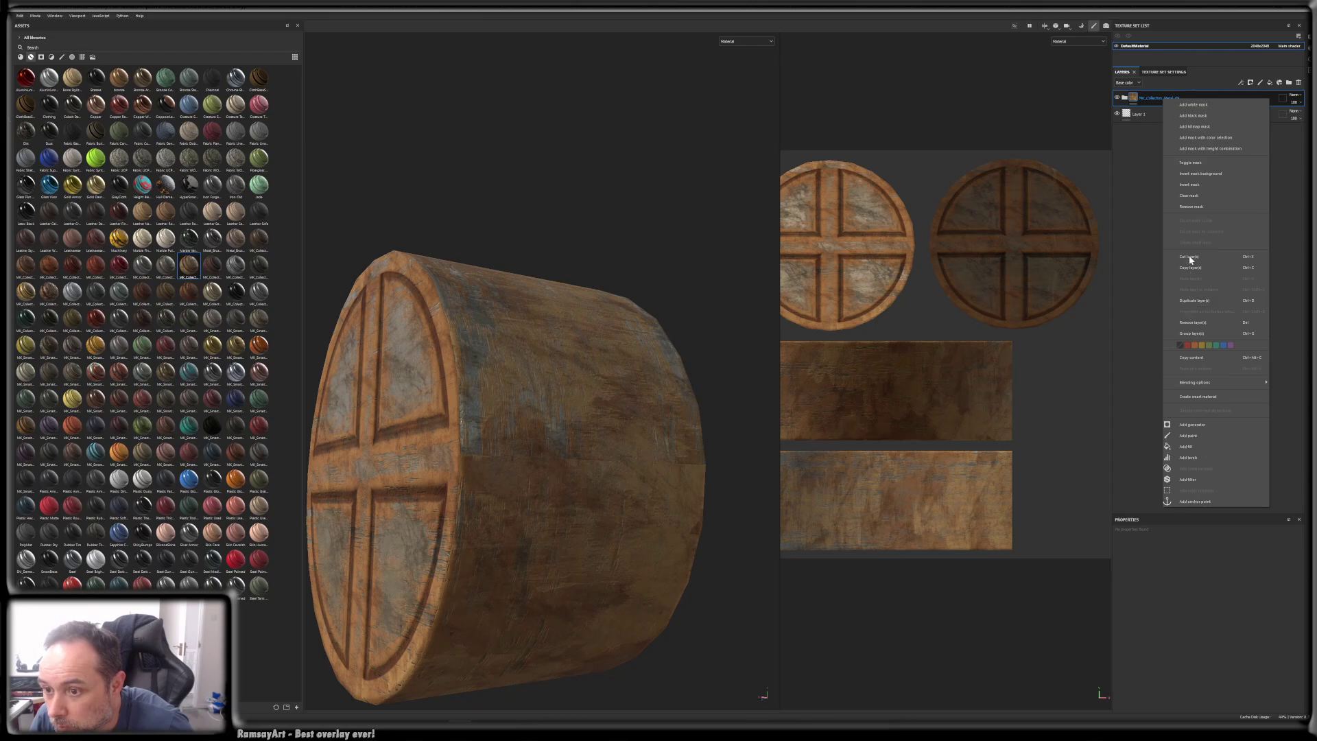
click(1204, 304)
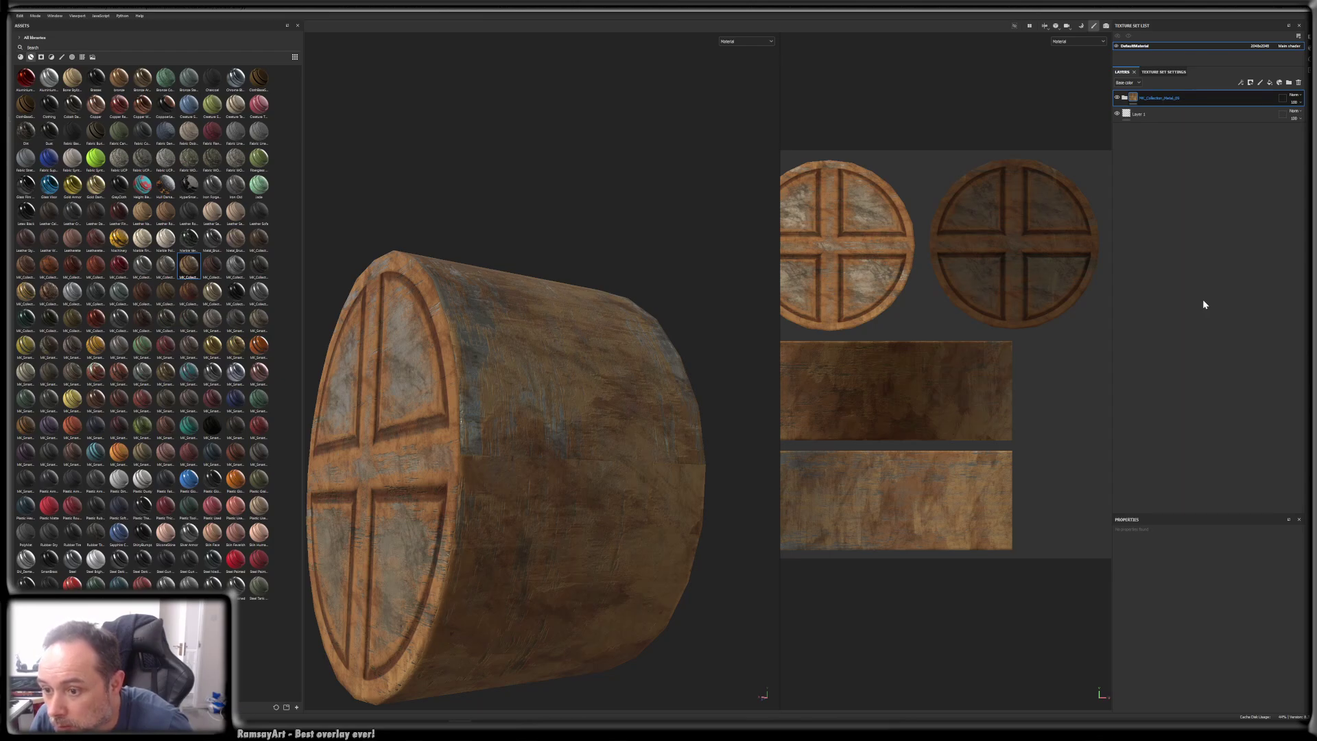
click(1124, 98)
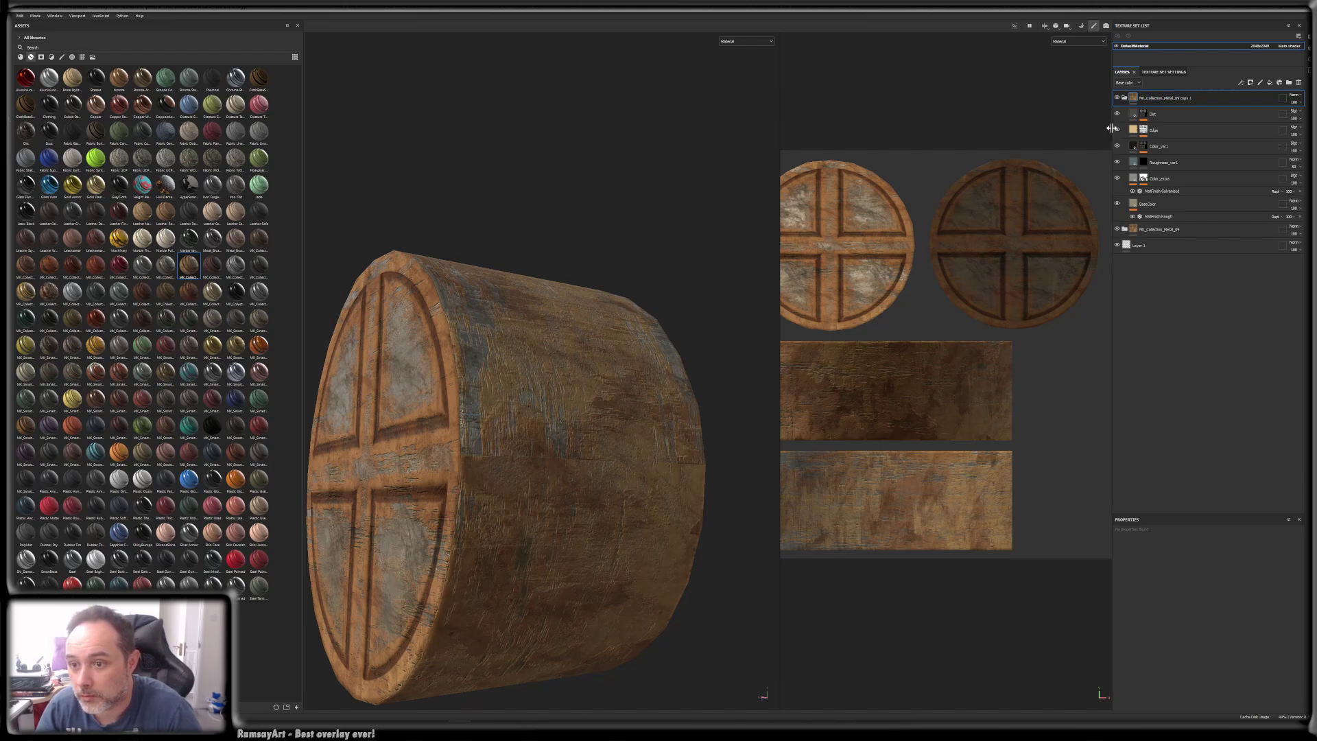
drag(1111, 128, 1078, 129)
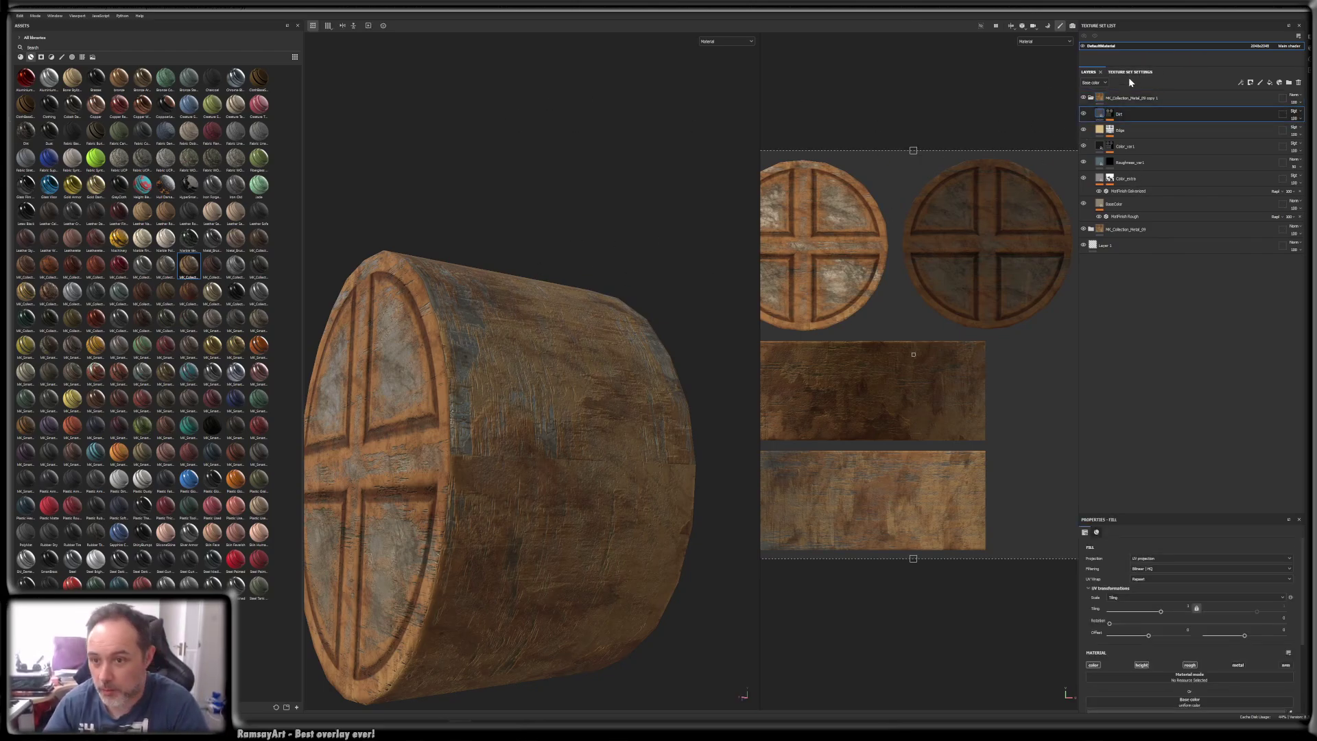
- In the duplicated folder, set the projection of the Dirt and Edge fill layers to tri-planar
click(1142, 558)
click(1151, 579)
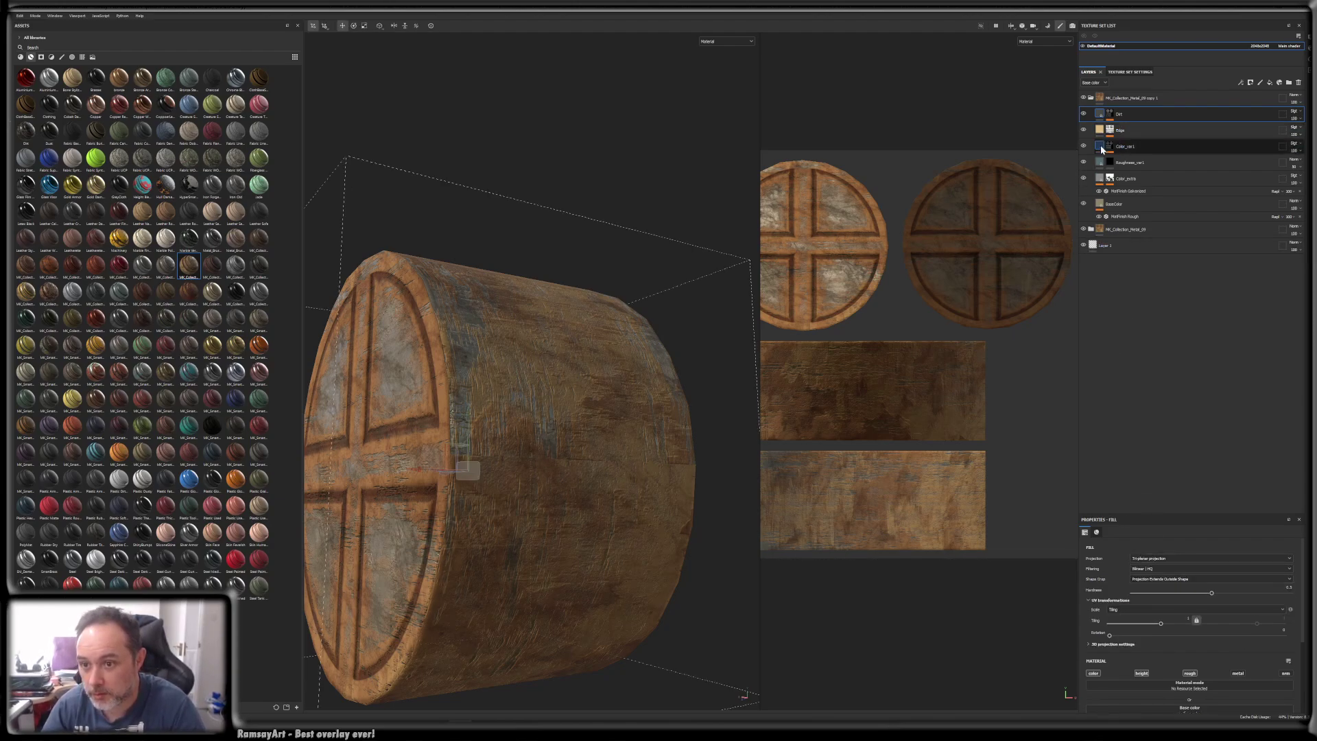
click(1129, 130)
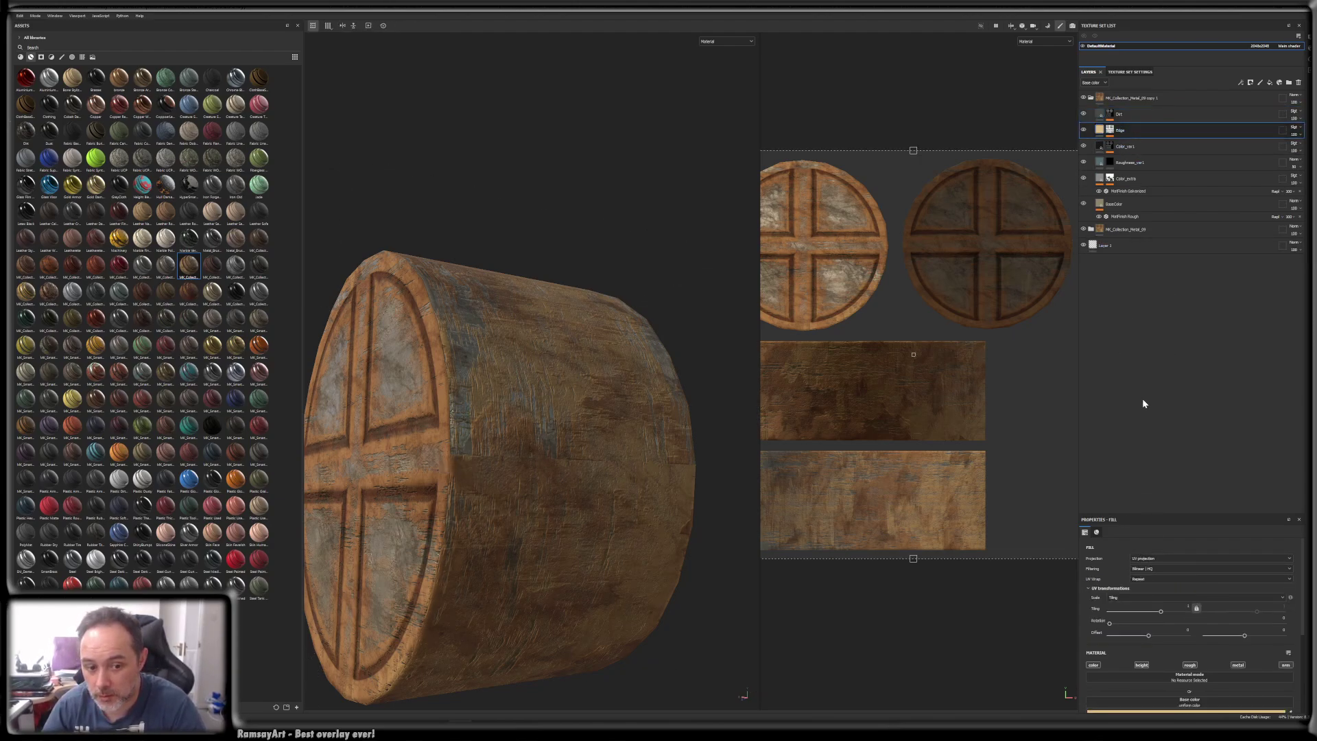
click(1170, 557)
click(1149, 580)
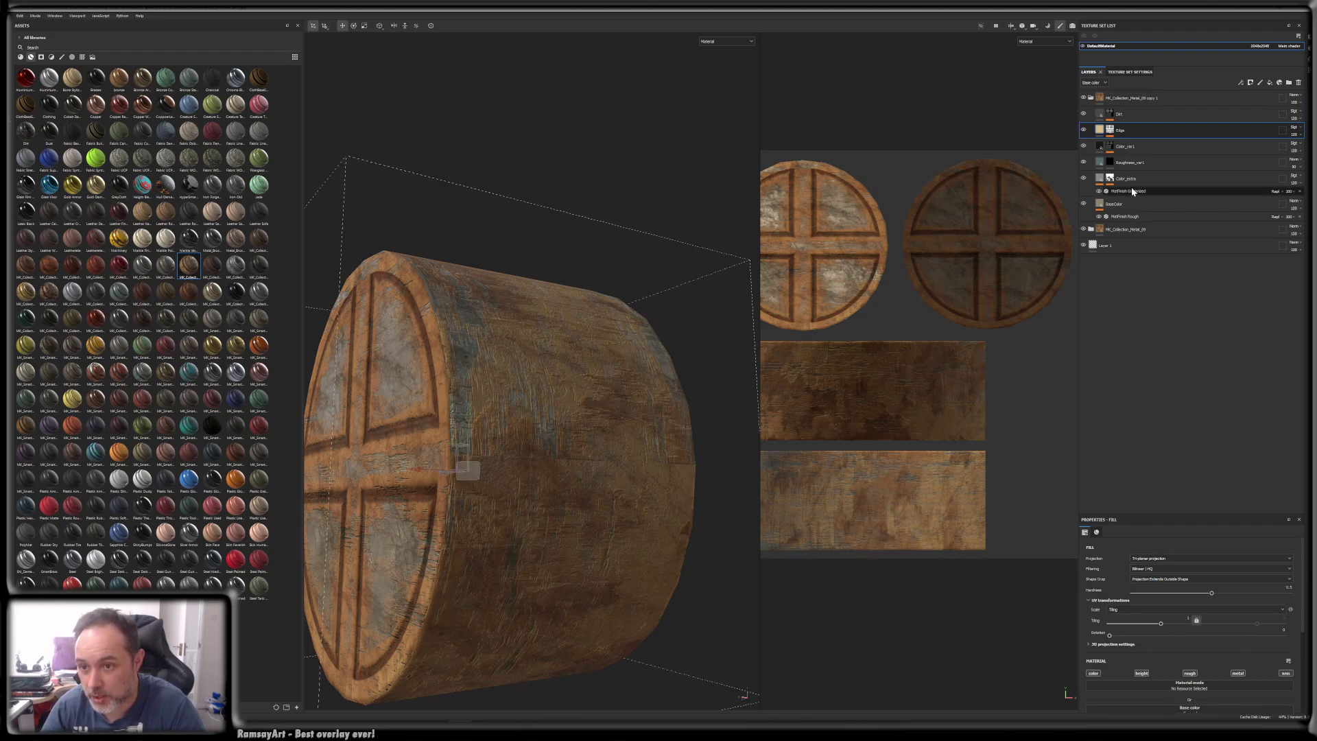
- Set the fill projection of the Color_var1 and Roughness_var1 layers in the duplicated folder to tri-planar
click(1128, 146)
click(1159, 557)
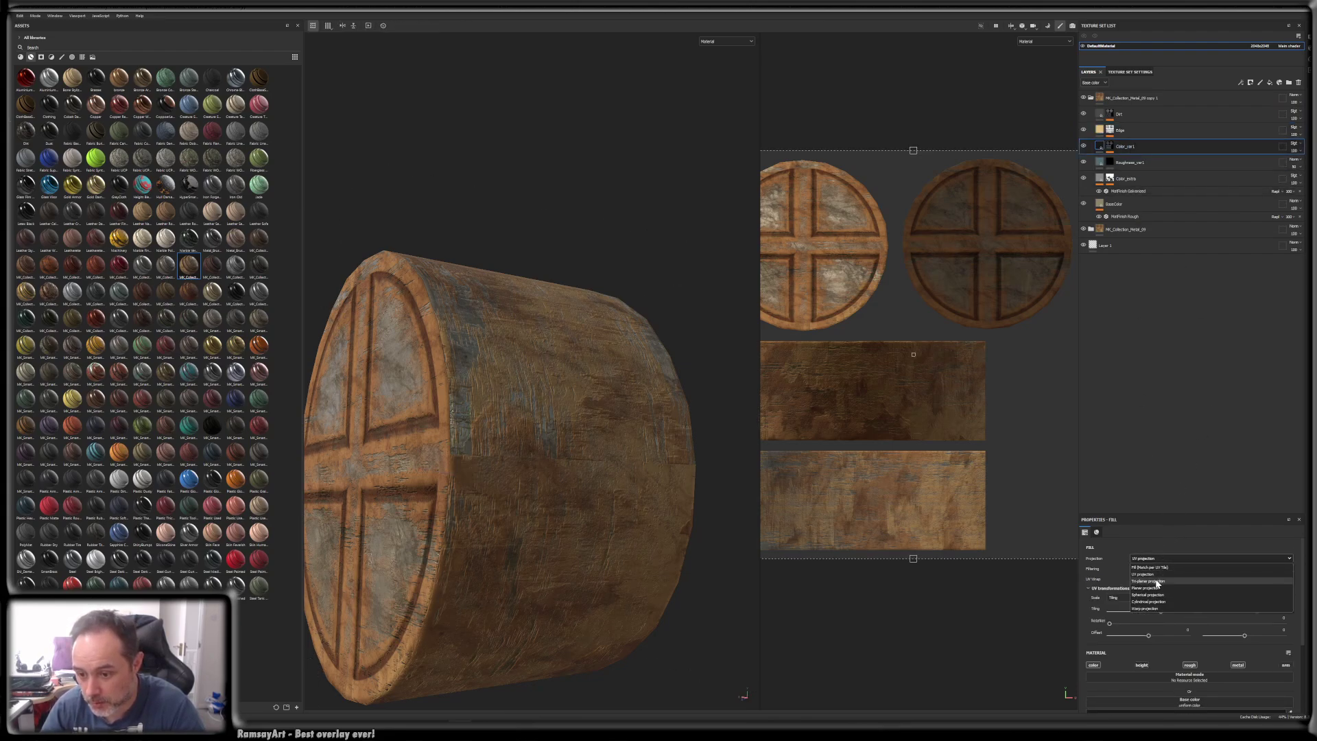
click(1159, 581)
click(1132, 163)
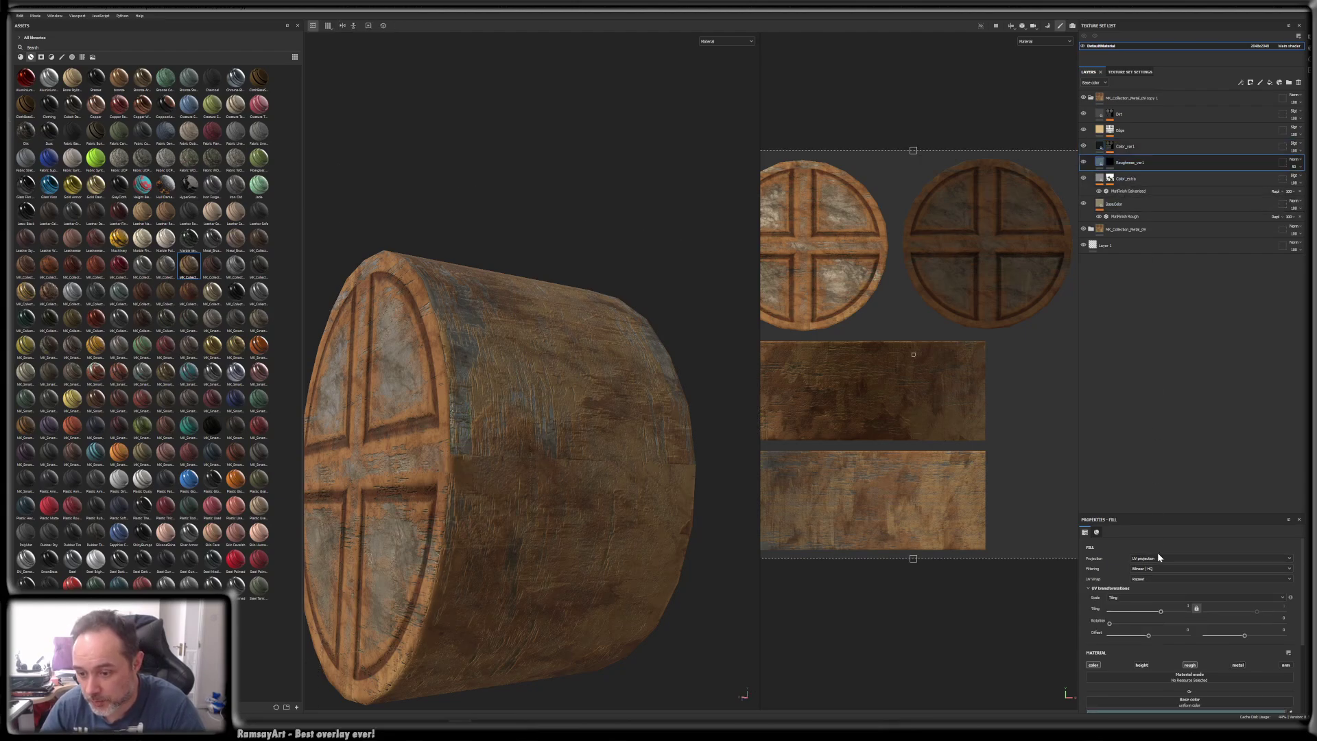
click(1159, 557)
click(1159, 581)
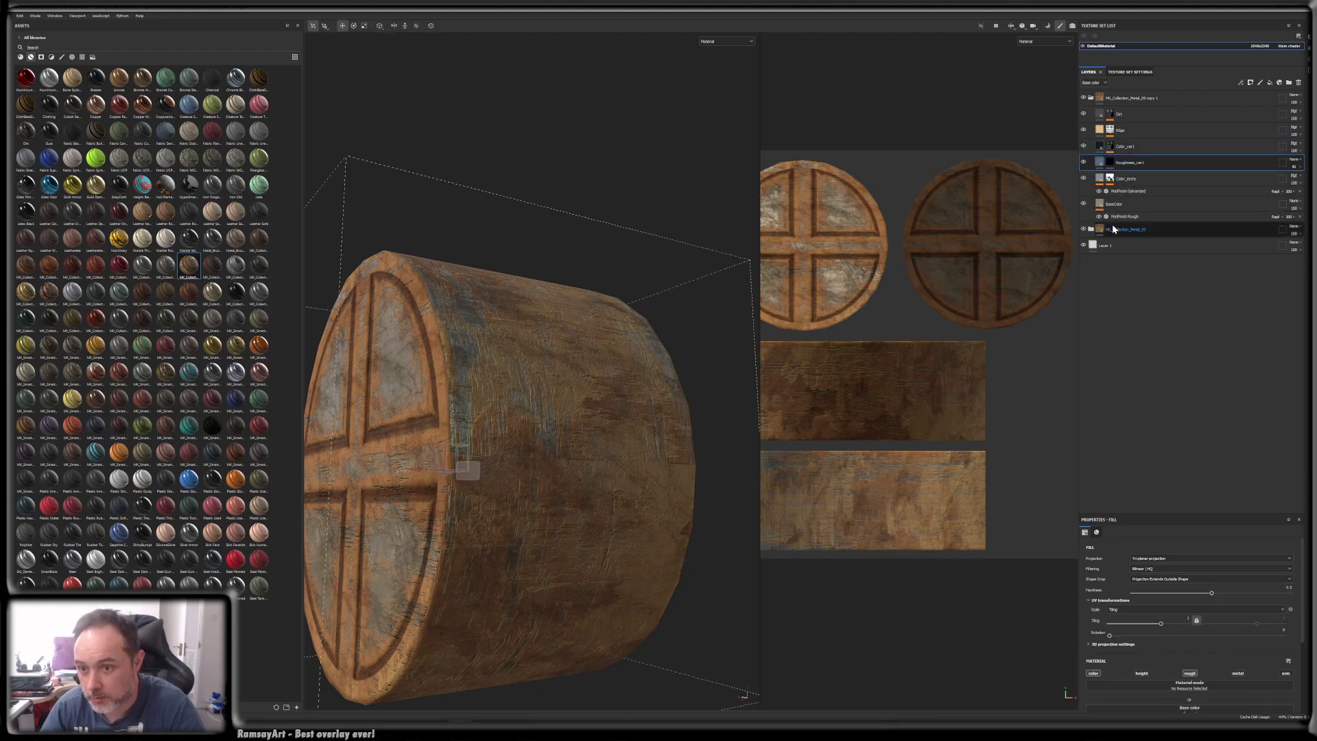
- Set the fill projection of the lower color layer and the base color layer in the duplicated folder to tri-planar
click(1126, 180)
click(1159, 557)
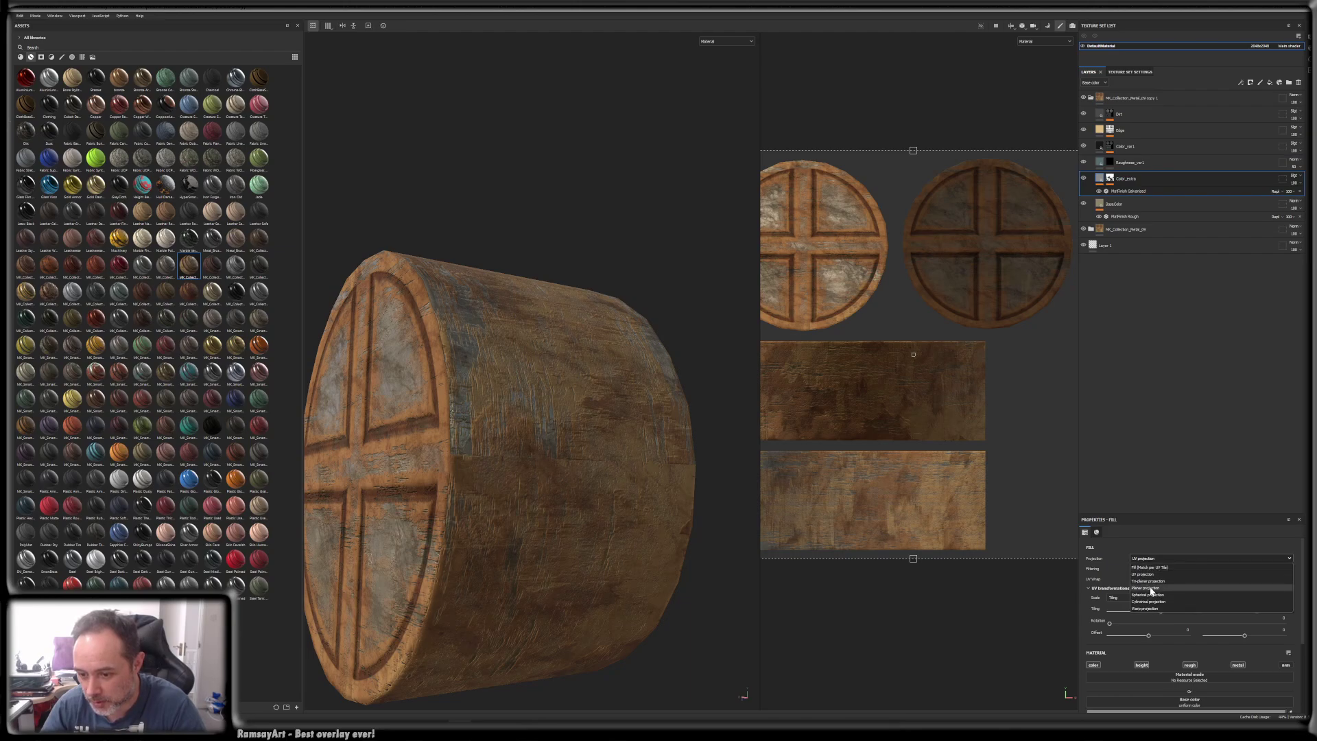
click(1159, 581)
click(1133, 204)
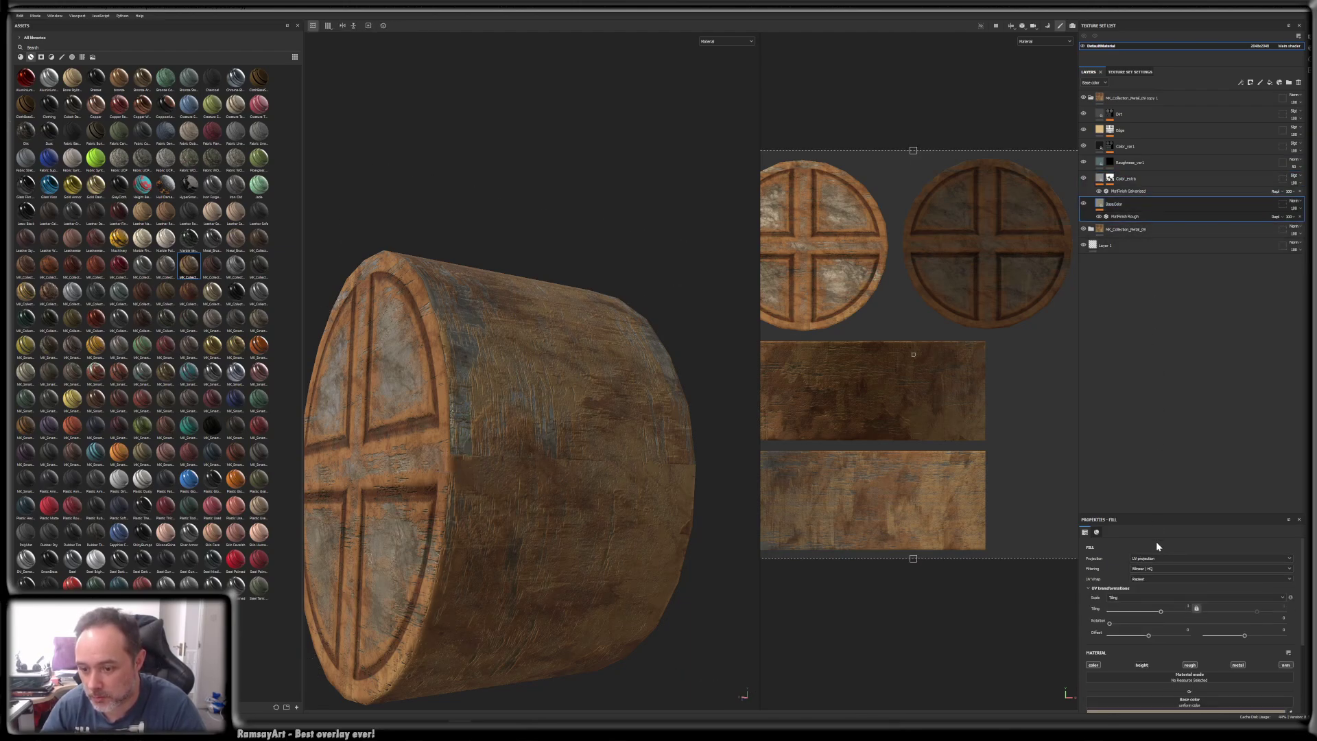
click(1156, 558)
click(1159, 581)
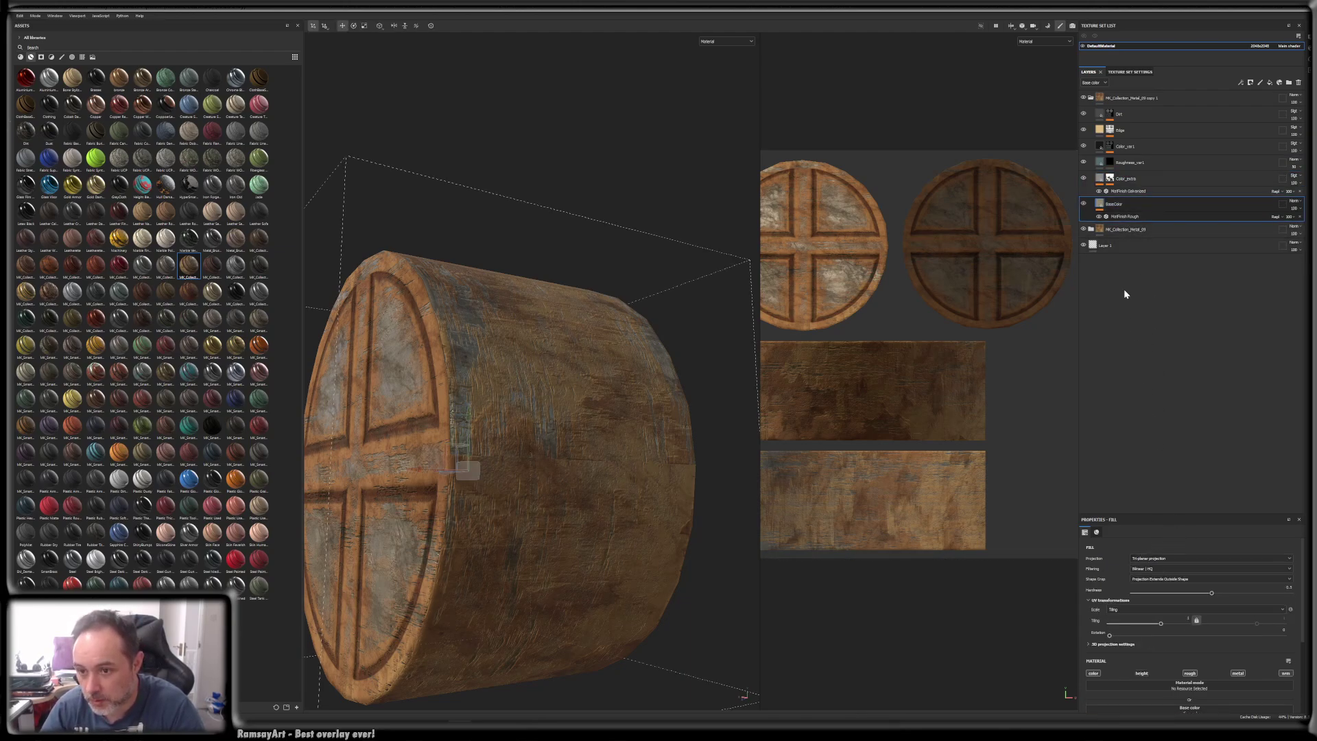
- Toggle the duplicated folder's visibility and examine the cylinder's face and side for differences in the projected texture
alt+drag(501, 345, 583, 329)
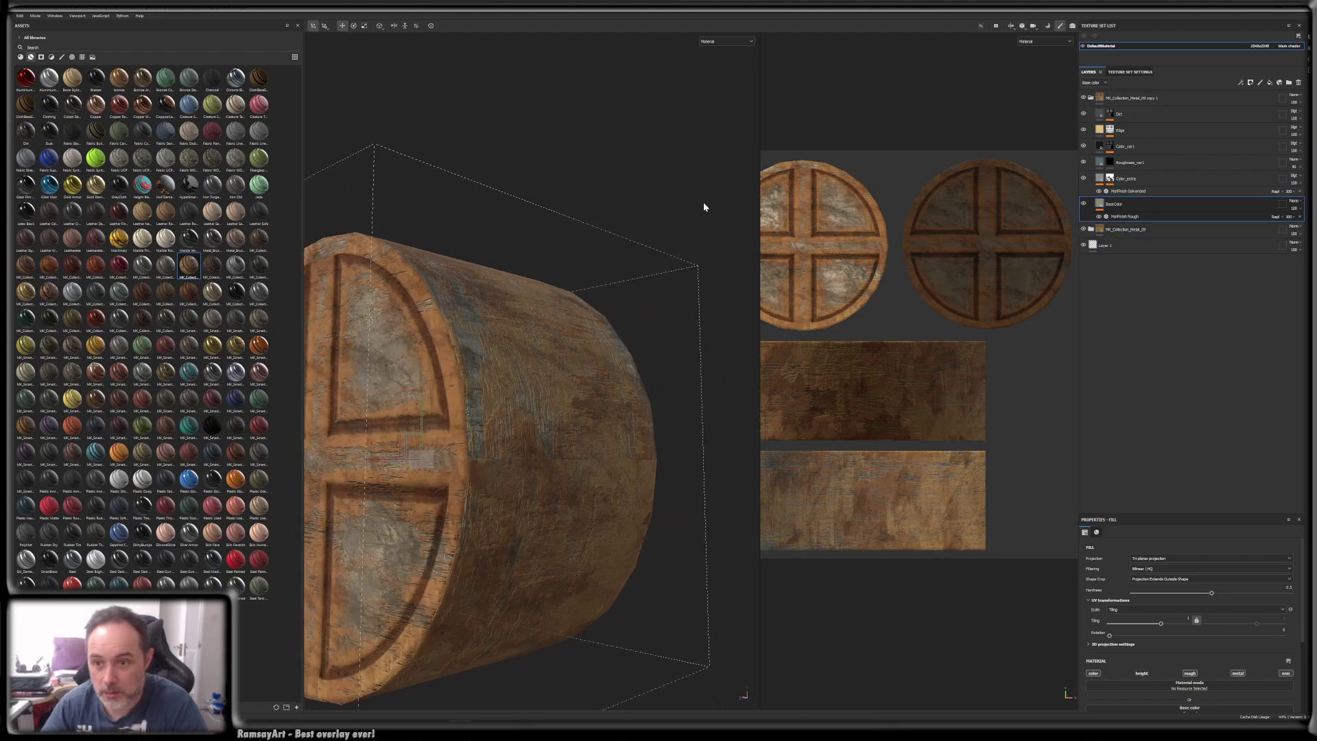
click(1085, 96)
click(1084, 97)
click(1086, 96)
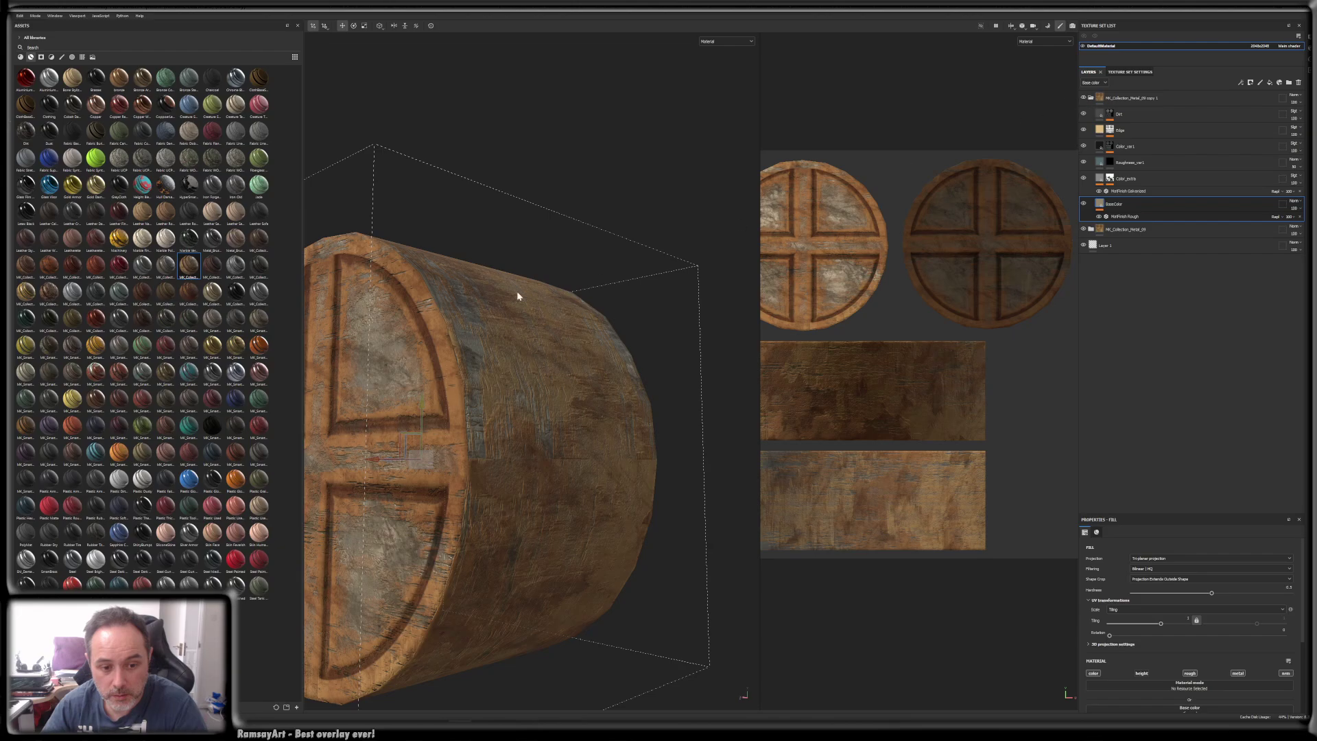
alt+middle_drag(518, 296, 598, 281)
alt+drag(598, 281, 548, 295)
alt+middle_drag(638, 360, 579, 368)
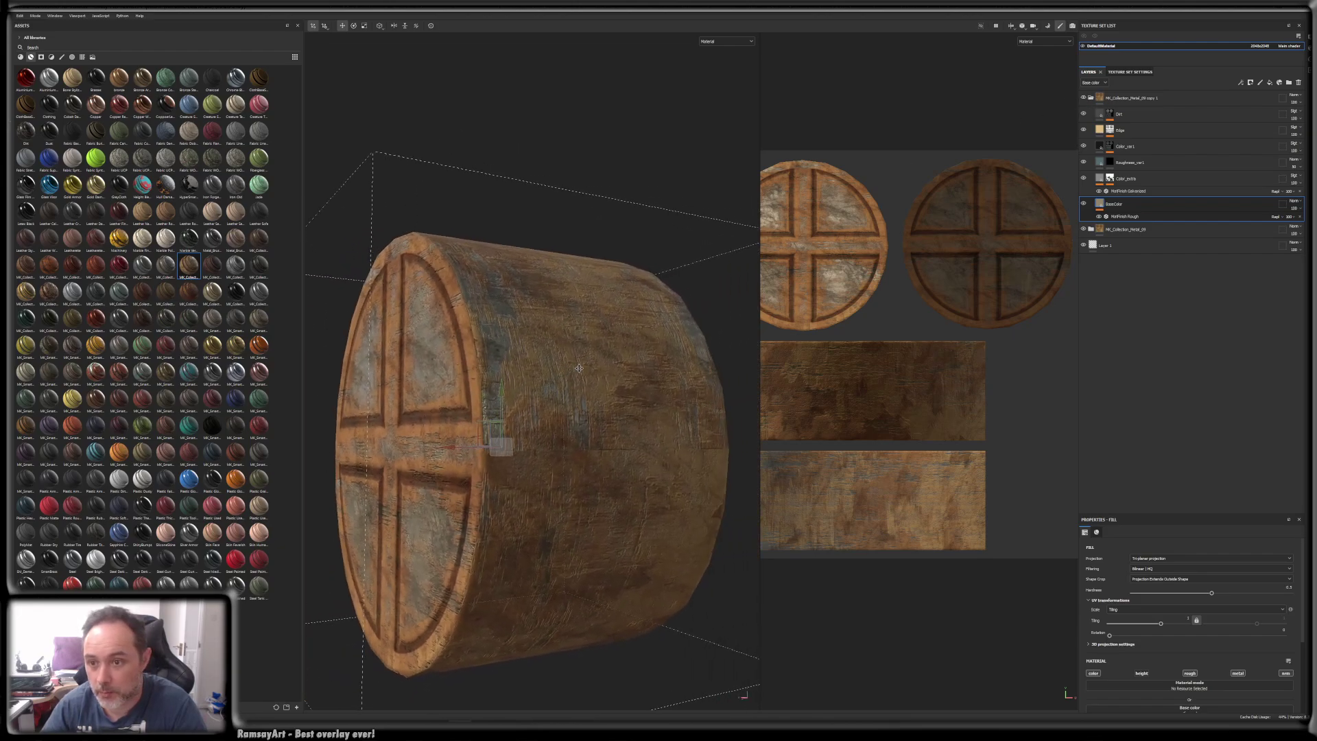
- Open the Dirt layer's mask and check the projection of its grunge fill and the Dirt generator's settings
click(1110, 115)
click(1134, 129)
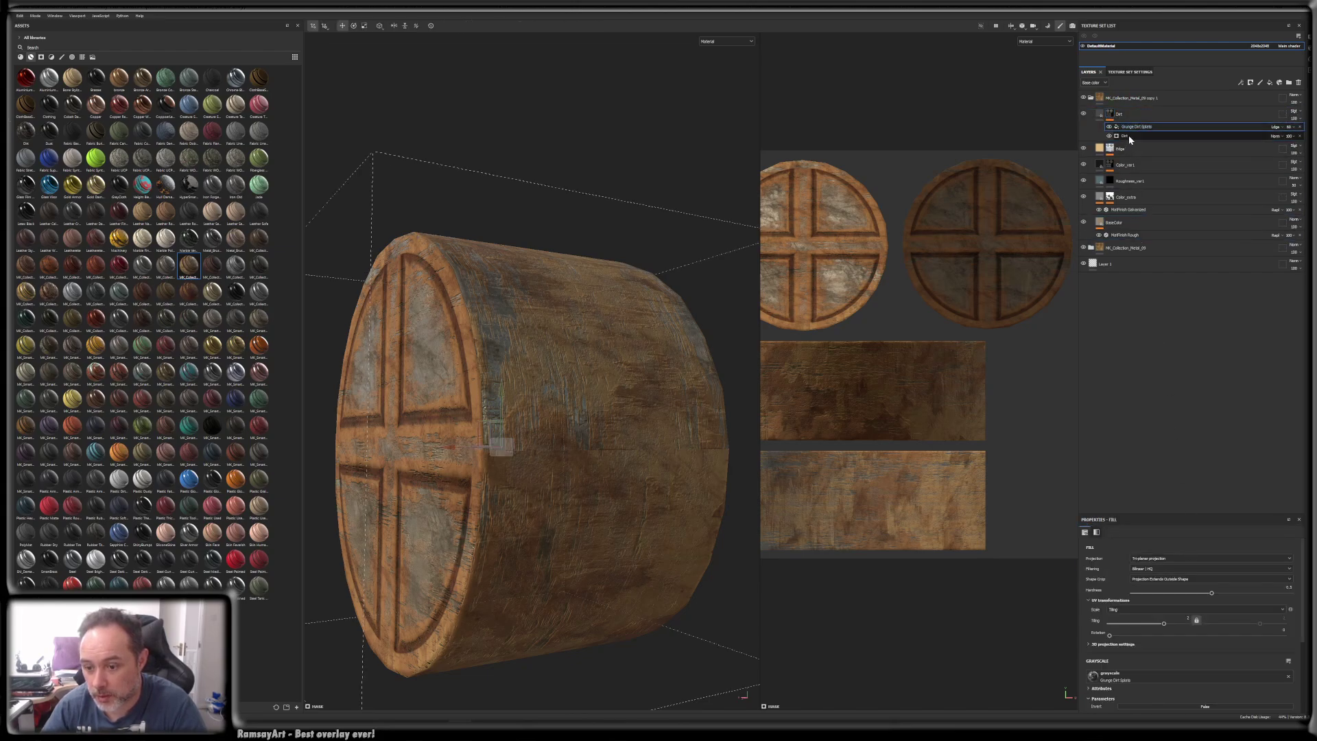
click(1129, 137)
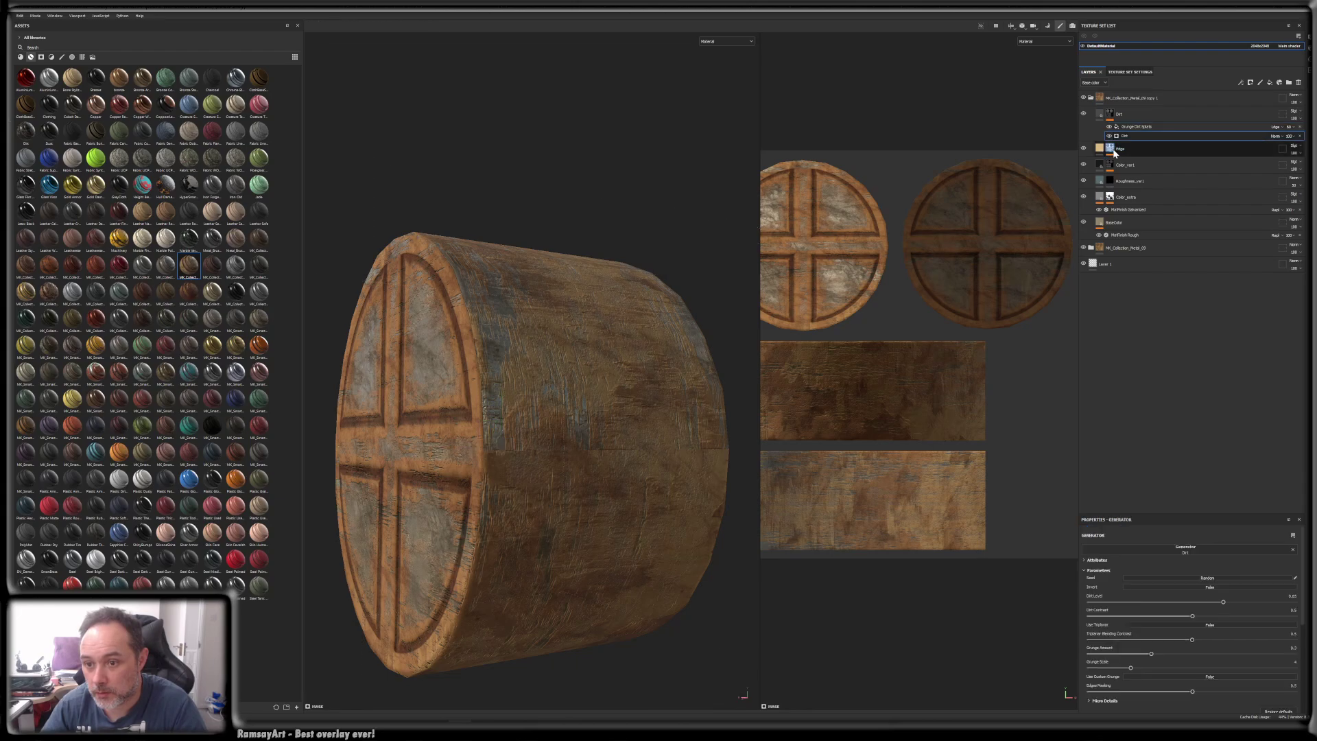
- In the Edge layer's mask, set the Directional Noise 2 fill to tri-planar projection
click(1113, 150)
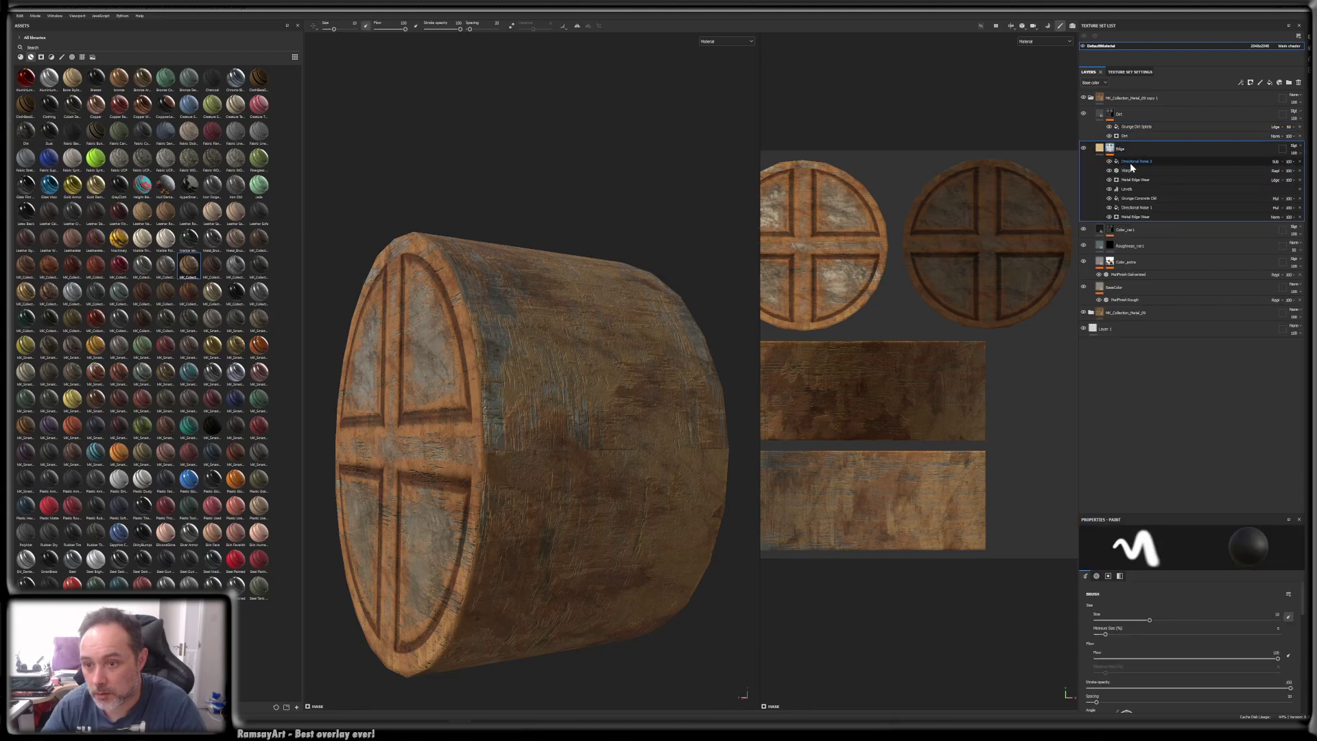
click(1130, 162)
click(1169, 558)
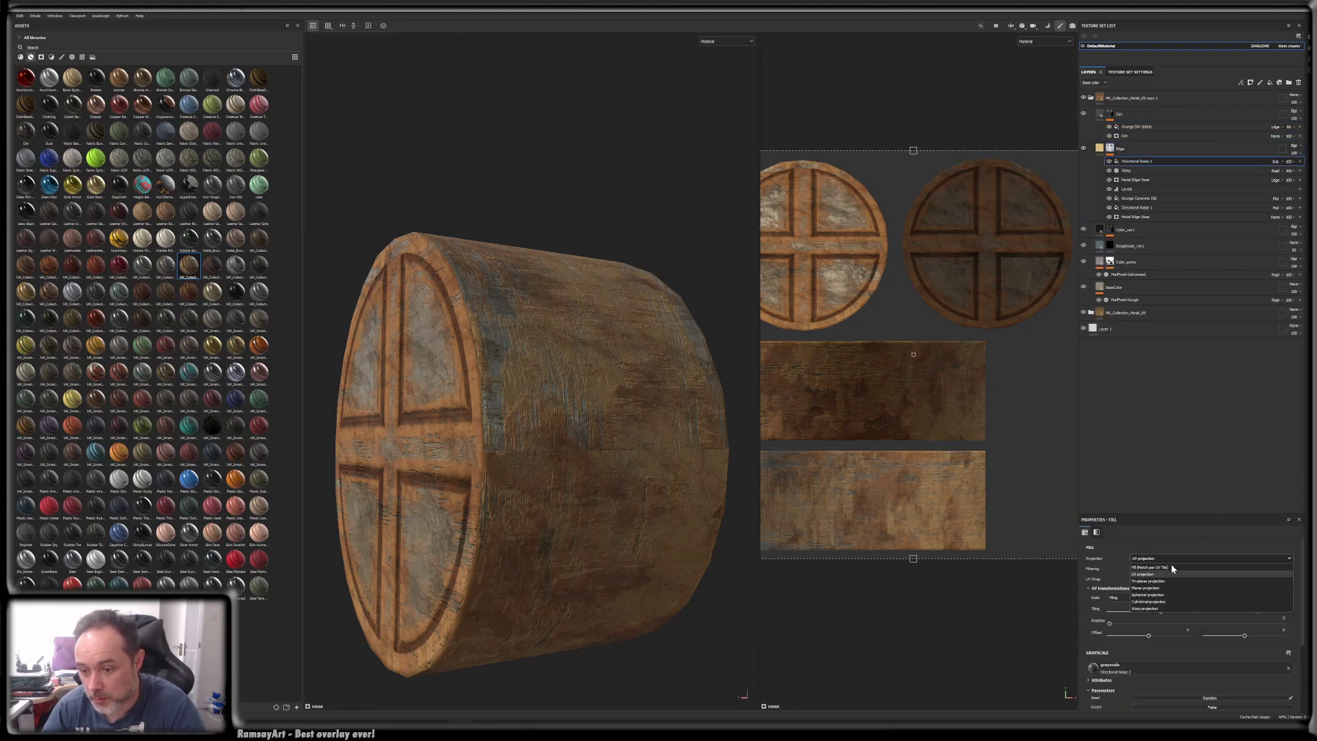
click(1149, 581)
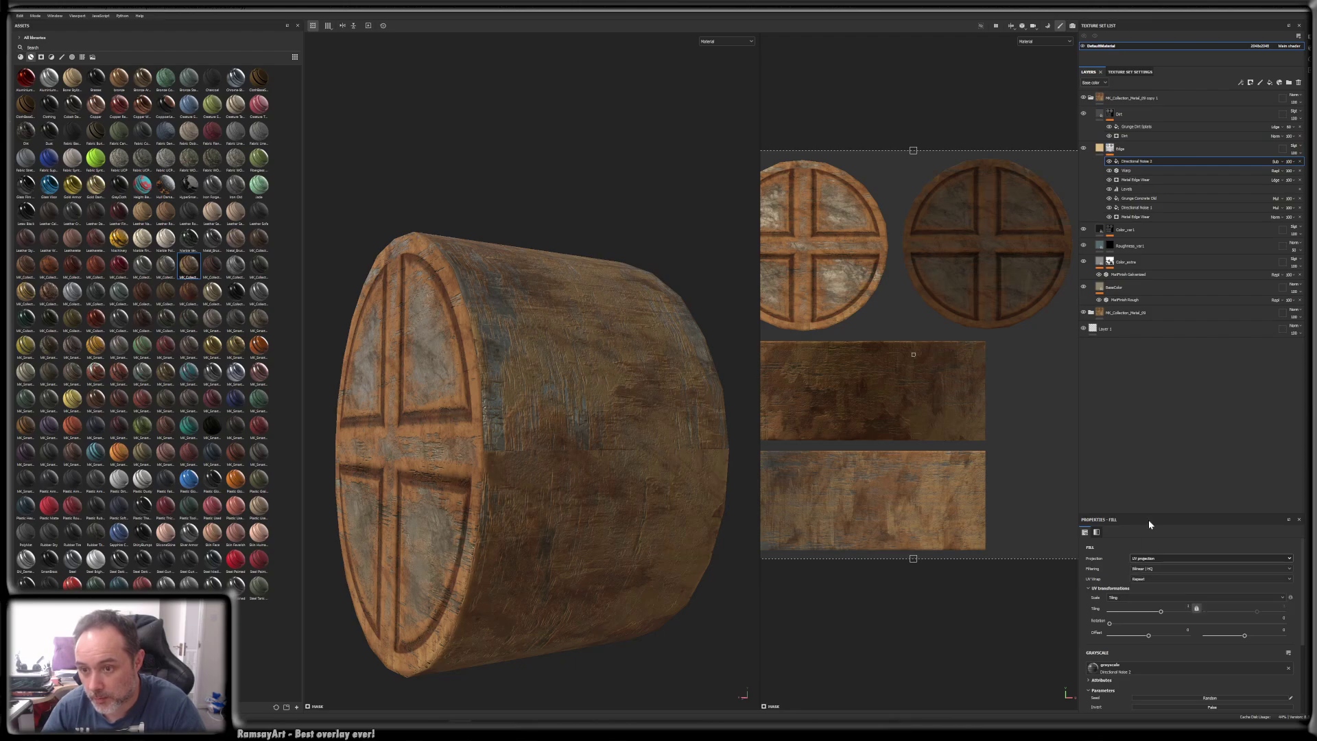
- Go through the Edge mask's filter, wear generator and levels, and set its Grunge Concrete Old fill to tri-planar projection
click(1135, 175)
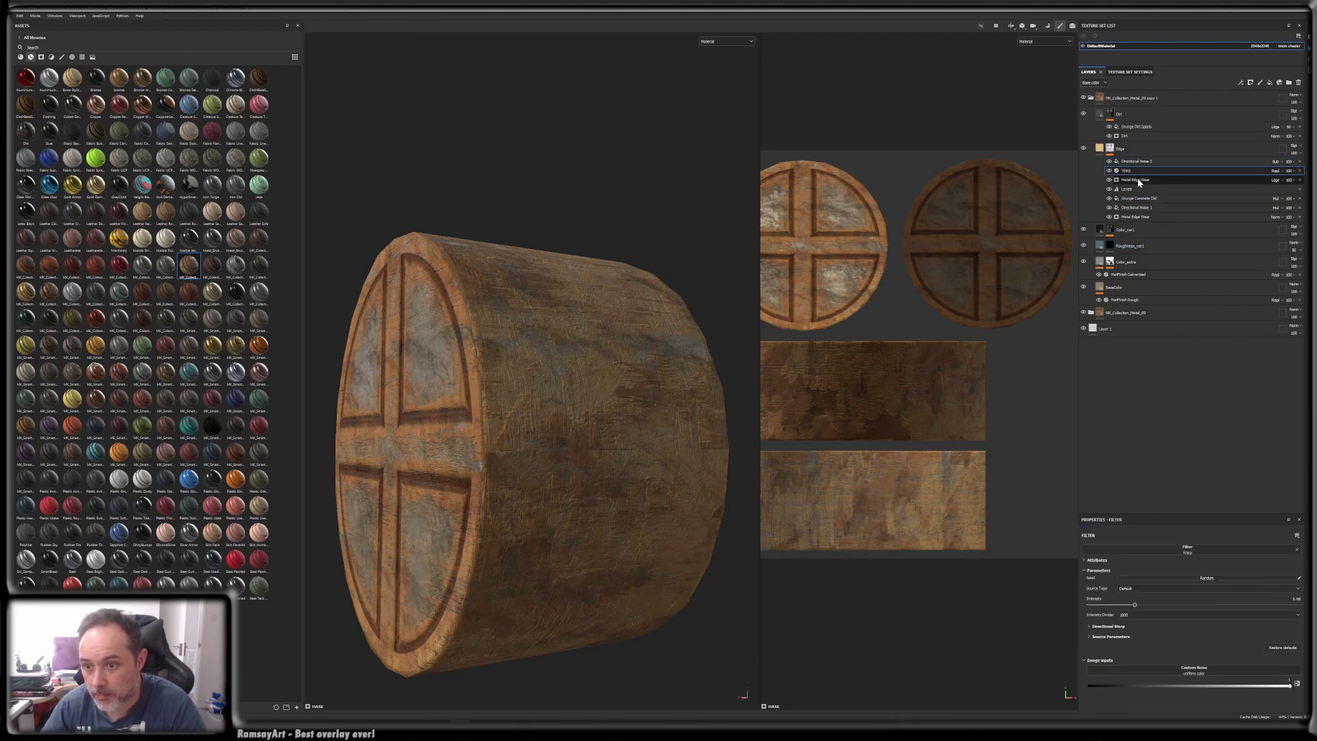
click(1138, 180)
click(1136, 189)
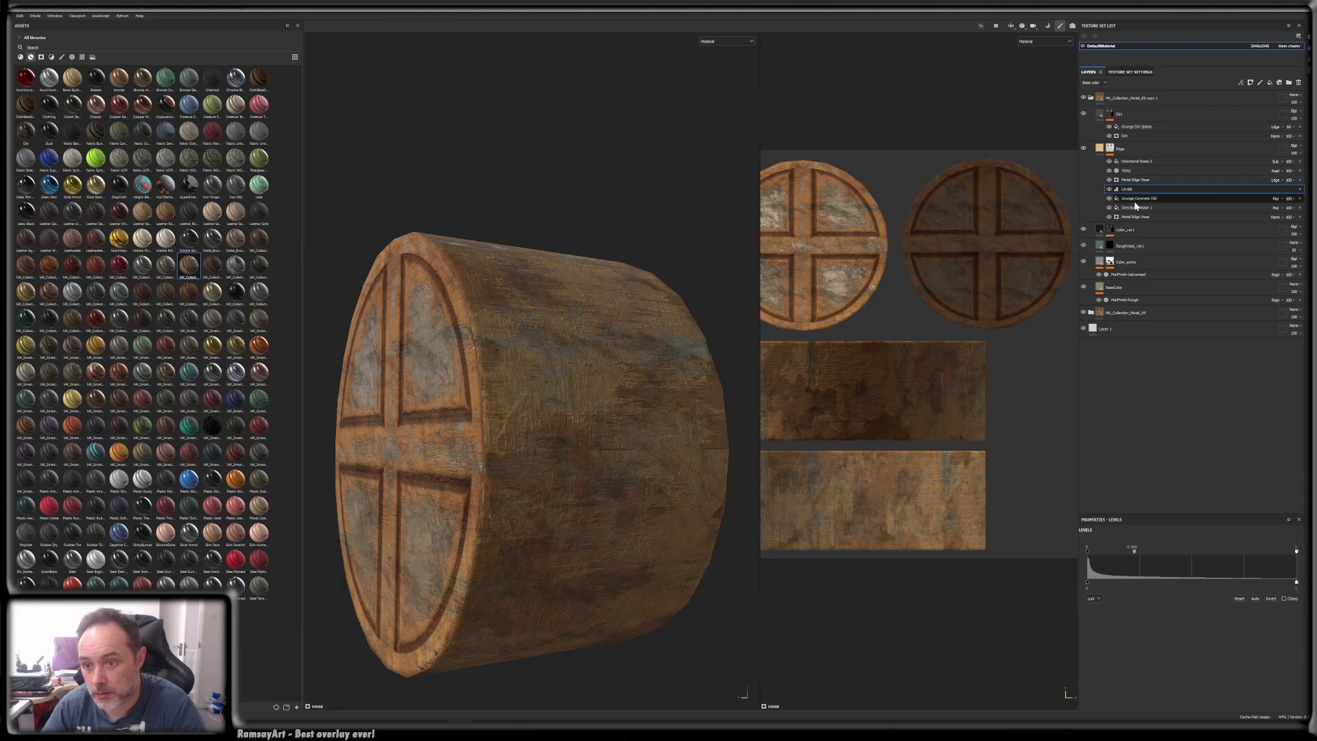
click(1135, 200)
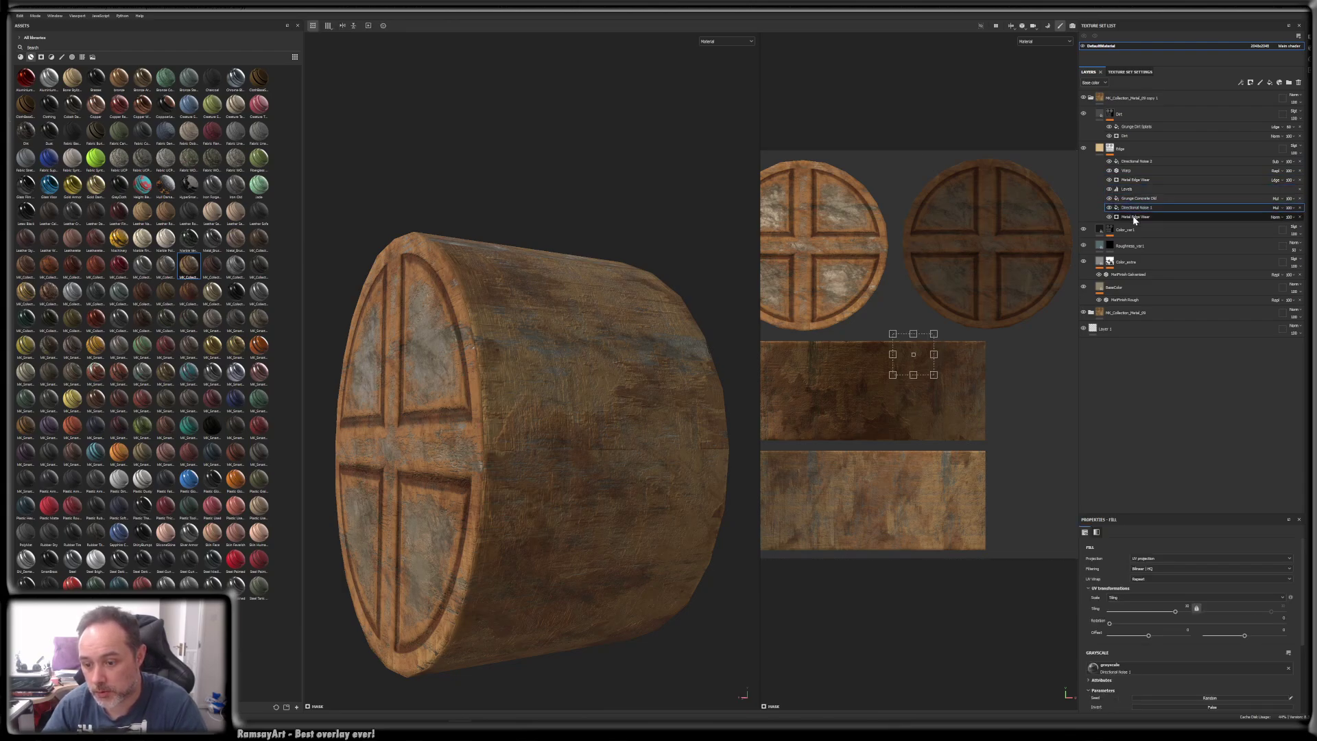
click(1162, 557)
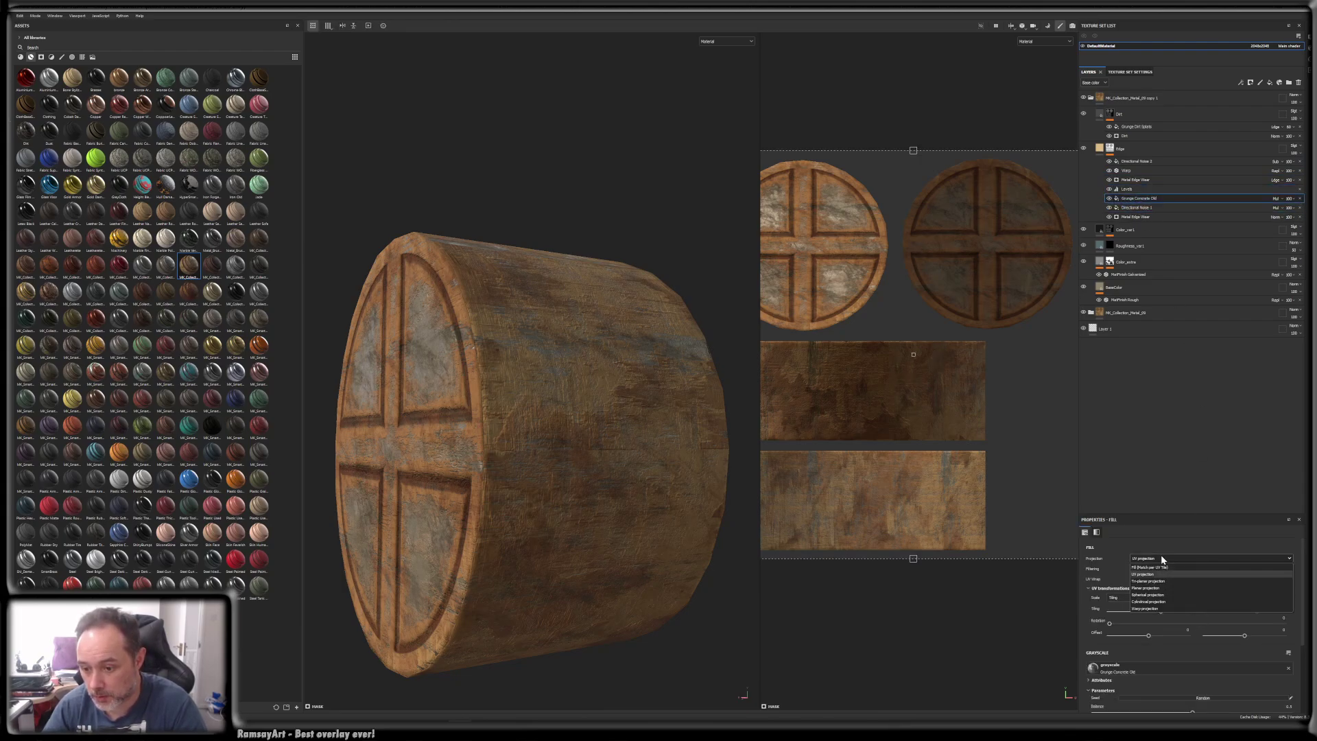
click(1148, 580)
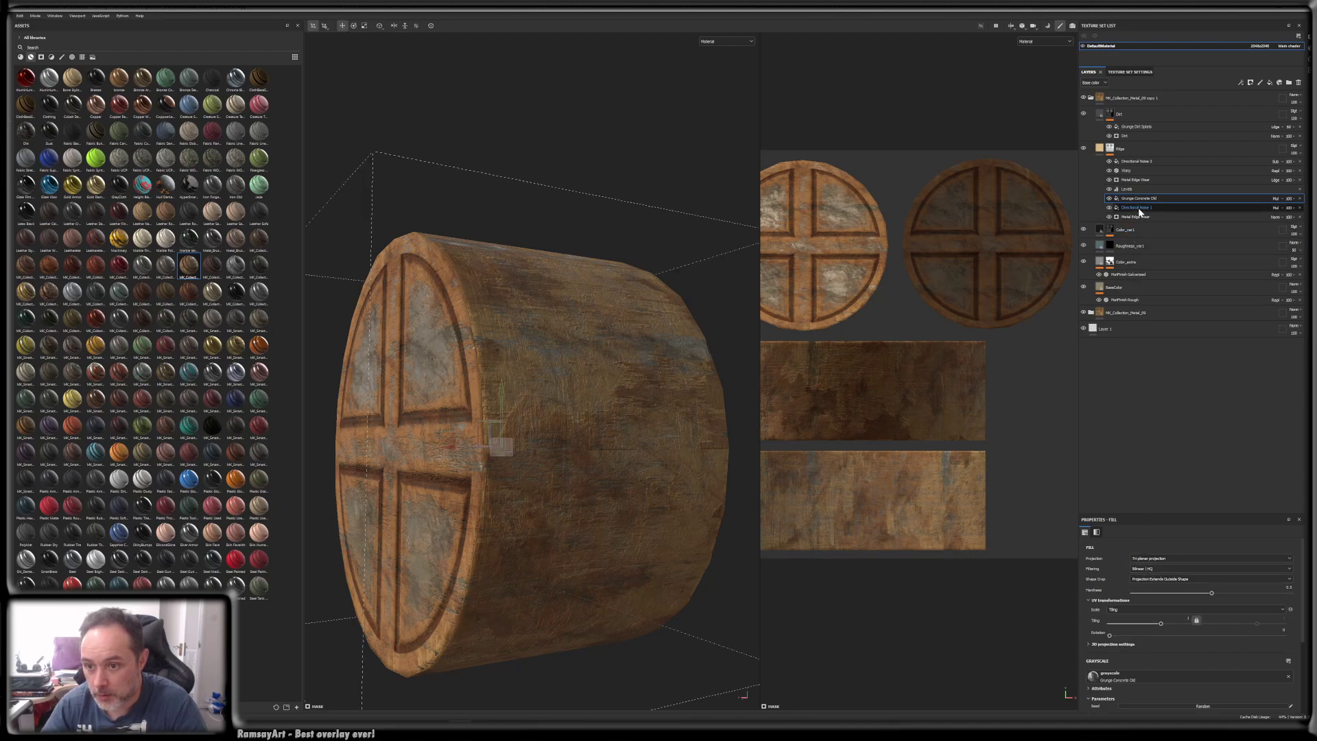
- Set the Edge mask's Directional Noise 1 fill to tri-planar projection and check the Metal Edge Wear generator below it
click(1136, 207)
click(1166, 558)
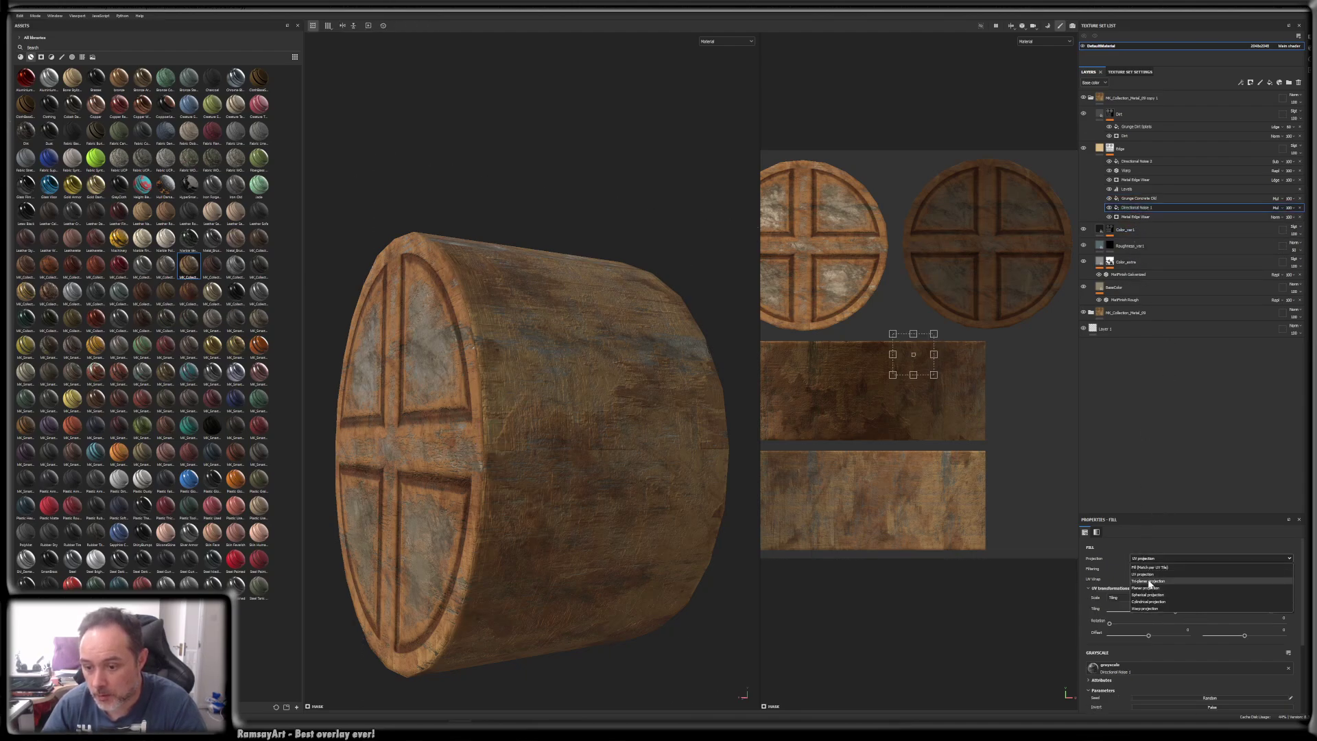
click(1149, 580)
click(1137, 217)
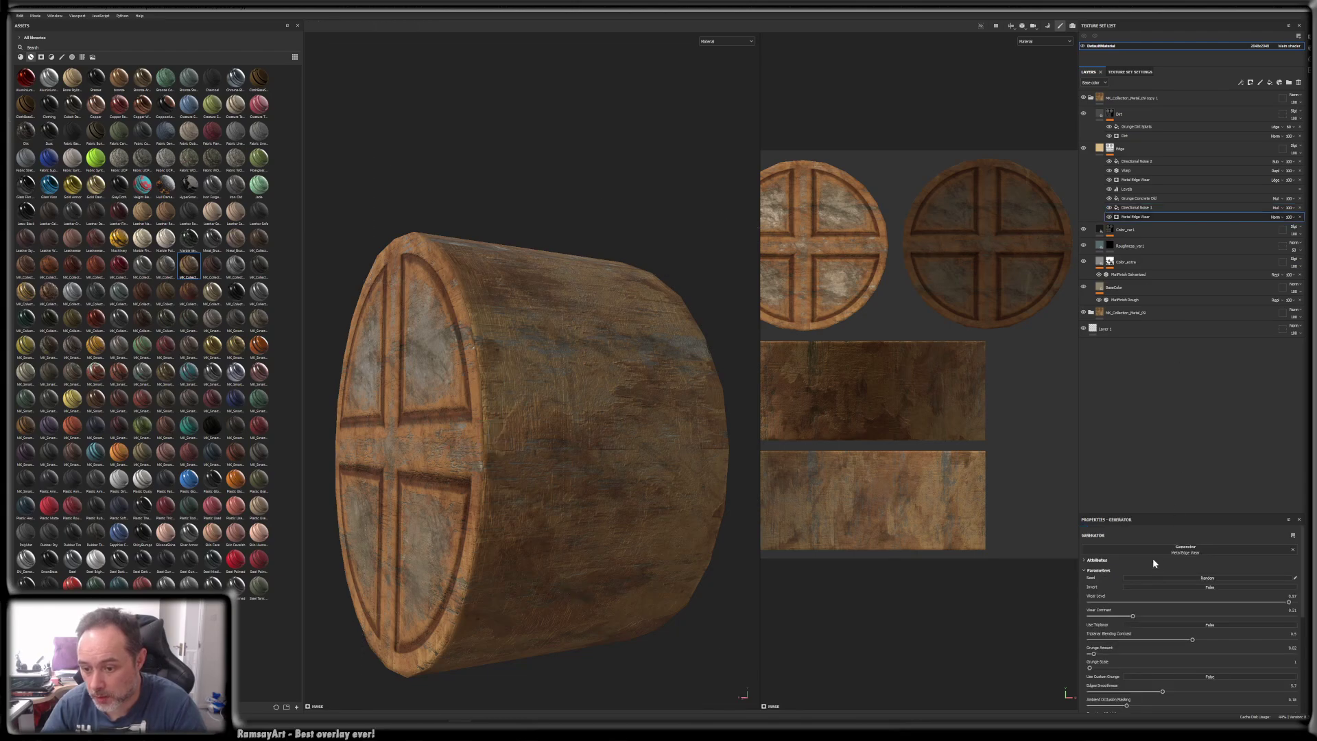
- Check the projection of the grunge fill in the Color_var1 mask and inspect the Roughness_var1 mask
click(1118, 228)
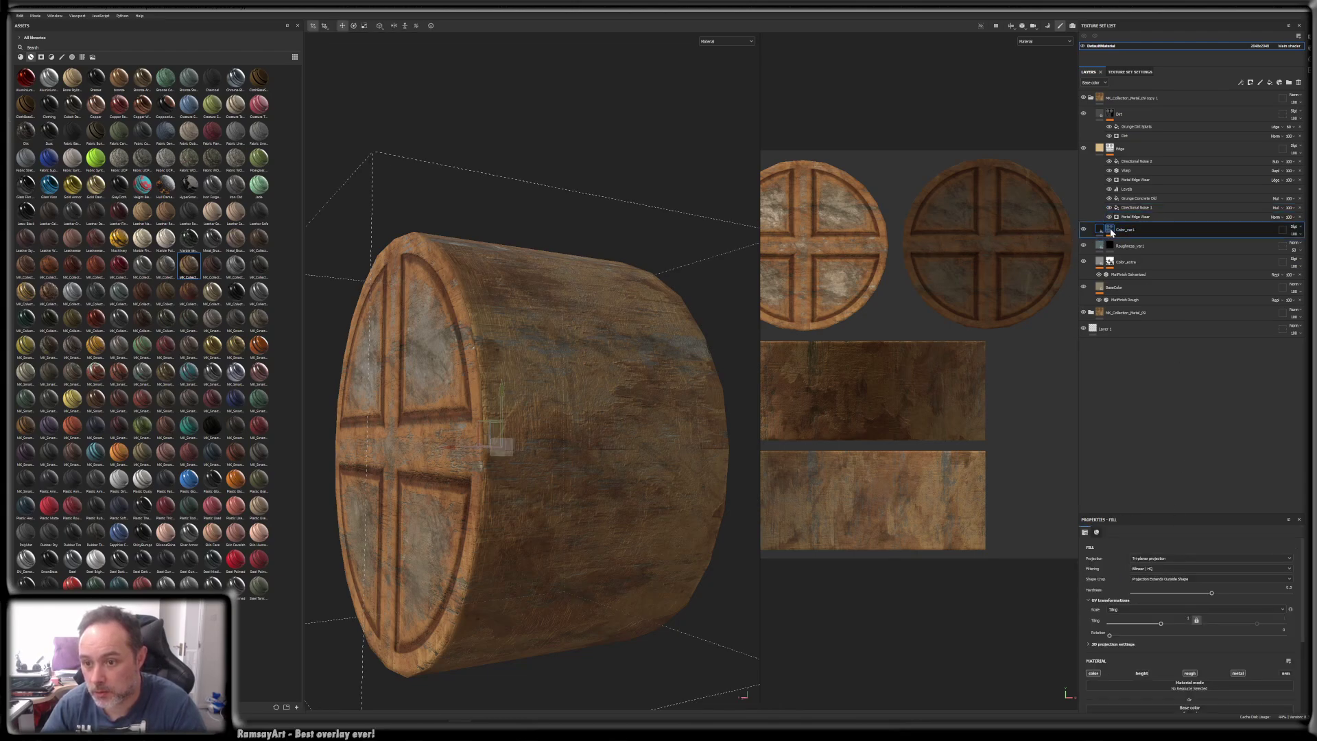
click(1110, 235)
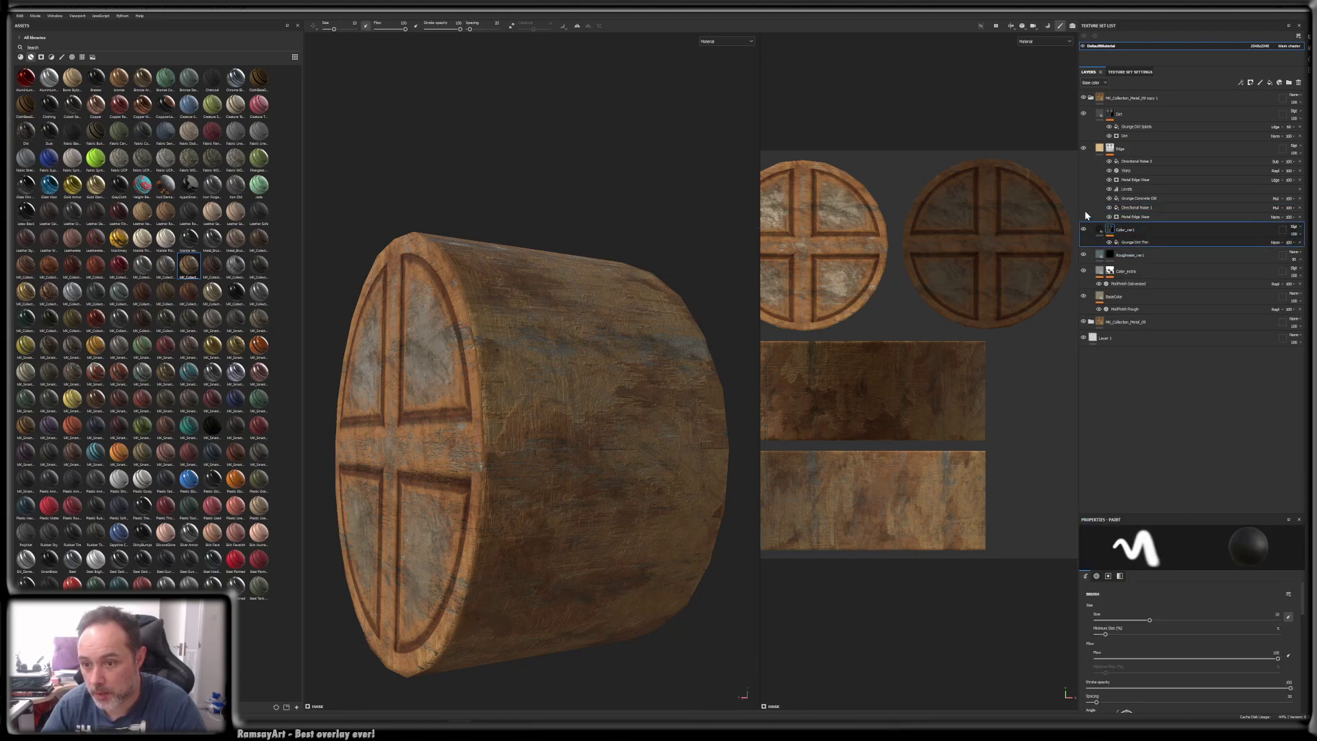
click(1142, 244)
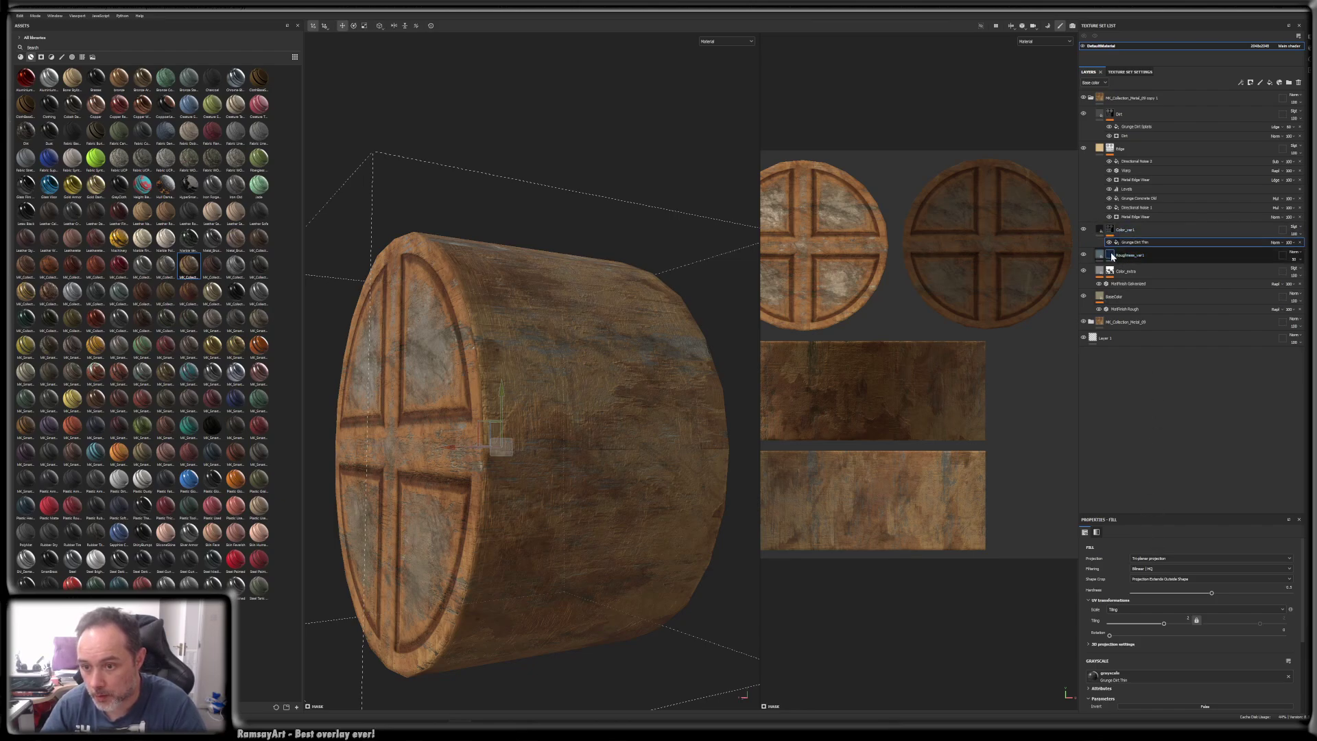
click(1127, 256)
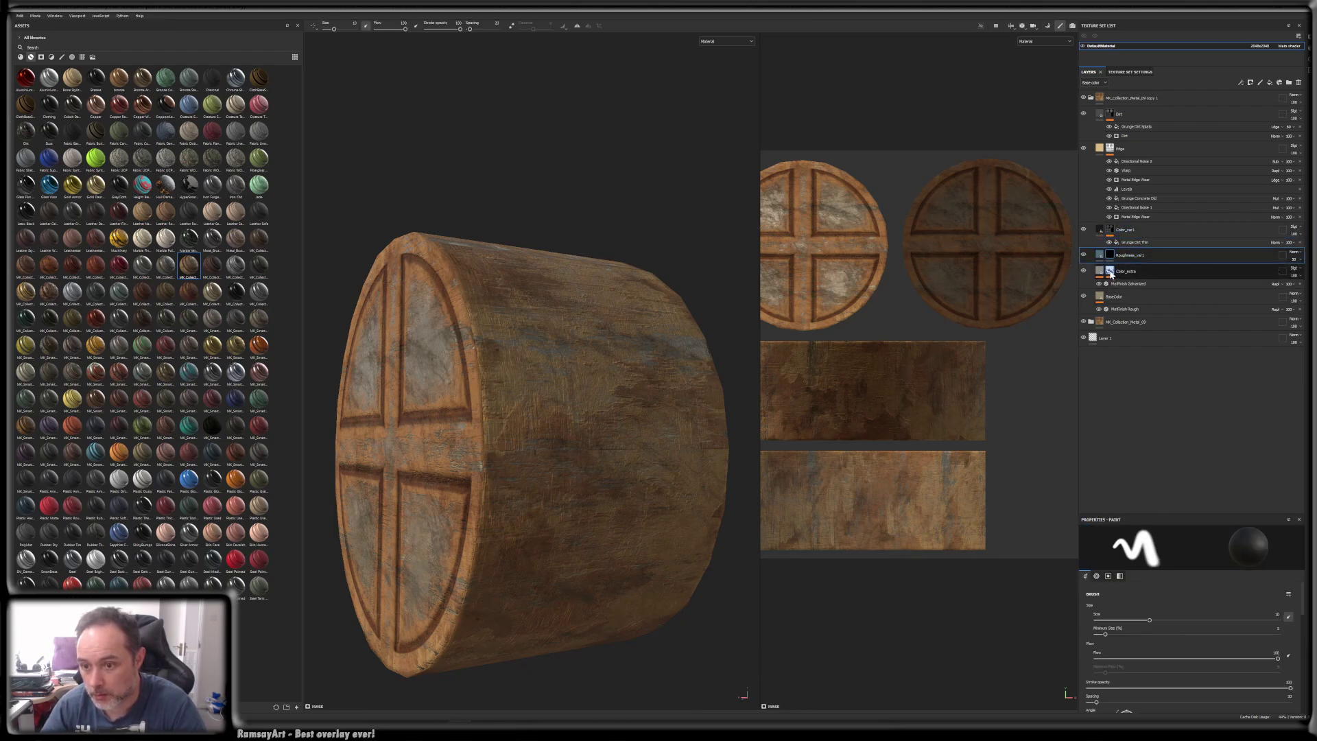
- In the mask of the color layer above the base color, set the Grunge Leaks fill to tri-planar projection
click(1109, 272)
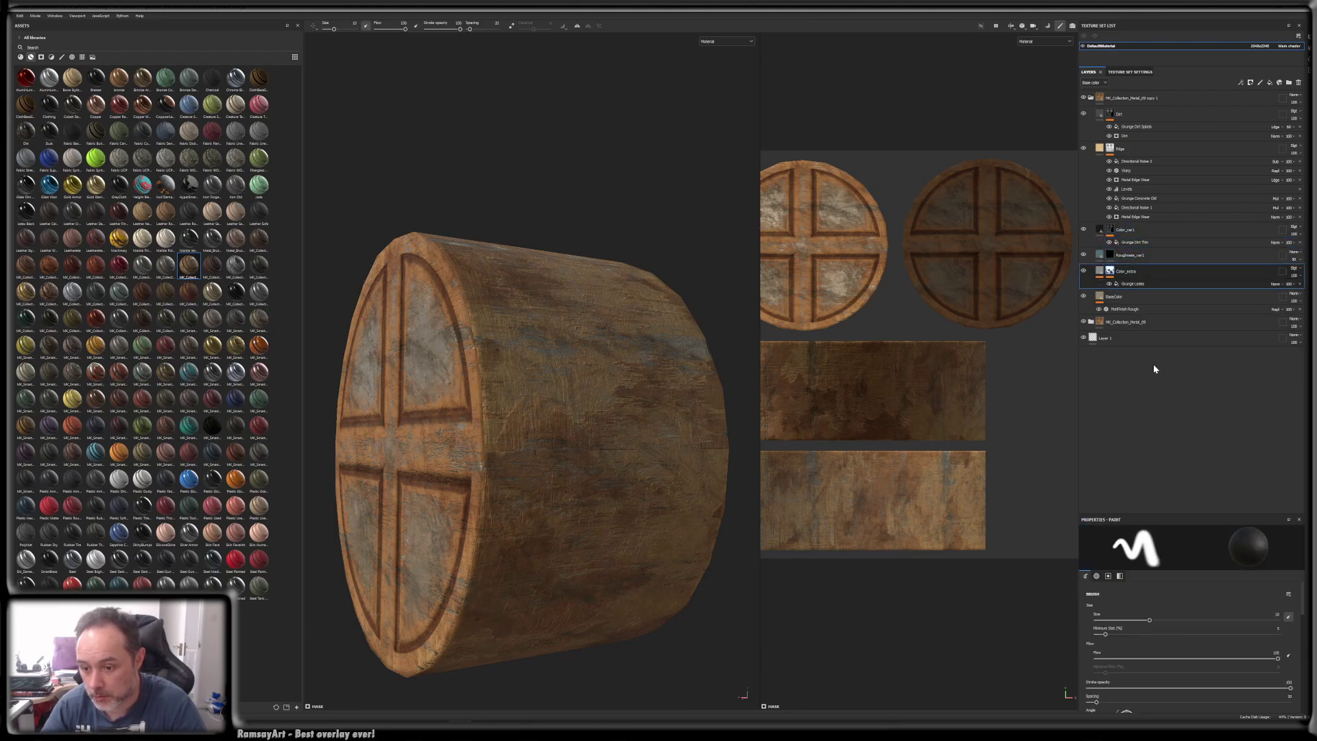
click(1130, 283)
click(1157, 559)
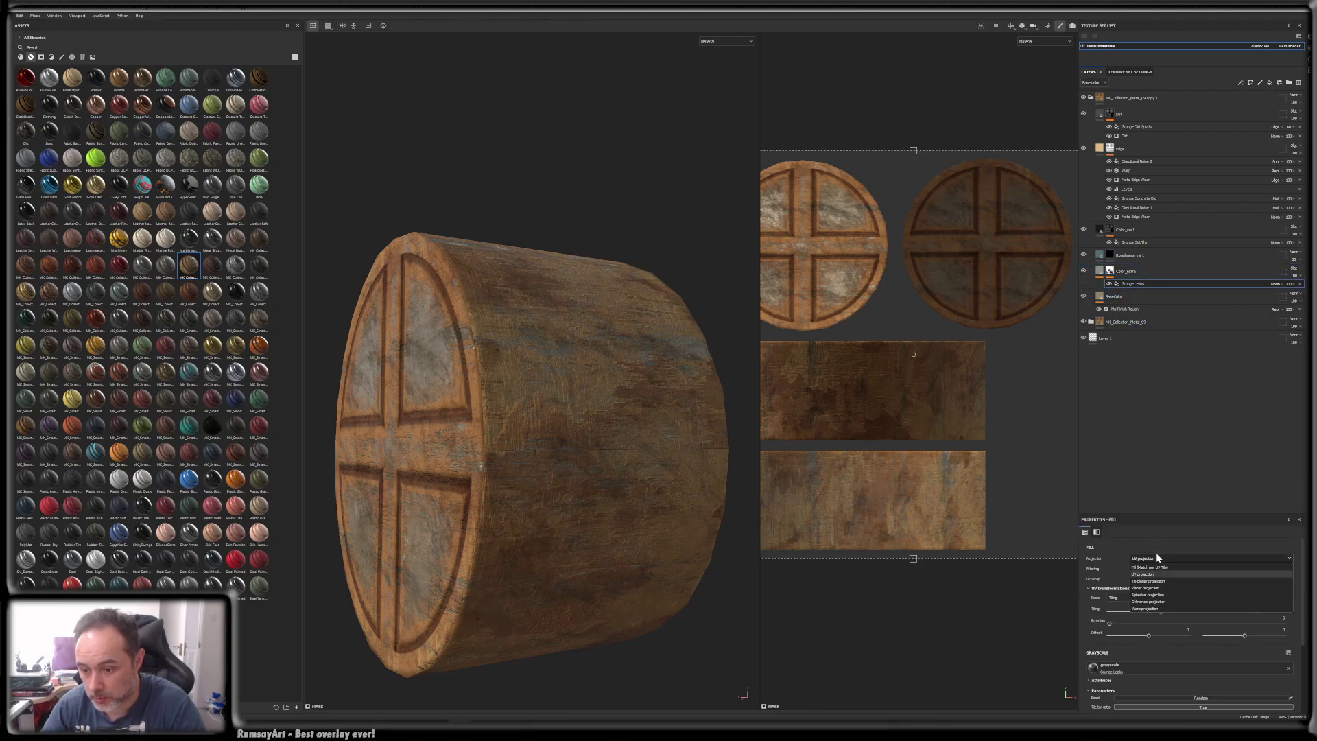
click(1150, 581)
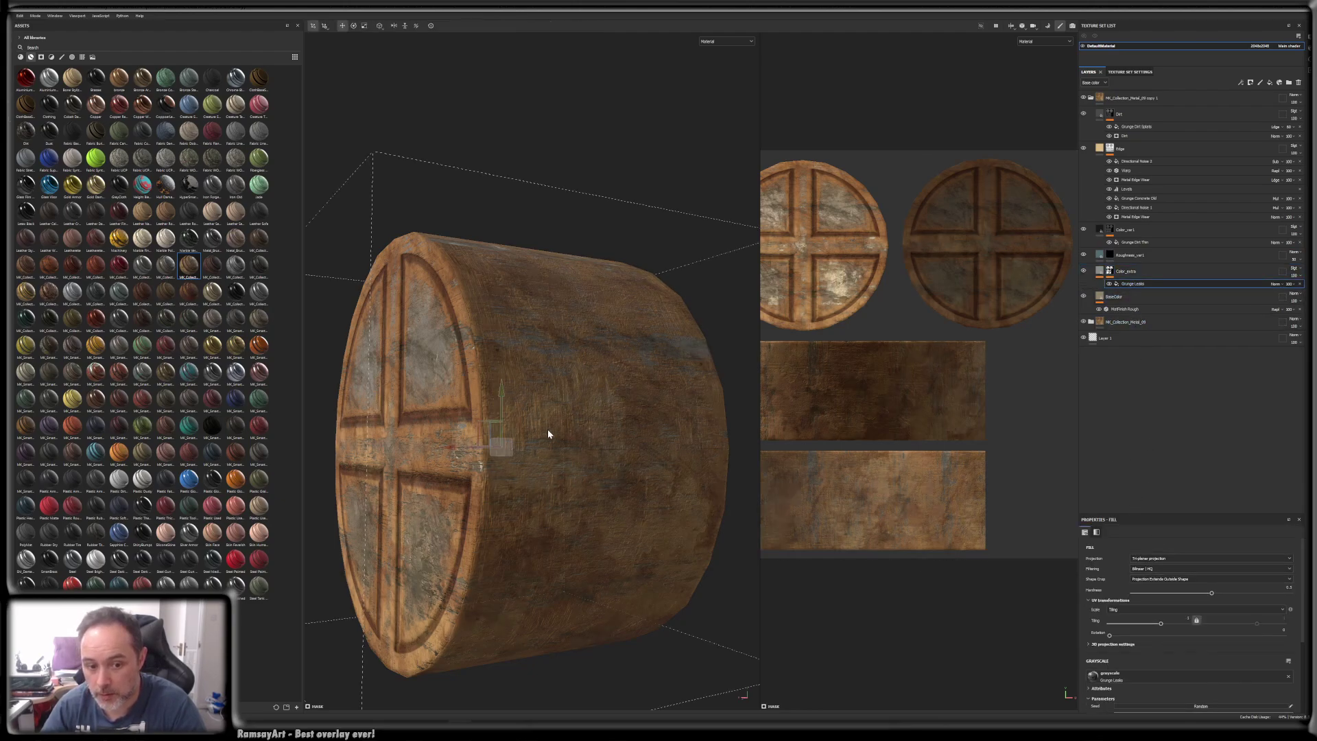
- Check the parameters of the MatFinish Rough filter on the base color layer, including its tri-planar mapping
click(1127, 309)
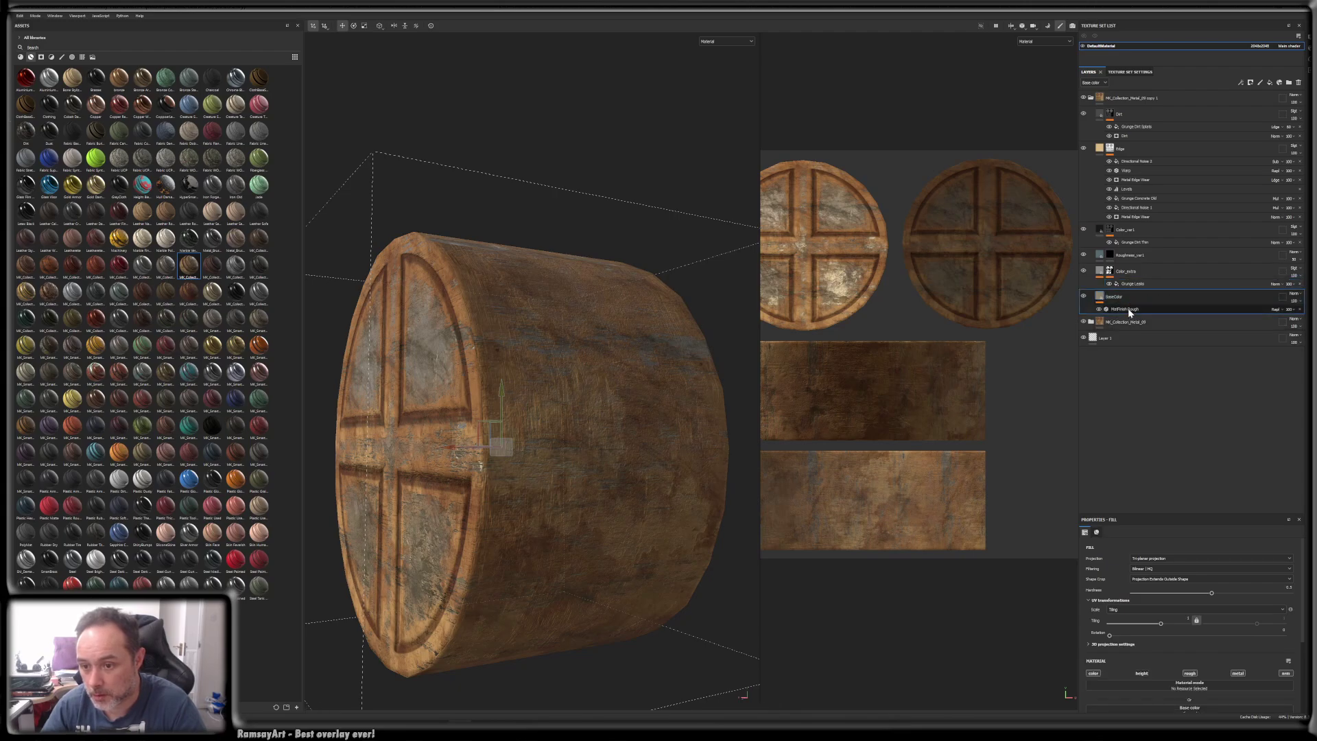
click(1128, 309)
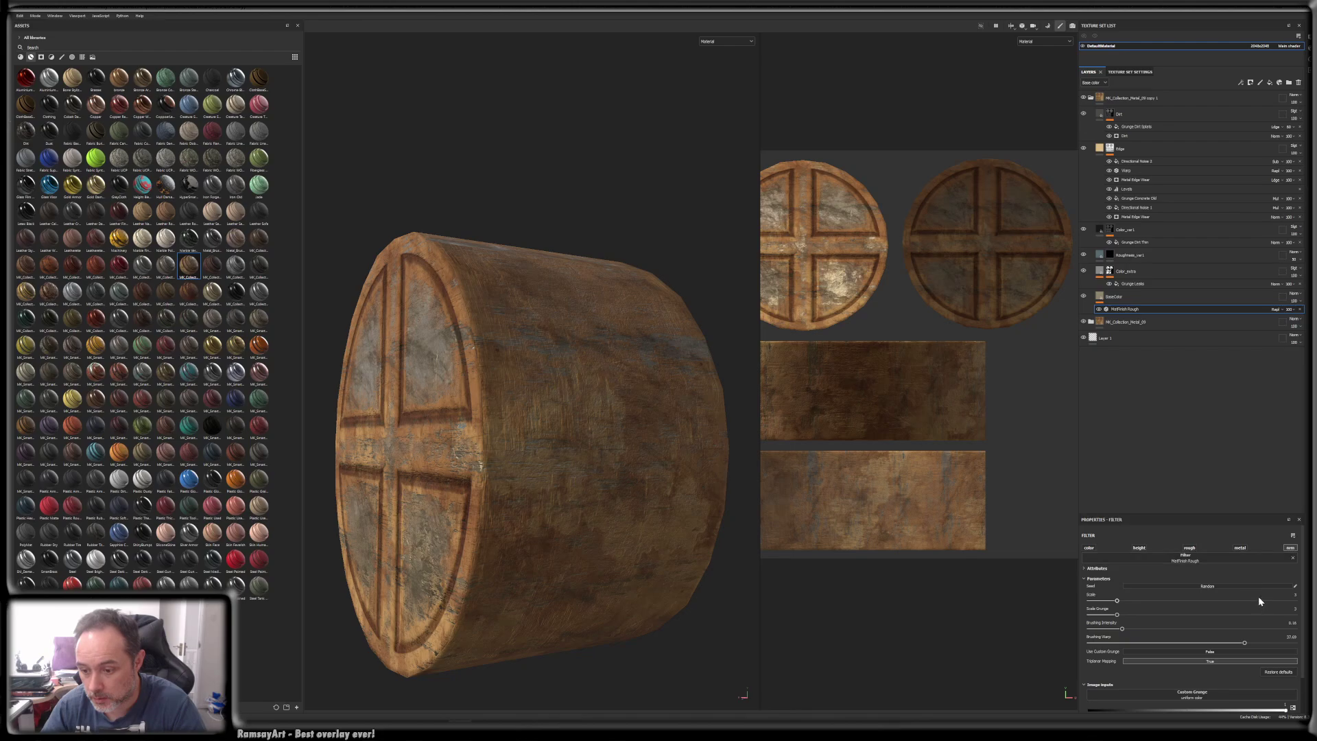
scroll(1259, 596, down, 2)
scroll(1258, 588, up, 2)
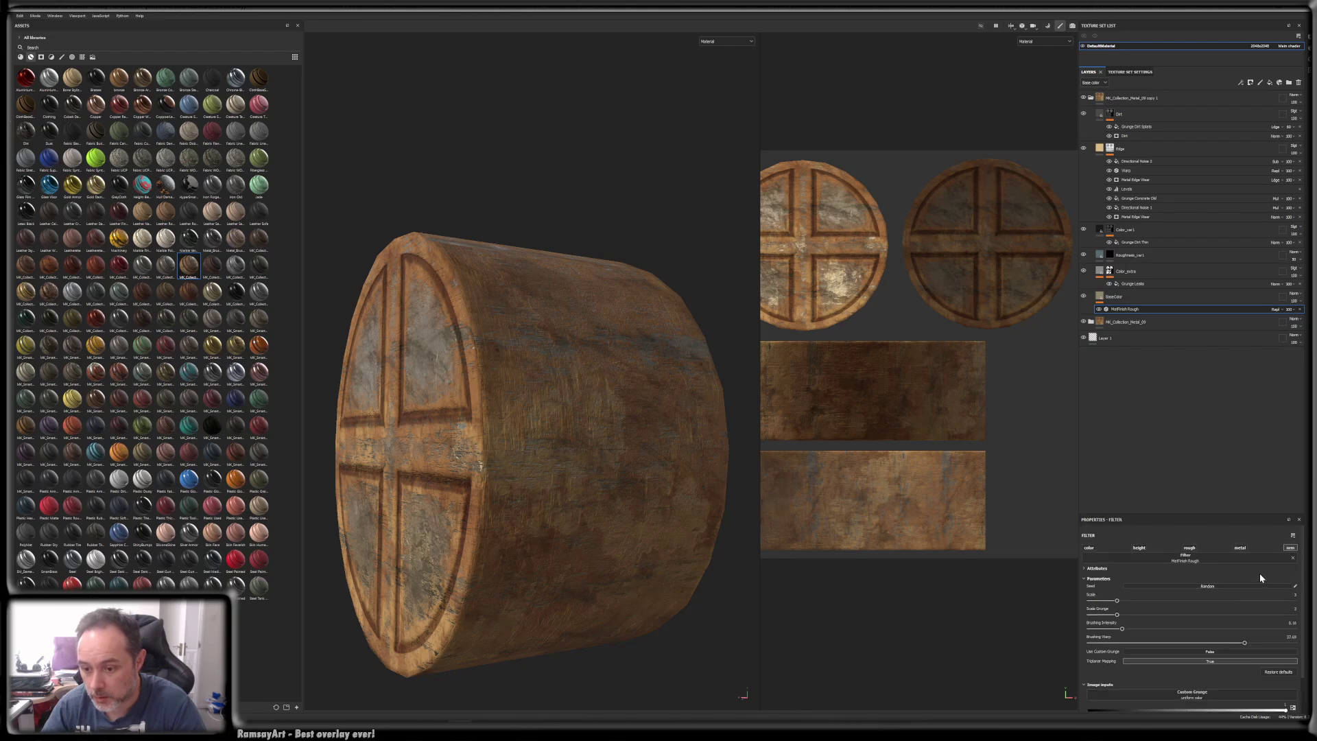
alt+drag(674, 299, 723, 316)
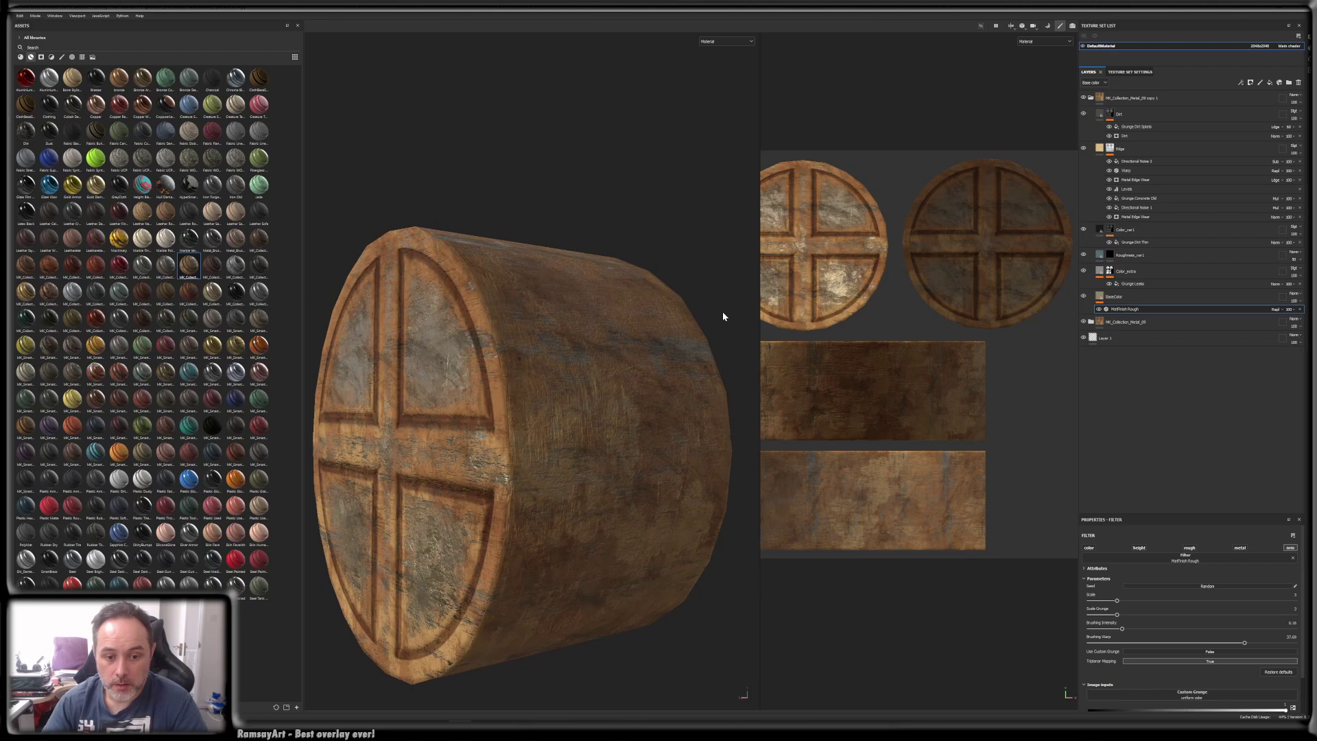
- Collapse the copied material group and toggle its visibility to compare both projections in a widened 3D viewport
click(1090, 99)
click(1082, 98)
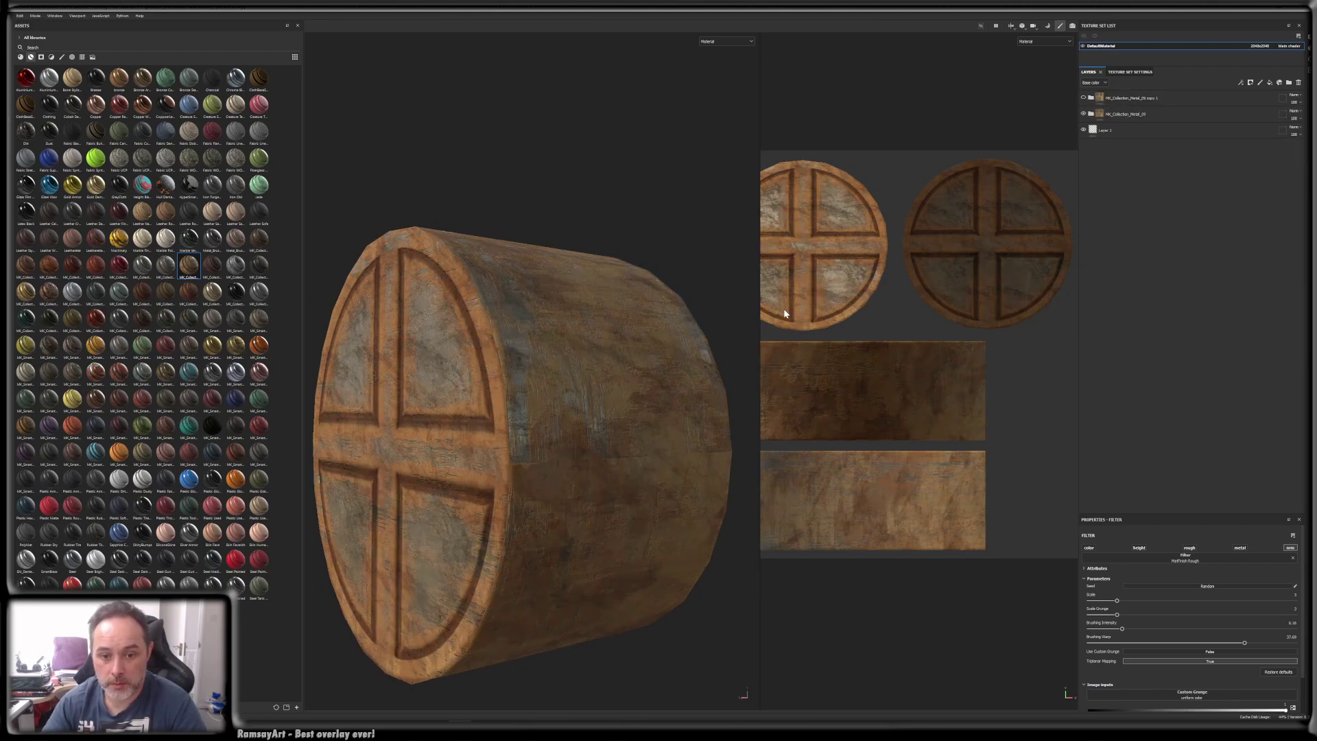
drag(759, 265, 896, 275)
alt+drag(611, 449, 744, 414)
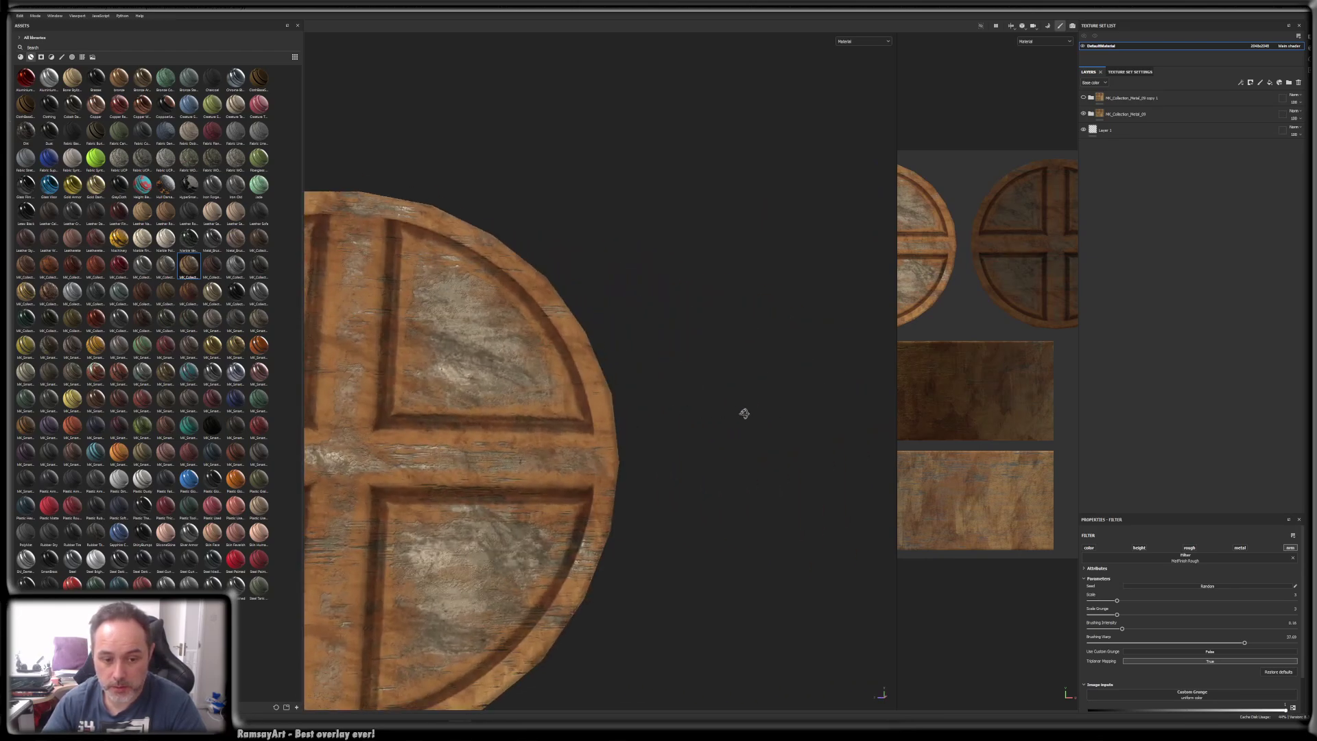
alt+right_drag(743, 414, 537, 496)
mouse_move(537, 497)
alt+mouse_down()
mouse_move(702, 427)
mouse_move(681, 464)
alt+mouse_up()
shift+right_drag(682, 464, 863, 315)
click(1084, 98)
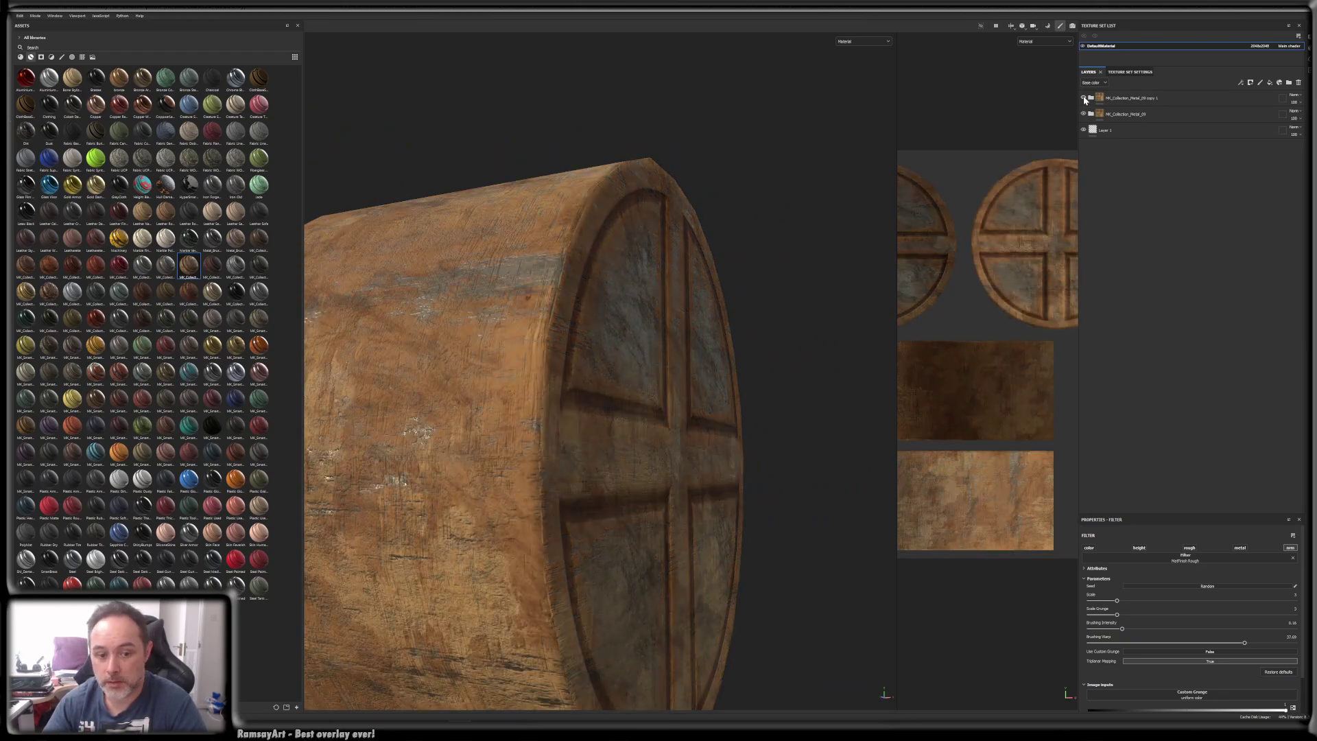
- Inspect the tri-planar version of the material on the cylinder's side and end caps under different lighting angles
alt+drag(582, 384, 691, 412)
mouse_move(690, 412)
shift+right_down()
mouse_move(631, 414)
mouse_move(706, 425)
mouse_move(679, 435)
shift+right_up()
alt+drag(680, 435, 707, 391)
alt+middle_drag(707, 391, 679, 405)
alt+drag(679, 405, 881, 404)
alt+right_drag(731, 403, 670, 385)
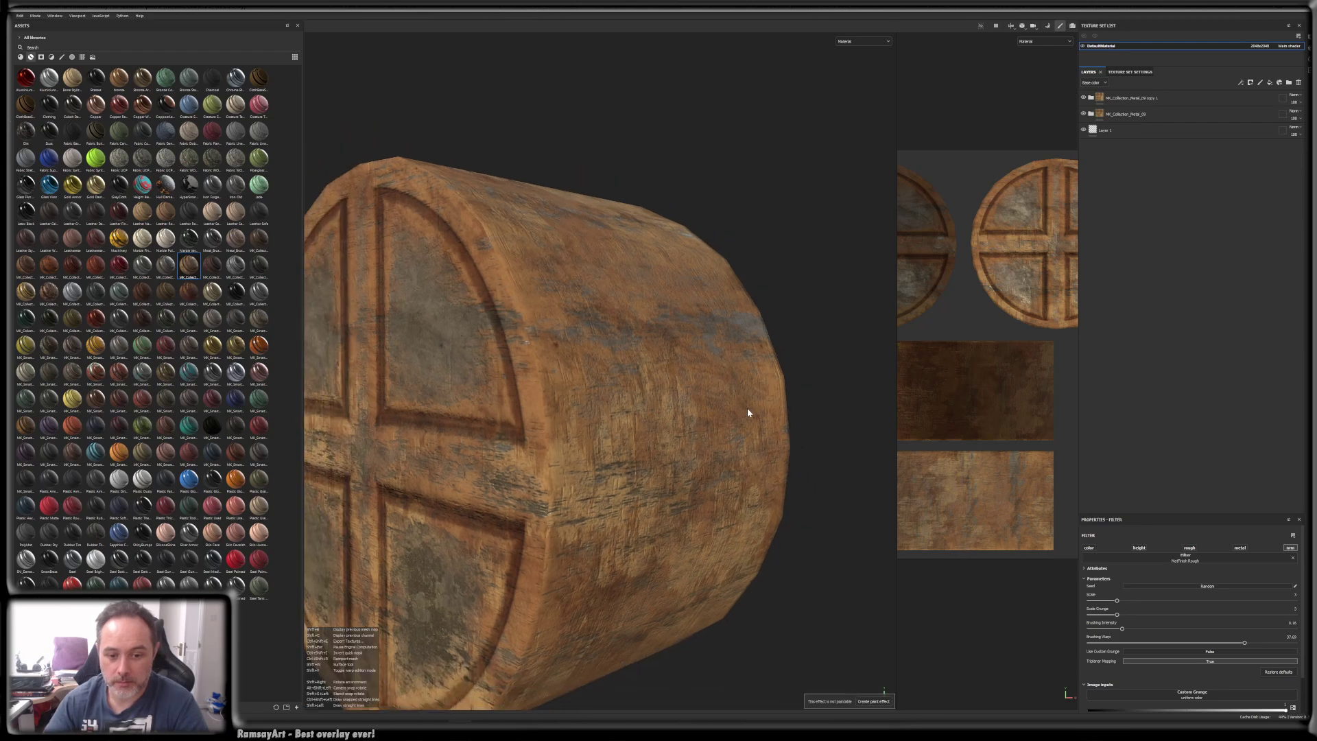
alt+right_drag(747, 412, 721, 337)
alt+drag(603, 295, 693, 283)
mouse_move(692, 283)
shift+right_down()
mouse_move(659, 279)
mouse_move(693, 274)
shift+right_up()
alt+right_drag(693, 274, 644, 161)
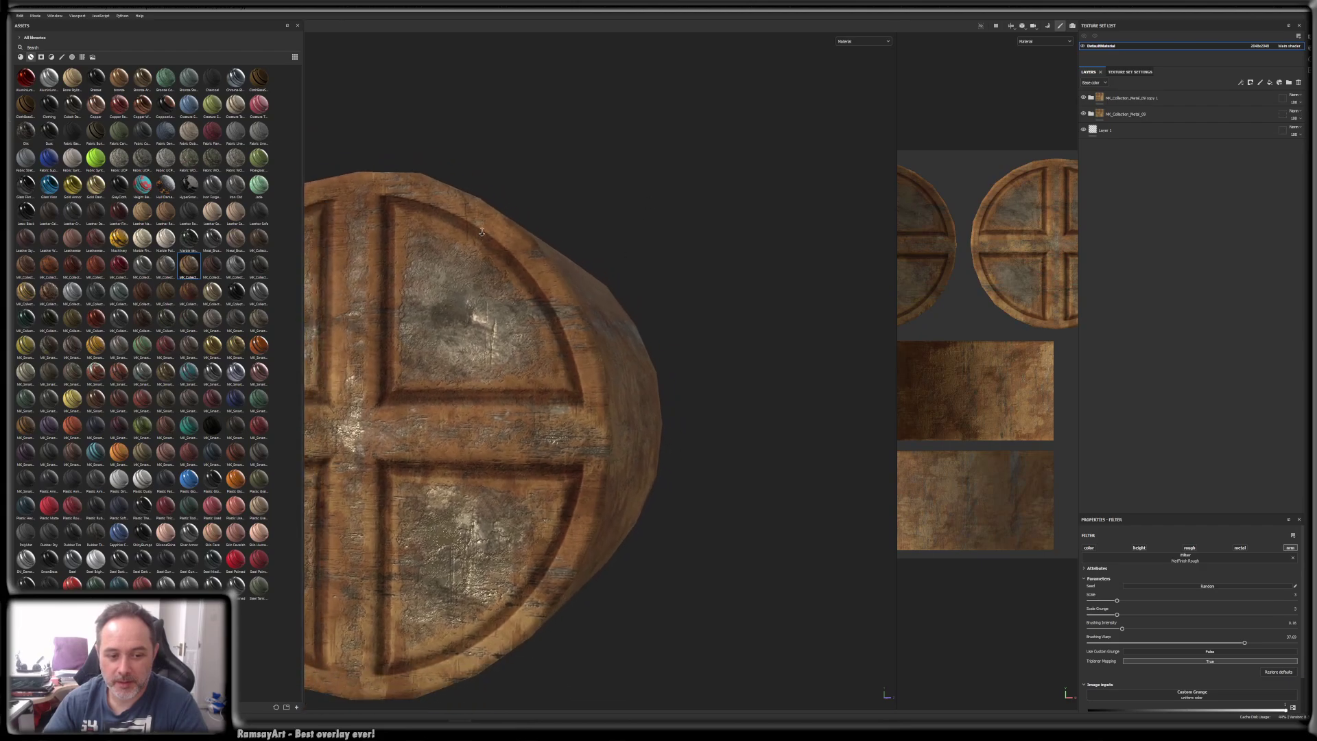
alt+middle_drag(504, 396, 737, 360)
alt+right_drag(685, 370, 614, 336)
alt+drag(614, 336, 718, 361)
alt+middle_drag(718, 360, 810, 358)
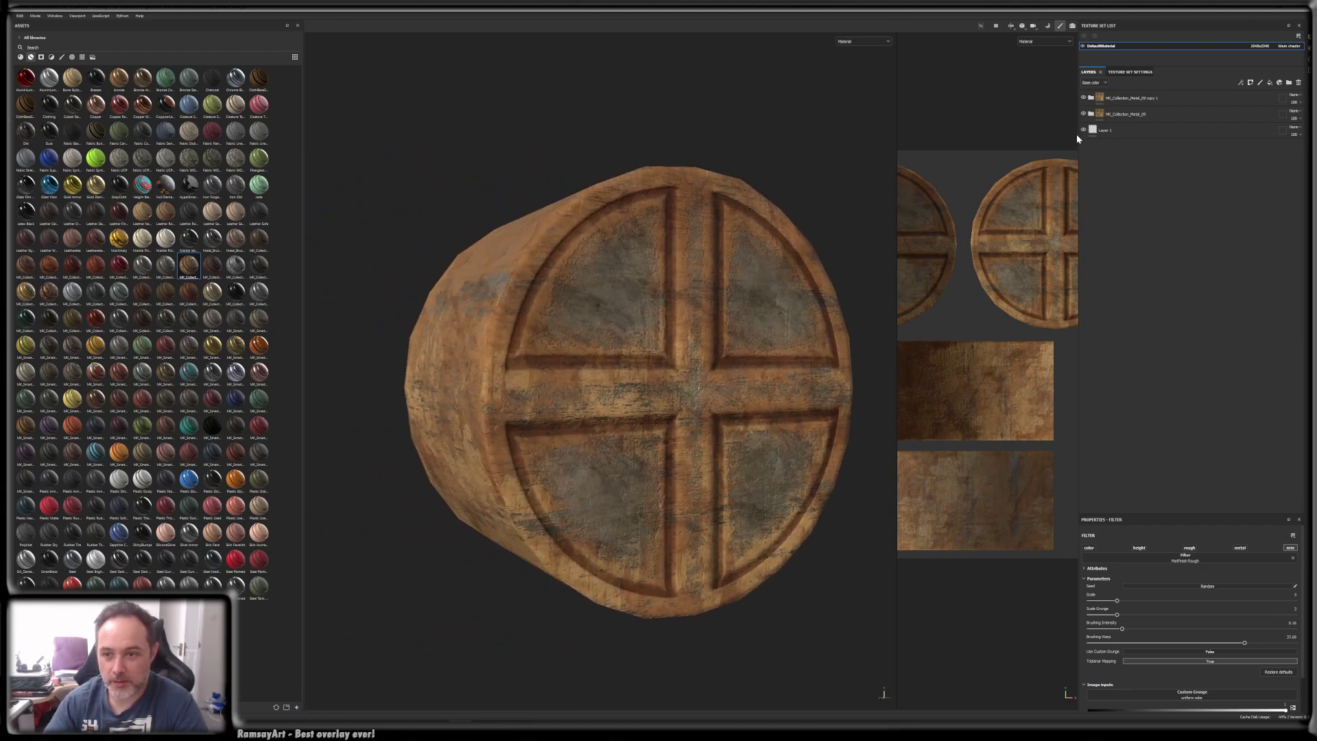
- Try a lower opacity on the copied material group, compare it against the original, and restore the opacity to 100
click(1207, 102)
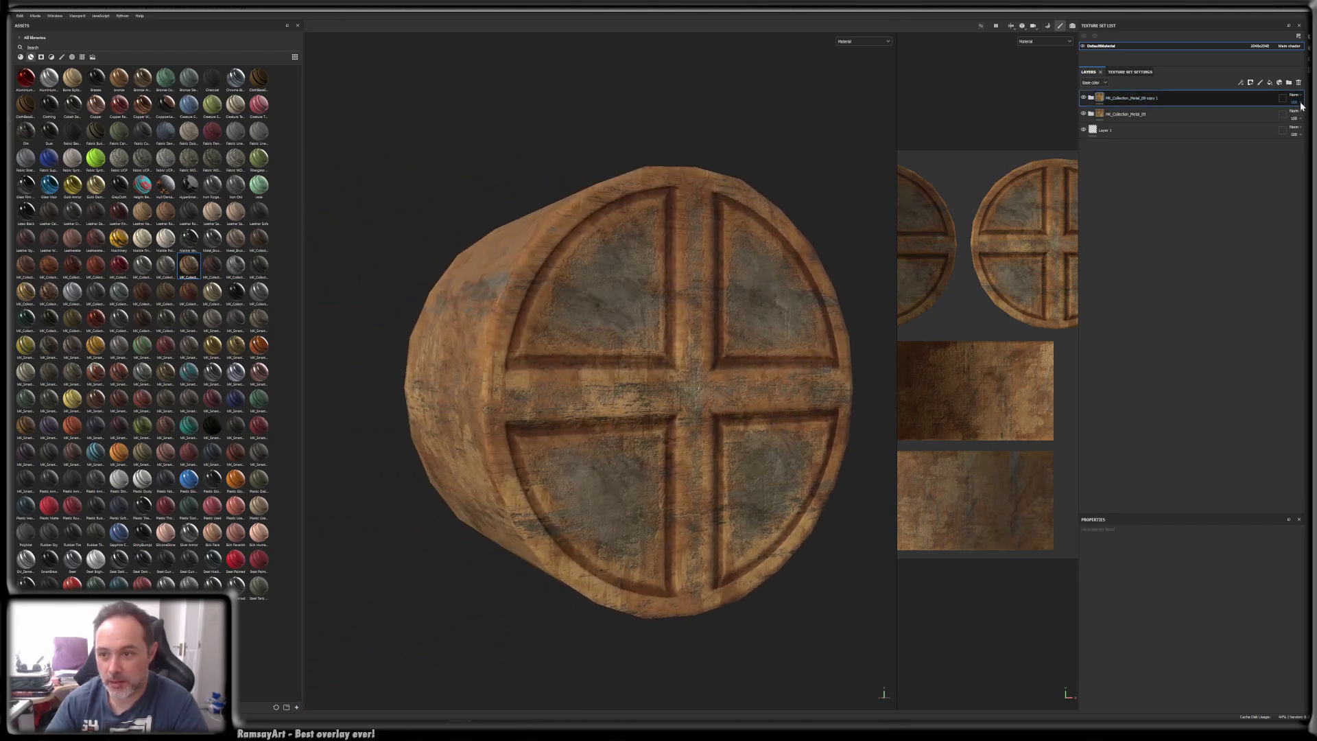
mouse_move(1307, 114)
mouse_down()
mouse_move(1284, 115)
mouse_move(1299, 114)
mouse_up()
alt+drag(514, 304, 607, 307)
alt+middle_drag(607, 307, 698, 300)
click(1084, 98)
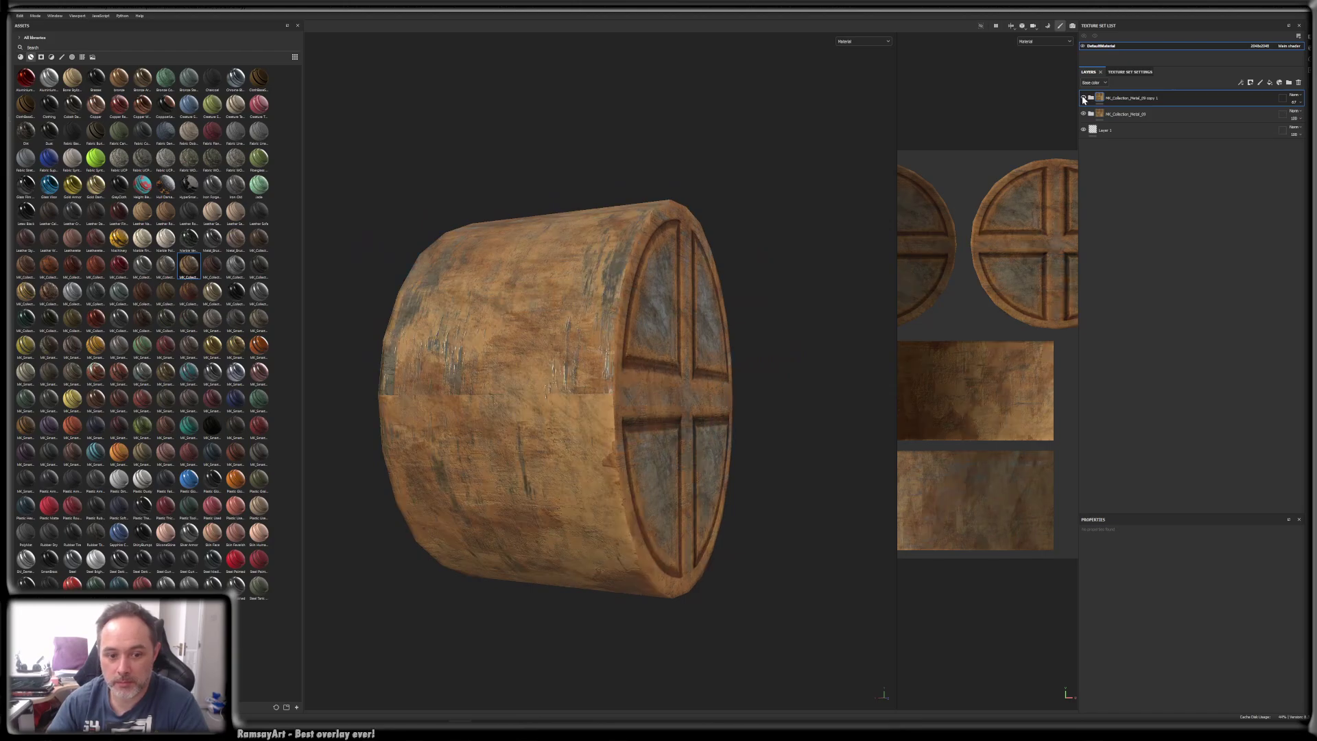
click(1083, 98)
click(1083, 99)
click(1083, 98)
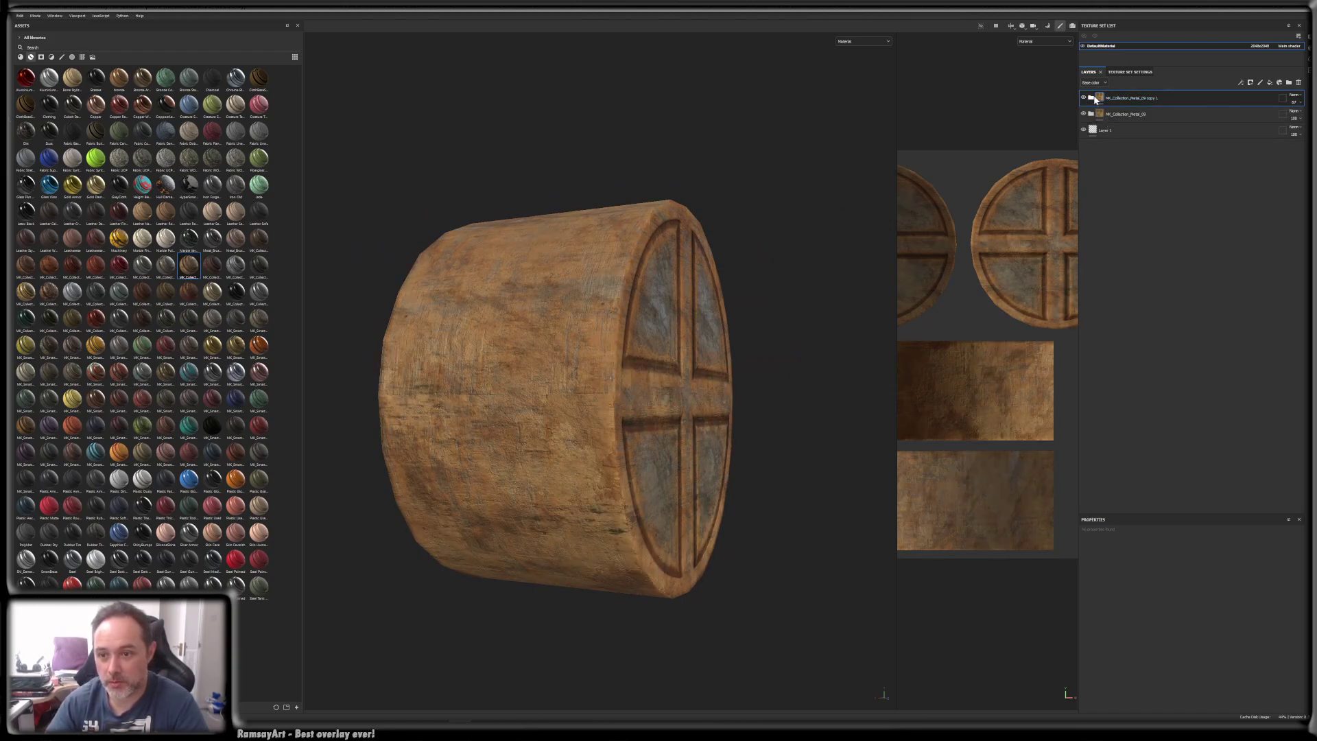
click(1300, 103)
drag(1302, 115, 1308, 116)
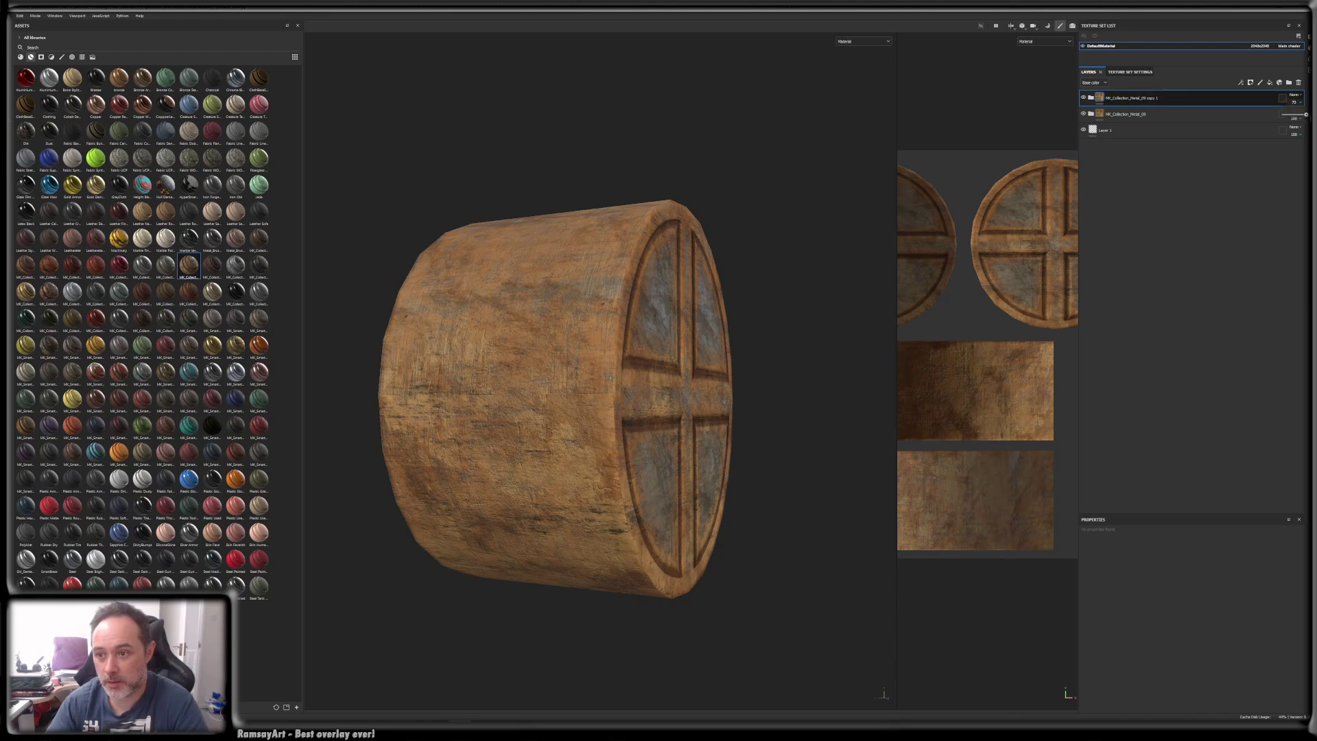
- Add a black mask to the copied material group and paint white over the seam along the cylinder's side
right_click(1122, 103)
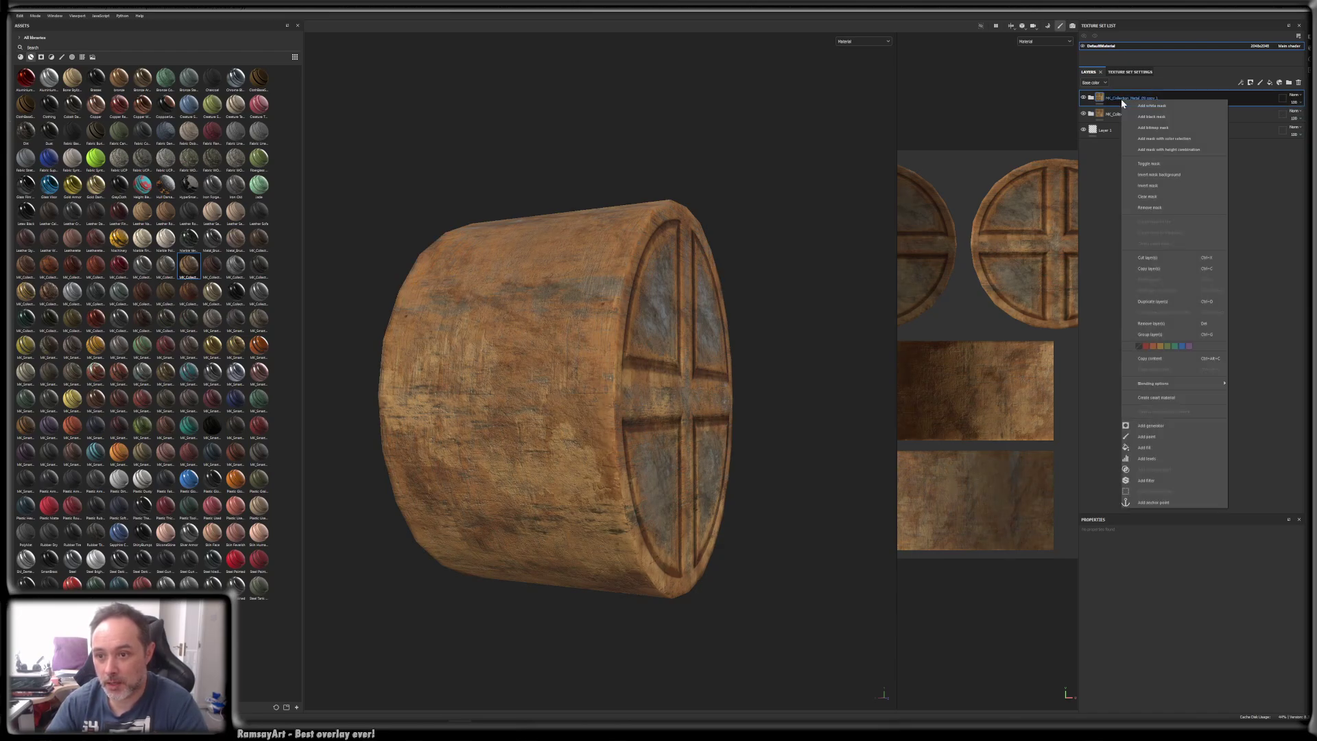
click(1157, 119)
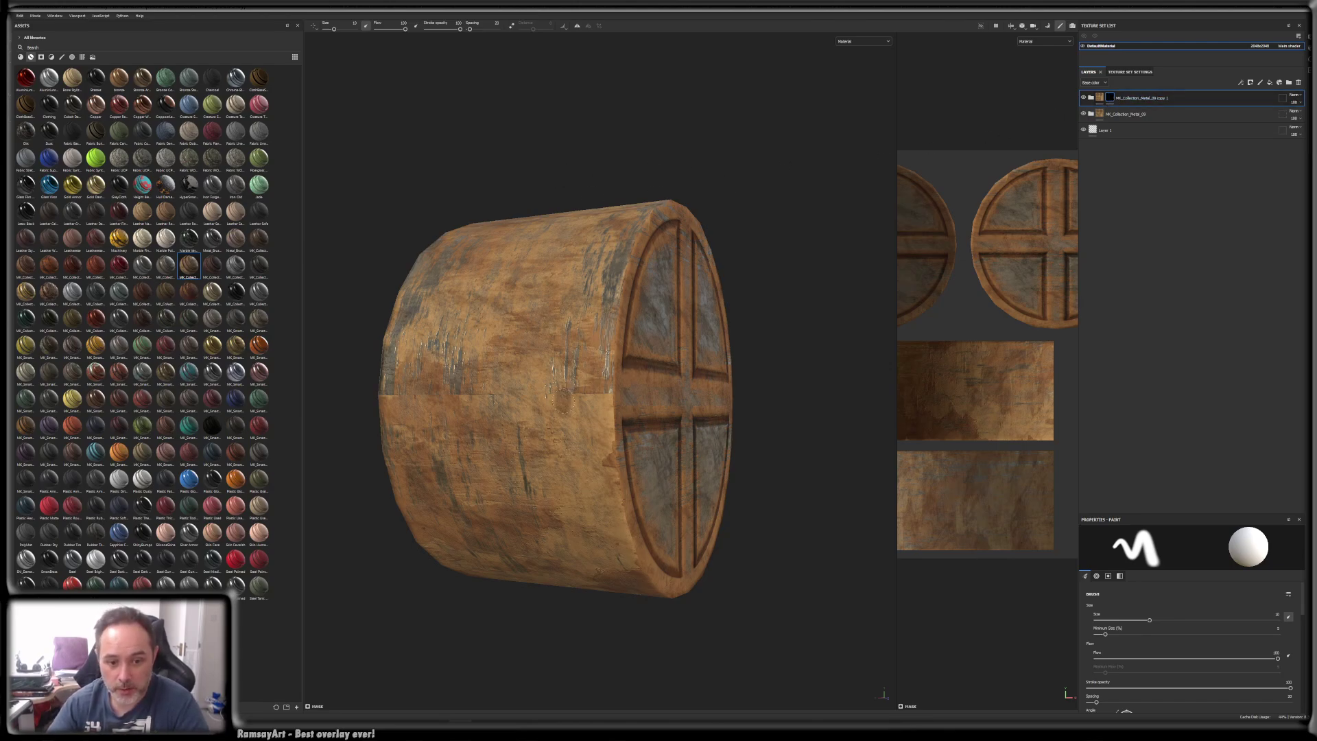
mouse_move(559, 416)
mouse_down()
mouse_move(578, 390)
mouse_move(598, 406)
mouse_move(606, 397)
mouse_move(458, 400)
mouse_up()
mouse_move(407, 417)
mouse_down()
mouse_move(387, 392)
mouse_move(392, 424)
mouse_move(458, 443)
mouse_move(516, 432)
mouse_move(567, 456)
mouse_up()
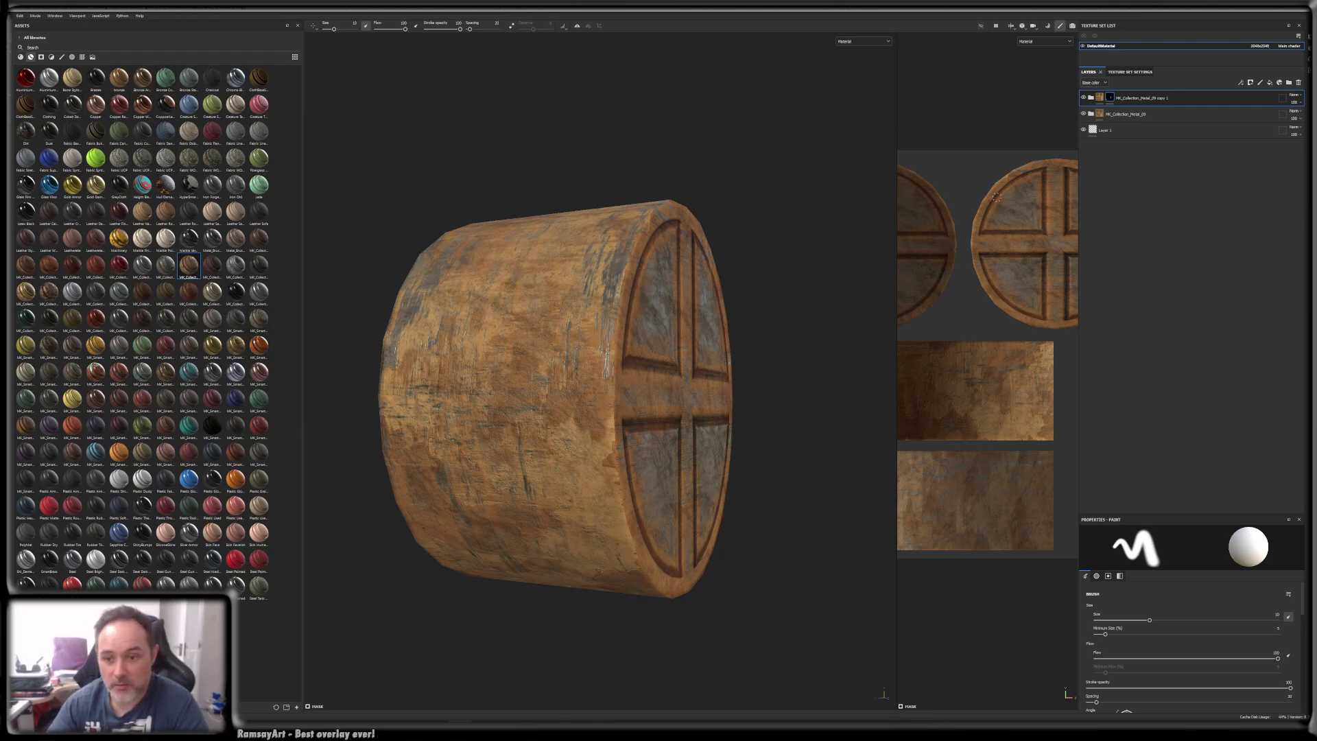
- Reduce the brush size for finer mask painting and switch the paint value to black
key(bracketleft)
key(bracketleft)
key(bracketleft)
key(bracketleft)
key(bracketleft)
key(bracketleft)
key(bracketleft)
key(bracketleft)
key(bracketleft)
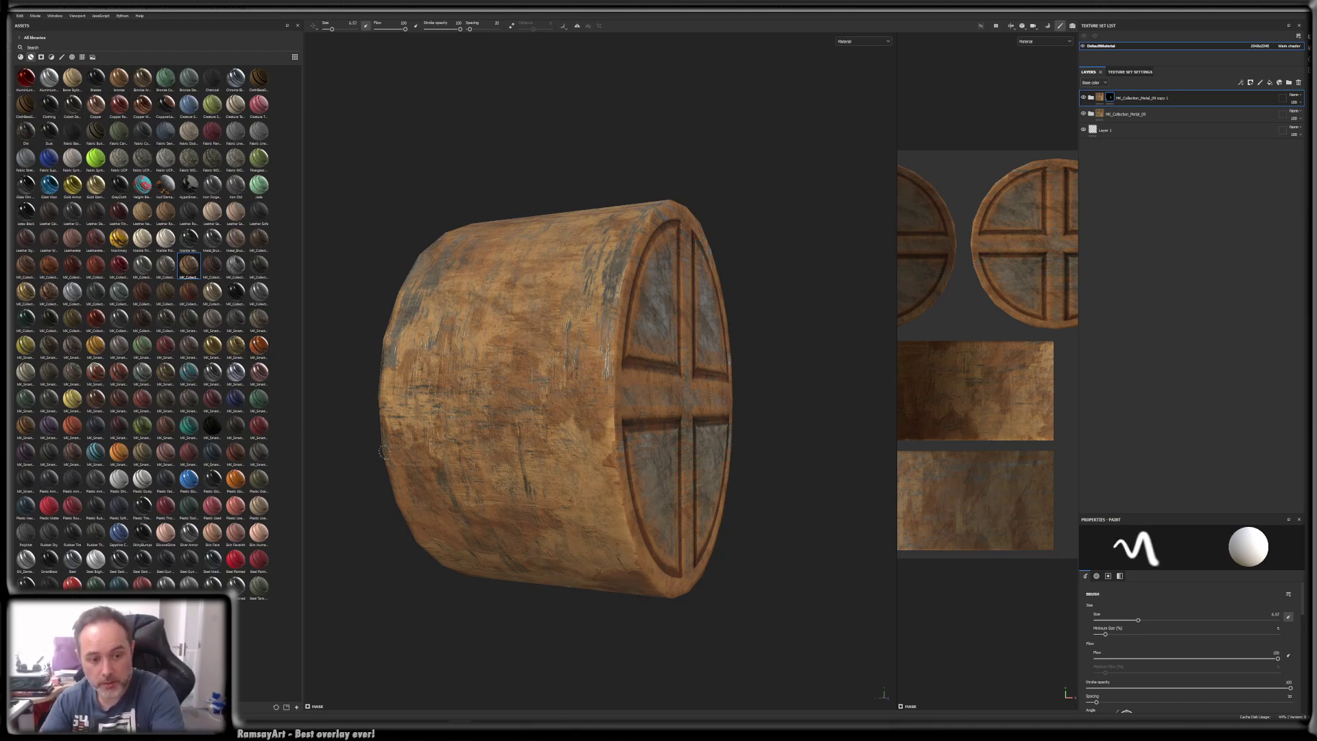
key(bracketleft)
key(bracketleft)
key(bracketleft)
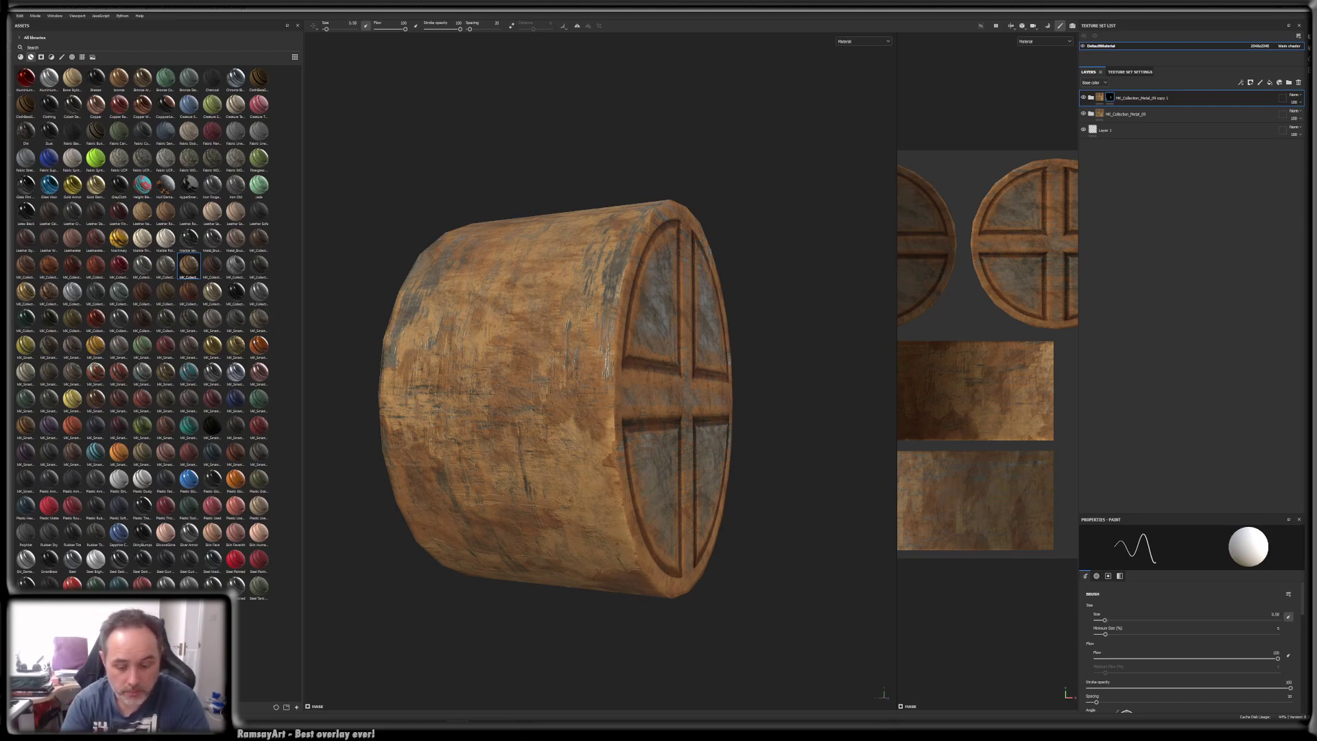
key(bracketright)
key(bracketright)
key(bracketright)
key(bracketright)
key(bracketright)
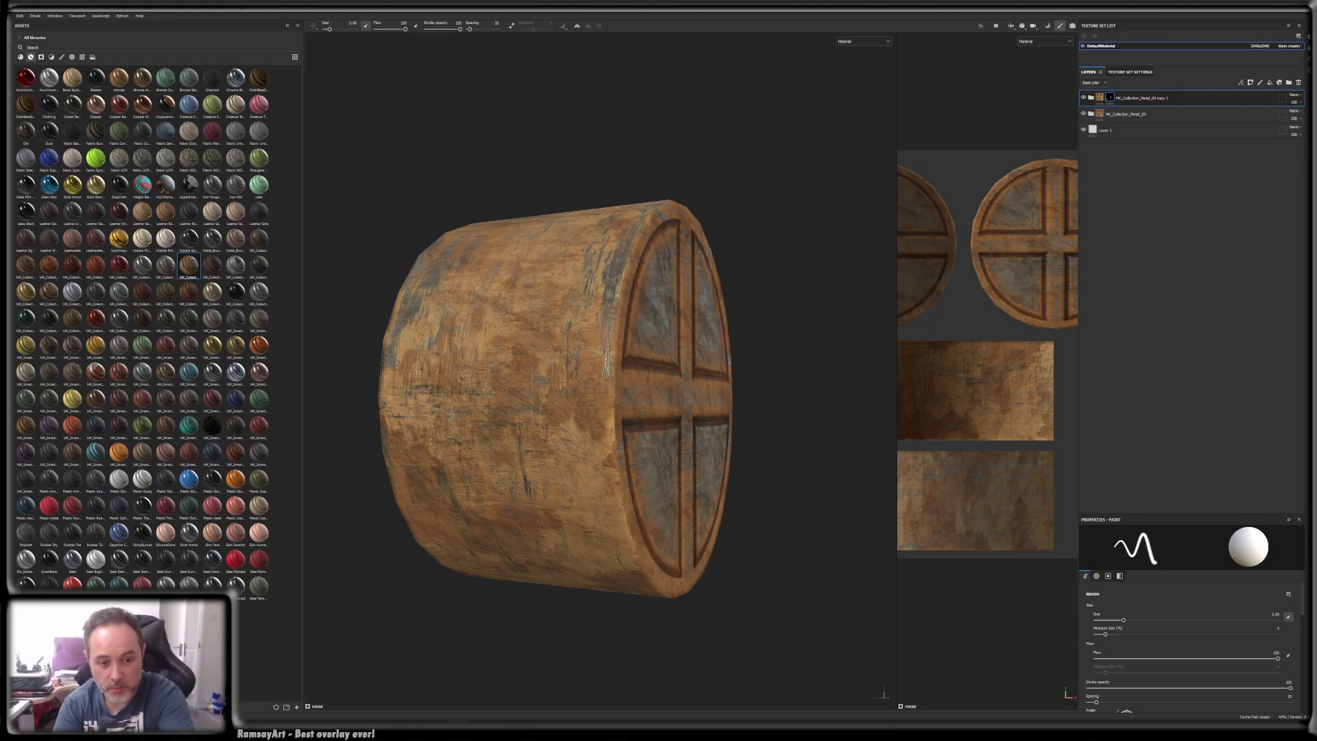
key(bracketleft)
key(bracketright)
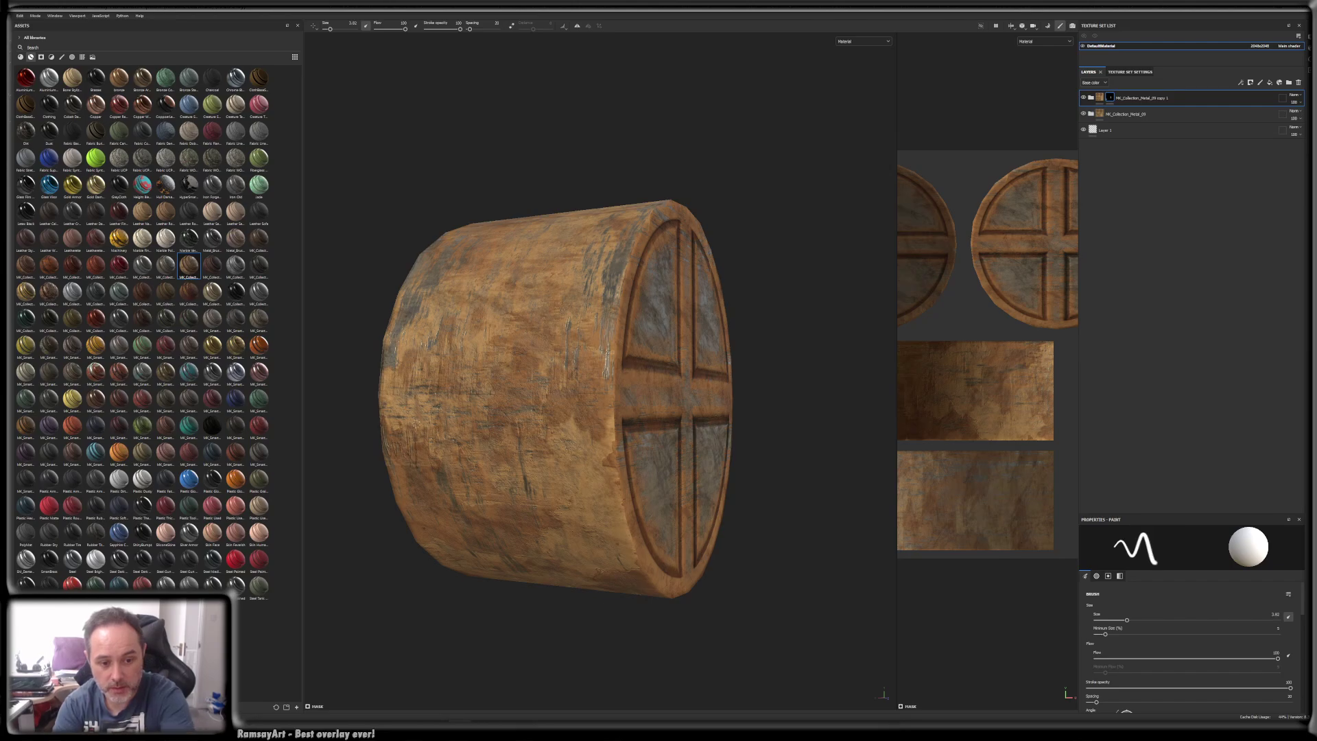
key(x)
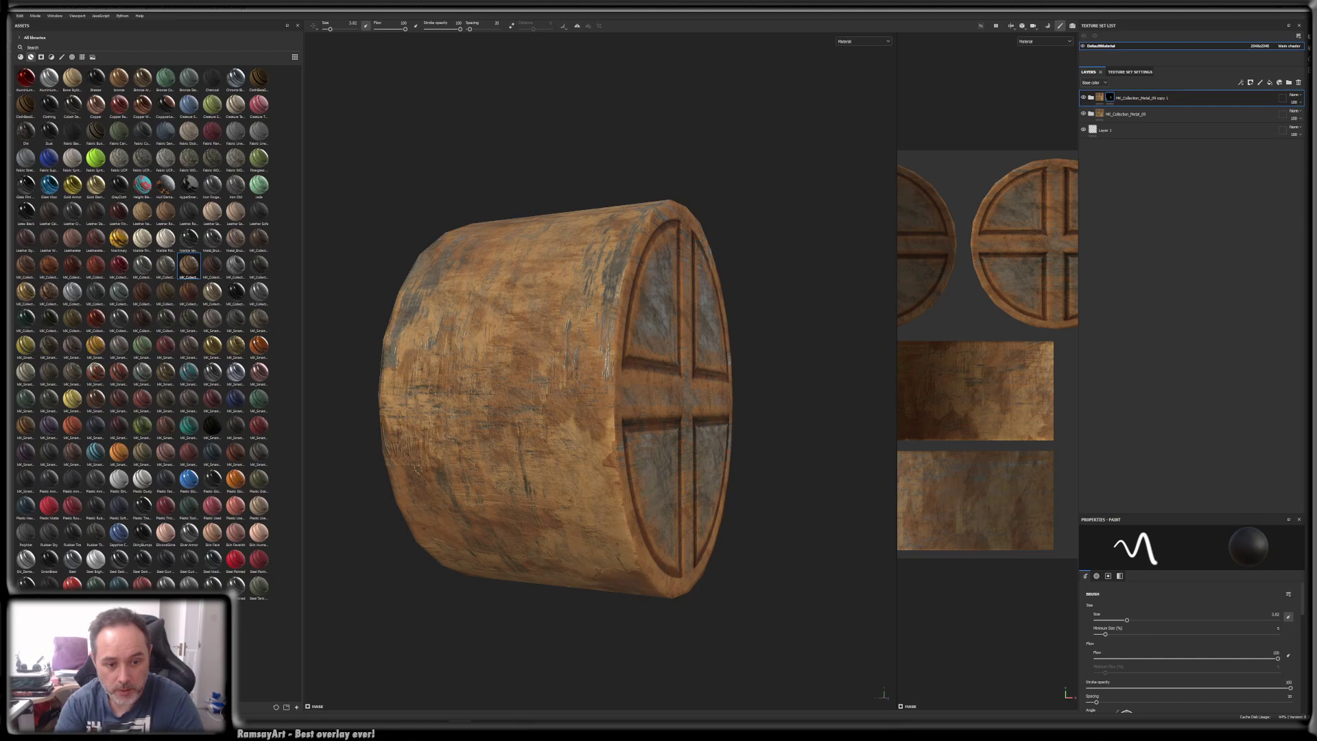
- Add a Blur filter to the copied group's mask and raise its blur intensity to about 4
right_click(1111, 94)
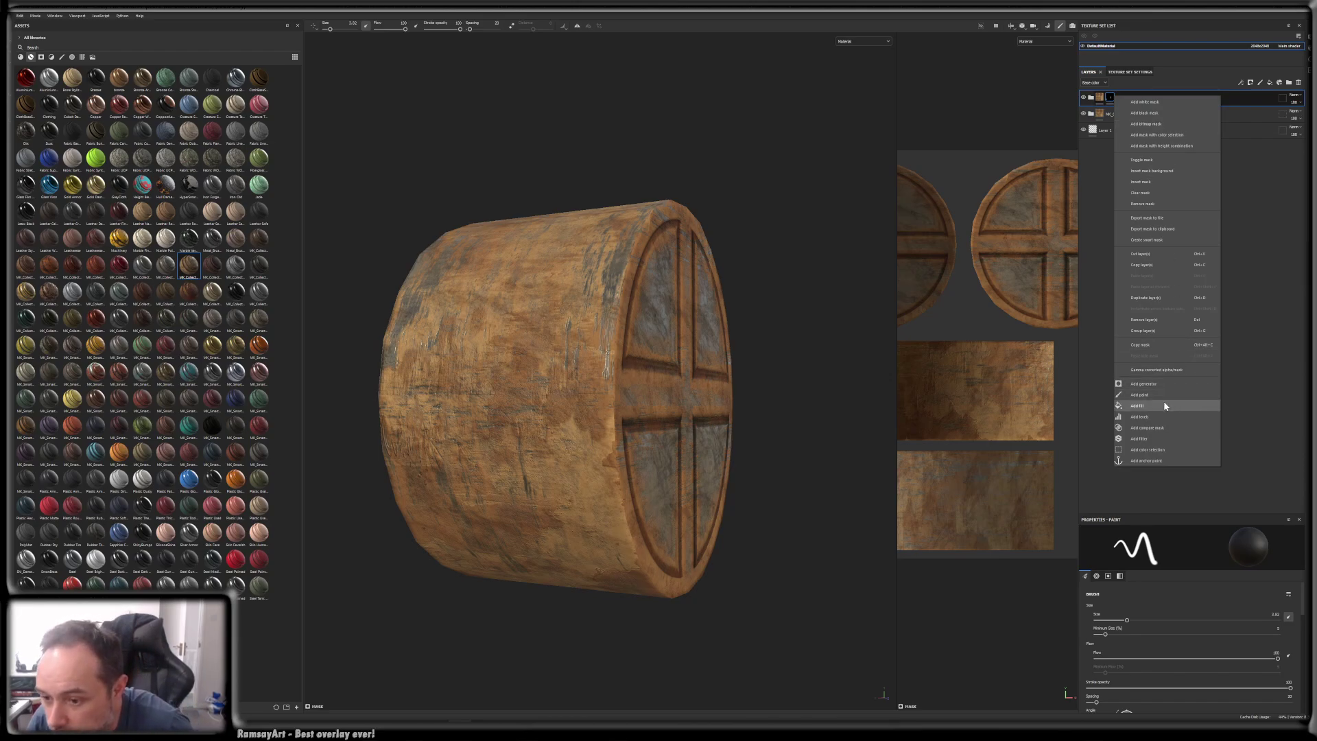
click(1139, 438)
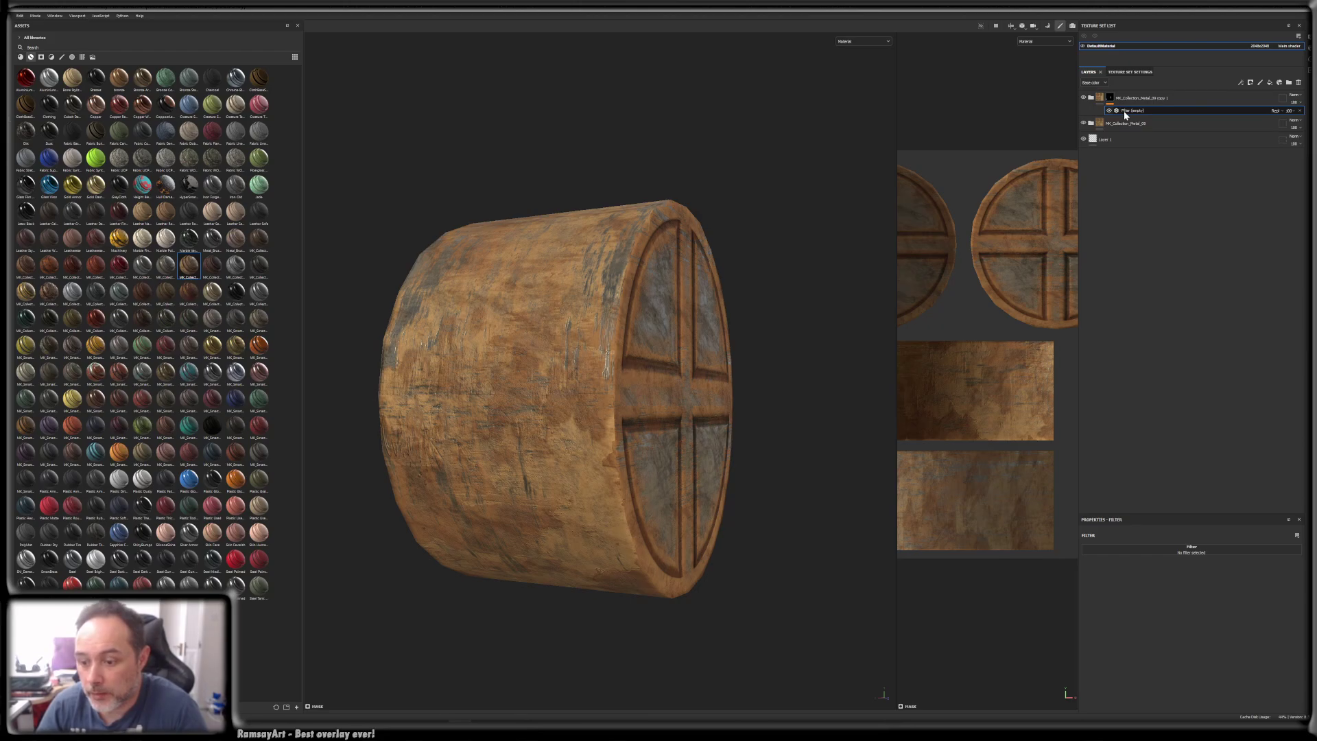
click(1189, 549)
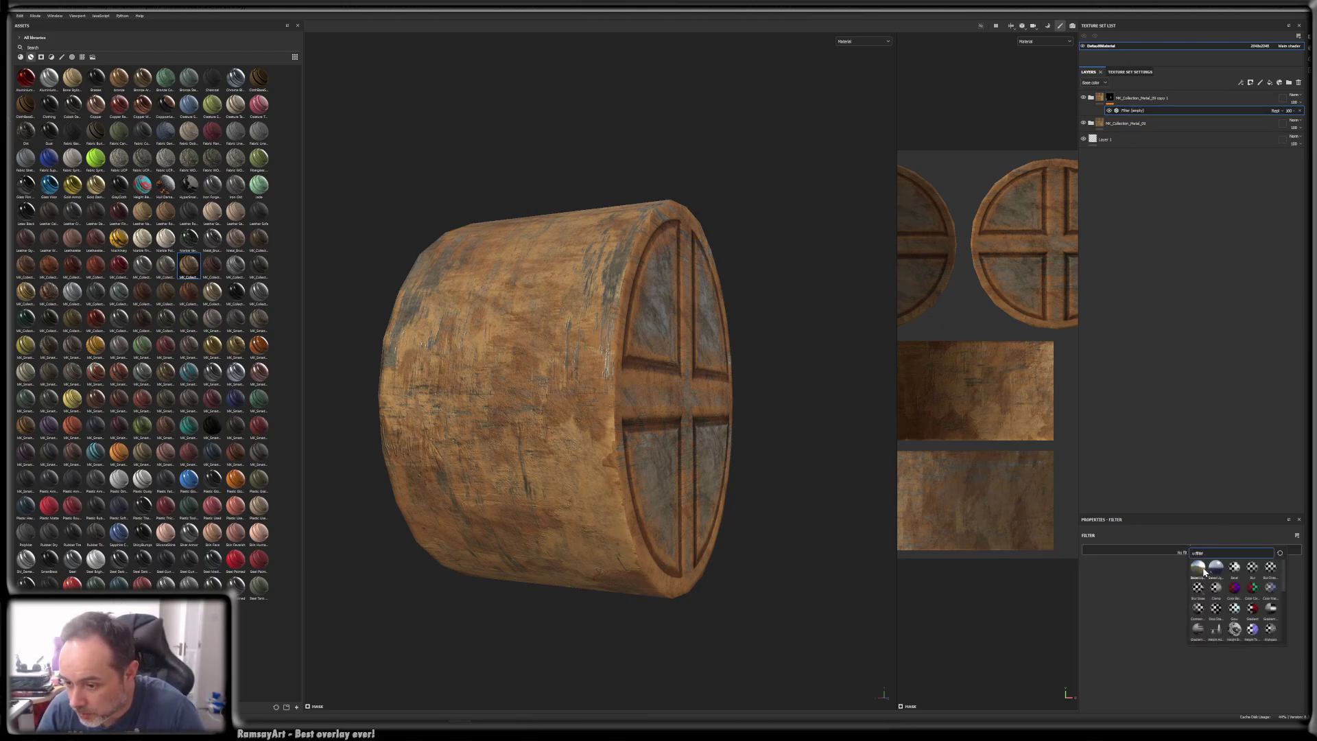
click(1248, 569)
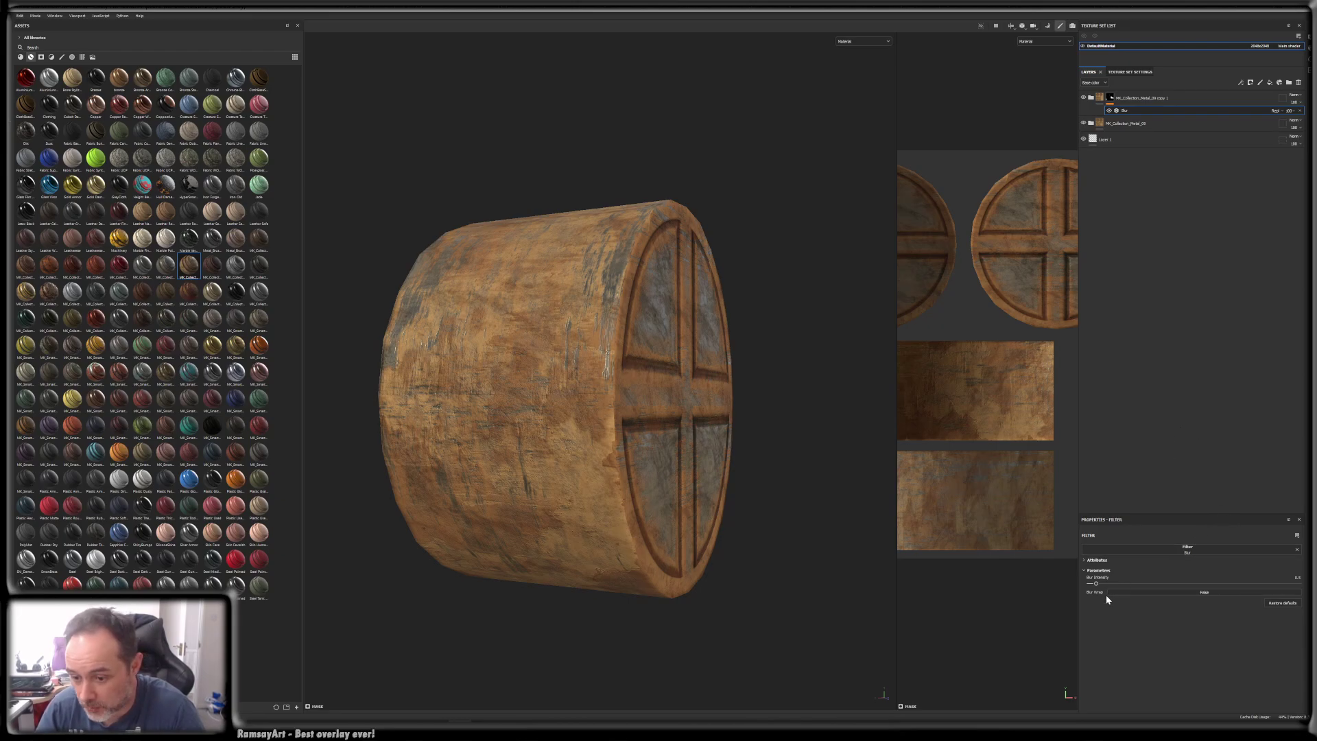
drag(1164, 585, 1137, 585)
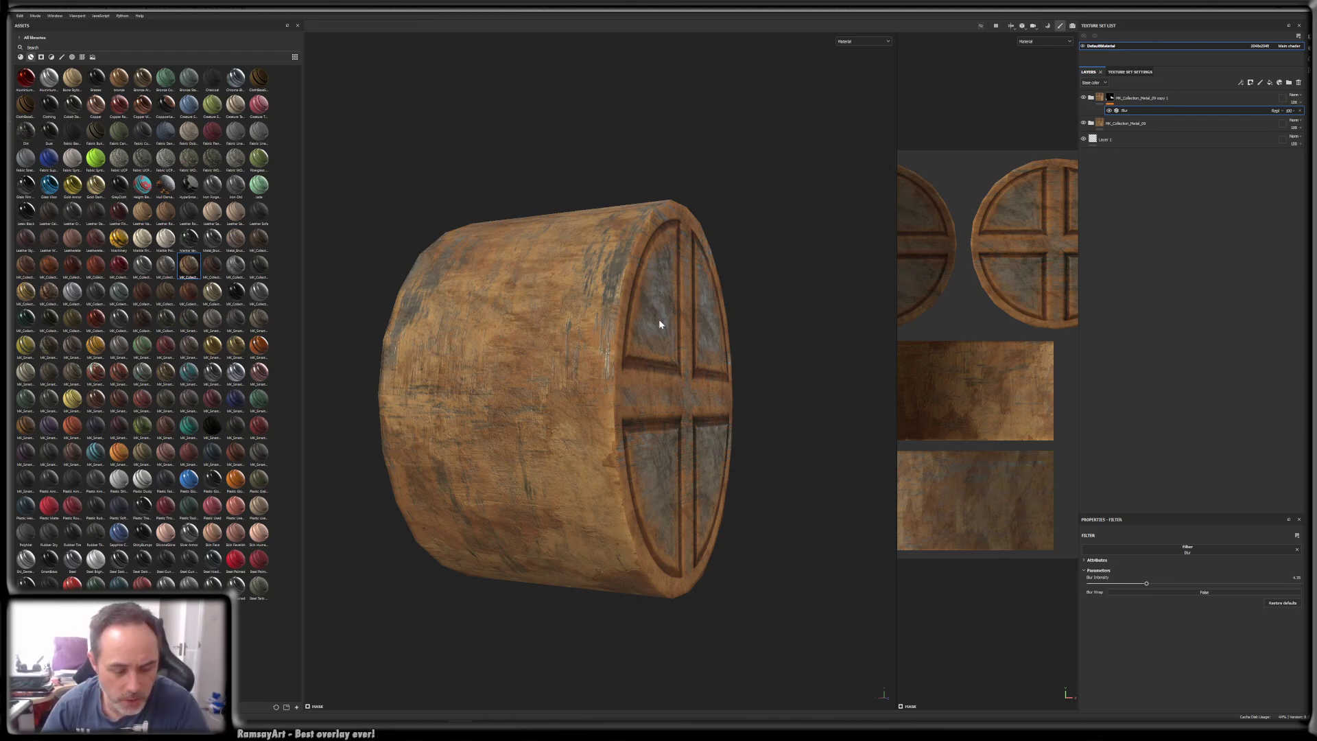
- Toggle the copied group off and on to compare the seam on the cylinder's side with and without the blurred mask
alt+drag(736, 509, 758, 503)
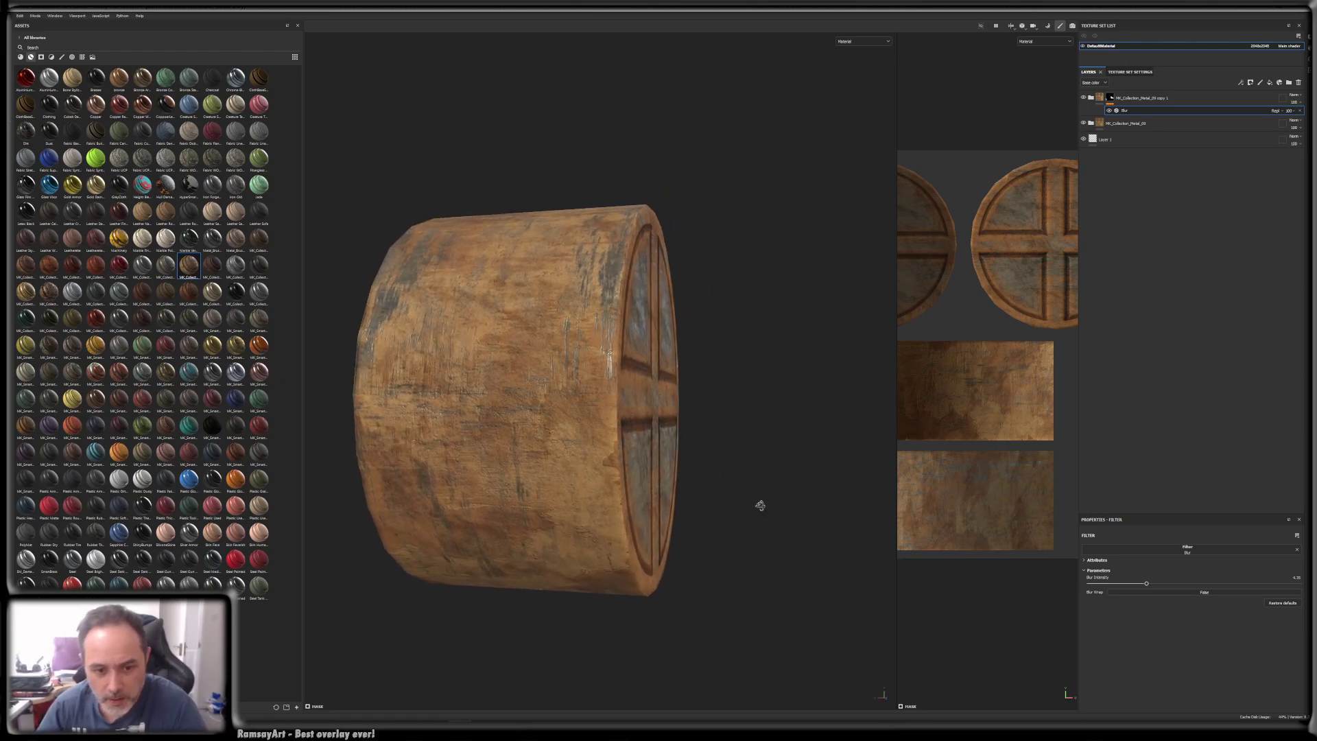
alt+right_drag(758, 502, 731, 411)
alt+middle_drag(732, 412, 778, 401)
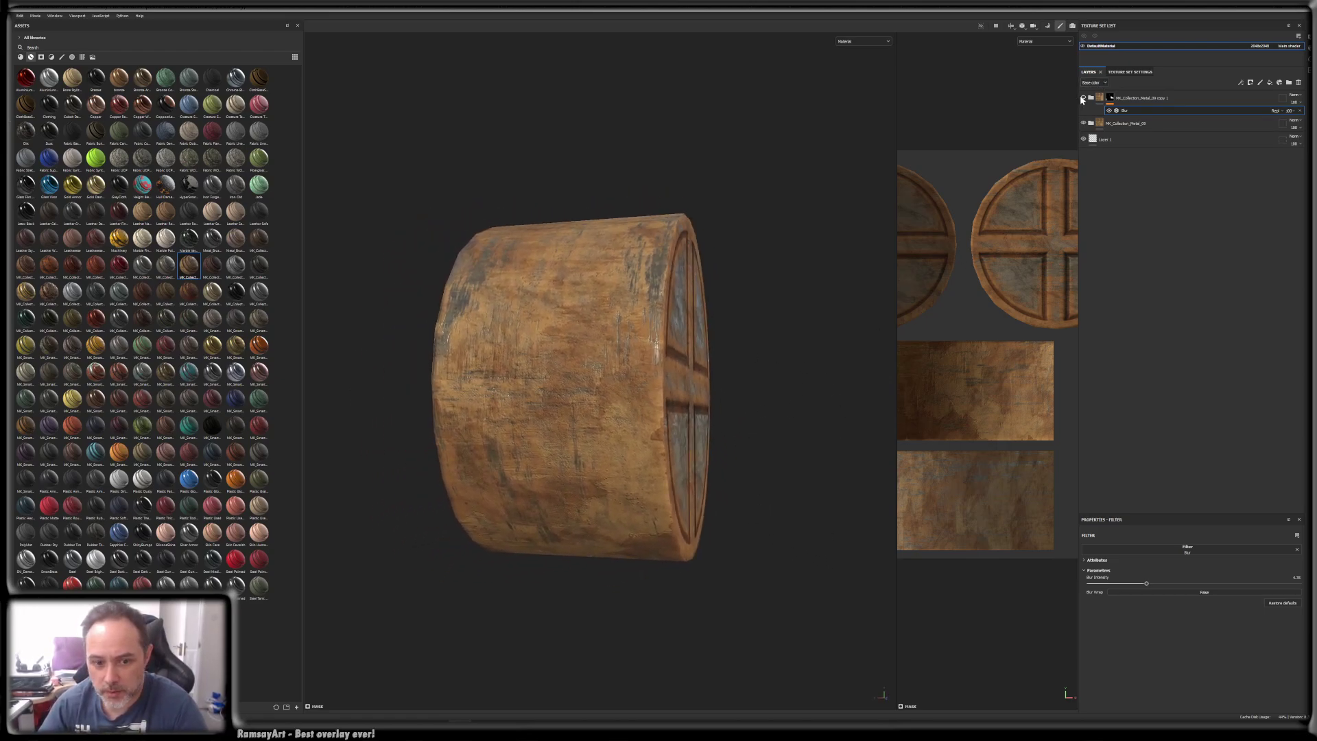
click(1081, 98)
click(1082, 98)
click(1081, 98)
click(1082, 98)
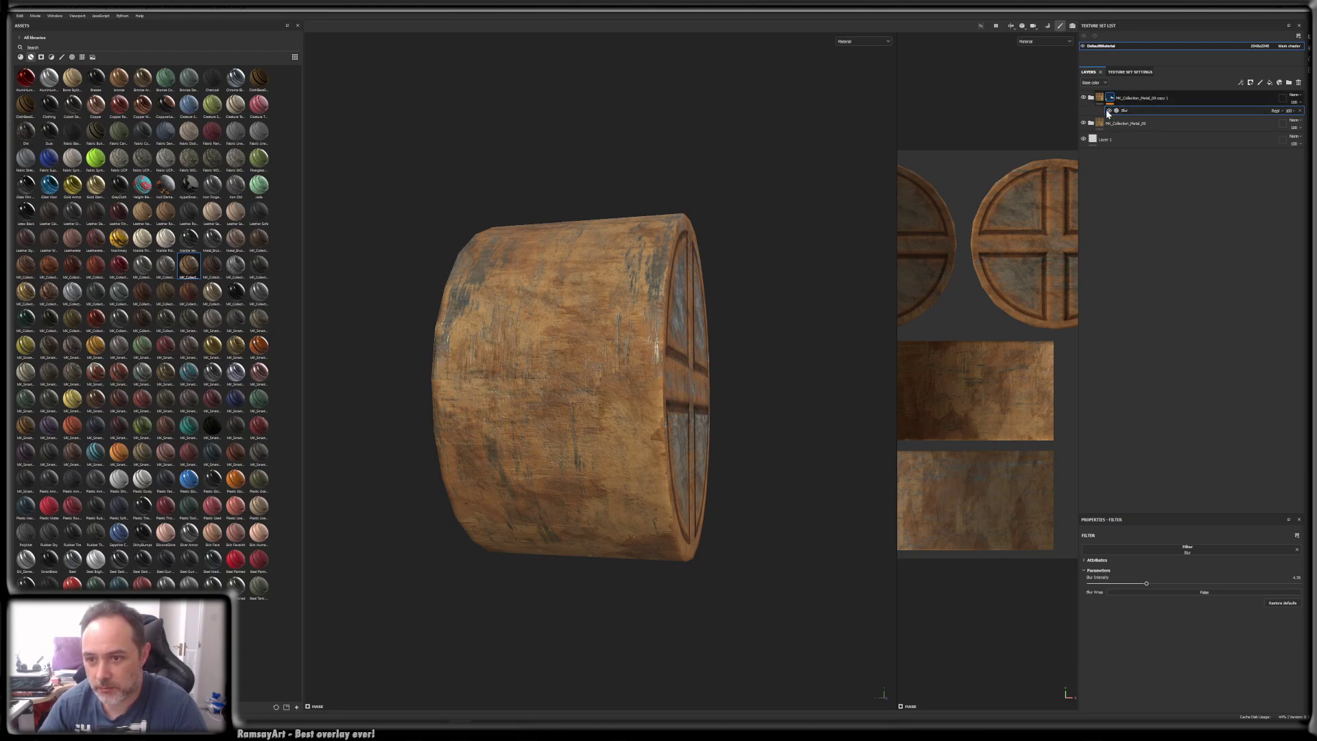
- Paint white in the copied group's mask over the seam on the cylinder's opposite side, using a brush size of about 7
click(1110, 97)
alt+drag(644, 283, 480, 291)
alt+middle_drag(855, 291, 617, 309)
mouse_move(724, 329)
alt+mouse_down()
mouse_move(657, 310)
mouse_move(685, 313)
mouse_move(614, 317)
alt+mouse_up()
alt+middle_drag(768, 329, 603, 333)
alt+drag(665, 336, 602, 356)
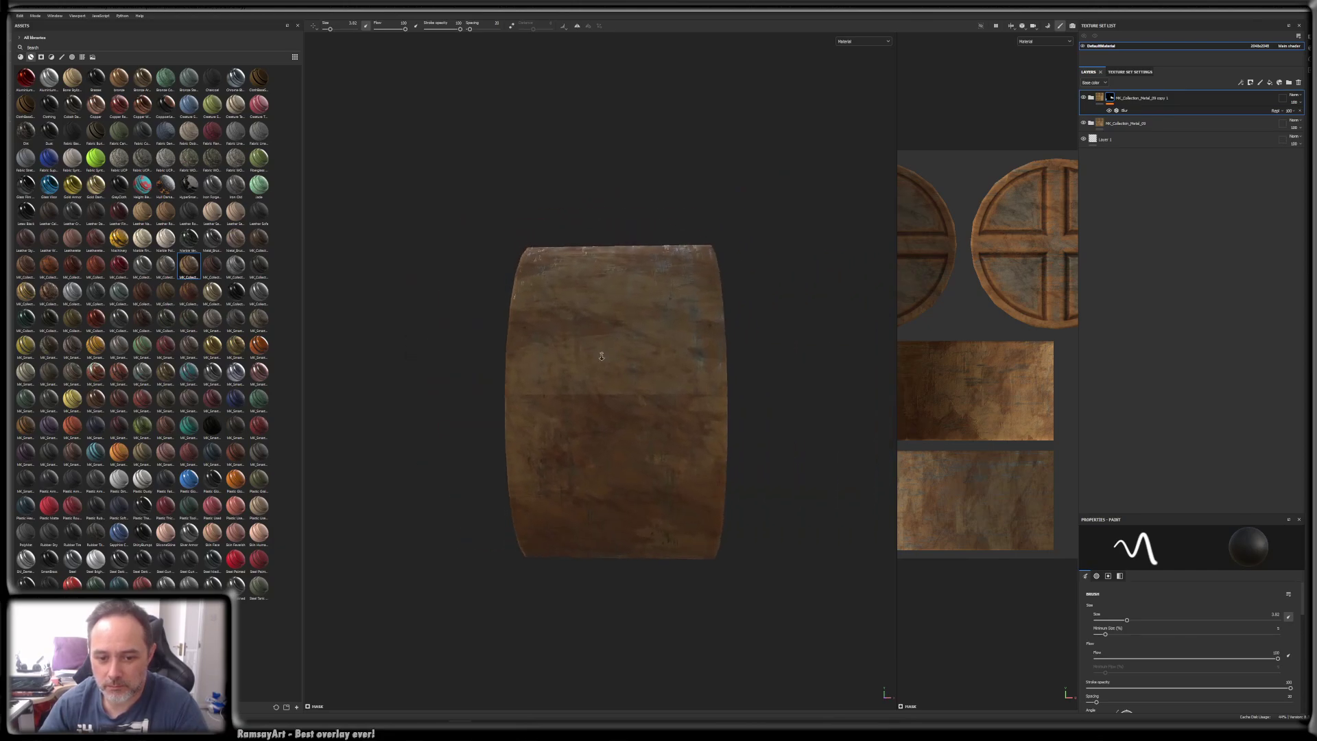
shift+right_drag(796, 364, 759, 339)
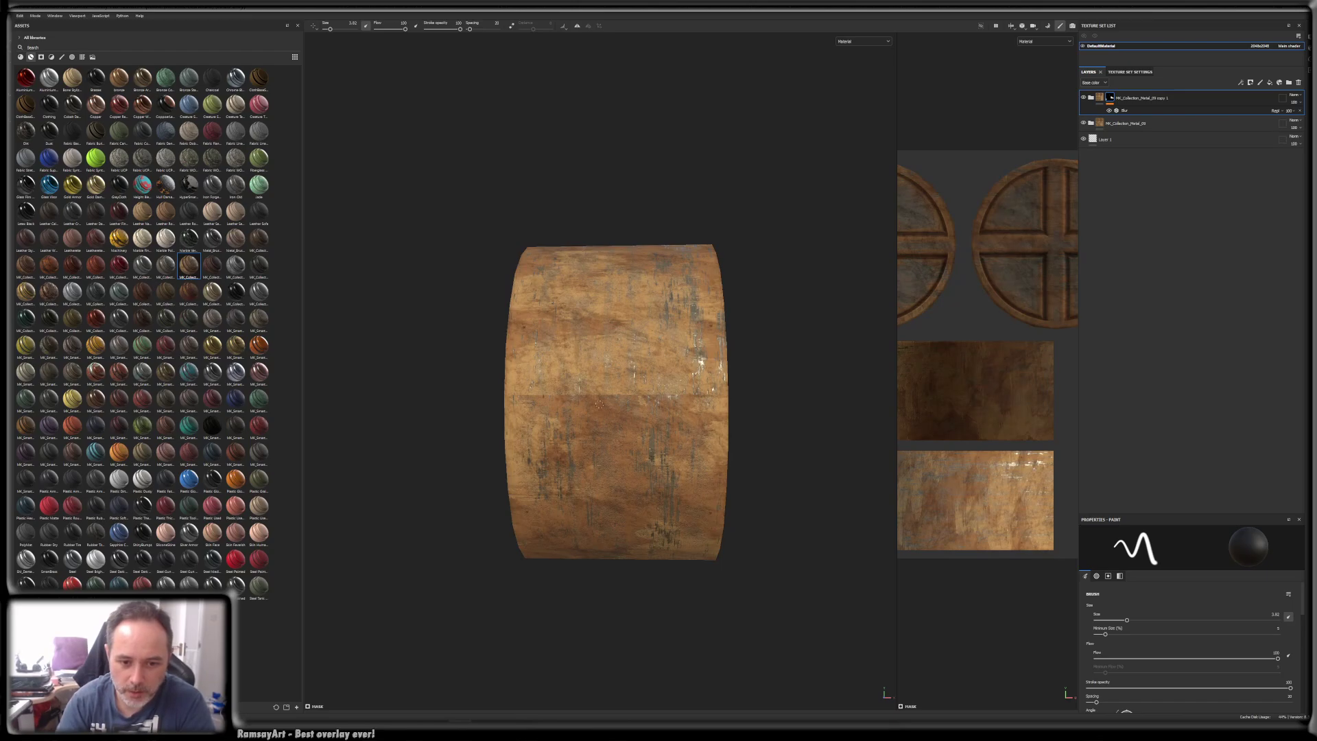
ctrl+right_drag(599, 404, 607, 402)
key(x)
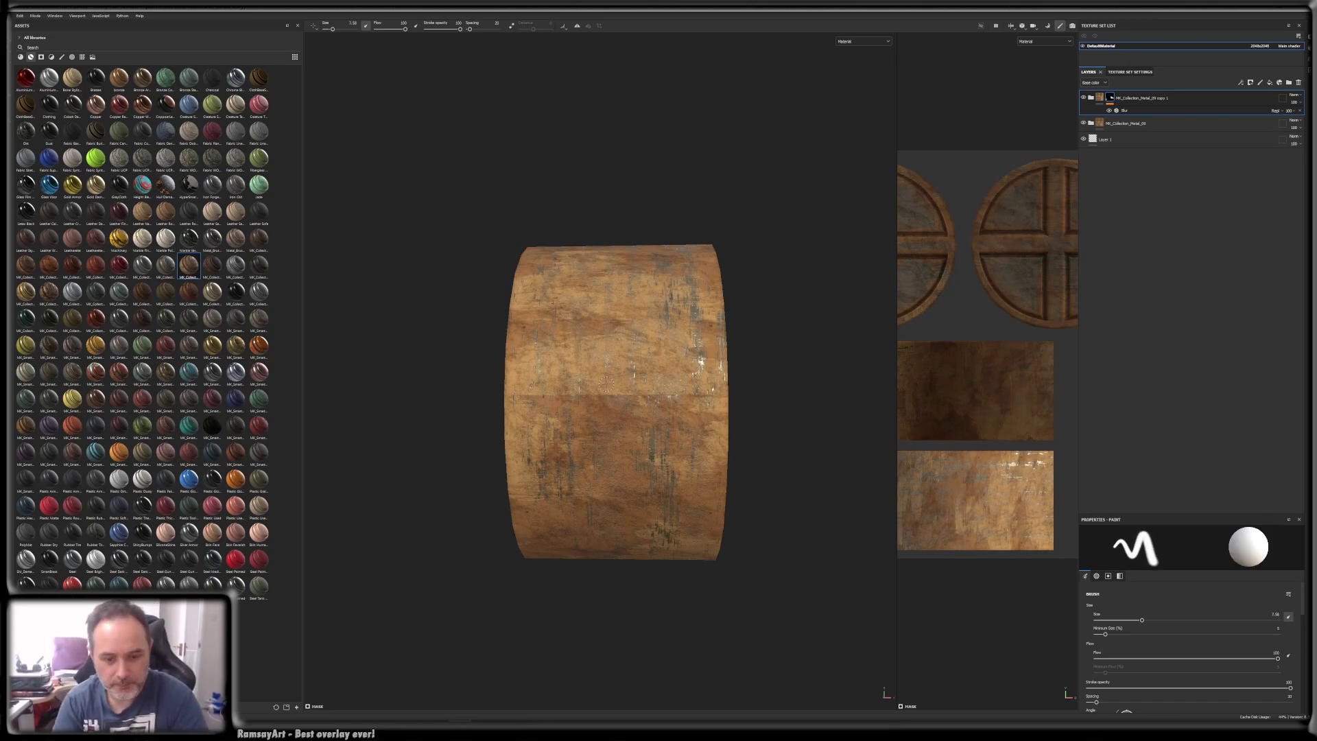
drag(637, 369, 716, 377)
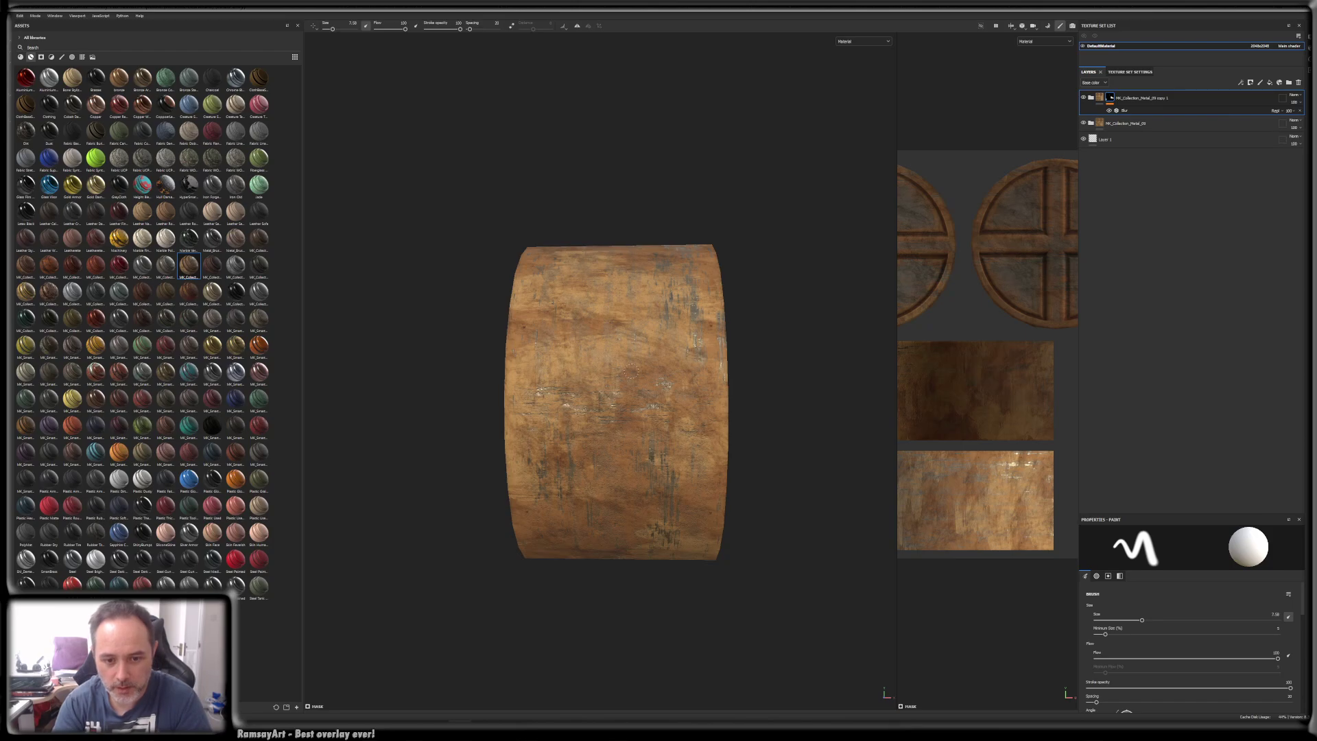
click(1084, 99)
click(1083, 99)
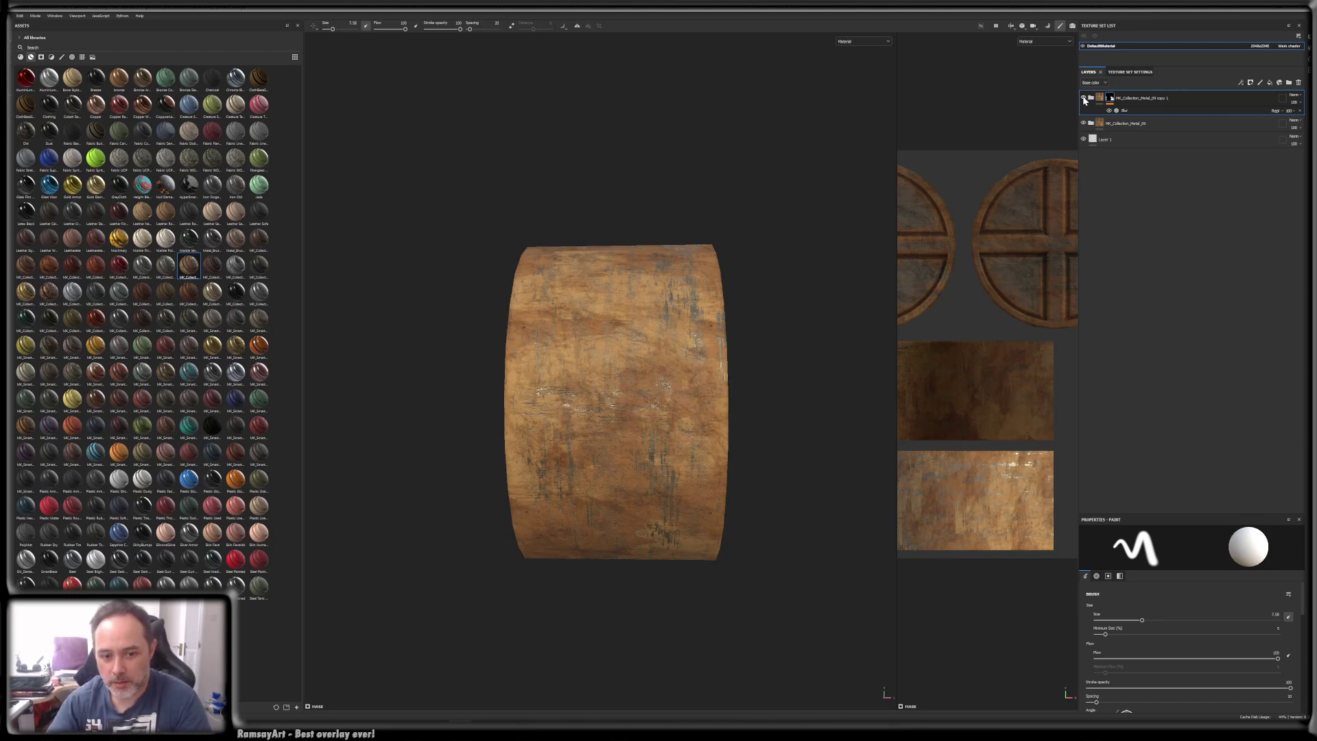
- Toggle the copied material group off and on, and inspect the side and end of the cylinder for remaining seams
click(1084, 99)
click(1084, 99)
alt+drag(612, 259, 706, 288)
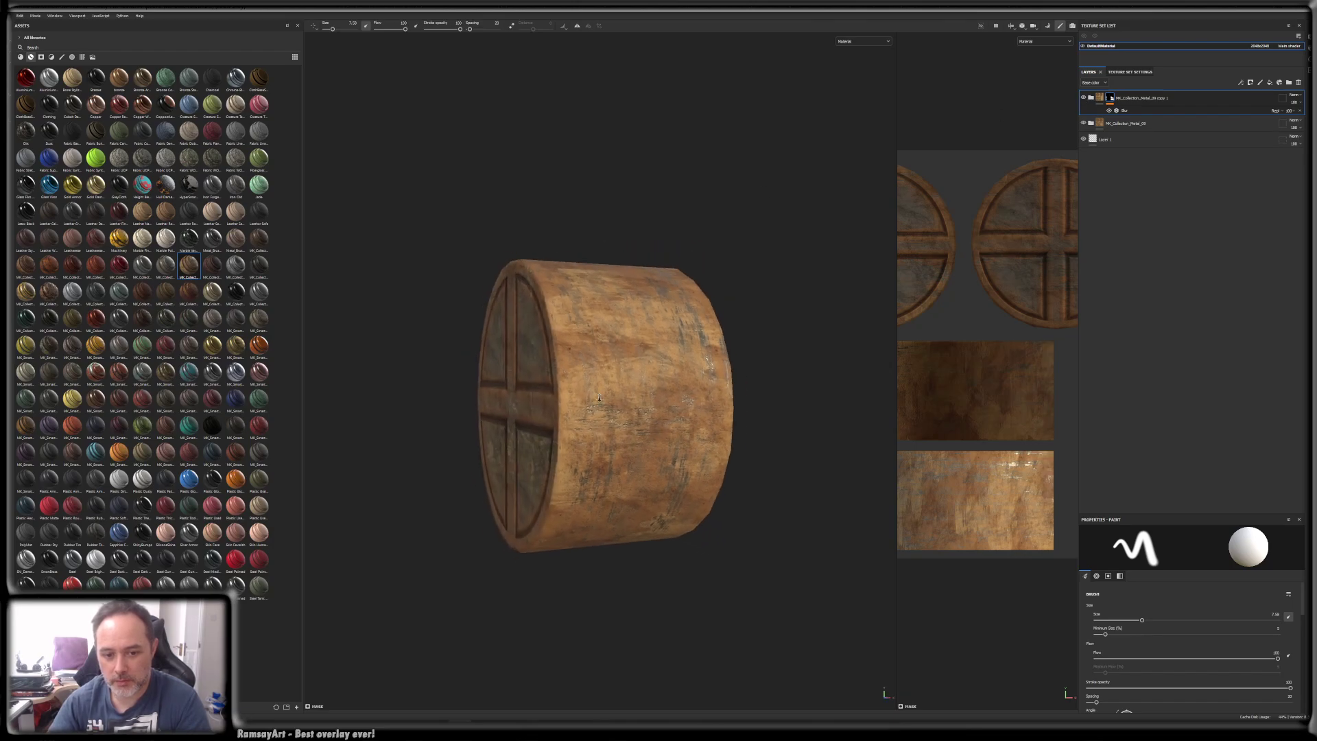
alt+middle_drag(706, 288, 751, 305)
alt+drag(751, 315, 791, 416)
shift+right_drag(790, 415, 694, 410)
alt+drag(694, 410, 757, 398)
mouse_move(758, 397)
shift+right_down()
mouse_move(744, 397)
mouse_move(762, 397)
shift+right_up()
alt+drag(761, 397, 753, 410)
alt+right_drag(753, 409, 709, 458)
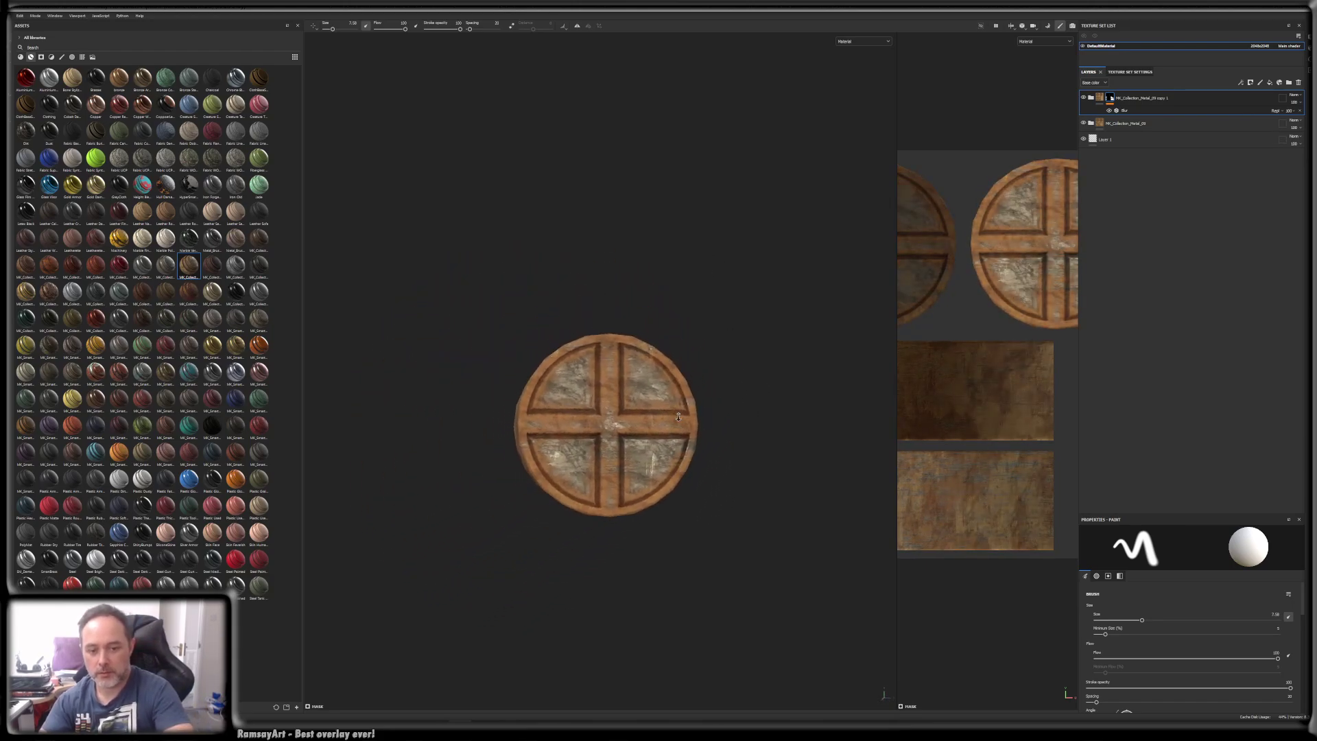
- Examine the cylinder's cross-braced end cap up close from several angles
alt+drag(651, 371, 826, 543)
alt+drag(695, 569, 724, 585)
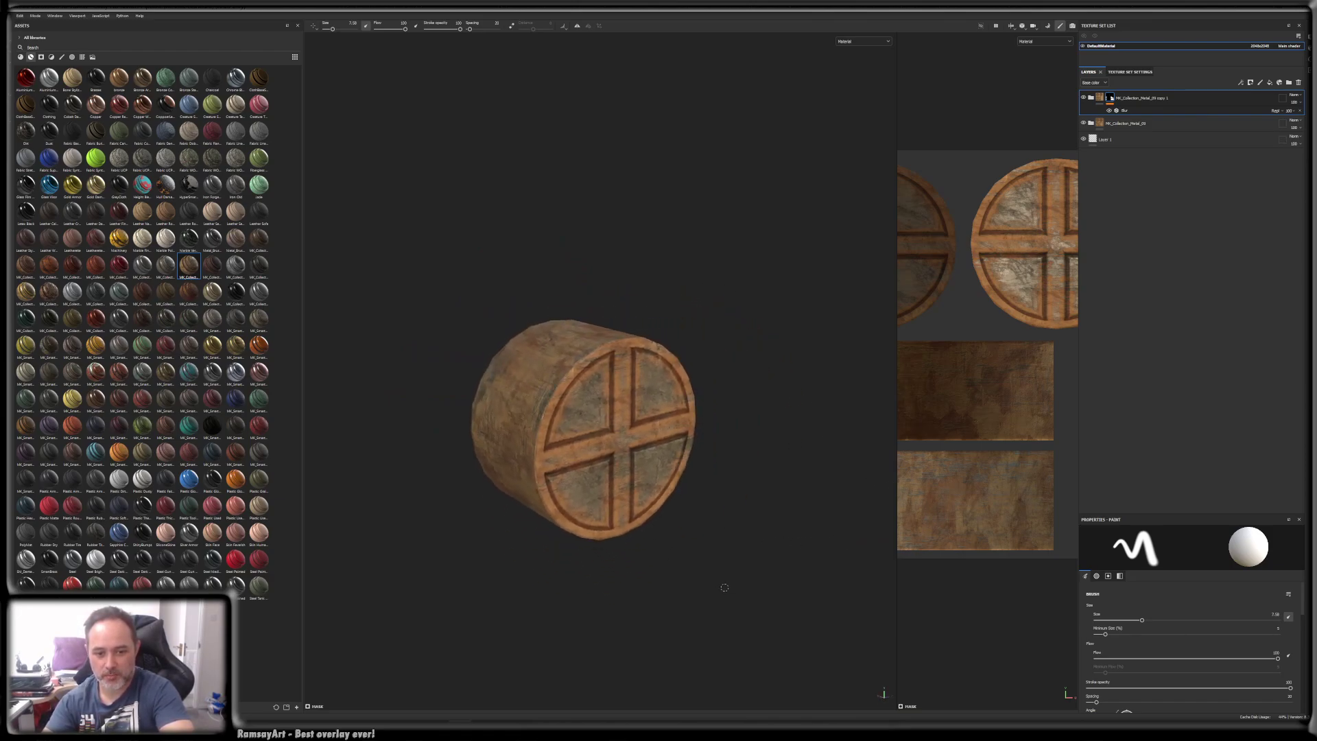
alt+right_drag(724, 585, 717, 545)
alt+drag(624, 474, 617, 425)
alt+right_drag(624, 563, 632, 526)
alt+middle_drag(632, 526, 674, 464)
alt+drag(675, 464, 614, 422)
alt+middle_drag(789, 431, 732, 413)
alt+drag(732, 413, 734, 386)
alt+right_drag(707, 551, 712, 514)
alt+middle_drag(713, 514, 734, 498)
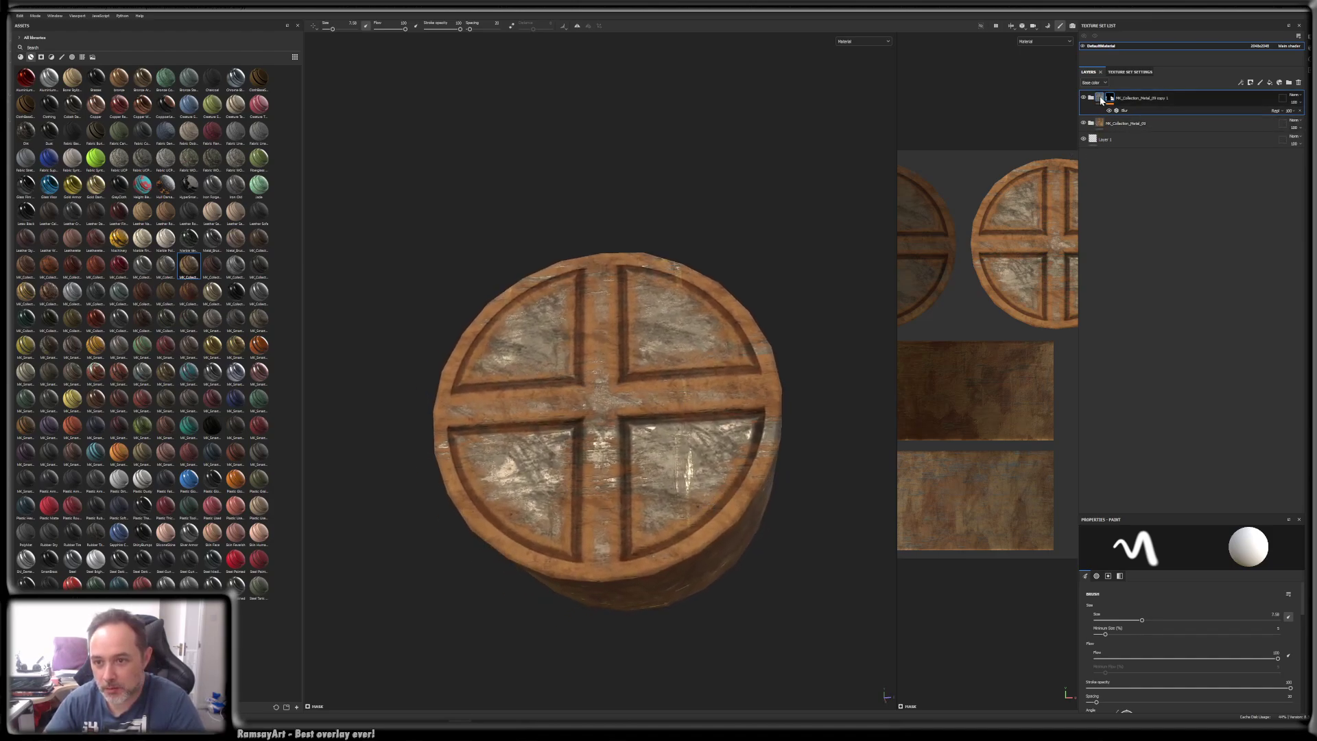
- Expand the original material group, and toggle both groups off and on to compare their effect on the end cap
click(1095, 126)
click(1091, 125)
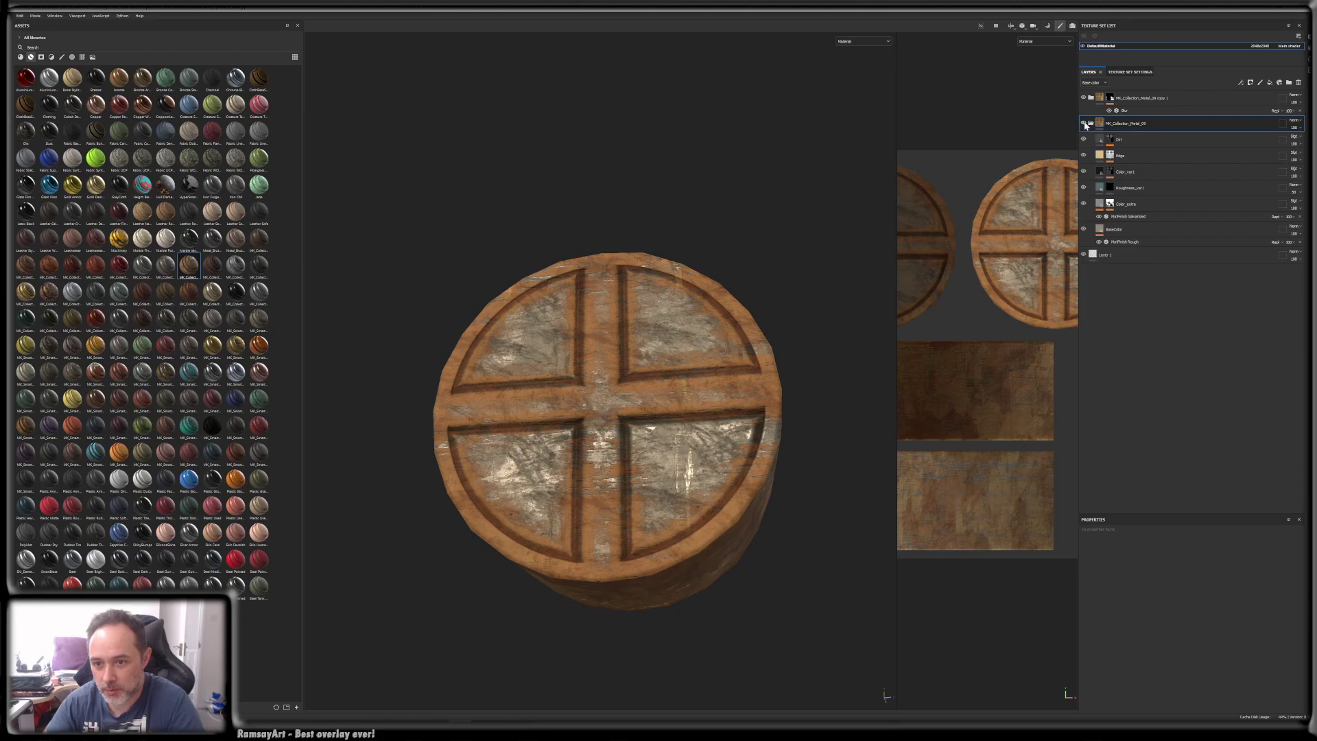
click(1084, 124)
click(1084, 124)
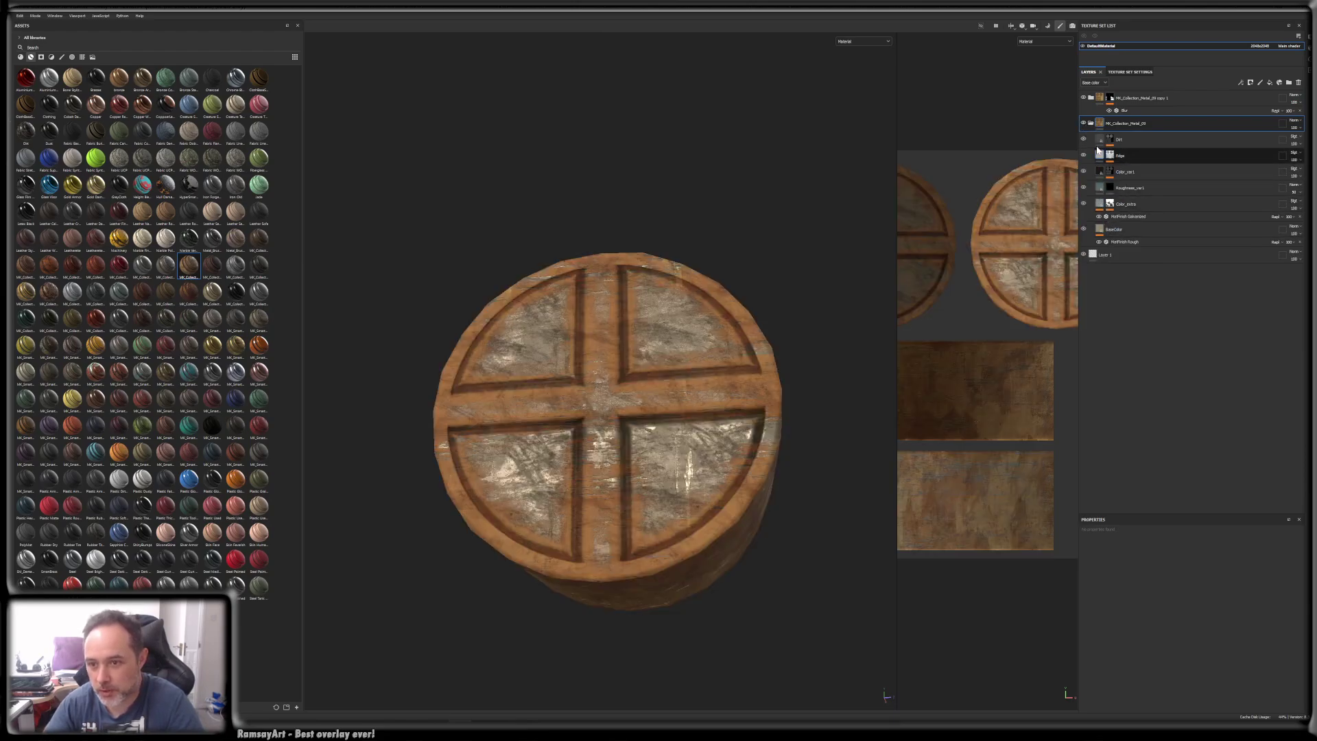
click(1083, 98)
click(1083, 97)
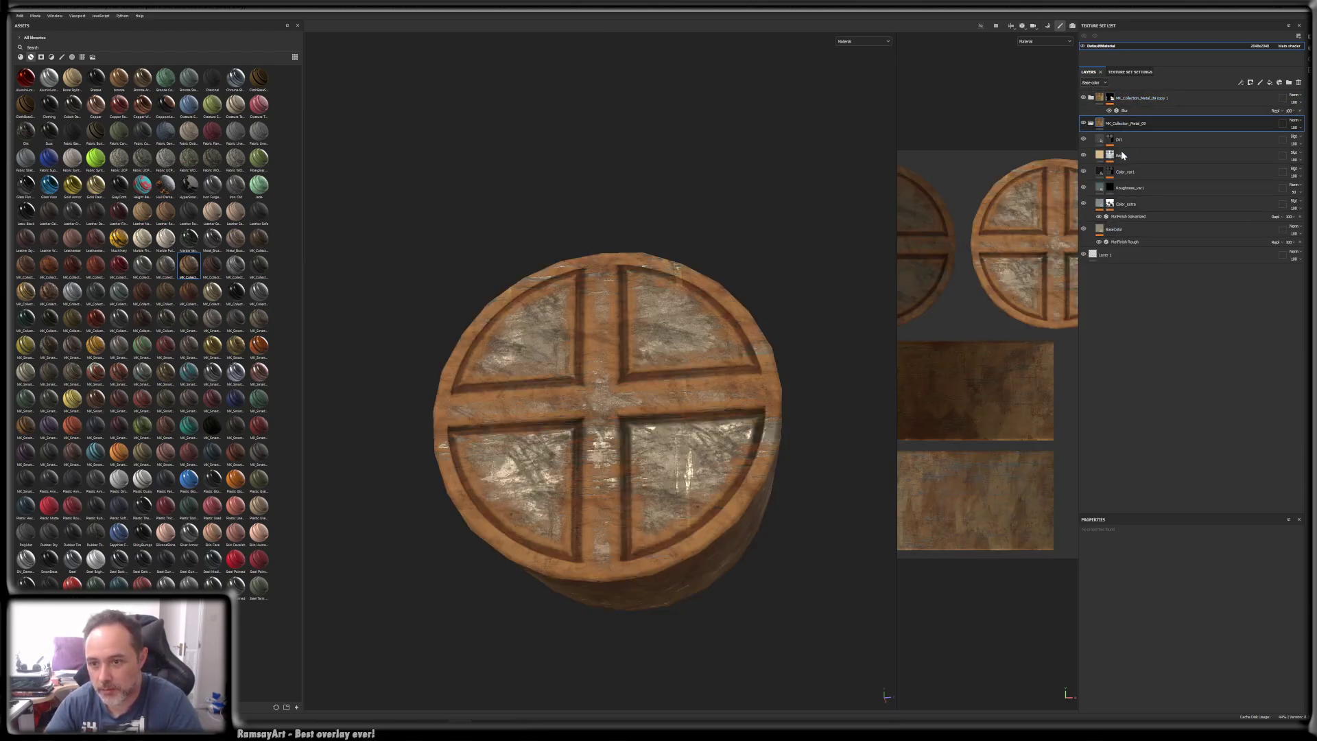
- Toggle the original group's color, base, Edge and Dirt layers one by one to identify what each contributes
click(1084, 171)
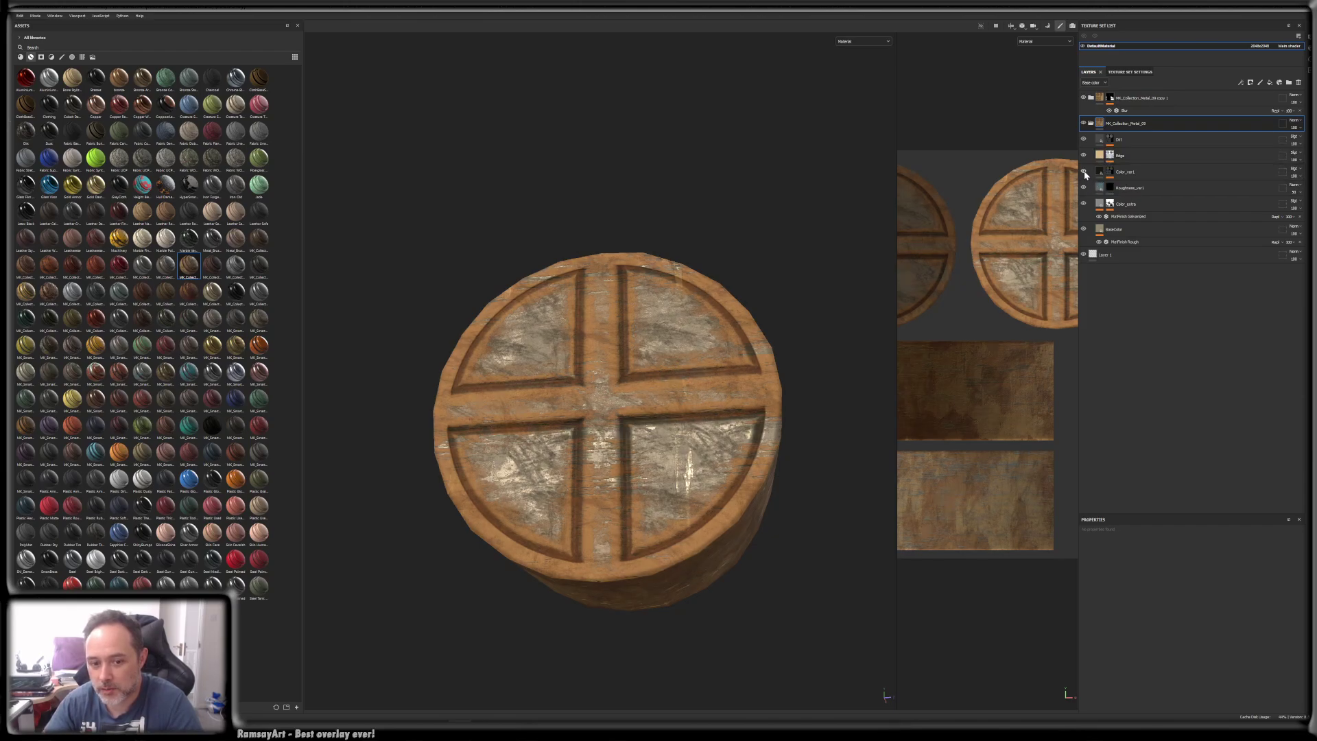
click(1084, 171)
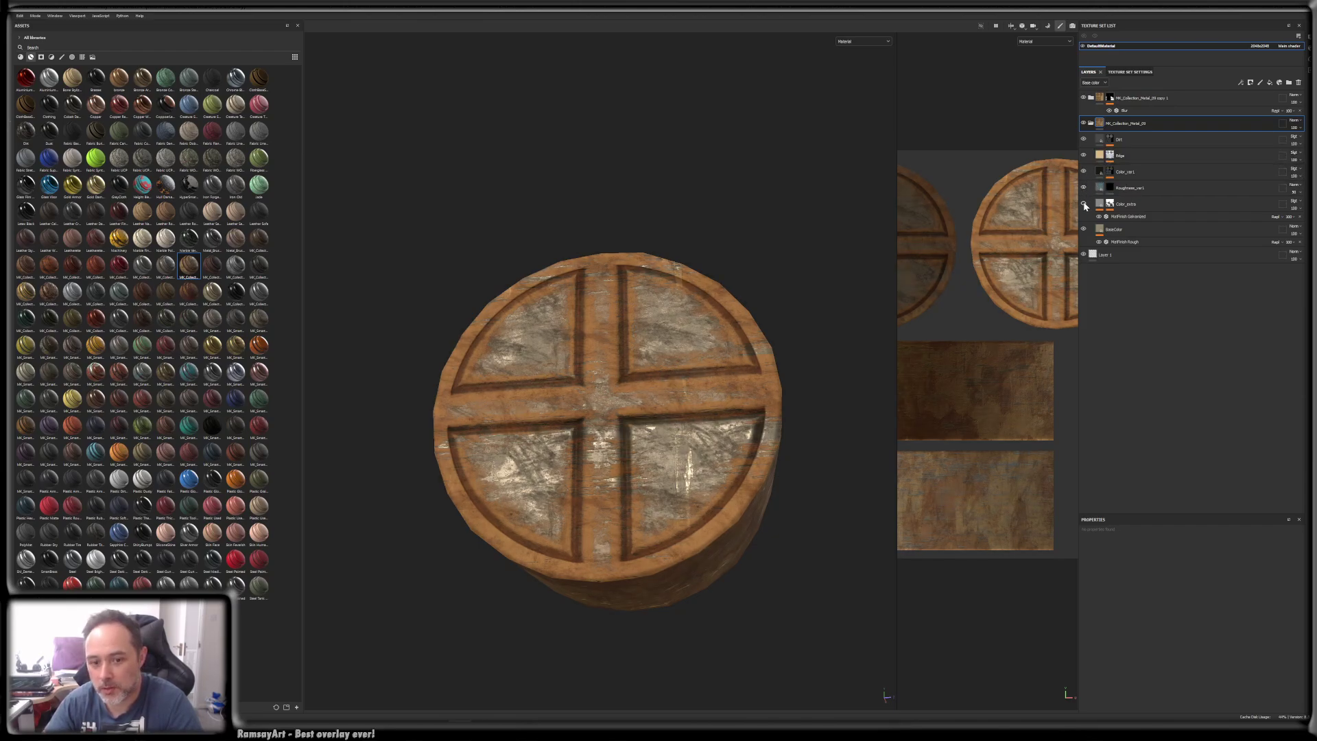
click(1083, 204)
click(1084, 204)
click(1084, 229)
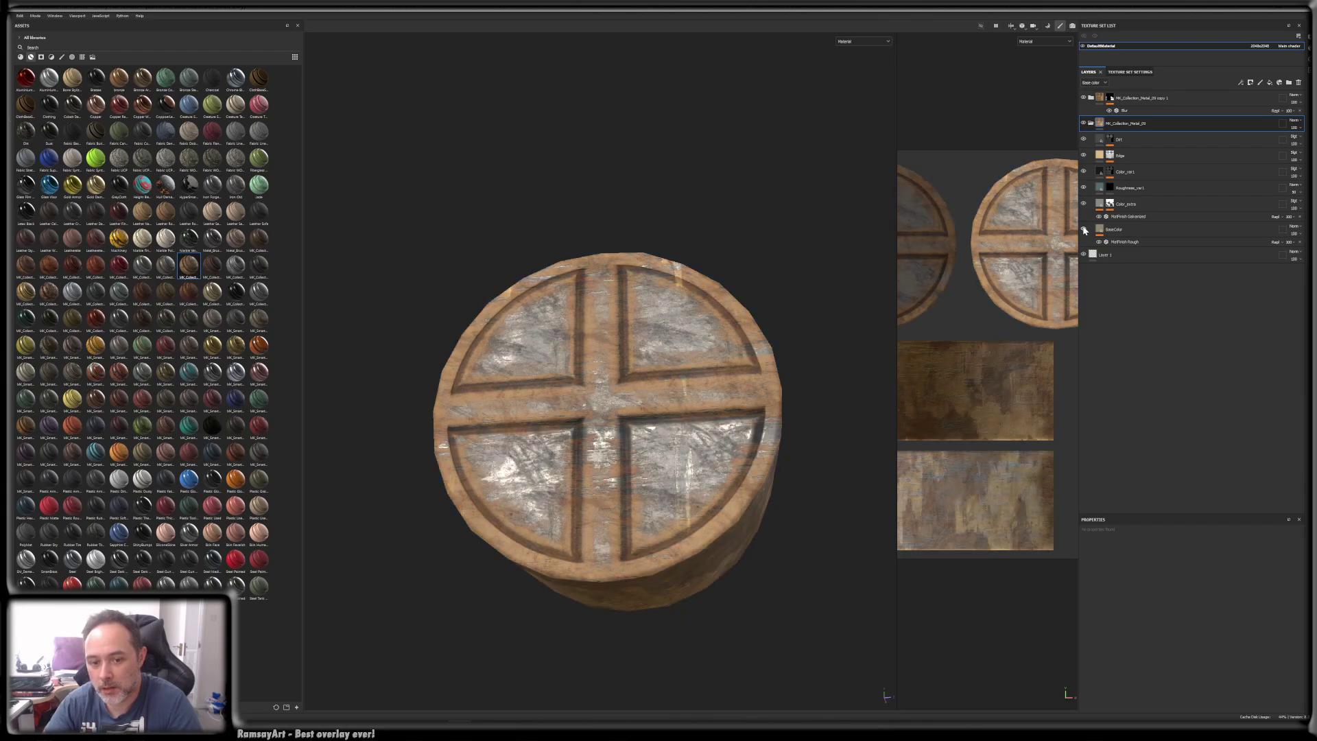
click(1084, 229)
click(1083, 155)
click(1084, 155)
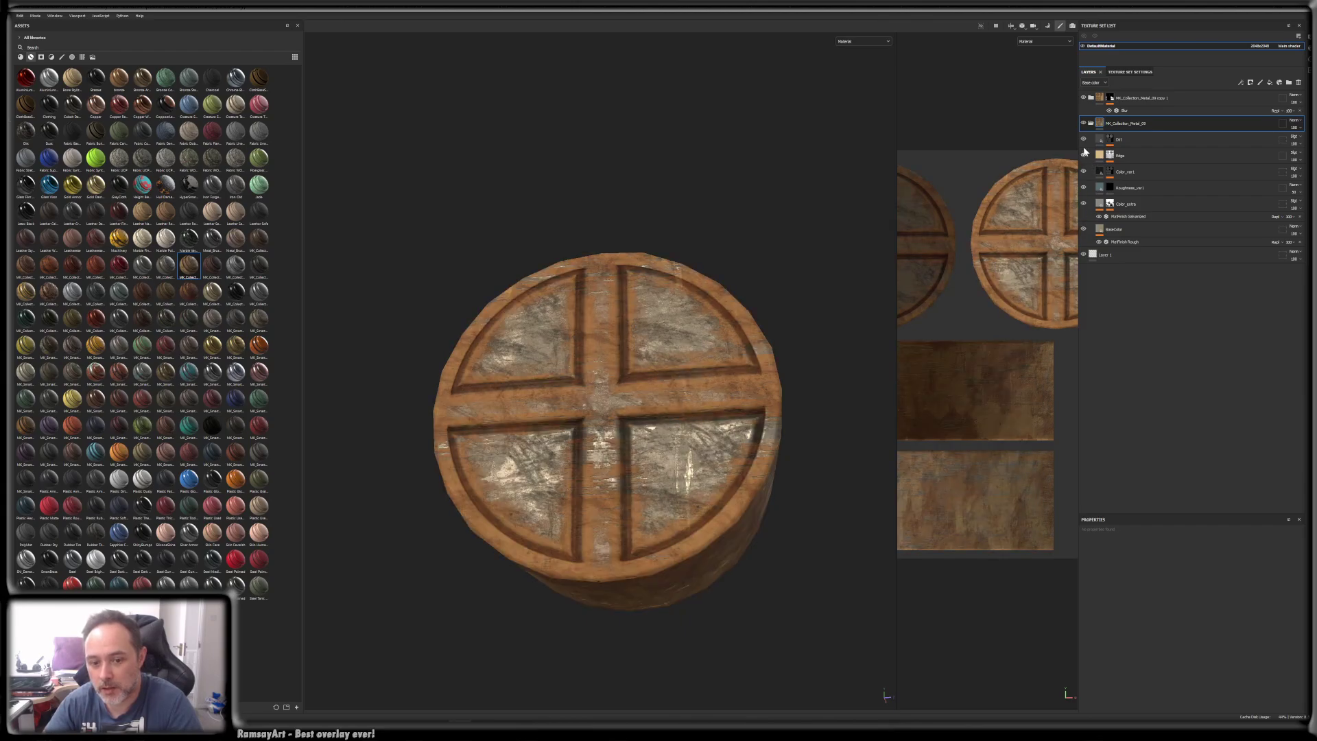
click(1084, 140)
click(1083, 140)
- Lower the tiling of the Dirt layer's fill in the original group and open the layer's mask
click(1123, 138)
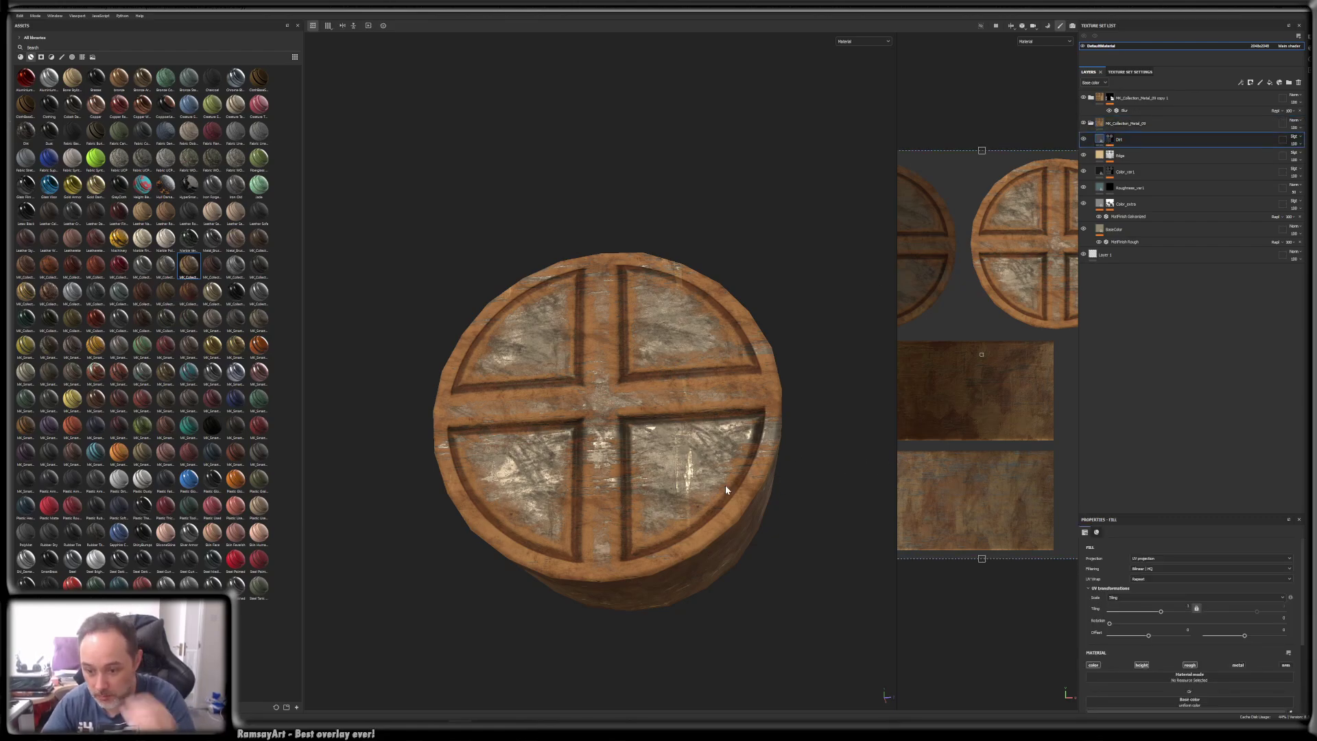
drag(1163, 609, 1151, 608)
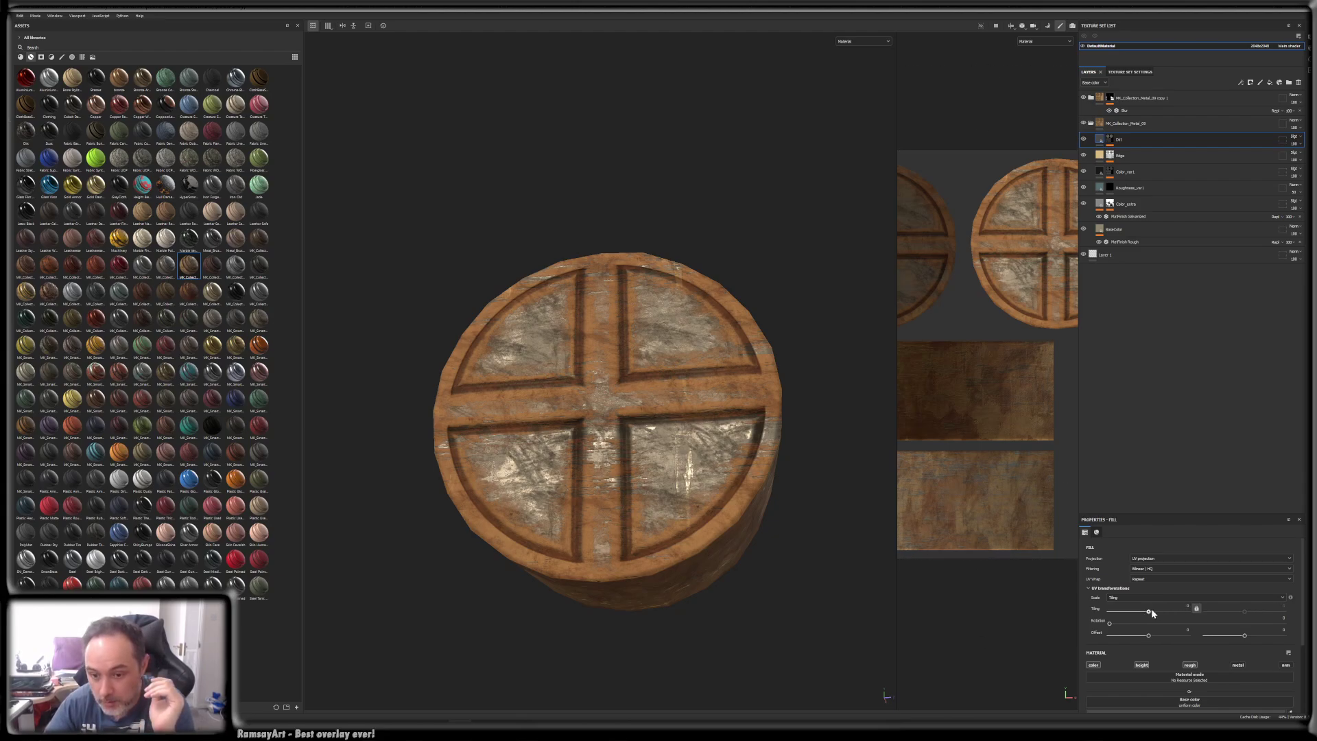
click(1110, 139)
drag(1141, 620, 1134, 620)
scroll(1151, 623, down, 3)
scroll(1144, 608, down, 1)
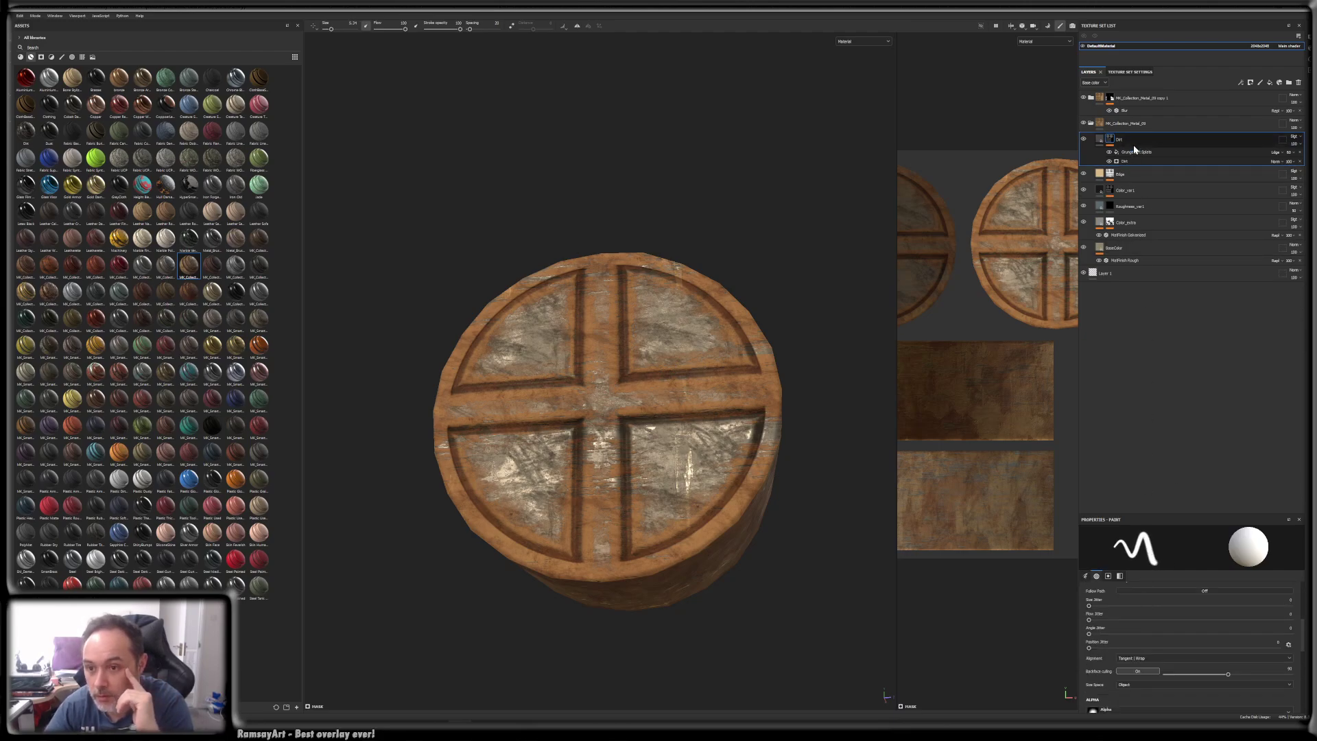
- Adjust the tiling and rotation of the grunge fill in the Dirt layer's mask, and set its opacity to about 27
click(1128, 153)
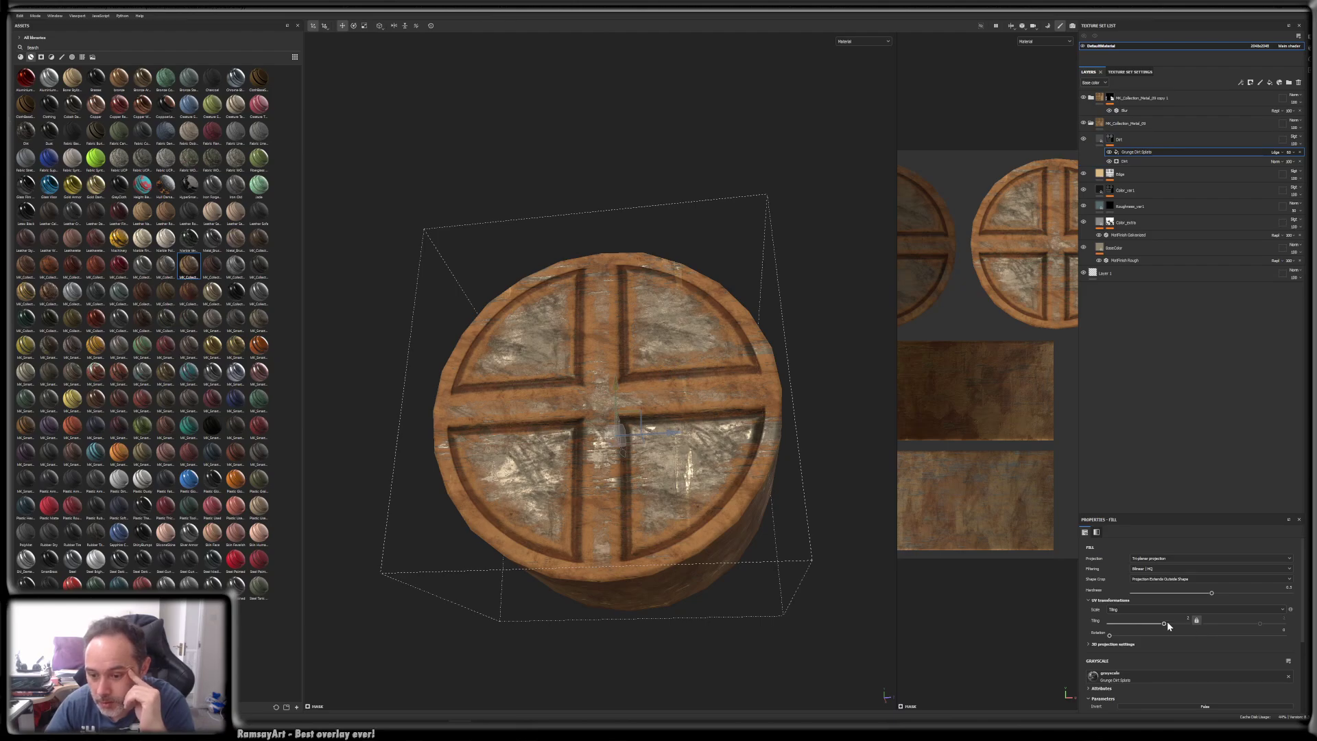
drag(1164, 625, 1124, 636)
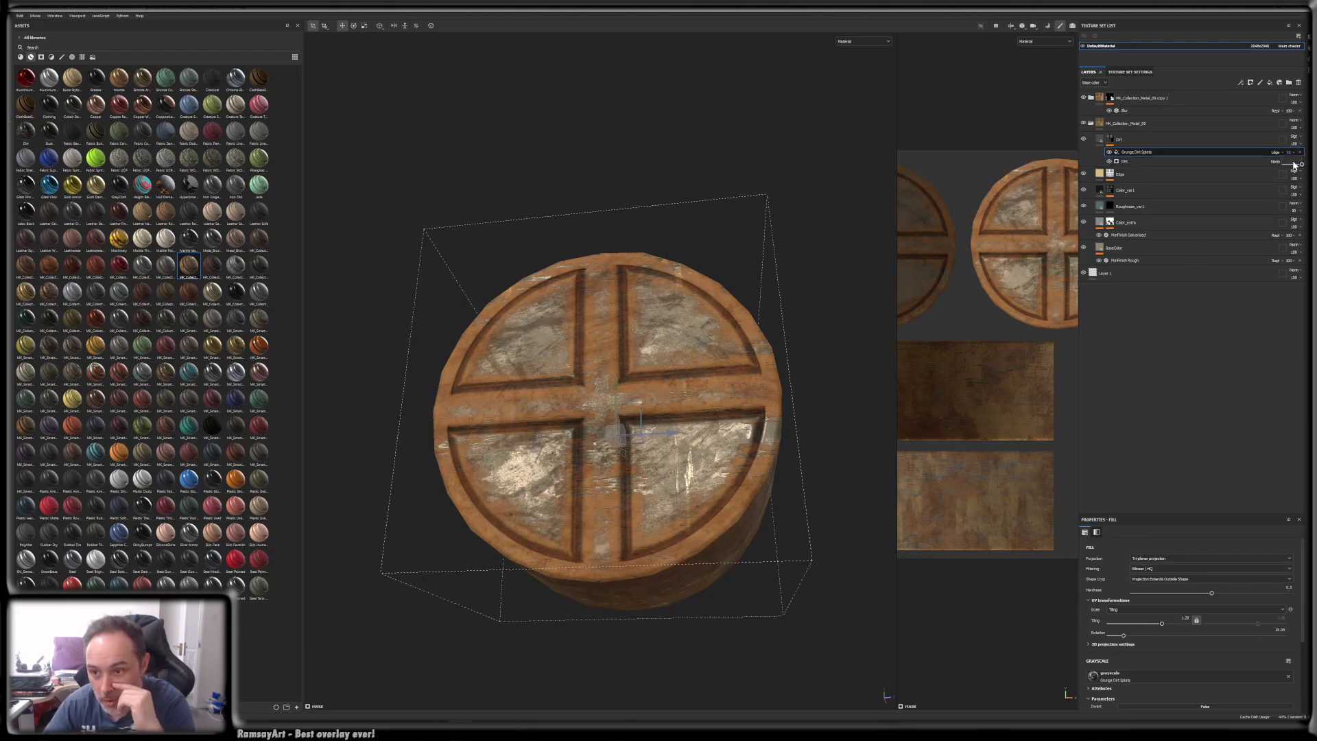
drag(1301, 164, 1292, 165)
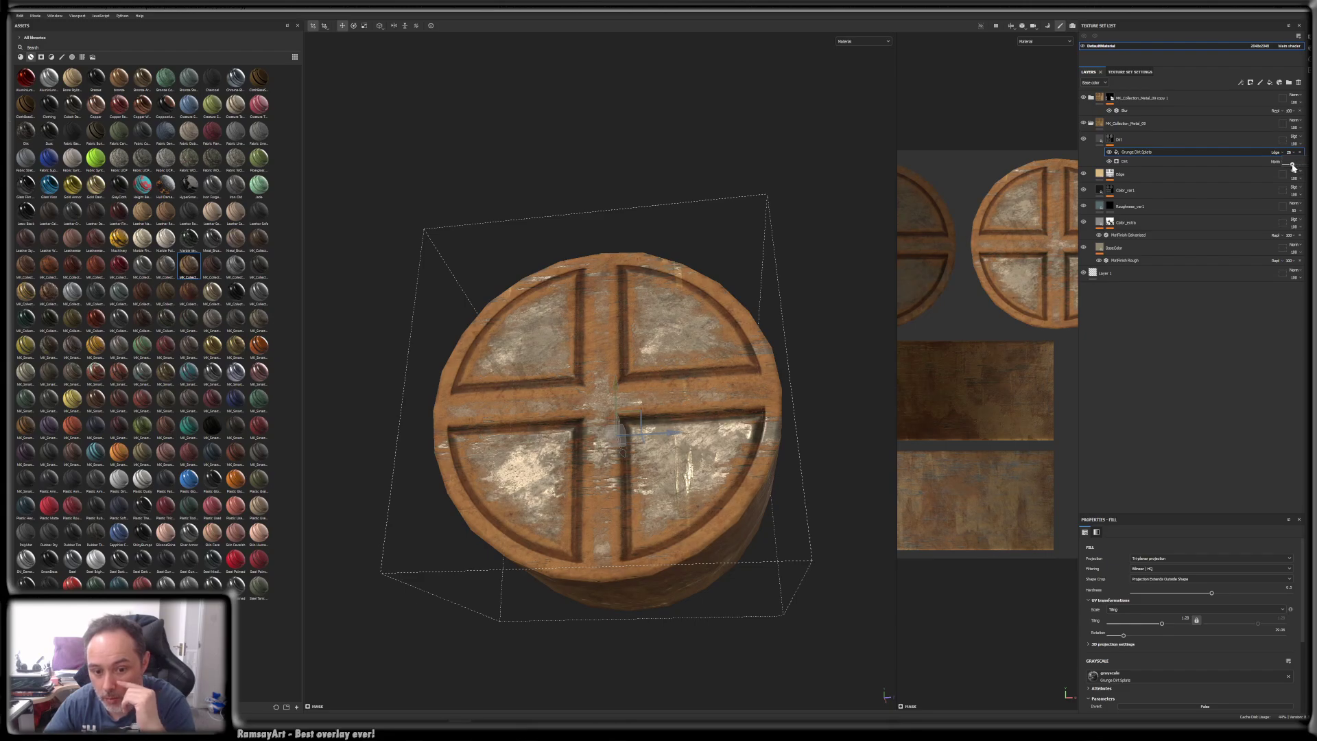
- Duplicate the Dirt layer in the original material group
click(1133, 138)
right_click(1126, 139)
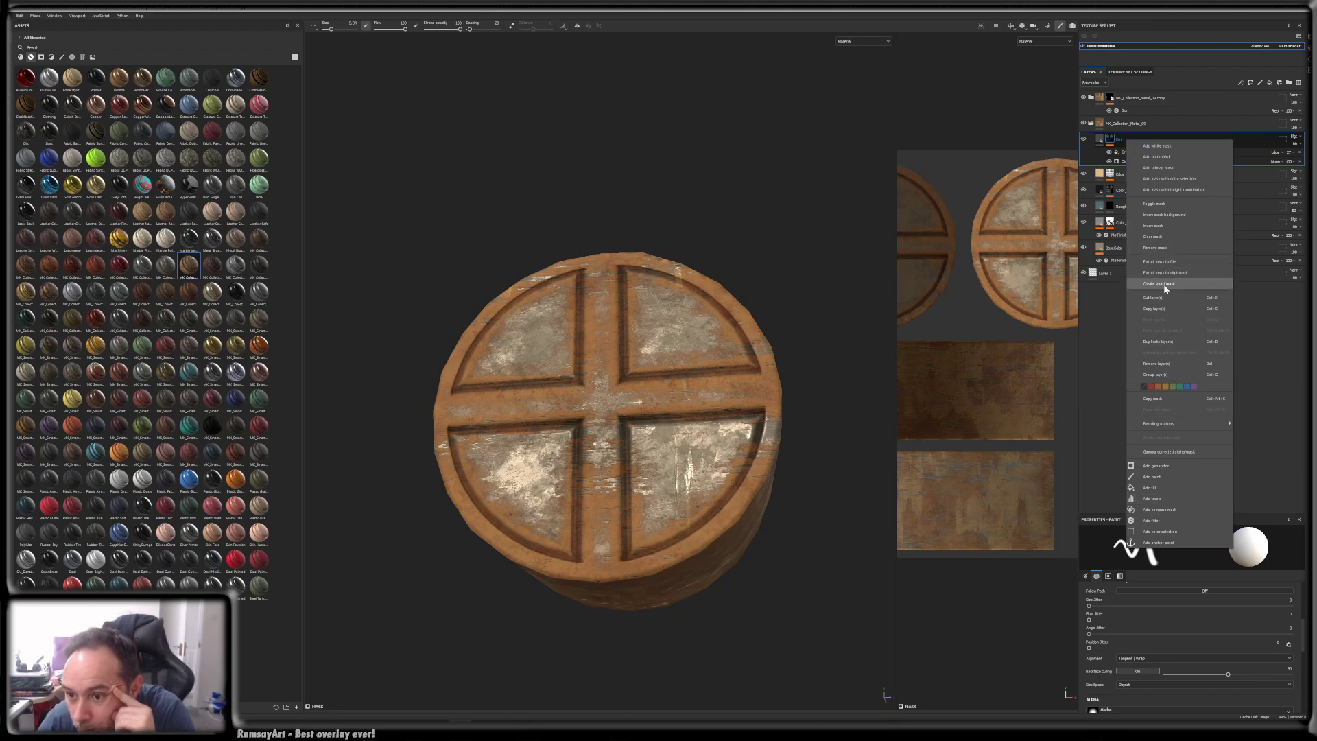
click(1172, 341)
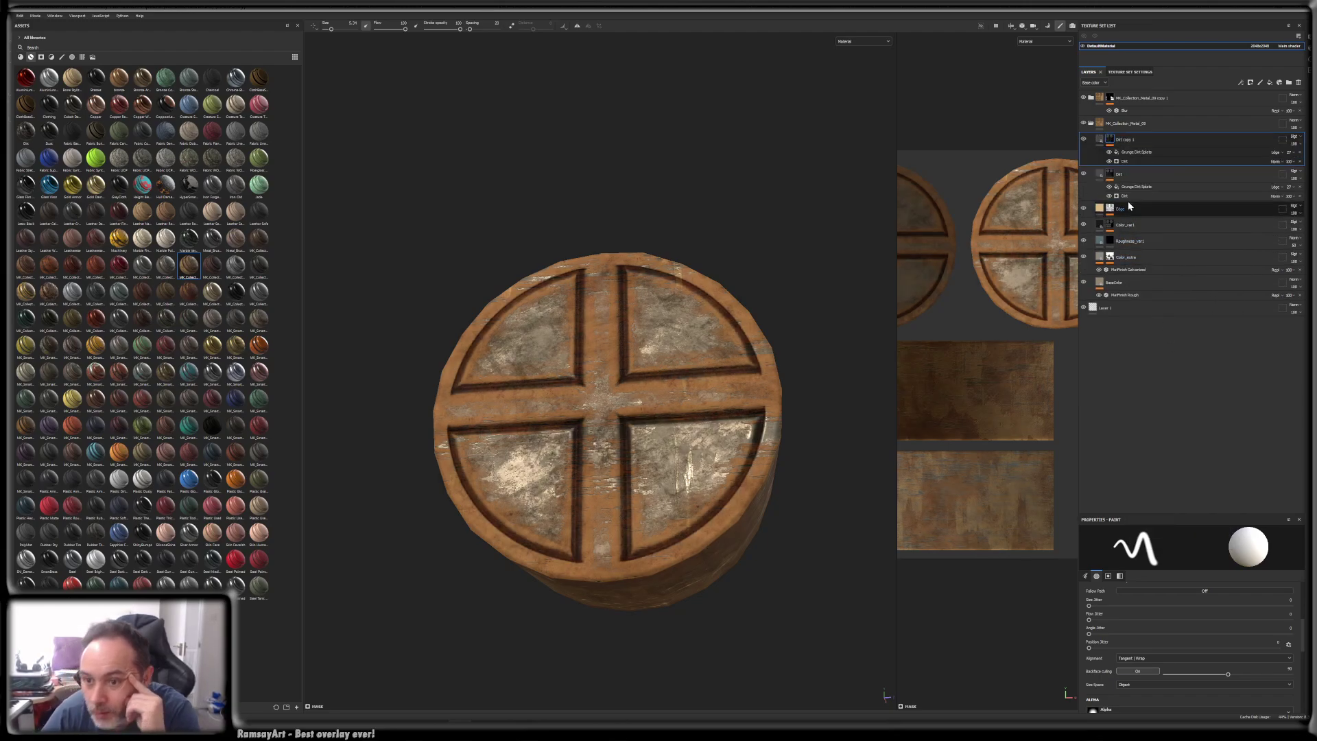
- Change the tiling and rotation of the grunge fill in the duplicated Dirt layer's mask for a different dirt pattern
click(1097, 141)
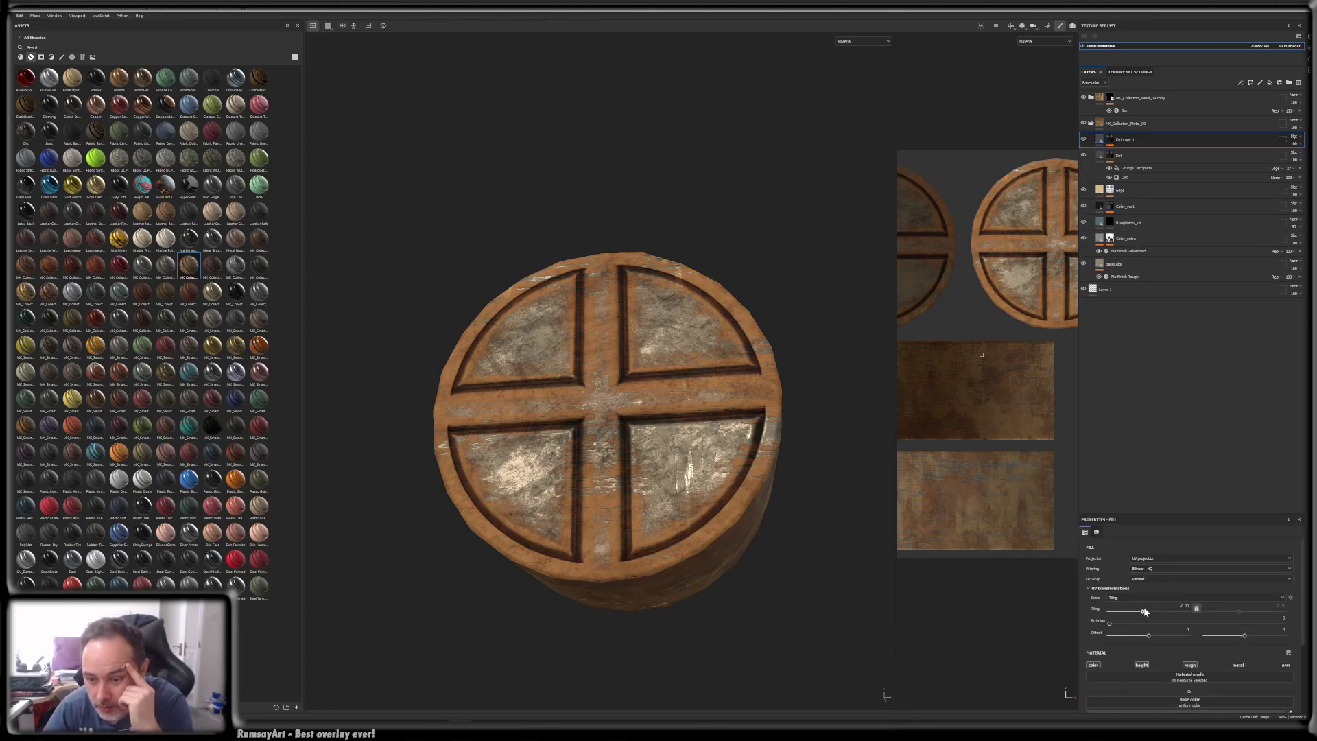
click(1109, 139)
scroll(1152, 614, up, 3)
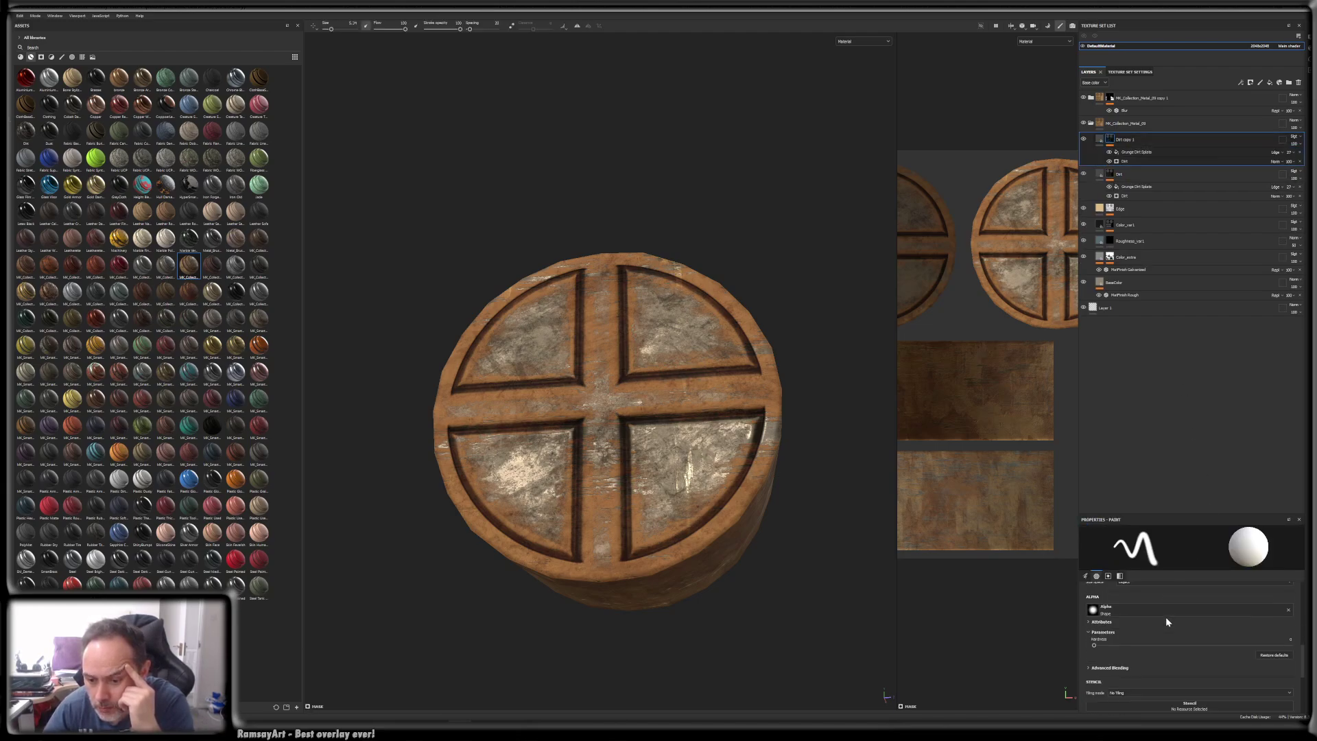
scroll(1195, 630, up, 2)
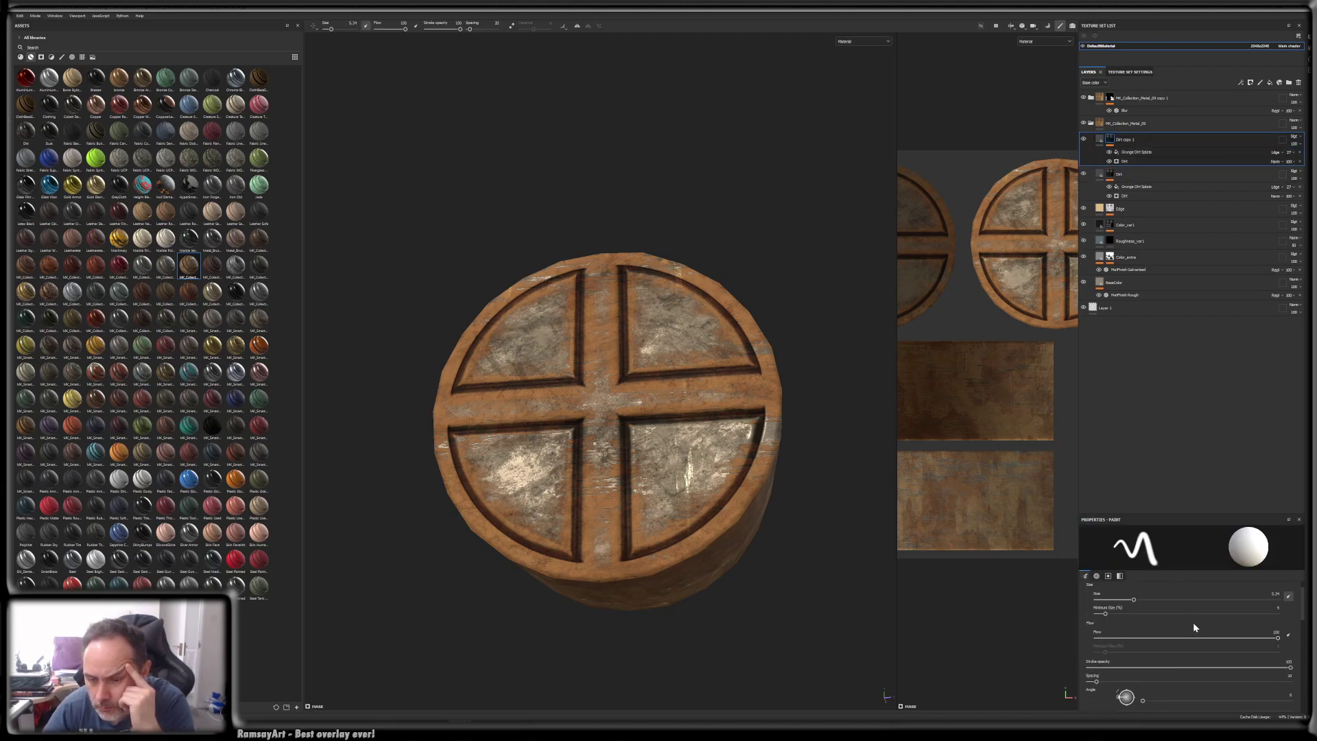
click(1134, 151)
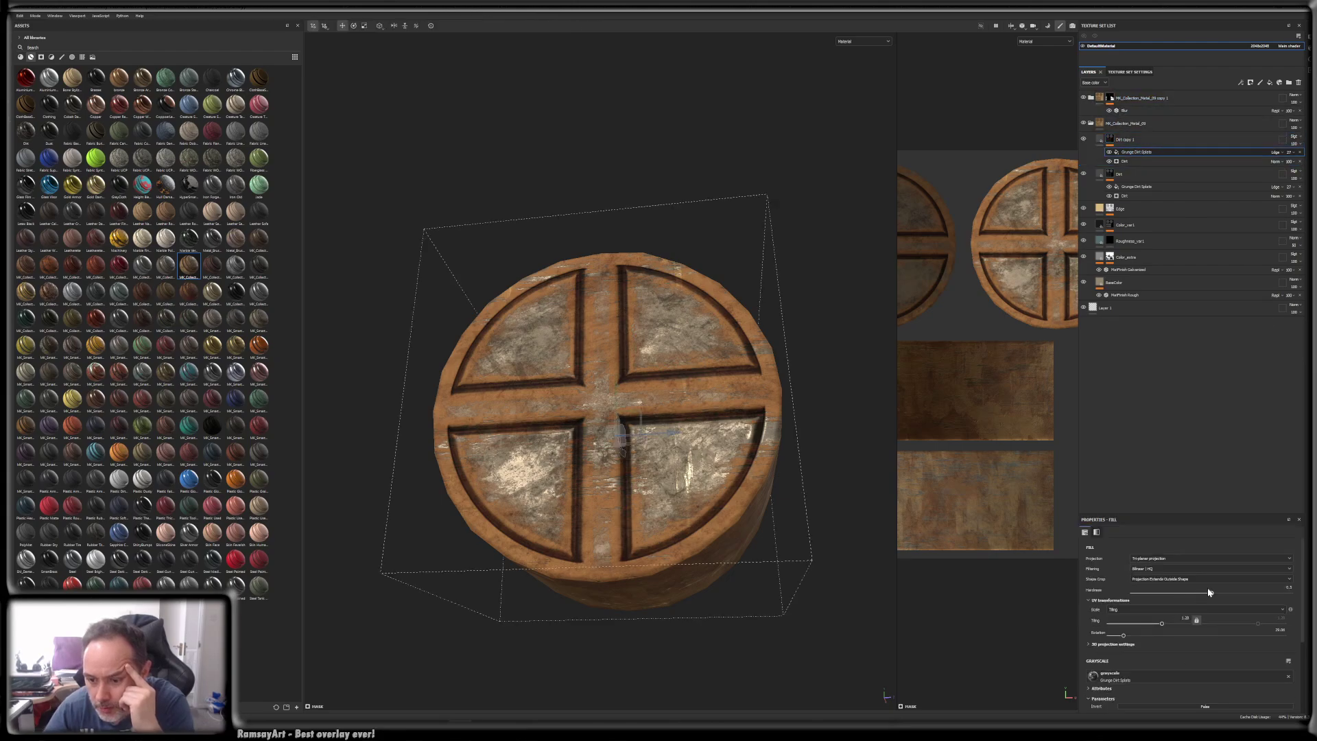
mouse_move(1159, 625)
mouse_down()
mouse_move(1150, 635)
mouse_move(1163, 636)
mouse_up()
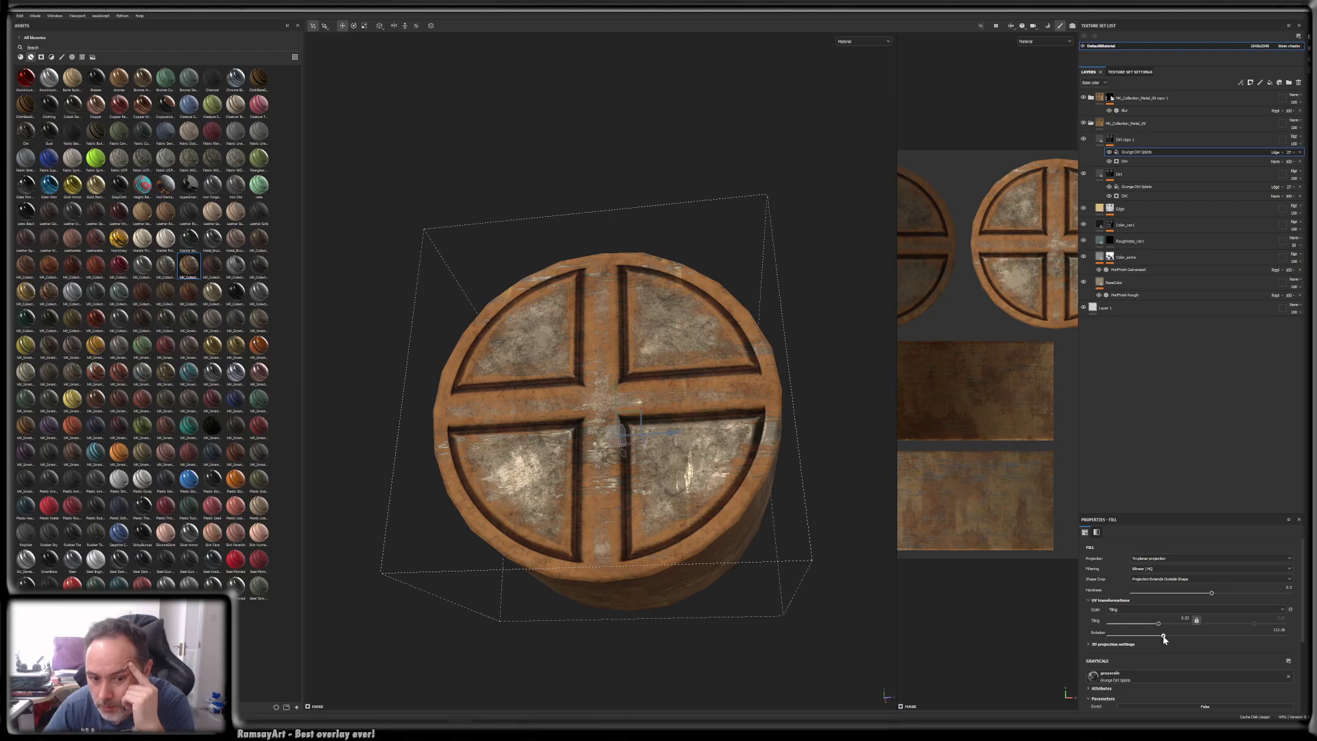
- Undo the removal of the grunge fill from the duplicated Dirt mask and fine-tune the grunge fill's opacity
click(1297, 152)
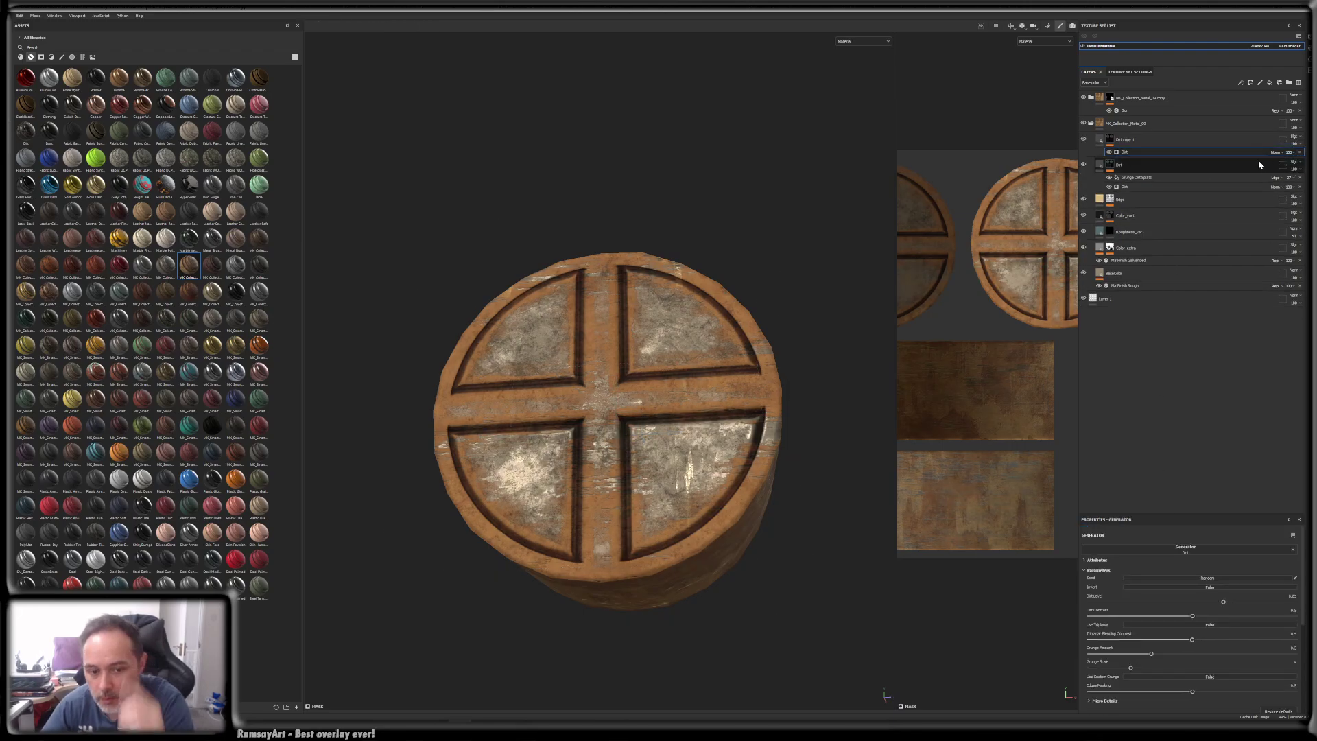
key(ctrl+z)
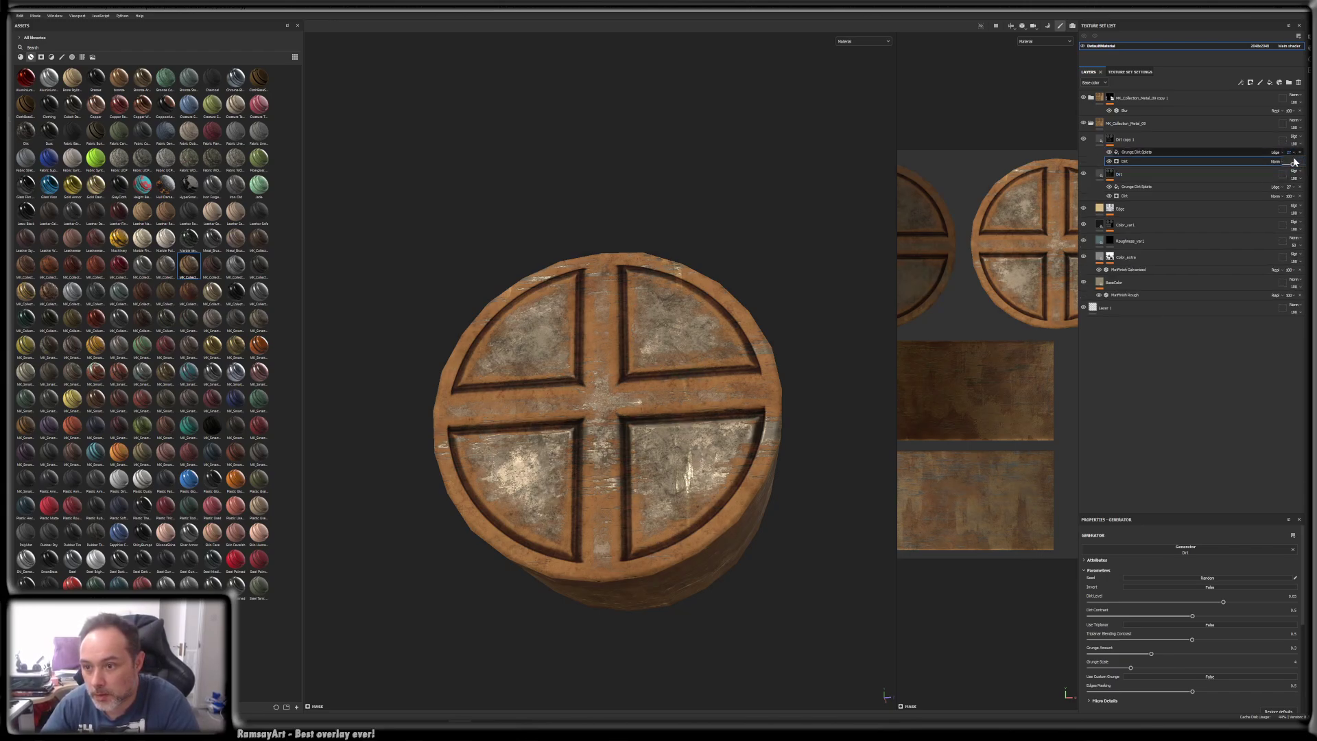
mouse_move(1292, 164)
mouse_down()
mouse_move(1306, 165)
mouse_move(1291, 165)
mouse_up()
- Inspect the added dirt on both end caps and around the side of the cylinder
alt+drag(685, 275, 669, 226)
shift+right_drag(658, 302, 738, 332)
alt+drag(738, 332, 736, 472)
shift+right_drag(738, 473, 746, 458)
alt+drag(746, 458, 724, 504)
alt+middle_drag(722, 343, 718, 450)
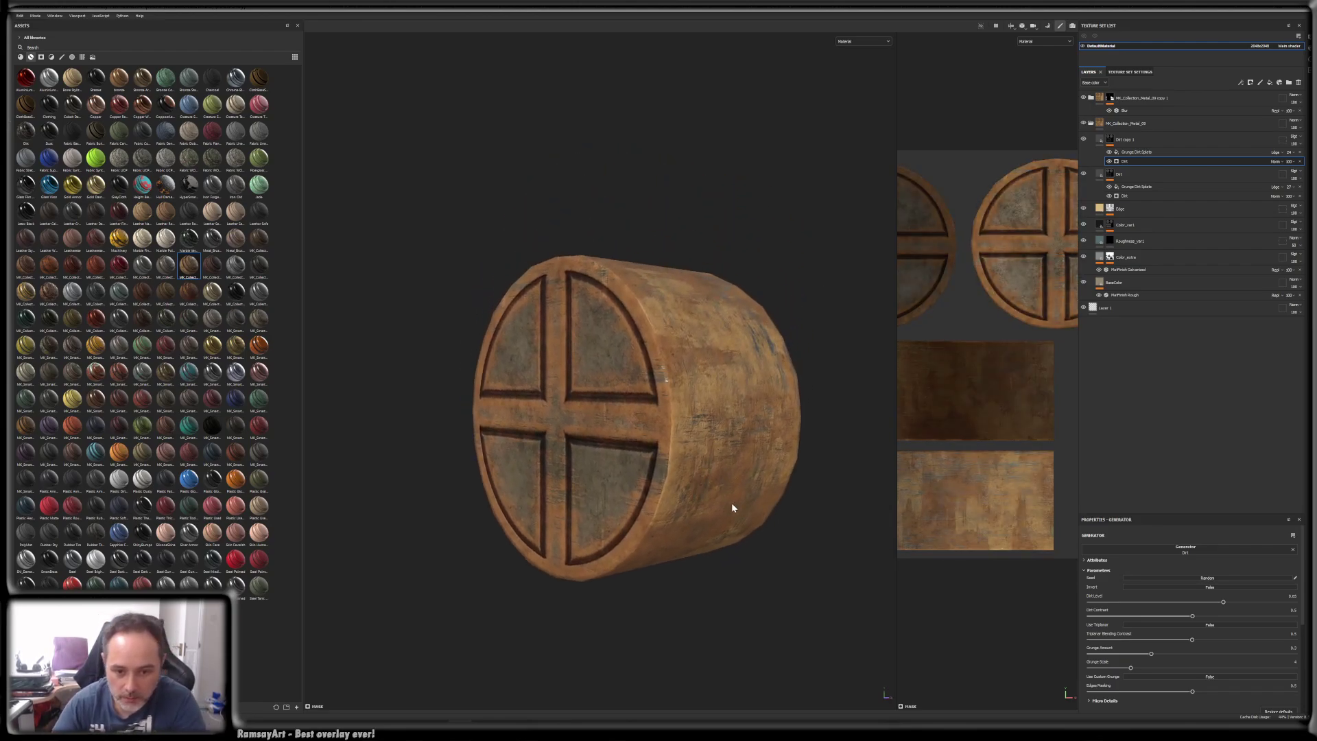
alt+drag(732, 504, 797, 474)
alt+middle_drag(623, 434, 724, 437)
alt+right_drag(715, 420, 697, 391)
alt+drag(697, 390, 762, 397)
alt+middle_drag(535, 481, 604, 502)
alt+right_drag(597, 508, 607, 568)
alt+middle_drag(607, 568, 606, 531)
alt+drag(607, 530, 607, 445)
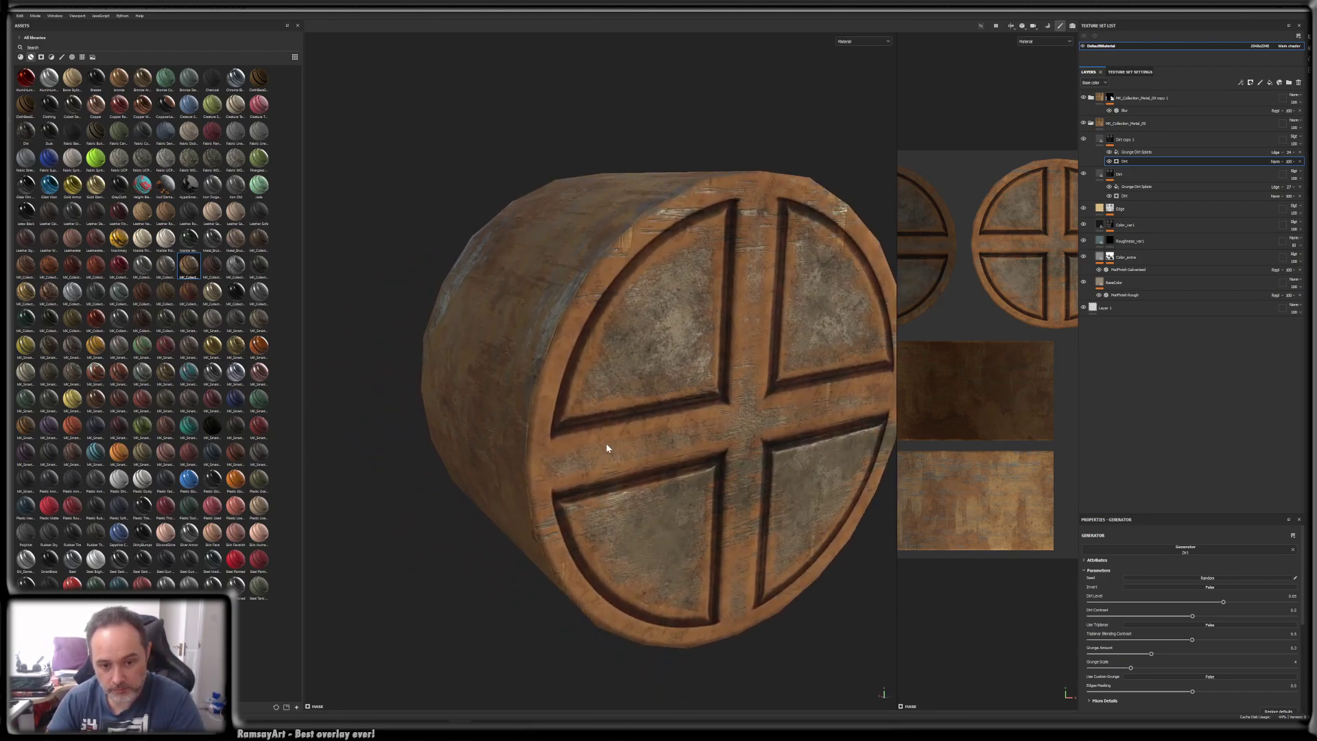
- Collapse the original material group and add a new fill layer above the copied group
click(1091, 98)
click(1091, 98)
click(1091, 124)
click(1133, 98)
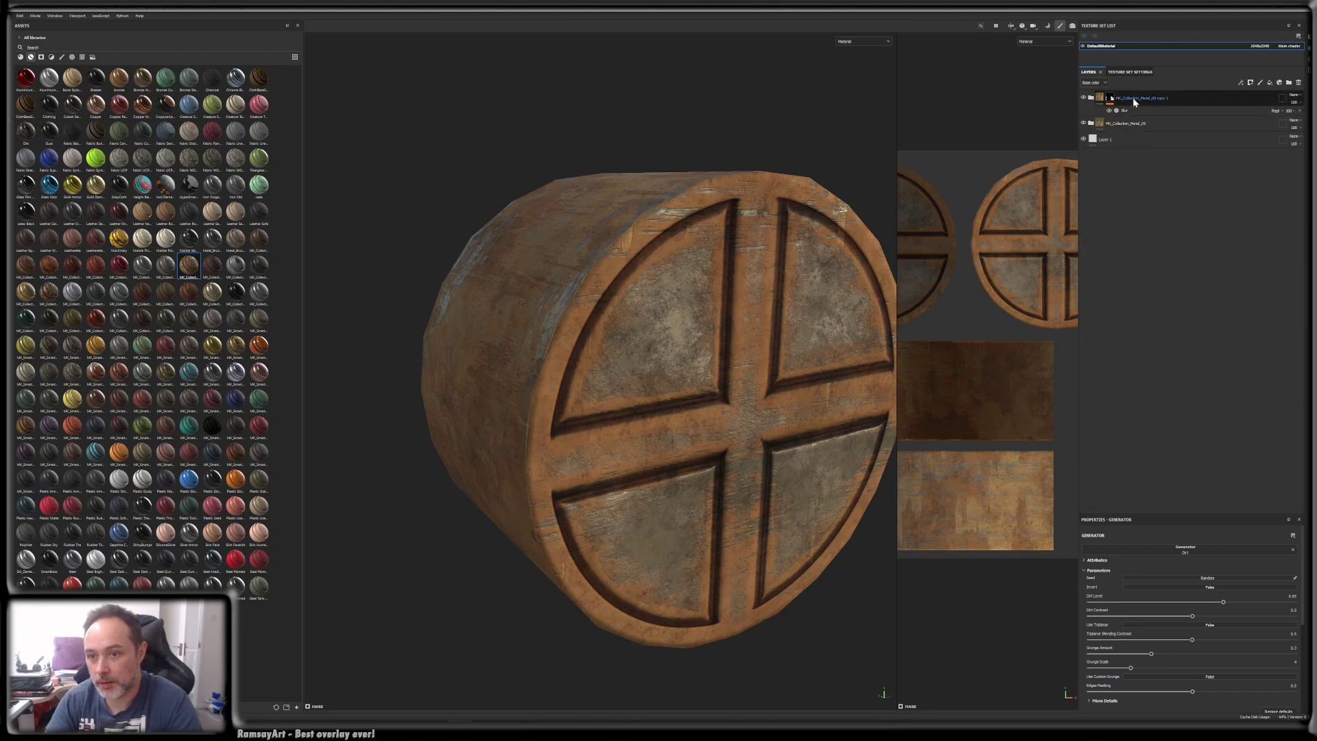
click(1270, 83)
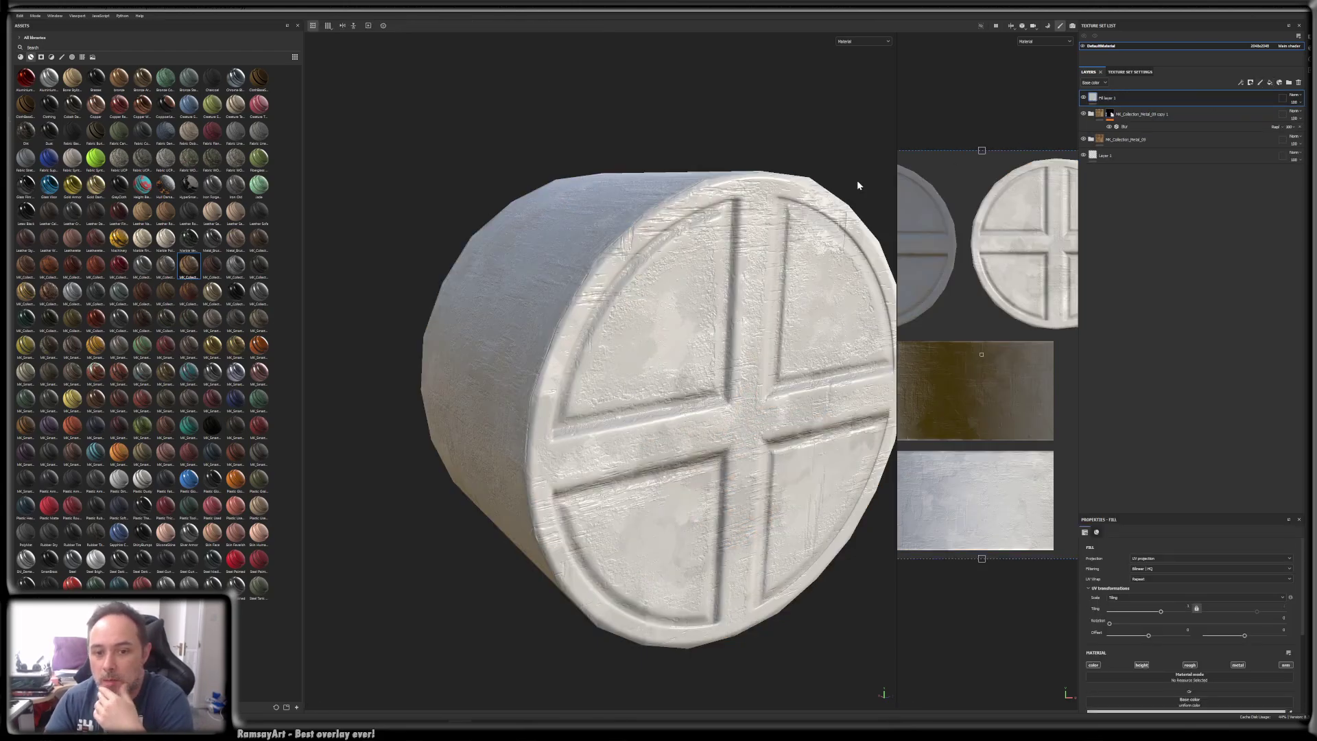
- Add a black mask to the new fill layer above the copied material group
mouse_move(587, 251)
alt+mouse_down()
mouse_move(594, 173)
mouse_move(674, 212)
mouse_move(598, 261)
mouse_move(577, 238)
alt+mouse_up()
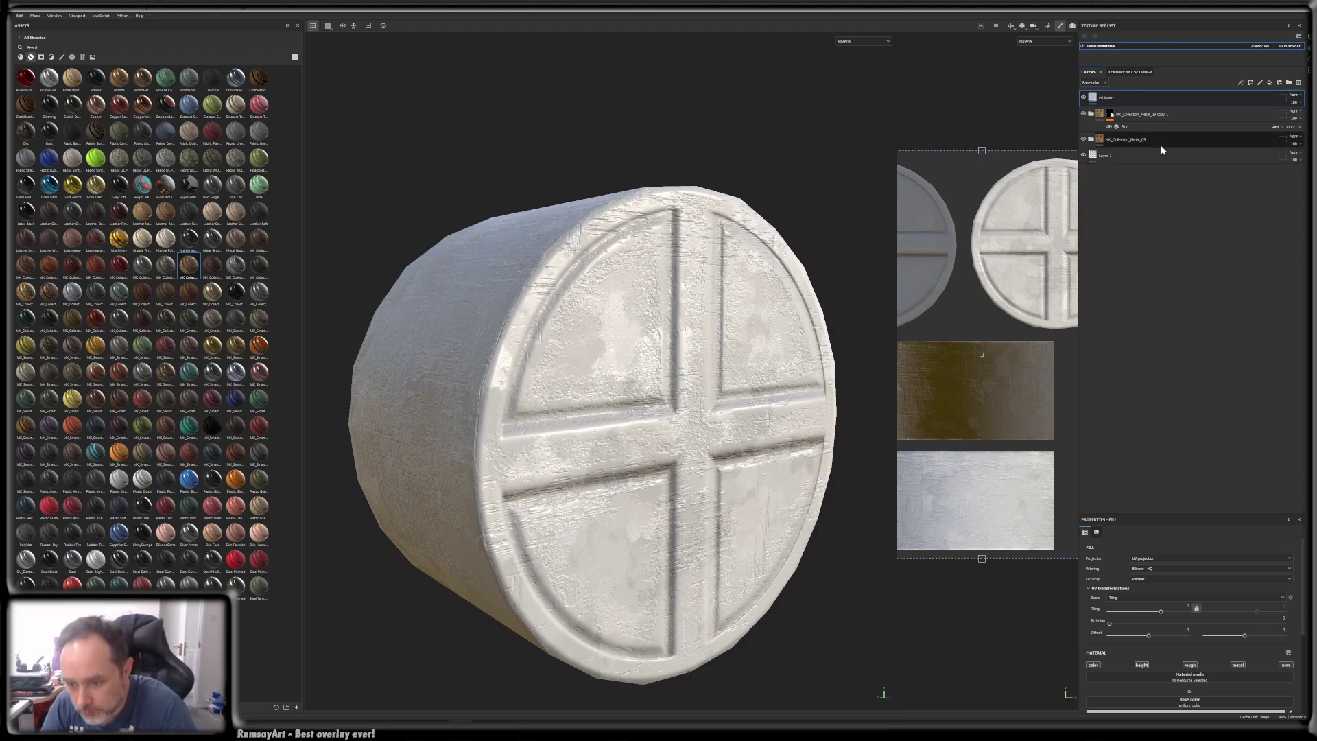
alt+drag(608, 224, 578, 244)
alt+middle_drag(626, 218, 653, 237)
alt+right_drag(654, 236, 661, 290)
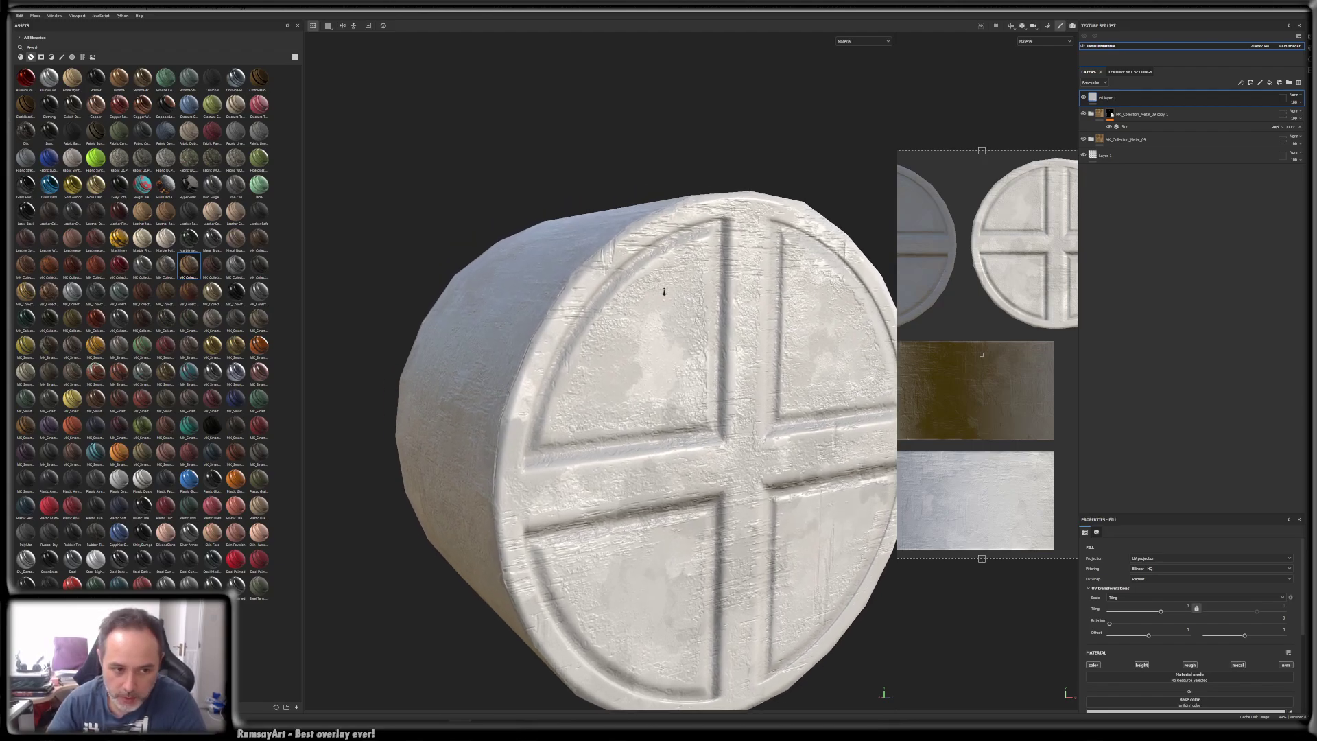
double_click(1106, 101)
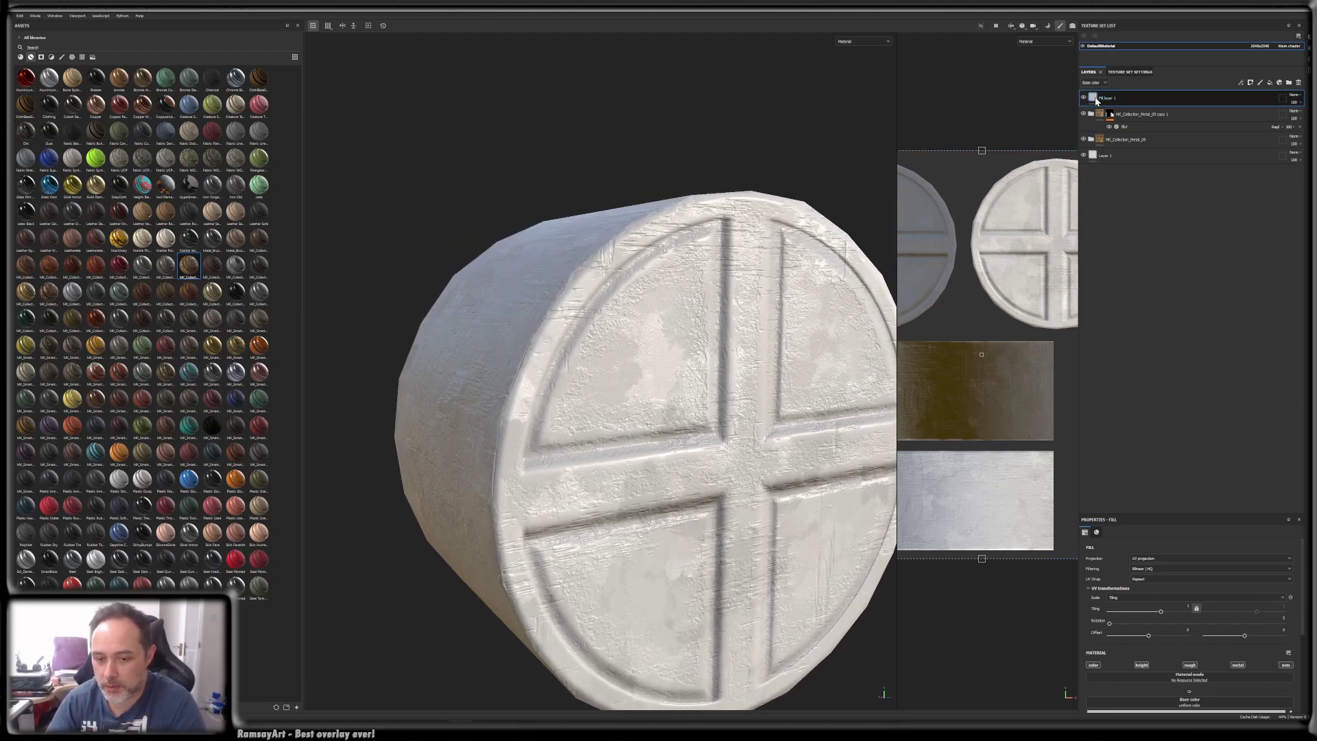
mouse_move(1096, 101)
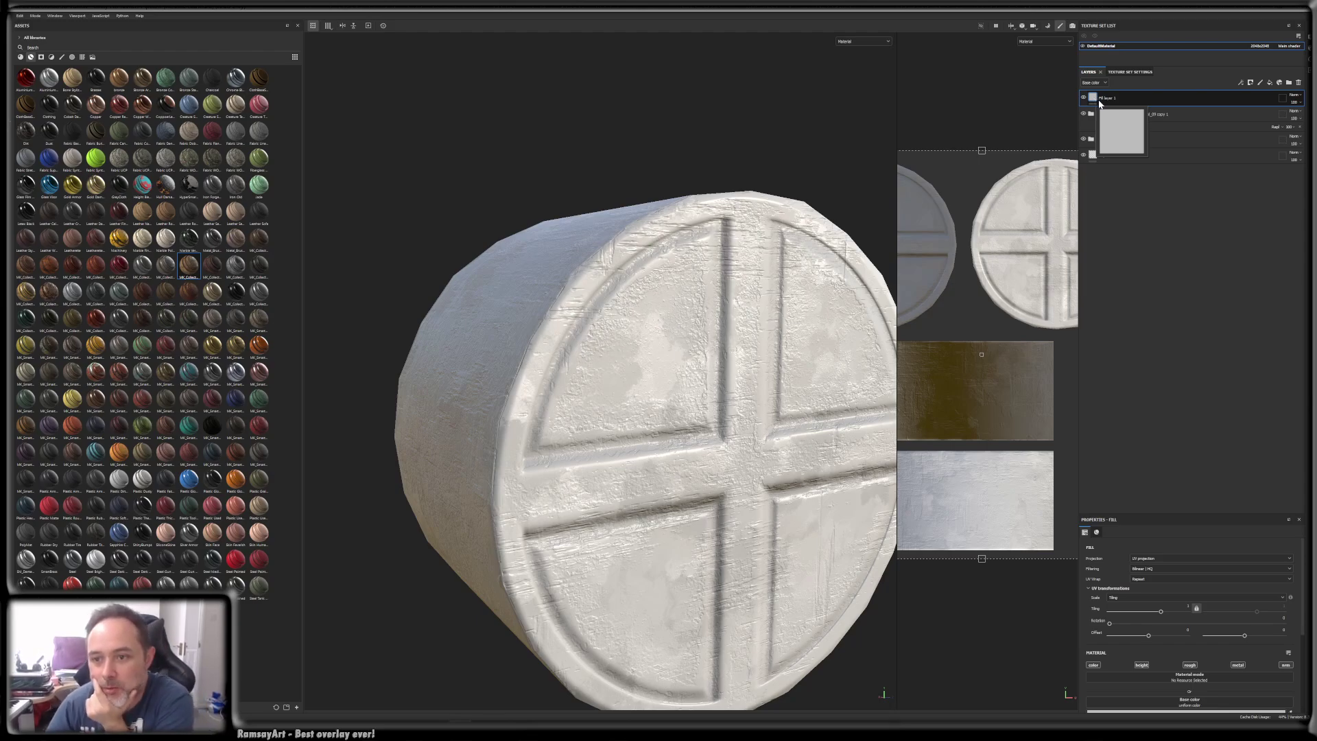
right_click(1113, 102)
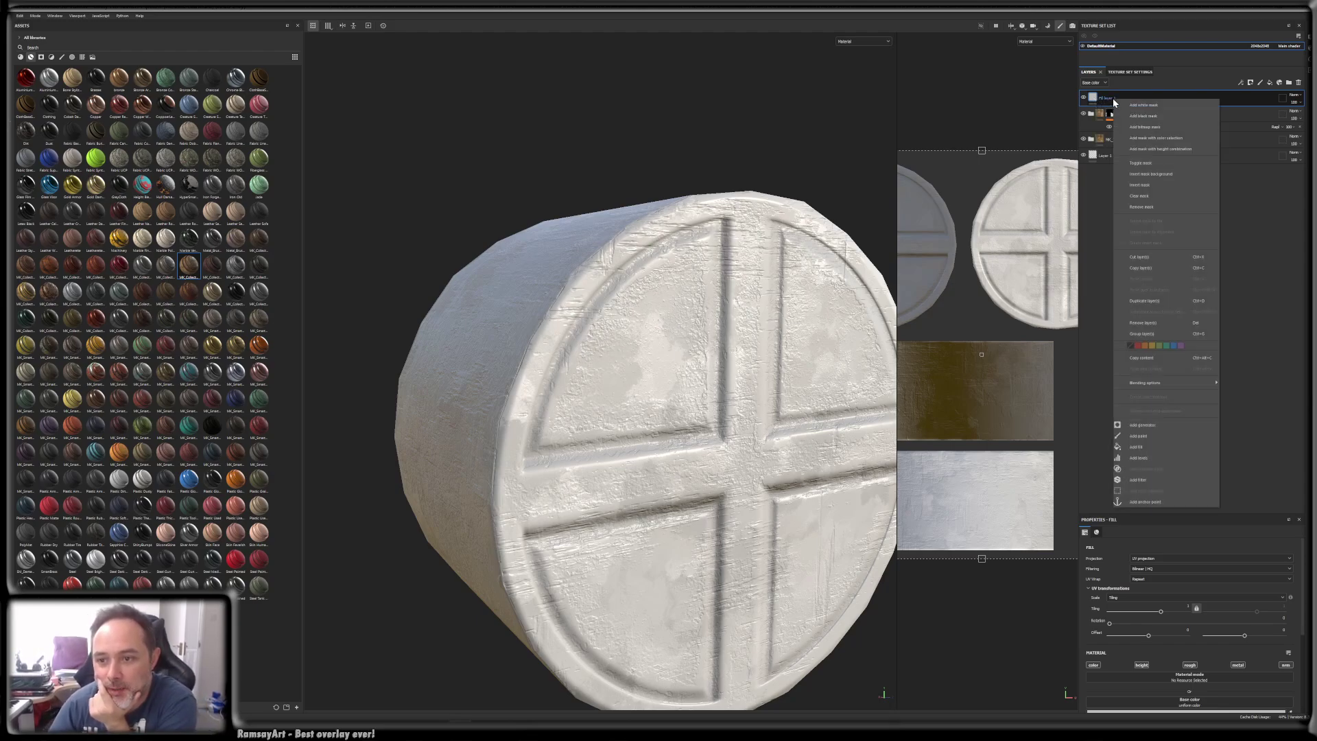
click(1143, 116)
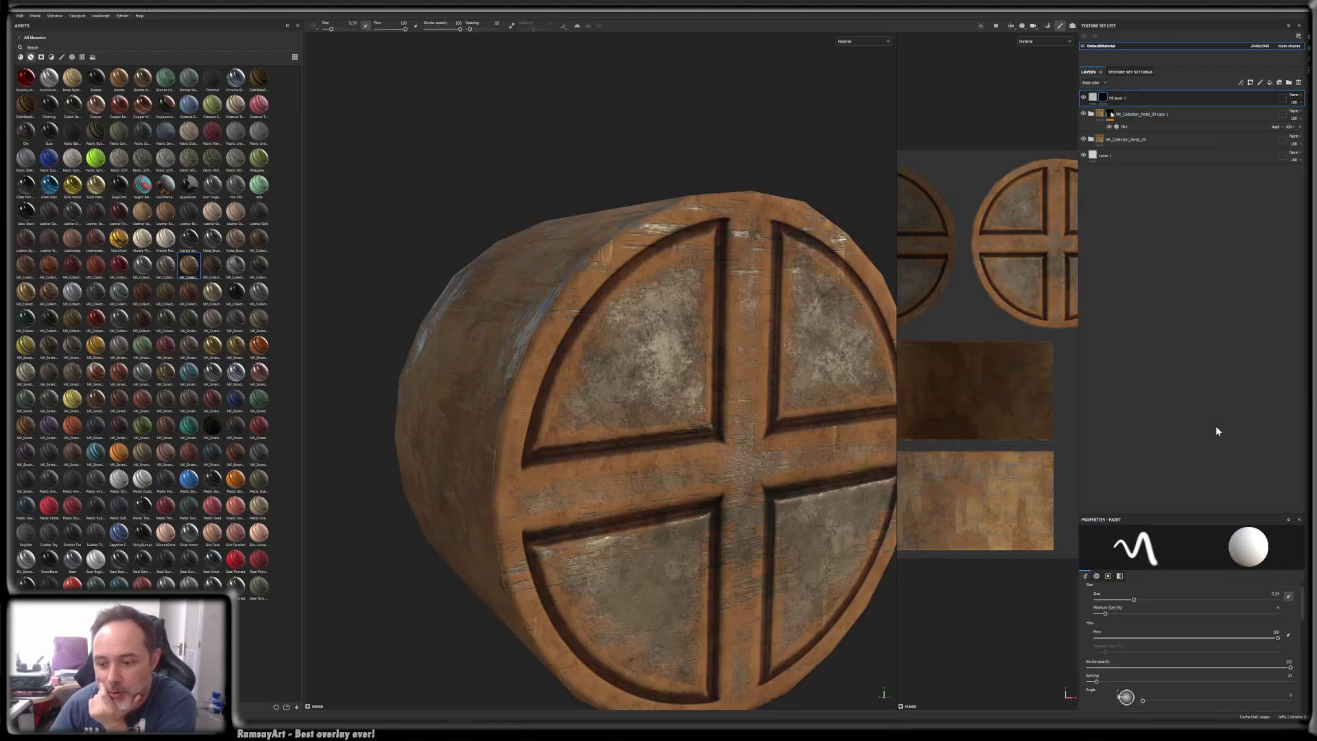
- Add a generator to the fill layer's black mask and assign the Curvature generator to it
right_click(1103, 95)
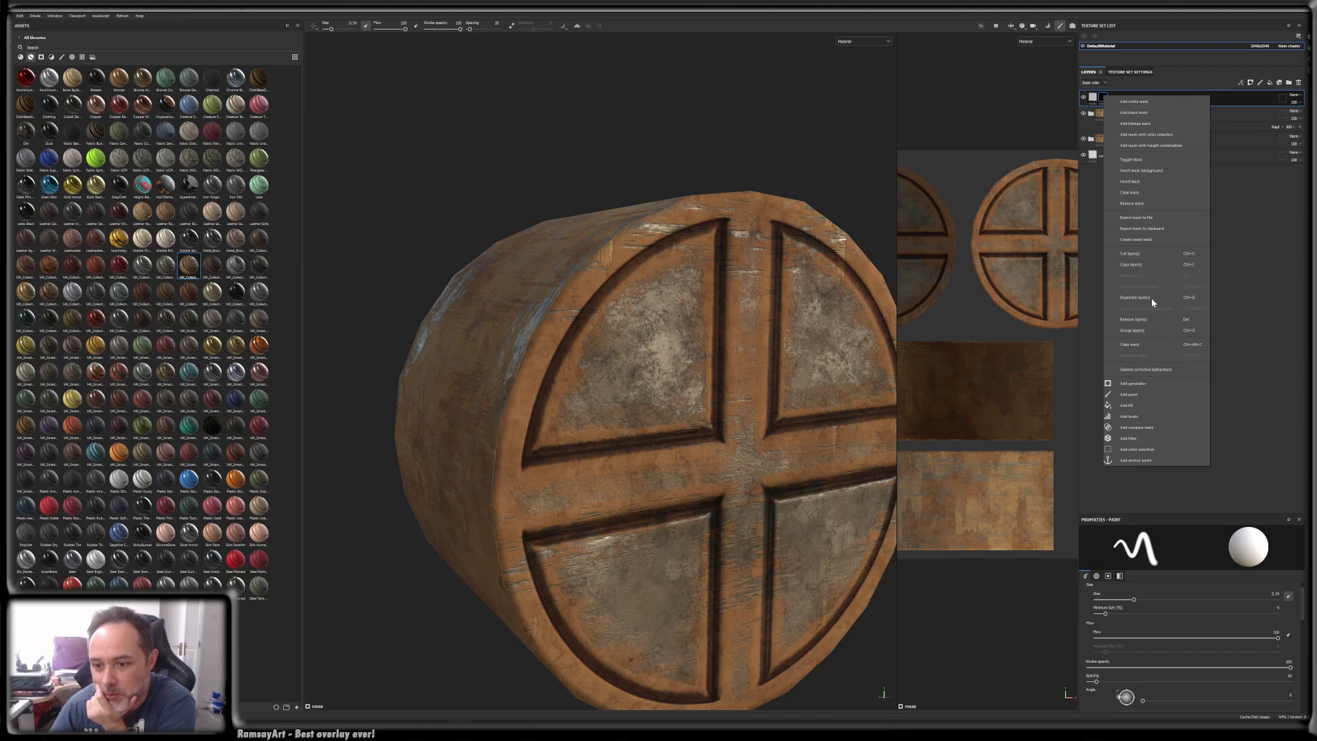
click(1138, 382)
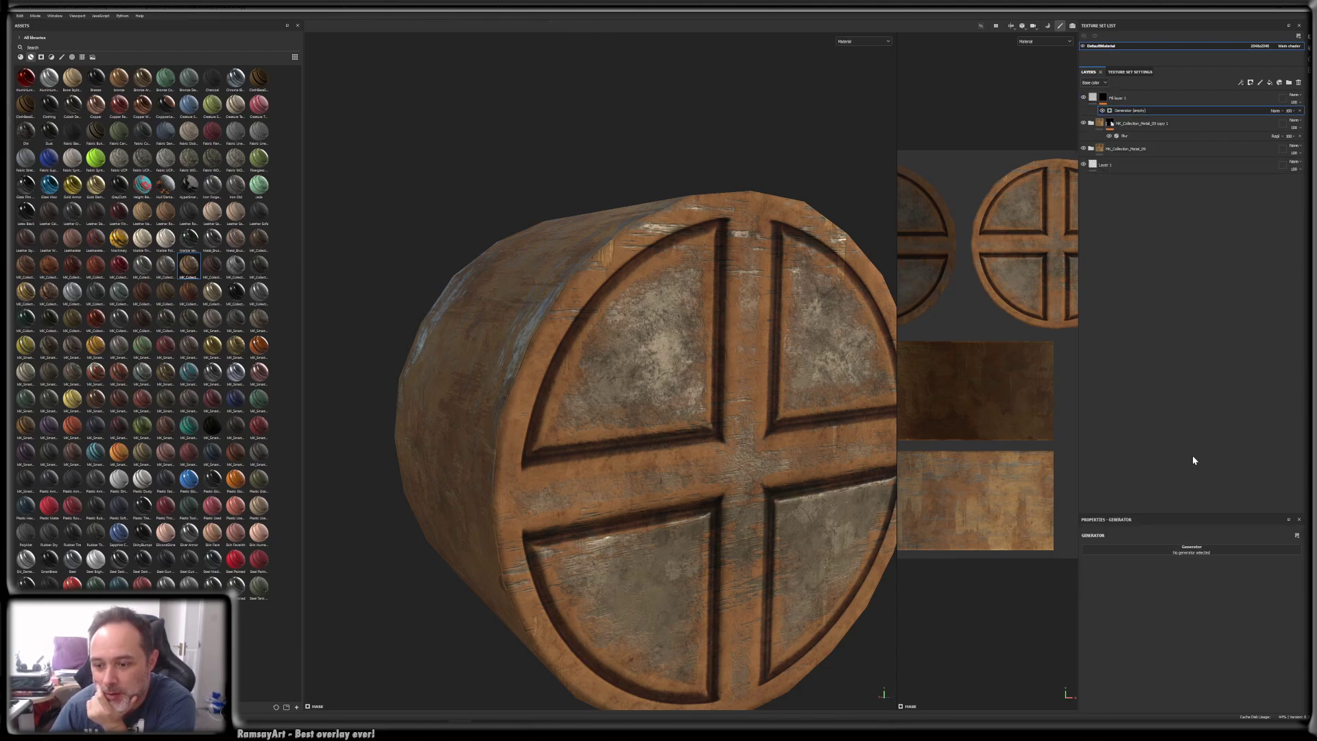
click(1197, 549)
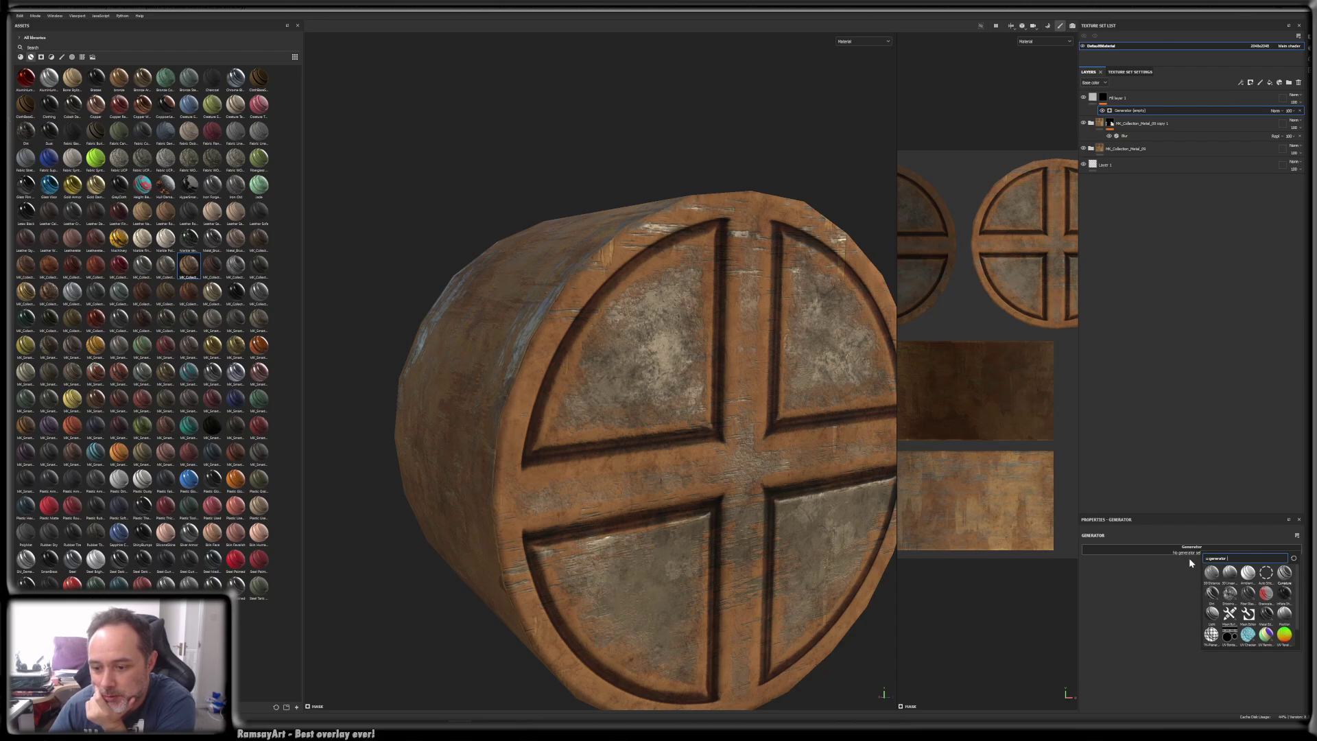
click(1283, 573)
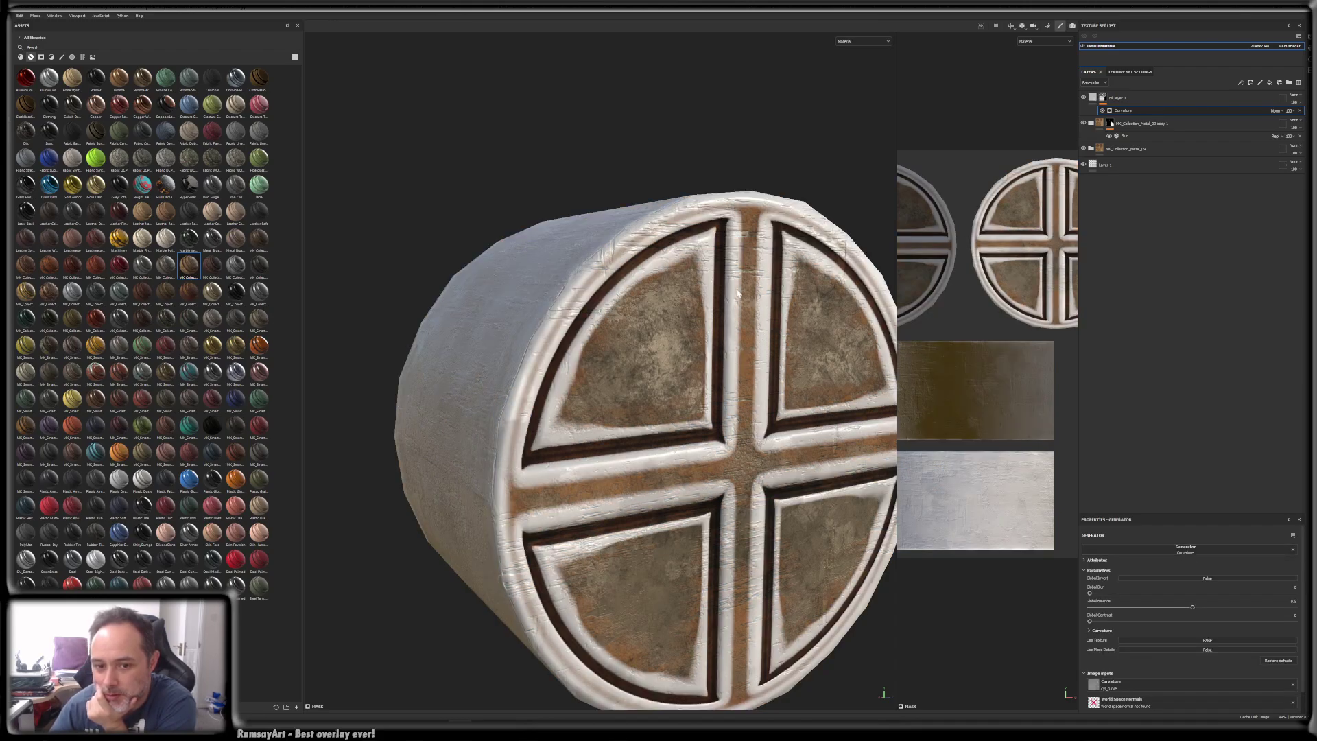
- Enlarge the generator's settings area, set Global Invert to True and check the mask on the cap and its edges
drag(1142, 513, 1141, 295)
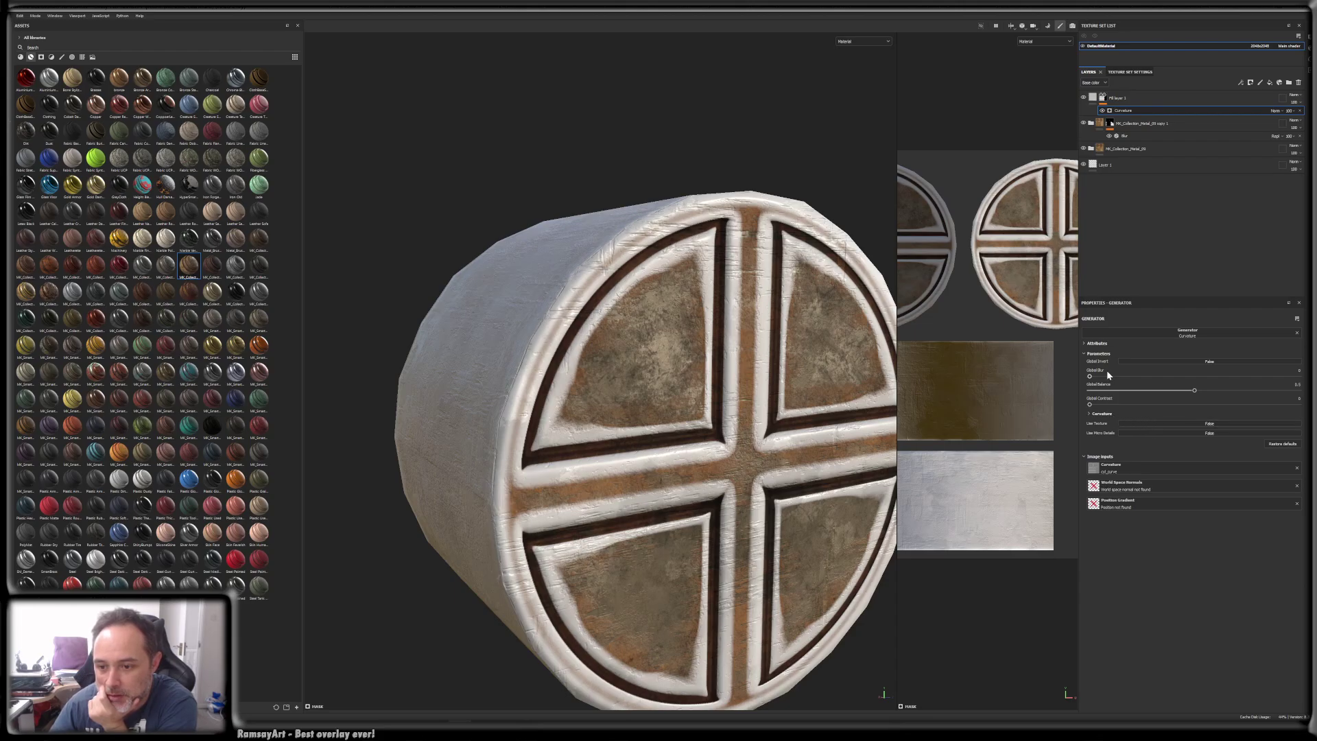
click(1171, 361)
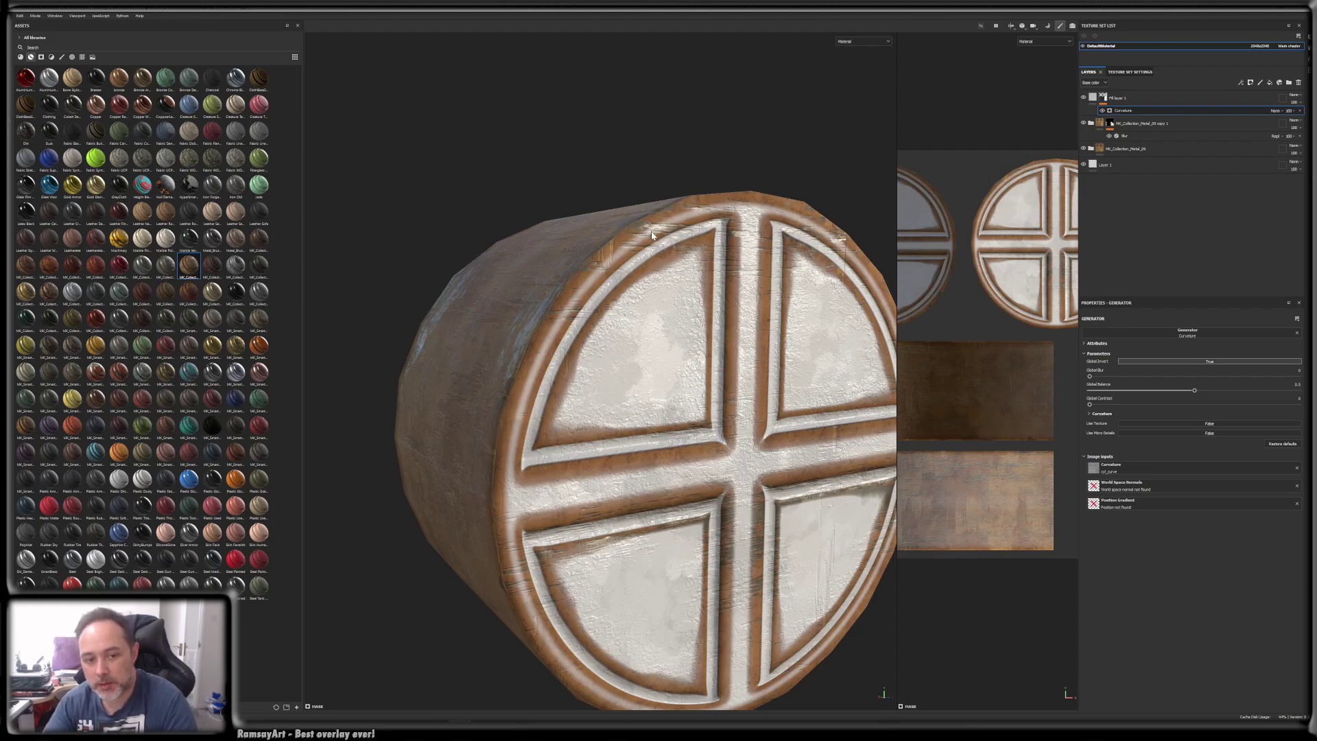
alt+drag(652, 235, 671, 369)
scroll(631, 335, up, 1)
alt+drag(609, 248, 575, 238)
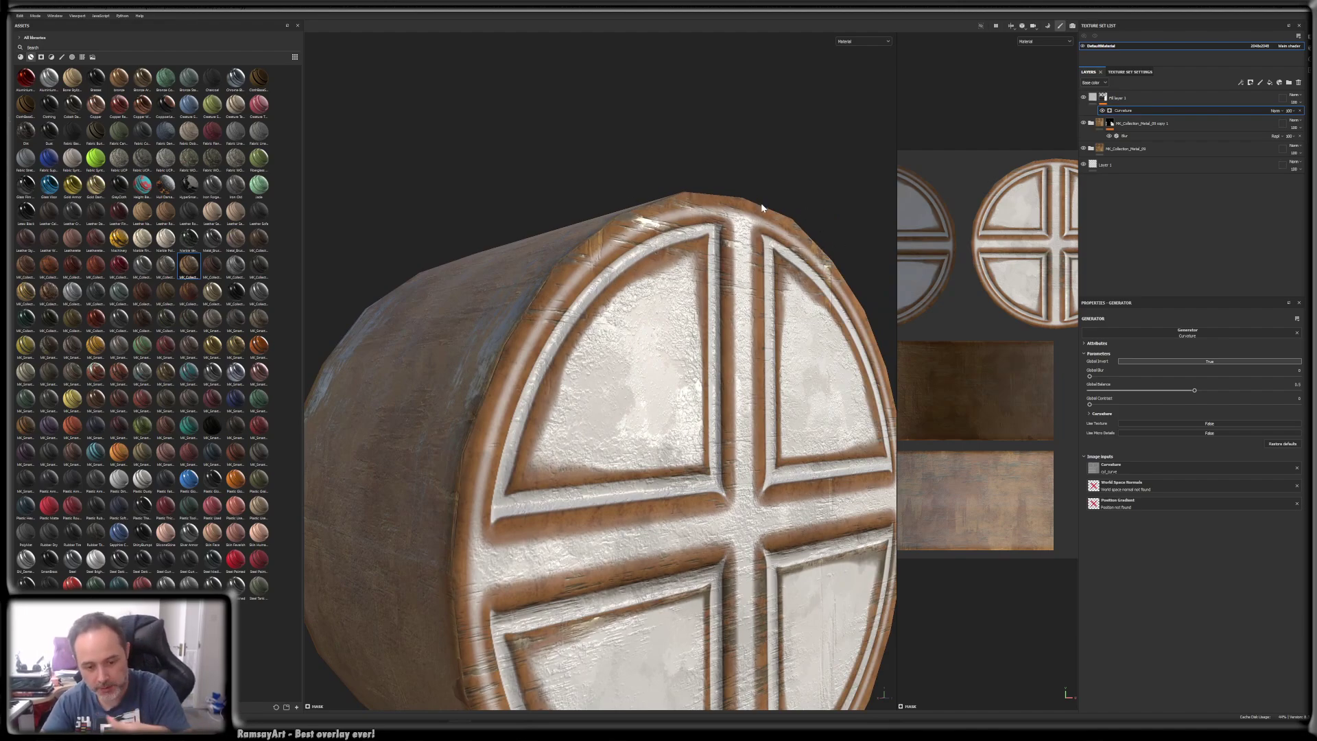
alt+drag(612, 251, 591, 257)
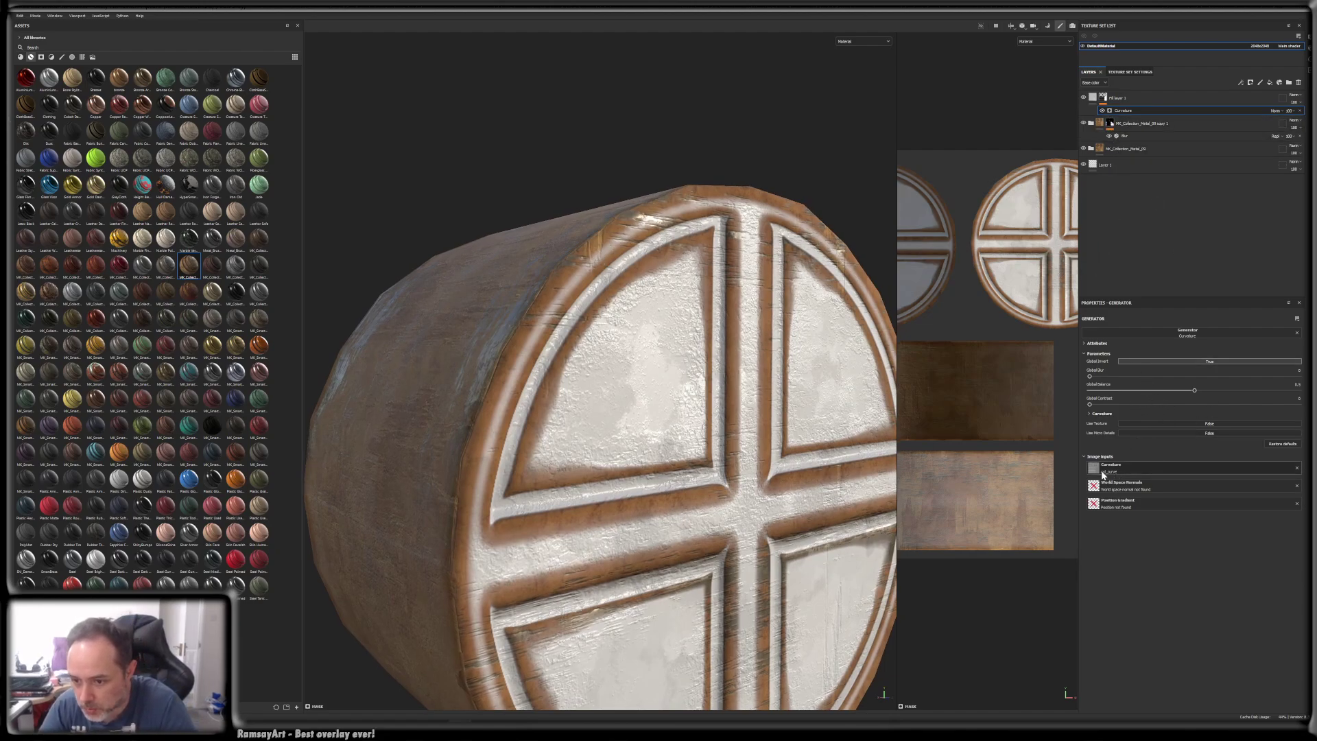
- Compare the Cavities, Dual and Unprocessed curvature modes on the model and return the mode to Edges
click(1090, 414)
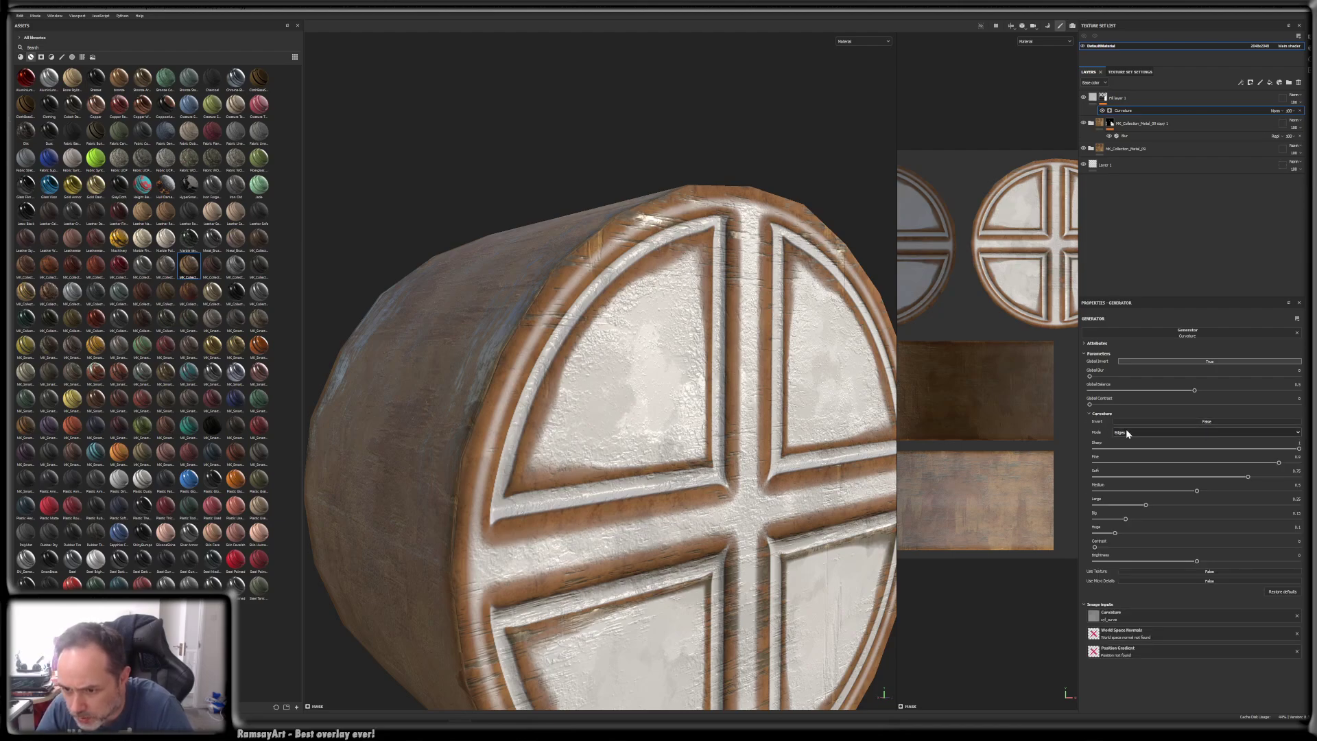
click(1132, 431)
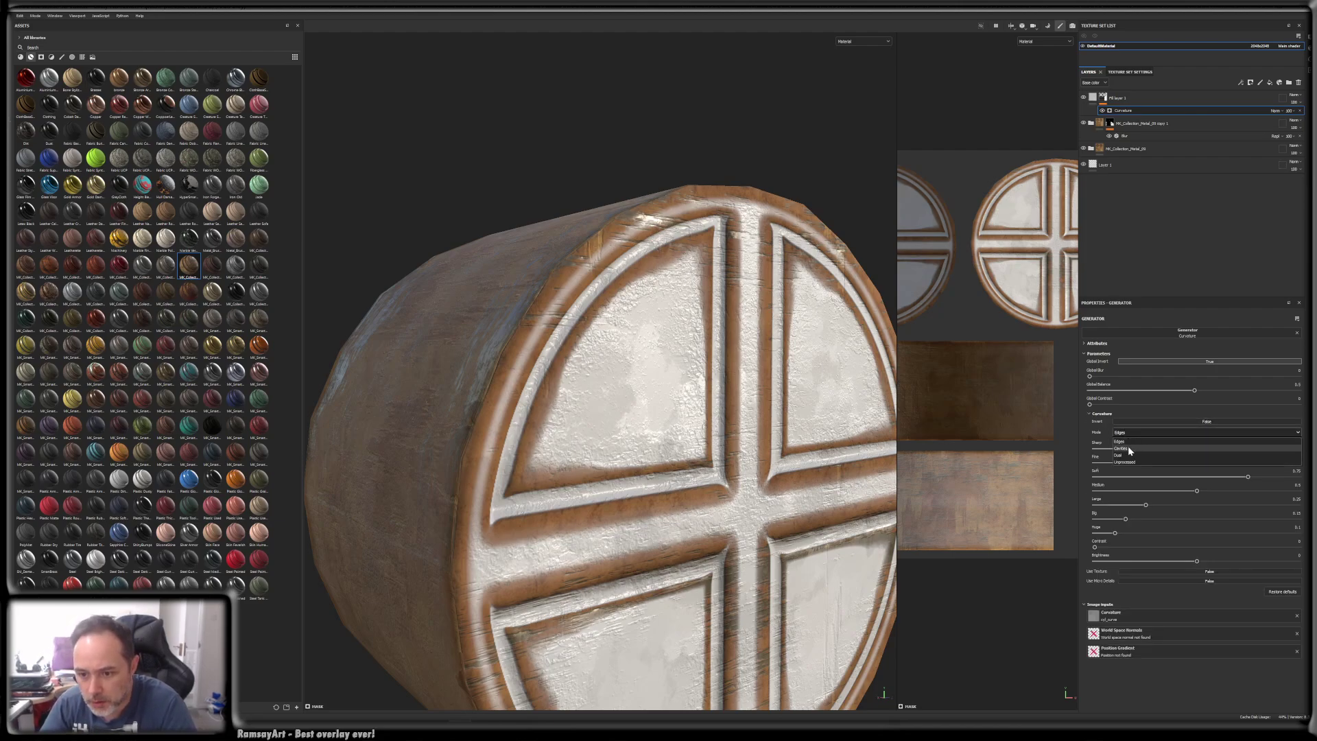
click(1128, 448)
click(1128, 431)
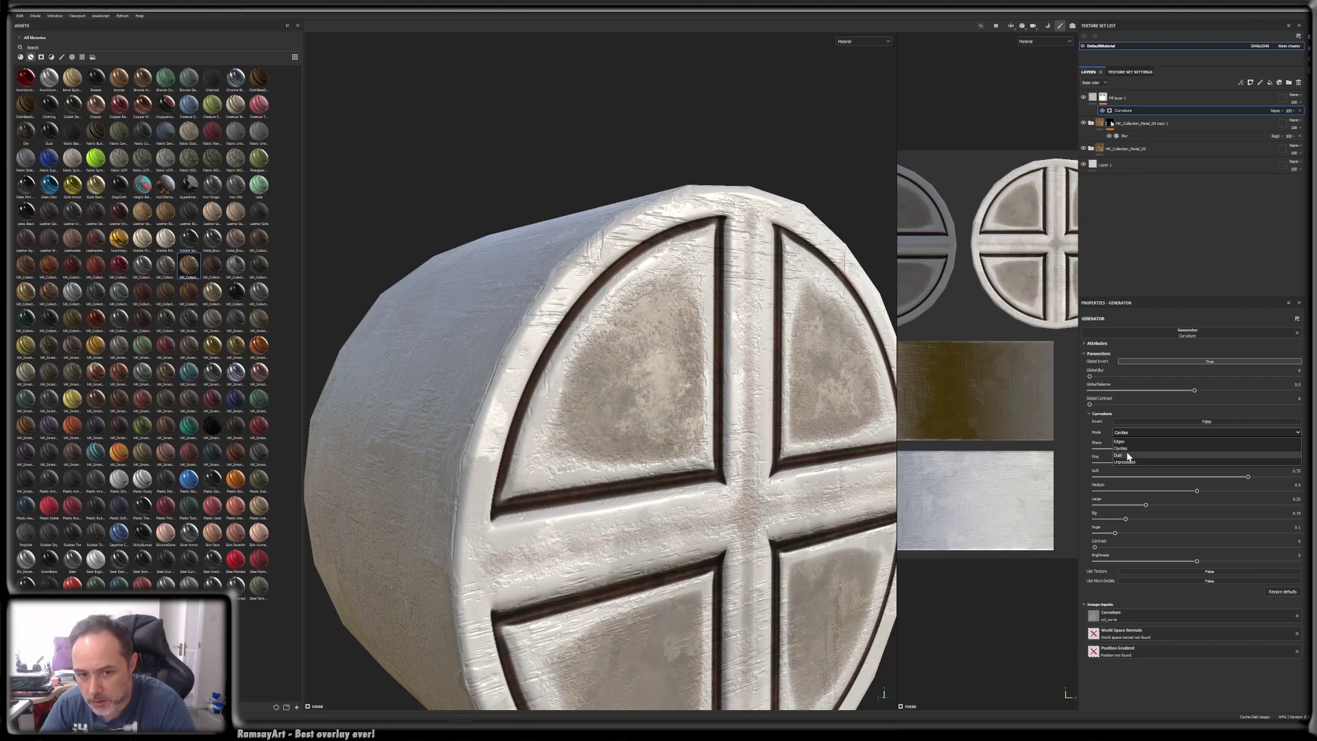
click(1128, 455)
click(1133, 430)
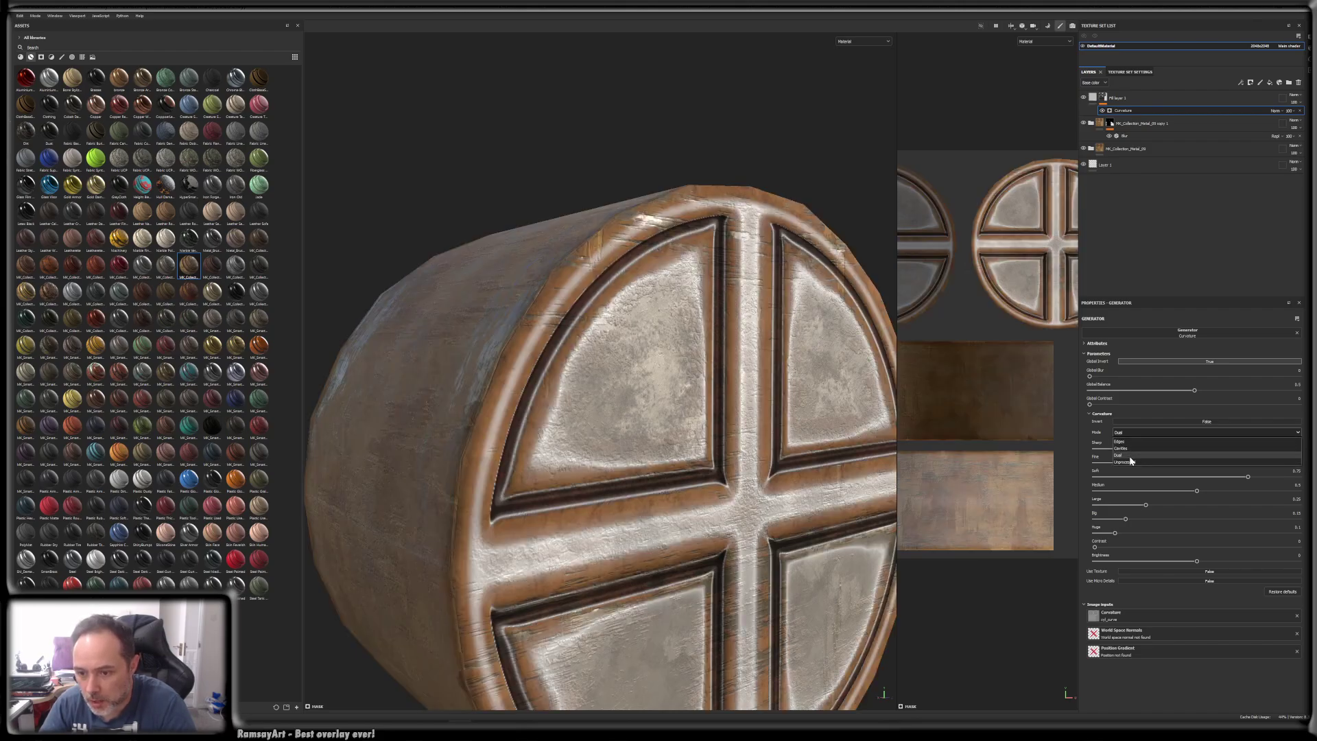
click(1129, 461)
click(1133, 432)
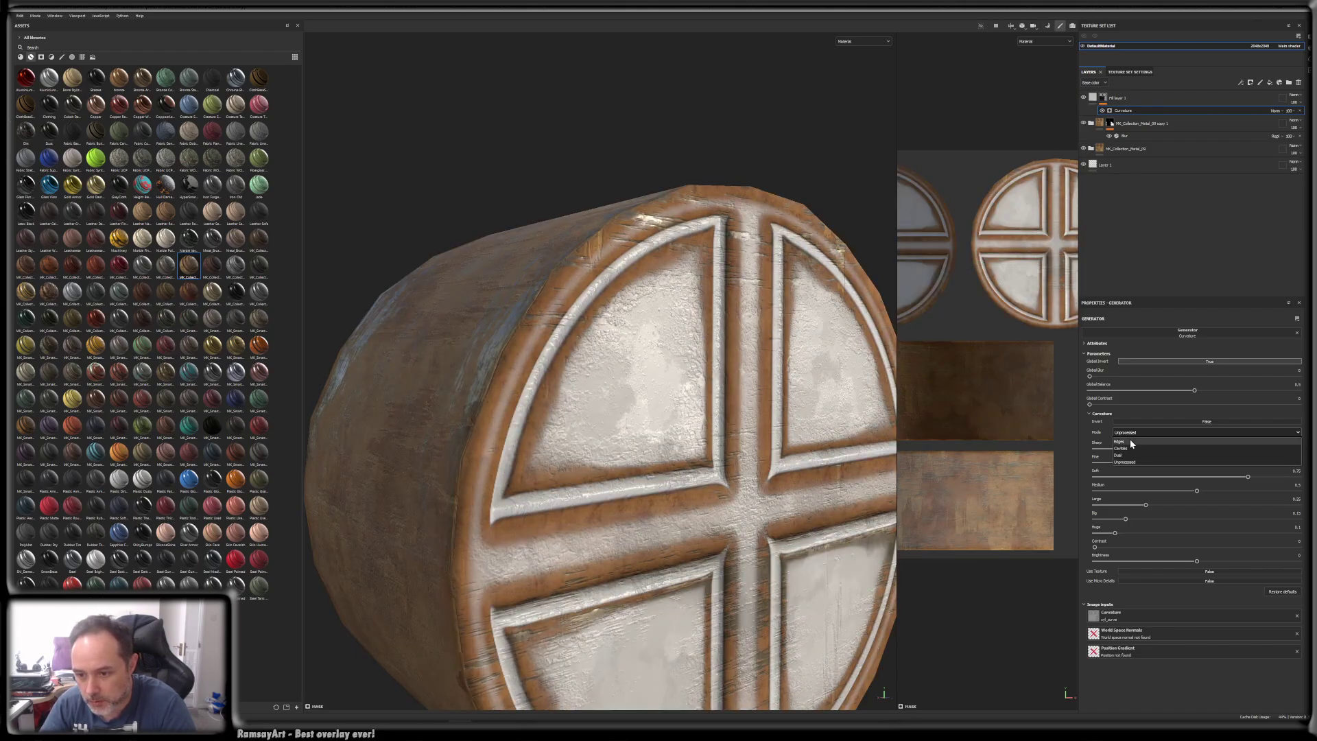
click(1130, 440)
- Set the curvature levels to Sharp 1, Fine about 0.49, Soft 0.24, Medium 0.17, Large about 0.14, and Big and Huge 0
drag(1292, 451, 1195, 532)
mouse_move(1113, 518)
mouse_down()
mouse_move(1160, 518)
mouse_move(1132, 505)
mouse_up()
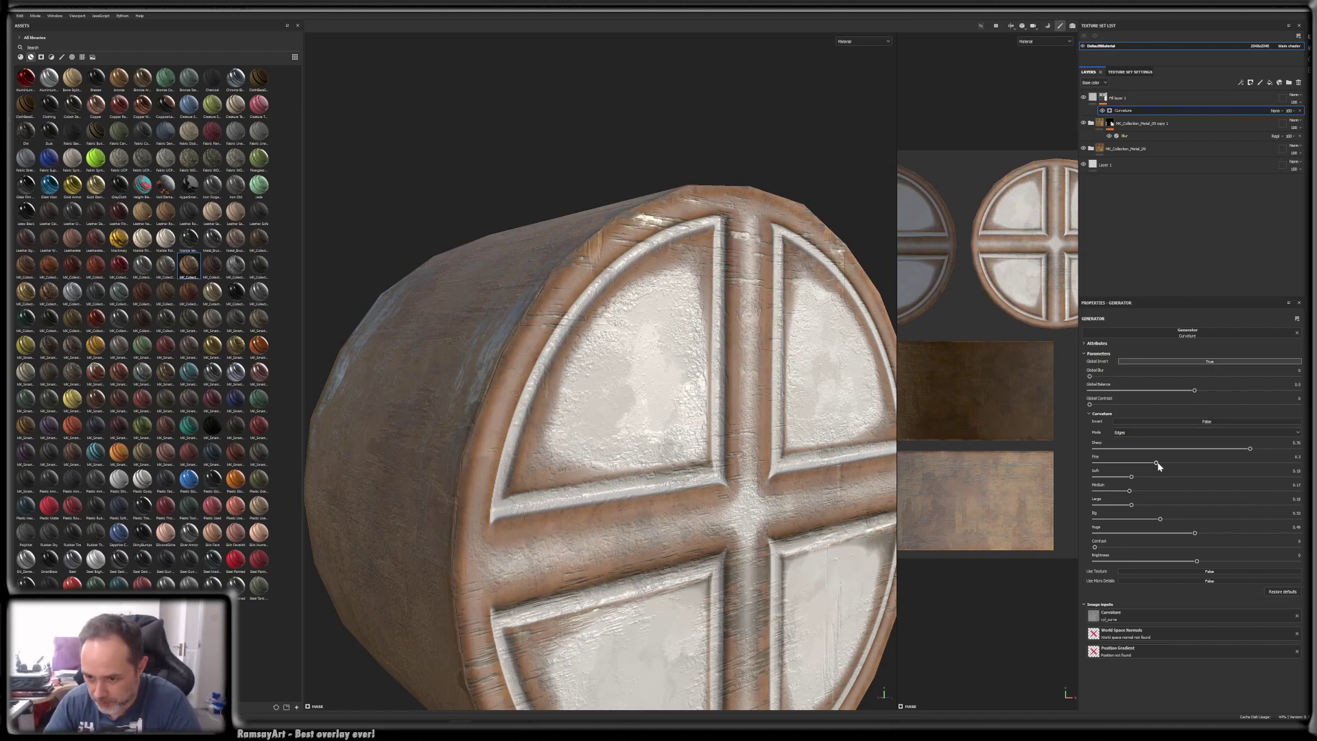
mouse_move(1157, 463)
mouse_down()
mouse_move(1301, 468)
mouse_move(1087, 466)
mouse_move(1237, 467)
mouse_move(1143, 476)
mouse_up()
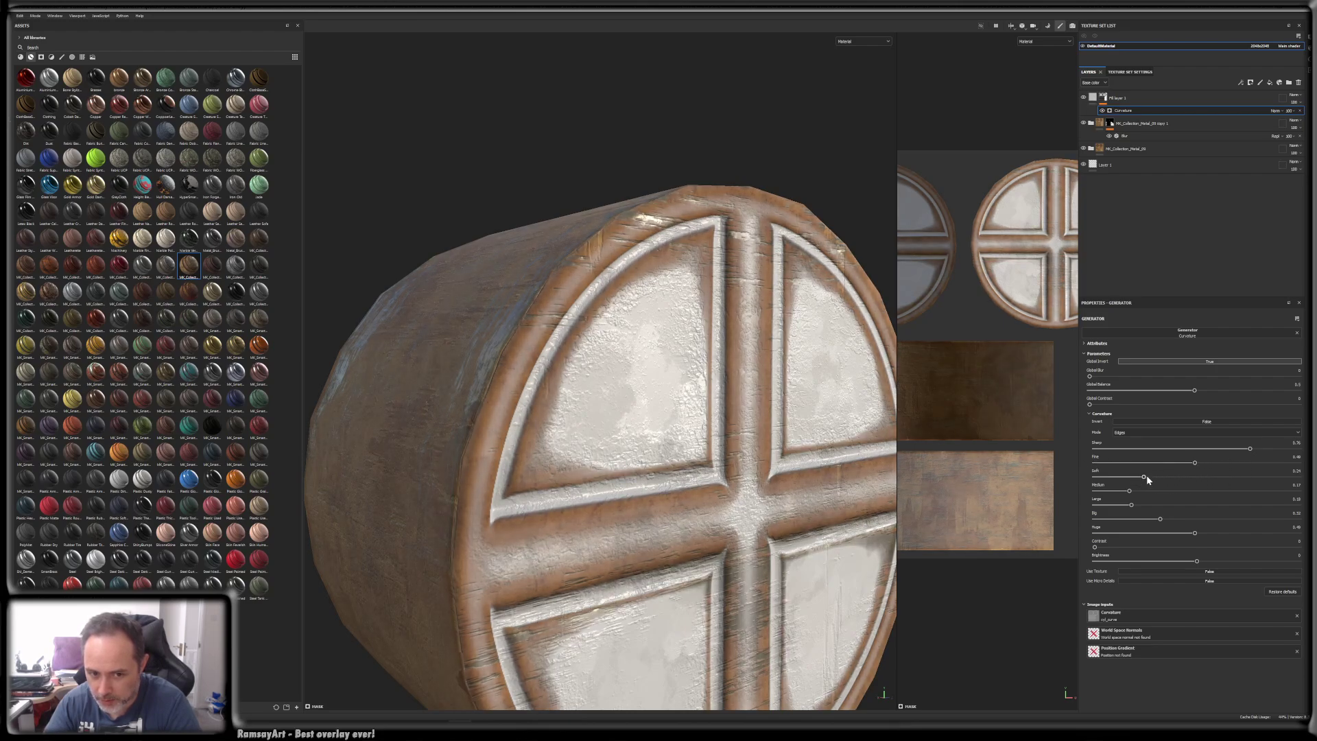
mouse_move(1301, 449)
mouse_down()
mouse_move(1155, 447)
mouse_move(1300, 448)
mouse_up()
drag(1158, 504, 1088, 520)
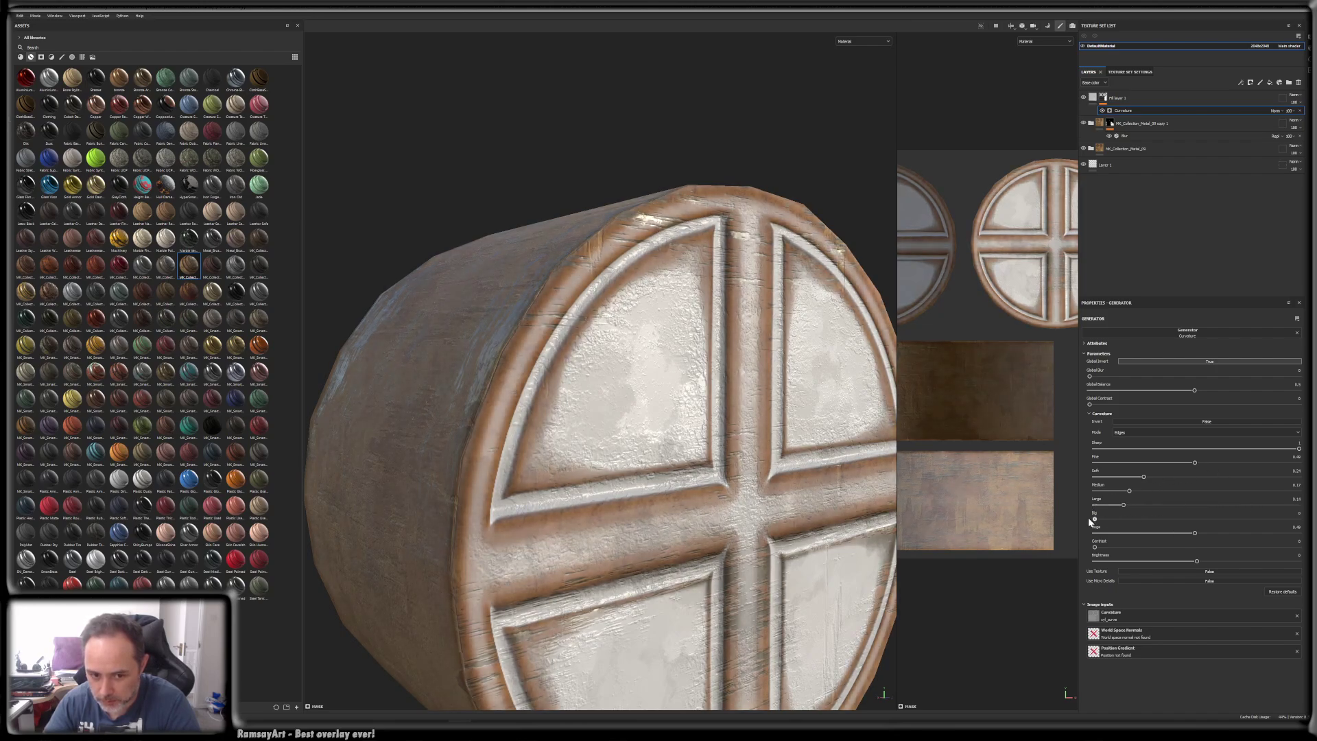
drag(1194, 533, 1072, 532)
- Set the curvature contrast to about 0.51 with slightly positive brightness, and check the mask on the cap and side
drag(1197, 562, 1227, 547)
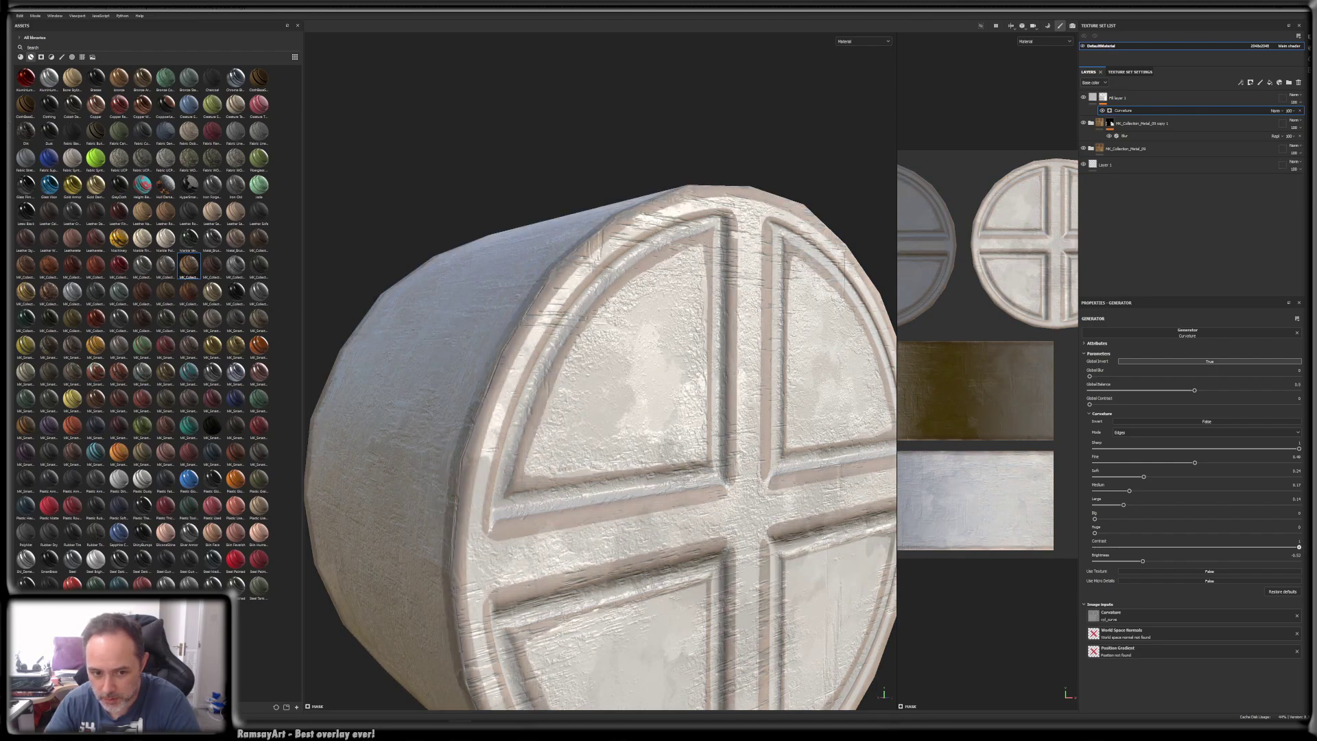
drag(1140, 561, 1202, 563)
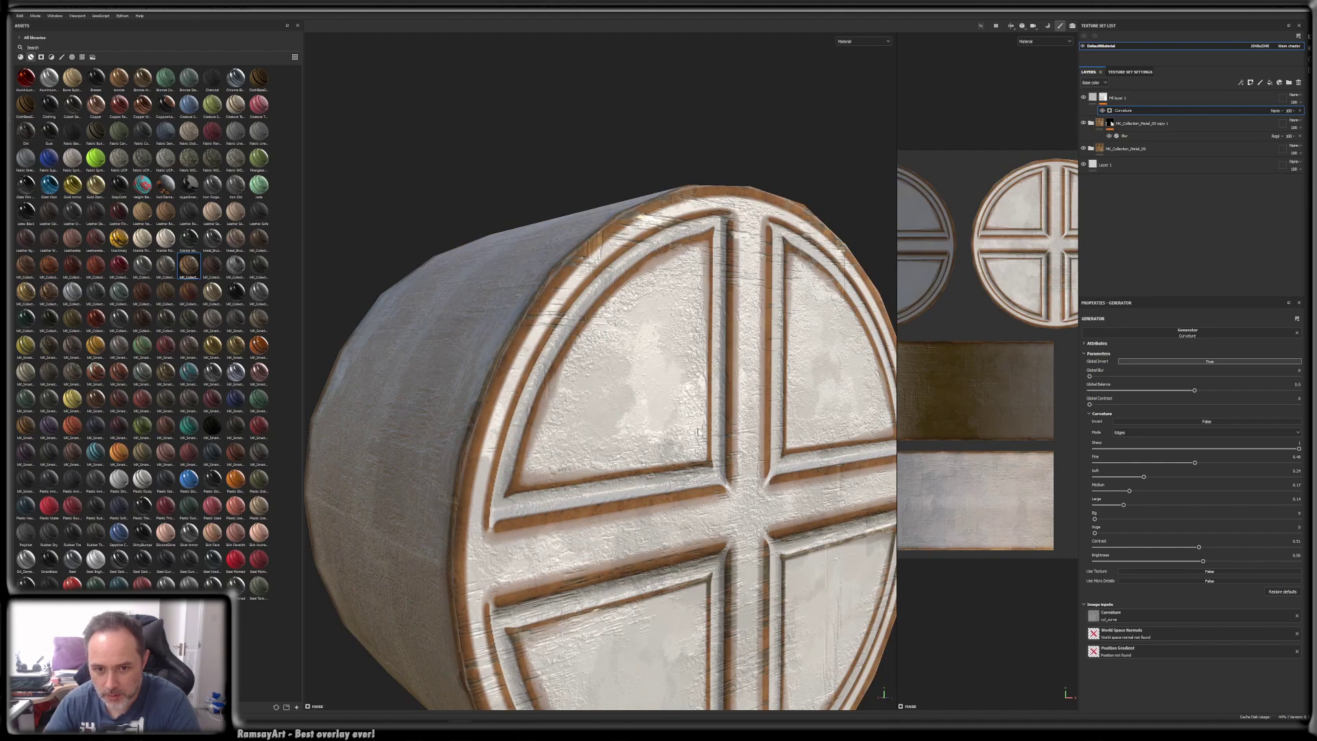
alt+drag(697, 432, 629, 409)
alt+right_drag(629, 408, 579, 504)
alt+middle_drag(657, 478, 626, 373)
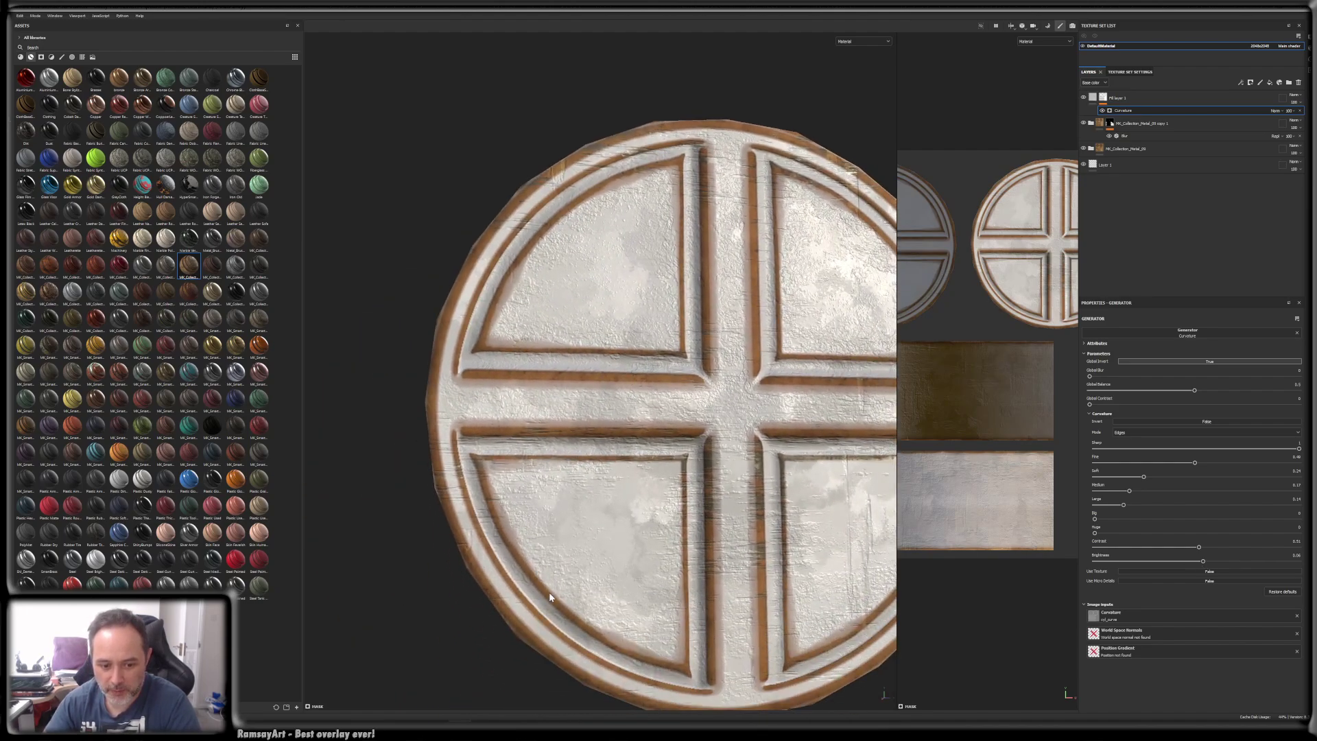
alt+drag(549, 591, 669, 336)
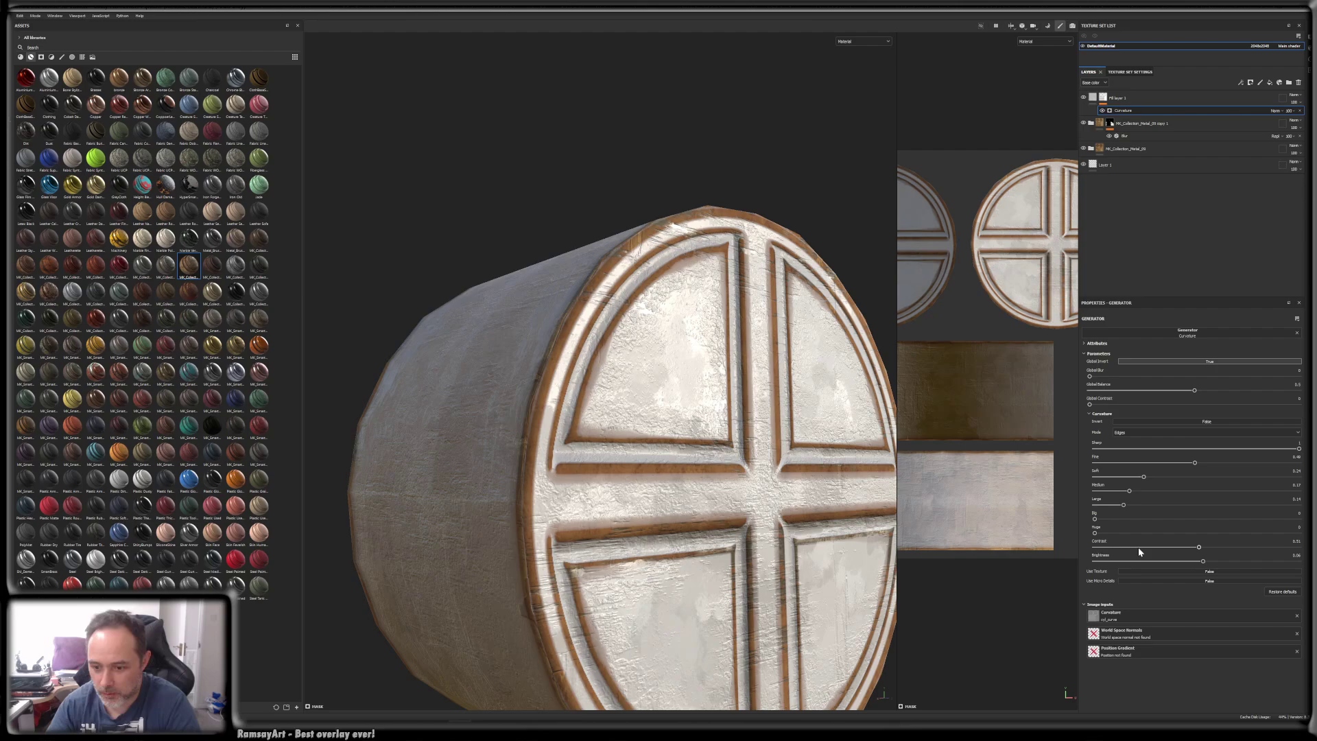
- Enable Use Texture in the Curvature generator, raise the texture scale to about 2.11 and set its opacity to about 0.36
click(1200, 570)
click(1091, 582)
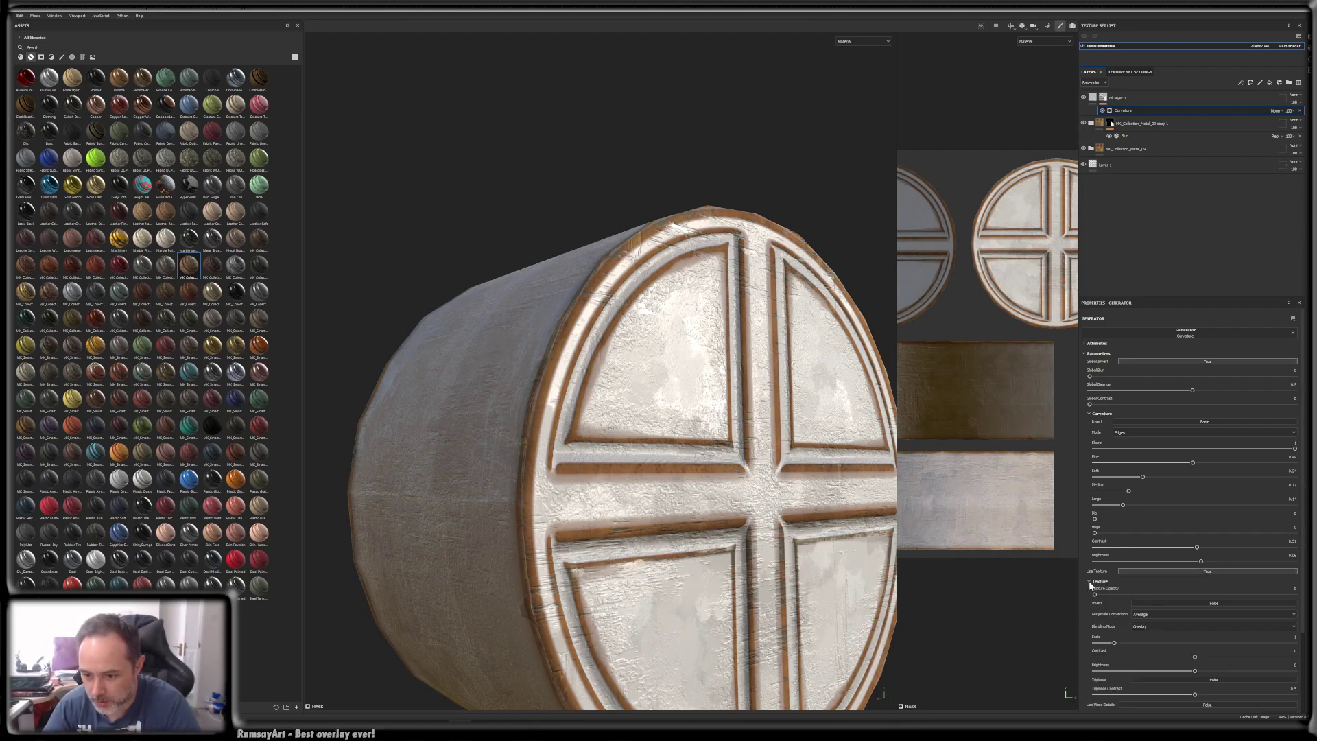
scroll(1188, 606, down, 3)
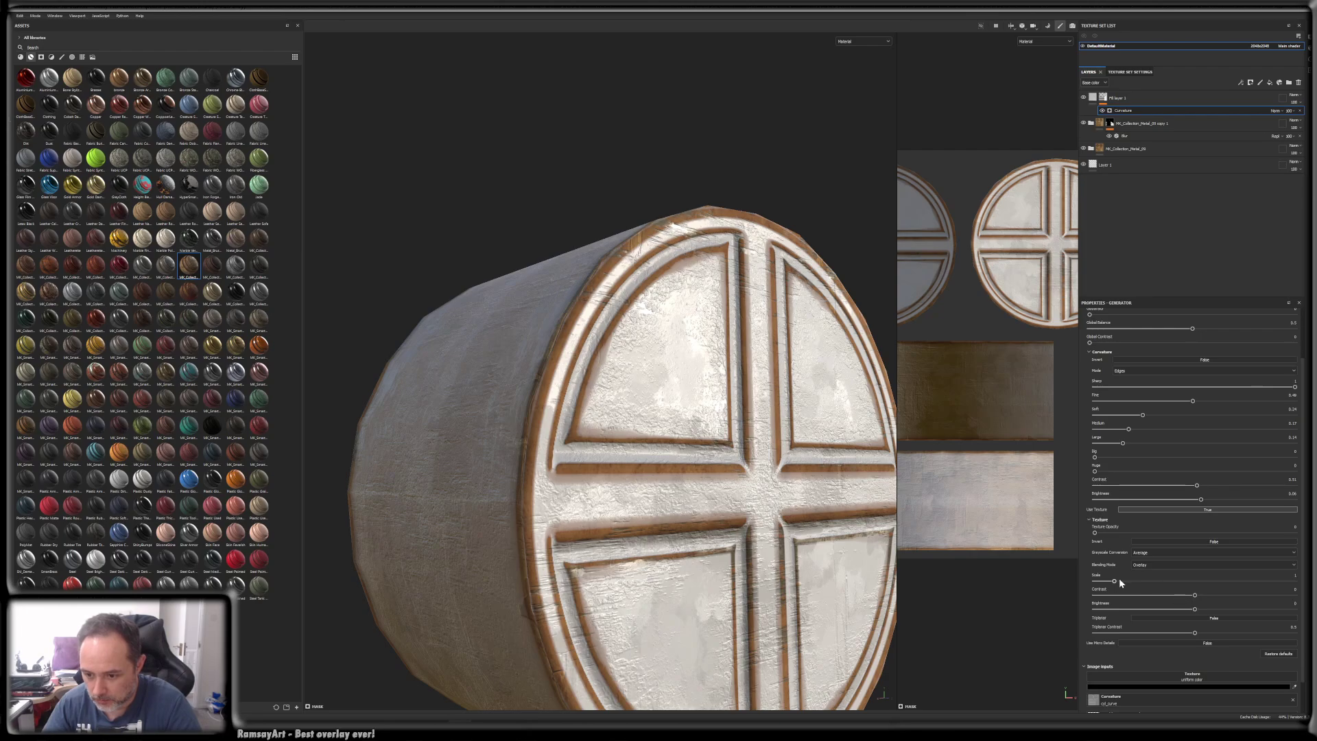
drag(1116, 581, 1136, 580)
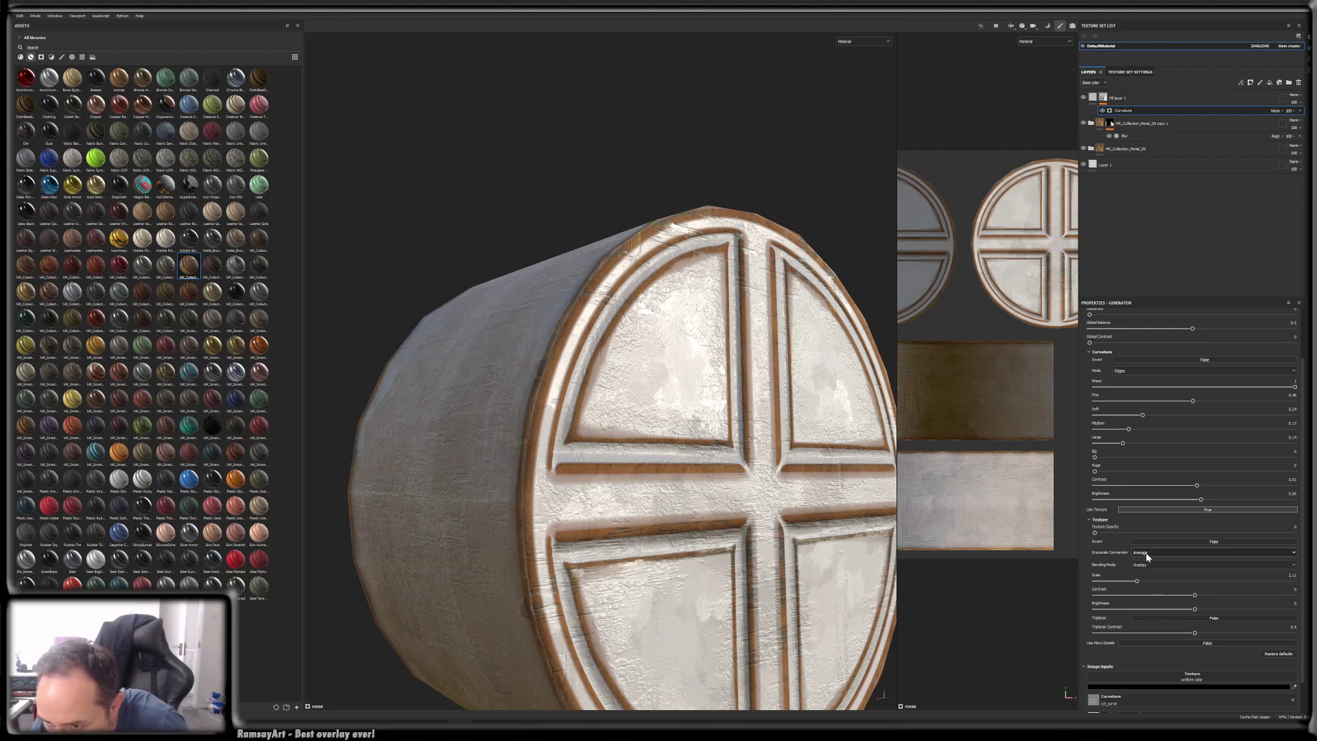
scroll(1145, 544, up, 3)
scroll(1144, 550, down, 3)
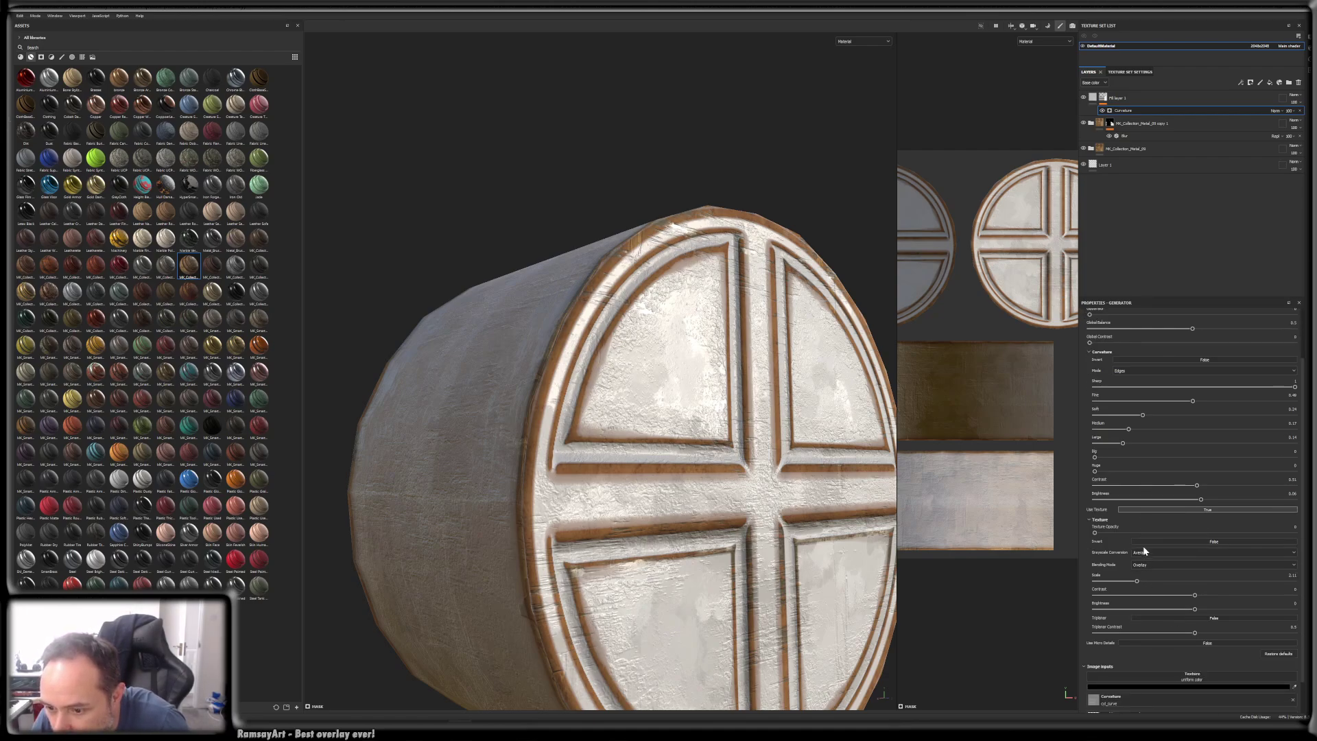
drag(1097, 528, 1162, 532)
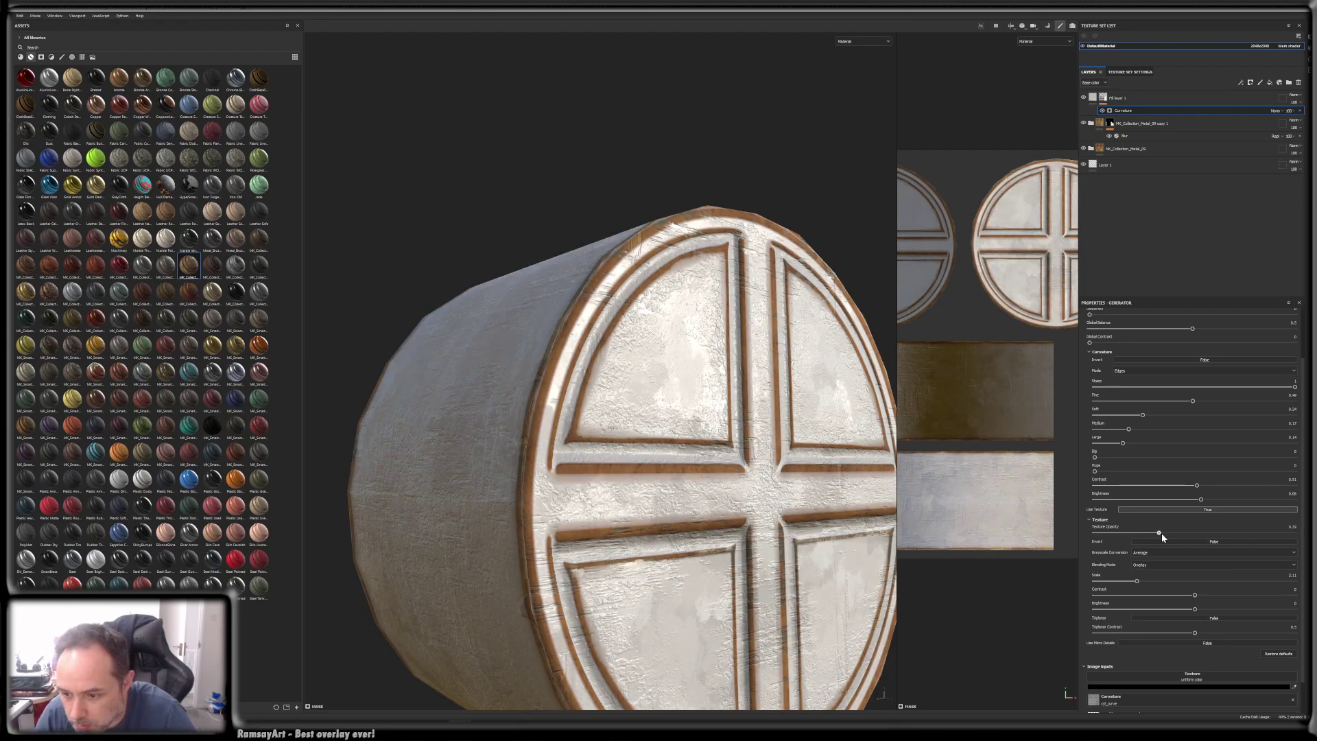
- Set the generator texture's Invert option to True and its scale to about 1.6
click(1175, 541)
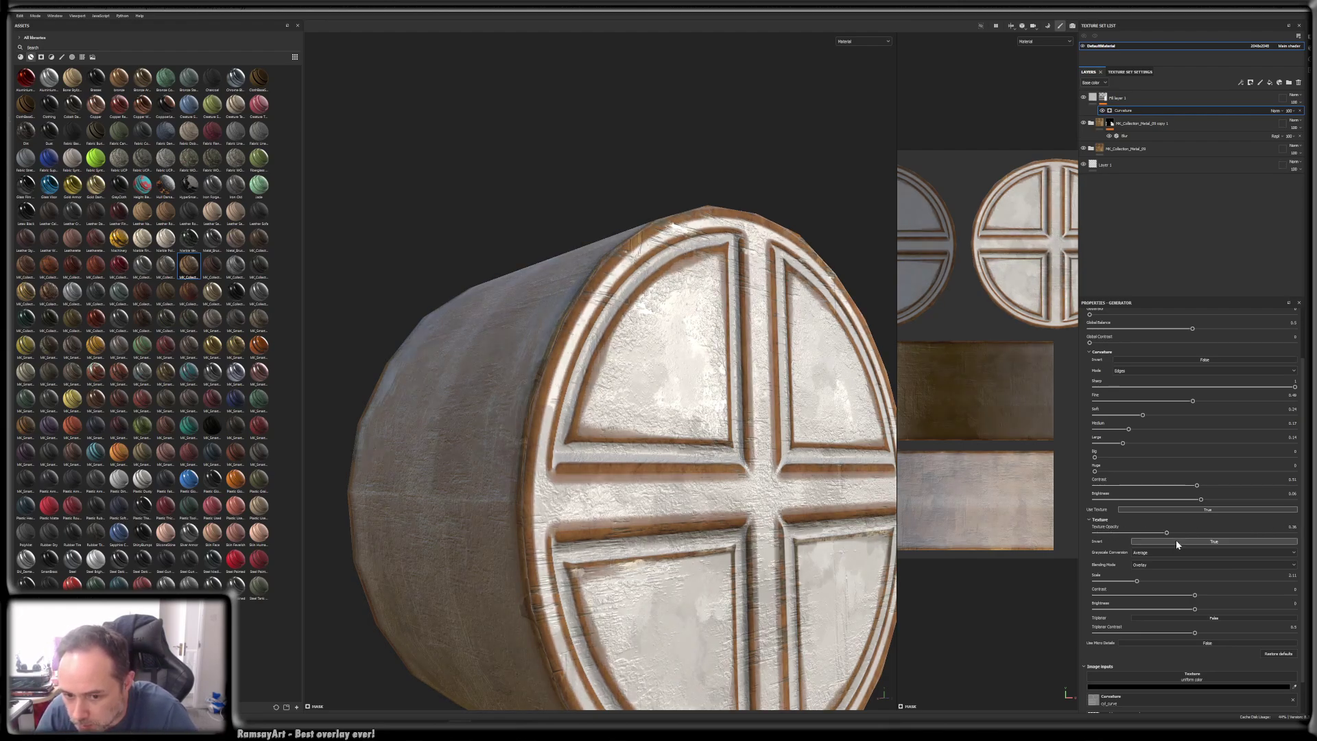
click(1176, 541)
click(1176, 541)
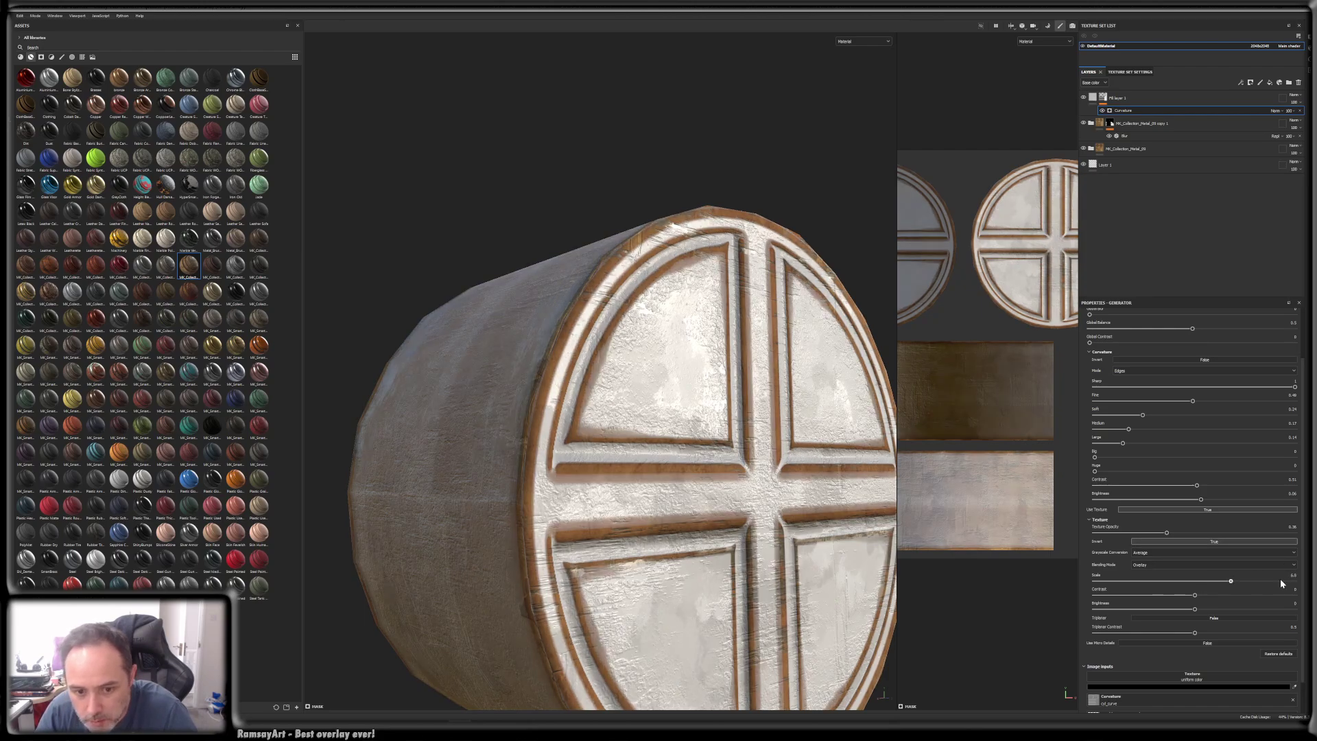
drag(1280, 583, 1113, 582)
scroll(1150, 613, down, 1)
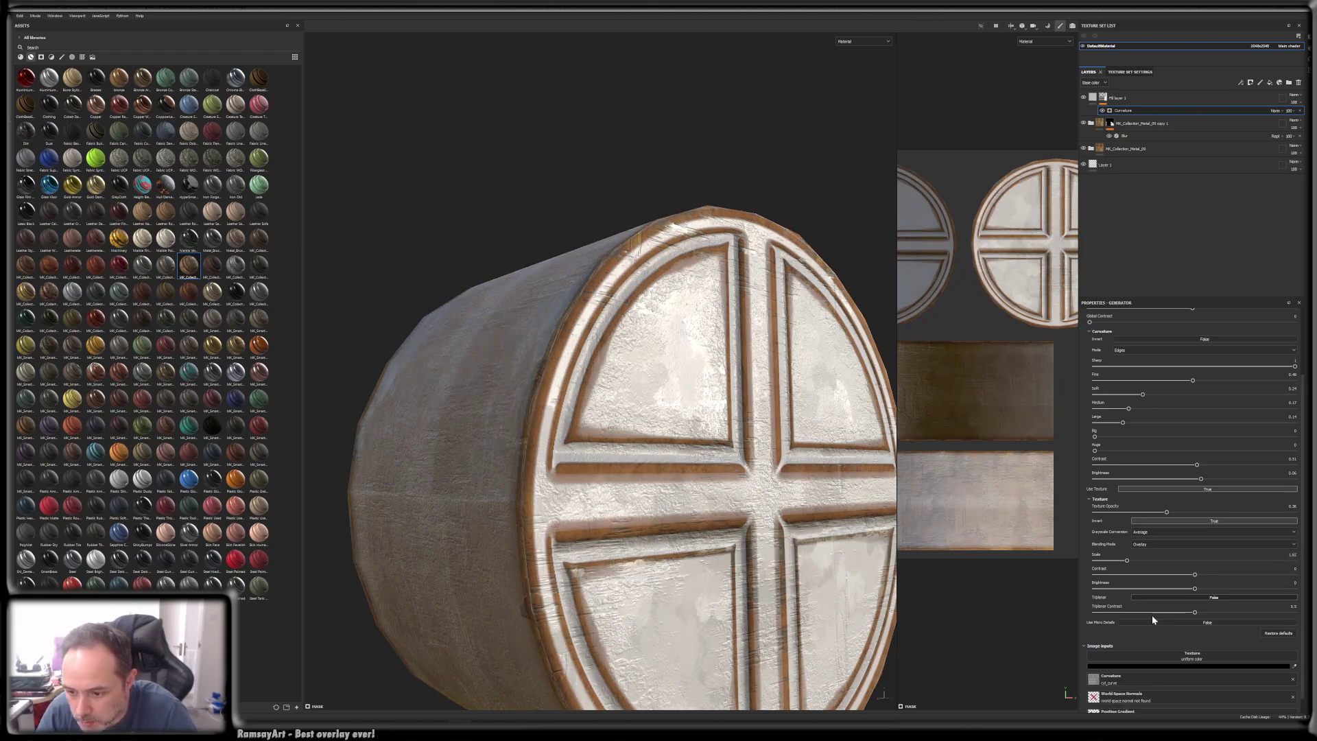
scroll(1182, 636, down, 1)
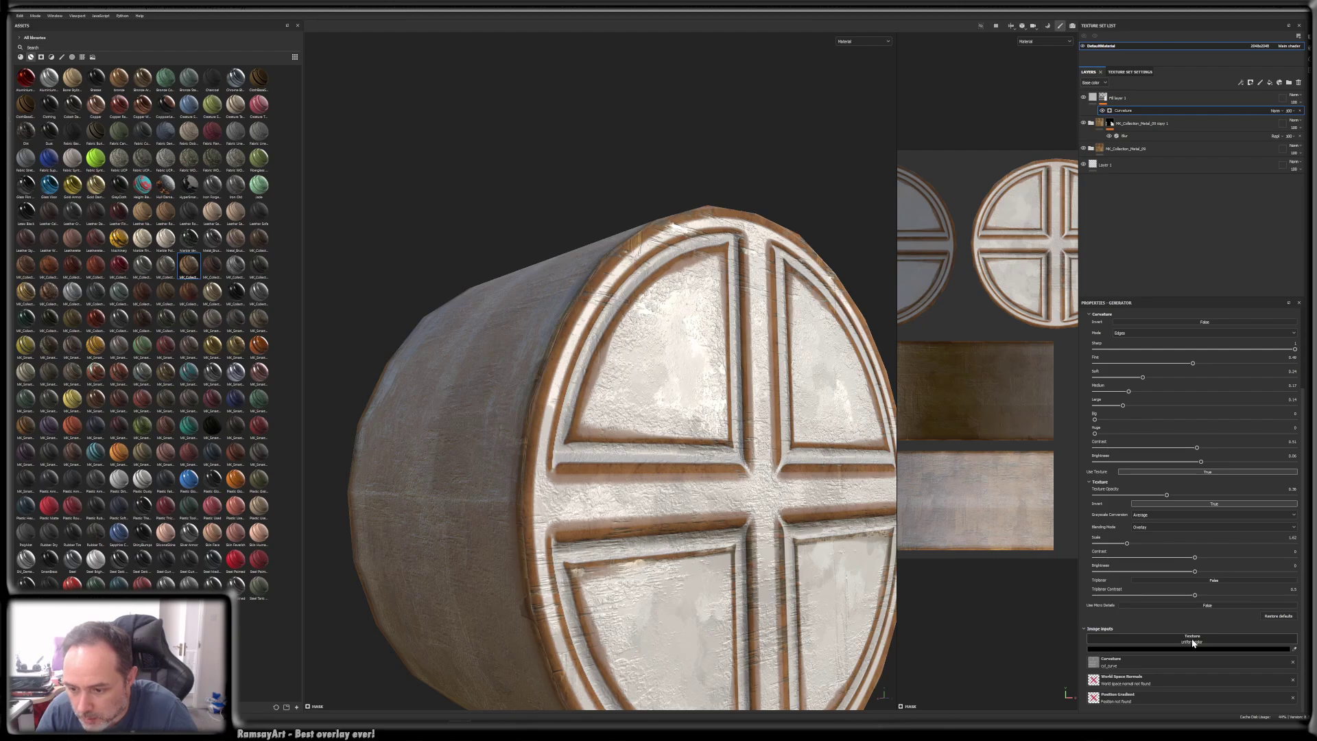
- Assign a procedural noise as the Curvature generator's texture, with scale about 1, contrast about 0.9, brightness about -0.19 and texture opacity about 0.73
click(1191, 640)
click(1257, 559)
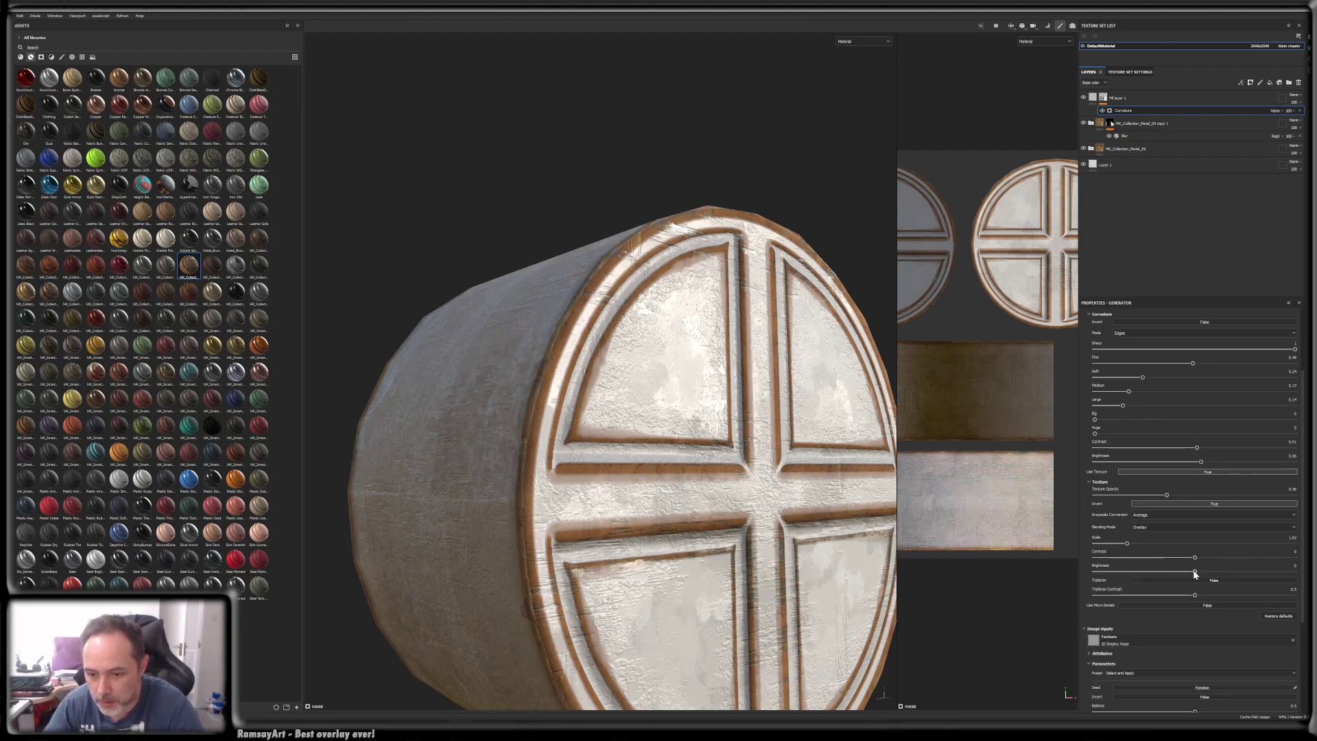
drag(1194, 569, 1114, 544)
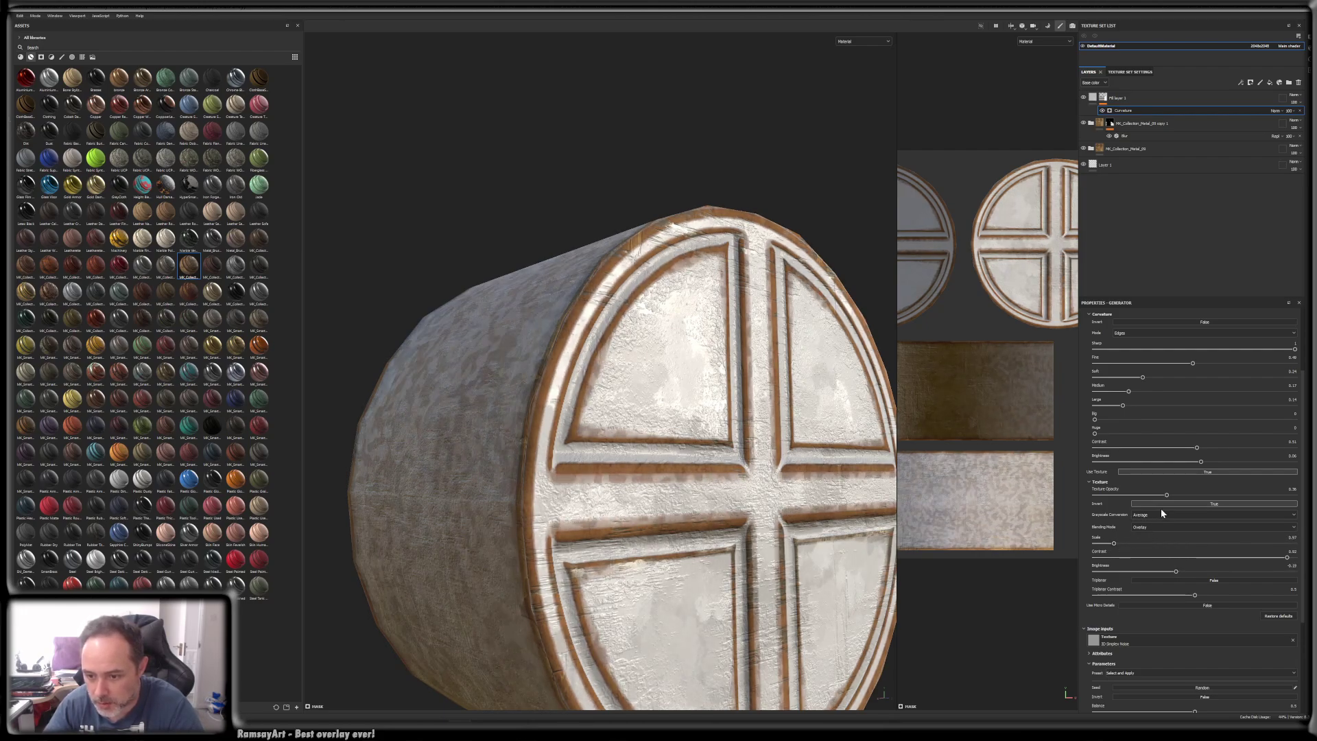
drag(1166, 495, 1253, 497)
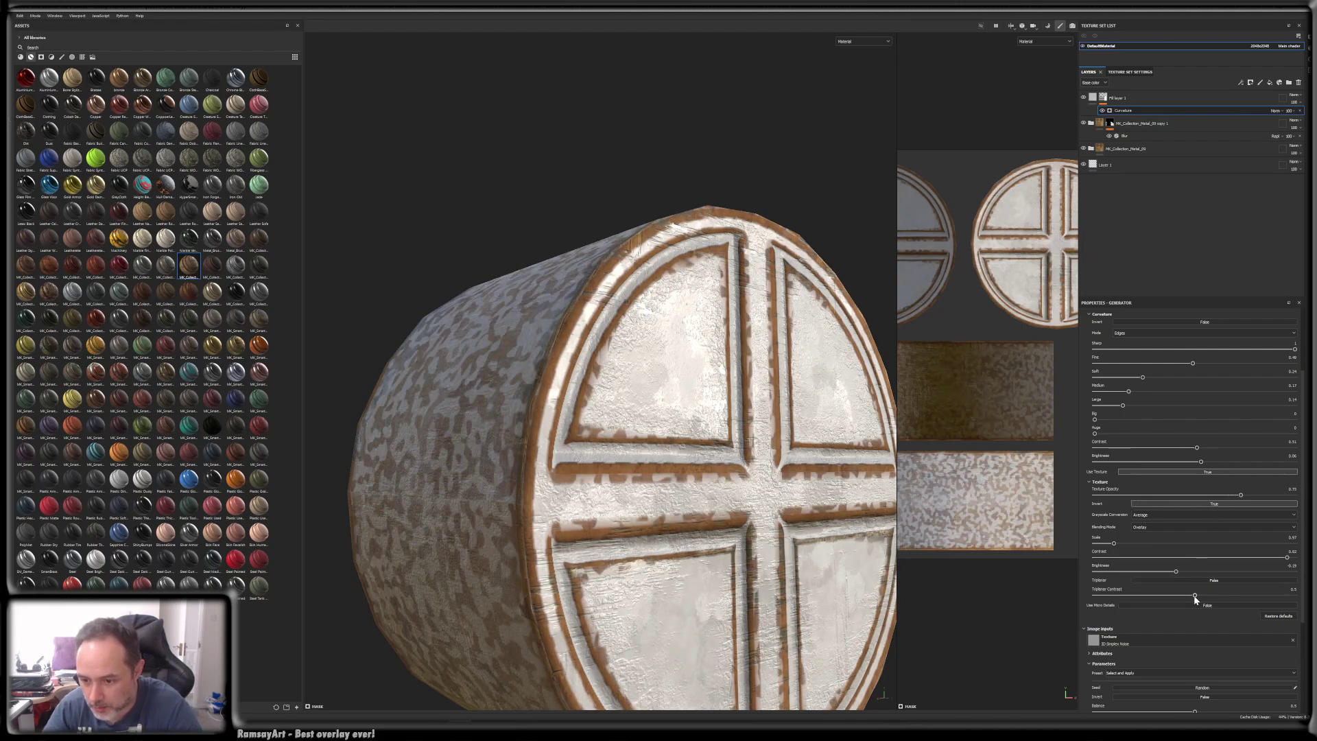
- Try triplanar projection on the generator's noise texture, turn it back off, and reduce the texture scale to about 0.6
mouse_move(1194, 595)
mouse_down()
mouse_move(1104, 596)
mouse_move(1194, 587)
mouse_up()
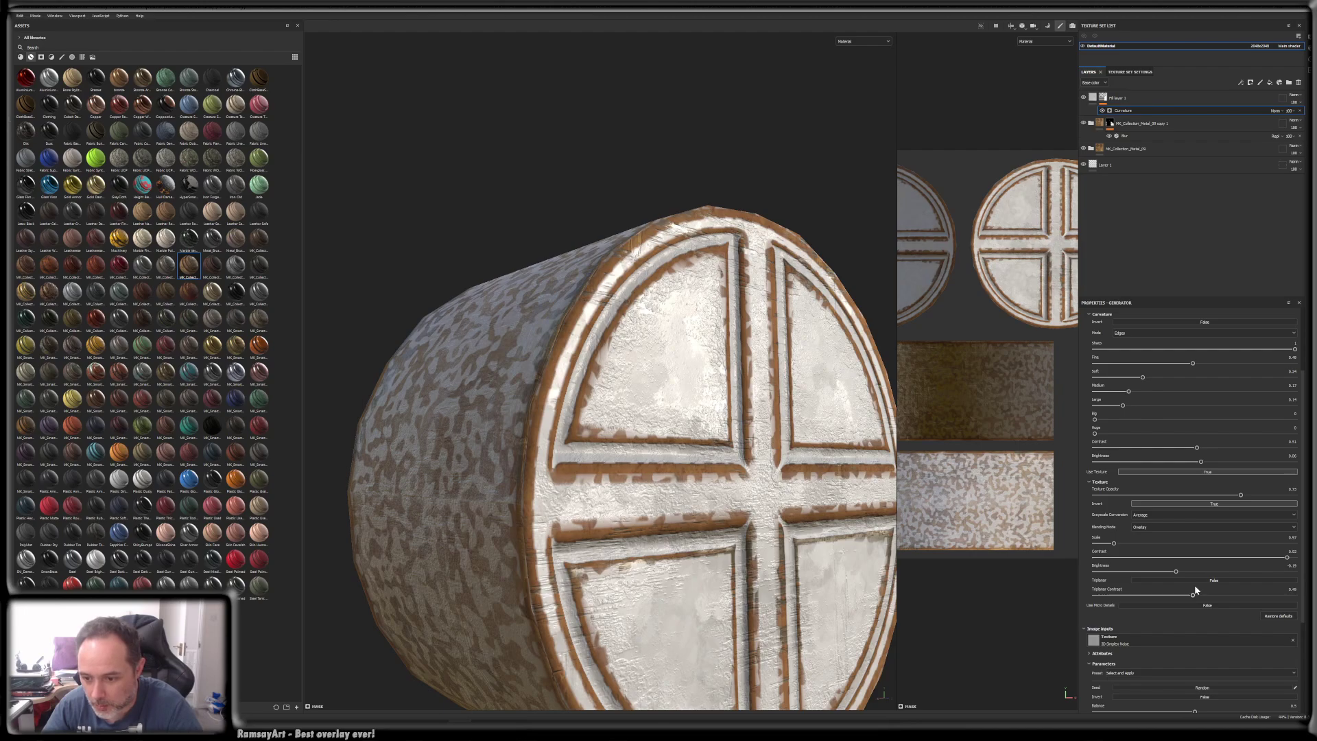
click(1199, 580)
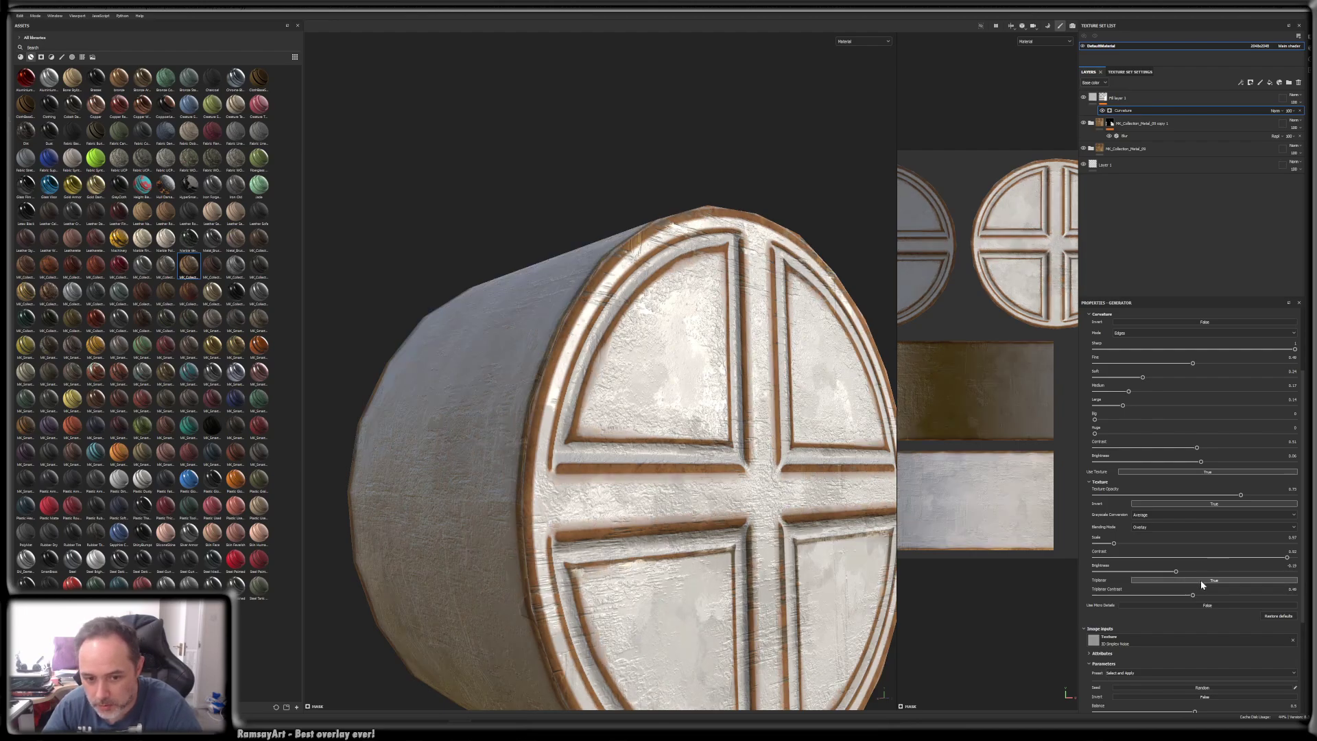
mouse_move(1112, 543)
mouse_down()
mouse_move(1102, 542)
mouse_move(1268, 537)
mouse_move(1092, 544)
mouse_move(1296, 542)
mouse_move(1105, 543)
mouse_up()
click(1183, 579)
click(1130, 544)
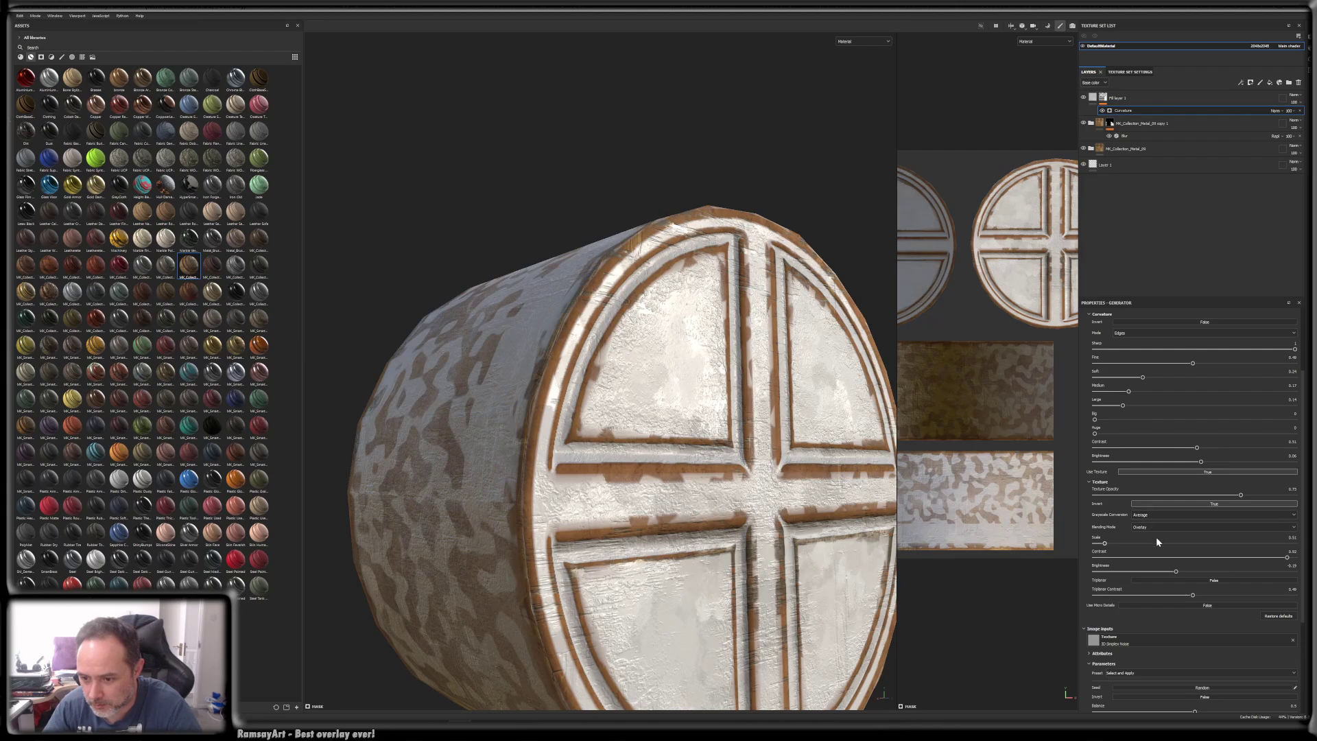
- Replace the generator's noise texture with the Dirt 4 procedural and raise its scale slightly to about 0.8
click(1163, 637)
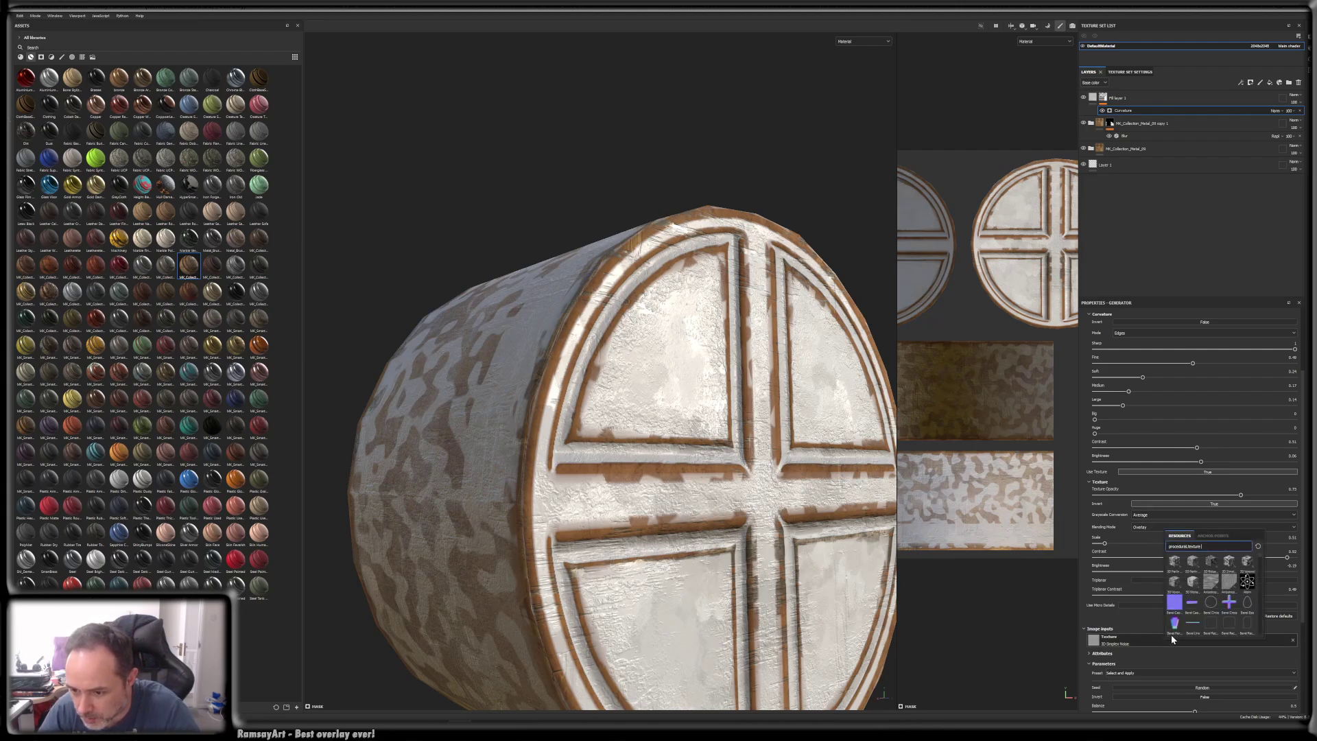
scroll(1215, 607, down, 5)
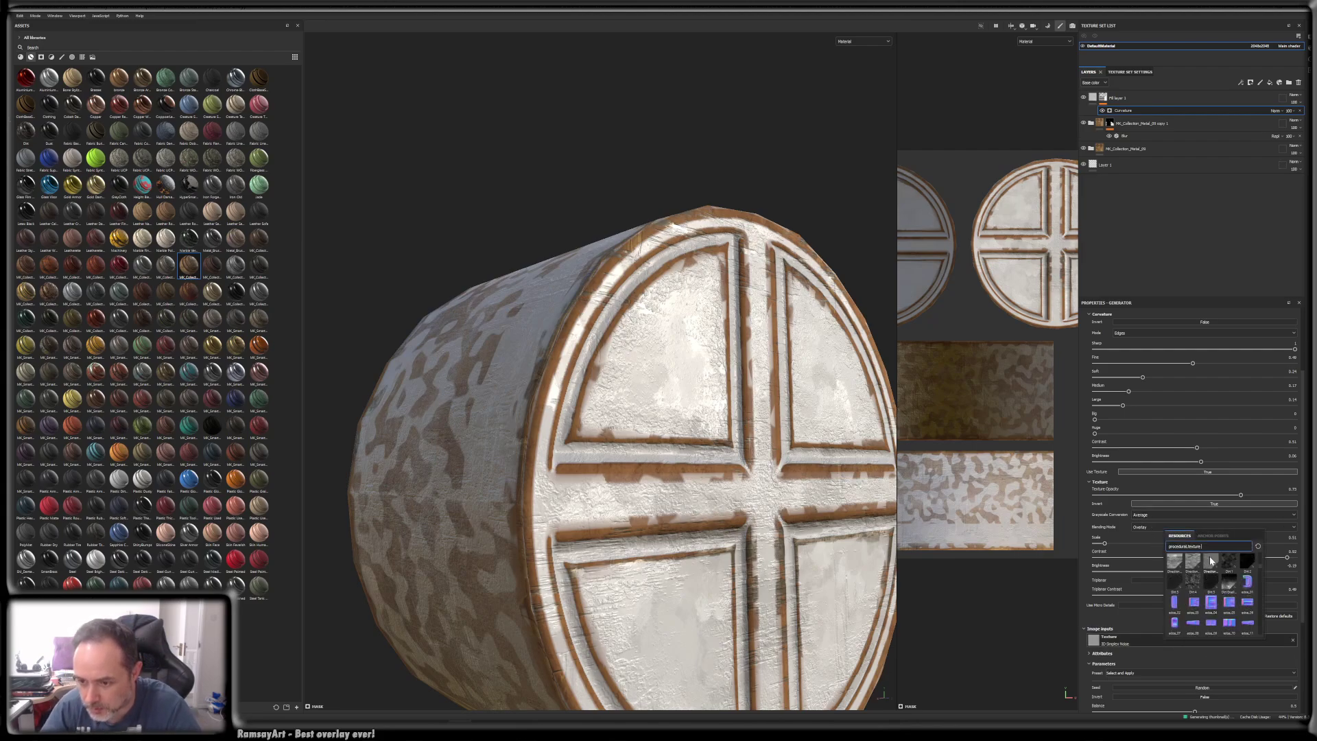
click(1192, 581)
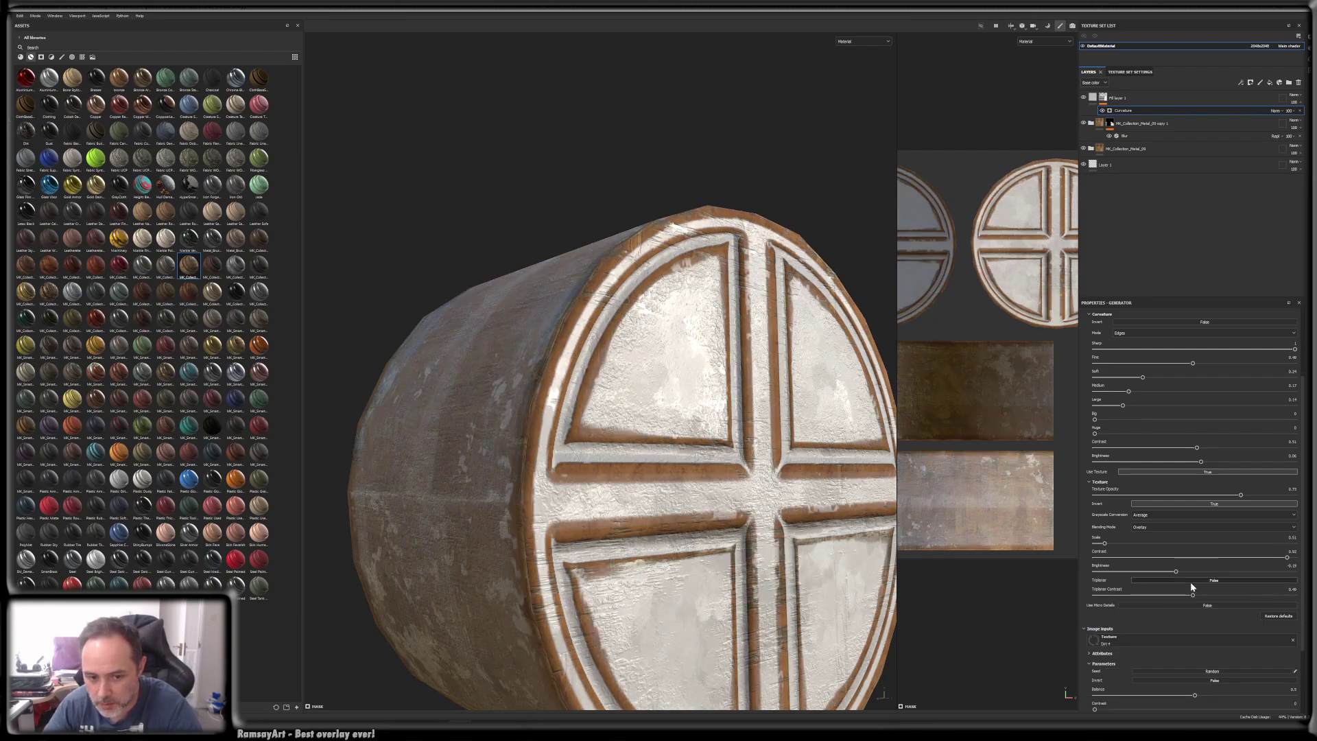
alt+drag(802, 570, 799, 542)
scroll(743, 518, down, 1)
mouse_move(1105, 543)
mouse_down()
mouse_move(1136, 543)
mouse_move(1109, 543)
mouse_up()
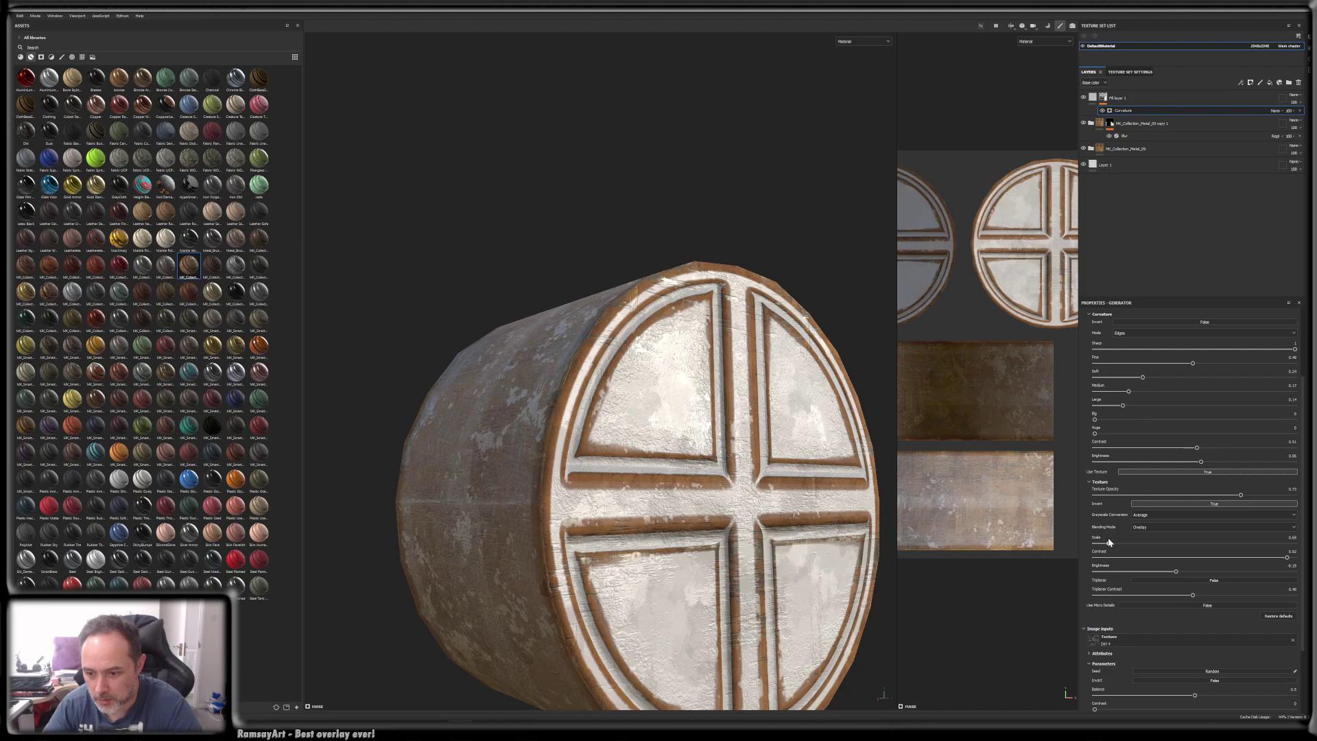
- Compare triplanar on and off for the dirt texture at a much larger scale, leaving triplanar off and the scale at about 0.65
click(1193, 579)
mouse_move(1111, 542)
mouse_down()
mouse_move(1207, 541)
mouse_move(1112, 541)
mouse_up()
drag(1100, 544, 1259, 544)
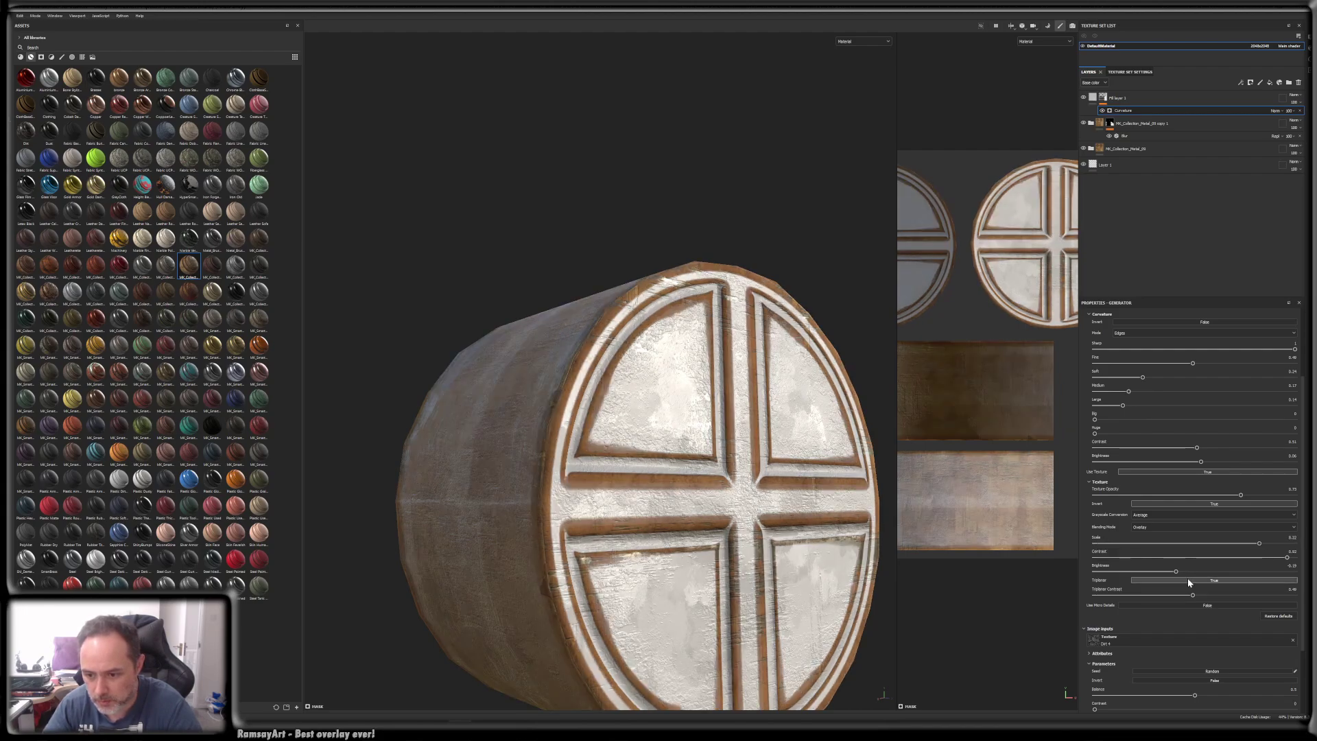
click(1189, 580)
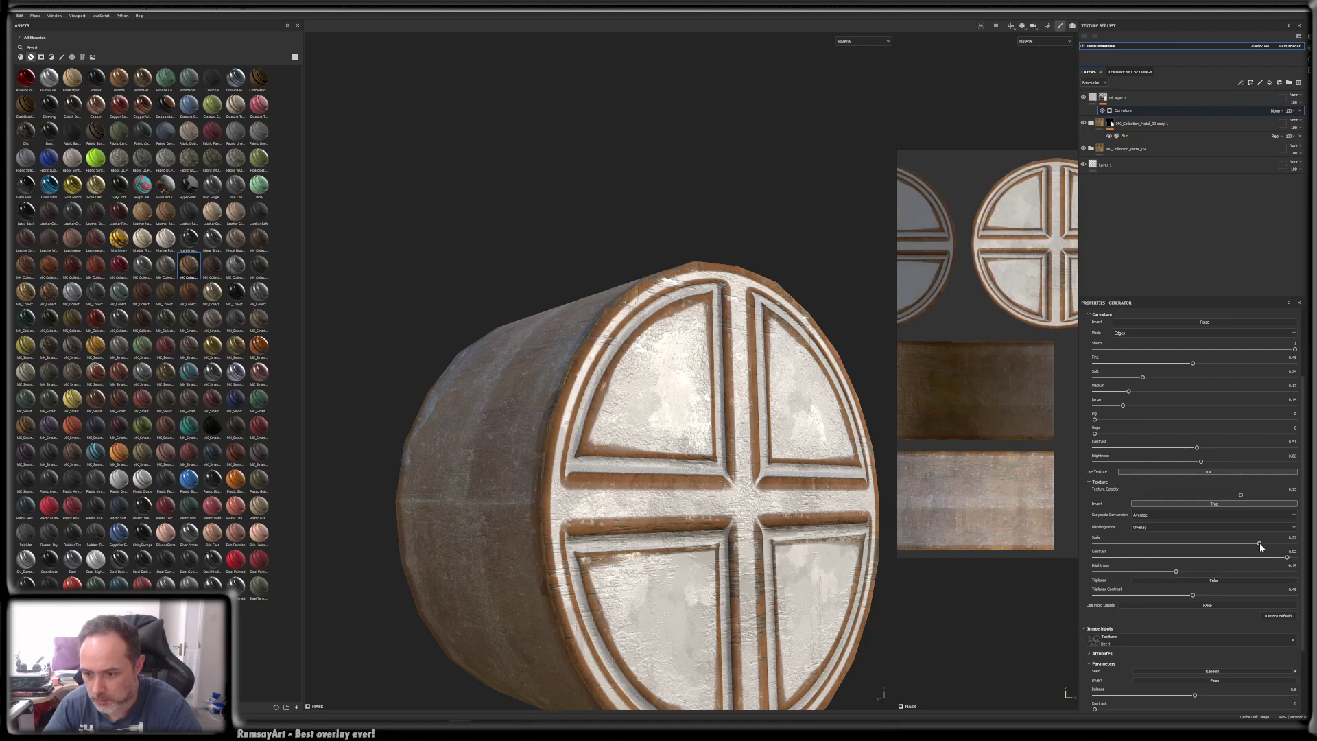
drag(1259, 544, 1106, 546)
- Check the cap from the front and add a paint effect above the Curvature generator in the fill layer's mask
alt+drag(711, 465, 719, 467)
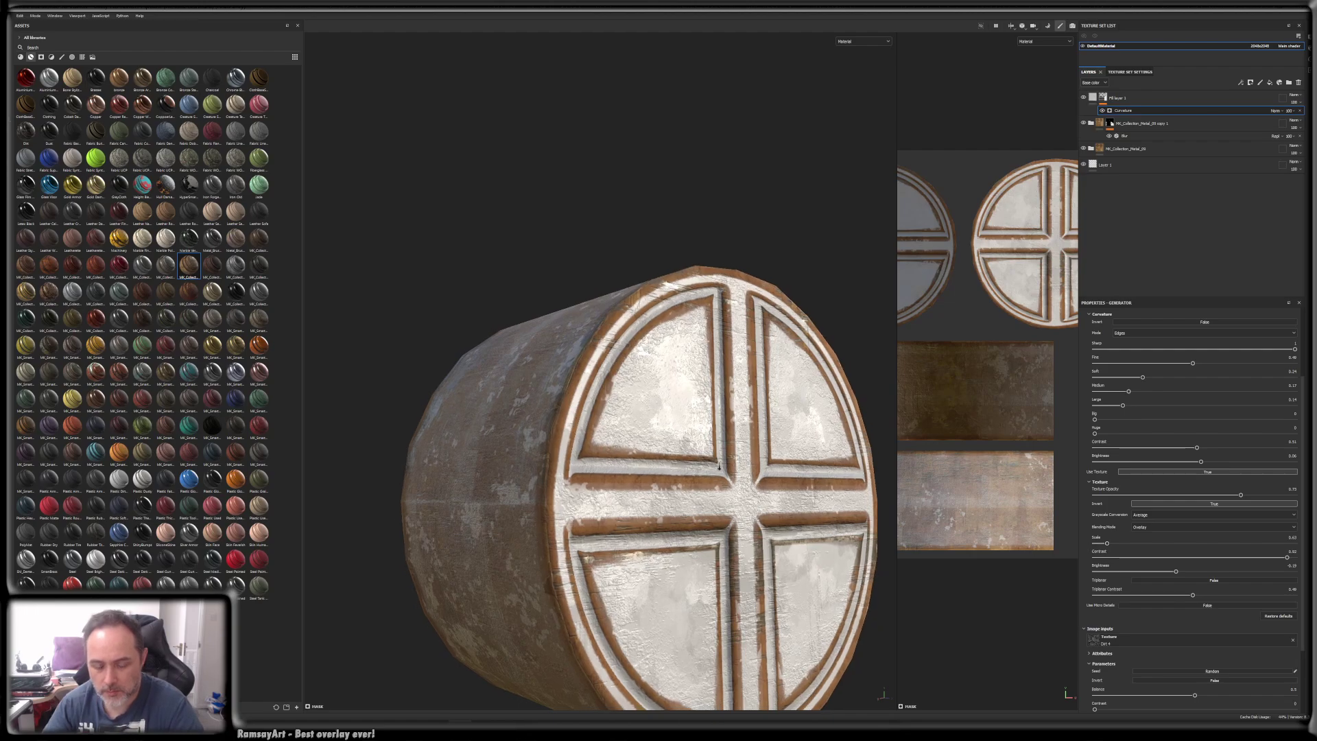
alt+right_drag(719, 467, 699, 383)
alt+drag(700, 382, 614, 489)
scroll(591, 439, up, 2)
scroll(614, 488, up, 1)
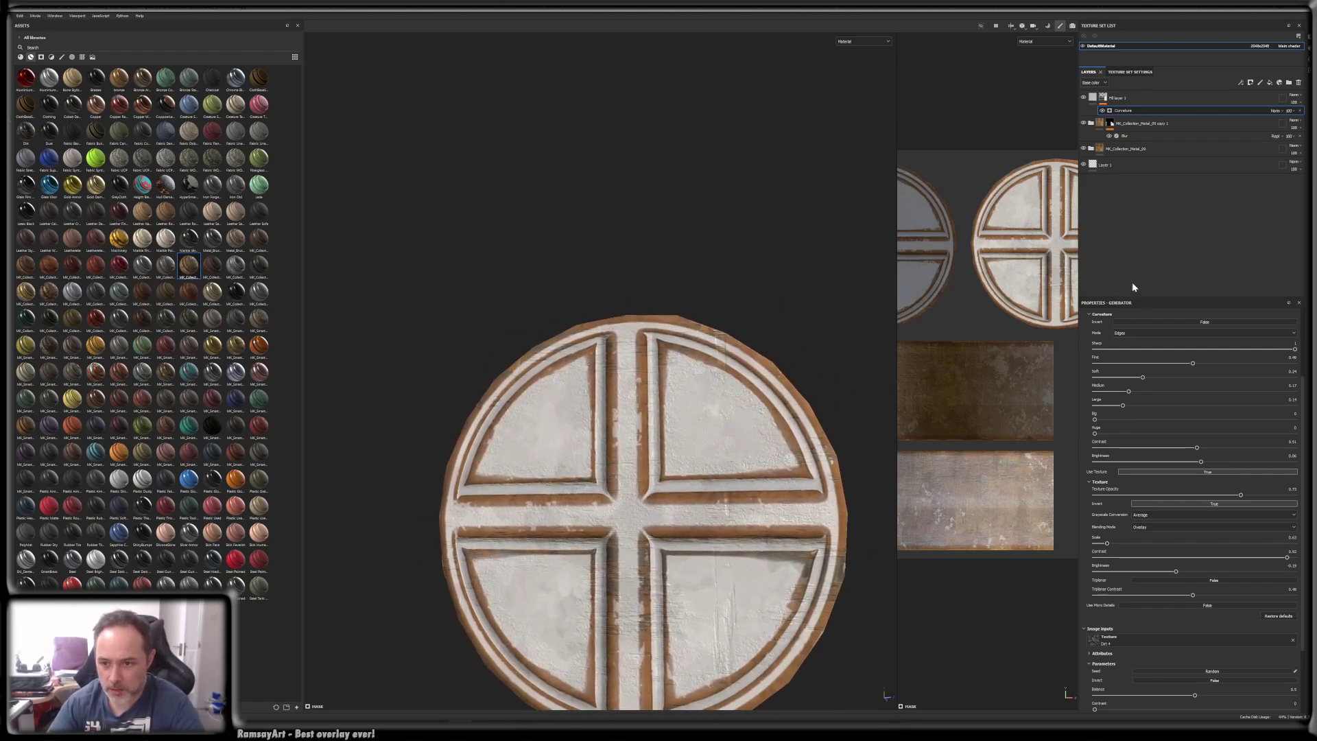
right_click(1113, 112)
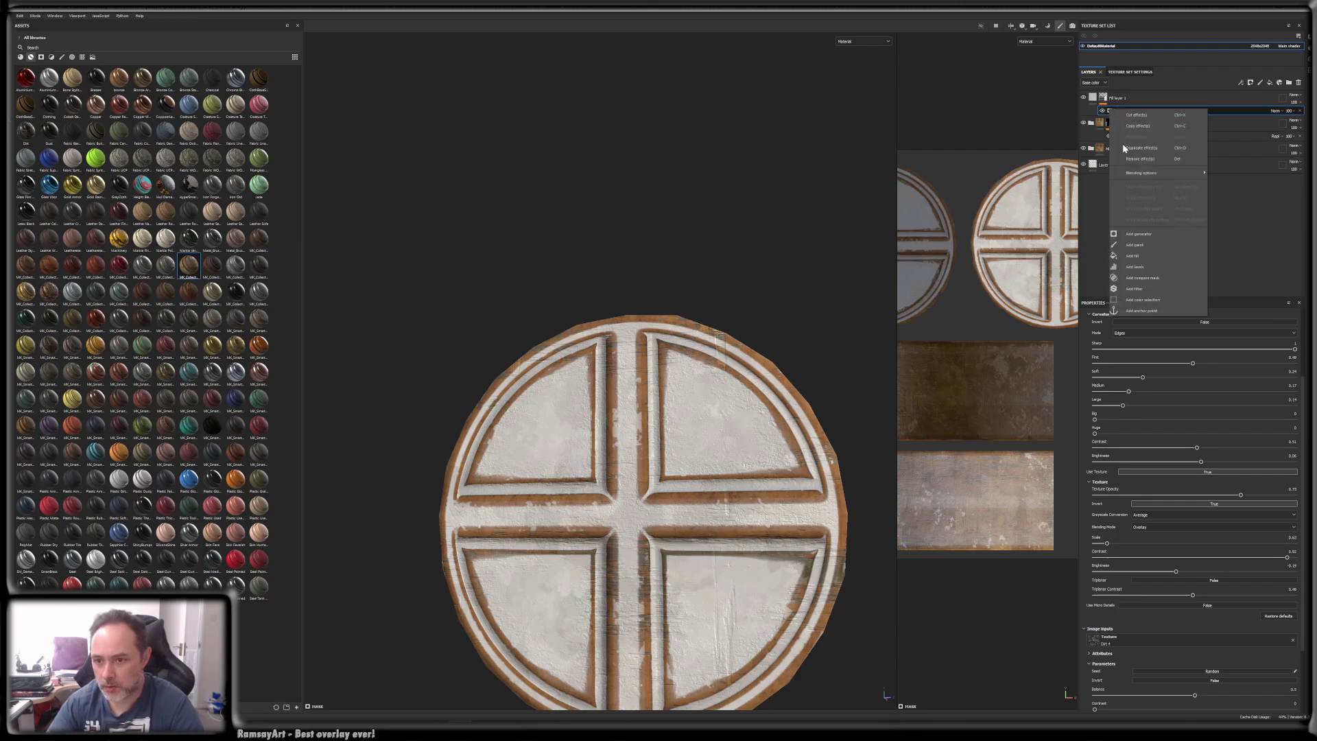
click(1135, 245)
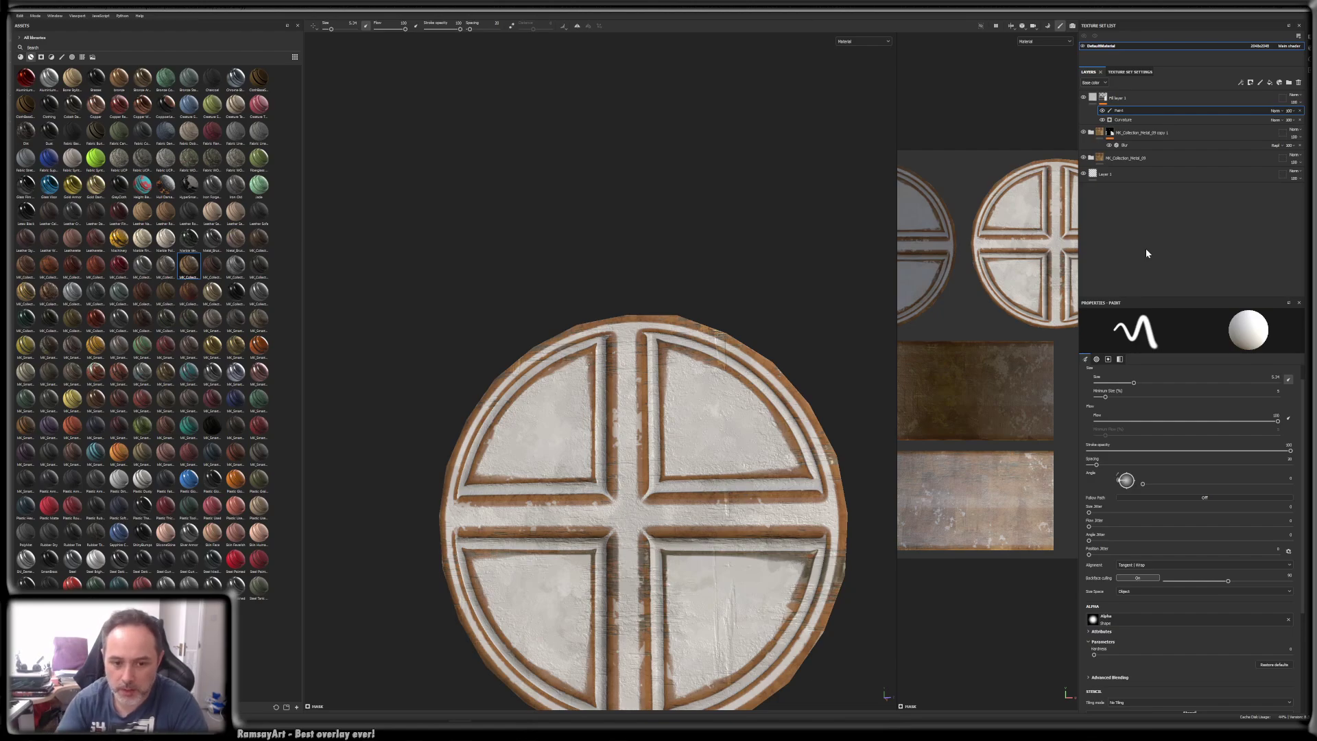
- Test a stroke on the cap's vertical bar and switch the paint brush to a rough, textured preset alpha
drag(638, 375, 640, 419)
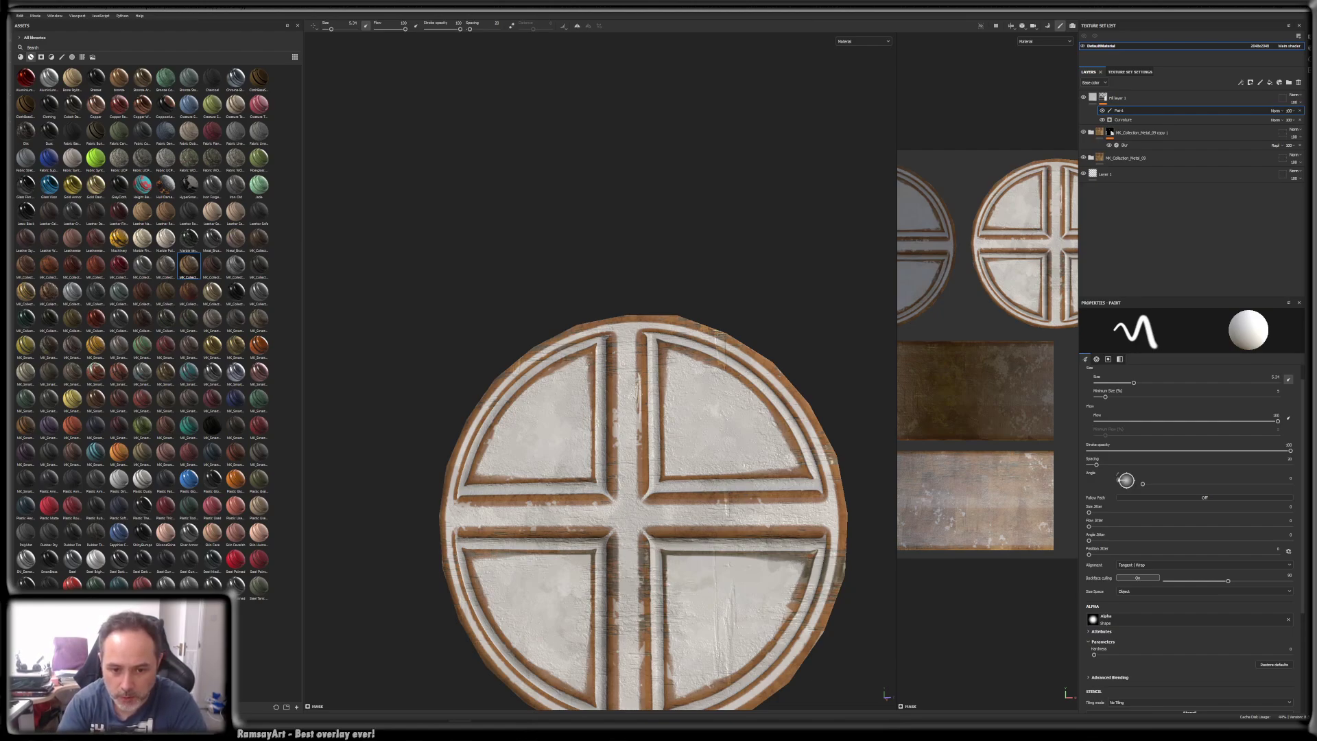
scroll(686, 366, up, 1)
alt+middle_drag(688, 388, 690, 418)
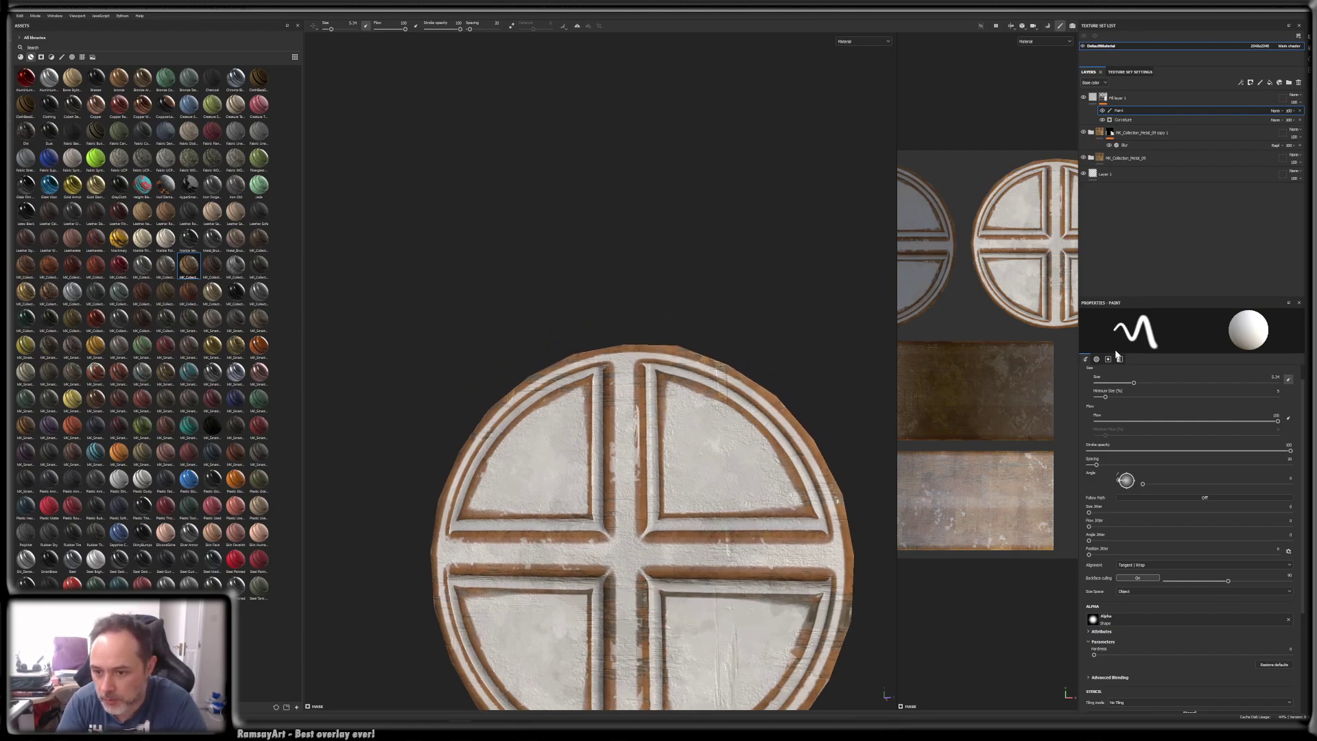
click(1096, 359)
click(1103, 386)
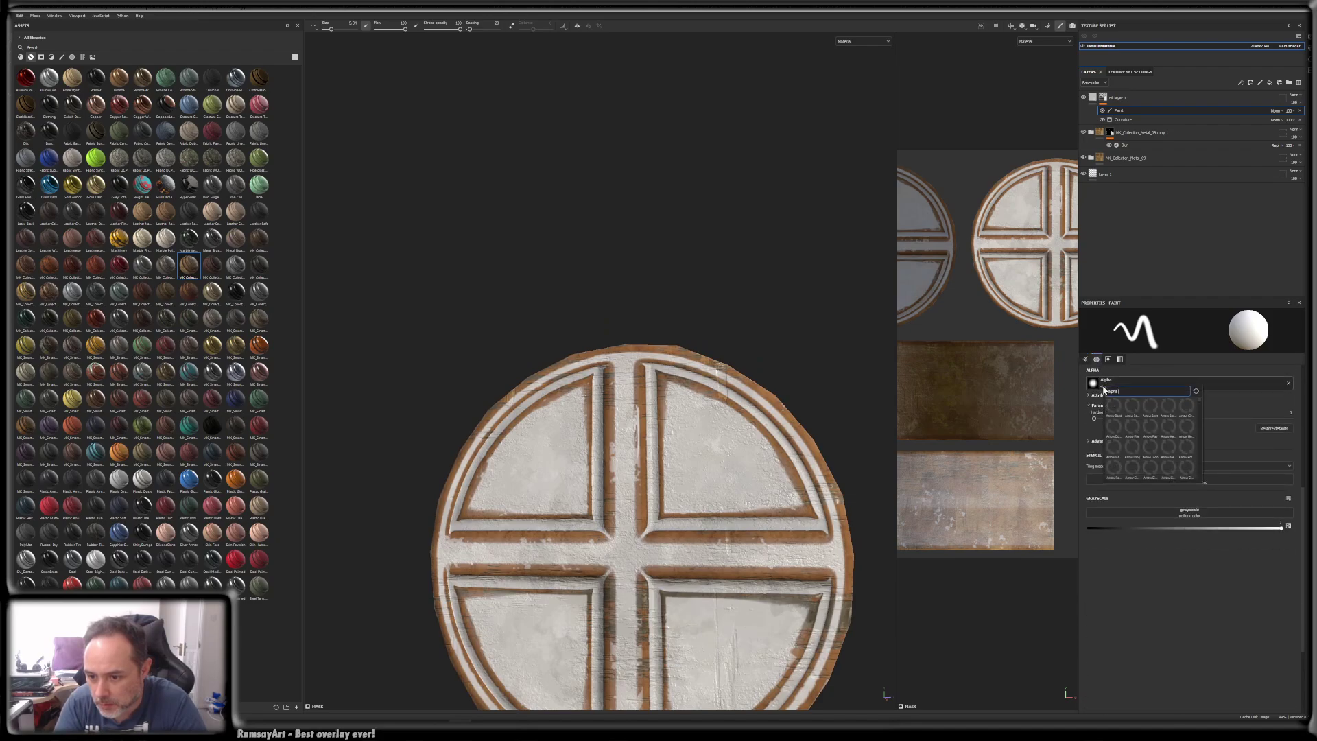
drag(1199, 400, 1198, 440)
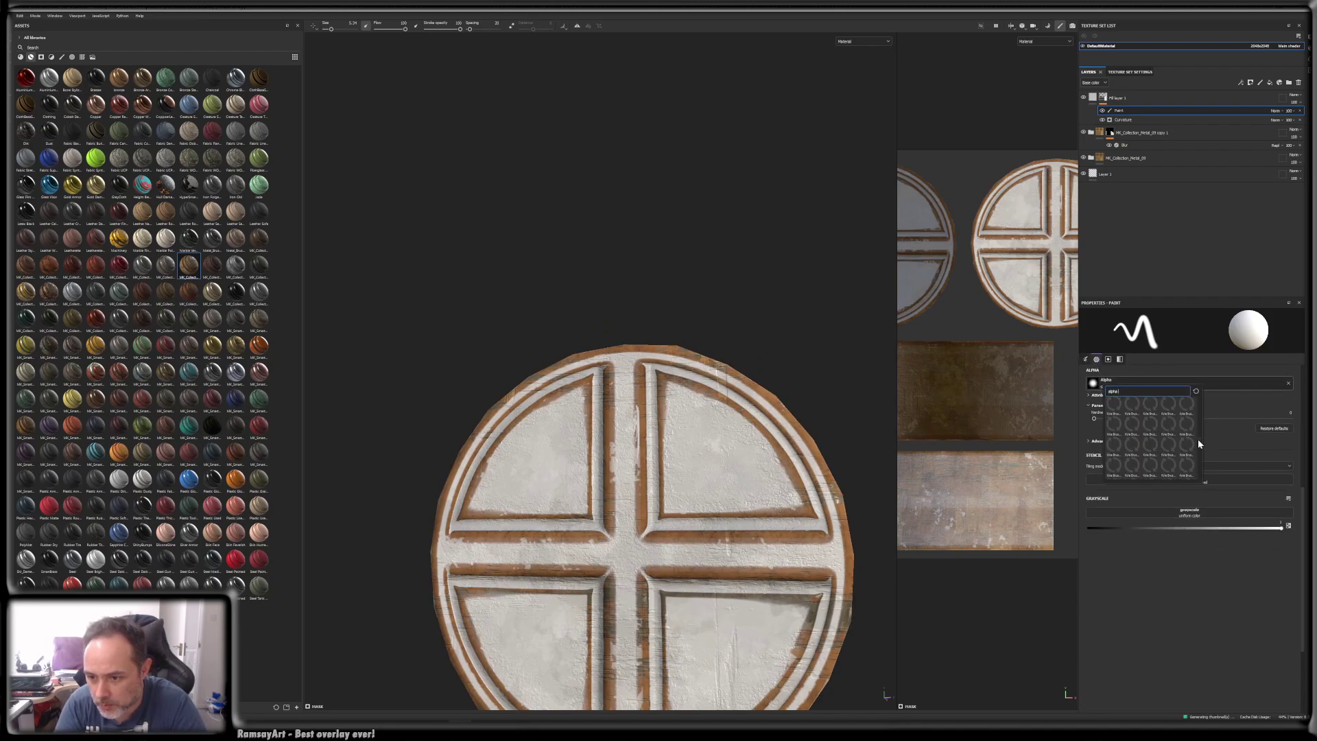
scroll(1168, 440, down, 1)
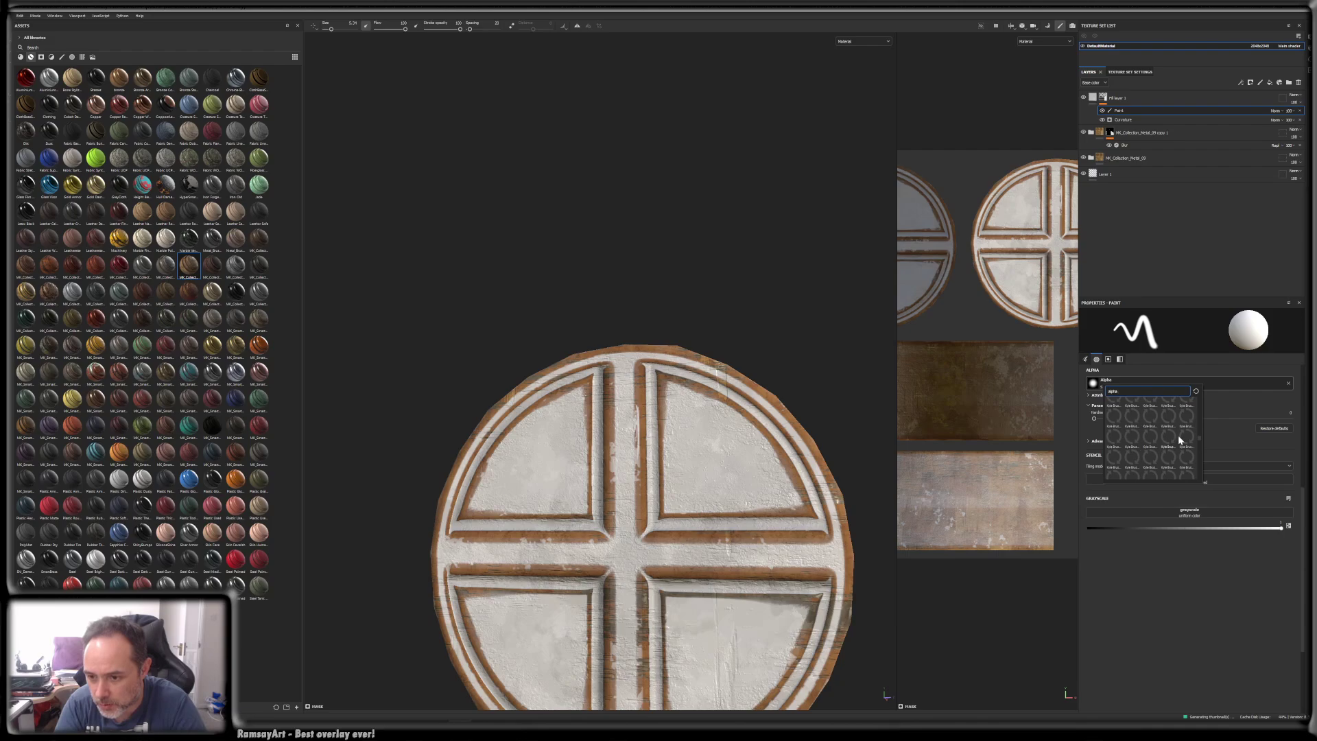
click(1155, 434)
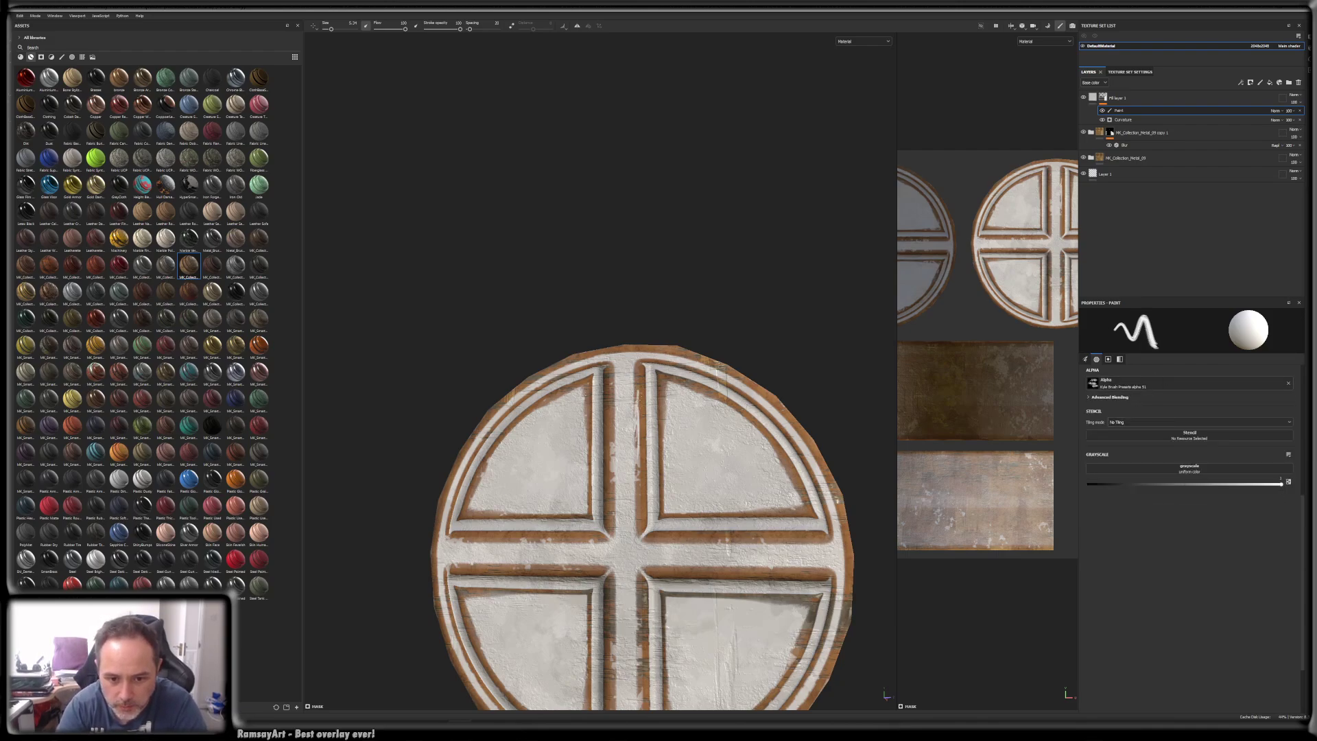
- Dab black into the mask along the upper vertical bar's edge and return the brush to white
key(x)
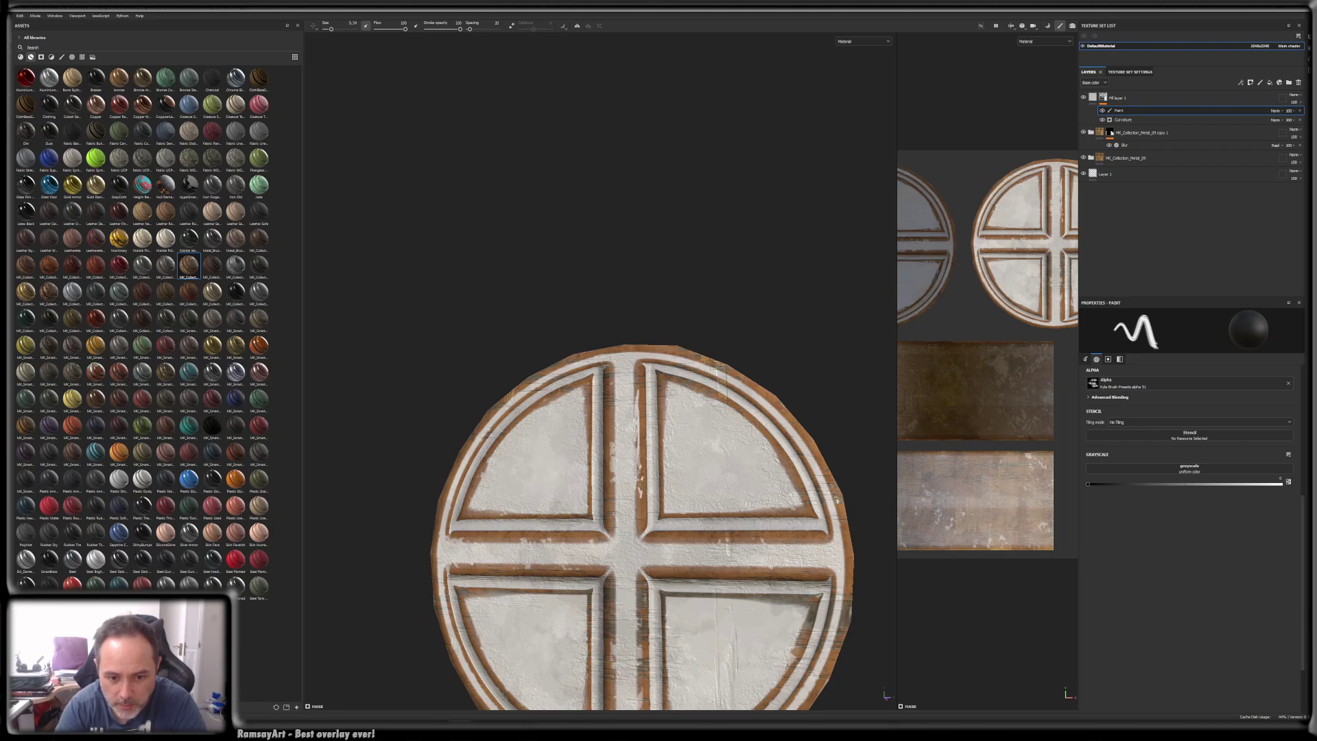
click(640, 487)
key(x)
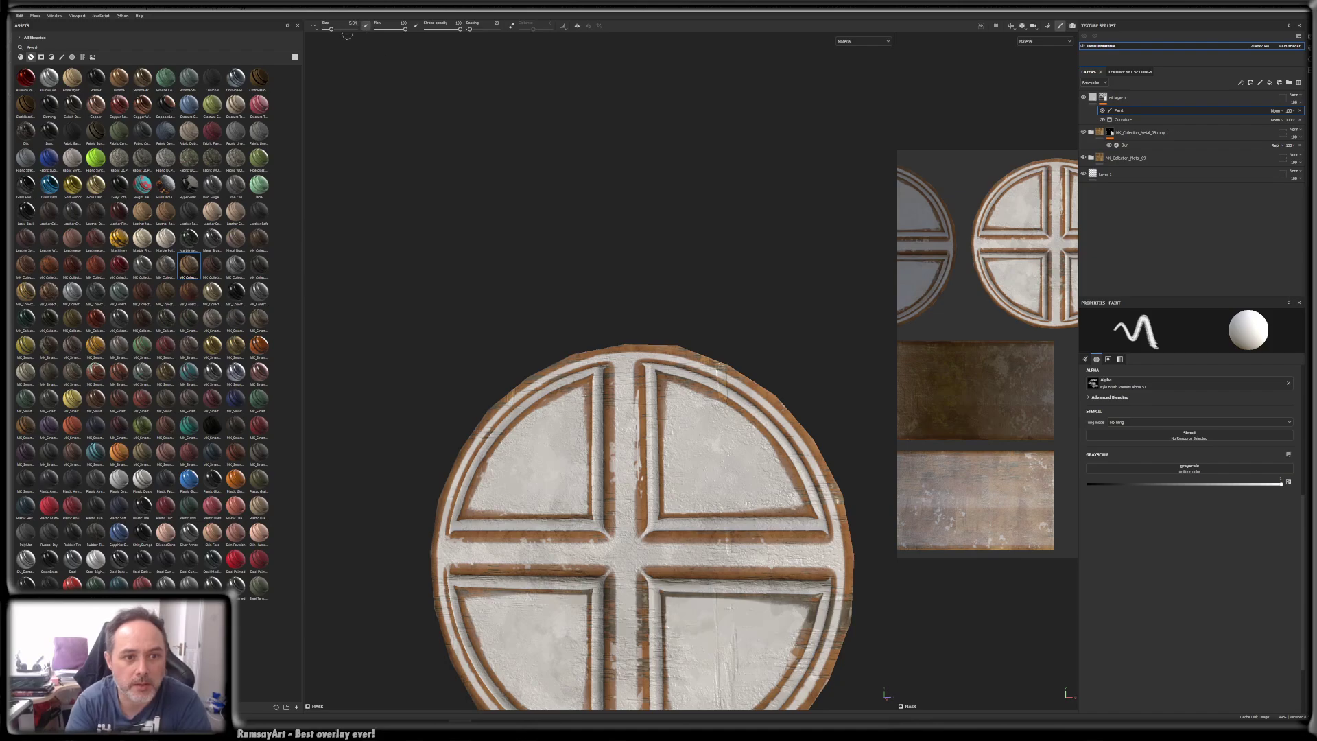
- Reduce the brush flow and stroke opacity to about half, with black as the paint value
click(380, 29)
click(430, 29)
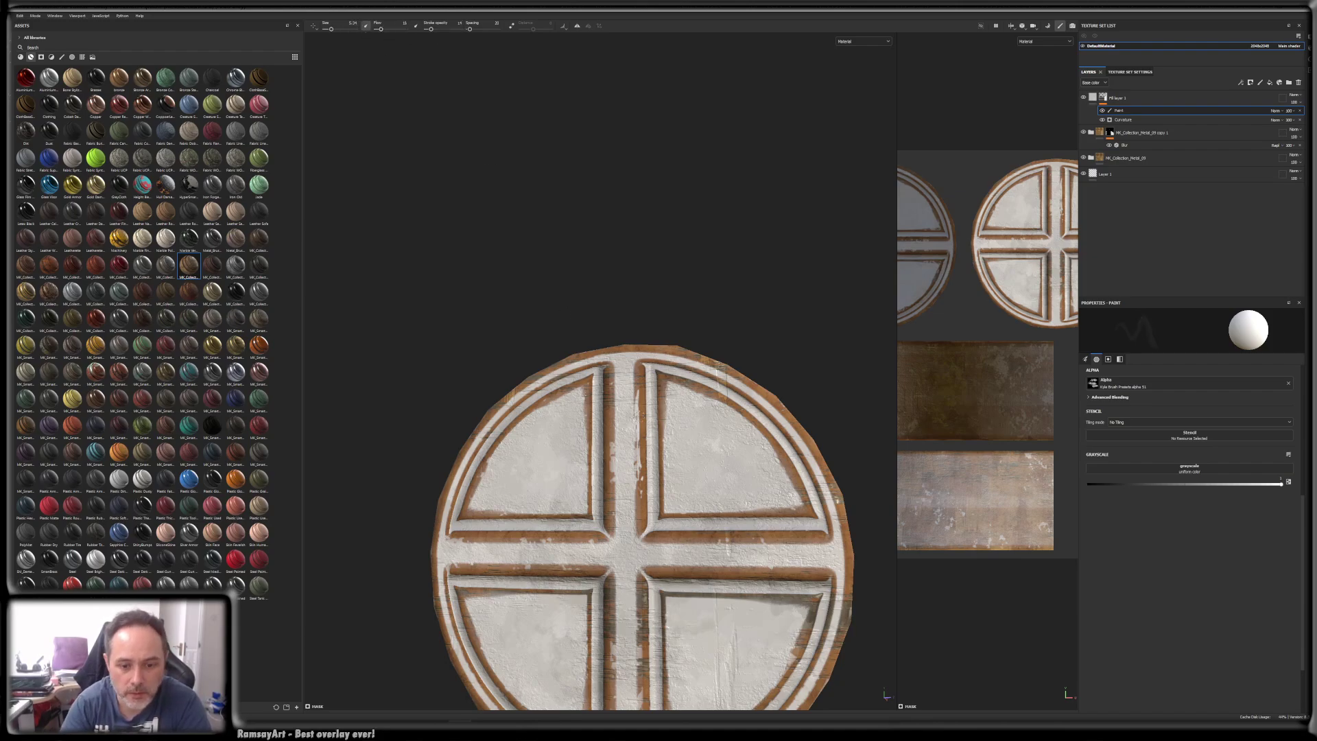
key(x)
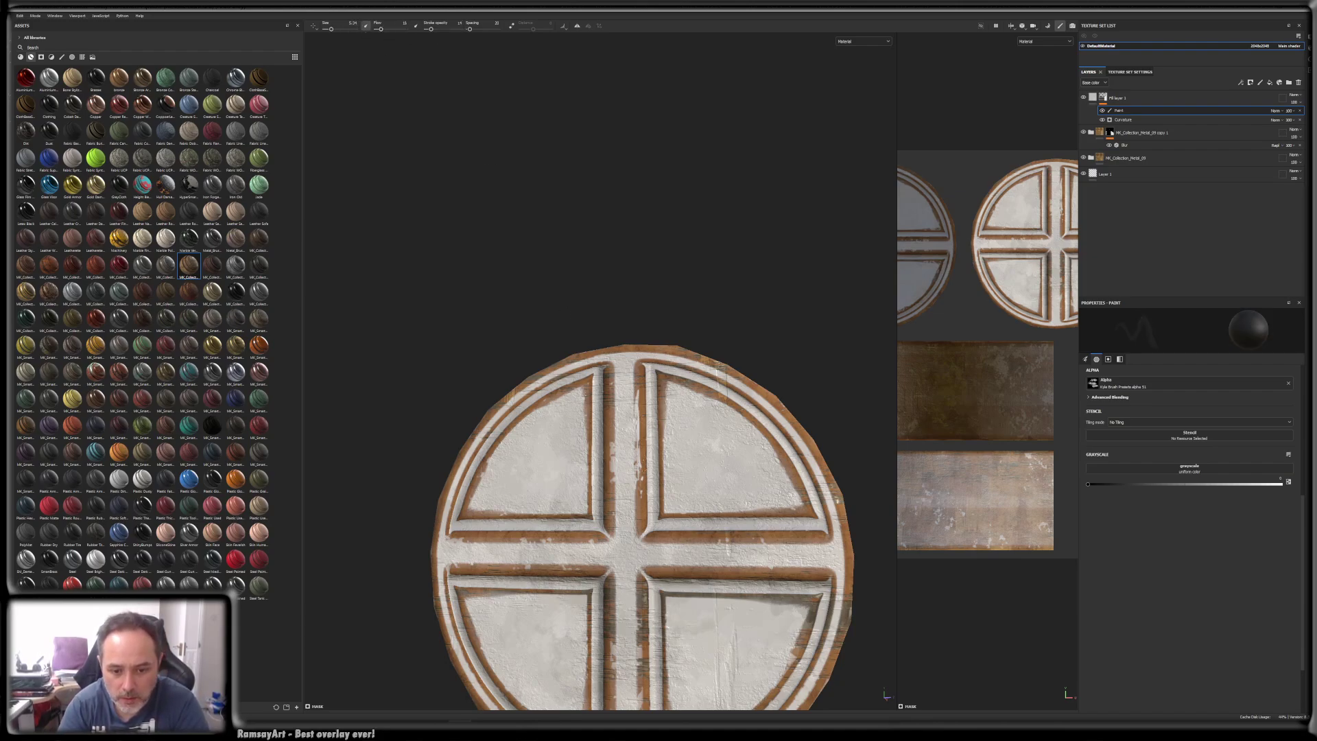
click(443, 30)
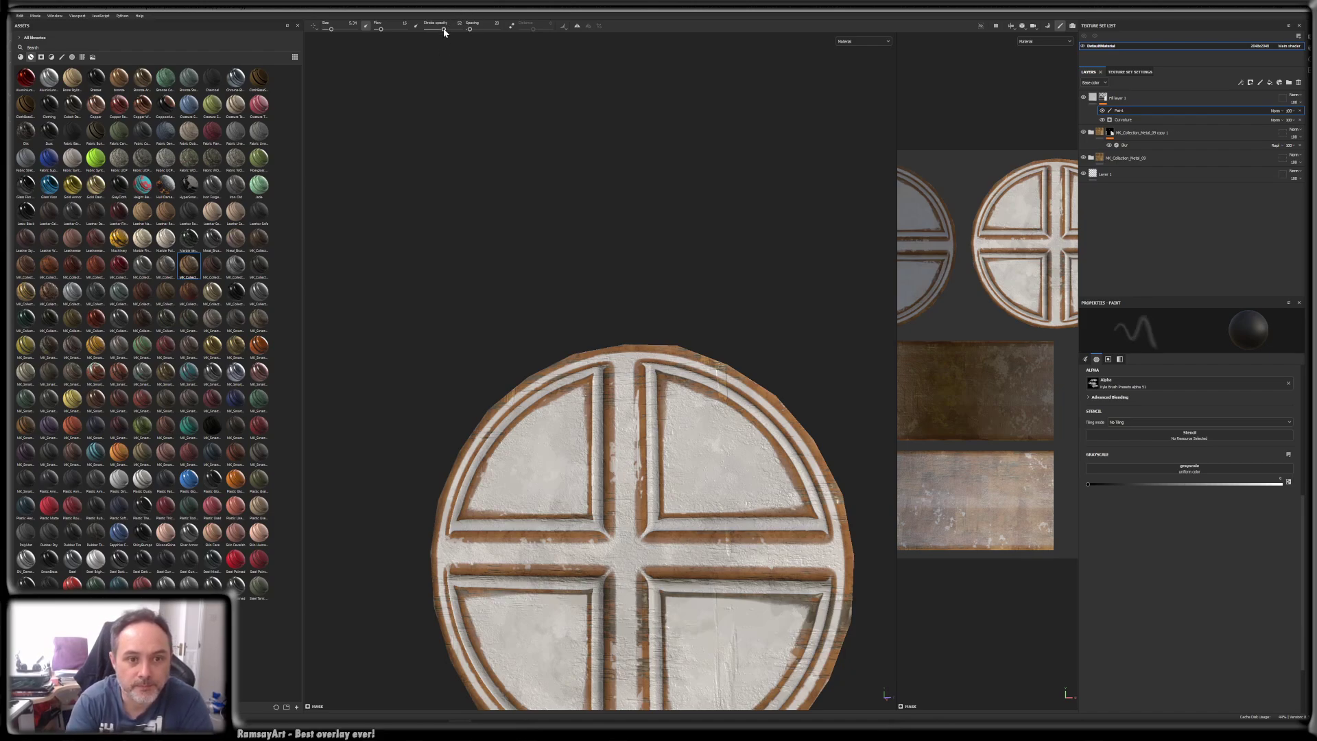
click(391, 30)
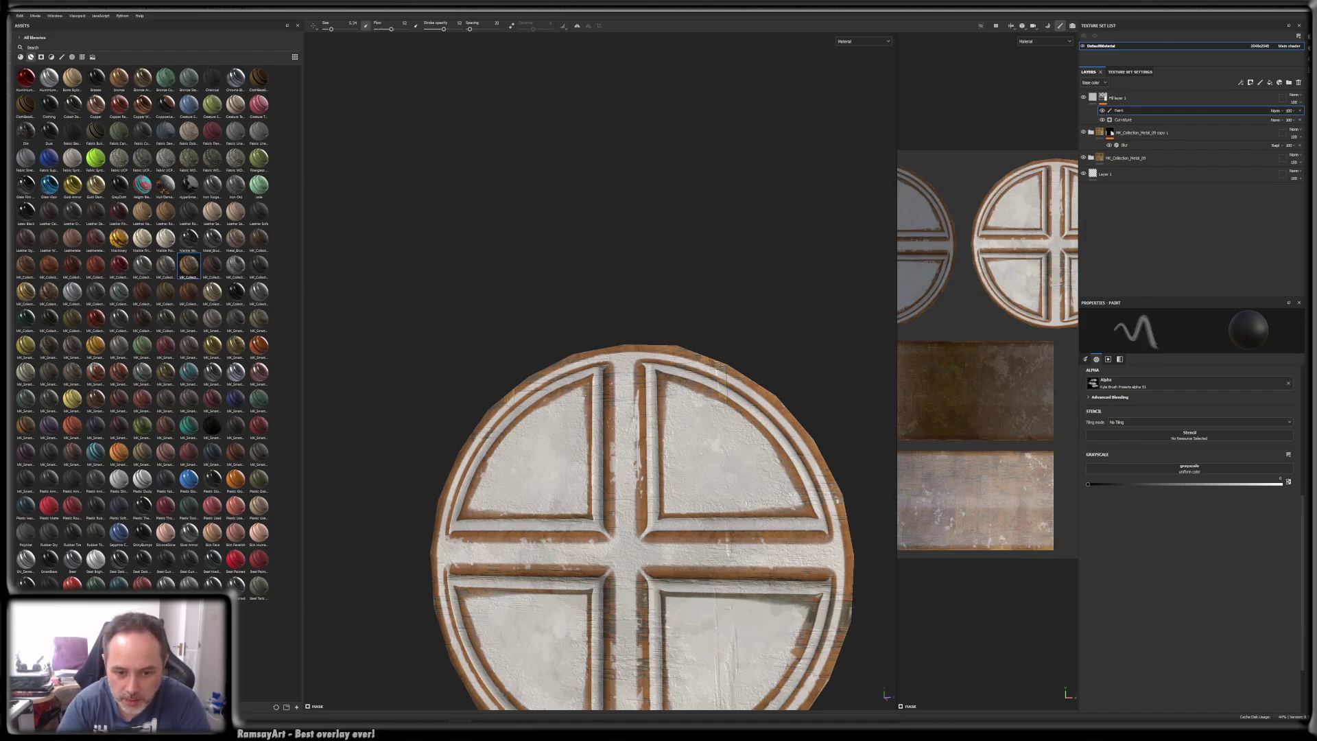
- Break up the edges of the cap's upper vertical bar by alternating white and black mask strokes
key(x)
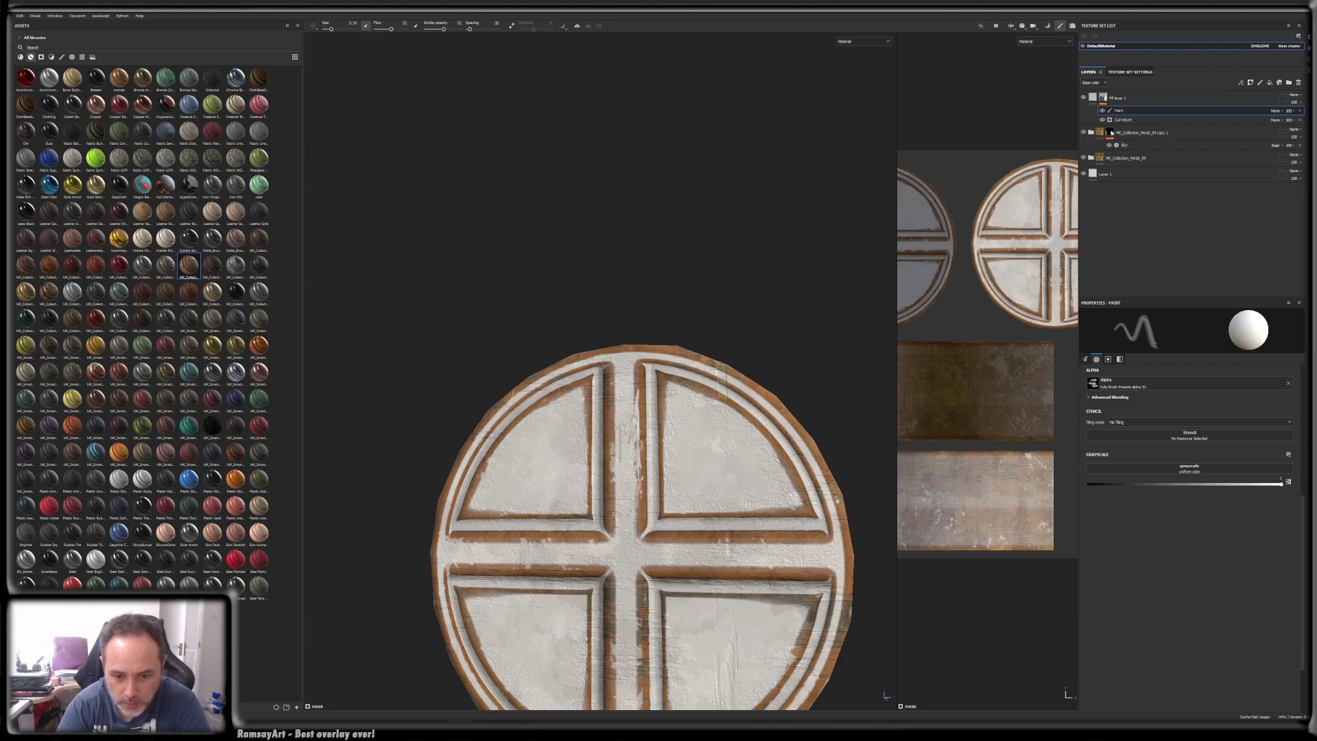
key(x)
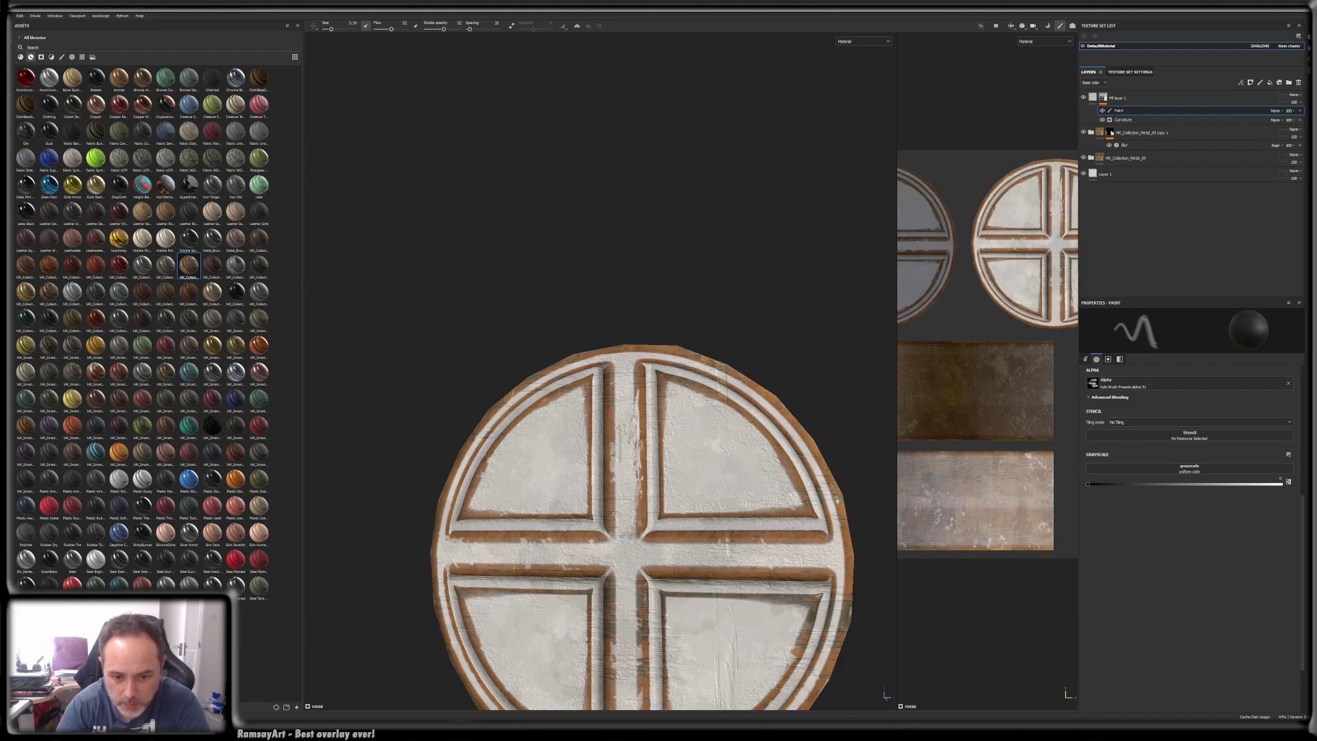
click(618, 486)
drag(611, 478, 611, 450)
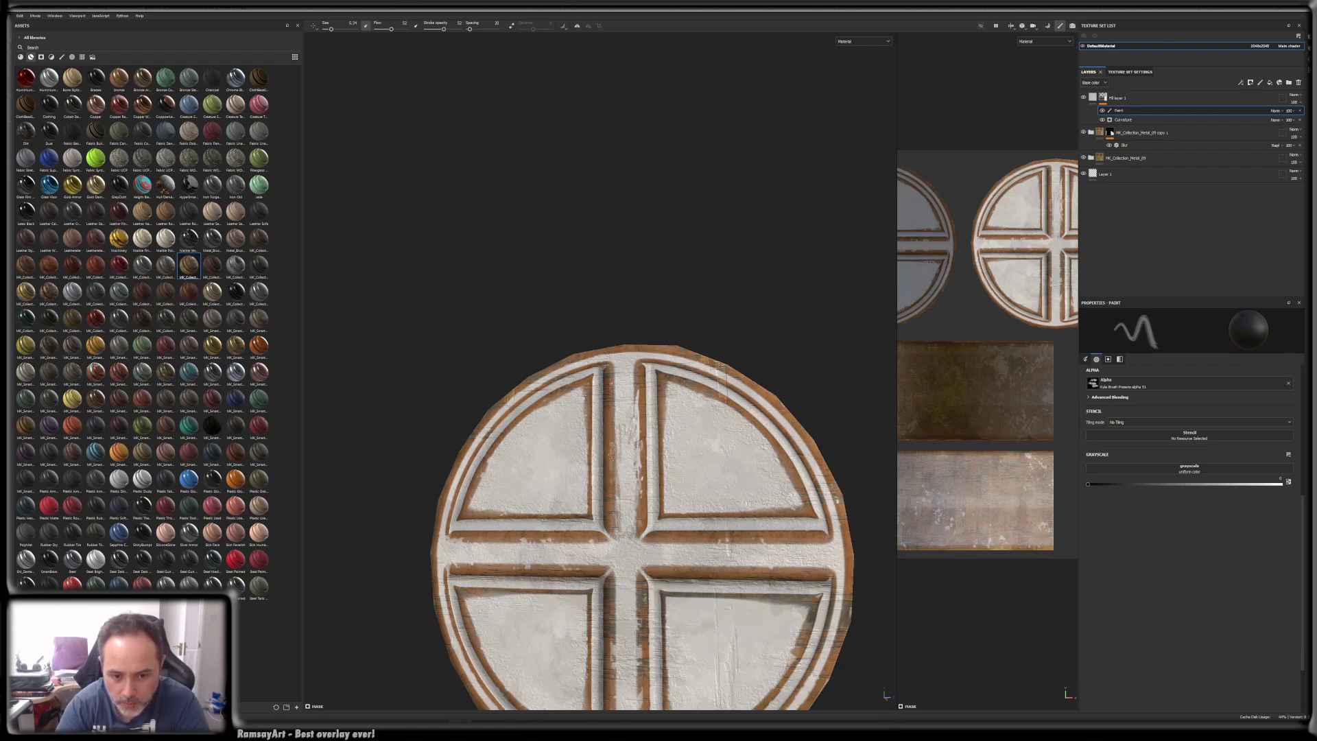
- Break up the edges of the cap's left horizontal bar and adjoining upper-left rim with white mask strokes and a black dab
alt+drag(763, 483, 783, 467)
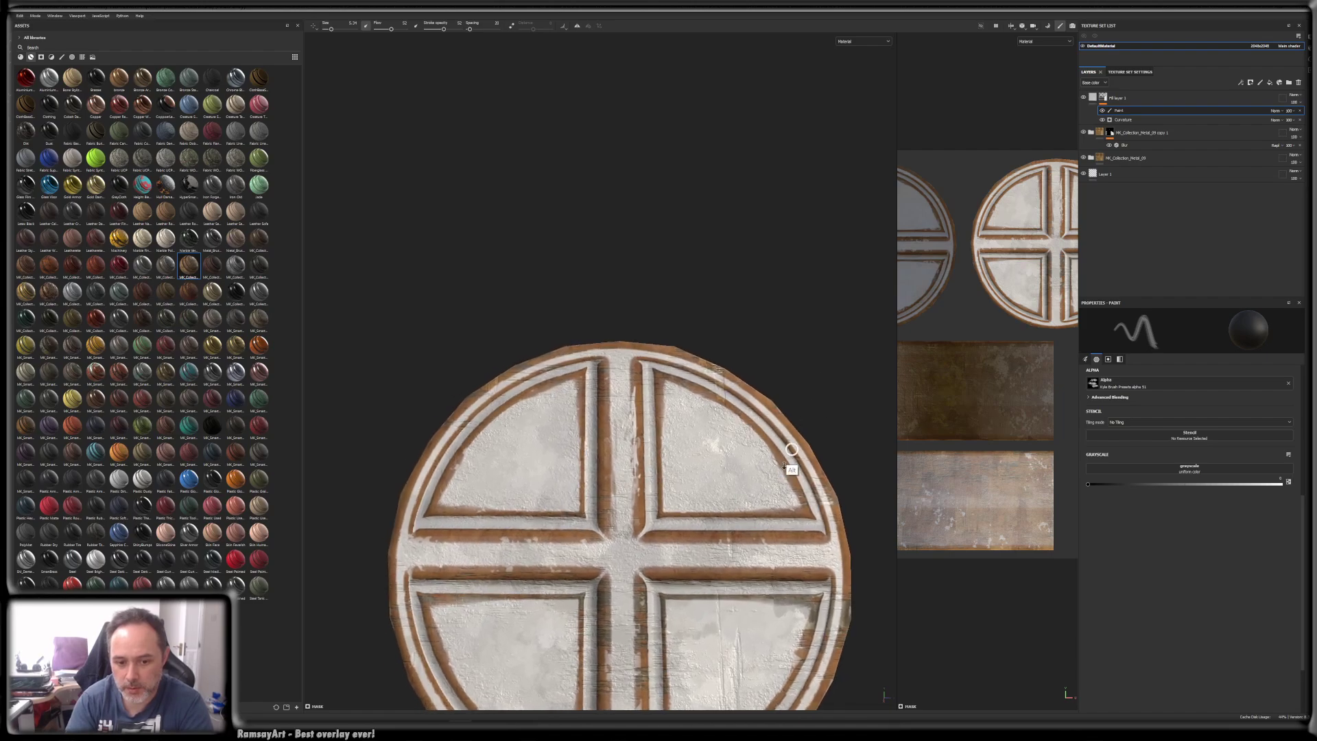
alt+right_drag(784, 466, 764, 508)
alt+middle_drag(765, 507, 853, 443)
alt+right_drag(770, 433, 763, 484)
key(x)
mouse_move(725, 434)
mouse_down()
mouse_move(718, 474)
mouse_move(538, 472)
mouse_up()
mouse_move(684, 443)
alt+mouse_down()
mouse_move(765, 445)
mouse_move(657, 491)
alt+mouse_up()
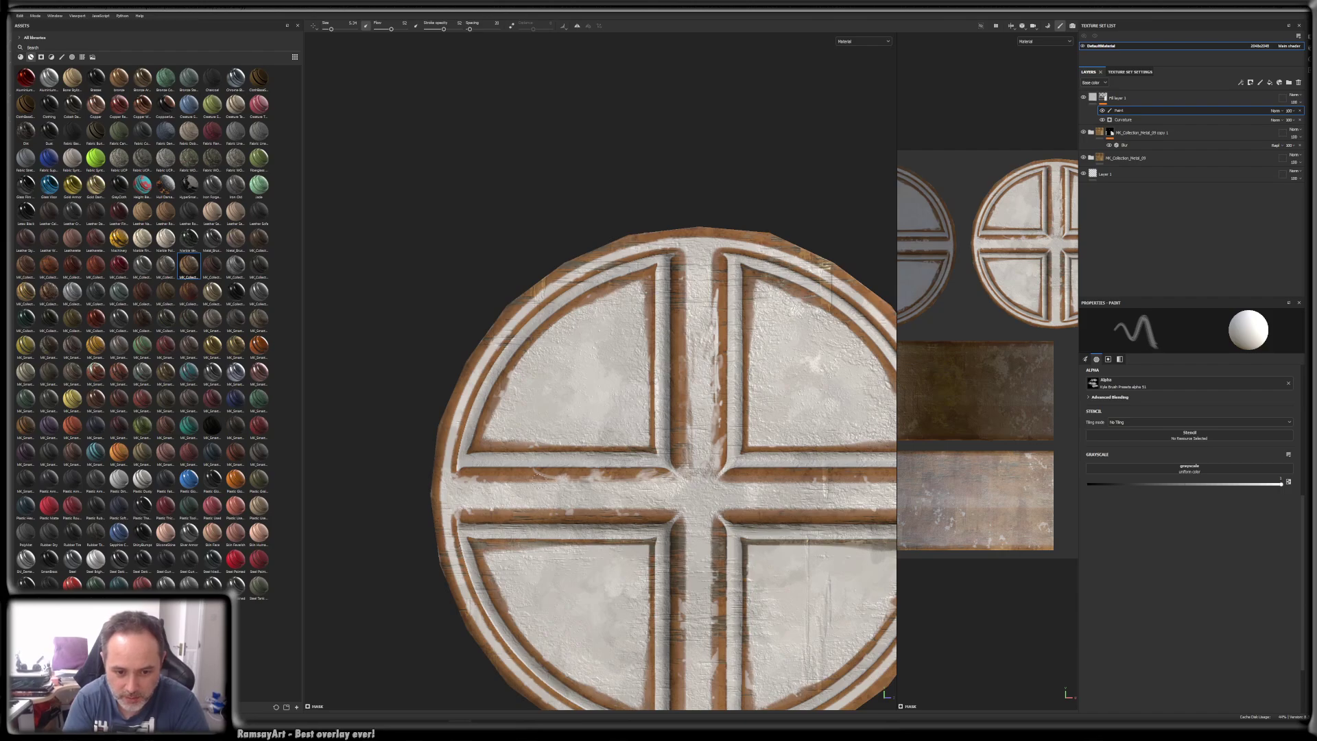
mouse_move(540, 474)
mouse_down()
mouse_move(466, 475)
mouse_move(459, 427)
mouse_move(447, 446)
mouse_move(451, 405)
mouse_move(484, 347)
mouse_up()
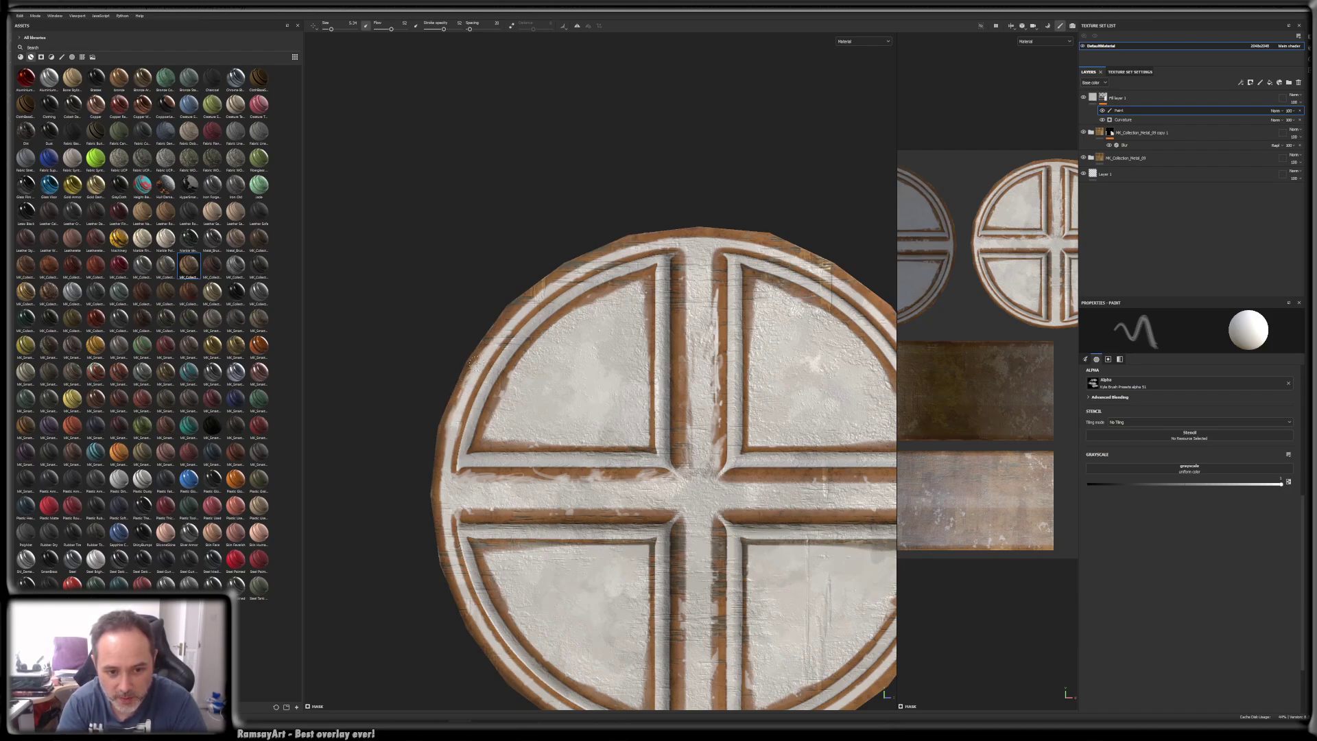
key(x)
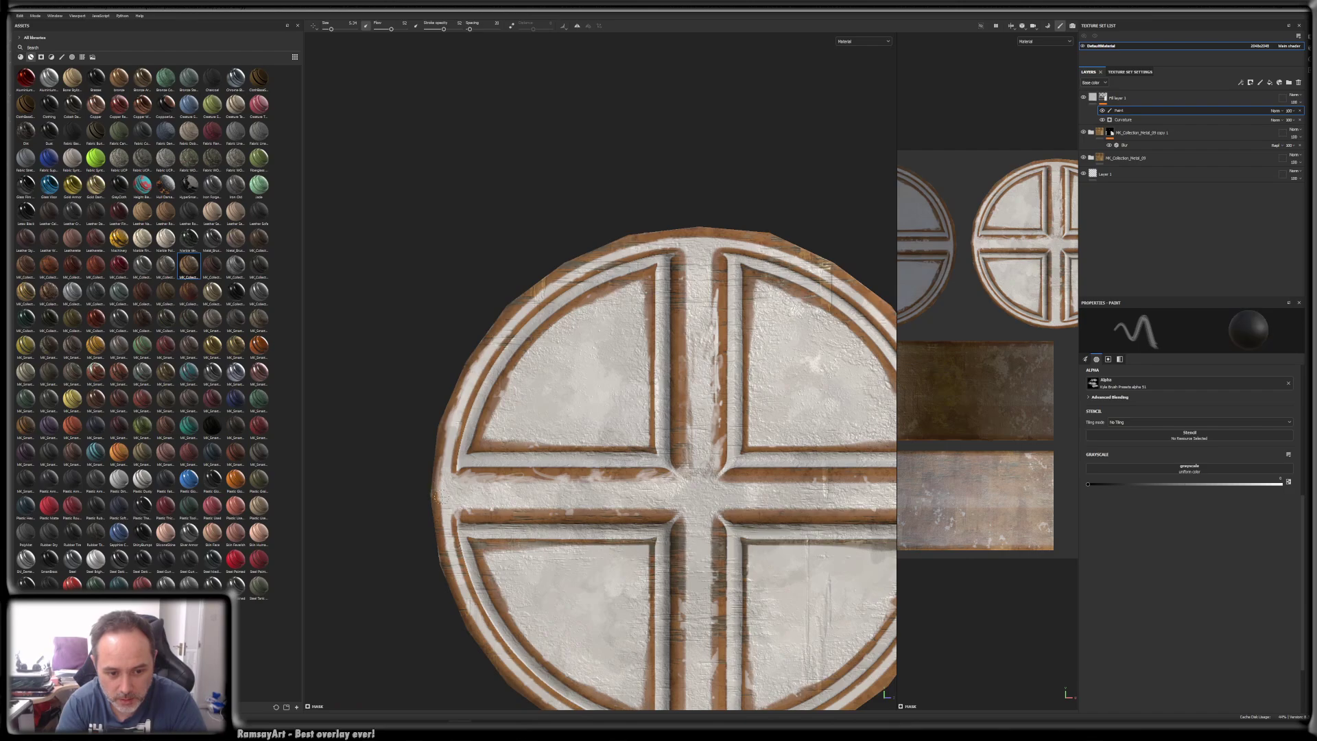
drag(438, 491, 440, 496)
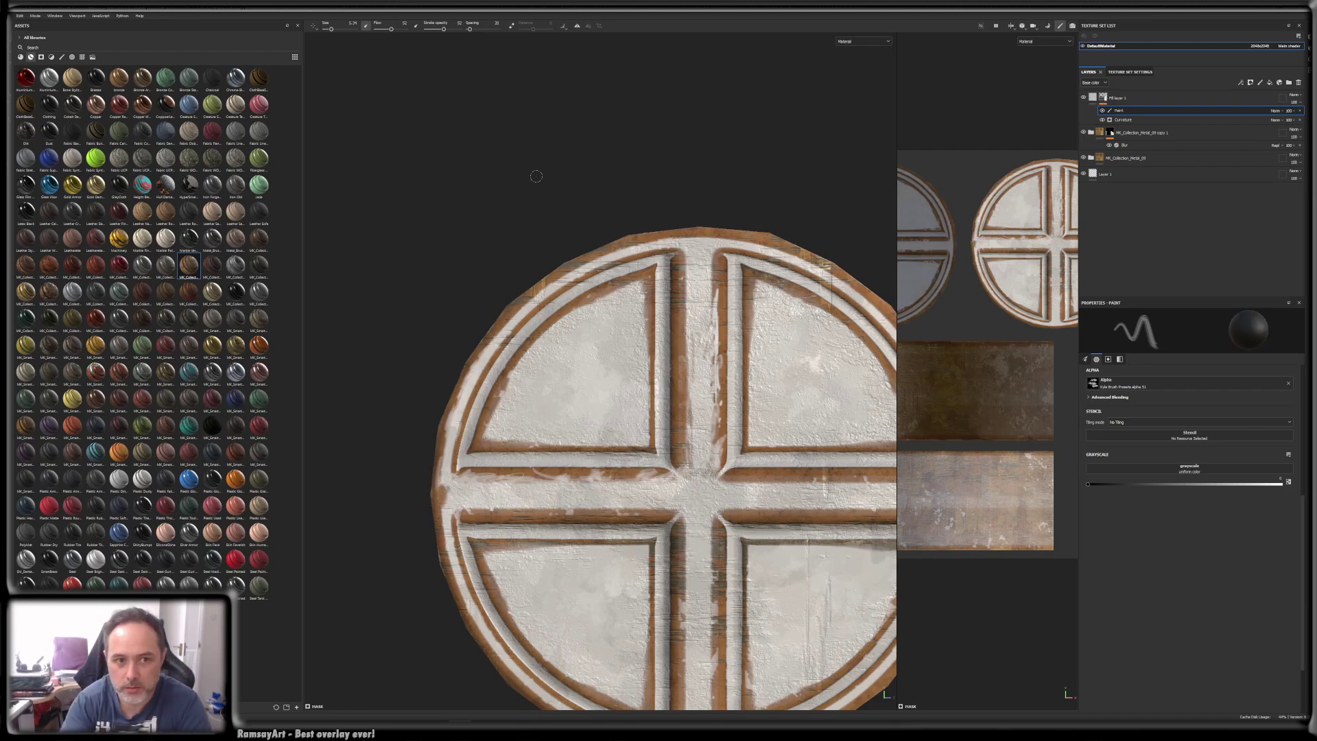
- Raise the brush flow and stroke opacity to 100 and dab black and white wear along the cap's left rim
click(405, 30)
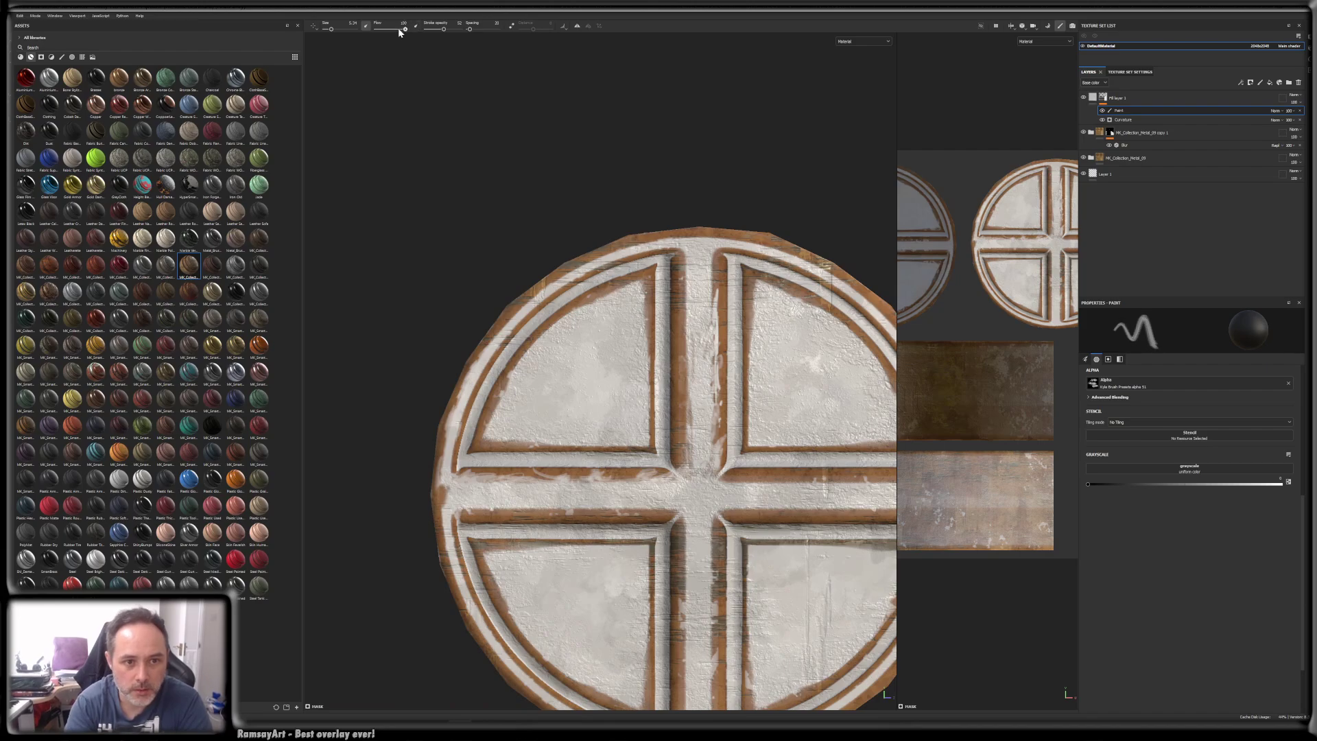
click(460, 29)
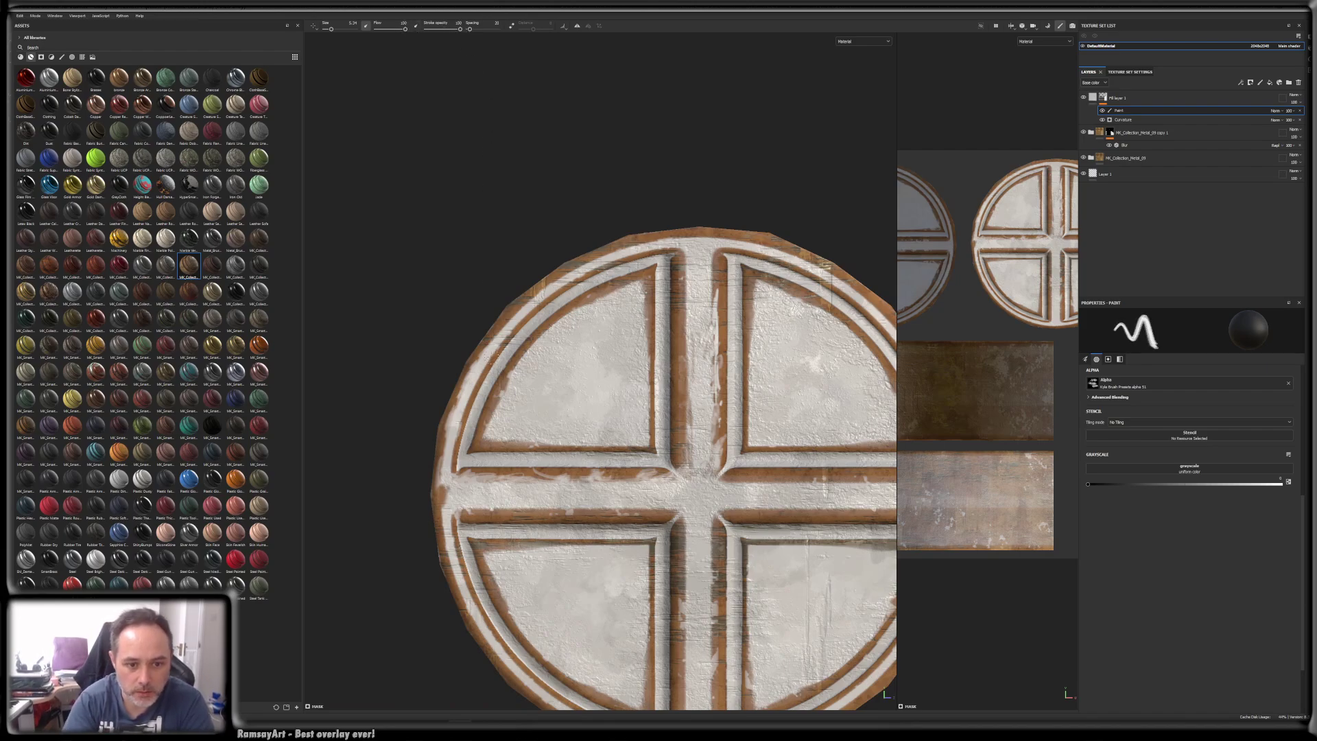
click(472, 369)
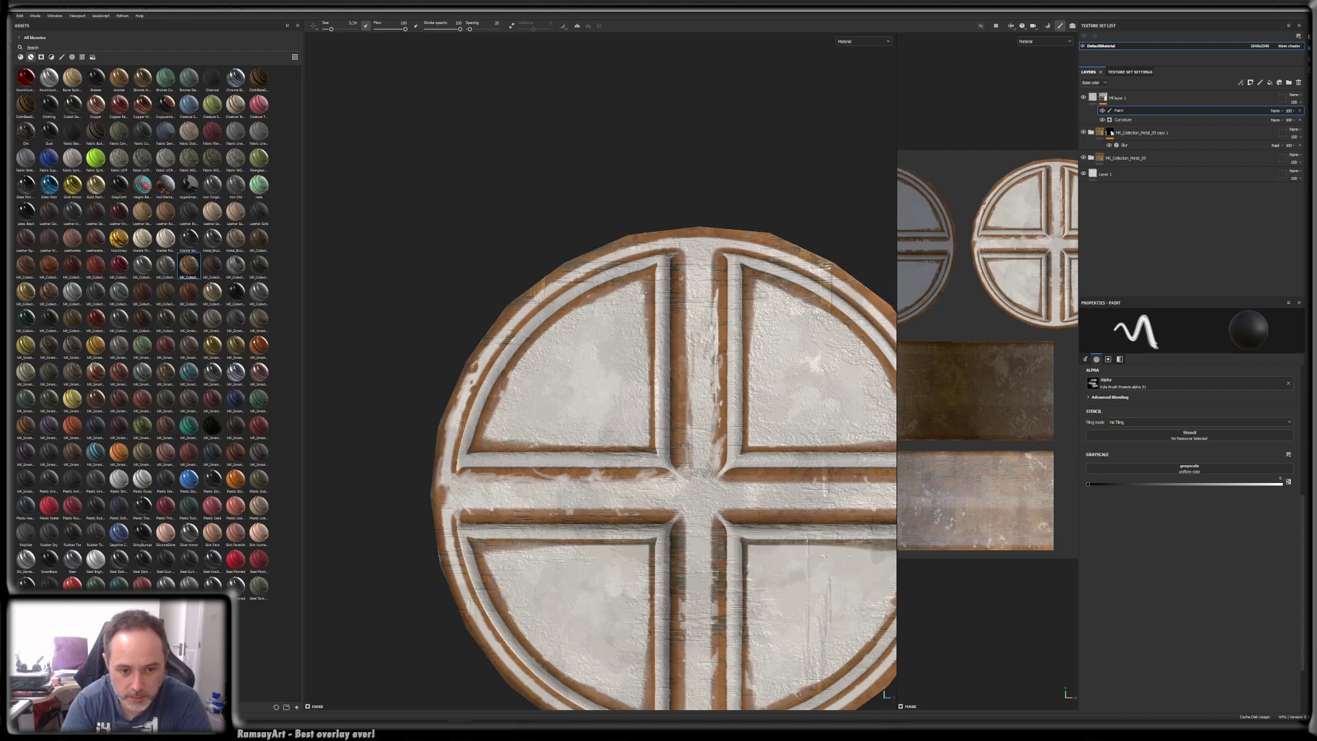
key(x)
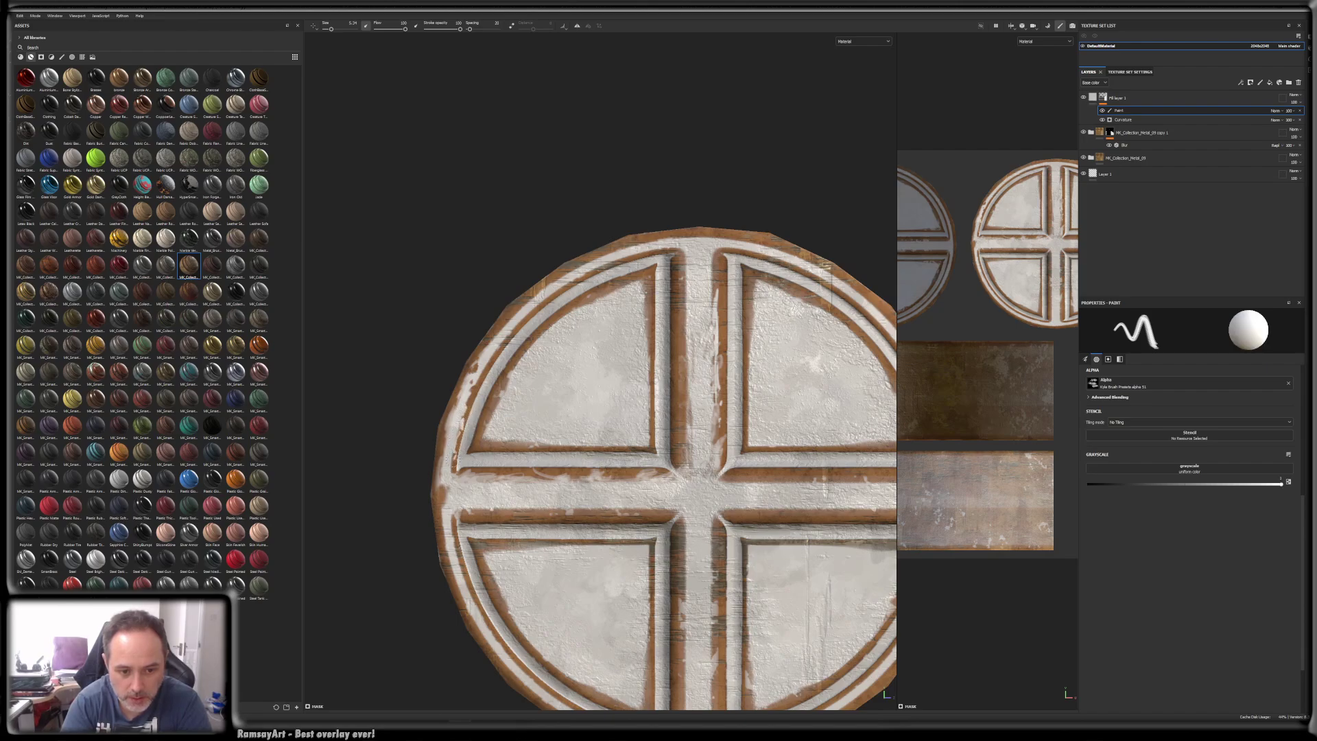
click(443, 489)
click(444, 503)
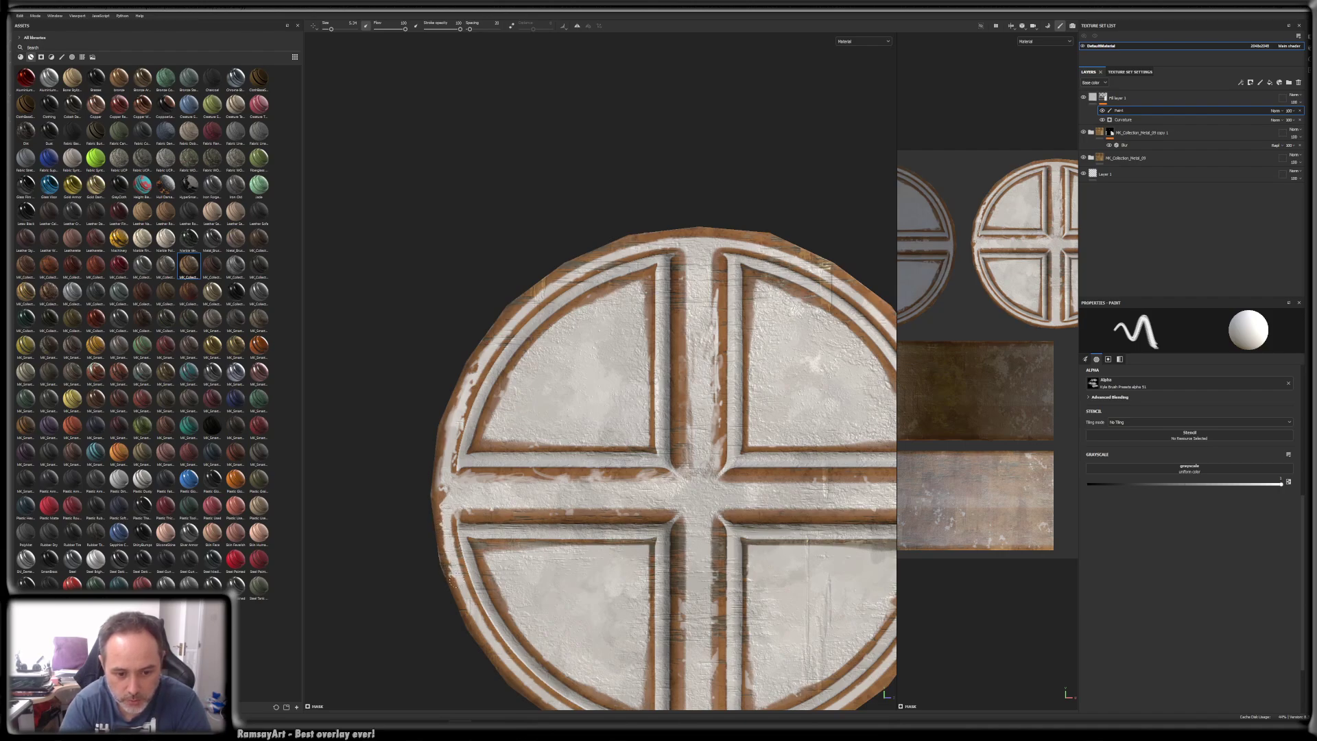
- Paint black into the mask along the curved edge of the cap's lower-left panel to chip its outline
alt+drag(474, 592, 507, 553)
alt+right_drag(507, 553, 526, 513)
alt+drag(526, 513, 559, 501)
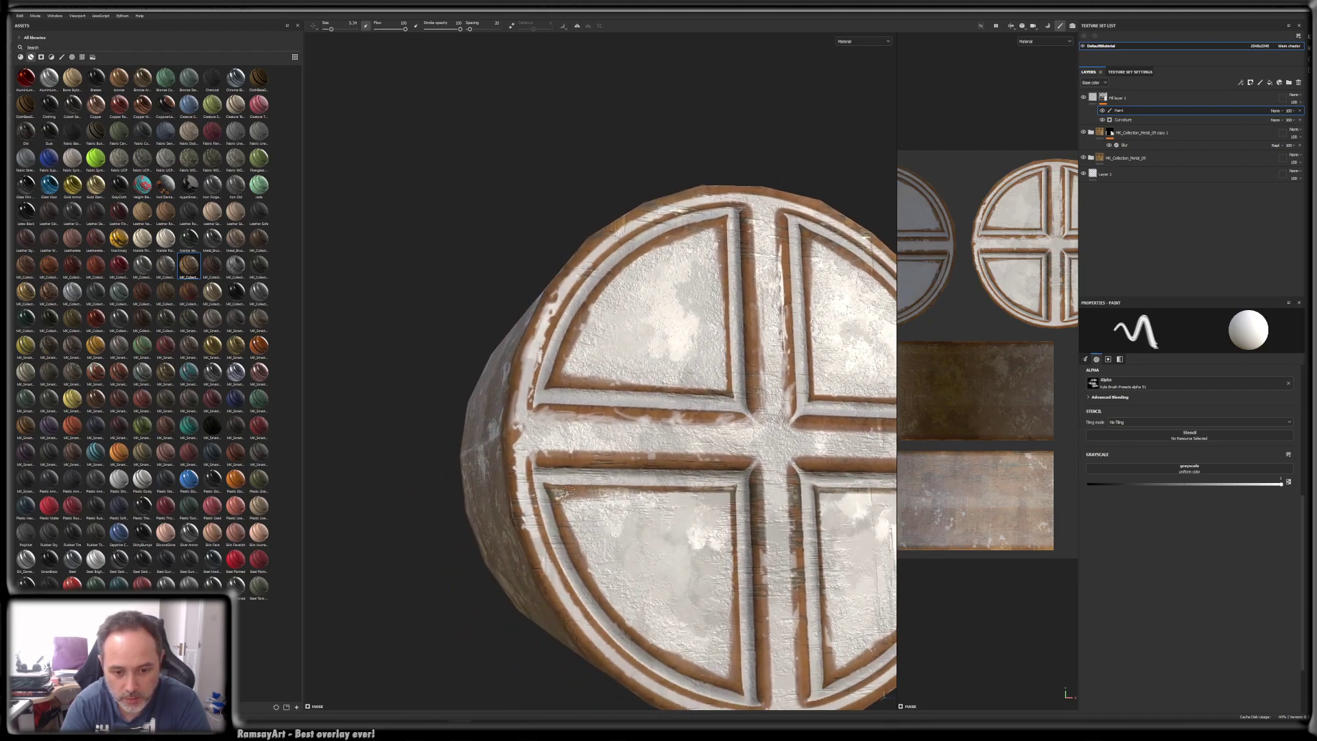
key(x)
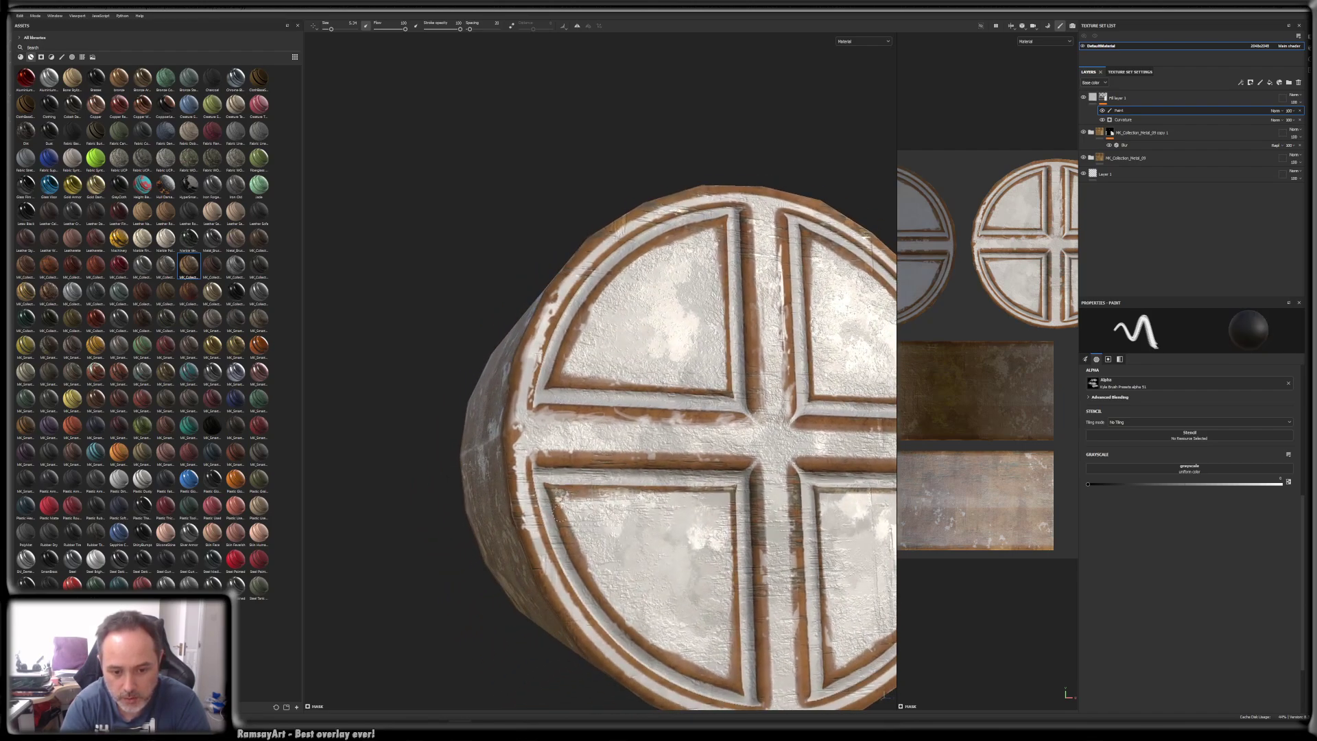
mouse_move(561, 514)
mouse_down()
mouse_move(586, 572)
mouse_move(594, 566)
mouse_up()
mouse_move(745, 423)
alt+middle_down()
mouse_move(738, 373)
mouse_move(771, 318)
alt+middle_up()
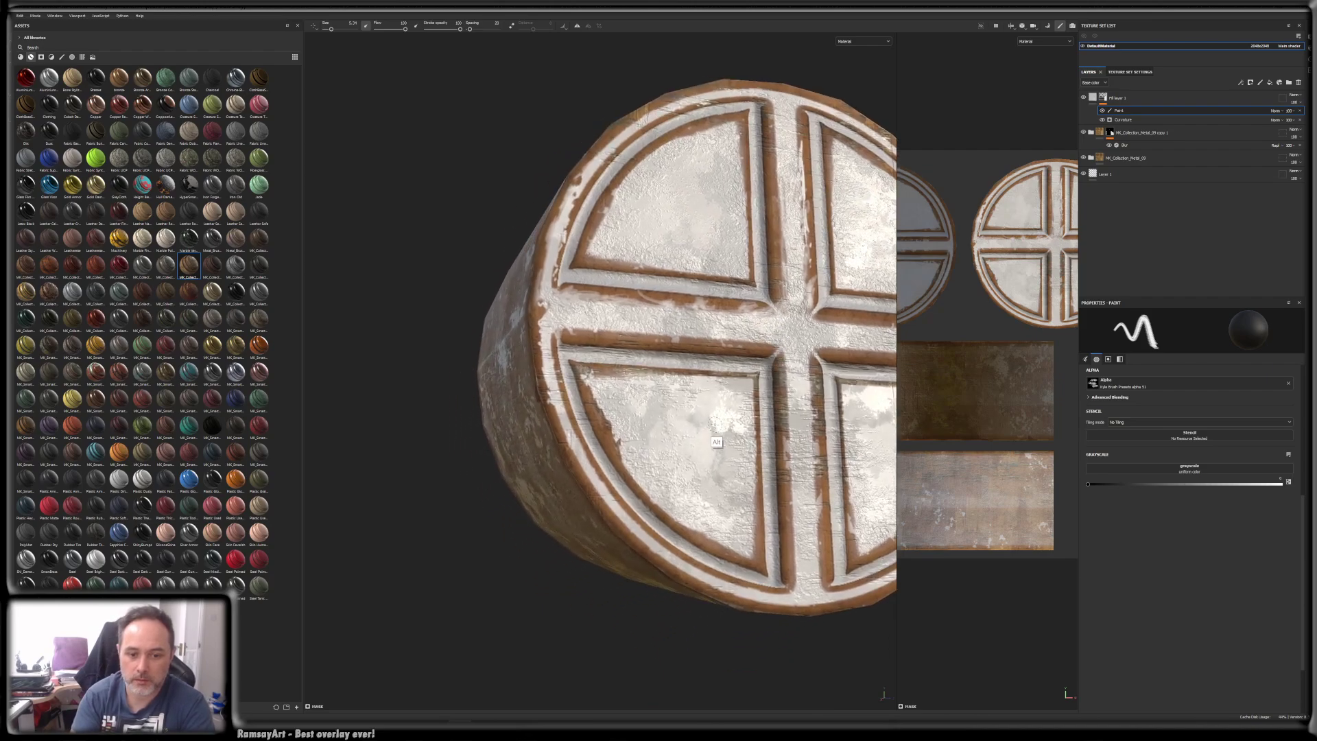
alt+right_drag(771, 319, 746, 272)
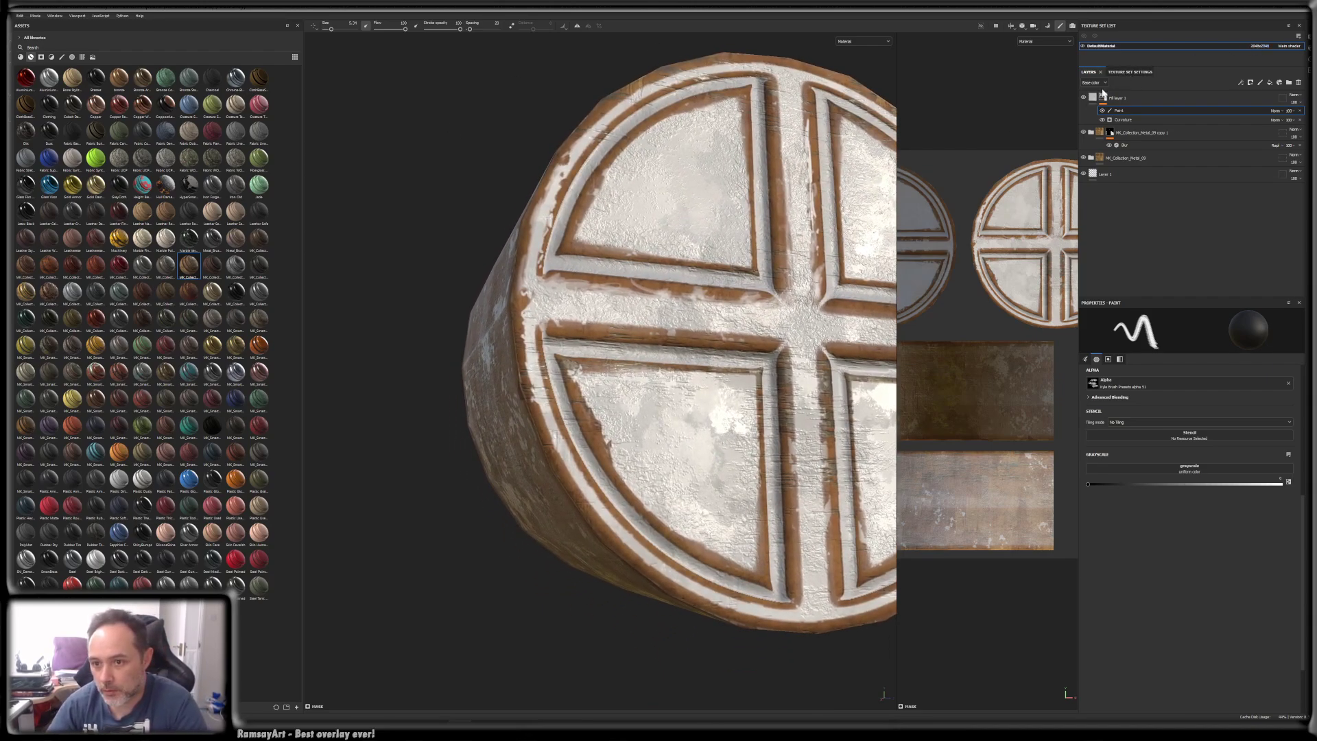
- Set the top fill layer's base color to dark blue, raise its roughness and give it a slight metallic value
click(1093, 98)
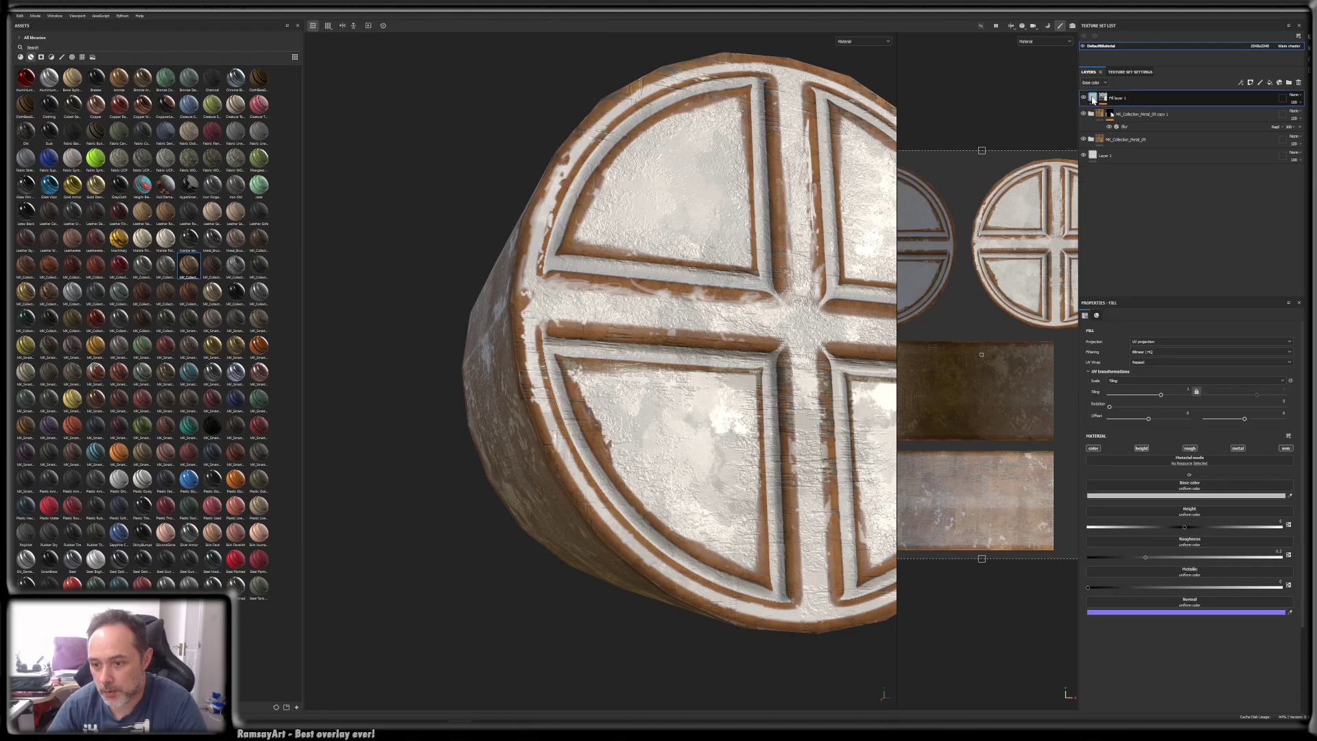
click(1186, 495)
click(1268, 551)
drag(1268, 548, 1266, 574)
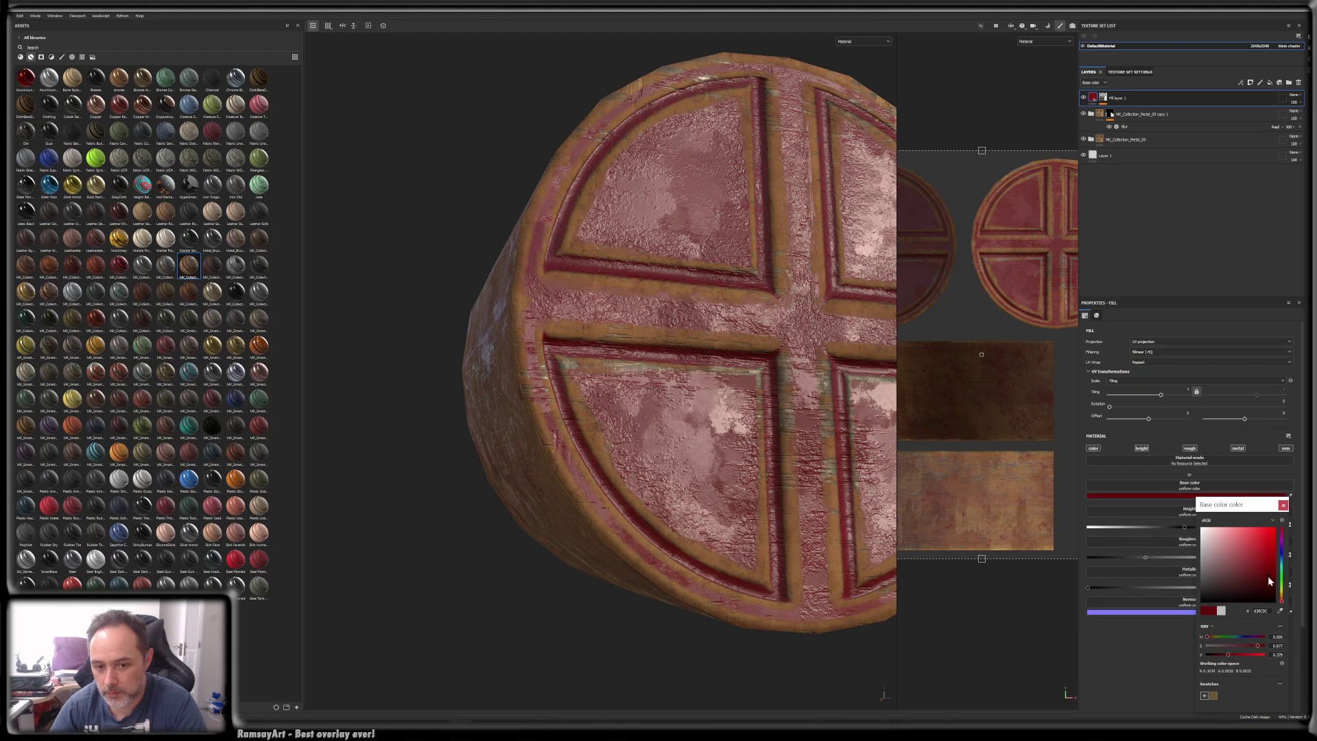
click(1268, 565)
click(1282, 554)
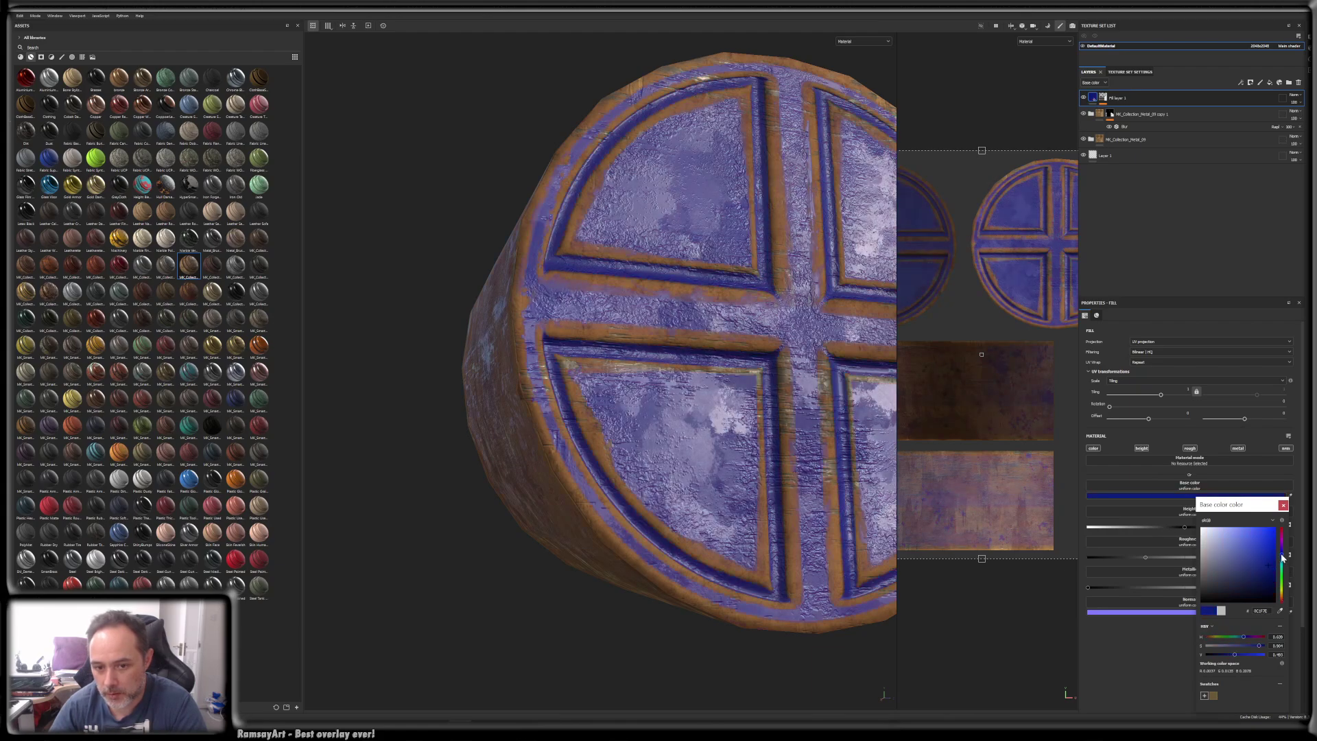
click(1260, 563)
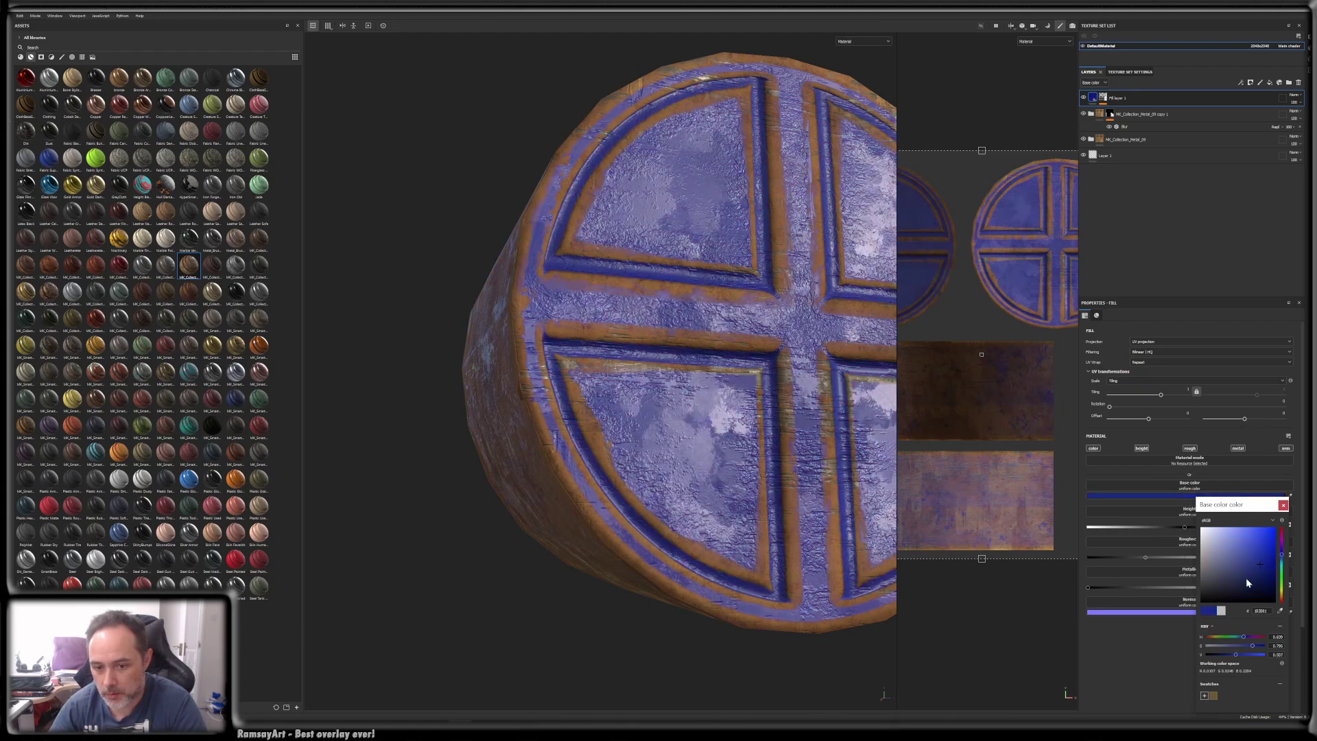
click(1091, 96)
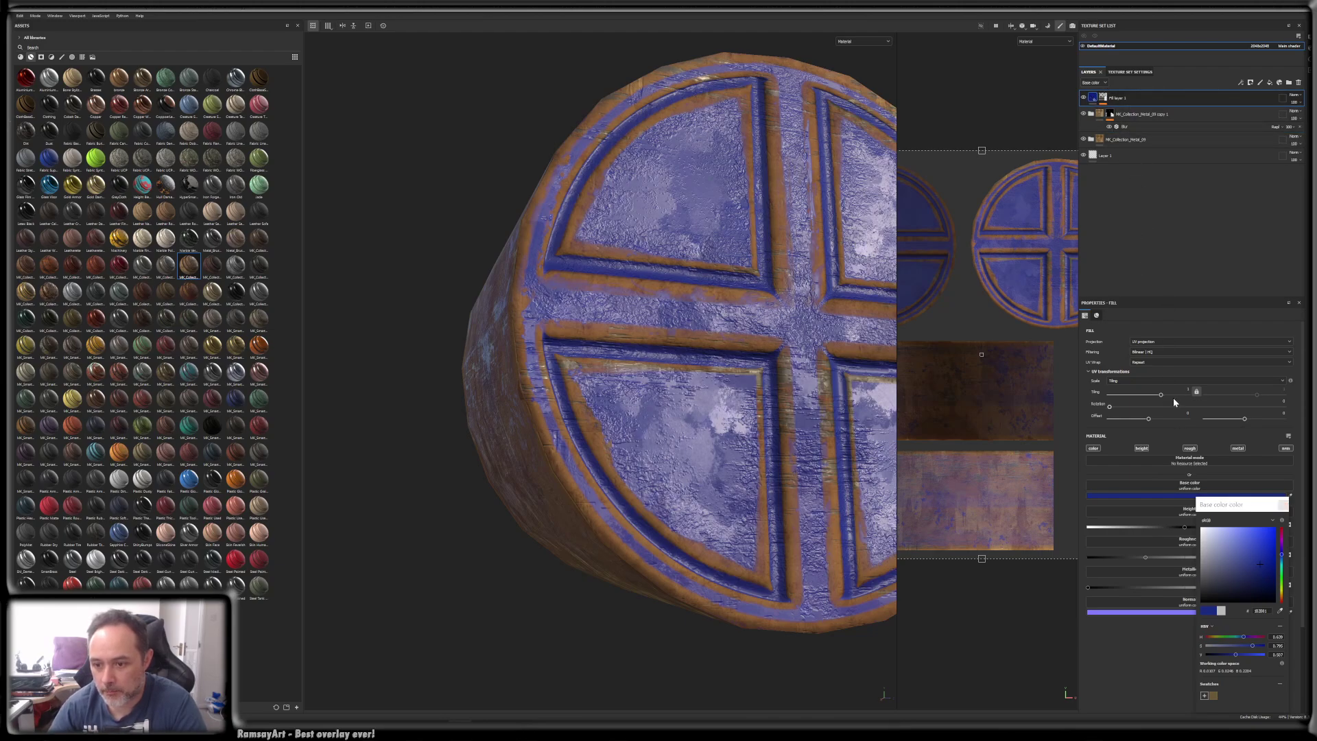
mouse_move(1183, 527)
mouse_down()
mouse_move(1170, 561)
mouse_move(1126, 561)
mouse_move(1184, 562)
mouse_move(1242, 586)
mouse_move(1118, 585)
mouse_up()
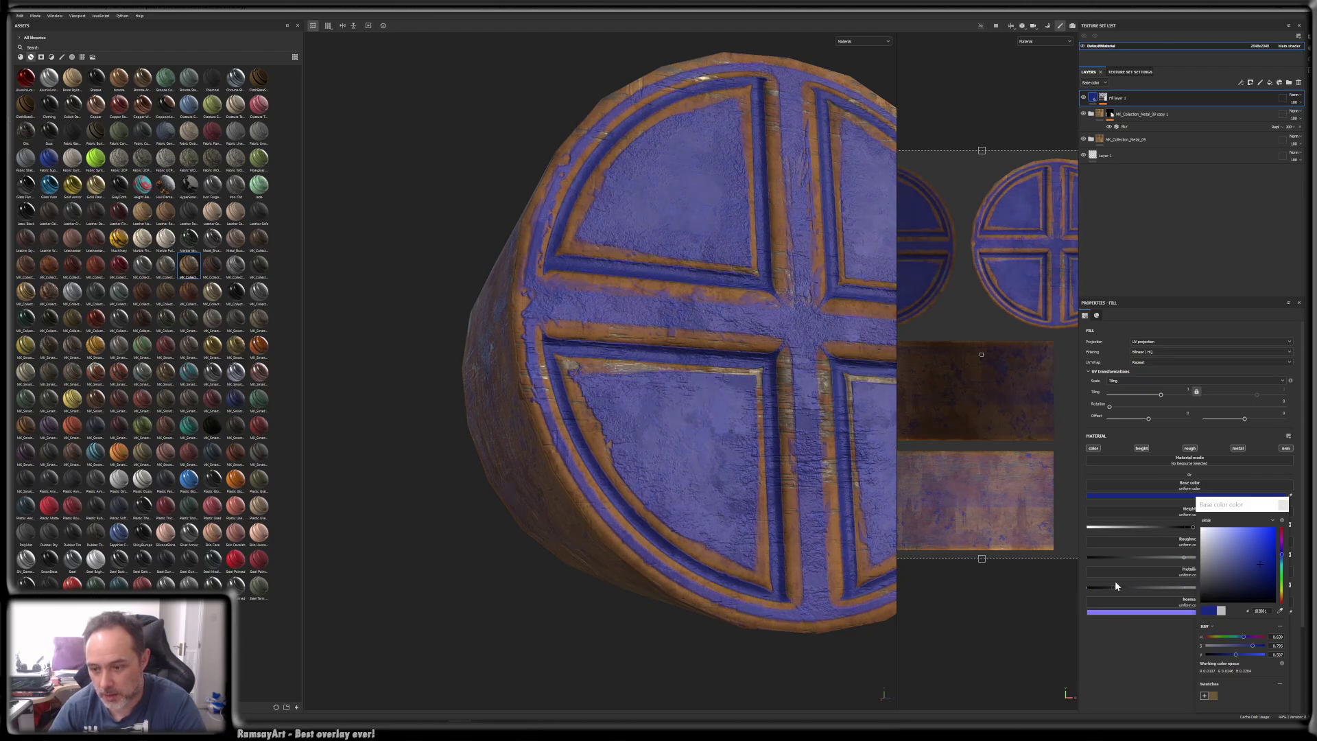
- Examine the blue paint and worn edges on the cap and sides from several angles, with the full UV layout framed in a wider 2D view
scroll(680, 416, down, 5)
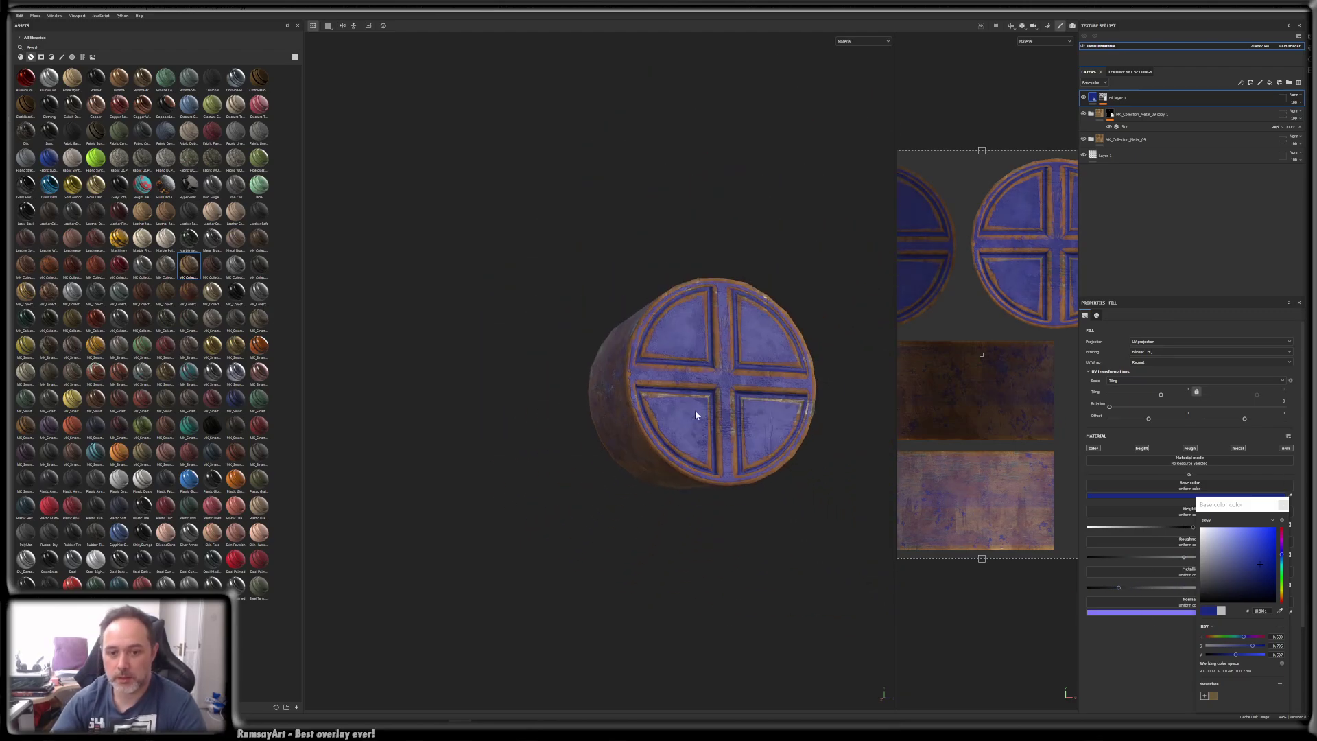
alt+drag(697, 414, 641, 391)
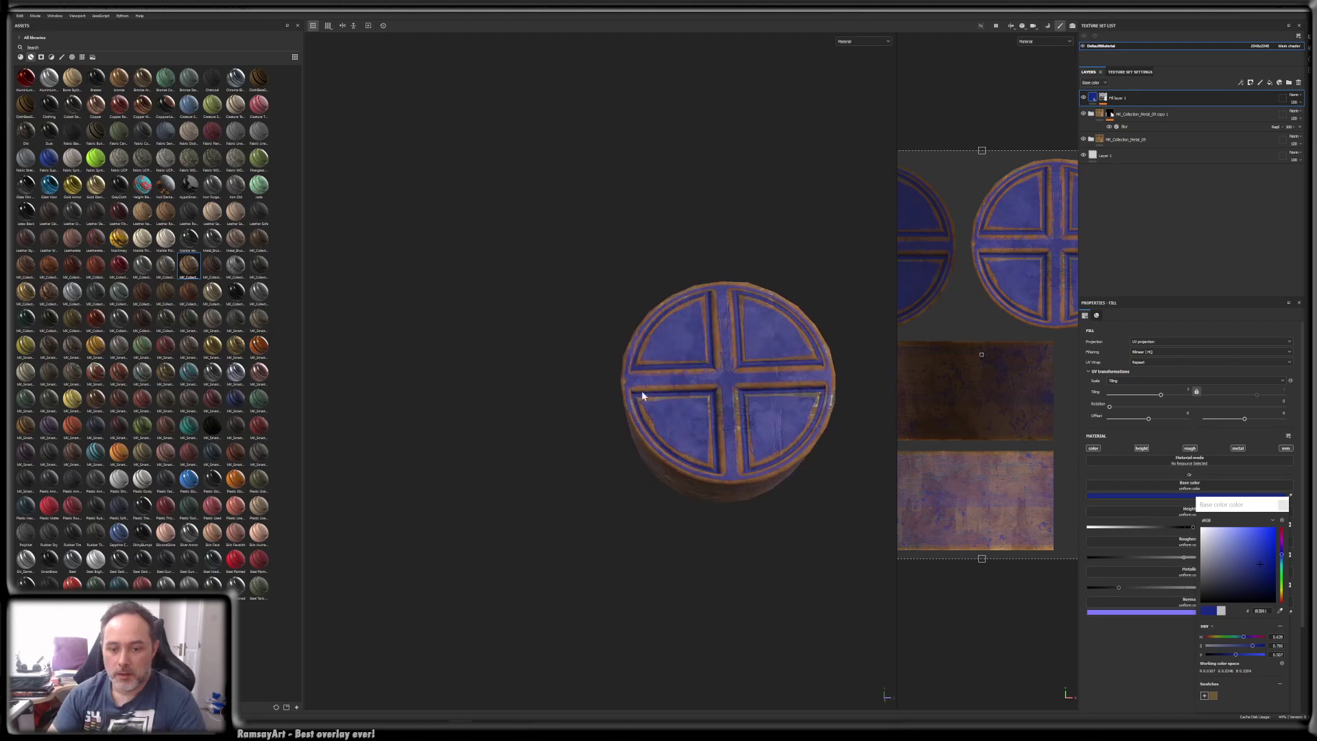
alt+right_drag(640, 391, 700, 590)
alt+middle_drag(715, 450, 612, 453)
alt+right_drag(612, 453, 809, 507)
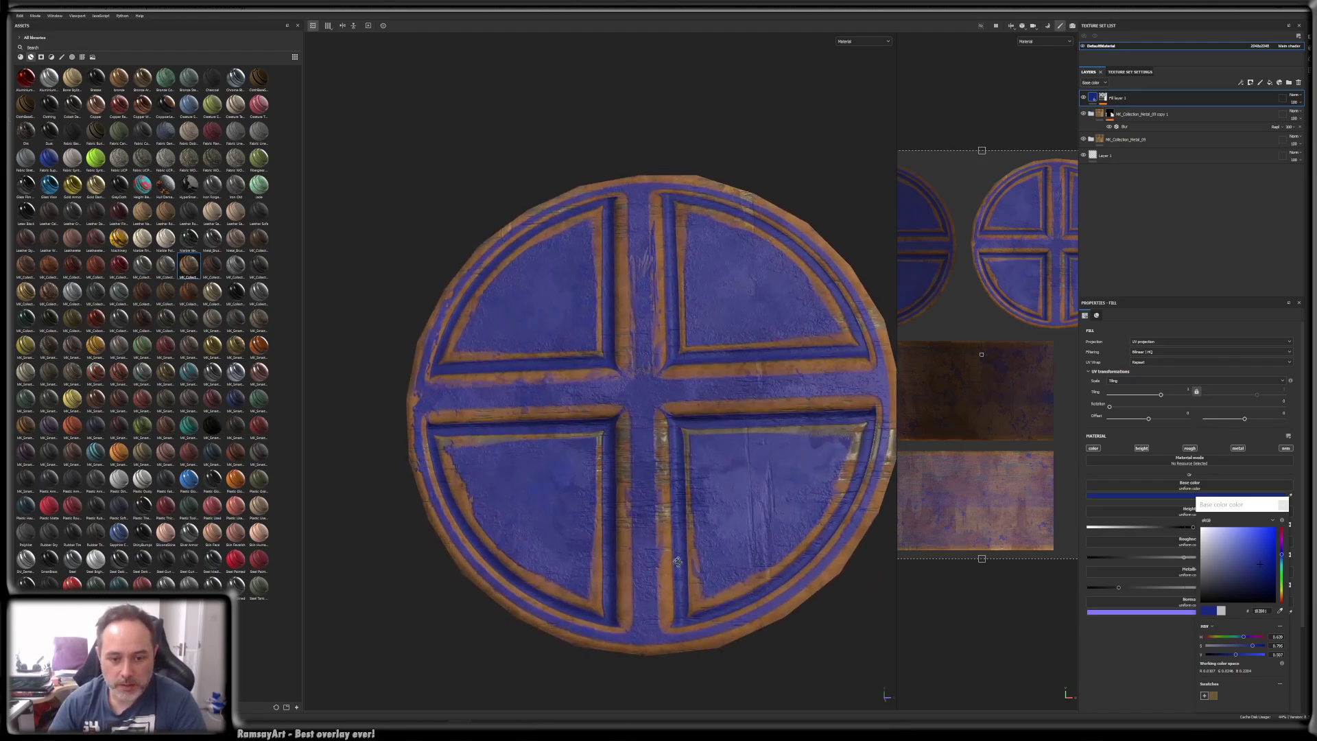
alt+drag(809, 508, 756, 553)
alt+middle_drag(743, 519, 664, 477)
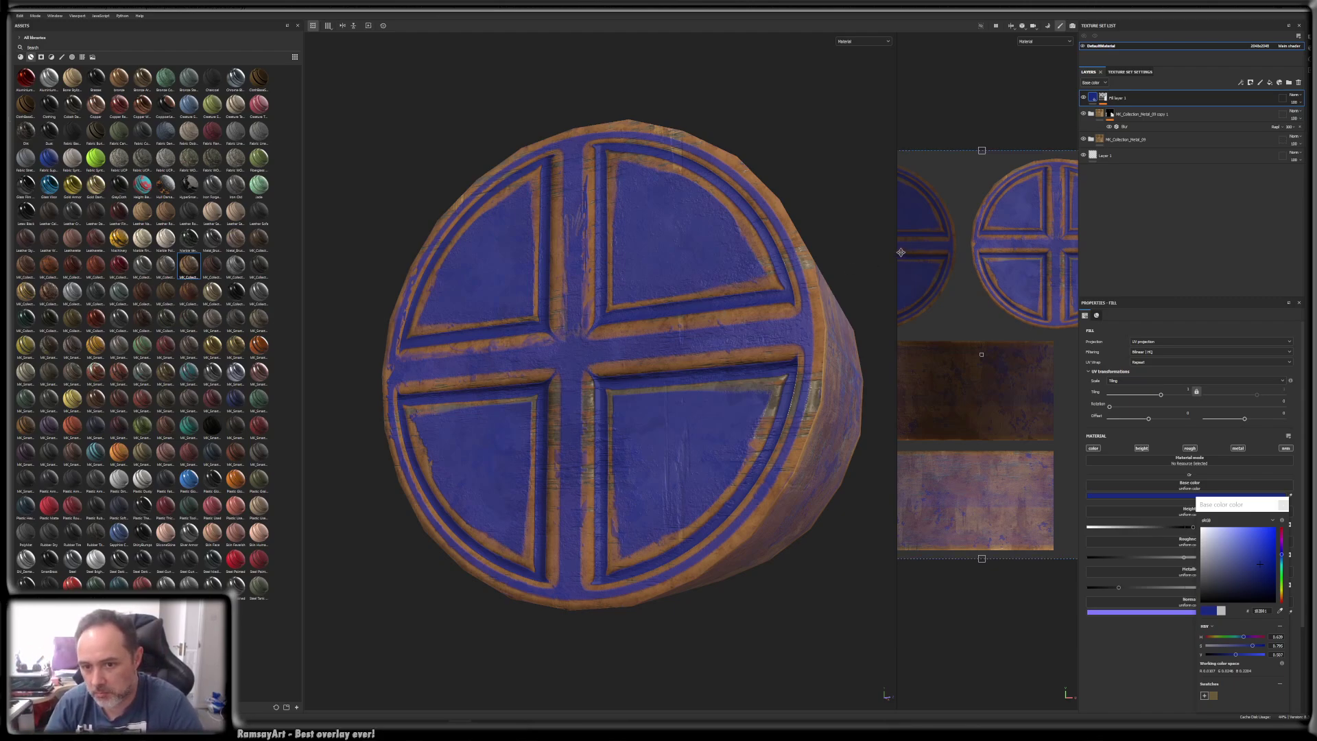
scroll(909, 261, down, 3)
alt+middle_drag(962, 282, 991, 268)
drag(897, 227, 848, 227)
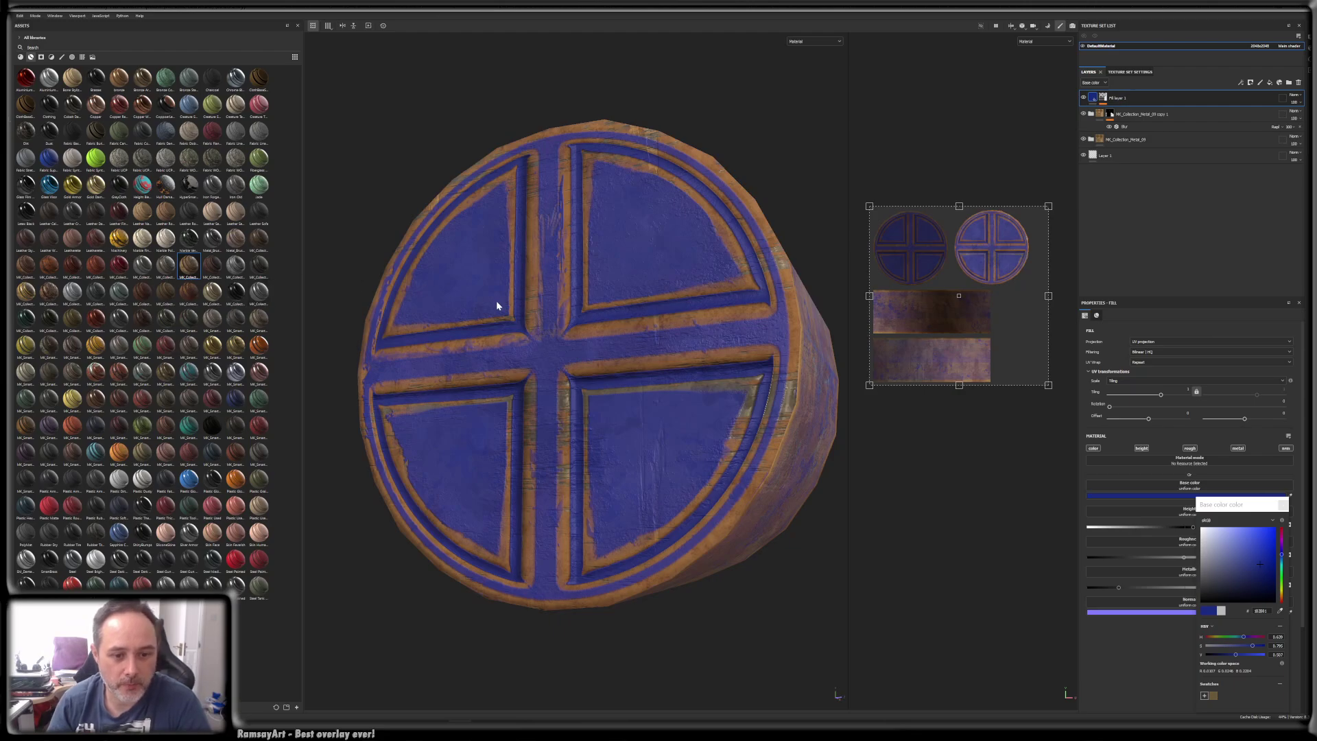
alt+drag(496, 300, 562, 298)
alt+middle_drag(562, 297, 650, 301)
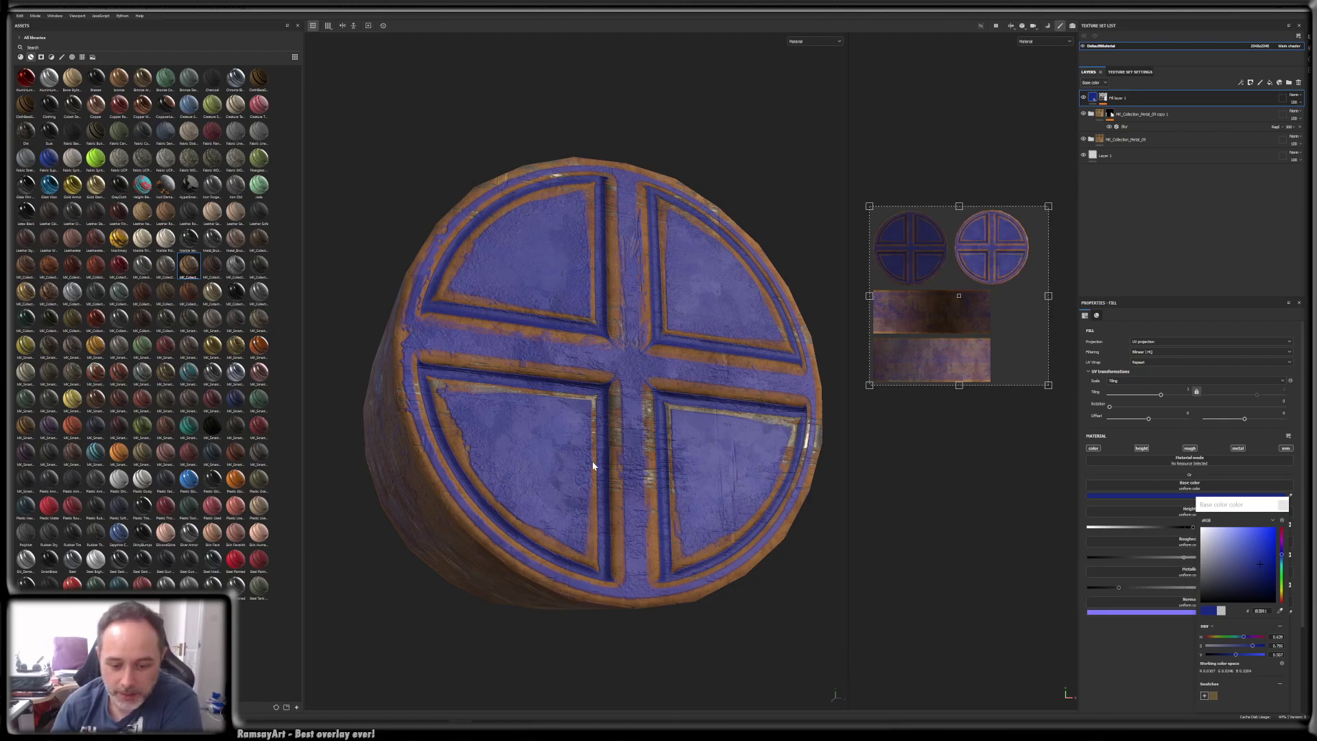
click(627, 729)
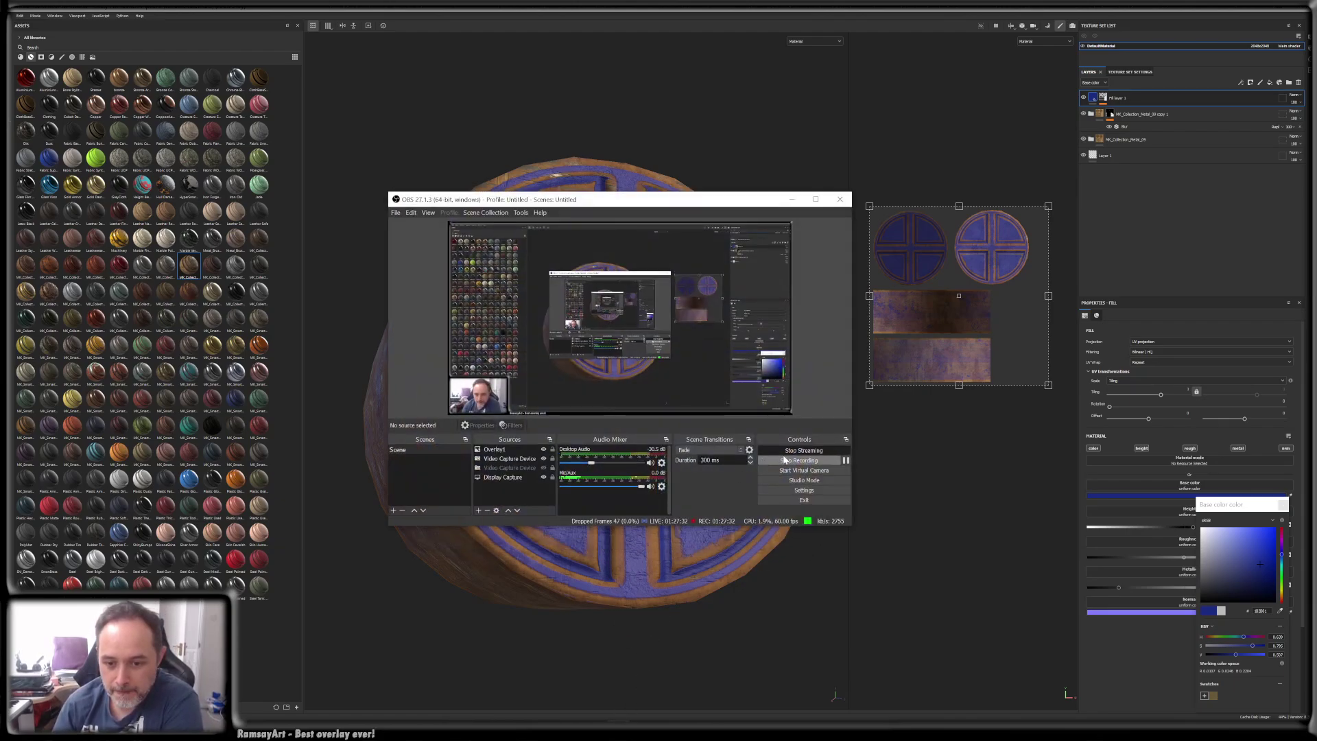